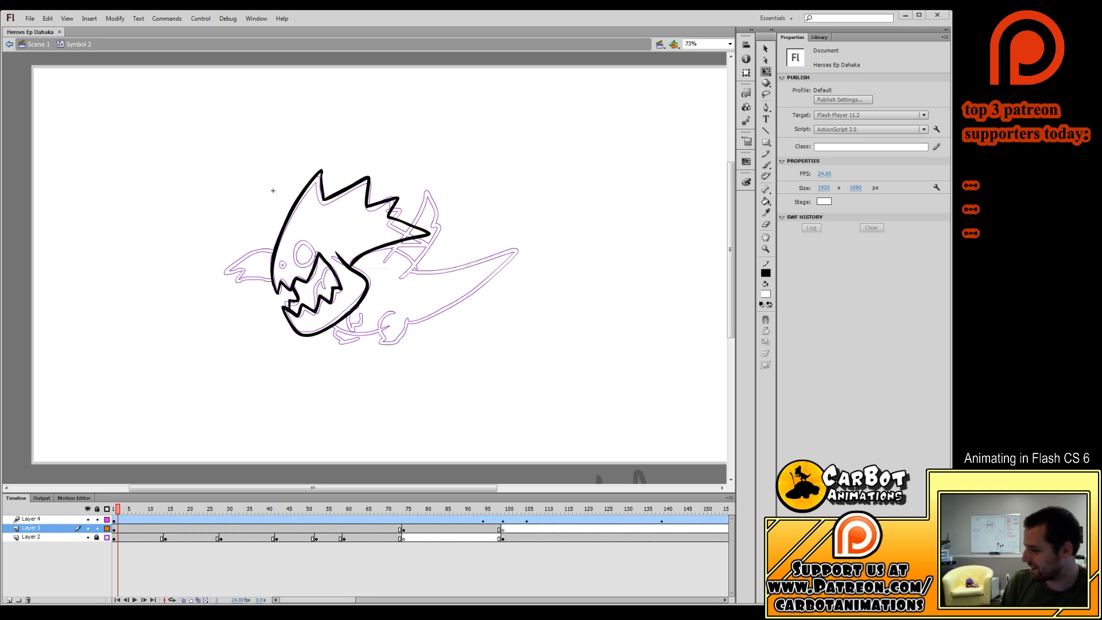
Insert a blank keyframe at frame 14 on Layer 3, where the next sketch pose on Layer 2 begins.
scroll(590, 352, up, 1)
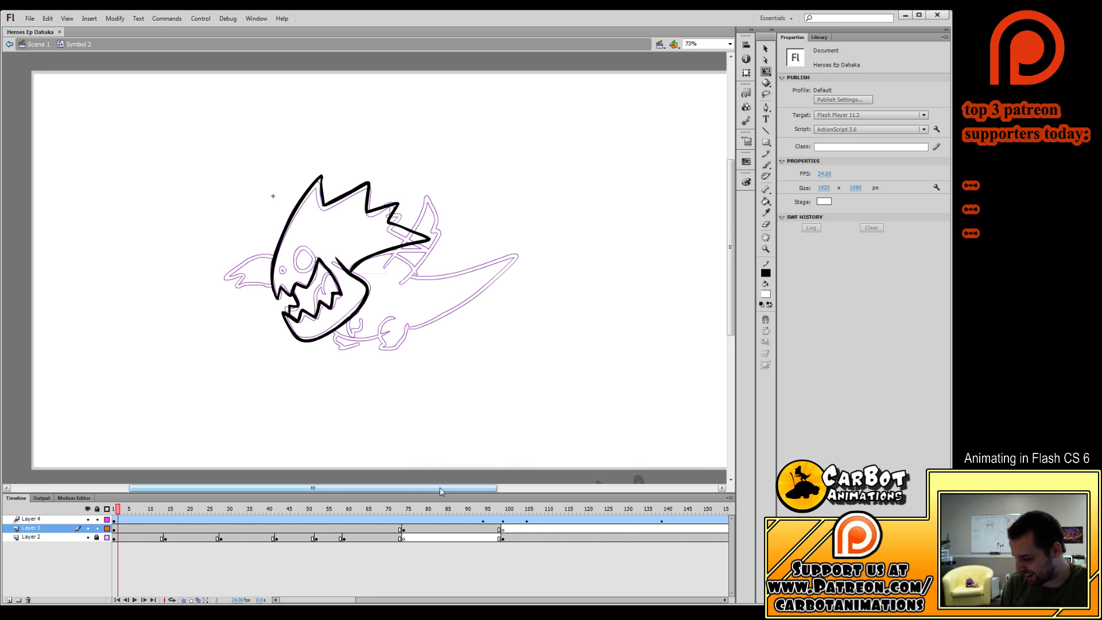
drag(443, 488, 447, 493)
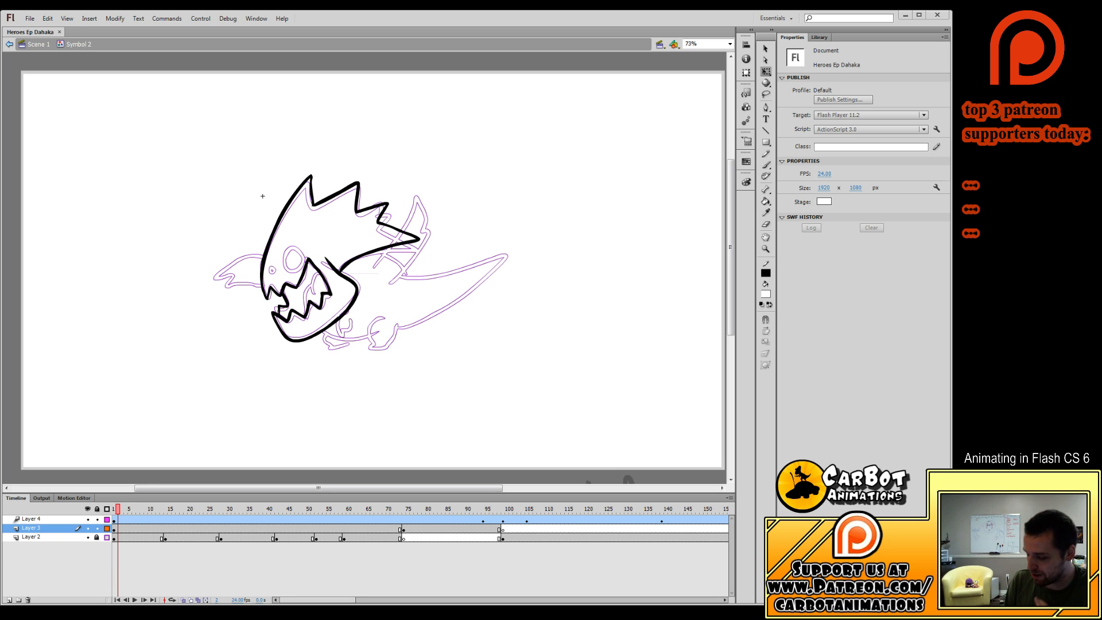
mouse_move(118, 509)
mouse_down()
mouse_move(250, 519)
mouse_move(135, 547)
mouse_up()
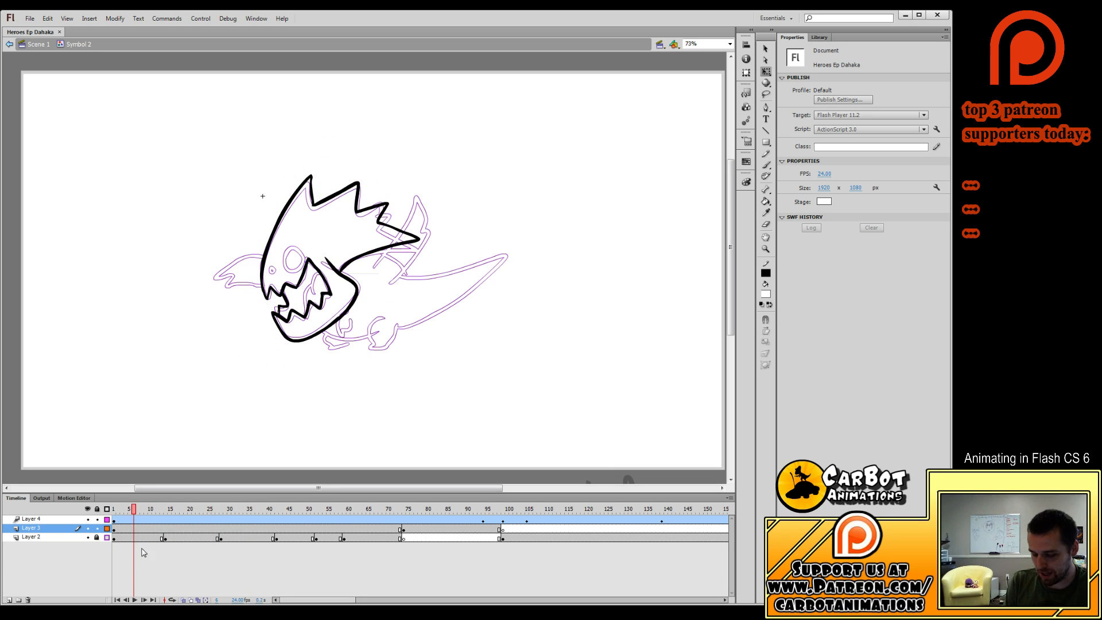
click(163, 528)
key(F7)
mouse_move(179, 511)
mouse_down()
mouse_move(379, 525)
mouse_move(501, 552)
mouse_move(607, 551)
mouse_move(154, 540)
mouse_up()
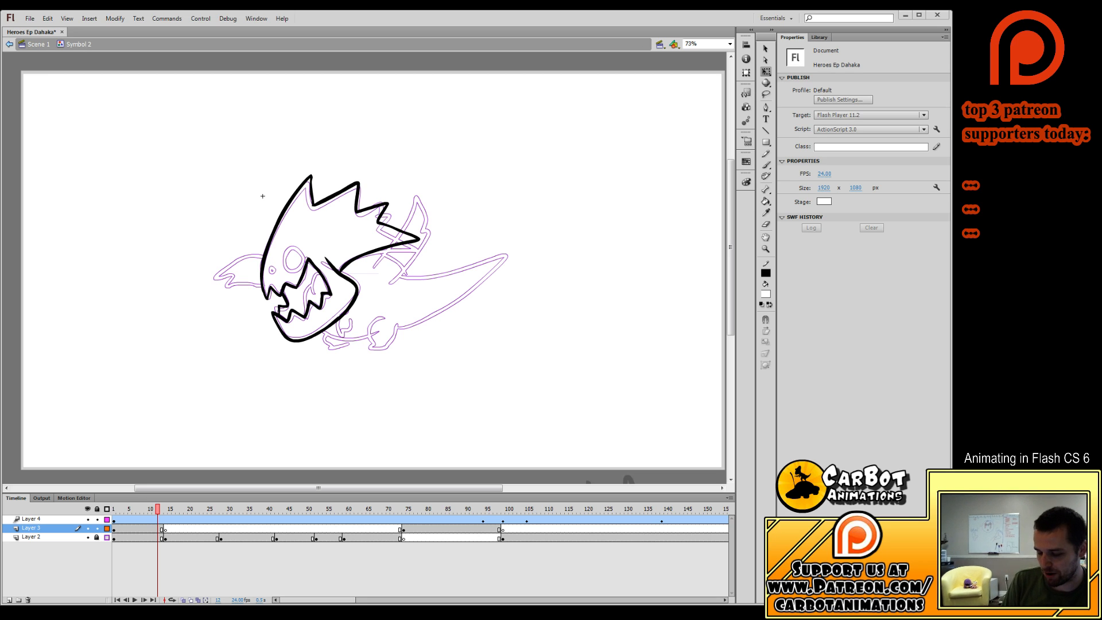
Save the Heroes Ep Dahaka document.
drag(157, 510, 132, 519)
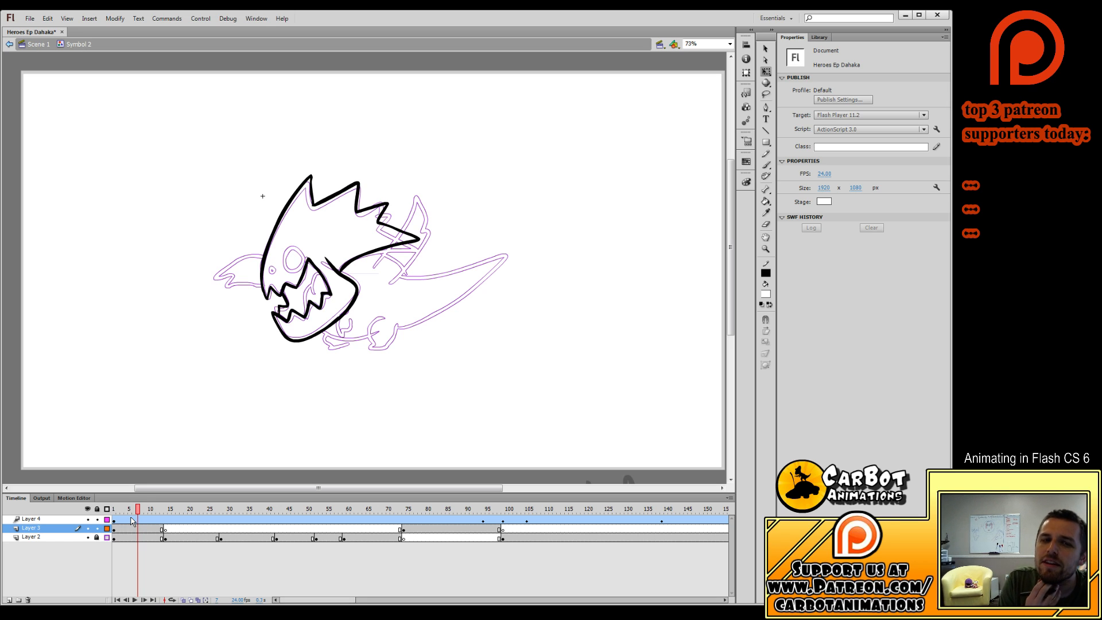
drag(147, 509, 129, 509)
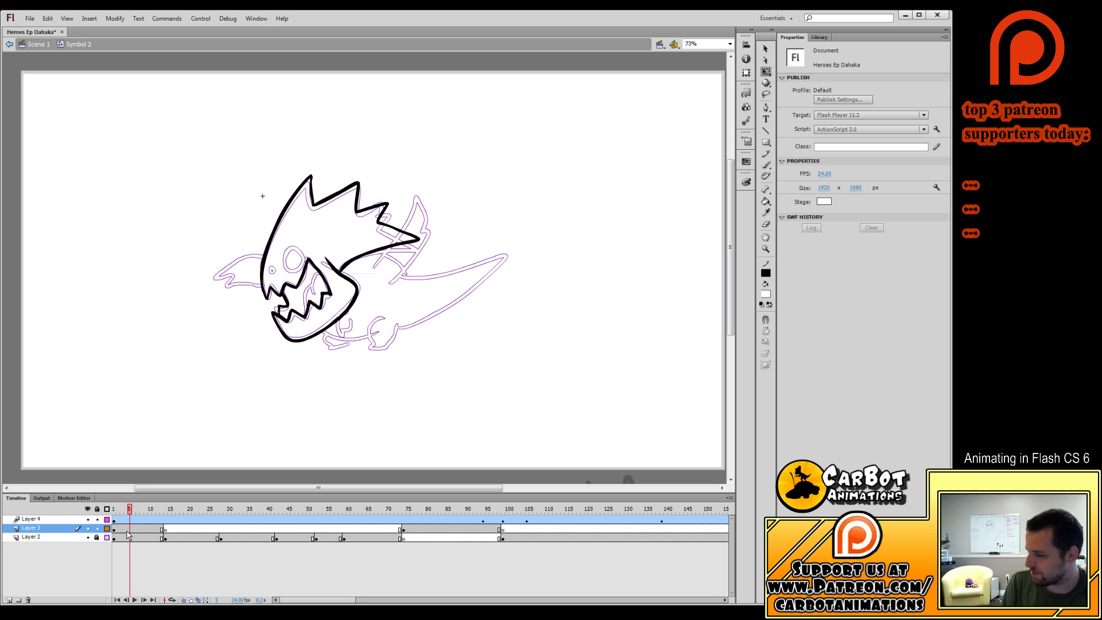
drag(675, 330, 660, 319)
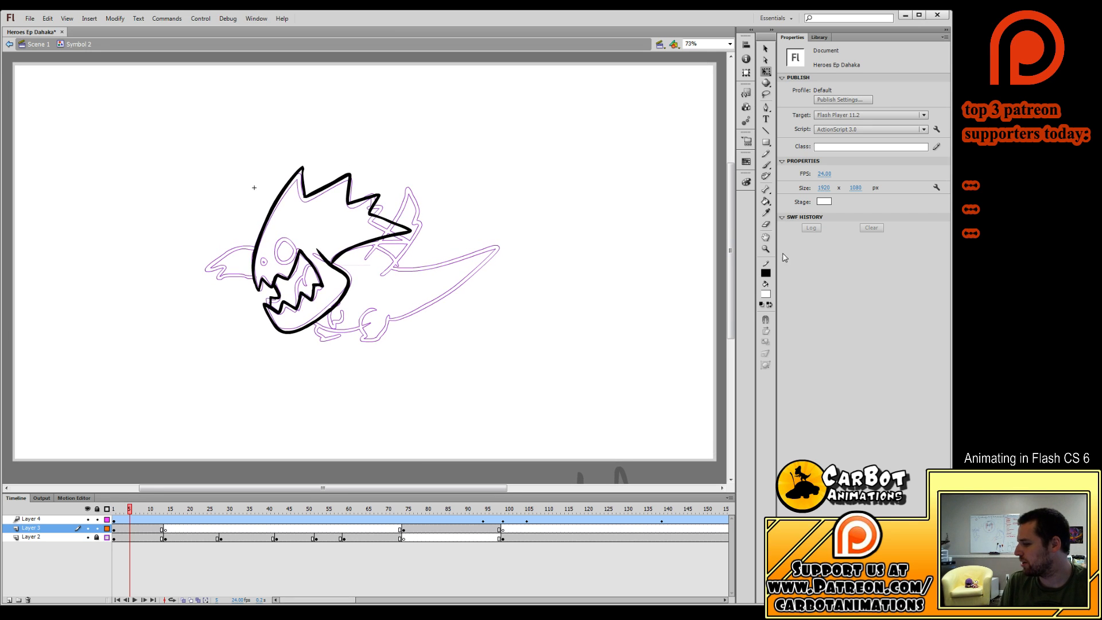
click(765, 249)
mouse_move(718, 63)
mouse_down()
mouse_move(308, 344)
mouse_move(19, 470)
mouse_up()
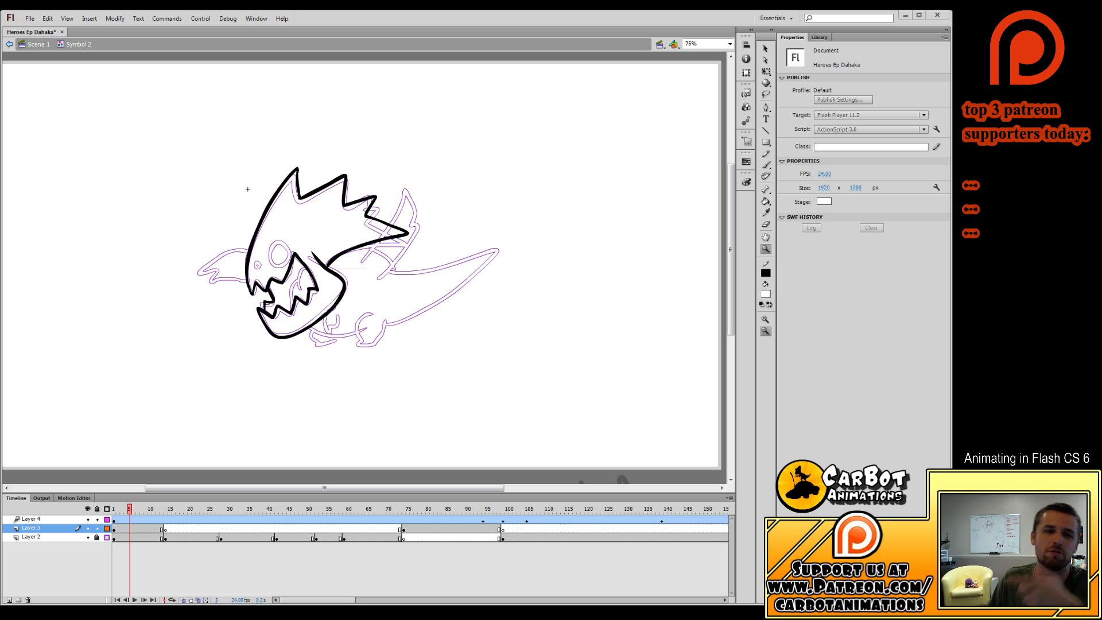
key(ctrl+s)
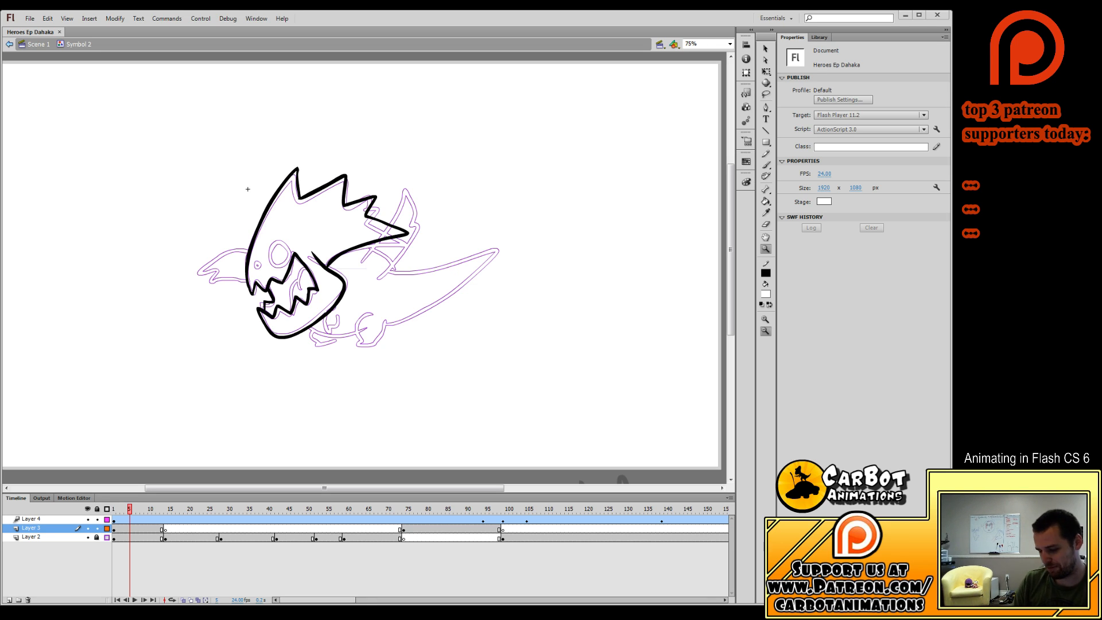
Examine the rough creature sketch around frames 14 and 15 with the whole stage fitted in view.
drag(129, 564, 170, 564)
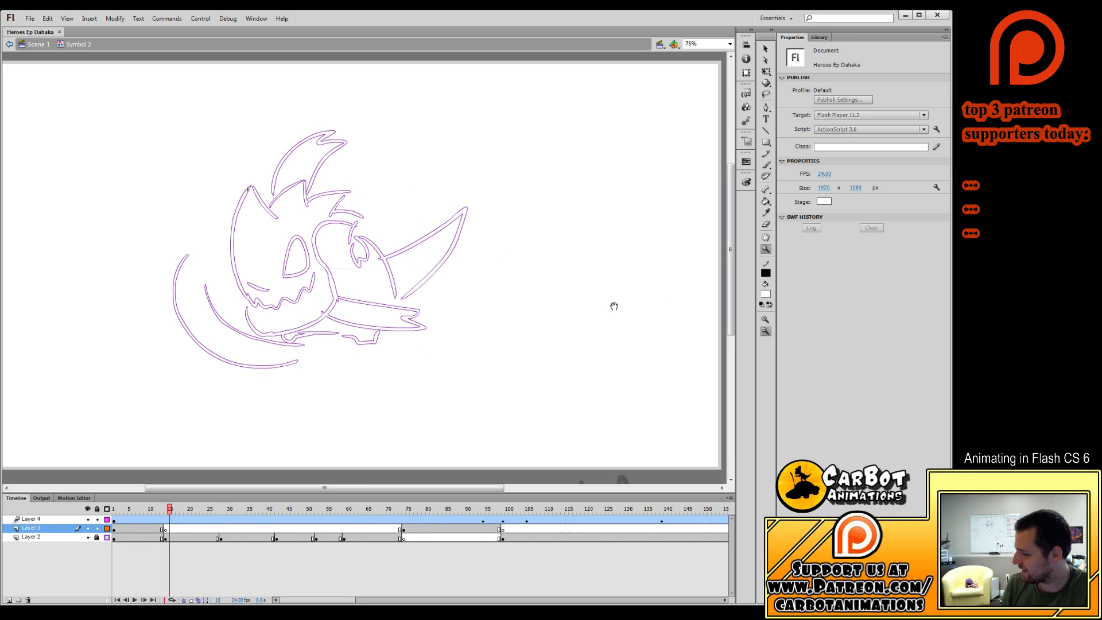
click(621, 308)
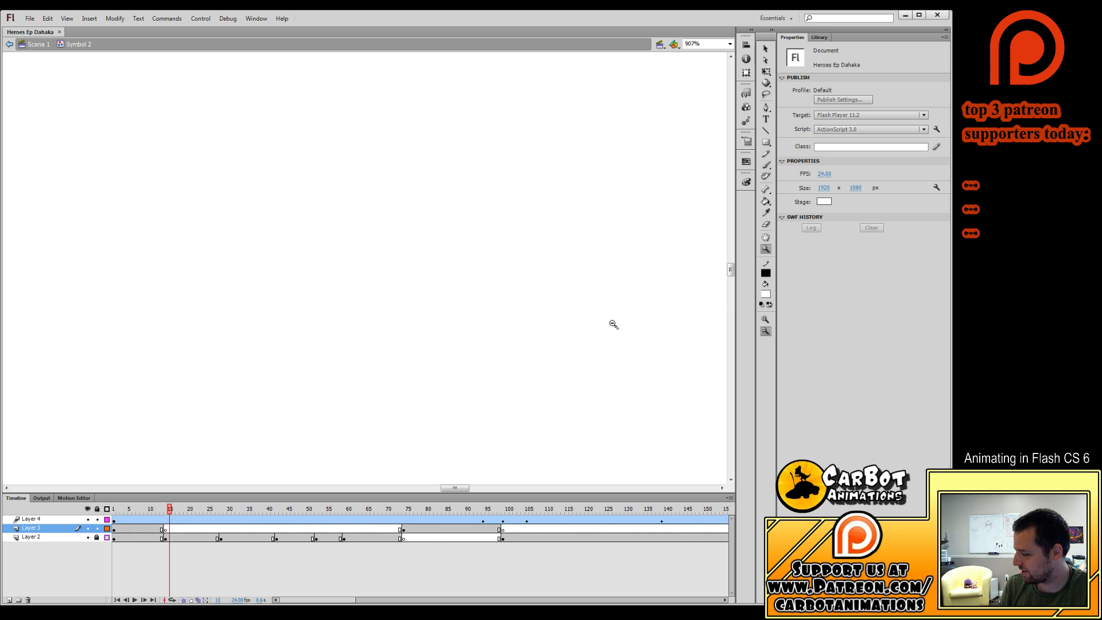
click(609, 335)
click(563, 343)
click(522, 316)
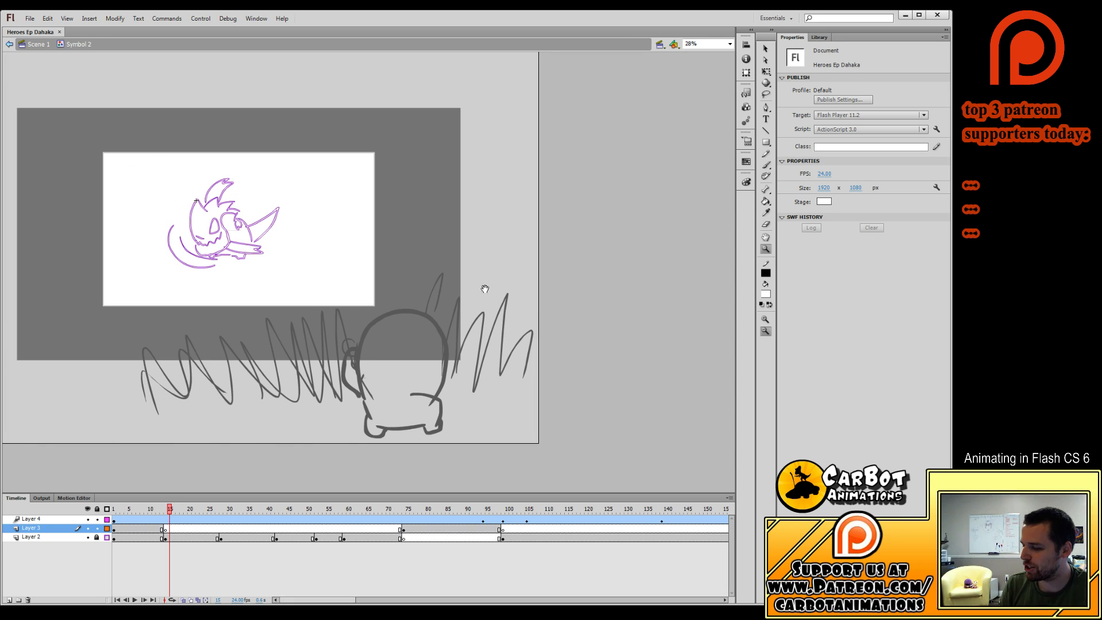
mouse_move(381, 153)
mouse_down()
mouse_move(113, 314)
mouse_move(101, 307)
mouse_up()
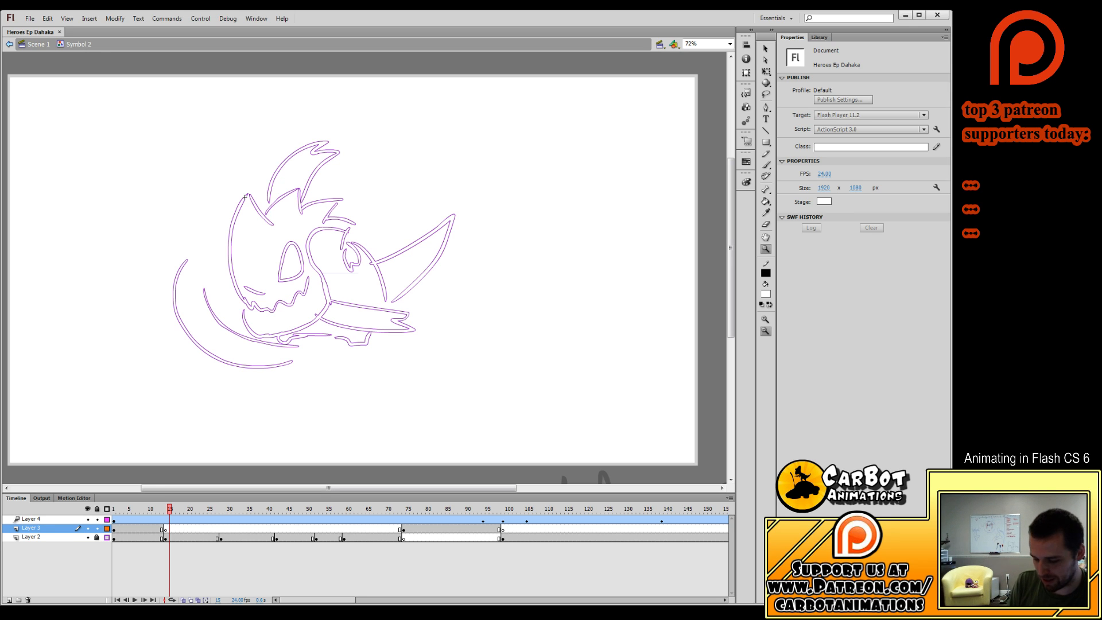
drag(171, 511, 166, 510)
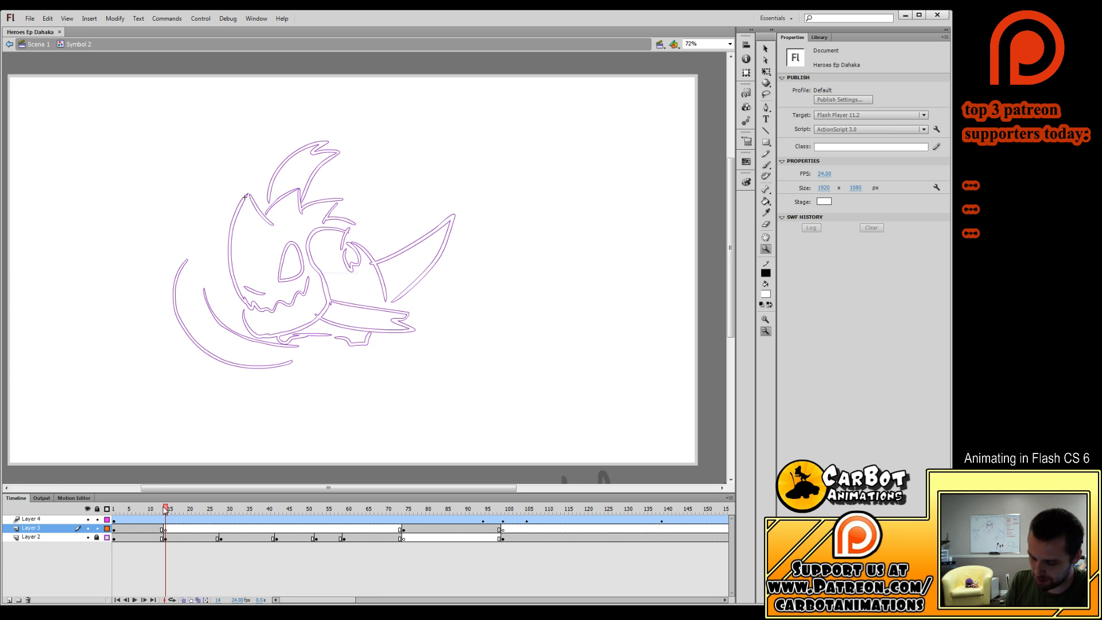
drag(164, 510, 168, 542)
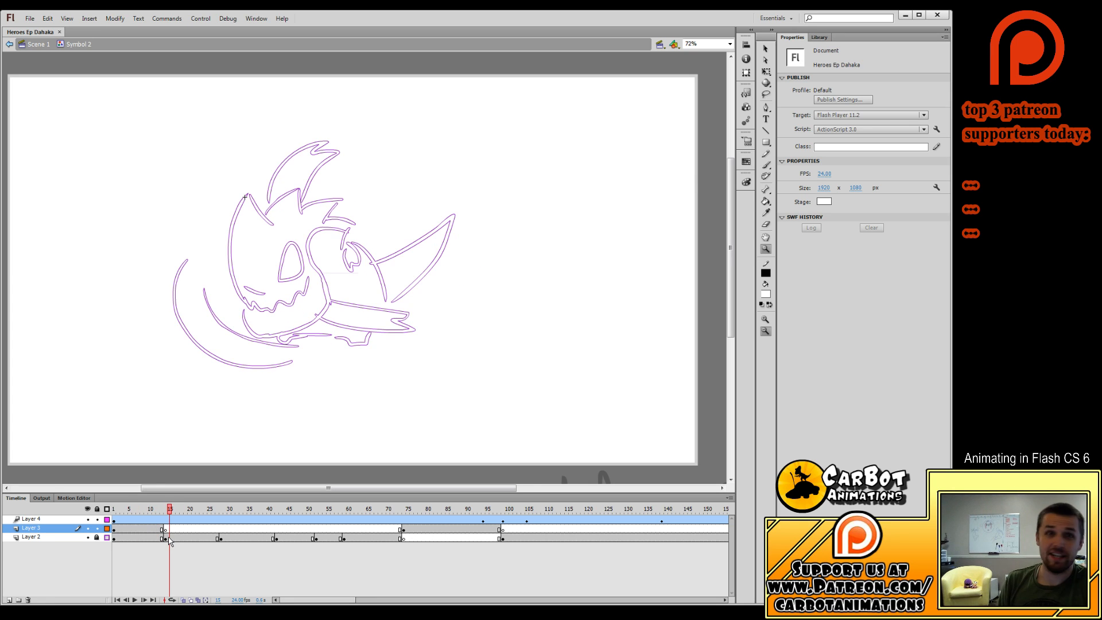
click(148, 529)
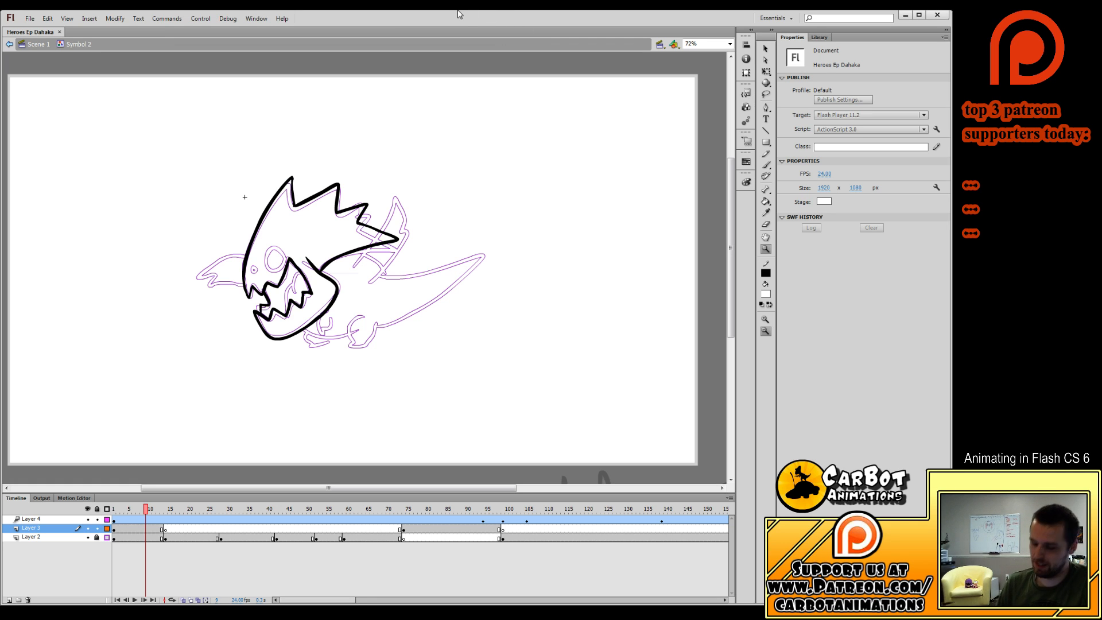
click(143, 528)
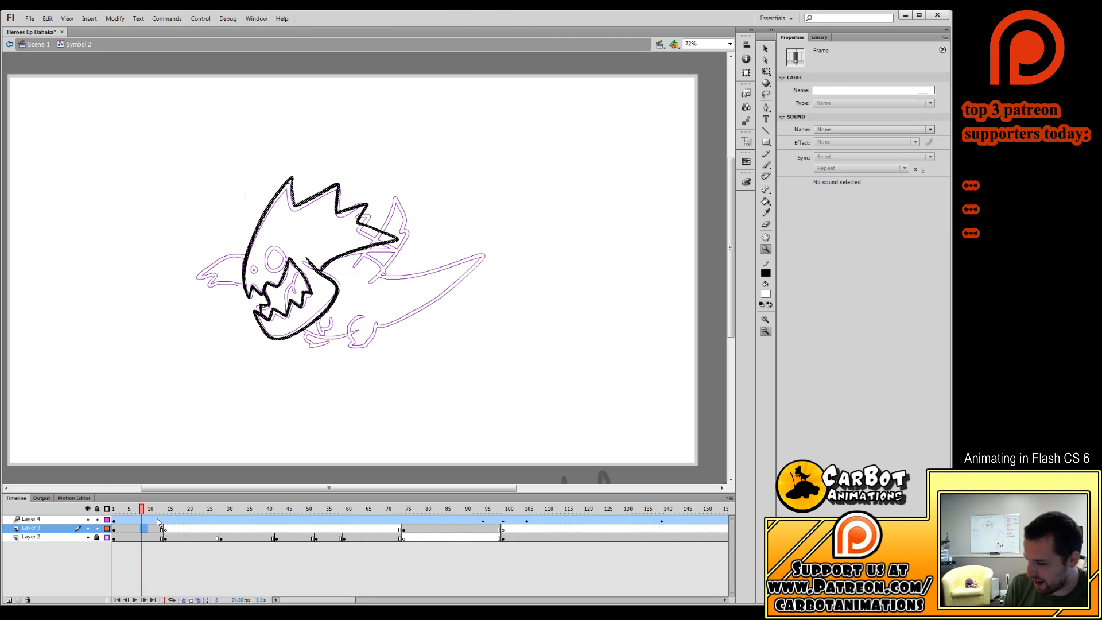
click(767, 73)
click(543, 275)
mouse_move(540, 287)
mouse_down()
mouse_move(588, 263)
mouse_move(558, 280)
mouse_up()
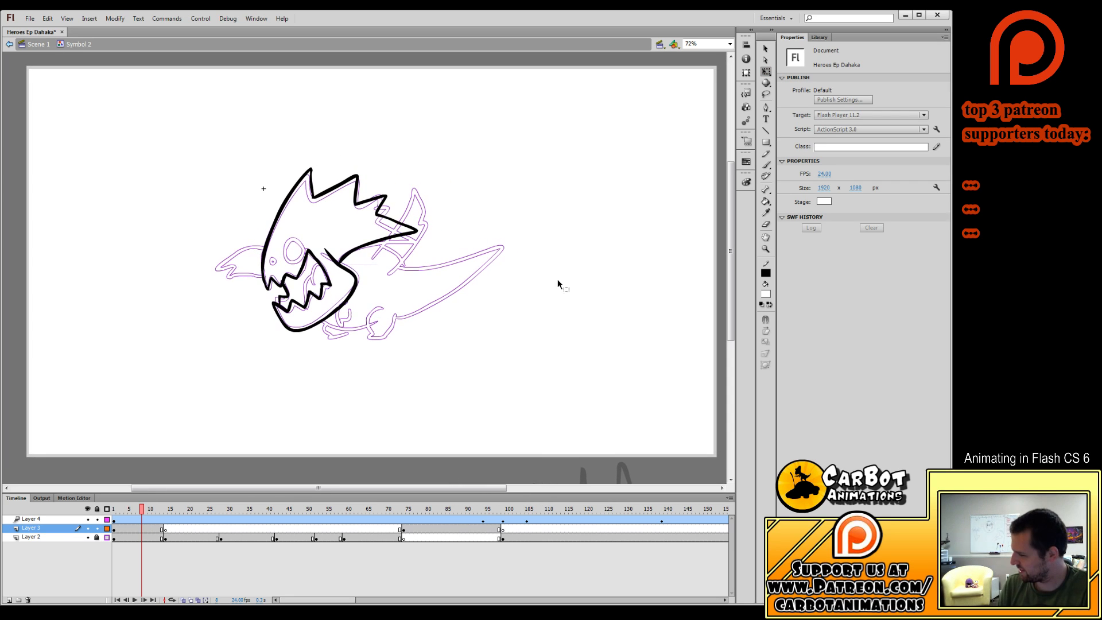
key(z)
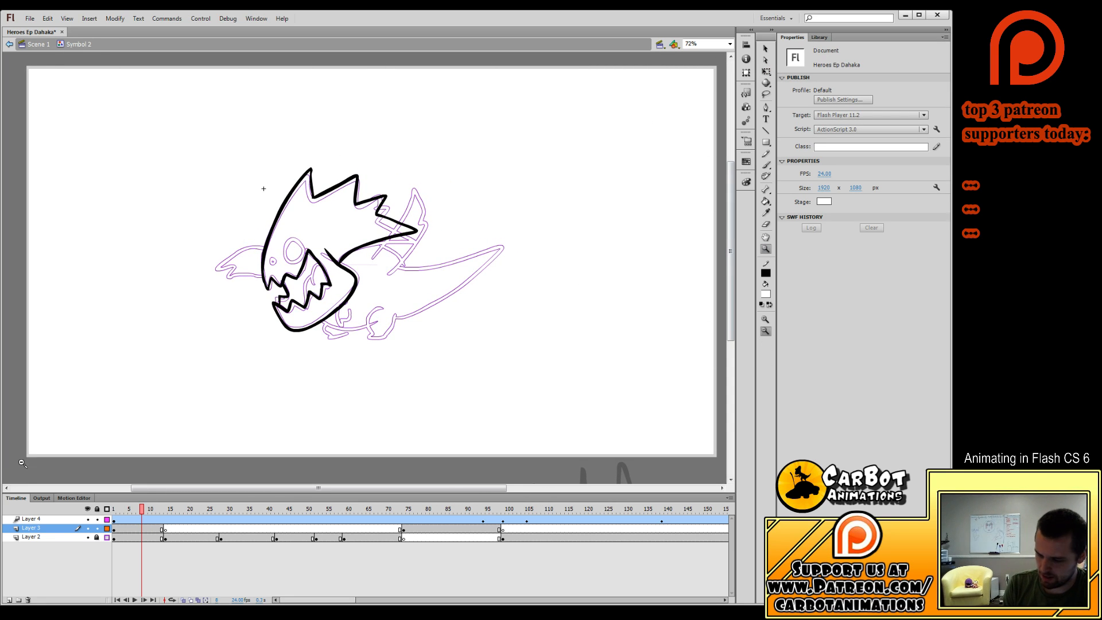
drag(22, 462, 24, 460)
drag(486, 315, 486, 309)
mouse_move(145, 511)
mouse_down()
mouse_move(160, 522)
mouse_move(150, 523)
mouse_up()
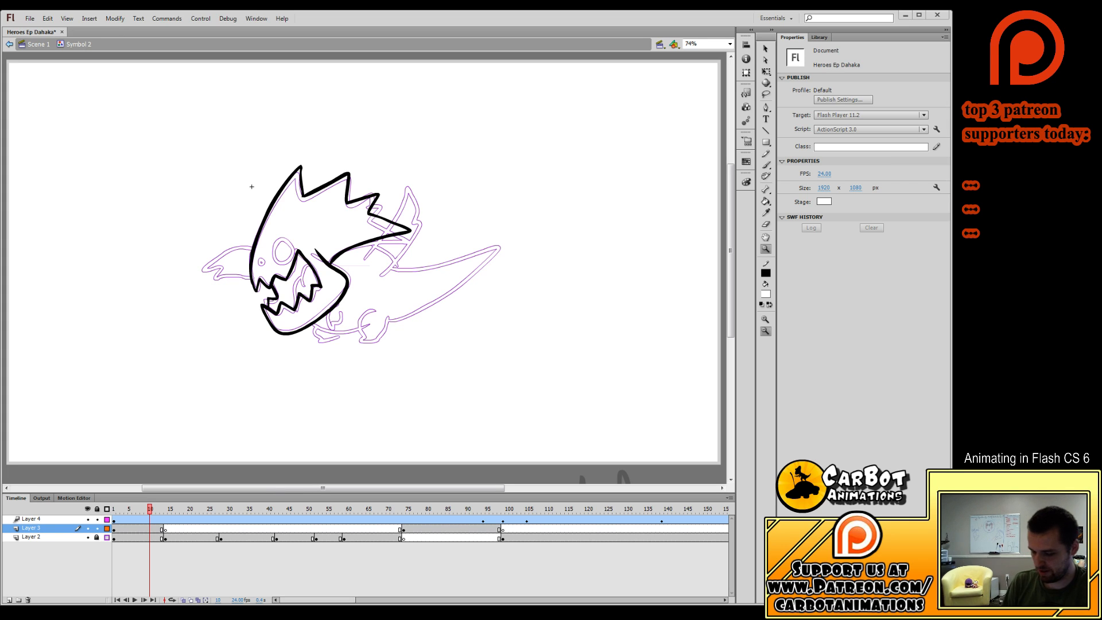
Lock Layer 4 and make Layer 3 the active layer.
click(150, 519)
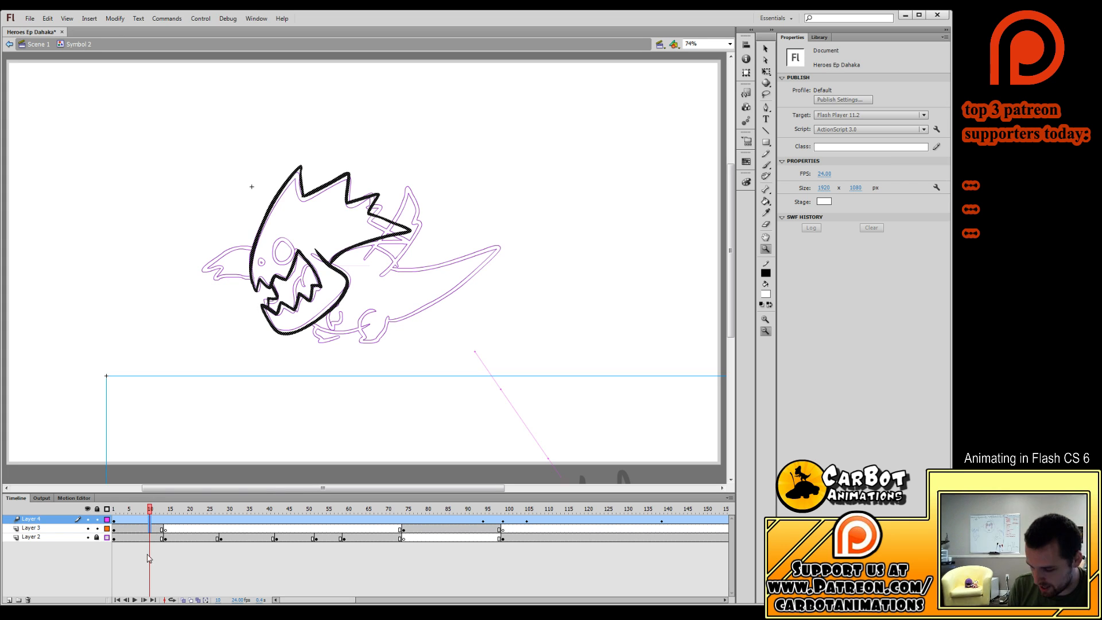
click(150, 528)
click(97, 520)
Set the fill colour to black and convert the inked head line art on Layer 3 to a graphic symbol.
mouse_move(152, 510)
mouse_down()
mouse_move(118, 511)
mouse_move(188, 535)
mouse_move(142, 546)
mouse_move(227, 546)
mouse_move(132, 552)
mouse_move(155, 551)
mouse_up()
drag(394, 378, 395, 359)
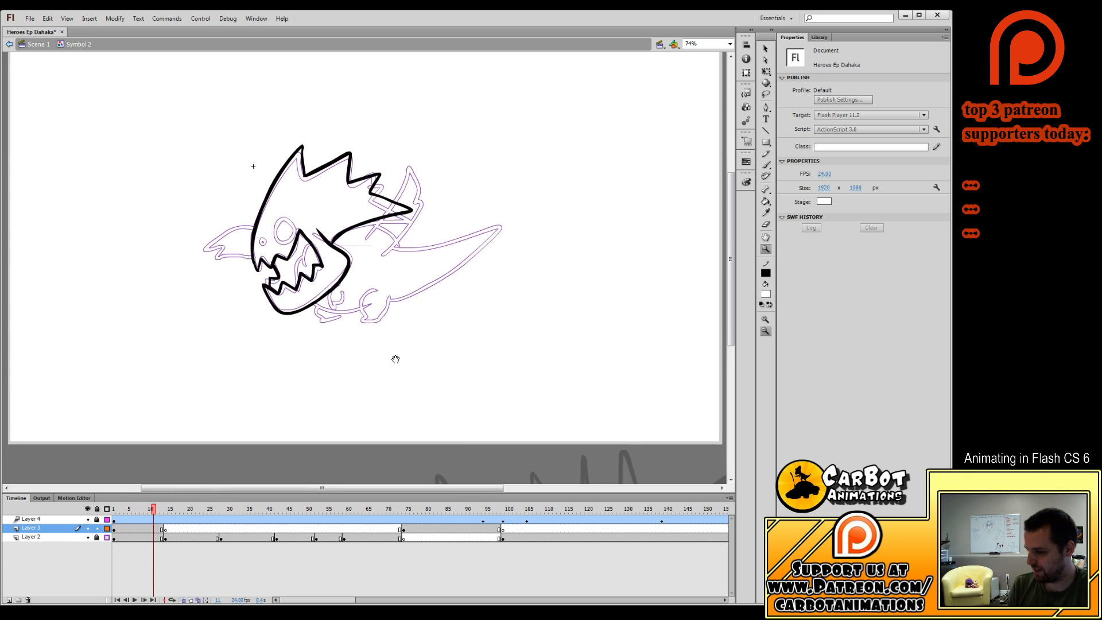
click(158, 510)
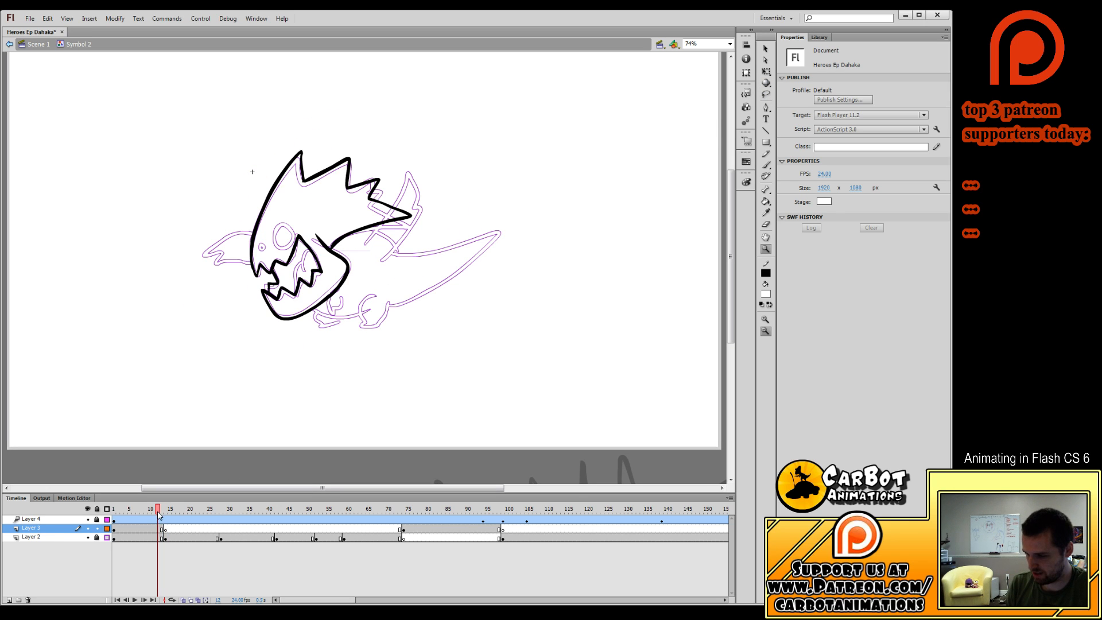
click(160, 529)
click(765, 165)
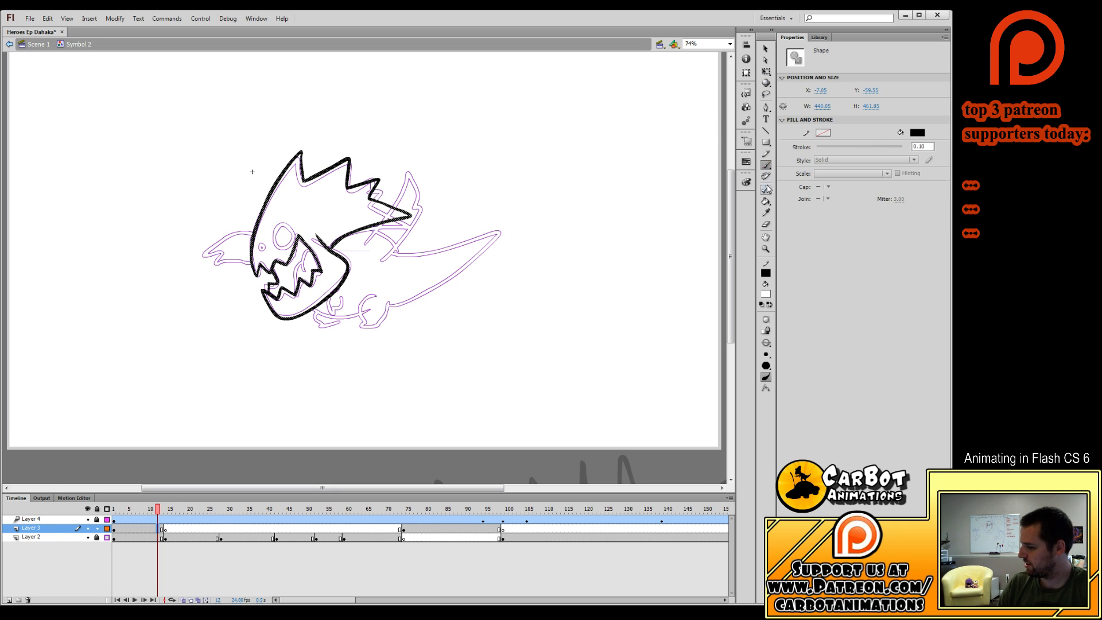
click(765, 294)
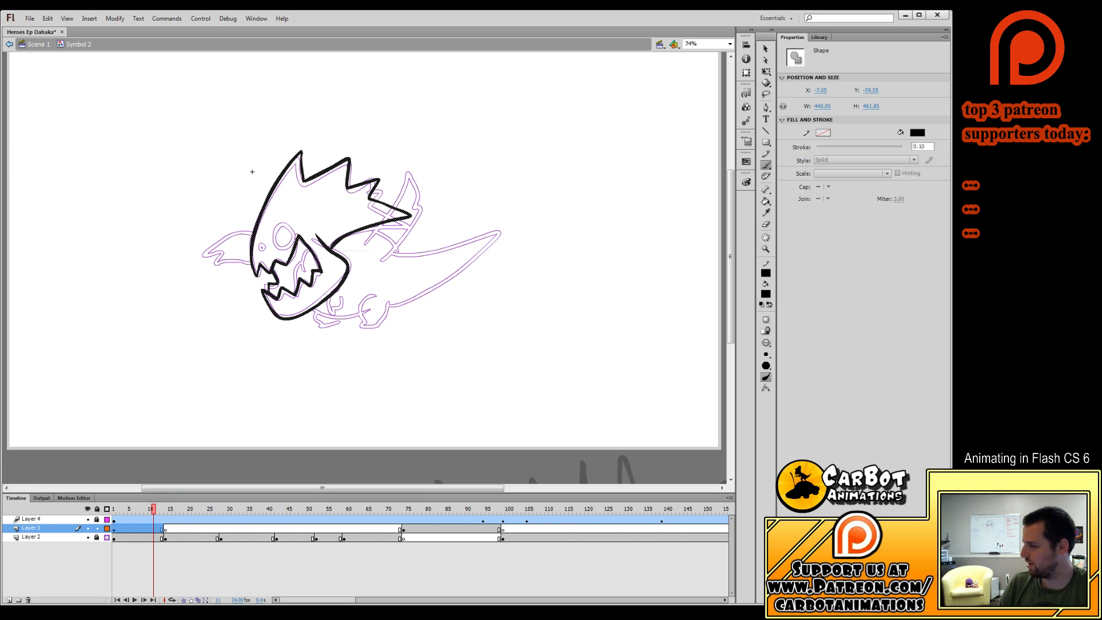
key(F8)
key(Return)
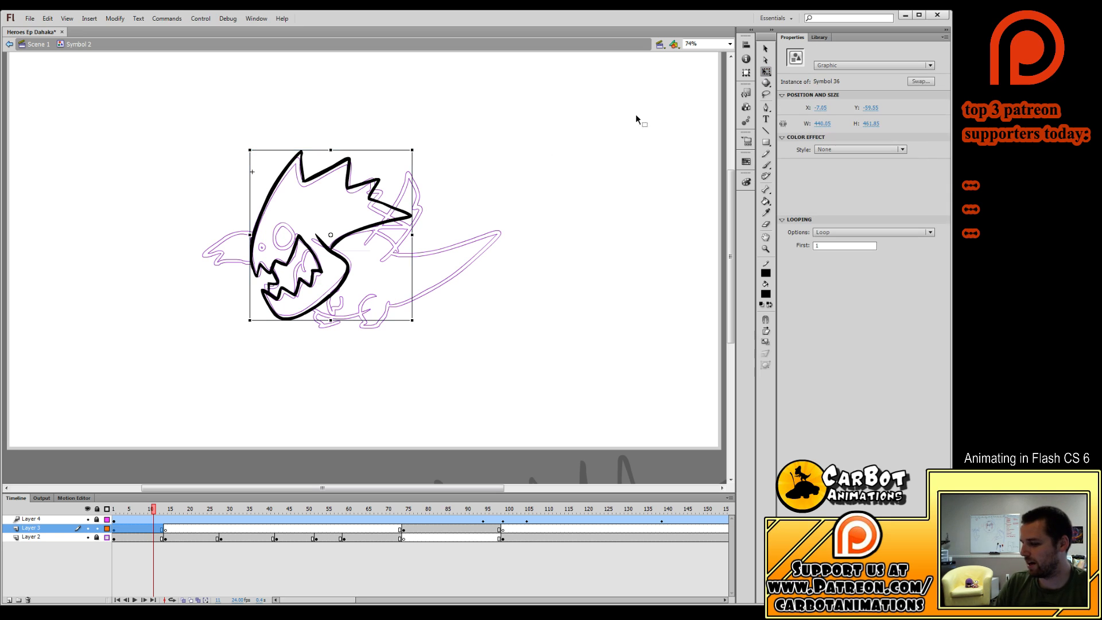
Open the head symbol for editing and brush the large eye and the smaller eye in black over the sketch.
double_click(346, 274)
key(b)
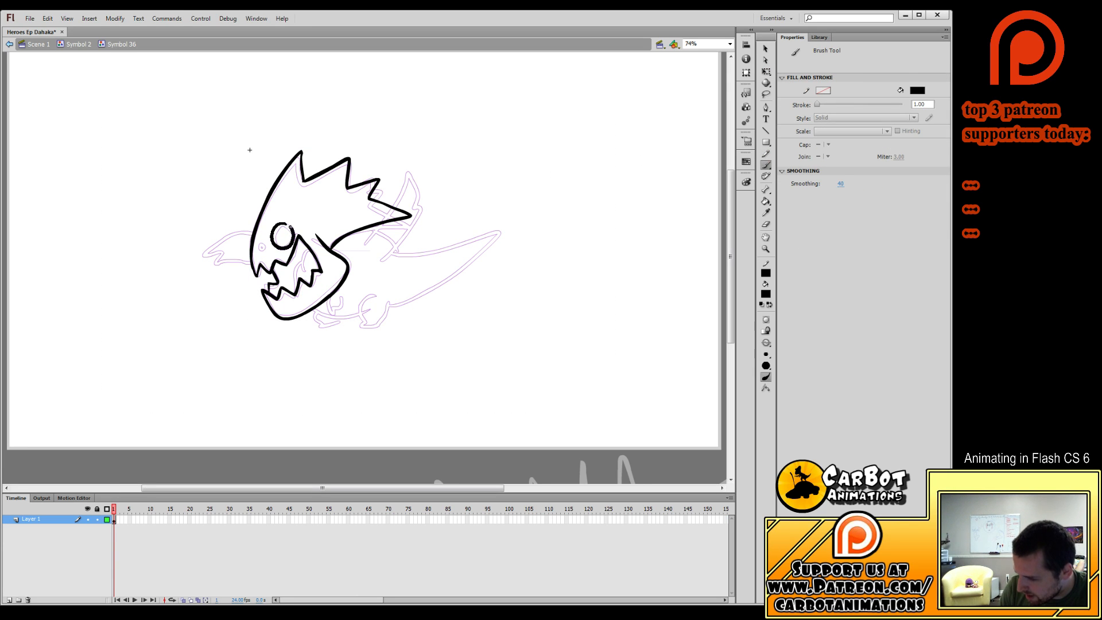
drag(263, 239, 255, 243)
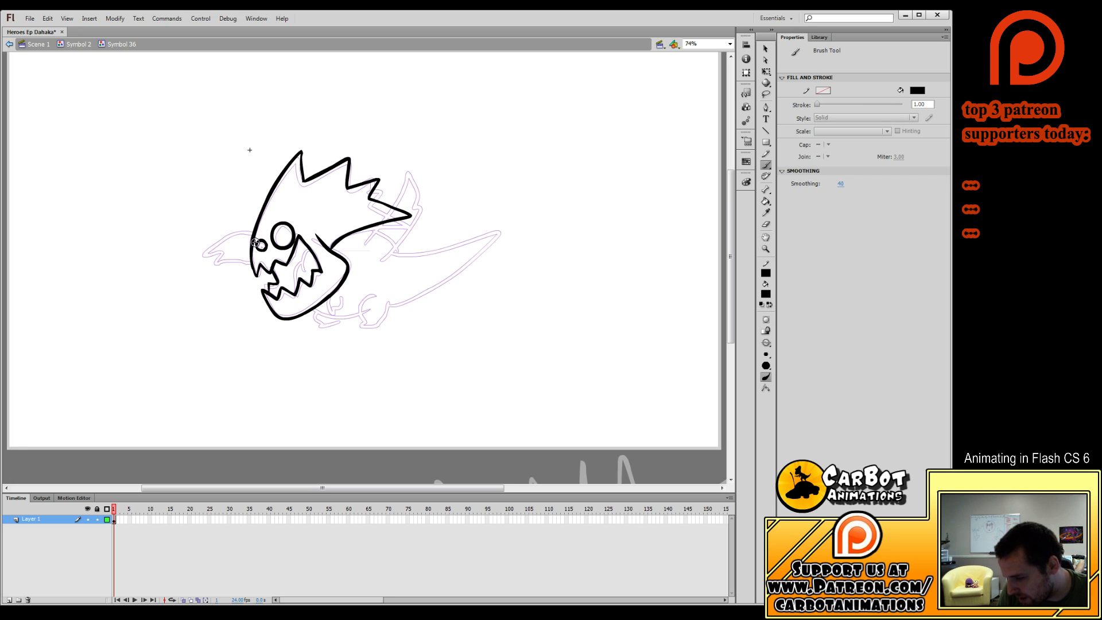
drag(364, 364, 344, 353)
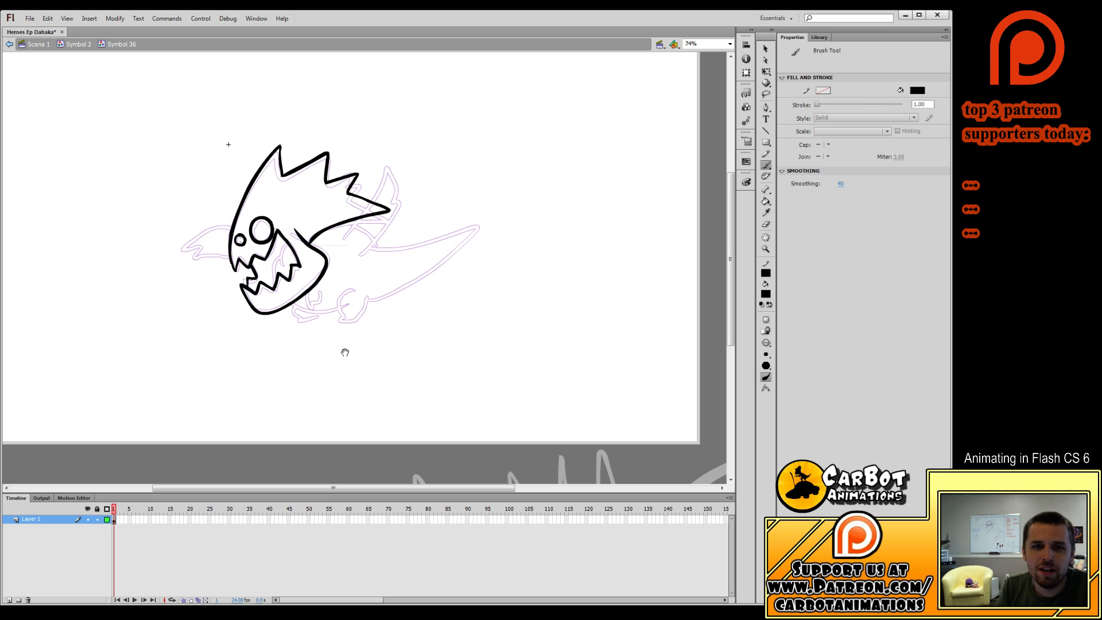
mouse_move(358, 316)
mouse_down()
mouse_move(343, 327)
mouse_move(336, 315)
mouse_up()
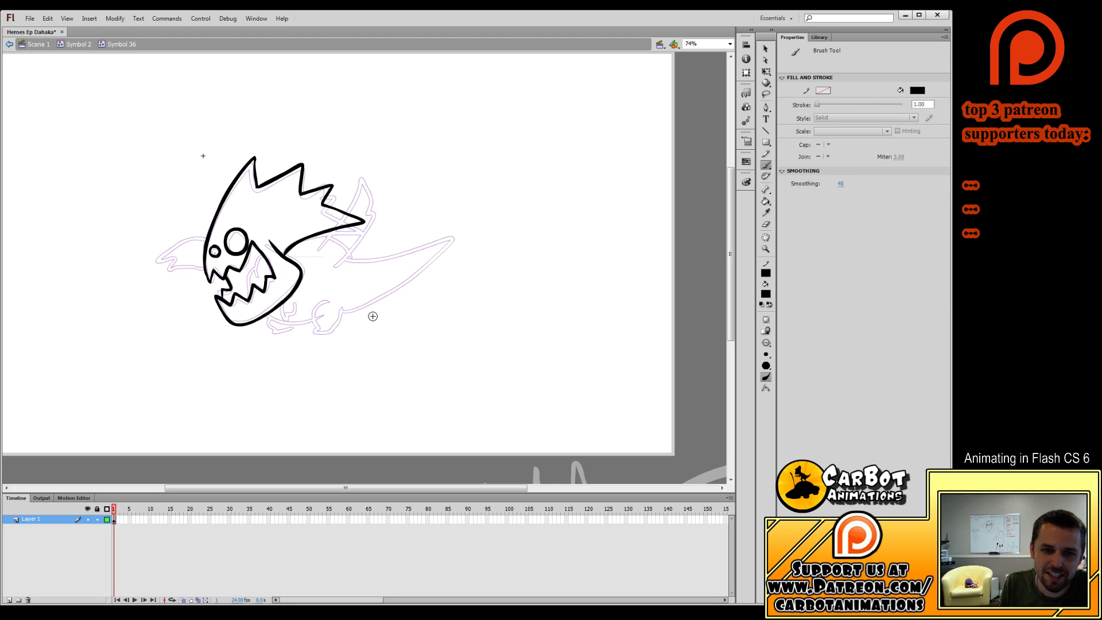
mouse_move(369, 327)
mouse_down()
mouse_move(378, 333)
mouse_move(369, 337)
mouse_move(429, 339)
mouse_up()
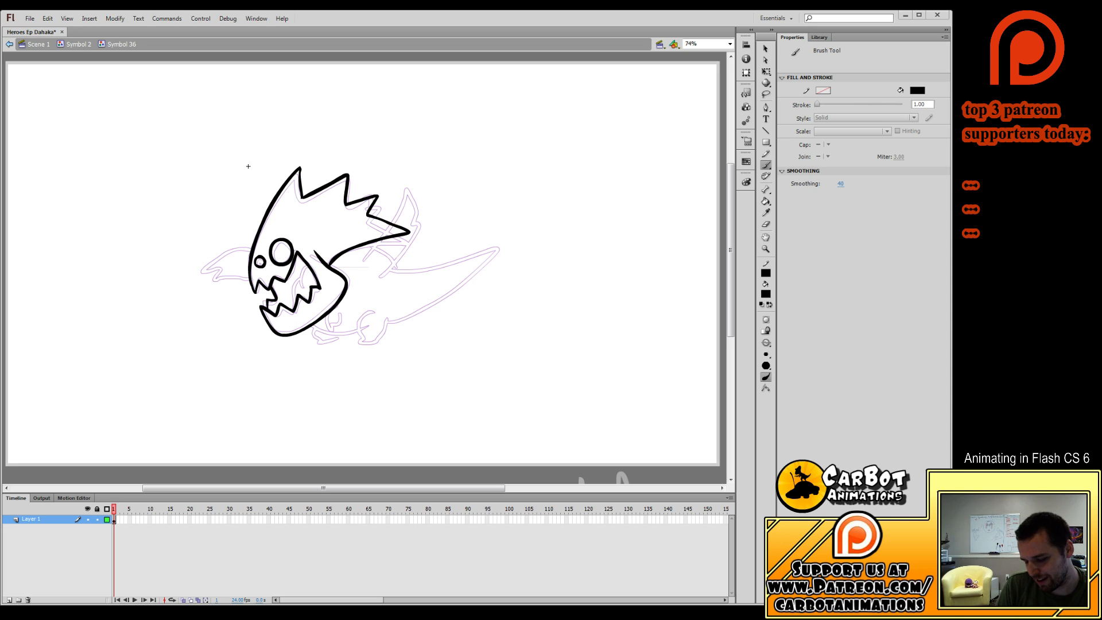
Enlarge the timeline area and add a new layer above Layer 1 inside the head symbol.
click(122, 510)
click(114, 520)
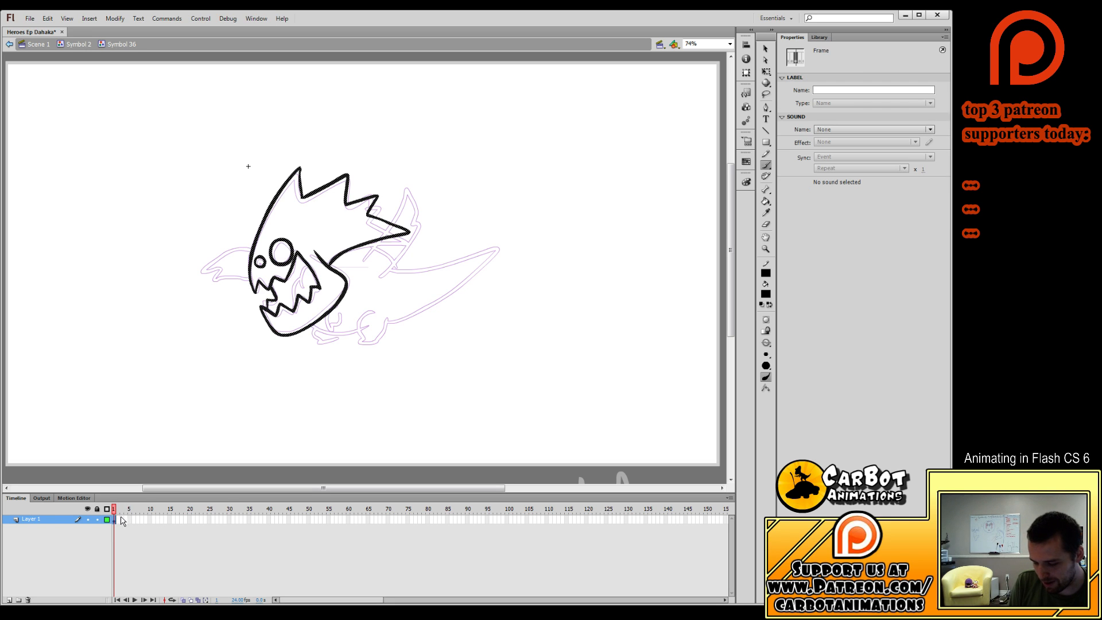
click(120, 510)
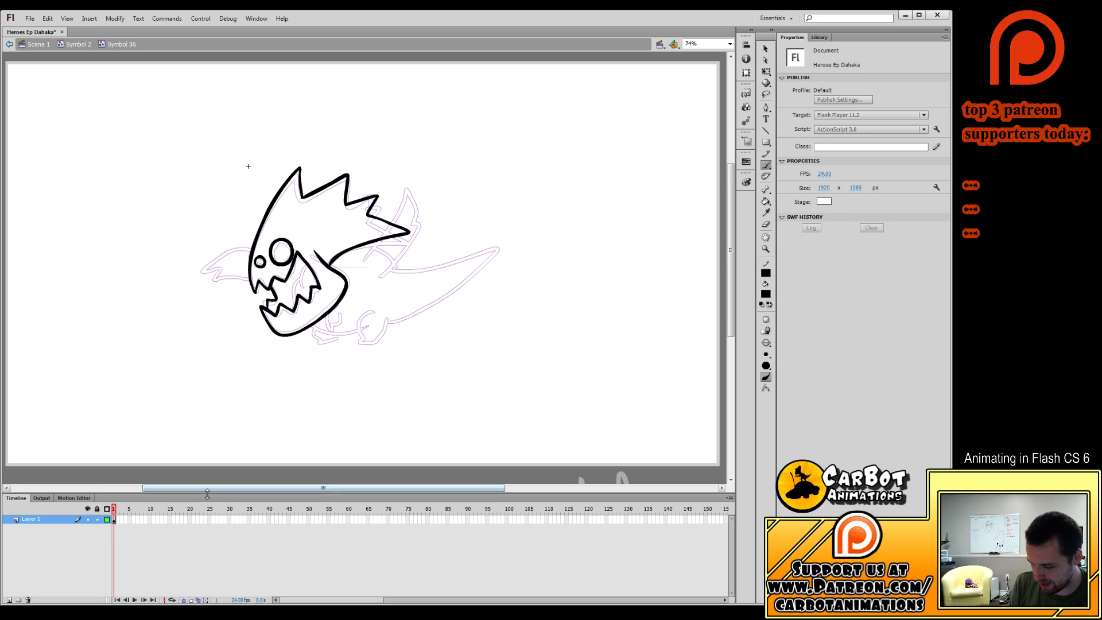
drag(210, 493, 210, 476)
drag(358, 394, 351, 384)
click(116, 510)
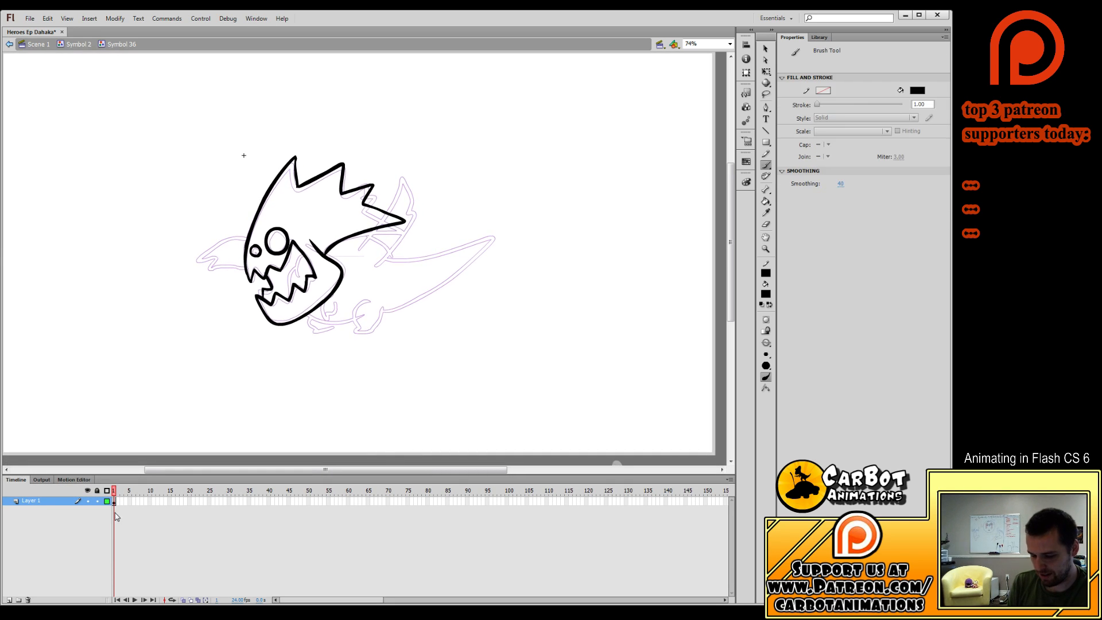
click(9, 599)
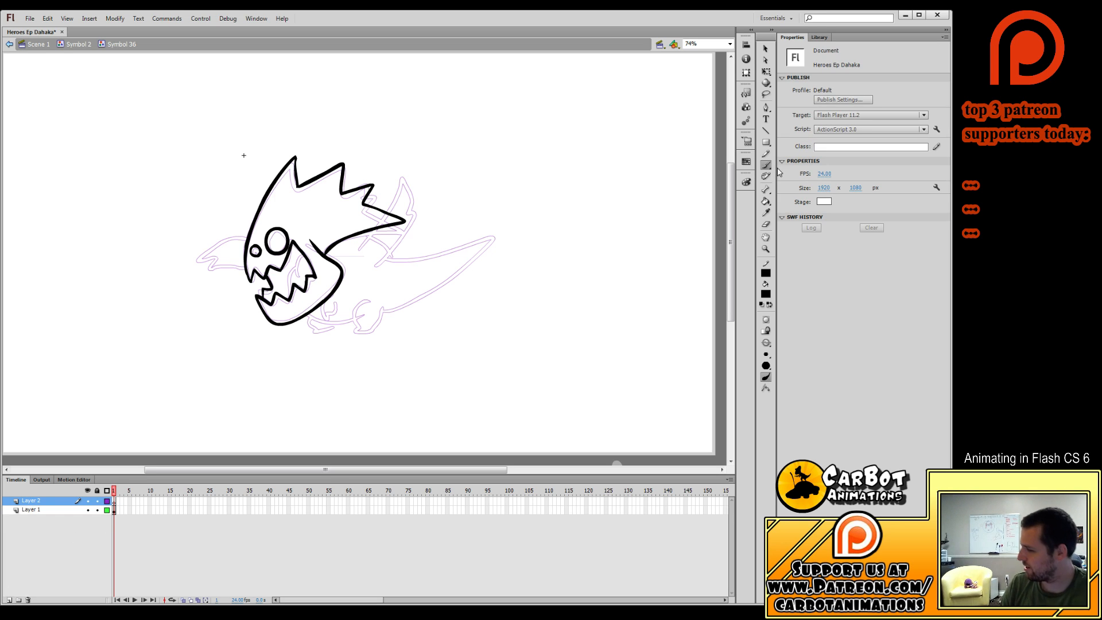
Move Layer 2 beneath Layer 1 and brush the body, feet, tail and far arm outlines on it in black over the sketch.
mouse_move(365, 300)
mouse_down()
mouse_move(356, 331)
mouse_move(380, 330)
mouse_move(386, 310)
mouse_up()
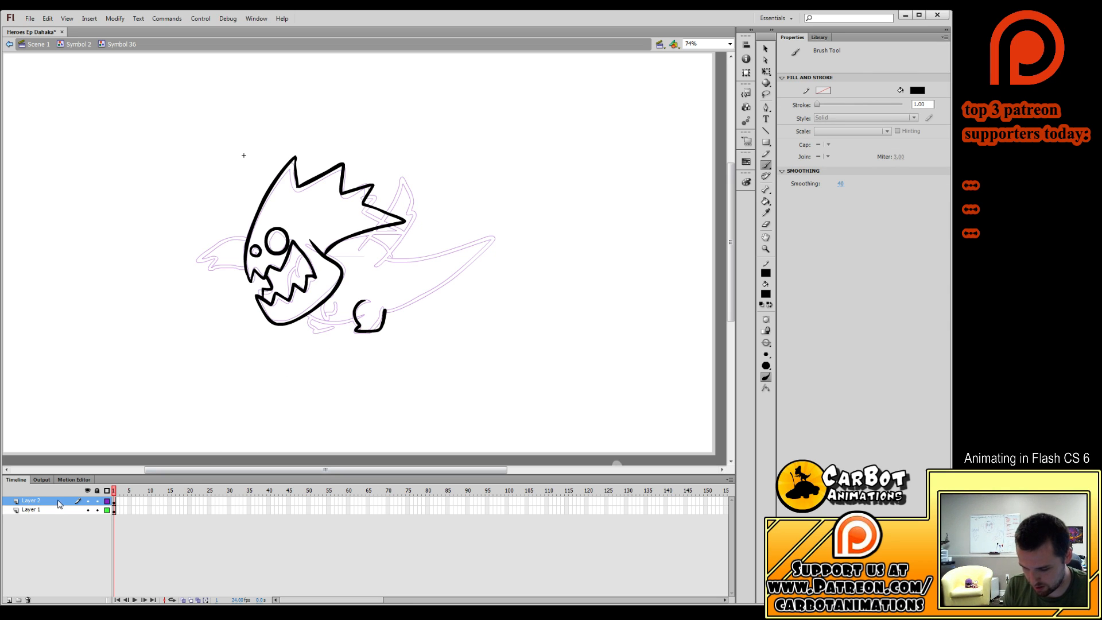
drag(58, 501, 63, 525)
mouse_move(311, 313)
mouse_down()
mouse_move(358, 327)
mouse_move(292, 285)
mouse_move(297, 245)
mouse_move(360, 233)
mouse_move(408, 260)
mouse_move(392, 260)
mouse_move(490, 238)
mouse_move(384, 313)
mouse_up()
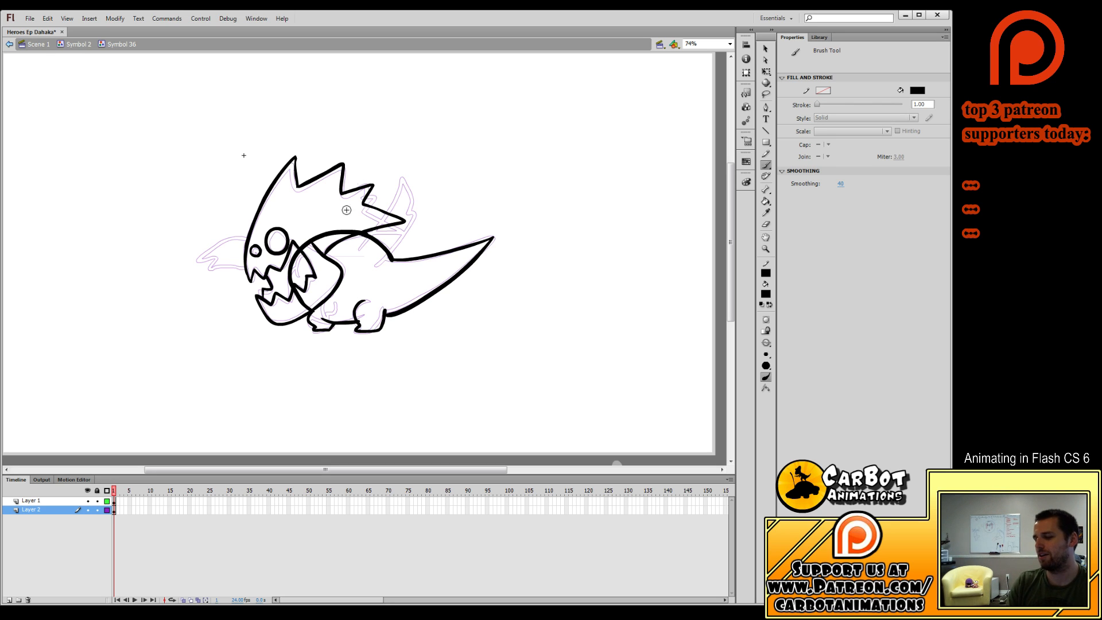
click(114, 508)
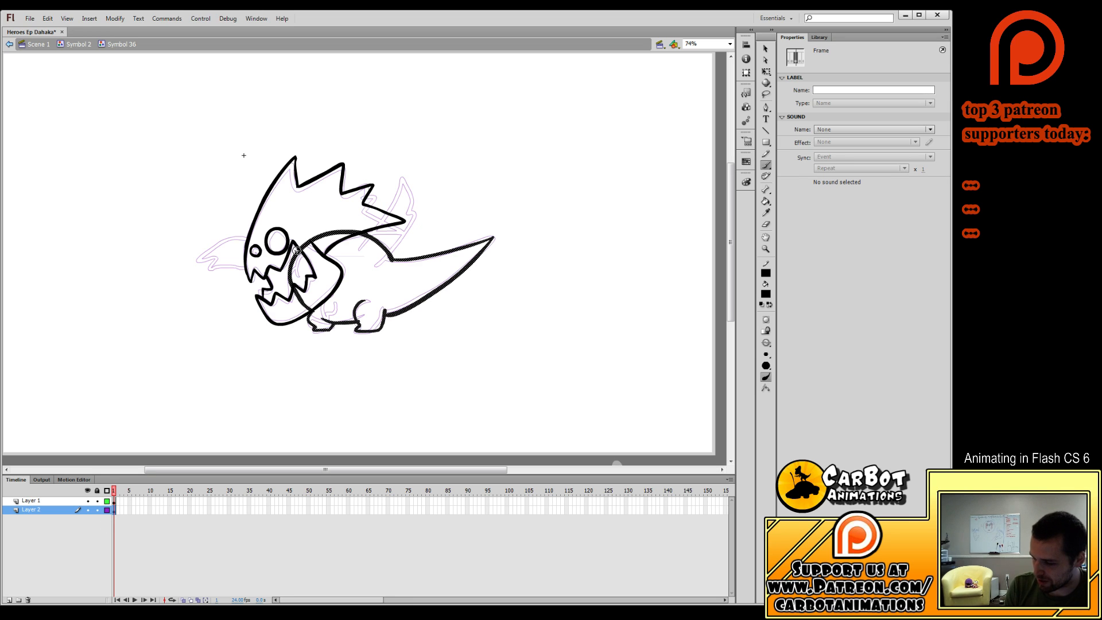
mouse_move(287, 241)
mouse_down()
mouse_move(219, 243)
mouse_move(203, 259)
mouse_move(284, 272)
mouse_move(299, 253)
mouse_up()
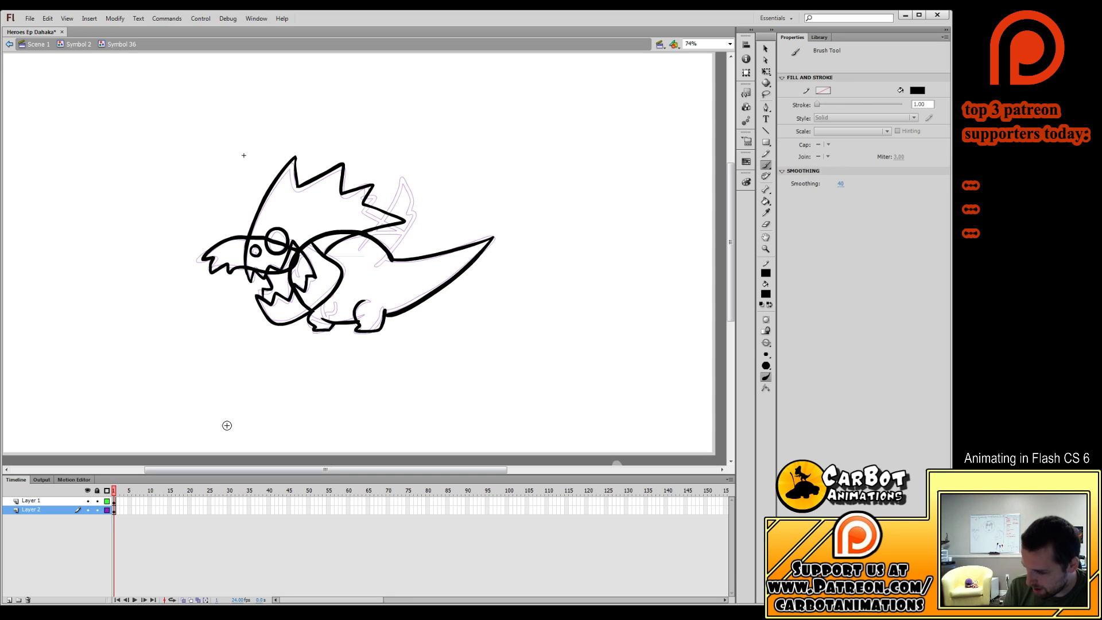
Add a new layer at the top of the stack and brush the raised near arm's outline in black.
click(9, 599)
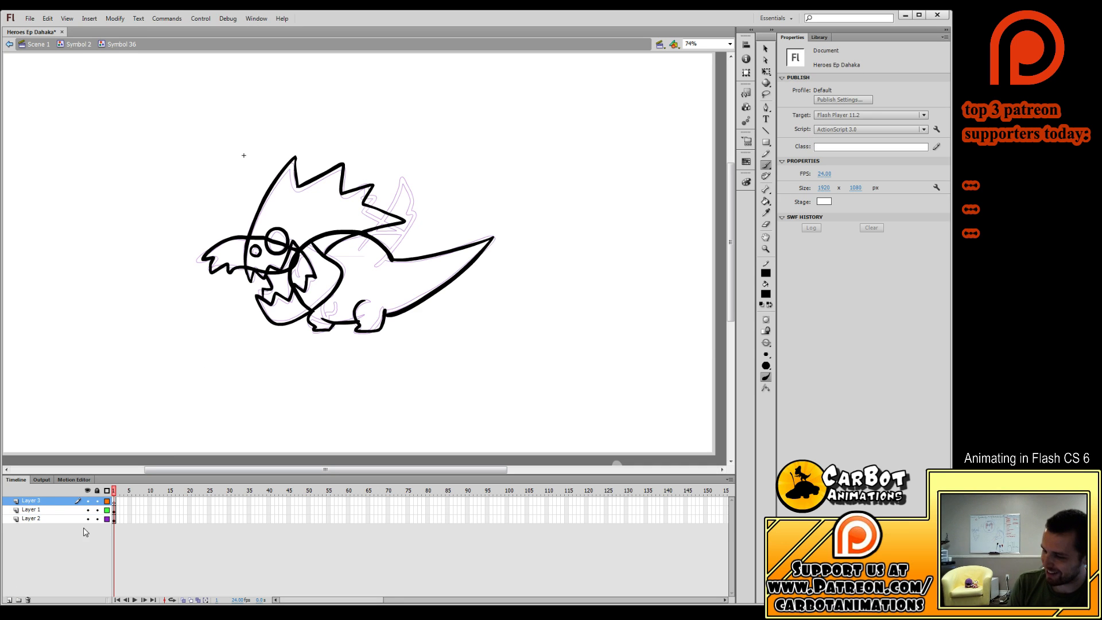
mouse_move(356, 246)
mouse_down()
mouse_move(390, 186)
mouse_move(408, 189)
mouse_move(423, 226)
mouse_move(390, 261)
mouse_up()
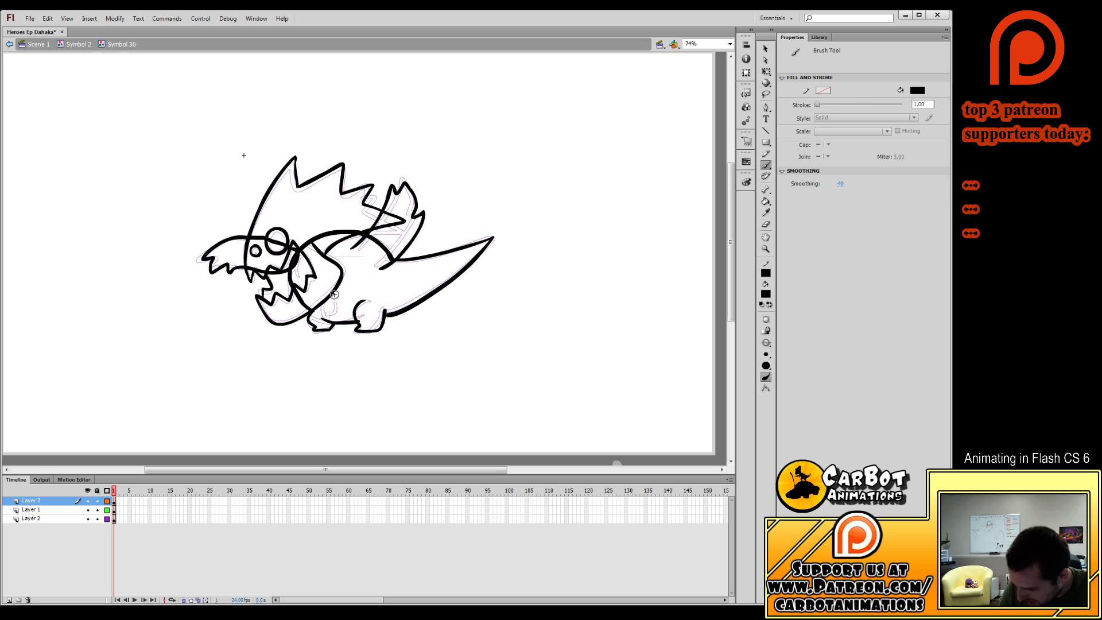
mouse_move(334, 294)
mouse_down()
mouse_move(327, 315)
mouse_move(346, 304)
mouse_move(342, 294)
mouse_move(299, 313)
mouse_up()
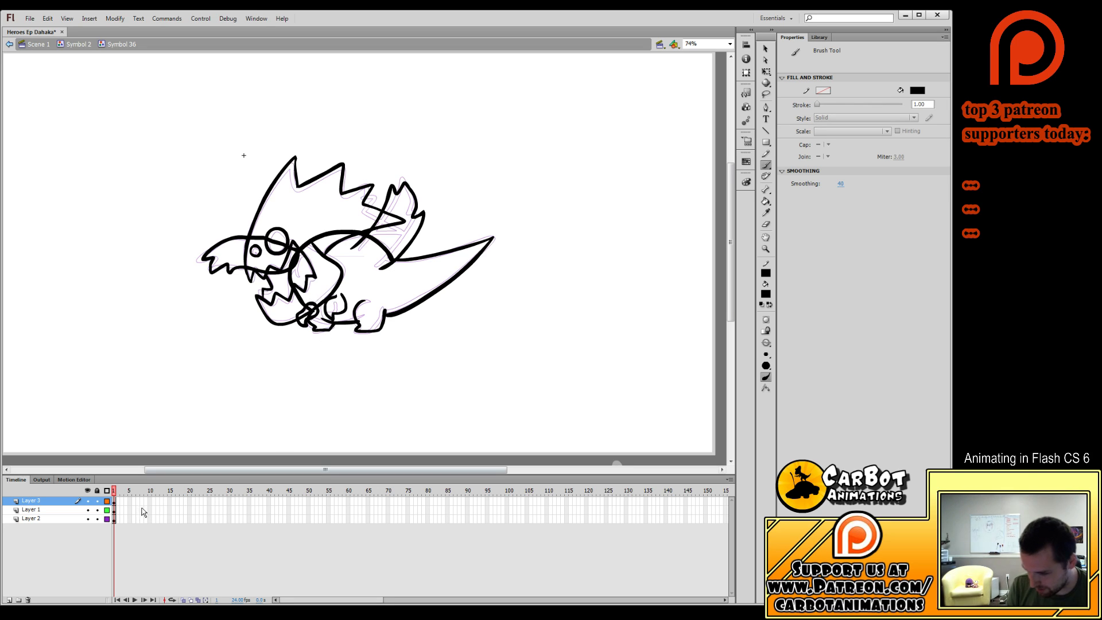
key(ctrl+z)
key(ctrl+z)
Add a new layer between Layer 1 and Layer 2 and brush the small forelimb behind the jaw in black.
click(115, 520)
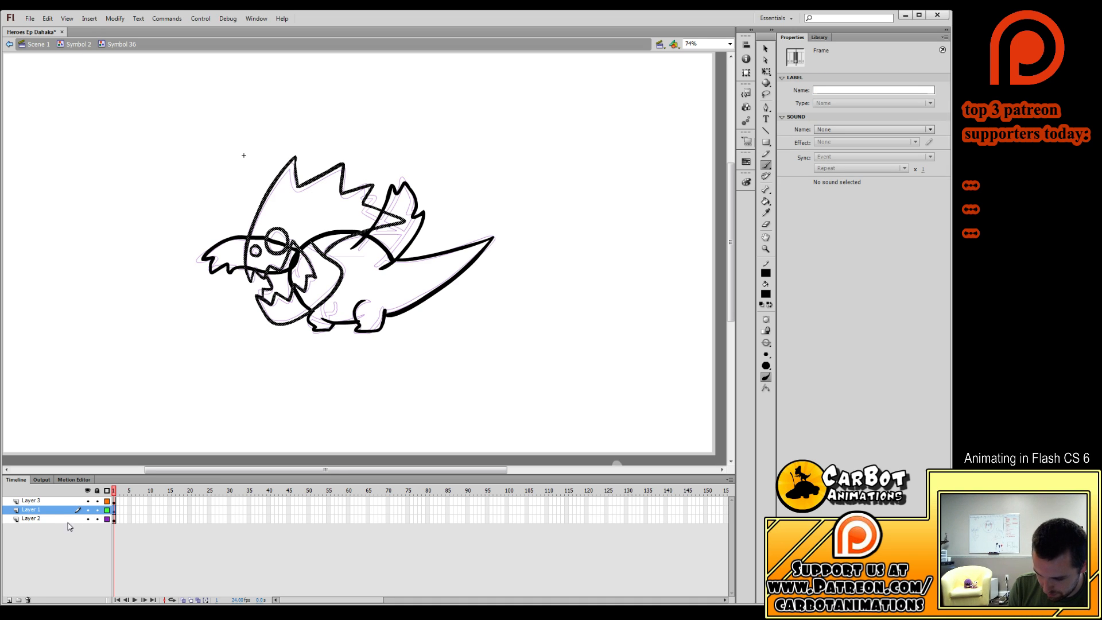
click(9, 599)
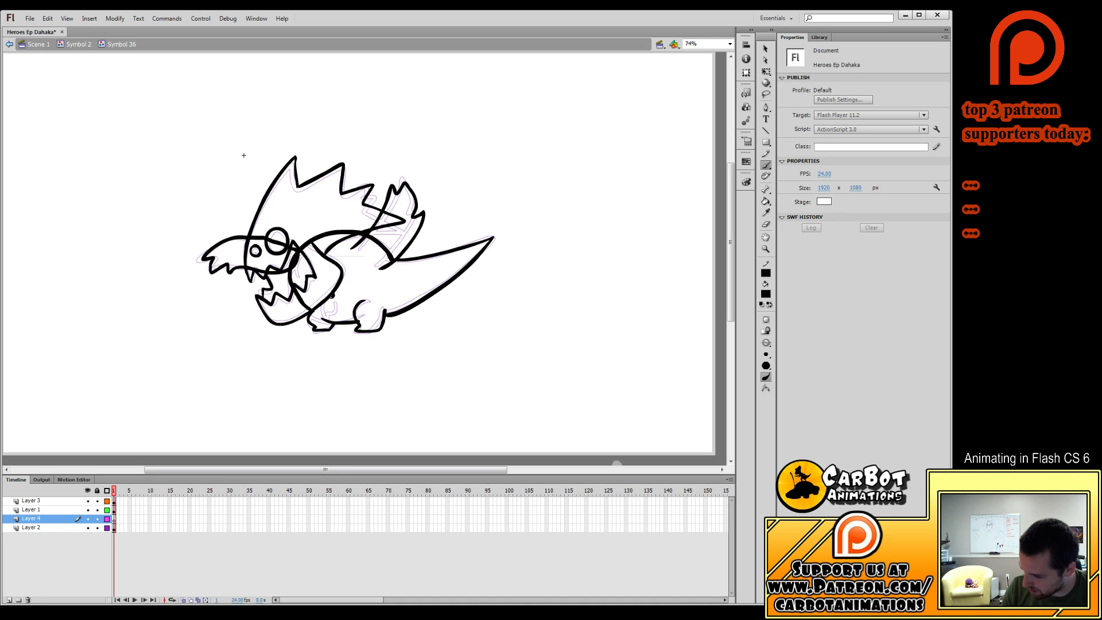
mouse_move(333, 294)
mouse_down()
mouse_move(340, 313)
mouse_move(304, 309)
mouse_up()
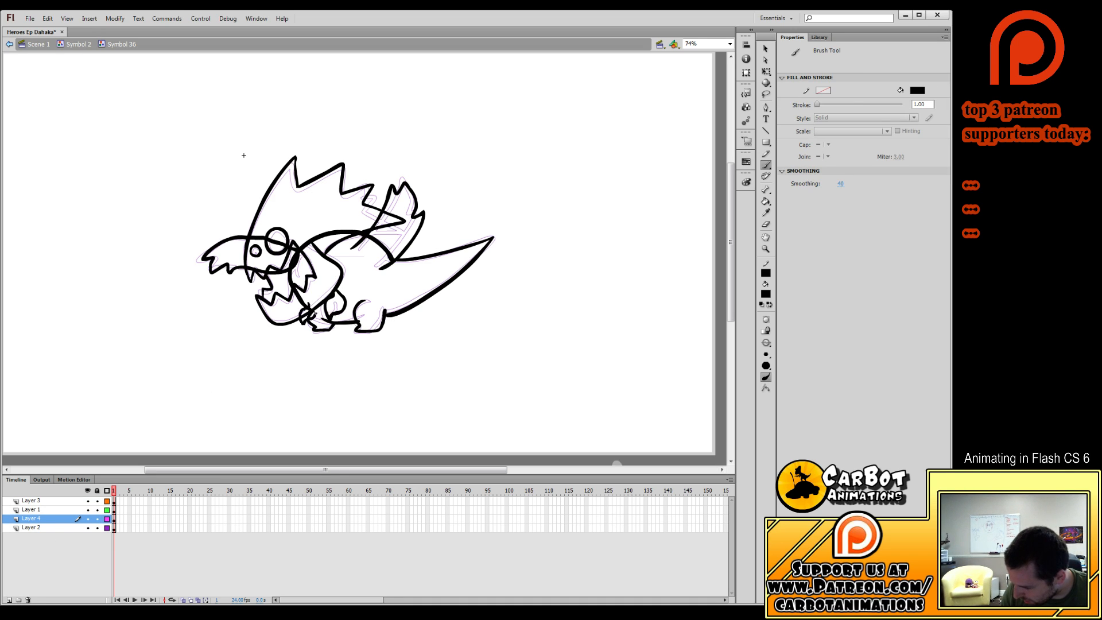
Preview the Dahaka Run symbol in the library, sample its dark purple as the fill colour and fill the head with it.
click(818, 38)
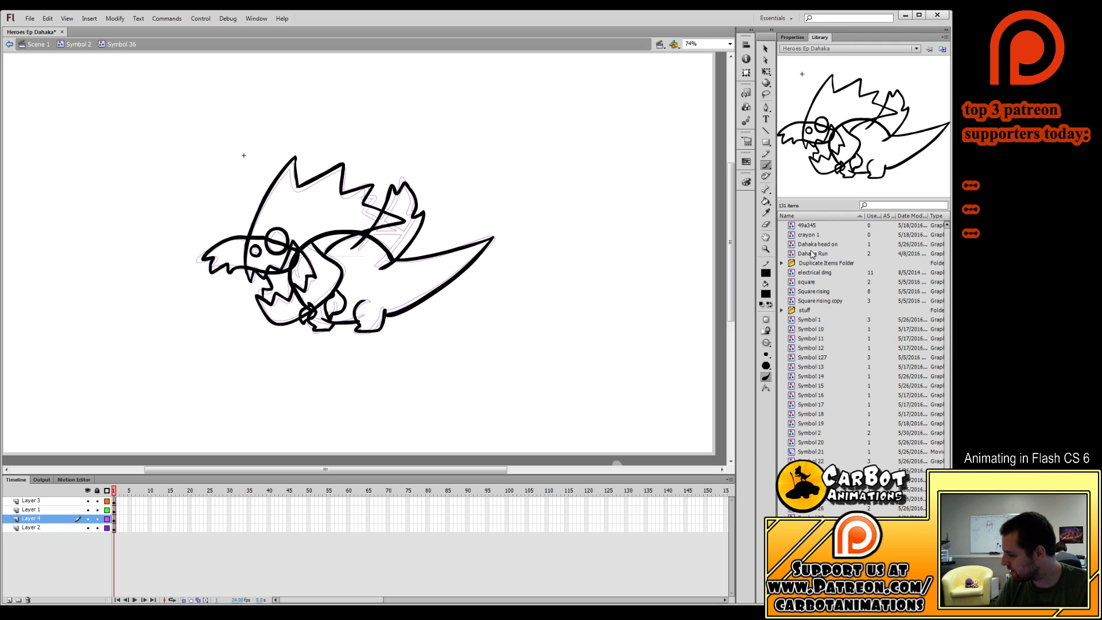
click(812, 255)
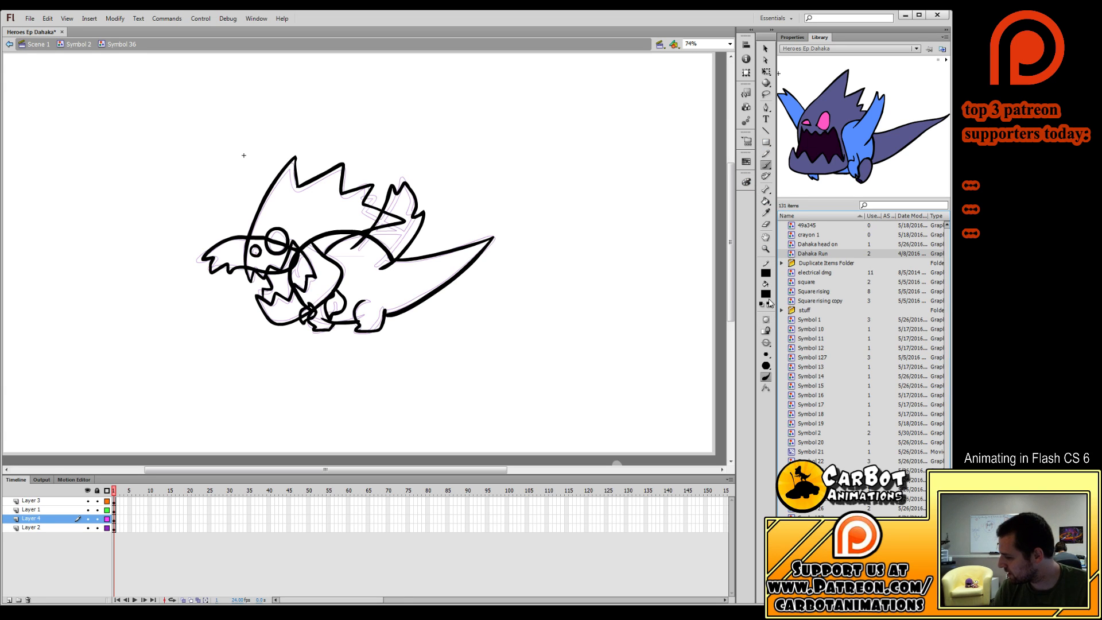
click(765, 294)
click(838, 120)
click(765, 200)
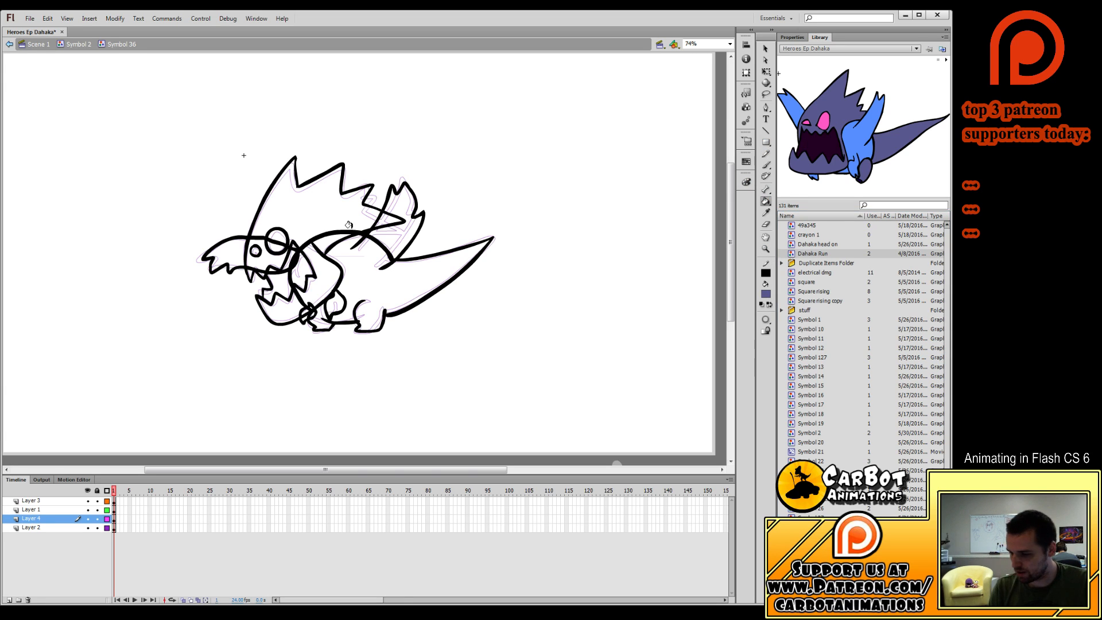
click(339, 210)
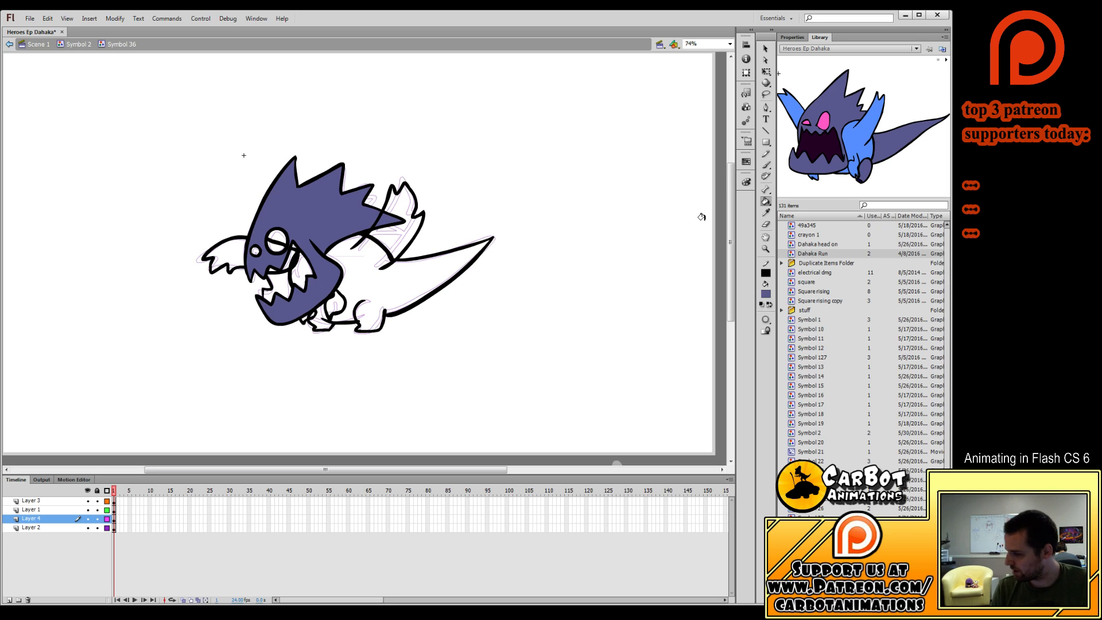
On Layer 2, brush a black line separating the body from the tail and fill the tail with the head's purple.
click(765, 165)
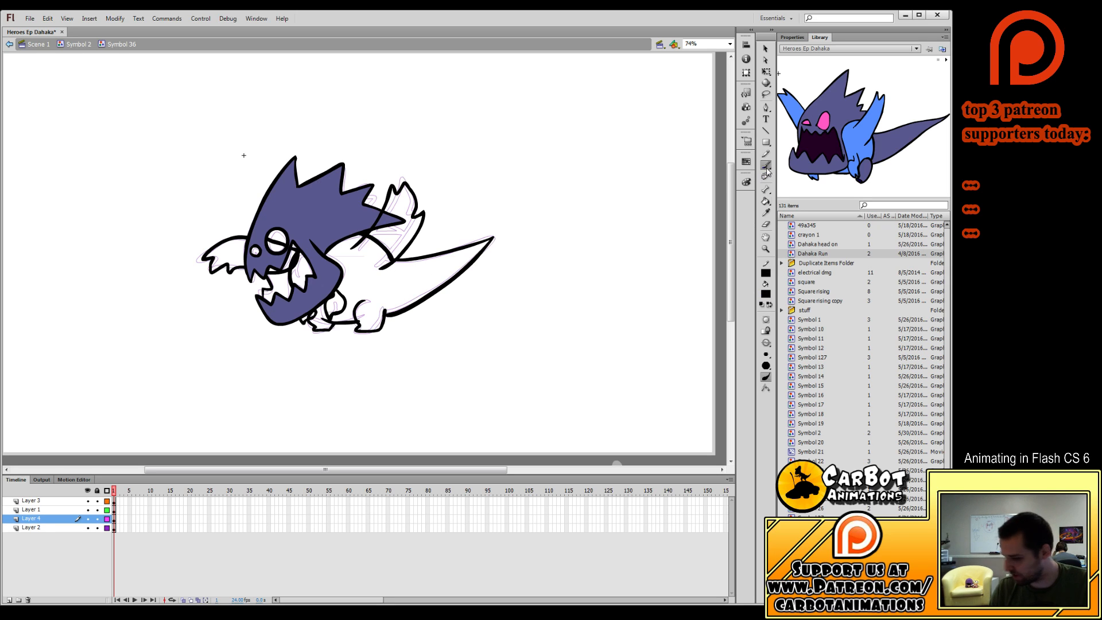
click(116, 518)
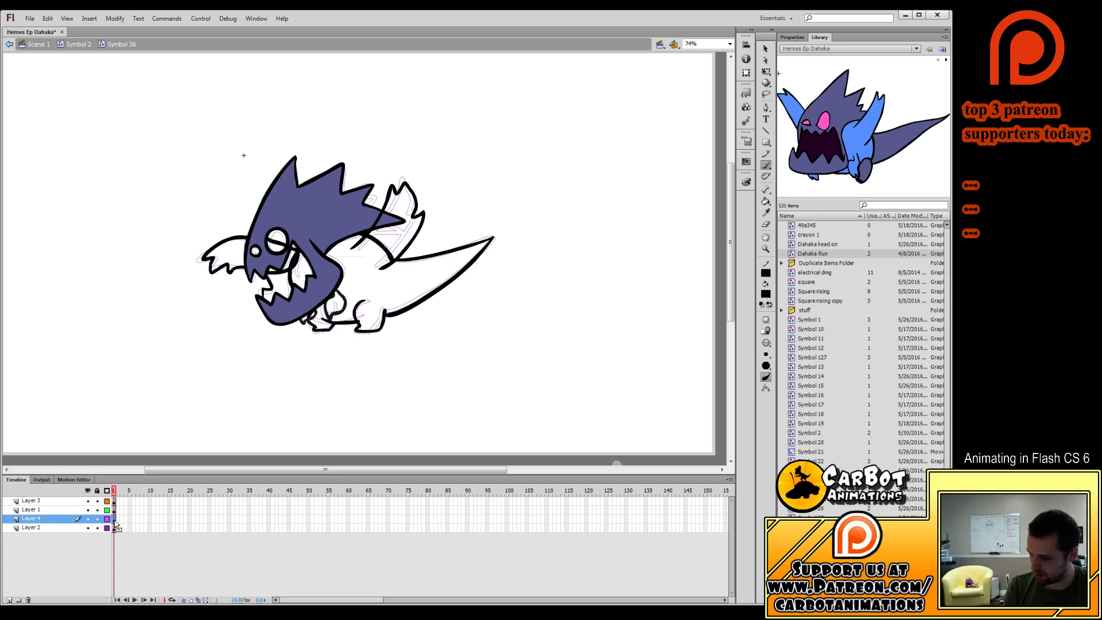
click(114, 528)
drag(393, 262, 383, 314)
key(i)
click(340, 218)
click(427, 287)
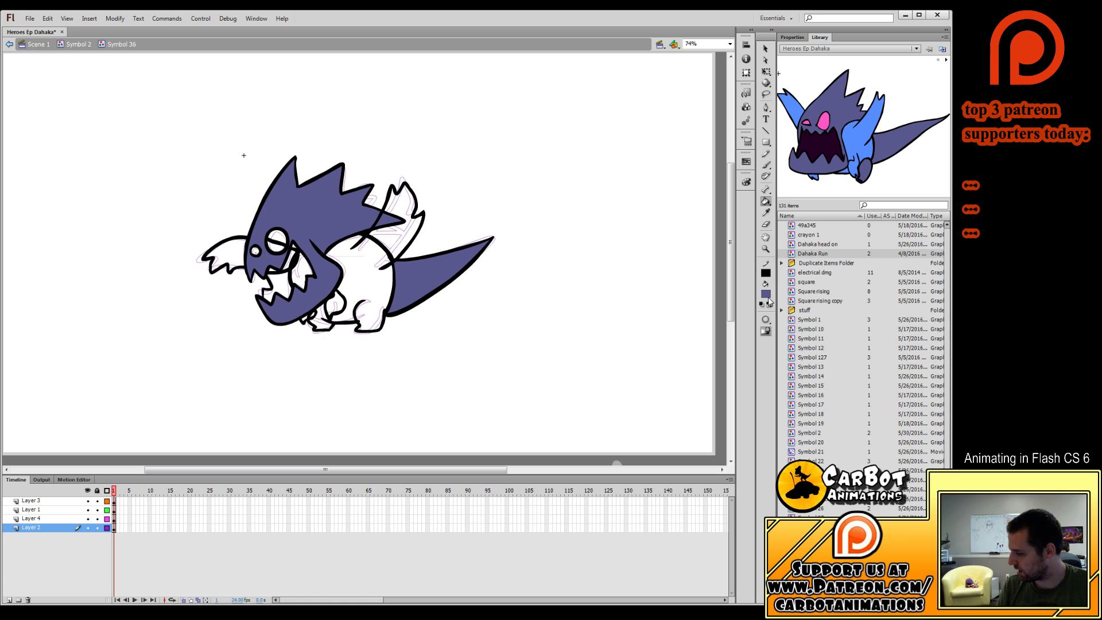
Close the gaps in the foot outlines on Layer 2 with black and fill the feet with the head's purple.
click(767, 275)
click(114, 527)
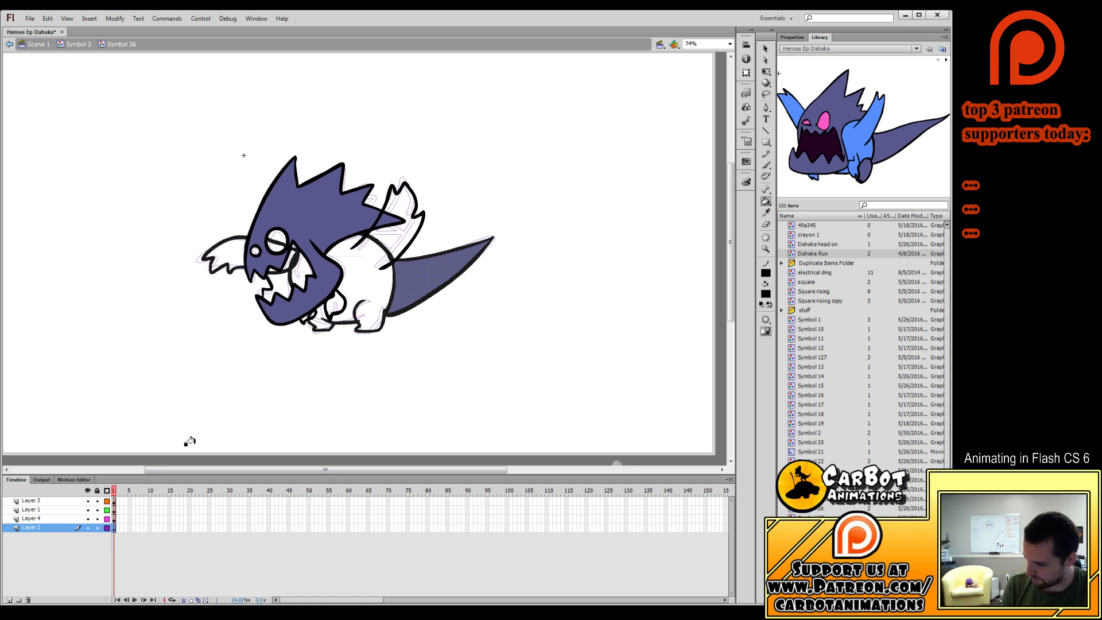
key(b)
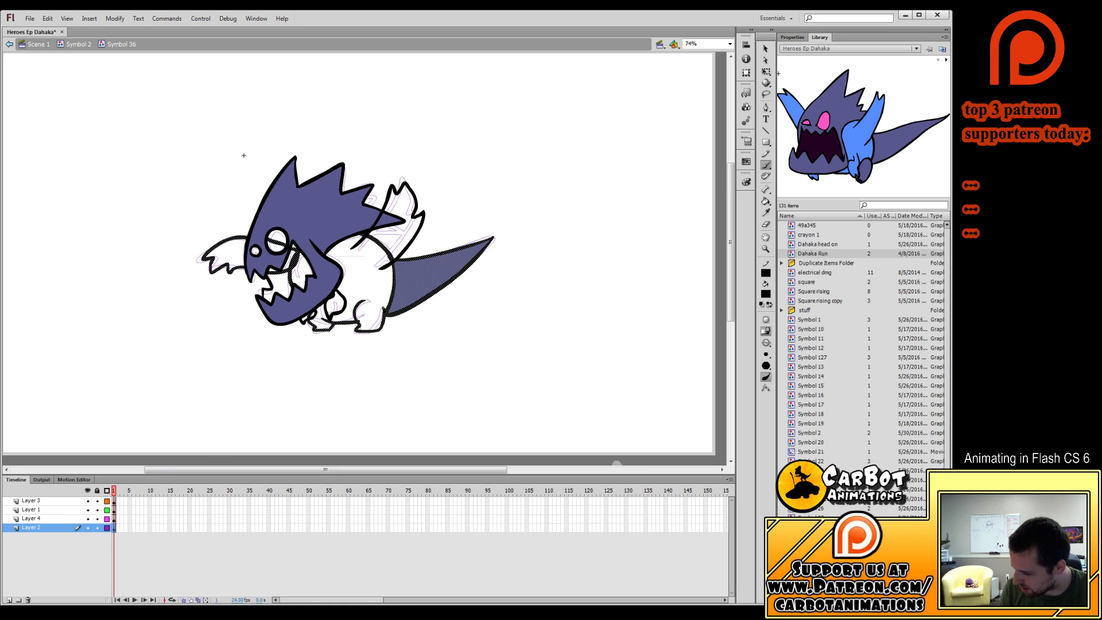
click(315, 326)
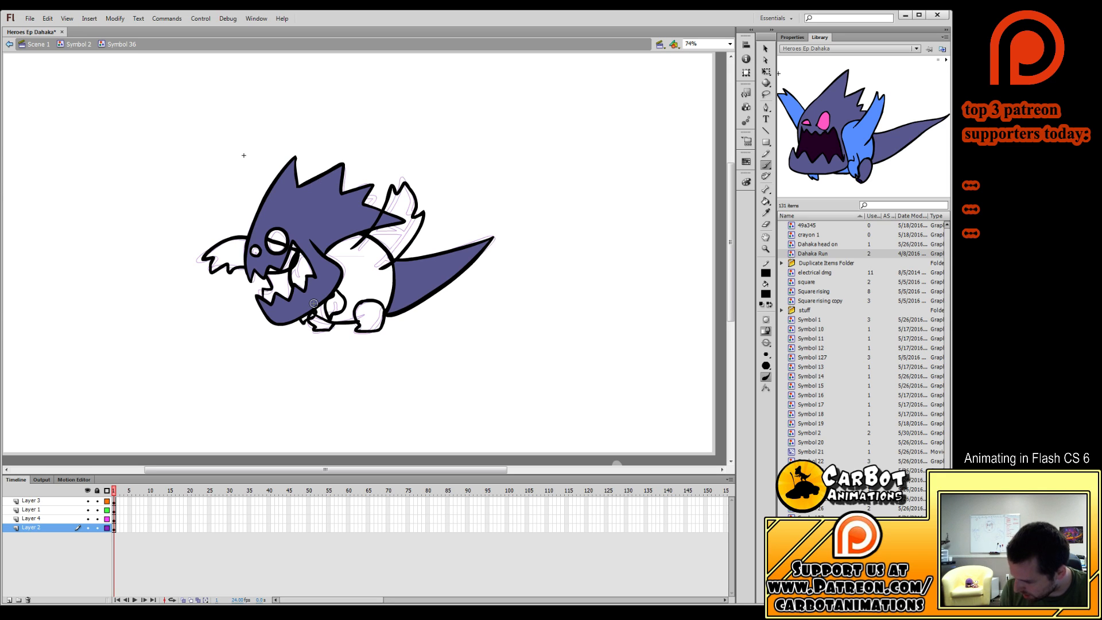
key(i)
click(327, 289)
click(363, 315)
click(320, 325)
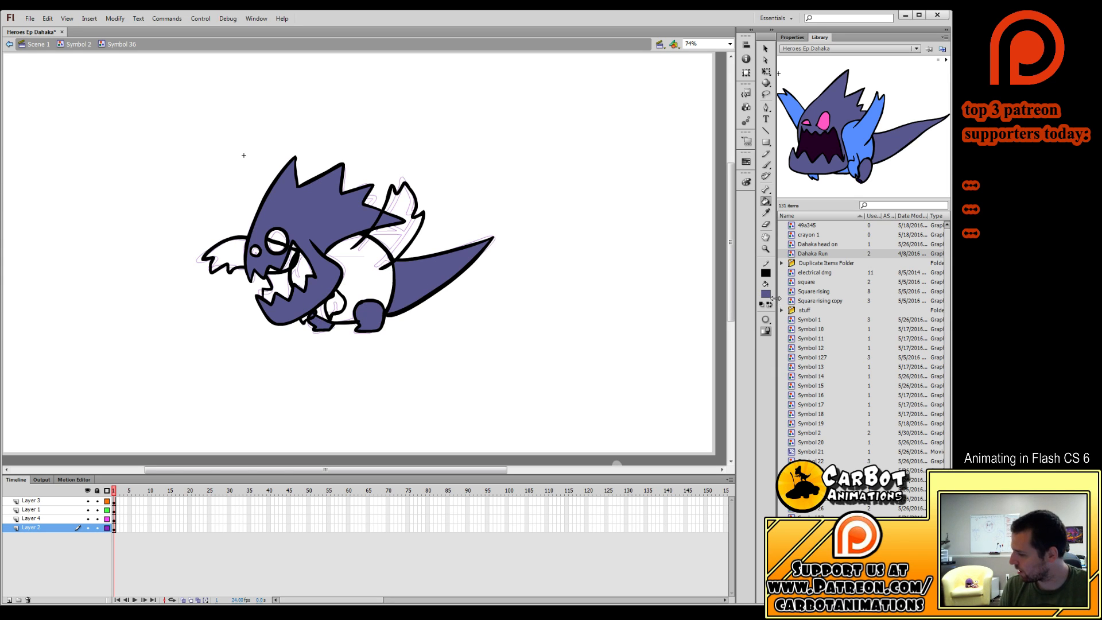
Sample the light blue from the Dahaka Run preview and fill the body and the far arm with it.
click(861, 138)
click(351, 279)
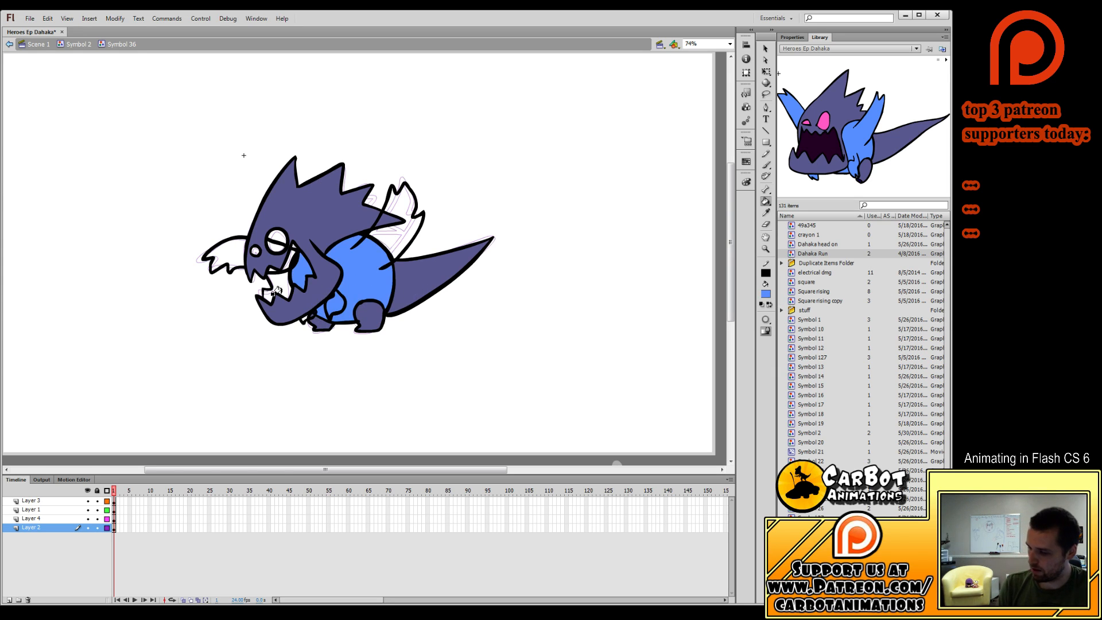
click(227, 249)
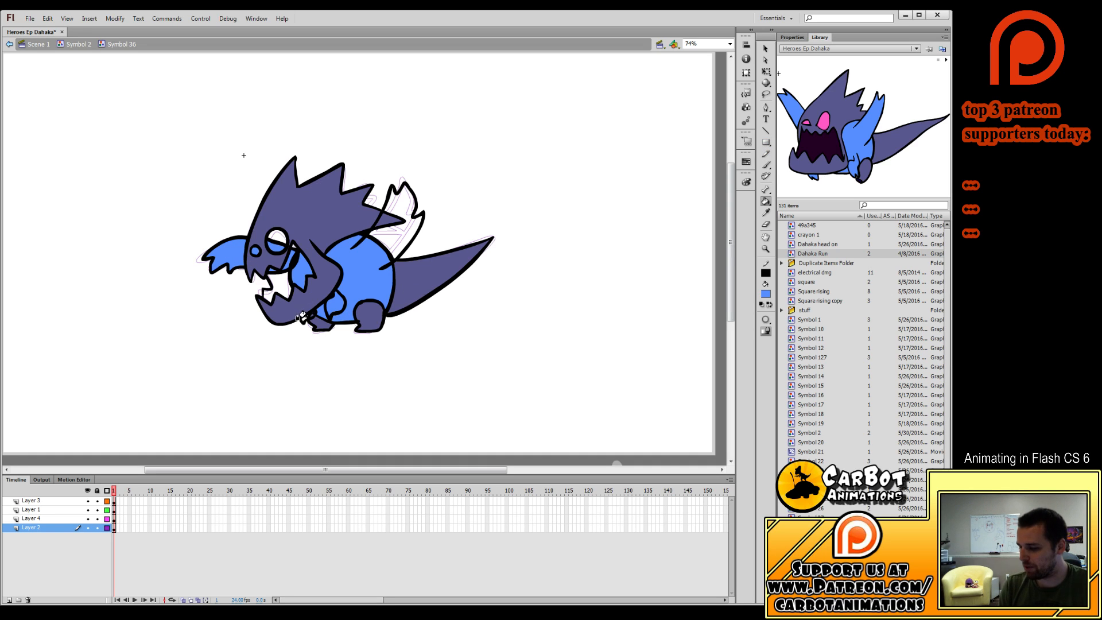
Make Layer 3 active and fill the raised near arm with the body's light blue.
key(b)
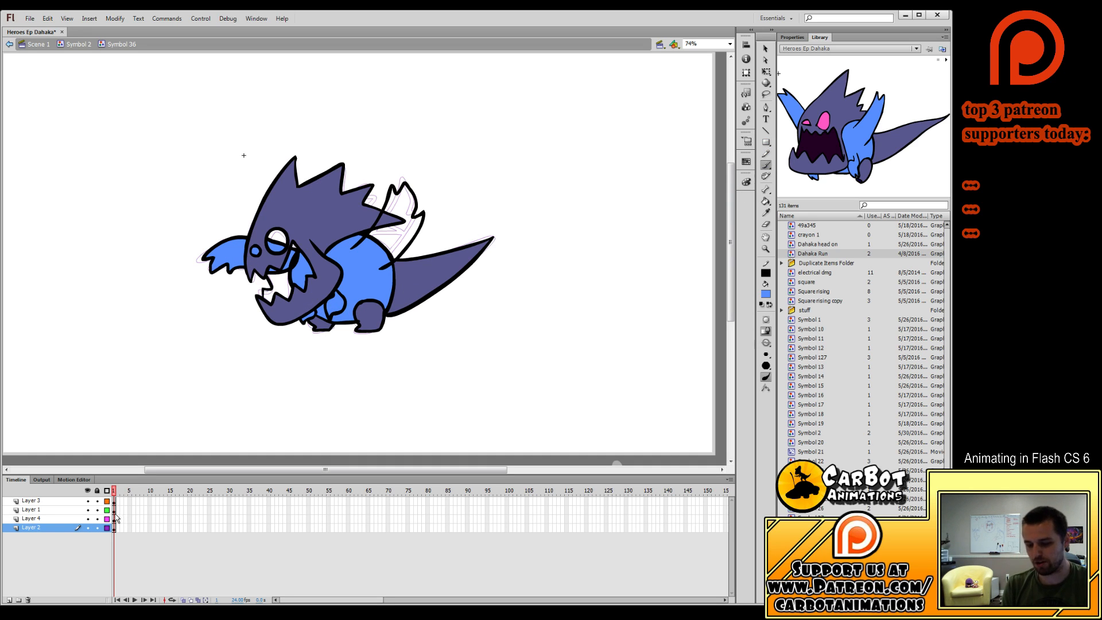
click(115, 510)
click(114, 500)
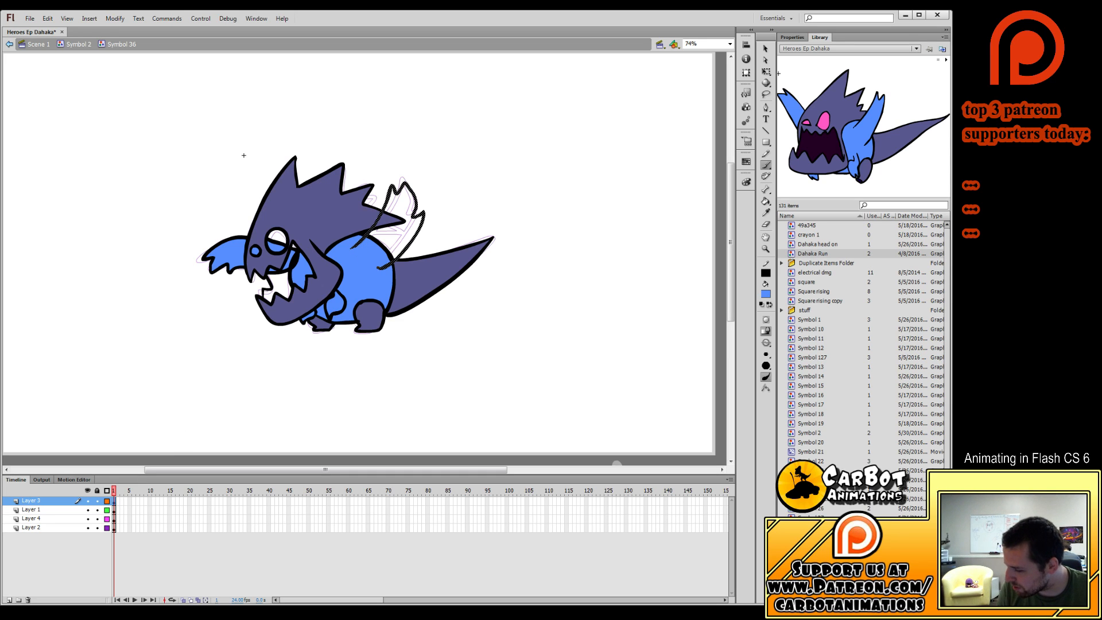
key(k)
click(396, 226)
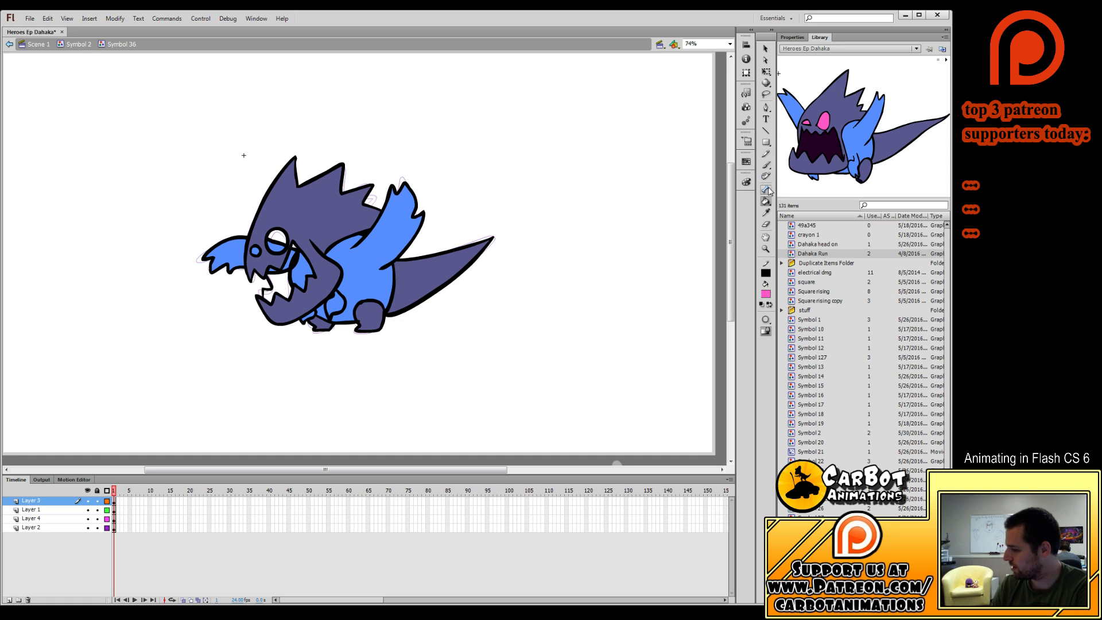
Fill the eyes with the reference's pink and the open mouth with its dark maroon.
click(273, 241)
click(255, 251)
click(765, 293)
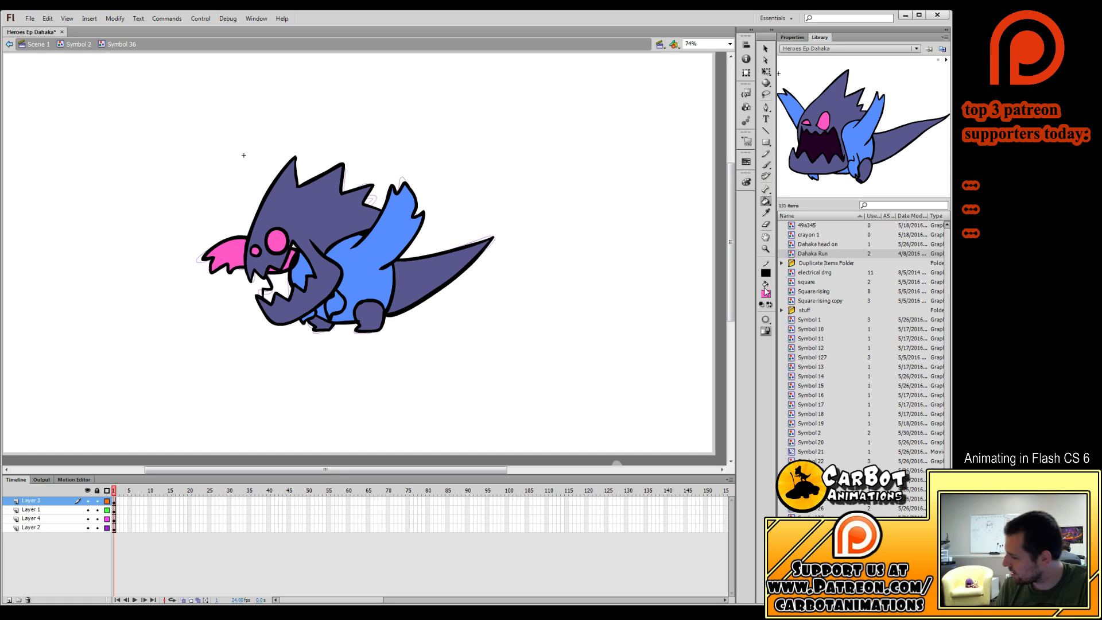
click(814, 156)
click(277, 284)
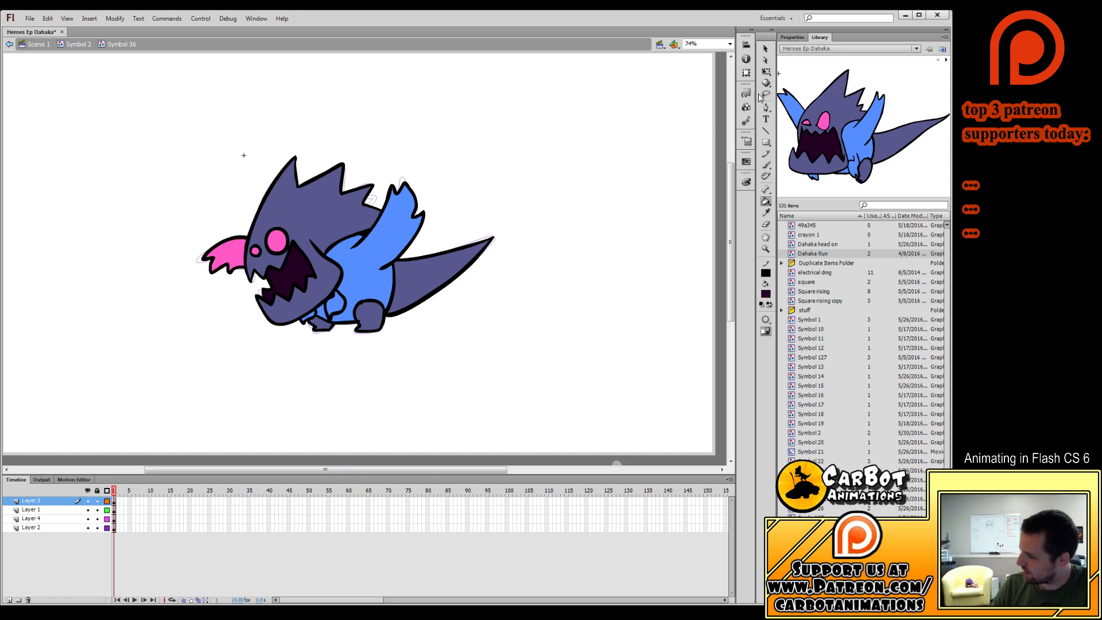
Refill the far arm with the body's light blue and recolour the small eye on Layer 1 pink.
key(i)
click(362, 274)
click(222, 252)
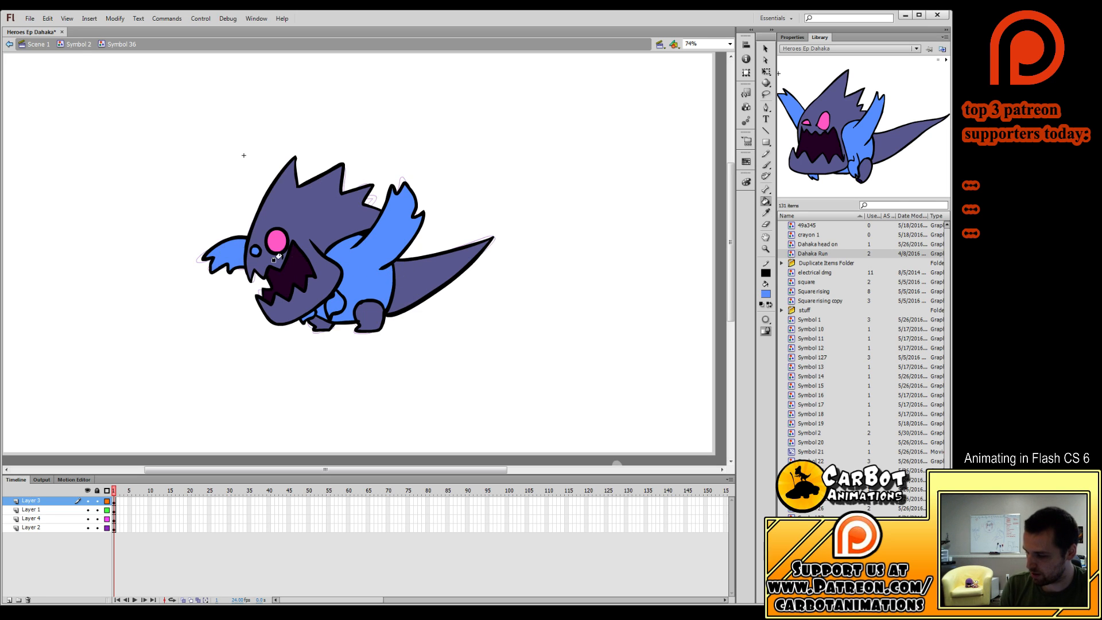
key(i)
click(277, 240)
click(114, 509)
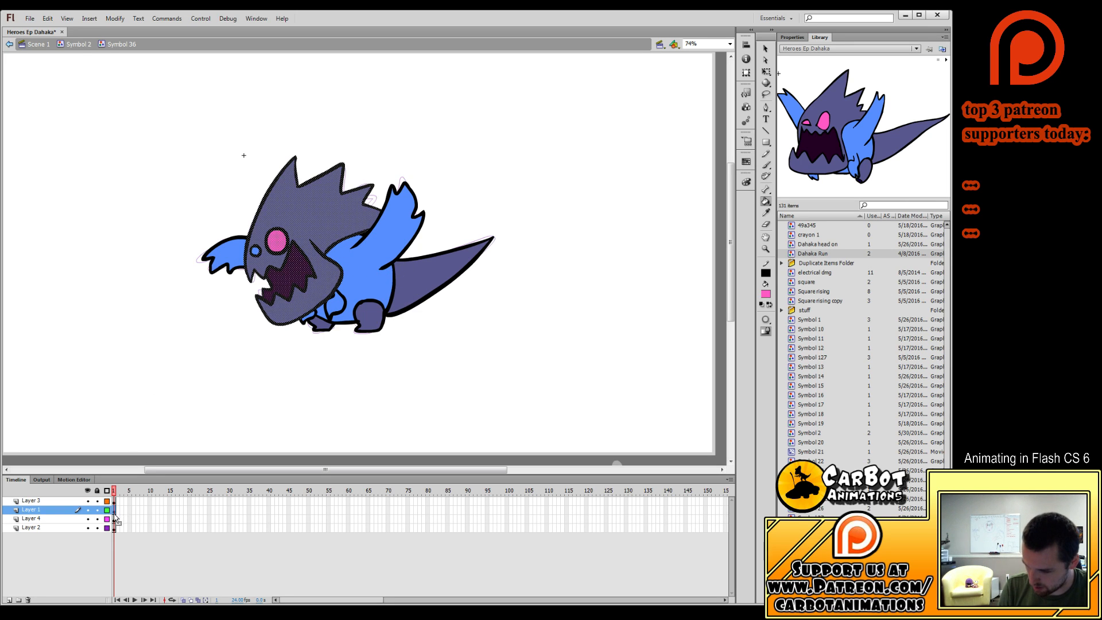
Return to Symbol 2, go to frame 14 on Layer 3 and turn on onion skinning.
click(766, 71)
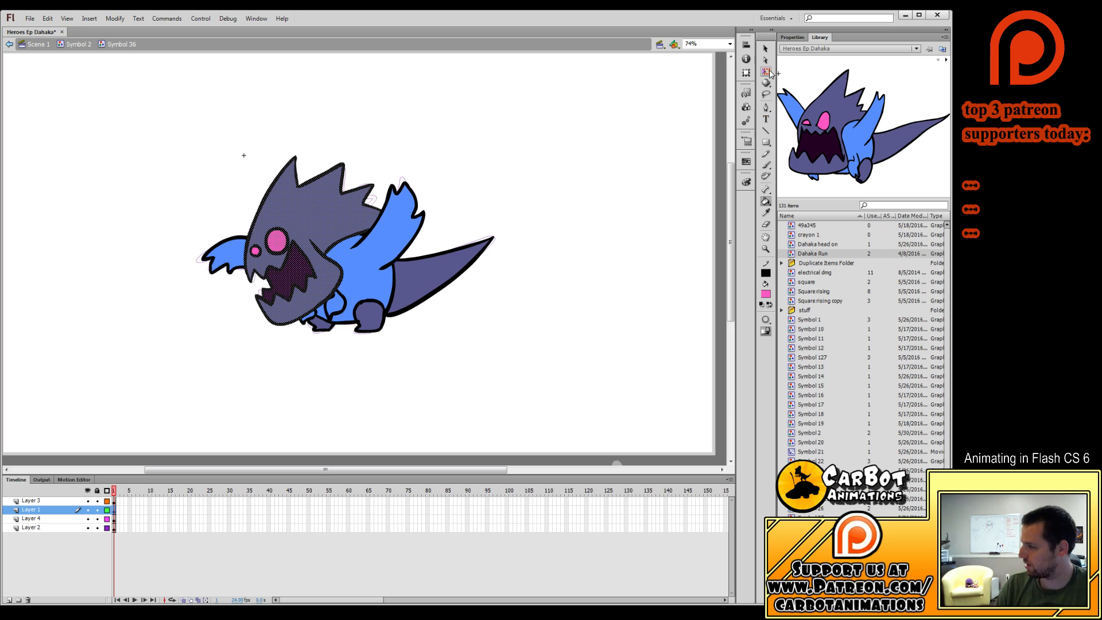
double_click(538, 198)
click(167, 511)
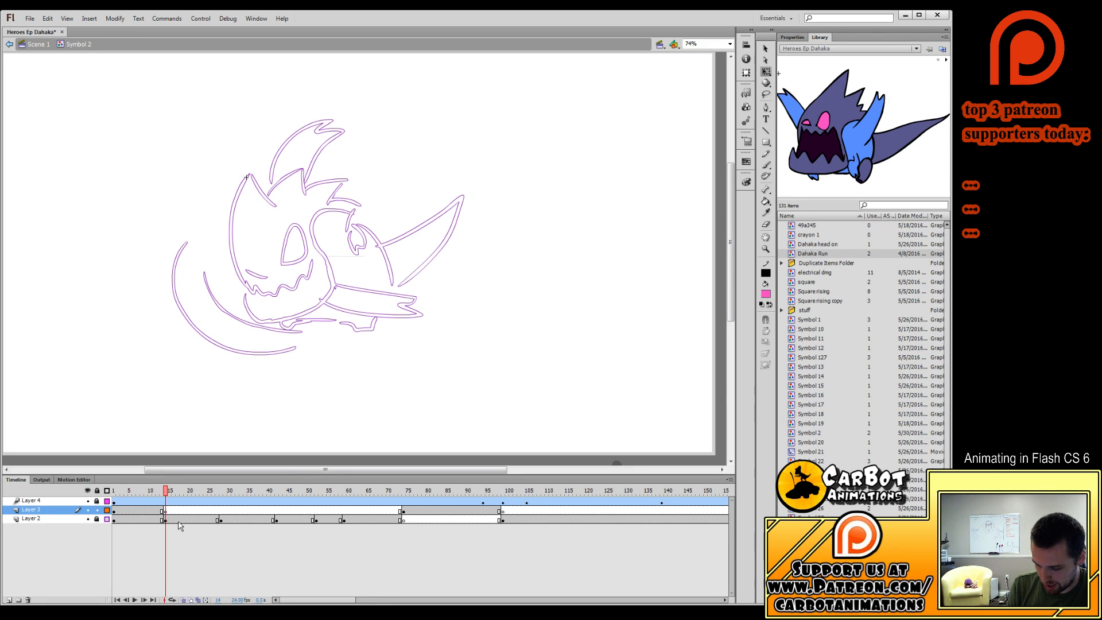
click(184, 599)
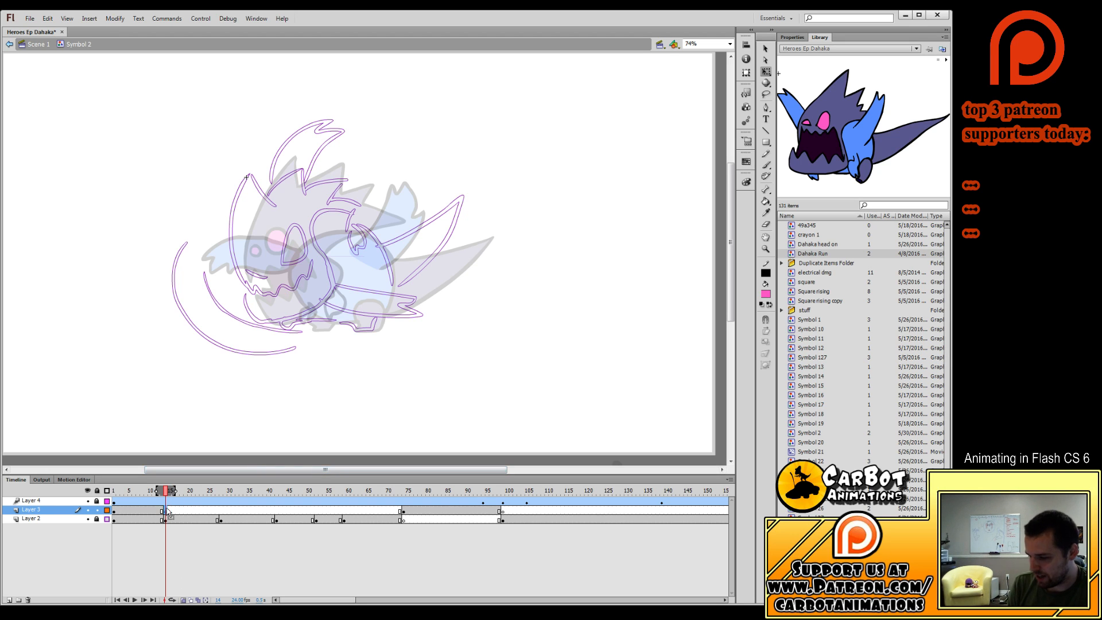
Brush the curve of the head's back and lower jaw in black over the rough sketch on frame 14 of Layer 3.
click(766, 165)
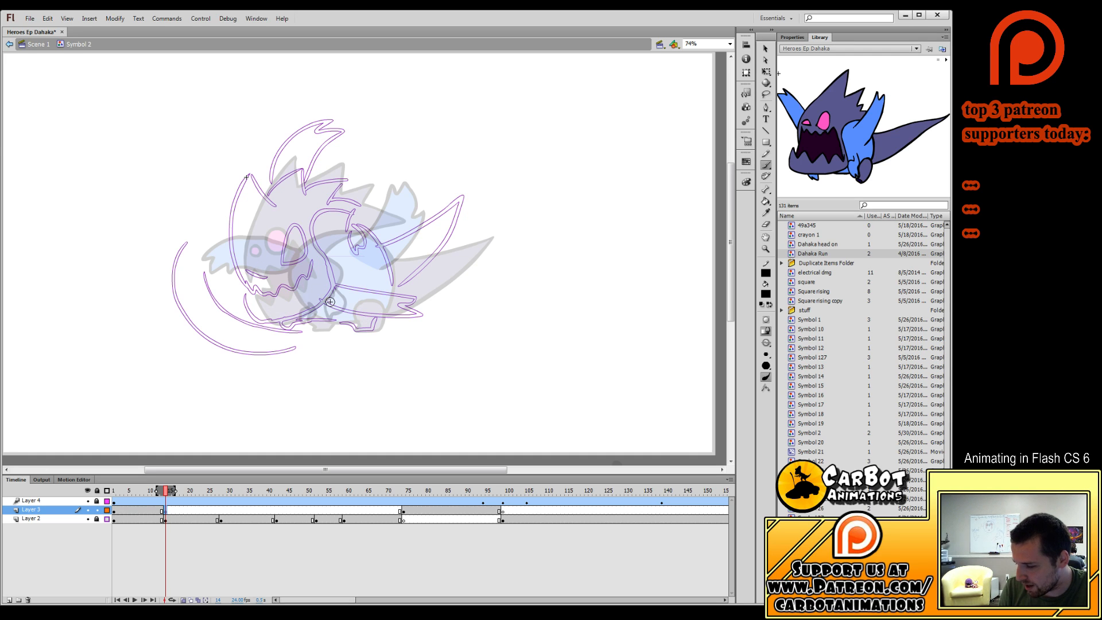
mouse_move(259, 301)
mouse_down()
mouse_move(269, 316)
mouse_move(326, 302)
mouse_move(343, 265)
mouse_up()
key(ctrl+z)
mouse_move(261, 301)
mouse_down()
mouse_move(323, 310)
mouse_move(344, 294)
mouse_move(295, 318)
mouse_move(347, 282)
mouse_move(324, 206)
mouse_up()
key(ctrl+z)
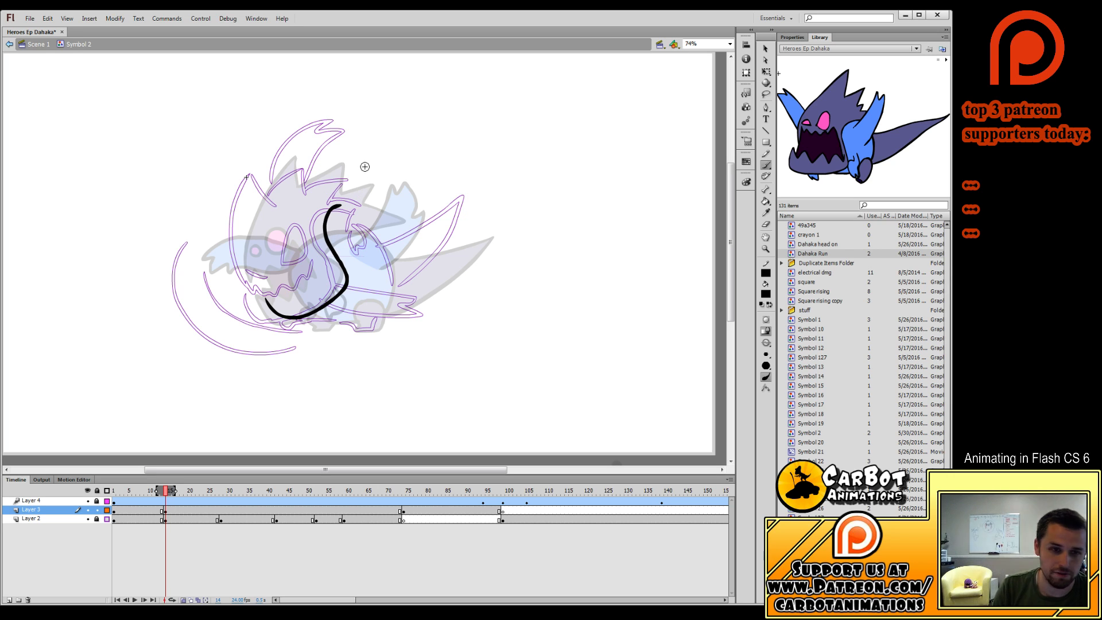
key(ctrl+z)
Ink the spiky crest, the pointed front horn and the front edge of the face down to the mouth.
mouse_move(343, 267)
mouse_down()
mouse_move(331, 211)
mouse_move(346, 202)
mouse_move(327, 196)
mouse_move(340, 176)
mouse_move(307, 185)
mouse_move(288, 169)
mouse_move(260, 192)
mouse_move(242, 171)
mouse_move(238, 255)
mouse_up()
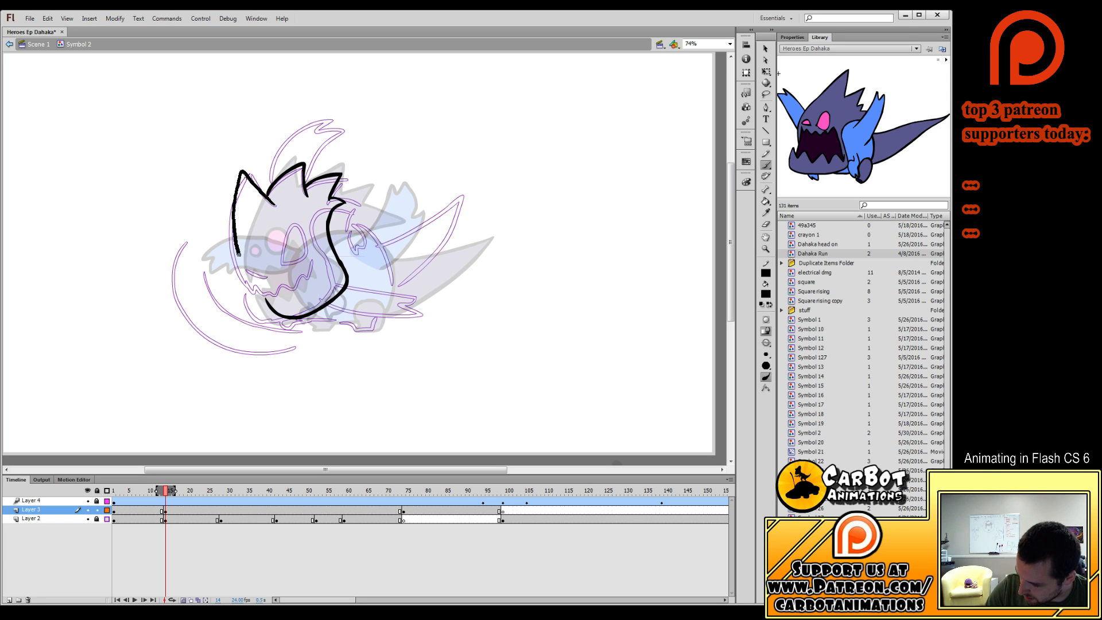
key(ctrl+z)
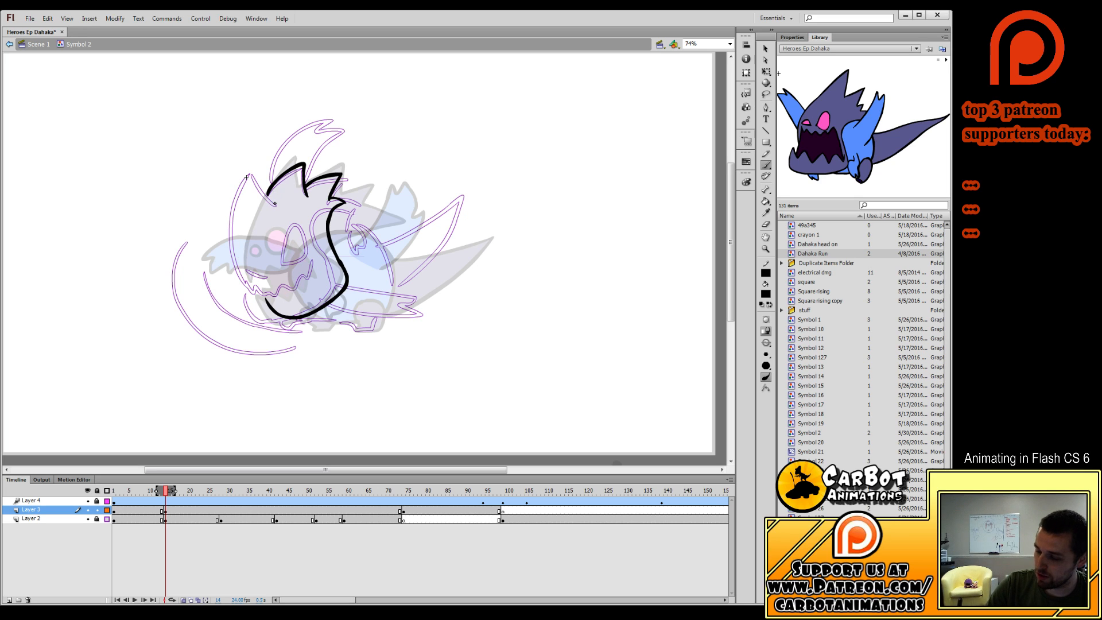
mouse_move(275, 203)
mouse_down()
mouse_move(242, 174)
mouse_move(236, 245)
mouse_move(248, 273)
mouse_move(270, 200)
mouse_move(233, 187)
mouse_move(236, 264)
mouse_move(255, 291)
mouse_up()
key(ctrl+z)
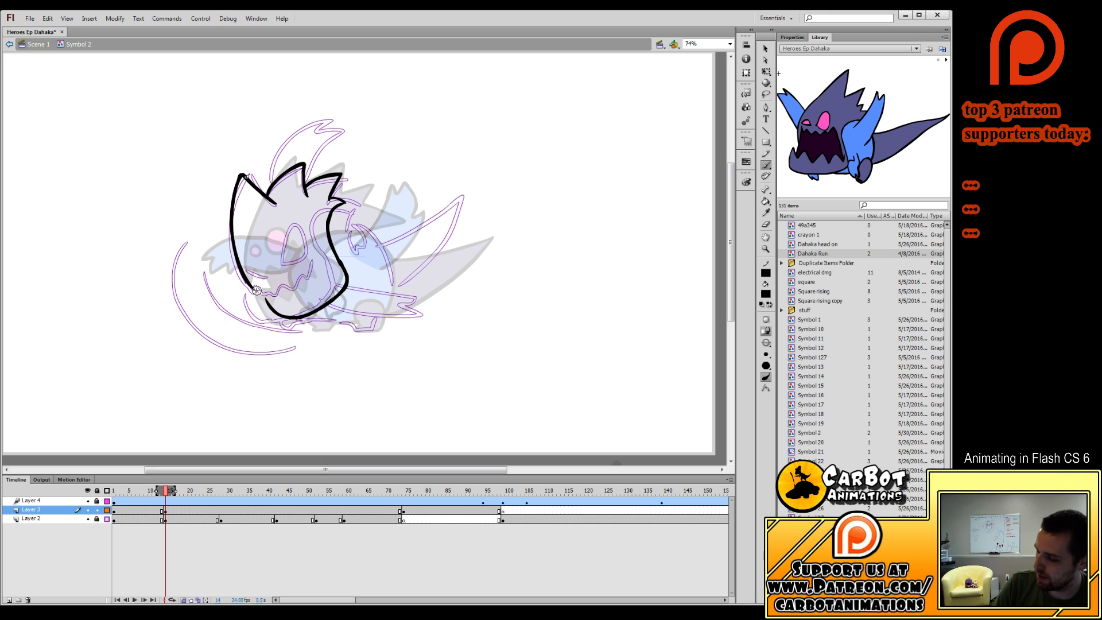
Ink the jagged upper and lower teeth, clean up the stray ink at the jaw's front corner, and outline both eyes.
drag(251, 286, 259, 294)
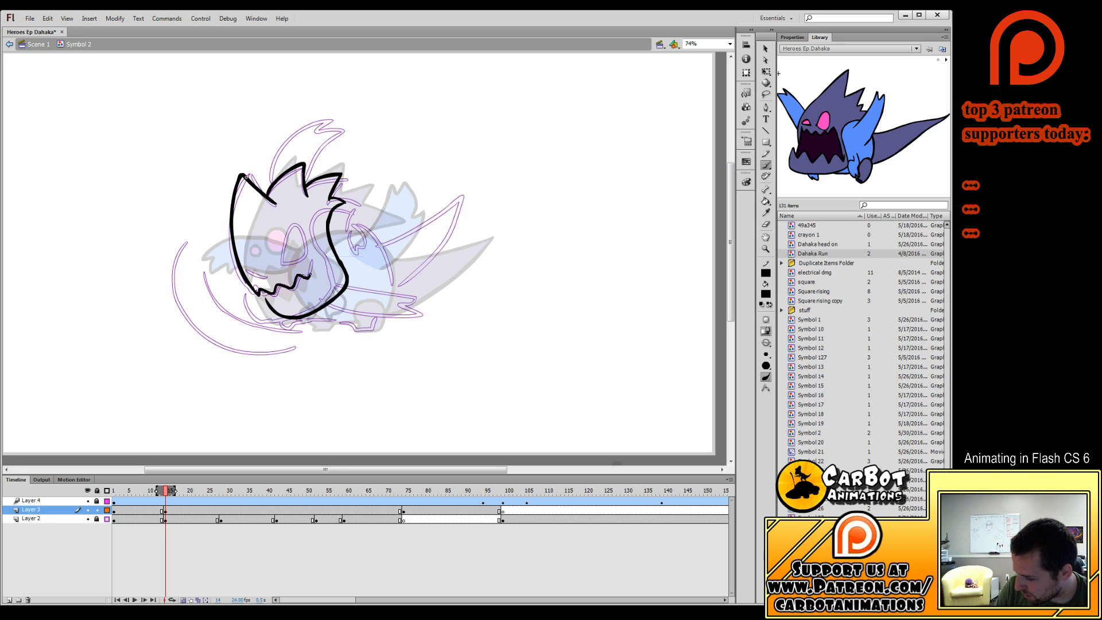
drag(340, 271, 304, 294)
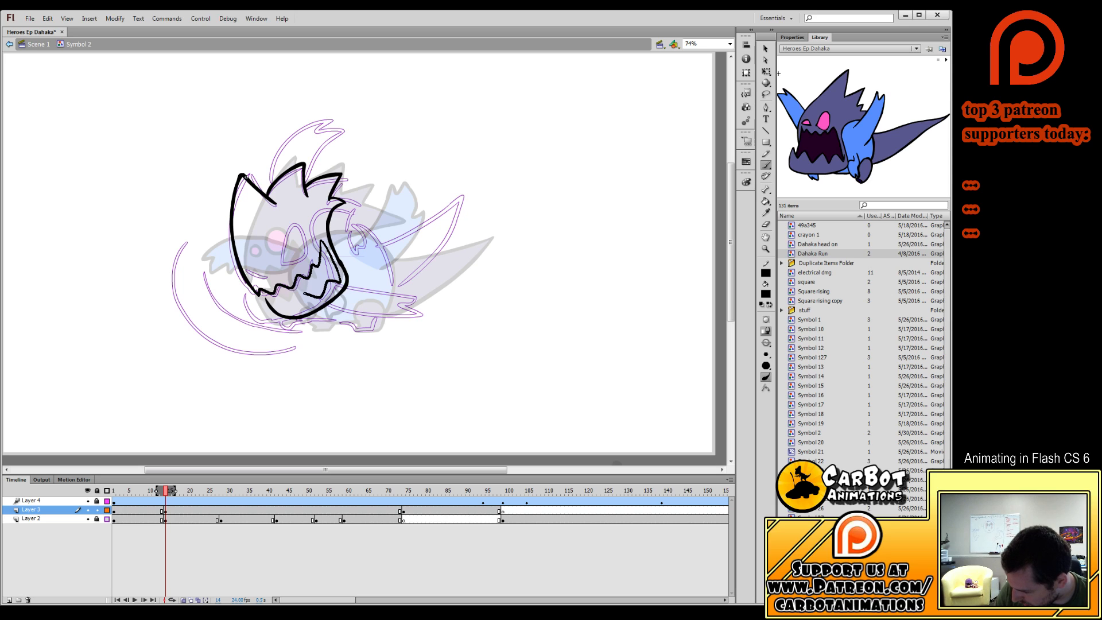
drag(325, 244, 269, 303)
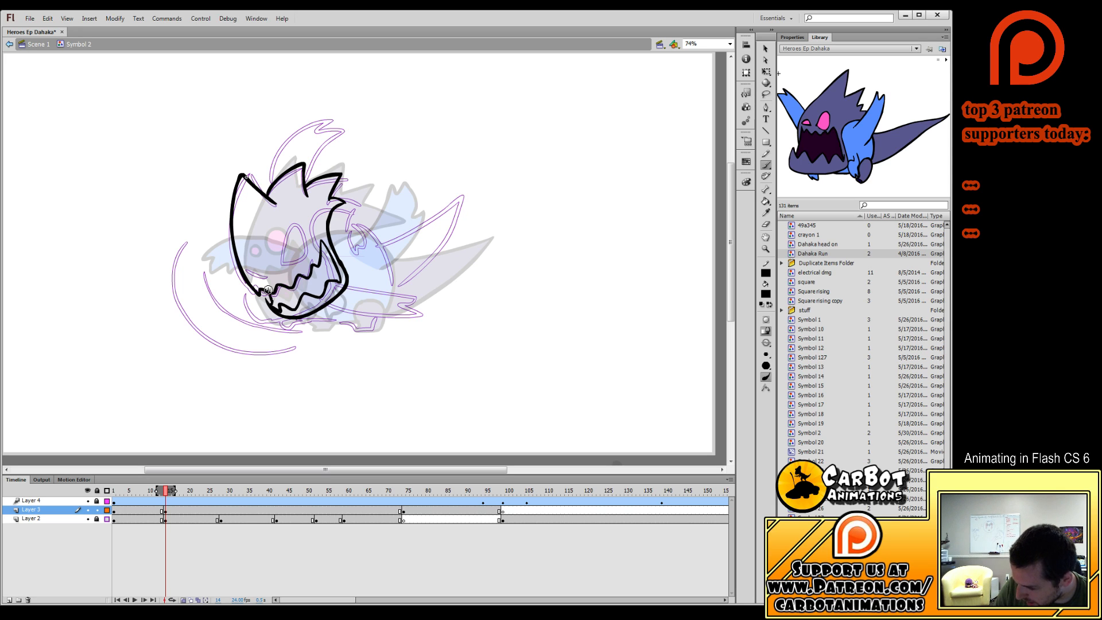
click(764, 225)
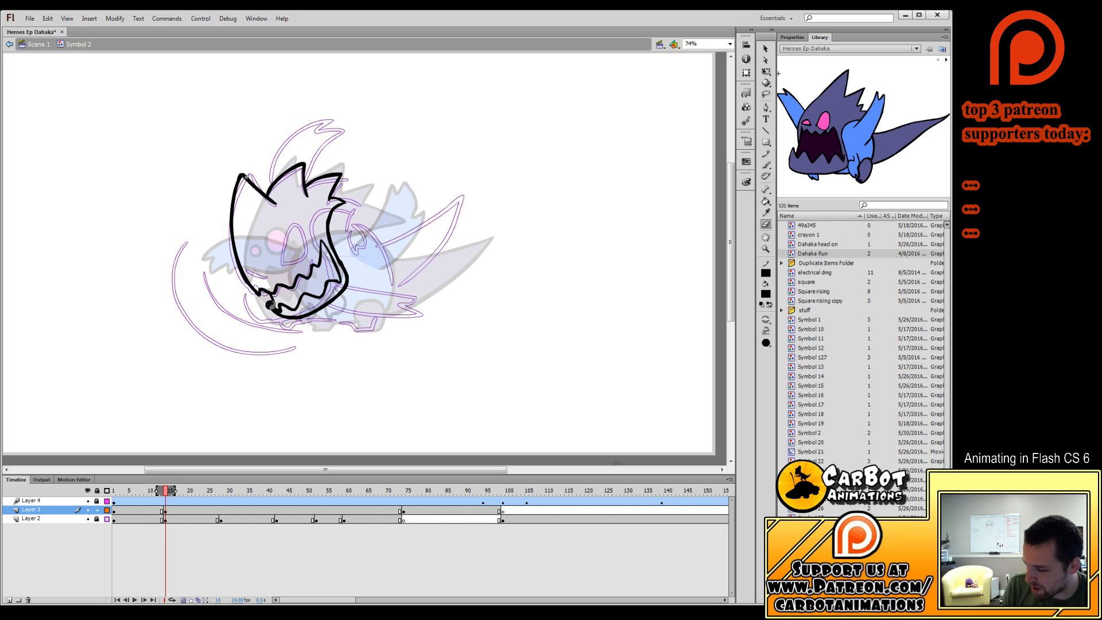
click(763, 166)
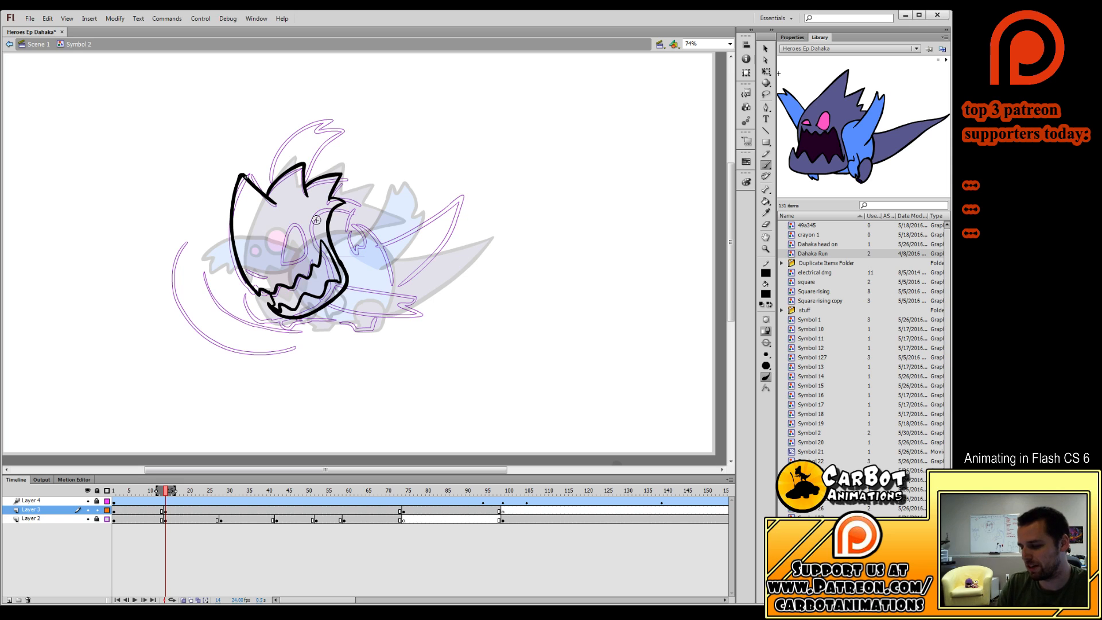
mouse_move(293, 265)
mouse_down()
mouse_move(308, 252)
mouse_move(265, 276)
mouse_up()
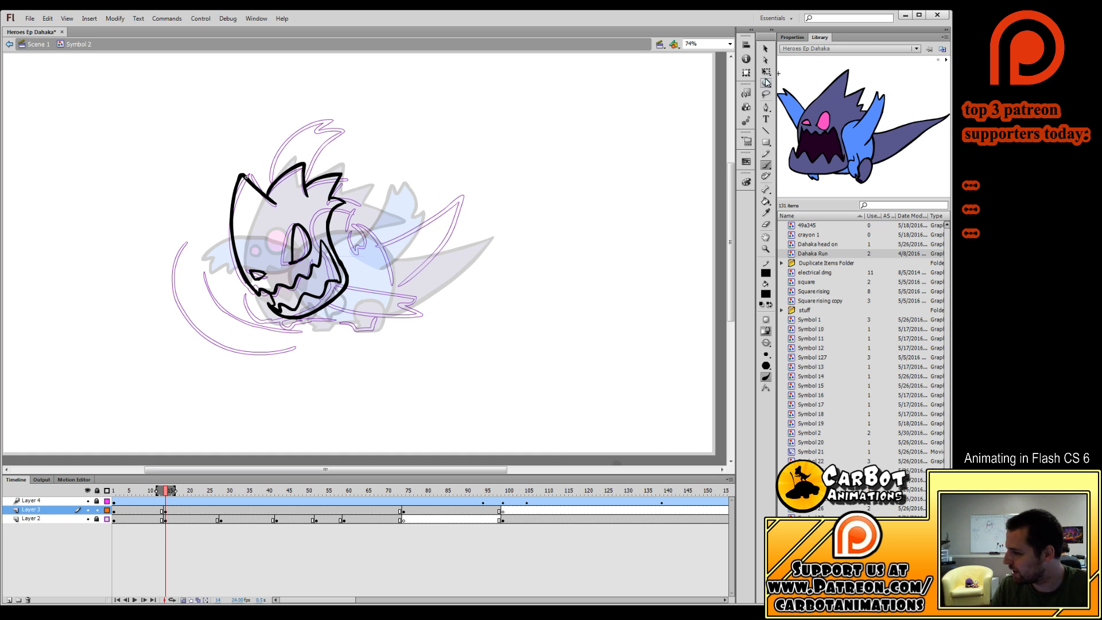
Ink the near arm with its clawed hand, the belly line and both feet.
drag(166, 493, 168, 519)
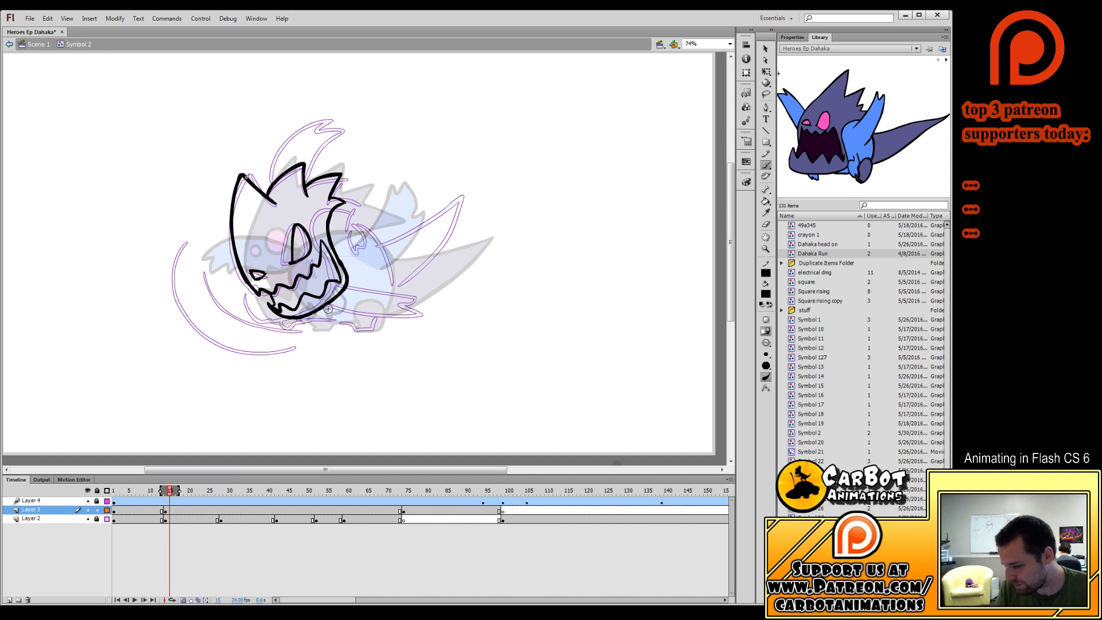
mouse_move(325, 312)
mouse_down()
mouse_move(381, 304)
mouse_move(337, 308)
mouse_move(375, 303)
mouse_move(407, 278)
mouse_move(398, 262)
mouse_move(354, 270)
mouse_up()
key(ctrl+z)
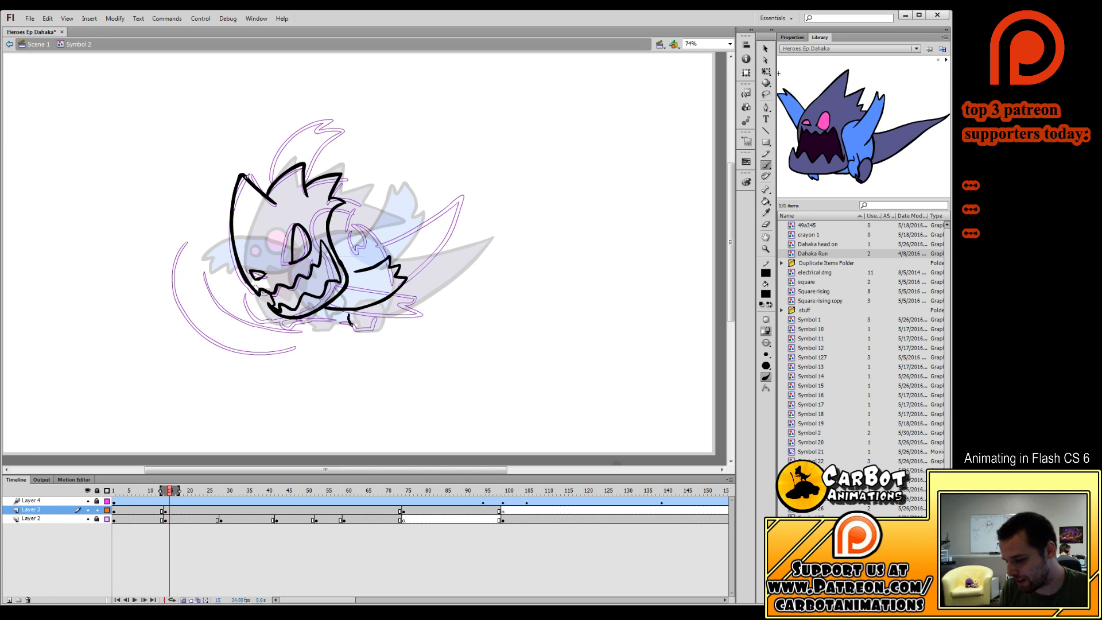
drag(382, 308, 350, 310)
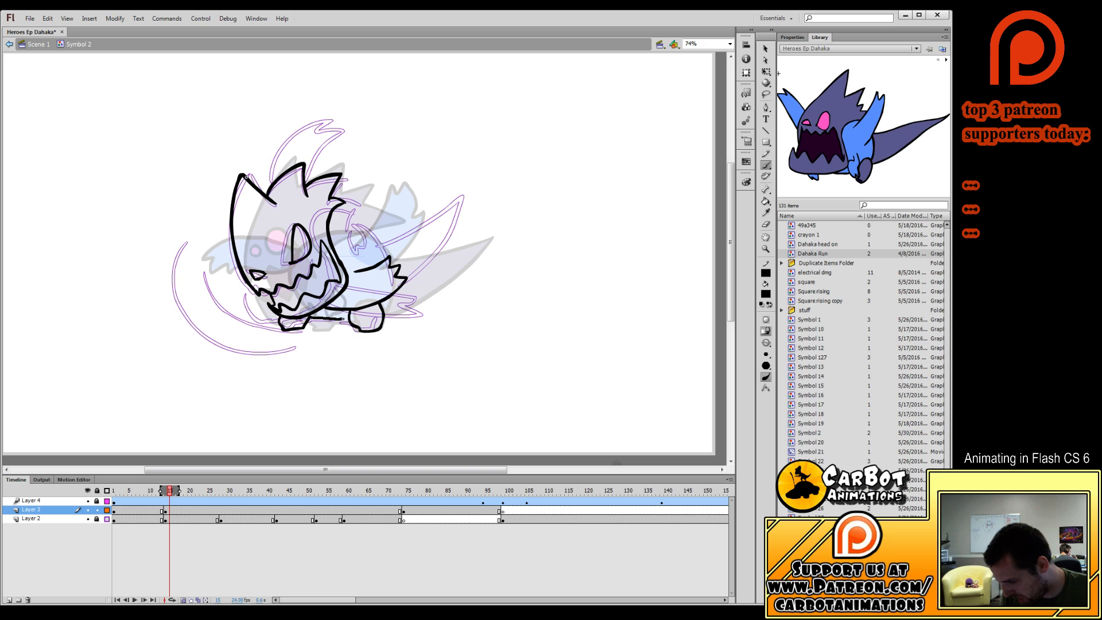
mouse_move(265, 190)
mouse_down()
mouse_move(273, 139)
mouse_move(298, 119)
mouse_up()
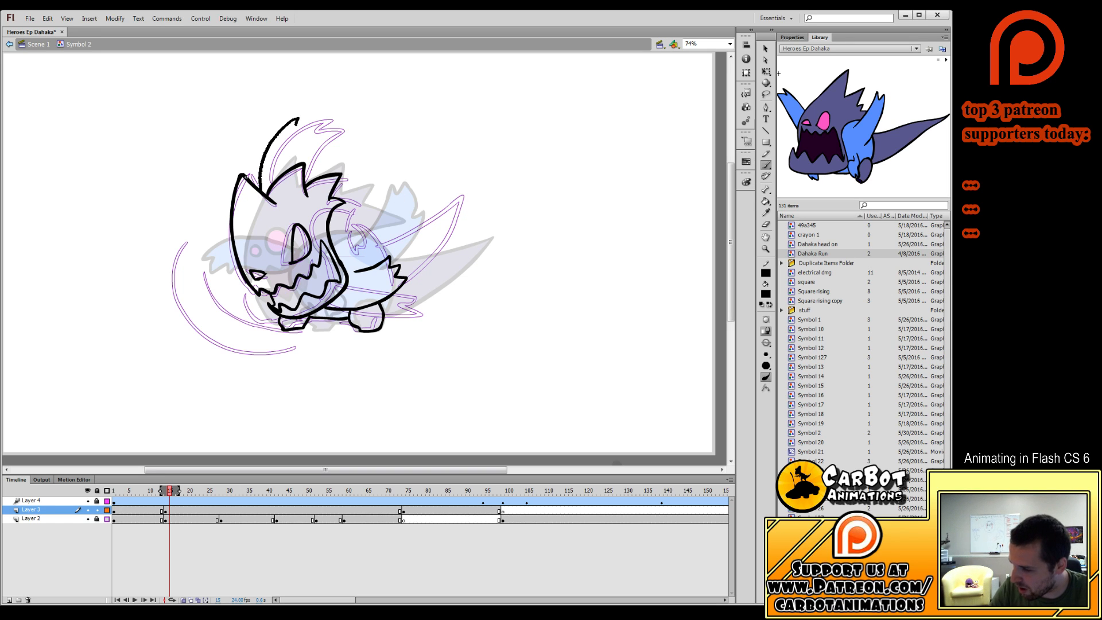
drag(310, 170, 315, 179)
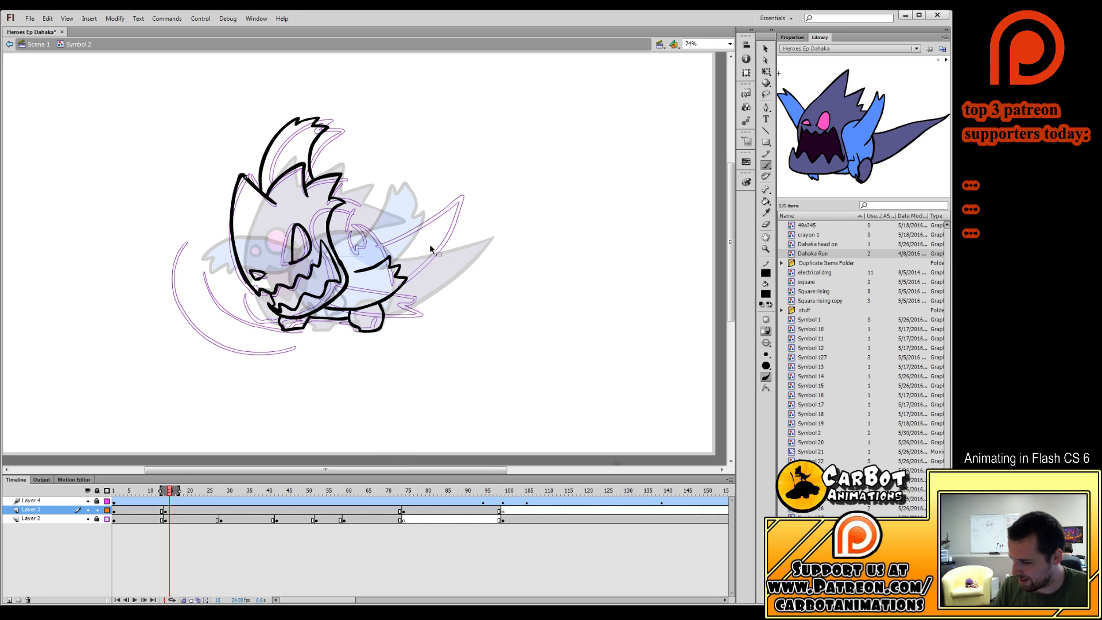
key(ctrl+z)
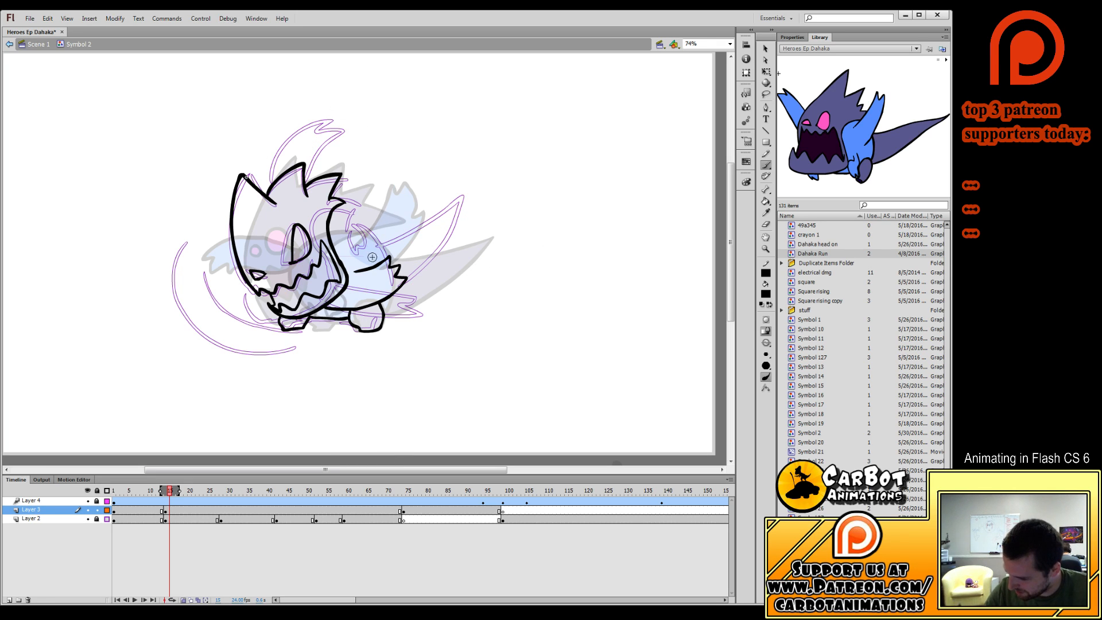
Erase the near arm's ink lines and claws behind the jaw, keeping the belly line and feet.
click(766, 224)
mouse_move(360, 271)
mouse_down()
mouse_move(402, 263)
mouse_move(393, 282)
mouse_up()
key(ctrl+z)
key(b)
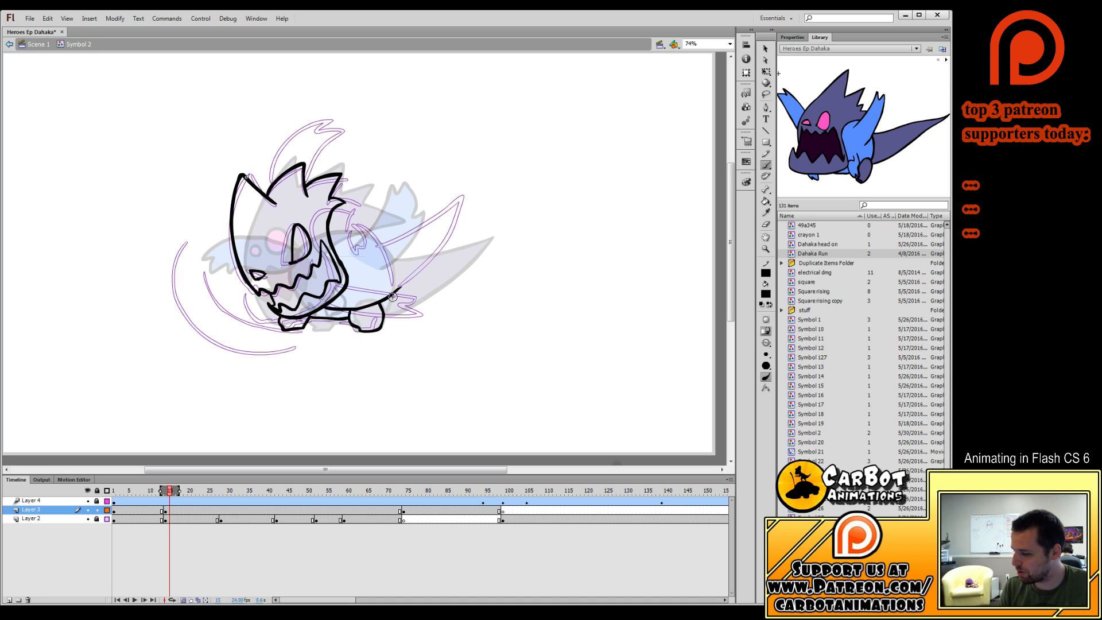
key(e)
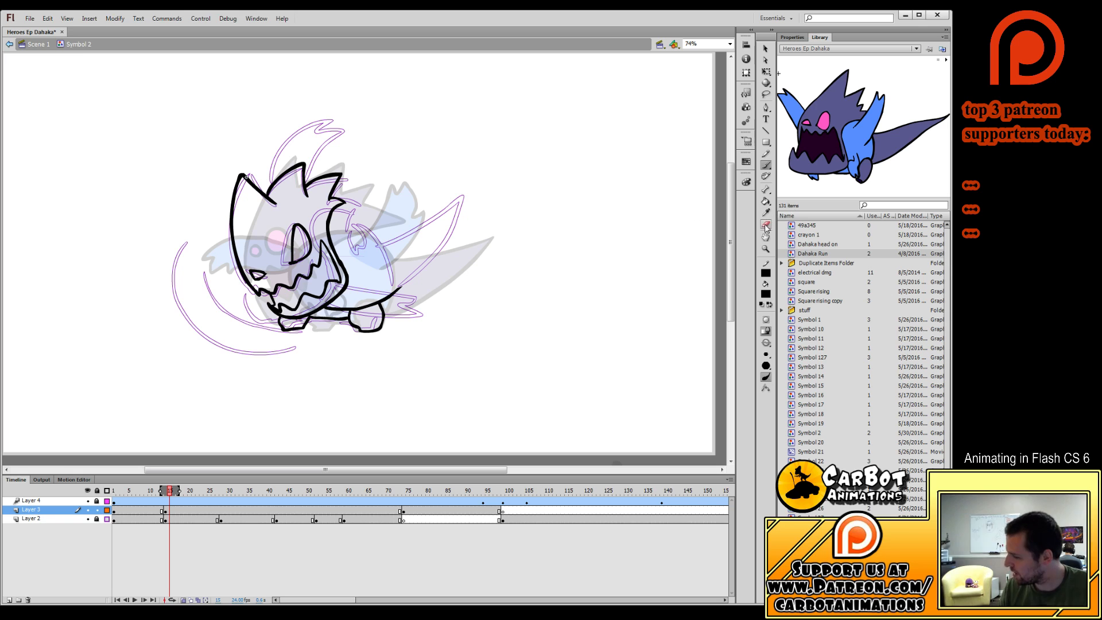
mouse_move(409, 287)
mouse_down()
mouse_move(373, 296)
mouse_move(408, 305)
mouse_up()
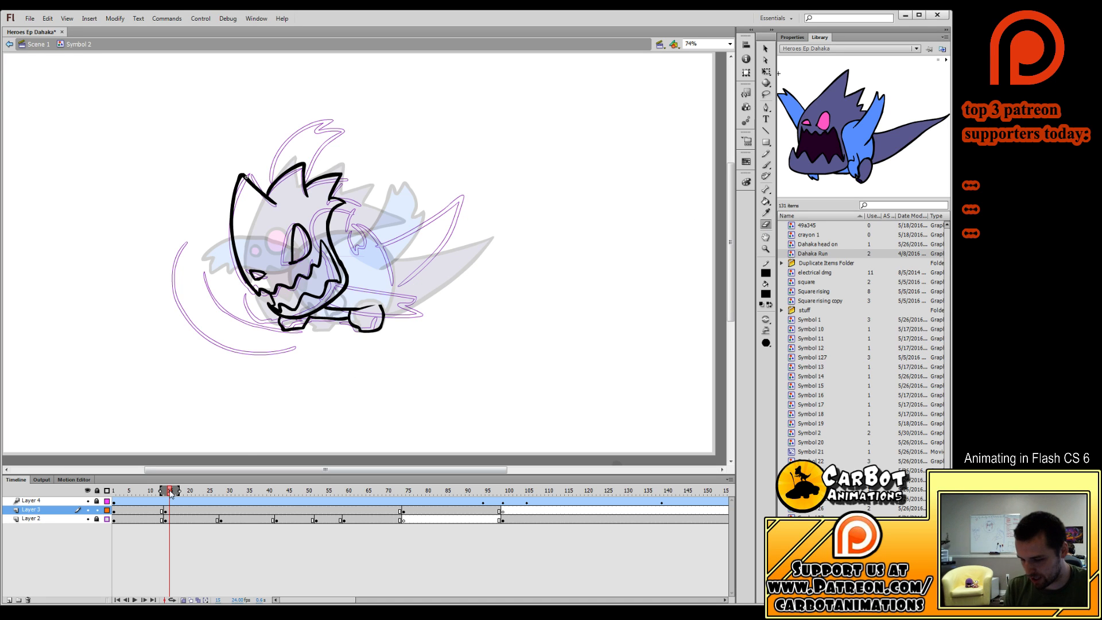
Ink the swept-back arms, rounded back and raised tail, and check the pose against the neighbouring frames.
drag(169, 500, 170, 506)
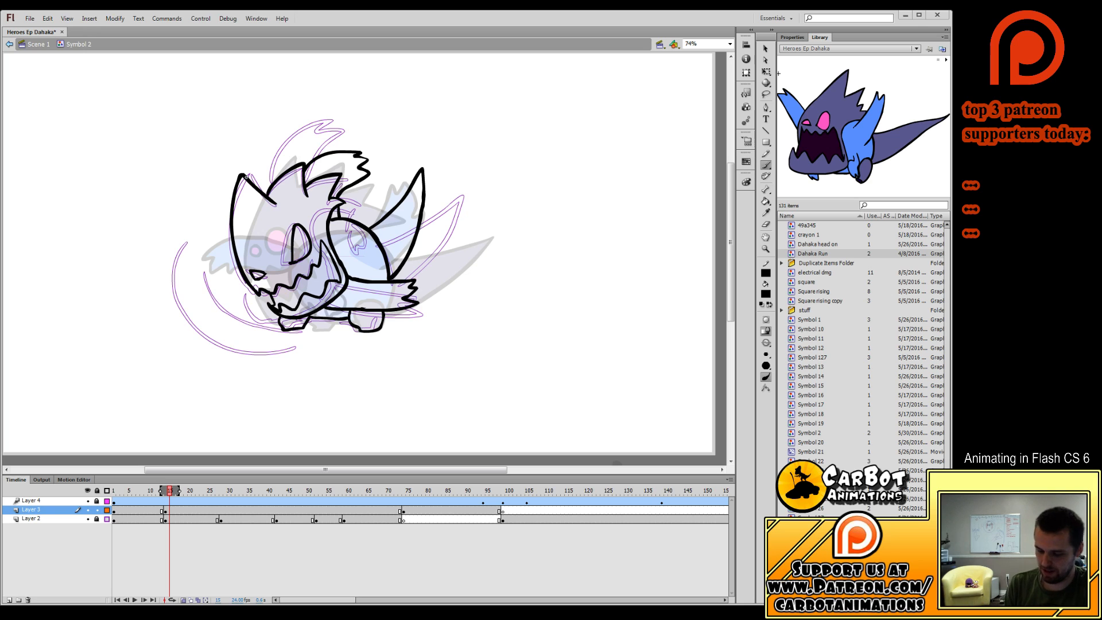
click(151, 506)
click(170, 506)
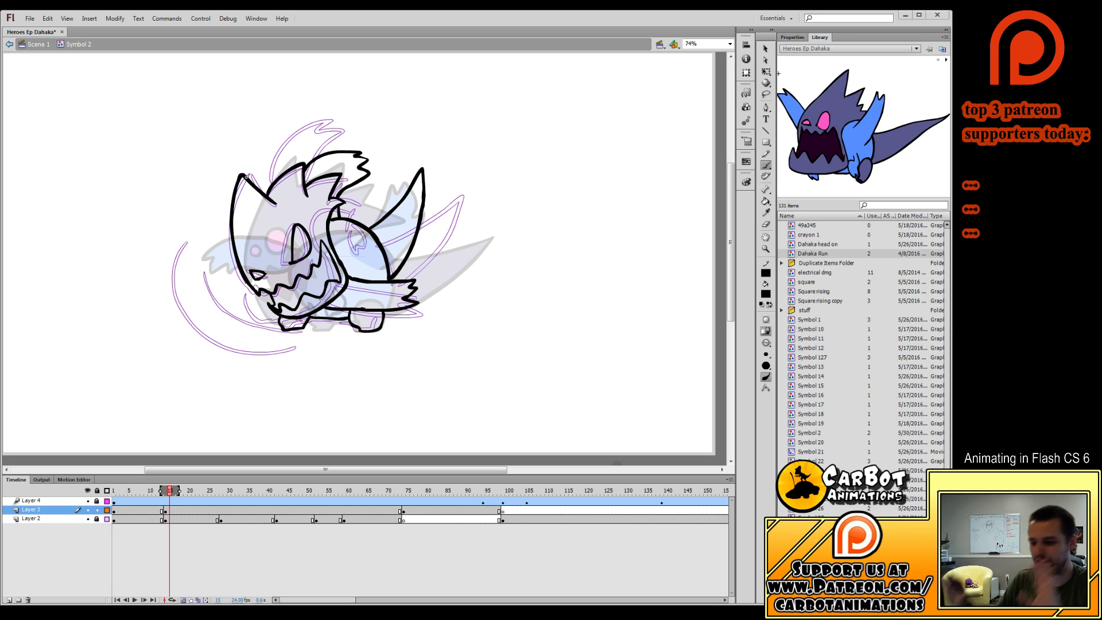
click(159, 509)
mouse_move(159, 509)
mouse_down()
mouse_move(172, 542)
mouse_move(169, 518)
mouse_up()
Erase the front outline of the face, redraw it slightly further in, and nudge the near eye toward the face's front.
click(767, 221)
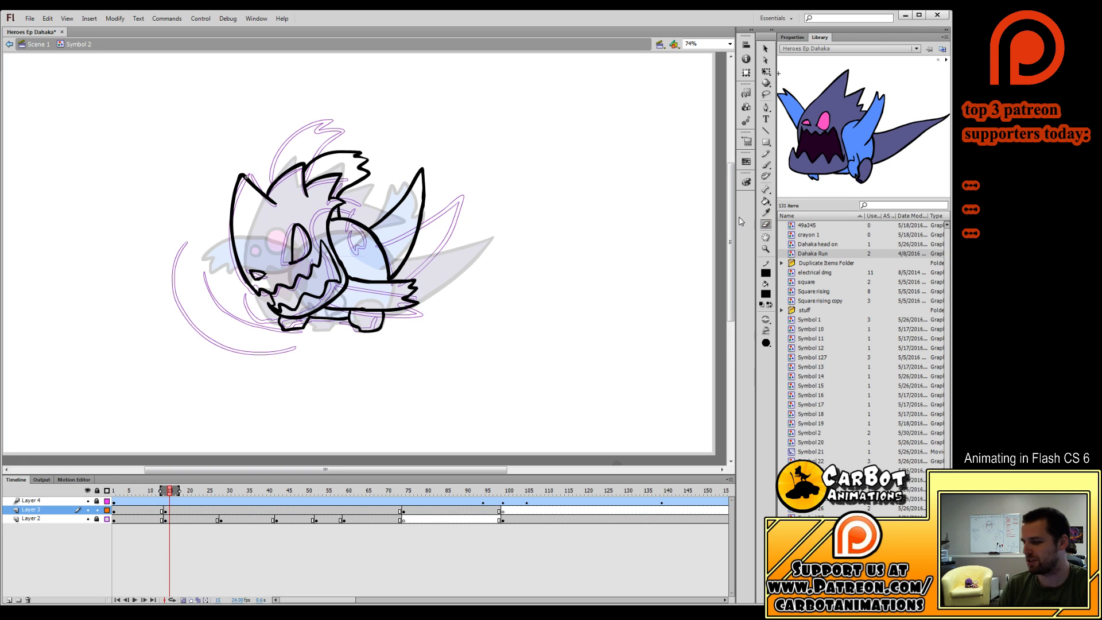
drag(236, 168, 232, 224)
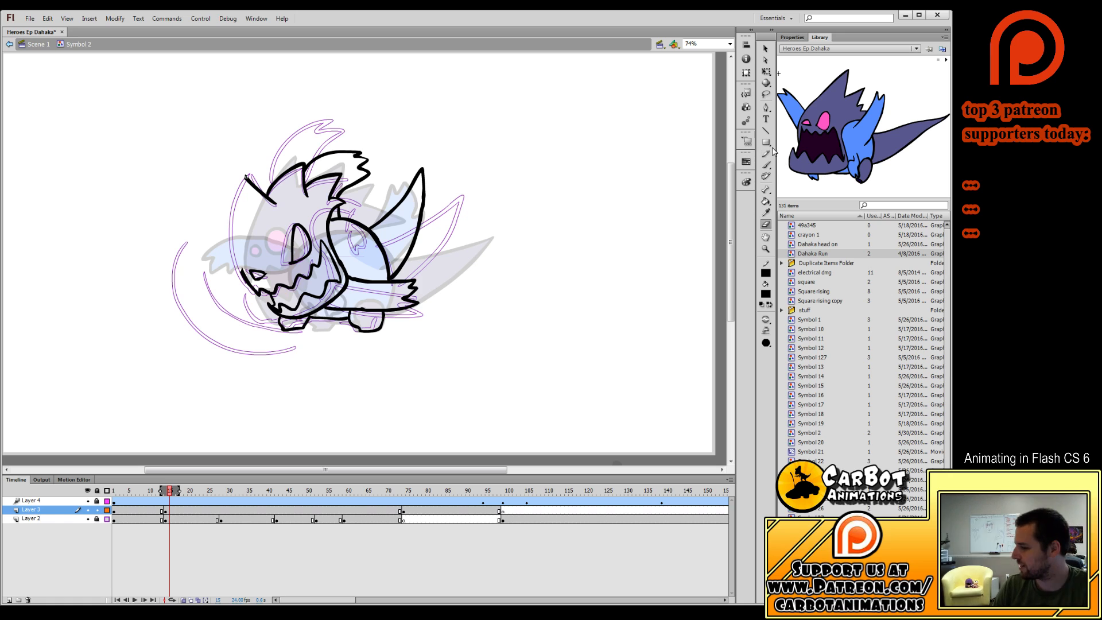
key(b)
mouse_move(246, 176)
mouse_down()
mouse_move(236, 247)
mouse_move(244, 270)
mouse_up()
click(766, 72)
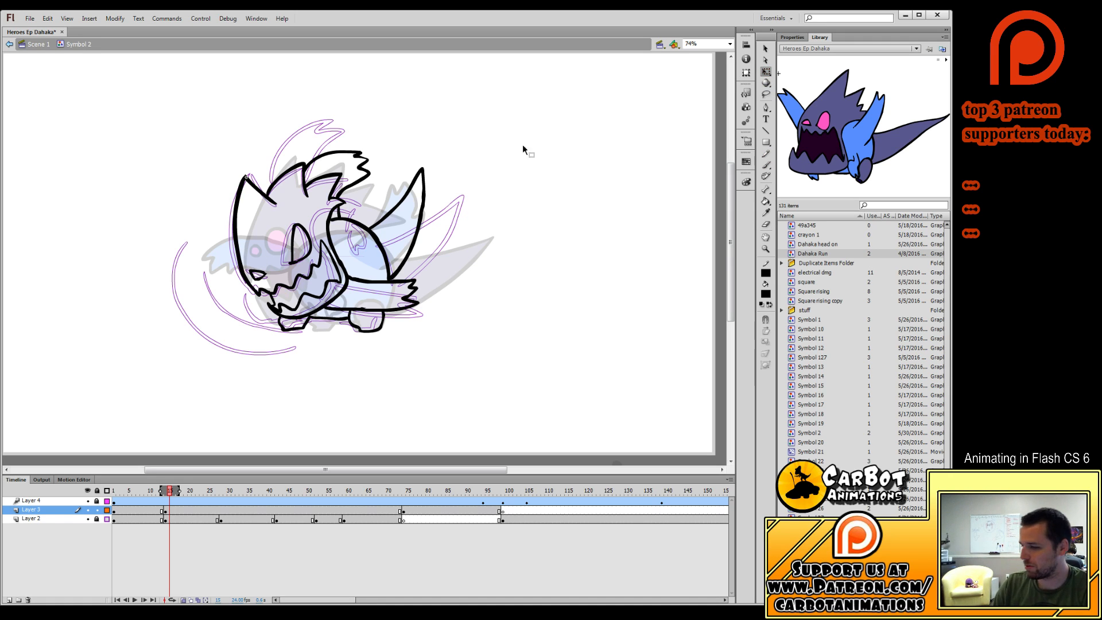
click(308, 232)
drag(308, 232, 301, 237)
Insert a blank keyframe on Layer 3 at frame 28 for the next pose.
mouse_move(170, 492)
mouse_down()
mouse_move(151, 504)
mouse_move(176, 517)
mouse_move(161, 529)
mouse_move(222, 528)
mouse_up()
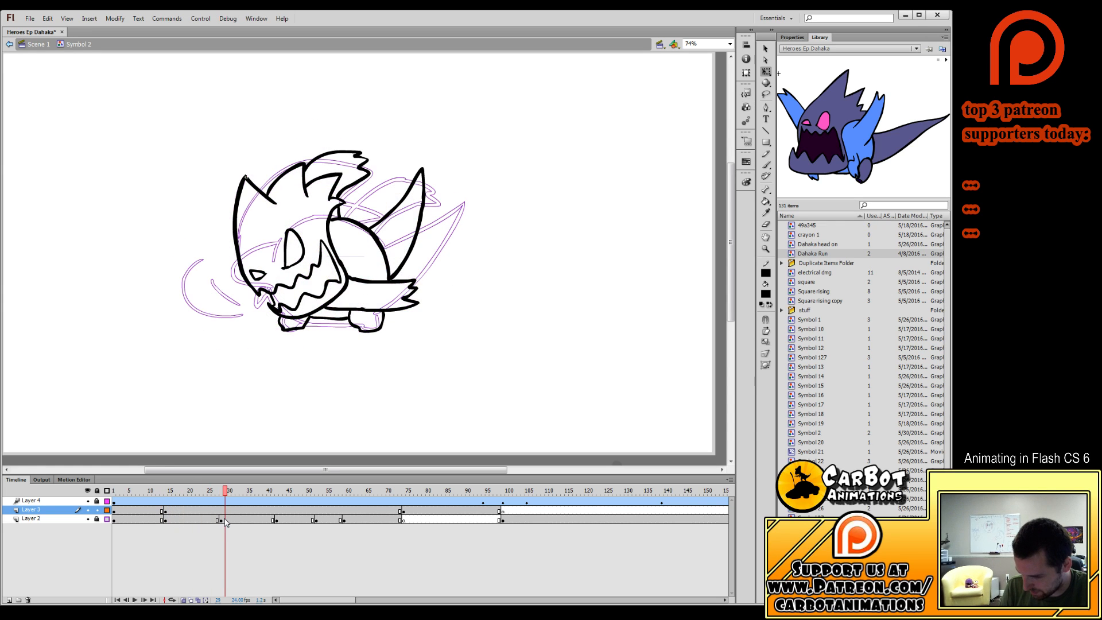
click(221, 510)
key(Delete)
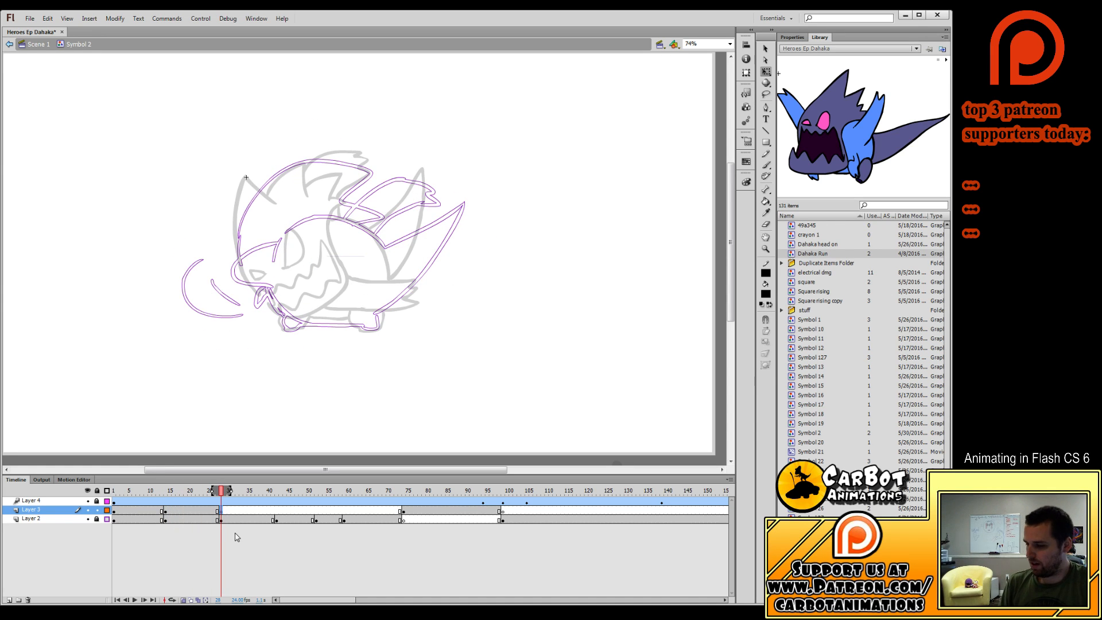
Ink the rounded snout, the chin and belly line and both feet over the sketch on frame 28.
key(b)
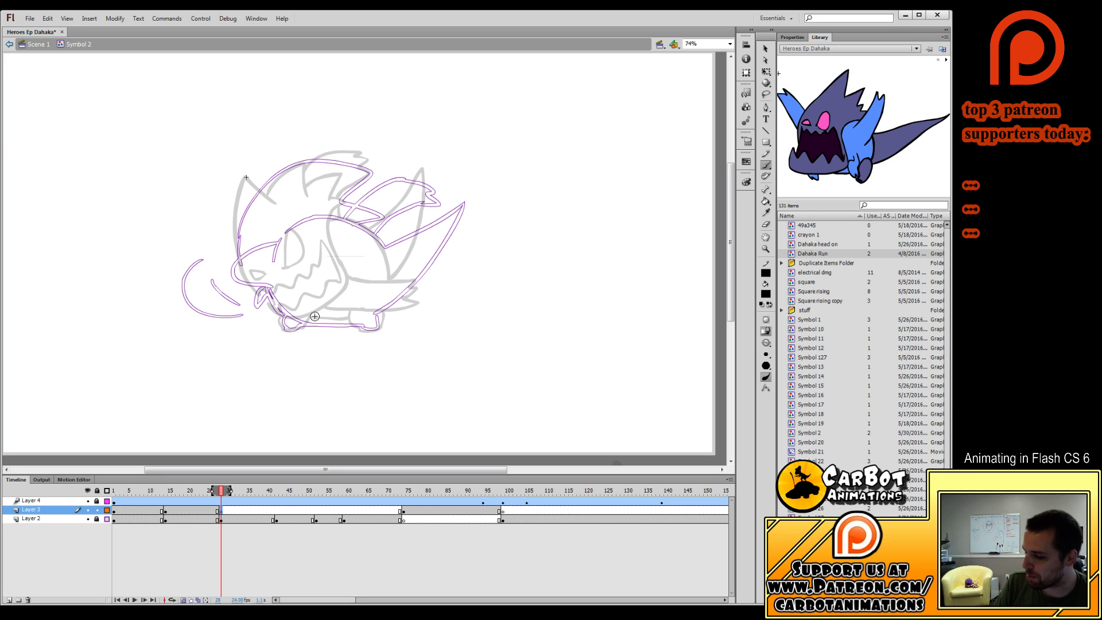
mouse_move(254, 249)
mouse_down()
mouse_move(218, 274)
mouse_move(235, 293)
mouse_move(264, 288)
mouse_move(230, 260)
mouse_move(225, 284)
mouse_move(263, 290)
mouse_up()
key(ctrl+z)
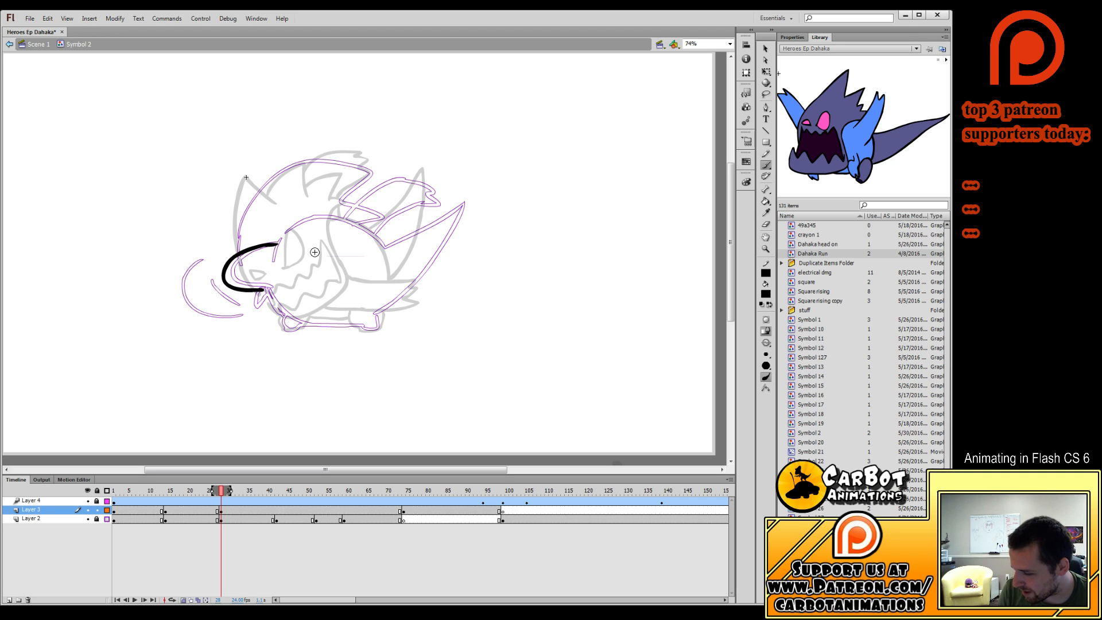
key(ctrl+z)
mouse_move(273, 247)
mouse_down()
mouse_move(226, 282)
mouse_move(270, 292)
mouse_up()
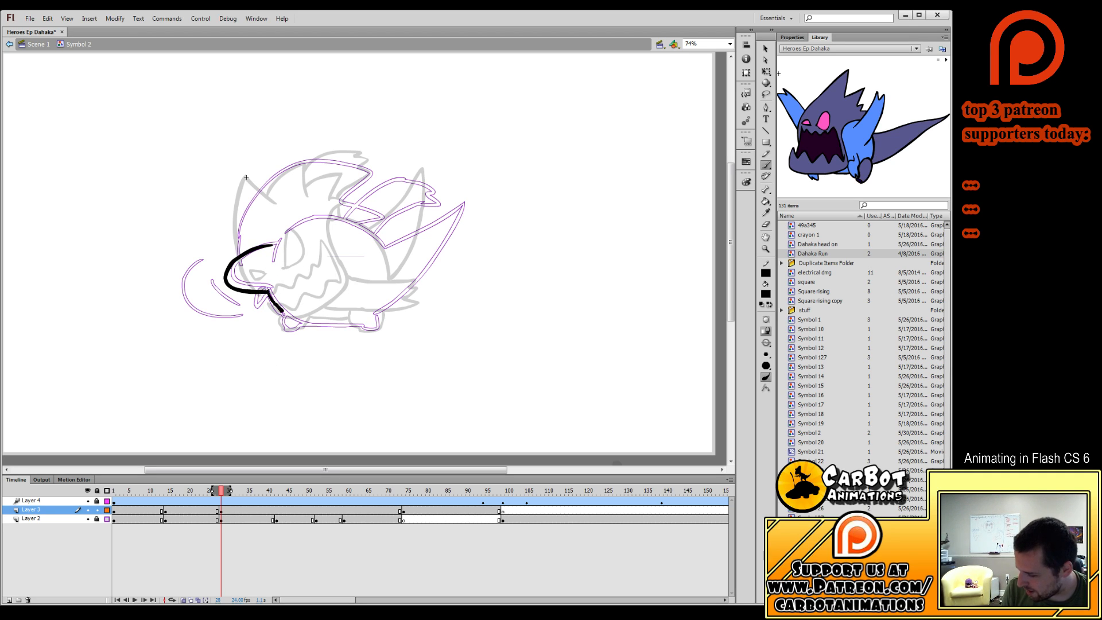
drag(347, 326, 357, 323)
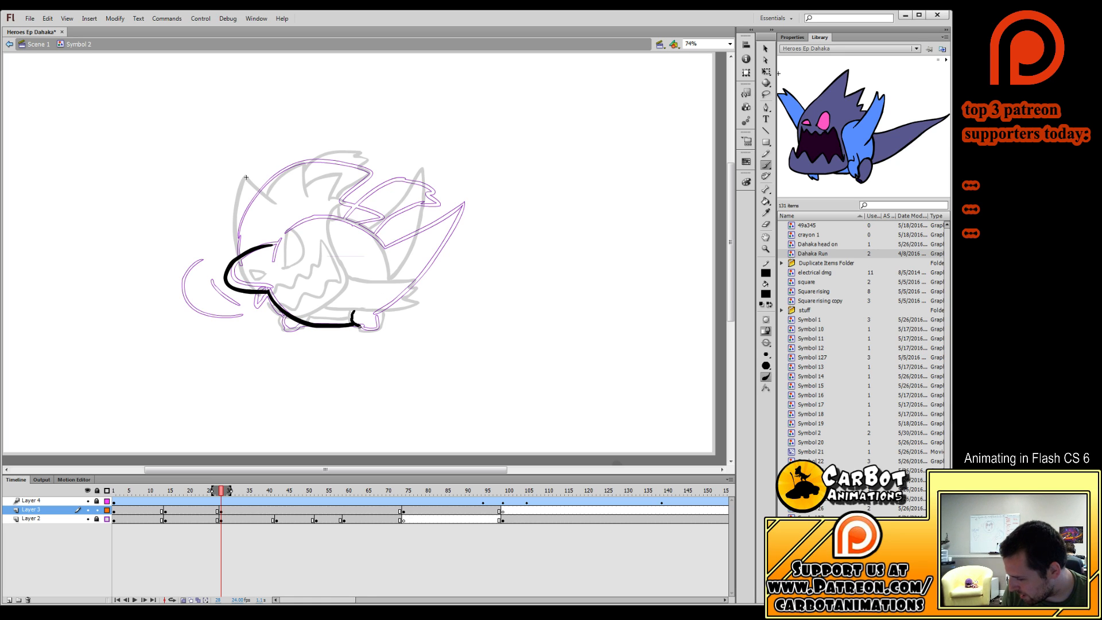
drag(374, 304, 352, 313)
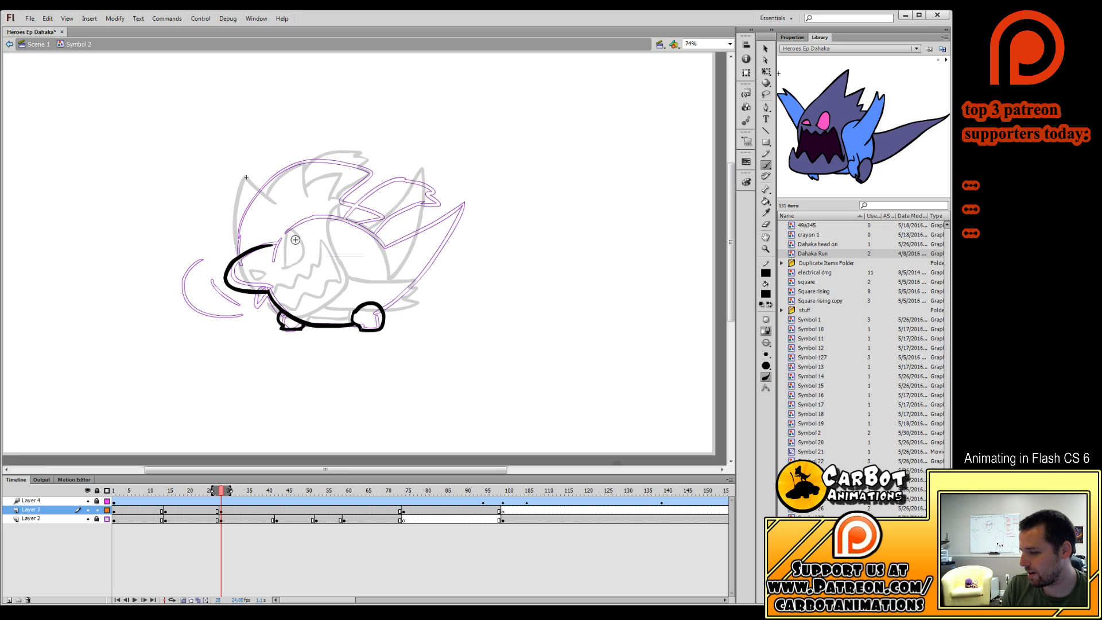
Ink the arched back, the large swept-back shape above the head, the clawed limb behind it and the tail.
mouse_move(271, 244)
mouse_down()
mouse_move(324, 219)
mouse_move(385, 245)
mouse_up()
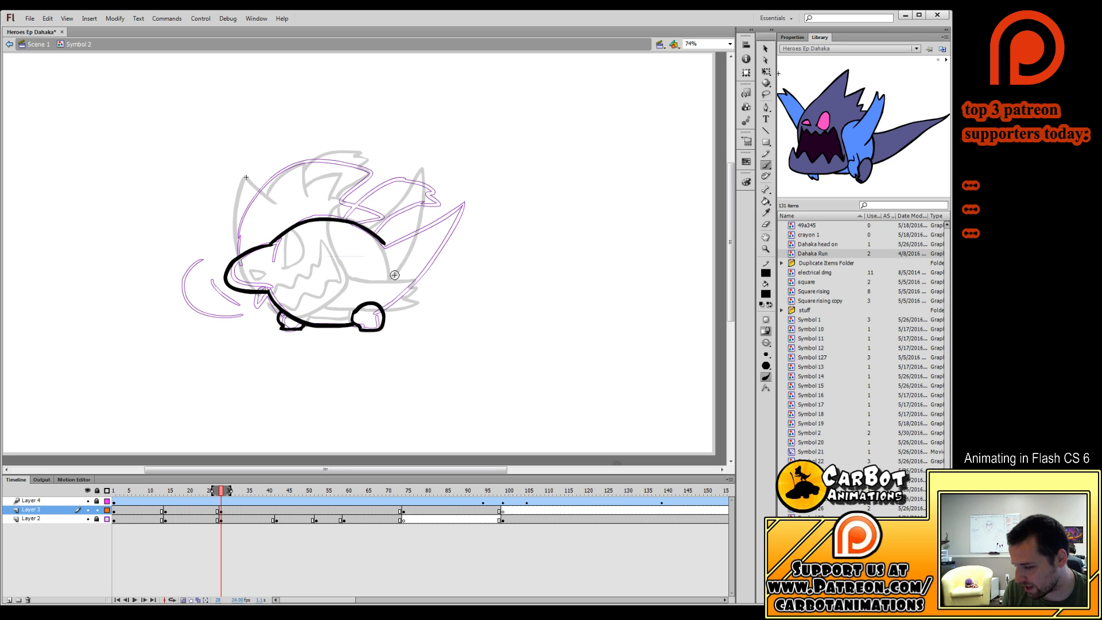
mouse_move(238, 255)
mouse_down()
mouse_move(239, 227)
mouse_move(319, 159)
mouse_move(239, 235)
mouse_move(260, 188)
mouse_move(311, 161)
mouse_move(365, 161)
mouse_move(351, 175)
mouse_move(372, 185)
mouse_move(353, 212)
mouse_move(371, 219)
mouse_move(354, 206)
mouse_move(382, 194)
mouse_move(414, 195)
mouse_move(424, 214)
mouse_move(378, 237)
mouse_move(371, 265)
mouse_move(381, 243)
mouse_move(373, 275)
mouse_move(389, 307)
mouse_move(448, 251)
mouse_move(470, 212)
mouse_move(382, 243)
mouse_up()
key(ctrl+z)
key(ctrl+z)
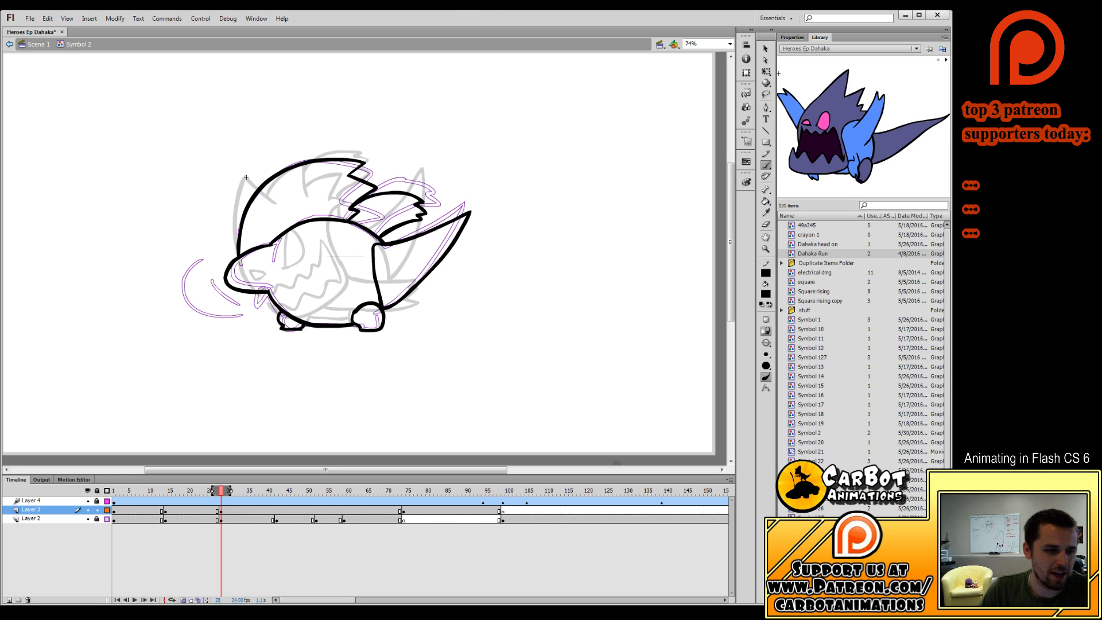
Go back to frame 26 and hide the rough sketch on Layer 2 to compare the inked poses.
drag(218, 491, 213, 532)
key(comma)
key(comma)
key(comma)
click(87, 519)
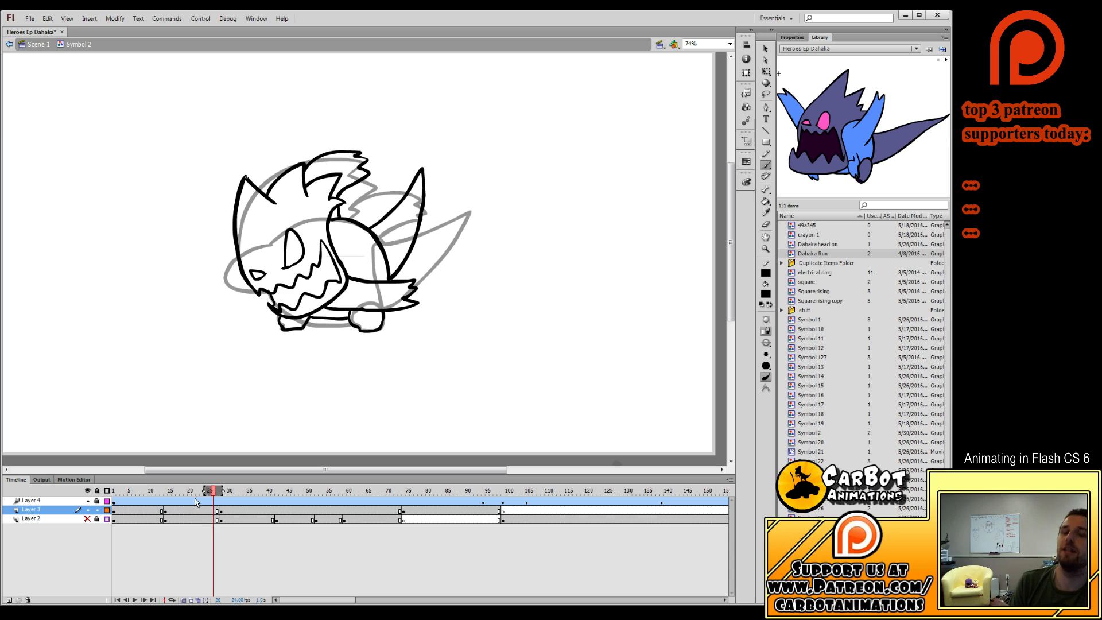
Insert a blank keyframe on Layer 3 at frame 12 for an in-between pose.
click(161, 510)
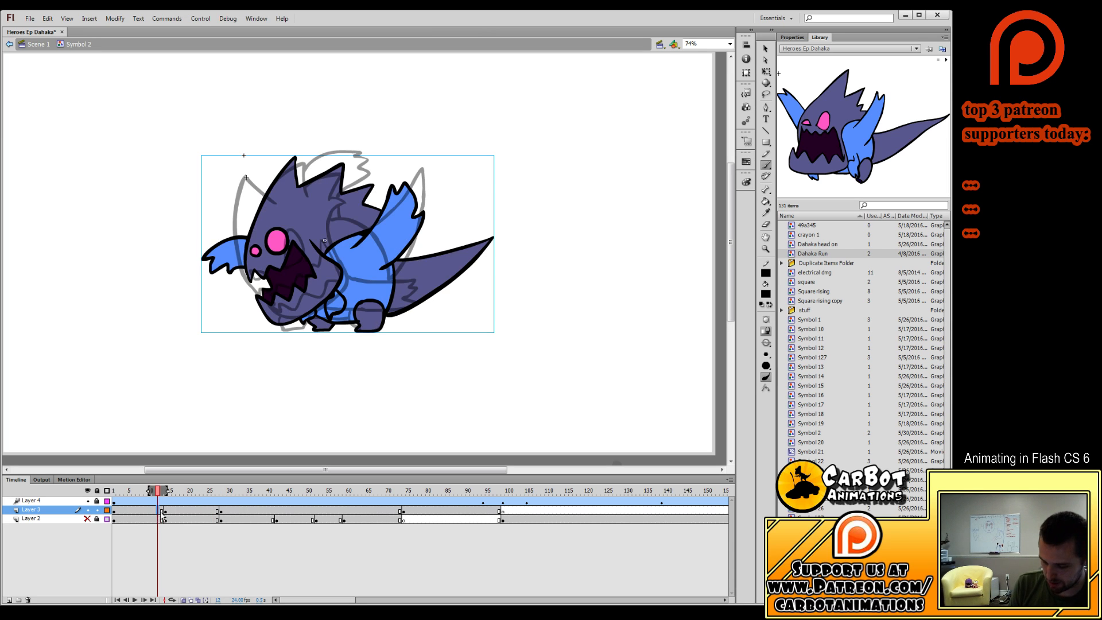
key(F7)
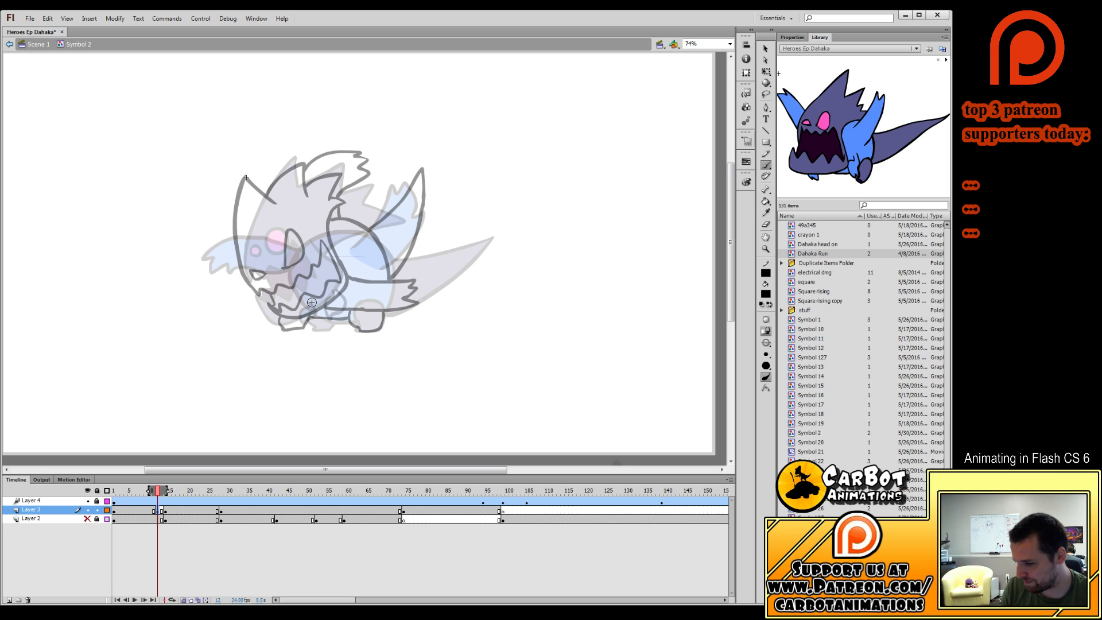
mouse_move(205, 253)
mouse_down()
mouse_move(273, 340)
mouse_move(396, 311)
mouse_move(265, 317)
mouse_move(182, 269)
mouse_move(196, 292)
mouse_move(384, 311)
mouse_up()
key(ctrl+z)
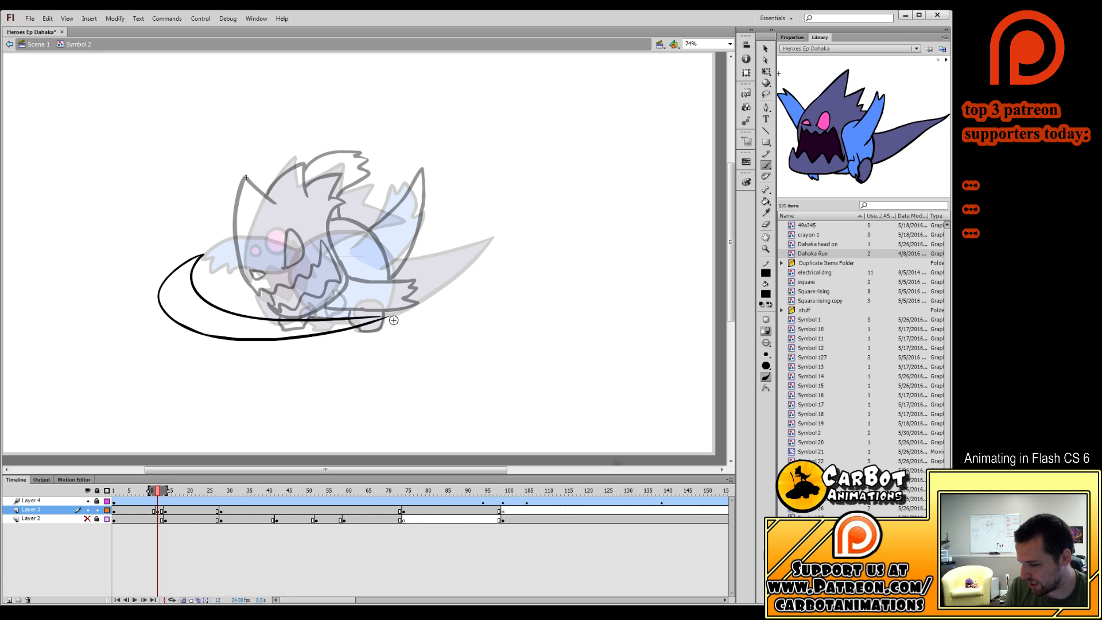
key(ctrl+z)
key(ctrl+z)
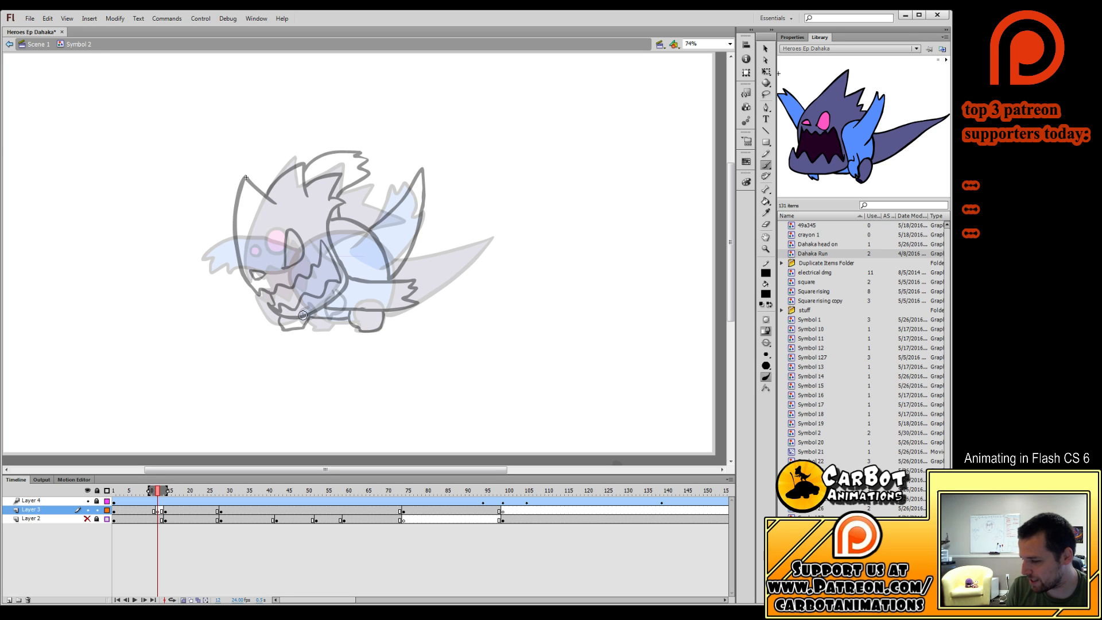
Ink the head on frame 12, with its brow curve, spikes, eye, nostril and toothy mouth, plus the near arm below.
mouse_move(251, 289)
mouse_down()
mouse_move(239, 273)
mouse_move(242, 179)
mouse_up()
key(ctrl+z)
mouse_move(246, 279)
mouse_down()
mouse_move(246, 182)
mouse_move(254, 174)
mouse_move(273, 197)
mouse_move(272, 180)
mouse_move(308, 164)
mouse_up()
key(ctrl+z)
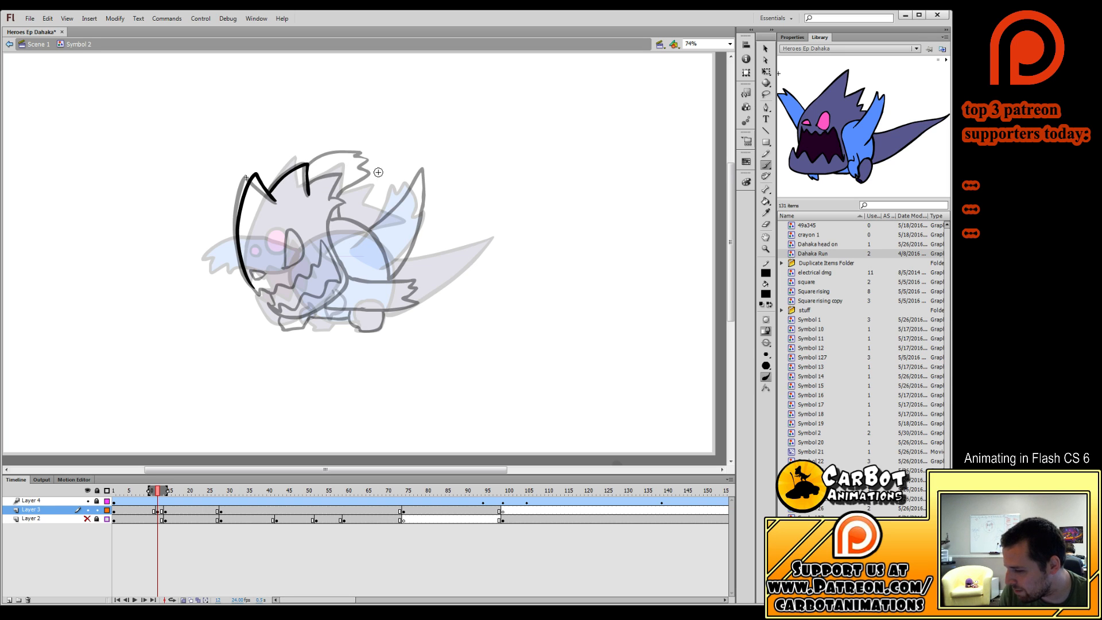
mouse_move(312, 187)
mouse_down()
mouse_move(349, 177)
mouse_move(337, 194)
mouse_move(362, 194)
mouse_move(331, 227)
mouse_up()
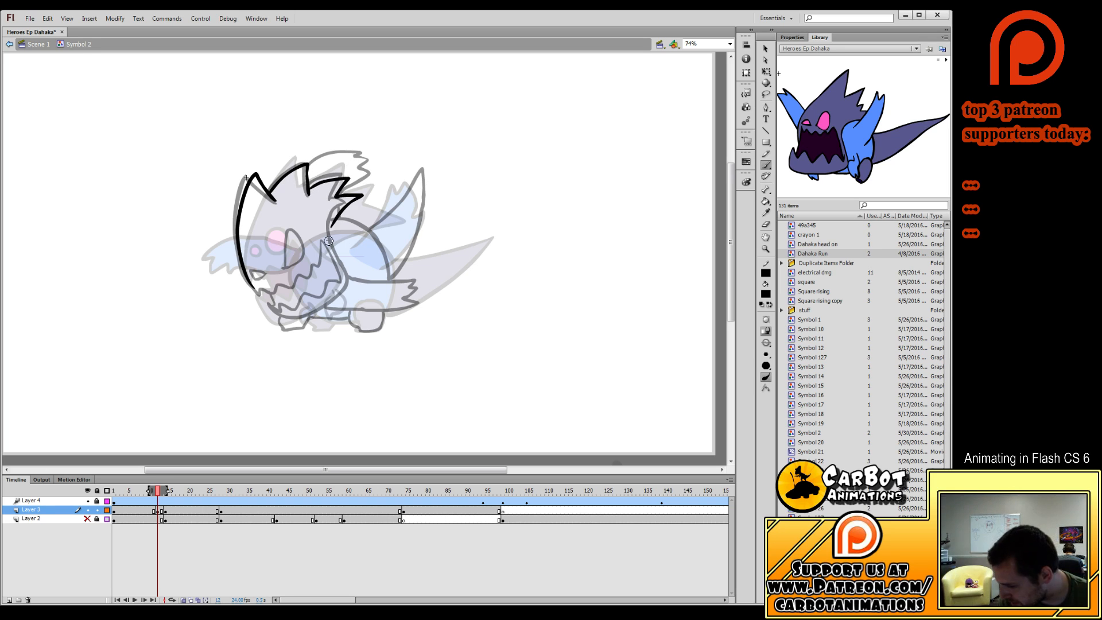
key(ctrl+z)
drag(318, 166, 365, 155)
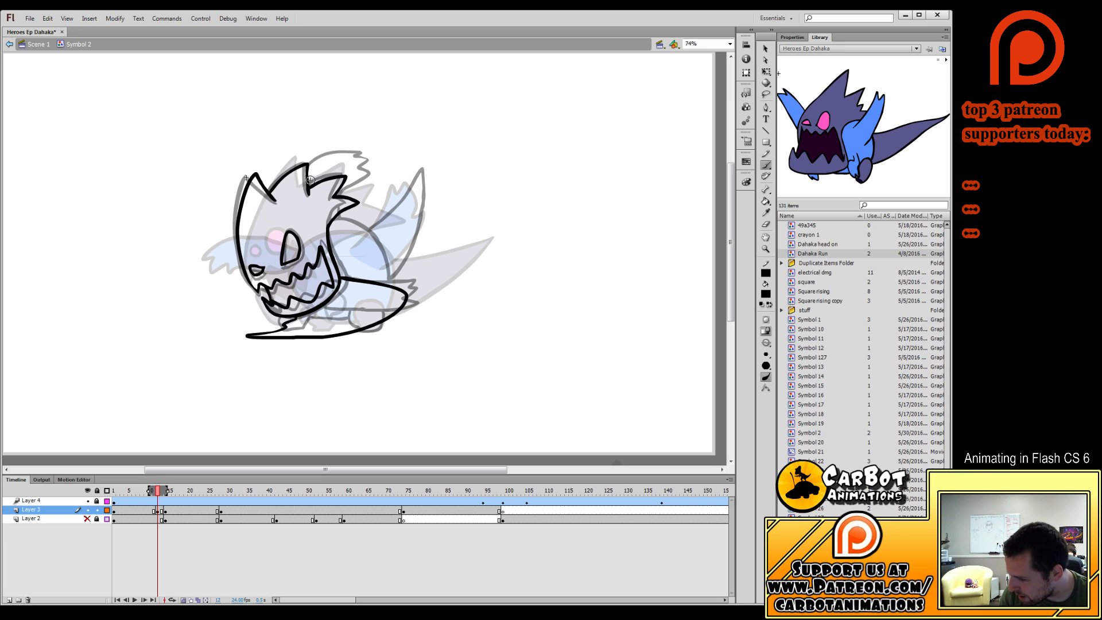
Ink the swept-back clawed limb above the head, the arched back, the upturned tail and the rear foot.
drag(308, 178, 364, 160)
key(ctrl+z)
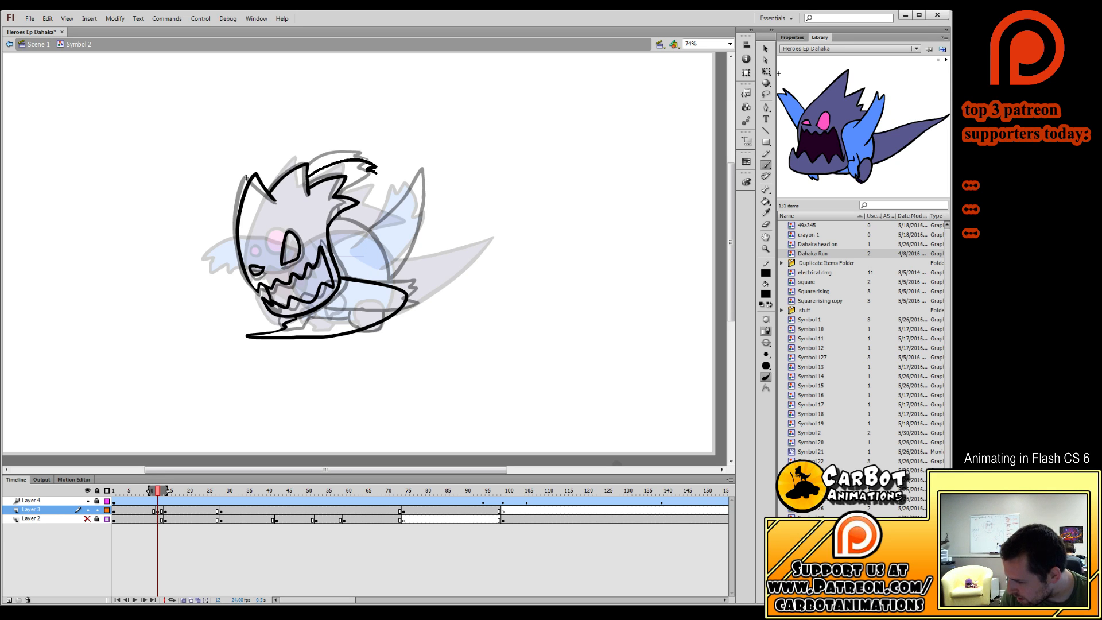
mouse_move(354, 197)
mouse_down()
mouse_move(344, 215)
mouse_move(366, 226)
mouse_up()
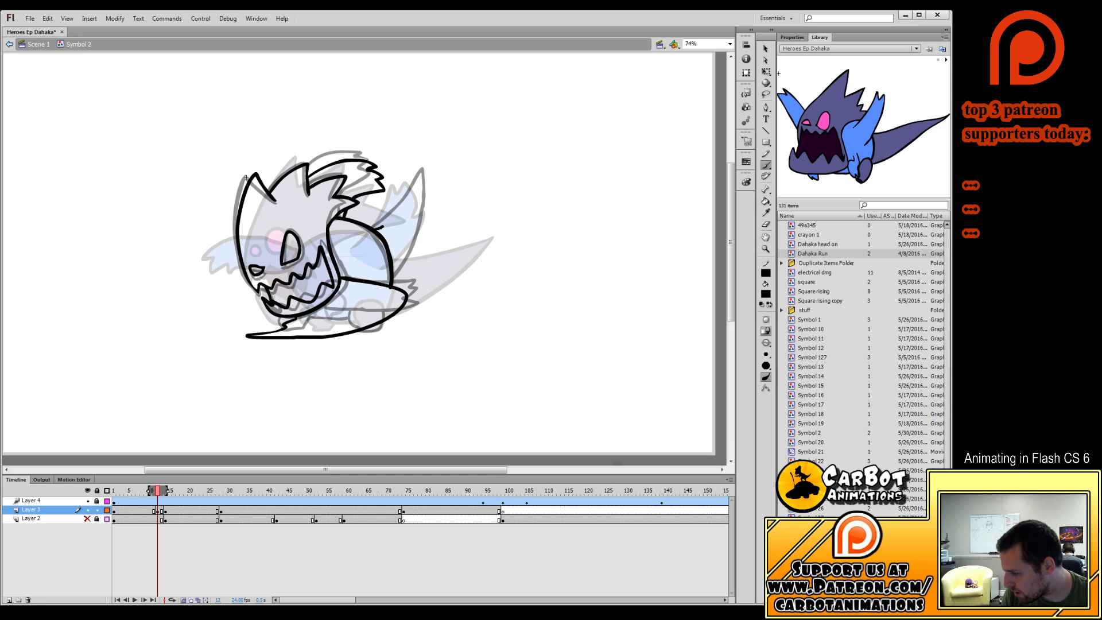
mouse_move(383, 229)
mouse_down()
mouse_move(433, 188)
mouse_move(392, 214)
mouse_move(427, 189)
mouse_move(430, 213)
mouse_up()
key(ctrl+z)
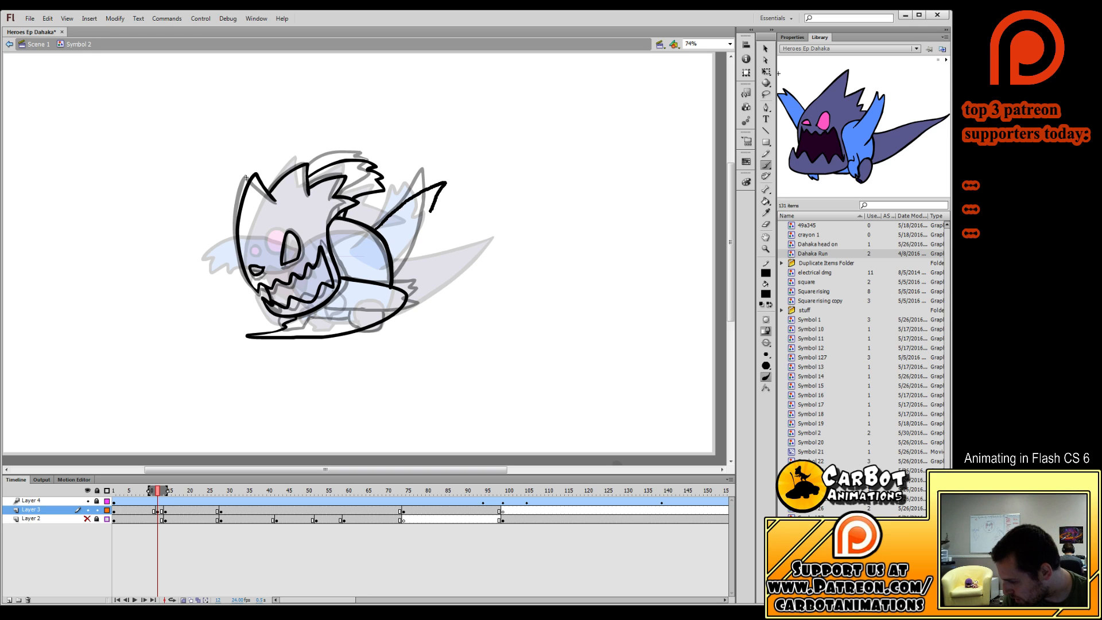
key(ctrl+z)
mouse_move(394, 284)
mouse_down()
mouse_move(437, 185)
mouse_move(373, 229)
mouse_up()
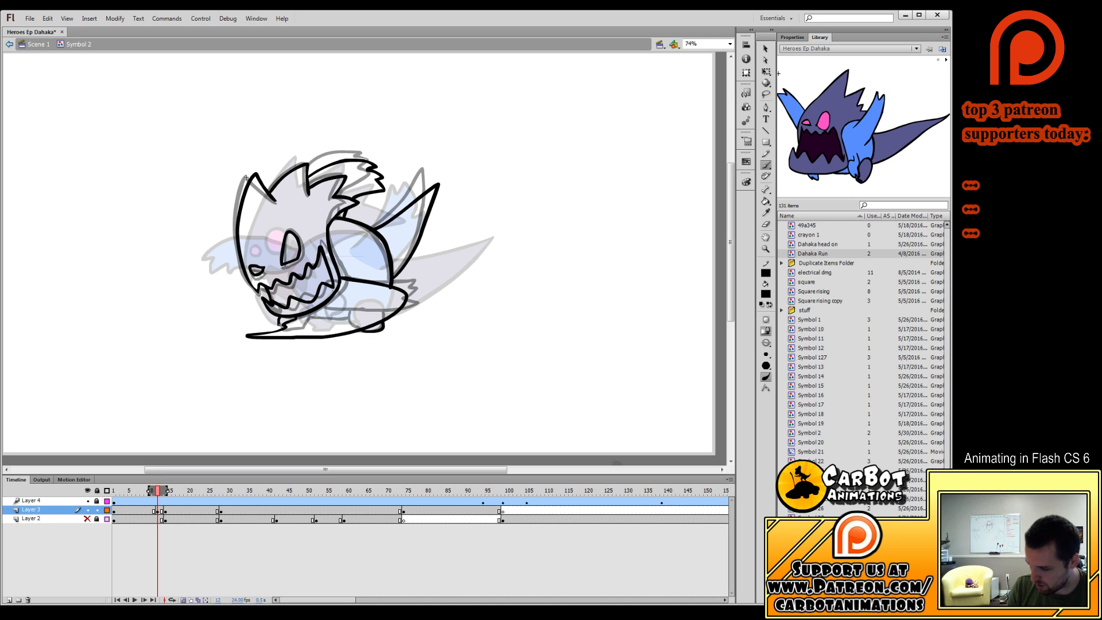
Play back the opening frames to check how the in-between pose leads into the landing pose.
click(130, 510)
key(Return)
key(Return)
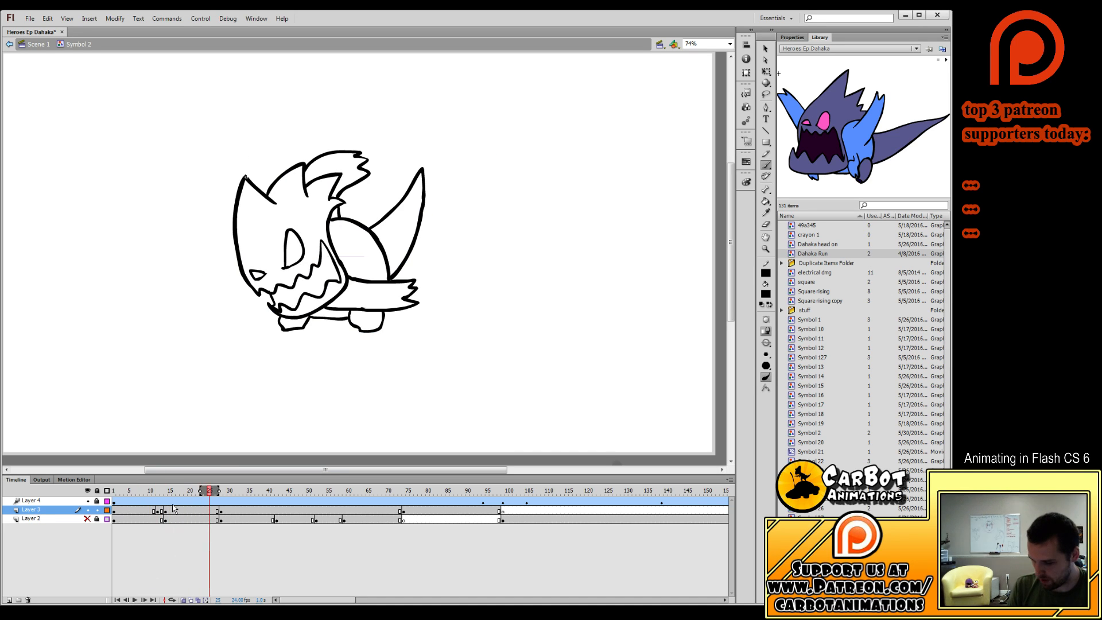
click(150, 494)
key(Return)
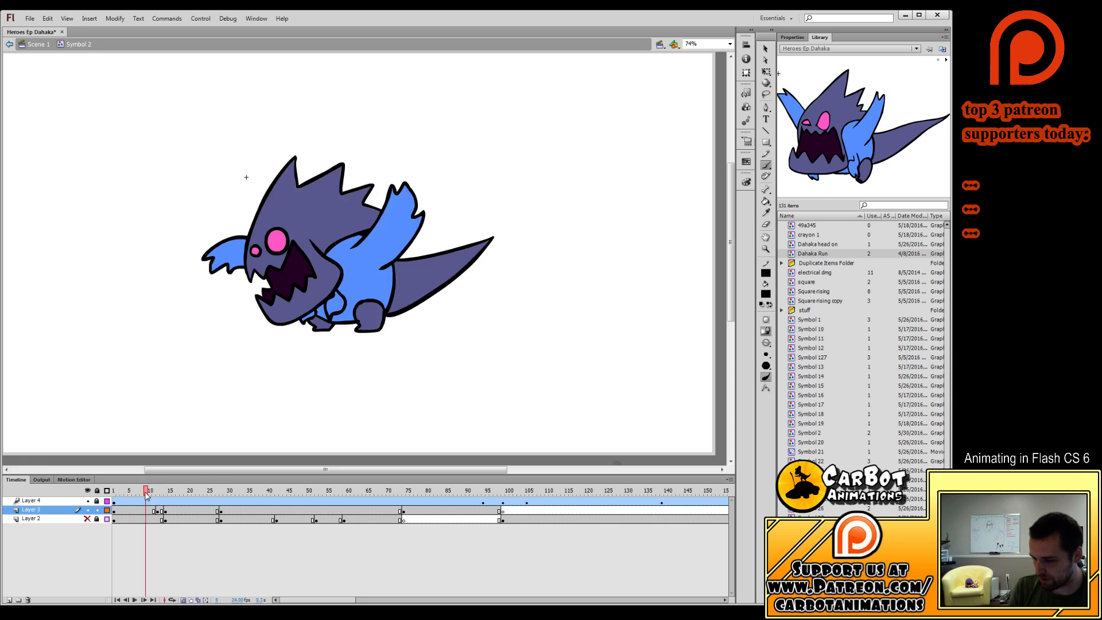
Shift the inked in-between pose to frame 14 on Layer 3 and place a blank keyframe at frame 12.
click(164, 510)
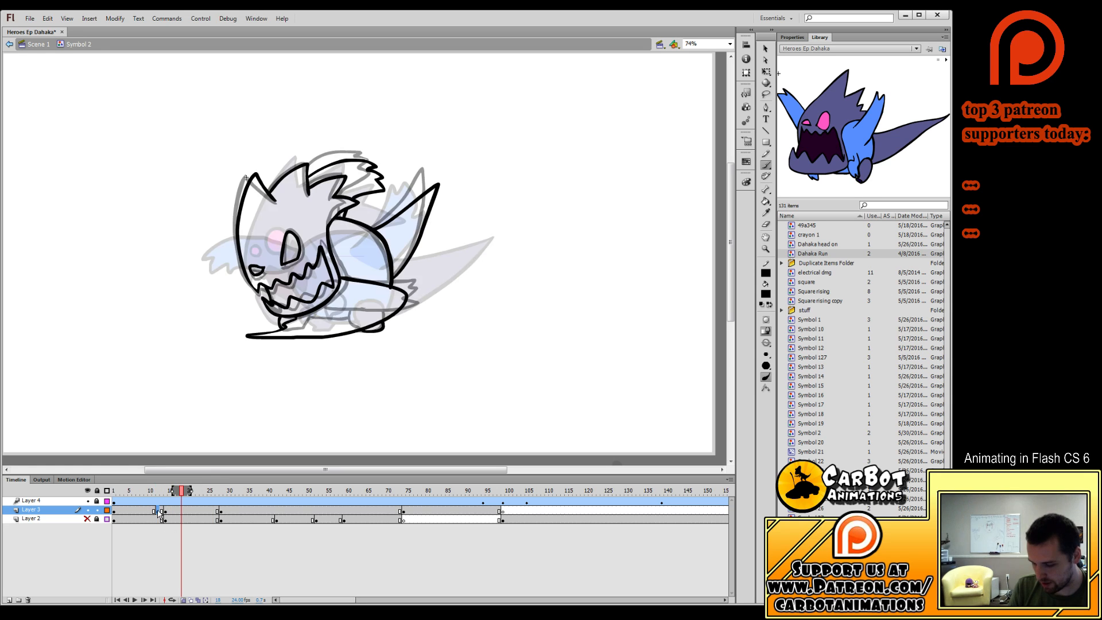
click(213, 510)
mouse_move(170, 493)
mouse_down()
mouse_move(149, 500)
mouse_move(170, 512)
mouse_up()
click(166, 510)
click(150, 512)
key(F7)
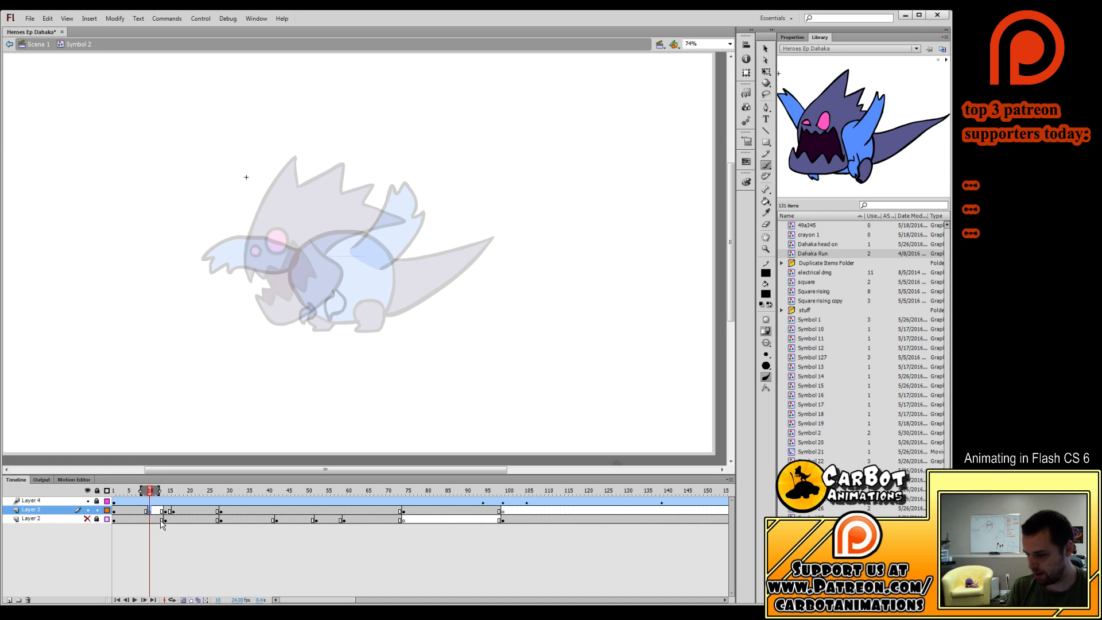
mouse_move(151, 512)
mouse_down()
mouse_move(177, 492)
mouse_move(167, 492)
mouse_up()
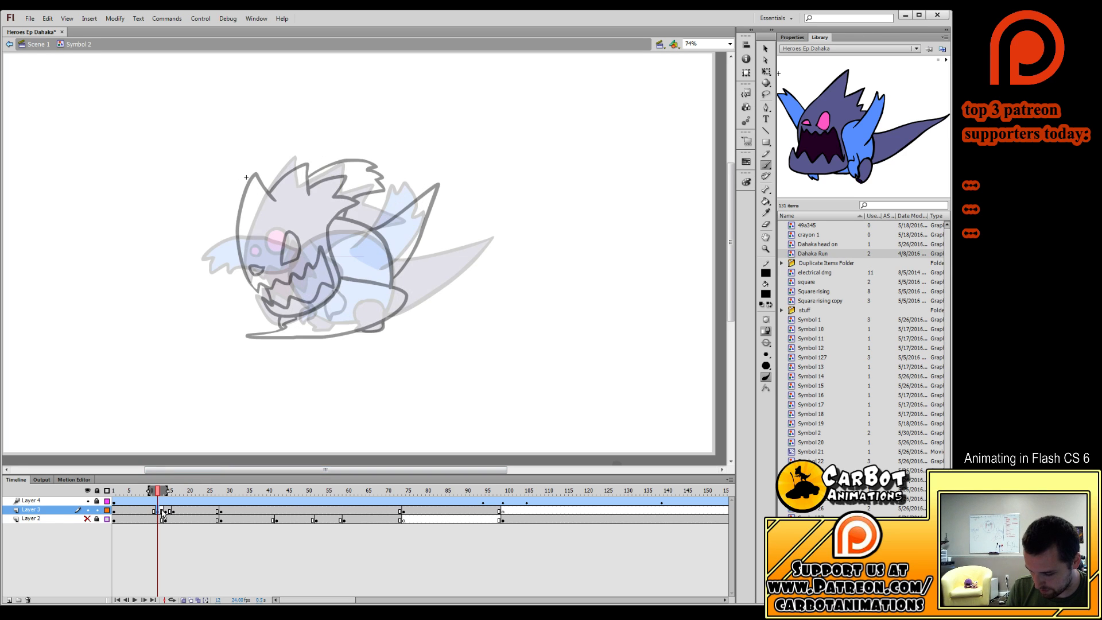
Limit the onion skin range to end at frame 12 and go back to the blank keyframe there.
key(period)
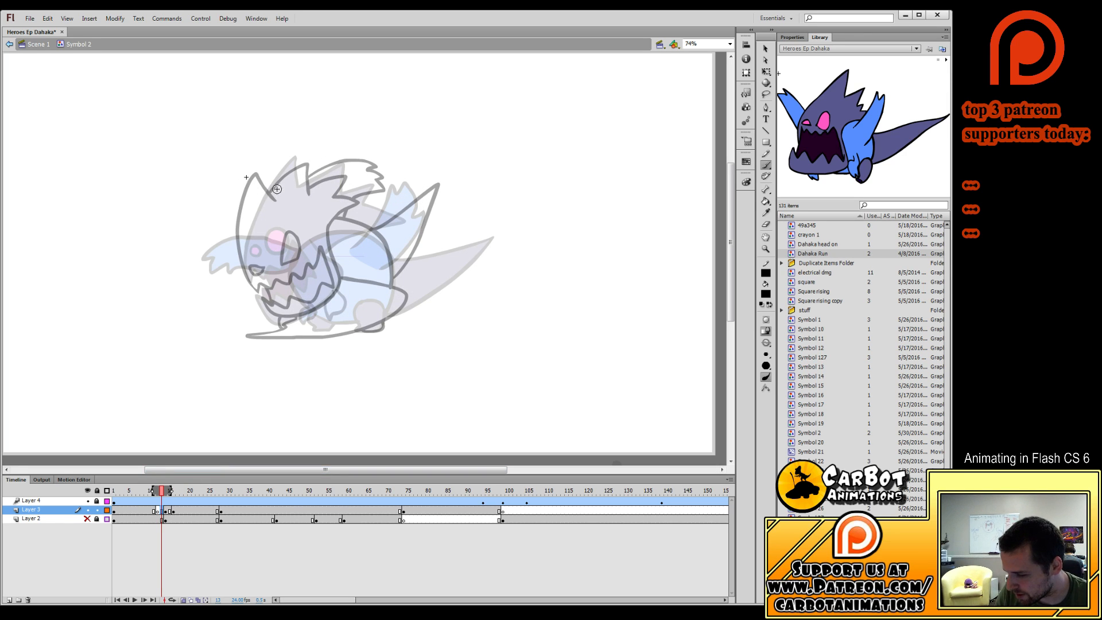
mouse_move(279, 185)
mouse_down()
mouse_move(246, 252)
mouse_move(278, 262)
mouse_move(306, 248)
mouse_move(301, 276)
mouse_move(276, 284)
mouse_up()
drag(171, 490, 163, 488)
click(158, 509)
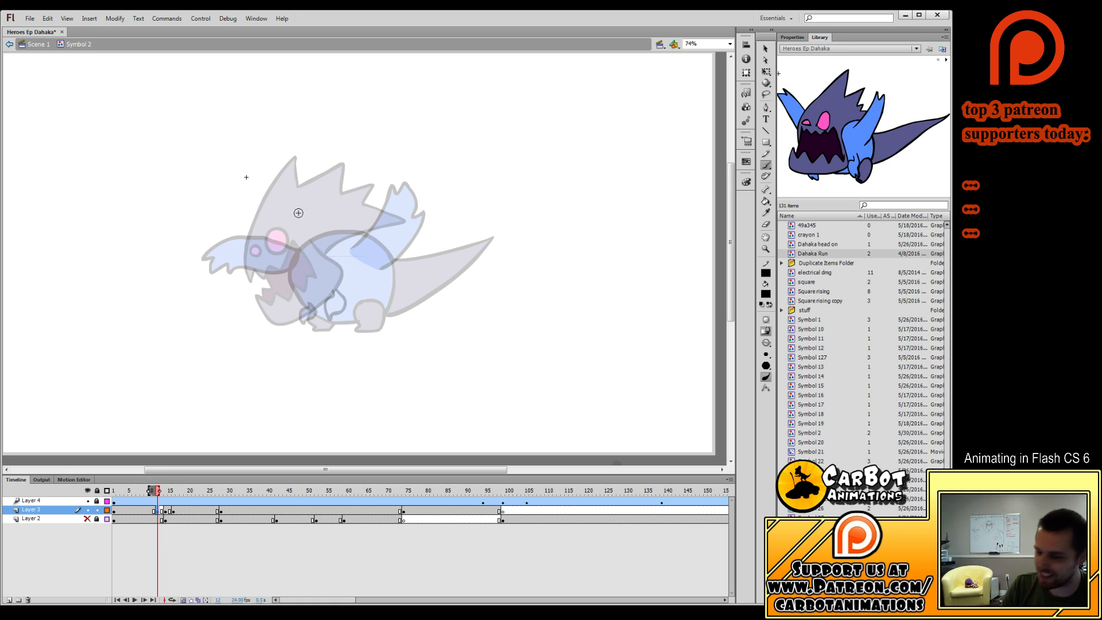
Ink the forehead curve, the top head spikes and the jagged mouth line on frame 12, tilting the head slightly back.
mouse_move(246, 252)
mouse_down()
mouse_move(267, 192)
mouse_move(304, 145)
mouse_move(255, 215)
mouse_move(290, 161)
mouse_up()
key(ctrl+z)
key(ctrl+z)
key(ctrl+z)
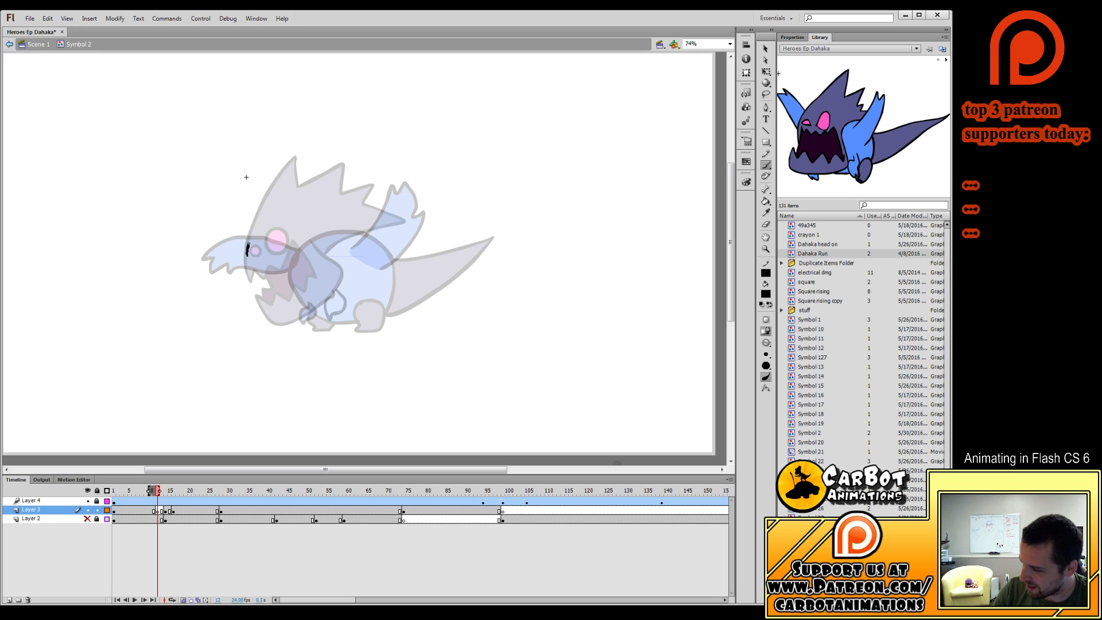
mouse_move(247, 249)
mouse_down()
mouse_move(275, 178)
mouse_move(304, 150)
mouse_up()
key(ctrl+z)
mouse_move(246, 256)
mouse_down()
mouse_move(267, 191)
mouse_move(304, 151)
mouse_up()
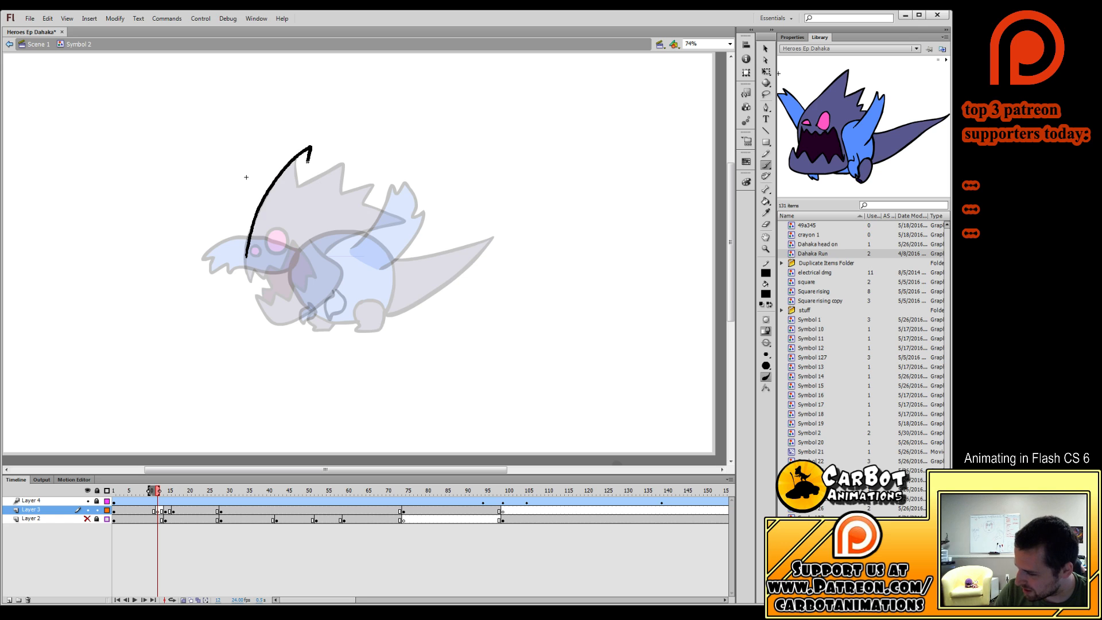
key(ctrl+z)
mouse_move(248, 244)
mouse_down()
mouse_move(279, 185)
mouse_move(315, 154)
mouse_move(315, 177)
mouse_move(361, 165)
mouse_move(358, 182)
mouse_move(387, 186)
mouse_move(248, 251)
mouse_up()
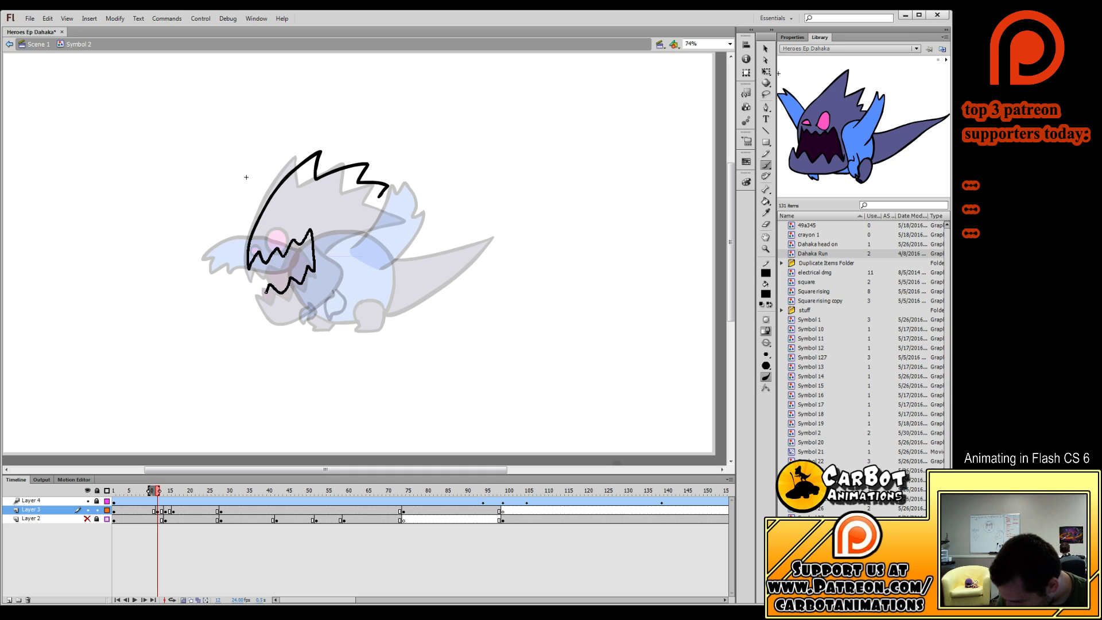
Ink the lower teeth, the chin and jaw line, the eye and the nostril.
drag(256, 280, 304, 310)
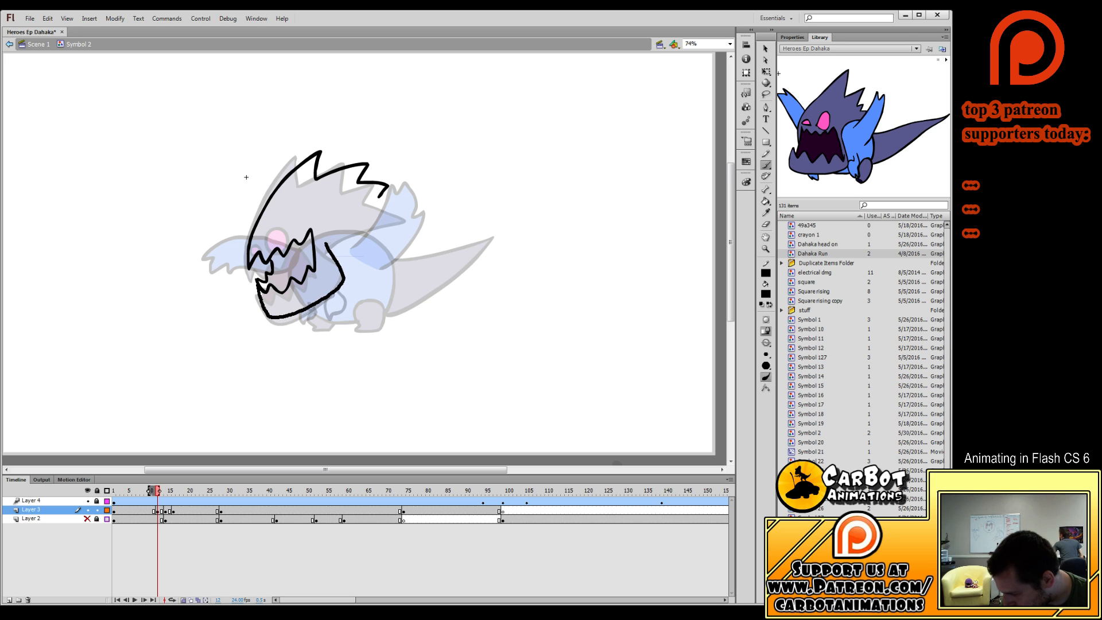
mouse_move(325, 244)
mouse_down()
mouse_move(289, 213)
mouse_move(296, 232)
mouse_move(297, 209)
mouse_move(265, 225)
mouse_up()
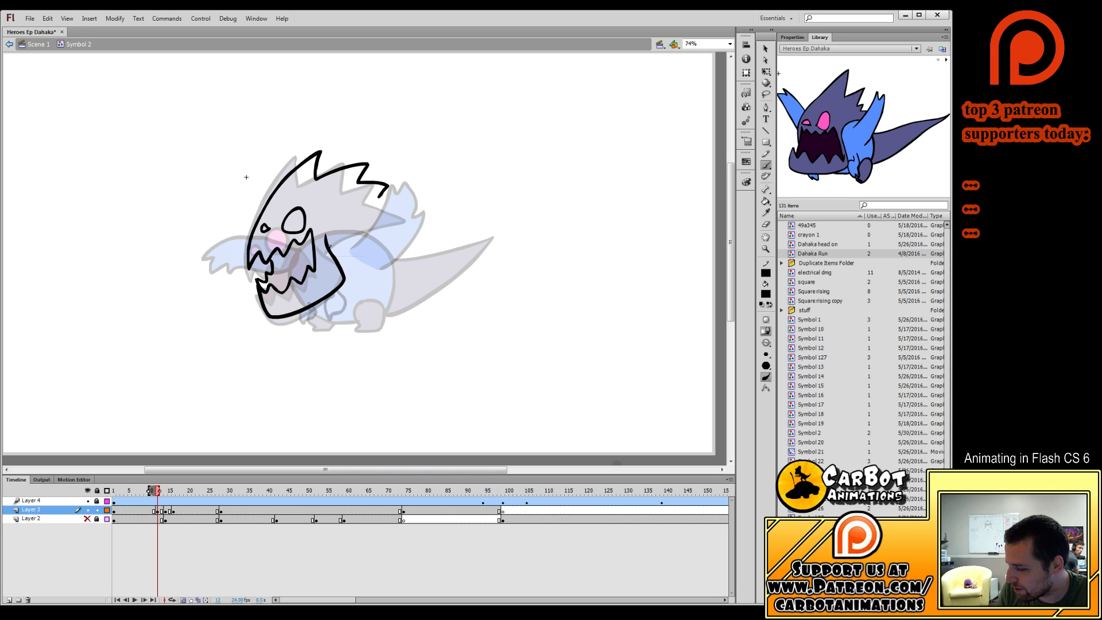
key(ctrl+z)
Ink the line from the jaw corner to the back of the head and the near arm folded below the jaw.
drag(342, 239, 366, 229)
key(ctrl+z)
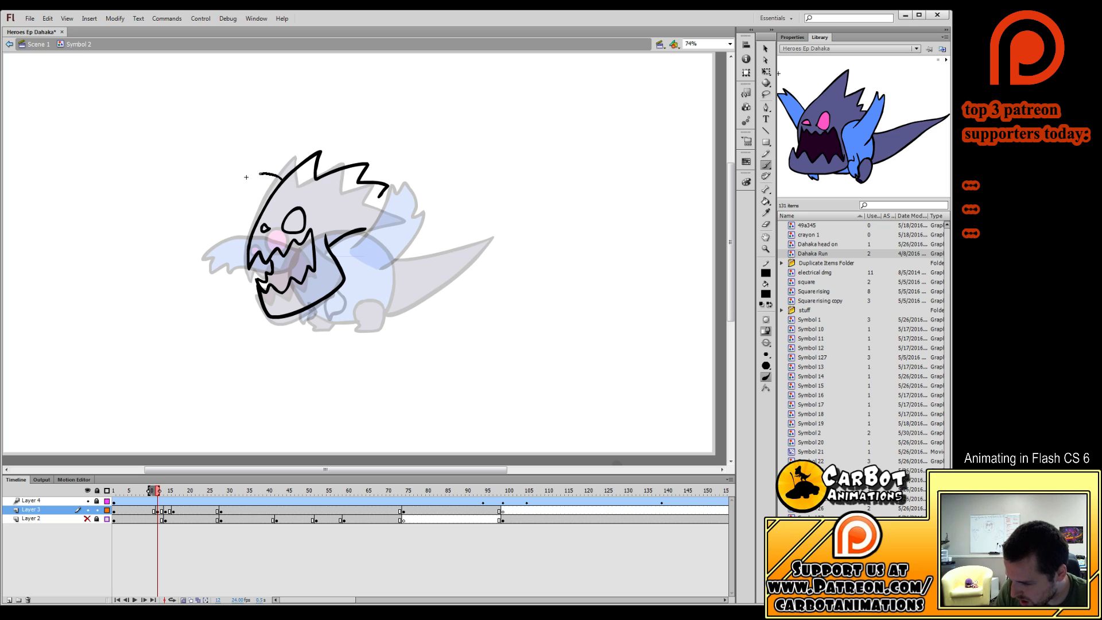
key(ctrl+z)
drag(276, 187, 268, 171)
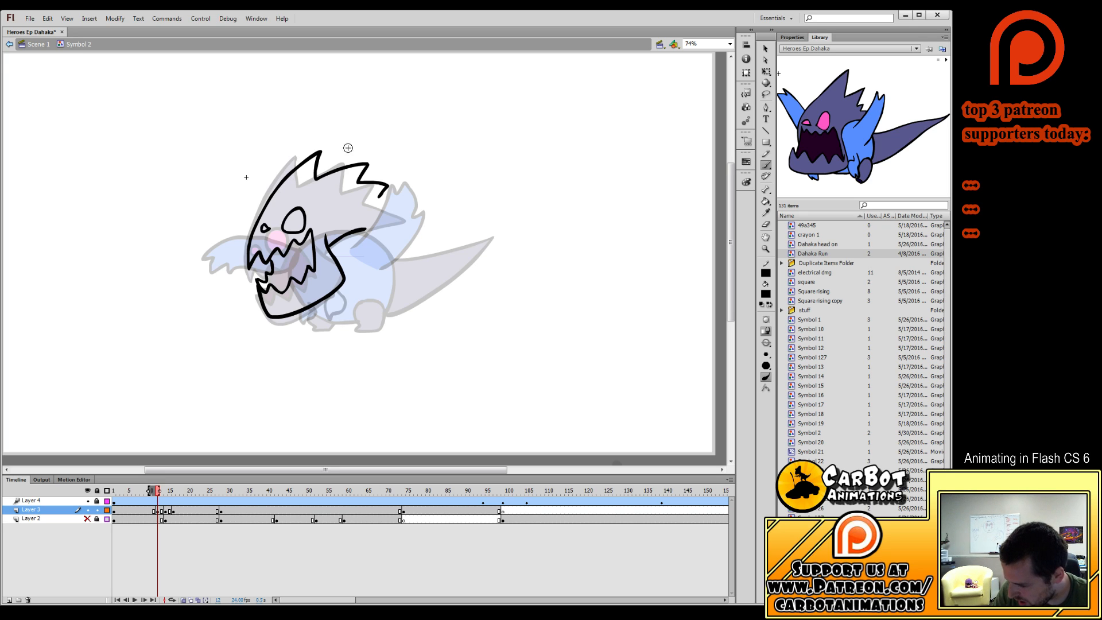
mouse_move(343, 254)
mouse_down()
mouse_move(311, 305)
mouse_move(366, 288)
mouse_move(372, 265)
mouse_up()
key(ctrl+z)
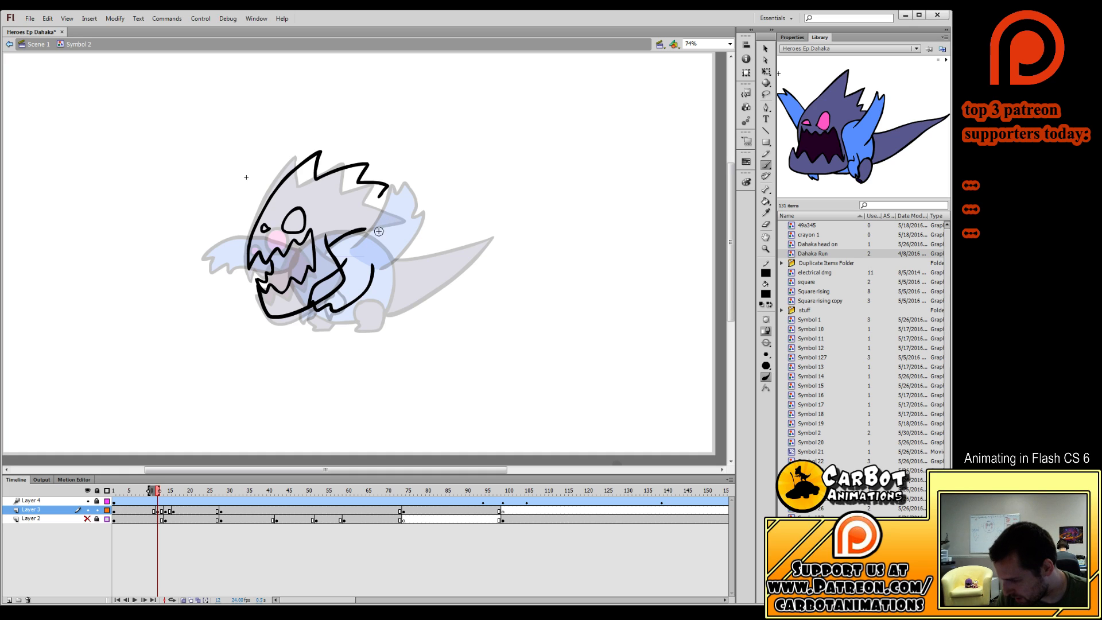
Complete the rear head spikes and ink the clawed limb raised behind the head.
drag(382, 211, 397, 158)
key(ctrl+z)
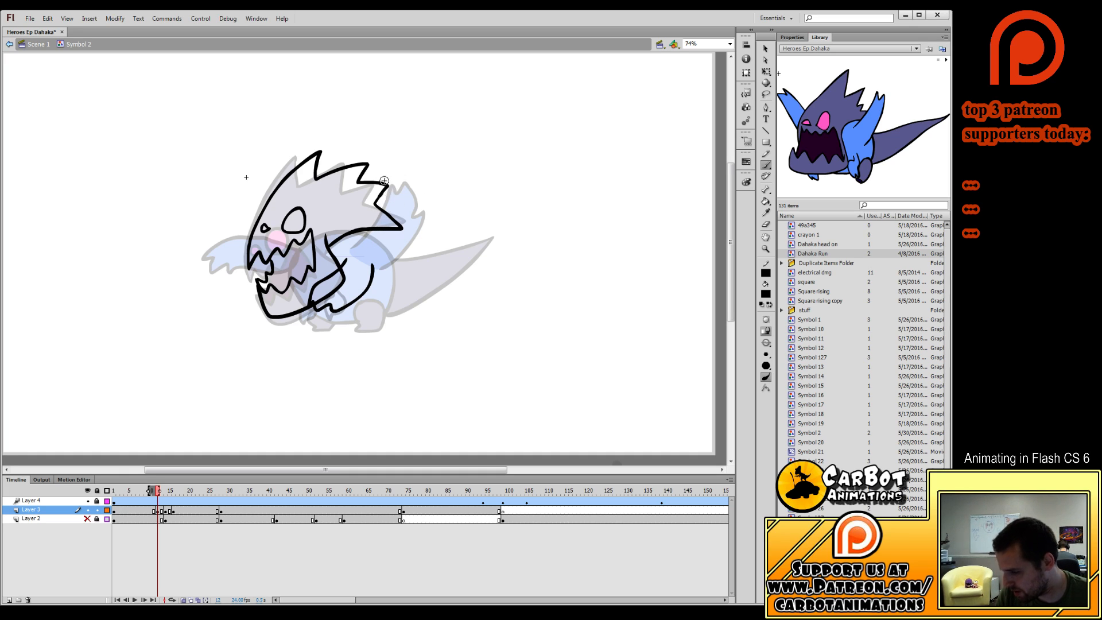
mouse_move(384, 209)
mouse_down()
mouse_move(385, 134)
mouse_move(353, 161)
mouse_up()
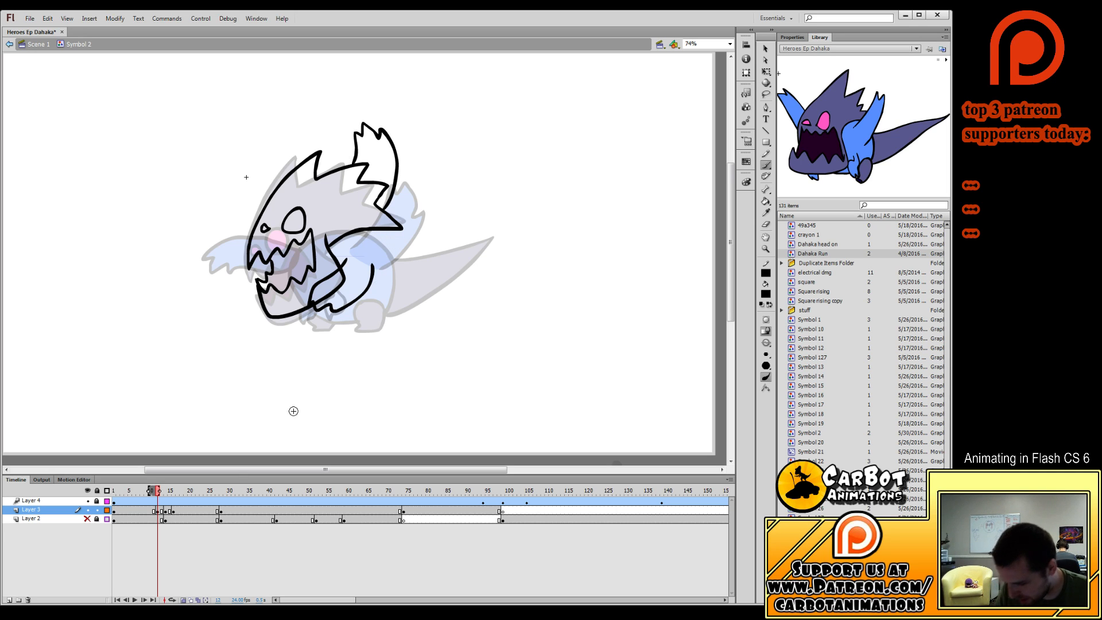
Select all the line art on frame 12 of Layer 3 and nudge it slightly downward.
click(158, 510)
key(Down)
key(Down)
key(Down)
key(Down)
key(Down)
key(Down)
key(Down)
key(Down)
key(Down)
key(Down)
key(Down)
key(Down)
key(Down)
key(Down)
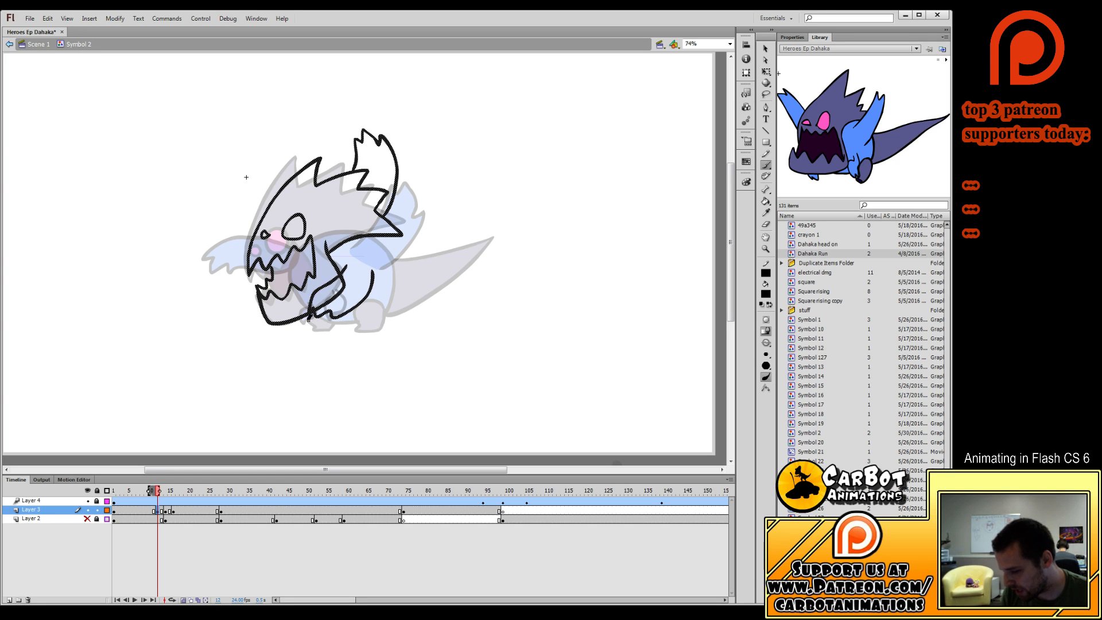
Ink both feet, the belly line, the rounded back and the pointed tail of the frame 12 pose.
drag(317, 315, 362, 318)
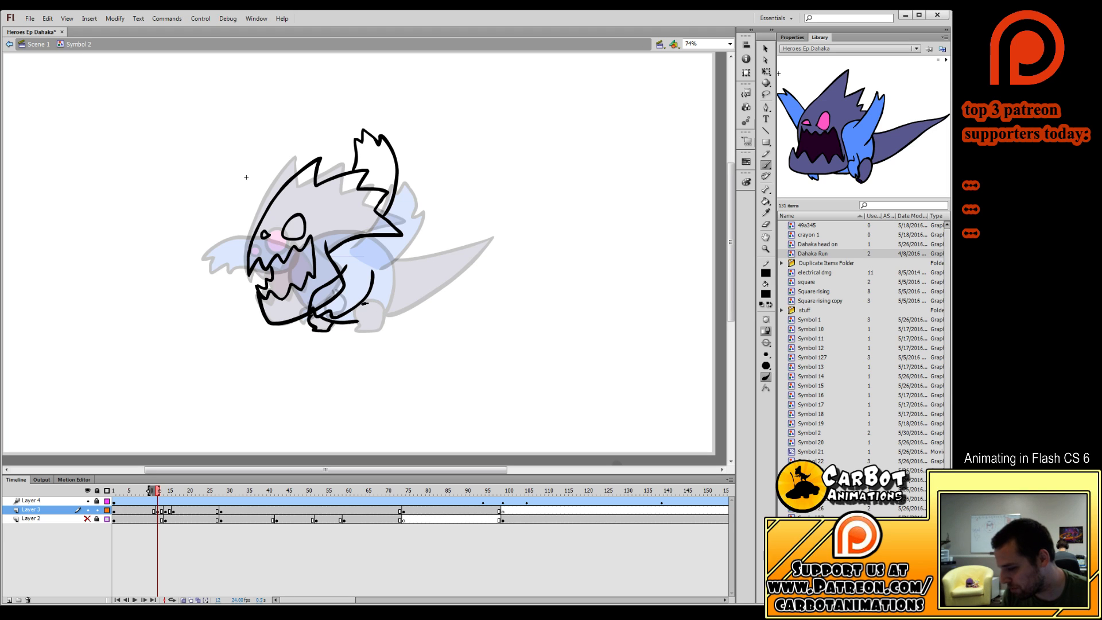
drag(367, 303, 357, 328)
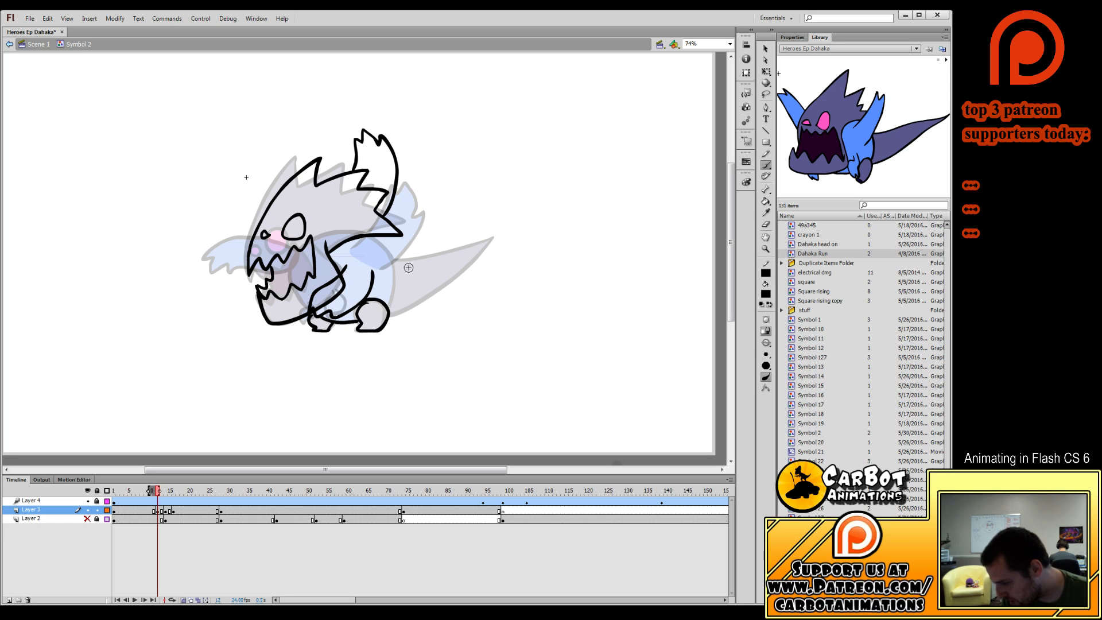
mouse_move(393, 261)
mouse_down()
mouse_move(389, 313)
mouse_move(405, 318)
mouse_move(460, 298)
mouse_move(492, 268)
mouse_move(488, 256)
mouse_move(395, 261)
mouse_up()
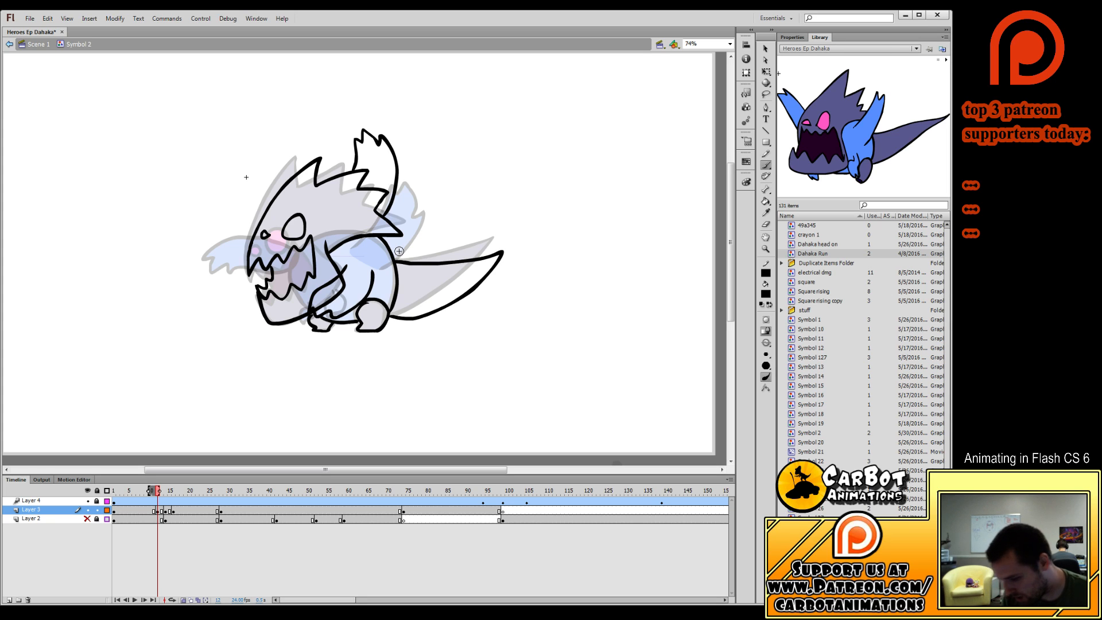
Play back the opening frames to check the newly inked anticipation pose.
mouse_move(159, 495)
mouse_down()
mouse_move(150, 495)
mouse_move(180, 506)
mouse_move(140, 505)
mouse_move(148, 515)
mouse_move(128, 497)
mouse_up()
key(Return)
key(Return)
Move the frame 12 pose's keyframe to frame 8 on Layer 3 and replay the sequence to check its timing.
click(159, 513)
key(Return)
key(Return)
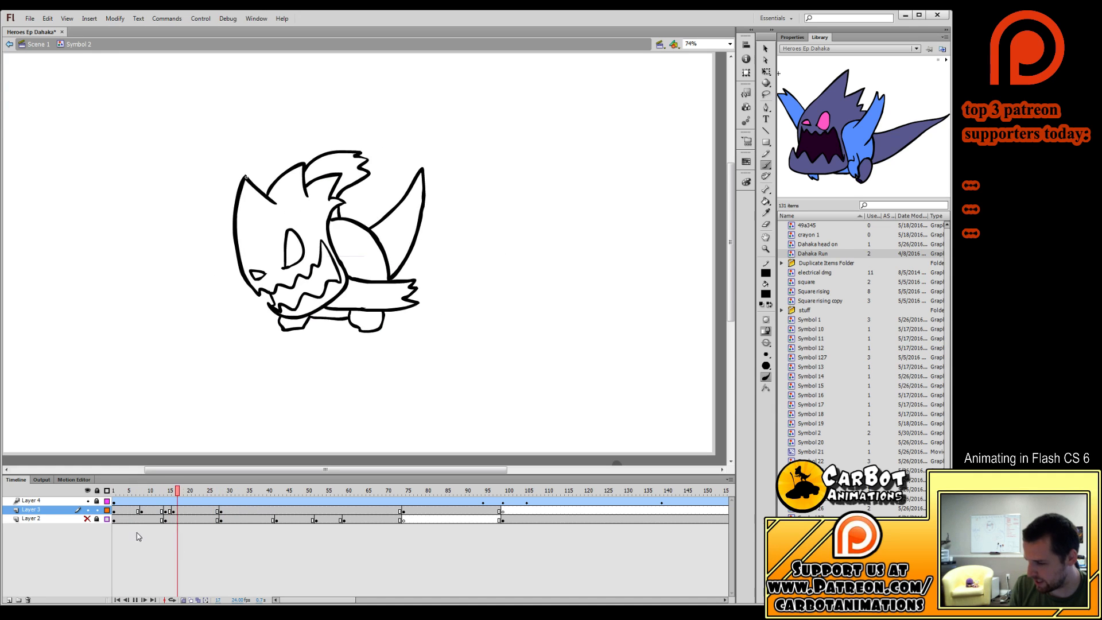
click(121, 510)
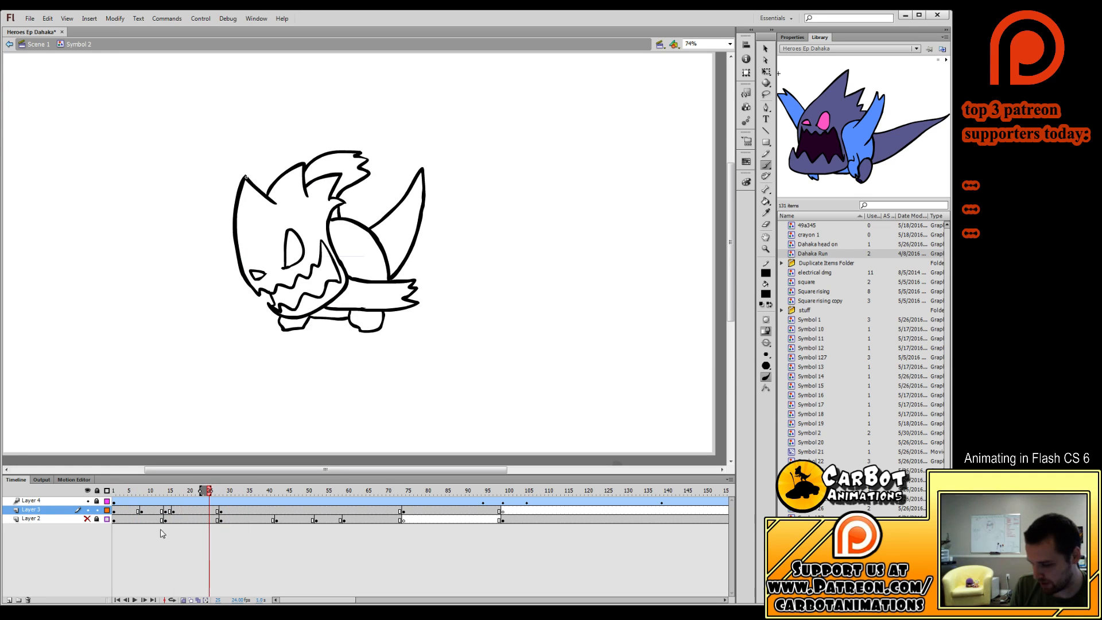
drag(143, 495, 123, 495)
key(Return)
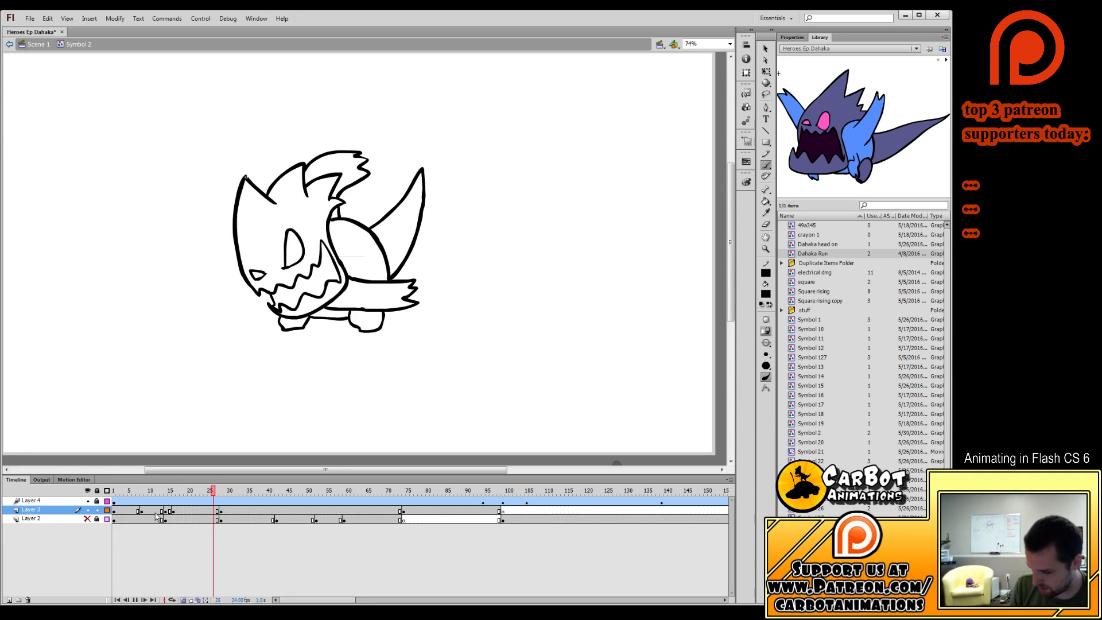
Insert a blank keyframe at frame 12 on Layer 3 and extend the onion-skin range to show the following pose.
click(151, 513)
click(158, 512)
key(F7)
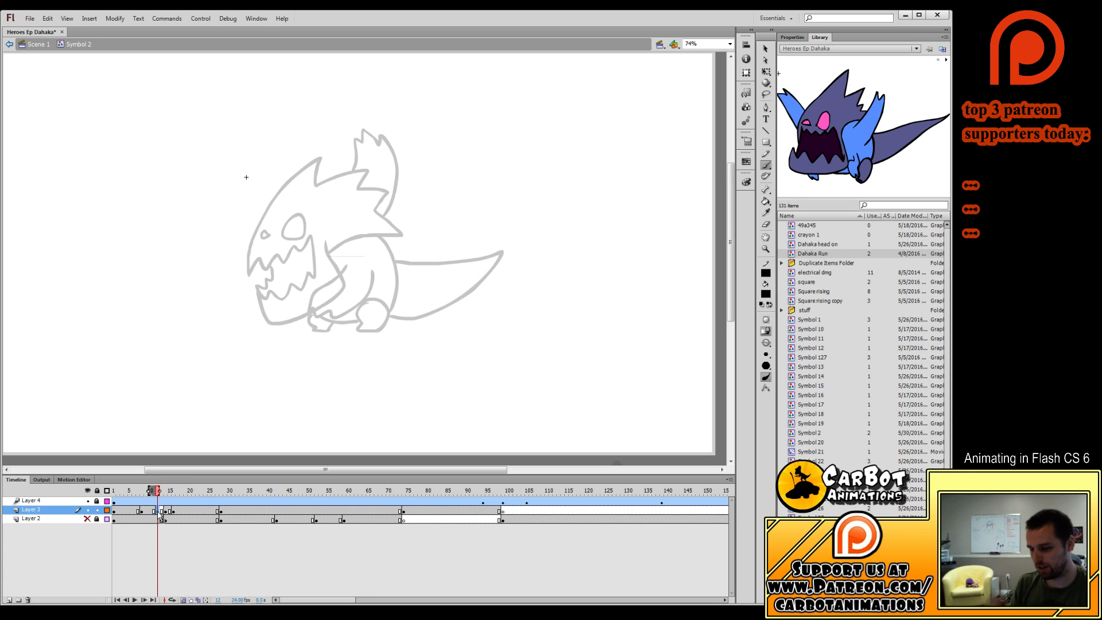
click(153, 513)
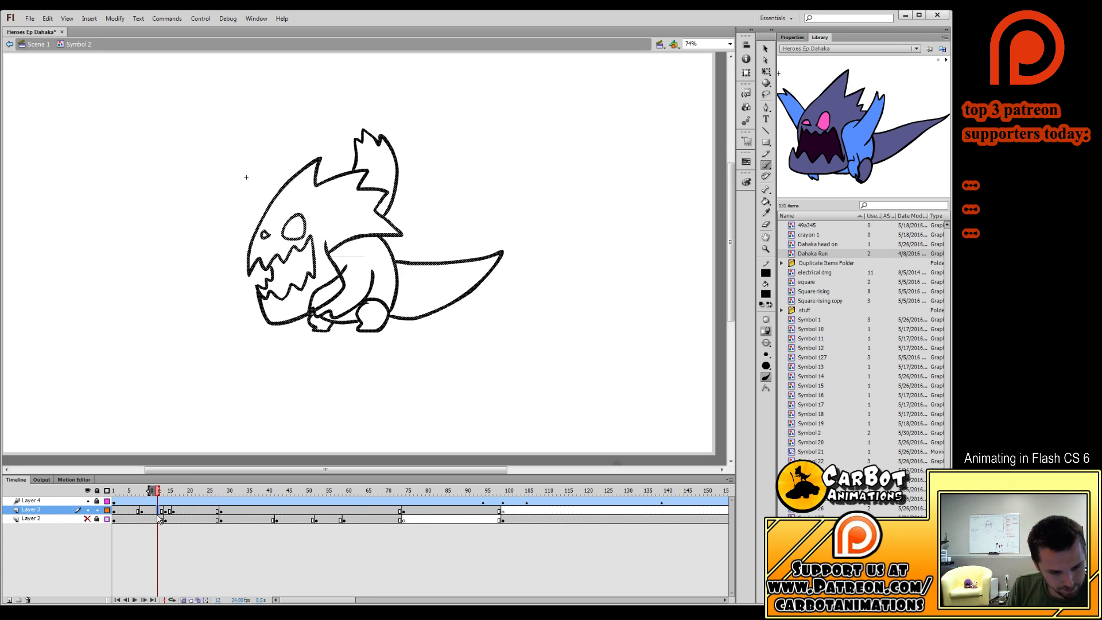
click(159, 514)
click(163, 511)
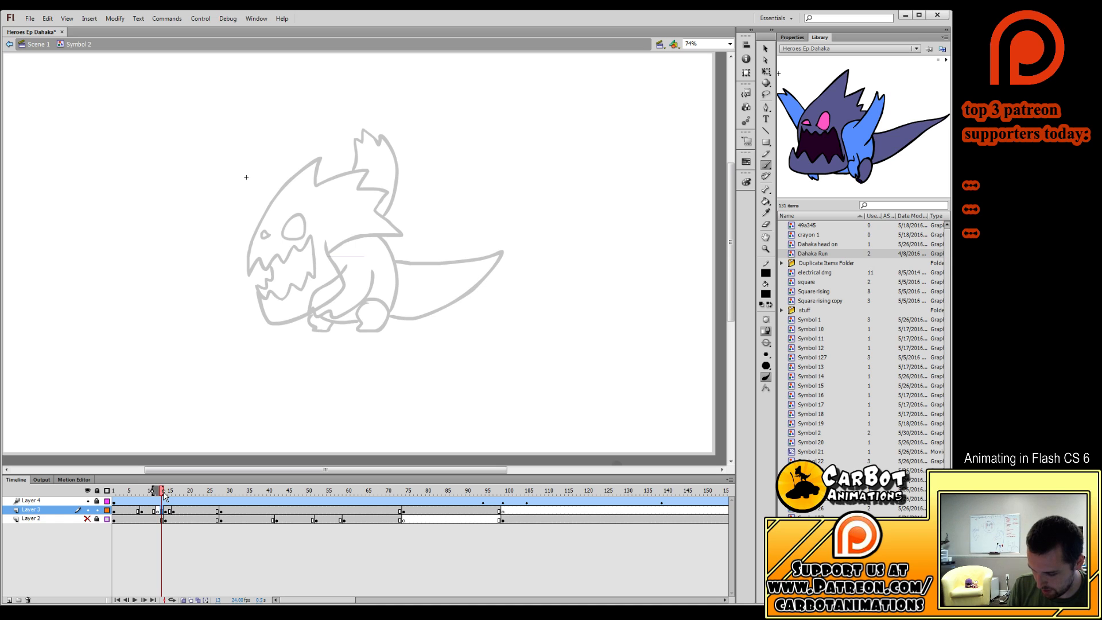
drag(166, 491, 167, 492)
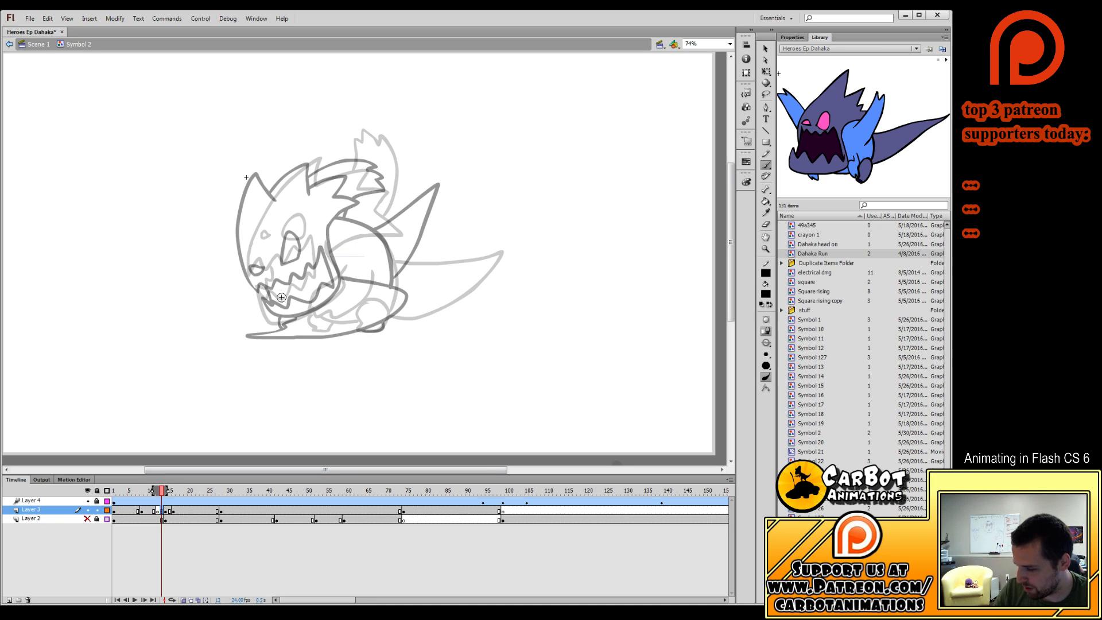
Erase the lower jaw outline and the lines joining the head to the arms in the frame 8 pose on Layer 3.
drag(162, 494, 154, 493)
click(767, 224)
key(comma)
key(comma)
key(comma)
key(comma)
key(comma)
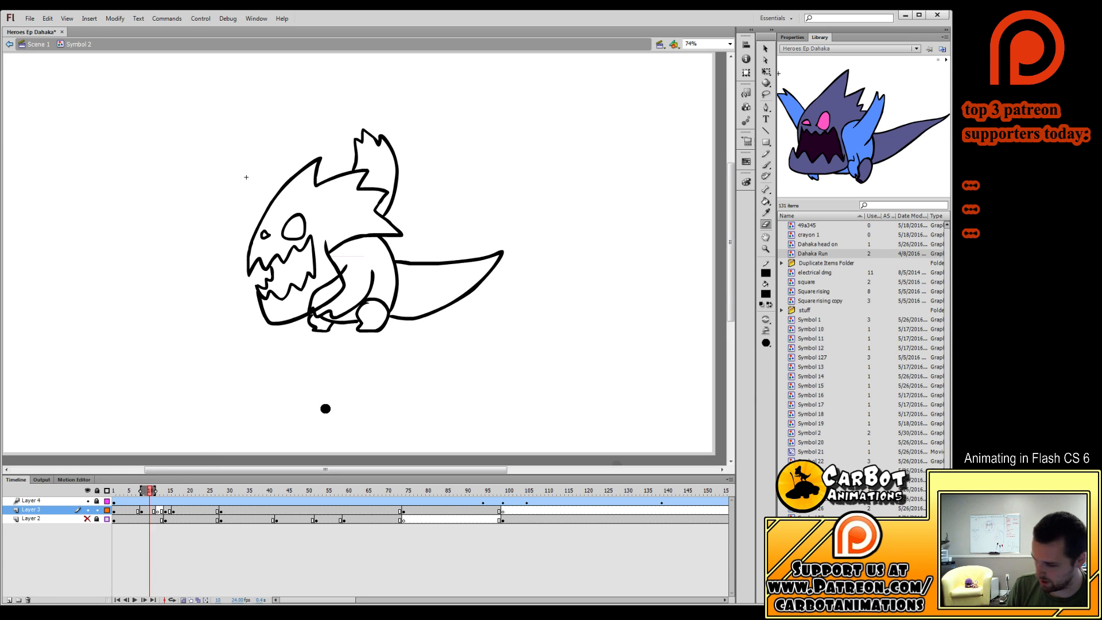
key(period)
key(period)
key(period)
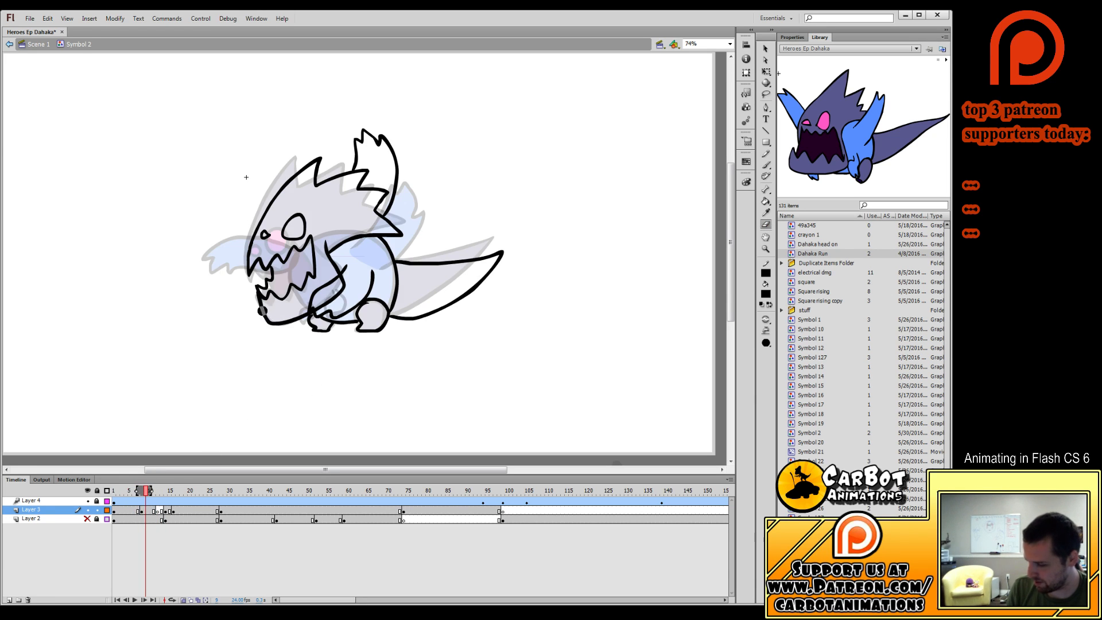
mouse_move(261, 310)
mouse_down()
mouse_move(322, 301)
mouse_move(295, 320)
mouse_move(340, 268)
mouse_move(317, 293)
mouse_move(348, 279)
mouse_move(339, 295)
mouse_move(343, 269)
mouse_up()
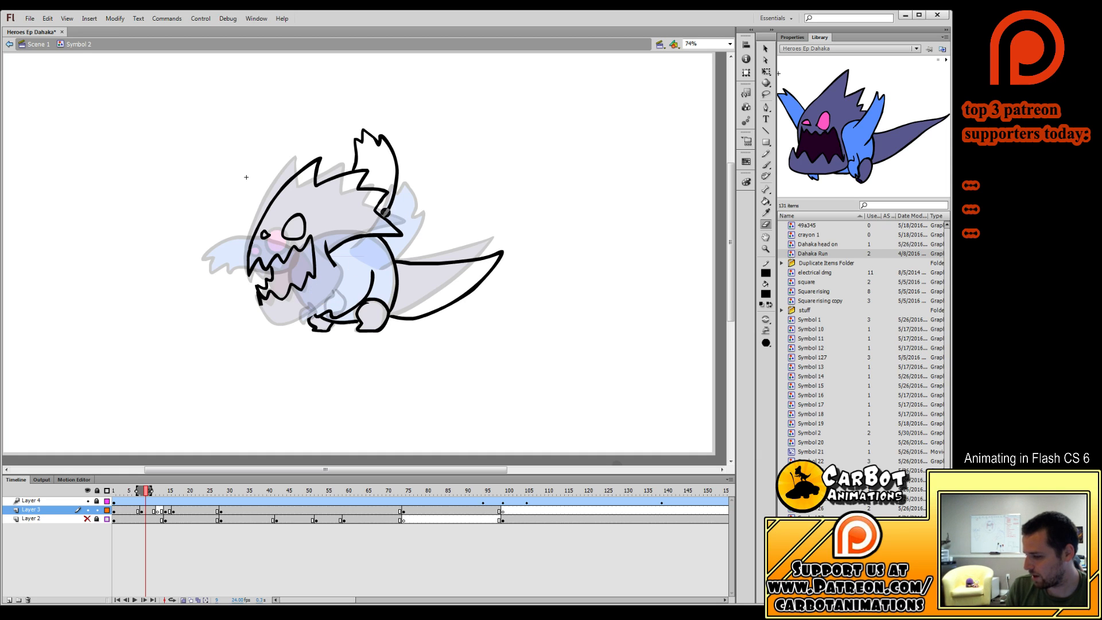
Select the head outline and both eyes of the frame 8 pose with Free Transform, then raise and rotate them slightly clockwise.
click(765, 71)
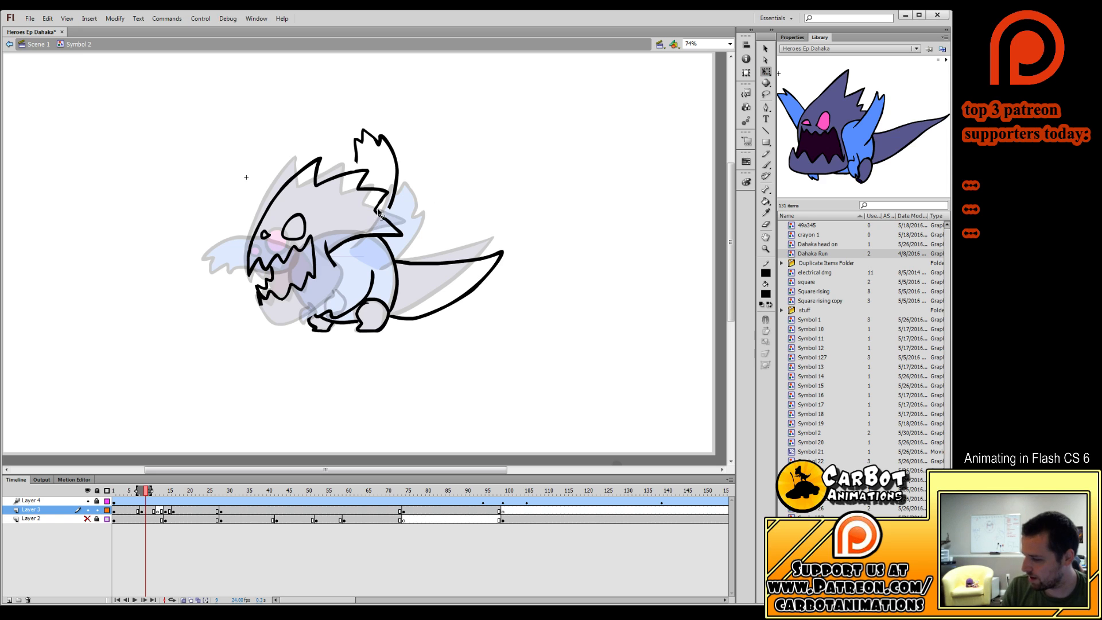
key(ctrl+a)
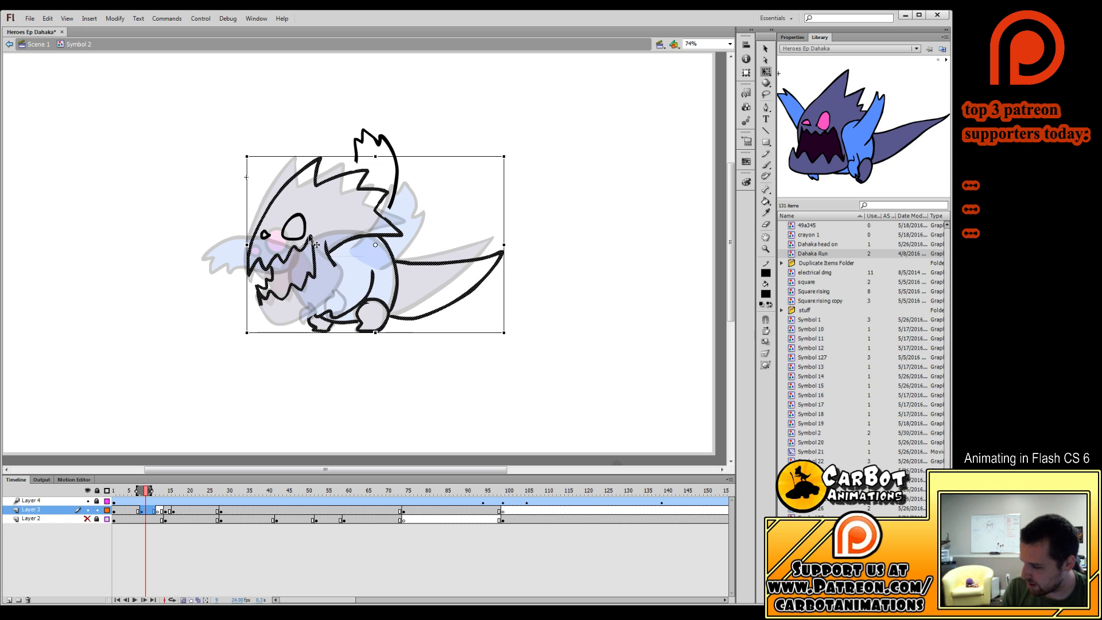
click(395, 247)
click(397, 230)
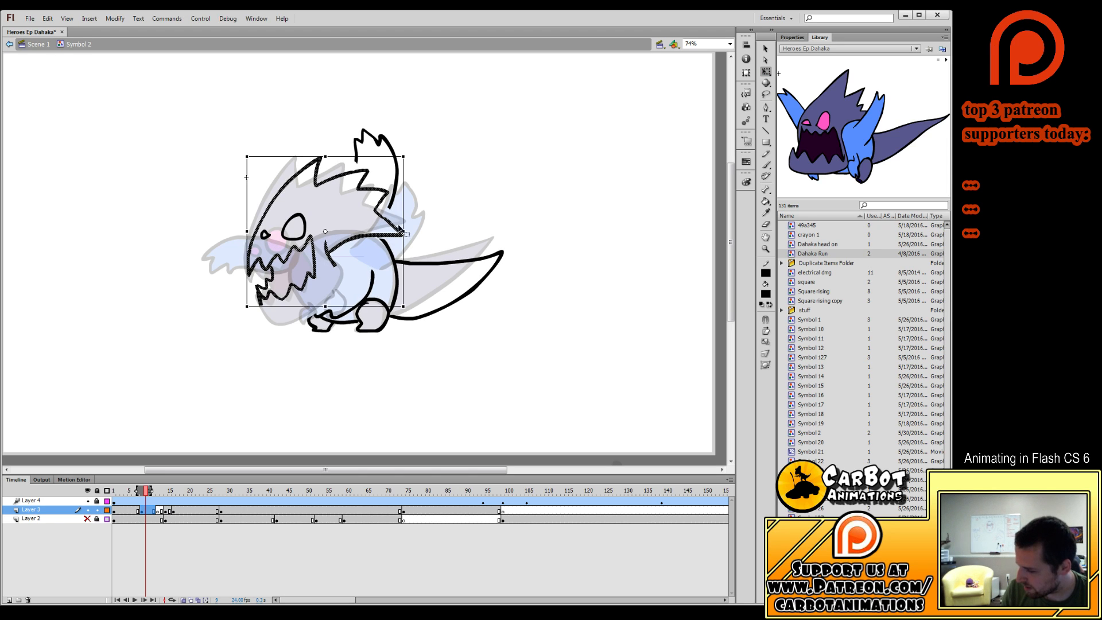
shift+click(305, 232)
shift+click(268, 235)
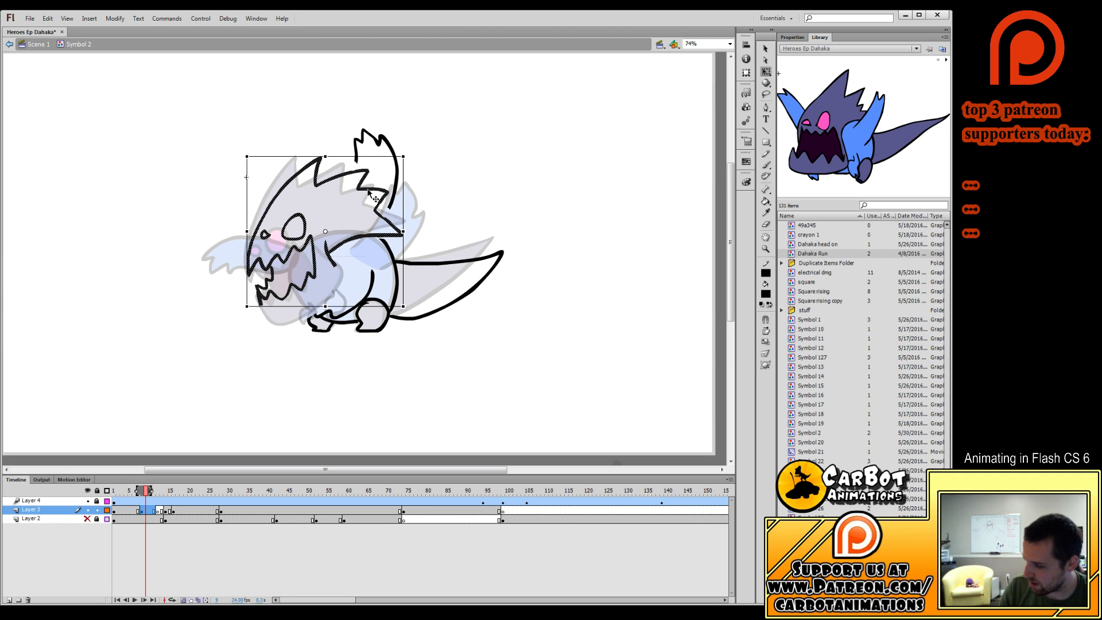
drag(368, 190, 368, 184)
drag(408, 150, 413, 156)
drag(385, 196, 388, 196)
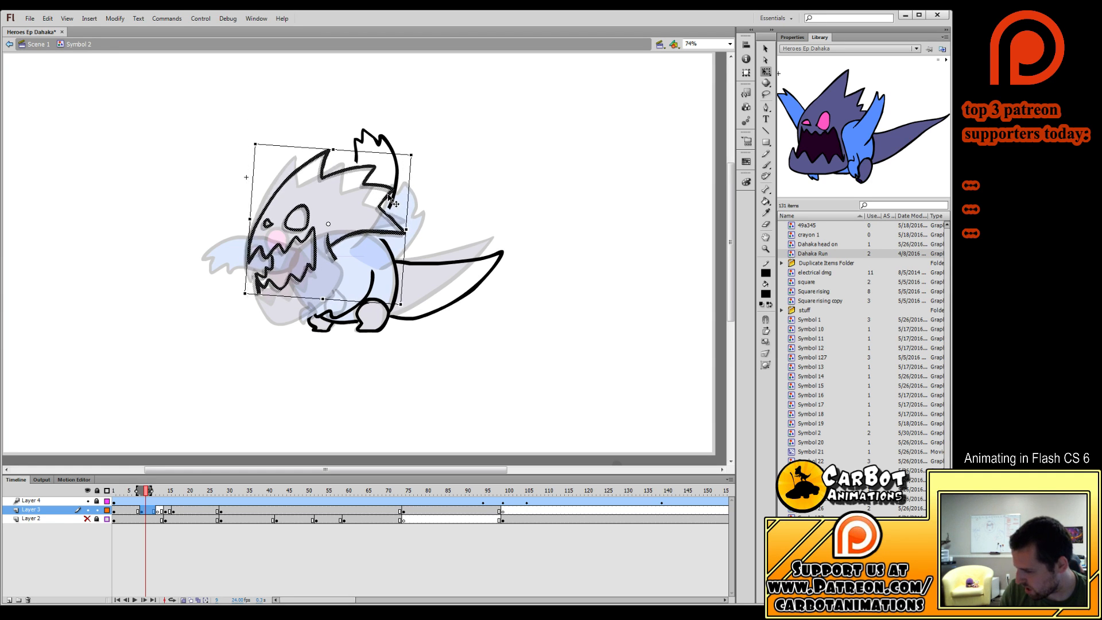
click(552, 178)
Redraw the lower jaw outline and the front edge of the near arm on the frame 8 pose with the Brush tool.
key(b)
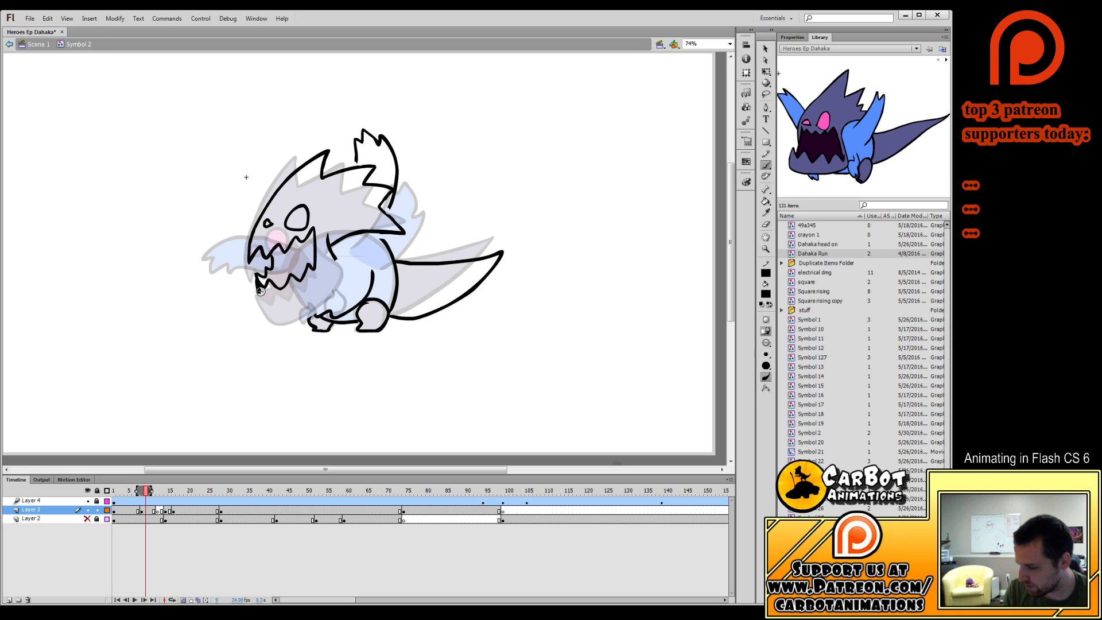
mouse_move(292, 310)
mouse_down()
mouse_move(323, 294)
mouse_move(331, 253)
mouse_up()
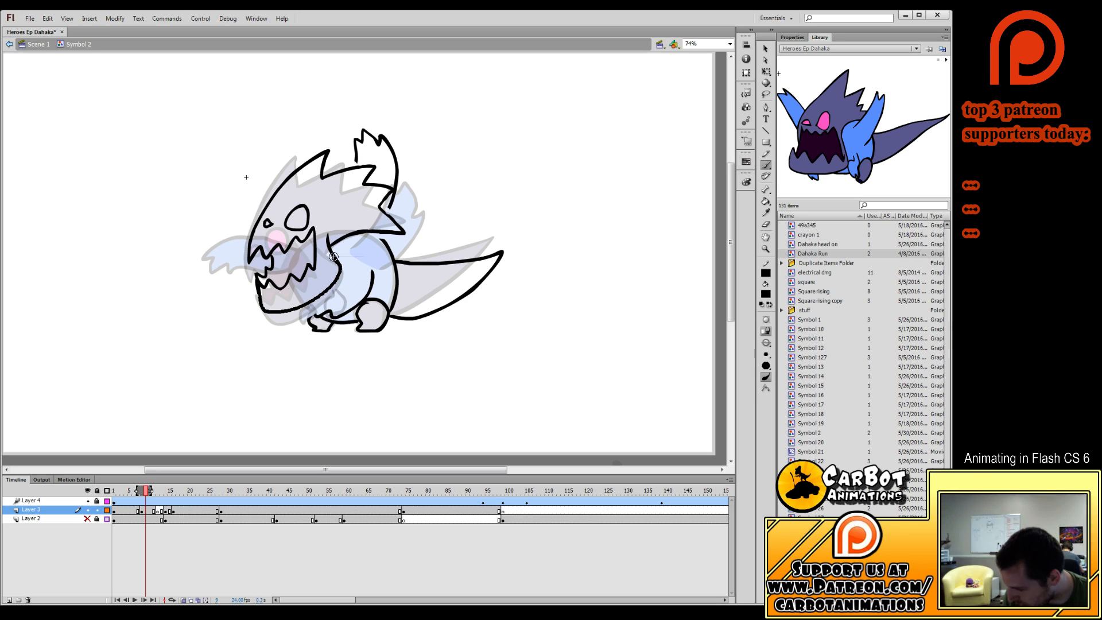
drag(317, 300, 347, 266)
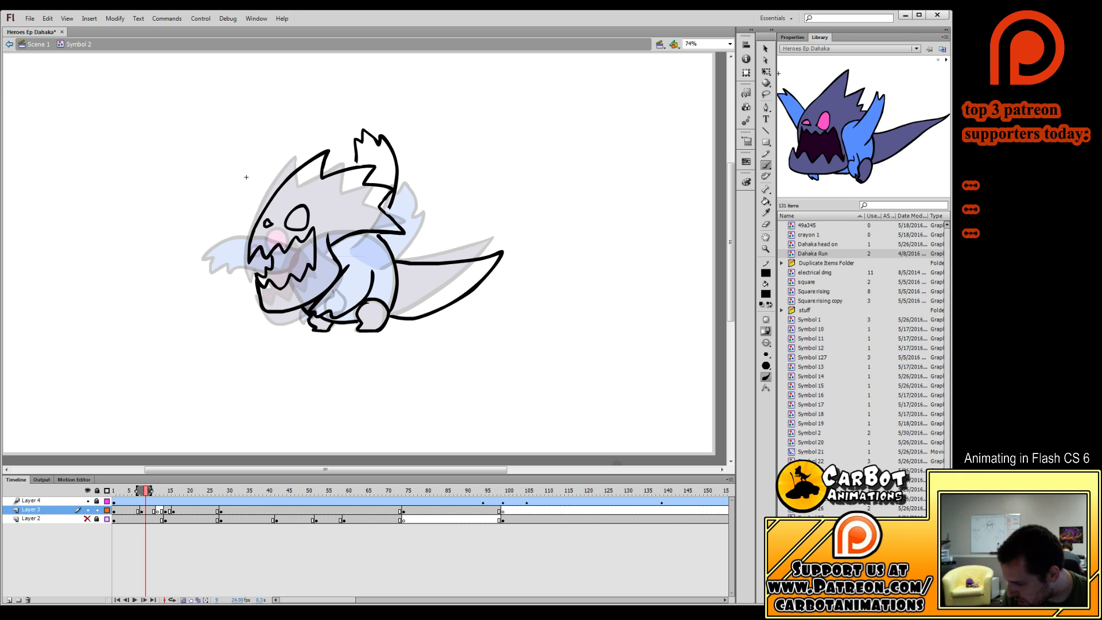
Ink the spiky head outline, open toothed jaws and both eyes of the in-between pose on the blank frame 12 keyframe.
drag(138, 492, 167, 510)
click(162, 510)
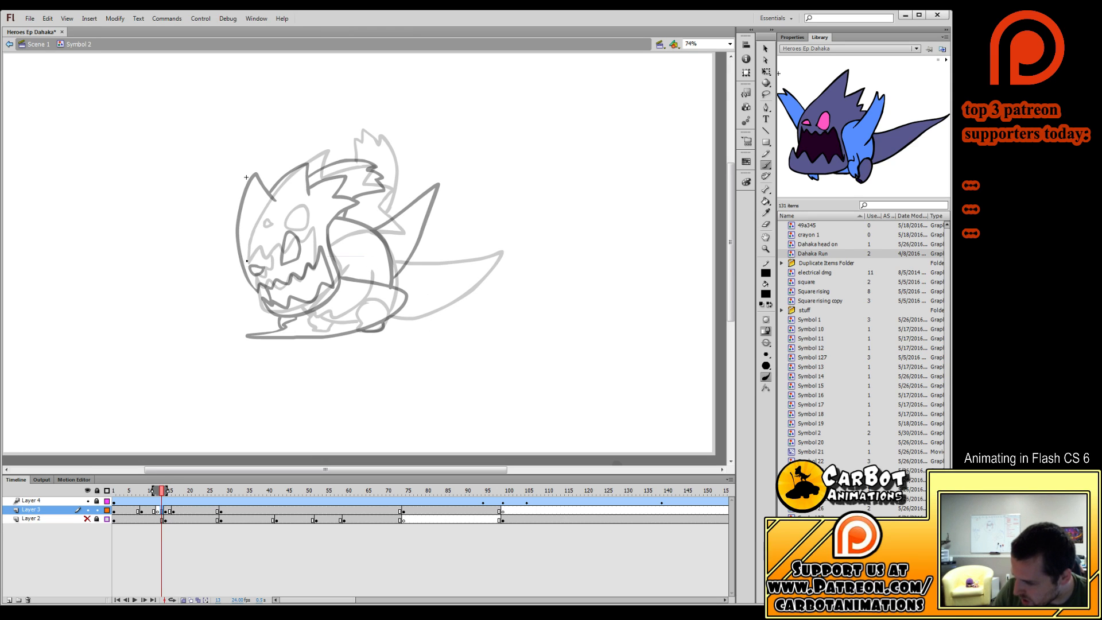
mouse_move(247, 261)
mouse_down()
mouse_move(264, 190)
mouse_move(305, 151)
mouse_move(304, 173)
mouse_move(349, 154)
mouse_move(348, 172)
mouse_move(389, 183)
mouse_move(375, 192)
mouse_move(401, 218)
mouse_move(324, 247)
mouse_up()
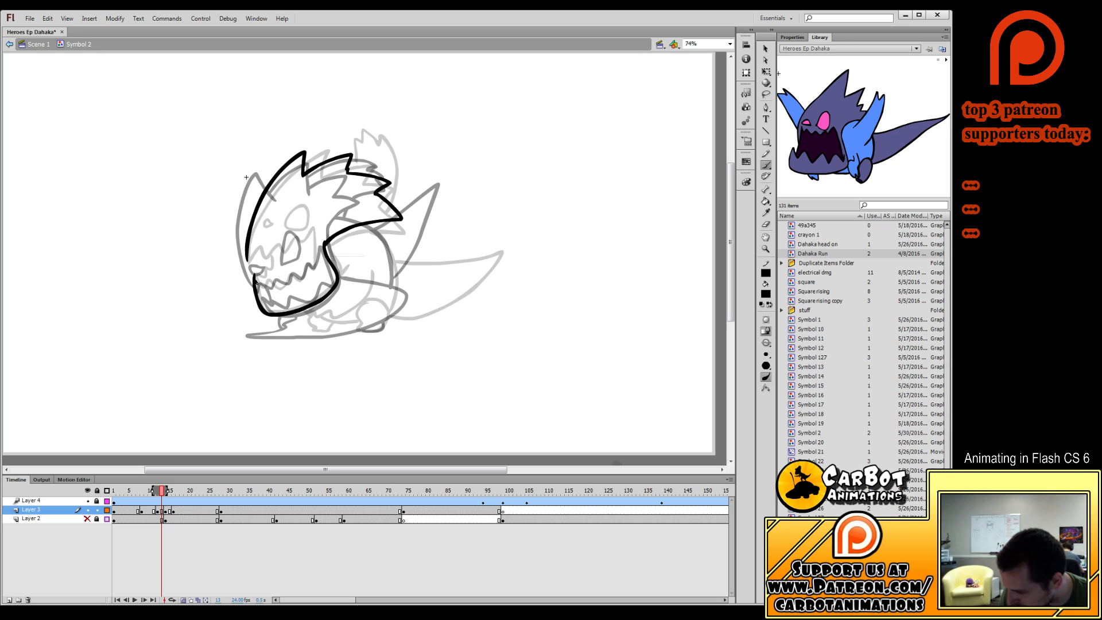
mouse_move(256, 281)
mouse_down()
mouse_move(288, 292)
mouse_move(317, 270)
mouse_move(316, 229)
mouse_move(306, 247)
mouse_move(250, 265)
mouse_up()
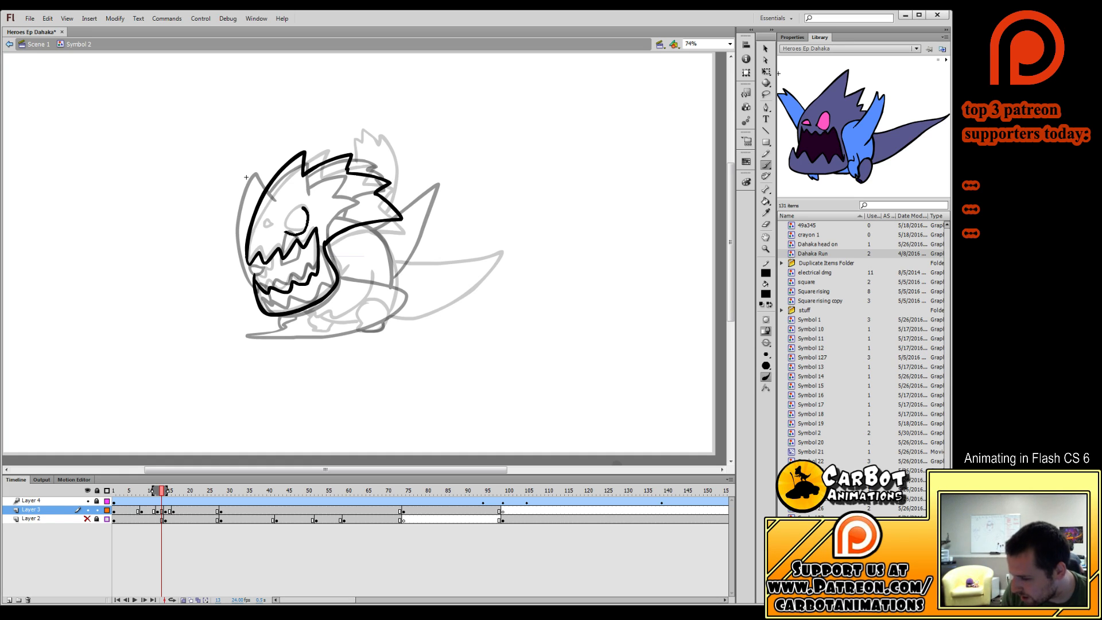
drag(308, 225, 263, 230)
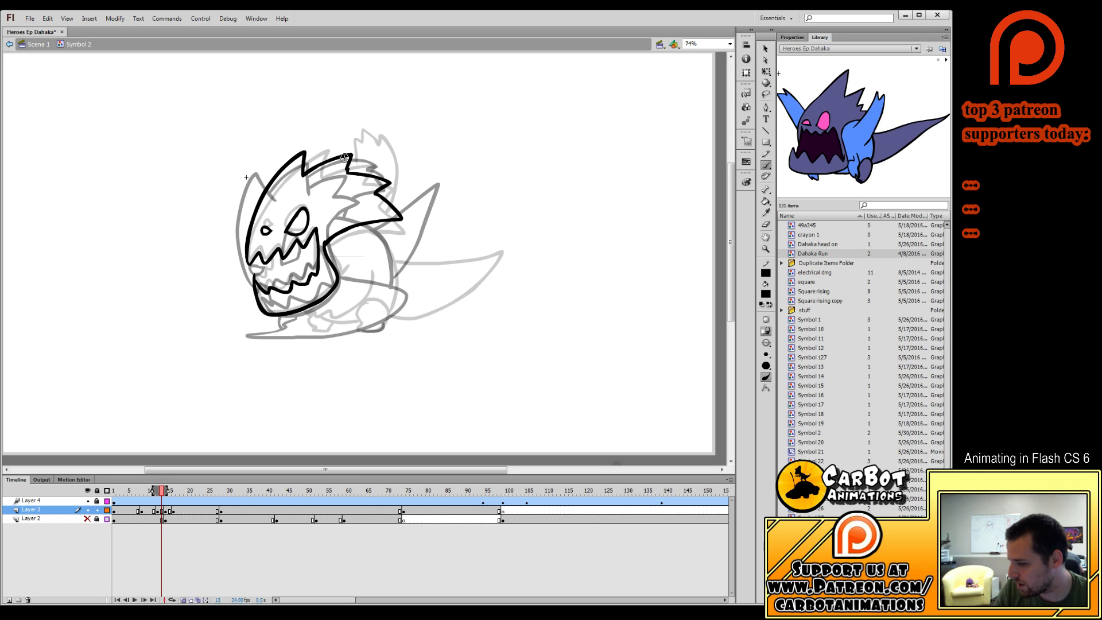
Ink the arms, rounded body, feet and tail of the frame 12 in-between and play back the sequence.
drag(367, 151, 366, 174)
key(ctrl+z)
mouse_move(352, 172)
mouse_down()
mouse_move(369, 138)
mouse_move(398, 137)
mouse_move(393, 202)
mouse_up()
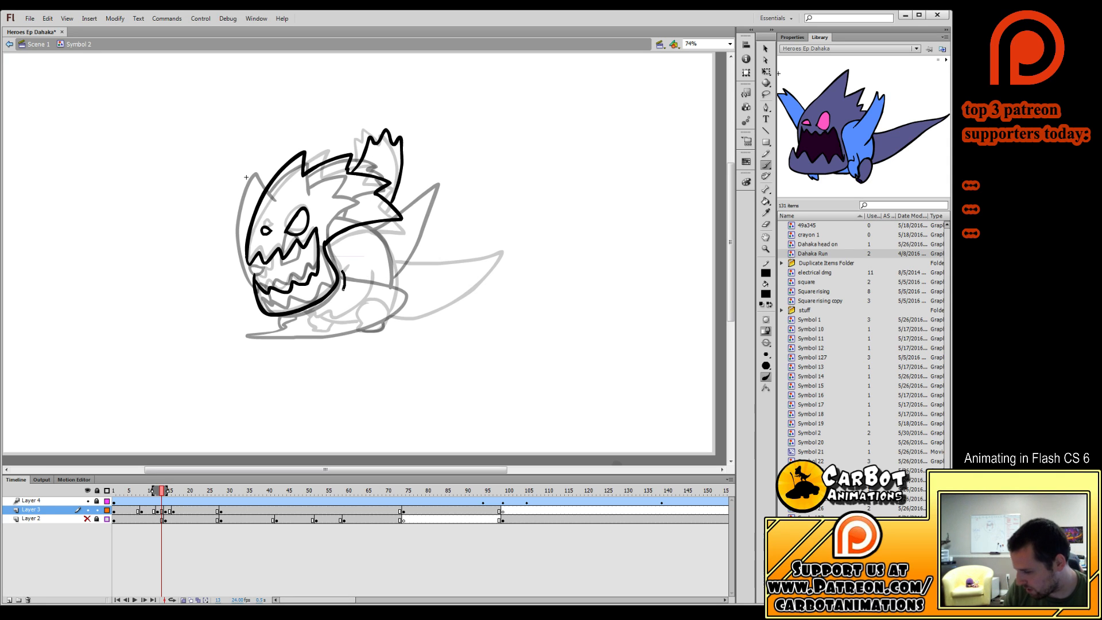
mouse_move(334, 312)
mouse_down()
mouse_move(370, 307)
mouse_move(388, 274)
mouse_move(368, 237)
mouse_up()
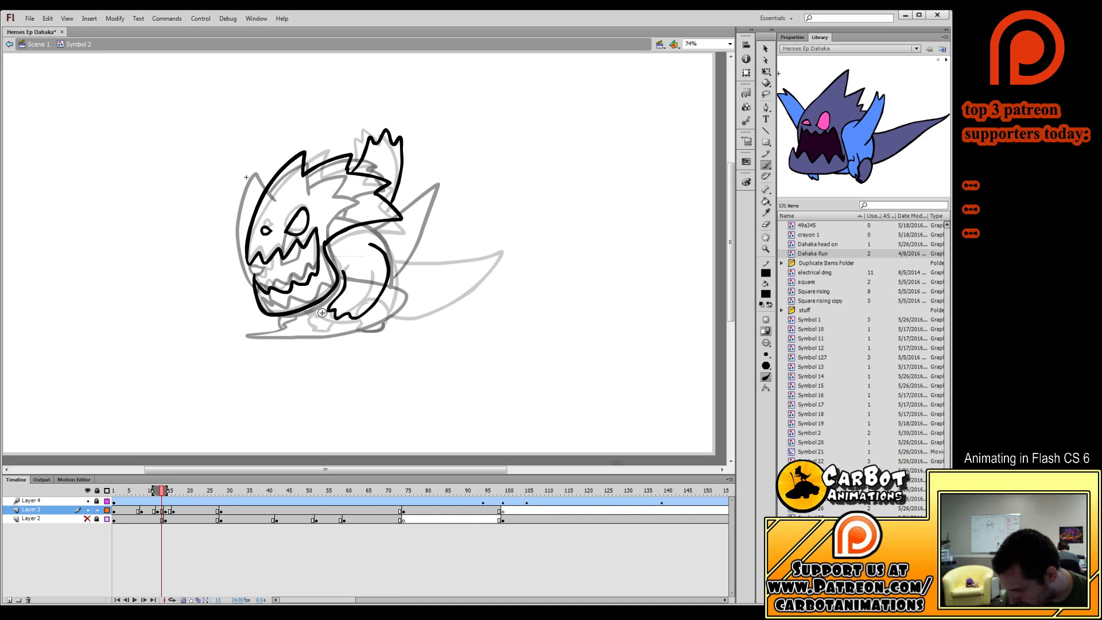
mouse_move(297, 312)
mouse_down()
mouse_move(380, 331)
mouse_move(398, 276)
mouse_move(389, 250)
mouse_move(308, 323)
mouse_move(314, 331)
mouse_move(424, 312)
mouse_move(504, 259)
mouse_move(395, 256)
mouse_up()
key(ctrl+z)
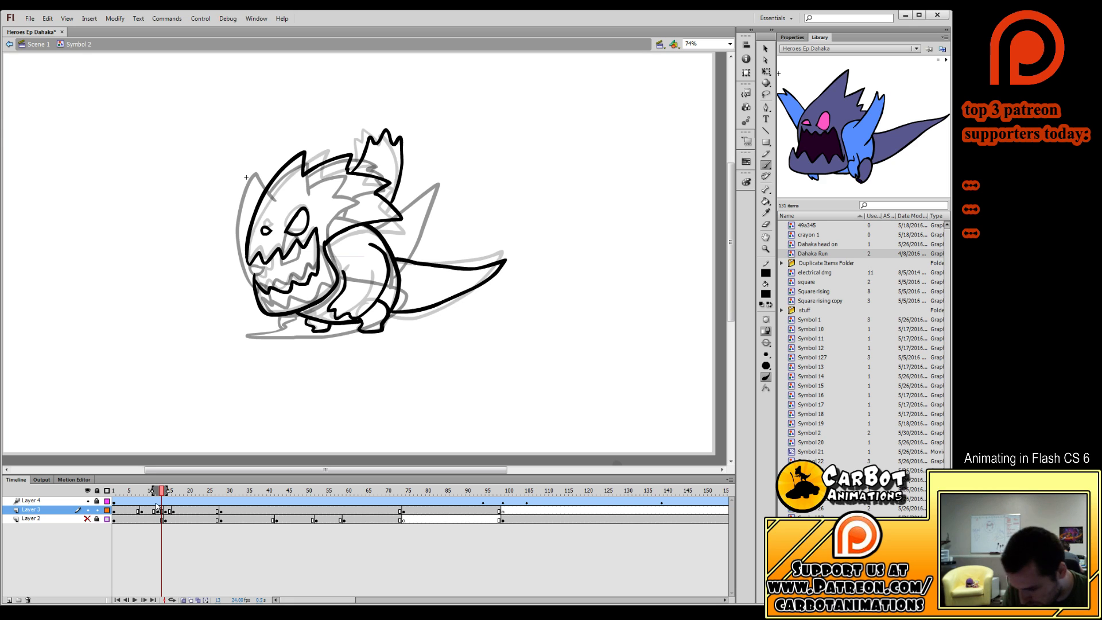
key(Return)
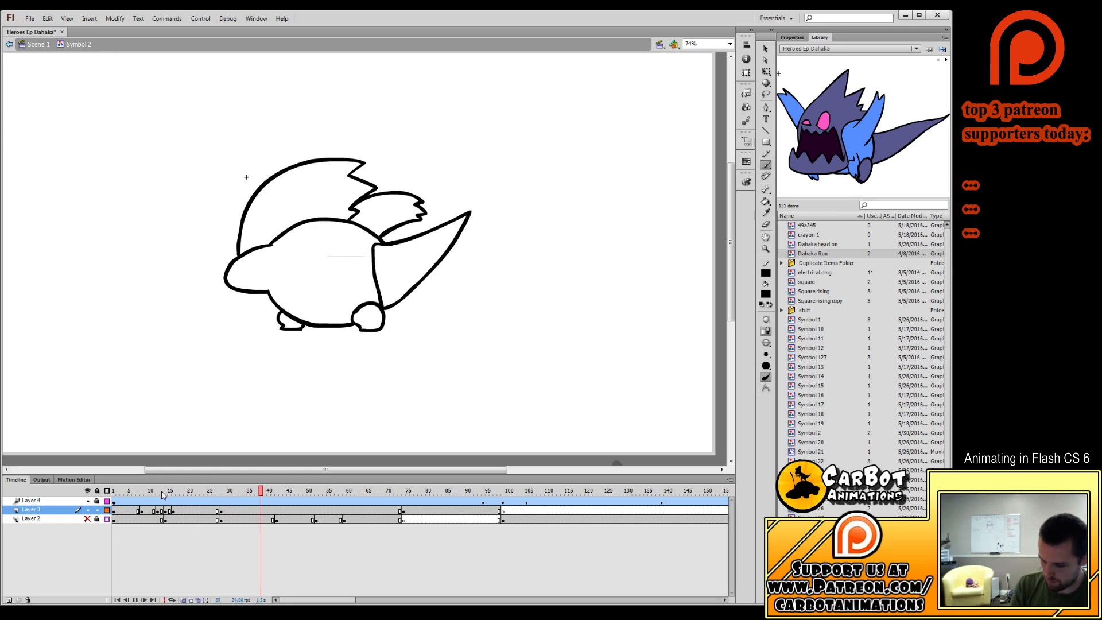
Insert a blank keyframe at frame 6 on Layer 3 and touch up the raised arm's edge on the frame 8 pose.
click(133, 510)
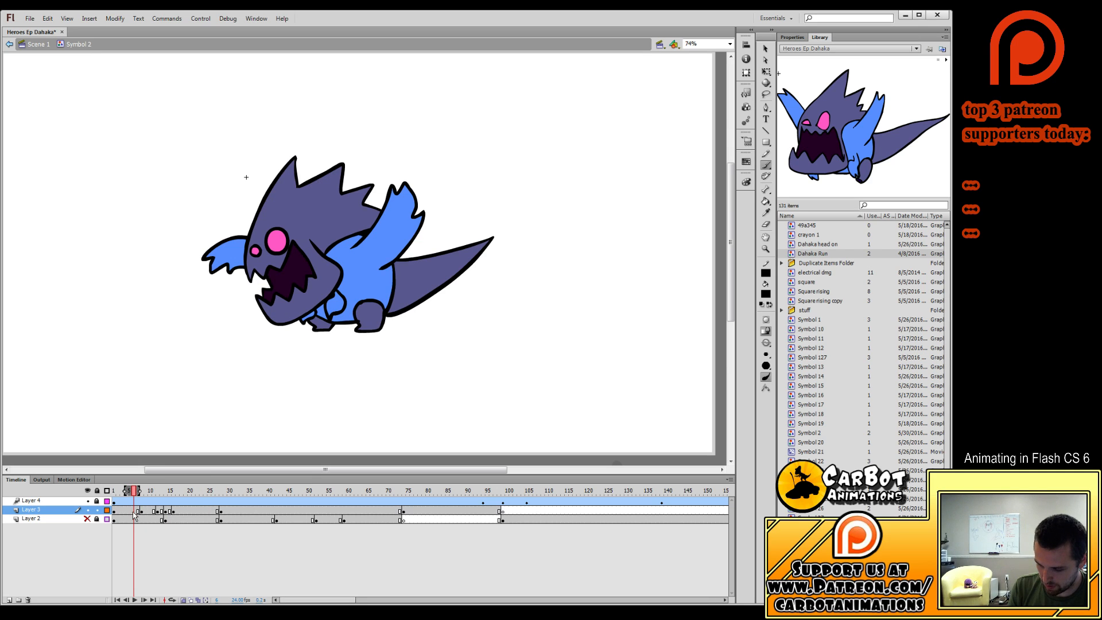
click(134, 512)
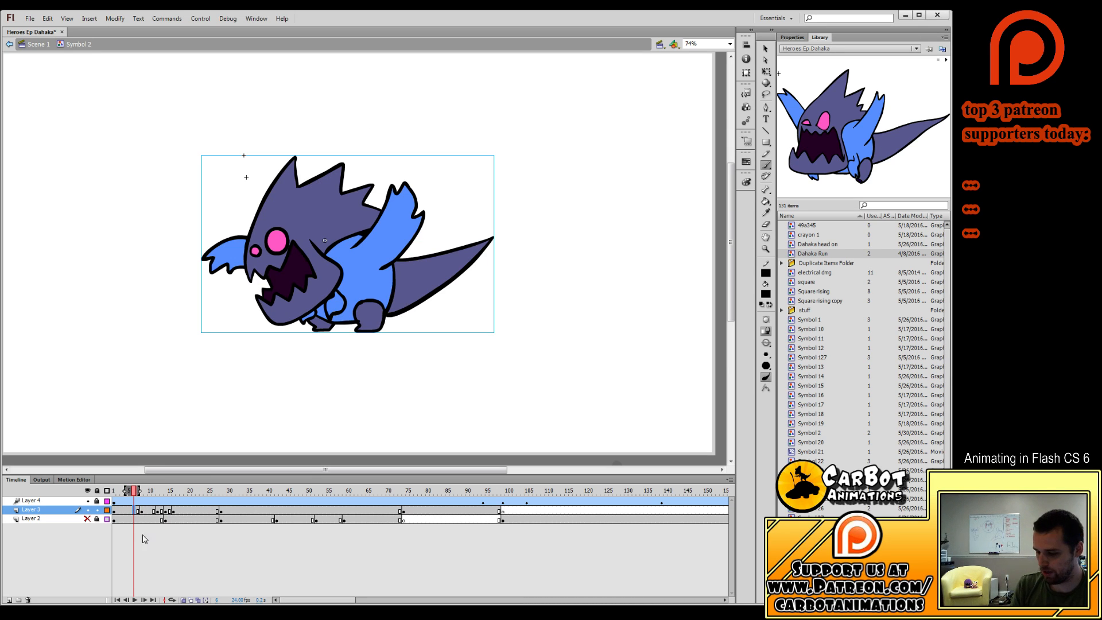
key(F7)
click(137, 511)
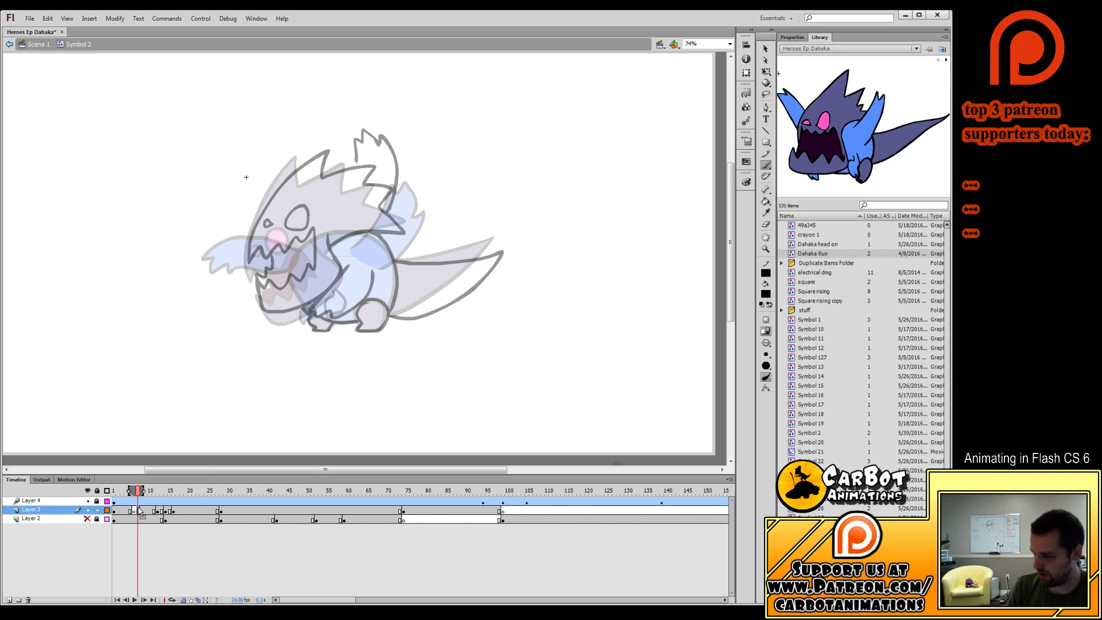
click(146, 512)
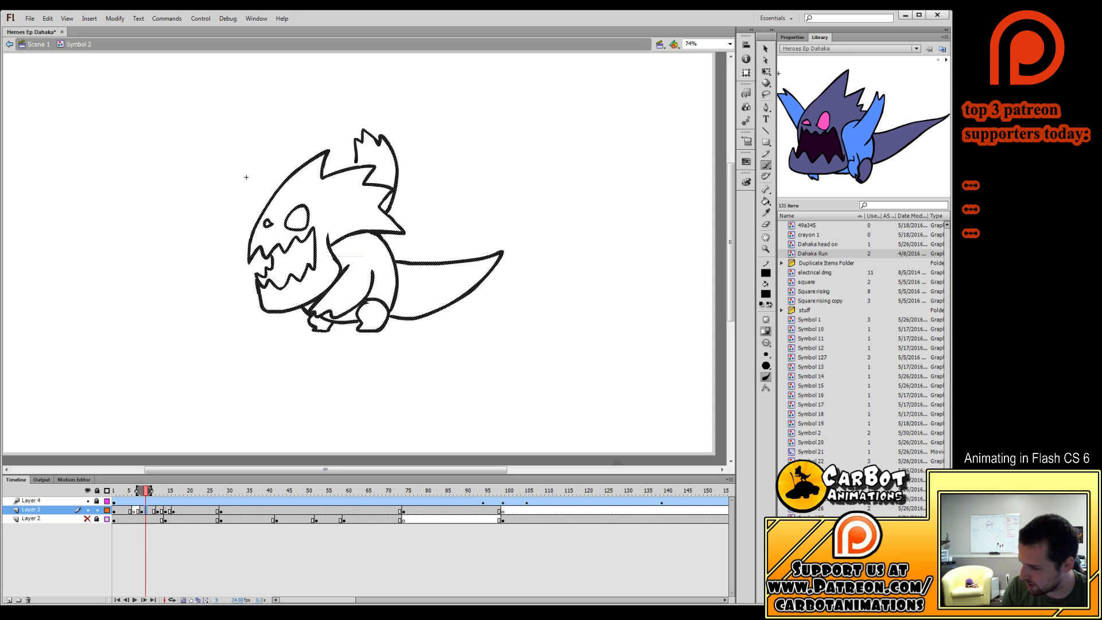
drag(356, 159, 355, 167)
Ink the spiky head outline and upper row of teeth on the blank frame 6 keyframe, between the neighbouring onion-skinned poses.
click(137, 511)
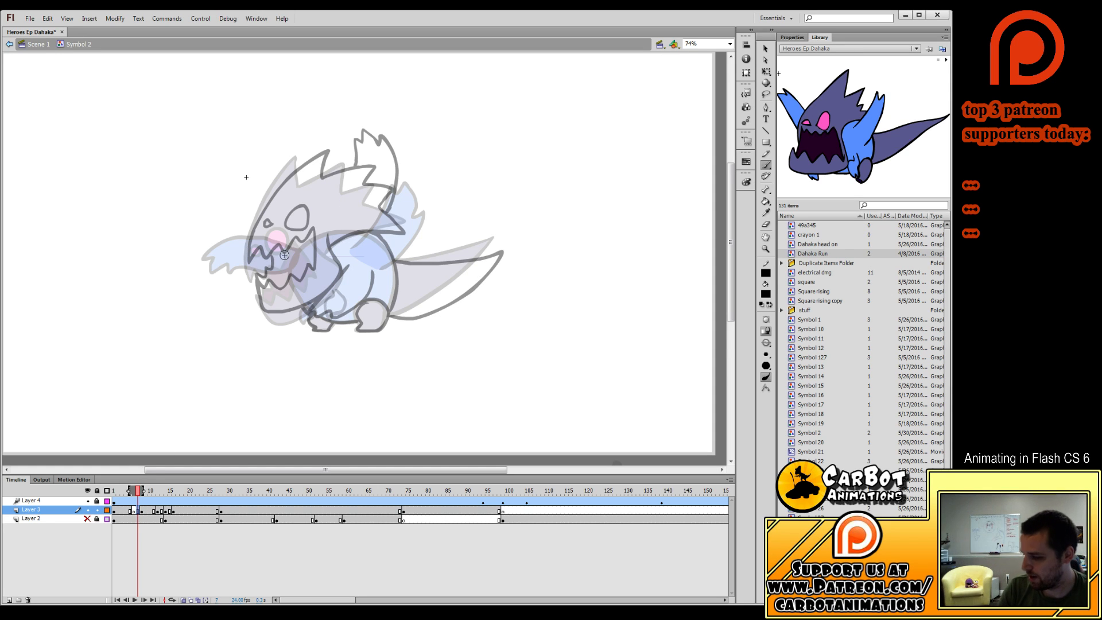
mouse_move(248, 265)
mouse_down()
mouse_move(274, 192)
mouse_move(298, 163)
mouse_up()
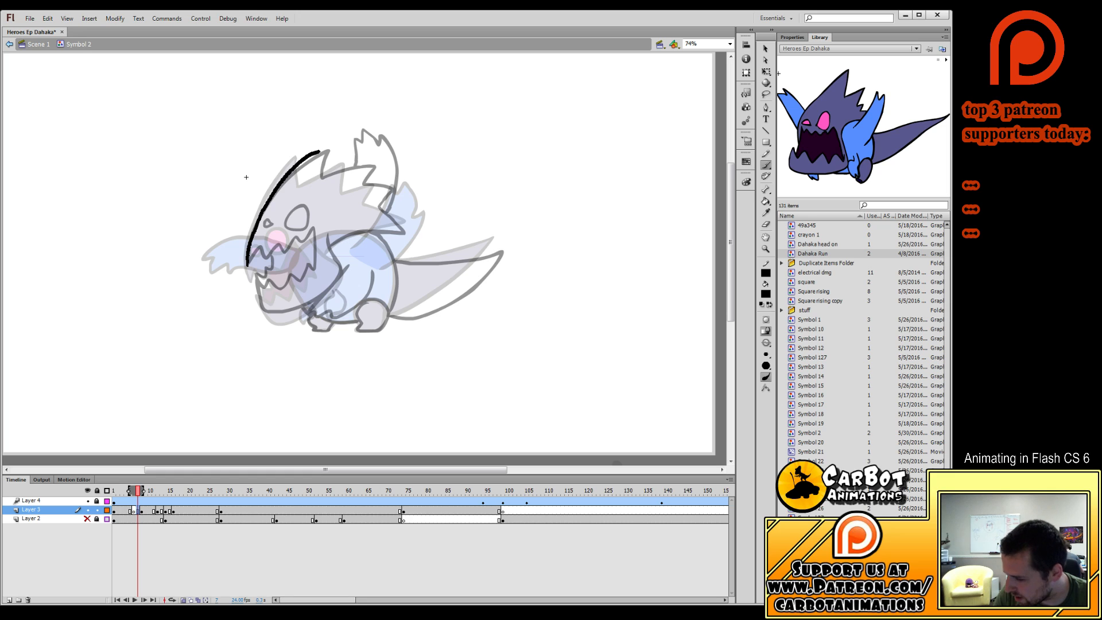
key(ctrl+z)
key(ctrl+z)
mouse_move(249, 264)
mouse_down()
mouse_move(266, 201)
mouse_move(323, 151)
mouse_move(319, 178)
mouse_move(360, 163)
mouse_move(353, 185)
mouse_move(387, 186)
mouse_move(373, 206)
mouse_move(397, 215)
mouse_up()
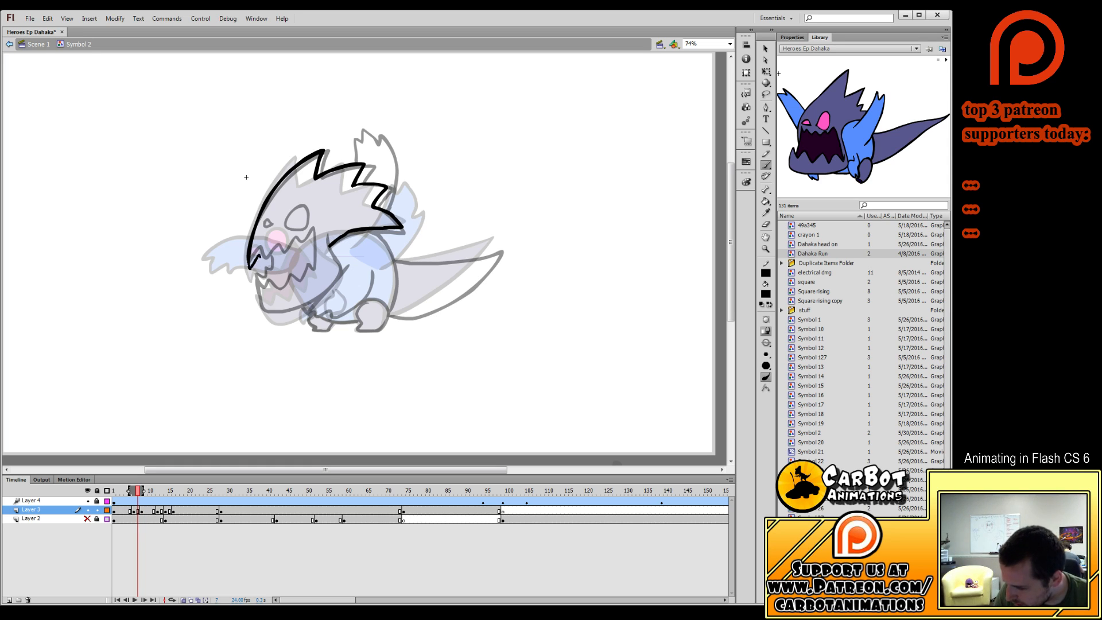
drag(250, 267, 291, 251)
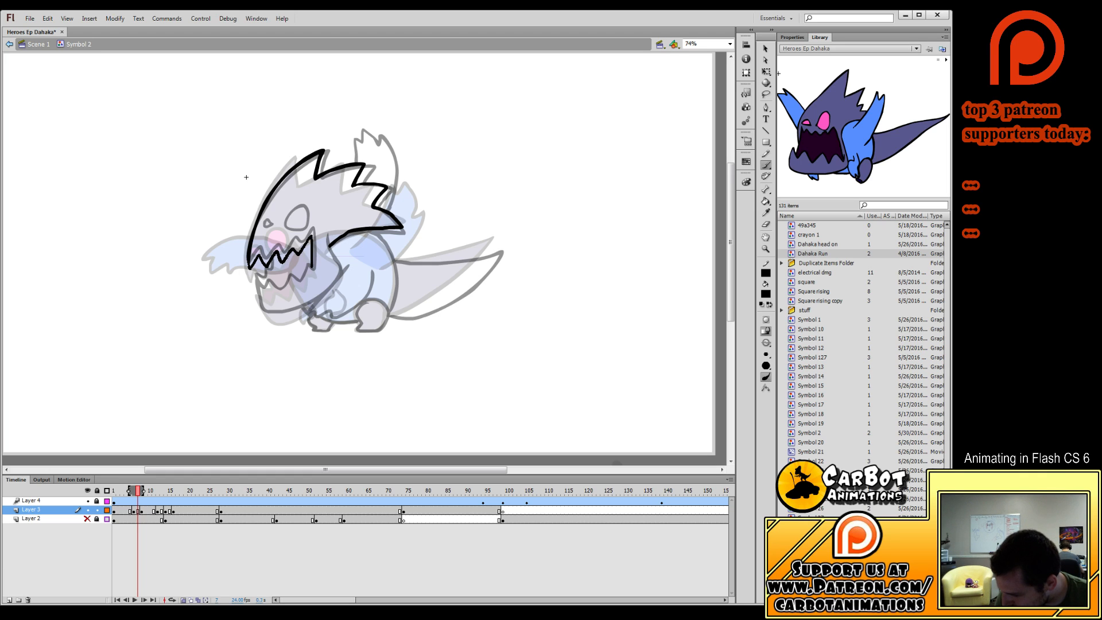
Ink the lower teeth, rounded jaw line and both eyes of the frame 6 in-between.
mouse_move(269, 286)
mouse_down()
mouse_move(269, 319)
mouse_move(324, 293)
mouse_up()
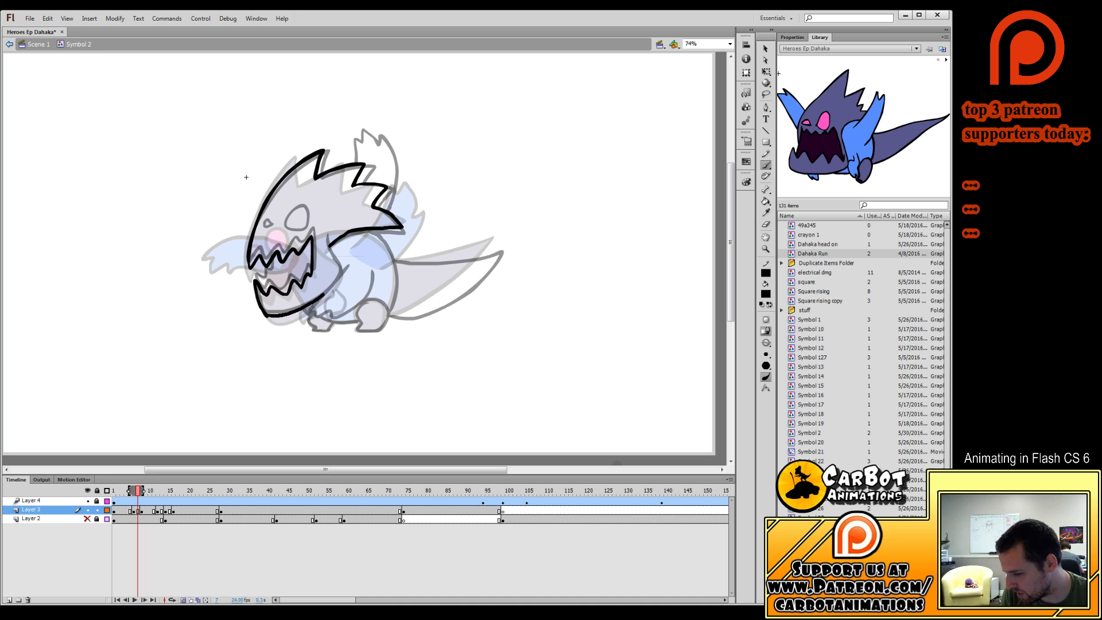
drag(330, 252, 339, 284)
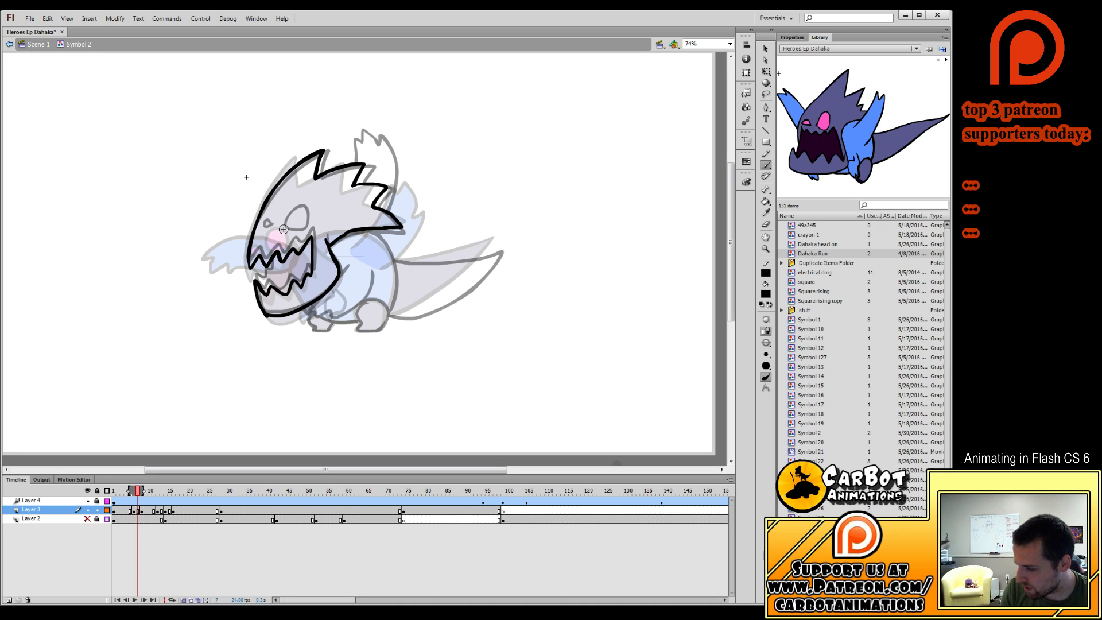
key(ctrl+z)
mouse_move(296, 213)
mouse_down()
mouse_move(289, 228)
mouse_move(273, 225)
mouse_up()
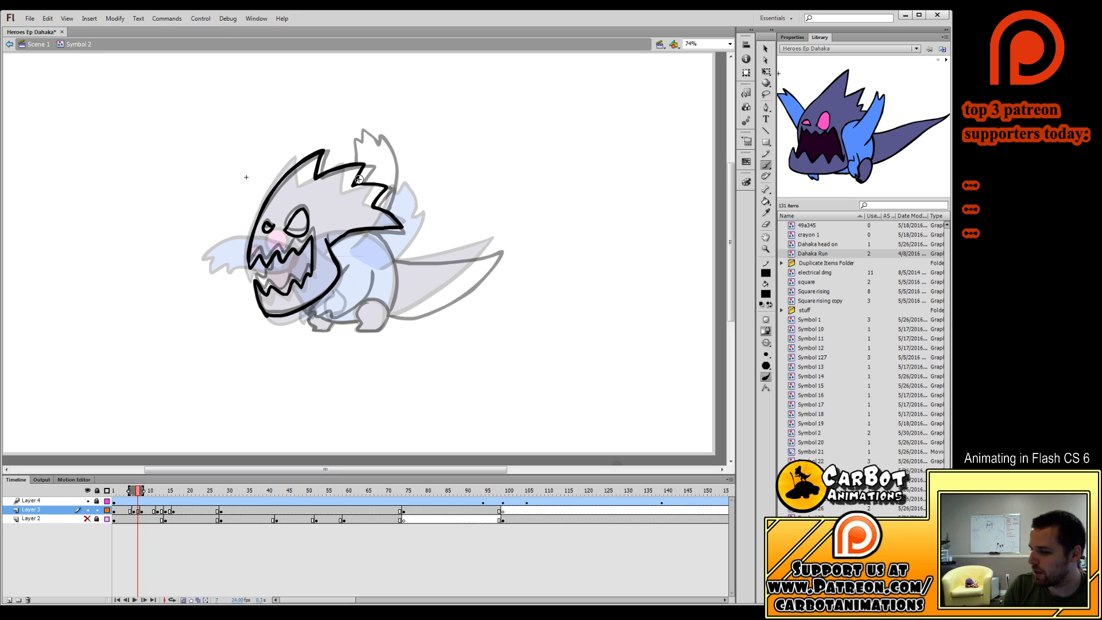
drag(341, 140, 310, 141)
key(ctrl+z)
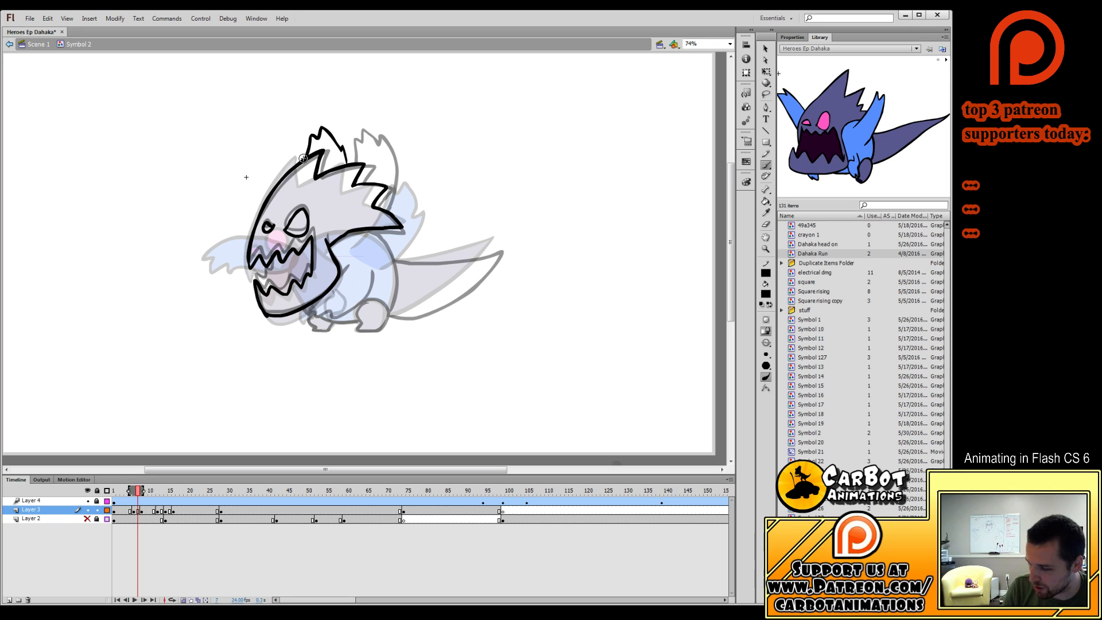
key(ctrl+z)
Ink the outstretched front arm, the near arm, the rounded body and both feet of the frame 6 in-between.
mouse_move(260, 212)
mouse_down()
mouse_move(227, 213)
mouse_move(218, 253)
mouse_move(252, 248)
mouse_move(274, 276)
mouse_up()
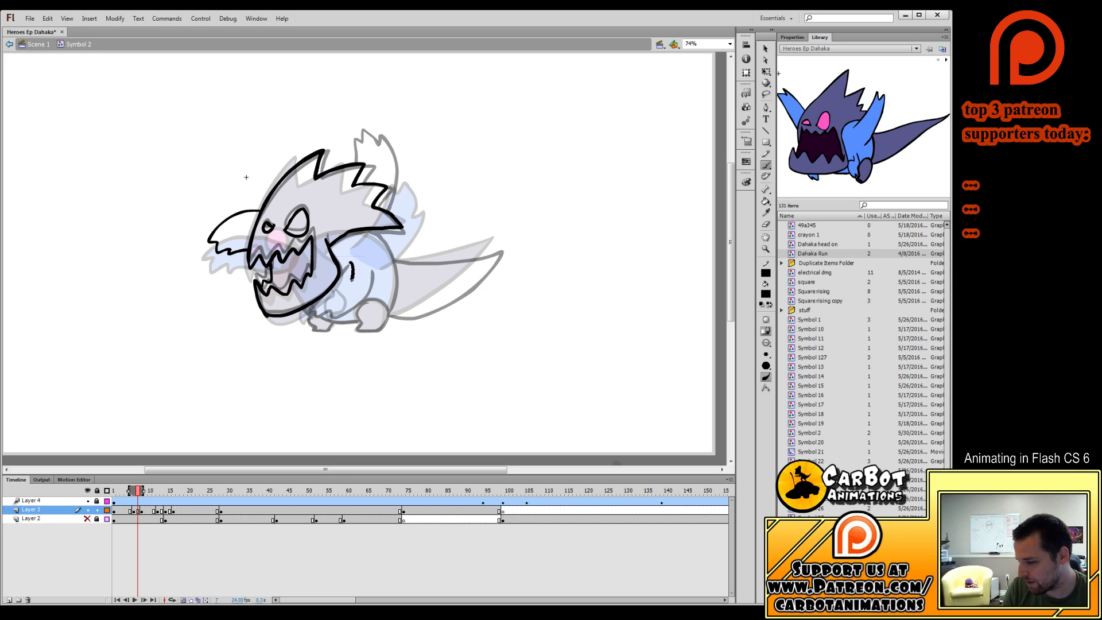
key(ctrl+z)
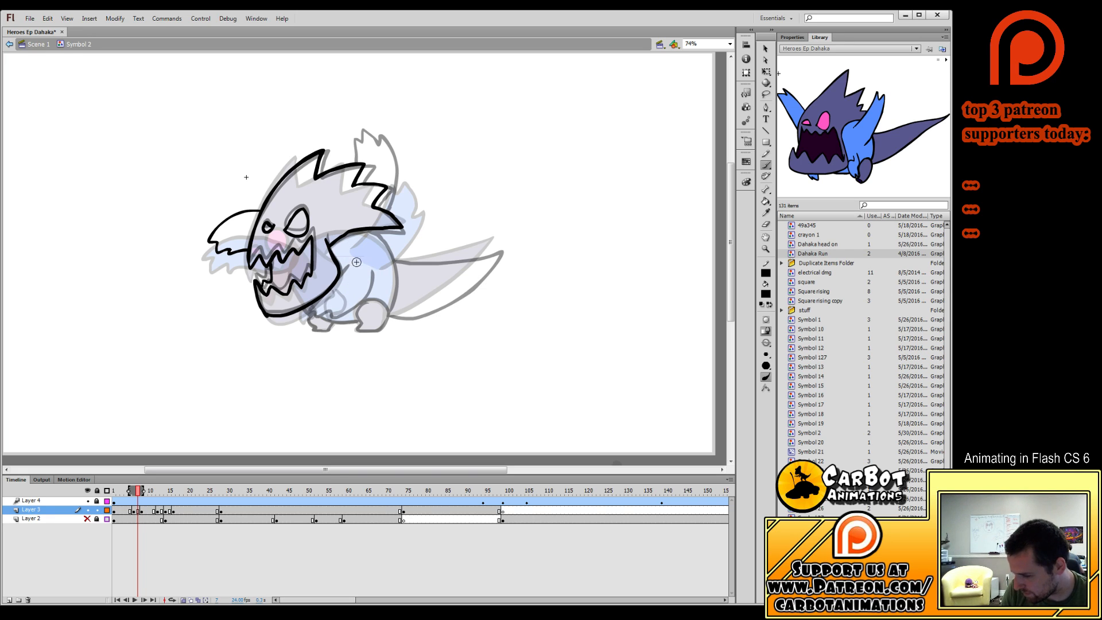
mouse_move(363, 278)
mouse_down()
mouse_move(402, 257)
mouse_move(347, 244)
mouse_up()
mouse_move(311, 313)
mouse_down()
mouse_move(385, 325)
mouse_move(386, 305)
mouse_move(359, 305)
mouse_up()
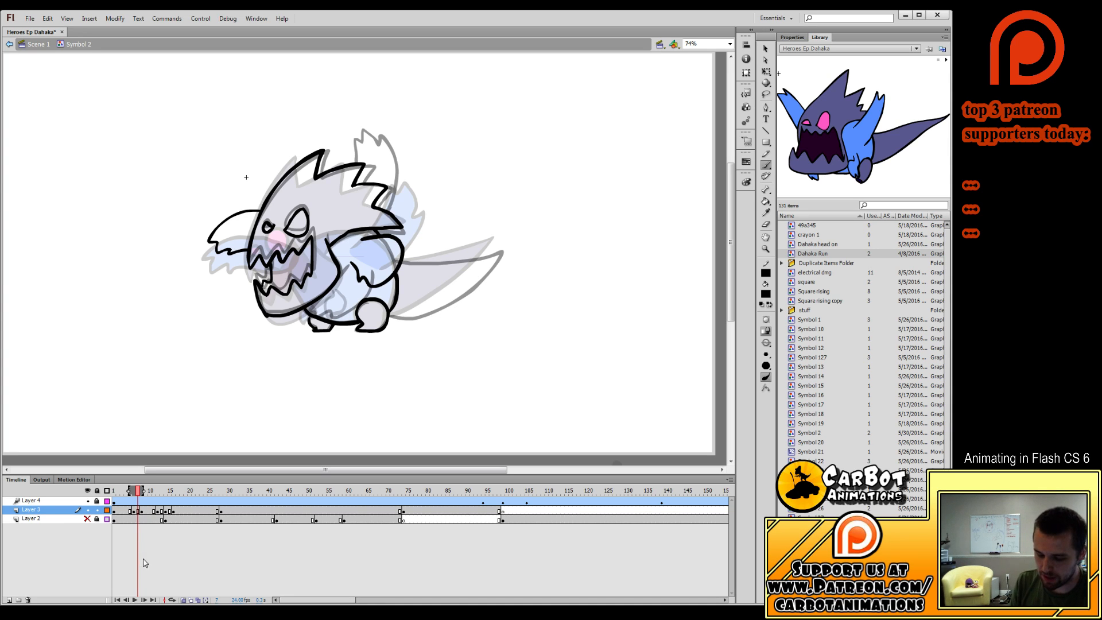
Ink the curved, pointed tail of the frame 6 in-between and play back the sequence from the start.
drag(138, 497, 138, 498)
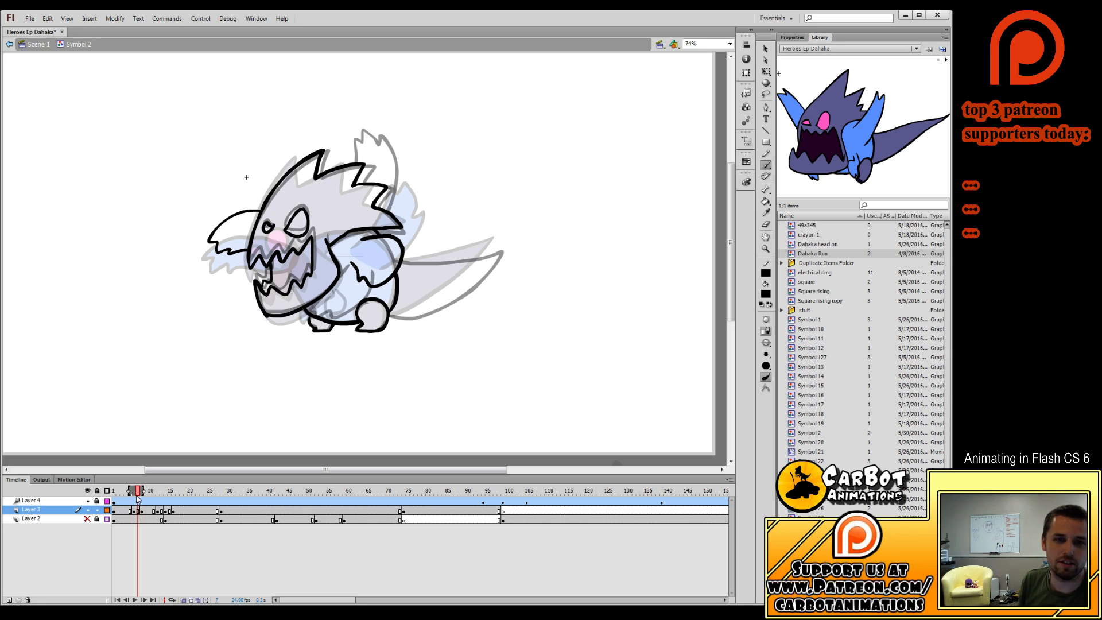
drag(138, 497, 134, 495)
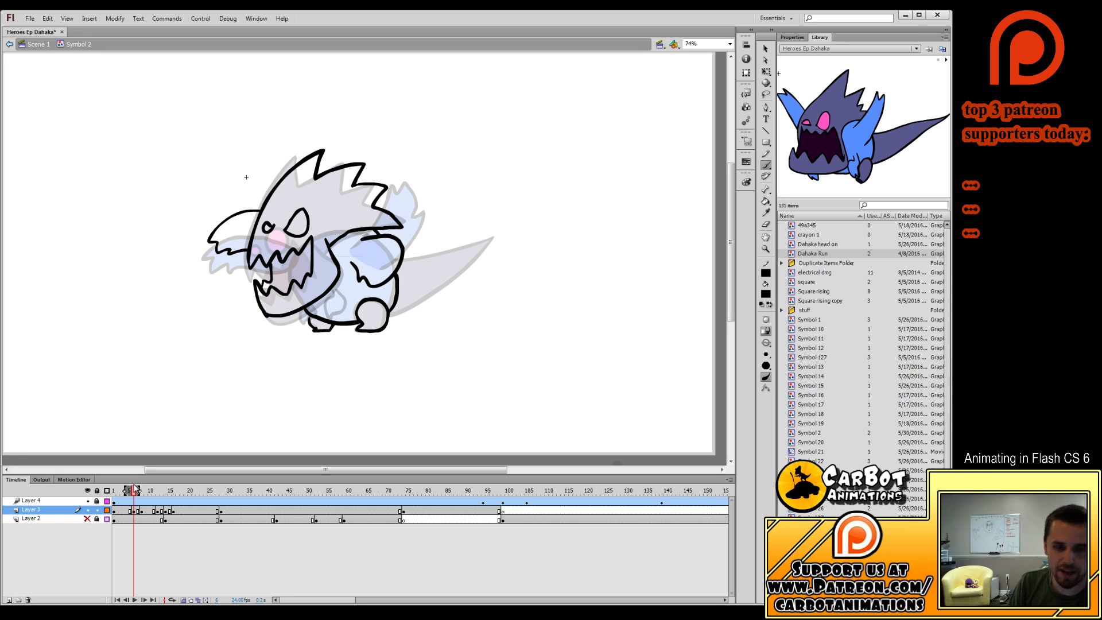
drag(134, 494, 142, 514)
key(comma)
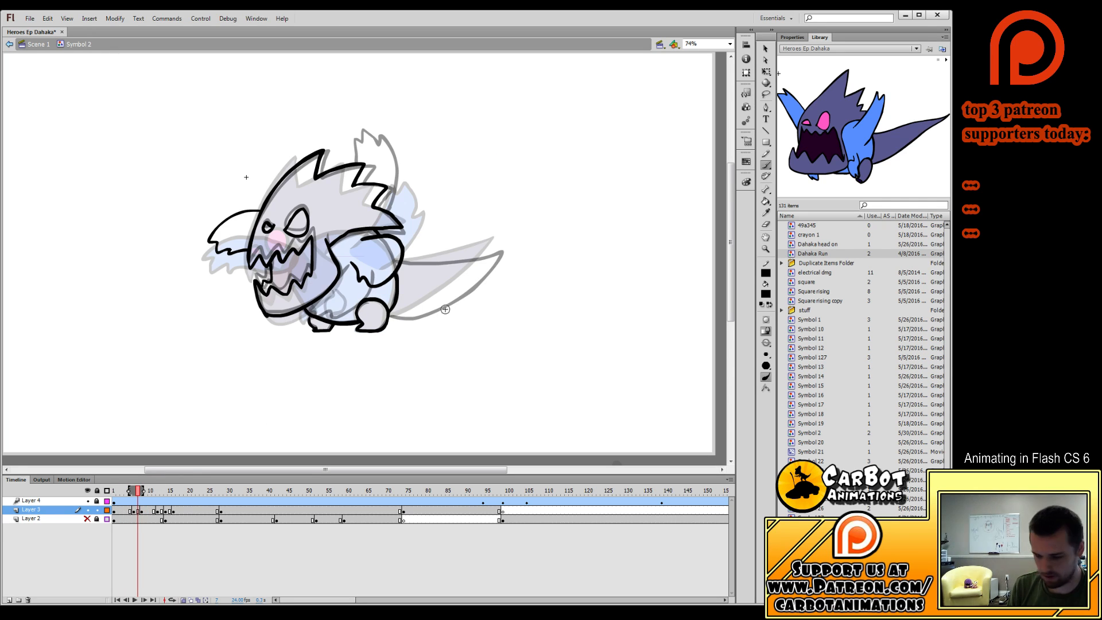
drag(392, 314, 423, 311)
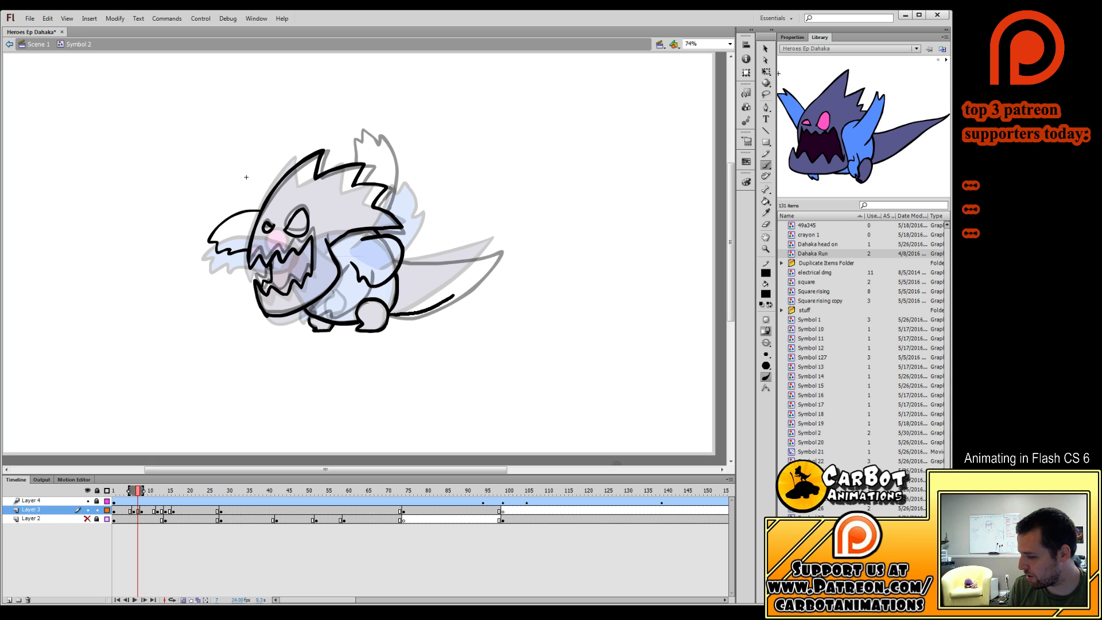
drag(495, 255, 403, 261)
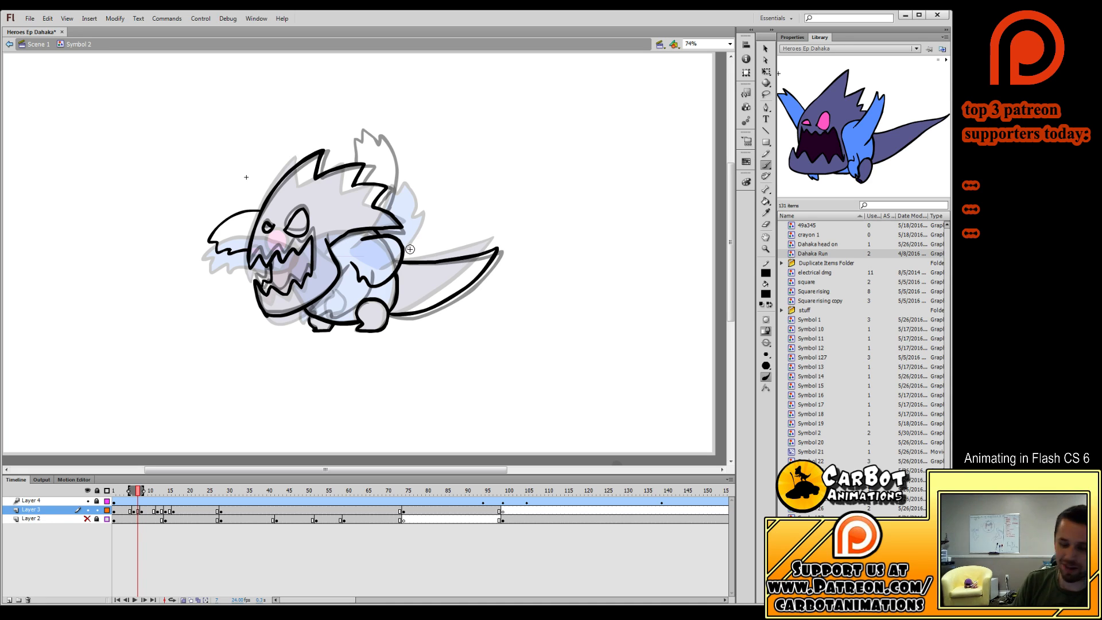
drag(138, 492, 117, 492)
key(Return)
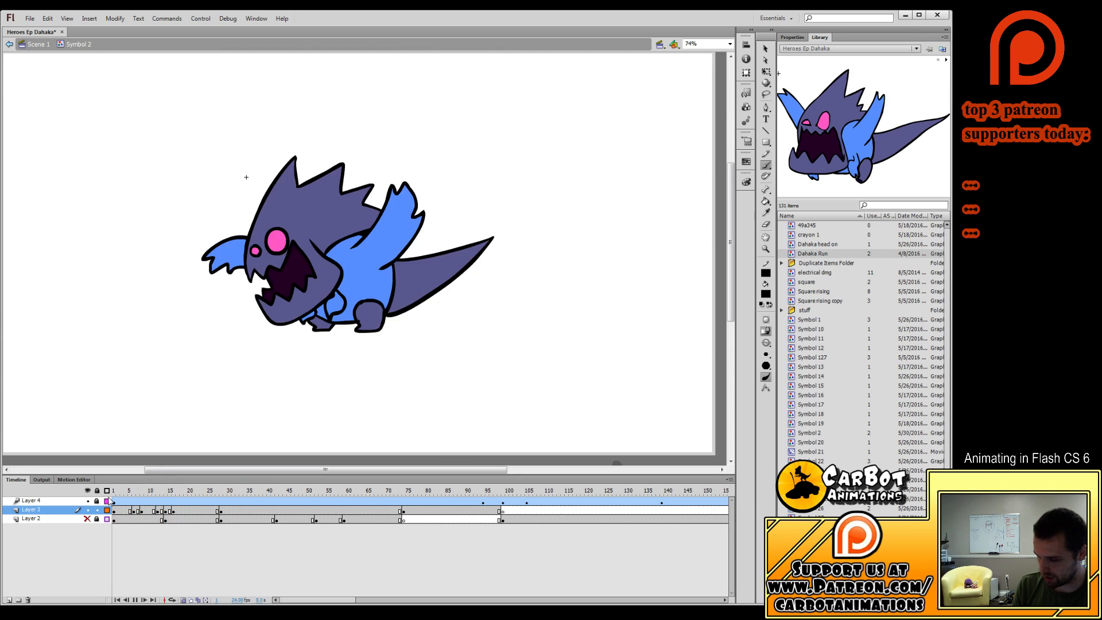
Insert a blank keyframe at frame 26 on Layer 3, just before the turned-away pose.
click(216, 510)
click(217, 510)
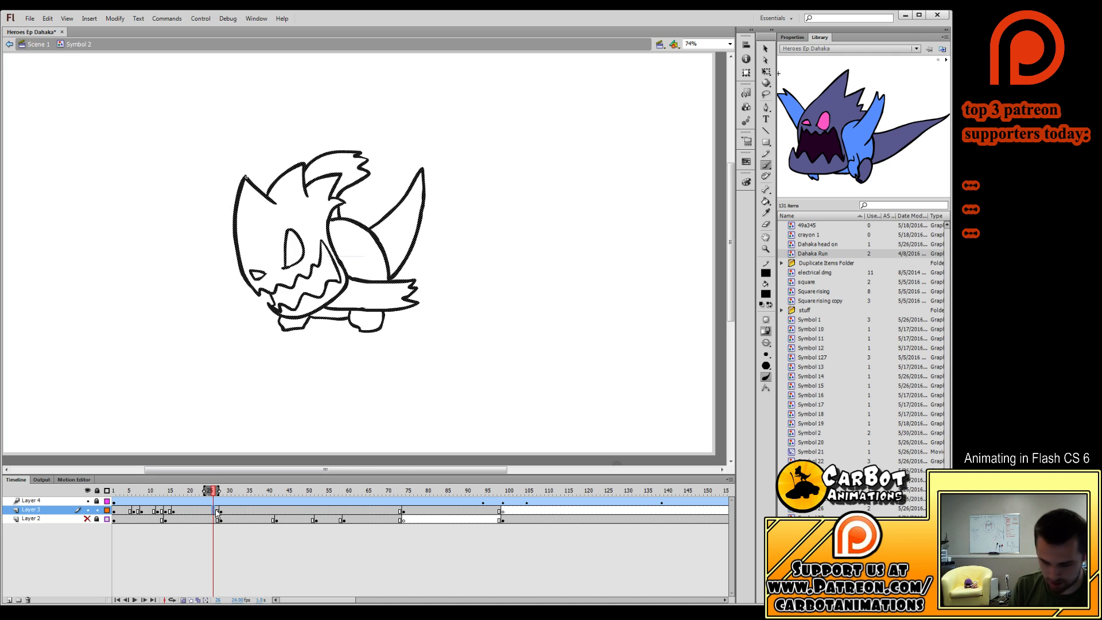
key(F7)
mouse_move(215, 494)
mouse_down()
mouse_move(216, 503)
mouse_move(220, 495)
mouse_up()
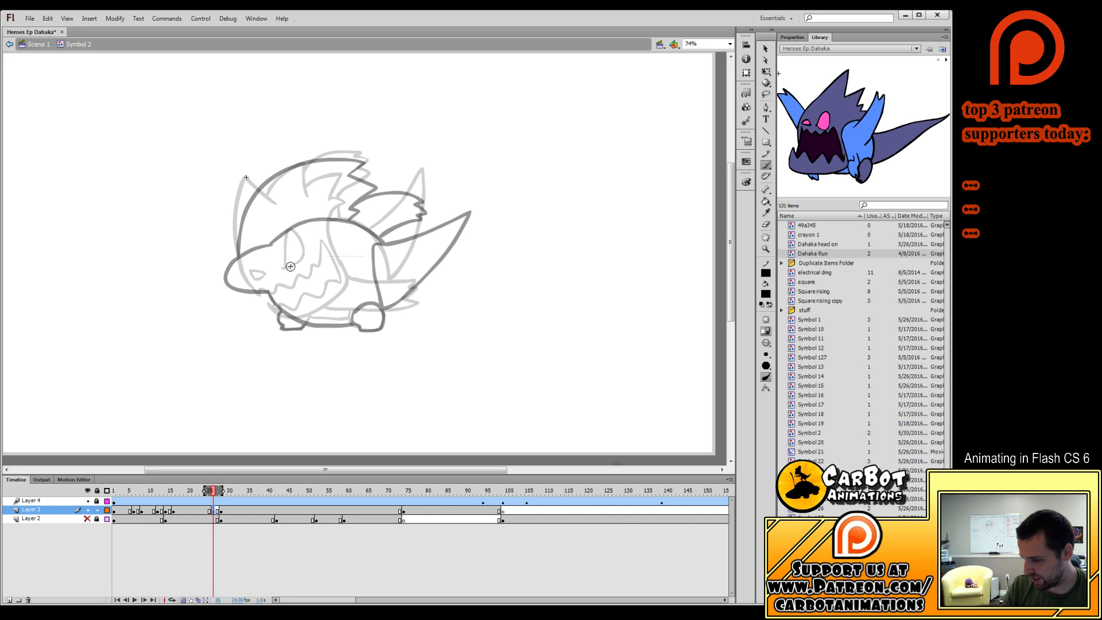
Ink the spiky head outline of the frame 26 in-between, midway between the onion-skinned poses.
mouse_move(249, 283)
mouse_down()
mouse_move(241, 209)
mouse_move(253, 177)
mouse_move(270, 194)
mouse_move(307, 160)
mouse_up()
key(ctrl+z)
mouse_move(270, 195)
mouse_down()
mouse_move(305, 165)
mouse_move(309, 192)
mouse_move(327, 175)
mouse_up()
key(ctrl+z)
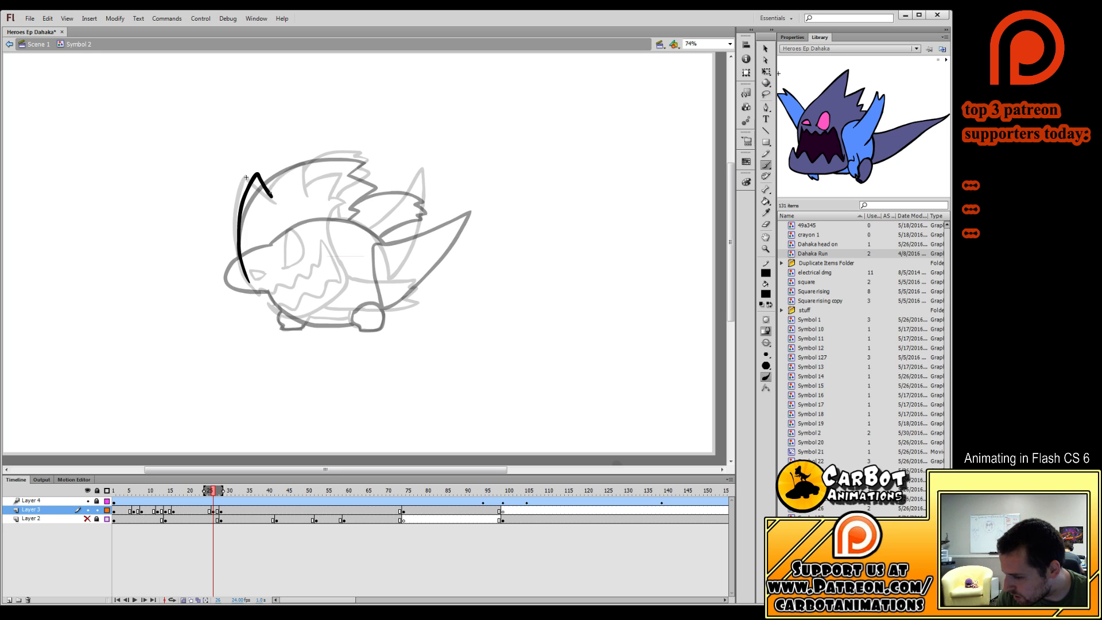
mouse_move(271, 195)
mouse_down()
mouse_move(309, 165)
mouse_move(310, 192)
mouse_move(327, 182)
mouse_move(334, 200)
mouse_move(361, 198)
mouse_move(332, 245)
mouse_up()
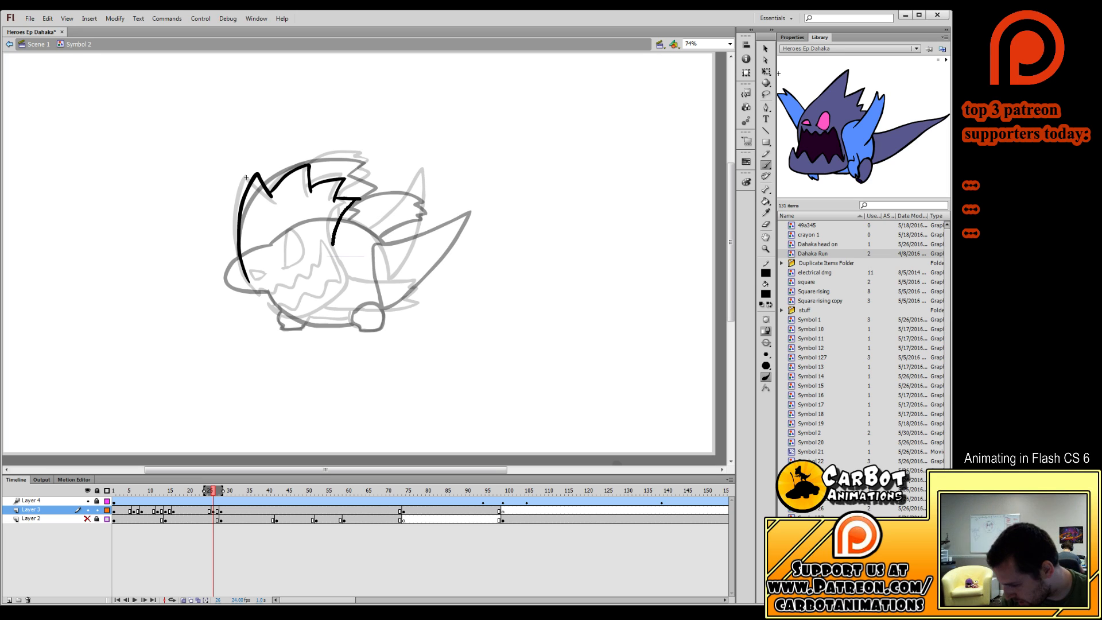
Ink the rounded jaw, both rows of jagged teeth and the two eyes of the frame 26 in-between.
drag(340, 283, 310, 313)
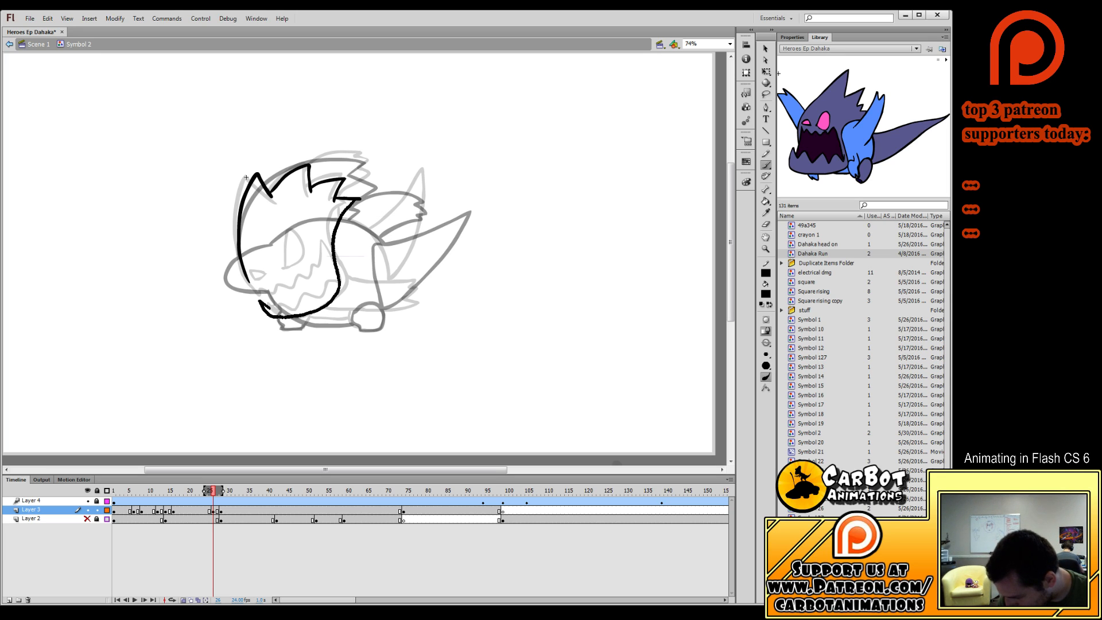
drag(326, 285, 325, 247)
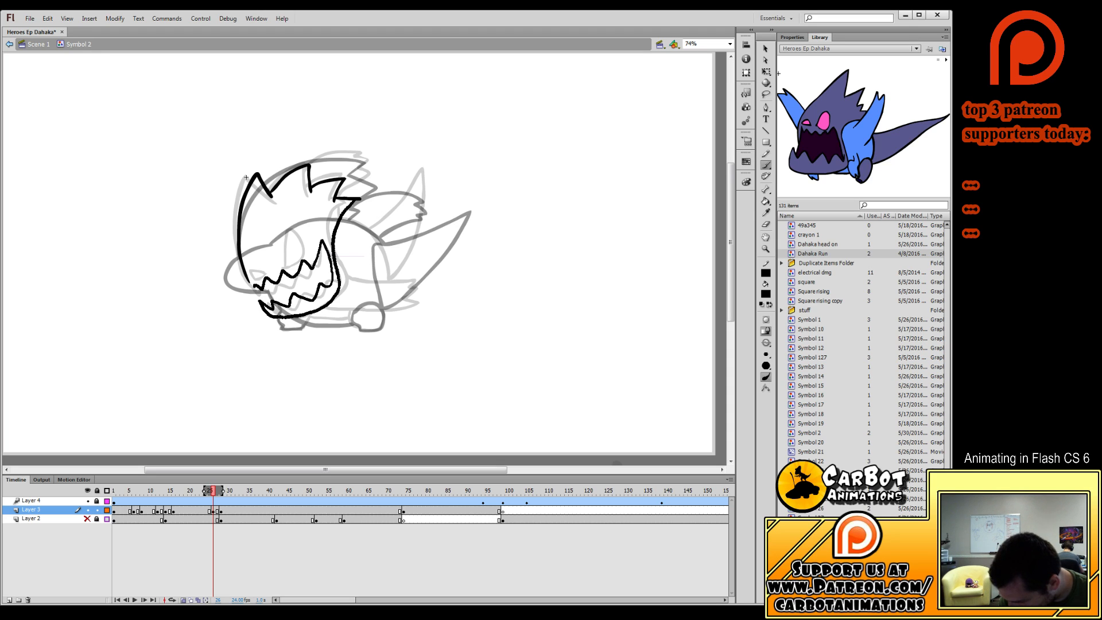
mouse_move(272, 253)
mouse_down()
mouse_move(292, 264)
mouse_move(290, 230)
mouse_move(274, 251)
mouse_move(302, 238)
mouse_move(279, 262)
mouse_move(261, 265)
mouse_move(264, 254)
mouse_up()
key(ctrl+z)
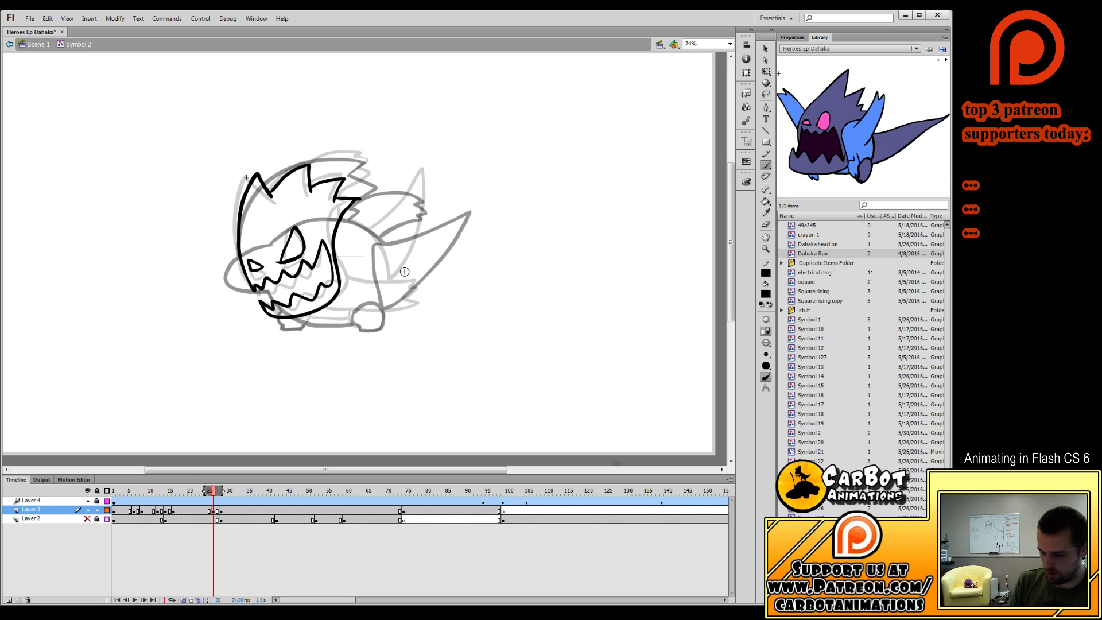
Ink the clawed arm sweeping beneath the jaw on the frame 26 in-between.
key(comma)
key(period)
mouse_move(282, 322)
mouse_down()
mouse_move(344, 315)
mouse_move(363, 297)
mouse_up()
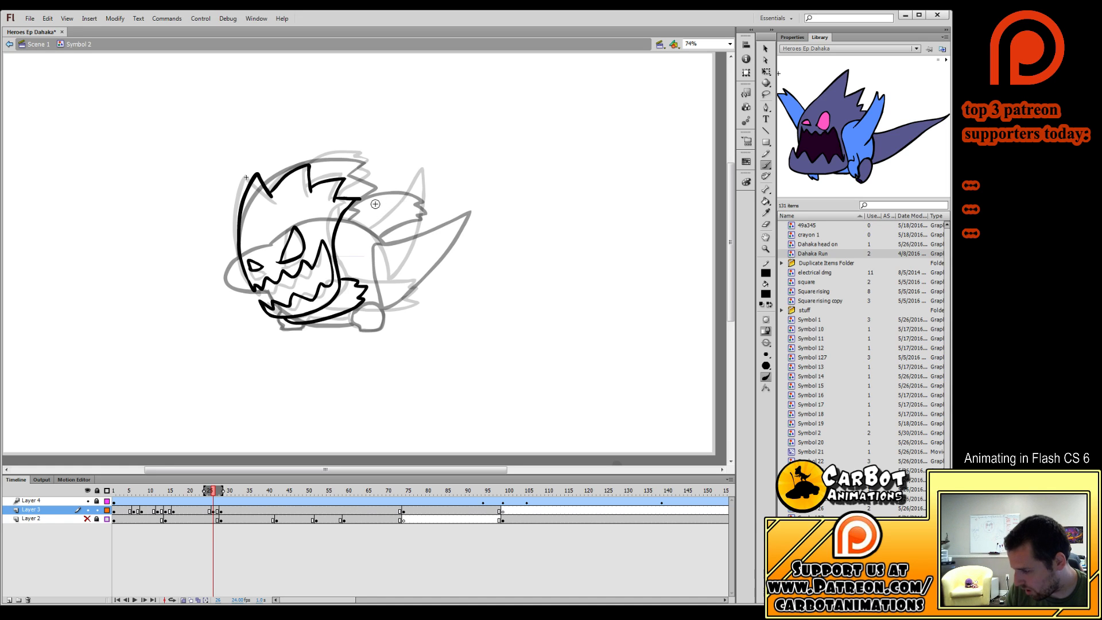
Compare the neighbouring poses and ink the raised clawed arm behind the head spikes on the frame 26 in-between.
key(comma)
key(period)
key(period)
key(period)
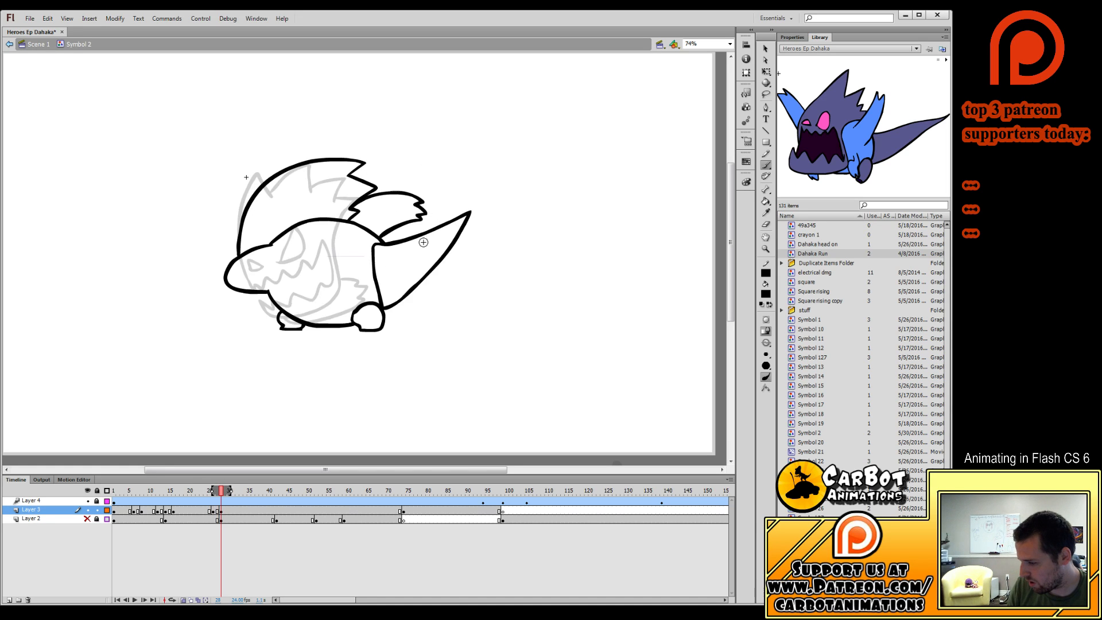
key(comma)
drag(311, 174, 349, 152)
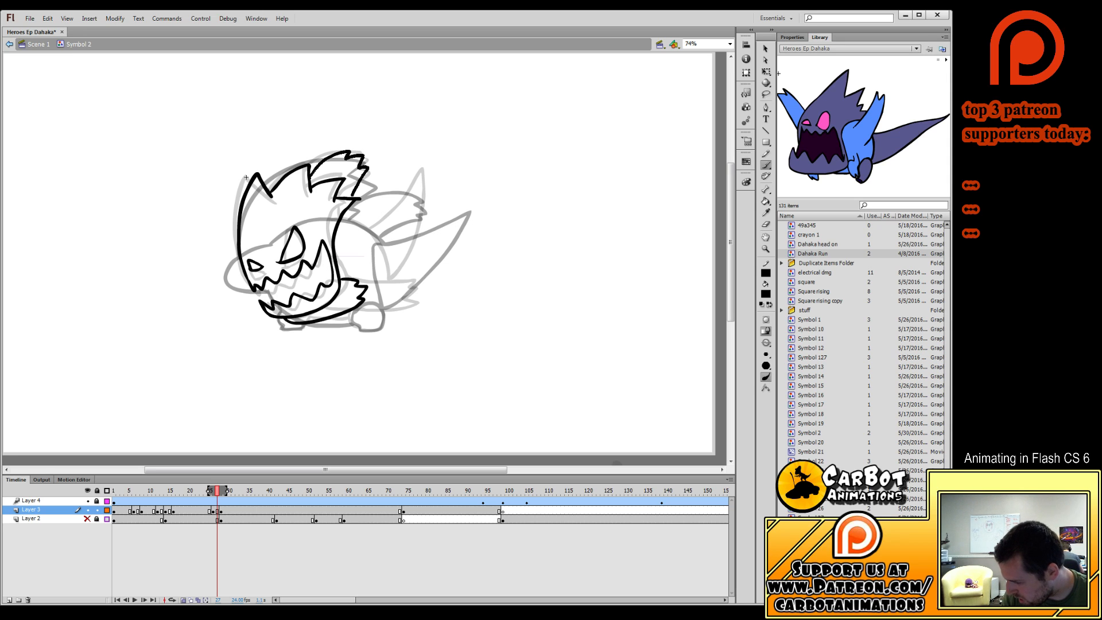
drag(353, 195, 342, 228)
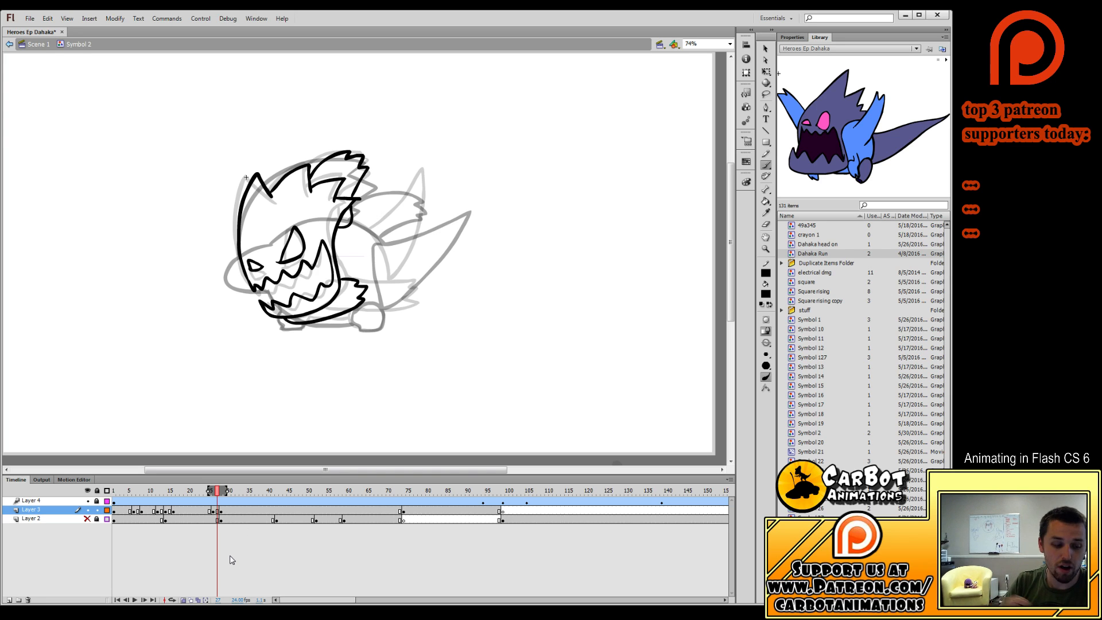
Touch up the front teeth and ink the upper back curve behind the head on the frame 26 in-between.
key(comma)
key(period)
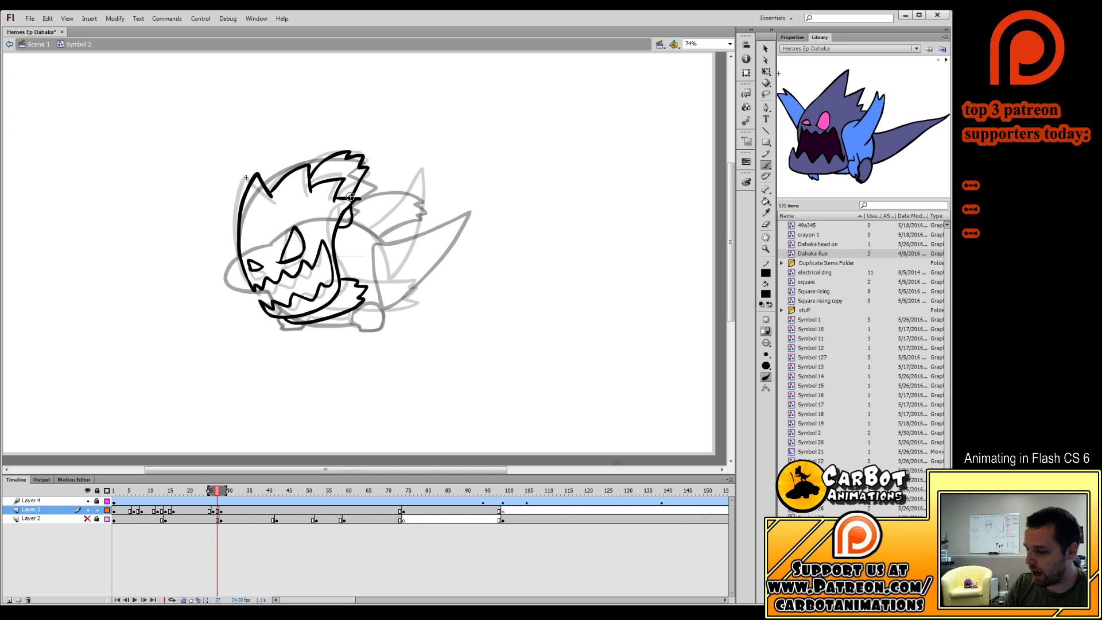
key(comma)
key(period)
key(comma)
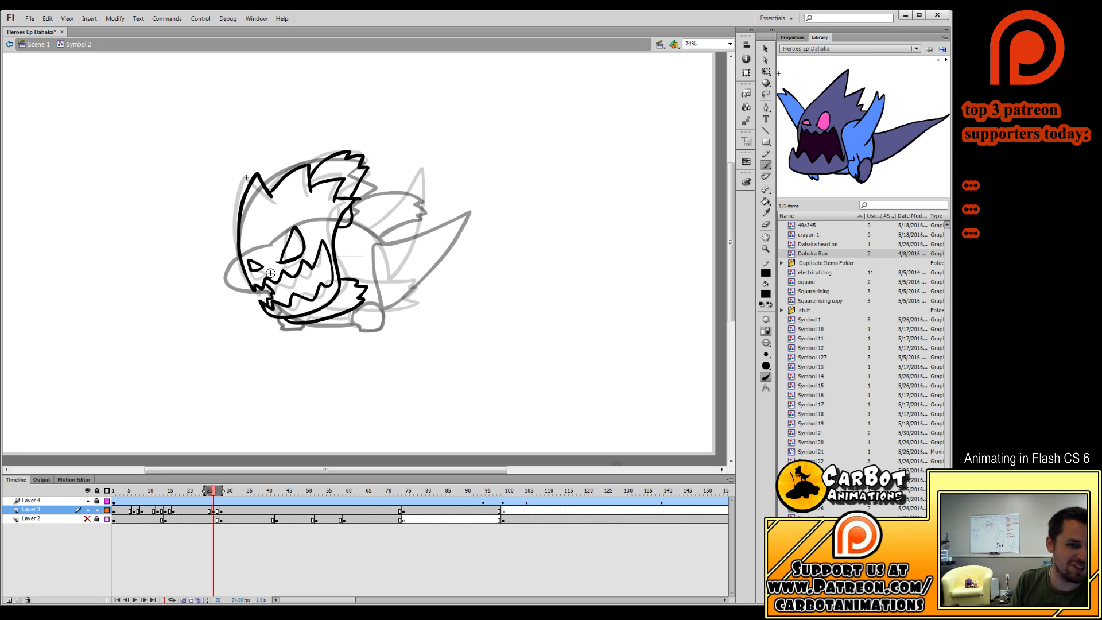
key(period)
key(comma)
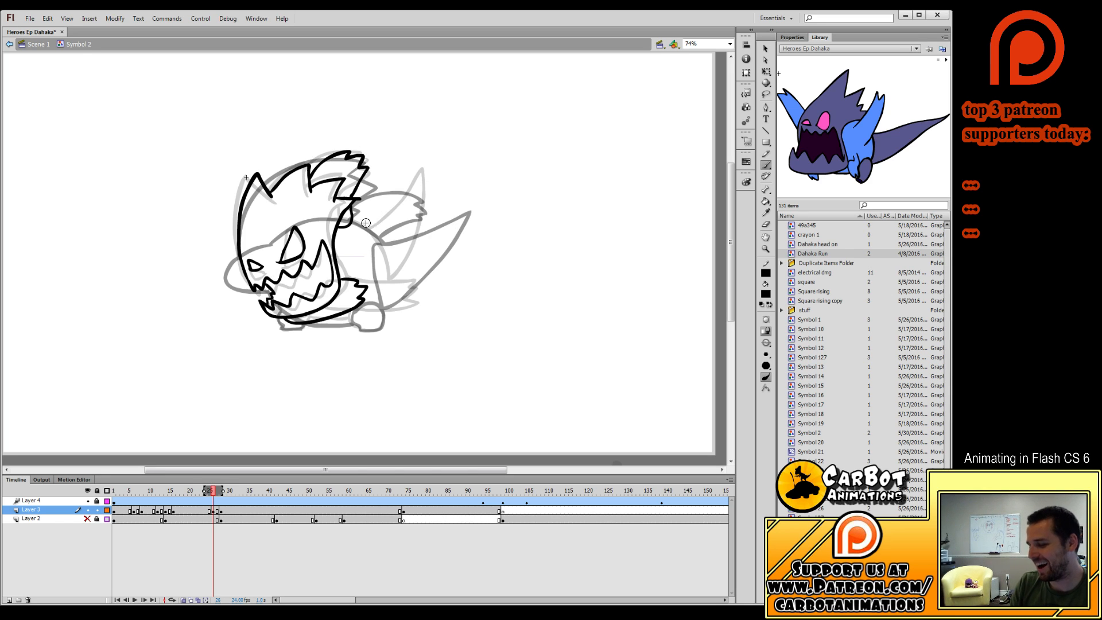
mouse_move(373, 234)
mouse_down()
mouse_move(355, 221)
mouse_move(380, 241)
mouse_up()
key(ctrl+z)
key(ctrl+z)
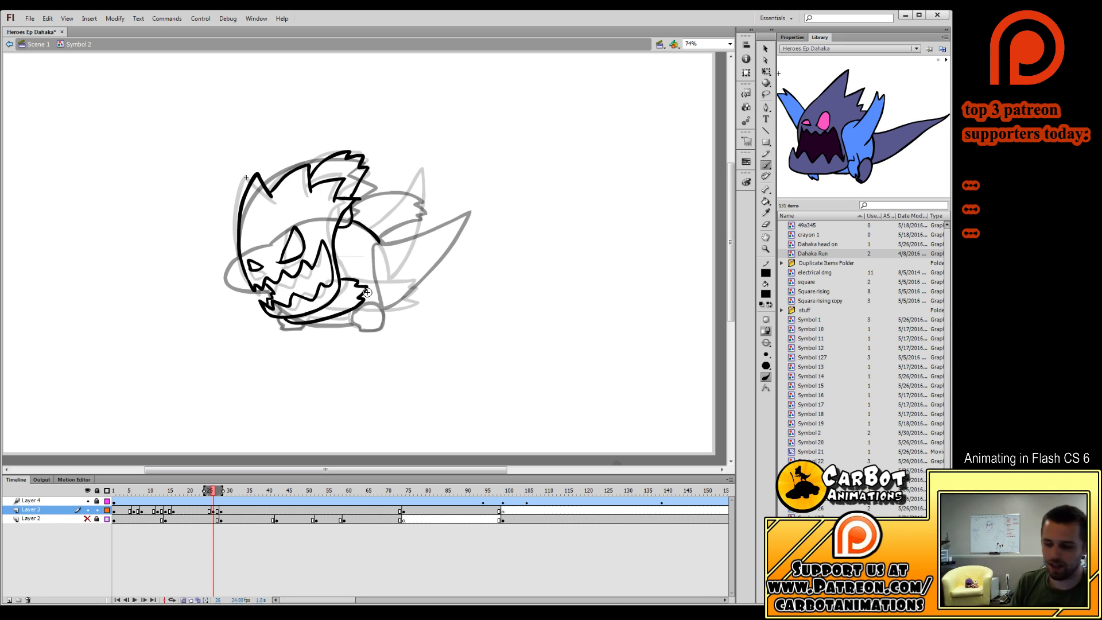
Erase the extra line at the neck where the raised arm meets the back on the frame 26 in-between.
key(comma)
key(comma)
key(period)
key(period)
key(period)
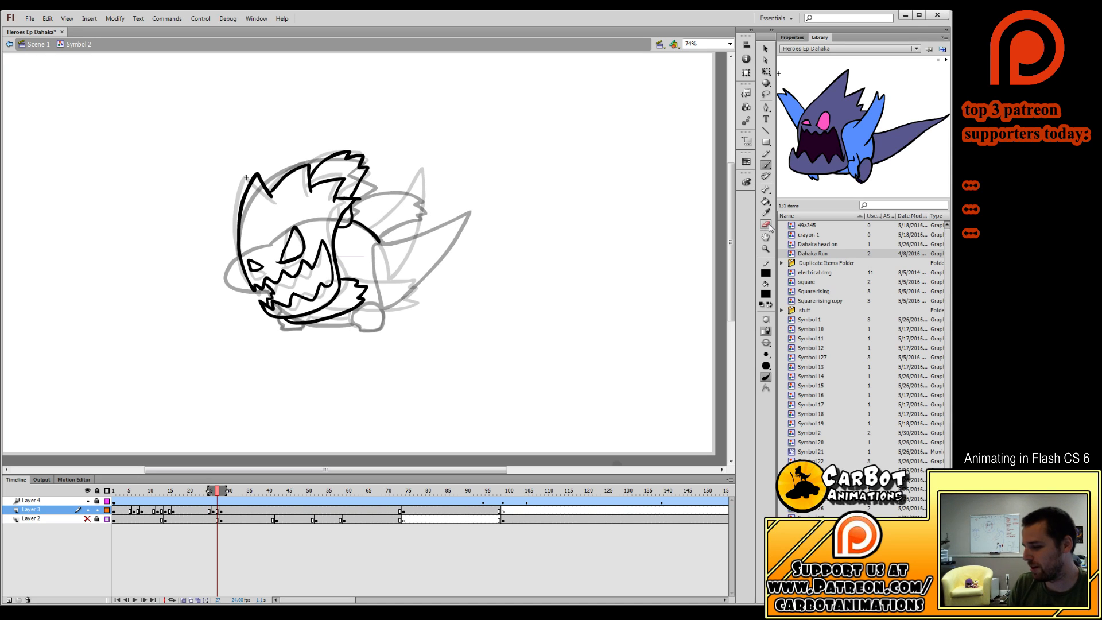
click(765, 223)
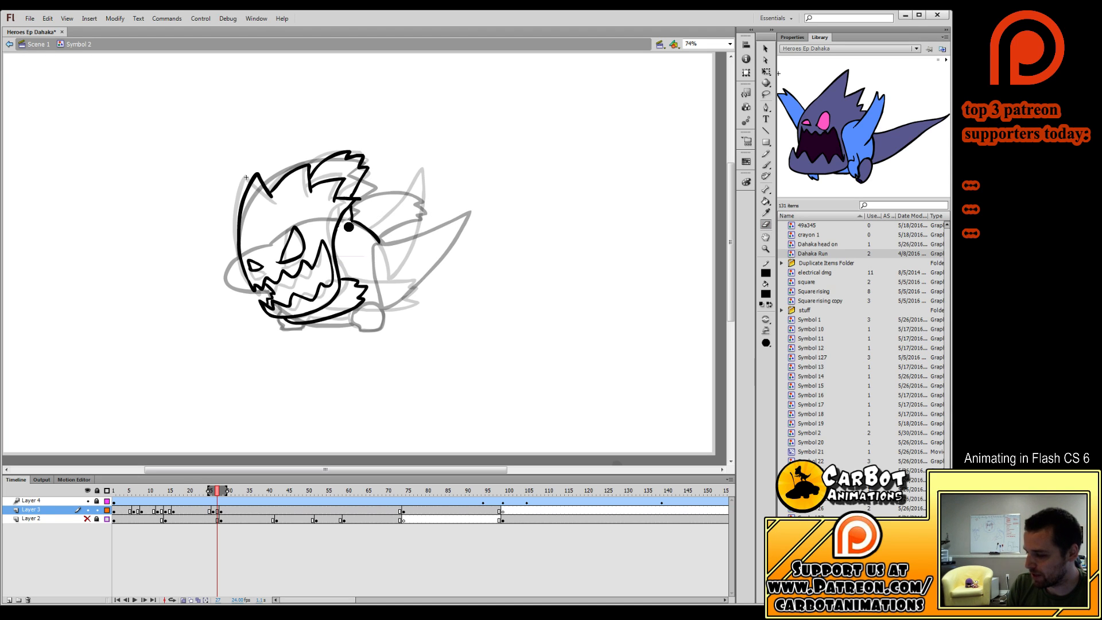
key(b)
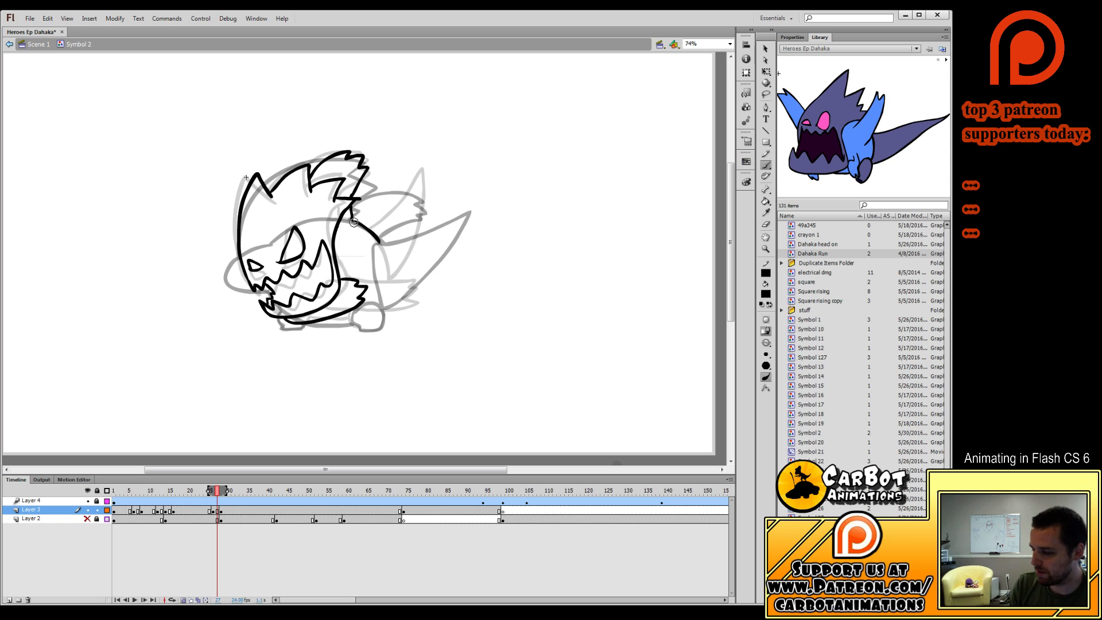
Ink the rear curve of the body and both feet of the frame 26 in-between.
key(comma)
key(comma)
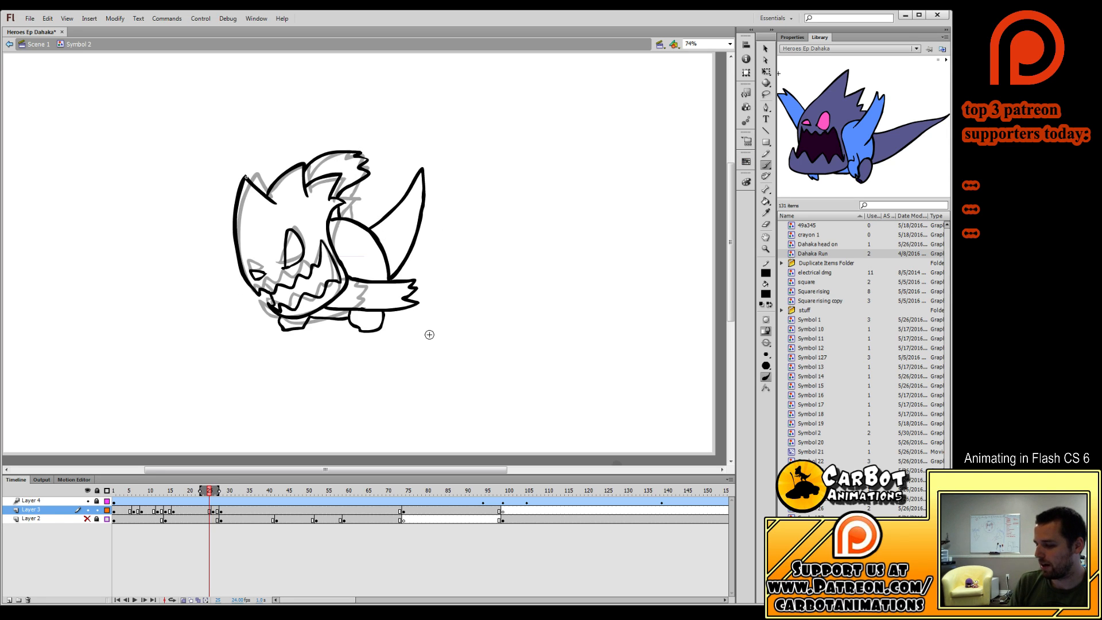
key(period)
key(period)
drag(384, 253, 385, 303)
key(ctrl+z)
drag(376, 237, 384, 304)
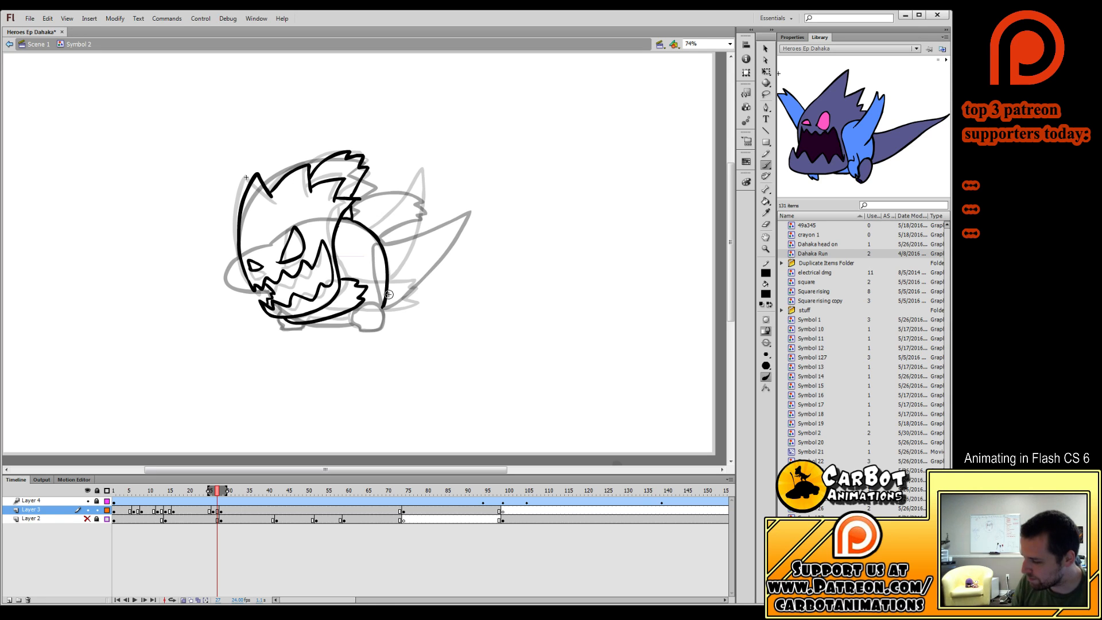
mouse_move(379, 306)
mouse_down()
mouse_move(352, 313)
mouse_move(360, 329)
mouse_move(382, 309)
mouse_up()
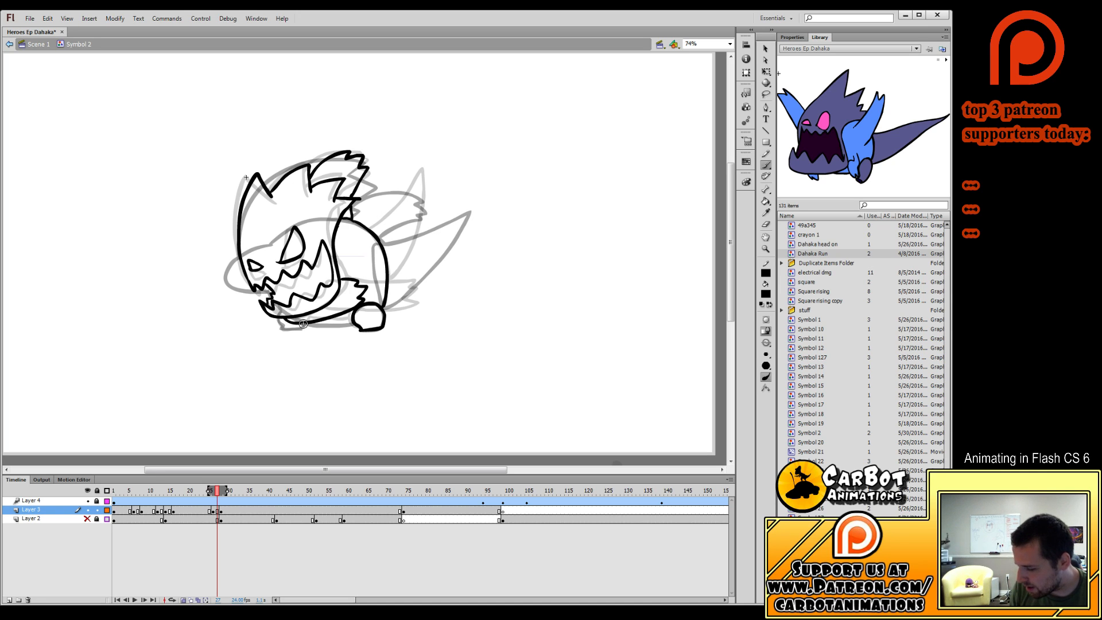
drag(292, 319, 278, 313)
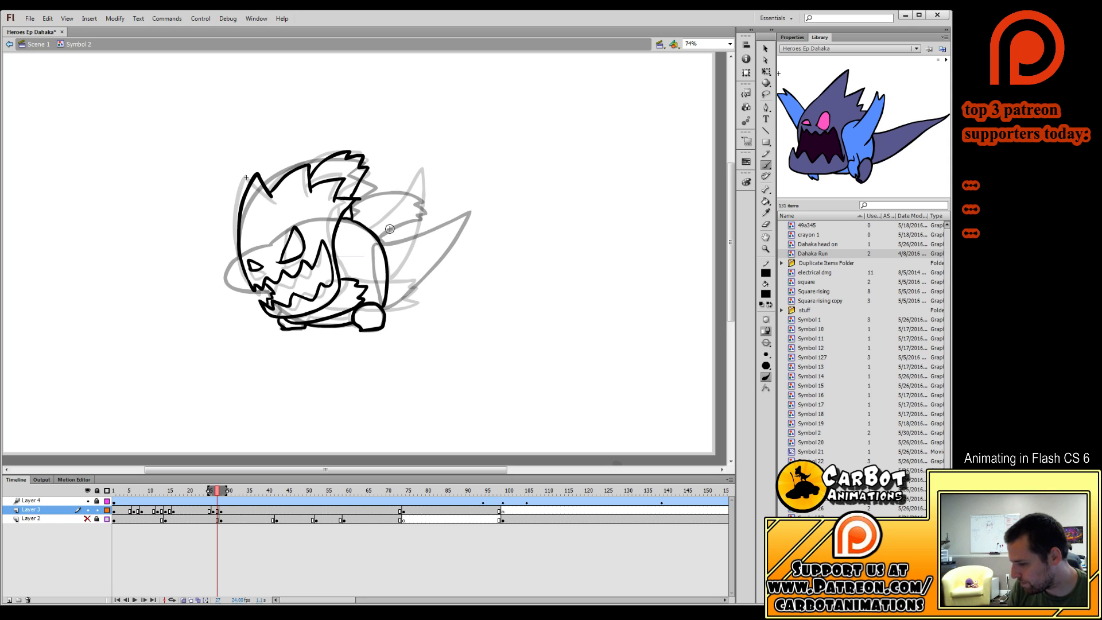
Ink the upright curved tail of the frame 26 in-between and check it against the neighbouring poses.
key(.)
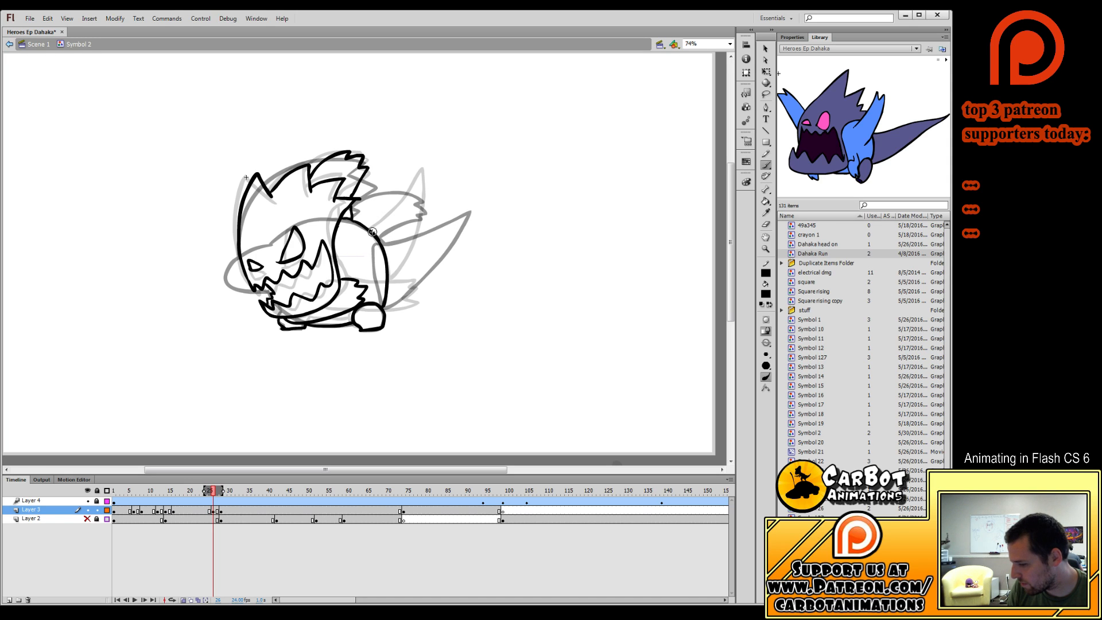
mouse_move(372, 232)
mouse_down()
mouse_move(404, 207)
mouse_move(420, 173)
mouse_move(426, 231)
mouse_move(389, 296)
mouse_up()
key(.)
key(.)
key(.)
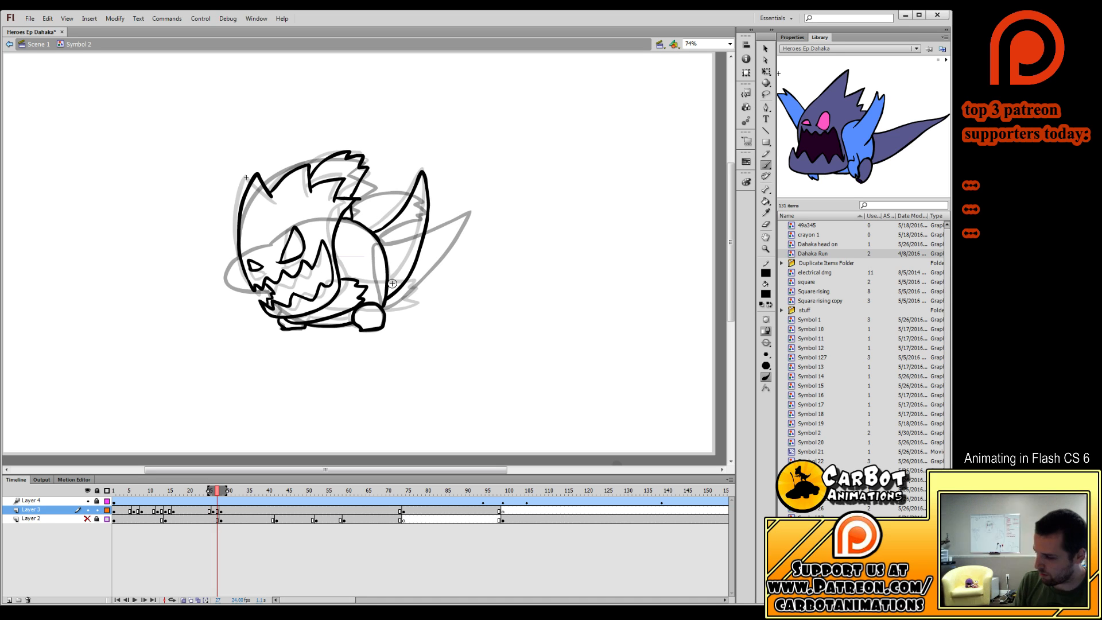
key(.)
key(.)
key(.)
key(.)
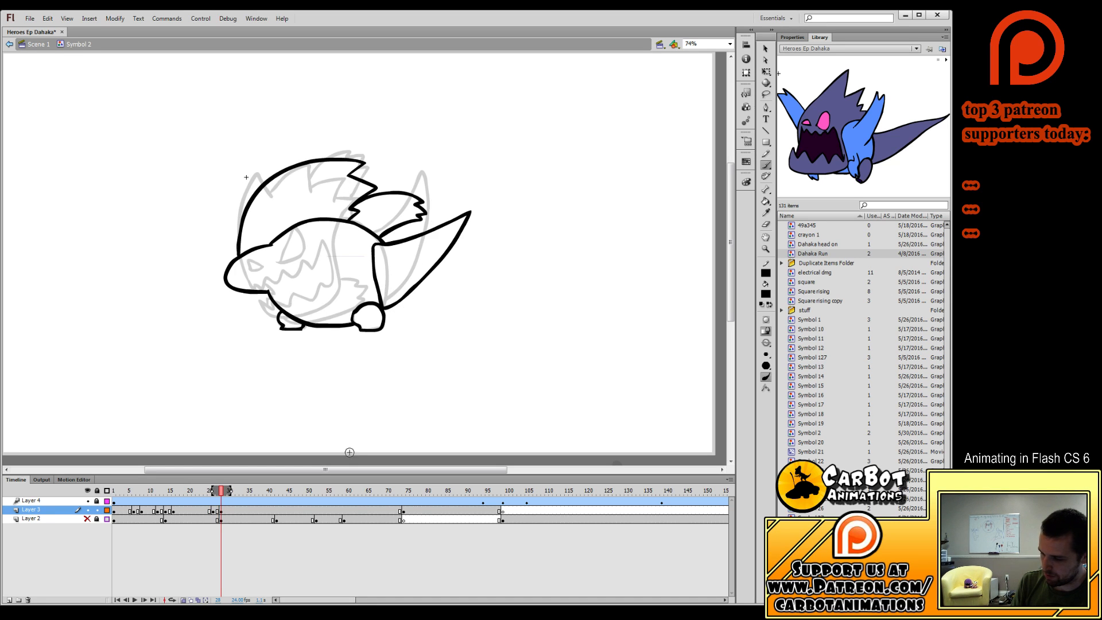
Add a new layer above Layer 3 and insert blank keyframes on it at frames 28, 29 and 30.
key(.)
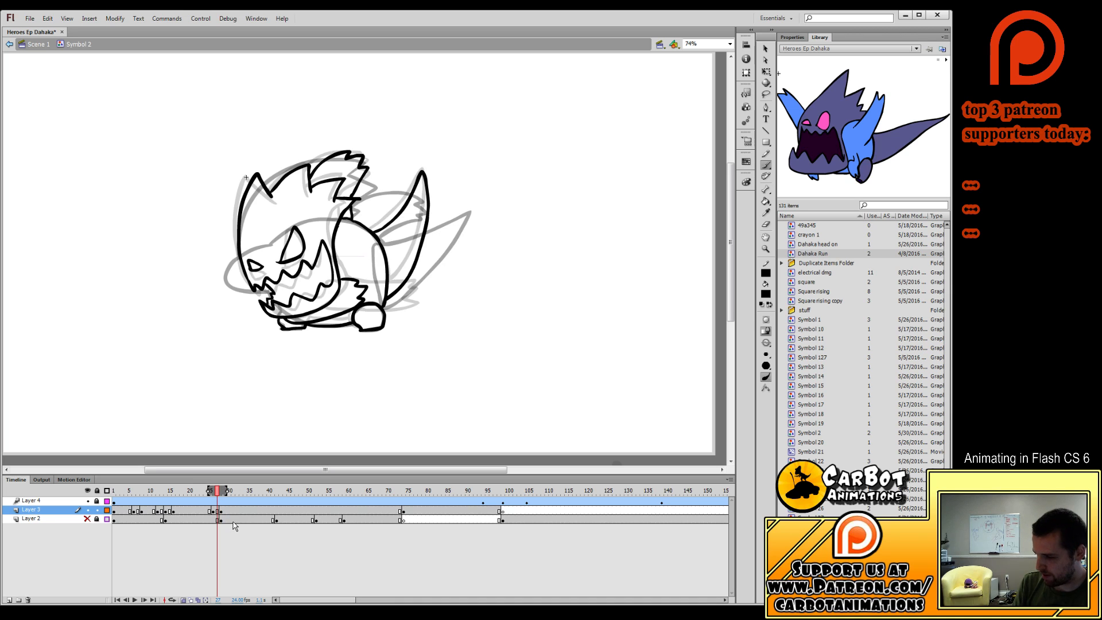
key(.)
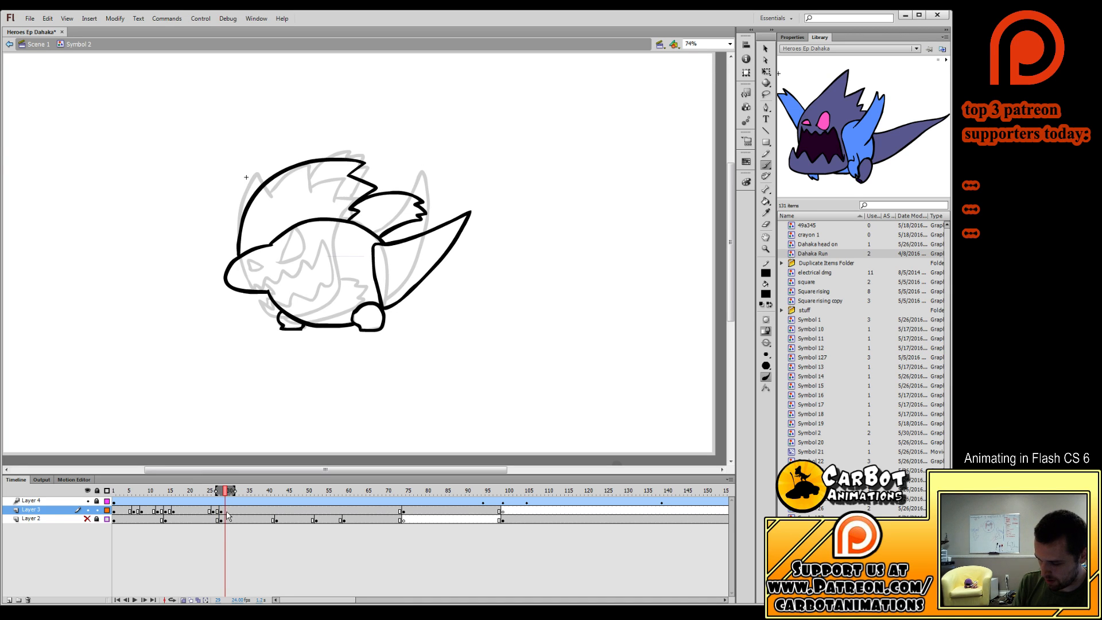
click(11, 598)
click(221, 510)
key(F7)
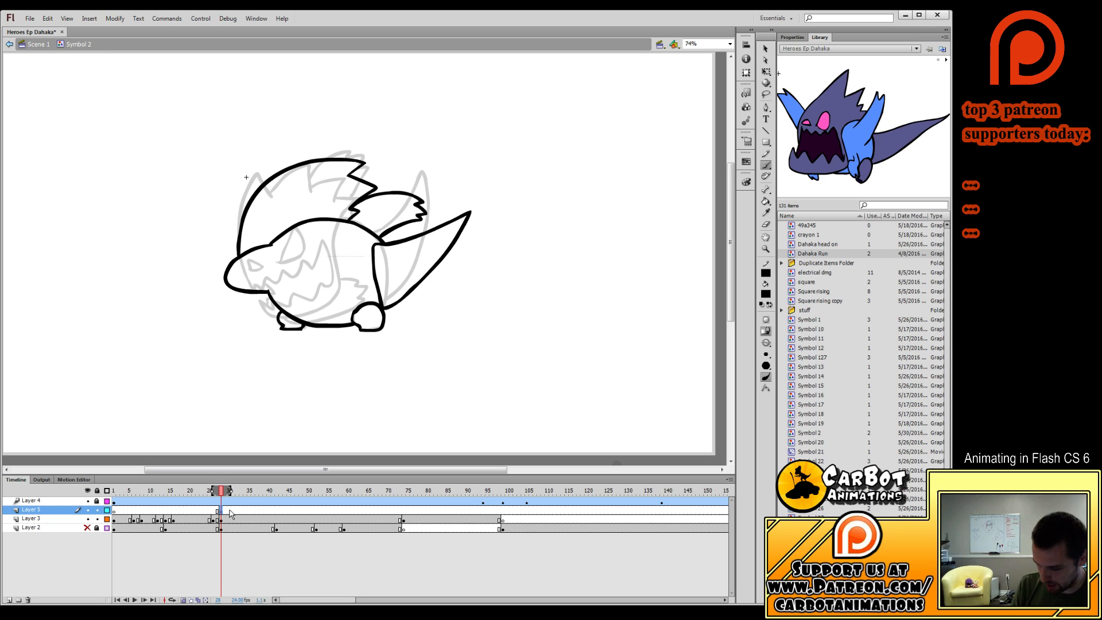
click(226, 511)
key(F7)
click(229, 511)
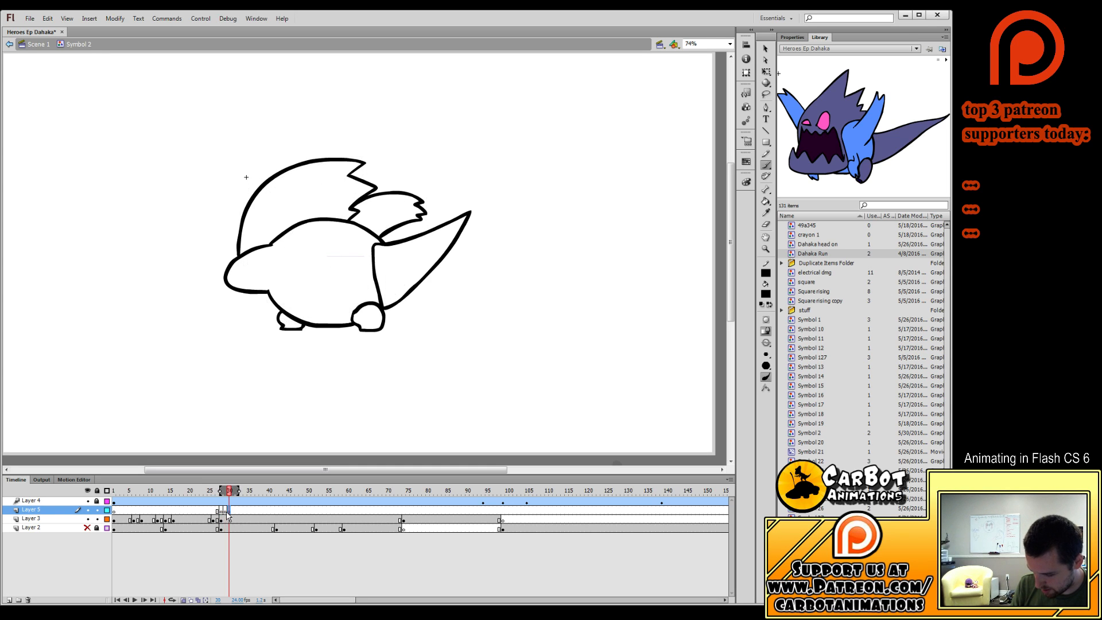
key(F7)
Draw sweeping motion arcs in front of the creature on frames 28 and 29 of the new layer, then play the animation.
click(221, 511)
mouse_move(207, 241)
mouse_down()
mouse_move(171, 254)
mouse_move(277, 316)
mouse_move(289, 284)
mouse_move(180, 271)
mouse_move(112, 296)
mouse_move(373, 253)
mouse_move(195, 278)
mouse_move(225, 238)
mouse_up()
key(ctrl+z)
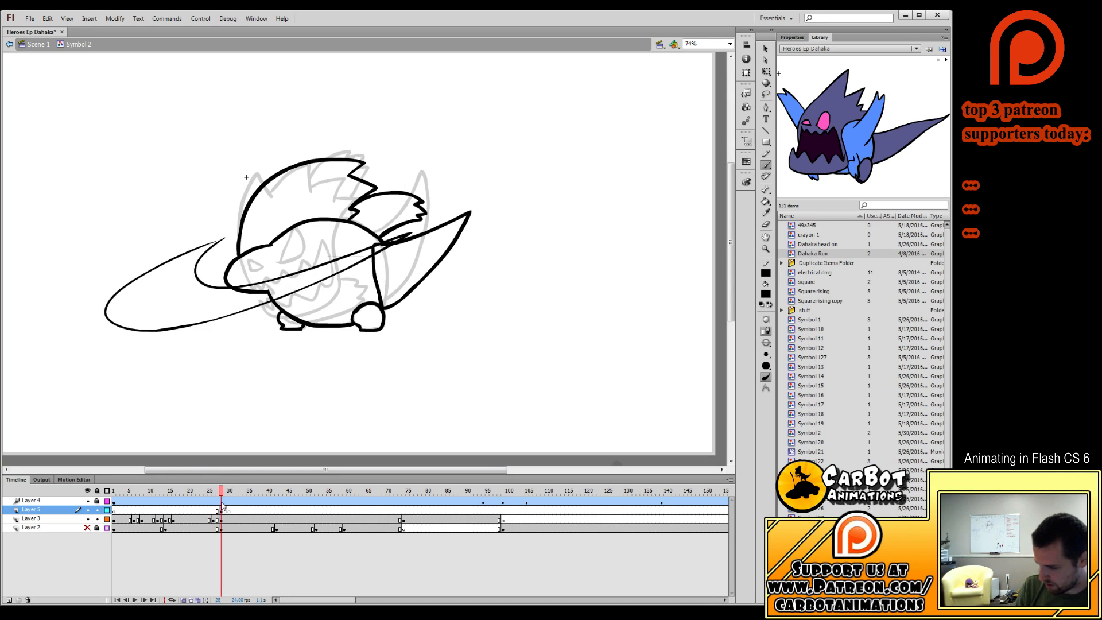
key(.)
mouse_move(140, 276)
mouse_down()
mouse_move(119, 327)
mouse_move(243, 310)
mouse_up()
key(Return)
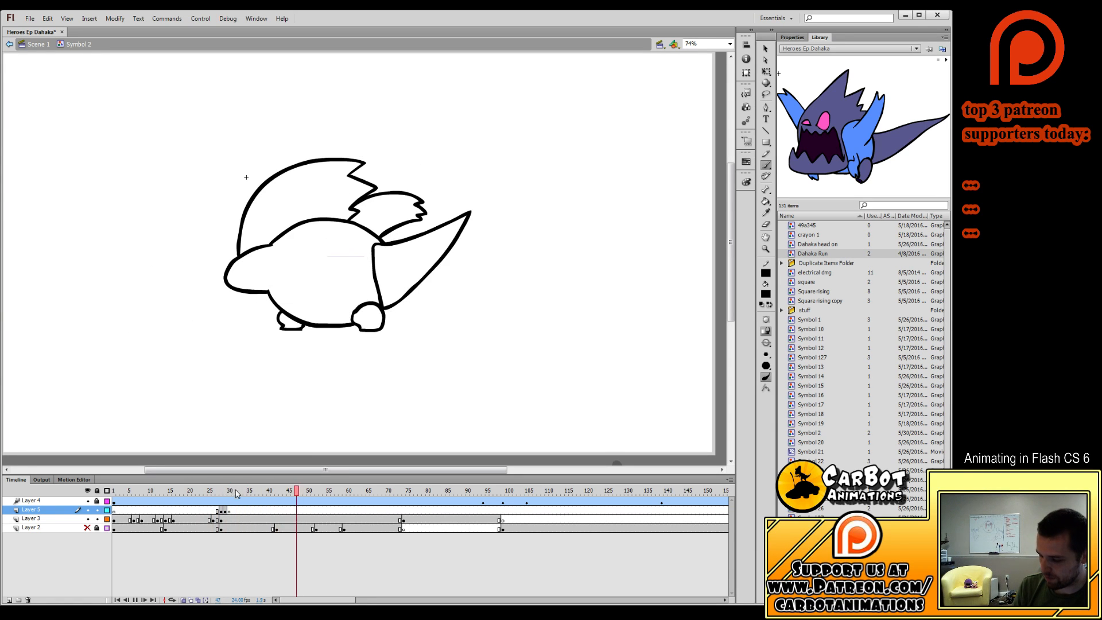
click(179, 493)
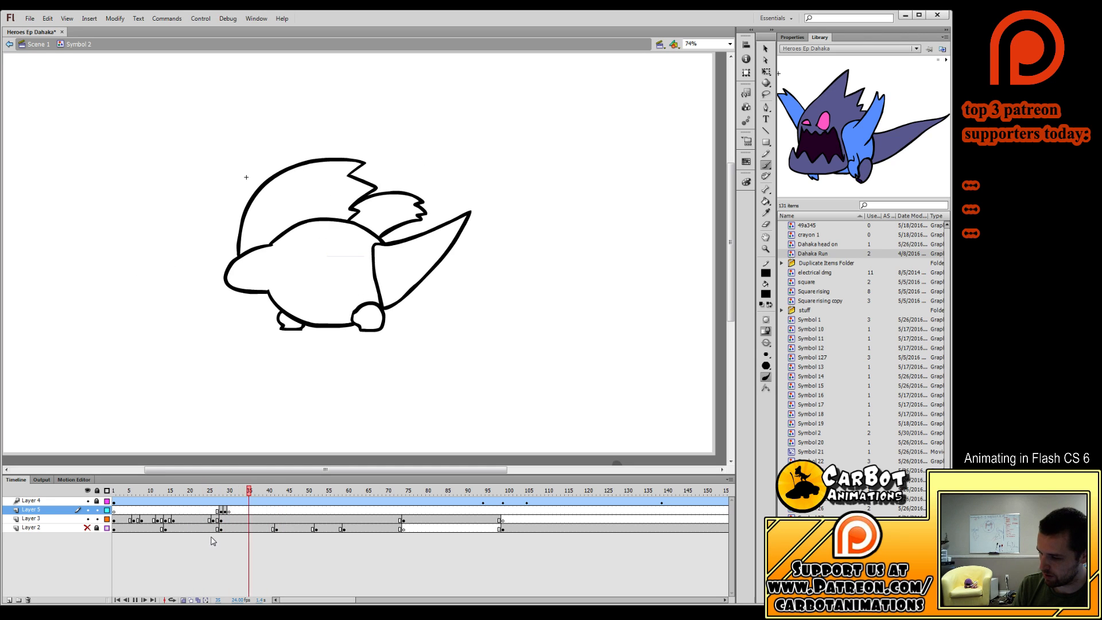
click(196, 493)
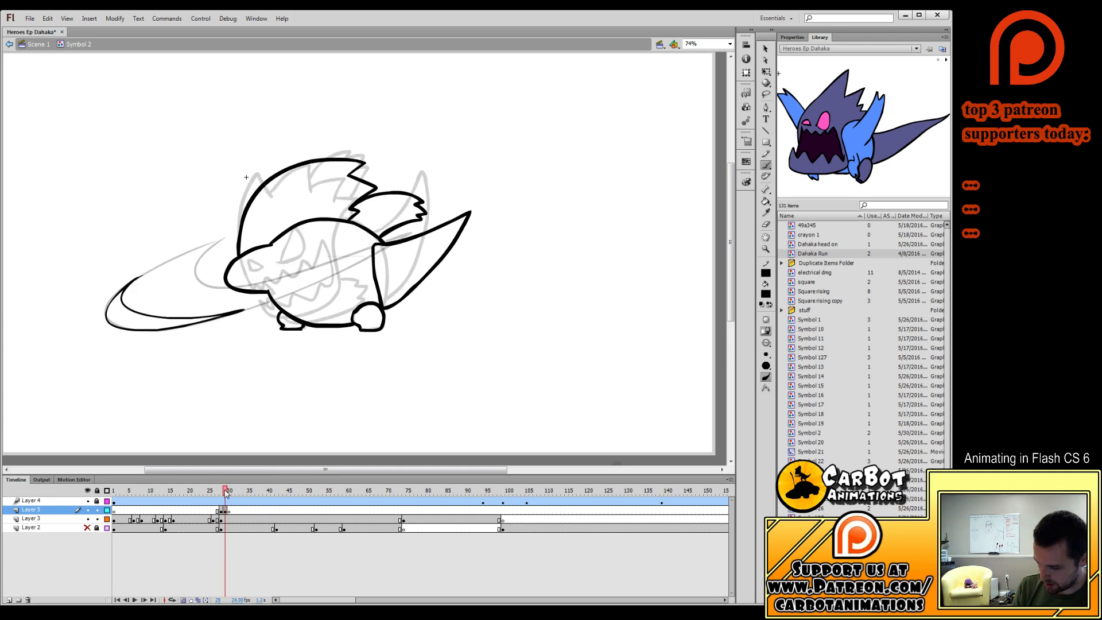
Try shifting the motion-arc keyframes two frames later so they start at frame 30.
click(221, 505)
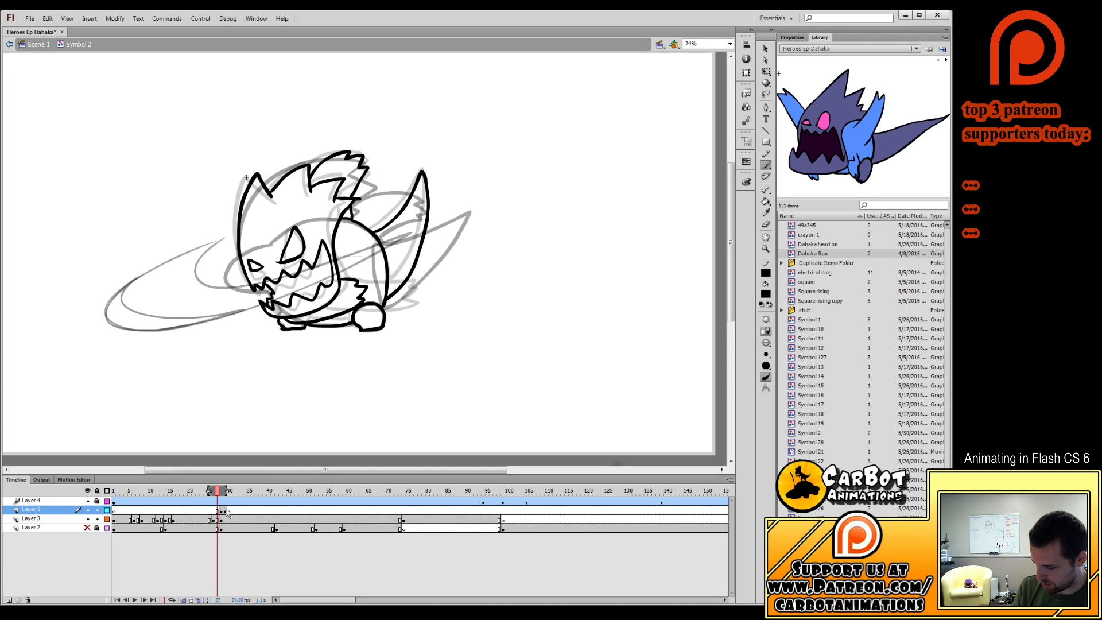
mouse_move(222, 509)
mouse_down()
mouse_move(234, 513)
mouse_move(211, 493)
mouse_move(222, 512)
mouse_up()
click(231, 519)
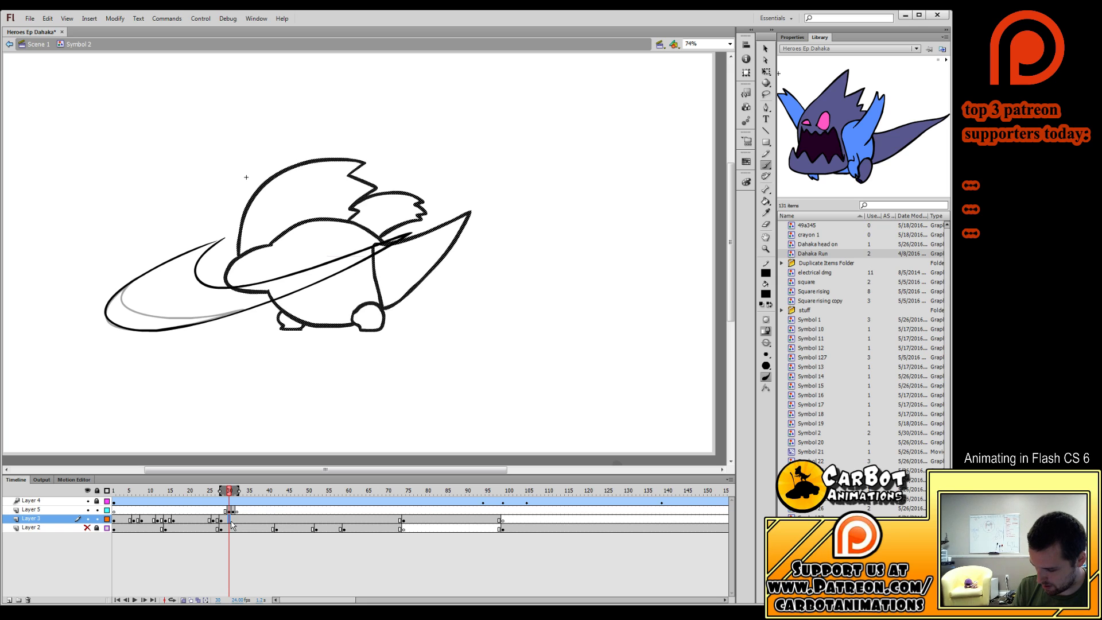
drag(229, 511, 237, 510)
drag(236, 511, 228, 511)
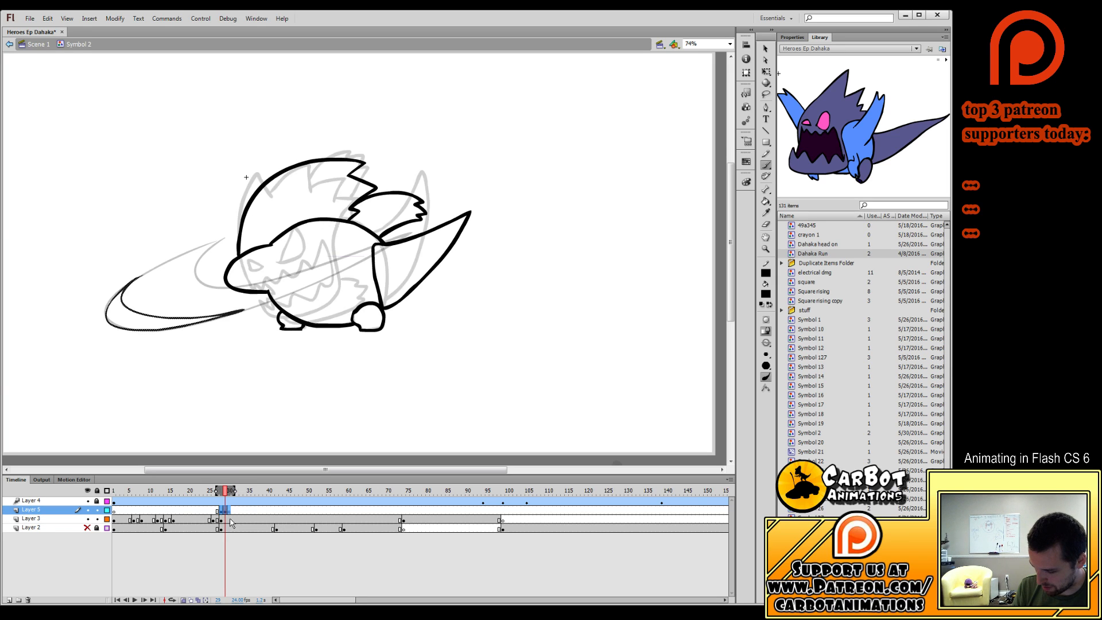
Insert a blank keyframe at frame 30 on Layer 3 and ink the rounded front arm over the ghosted pose.
click(230, 519)
key(F7)
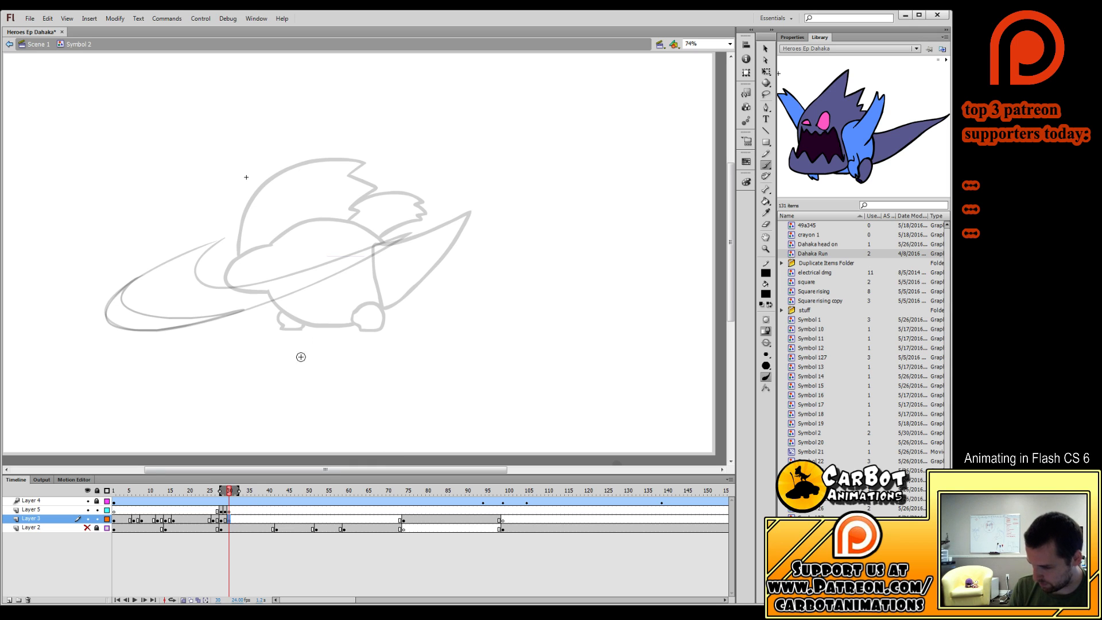
mouse_move(267, 247)
mouse_down()
mouse_move(242, 272)
mouse_move(253, 287)
mouse_move(269, 245)
mouse_move(229, 269)
mouse_move(267, 292)
mouse_up()
key(ctrl+z)
key(ctrl+z)
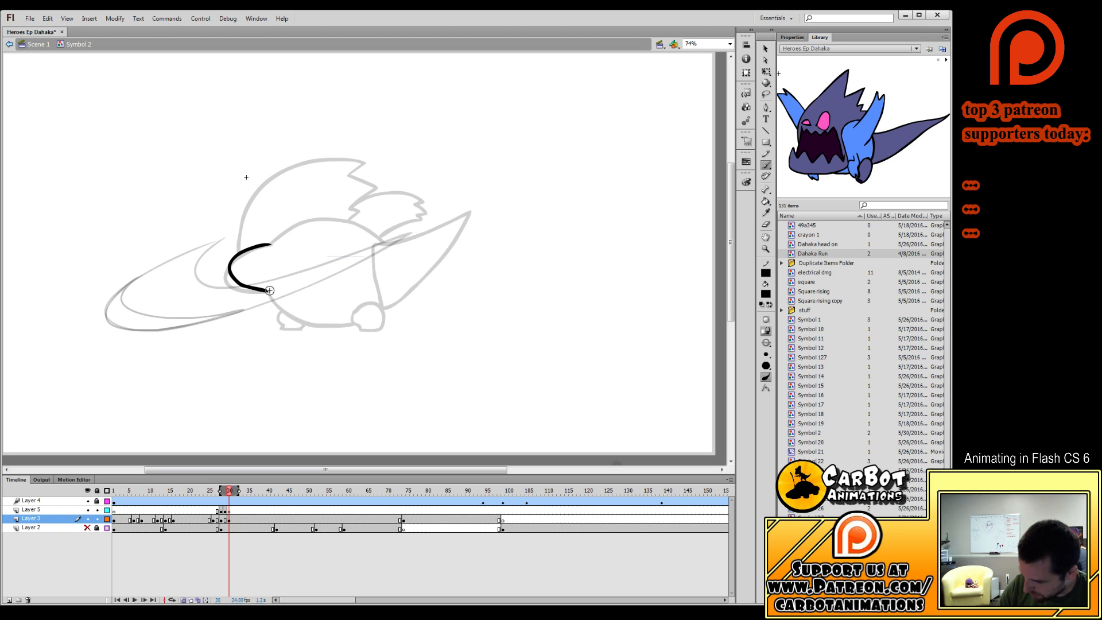
key(ctrl+z)
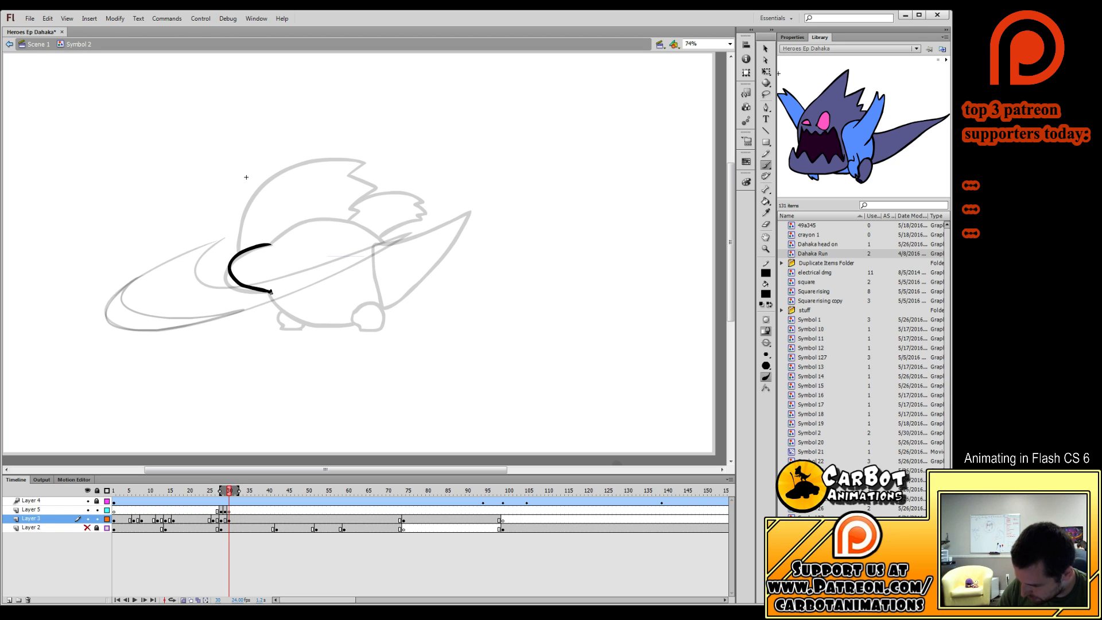
key(ctrl+z)
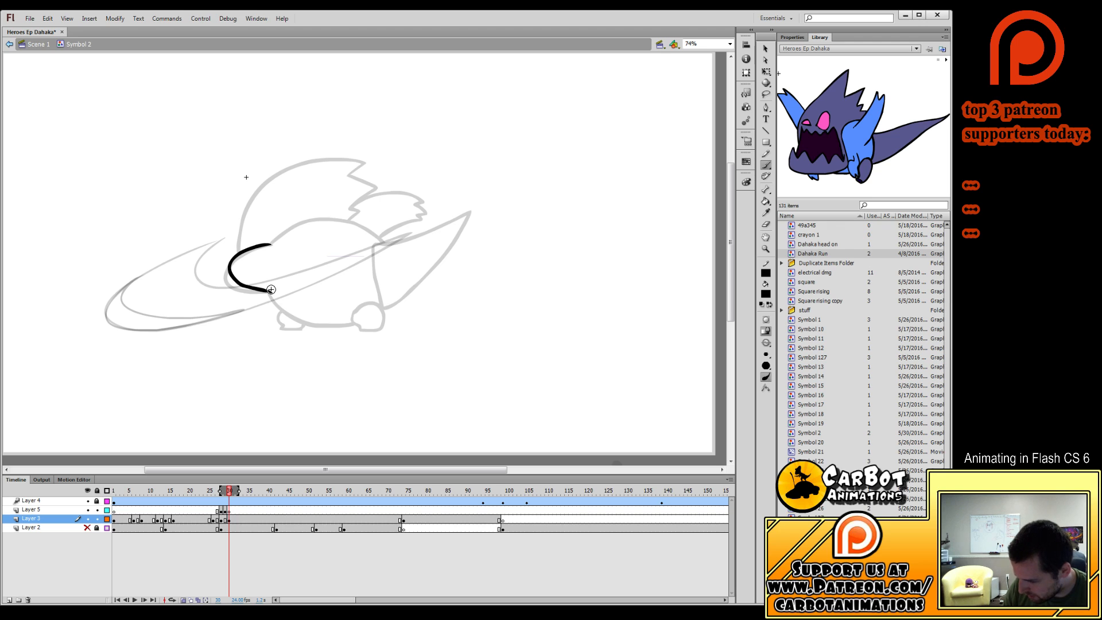
Ink the belly curve and both feet of the frame 30 pose.
drag(281, 306, 299, 323)
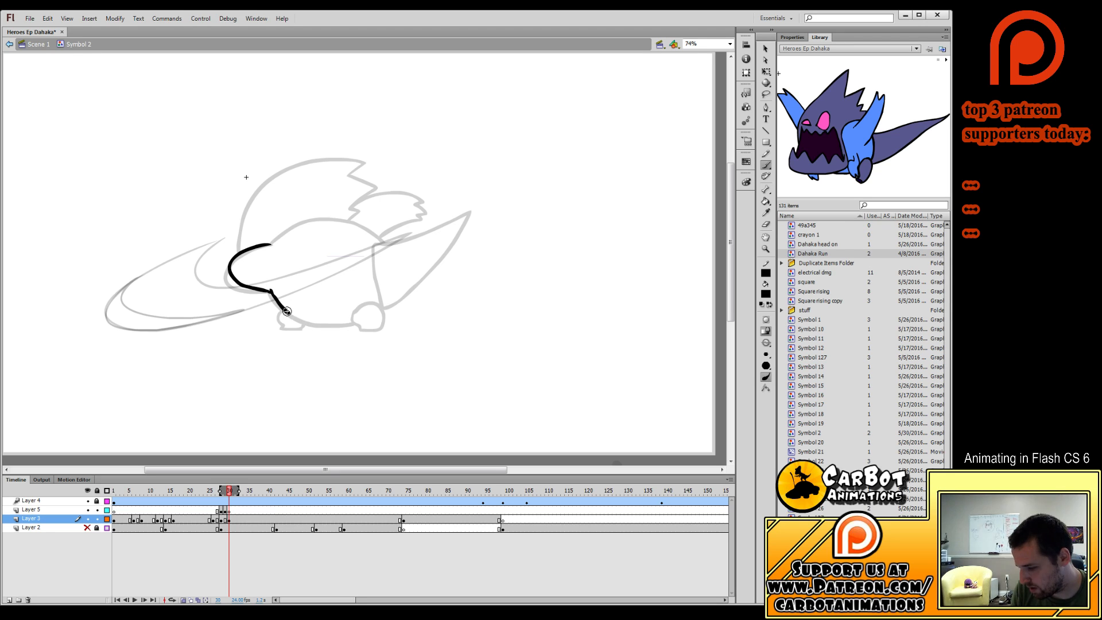
key(ctrl+z)
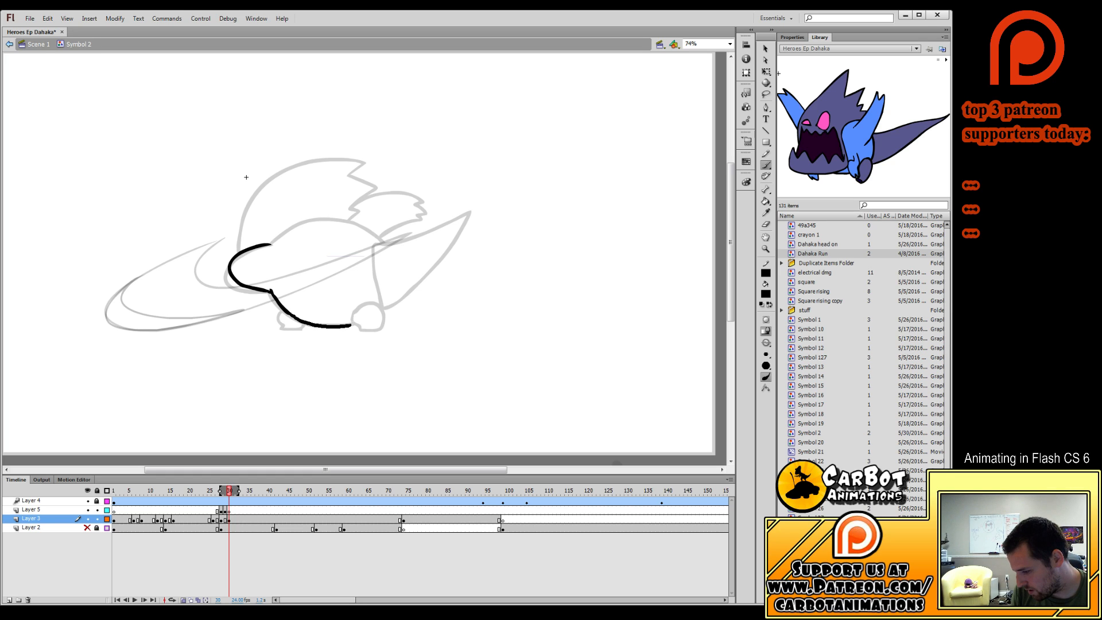
mouse_move(351, 325)
mouse_down()
mouse_move(384, 327)
mouse_move(361, 305)
mouse_up()
key(ctrl+z)
drag(282, 309, 284, 311)
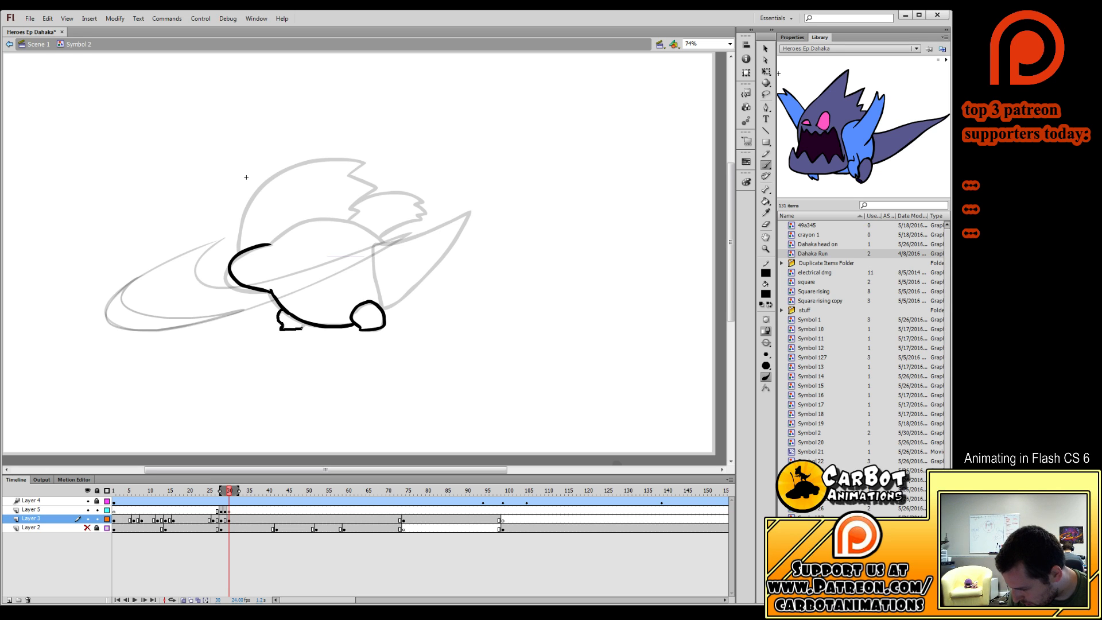
Ink the back, tail, rear arm and spiky head outline of the frame 30 pose, then play back the animation.
mouse_move(270, 244)
mouse_down()
mouse_move(294, 227)
mouse_move(365, 229)
mouse_move(384, 244)
mouse_up()
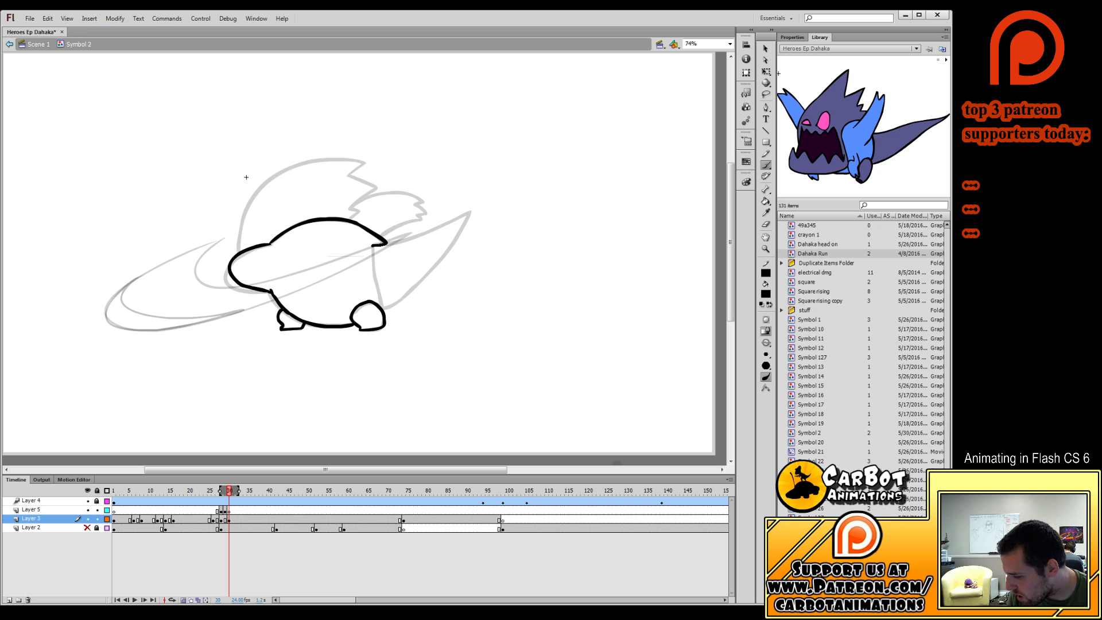
mouse_move(368, 287)
mouse_down()
mouse_move(381, 307)
mouse_move(453, 255)
mouse_move(383, 244)
mouse_move(392, 227)
mouse_up()
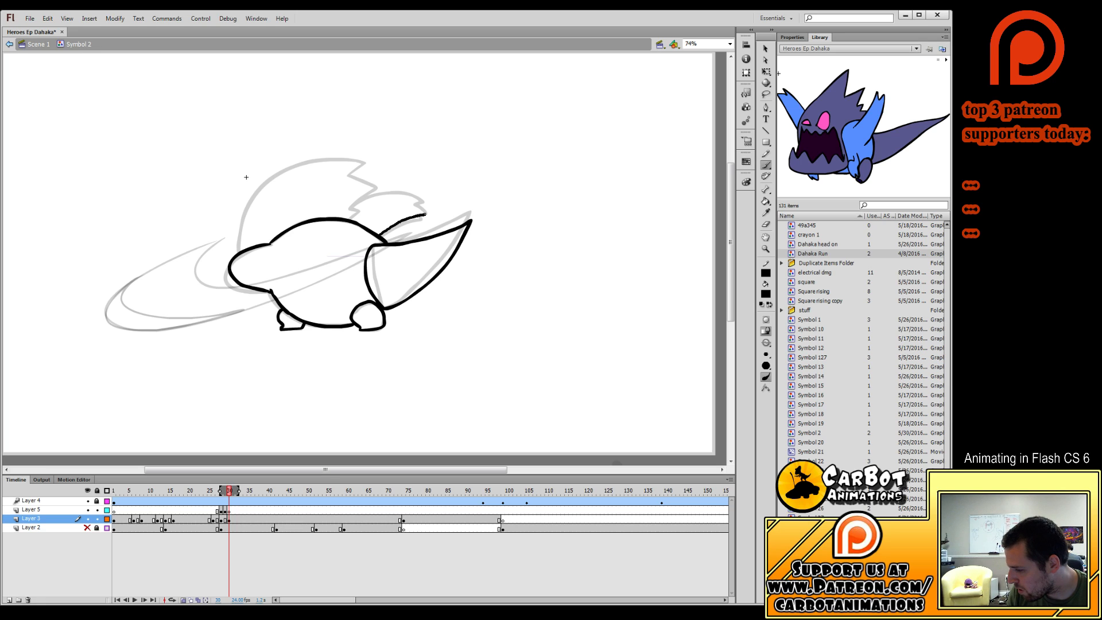
drag(404, 187, 364, 199)
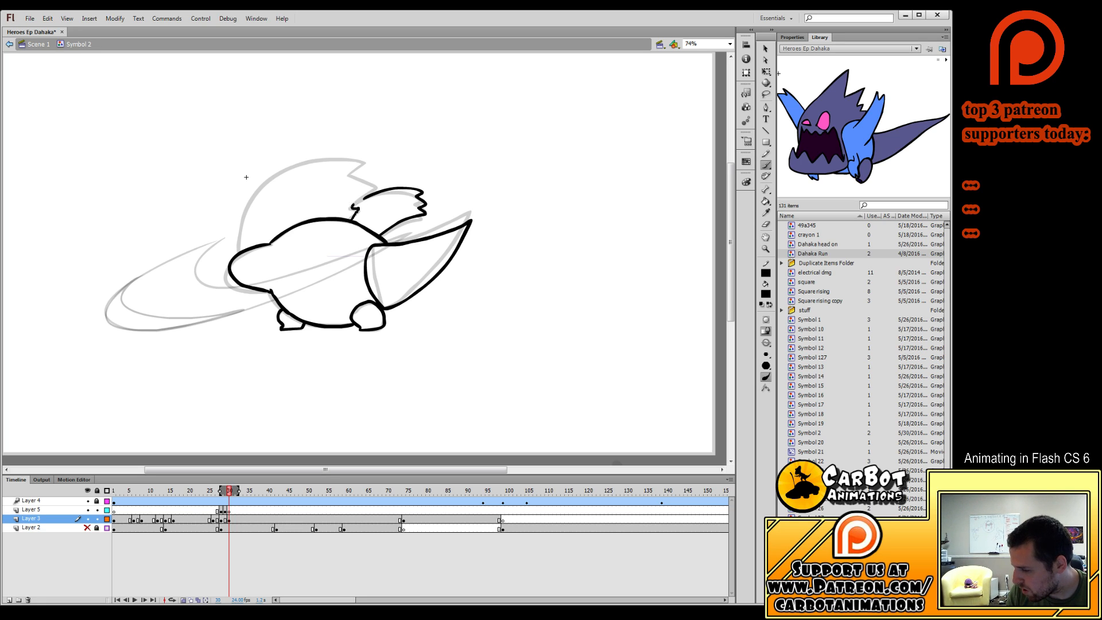
mouse_move(359, 154)
mouse_down()
mouse_move(301, 163)
mouse_move(259, 187)
mouse_move(236, 262)
mouse_up()
click(228, 489)
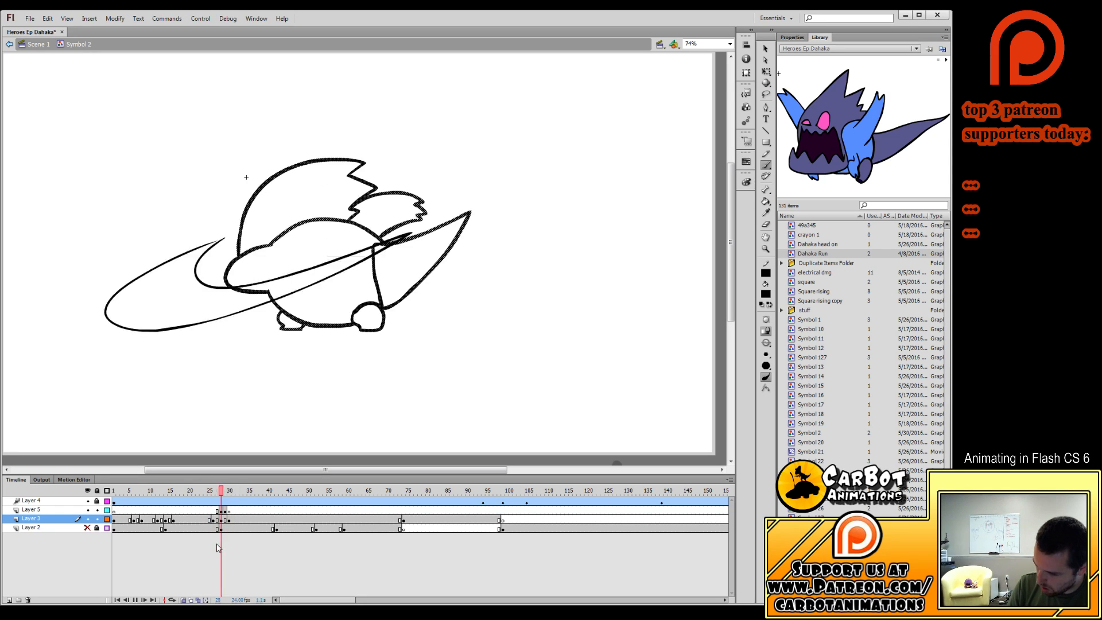
key(Return)
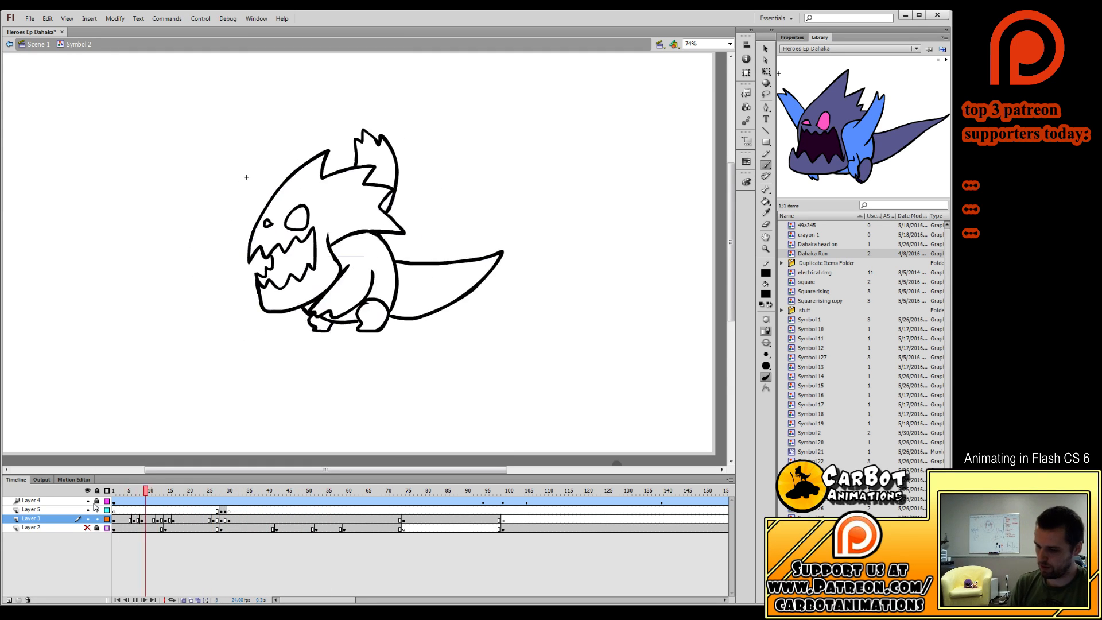
key(Return)
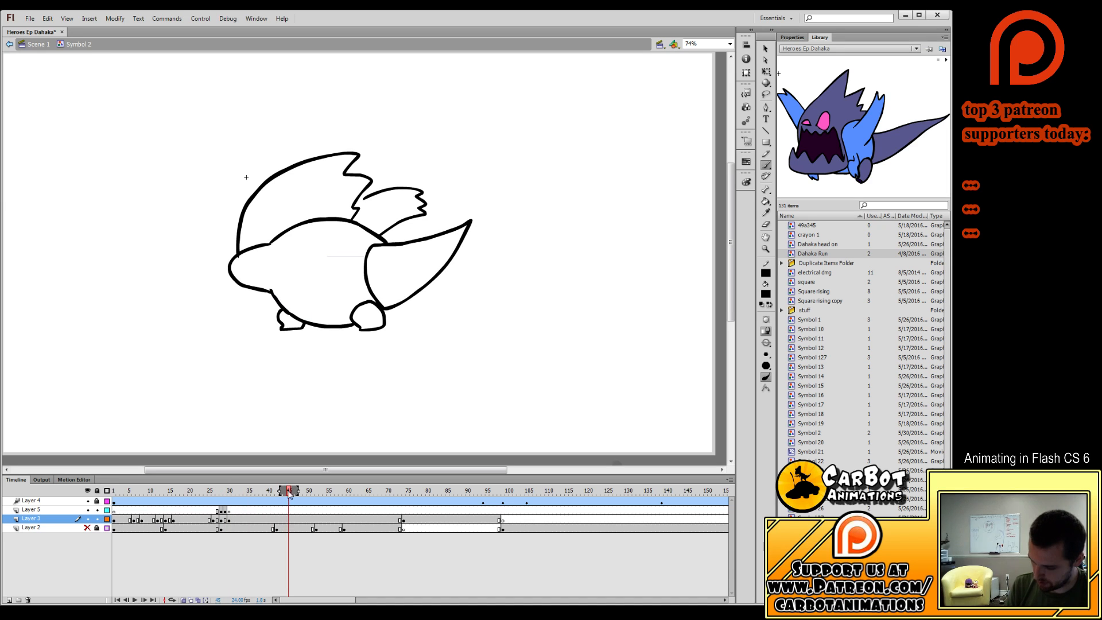
Show the rough sketch outlines of Layer 2 and scrub around frame 44 to compare them with the inked pose.
key(comma)
key(comma)
key(comma)
key(comma)
click(87, 528)
drag(277, 489, 284, 502)
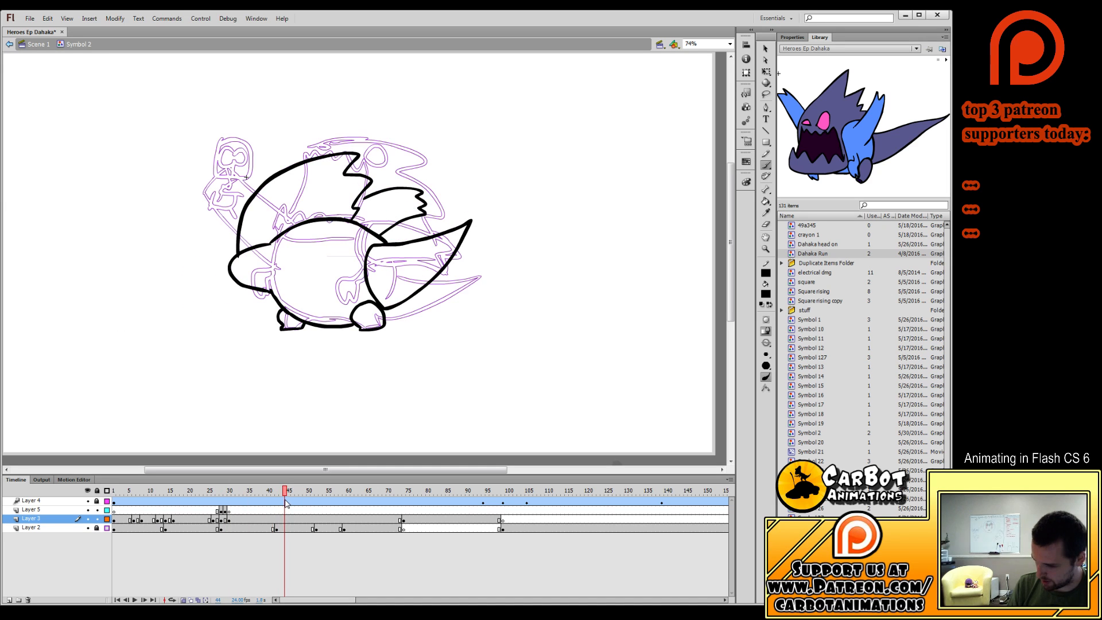
Insert a blank keyframe at frame 42 on Layer 3, aligned with the next rough sketch pose on Layer 2.
key(comma)
key(comma)
key(comma)
key(comma)
key(period)
key(period)
key(F6)
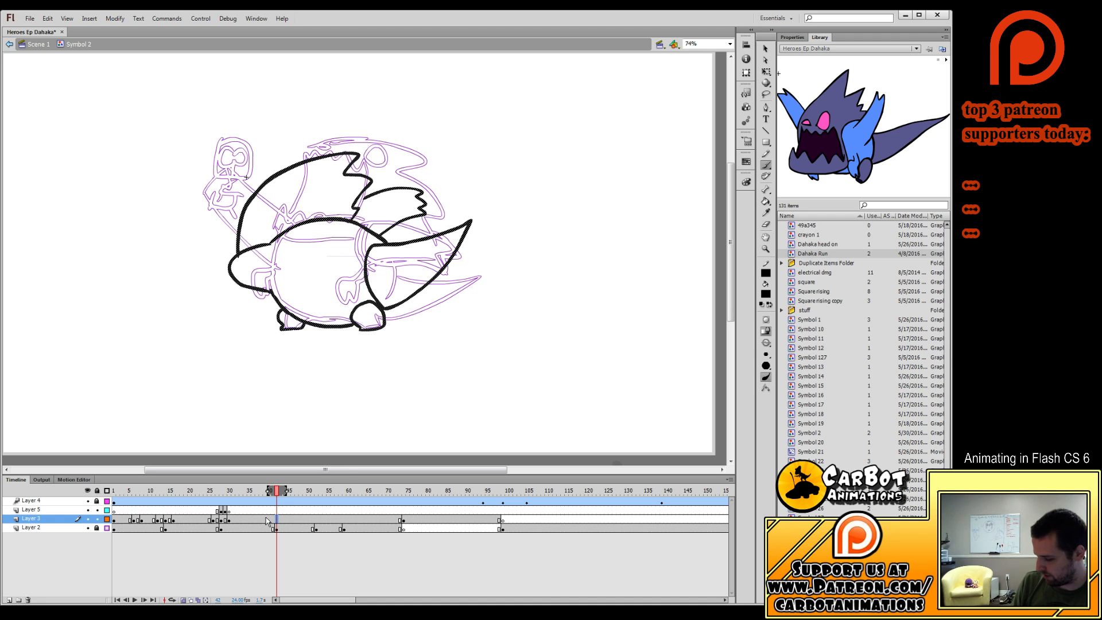
key(F7)
mouse_move(277, 490)
mouse_down()
mouse_move(258, 498)
mouse_move(280, 506)
mouse_up()
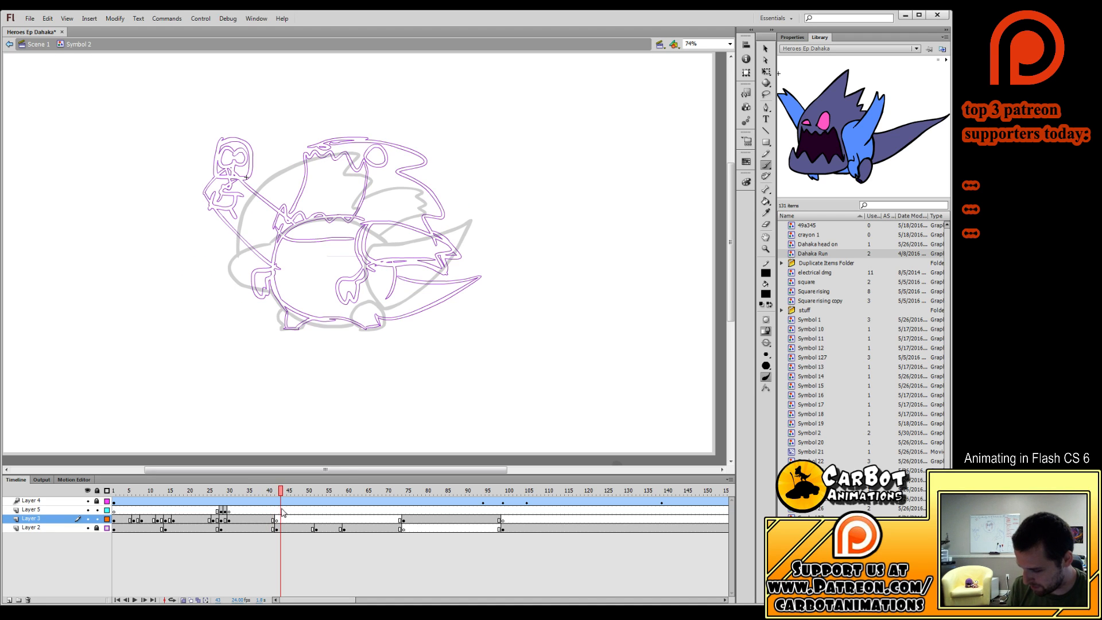
click(278, 520)
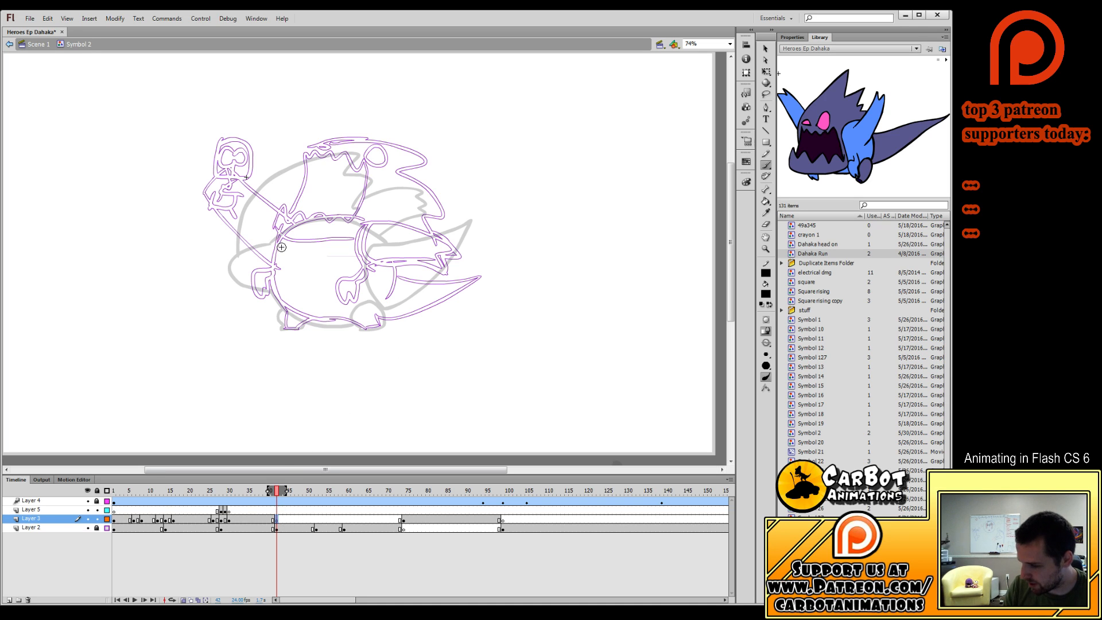
Ink the belly, both feet, rear body curve, tail and near small hand of the frame 42 pose over the sketch.
mouse_move(280, 240)
mouse_down()
mouse_move(273, 278)
mouse_move(313, 316)
mouse_up()
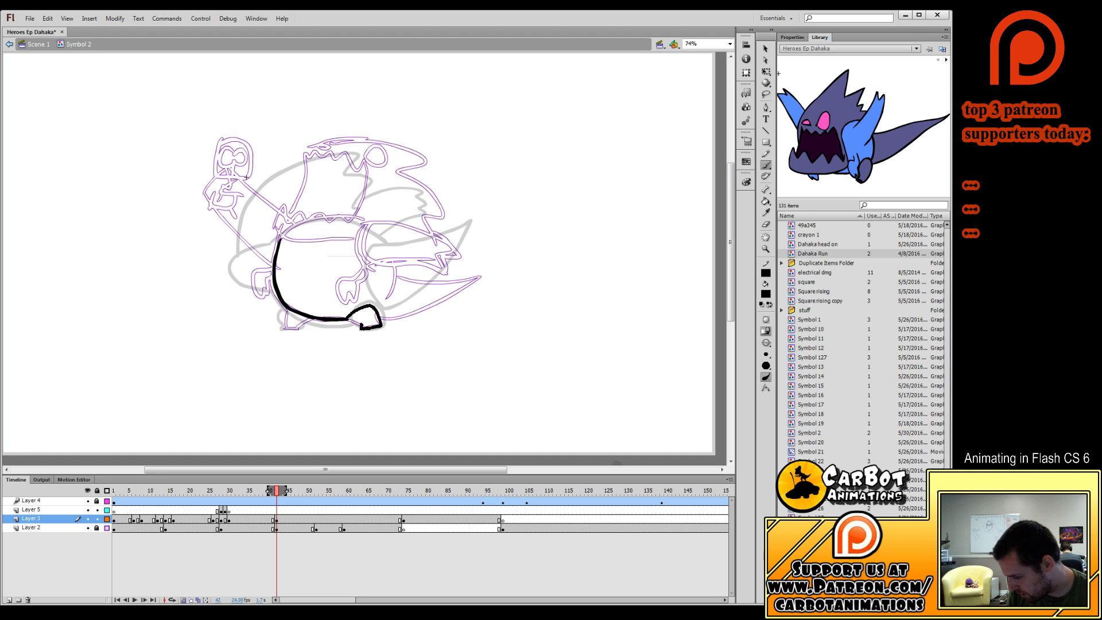
mouse_move(362, 327)
mouse_down()
mouse_move(288, 308)
mouse_move(285, 328)
mouse_move(316, 317)
mouse_up()
drag(386, 294, 392, 269)
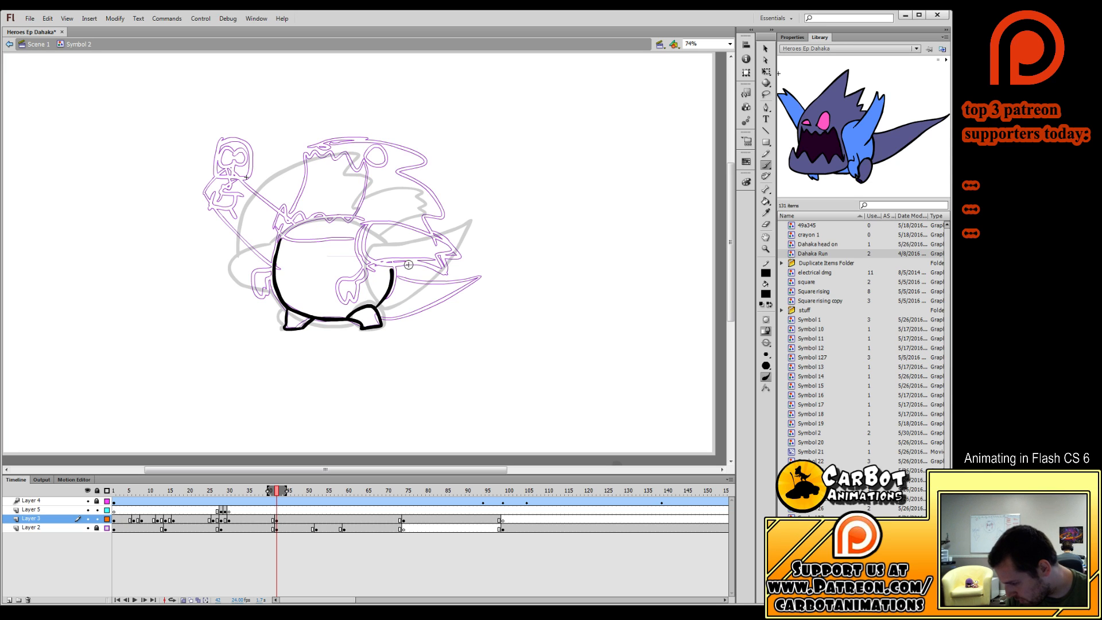
mouse_move(382, 319)
mouse_down()
mouse_move(446, 304)
mouse_move(486, 273)
mouse_move(391, 270)
mouse_move(342, 301)
mouse_move(351, 288)
mouse_move(337, 289)
mouse_move(361, 283)
mouse_up()
key(ctrl+z)
Ink the lower line of the raised arm and the small big-eyed figure at its end on frame 42.
mouse_move(274, 268)
mouse_down()
mouse_move(230, 225)
mouse_move(235, 180)
mouse_move(224, 190)
mouse_move(222, 164)
mouse_move(220, 192)
mouse_up()
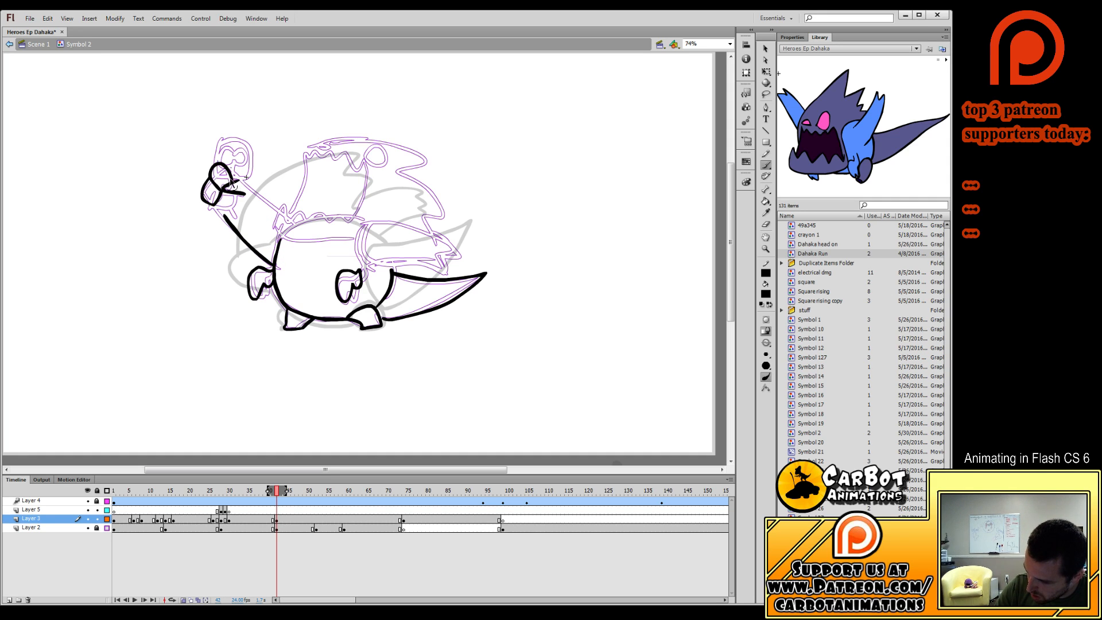
key(ctrl+z)
key(ctrl+z)
mouse_move(222, 192)
mouse_down()
mouse_move(205, 208)
mouse_move(233, 205)
mouse_move(255, 165)
mouse_move(244, 140)
mouse_move(222, 136)
mouse_move(224, 172)
mouse_up()
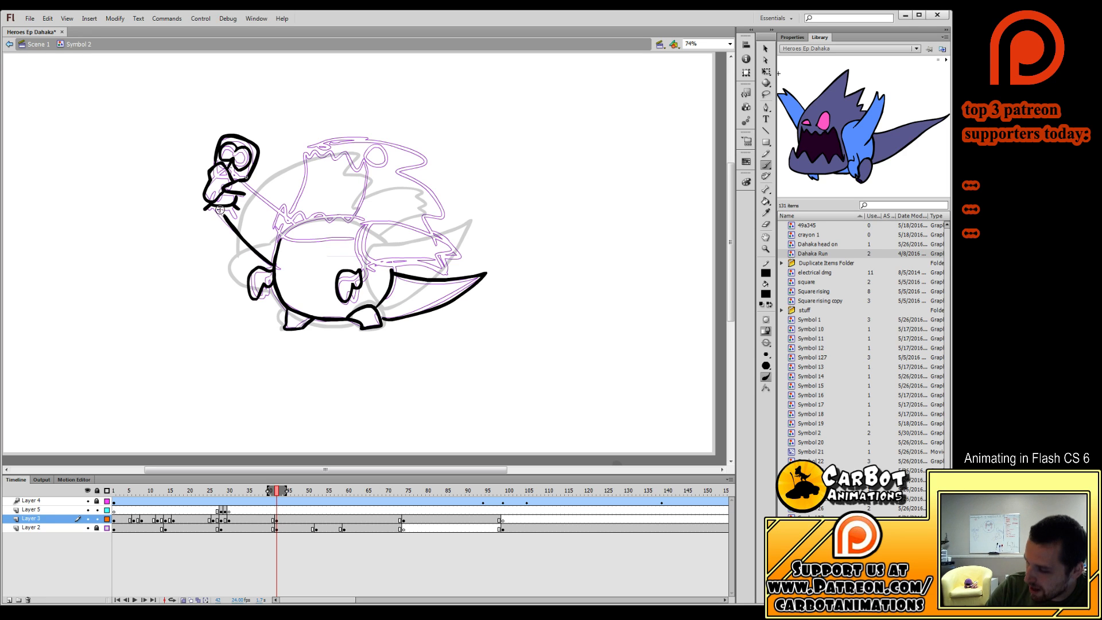
drag(248, 504, 278, 510)
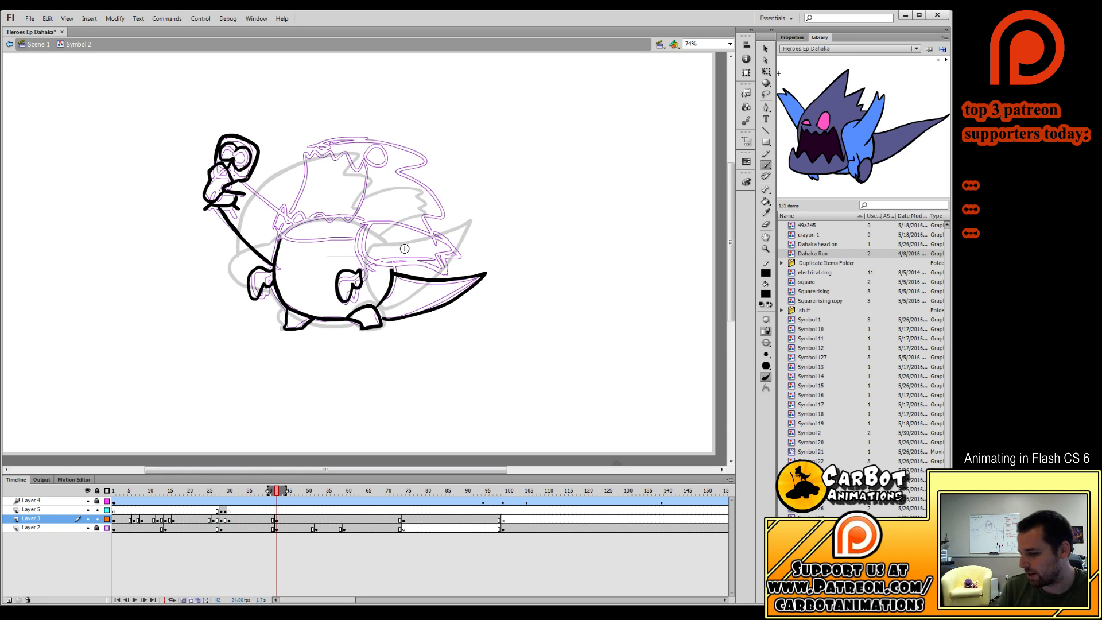
Ink the swept-back clawed arm, the raised arm's upper line and the curve across the top of the body on frame 42.
mouse_move(368, 226)
mouse_down()
mouse_move(359, 255)
mouse_move(374, 269)
mouse_move(454, 257)
mouse_move(415, 220)
mouse_move(362, 244)
mouse_up()
drag(246, 181, 280, 208)
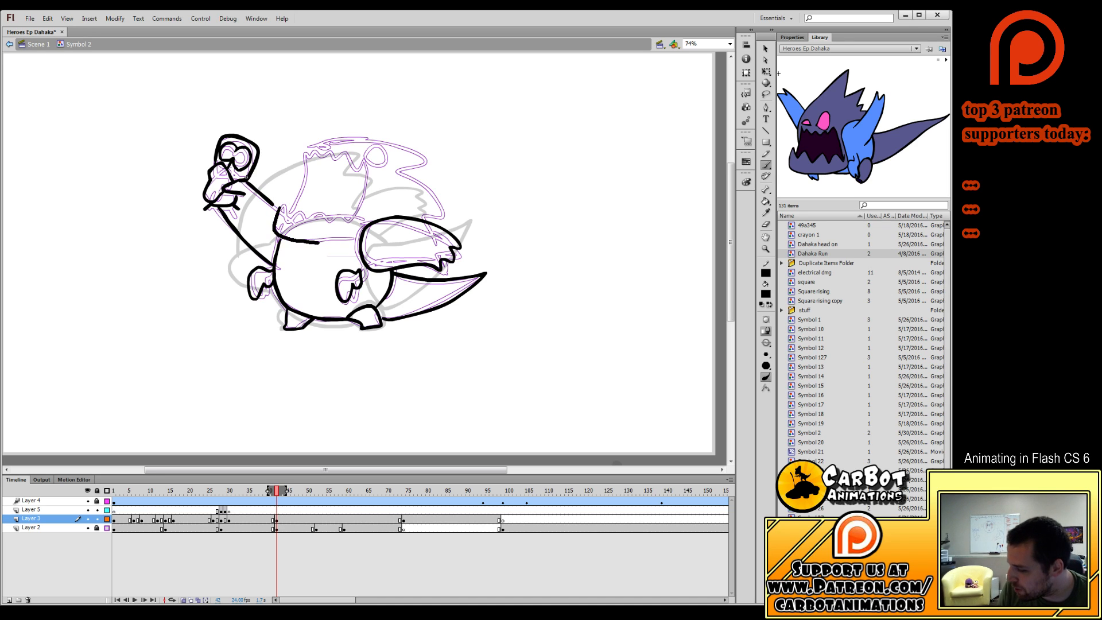
drag(319, 242, 360, 237)
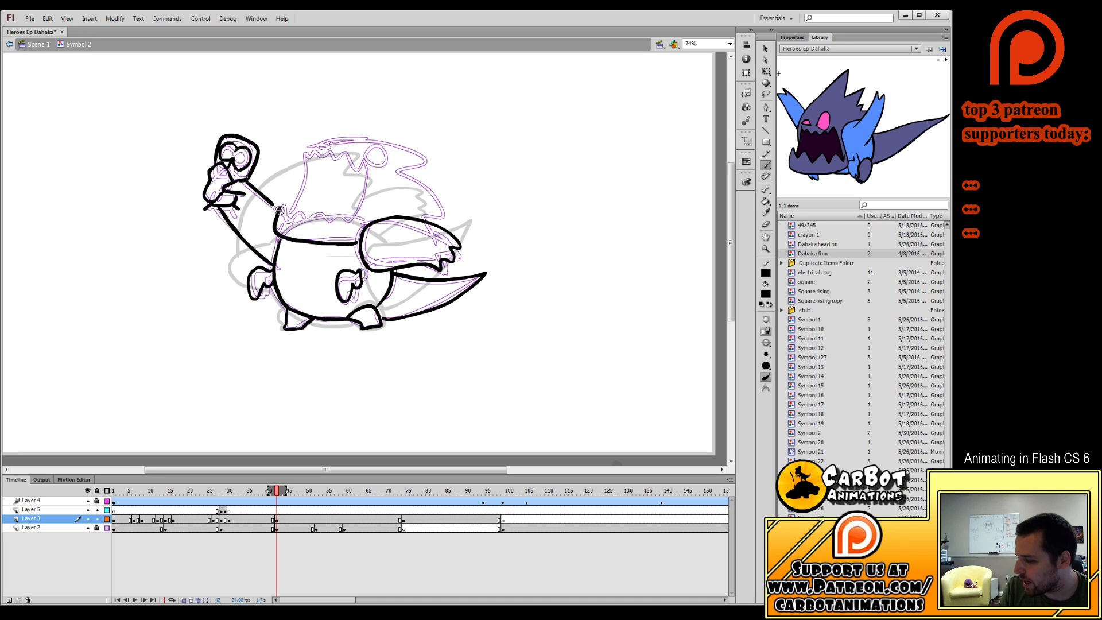
Ink the jagged-toothed gaping mouth, spiky mane, top of the head and eyes of the frame 42 pose over the sketch.
mouse_move(293, 214)
mouse_down()
mouse_move(344, 225)
mouse_move(385, 174)
mouse_up()
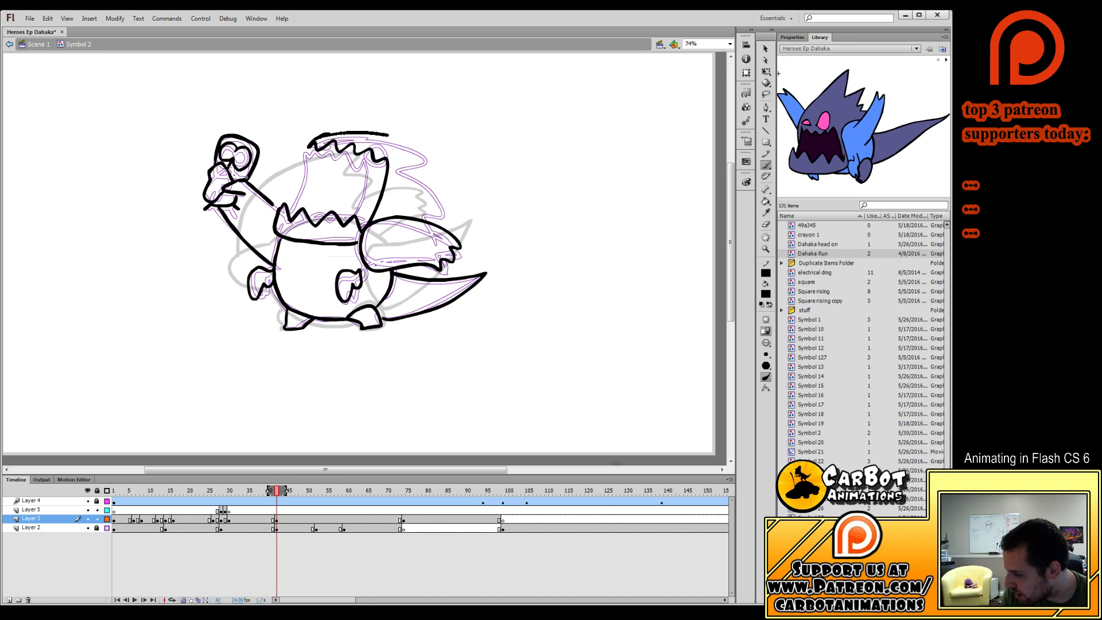
mouse_move(318, 138)
mouse_down()
mouse_move(395, 135)
mouse_move(436, 160)
mouse_move(411, 173)
mouse_move(434, 191)
mouse_move(429, 184)
mouse_move(426, 221)
mouse_move(310, 144)
mouse_up()
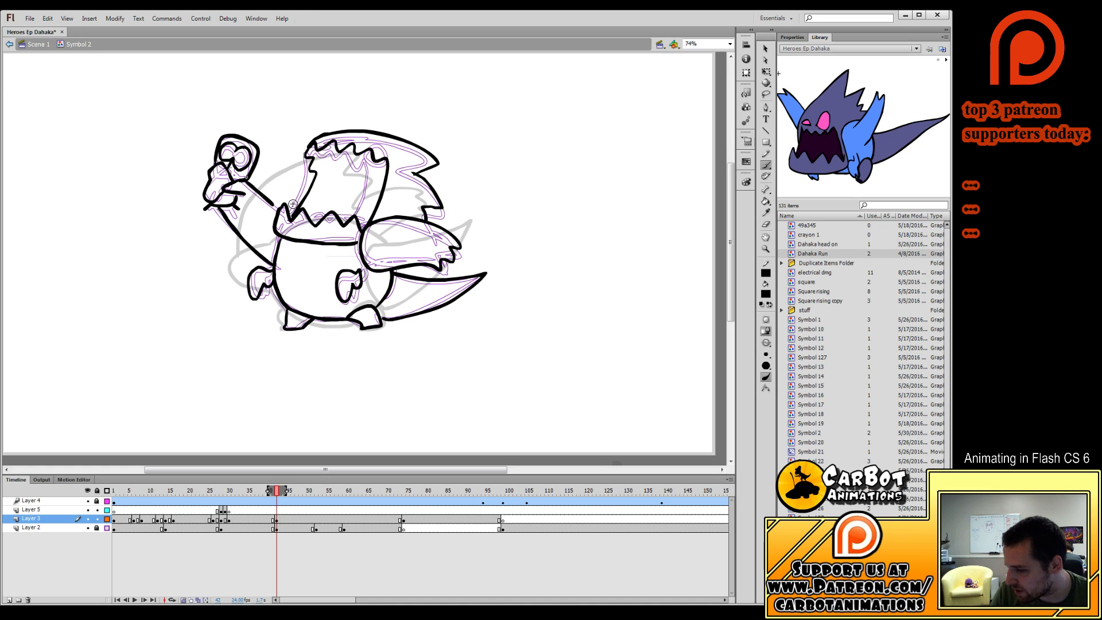
drag(382, 148, 390, 157)
key(ctrl+z)
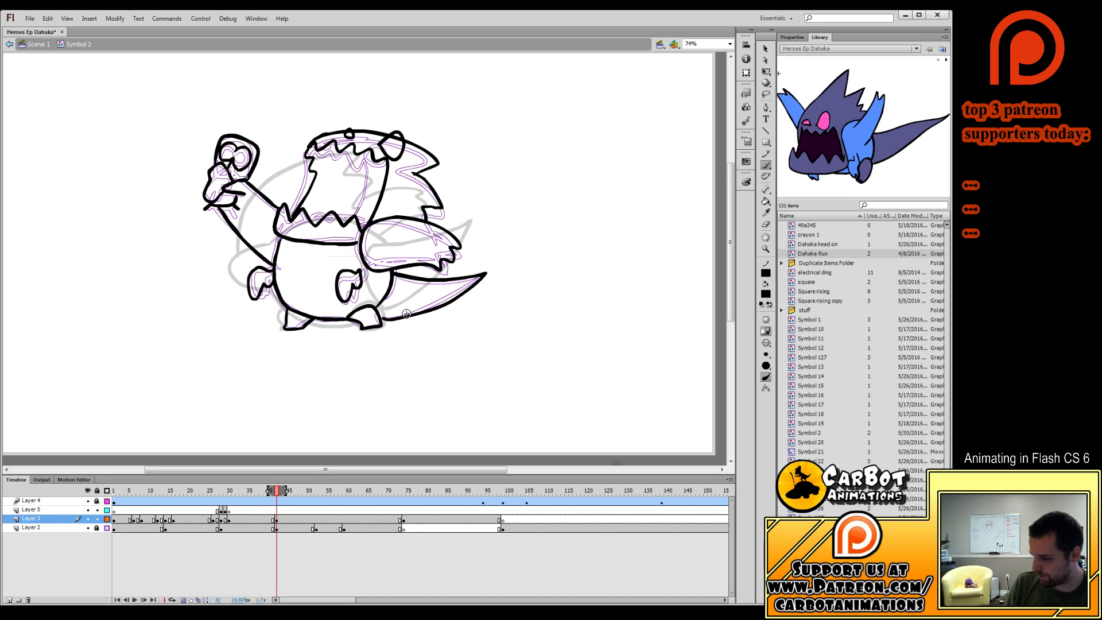
Erase the swept-back arm's outline where it overlaps the jaw corner and body in the frame 42 pose.
drag(281, 491, 265, 492)
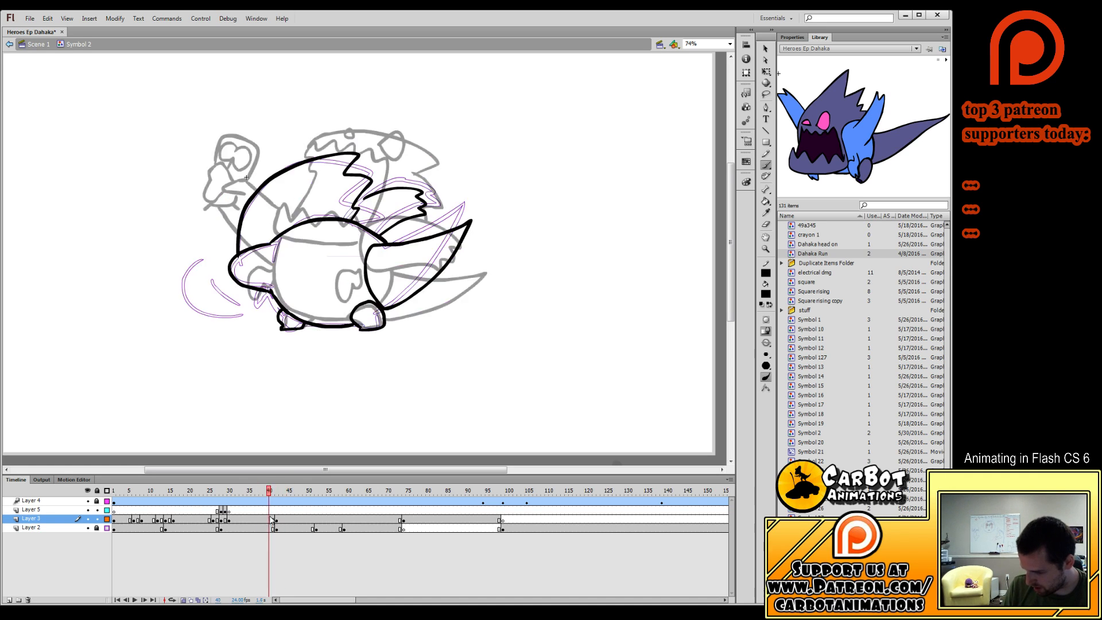
click(225, 491)
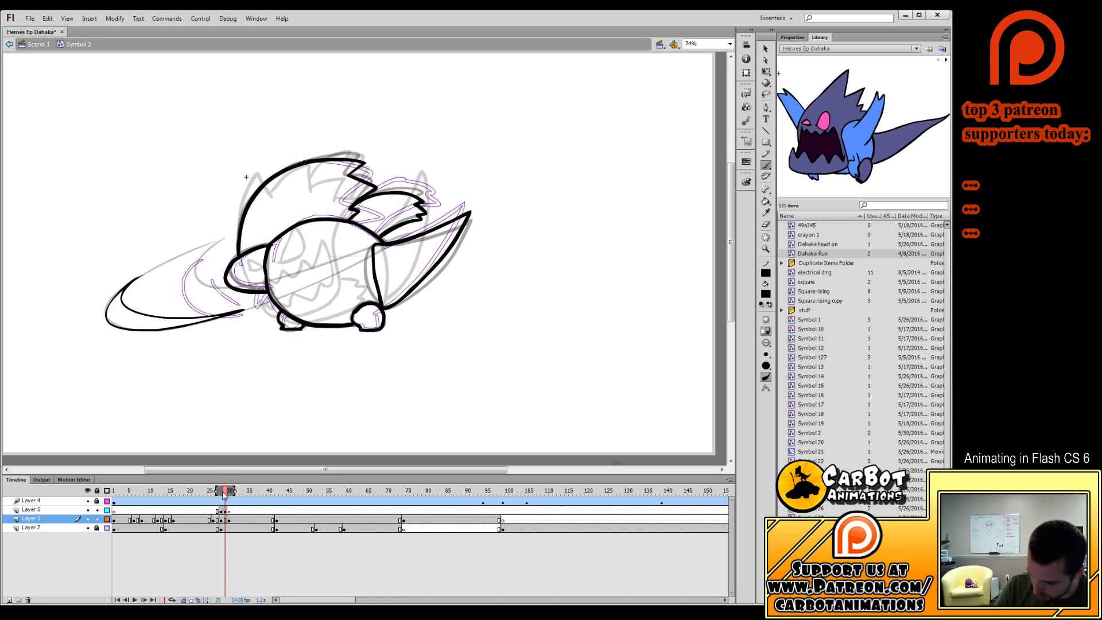
mouse_move(225, 493)
mouse_down()
mouse_move(218, 499)
mouse_move(297, 499)
mouse_move(257, 500)
mouse_move(287, 503)
mouse_move(298, 493)
mouse_up()
click(225, 492)
click(765, 224)
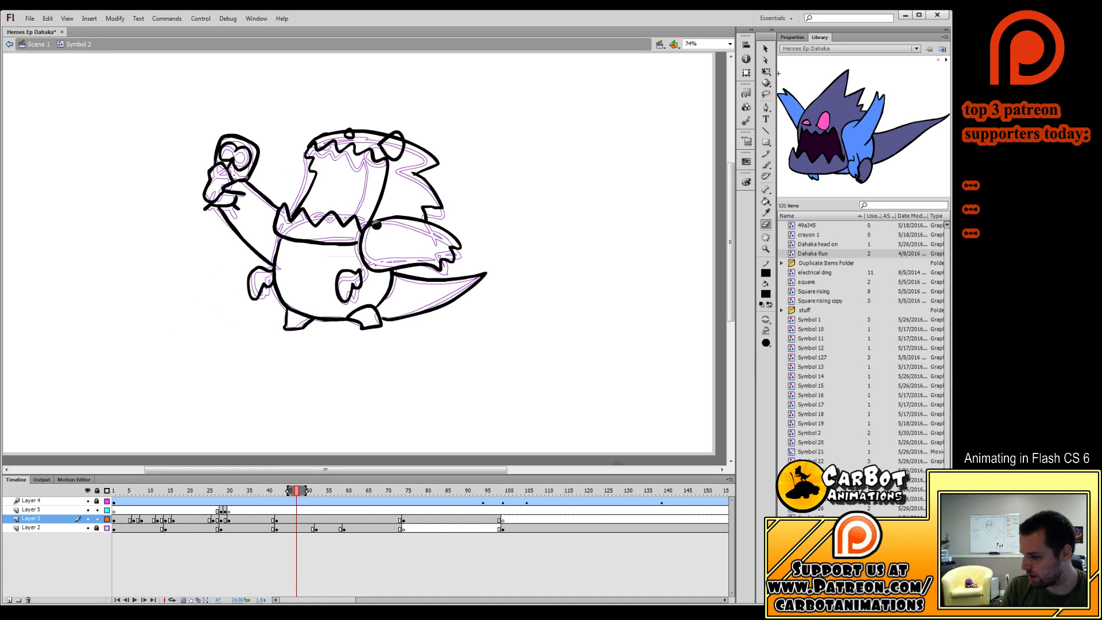
mouse_move(377, 224)
mouse_down()
mouse_move(352, 242)
mouse_move(375, 232)
mouse_move(387, 211)
mouse_move(359, 229)
mouse_move(378, 212)
mouse_up()
click(765, 165)
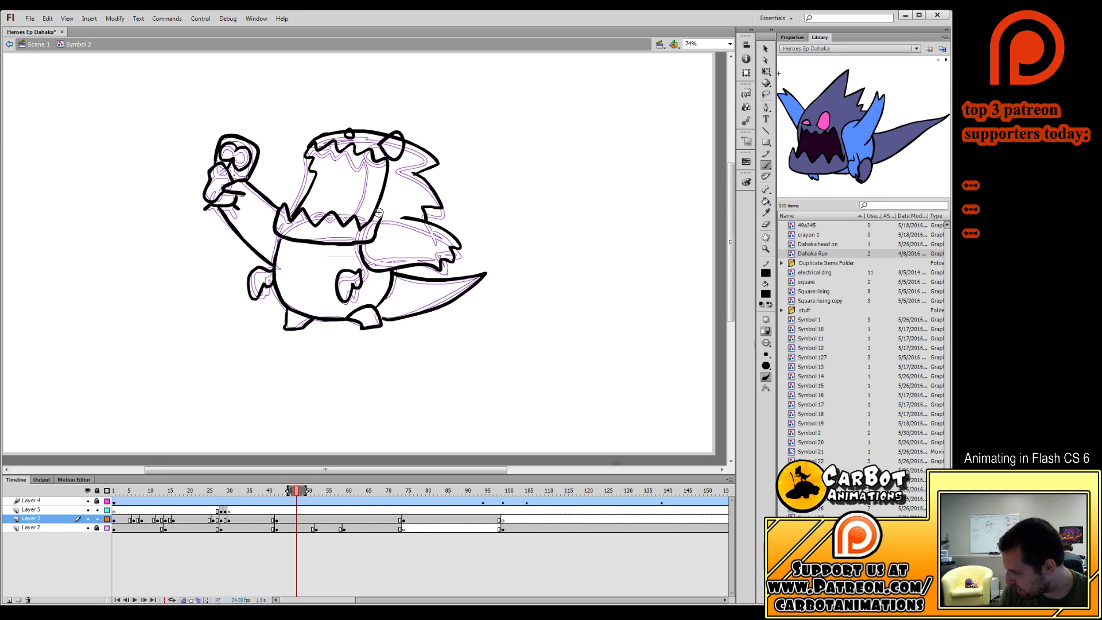
key(e)
mouse_move(362, 250)
mouse_down()
mouse_move(372, 269)
mouse_move(385, 267)
mouse_up()
click(767, 166)
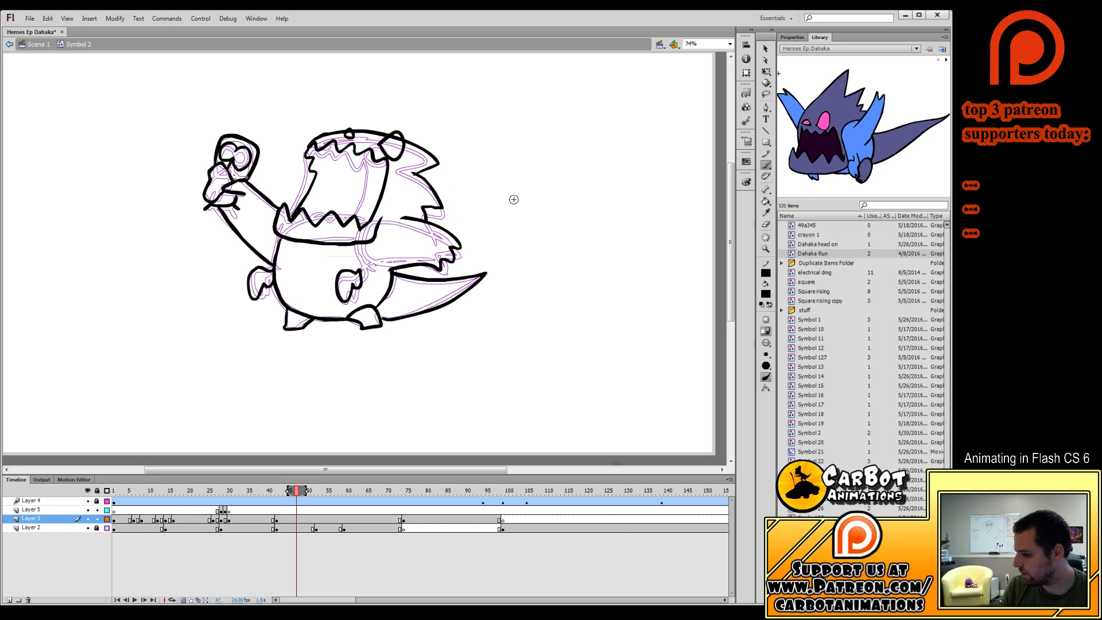
Insert a blank keyframe at frame 52 on Layer 3, aligned with the next rough sketch pose on Layer 2.
drag(292, 490, 322, 518)
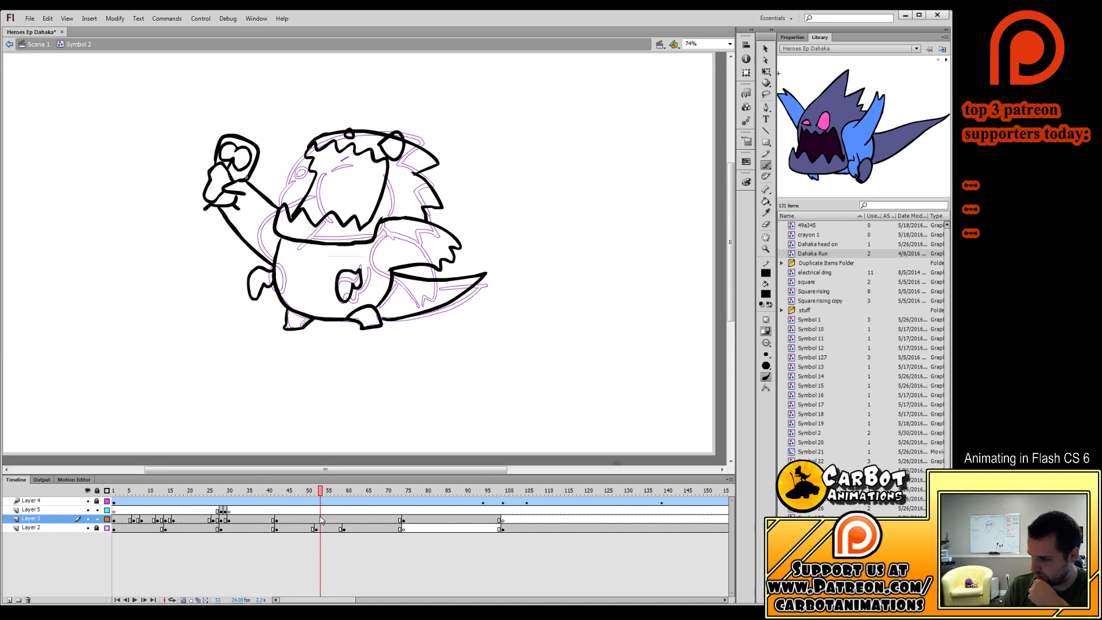
click(316, 518)
key(e)
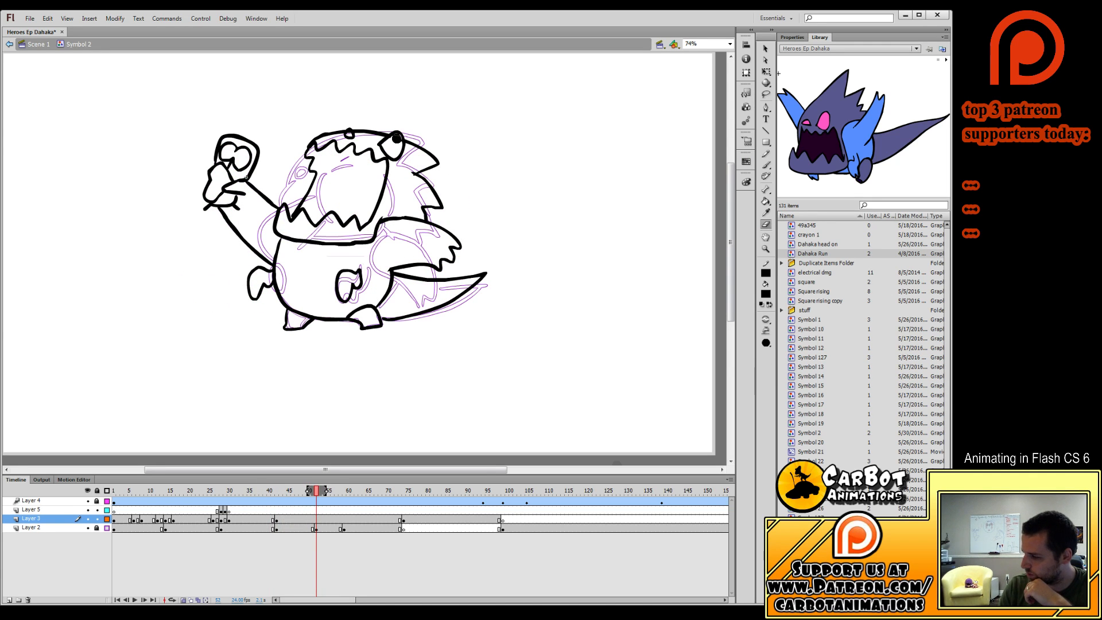
click(317, 519)
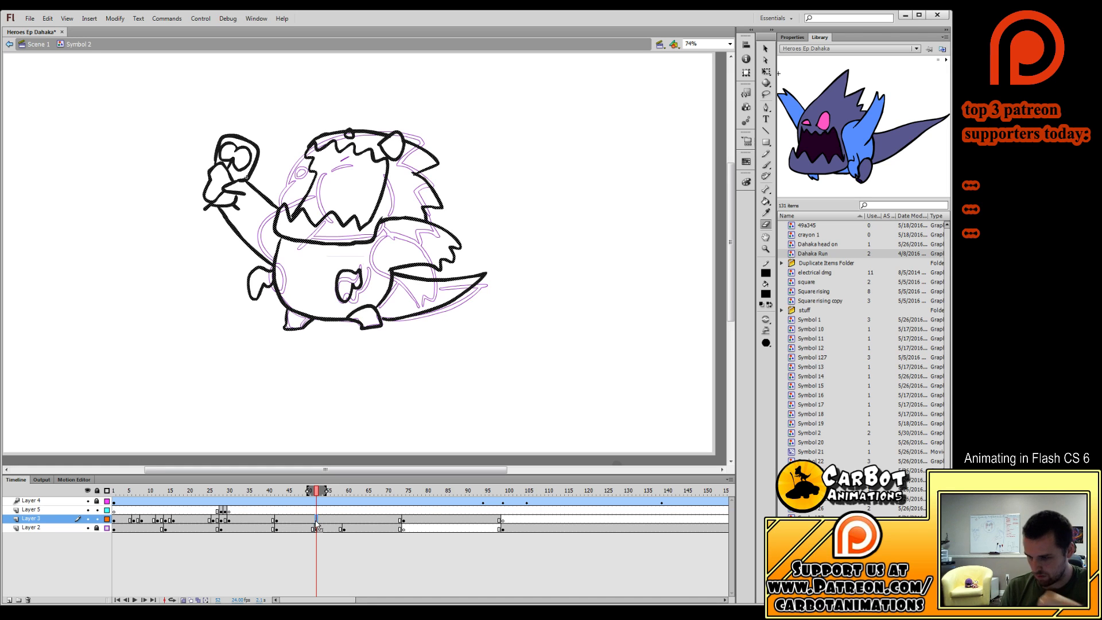
key(Delete)
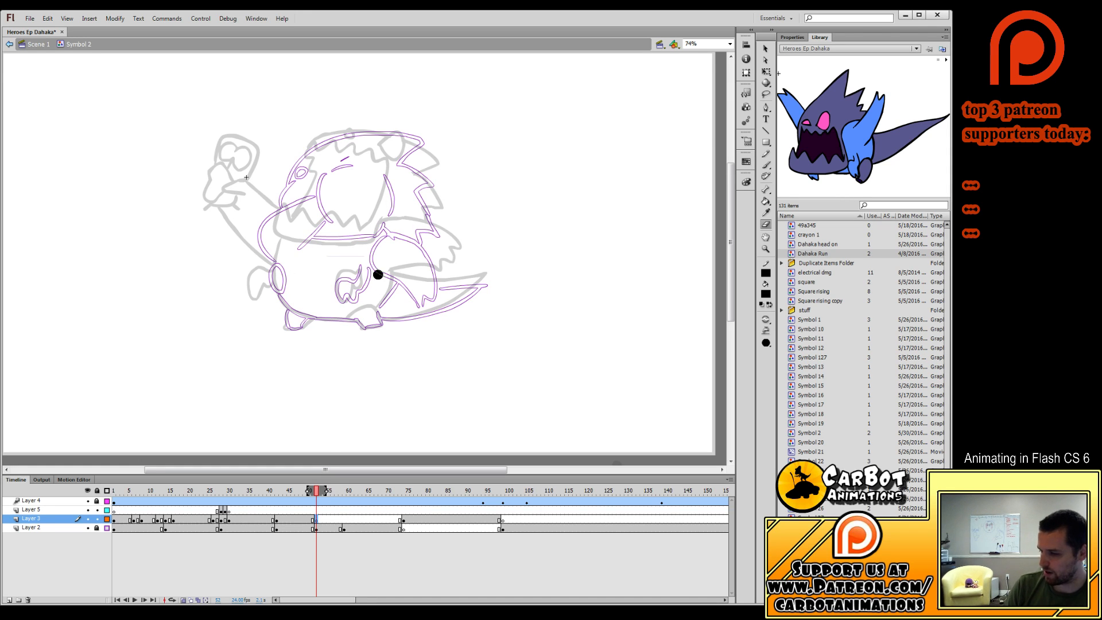
Ink the head, eyes, bulging cheek, spiky mane and the arm folded up to the mouth on frame 52.
key(b)
mouse_move(270, 263)
mouse_down()
mouse_move(255, 227)
mouse_move(310, 200)
mouse_move(293, 252)
mouse_move(325, 231)
mouse_move(327, 182)
mouse_move(305, 202)
mouse_move(294, 184)
mouse_move(358, 168)
mouse_move(303, 168)
mouse_move(332, 138)
mouse_move(408, 136)
mouse_up()
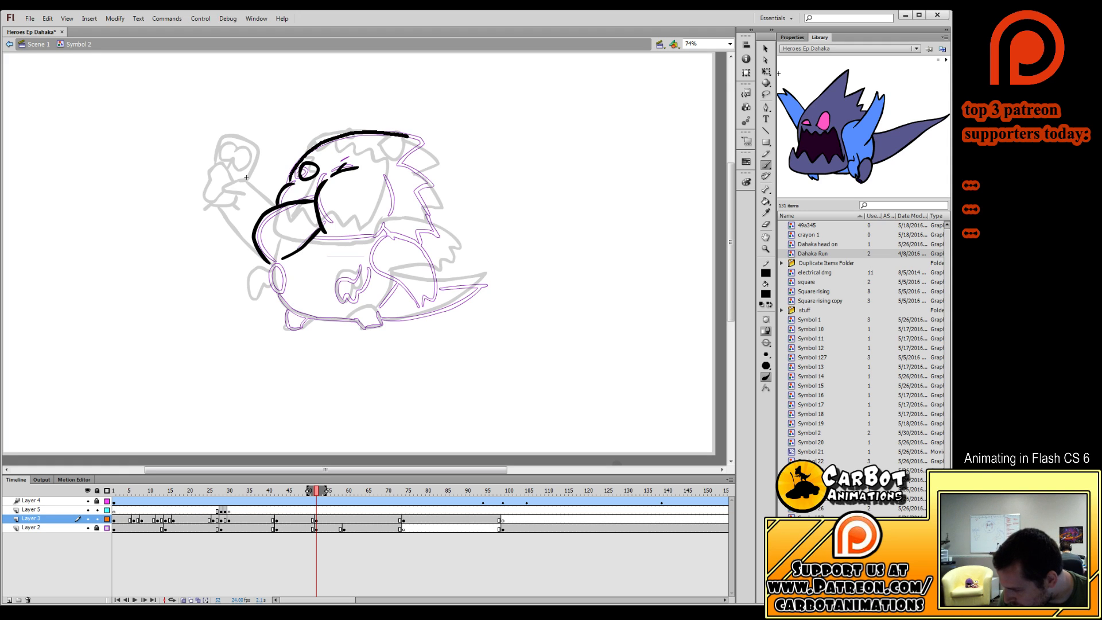
mouse_move(425, 194)
mouse_down()
mouse_move(432, 225)
mouse_move(420, 238)
mouse_move(380, 177)
mouse_up()
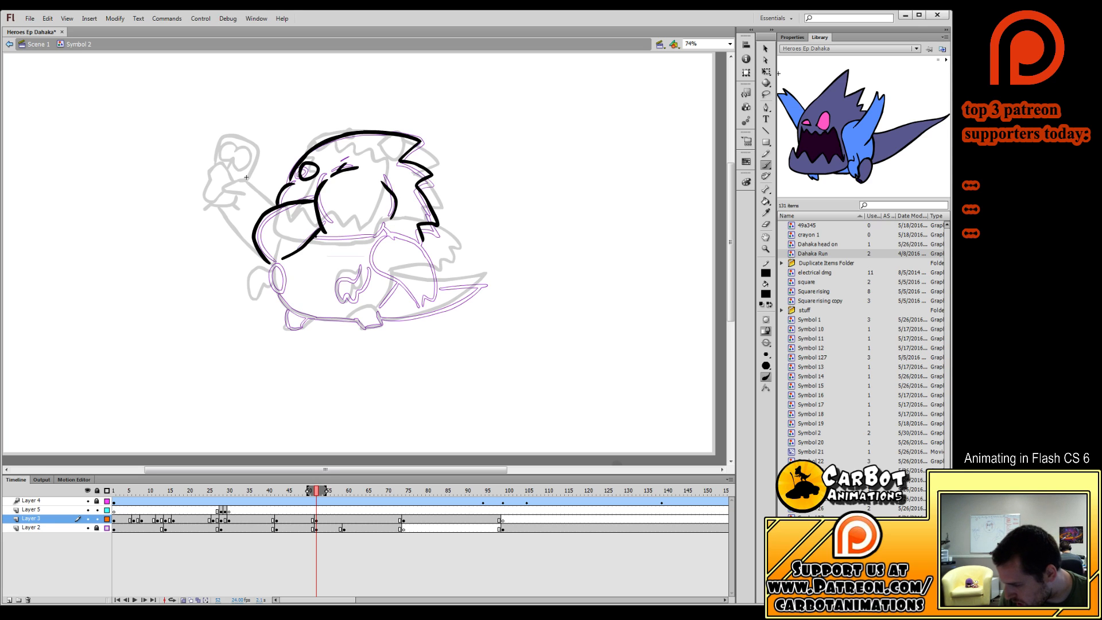
drag(319, 237, 392, 228)
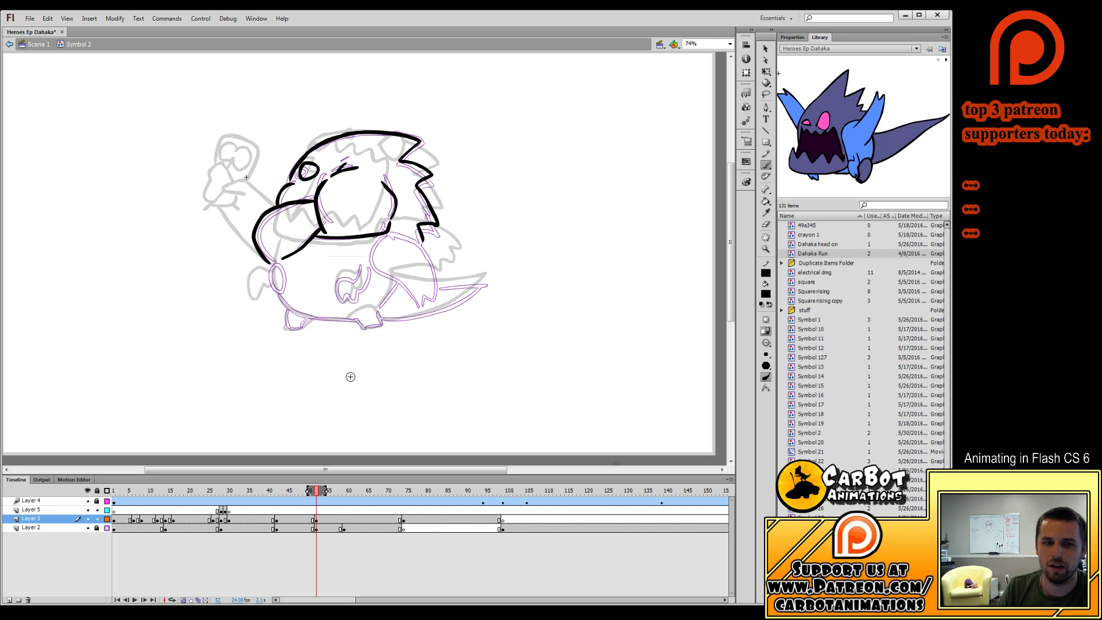
Move the inked head and folded arm slightly down and forward with Free Transform, reducing their height a little.
click(765, 71)
drag(498, 110, 210, 288)
drag(418, 149, 434, 137)
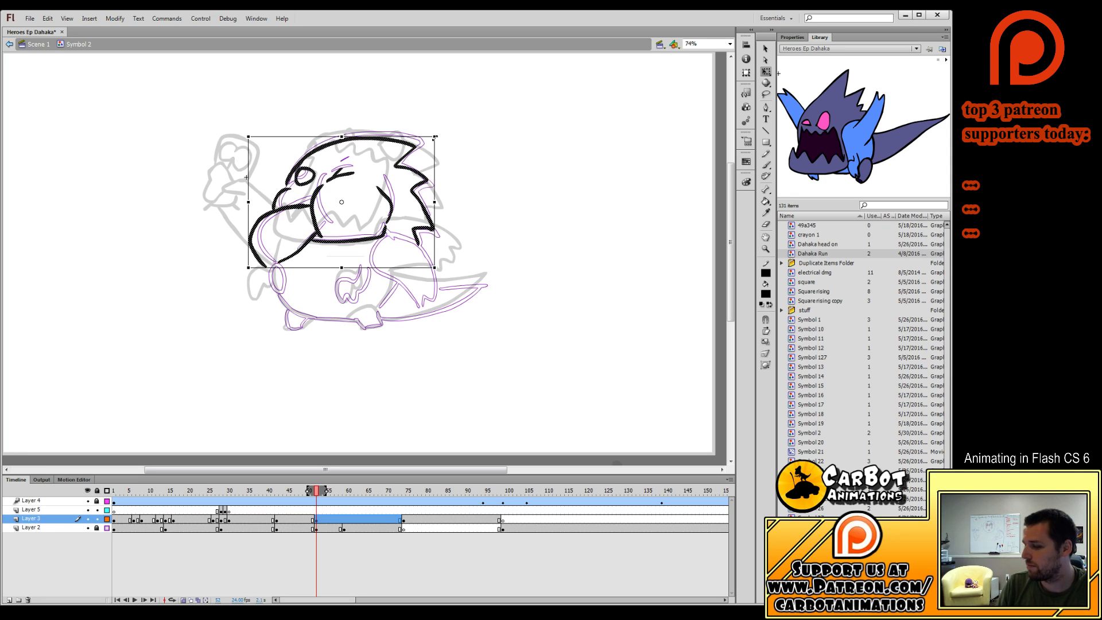
drag(434, 136, 434, 139)
click(482, 242)
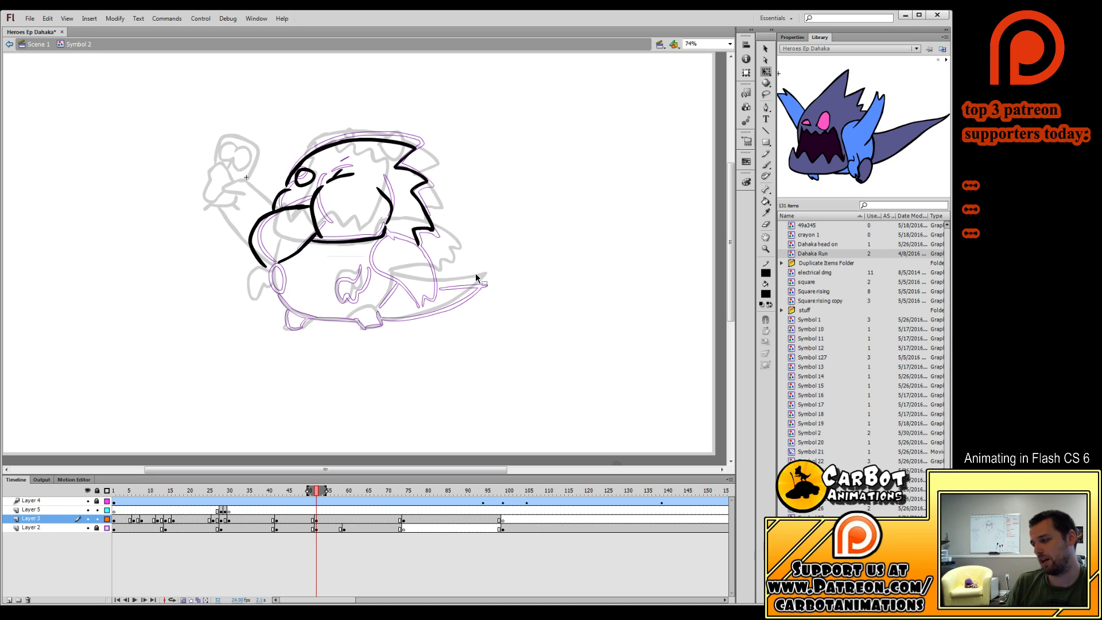
Close the end of the folded arm and ink the lowered rear clawed arm and rear body curve on frame 52.
key(b)
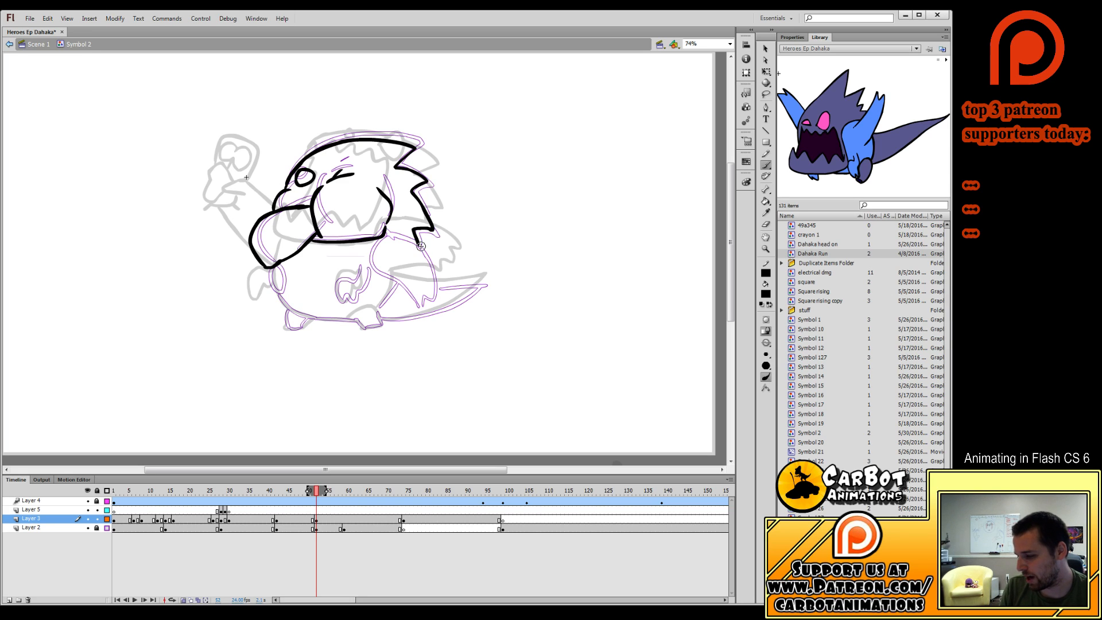
drag(379, 272, 409, 296)
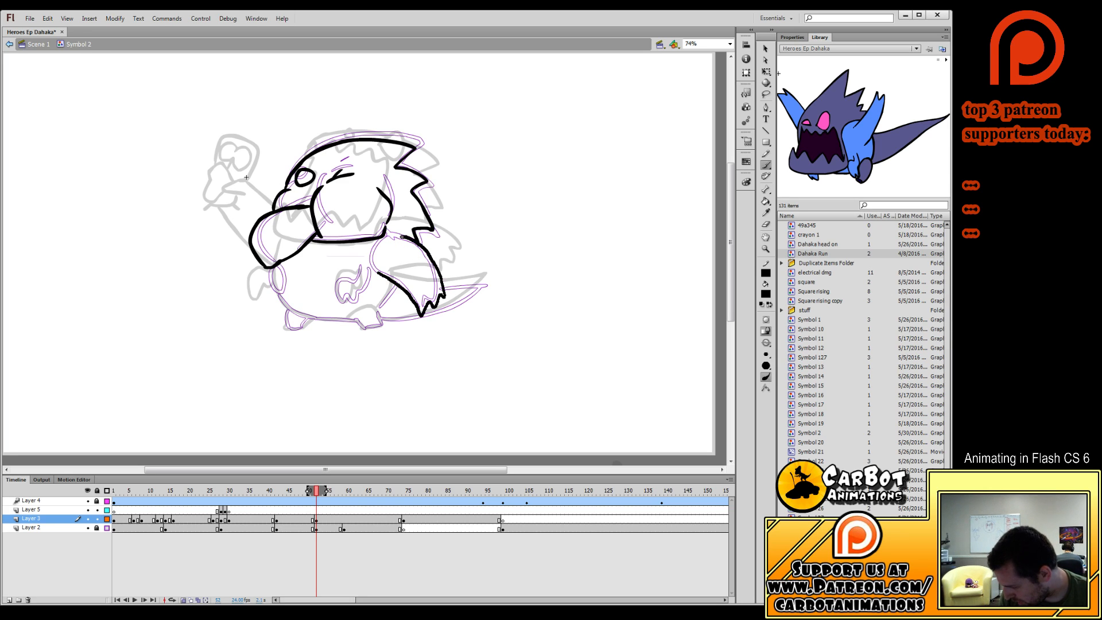
drag(402, 237, 400, 236)
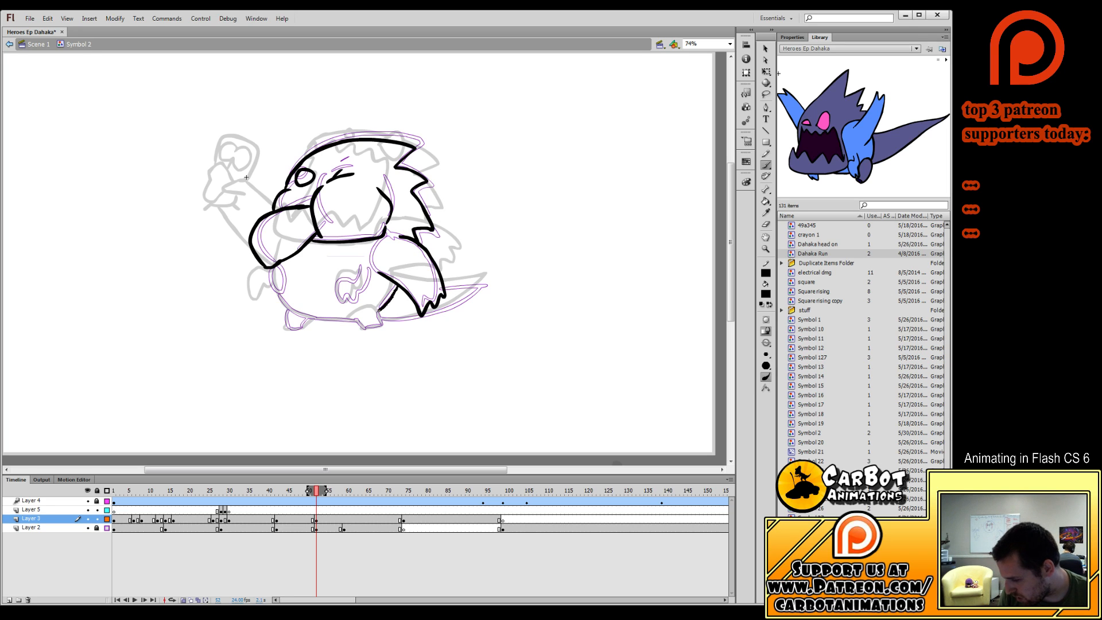
Ink both feet, the round belly and the pointed tail of the frame 52 pose.
drag(379, 311, 378, 312)
mouse_move(380, 310)
mouse_down()
mouse_move(348, 316)
mouse_move(378, 309)
mouse_up()
key(ctrl+z)
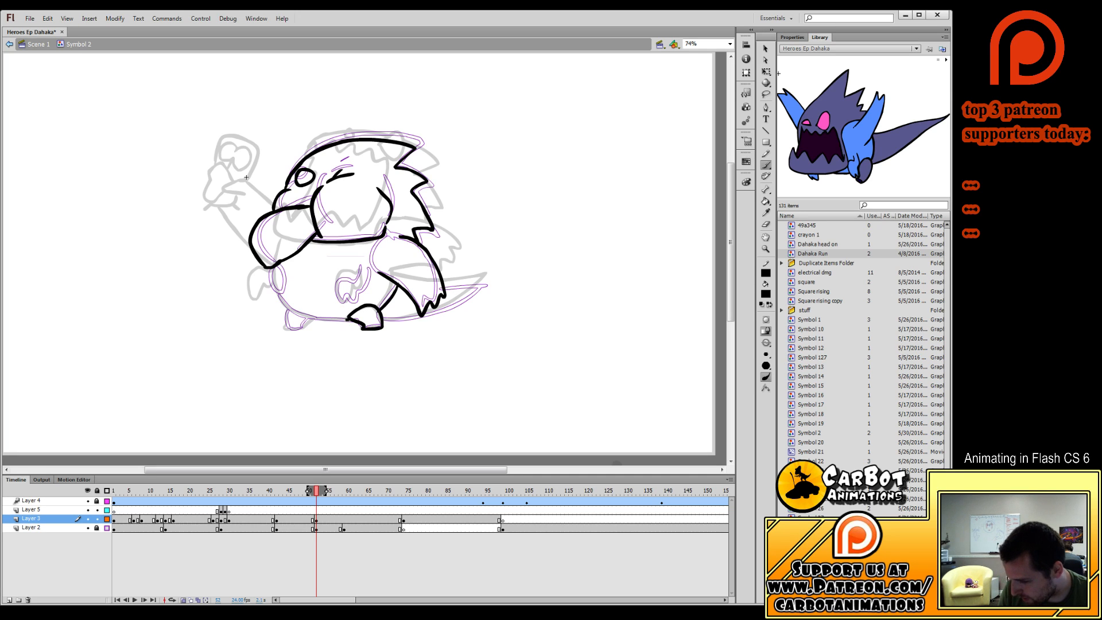
drag(279, 290, 276, 262)
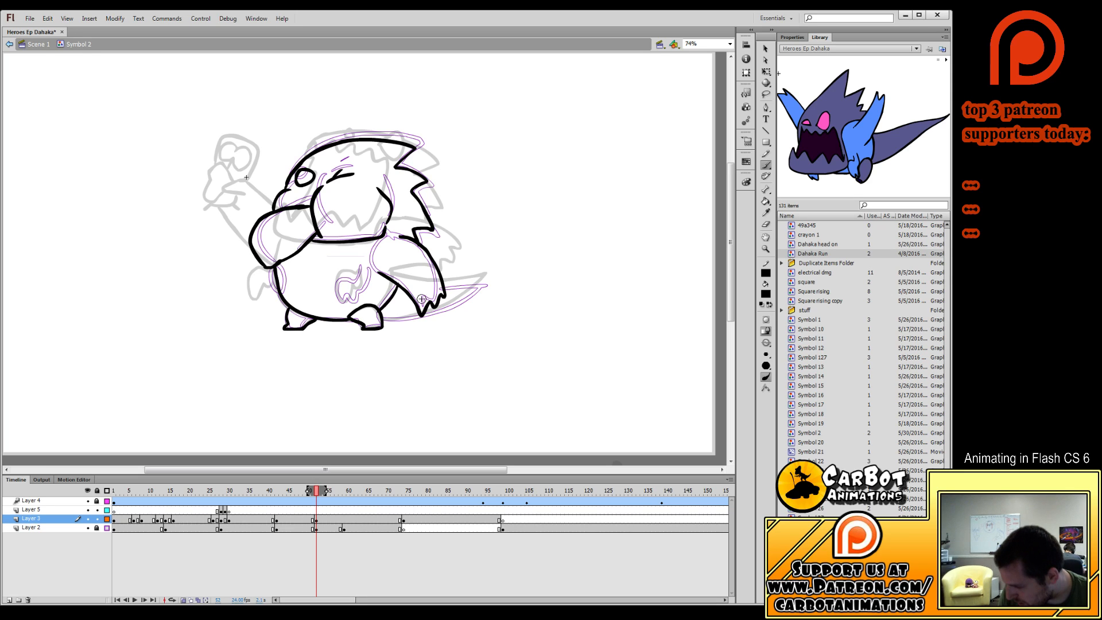
mouse_move(379, 319)
mouse_down()
mouse_move(465, 305)
mouse_move(488, 286)
mouse_move(446, 285)
mouse_up()
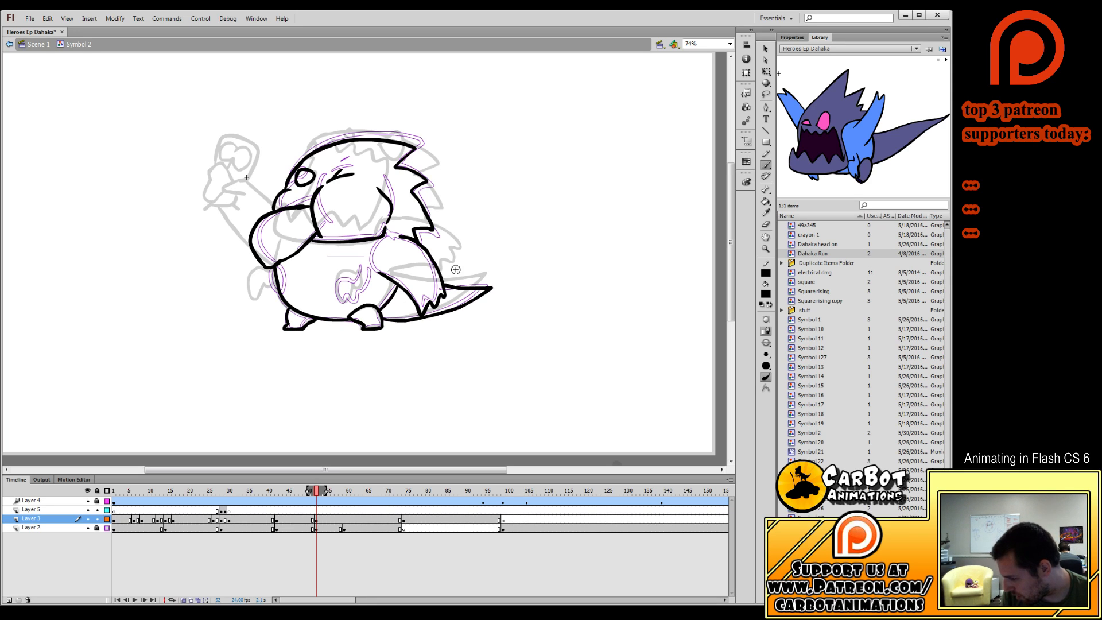
Ink the two small hands at the front and middle of the belly on frame 52.
mouse_move(273, 274)
mouse_down()
mouse_move(254, 299)
mouse_move(276, 281)
mouse_up()
mouse_move(359, 277)
mouse_down()
mouse_move(345, 276)
mouse_move(357, 299)
mouse_move(361, 290)
mouse_move(346, 304)
mouse_move(366, 286)
mouse_move(355, 271)
mouse_up()
key(ctrl+z)
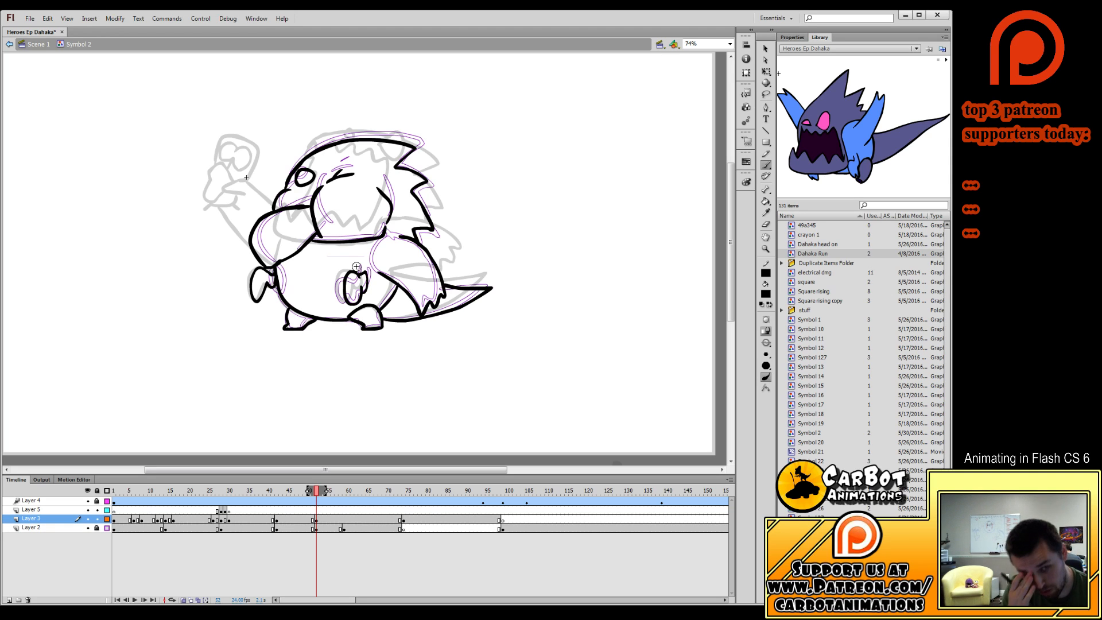
key(ctrl+z)
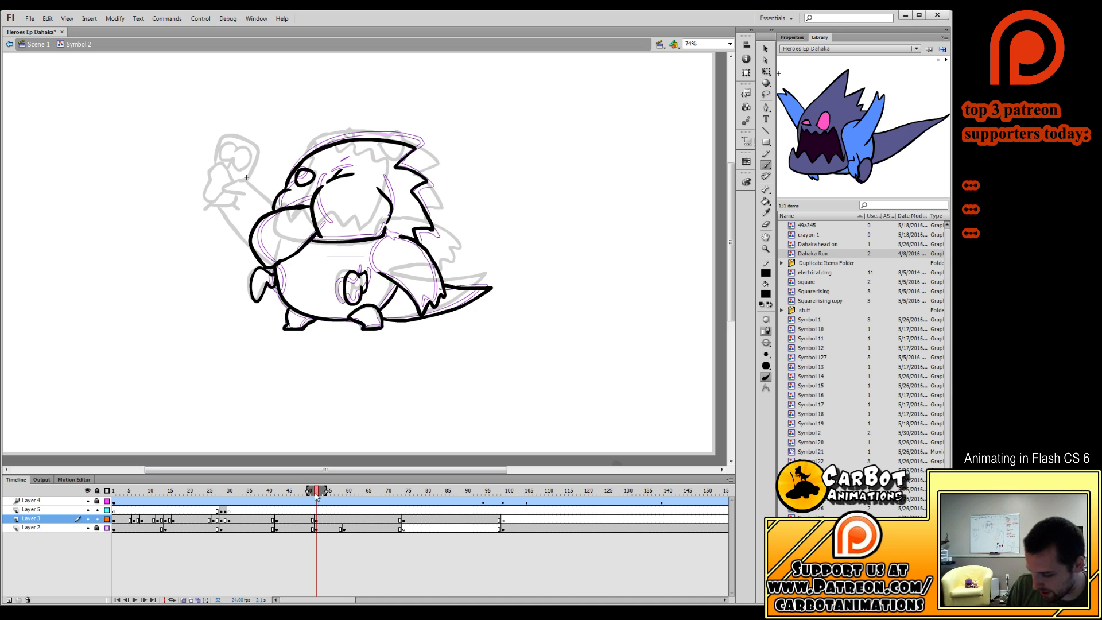
Insert a blank keyframe at frame 59 on Layer 3, where the next rough sketch pose starts on Layer 2.
mouse_move(317, 492)
mouse_down()
mouse_move(305, 500)
mouse_move(320, 511)
mouse_move(308, 519)
mouse_move(328, 530)
mouse_up()
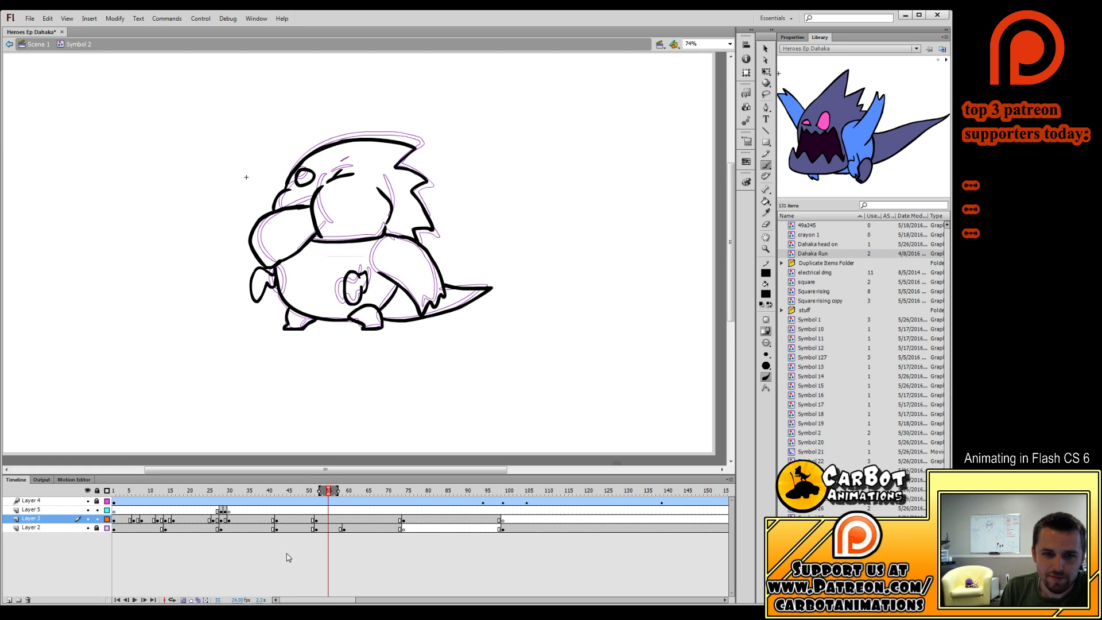
mouse_move(332, 515)
mouse_down()
mouse_move(316, 523)
mouse_move(350, 529)
mouse_move(327, 537)
mouse_move(345, 531)
mouse_up()
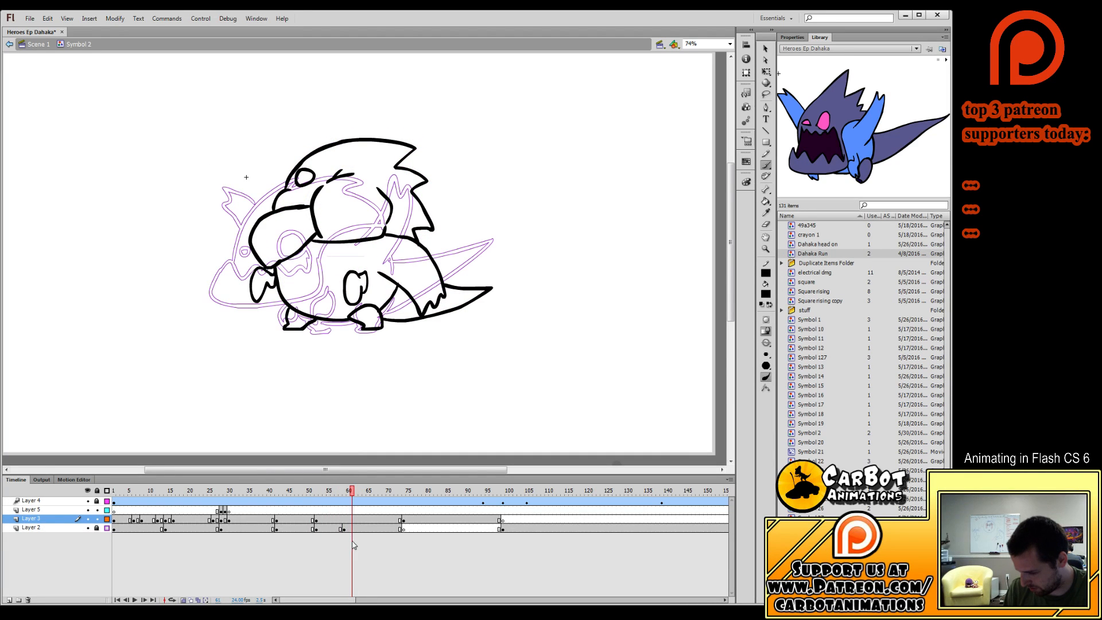
click(345, 521)
key(F7)
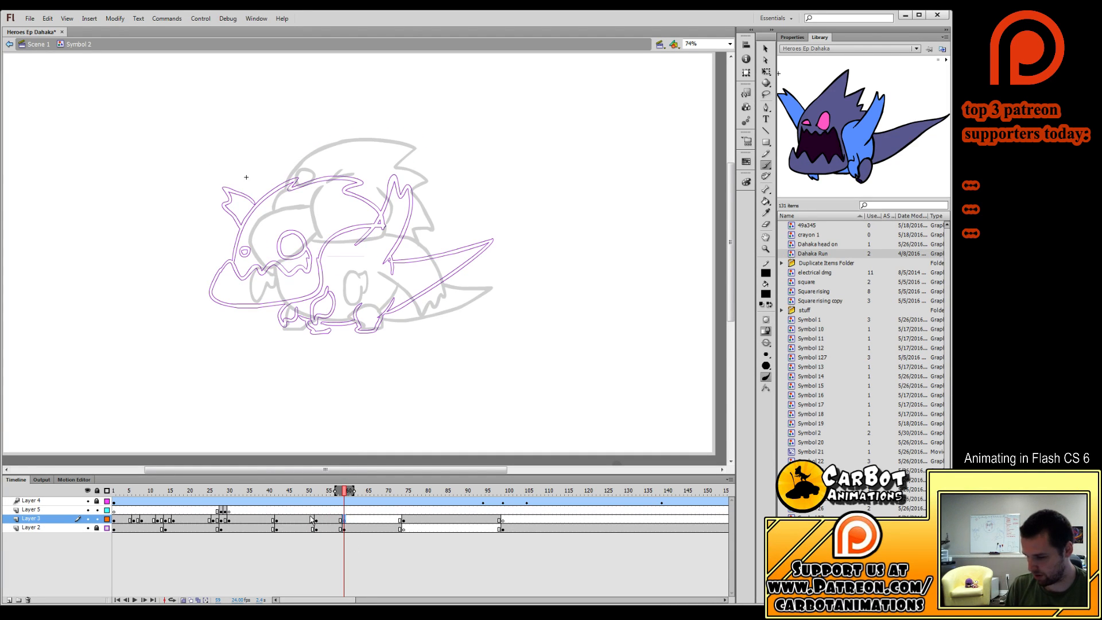
Paste the opening pose from the start of Layer 3 in place into the blank span beginning at frame 59.
drag(179, 492, 122, 519)
click(352, 519)
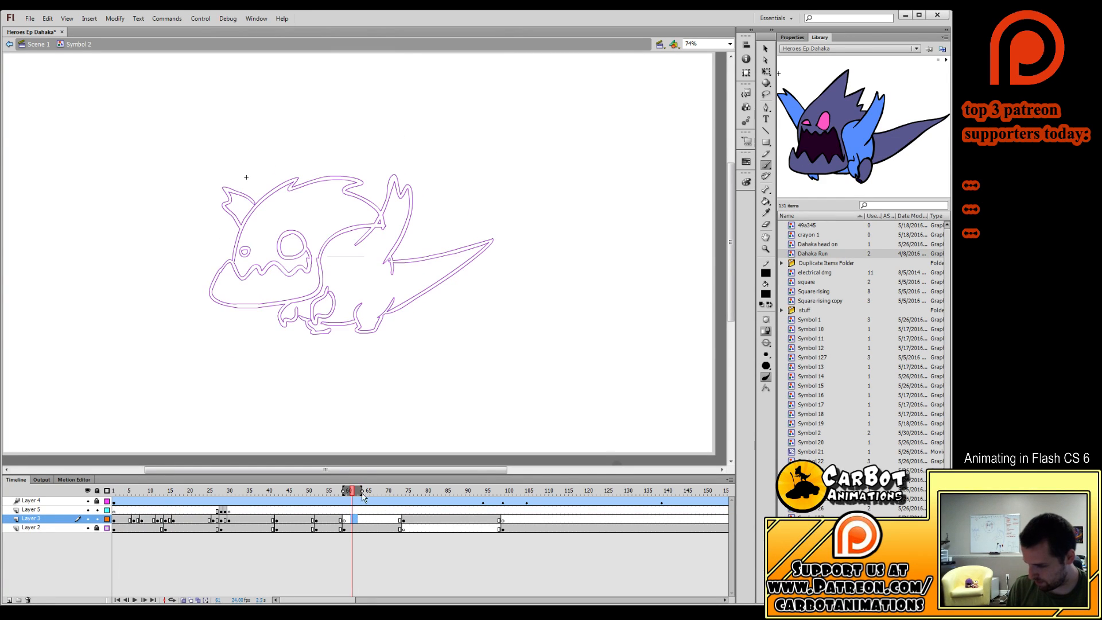
key(ctrl+shift+v)
mouse_move(362, 508)
mouse_down()
mouse_move(348, 513)
mouse_move(422, 526)
mouse_move(390, 529)
mouse_move(402, 528)
mouse_up()
click(408, 524)
click(405, 523)
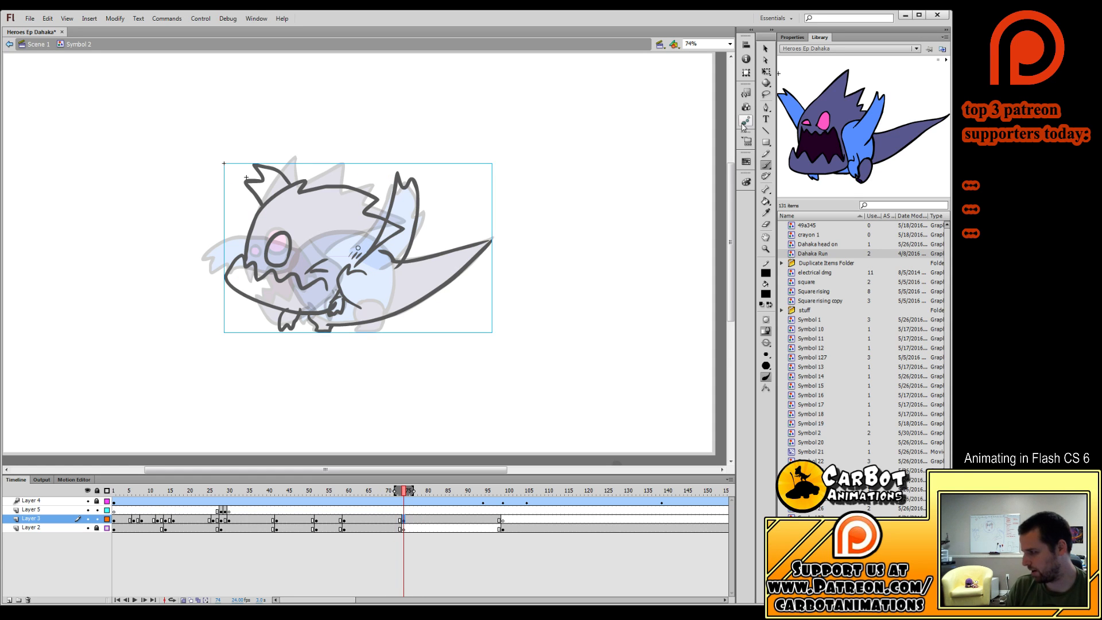
key(q)
Close the outline gap between the mane and the swept-back arm in the pose shown at frame 40.
drag(405, 523, 269, 511)
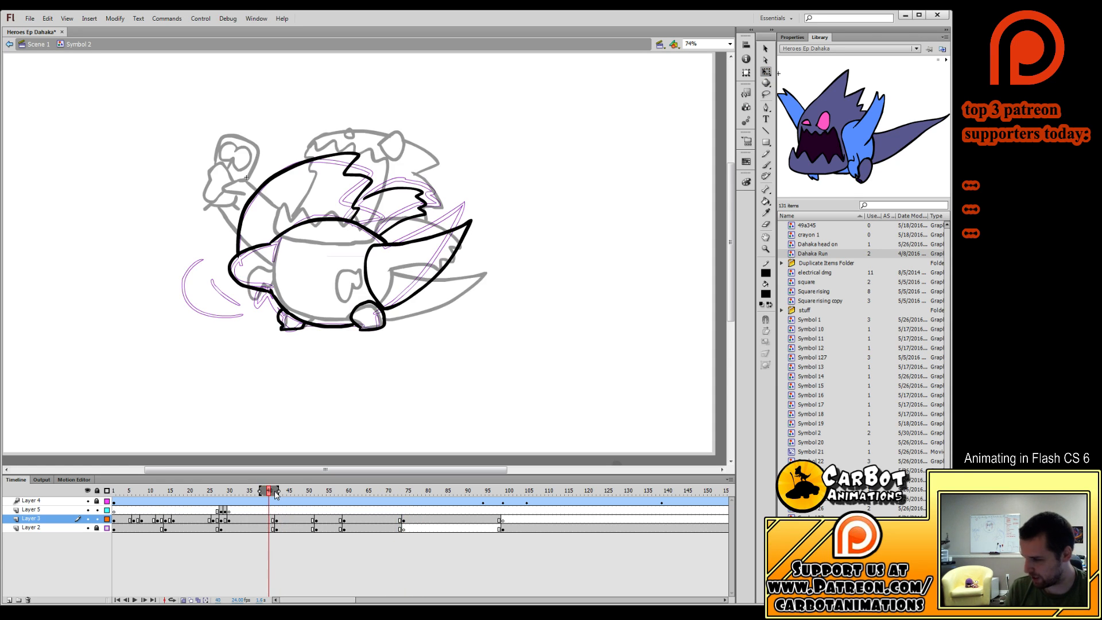
key(b)
drag(354, 205, 359, 201)
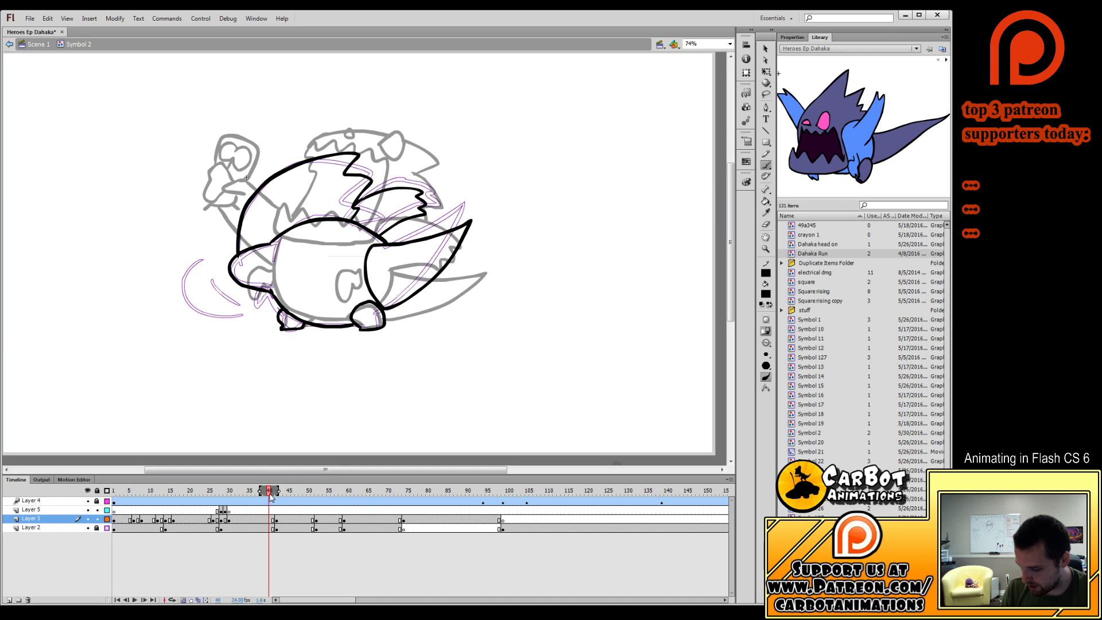
Insert a blank keyframe at frame 40 on Layer 3, just before the frame 42 pose.
mouse_move(270, 494)
mouse_down()
mouse_move(345, 520)
mouse_move(275, 530)
mouse_up()
click(273, 520)
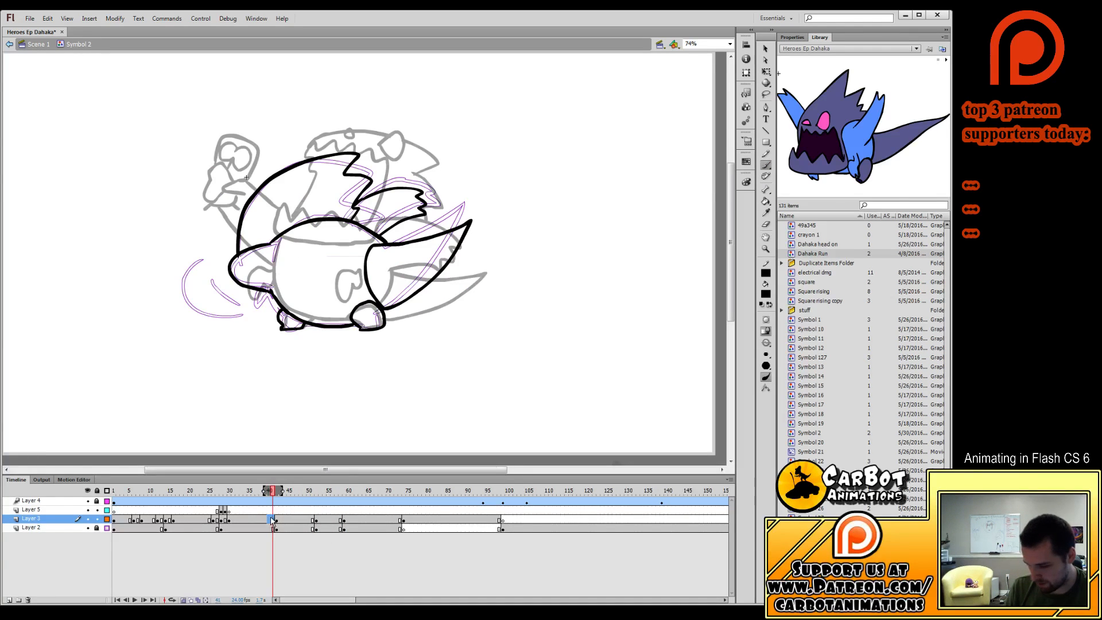
click(270, 519)
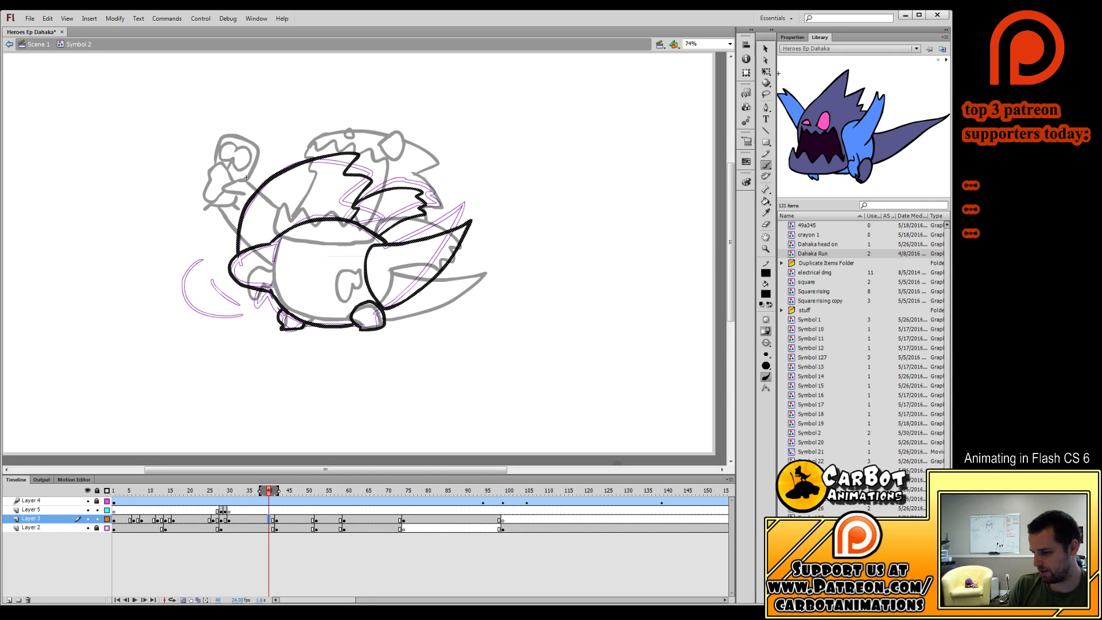
key(F7)
Insert a keyframe at frame 44 on Layer 3, clear the drawing from frame 43 and hide the Layer 2 sketch.
click(224, 521)
click(218, 520)
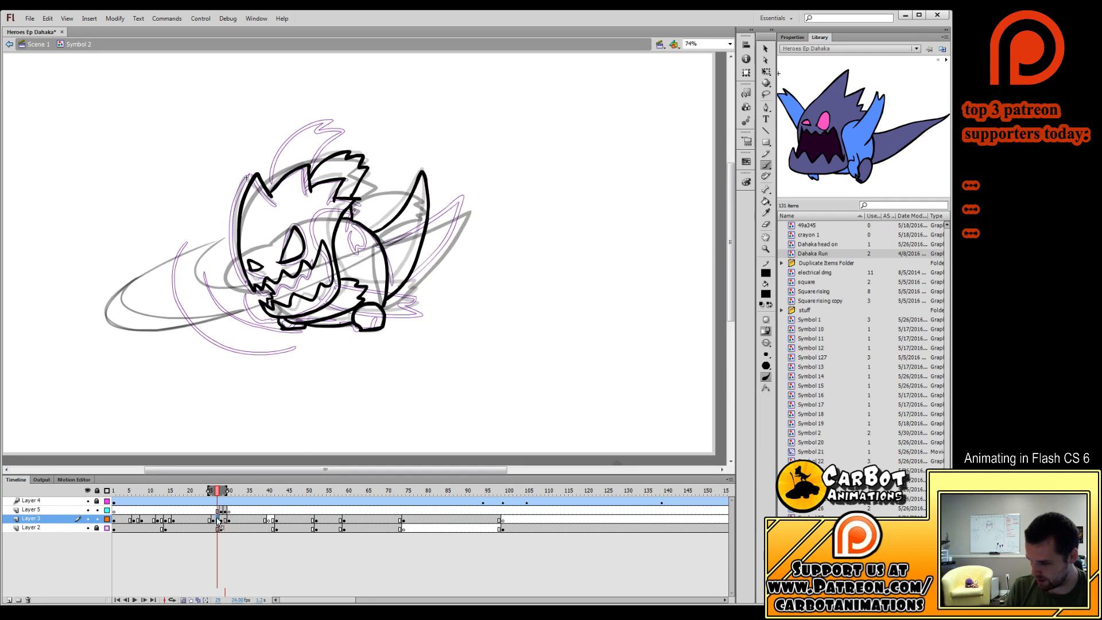
click(226, 521)
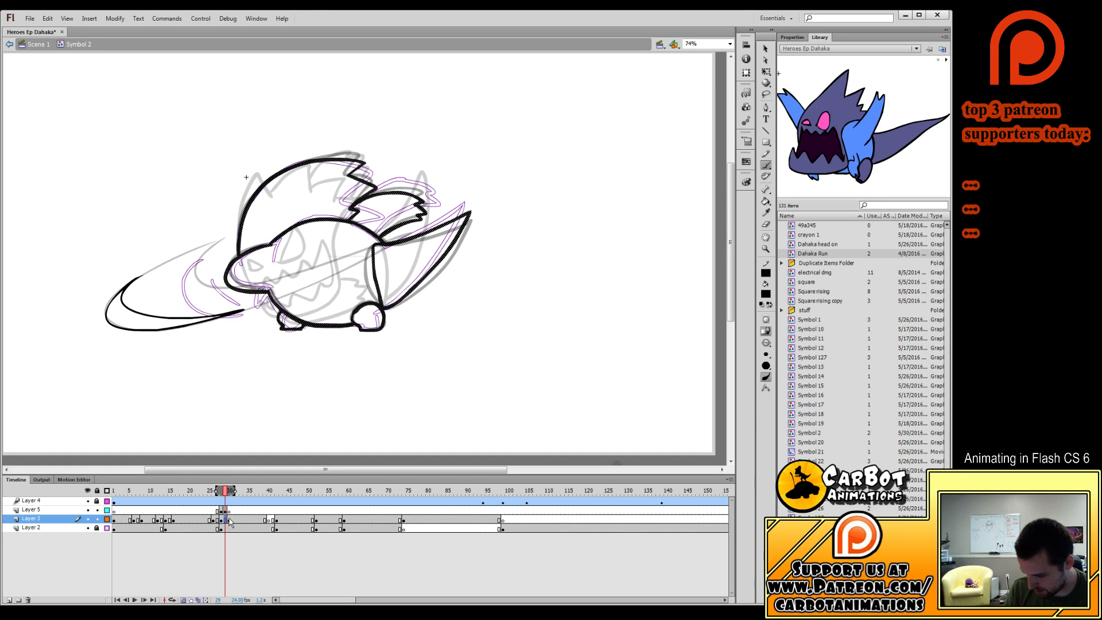
drag(227, 521, 281, 513)
click(286, 520)
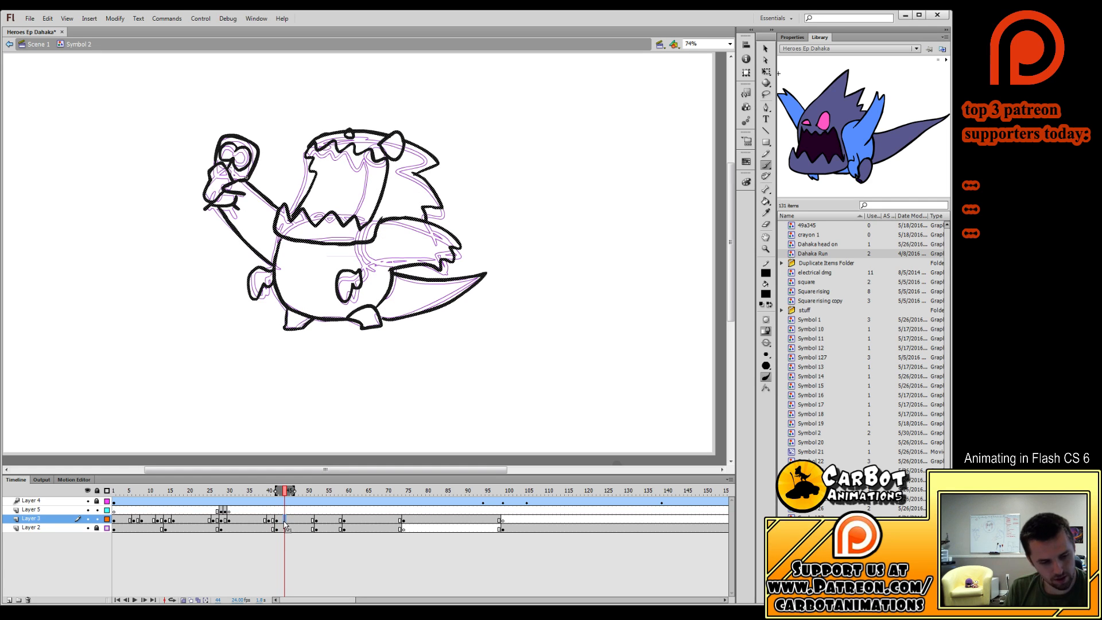
key(F6)
click(282, 518)
key(Delete)
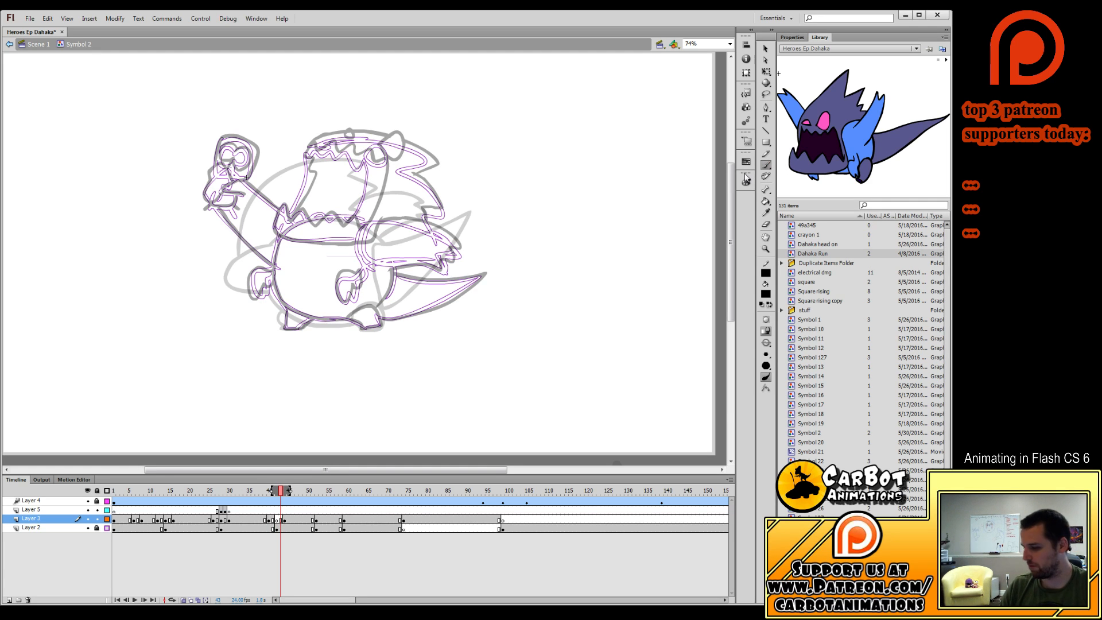
click(88, 527)
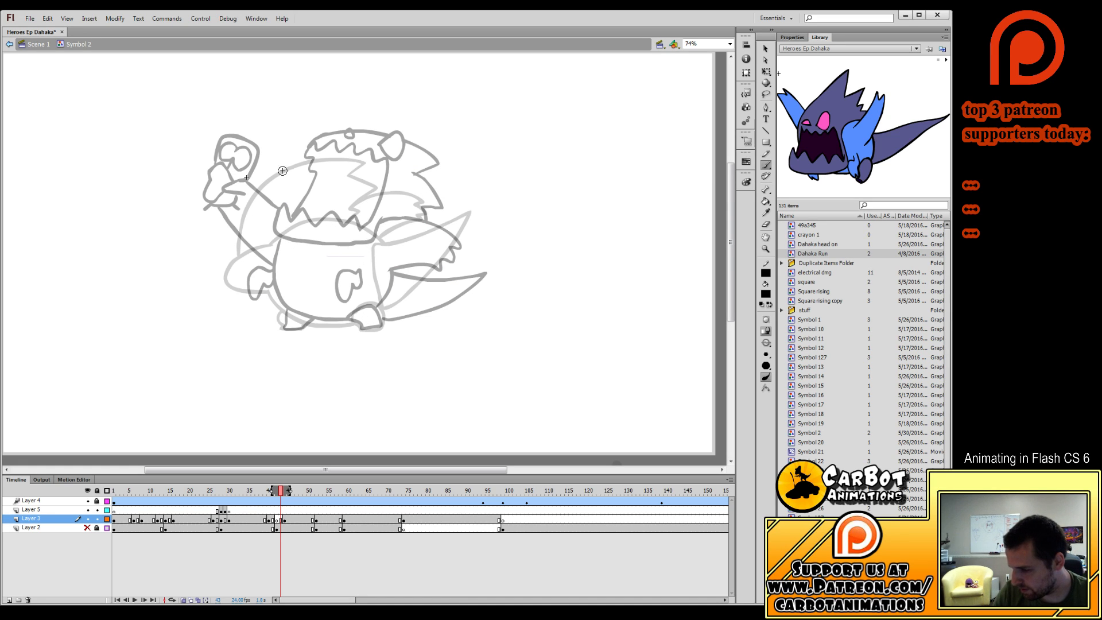
Ink the in-between head at frame 43 with its spiky mane, wide toothed mouth, lower jaw and eyes.
mouse_move(286, 170)
mouse_down()
mouse_move(343, 138)
mouse_move(290, 167)
mouse_move(327, 139)
mouse_move(381, 135)
mouse_move(420, 149)
mouse_up()
key(ctrl+z)
drag(411, 192, 427, 208)
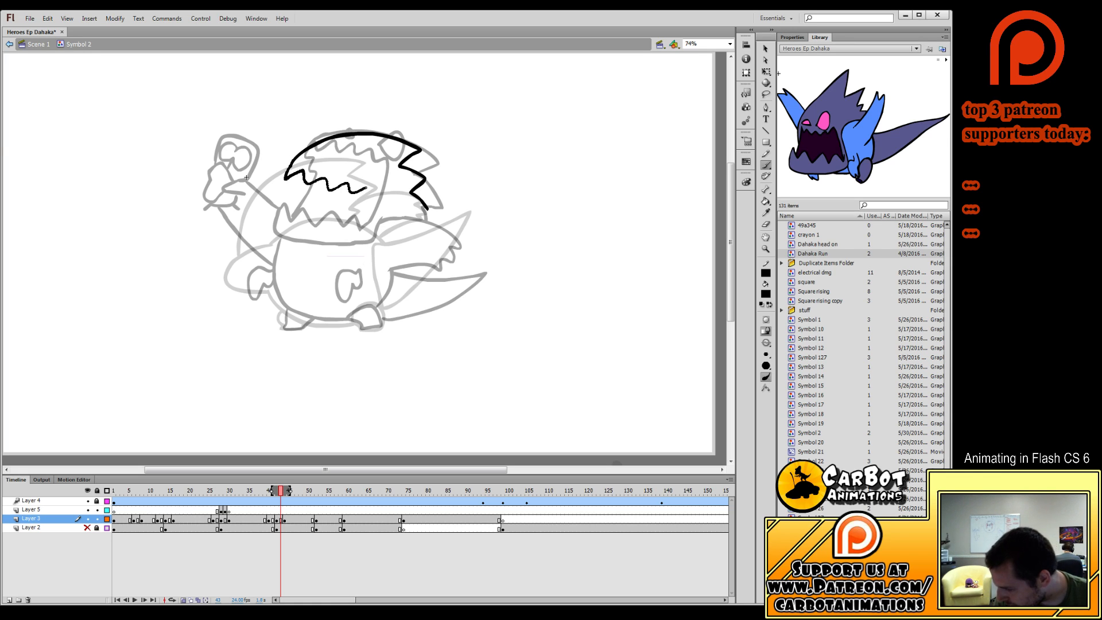
mouse_move(360, 234)
mouse_down()
mouse_move(271, 215)
mouse_move(274, 247)
mouse_move(314, 252)
mouse_move(370, 245)
mouse_move(379, 209)
mouse_up()
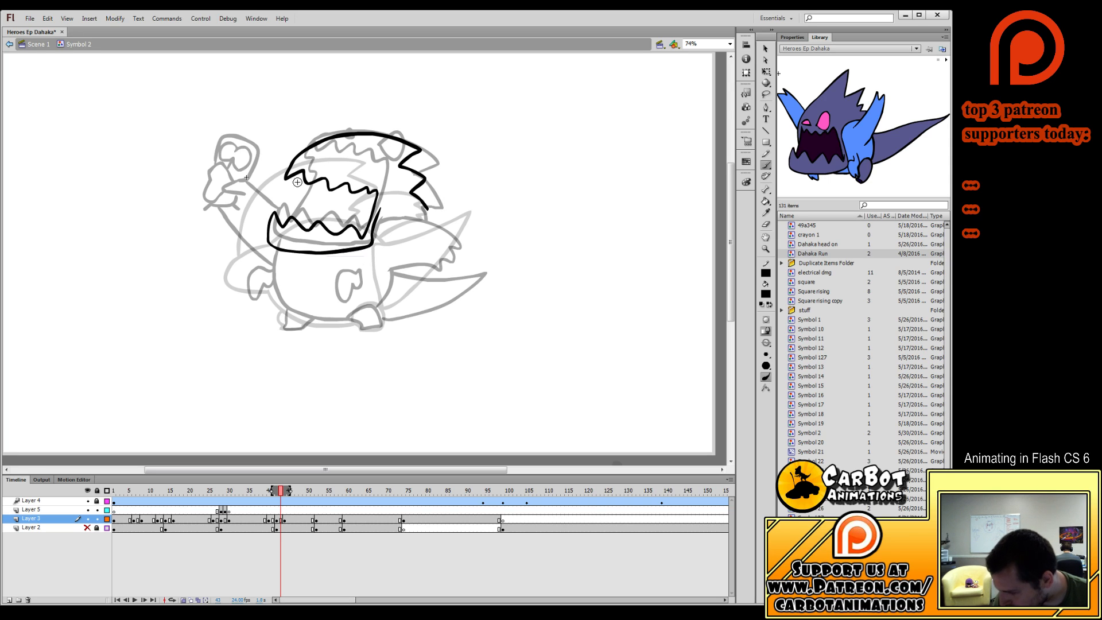
drag(296, 176, 298, 219)
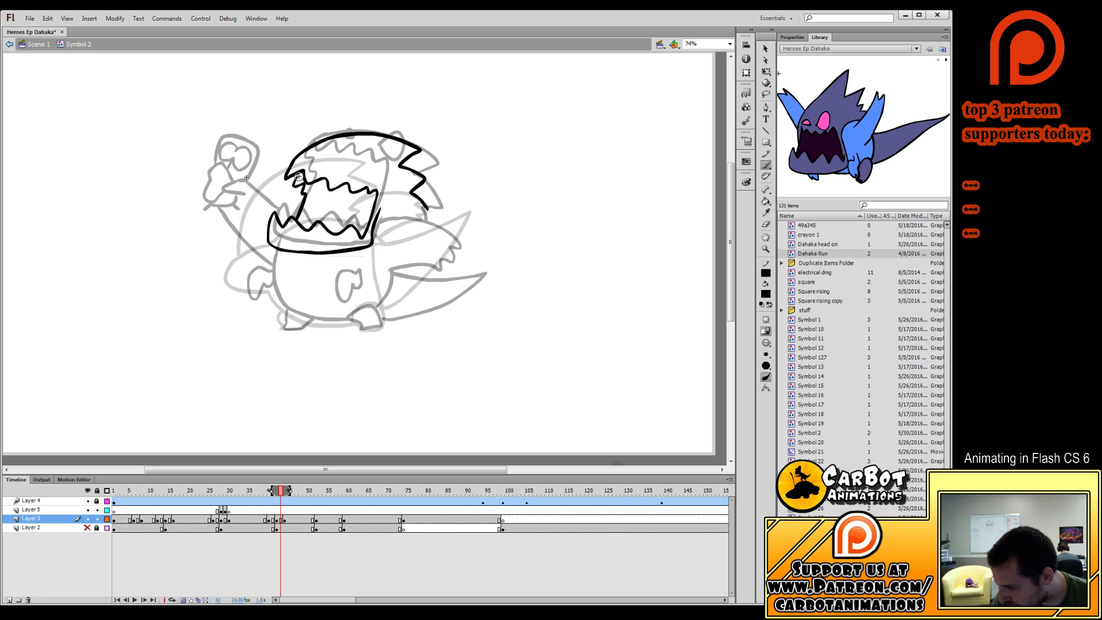
mouse_move(352, 161)
mouse_down()
mouse_move(372, 177)
mouse_move(356, 157)
mouse_move(322, 155)
mouse_up()
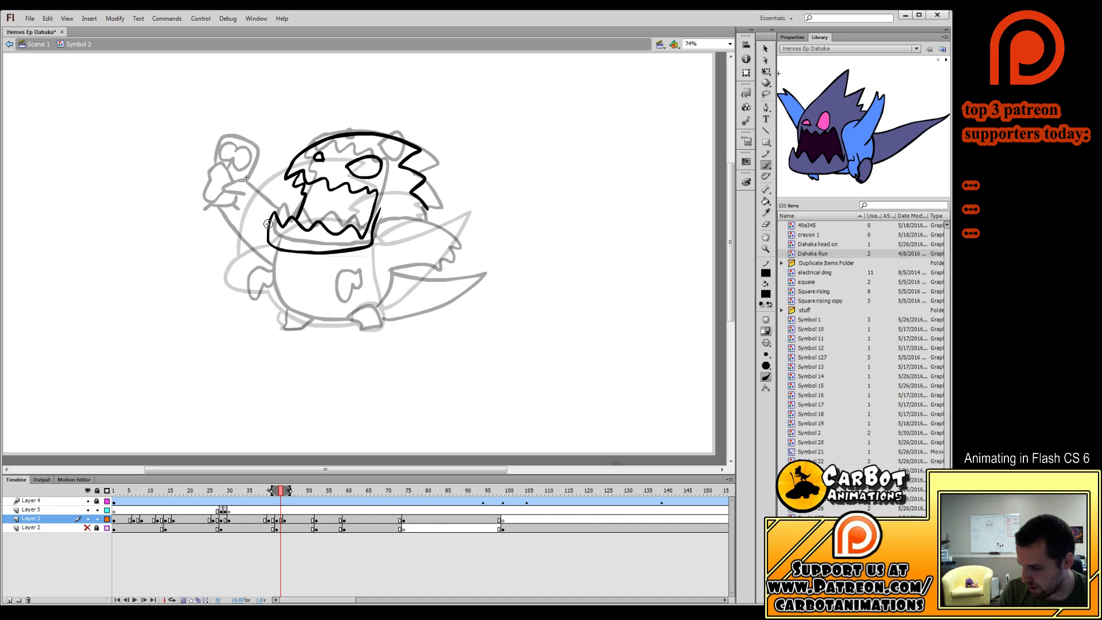
Ink the raised front arm and hand slightly lower than in the following pose, plus the swept-back rear arm.
mouse_move(223, 203)
mouse_down()
mouse_move(198, 195)
mouse_move(199, 232)
mouse_move(213, 230)
mouse_up()
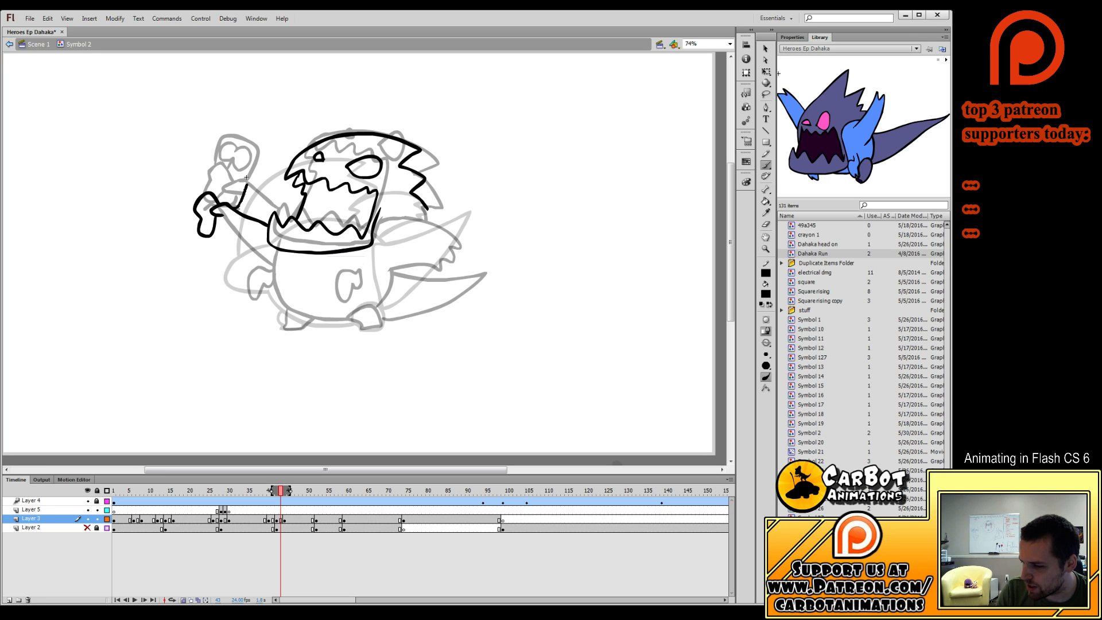
mouse_move(246, 178)
mouse_down()
mouse_move(215, 160)
mouse_move(205, 178)
mouse_move(202, 193)
mouse_move(242, 176)
mouse_move(236, 235)
mouse_up()
key(ctrl+z)
mouse_move(209, 236)
mouse_down()
mouse_move(278, 260)
mouse_move(251, 264)
mouse_move(271, 277)
mouse_up()
key(ctrl+z)
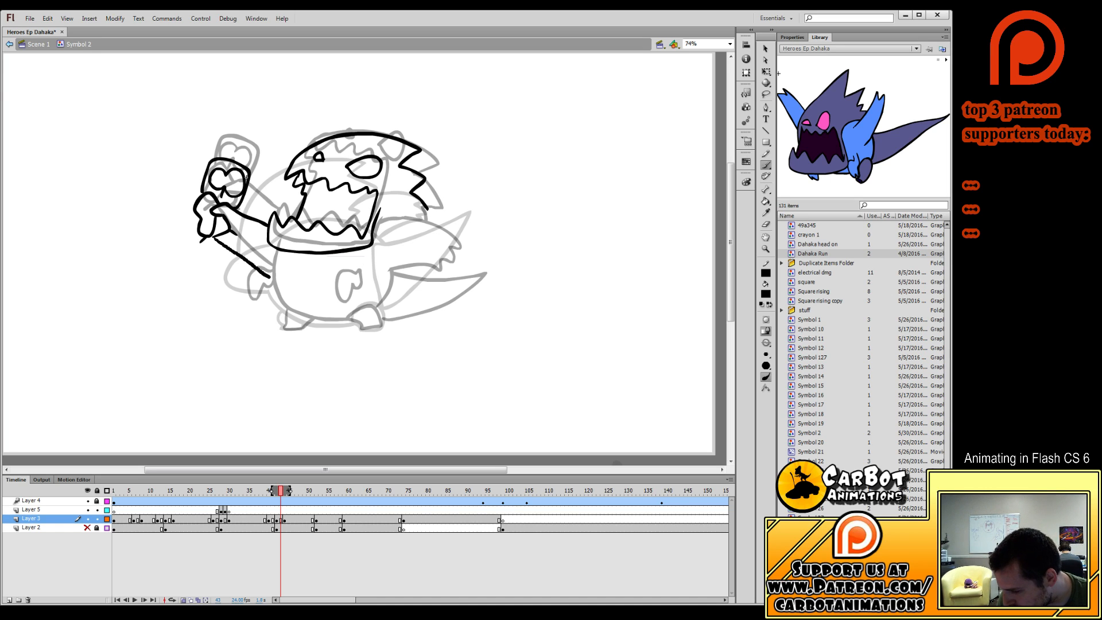
mouse_move(376, 279)
mouse_down()
mouse_move(413, 309)
mouse_move(436, 296)
mouse_move(429, 264)
mouse_move(373, 228)
mouse_up()
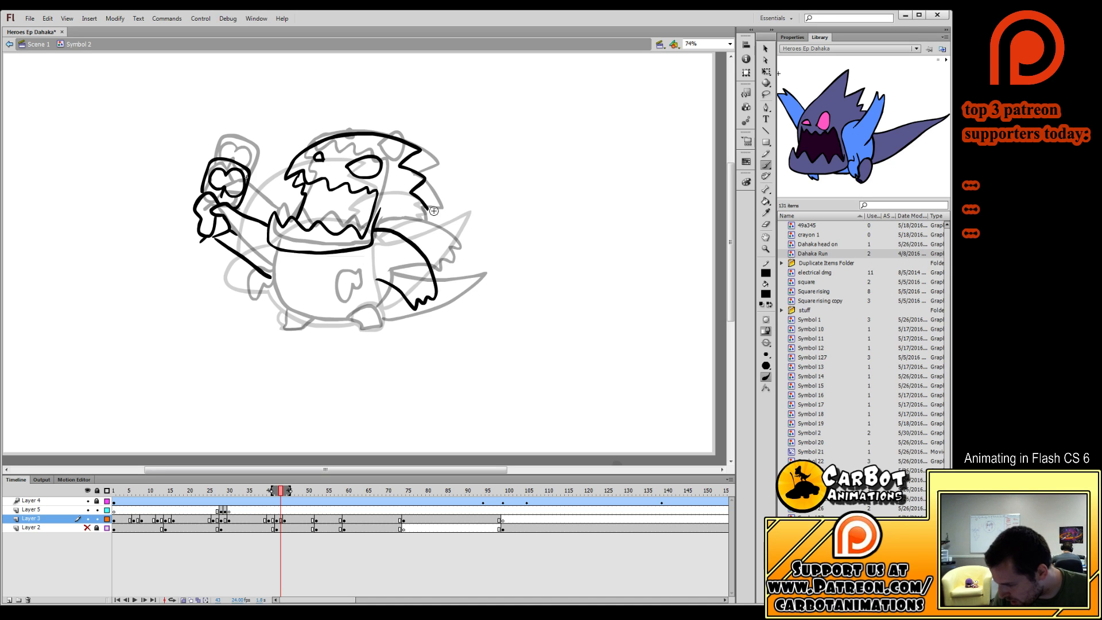
key(ctrl+z)
mouse_move(382, 270)
mouse_down()
mouse_move(439, 282)
mouse_move(452, 262)
mouse_move(435, 231)
mouse_move(381, 217)
mouse_up()
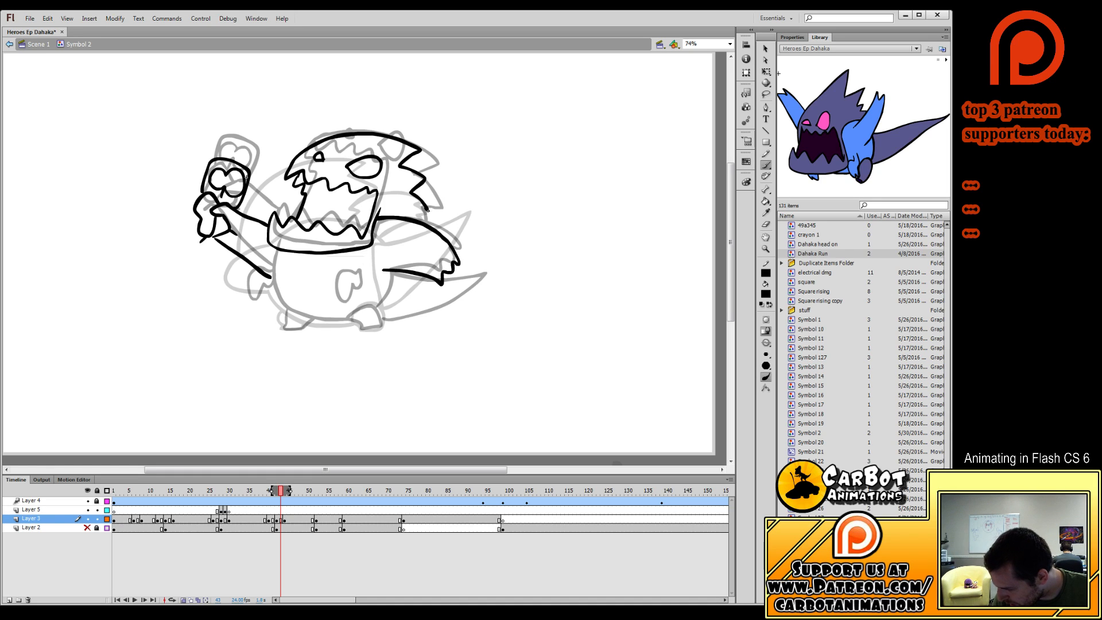
Ink the round belly and both feet beneath the open-jawed head of the in-between pose.
mouse_move(275, 252)
mouse_down()
mouse_move(285, 300)
mouse_move(276, 287)
mouse_move(304, 318)
mouse_up()
key(ctrl+z)
key(ctrl+z)
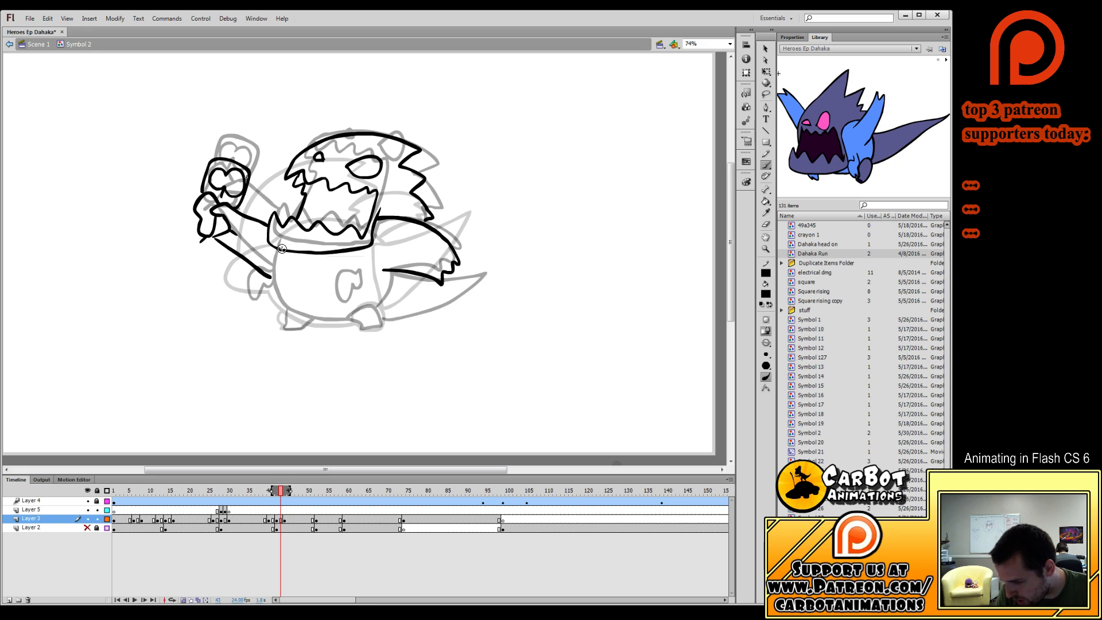
mouse_move(278, 250)
mouse_down()
mouse_move(273, 277)
mouse_move(285, 305)
mouse_up()
drag(344, 323, 356, 319)
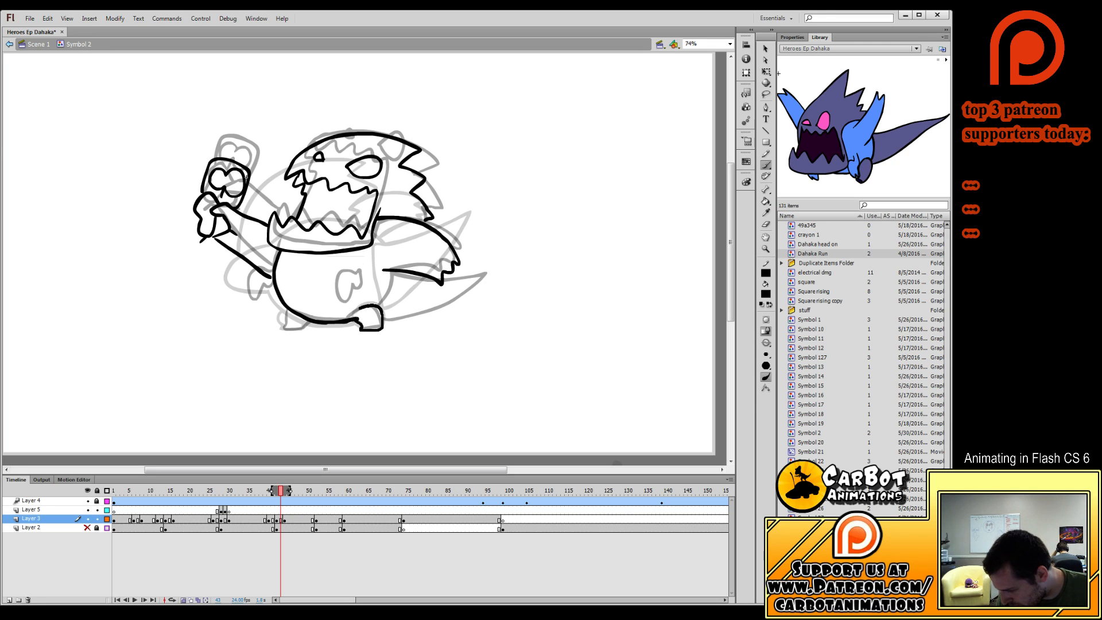
click(765, 224)
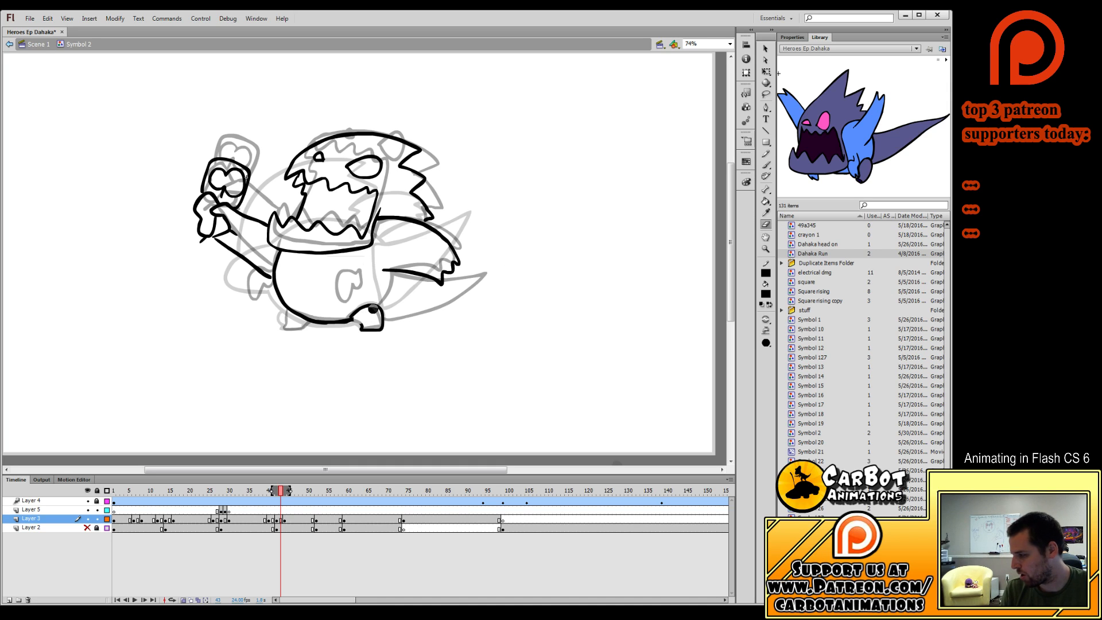
key(b)
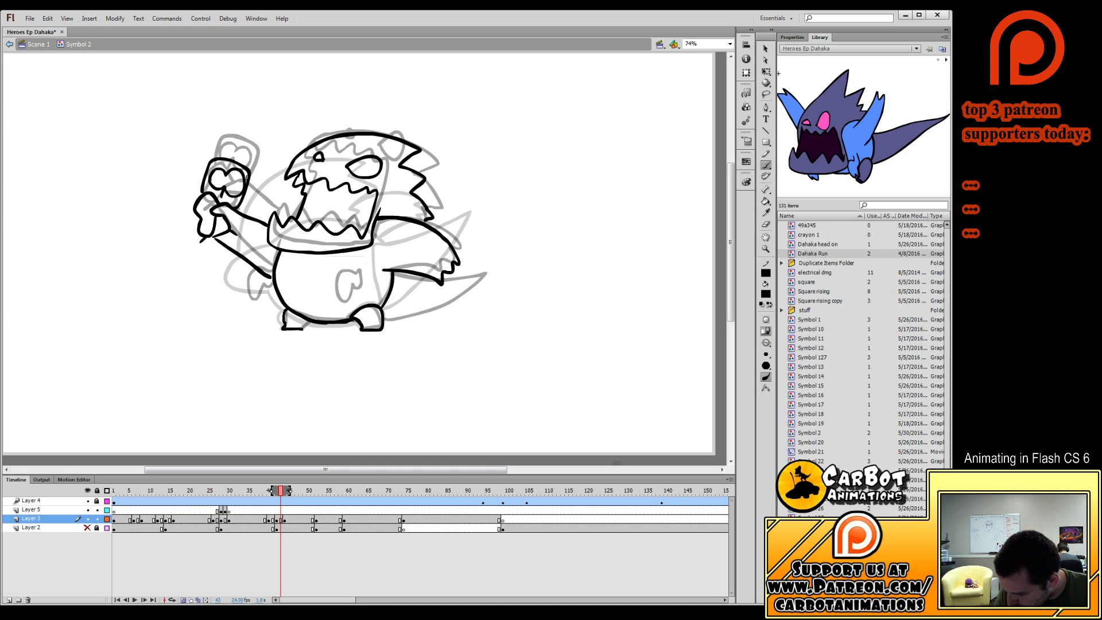
Add the two small belly arms and the pointed tail to the in-between pose.
mouse_move(272, 279)
mouse_down()
mouse_move(251, 294)
mouse_move(266, 297)
mouse_up()
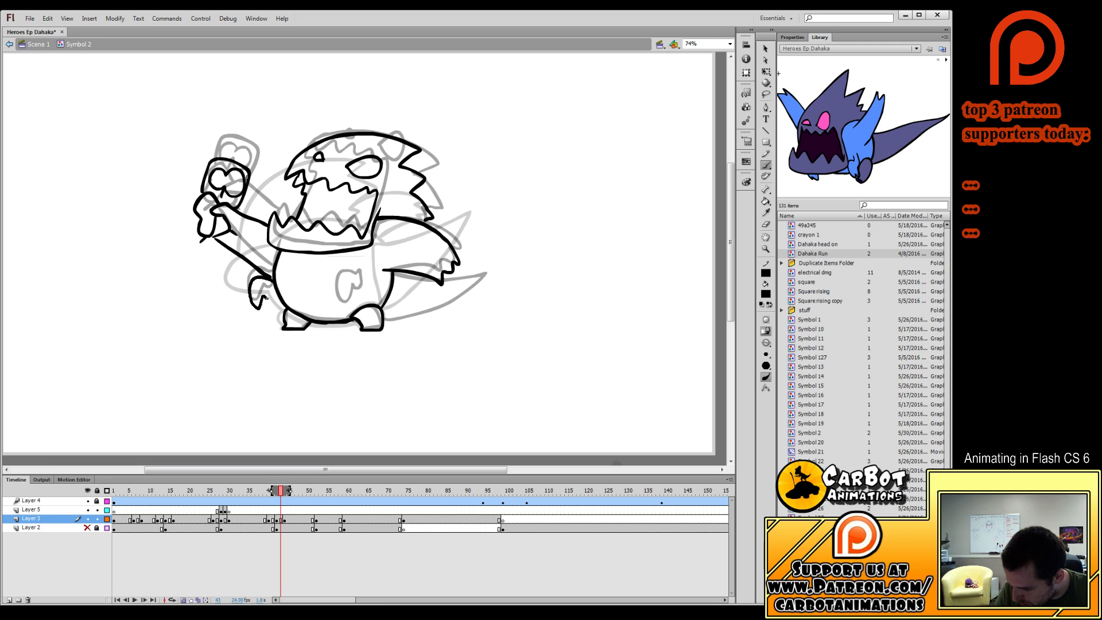
key(ctrl+z)
mouse_move(350, 275)
mouse_down()
mouse_move(344, 297)
mouse_move(357, 305)
mouse_move(352, 278)
mouse_up()
key(ctrl+z)
mouse_move(386, 317)
mouse_down()
mouse_move(458, 306)
mouse_move(466, 287)
mouse_move(398, 262)
mouse_up()
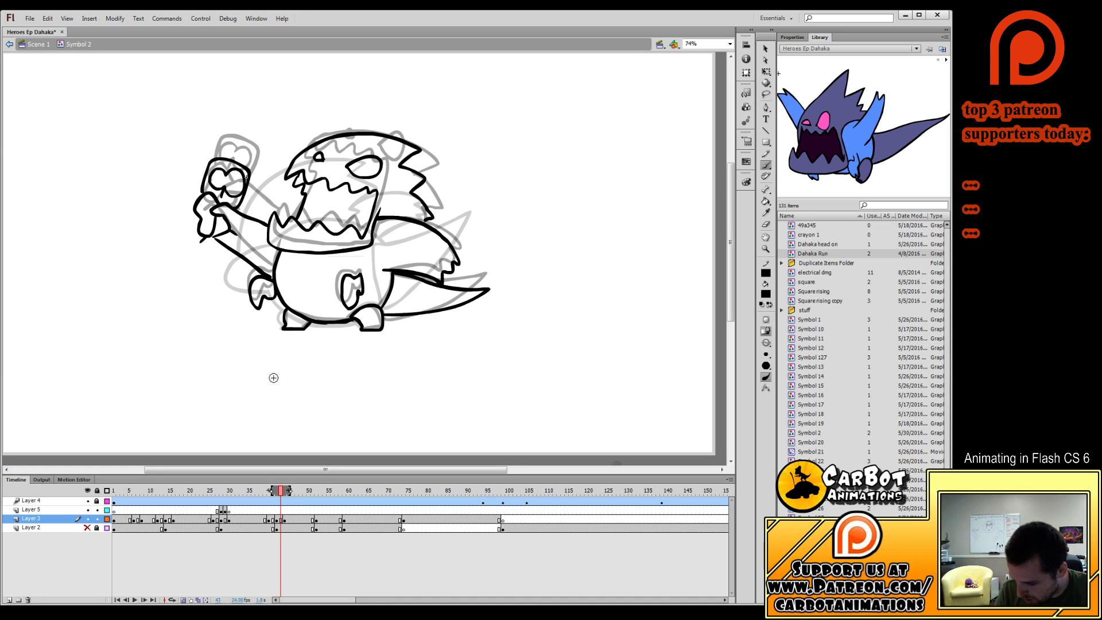
Shift the open-mouthed in-between to frame 44 on Layer 3 and leave frame 43 blank for another pose.
mouse_move(282, 494)
mouse_down()
mouse_move(287, 514)
mouse_move(258, 505)
mouse_move(320, 501)
mouse_move(258, 501)
mouse_move(276, 503)
mouse_up()
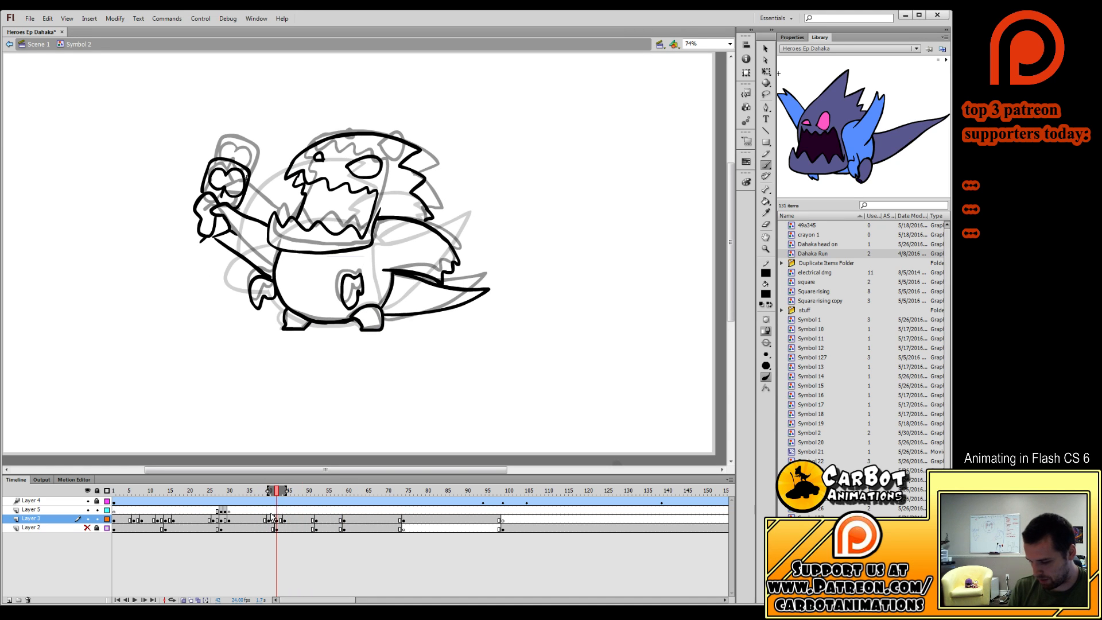
click(288, 519)
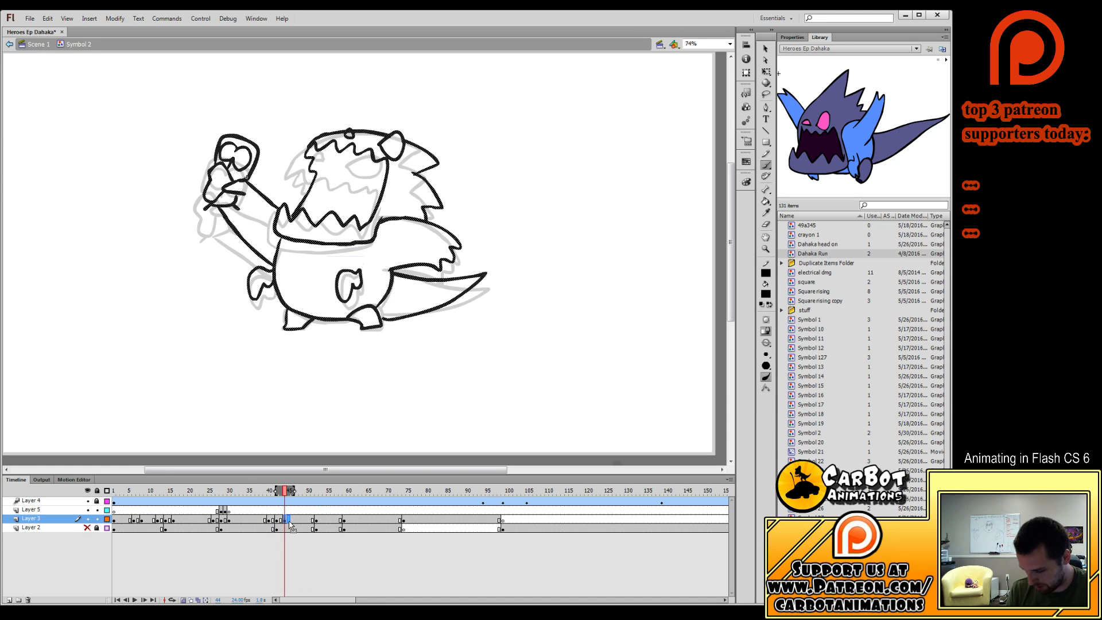
click(286, 520)
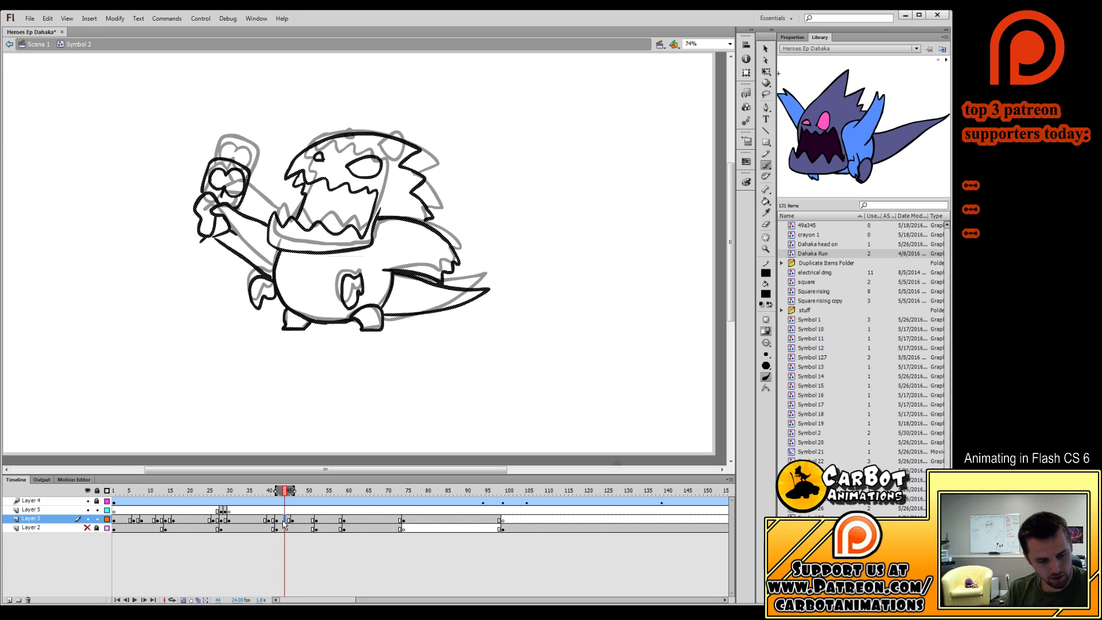
click(281, 520)
key(Delete)
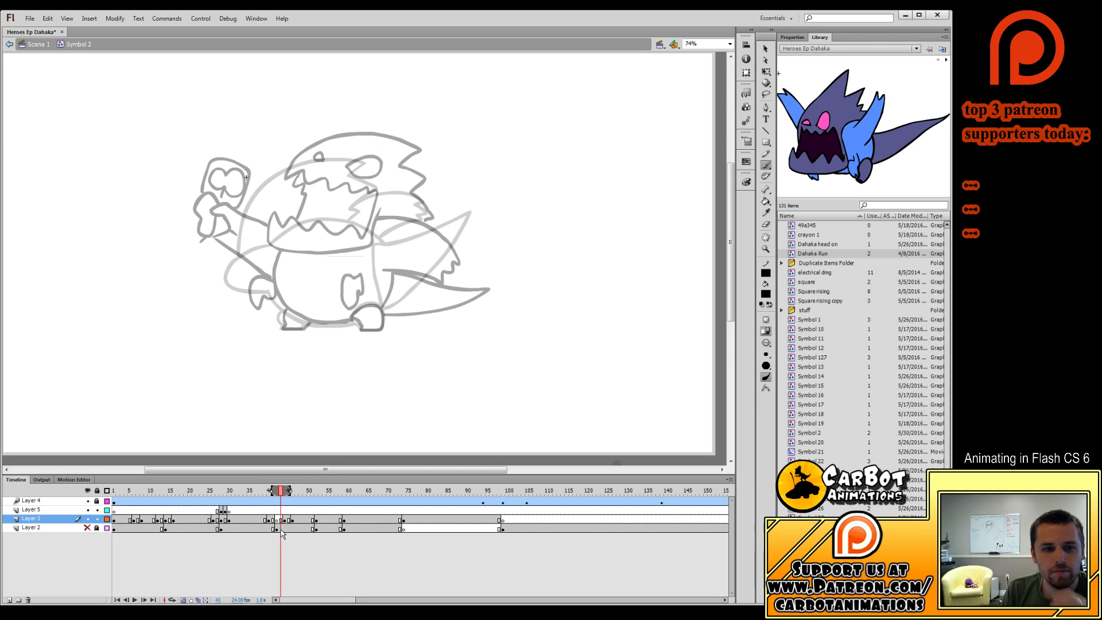
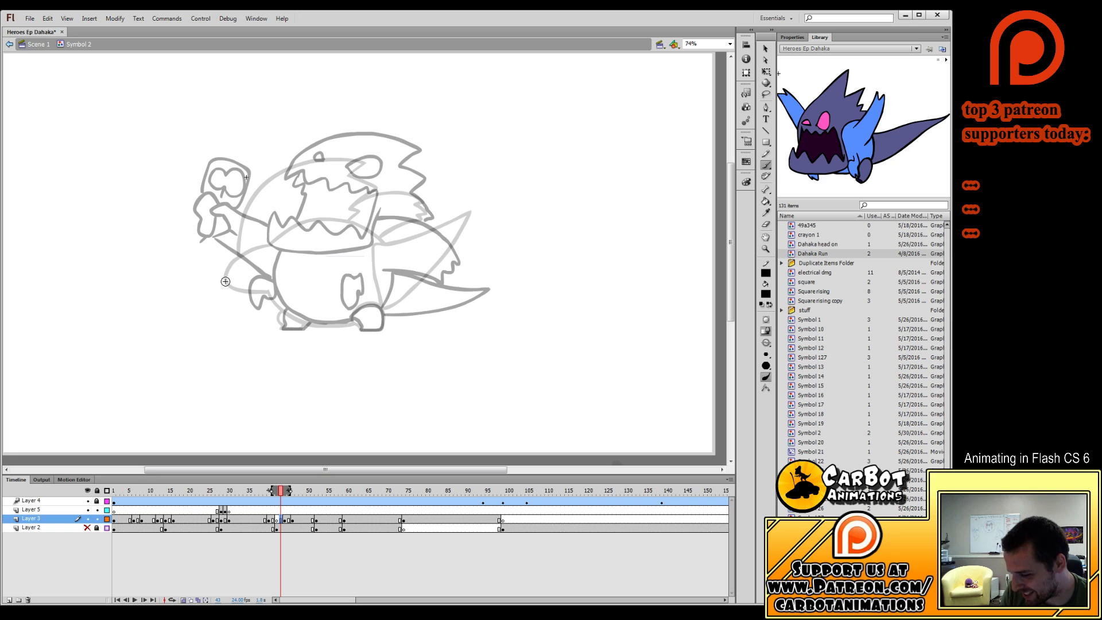
mouse_move(183, 243)
mouse_down()
mouse_move(166, 278)
mouse_move(205, 302)
mouse_move(255, 288)
mouse_up()
key(ctrl+z)
key(ctrl+z)
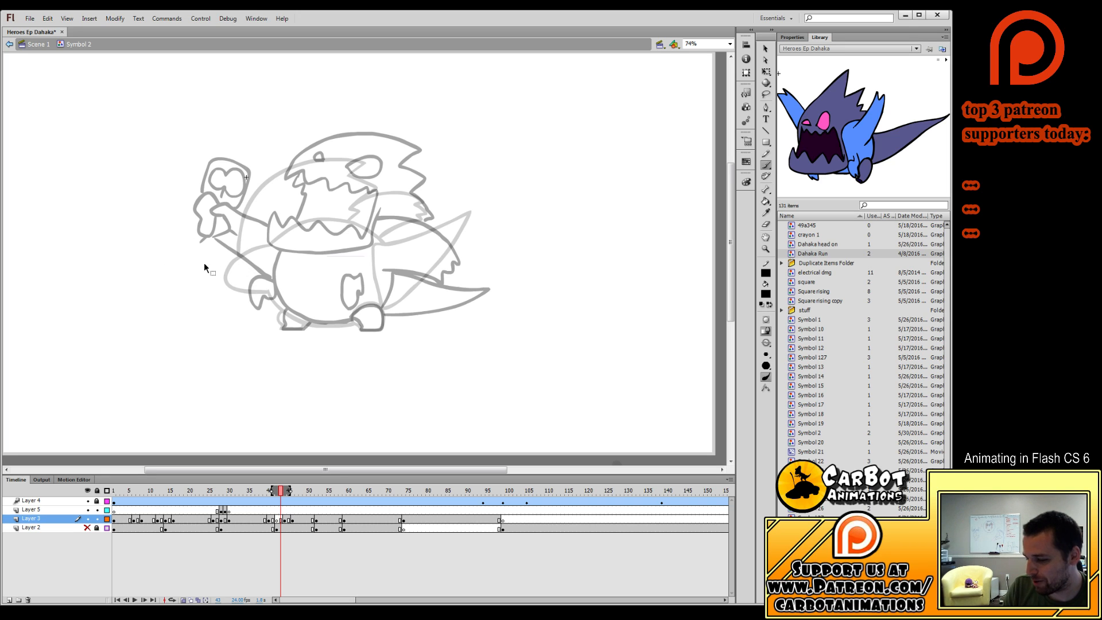
mouse_move(175, 244)
mouse_down()
mouse_move(158, 284)
mouse_move(239, 305)
mouse_up()
drag(177, 245, 224, 278)
key(ctrl+z)
mouse_move(176, 246)
mouse_down()
mouse_move(269, 285)
mouse_move(228, 316)
mouse_move(144, 256)
mouse_up()
key(ctrl+z)
key(ctrl+z)
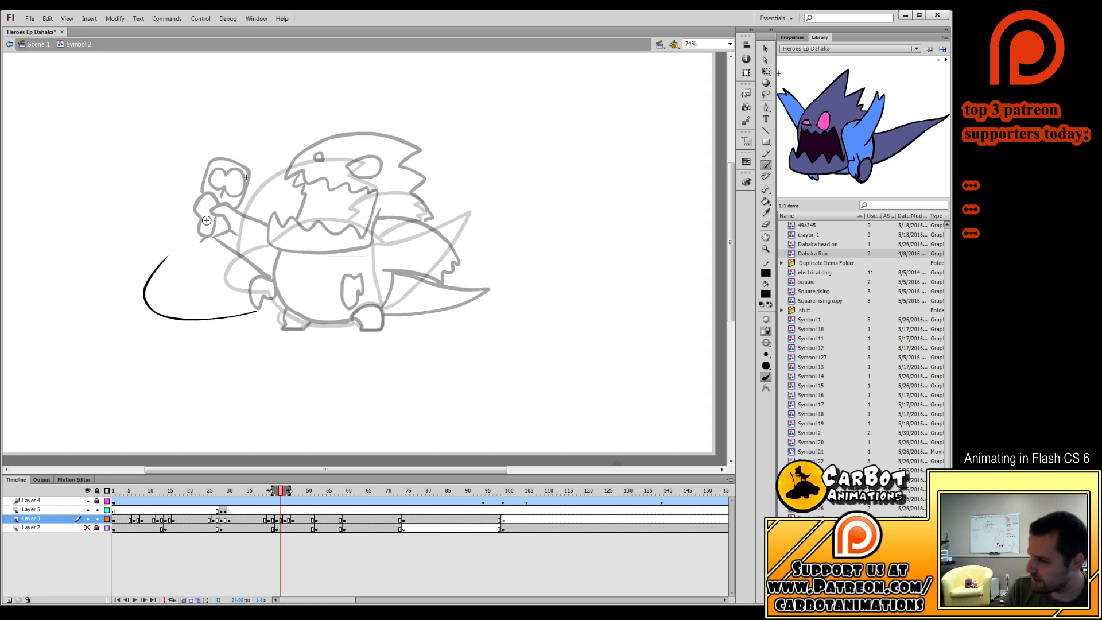
key(ctrl+z)
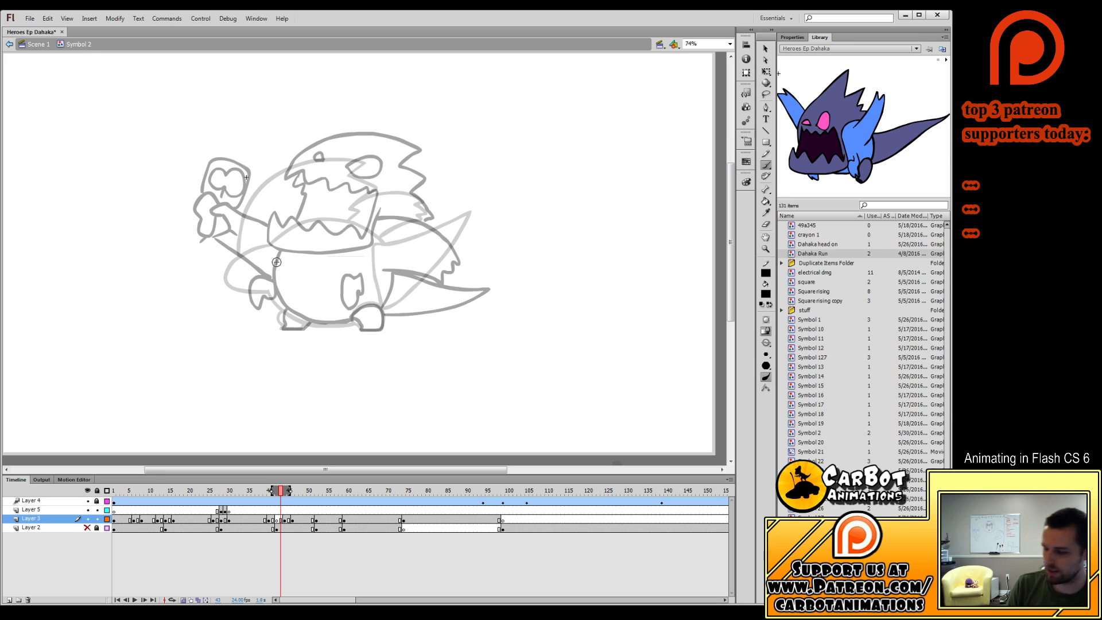
mouse_move(192, 243)
mouse_down()
mouse_move(183, 276)
mouse_move(210, 306)
mouse_move(268, 308)
mouse_up()
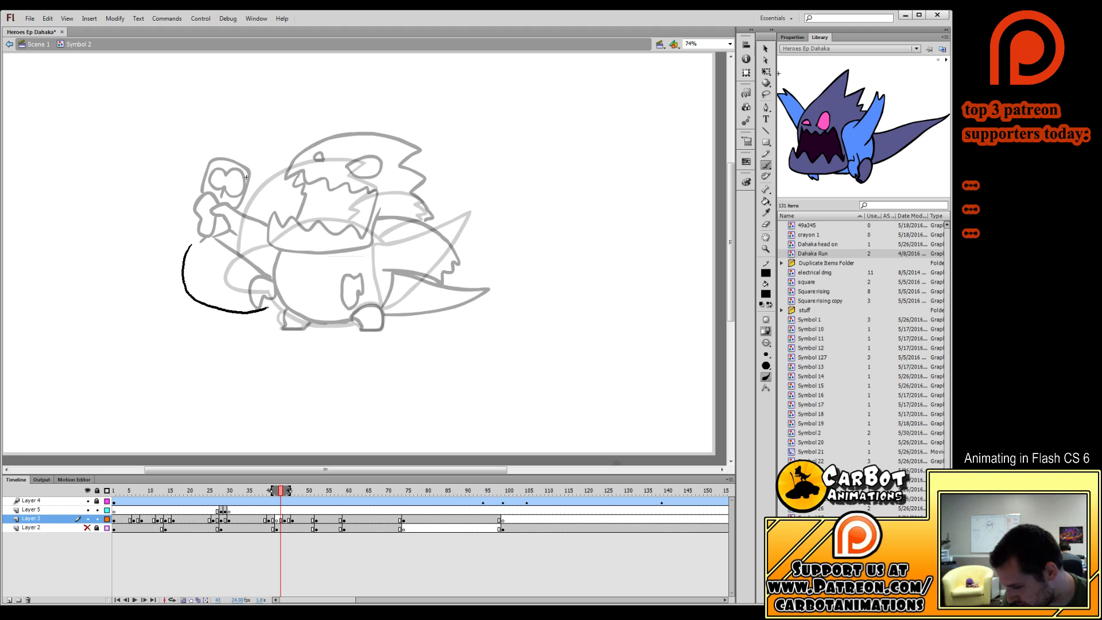
key(ctrl+z)
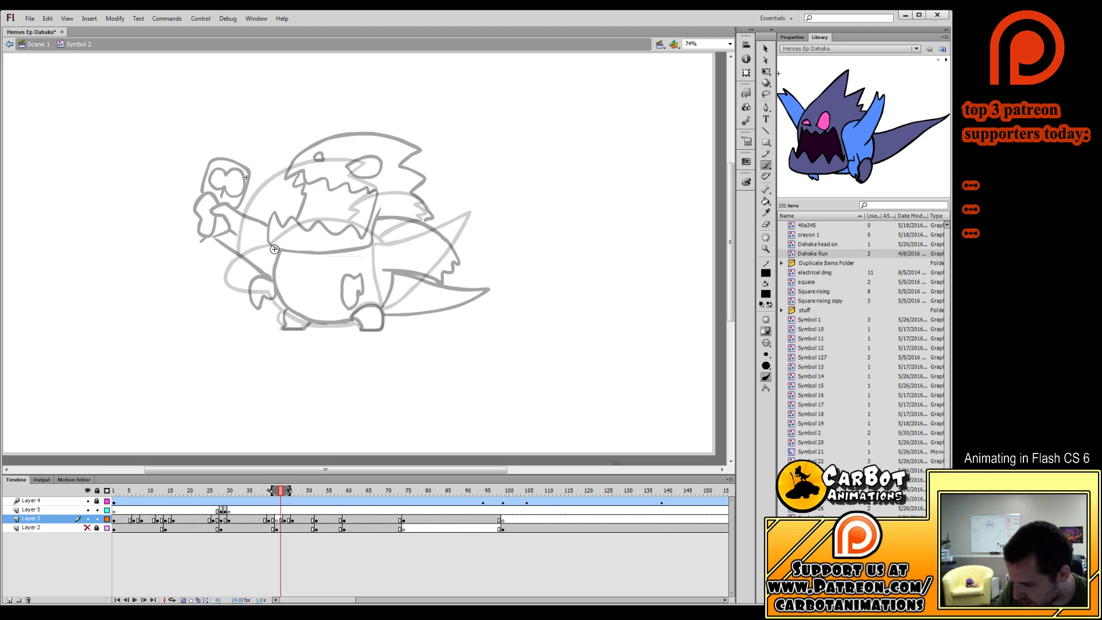
Ink a jagged crescent swipe shape in front of the creature and the tilted head outline with spiky mane at frame 43.
mouse_move(176, 228)
mouse_down()
mouse_move(202, 322)
mouse_move(284, 303)
mouse_move(240, 301)
mouse_move(214, 250)
mouse_move(179, 225)
mouse_up()
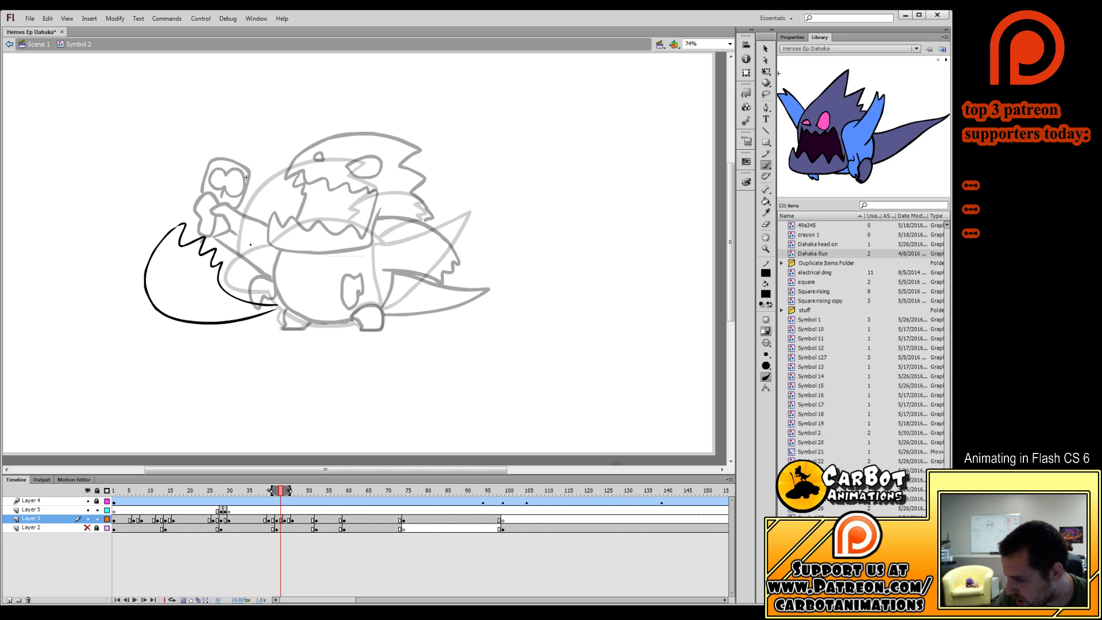
mouse_move(251, 242)
mouse_down()
mouse_move(265, 187)
mouse_move(338, 140)
mouse_move(361, 140)
mouse_move(396, 194)
mouse_up()
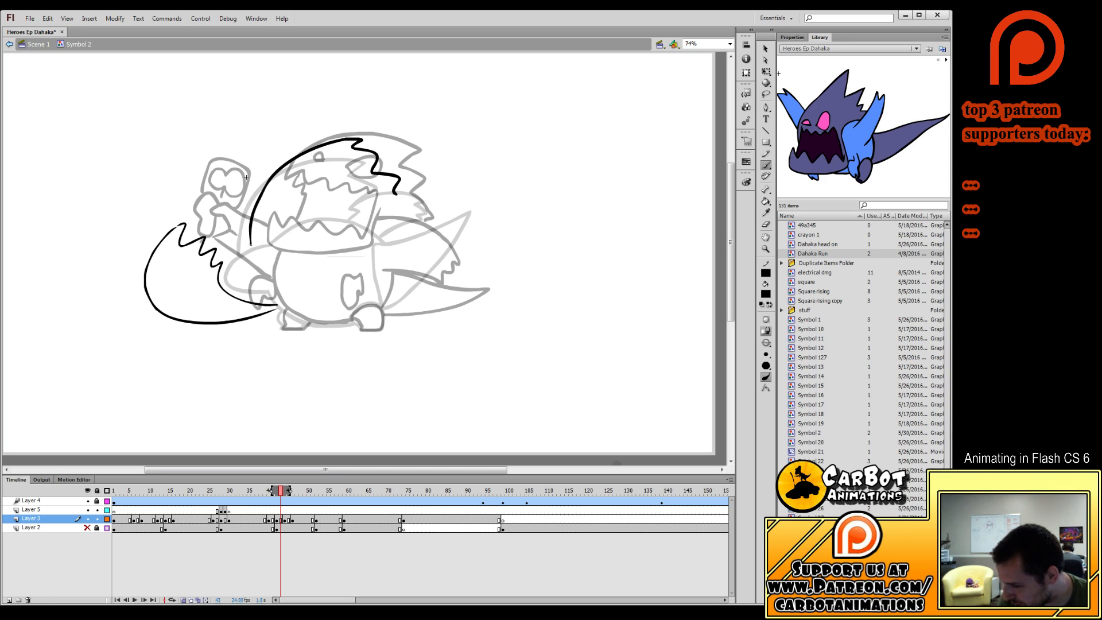
drag(278, 268, 380, 217)
key(ctrl+z)
mouse_move(252, 246)
mouse_down()
mouse_move(277, 271)
mouse_move(412, 203)
mouse_up()
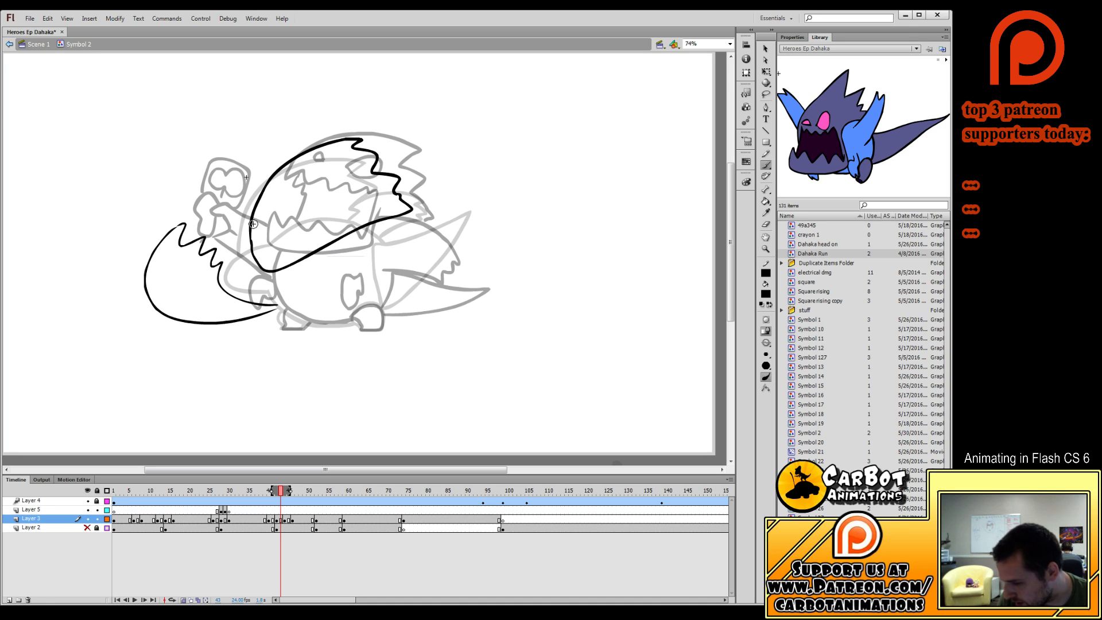
Ink the jagged mouth and two eyes on the tilted head, plus the belly and both feet beneath it.
mouse_move(253, 225)
mouse_down()
mouse_move(320, 195)
mouse_move(349, 194)
mouse_move(344, 212)
mouse_move(269, 252)
mouse_up()
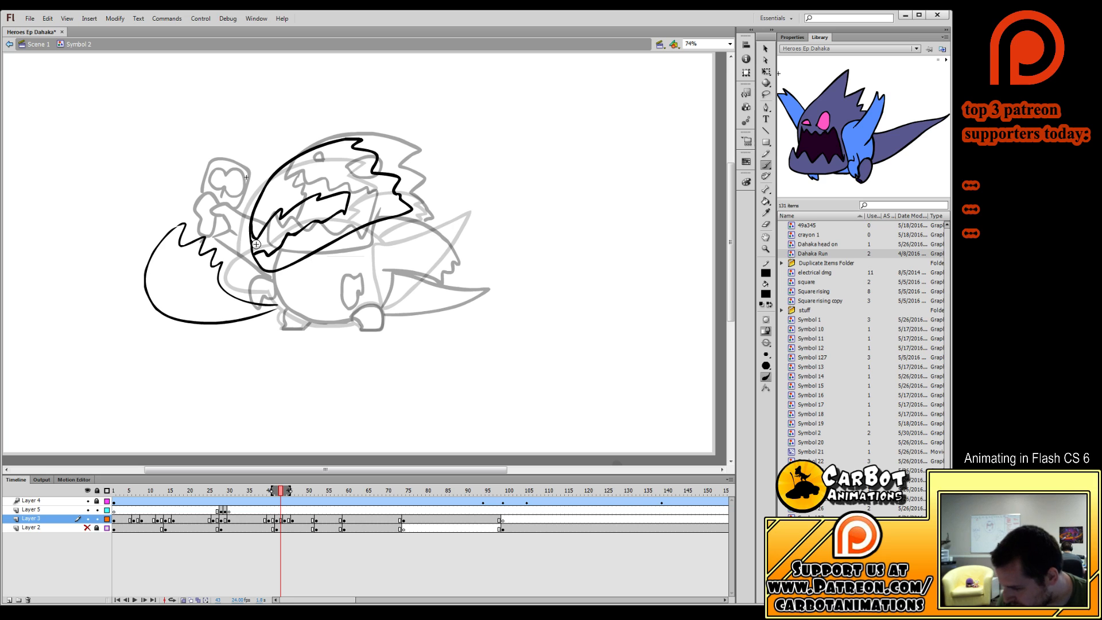
drag(330, 175, 265, 205)
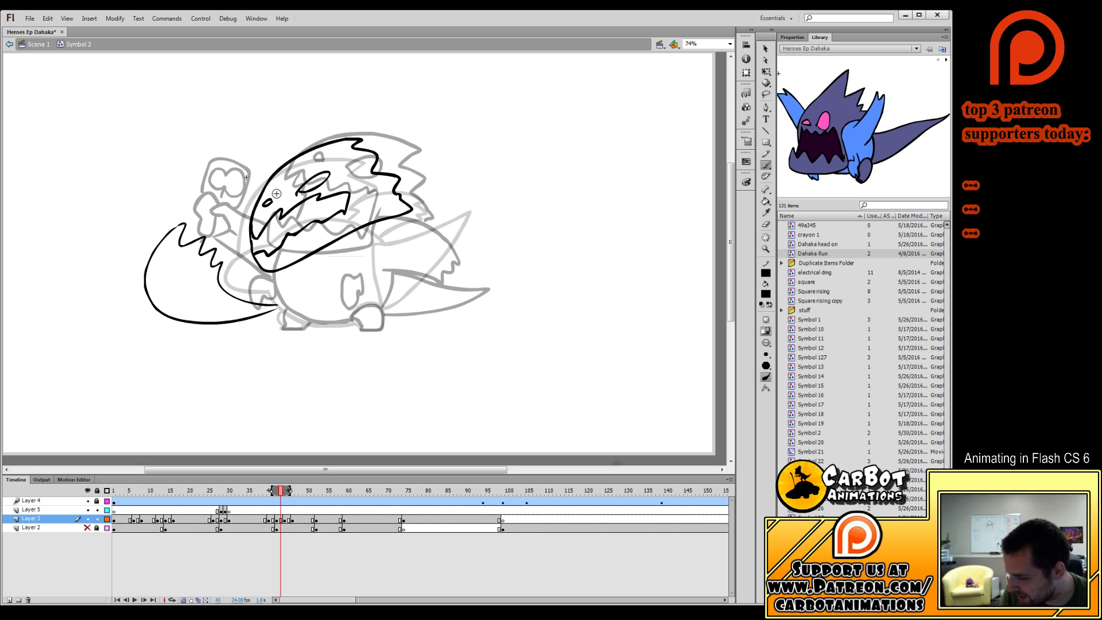
drag(286, 308, 302, 317)
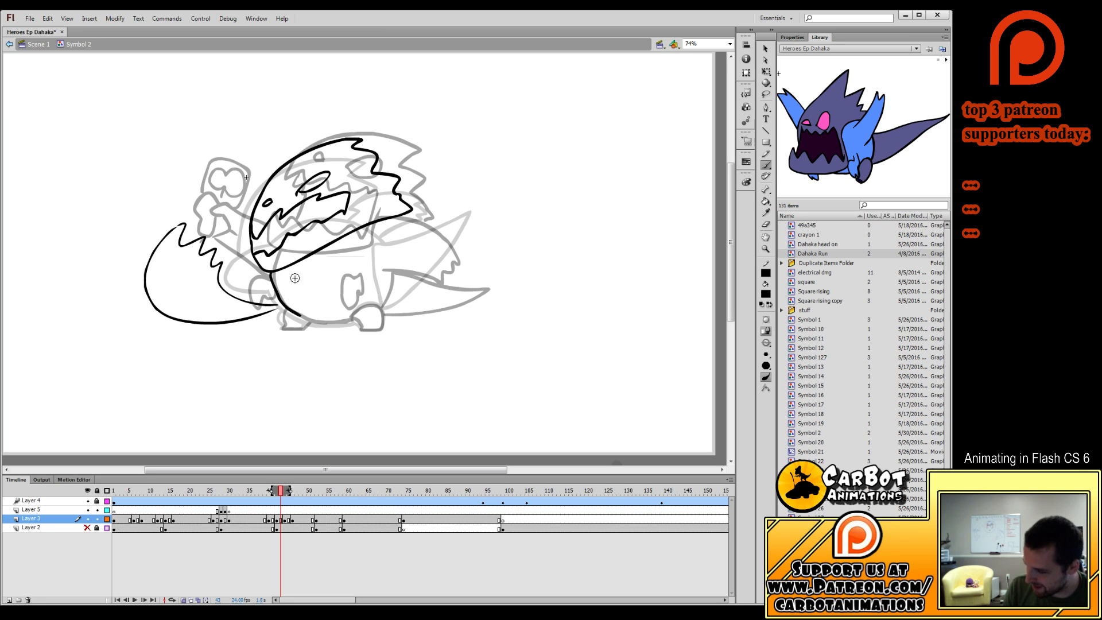
key(ctrl+z)
mouse_move(271, 272)
mouse_down()
mouse_move(278, 301)
mouse_move(333, 321)
mouse_move(278, 304)
mouse_move(295, 316)
mouse_move(351, 321)
mouse_move(282, 327)
mouse_move(309, 322)
mouse_up()
key(ctrl+z)
key(ctrl+z)
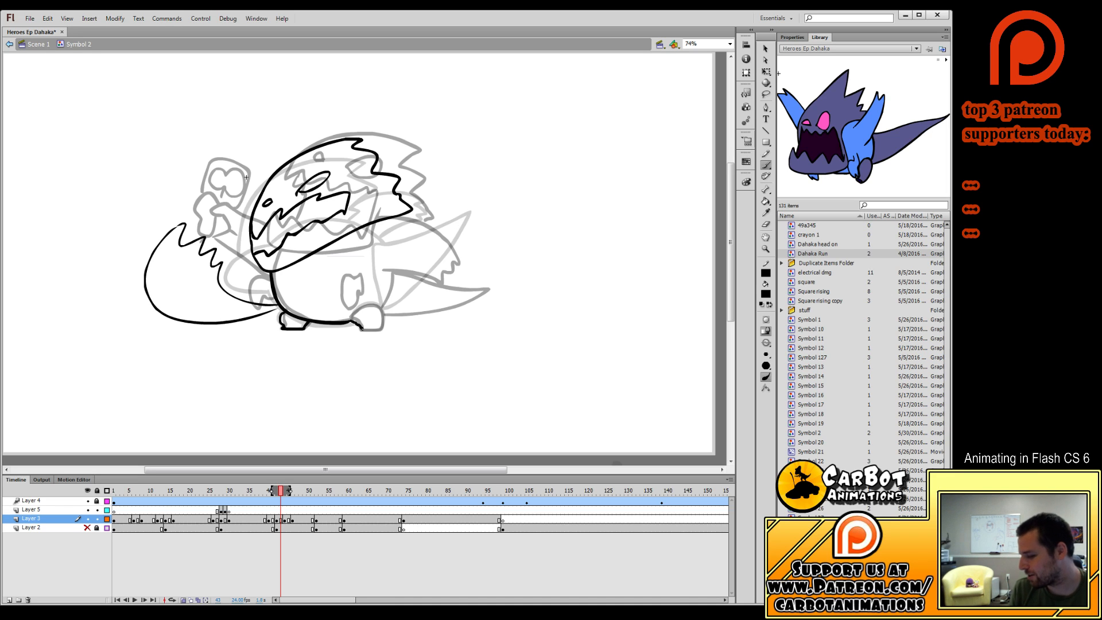
mouse_move(366, 304)
mouse_down()
mouse_move(351, 320)
mouse_move(390, 297)
mouse_move(390, 273)
mouse_up()
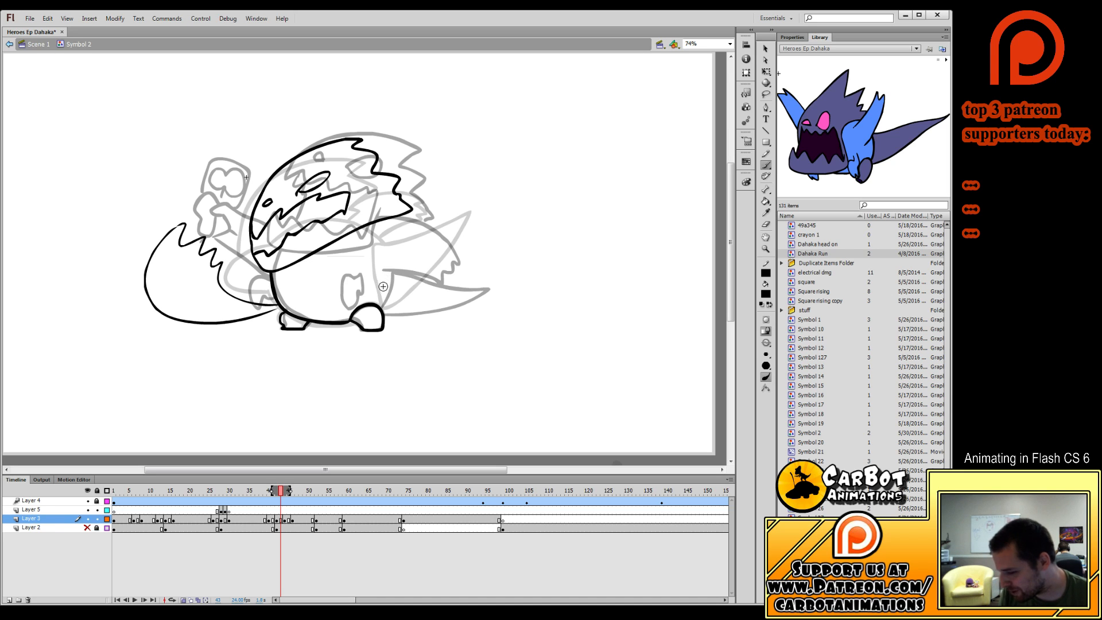
Ink the swiping arm curving across the belly with a jagged end, and the pointed tail with its jagged upper edge.
mouse_move(281, 498)
mouse_down()
mouse_move(291, 502)
mouse_move(278, 509)
mouse_up()
mouse_move(296, 282)
mouse_down()
mouse_move(304, 309)
mouse_move(328, 307)
mouse_move(383, 287)
mouse_up()
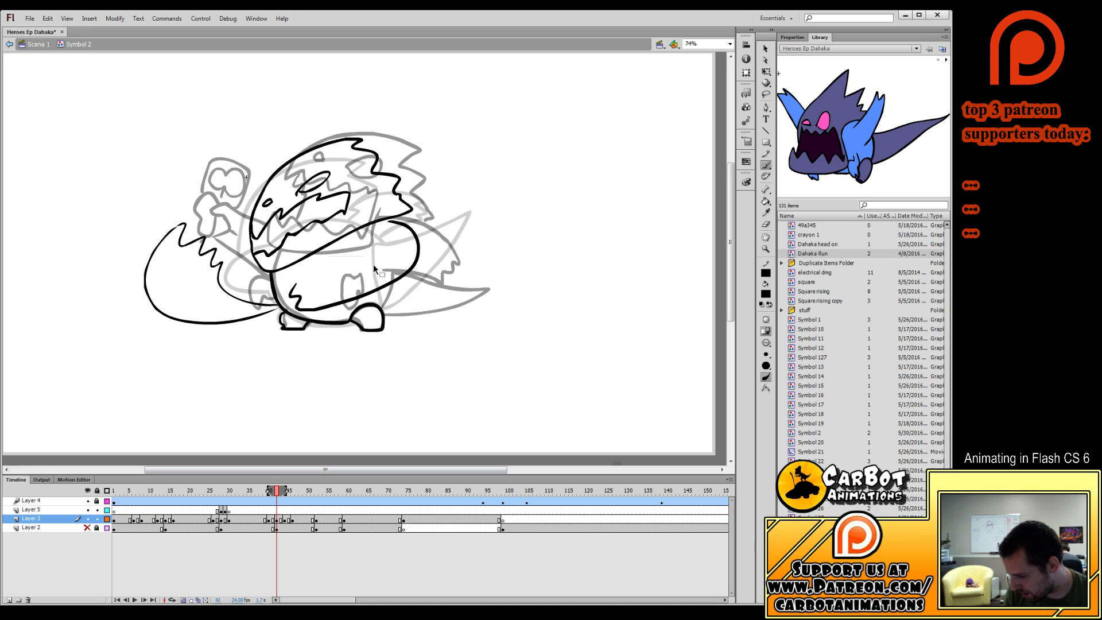
key(ctrl+z)
mouse_move(324, 269)
mouse_down()
mouse_move(319, 309)
mouse_move(415, 277)
mouse_move(424, 242)
mouse_move(382, 218)
mouse_up()
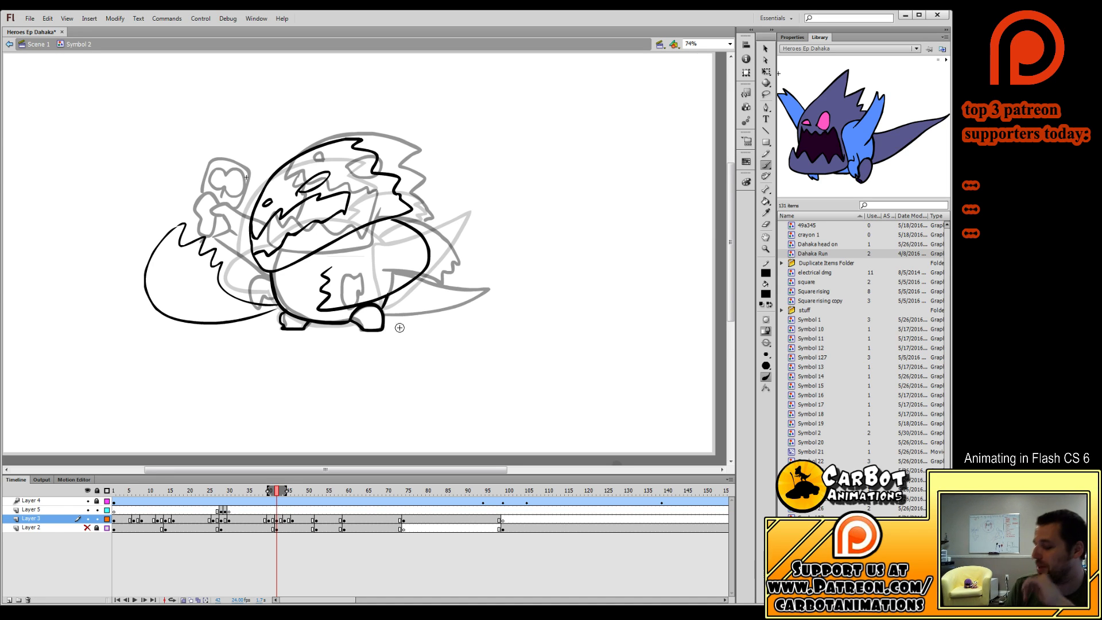
mouse_move(380, 311)
mouse_down()
mouse_move(462, 298)
mouse_move(487, 262)
mouse_move(455, 301)
mouse_up()
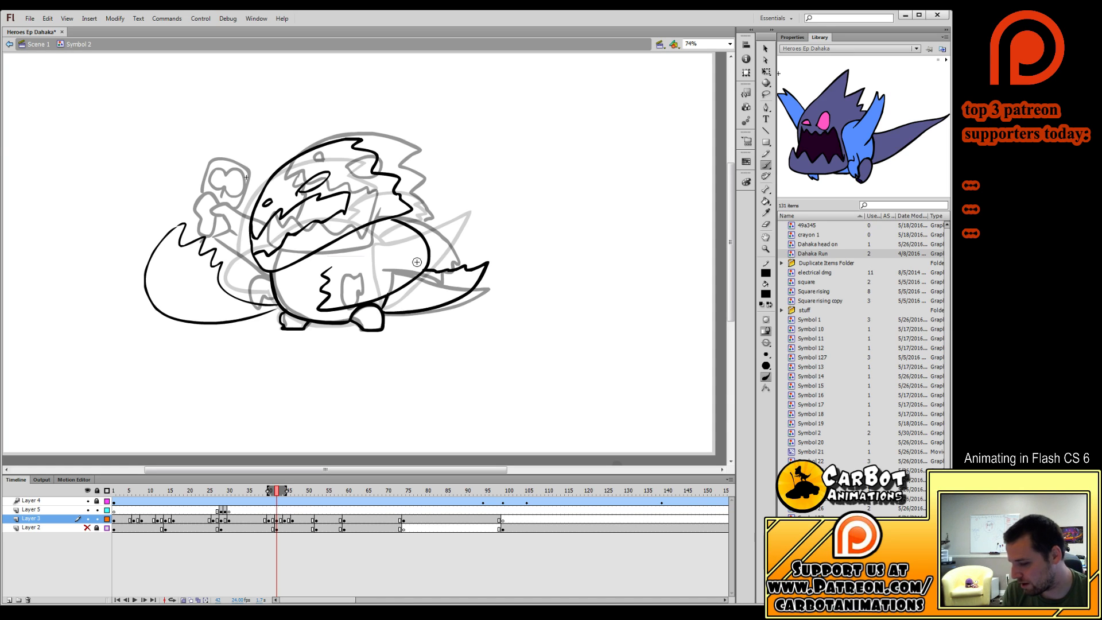
Turn off onion skinning and play the animation from frame 42 to check how the swipe pose reads.
key(Return)
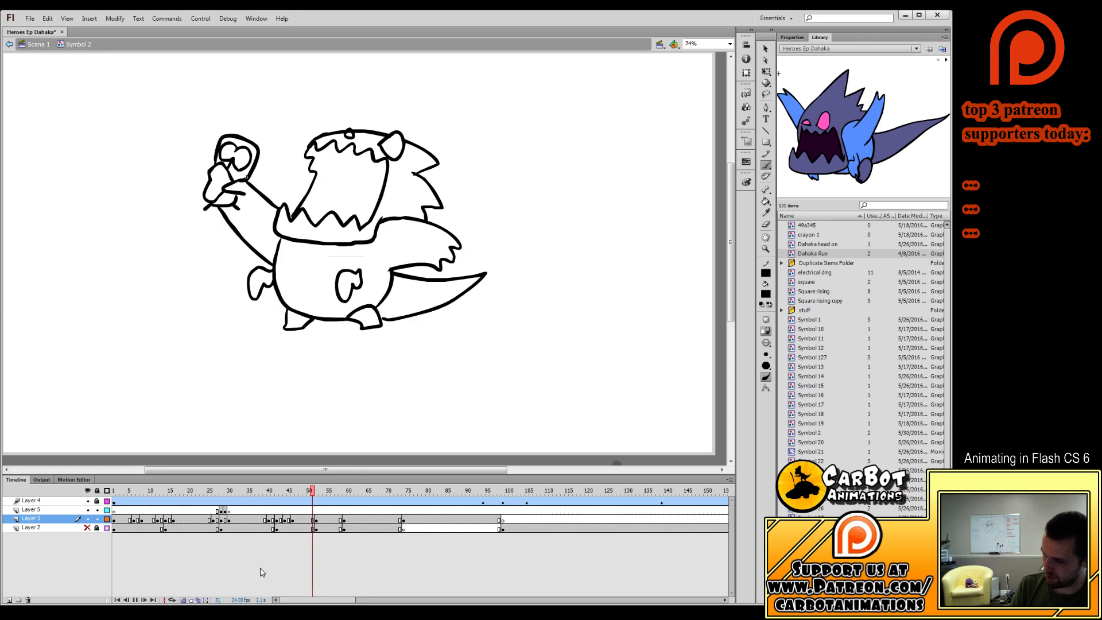
key(Return)
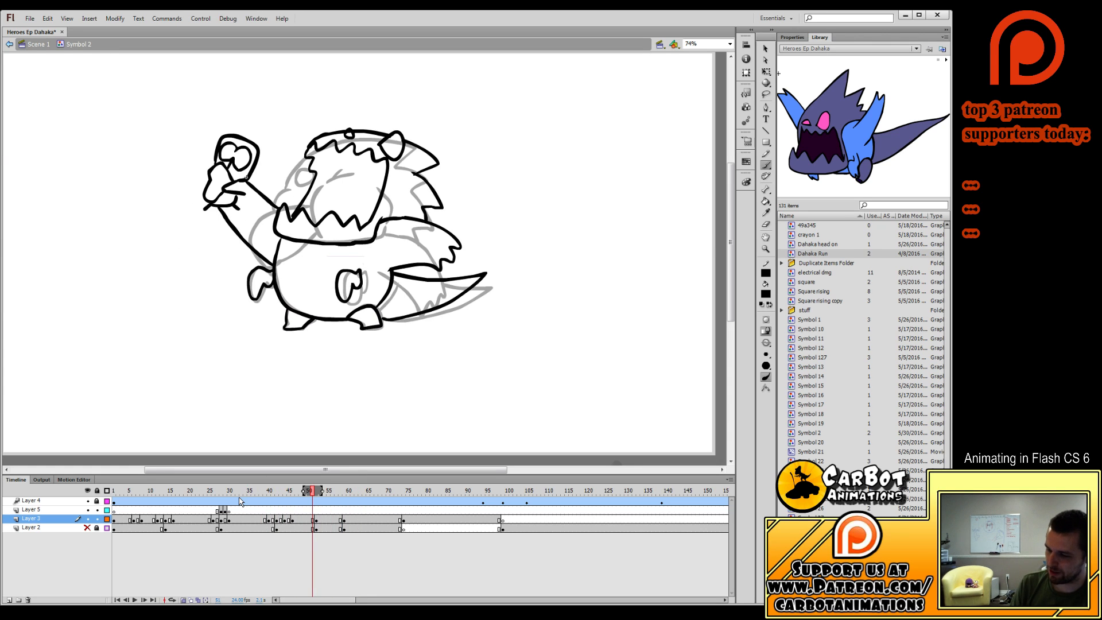
click(277, 491)
click(185, 600)
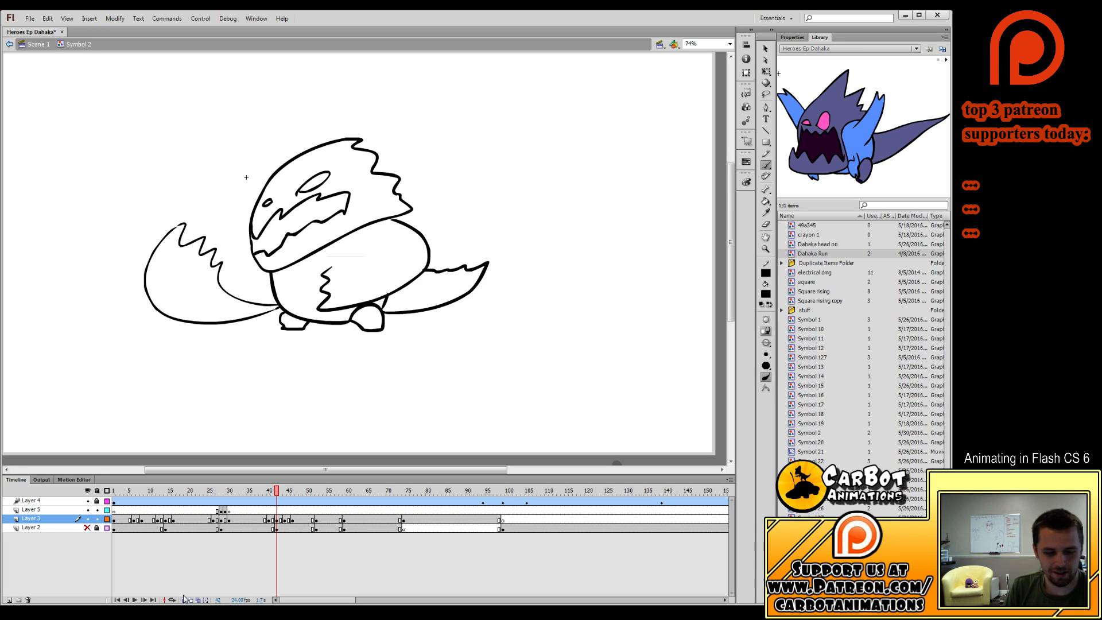
key(Return)
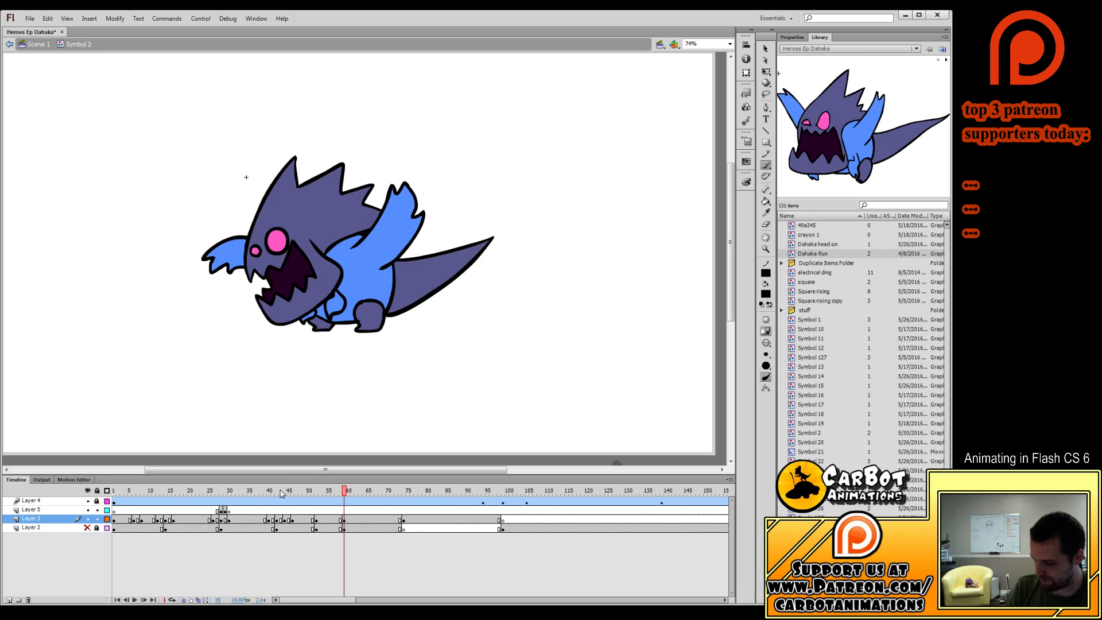
key(Return)
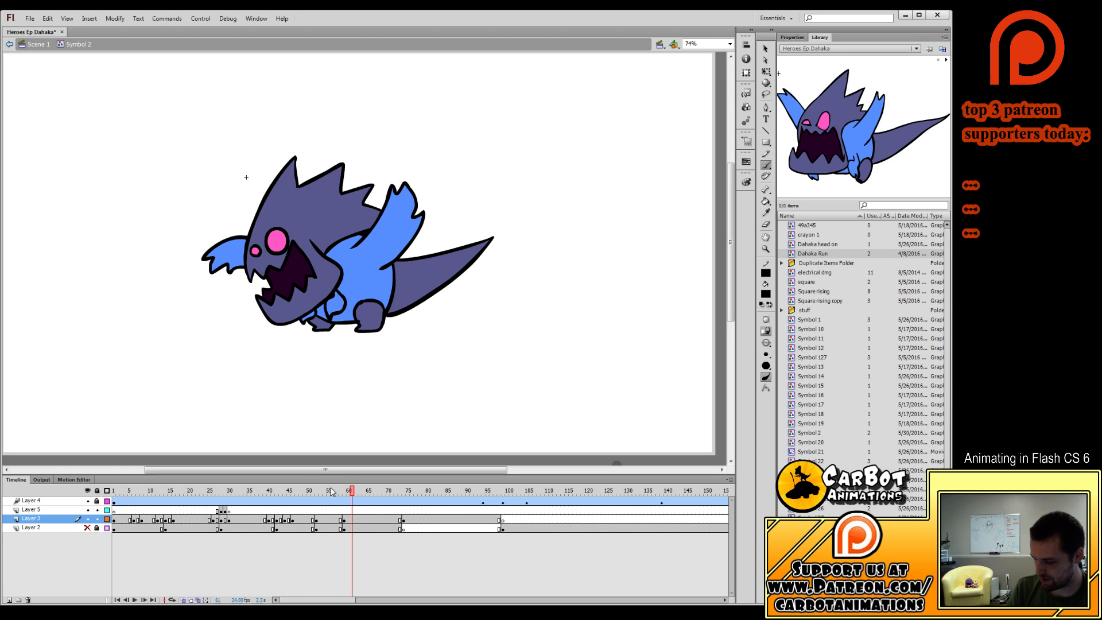
key(Return)
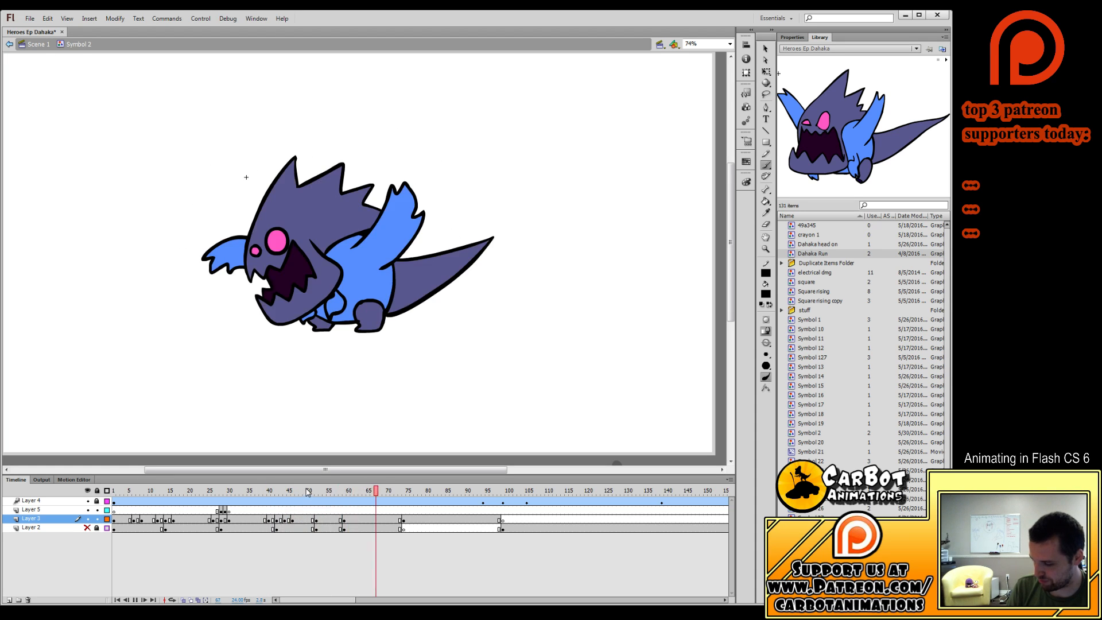
click(281, 492)
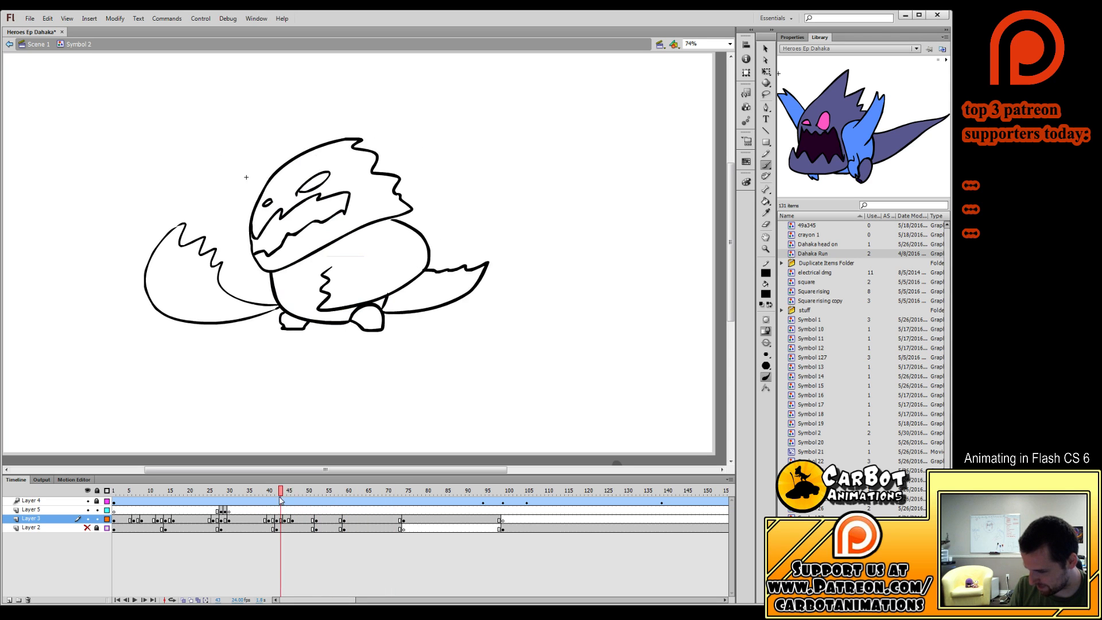
Erase the curve on the far side of the bulging cheek at frame 54 and redraw it as a longer arc.
drag(281, 500, 325, 509)
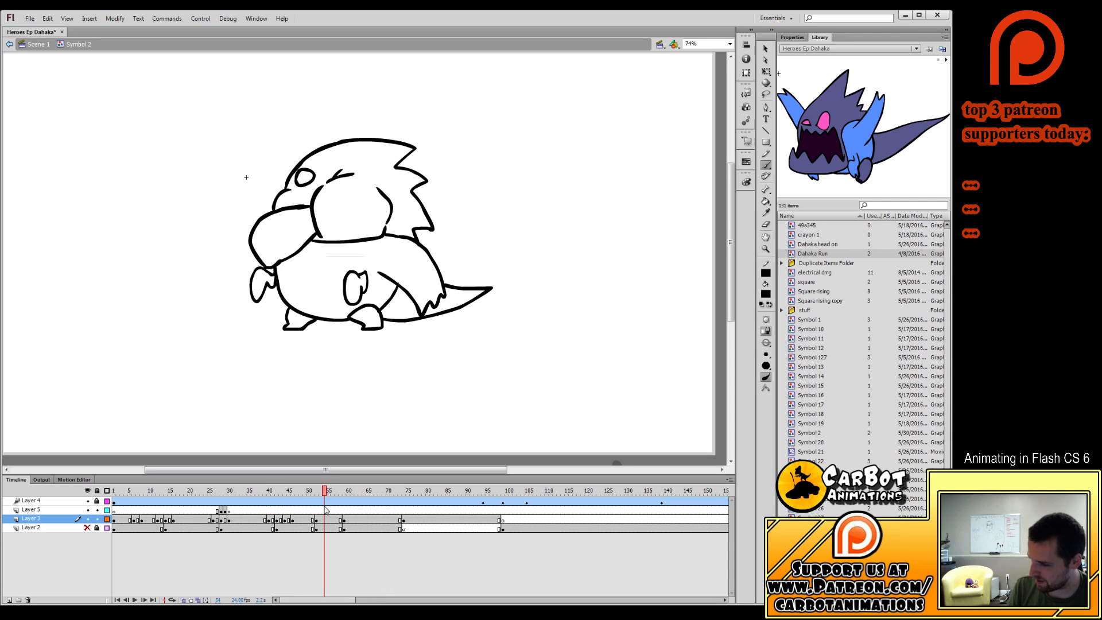
click(765, 224)
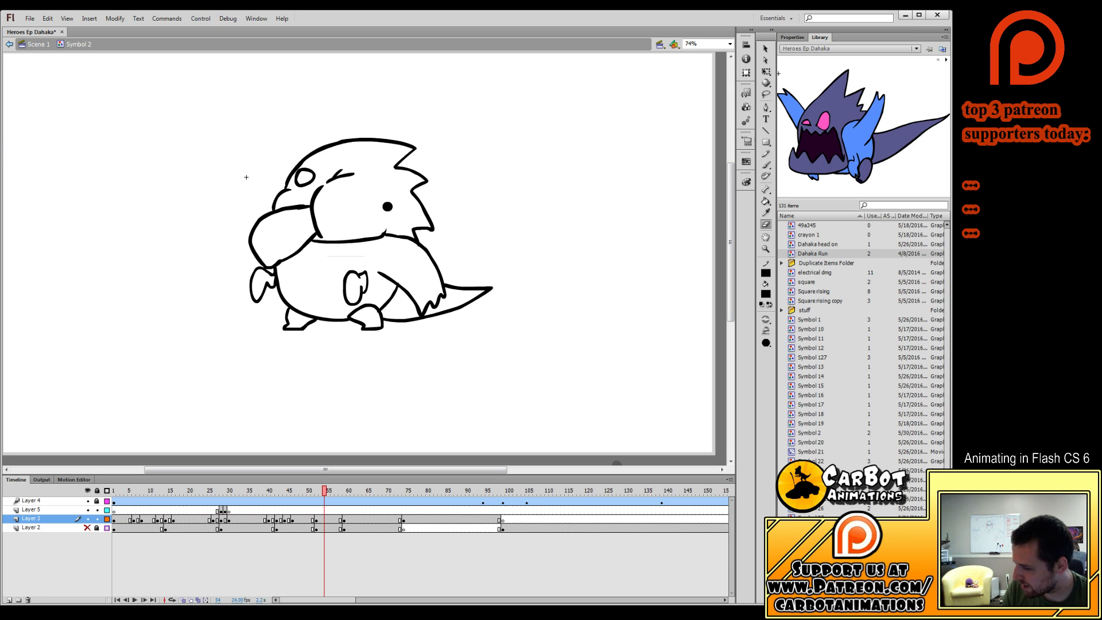
click(766, 165)
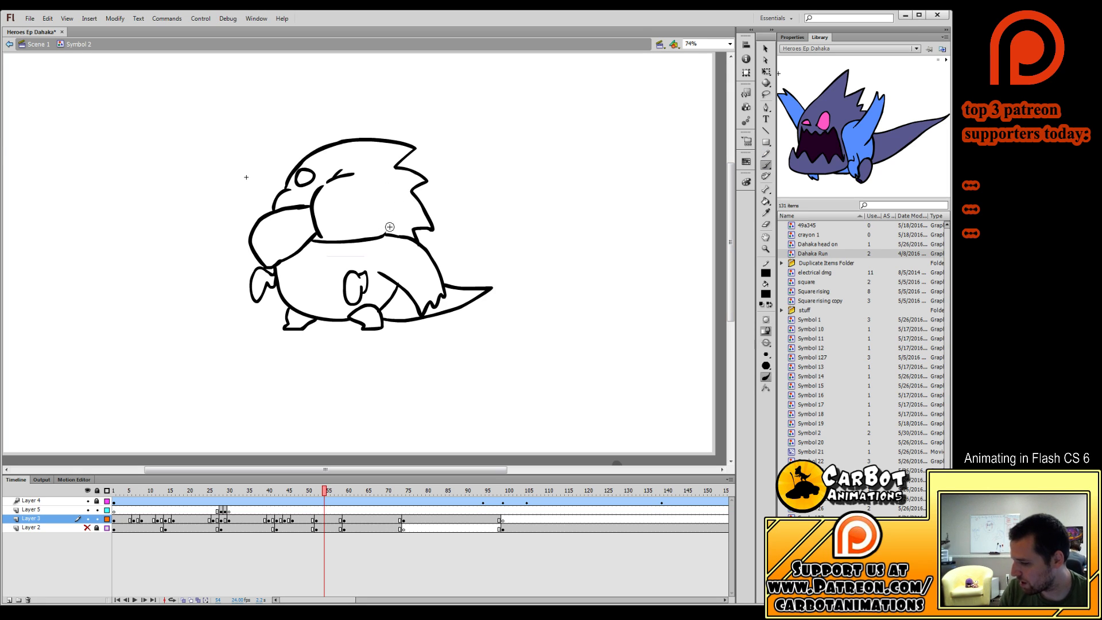
drag(389, 212, 376, 179)
Squash the whole closed-mouth chewing pose slightly shorter and wider with Free Transform.
mouse_move(323, 497)
mouse_down()
mouse_move(296, 498)
mouse_move(387, 498)
mouse_move(258, 512)
mouse_move(348, 521)
mouse_move(332, 522)
mouse_up()
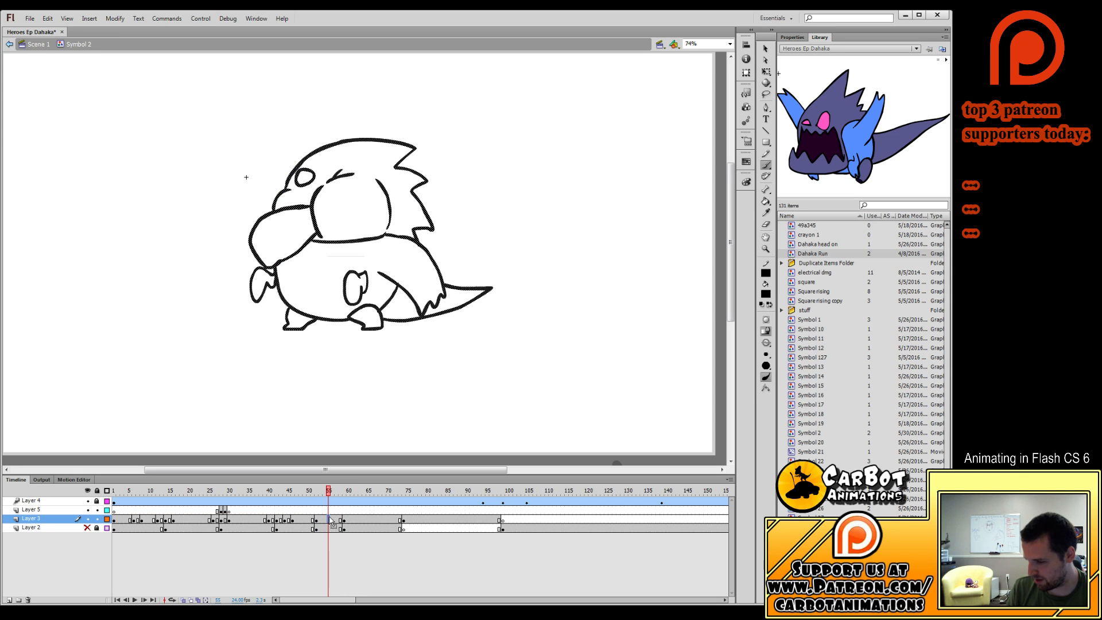
click(766, 71)
drag(493, 138, 497, 147)
Turn on onion skinning, key the squashed pose at frame 54 on Layer 3, and leave frame 53 blank for an in-between.
mouse_move(327, 494)
mouse_down()
mouse_move(343, 493)
mouse_move(321, 493)
mouse_up()
click(325, 519)
click(184, 599)
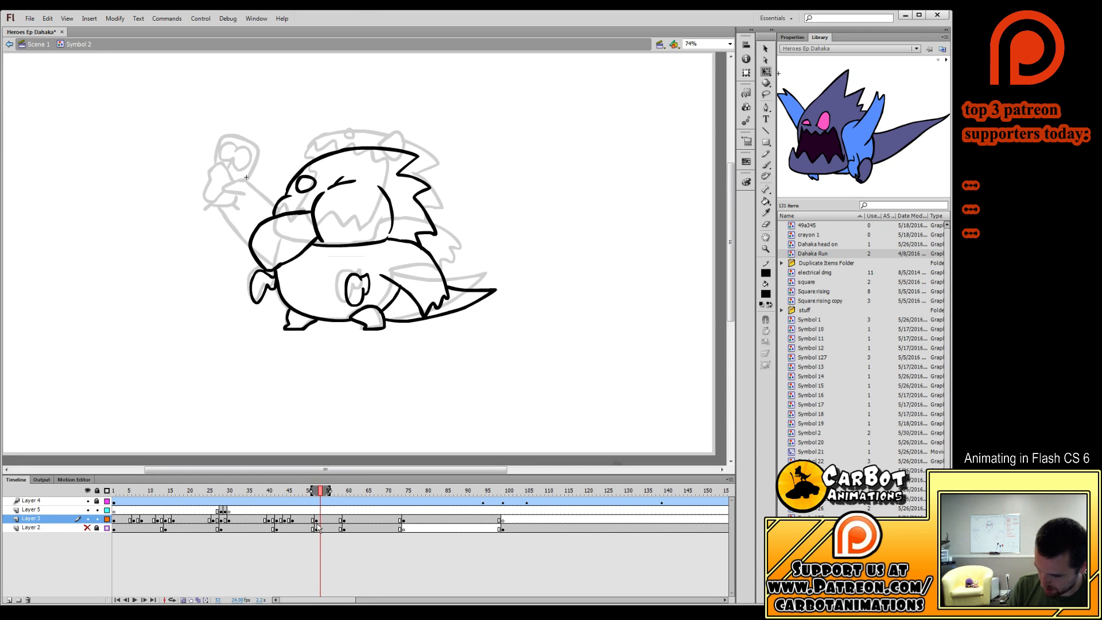
click(324, 520)
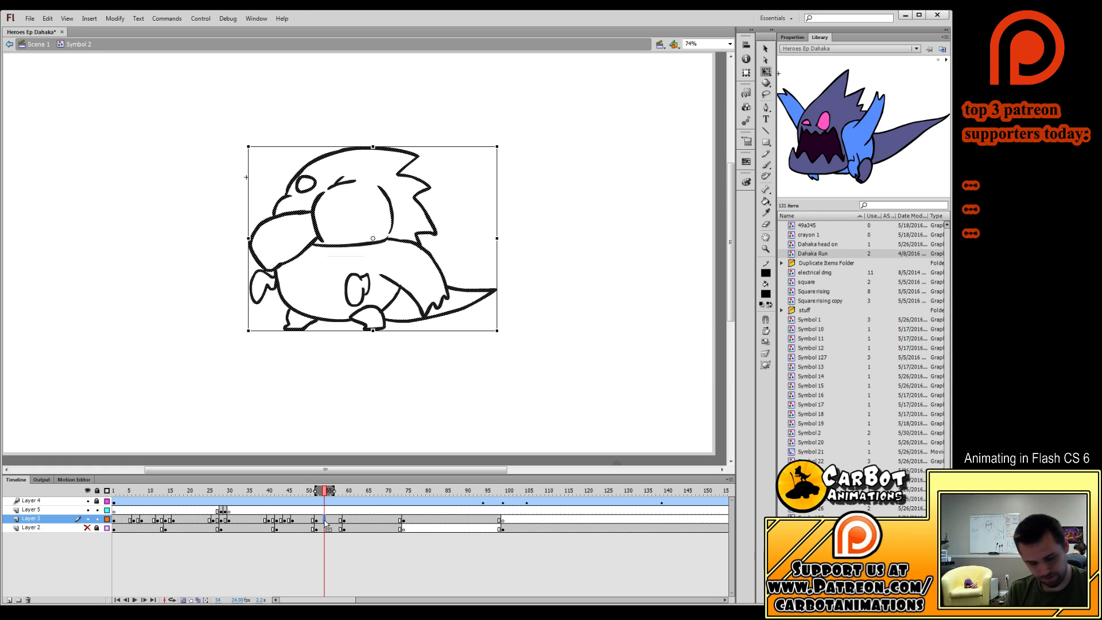
click(321, 520)
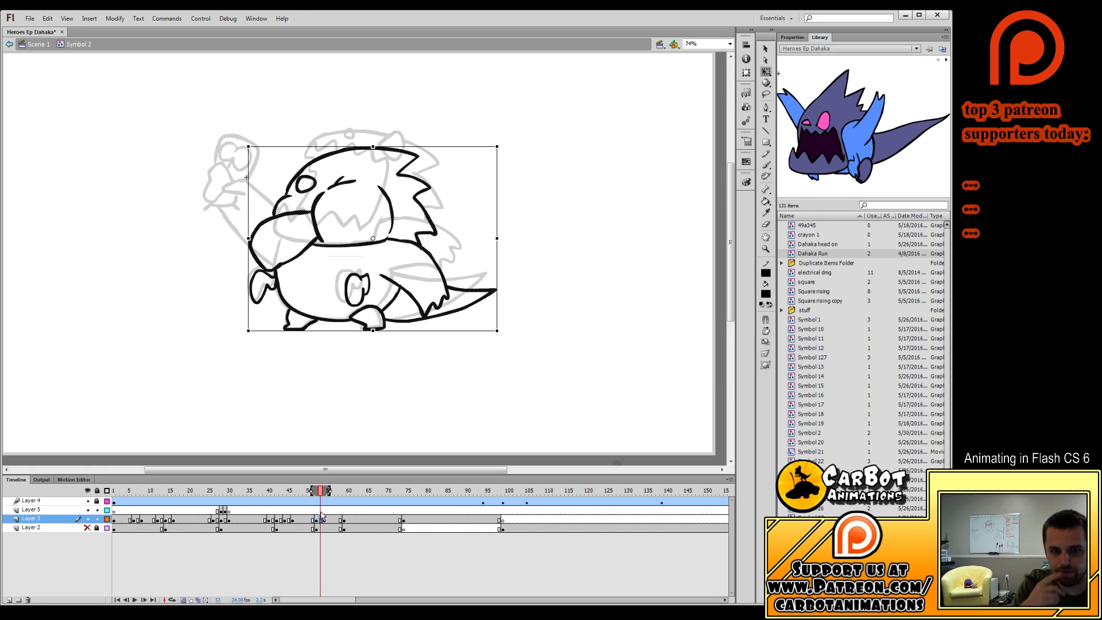
key(ctrl+shift+a)
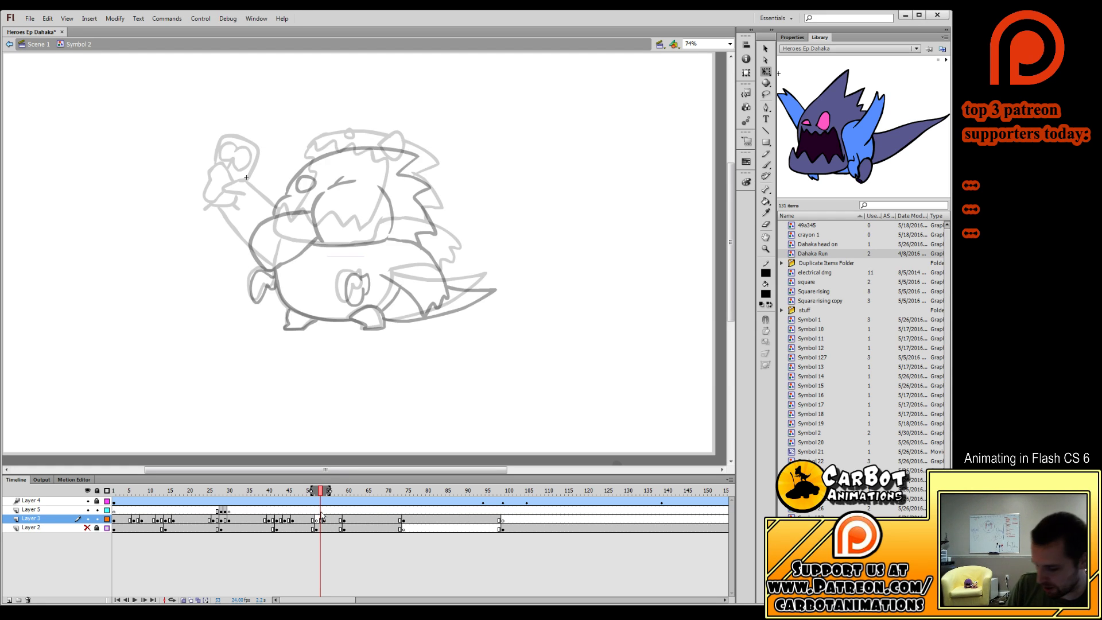
key(comma)
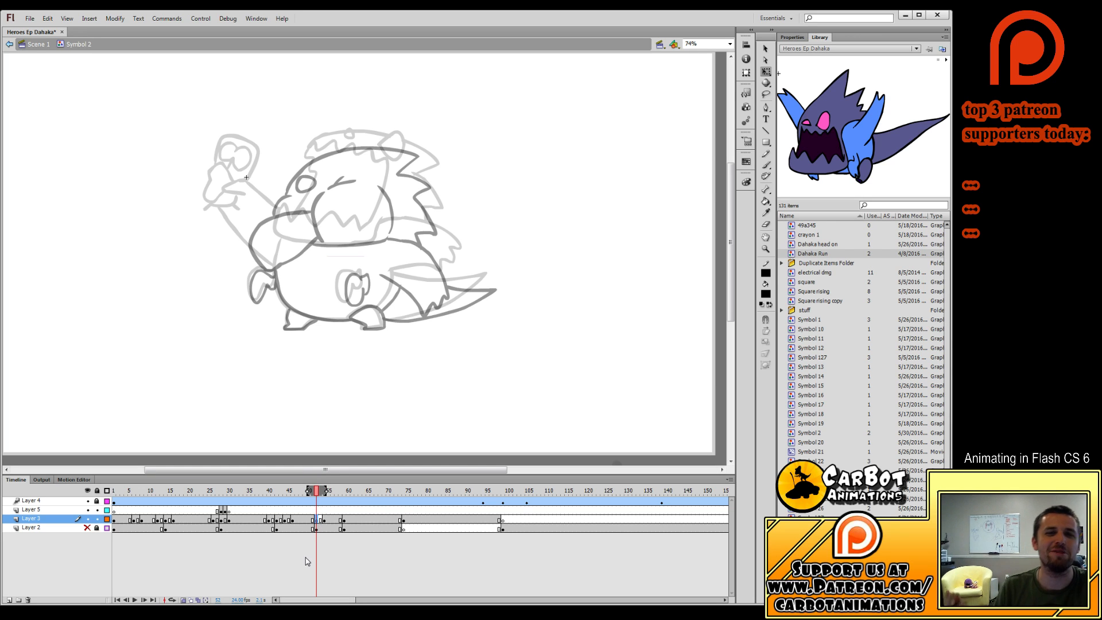
click(320, 519)
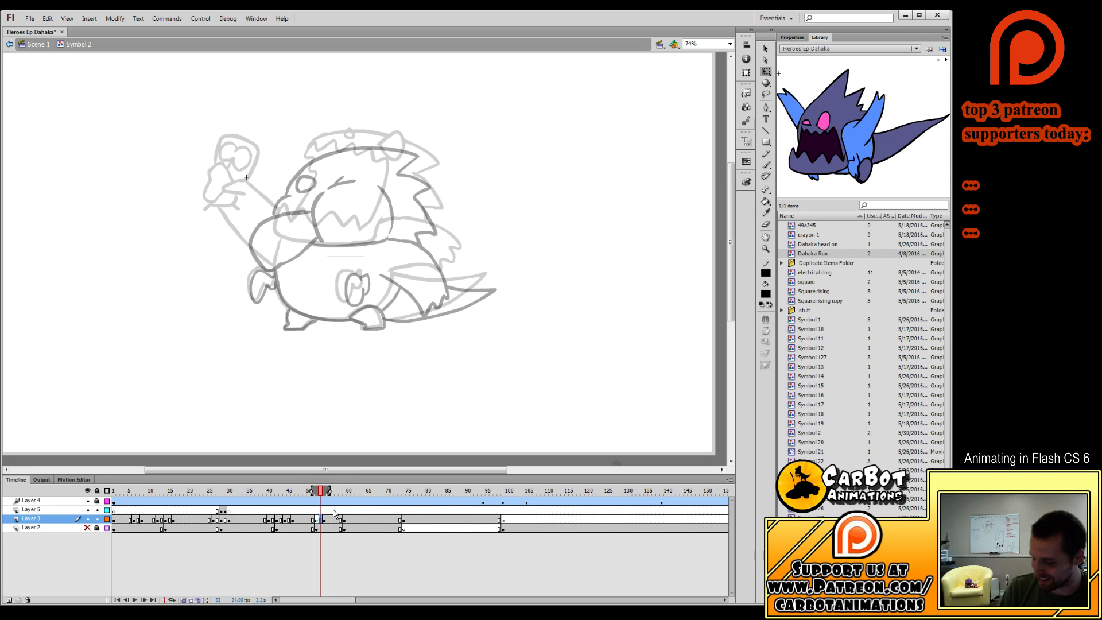
Brush in the rounded lower jaw and its row of pointed teeth at frame 53.
key(b)
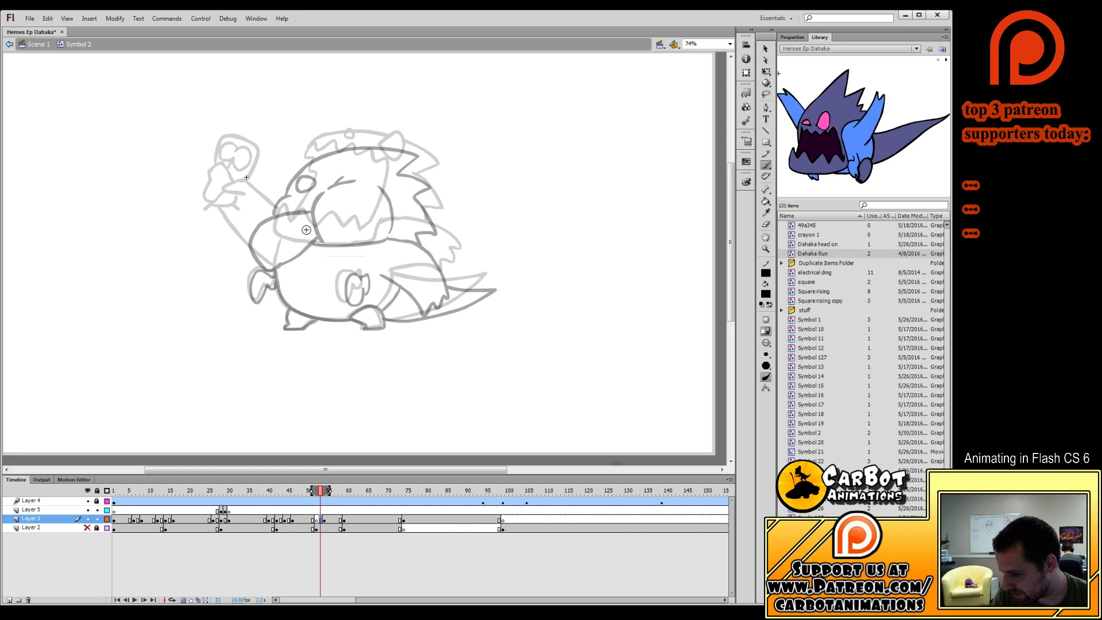
mouse_move(281, 253)
mouse_down()
mouse_move(333, 262)
mouse_move(286, 251)
mouse_up()
key(ctrl+z)
drag(374, 241, 378, 223)
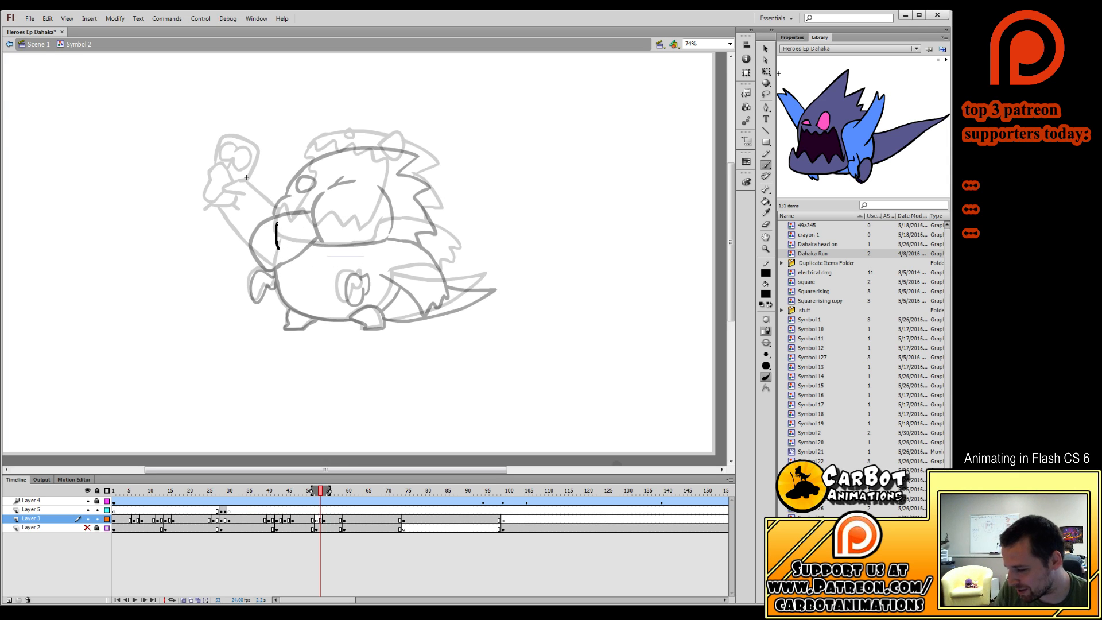
mouse_move(278, 248)
mouse_down()
mouse_move(328, 256)
mouse_move(379, 228)
mouse_up()
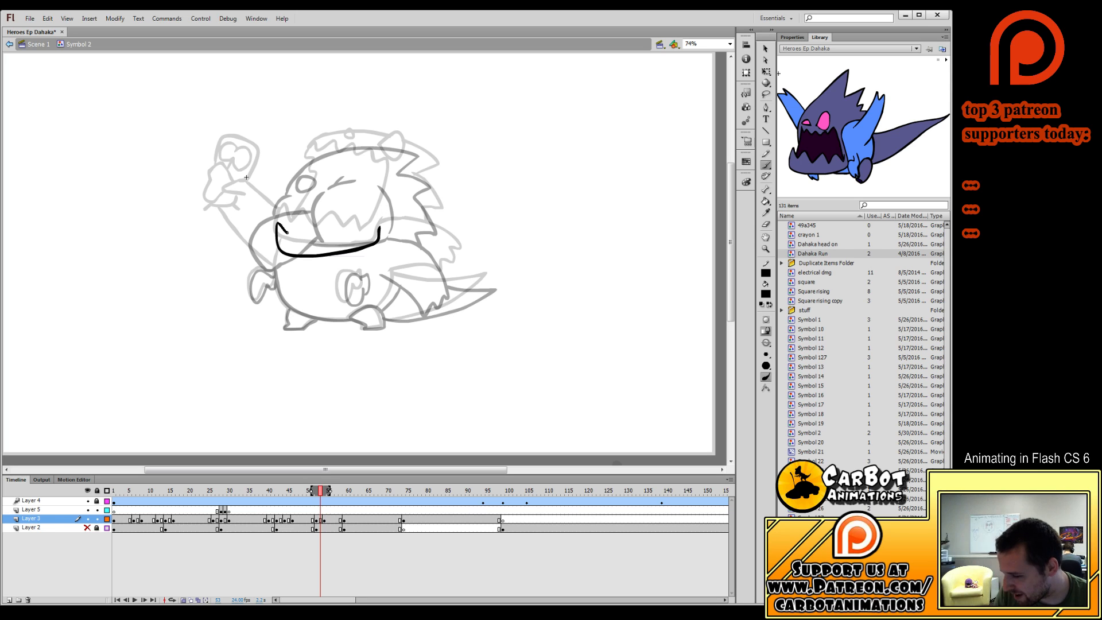
mouse_move(287, 233)
mouse_down()
mouse_move(303, 216)
mouse_move(319, 233)
mouse_move(379, 235)
mouse_up()
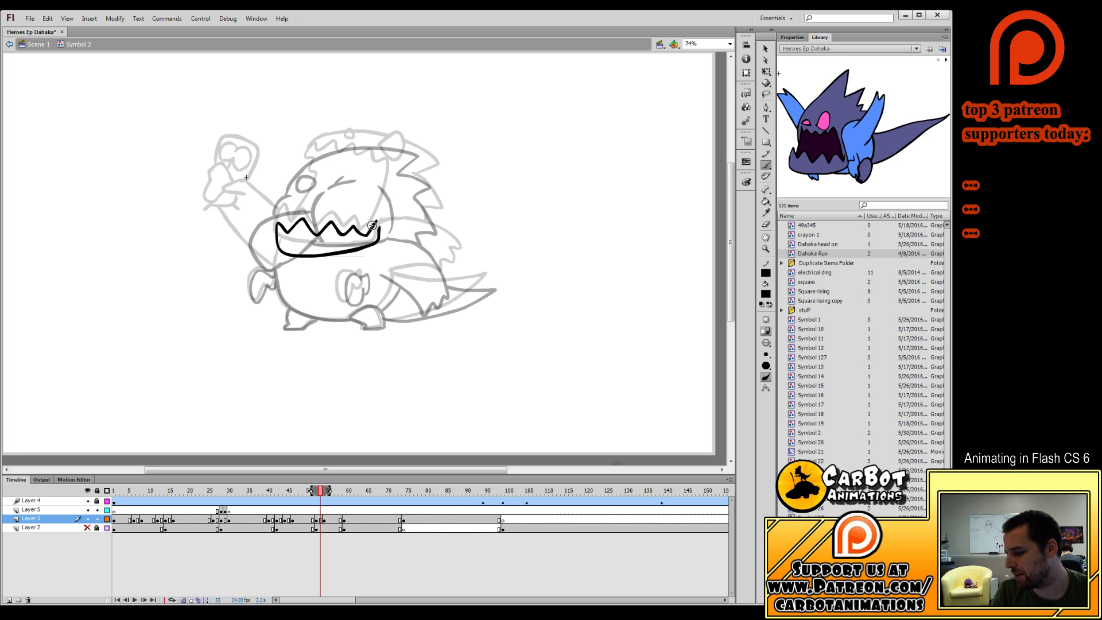
Ink both sides of the open mouth, the jagged upper jaw, the spiky mane and the eye above it.
drag(382, 205, 387, 182)
key(ctrl+z)
drag(373, 226, 381, 206)
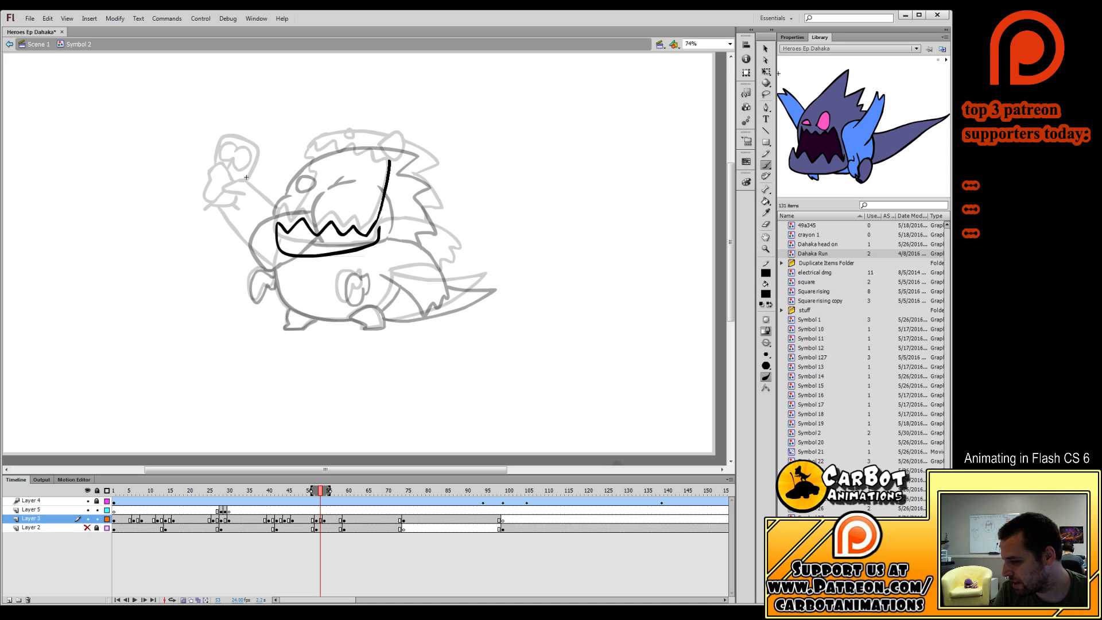
mouse_move(389, 162)
mouse_down()
mouse_move(376, 141)
mouse_move(320, 139)
mouse_move(352, 130)
mouse_move(423, 155)
mouse_up()
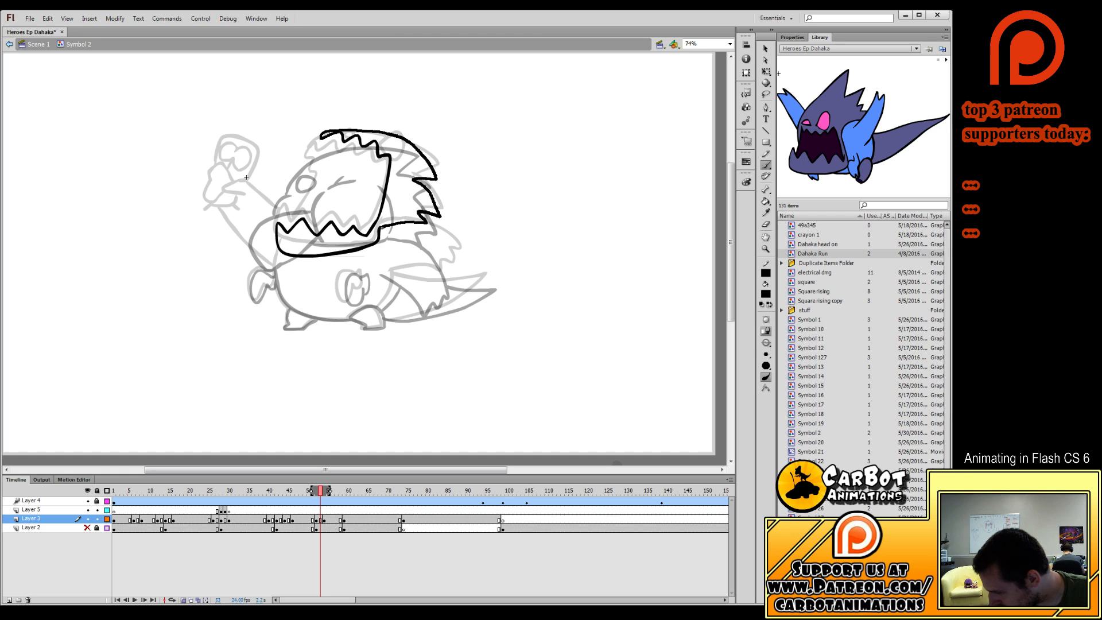
drag(383, 143, 398, 153)
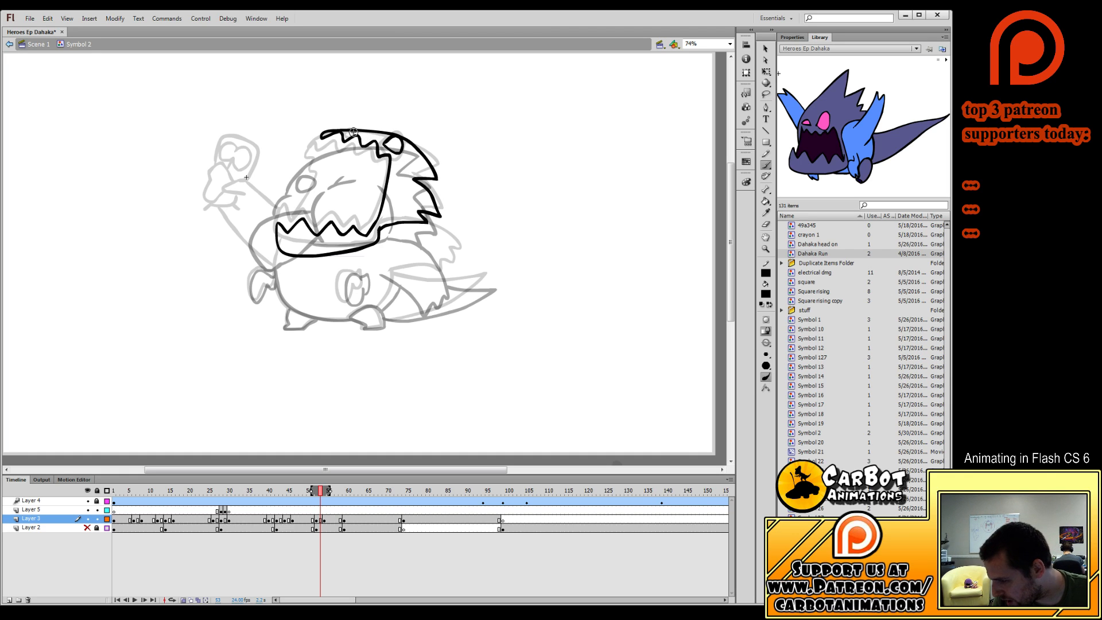
mouse_move(321, 136)
mouse_down()
mouse_move(310, 205)
mouse_move(296, 217)
mouse_up()
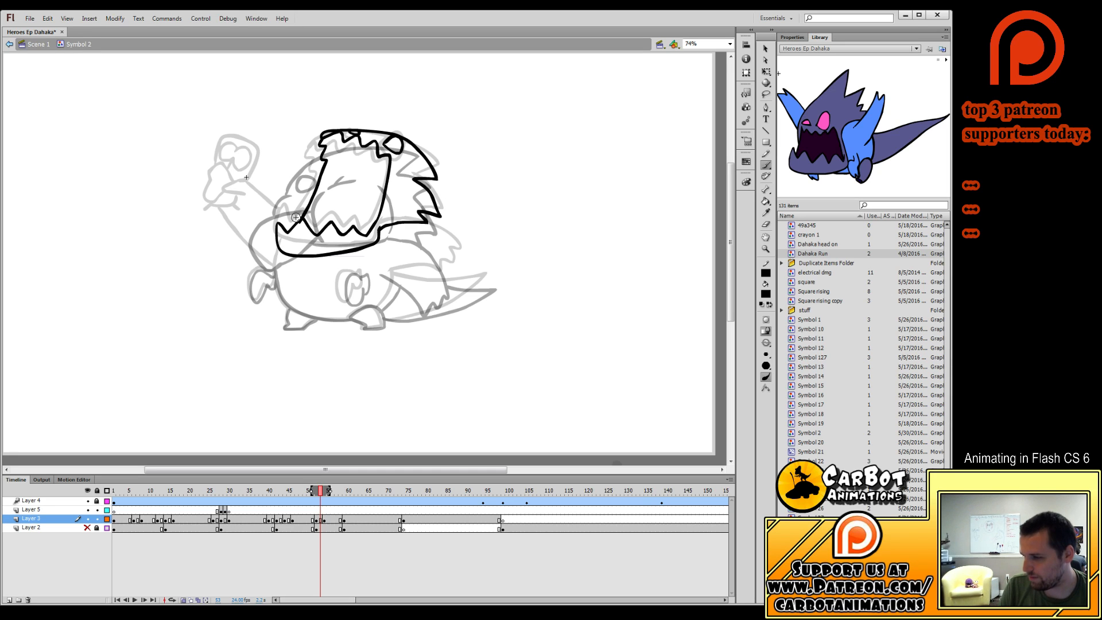
Ink the raised arm with its hand gripping the small victim, and both sides of the belly.
mouse_move(286, 225)
mouse_down()
mouse_move(254, 180)
mouse_move(243, 188)
mouse_move(279, 215)
mouse_move(258, 180)
mouse_move(221, 171)
mouse_move(223, 201)
mouse_move(275, 162)
mouse_move(267, 174)
mouse_move(276, 147)
mouse_move(252, 134)
mouse_move(231, 159)
mouse_move(254, 151)
mouse_up()
key(ctrl+z)
mouse_move(235, 200)
mouse_down()
mouse_move(247, 181)
mouse_move(228, 201)
mouse_move(242, 211)
mouse_move(226, 204)
mouse_move(278, 263)
mouse_move(290, 308)
mouse_up()
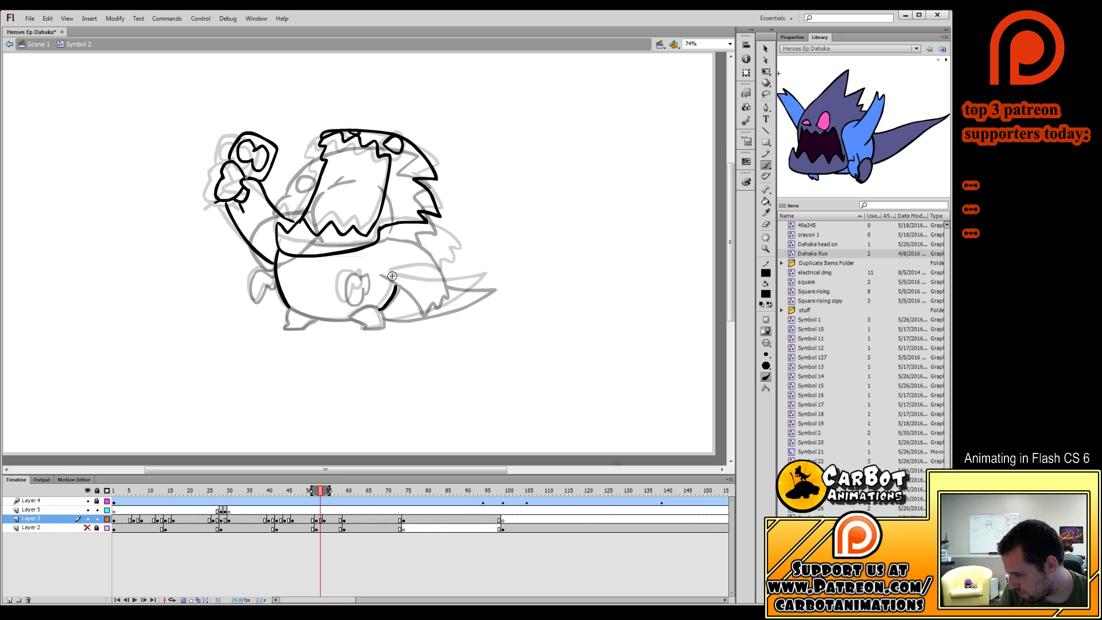
click(311, 493)
drag(312, 493, 317, 499)
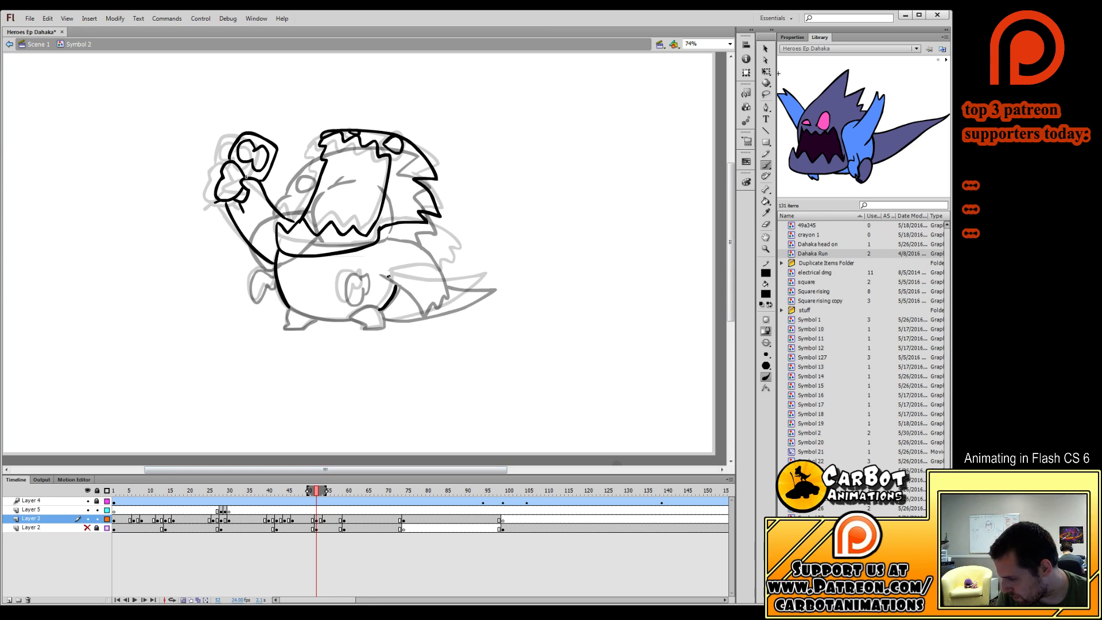
Ink the spiky rear arm, the belly's underside with both feet, and the two small hands of the open-mouthed pose.
mouse_move(388, 274)
mouse_down()
mouse_move(441, 289)
mouse_move(454, 276)
mouse_move(453, 247)
mouse_move(376, 227)
mouse_up()
drag(397, 289, 396, 275)
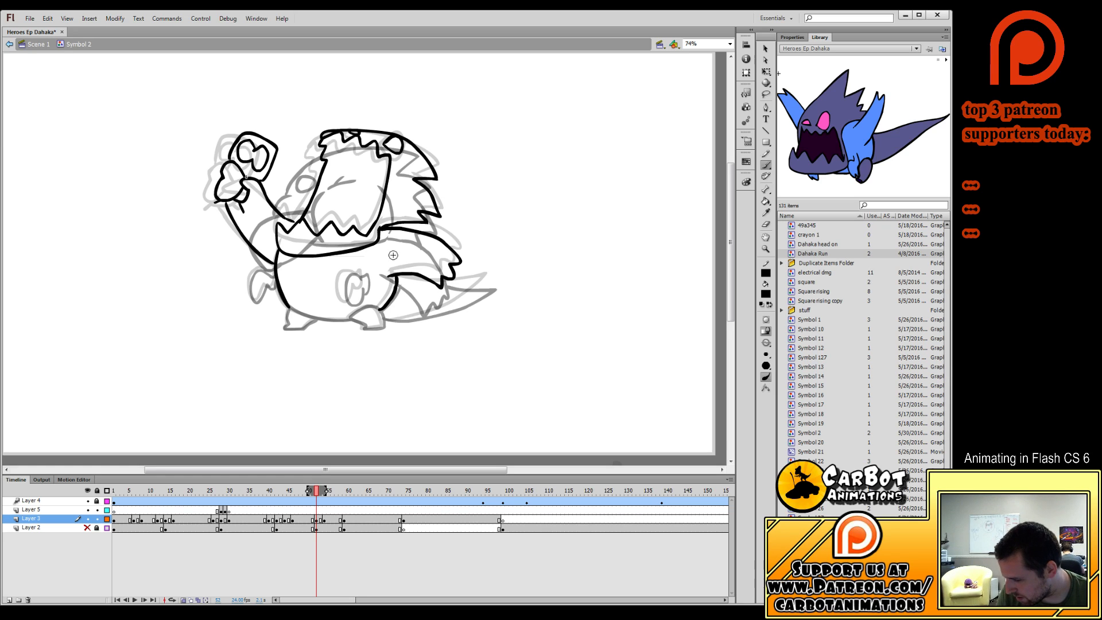
mouse_move(289, 308)
mouse_down()
mouse_move(311, 317)
mouse_move(378, 310)
mouse_move(358, 313)
mouse_up()
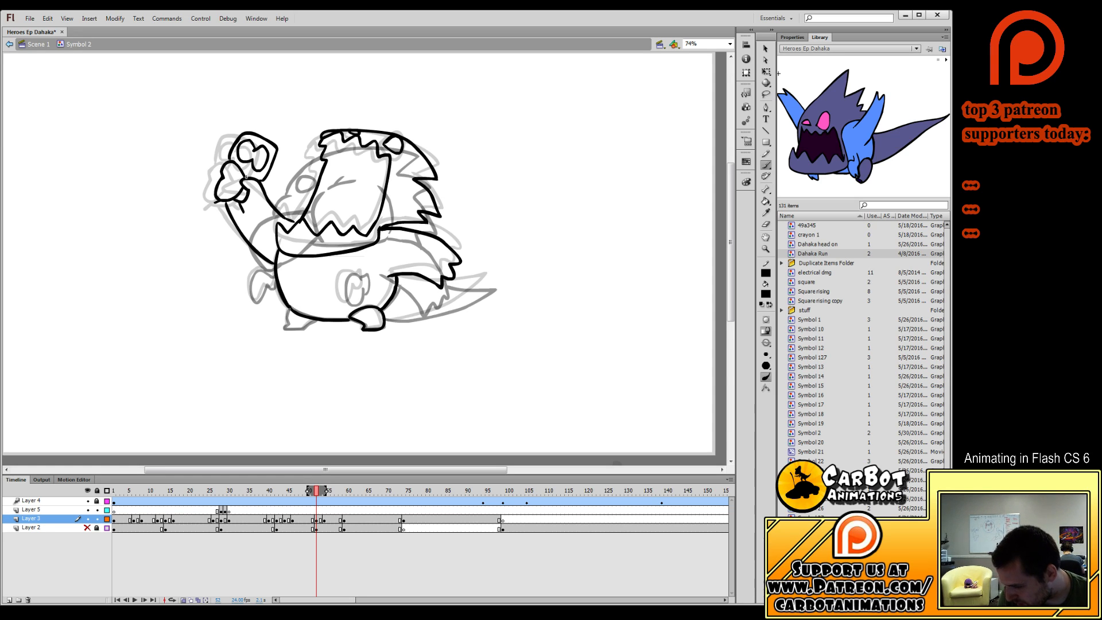
drag(280, 270, 264, 292)
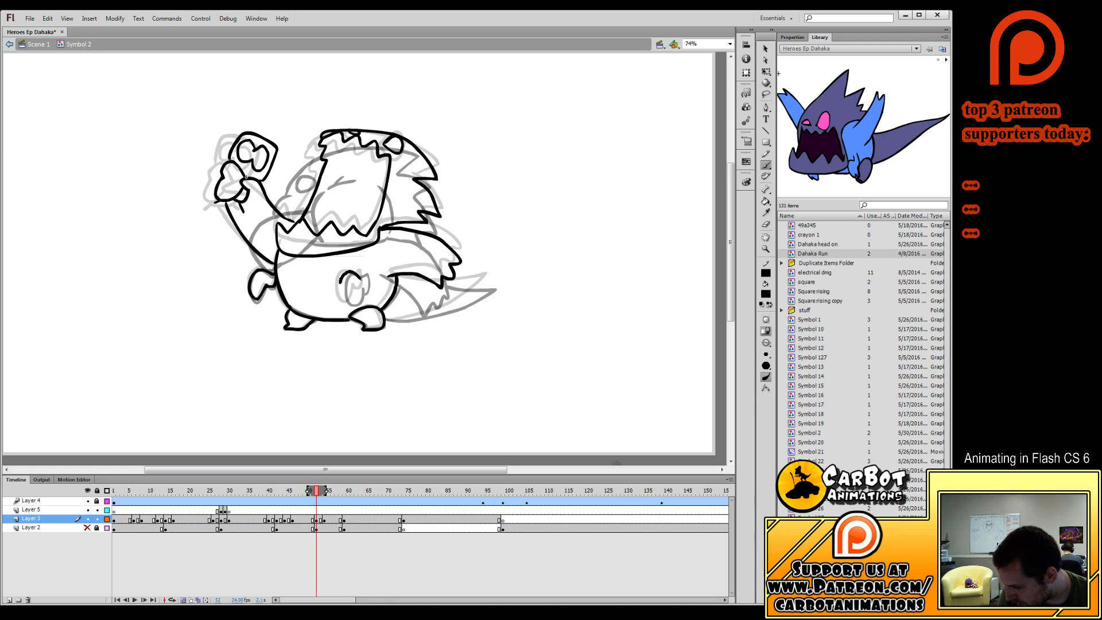
mouse_move(358, 285)
mouse_down()
mouse_move(353, 271)
mouse_move(364, 263)
mouse_up()
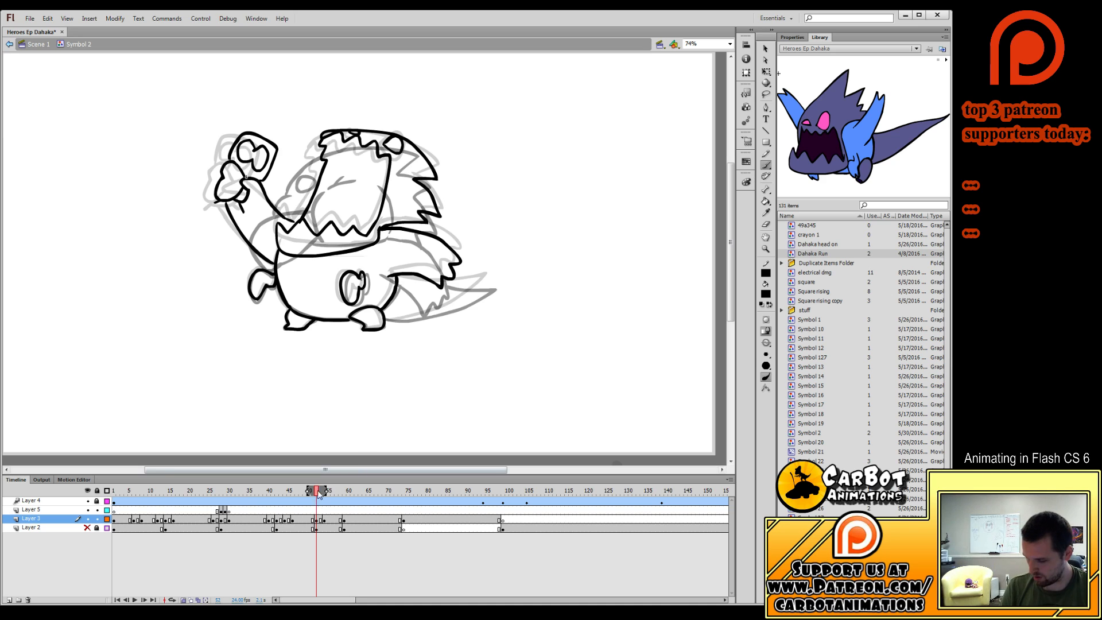
Play back the new in-between and move the coloured pose's keys on Layers 3 and 2 to frame 63.
click(320, 509)
key(Return)
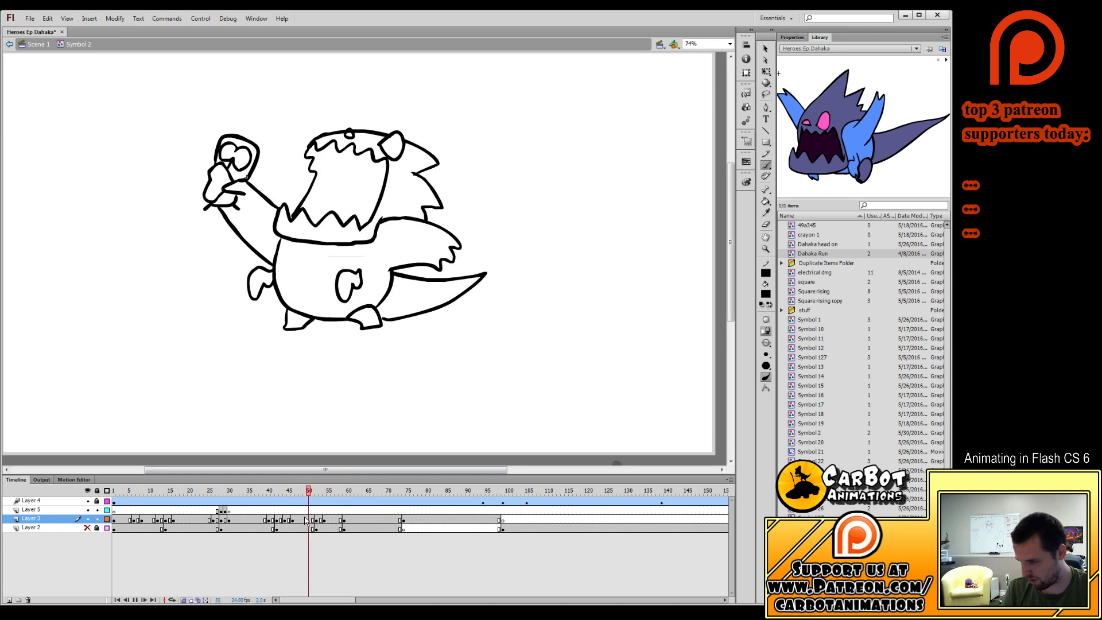
drag(314, 509, 324, 507)
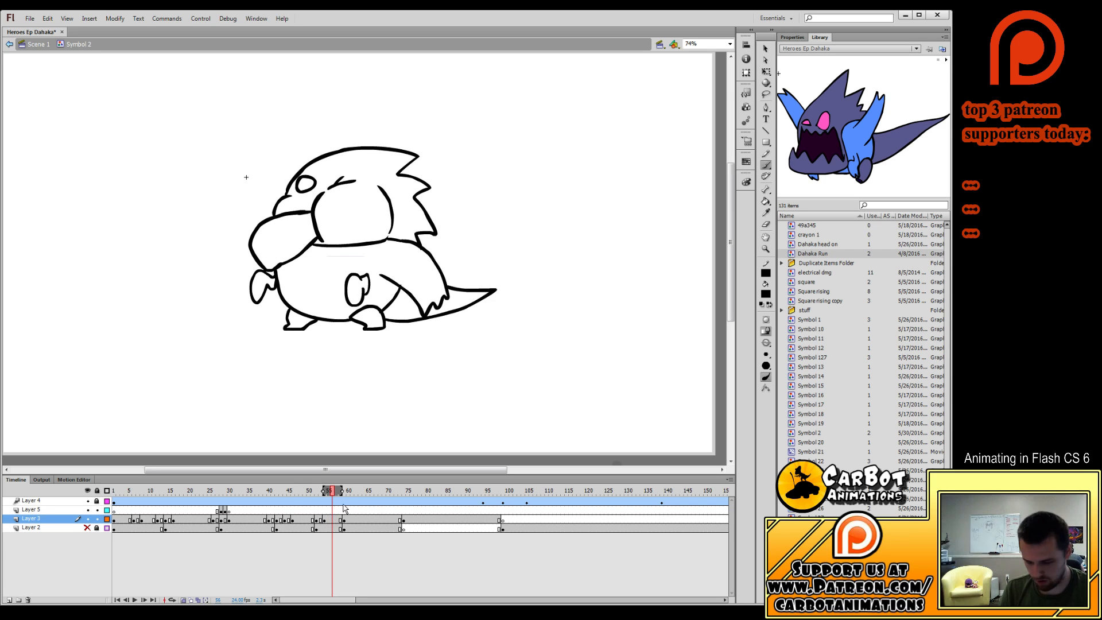
click(286, 519)
drag(287, 520, 361, 529)
click(325, 530)
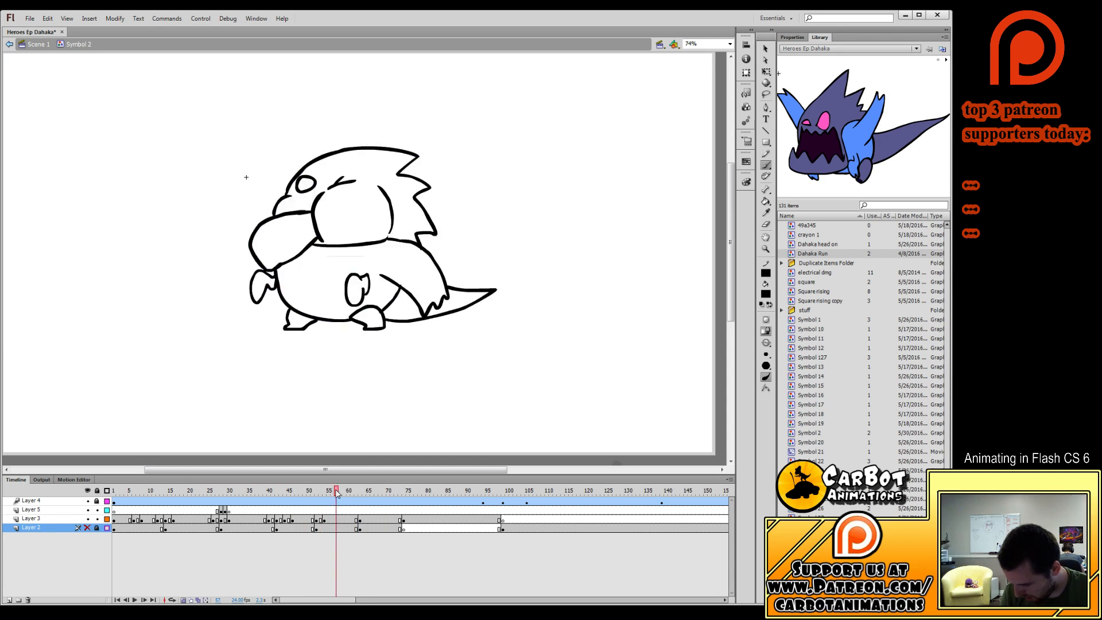
key(Return)
drag(333, 492, 351, 518)
Insert a blank key at frame 61 on Layer 3 and ink the rounded muzzle and curved cheek line.
click(353, 518)
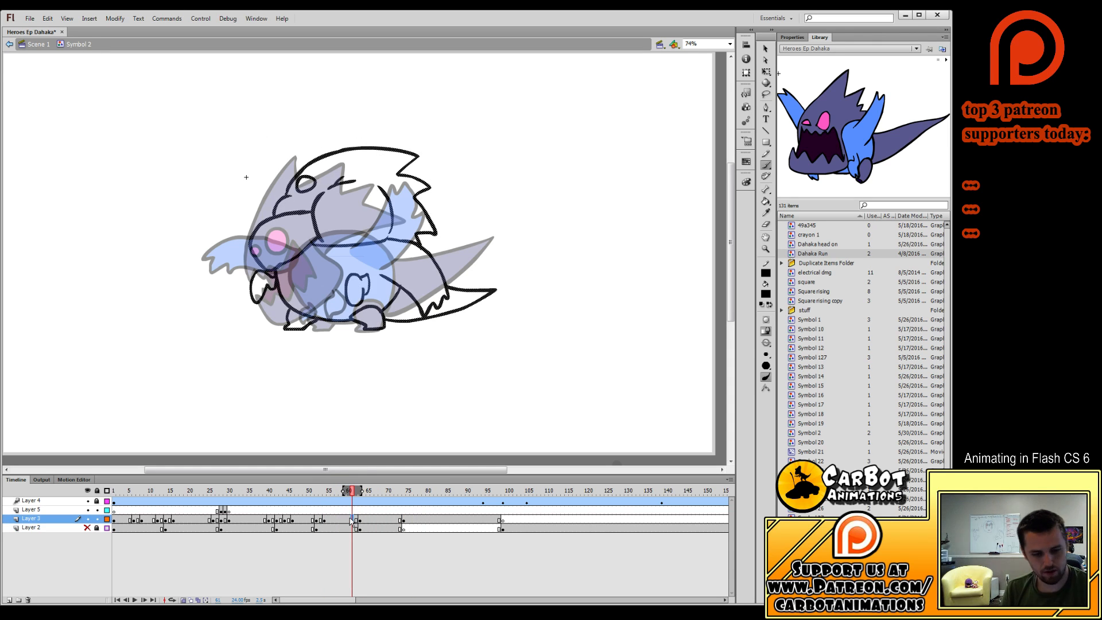
key(F7)
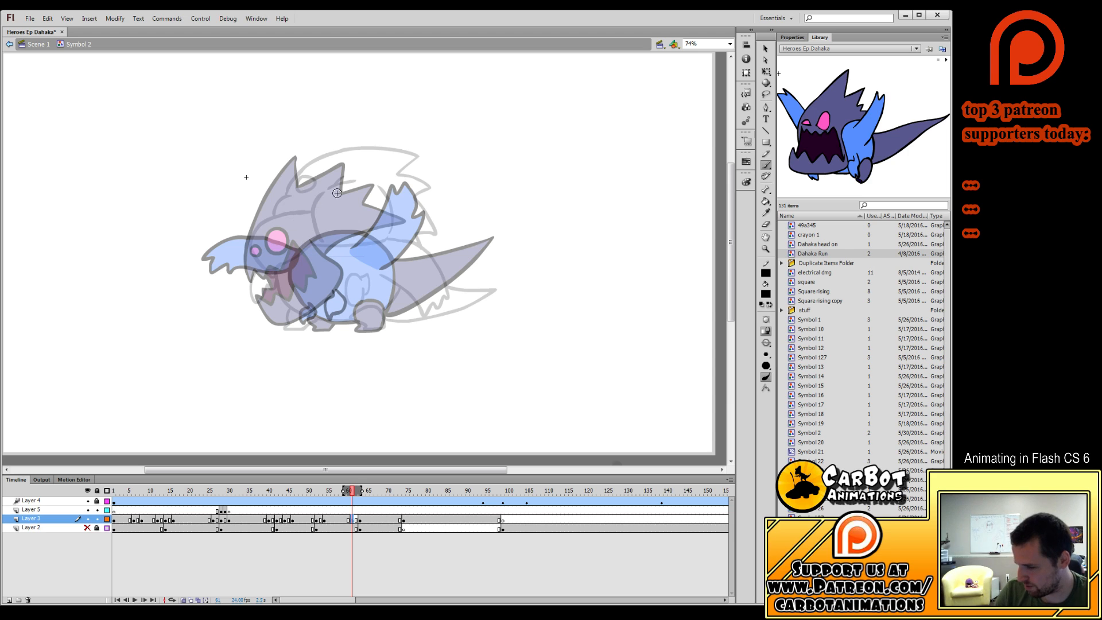
mouse_move(259, 225)
mouse_down()
mouse_move(250, 249)
mouse_move(276, 267)
mouse_up()
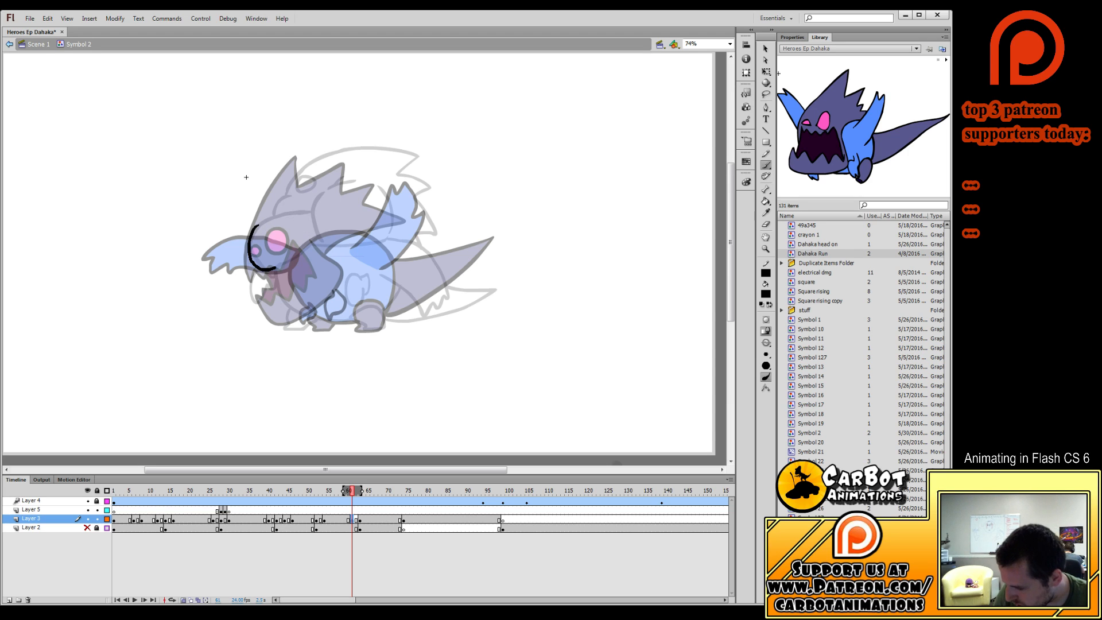
drag(304, 224, 253, 228)
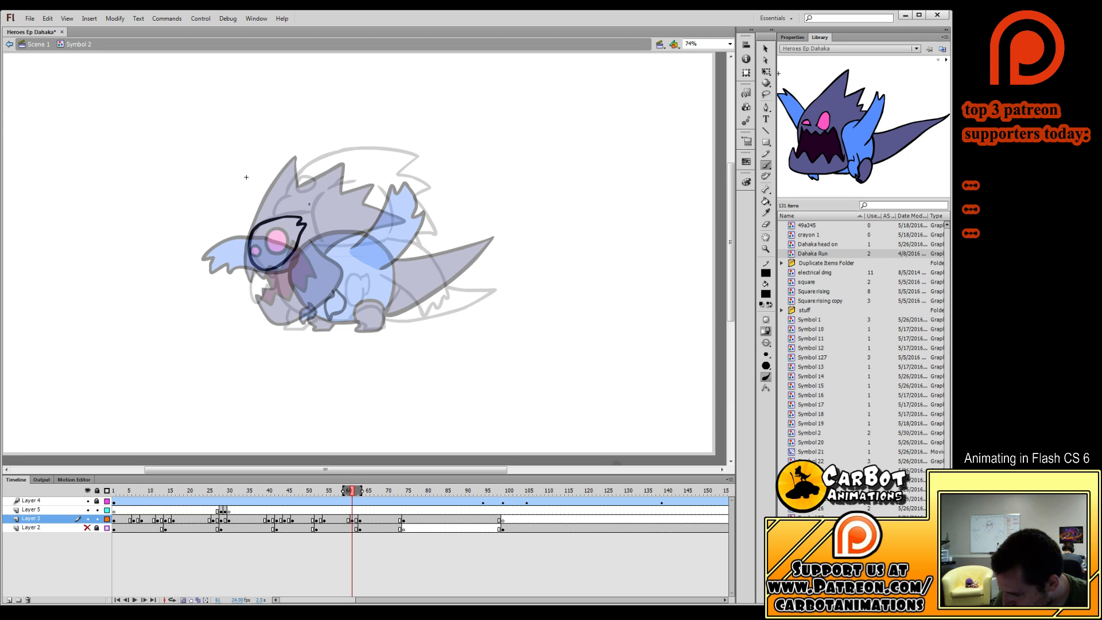
mouse_move(310, 208)
mouse_down()
mouse_move(318, 237)
mouse_move(277, 207)
mouse_move(348, 147)
mouse_move(393, 150)
mouse_move(404, 168)
mouse_up()
key(ctrl+z)
key(ctrl+z)
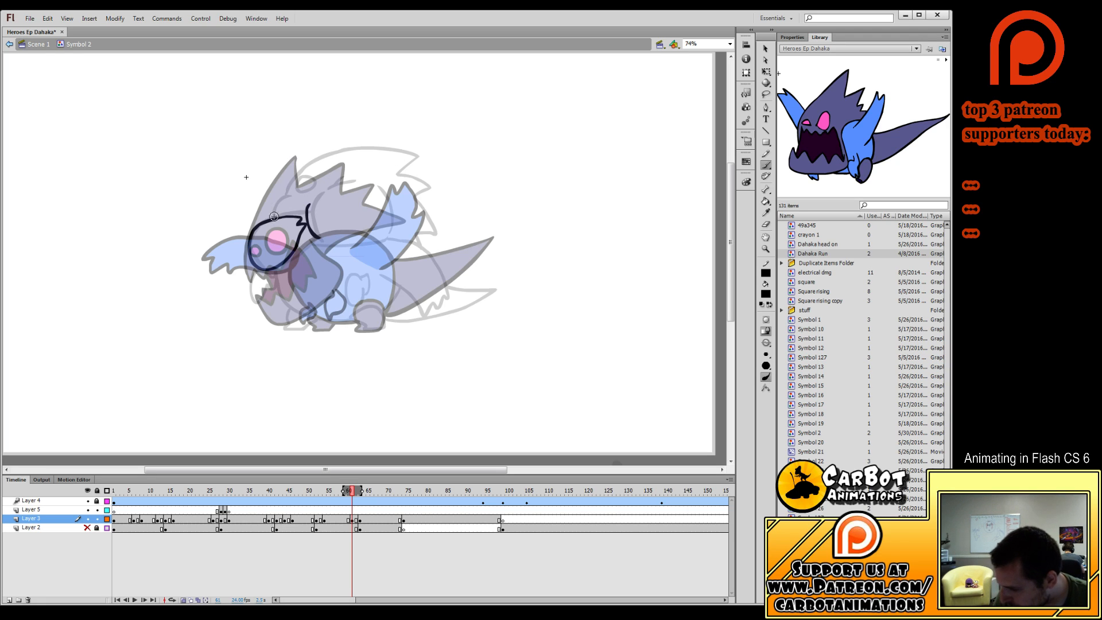
Ink the arched head with its jagged mane, the swept-back spiky arm, and the squinting eye and brow.
mouse_move(269, 219)
mouse_down()
mouse_move(287, 176)
mouse_move(338, 146)
mouse_move(379, 141)
mouse_move(380, 160)
mouse_move(405, 175)
mouse_up()
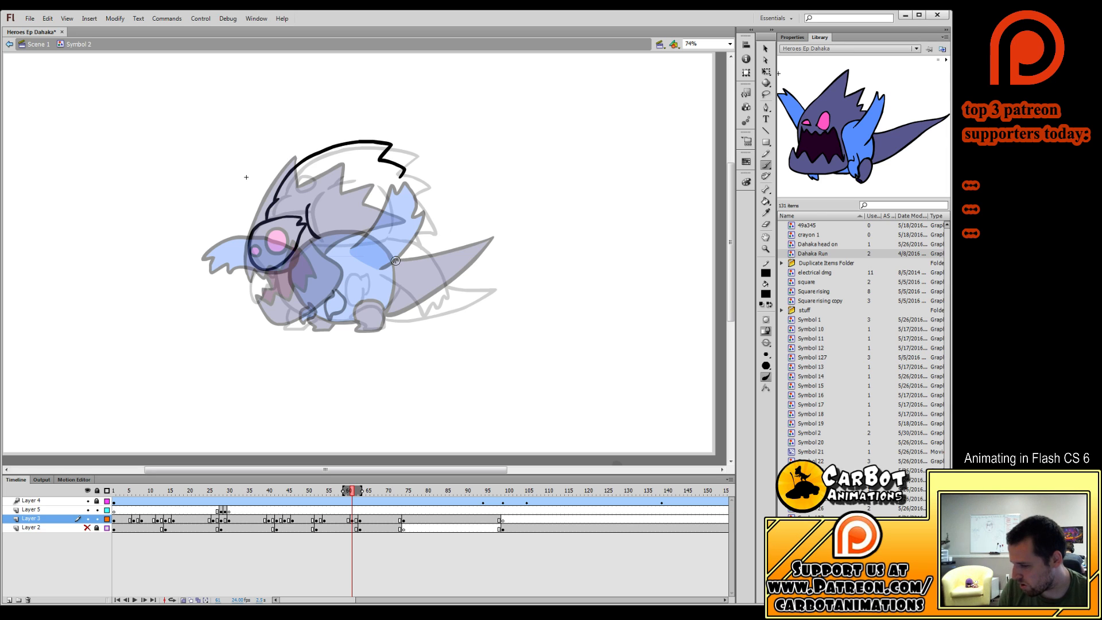
mouse_move(376, 273)
mouse_down()
mouse_move(439, 273)
mouse_move(435, 257)
mouse_move(450, 253)
mouse_move(430, 231)
mouse_move(361, 245)
mouse_up()
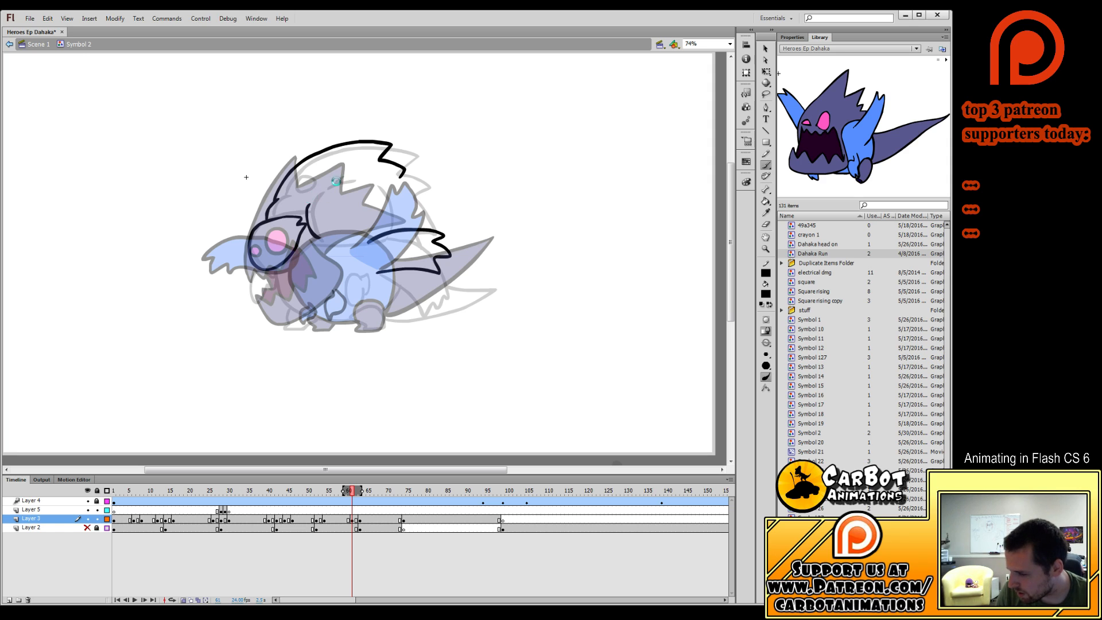
drag(310, 196, 339, 181)
mouse_move(318, 188)
mouse_down()
mouse_move(328, 178)
mouse_move(289, 186)
mouse_up()
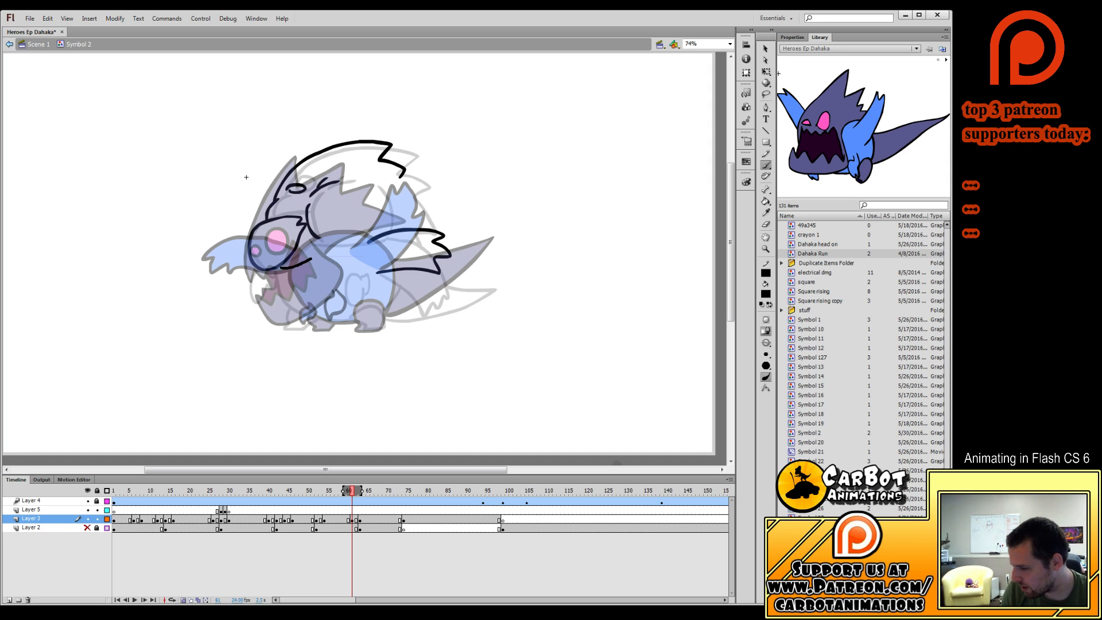
mouse_move(400, 175)
mouse_down()
mouse_move(443, 225)
mouse_move(398, 223)
mouse_move(317, 248)
mouse_move(292, 242)
mouse_up()
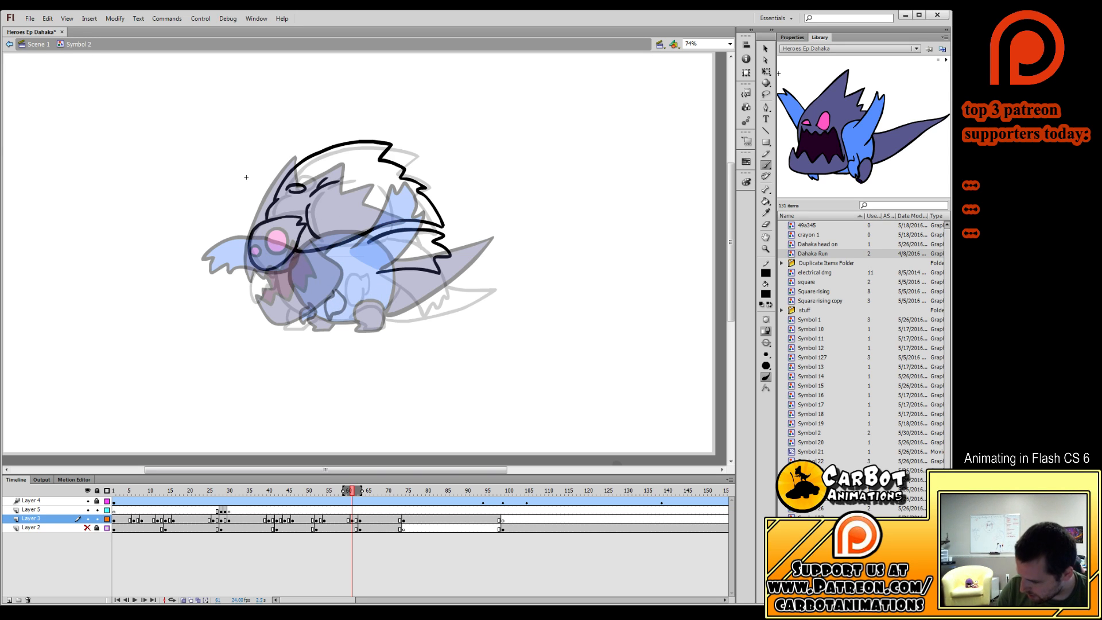
Ink the round belly, both small hands, the feet and the pointed tail of the frame 61 in-between.
mouse_move(293, 253)
mouse_down()
mouse_move(307, 312)
mouse_move(331, 322)
mouse_up()
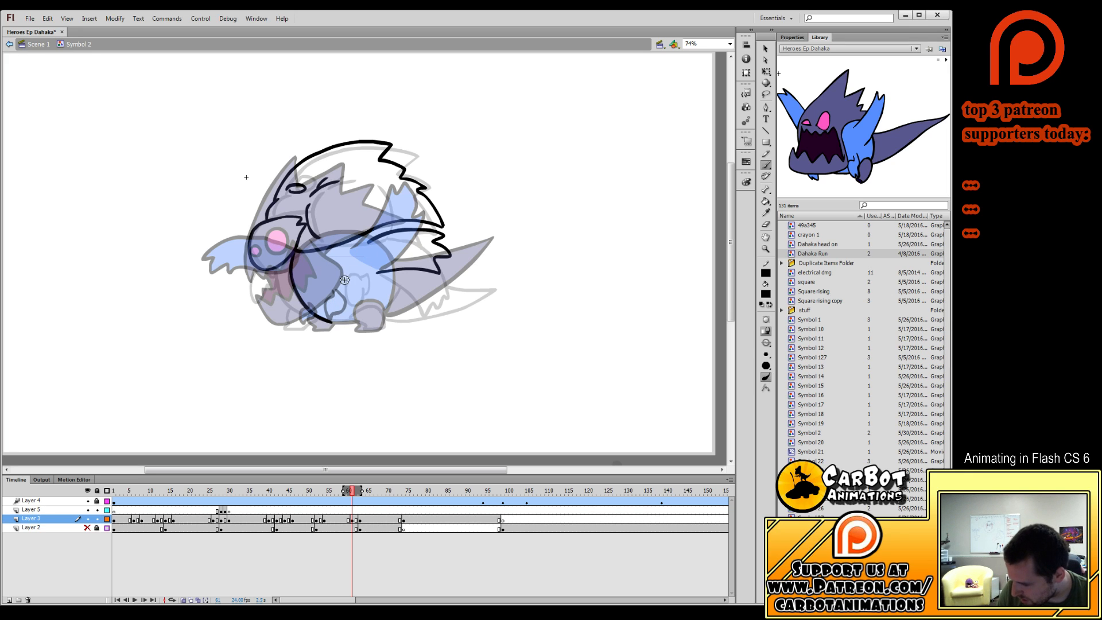
mouse_move(344, 280)
mouse_down()
mouse_move(332, 302)
mouse_move(358, 283)
mouse_up()
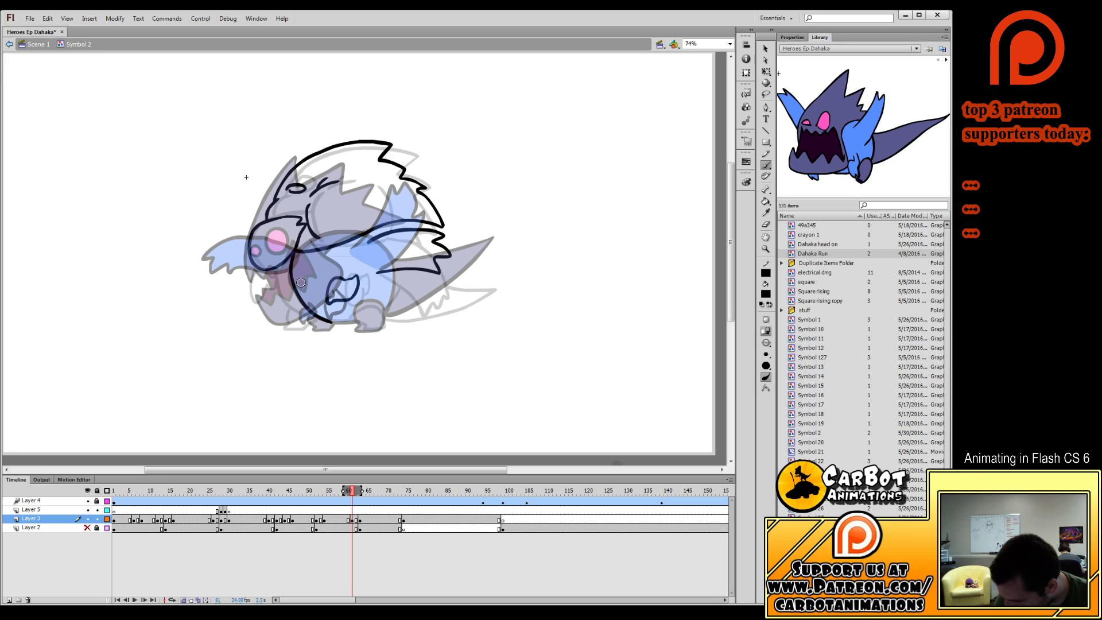
mouse_move(291, 280)
mouse_down()
mouse_move(274, 303)
mouse_move(292, 284)
mouse_up()
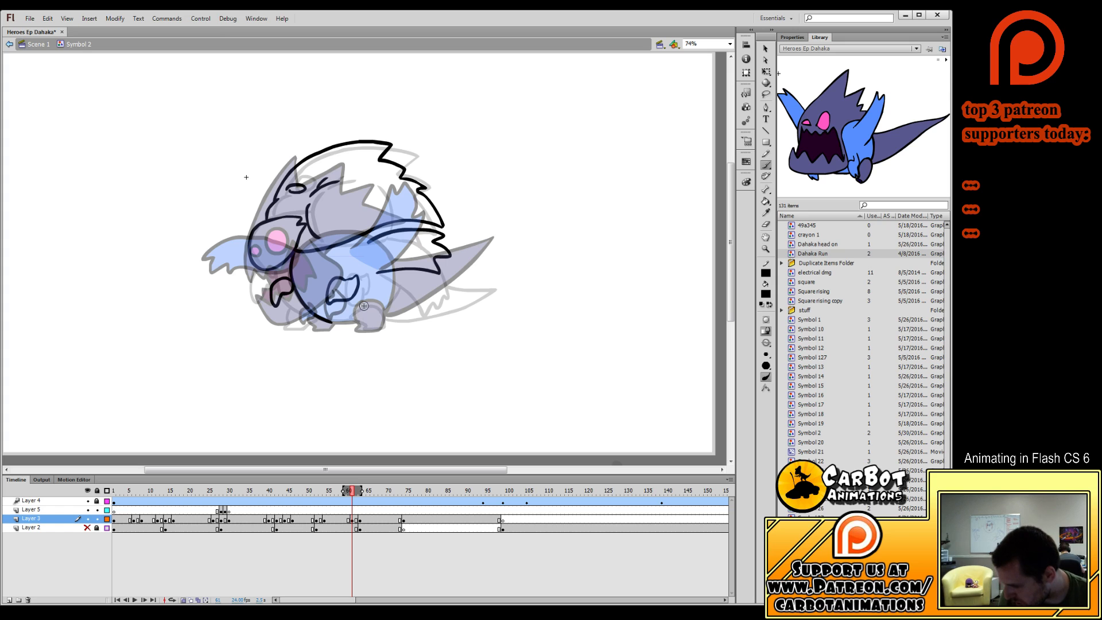
mouse_move(367, 330)
mouse_down()
mouse_move(309, 319)
mouse_move(313, 331)
mouse_move(330, 328)
mouse_move(395, 273)
mouse_up()
mouse_move(388, 311)
mouse_down()
mouse_move(461, 295)
mouse_move(492, 271)
mouse_move(441, 267)
mouse_up()
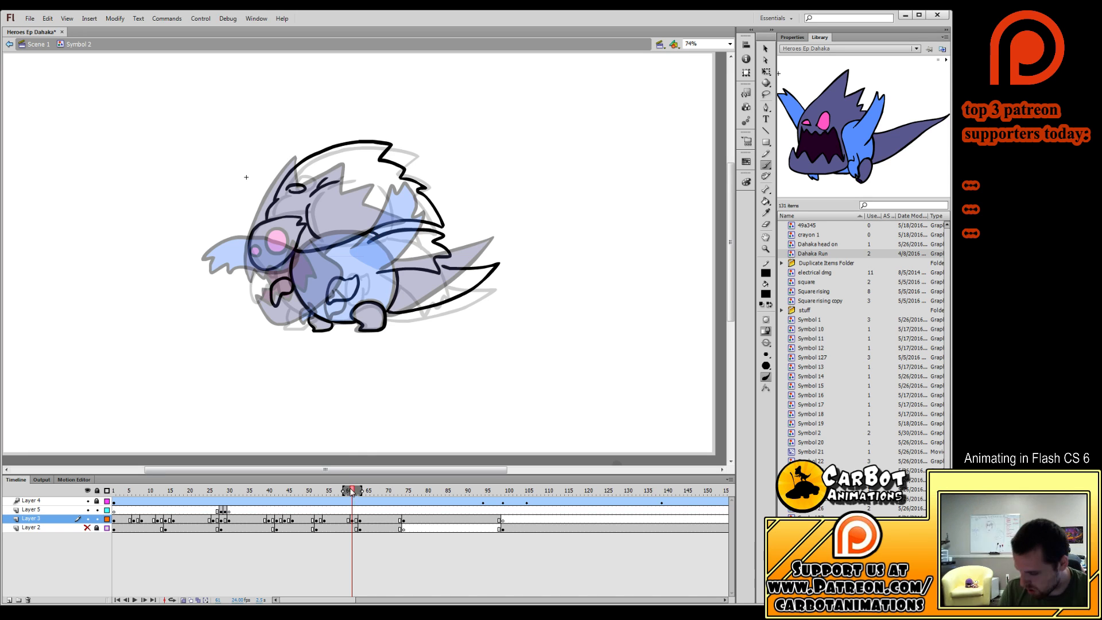
mouse_move(352, 491)
mouse_down()
mouse_move(399, 493)
mouse_move(345, 493)
mouse_up()
Insert a blank key at frame 63 on Layer 3 and ink the open lower jaw with its jagged teeth.
click(361, 519)
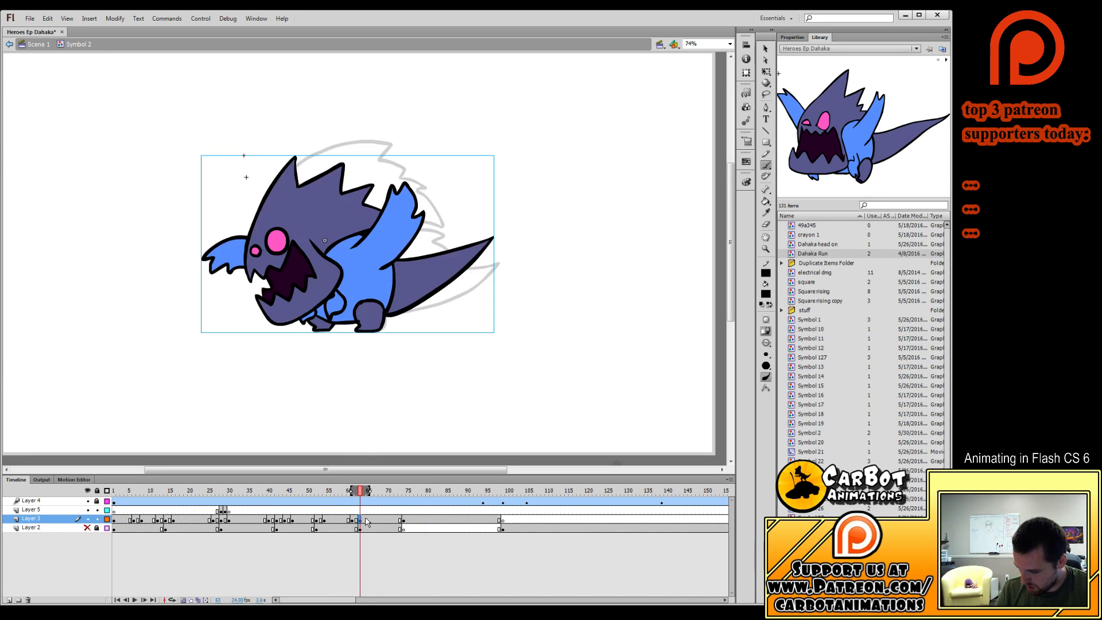
key(F7)
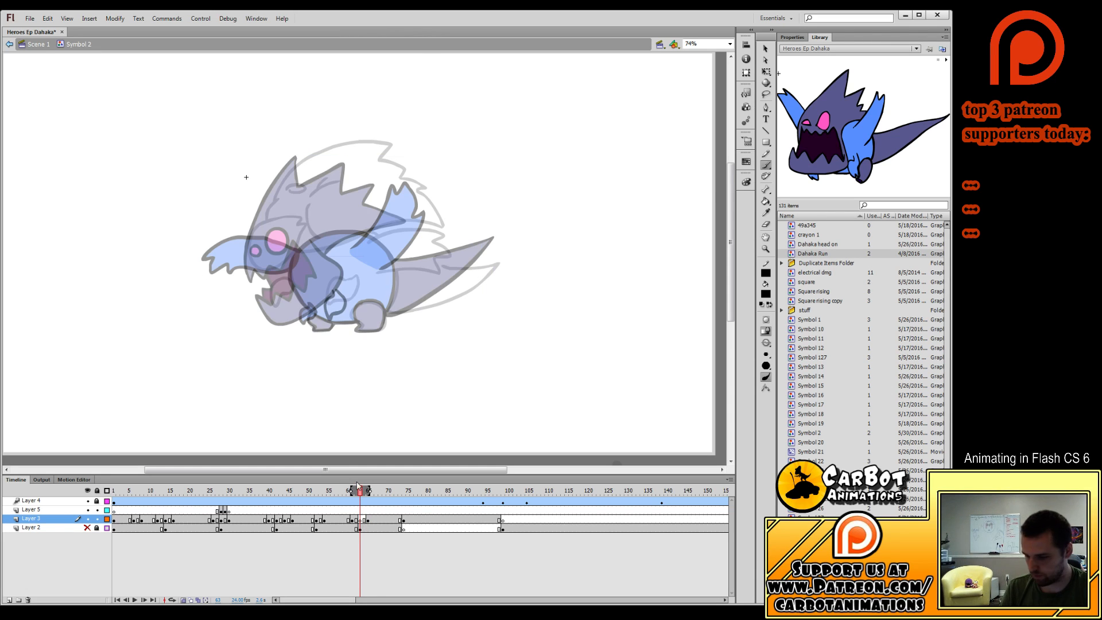
mouse_move(258, 303)
mouse_down()
mouse_move(324, 283)
mouse_move(253, 298)
mouse_move(273, 316)
mouse_move(303, 307)
mouse_move(332, 283)
mouse_move(325, 241)
mouse_up()
key(ctrl+z)
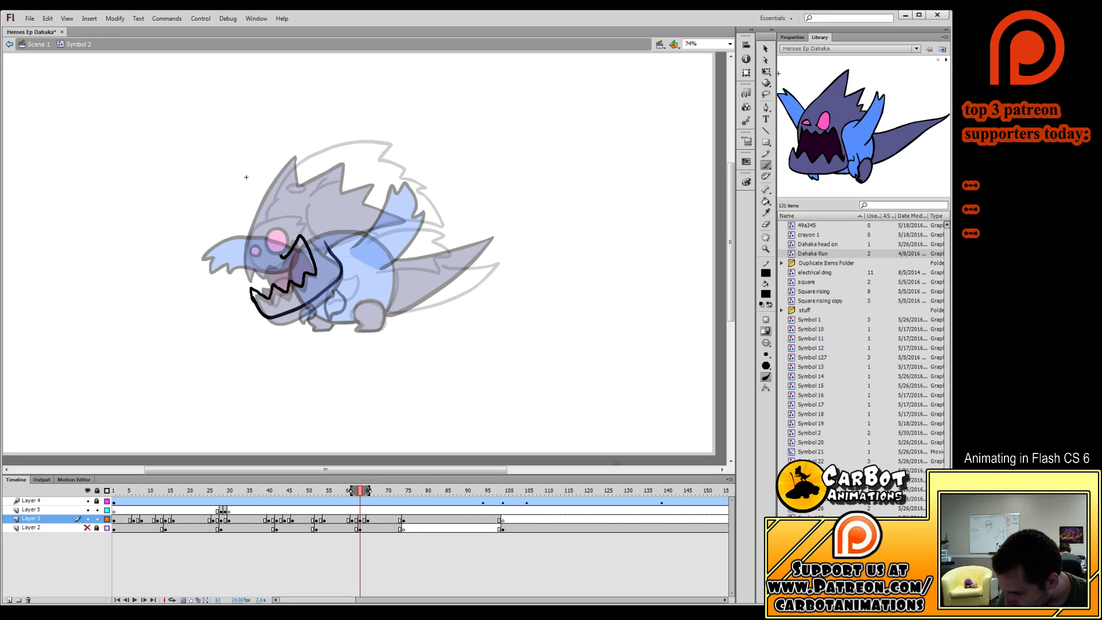
Ink the toothed upper jaw, the tall head with its spiky mane, and both round eyes.
mouse_move(248, 265)
mouse_down()
mouse_move(264, 190)
mouse_move(295, 158)
mouse_move(329, 145)
mouse_move(321, 165)
mouse_move(356, 154)
mouse_up()
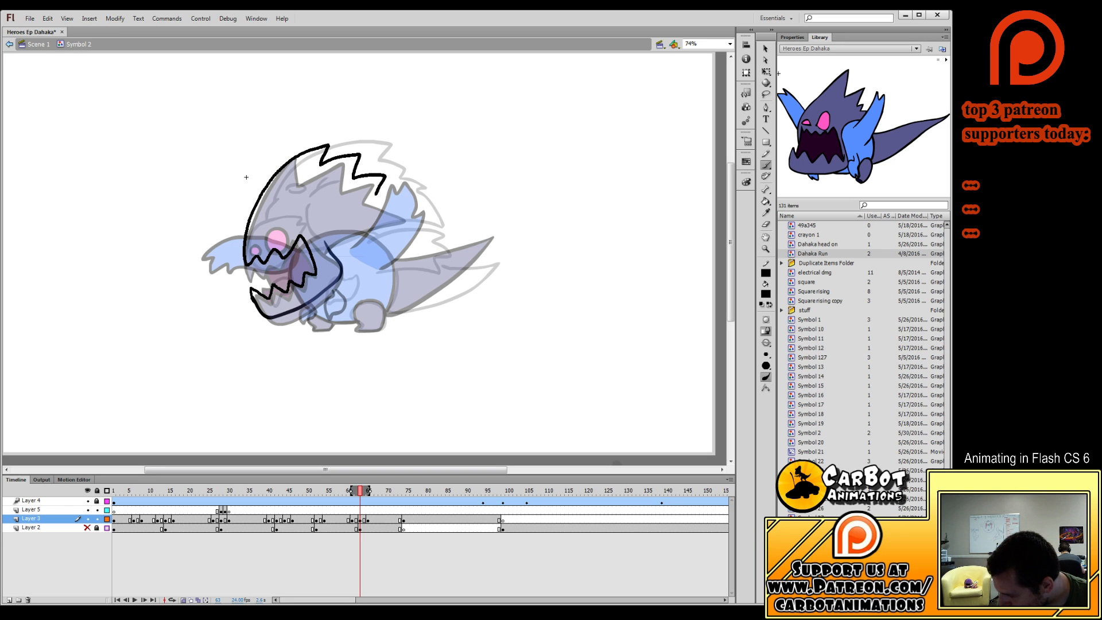
drag(380, 197, 383, 195)
mouse_move(287, 212)
mouse_down()
mouse_move(294, 233)
mouse_move(294, 209)
mouse_move(257, 238)
mouse_up()
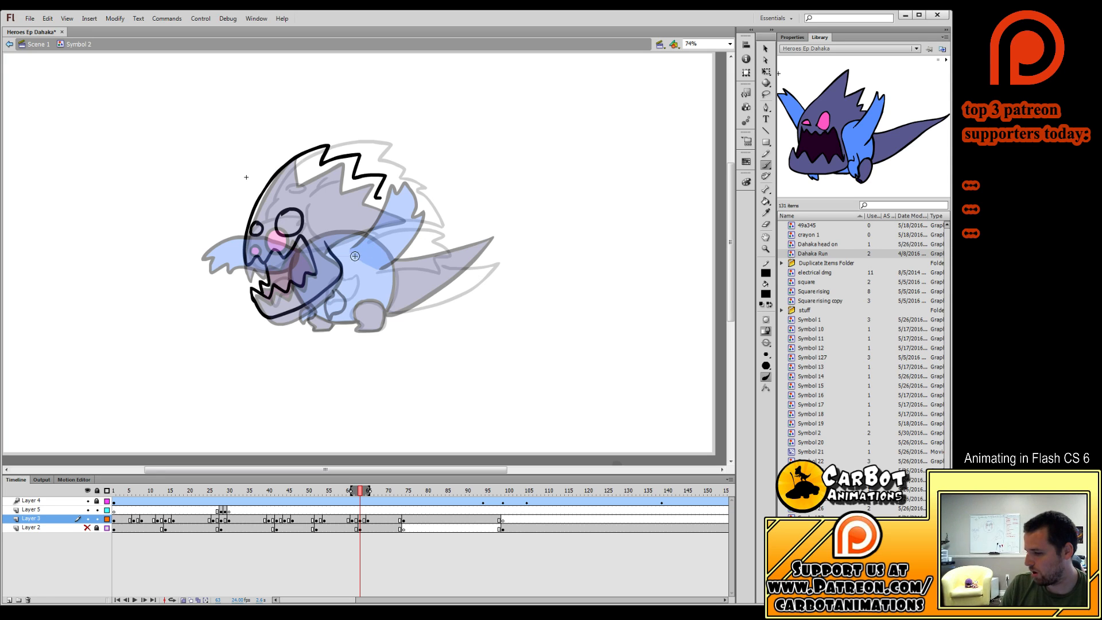
Ink the raised clawed arm behind the head and redraw the outstretched far arm in front of the face.
mouse_move(362, 250)
mouse_down()
mouse_move(393, 200)
mouse_move(403, 209)
mouse_move(419, 199)
mouse_move(425, 238)
mouse_move(381, 271)
mouse_up()
key(ctrl+z)
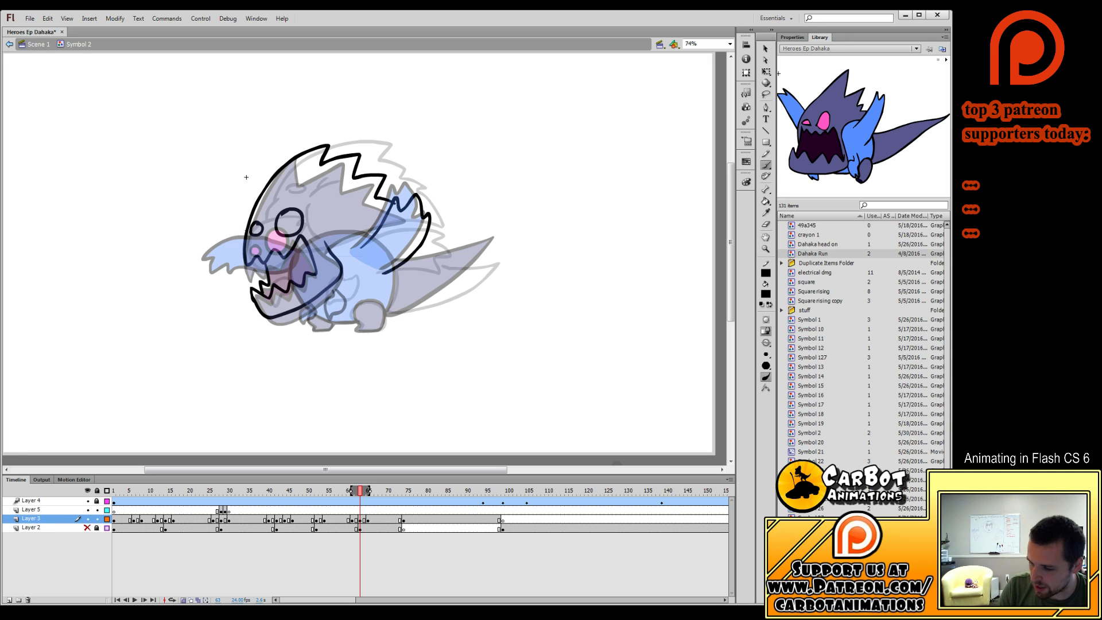
mouse_move(246, 230)
mouse_down()
mouse_move(209, 248)
mouse_move(245, 260)
mouse_up()
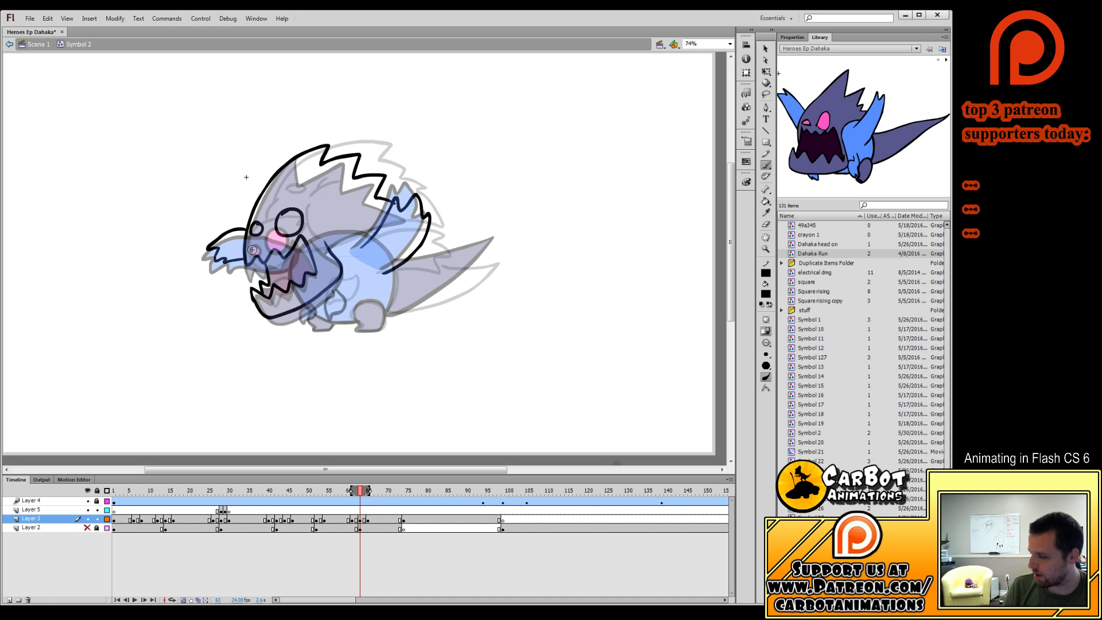
key(ctrl+z)
key(ctrl+z)
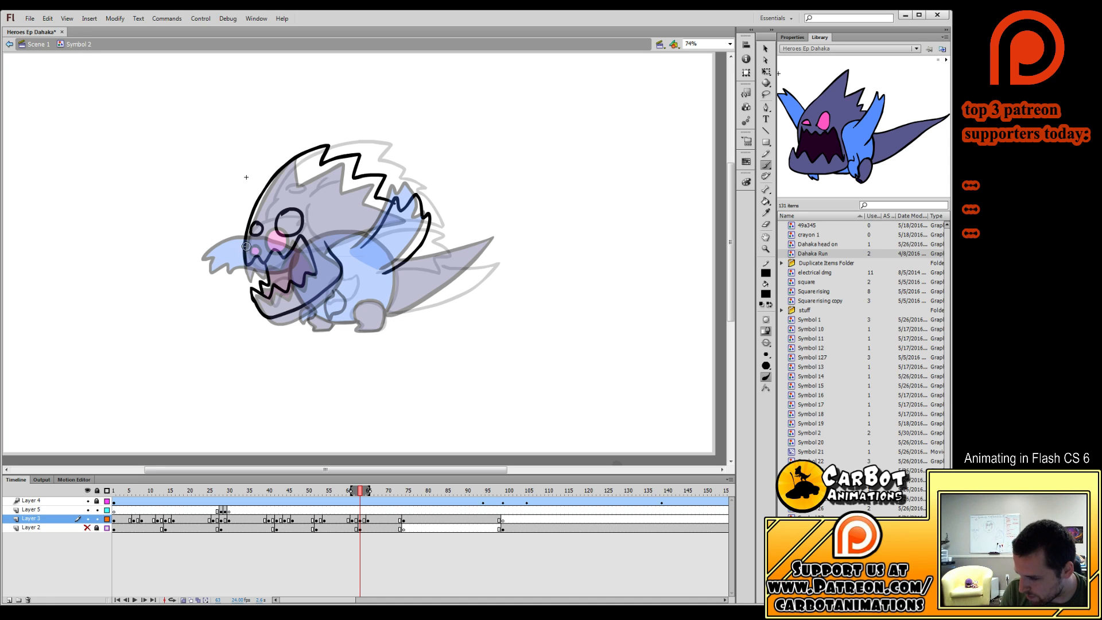
mouse_move(245, 231)
mouse_down()
mouse_move(214, 247)
mouse_move(219, 260)
mouse_move(224, 238)
mouse_move(247, 265)
mouse_up()
key(ctrl+z)
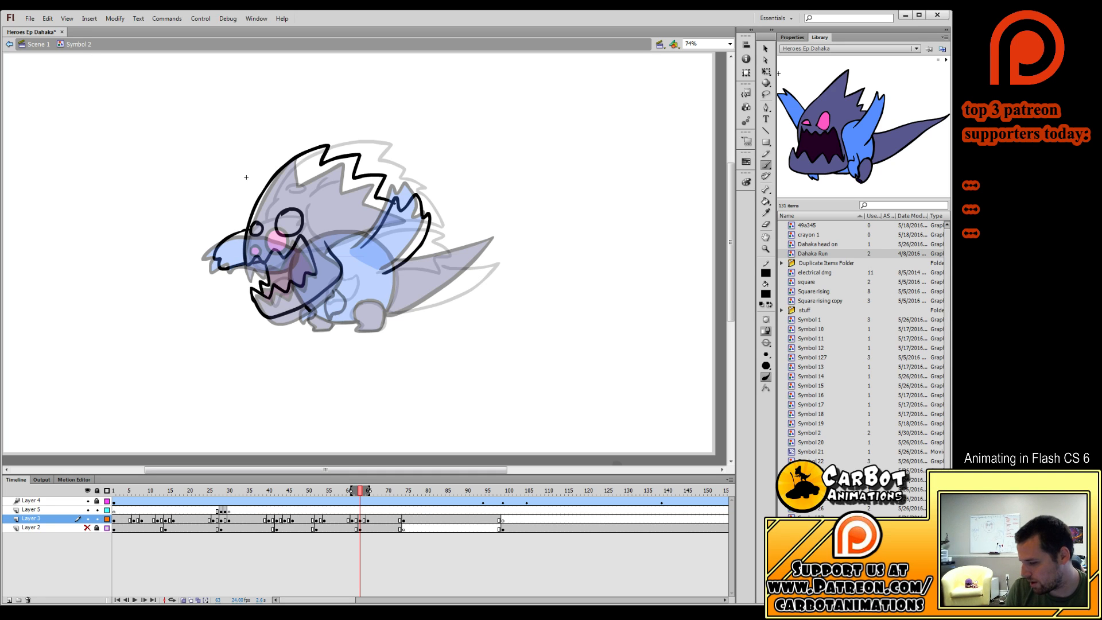
key(ctrl+z)
Ink the lower body and tail of the frame 63 pose, and play back the new in-betweens.
mouse_move(304, 305)
mouse_down()
mouse_move(356, 320)
mouse_move(359, 303)
mouse_move(334, 322)
mouse_move(393, 269)
mouse_up()
mouse_move(388, 315)
mouse_down()
mouse_move(487, 262)
mouse_move(457, 251)
mouse_move(403, 259)
mouse_up()
key(Return)
drag(365, 492, 322, 502)
key(Return)
key(Return)
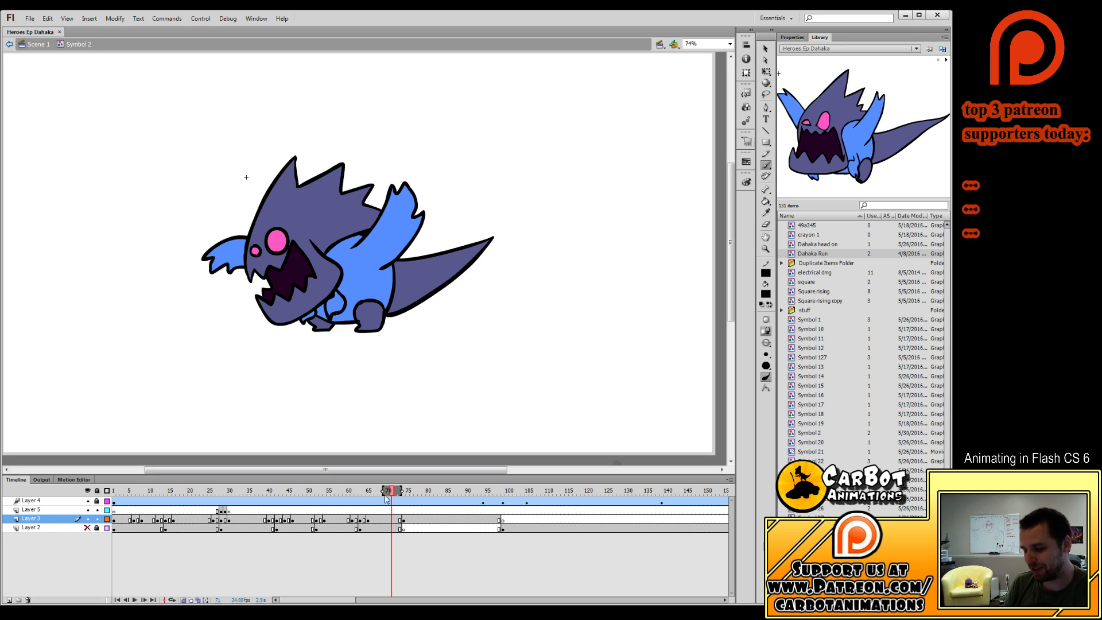
Open the rough sketch symbol at frame 75 on Layer 3 for editing and show its Layer 1 as outlines.
drag(386, 497, 402, 488)
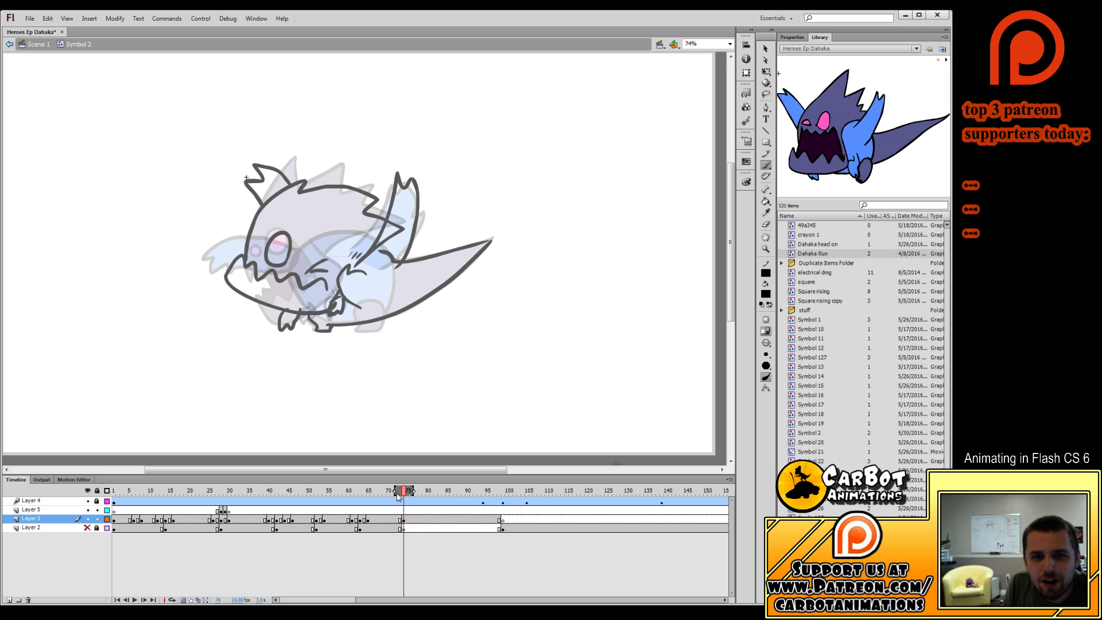
click(404, 528)
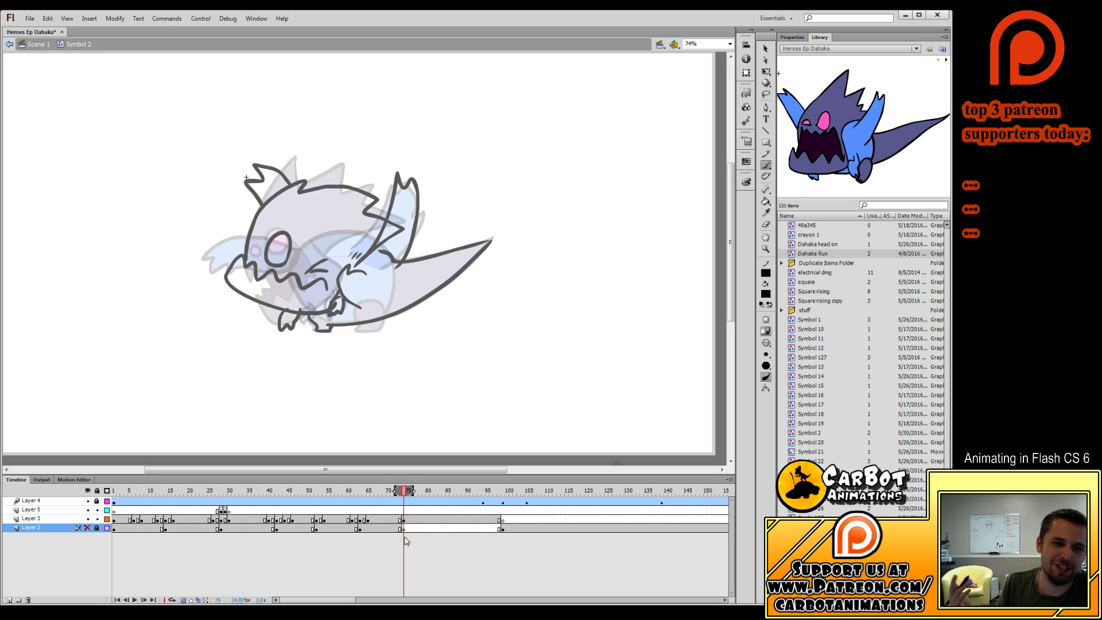
mouse_move(405, 490)
mouse_down()
mouse_move(391, 495)
mouse_move(410, 507)
mouse_up()
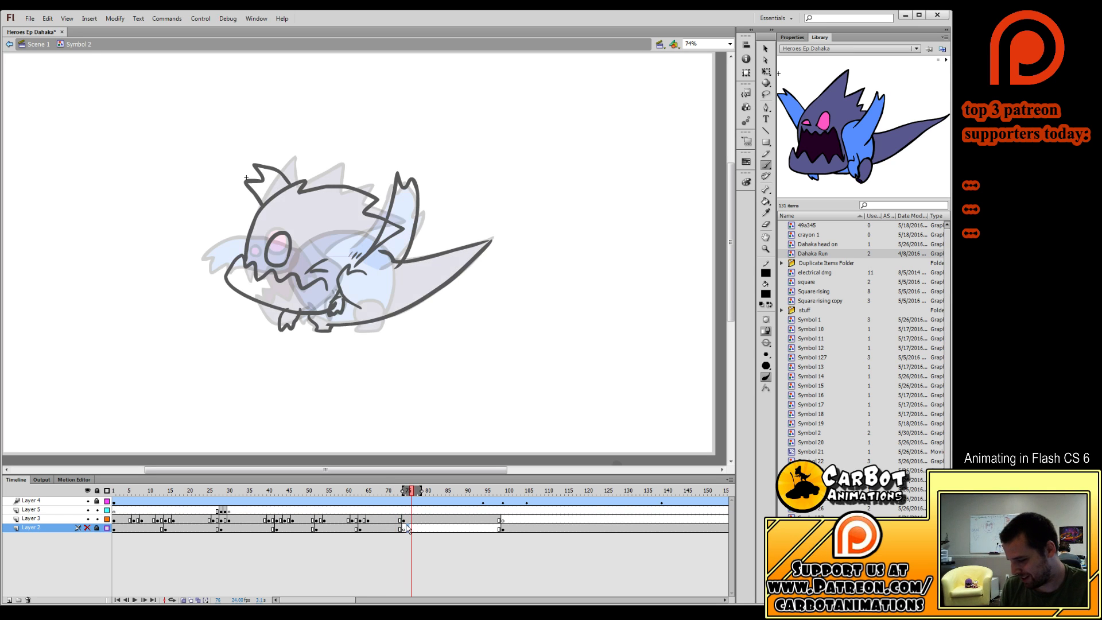
click(408, 519)
key(q)
key(b)
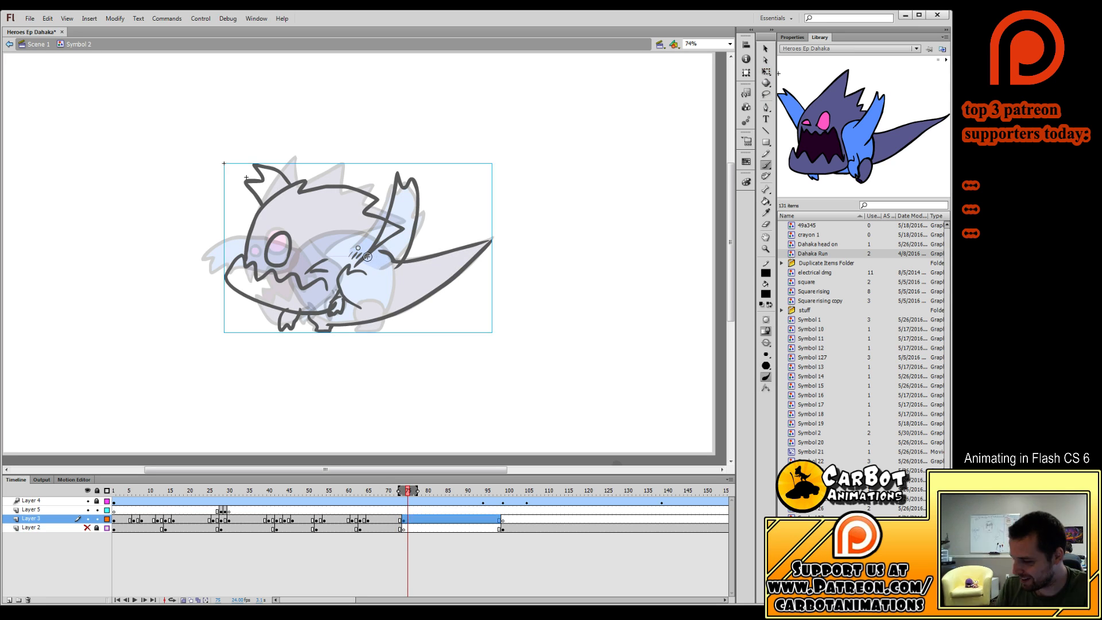
click(764, 73)
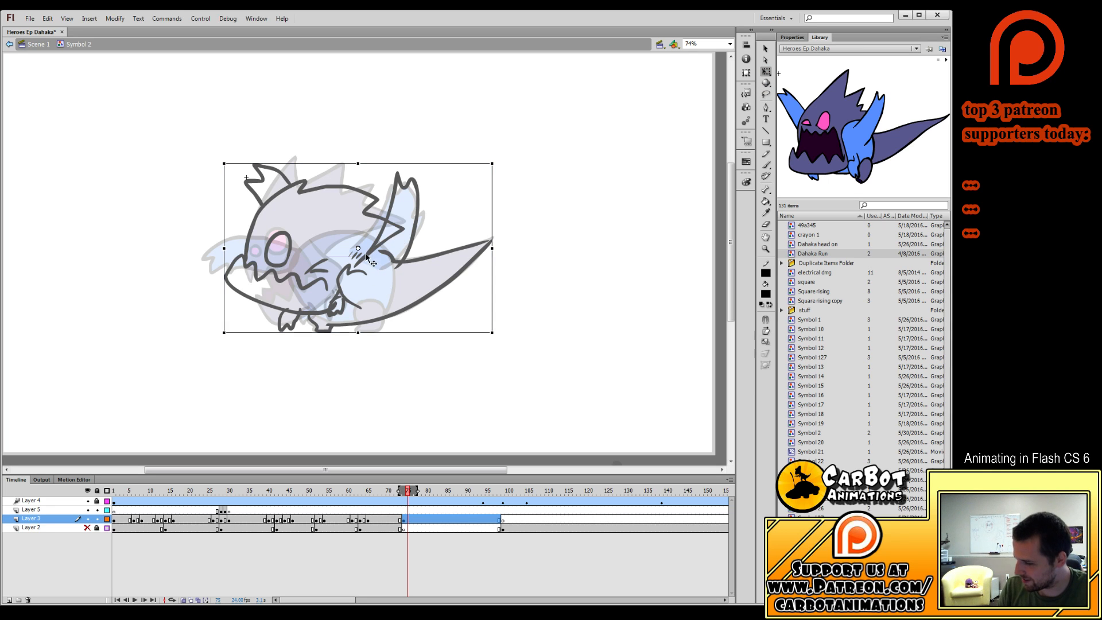
double_click(366, 254)
click(107, 501)
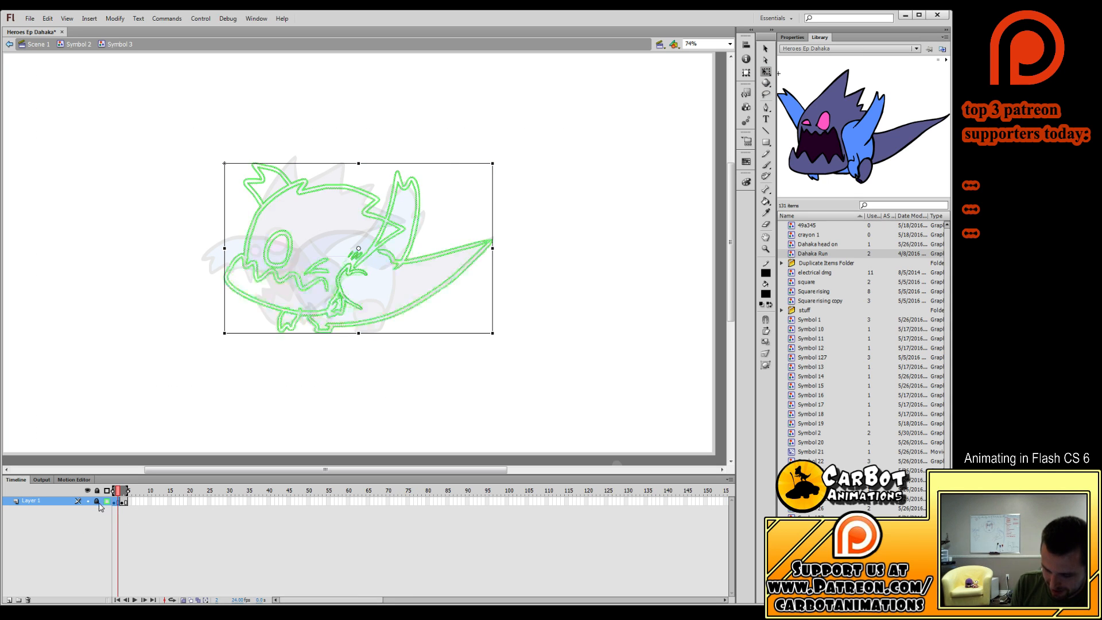
Lock the rough sketch layer, add a new layer above it, and go to frame 1.
click(97, 501)
click(9, 600)
click(116, 492)
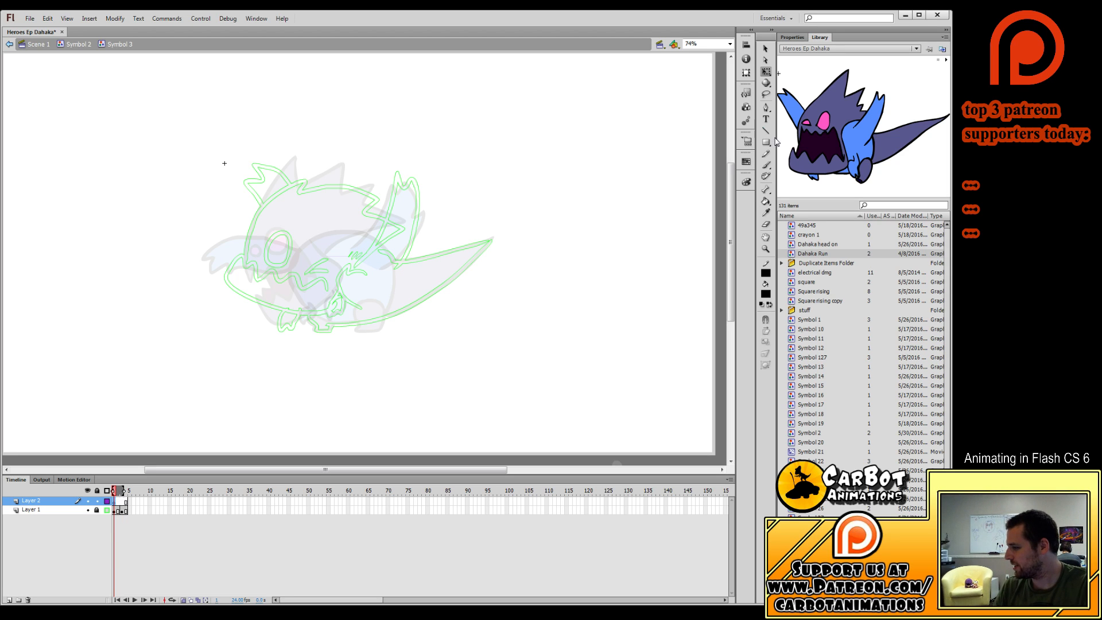
Brush the creature's head outline in black over the sketch, including the back spikes, jaw and toothed mouth line.
click(766, 165)
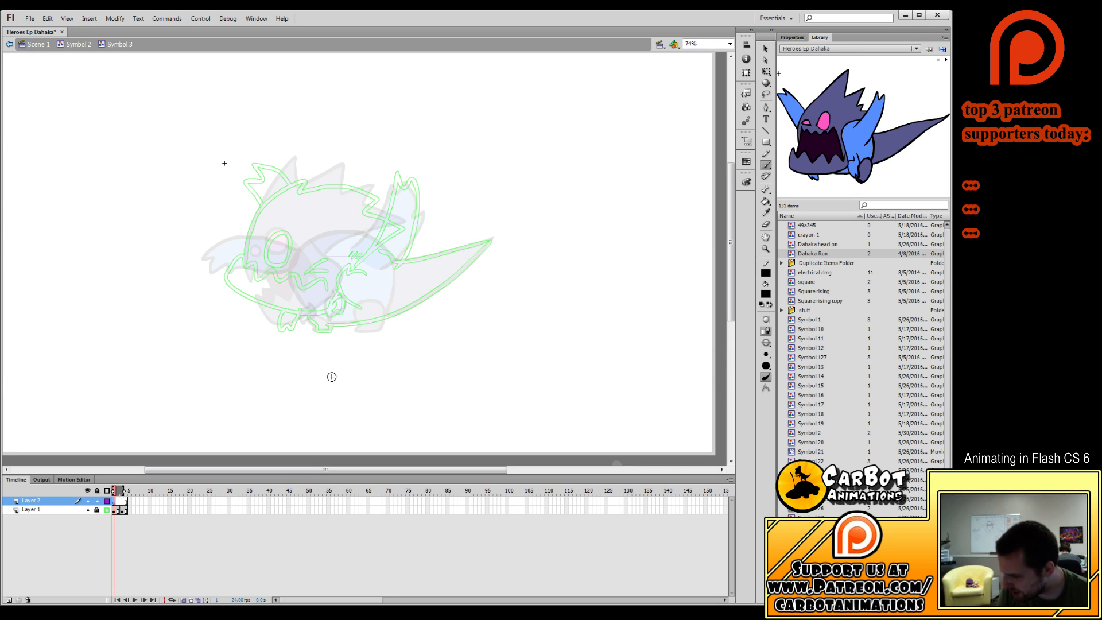
mouse_move(255, 259)
mouse_down()
mouse_move(266, 226)
mouse_move(301, 191)
mouse_move(349, 199)
mouse_up()
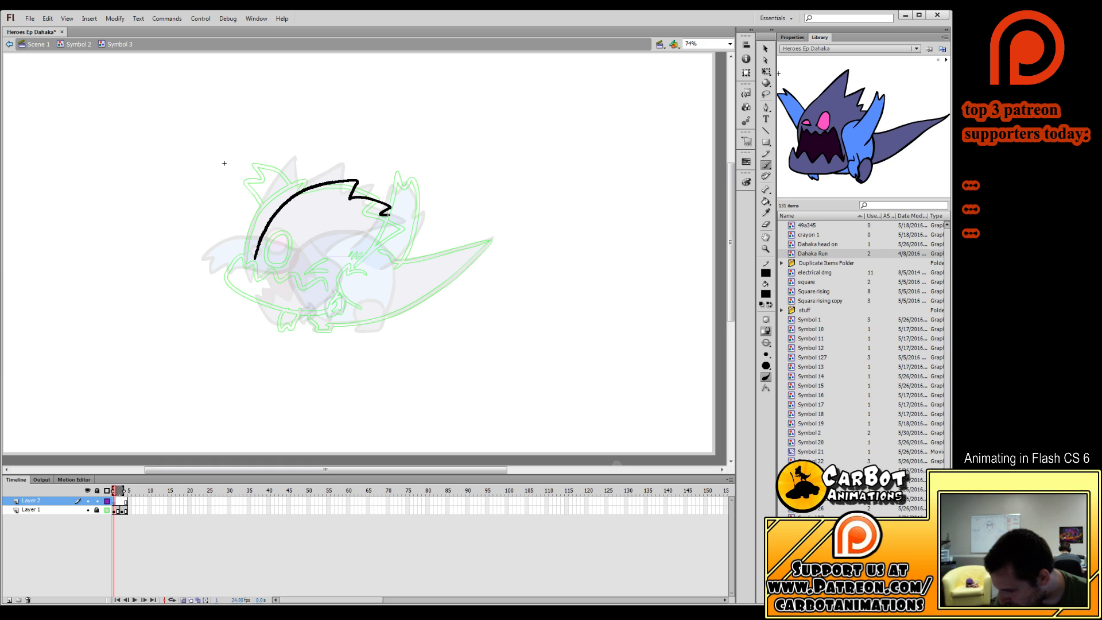
mouse_move(405, 232)
mouse_down()
mouse_move(359, 266)
mouse_move(334, 306)
mouse_up()
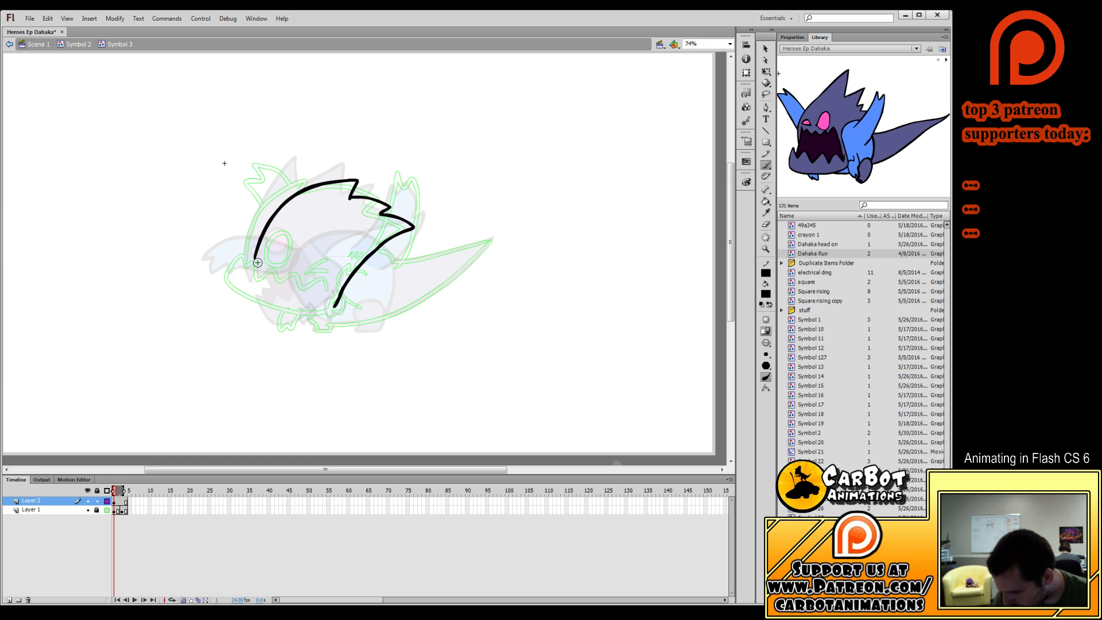
mouse_move(250, 256)
mouse_down()
mouse_move(234, 273)
mouse_move(242, 291)
mouse_move(294, 313)
mouse_move(330, 312)
mouse_move(256, 275)
mouse_up()
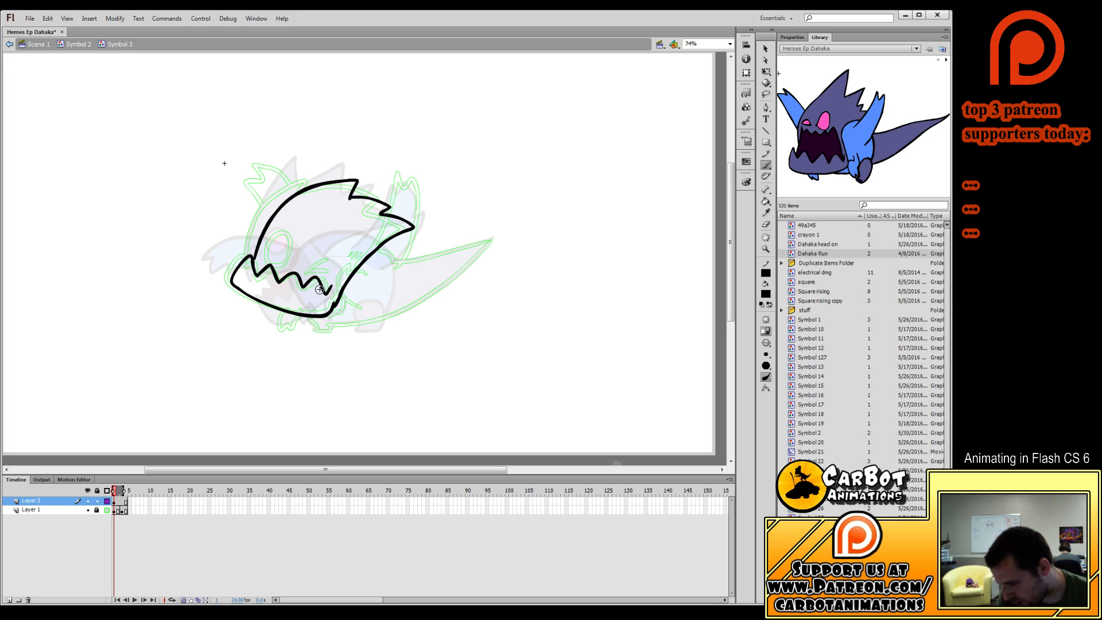
Redo the jagged teeth line and ink the round open eye and the winking eye.
key(ctrl+z)
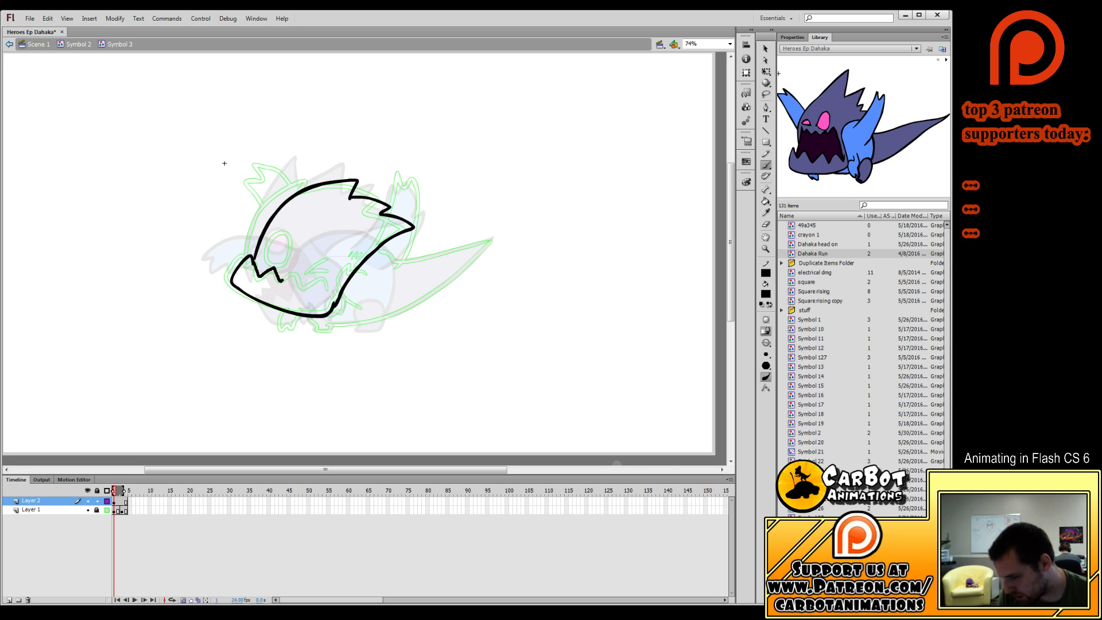
drag(310, 281, 325, 294)
mouse_move(282, 227)
mouse_down()
mouse_move(277, 262)
mouse_move(294, 243)
mouse_move(280, 224)
mouse_up()
drag(312, 266, 333, 264)
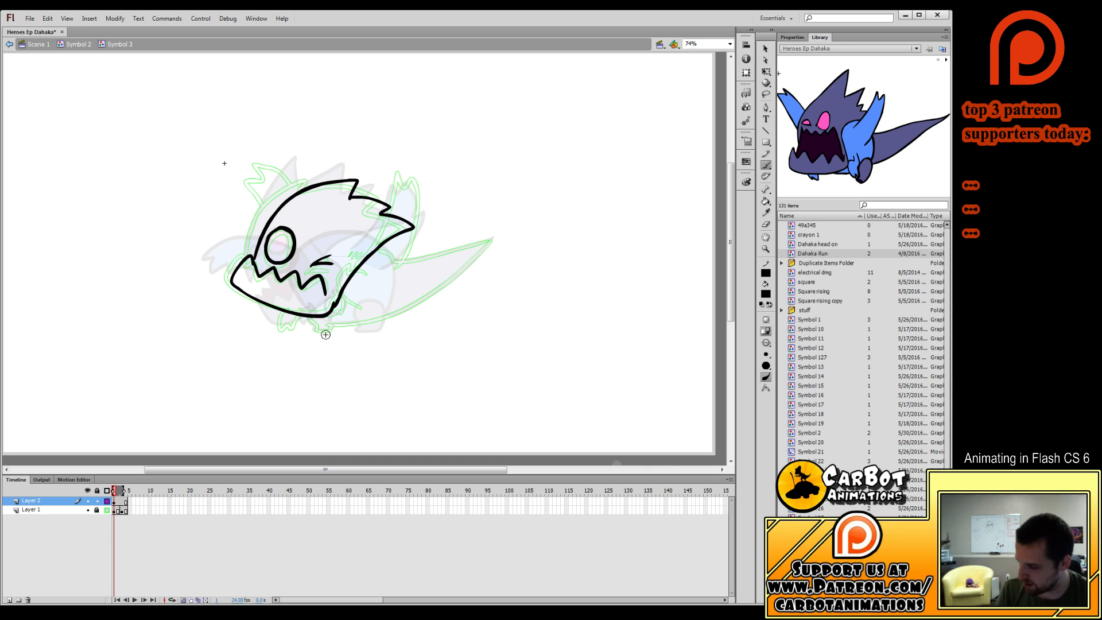
Add a new layer and place it directly beneath the head line-art layer.
click(9, 599)
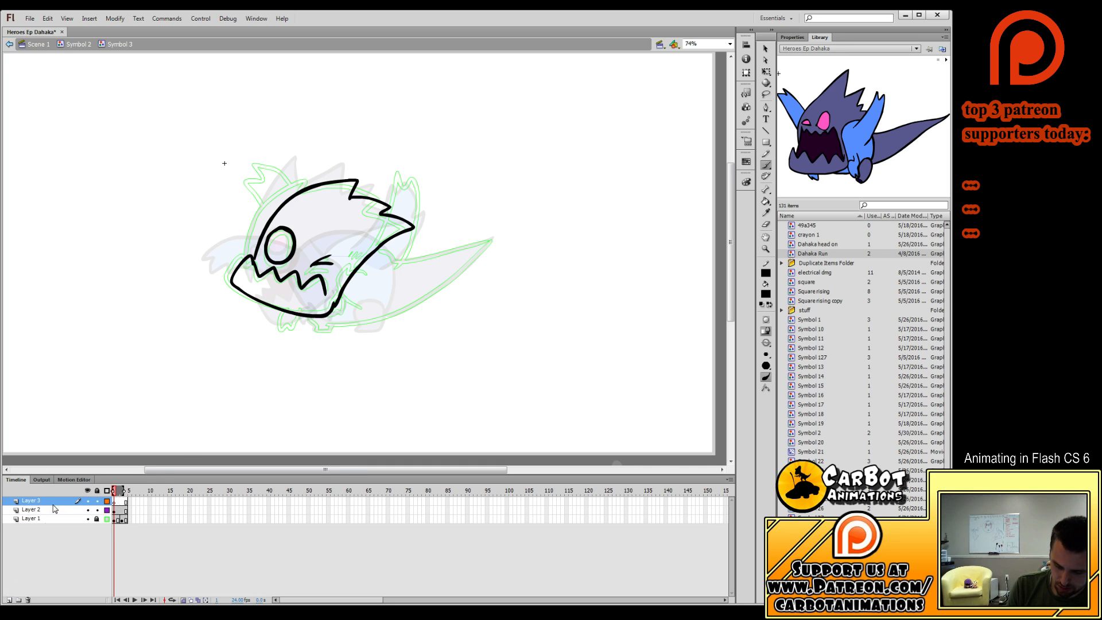
drag(53, 501, 53, 515)
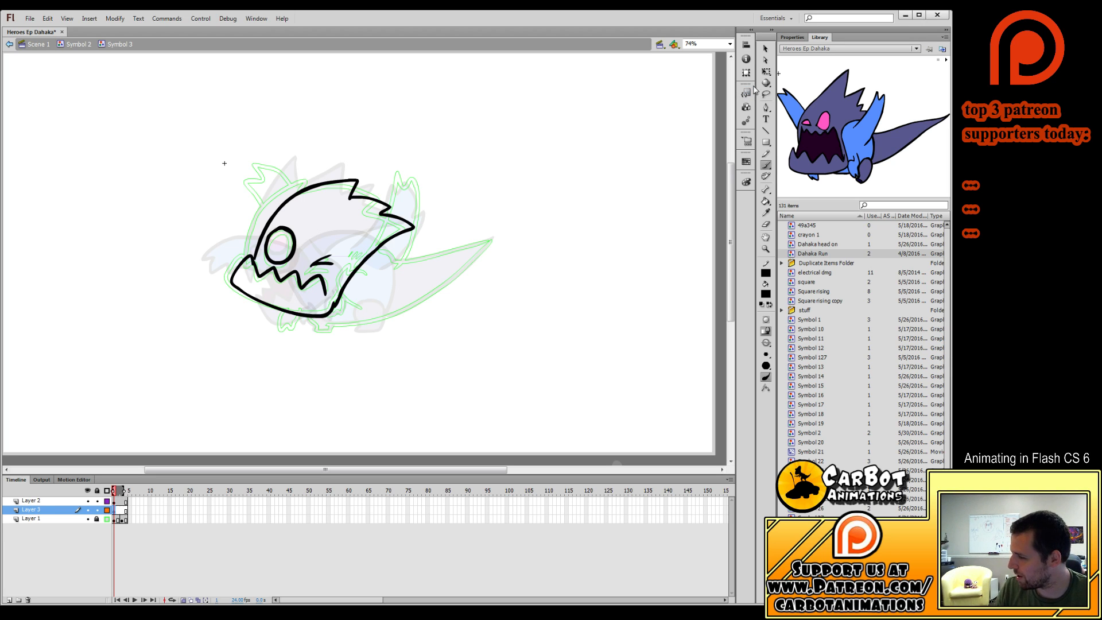
Return to the parent Symbol 2, view the drawing in its timeline, and reopen the drawing symbol for editing.
key(q)
double_click(491, 174)
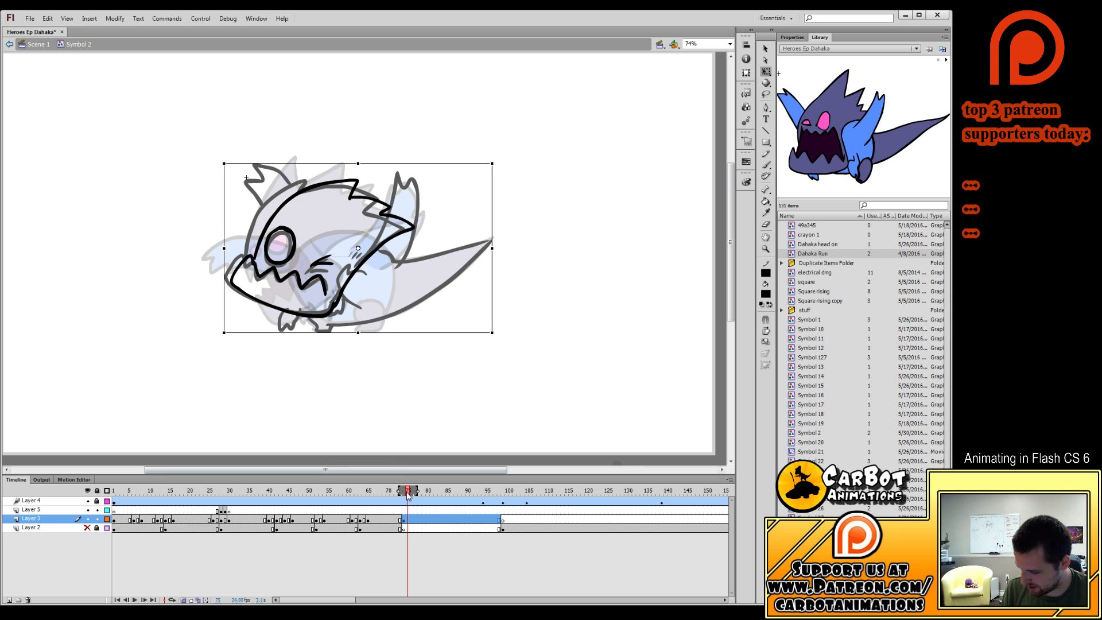
drag(408, 492, 402, 497)
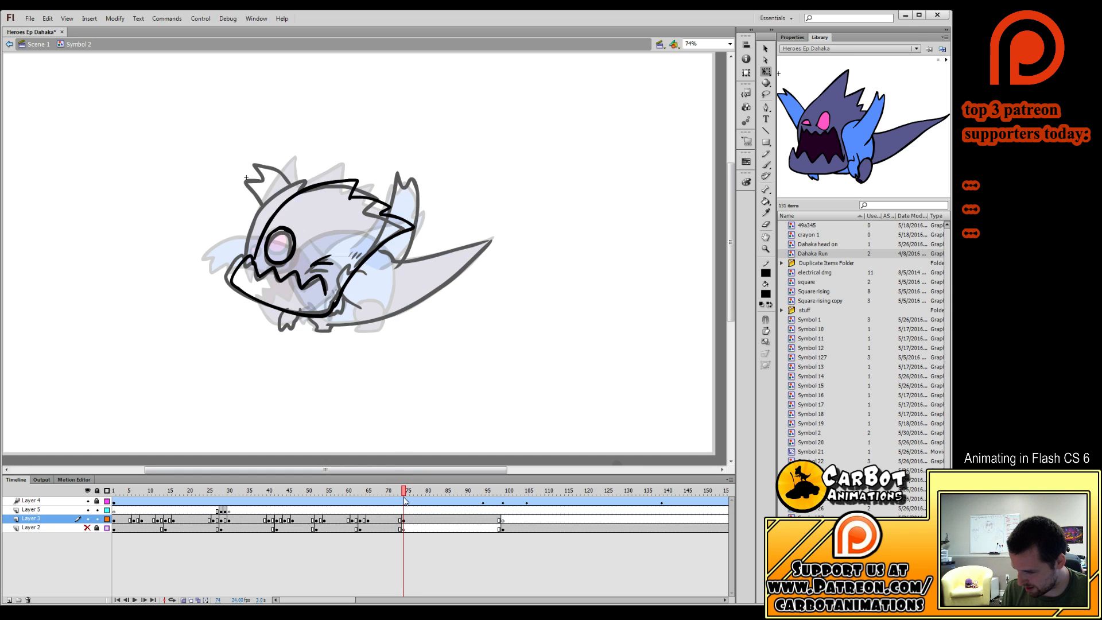
click(353, 298)
double_click(353, 298)
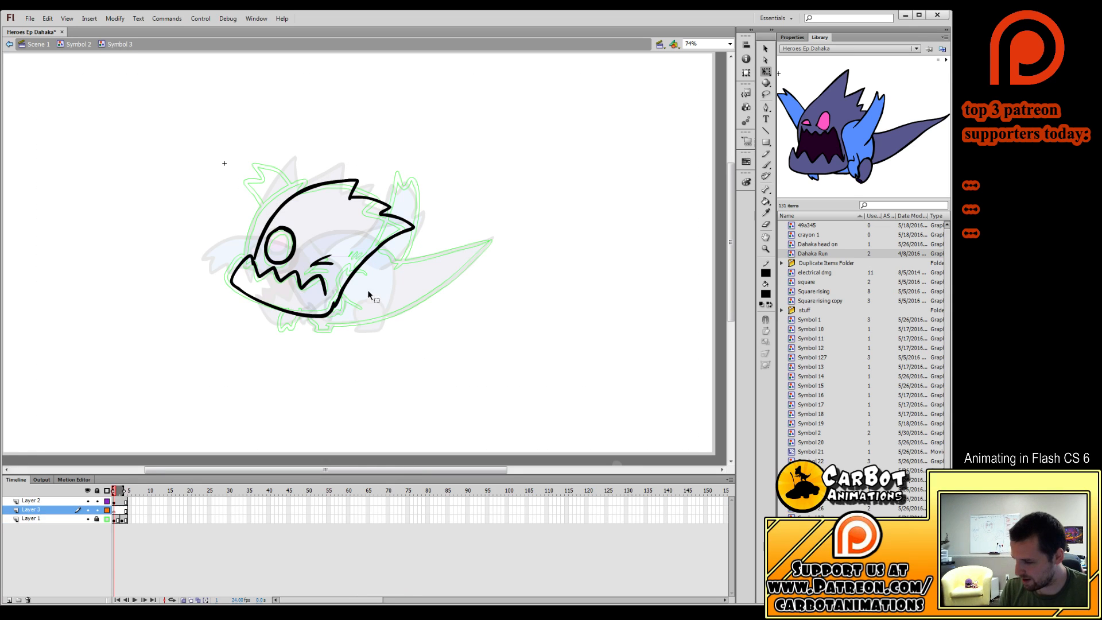
Erase the lower back edge of the head and brush a new line from the jaw up toward the spikes.
key(e)
mouse_move(341, 299)
mouse_down()
mouse_move(353, 273)
mouse_move(349, 293)
mouse_move(342, 271)
mouse_up()
key(b)
key(ctrl+z)
mouse_move(333, 308)
mouse_down()
mouse_move(336, 276)
mouse_move(379, 253)
mouse_up()
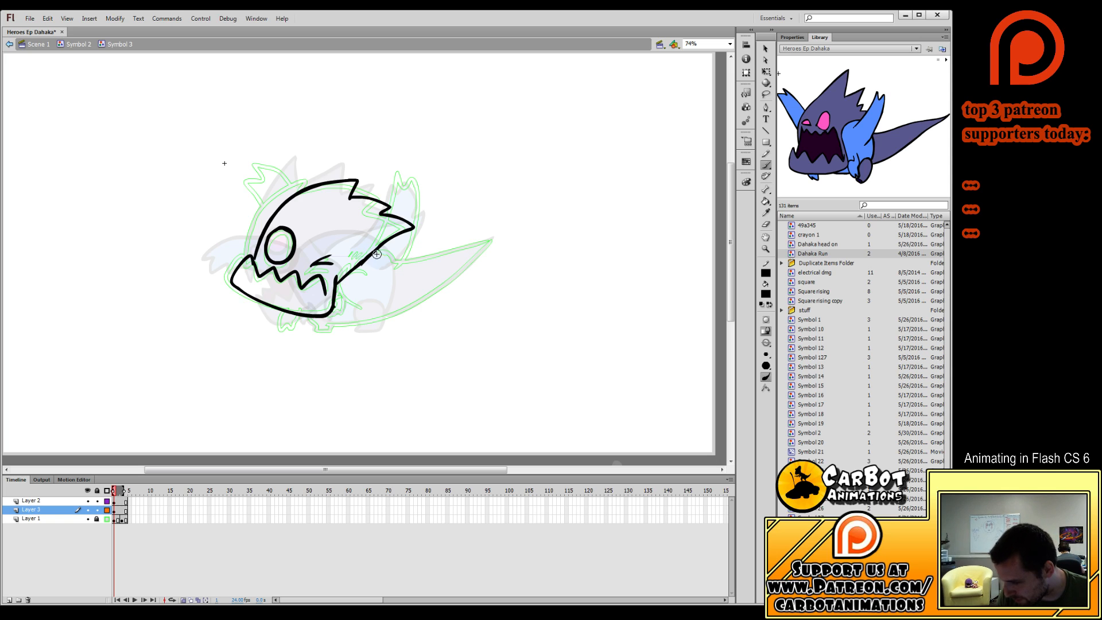
click(119, 513)
click(119, 501)
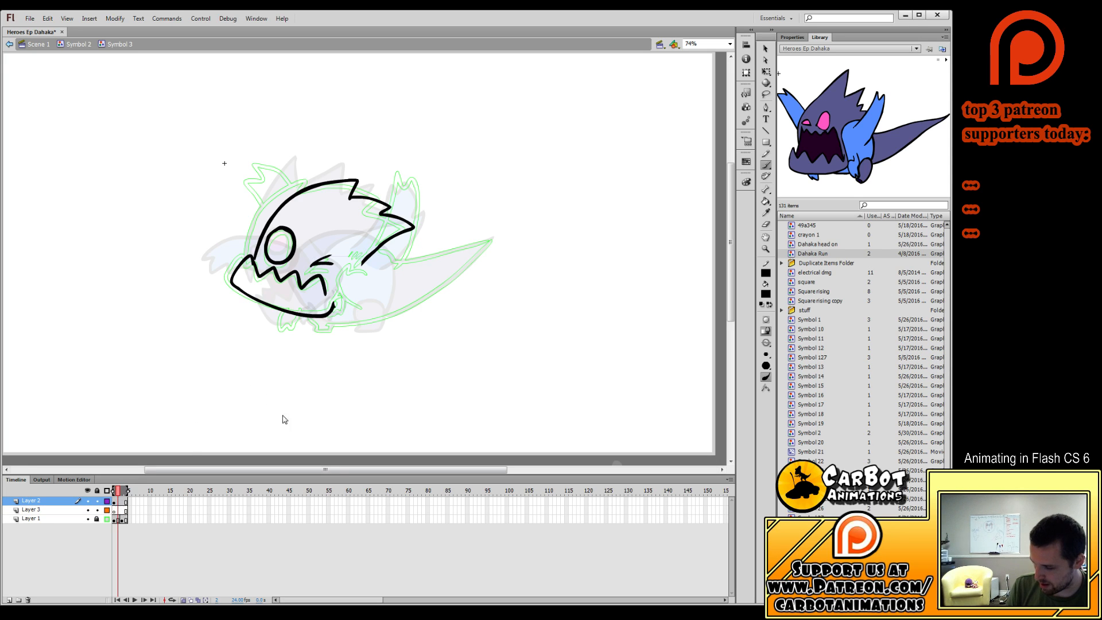
Ink the round body and the small feet beneath it on frame 1 of Layer 3, redoing the foot under the jaw.
click(115, 510)
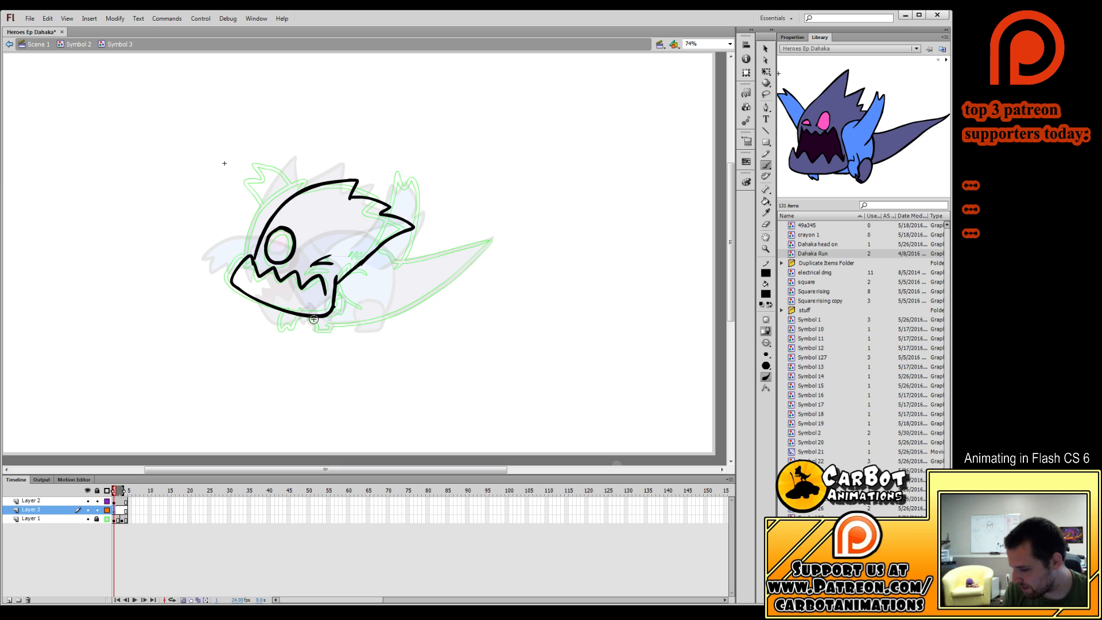
key(ctrl+z)
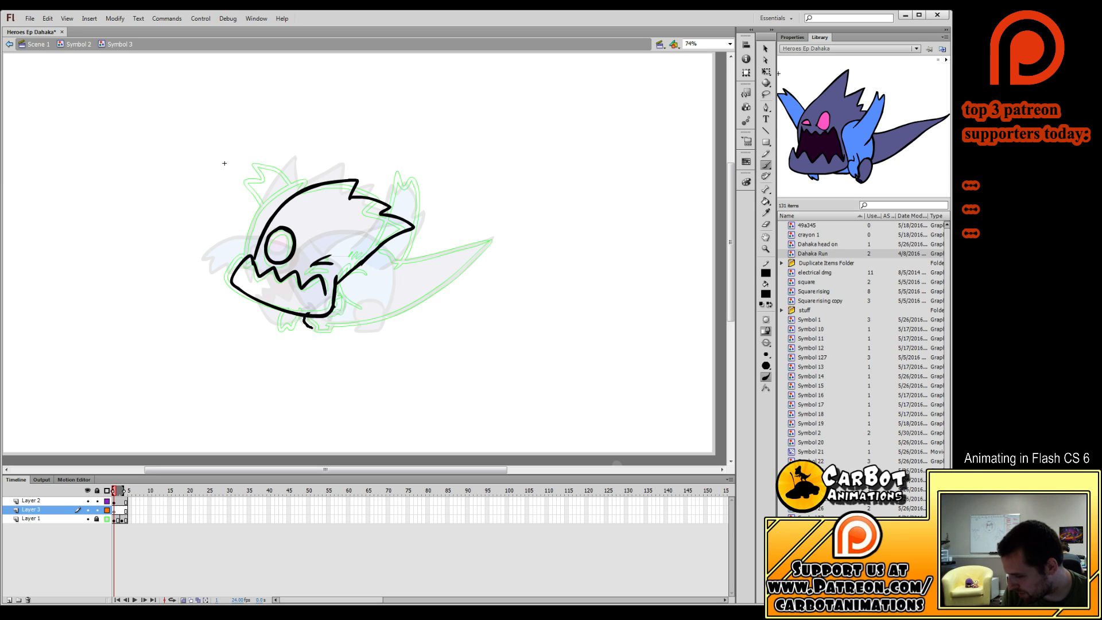
mouse_move(312, 328)
mouse_down()
mouse_move(334, 328)
mouse_move(313, 317)
mouse_move(375, 315)
mouse_move(401, 281)
mouse_move(381, 236)
mouse_move(323, 229)
mouse_move(290, 291)
mouse_move(302, 305)
mouse_up()
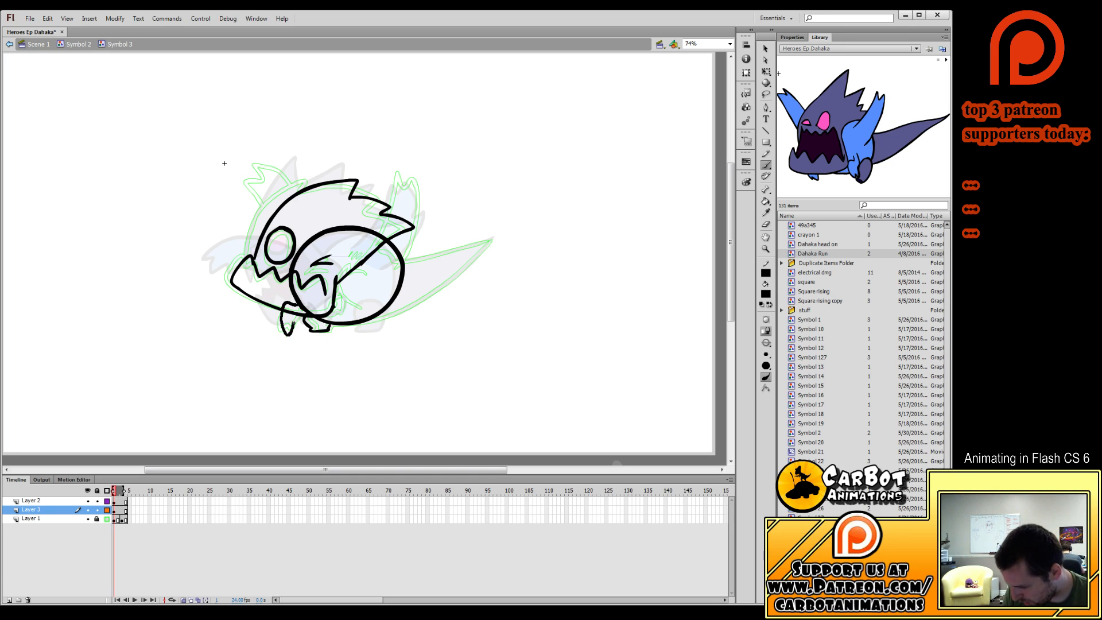
key(ctrl+z)
key(ctrl+z)
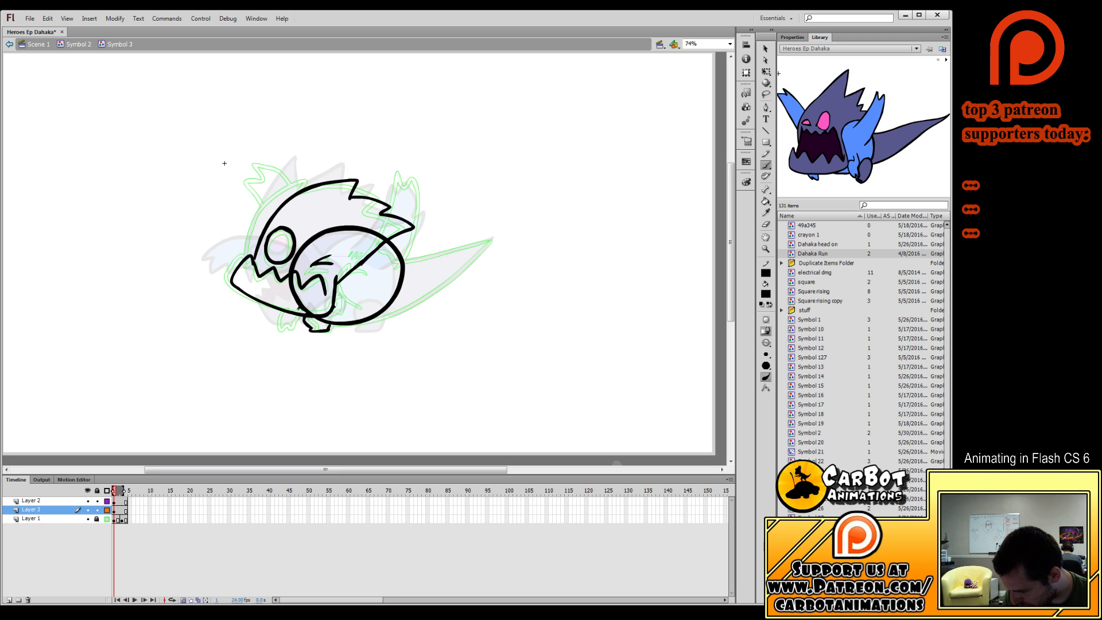
drag(296, 318, 344, 295)
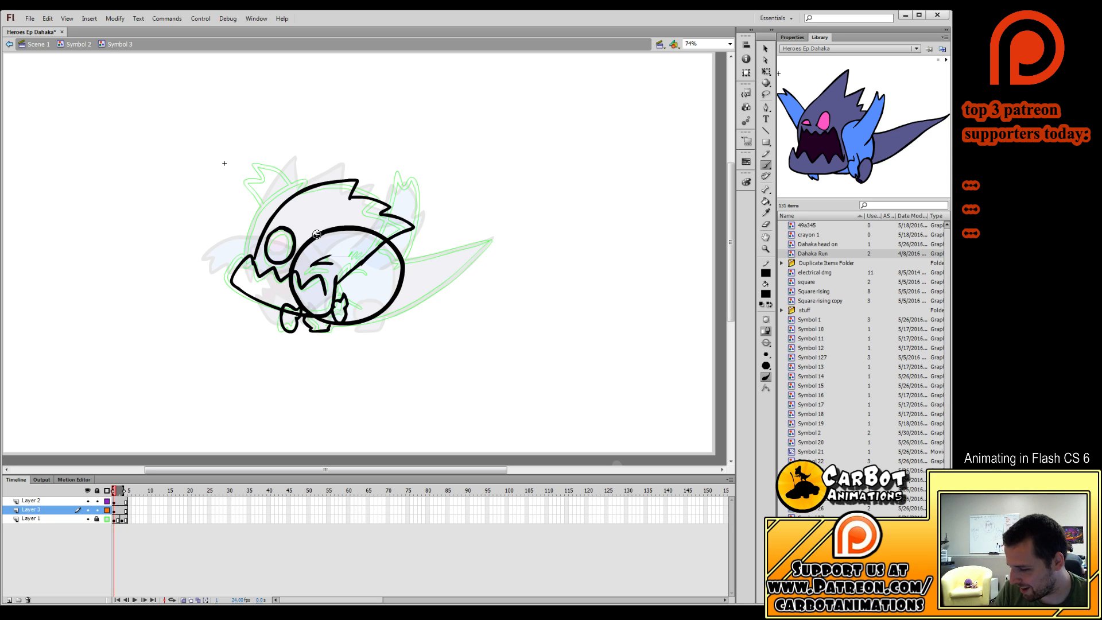
Ink both raised arms with clawed hands and the pointed tail behind the body, redoing stray strokes.
mouse_move(319, 234)
mouse_down()
mouse_move(302, 203)
mouse_move(259, 186)
mouse_up()
key(ctrl+z)
mouse_move(323, 238)
mouse_down()
mouse_move(284, 186)
mouse_move(260, 198)
mouse_move(287, 237)
mouse_move(281, 183)
mouse_move(255, 182)
mouse_move(292, 256)
mouse_up()
key(ctrl+z)
mouse_move(375, 231)
mouse_down()
mouse_move(404, 179)
mouse_move(425, 172)
mouse_move(428, 224)
mouse_move(405, 259)
mouse_up()
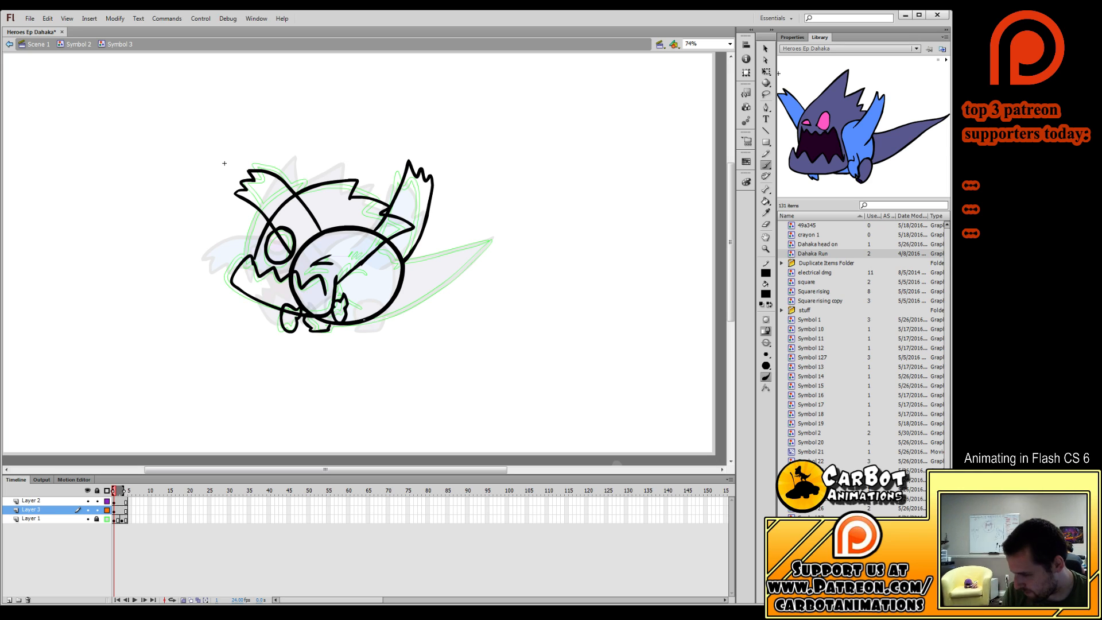
mouse_move(367, 321)
mouse_down()
mouse_move(412, 313)
mouse_move(472, 279)
mouse_move(497, 247)
mouse_move(404, 263)
mouse_up()
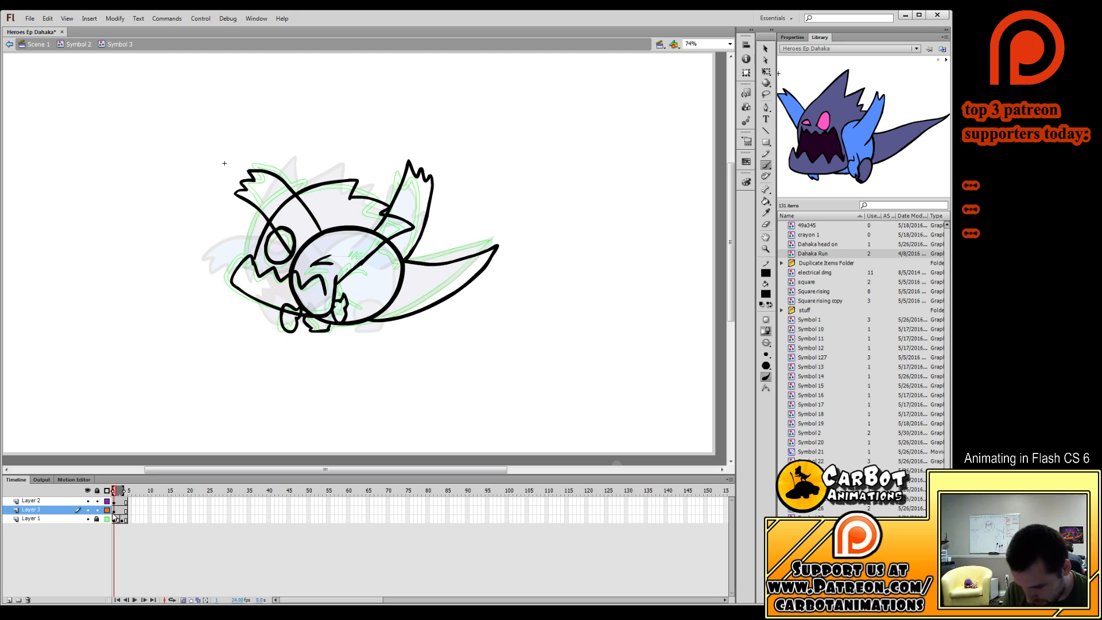
Add a new layer at the top of the stack and ink the near leg over the body, redoing faulty strokes.
click(9, 600)
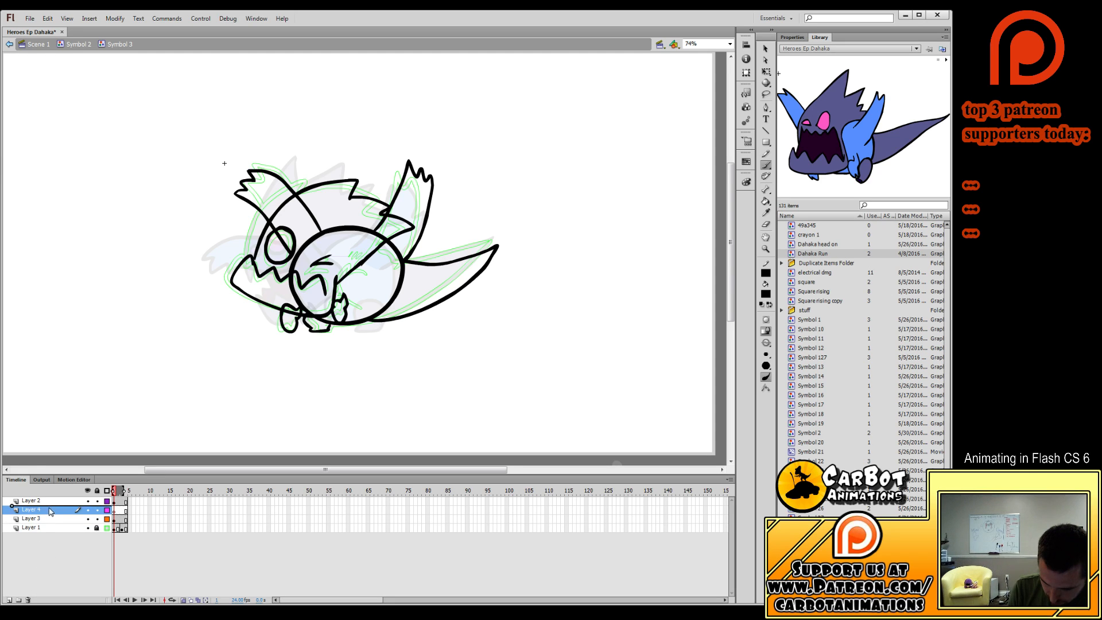
drag(50, 510, 46, 493)
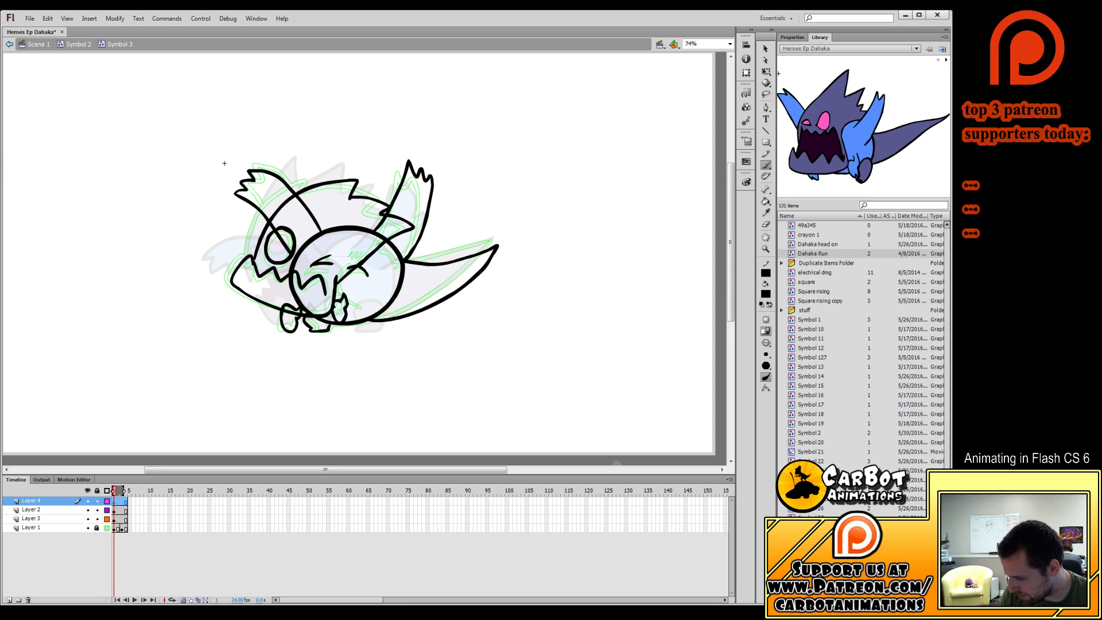
key(ctrl+z)
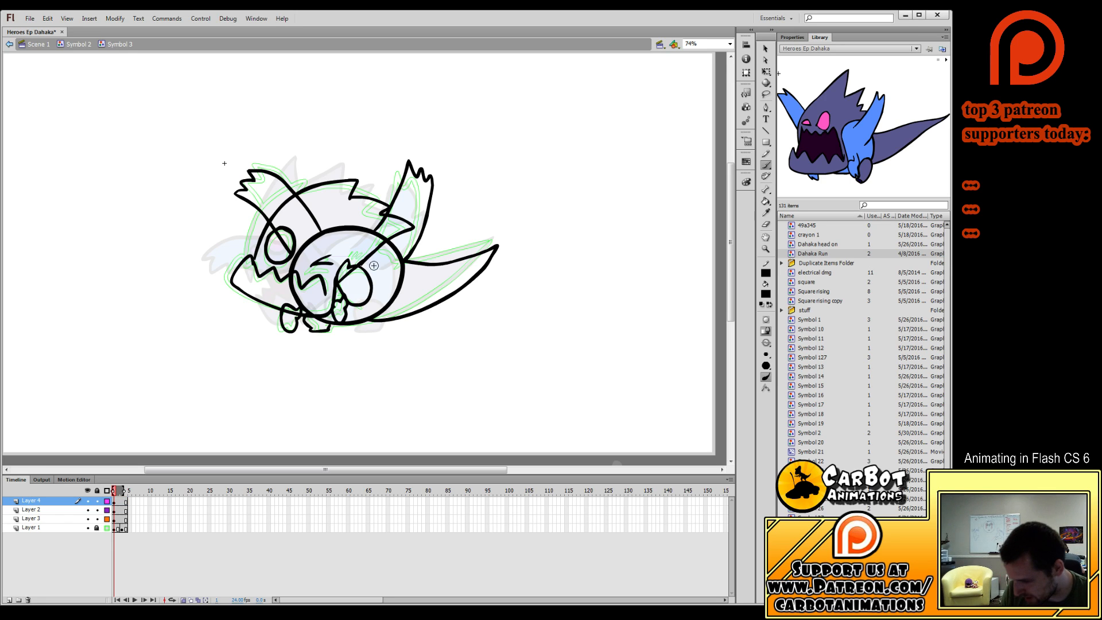
drag(374, 276, 352, 258)
key(ctrl+z)
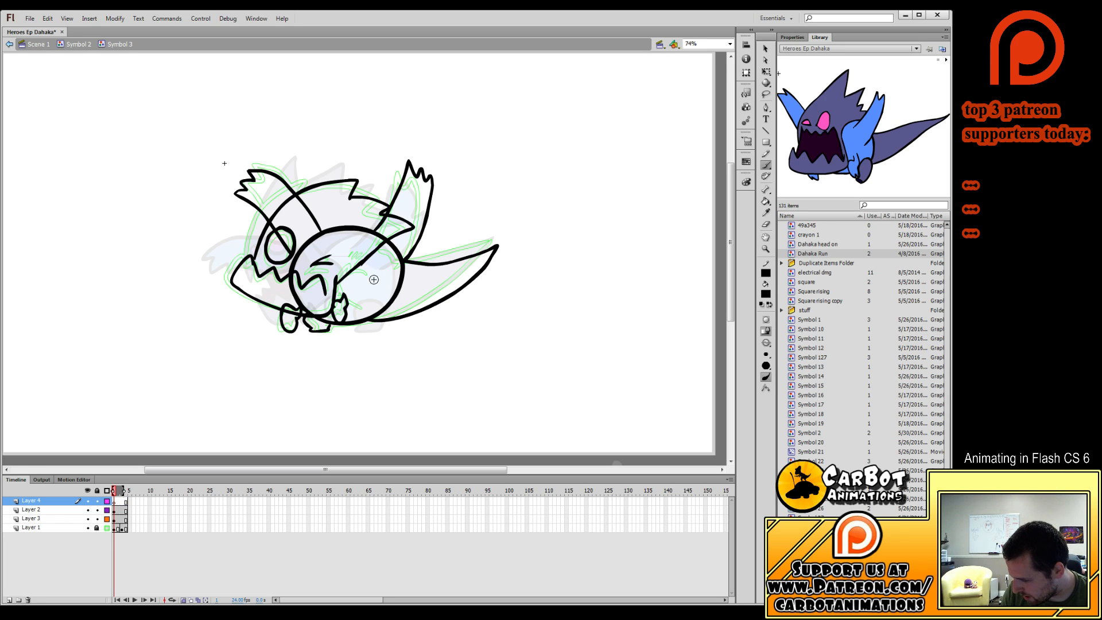
mouse_move(341, 276)
mouse_down()
mouse_move(365, 309)
mouse_move(357, 260)
mouse_move(377, 301)
mouse_move(376, 259)
mouse_up()
key(ctrl+z)
Nudge the near leg slightly right and up on frame 2 of Layer 4.
click(117, 501)
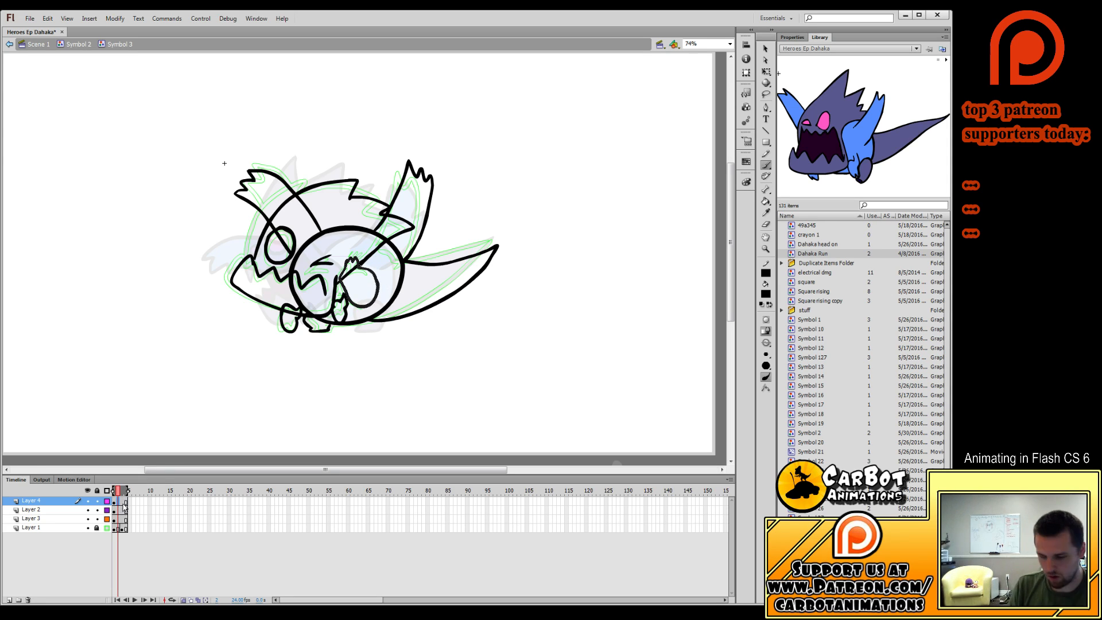
key(Right)
key(Right)
key(Right)
key(Right)
key(Right)
key(Right)
key(Right)
key(Right)
key(Right)
key(Up)
key(Up)
key(Up)
key(Up)
key(Up)
key(Up)
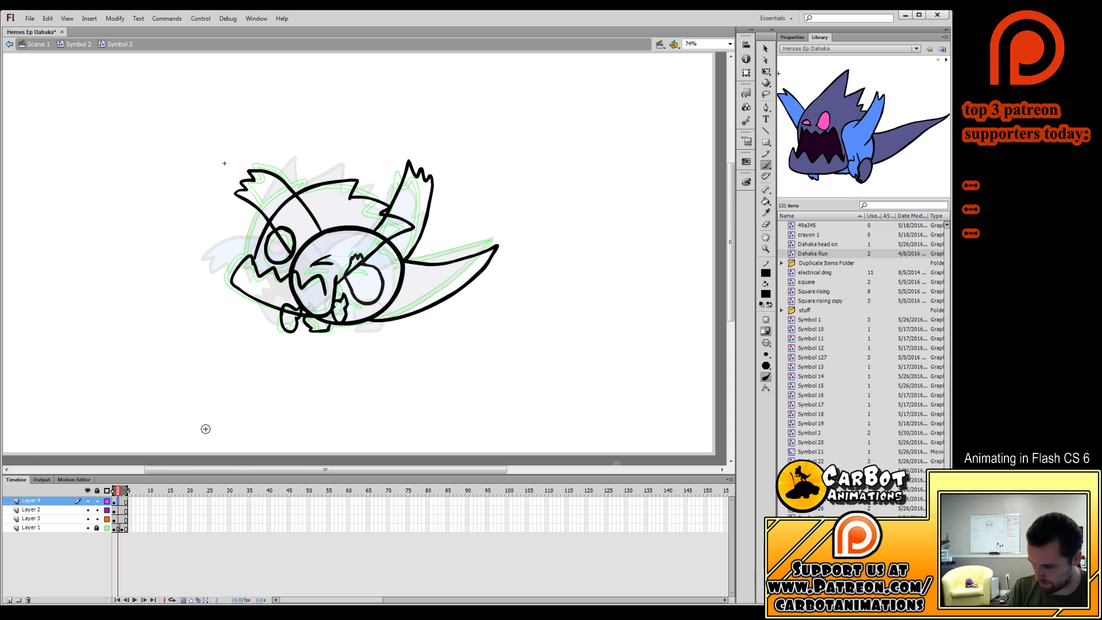
Draw the near leg in a new kicked-out pose on frame 3 of Layer 4, using the previous pose as a guide.
click(122, 502)
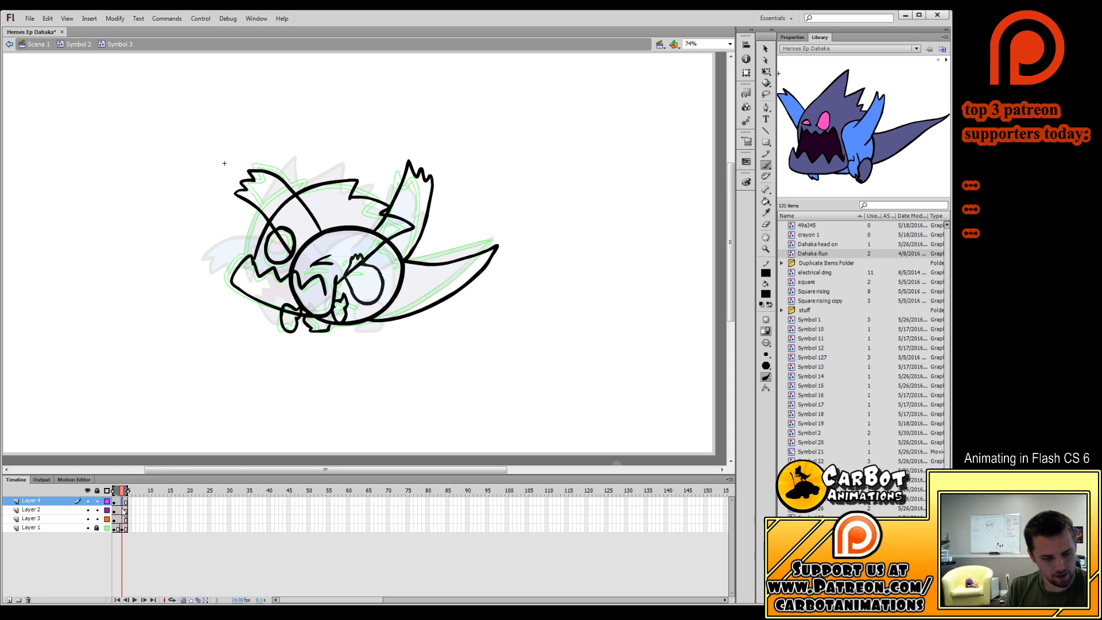
click(114, 502)
click(121, 501)
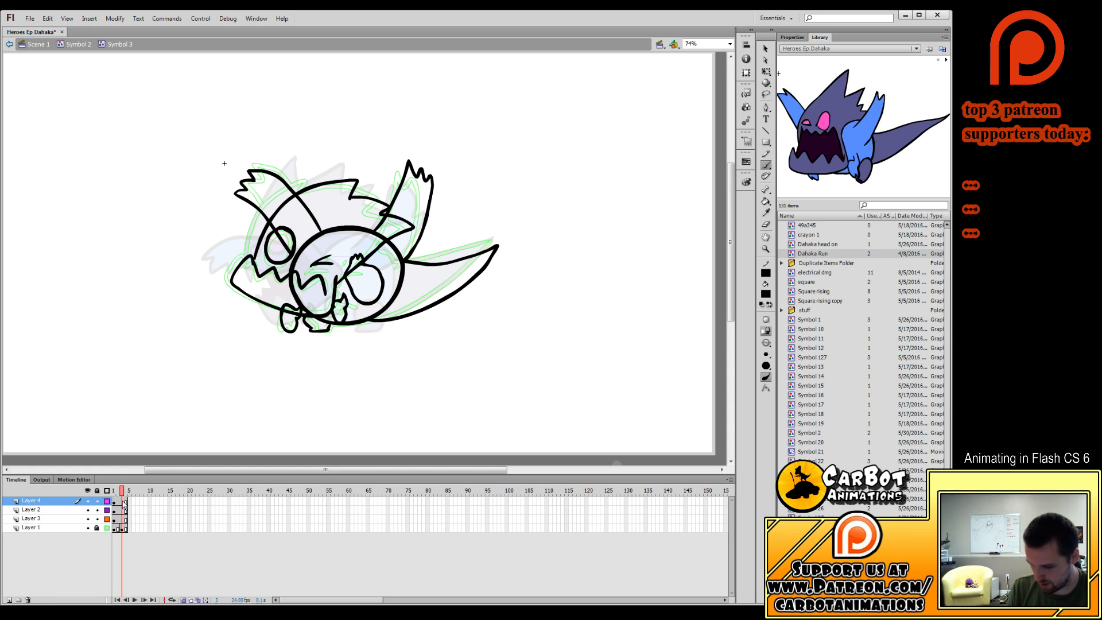
drag(363, 267, 369, 267)
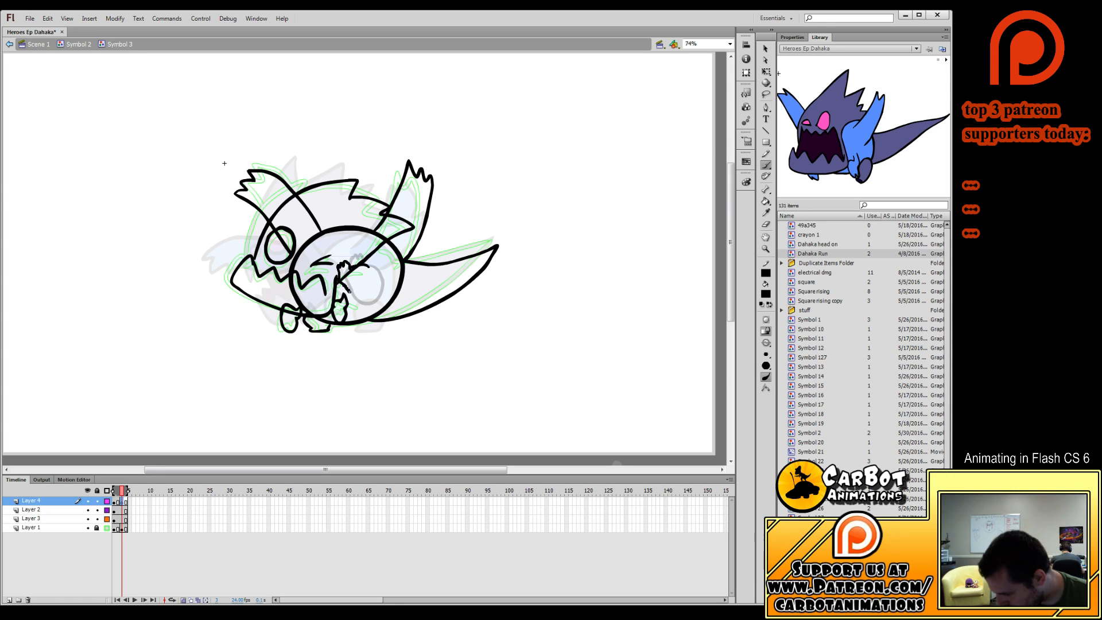
drag(373, 269, 366, 264)
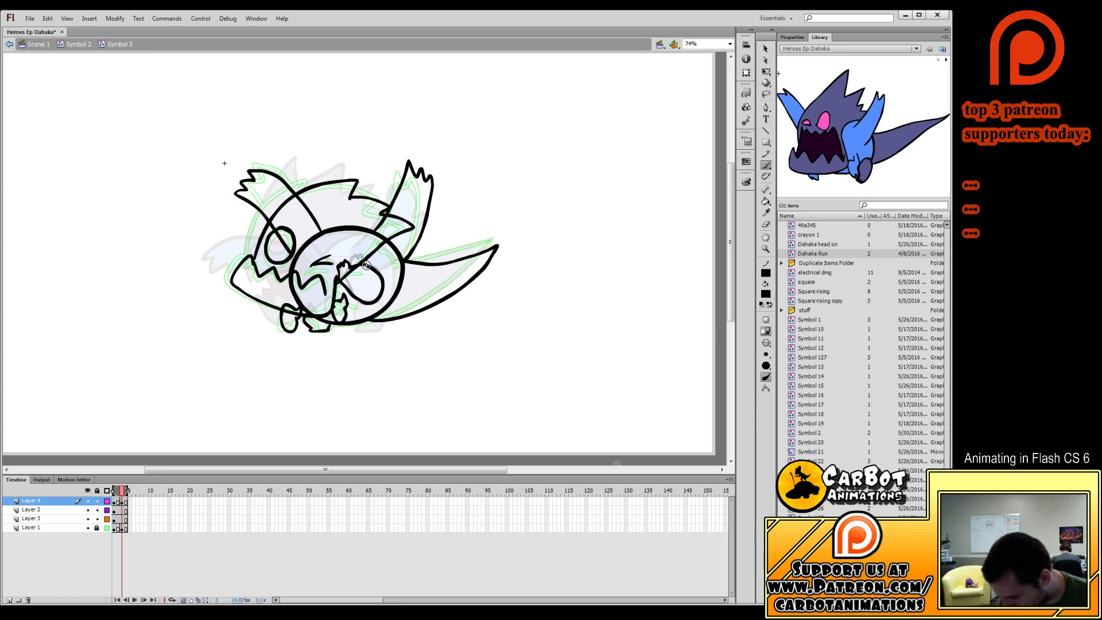
Play the animation from frame 1 to review the leg movement.
click(115, 492)
click(135, 599)
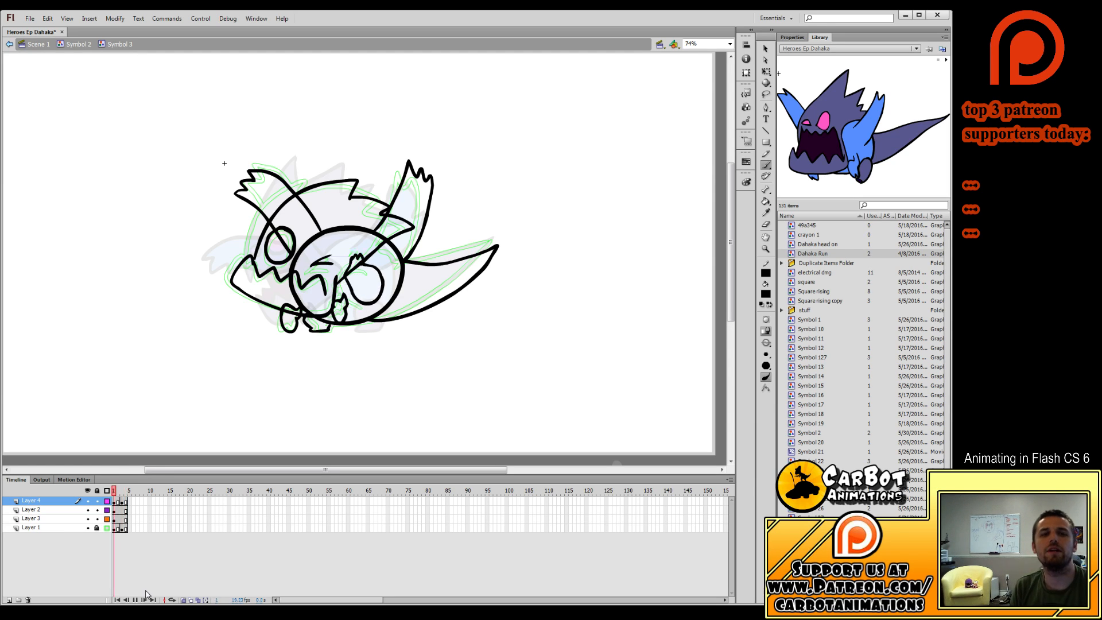
key(Return)
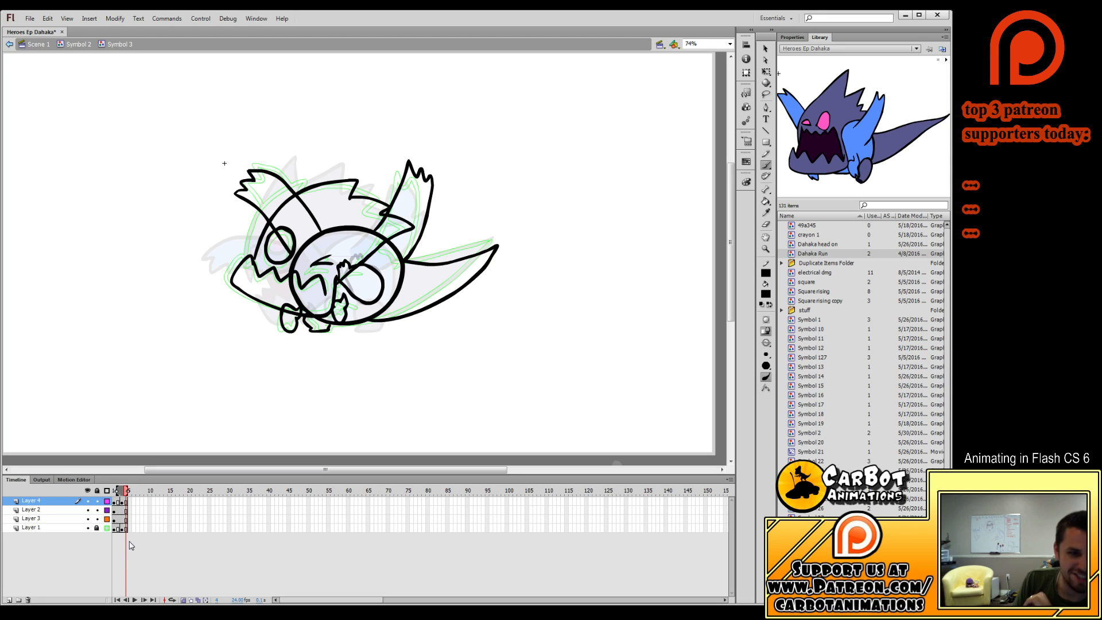
Insert extra frames across all layers to lengthen the hold of both leg poses.
mouse_move(126, 492)
mouse_down()
mouse_move(114, 500)
mouse_move(129, 521)
mouse_move(113, 550)
mouse_move(127, 543)
mouse_move(115, 548)
mouse_move(118, 571)
mouse_move(135, 524)
mouse_move(129, 513)
mouse_up()
key(F5)
key(F5)
click(118, 493)
key(F5)
key(F5)
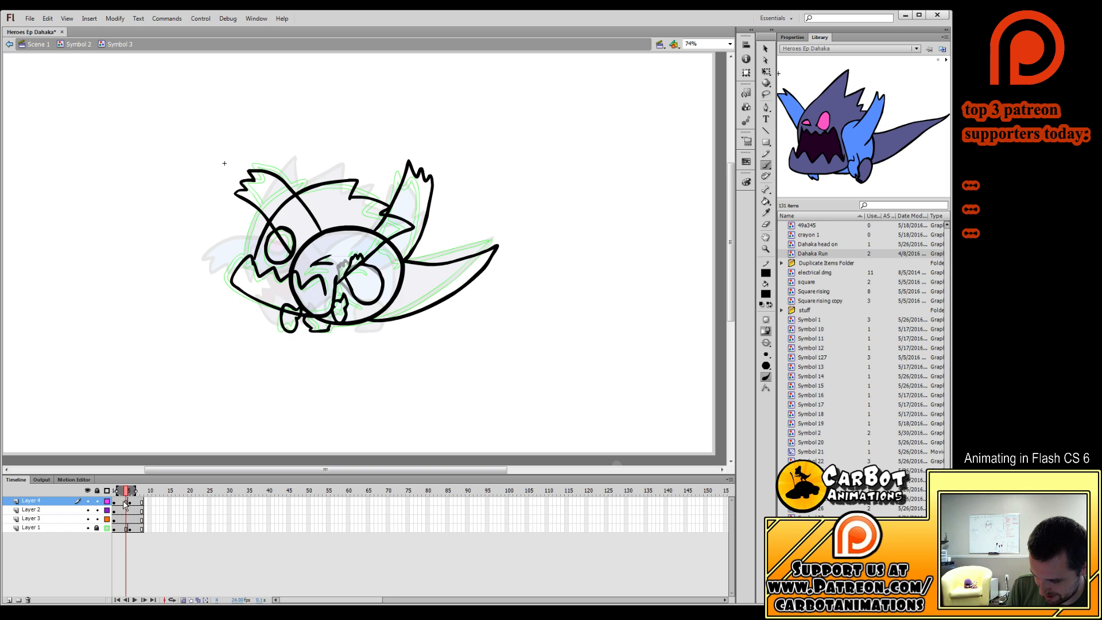
Draw in-between poses of the near leg on frames 3 and 7 of Layer 4 and play the animation.
click(122, 495)
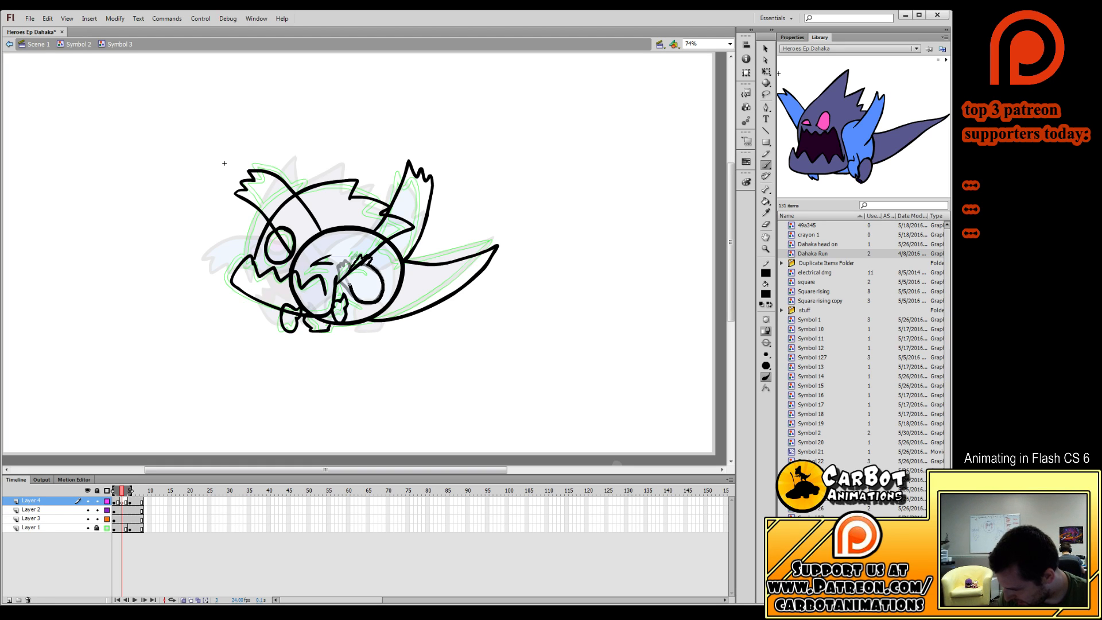
drag(382, 292, 371, 261)
mouse_move(125, 492)
mouse_down()
mouse_move(135, 497)
mouse_move(115, 498)
mouse_move(138, 504)
mouse_up()
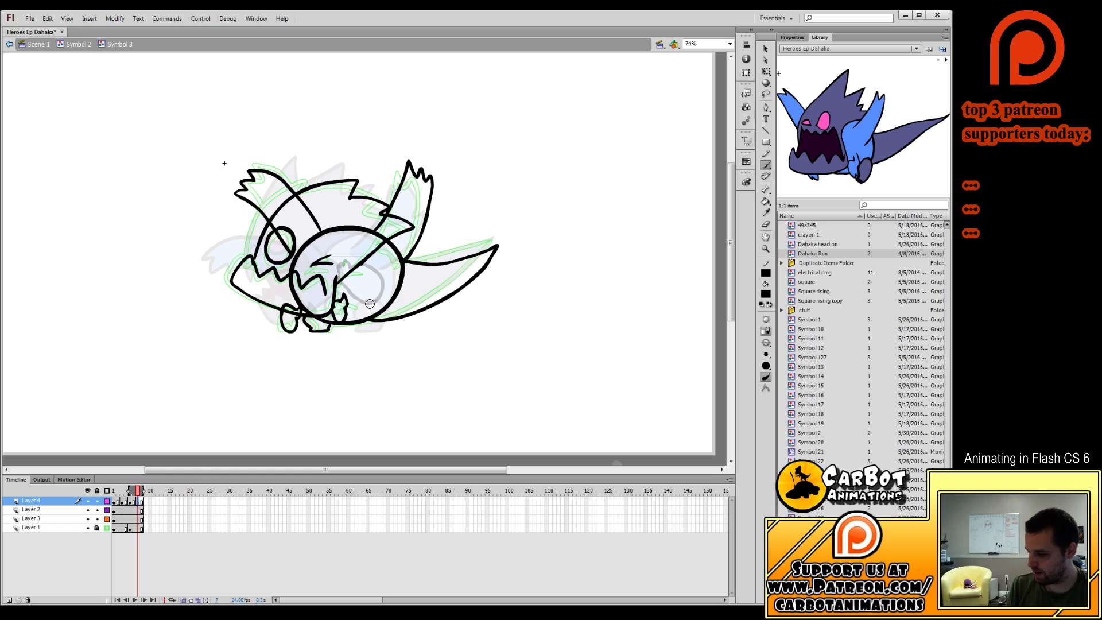
drag(348, 288, 374, 301)
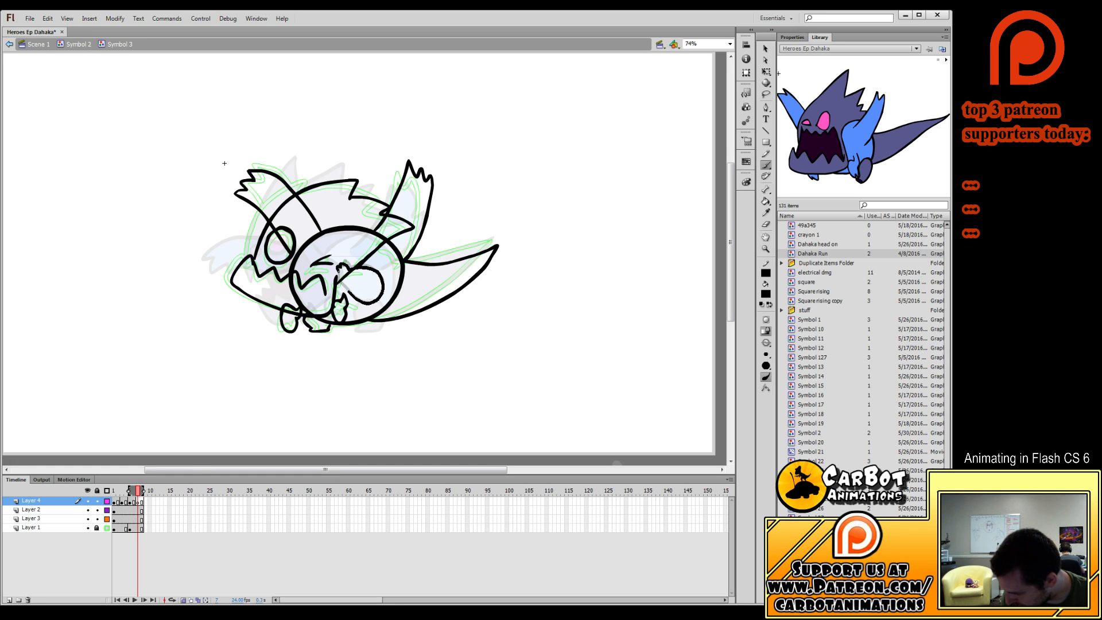
key(Return)
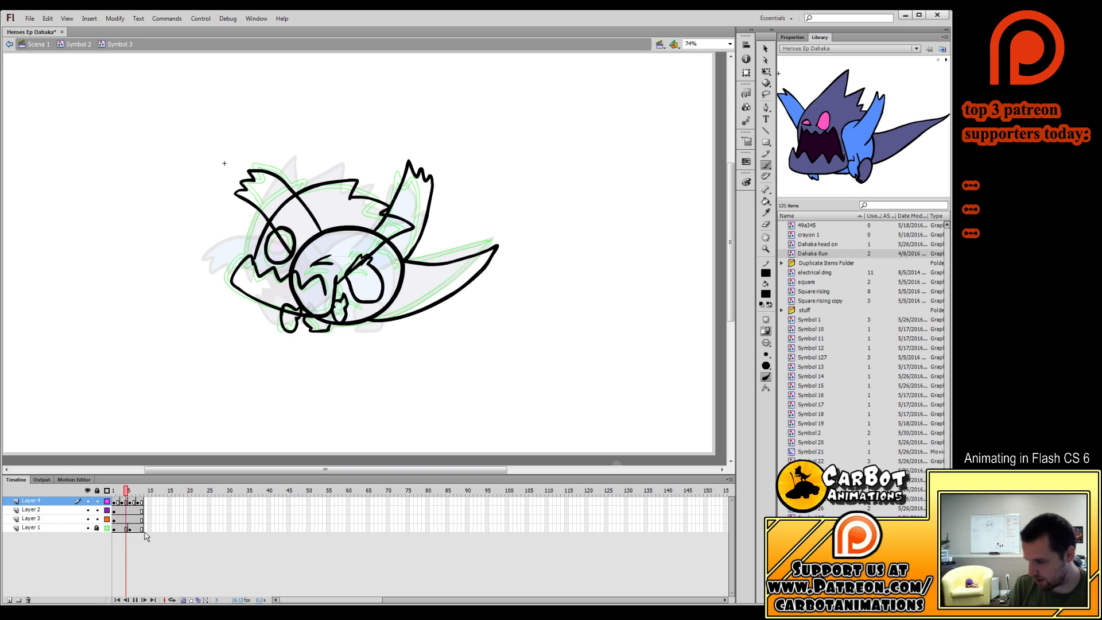
Remove the extra hold frames across all layers to shorten the loop to four frames, and play it.
drag(141, 491, 122, 490)
click(121, 527)
key(period)
key(period)
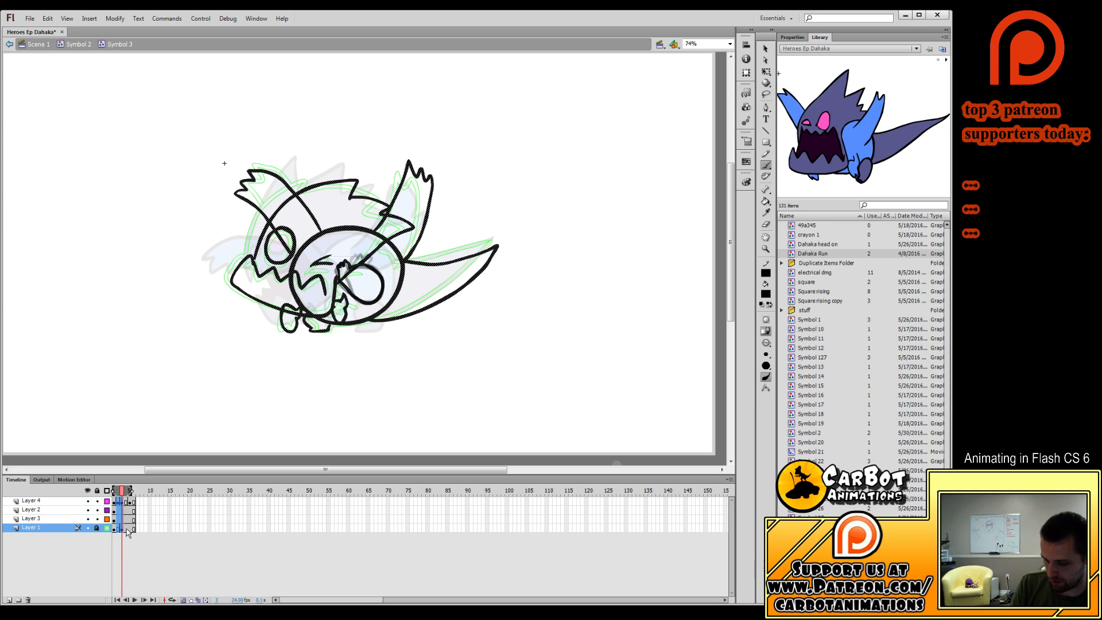
key(Return)
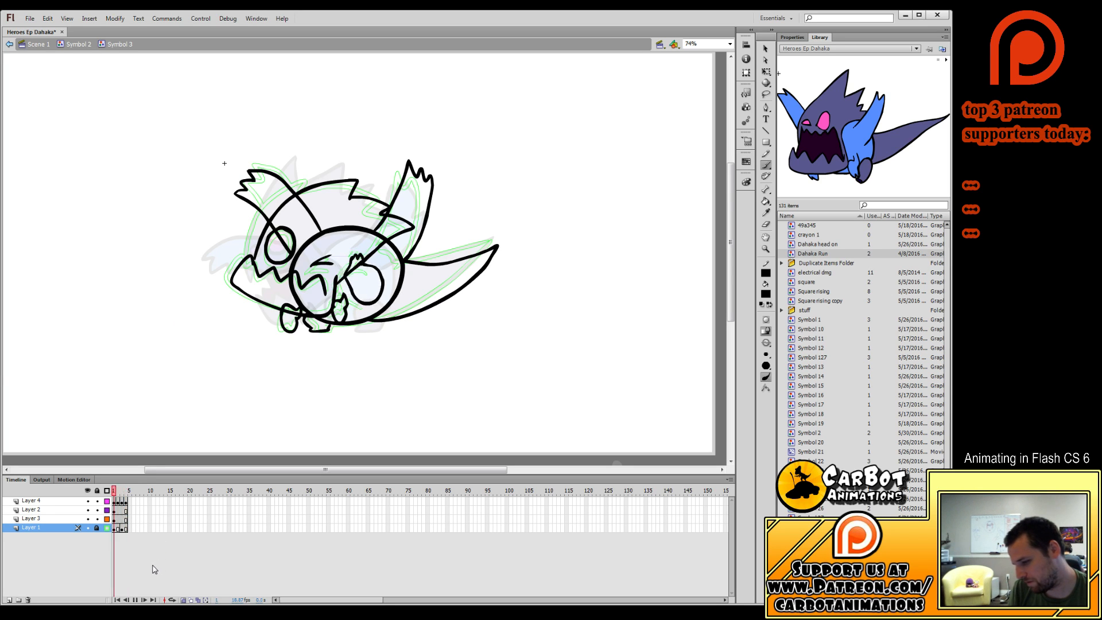
key(Return)
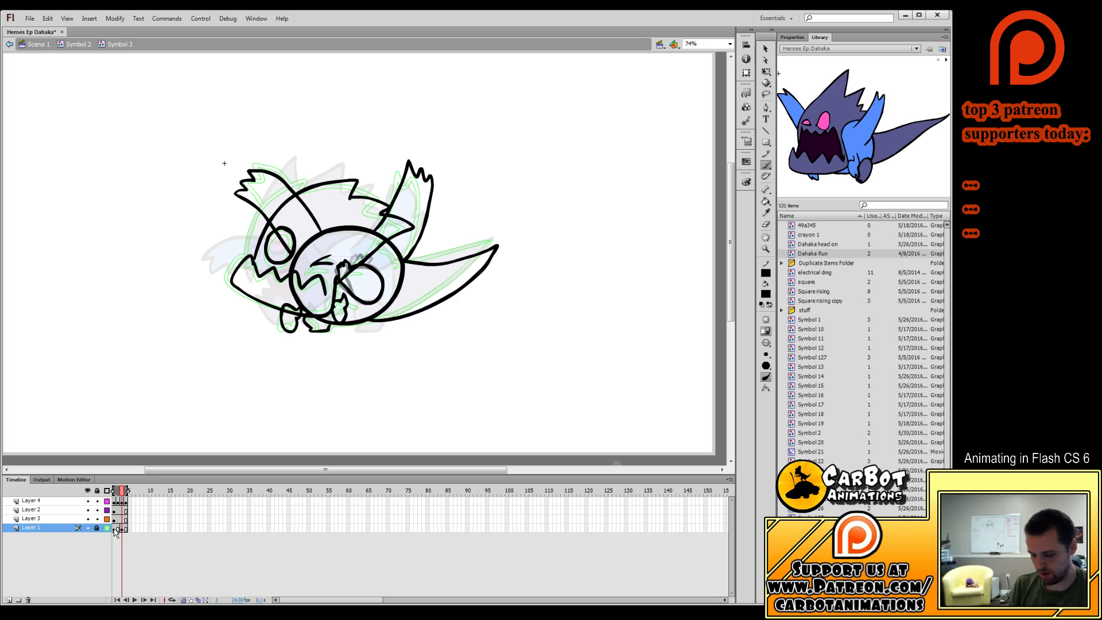
Delete the rough sketch on Layer 1 and fill the head, jaw, tail and middle foot with the reference creature's purple.
click(27, 599)
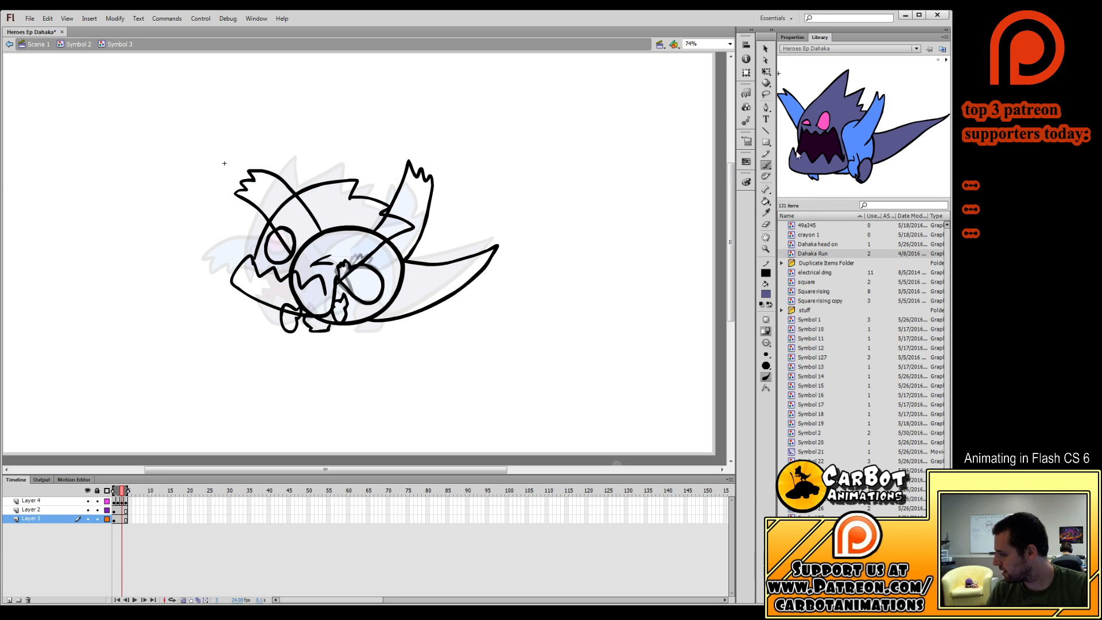
click(765, 201)
click(349, 207)
click(406, 283)
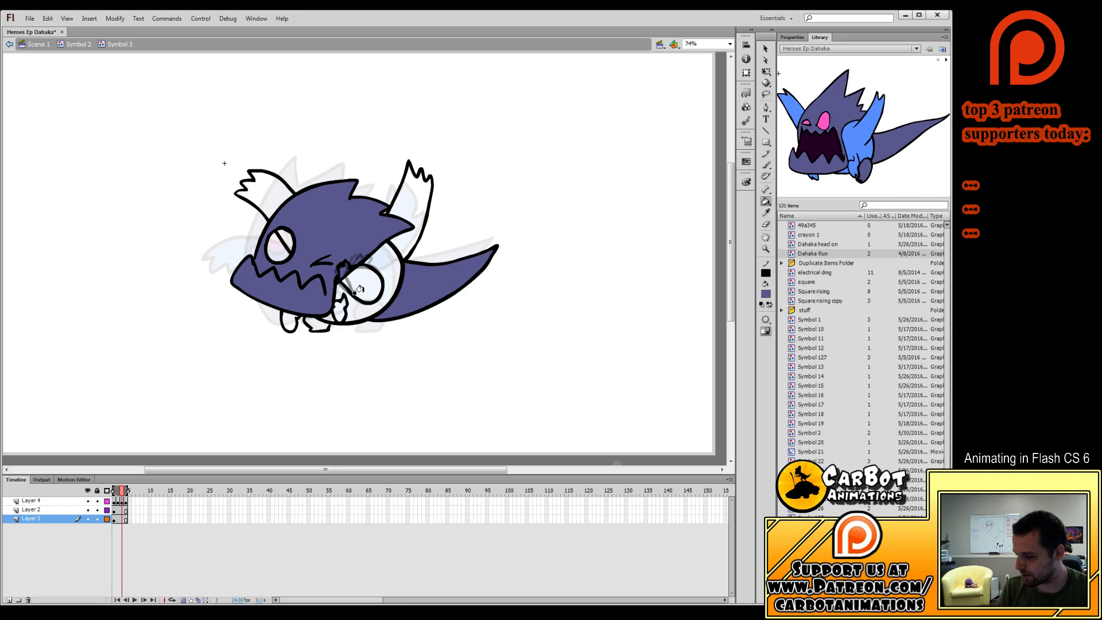
click(317, 324)
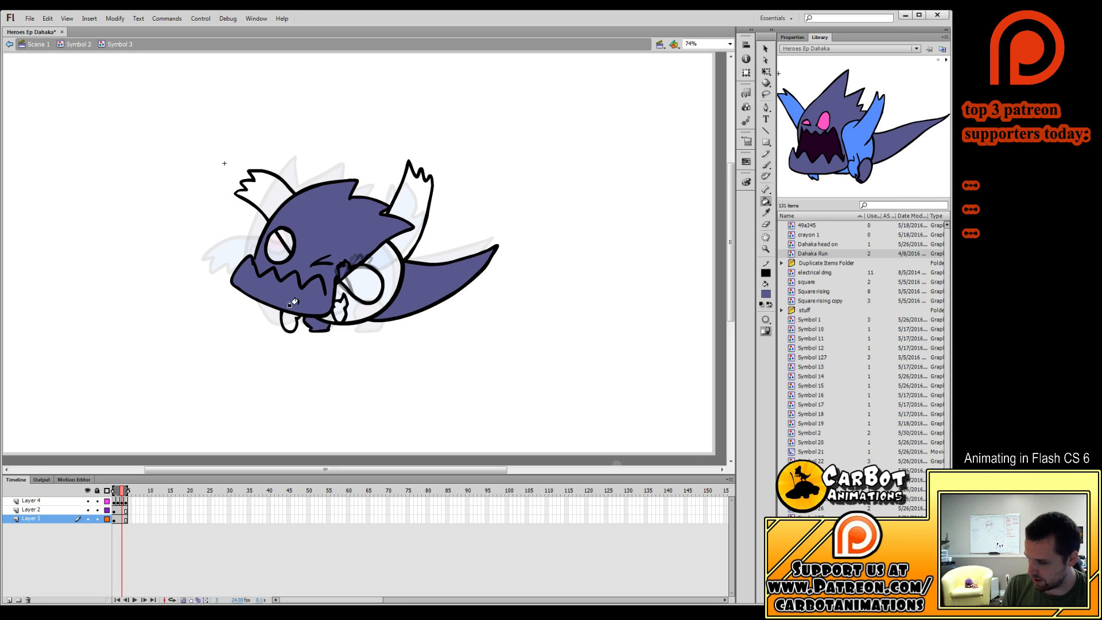
Fill the near leg with the same purple on each frame of Layer 4.
click(118, 501)
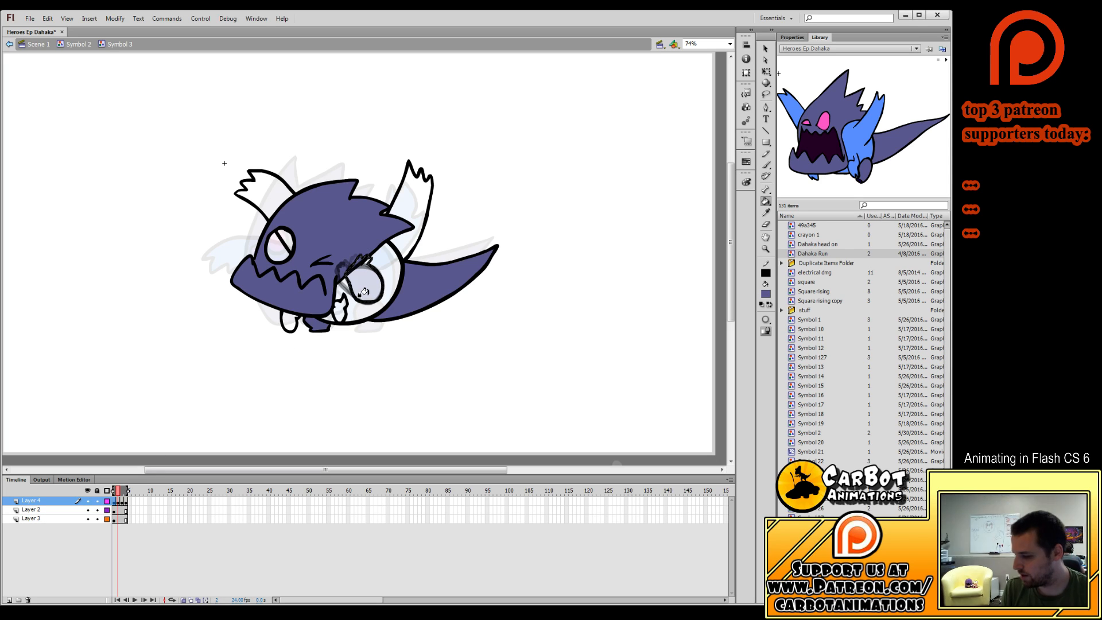
click(363, 292)
key(.)
click(364, 292)
key(.)
click(366, 289)
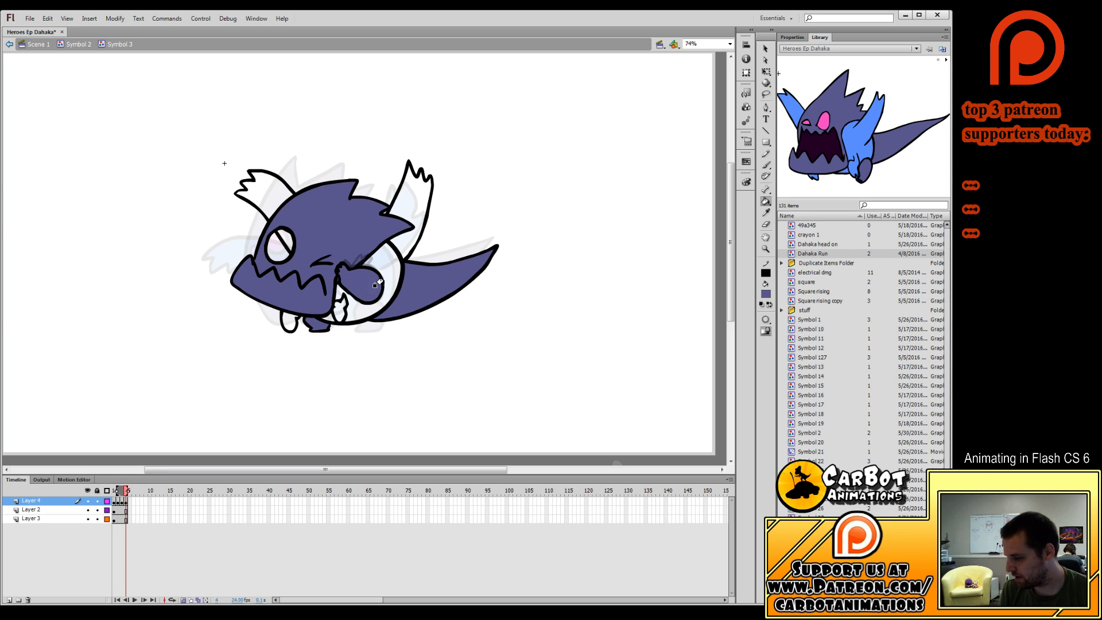
Fill the body, near arm and two small feet with the reference creature's light blue.
click(379, 268)
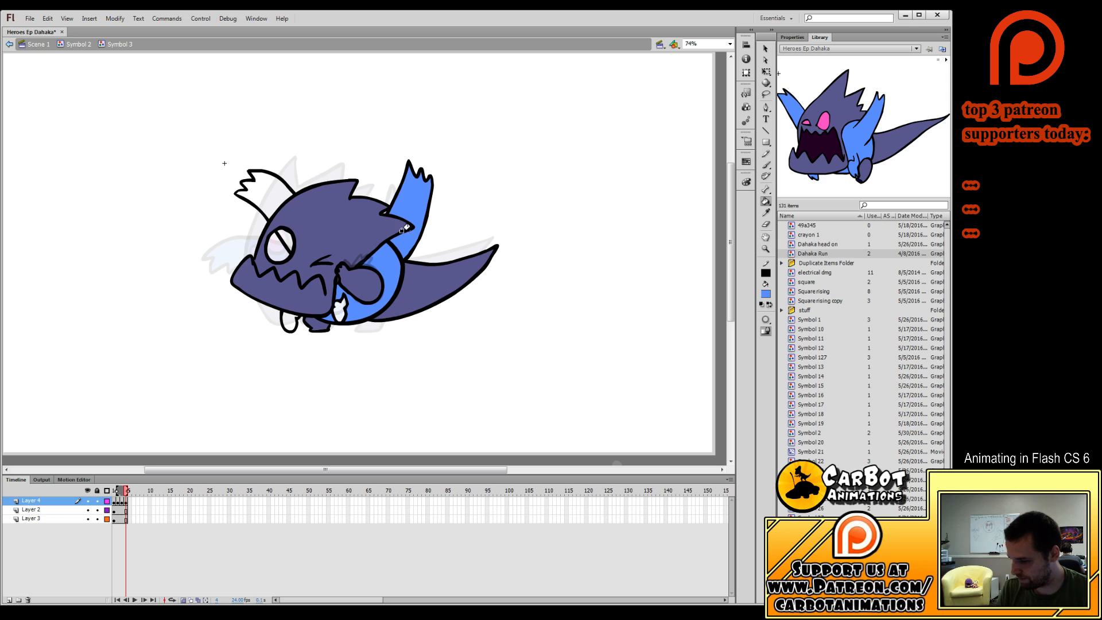
click(289, 322)
click(335, 310)
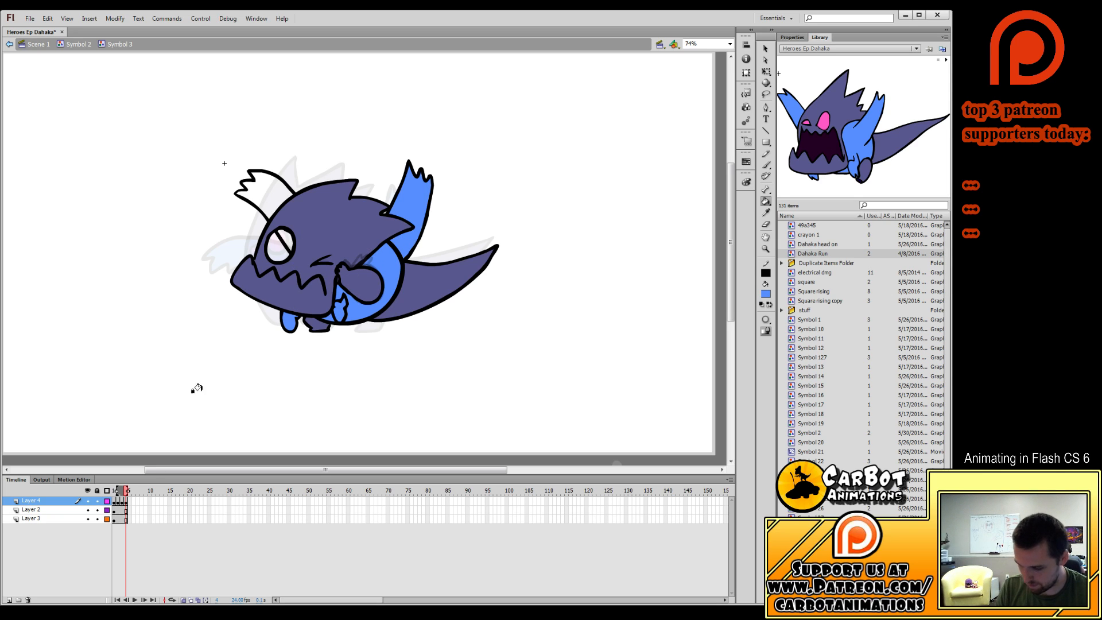
Hide Layers 4 and 2, close the gap in the far arm's outline on Layer 3 and fill that arm light blue.
click(122, 519)
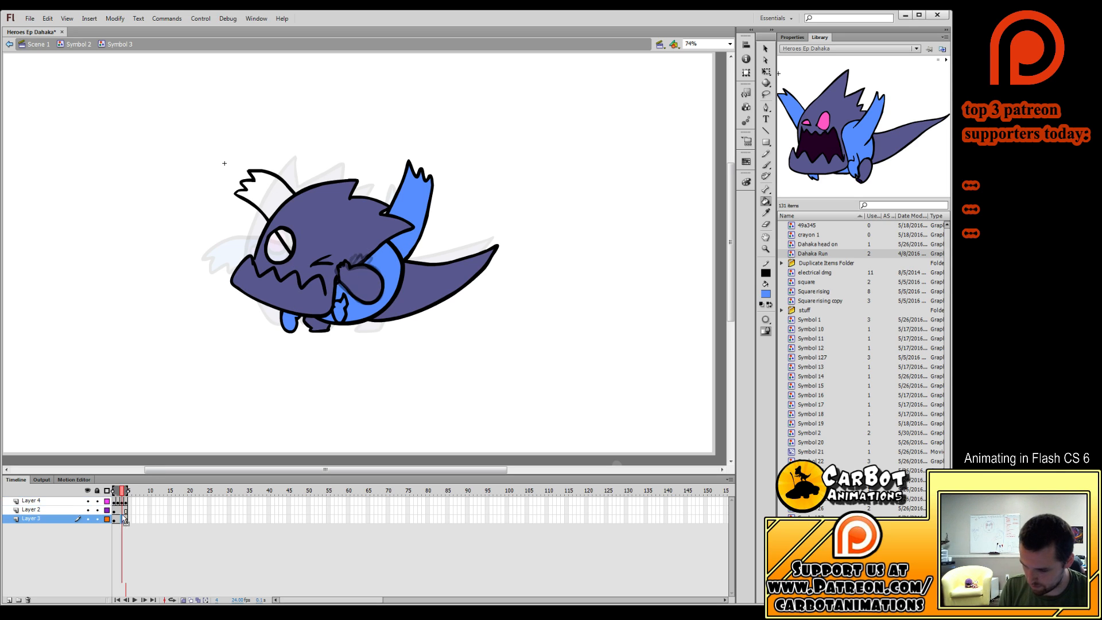
click(87, 500)
click(87, 510)
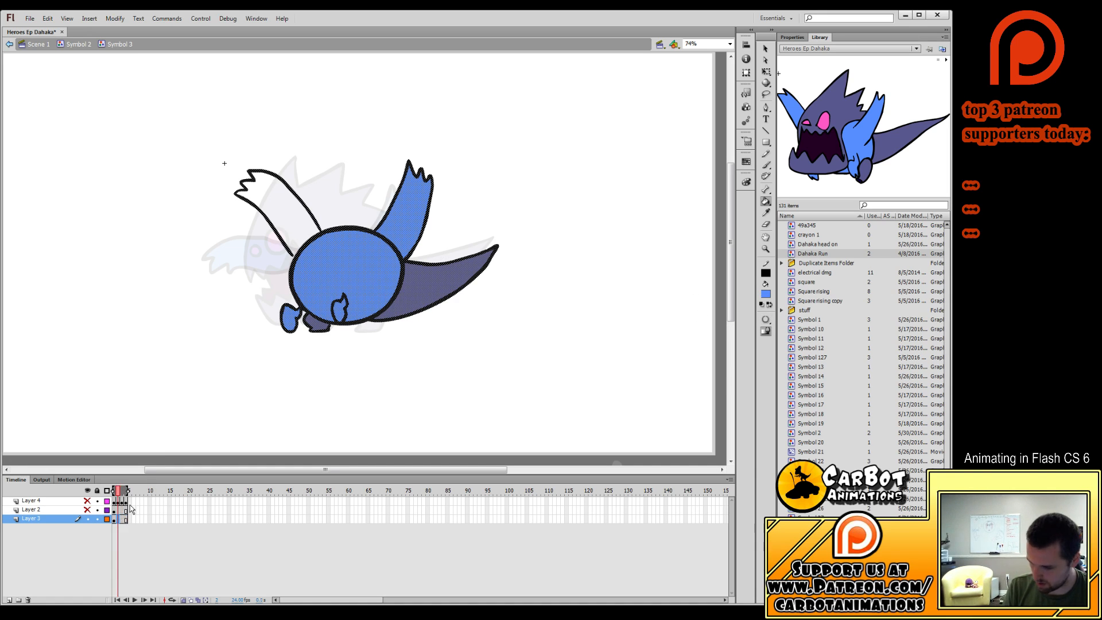
key(b)
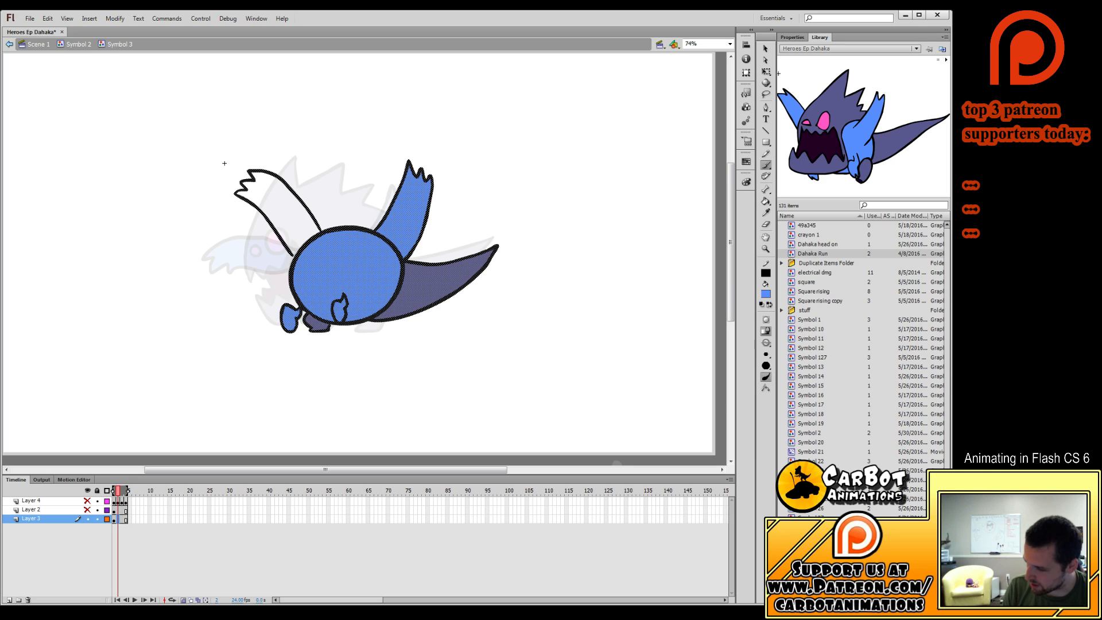
click(298, 249)
click(766, 202)
click(289, 230)
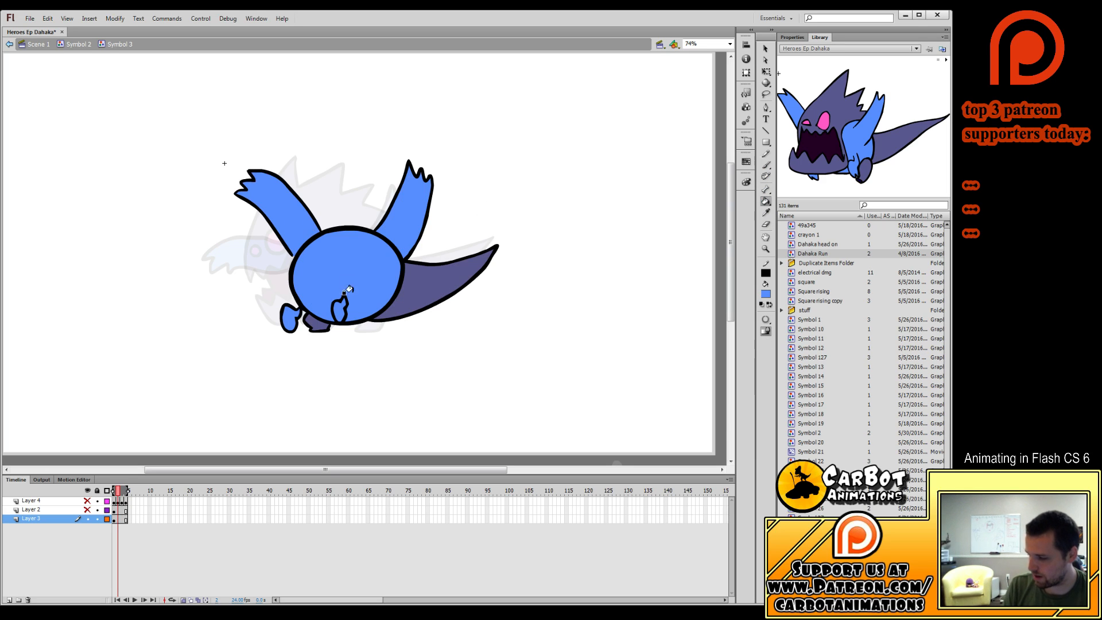
Show Layers 4 and 2 again and play the coloured animation.
key(.)
key(.)
drag(88, 501, 88, 509)
key(Return)
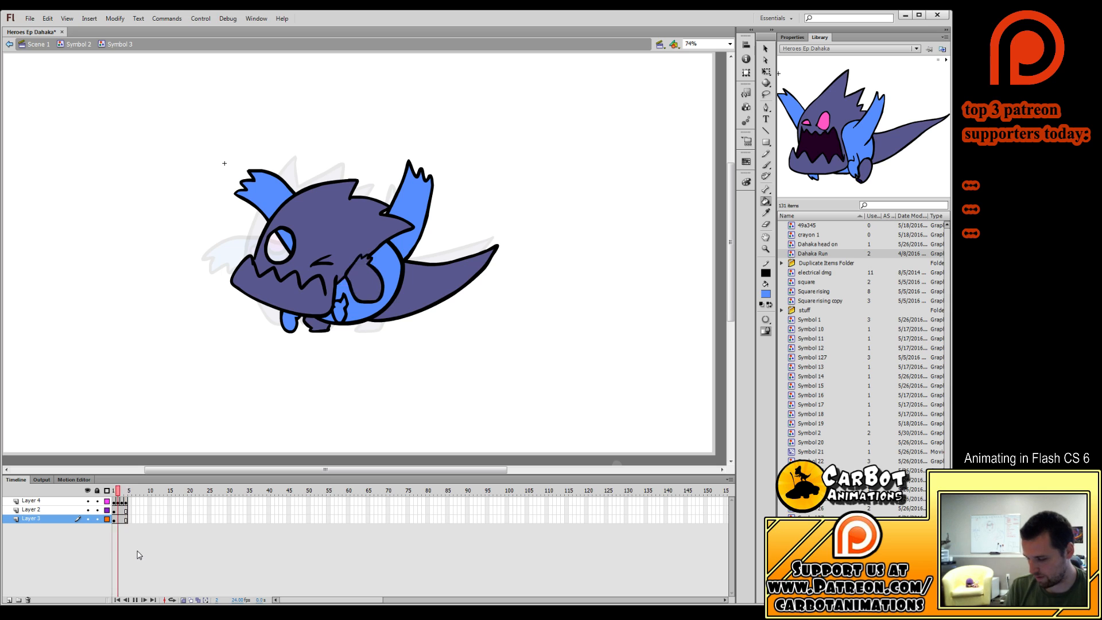
key(Return)
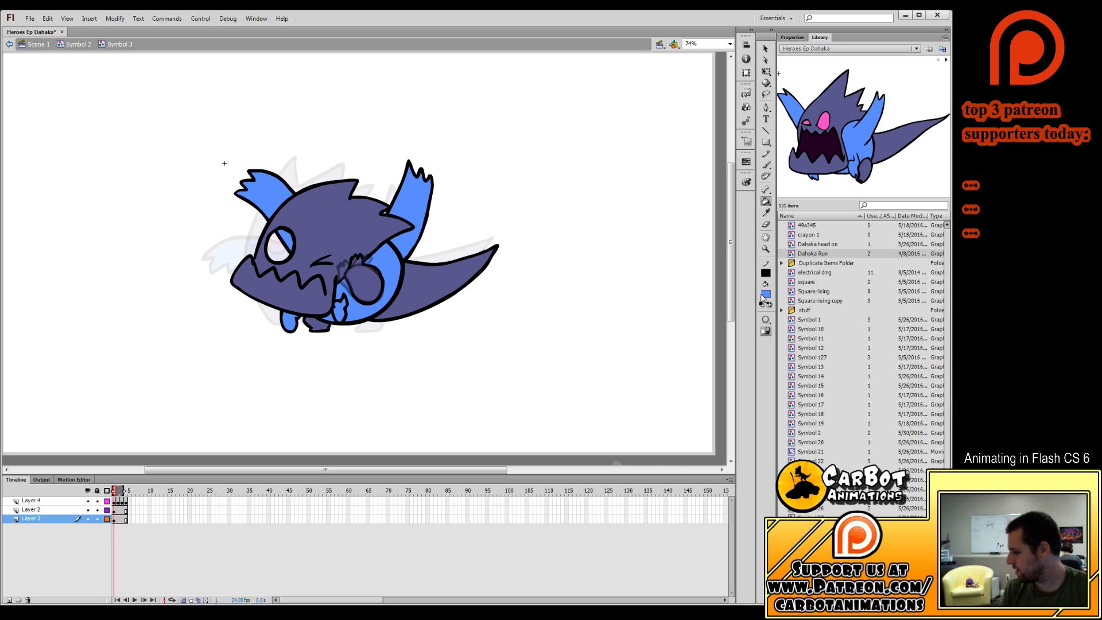
Fill the open eye with the reference creature's pink and play the loop.
click(765, 294)
click(824, 121)
click(277, 248)
key(Return)
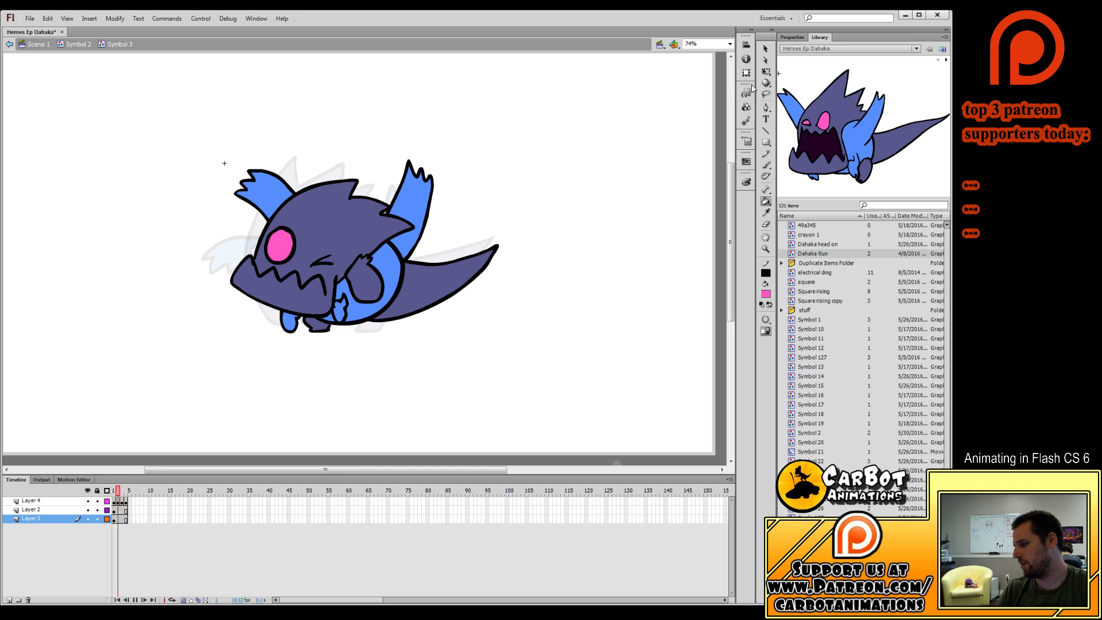
key(Return)
Add head keyframes on frames 3 and 4 of Layer 2, rotate the head very slightly on frame 3, and play the loop.
key(q)
click(120, 510)
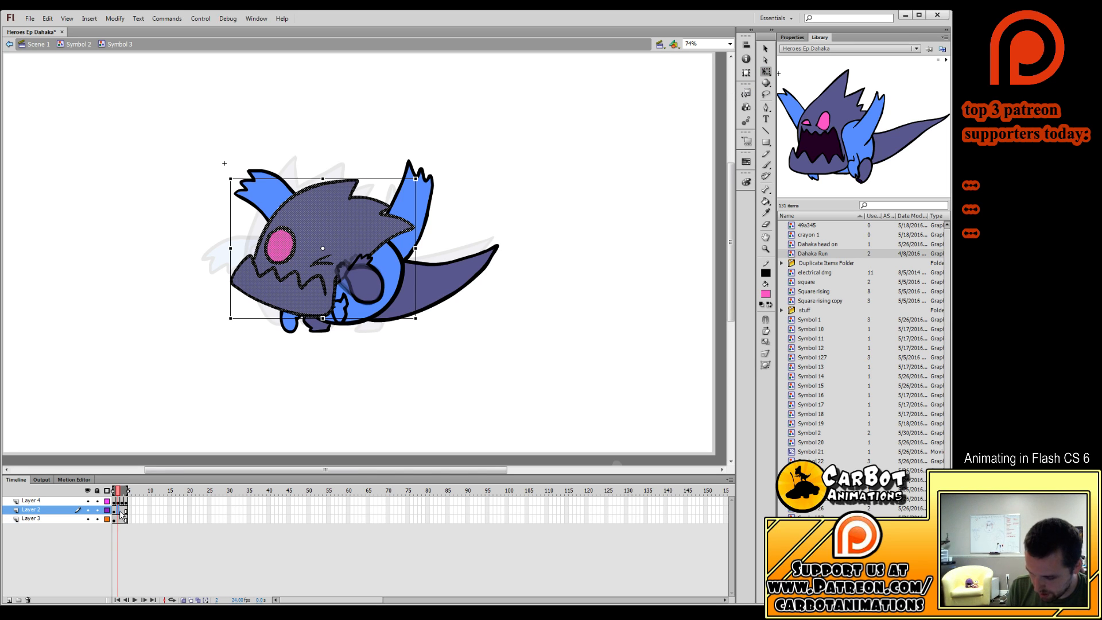
click(122, 510)
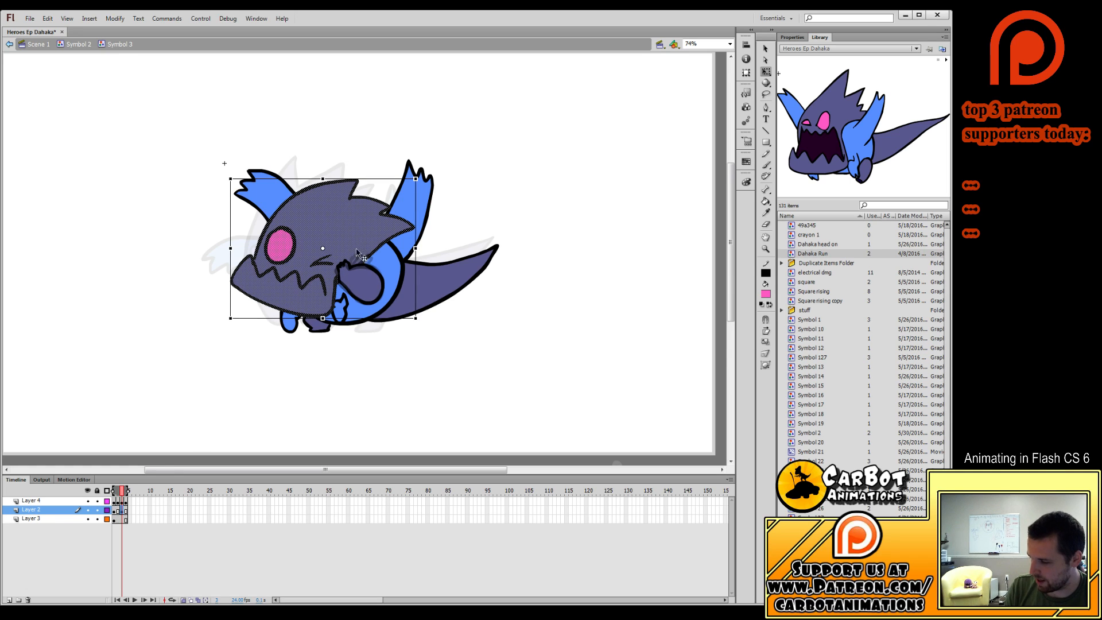
drag(322, 249, 322, 270)
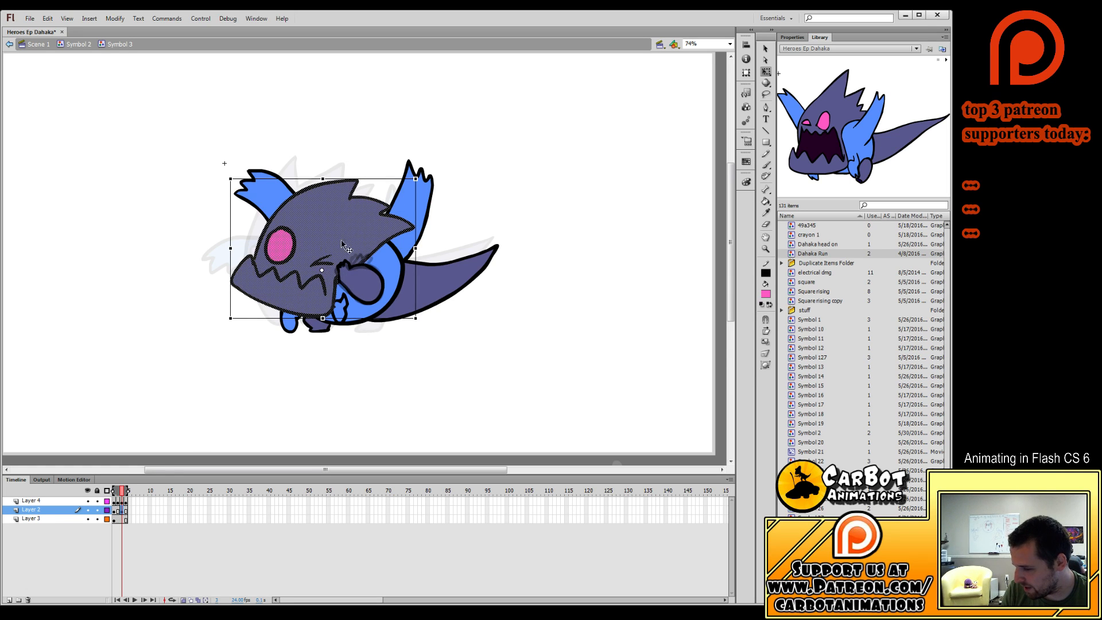
drag(422, 177, 424, 179)
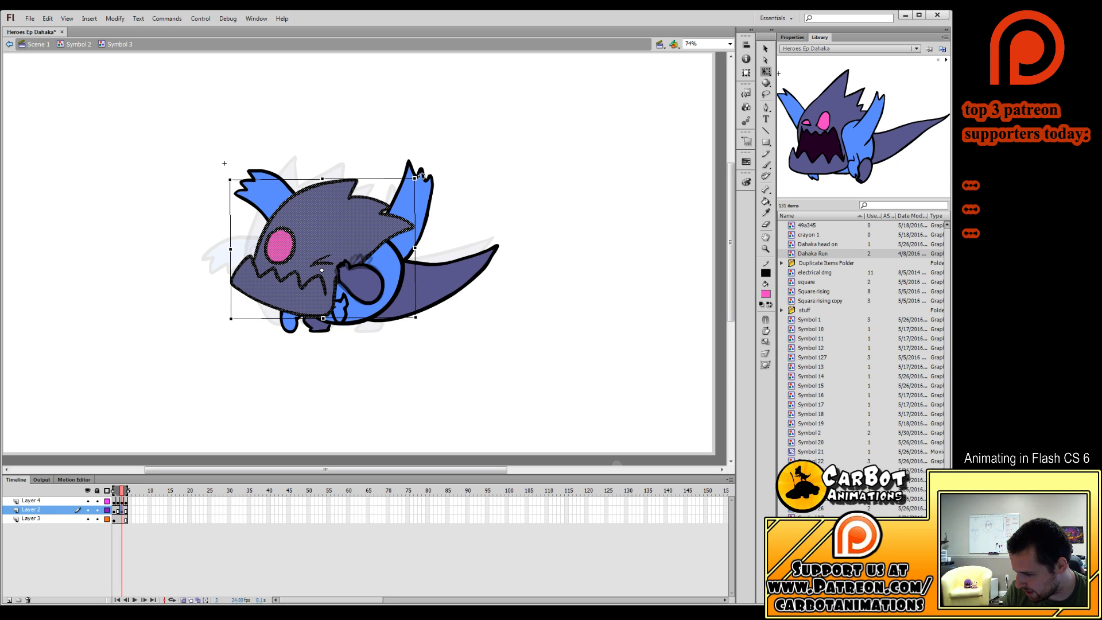
click(126, 510)
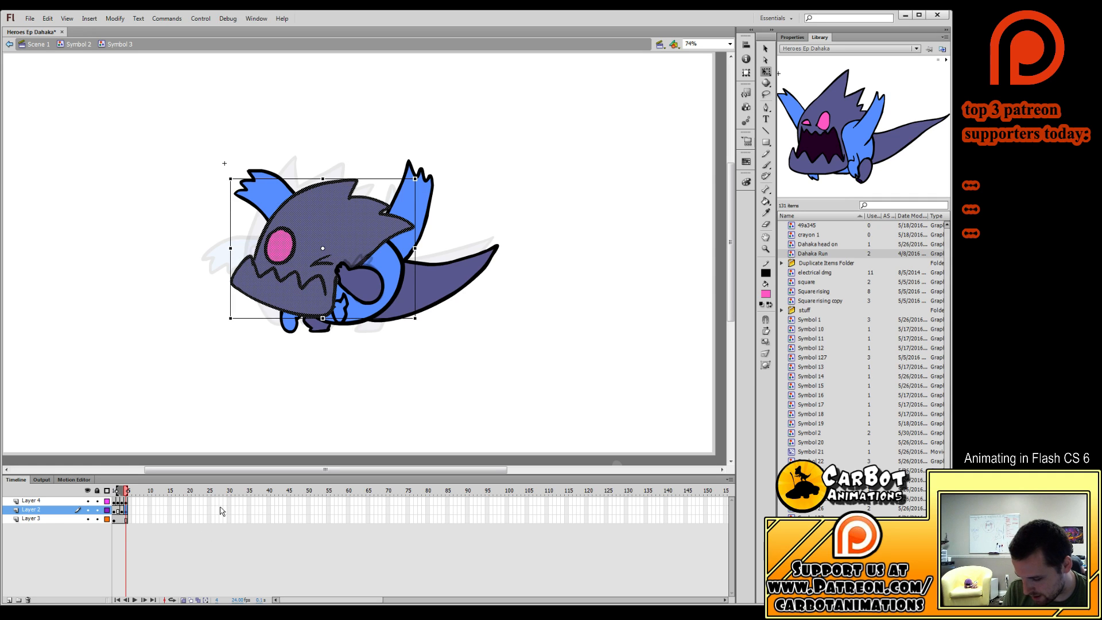
click(189, 549)
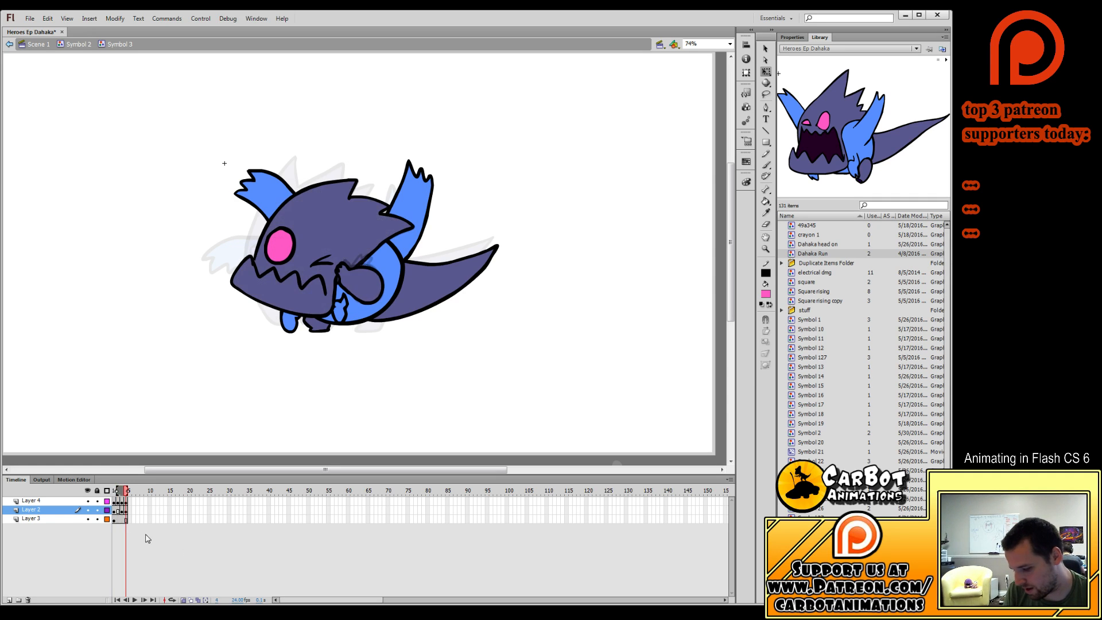
key(Return)
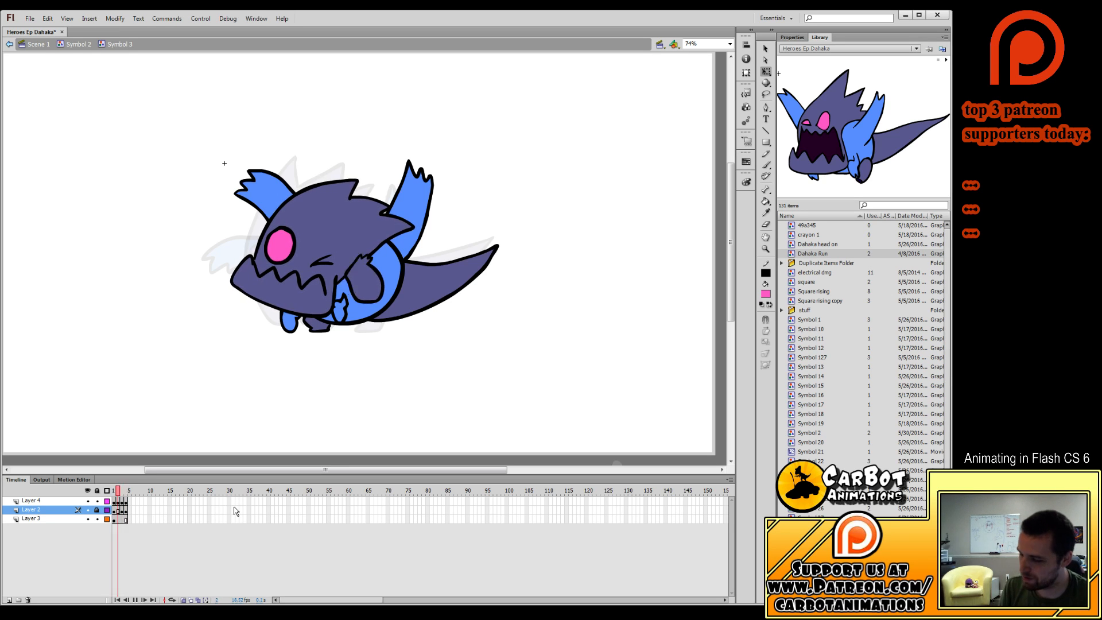
key(Return)
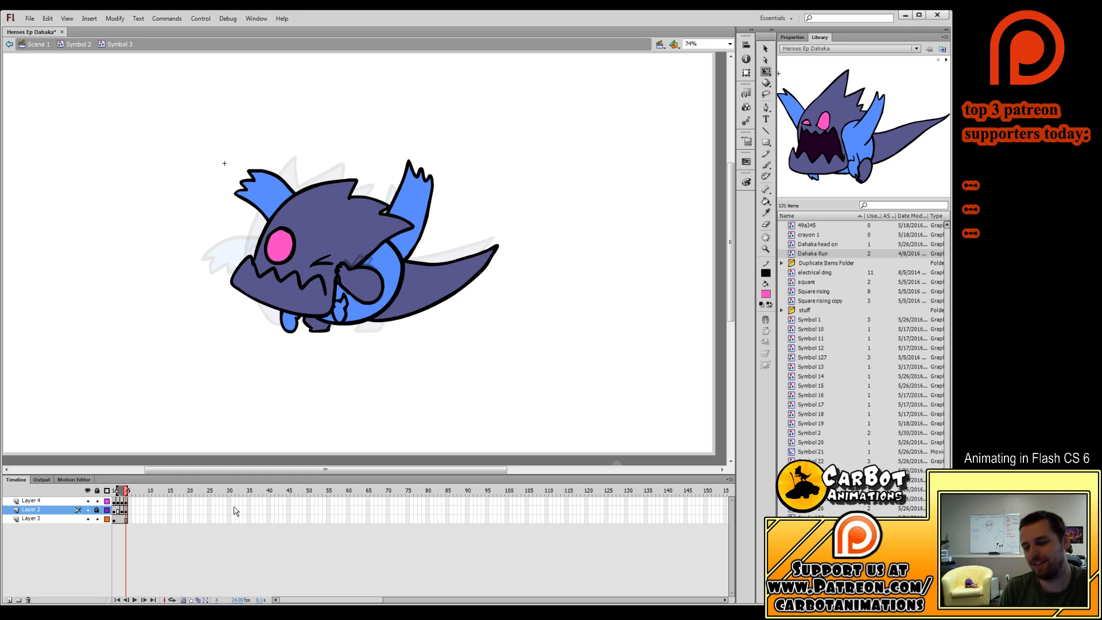
Leave Symbol 3 for the parent Symbol 2 and play its timeline.
mouse_move(551, 331)
mouse_down()
mouse_move(577, 335)
mouse_move(566, 338)
mouse_up()
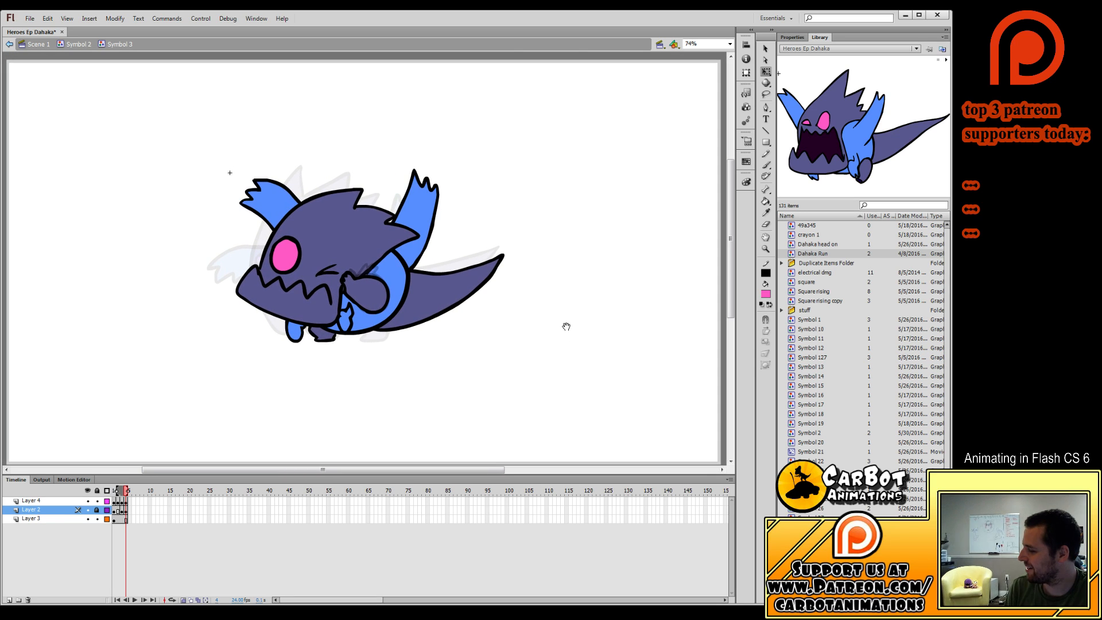
drag(56, 442, 679, 84)
double_click(183, 442)
key(Return)
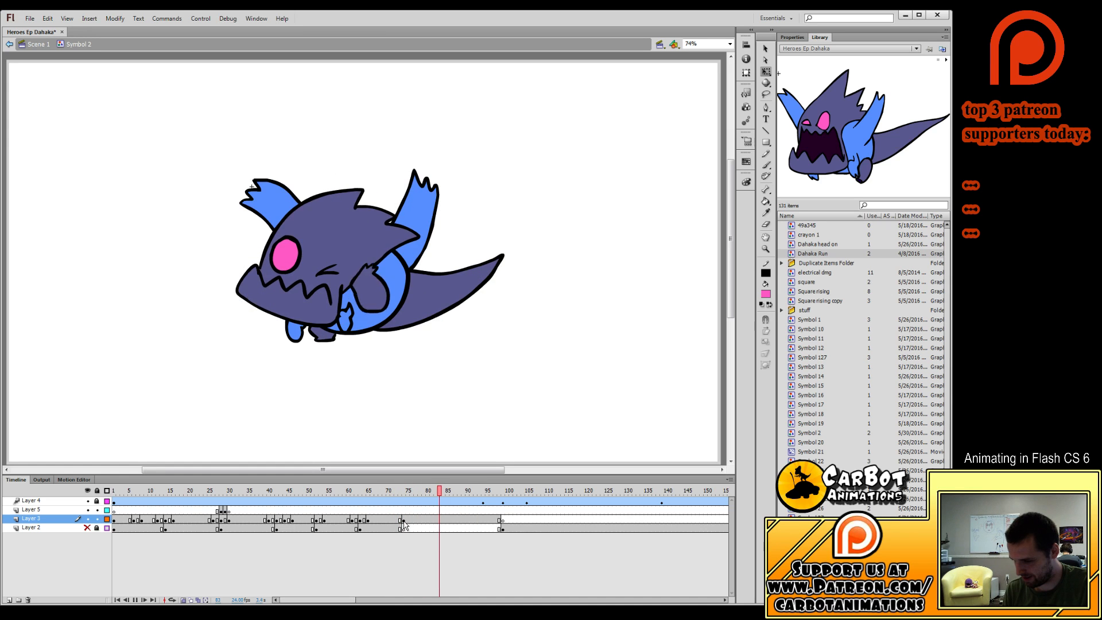
Clear the pose from the keyframe at frame 72 and ink the in-between head outline with a jagged, closed-toothed jaw over the onion skins.
mouse_move(415, 529)
mouse_down()
mouse_move(386, 529)
mouse_move(426, 529)
mouse_move(399, 531)
mouse_up()
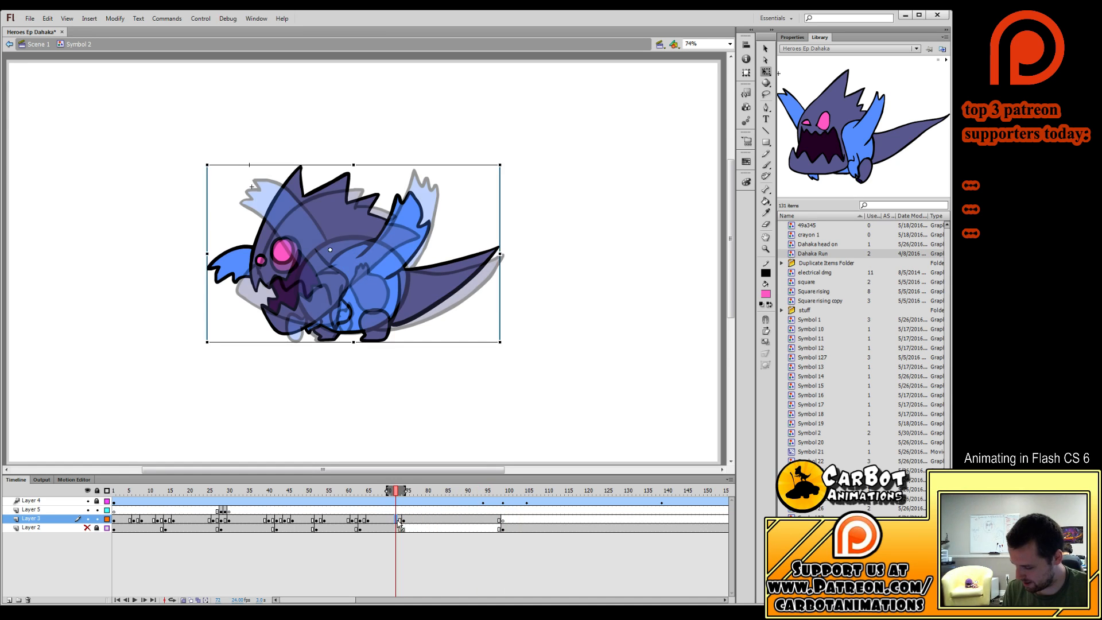
key(Delete)
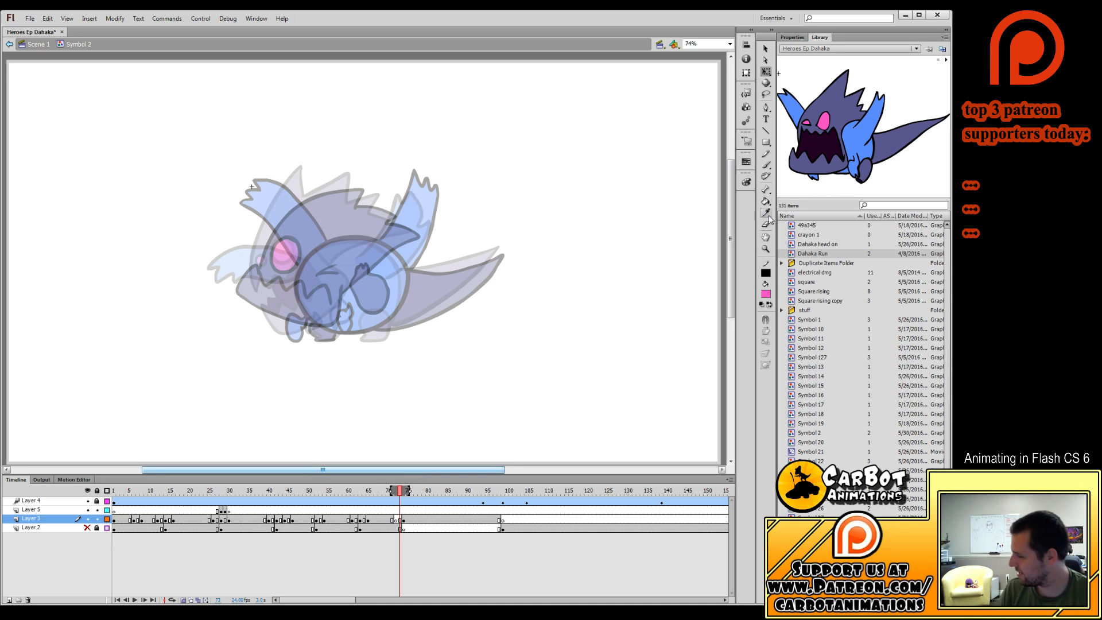
key(b)
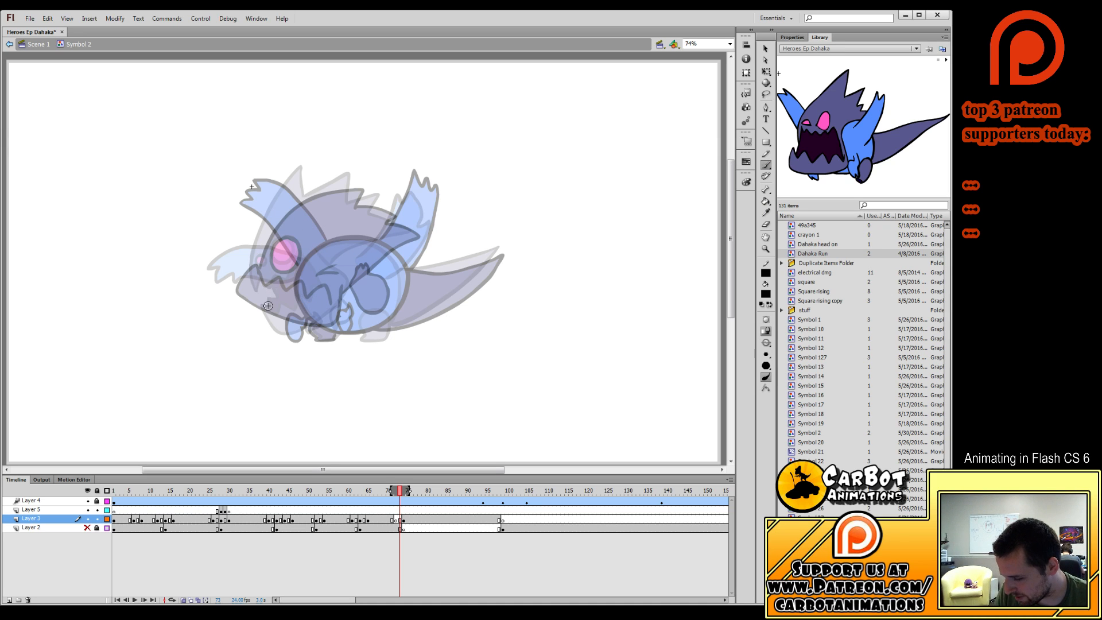
mouse_move(252, 304)
mouse_down()
mouse_move(303, 318)
mouse_move(252, 310)
mouse_move(278, 323)
mouse_move(333, 319)
mouse_move(339, 291)
mouse_move(406, 228)
mouse_move(383, 218)
mouse_move(386, 209)
mouse_move(354, 203)
mouse_move(357, 186)
mouse_move(343, 180)
mouse_move(306, 186)
mouse_move(266, 228)
mouse_up()
key(ctrl+z)
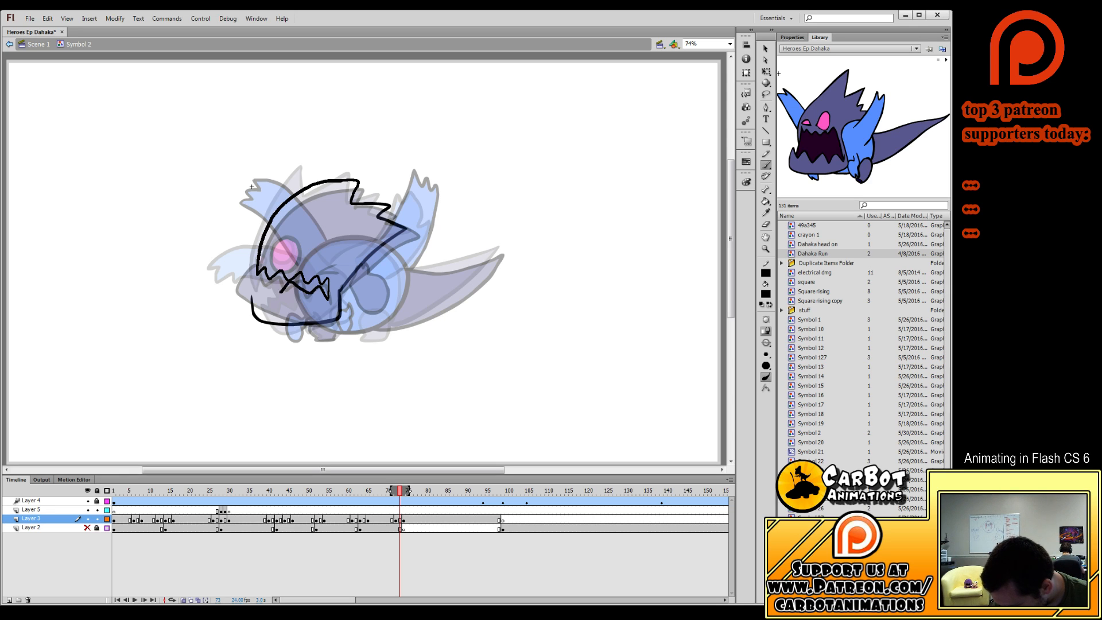
drag(253, 300, 253, 302)
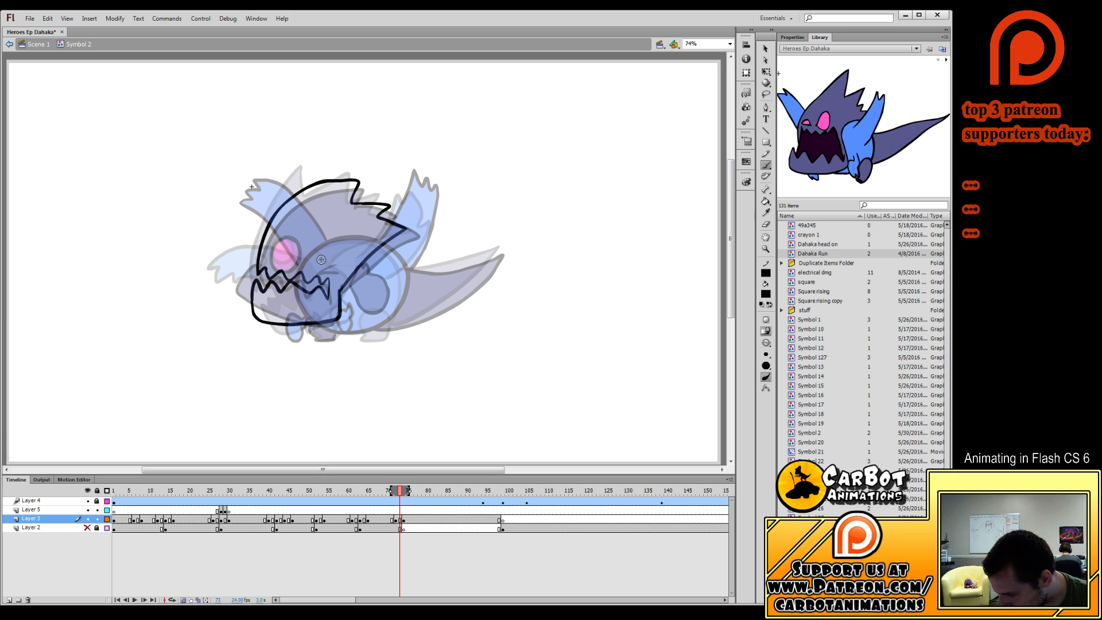
Ink the in-between eyes: a half-closed near eye in the middle of the face and a round far eye over the pink one.
drag(330, 263, 331, 263)
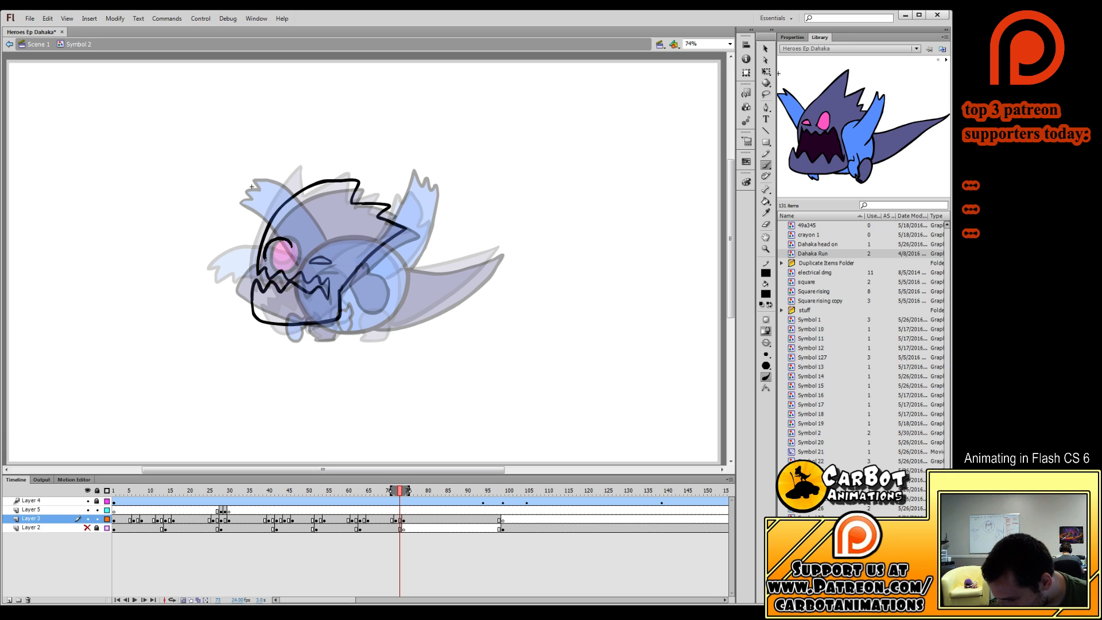
mouse_move(265, 260)
mouse_down()
mouse_move(291, 247)
mouse_move(279, 240)
mouse_up()
key(ctrl+z)
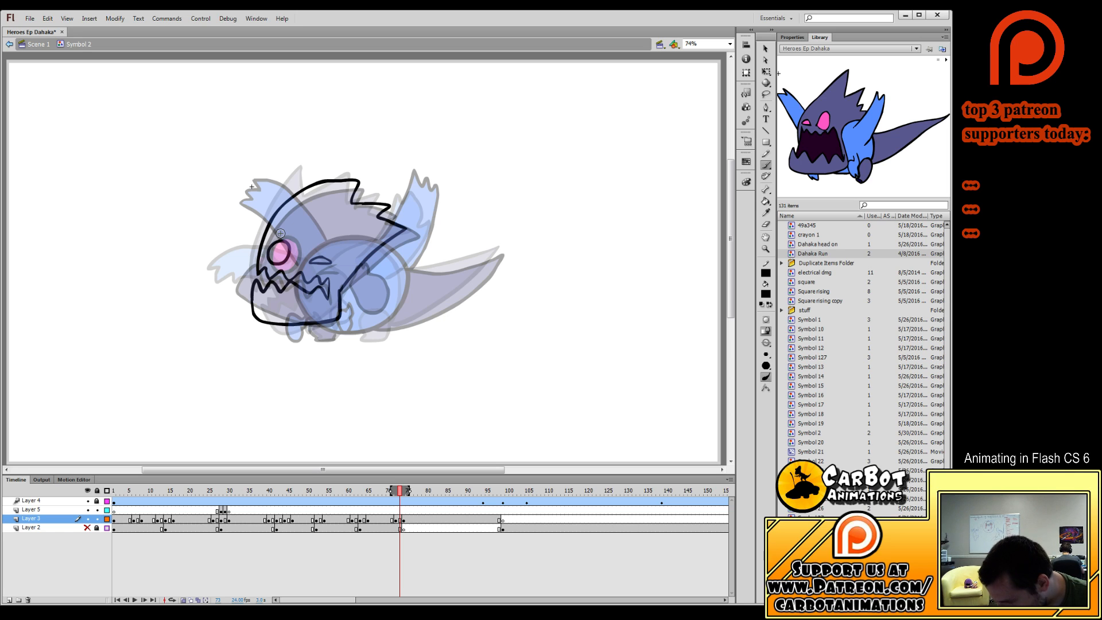
Ink the in-between body with its belly curve, feet, rear leg and pointed tail, tracing between the two onion-skinned poses.
mouse_move(310, 324)
mouse_down()
mouse_move(315, 338)
mouse_move(338, 332)
mouse_up()
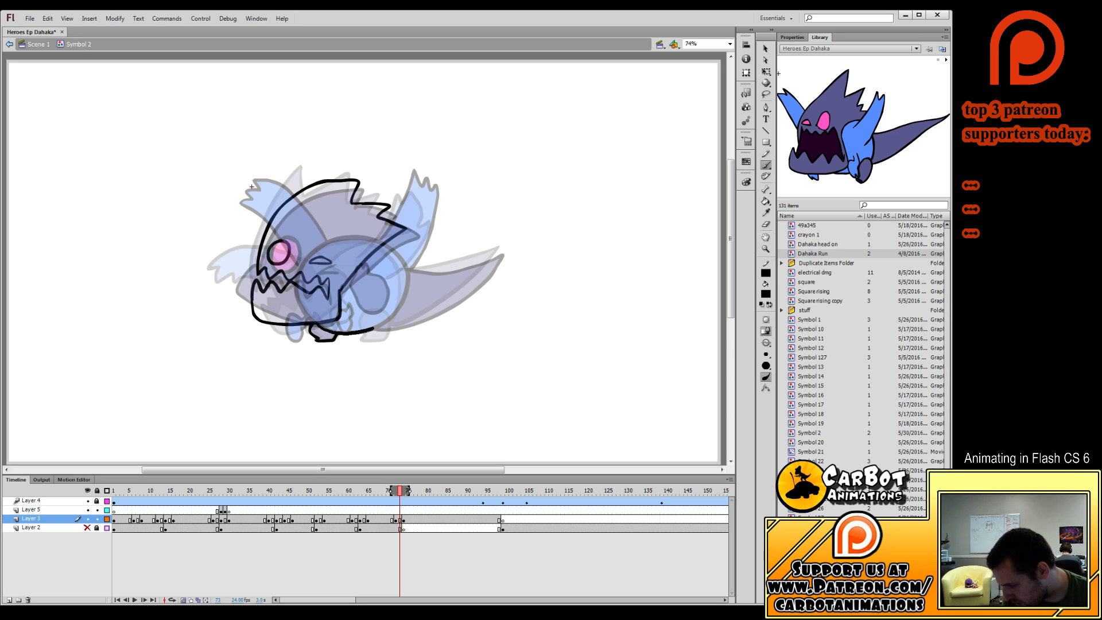
drag(386, 249, 378, 245)
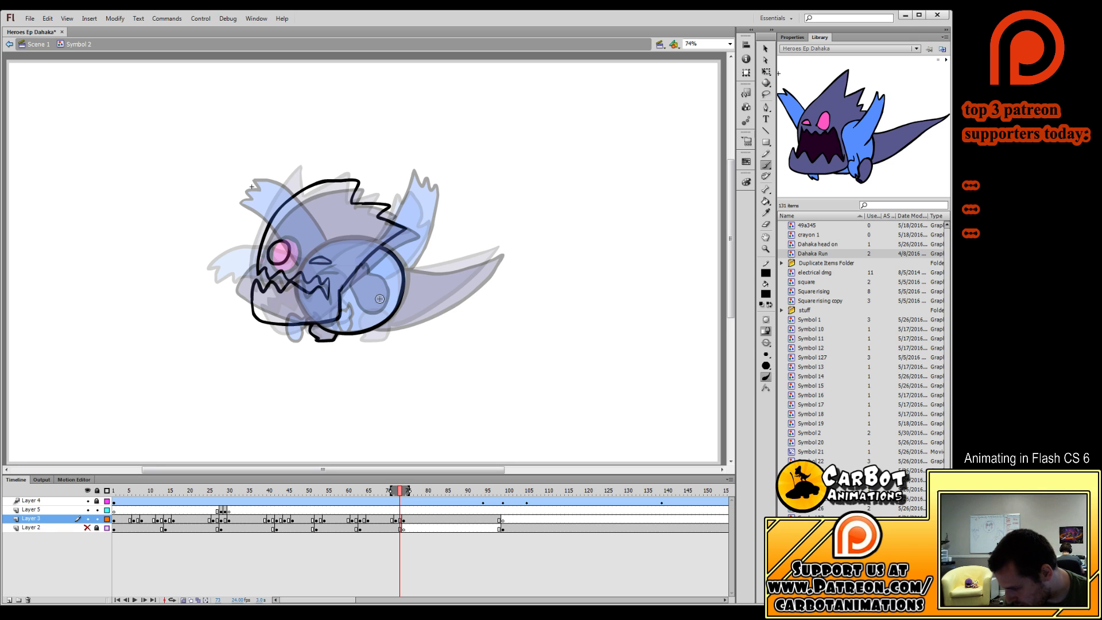
mouse_move(371, 282)
mouse_down()
mouse_move(365, 324)
mouse_move(388, 297)
mouse_move(415, 322)
mouse_move(479, 281)
mouse_move(501, 251)
mouse_move(402, 270)
mouse_up()
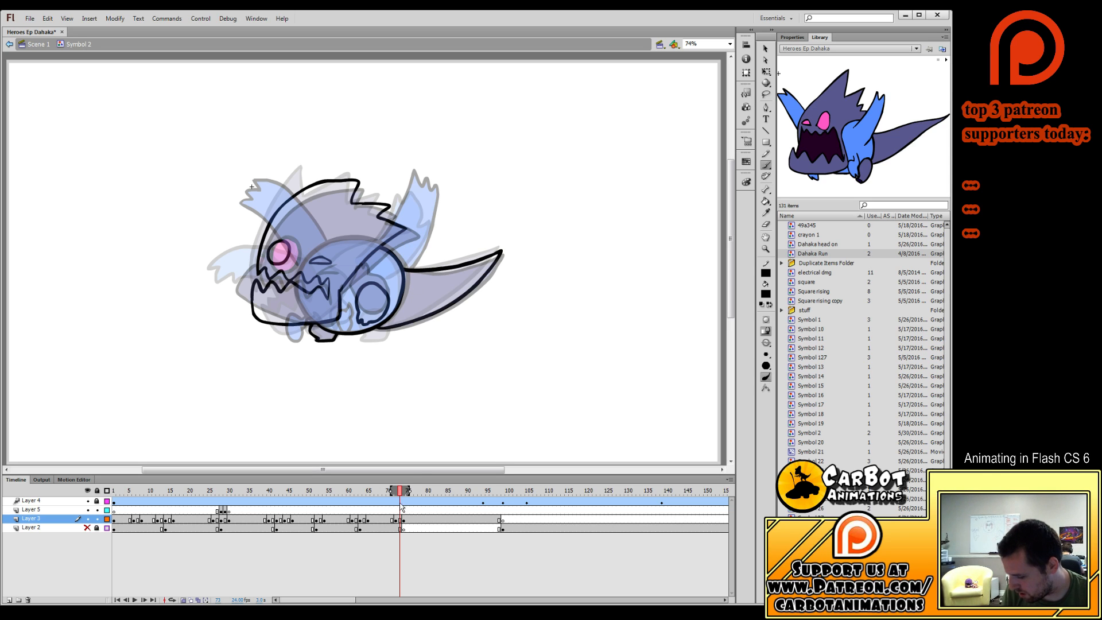
Ink both raised clawed arms of the in-between frame, reshape the far arm, and play the timeline.
drag(401, 508, 396, 507)
mouse_move(396, 271)
mouse_down()
mouse_move(424, 243)
mouse_move(433, 194)
mouse_move(422, 201)
mouse_move(417, 183)
mouse_move(387, 223)
mouse_up()
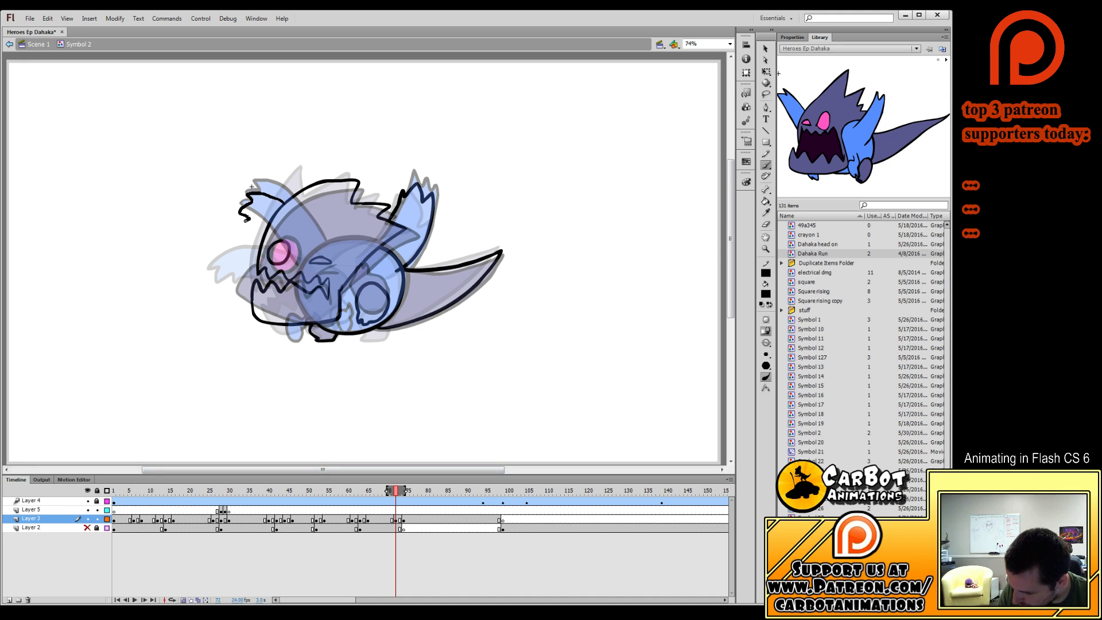
mouse_move(396, 508)
mouse_down()
mouse_move(411, 508)
mouse_move(386, 508)
mouse_move(406, 510)
mouse_move(397, 514)
mouse_up()
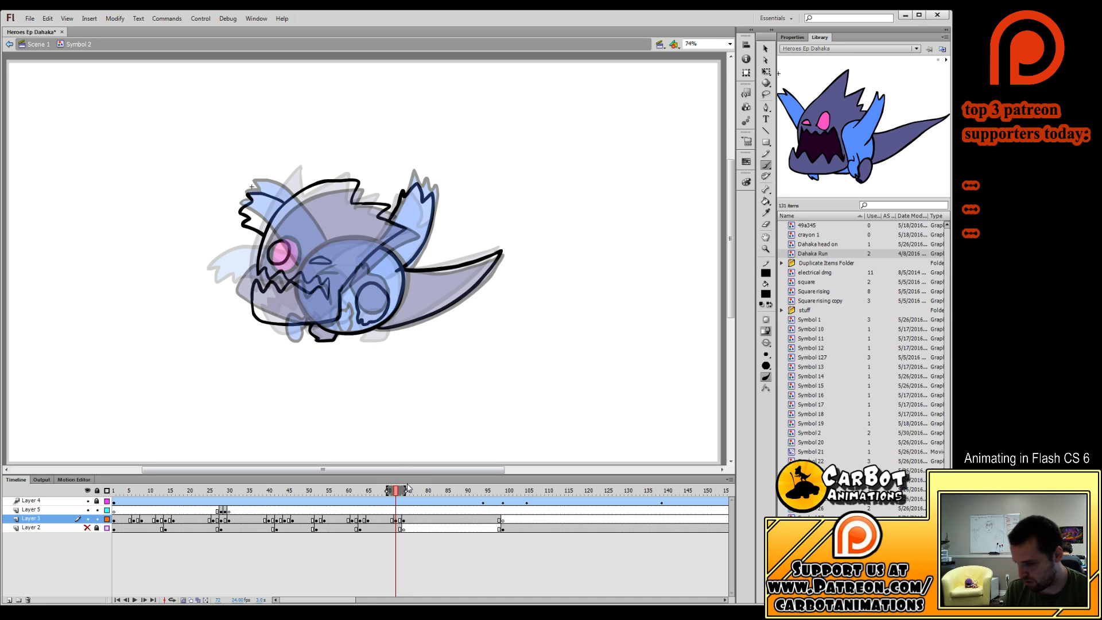
mouse_move(287, 203)
mouse_down()
mouse_move(242, 203)
mouse_move(233, 216)
mouse_move(264, 235)
mouse_up()
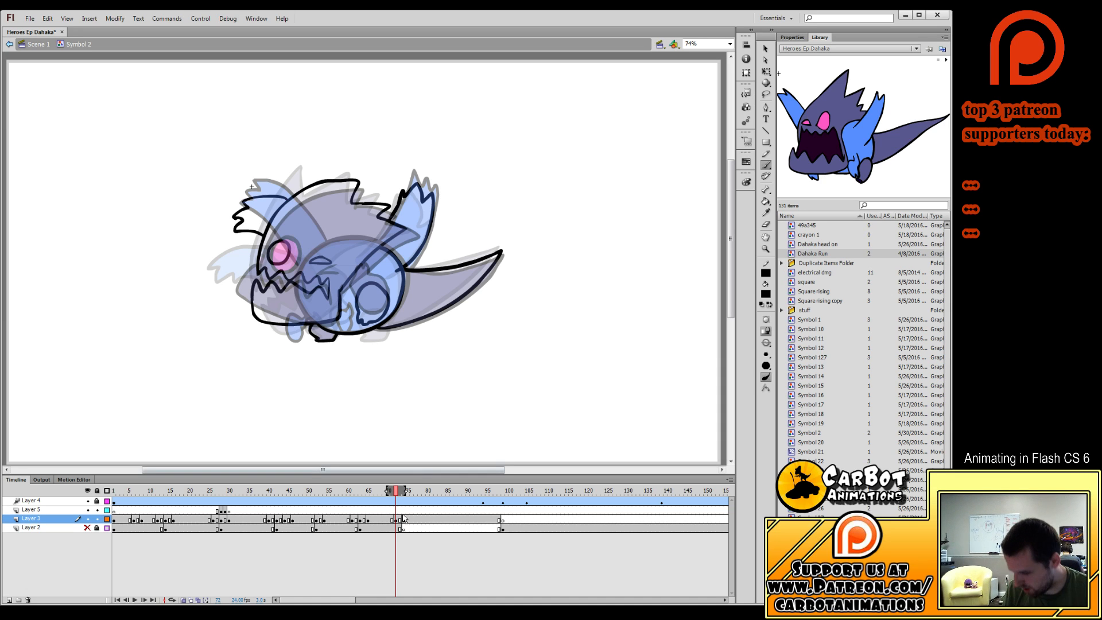
key(Return)
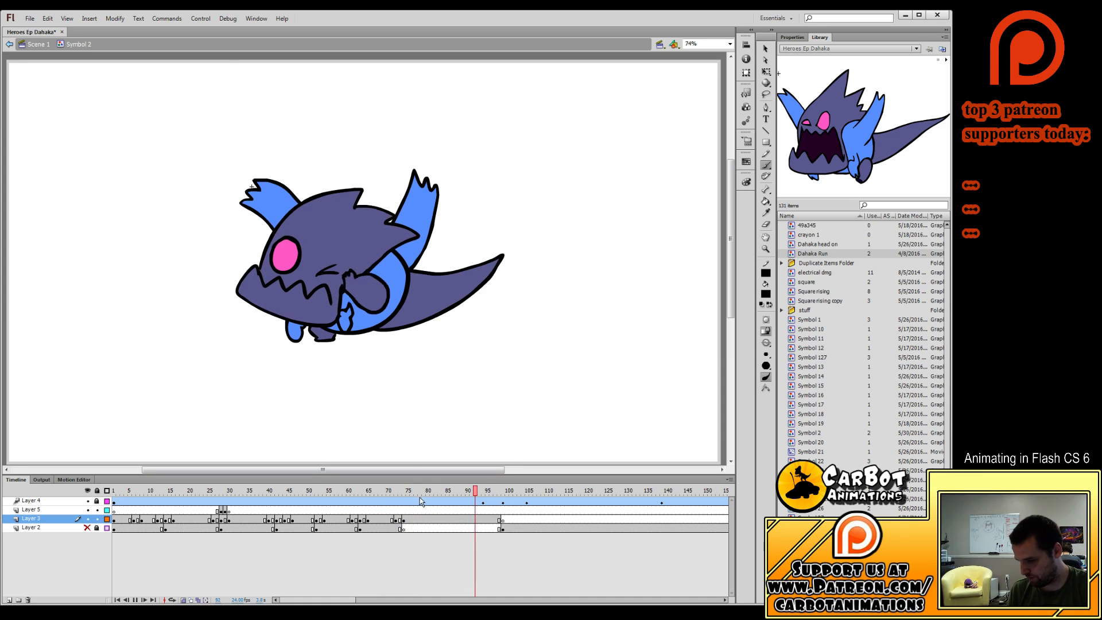
Open Symbol 3, remove the outline separating the near raised arm from the body, return to Symbol 2 and play it.
click(420, 501)
key(q)
click(402, 264)
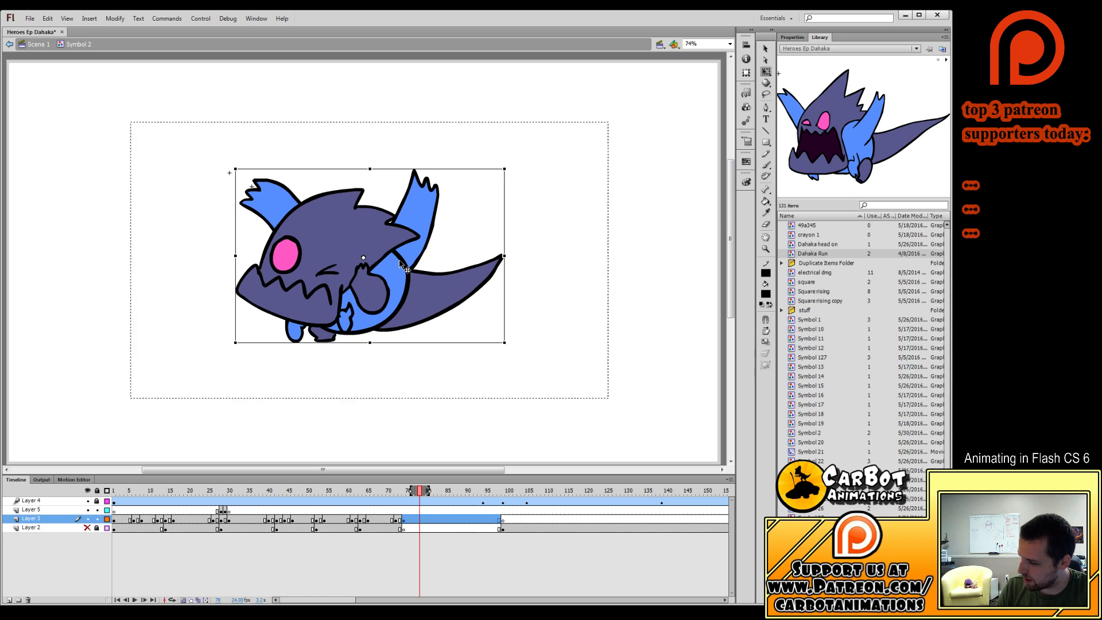
double_click(402, 264)
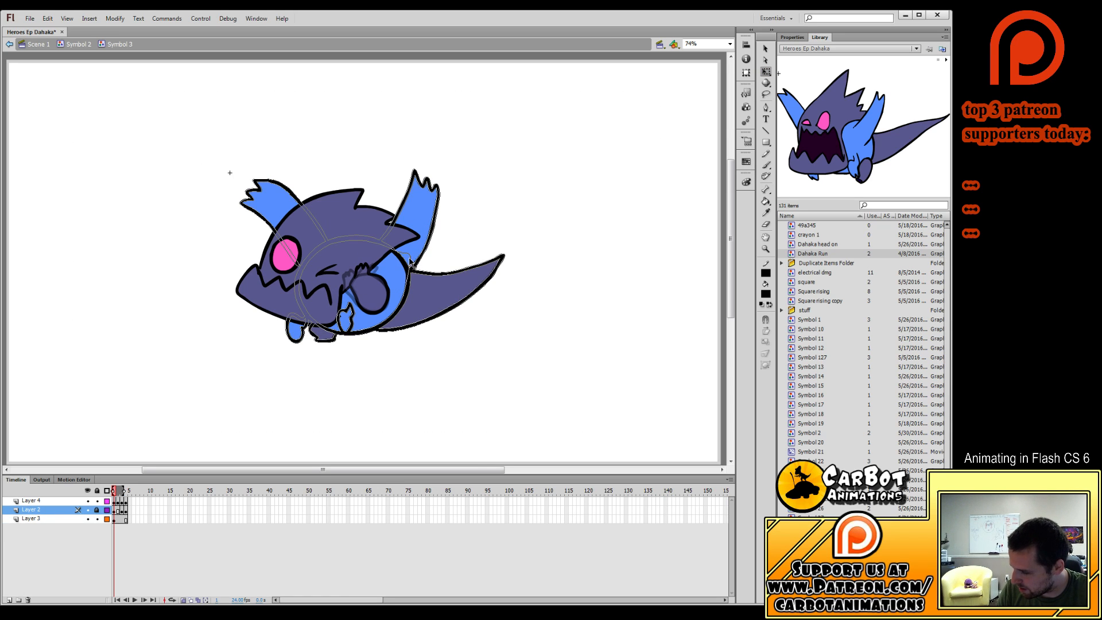
mouse_move(410, 257)
mouse_down()
mouse_move(408, 248)
mouse_move(410, 258)
mouse_up()
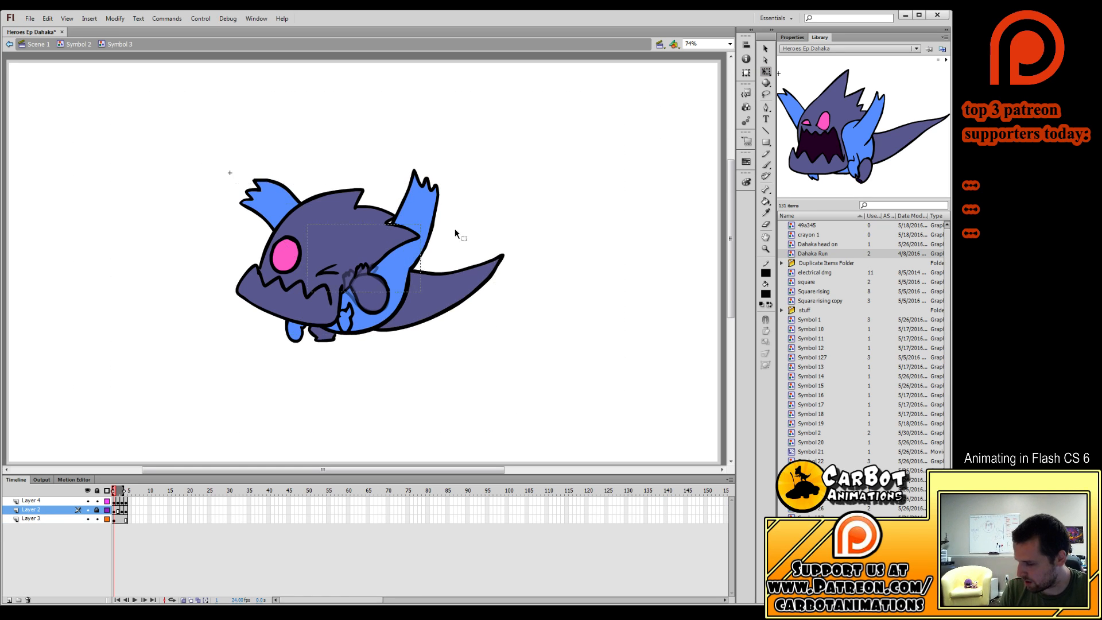
double_click(455, 229)
key(Return)
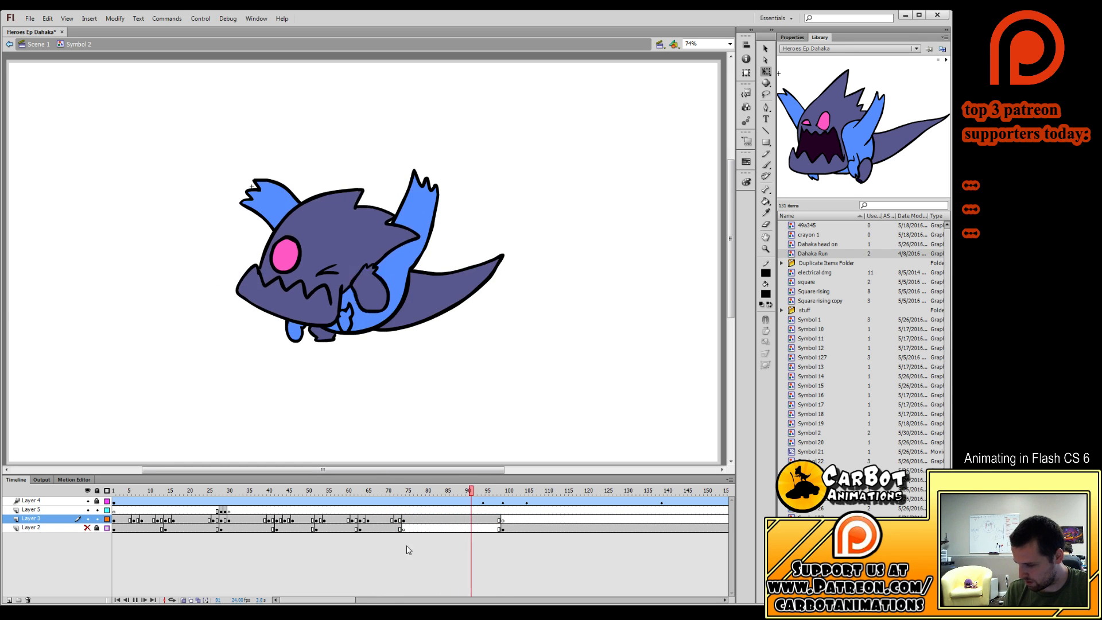
key(Return)
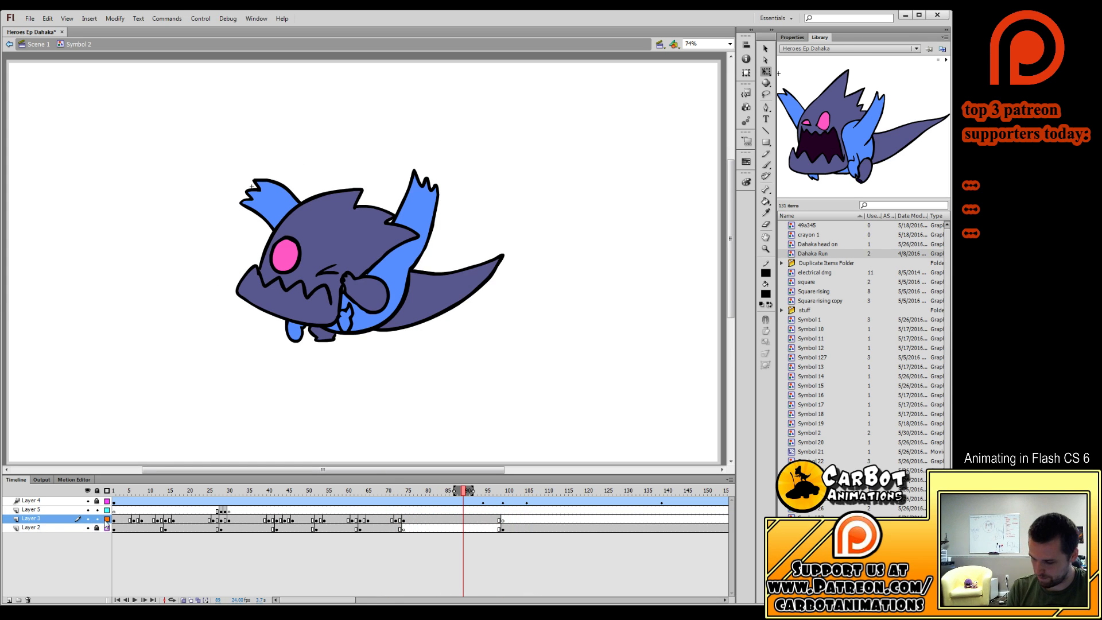
Copy the coloured open-mouth creature pose and paste it in place over the sketch at frame 100.
mouse_move(466, 491)
mouse_down()
mouse_move(504, 502)
mouse_move(510, 520)
mouse_move(411, 538)
mouse_move(501, 540)
mouse_move(350, 545)
mouse_move(377, 542)
mouse_up()
click(380, 520)
click(507, 518)
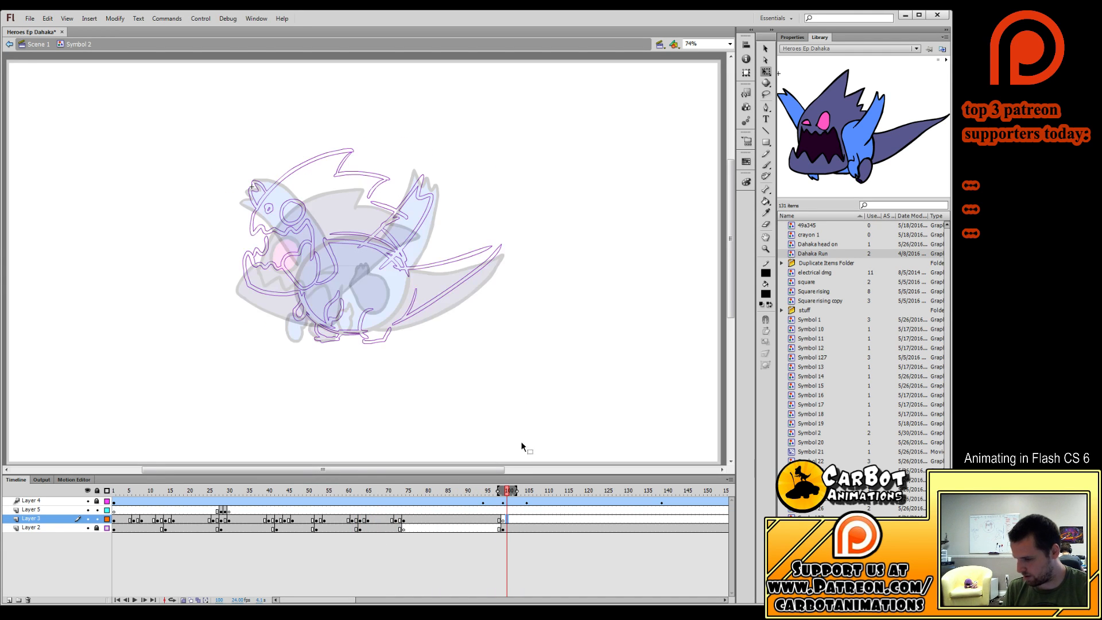
key(ctrl+shift+v)
click(466, 543)
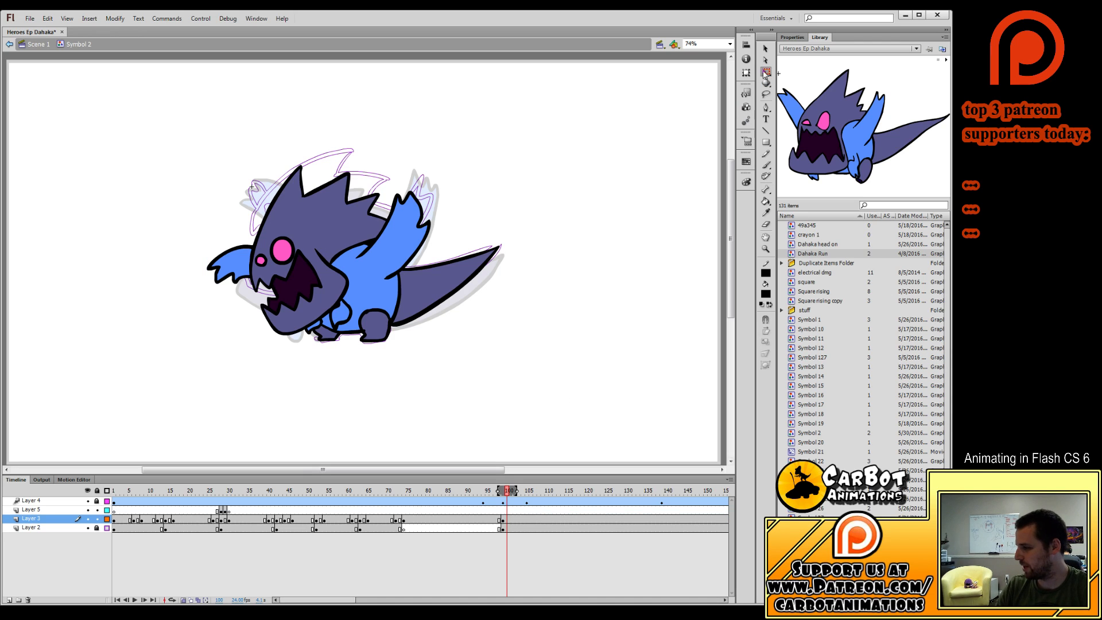
Duplicate the pasted open-mouth pose as Symbol 36 copy and open the duplicate for editing.
click(502, 492)
drag(505, 499, 509, 499)
click(368, 309)
click(437, 541)
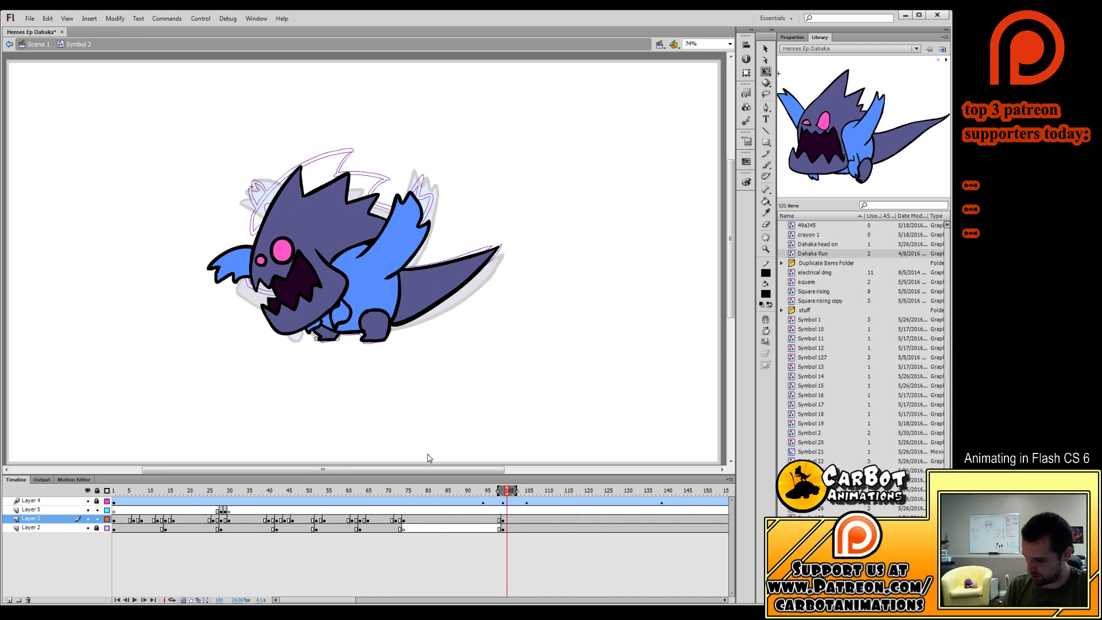
click(387, 290)
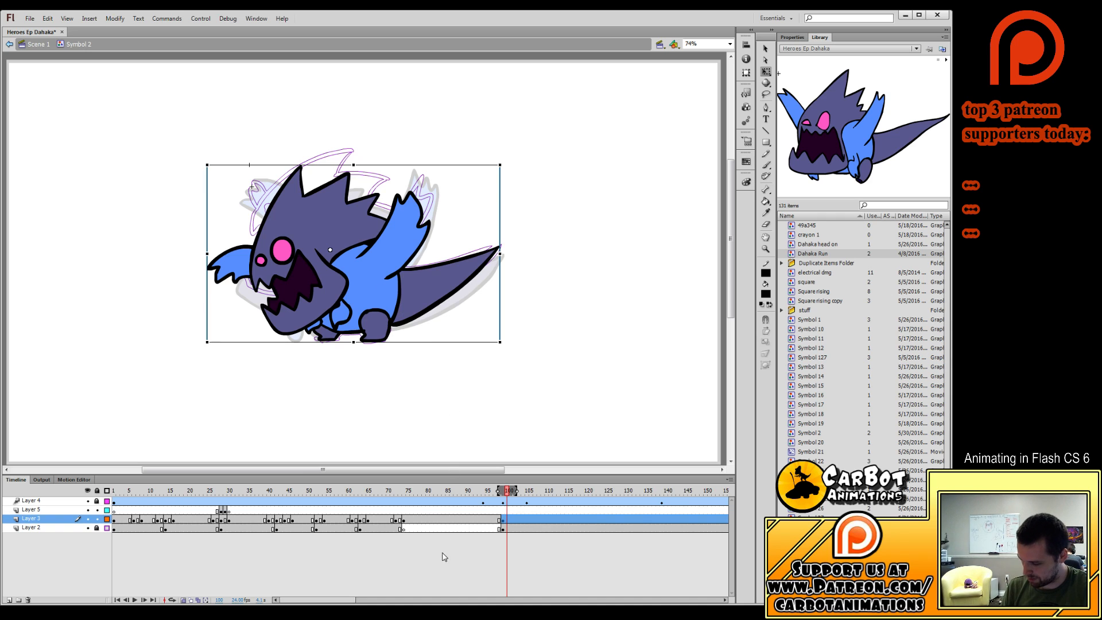
double_click(367, 324)
Show the head layer in full colour, rotate the head clockwise towards the sketch's raised head, and add a layer above it.
click(114, 510)
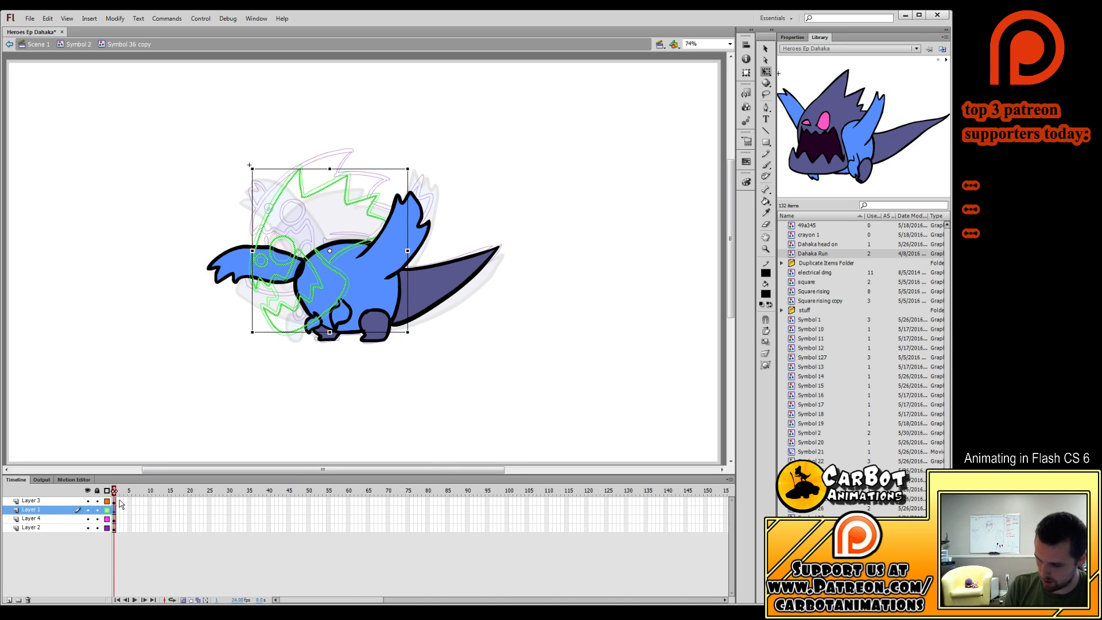
click(107, 510)
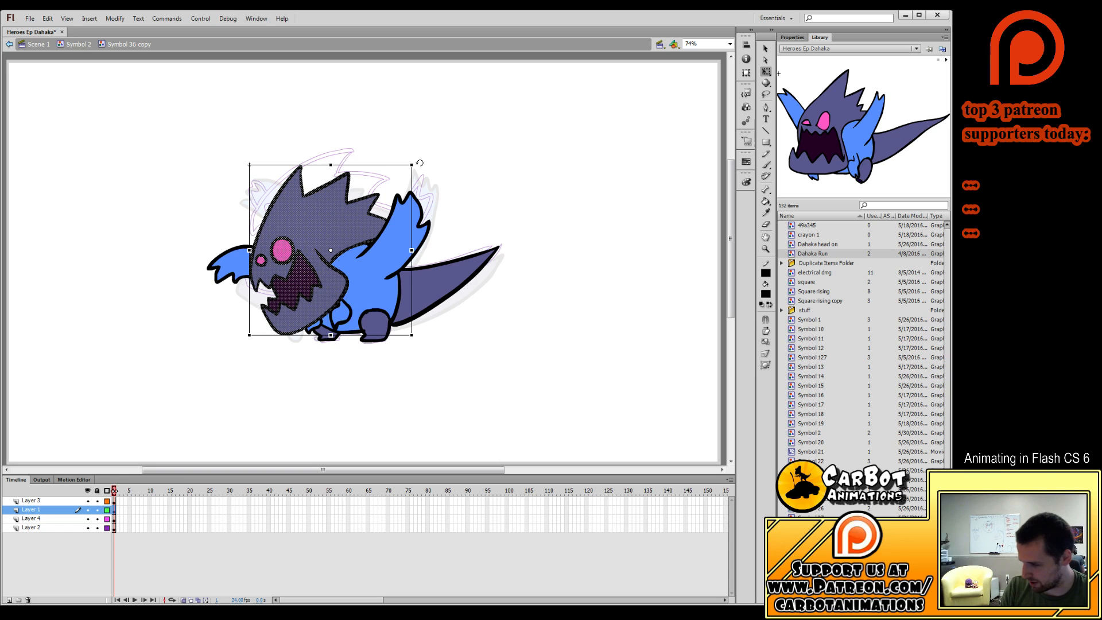
drag(419, 163, 440, 191)
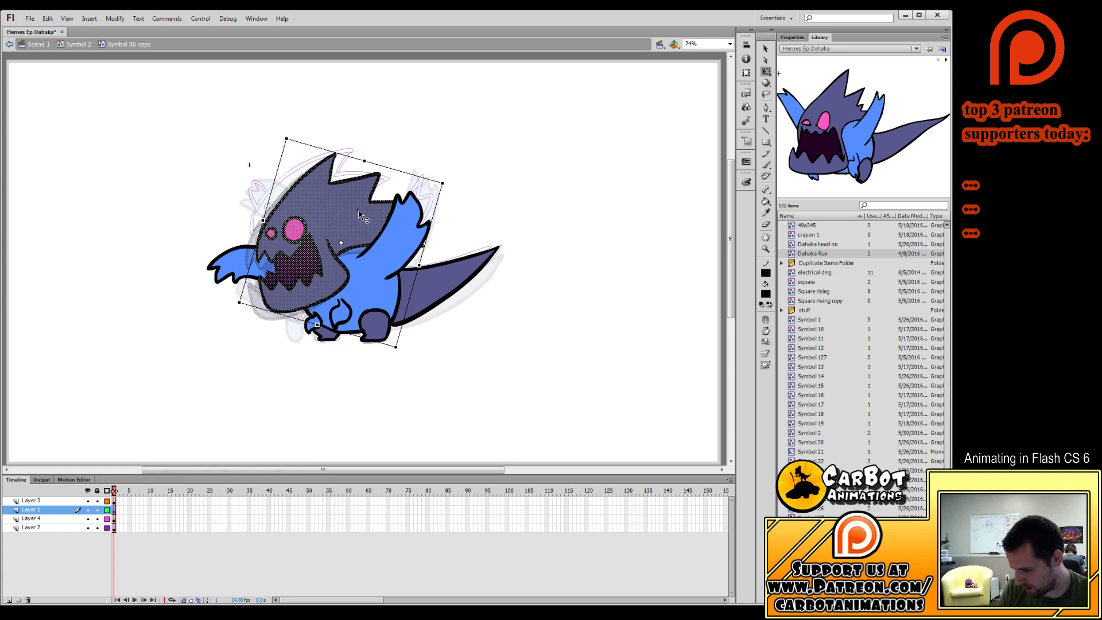
click(497, 200)
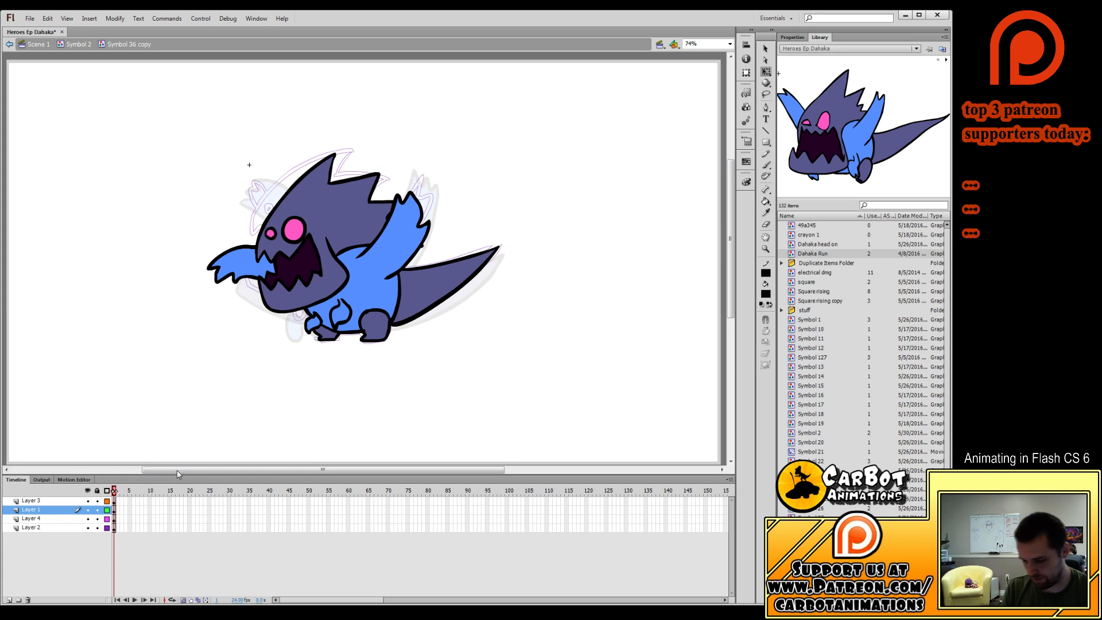
click(10, 599)
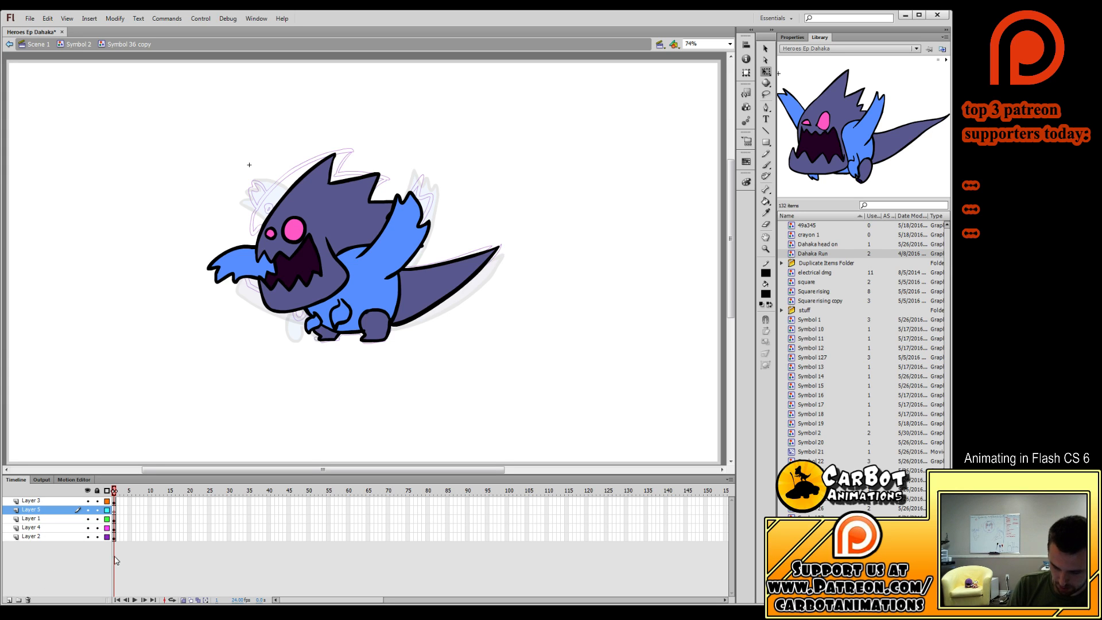
key(F6)
key(F6)
key(F6)
key(ctrl+z)
key(ctrl+z)
key(ctrl+z)
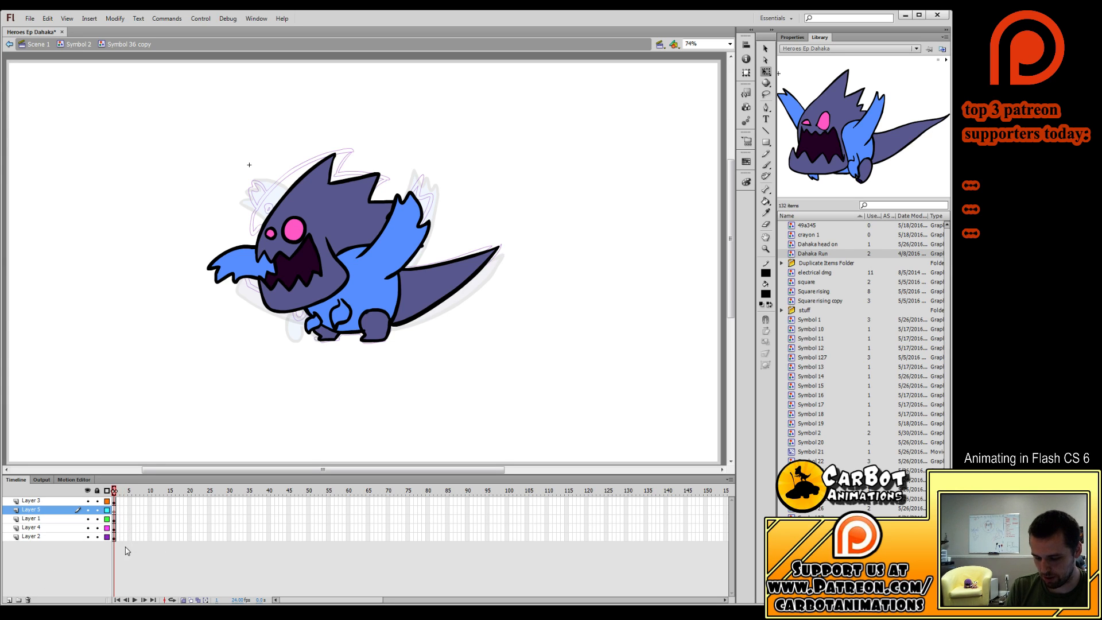
Extend all layers of the duplicated symbol to frame 6.
key(F5)
key(F5)
key(F5)
key(F5)
key(F5)
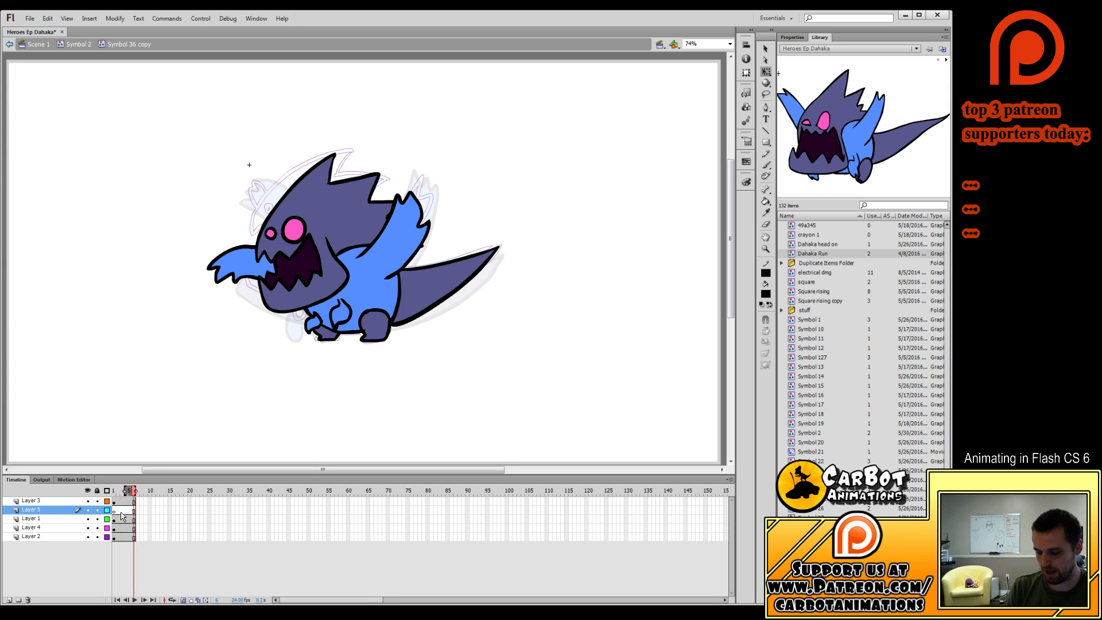
Brush a rounded black outline at the back corner of the open mouth on frame 1 of Layer 5.
click(122, 510)
click(114, 510)
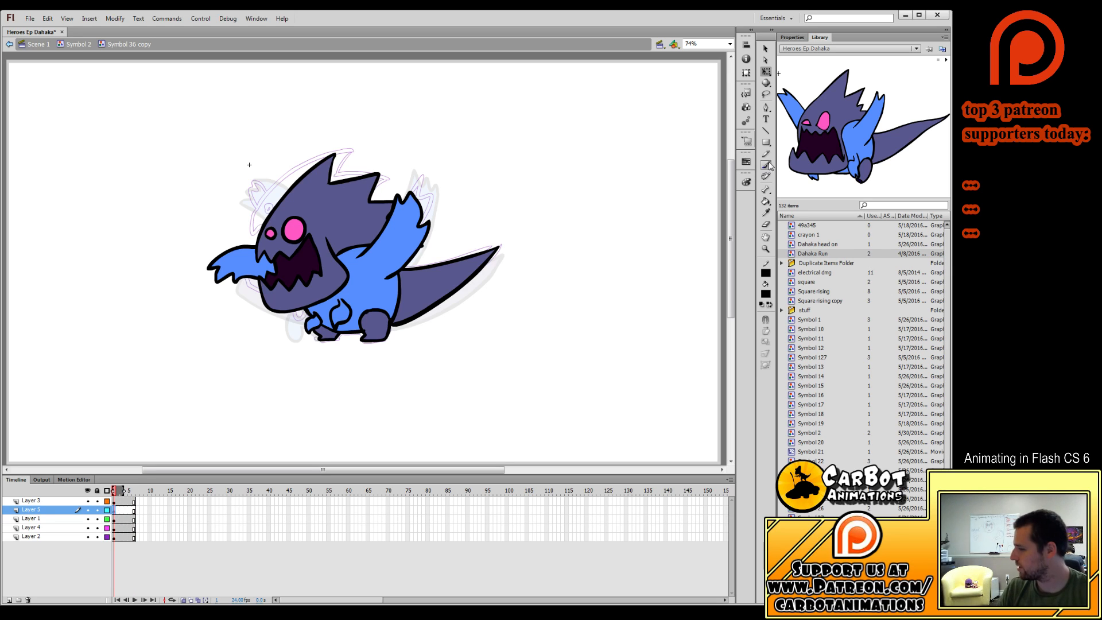
key(b)
mouse_move(316, 253)
mouse_down()
mouse_move(306, 272)
mouse_move(326, 300)
mouse_up()
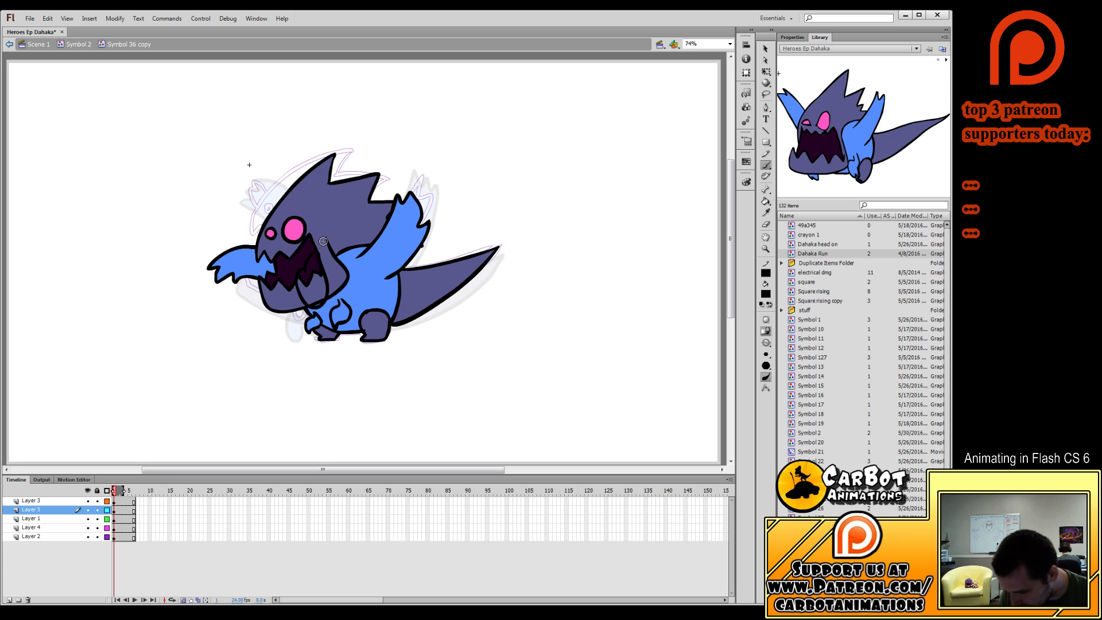
At frame 3, rotate the head and its mouth-corner outline slightly clockwise and shift them slightly forward.
click(118, 510)
click(121, 520)
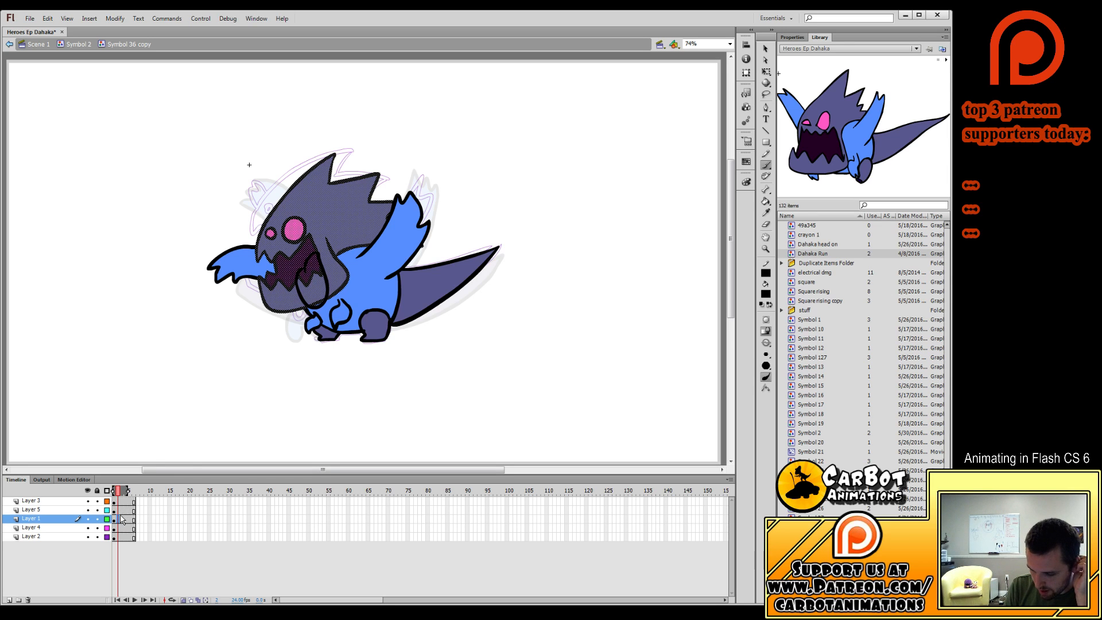
click(122, 516)
key(q)
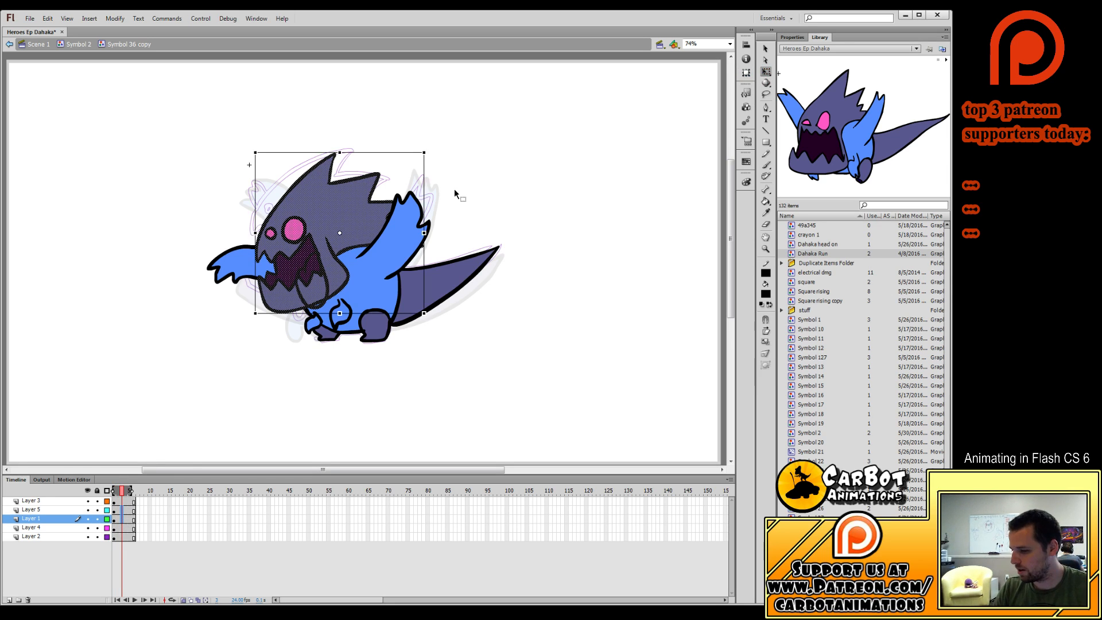
drag(444, 163, 443, 171)
drag(363, 207, 360, 212)
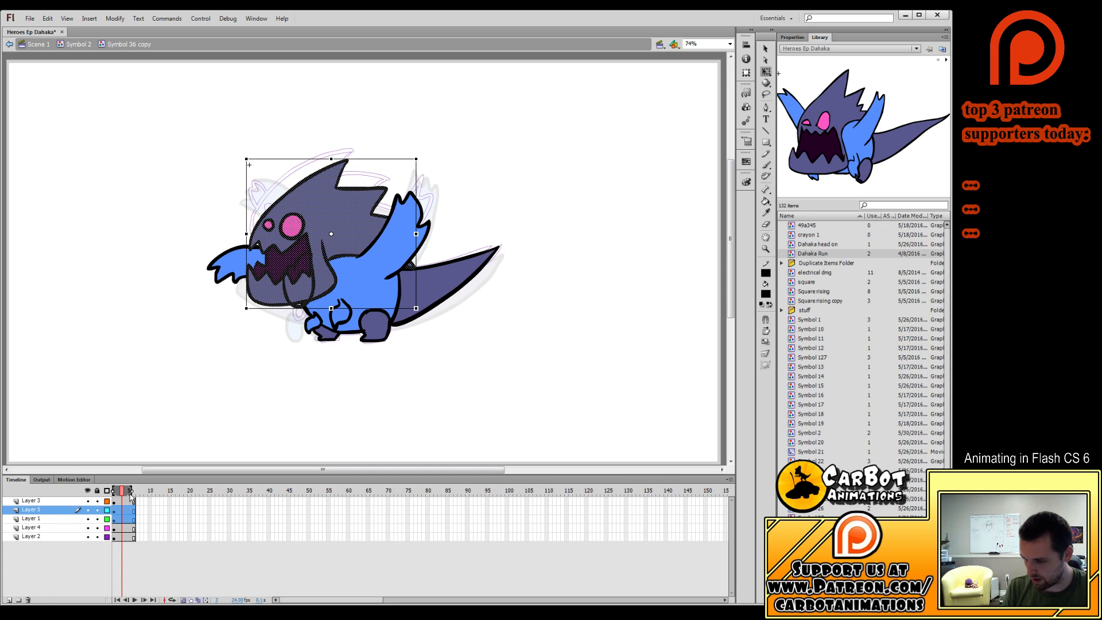
Nudge the raised back arm on Layer 3 slightly upward.
drag(122, 495, 122, 490)
click(121, 502)
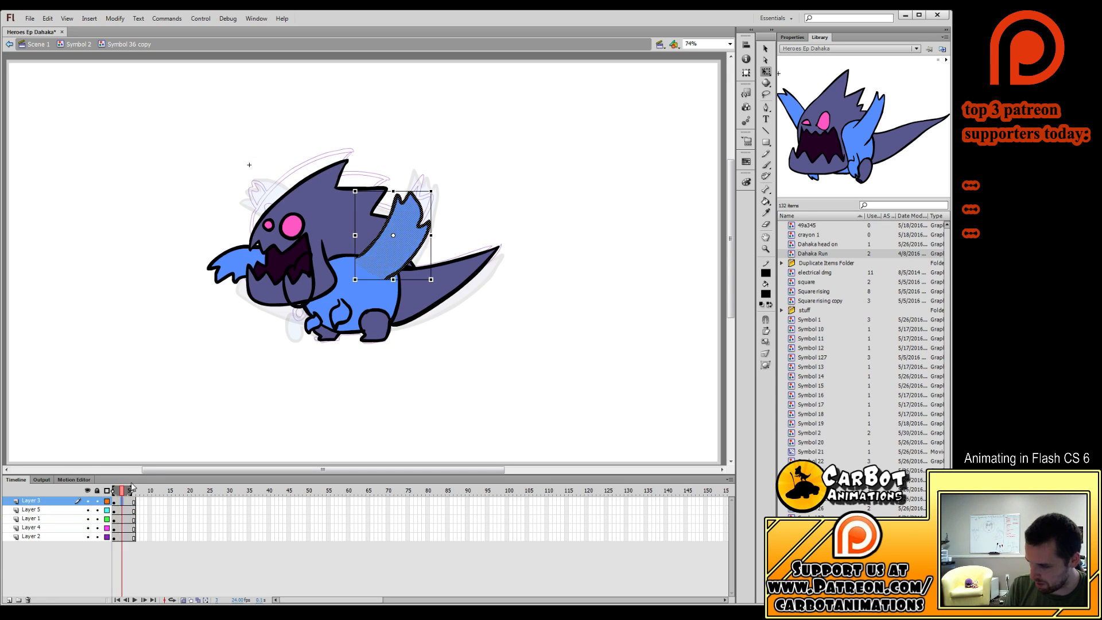
drag(434, 189, 412, 213)
key(ctrl+z)
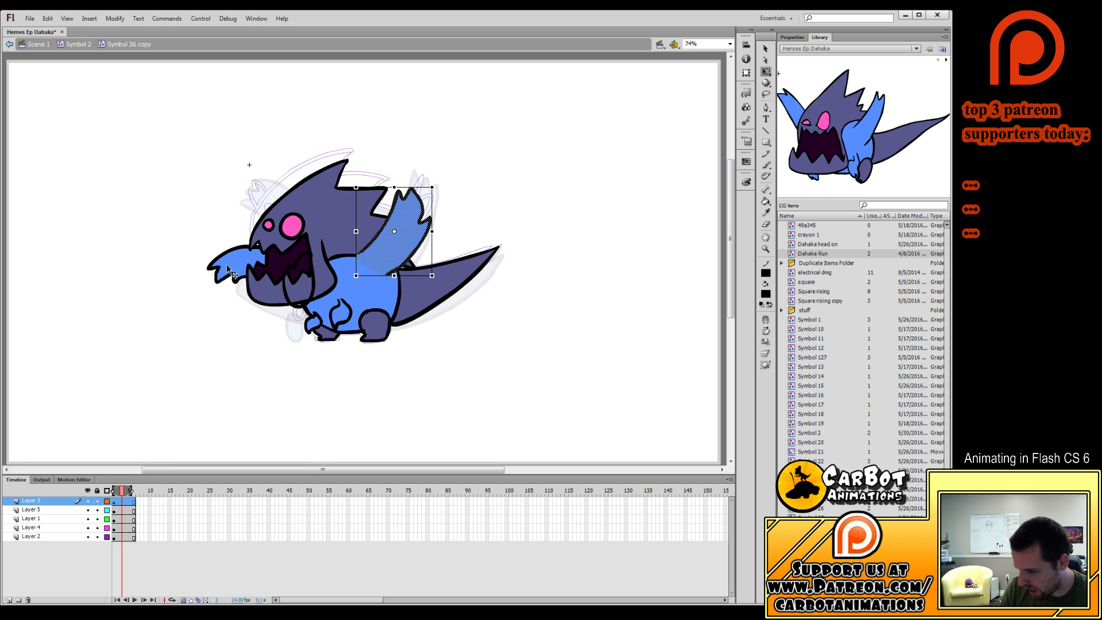
Lock every layer except Layer 2, then rotate the front forearm upward and place it beside the eyes.
click(122, 537)
alt+click(98, 537)
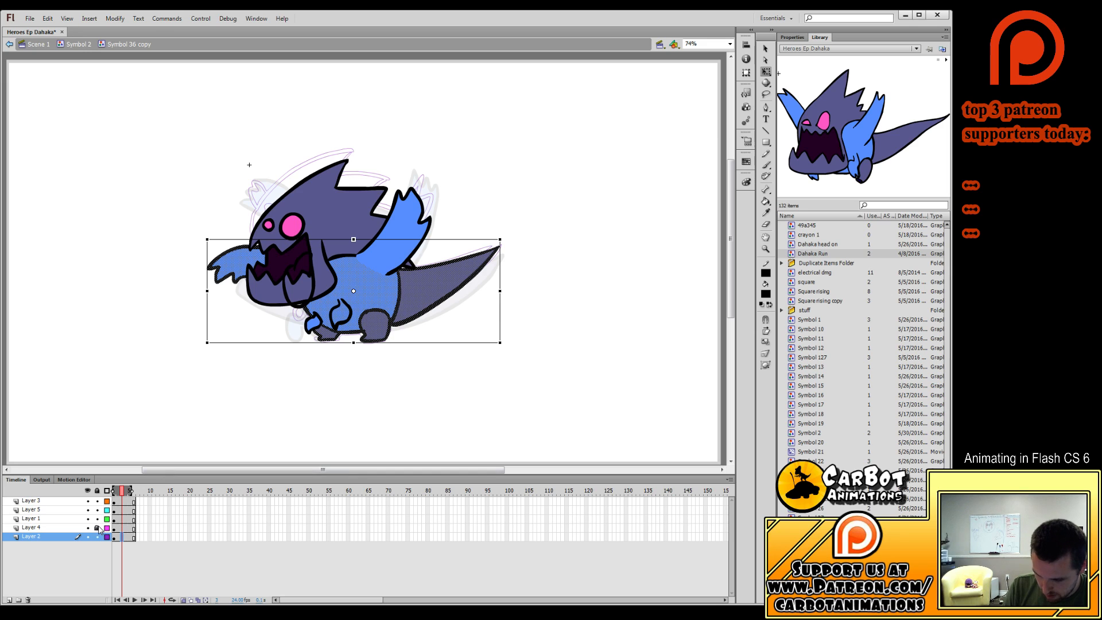
drag(193, 228, 314, 300)
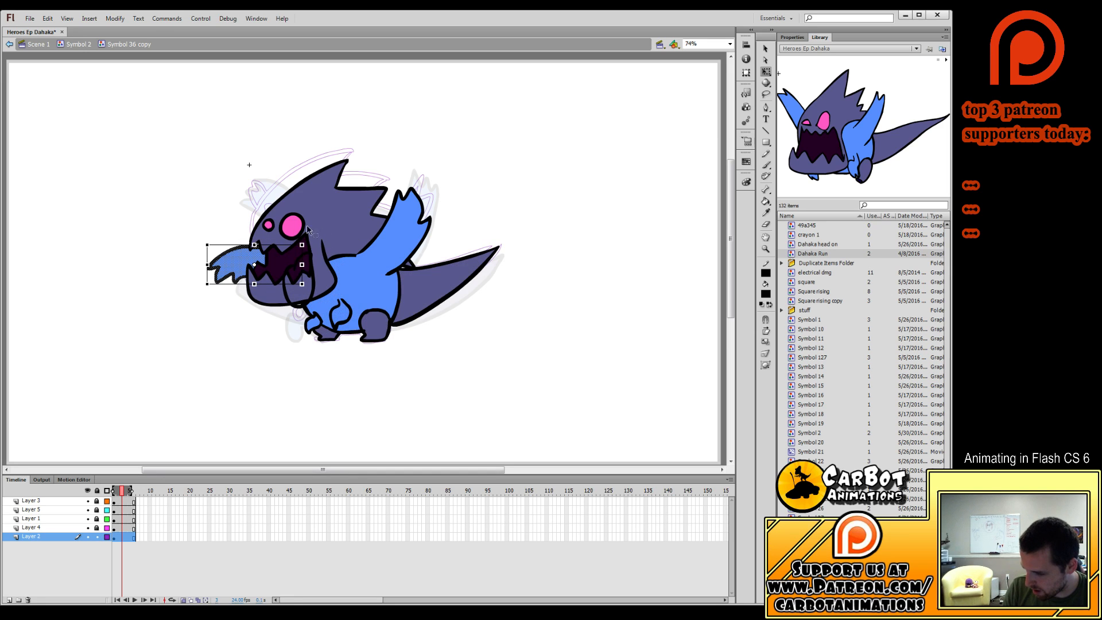
drag(309, 242, 278, 215)
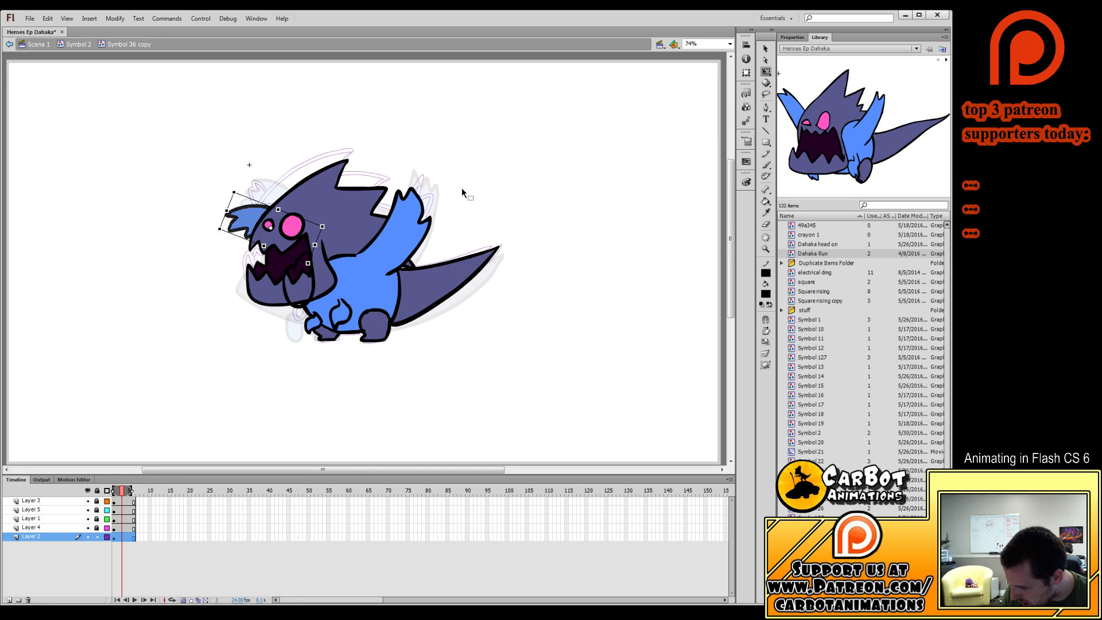
double_click(225, 408)
double_click(314, 285)
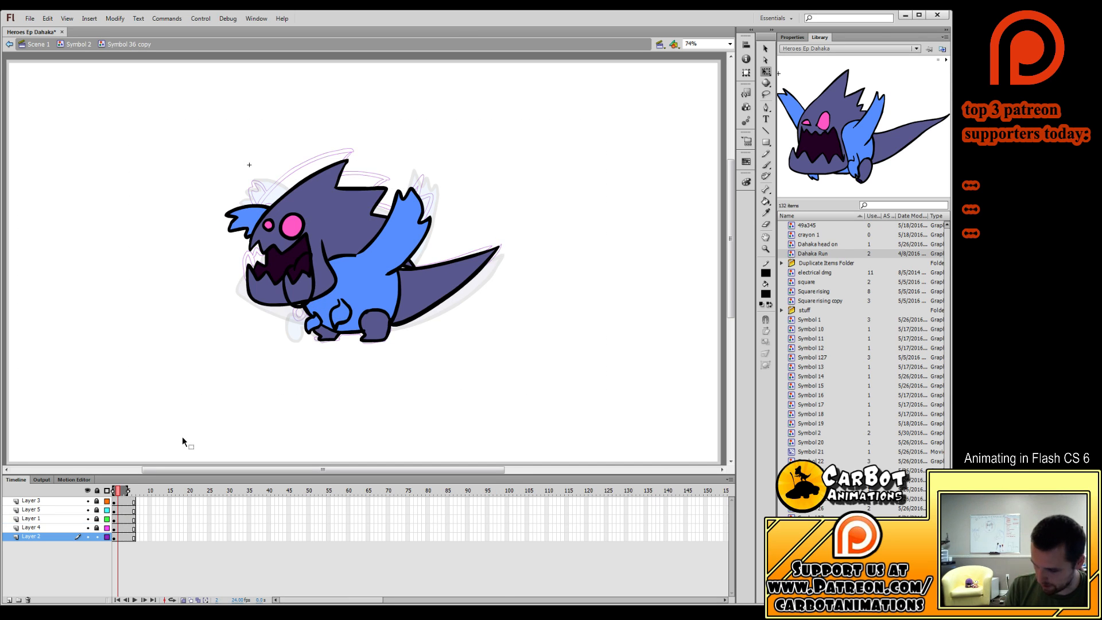
Unlock Layer 5, rotate the tongue outline slightly clockwise and shift it down and forward in the mouth.
click(97, 511)
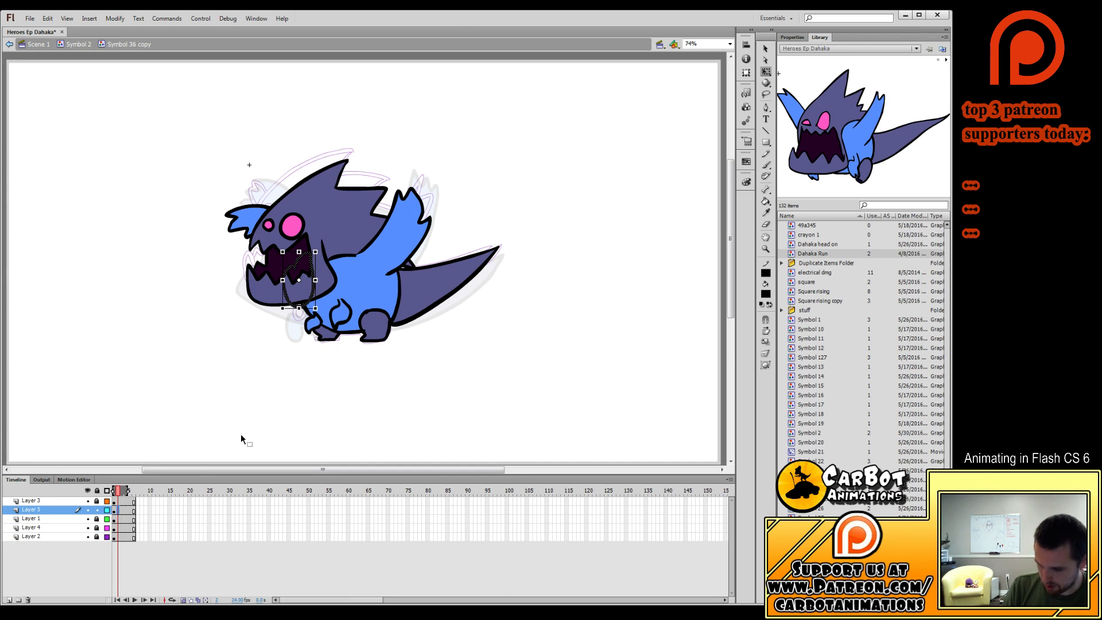
click(322, 253)
drag(315, 270, 310, 277)
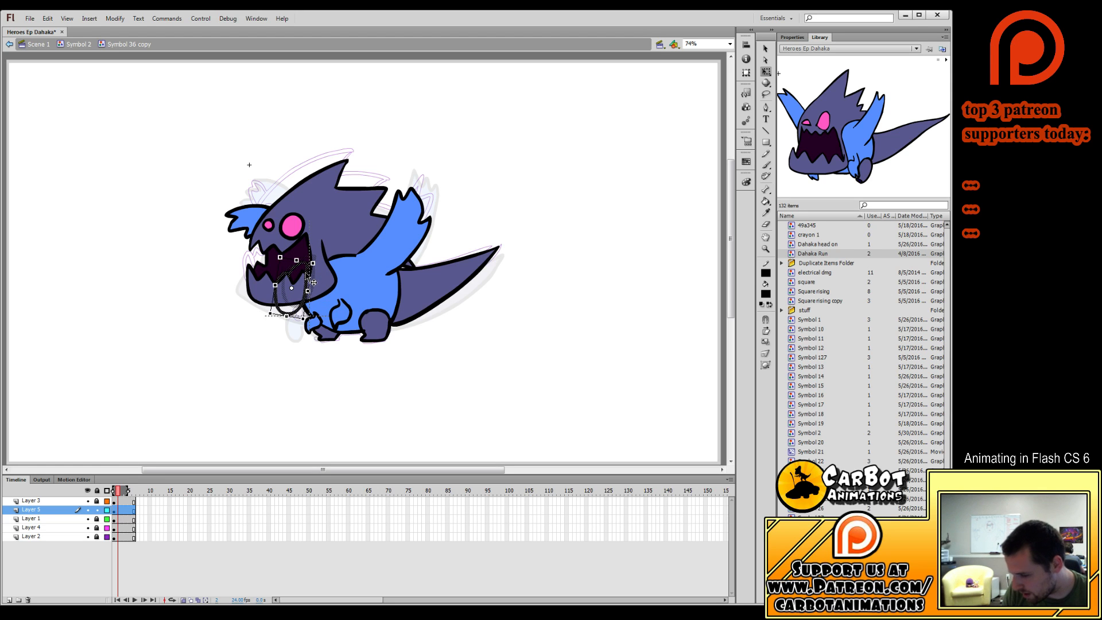
drag(271, 319, 269, 317)
Insert a blank keyframe at frame 3 of Layer 5 and brush a closed black tongue outline with the other layers shown as outlines.
click(124, 513)
click(122, 511)
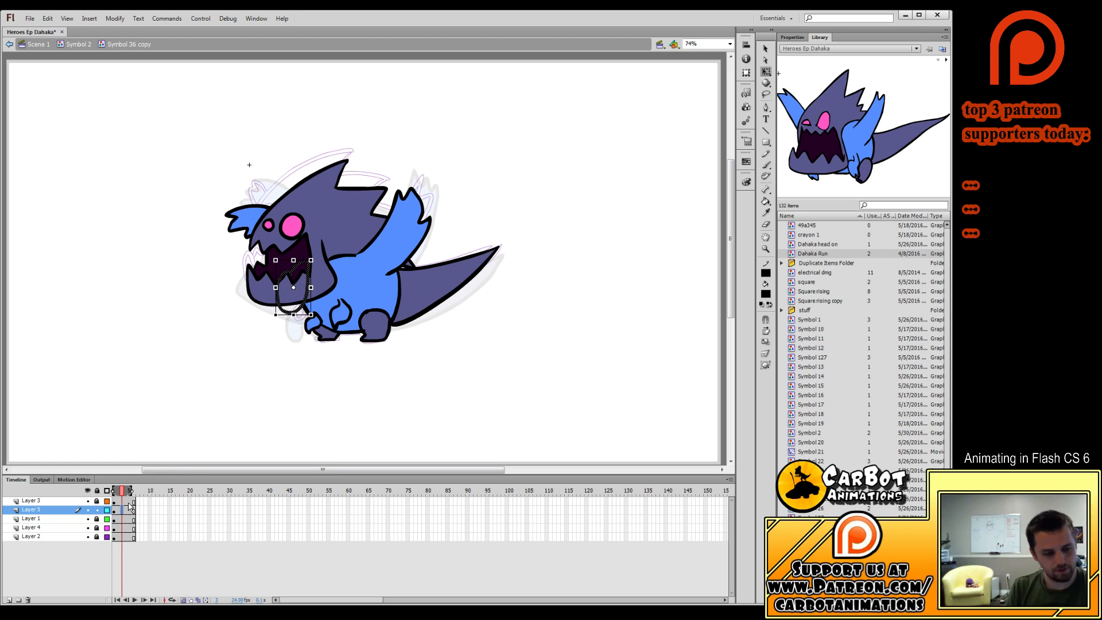
key(F7)
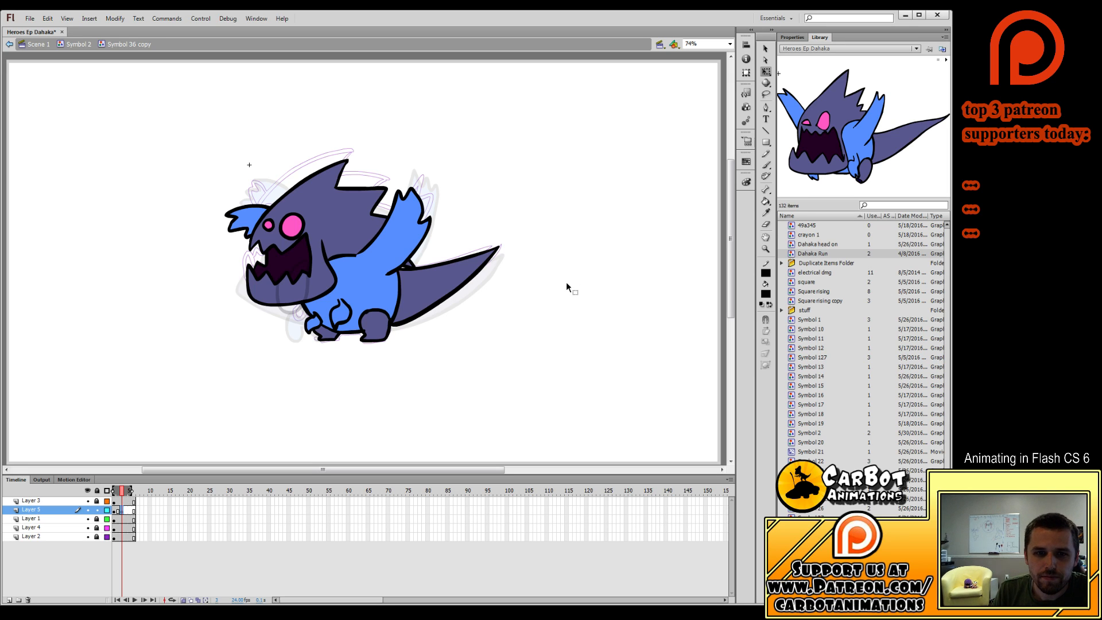
click(766, 166)
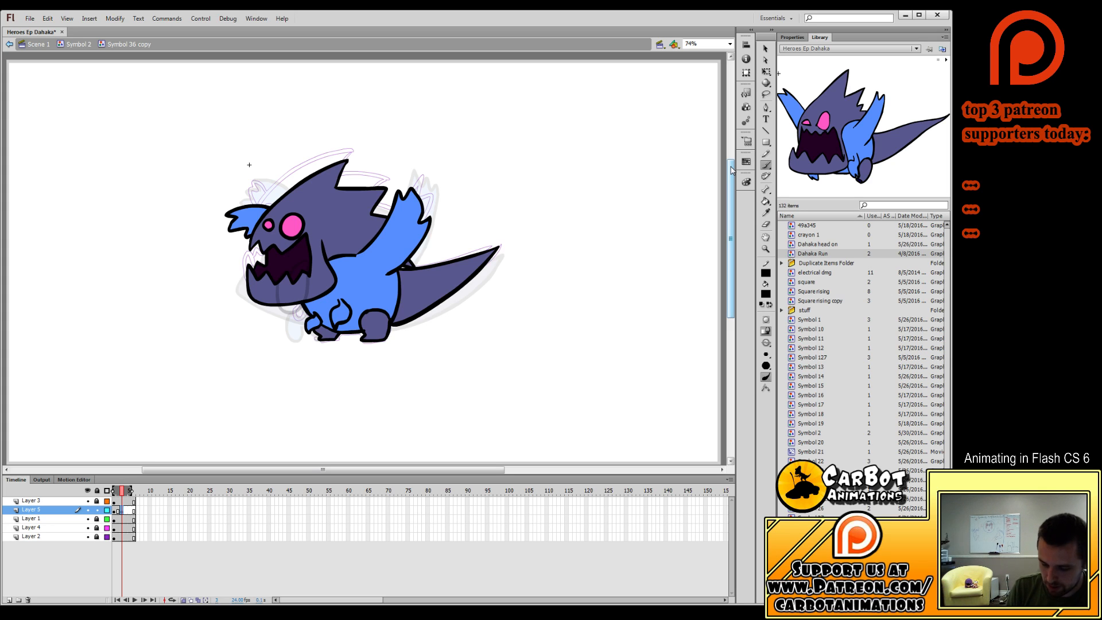
click(106, 509)
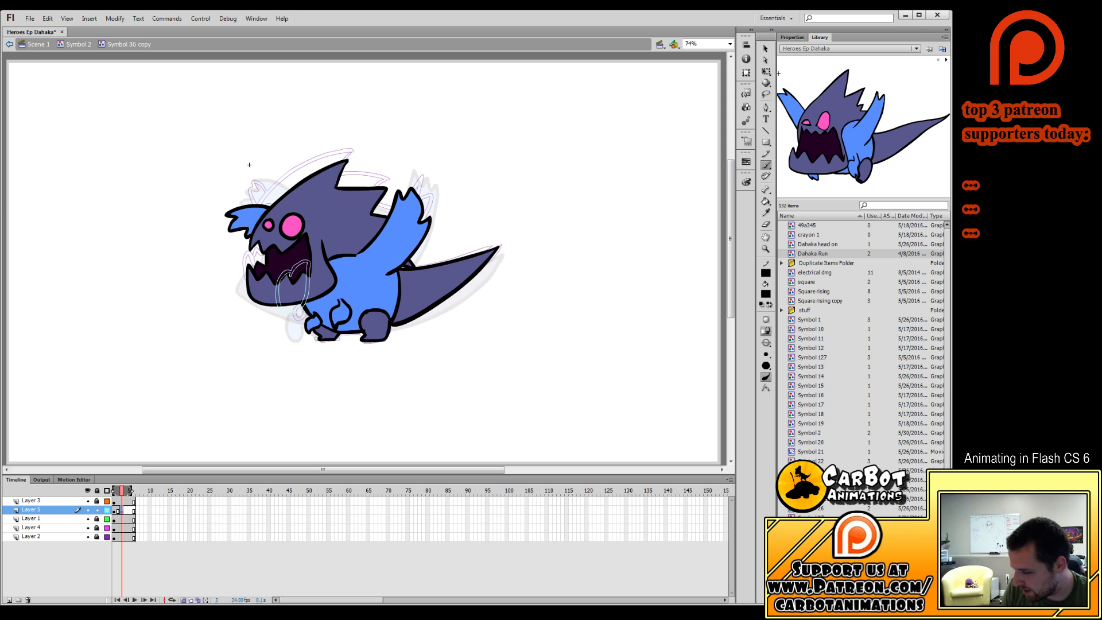
drag(310, 263, 278, 300)
click(107, 511)
drag(107, 519, 107, 539)
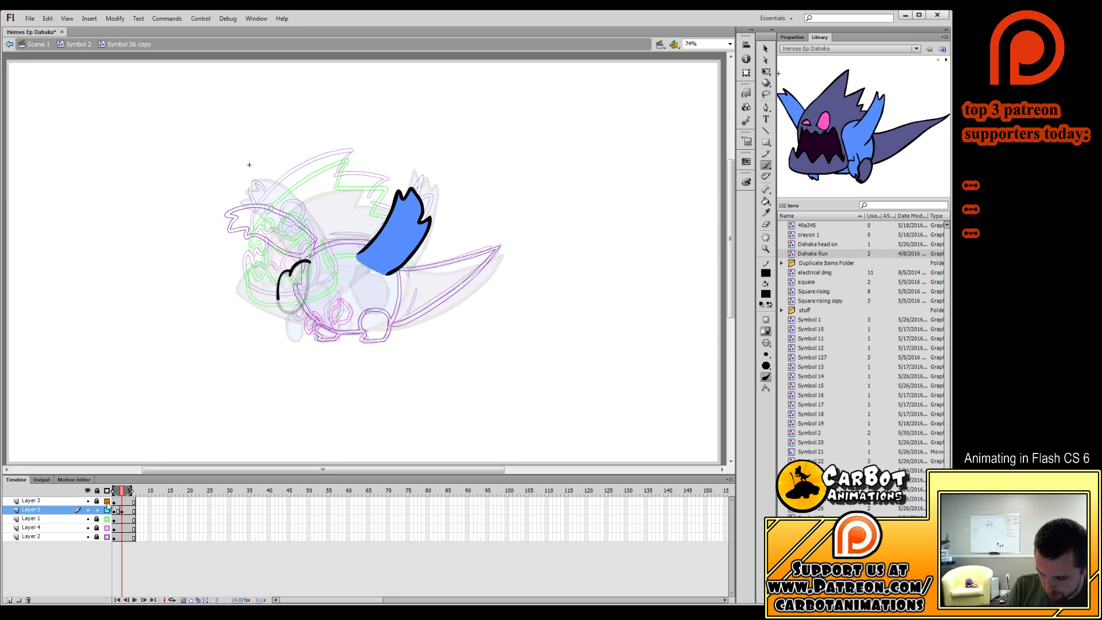
click(106, 502)
click(123, 510)
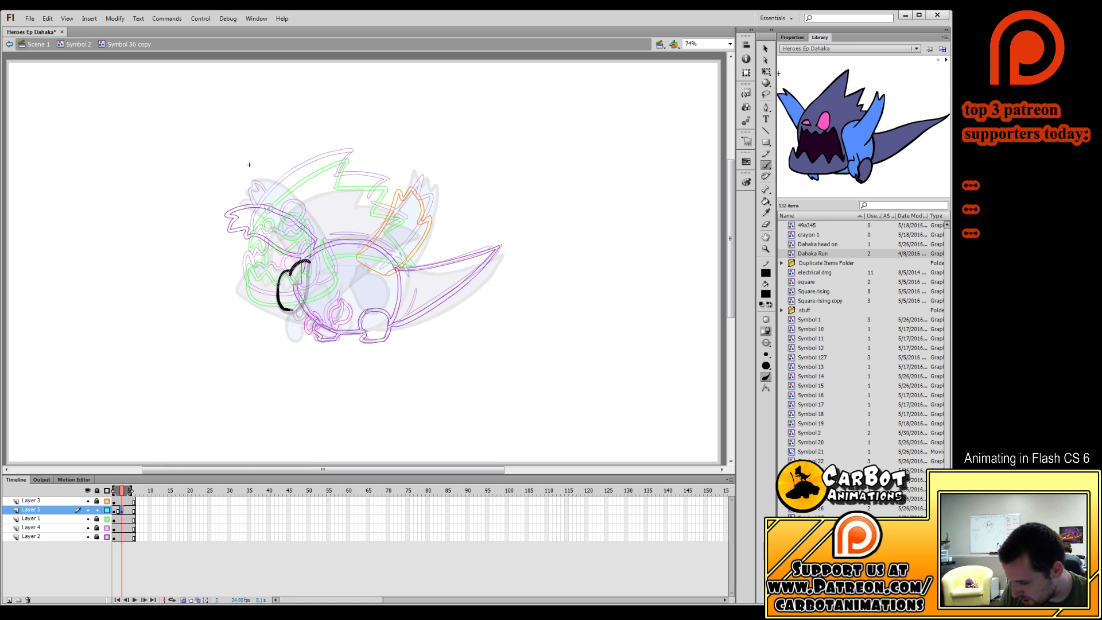
drag(310, 269, 310, 262)
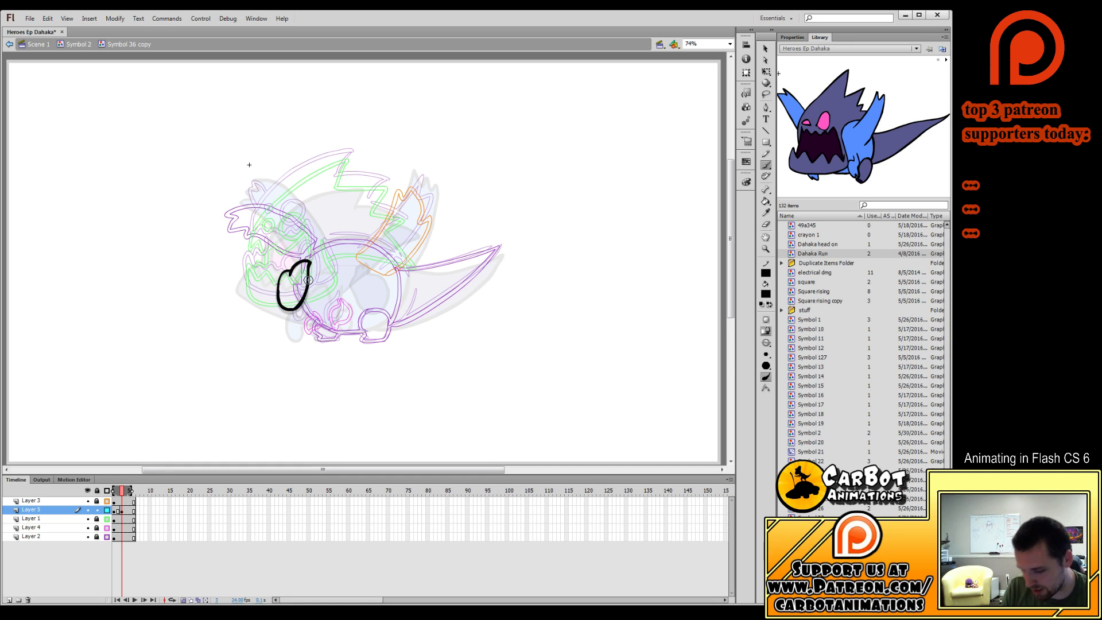
Add an empty keyframe at frame 5 of Layer 5 and brush a shorter, rounder tongue outline.
click(129, 510)
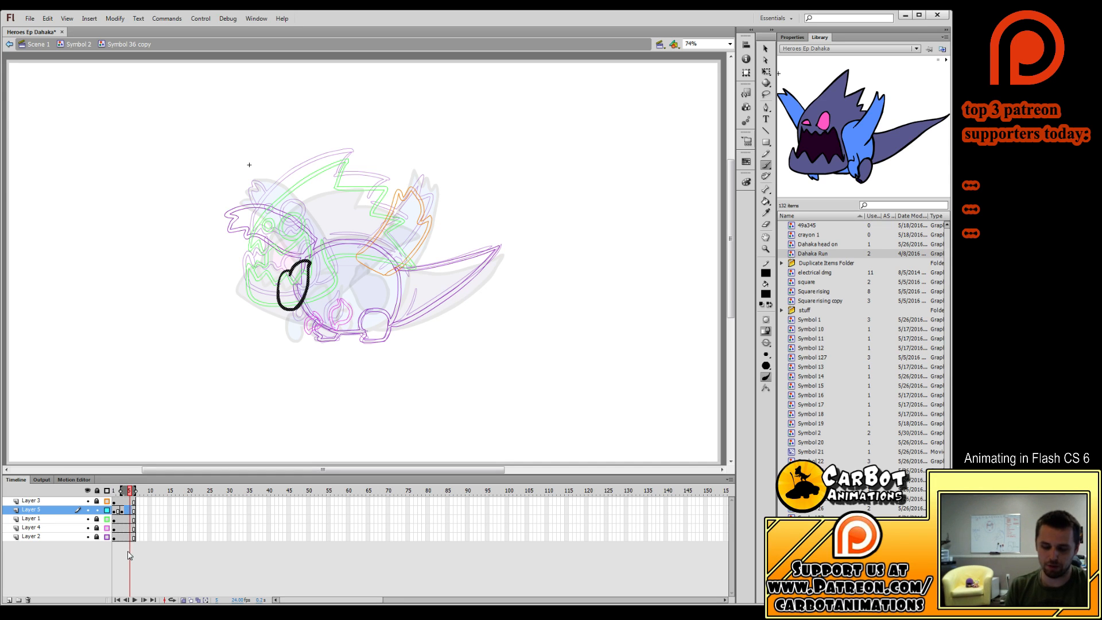
key(F6)
click(130, 511)
key(Delete)
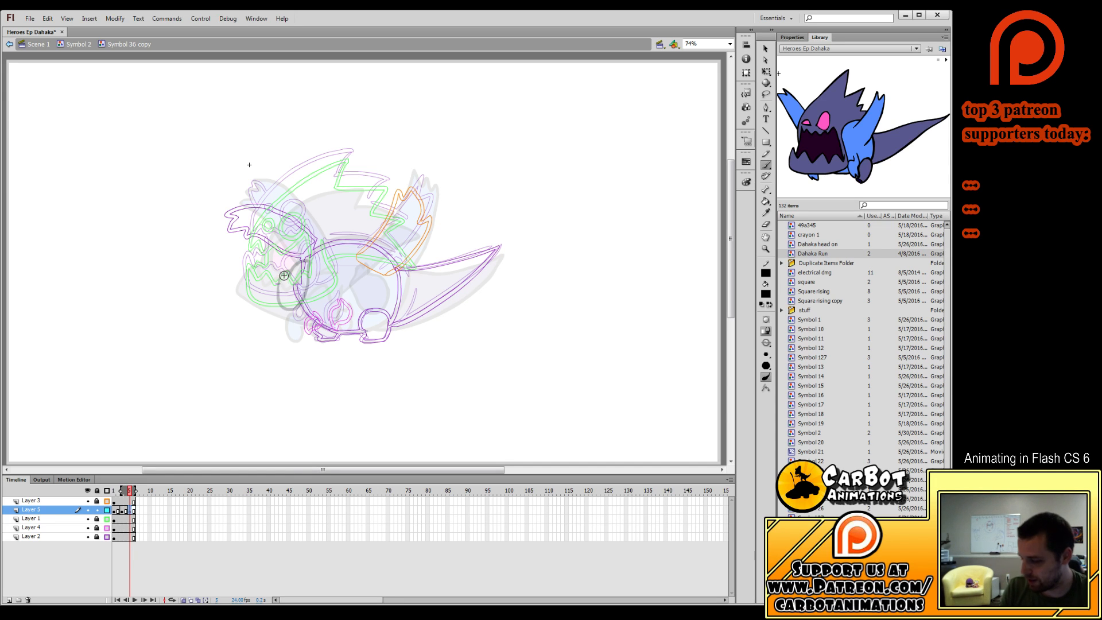
mouse_move(283, 275)
mouse_down()
mouse_move(299, 294)
mouse_move(307, 260)
mouse_move(288, 275)
mouse_up()
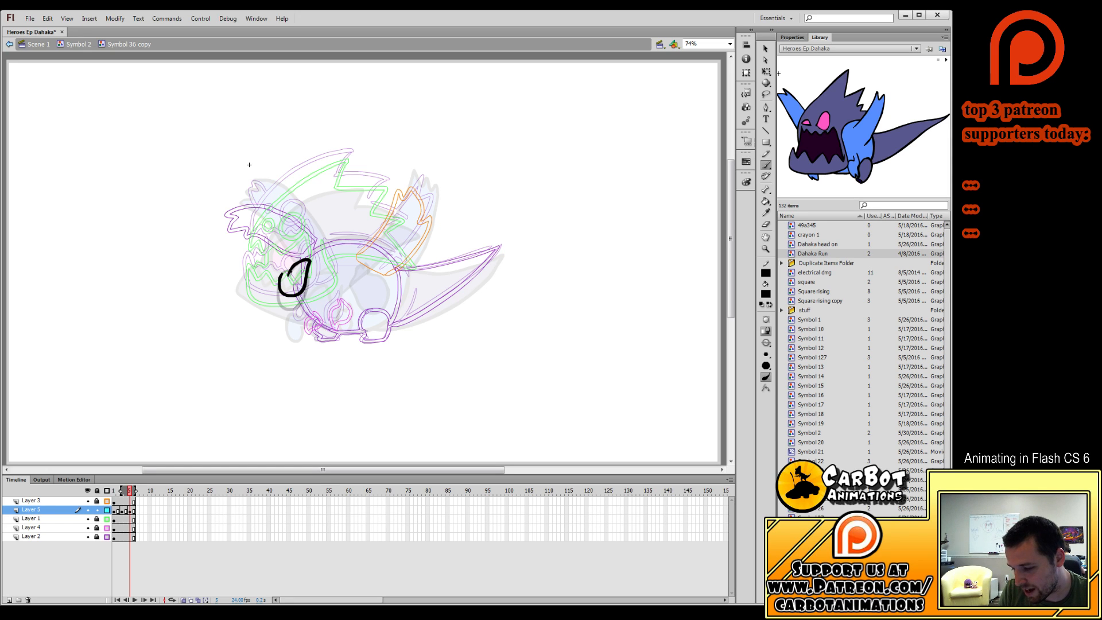
key(ctrl+z)
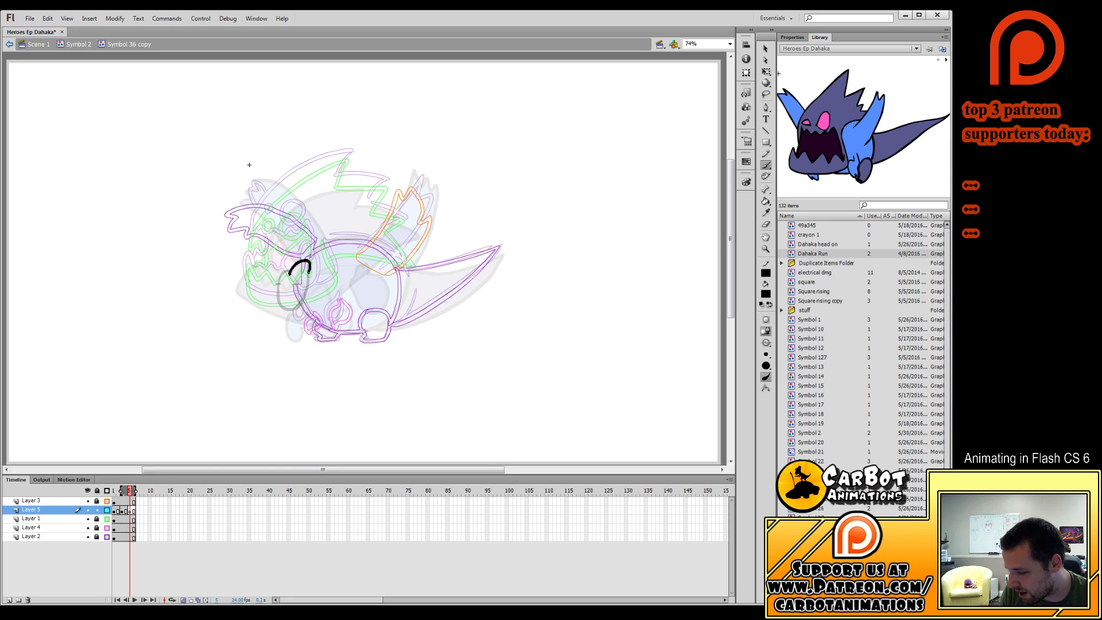
drag(290, 273, 281, 278)
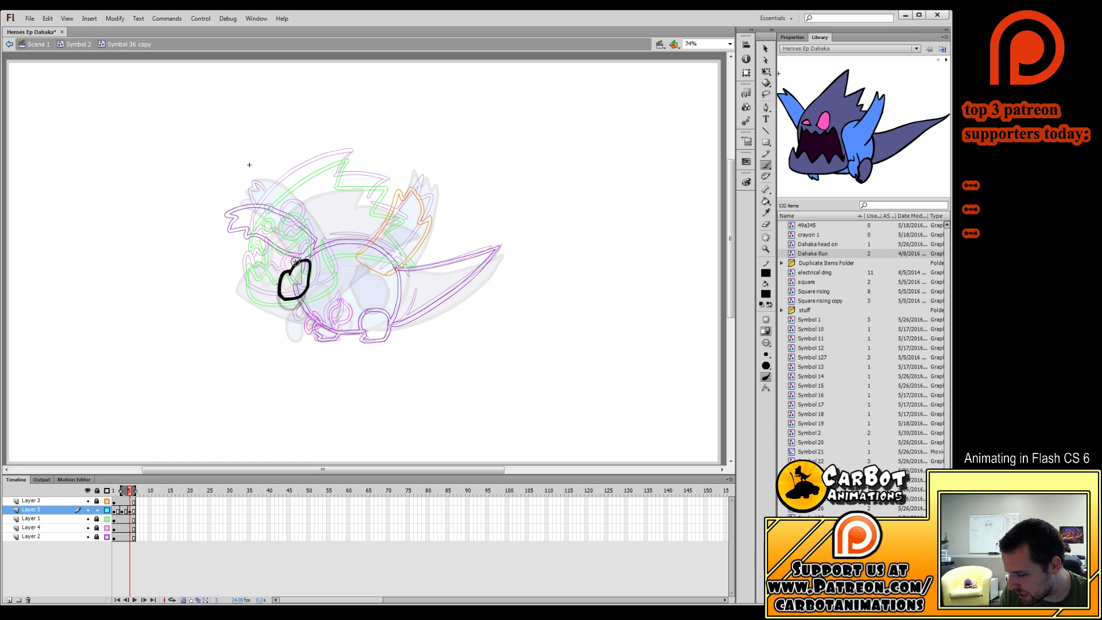
Extend all layers to frame 8 and brush another short closed tongue outline on a blank keyframe at frame 7 of Layer 5.
mouse_move(130, 492)
mouse_down()
mouse_move(114, 496)
mouse_move(134, 509)
mouse_up()
key(F5)
key(F5)
click(138, 510)
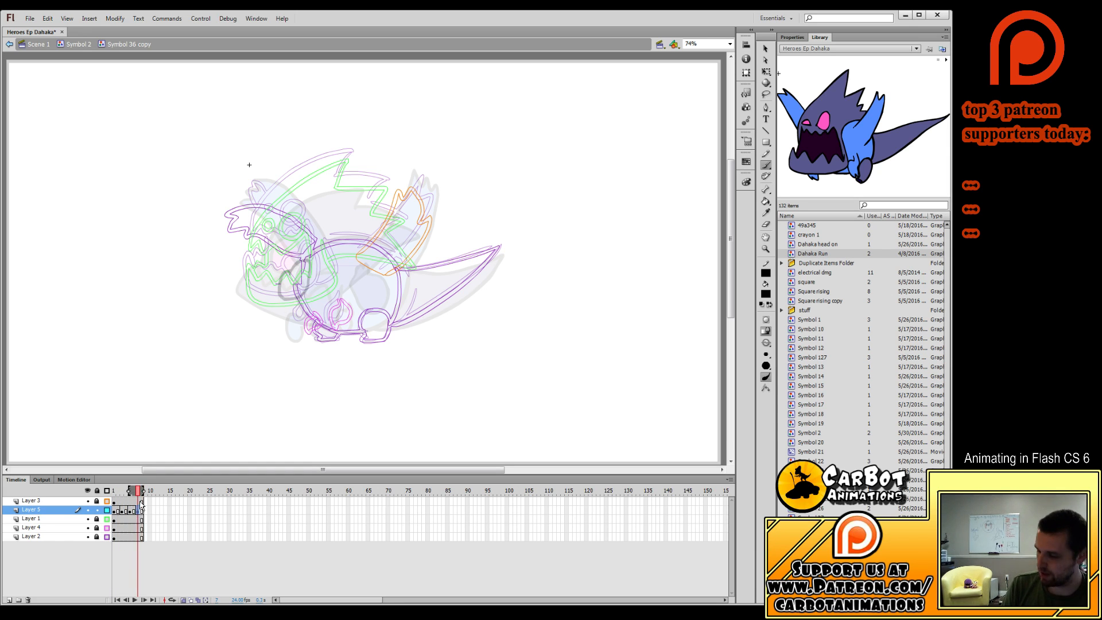
mouse_move(309, 262)
mouse_down()
mouse_move(289, 275)
mouse_move(284, 298)
mouse_move(295, 297)
mouse_up()
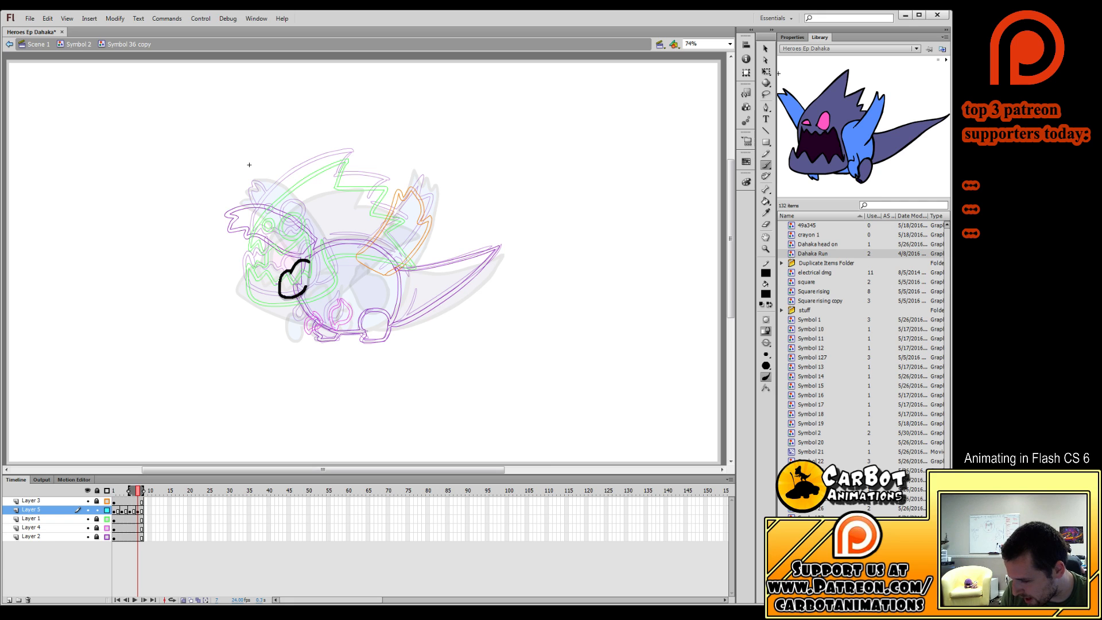
drag(304, 291, 309, 261)
Extend all layers to frame 10 and brush the tongue outline on a blank keyframe at frame 9 of Layer 5.
mouse_move(137, 492)
mouse_down()
mouse_move(125, 505)
mouse_move(146, 510)
mouse_up()
click(146, 510)
key(F7)
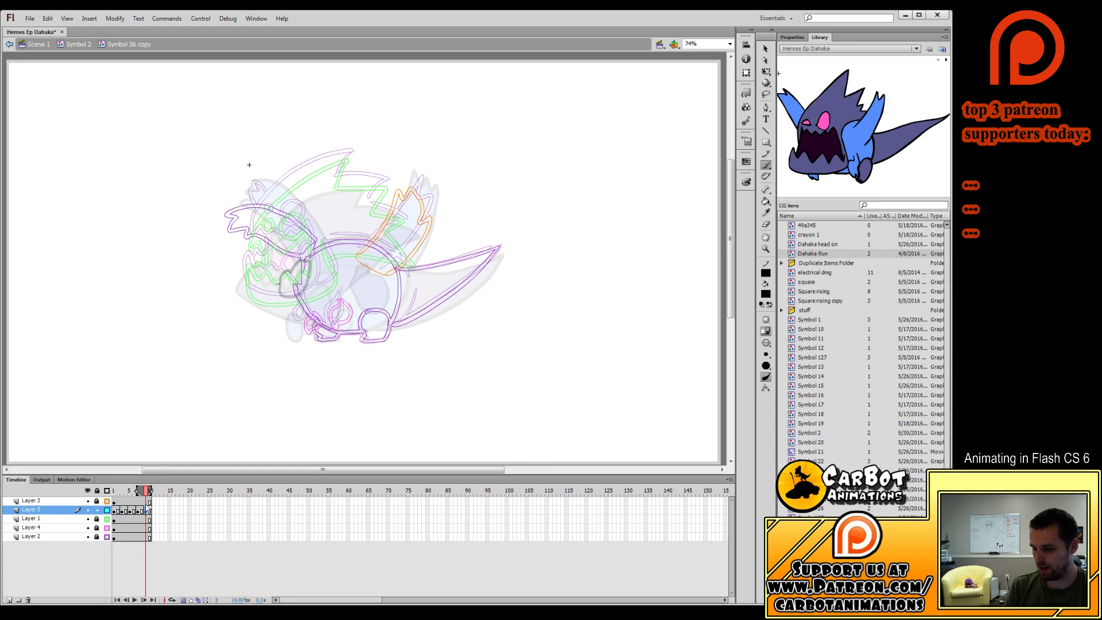
drag(282, 274, 290, 297)
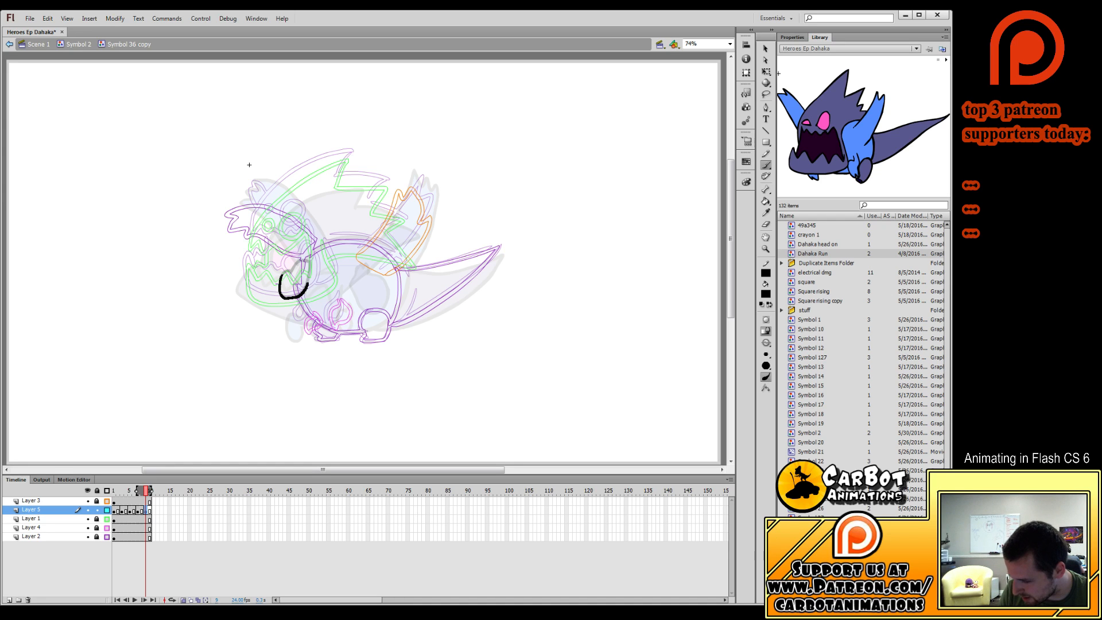
Show all layers in full colour again and play back the tongue animation.
click(141, 510)
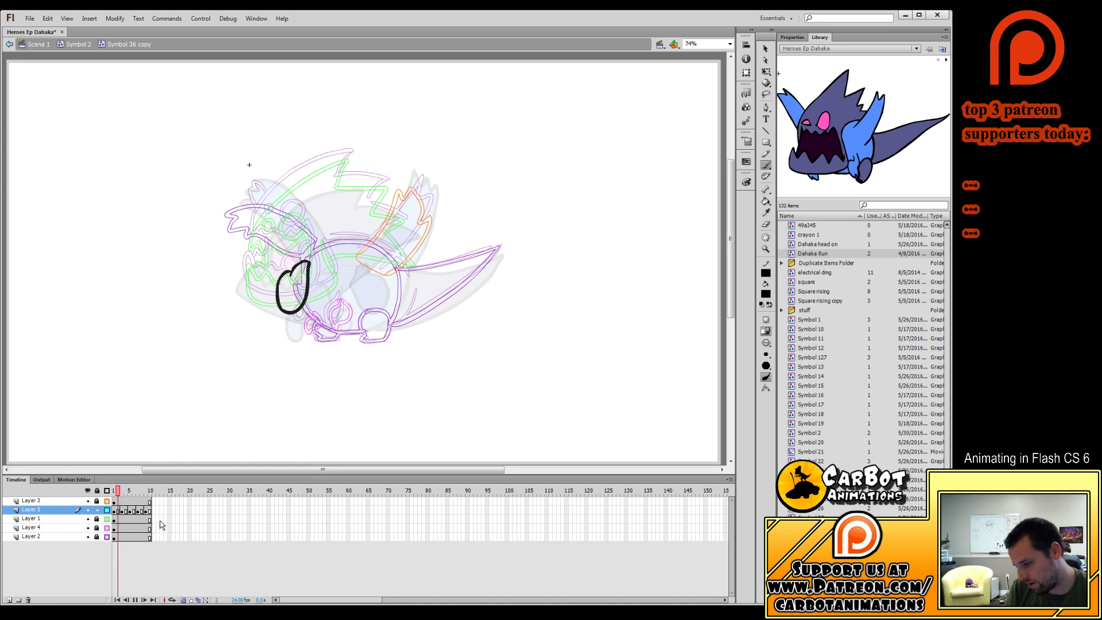
key(Return)
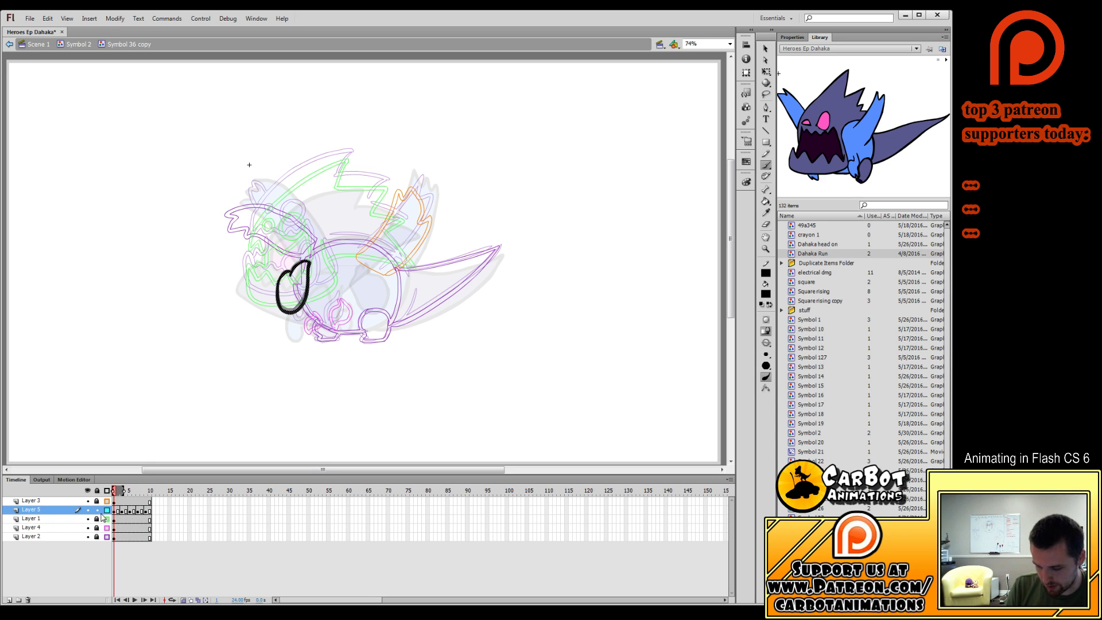
drag(107, 518, 107, 537)
click(107, 501)
key(Return)
key(Return)
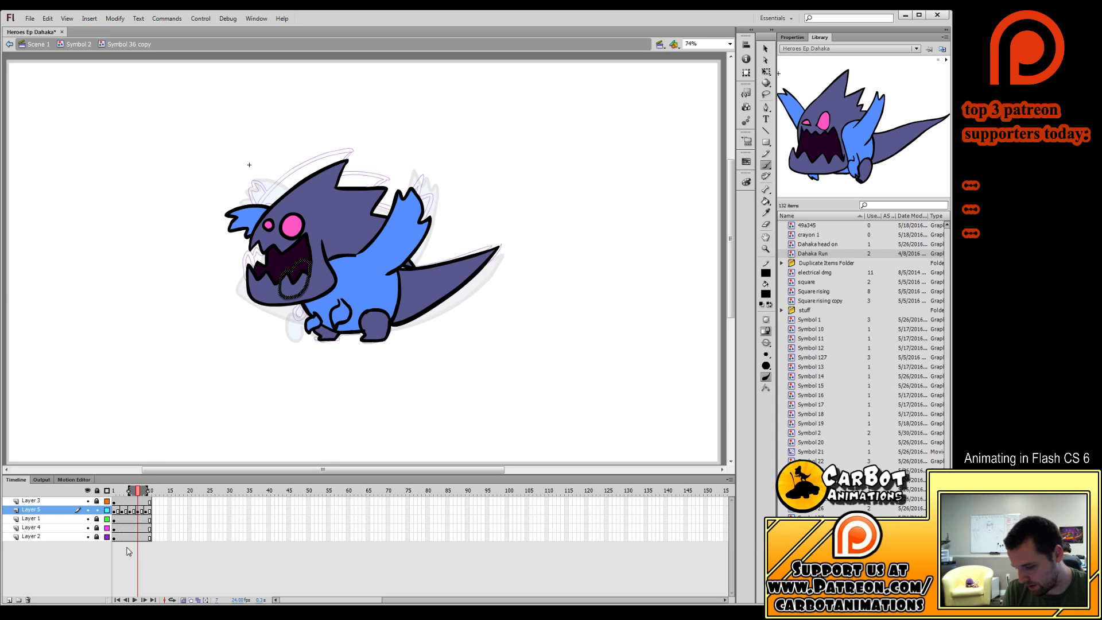
click(129, 550)
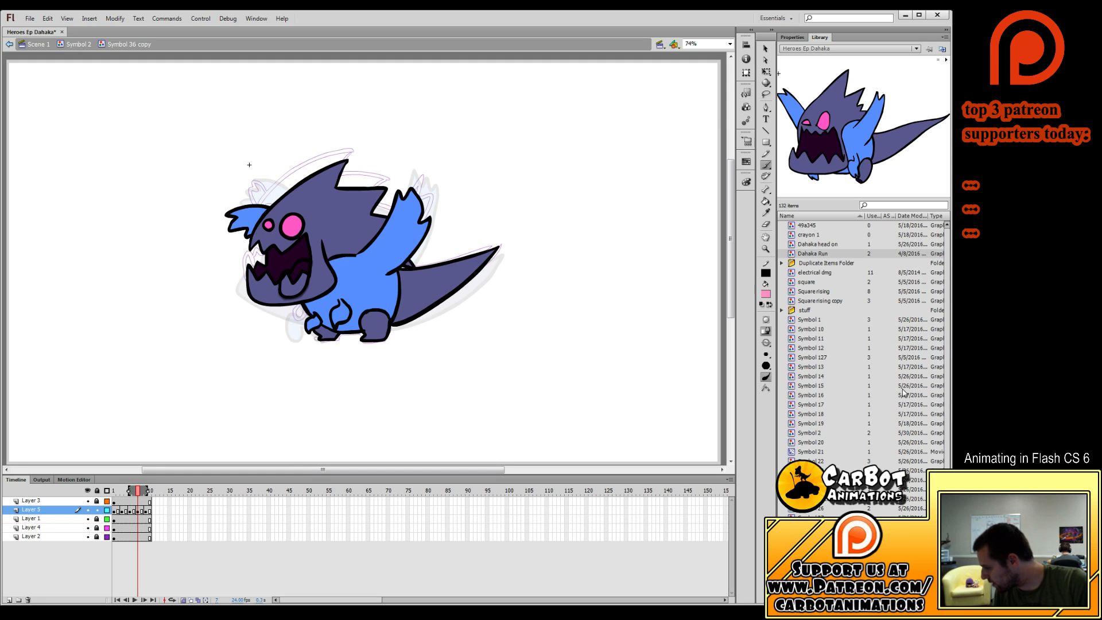
Fill the tongue with pink on each keyframe of Layer 5 using the Paint Bucket, and check the frames.
click(765, 201)
click(294, 284)
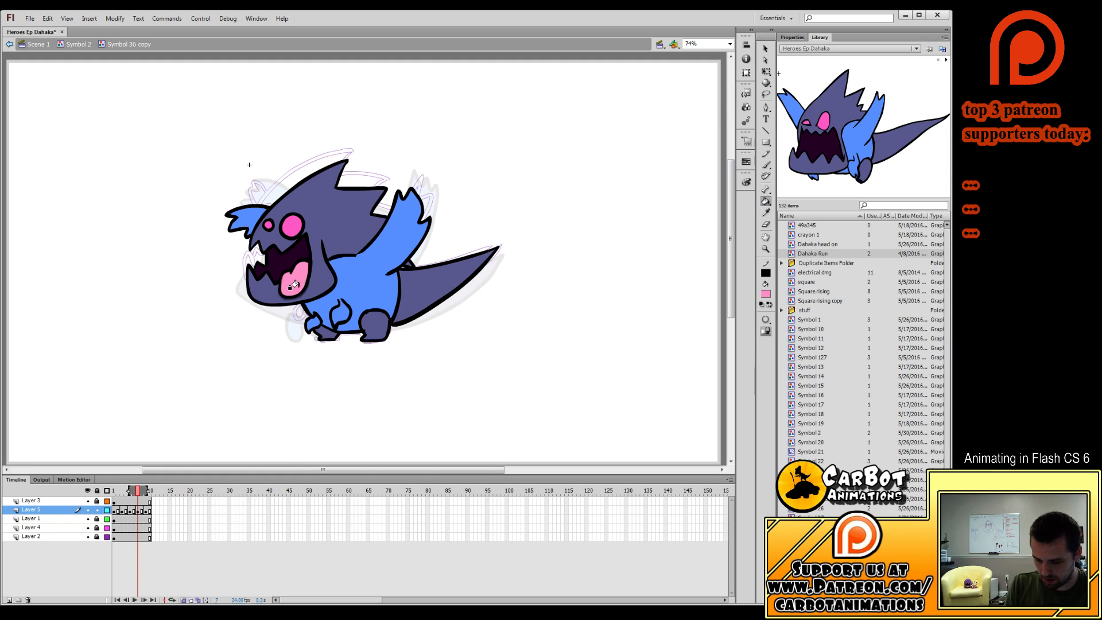
key(comma)
key(comma)
key(comma)
key(comma)
key(comma)
key(comma)
click(293, 287)
key(period)
key(period)
key(period)
key(period)
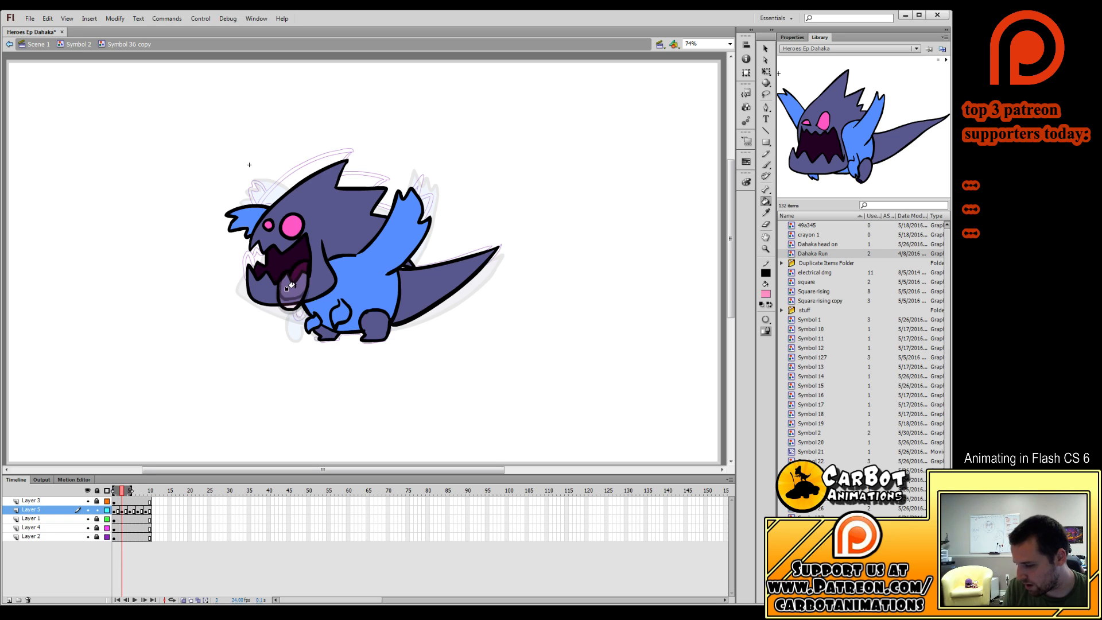
click(293, 288)
key(period)
key(period)
key(period)
key(period)
click(293, 287)
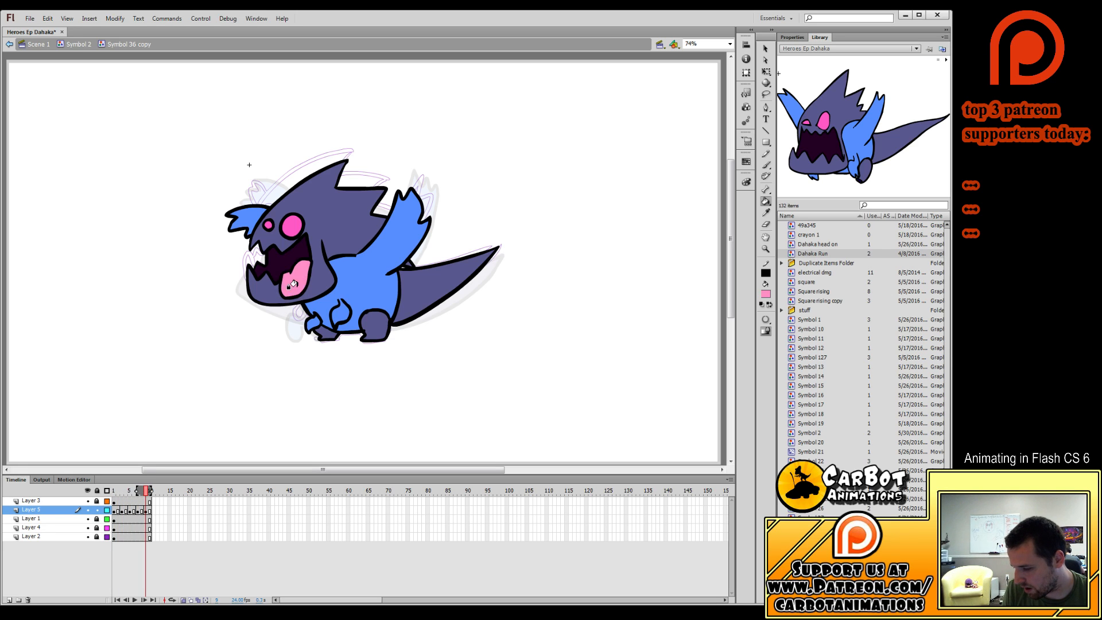
key(period)
key(comma)
key(comma)
key(comma)
key(comma)
key(comma)
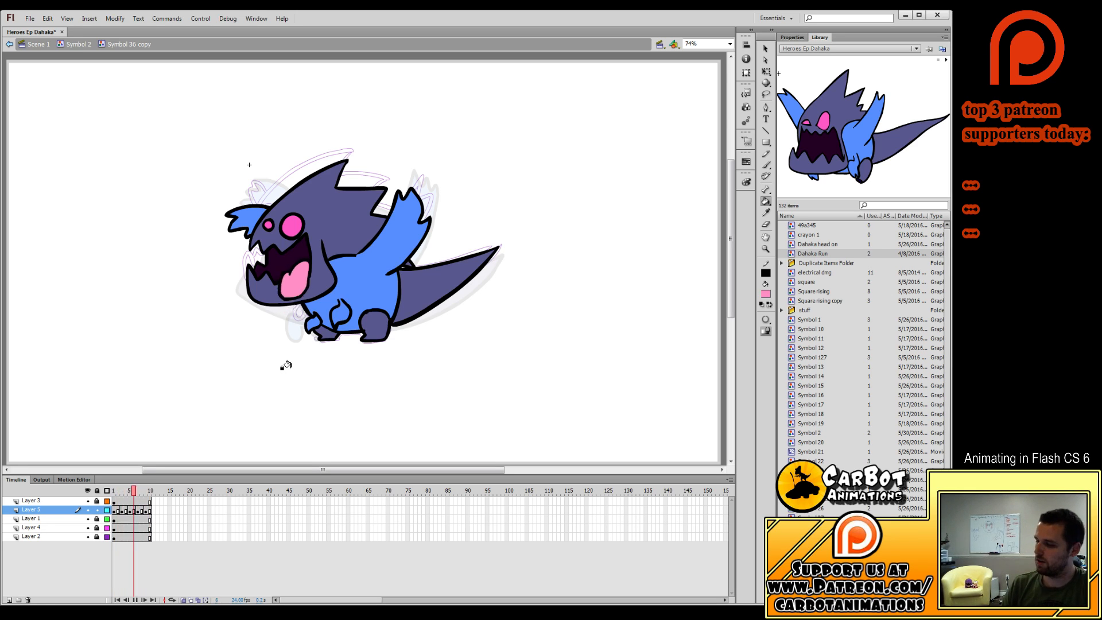
Return to Symbol 2, go to the uncoloured in-between around frame 72 of Layer 3 and turn off onion skinning.
click(765, 72)
double_click(525, 253)
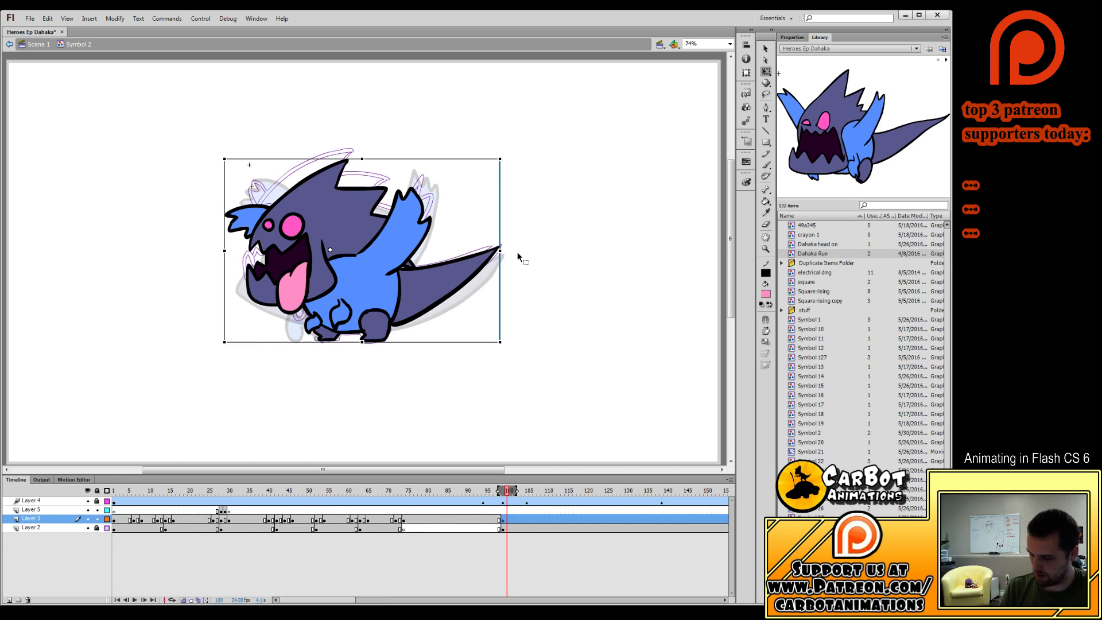
key(comma)
key(comma)
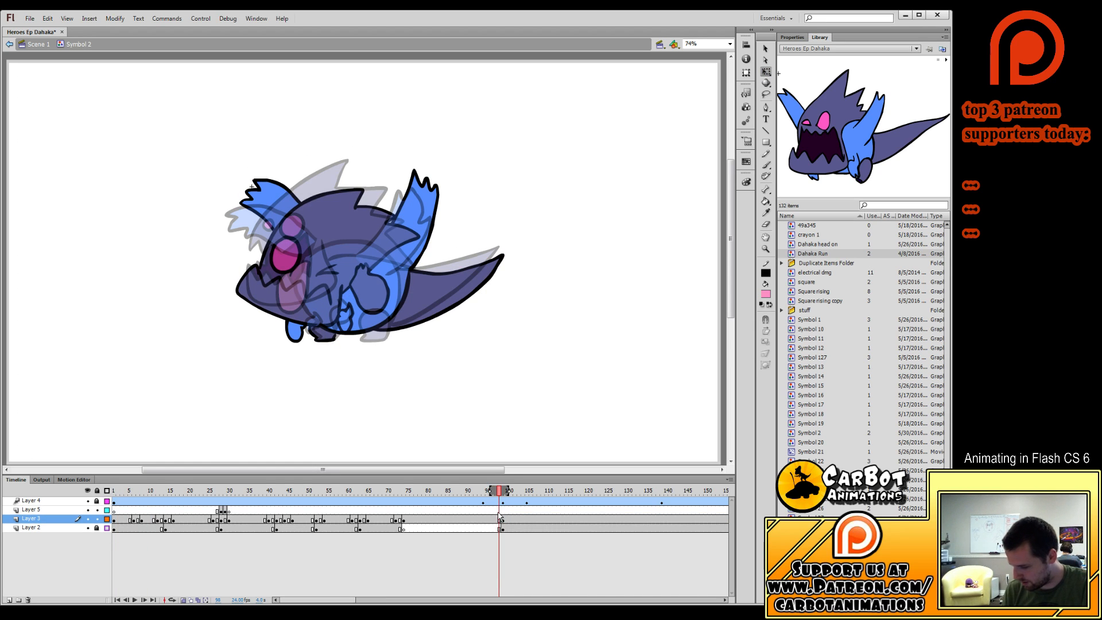
click(401, 520)
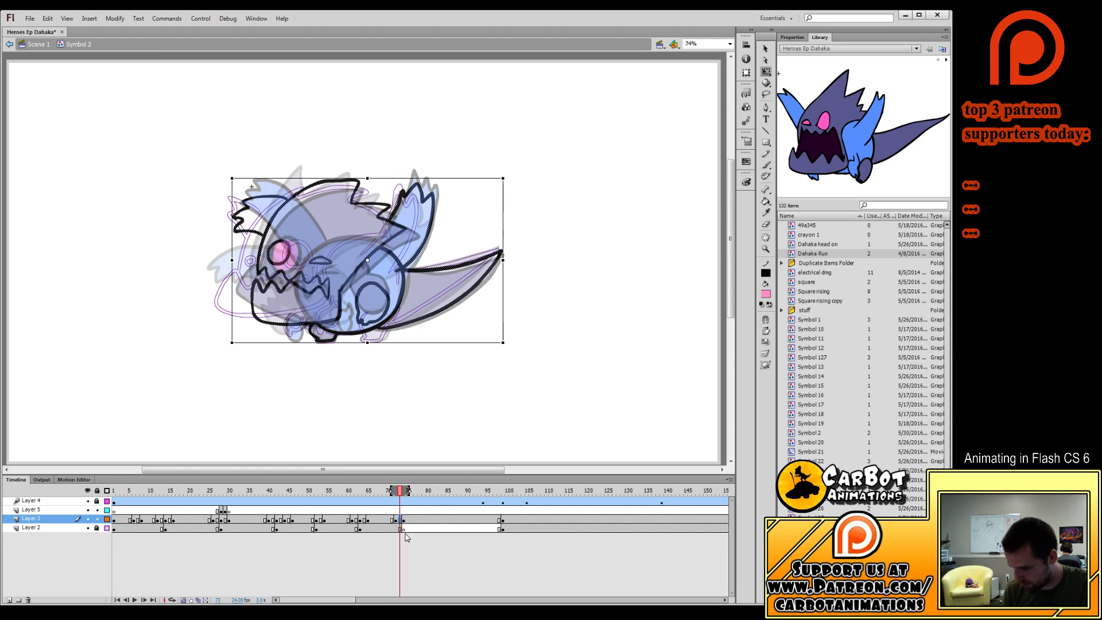
click(191, 598)
Sample the purple from the neighbouring coloured frame and fill the in-between's head, legs and tail with it.
key(period)
key(period)
key(i)
click(363, 242)
key(comma)
key(comma)
key(comma)
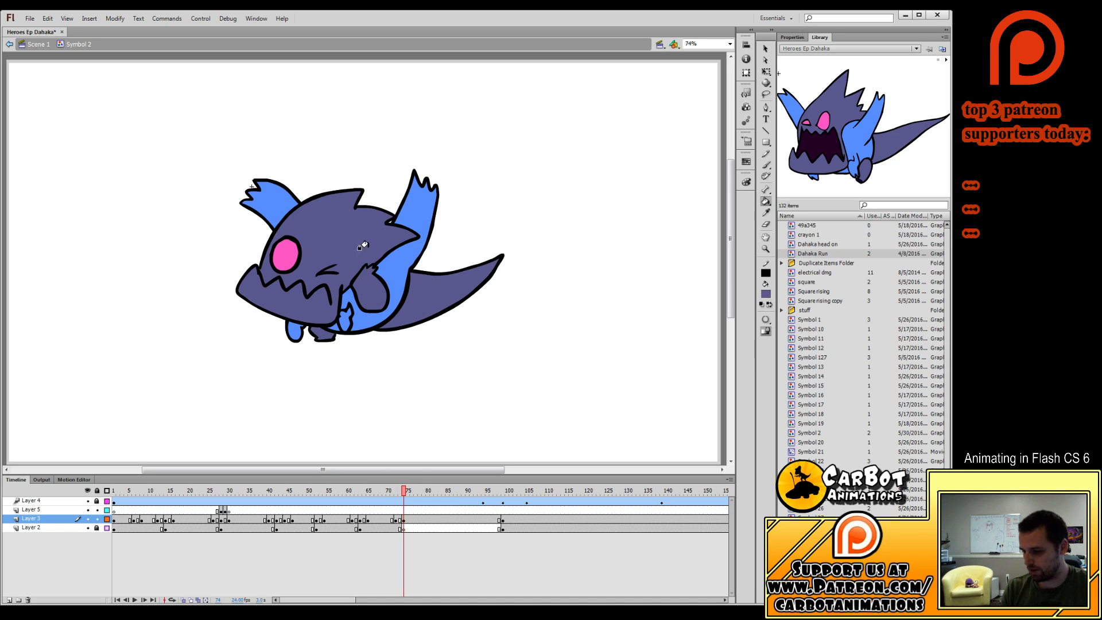
click(345, 236)
click(364, 306)
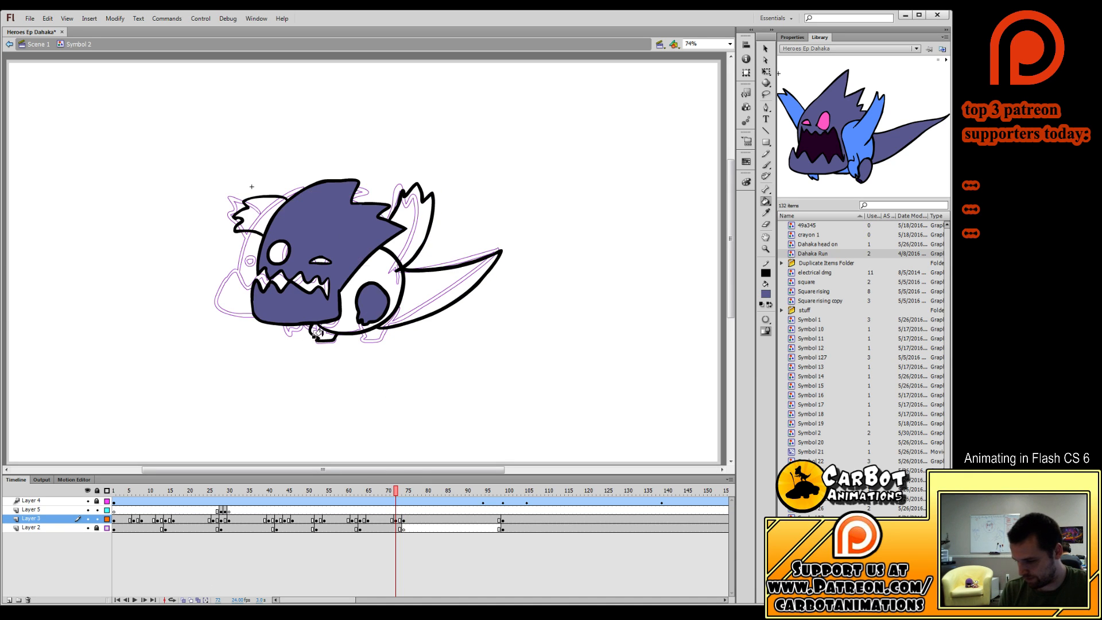
click(318, 332)
key(period)
key(period)
key(period)
key(comma)
key(comma)
click(416, 298)
Sample the blue from the neighbouring coloured frame and fill the in-between's body and both arms.
key(period)
key(period)
key(i)
click(396, 224)
key(comma)
key(comma)
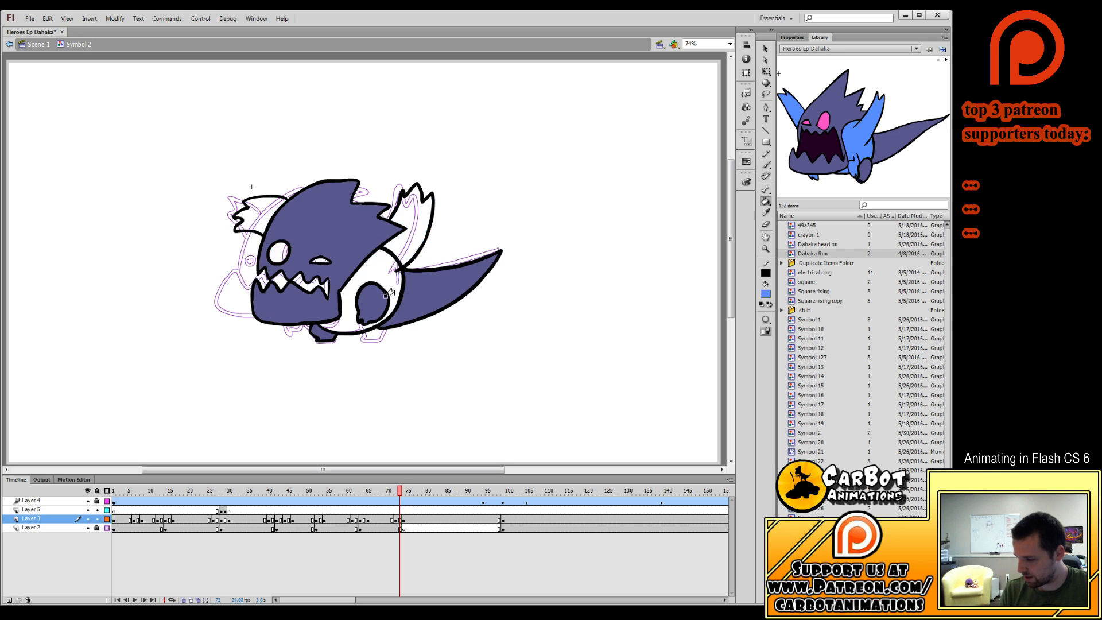
click(378, 265)
click(407, 230)
click(251, 210)
Sample the dark mouth colour from another frame and fill the gaps between the in-between's teeth.
key(period)
key(period)
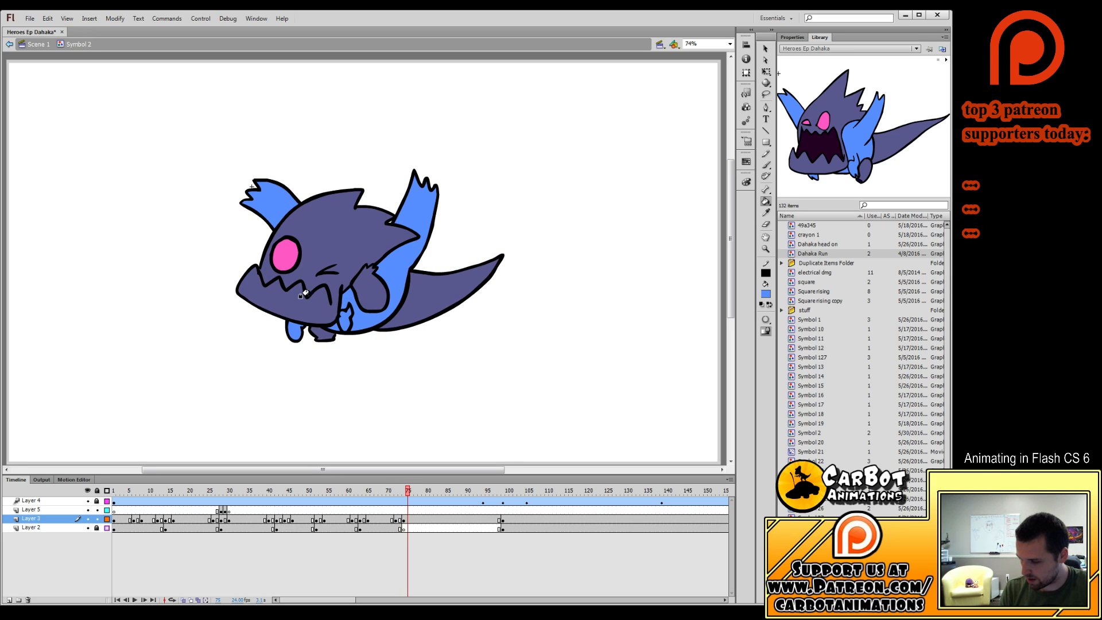
key(i)
key(comma)
key(comma)
key(comma)
key(comma)
click(307, 282)
key(period)
key(period)
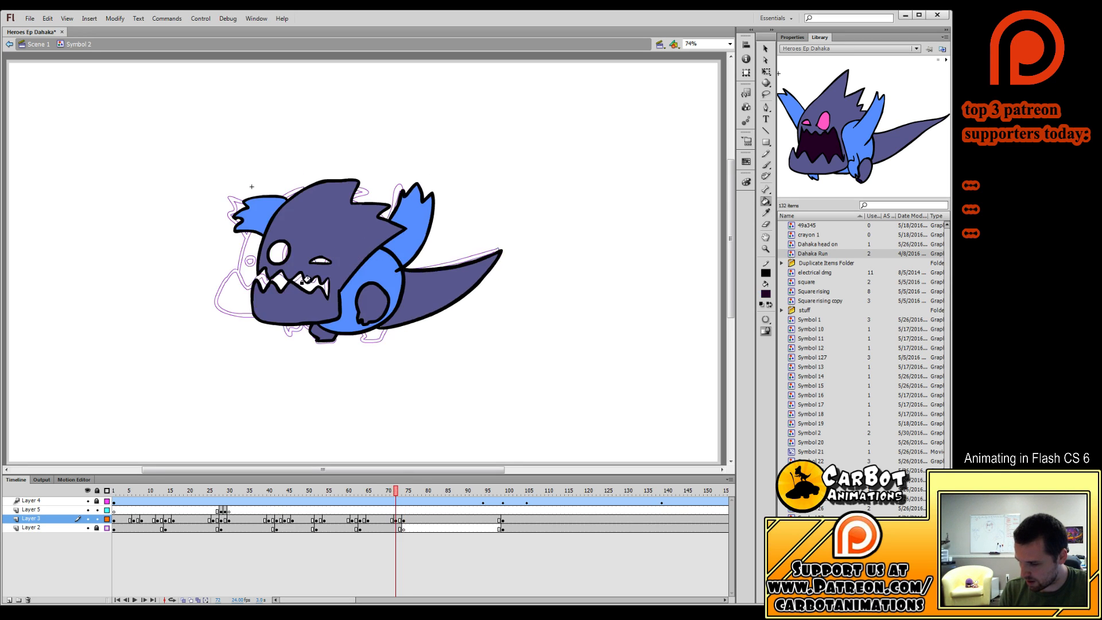
click(307, 282)
click(280, 281)
click(323, 285)
Sample the pink eye colour and fill both eyes of the in-between drawing.
key(comma)
key(comma)
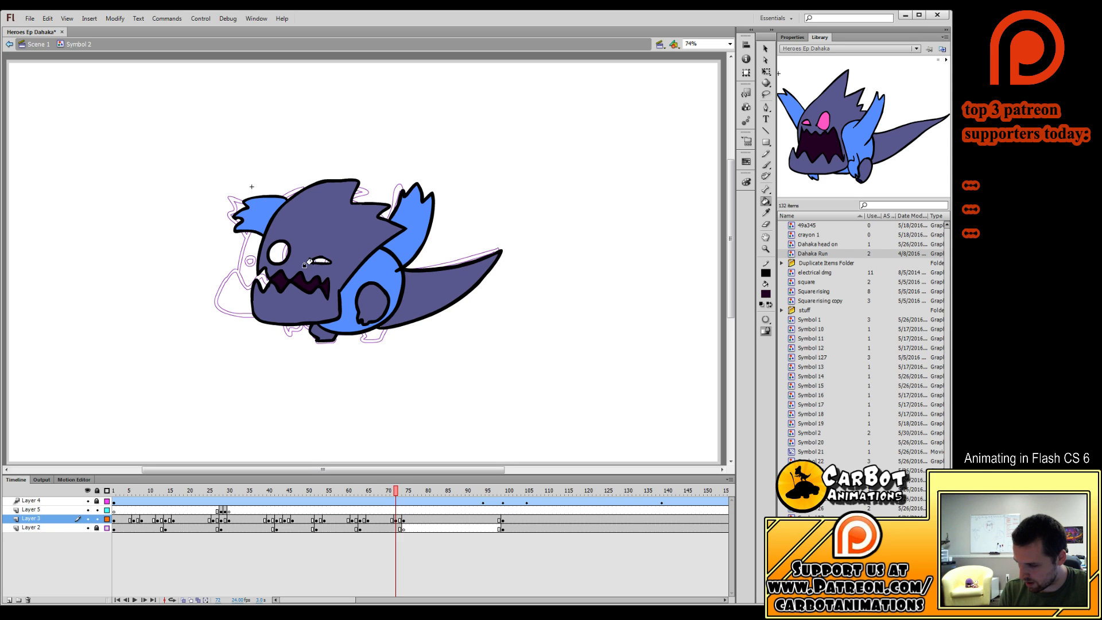
key(i)
click(310, 259)
key(period)
click(282, 252)
click(320, 260)
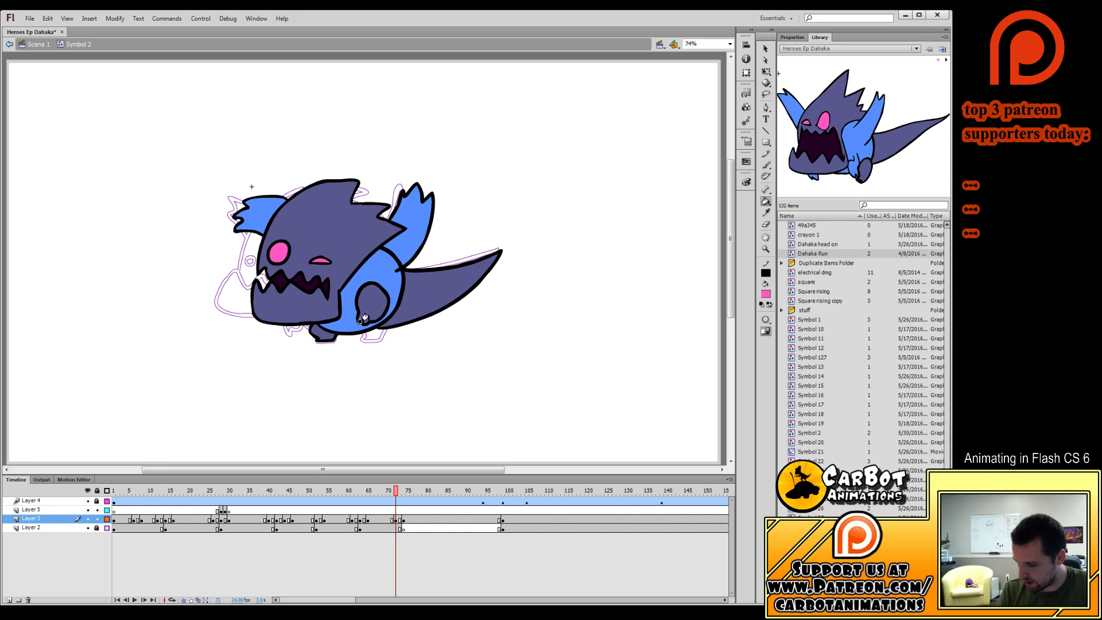
Copy the coloured in-between to frame 97 of Layer 3, just before the roaring pose.
click(397, 519)
click(498, 527)
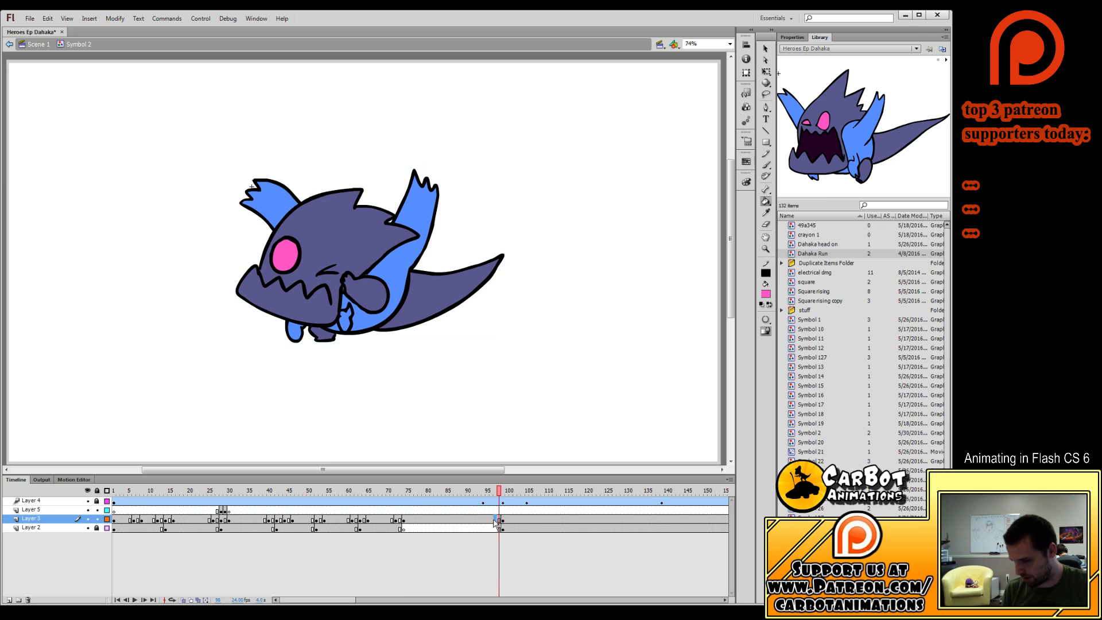
click(497, 519)
key(Return)
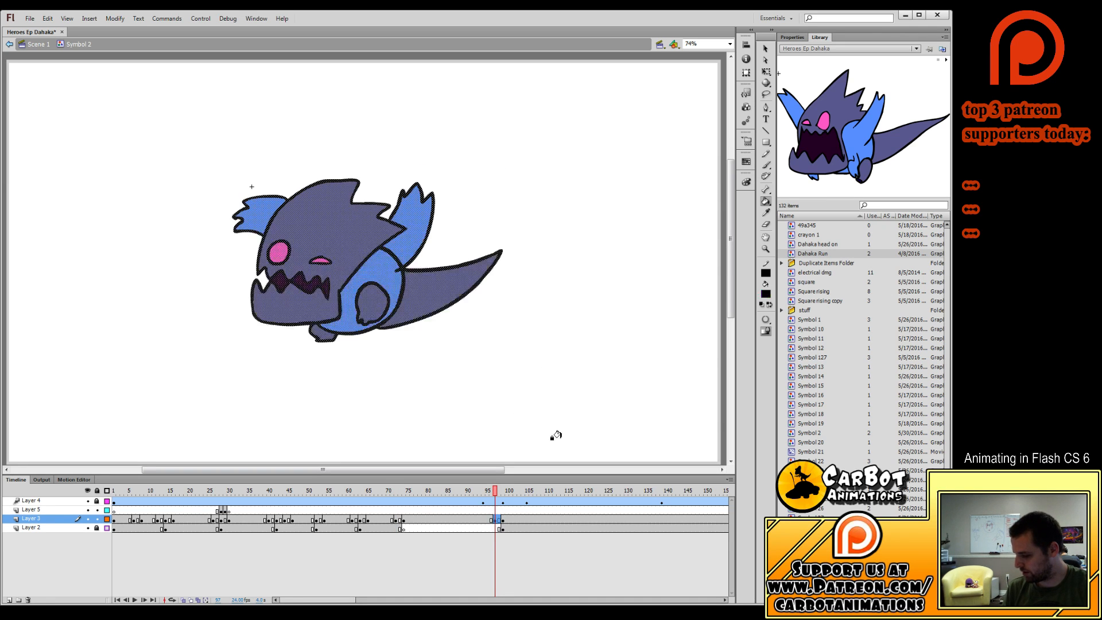
Check the frames after the roar, unlock Layer 4 and open its foreground grass-and-figure sketch for editing.
click(506, 502)
drag(508, 501, 673, 489)
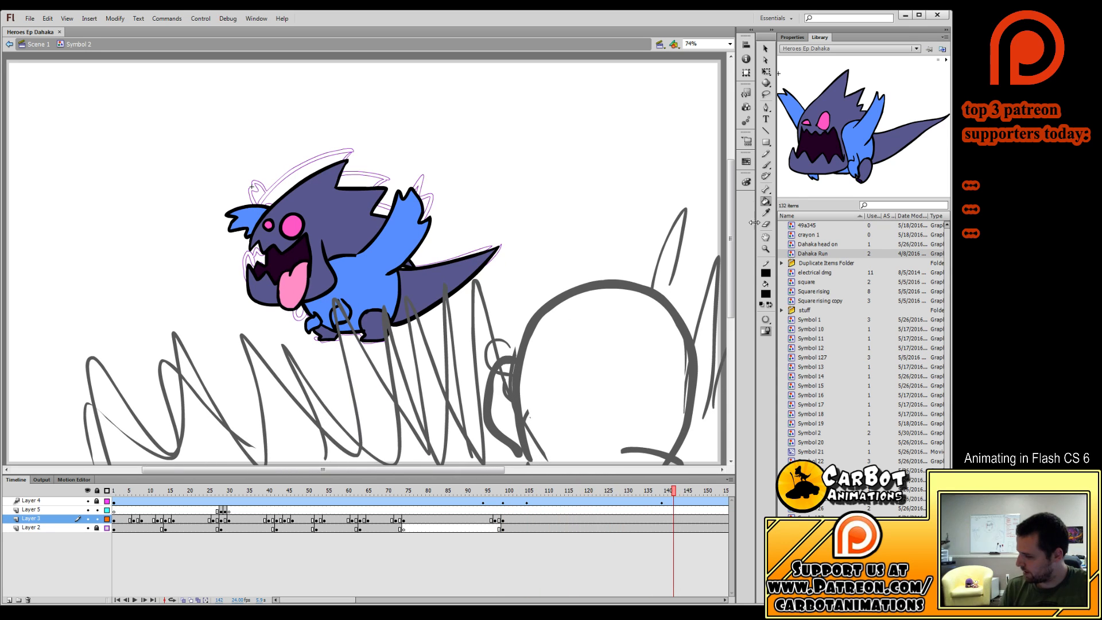
key(q)
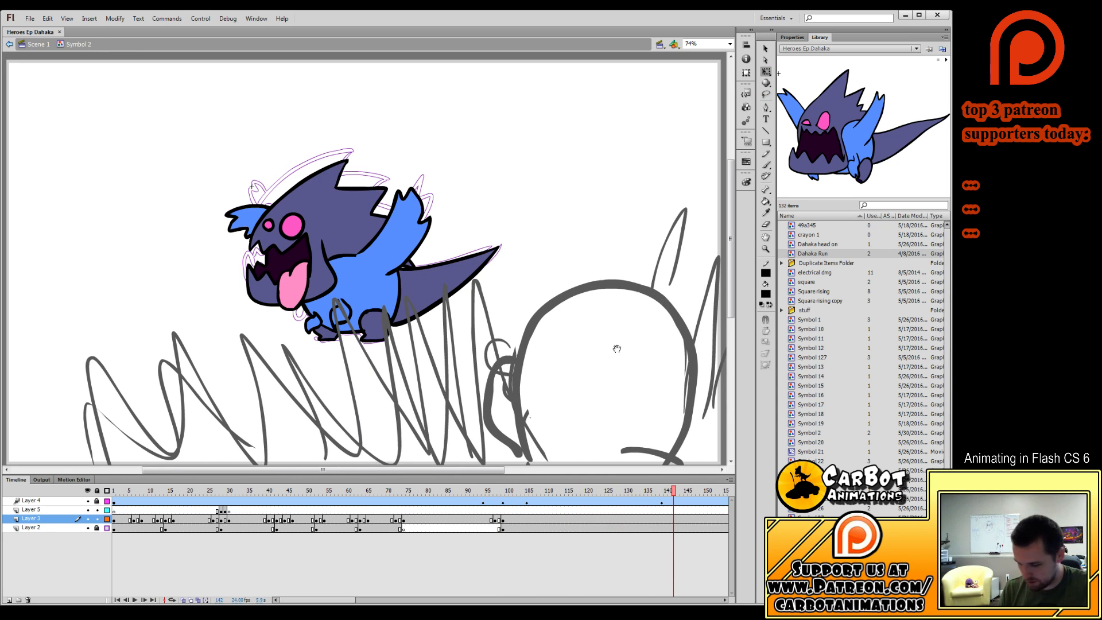
drag(617, 348, 514, 341)
click(97, 502)
drag(492, 492, 644, 511)
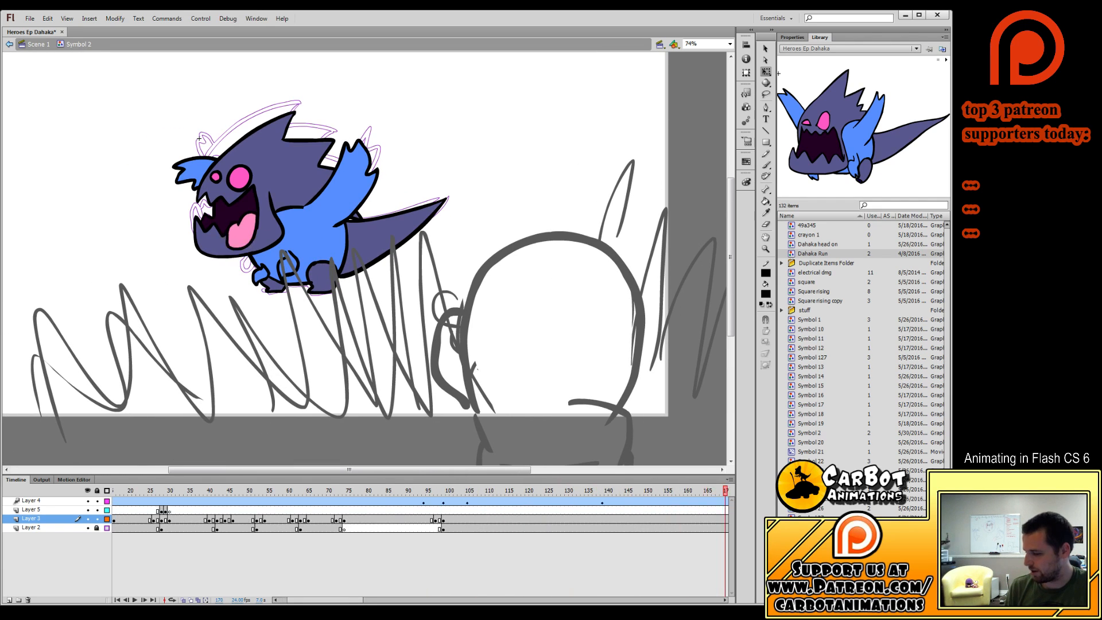
double_click(638, 360)
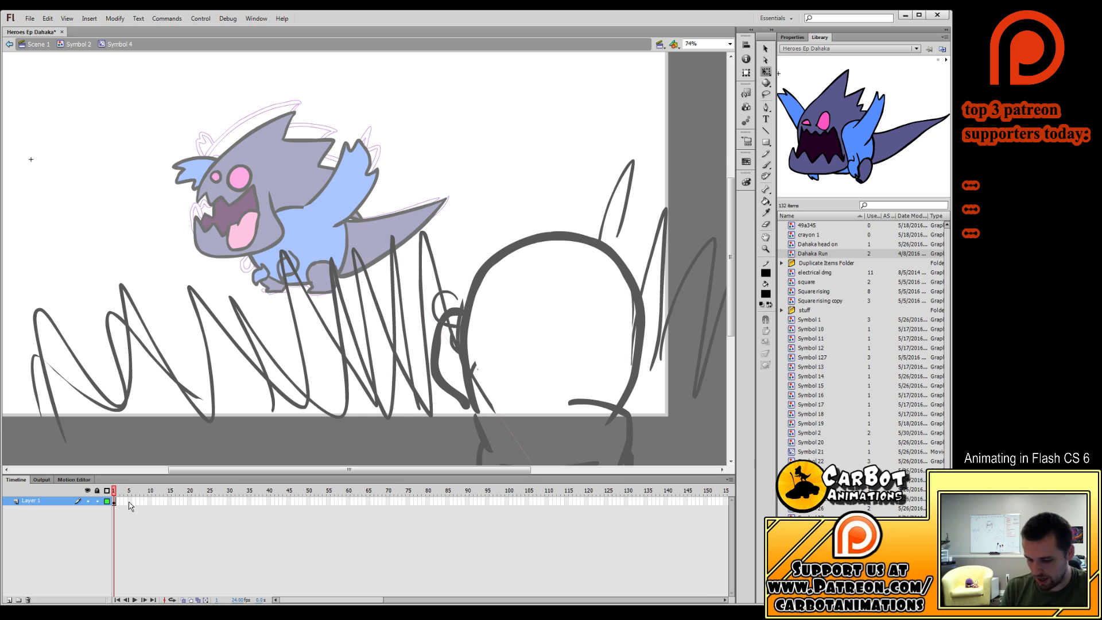
Show the sketch layer as outlines, lock it and add a new layer above it.
click(107, 501)
click(9, 600)
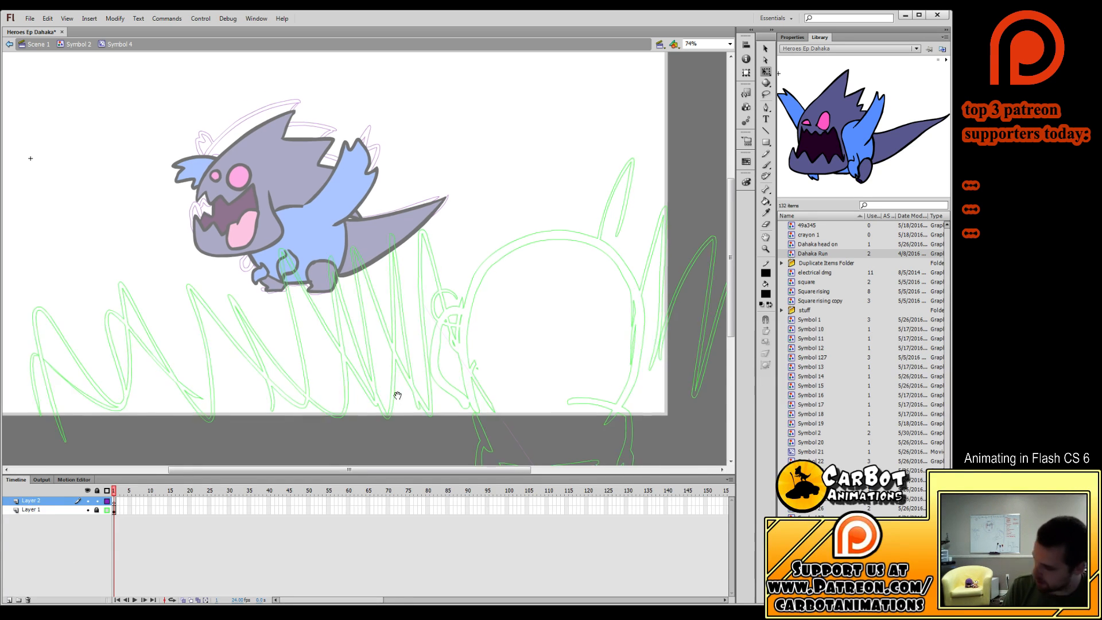
mouse_move(396, 394)
mouse_down()
mouse_move(400, 343)
mouse_move(442, 398)
mouse_up()
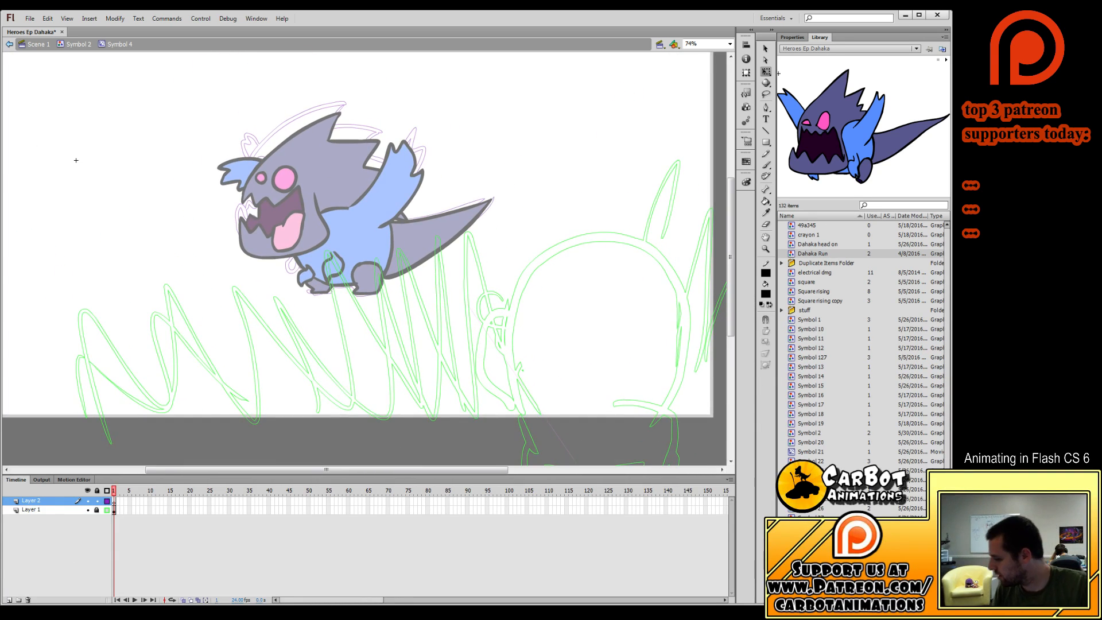
Brush a thick black dome over the foreground figure's sketched back, redoing the stroke until it is smooth.
click(767, 166)
drag(670, 308, 602, 242)
mouse_move(591, 342)
mouse_down()
mouse_move(613, 246)
mouse_move(607, 214)
mouse_up()
key(ctrl+z)
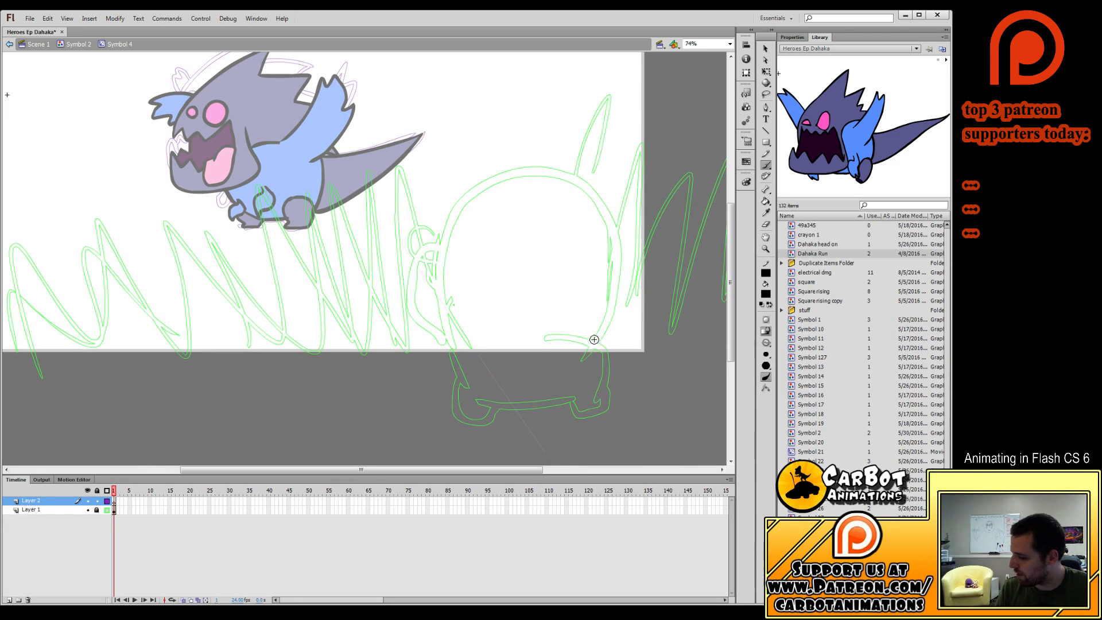
mouse_move(592, 342)
mouse_down()
mouse_move(616, 285)
mouse_move(614, 218)
mouse_move(570, 175)
mouse_up()
key(ctrl+z)
mouse_move(595, 340)
mouse_down()
mouse_move(617, 298)
mouse_move(614, 228)
mouse_up()
key(ctrl+z)
mouse_move(594, 343)
mouse_down()
mouse_move(613, 277)
mouse_move(609, 227)
mouse_move(576, 182)
mouse_move(527, 169)
mouse_move(488, 181)
mouse_move(453, 227)
mouse_move(443, 278)
mouse_move(453, 350)
mouse_up()
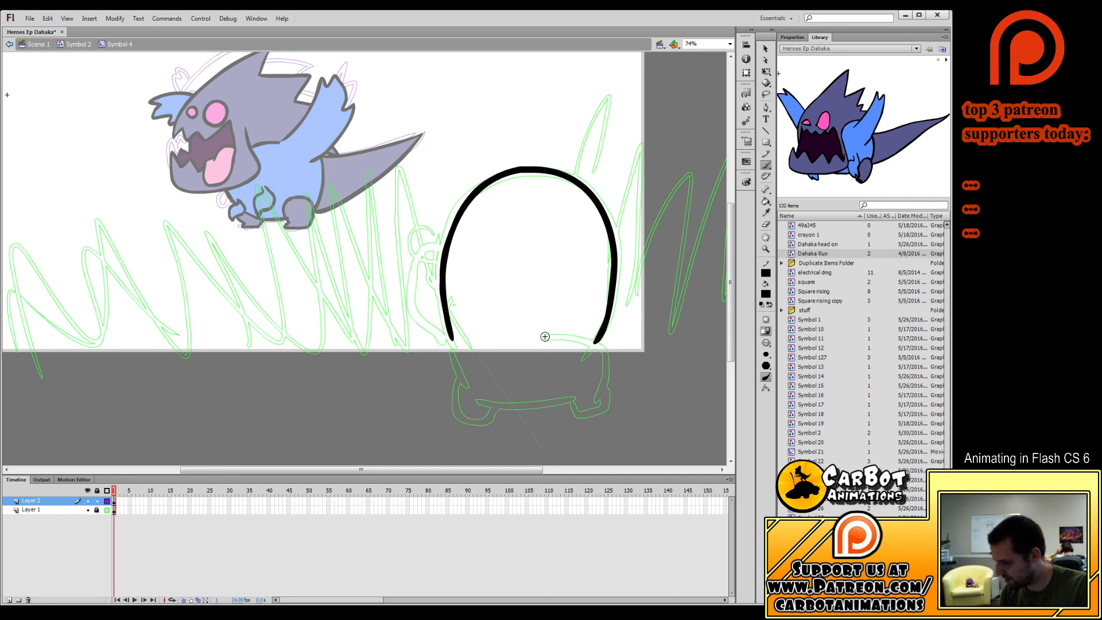
Ink the foreground figure's lower body and two feet, and add the bent arm with its small rounded hand.
drag(545, 336, 591, 342)
drag(593, 388, 595, 389)
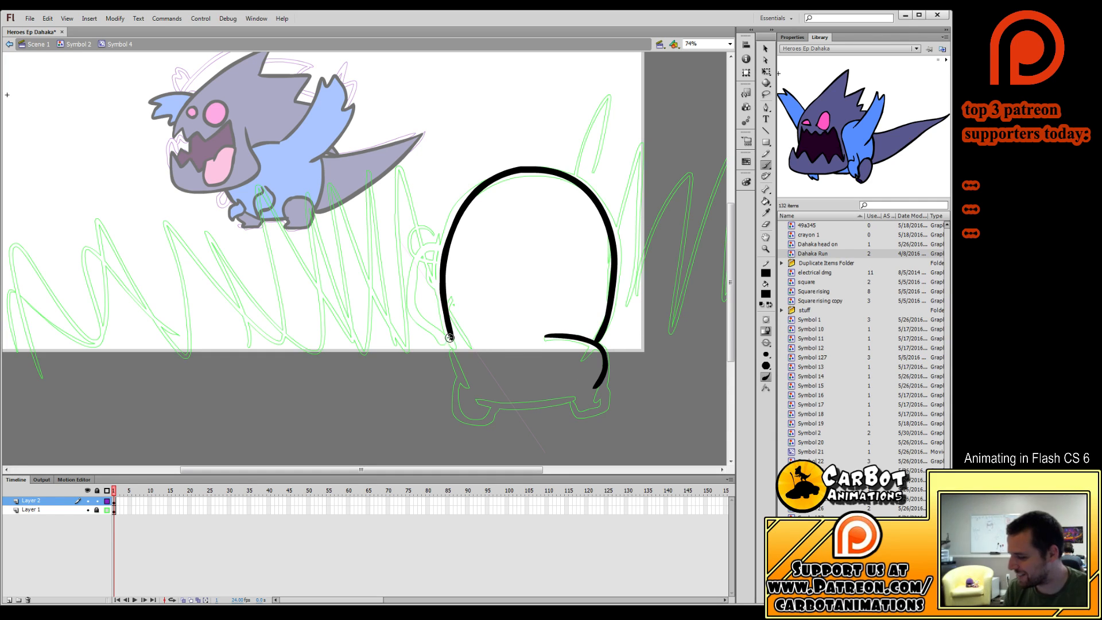
mouse_move(452, 342)
mouse_down()
mouse_move(465, 368)
mouse_move(529, 400)
mouse_move(571, 396)
mouse_up()
key(ctrl+z)
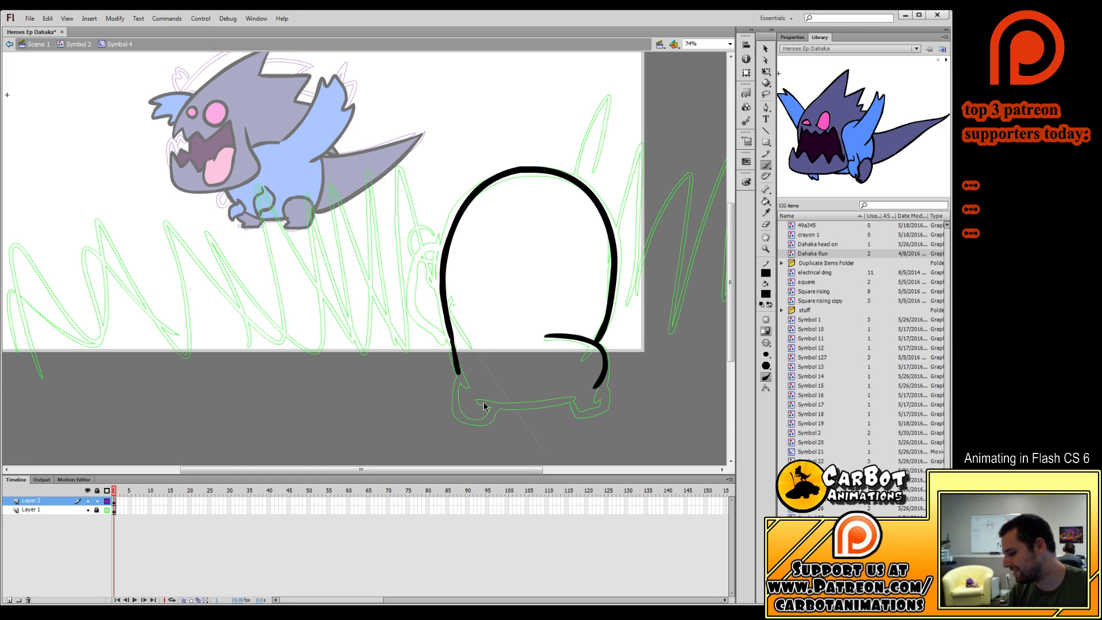
drag(476, 395, 577, 394)
mouse_move(458, 376)
mouse_down()
mouse_move(458, 407)
mouse_move(499, 402)
mouse_up()
mouse_move(574, 406)
mouse_down()
mouse_move(599, 405)
mouse_move(608, 376)
mouse_up()
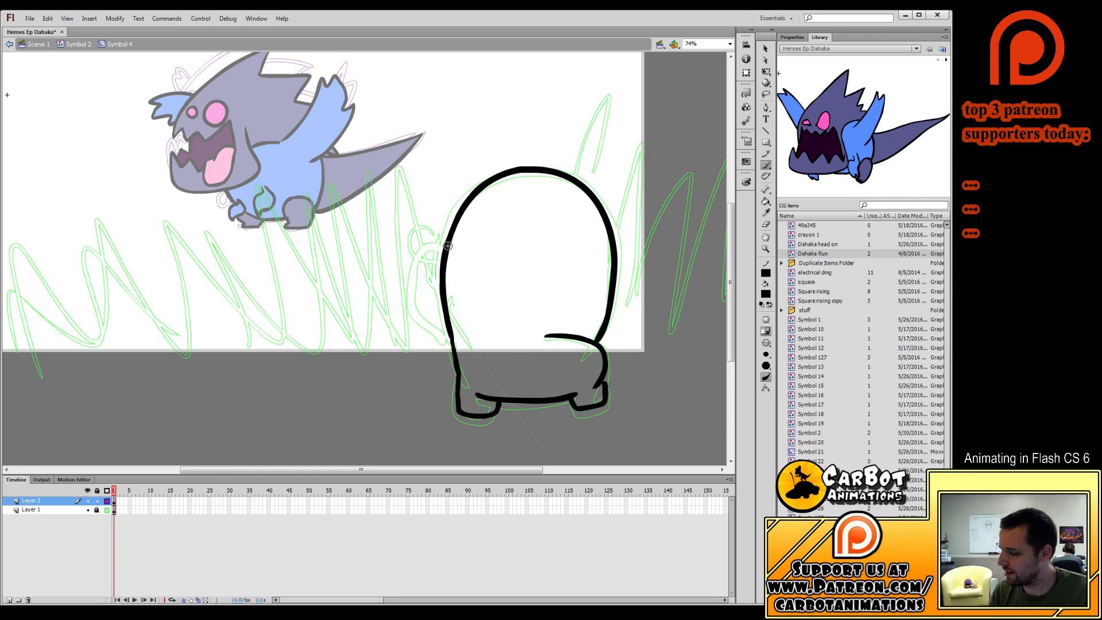
mouse_move(446, 244)
mouse_down()
mouse_move(424, 246)
mouse_move(415, 309)
mouse_move(447, 328)
mouse_up()
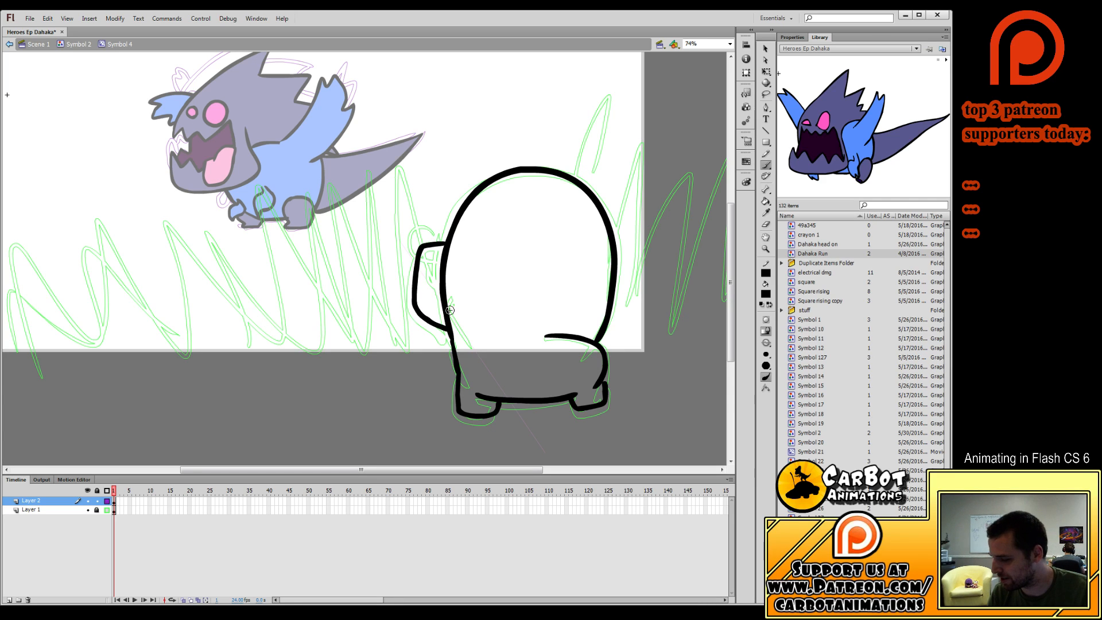
drag(430, 246, 421, 263)
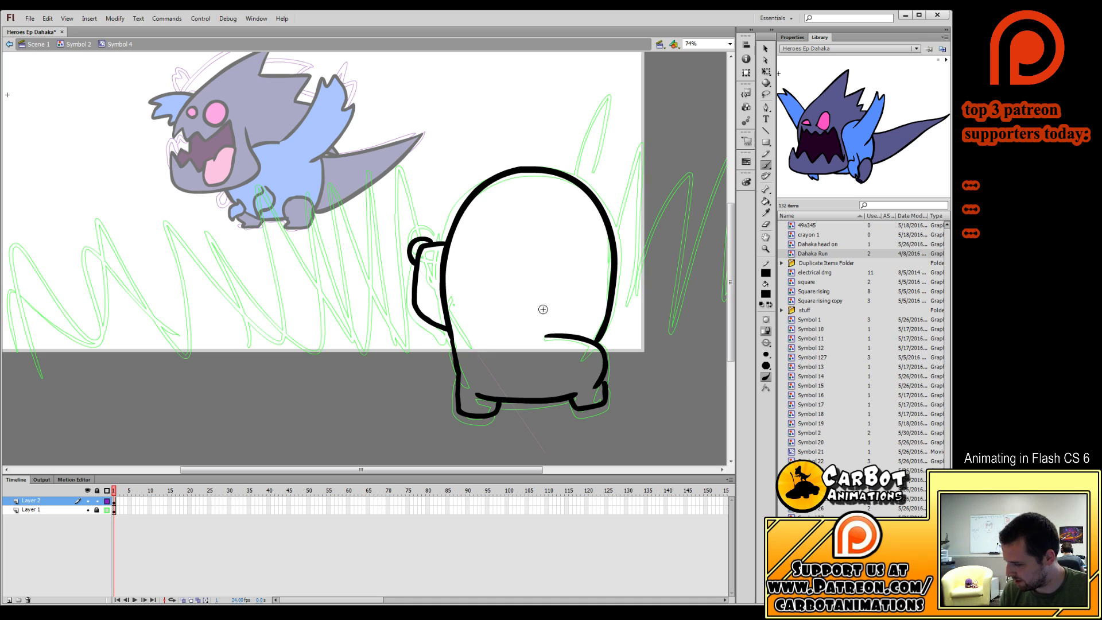
Add a new layer between the sketch outline layer and the inked figure layer.
click(61, 511)
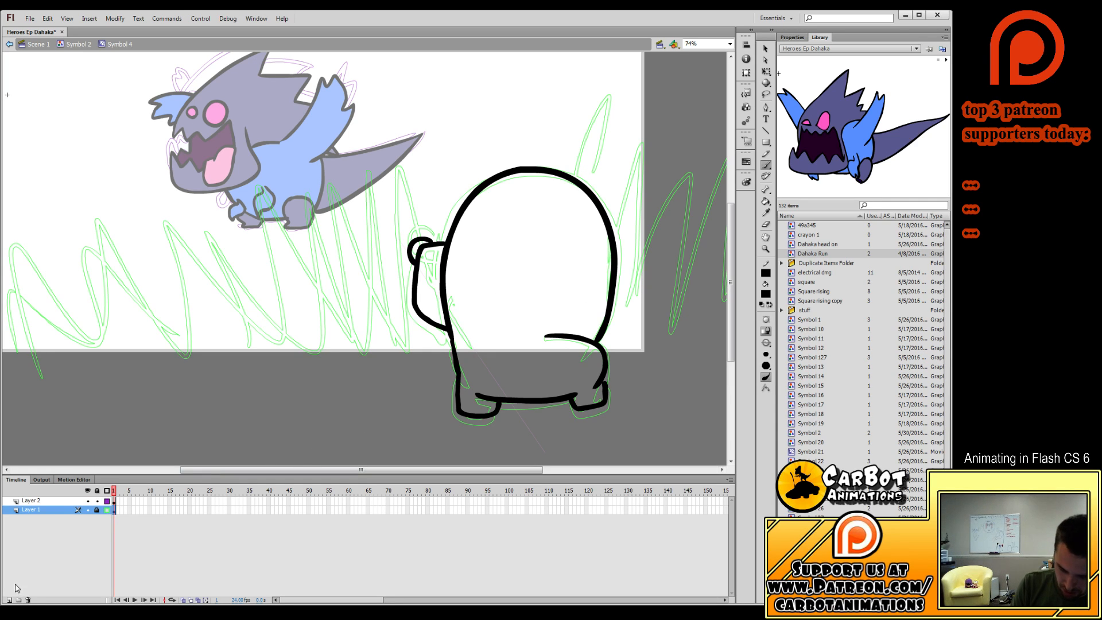
click(9, 600)
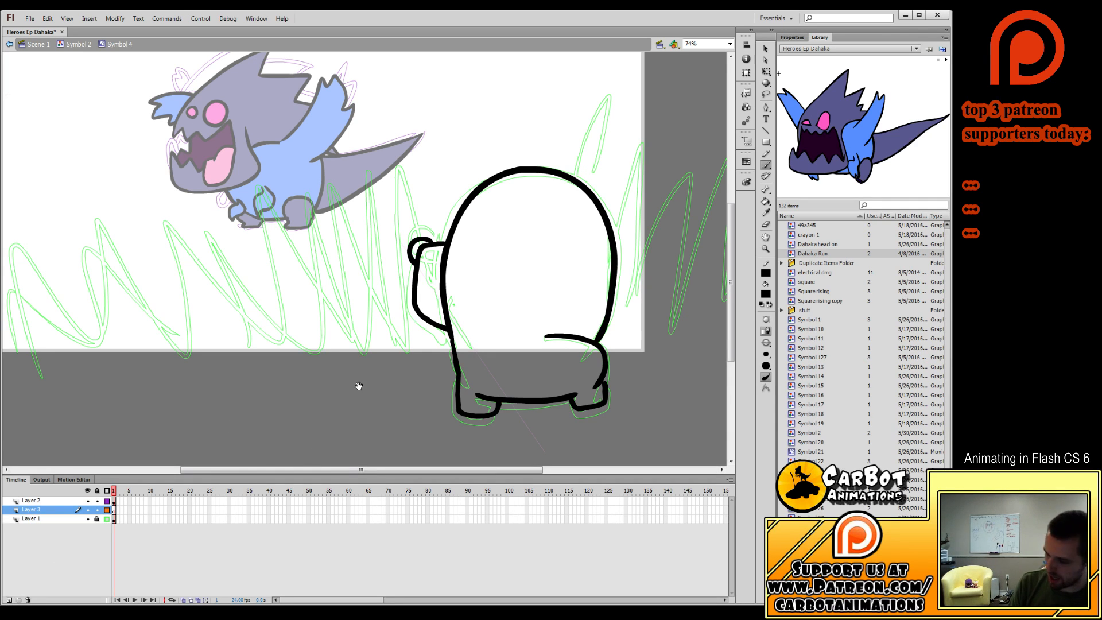
drag(356, 385, 443, 377)
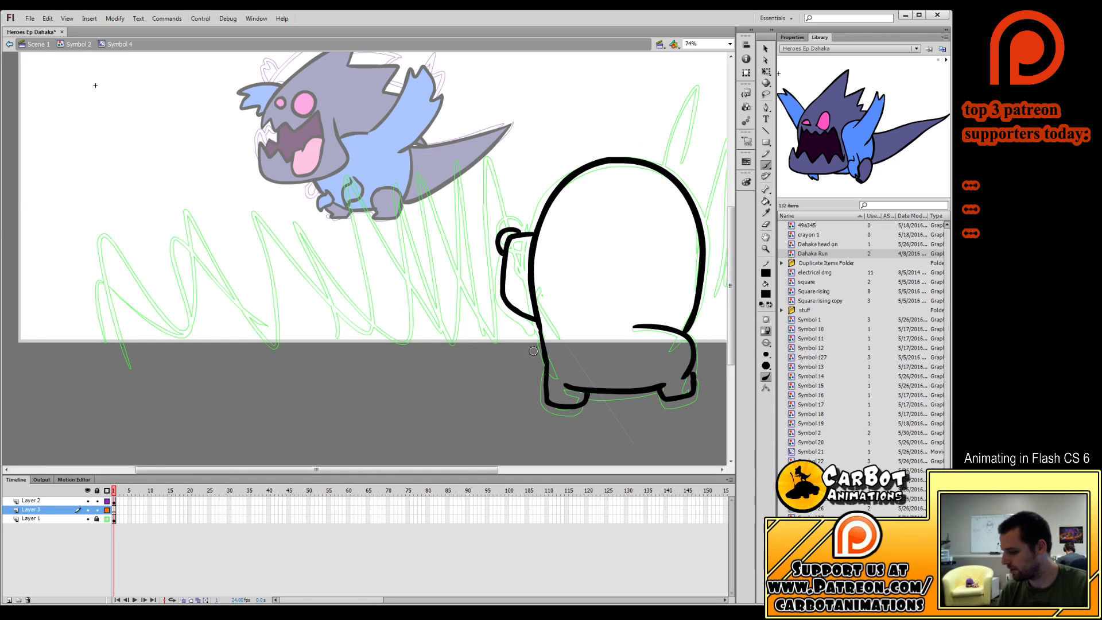
Brush jagged green grass blades along the sketch outline from the foreground figure across to the far edge of the grass beside it.
mouse_move(534, 348)
mouse_down()
mouse_move(472, 196)
mouse_move(458, 217)
mouse_move(497, 352)
mouse_move(426, 195)
mouse_up()
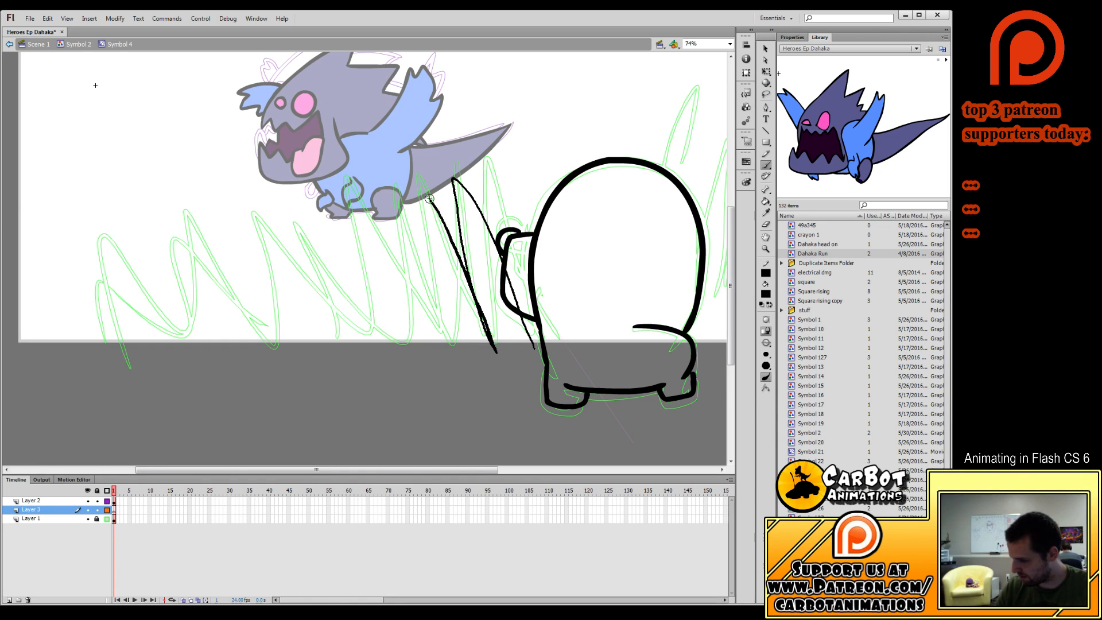
key(ctrl+z)
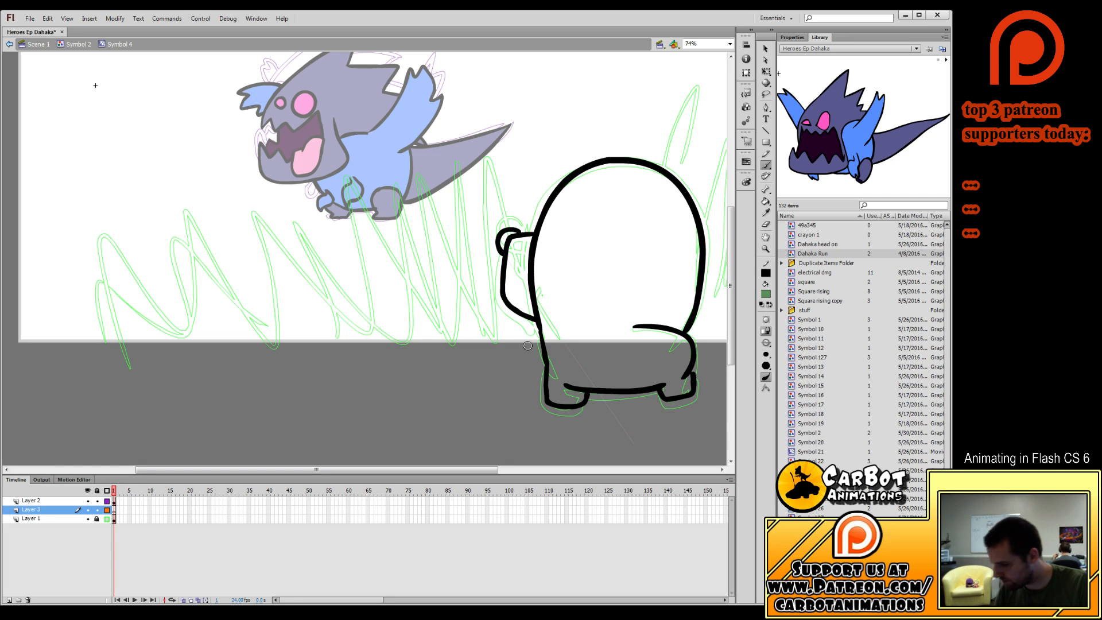
mouse_move(539, 357)
mouse_down()
mouse_move(483, 210)
mouse_move(453, 165)
mouse_move(490, 308)
mouse_move(452, 237)
mouse_move(469, 315)
mouse_move(395, 185)
mouse_move(439, 332)
mouse_up()
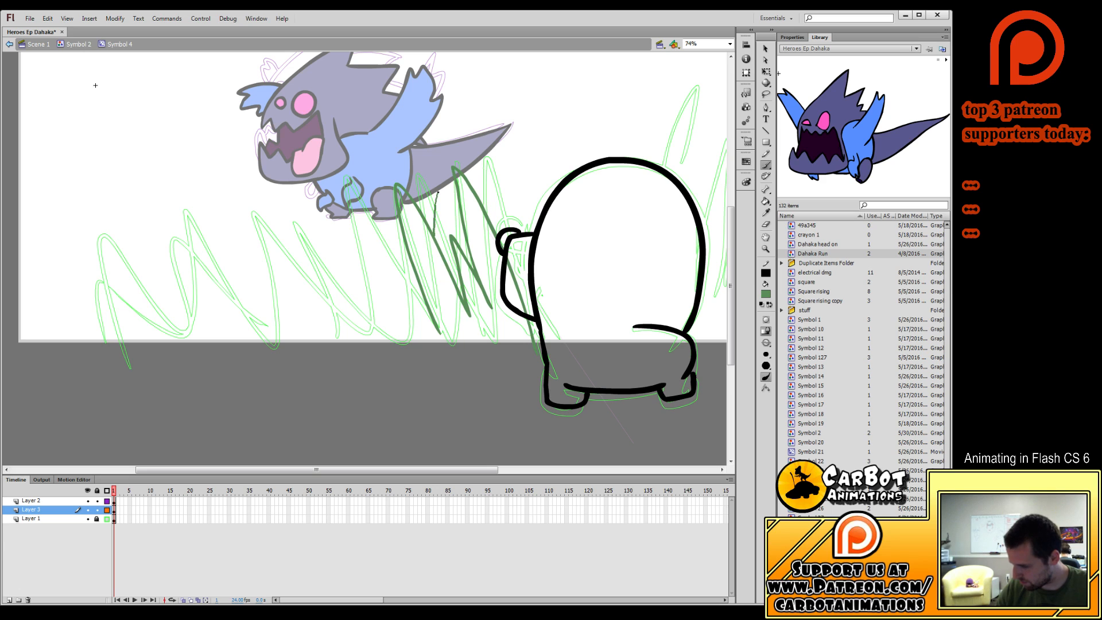
mouse_move(431, 229)
mouse_down()
mouse_move(431, 183)
mouse_move(448, 233)
mouse_move(382, 193)
mouse_move(379, 269)
mouse_move(359, 285)
mouse_move(343, 178)
mouse_move(329, 346)
mouse_move(315, 250)
mouse_move(271, 261)
mouse_move(257, 307)
mouse_move(205, 304)
mouse_up()
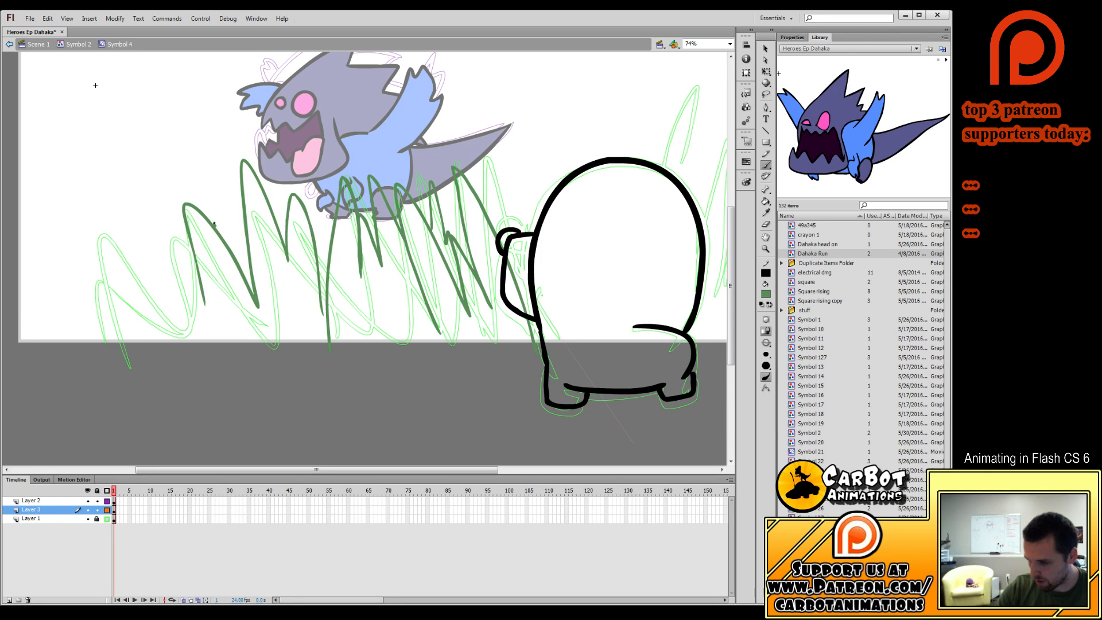
mouse_move(193, 203)
mouse_down()
mouse_move(179, 289)
mouse_move(152, 194)
mouse_move(143, 262)
mouse_move(103, 196)
mouse_move(110, 291)
mouse_move(74, 262)
mouse_move(91, 333)
mouse_move(55, 306)
mouse_move(83, 365)
mouse_up()
mouse_move(150, 355)
mouse_down()
mouse_move(145, 279)
mouse_move(176, 344)
mouse_up()
key(ctrl+z)
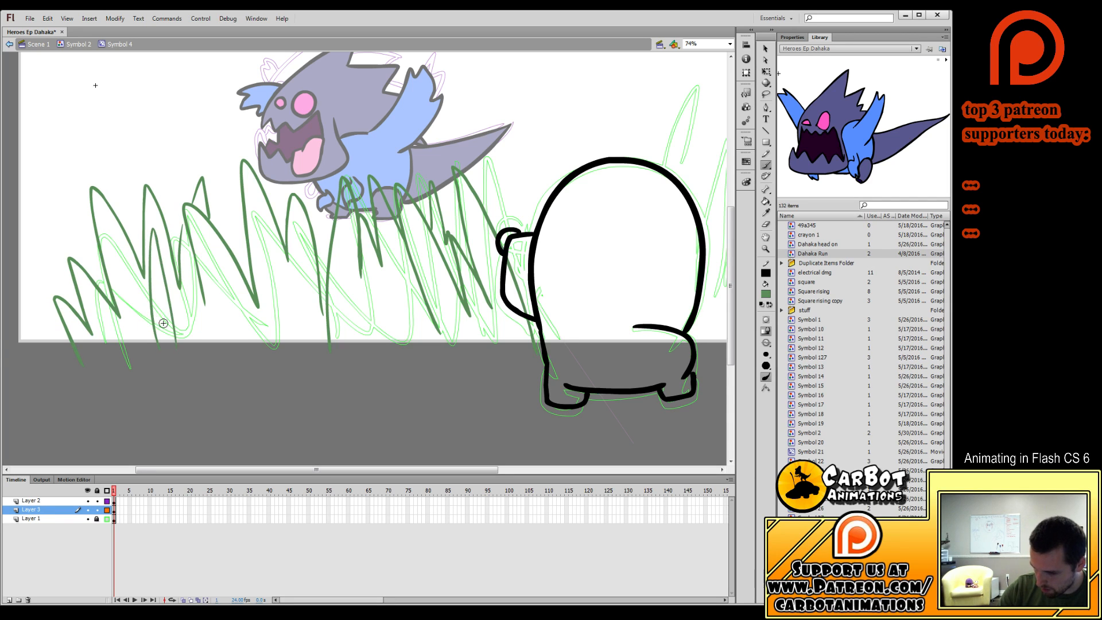
drag(141, 231, 131, 239)
Brush the green blades on the figure's other side and close the grass outline with a ground line beneath the feet.
drag(593, 321, 440, 337)
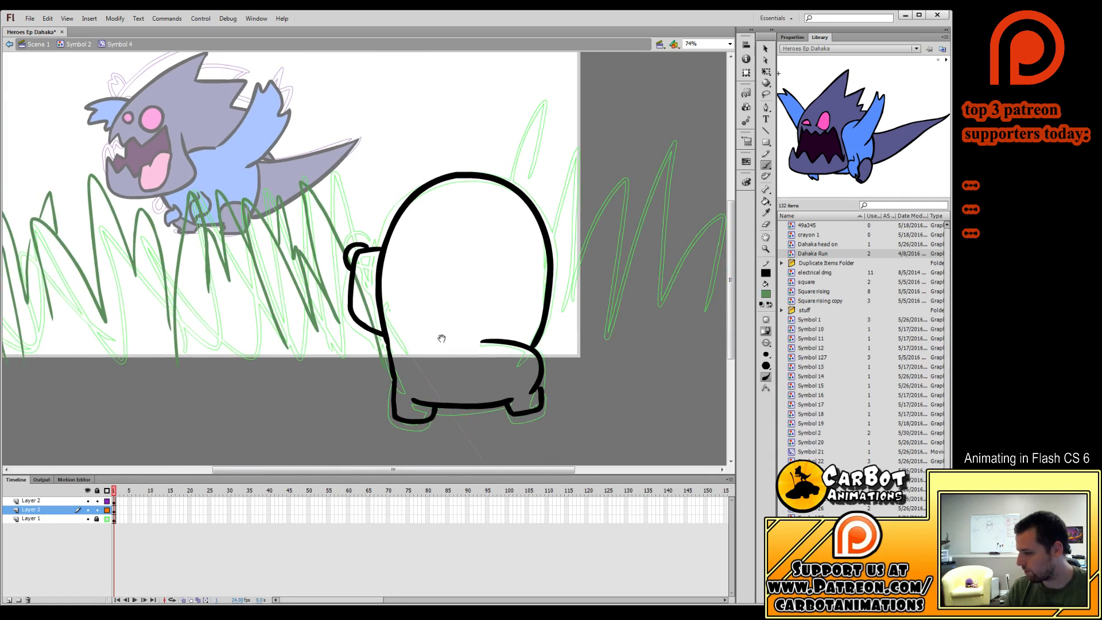
mouse_move(466, 374)
mouse_down()
mouse_move(521, 199)
mouse_move(558, 164)
mouse_move(505, 331)
mouse_move(581, 199)
mouse_move(586, 232)
mouse_move(522, 369)
mouse_move(604, 248)
mouse_up()
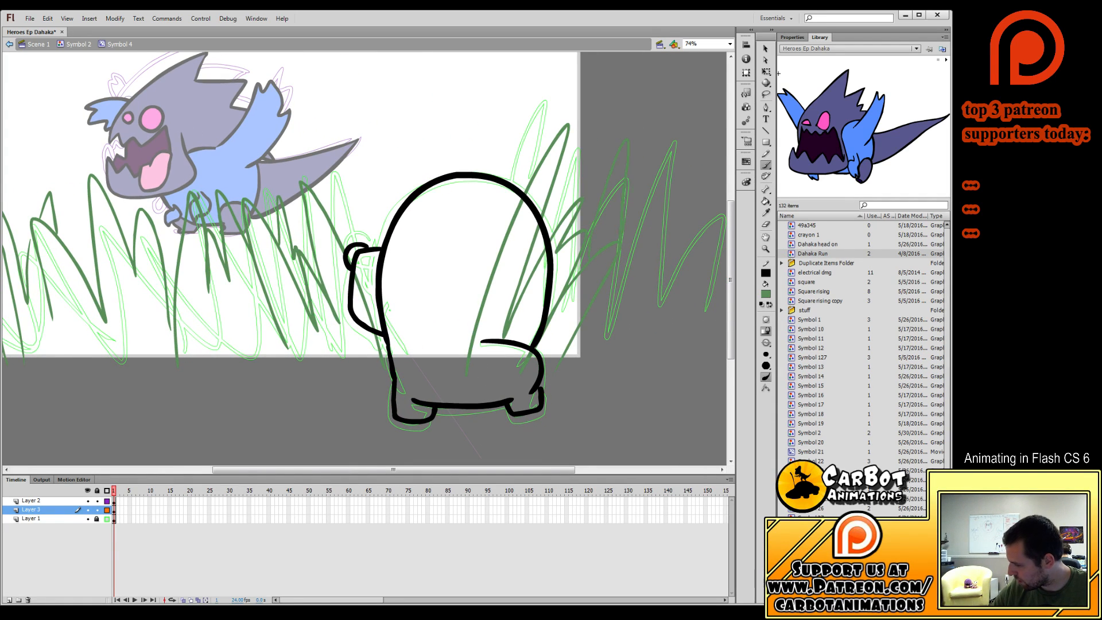
drag(685, 281, 544, 310)
mouse_move(508, 379)
mouse_down()
mouse_move(517, 312)
mouse_move(549, 338)
mouse_move(594, 271)
mouse_move(591, 375)
mouse_move(719, 286)
mouse_move(638, 358)
mouse_move(95, 357)
mouse_up()
mouse_move(273, 379)
mouse_down()
mouse_move(494, 374)
mouse_move(601, 358)
mouse_up()
mouse_move(438, 336)
mouse_down()
mouse_move(332, 344)
mouse_move(234, 302)
mouse_up()
drag(590, 308, 332, 337)
drag(427, 323, 514, 328)
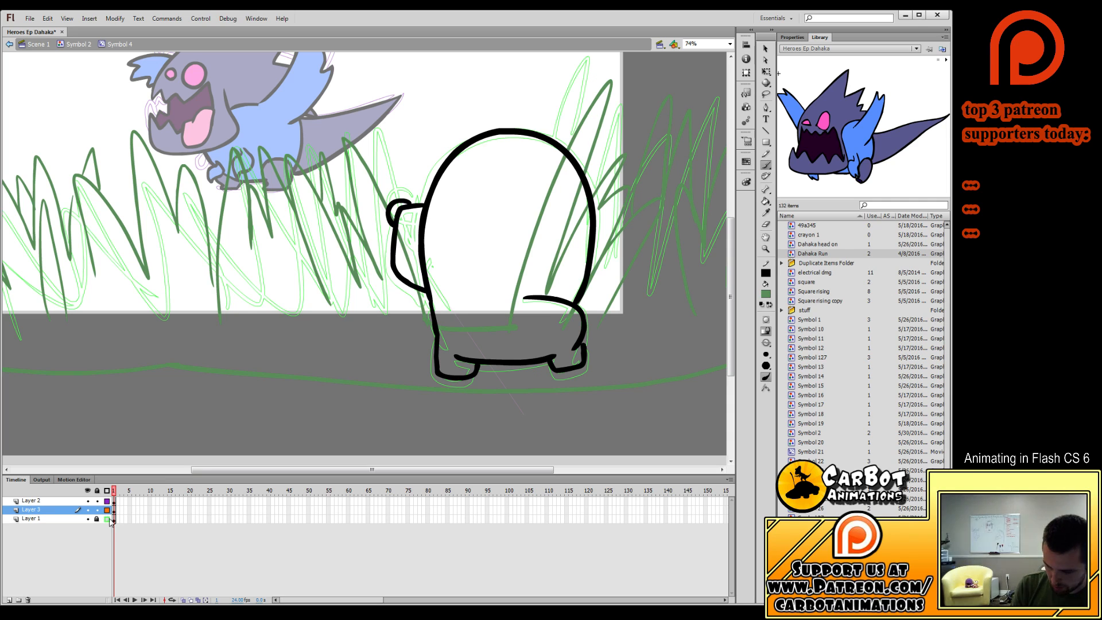
Delete the sketch outline layer, Layer 1.
click(80, 520)
click(27, 600)
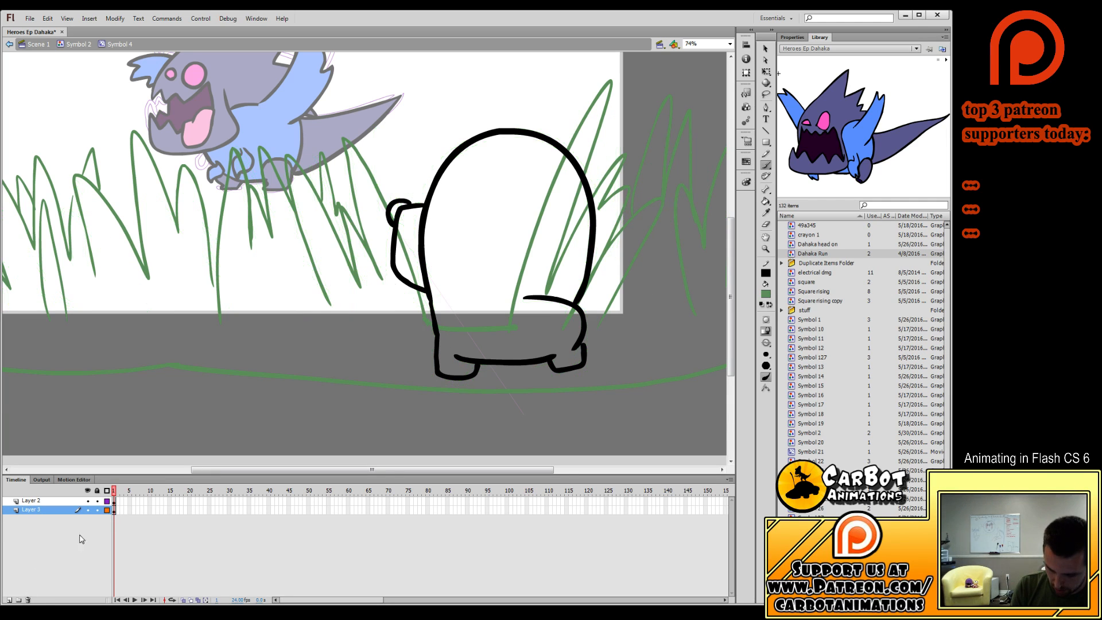
Try filling the closed grass outline with a bright green gradient.
click(765, 249)
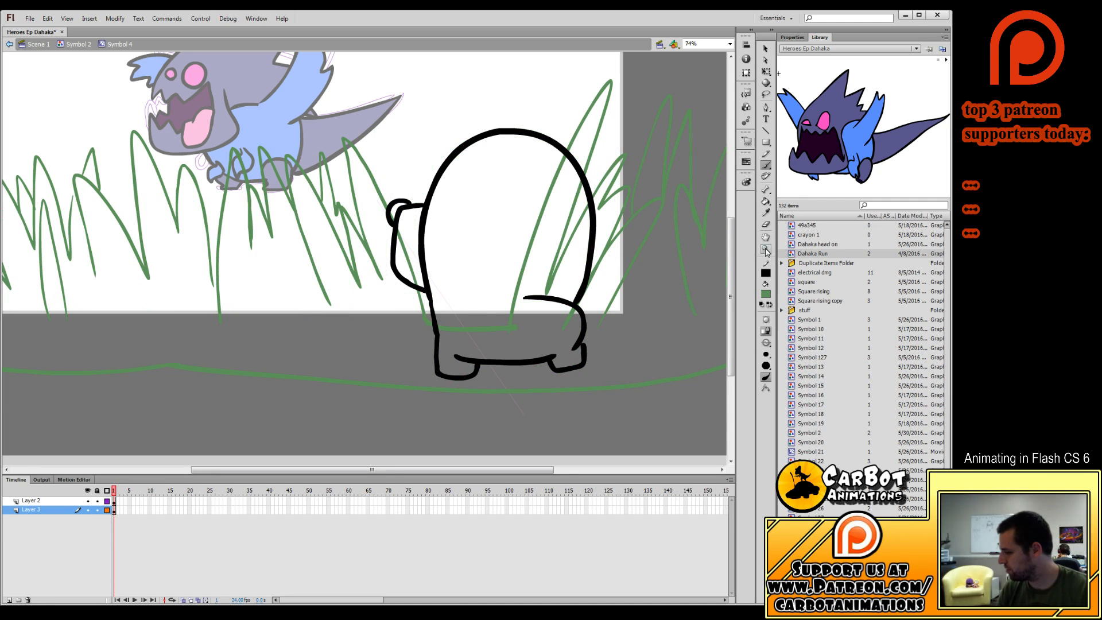
alt+click(604, 292)
click(766, 201)
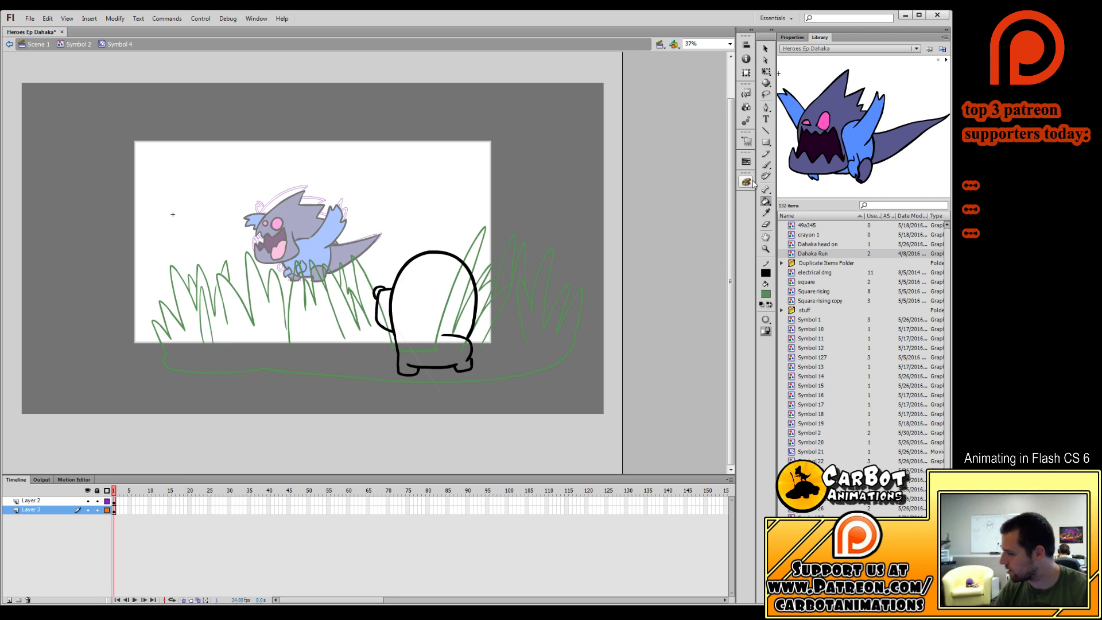
click(766, 293)
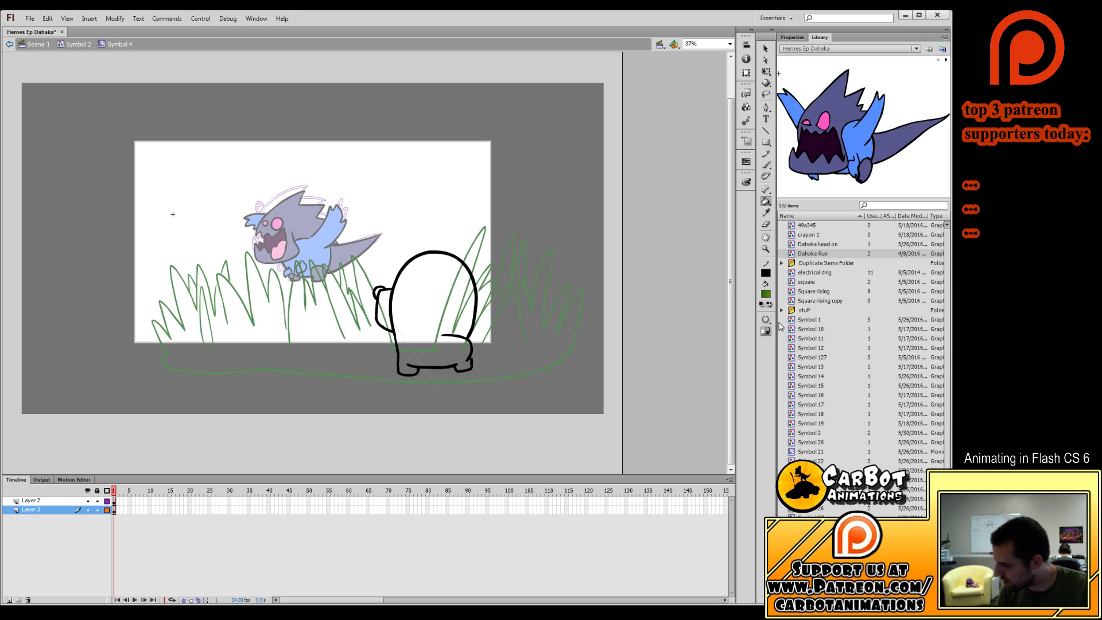
click(504, 353)
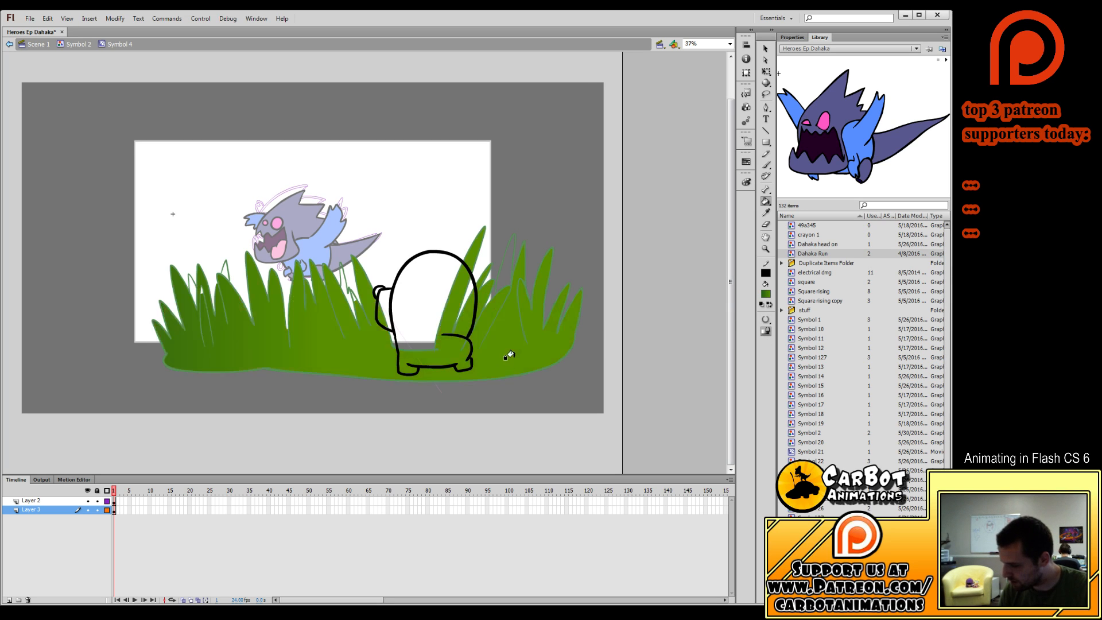
key(ctrl+z)
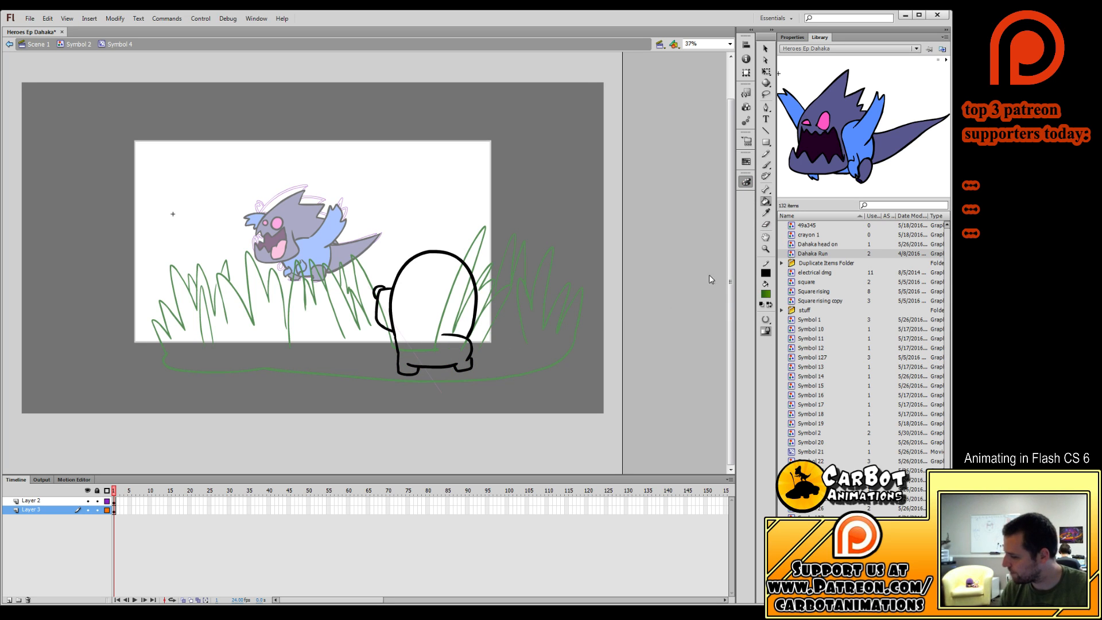
Try filling the grass with a horizontal dark-to-light gradient based on the outline's green.
click(766, 249)
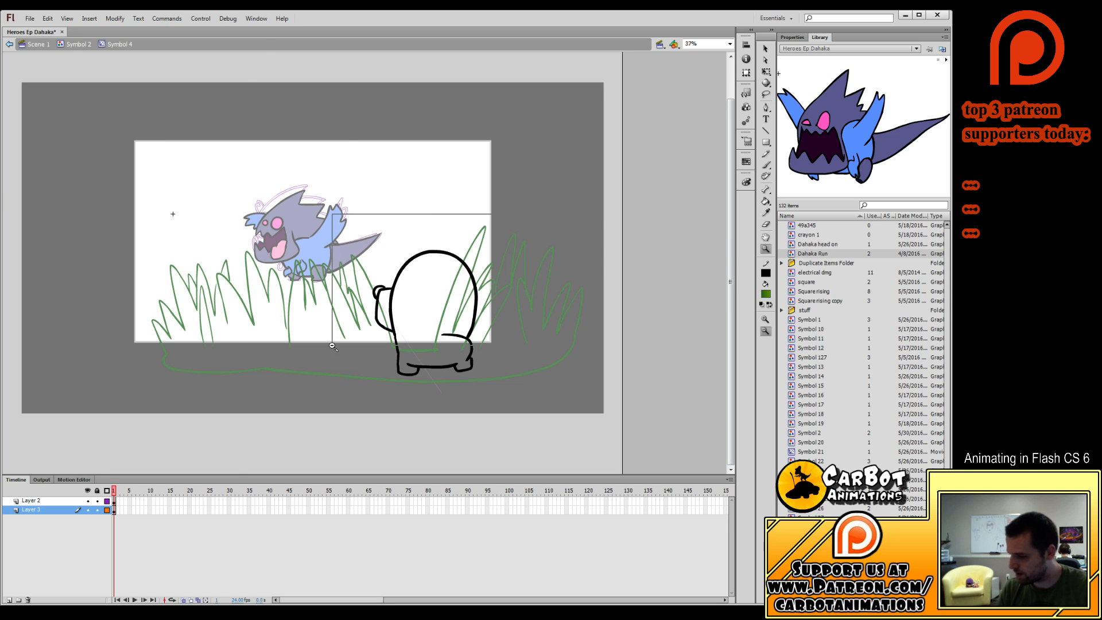
click(227, 298)
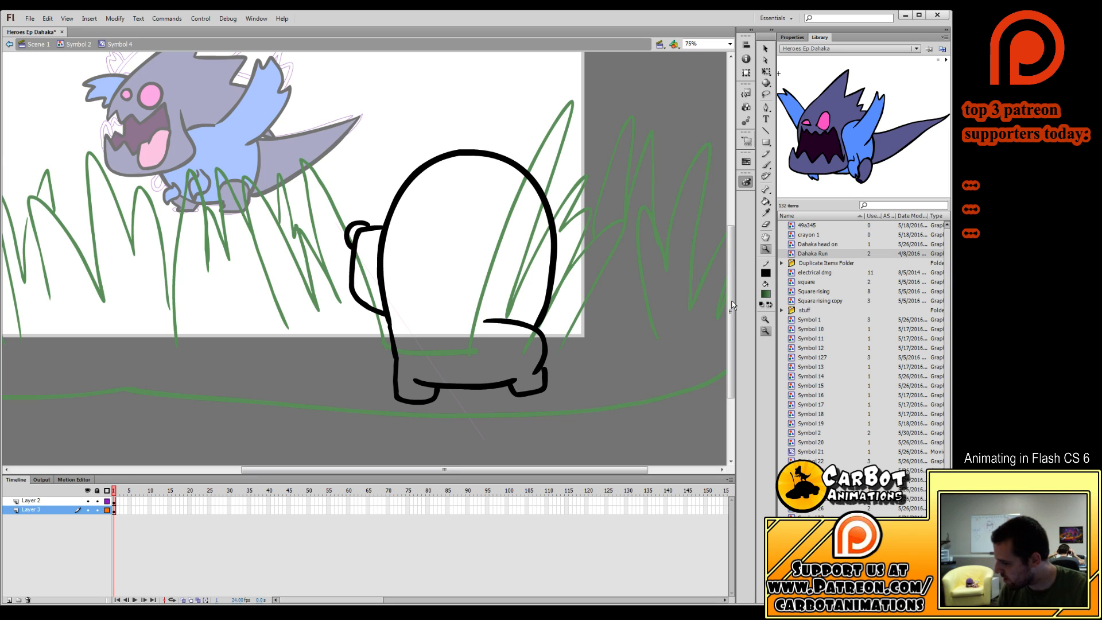
alt+click(631, 343)
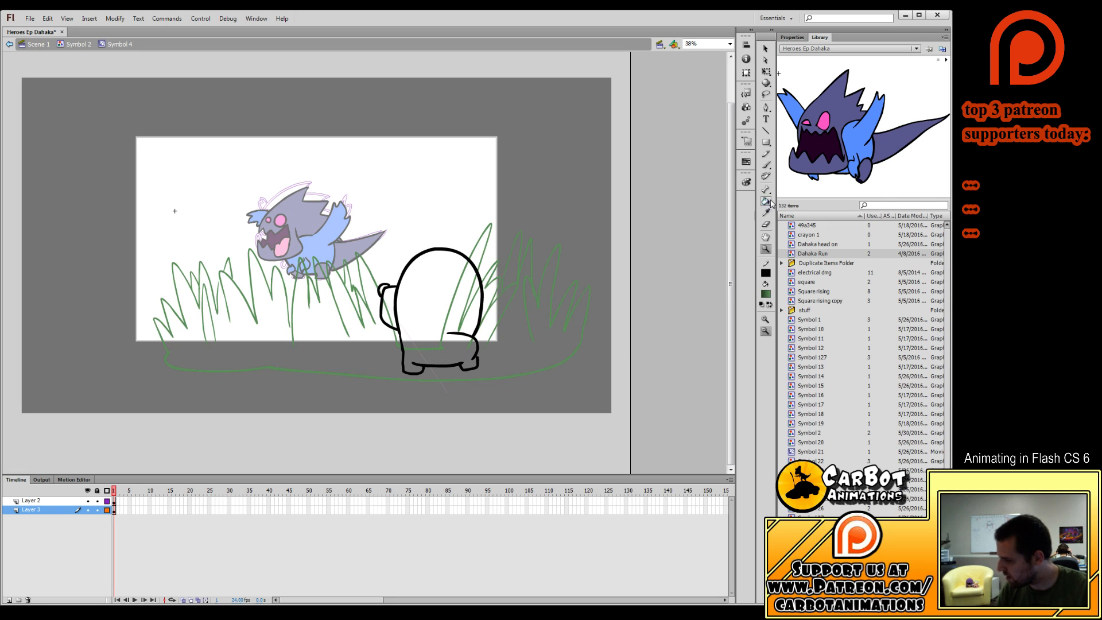
key(k)
click(523, 339)
key(ctrl+z)
click(485, 371)
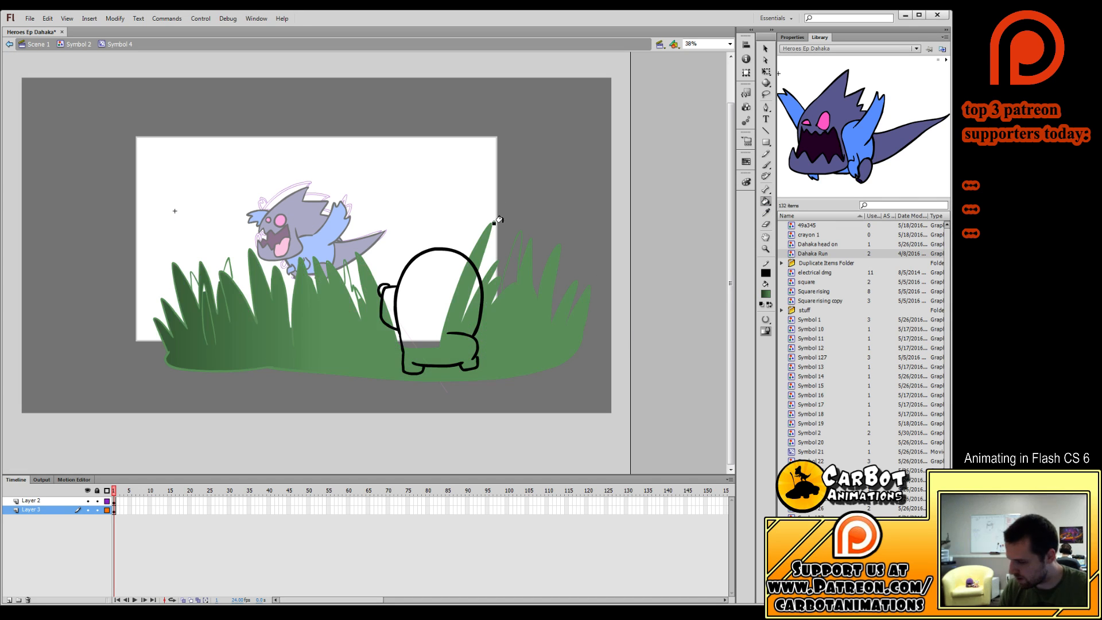
key(ctrl+z)
Try filling the grass with a vertical green gradient that has dark tips and a lighter base.
click(482, 358)
key(z)
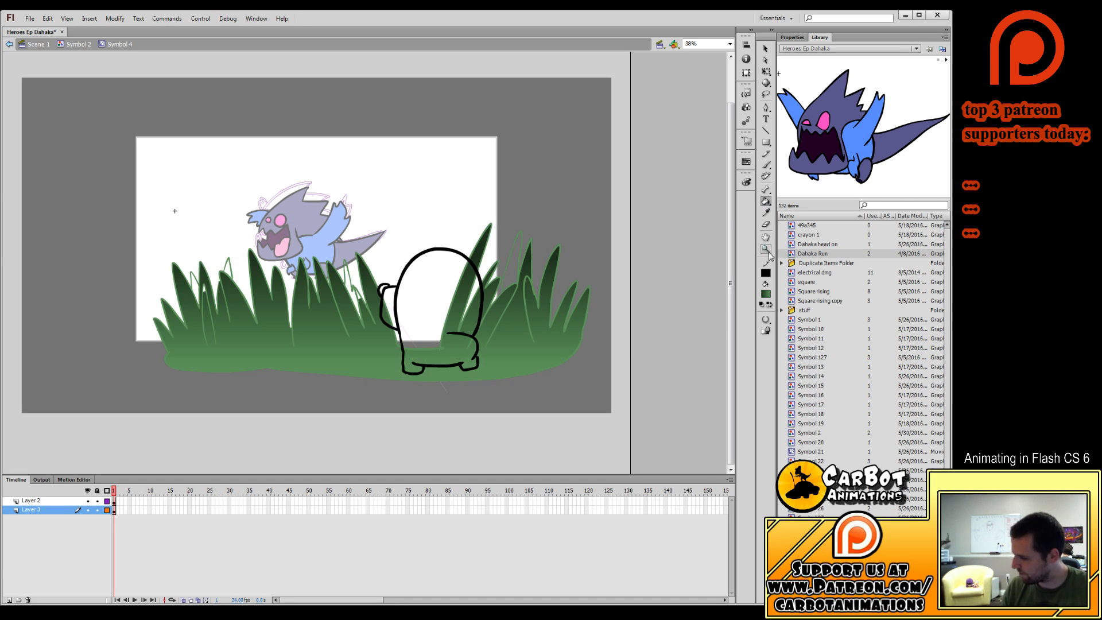
drag(599, 228, 156, 398)
drag(462, 345, 532, 371)
click(766, 201)
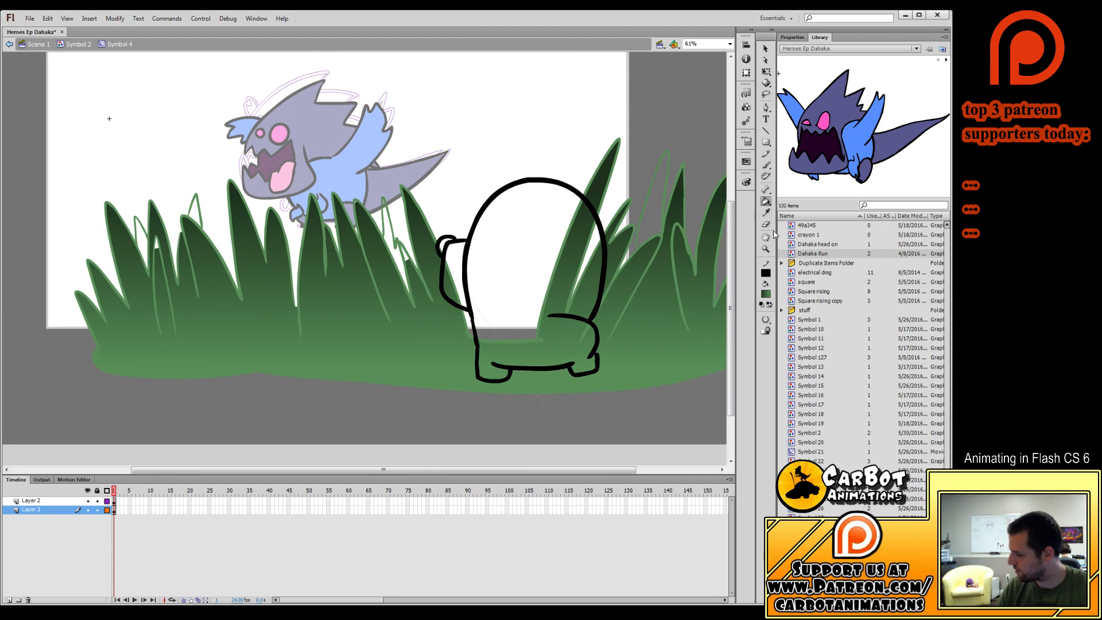
key(ctrl+z)
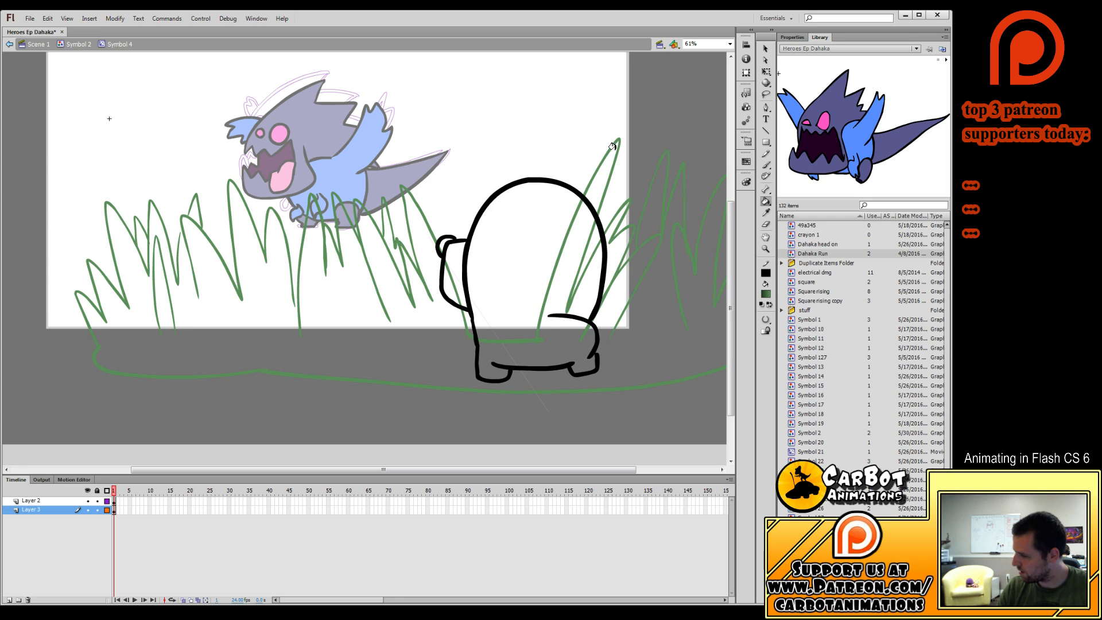
Fill the grass with a vertical green gradient, lighter at the tips and dark at the base, including the separate blades behind.
click(601, 373)
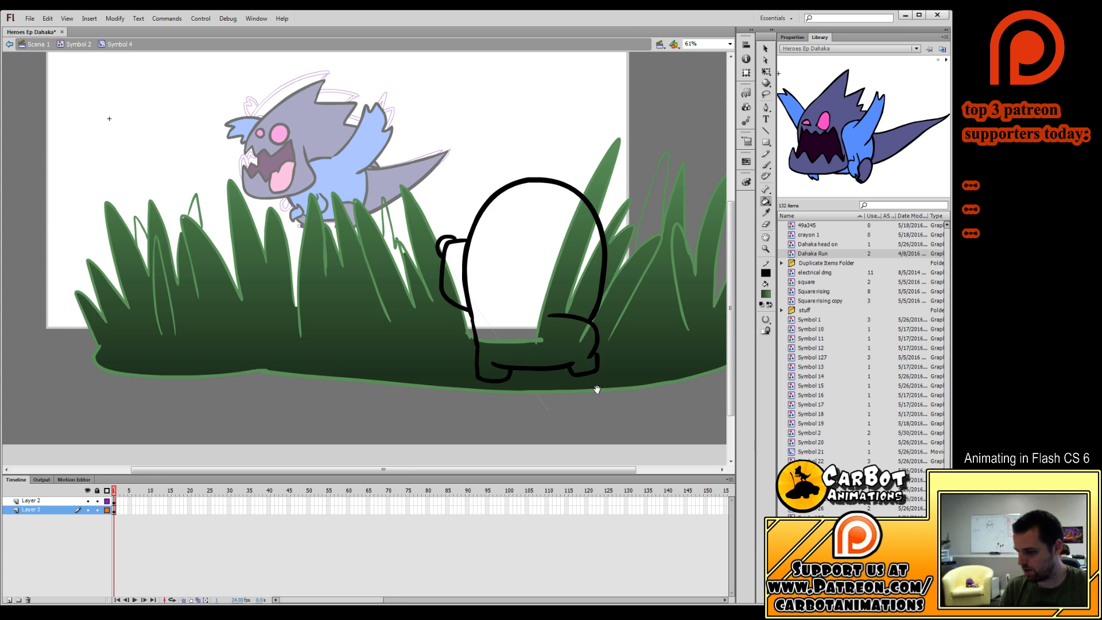
mouse_move(597, 390)
mouse_down()
mouse_move(571, 369)
mouse_move(577, 377)
mouse_move(307, 369)
mouse_move(314, 380)
mouse_up()
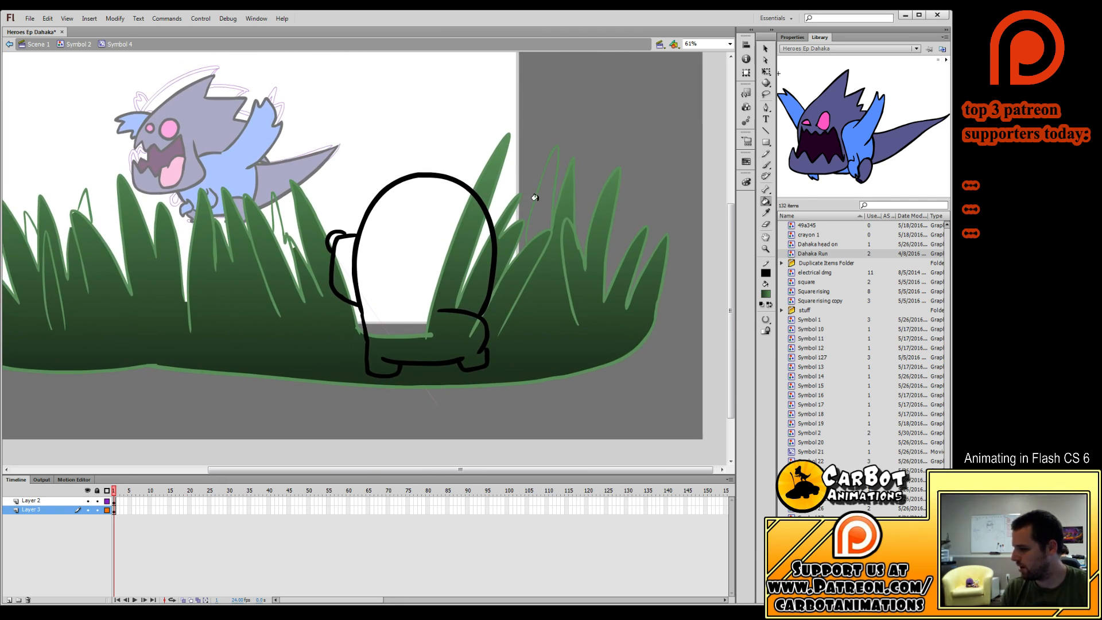
click(529, 275)
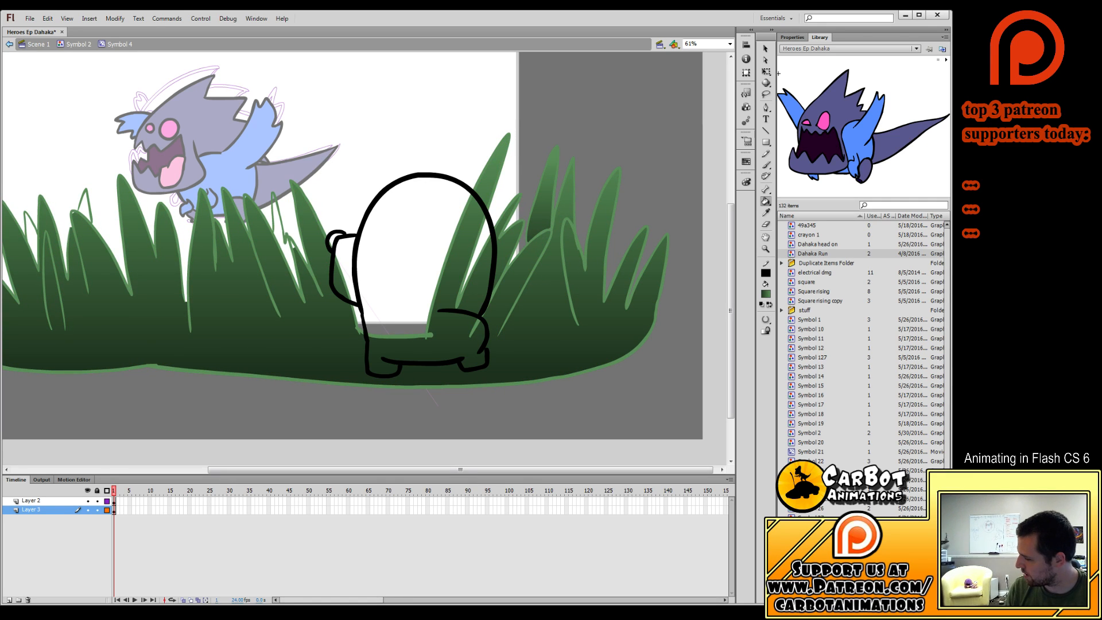
click(283, 276)
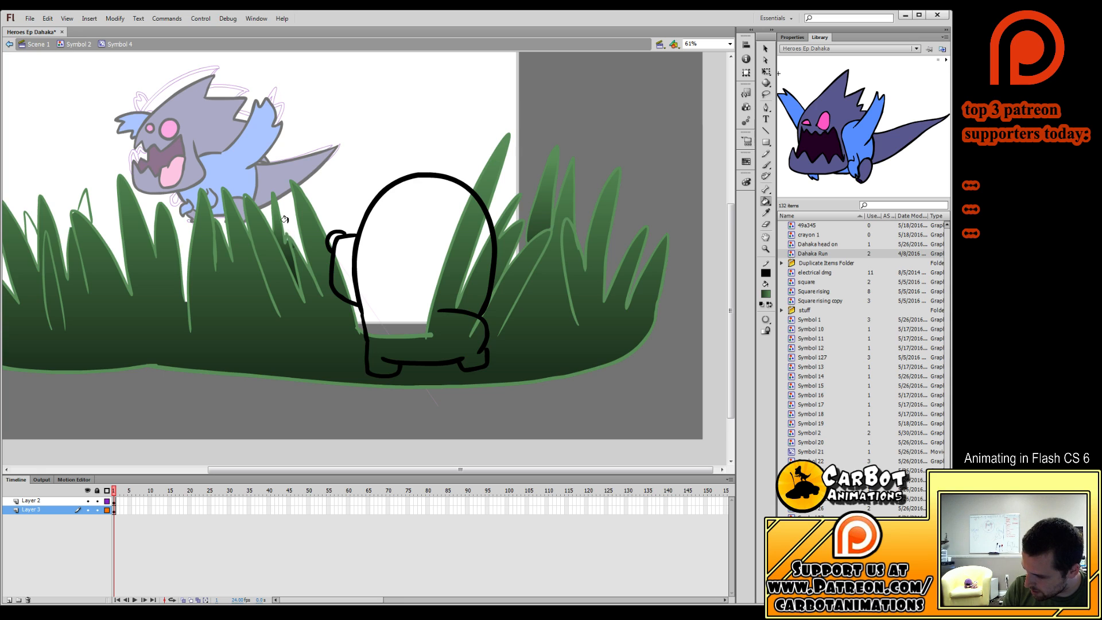
drag(286, 228, 423, 213)
click(221, 203)
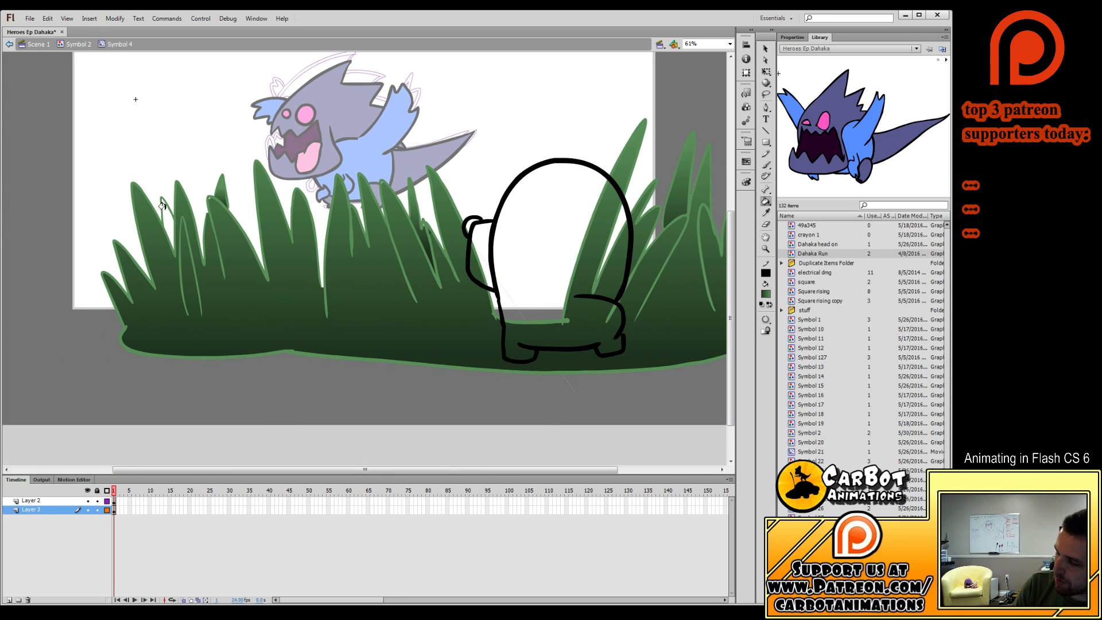
click(170, 252)
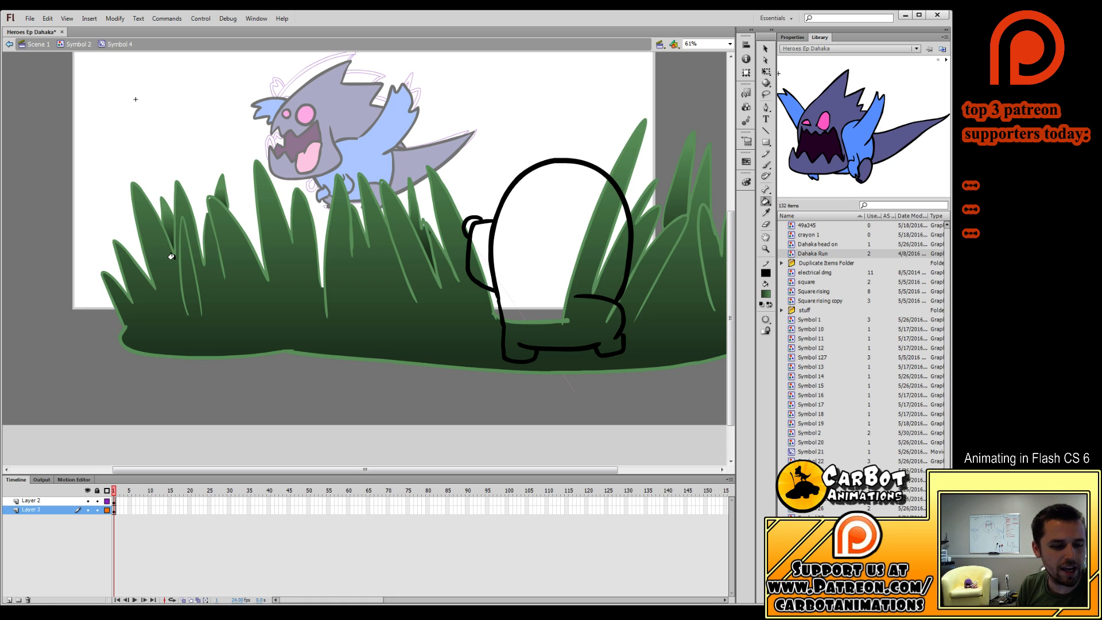
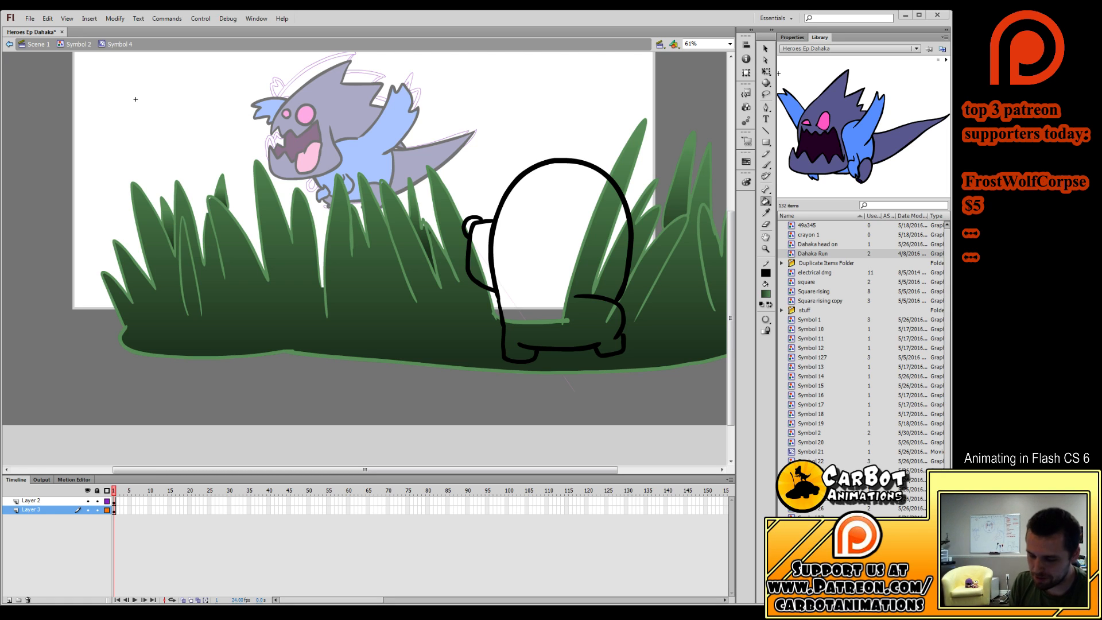
click(765, 50)
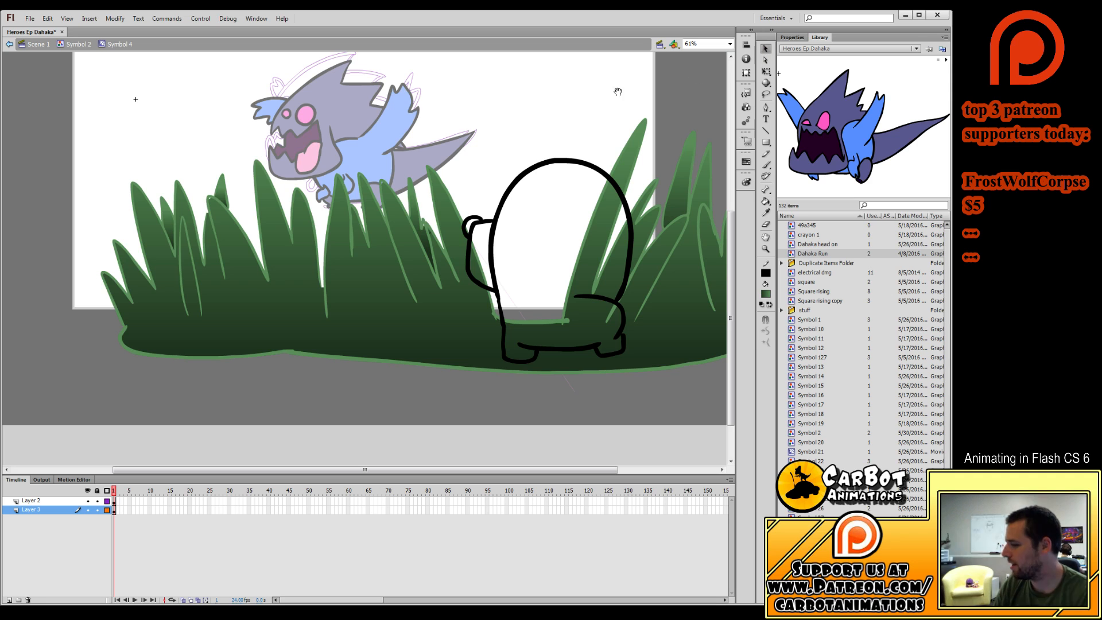
mouse_move(615, 89)
mouse_down()
mouse_move(580, 128)
mouse_move(598, 176)
mouse_up()
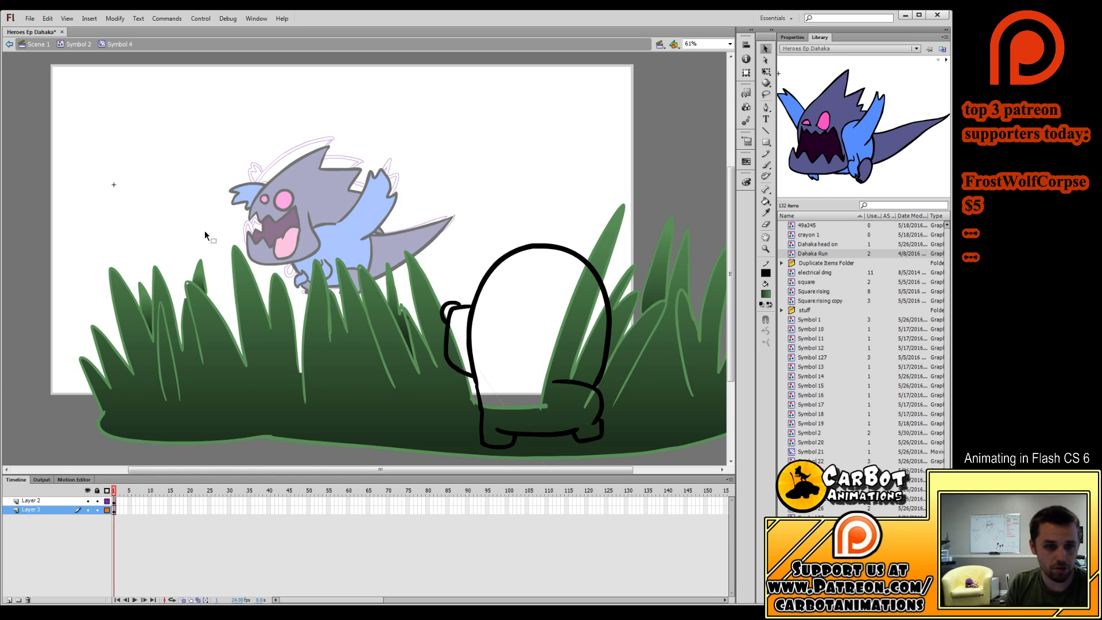
drag(633, 180, 617, 154)
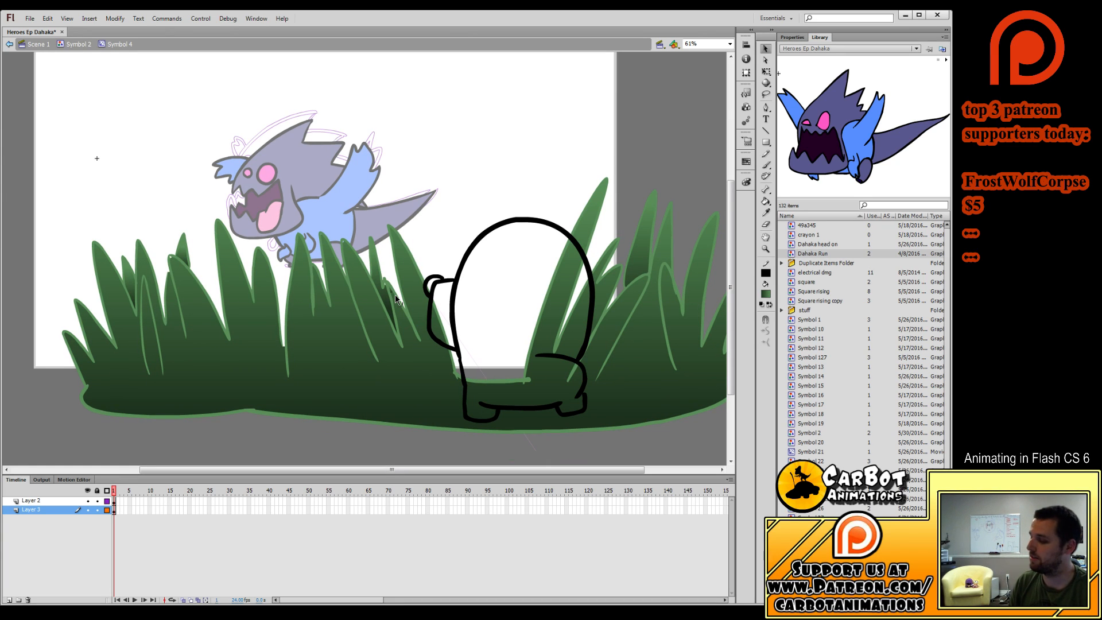
drag(557, 137, 553, 144)
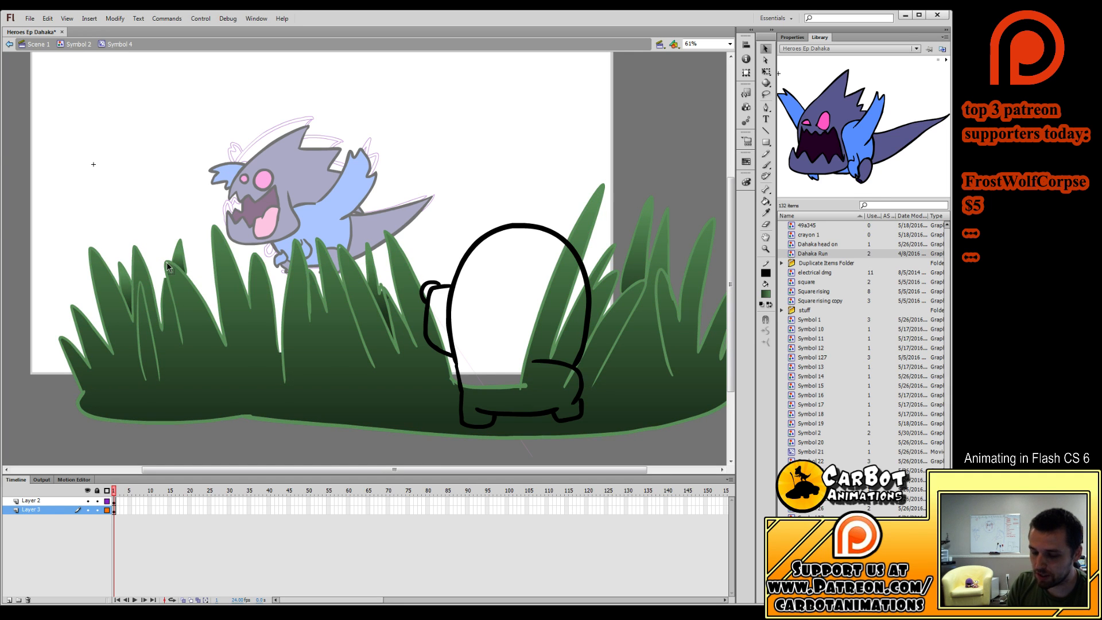
mouse_move(493, 149)
mouse_down()
mouse_move(507, 167)
mouse_move(474, 154)
mouse_up()
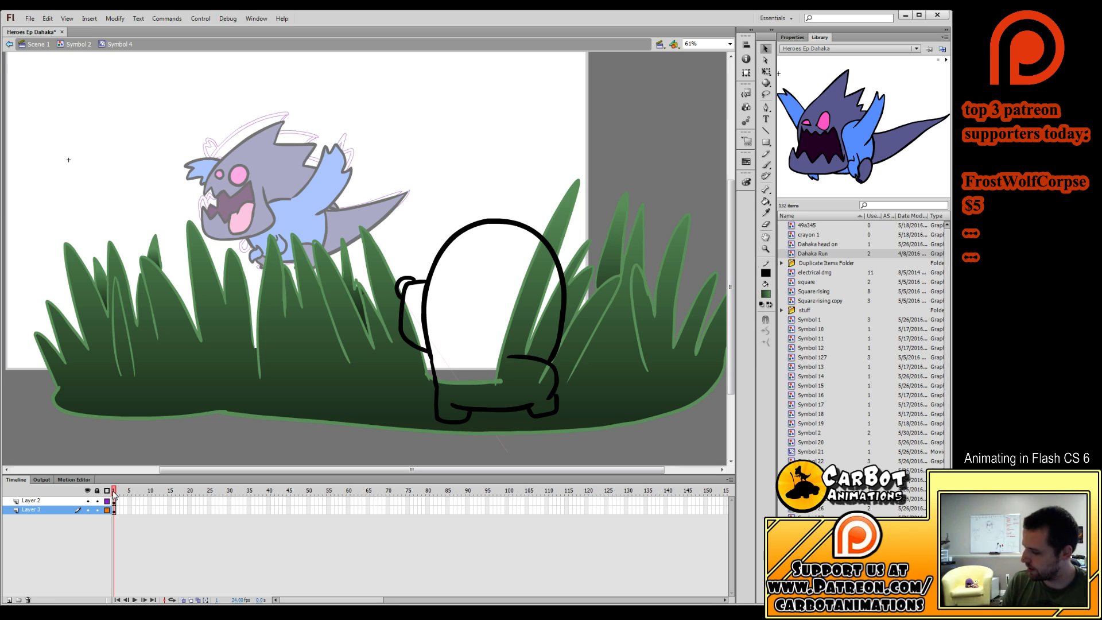
Fill the foreground figure's body and feet on Layer 2 with a near-black colour.
click(114, 501)
click(120, 537)
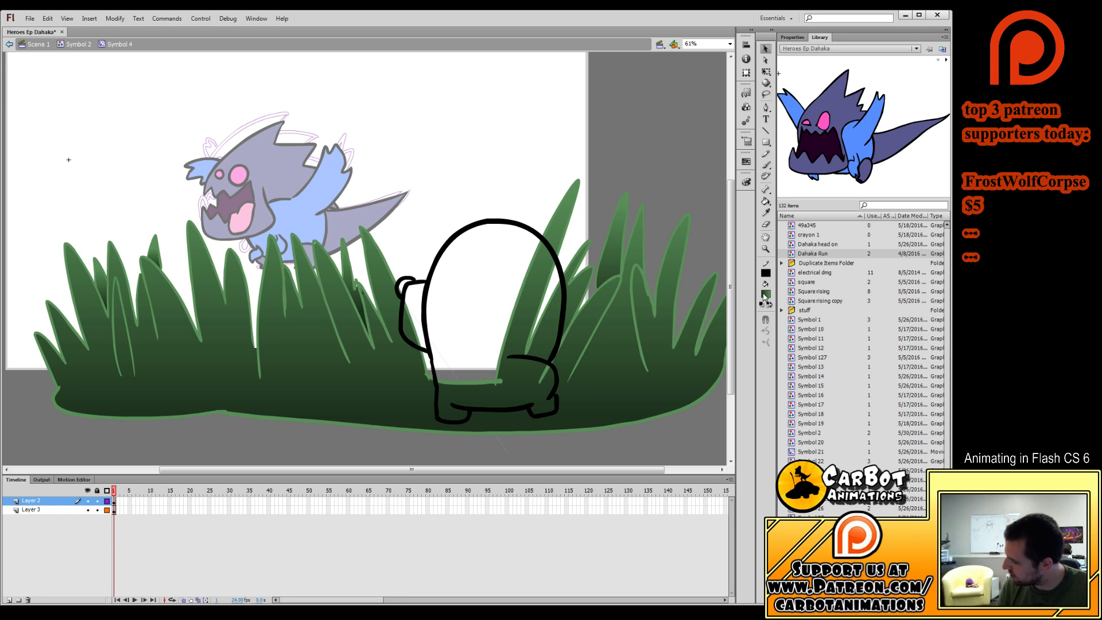
click(765, 201)
click(505, 293)
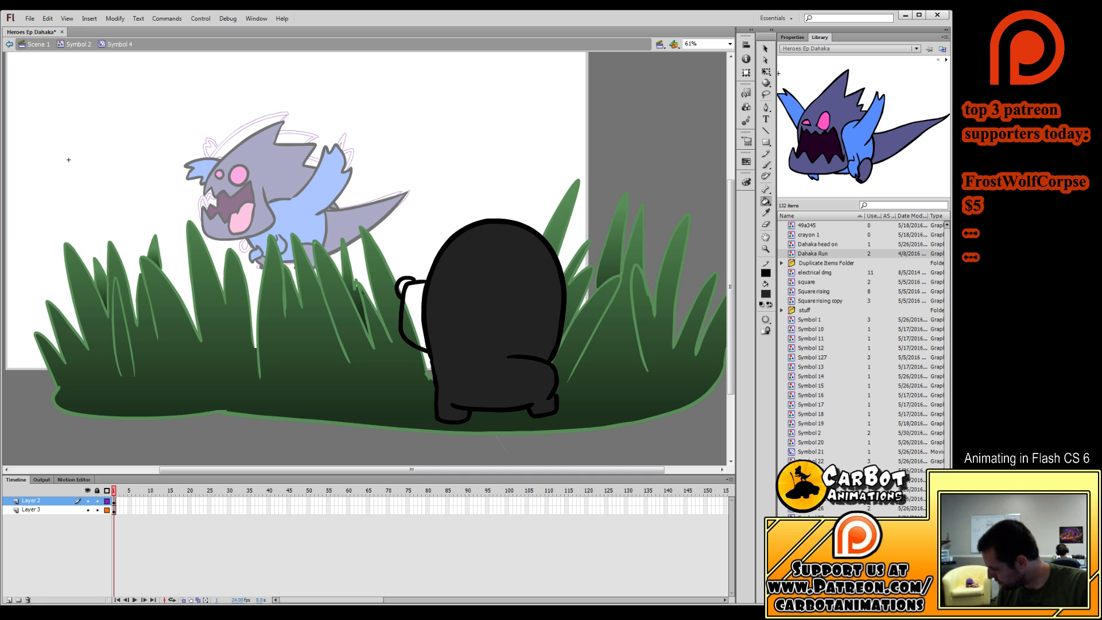
Fill the shape protruding from the figure's body with grey and its small round end with yellow, and return to Symbol 2.
click(413, 296)
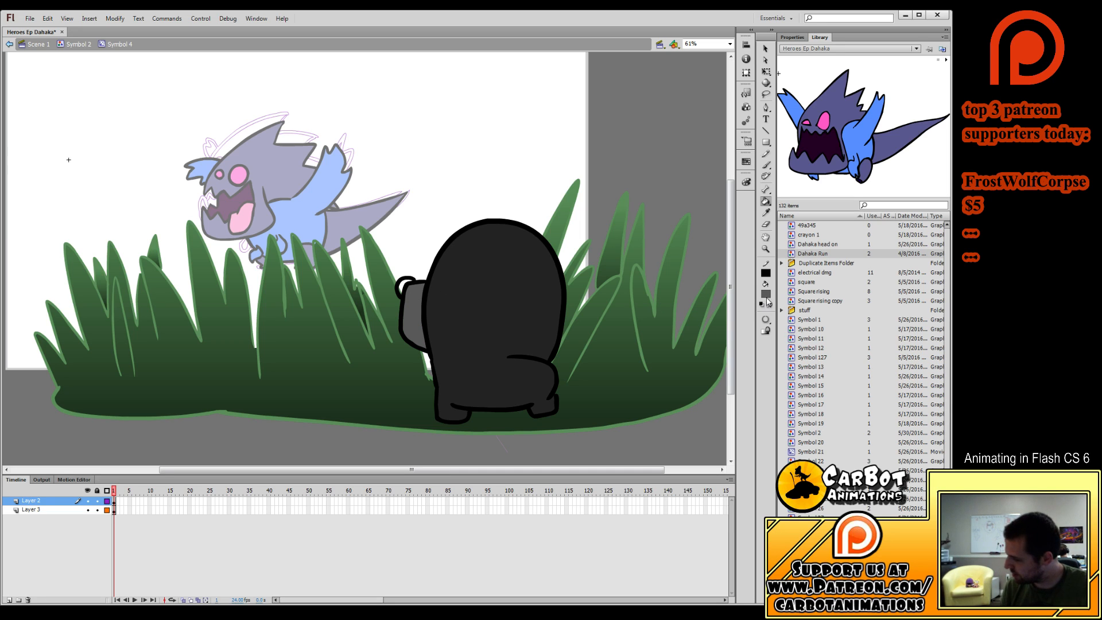
click(766, 294)
click(868, 345)
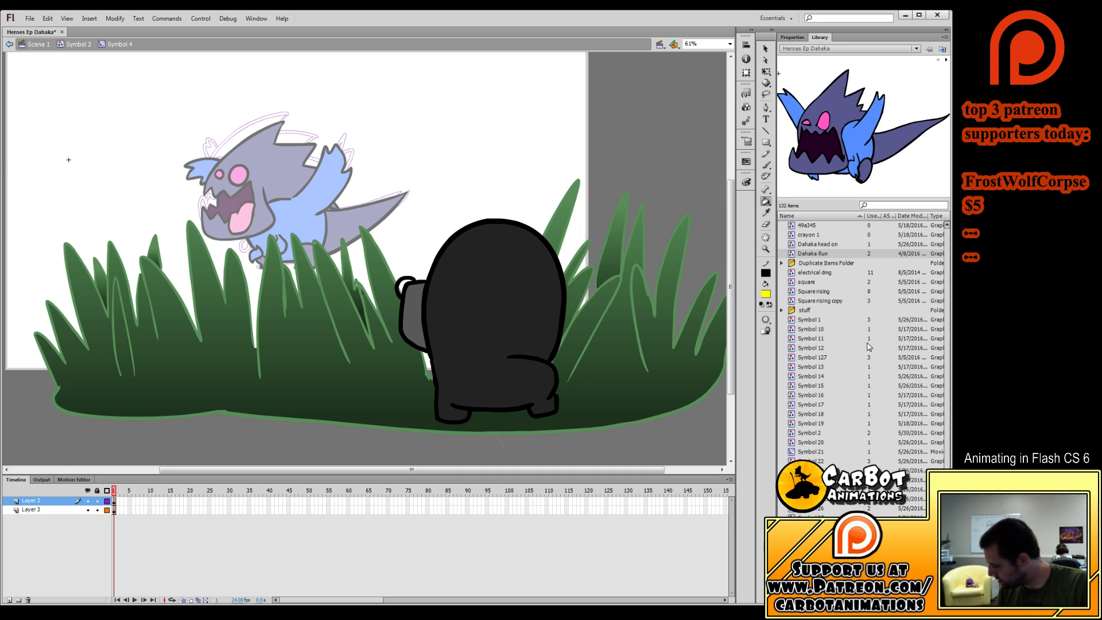
click(398, 279)
key(q)
double_click(512, 221)
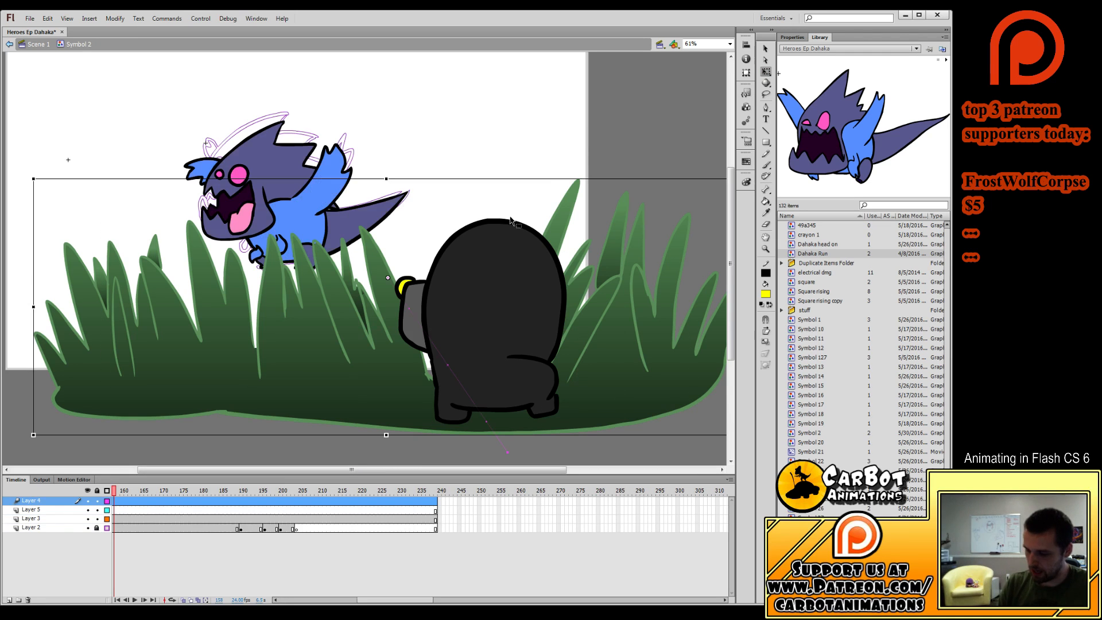
Clear the creature from frame 190 onward on Layer 3 with a blank keyframe, matching the rough sketch on Layer 2.
click(63, 528)
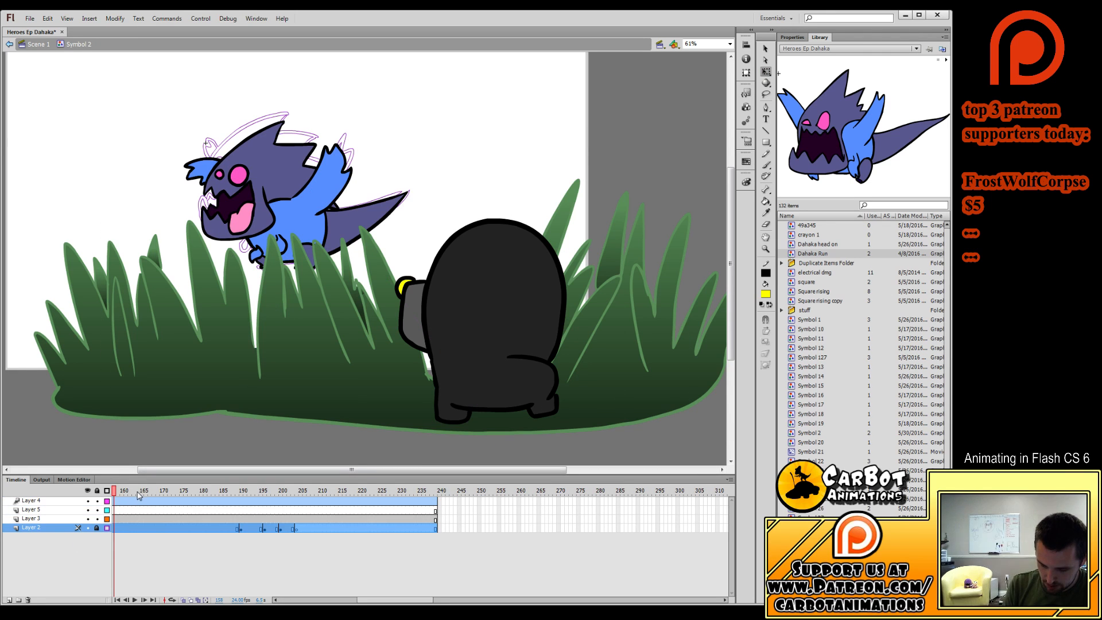
drag(137, 491, 479, 531)
click(479, 519)
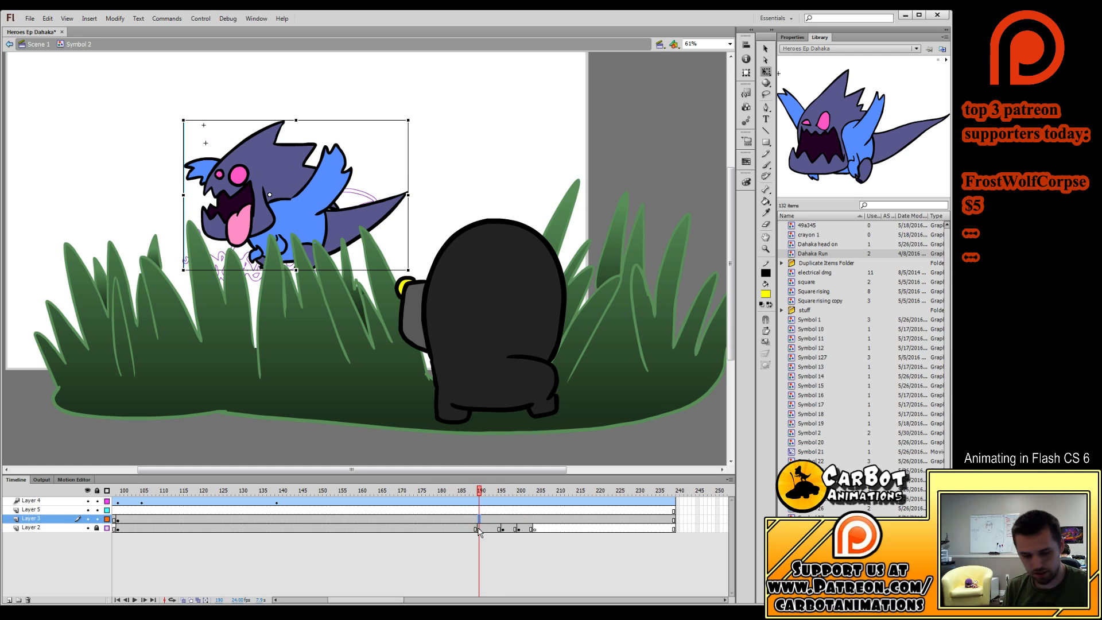
key(Delete)
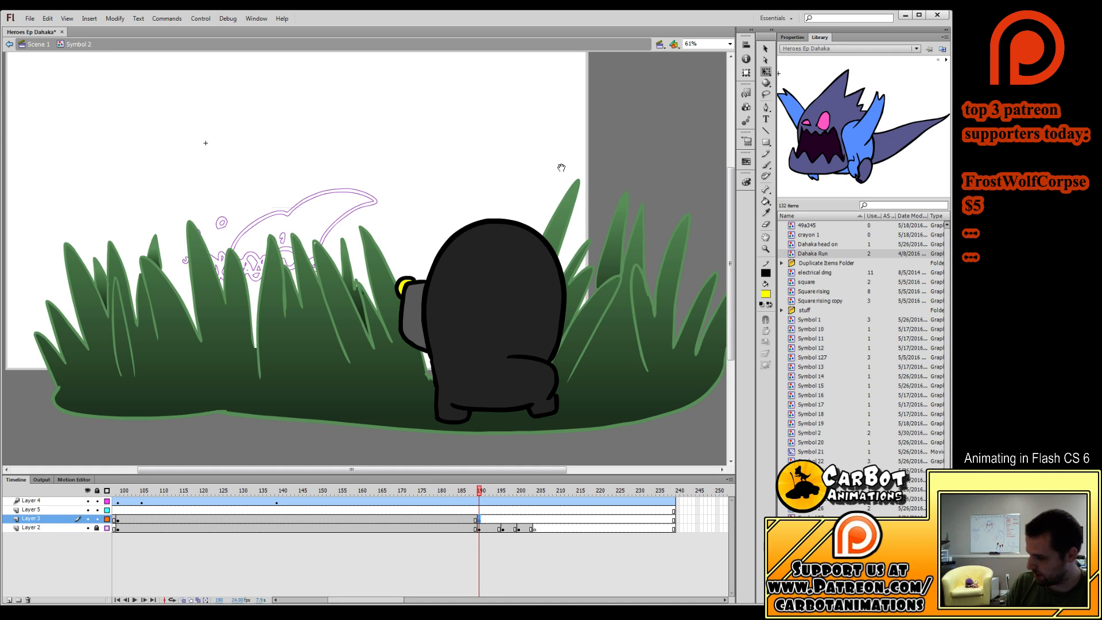
Turn on onion skinning, lock Layer 4 and ready the Brush tool for inking Layer 3 at frame 190.
drag(561, 168, 645, 211)
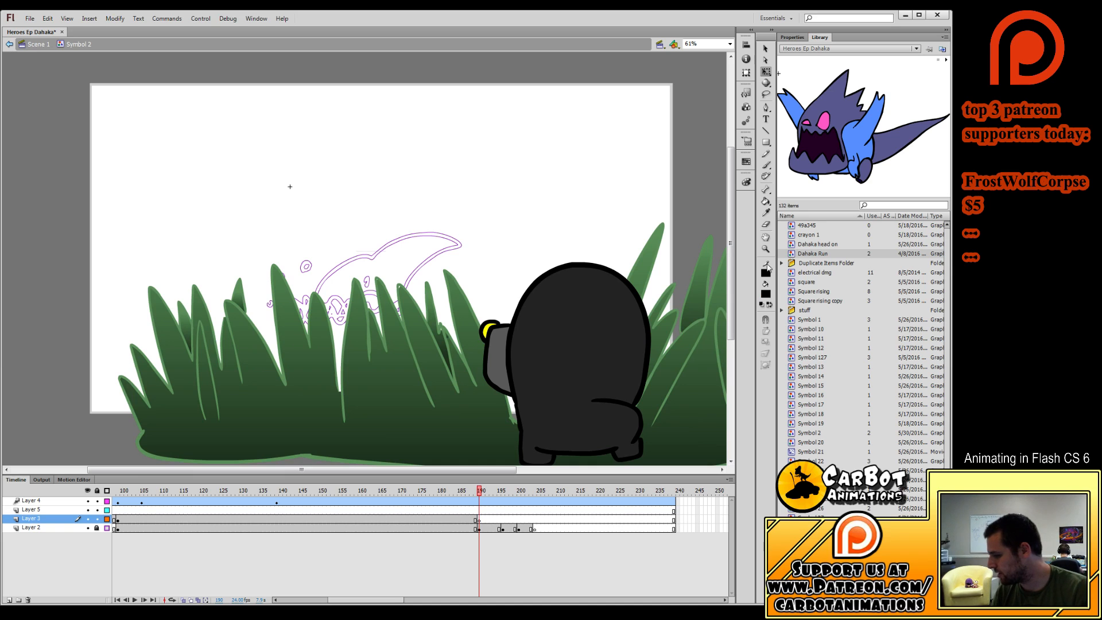
click(766, 248)
drag(672, 84, 137, 395)
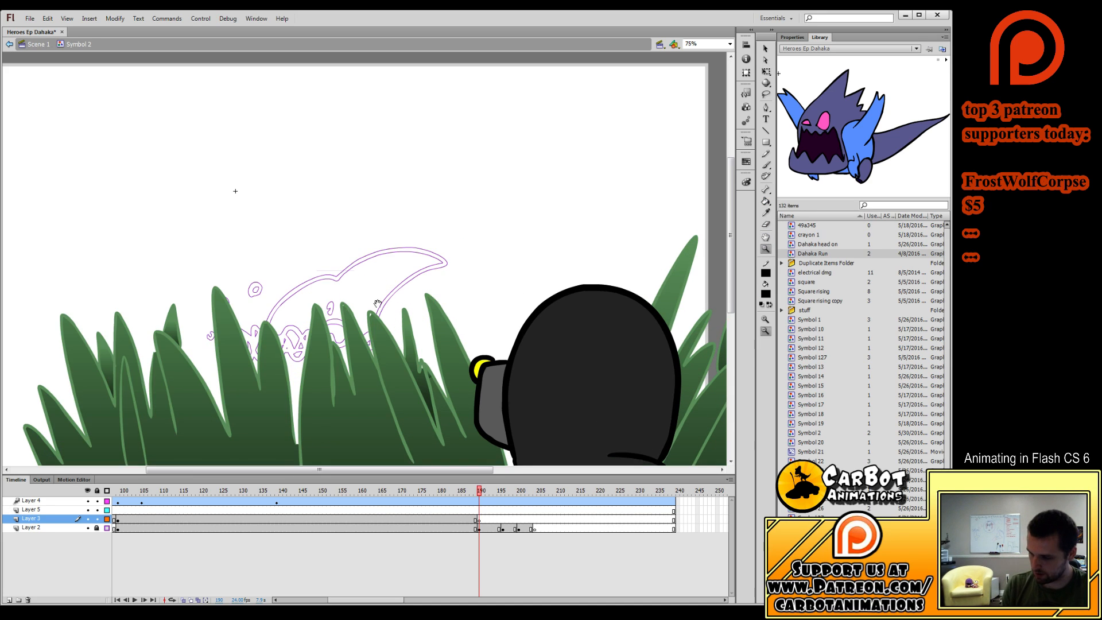
drag(377, 303, 412, 275)
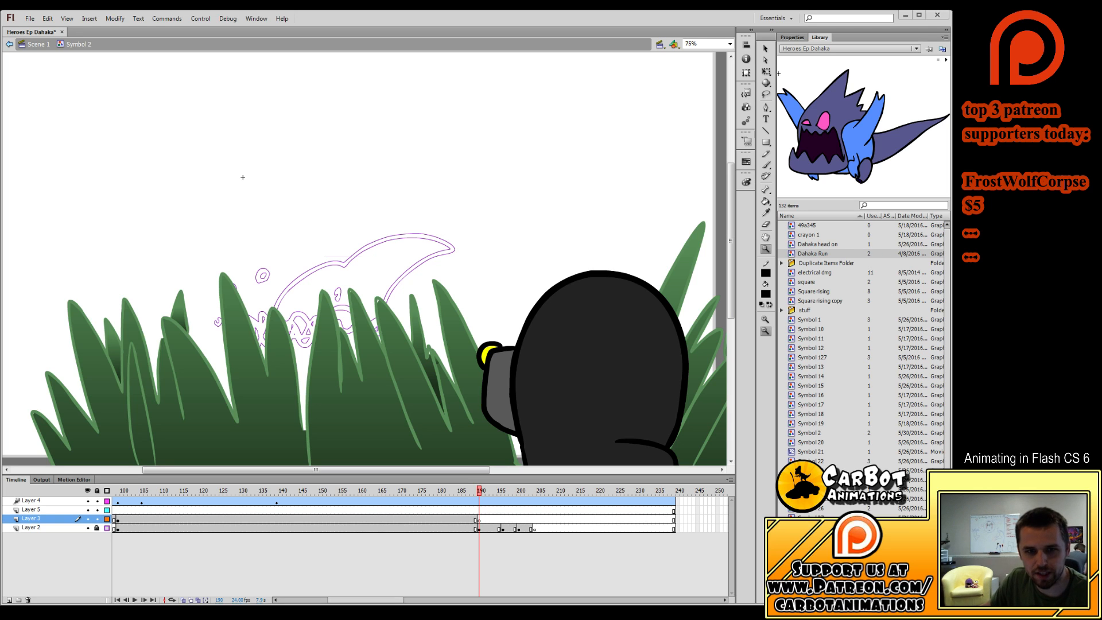
mouse_move(481, 492)
mouse_down()
mouse_move(467, 494)
mouse_move(478, 499)
mouse_up()
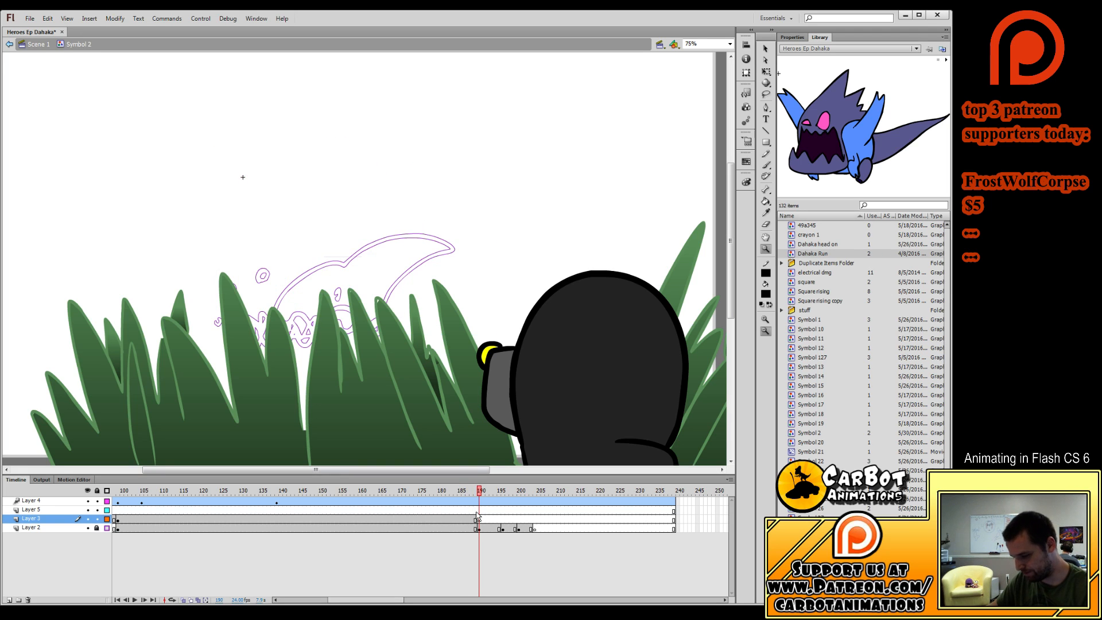
click(185, 600)
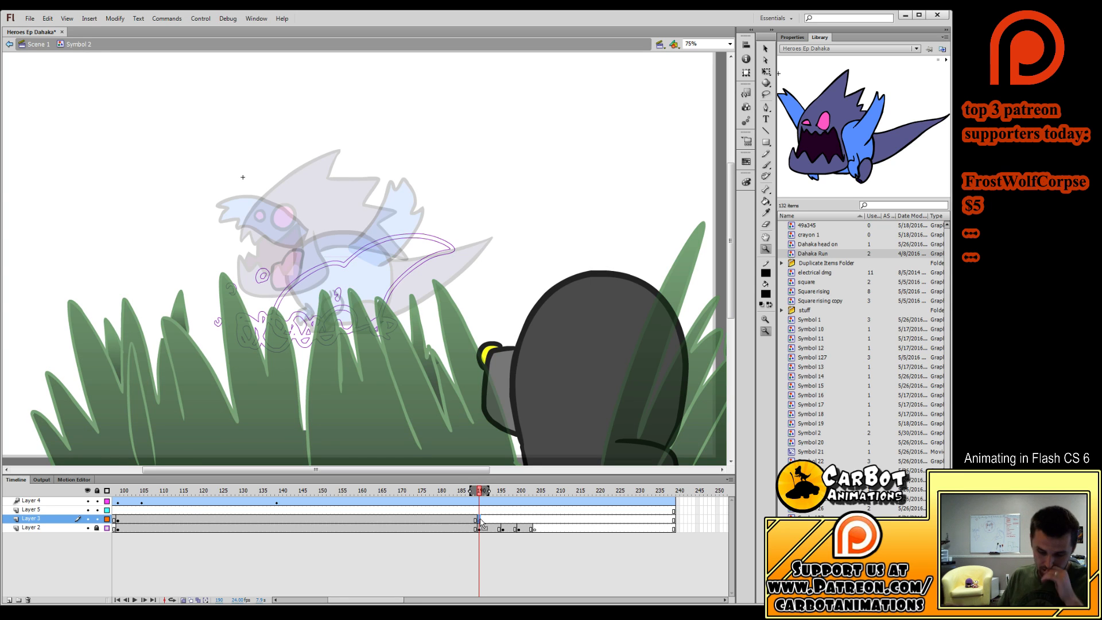
click(97, 501)
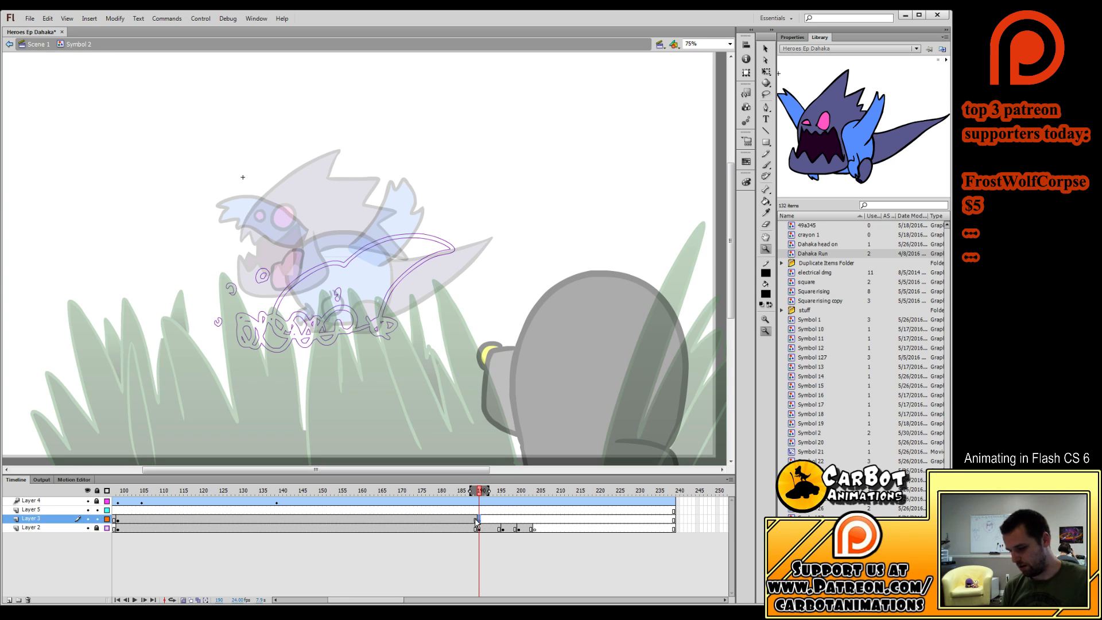
key(b)
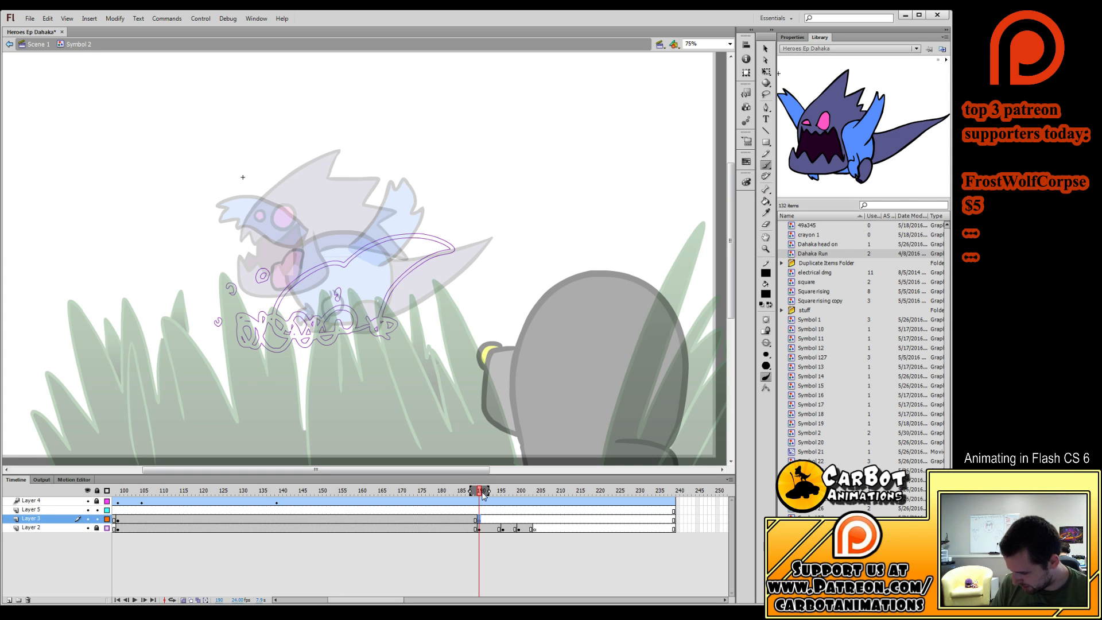
mouse_move(481, 491)
mouse_down()
mouse_move(472, 496)
mouse_move(481, 500)
mouse_up()
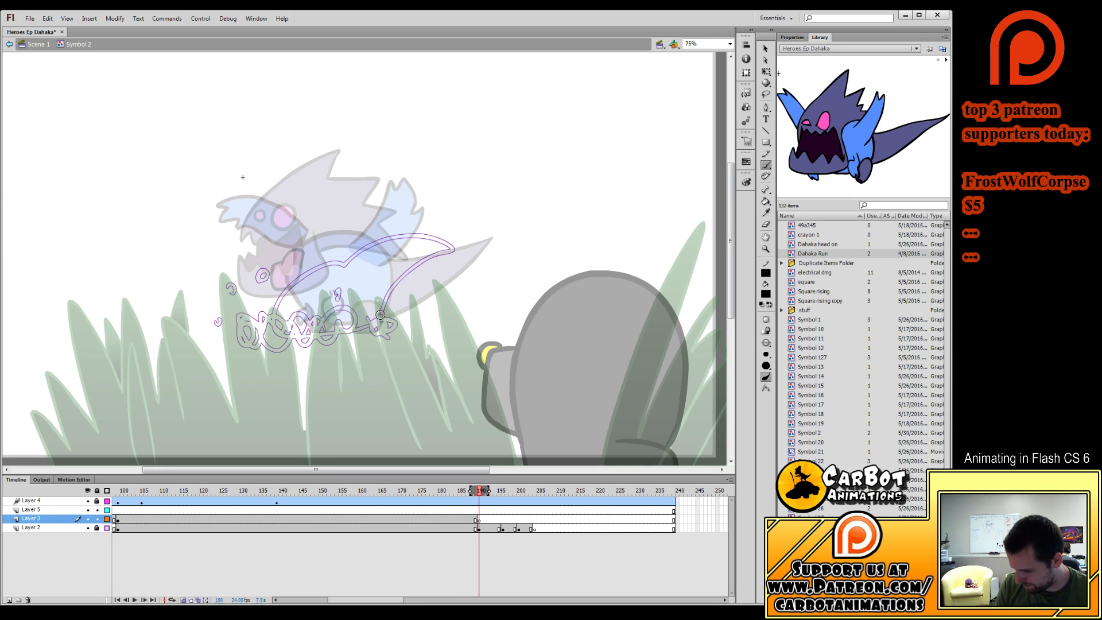
Ink the creature's rounded body and curved tail in black over the rough sketch on Layer 3 at frame 190.
mouse_move(379, 319)
mouse_down()
mouse_move(387, 285)
mouse_move(444, 242)
mouse_move(380, 231)
mouse_move(343, 259)
mouse_up()
key(ctrl+z)
mouse_move(344, 260)
mouse_down()
mouse_move(288, 283)
mouse_move(275, 330)
mouse_move(347, 338)
mouse_move(383, 313)
mouse_up()
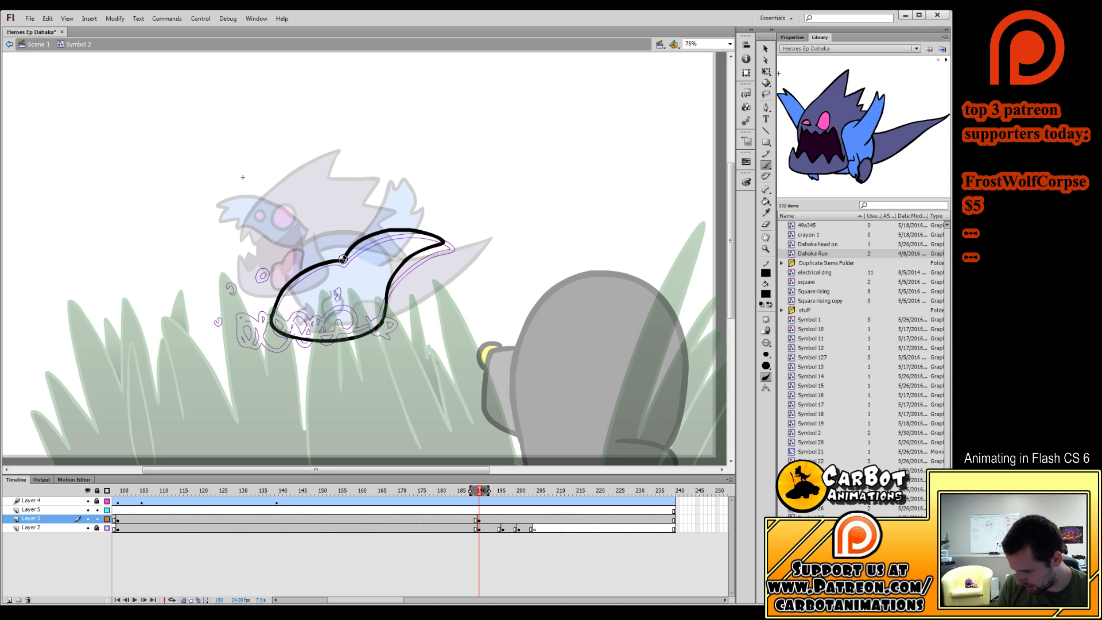
mouse_move(342, 260)
mouse_down()
mouse_move(370, 296)
mouse_move(393, 279)
mouse_up()
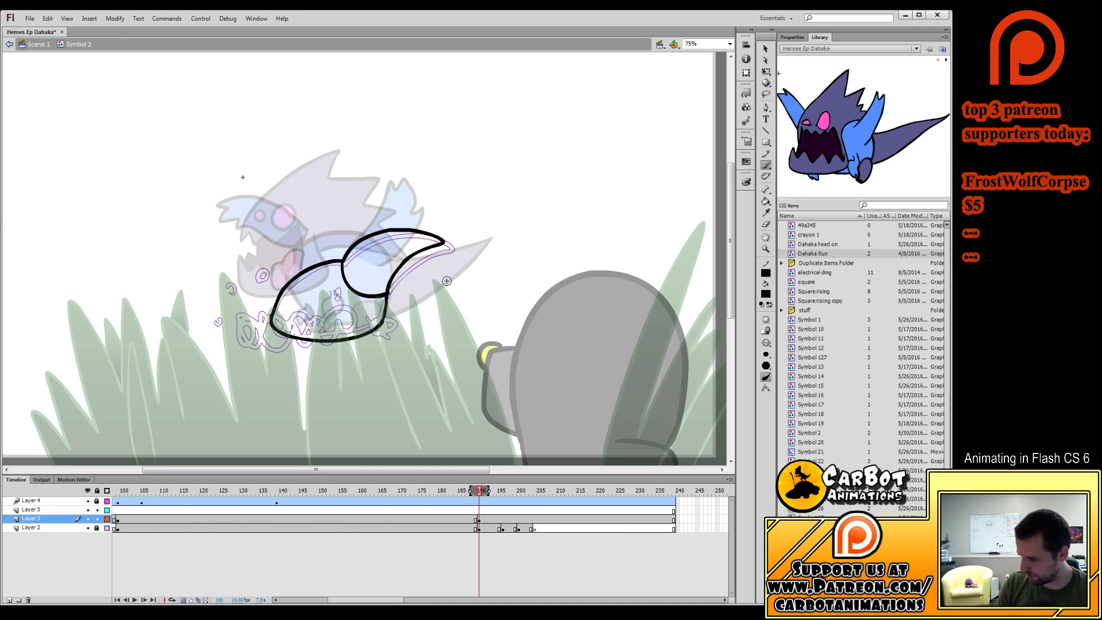
Add a blank keyframe at frame 196 on Layer 3 and ink the upward-curling tail sinking into the grass.
click(503, 493)
key(alt+shift+o)
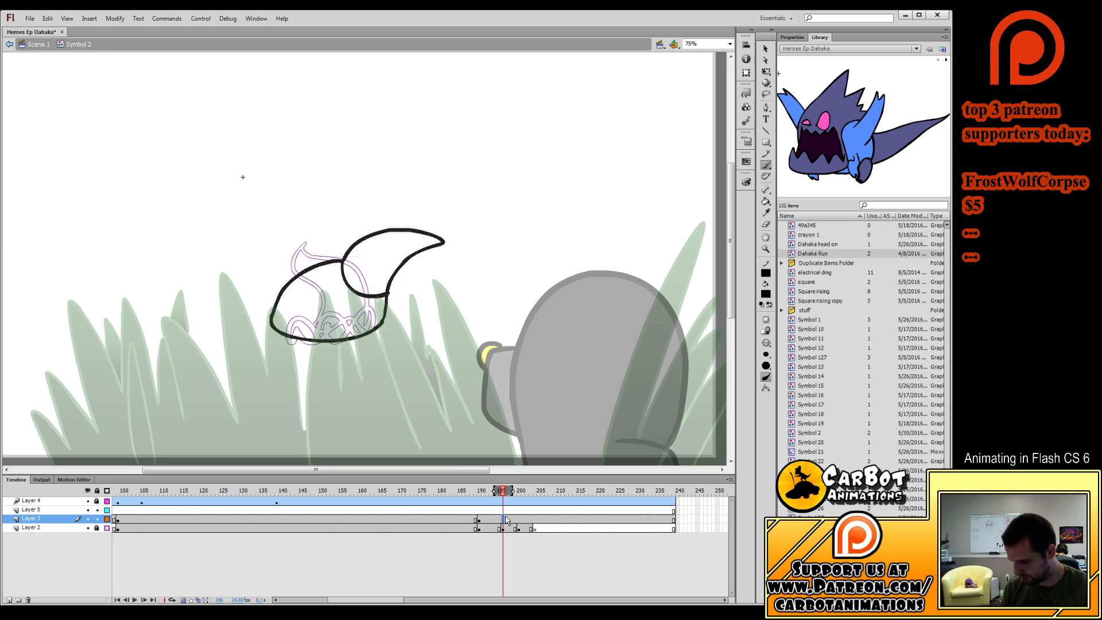
key(F7)
mouse_move(358, 332)
mouse_down()
mouse_move(366, 314)
mouse_move(319, 256)
mouse_move(362, 311)
mouse_move(319, 279)
mouse_move(309, 250)
mouse_move(293, 301)
mouse_move(314, 337)
mouse_move(346, 341)
mouse_move(362, 329)
mouse_up()
key(ctrl+z)
key(ctrl+z)
Add a blank keyframe at frame 200 on Layer 3 and ink the small tail tip over the sketch.
click(520, 520)
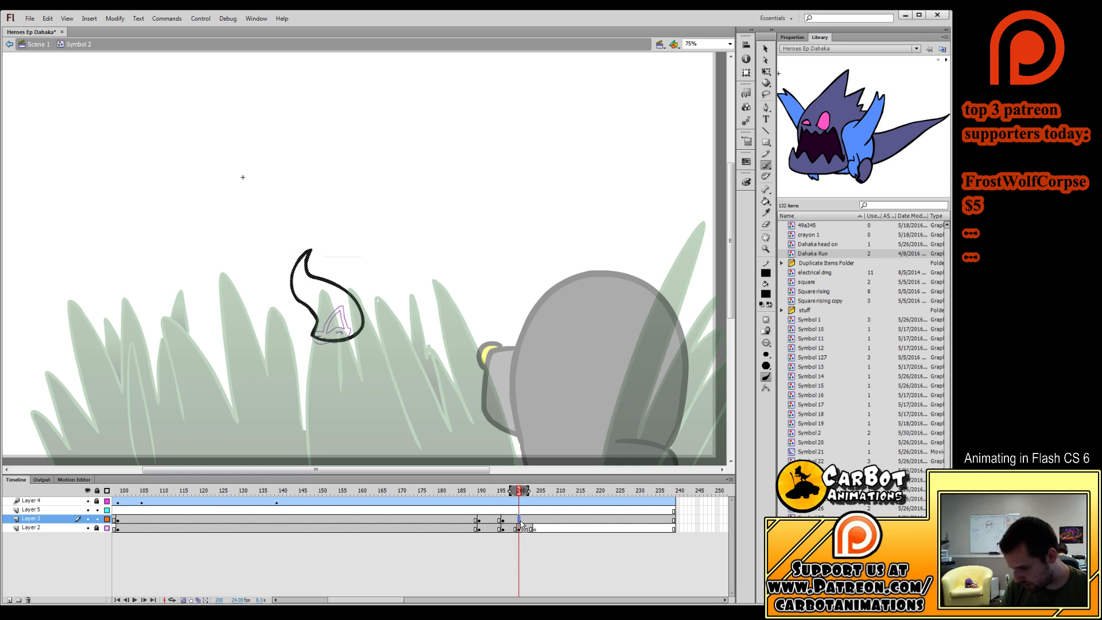
key(Delete)
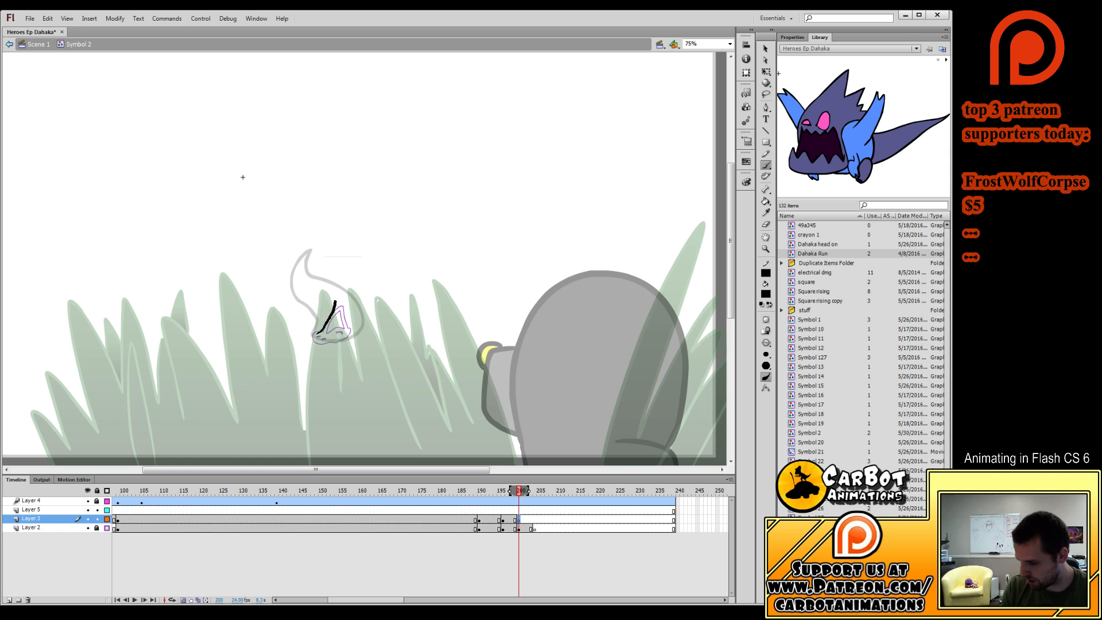
mouse_move(321, 334)
mouse_down()
mouse_move(349, 309)
mouse_move(353, 330)
mouse_move(321, 336)
mouse_up()
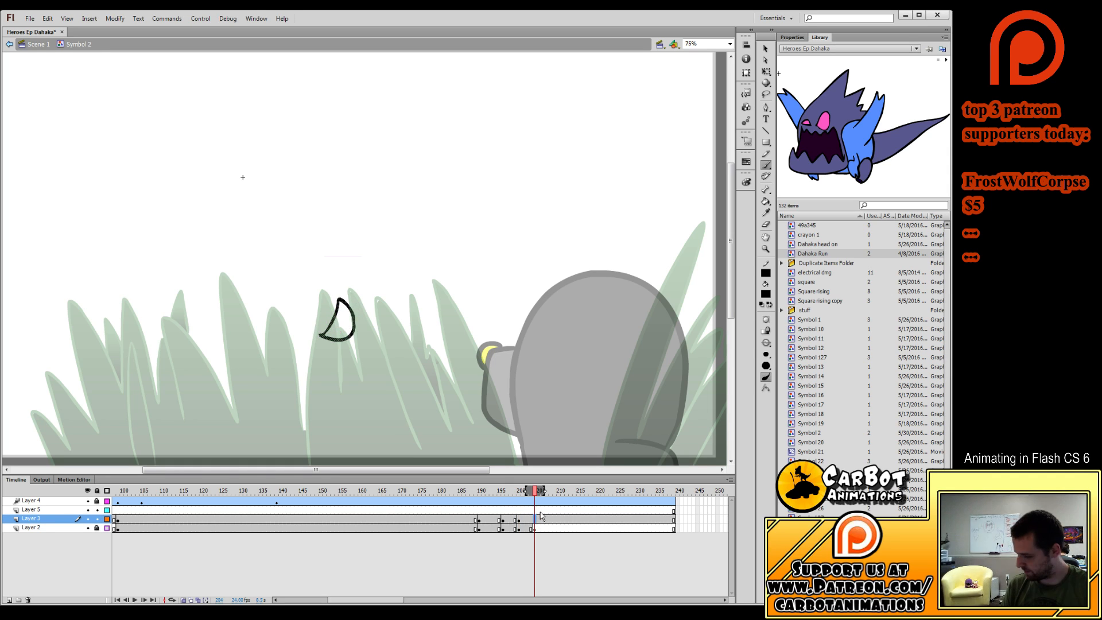
Play back the creature's disappearance into the grass several times to check the timing of the inked frames.
key(Return)
drag(500, 492, 451, 510)
key(Return)
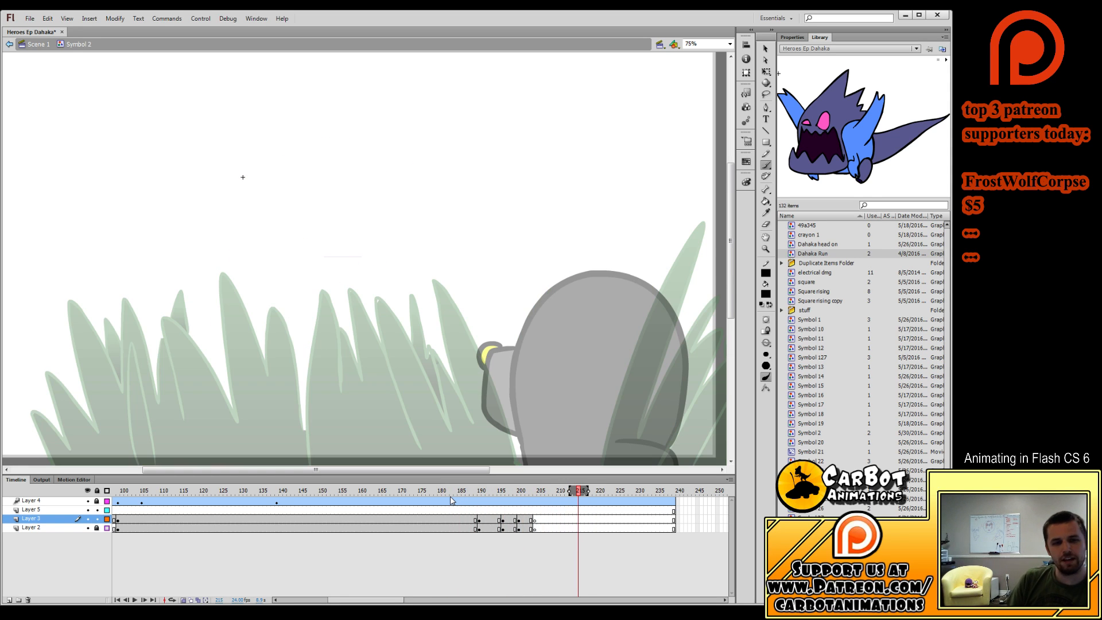
drag(476, 491, 470, 492)
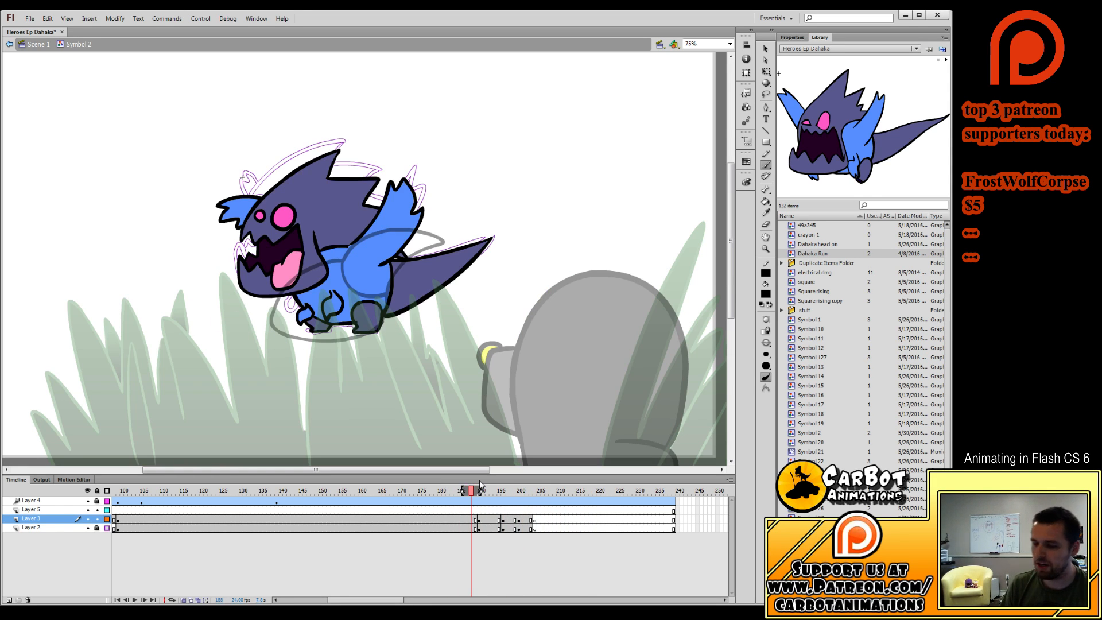
key(Return)
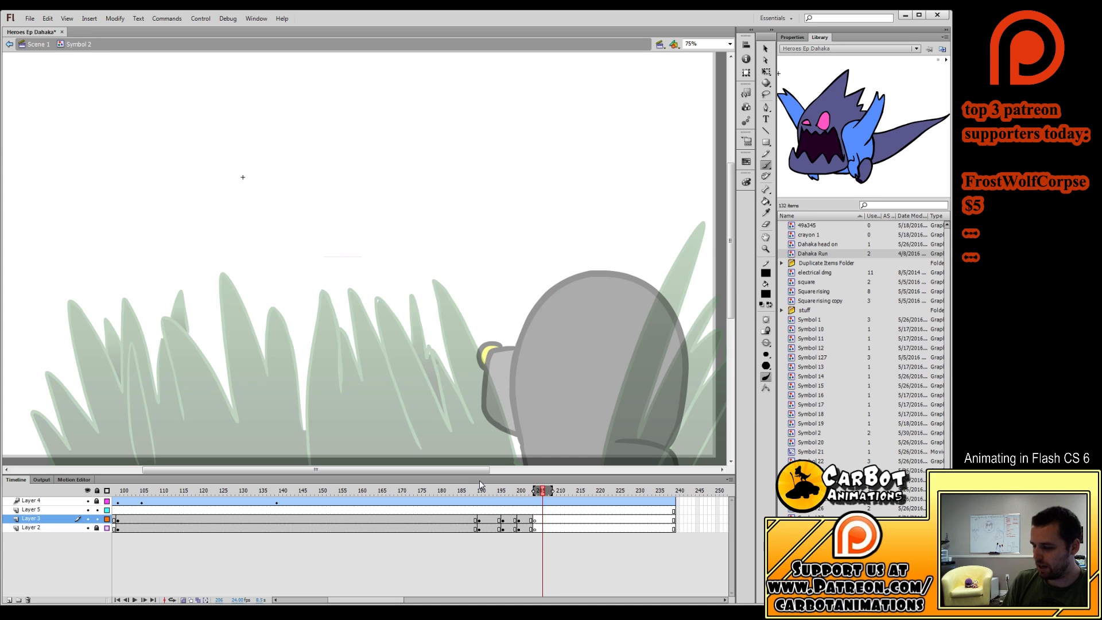
drag(486, 491, 468, 491)
key(Return)
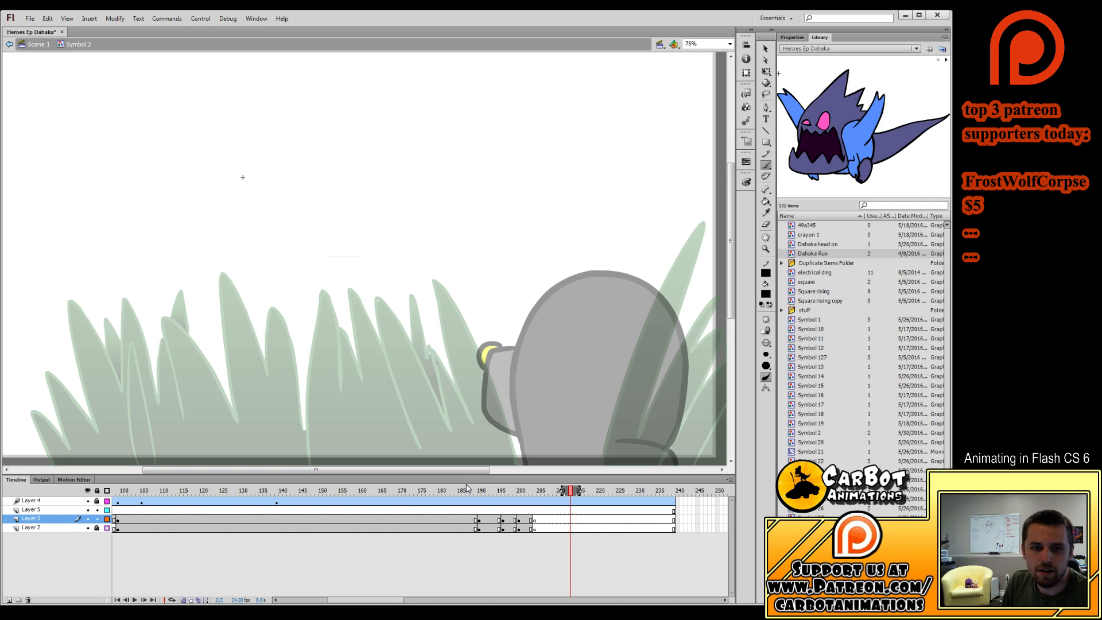
Open a blank in-between keyframe at frame 191 on Layer 3, keeping the inked body and tail on the following frame.
drag(521, 494, 480, 519)
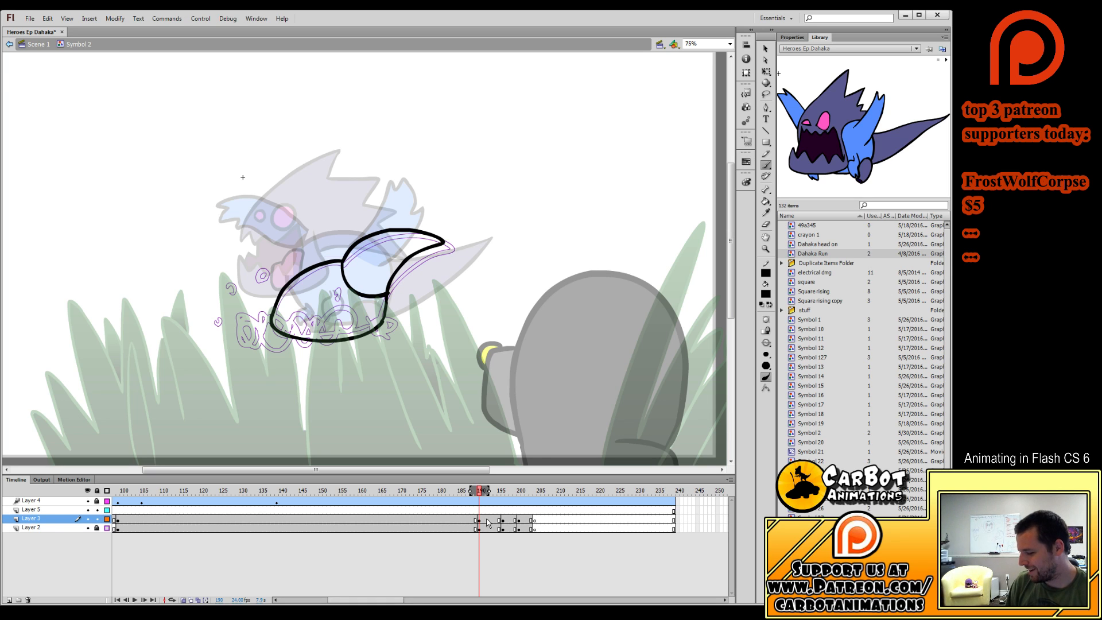
mouse_move(484, 492)
mouse_down()
mouse_move(486, 512)
mouse_move(461, 510)
mouse_move(481, 520)
mouse_up()
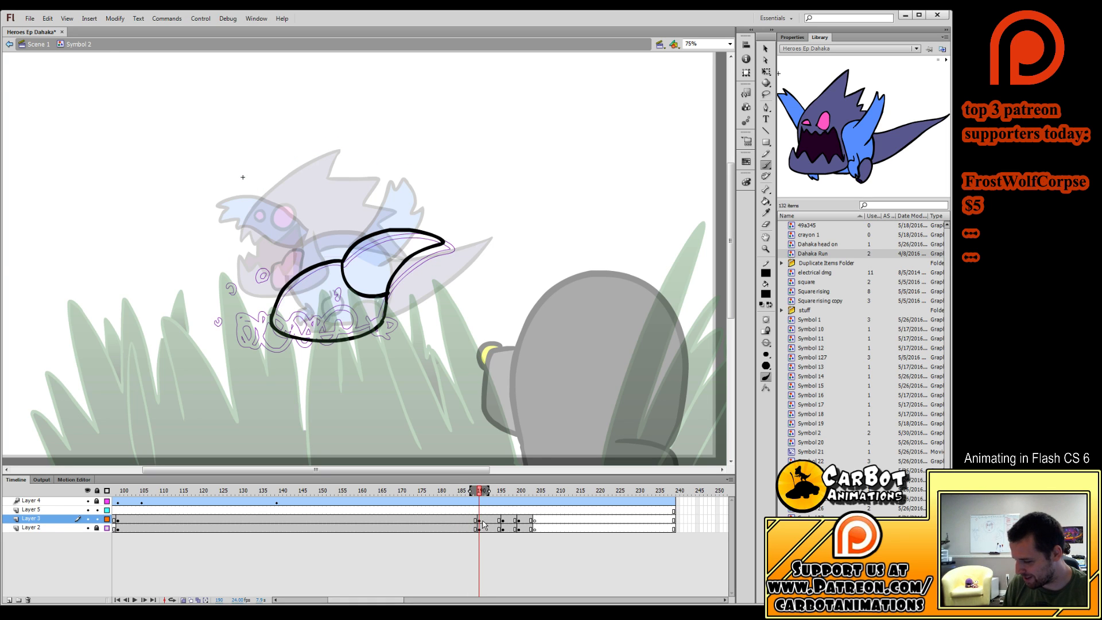
click(487, 522)
click(483, 520)
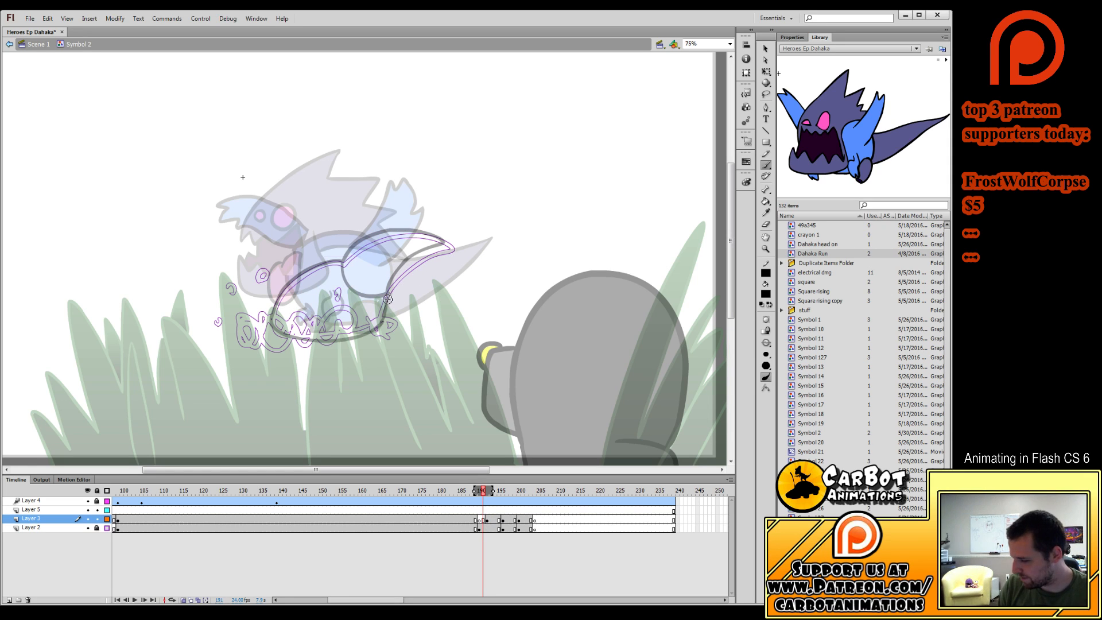
Ink an in-between of the diving creature at frame 191 with a long pointed tail, rounded body and spiky head.
mouse_move(388, 306)
mouse_down()
mouse_move(418, 270)
mouse_move(477, 241)
mouse_move(377, 235)
mouse_move(347, 258)
mouse_up()
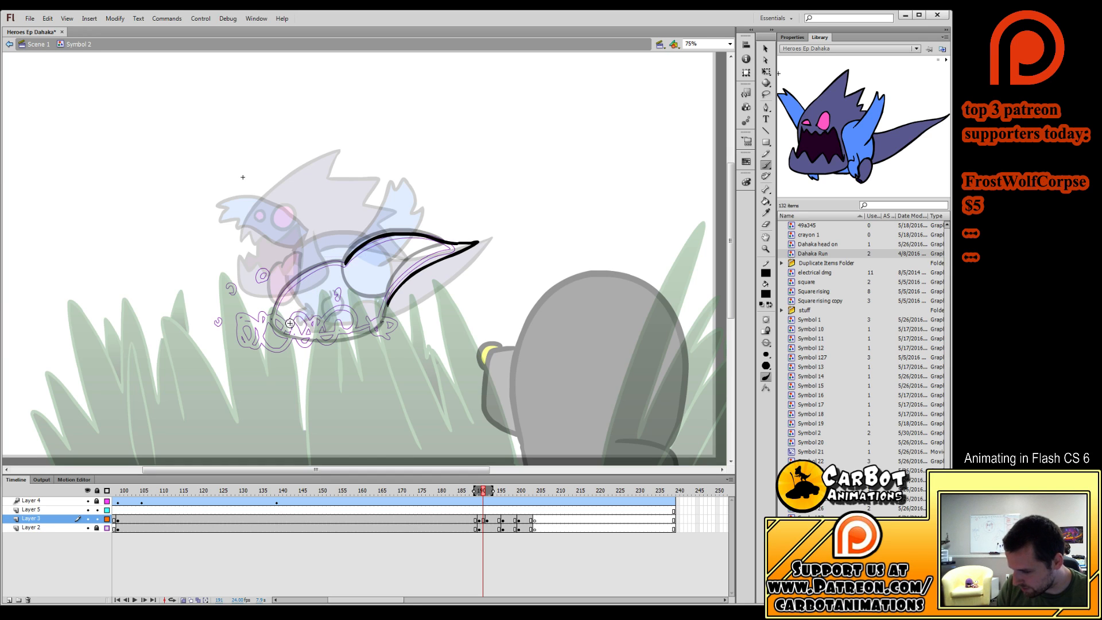
mouse_move(290, 335)
mouse_down()
mouse_move(333, 252)
mouse_move(314, 239)
mouse_move(285, 241)
mouse_up()
key(ctrl+z)
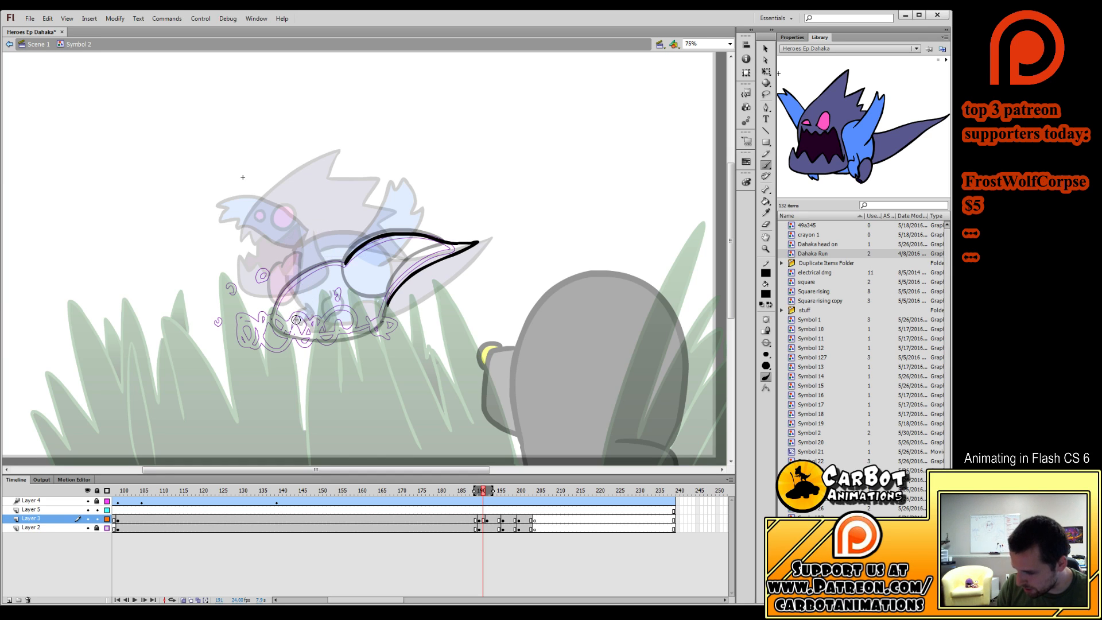
mouse_move(291, 334)
mouse_down()
mouse_move(329, 252)
mouse_move(291, 243)
mouse_move(261, 258)
mouse_move(261, 227)
mouse_move(233, 300)
mouse_move(238, 330)
mouse_move(259, 341)
mouse_move(285, 341)
mouse_move(292, 324)
mouse_move(301, 337)
mouse_move(344, 342)
mouse_move(377, 330)
mouse_move(388, 304)
mouse_move(343, 288)
mouse_move(357, 280)
mouse_move(392, 295)
mouse_up()
key(ctrl+z)
key(ctrl+z)
mouse_move(346, 263)
mouse_down()
mouse_move(387, 302)
mouse_move(378, 322)
mouse_move(353, 337)
mouse_move(290, 340)
mouse_up()
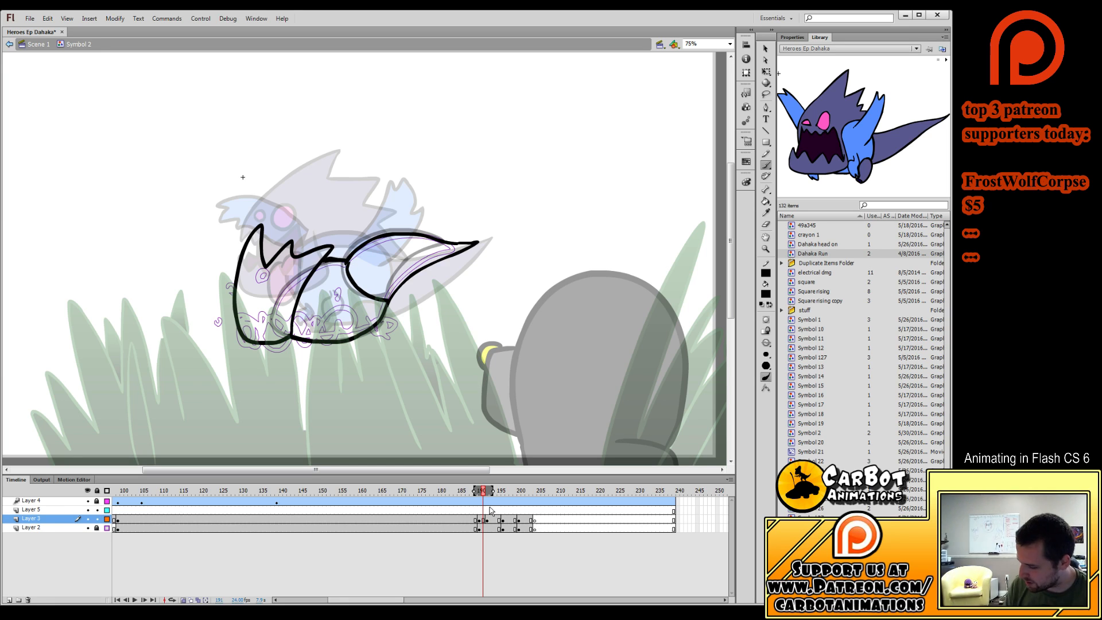
Open a blank in-between keyframe at frame 190 on Layer 3, ahead of the inked spiky-head drawing, and try a brush stroke along the back.
mouse_move(482, 491)
mouse_down()
mouse_move(494, 492)
mouse_move(474, 492)
mouse_up()
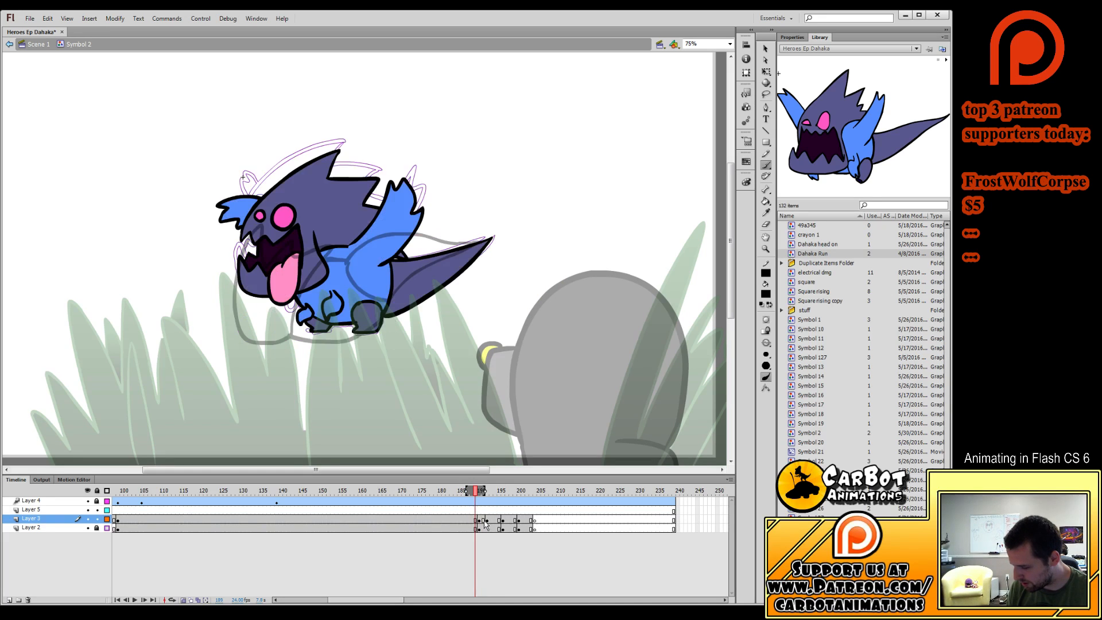
click(493, 519)
click(487, 519)
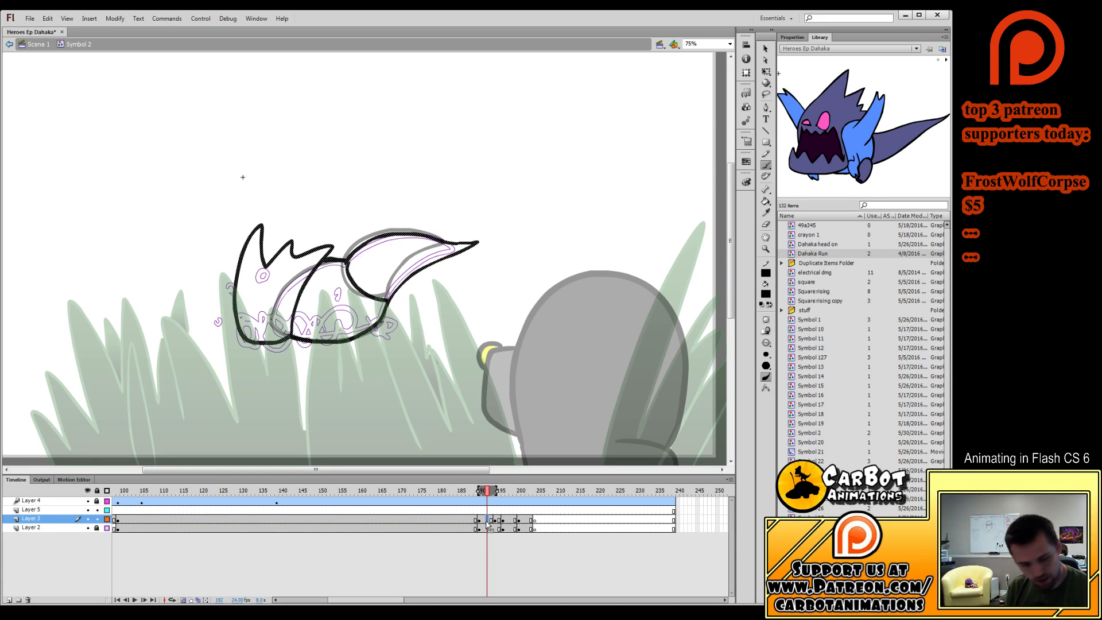
click(495, 520)
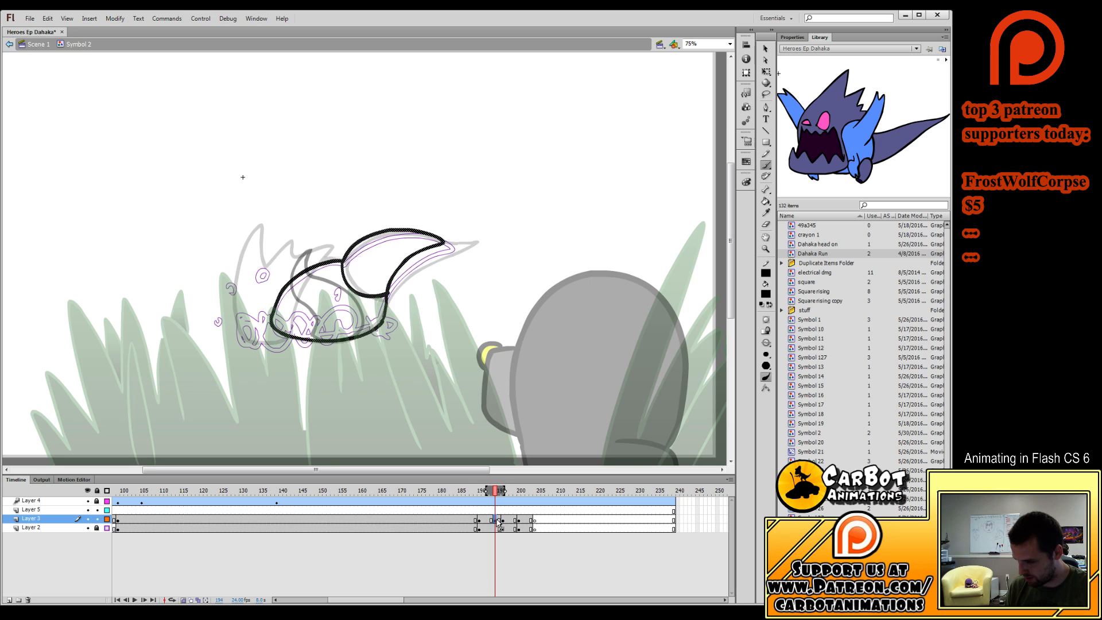
click(487, 520)
click(483, 520)
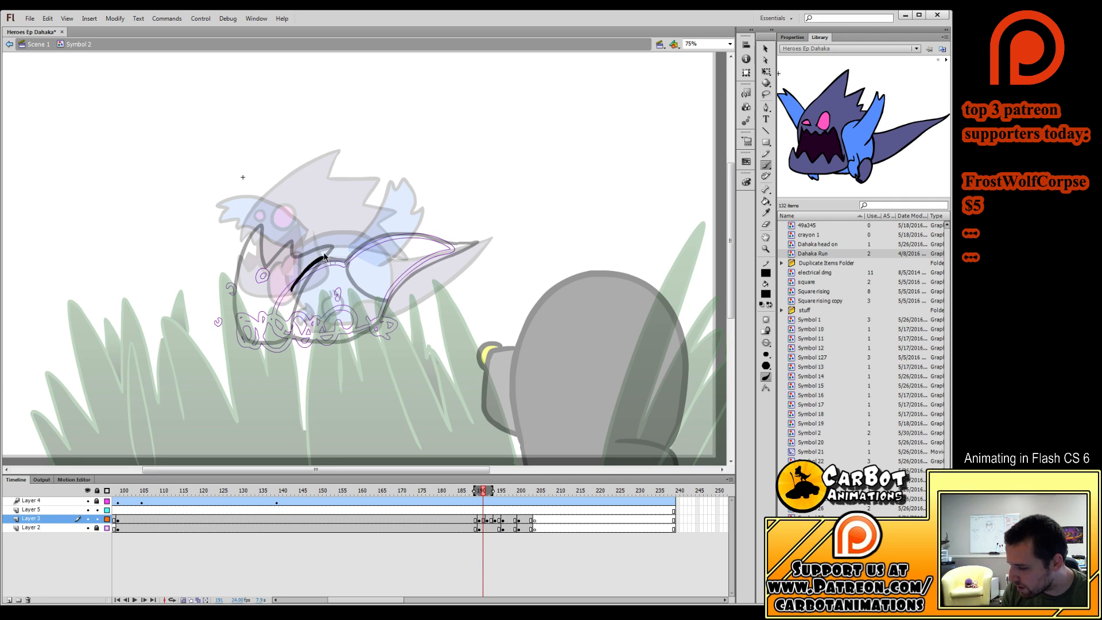
drag(299, 265, 390, 250)
key(ctrl+z)
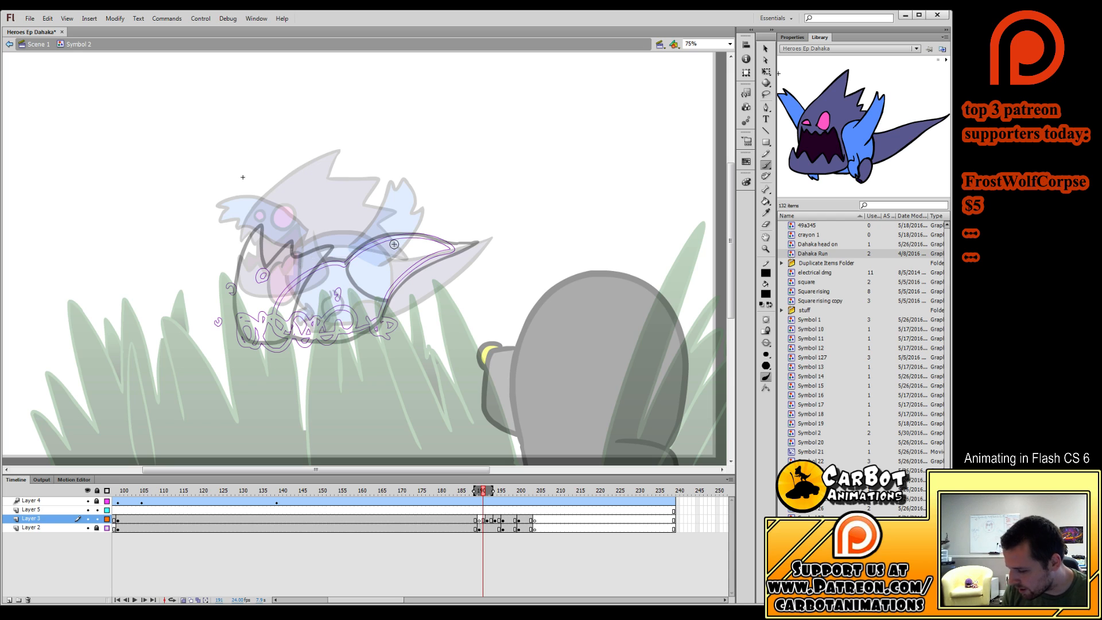
Paste the coloured Dahaka creature in place on Layer 3's blank keyframe at frame 190 and make it a separate duplicate symbol.
click(476, 520)
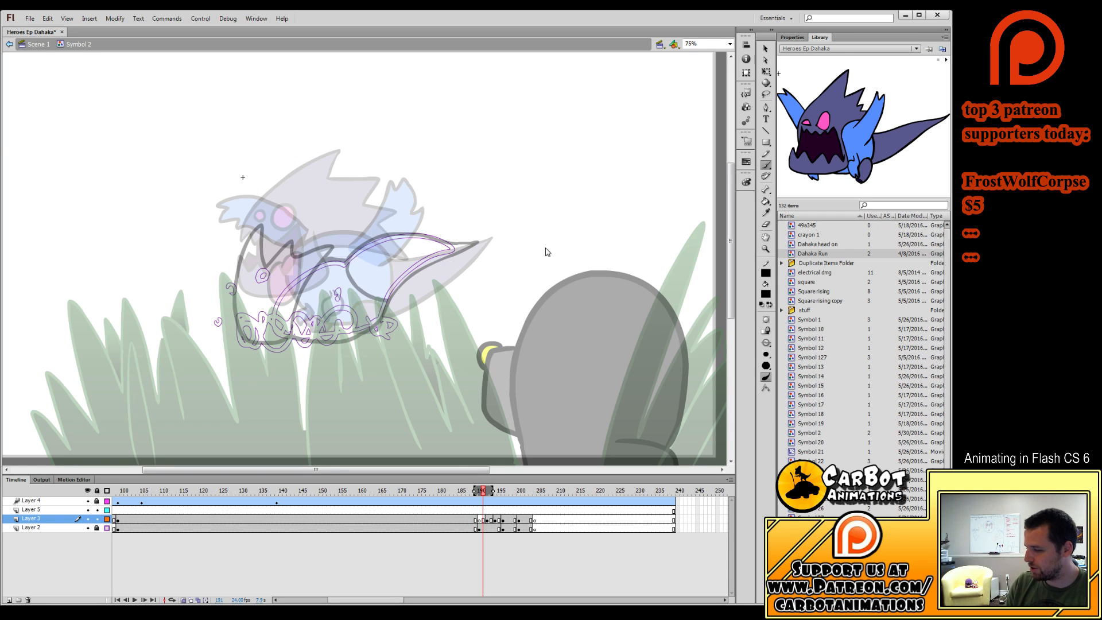
key(ctrl+shift+v)
key(q)
key(ctrl+b)
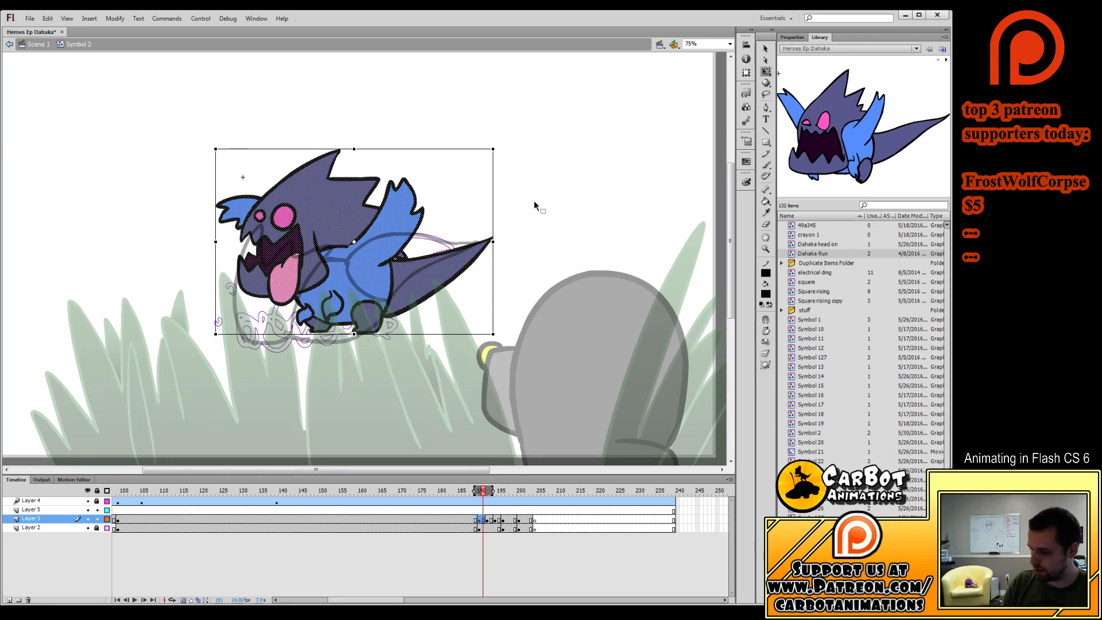
key(ctrl+z)
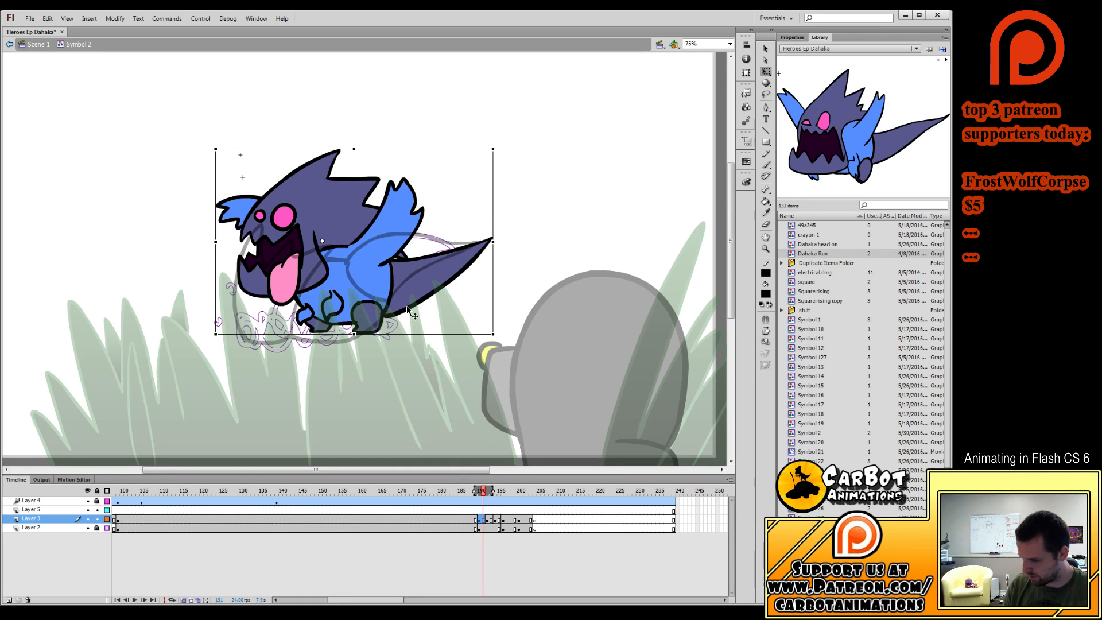
Open the duplicated creature symbol for editing, remove its surplus frames, and unlock Layer 1 to select the head.
double_click(383, 272)
drag(122, 501, 165, 553)
key(shift+F5)
click(114, 511)
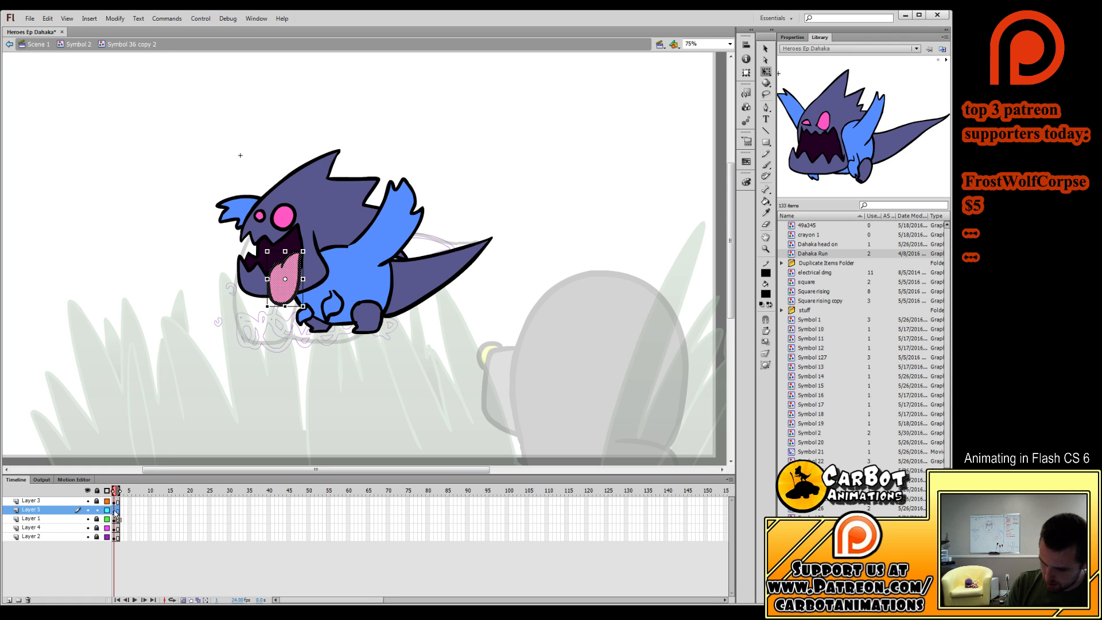
click(98, 518)
click(114, 519)
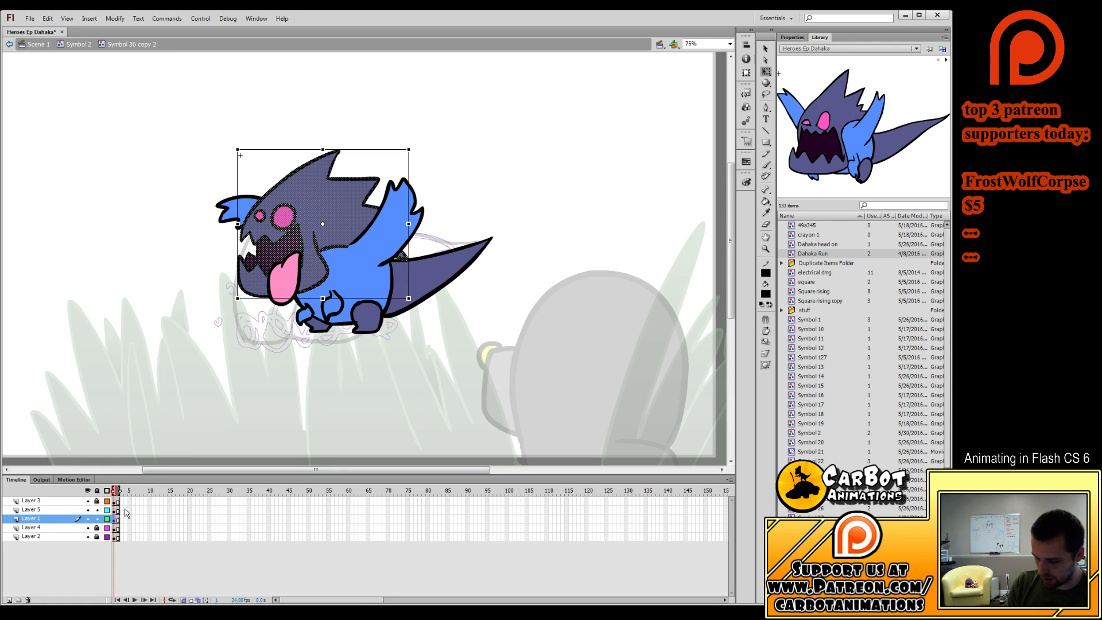
Add a keyframe at frame 2 and tilt the head and tongue slightly counterclockwise, shifting them forward and down.
key(F6)
drag(410, 147, 401, 136)
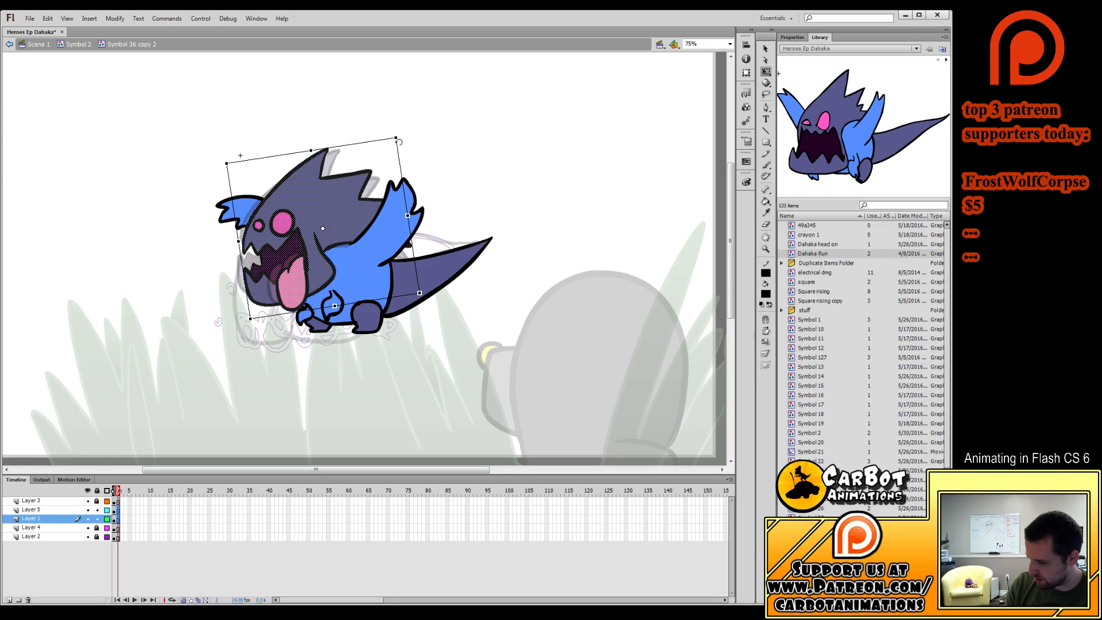
drag(353, 201, 346, 206)
drag(410, 150, 406, 145)
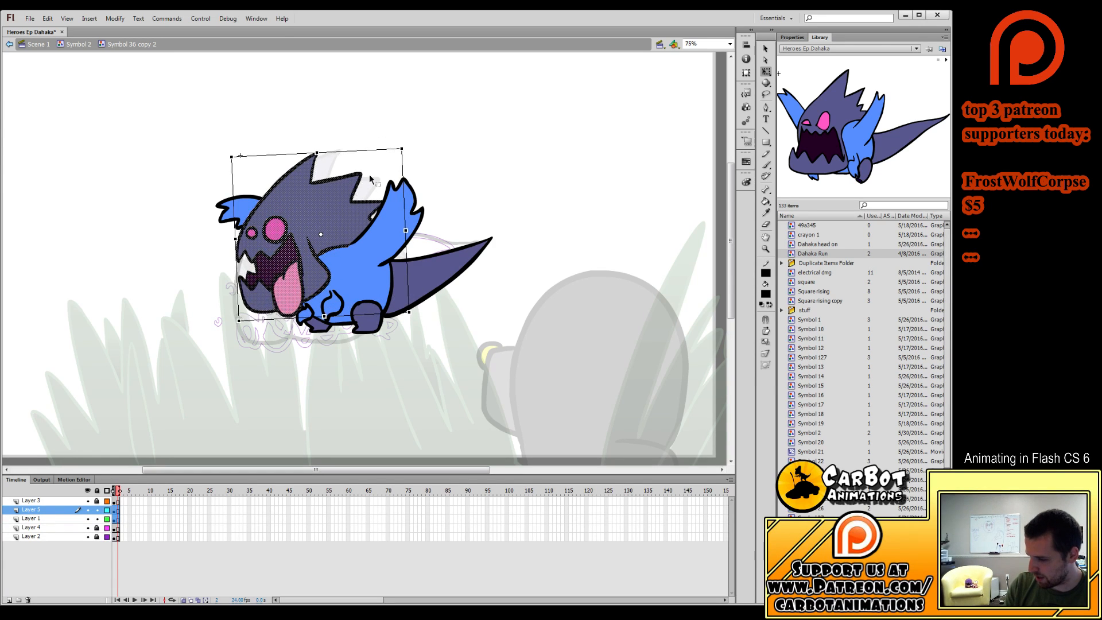
drag(348, 205, 346, 204)
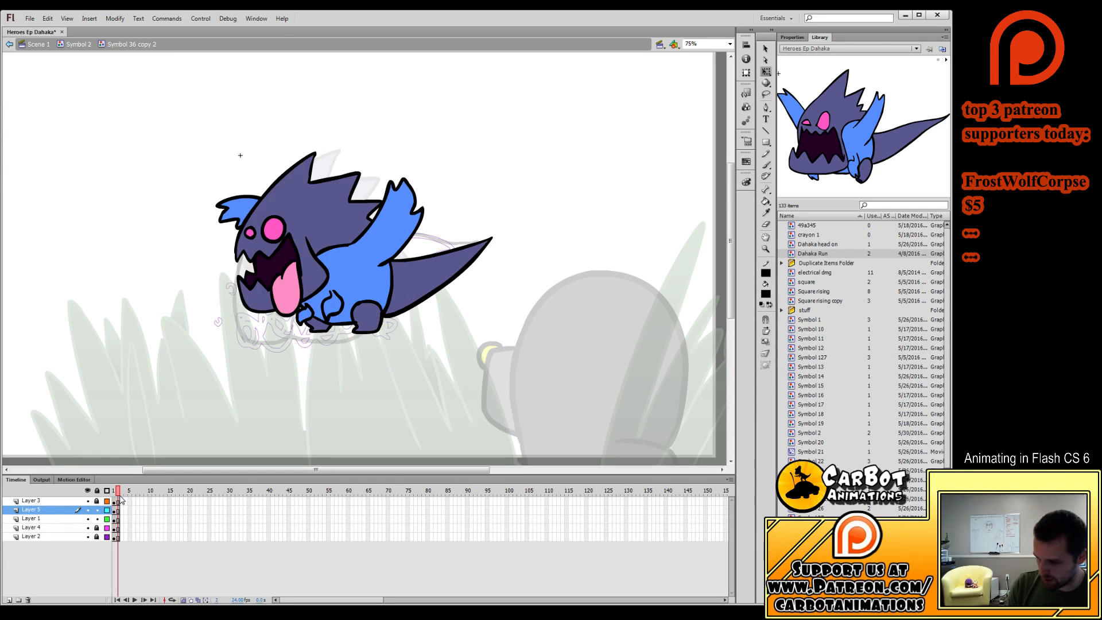
click(119, 518)
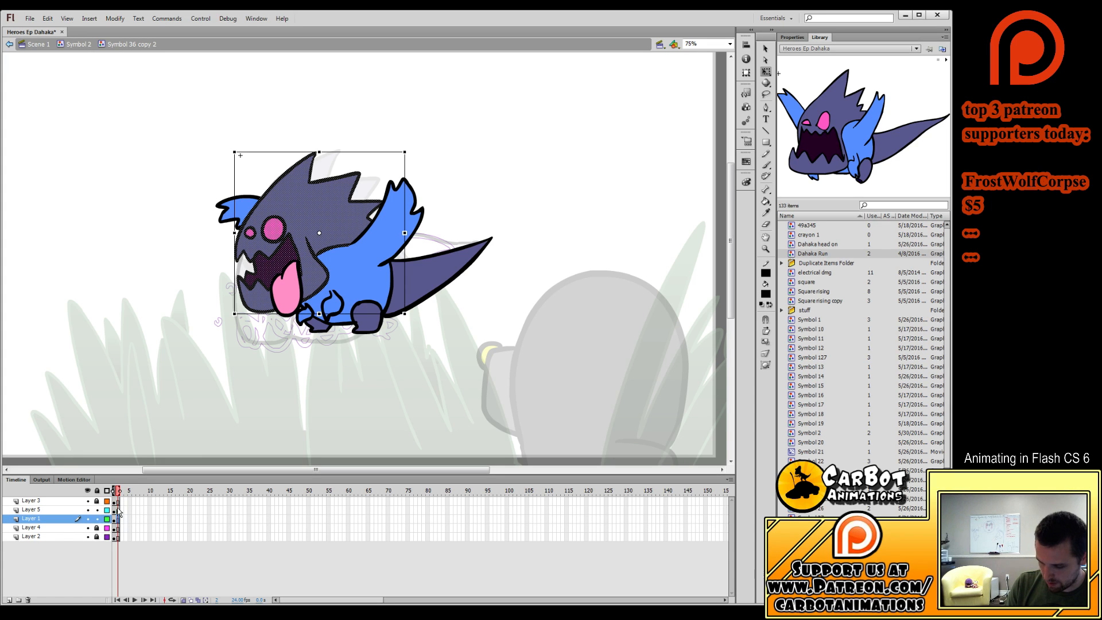
click(119, 509)
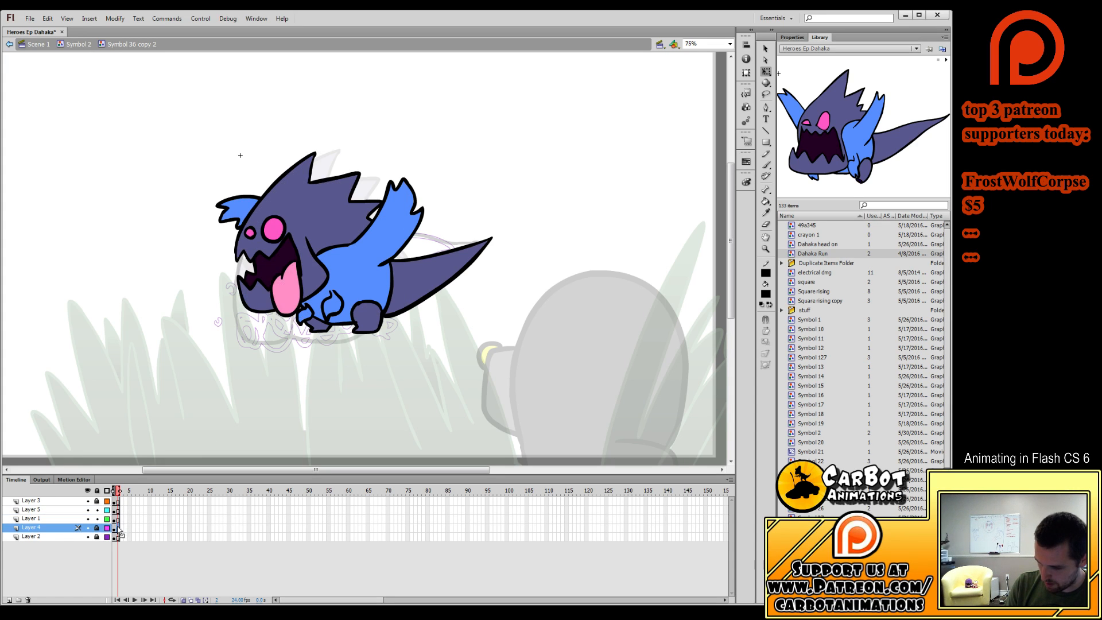
Unlock Layers 4 and 3 and rotate the raised near arm slightly clockwise on frame 2.
click(97, 528)
click(96, 500)
click(118, 501)
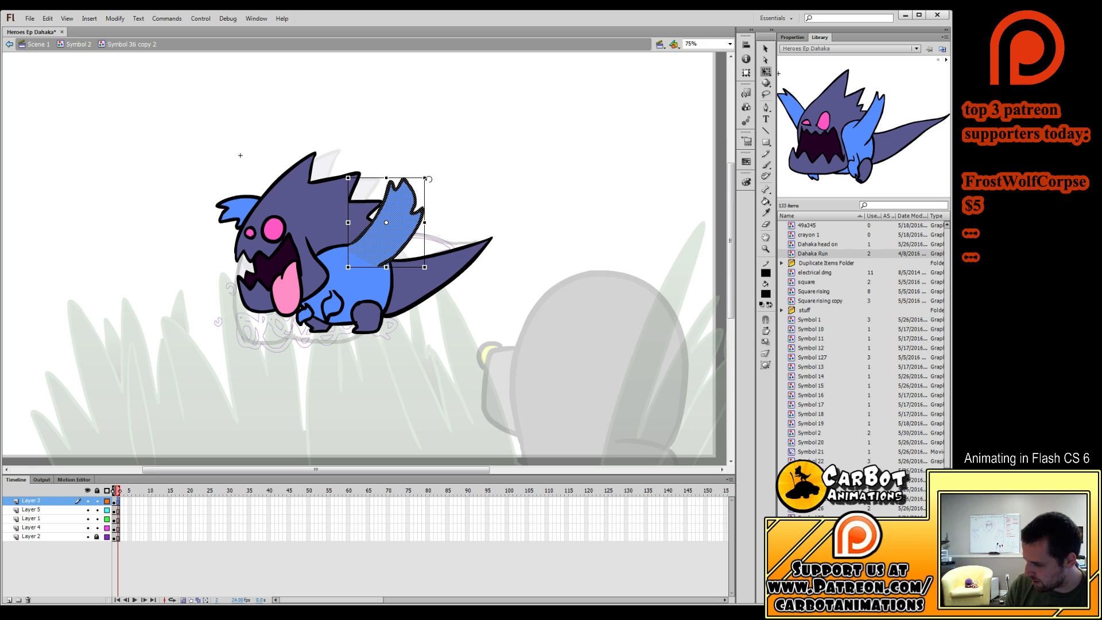
drag(427, 179, 408, 214)
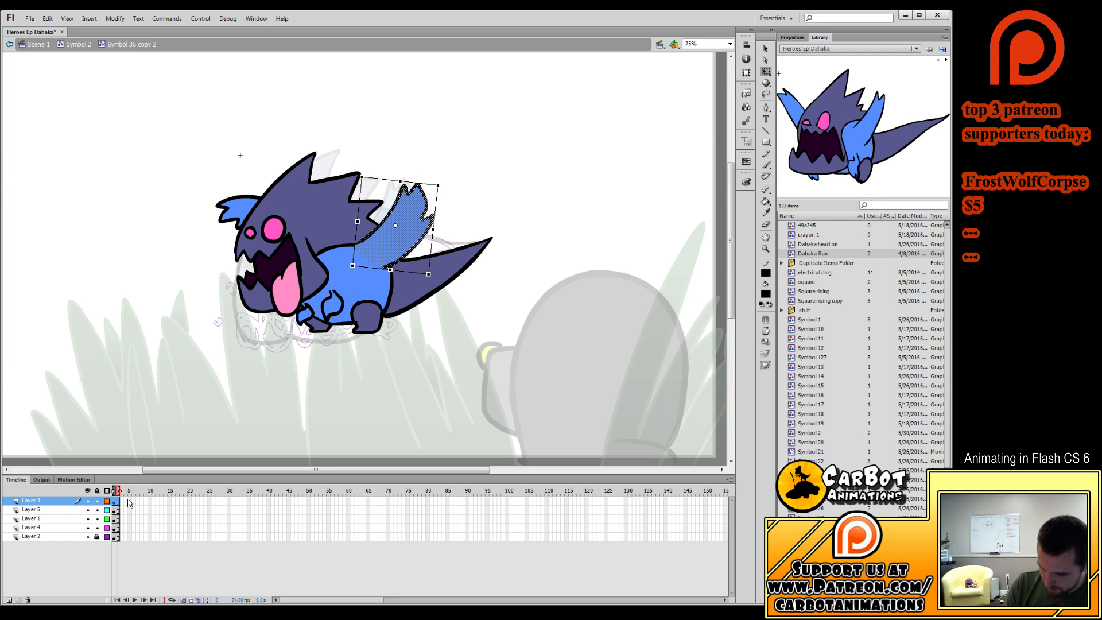
Lock the near arm, tongue and head layers, unlock Layer 2, and skew the far arm slightly upward.
drag(97, 502, 98, 521)
click(96, 536)
drag(186, 169, 289, 269)
drag(215, 214, 215, 199)
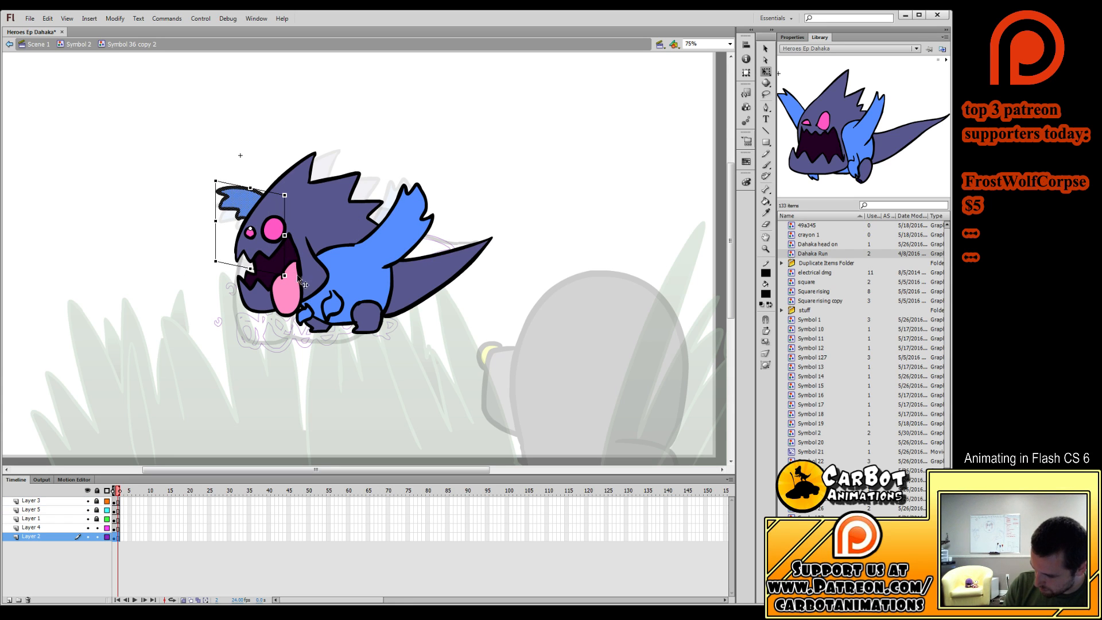
click(295, 368)
drag(506, 134, 139, 358)
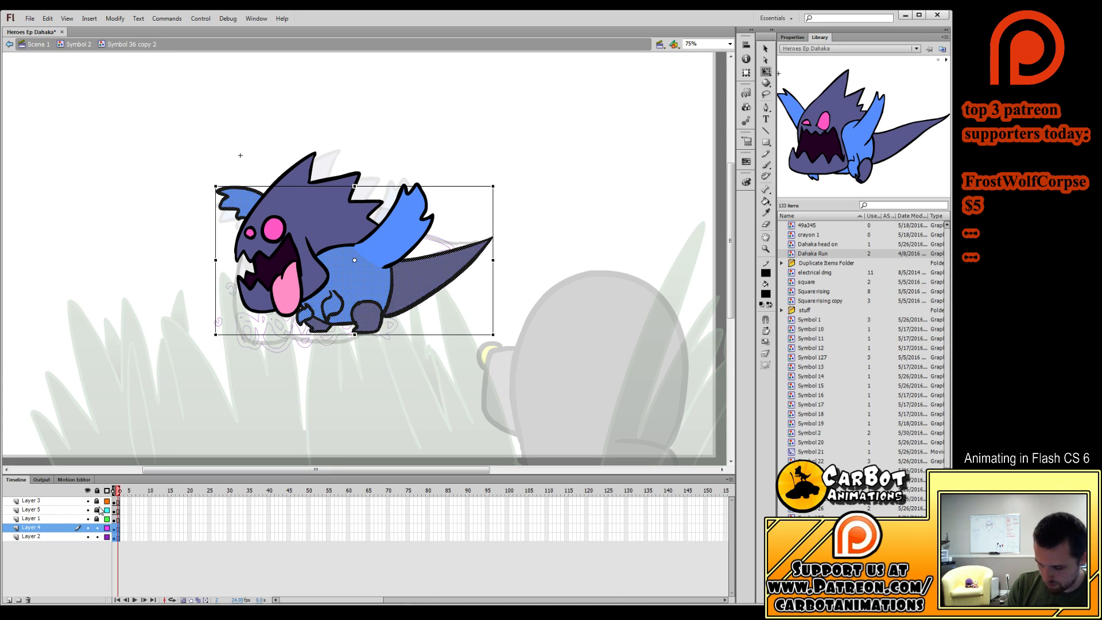
drag(98, 519, 170, 546)
Return to Symbol 2 and rotate the whole Dahaka creature slightly counterclockwise at frame 190 on Layer 3.
double_click(277, 377)
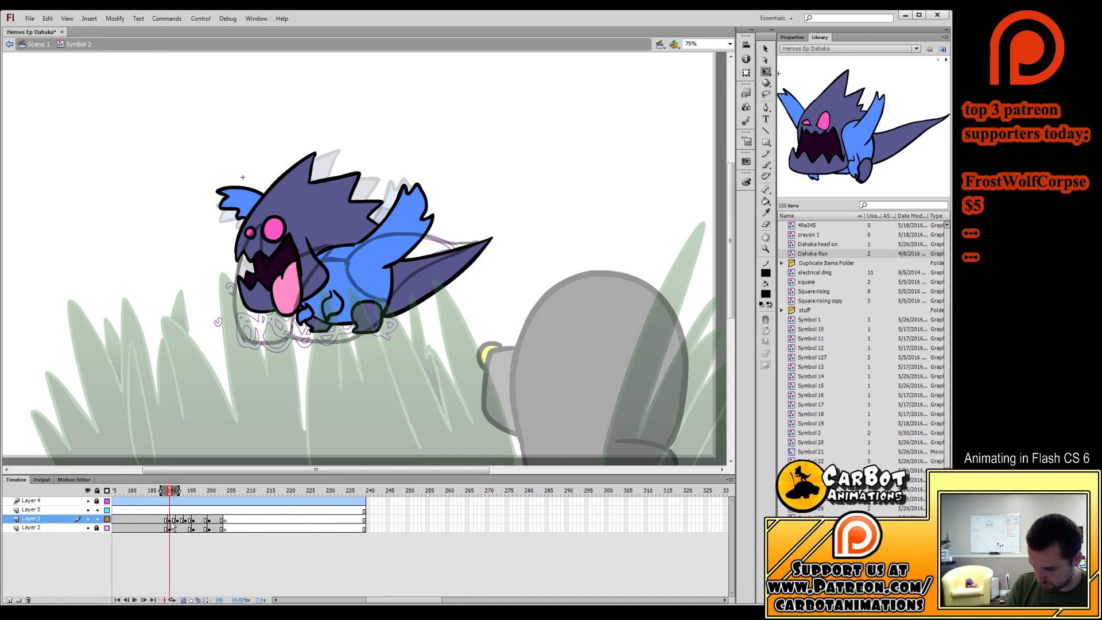
click(170, 519)
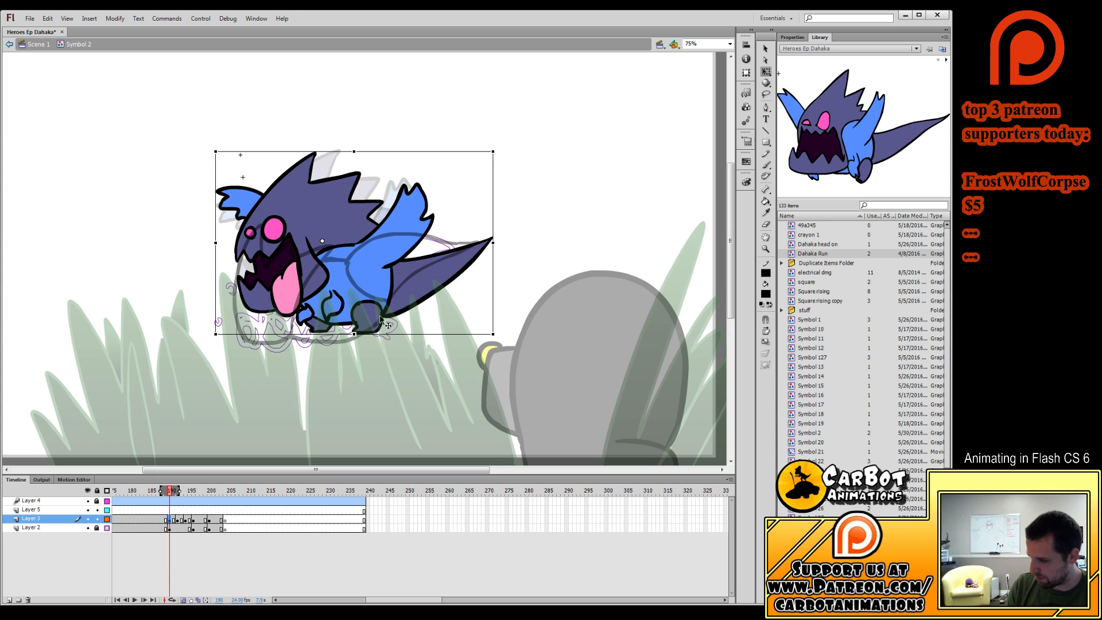
drag(497, 149, 491, 144)
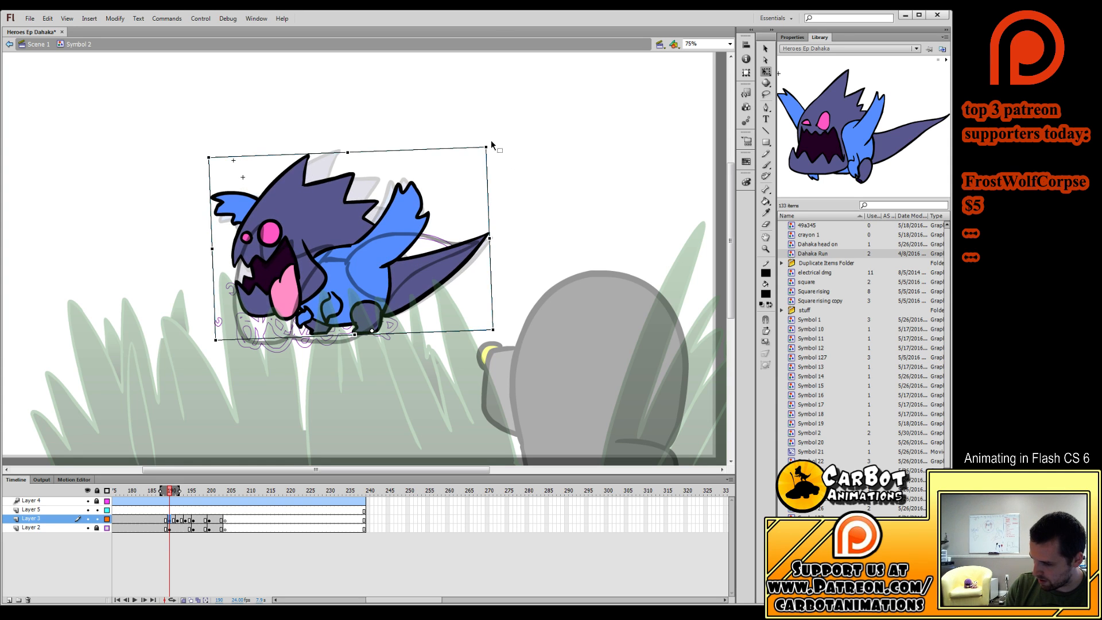
Play back and scrub the start of the dive to check the new leaning pose at frame 190.
click(157, 491)
key(Return)
key(Return)
click(158, 493)
drag(156, 511, 172, 544)
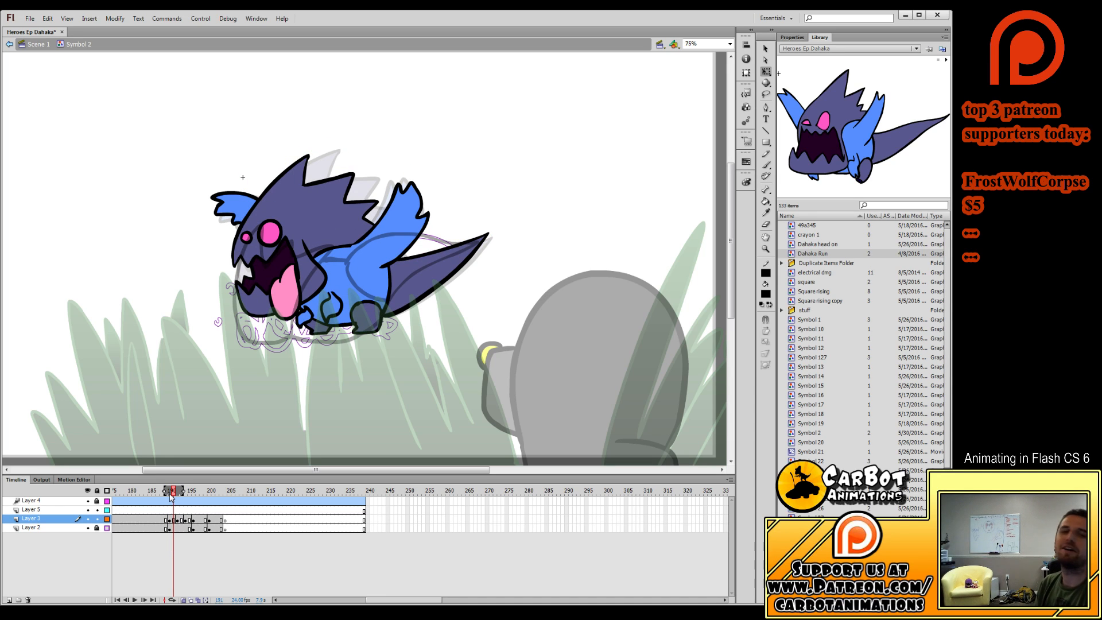
click(150, 492)
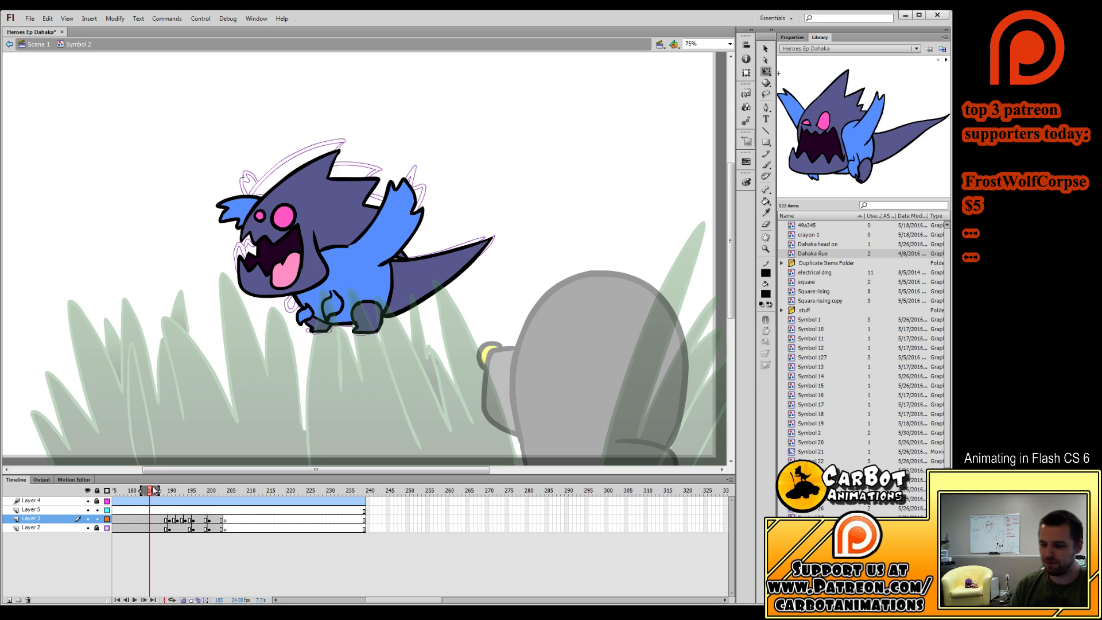
Insert a blank in-between keyframe at frame 197 on Layer 3 and ink an upright curved tail above a low pointed body.
drag(177, 493, 191, 521)
click(198, 520)
click(201, 520)
key(F6)
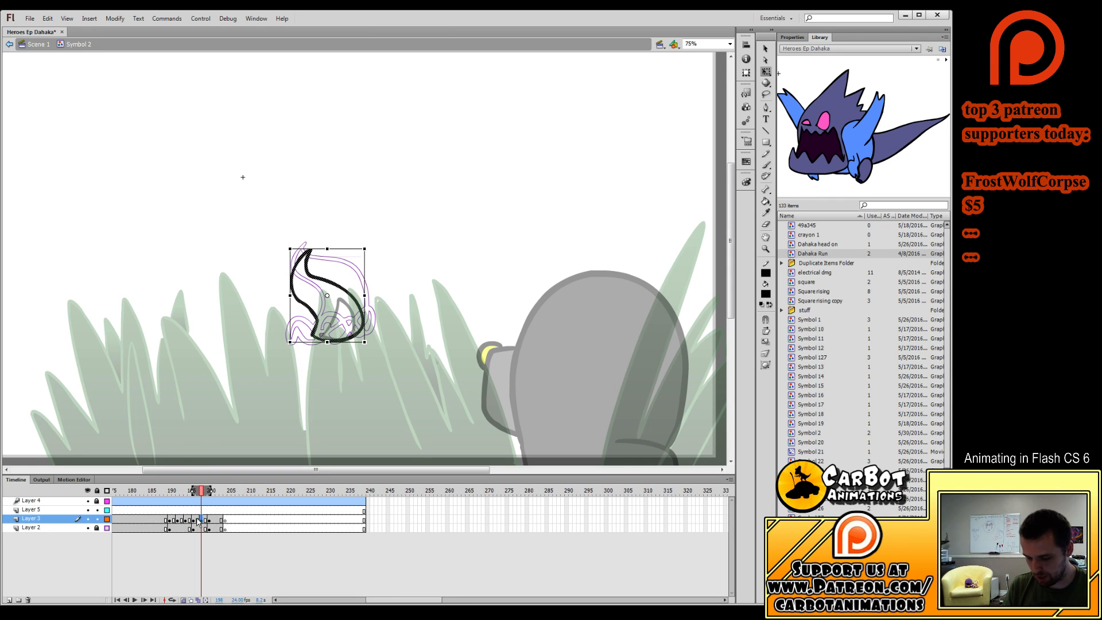
click(197, 521)
key(Delete)
key(b)
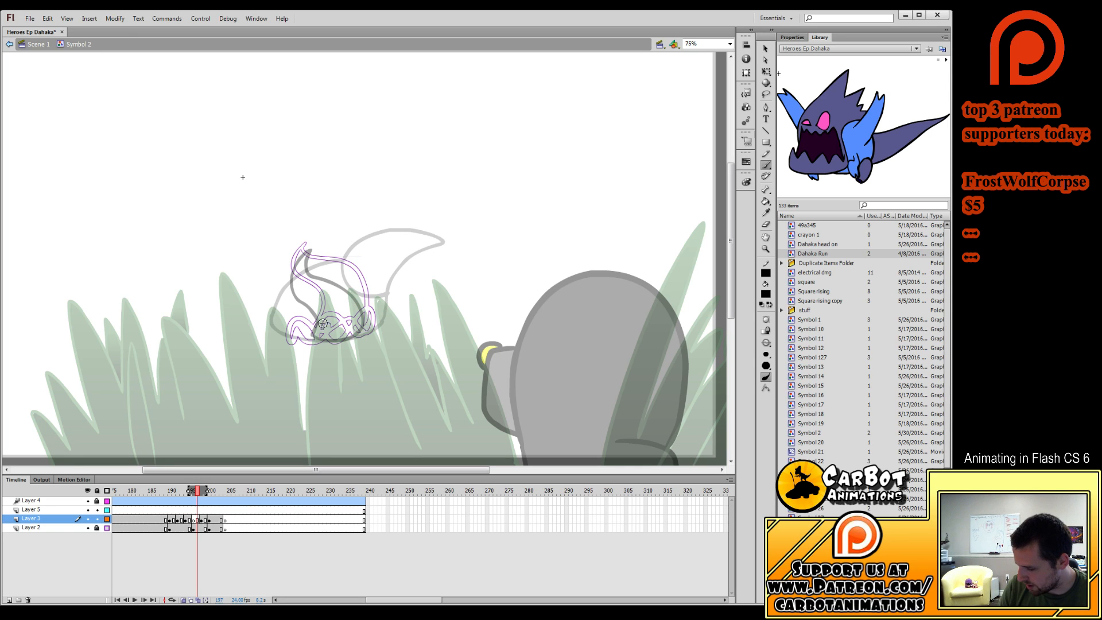
mouse_move(362, 325)
mouse_down()
mouse_move(322, 320)
mouse_move(299, 275)
mouse_move(313, 248)
mouse_move(347, 229)
mouse_move(334, 244)
mouse_move(362, 323)
mouse_move(293, 327)
mouse_move(335, 339)
mouse_move(362, 313)
mouse_up()
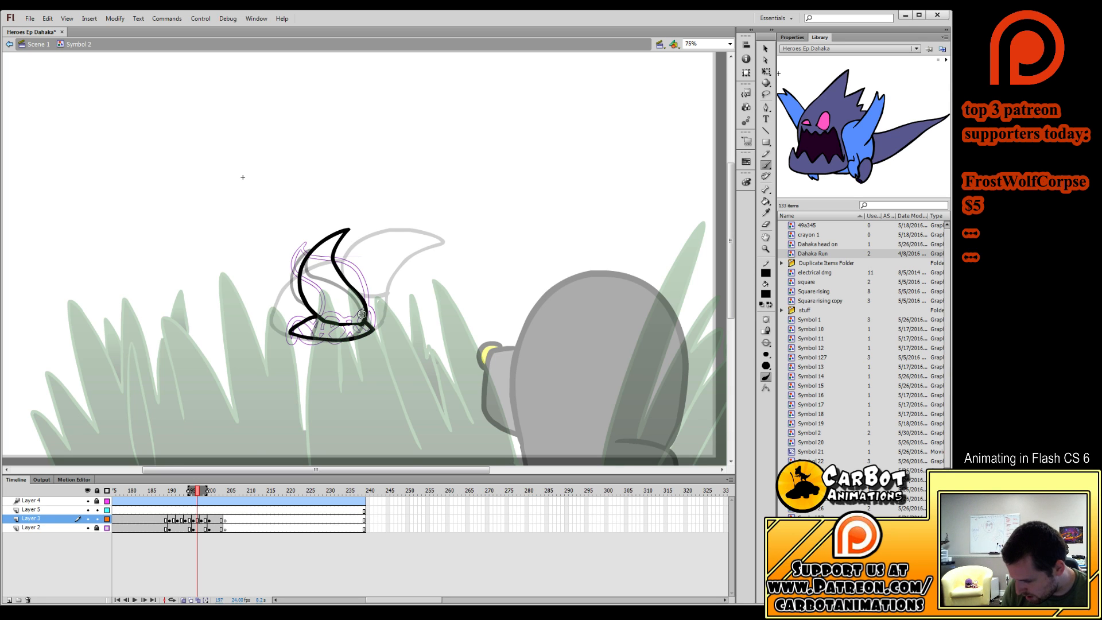
Ink an in-between of the small curved tail tip at frame 201 on Layer 3.
click(219, 519)
key(comma)
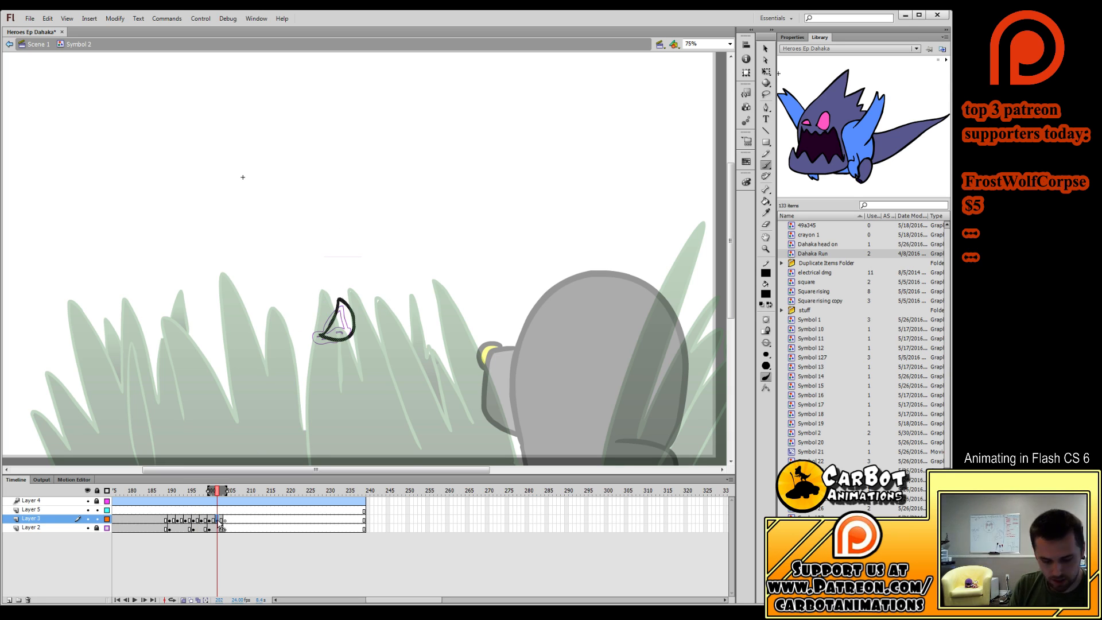
mouse_move(321, 335)
mouse_down()
mouse_move(325, 296)
mouse_move(314, 279)
mouse_move(355, 318)
mouse_move(350, 338)
mouse_move(317, 334)
mouse_up()
key(ctrl+z)
Delete the rough sketch layer, Layer 2, from Symbol 2.
click(73, 527)
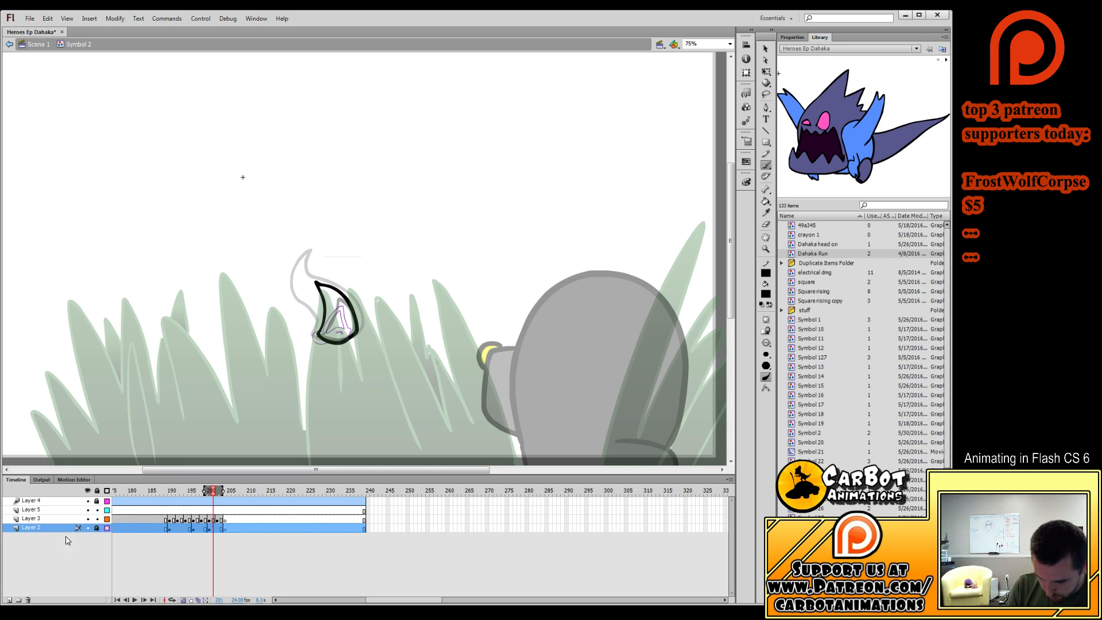
click(27, 599)
Step back to before the dive and play the inked frames to check the creature's disappearance into the grass.
key(comma)
key(comma)
key(comma)
key(comma)
key(comma)
key(comma)
key(comma)
key(comma)
key(comma)
key(comma)
key(comma)
key(comma)
key(comma)
key(comma)
key(comma)
key(Return)
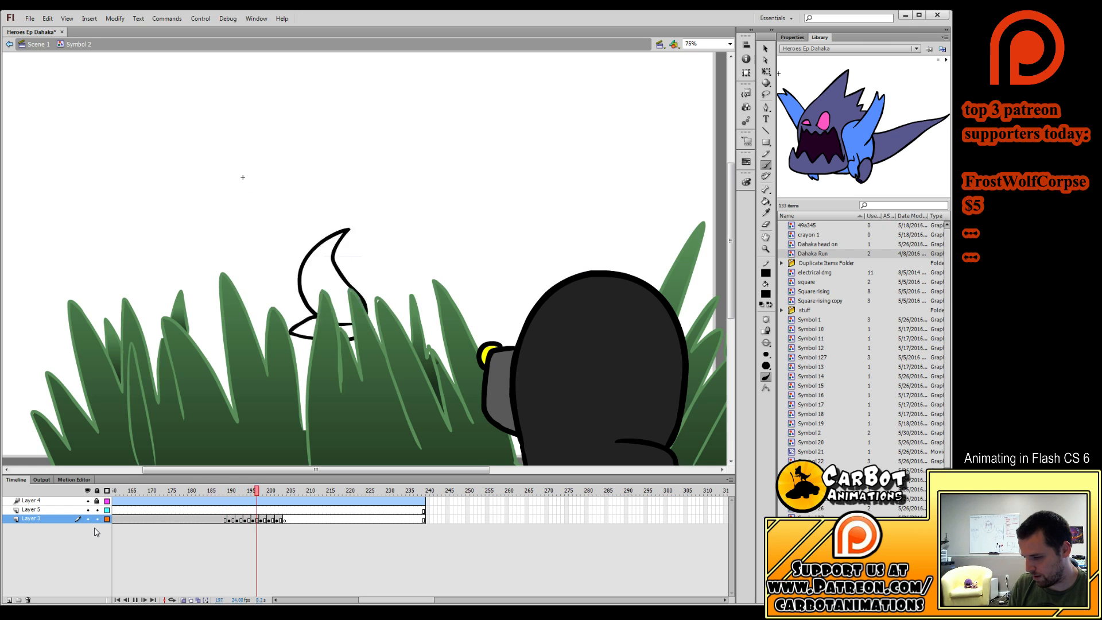
key(Return)
click(201, 491)
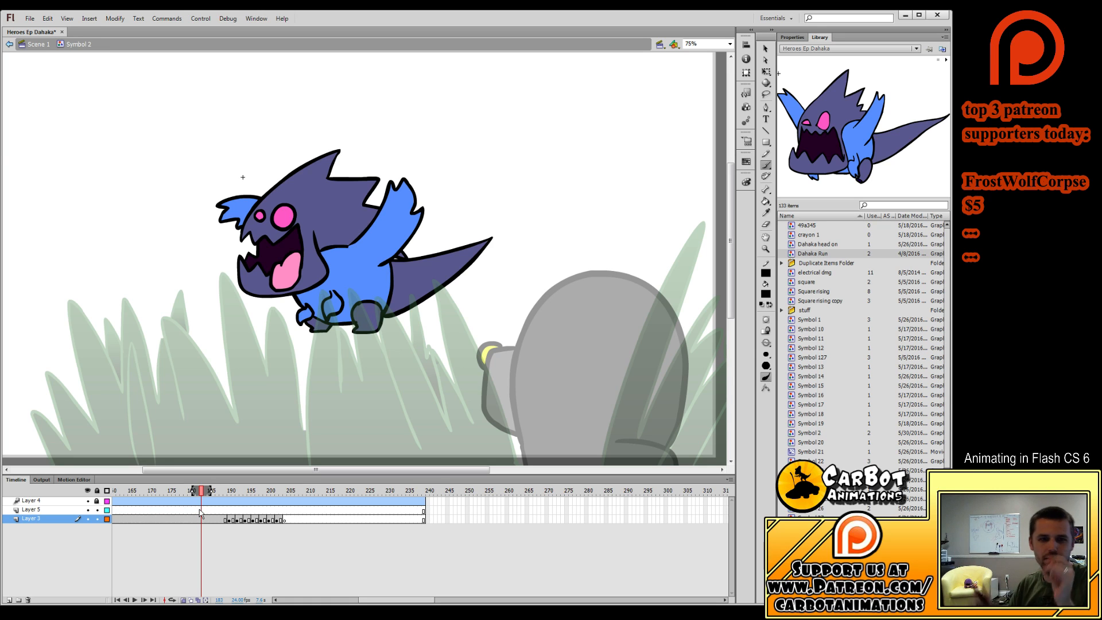
Save the document and turn off onion skinning with the playhead at frame 187.
click(766, 72)
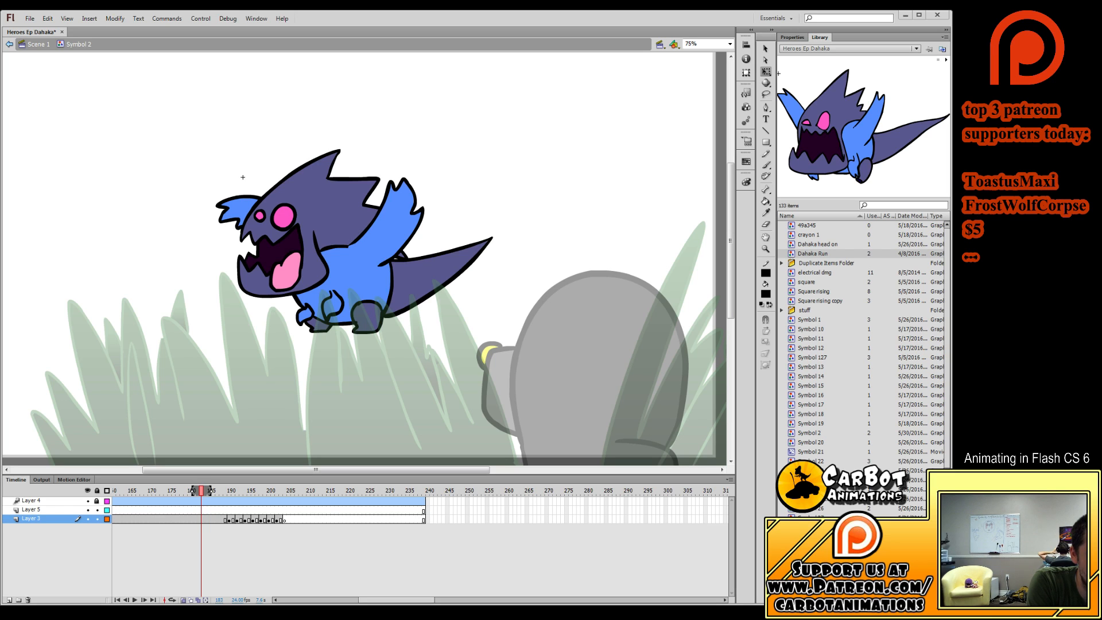
key(ctrl+s)
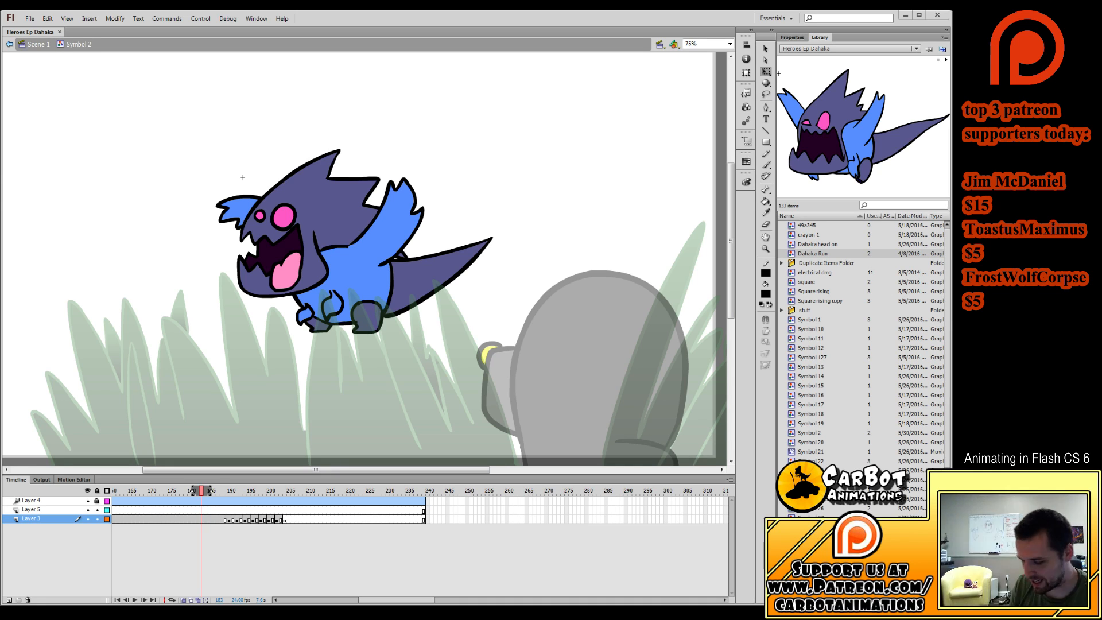
drag(202, 493, 291, 492)
click(218, 491)
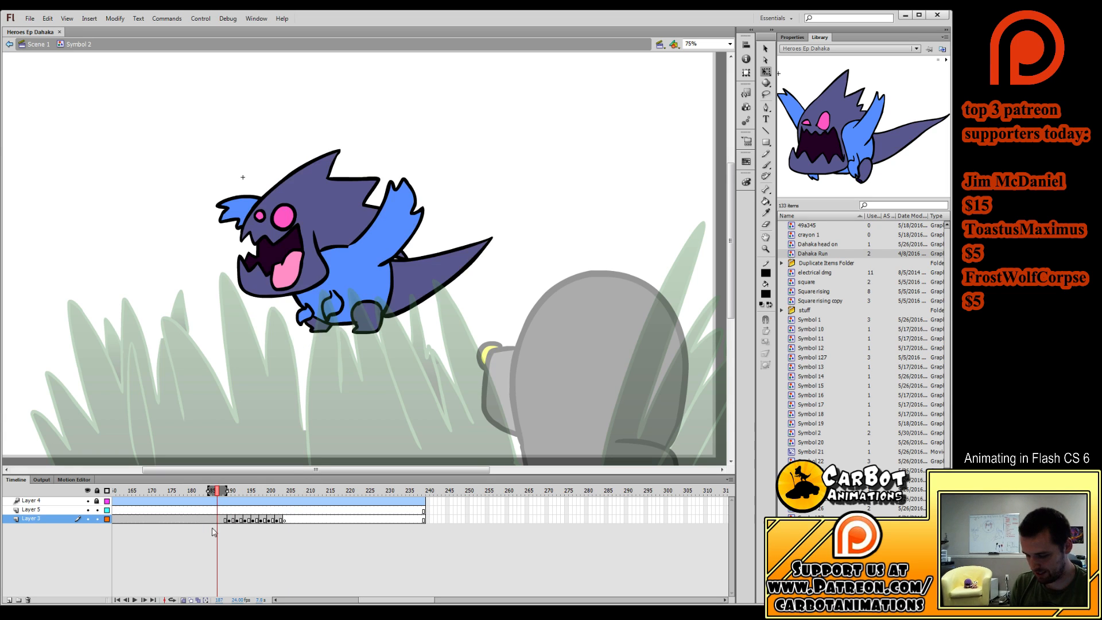
click(183, 600)
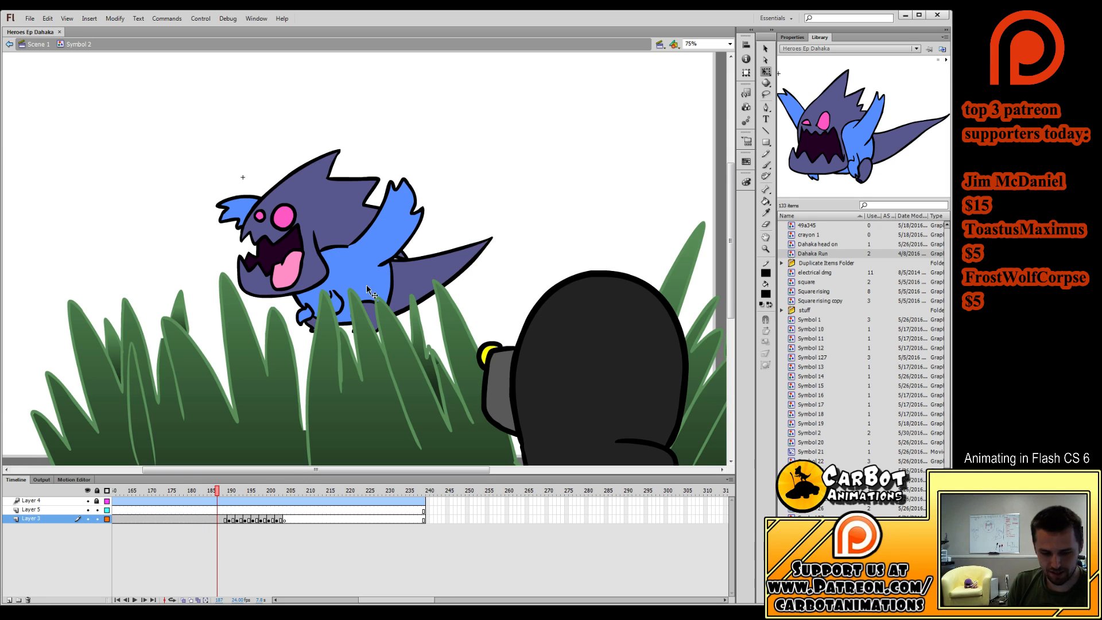
Sample the creature's purple skin colour and fill the plunging head and tail with it around frame 192 on Layer 3.
key(i)
click(339, 211)
key(period)
key(period)
key(period)
key(period)
key(period)
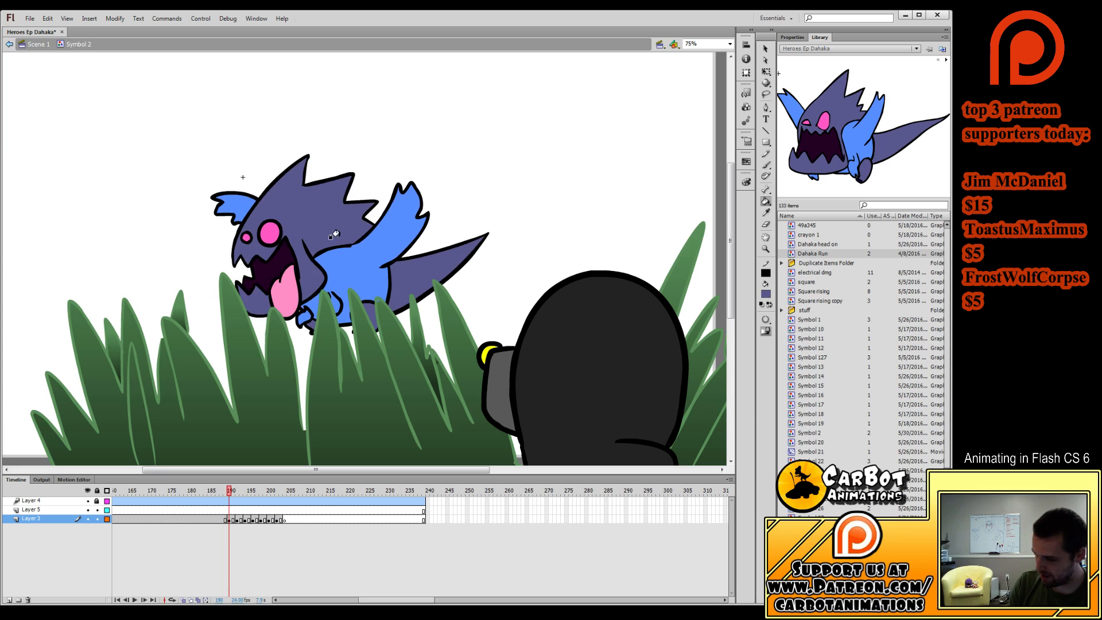
click(299, 274)
click(355, 272)
key(comma)
key(comma)
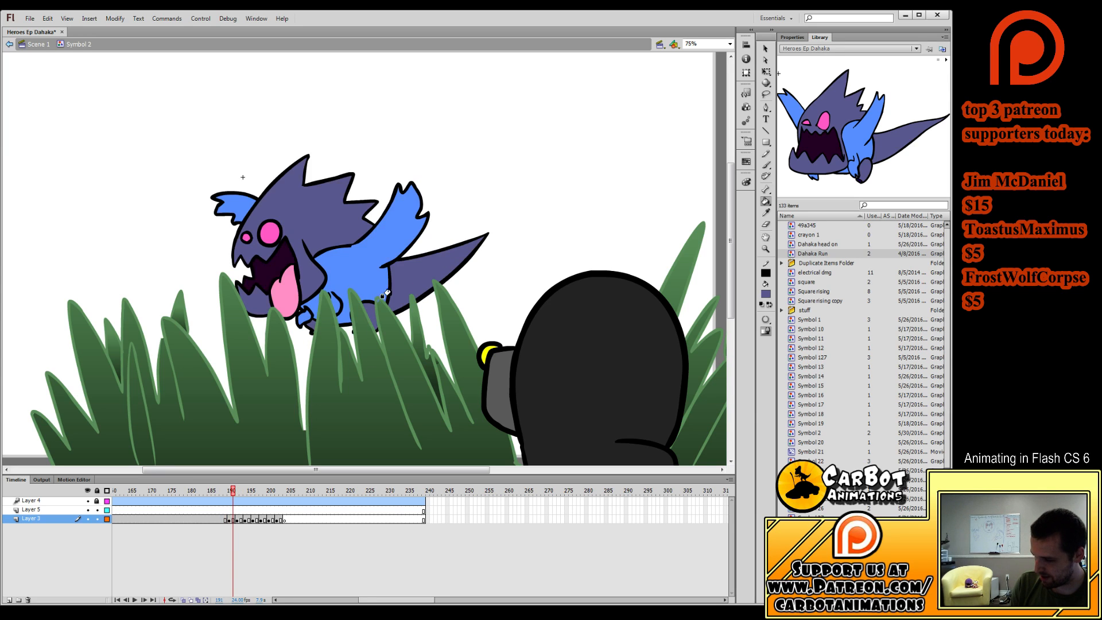
Fill the creature's curved tail with purple on the inked frames around 194 and 196.
key(period)
key(period)
key(period)
key(period)
click(368, 259)
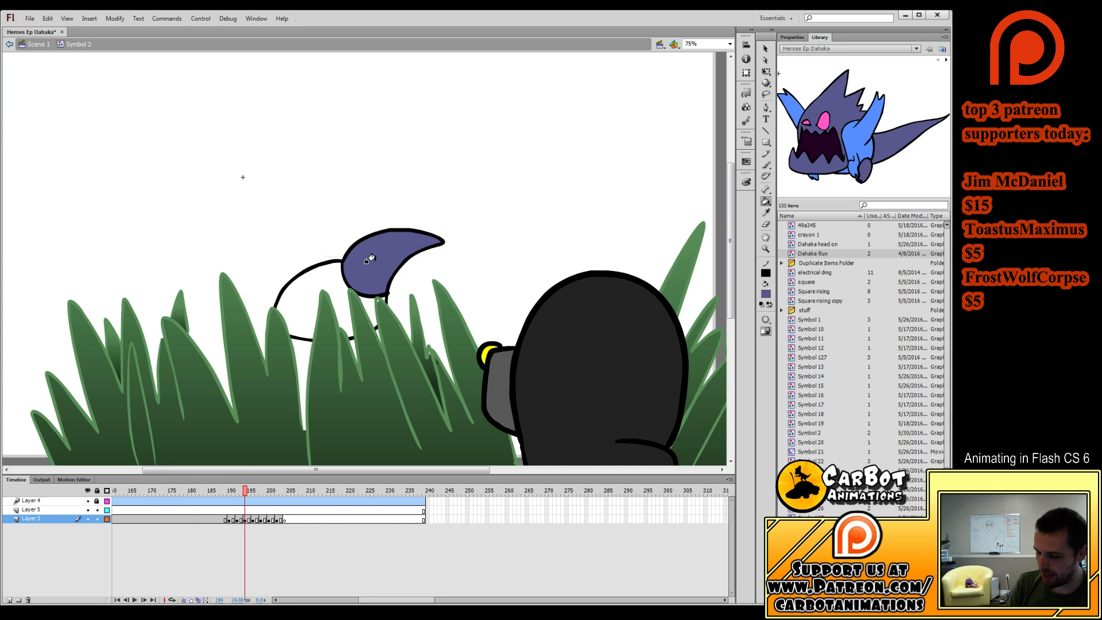
key(comma)
key(period)
key(period)
key(period)
click(327, 286)
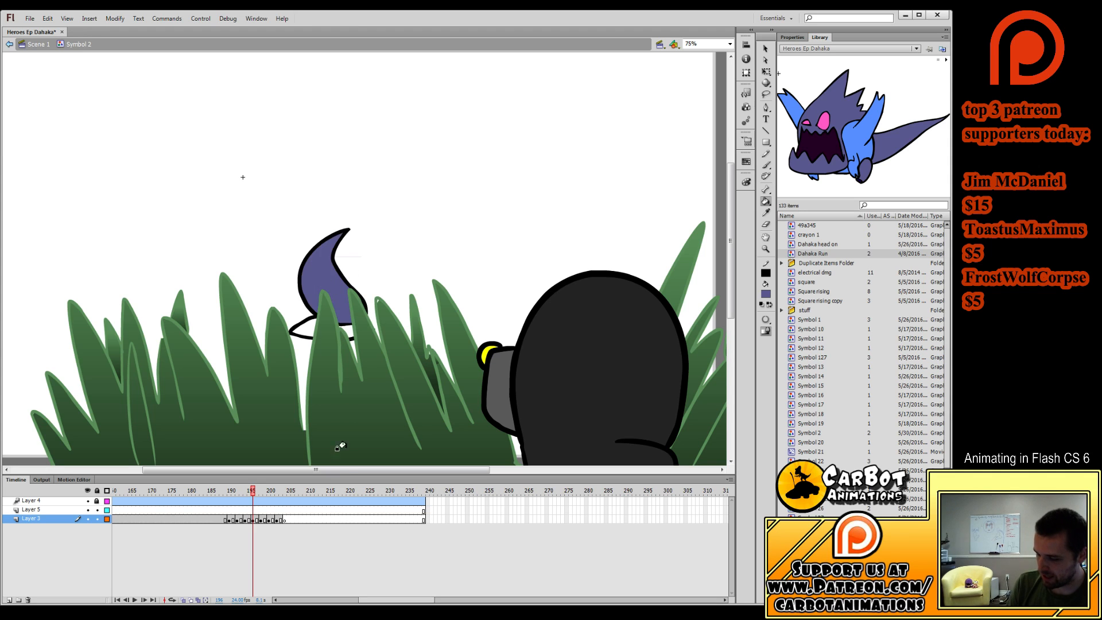
Fill the hooked tail sinking into the grass with purple at frame 199.
key(comma)
key(period)
key(period)
key(period)
key(period)
click(314, 306)
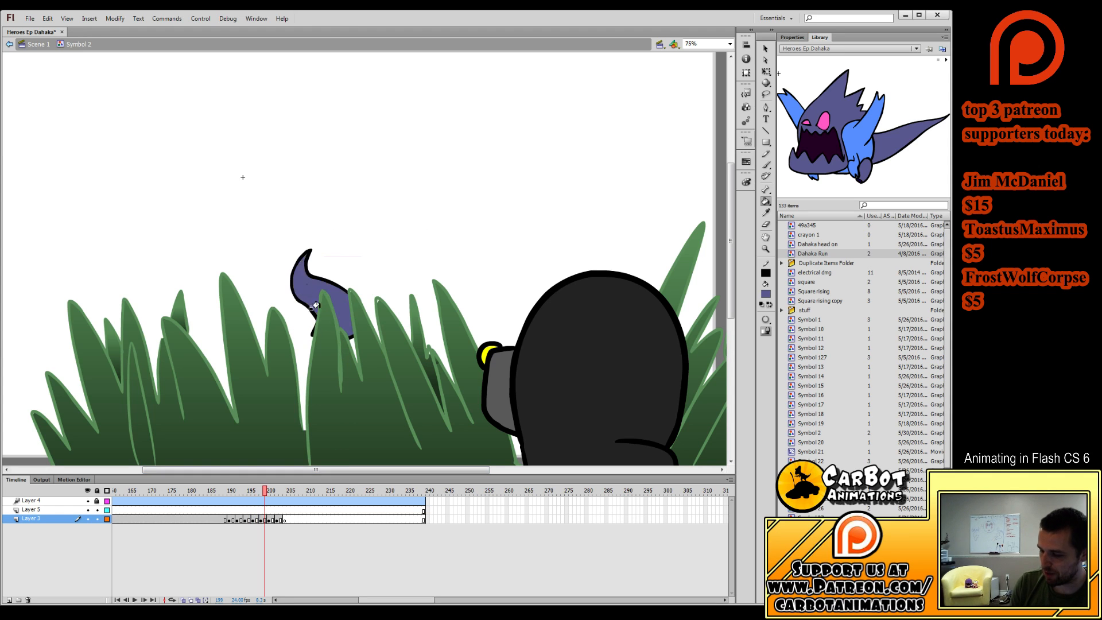
Fill the last small tail tips above the grass with purple at about frames 201 and 203.
key(period)
click(329, 306)
key(period)
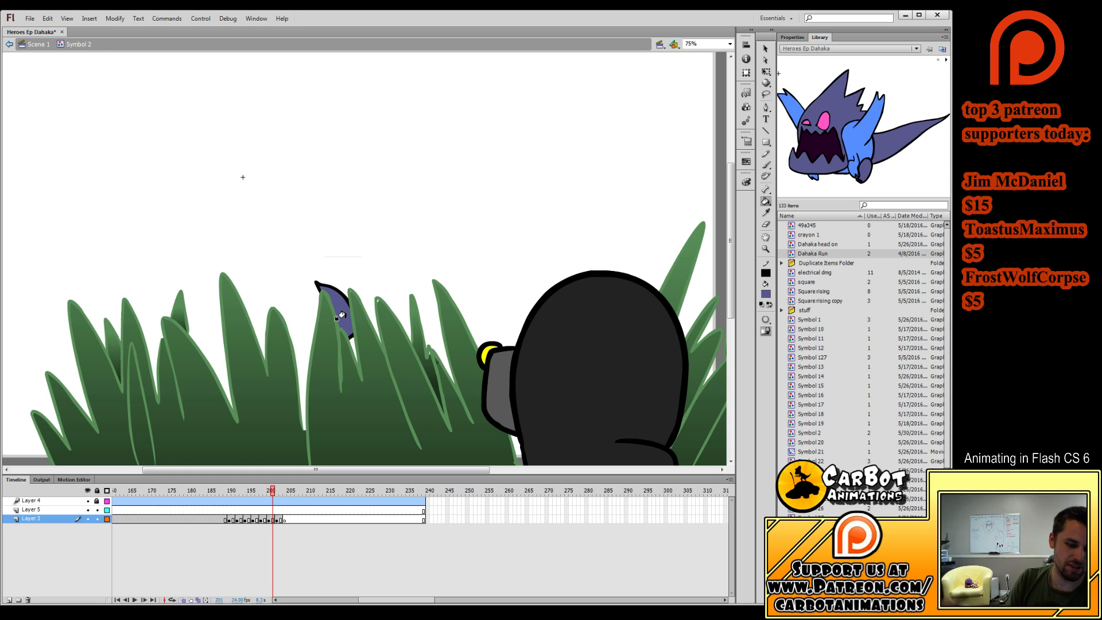
key(comma)
key(period)
key(period)
key(period)
click(338, 314)
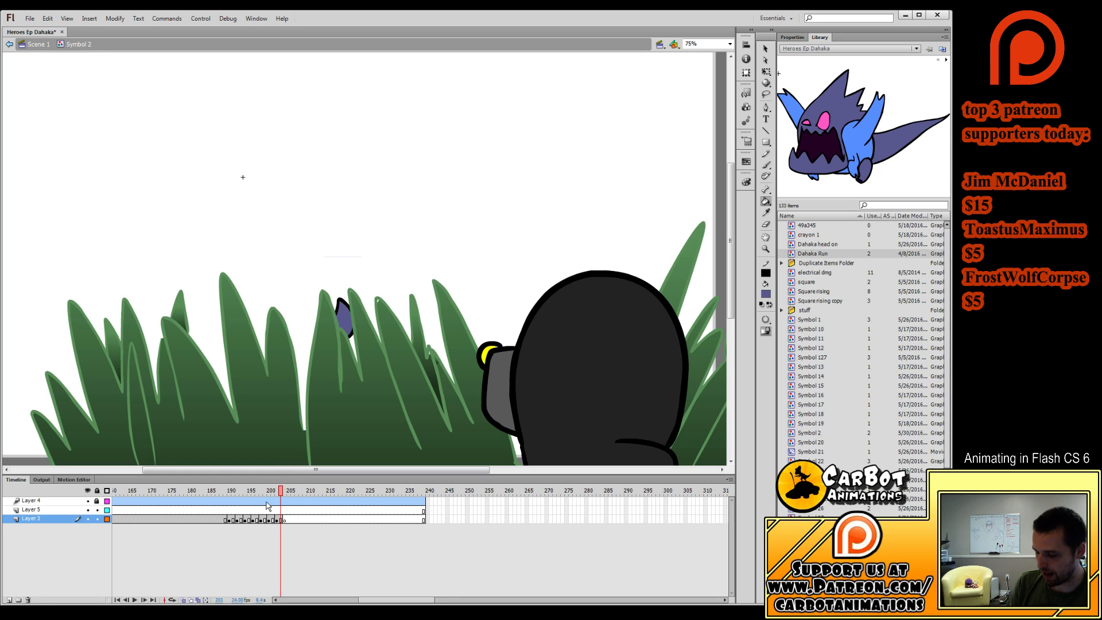
Sample the creature's blue body colour before the dive and fill the diving torso with it around frame 192.
drag(274, 495, 216, 508)
alt+click(347, 279)
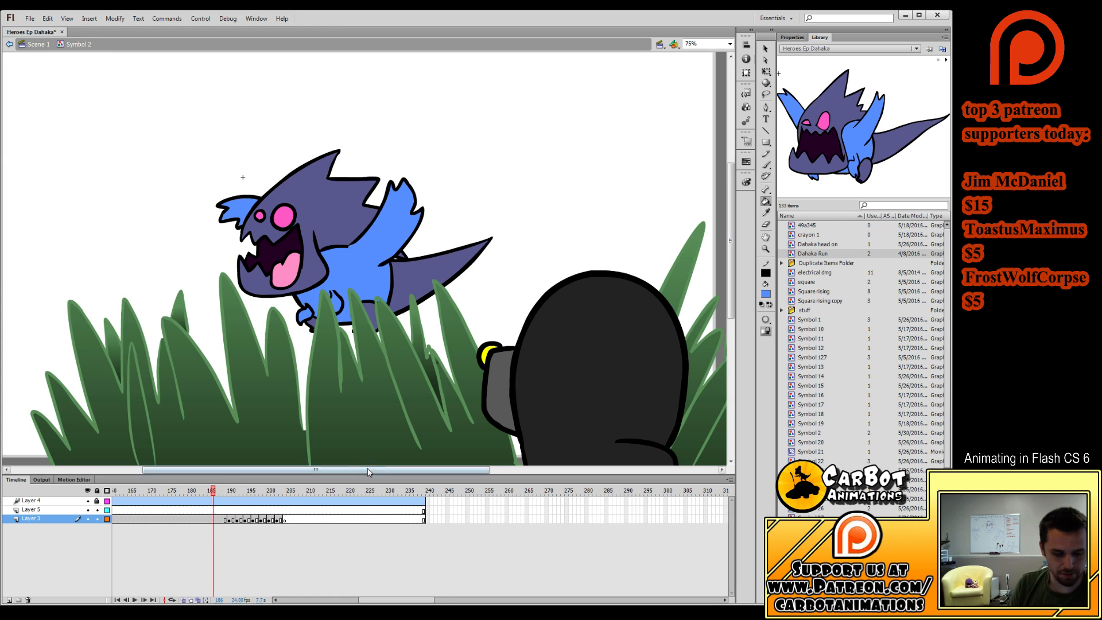
key(period)
key(period)
key(period)
key(period)
key(period)
key(period)
click(343, 286)
key(period)
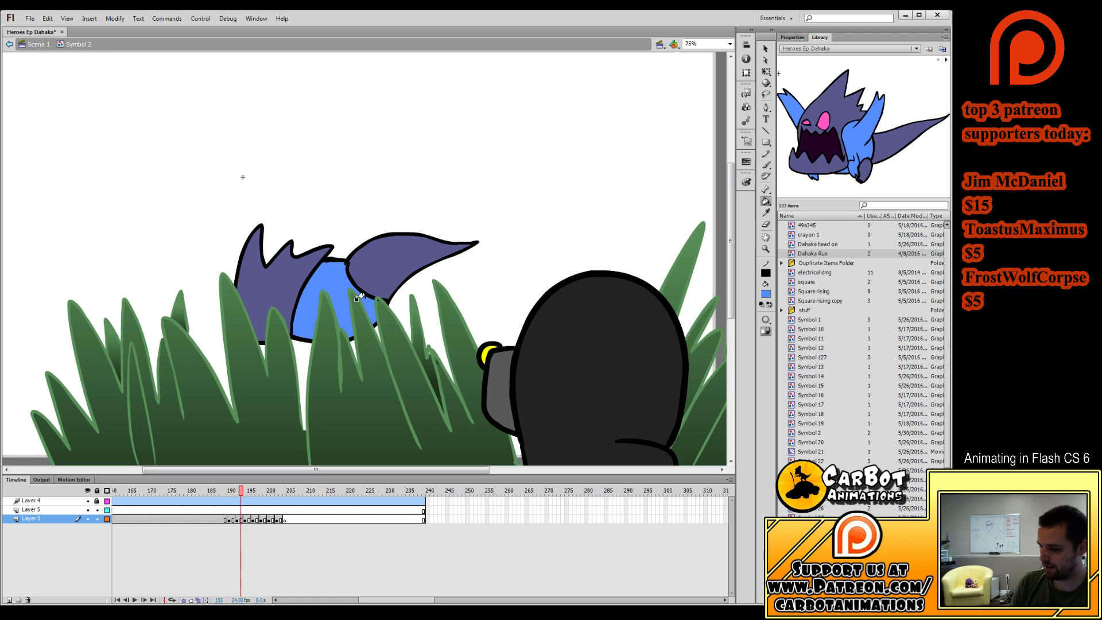
Fill the remaining body behind the tail with blue on the frames around 194 and 196, checking the frames that follow.
key(period)
click(340, 293)
key(period)
key(period)
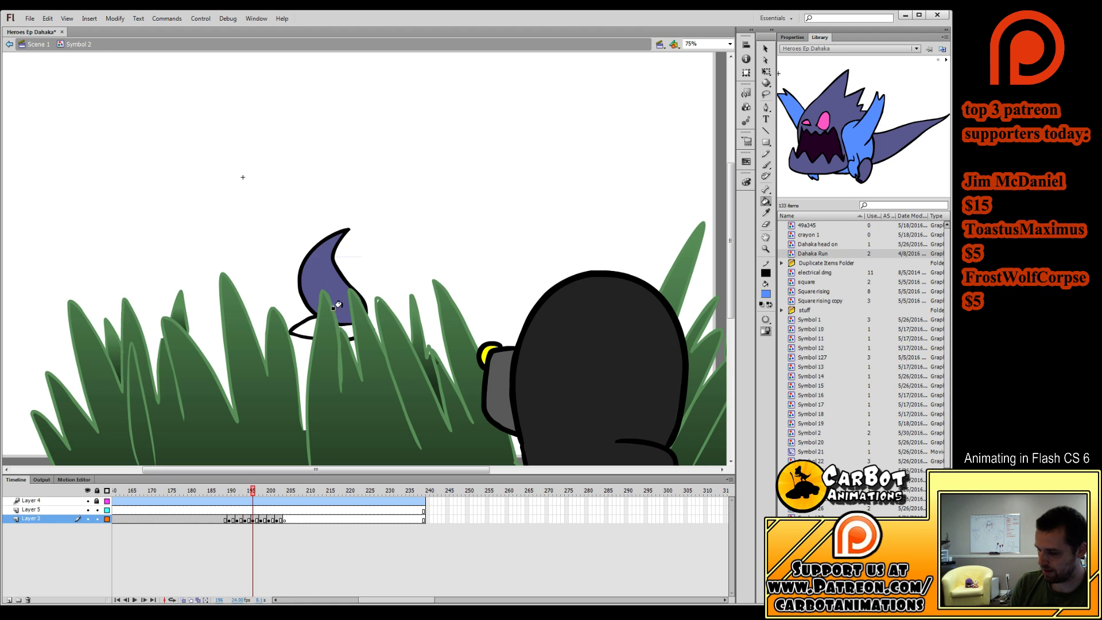
click(298, 331)
key(period)
key(period)
mouse_move(269, 494)
mouse_down()
mouse_move(221, 493)
mouse_move(284, 492)
mouse_up()
Return to the start of the animation and fill the uncoloured body and outstretched arm with blue at frame 6.
key(q)
click(292, 486)
key(shift+comma)
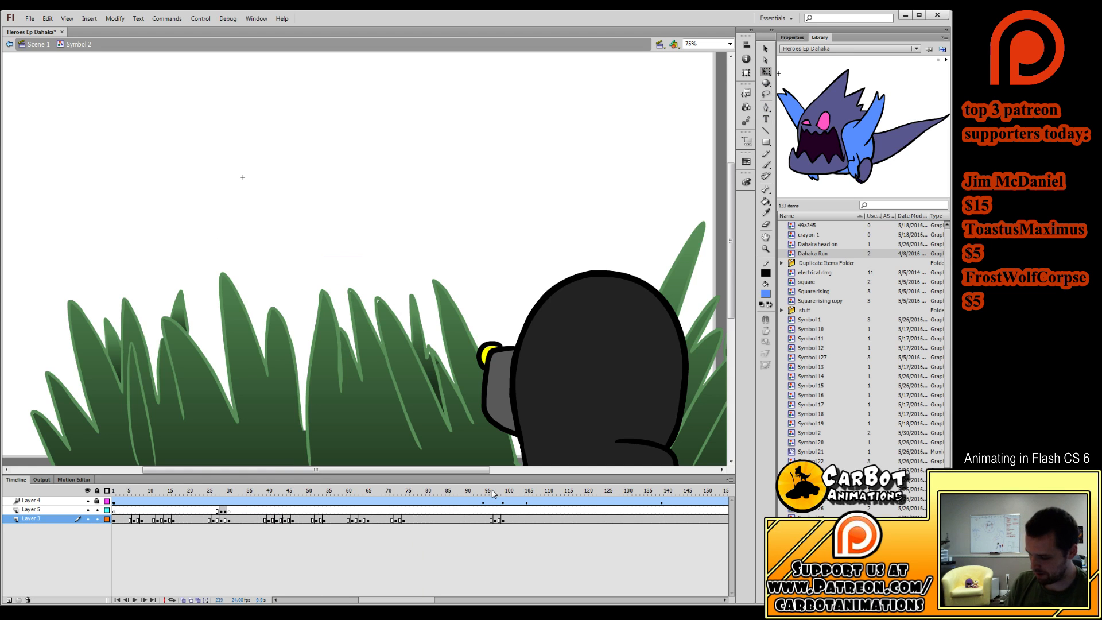
key(Return)
key(Return)
drag(165, 492, 124, 509)
key(k)
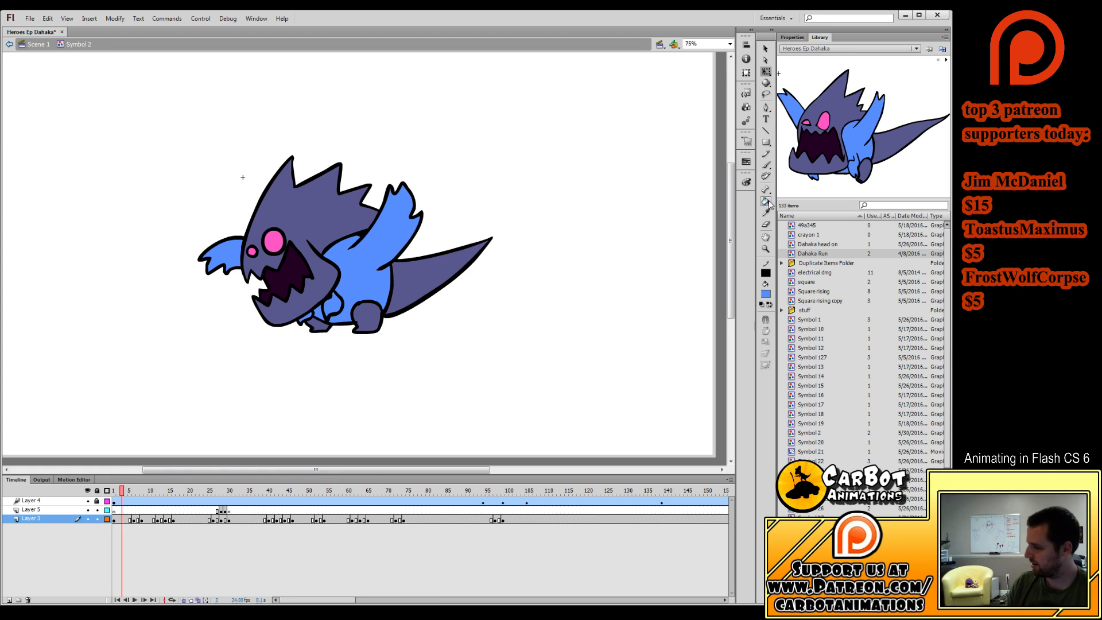
key(period)
key(period)
key(period)
click(329, 291)
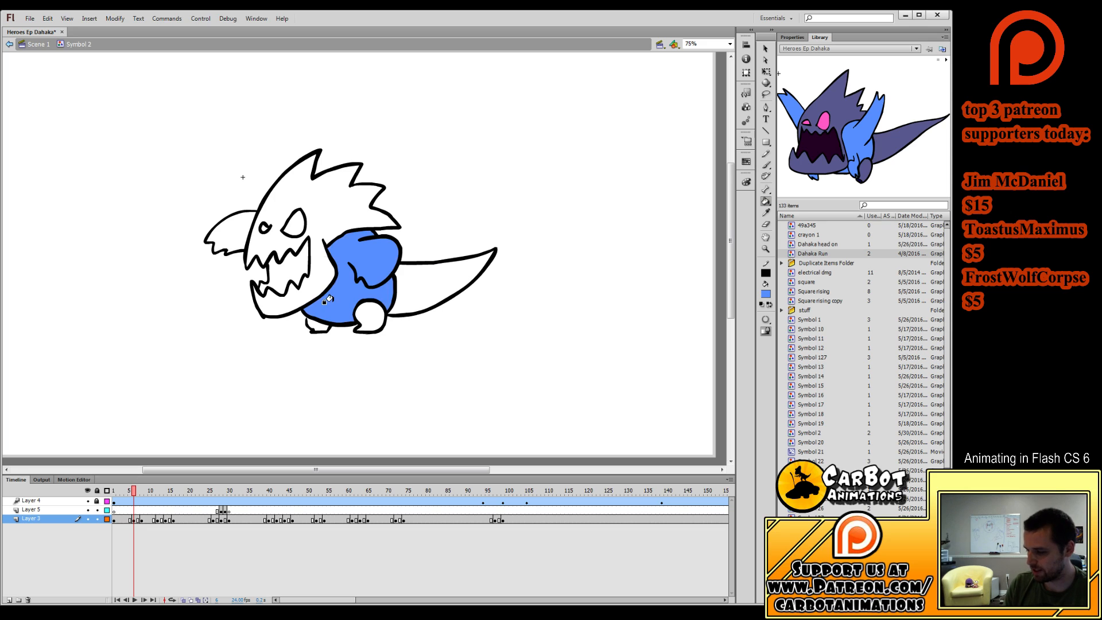
click(224, 238)
Fill the body, lowered arm and lower belly of the uncoloured pose with blue at frame 8.
key(period)
key(period)
click(341, 292)
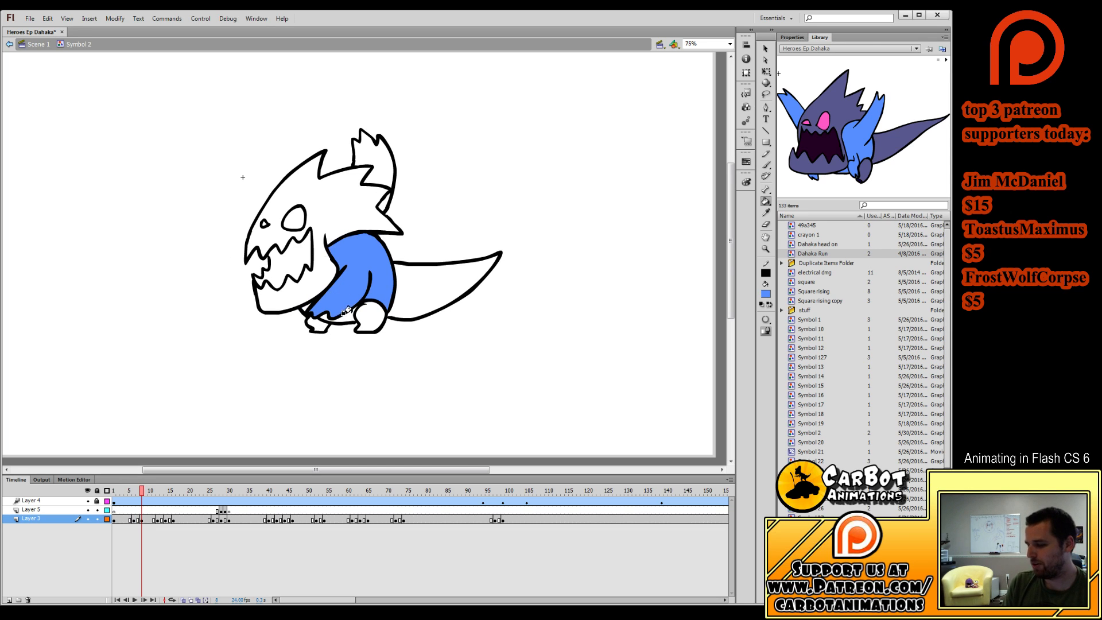
click(316, 312)
key(ctrl+z)
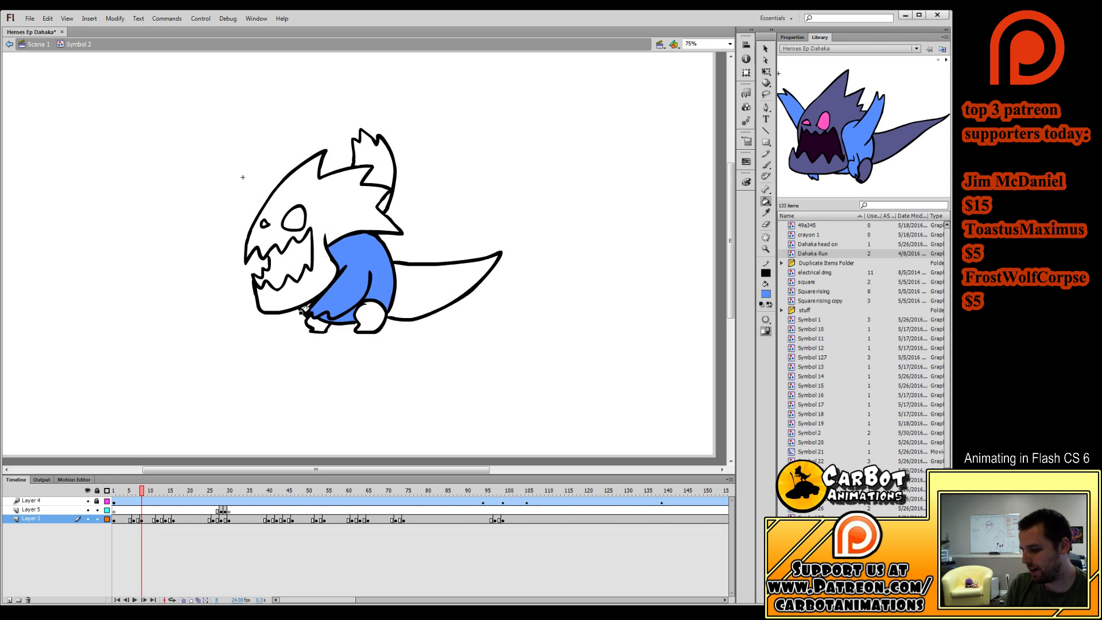
Fill the body of the raised-arm, open-jaw pose with blue at frame 13.
key(period)
key(period)
key(period)
key(period)
key(period)
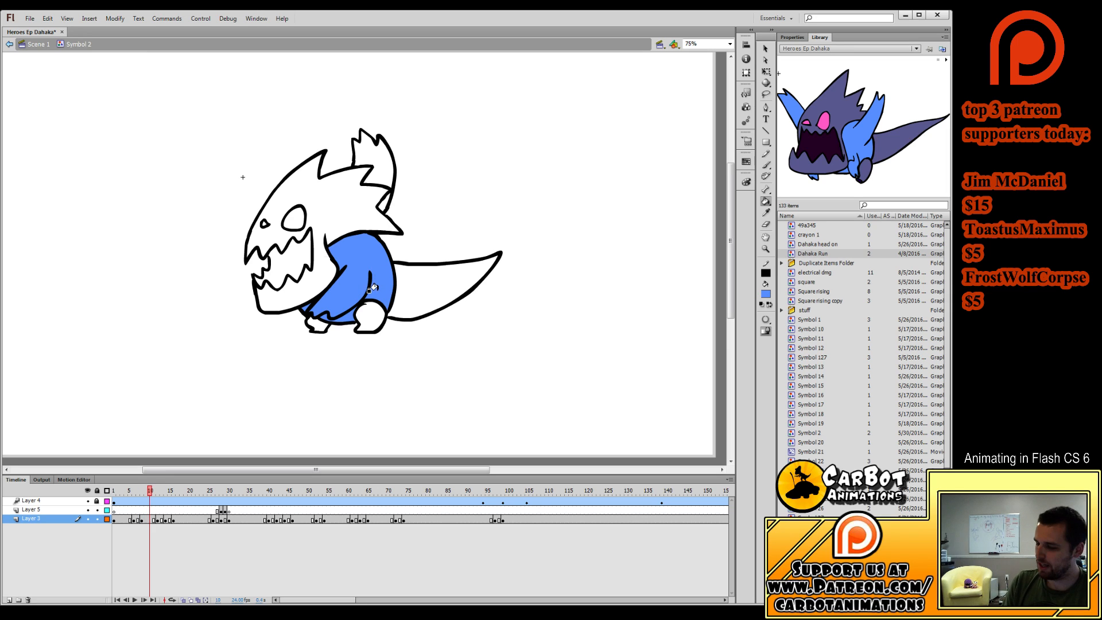
click(376, 296)
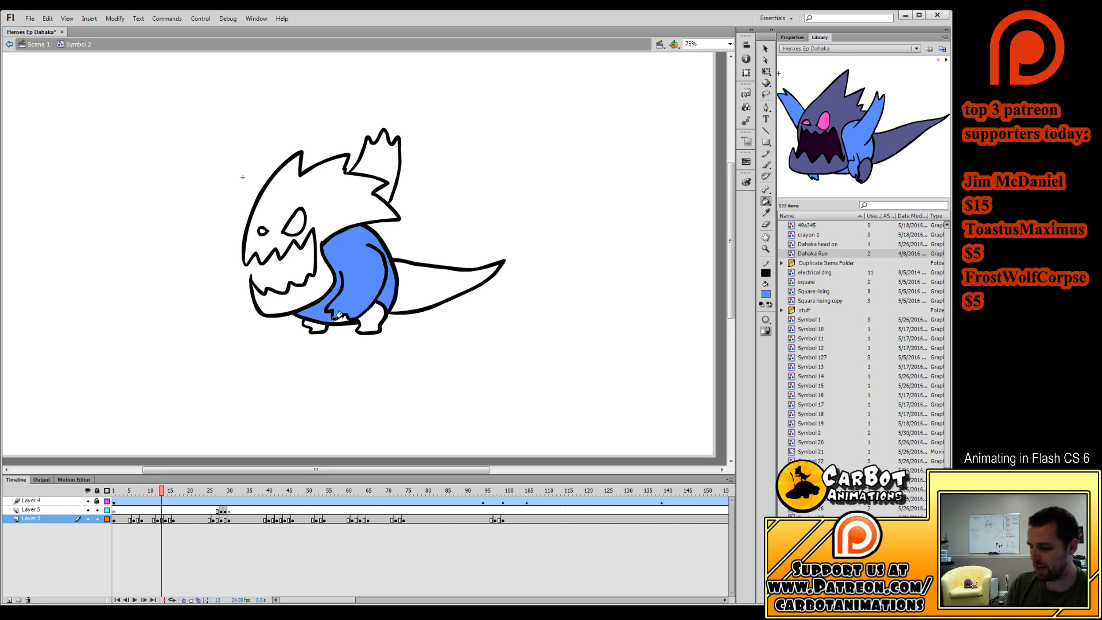
Fill the torso of the crouching, sweeping-arm pose with blue at frame 14.
key(period)
key(period)
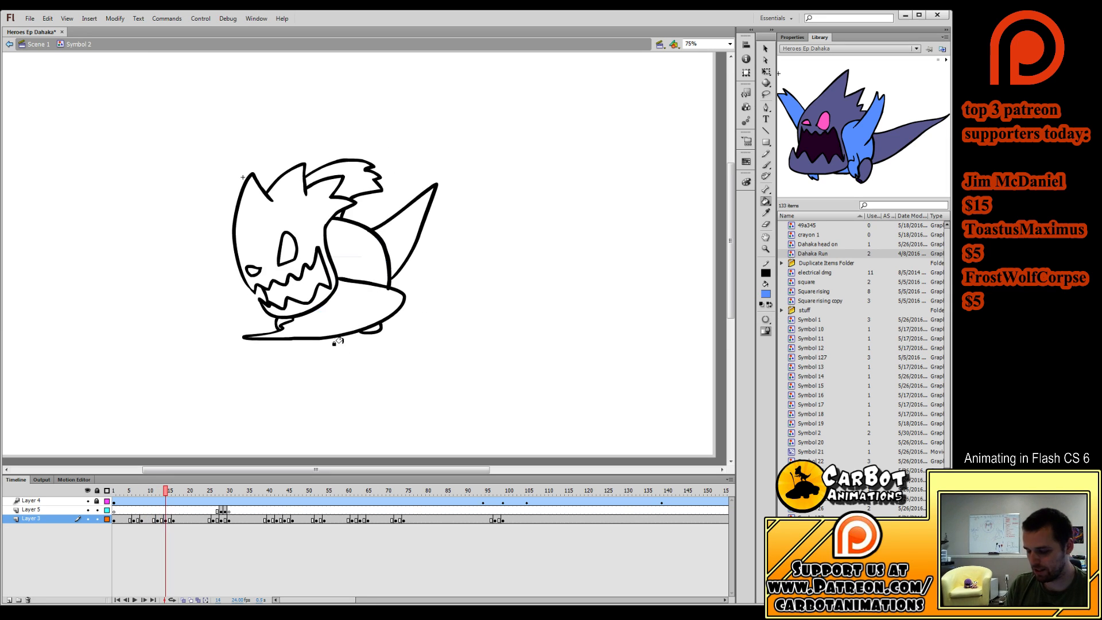
click(357, 262)
key(period)
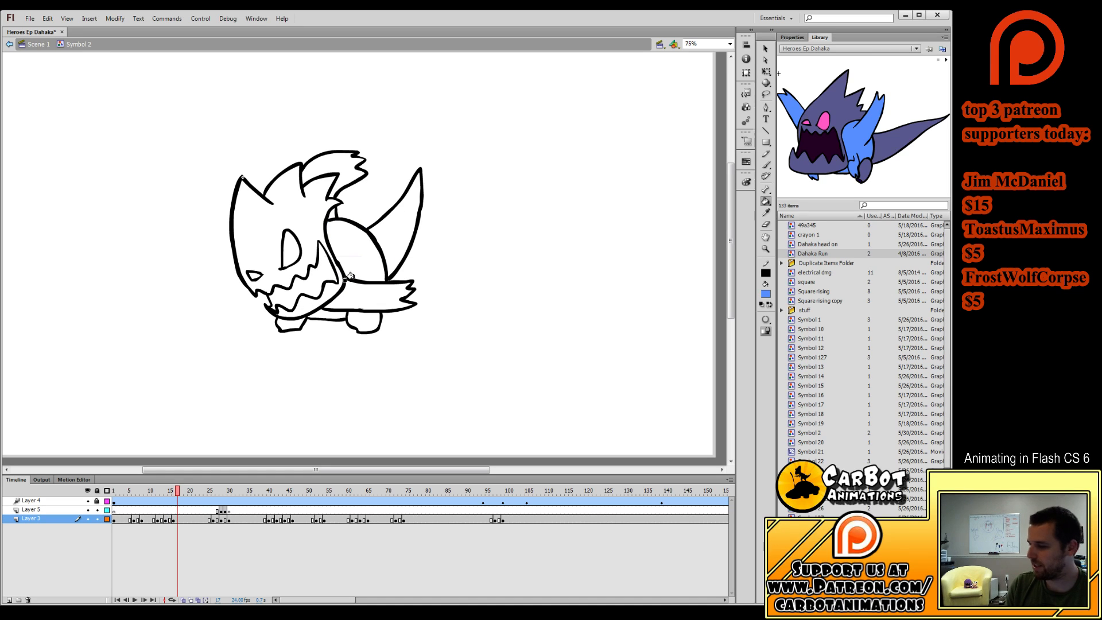
Step back and forth through the first inked poses to check which areas still lack blue.
key(comma)
key(comma)
key(comma)
key(comma)
key(comma)
key(comma)
key(comma)
key(comma)
key(comma)
key(comma)
key(period)
key(period)
key(period)
key(period)
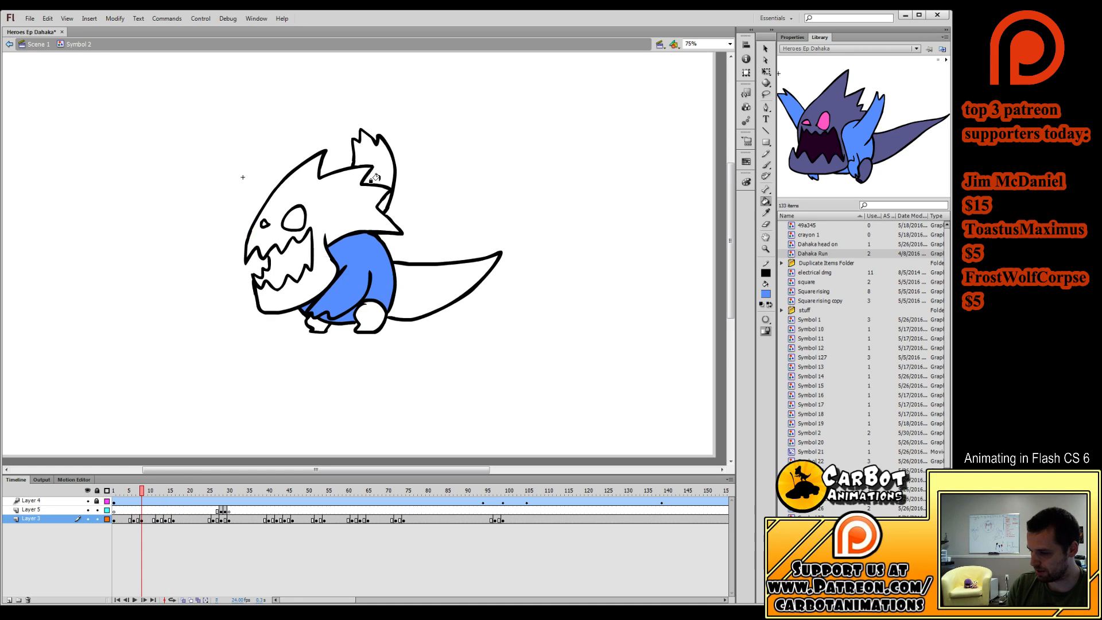
key(period)
key(period)
key(period)
key(period)
key(period)
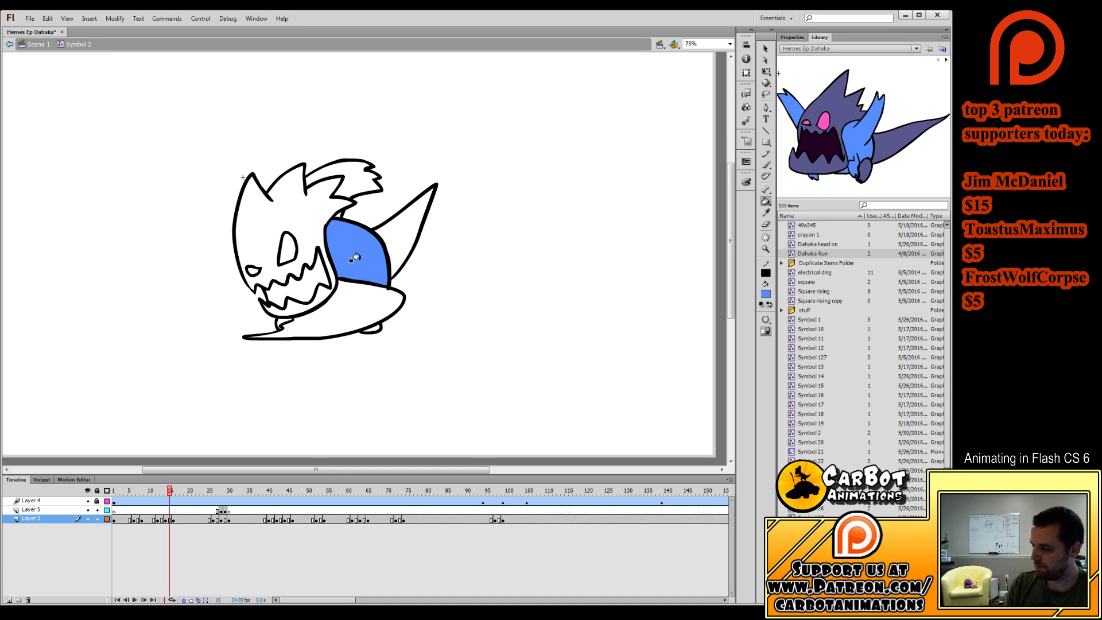
Fill both arms with blue at frame 15, and the torso, belly and arms at frame 16.
click(344, 175)
click(352, 305)
key(period)
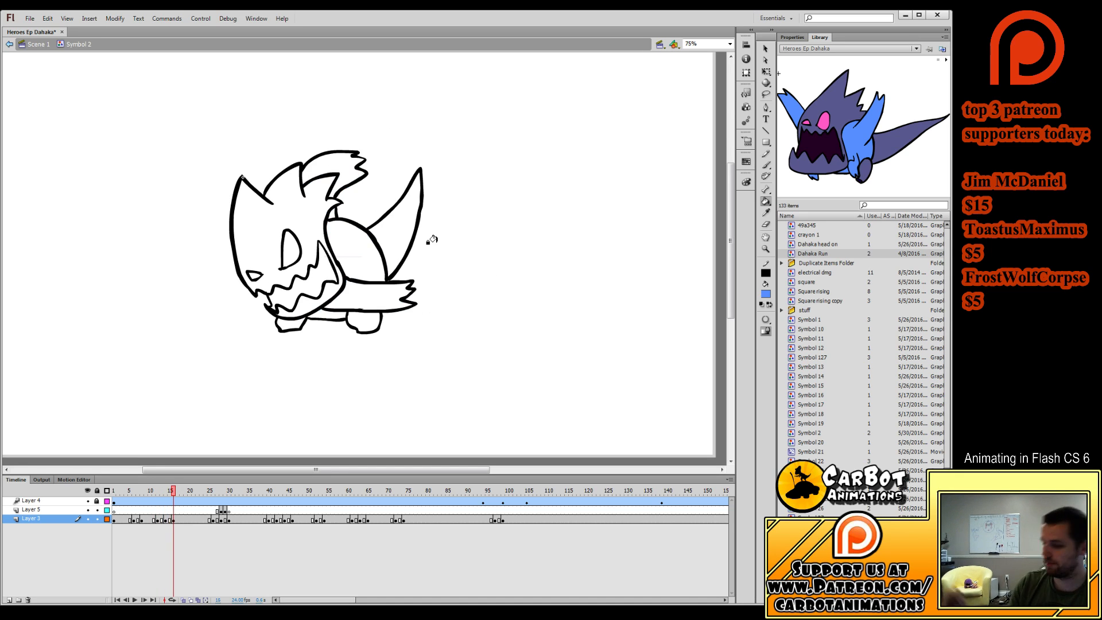
click(352, 288)
click(331, 310)
click(351, 253)
click(331, 210)
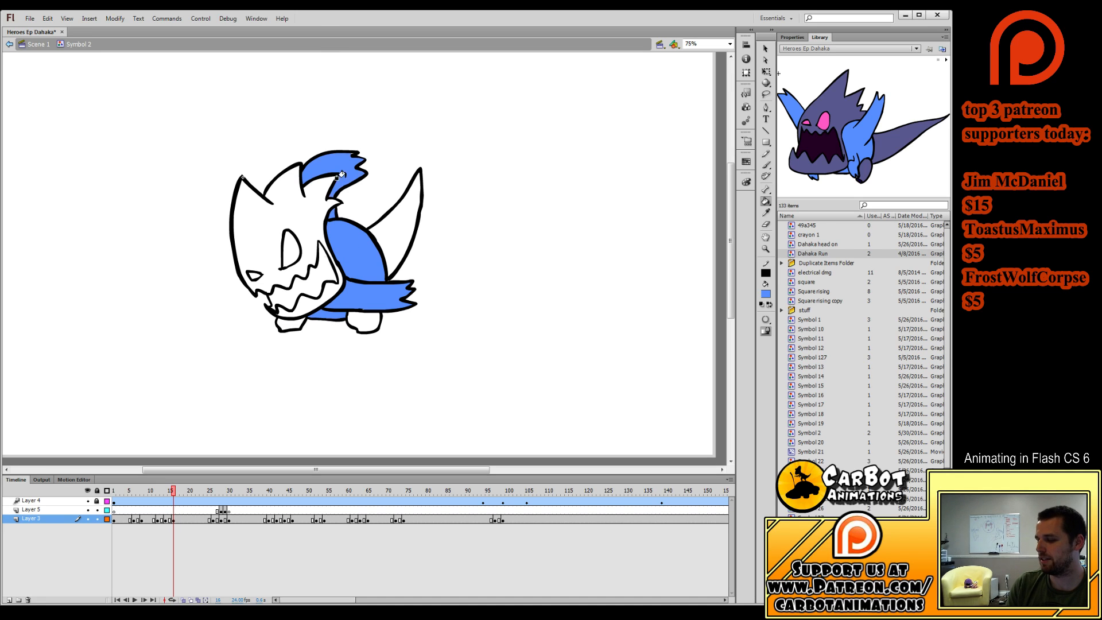
Fill the torso, belly and both arms of the crouching pose with blue at frame 26.
key(period)
key(period)
key(period)
key(period)
key(period)
key(period)
key(period)
key(period)
key(period)
key(period)
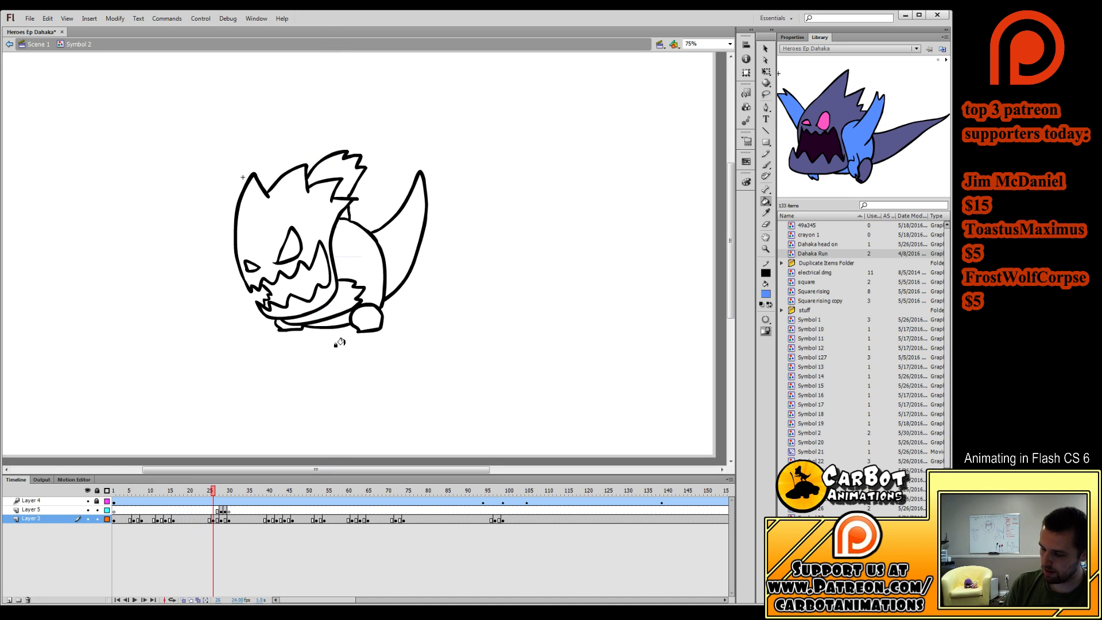
click(362, 258)
click(328, 317)
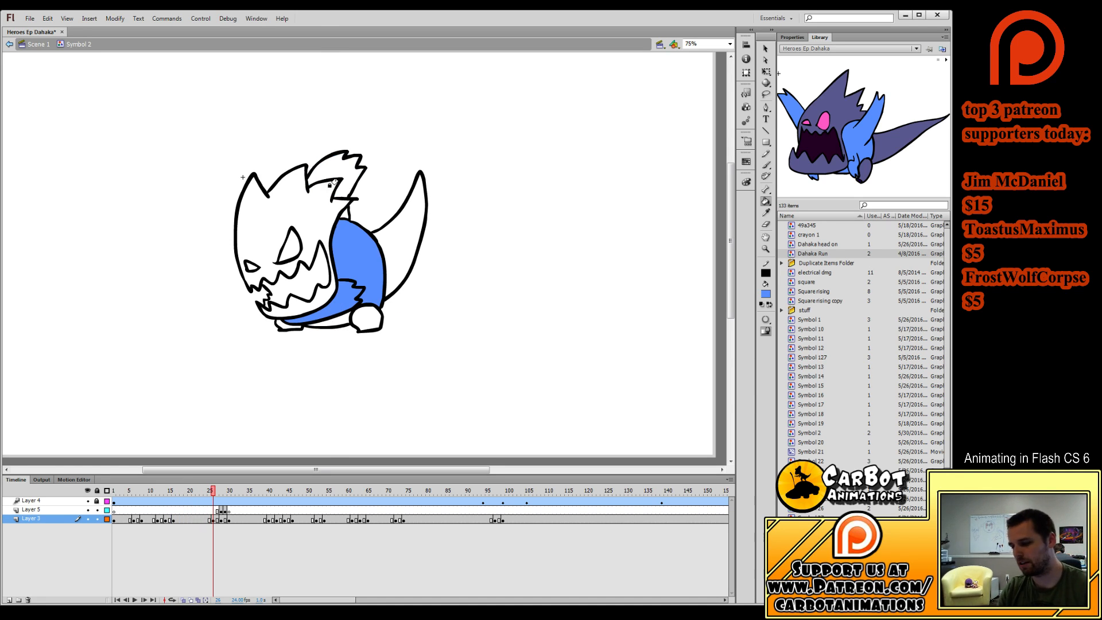
click(334, 184)
click(334, 319)
Fill the turned-away creature's body and arm with blue around frame 28.
key(period)
key(period)
key(period)
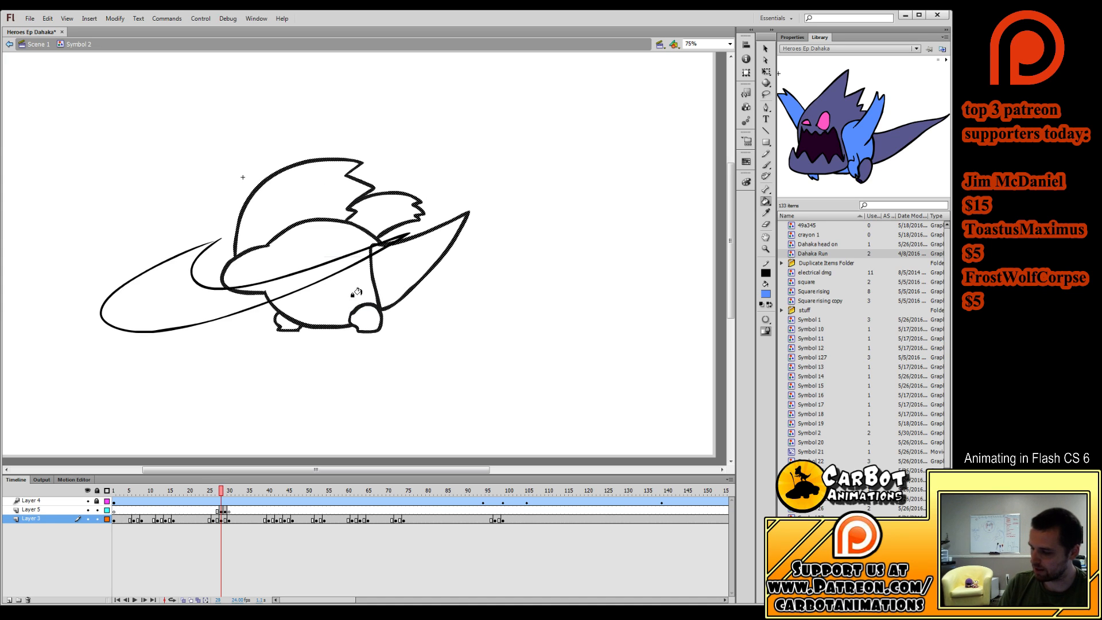
click(333, 290)
key(comma)
click(379, 208)
key(comma)
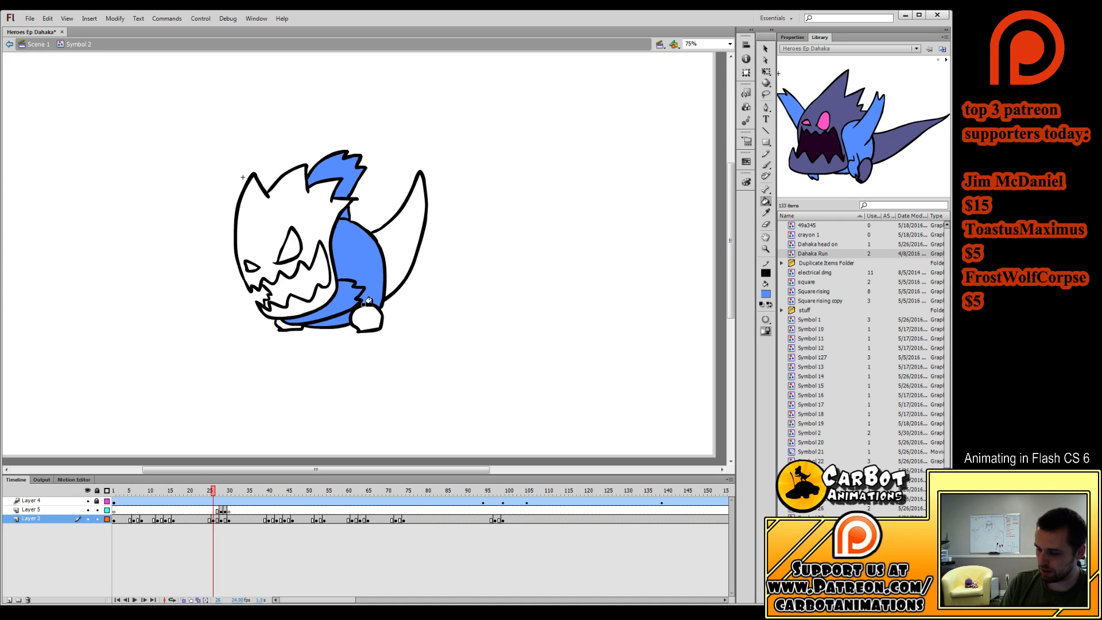
Fill the arm and body of the turned-away pose with blue at frame 30.
key(period)
key(period)
key(period)
click(363, 227)
click(320, 280)
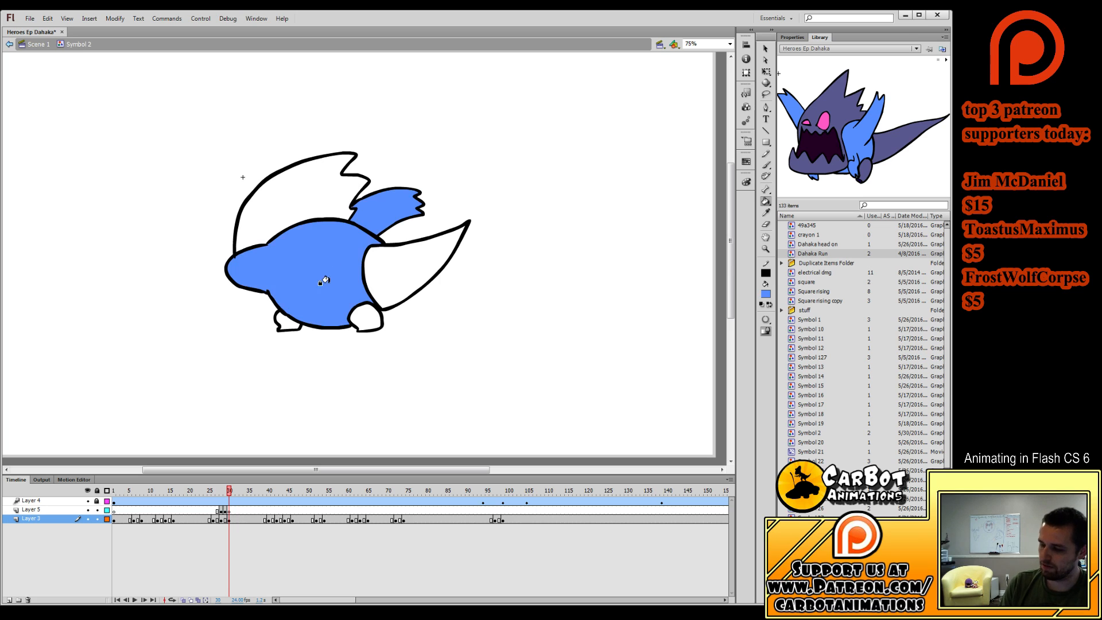
Fill the body and arm of the next uncoloured turned-away pose with blue at frame 40.
key(period)
key(period)
key(period)
key(period)
key(period)
key(period)
key(period)
key(period)
key(period)
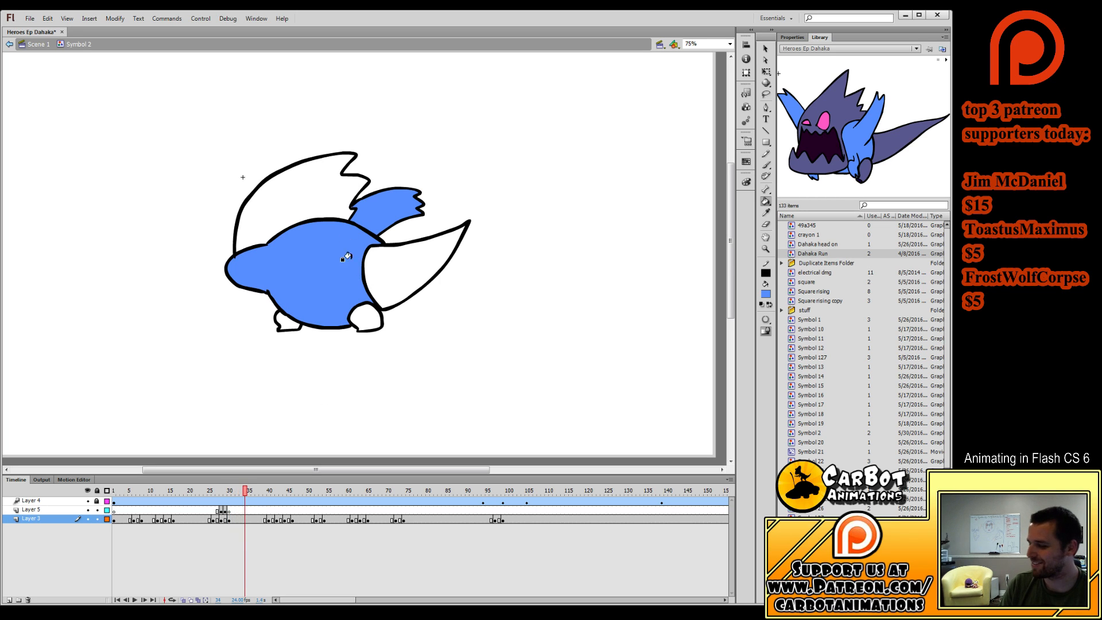
key(period)
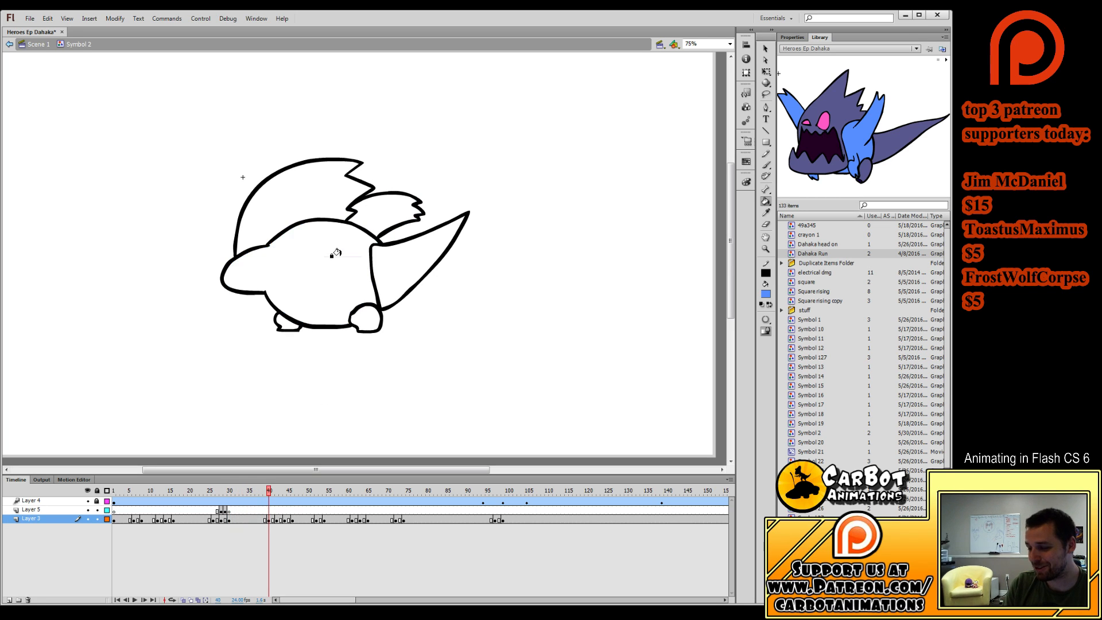
click(337, 258)
click(381, 213)
Fill the body of the arm-swinging turn in-between with blue at frame 43.
key(period)
key(period)
key(period)
click(341, 265)
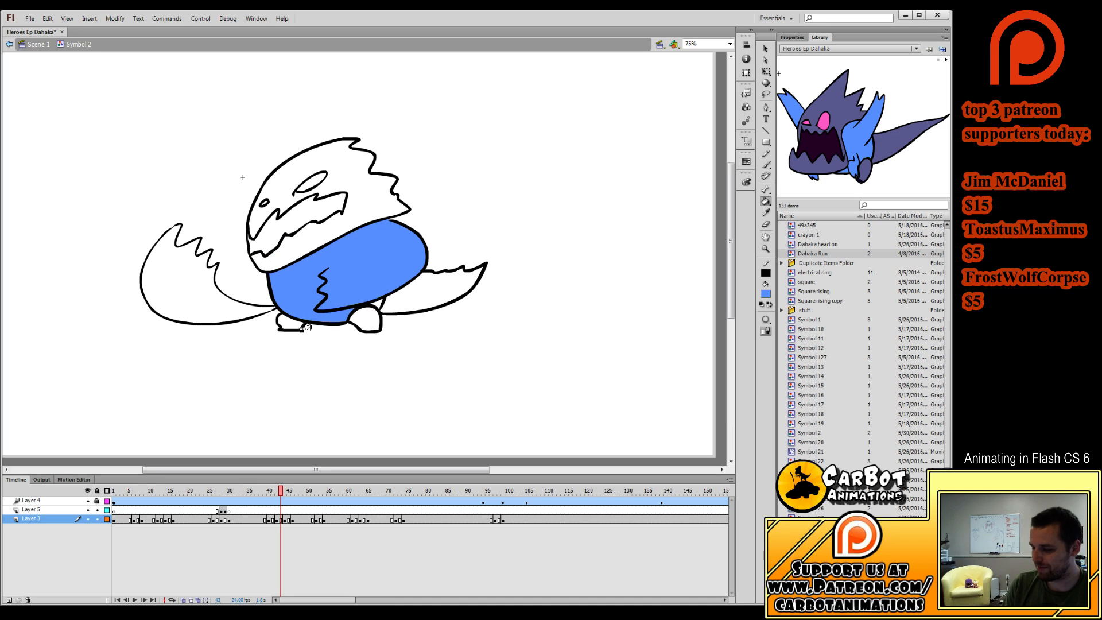
Recheck the preceding coloured frames and fill the body and extended arm of the object-holding pose with blue at frame 45.
key(comma)
key(comma)
key(period)
key(period)
key(period)
key(period)
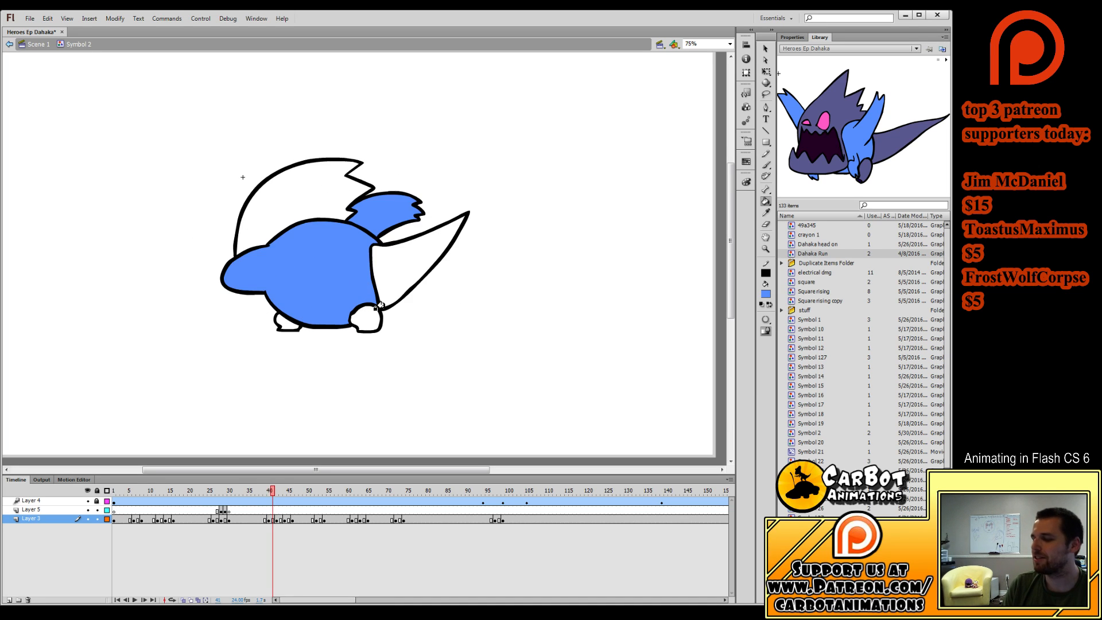
click(343, 260)
click(246, 248)
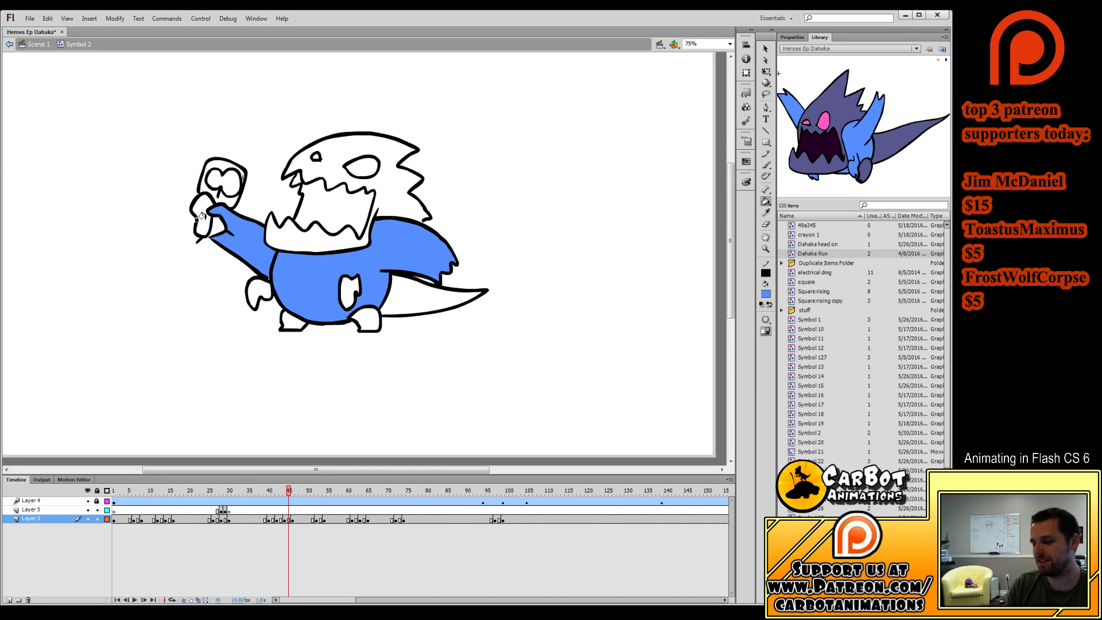
Fill the gripping hand with blue at frame 45, and the body, extended arm and hand at frame 47.
click(200, 217)
key(period)
key(period)
click(287, 306)
click(246, 241)
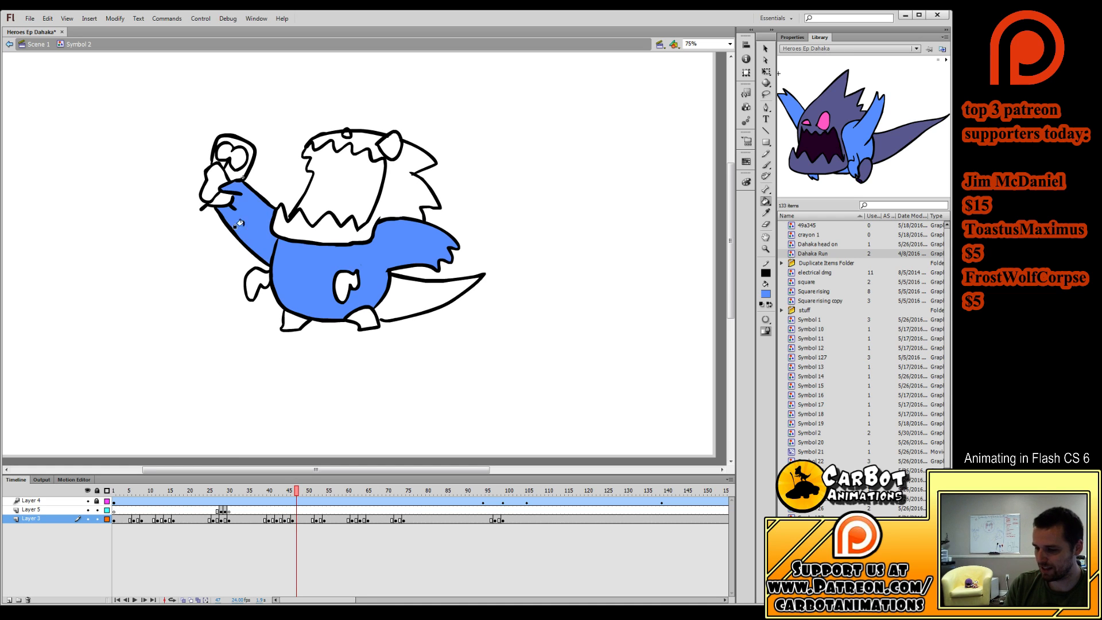
click(214, 185)
Fill the body, raised arm and gripping hand of the wide-open-mouth pose with blue at frame 52.
key(period)
key(period)
key(period)
key(period)
click(316, 490)
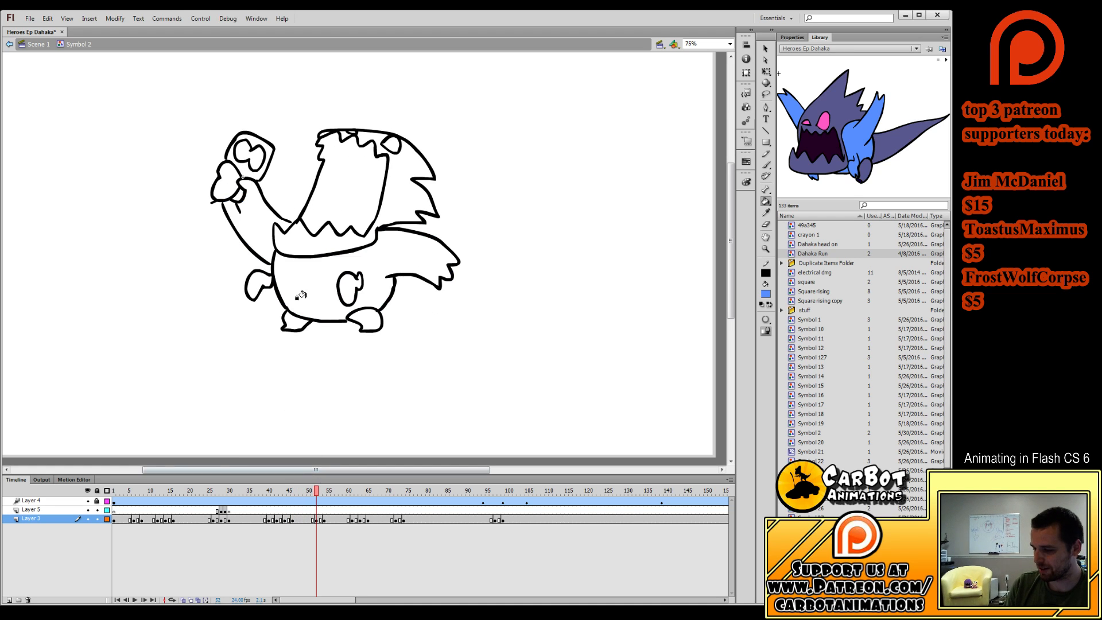
click(344, 269)
click(258, 230)
click(227, 181)
Fill the body and the front arm covering the mouth with blue at frame 55.
key(period)
key(period)
key(period)
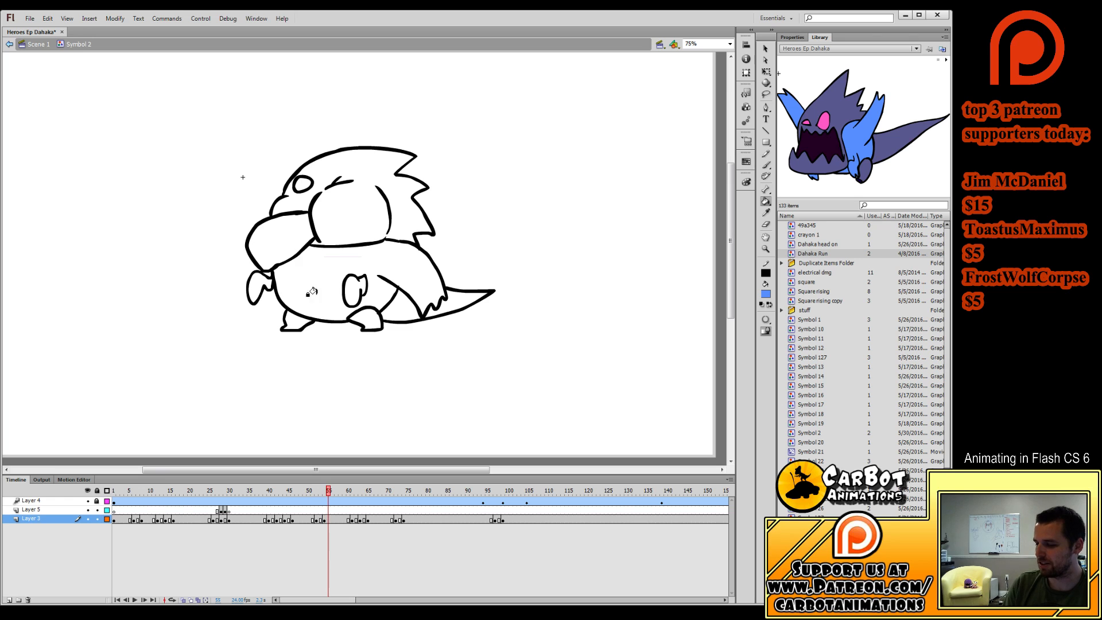
click(312, 292)
click(280, 236)
Fill the body and front arm of the squinting turn in-between with blue at frame 62.
key(period)
key(period)
key(period)
key(period)
key(period)
key(period)
key(period)
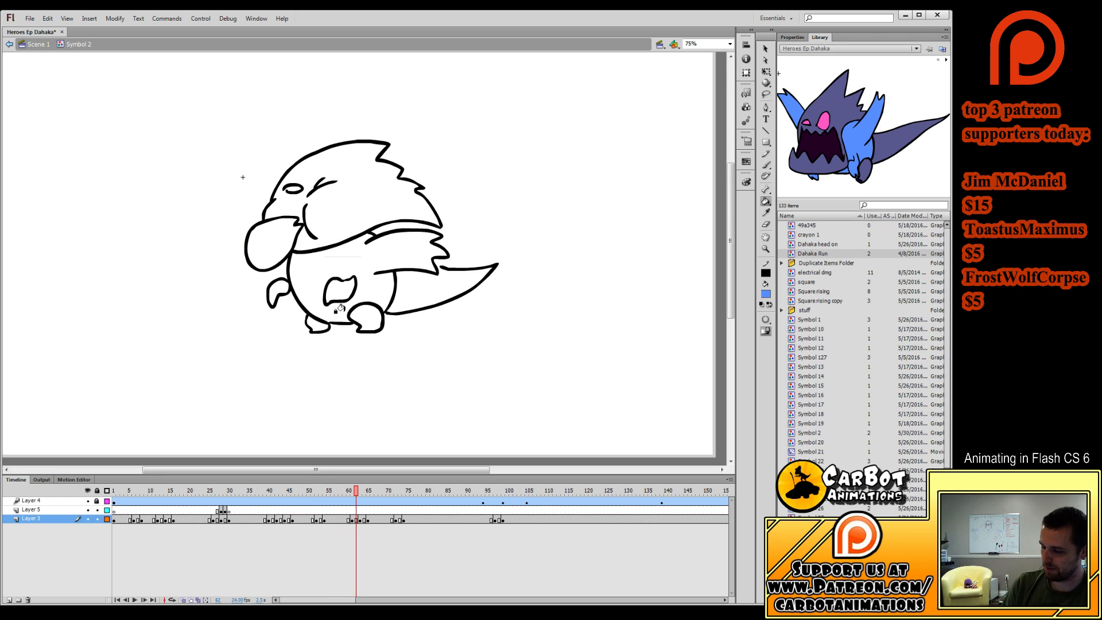
click(313, 269)
click(266, 243)
Brush in the missing black shoulder line that closes the gap between jaw and raised arm at frame 63.
key(period)
key(period)
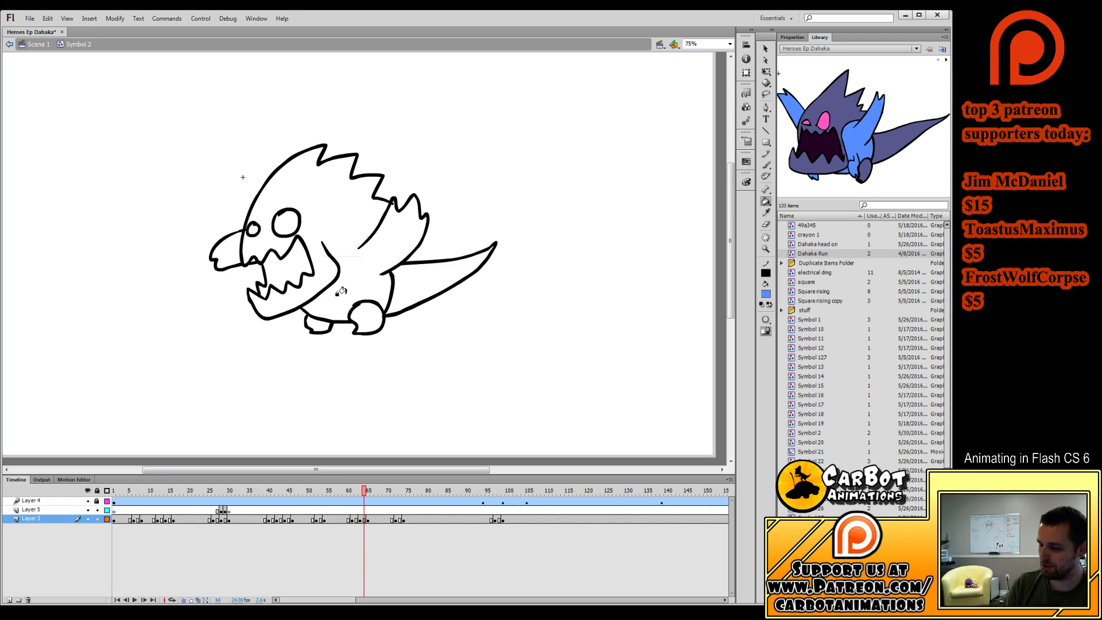
click(765, 166)
key(comma)
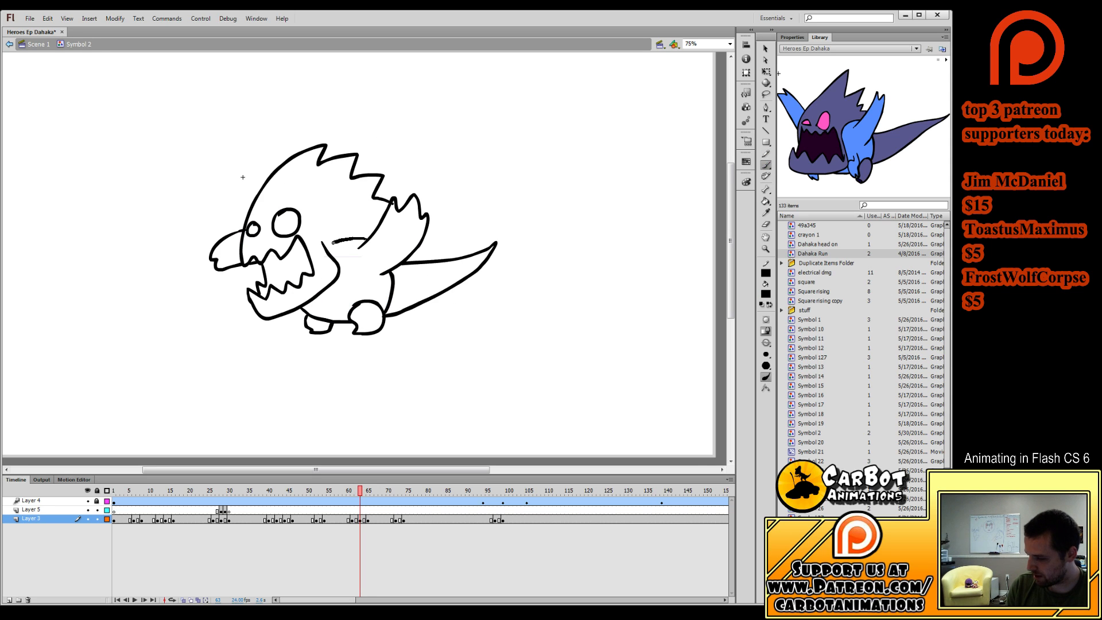
drag(334, 242, 326, 249)
key(comma)
key(period)
key(period)
key(period)
key(comma)
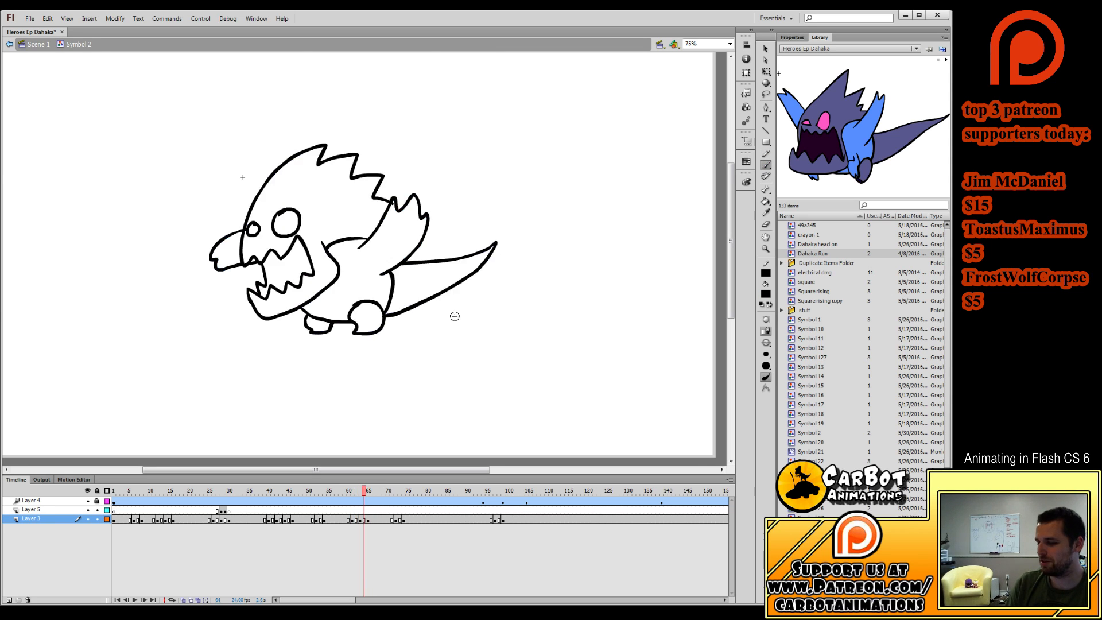
Sample the blue from the coloured arm of the preceding pose as the Paint Bucket fill colour.
key(comma)
key(i)
key(k)
key(comma)
key(i)
click(386, 252)
key(period)
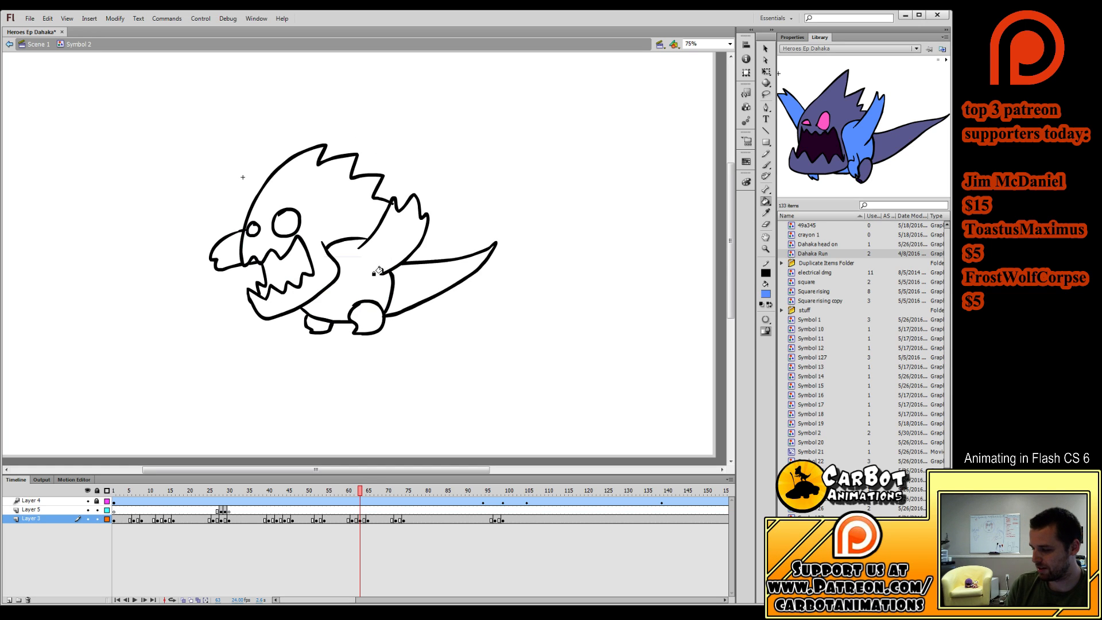
Go back through the coloured poses to frame 44 and fill the small lower arms there with blue.
key(comma)
key(comma)
key(comma)
key(comma)
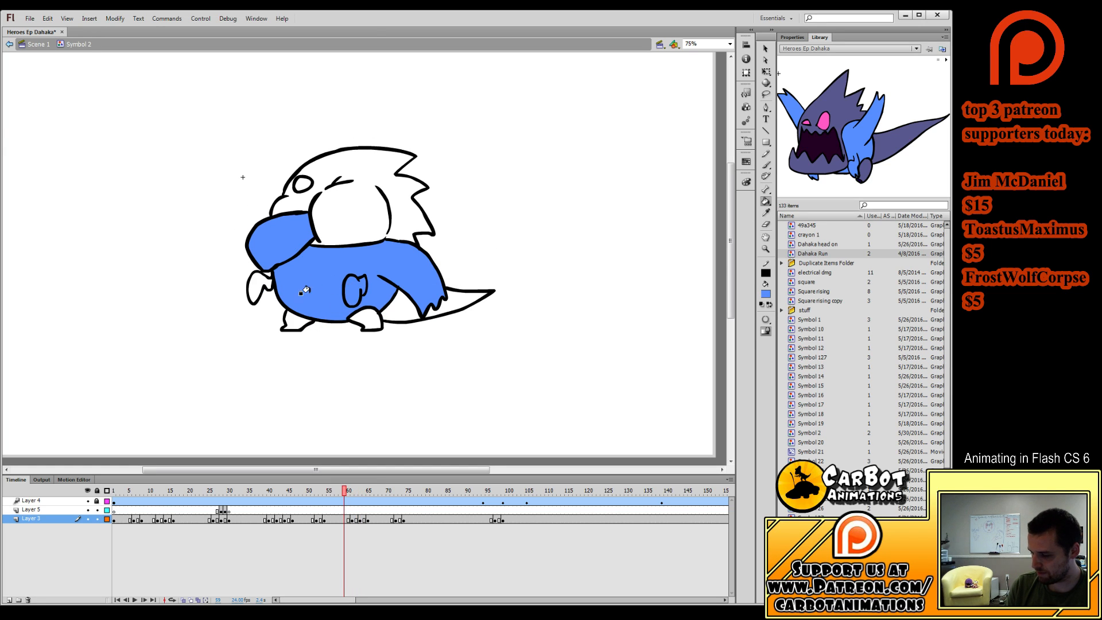
key(comma)
key(comma)
key(comma)
key(comma)
key(comma)
key(comma)
key(comma)
key(comma)
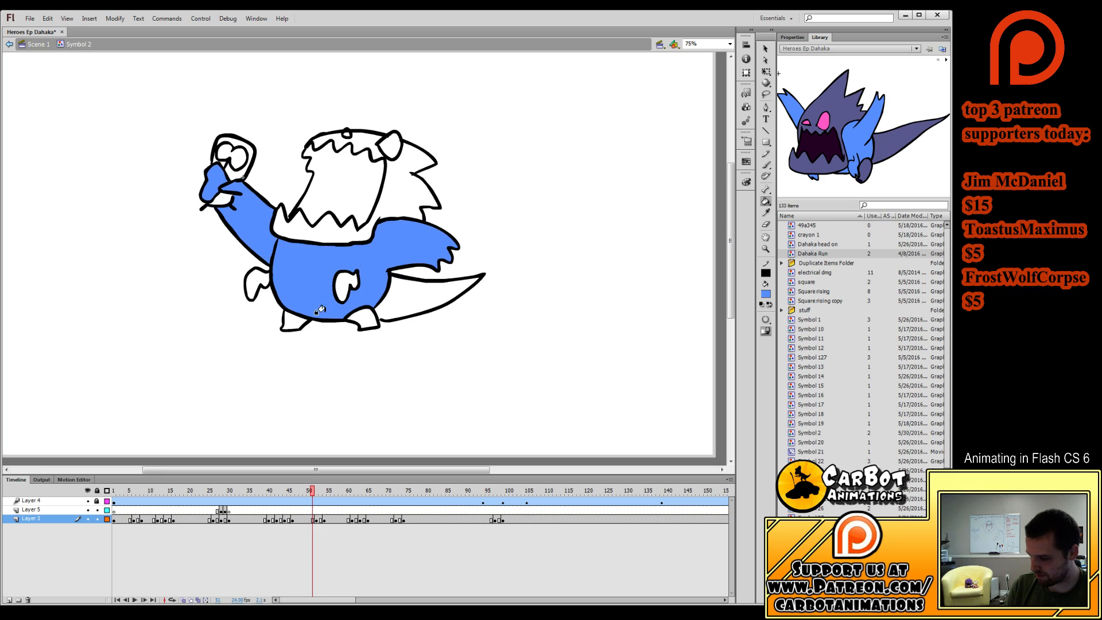
key(comma)
key(comma)
key(comma)
key(comma)
key(comma)
key(comma)
key(comma)
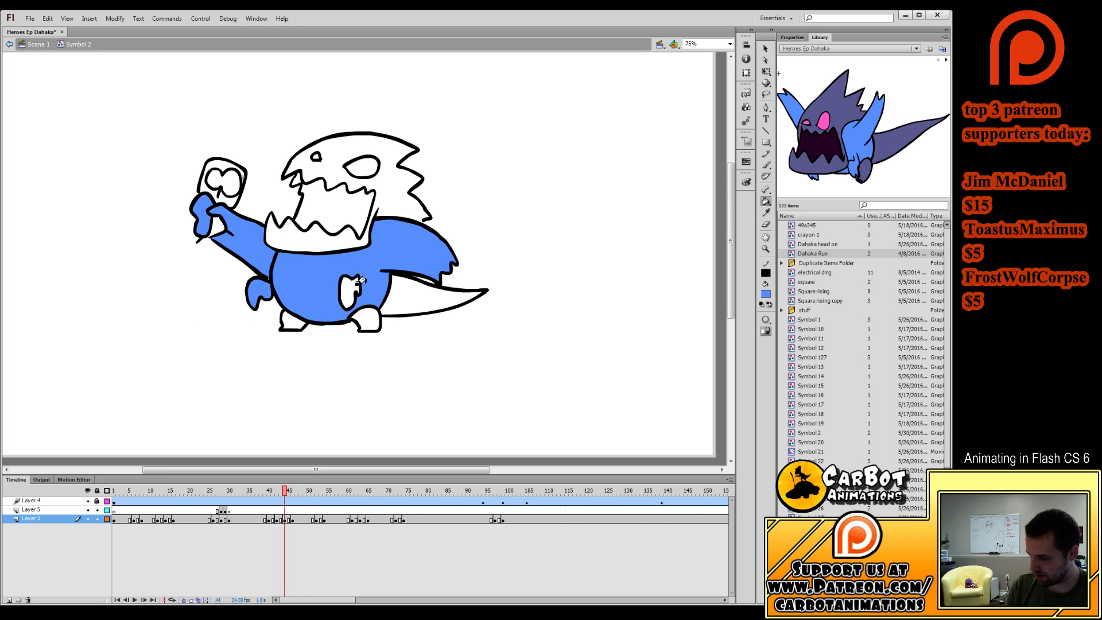
Fill the uncoloured small lower arms with blue on the poses from frame 47 through frame 56.
key(period)
key(period)
key(period)
key(period)
key(period)
key(period)
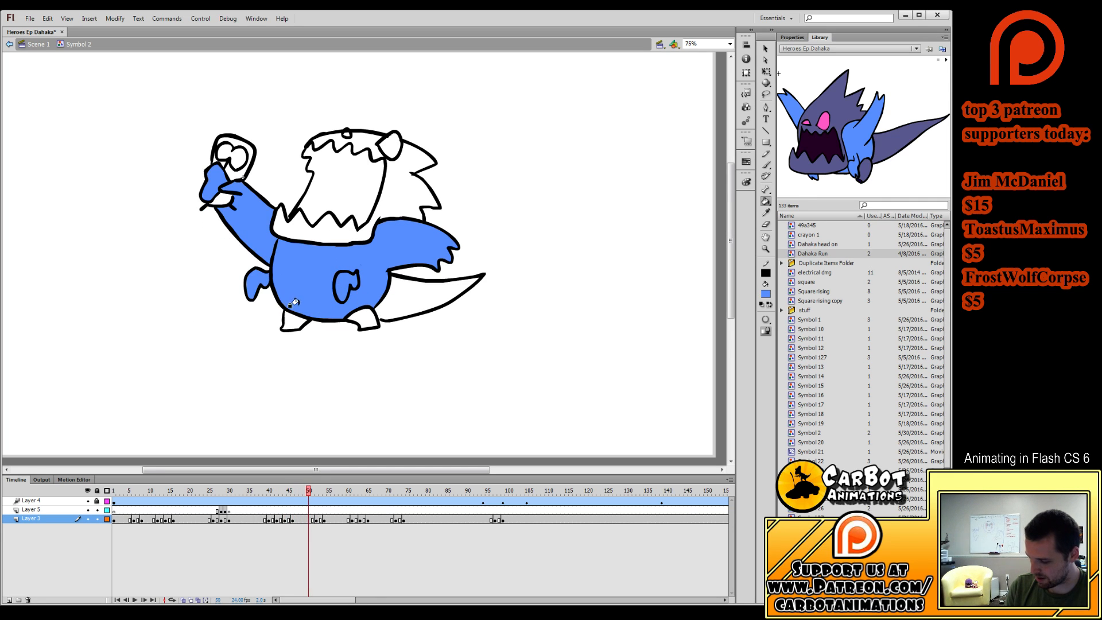
key(period)
key(period)
key(period)
key(period)
key(period)
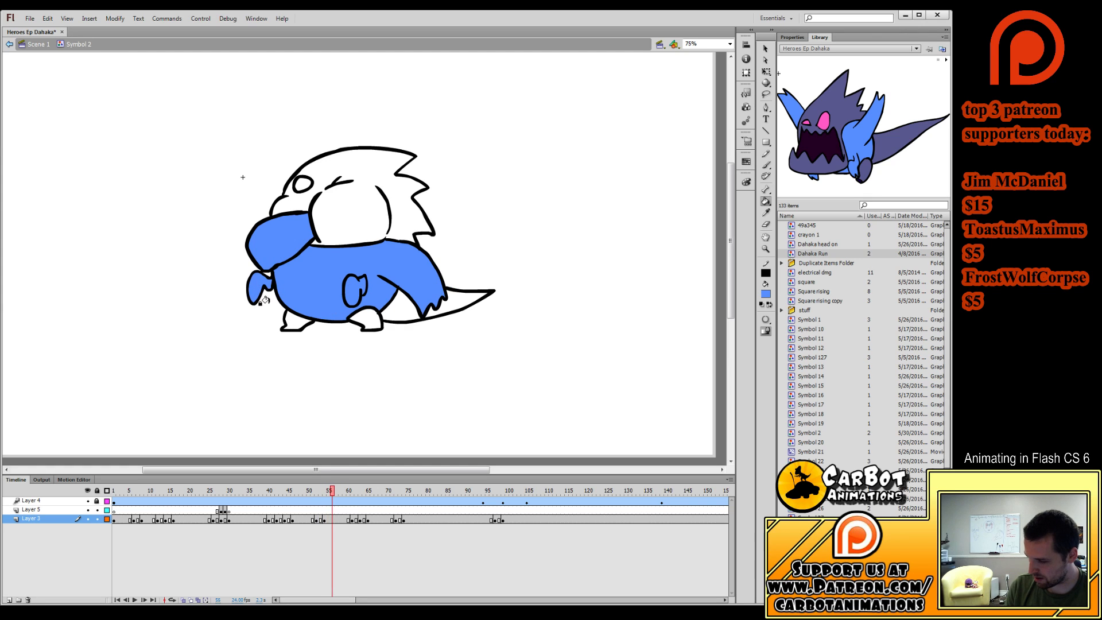
Fill the small lower arms of the squinting in-between with blue and advance to frame 64.
key(period)
key(period)
key(period)
key(period)
key(period)
key(period)
key(period)
key(period)
key(period)
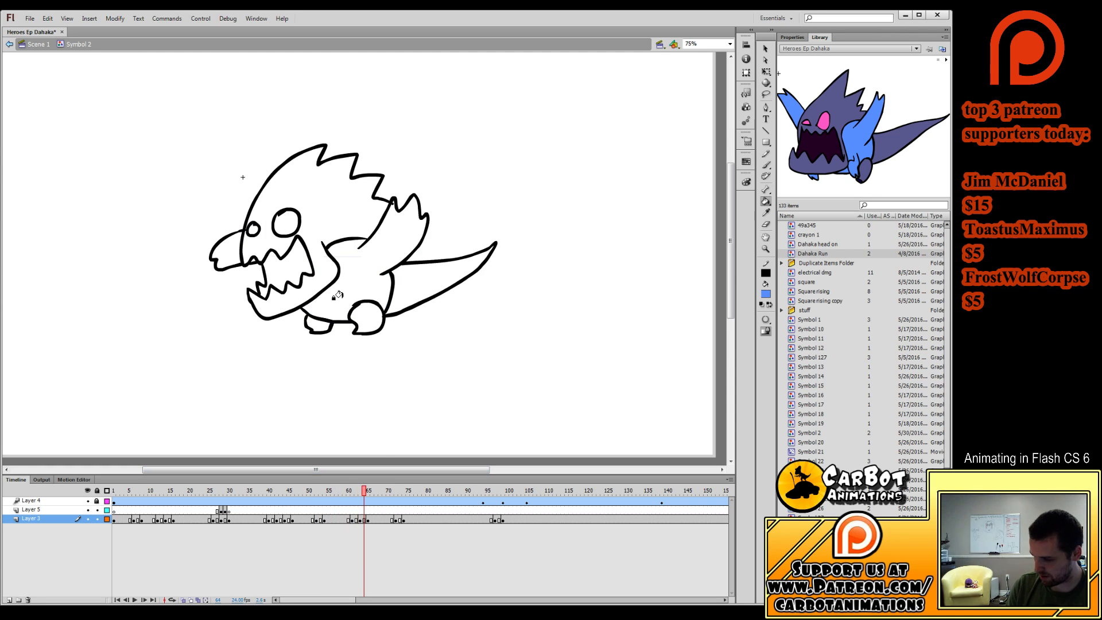
Fill the body and both raised arms of the open-jawed pose with blue at frame 64, comparing with the coloured frame 65.
click(338, 295)
click(226, 248)
key(period)
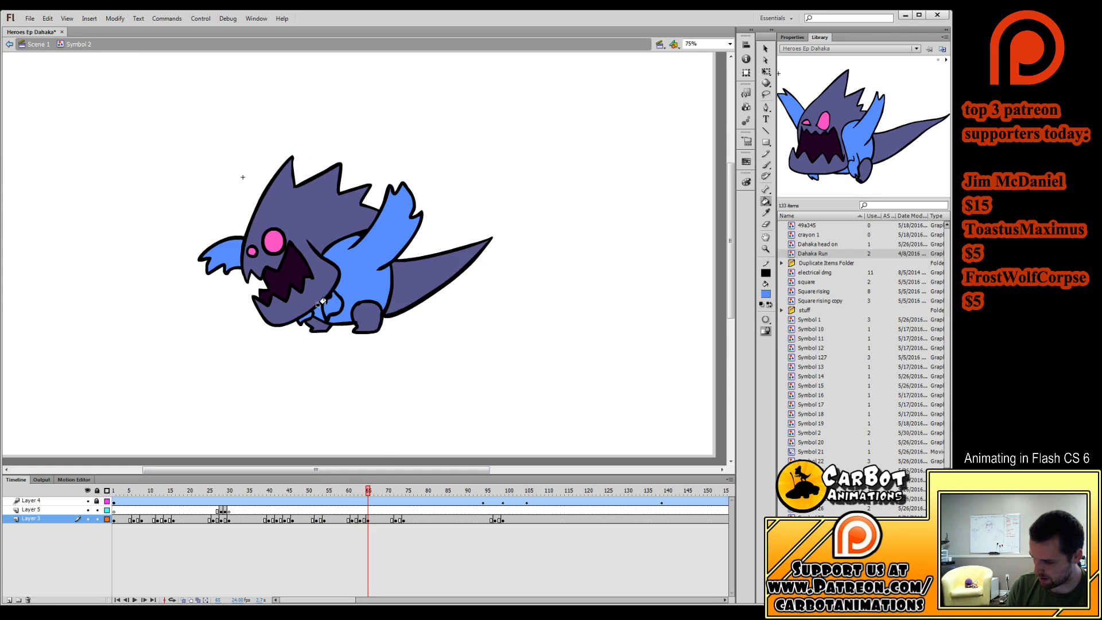
key(comma)
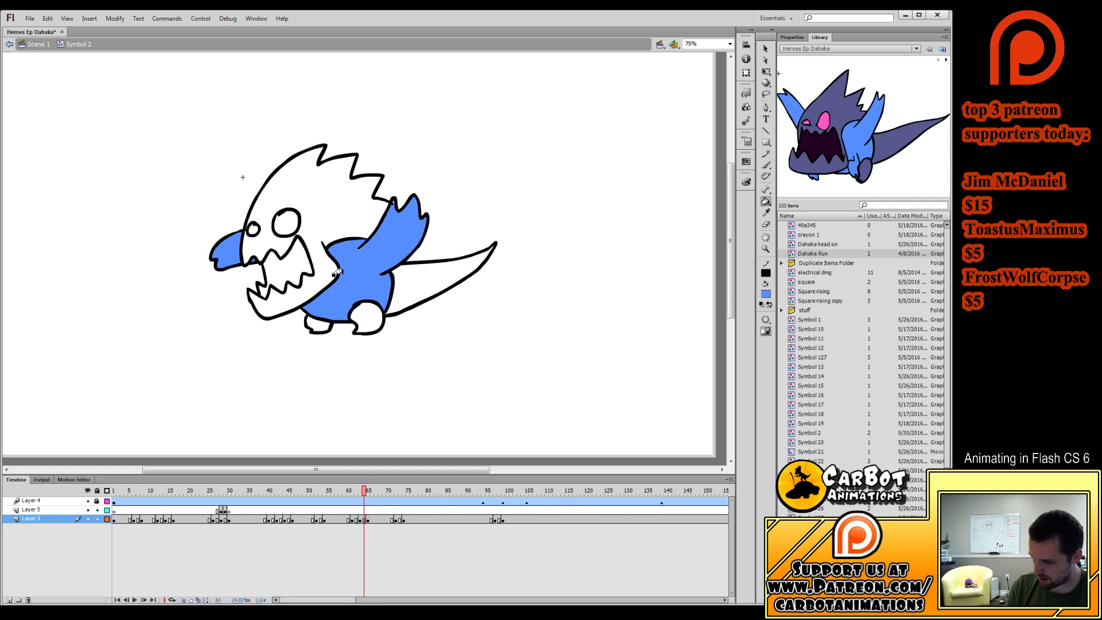
key(period)
key(comma)
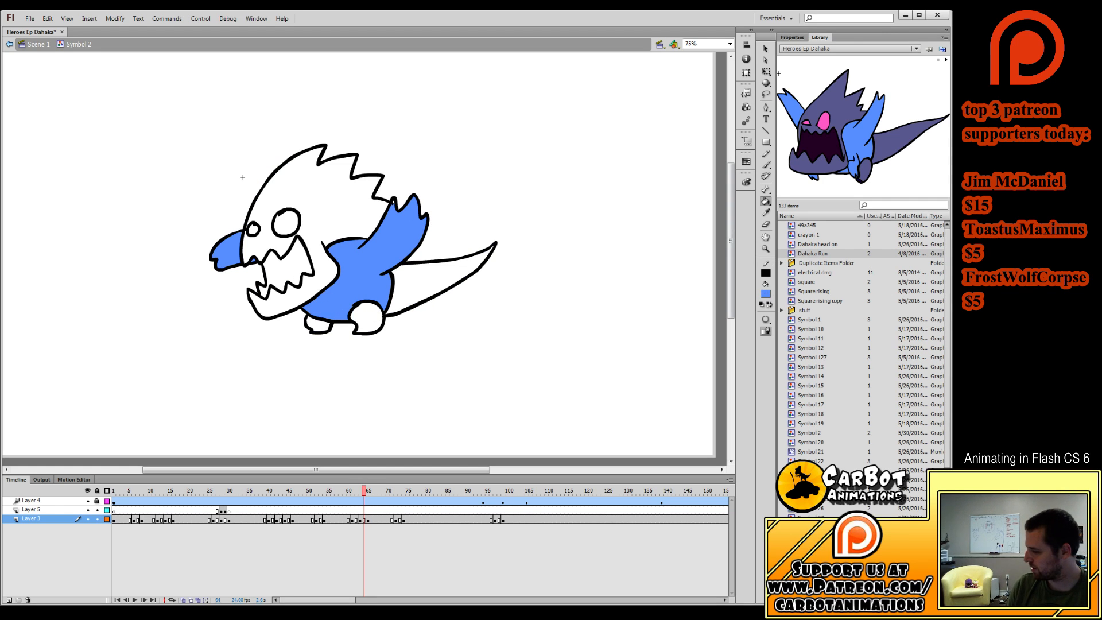
Brush the black outline of the missing small lower arm onto the blue body at frame 63, checking neighbouring frames.
key(b)
key(comma)
key(comma)
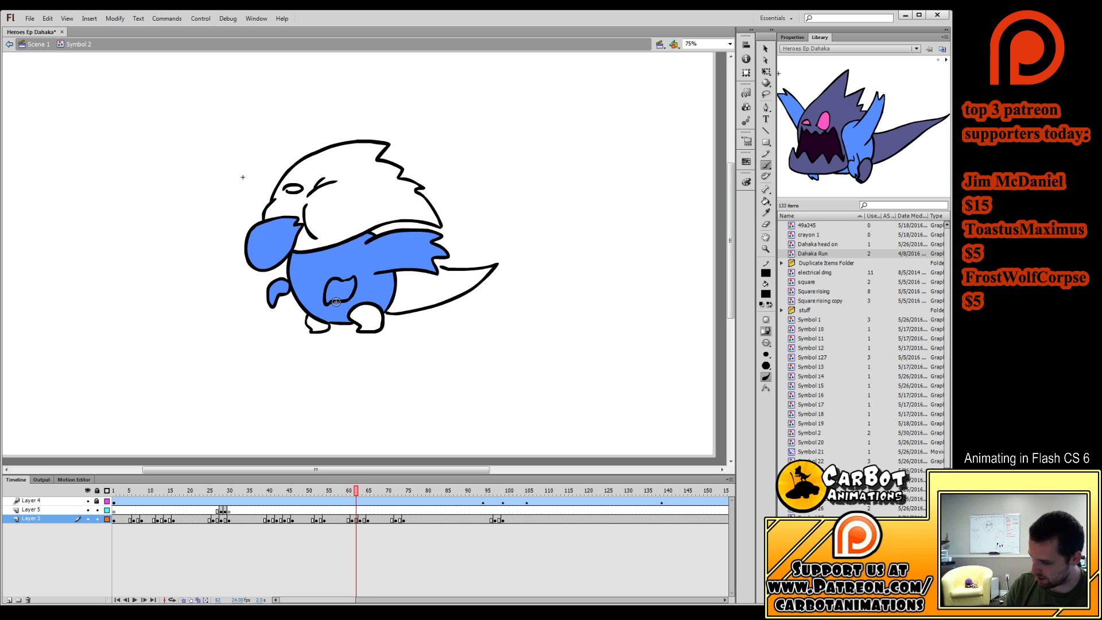
key(period)
drag(330, 304, 345, 279)
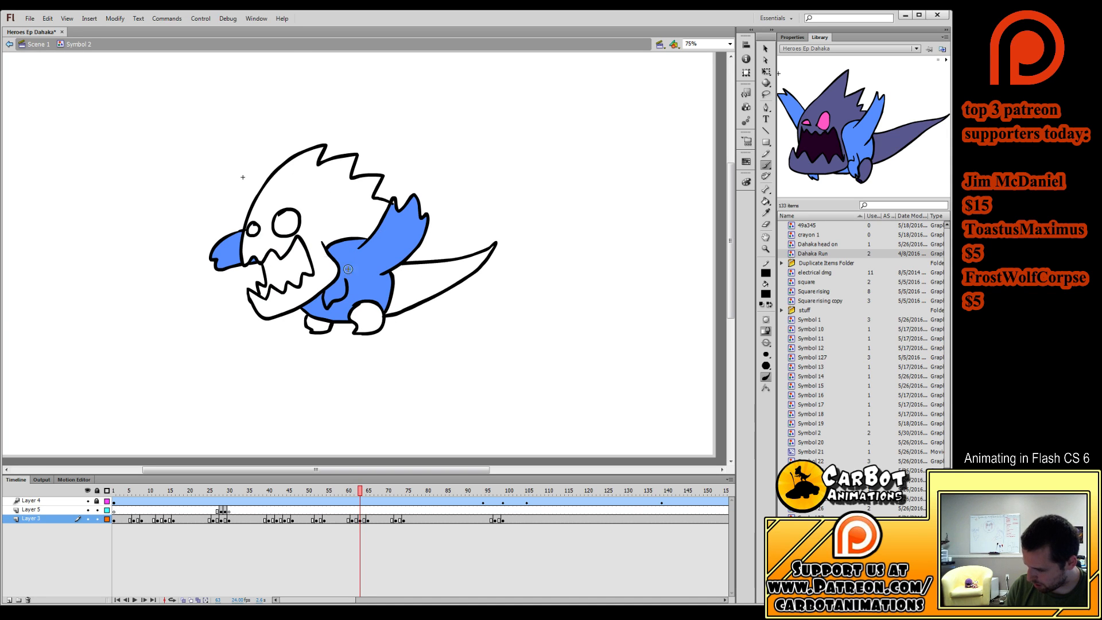
key(period)
key(period)
key(comma)
key(comma)
key(period)
key(period)
key(period)
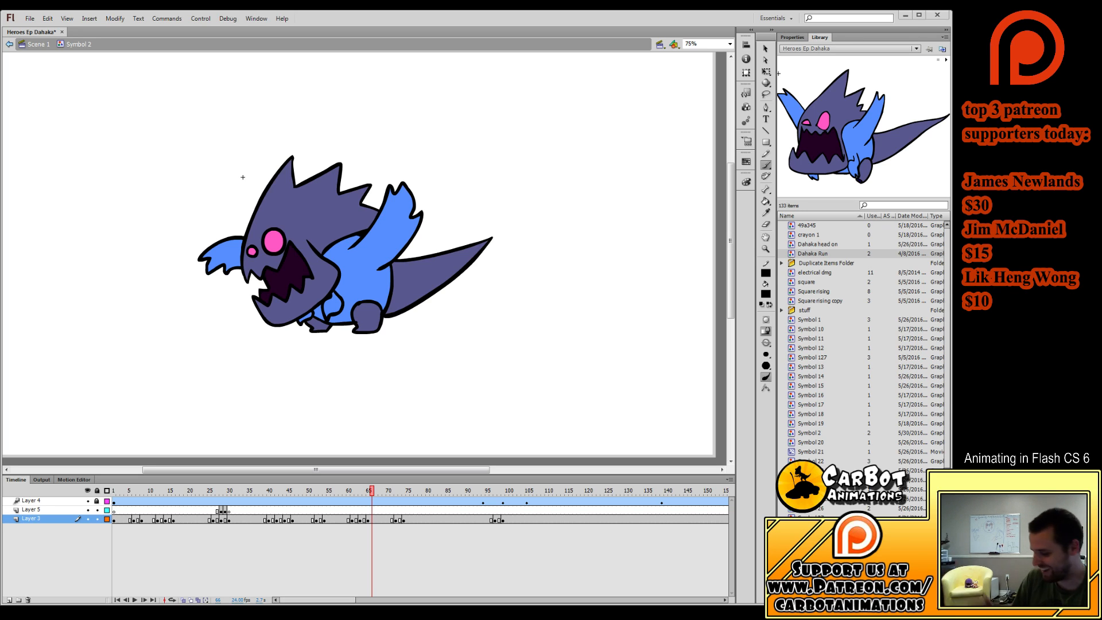
Review the blue fills and outlines frame by frame from frame 49 to frame 69.
mouse_move(372, 491)
mouse_down()
mouse_move(200, 539)
mouse_move(205, 557)
mouse_move(155, 551)
mouse_move(303, 546)
mouse_up()
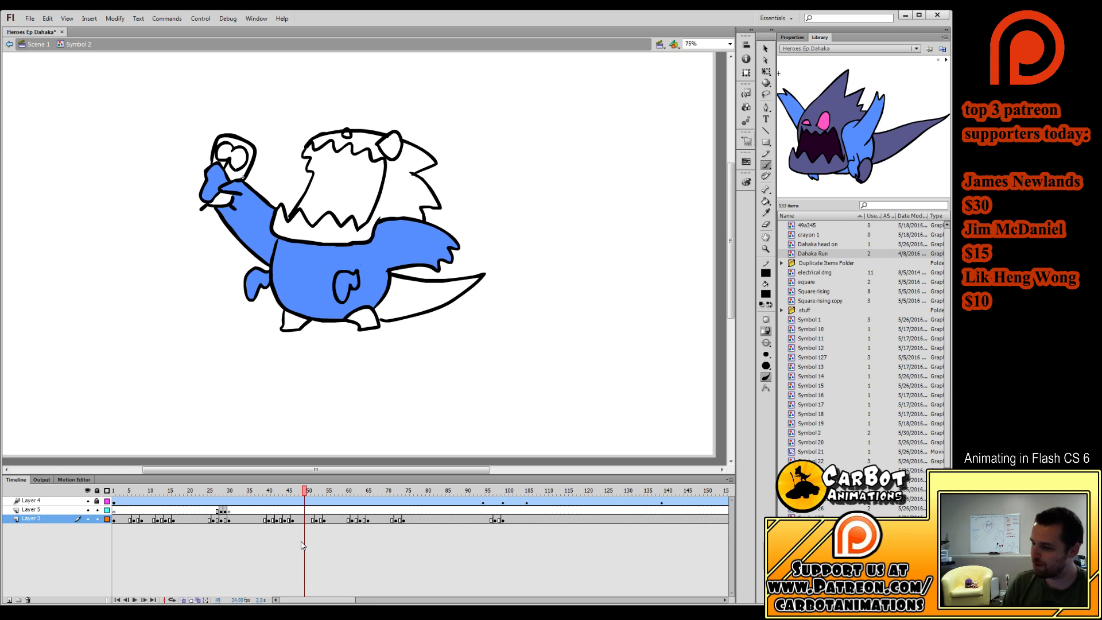
key(period)
key(period)
key(period)
key(period)
key(period)
key(period)
click(766, 202)
key(period)
key(period)
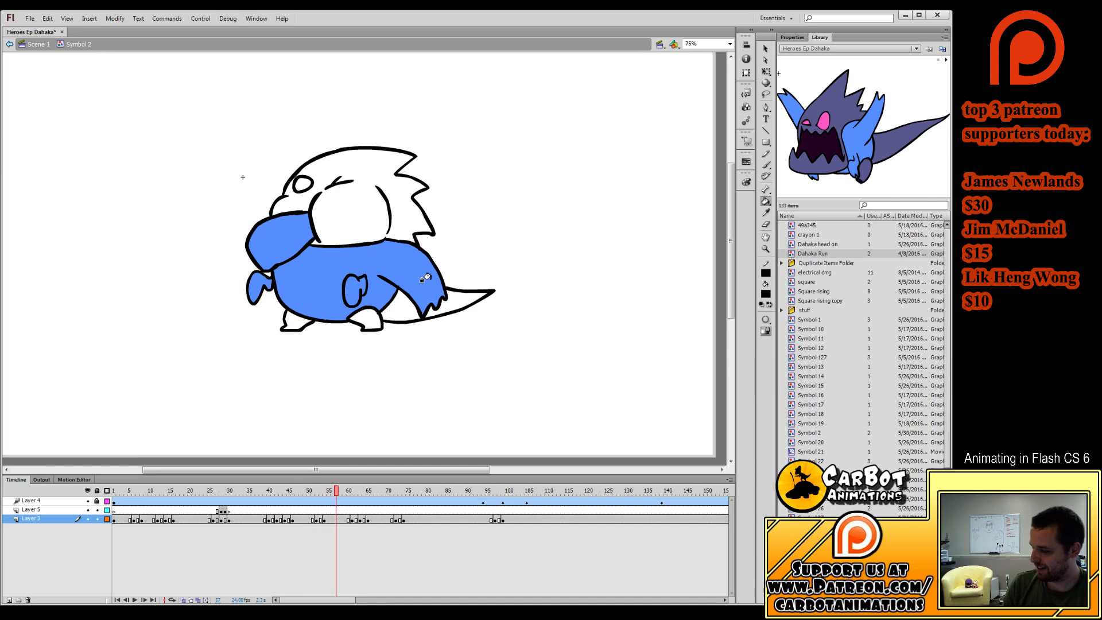
key(period)
key(period)
key(period)
key(period)
key(period)
key(period)
key(period)
key(period)
key(period)
key(period)
key(period)
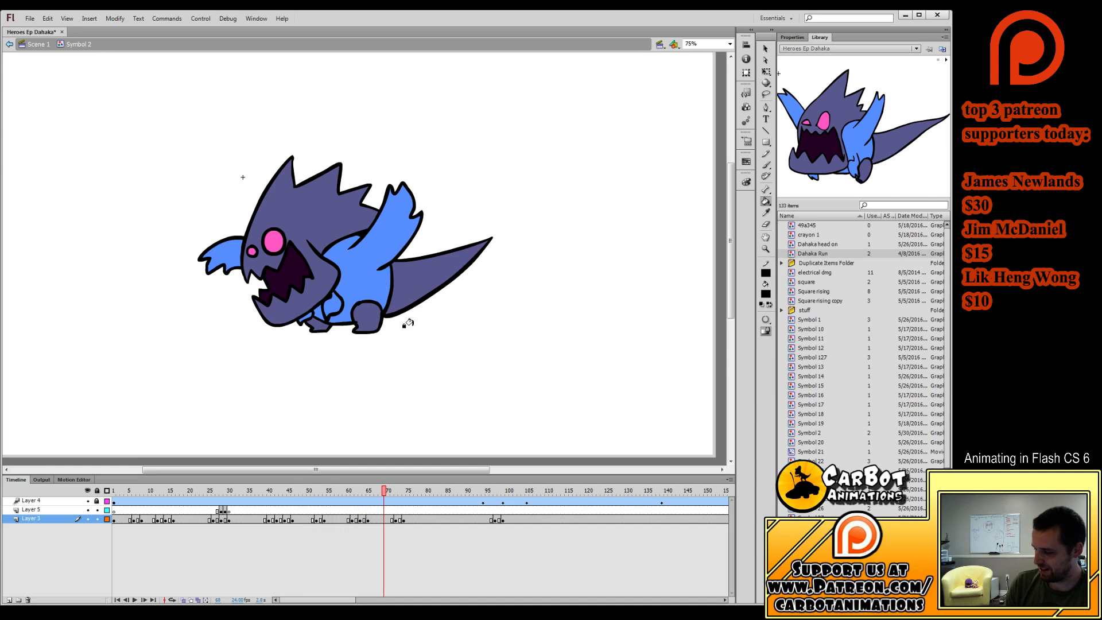
Sample the purple from the head at frame 1 and fill the head, both feet and tail at frame 7.
drag(409, 494, 114, 494)
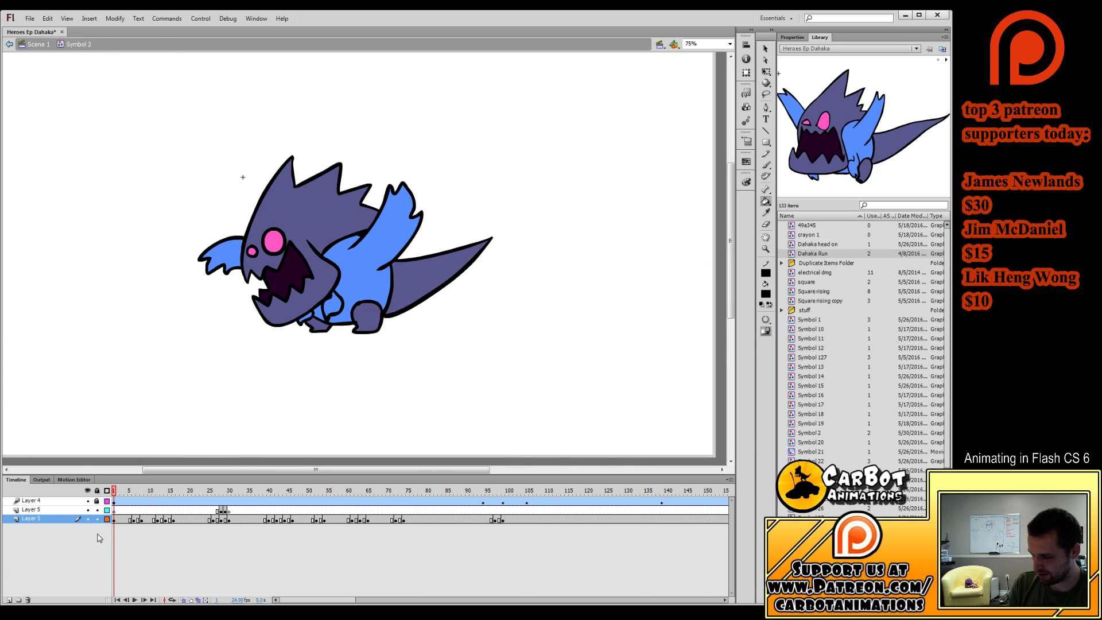
click(345, 208)
key(period)
key(period)
key(period)
key(period)
key(period)
key(period)
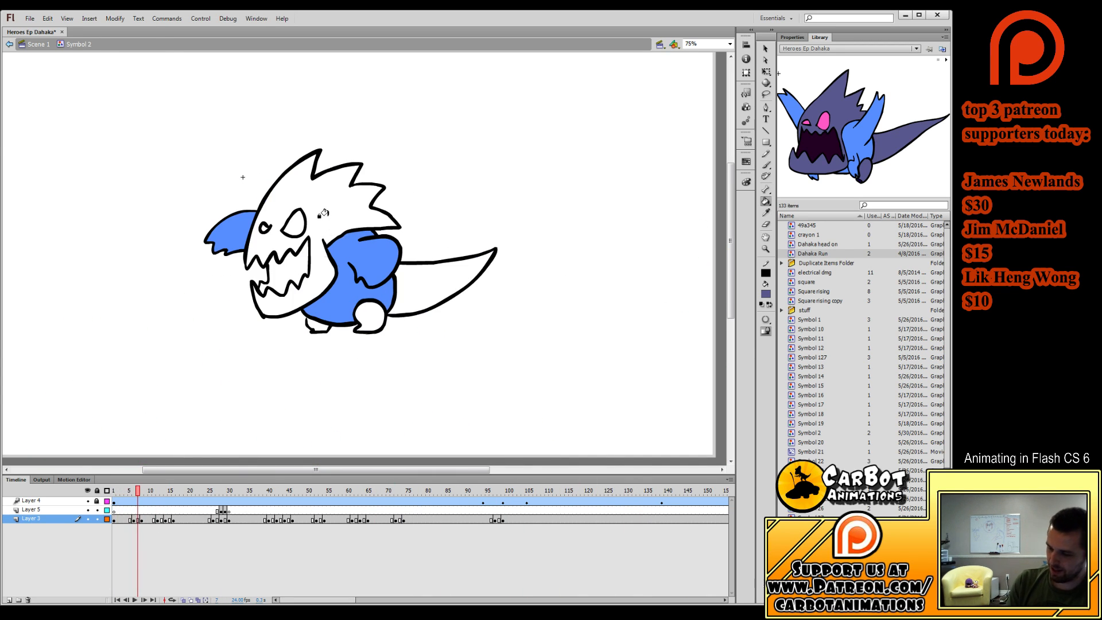
click(323, 212)
click(367, 313)
click(321, 323)
click(404, 292)
Fill the tail, head and both feet of the raised-arm pose with purple at frame 8.
key(period)
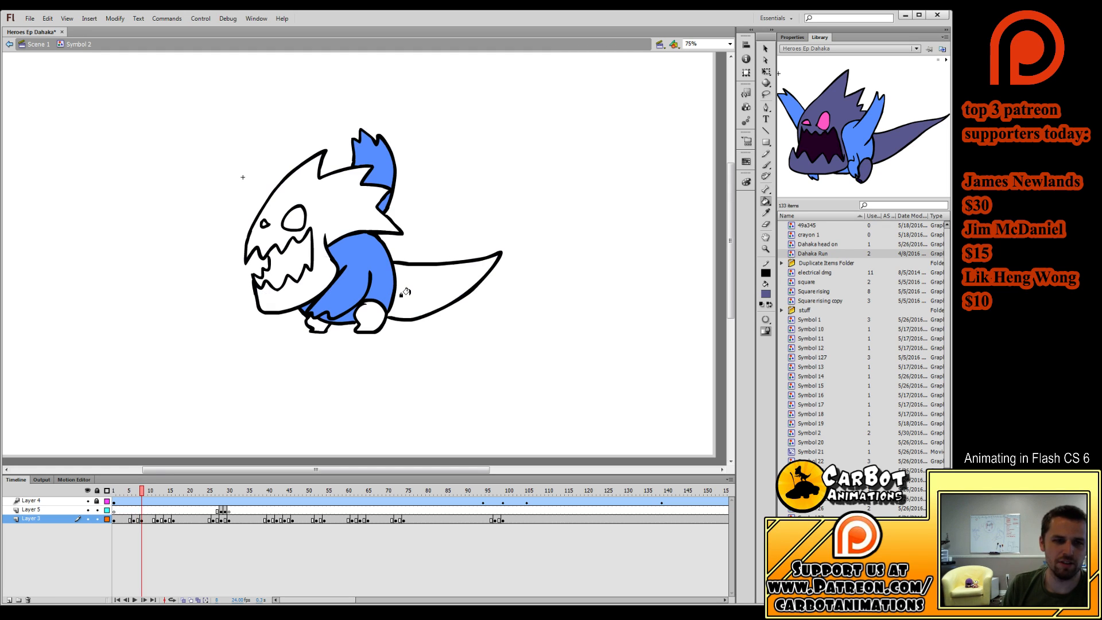
key(period)
key(period)
key(comma)
key(comma)
key(comma)
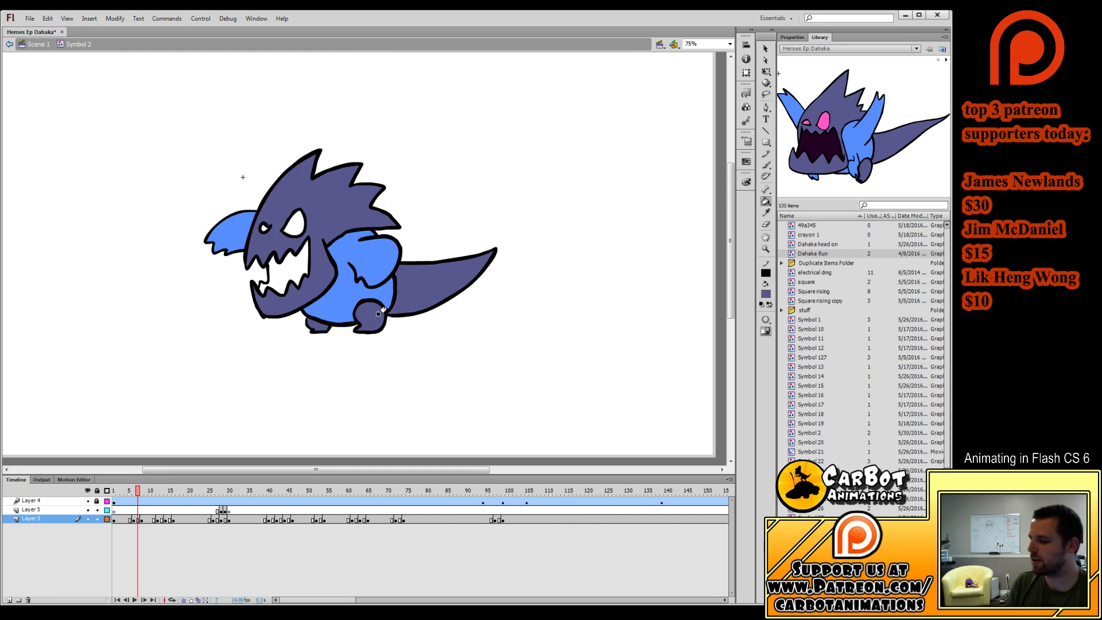
key(period)
click(395, 300)
click(305, 275)
click(370, 319)
click(309, 325)
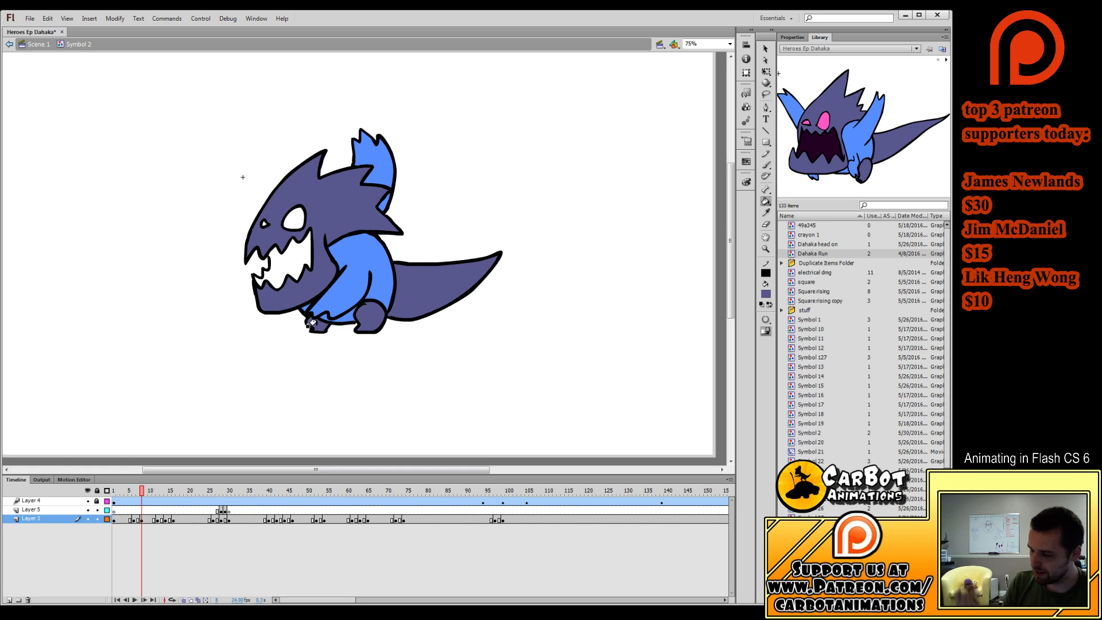
Fill the tail, both feet and head of the next raised-arm pose with purple at frame 13.
key(period)
key(period)
key(period)
key(period)
key(period)
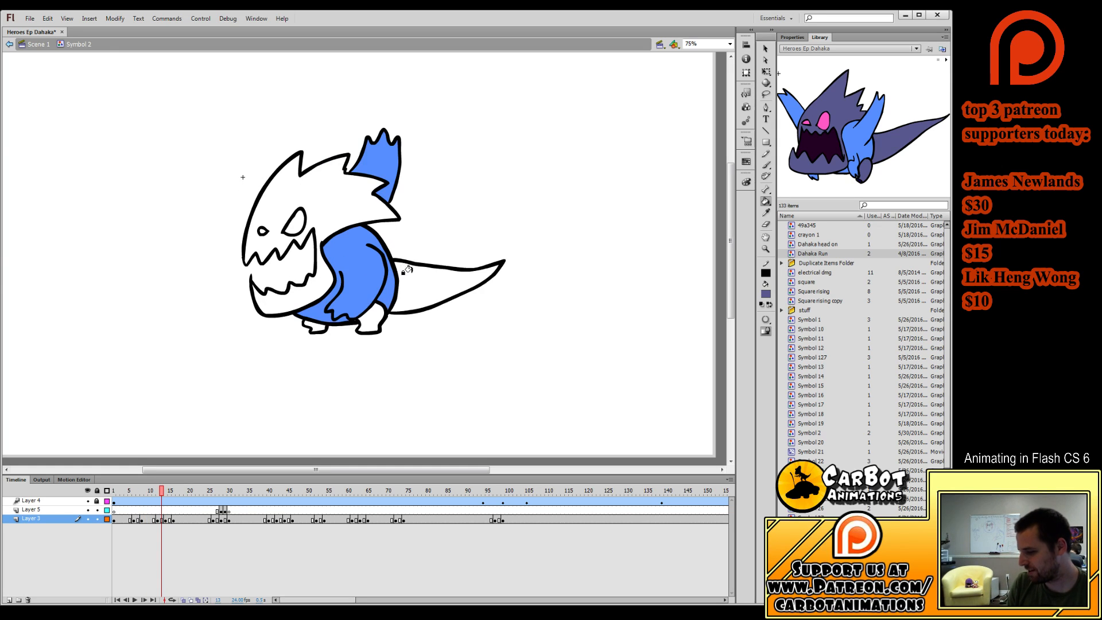
click(404, 274)
click(371, 321)
click(314, 325)
click(281, 190)
Ready the Brush in black and compare the head and jaw artwork between frames 11 and 13.
key(comma)
key(comma)
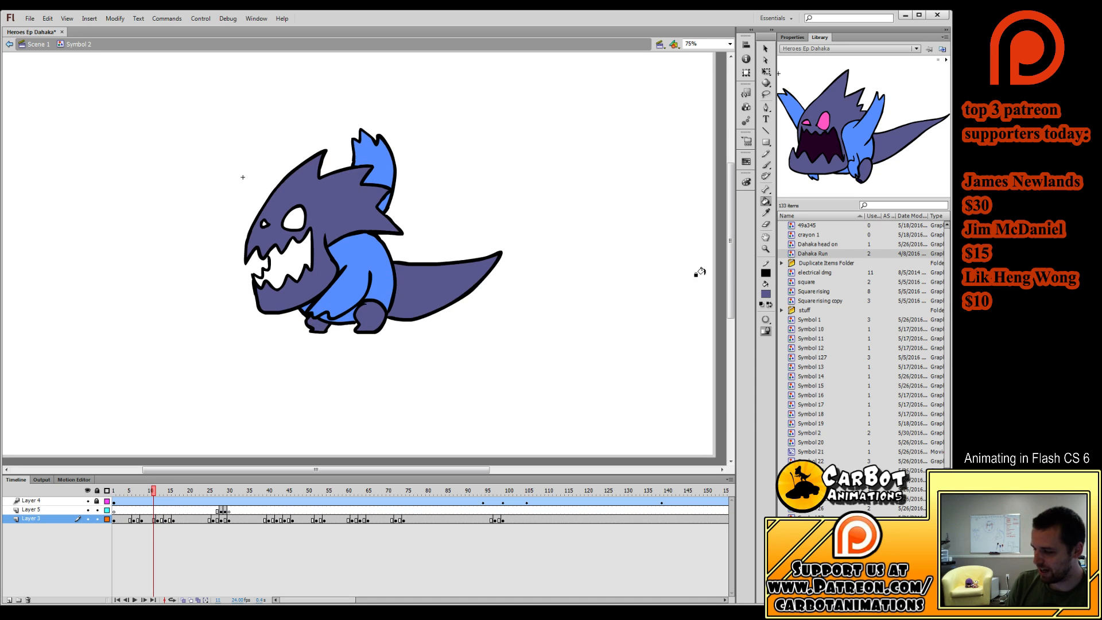
click(766, 294)
click(766, 273)
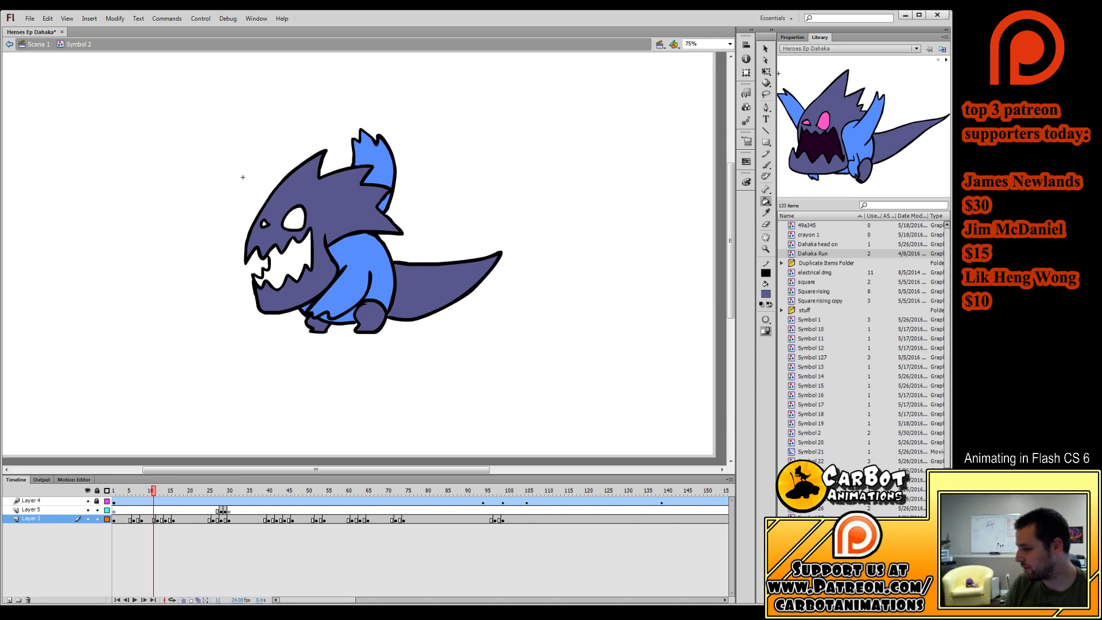
click(766, 166)
key(period)
key(period)
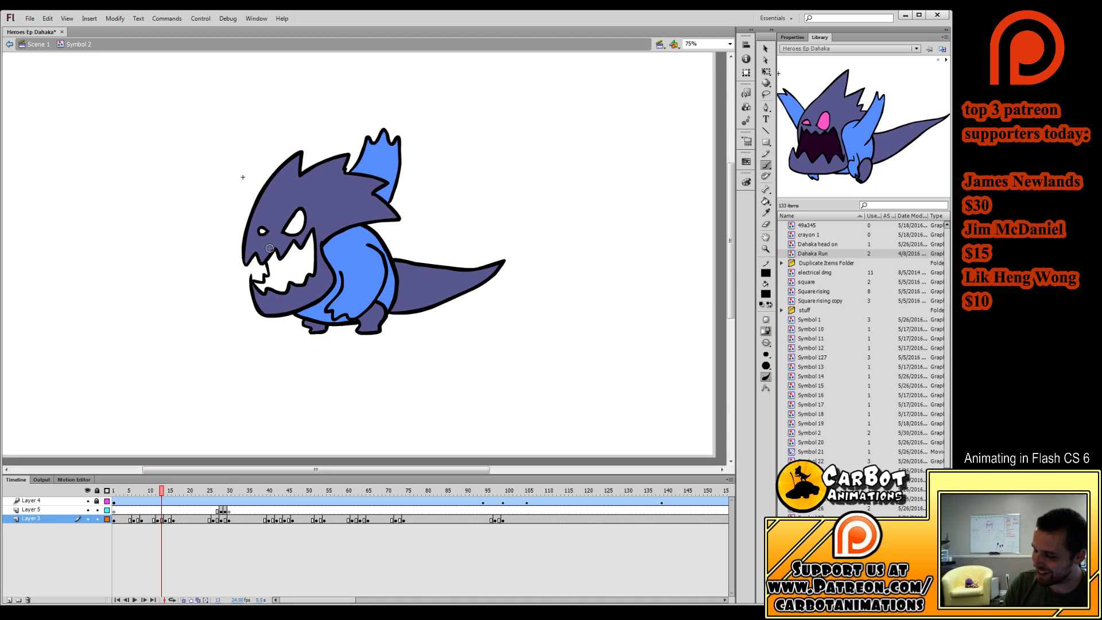
key(comma)
key(comma)
key(period)
key(period)
key(period)
key(comma)
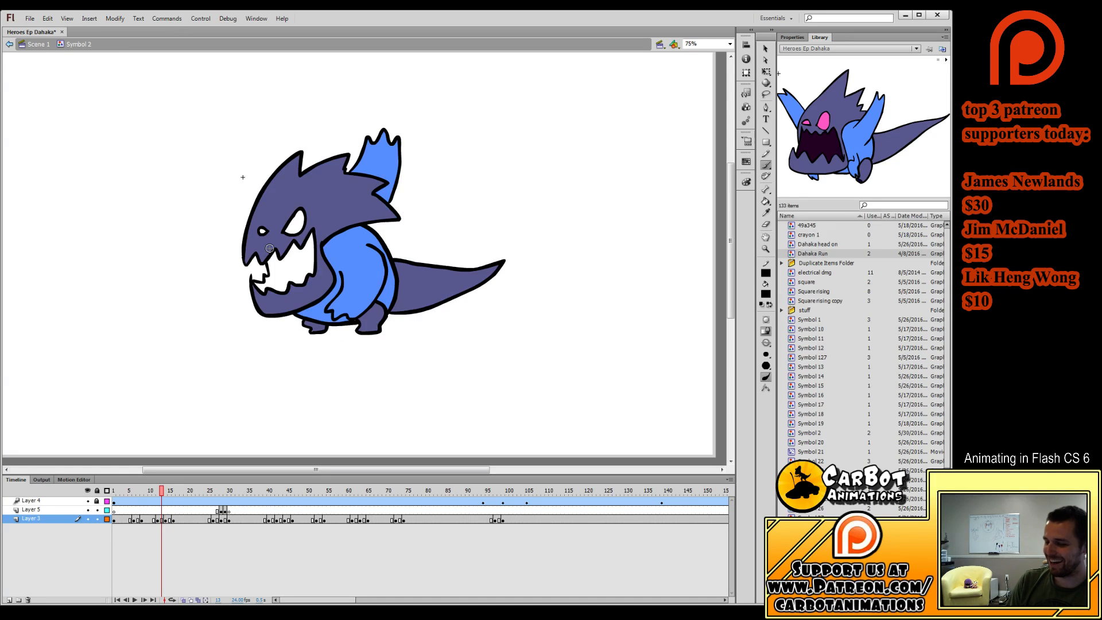
Sample the purple from the head at frame 13 and fill the tail, feet and head at frame 14.
key(i)
click(333, 210)
key(period)
click(401, 253)
click(374, 329)
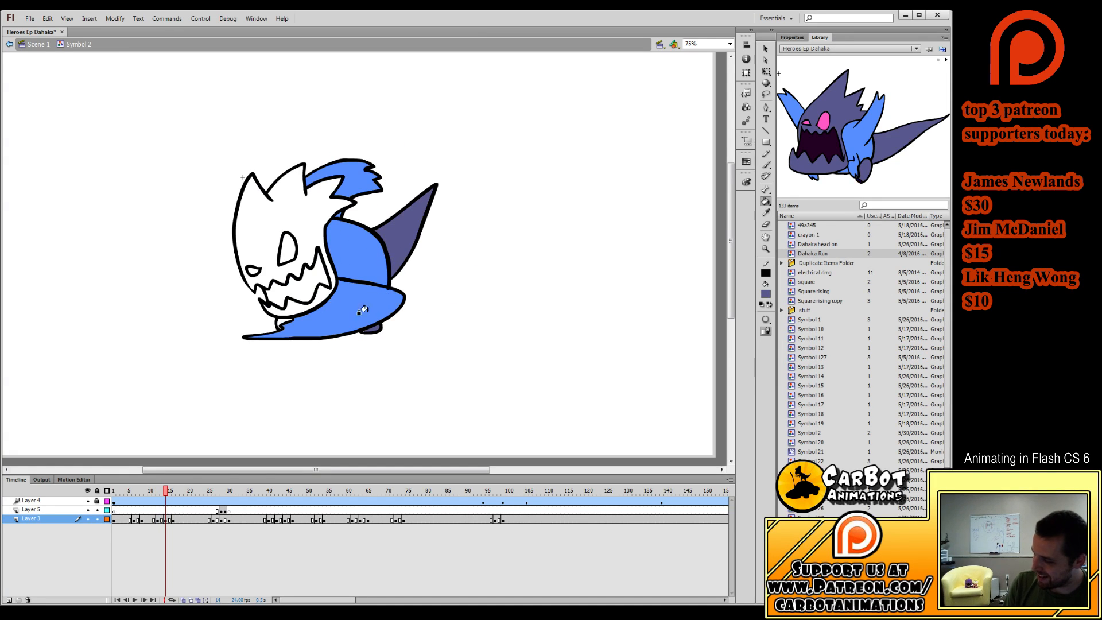
click(299, 303)
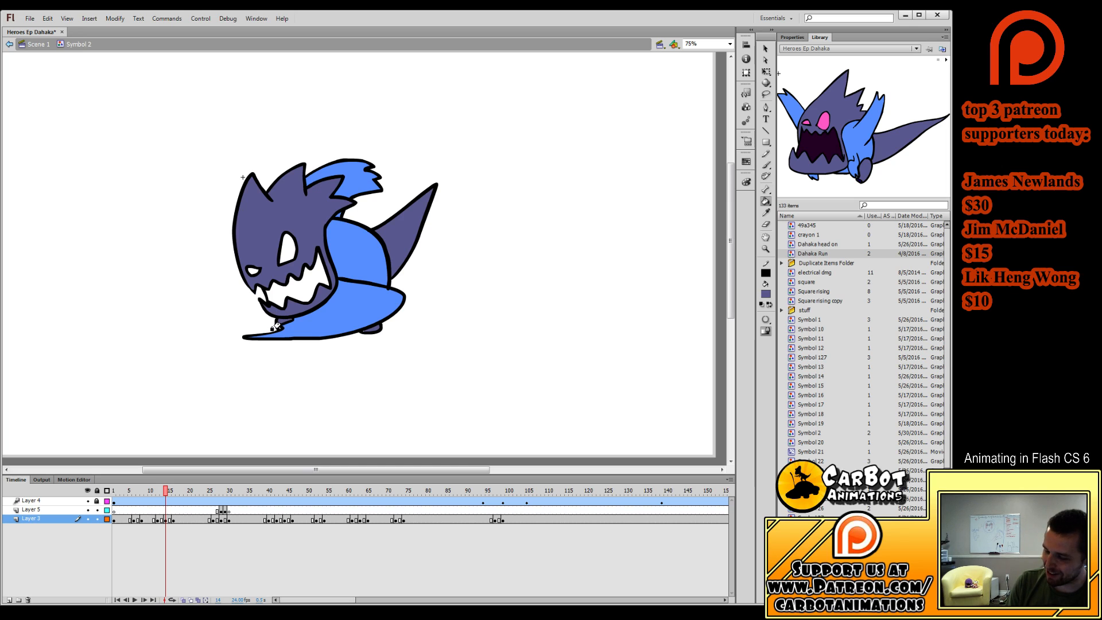
key(comma)
key(period)
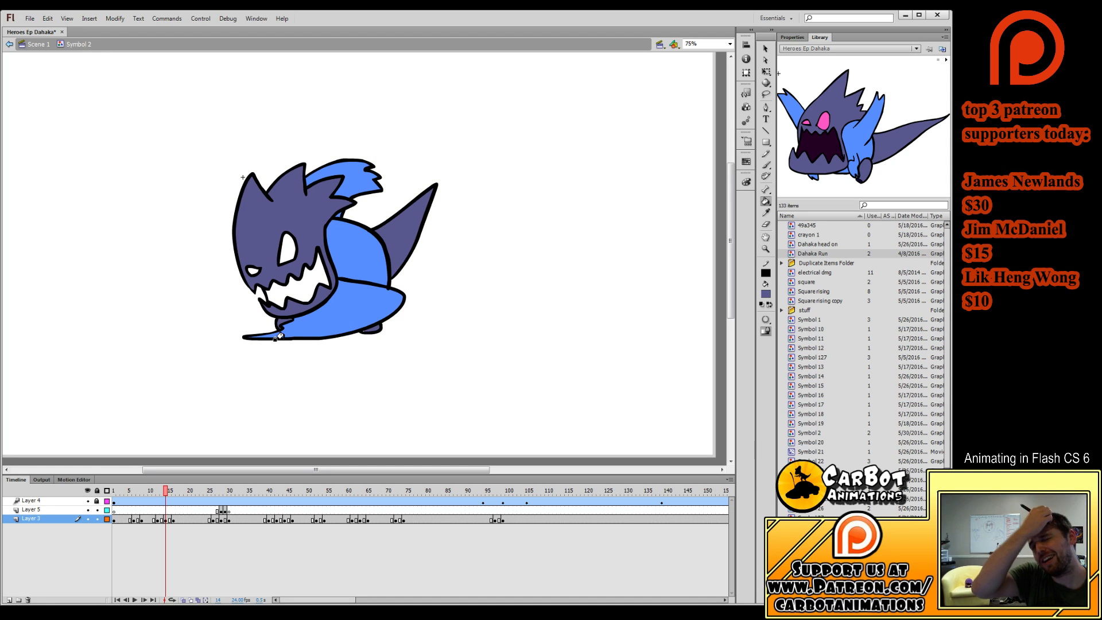
Fill the head, both feet and tail of the crouched pose with purple at frame 16.
key(period)
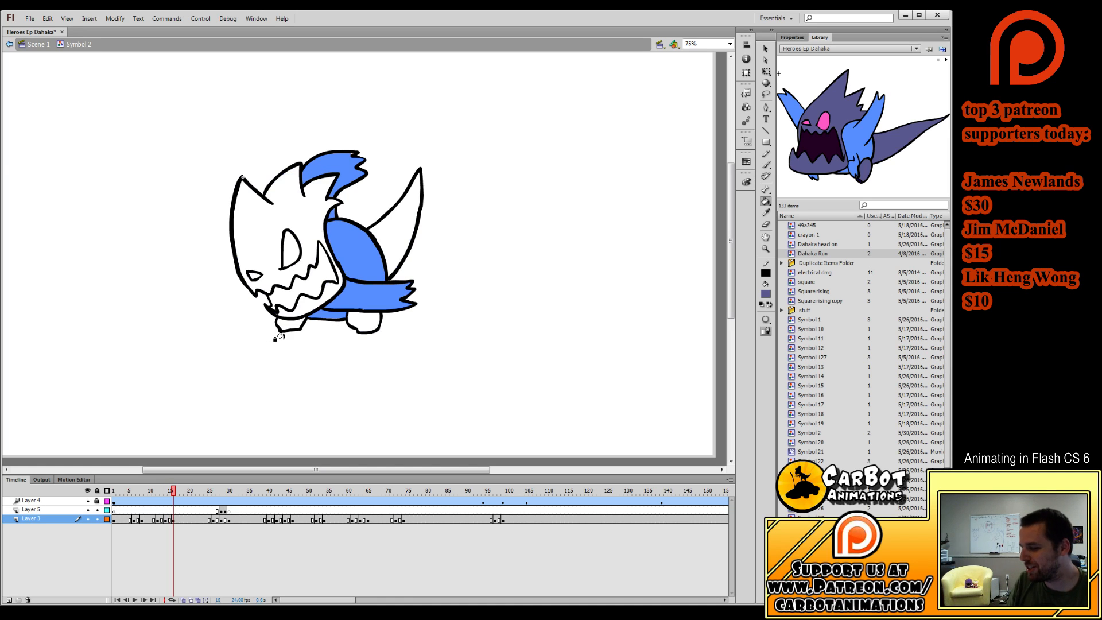
click(313, 221)
click(290, 321)
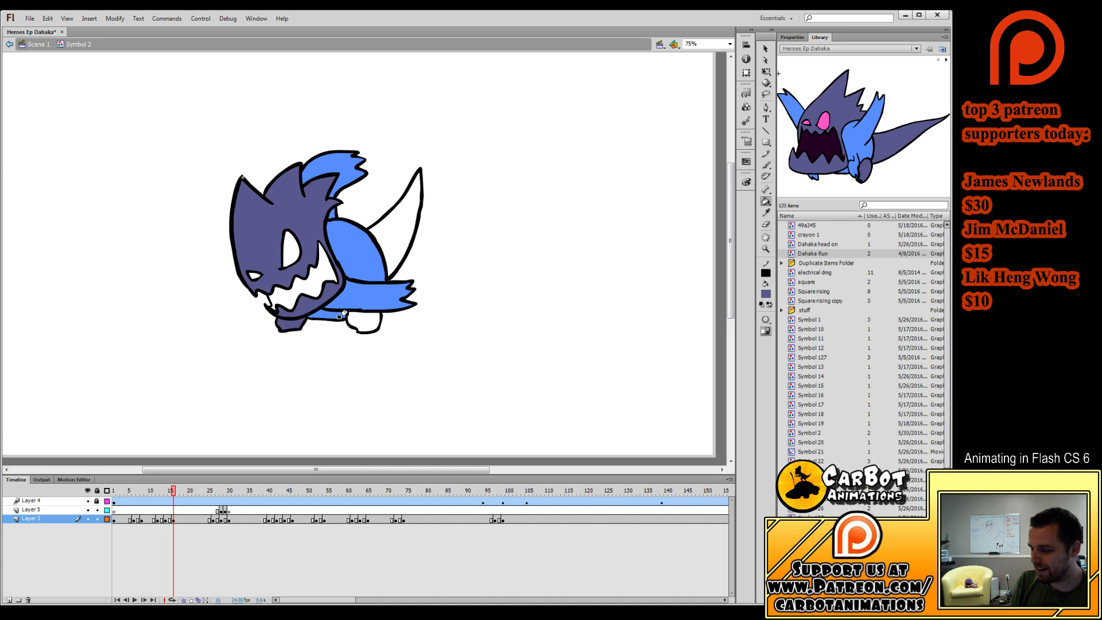
click(362, 320)
click(394, 253)
Fill the head, both feet and tail with purple at frame 26.
key(period)
key(period)
key(period)
key(period)
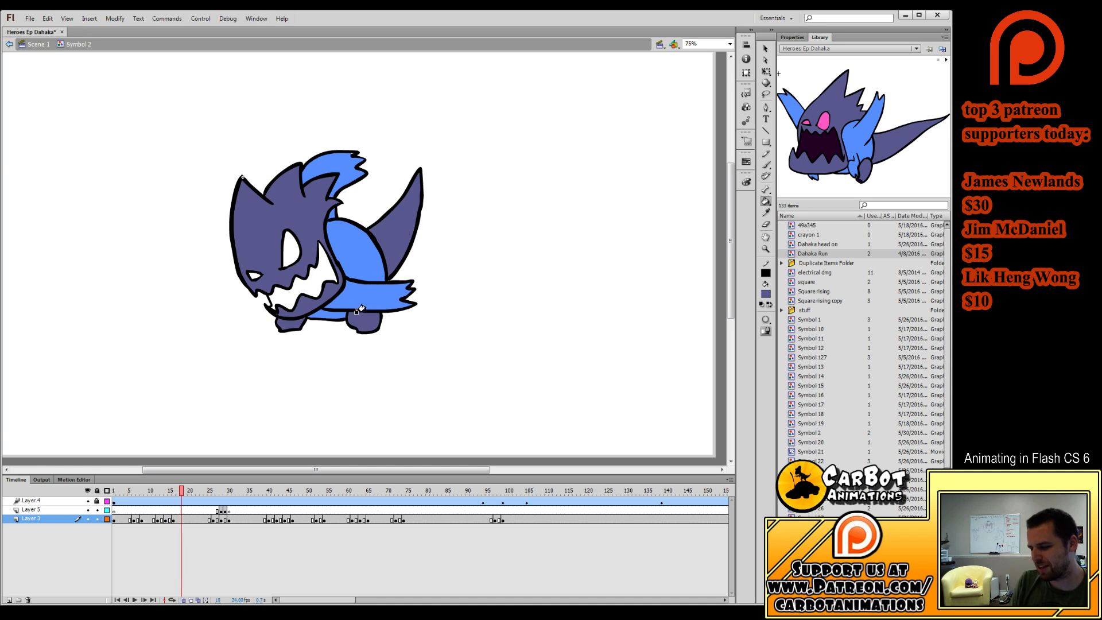
key(period)
key(period)
key(period)
key(period)
key(period)
key(period)
click(301, 218)
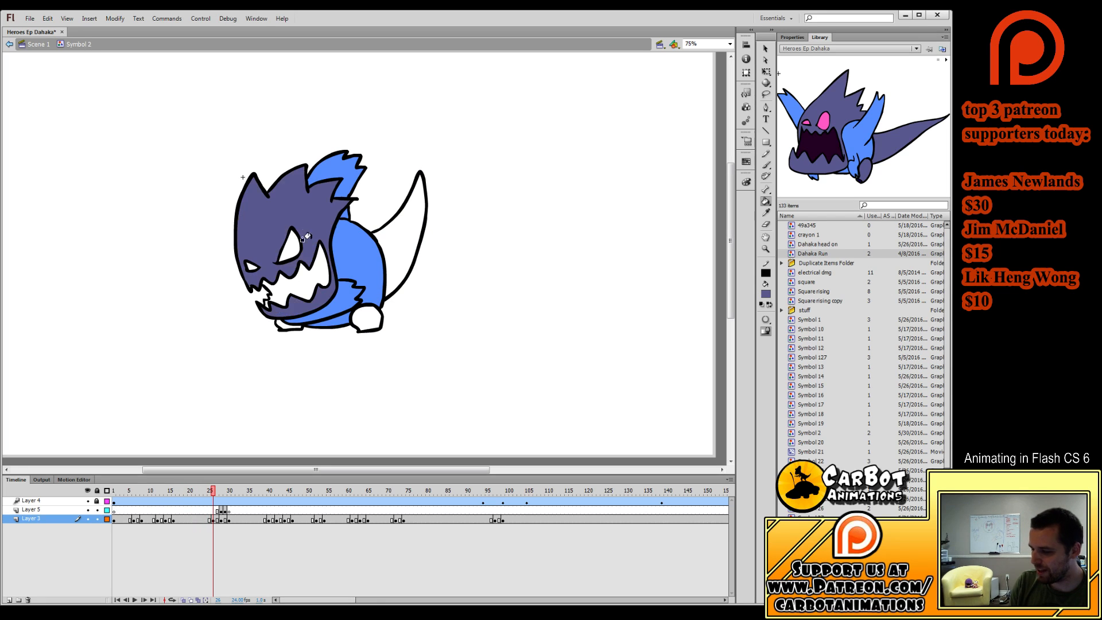
click(281, 323)
click(388, 265)
click(367, 313)
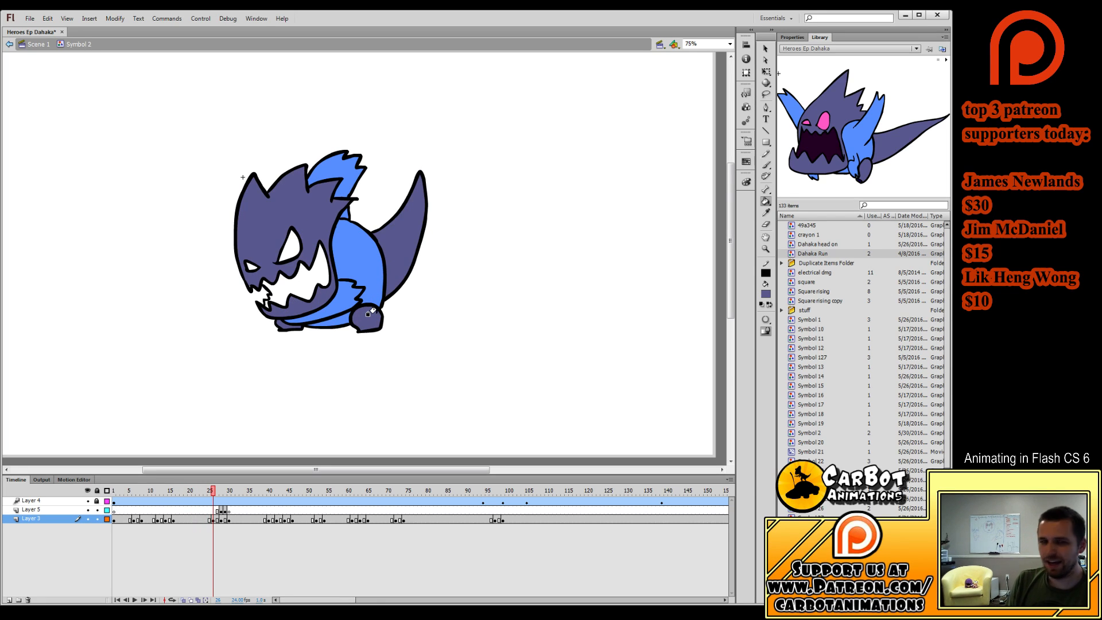
Fill the tail, both feet and head of the turned-away pose with purple at frame 28.
key(period)
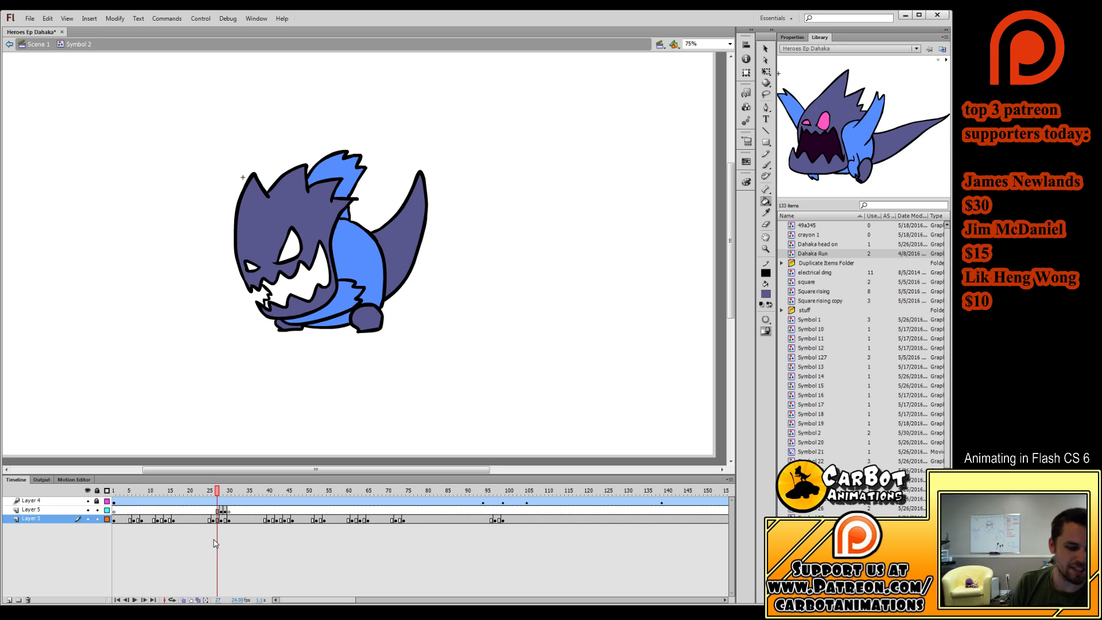
key(period)
click(405, 263)
click(364, 317)
click(285, 322)
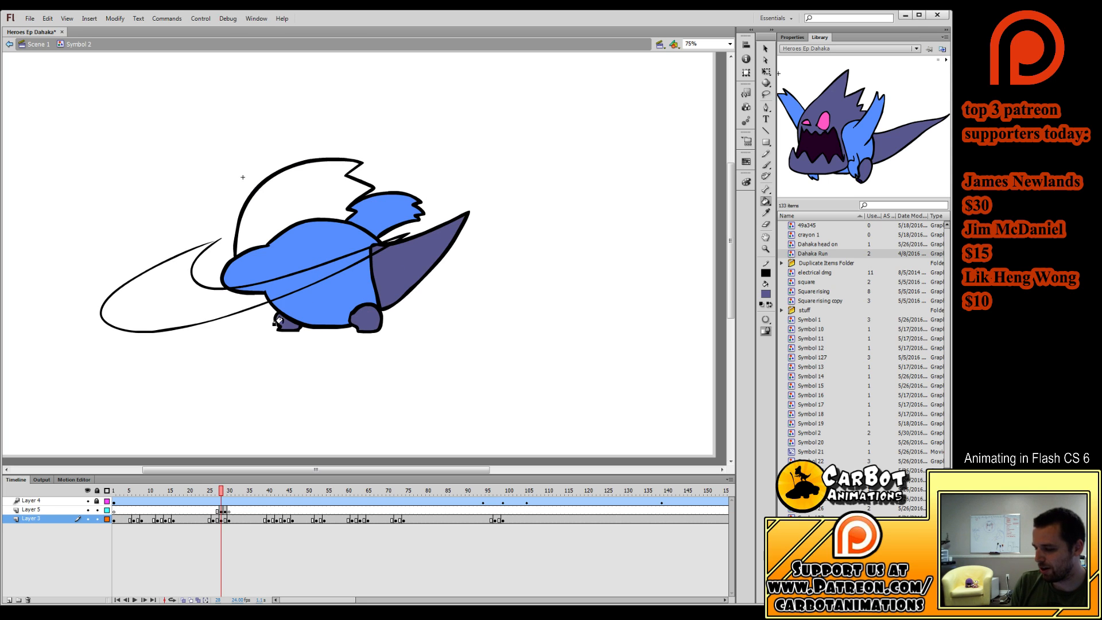
click(288, 205)
Fill the tail, both feet and head of the next turned-away pose with purple at frame 31.
key(period)
key(period)
key(period)
click(394, 269)
click(365, 317)
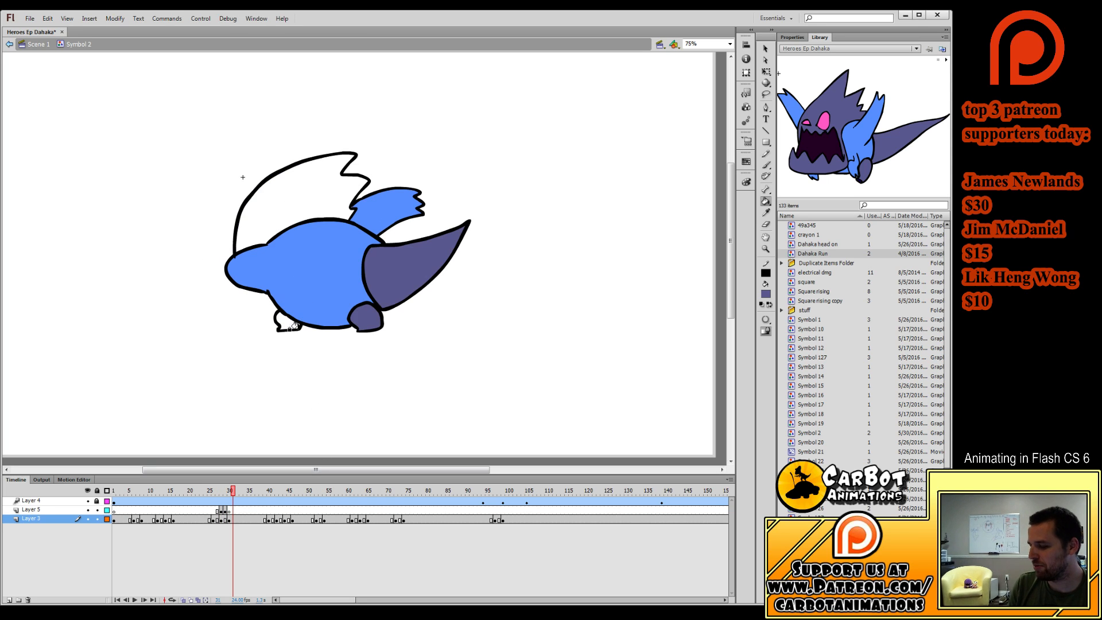
click(281, 321)
click(285, 201)
Fill the head, tail and both feet of the turned-away pose with purple at frame 40.
key(period)
key(period)
key(period)
key(period)
key(period)
key(period)
key(period)
key(period)
key(period)
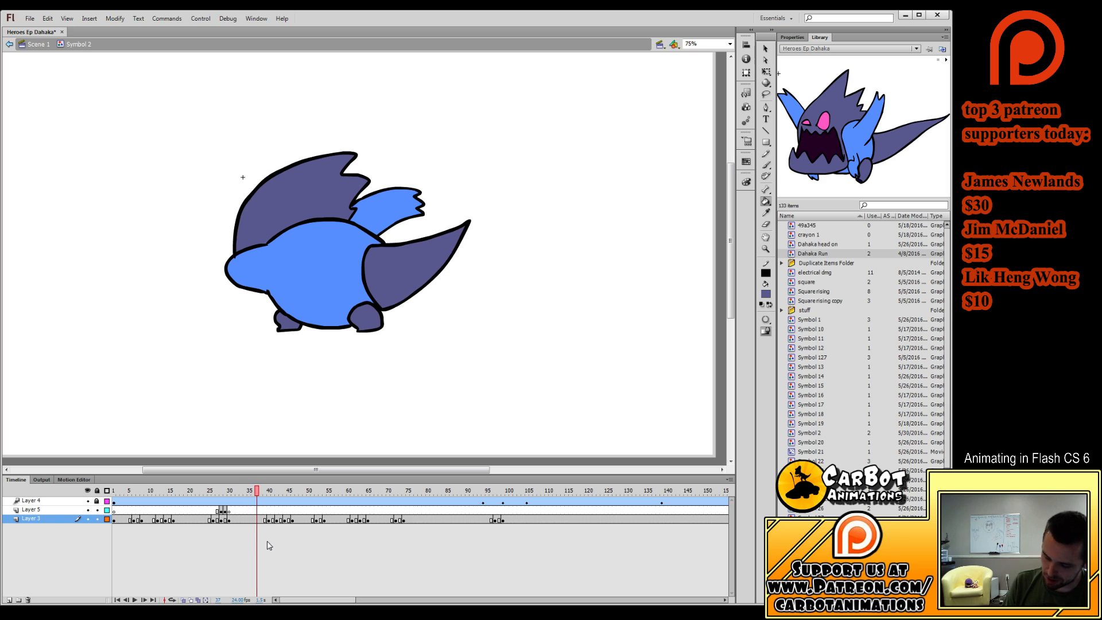
click(313, 200)
click(402, 264)
click(364, 318)
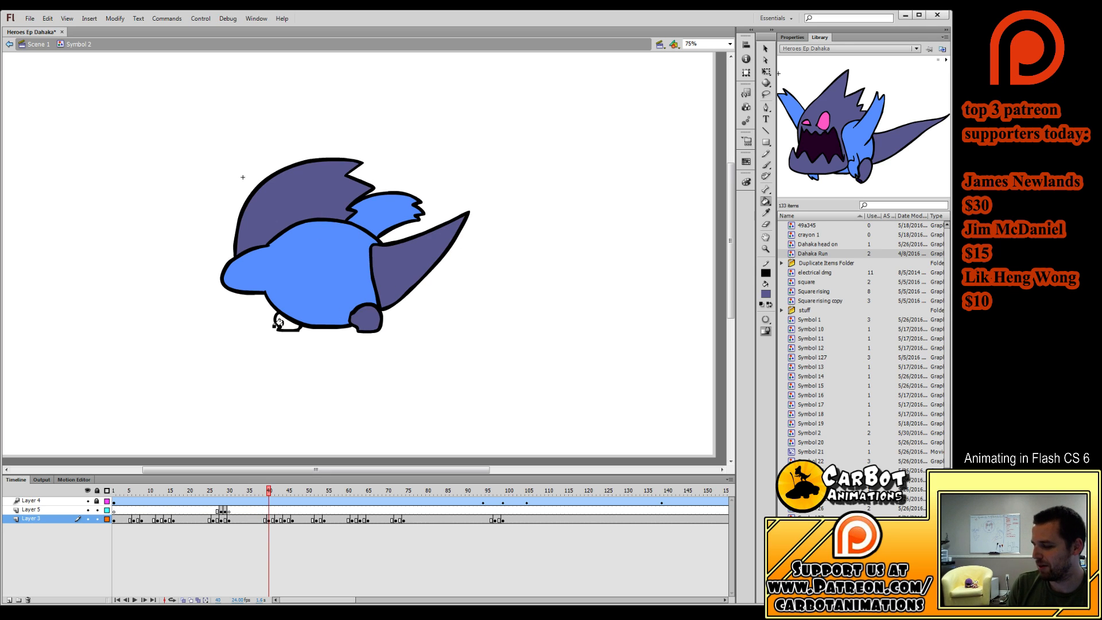
click(286, 323)
Fill the tail, both feet and head with purple on the arm-swing drawing that has the sweeping motion arc.
key(period)
key(period)
key(period)
click(383, 306)
click(365, 317)
click(285, 321)
click(306, 250)
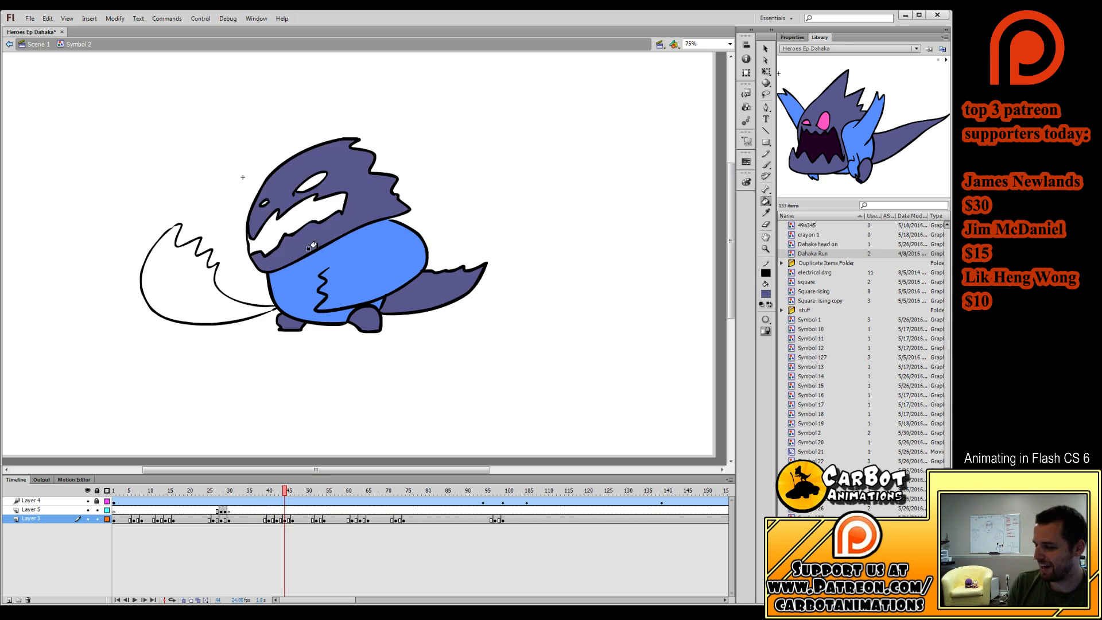
Fill the head, both feet and tail of the open-mouthed pose holding up the object with purple at frame 44.
key(period)
click(352, 214)
click(365, 320)
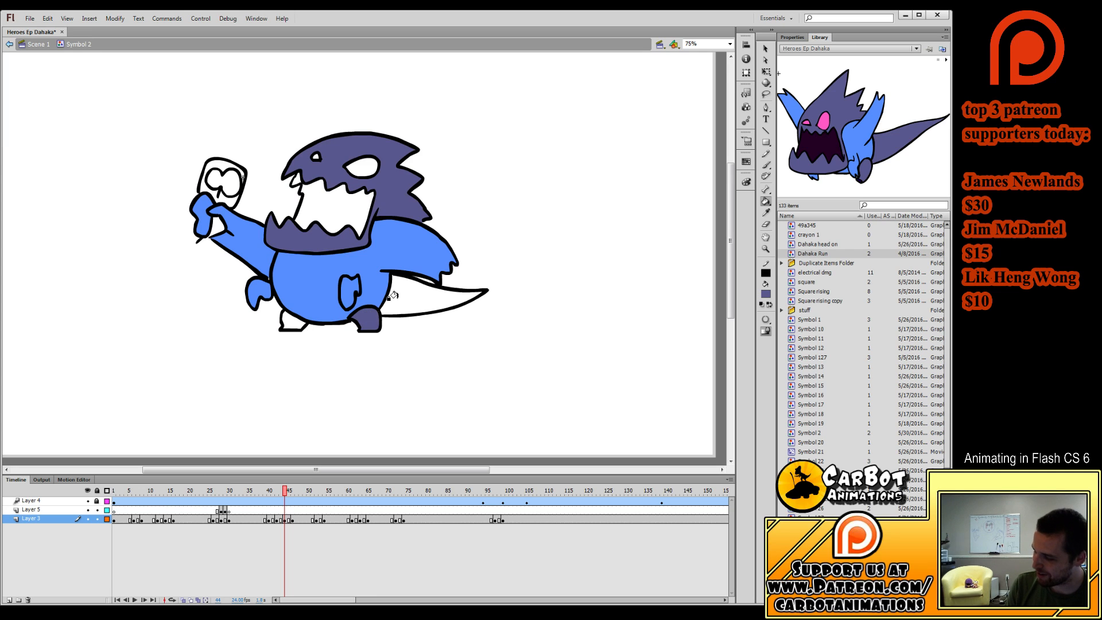
click(392, 295)
click(309, 313)
Fill the tail, both feet and all parts of the tilted-back head with purple at frame 47.
key(period)
key(period)
key(period)
key(period)
click(395, 293)
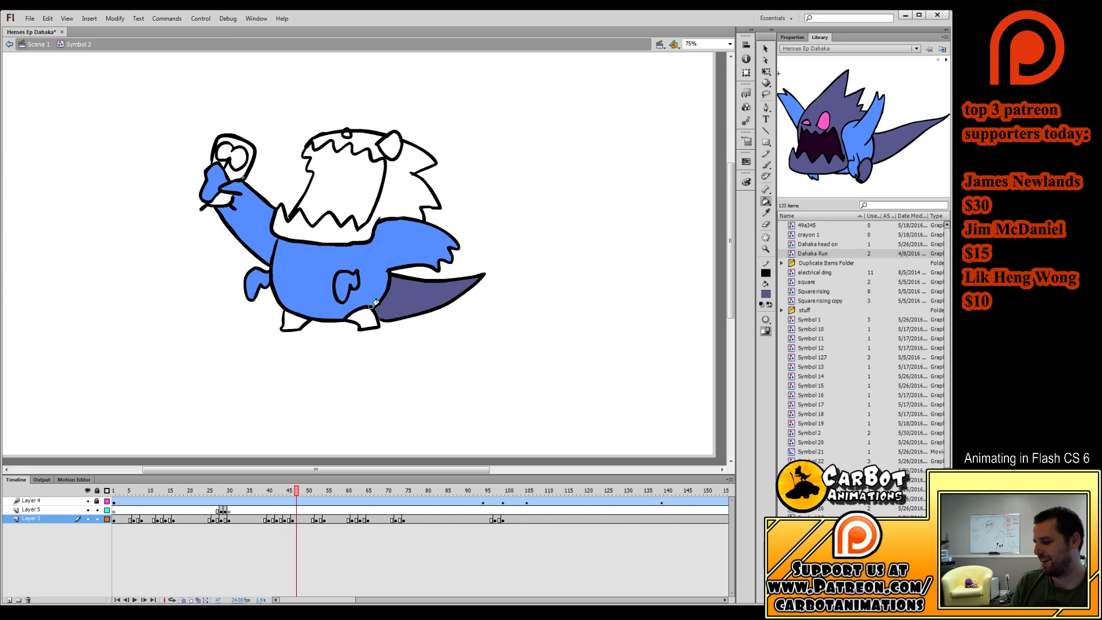
click(361, 317)
click(294, 319)
click(383, 193)
click(344, 143)
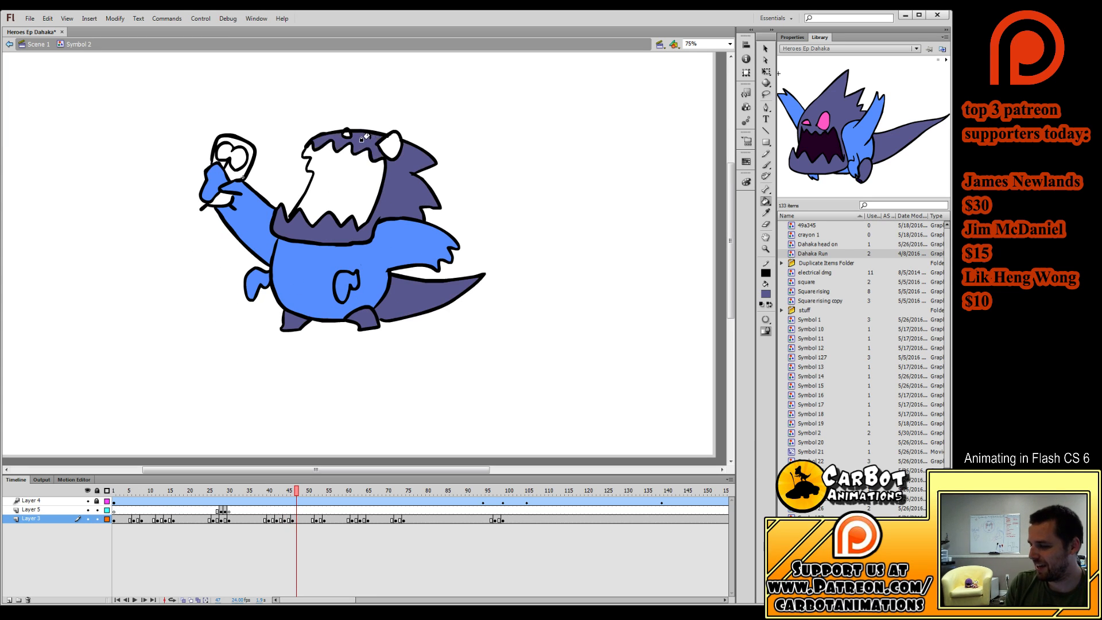
Fill the back of the head, the jaw and both feet with purple on the tailless drawing at frames 52 and 53.
key(period)
key(period)
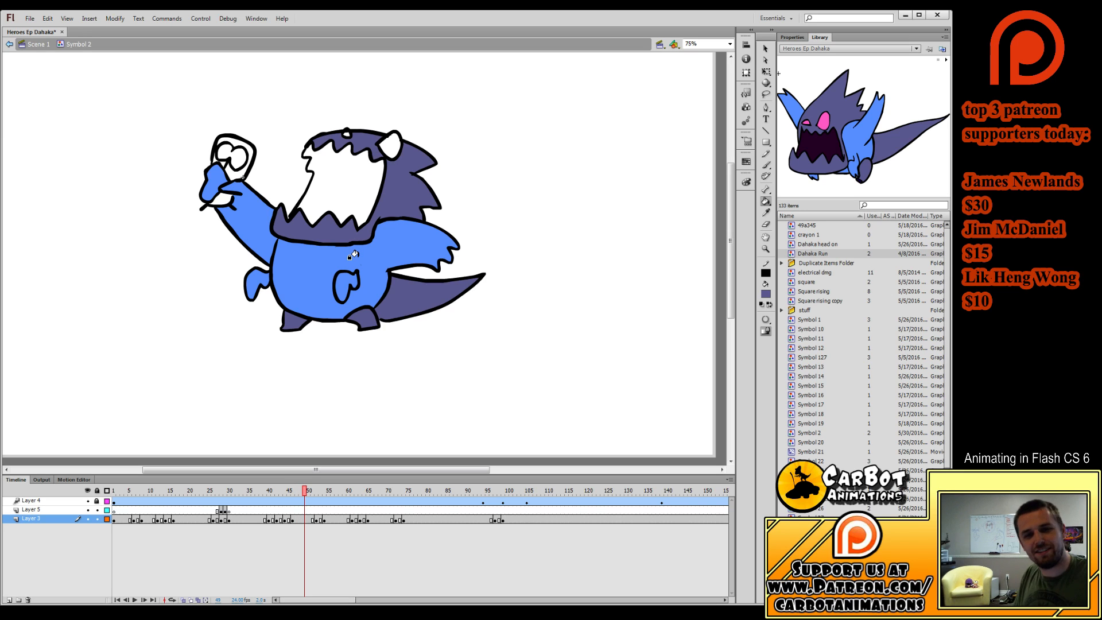
key(period)
key(period)
key(period)
key(period)
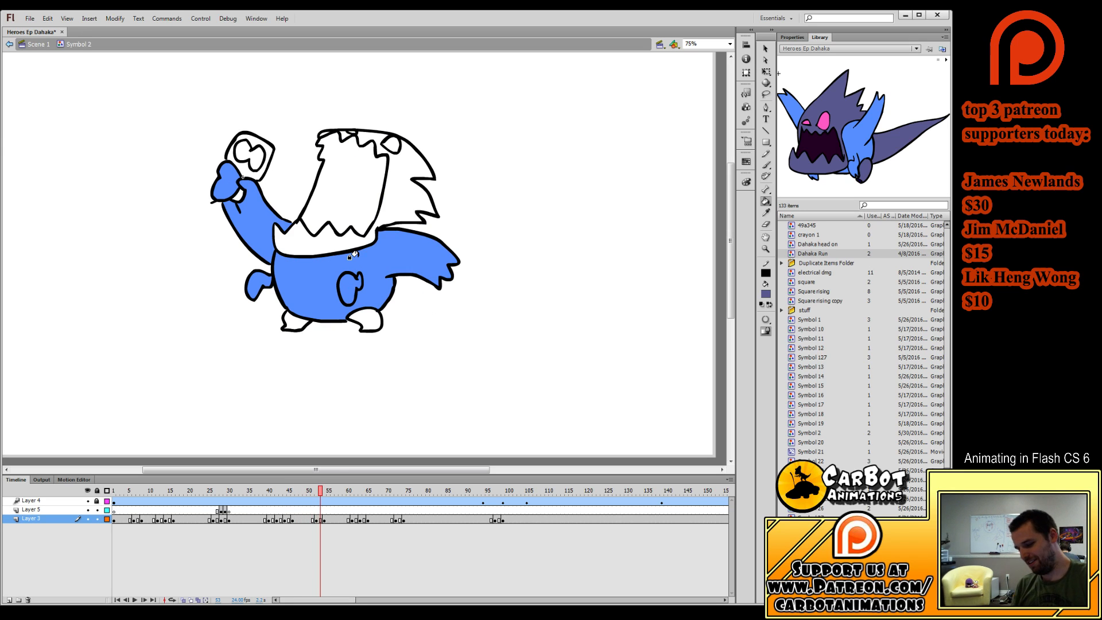
click(386, 207)
click(370, 319)
key(comma)
key(comma)
key(period)
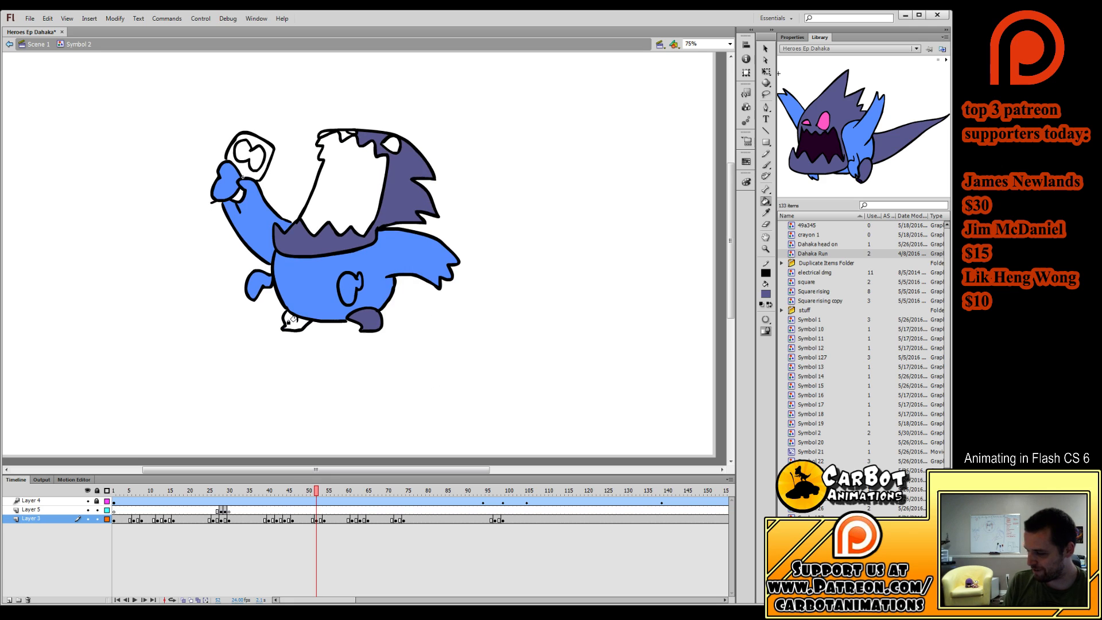
click(293, 320)
Turn on onion skinning and brush the missing tail outline in black at frame 53.
key(comma)
key(period)
key(period)
key(period)
key(comma)
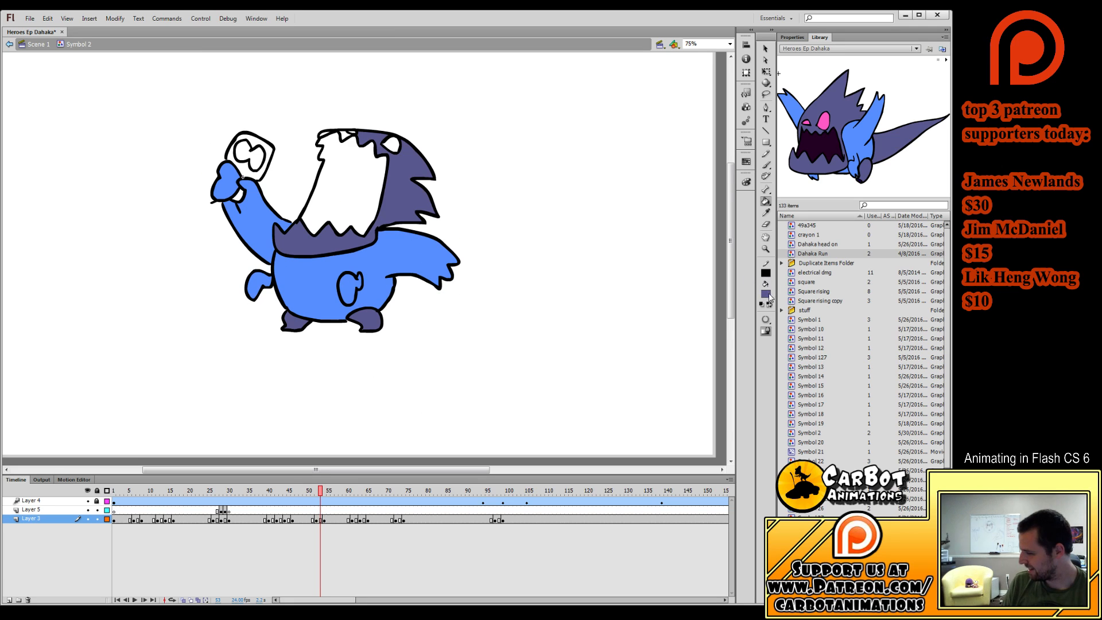
click(765, 165)
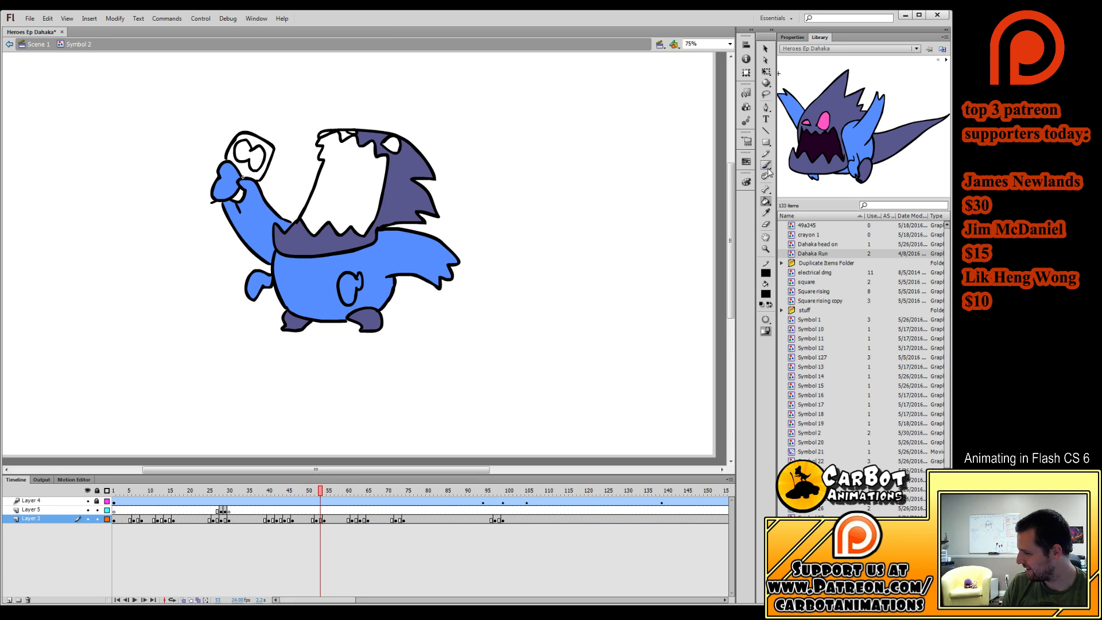
click(183, 600)
mouse_move(379, 317)
mouse_down()
mouse_move(459, 306)
mouse_move(489, 284)
mouse_move(435, 280)
mouse_up()
Sample the head's purple and fill the head, both feet and tail, including its tip, on the hand-over-mouth drawing starting at frame 54.
key(i)
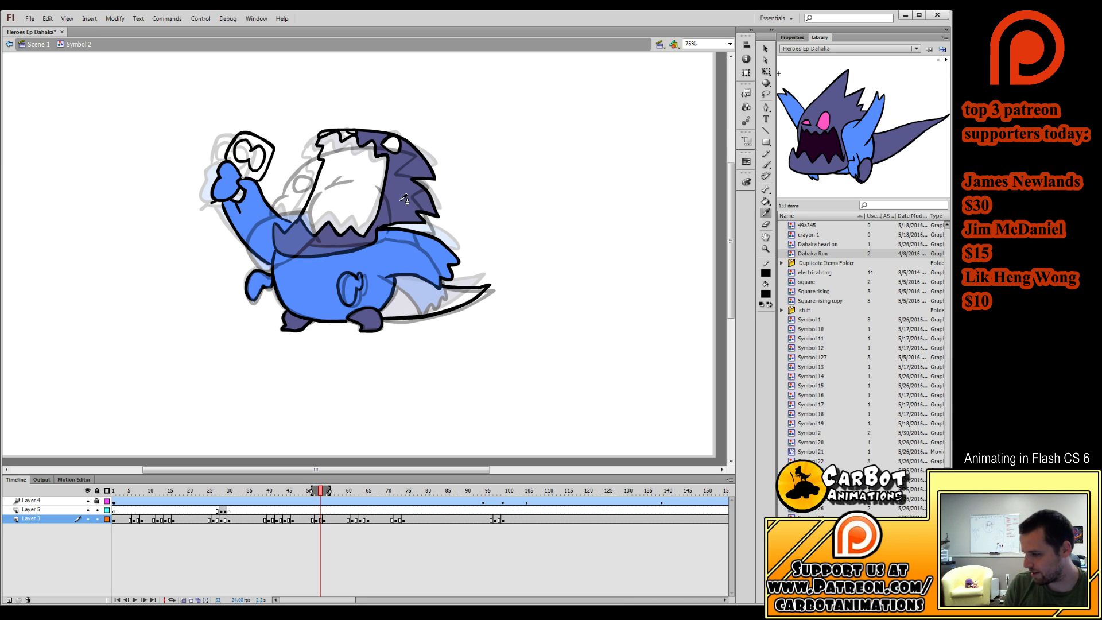
click(426, 206)
key(period)
key(period)
key(comma)
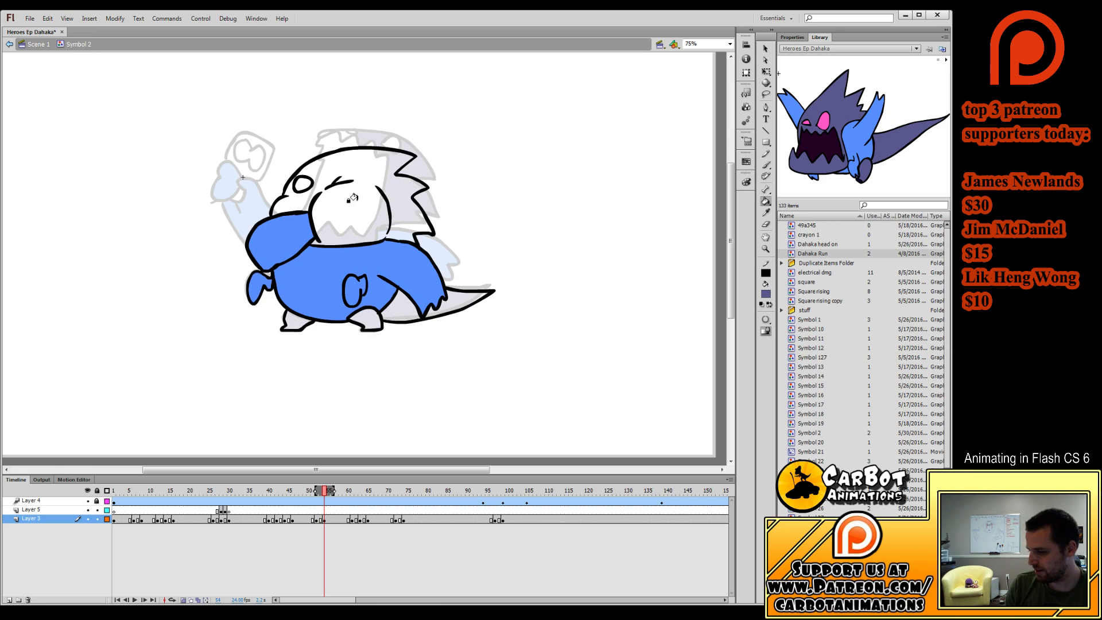
click(347, 202)
click(370, 317)
click(391, 307)
click(295, 321)
key(period)
key(period)
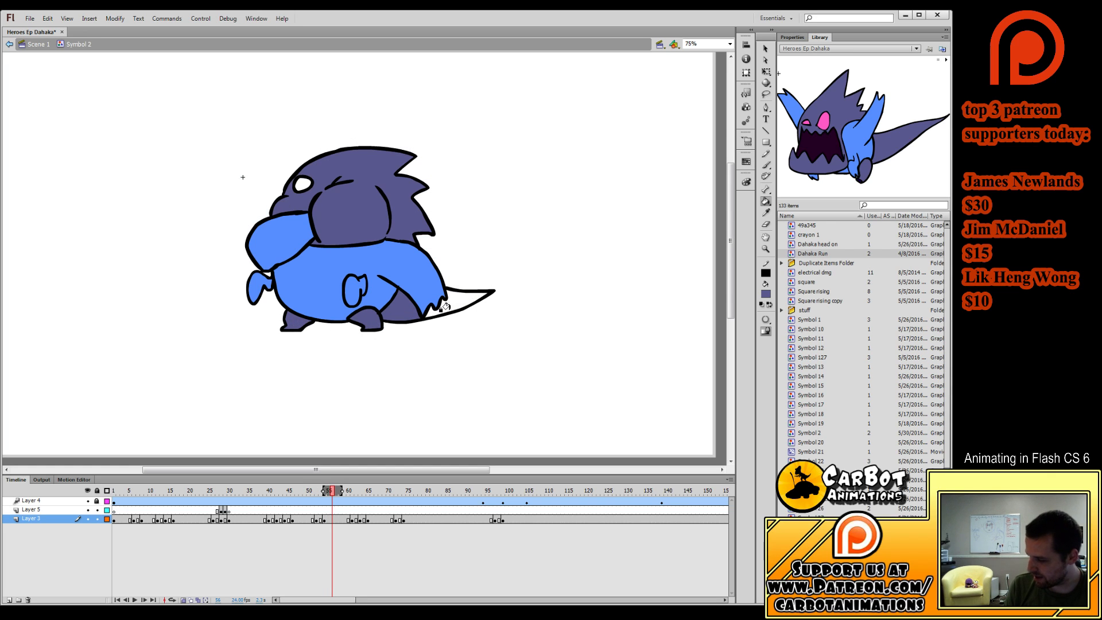
click(446, 307)
Fill both feet, the tail and the head with purple at frame 61.
key(period)
key(period)
key(period)
key(period)
key(period)
click(356, 309)
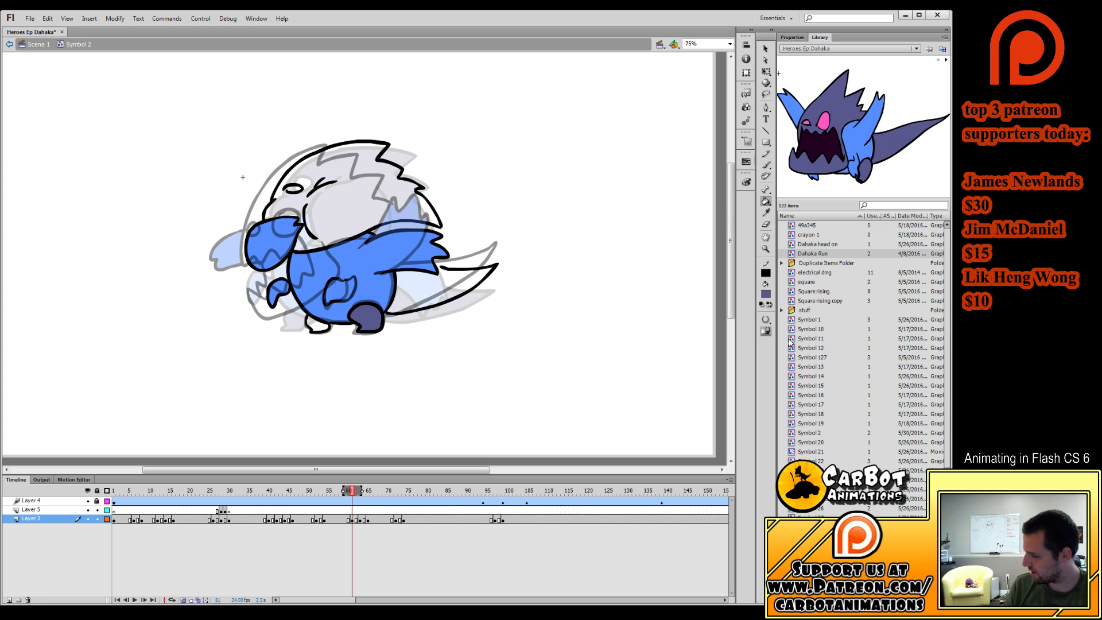
click(418, 283)
click(311, 322)
click(322, 221)
Fill the head of the open-jawed pose with purple at frame 64 and advance to frame 68.
key(period)
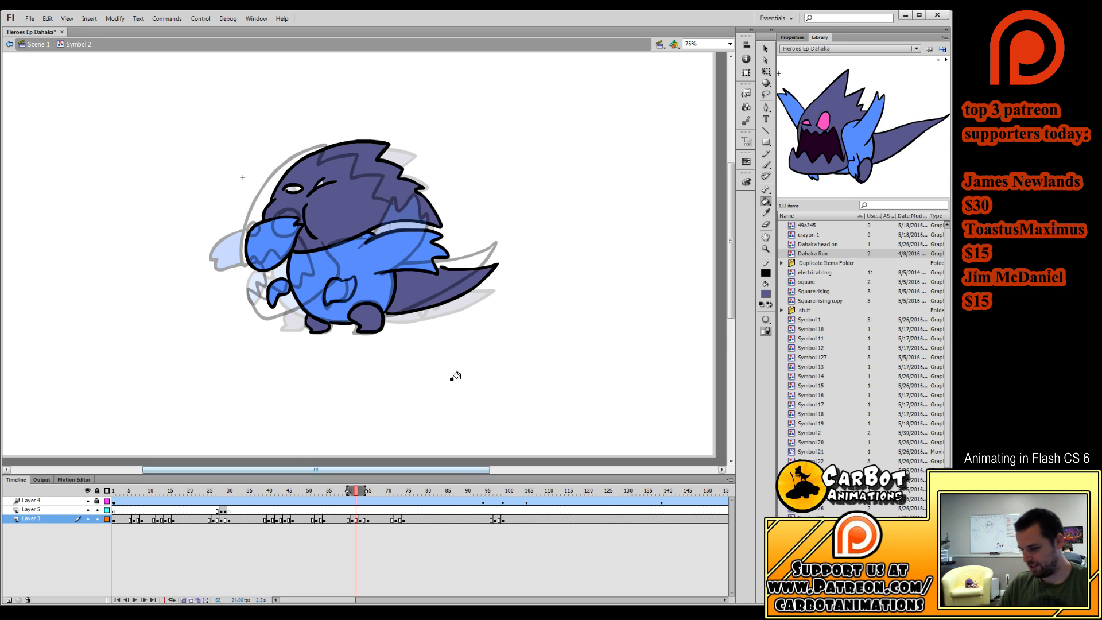
drag(357, 495, 370, 490)
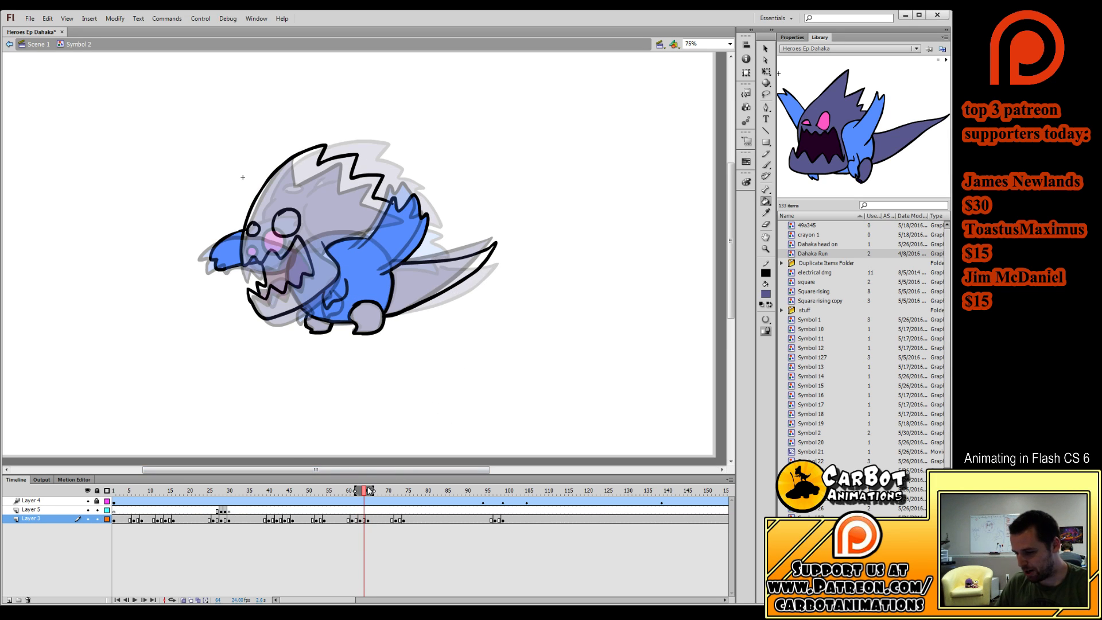
key(comma)
key(comma)
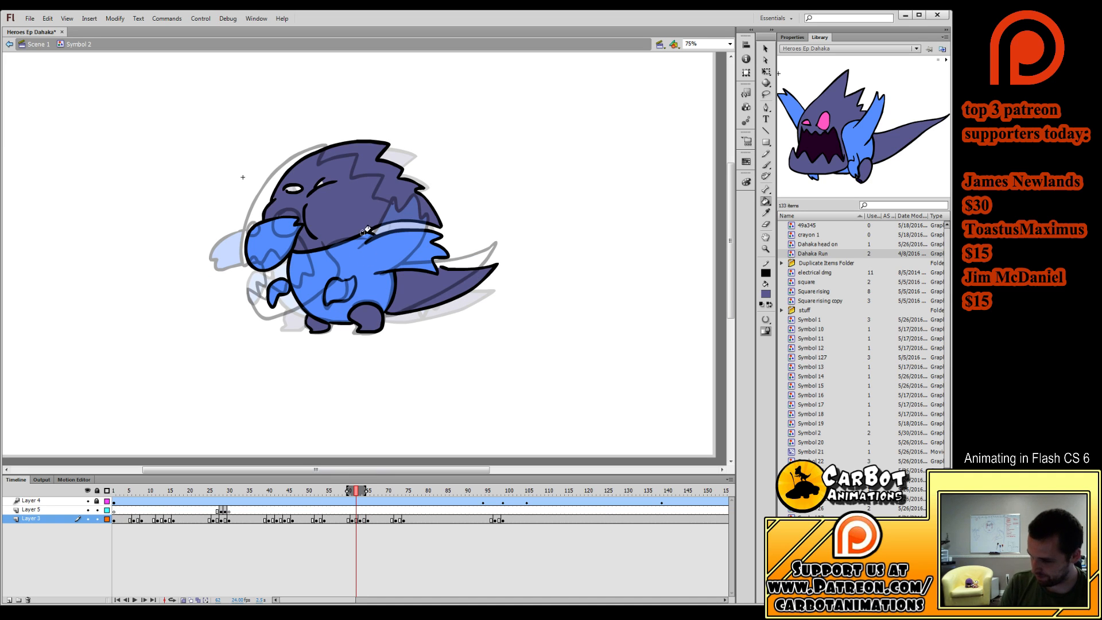
key(period)
key(period)
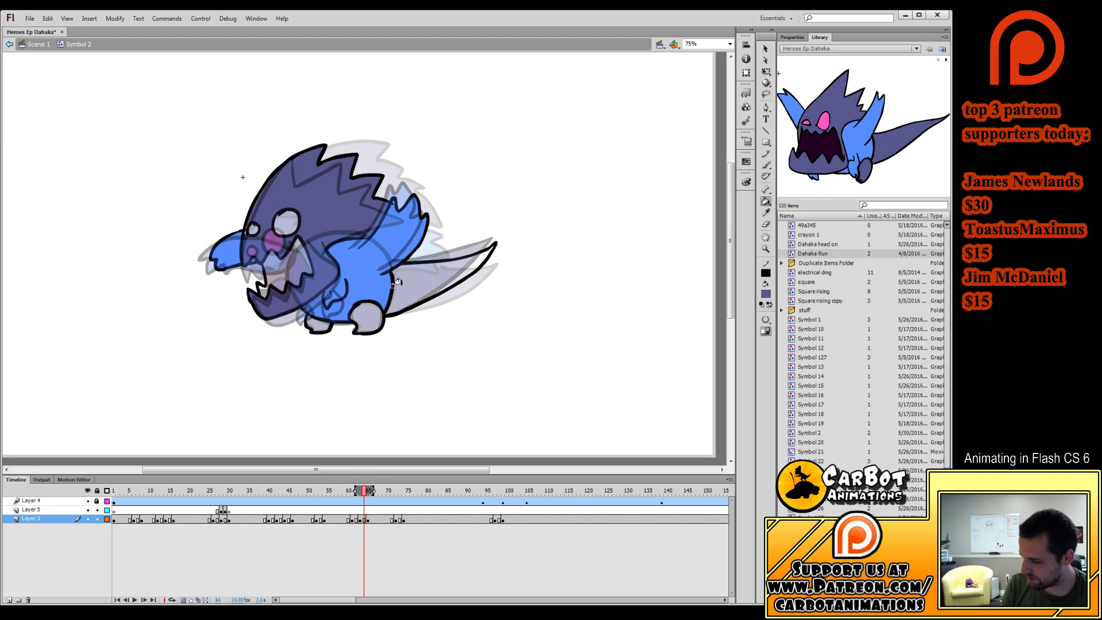
key(period)
key(period)
key(period)
key(period)
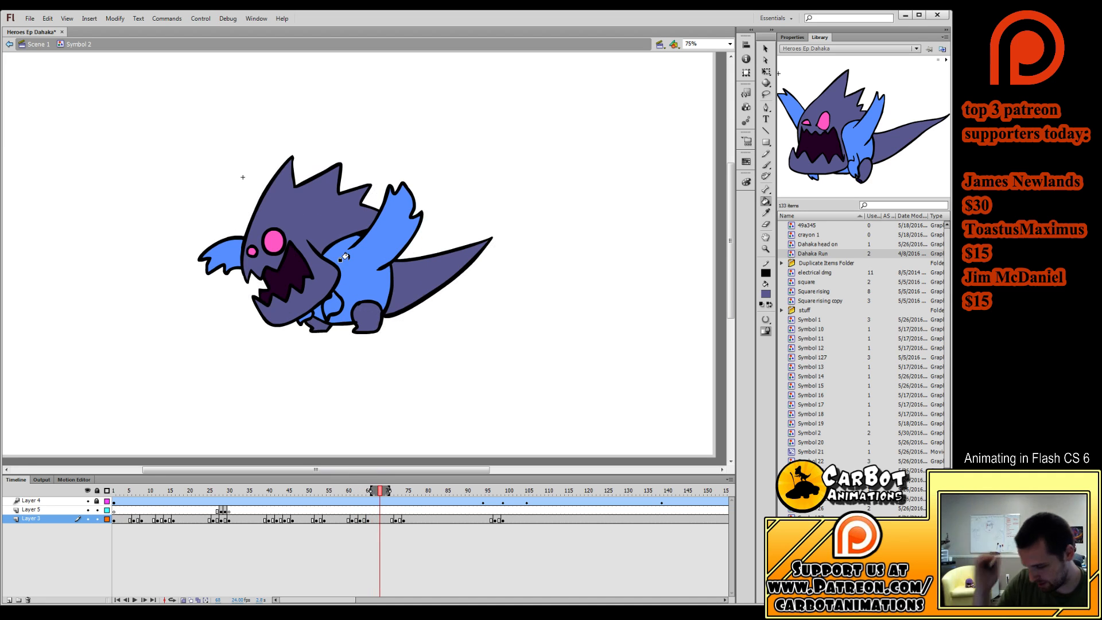
Turn off onion skinning at frame 72 and sample the dark purple inside the creature's mouth.
key(period)
key(period)
key(period)
key(period)
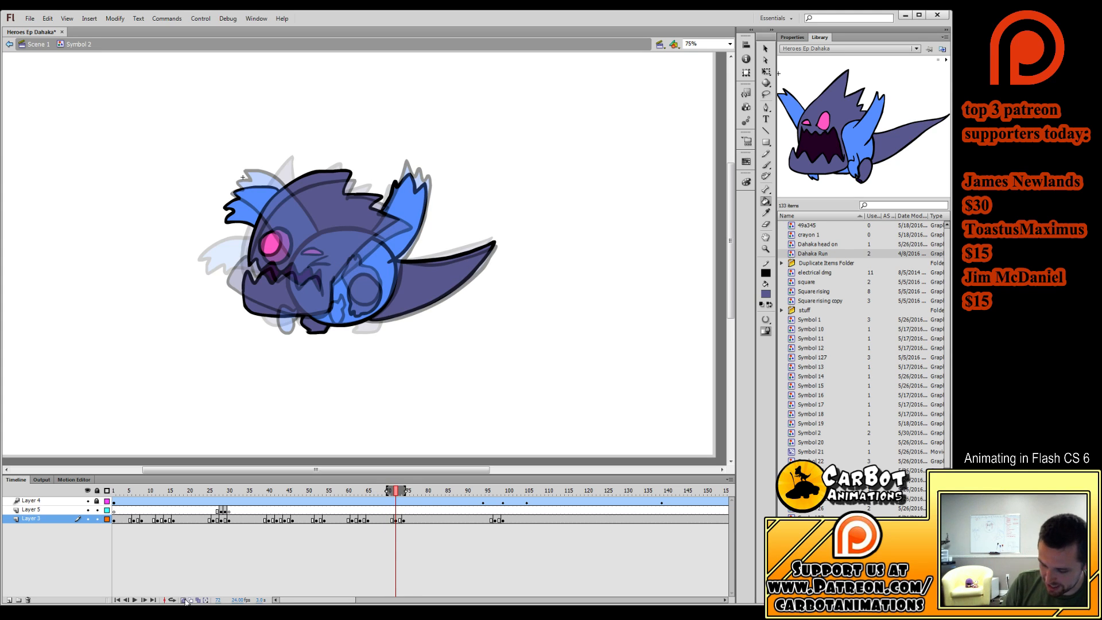
click(185, 600)
key(period)
key(period)
key(period)
key(comma)
key(comma)
key(comma)
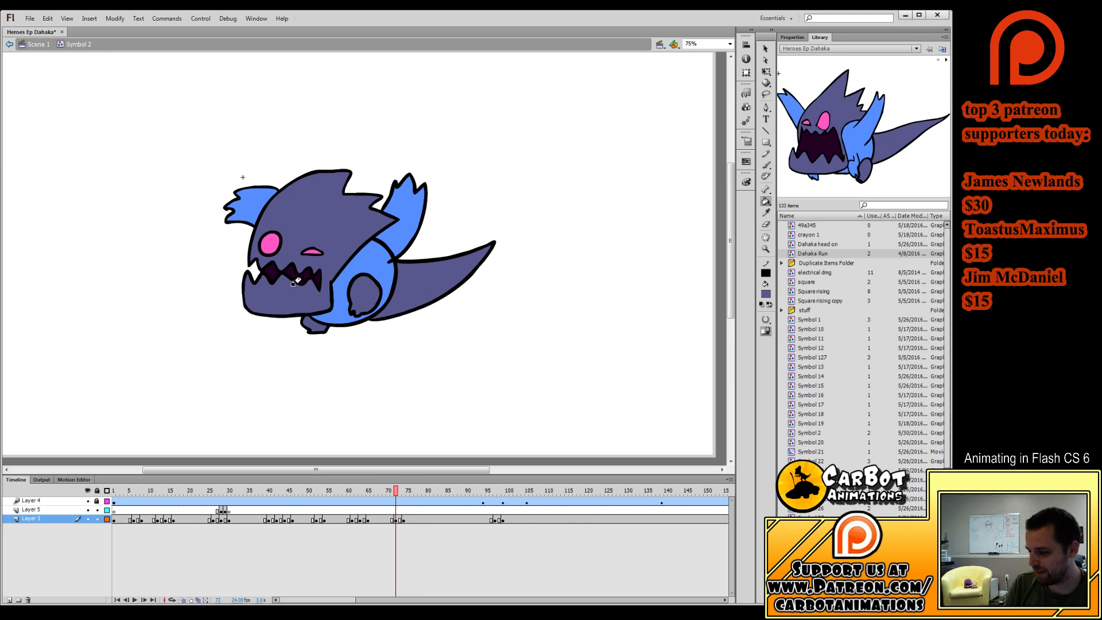
alt+click(294, 281)
Fill the open mouth with the dark purple at frame 63 and sample the lighter purple from the head.
key(comma)
key(comma)
key(comma)
key(comma)
key(comma)
key(comma)
key(comma)
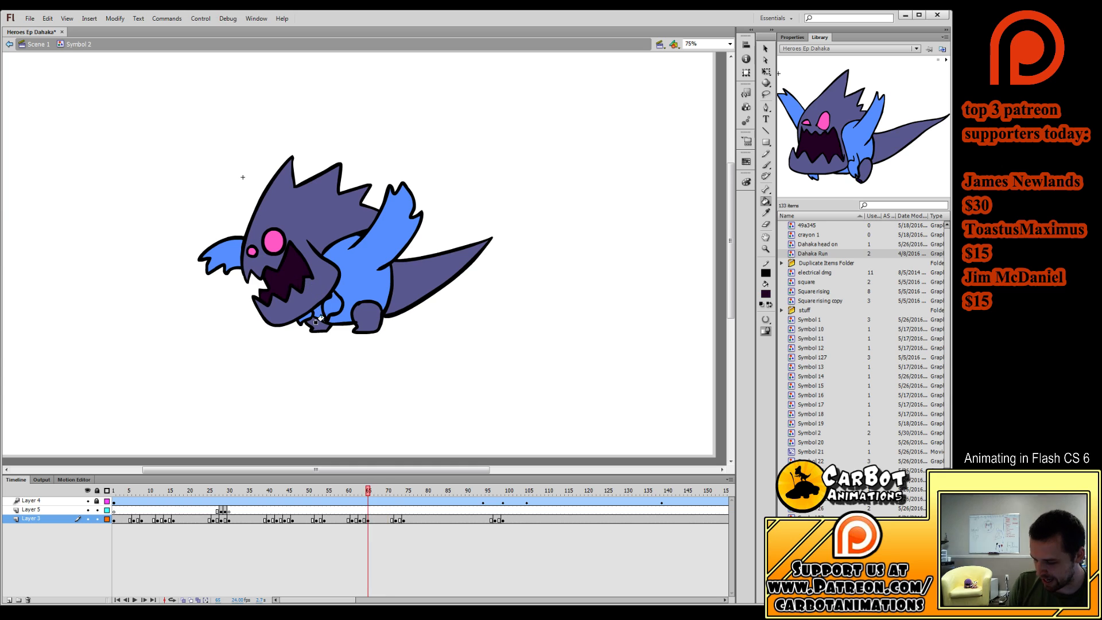
key(comma)
key(comma)
click(282, 260)
alt+click(261, 244)
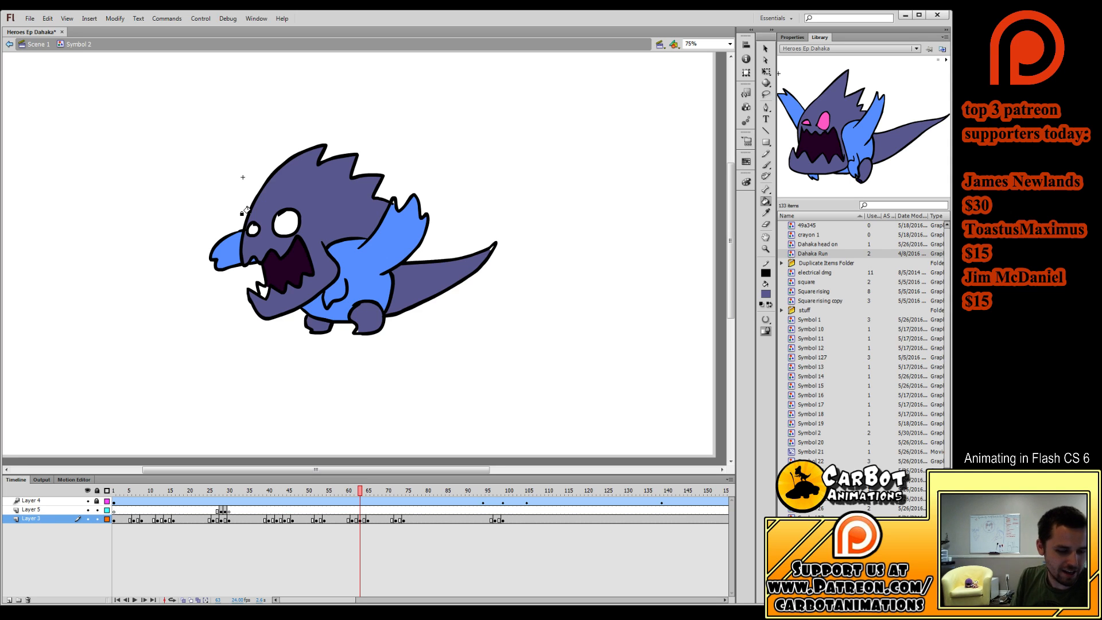
Try to fill the wide-open mouth of the raised-head pose around frame 52.
key(comma)
key(comma)
key(comma)
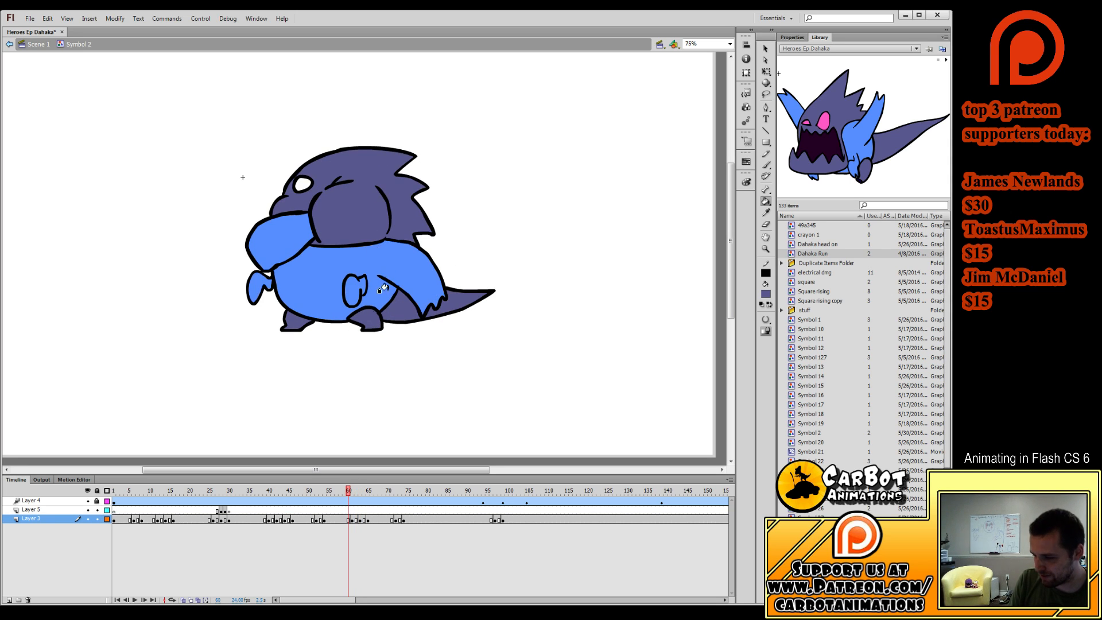
key(comma)
key(comma)
key(comma)
key(comma)
key(comma)
key(comma)
key(comma)
key(comma)
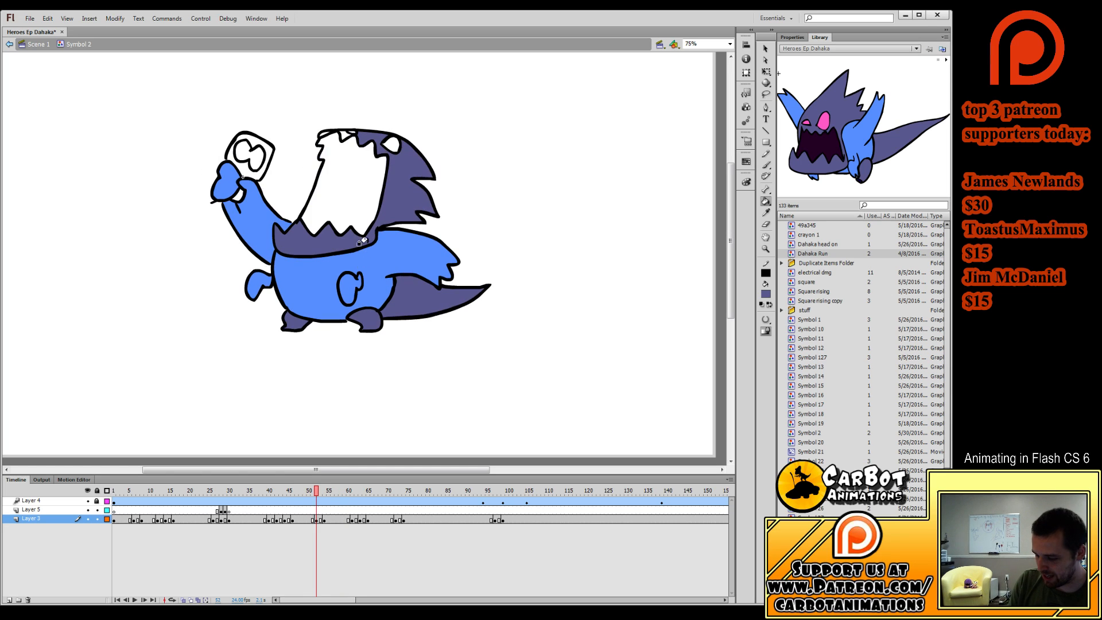
key(period)
click(344, 192)
key(ctrl+z)
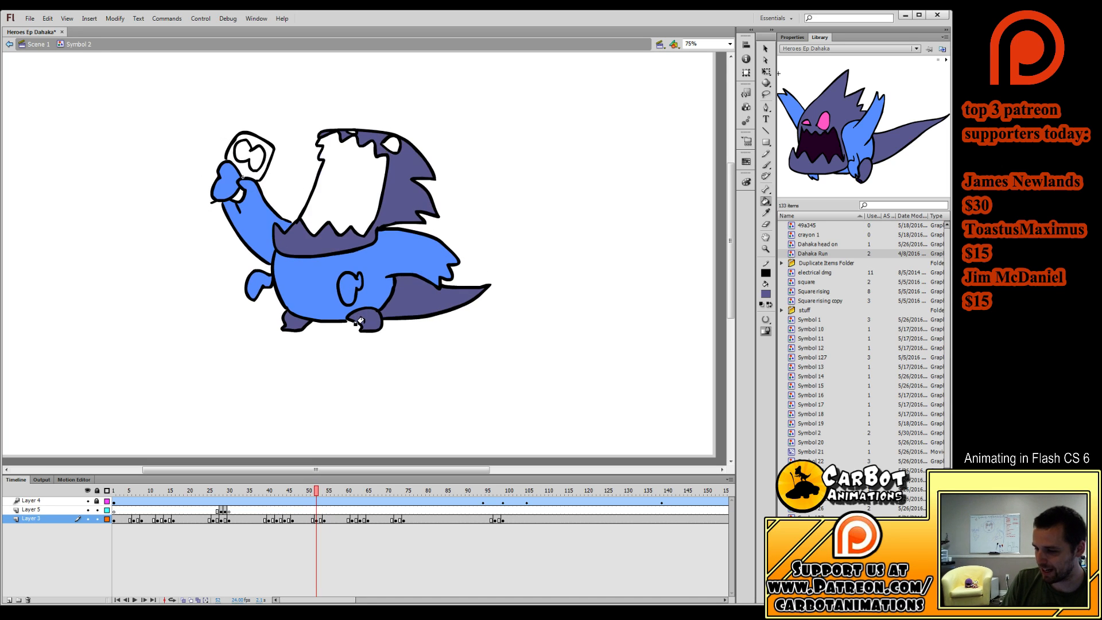
Fill the wide-open mouth with the dark mouth purple at frames 53 and 51.
key(period)
key(period)
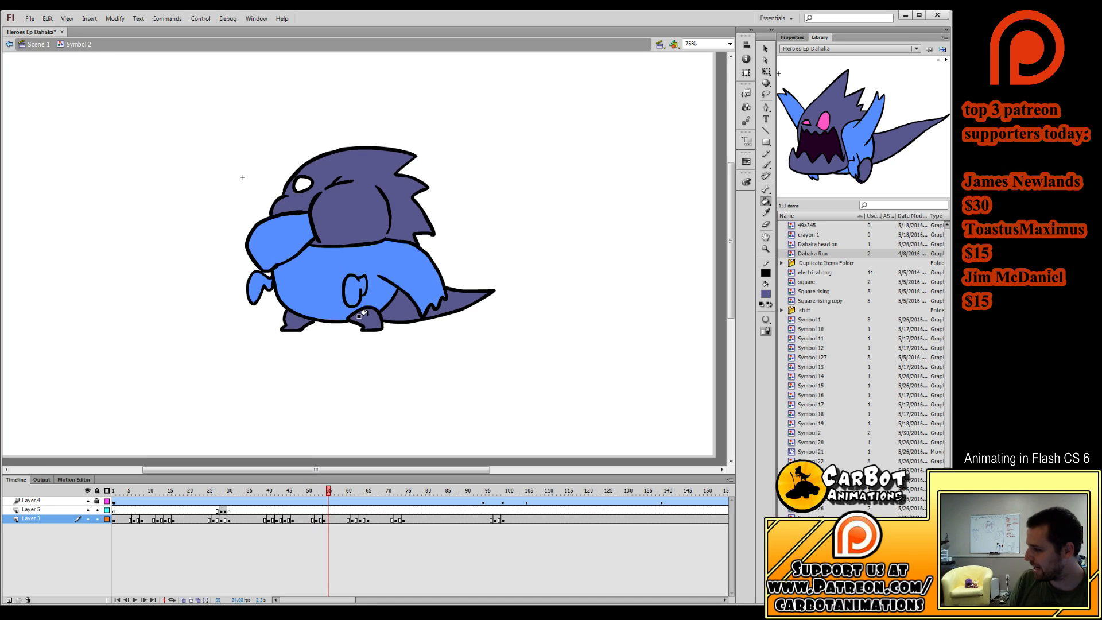
key(comma)
key(comma)
click(338, 211)
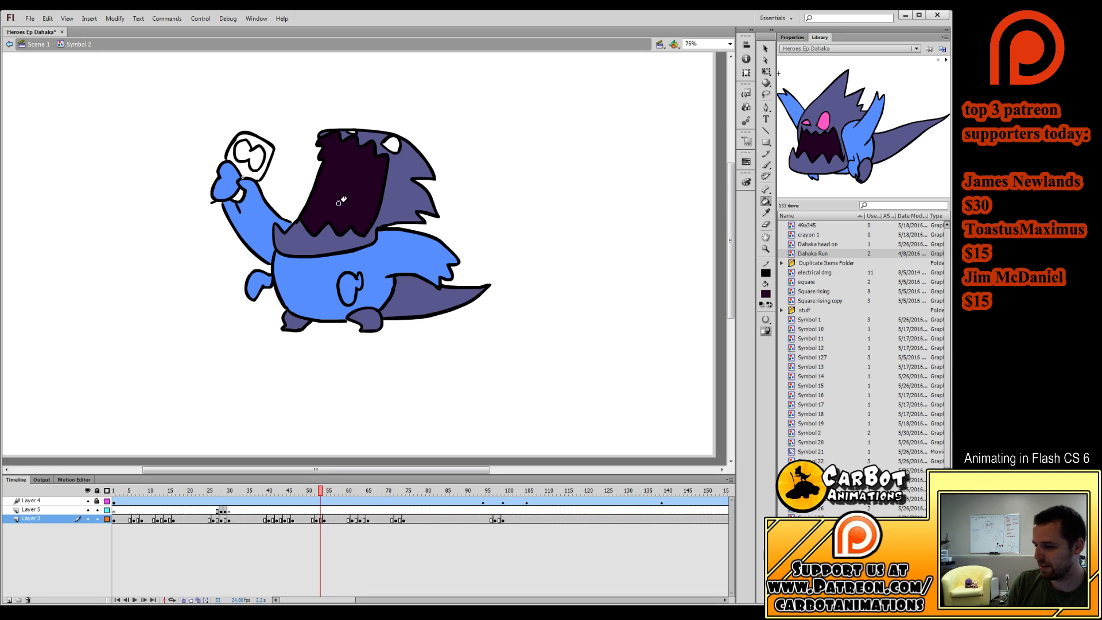
key(comma)
key(comma)
click(339, 205)
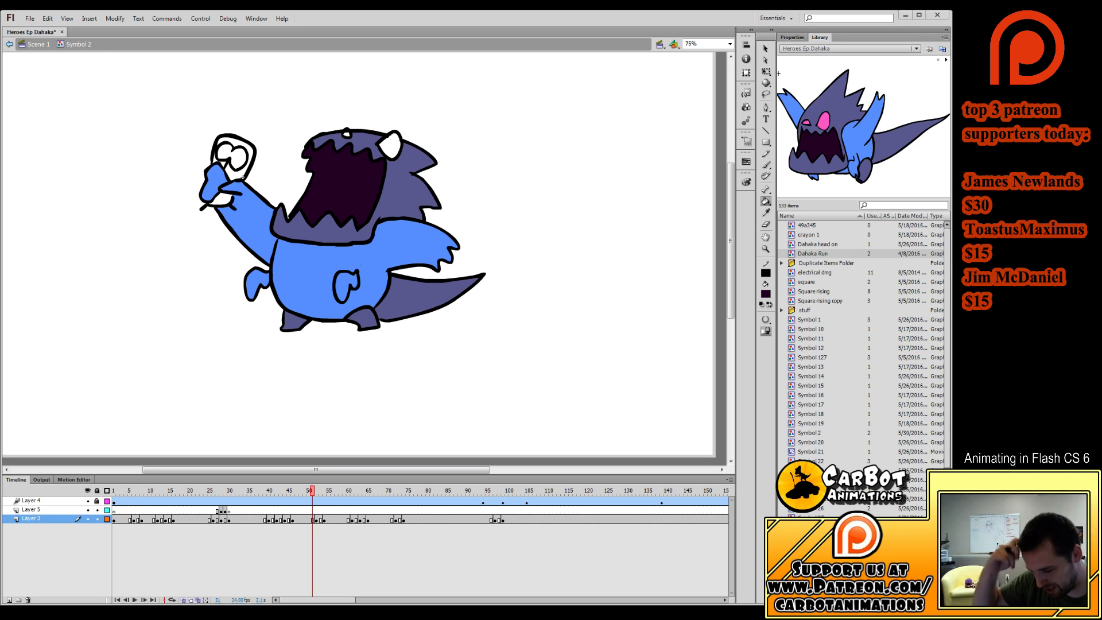
Sample the dark mouth purple at frame 46 and fill the open mouth at frame 44 with it.
drag(312, 520, 292, 522)
key(i)
click(334, 204)
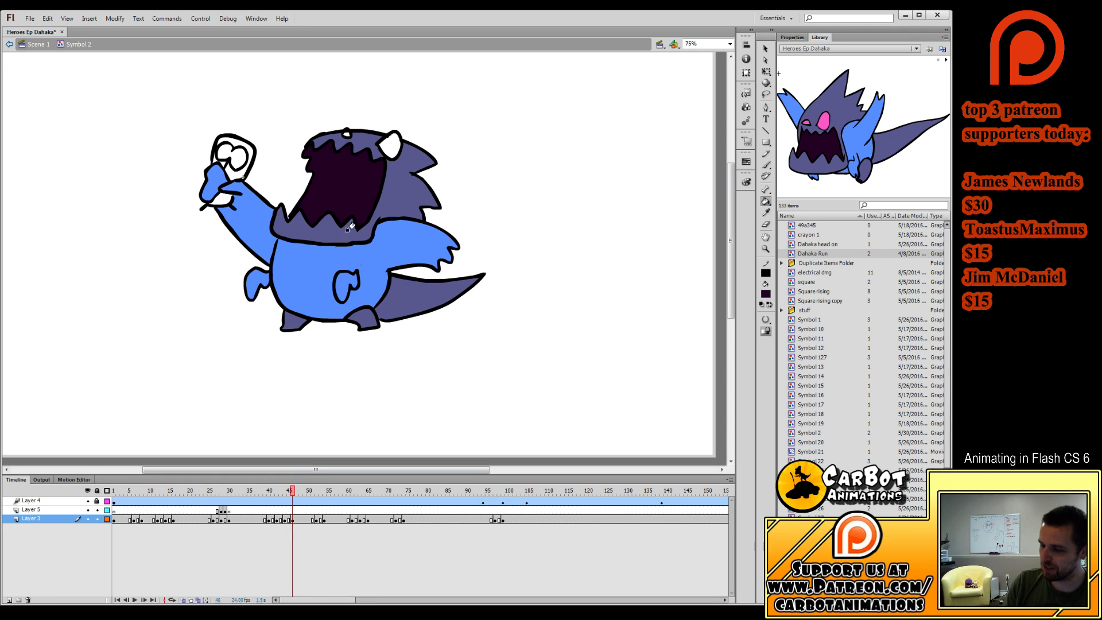
key(comma)
key(comma)
click(308, 192)
click(296, 181)
Fill the slanted open mouth with the dark mouth purple at frame 42.
key(comma)
key(comma)
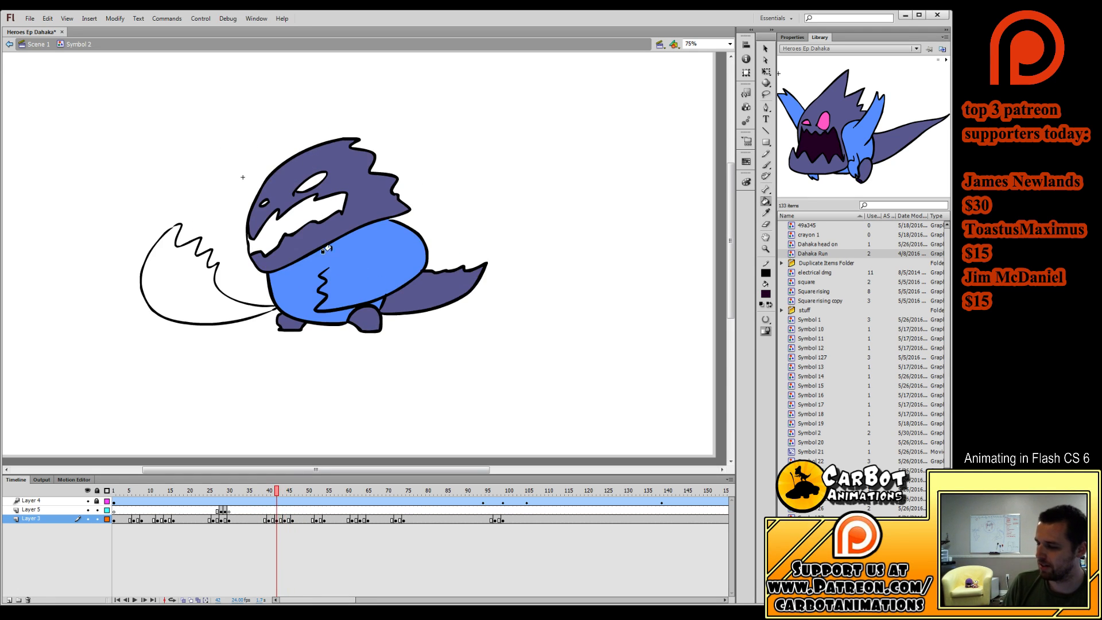
click(303, 218)
key(ctrl+z)
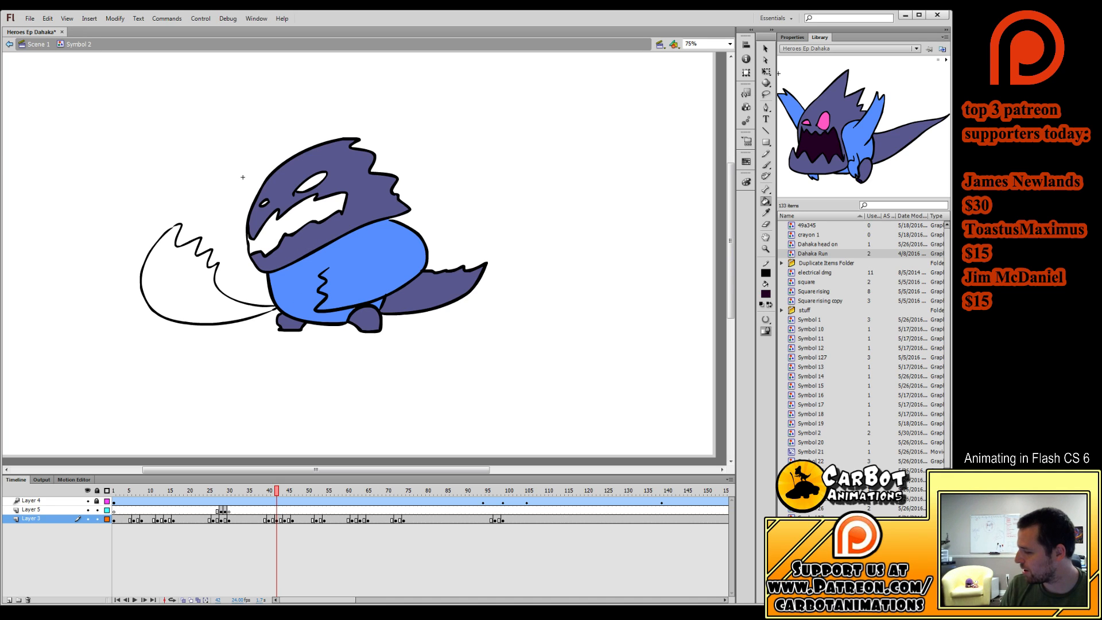
click(294, 222)
key(comma)
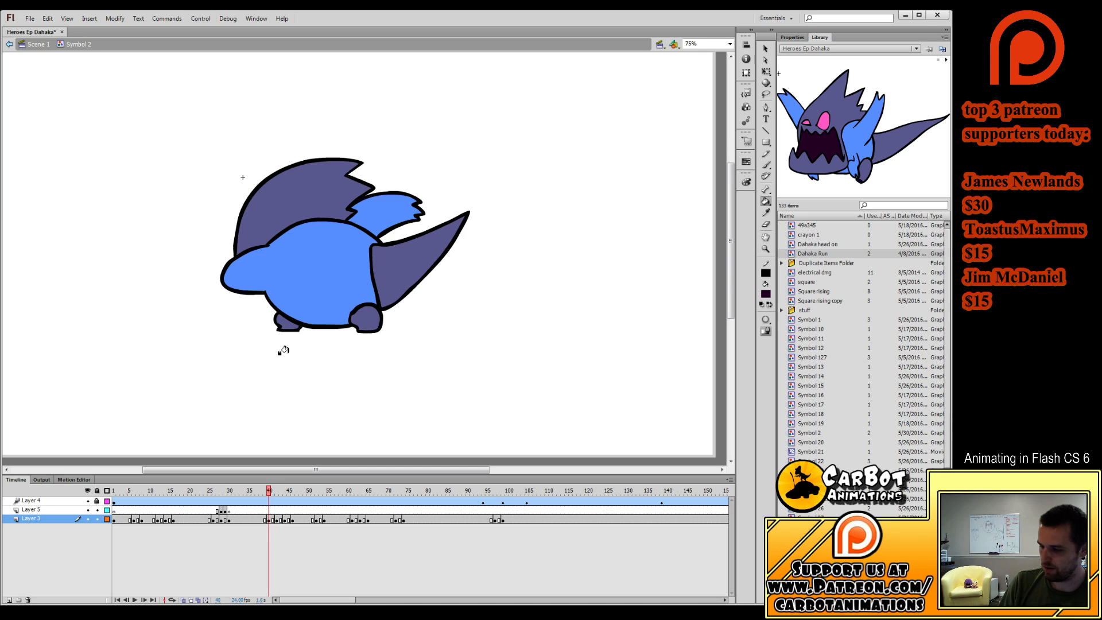
Check the drawings from frame 40 back to frame 28 for mouths that still need the dark fill.
key(period)
key(comma)
key(comma)
key(comma)
key(comma)
key(comma)
key(comma)
key(comma)
key(comma)
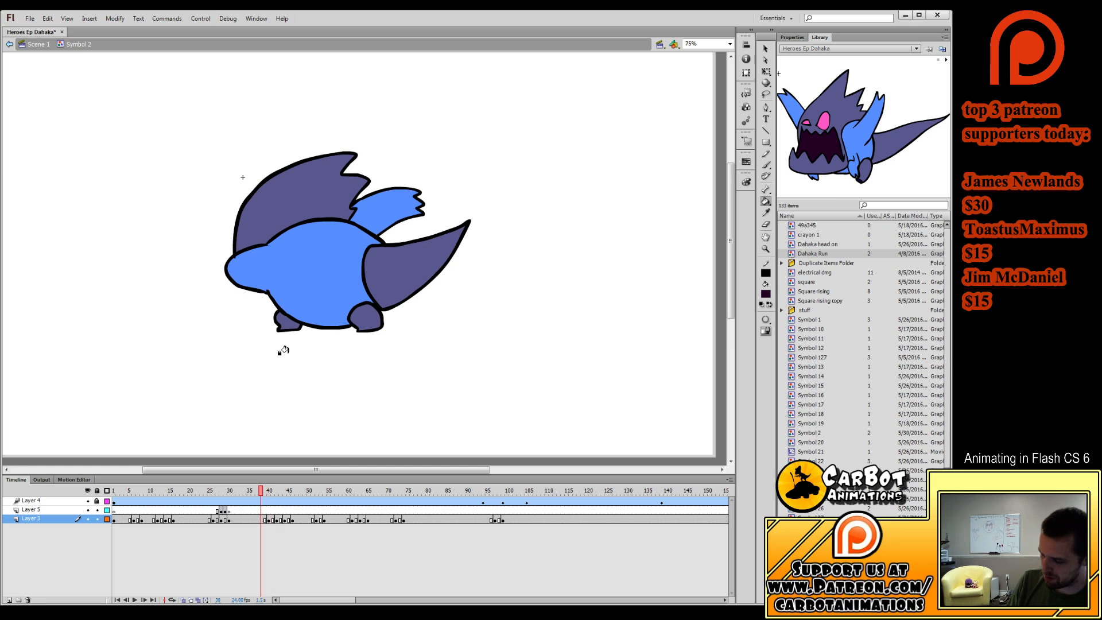
key(comma)
key(comma)
key(comma)
key(comma)
key(comma)
key(comma)
key(comma)
key(comma)
key(comma)
key(comma)
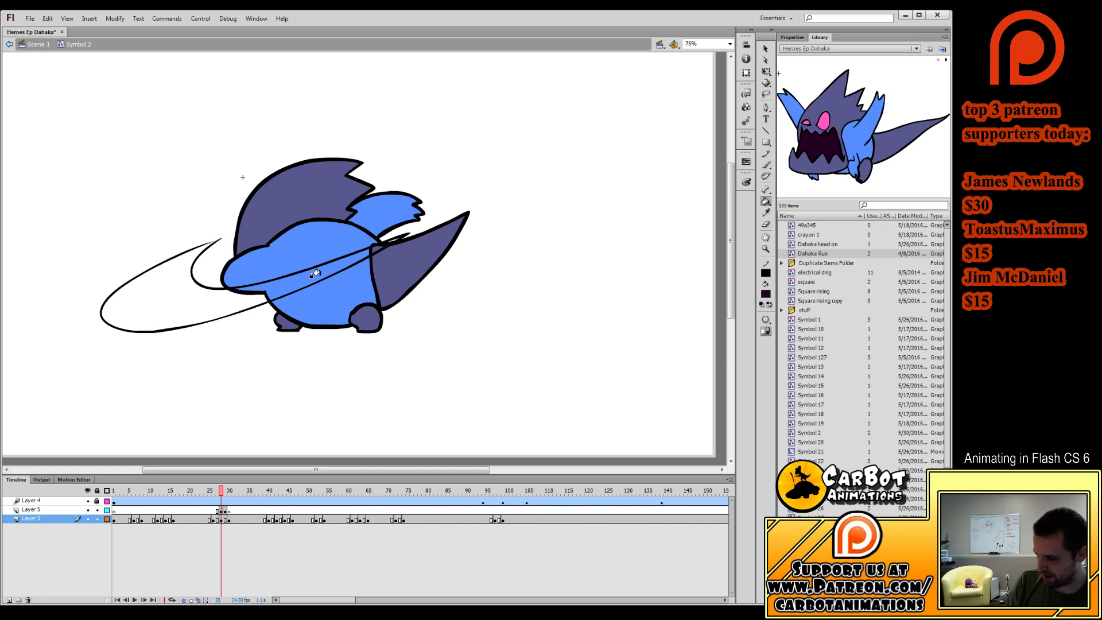
key(period)
key(period)
key(period)
key(period)
key(period)
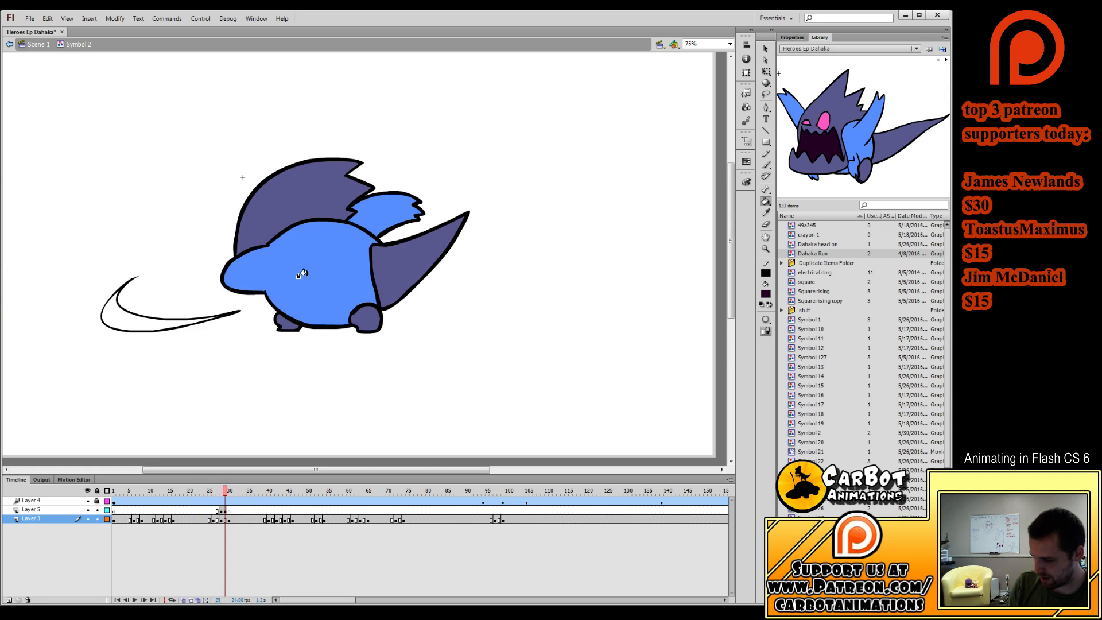
Fill the jagged open mouth with the dark mouth purple at frames 26 and 24.
key(comma)
key(comma)
click(298, 283)
key(comma)
key(period)
key(comma)
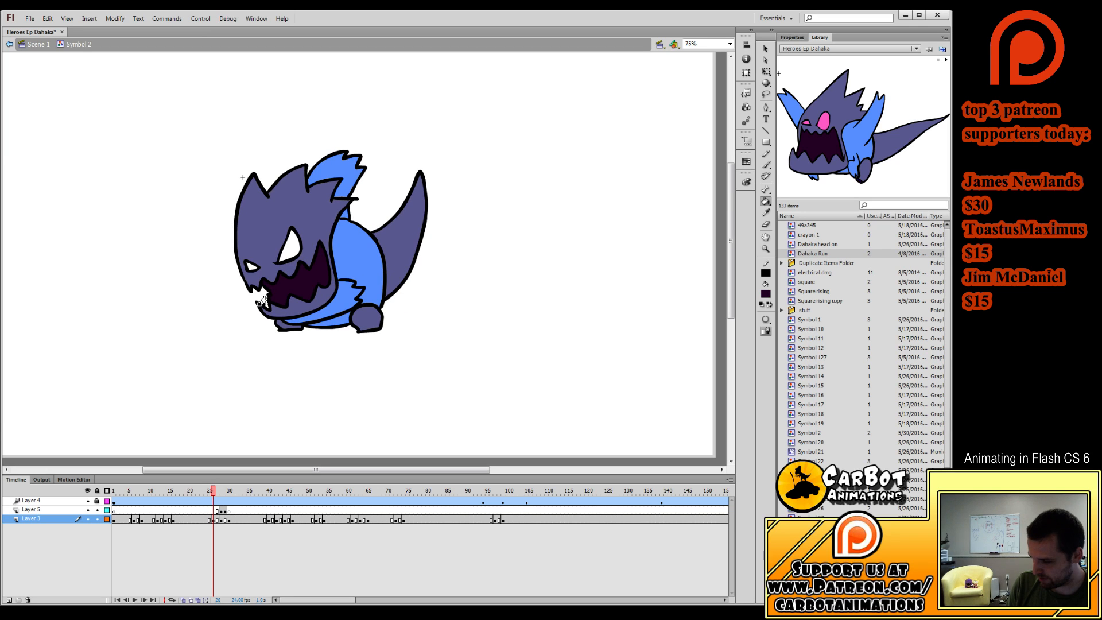
key(comma)
key(comma)
click(271, 301)
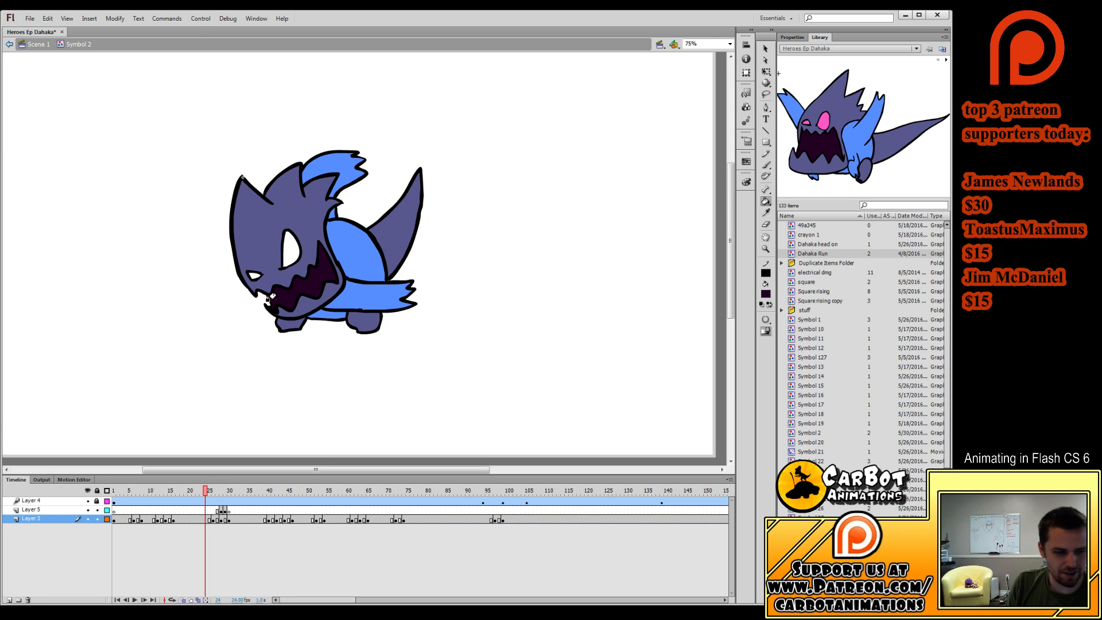
Fill the open mouth with the dark mouth purple at frames 15 and 13.
key(comma)
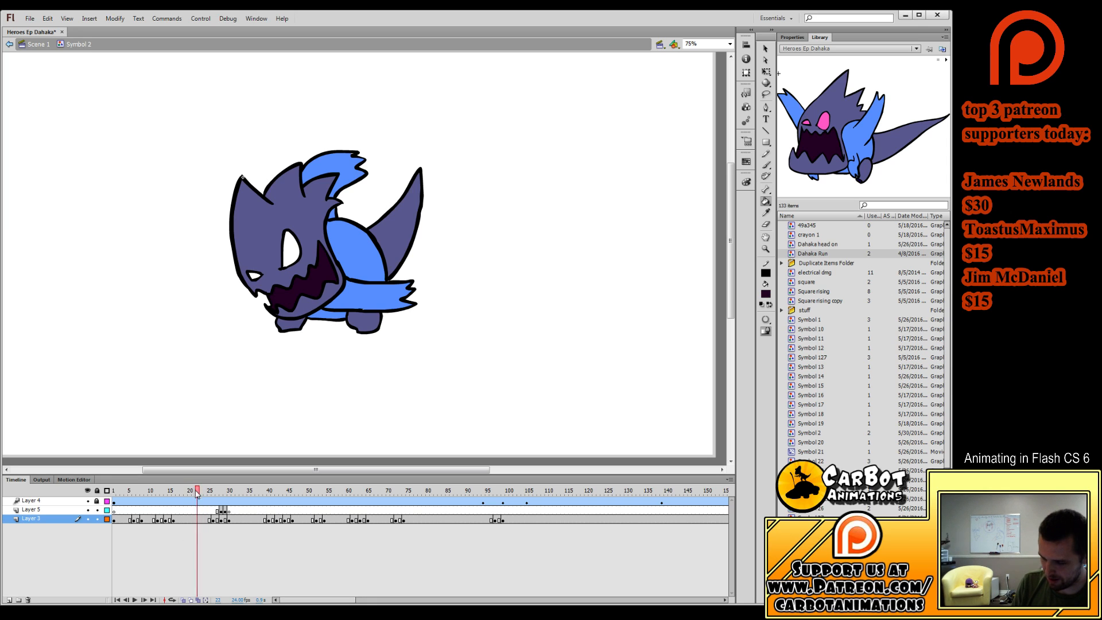
drag(200, 508, 172, 511)
click(294, 294)
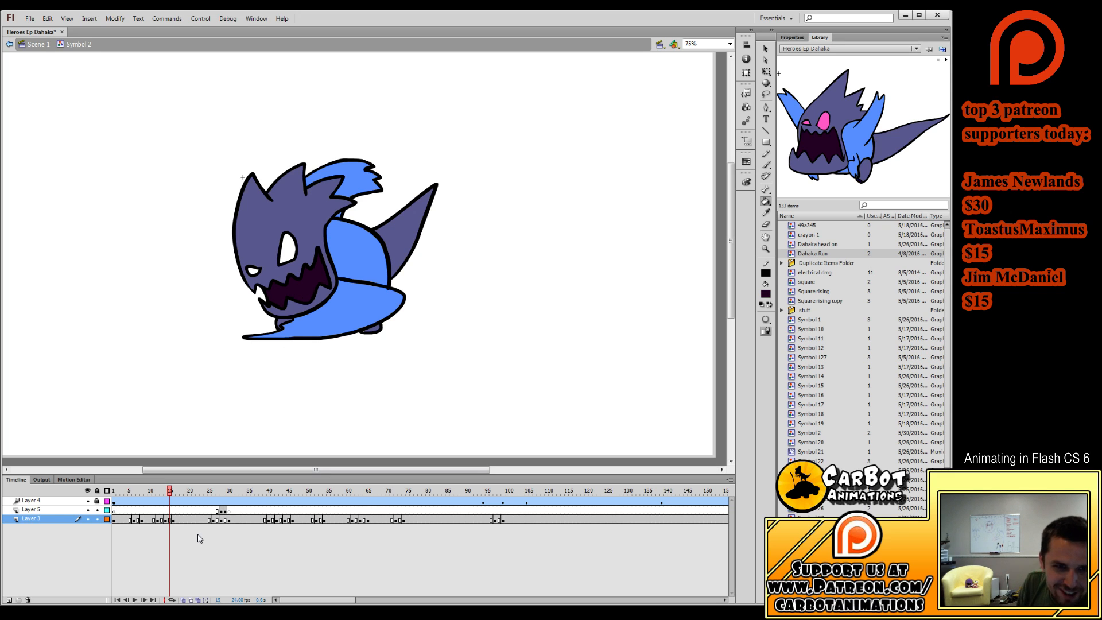
drag(178, 517, 161, 507)
click(278, 265)
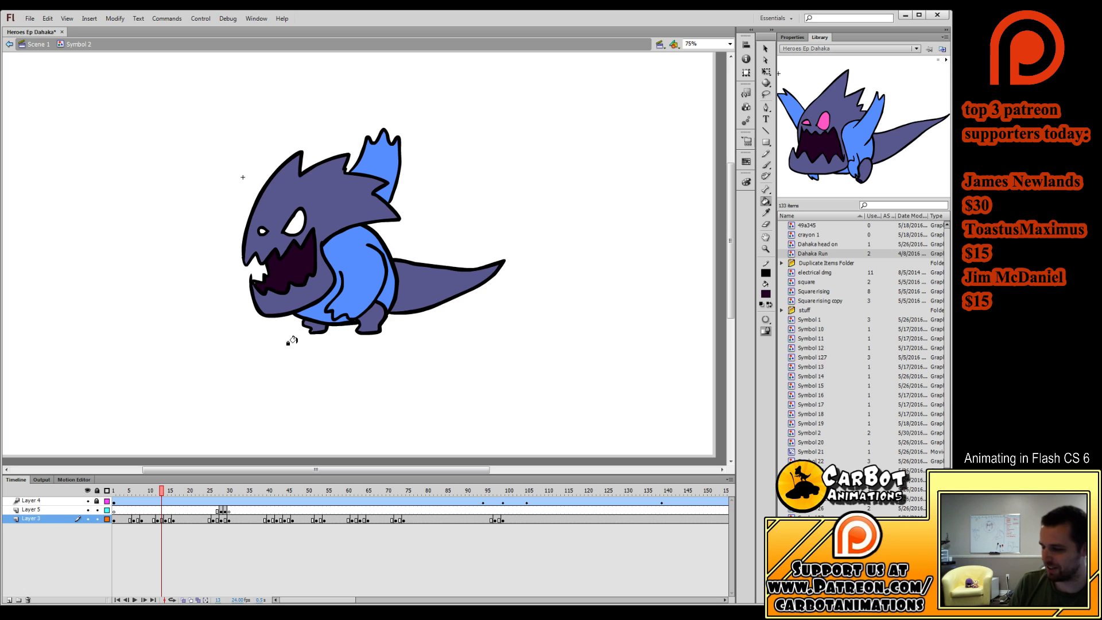
Fill the inside of the creature's mouth with dark purple in the early keyframes before frame 13.
key(comma)
key(comma)
click(286, 273)
key(comma)
key(comma)
key(comma)
key(comma)
key(comma)
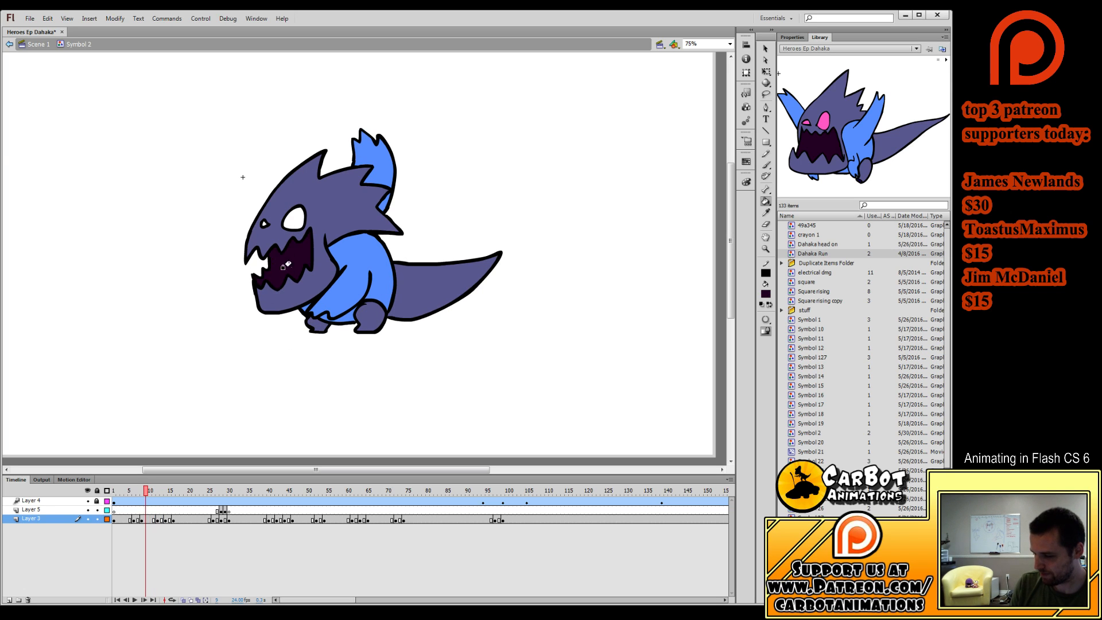
key(comma)
key(comma)
key(comma)
key(period)
key(period)
key(period)
click(286, 267)
key(period)
key(period)
key(period)
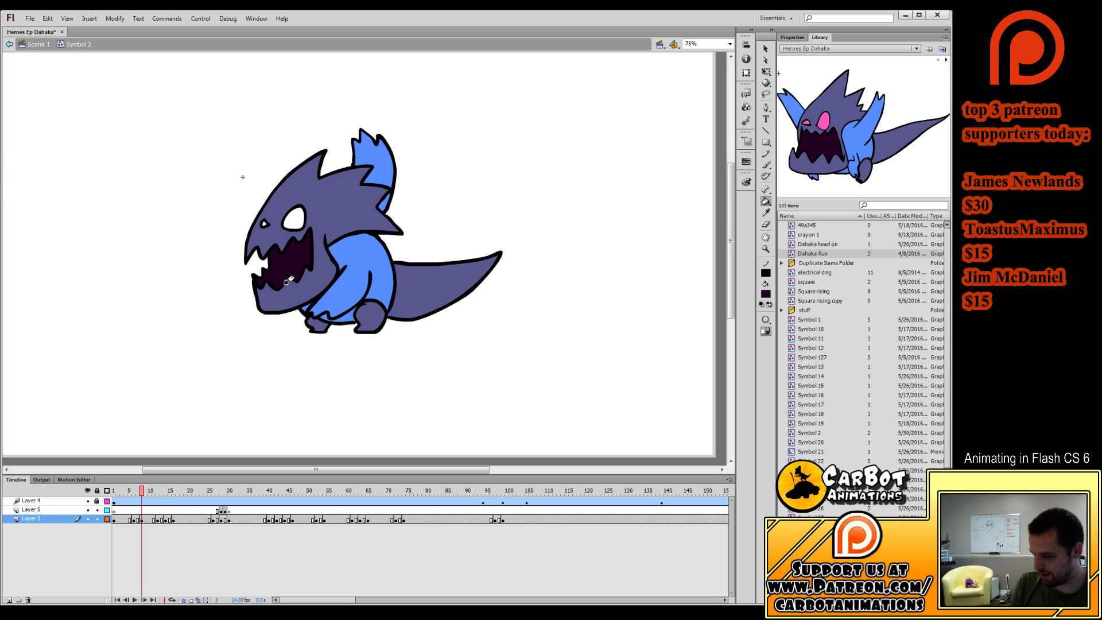
Sample the pink eye colour at frame 4 and fill the creature's white eye with it at frame 8.
key(comma)
key(comma)
key(comma)
key(comma)
key(comma)
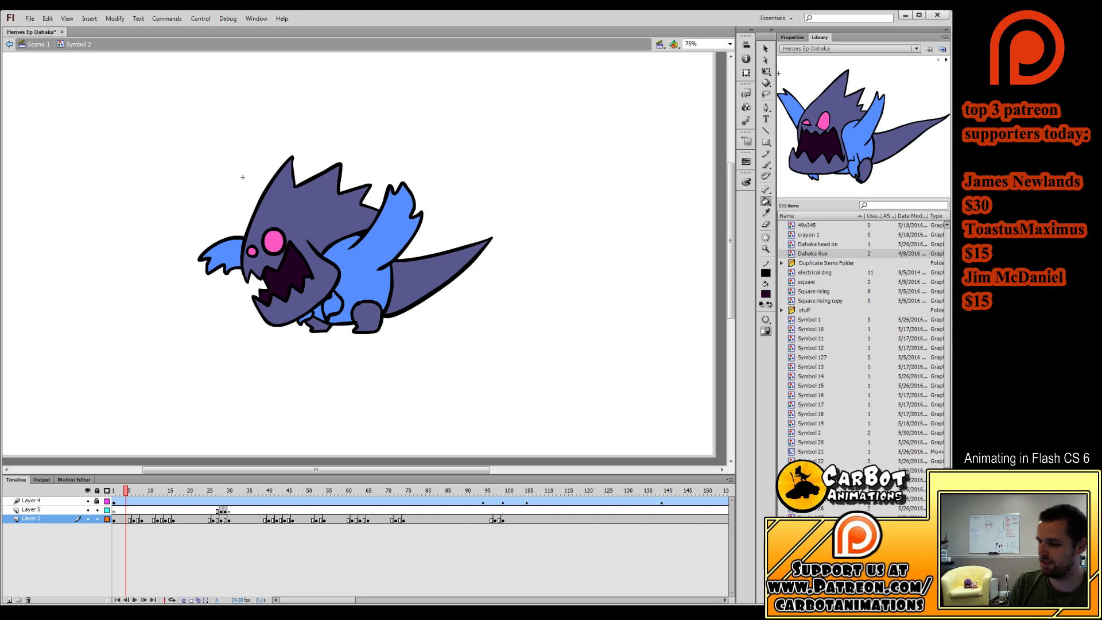
click(271, 244)
key(period)
key(period)
key(period)
key(period)
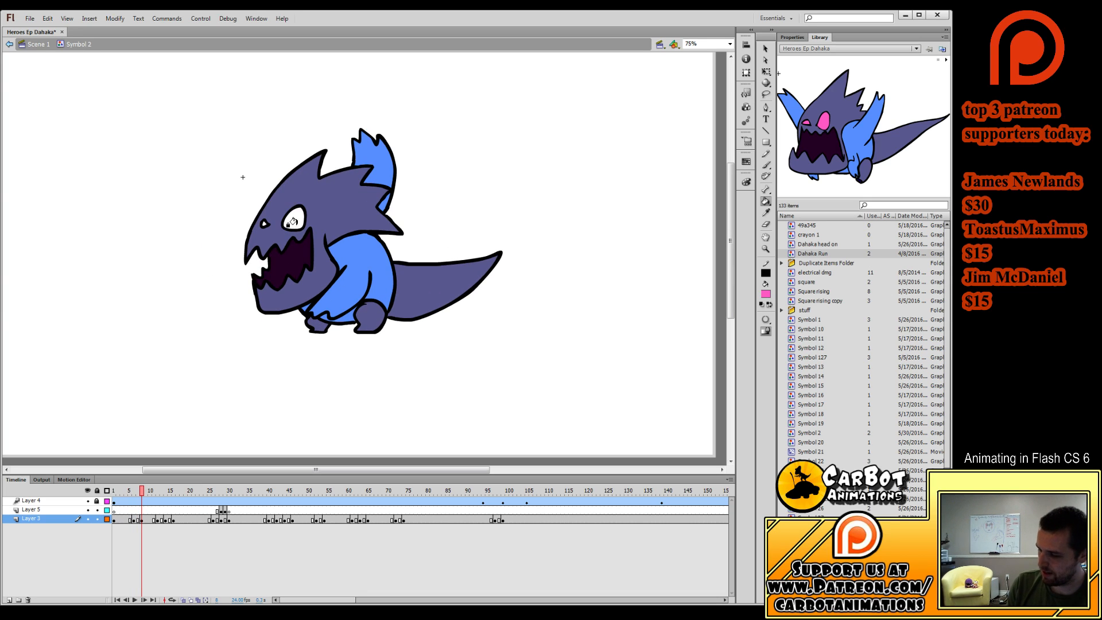
click(294, 218)
Fill both of the creature's eyes with pink at frame 12.
key(period)
key(period)
key(period)
key(period)
click(294, 225)
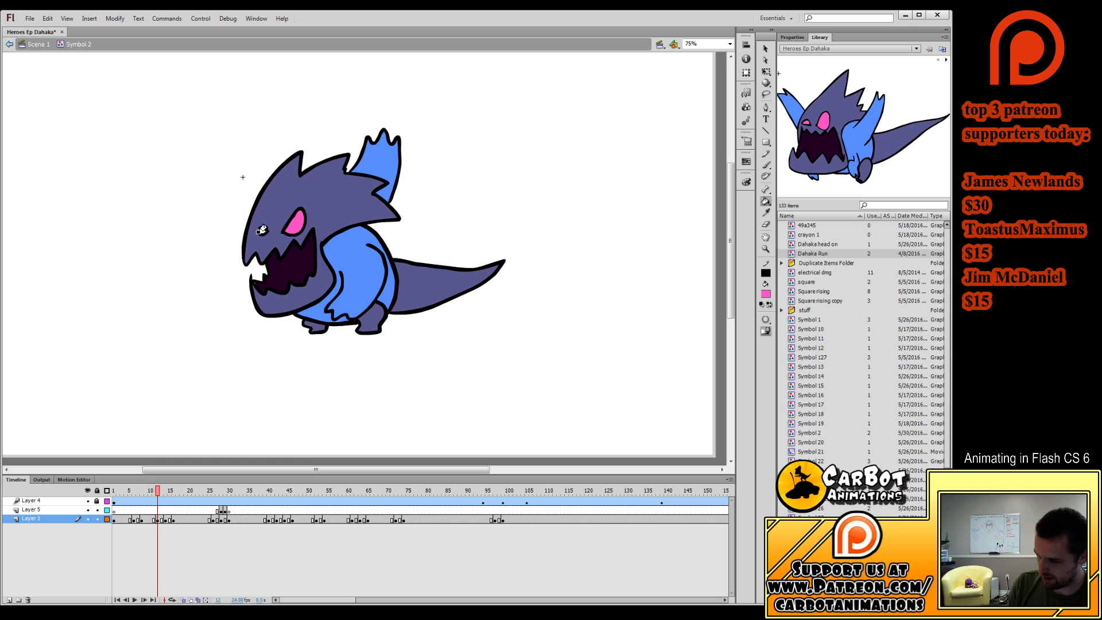
click(263, 230)
Fill the creature's eyes with pink in the next keyframes, up to the turned-down head at frame 17.
key(period)
key(period)
click(285, 246)
key(period)
key(period)
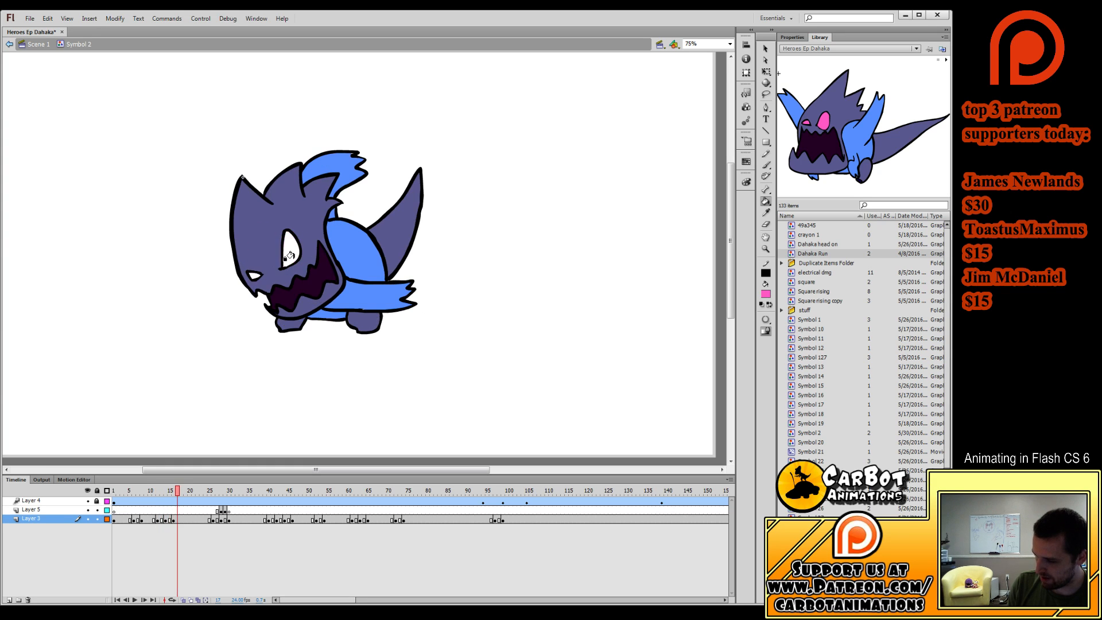
click(289, 250)
click(252, 275)
Fill the creature's eyes with pink at frame 26.
key(period)
key(period)
key(period)
key(period)
key(period)
key(period)
key(period)
key(period)
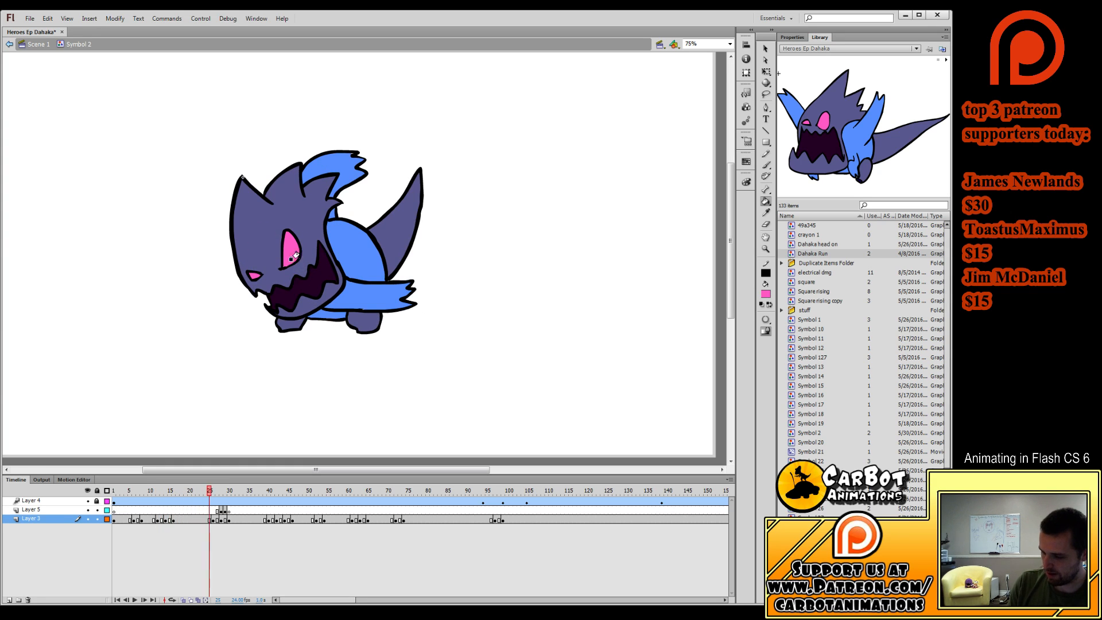
key(period)
key(period)
click(290, 246)
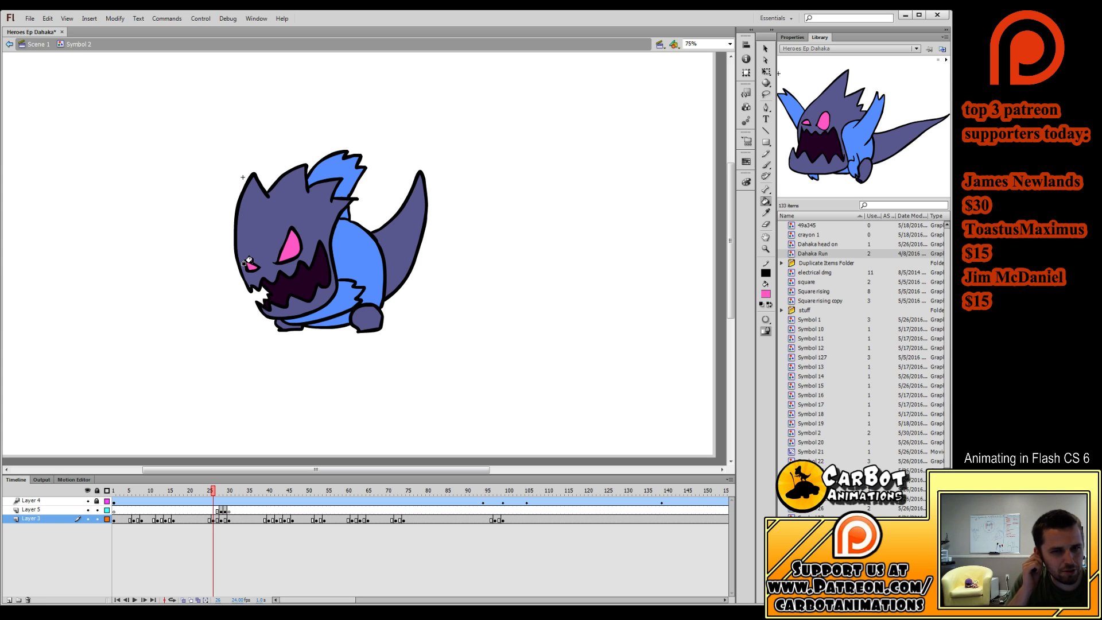
Skip past the frames showing the creature from behind and fill its eyes with pink at frame 42.
key(period)
key(period)
key(period)
key(period)
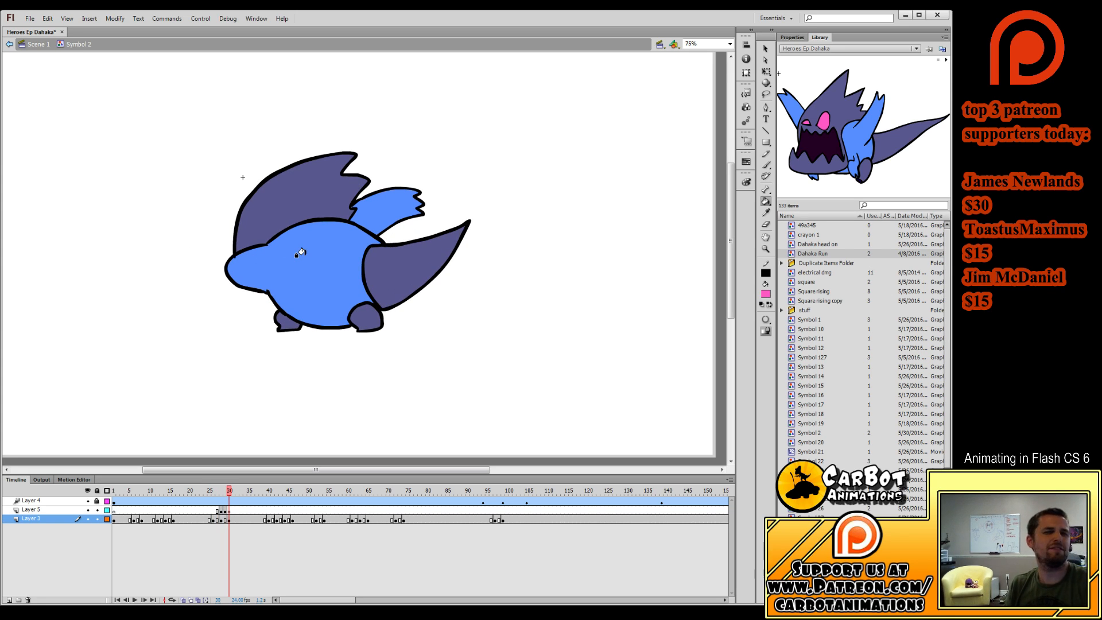
key(period)
key(period)
key(period)
key(period)
key(period)
key(period)
key(period)
key(period)
key(period)
key(period)
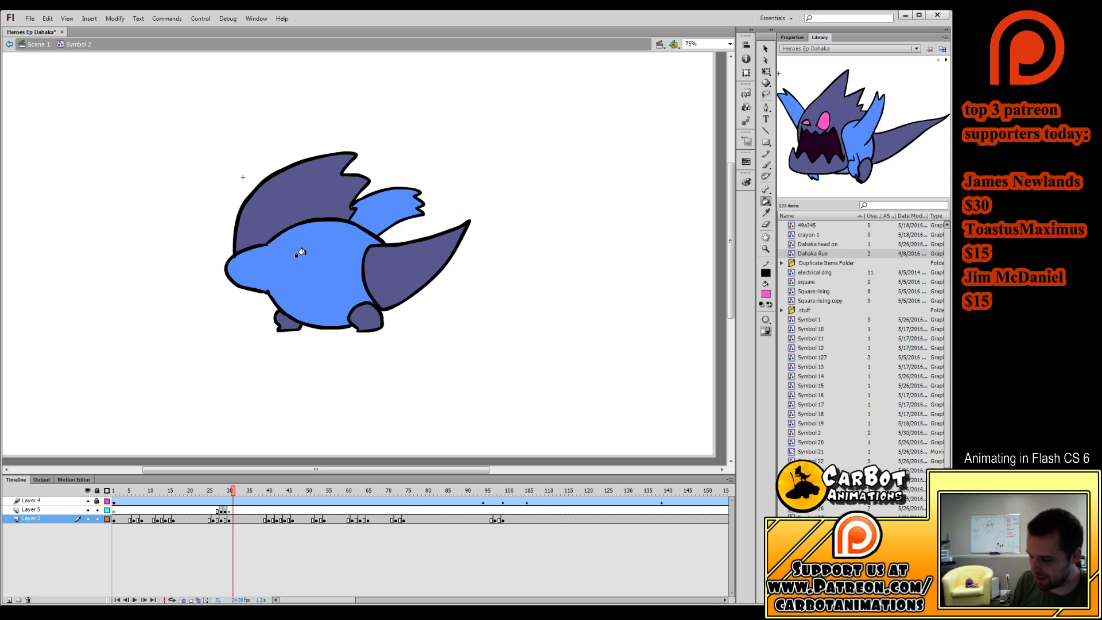
key(period)
key(period)
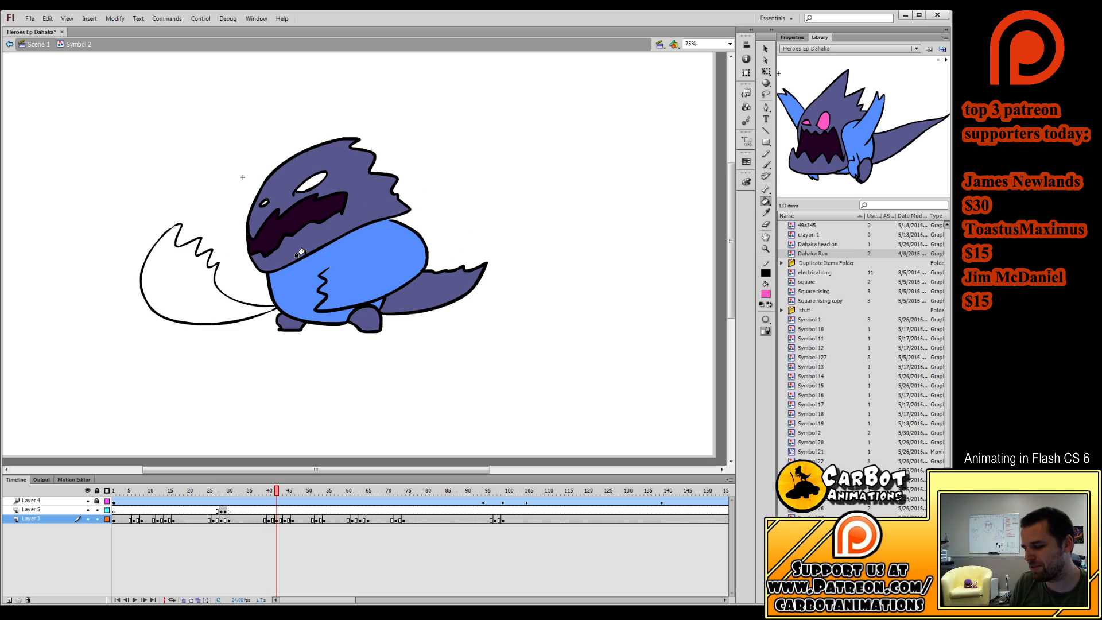
click(300, 181)
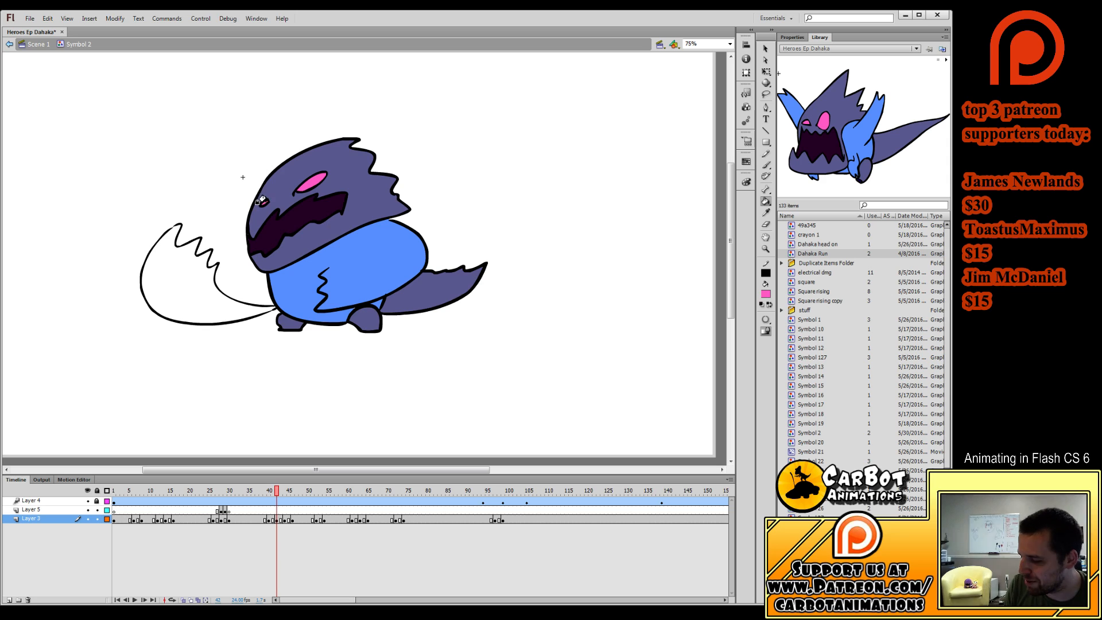
Fill both eyes with pink at frame 44 and save the document.
key(period)
key(period)
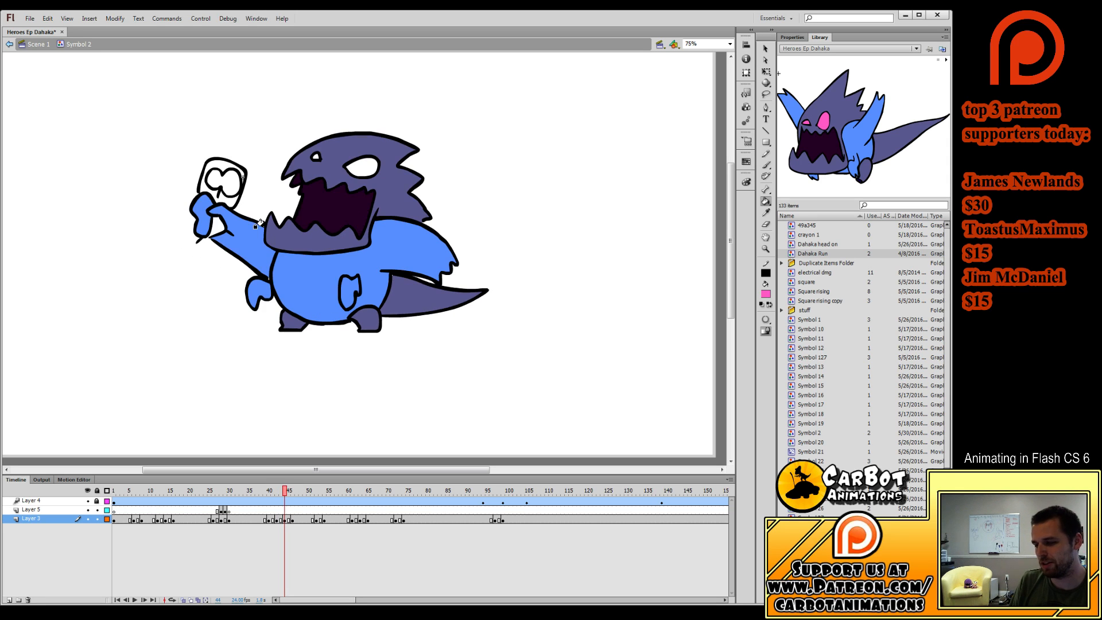
click(354, 168)
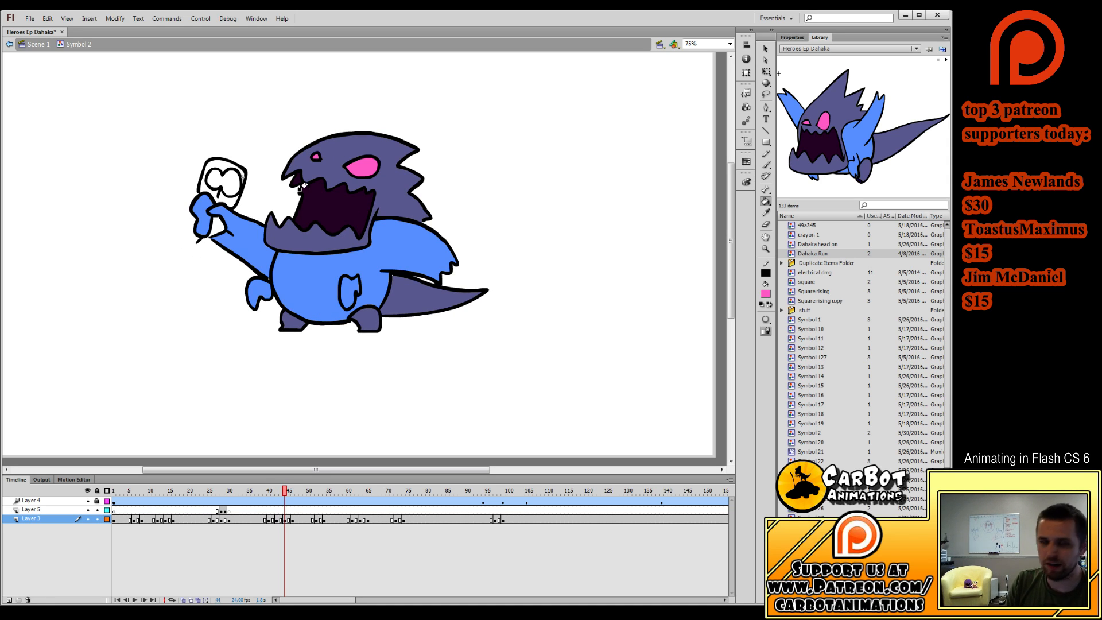
key(ctrl+s)
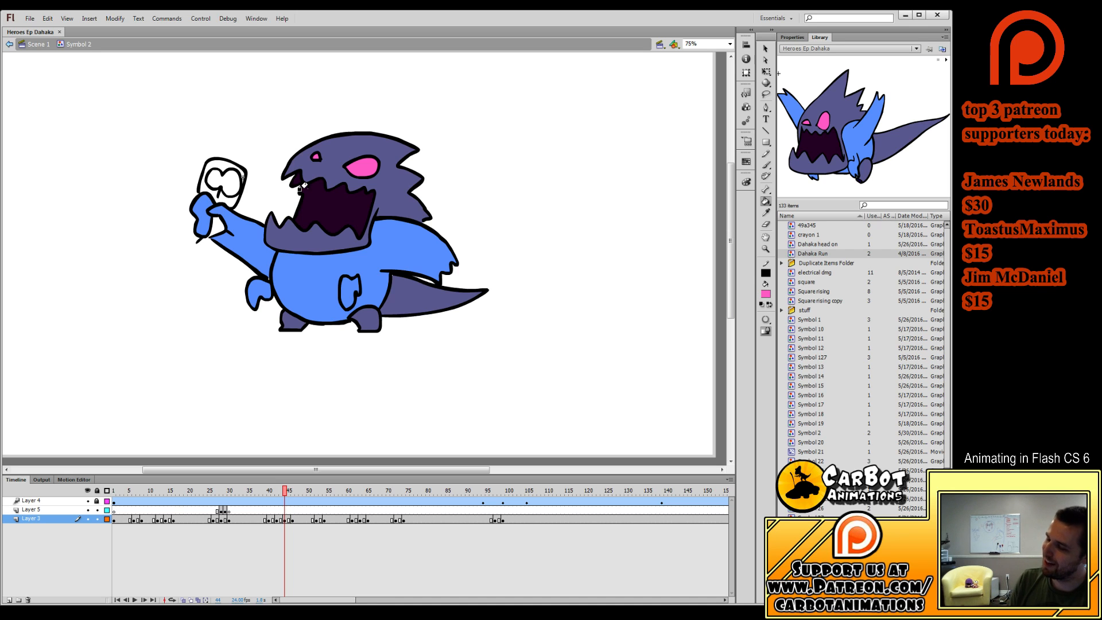
Fill the creature's eye with pink at frame 46, where the head tilts back.
key(period)
key(period)
click(386, 141)
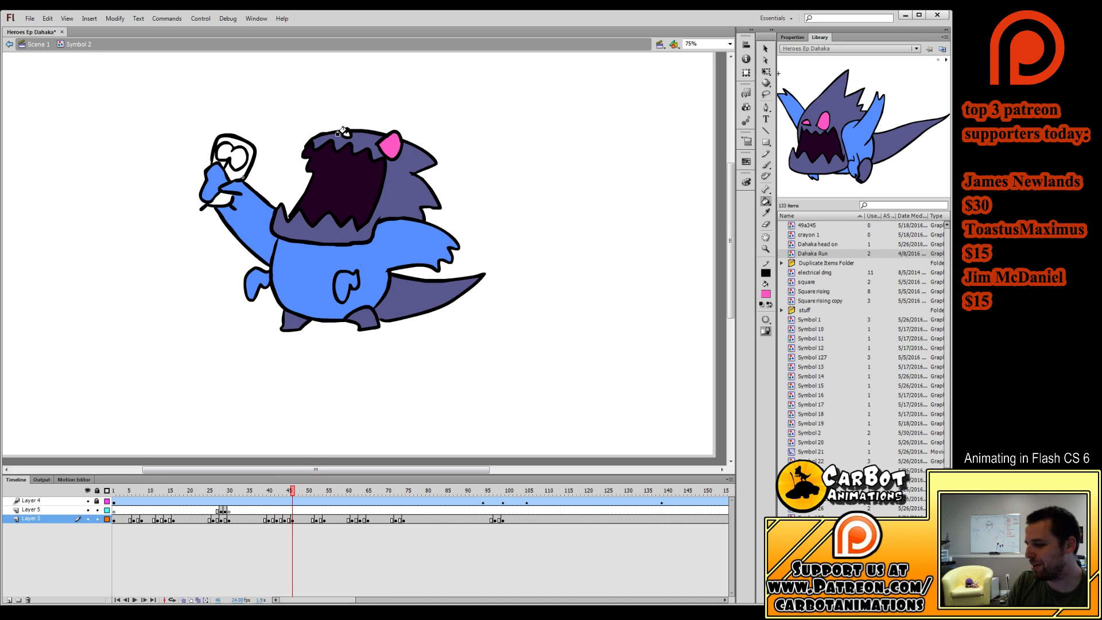
Fill the white eyes of the wide-open-mouthed creature with pink at frame 52.
key(period)
key(period)
key(period)
key(period)
key(period)
key(period)
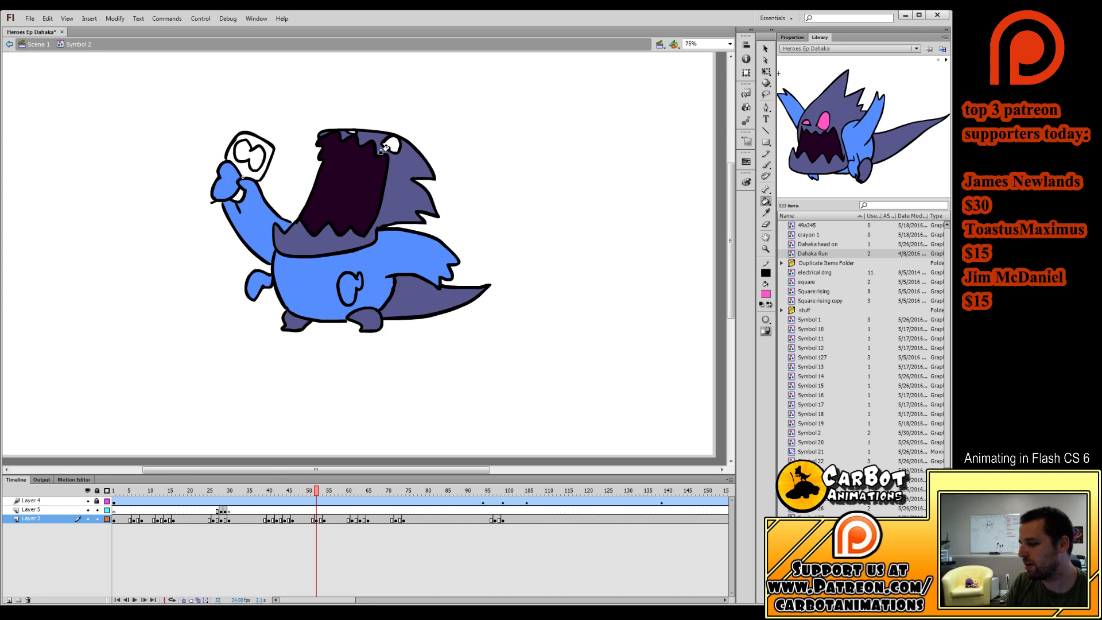
click(383, 149)
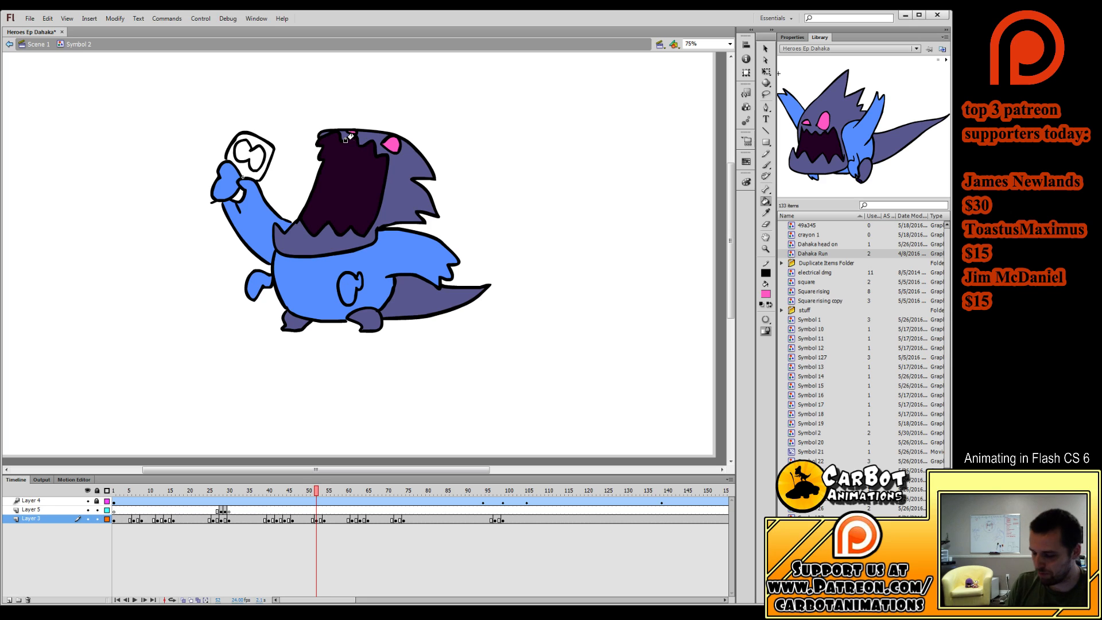
Fill the eyes with pink at frame 62 and sample the head's purple beside the squinting eye.
key(period)
key(period)
key(period)
key(period)
key(period)
key(period)
key(period)
key(period)
key(period)
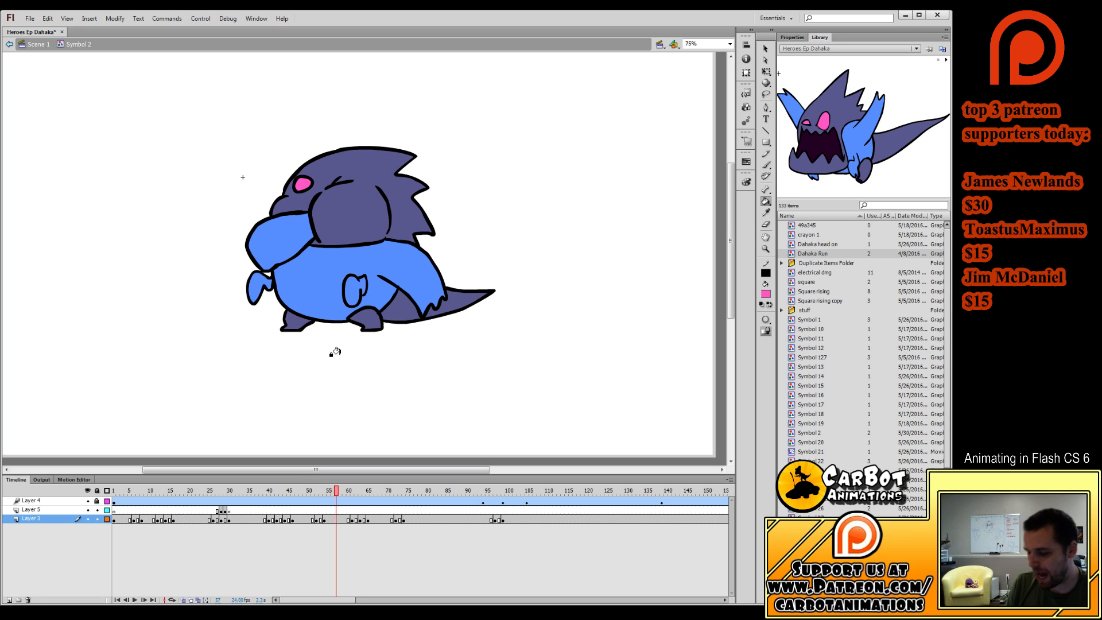
key(period)
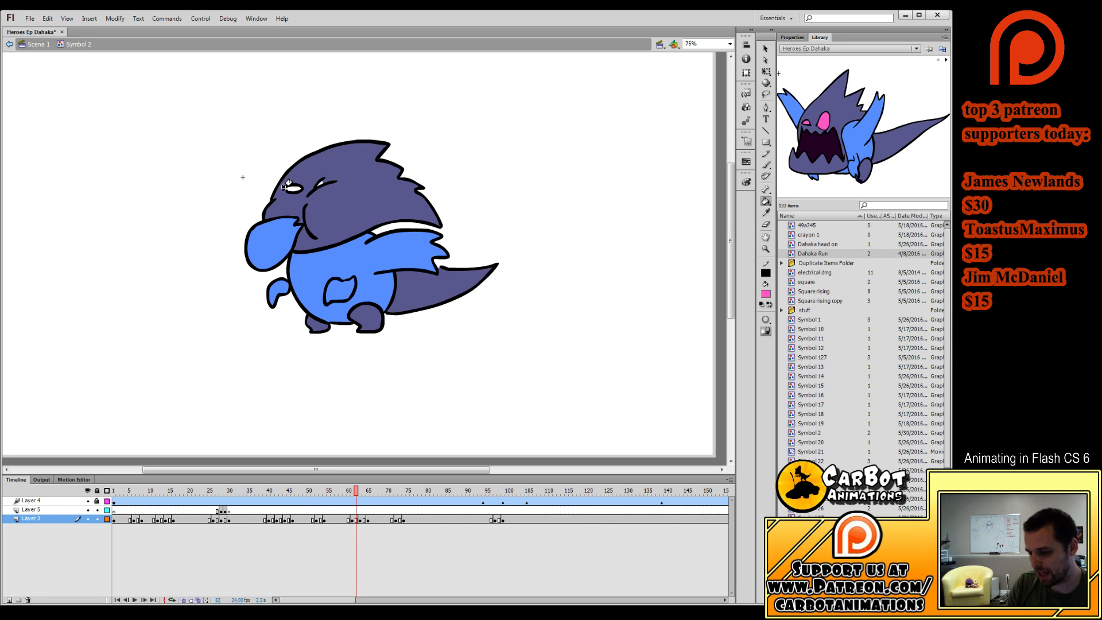
key(period)
key(comma)
key(i)
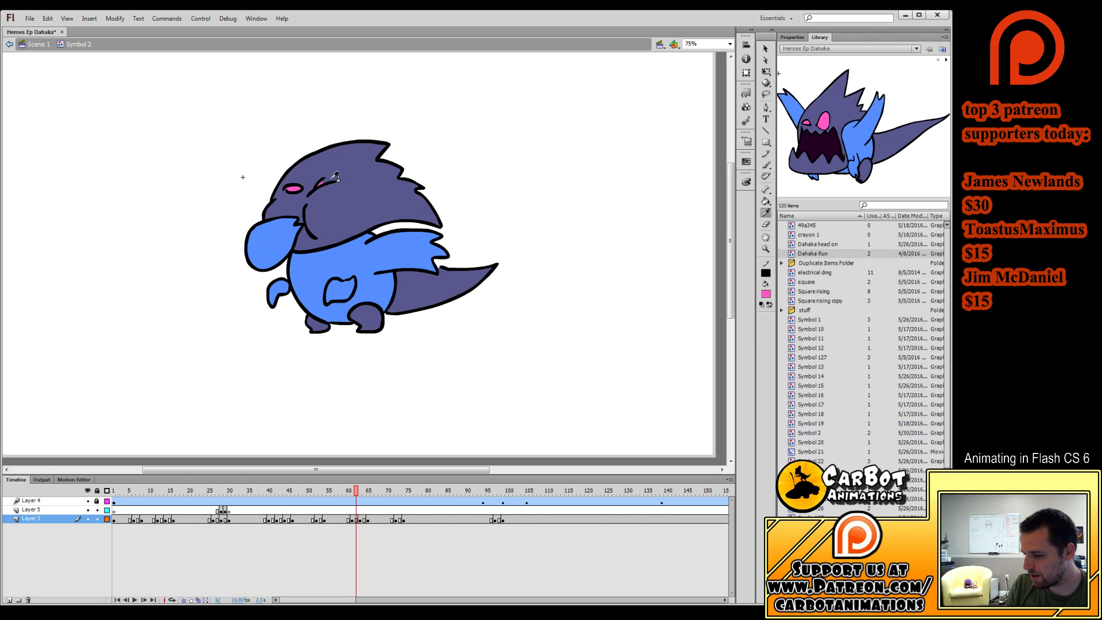
click(331, 185)
Resample the pink from the eye and fill both round eyes with it at frame 64.
key(i)
click(291, 190)
key(period)
key(period)
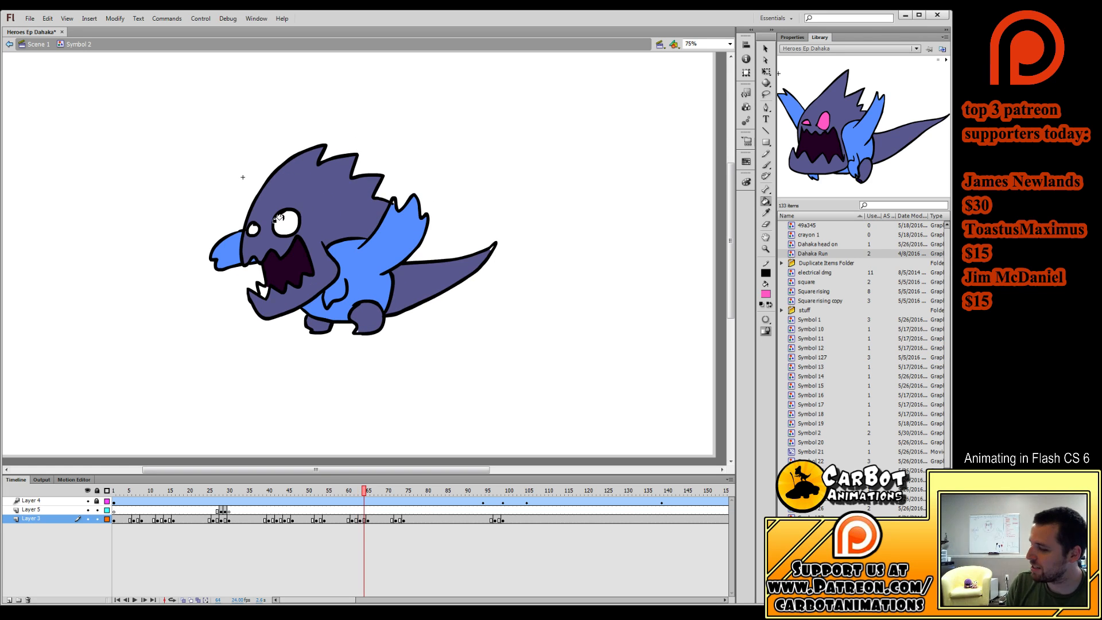
click(284, 224)
click(252, 230)
Sample the dark purple of the mouth and fill the white gap by the lower teeth at frame 64.
key(i)
click(275, 272)
click(262, 292)
Resample the pink eye colour at frame 65 and advance through the remaining keyframes to frame 96.
key(period)
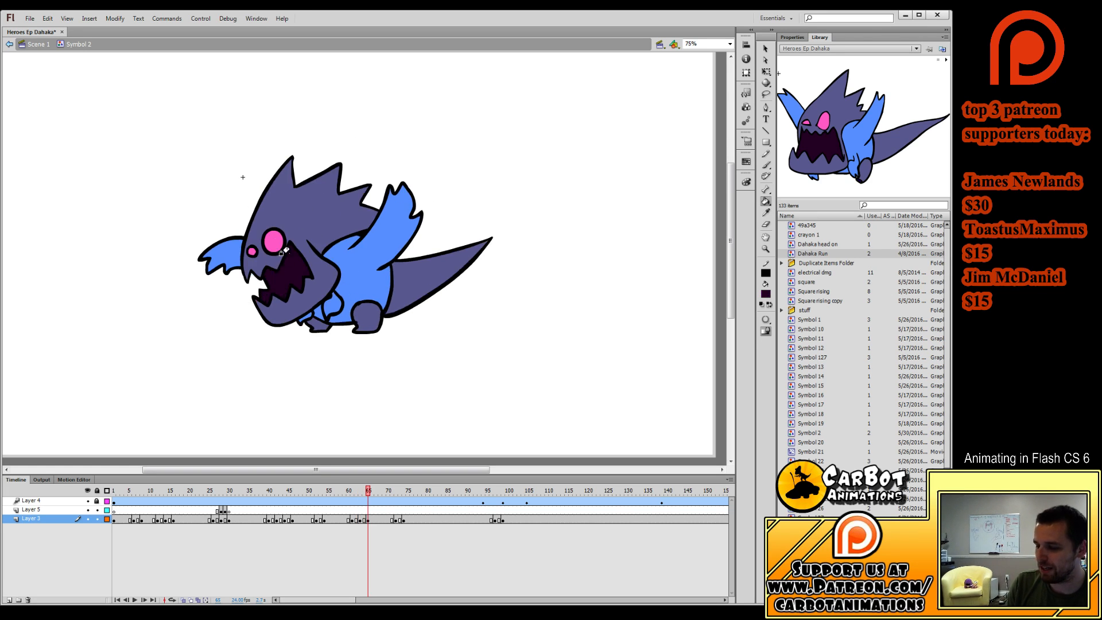
key(i)
click(275, 242)
key(period)
key(period)
key(period)
key(period)
key(period)
key(period)
key(period)
key(period)
key(period)
key(period)
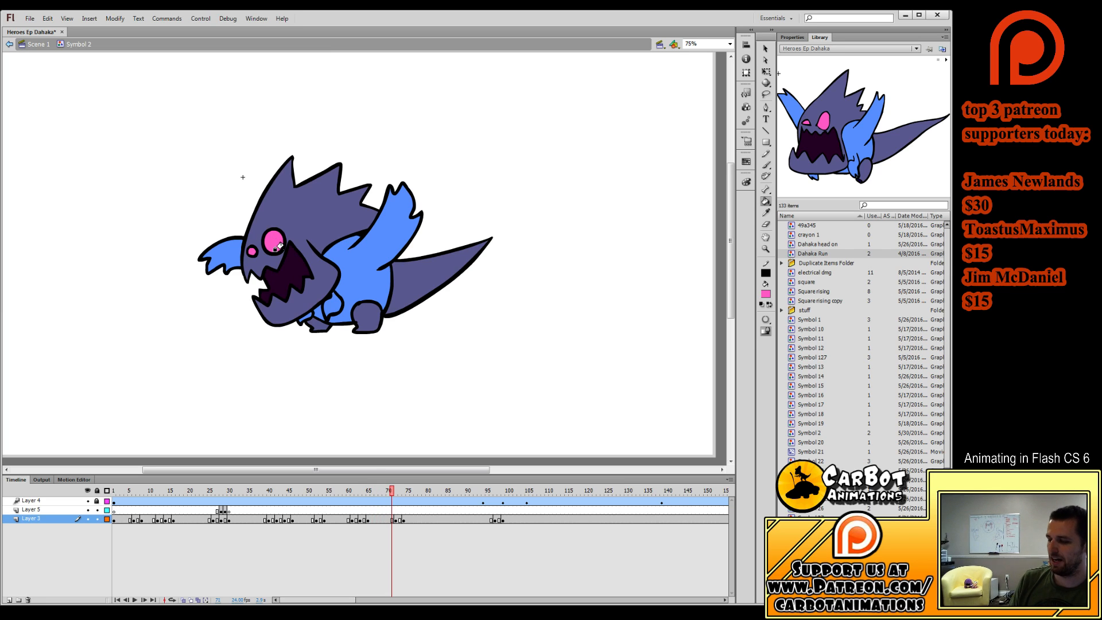
key(period)
key(period)
click(490, 490)
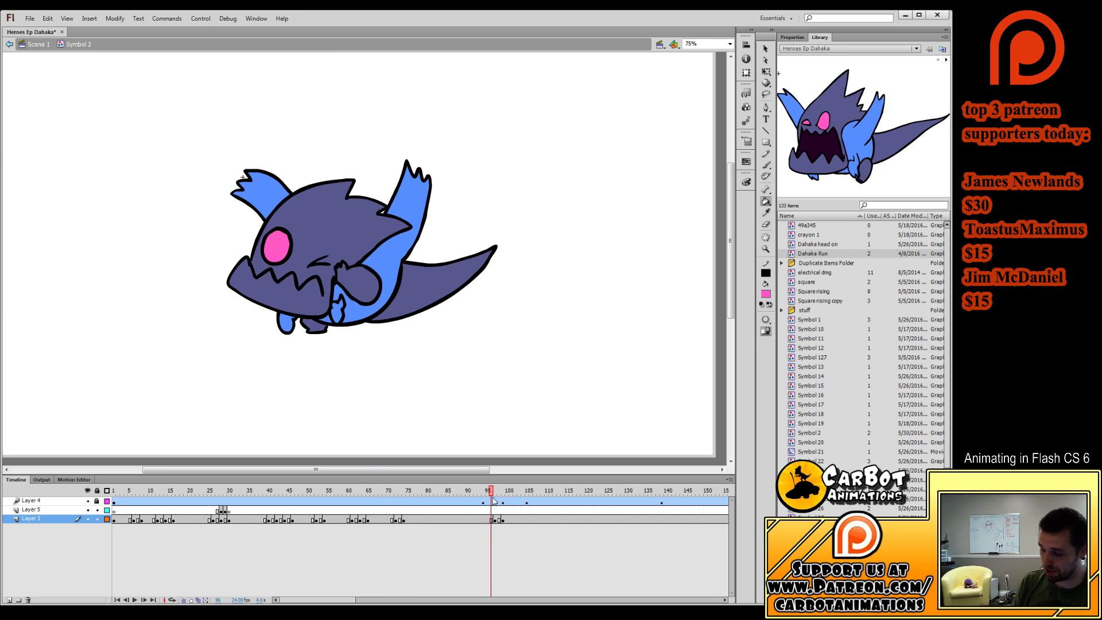
Review the eye and mouth fills frame by frame from frame 96 to frame 175.
key(period)
key(period)
key(period)
key(period)
key(period)
key(period)
key(period)
key(period)
key(period)
key(period)
key(period)
key(period)
key(period)
key(period)
key(period)
key(period)
key(period)
key(period)
key(period)
key(period)
key(period)
key(period)
key(period)
key(period)
key(period)
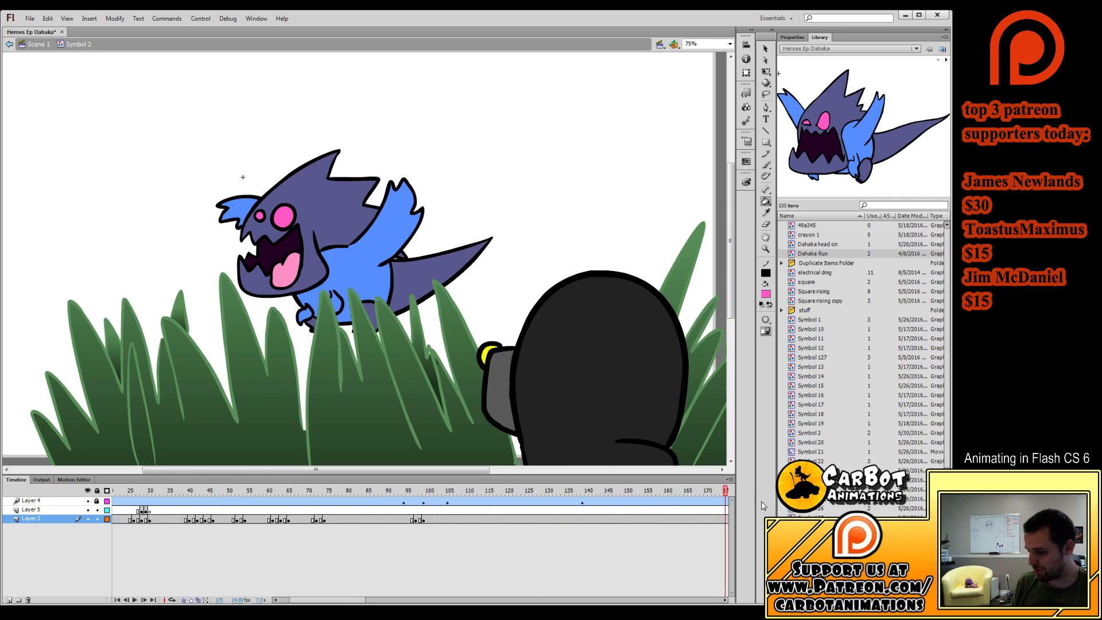
Return to the main scene and review the close-up camera shot at frame 371 with the whole frame in view.
click(767, 73)
double_click(580, 139)
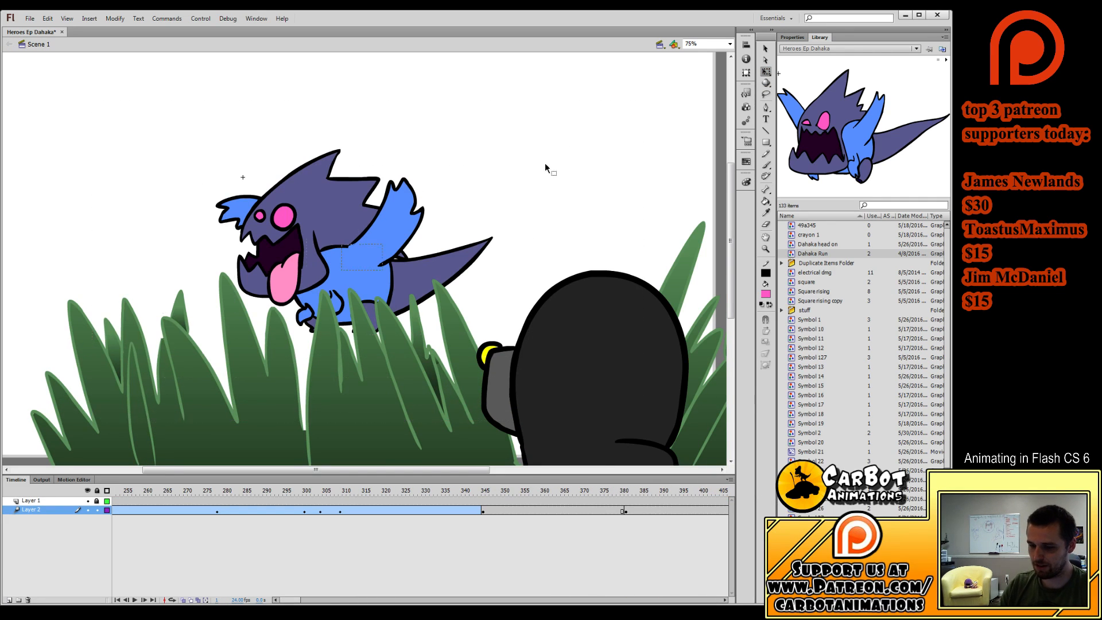
click(342, 493)
drag(346, 498, 585, 494)
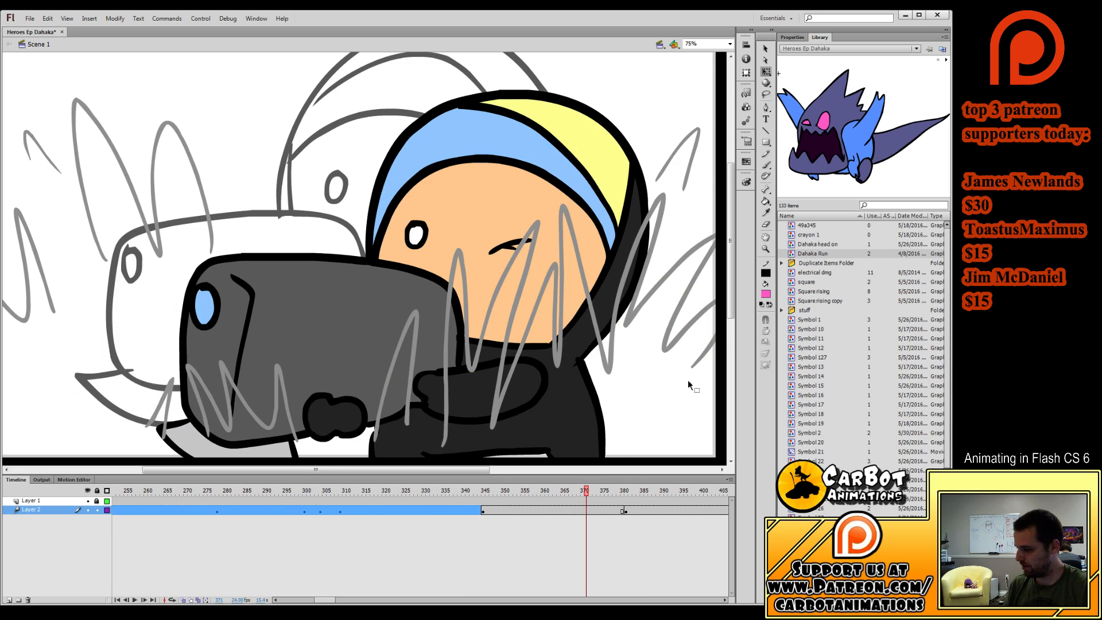
click(765, 247)
alt+click(631, 301)
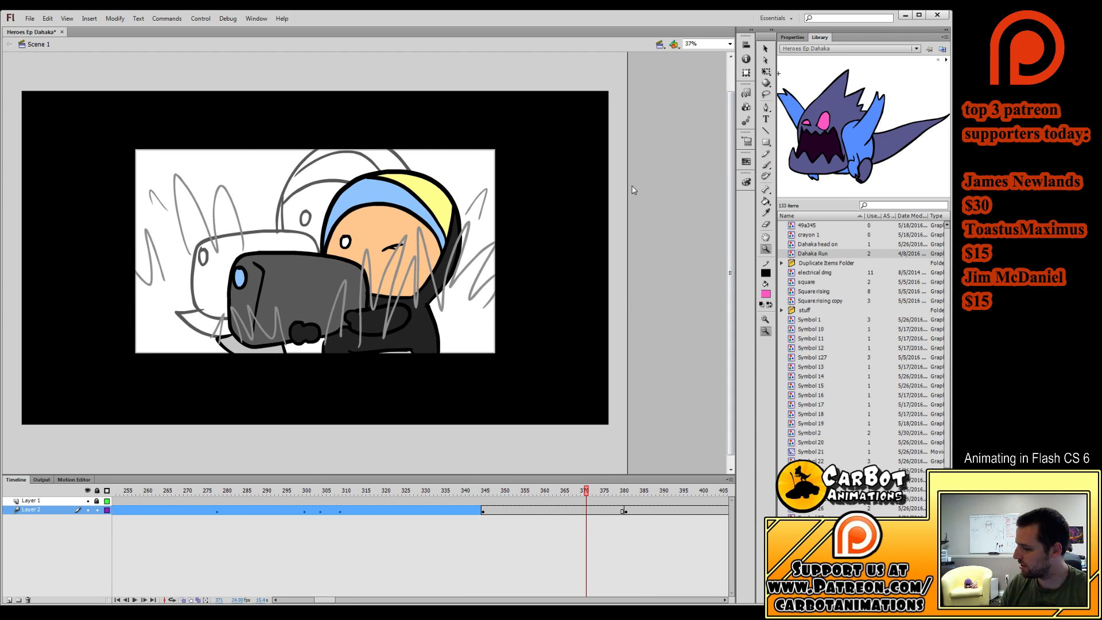
drag(505, 143, 147, 363)
key(q)
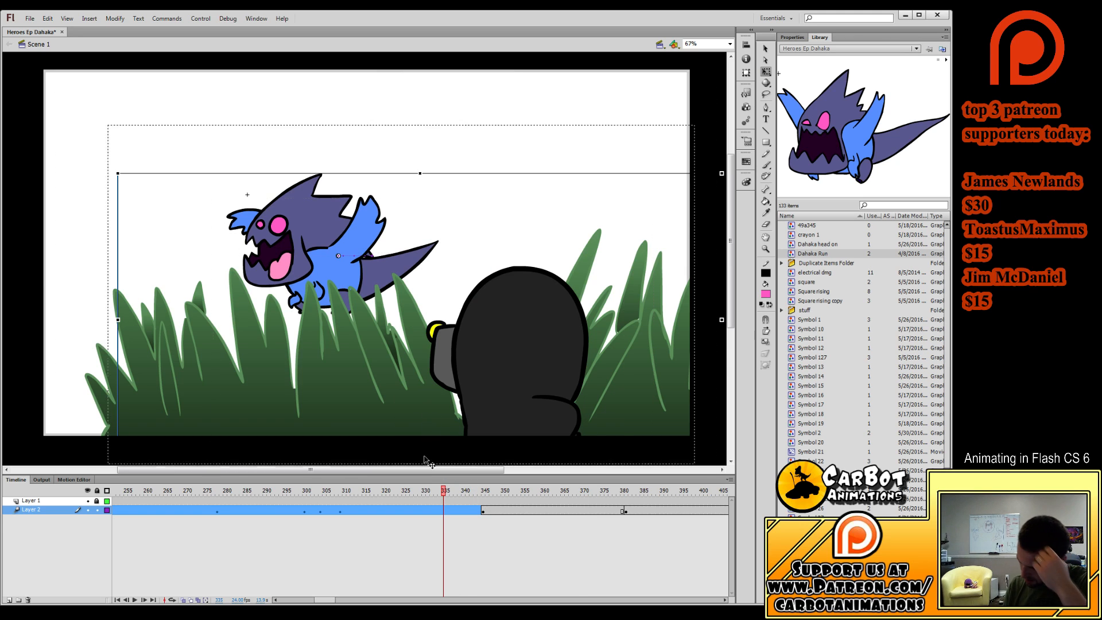
Reopen the creature's animation symbol from scene frame 335 and select frame 176 on Layer 3.
double_click(426, 443)
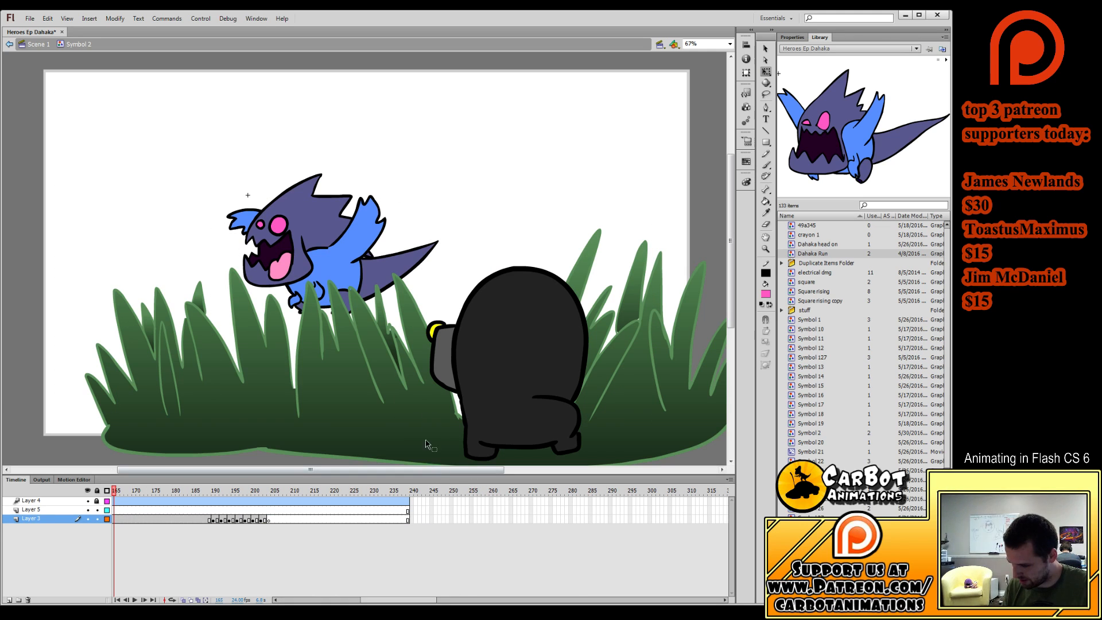
double_click(235, 450)
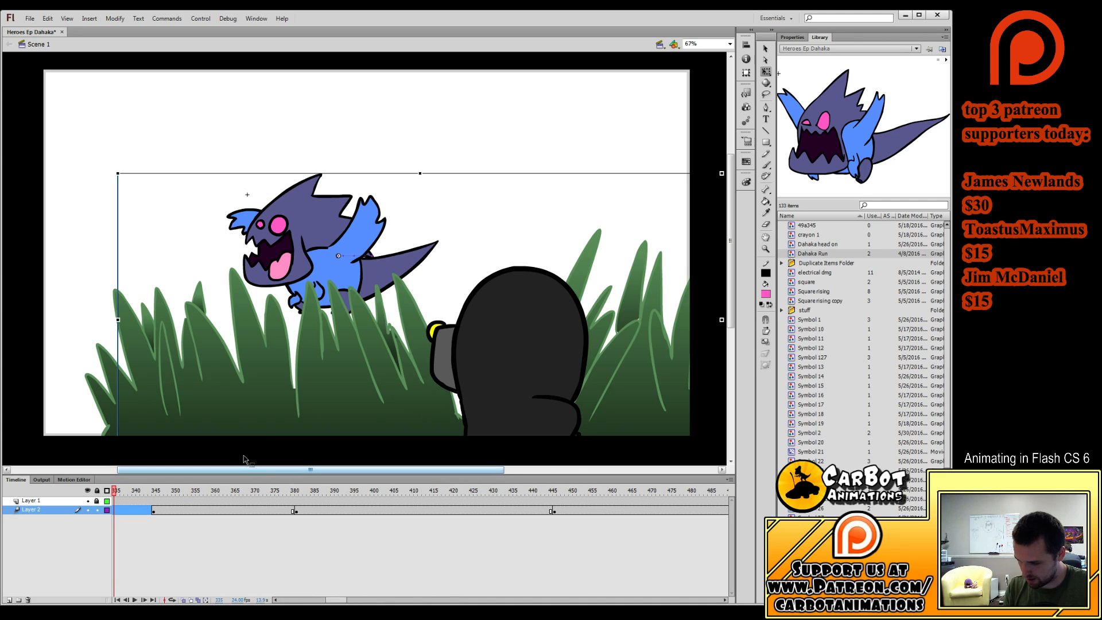
double_click(253, 436)
click(156, 520)
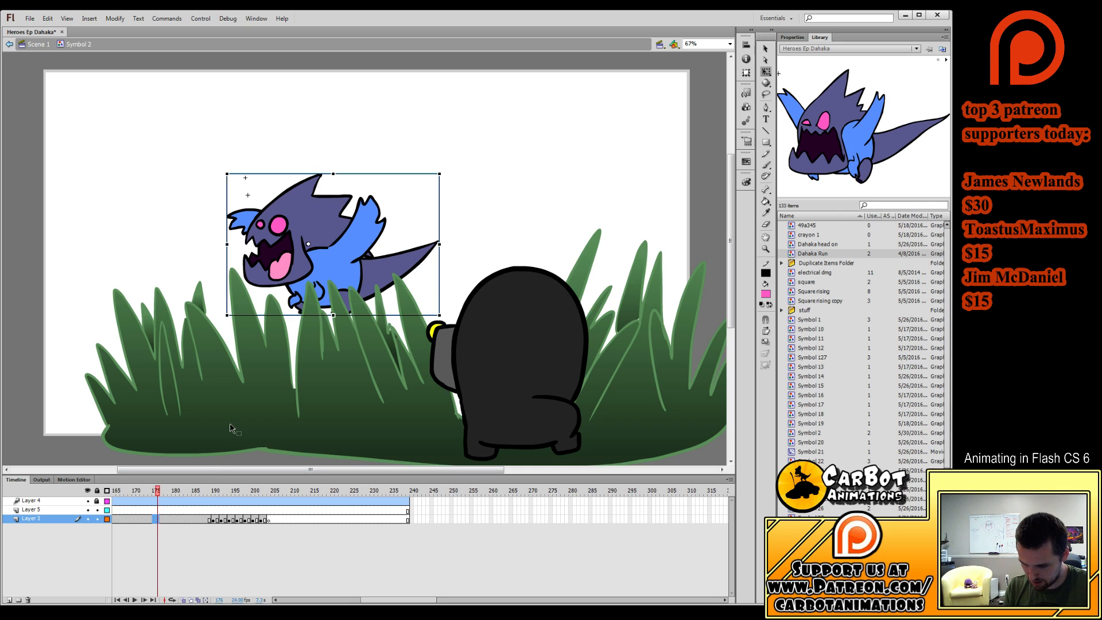
Open the grass symbol inside the creature shot, copy the grass artwork from its lower layer, and return to the main scene.
click(171, 466)
double_click(221, 421)
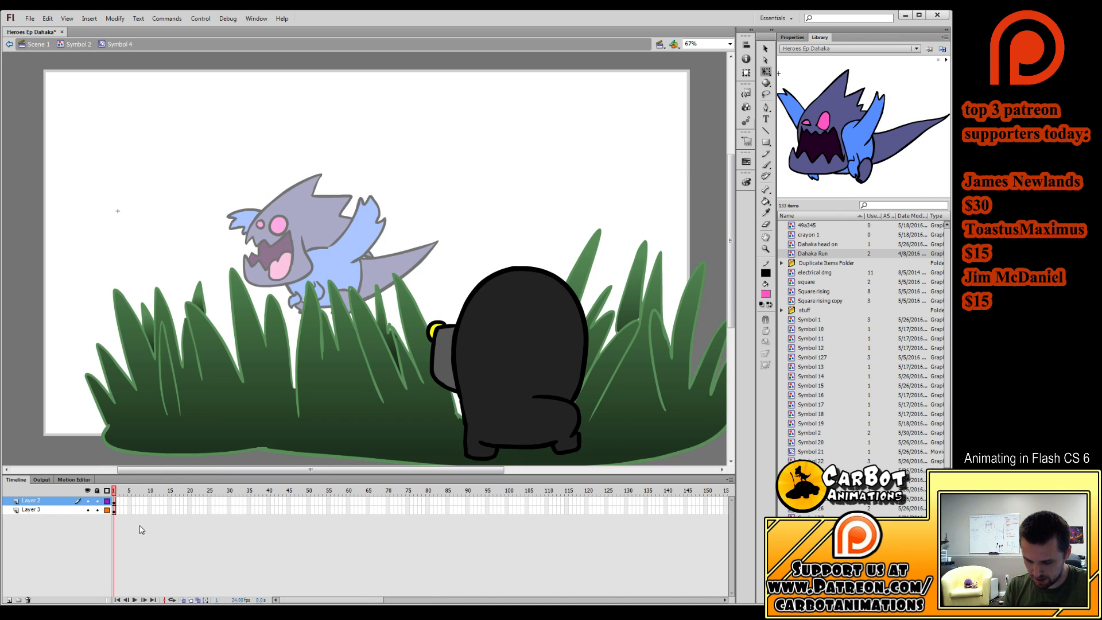
click(113, 501)
click(114, 510)
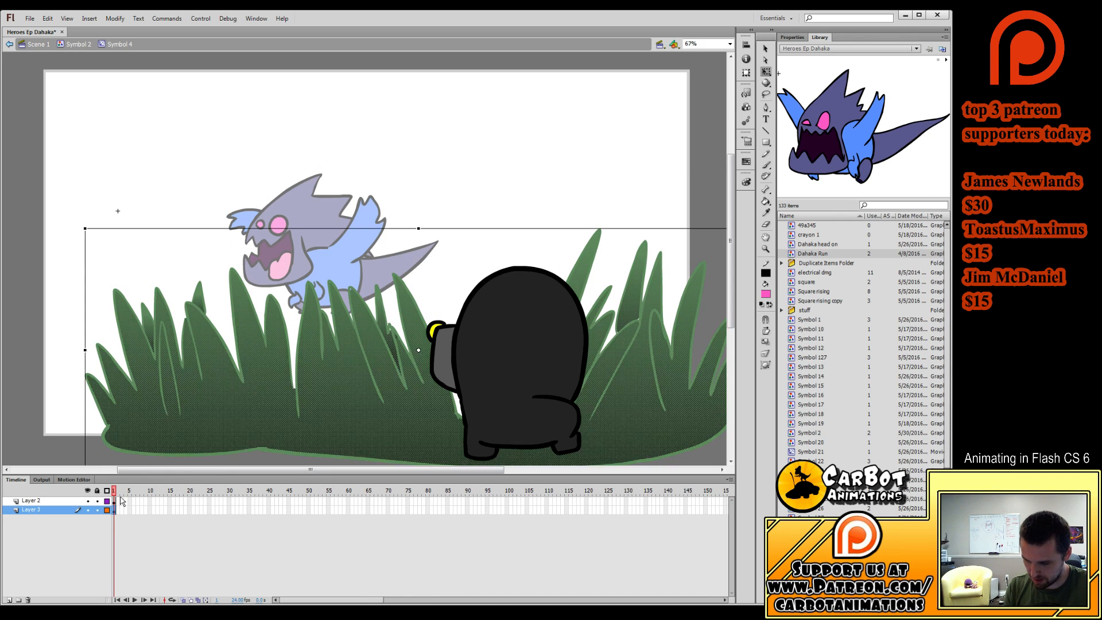
double_click(184, 165)
double_click(184, 165)
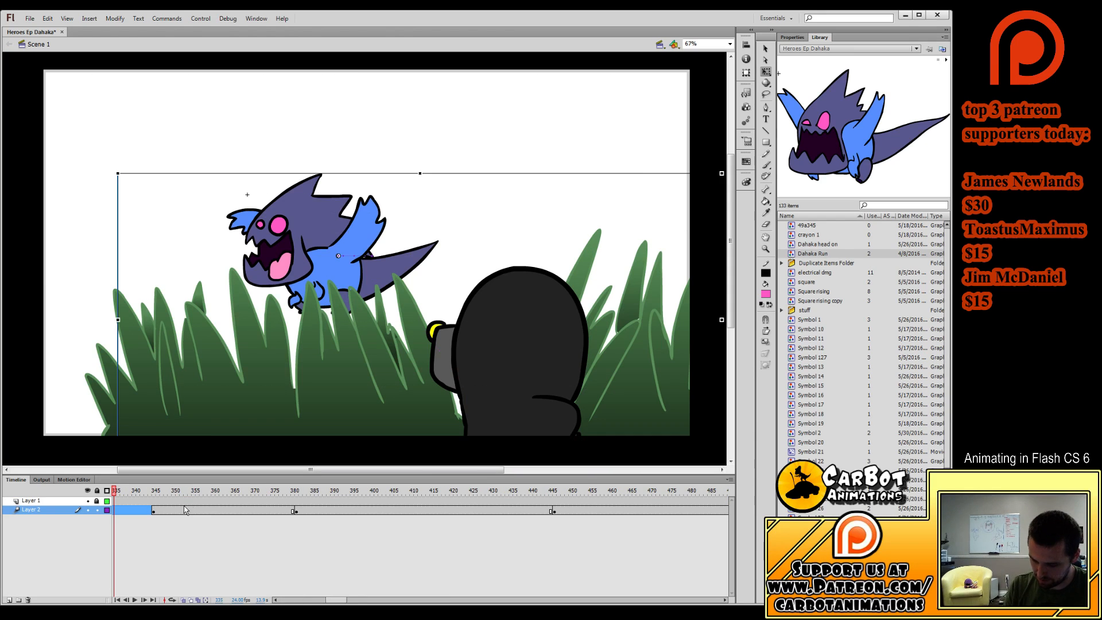
Open the close-up camera shot's symbol and paste the grass onto a new layer above Layer 2.
click(184, 510)
double_click(436, 388)
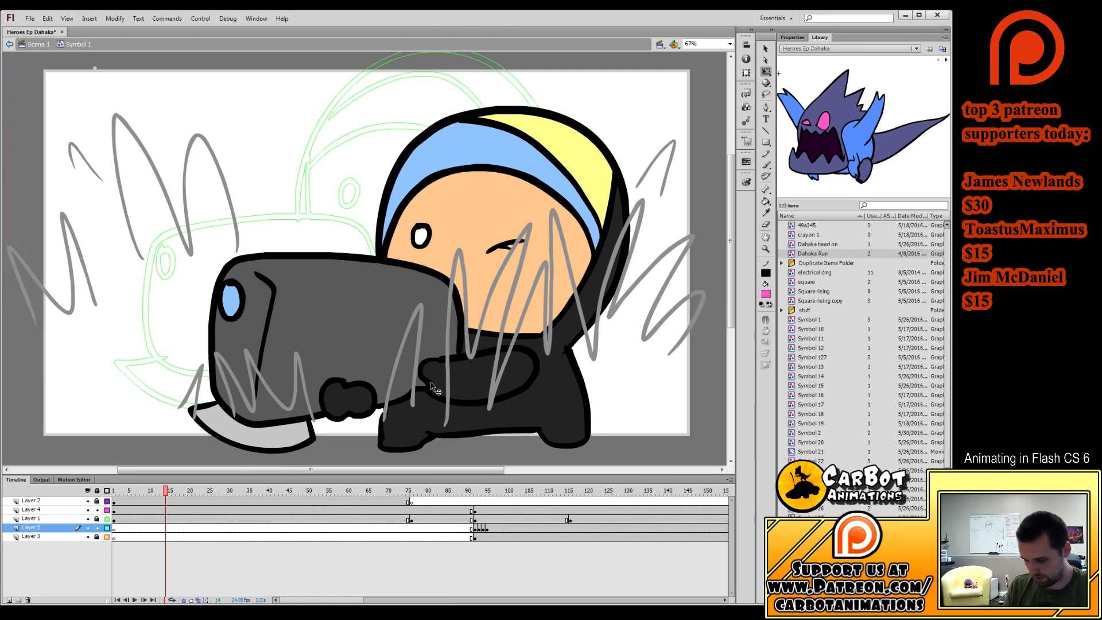
click(34, 501)
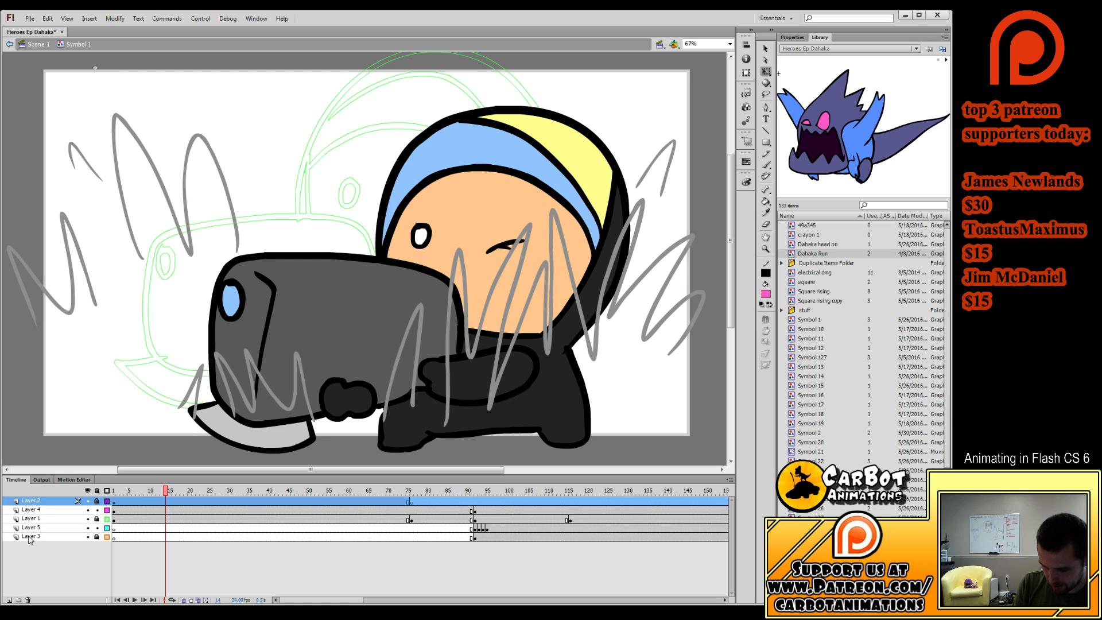
click(10, 600)
key(ctrl+v)
Position the pasted grass in front of the character's body, lock the other layers, and delete the grass's left portion.
drag(304, 304, 253, 368)
drag(97, 518, 96, 554)
drag(401, 228, 553, 158)
drag(586, 95, 40, 427)
key(Delete)
Trim the stray left strip and rounded base off the foreground grass clump, leaving a straight bottom edge.
drag(507, 430, 430, 424)
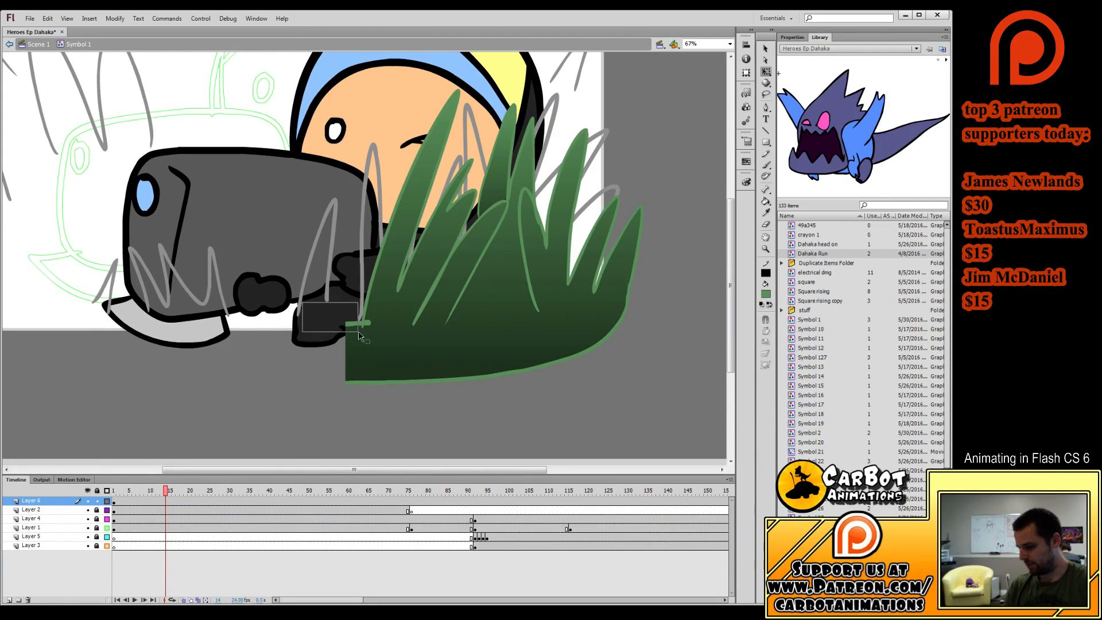
drag(317, 313, 690, 429)
key(Delete)
click(162, 502)
drag(502, 313, 503, 336)
click(542, 376)
drag(543, 377, 553, 410)
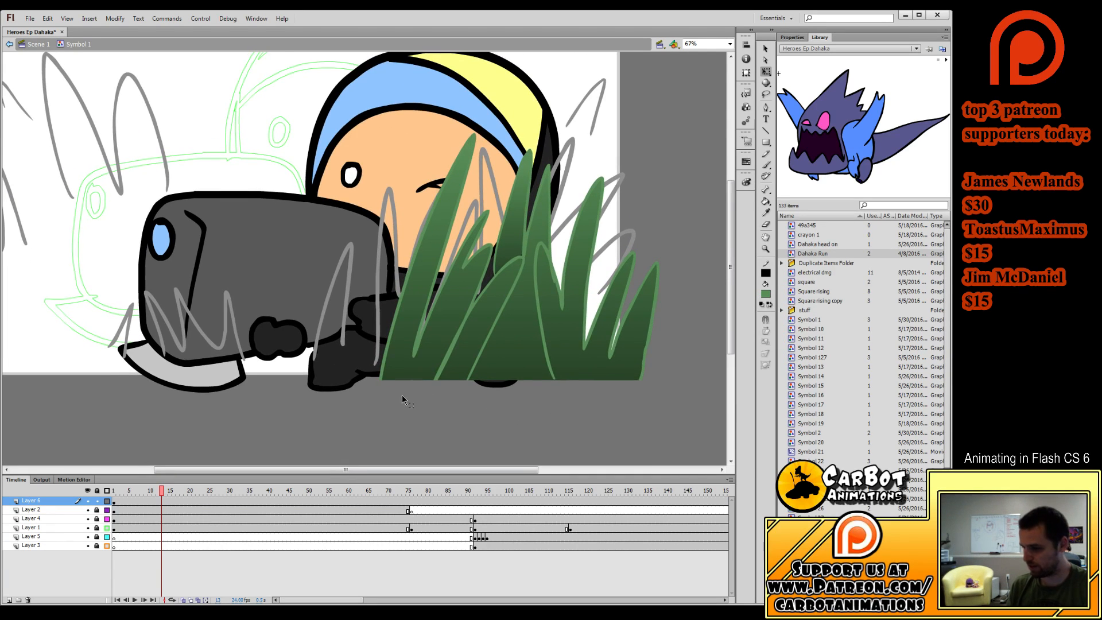
drag(291, 432, 305, 424)
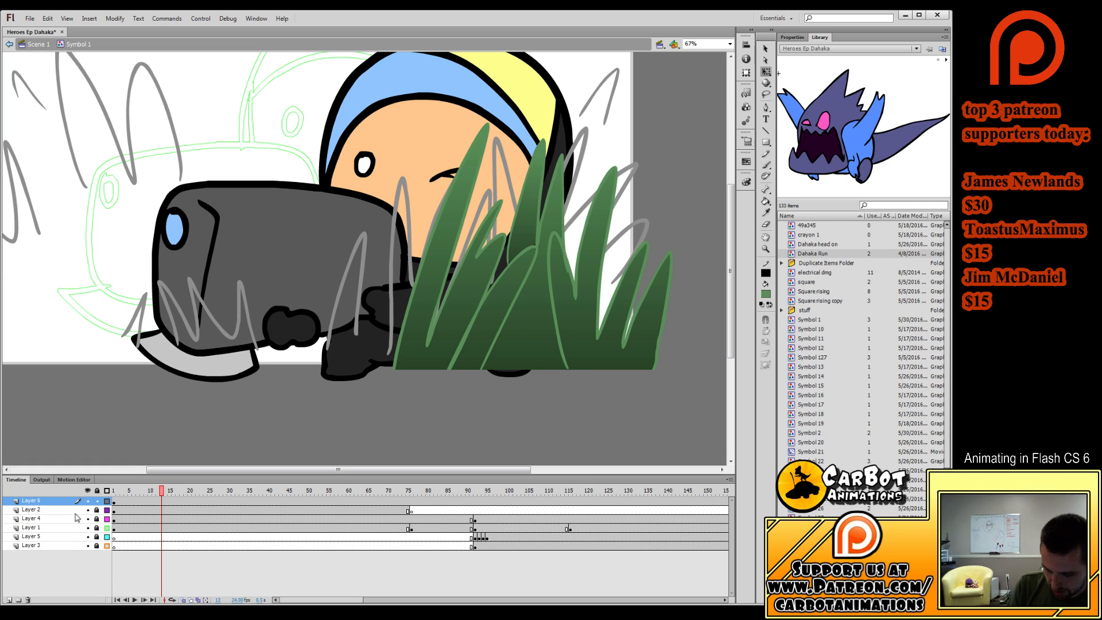
Create a new layer directly above Layer 1 and paste another copy of the grass onto it.
click(108, 510)
click(107, 510)
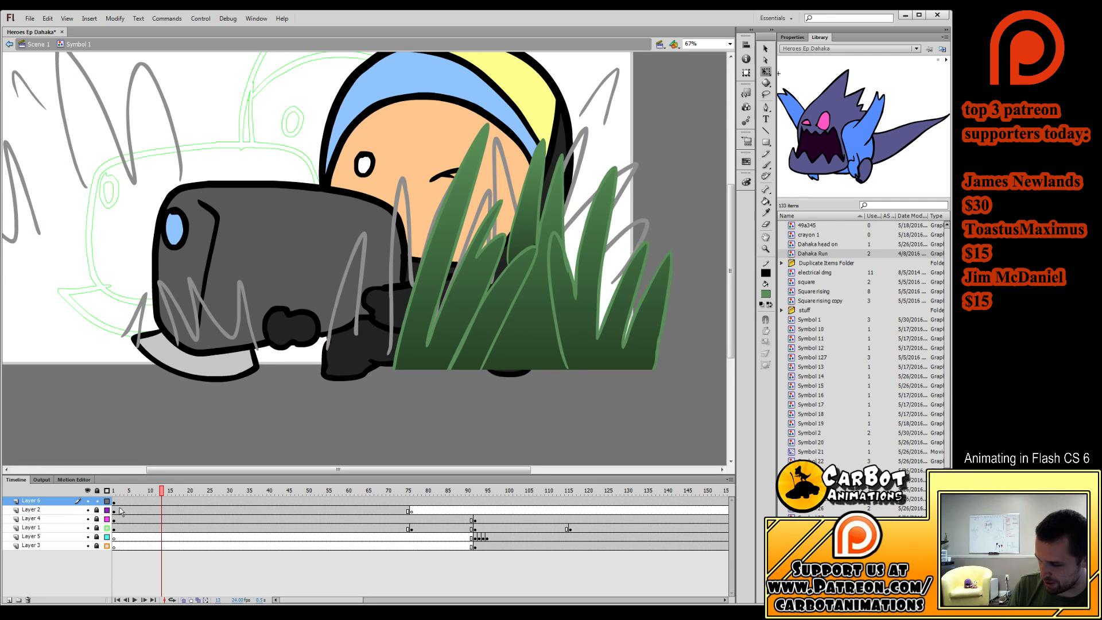
click(125, 510)
click(117, 518)
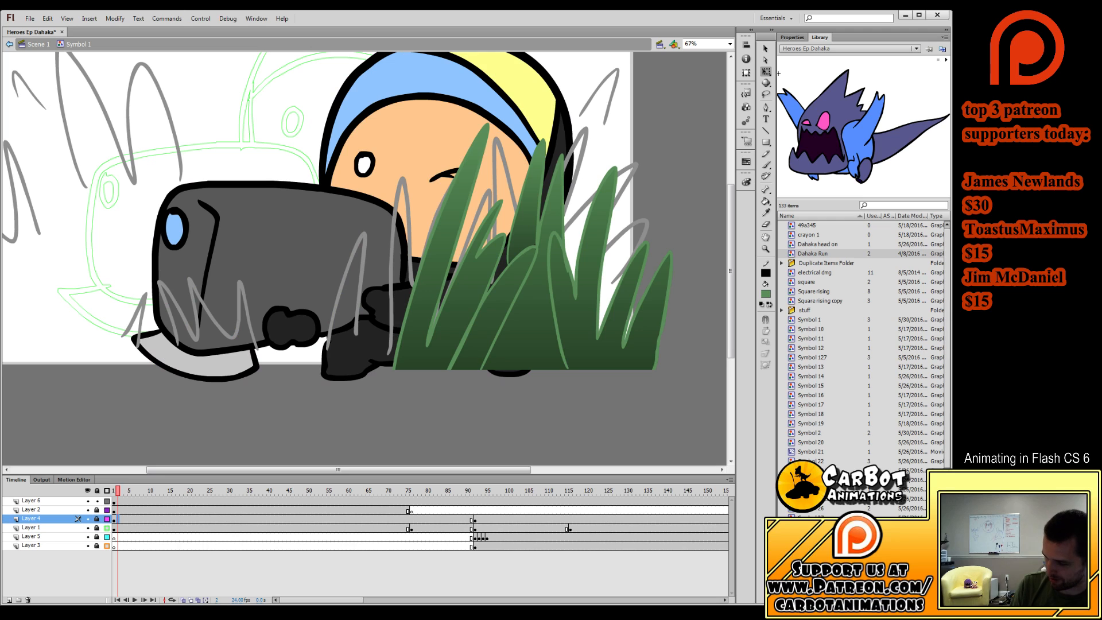
click(126, 528)
click(10, 600)
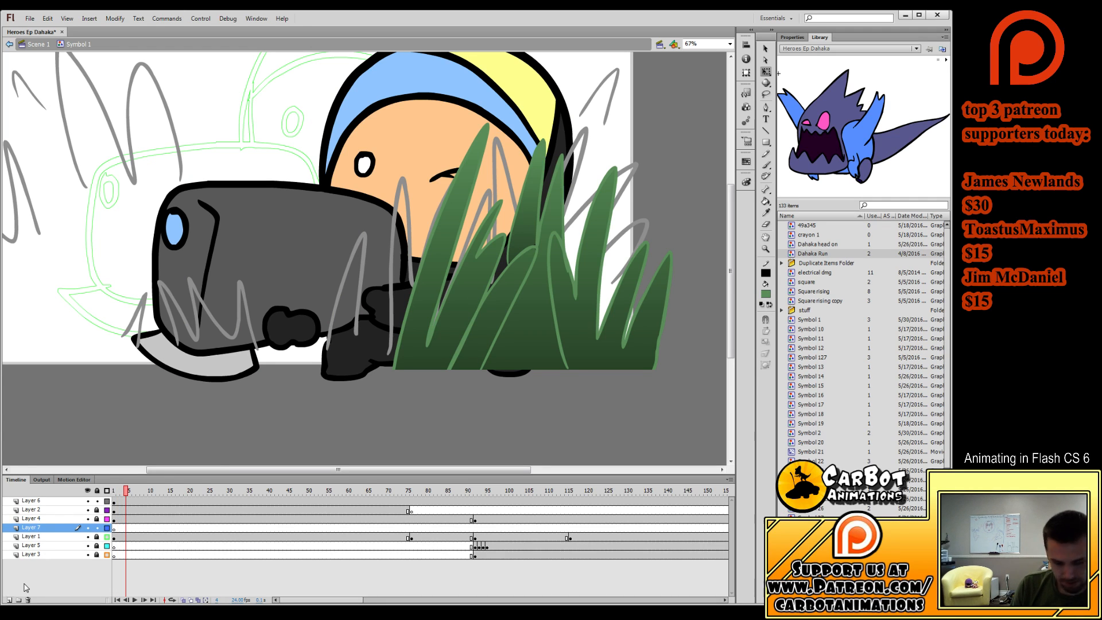
key(ctrl+v)
Place the second grass copy behind the character and camera, then delete its right-hand portion.
drag(80, 374, 325, 301)
drag(203, 332, 148, 408)
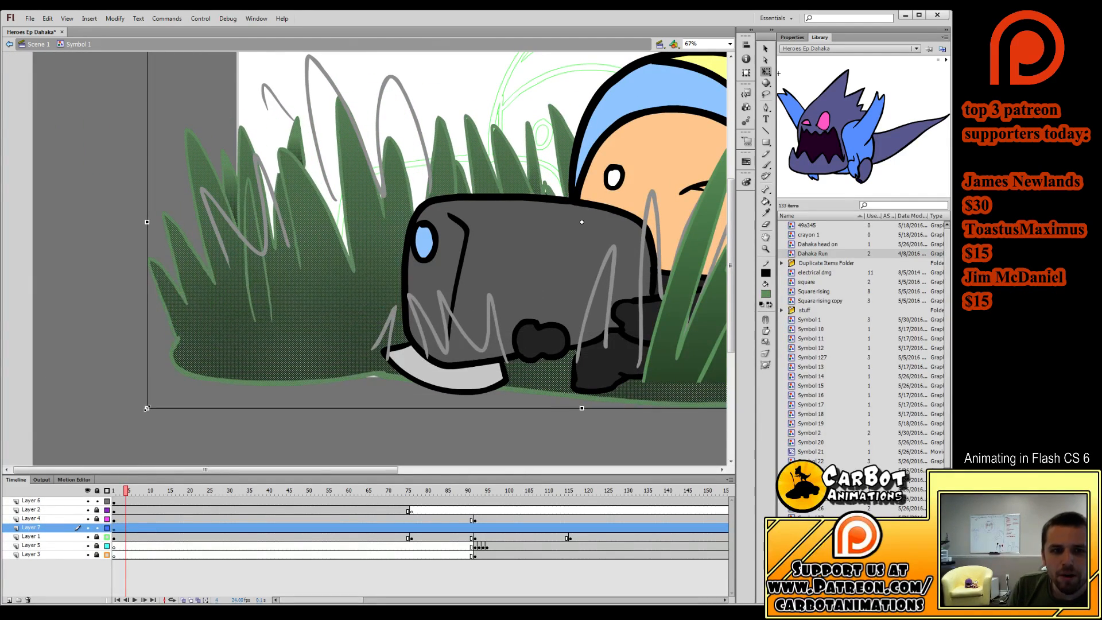
drag(313, 389, 291, 406)
drag(278, 323, 265, 293)
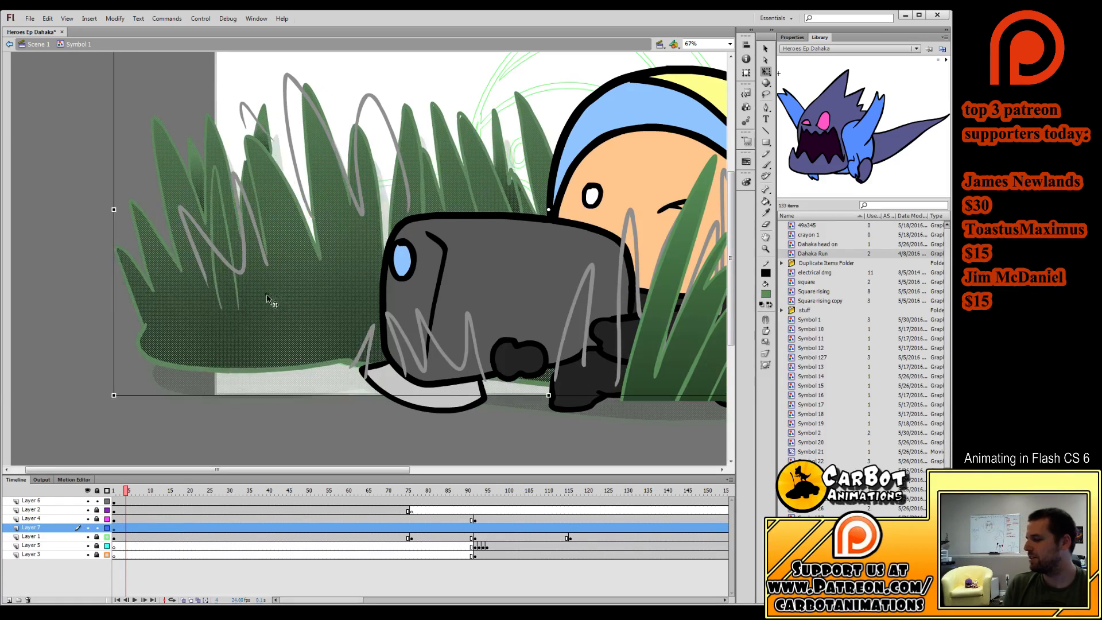
click(763, 252)
click(672, 304)
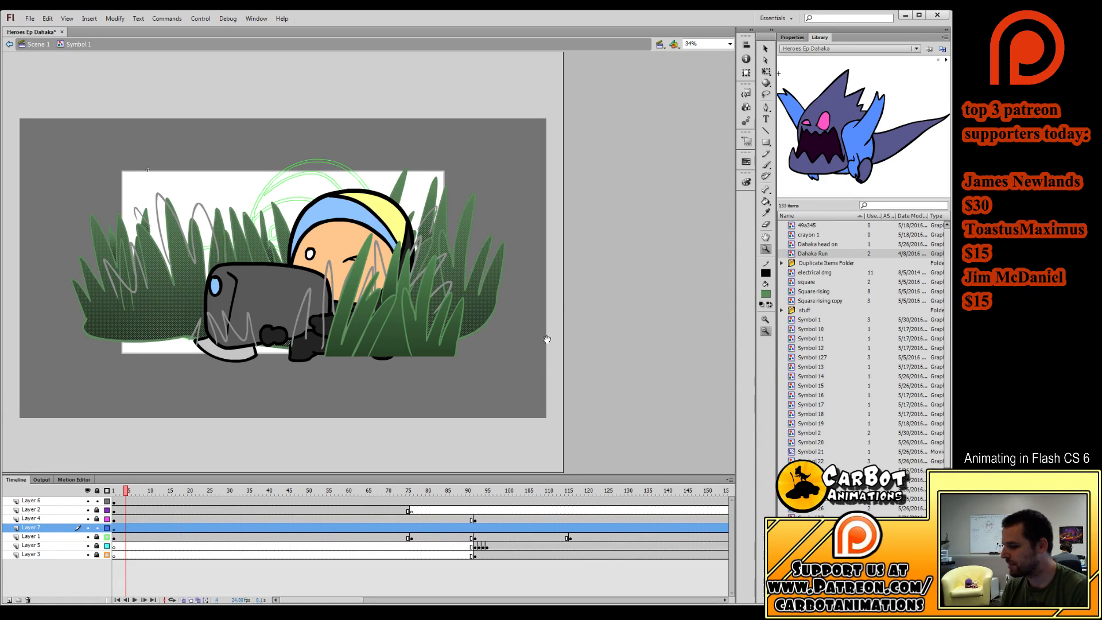
key(q)
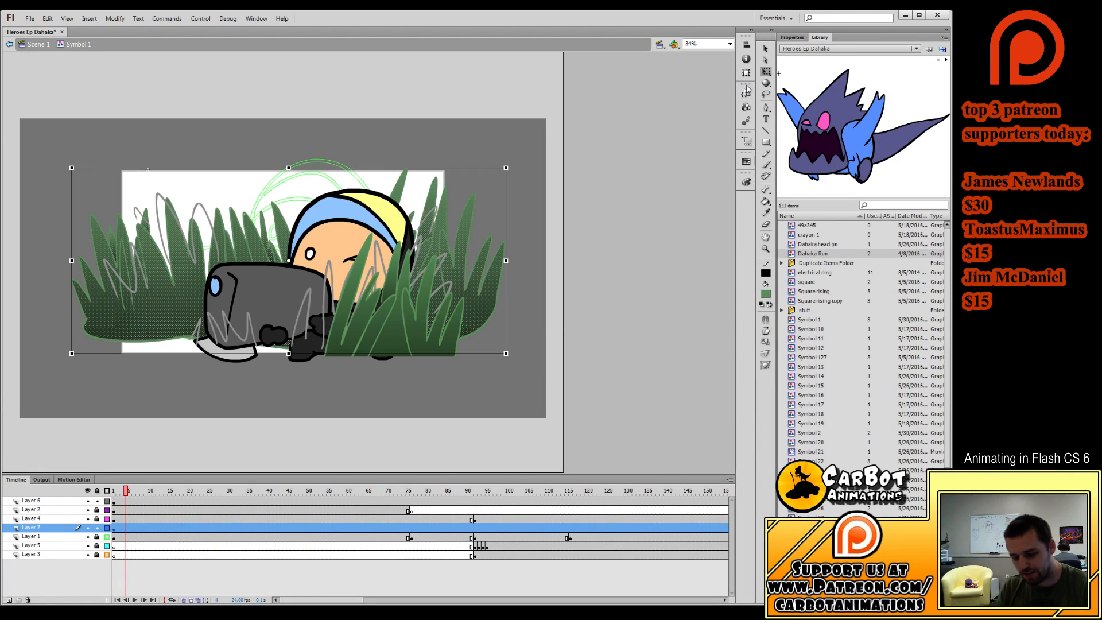
drag(520, 116, 314, 371)
key(Delete)
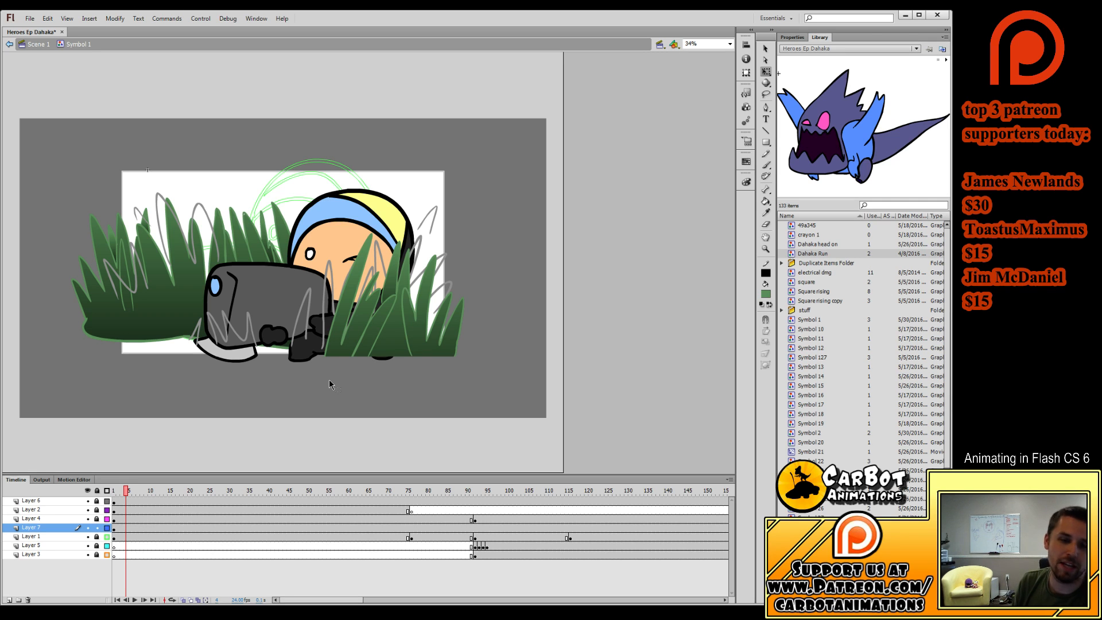
Reshape the background grass on Layer 7 into a lower, slightly wider clump and place it behind the camera's left side.
click(115, 527)
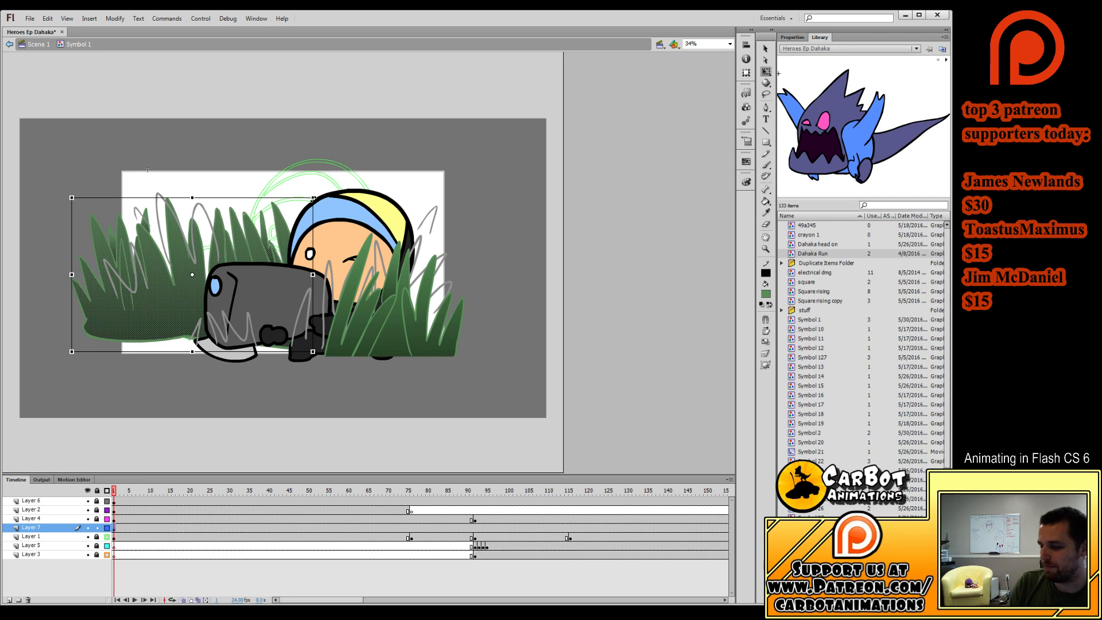
drag(313, 200, 286, 236)
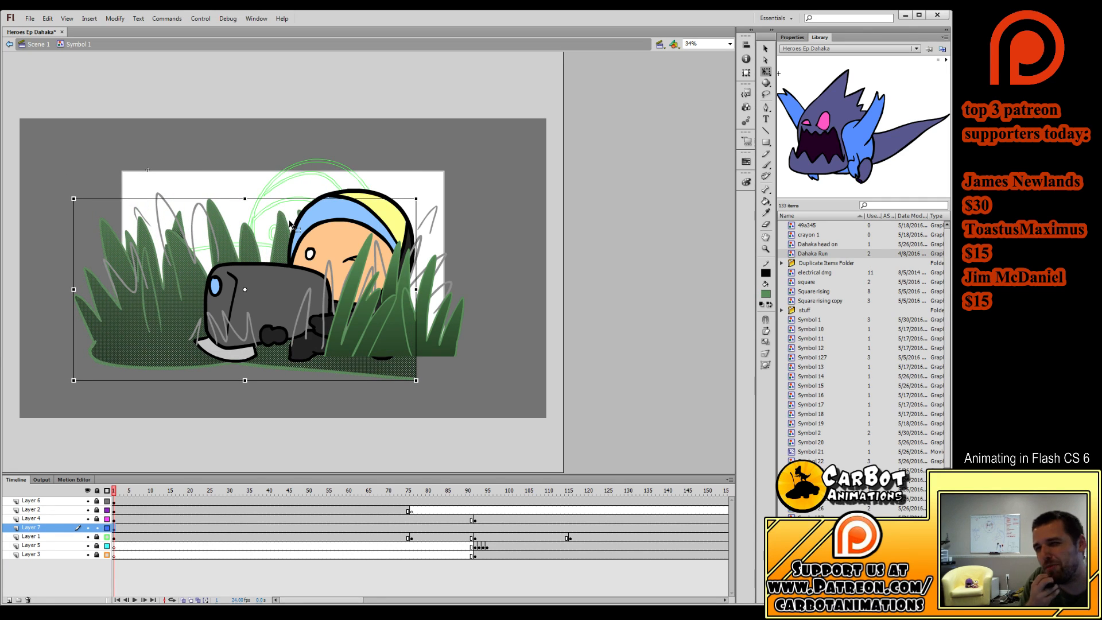
drag(416, 198, 457, 196)
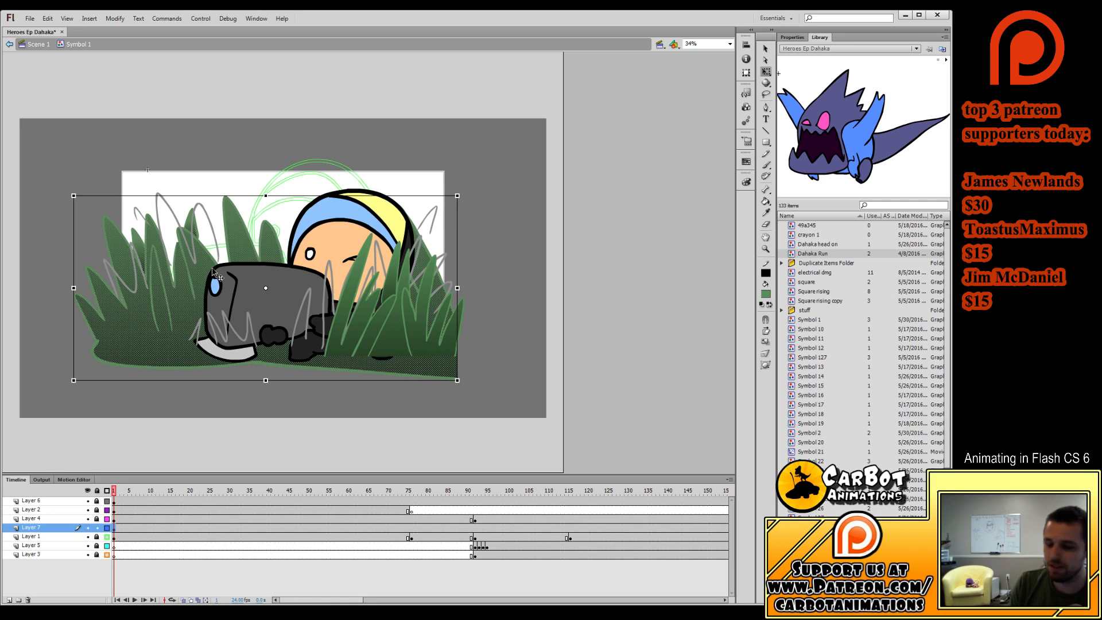
drag(152, 313, 152, 291)
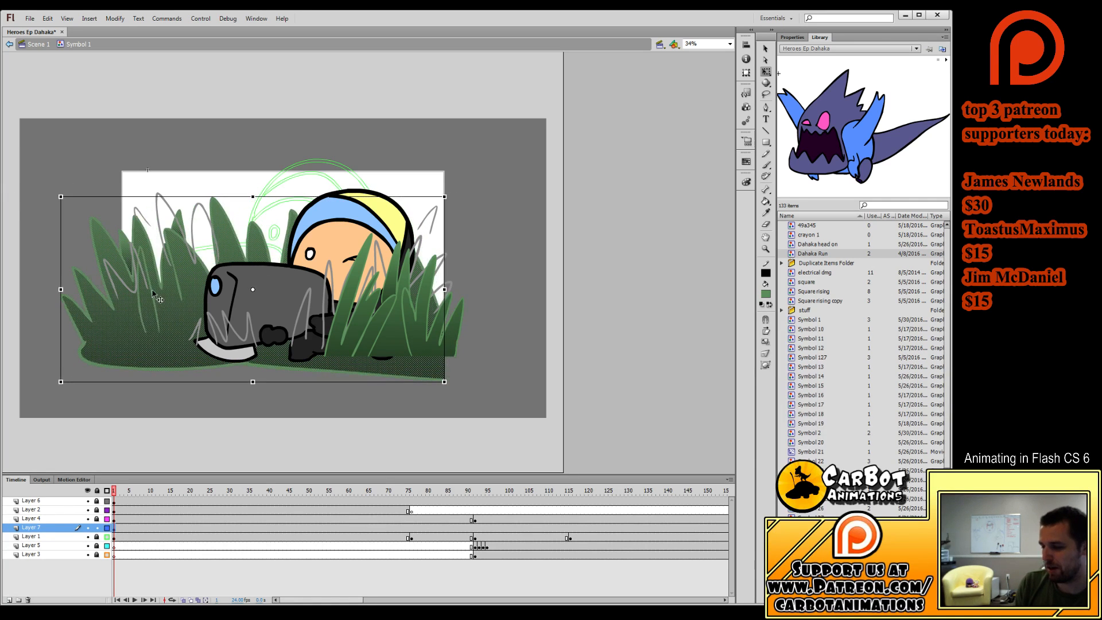
drag(445, 196, 317, 248)
mouse_move(159, 356)
mouse_down()
mouse_move(160, 332)
mouse_move(159, 342)
mouse_up()
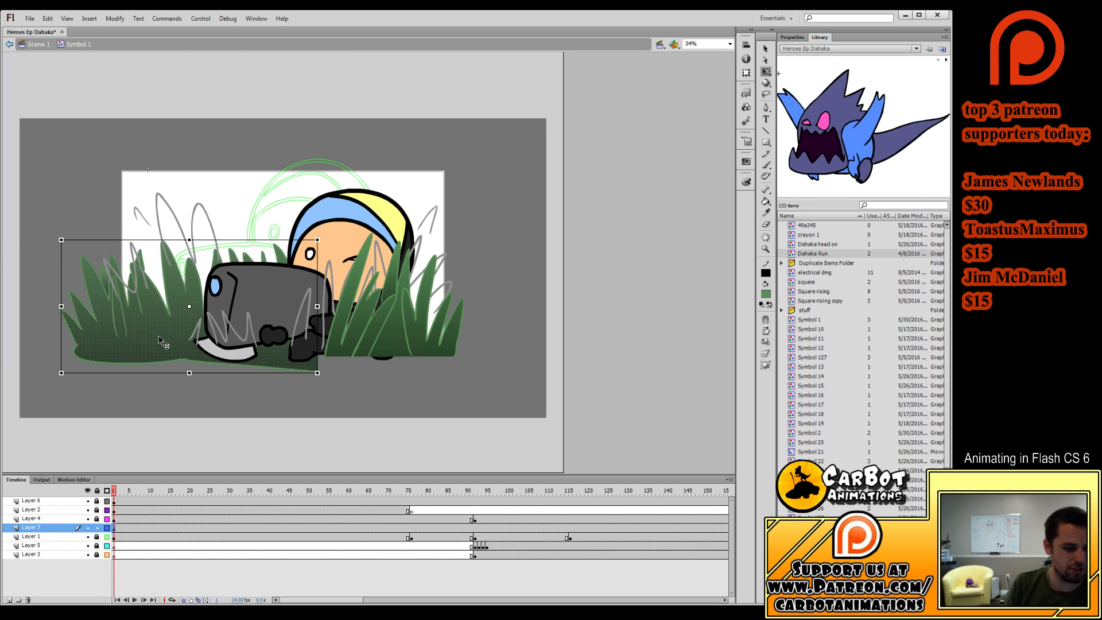
Duplicate the background grass to the right of the character, then stretch both clumps taller and shift them slightly up and left.
key(ctrl+c)
key(ctrl+v)
drag(471, 254, 520, 303)
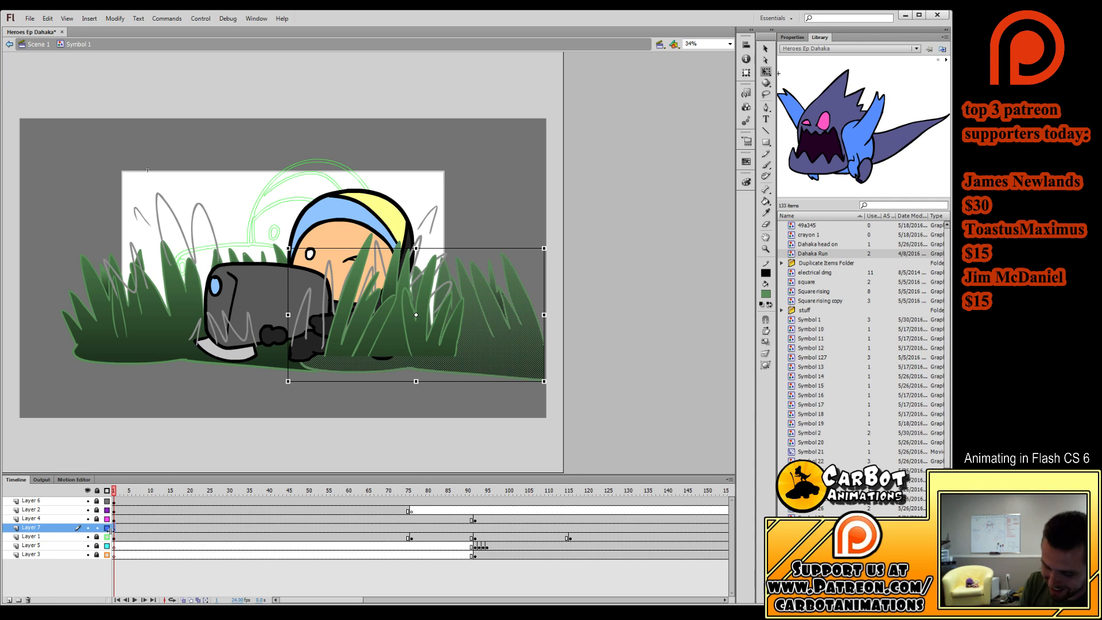
key(ctrl+a)
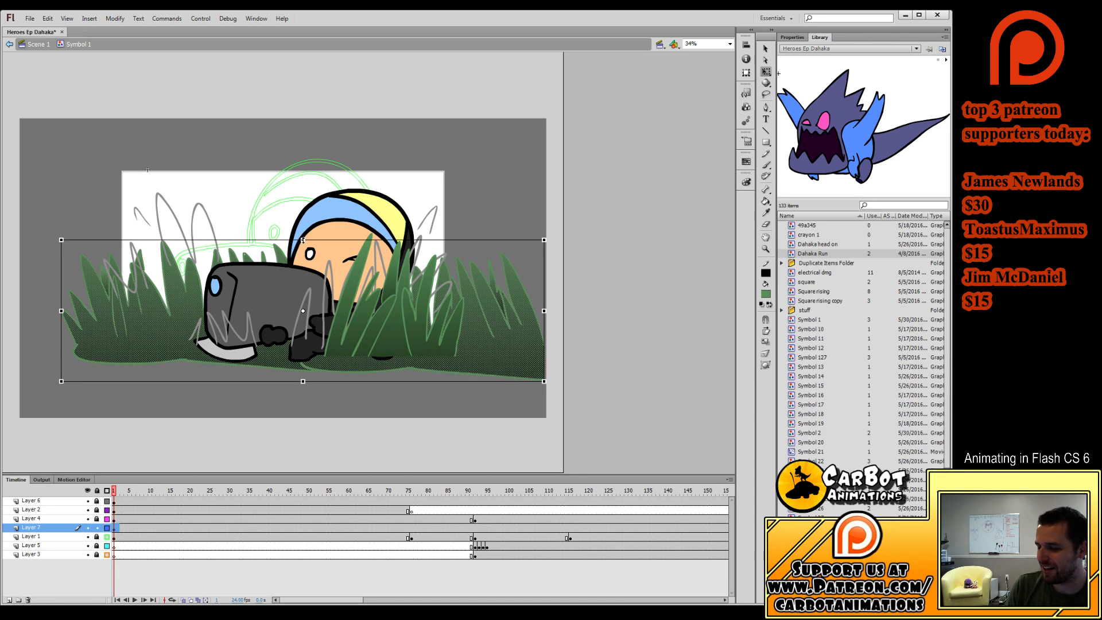
drag(302, 240, 287, 216)
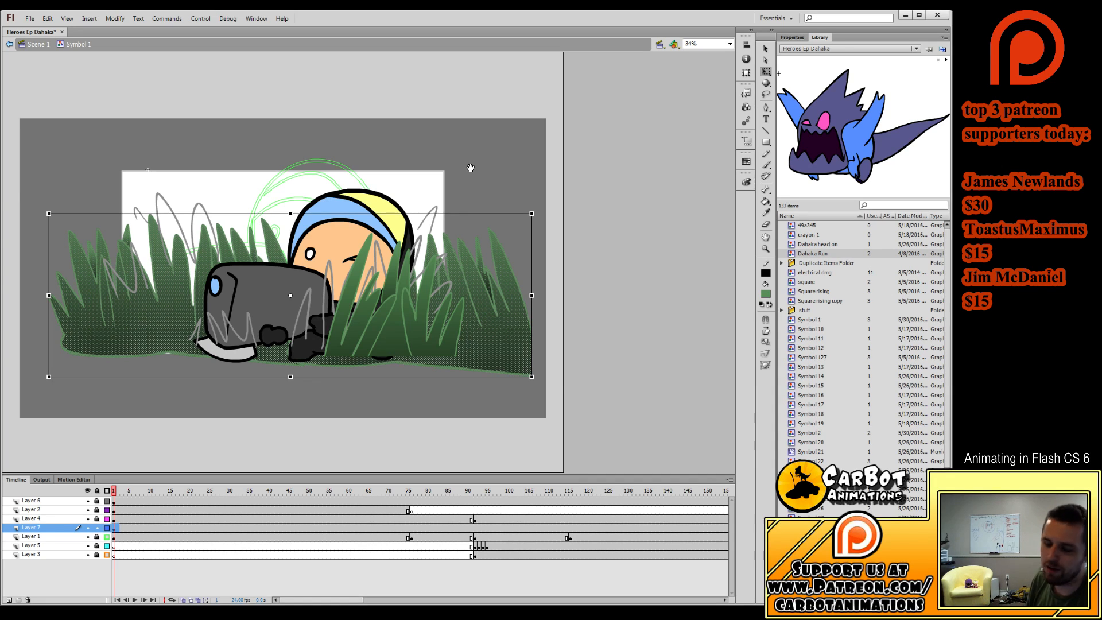
click(340, 151)
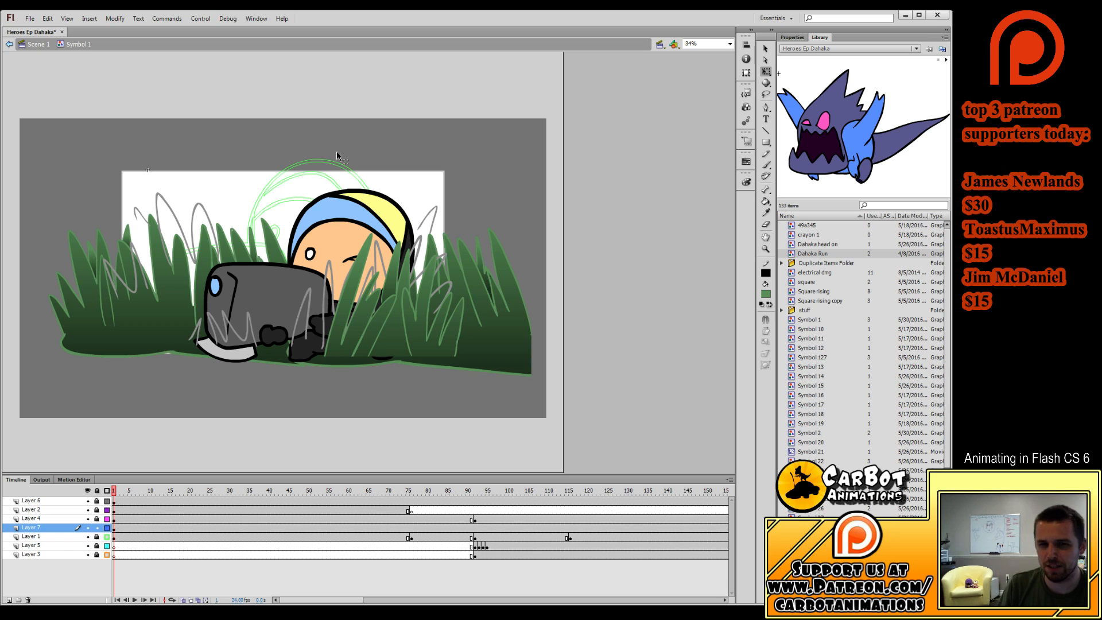
click(127, 495)
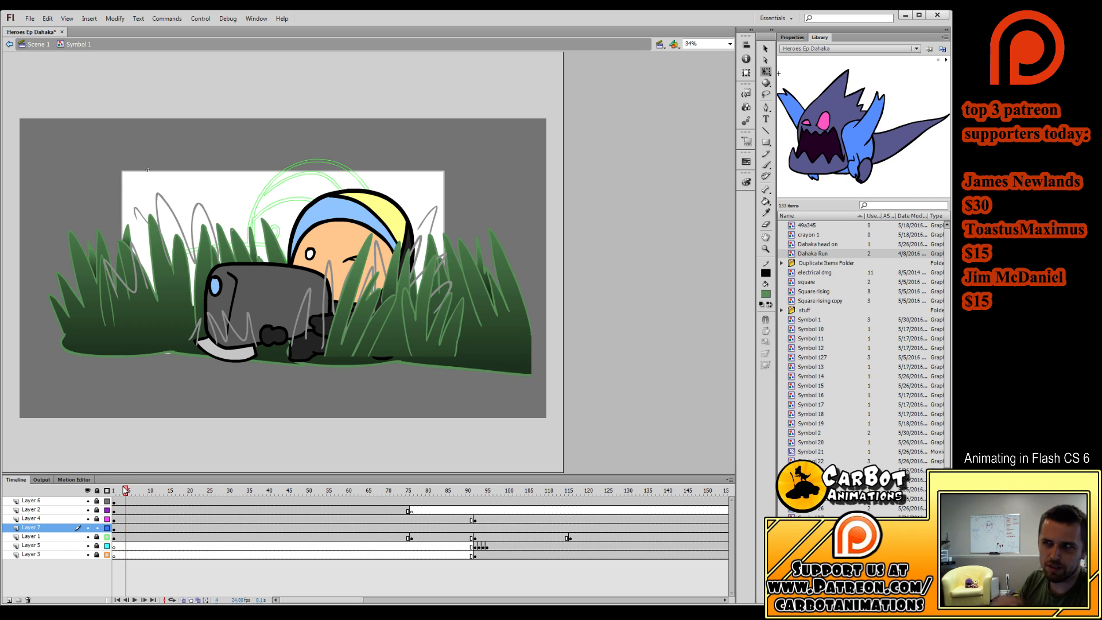
drag(125, 491, 83, 537)
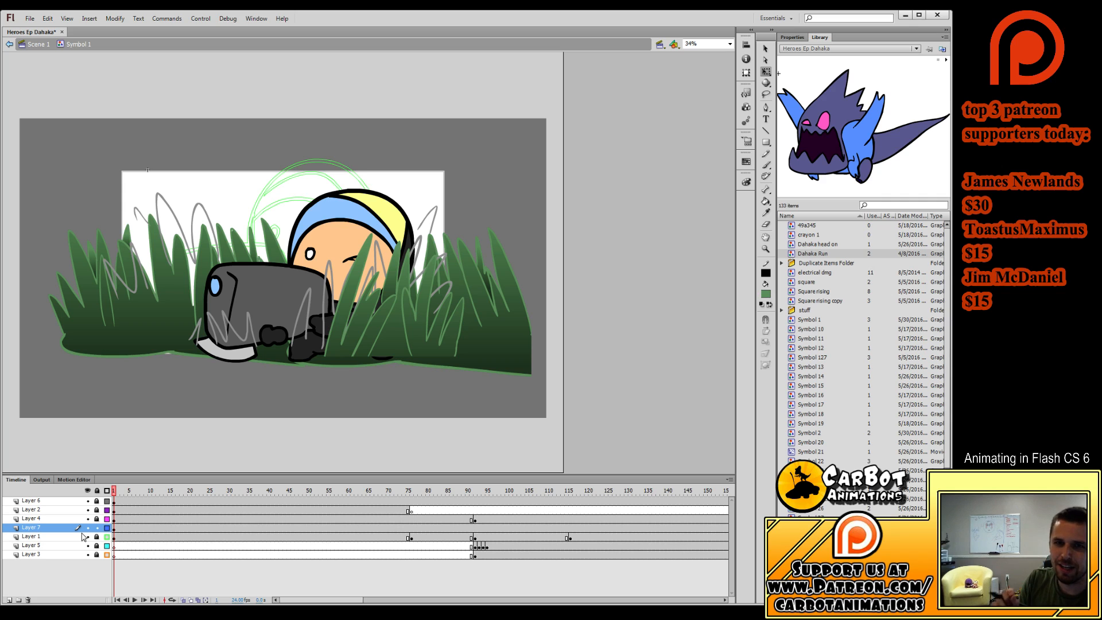
mouse_move(125, 495)
mouse_down()
mouse_move(224, 491)
mouse_move(113, 493)
mouse_up()
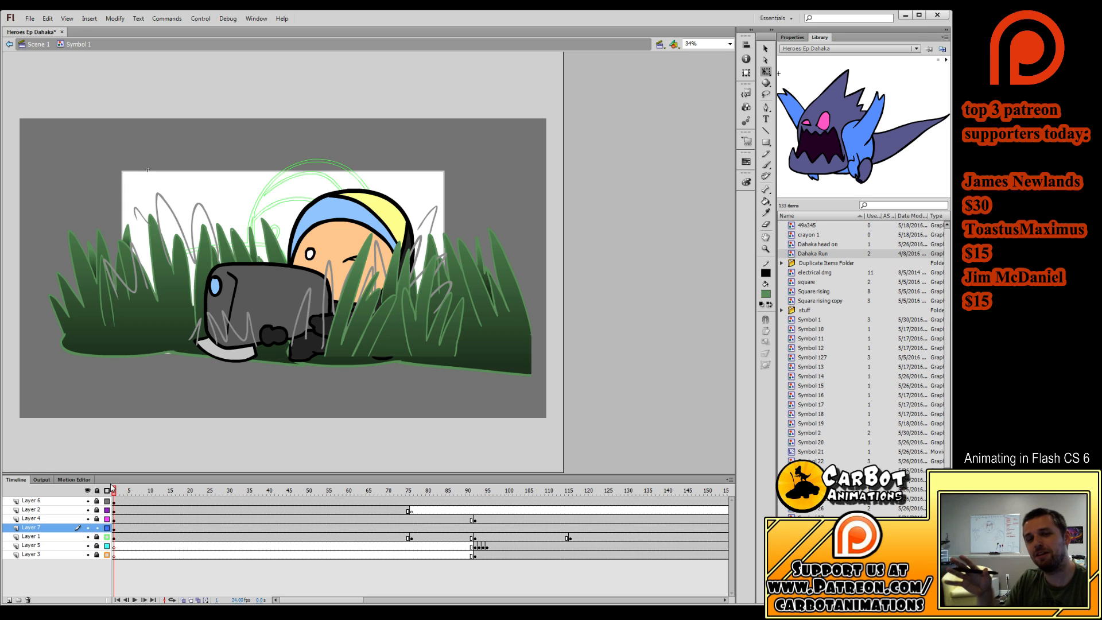
drag(114, 489, 107, 554)
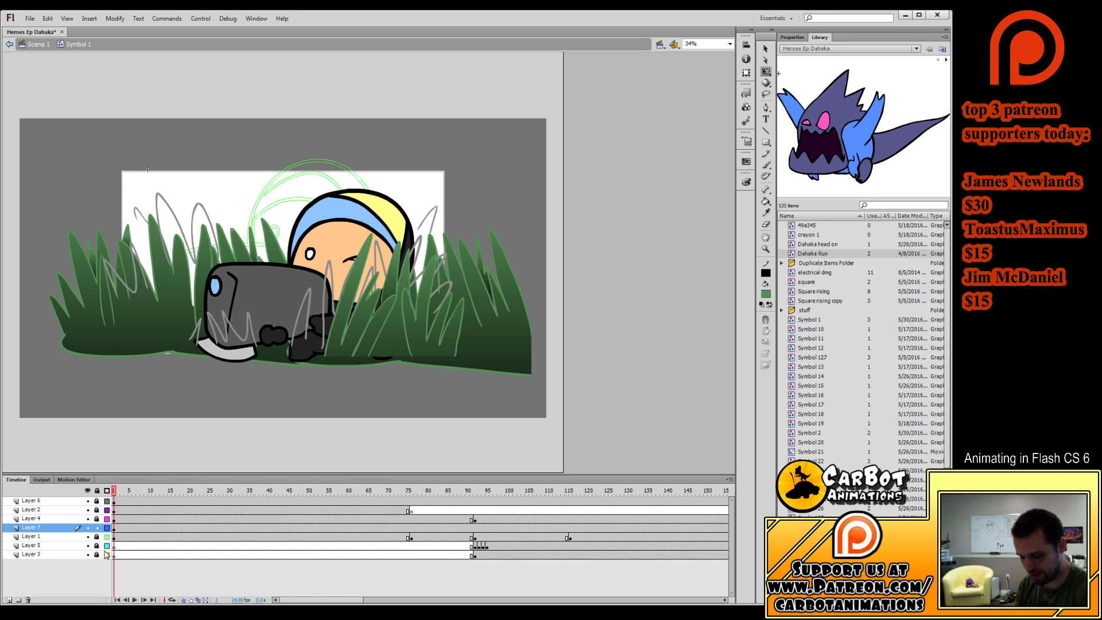
Identify the rough grass sketch by its layer outline, check it around frame 71, and delete Layer 2.
click(107, 510)
click(107, 510)
mouse_move(415, 494)
mouse_down()
mouse_move(530, 495)
mouse_move(391, 495)
mouse_up()
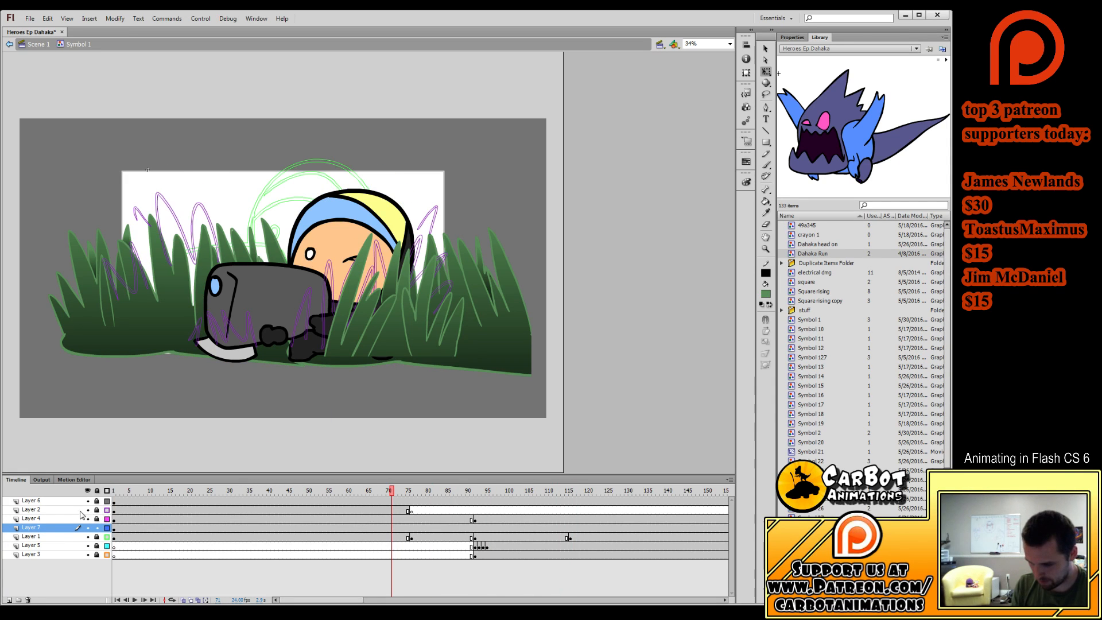
click(68, 511)
click(27, 600)
Check the shot's middle frames, then stretch the background grass on Layer 7 downward below the character's feet.
drag(146, 505, 319, 528)
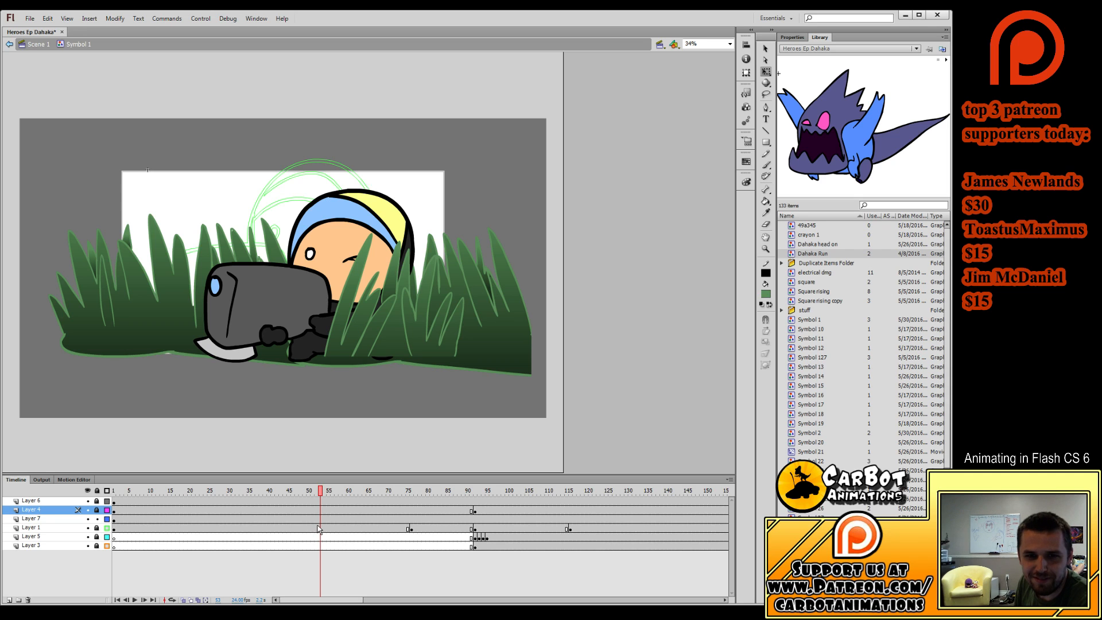
drag(332, 492, 372, 492)
click(118, 518)
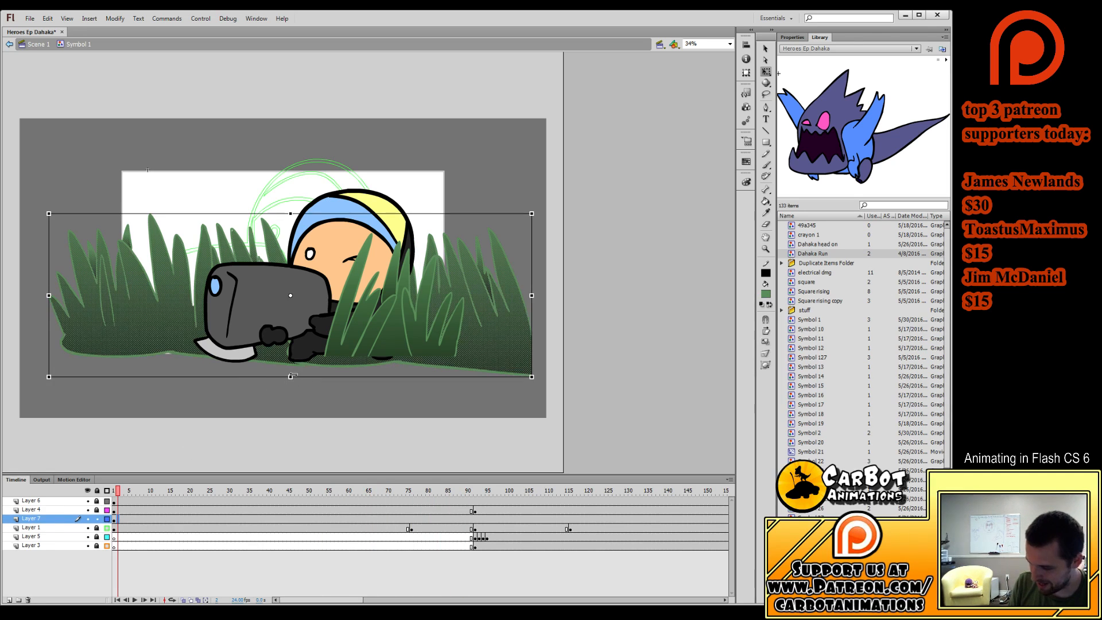
mouse_move(292, 375)
mouse_down()
mouse_move(287, 400)
mouse_move(276, 368)
mouse_up()
Review the shot up to frame 102 with the creature behind the character, and delete the rough sketch Layer 1.
drag(458, 489, 397, 521)
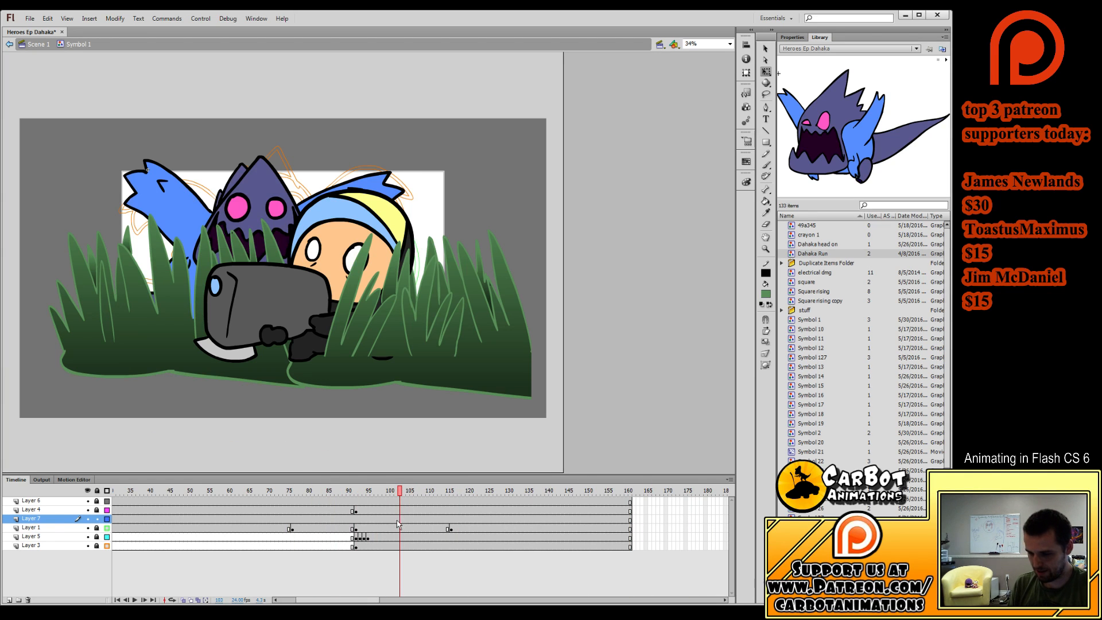
click(63, 527)
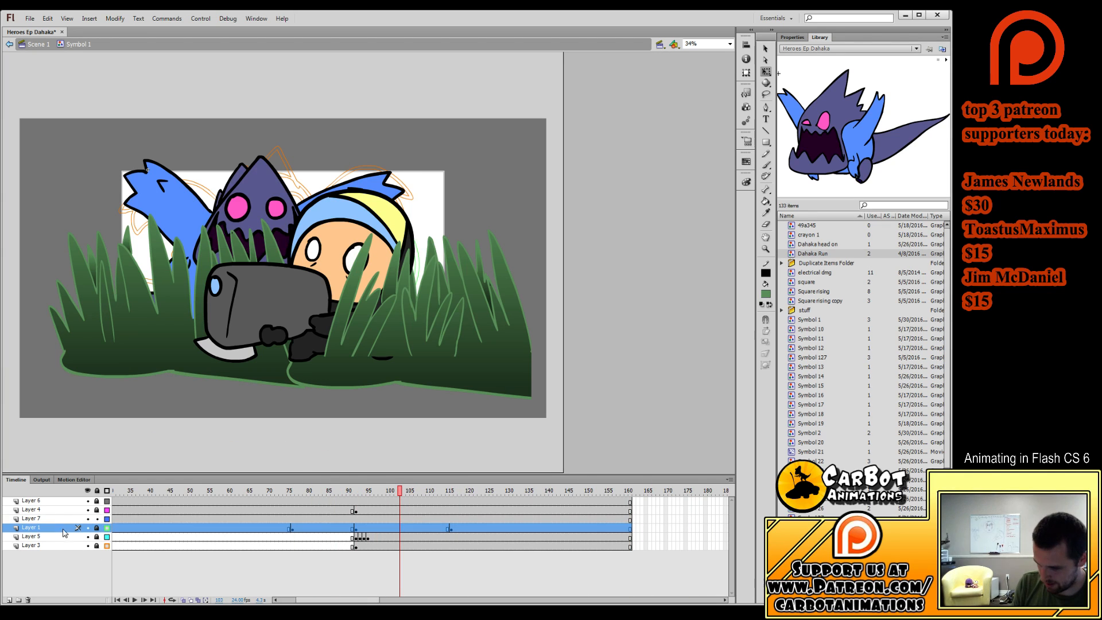
click(28, 599)
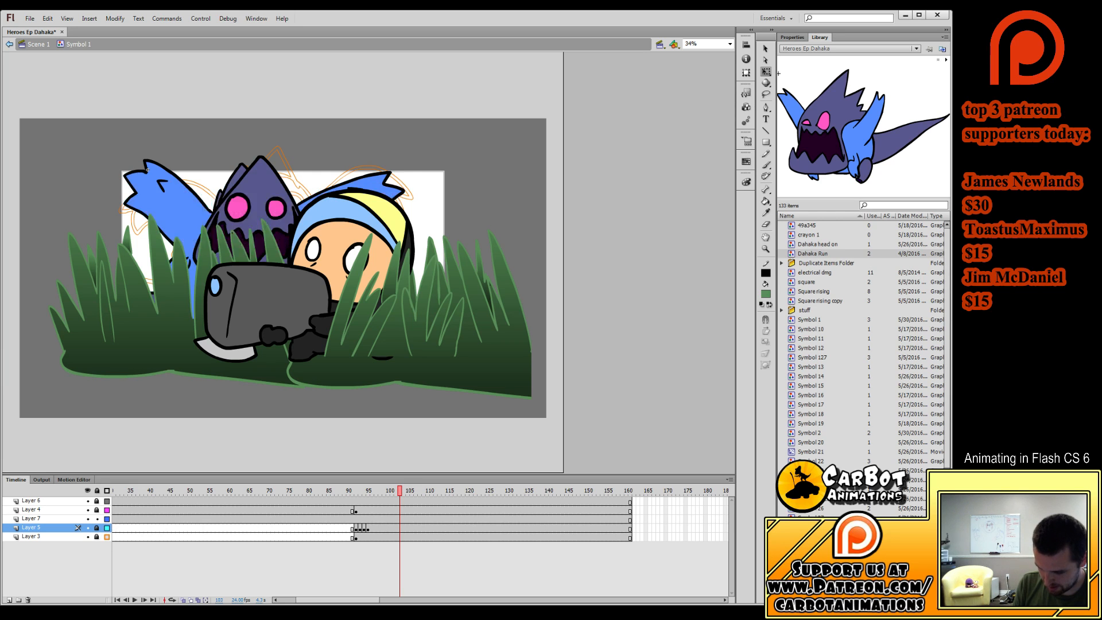
Delete Layer 3 holding the creature's rough sketch and return to the main scene.
click(63, 536)
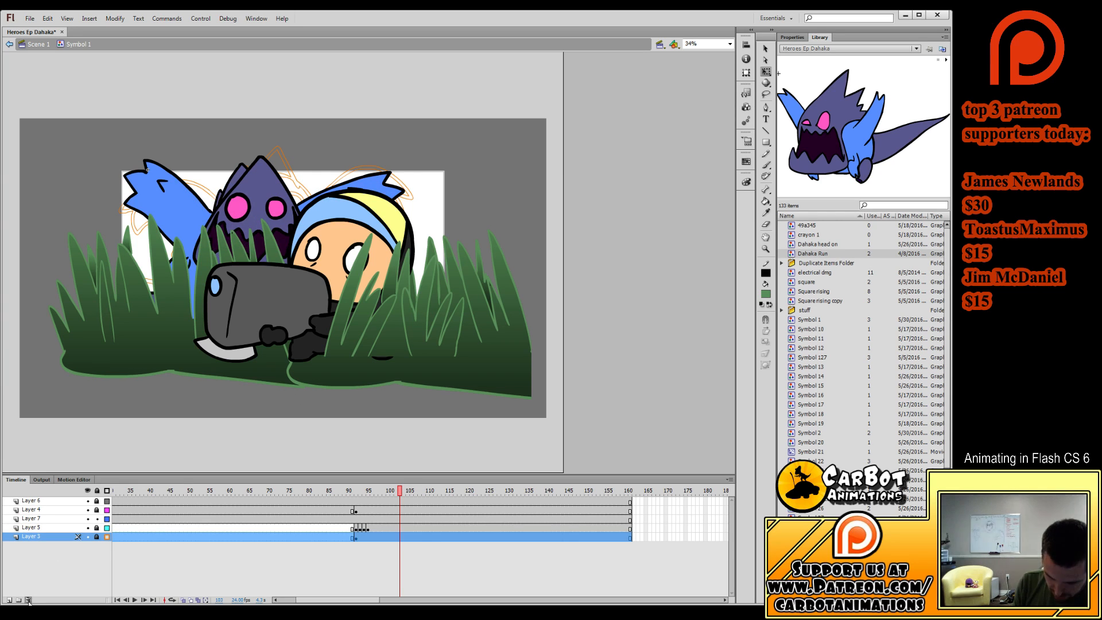
click(28, 600)
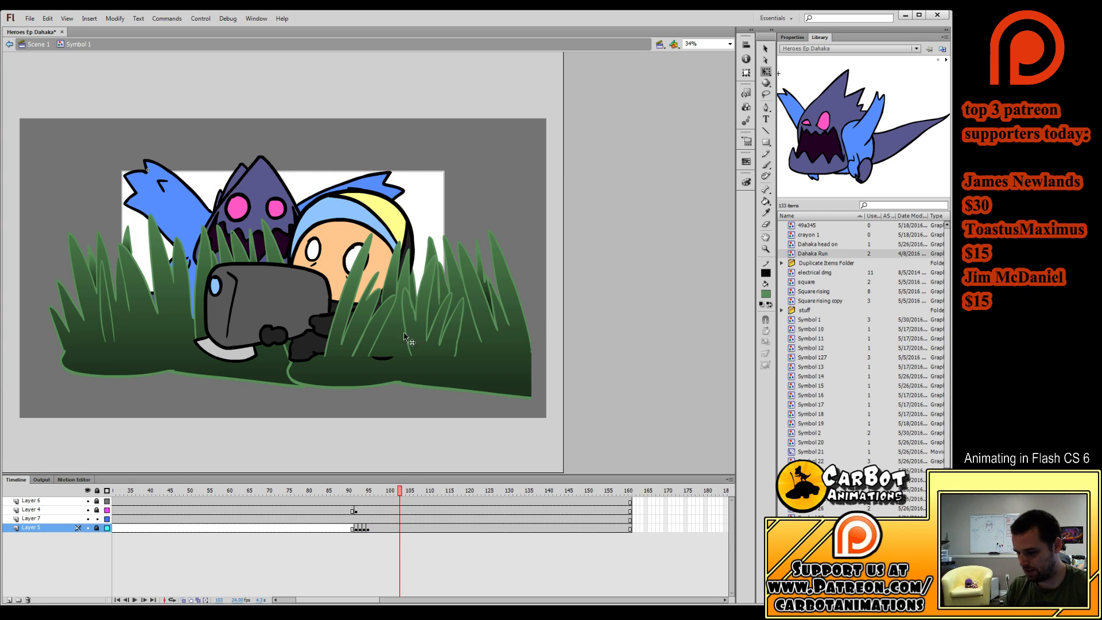
double_click(469, 216)
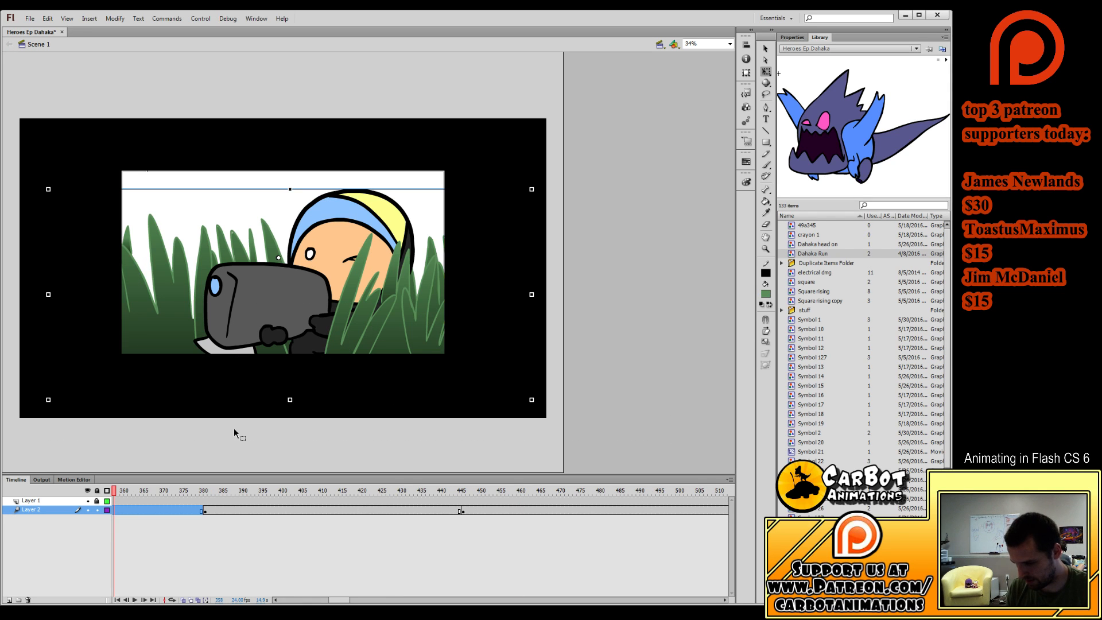
Examine the rough grass shot on the main timeline between frames 542 and 549.
mouse_move(148, 491)
mouse_down()
mouse_move(122, 492)
mouse_move(118, 540)
mouse_move(724, 525)
mouse_move(530, 528)
mouse_move(634, 509)
mouse_up()
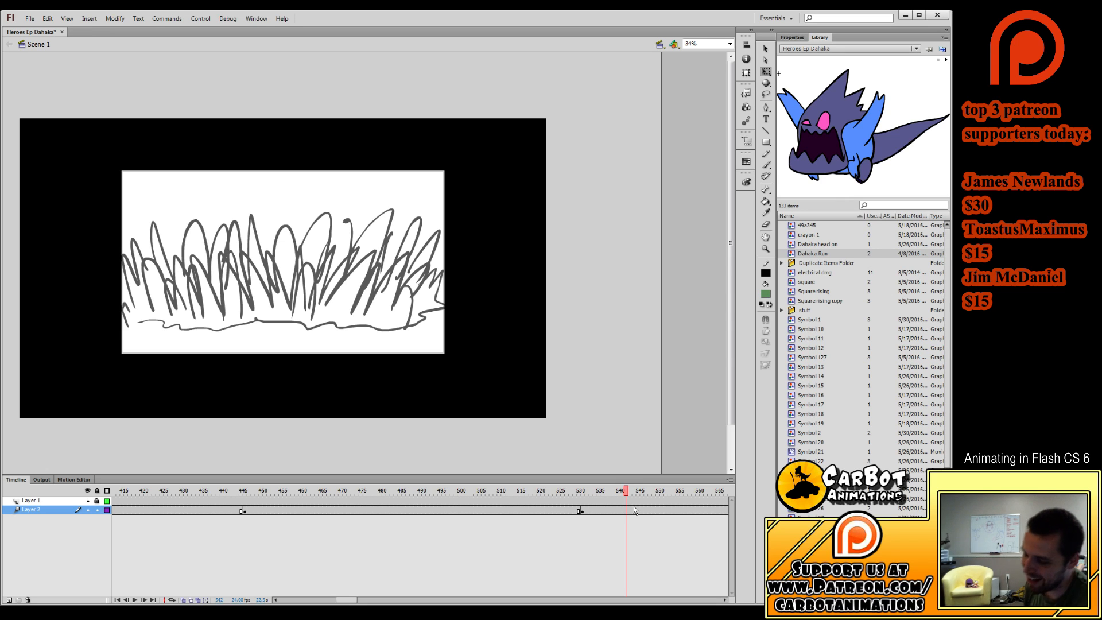
key(z)
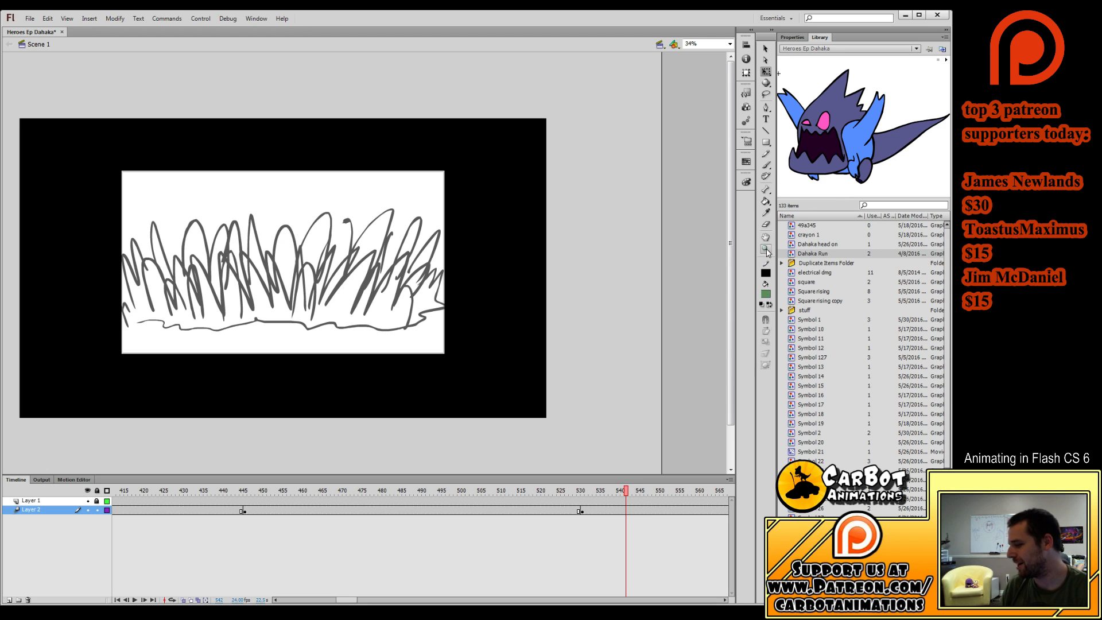
mouse_move(467, 156)
mouse_down()
mouse_move(88, 374)
mouse_move(91, 365)
mouse_up()
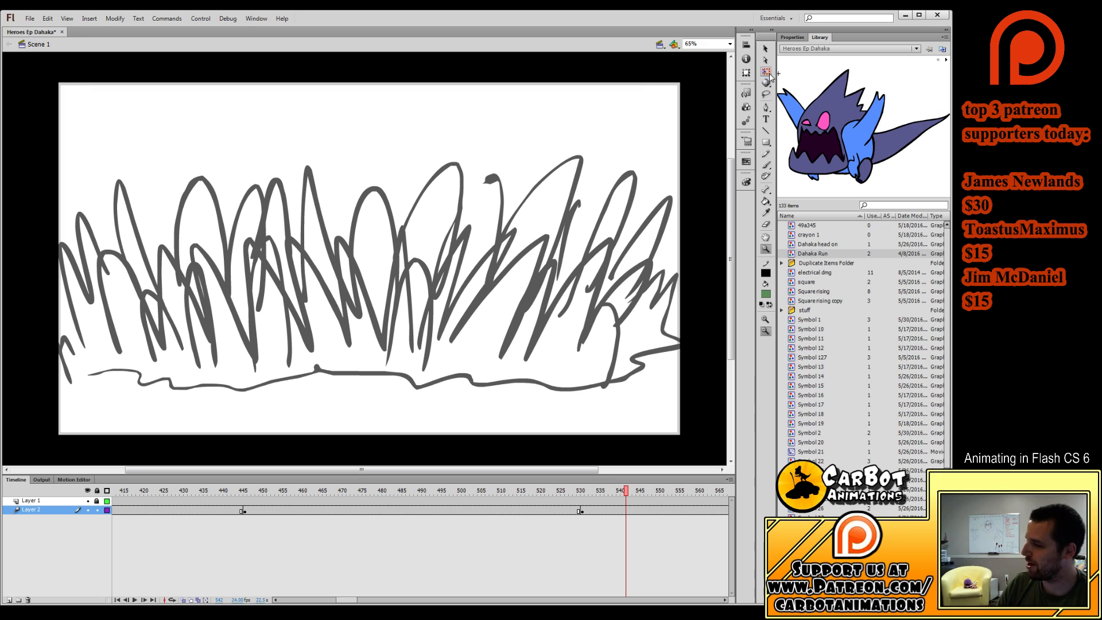
key(q)
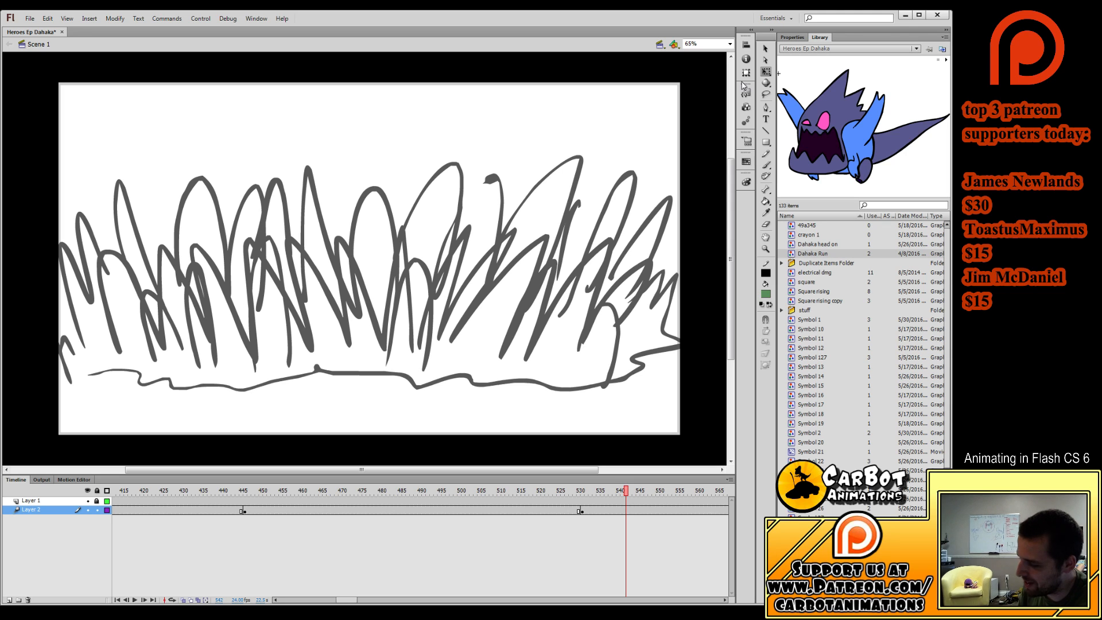
drag(507, 138, 494, 140)
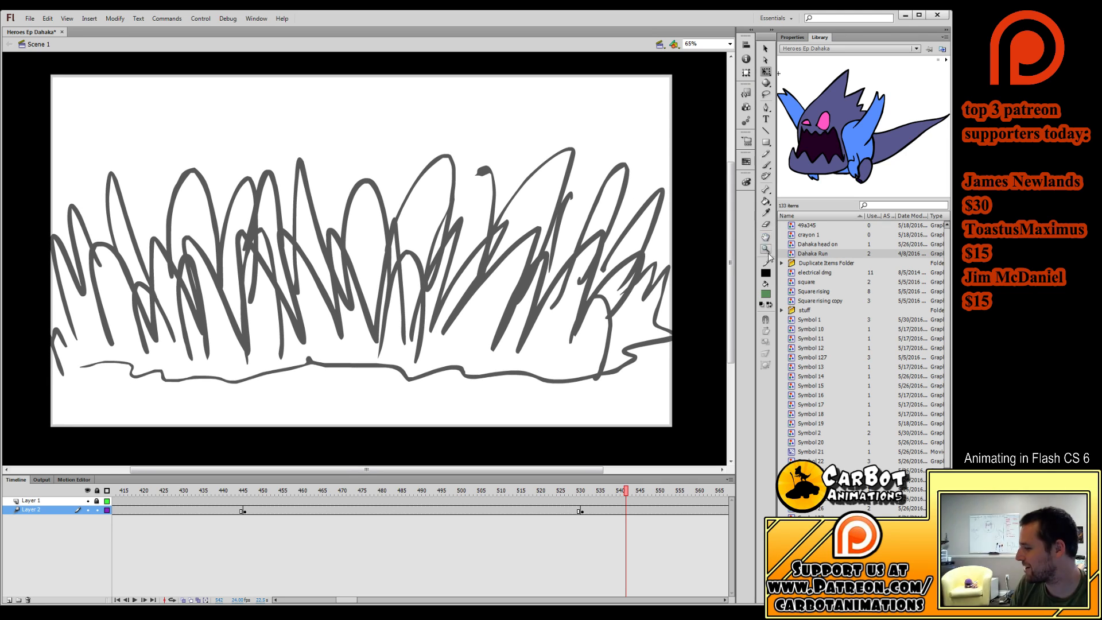
click(765, 248)
drag(679, 70, 46, 428)
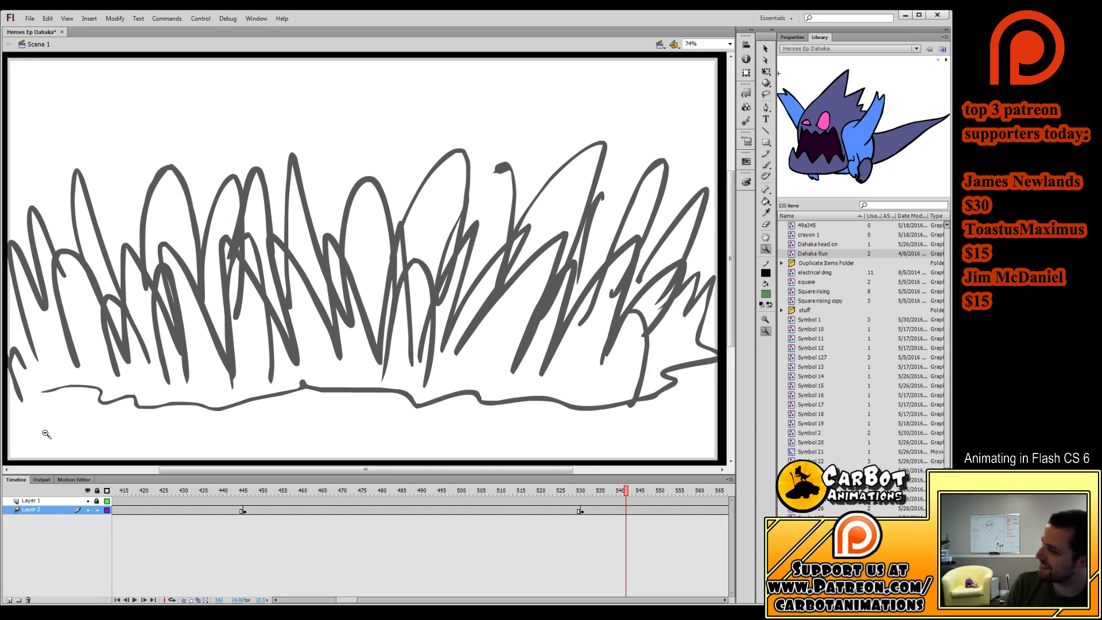
click(767, 71)
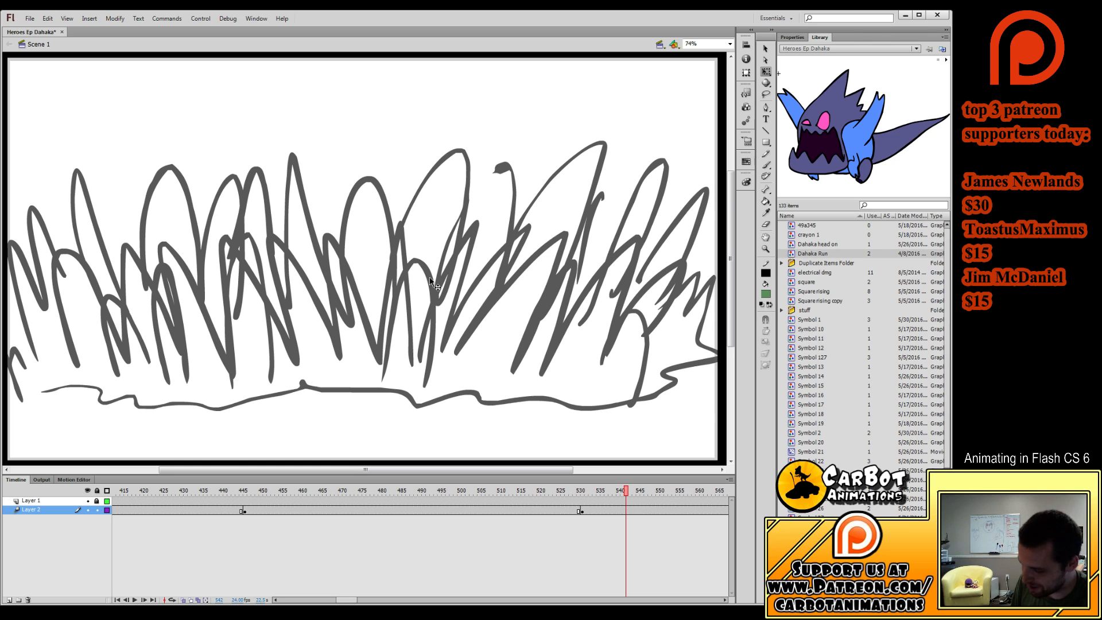
mouse_move(420, 491)
mouse_down()
mouse_move(199, 522)
mouse_move(654, 532)
mouse_up()
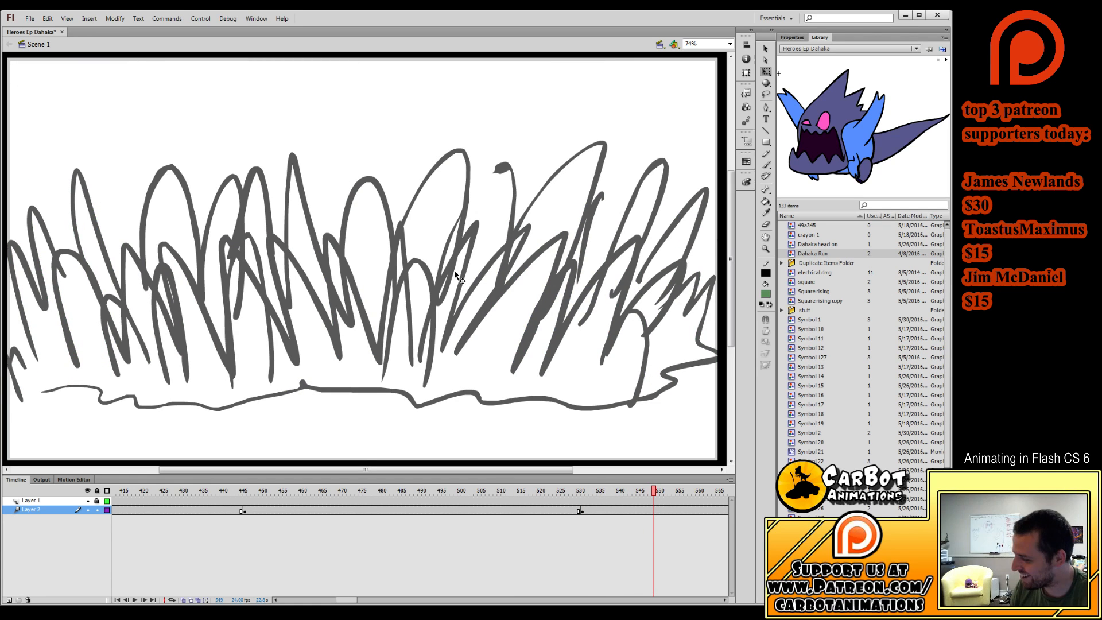
Open the grass sketch's symbol, check its opening frames up to frame 22, and return to the main scene.
double_click(505, 163)
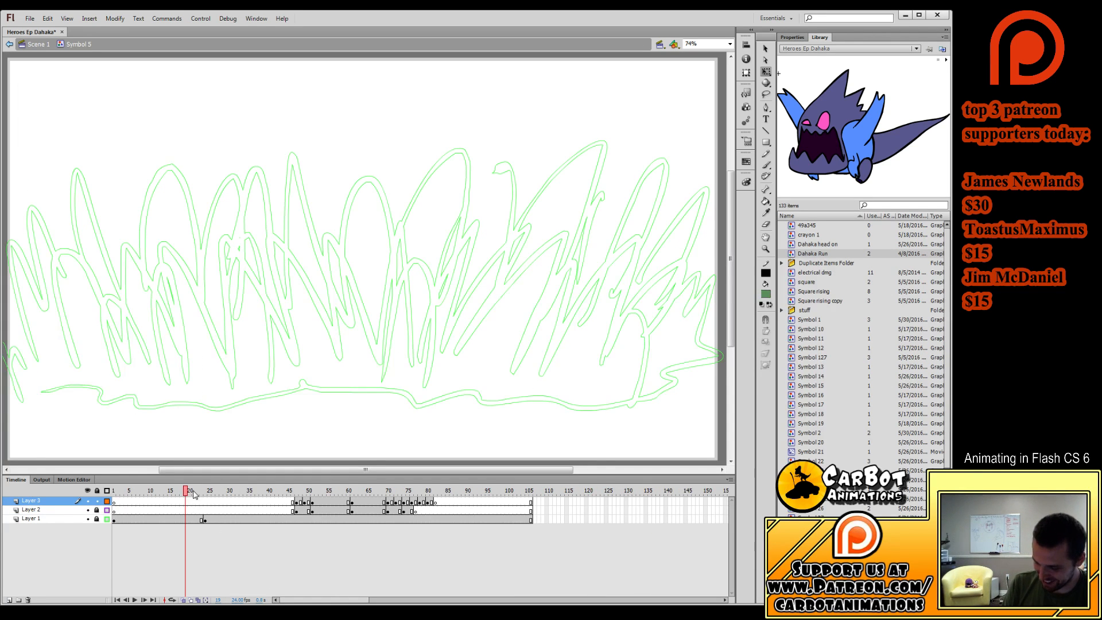
drag(194, 495, 308, 528)
drag(151, 517, 199, 504)
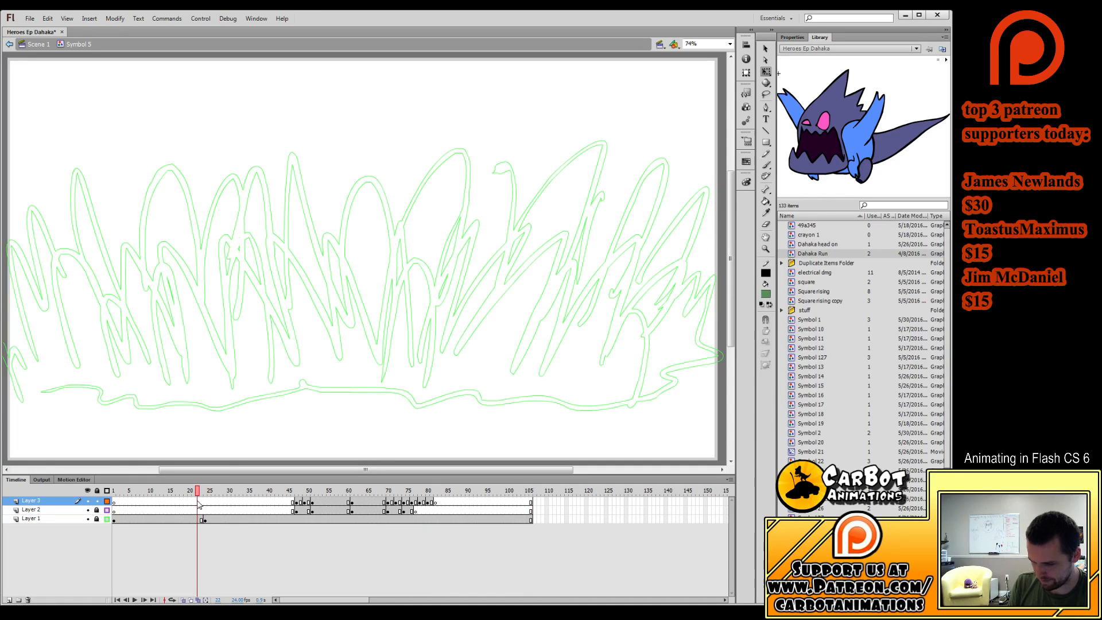
double_click(278, 428)
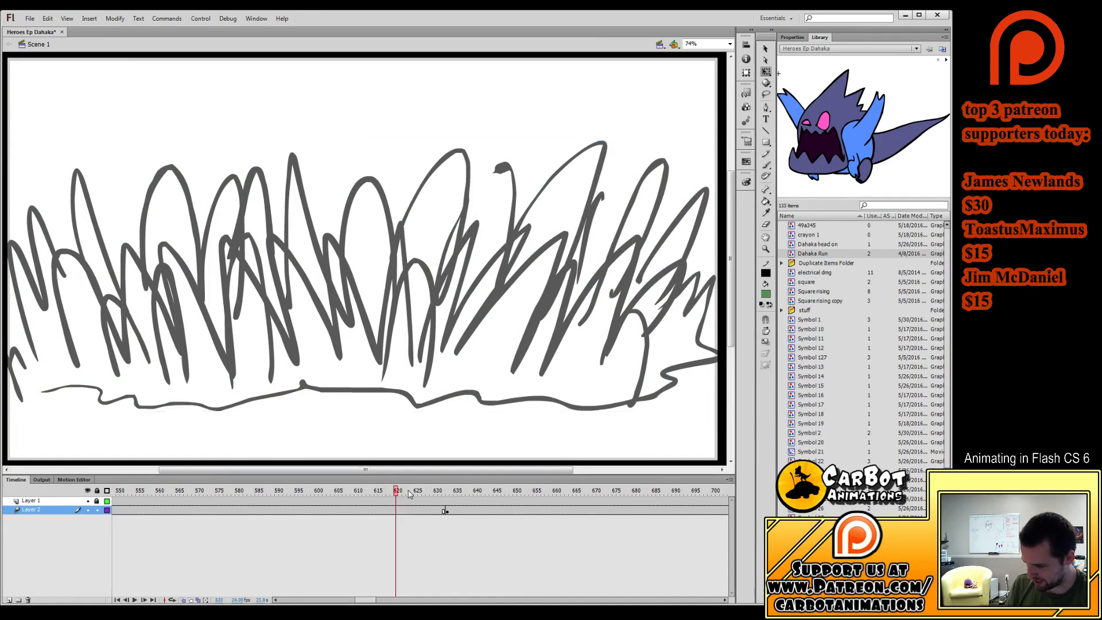
Open the rough character's symbol from around frame 757 of the scene and go to the creature's sketch at frame 38.
click(660, 509)
mouse_move(658, 510)
mouse_down()
mouse_move(744, 505)
mouse_move(516, 505)
mouse_move(482, 491)
mouse_up()
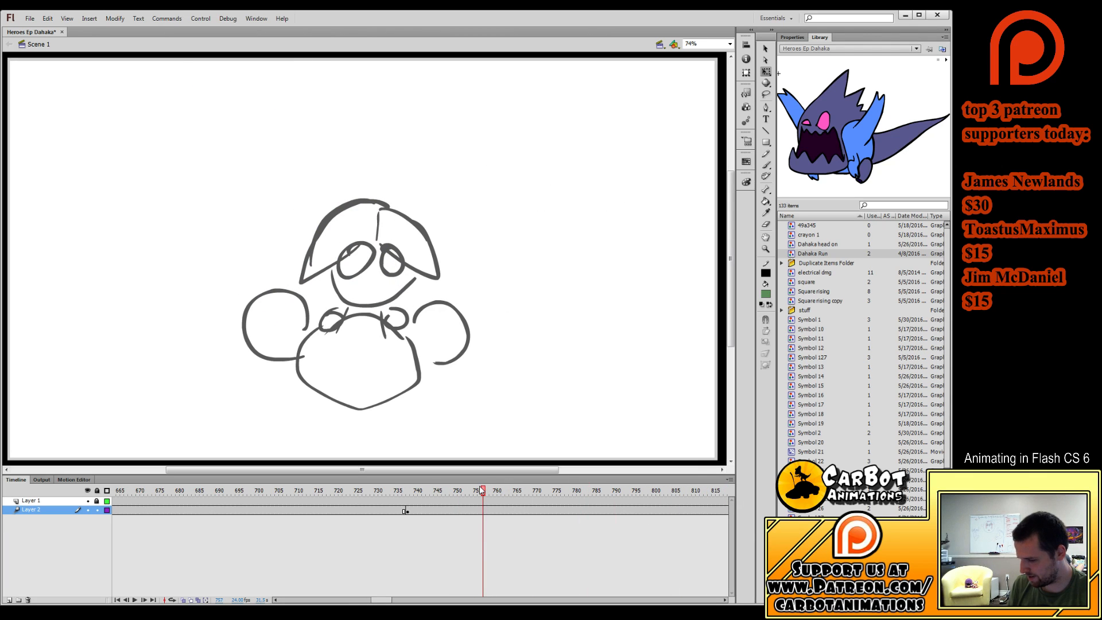
double_click(453, 357)
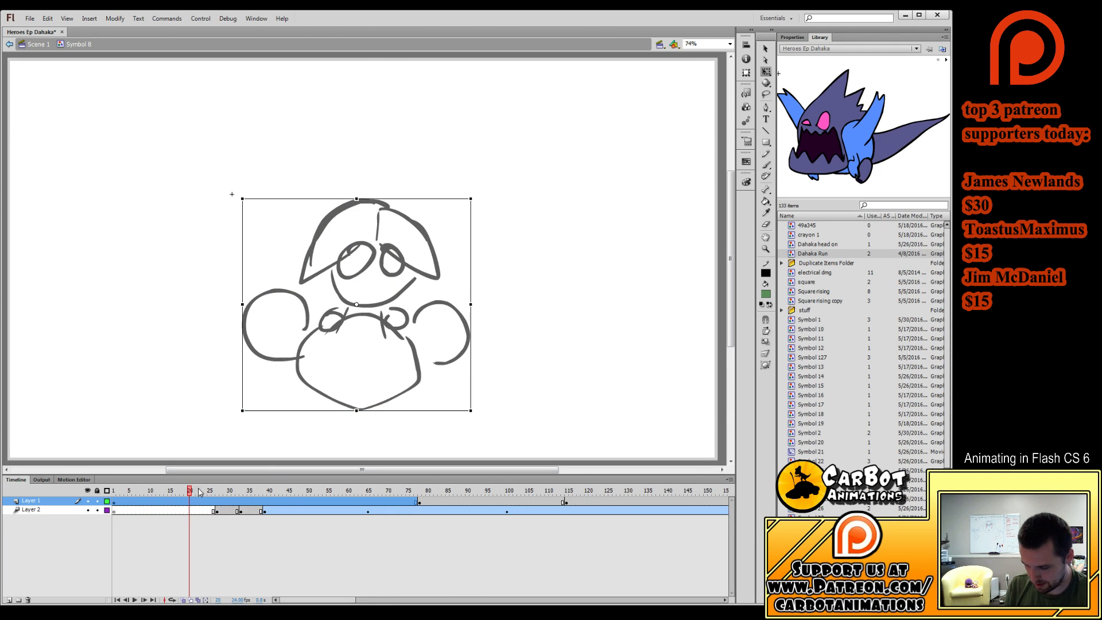
click(252, 510)
mouse_move(254, 515)
mouse_down()
mouse_move(299, 517)
mouse_move(235, 519)
mouse_move(523, 523)
mouse_move(208, 529)
mouse_move(273, 521)
mouse_up()
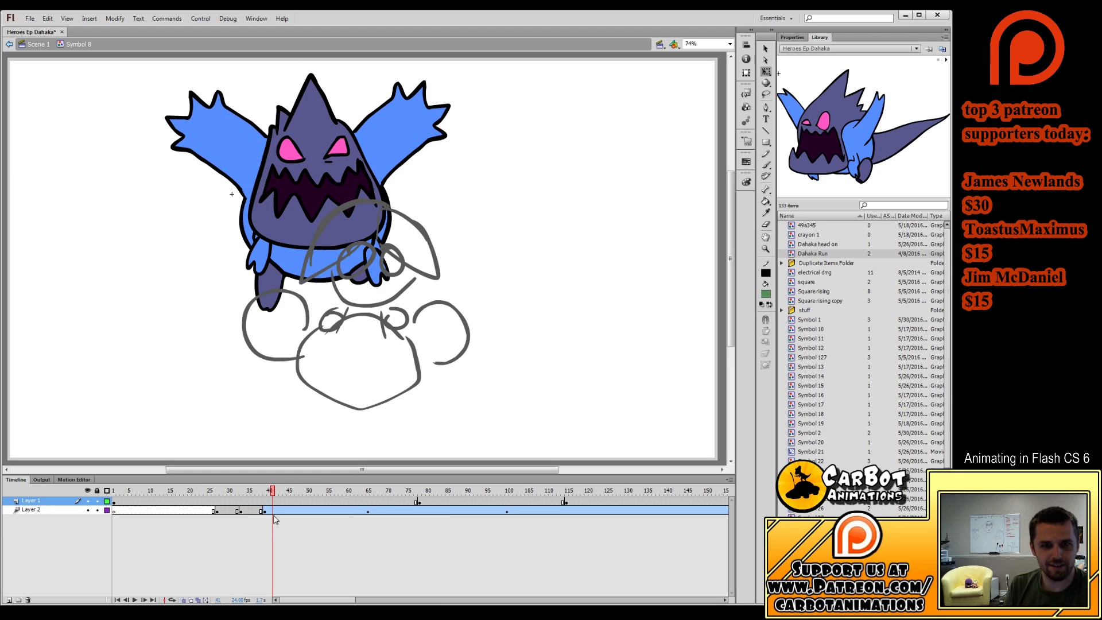
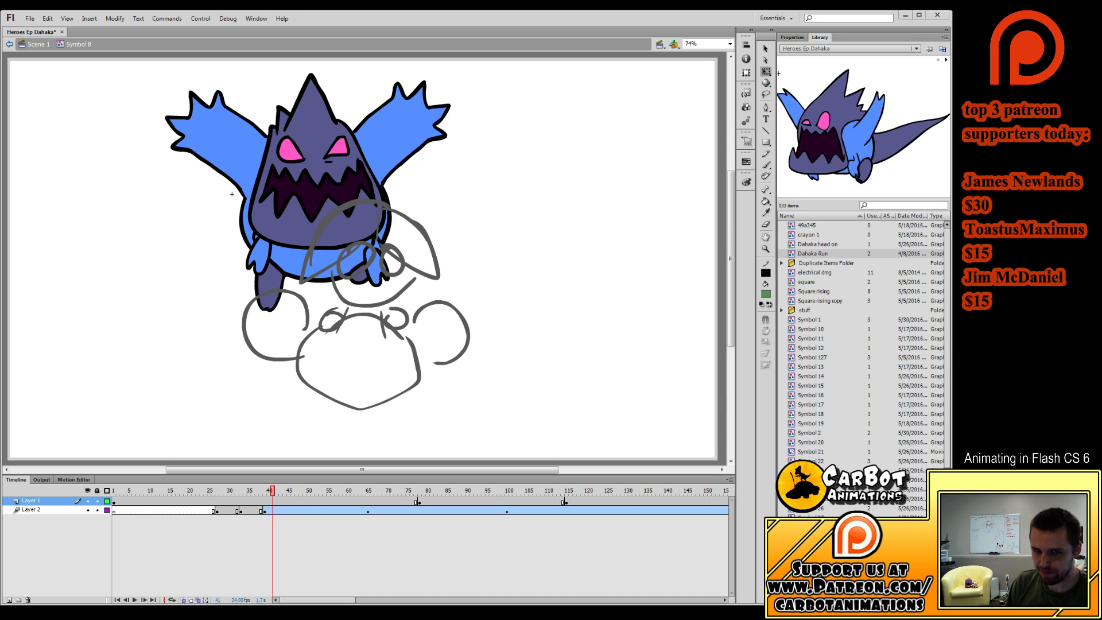
mouse_move(273, 491)
mouse_down()
mouse_move(226, 502)
mouse_move(247, 517)
mouse_move(177, 526)
mouse_move(279, 538)
mouse_move(262, 531)
mouse_up()
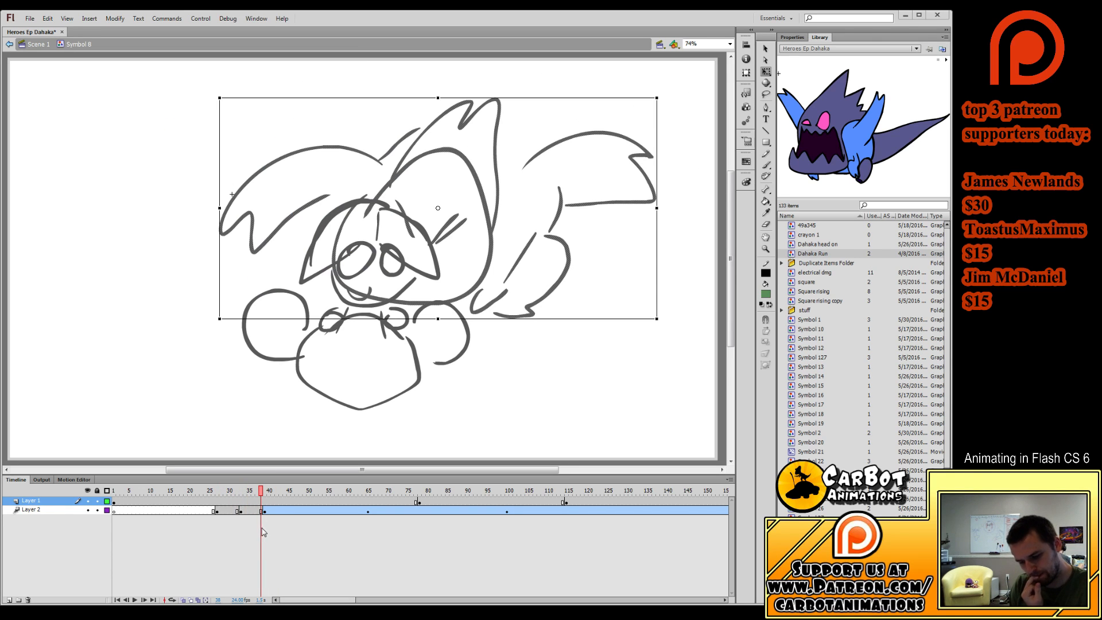
Add a new layer beneath Layer 2, move the creature's rough sketch frames onto it, and end them with a blank keyframe at frame 39.
click(10, 599)
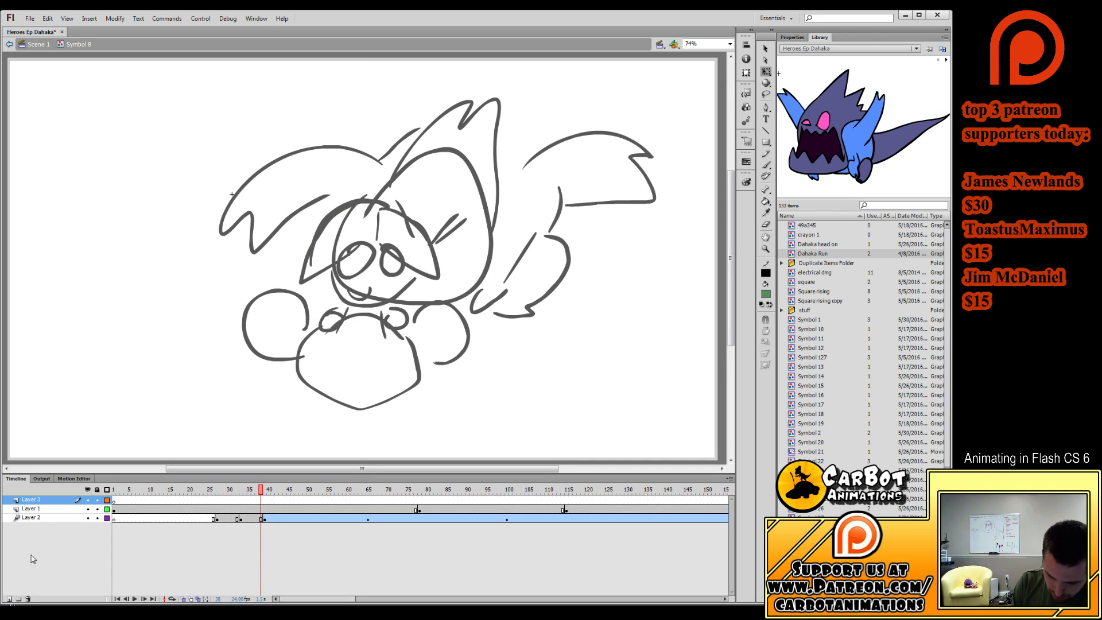
drag(32, 500, 58, 531)
drag(220, 510, 263, 521)
click(266, 518)
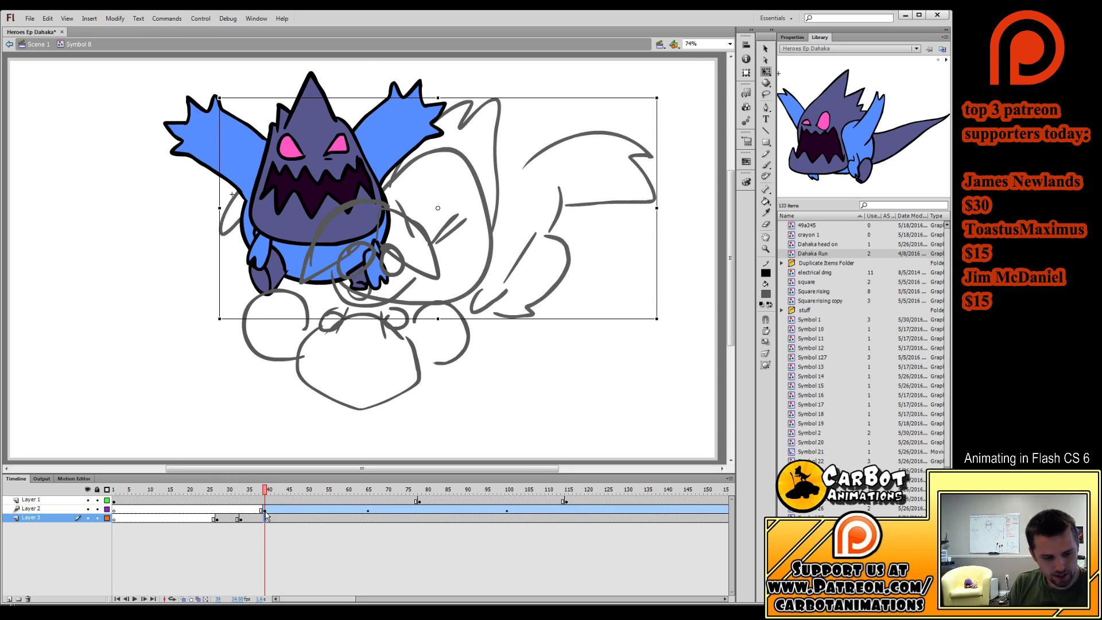
key(F7)
click(261, 518)
click(213, 519)
click(233, 518)
click(261, 518)
click(270, 519)
click(225, 518)
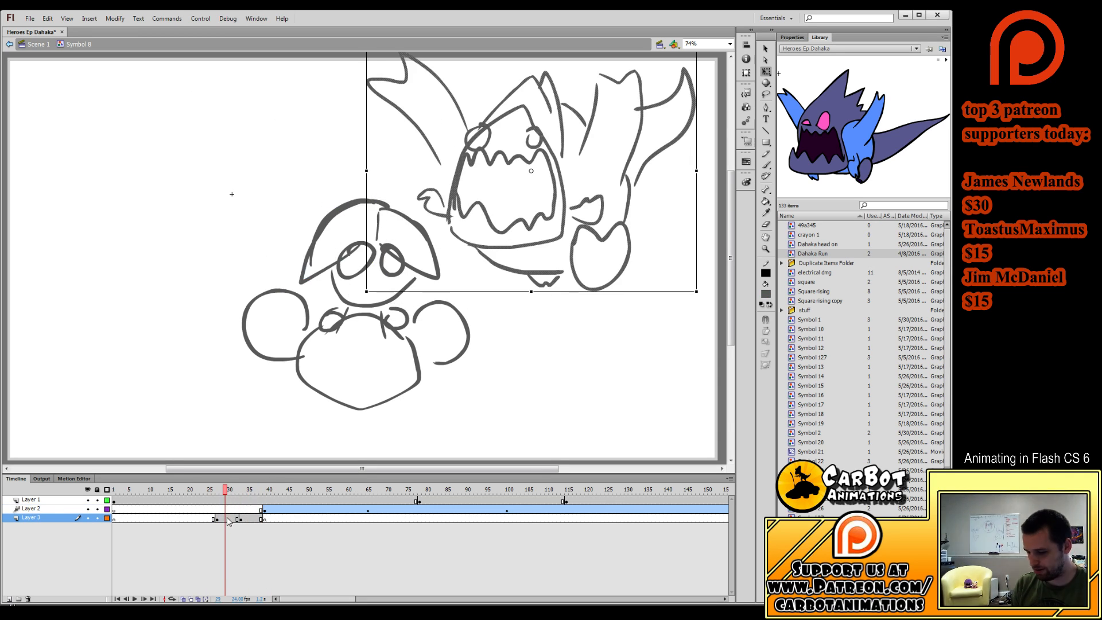
Display the creature sketch on Layer 3 as outlines and insert a keyframe on Layer 2 at frame 27.
click(106, 518)
mouse_move(228, 492)
mouse_down()
mouse_move(214, 502)
mouse_move(292, 518)
mouse_move(221, 519)
mouse_up()
click(219, 511)
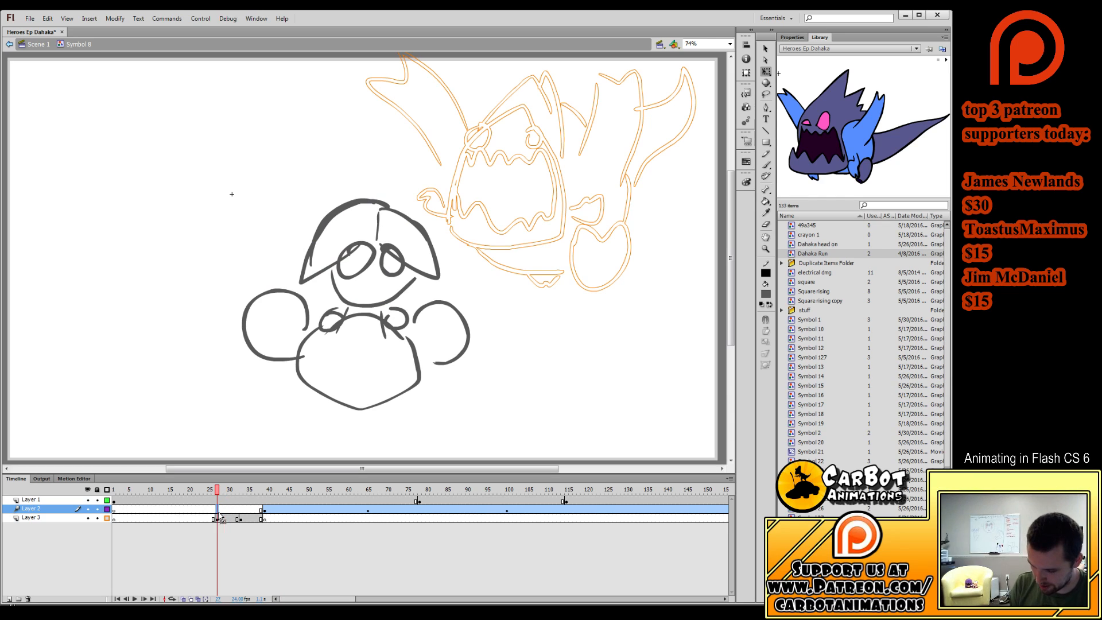
key(F6)
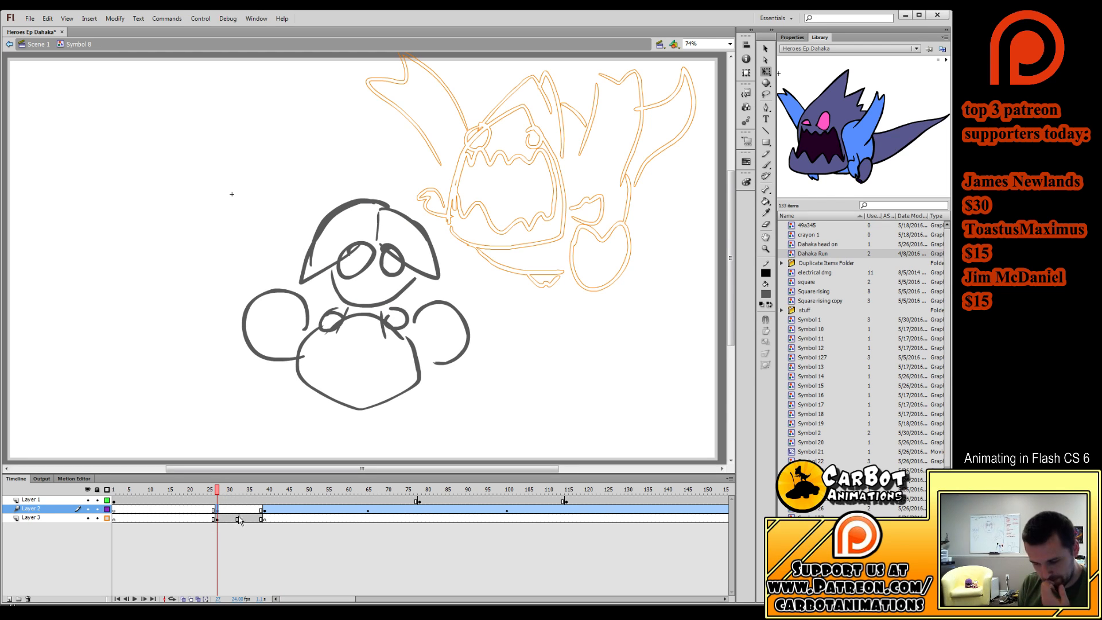
Turn on onion skinning at frame 38 of Layer 2 and lock the sketch on Layer 3.
drag(238, 495, 263, 513)
click(262, 510)
click(184, 598)
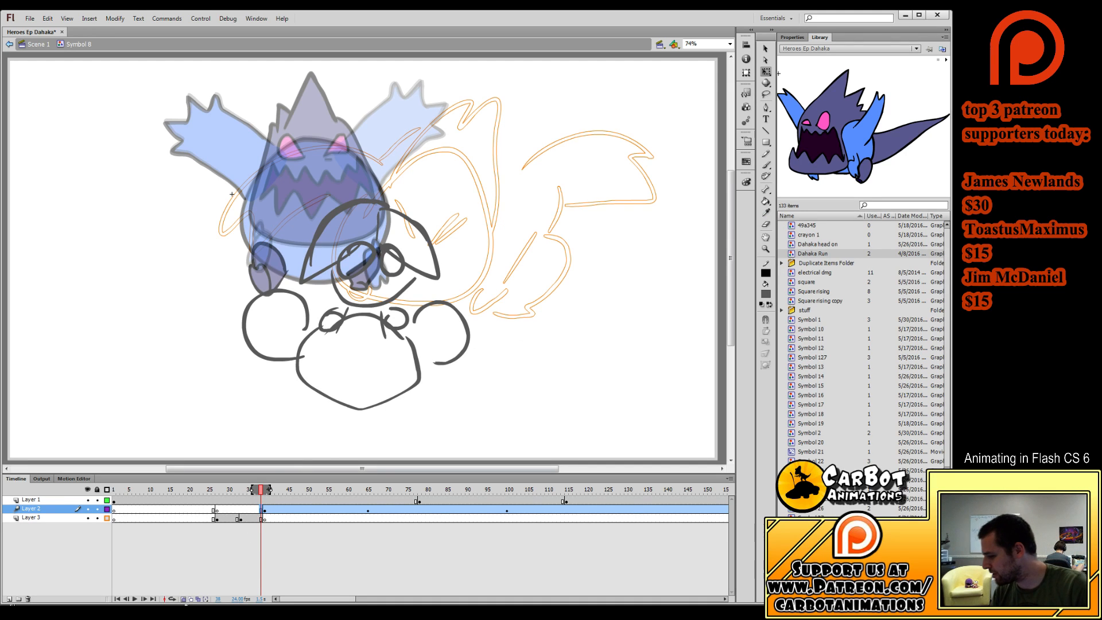
click(96, 518)
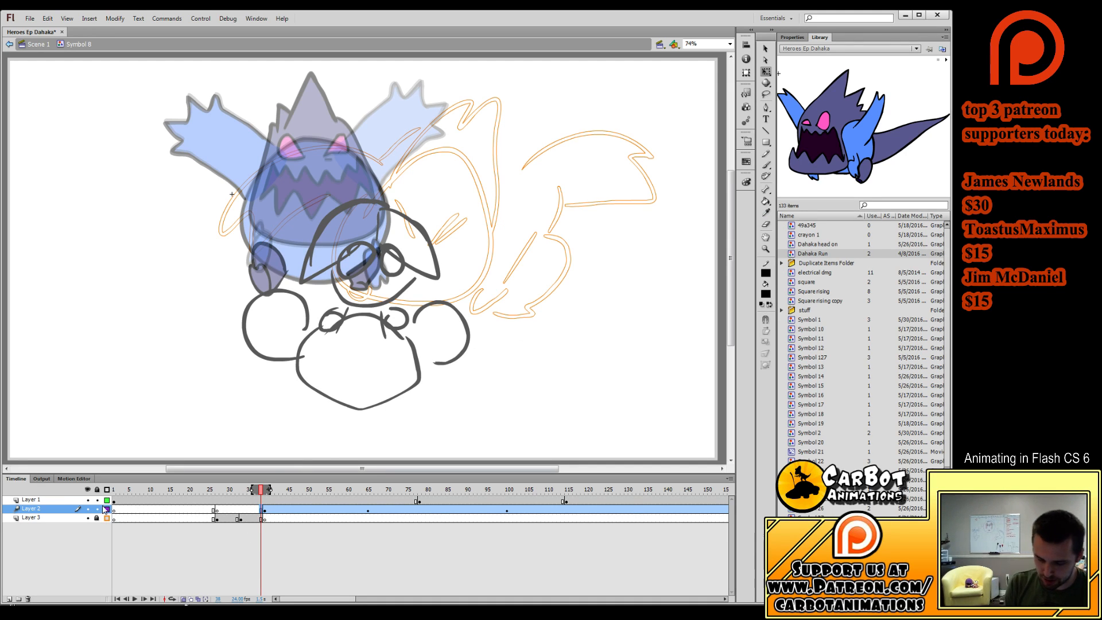
Compare the outlined creature sketches with the onion-skinned colored creature between frames 32 and 38.
click(254, 507)
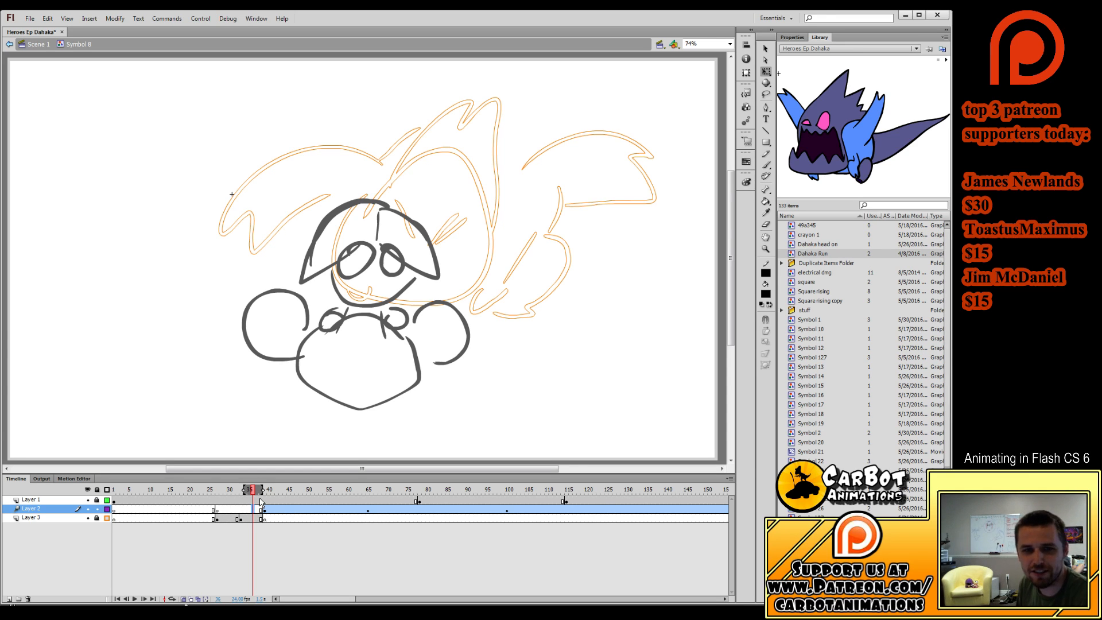
click(241, 512)
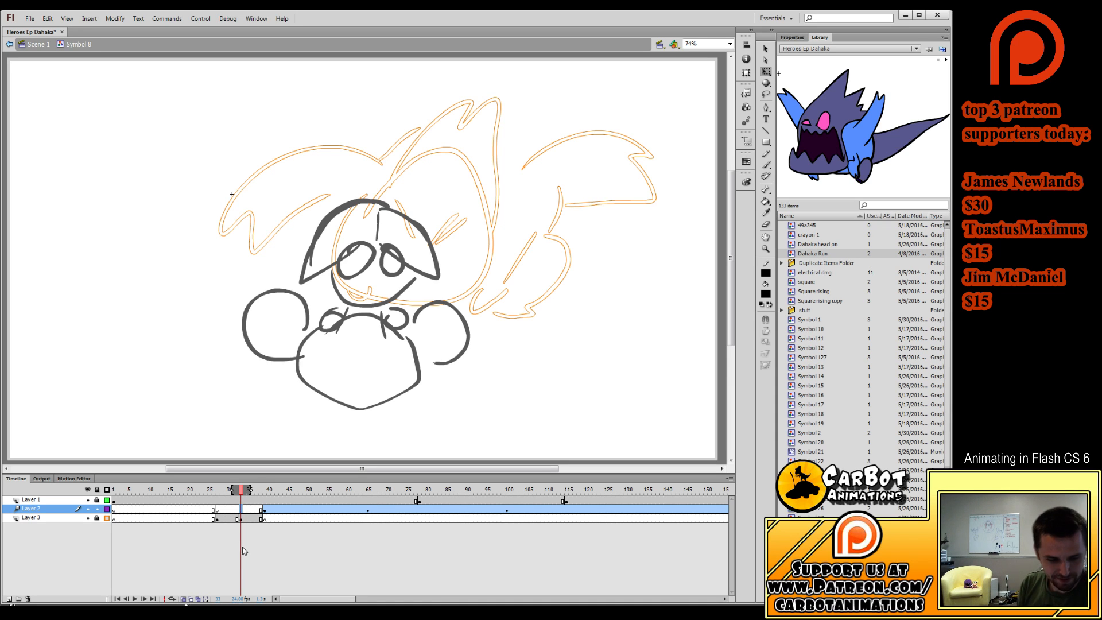
click(258, 511)
click(260, 511)
click(237, 511)
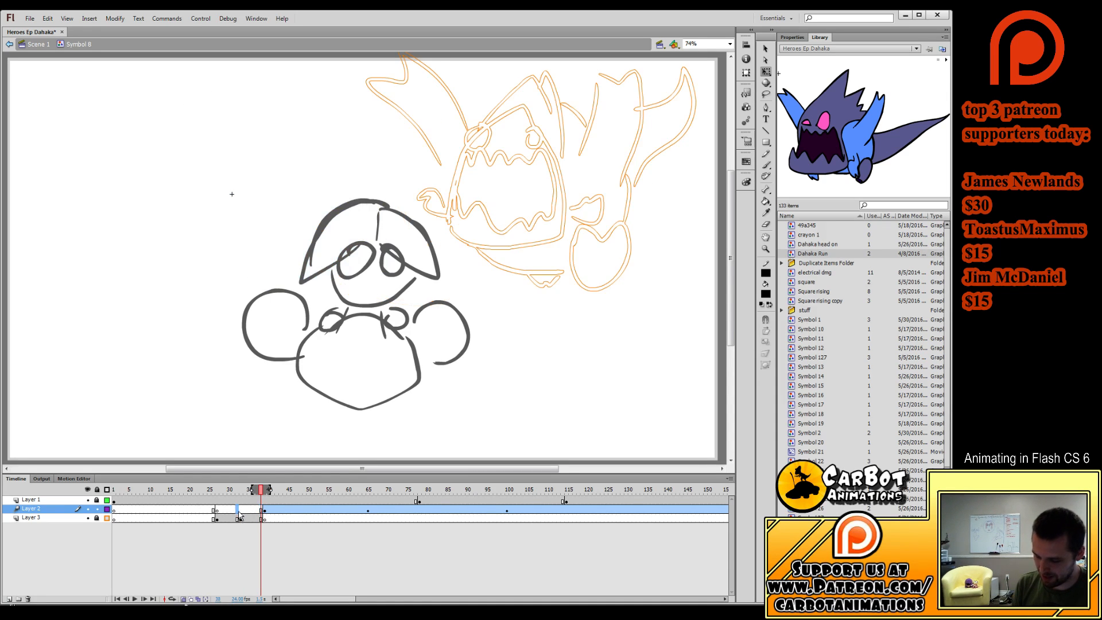
click(245, 510)
click(261, 511)
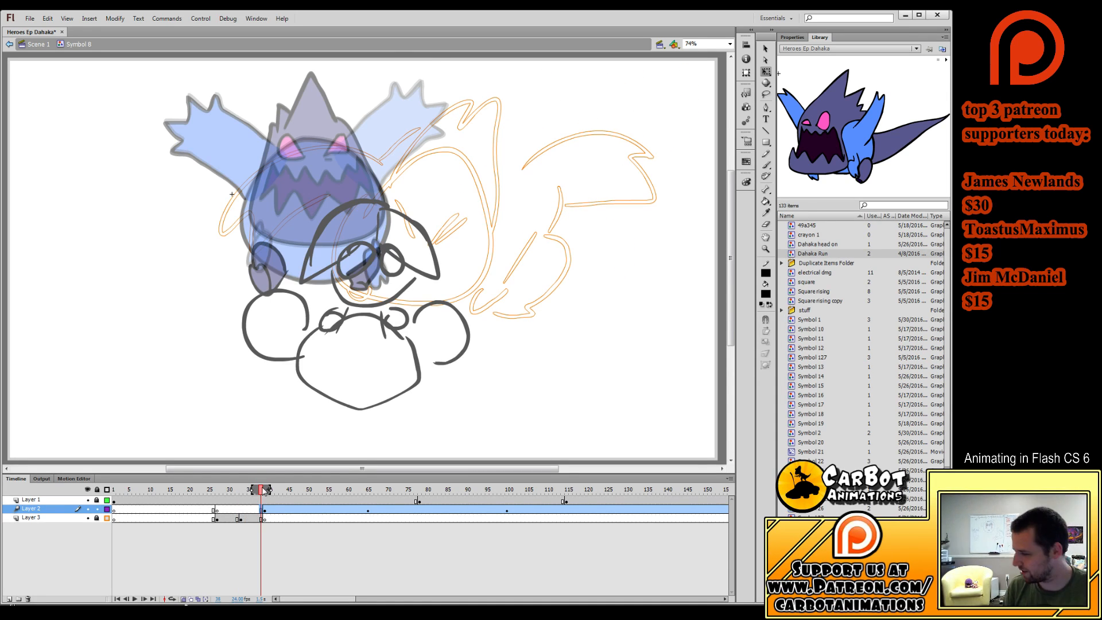
mouse_move(530, 300)
mouse_down()
mouse_move(551, 299)
mouse_move(539, 298)
mouse_up()
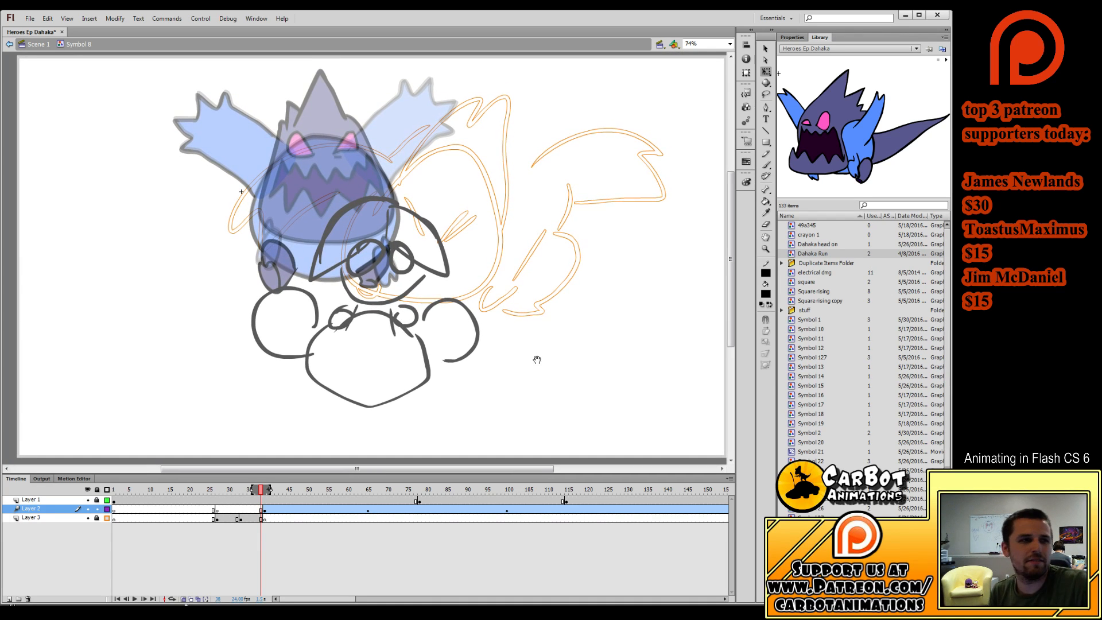
drag(536, 359, 534, 364)
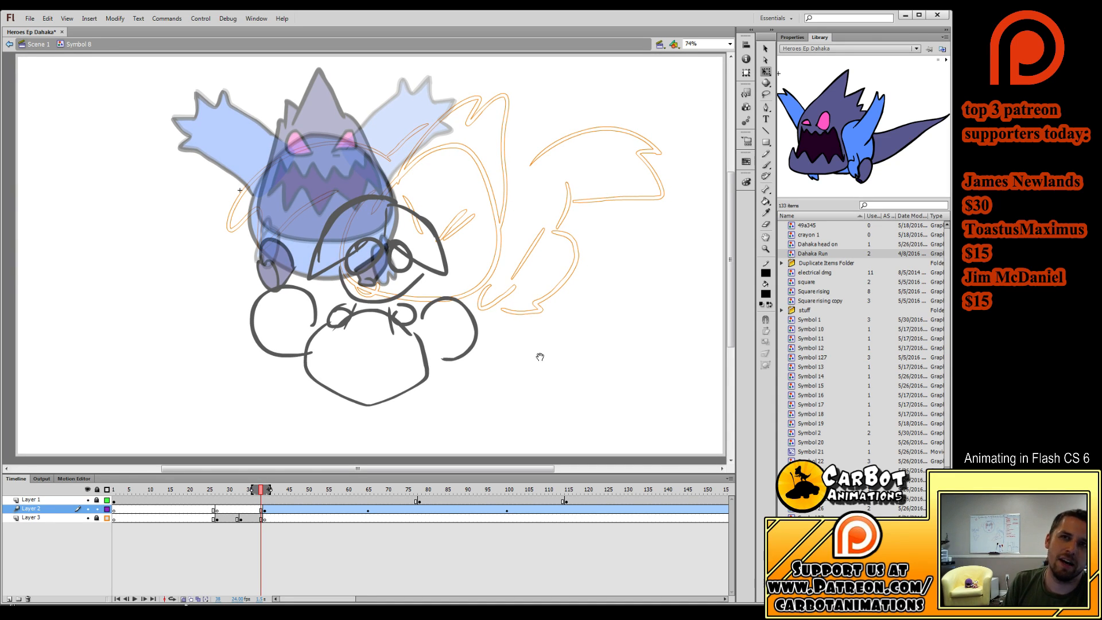
drag(544, 283, 485, 309)
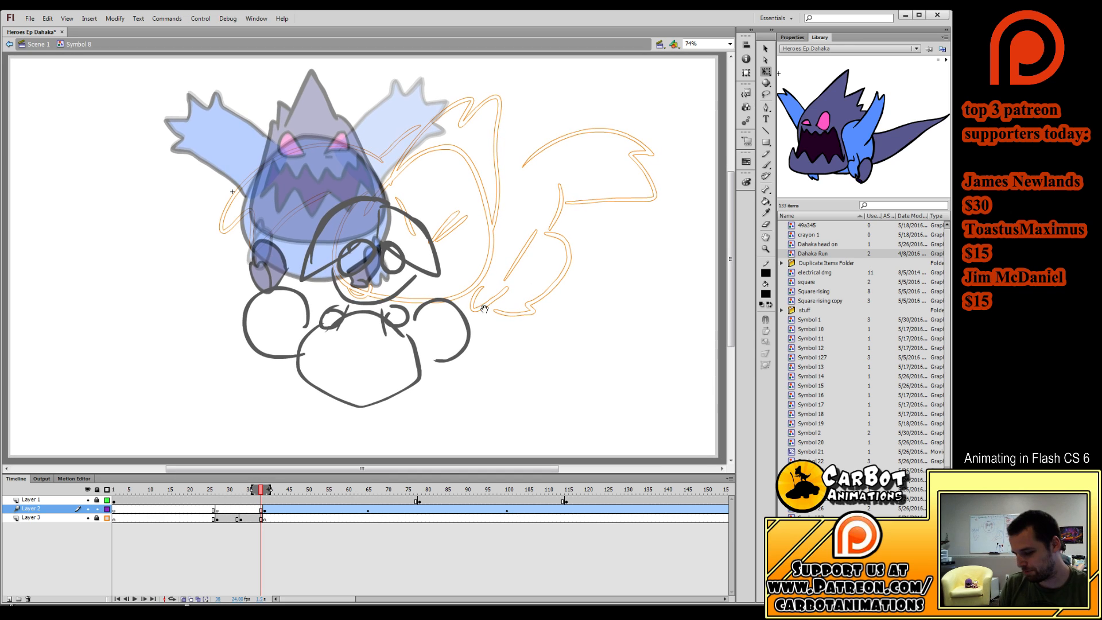
Brush the curved jaw line of the creature's head over the outlined sketch at frame 37 of Layer 2.
click(259, 510)
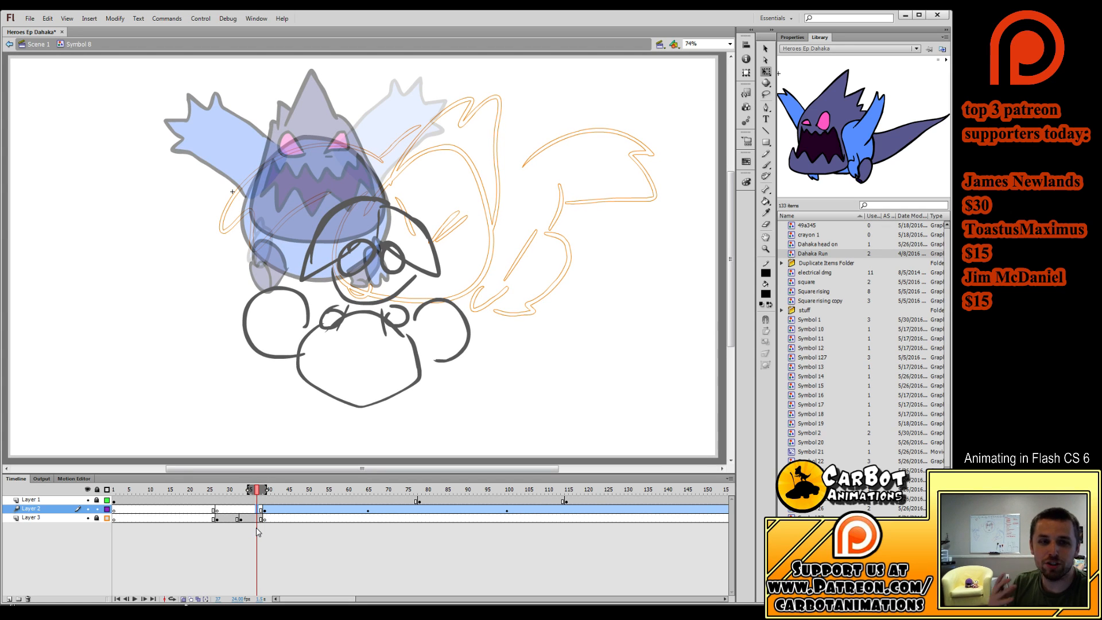
key(b)
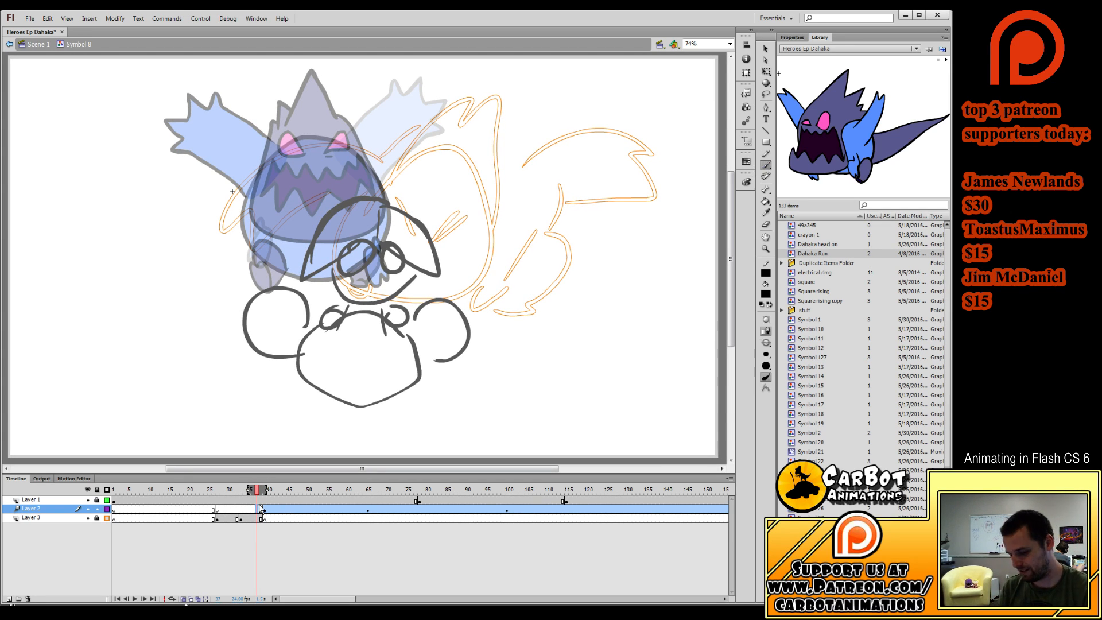
drag(518, 324, 518, 329)
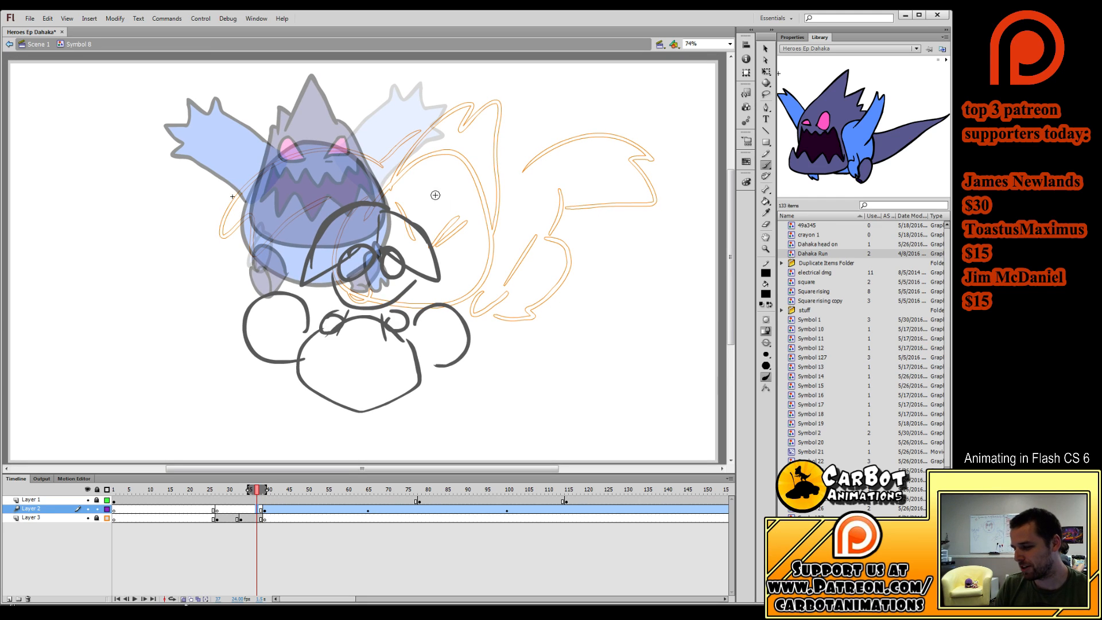
mouse_move(396, 180)
mouse_down()
mouse_move(369, 272)
mouse_move(433, 293)
mouse_move(388, 192)
mouse_move(427, 292)
mouse_move(476, 287)
mouse_move(377, 208)
mouse_move(410, 271)
mouse_move(388, 190)
mouse_move(408, 274)
mouse_move(488, 261)
mouse_move(486, 225)
mouse_move(391, 191)
mouse_move(379, 269)
mouse_move(485, 271)
mouse_up()
key(ctrl+z)
key(ctrl+z)
key(ctrl+z)
key(ctrl+z)
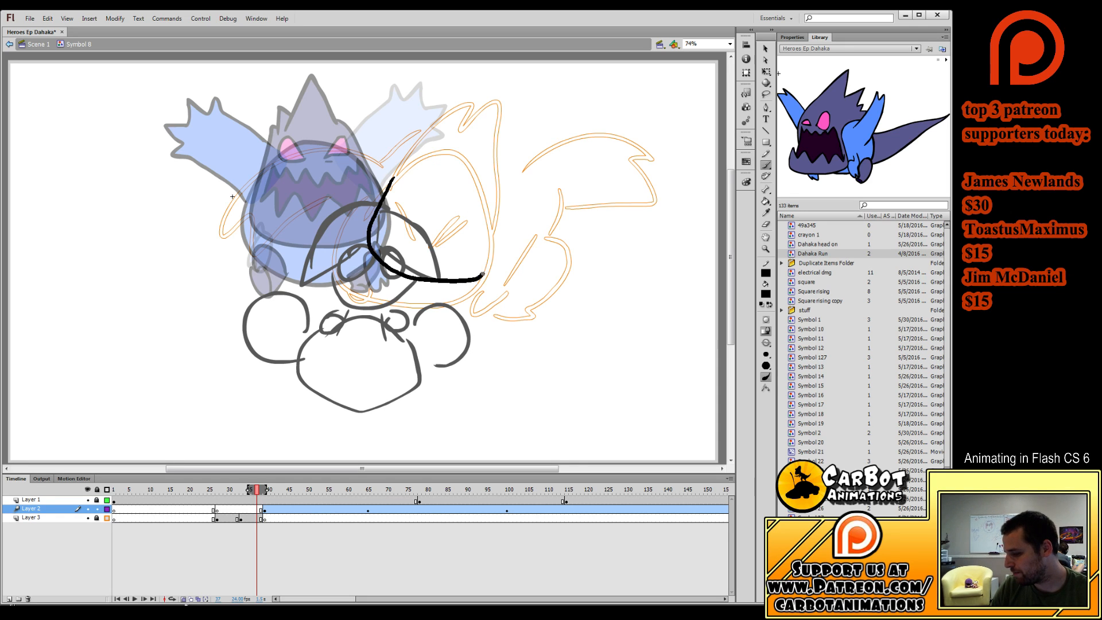
key(ctrl+z)
mouse_move(398, 180)
mouse_down()
mouse_move(377, 234)
mouse_move(404, 267)
mouse_move(460, 271)
mouse_move(496, 249)
mouse_move(503, 198)
mouse_up()
Draw the spiky crest on the creature's head, then add its slanted eyes and jagged closed mouth.
mouse_move(389, 179)
mouse_down()
mouse_move(456, 106)
mouse_move(467, 122)
mouse_up()
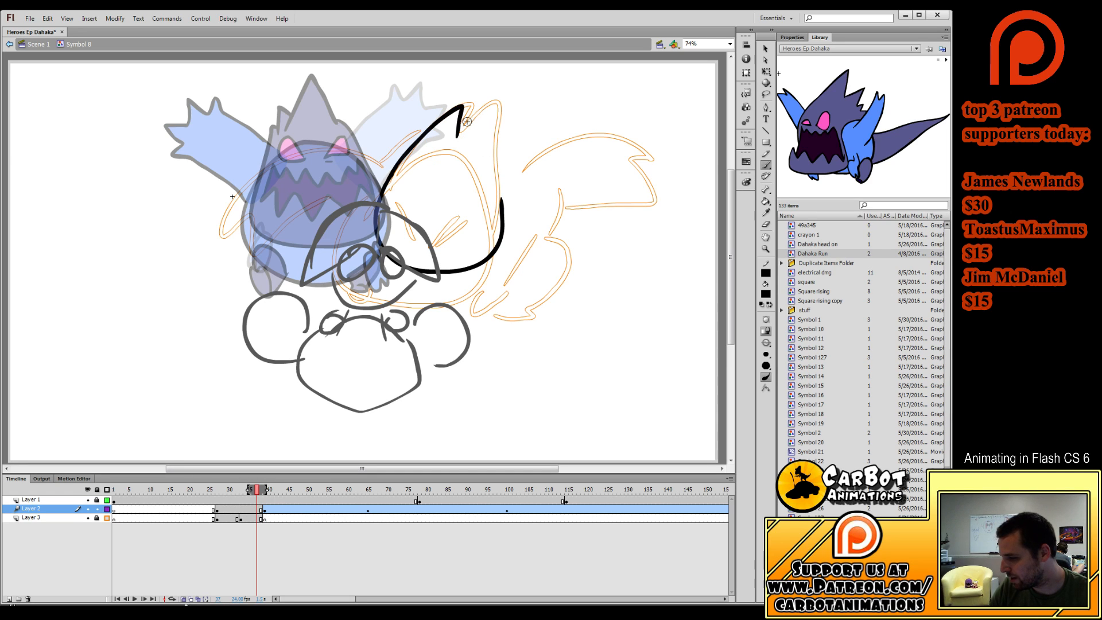
key(ctrl+z)
mouse_move(387, 177)
mouse_down()
mouse_move(454, 112)
mouse_move(468, 138)
mouse_move(498, 146)
mouse_move(508, 191)
mouse_up()
key(ctrl+z)
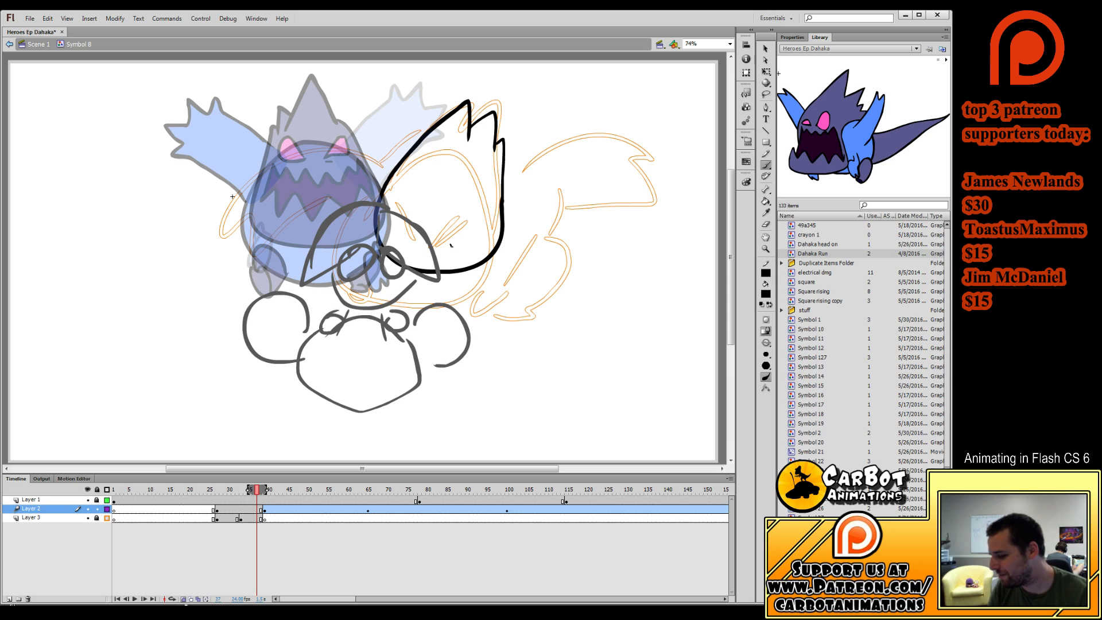
mouse_move(452, 246)
mouse_down()
mouse_move(476, 236)
mouse_move(401, 214)
mouse_move(446, 259)
mouse_move(477, 246)
mouse_up()
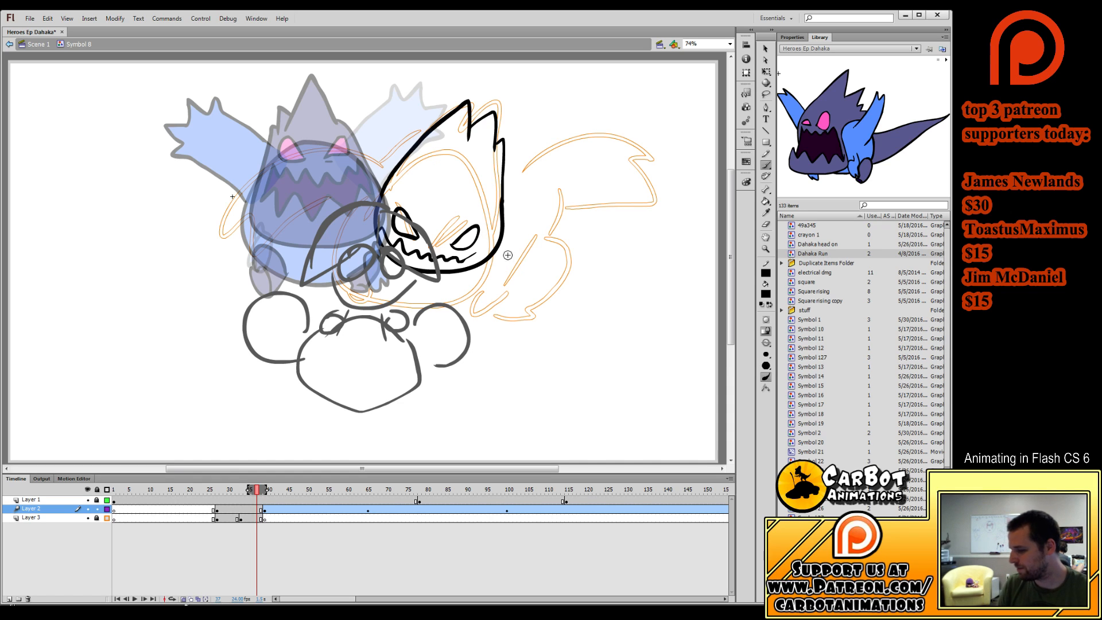
Draw the creature's two arms, one stretched back behind the head and one raised beside the crest, both with clawed hands.
drag(503, 168, 619, 127)
key(ctrl+z)
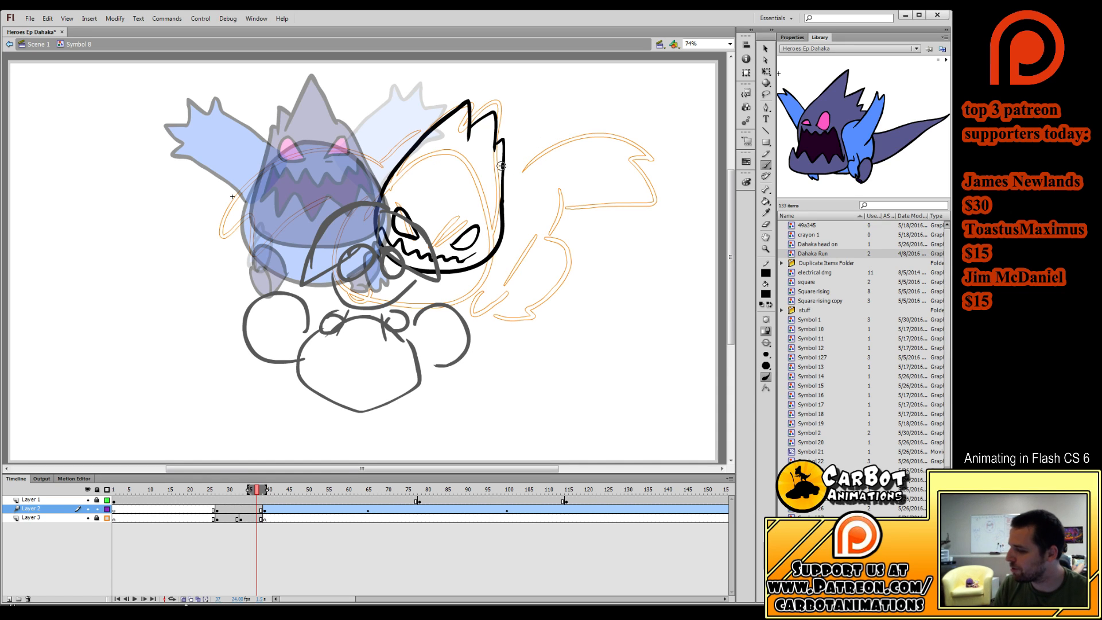
mouse_move(505, 167)
mouse_down()
mouse_move(564, 134)
mouse_move(620, 130)
mouse_up()
key(ctrl+z)
mouse_move(506, 169)
mouse_down()
mouse_move(575, 150)
mouse_move(611, 153)
mouse_up()
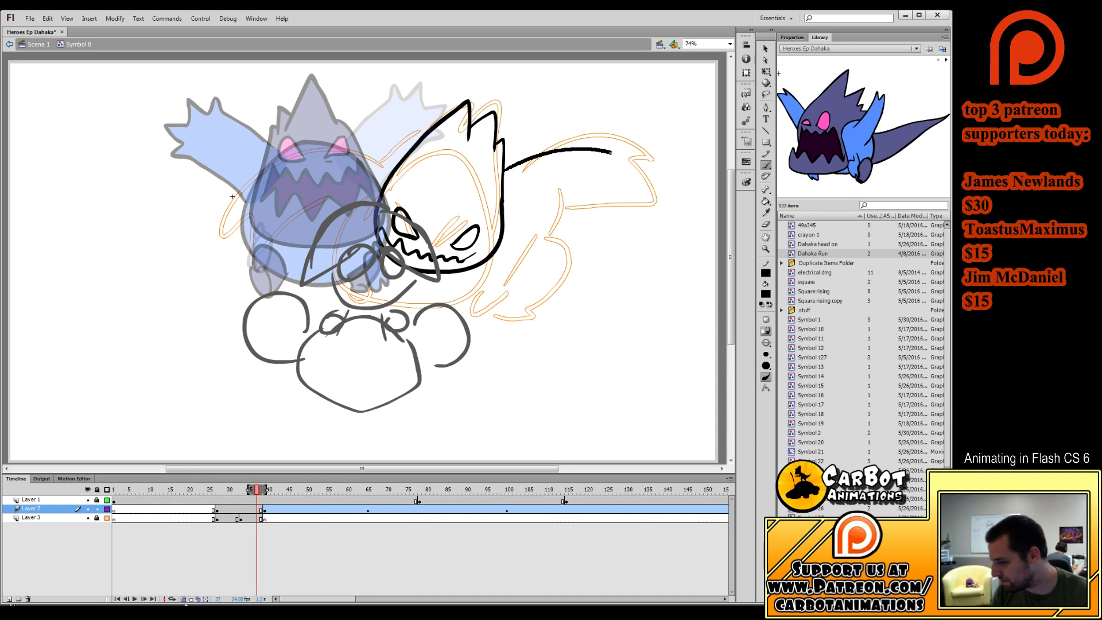
key(ctrl+z)
mouse_move(504, 171)
mouse_down()
mouse_move(575, 151)
mouse_move(568, 198)
mouse_move(529, 214)
mouse_up()
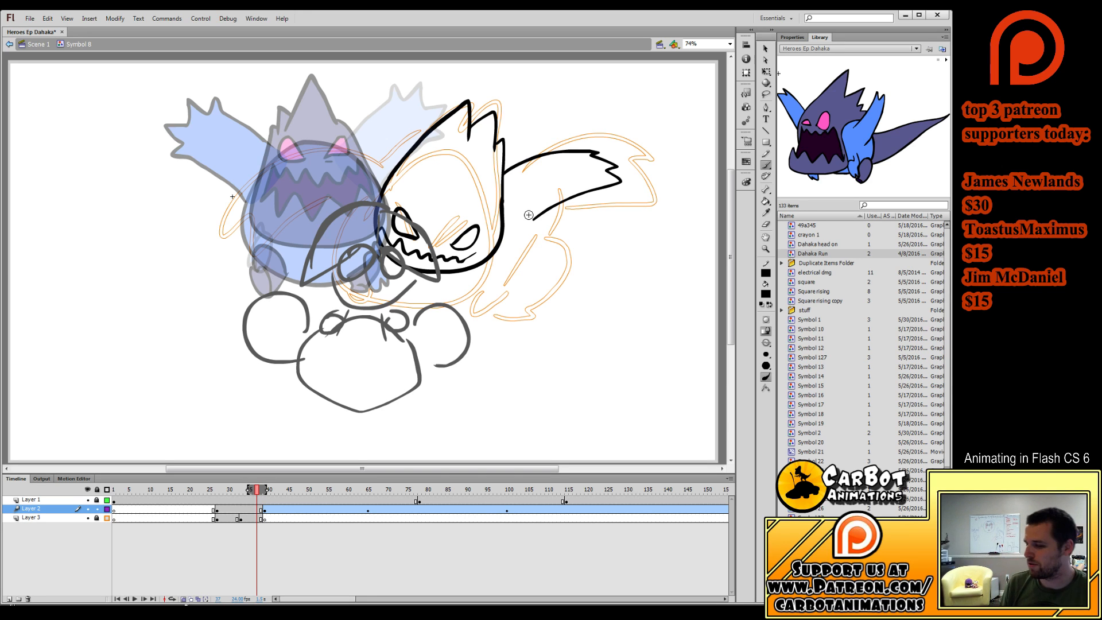
drag(258, 491, 248, 517)
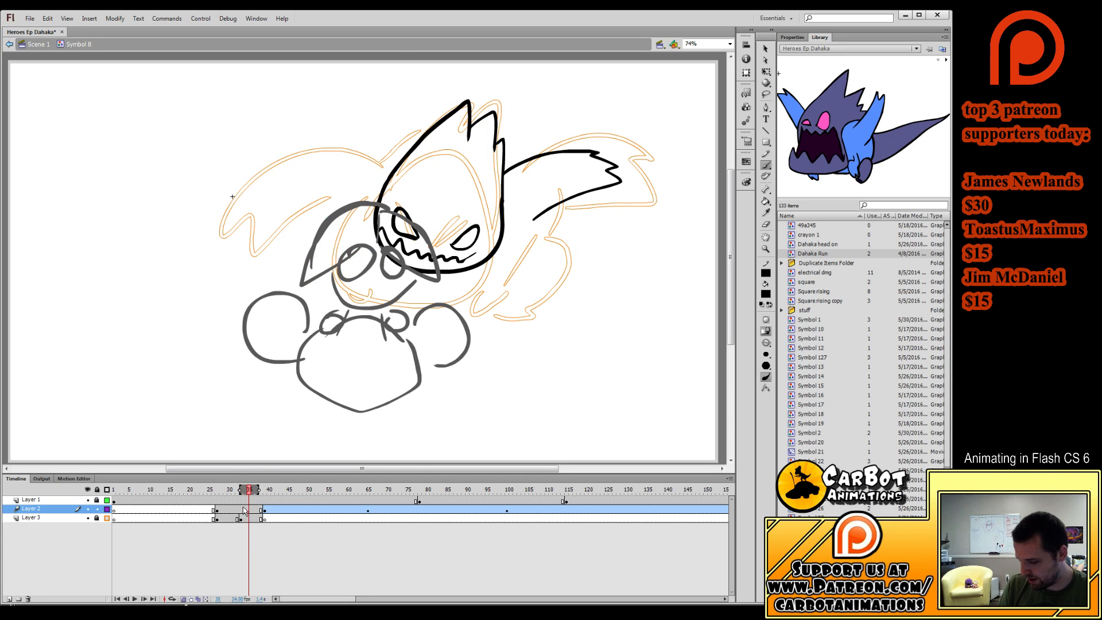
click(242, 509)
click(258, 510)
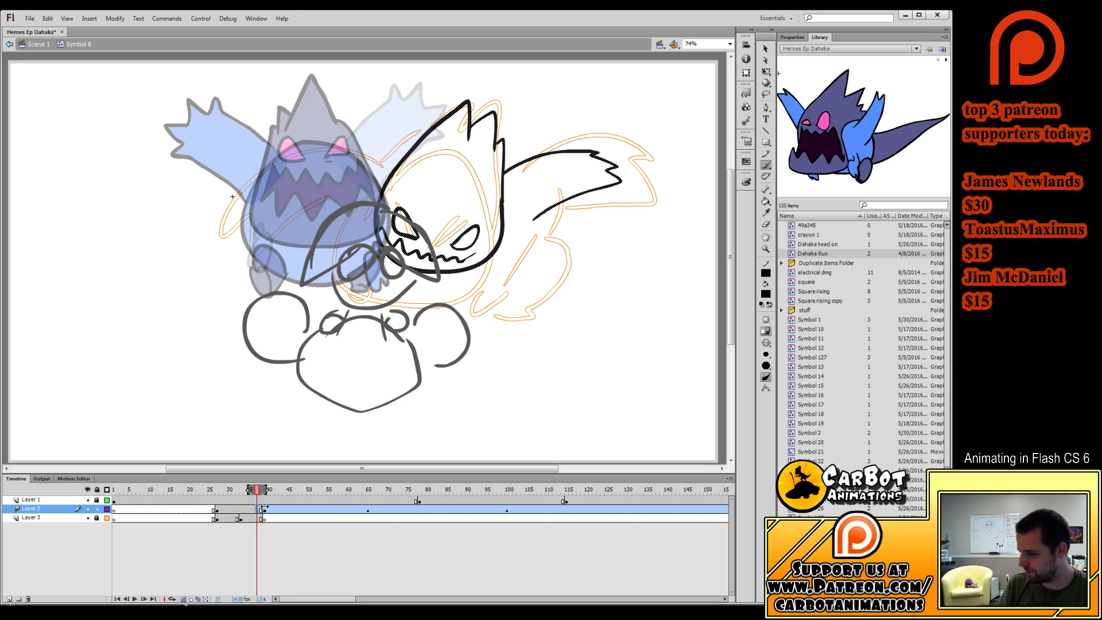
drag(518, 232, 557, 201)
key(ctrl+z)
drag(380, 198, 347, 133)
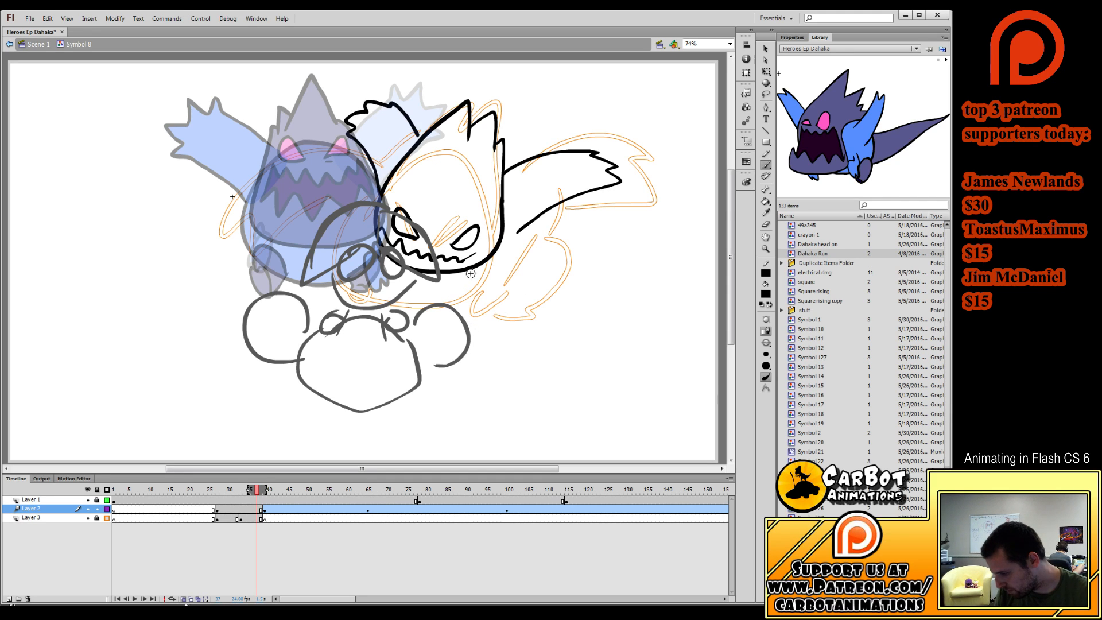
Draw the round foot under the creature's head, the body lines joining it, and the pointed tail behind.
mouse_move(467, 276)
mouse_down()
mouse_move(447, 313)
mouse_move(451, 281)
mouse_up()
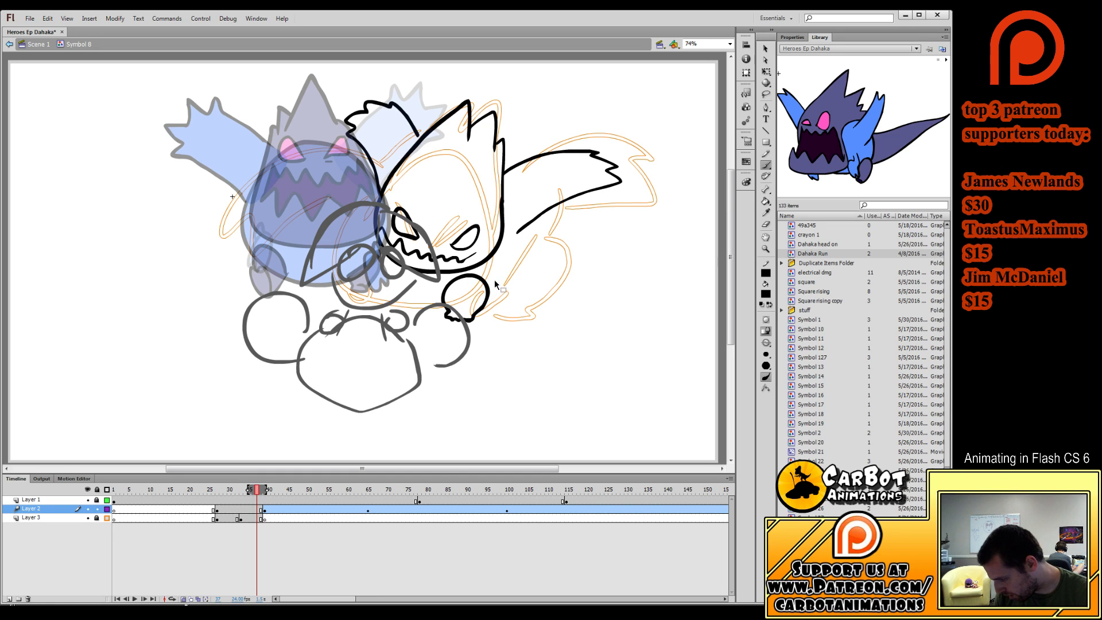
drag(443, 295, 402, 279)
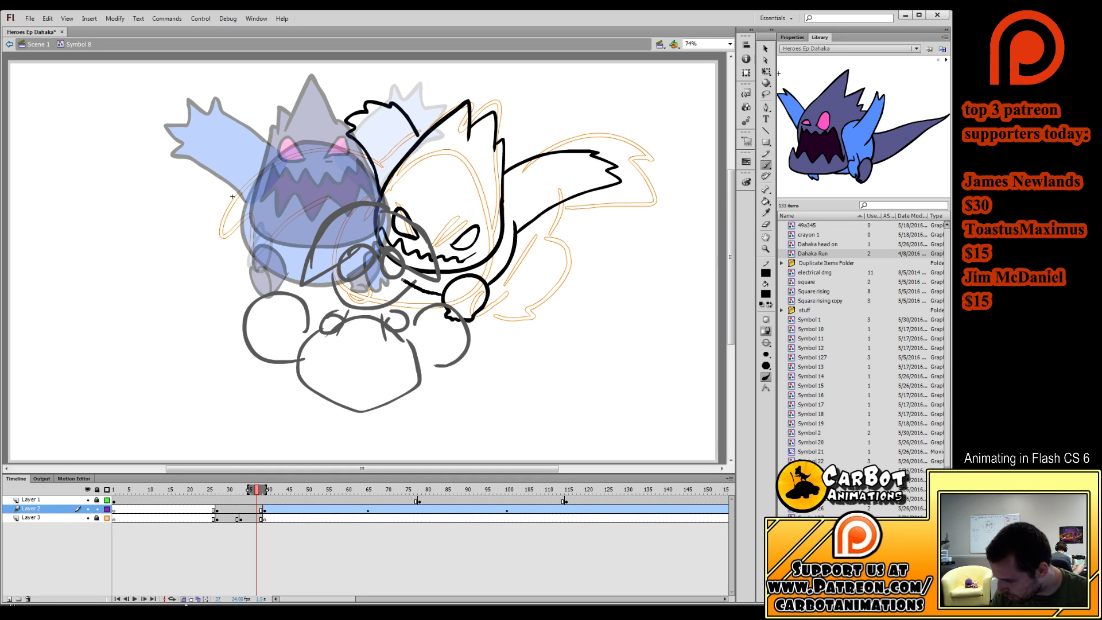
mouse_move(488, 285)
mouse_down()
mouse_move(598, 211)
mouse_move(537, 210)
mouse_up()
Shift the creature's head, arms and tail slightly down toward the foot and clean up the overlapping lines.
mouse_move(257, 490)
mouse_down()
mouse_move(233, 491)
mouse_move(253, 491)
mouse_up()
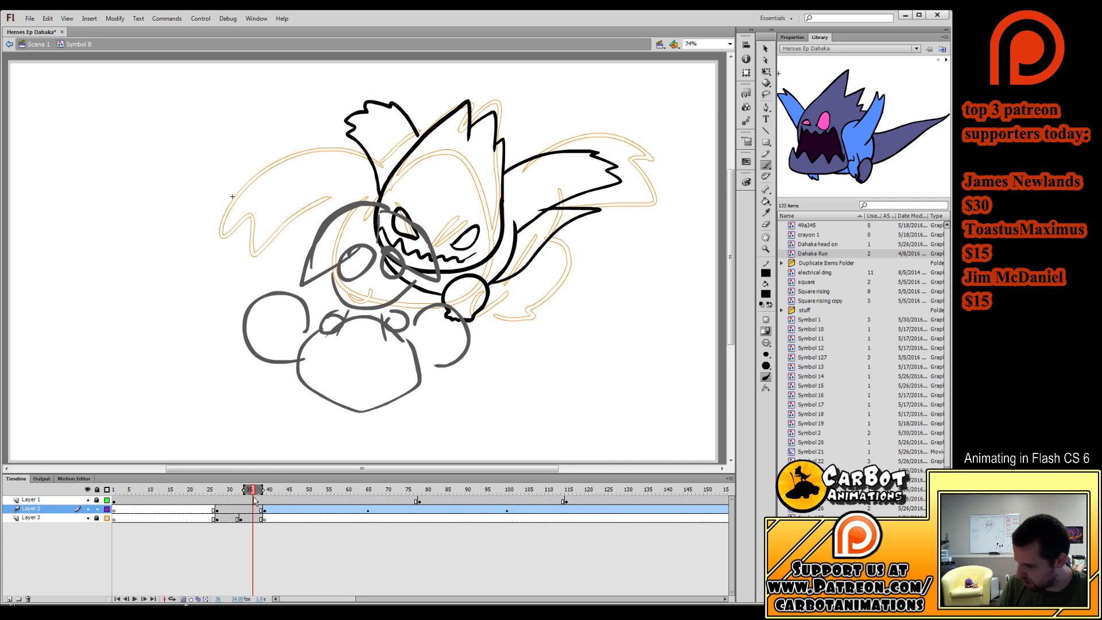
click(765, 48)
click(442, 303)
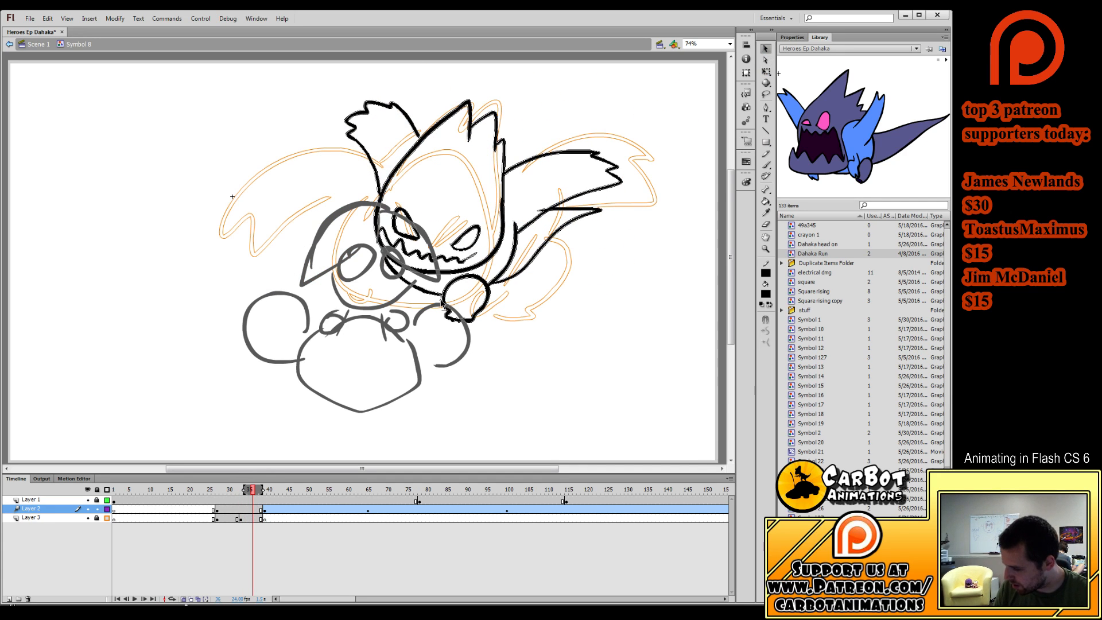
drag(441, 299, 493, 285)
click(499, 277)
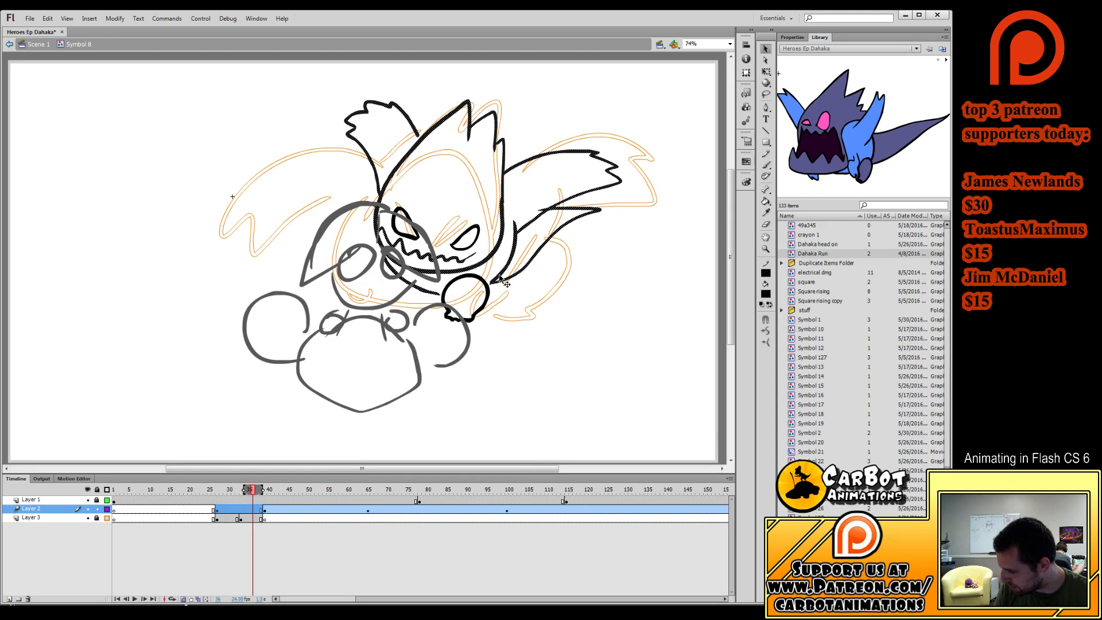
drag(482, 243, 452, 289)
click(533, 342)
key(e)
click(766, 165)
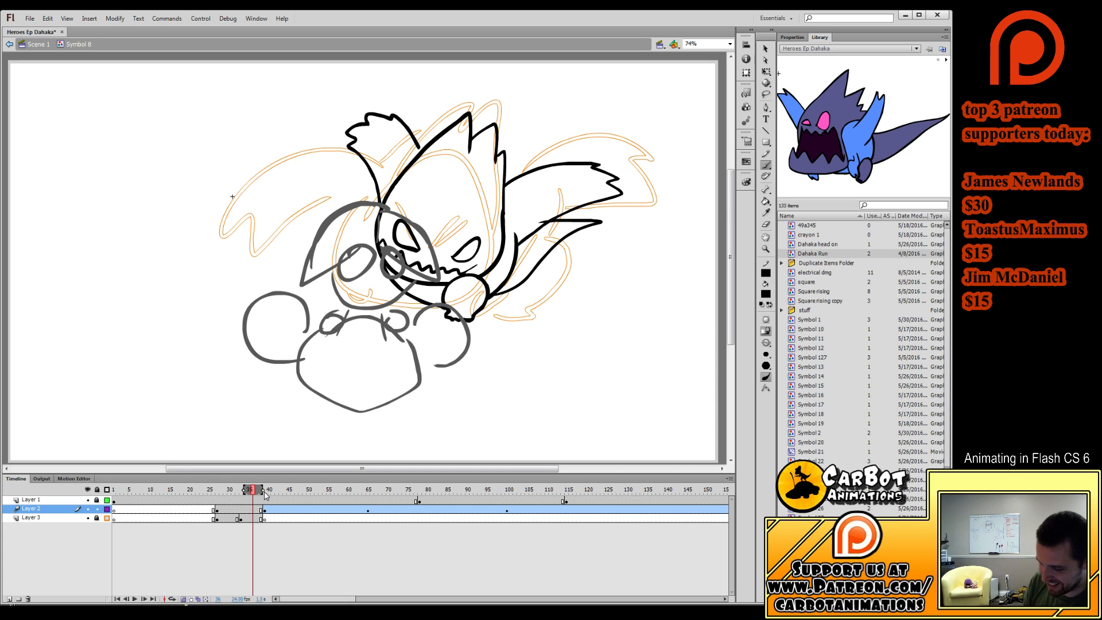
Try to insert a keyframe on Layer 2 at frame 33, where the sketch on Layer 3 changes.
mouse_move(254, 490)
mouse_down()
mouse_move(222, 507)
mouse_move(243, 525)
mouse_up()
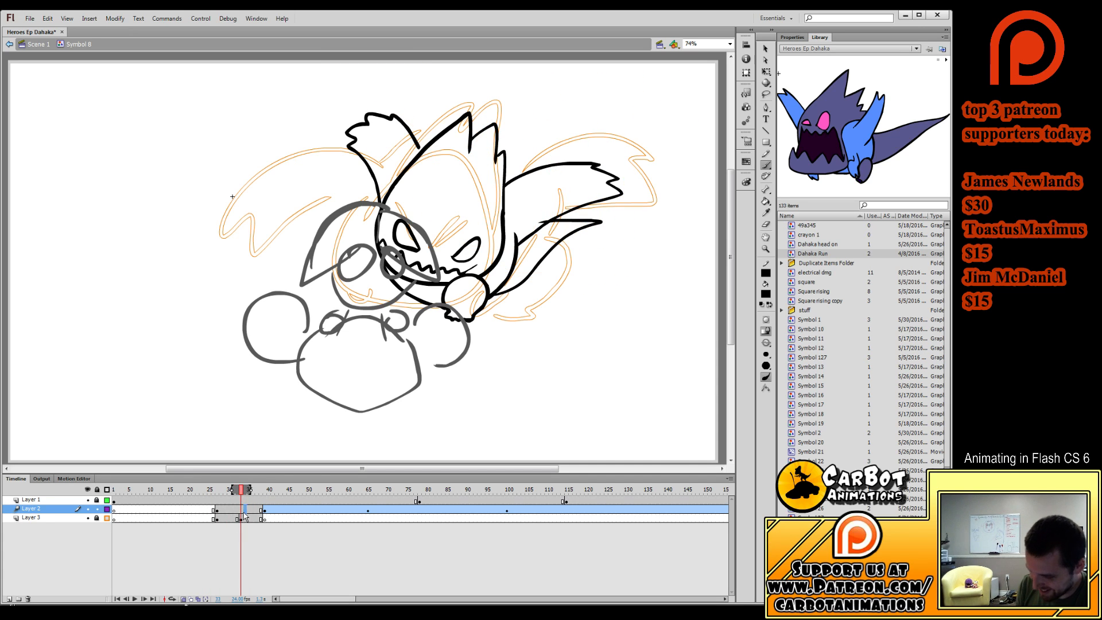
click(243, 510)
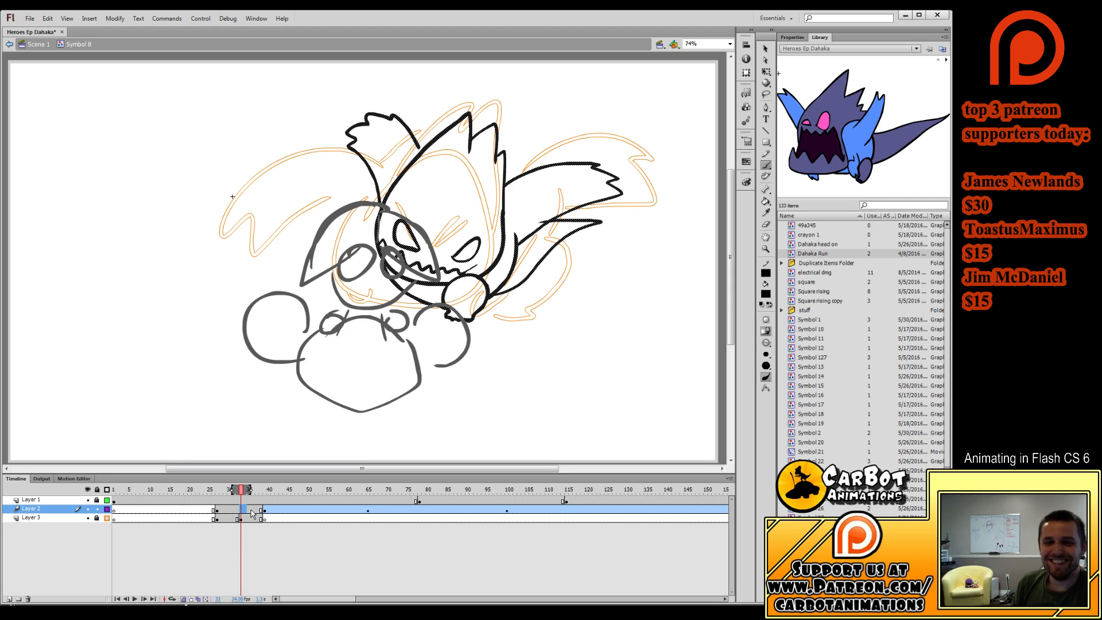
click(241, 518)
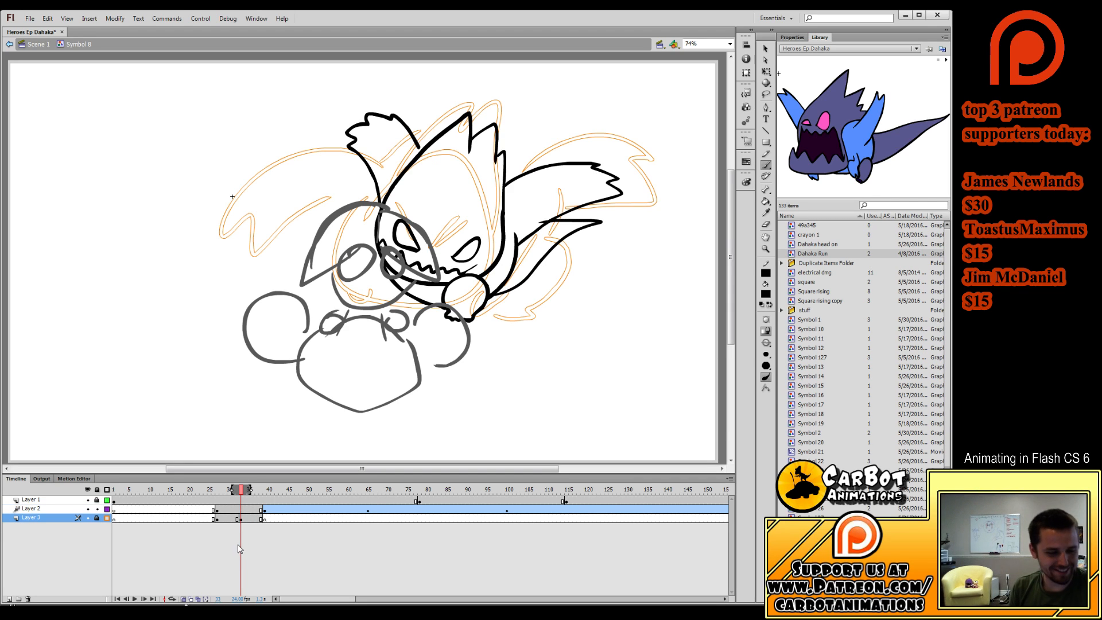
click(244, 509)
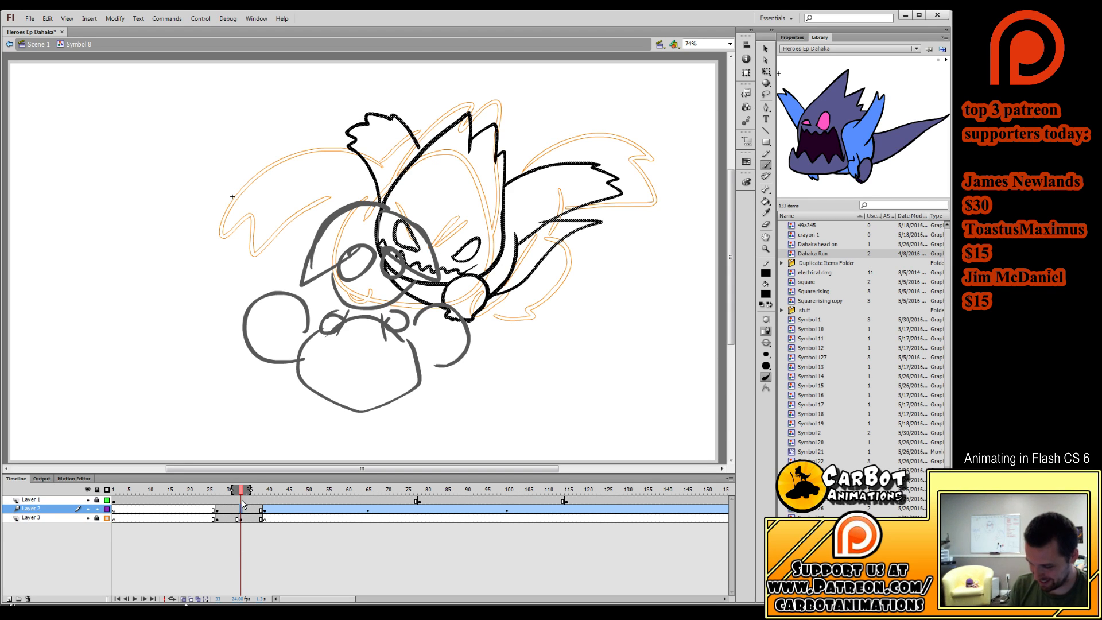
key(Delete)
key(ctrl+z)
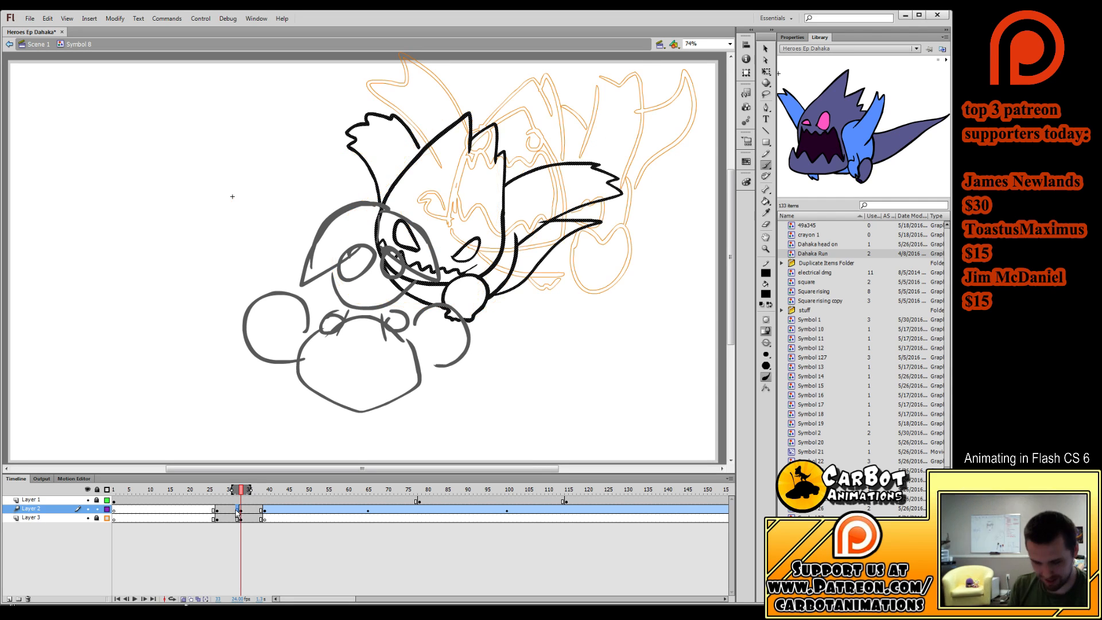
Try to remove one frame from Layer 2 just before the colored creature's keyframe.
drag(242, 515, 265, 510)
click(232, 510)
click(241, 511)
click(261, 510)
click(261, 511)
click(257, 511)
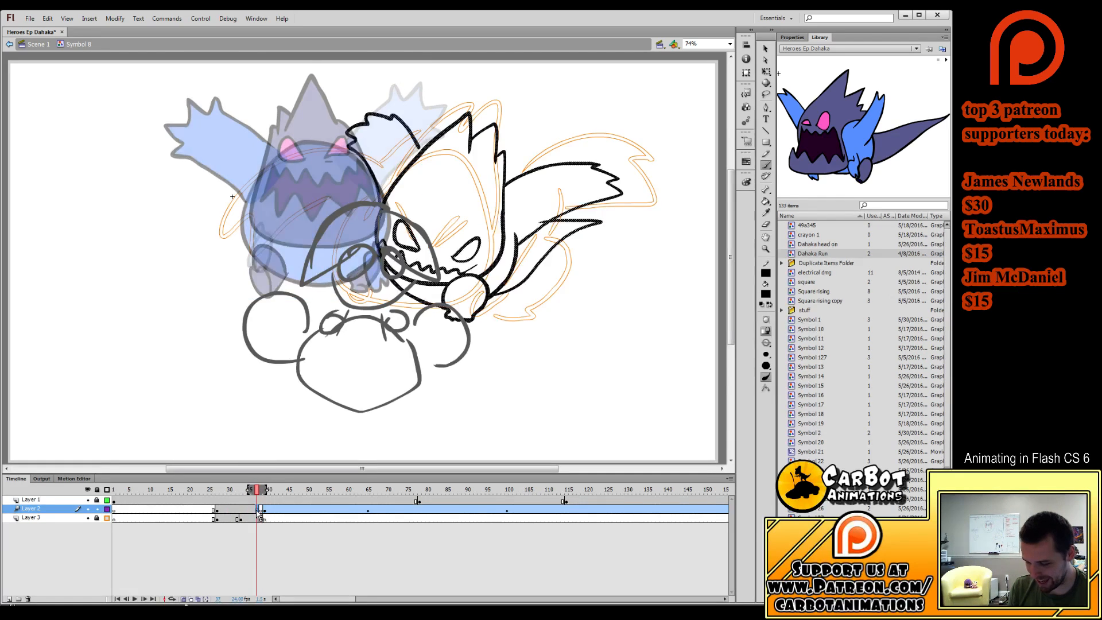
click(261, 511)
click(261, 511)
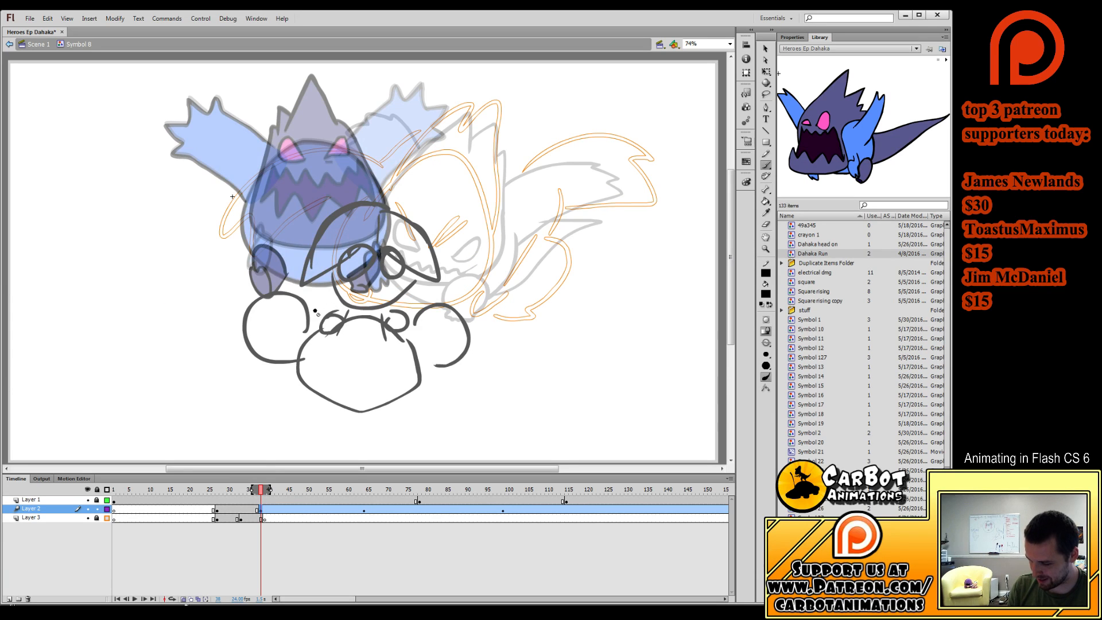
Insert a keyframe at frame 33 of Layer 2 and clear the drawing from the frames just before it.
click(249, 510)
click(242, 517)
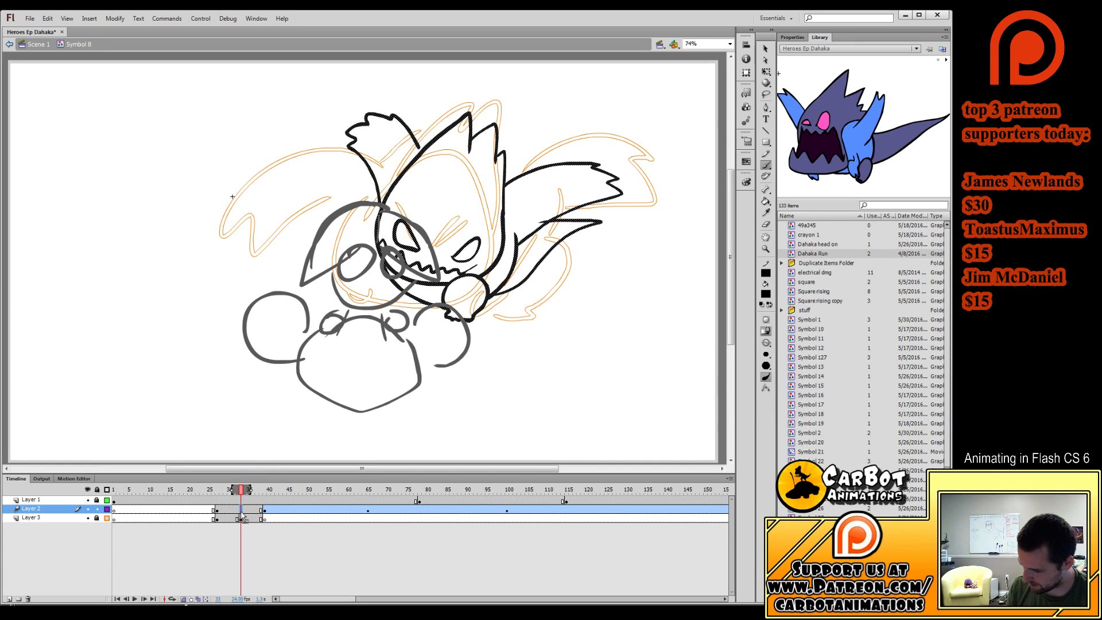
click(234, 509)
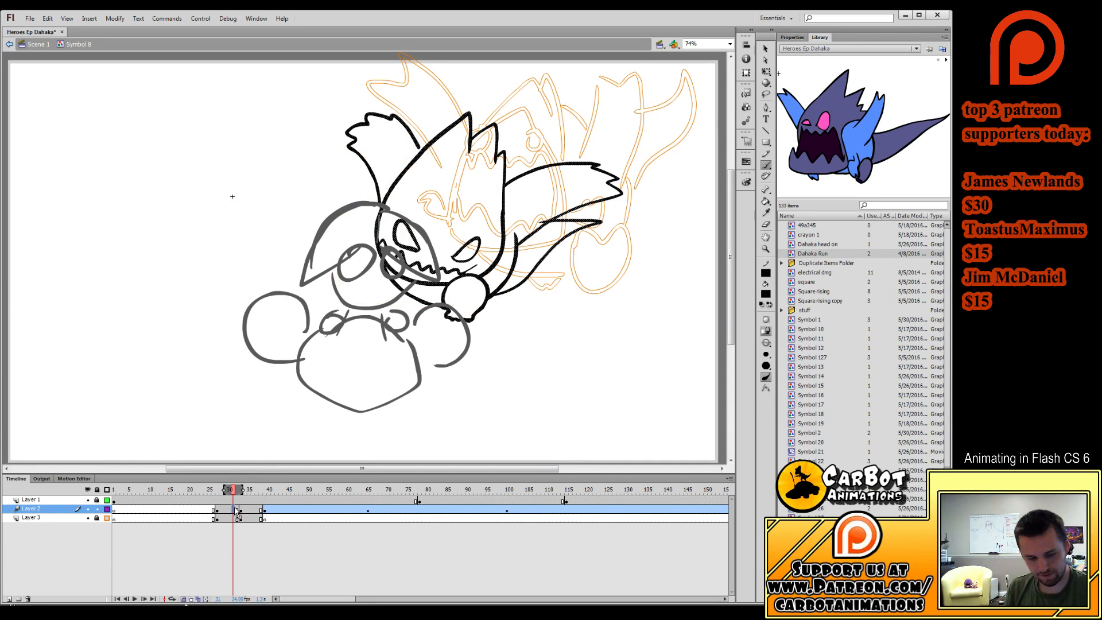
key(Delete)
Extend the onion-skin range to include the colored creature and draw the open-mouthed creature's spiky crest at frame 31.
drag(544, 339, 486, 376)
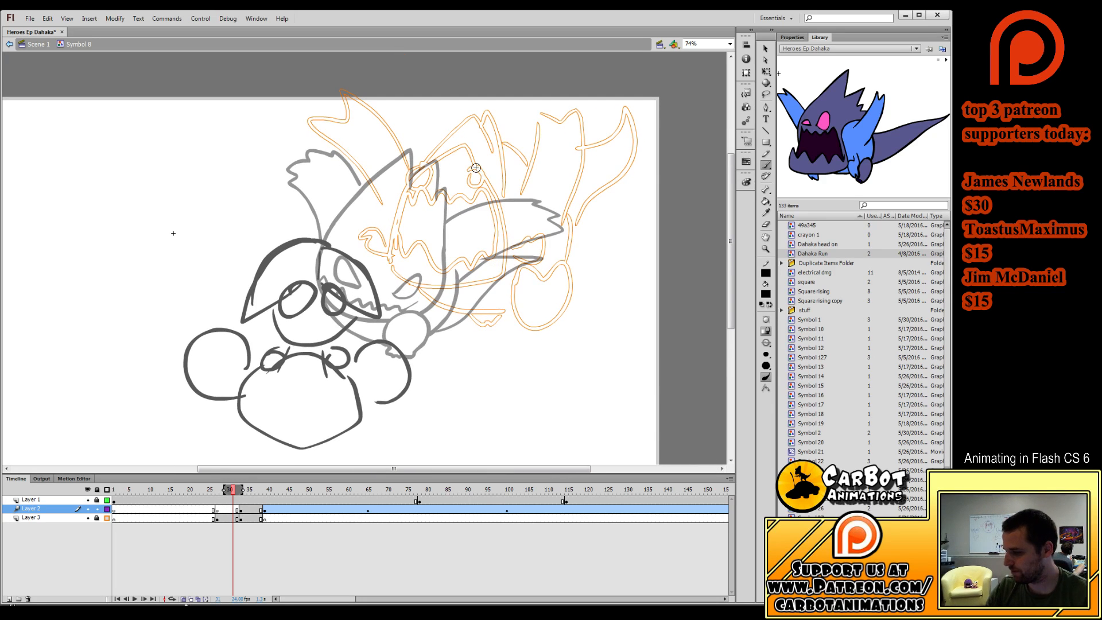
drag(241, 489, 267, 491)
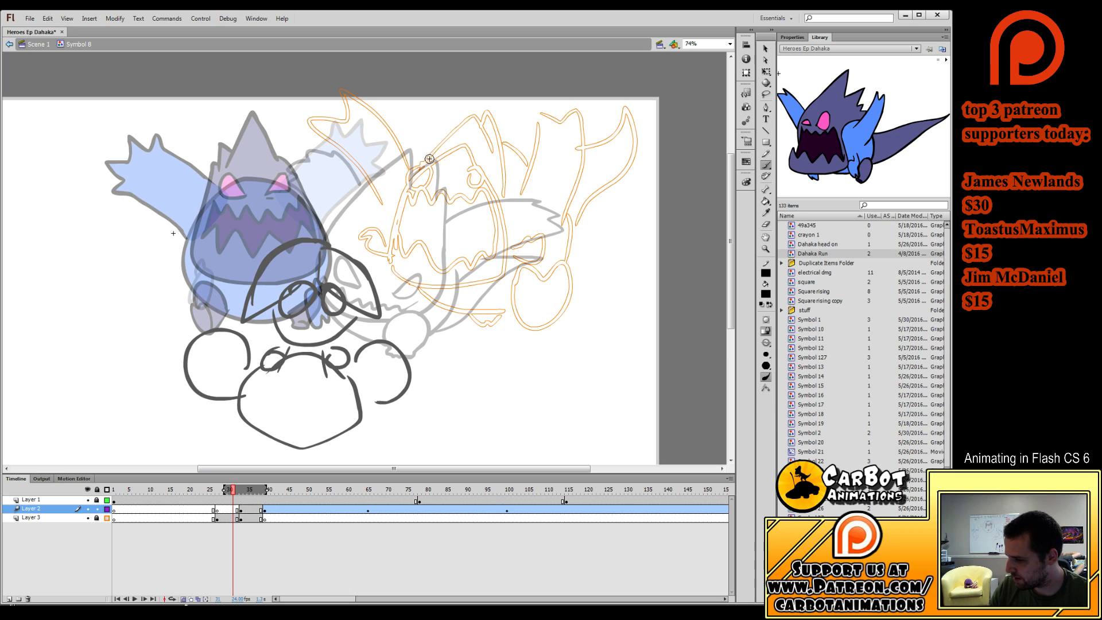
mouse_move(429, 160)
mouse_down()
mouse_move(470, 121)
mouse_move(480, 139)
mouse_move(450, 134)
mouse_move(477, 116)
mouse_move(484, 151)
mouse_move(500, 132)
mouse_move(502, 156)
mouse_up()
key(ctrl+z)
mouse_move(503, 156)
mouse_down()
mouse_move(524, 152)
mouse_move(509, 151)
mouse_move(520, 174)
mouse_up()
key(ctrl+z)
key(ctrl+z)
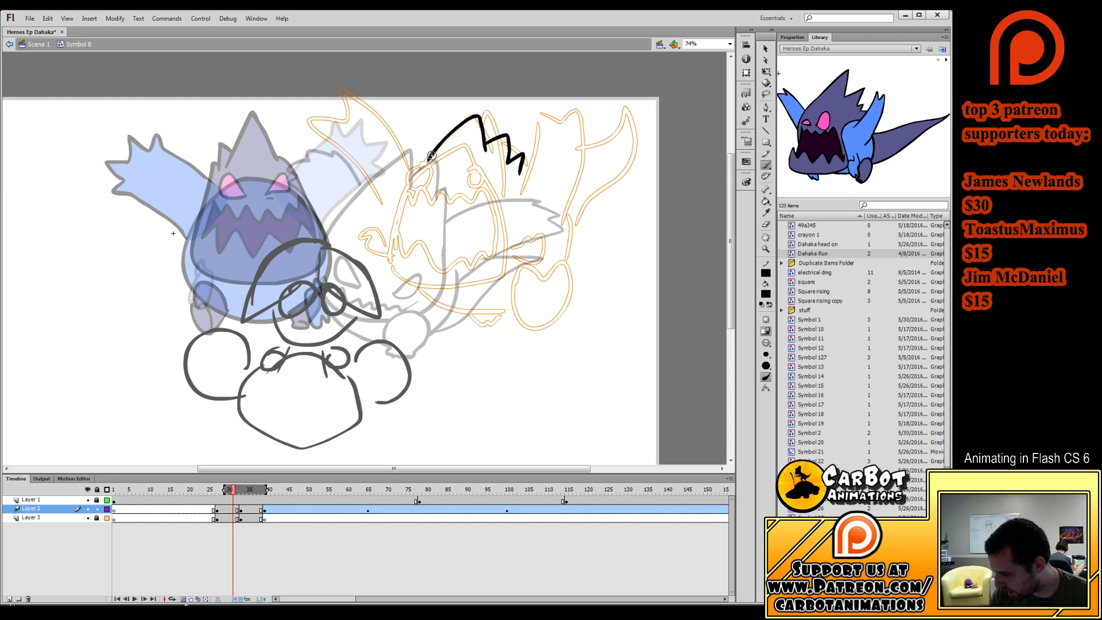
Draw the creature's wide-open mouth with jagged upper and lower teeth, its lower jaw, and two round eyes.
drag(430, 160, 409, 197)
key(ctrl+z)
mouse_move(433, 156)
mouse_down()
mouse_move(422, 179)
mouse_move(499, 180)
mouse_up()
mouse_move(499, 179)
mouse_down()
mouse_move(508, 194)
mouse_move(513, 183)
mouse_move(516, 258)
mouse_move(440, 288)
mouse_up()
key(ctrl+z)
drag(421, 252, 432, 166)
mouse_move(417, 278)
mouse_down()
mouse_move(469, 304)
mouse_move(525, 273)
mouse_move(527, 259)
mouse_up()
key(ctrl+z)
mouse_move(422, 282)
mouse_down()
mouse_move(515, 285)
mouse_move(529, 247)
mouse_move(520, 230)
mouse_up()
mouse_move(488, 149)
mouse_down()
mouse_move(475, 167)
mouse_move(488, 149)
mouse_move(433, 160)
mouse_move(437, 150)
mouse_up()
mouse_move(519, 234)
mouse_down()
mouse_move(515, 170)
mouse_move(518, 202)
mouse_move(528, 157)
mouse_up()
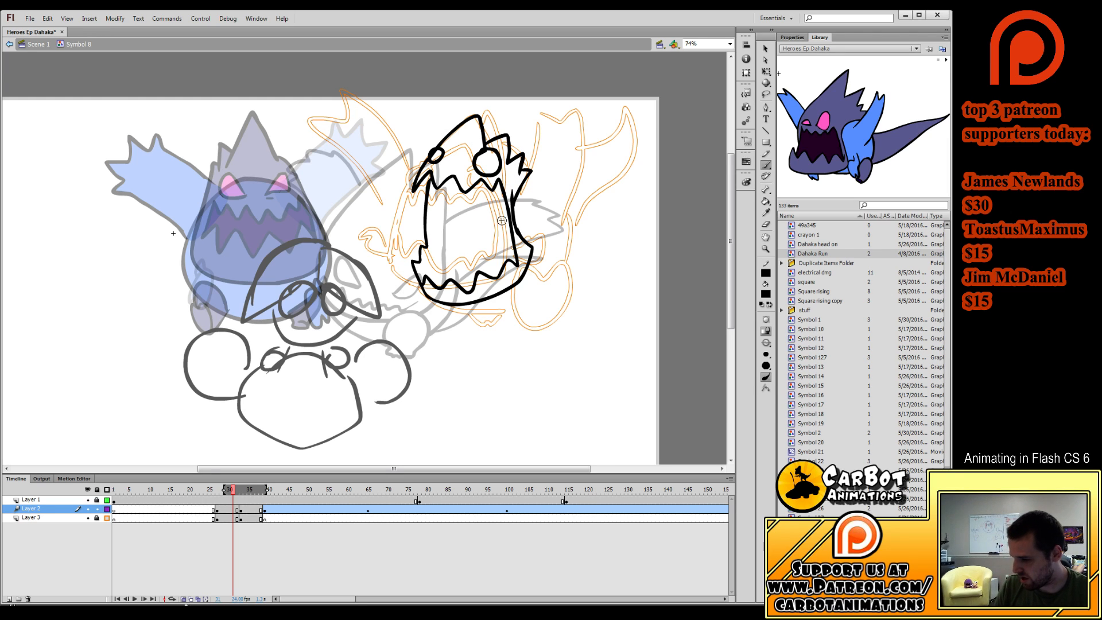
Draw both of the open-mouthed creature's raised arms with clawed hands at frame 31 of Layer 2.
mouse_move(523, 181)
mouse_down()
mouse_move(568, 117)
mouse_move(593, 120)
mouse_move(588, 181)
mouse_move(564, 221)
mouse_up()
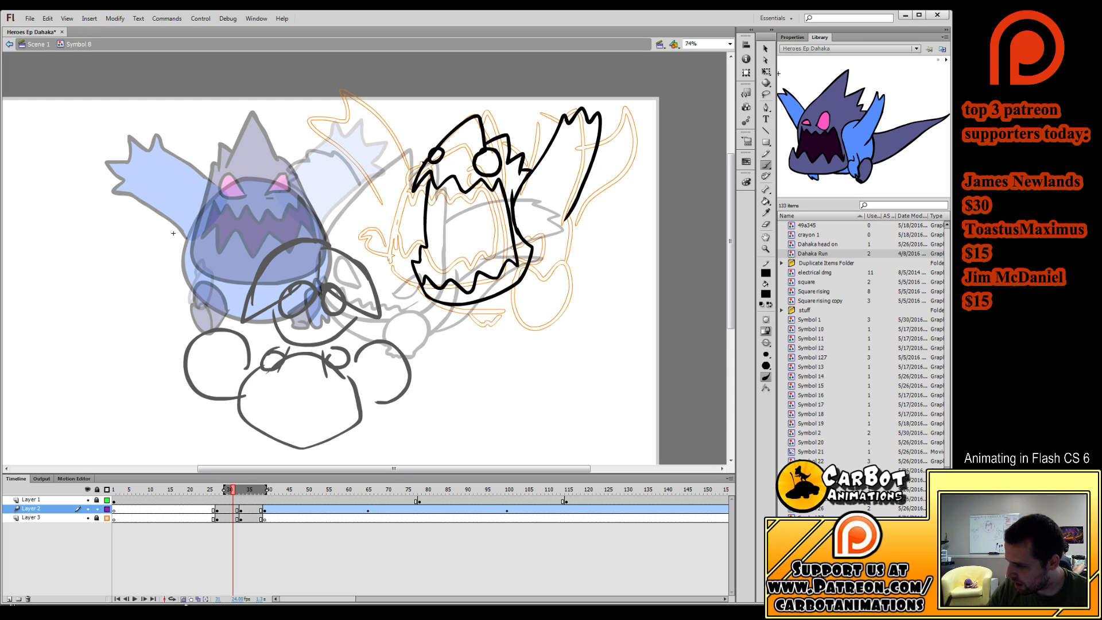
mouse_move(427, 162)
mouse_down()
mouse_move(374, 109)
mouse_move(350, 119)
mouse_move(420, 217)
mouse_up()
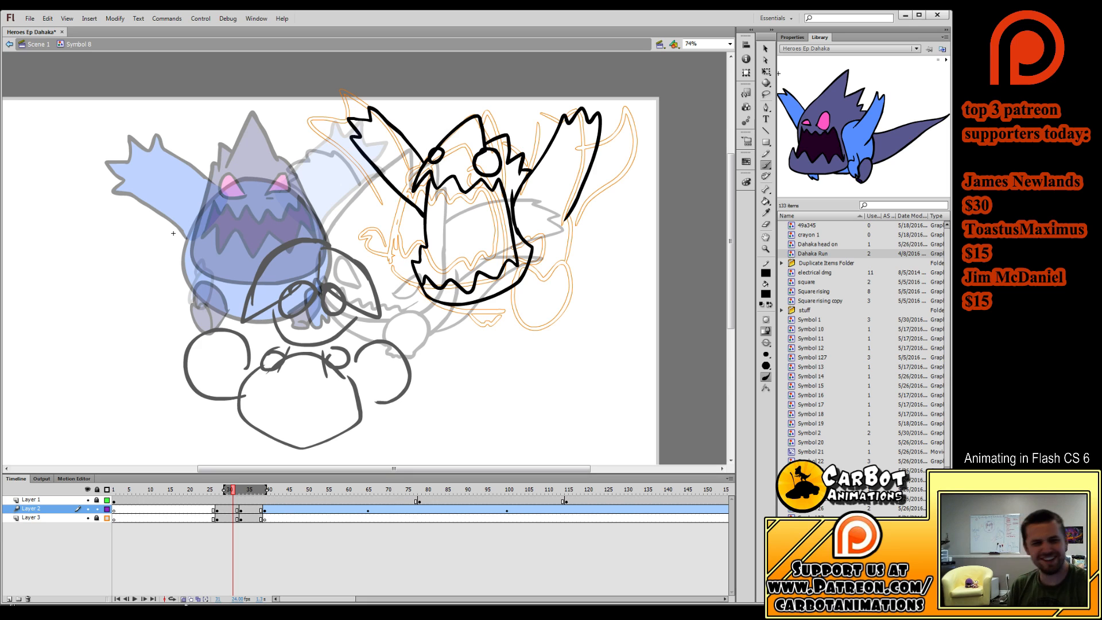
click(233, 510)
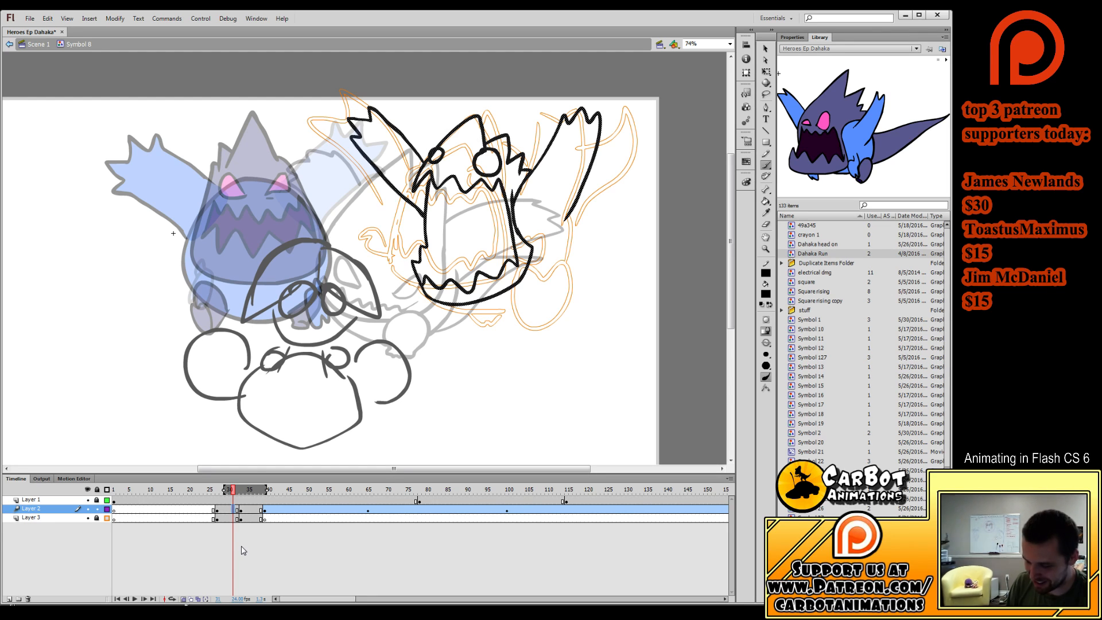
Extend the underside of the creature's raised arm at frame 32 of Layer 2 and shorten the onion-skin range to frame 39.
click(237, 510)
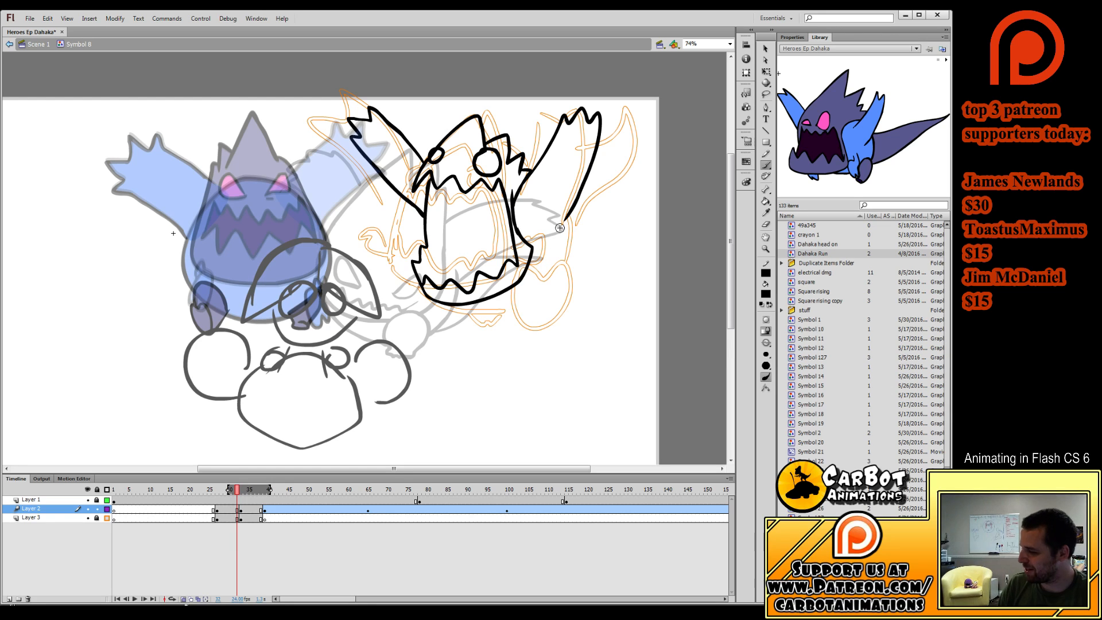
drag(569, 211, 559, 229)
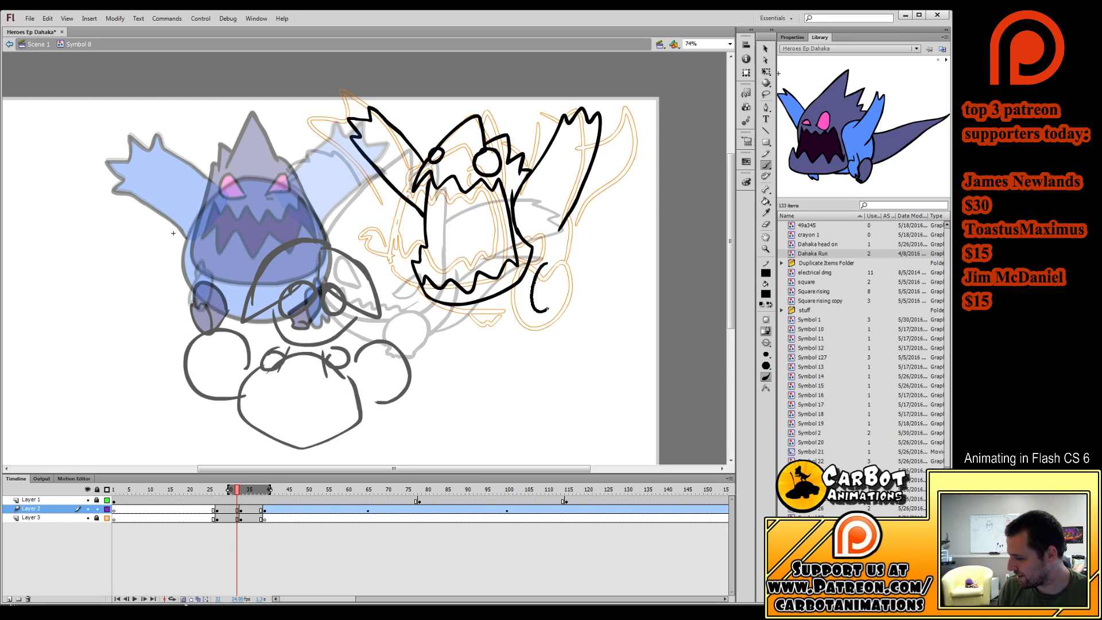
drag(545, 264, 529, 289)
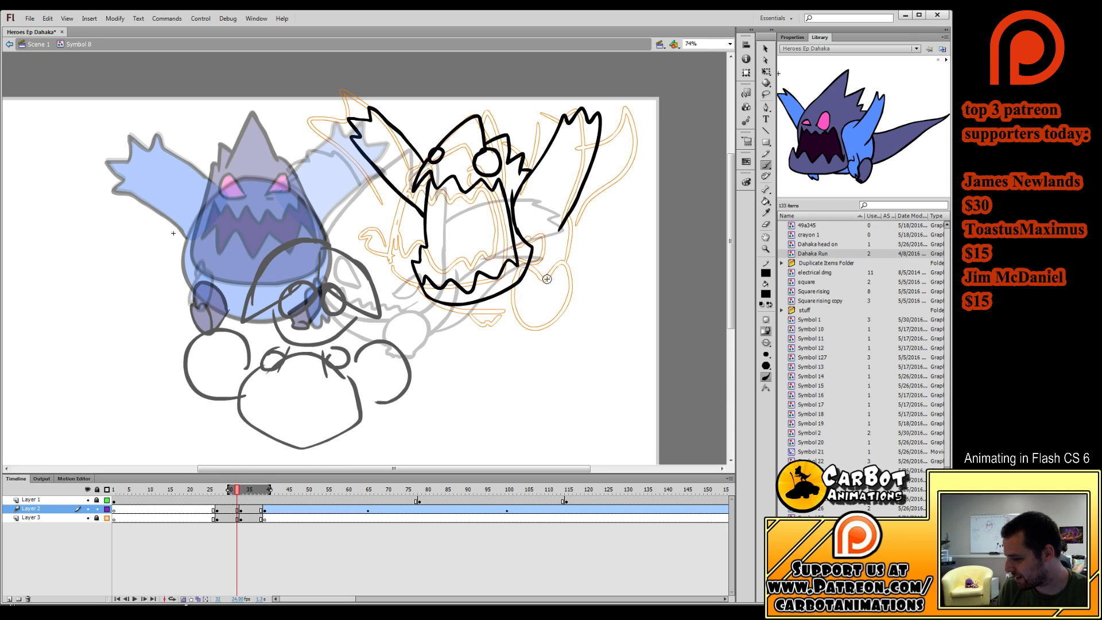
mouse_move(238, 489)
mouse_down()
mouse_move(218, 492)
mouse_move(204, 518)
mouse_move(237, 510)
mouse_up()
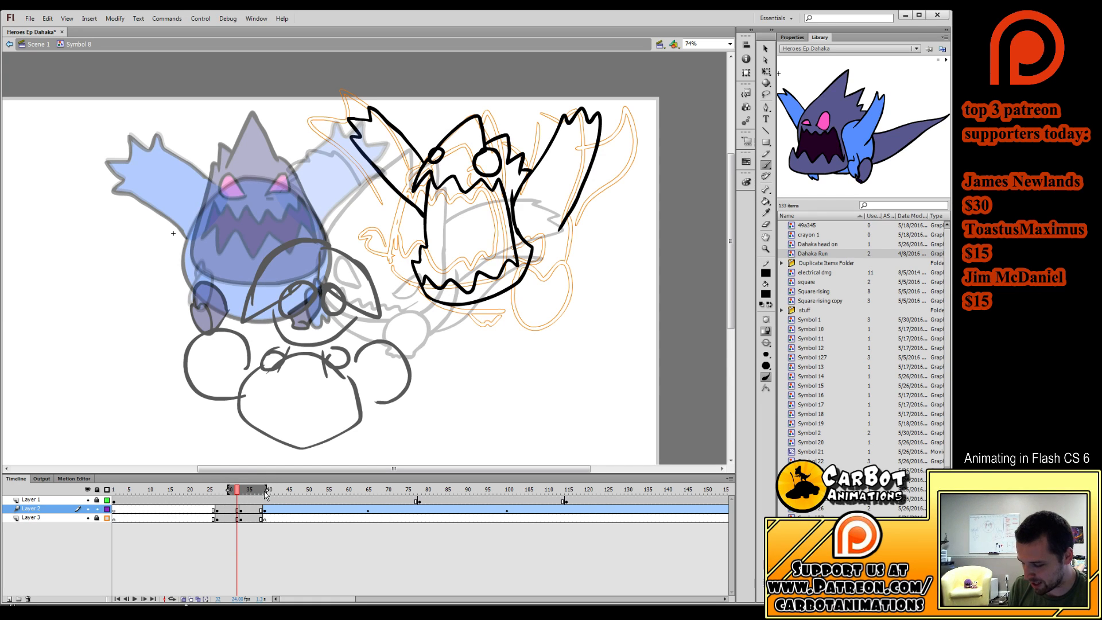
drag(269, 489, 266, 489)
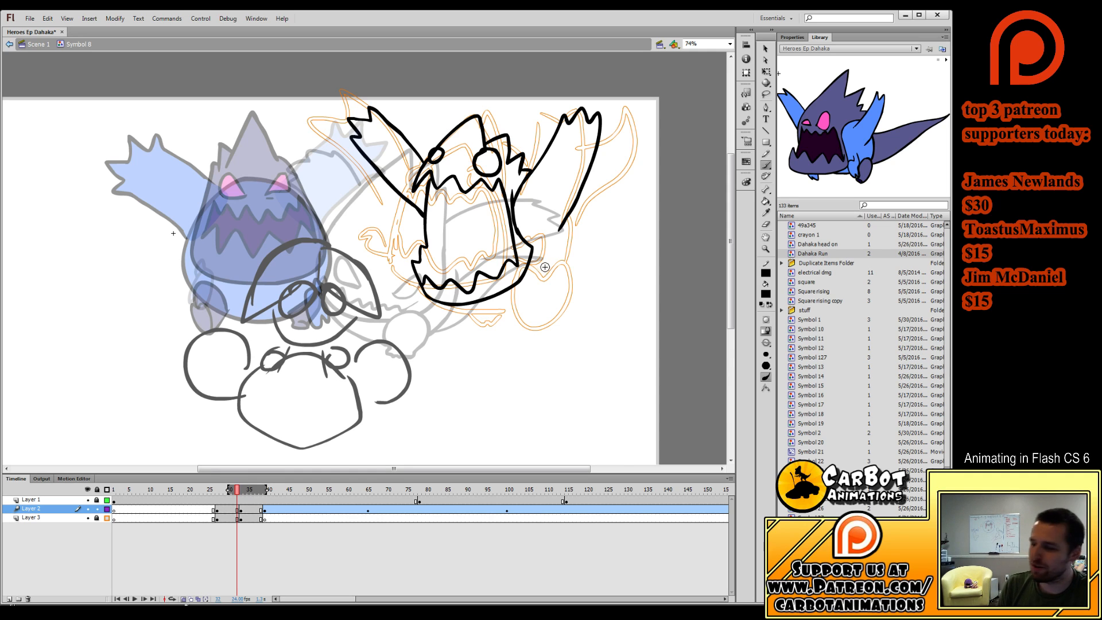
mouse_move(531, 271)
mouse_down()
mouse_move(525, 304)
mouse_move(550, 269)
mouse_up()
key(ctrl+z)
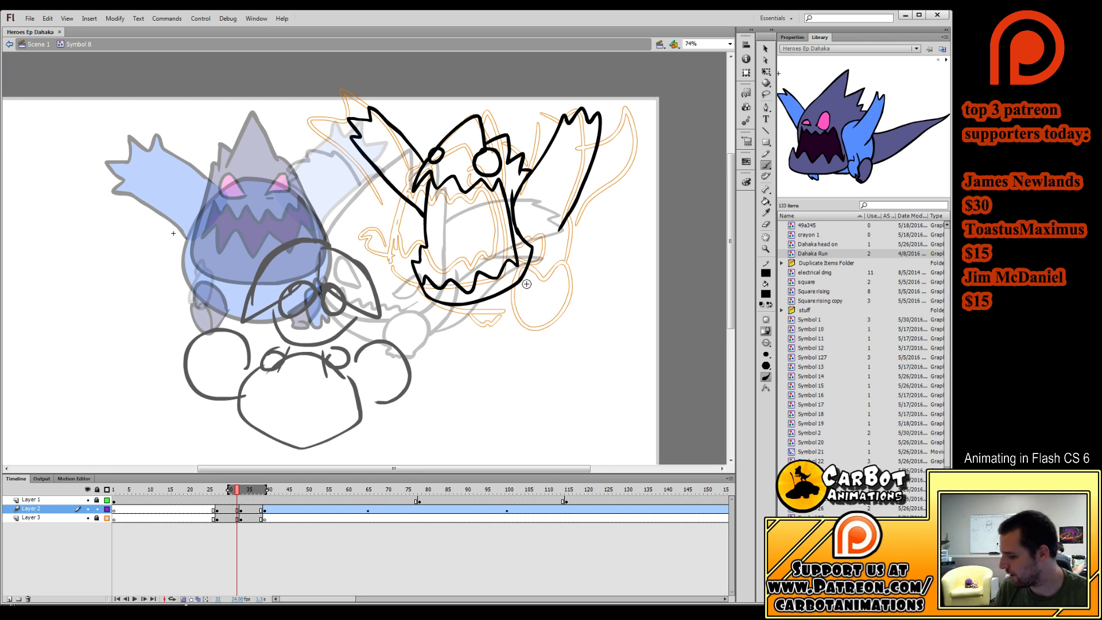
Draw the open-mouthed creature's small clawed foot and the rounded leg around it, beside the lower jaw.
mouse_move(528, 279)
mouse_down()
mouse_move(547, 299)
mouse_move(528, 277)
mouse_move(540, 311)
mouse_move(529, 315)
mouse_move(551, 299)
mouse_move(528, 311)
mouse_move(548, 300)
mouse_move(553, 276)
mouse_move(533, 276)
mouse_move(542, 289)
mouse_move(555, 255)
mouse_move(541, 310)
mouse_up()
key(ctrl+z)
key(ctrl+z)
key(ctrl+z)
key(ctrl+z)
key(ctrl+z)
key(ctrl+z)
key(ctrl+z)
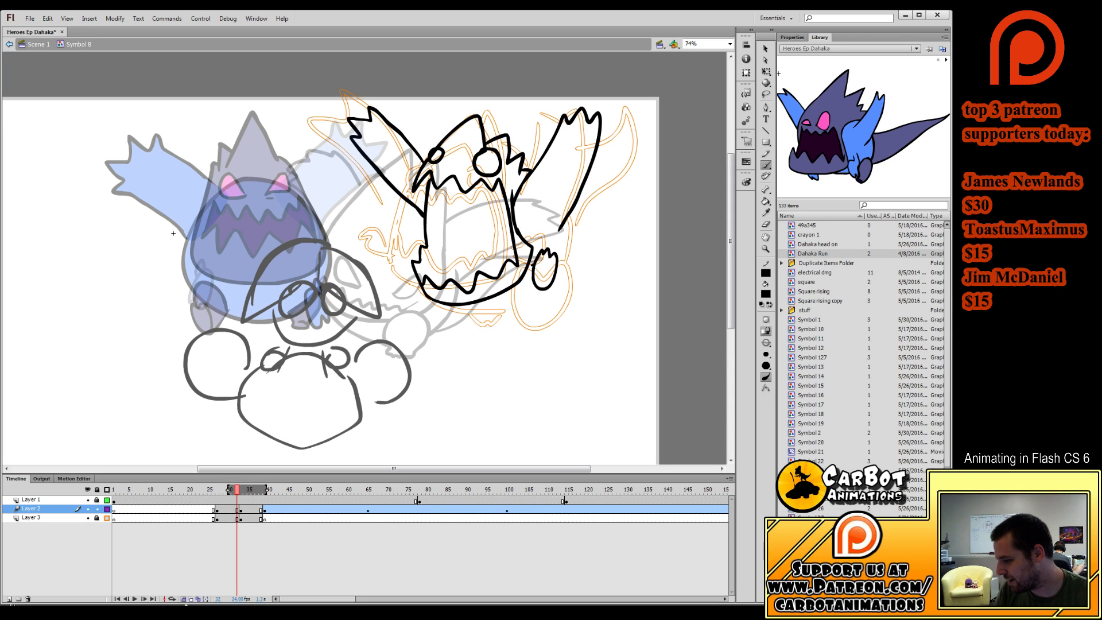
mouse_move(532, 266)
mouse_down()
mouse_move(548, 303)
mouse_move(557, 268)
mouse_up()
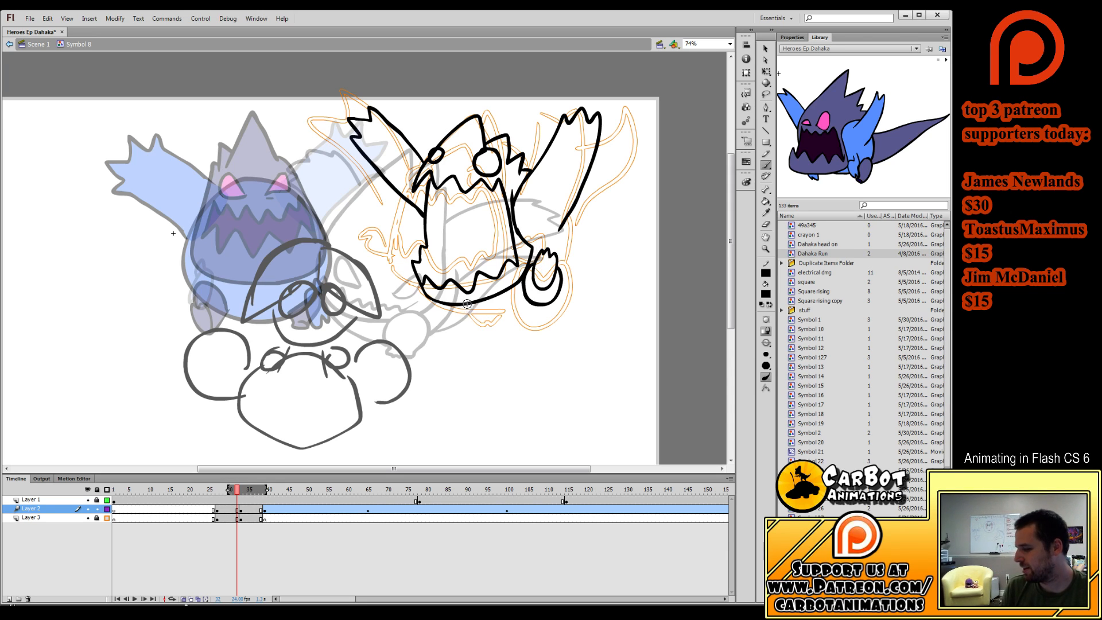
Complete the open-mouthed creature's lower body with its belly line, small far foot, flank line and pointed tail.
drag(467, 305, 537, 303)
key(ctrl+z)
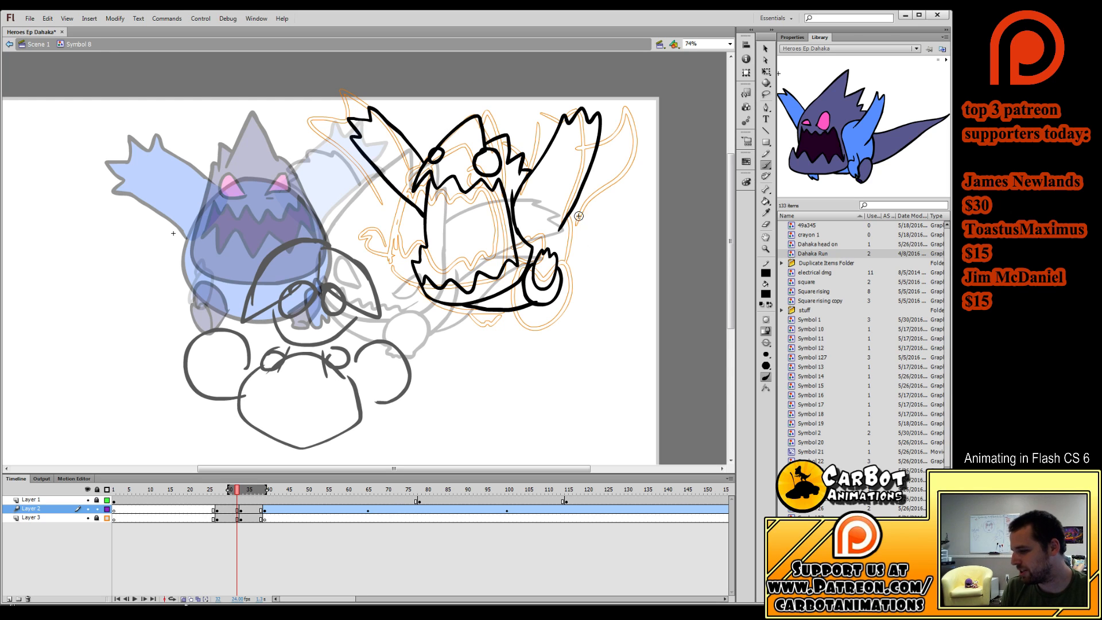
drag(563, 227, 561, 270)
mouse_move(467, 306)
mouse_down()
mouse_move(492, 316)
mouse_move(509, 310)
mouse_up()
key(ctrl+z)
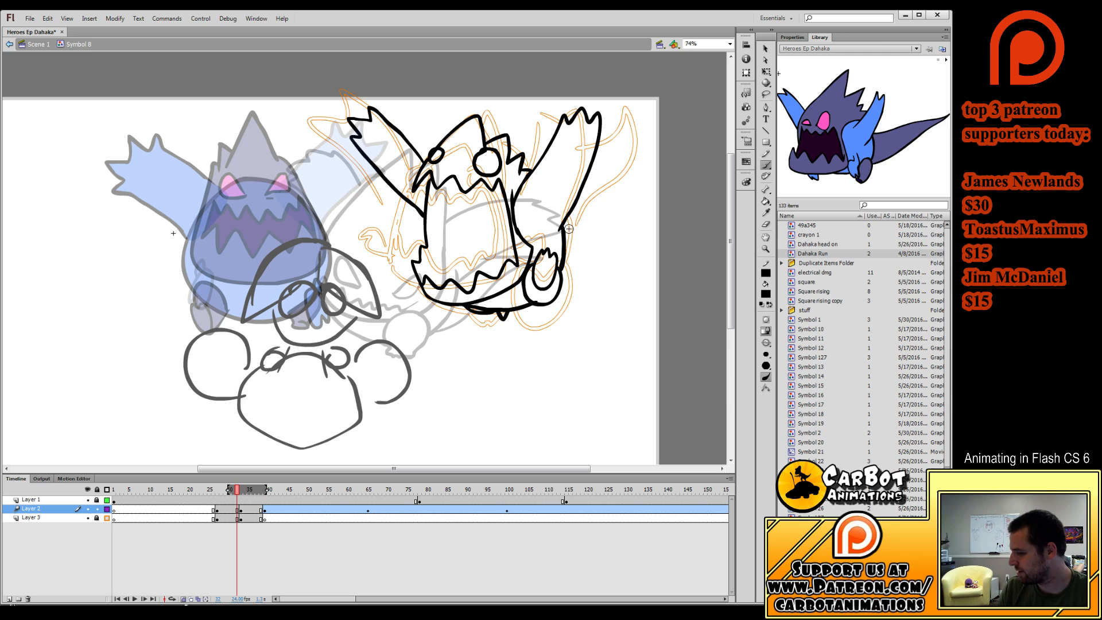
mouse_move(562, 229)
mouse_down()
mouse_move(602, 174)
mouse_move(592, 253)
mouse_move(560, 281)
mouse_move(590, 209)
mouse_move(609, 194)
mouse_move(563, 278)
mouse_up()
key(ctrl+z)
Scale the whole open-mouthed creature drawing at frame 32 of Layer 2 down slightly with Free Transform.
key(q)
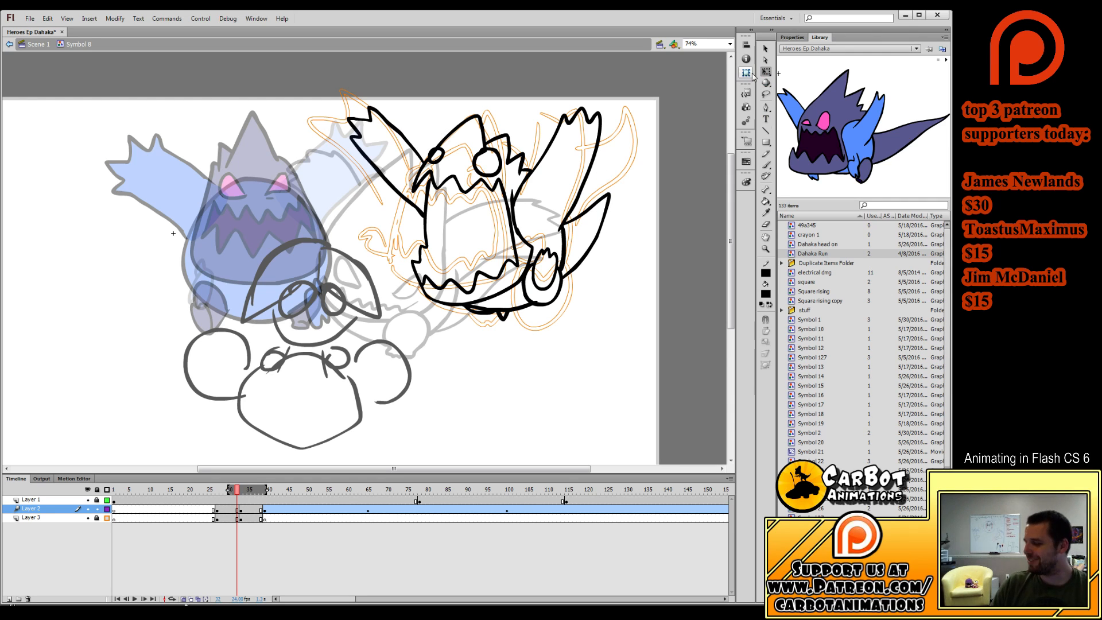
click(237, 510)
drag(612, 107, 599, 115)
drag(589, 154, 595, 147)
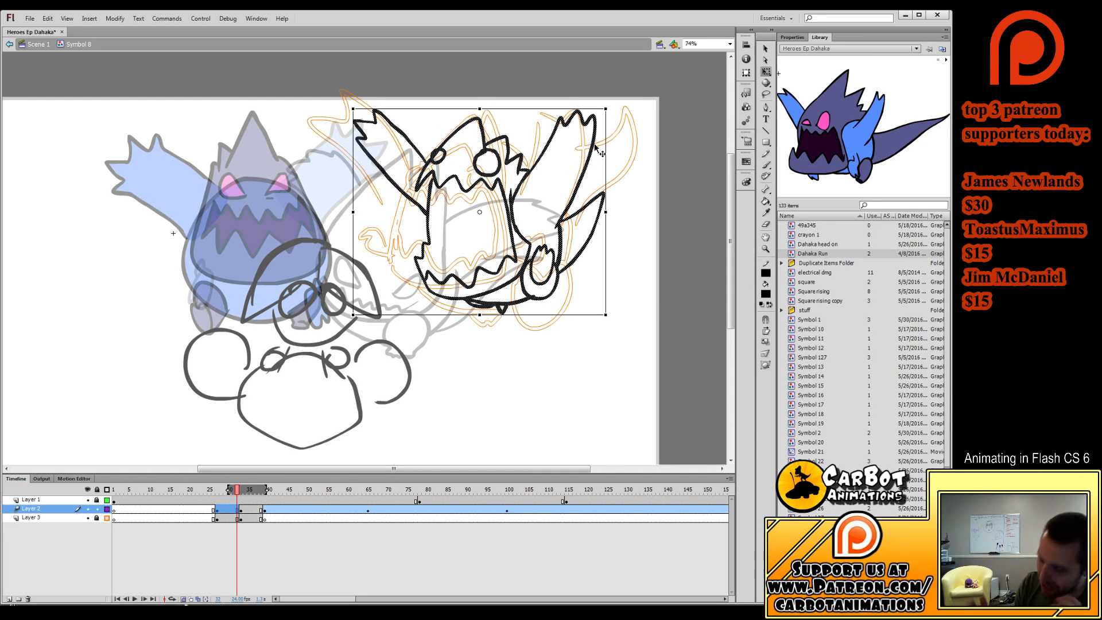
Review the motion around frames 32 to 37 by stepping through the leap-in drawings and playing the animation.
mouse_move(213, 509)
mouse_down()
mouse_move(246, 511)
mouse_move(229, 512)
mouse_move(244, 520)
mouse_move(236, 499)
mouse_up()
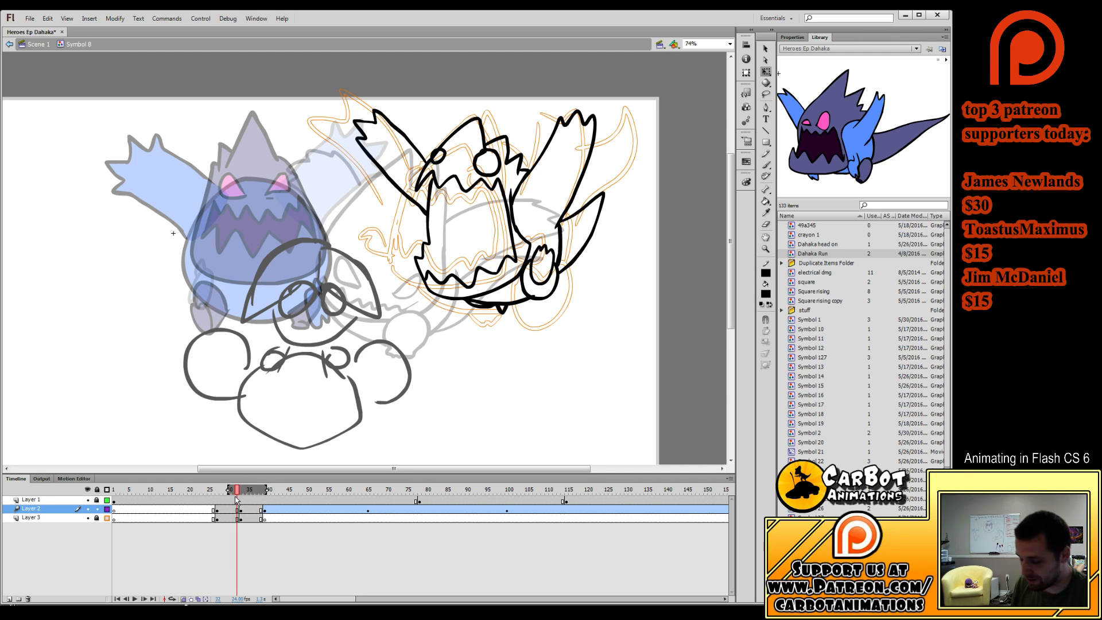
drag(235, 499, 256, 512)
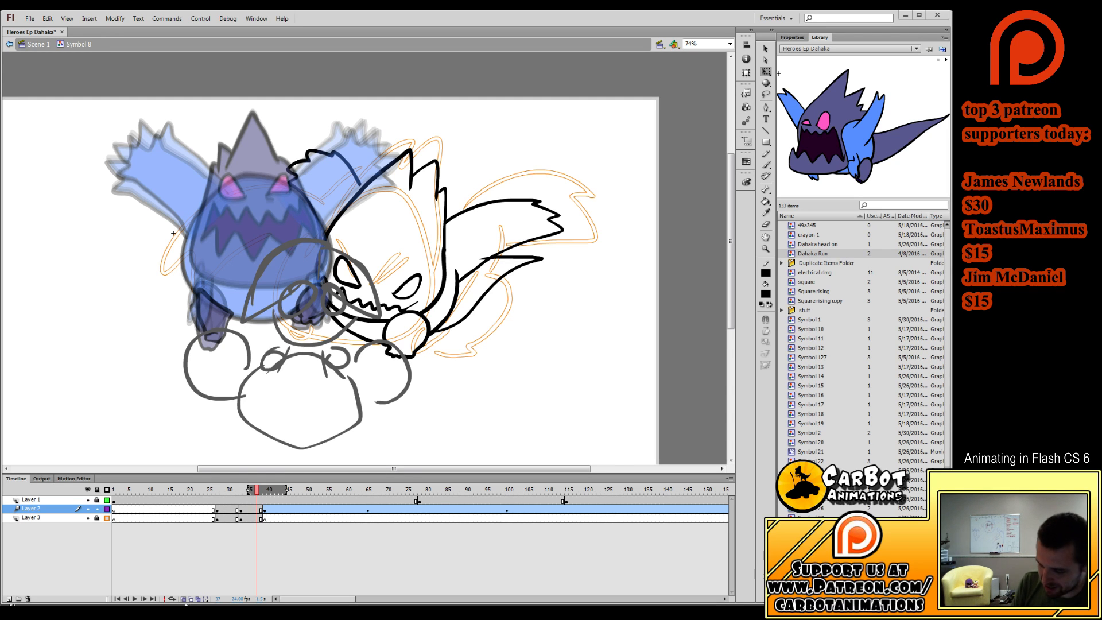
mouse_move(256, 489)
mouse_down()
mouse_move(245, 516)
mouse_move(217, 505)
mouse_move(258, 492)
mouse_move(237, 501)
mouse_up()
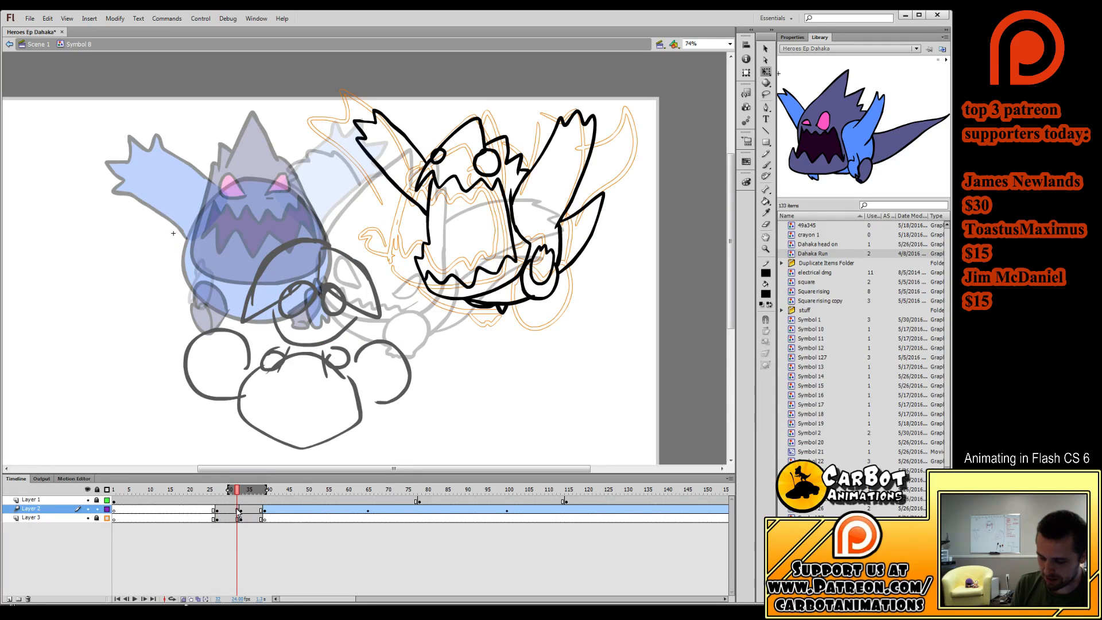
click(233, 509)
click(252, 510)
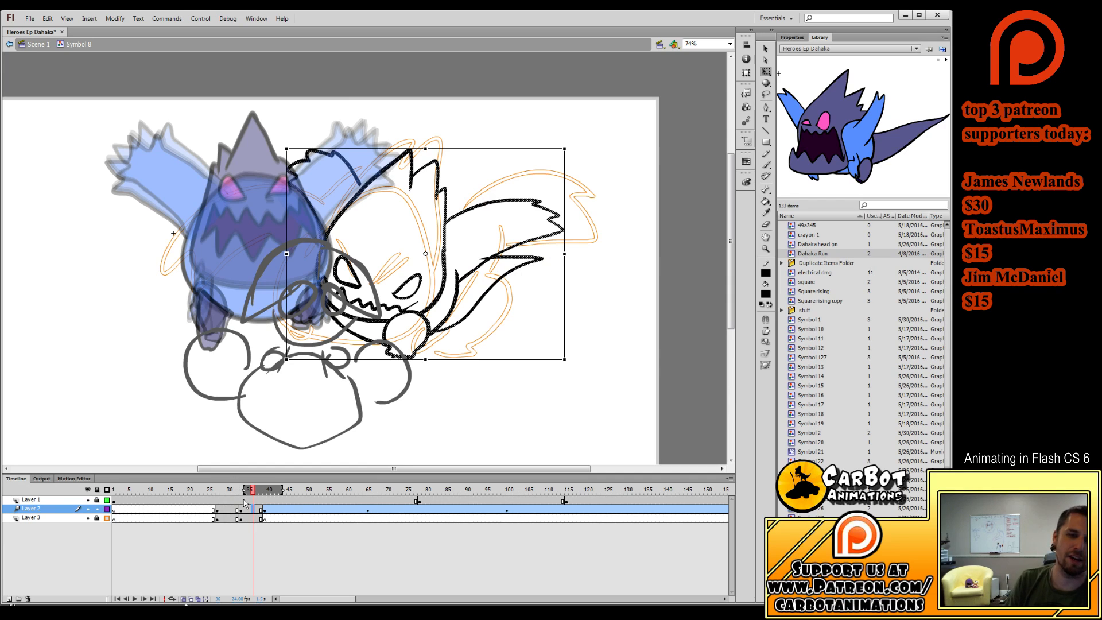
click(256, 526)
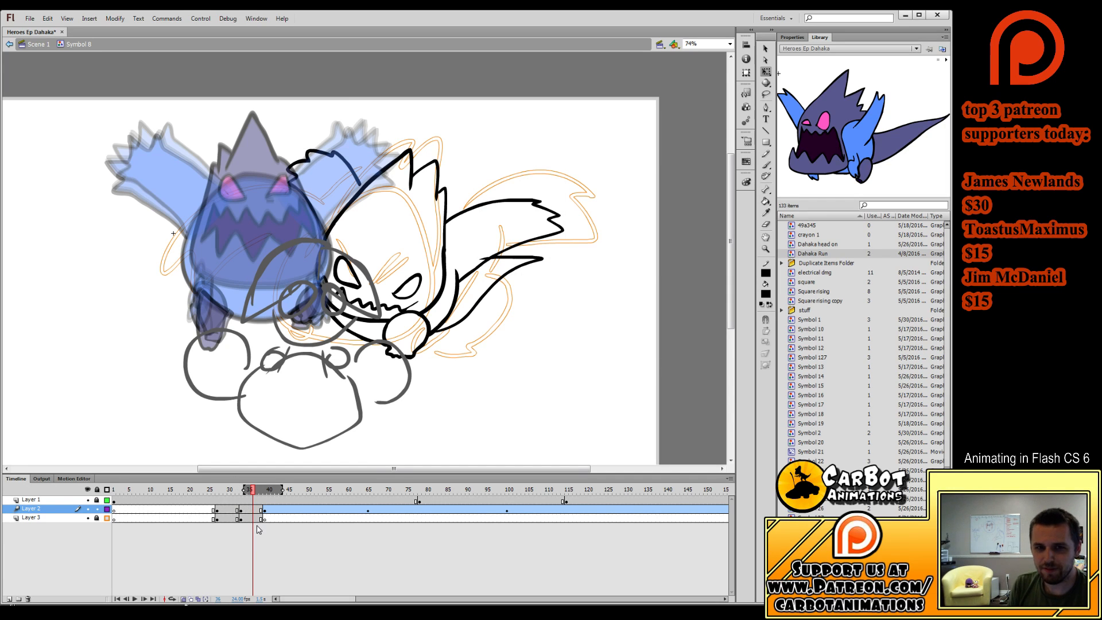
click(257, 510)
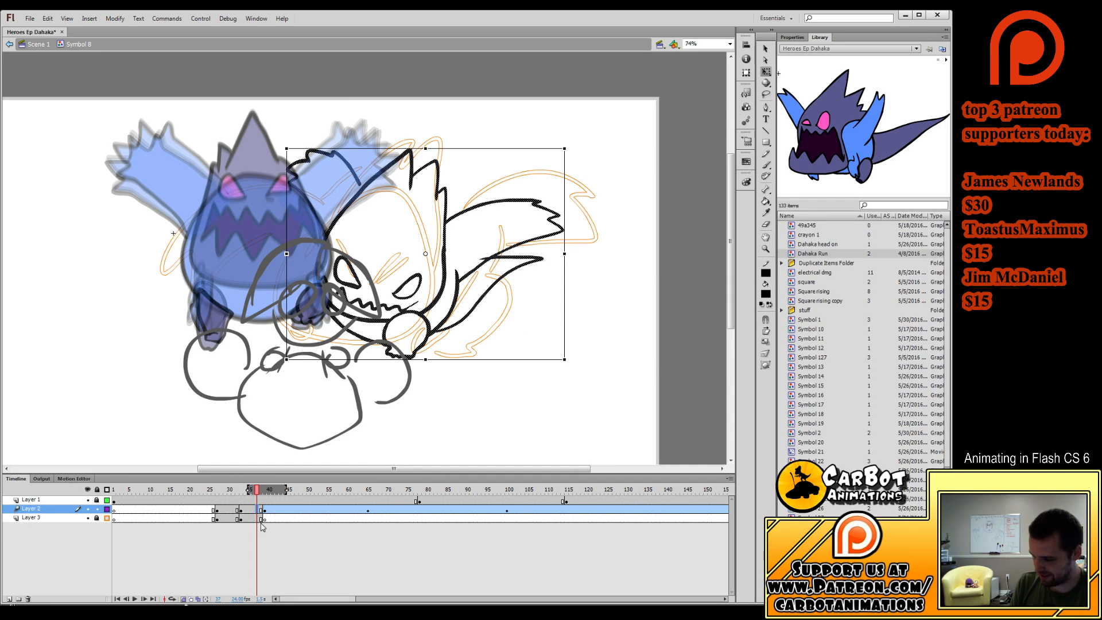
drag(261, 492, 253, 493)
click(257, 509)
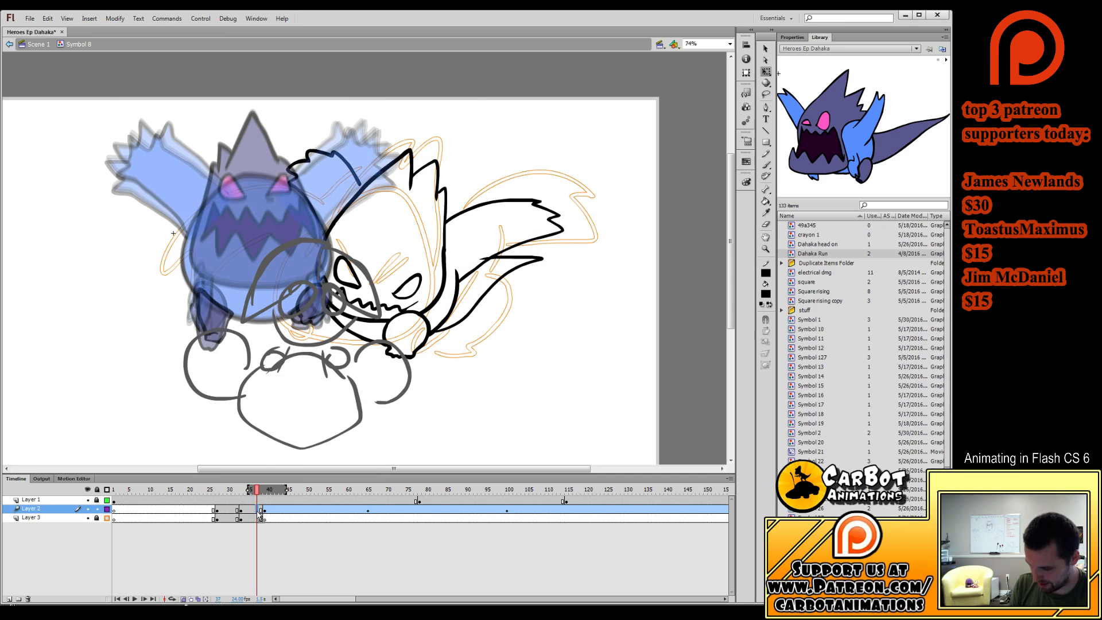
key(Return)
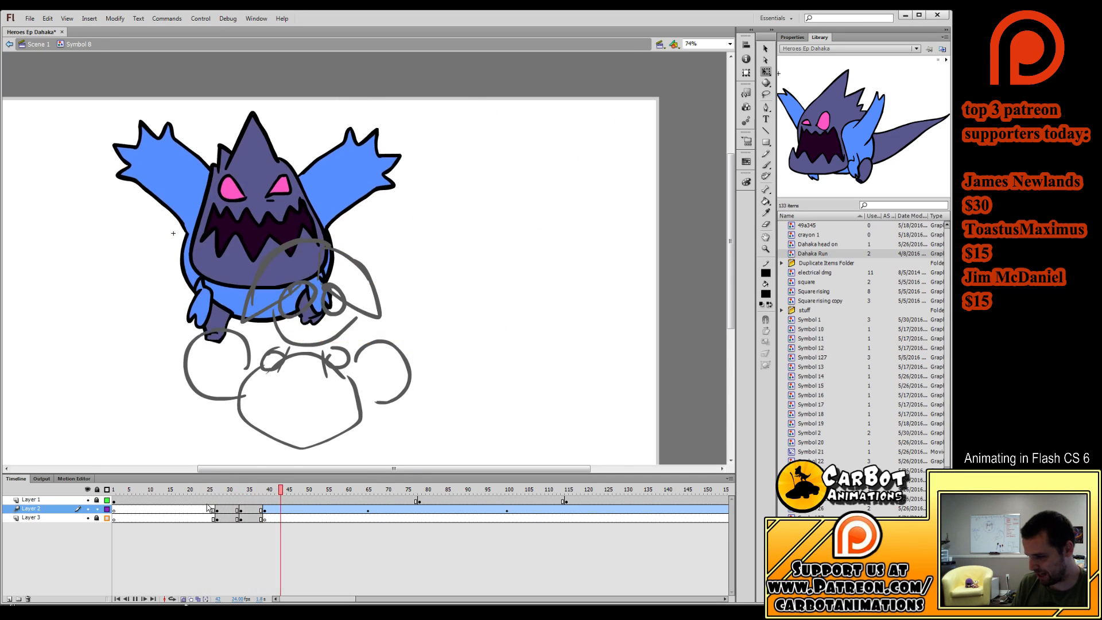
Nudge the colored creature at frame 39 of Layer 2 slightly to the right.
click(261, 509)
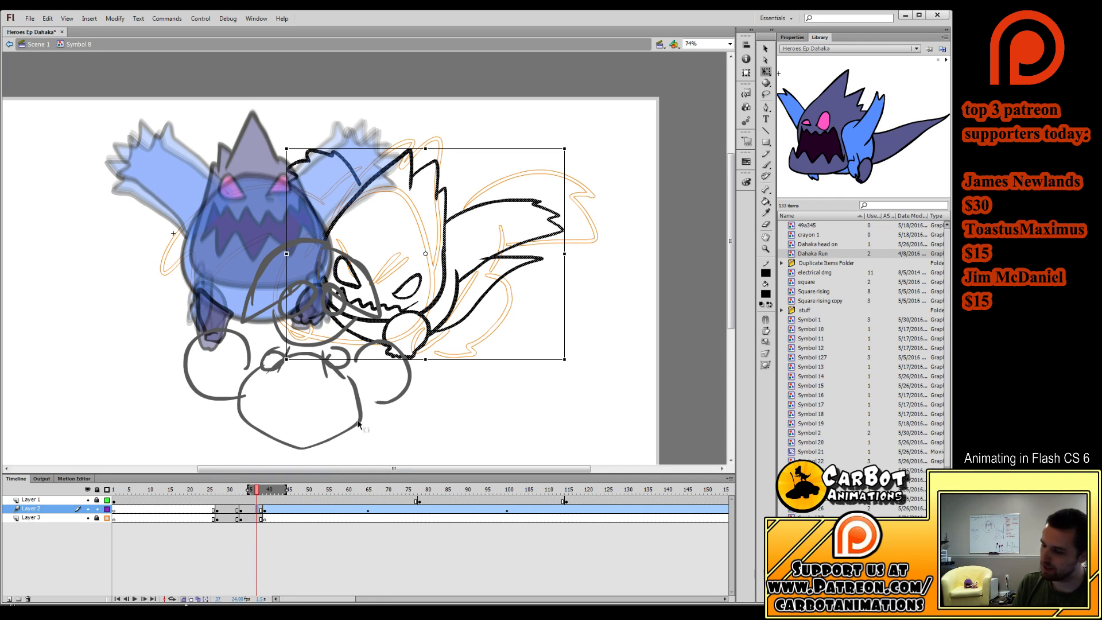
click(265, 512)
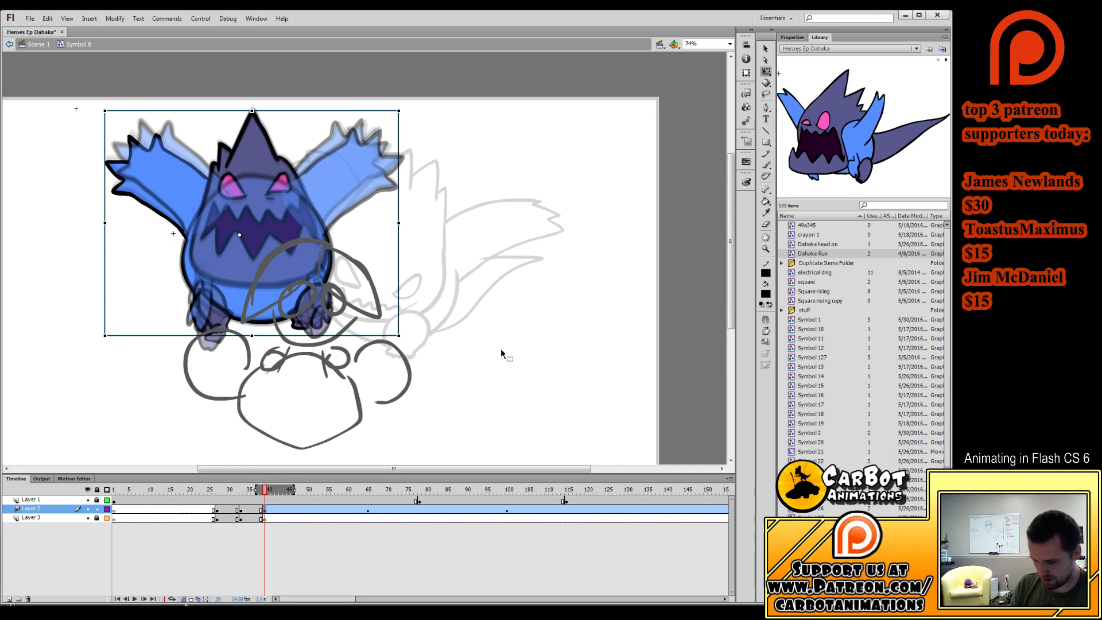
key(Right)
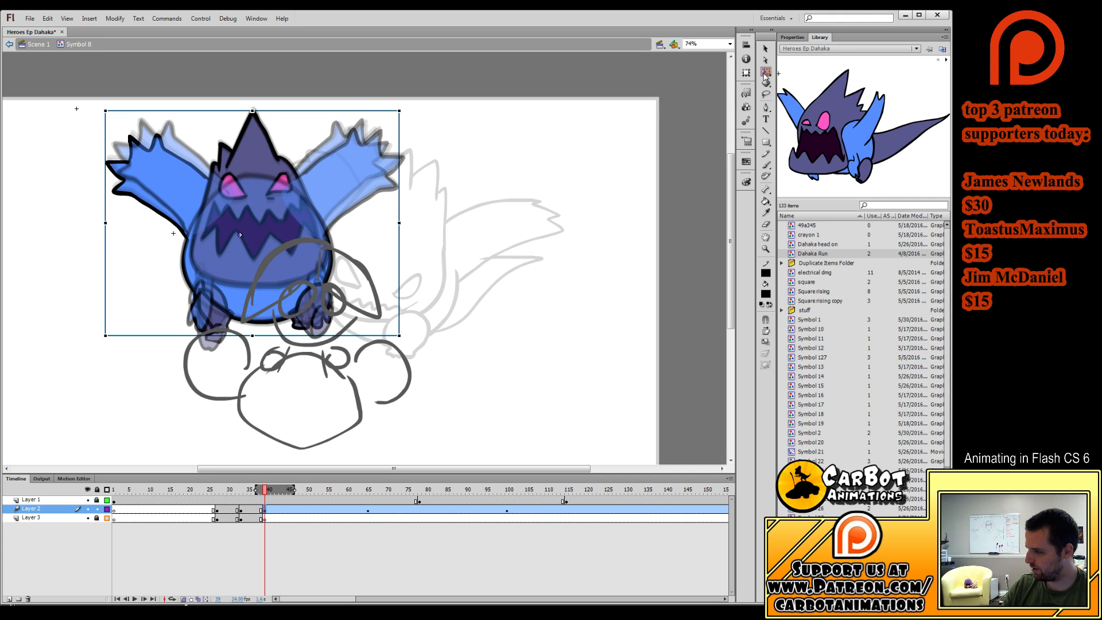
Insert a blank keyframe at frame 37 of Layer 2 and shorten the onion-skin range to frame 39.
mouse_move(267, 489)
mouse_down()
mouse_move(255, 524)
mouse_move(257, 490)
mouse_up()
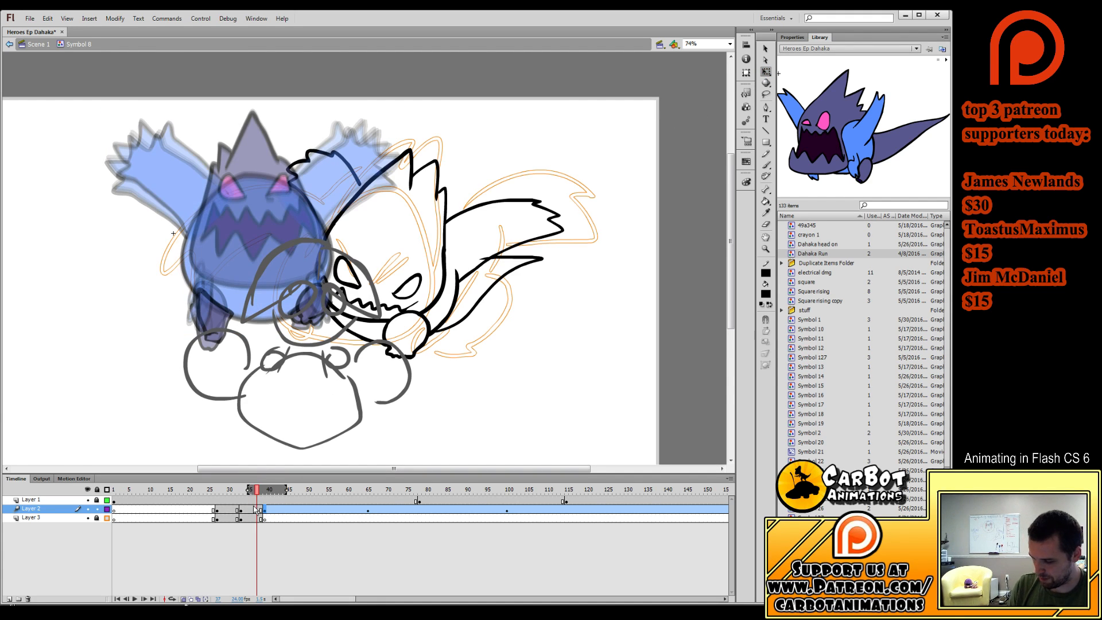
click(253, 510)
click(258, 509)
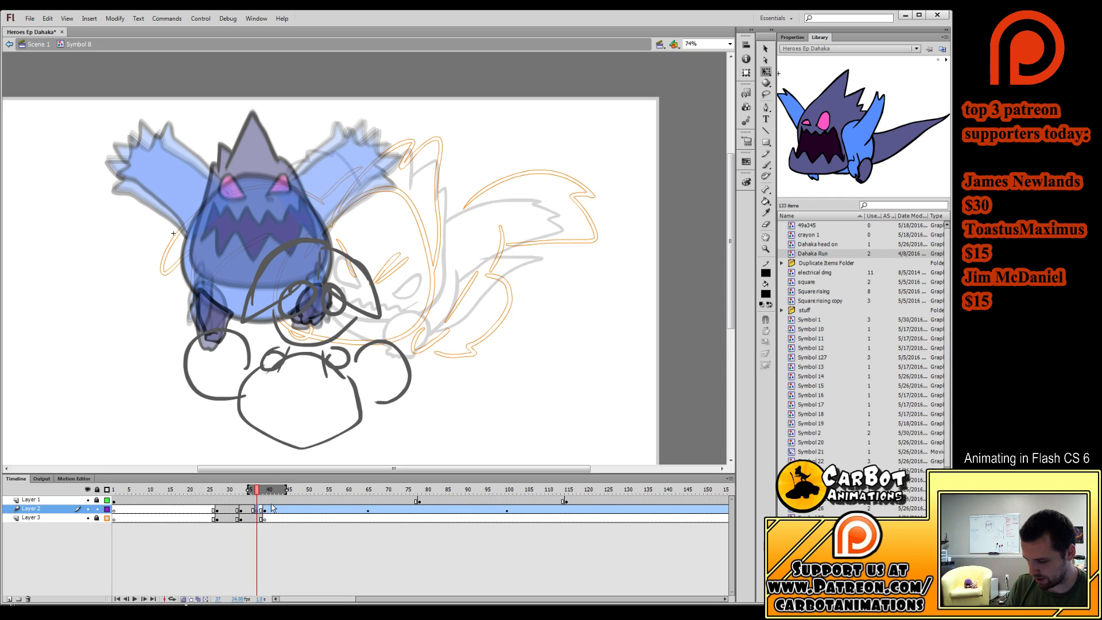
drag(288, 491, 266, 491)
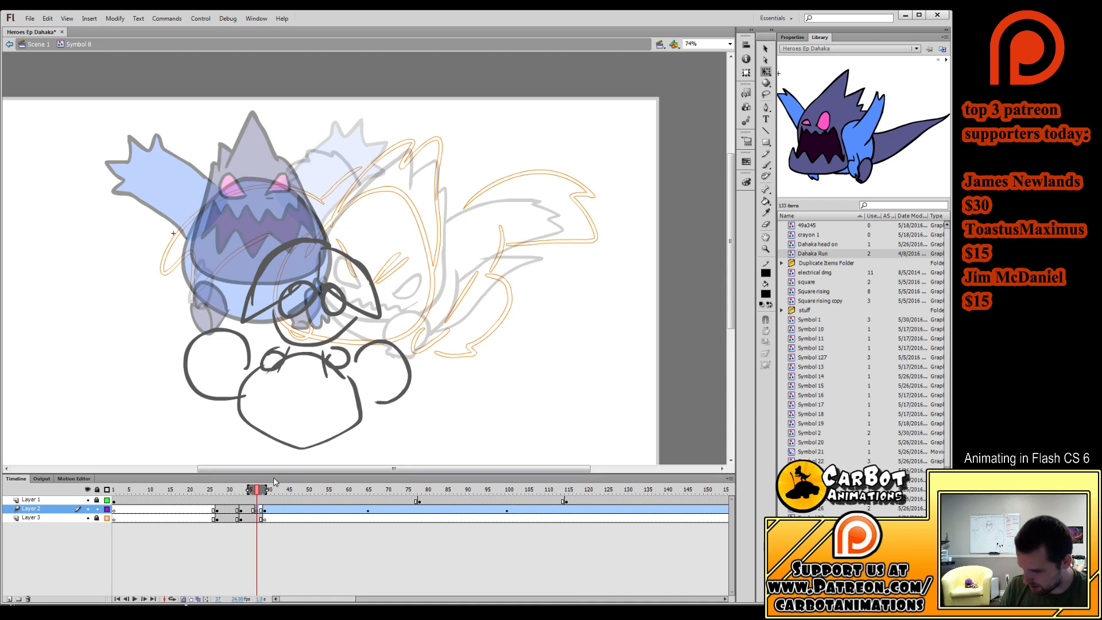
Hide Layer 3 and brush in the front-facing creature's spiked head, round eyes and wide jagged mouth at frame 37 of Layer 2.
click(765, 165)
click(87, 517)
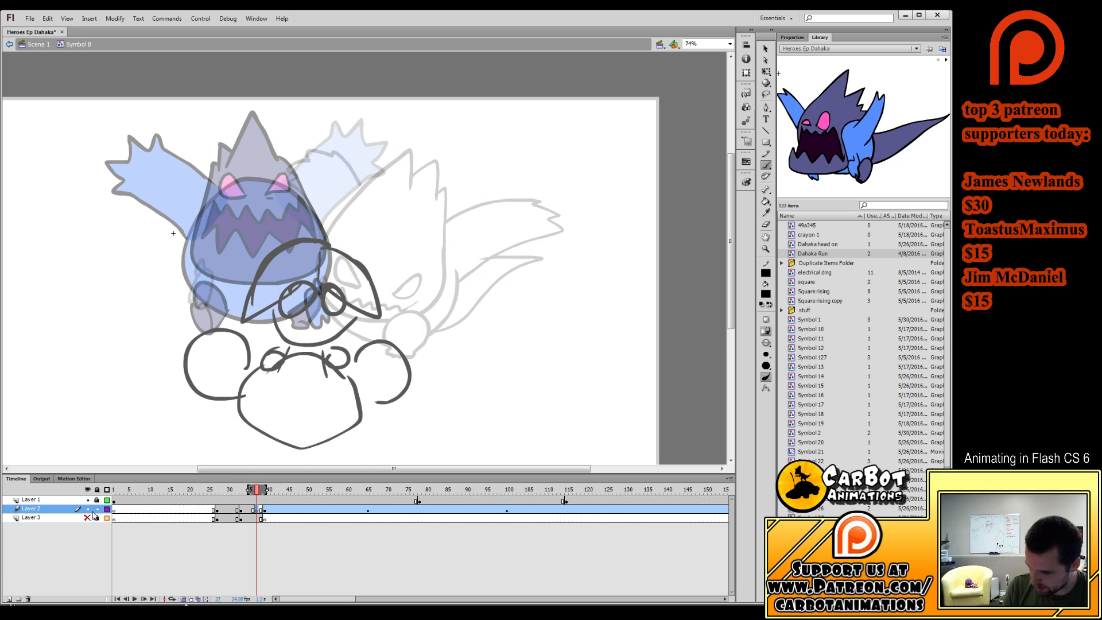
click(259, 490)
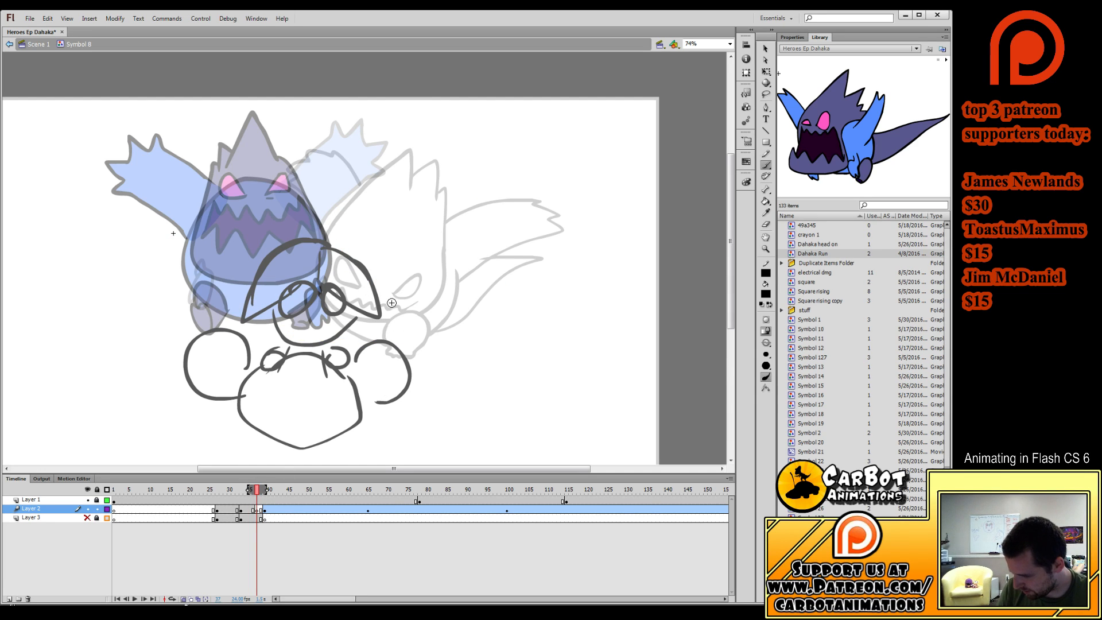
mouse_move(285, 203)
mouse_down()
mouse_move(292, 253)
mouse_move(313, 267)
mouse_up()
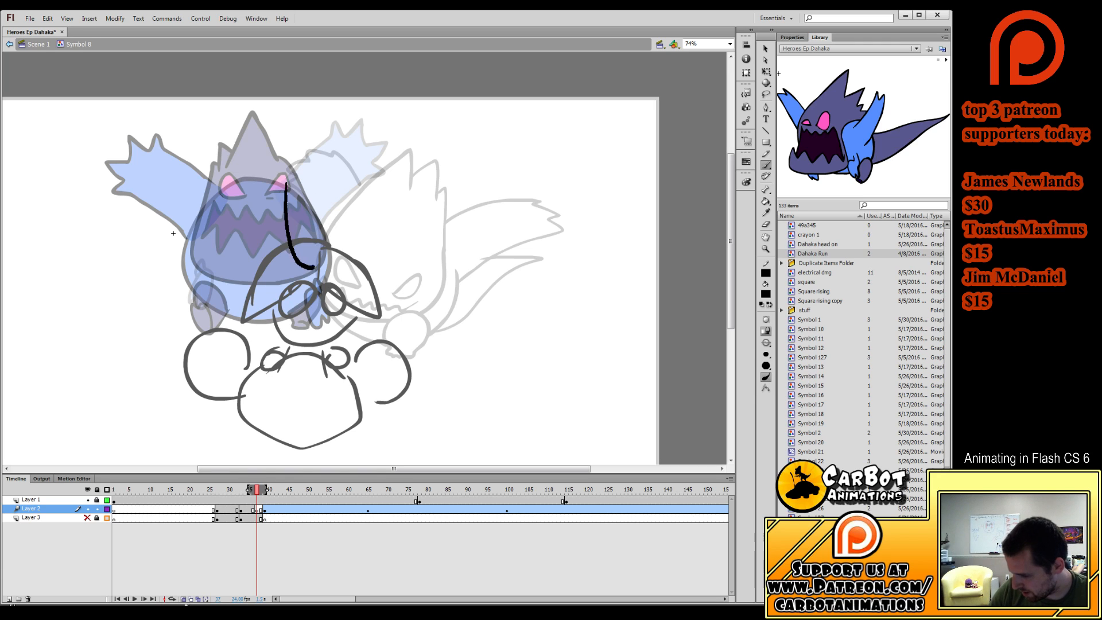
key(ctrl+z)
mouse_move(212, 179)
mouse_down()
mouse_move(201, 250)
mouse_move(216, 280)
mouse_move(280, 279)
mouse_move(320, 245)
mouse_move(314, 215)
mouse_move(202, 209)
mouse_move(207, 279)
mouse_move(246, 298)
mouse_move(307, 281)
mouse_move(321, 251)
mouse_move(304, 196)
mouse_move(249, 113)
mouse_move(229, 160)
mouse_move(207, 179)
mouse_move(237, 184)
mouse_move(217, 212)
mouse_move(235, 204)
mouse_move(237, 177)
mouse_move(230, 199)
mouse_move(240, 195)
mouse_move(220, 201)
mouse_move(285, 172)
mouse_move(267, 163)
mouse_move(224, 214)
mouse_up()
key(ctrl+z)
key(ctrl+z)
key(ctrl+z)
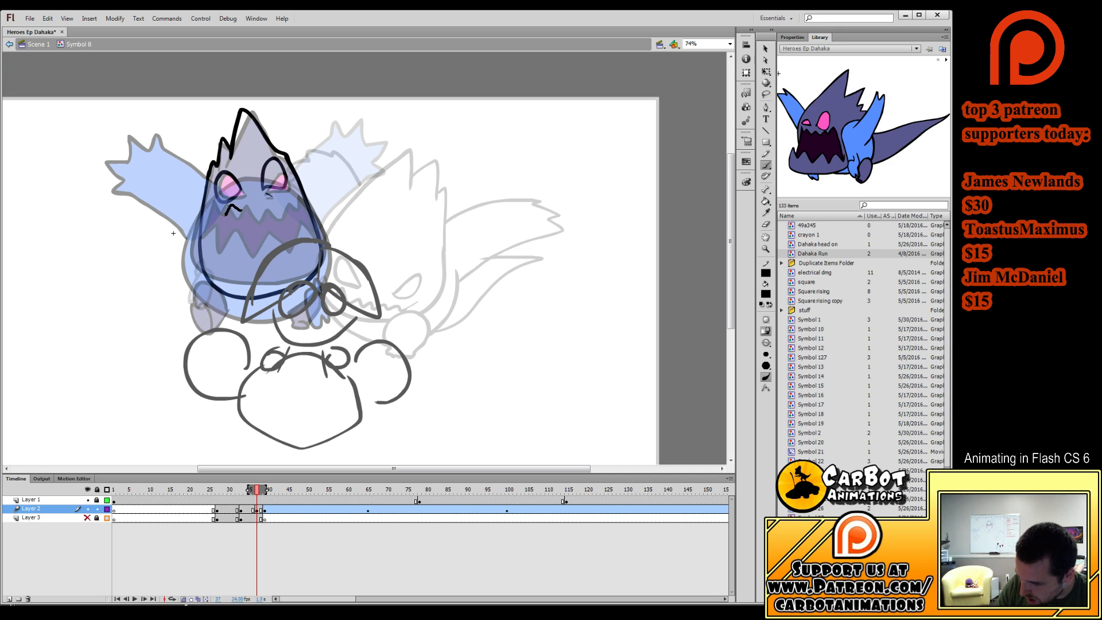
mouse_move(221, 263)
mouse_down()
mouse_move(262, 276)
mouse_move(279, 258)
mouse_move(315, 256)
mouse_move(296, 186)
mouse_move(242, 210)
mouse_up()
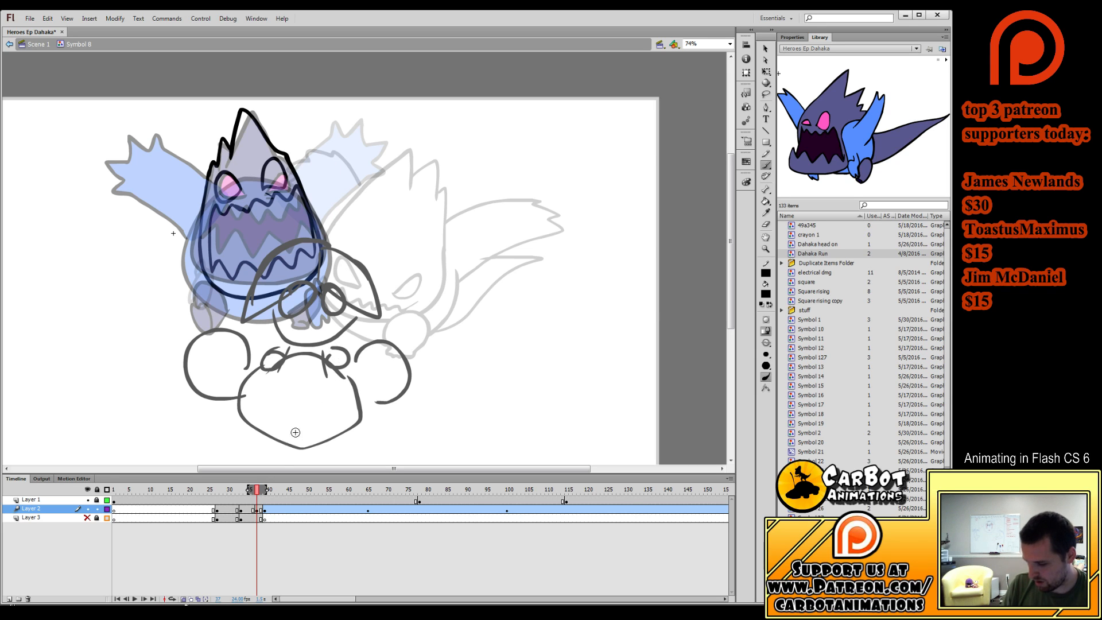
Insert a keyframe at frame 38 of Layer 2 and draw the creature's two curved, outstretched arms with clawed hands.
key(F6)
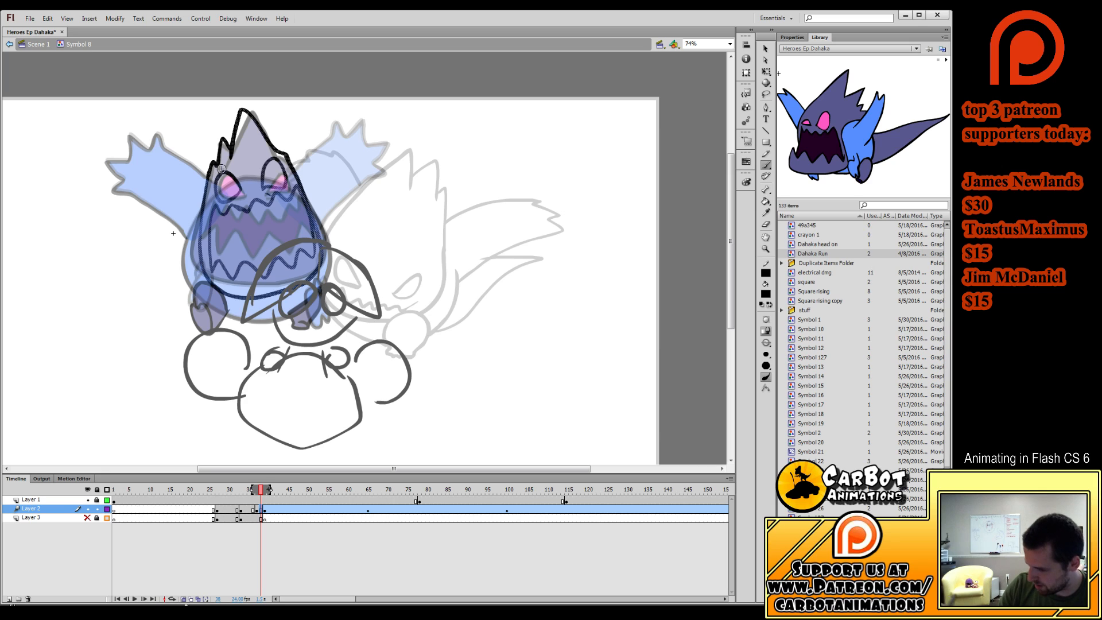
mouse_move(205, 194)
mouse_down()
mouse_move(145, 212)
mouse_move(122, 261)
mouse_up()
drag(155, 294, 195, 245)
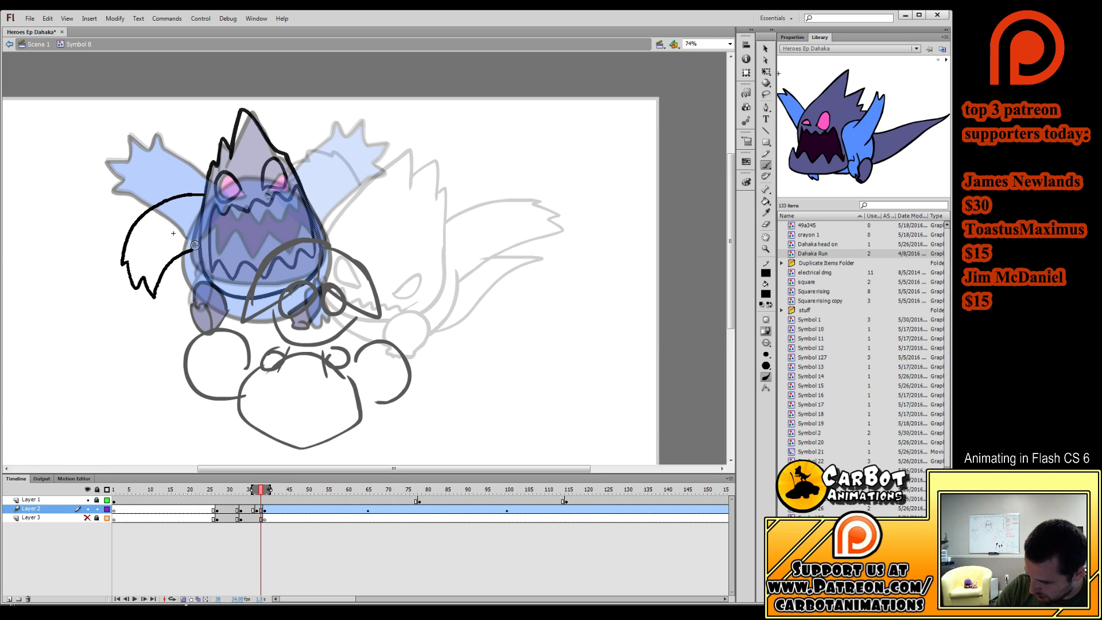
mouse_move(298, 183)
mouse_down()
mouse_move(359, 151)
mouse_move(397, 152)
mouse_move(419, 197)
mouse_move(324, 223)
mouse_up()
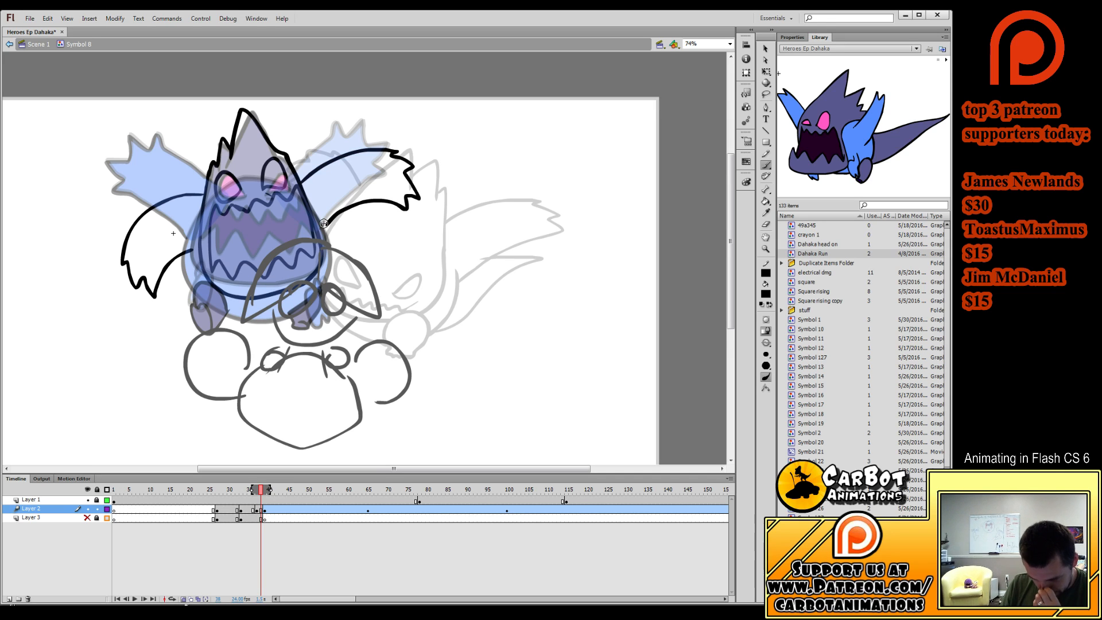
Shift the frame 38 drawing of the front-facing creature slightly to the right.
click(263, 510)
key(shift+Right)
key(shift+Right)
key(shift+Right)
key(shift+Right)
key(shift+Right)
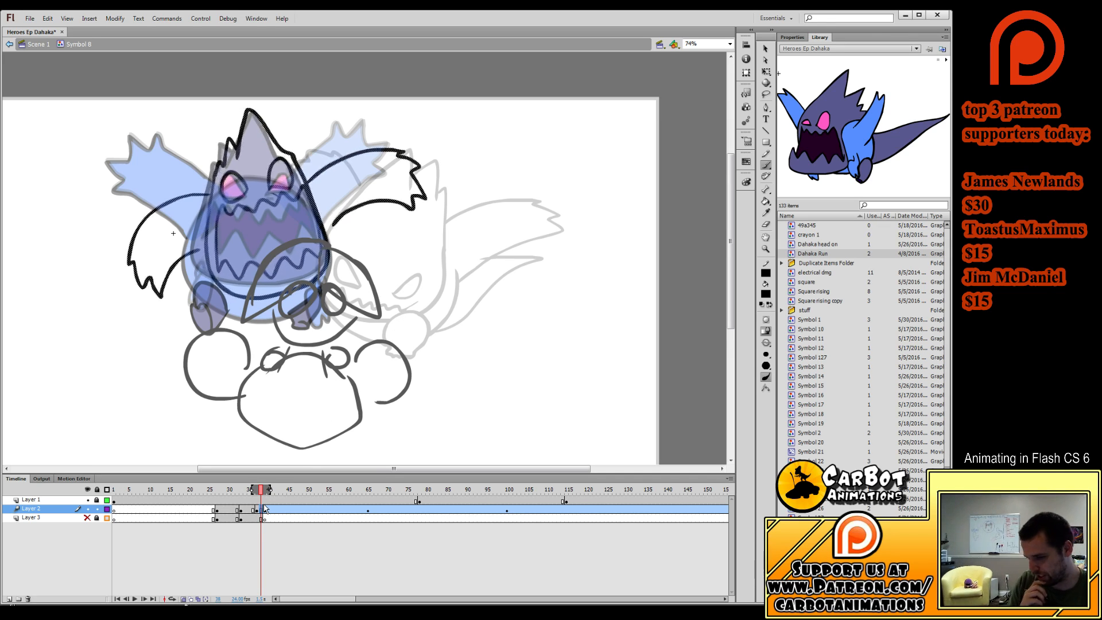
Shift the front-facing creature's drawing further right and fine-tune its position at frame 37 of Layer 2.
key(shift+Right)
key(shift+Right)
key(shift+Right)
key(shift+Right)
key(shift+Right)
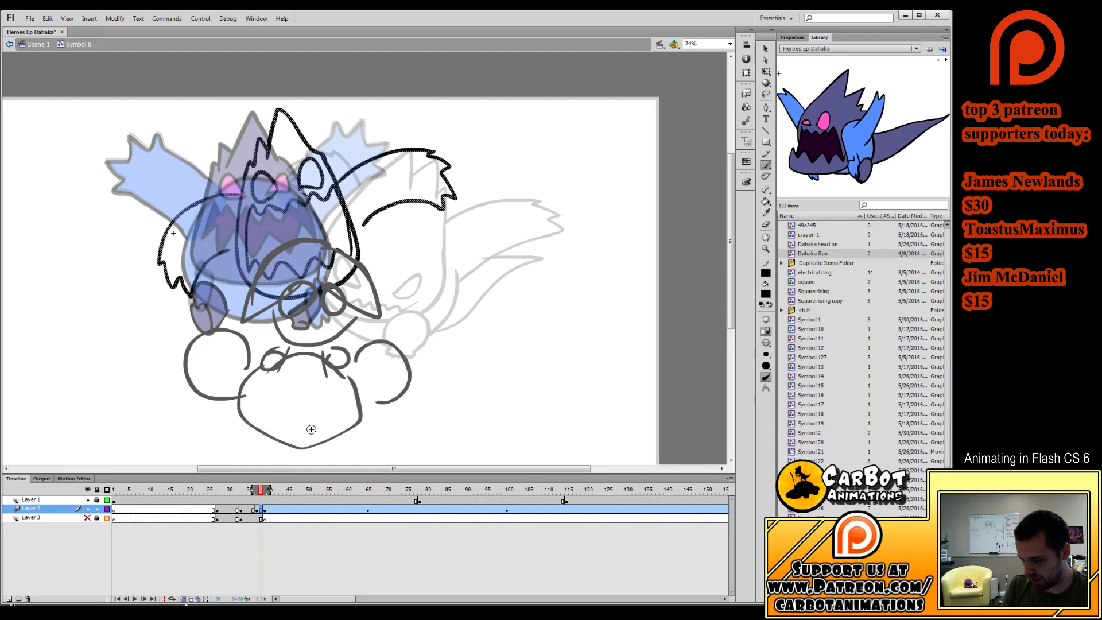
click(258, 511)
key(Down)
key(Down)
key(Down)
key(Down)
key(Down)
key(Down)
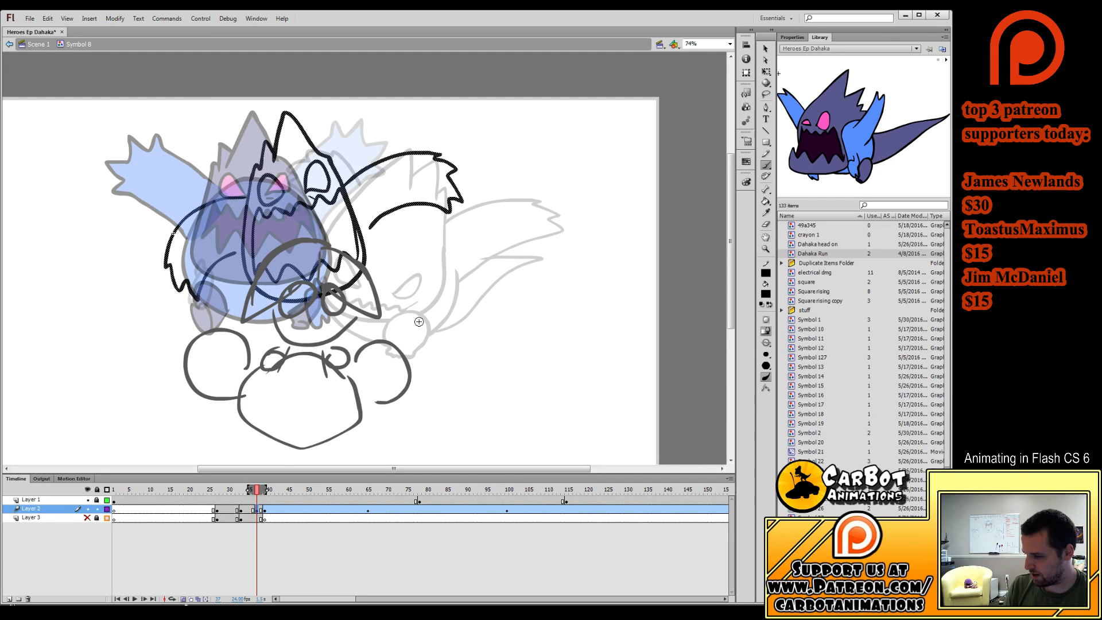
key(Left)
key(Left)
key(Left)
key(Up)
key(Up)
key(Left)
key(Left)
key(Left)
key(Left)
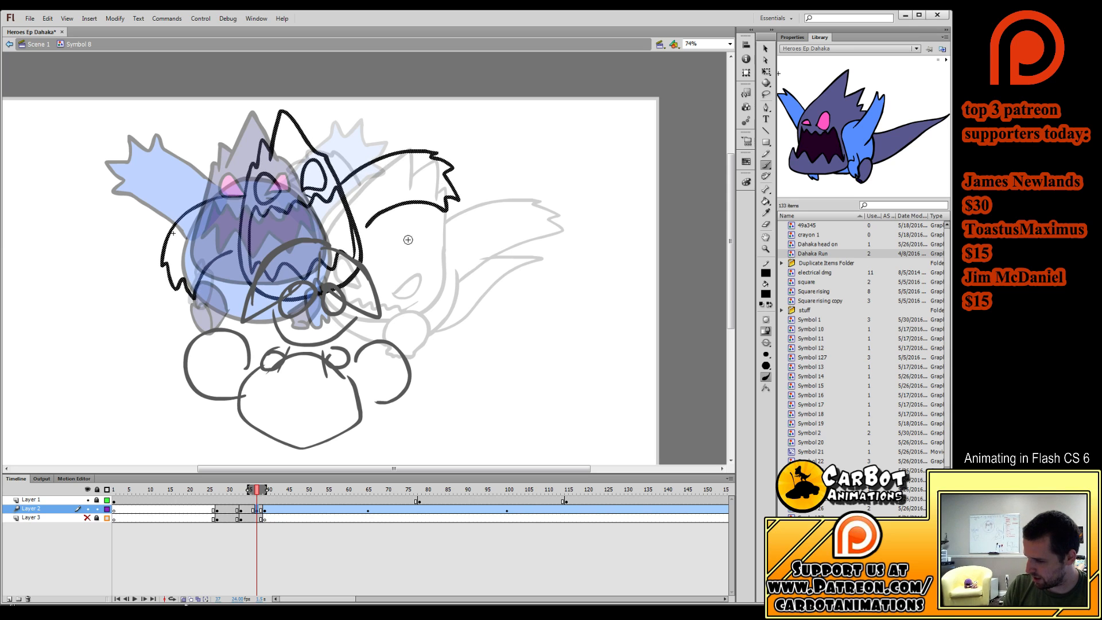
key(Up)
key(Up)
key(Up)
key(Left)
key(Left)
key(Left)
key(Left)
key(Left)
key(Left)
key(Left)
key(Left)
key(Up)
key(Up)
key(Up)
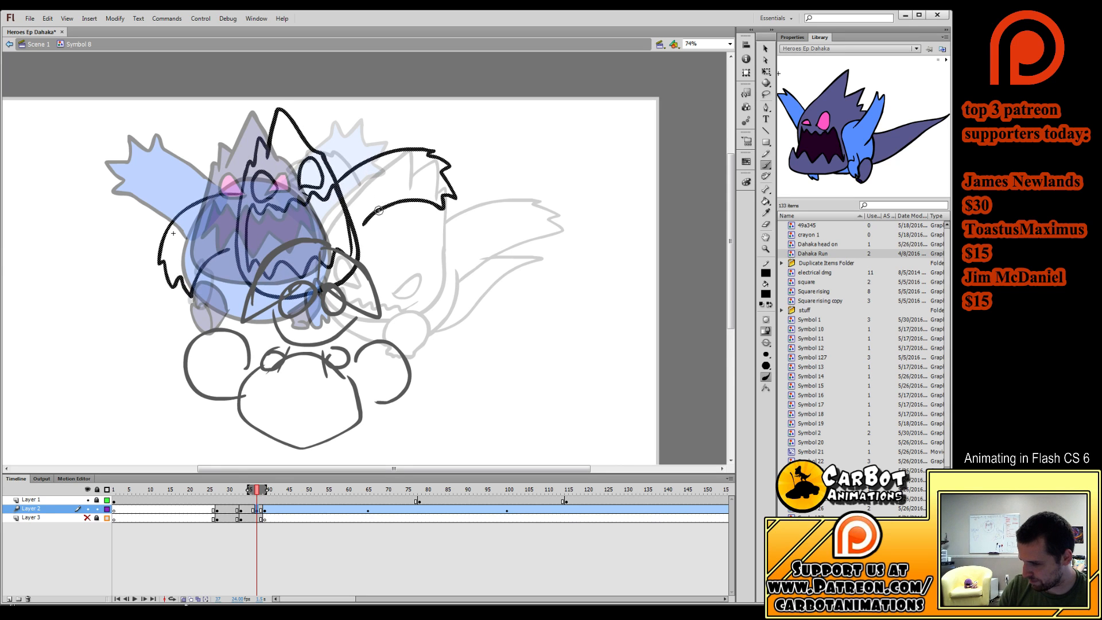
Draw the front-facing creature's rounded body outline and clawed foot at frame 37, and shift the whole drawing slightly left.
drag(365, 223, 377, 242)
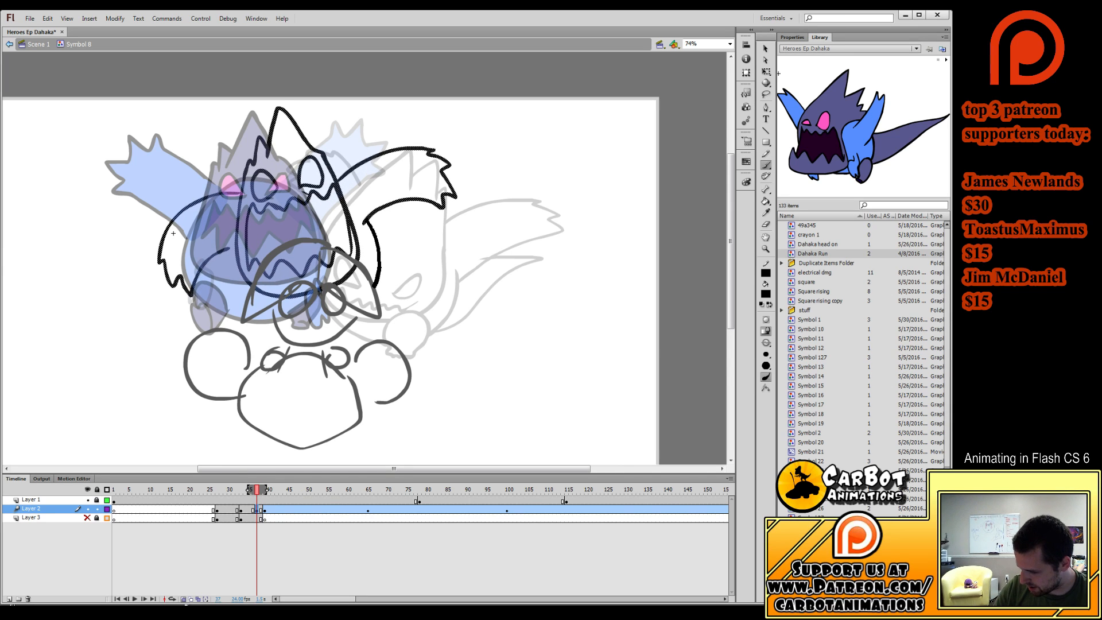
key(ctrl+z)
mouse_move(228, 248)
mouse_down()
mouse_move(241, 291)
mouse_move(286, 322)
mouse_move(348, 312)
mouse_move(380, 266)
mouse_move(365, 222)
mouse_up()
drag(229, 235, 231, 258)
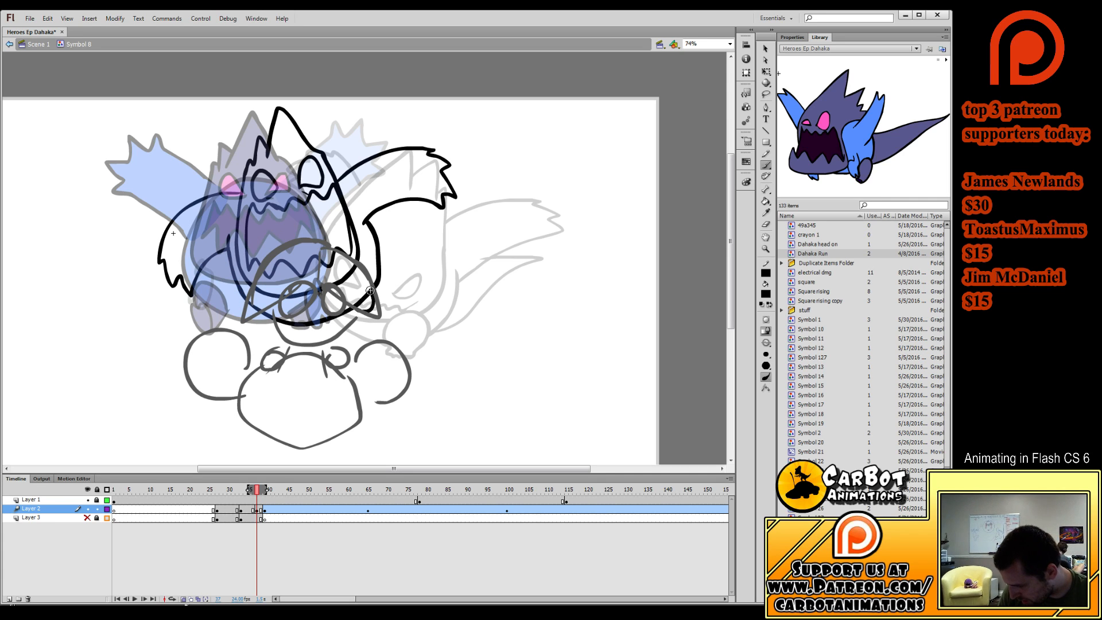
mouse_move(251, 291)
mouse_down()
mouse_move(238, 295)
mouse_move(255, 329)
mouse_move(265, 300)
mouse_move(248, 303)
mouse_move(257, 312)
mouse_up()
key(e)
mouse_move(256, 505)
mouse_down()
mouse_move(245, 517)
mouse_move(277, 528)
mouse_move(256, 505)
mouse_up()
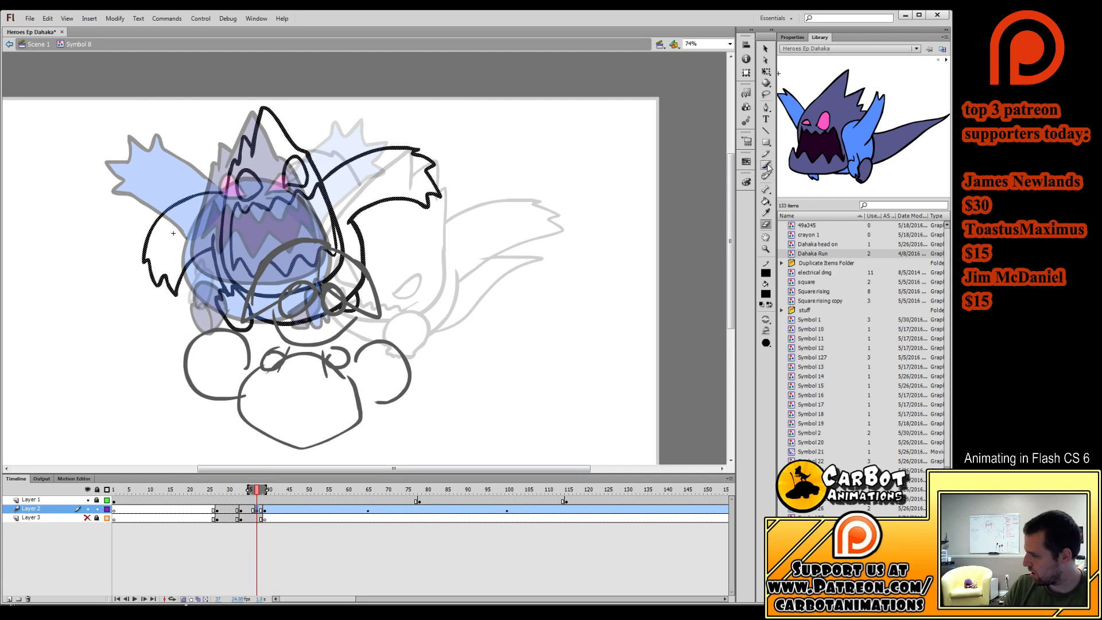
Draw a pointed tail angling down to the right behind the front-facing creature's body.
key(b)
mouse_move(361, 281)
mouse_down()
mouse_move(414, 298)
mouse_move(440, 295)
mouse_up()
key(ctrl+z)
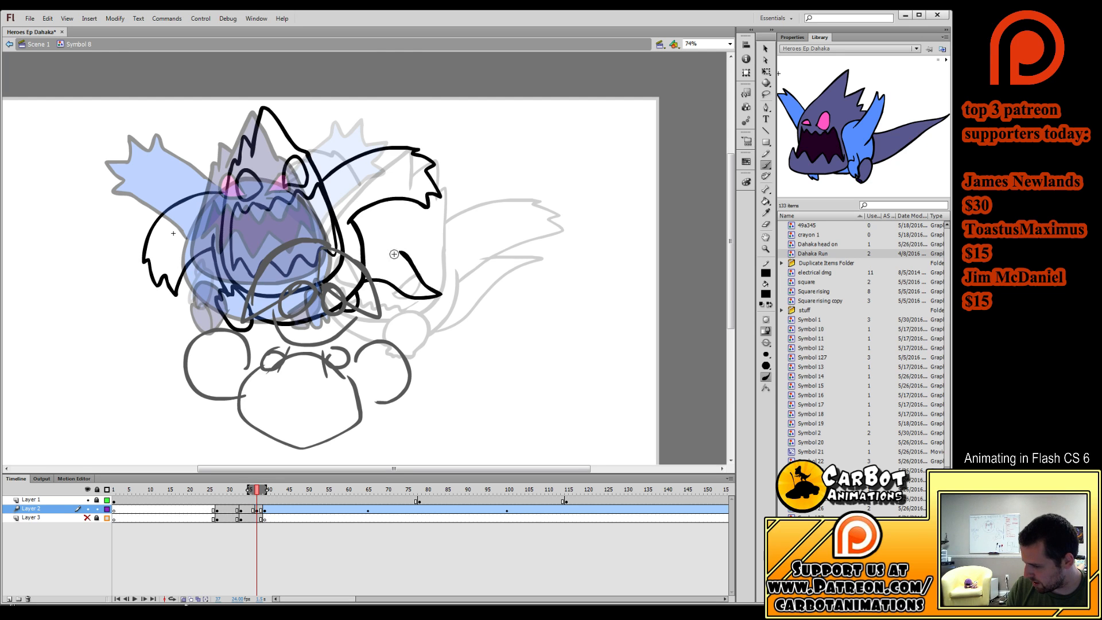
mouse_move(359, 286)
mouse_down()
mouse_move(406, 307)
mouse_move(395, 269)
mouse_move(364, 239)
mouse_up()
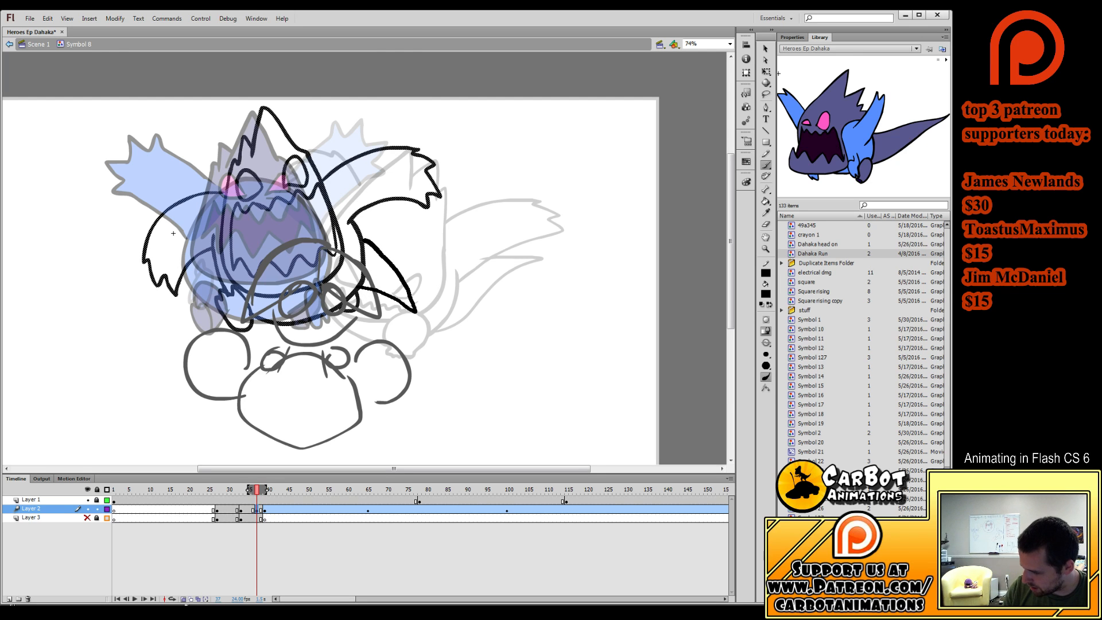
Play back the leap-in and extend the hold of the frame 37 drawing by two frames across the layers.
drag(256, 490, 197, 511)
key(Return)
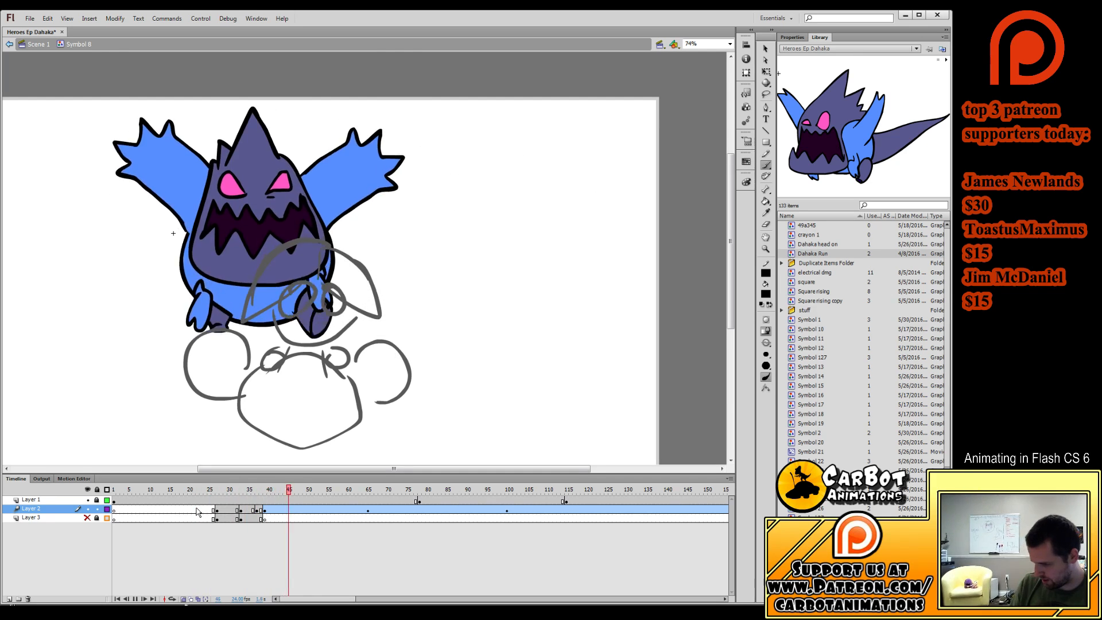
click(256, 490)
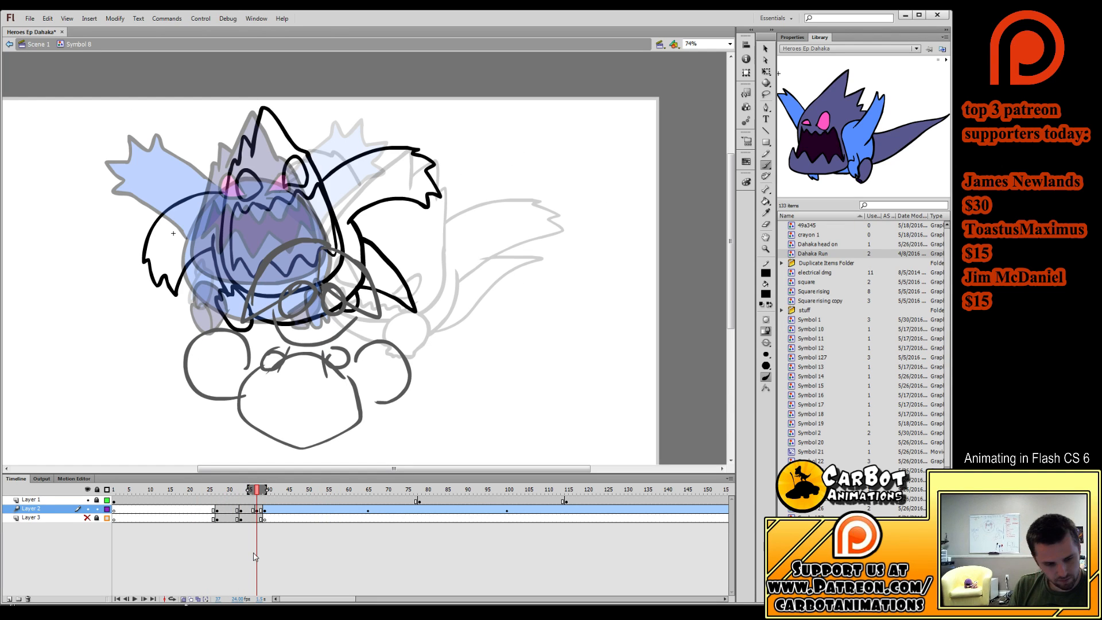
key(Return)
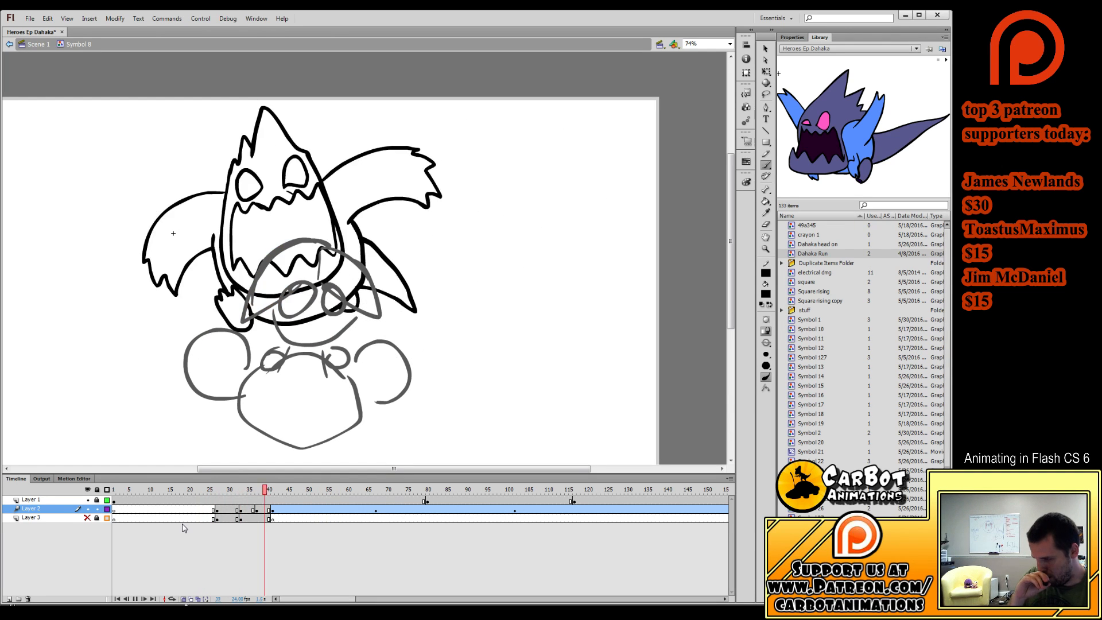
Insert a blank keyframe at frame 31 of Layer 2, between the rearing pose and the head-down leaping pose.
mouse_move(225, 490)
mouse_down()
mouse_move(238, 524)
mouse_move(247, 519)
mouse_move(226, 514)
mouse_up()
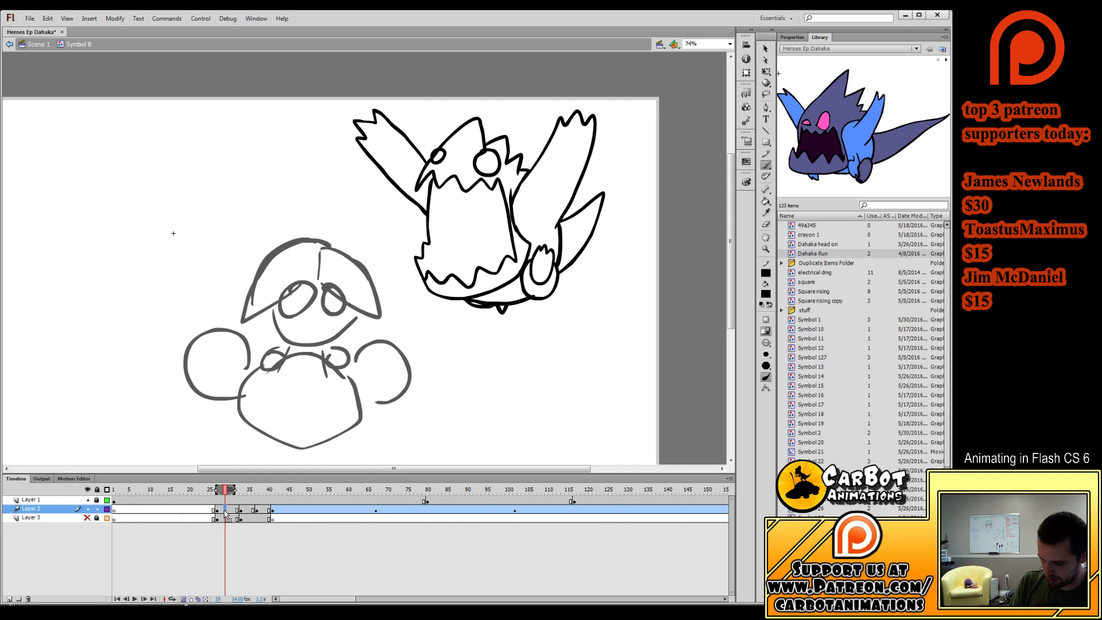
click(225, 513)
click(229, 530)
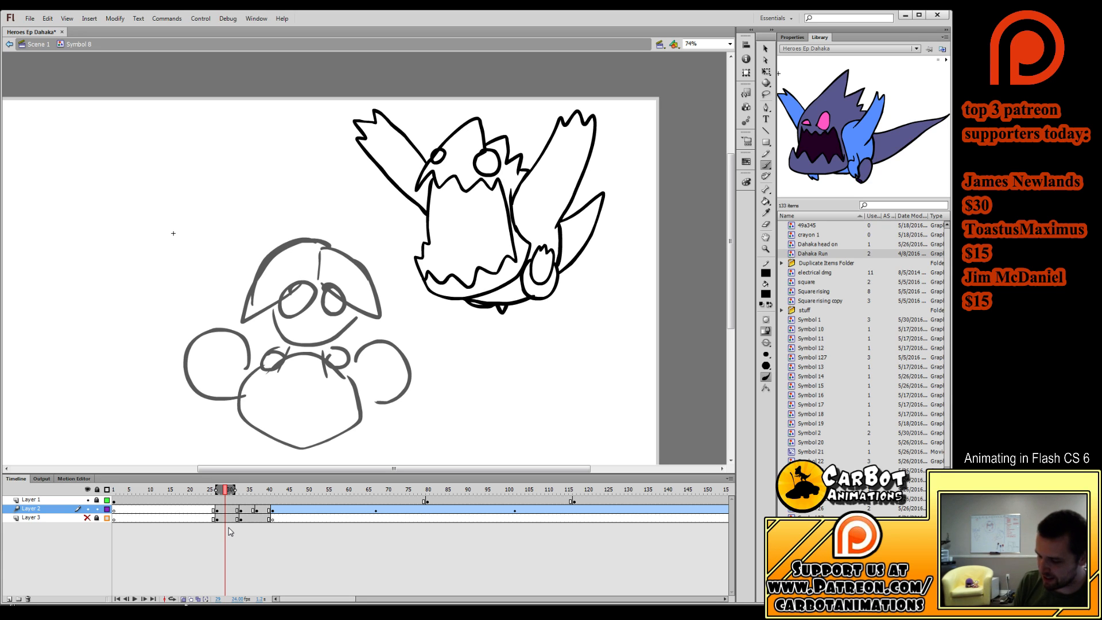
click(233, 509)
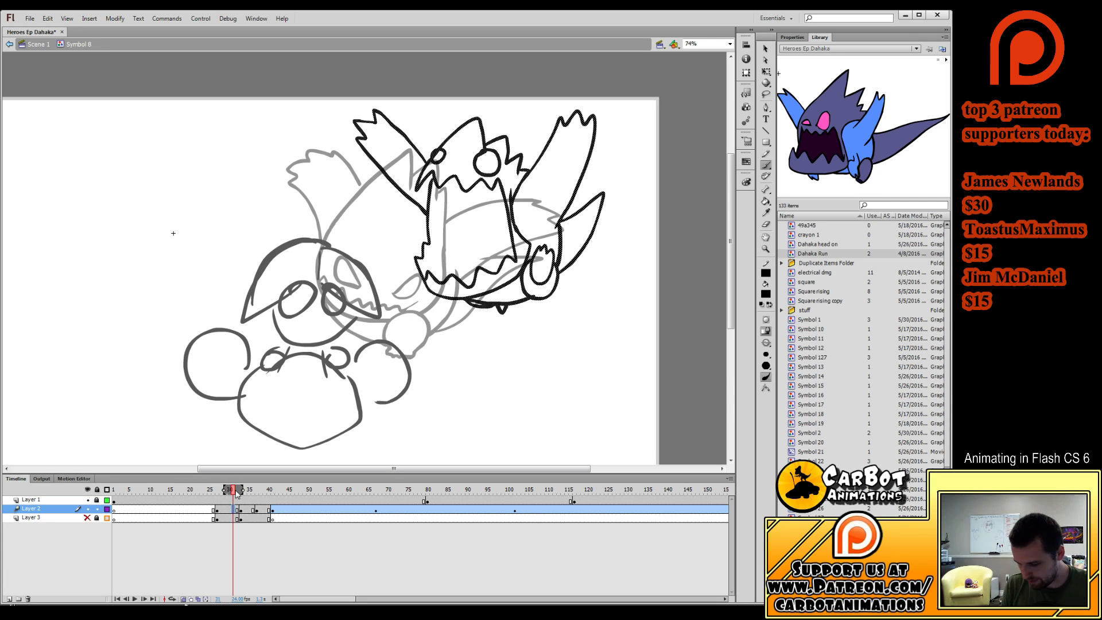
mouse_move(235, 494)
mouse_down()
mouse_move(247, 492)
mouse_move(227, 492)
mouse_move(214, 535)
mouse_move(230, 532)
mouse_up()
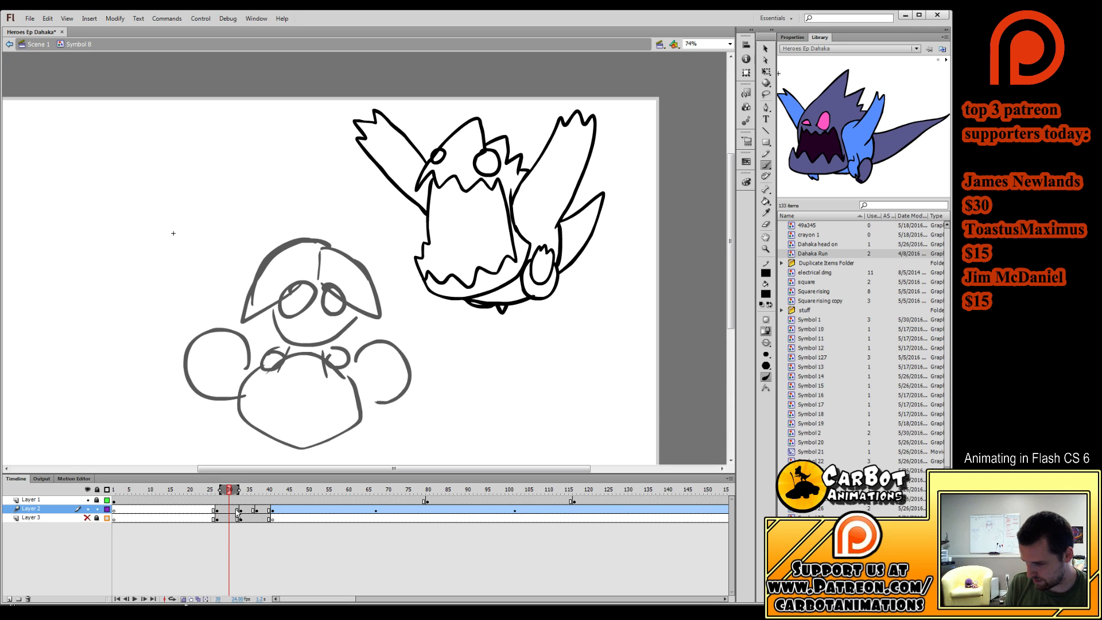
click(234, 510)
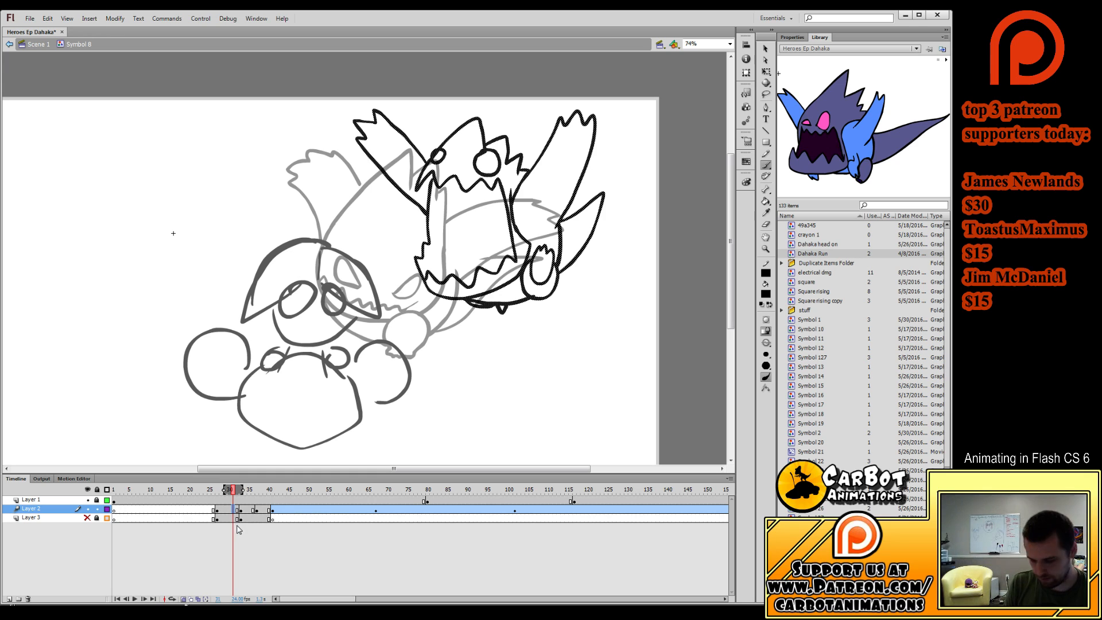
key(Delete)
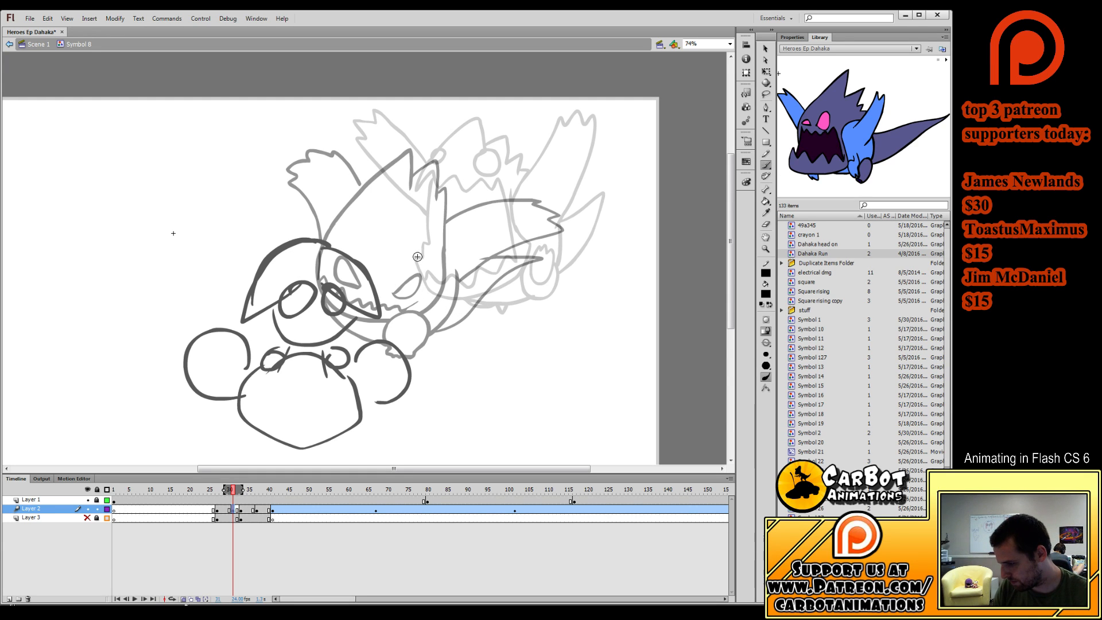
Draw the creature's spiked head, round eyes and open mouth with jagged teeth and a lower jaw at frame 31.
mouse_move(411, 239)
mouse_down()
mouse_move(474, 232)
mouse_move(412, 239)
mouse_move(436, 230)
mouse_move(505, 230)
mouse_up()
key(ctrl+z)
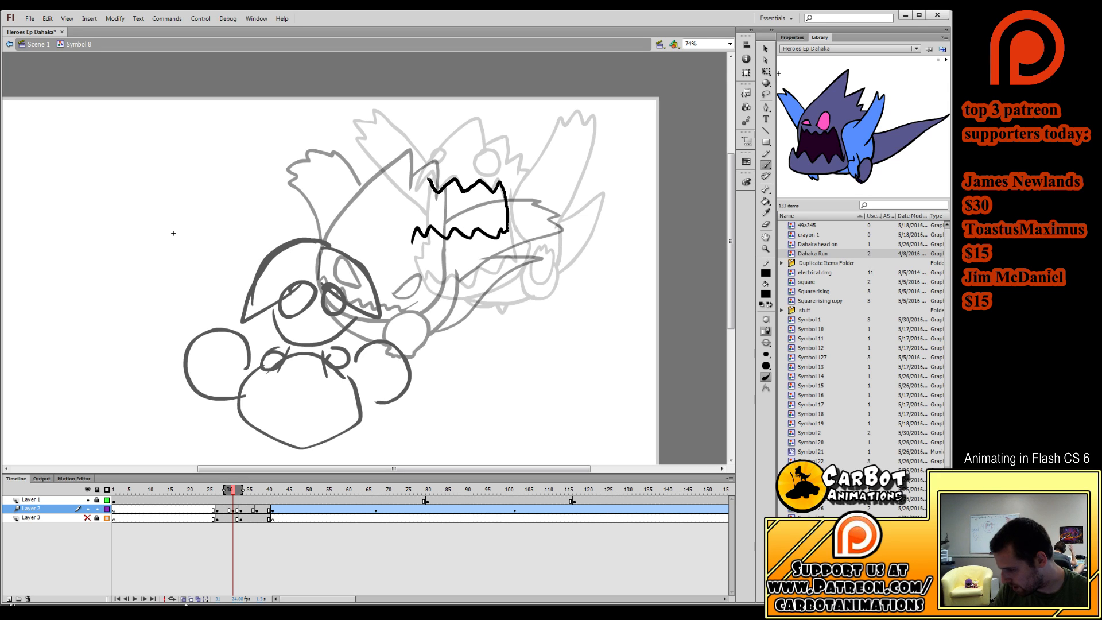
mouse_move(436, 146)
mouse_down()
mouse_move(478, 118)
mouse_move(482, 147)
mouse_move(504, 149)
mouse_move(477, 157)
mouse_move(500, 161)
mouse_move(492, 151)
mouse_move(436, 152)
mouse_up()
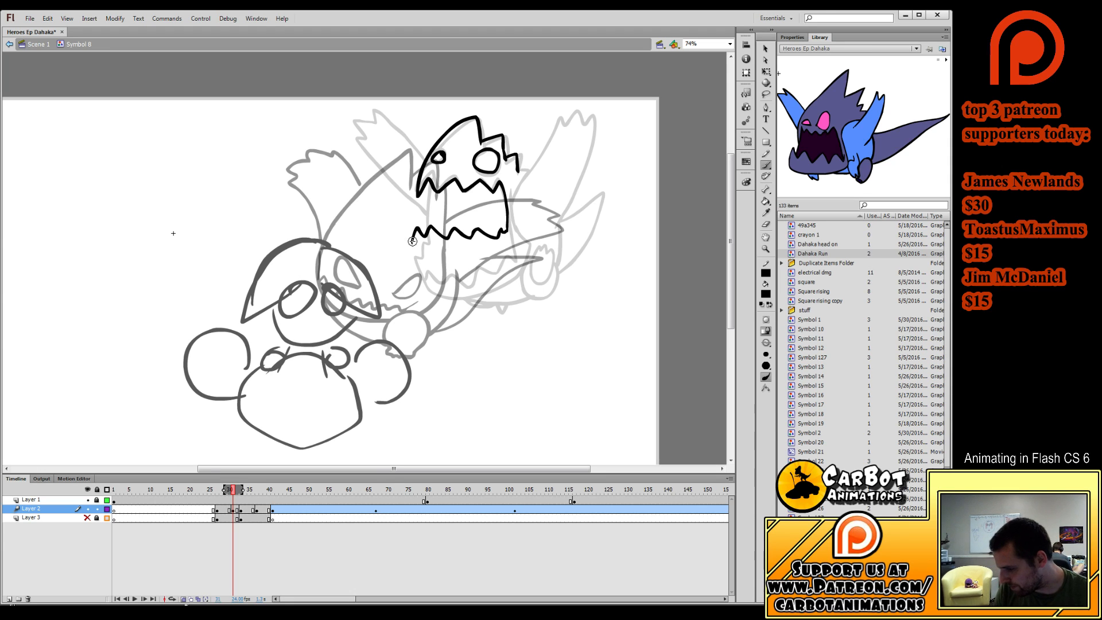
drag(417, 266, 430, 274)
key(ctrl+z)
mouse_move(414, 235)
mouse_down()
mouse_move(419, 268)
mouse_move(484, 264)
mouse_up()
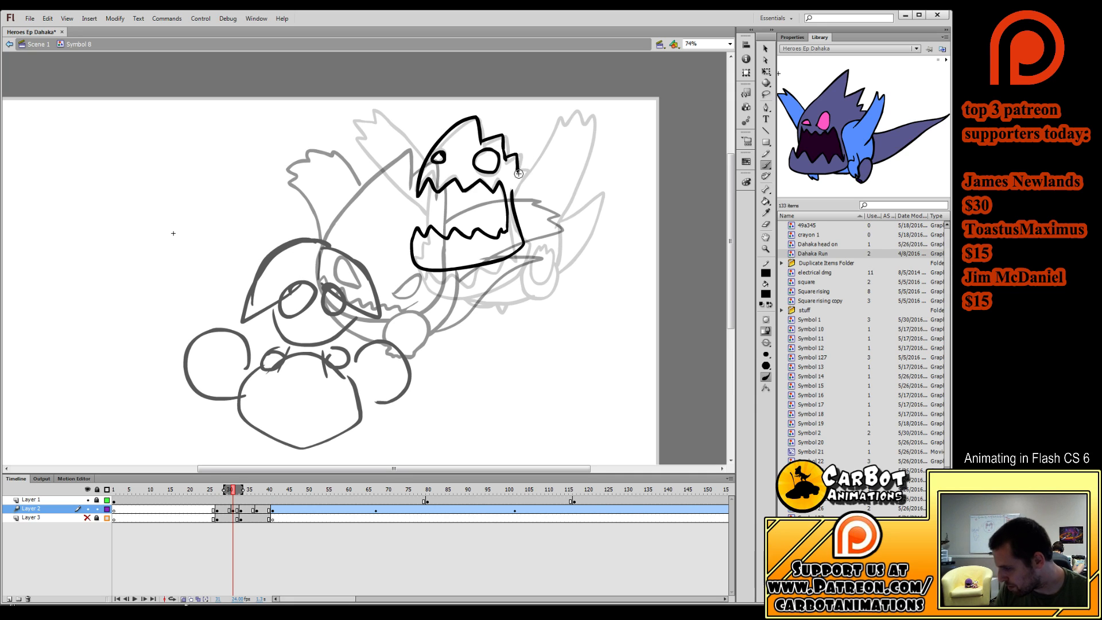
drag(522, 163, 520, 198)
Add the two raised clawed arms, the foot, the belly line and the pointed tail to the frame 31 creature.
mouse_move(426, 162)
mouse_down()
mouse_move(387, 108)
mouse_move(385, 121)
mouse_move(369, 120)
mouse_move(367, 138)
mouse_move(428, 212)
mouse_up()
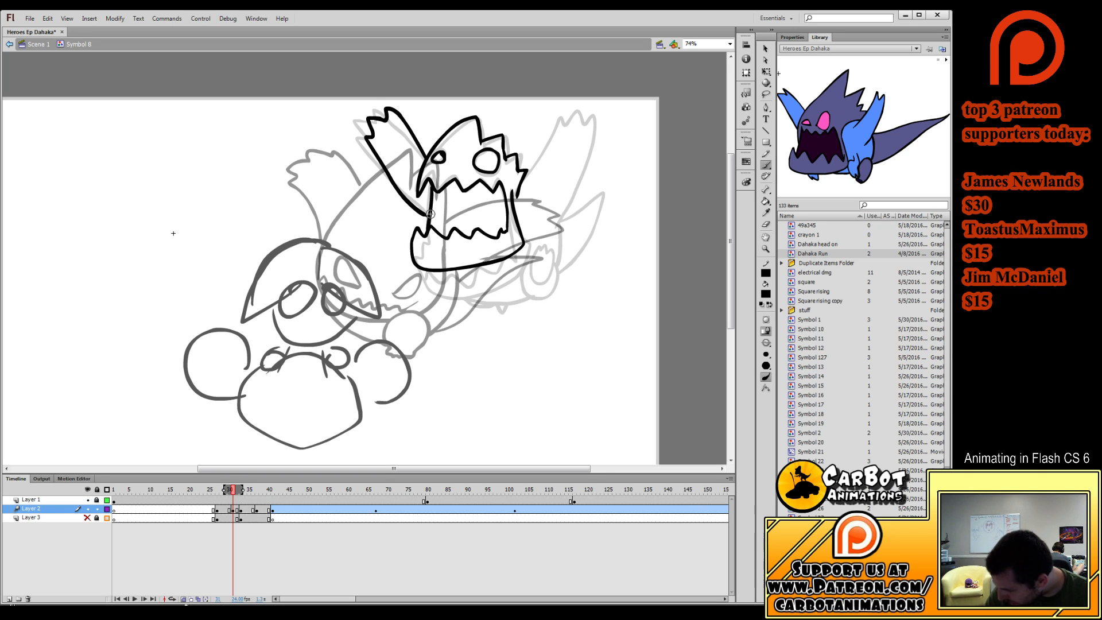
mouse_move(523, 181)
mouse_down()
mouse_move(573, 119)
mouse_move(584, 118)
mouse_move(601, 147)
mouse_move(547, 229)
mouse_up()
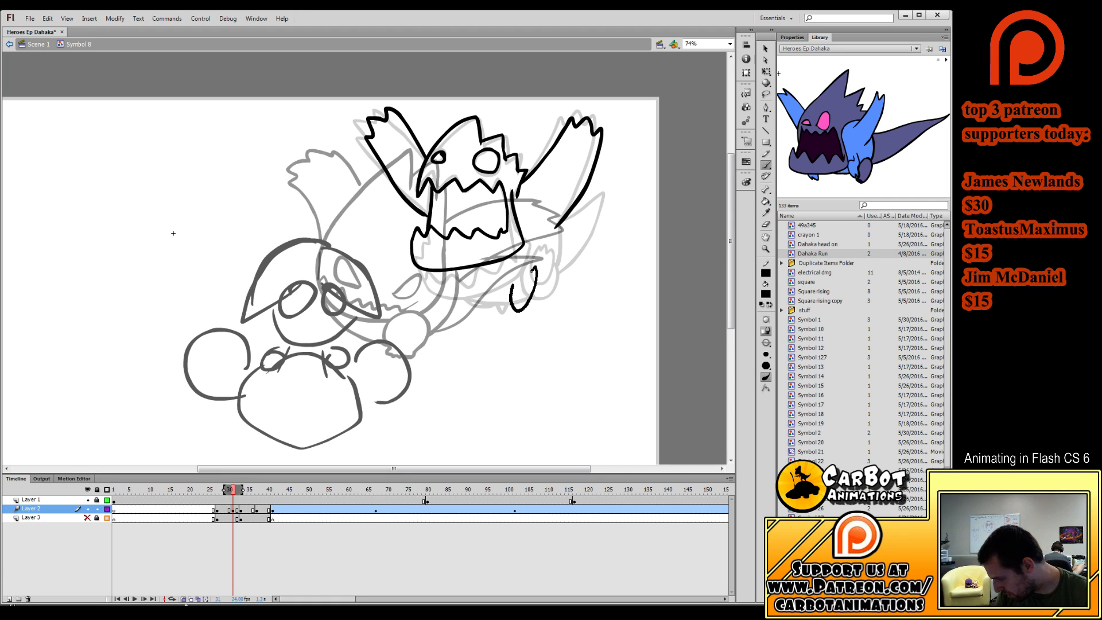
drag(532, 270, 511, 297)
mouse_move(520, 311)
mouse_down()
mouse_move(537, 299)
mouse_move(531, 270)
mouse_up()
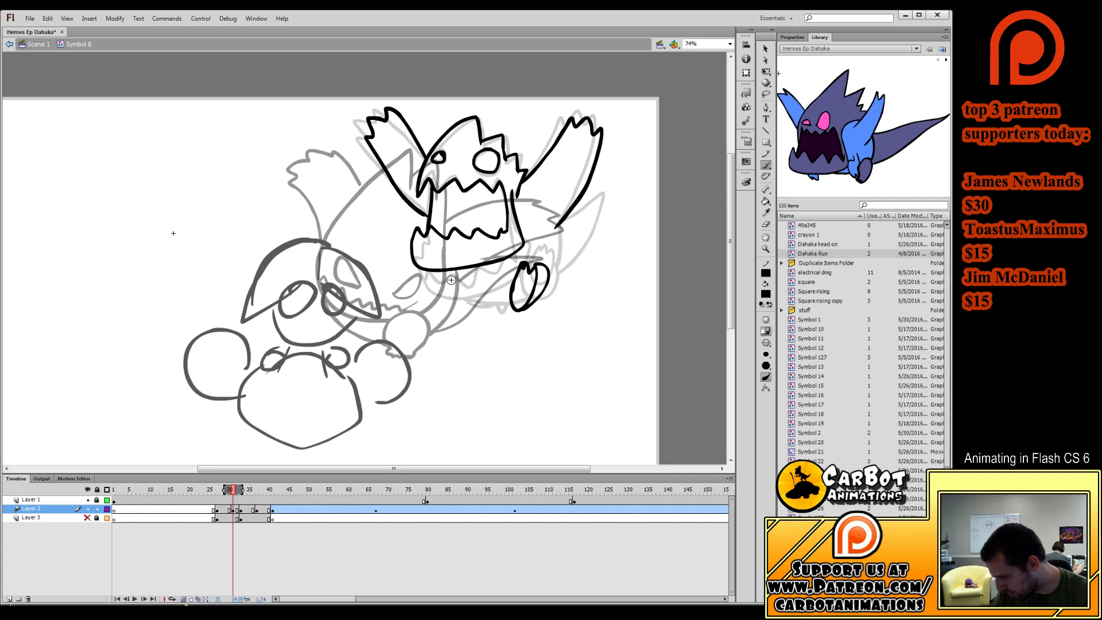
mouse_move(443, 269)
mouse_down()
mouse_move(467, 298)
mouse_move(515, 303)
mouse_up()
mouse_move(560, 239)
mouse_down()
mouse_move(551, 277)
mouse_move(602, 183)
mouse_move(573, 202)
mouse_up()
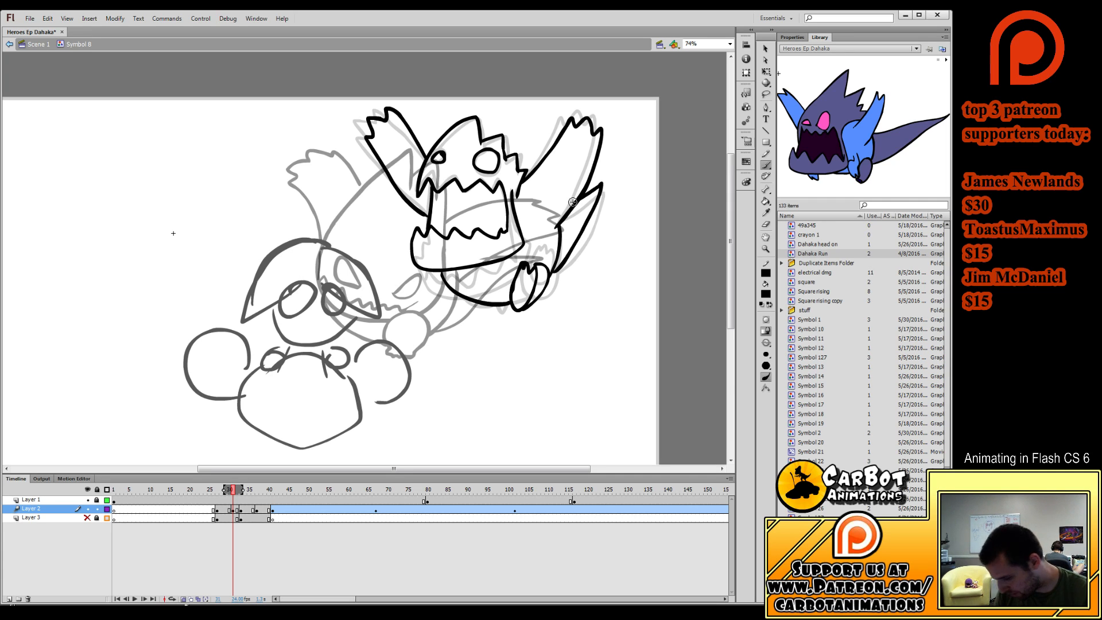
At frame 32 of Layer 2, rotate the creature slightly clockwise, move it down and left, and play back the motion.
click(236, 510)
key(q)
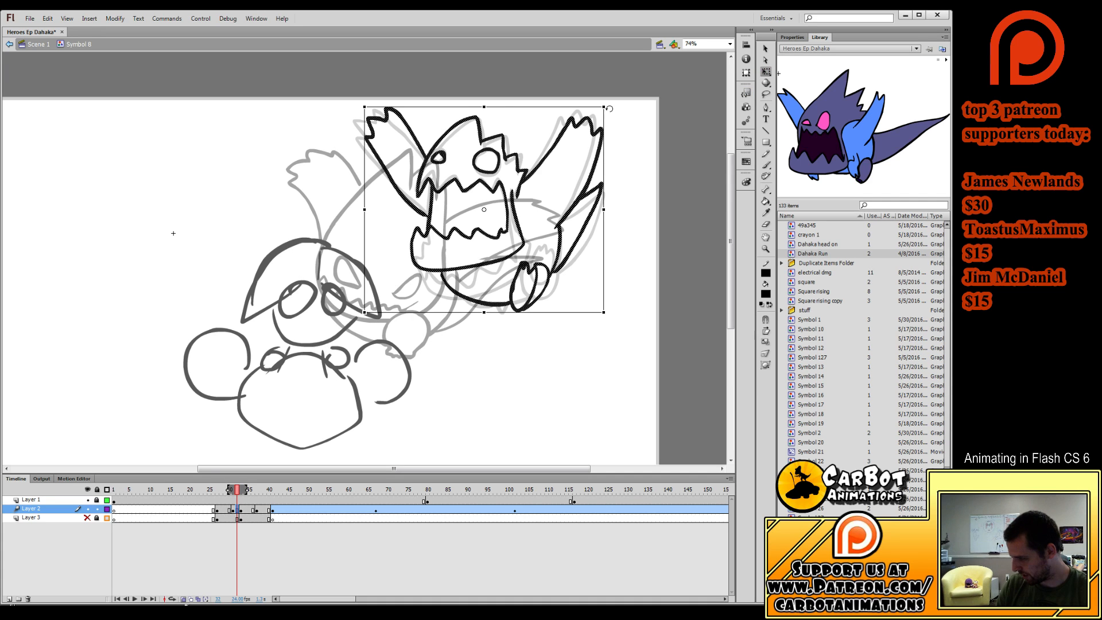
mouse_move(609, 108)
mouse_down()
mouse_move(616, 117)
mouse_move(546, 155)
mouse_move(574, 132)
mouse_move(579, 139)
mouse_up()
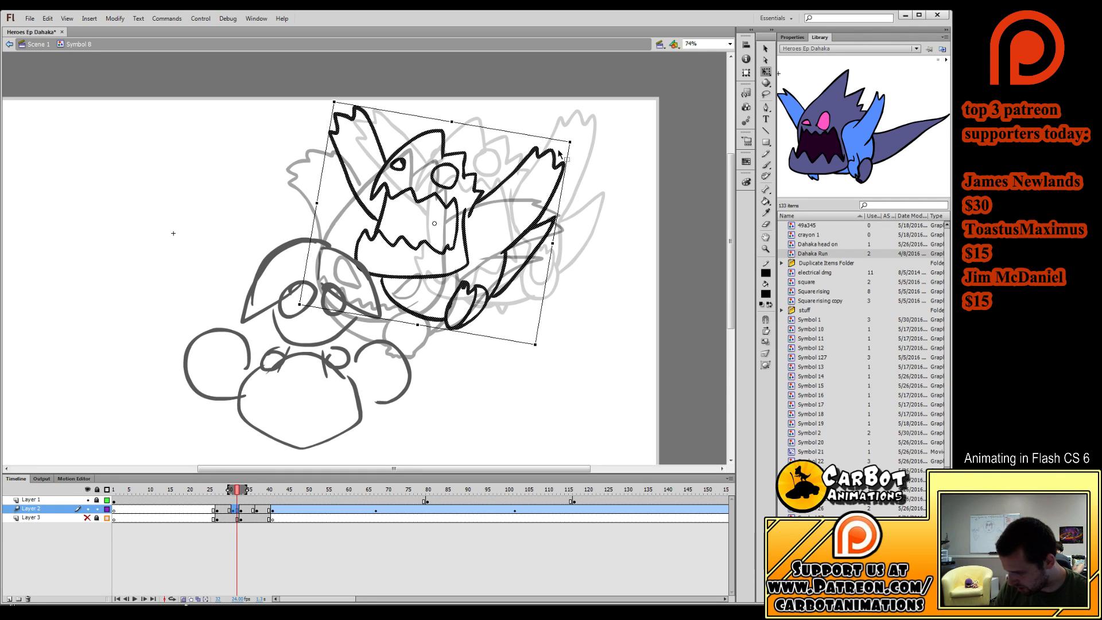
key(Return)
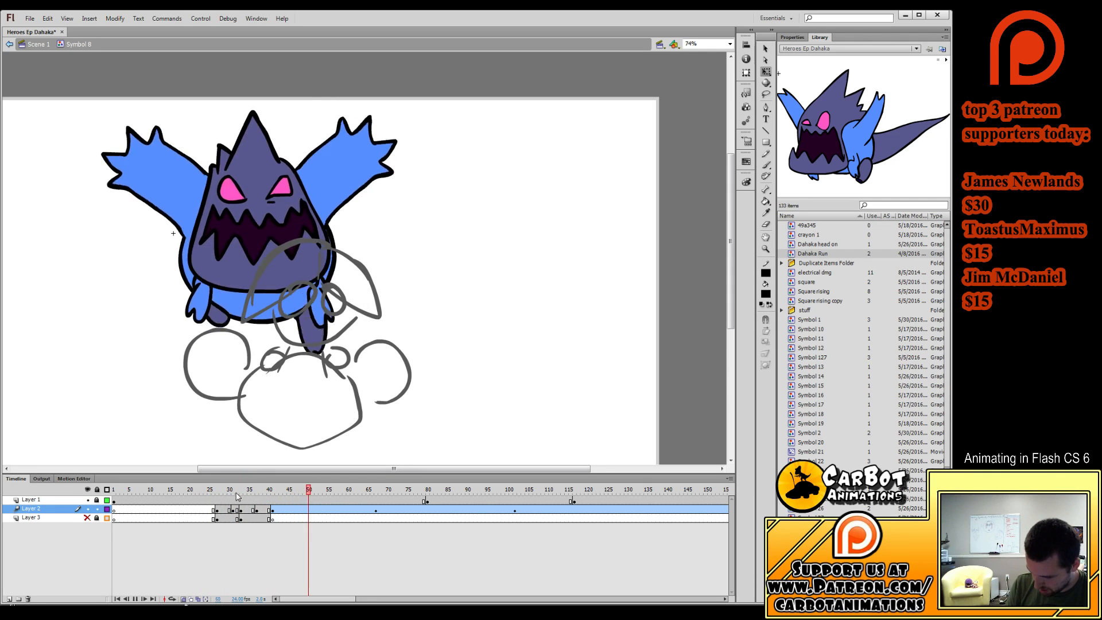
Nudge the rearing creature's drawing at frame 28 of Layer 2 slightly upward and play back the leap.
click(221, 510)
click(222, 510)
key(Up)
key(Up)
key(Up)
key(Up)
key(Up)
key(Up)
key(Up)
key(Up)
key(Up)
key(Up)
key(Up)
key(Up)
key(Up)
key(Up)
key(Up)
key(Up)
key(Up)
key(Up)
key(Up)
key(Up)
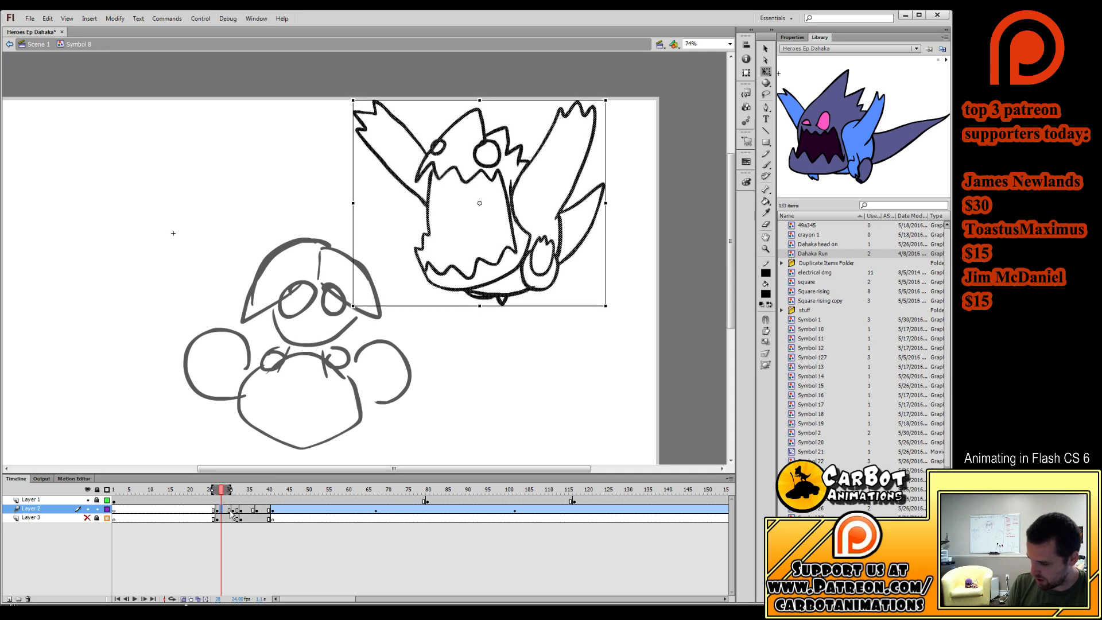
key(Return)
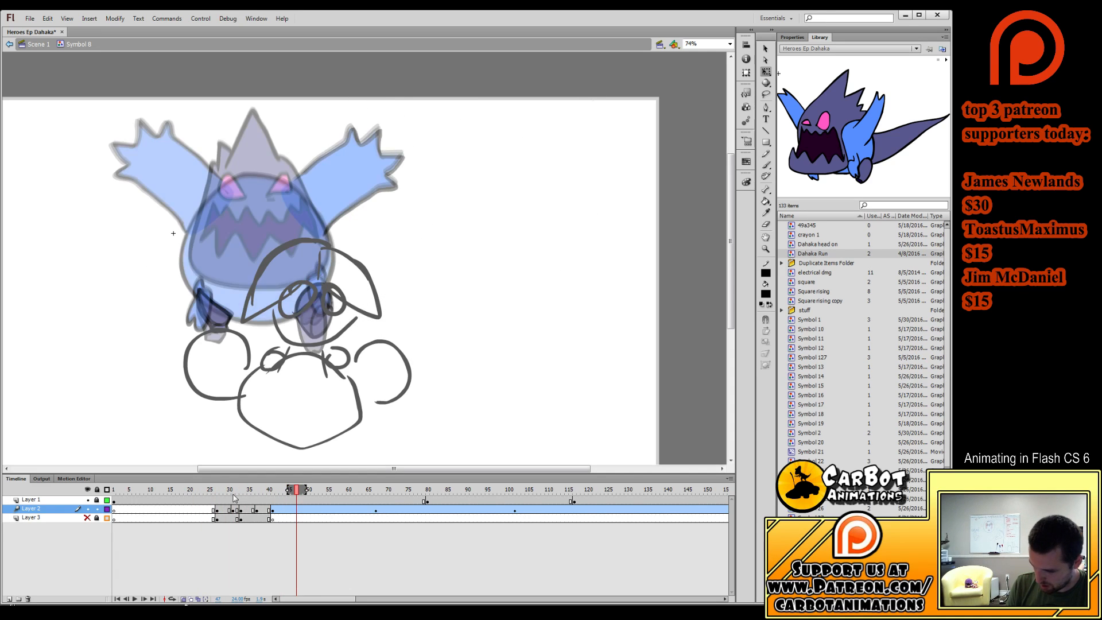
Insert a blank keyframe at frame 35 of Layer 2 and brush in the creature's spiked head, slanted eyes and jagged mouth.
drag(233, 492, 251, 515)
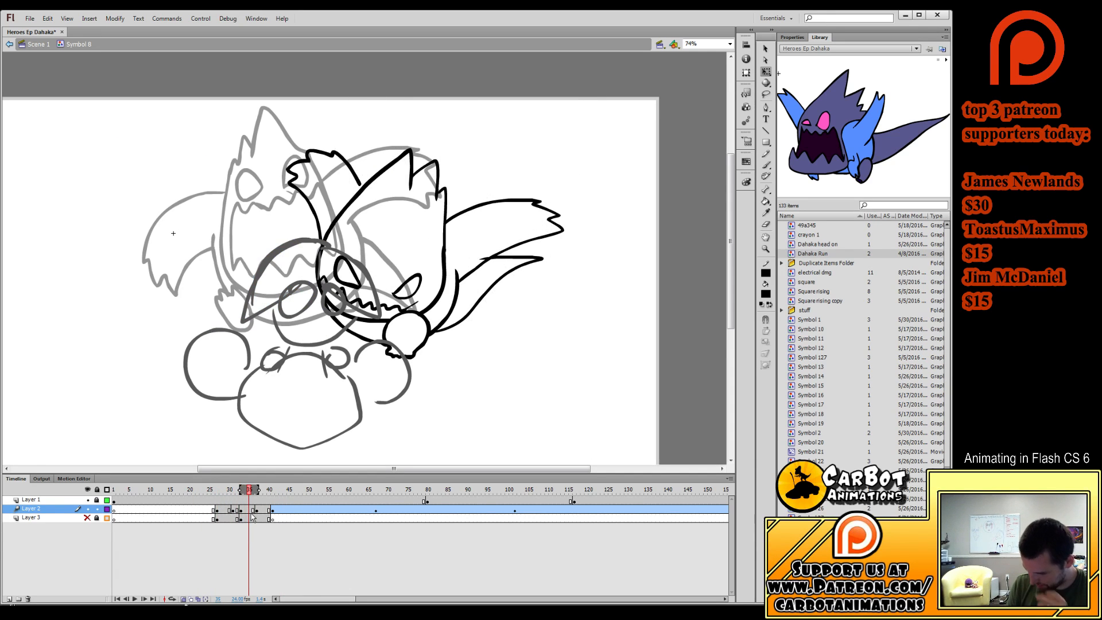
click(251, 515)
key(Delete)
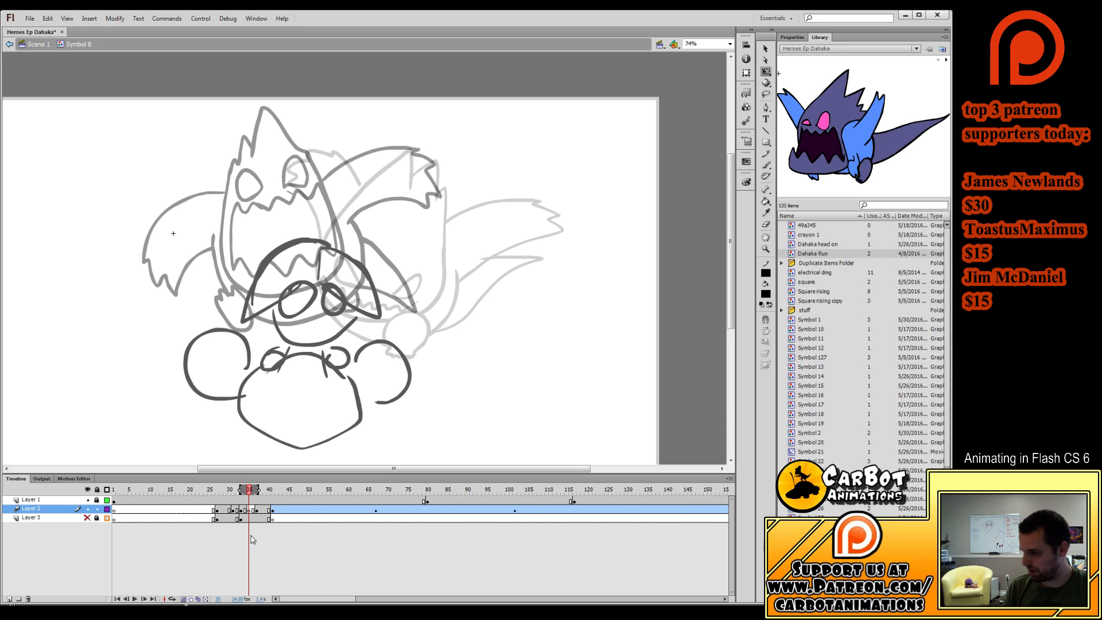
click(766, 164)
mouse_move(345, 327)
mouse_down()
mouse_move(415, 313)
mouse_move(427, 286)
mouse_move(408, 182)
mouse_move(385, 180)
mouse_move(373, 145)
mouse_move(338, 179)
mouse_move(315, 233)
mouse_move(317, 288)
mouse_move(342, 324)
mouse_move(343, 289)
mouse_move(333, 294)
mouse_move(405, 260)
mouse_move(390, 295)
mouse_up()
mouse_move(427, 262)
mouse_down()
mouse_move(409, 294)
mouse_move(366, 315)
mouse_move(339, 315)
mouse_up()
Brush in the two arms, the foot, the belly line and the claws of the frame 35 creature on Layer 2.
mouse_move(425, 229)
mouse_down()
mouse_move(530, 244)
mouse_move(549, 262)
mouse_move(528, 289)
mouse_move(439, 284)
mouse_up()
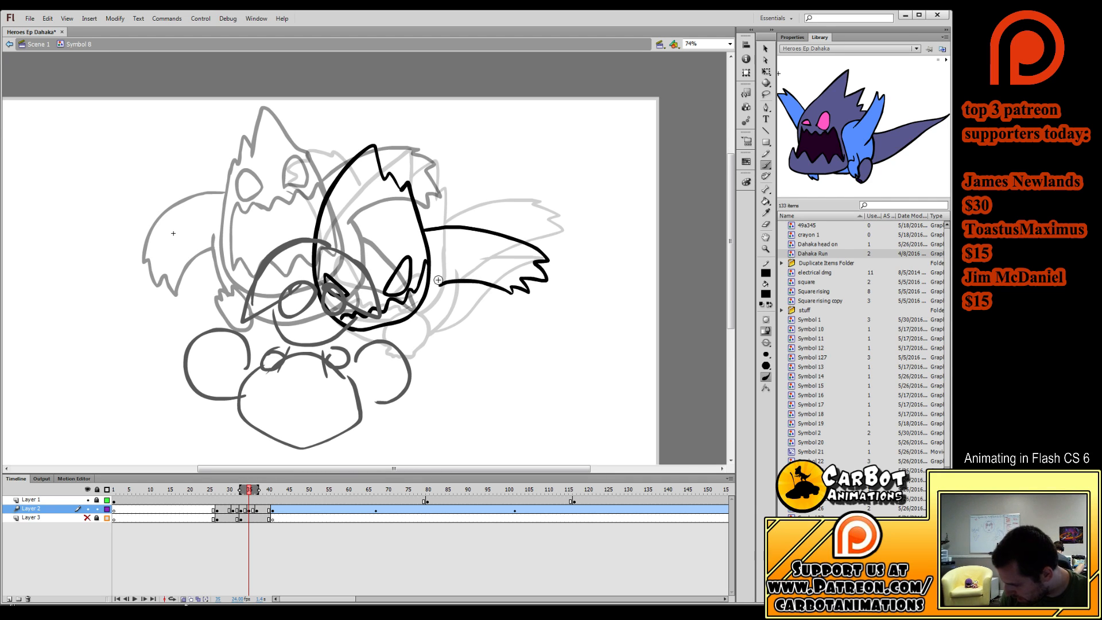
mouse_move(297, 264)
mouse_down()
mouse_move(269, 333)
mouse_move(313, 339)
mouse_move(276, 350)
mouse_up()
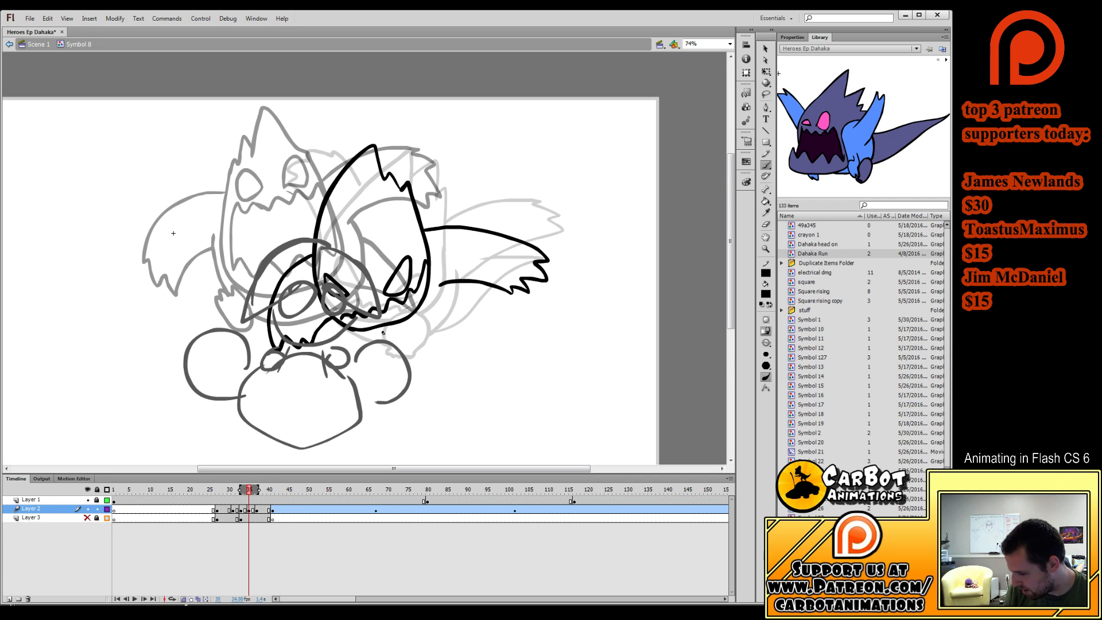
mouse_move(383, 331)
mouse_down()
mouse_move(423, 351)
mouse_move(436, 321)
mouse_move(408, 326)
mouse_move(399, 349)
mouse_move(423, 352)
mouse_move(433, 327)
mouse_move(417, 317)
mouse_move(393, 342)
mouse_up()
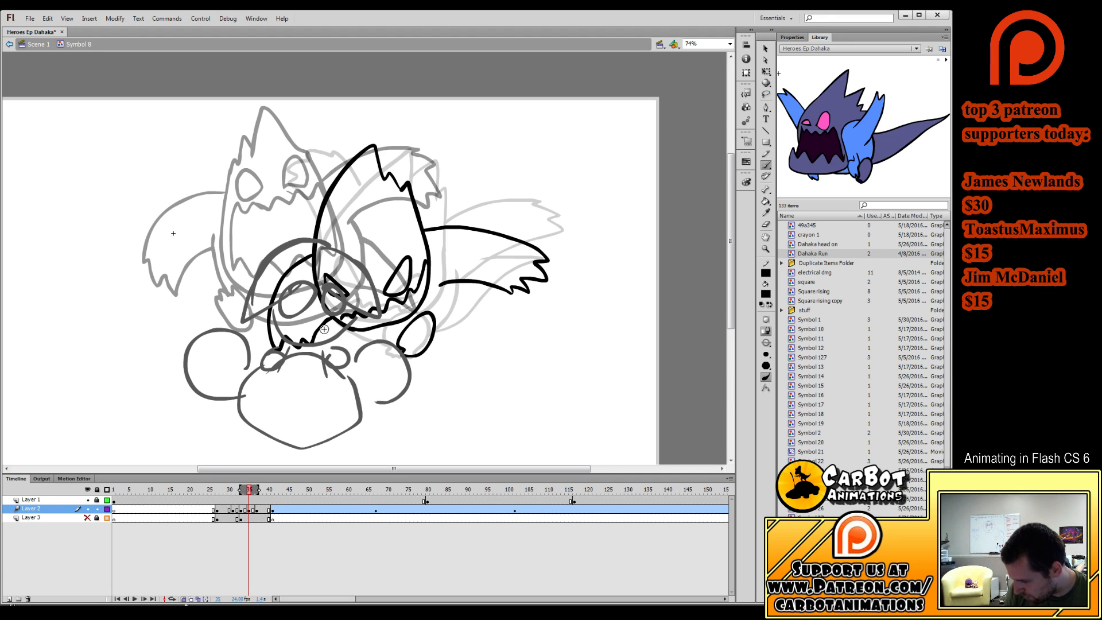
drag(325, 327, 398, 344)
drag(434, 312, 446, 285)
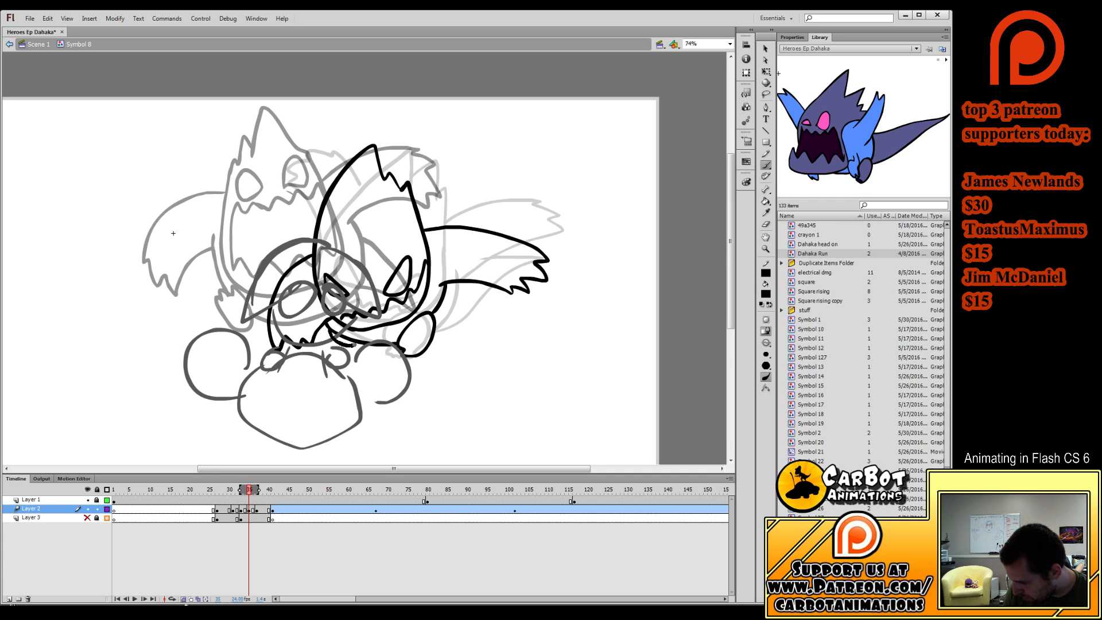
drag(354, 345, 359, 343)
Draw the creature's curved tail behind the foot at frame 35 and play back the motion.
drag(434, 327, 496, 290)
key(ctrl+z)
key(ctrl+z)
drag(436, 328, 489, 285)
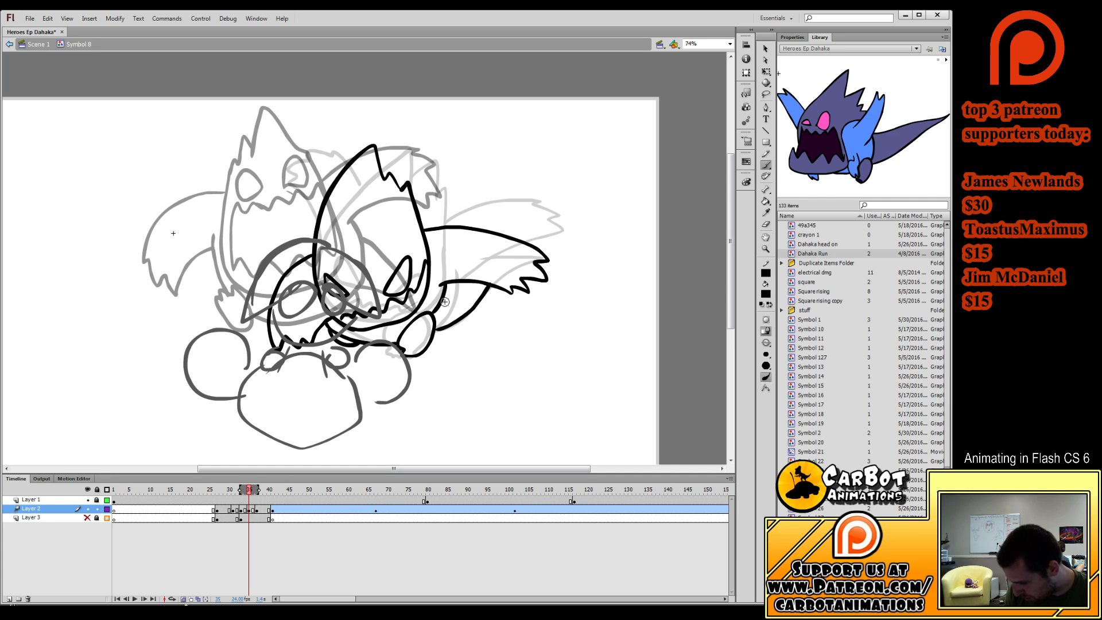
key(Return)
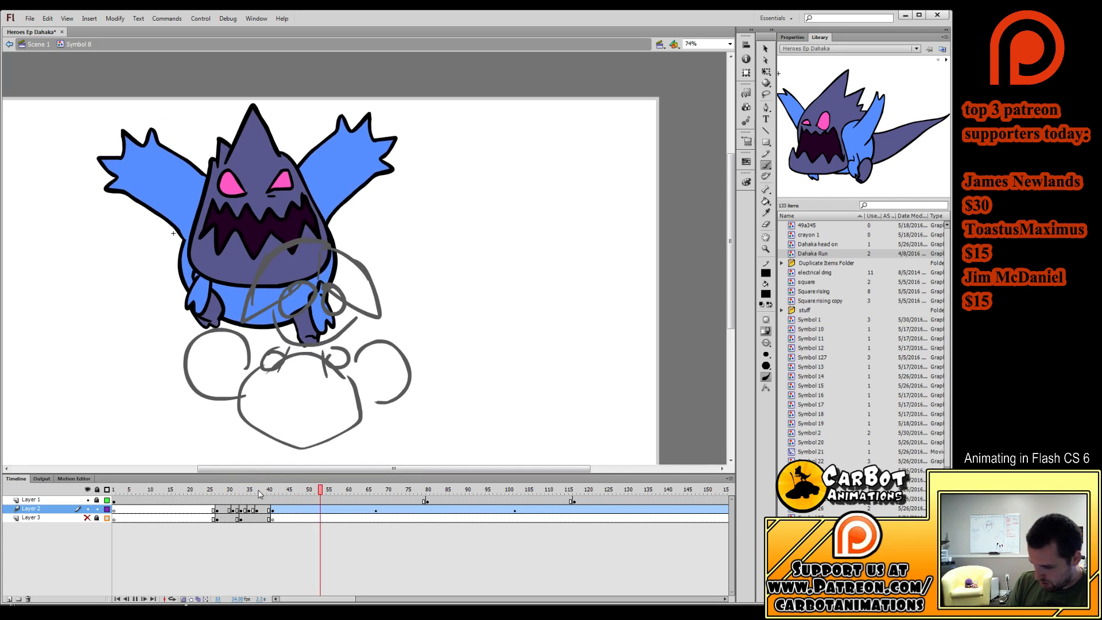
Clear the drawing at frame 39 of Layer 2, remove two spare frames before the colored creature, and play back the motion.
drag(257, 493, 266, 514)
click(270, 510)
click(270, 517)
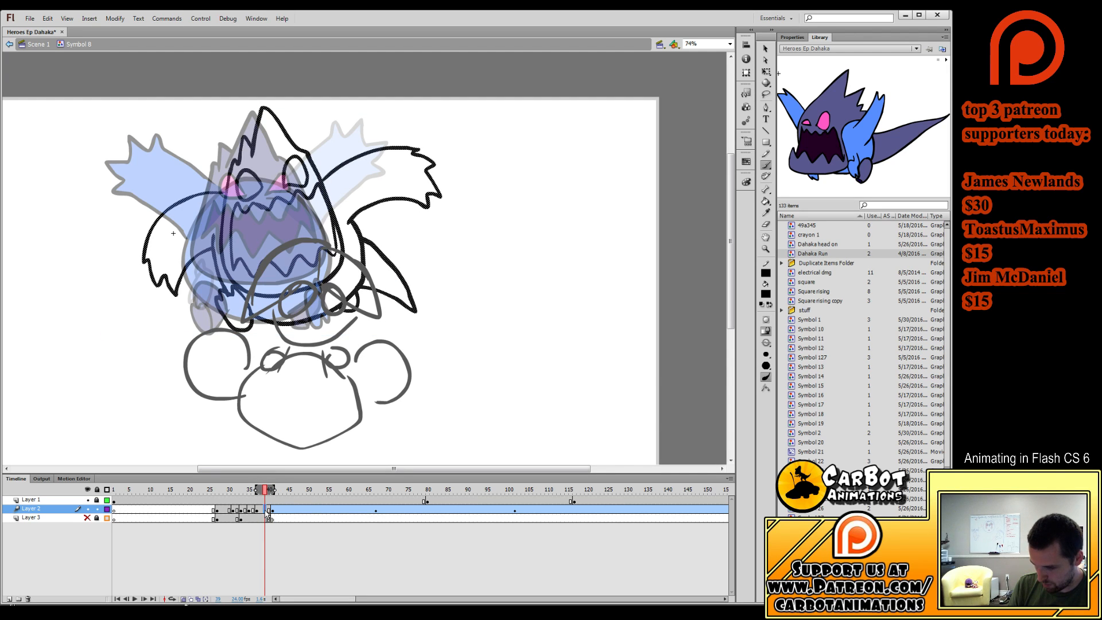
key(Delete)
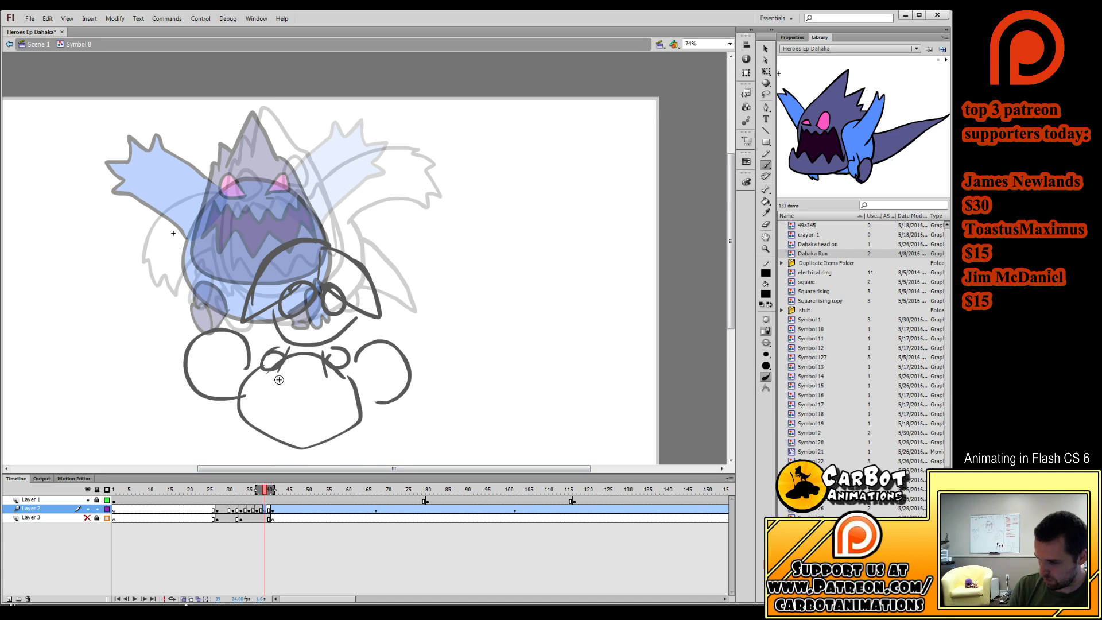
click(268, 517)
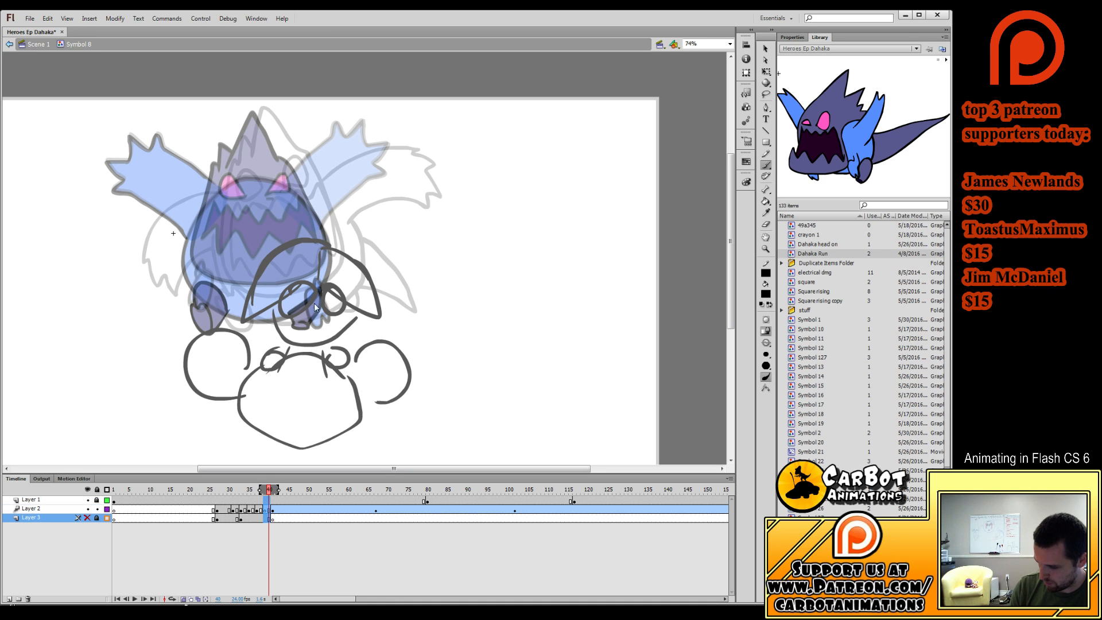
click(217, 509)
key(Return)
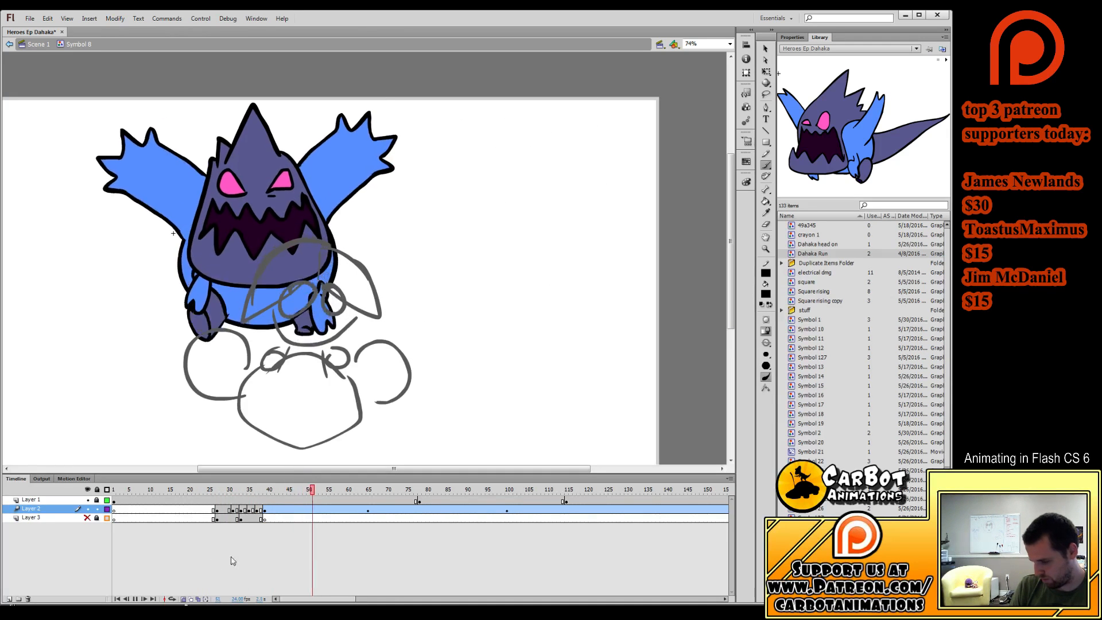
key(Return)
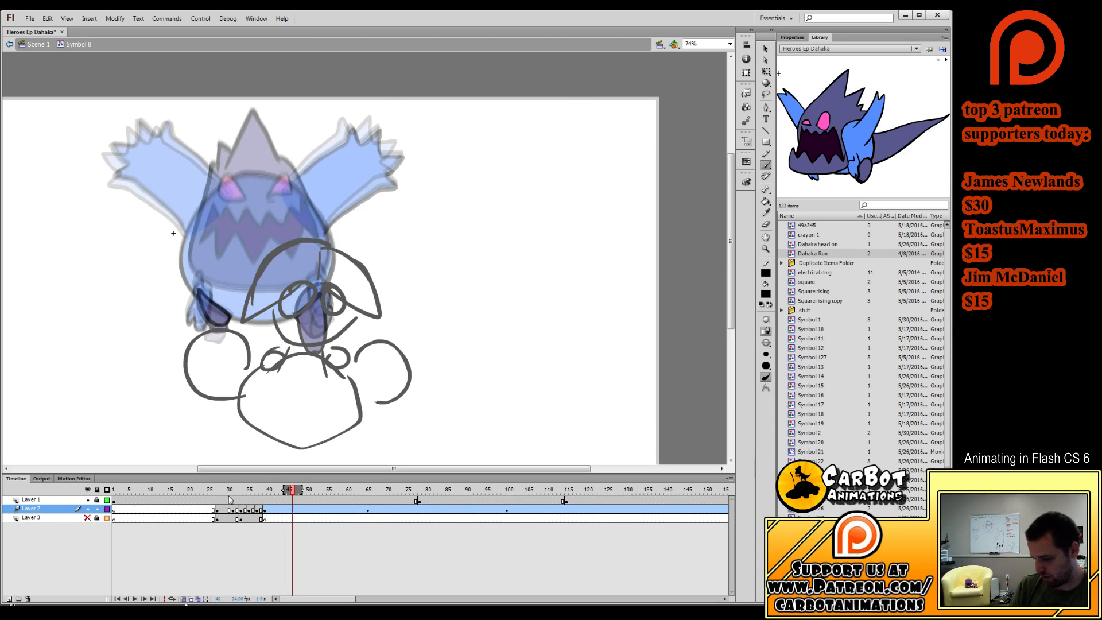
At frame 29 of Layer 2, fill the creature's head, lower jaw and foot with dark purple.
drag(229, 498, 225, 498)
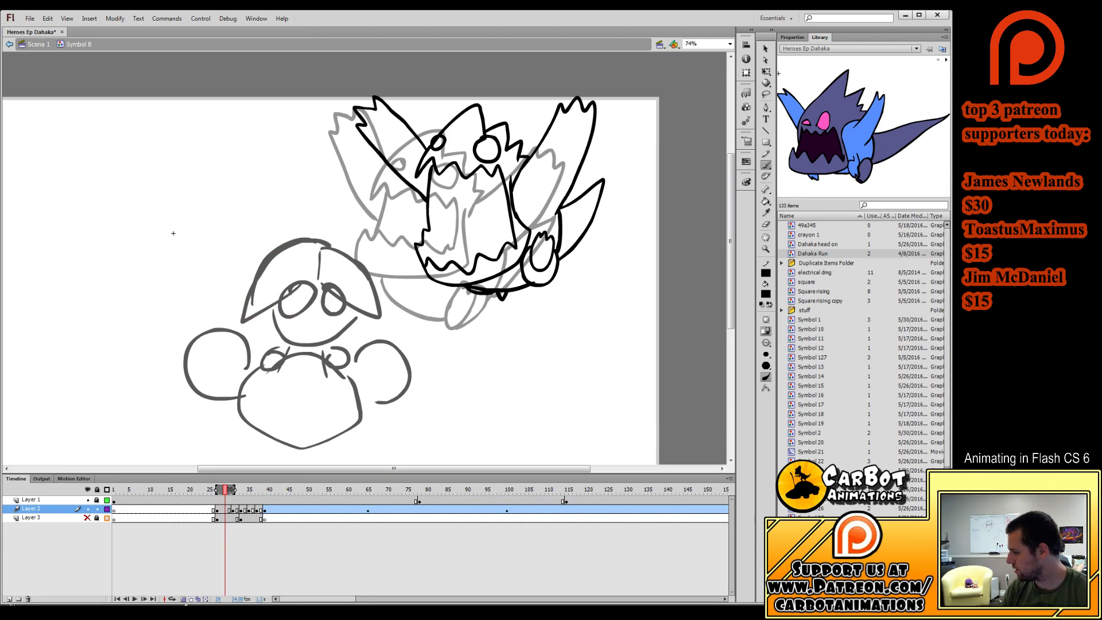
click(766, 201)
click(514, 244)
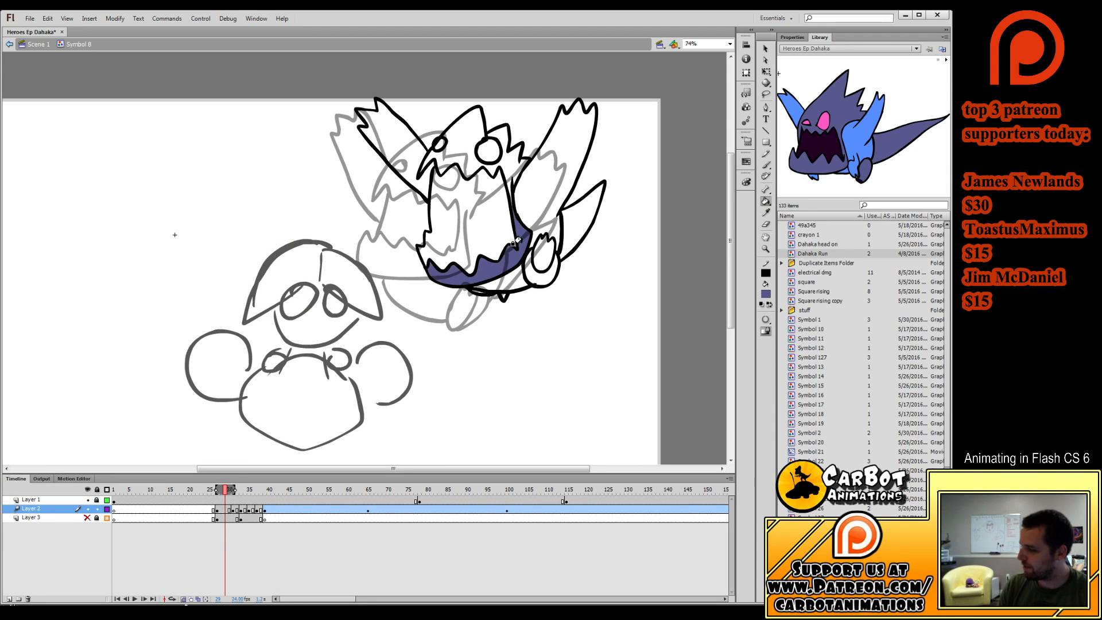
click(516, 209)
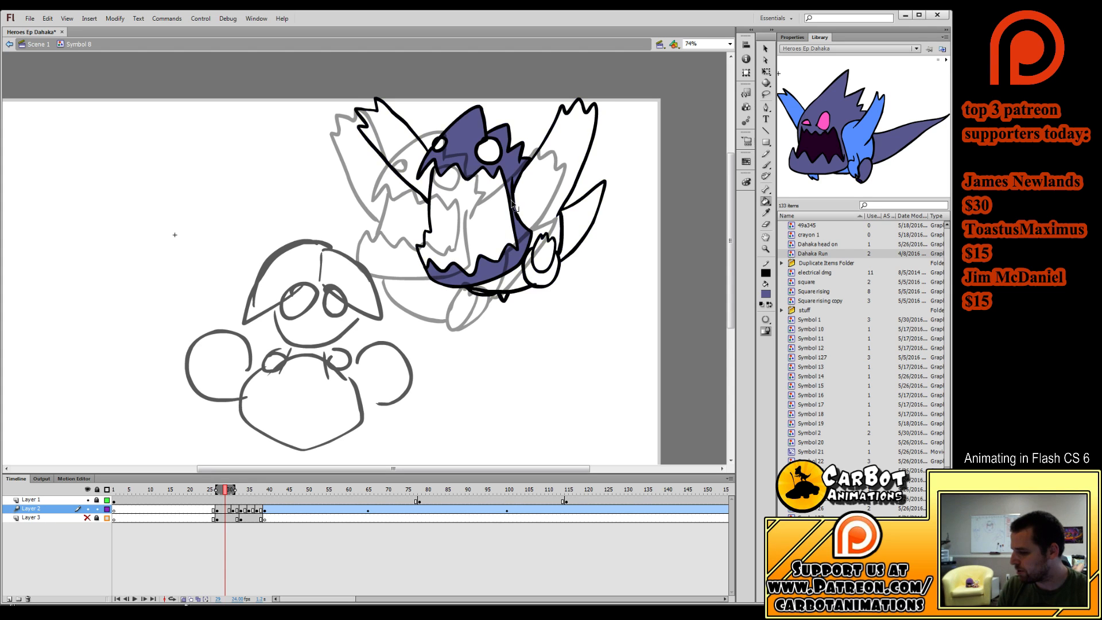
click(535, 260)
click(519, 279)
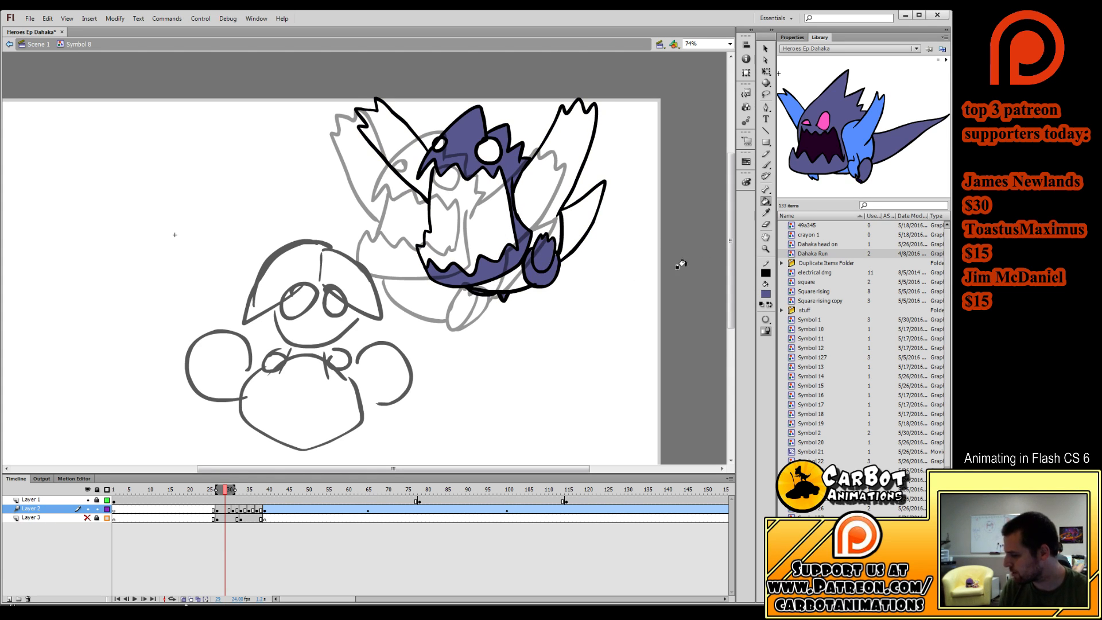
Fill the frame 29 creature's arms, belly and tail with light blue.
click(541, 188)
click(505, 279)
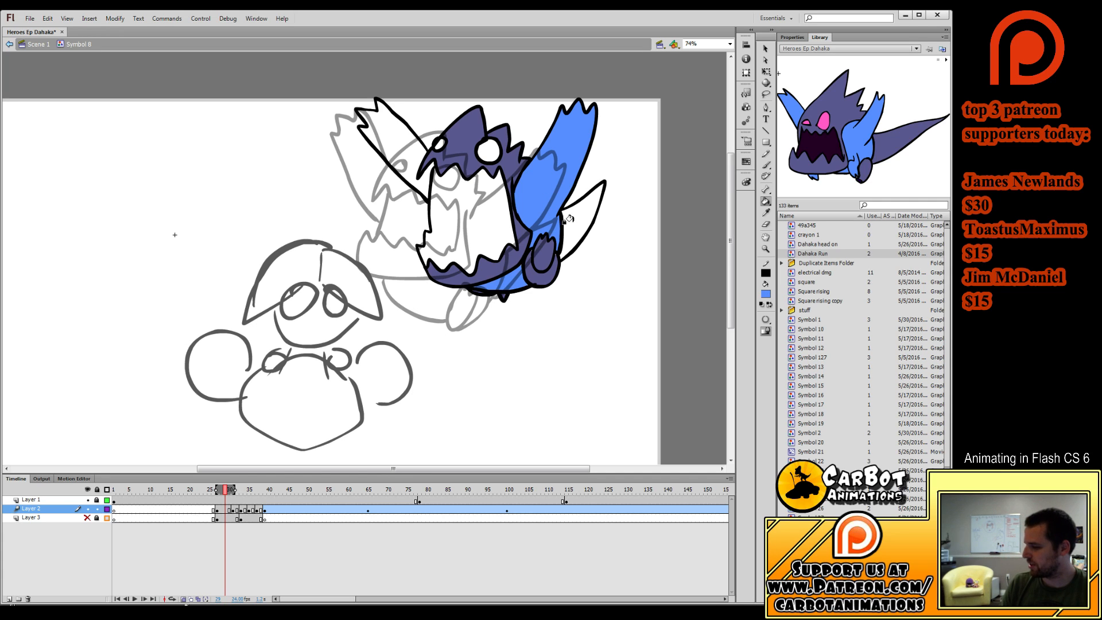
click(568, 219)
click(410, 157)
Fill the frame 29 creature's eyes with pink and its open mouth with very dark purple.
click(763, 294)
click(824, 121)
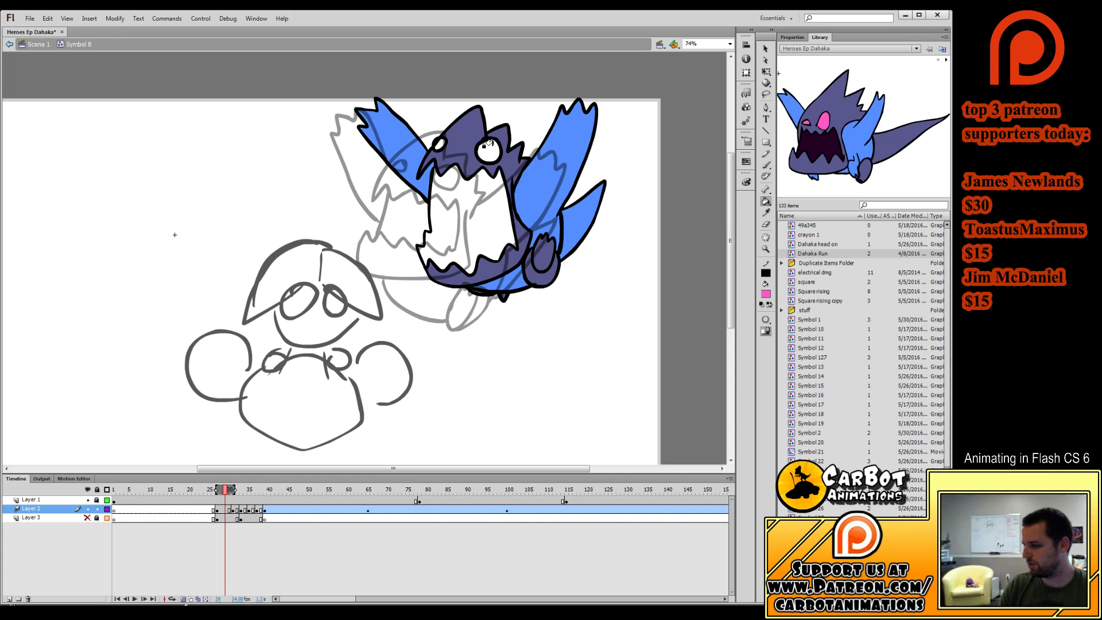
click(489, 151)
click(438, 146)
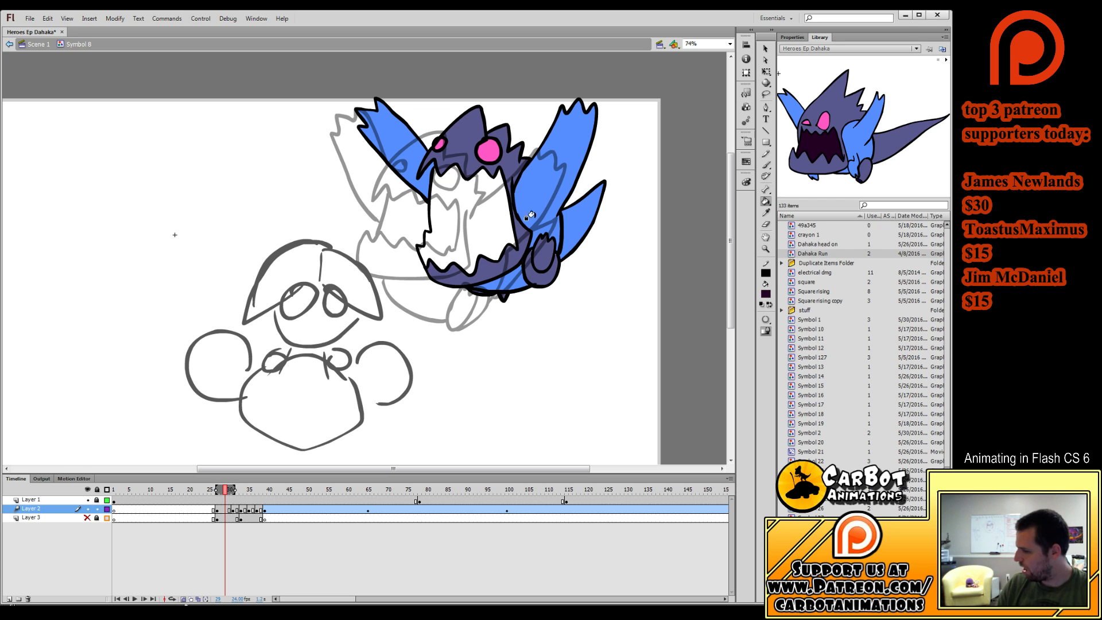
click(480, 220)
Keyframe the colored creature at frame 29, shift its frame 28 copy right with a slight clockwise rotation, and play back the leap.
click(766, 71)
click(226, 509)
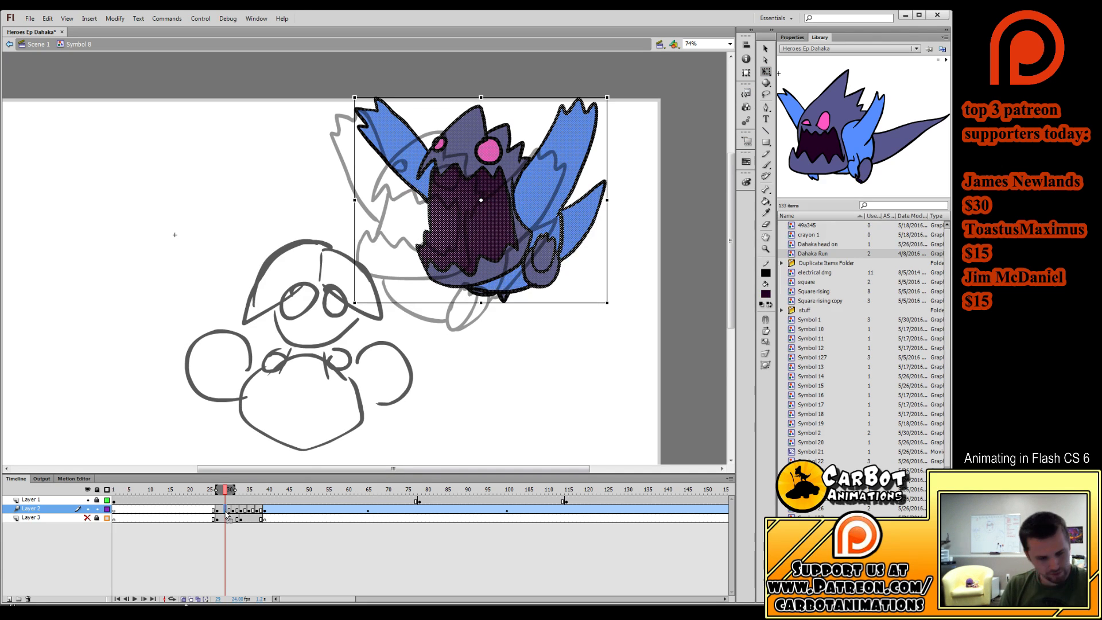
click(221, 510)
drag(512, 269, 587, 258)
drag(682, 89, 670, 98)
drag(637, 154, 626, 158)
drag(662, 98, 669, 108)
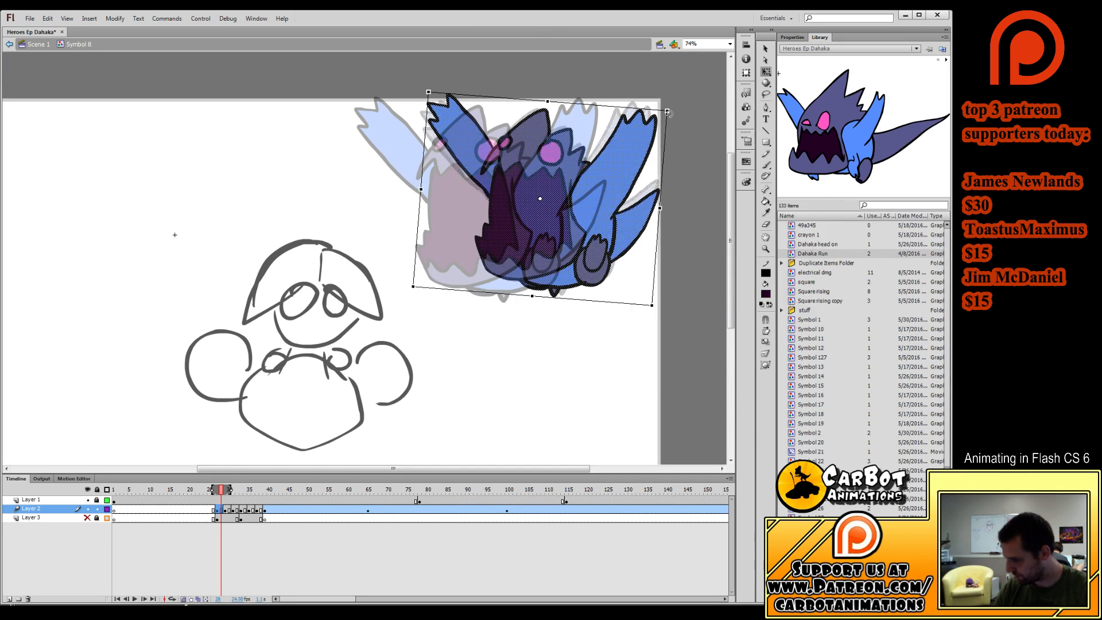
drag(624, 153, 620, 158)
key(Return)
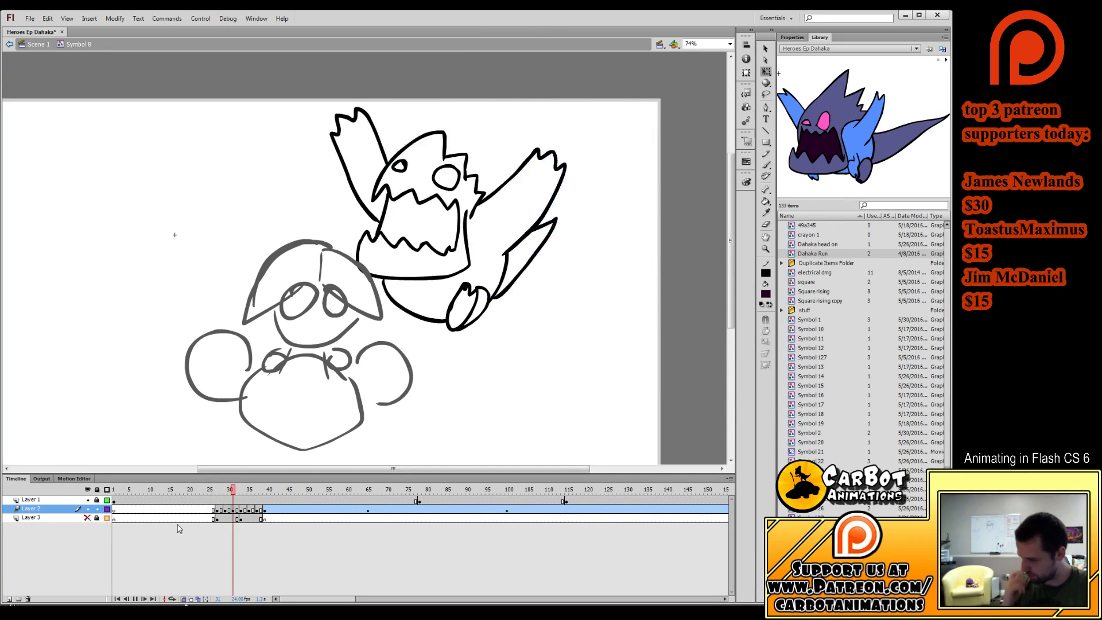
Replay the creature's leap-in several times from before its entrance to check the timing.
click(197, 490)
key(Return)
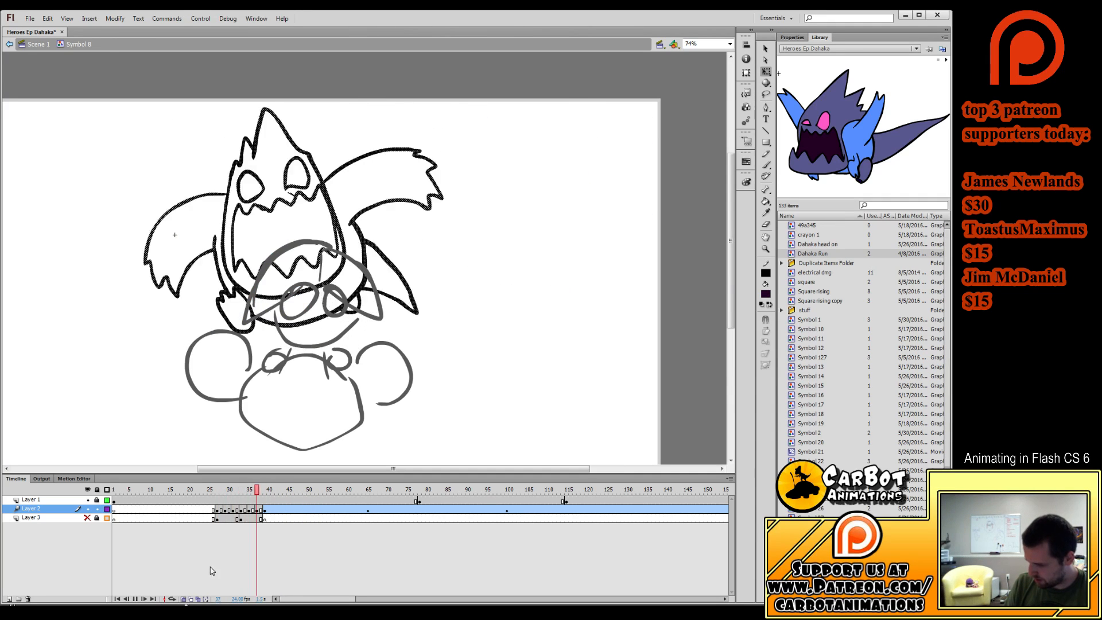
key(Return)
drag(237, 490, 241, 508)
click(172, 517)
key(Return)
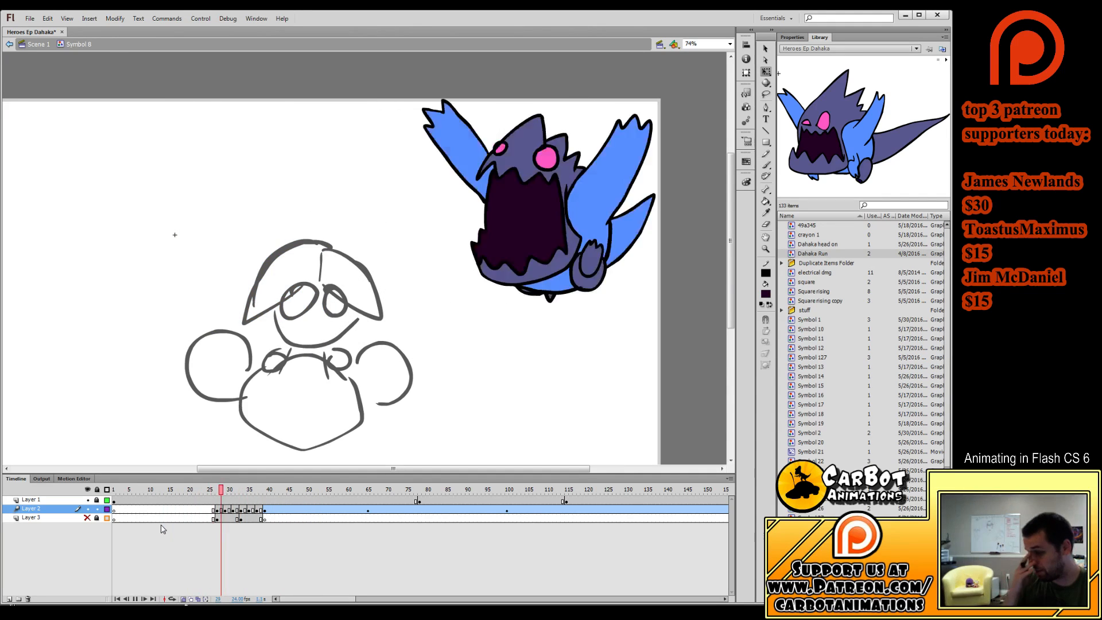
click(170, 516)
key(Return)
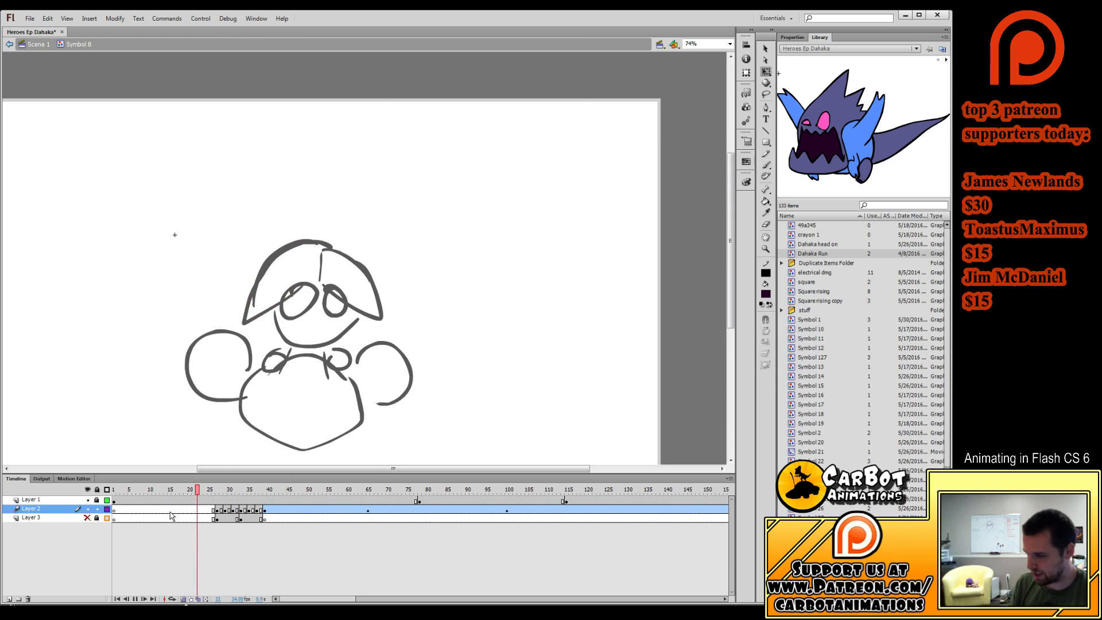
Hide the onion skins and step through the leap frame by frame from frame 24 to examine each pose up to frame 37.
click(206, 489)
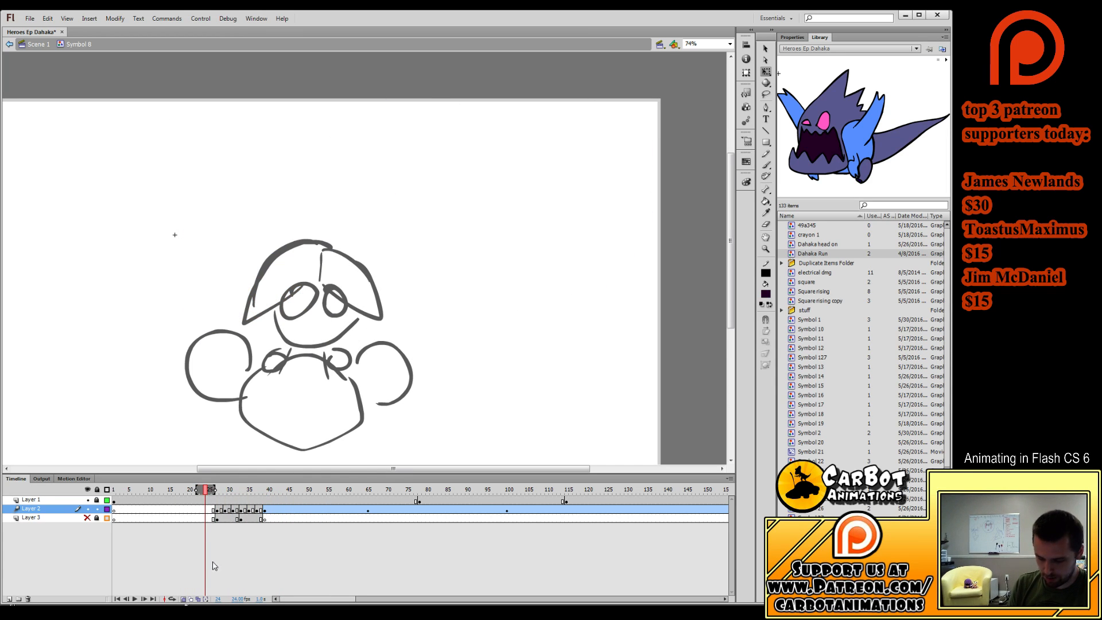
click(185, 599)
key(period)
key(period)
key(period)
key(period)
key(period)
key(period)
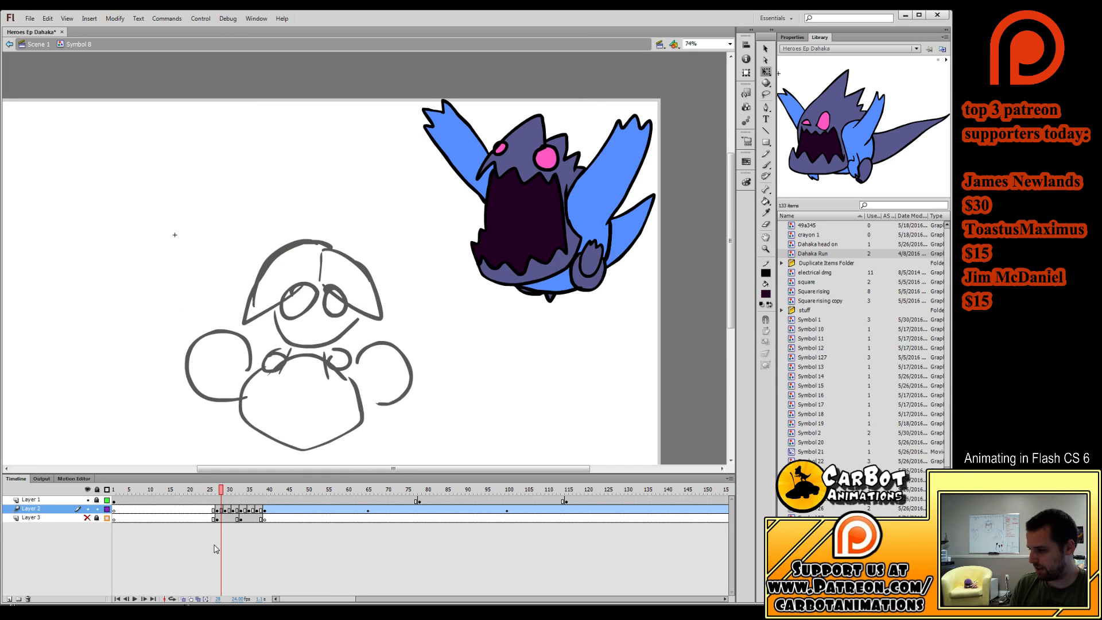
key(period)
key(period)
key(period)
key(period)
key(period)
key(period)
key(period)
key(period)
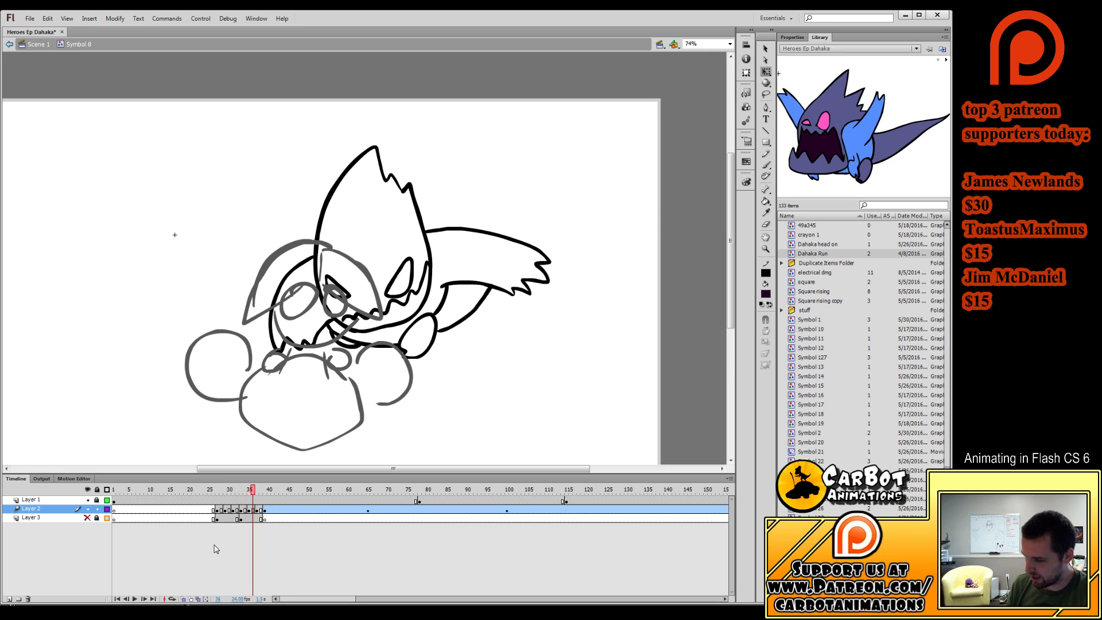
key(period)
key(comma)
key(comma)
key(comma)
key(comma)
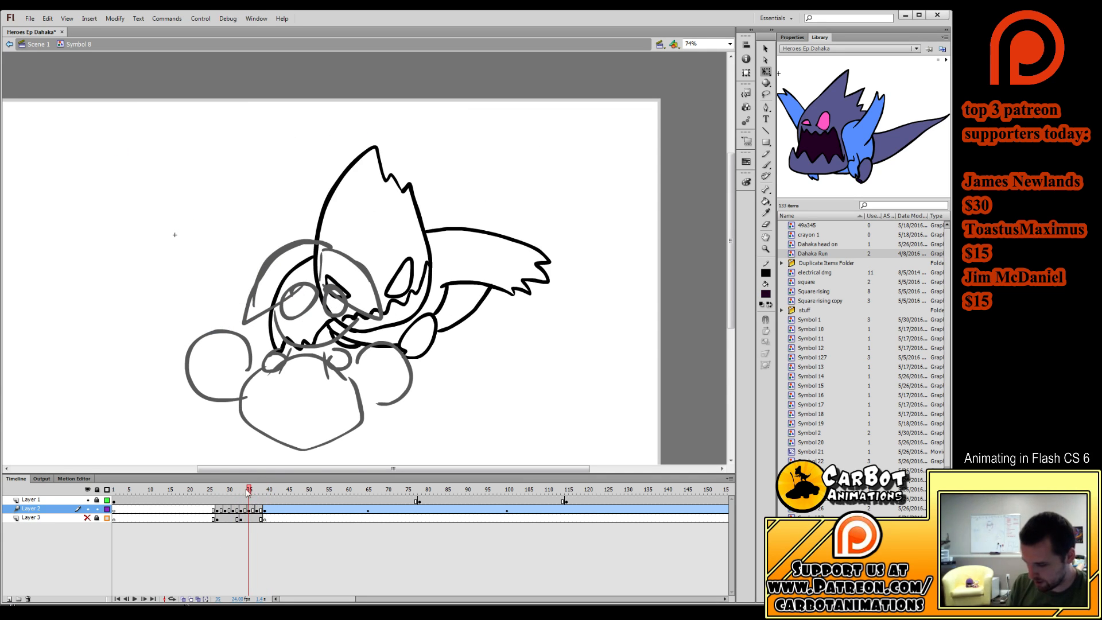
drag(214, 545, 268, 537)
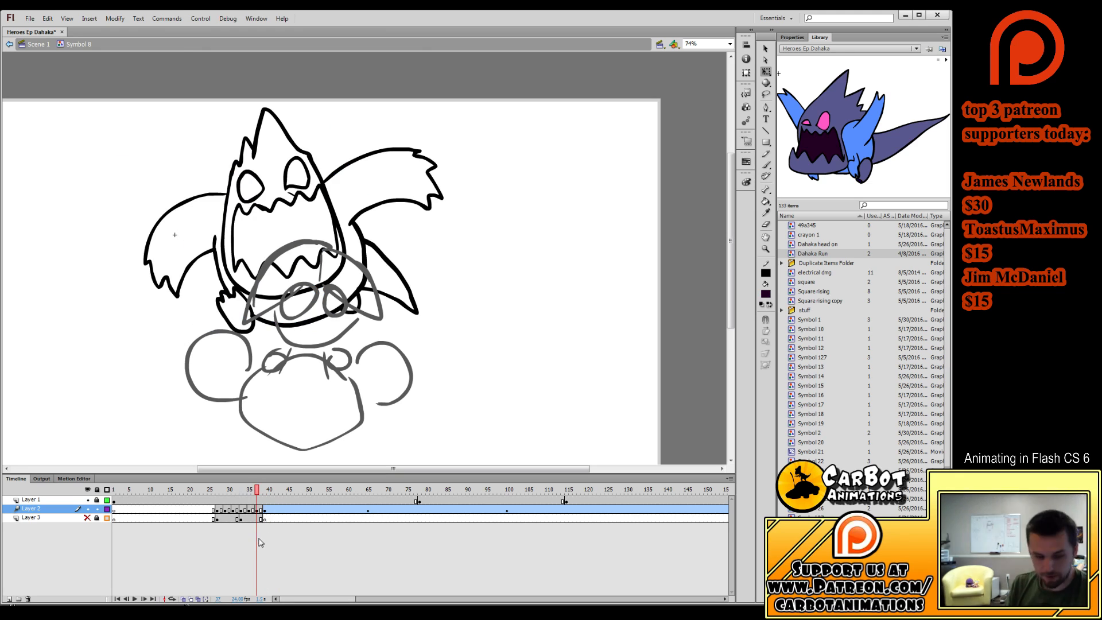
Insert three frames before the colored creature, show the onion skins again at frame 40 and switch to the Brush tool.
key(F5)
key(F5)
key(F5)
click(266, 512)
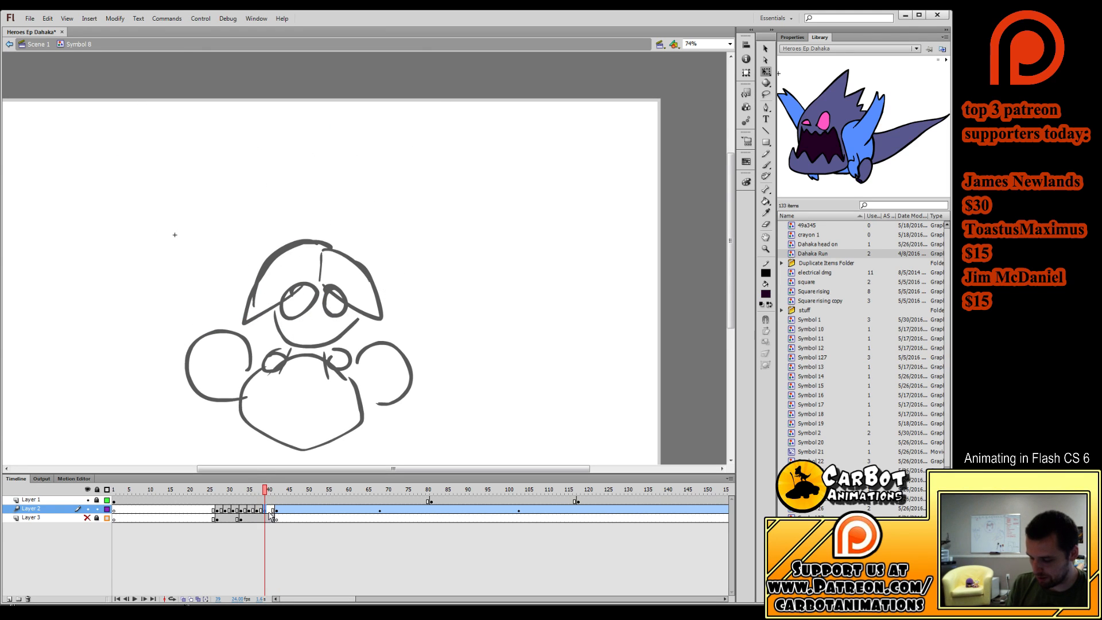
click(183, 599)
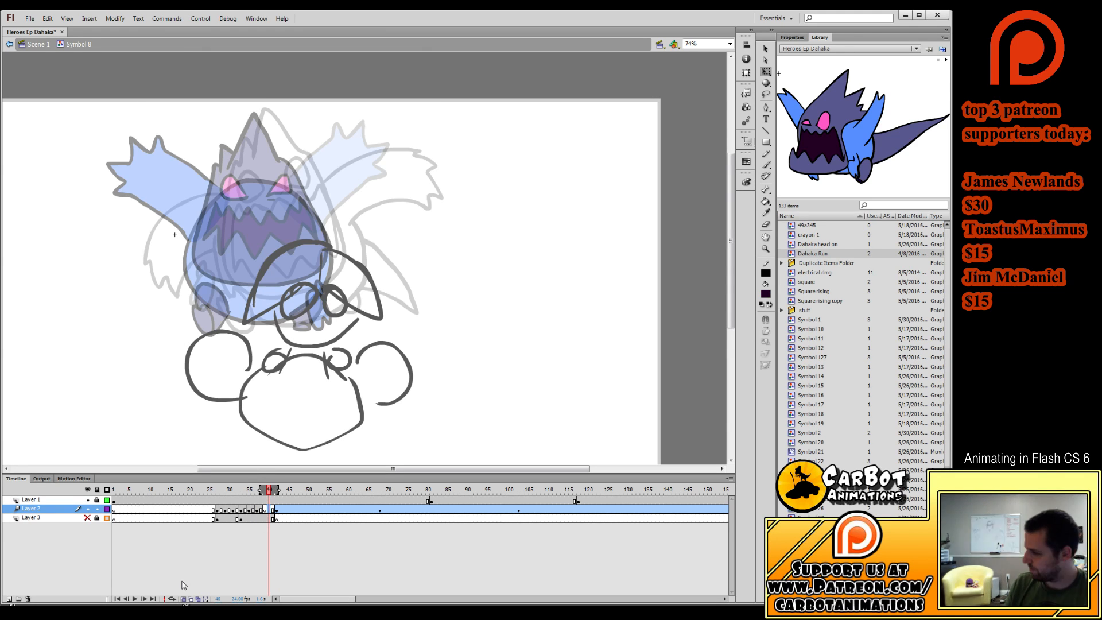
key(b)
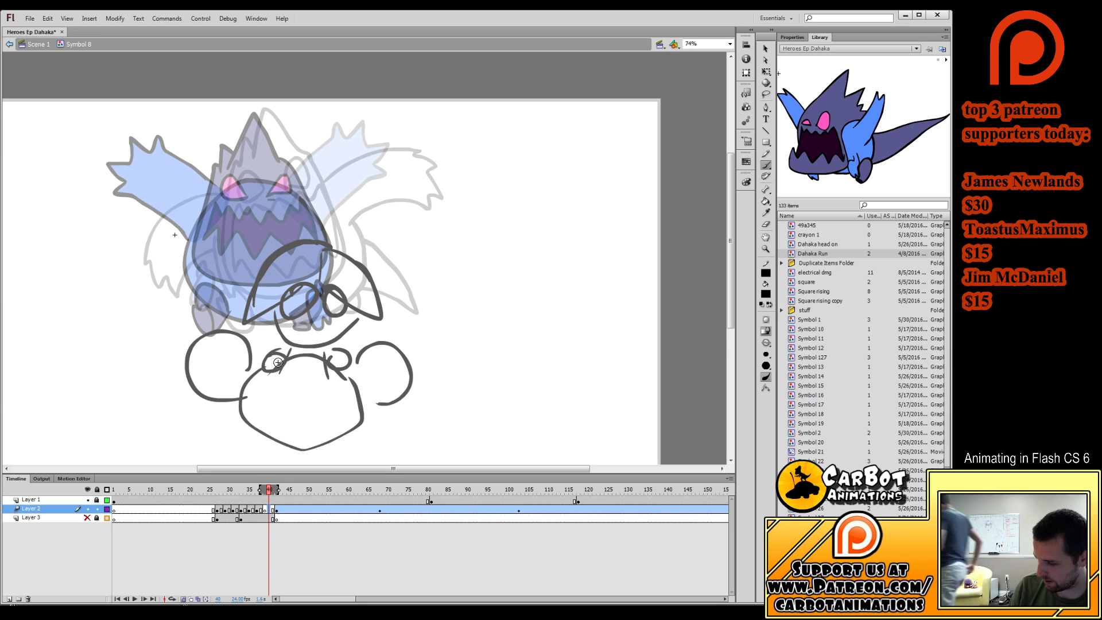
mouse_move(206, 279)
mouse_down()
mouse_move(221, 316)
mouse_move(207, 299)
mouse_move(266, 317)
mouse_move(310, 294)
mouse_up()
key(ctrl+z)
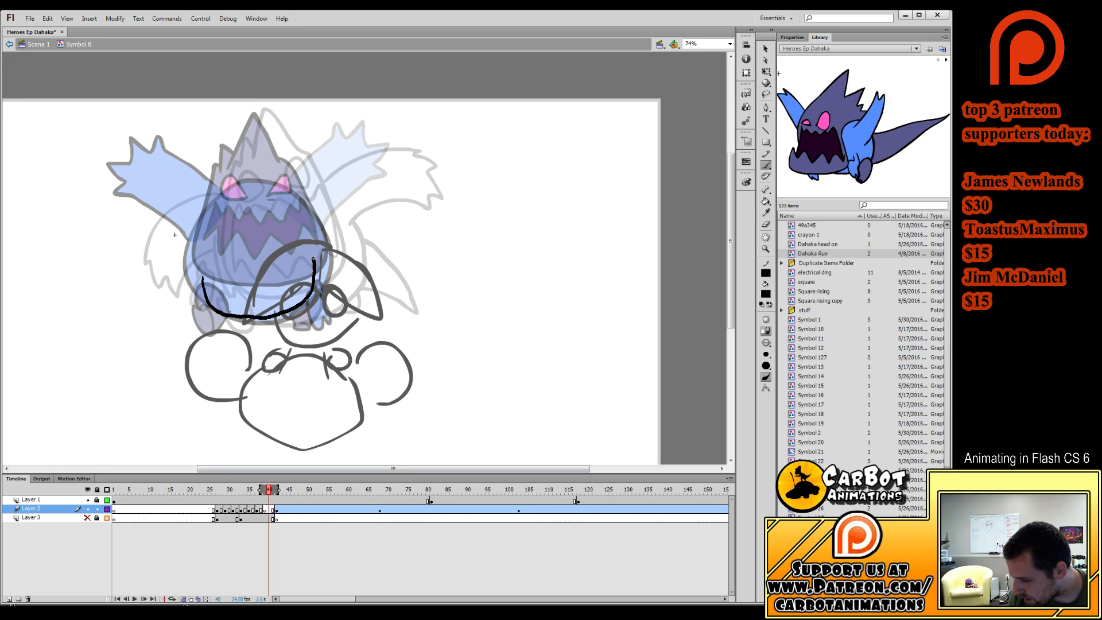
mouse_move(301, 224)
mouse_down()
mouse_move(261, 158)
mouse_move(238, 144)
mouse_move(219, 214)
mouse_up()
key(ctrl+z)
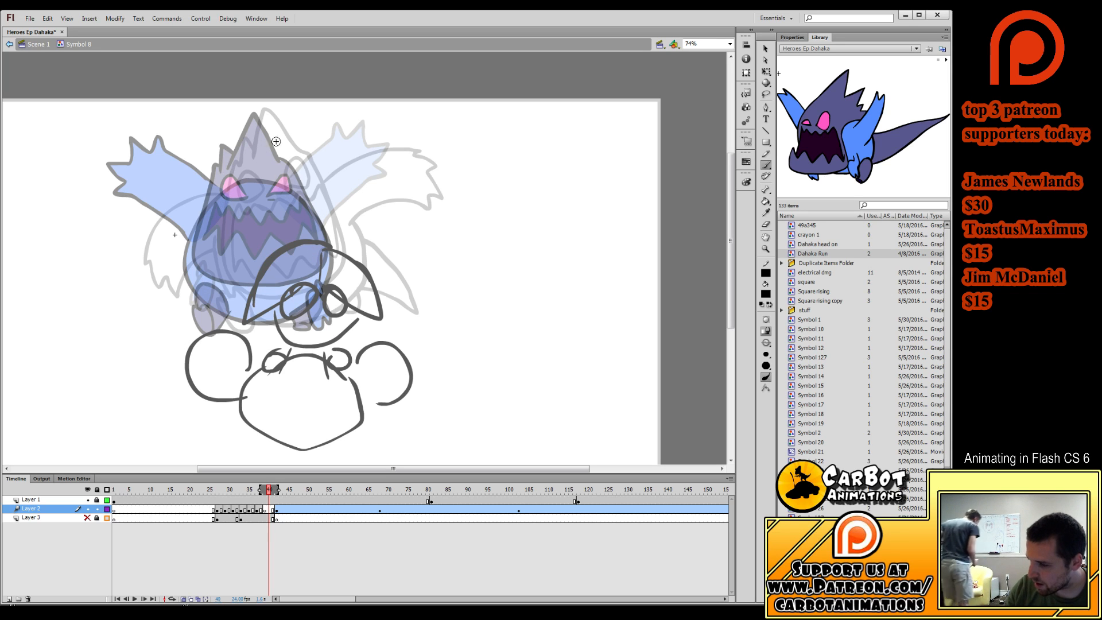
mouse_move(303, 150)
mouse_down()
mouse_move(263, 109)
mouse_move(250, 163)
mouse_move(242, 143)
mouse_move(229, 167)
mouse_move(223, 246)
mouse_move(241, 292)
mouse_move(293, 297)
mouse_move(335, 271)
mouse_up()
key(ctrl+z)
Draw the creature's spiked head outline at frame 40 with two angry eyes and a jagged open mouth, tracing near the previous pose.
mouse_move(234, 164)
mouse_down()
mouse_move(226, 187)
mouse_move(222, 253)
mouse_move(256, 281)
mouse_move(296, 278)
mouse_move(339, 248)
mouse_move(344, 223)
mouse_move(304, 151)
mouse_up()
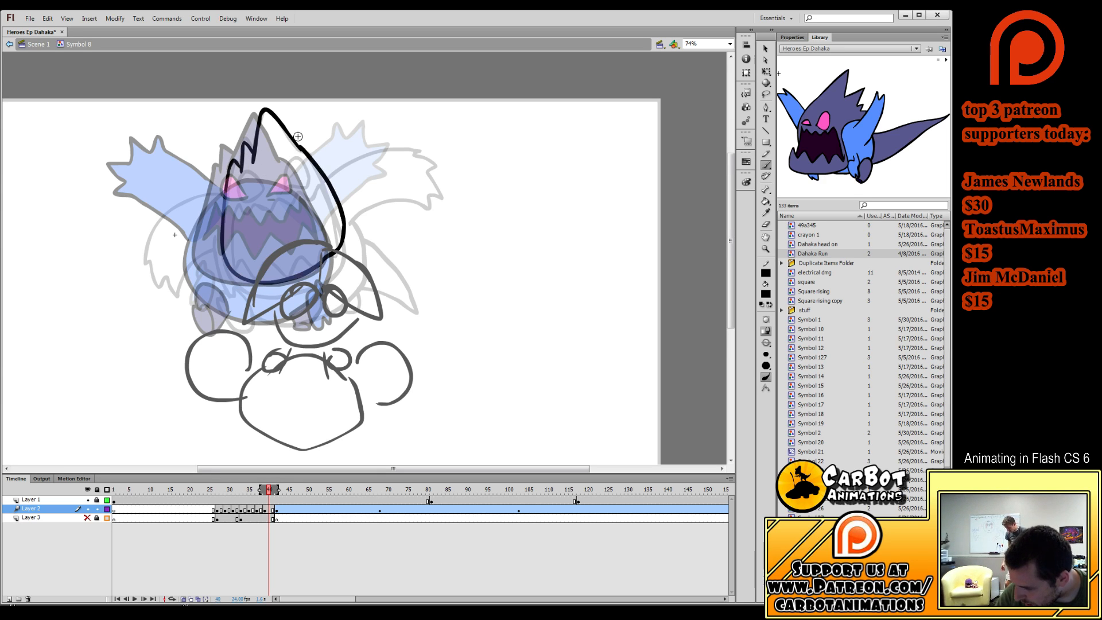
mouse_move(251, 194)
mouse_down()
mouse_move(235, 191)
mouse_move(262, 199)
mouse_up()
mouse_move(287, 199)
mouse_down()
mouse_move(302, 163)
mouse_move(284, 202)
mouse_up()
mouse_move(228, 247)
mouse_down()
mouse_move(258, 231)
mouse_move(281, 254)
mouse_move(308, 246)
mouse_move(230, 240)
mouse_move(249, 260)
mouse_move(301, 254)
mouse_move(322, 243)
mouse_move(339, 209)
mouse_move(232, 229)
mouse_up()
key(ctrl+z)
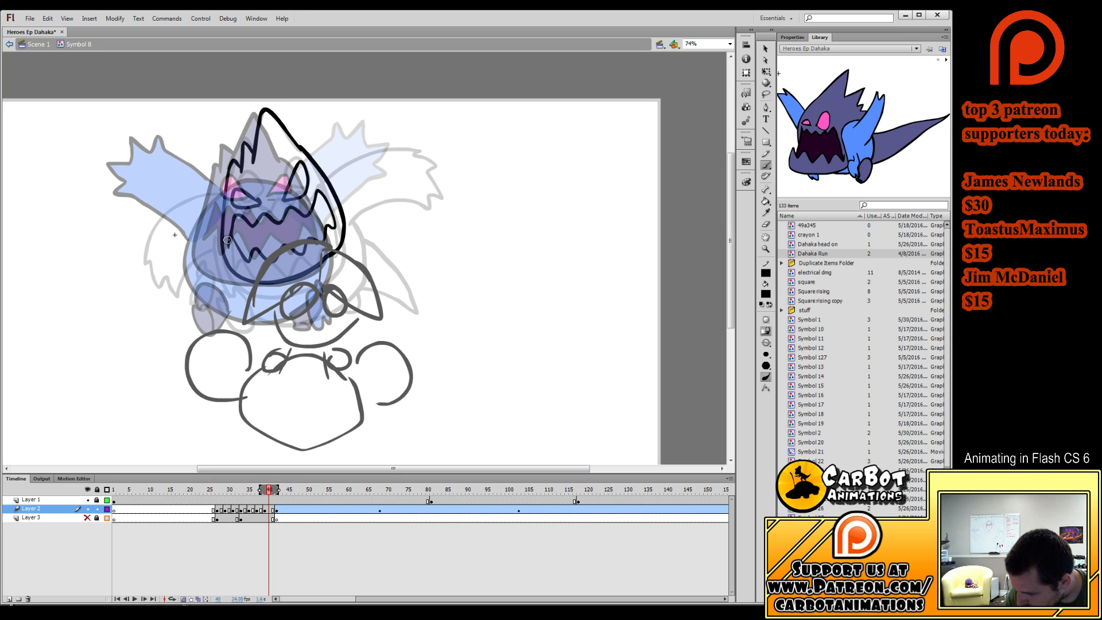
Move the whole head sketch down and to the left over the colored creature, tilting it slightly counterclockwise.
click(766, 71)
click(268, 509)
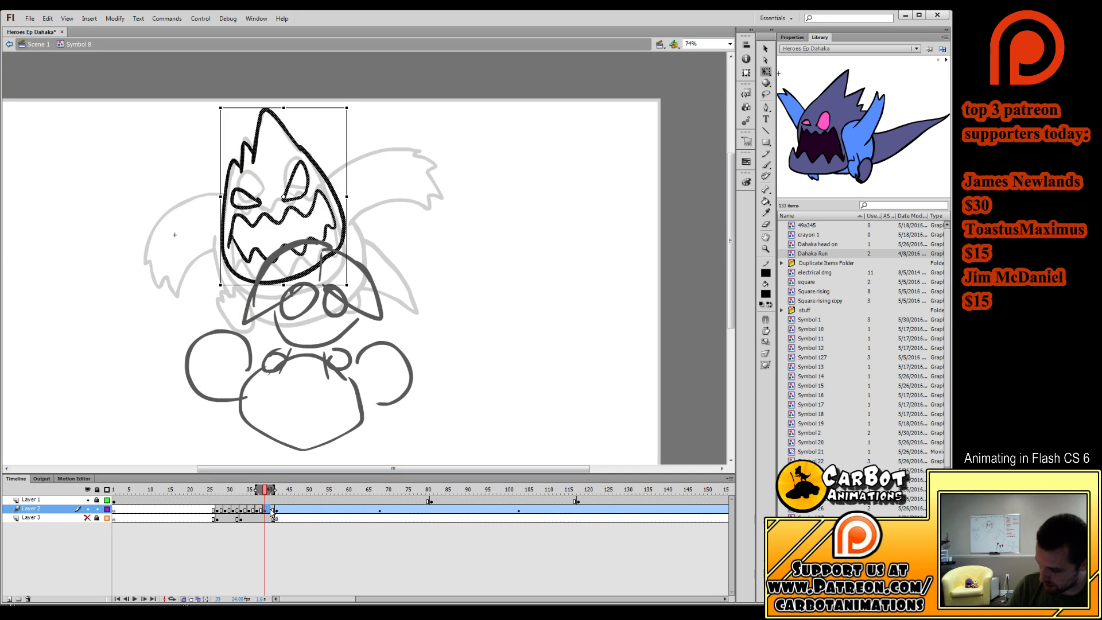
drag(303, 193, 283, 231)
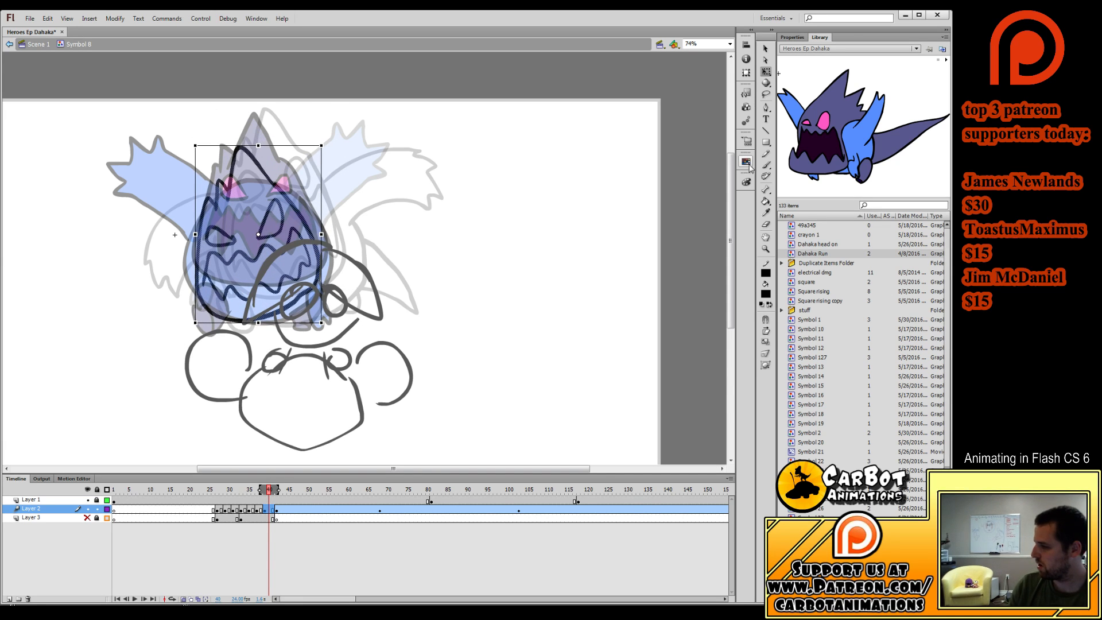
Draw the creature's left-hand foot and the curve of its lower body beneath the head with the Brush tool.
key(b)
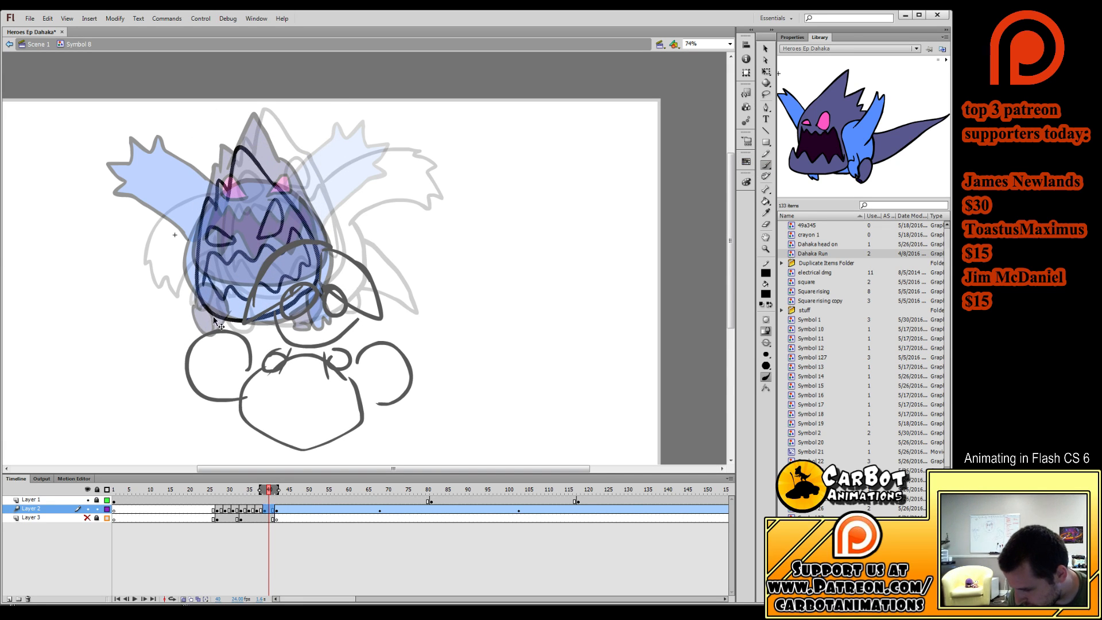
mouse_move(208, 319)
mouse_down()
mouse_move(214, 341)
mouse_move(239, 339)
mouse_move(245, 324)
mouse_up()
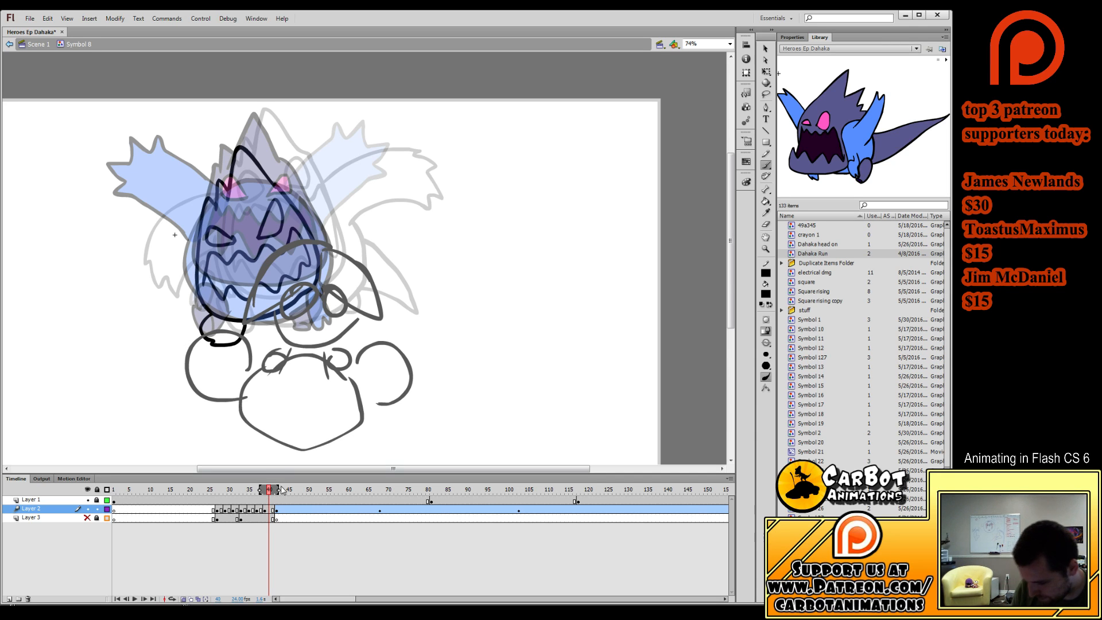
drag(275, 491, 274, 489)
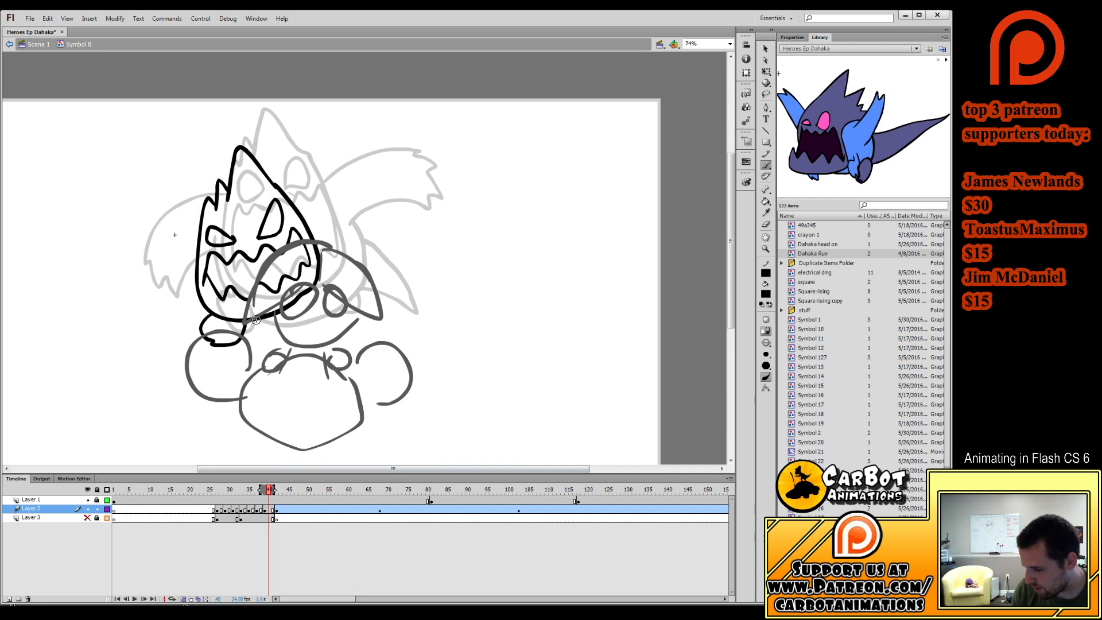
mouse_move(244, 325)
mouse_down()
mouse_move(301, 315)
mouse_move(319, 285)
mouse_move(247, 328)
mouse_move(306, 311)
mouse_move(325, 275)
mouse_up()
key(ctrl+z)
key(ctrl+z)
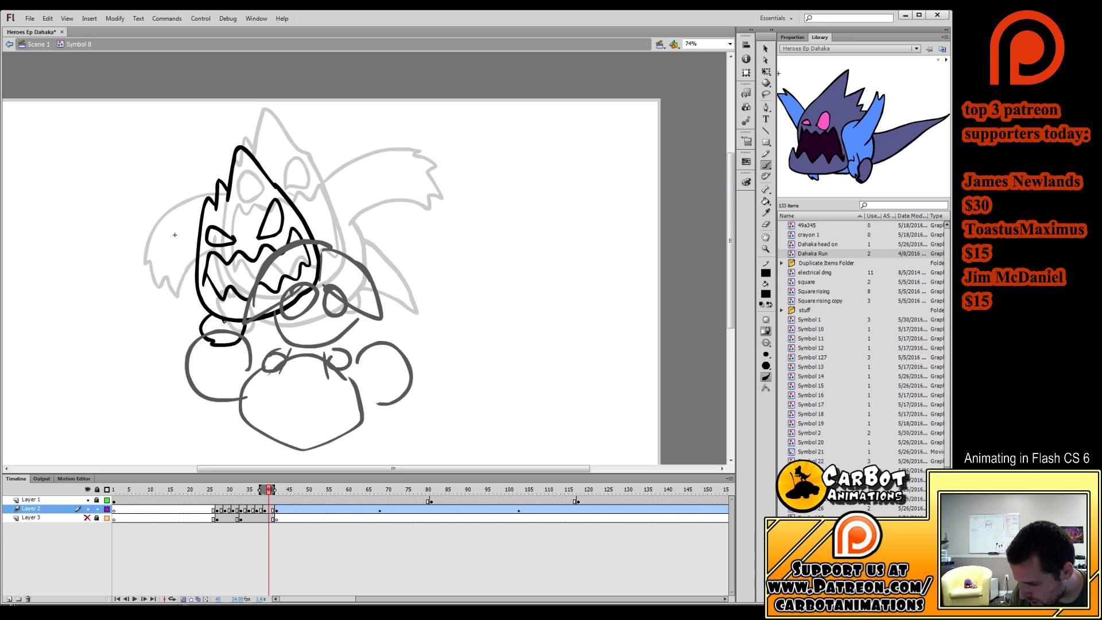
mouse_move(224, 322)
mouse_down()
mouse_move(253, 332)
mouse_move(289, 326)
mouse_move(316, 308)
mouse_move(312, 236)
mouse_up()
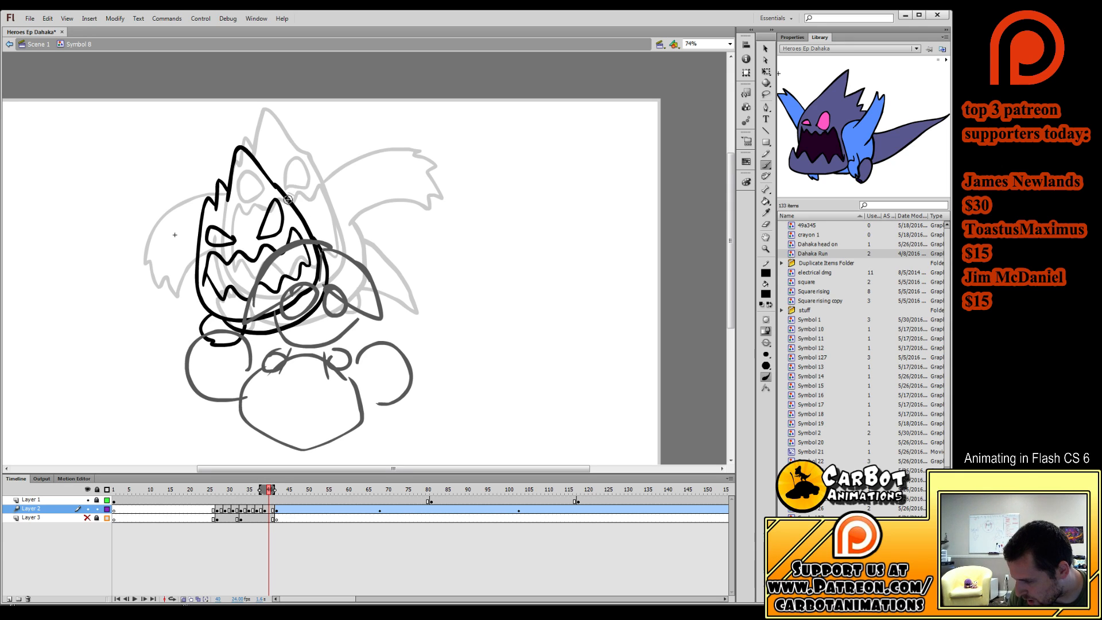
Draw both clawed arms, one raised up to the right and one reaching out to the left.
drag(288, 201, 358, 135)
key(ctrl+z)
mouse_move(292, 199)
mouse_down()
mouse_move(345, 134)
mouse_move(385, 141)
mouse_move(384, 175)
mouse_move(328, 237)
mouse_up()
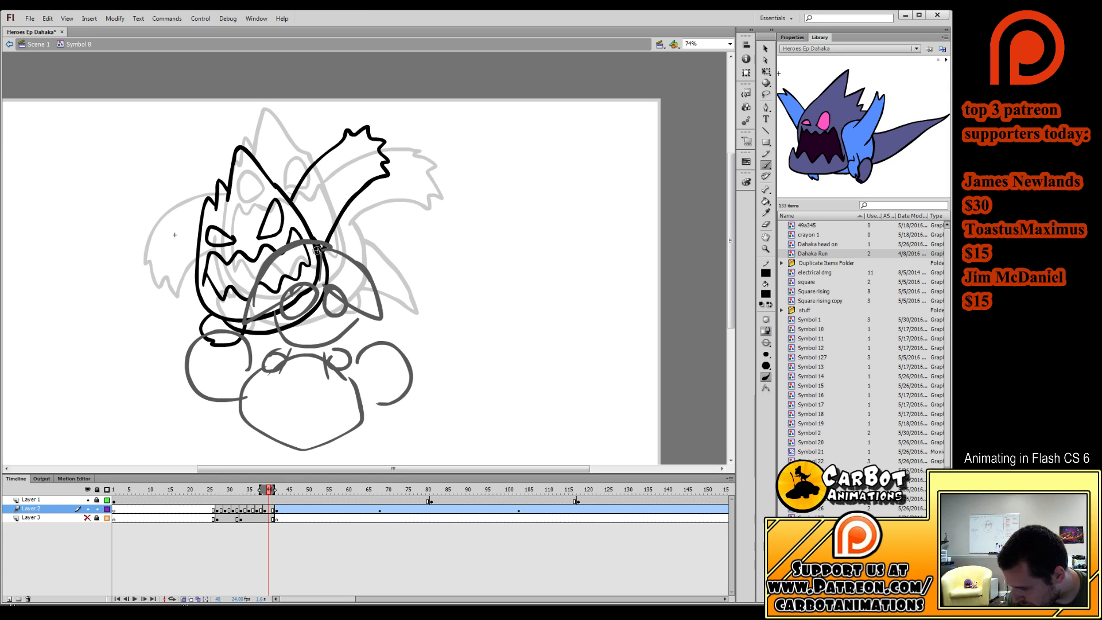
mouse_move(202, 222)
mouse_down()
mouse_move(155, 194)
mouse_move(138, 197)
mouse_up()
key(ctrl+z)
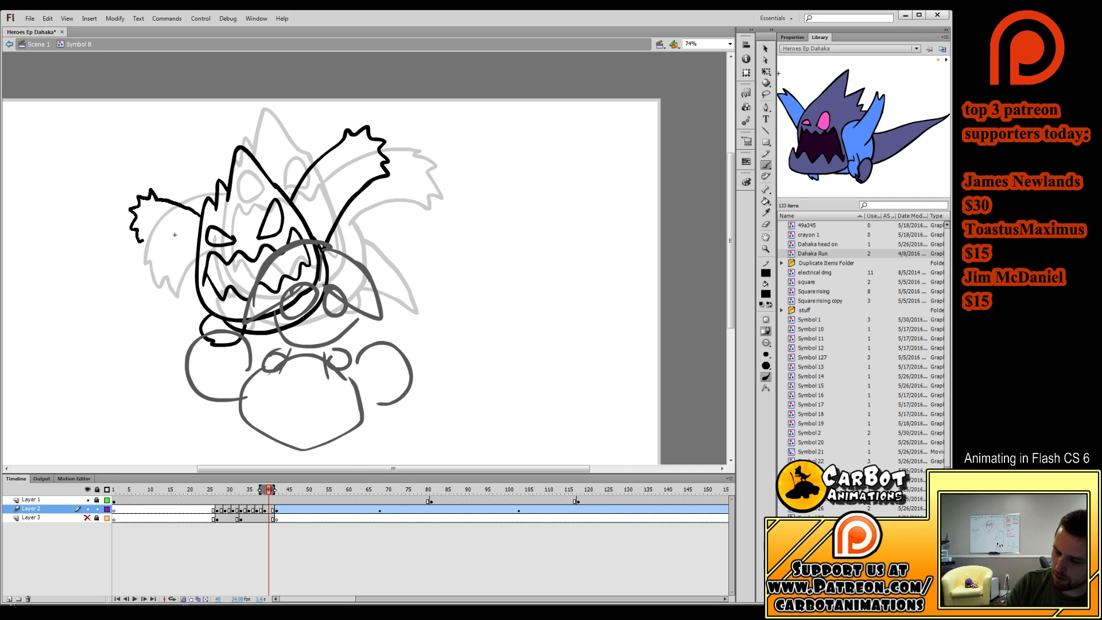
drag(158, 245, 196, 263)
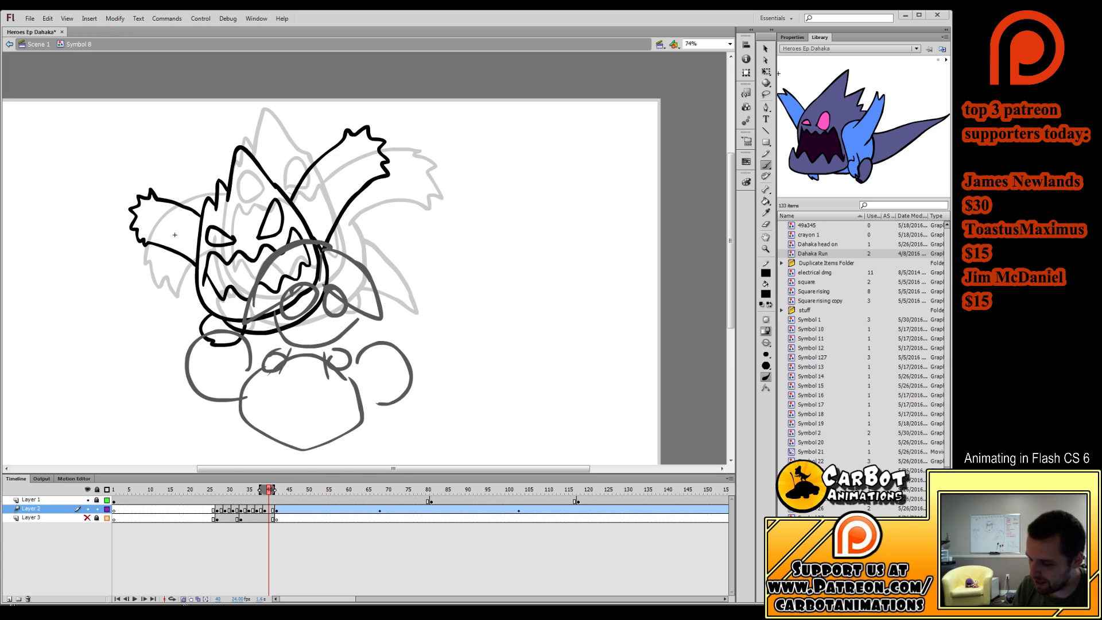
Compare the pose with frame 39, then draw a short pointed tail behind the body below the raised arm.
key(e)
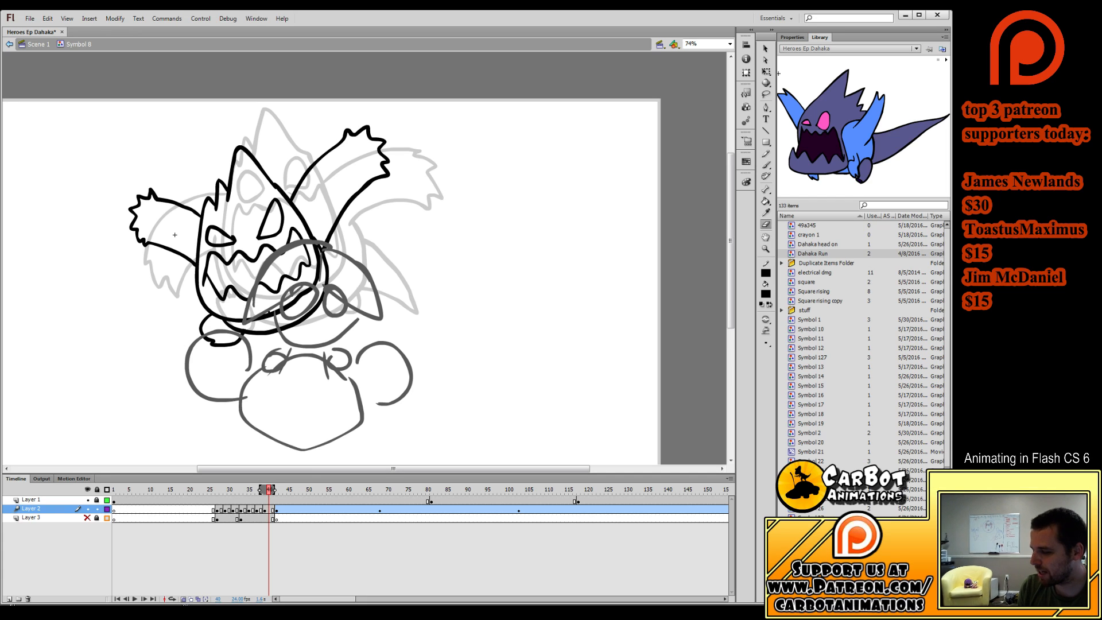
click(764, 167)
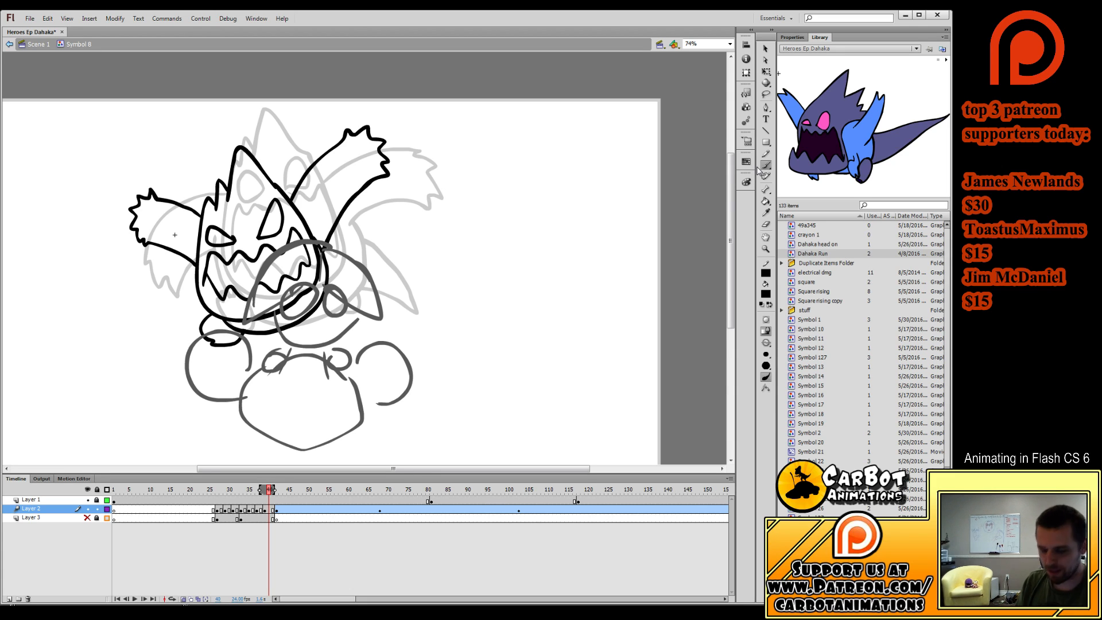
mouse_move(269, 490)
mouse_down()
mouse_move(249, 498)
mouse_move(268, 507)
mouse_up()
click(265, 508)
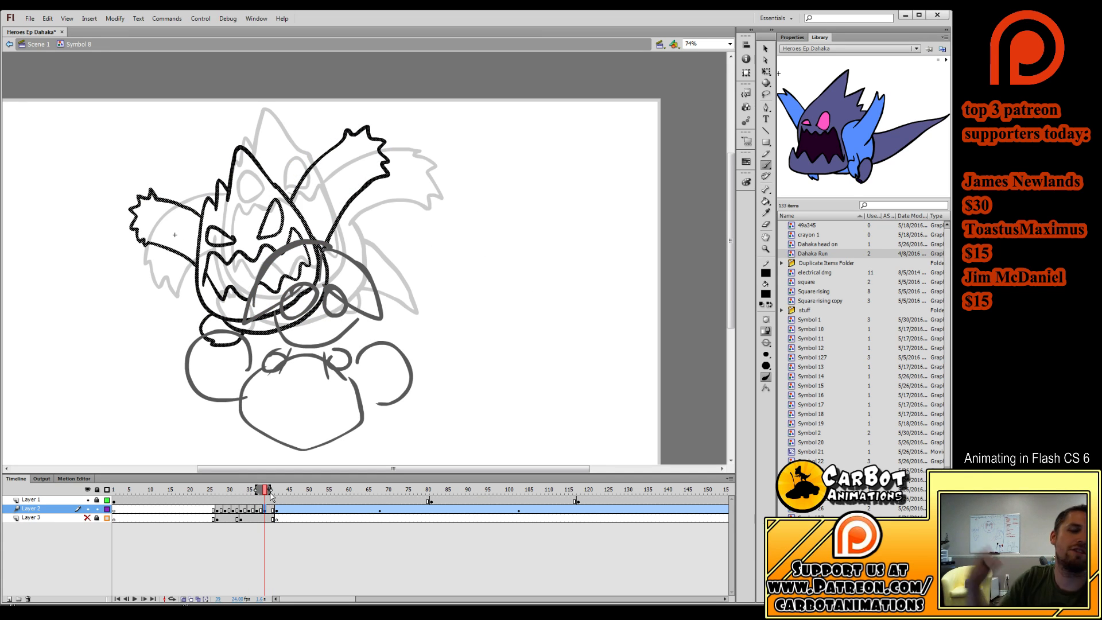
key(period)
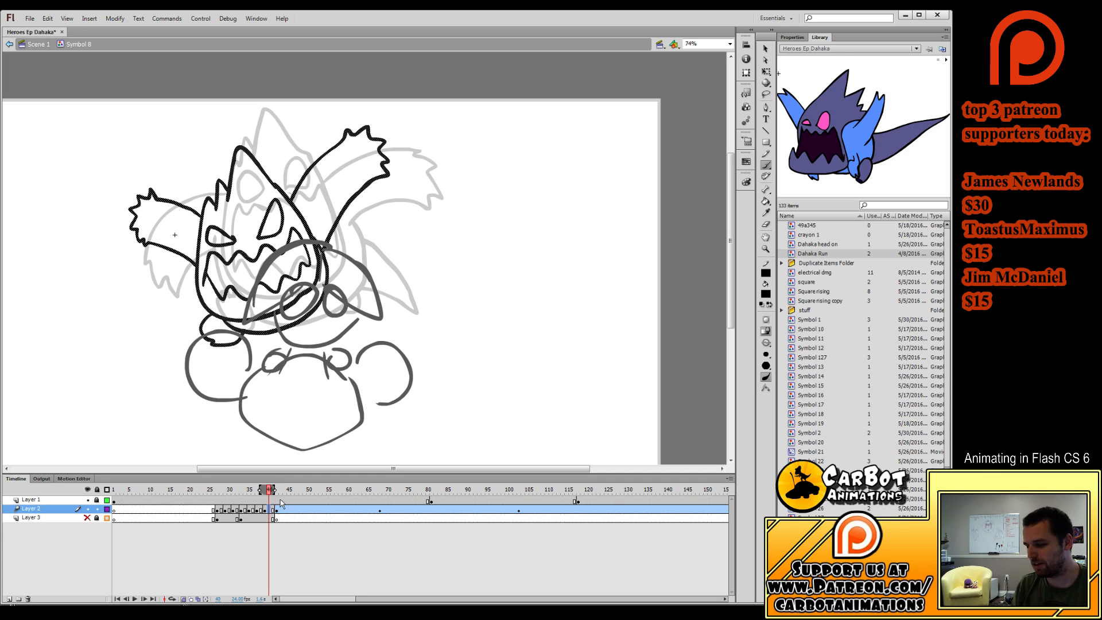
mouse_move(327, 270)
mouse_down()
mouse_move(386, 252)
mouse_move(335, 219)
mouse_up()
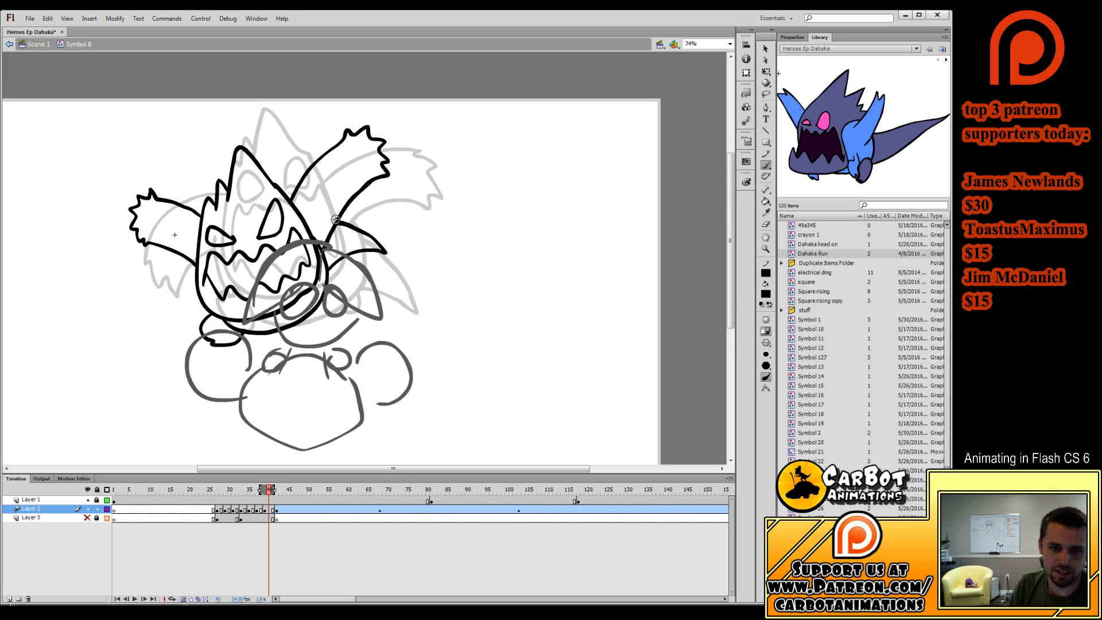
Insert a blank keyframe at frame 41 on Layer 2 for the following pose and save the document.
drag(268, 494, 273, 519)
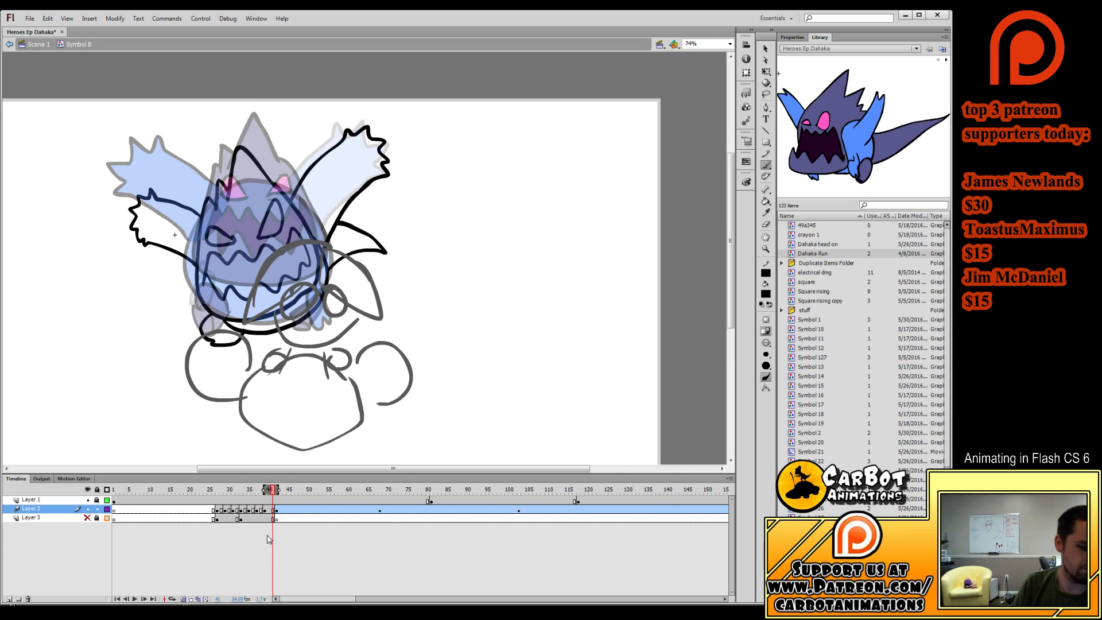
key(F7)
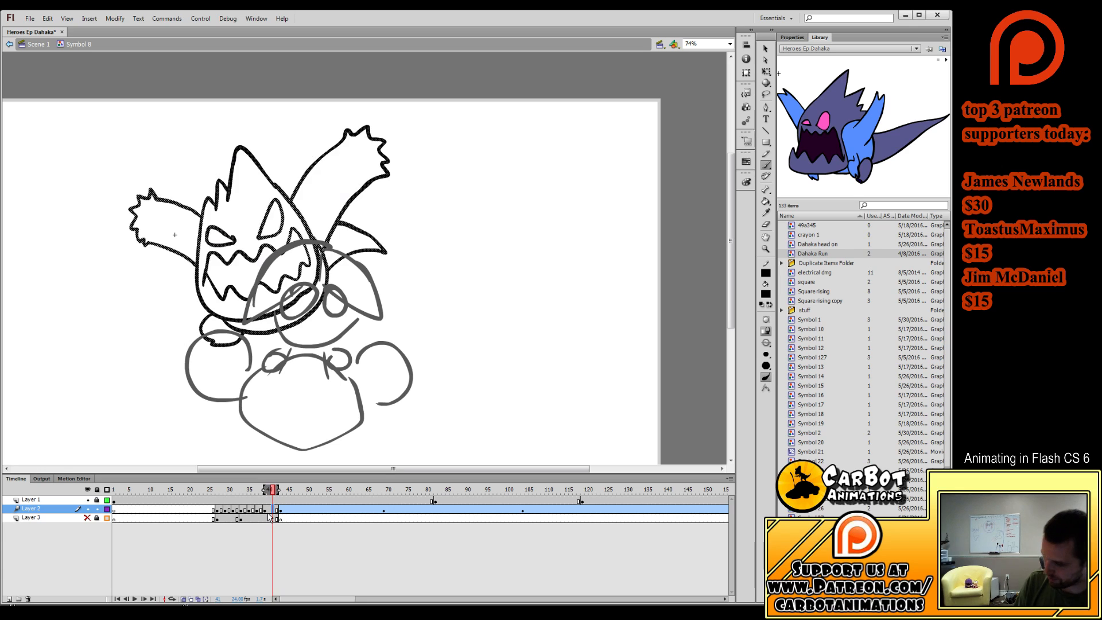
drag(275, 493, 282, 496)
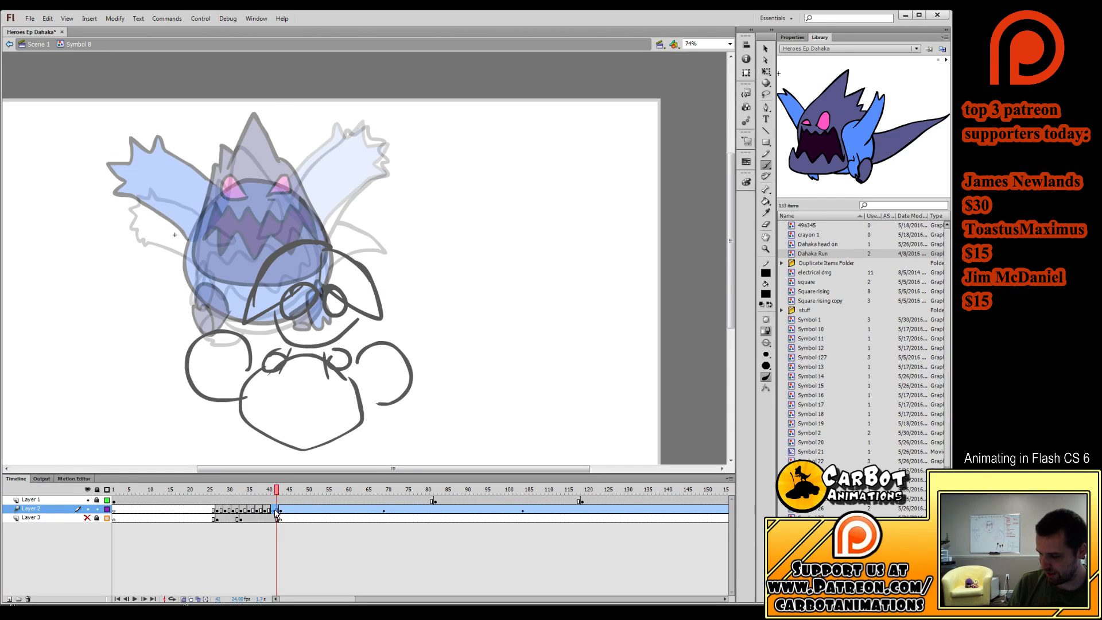
key(ctrl+s)
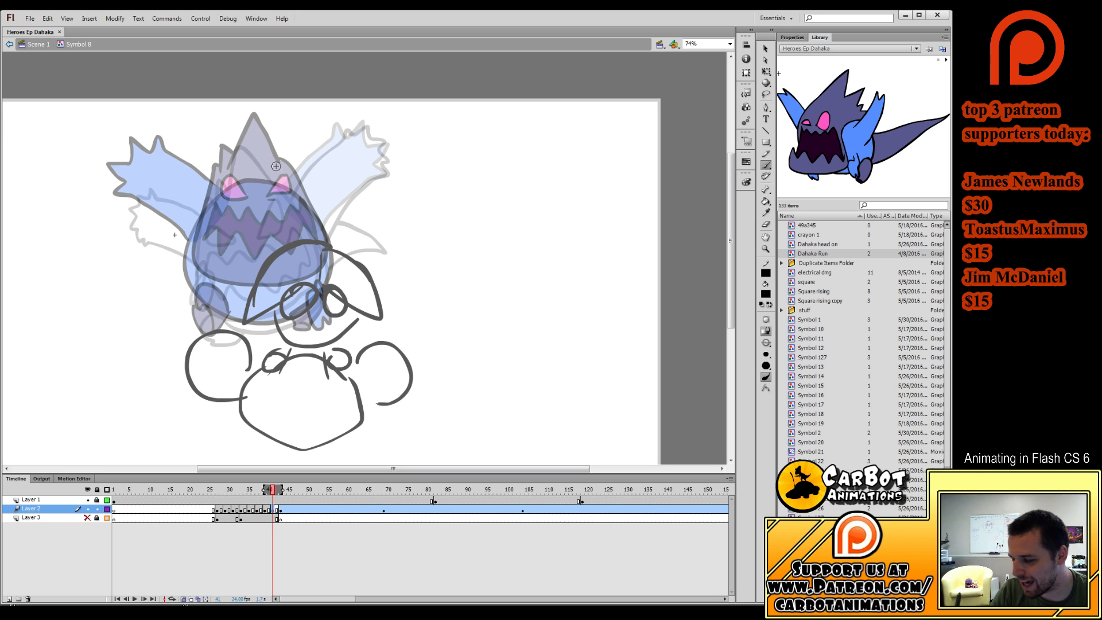
click(275, 491)
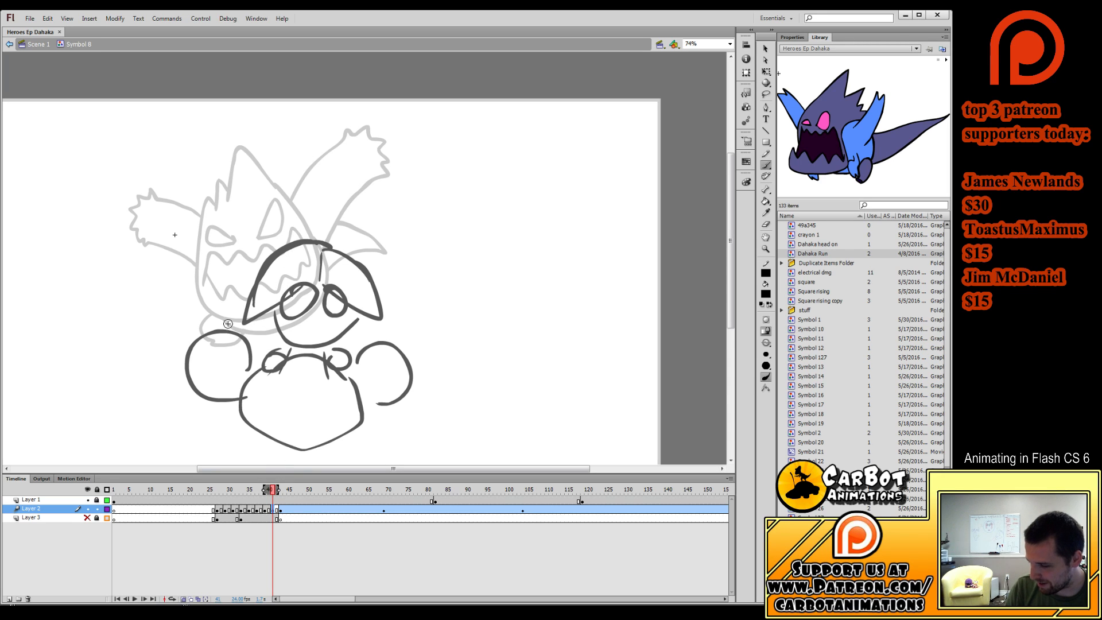
Draw the next pose's spiked head outline, angry eyes and jagged mouth at frame 41, following the onion-skinned head.
mouse_move(213, 318)
mouse_down()
mouse_move(286, 317)
mouse_move(320, 271)
mouse_move(297, 214)
mouse_move(235, 157)
mouse_move(199, 264)
mouse_move(205, 307)
mouse_move(225, 325)
mouse_up()
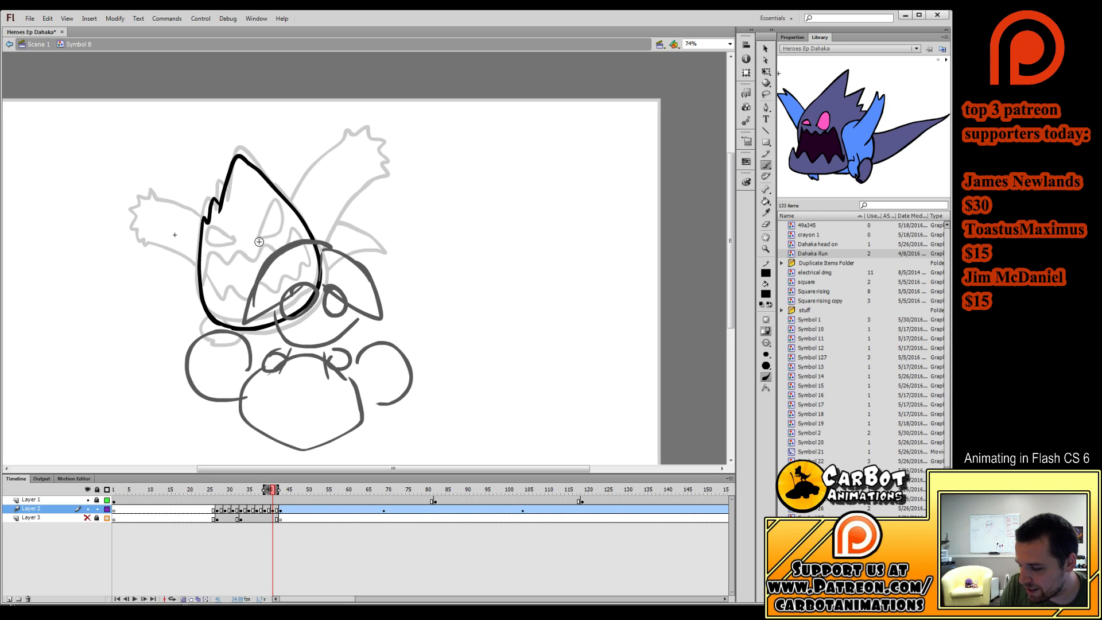
drag(258, 242, 280, 238)
mouse_move(258, 242)
mouse_down()
mouse_move(282, 237)
mouse_move(281, 210)
mouse_move(266, 232)
mouse_move(232, 244)
mouse_move(209, 252)
mouse_up()
key(ctrl+z)
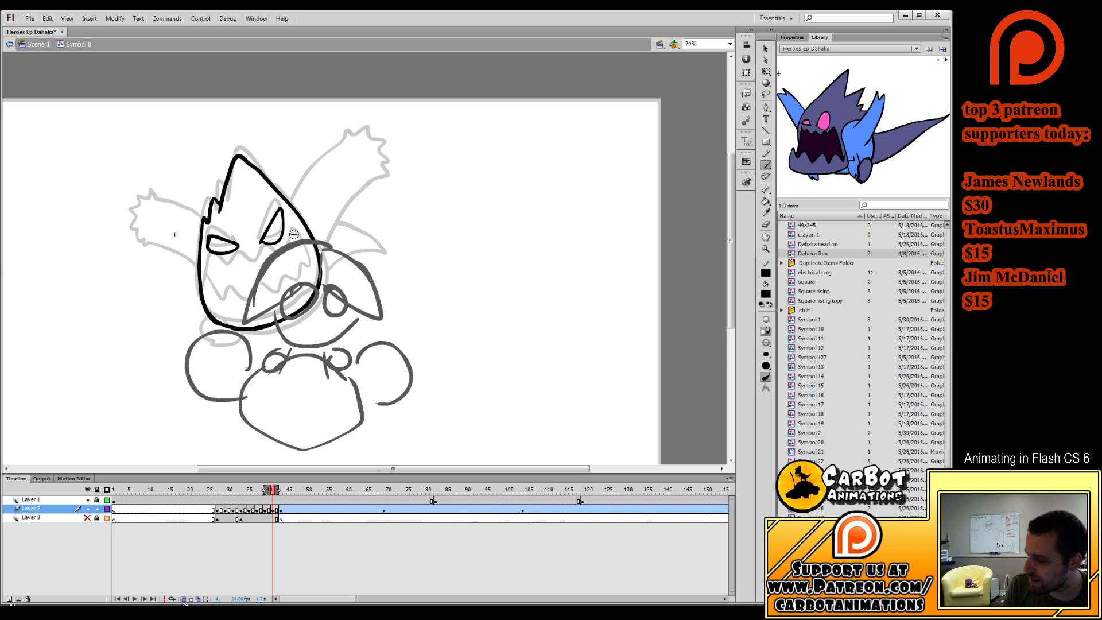
mouse_move(294, 235)
mouse_down()
mouse_move(212, 265)
mouse_move(219, 306)
mouse_move(236, 297)
mouse_move(251, 308)
mouse_move(262, 291)
mouse_move(274, 303)
mouse_move(288, 283)
mouse_move(302, 285)
mouse_move(310, 273)
mouse_move(295, 235)
mouse_up()
key(ctrl+z)
Draw the two feet of the new pose, one under the body and one at its right side.
drag(273, 491, 277, 507)
drag(210, 317, 231, 336)
key(ctrl+z)
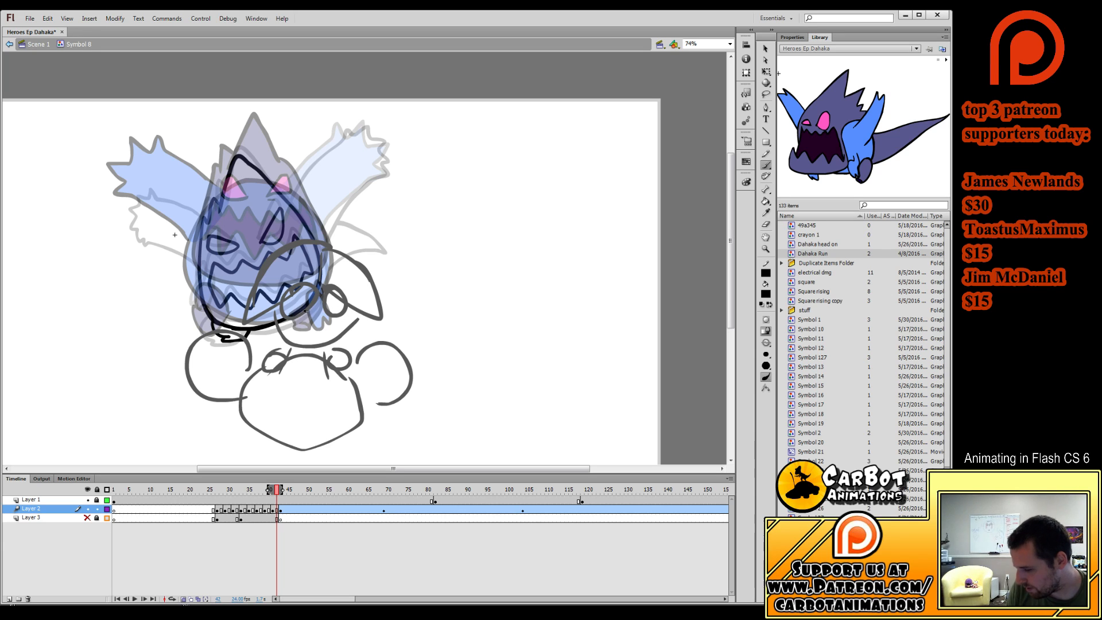
drag(307, 309, 331, 305)
key(ctrl+z)
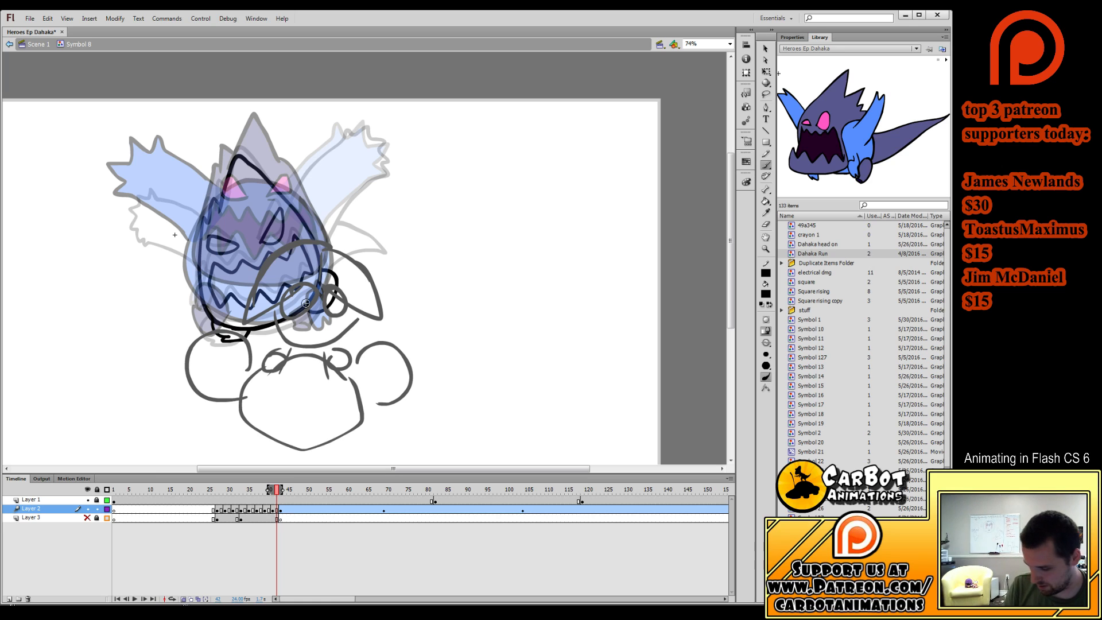
Hide Layer 1 and draw the new pose's right-hand clawed arm raised steeply beside the head.
click(87, 500)
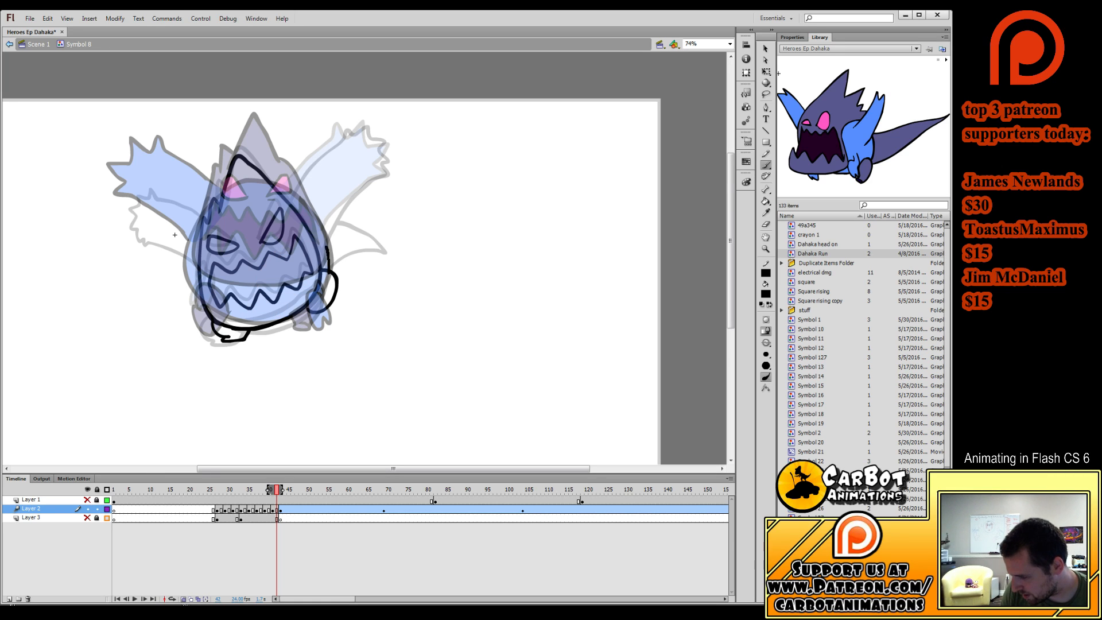
drag(326, 234, 339, 163)
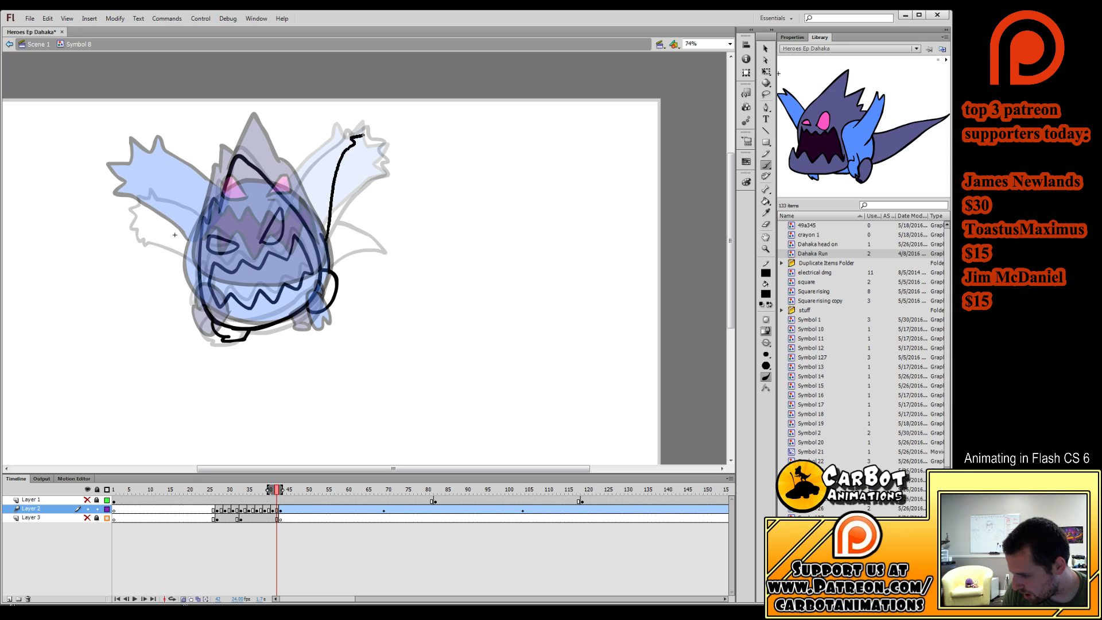
key(ctrl+z)
mouse_move(326, 237)
mouse_down()
mouse_move(361, 140)
mouse_move(322, 124)
mouse_move(289, 190)
mouse_up()
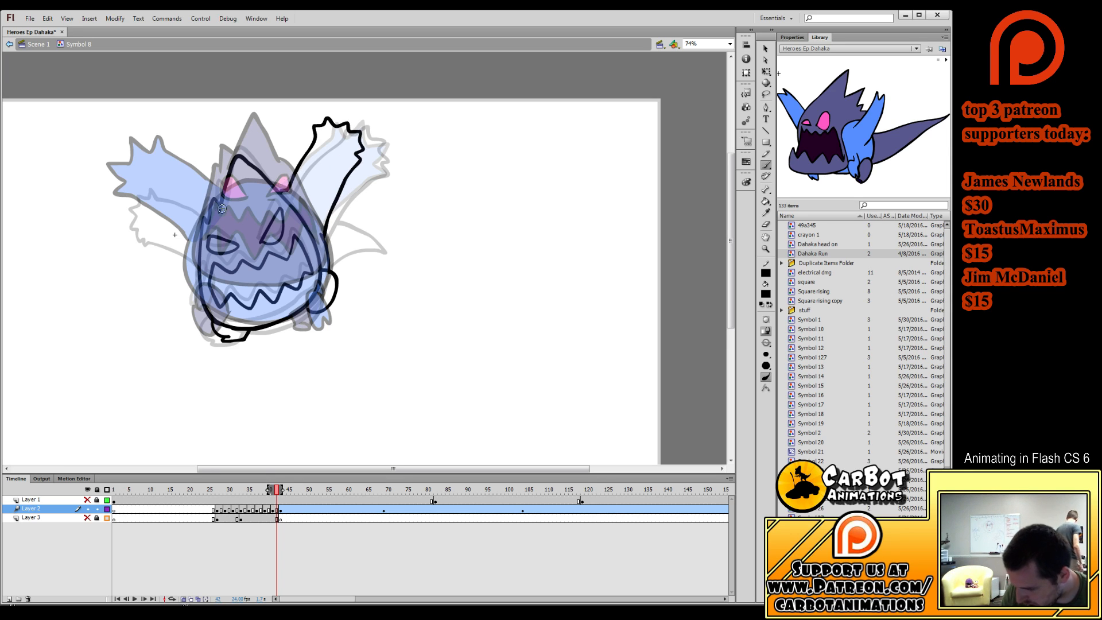
Check the previous pose at frame 40 and draw the new pose's left-hand arm stretched out horizontally with claws.
drag(194, 237, 127, 241)
click(268, 496)
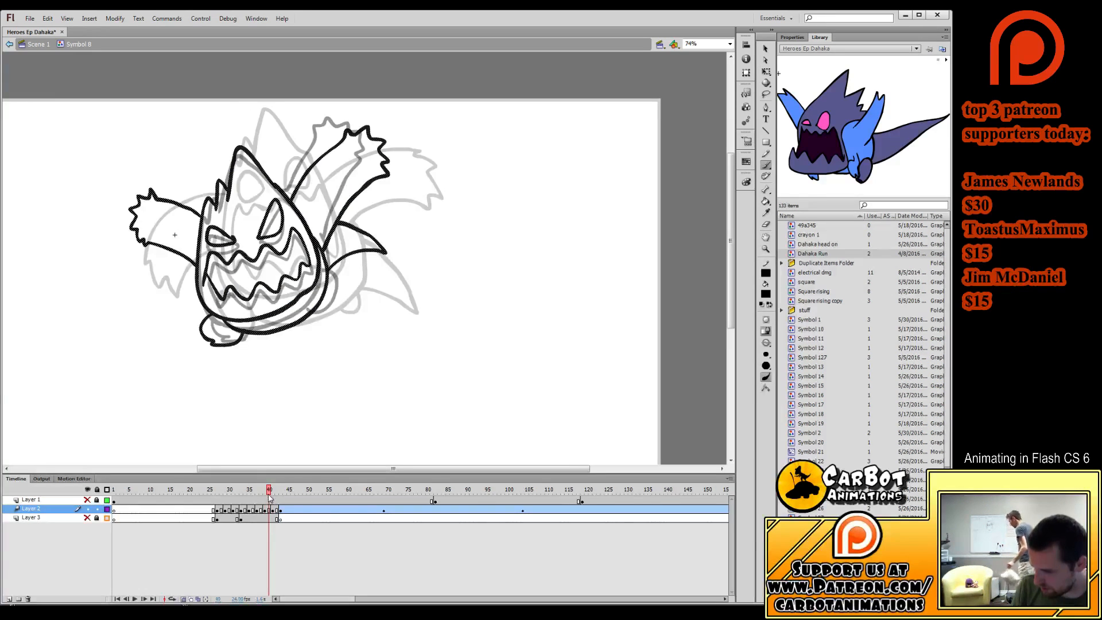
key(e)
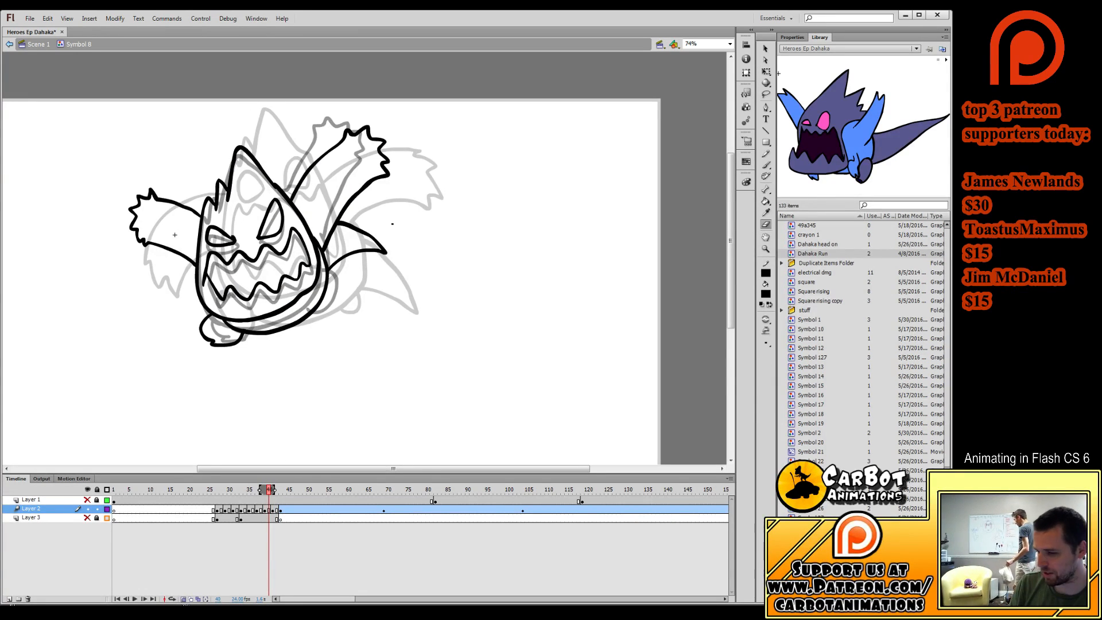
click(766, 165)
click(272, 510)
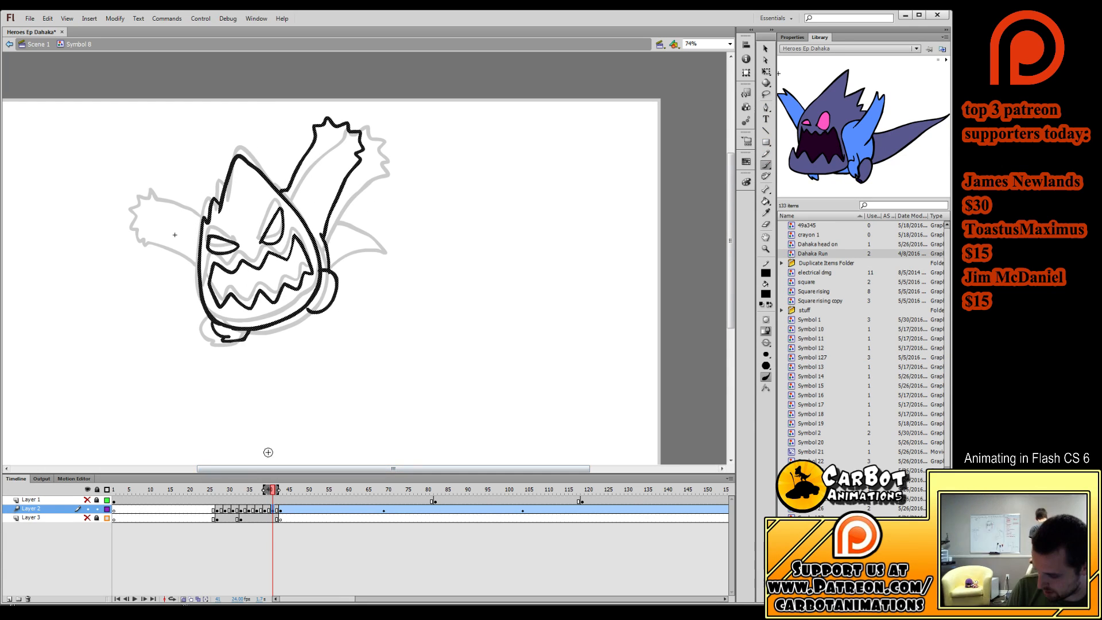
key(period)
drag(201, 229, 157, 228)
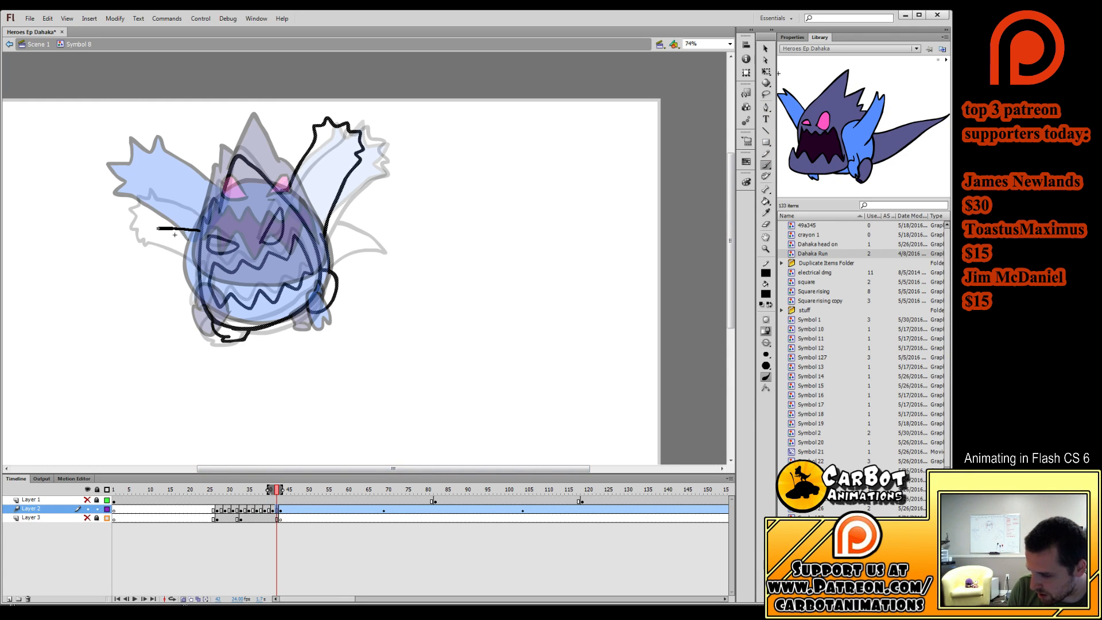
mouse_move(110, 277)
mouse_down()
mouse_move(137, 302)
mouse_move(203, 281)
mouse_up()
Select the complete frame 41 drawing and nudge it slightly to the left.
drag(278, 490, 276, 513)
click(274, 515)
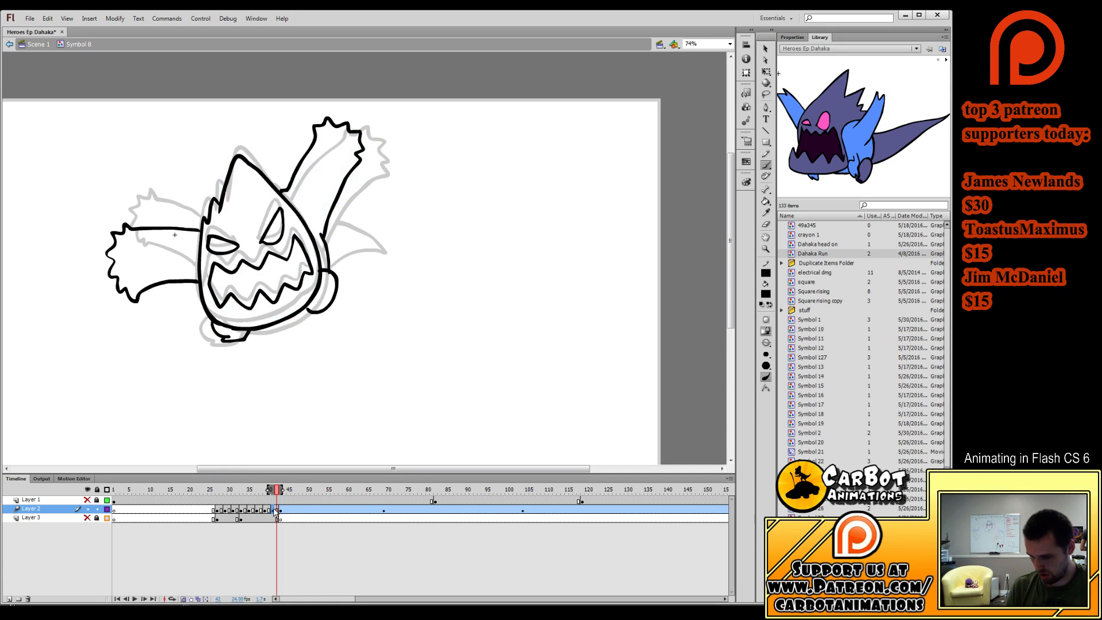
key(Left)
key(Left)
key(Left)
key(Left)
key(Left)
key(Left)
key(Left)
key(Left)
key(Left)
key(Left)
key(Left)
key(Left)
key(Left)
key(Left)
key(Left)
key(Left)
key(Left)
key(Left)
key(Left)
key(Left)
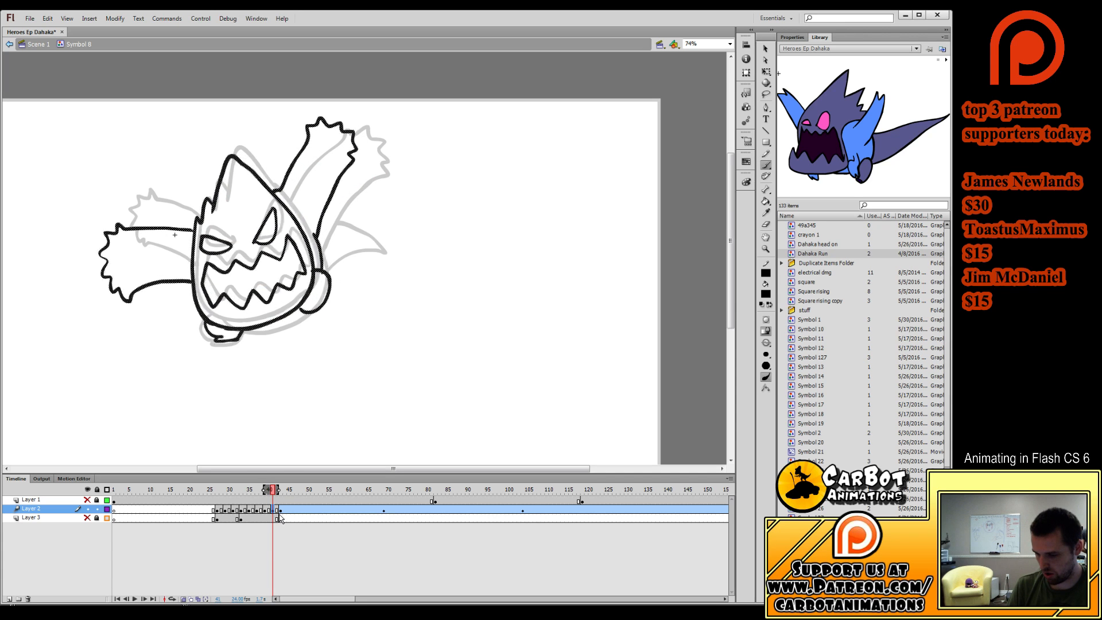
Nudge the frame 41 drawing down and slightly to the left.
key(Down)
key(Down)
key(Down)
key(Down)
key(Down)
key(Down)
key(Down)
key(Left)
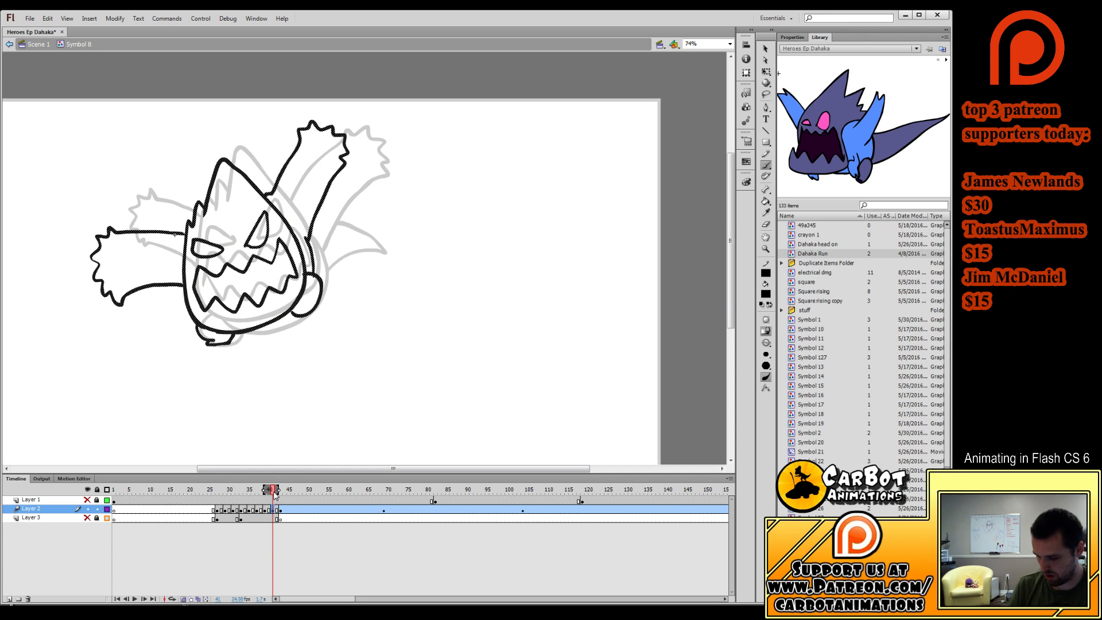
Extend the layers by two frames and insert a blank keyframe at frame 43 of Layer 2, before the colored creature.
click(267, 550)
key(F5)
key(F5)
key(F7)
click(285, 510)
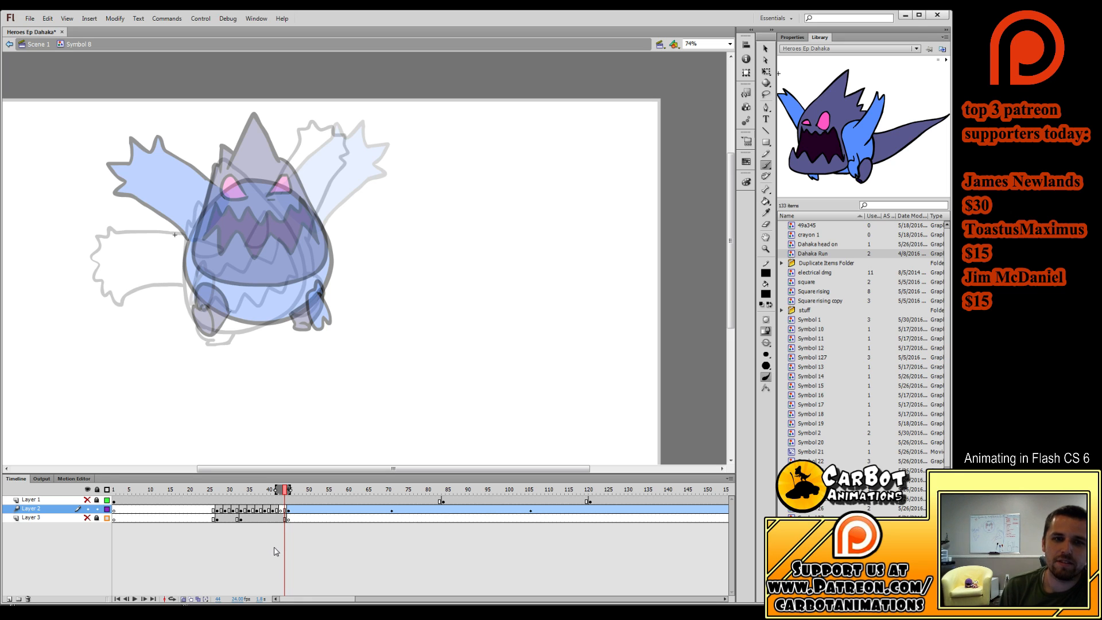
click(280, 508)
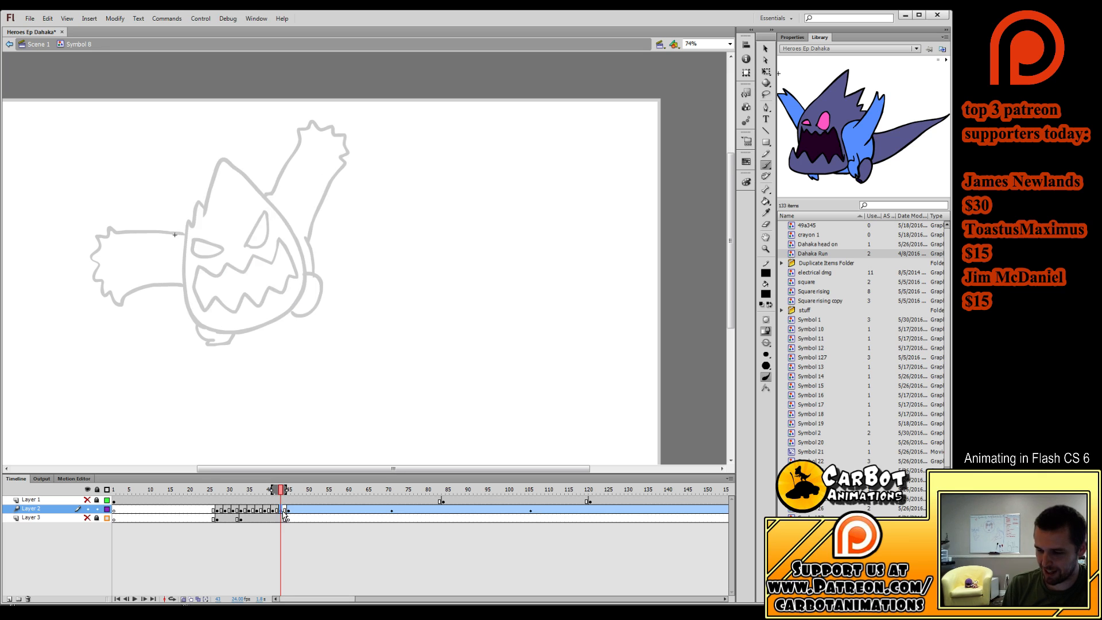
click(285, 510)
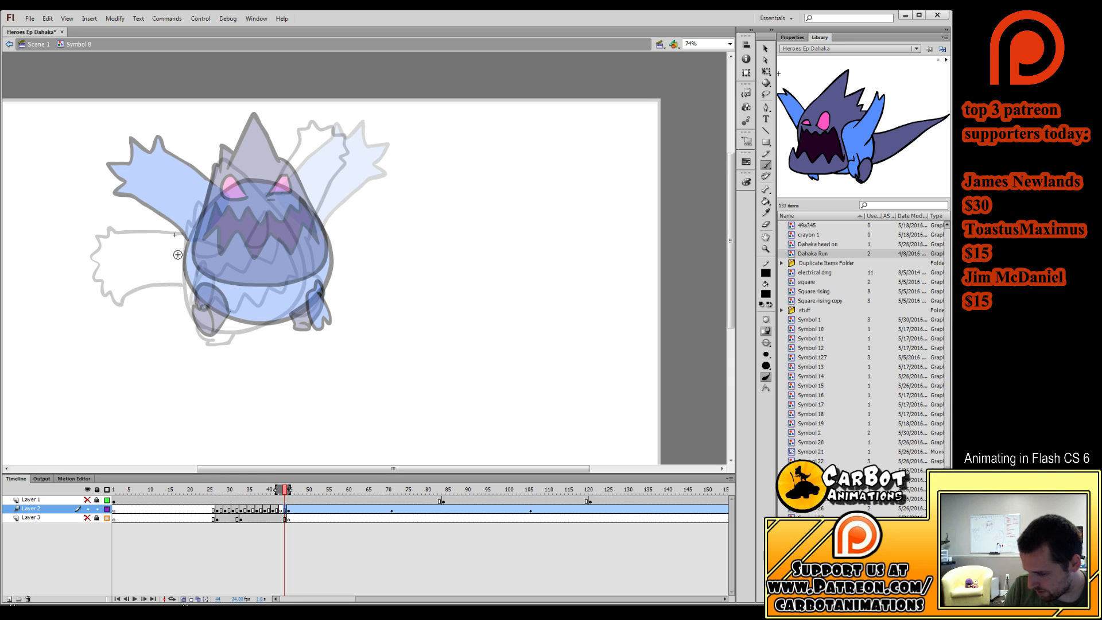
mouse_move(180, 228)
mouse_down()
mouse_move(189, 281)
mouse_move(217, 296)
mouse_up()
key(ctrl+z)
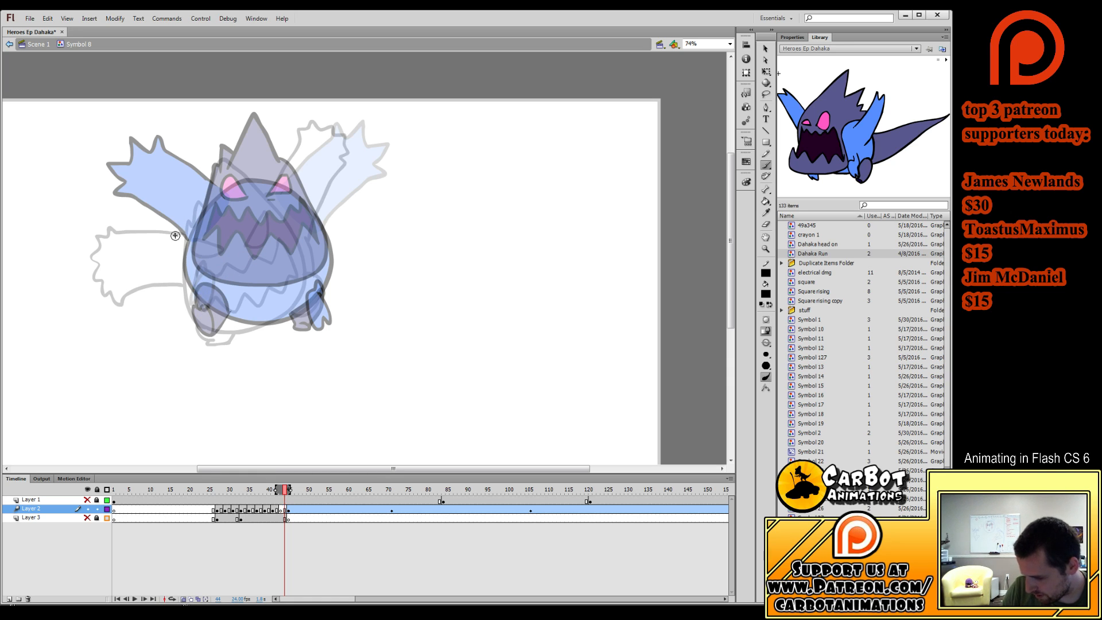
mouse_move(177, 234)
mouse_down()
mouse_move(194, 294)
mouse_move(222, 297)
mouse_move(175, 239)
mouse_move(201, 287)
mouse_move(278, 267)
mouse_up()
key(ctrl+z)
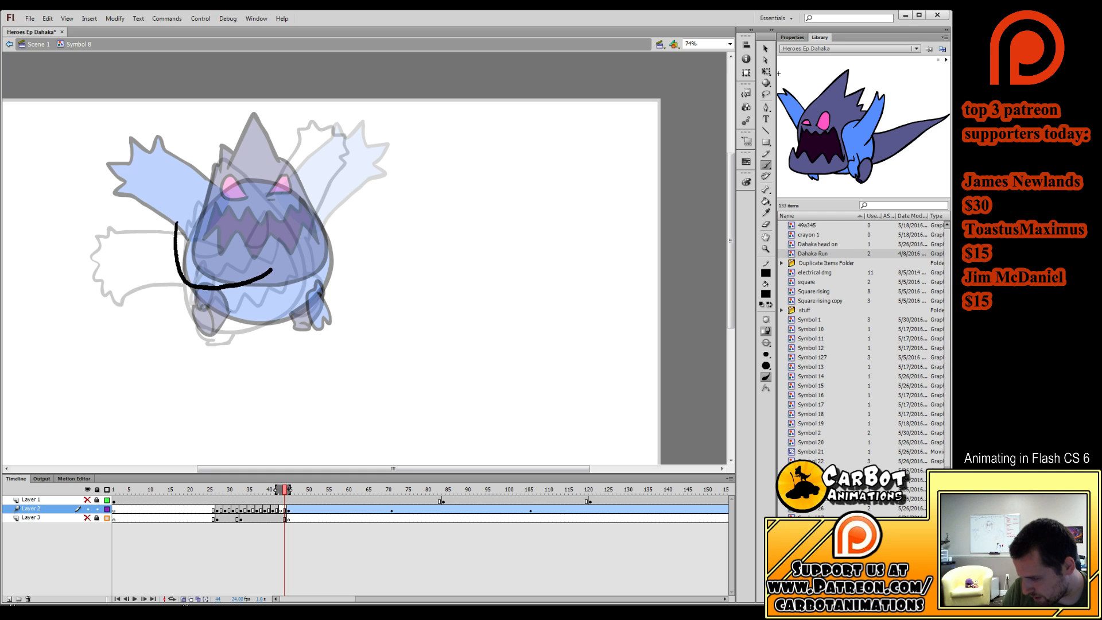
key(ctrl+z)
Draw the new pose's pointed, left-tilted head outline with two round eyes and a jagged mouth over the onion-skinned creature.
mouse_move(178, 209)
mouse_down()
mouse_move(231, 291)
mouse_move(291, 252)
mouse_move(264, 187)
mouse_move(201, 142)
mouse_move(176, 166)
mouse_move(176, 233)
mouse_up()
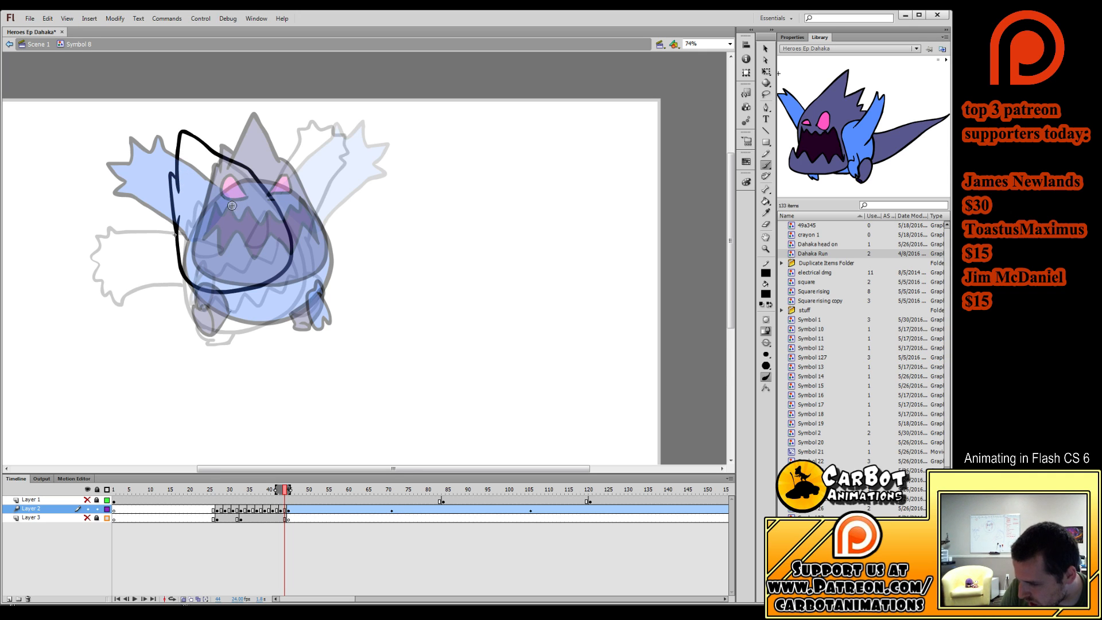
drag(235, 182, 227, 204)
mouse_move(217, 204)
mouse_down()
mouse_move(206, 198)
mouse_move(217, 208)
mouse_move(187, 223)
mouse_move(215, 206)
mouse_move(218, 235)
mouse_move(190, 272)
mouse_move(266, 256)
mouse_move(280, 230)
mouse_move(270, 205)
mouse_up()
key(ctrl+z)
key(ctrl+z)
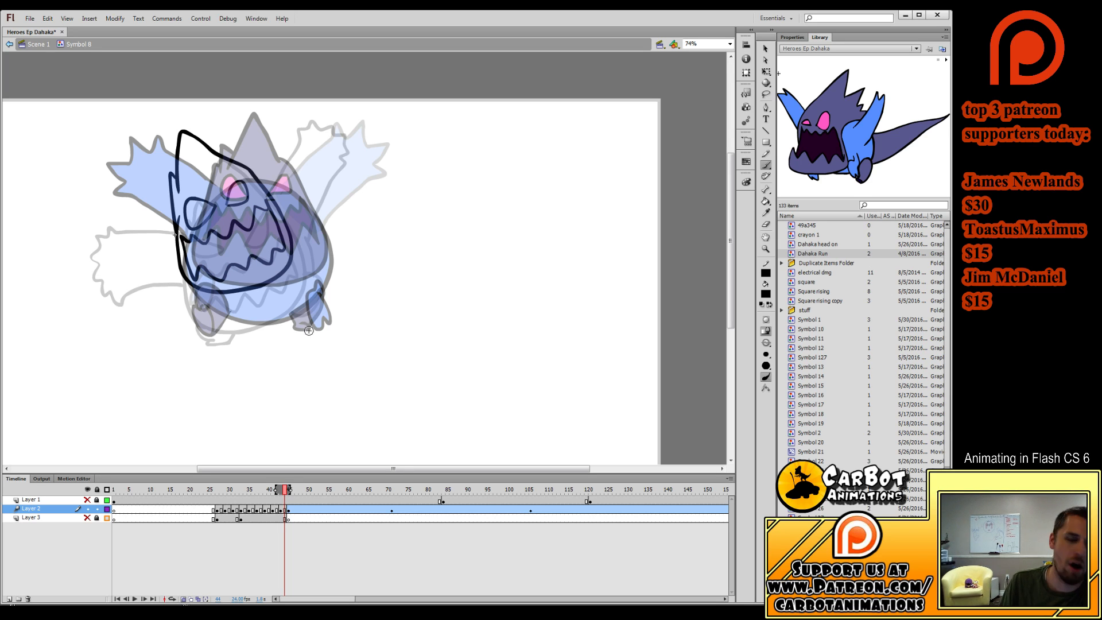
Draw the new pose's raised foot with pointed toes at the right side of the body.
key(q)
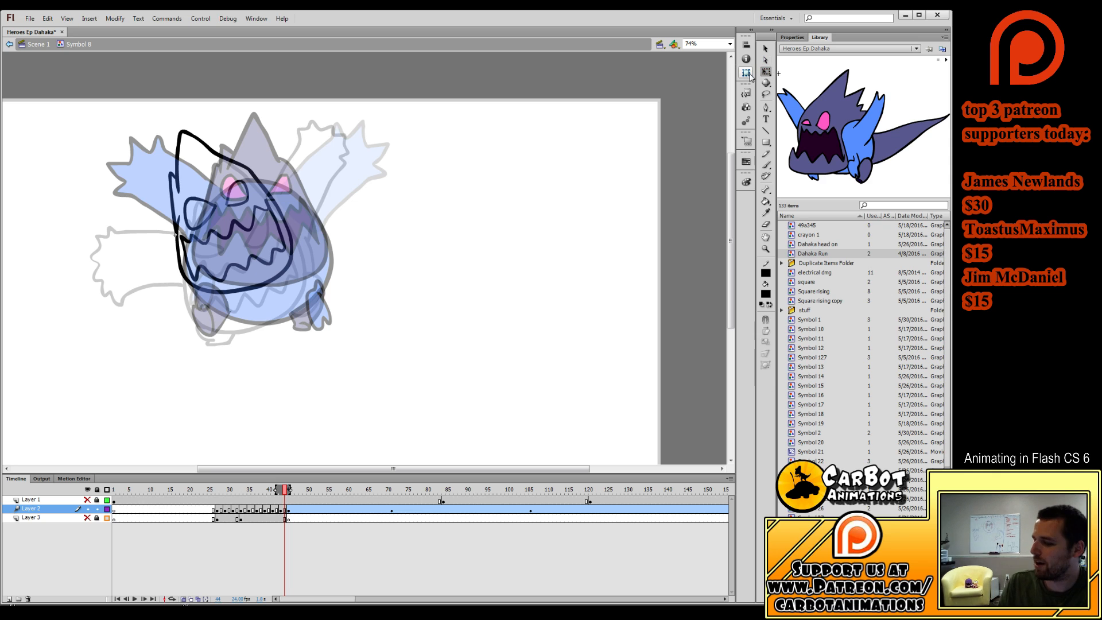
mouse_move(310, 333)
mouse_down()
mouse_move(413, 304)
mouse_move(418, 289)
mouse_up()
key(b)
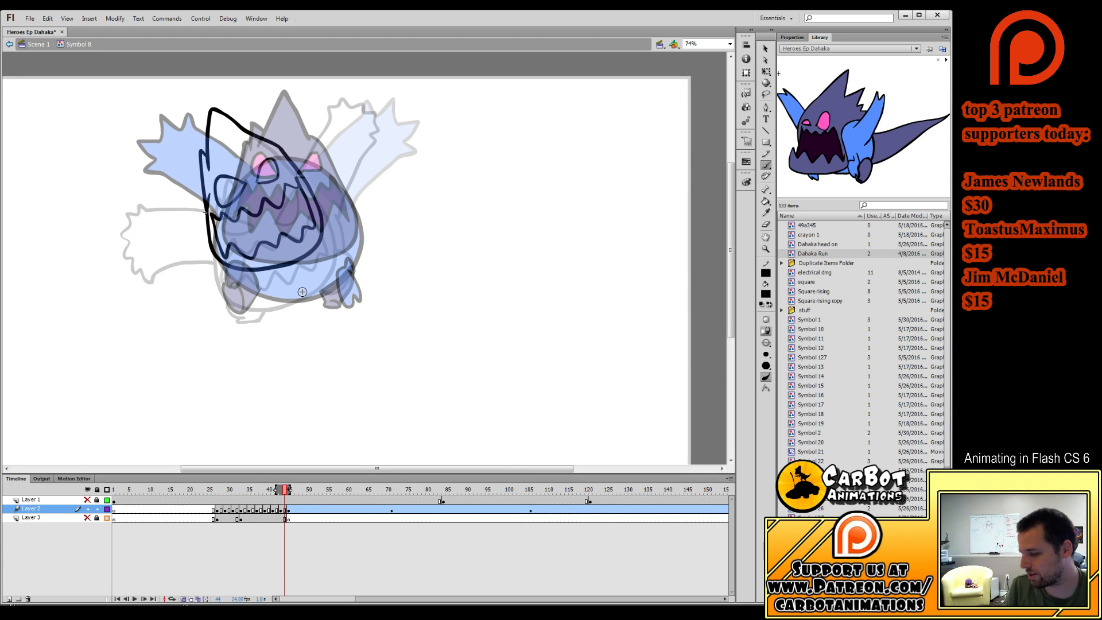
mouse_move(284, 489)
mouse_down()
mouse_move(266, 491)
mouse_move(284, 503)
mouse_up()
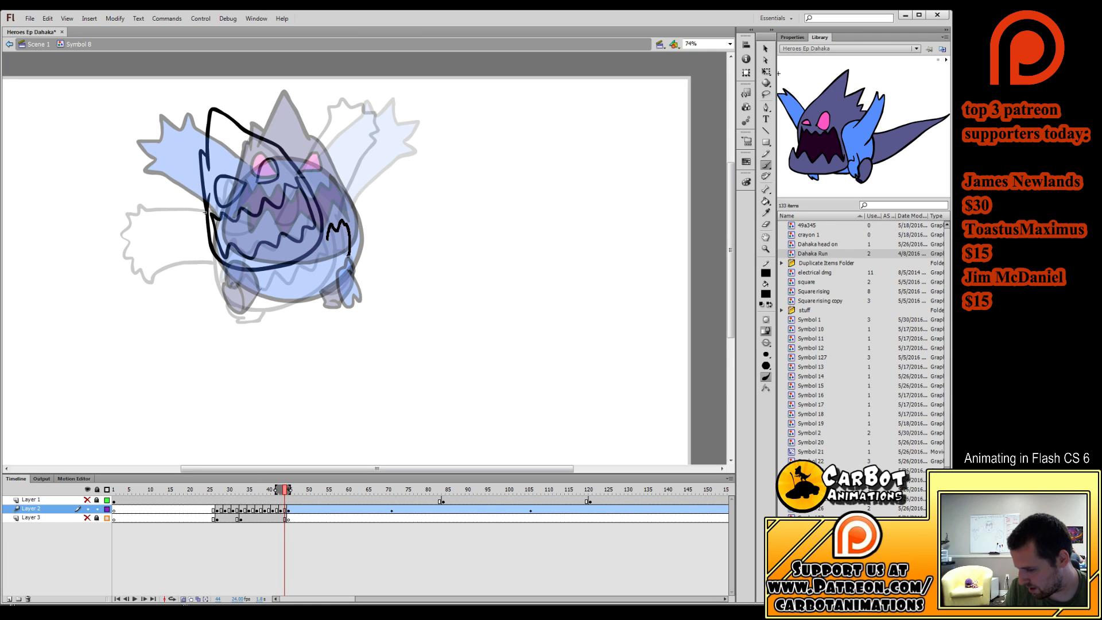
key(ctrl+z)
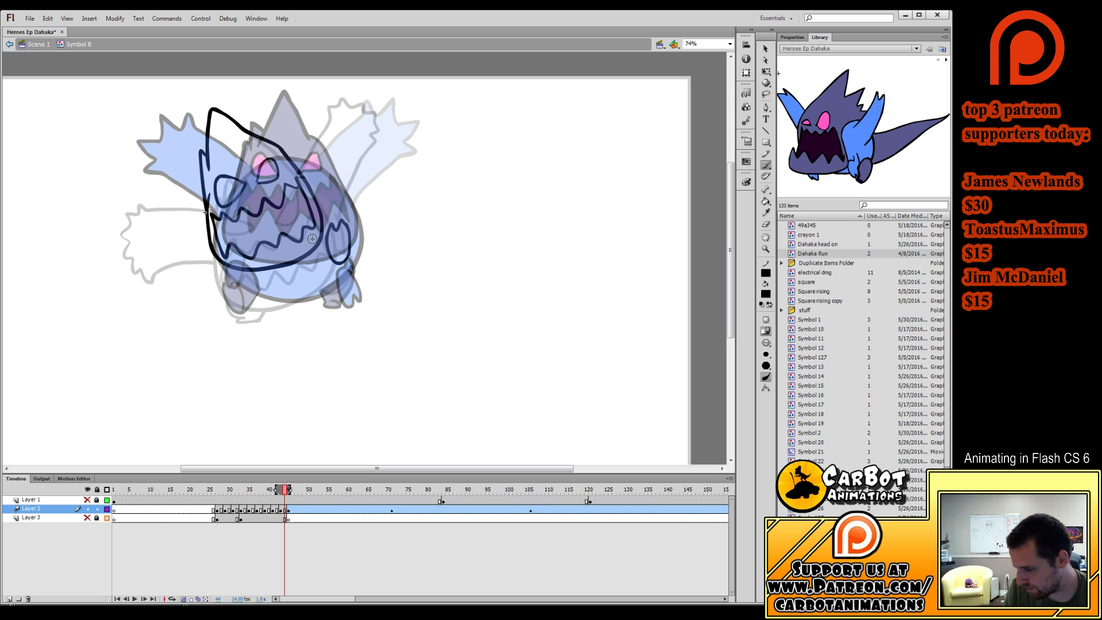
mouse_move(326, 239)
mouse_down()
mouse_move(331, 275)
mouse_move(346, 265)
mouse_move(328, 248)
mouse_move(336, 278)
mouse_move(348, 256)
mouse_up()
key(ctrl+z)
Draw the belly curve below the head and the small second foot underneath it.
mouse_move(330, 272)
mouse_down()
mouse_move(288, 294)
mouse_move(252, 291)
mouse_up()
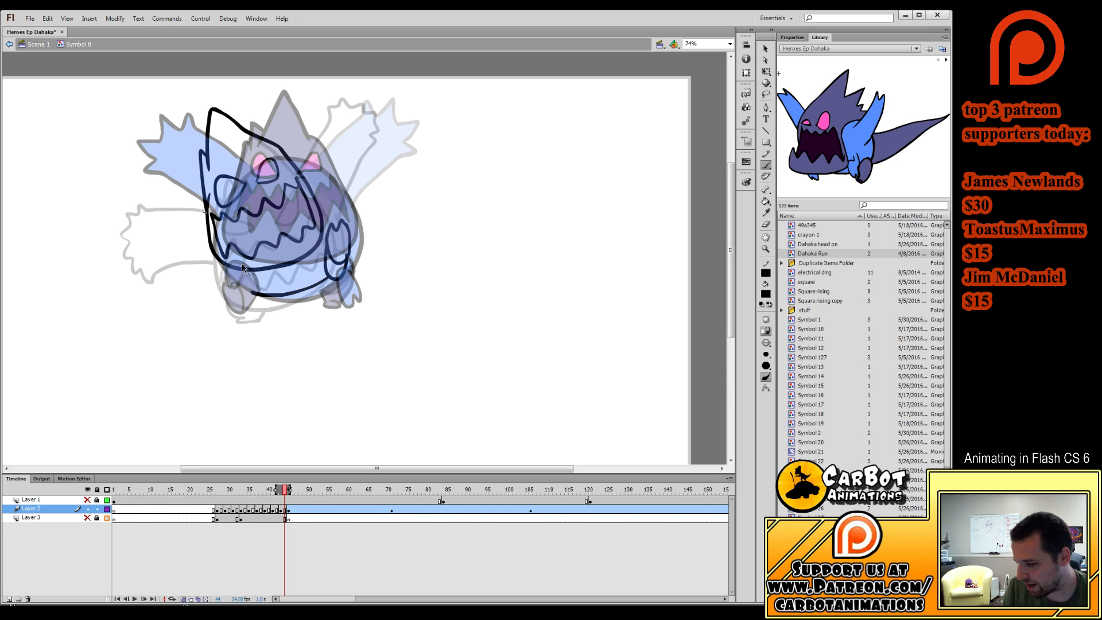
key(ctrl+z)
mouse_move(214, 257)
mouse_down()
mouse_move(229, 289)
mouse_move(274, 301)
mouse_move(330, 277)
mouse_up()
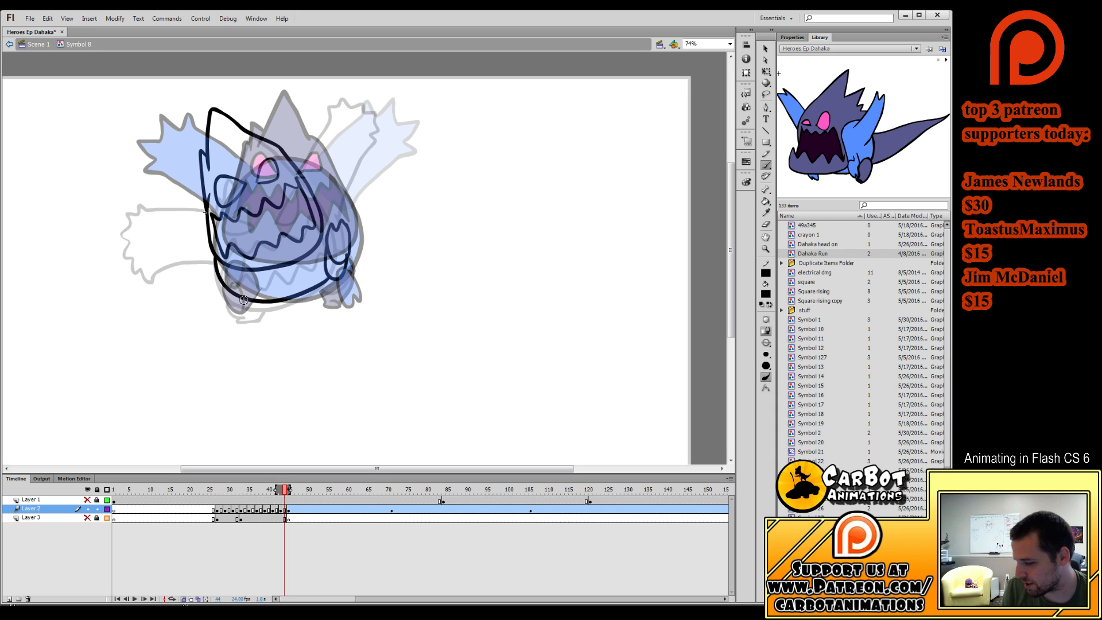
drag(241, 298, 270, 303)
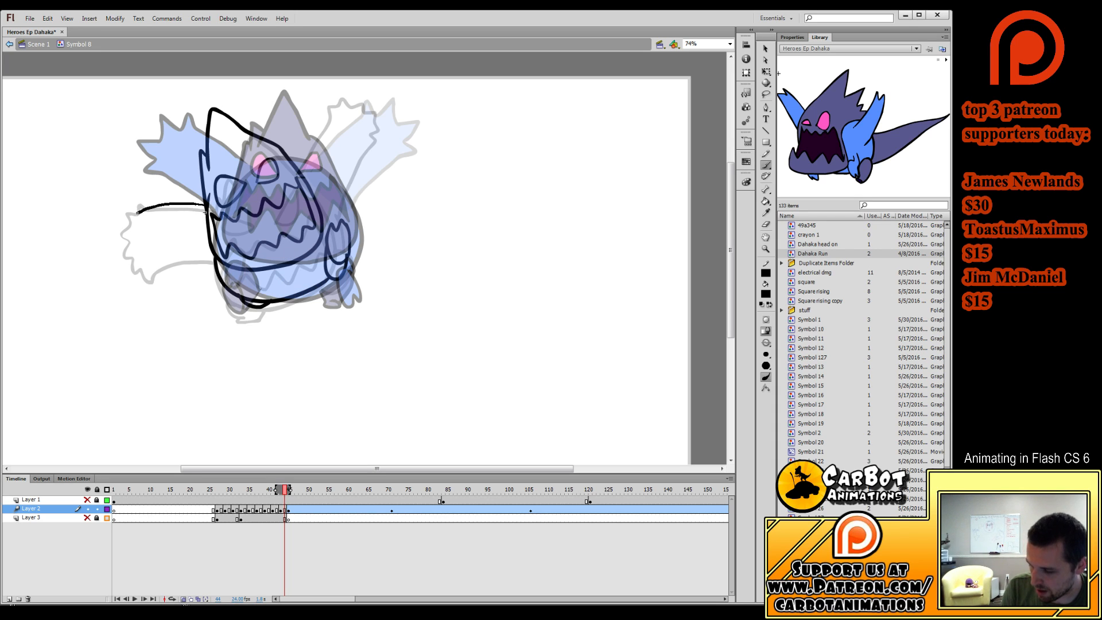
Draw the new pose's left-hand clawed arm stretched out horizontally and the right-hand arm raised beside the head.
drag(138, 264, 226, 246)
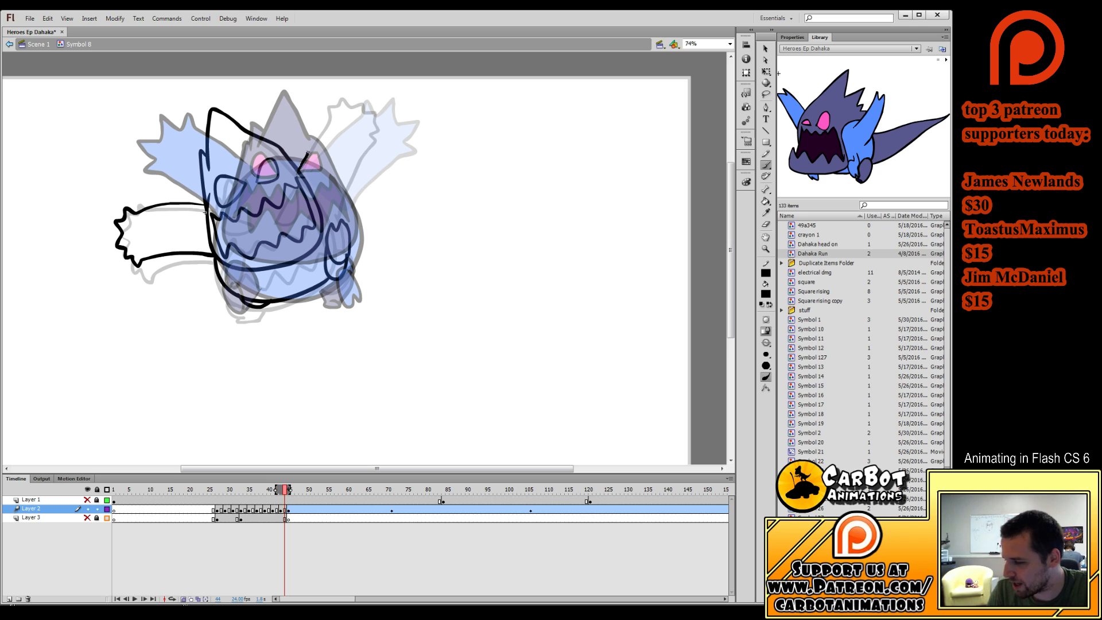
mouse_move(313, 136)
mouse_down()
mouse_move(304, 168)
mouse_move(306, 118)
mouse_move(360, 181)
mouse_move(340, 210)
mouse_up()
key(ctrl+z)
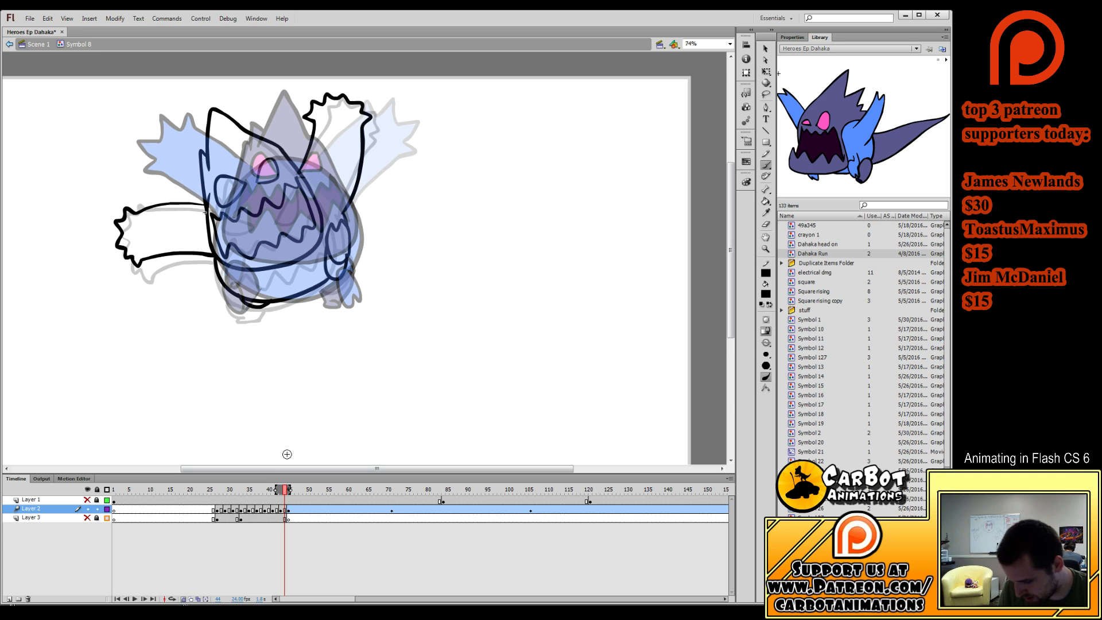
Add a small pointed tail behind the right foot on both the frame 41 and frame 43 drawings.
drag(284, 491, 273, 502)
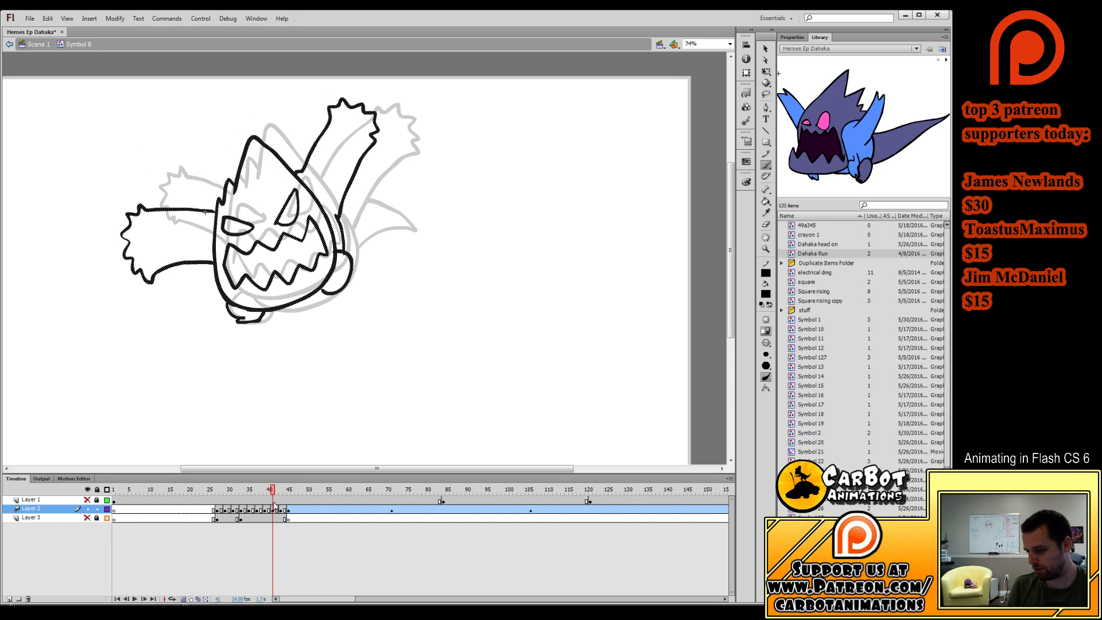
mouse_move(346, 251)
mouse_down()
mouse_move(359, 203)
mouse_move(339, 218)
mouse_up()
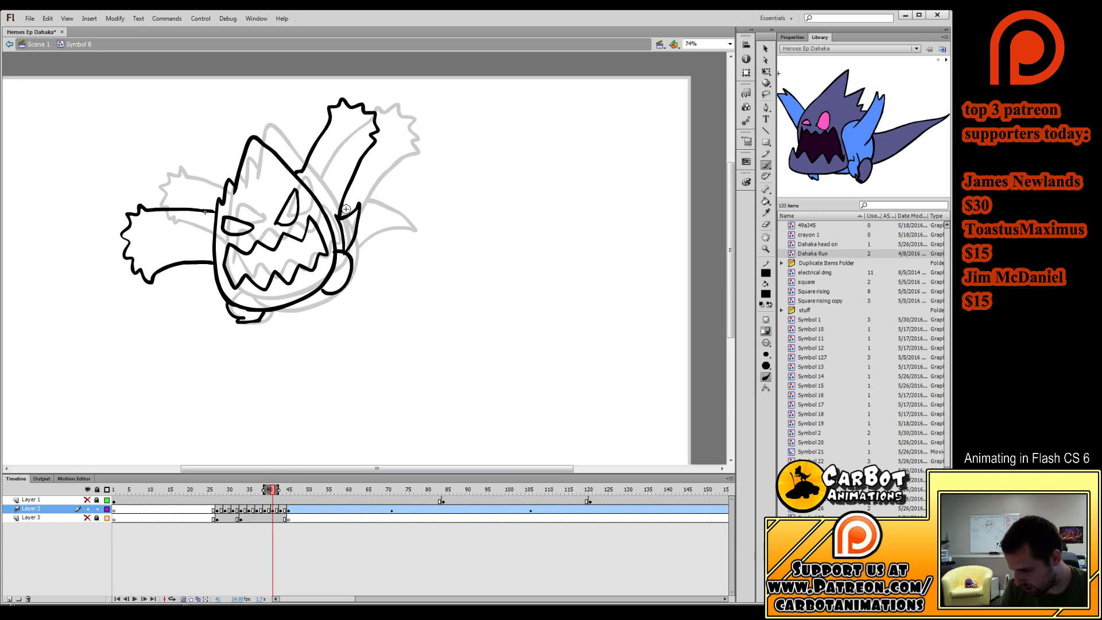
key(.)
key(.)
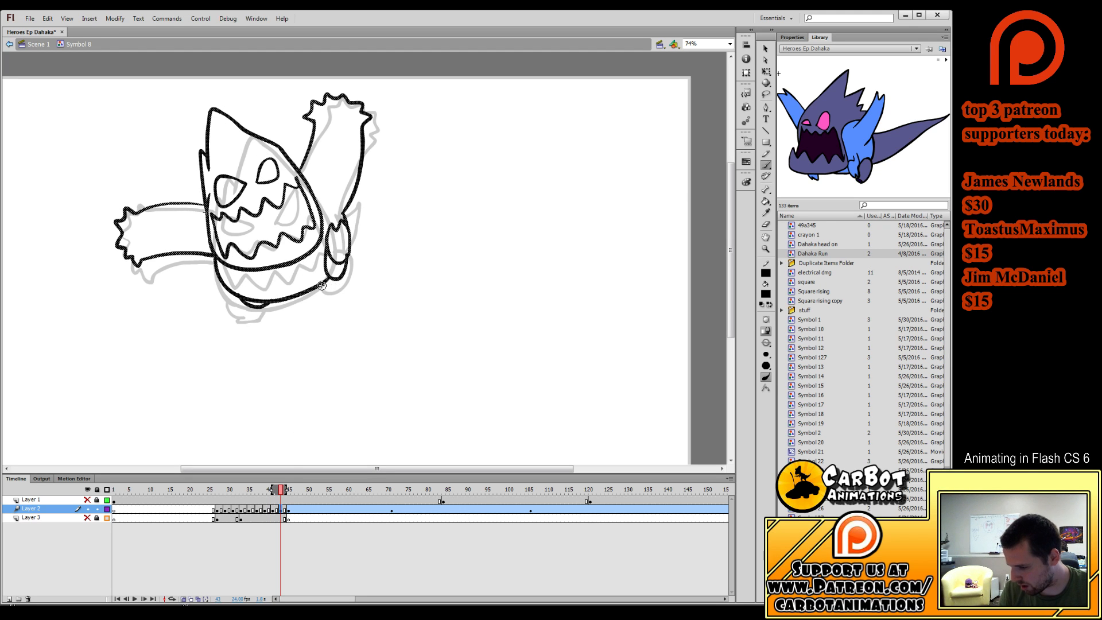
mouse_move(321, 286)
mouse_down()
mouse_move(368, 275)
mouse_move(349, 251)
mouse_up()
mouse_move(282, 490)
mouse_down()
mouse_move(251, 505)
mouse_move(290, 510)
mouse_move(285, 526)
mouse_up()
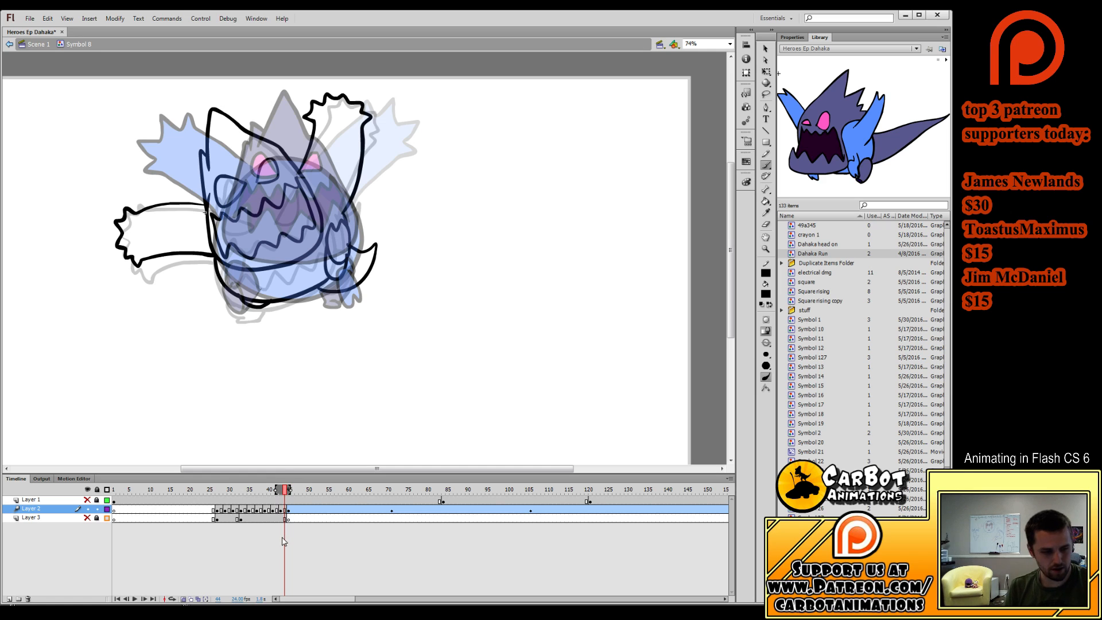
Extend the layers by two more frames and insert a blank keyframe at frame 45 of Layer 2.
key(F5)
key(F5)
click(288, 509)
key(F7)
click(293, 509)
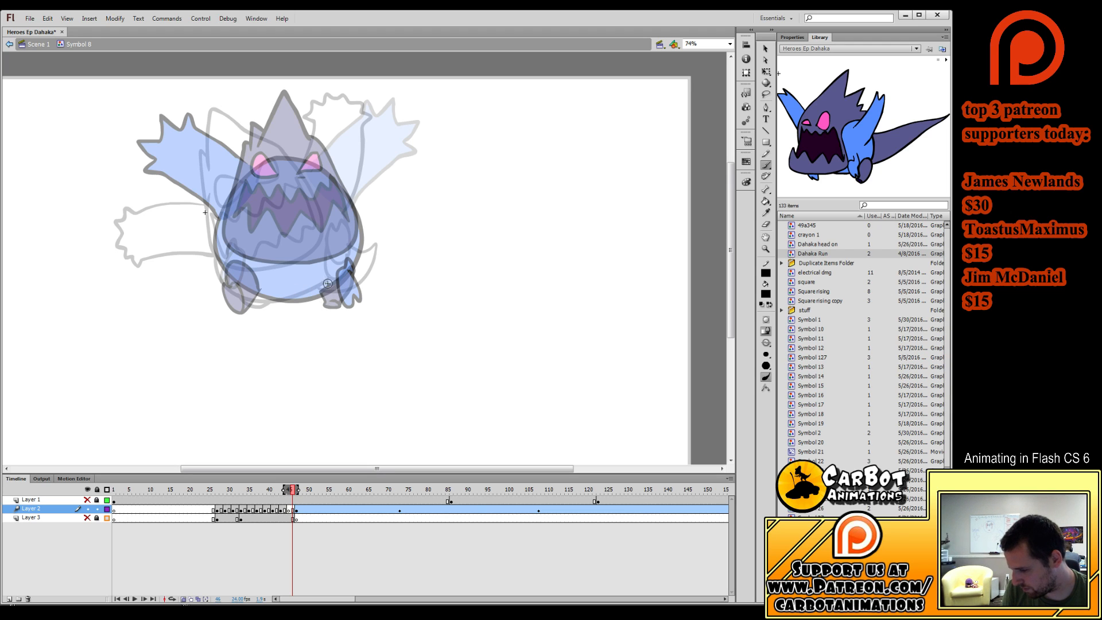
key(ctrl+z)
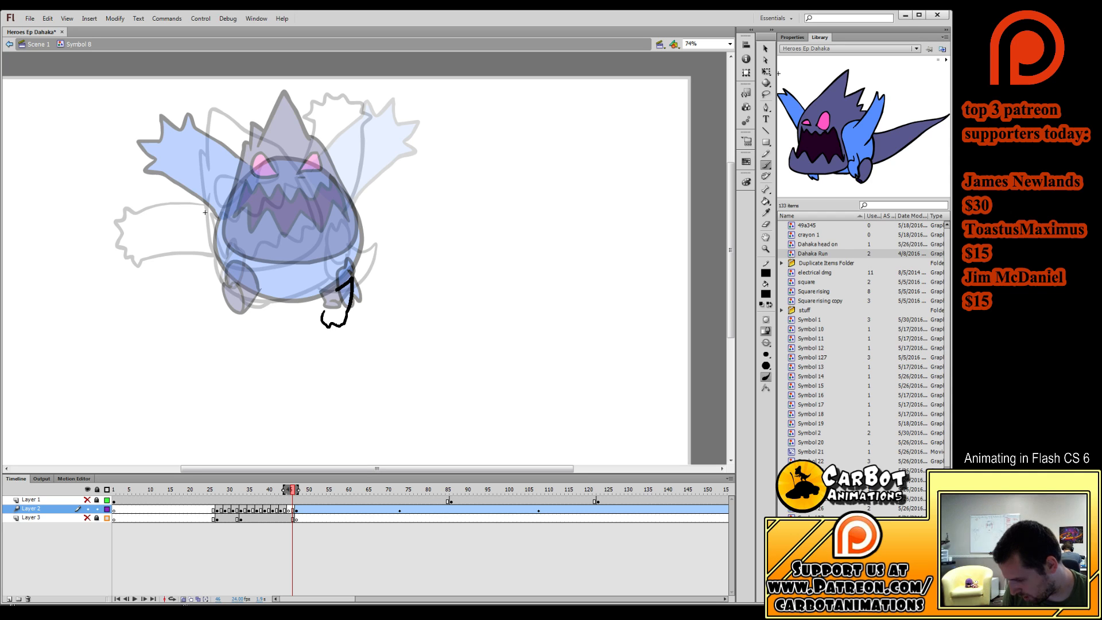
drag(352, 277, 304, 304)
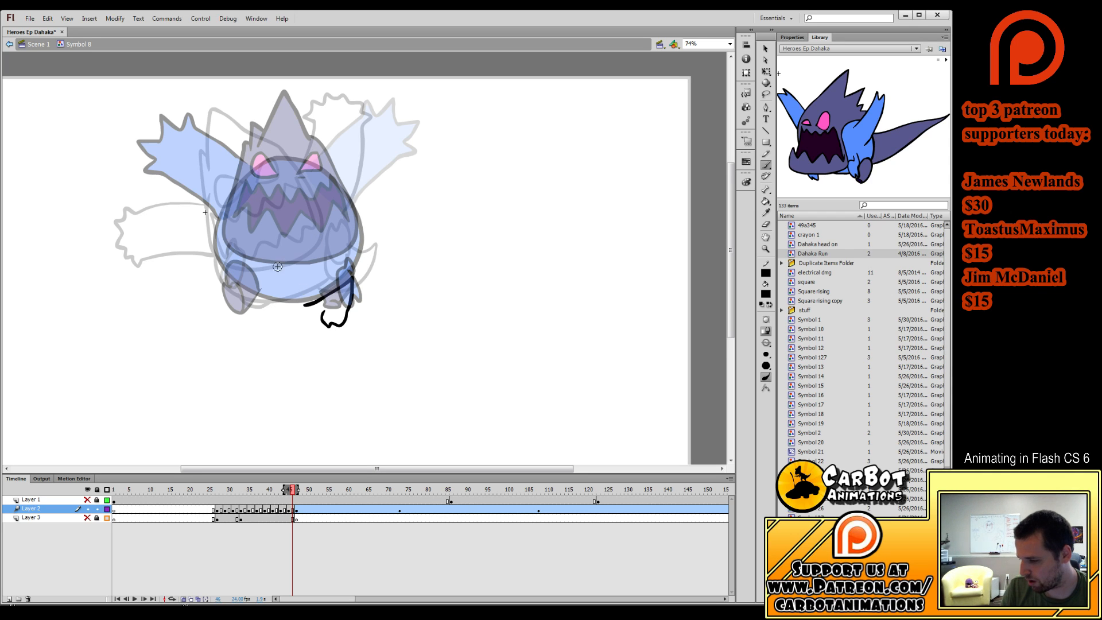
key(ctrl+z)
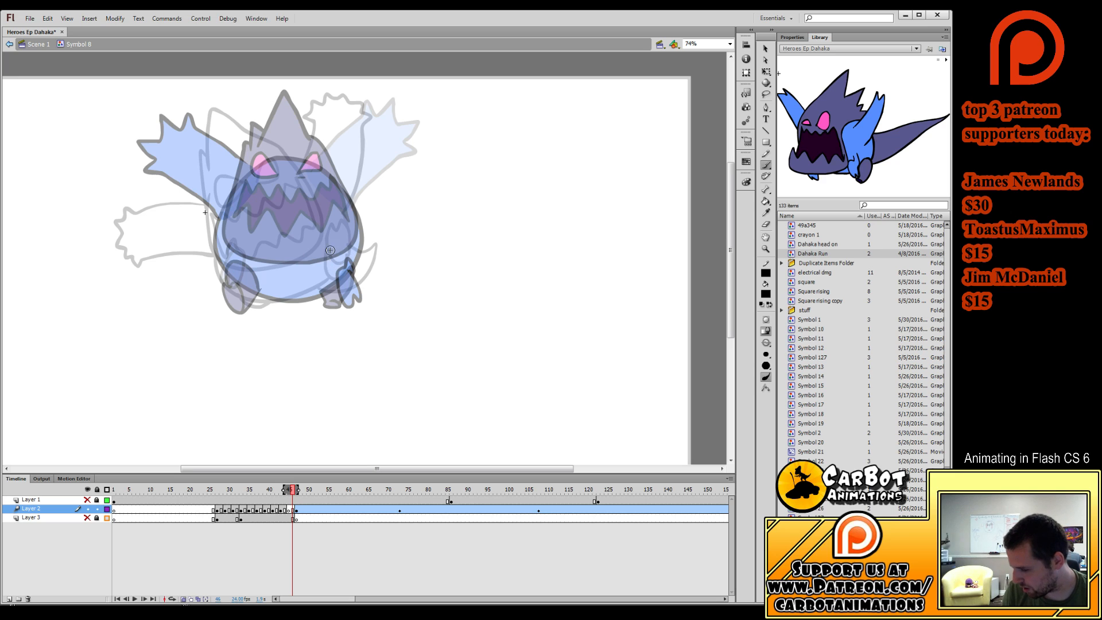
Draw the frame 45 pose's right foot and its pointed head outline with angry eyes and a jagged open mouth.
mouse_move(328, 250)
mouse_down()
mouse_move(351, 267)
mouse_move(351, 239)
mouse_move(331, 245)
mouse_move(333, 198)
mouse_up()
key(ctrl+z)
mouse_move(215, 213)
mouse_down()
mouse_move(243, 264)
mouse_move(317, 245)
mouse_move(328, 212)
mouse_move(279, 129)
mouse_move(230, 98)
mouse_move(222, 154)
mouse_move(213, 141)
mouse_move(216, 215)
mouse_up()
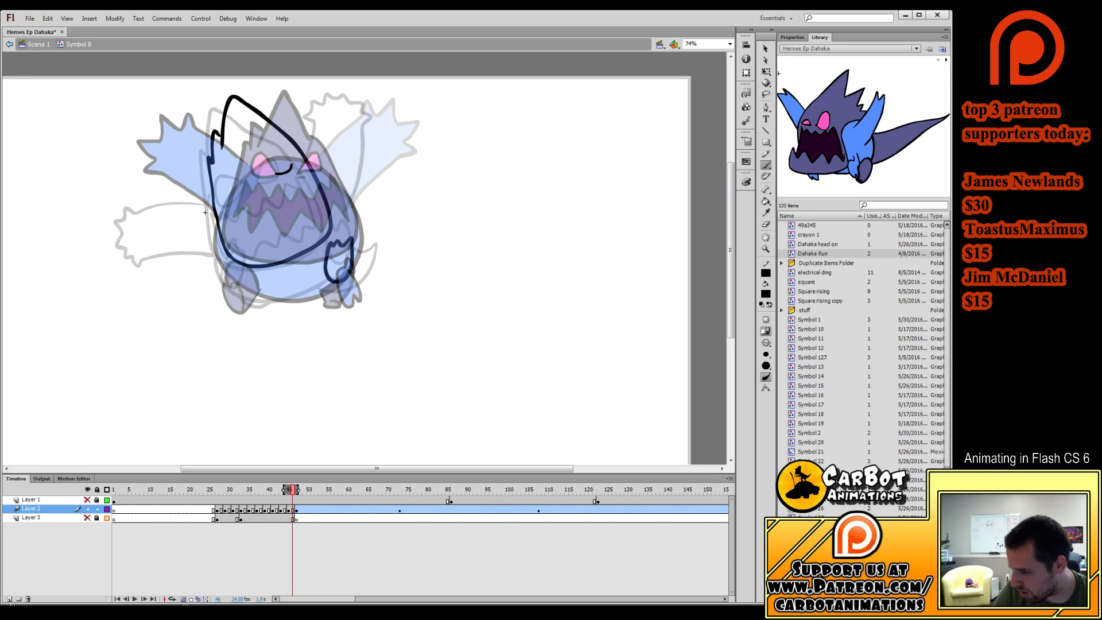
mouse_move(292, 166)
mouse_down()
mouse_move(225, 182)
mouse_move(306, 181)
mouse_move(270, 204)
mouse_move(233, 208)
mouse_move(242, 247)
mouse_move(291, 242)
mouse_move(318, 225)
mouse_move(312, 171)
mouse_up()
Draw the frame 45 pose's two clawed arms, the left-hand one horizontal and the right-hand one raised diagonally.
mouse_move(210, 168)
mouse_down()
mouse_move(140, 174)
mouse_move(123, 161)
mouse_move(127, 222)
mouse_up()
key(ctrl+z)
mouse_move(142, 173)
mouse_down()
mouse_move(120, 197)
mouse_move(137, 227)
mouse_move(184, 219)
mouse_move(216, 237)
mouse_up()
mouse_move(307, 160)
mouse_down()
mouse_move(348, 103)
mouse_move(387, 116)
mouse_move(390, 148)
mouse_move(348, 217)
mouse_up()
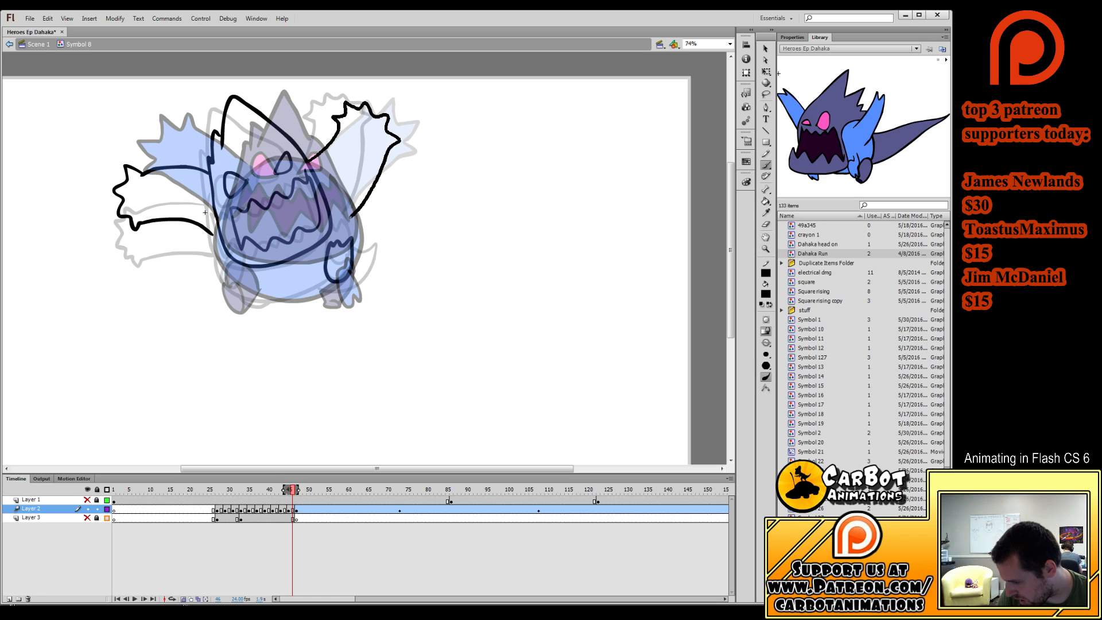
Draw the frame 45 pose's belly curve, the second foot under it and the body's right edge down to the raised foot.
mouse_move(218, 232)
mouse_down()
mouse_move(218, 263)
mouse_move(251, 288)
mouse_up()
key(ctrl+z)
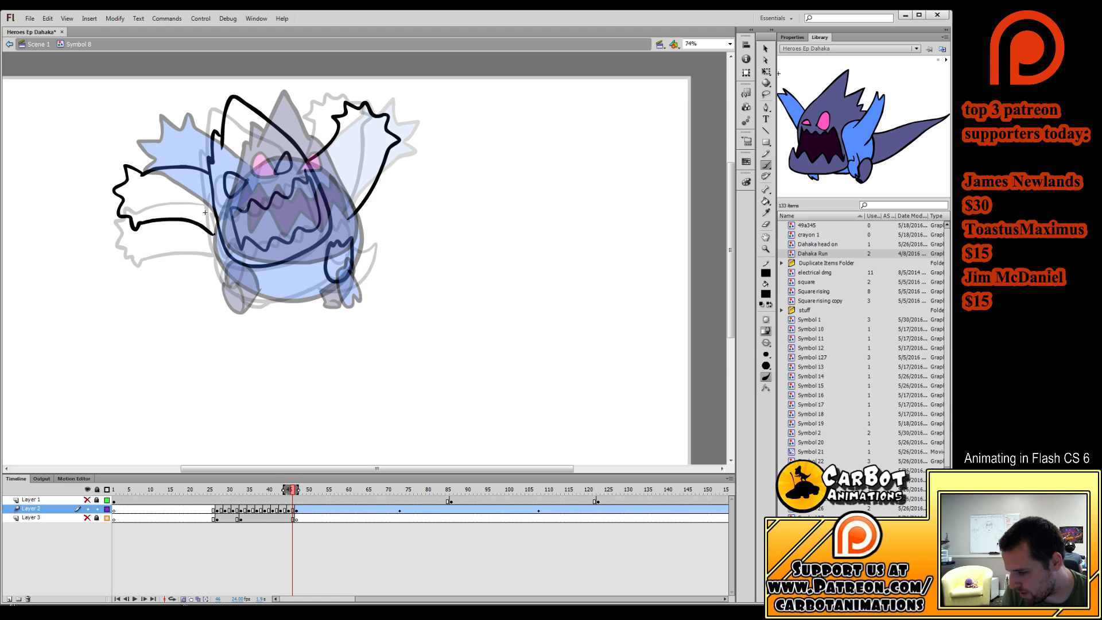
mouse_move(212, 234)
mouse_down()
mouse_move(244, 287)
mouse_move(343, 281)
mouse_up()
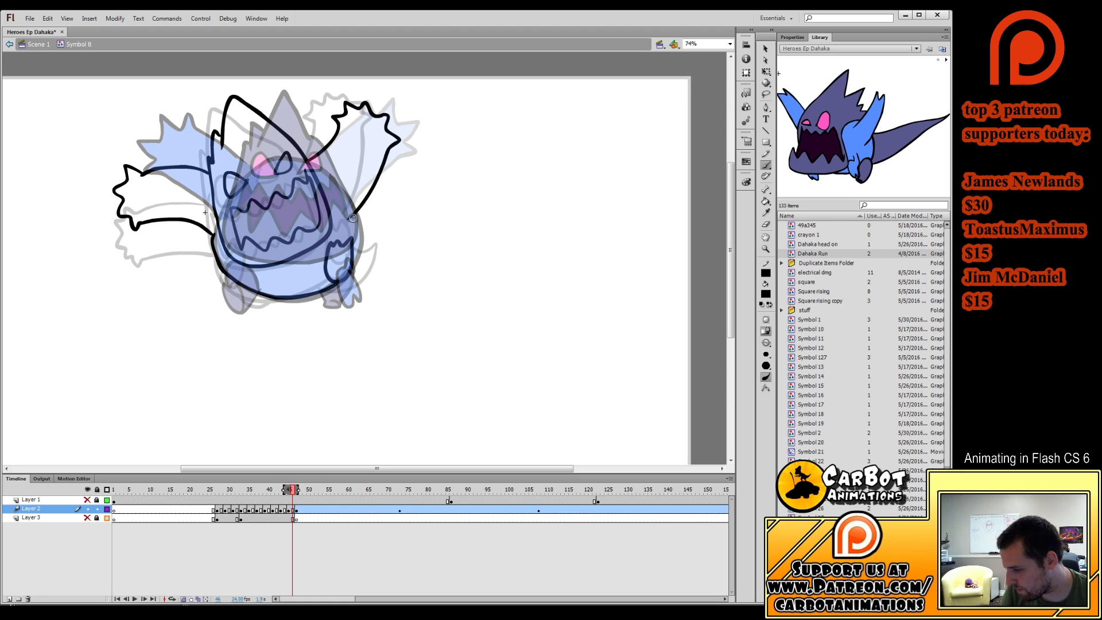
drag(353, 213, 347, 273)
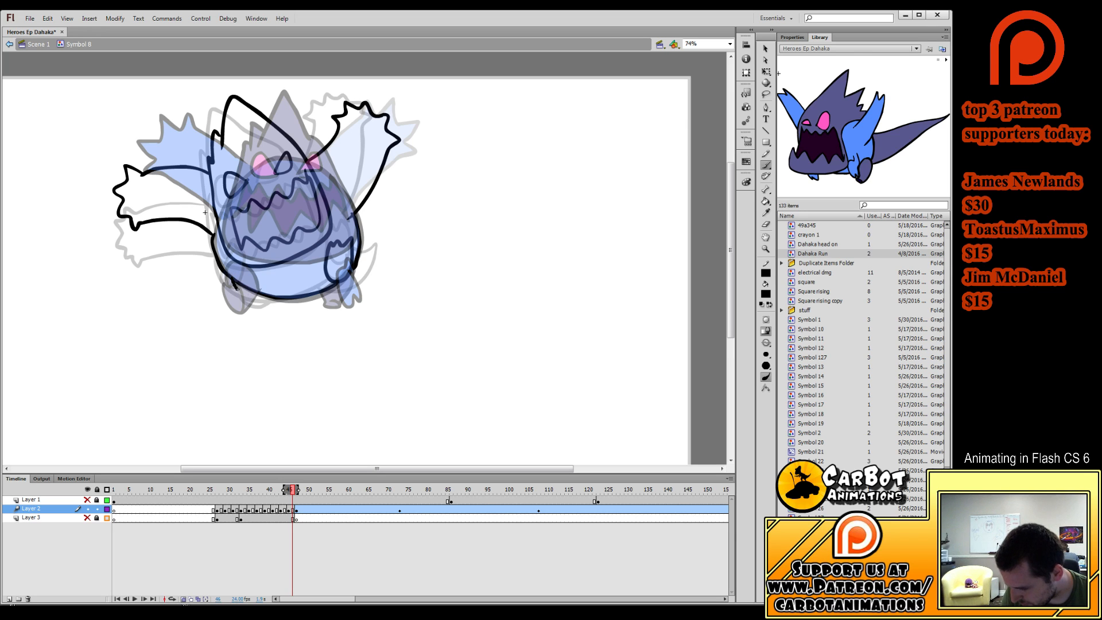
Compare with the previous pose and draw a short pointed tail behind the right foot of the frame 45 drawing.
click(281, 494)
drag(282, 493, 293, 508)
key(comma)
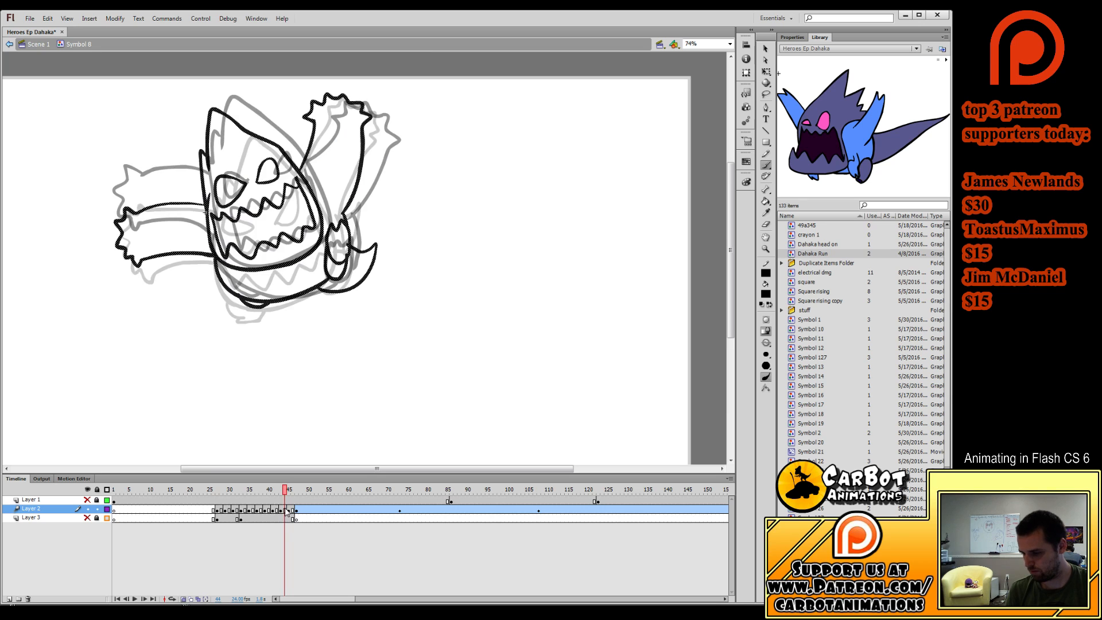
key(period)
mouse_move(332, 286)
mouse_down()
mouse_move(373, 248)
mouse_move(371, 235)
mouse_up()
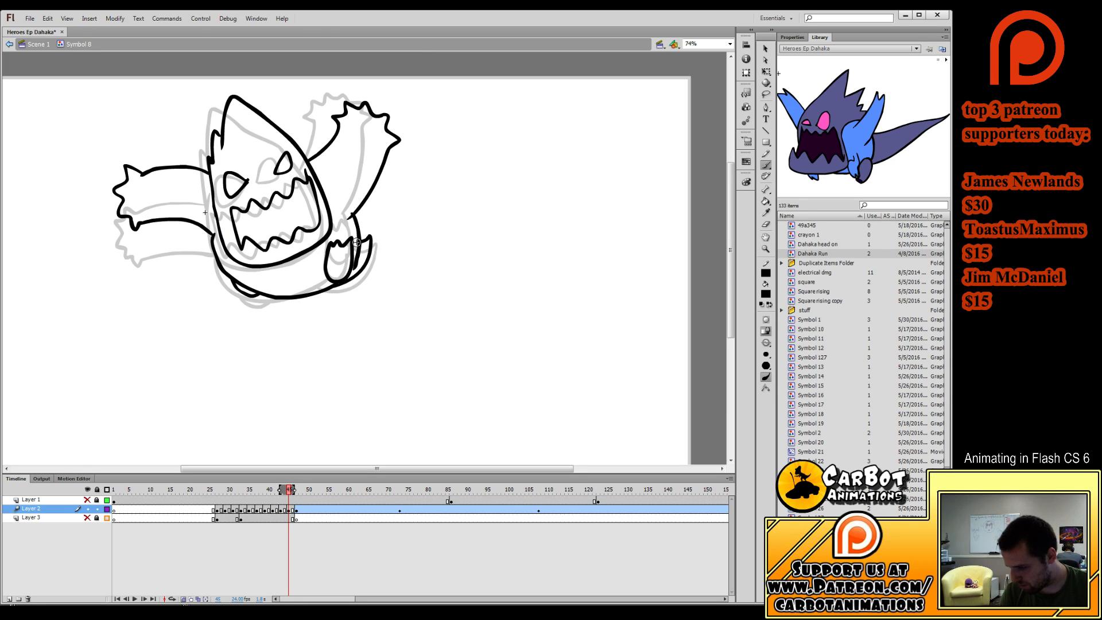
key(comma)
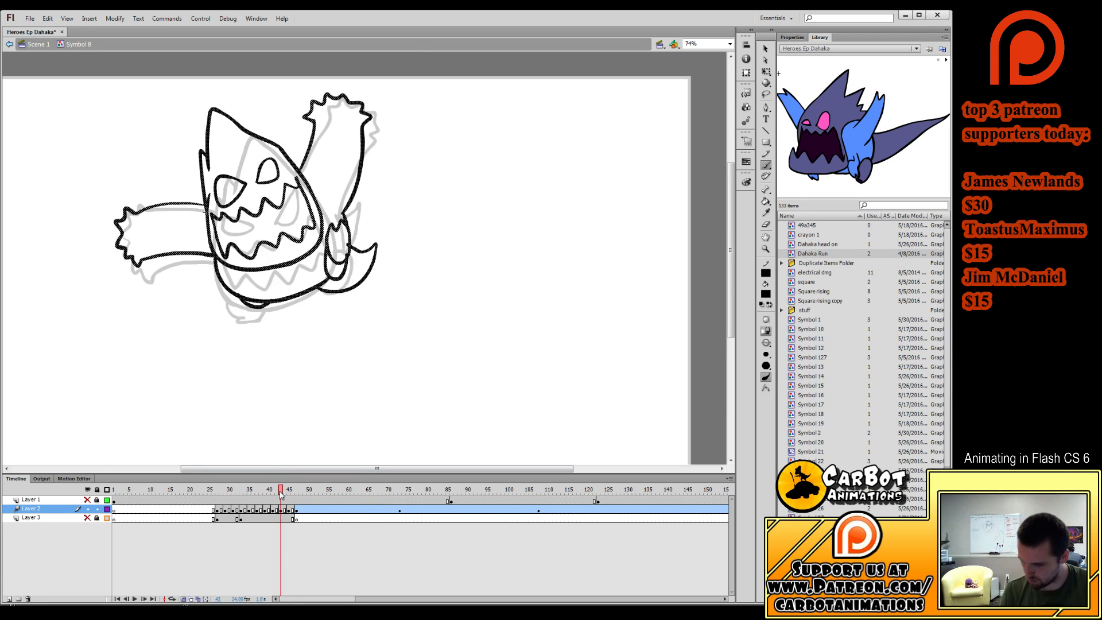
key(period)
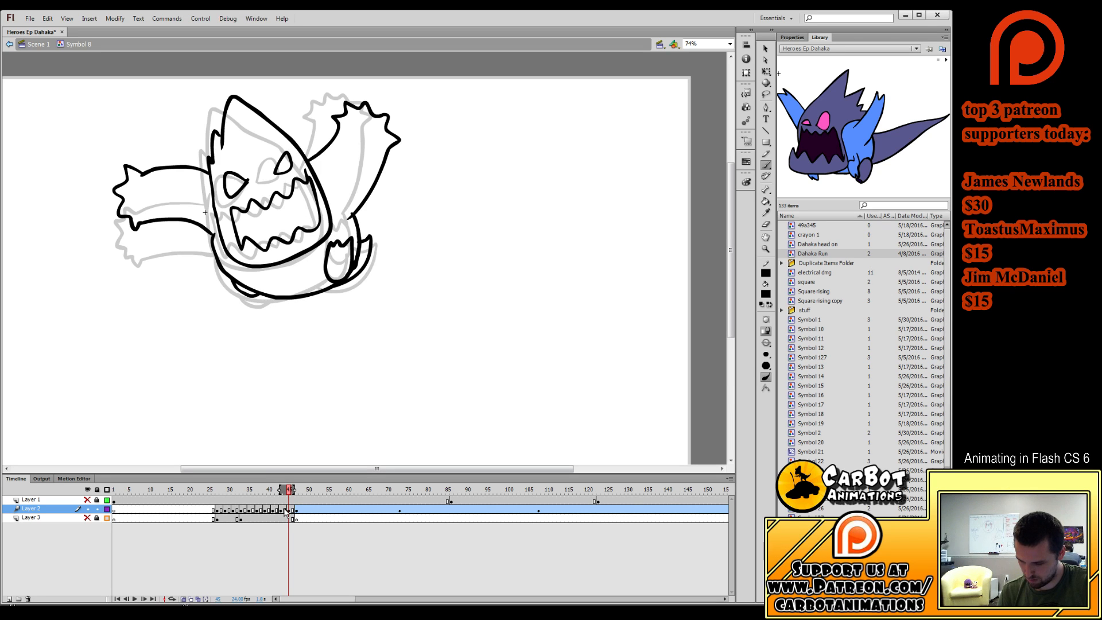
Select the complete frame 43 drawing and nudge it slightly upward.
click(285, 510)
key(comma)
key(comma)
key(comma)
key(comma)
key(comma)
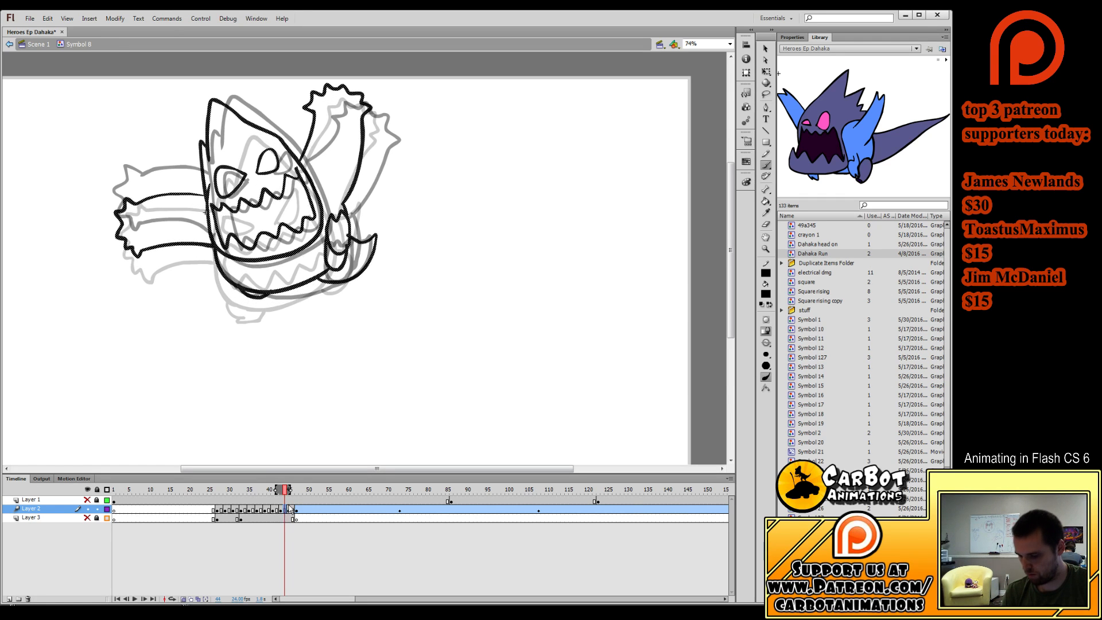
Insert two frames after the frame 45 pose, add a blank keyframe at frame 47 on Layer 2 and compare the neighboring poses.
drag(267, 503, 291, 508)
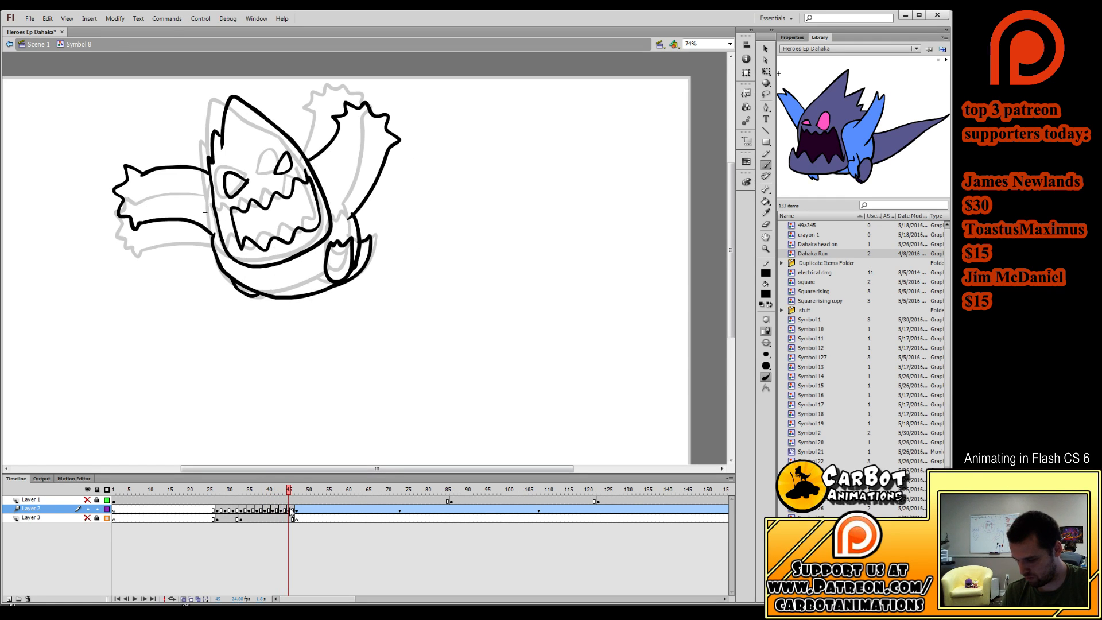
key(F5)
key(F5)
key(F7)
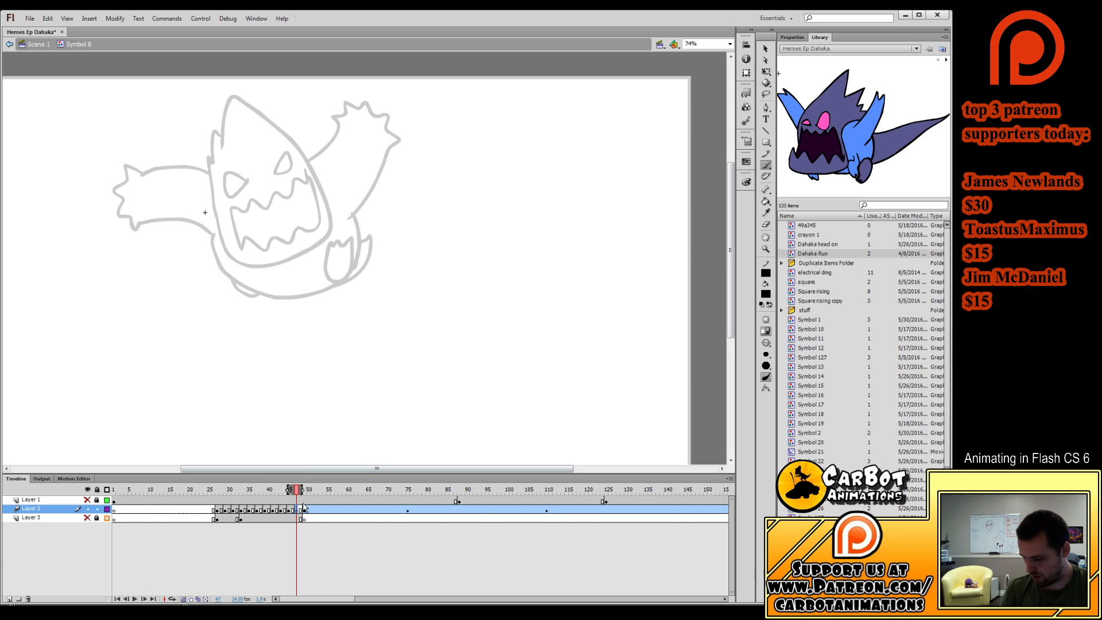
click(301, 504)
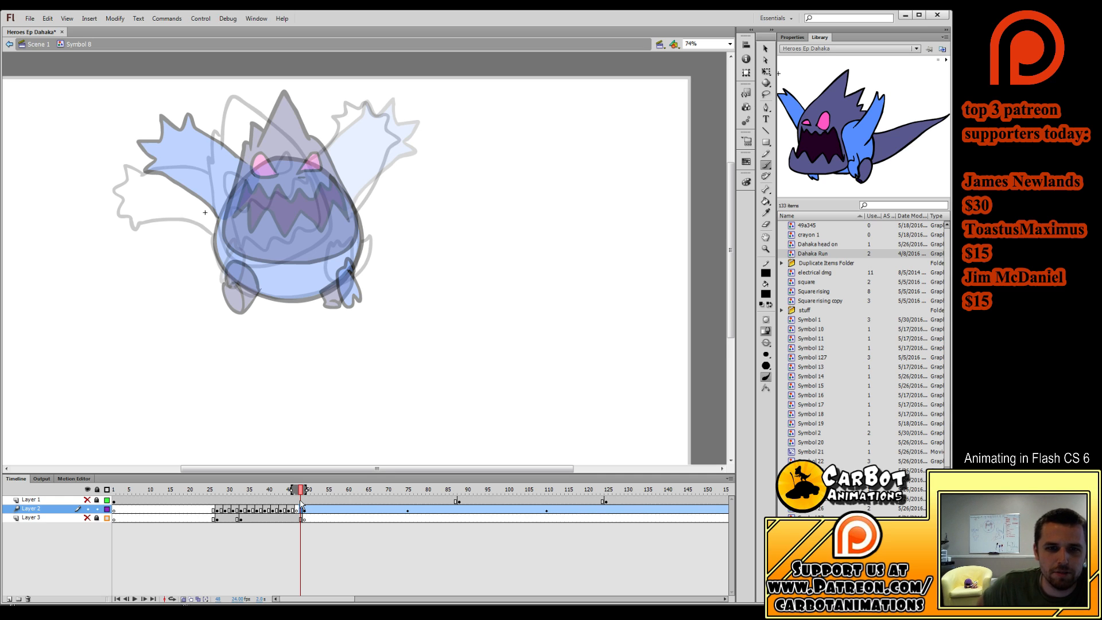
drag(301, 503, 296, 503)
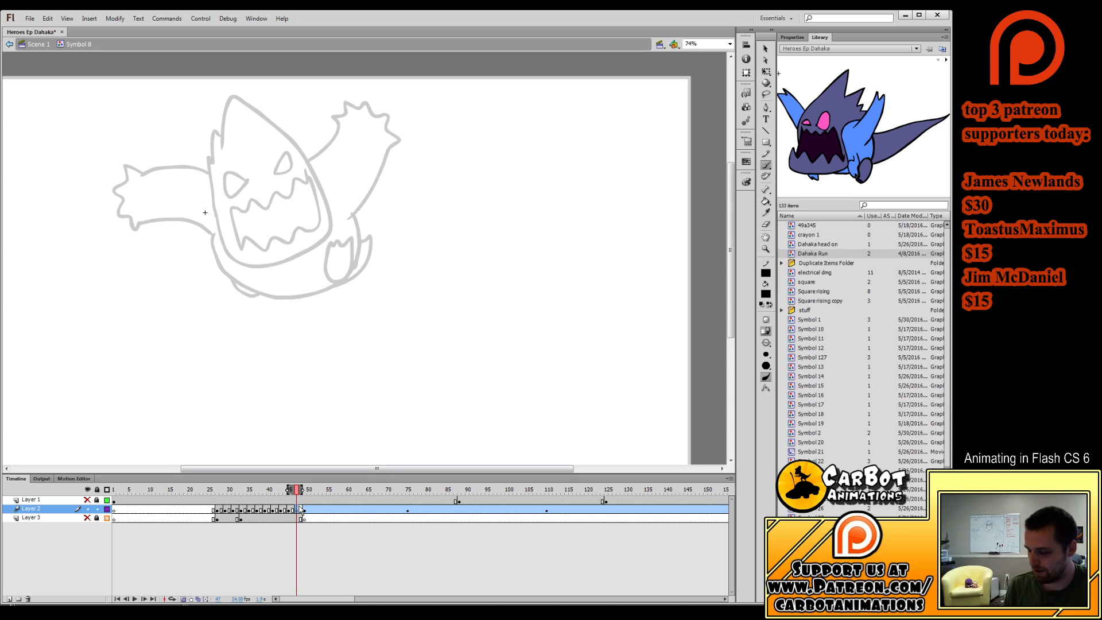
click(300, 509)
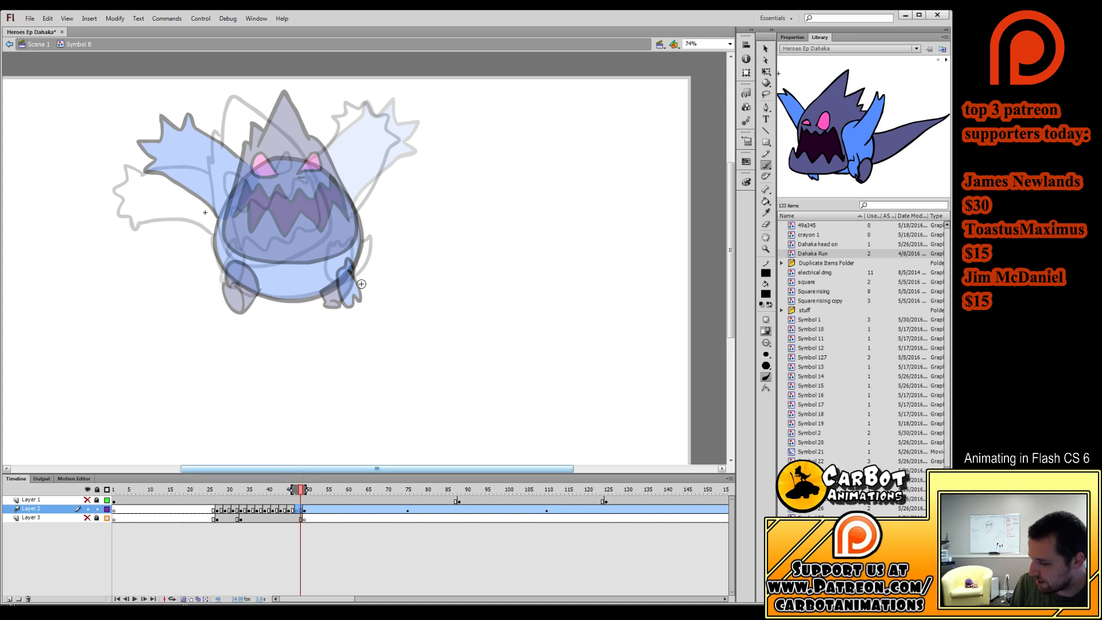
Draw the frame 47 pose's clawed right-hand foot and its rounded body outline rising to a pointed, spiked head.
drag(320, 303, 344, 321)
key(ctrl+z)
mouse_move(320, 312)
mouse_down()
mouse_move(343, 319)
mouse_move(355, 272)
mouse_move(319, 311)
mouse_up()
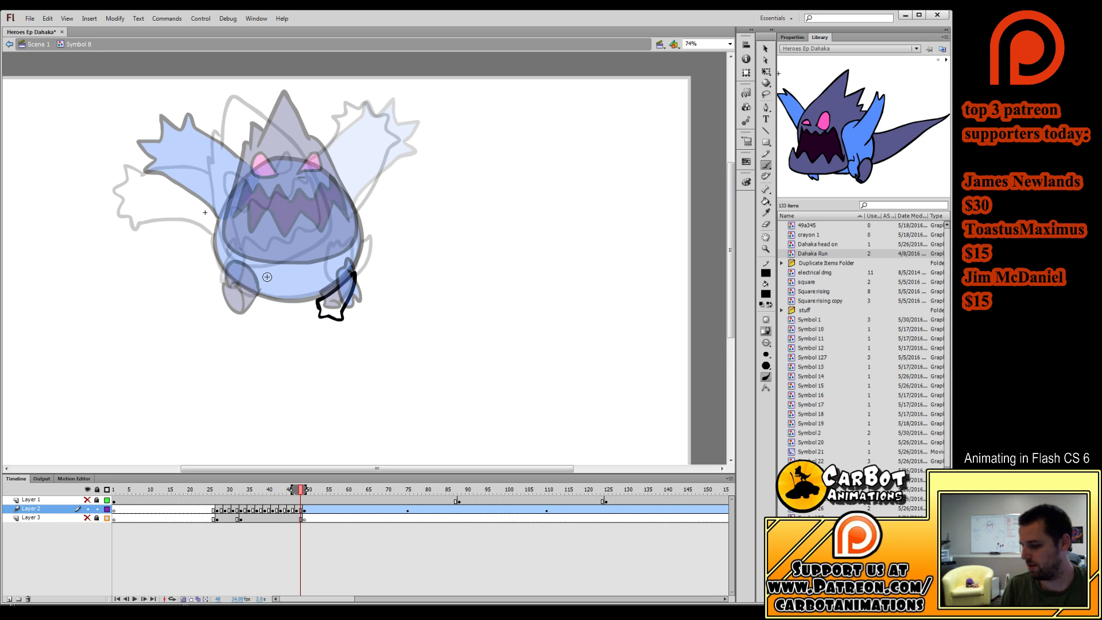
mouse_move(257, 285)
mouse_down()
mouse_move(340, 280)
mouse_move(346, 216)
mouse_move(282, 293)
mouse_move(324, 292)
mouse_move(351, 275)
mouse_move(348, 238)
mouse_move(258, 285)
mouse_move(328, 283)
mouse_move(346, 263)
mouse_move(344, 200)
mouse_move(318, 138)
mouse_up()
key(ctrl+z)
key(ctrl+z)
key(ctrl+z)
mouse_move(245, 280)
mouse_down()
mouse_move(304, 291)
mouse_move(354, 273)
mouse_move(344, 198)
mouse_move(307, 112)
mouse_move(281, 151)
mouse_move(276, 137)
mouse_move(252, 160)
mouse_move(230, 236)
mouse_move(251, 283)
mouse_up()
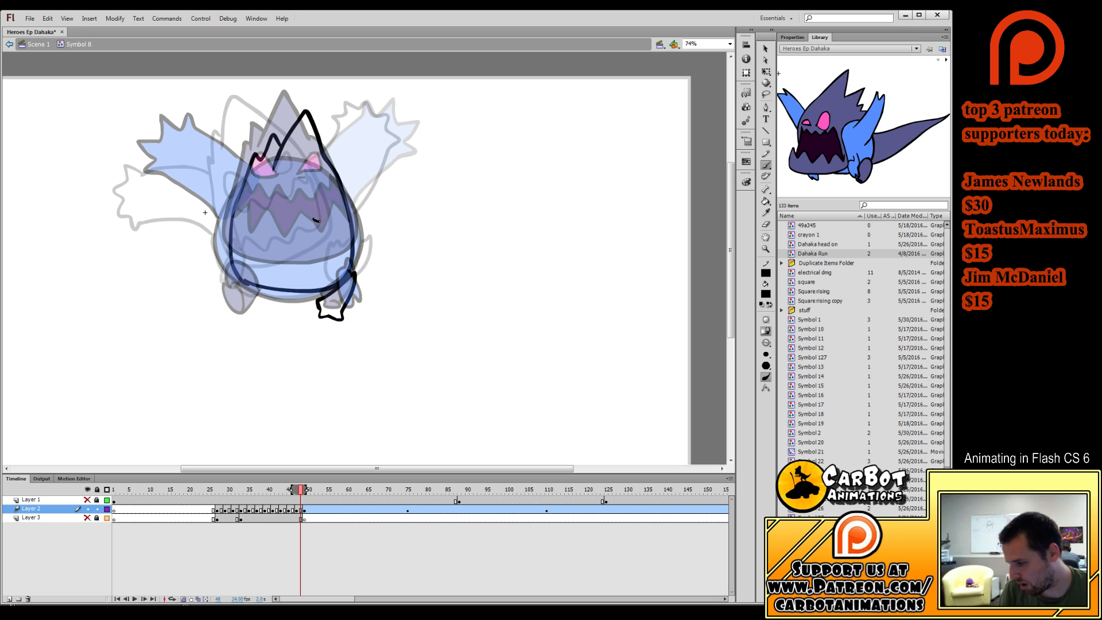
Draw the frame 47 pose's two angry eyes and its wide zigzag-toothed mouth low on the body.
drag(319, 222, 334, 212)
key(ctrl+z)
mouse_move(311, 231)
mouse_down()
mouse_move(336, 214)
mouse_move(280, 227)
mouse_move(259, 207)
mouse_move(282, 230)
mouse_up()
key(ctrl+z)
mouse_move(352, 247)
mouse_down()
mouse_move(319, 263)
mouse_move(238, 247)
mouse_up()
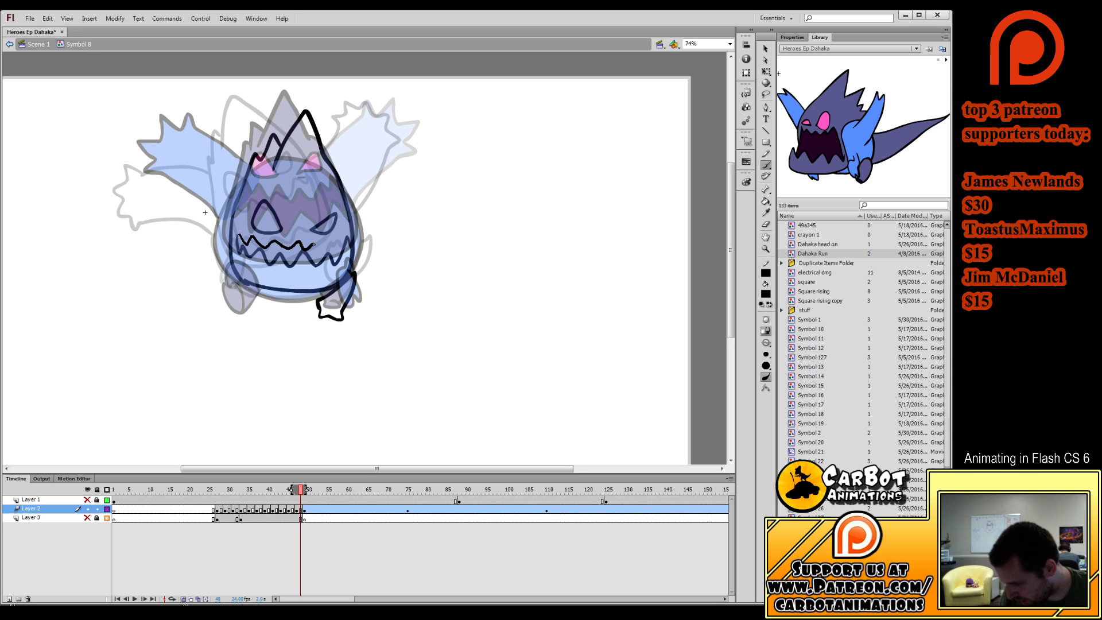
key(ctrl+z)
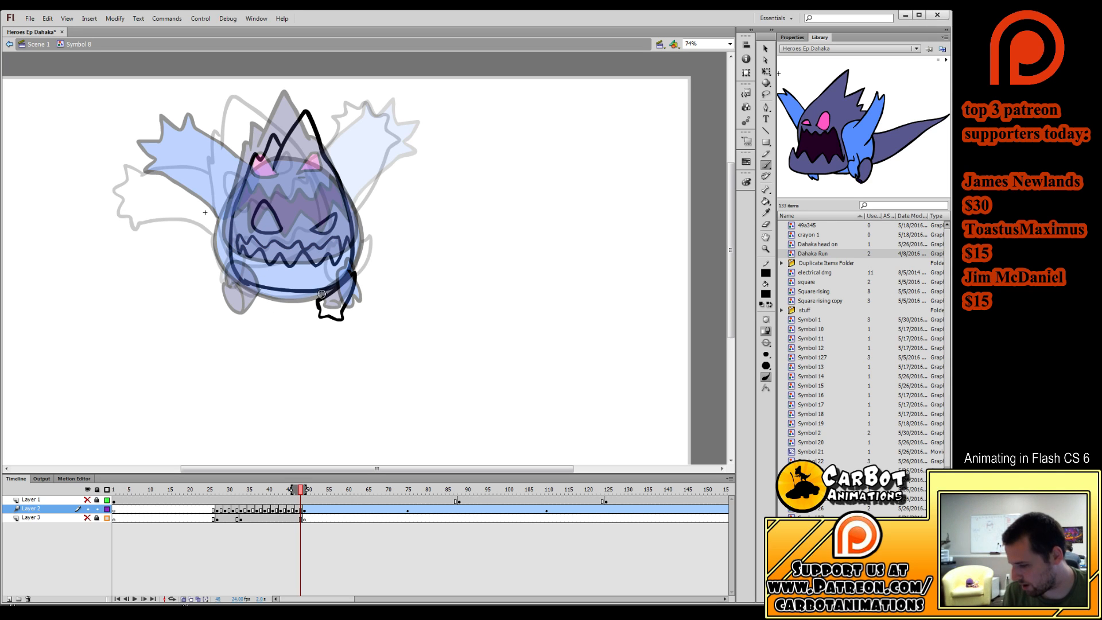
Select the frame 47 body and face without the foot and shift them slightly downward.
click(766, 71)
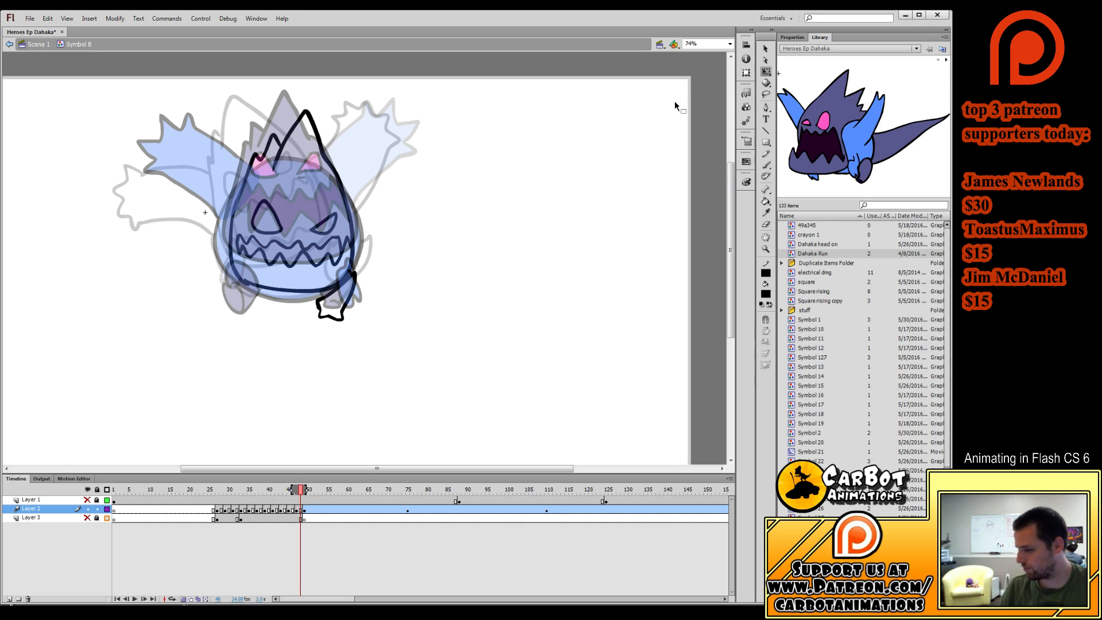
click(353, 278)
click(350, 281)
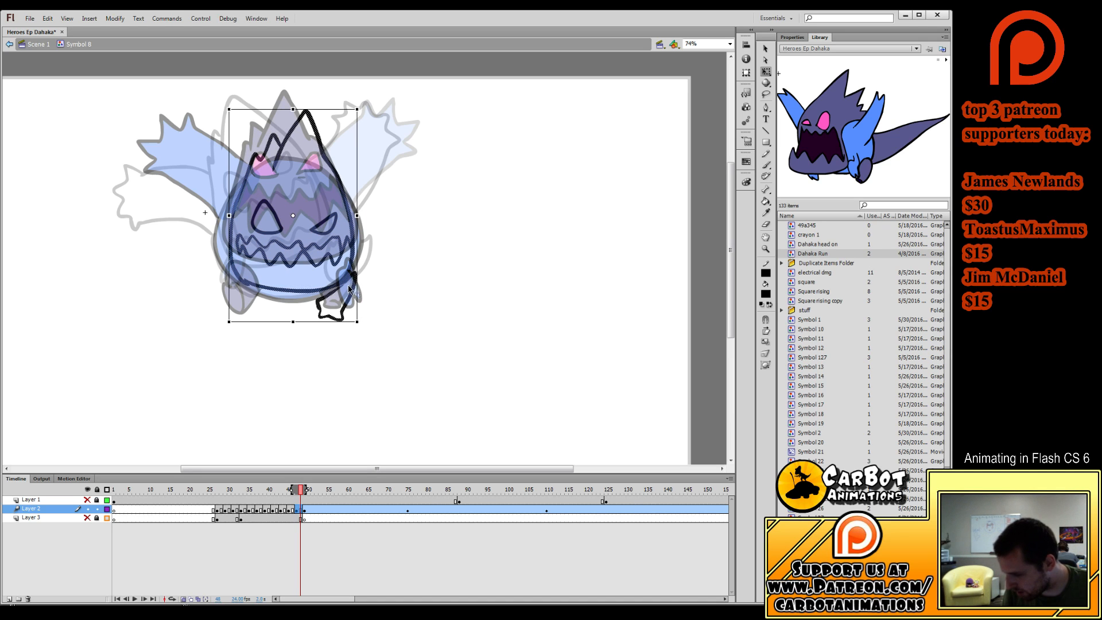
click(351, 279)
click(349, 285)
click(342, 284)
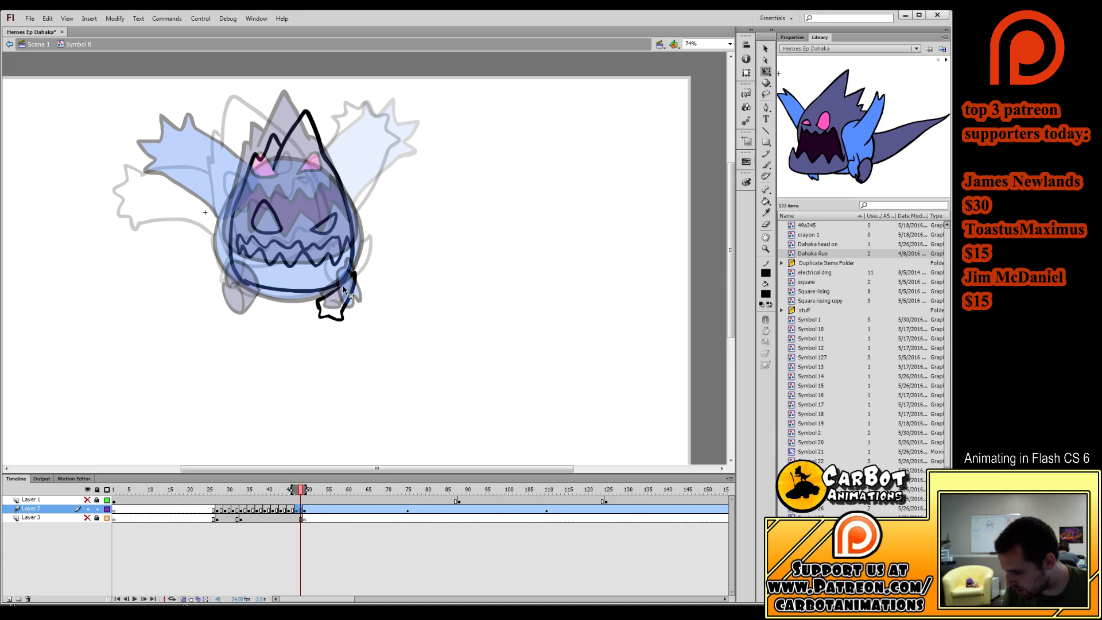
drag(336, 272, 336, 286)
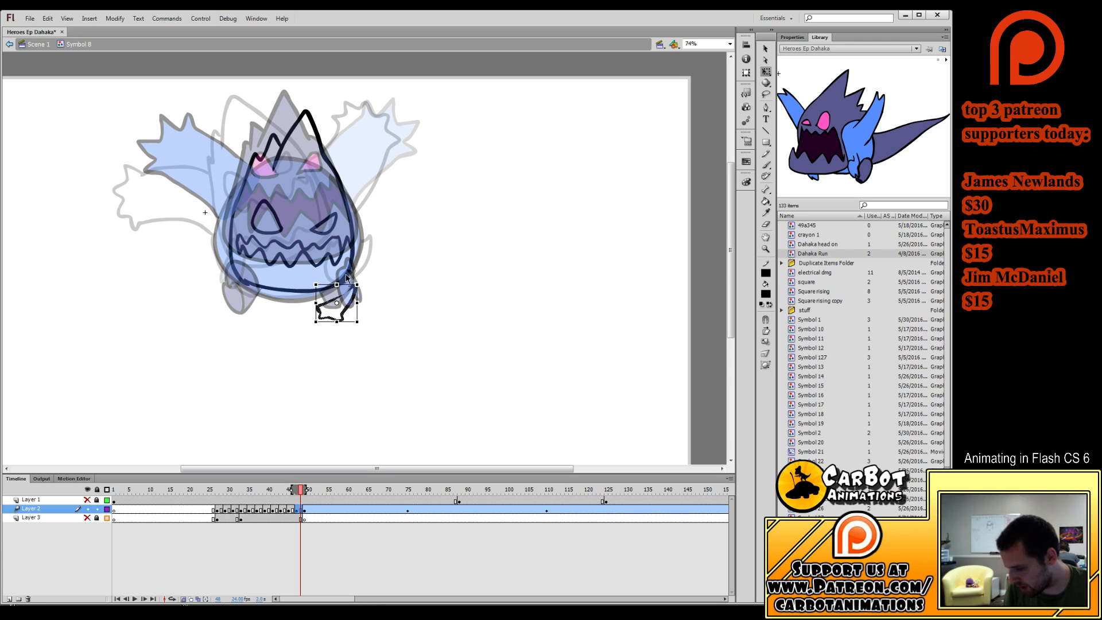
click(345, 281)
shift+click(277, 231)
drag(325, 232, 324, 244)
click(514, 289)
Draw the frame 47 pose's belly curve below the body and its two raised clawed arms.
key(b)
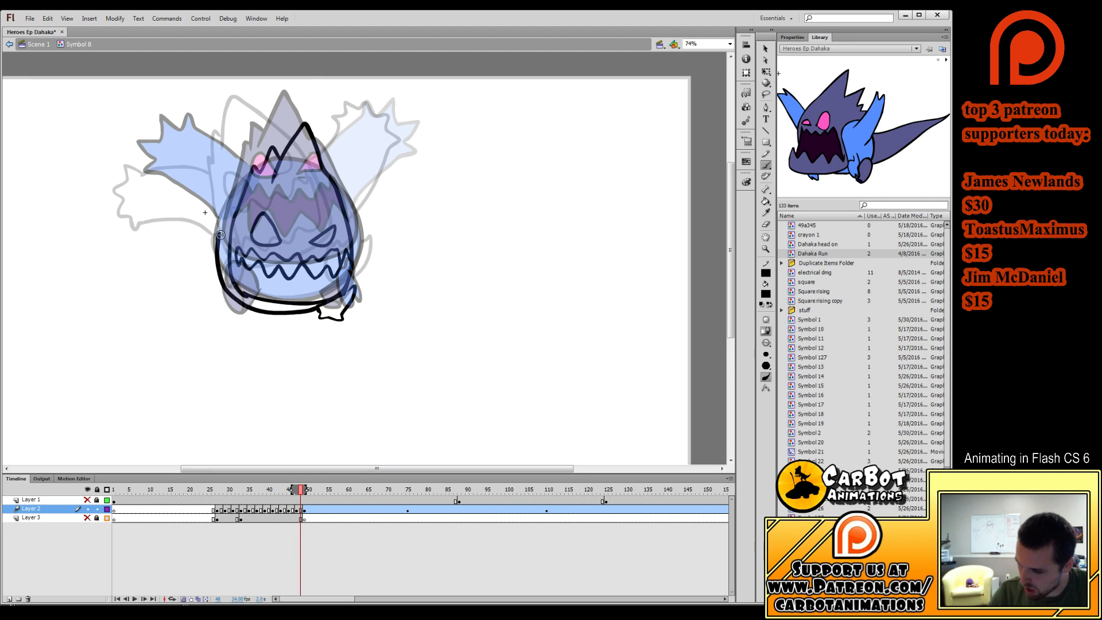
drag(215, 227, 178, 187)
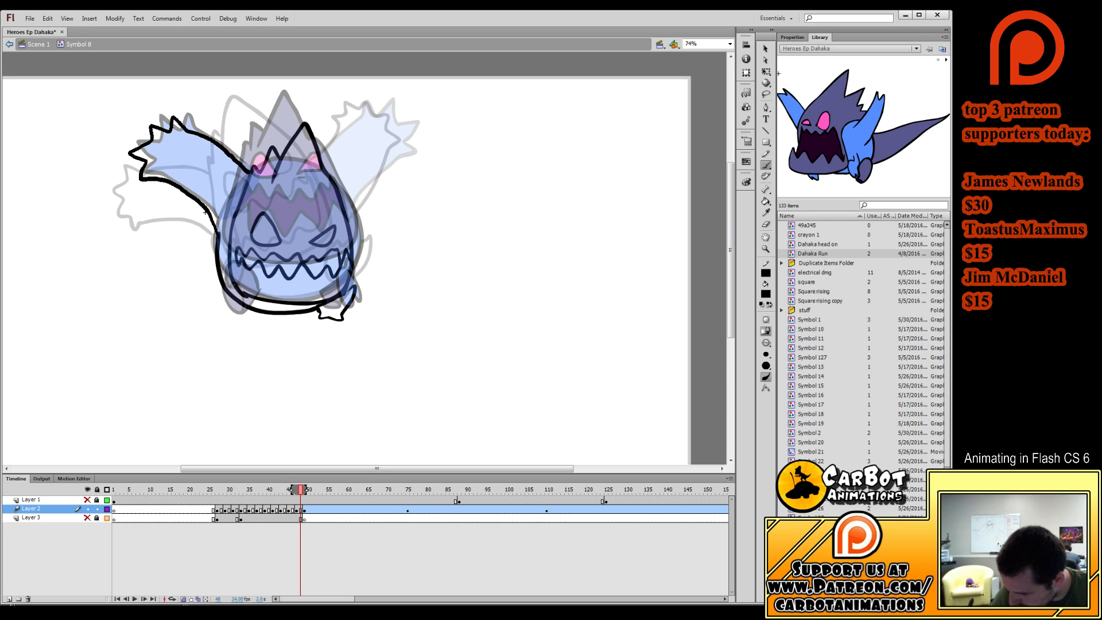
drag(320, 159, 344, 143)
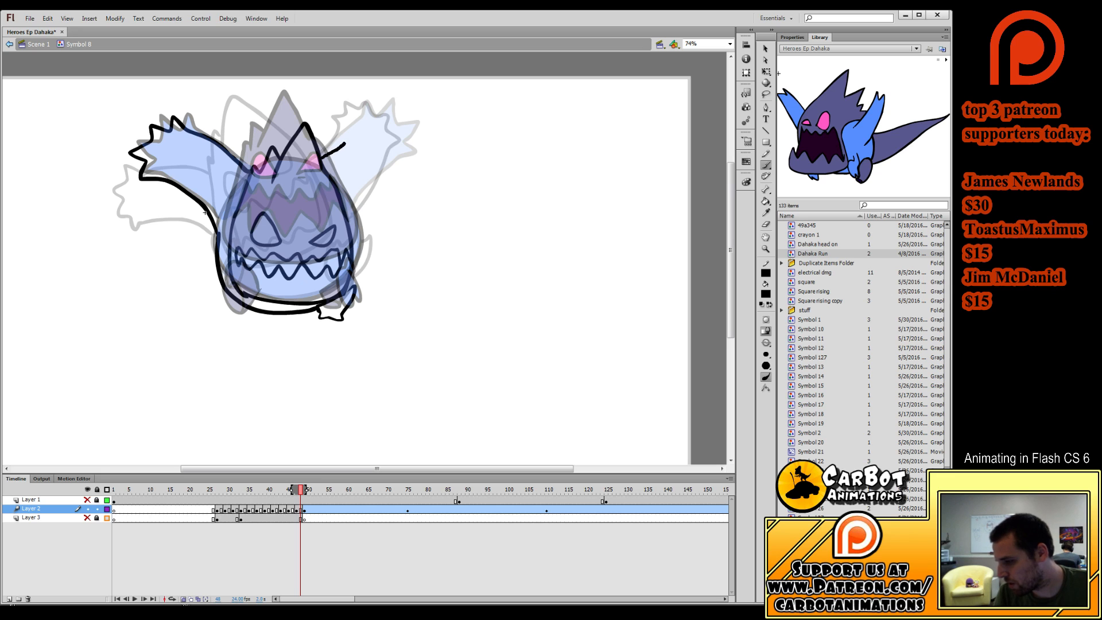
key(ctrl+z)
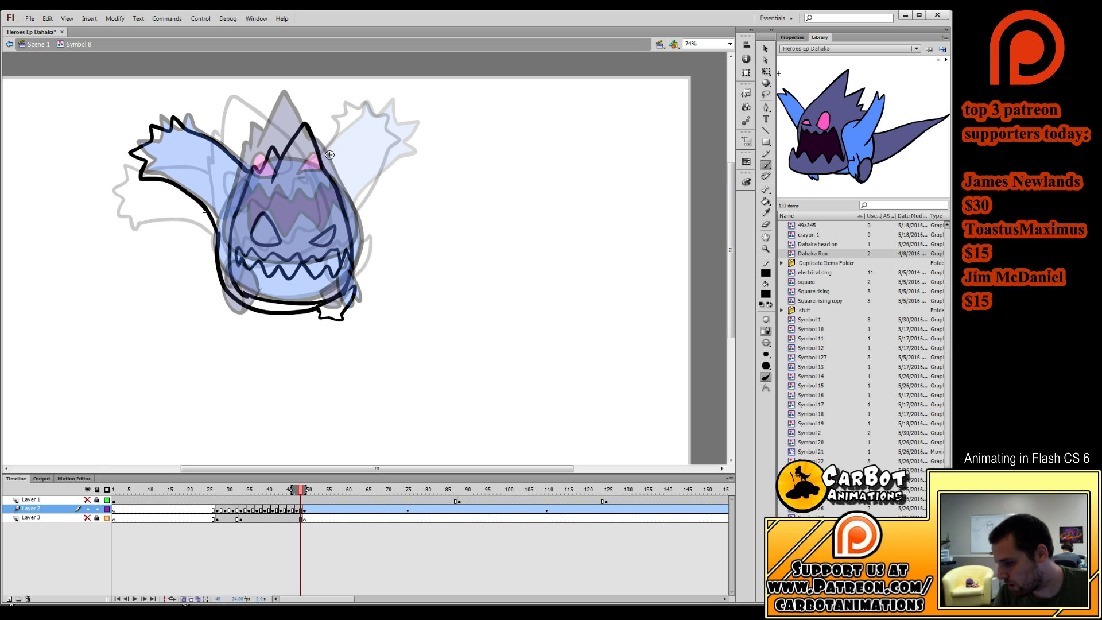
mouse_move(292, 496)
mouse_down()
mouse_move(280, 499)
mouse_move(305, 510)
mouse_move(296, 497)
mouse_up()
click(301, 509)
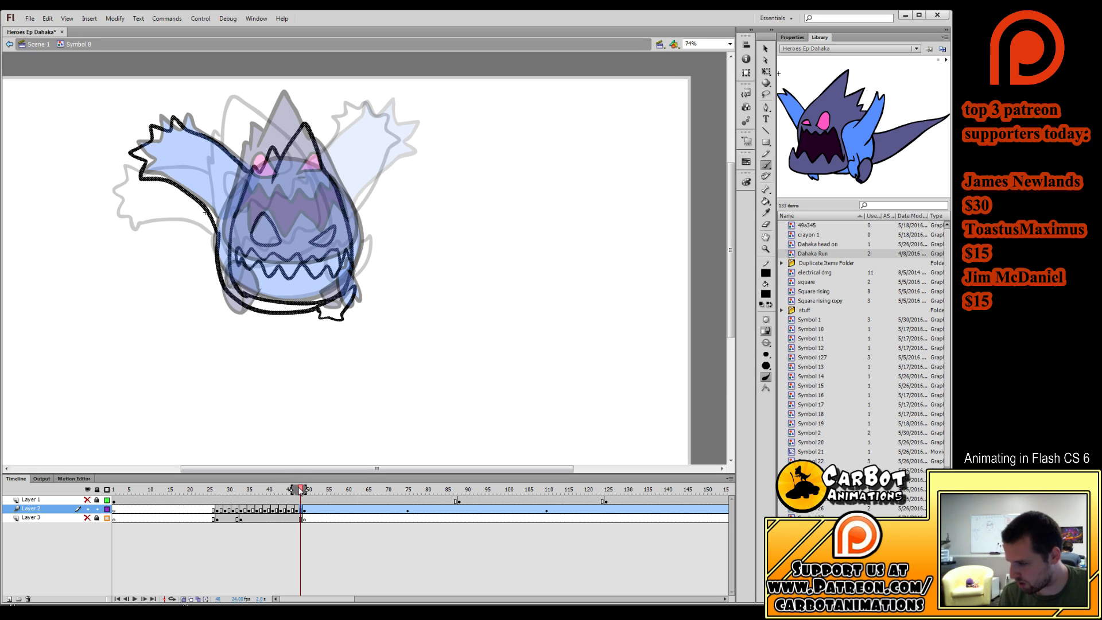
mouse_move(344, 130)
mouse_down()
mouse_move(391, 105)
mouse_move(405, 142)
mouse_move(350, 214)
mouse_move(357, 284)
mouse_move(367, 251)
mouse_up()
Play back the creature's sequence into the colored poses with onion skinning off to review its motion and timing.
drag(302, 492, 145, 505)
key(Return)
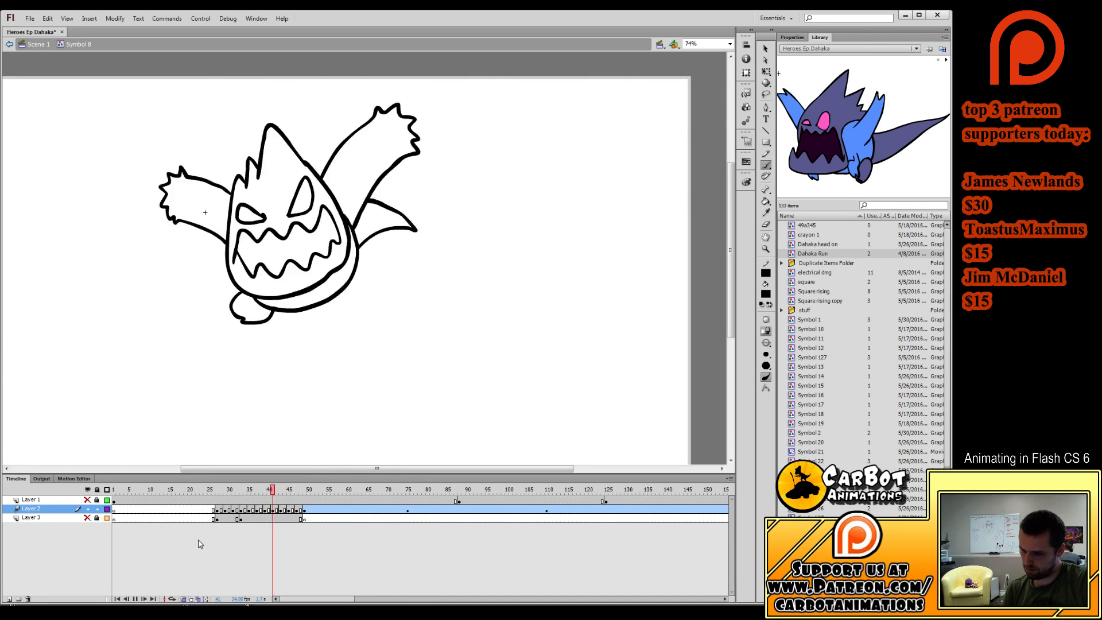
click(202, 556)
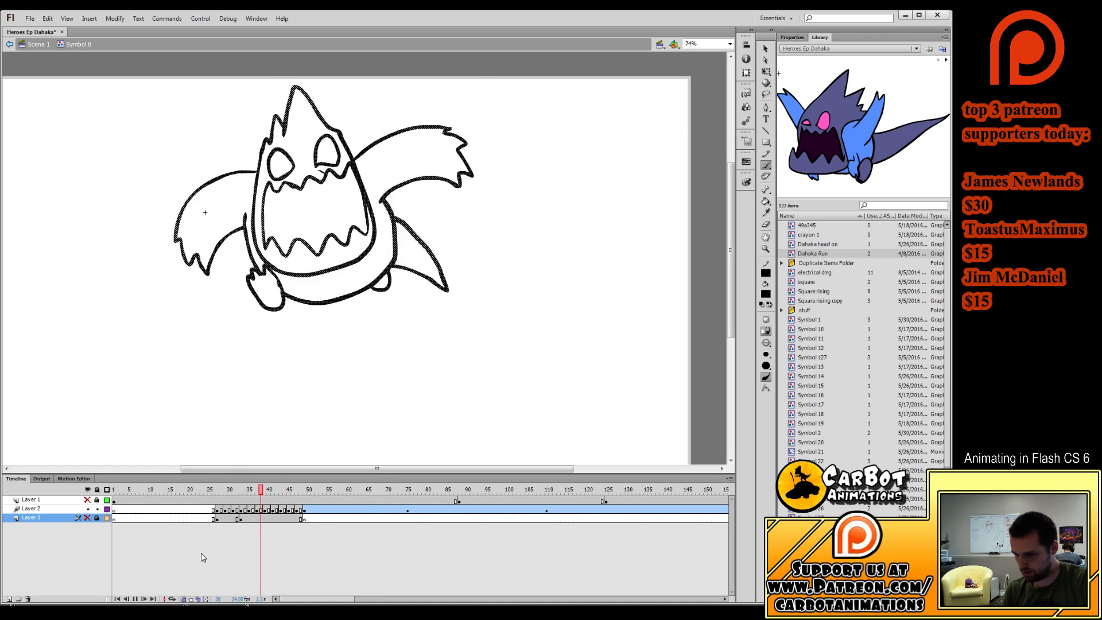
key(Return)
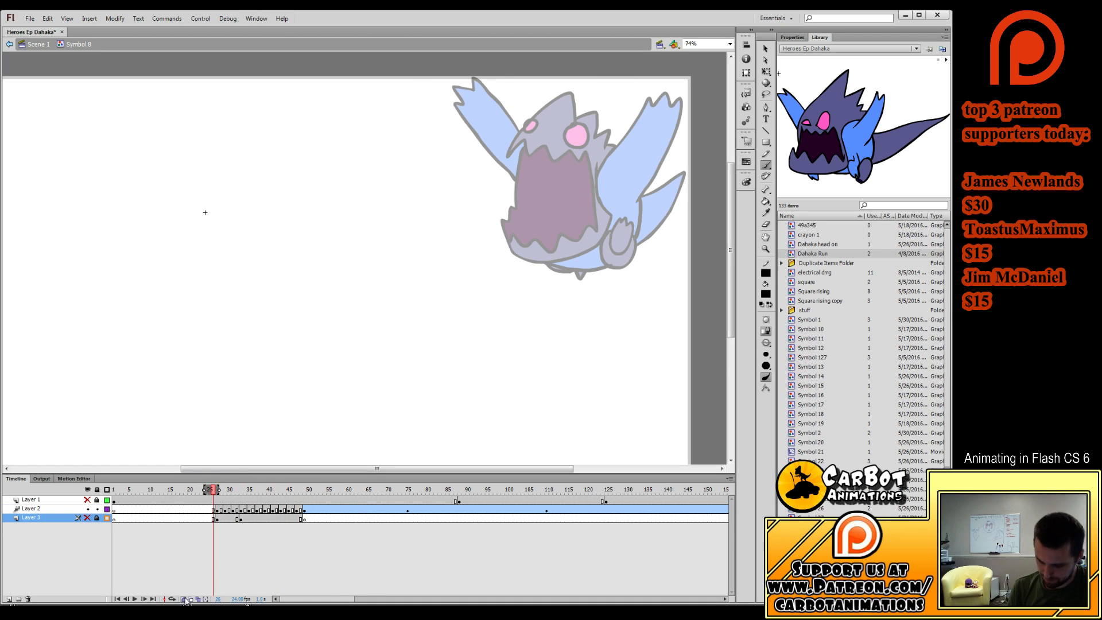
click(205, 495)
key(Return)
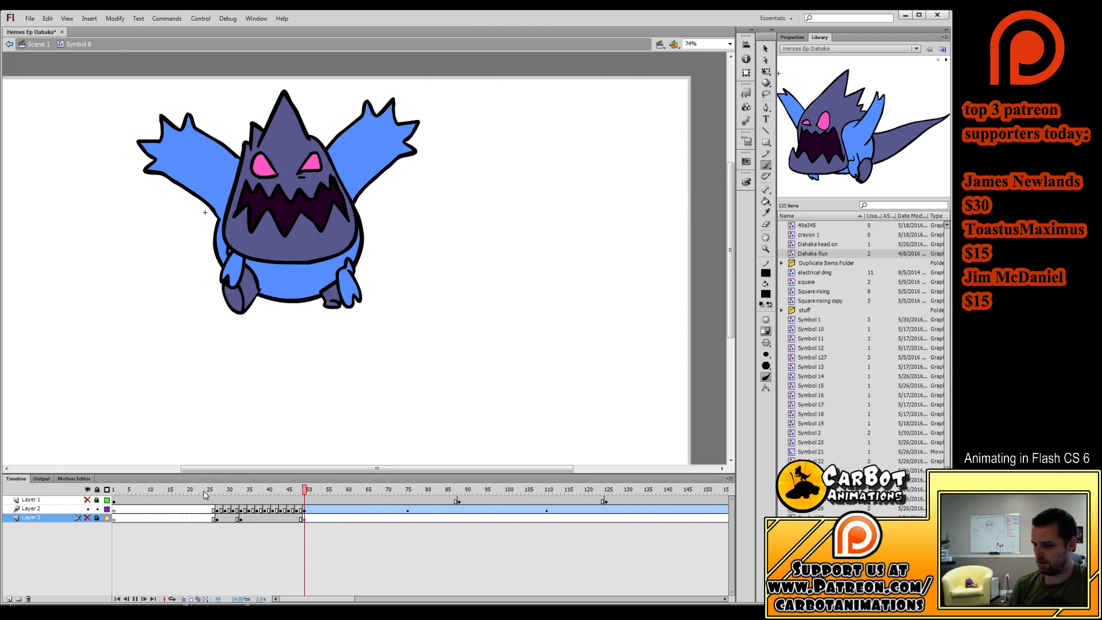
click(191, 518)
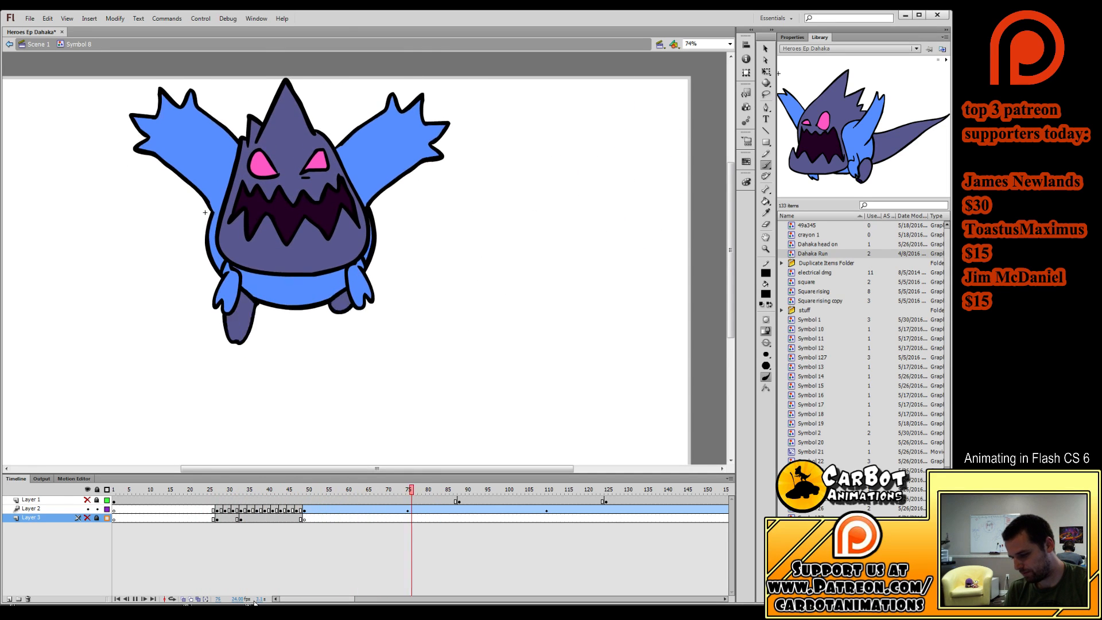
click(304, 498)
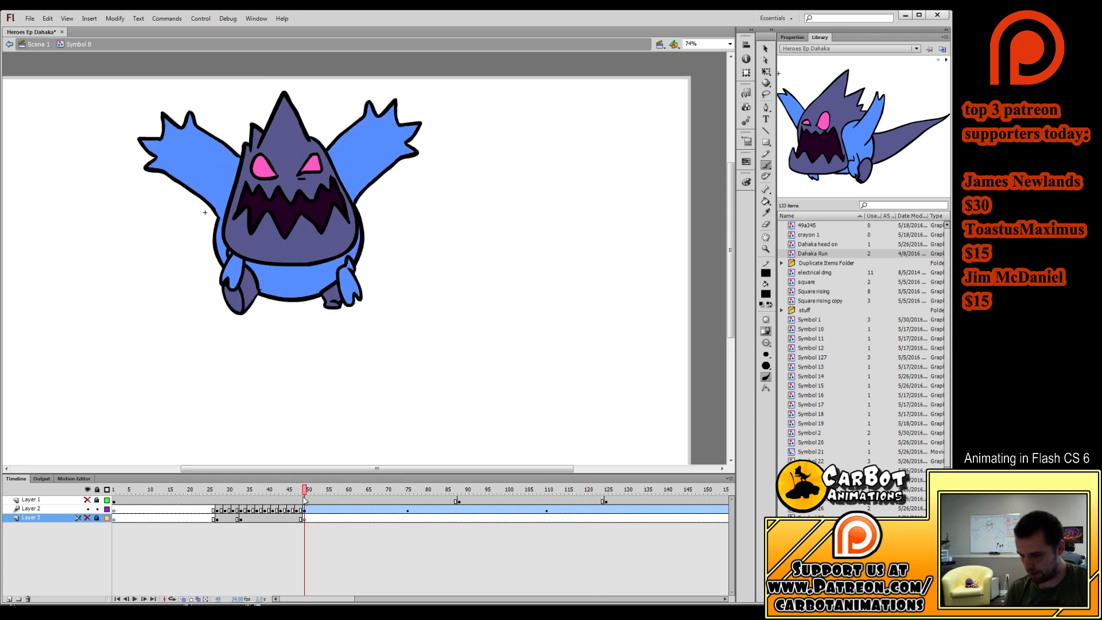
Sample the purple body color from the colored frame 30 creature and go to frame 31 on Layer 2.
drag(304, 498, 228, 535)
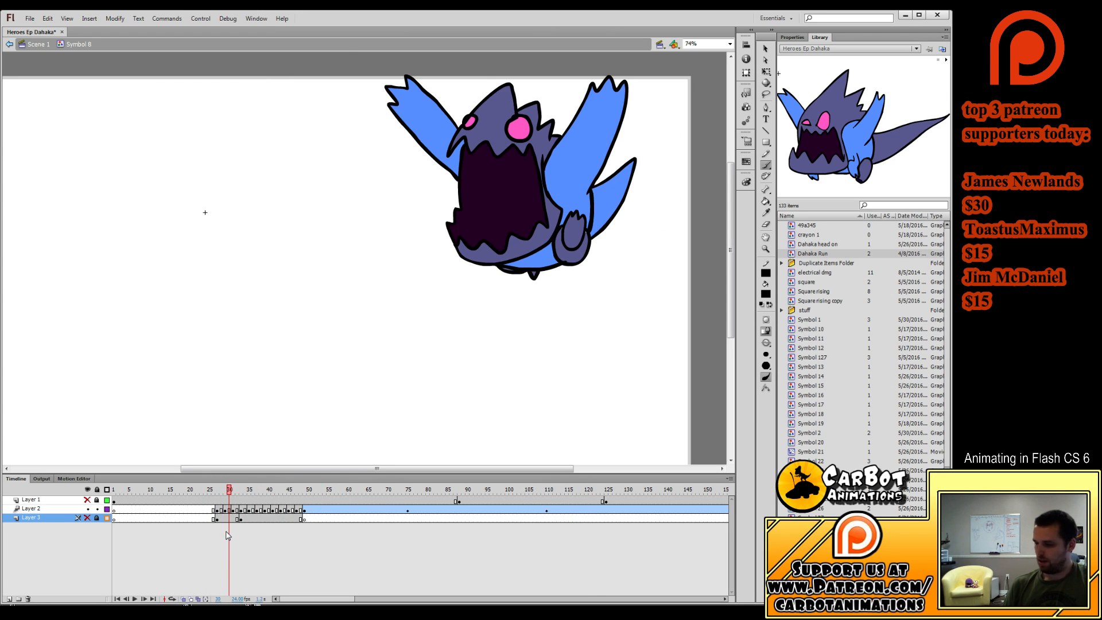
key(i)
click(523, 150)
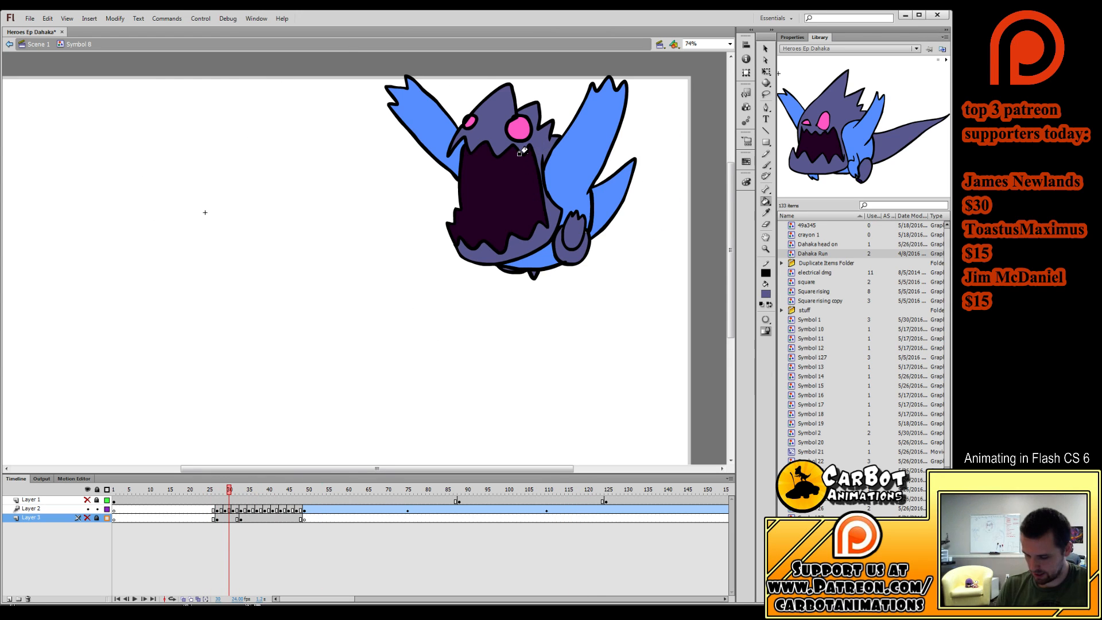
click(220, 512)
key(.)
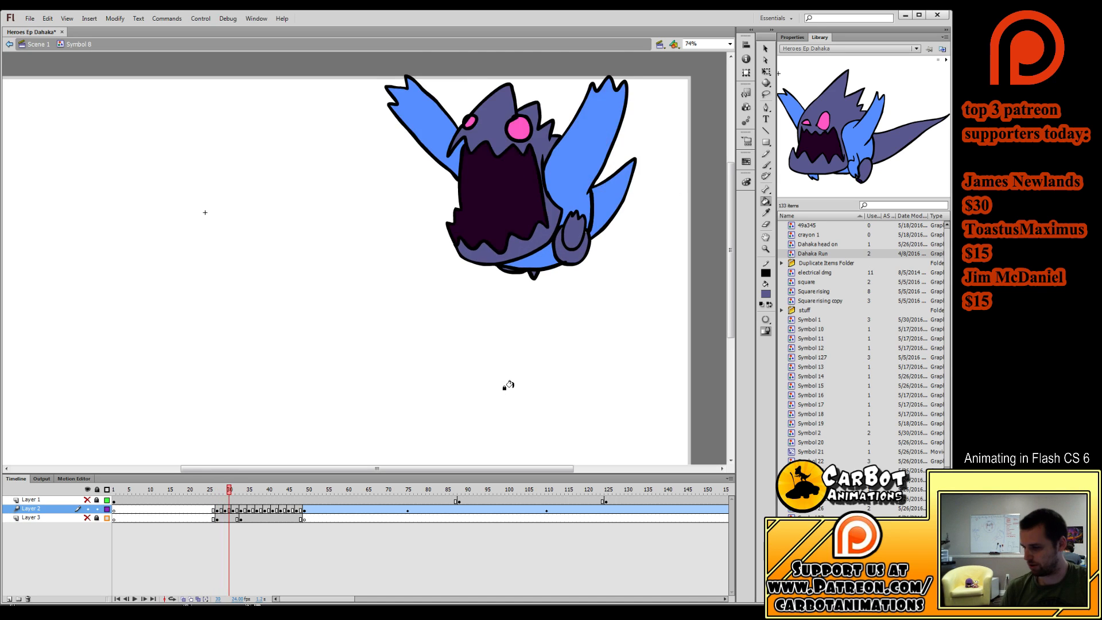
Close the outline gap behind the frame 31 creature's mouth with a short purple stroke, and fill its head, jaw, foot and tail purple.
click(484, 180)
key(ctrl+z)
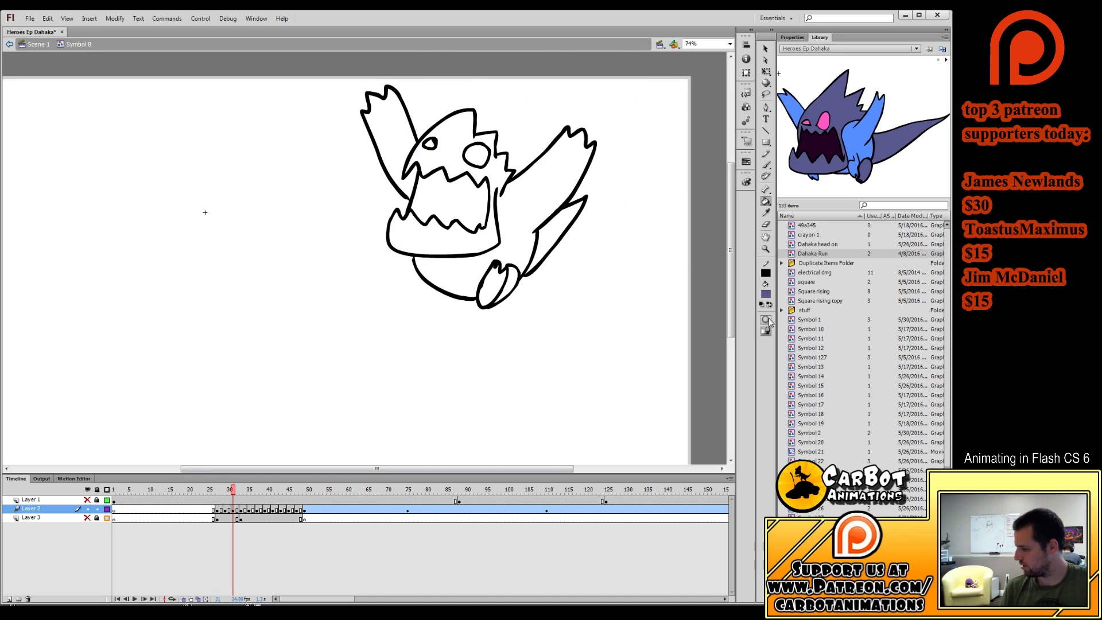
key(b)
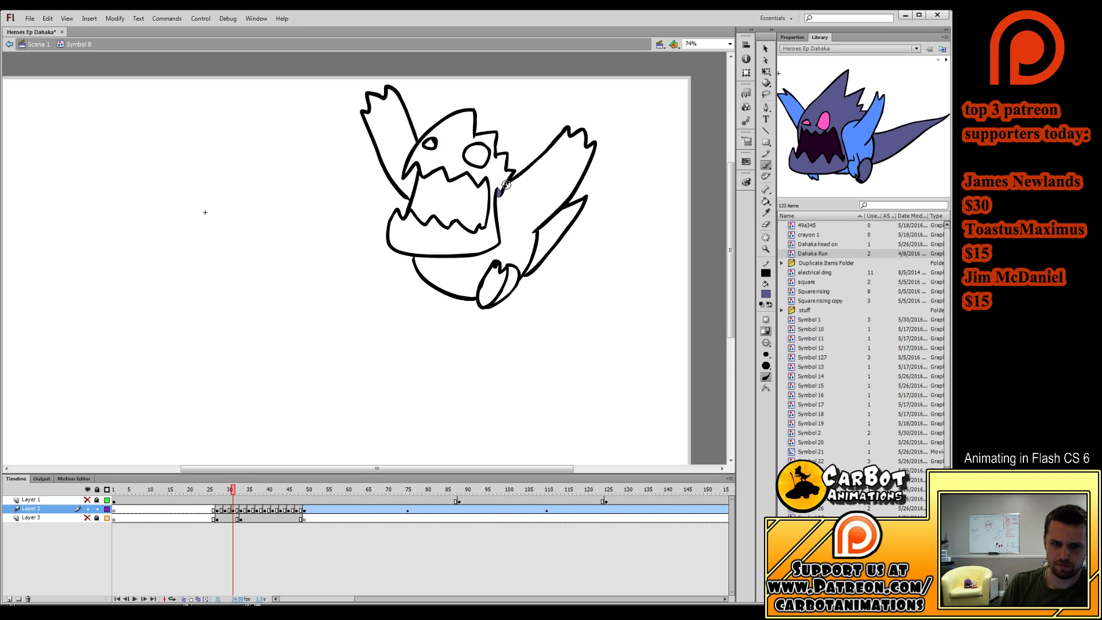
key(k)
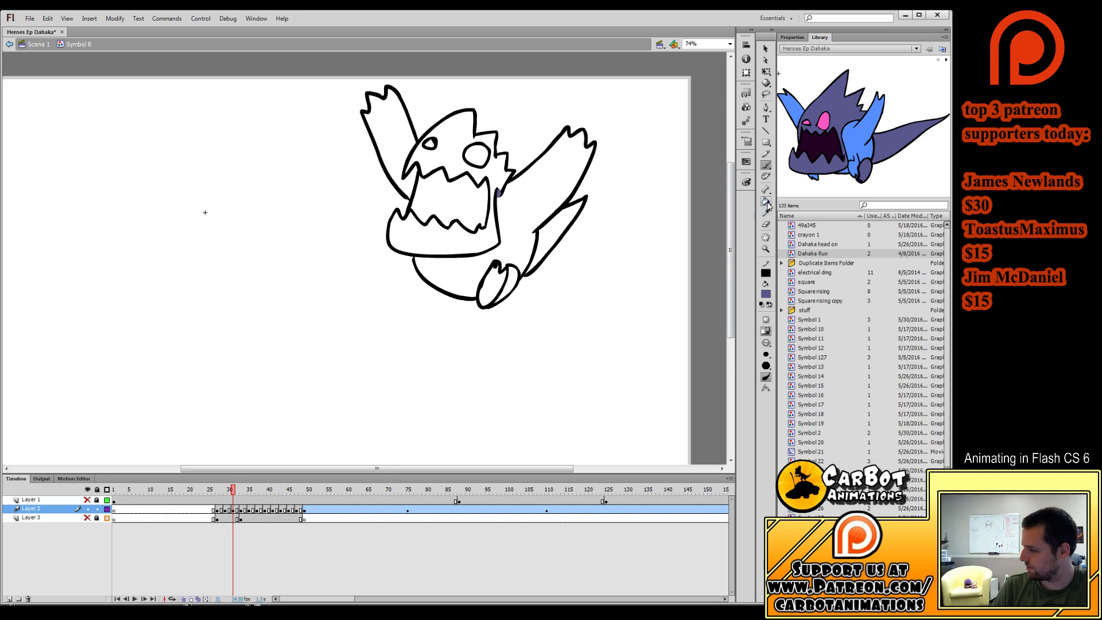
click(487, 172)
click(498, 281)
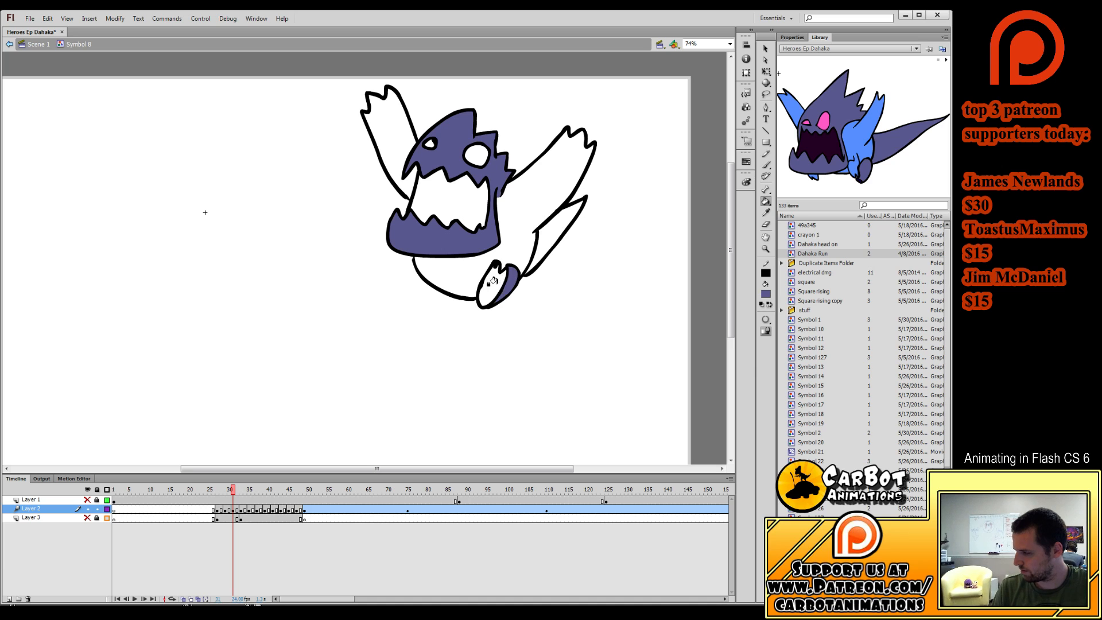
click(488, 286)
click(542, 236)
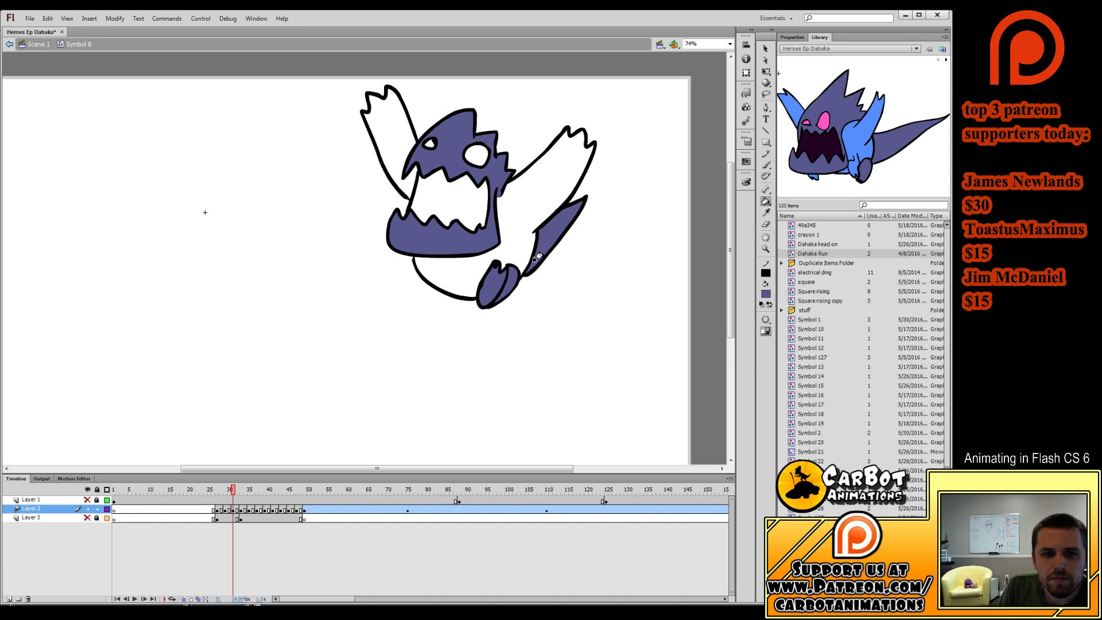
Fill the frame 33 creature's head, lower jaw, foot and tail with the same purple.
key(period)
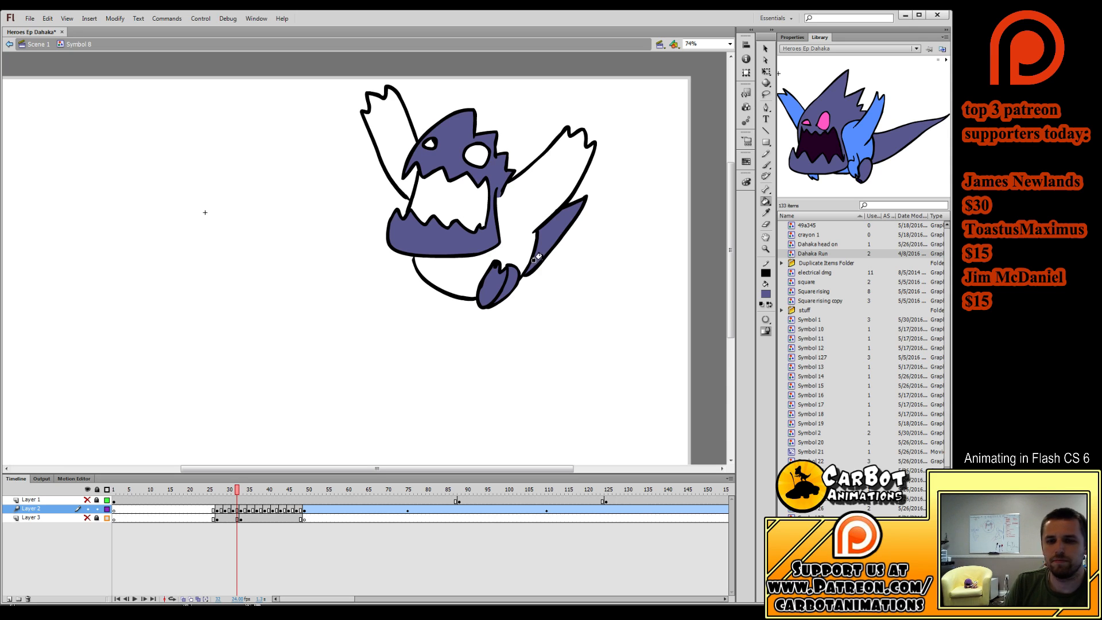
key(period)
click(457, 241)
click(503, 268)
click(439, 311)
click(405, 289)
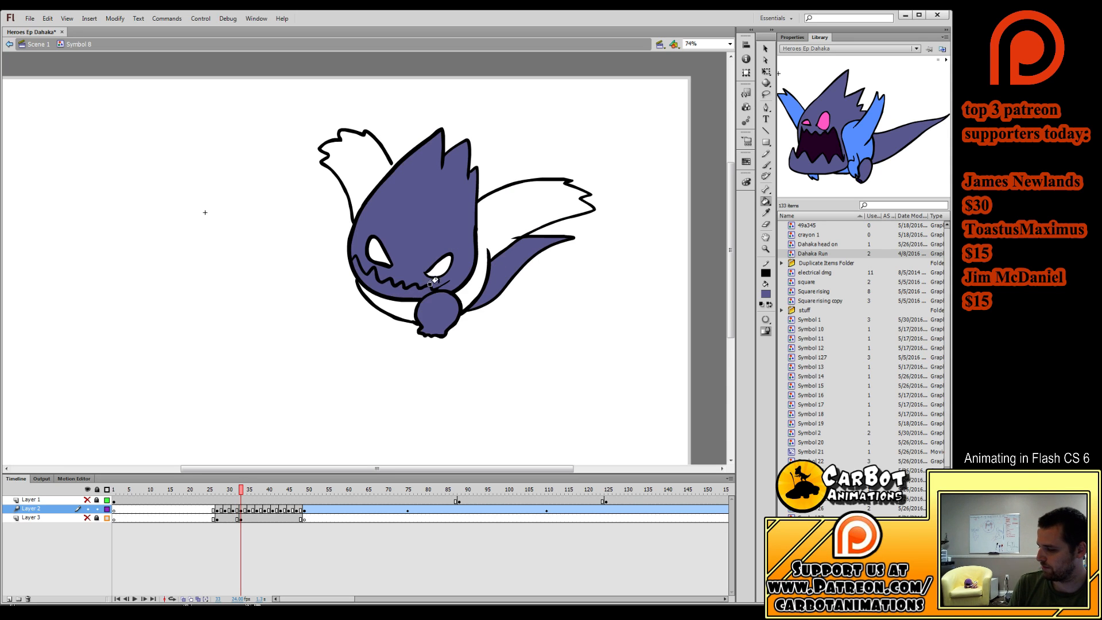
Fill the frame 35 creature's head, lower jaw, feet and tail with the same purple.
key(period)
key(period)
click(440, 316)
click(482, 282)
click(423, 241)
click(430, 272)
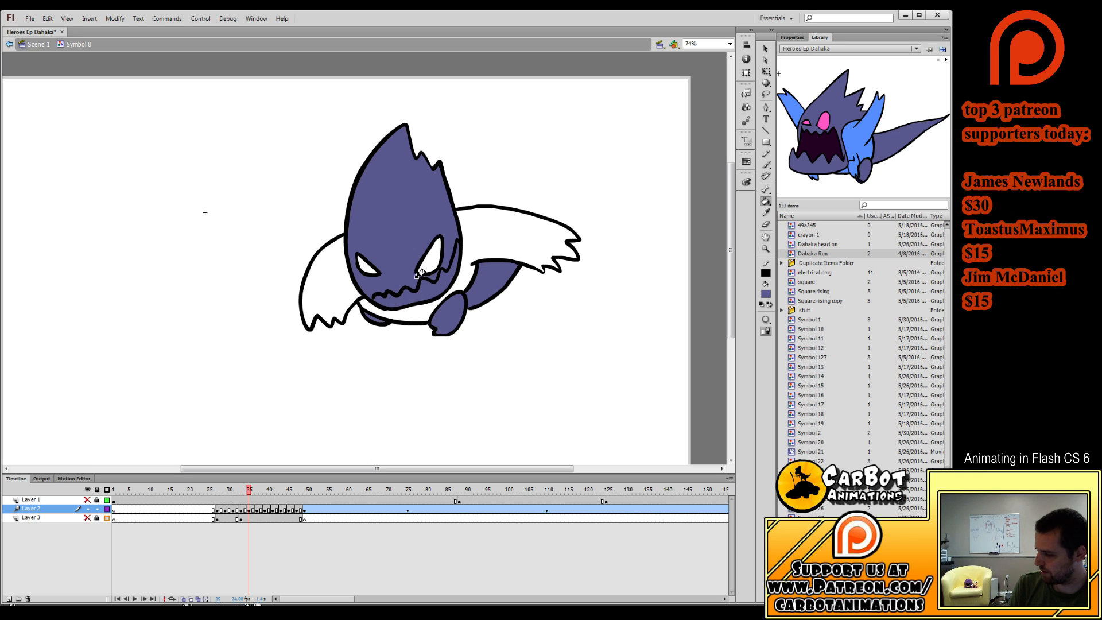
Fill the frame 37 creature's head, lower jaw, feet and tail with the same purple.
key(period)
key(period)
click(351, 241)
click(271, 287)
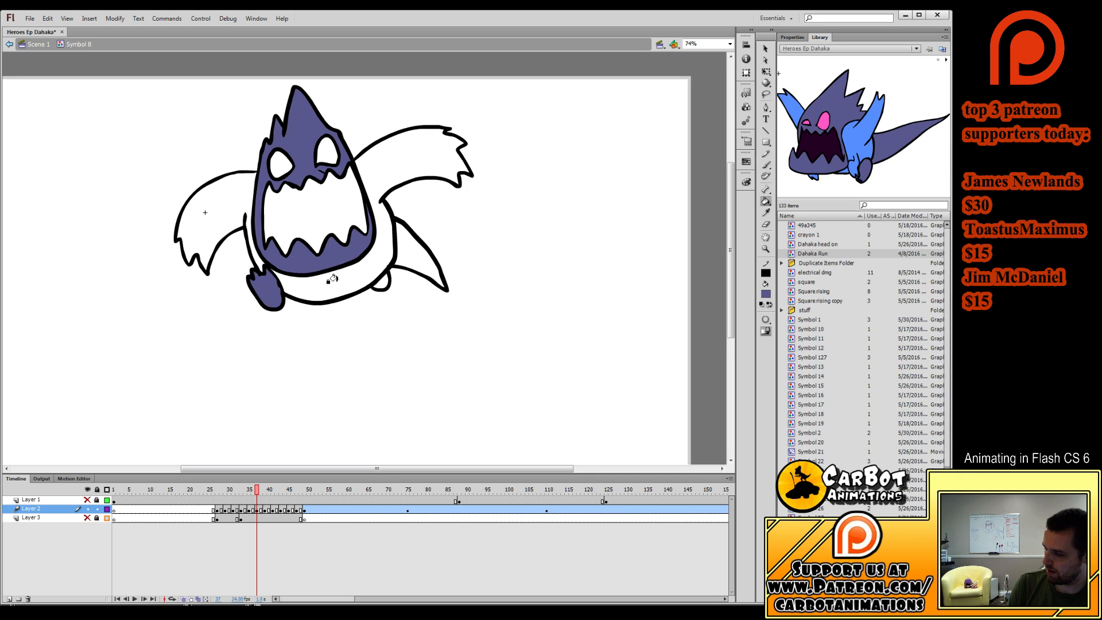
click(380, 281)
click(422, 252)
Fill the frame 39 creature's head, lower jaw, foot and tail with the same purple.
key(period)
key(period)
click(313, 269)
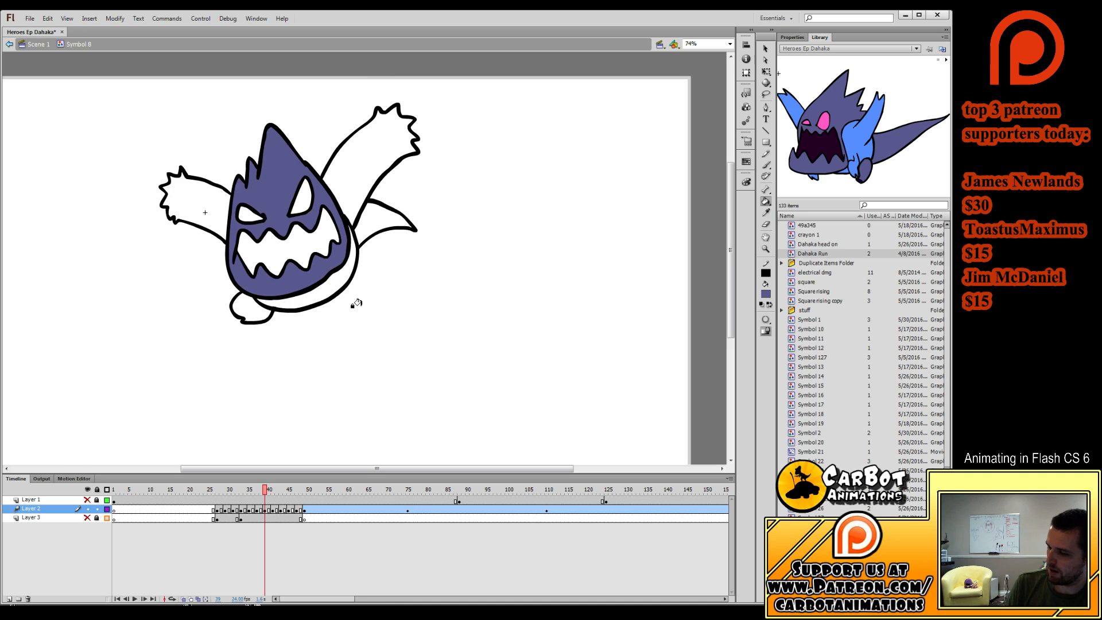
click(252, 313)
click(362, 231)
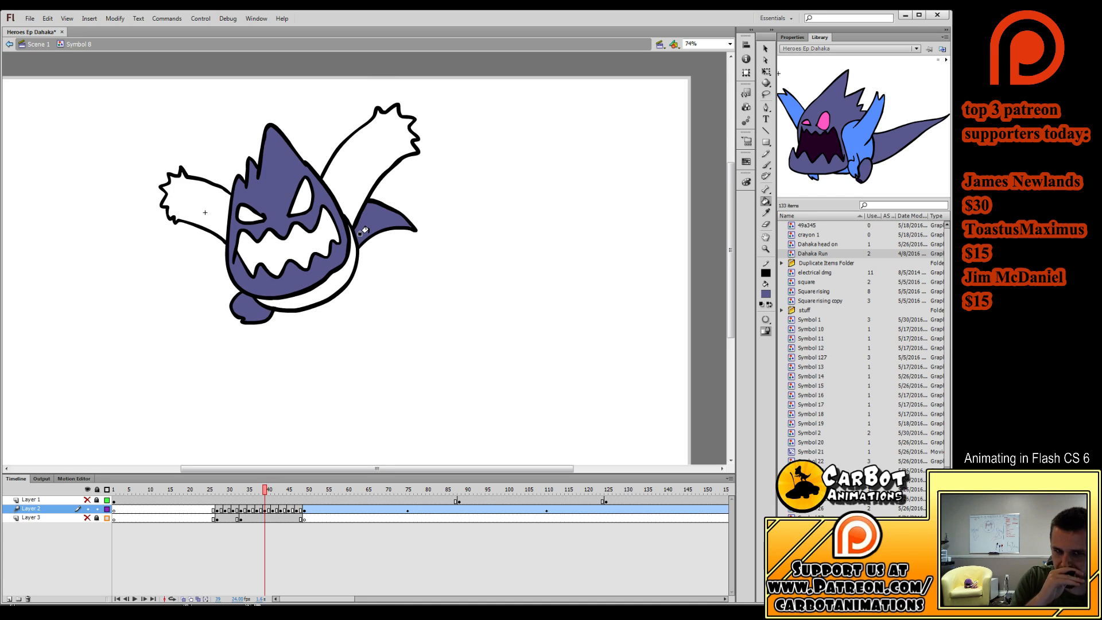
Fill the frame 41 creature's tail, feet, head and lower jaw with the same purple.
key(period)
key(period)
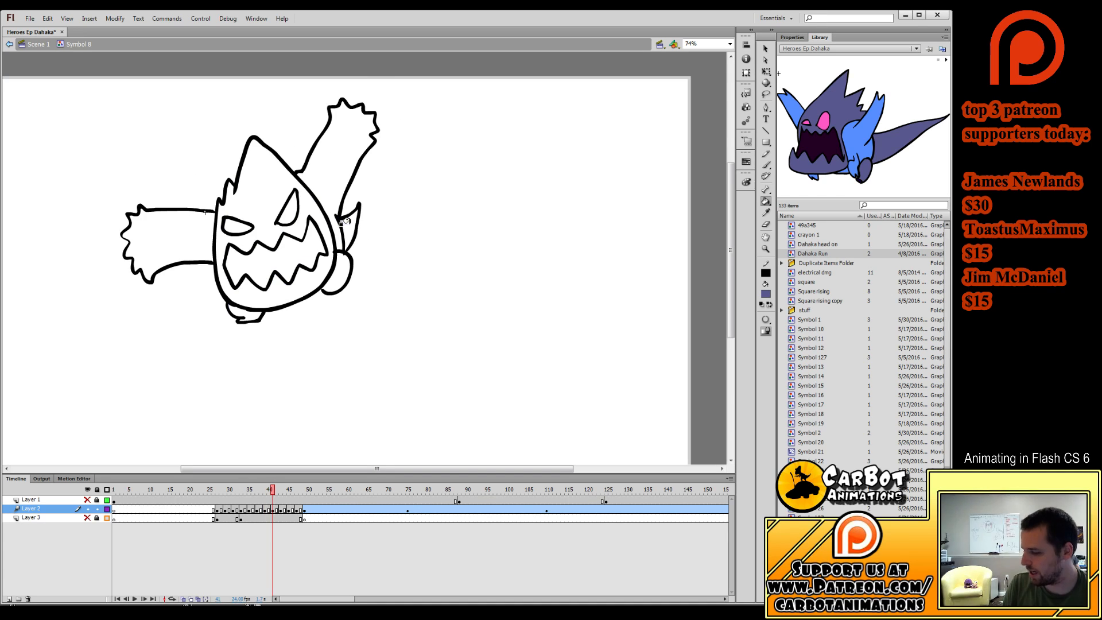
click(347, 225)
click(338, 272)
click(287, 290)
click(245, 314)
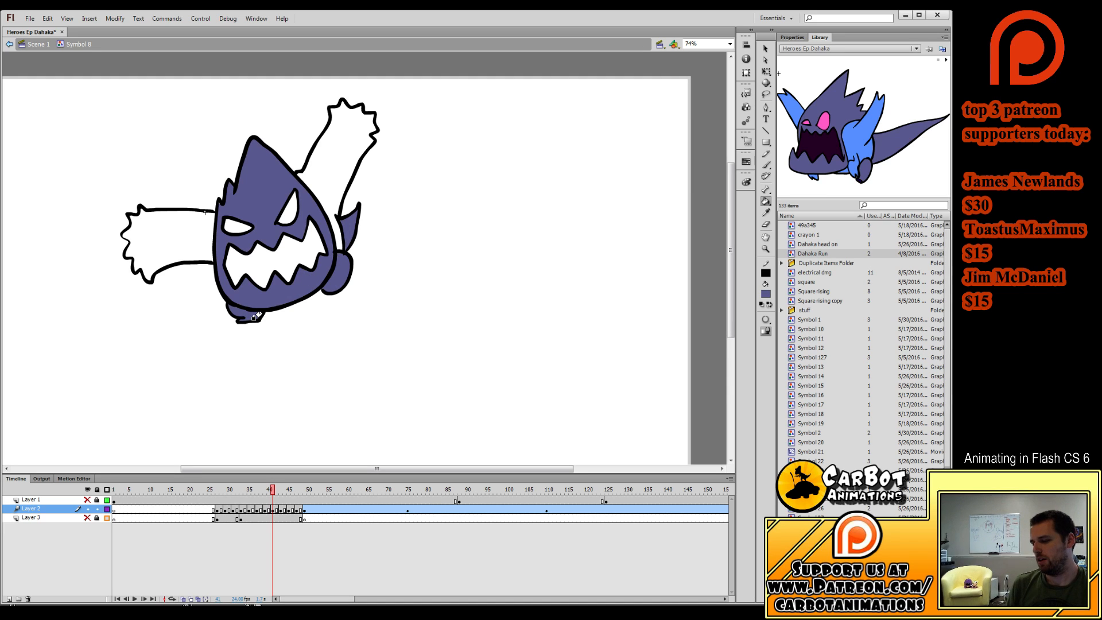
Fill the frame 43 creature's feet, tail, head and lower jaw with the same purple.
key(comma)
key(period)
key(period)
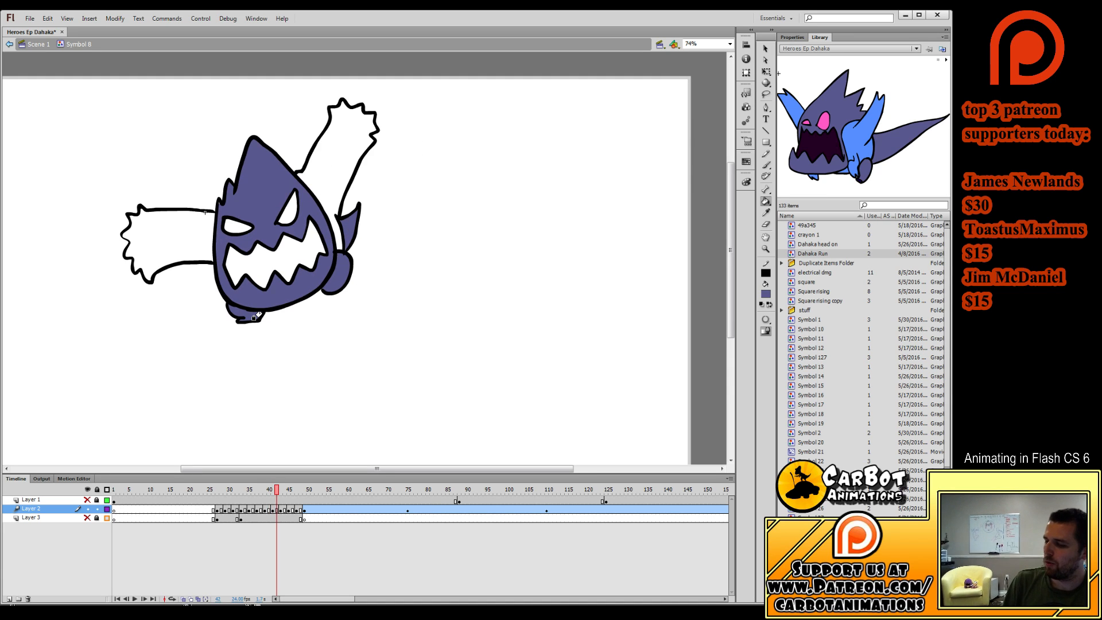
key(period)
click(336, 231)
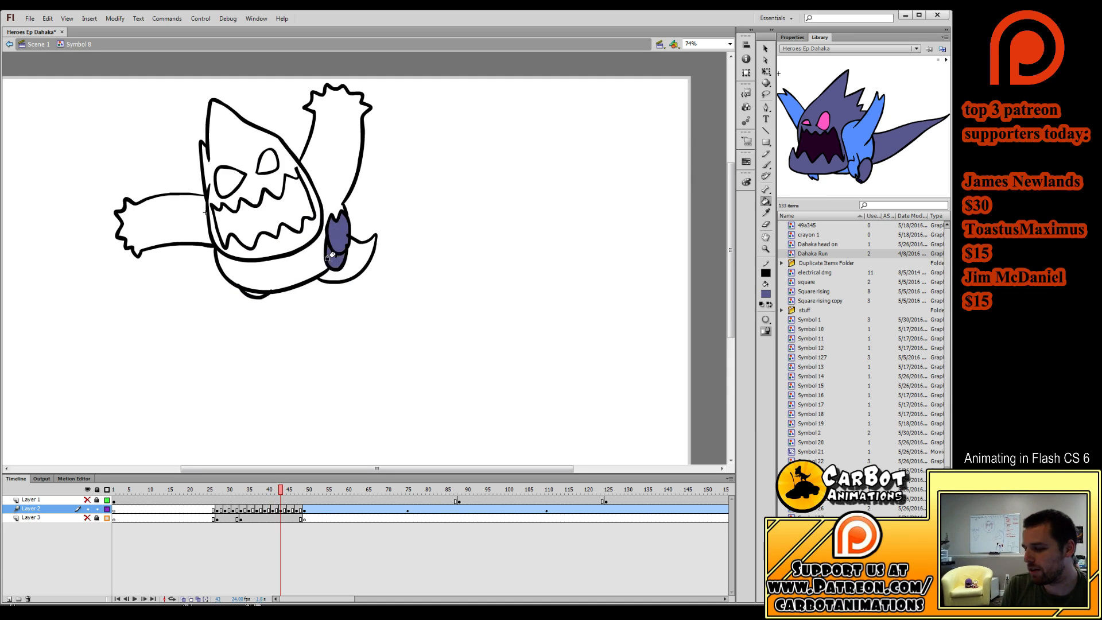
click(350, 256)
click(297, 231)
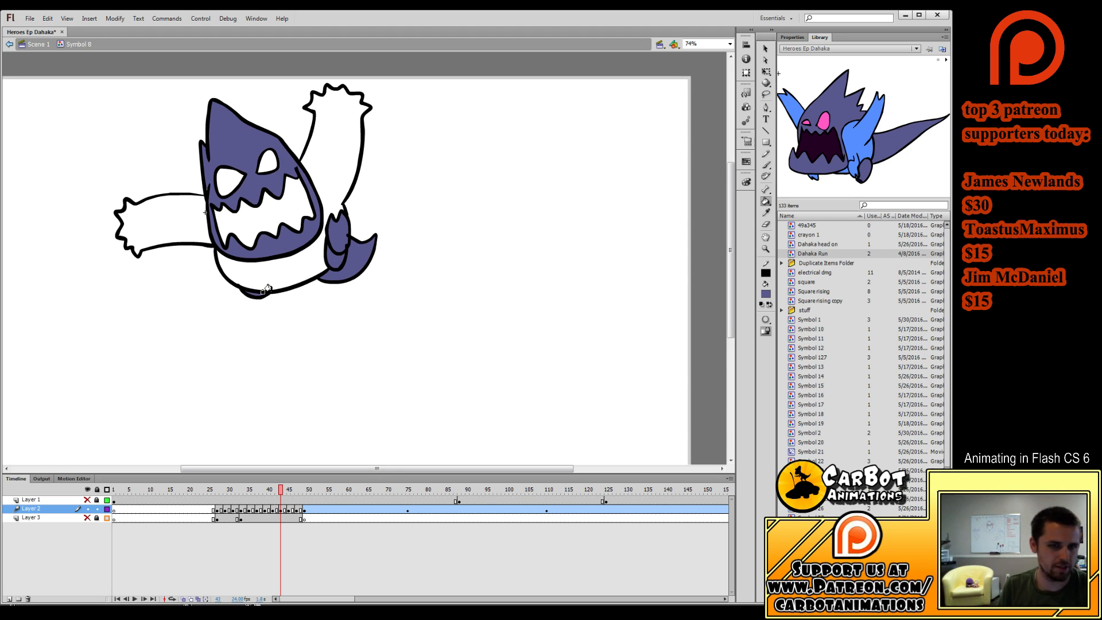
Fill the frame 45 creature's foot, tail, head and lower jaw with the same purple.
key(period)
key(period)
click(344, 266)
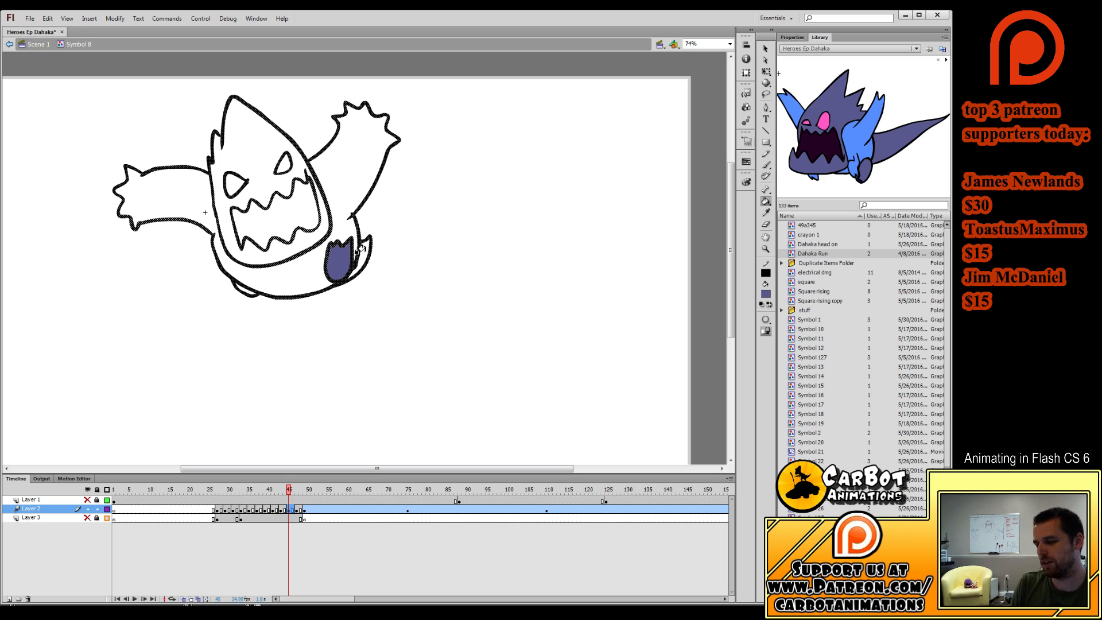
click(362, 261)
click(298, 233)
key(comma)
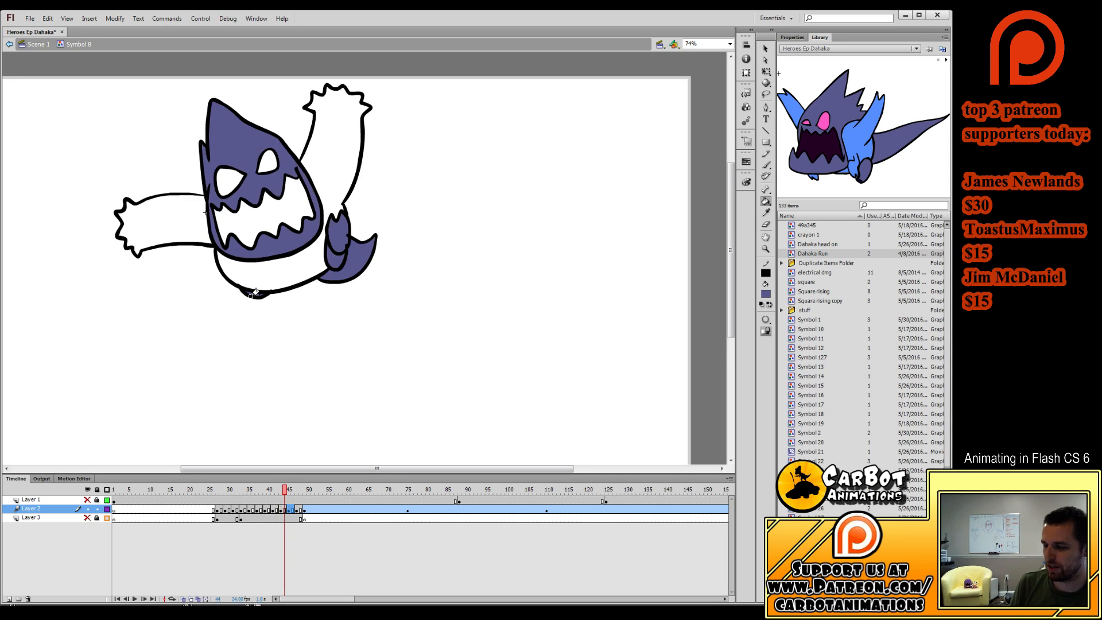
Fill the frame 47 creature's foot, tail, head and lower jaw with the same purple.
key(period)
key(period)
key(period)
click(335, 305)
click(348, 281)
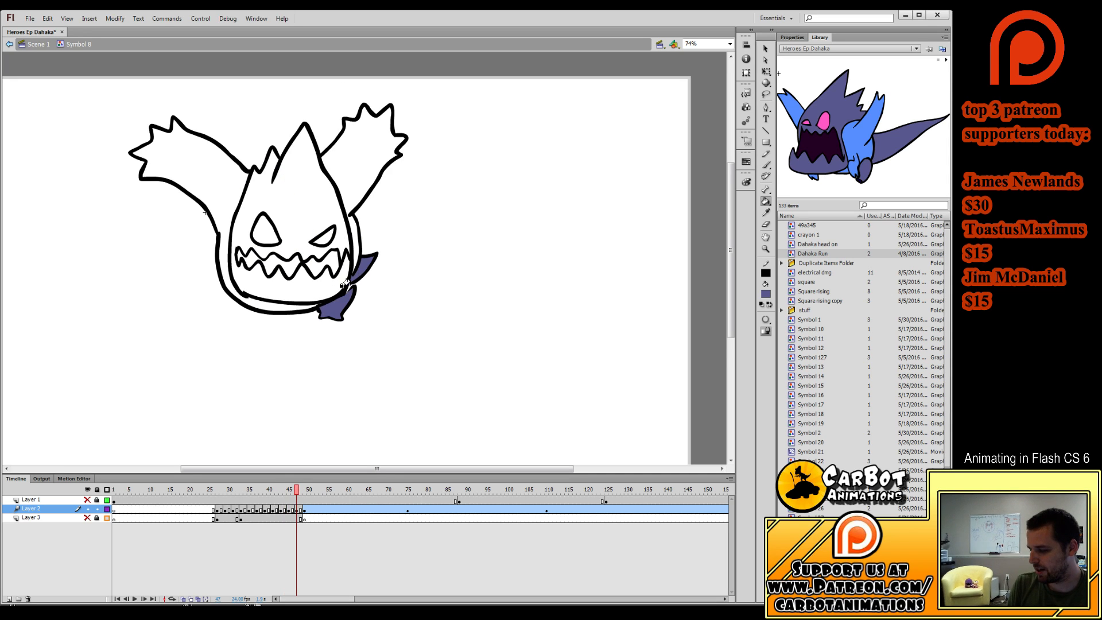
click(335, 276)
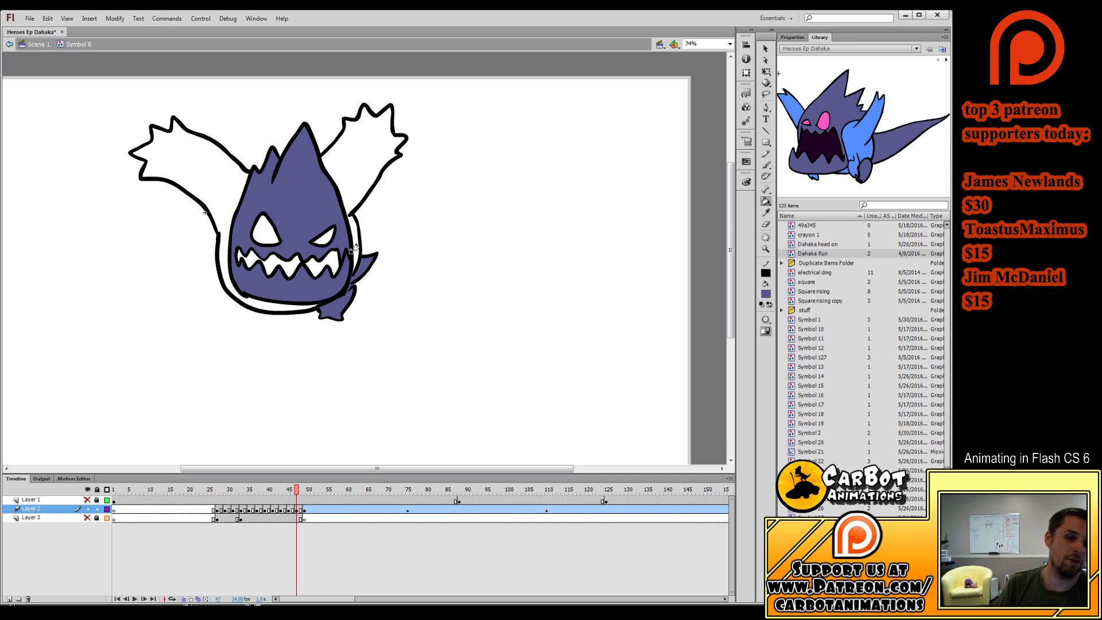
Sample the light blue body color from the fully colored creature that follows the frame 47 pose, and return to that uncolored pose.
key(period)
key(period)
key(period)
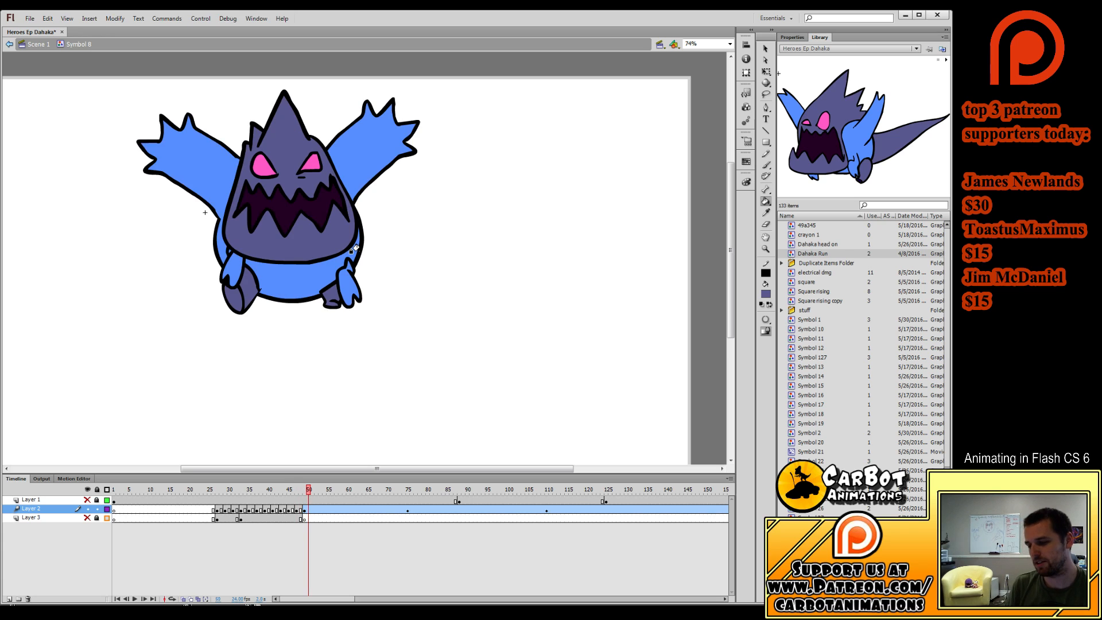
key(comma)
key(period)
key(comma)
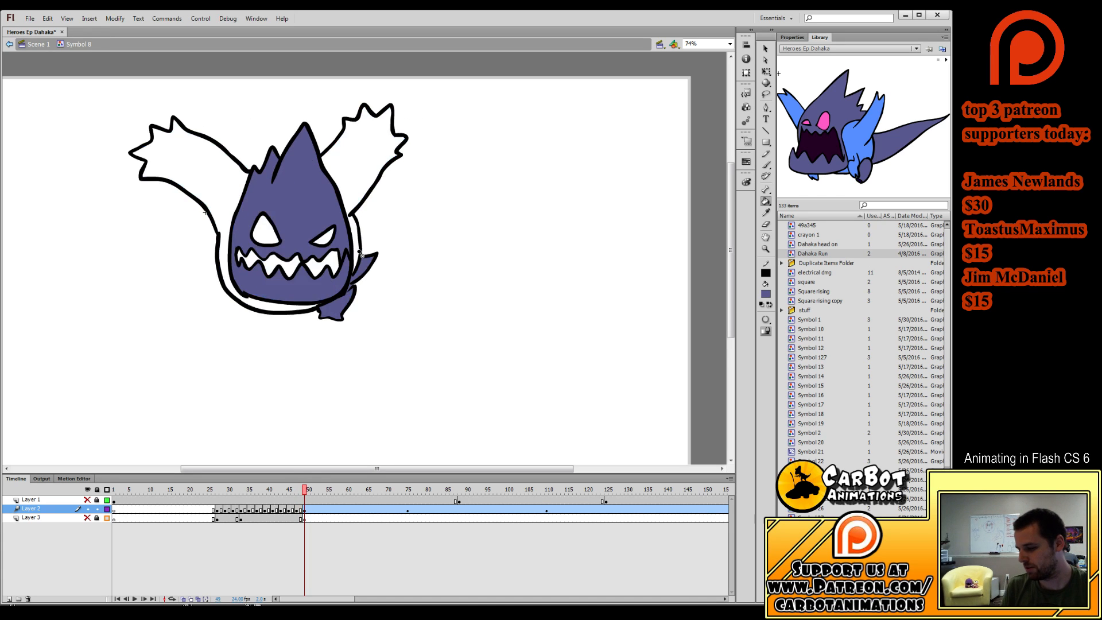
key(period)
alt+click(312, 278)
drag(307, 490, 300, 489)
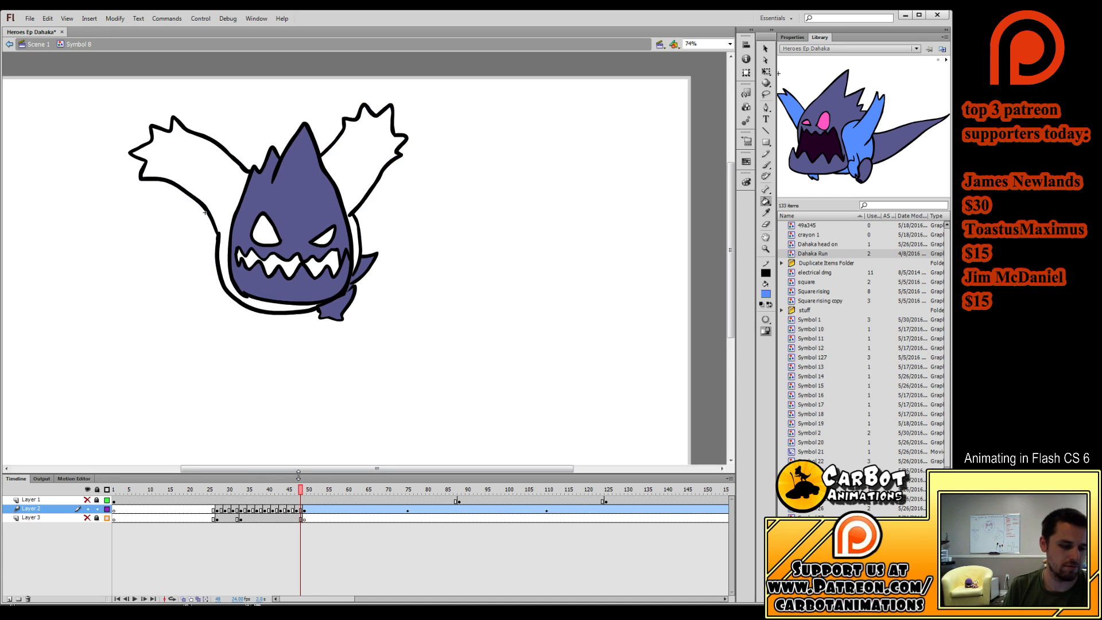
Fill the frame 47 creature's body and both arms with the light blue, keeping its outlines black.
click(295, 305)
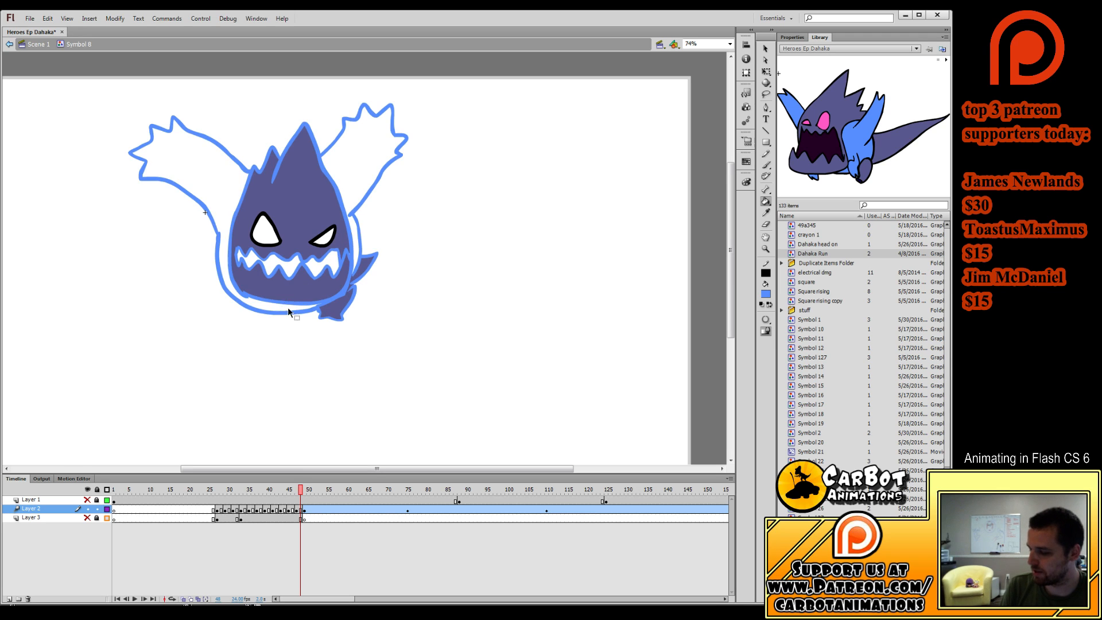
click(348, 229)
click(347, 201)
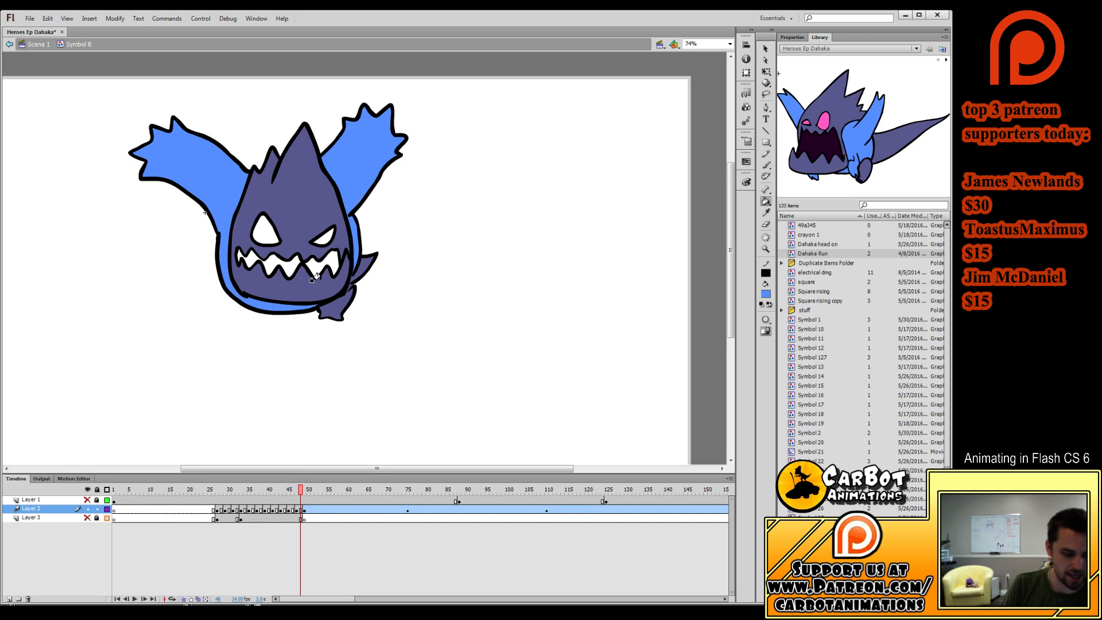
Go back to the frame 43 creature and fill both of its arms light blue.
key(comma)
key(comma)
key(comma)
key(comma)
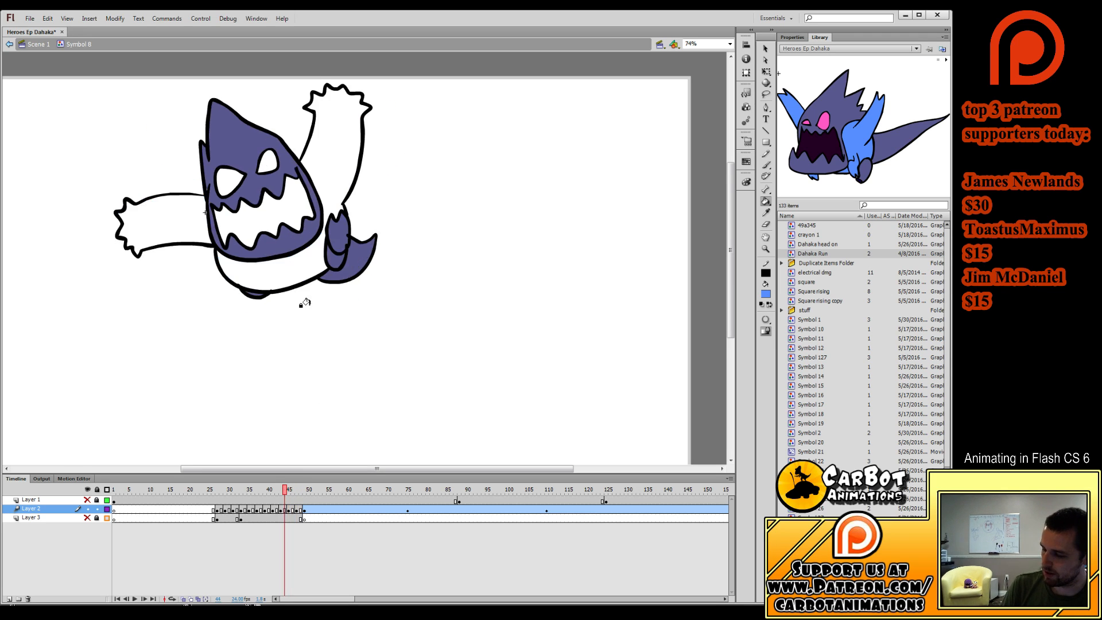
key(comma)
click(341, 183)
click(188, 228)
Fill the frame 41 creature's arms with the same light blue.
key(comma)
key(comma)
click(337, 181)
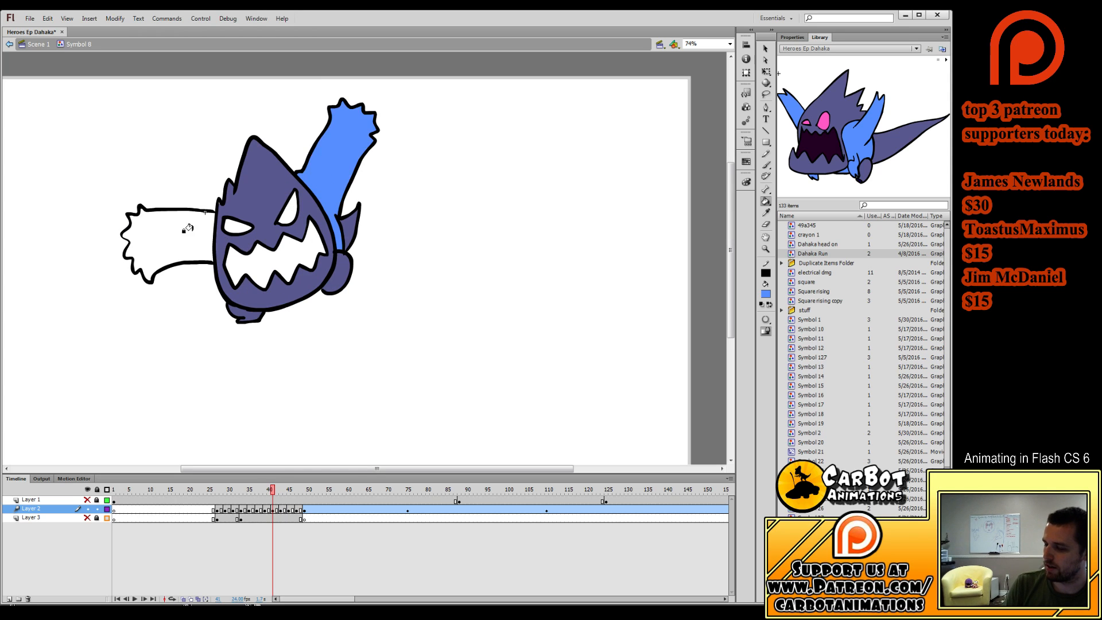
Fill the frame 39 creature's arms and body with the same light blue.
key(comma)
key(comma)
click(345, 180)
click(325, 272)
click(201, 200)
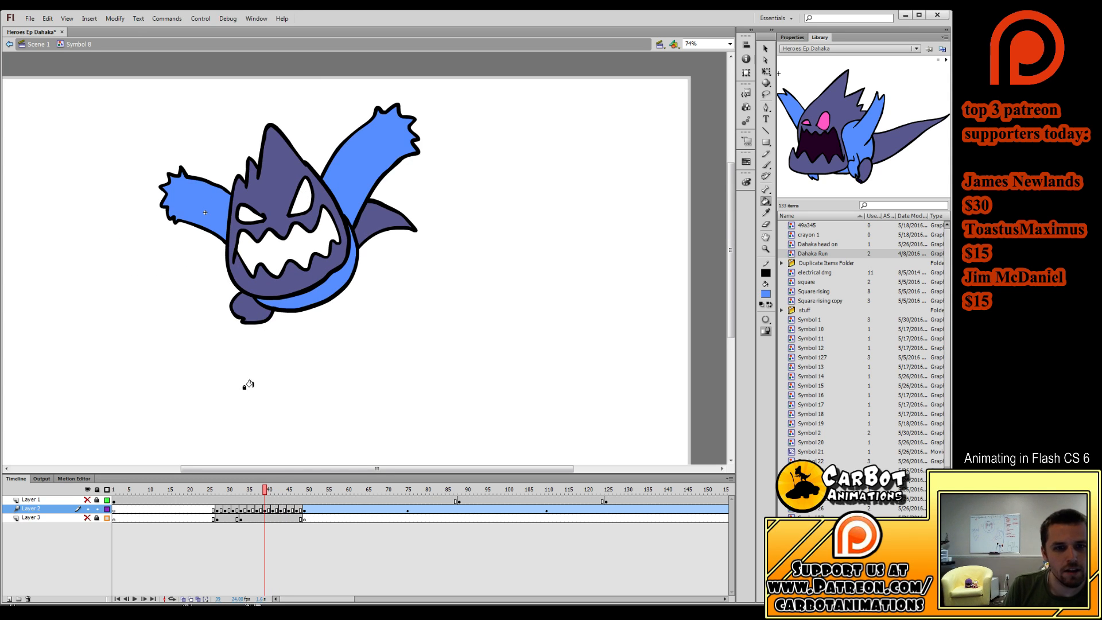
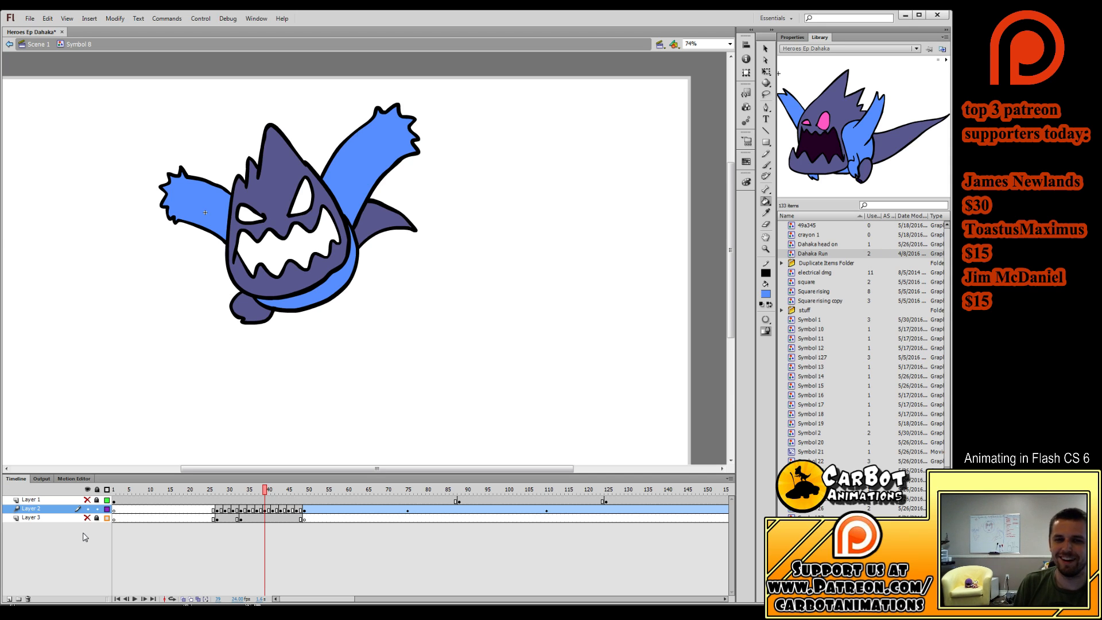
Fill the frame 37 creature's body and arms with the same light blue.
click(260, 493)
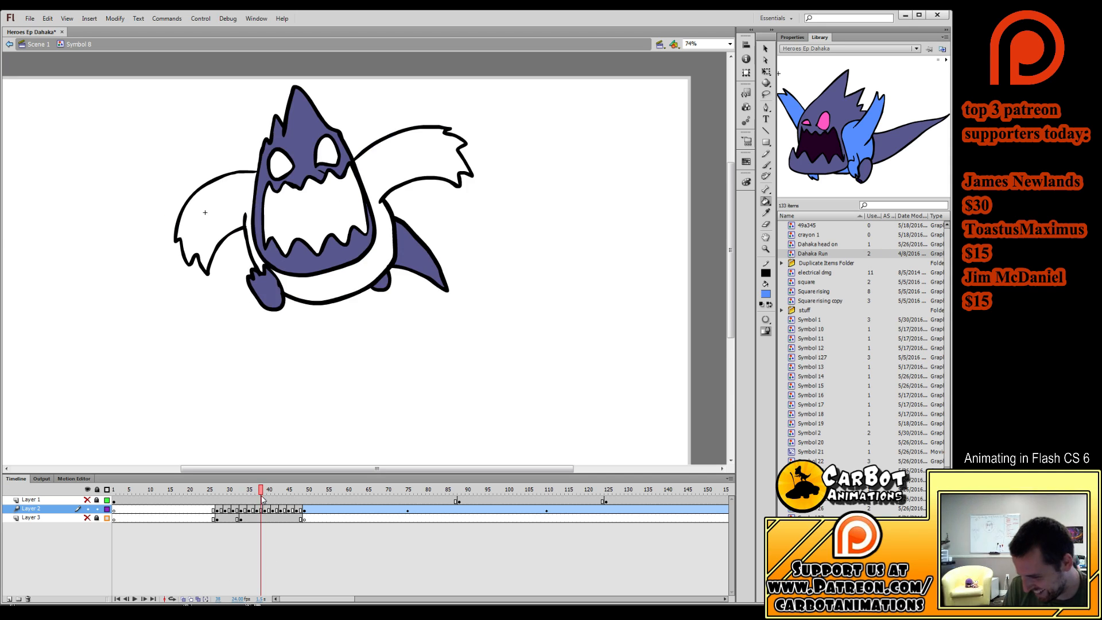
click(341, 274)
click(259, 274)
Fill the frame 35 creature's arms and body with the same light blue.
key(comma)
key(comma)
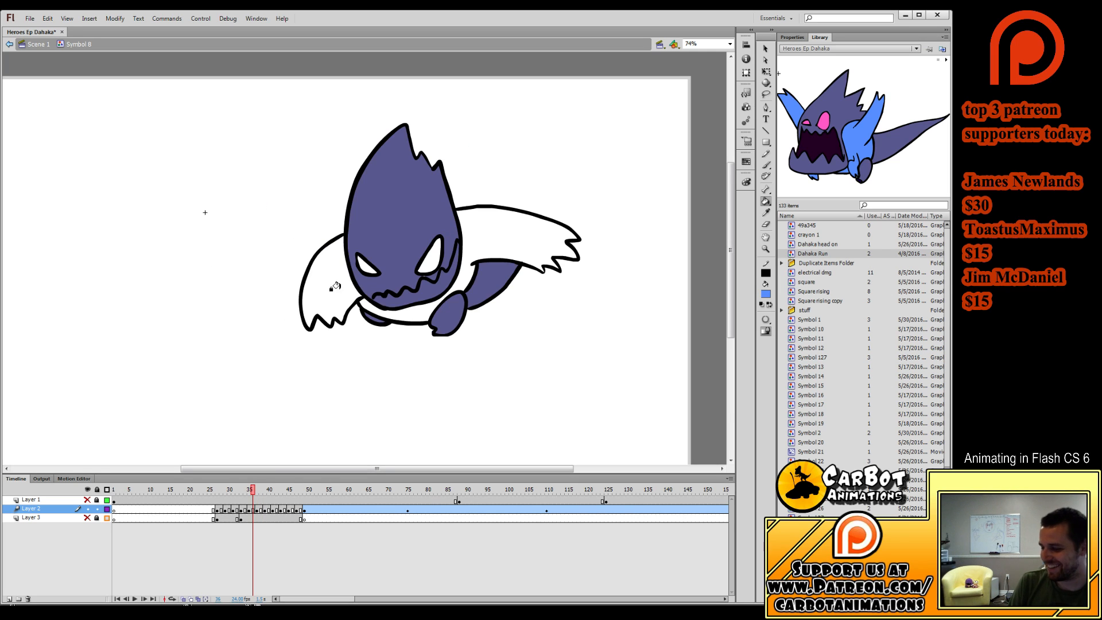
click(341, 301)
click(399, 313)
Fill the frame 33 creature's body and both arms with the same light blue.
key(comma)
key(comma)
click(463, 293)
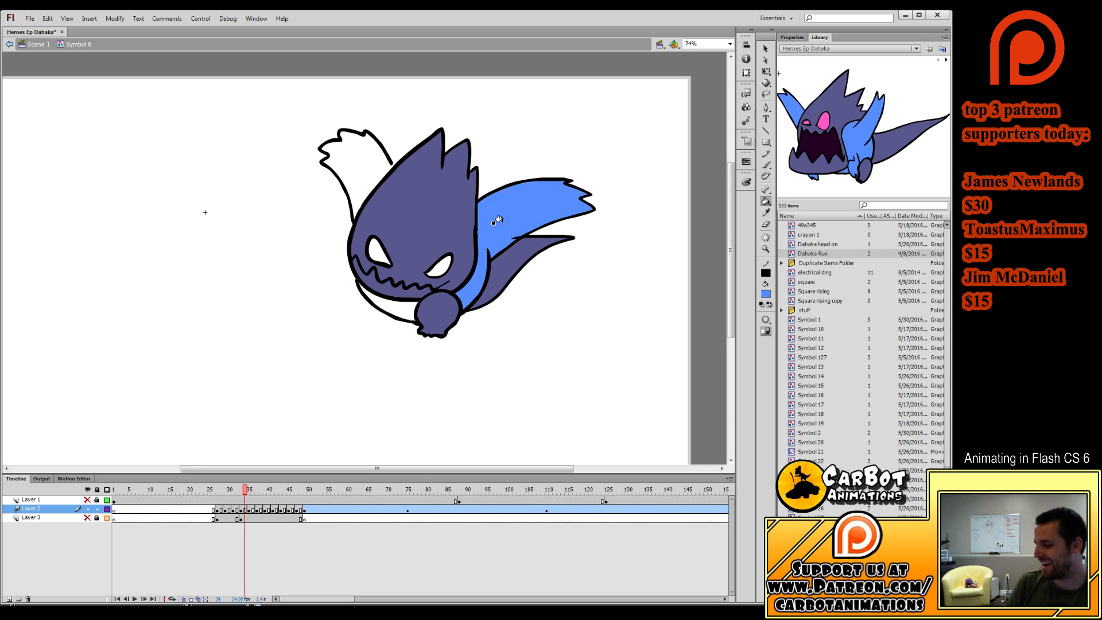
click(394, 306)
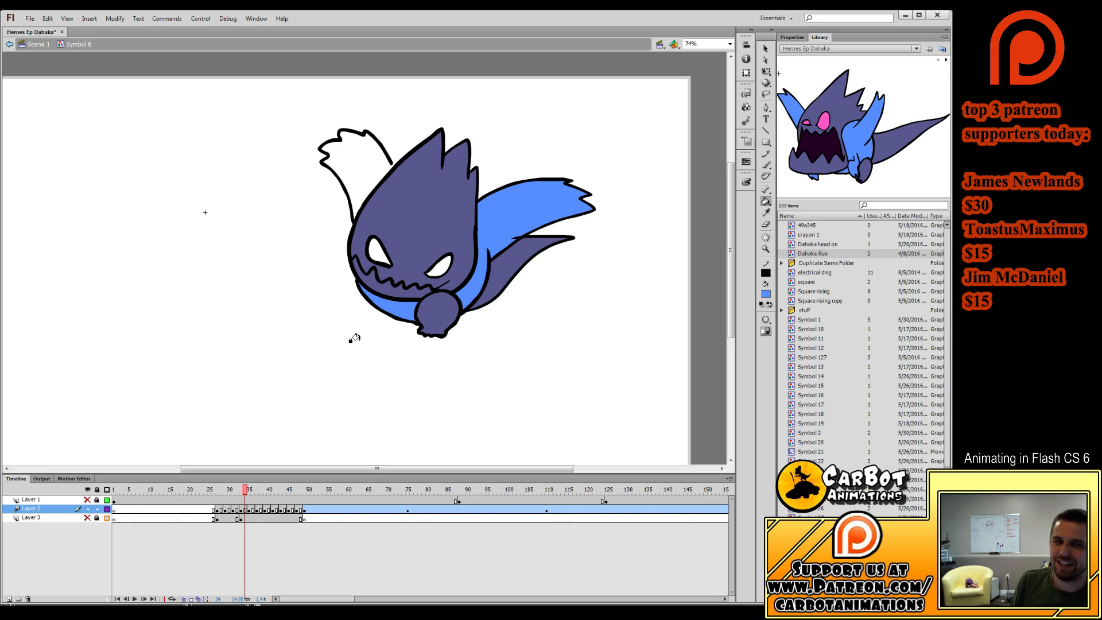
key(.)
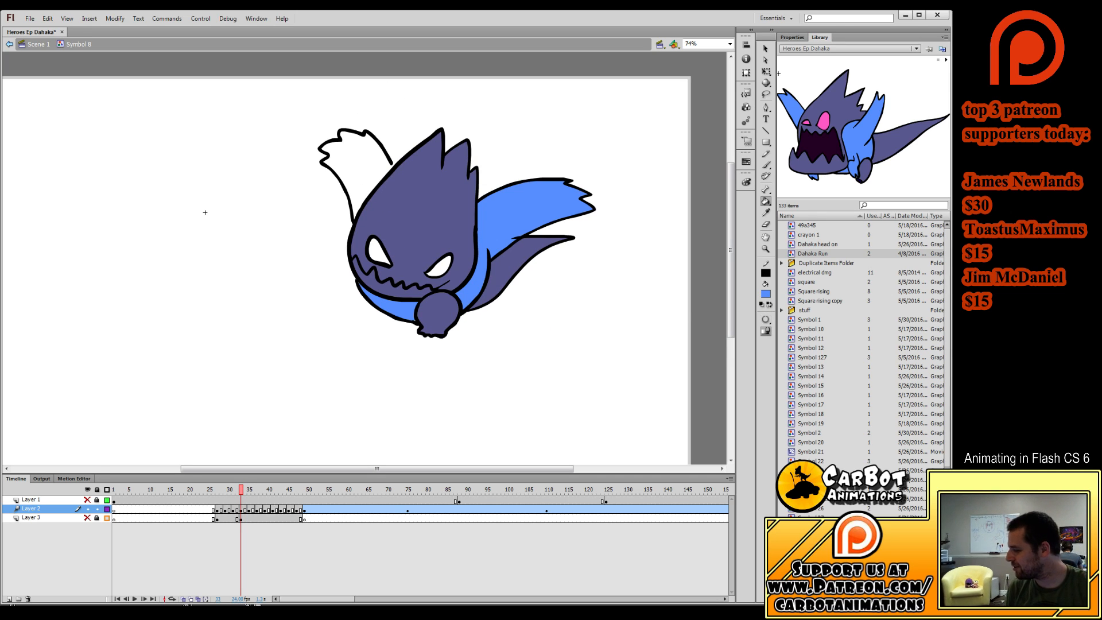
click(353, 171)
Fill the frame 31 creature's arms and body with the same light blue.
click(387, 140)
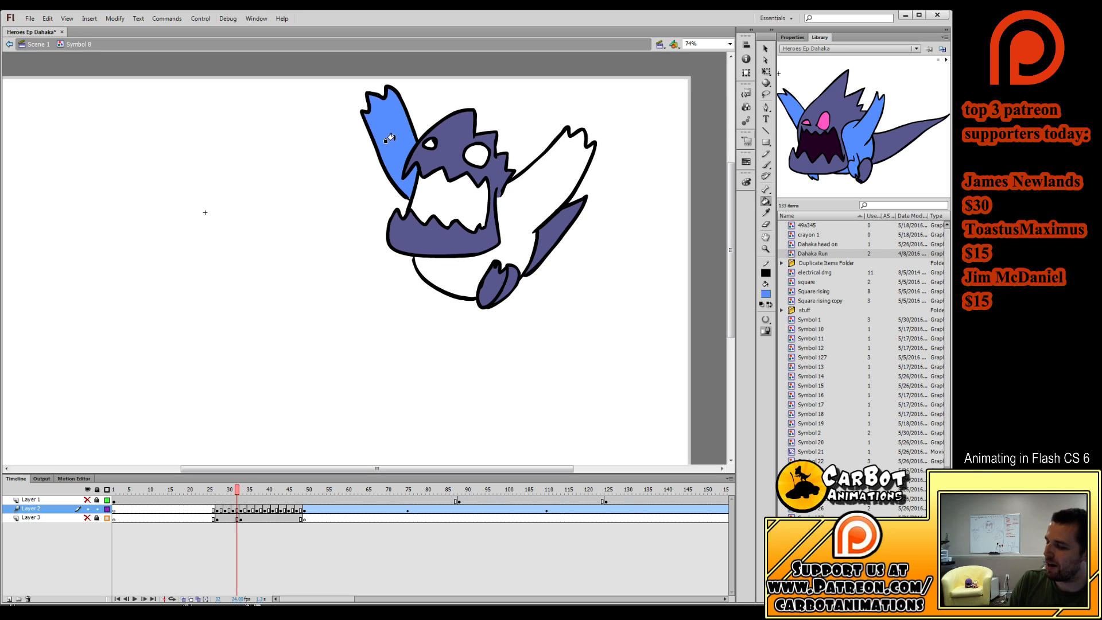
click(512, 212)
Step through the frames from 27 to 33 to check the creature's purple and blue fills in motion.
key(.)
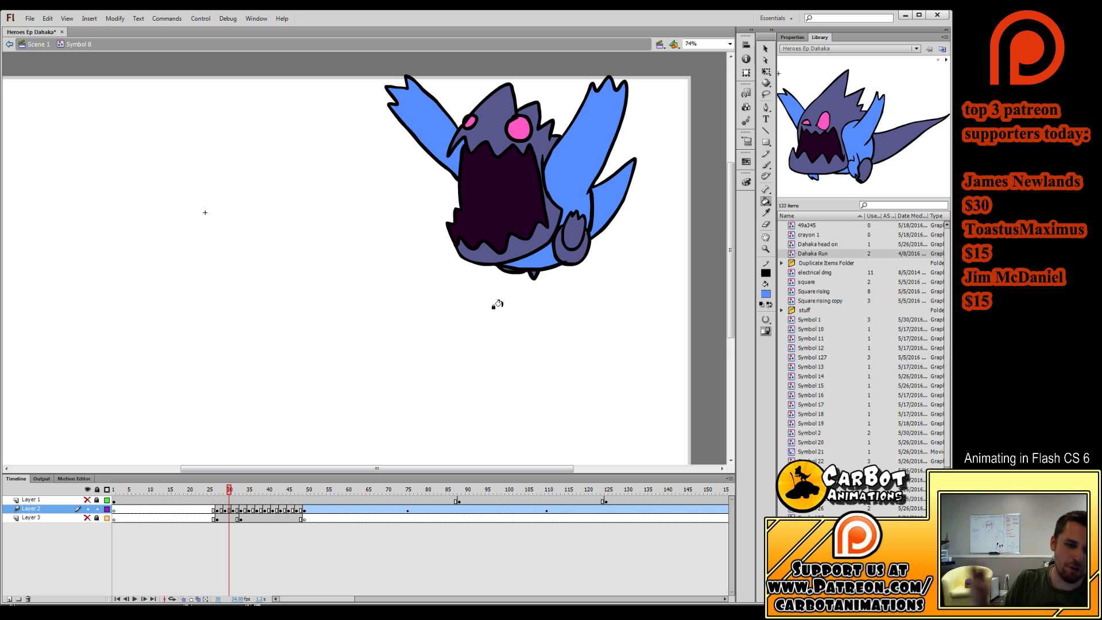
key(.)
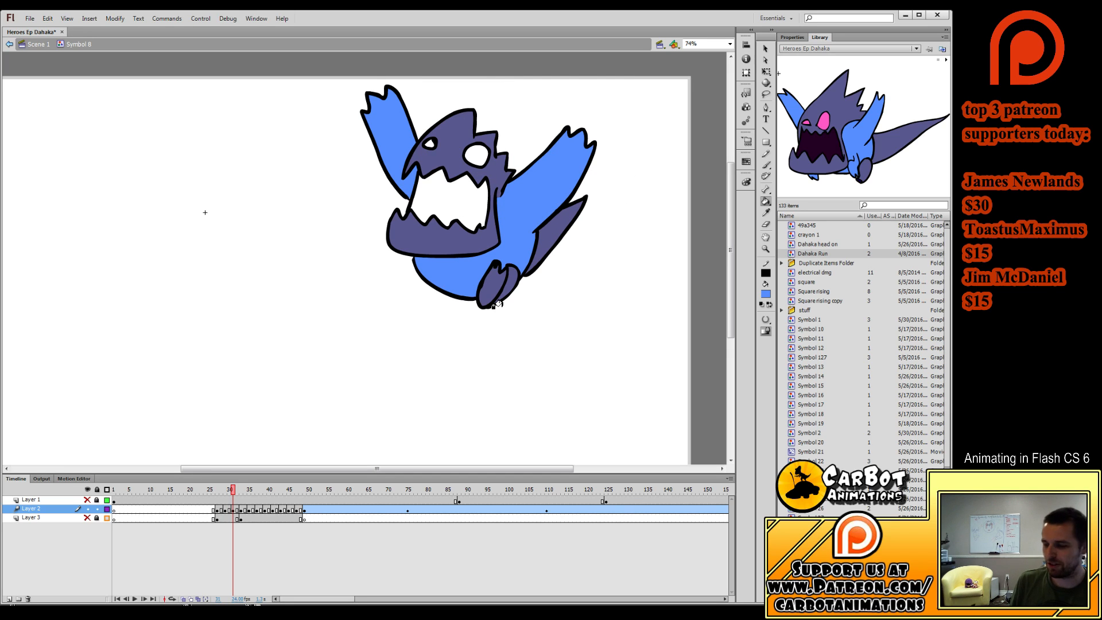
key(.)
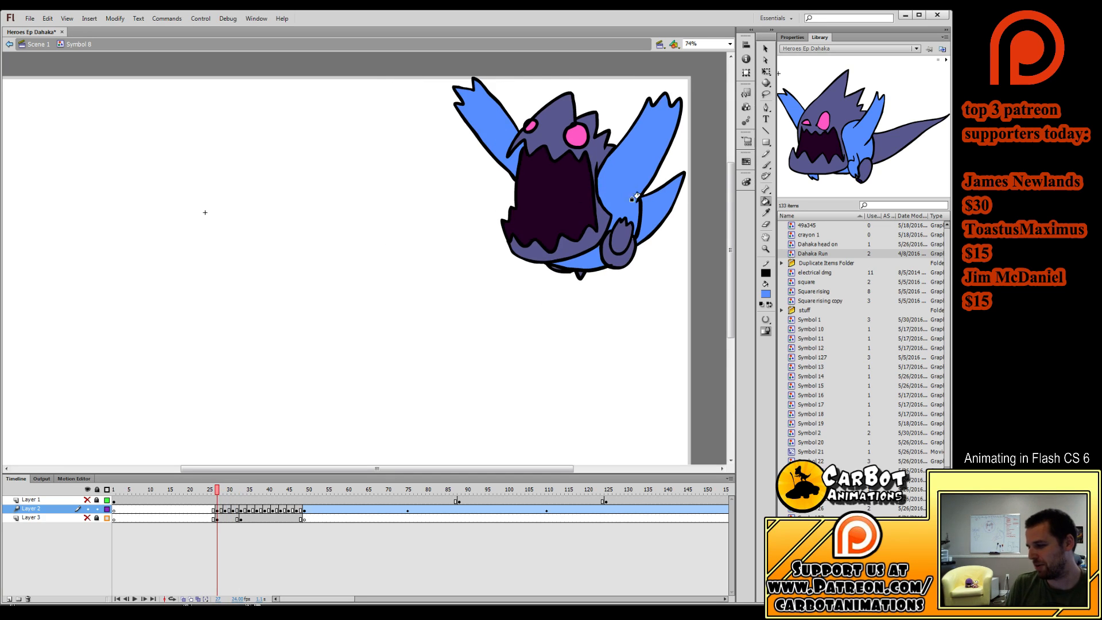
key(.)
key(.)
key(.)
key(.)
key(.)
key(.)
key(.)
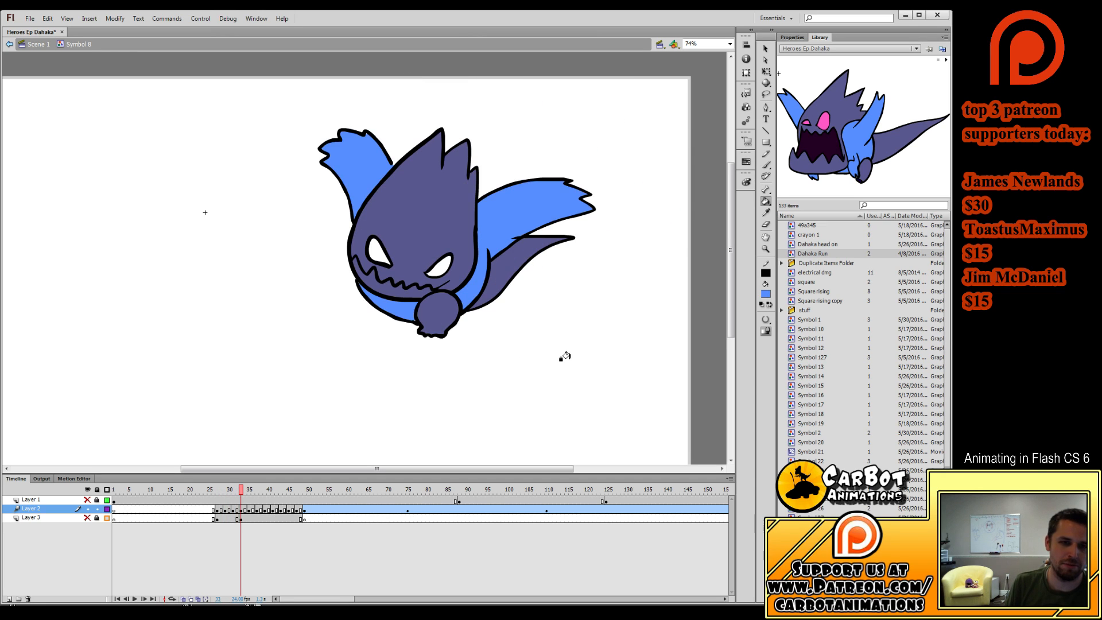
Sample the pink eye color from the colored frame 29 creature and fill both eyes of the frame 31 creature.
key(.)
key(.)
key(.)
key(.)
key(.)
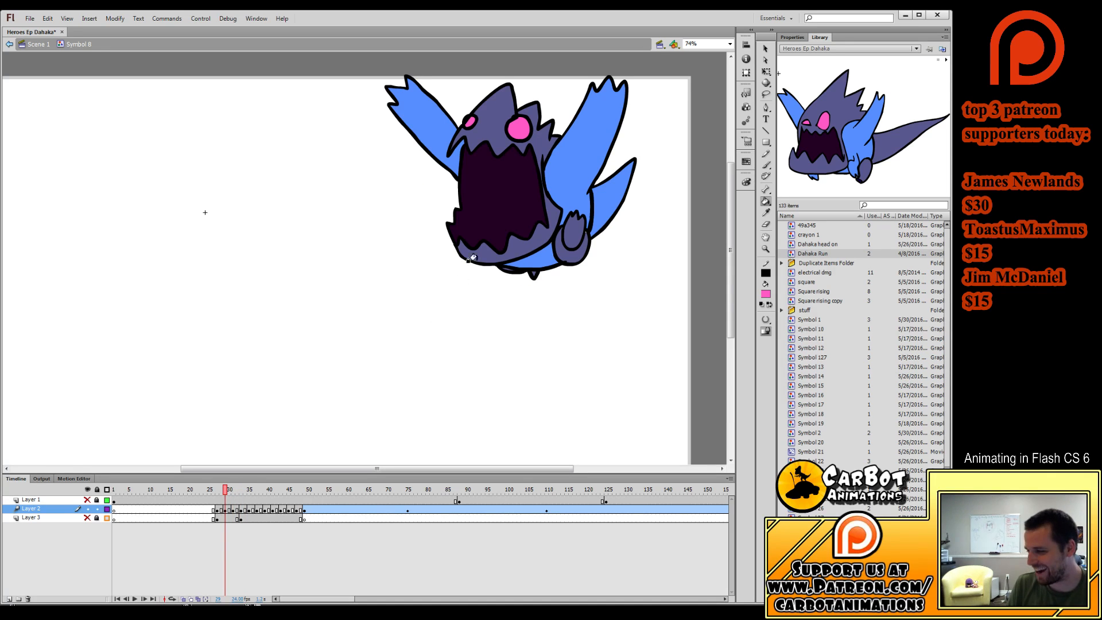
key(.)
key(.)
key(.)
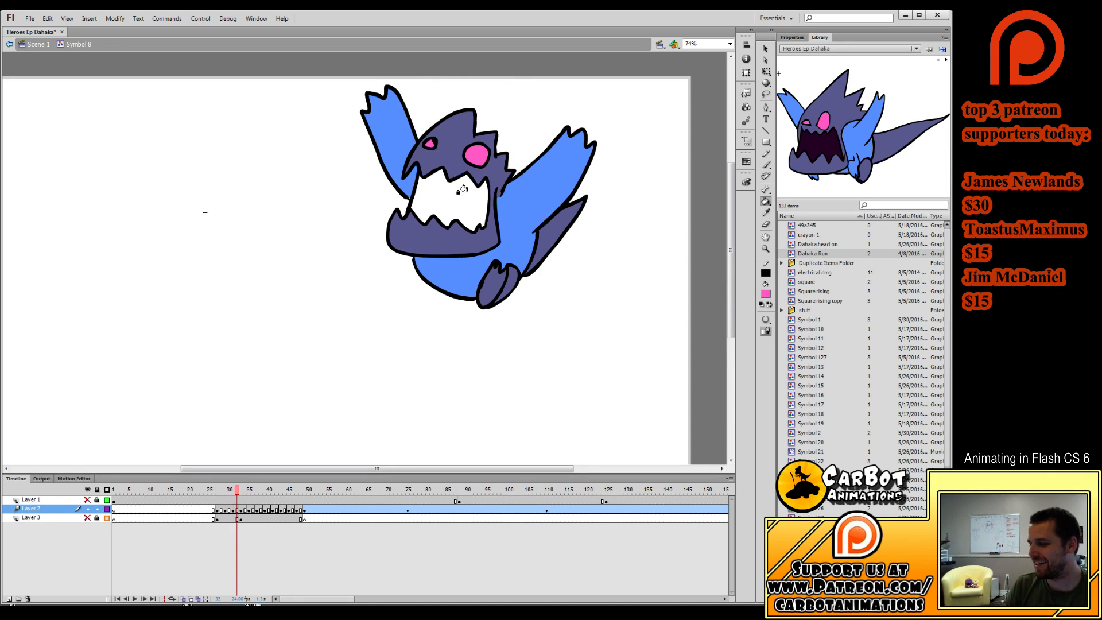
Fill the eyes of the frame 33 and frame 35 creatures with the same pink, and go to frame 37.
click(380, 252)
key(.)
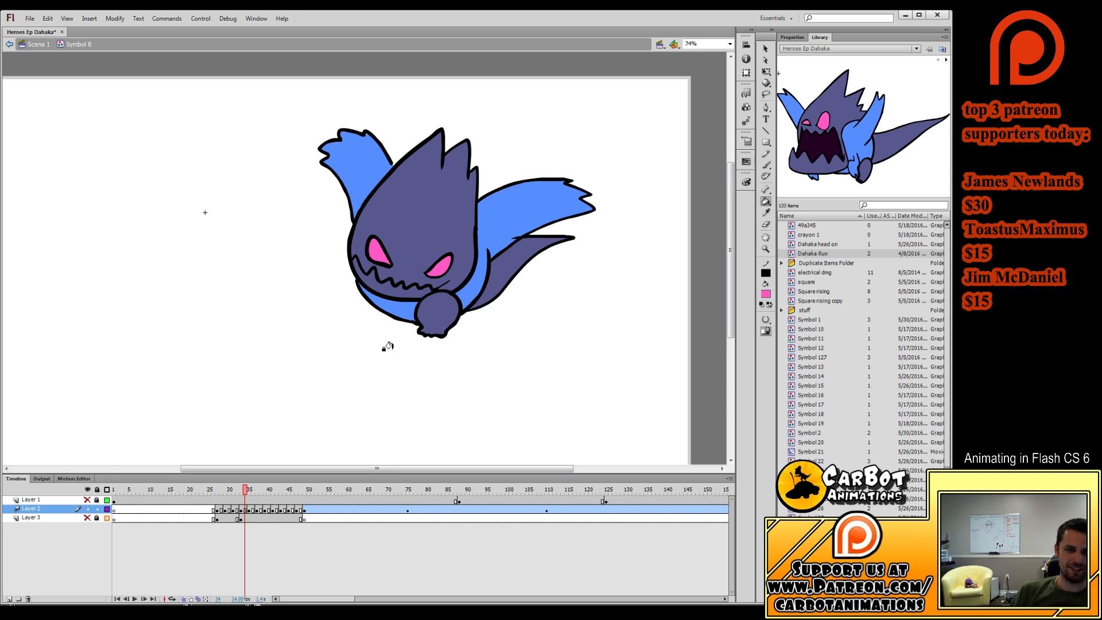
key(.)
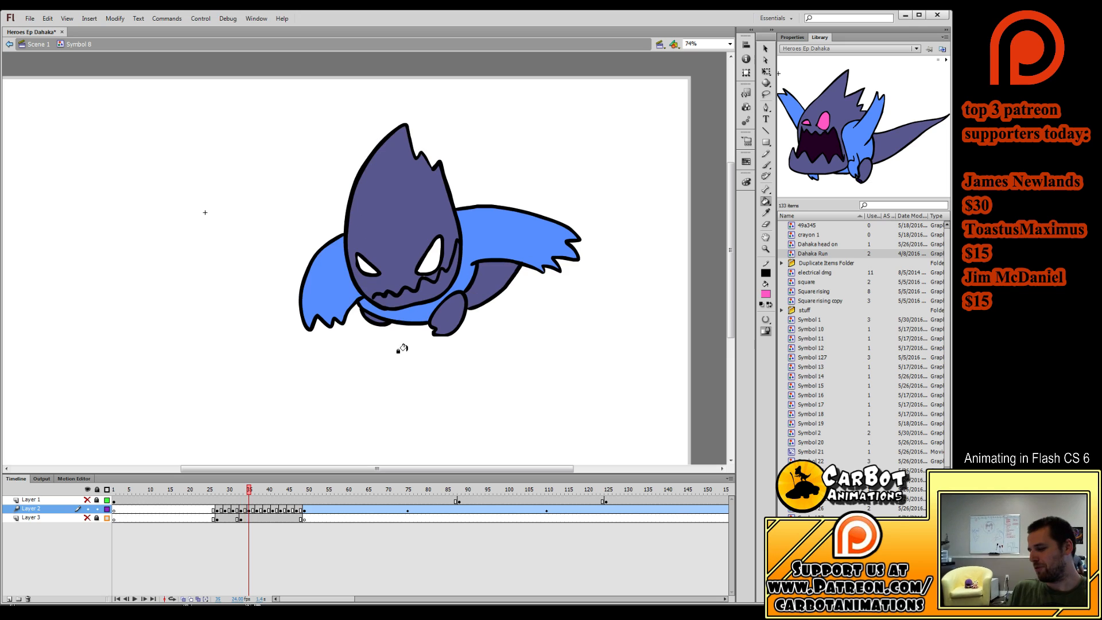
click(425, 253)
click(367, 266)
key(.)
key(.)
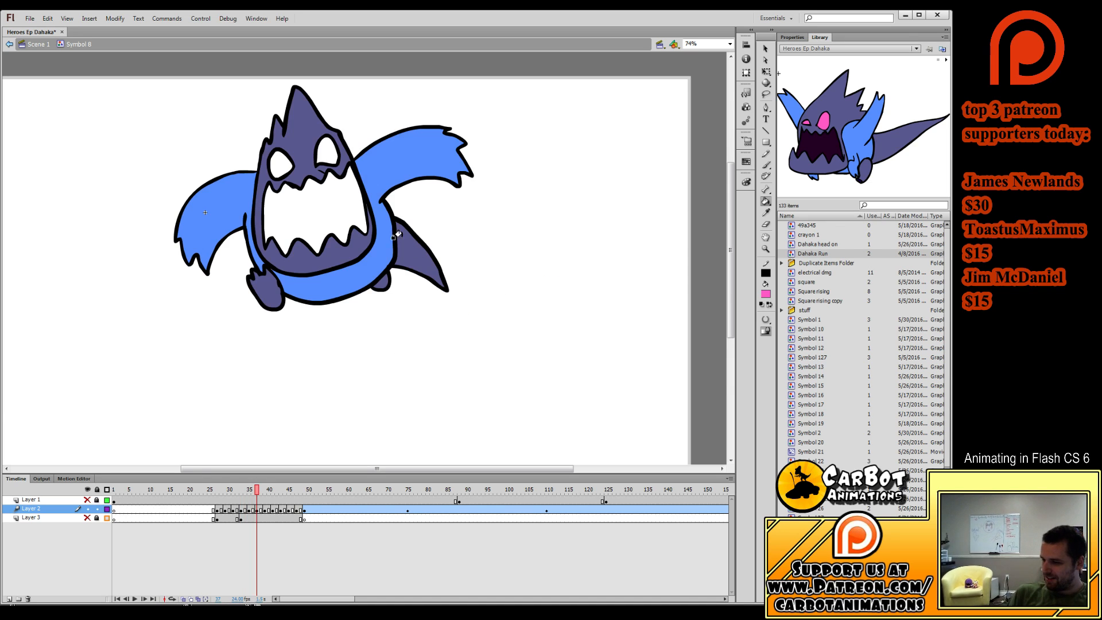
Fill the white eyes of the creature with pink on frames 37, 39 and 41 of Layer 2.
click(319, 149)
click(281, 165)
key(.)
key(.)
click(300, 195)
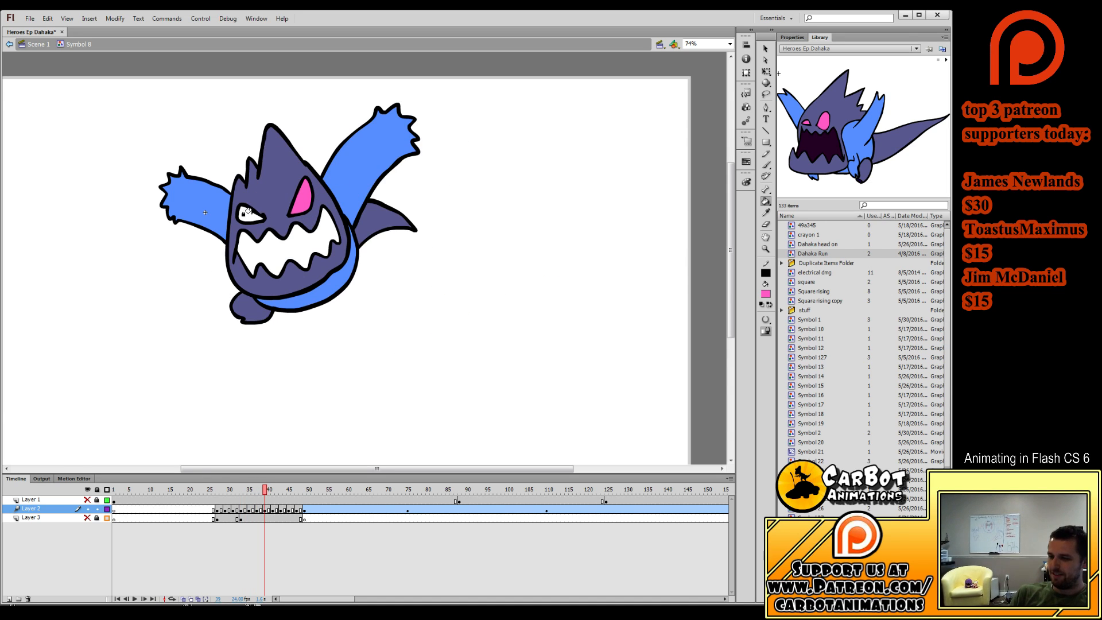
click(252, 214)
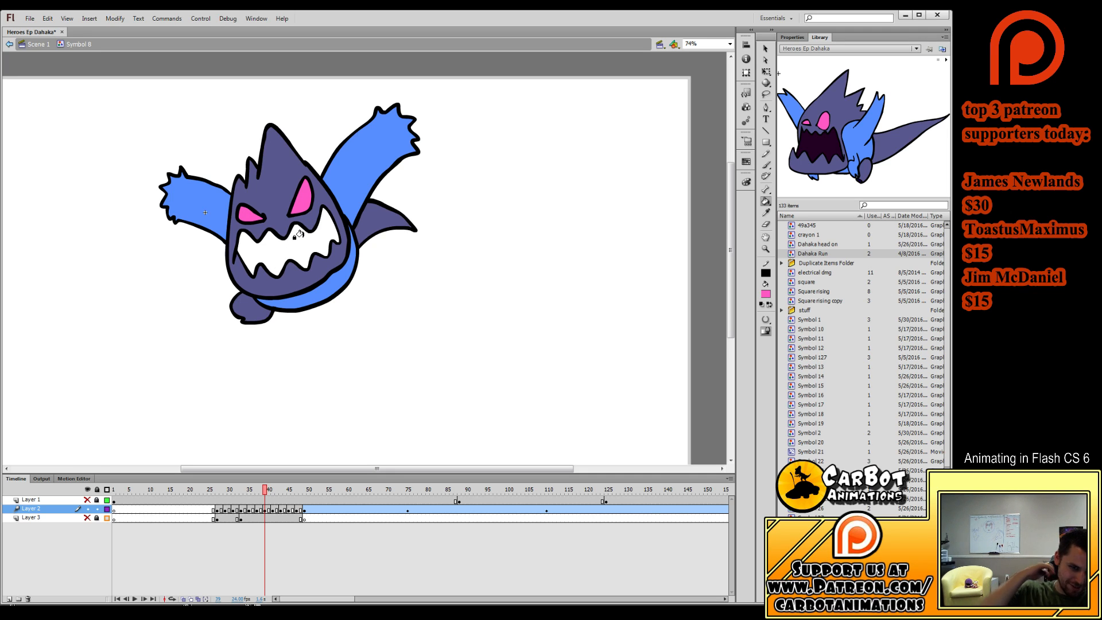
key(.)
key(.)
click(287, 210)
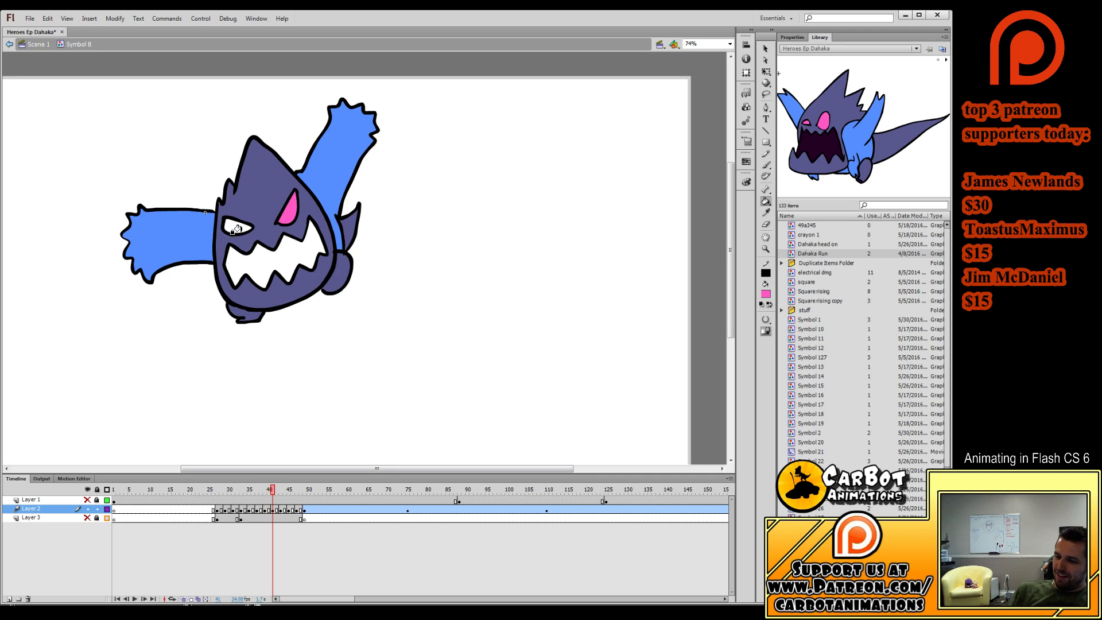
click(236, 227)
Fill both of the creature's eyes with pink on frames 43, 45 and 47.
key(.)
key(.)
click(268, 163)
click(229, 182)
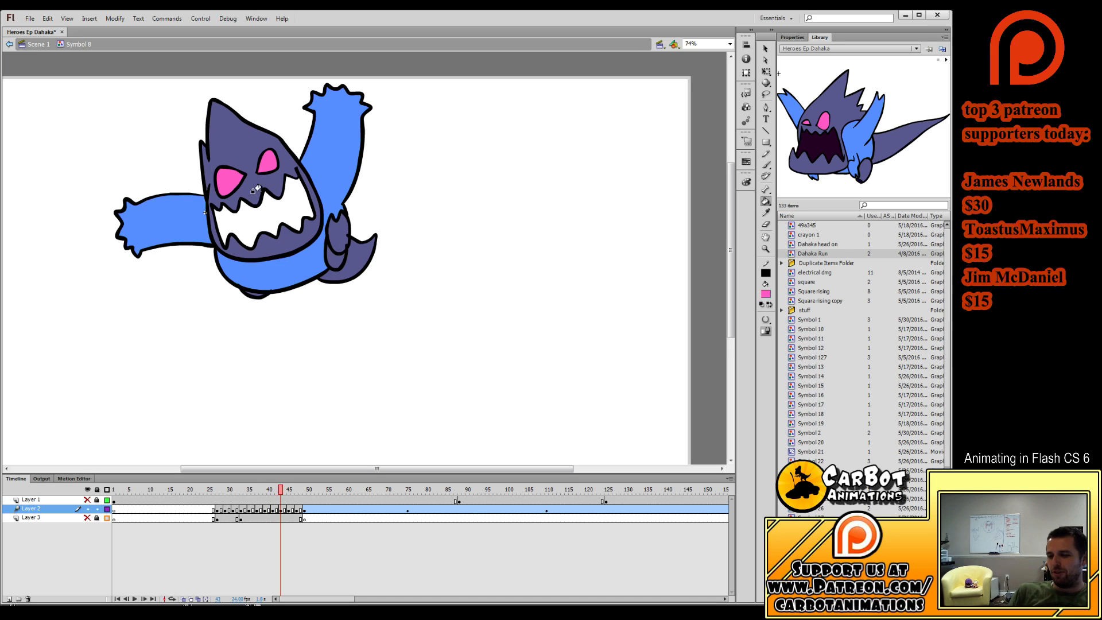
key(.)
key(.)
click(281, 165)
click(232, 185)
key(.)
key(.)
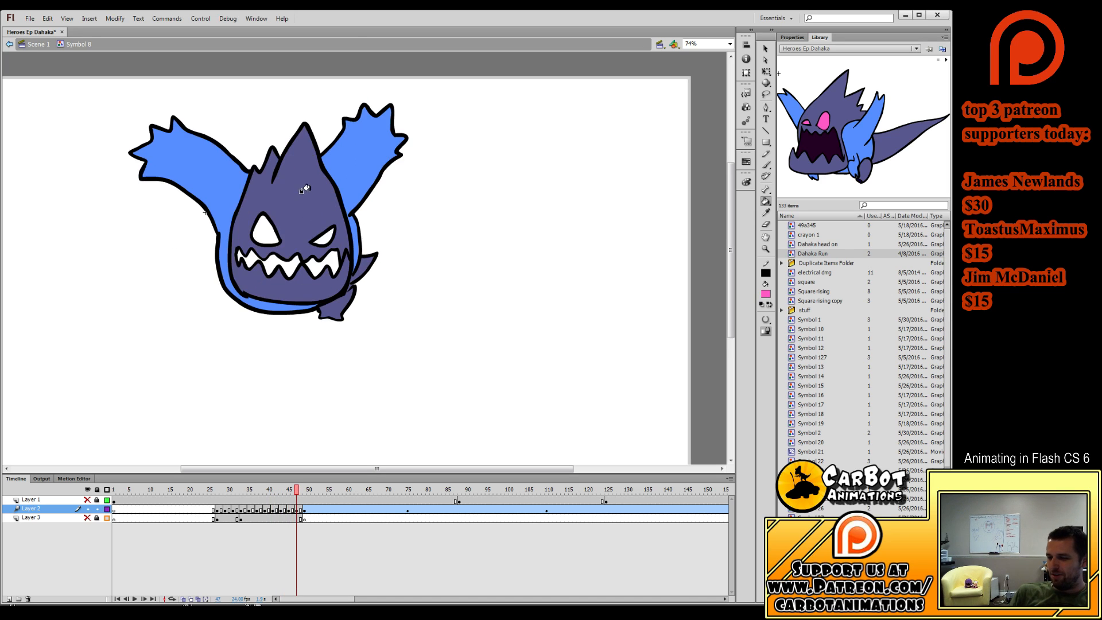
click(320, 237)
click(264, 236)
Sample the dark purple mouth colour from the finished frame 50 drawing and fill the mouth sections on frame 48.
key(.)
key(.)
key(.)
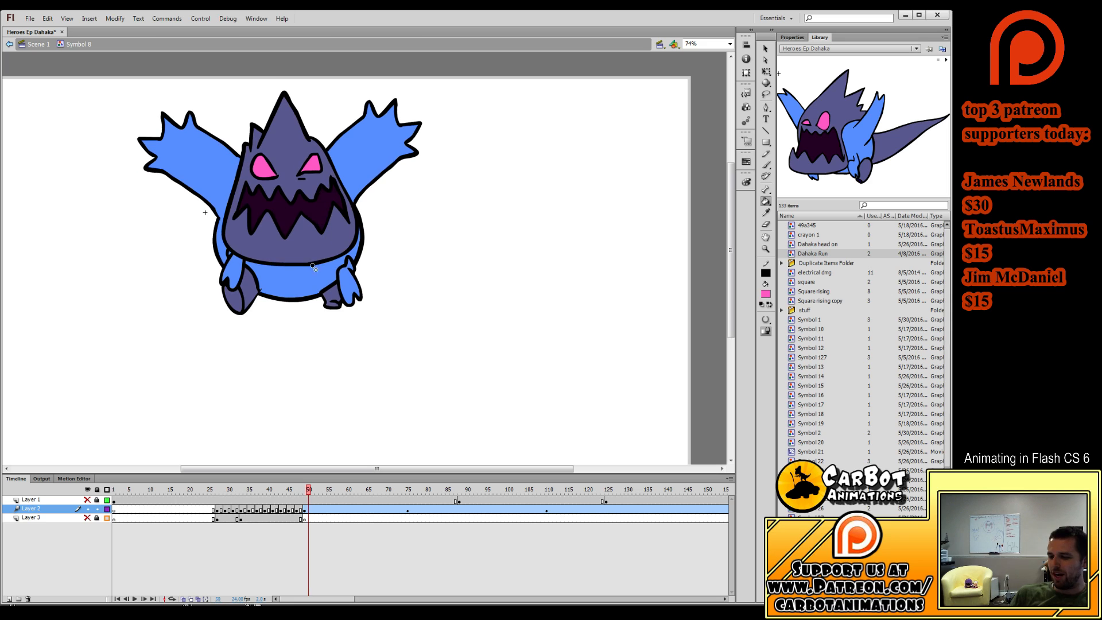
key(.)
key(i)
click(329, 205)
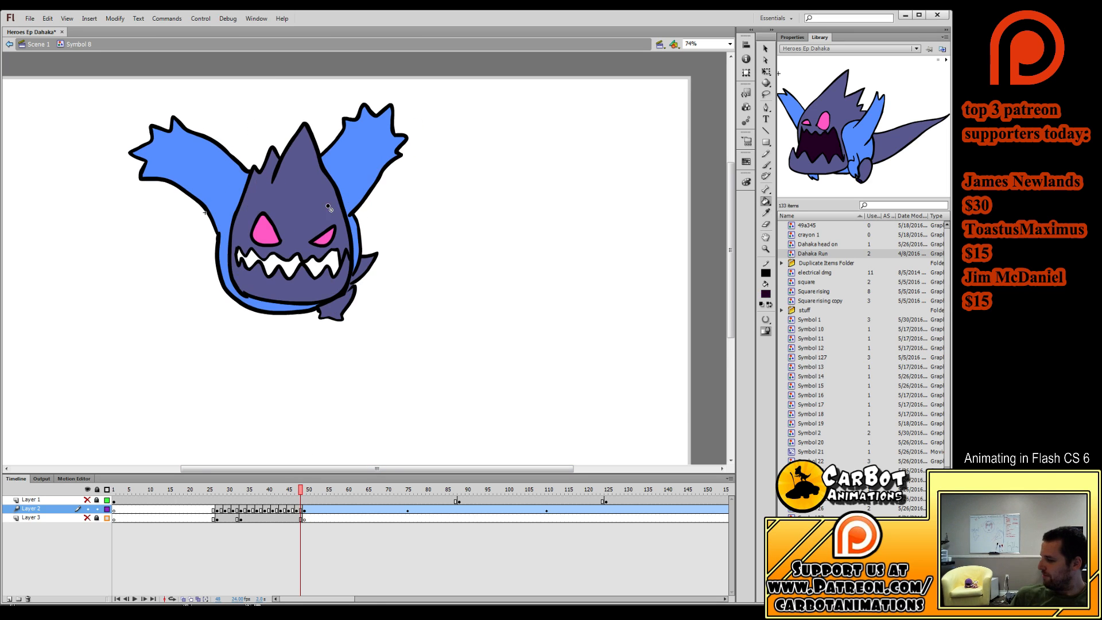
click(320, 258)
click(312, 264)
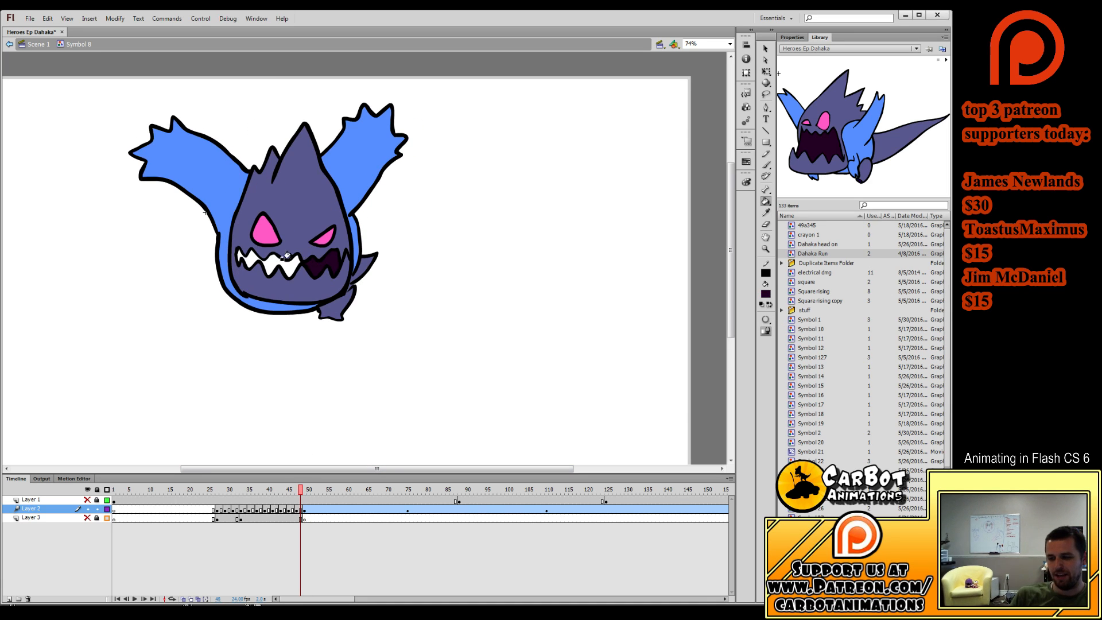
click(282, 264)
click(243, 256)
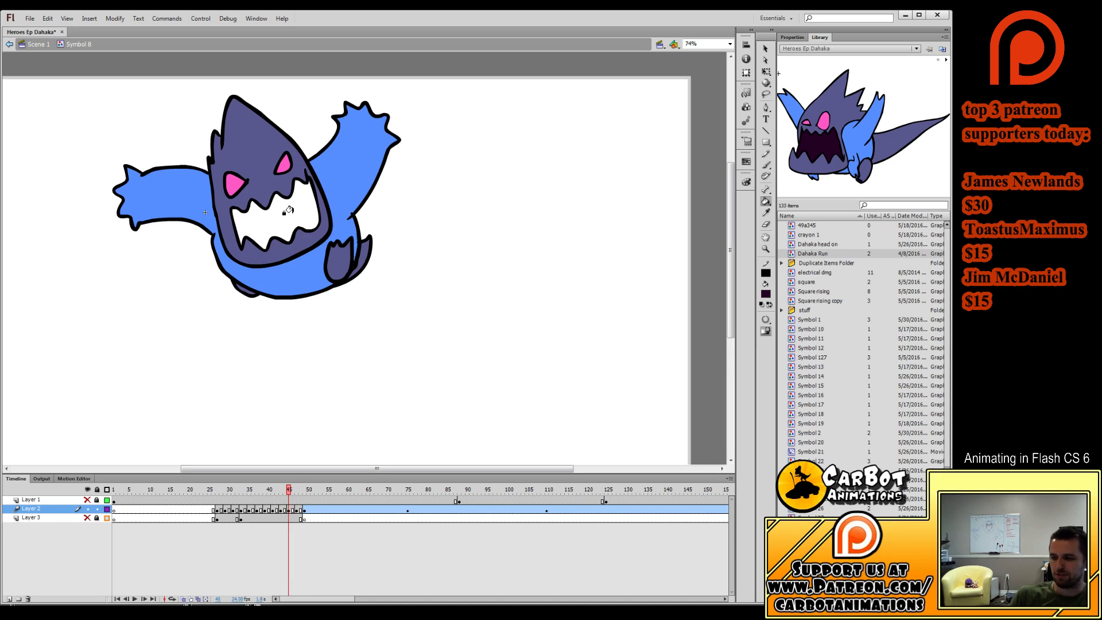
Fill the white open mouths with the sampled dark purple, working back from frame 45 to frame 31.
click(291, 265)
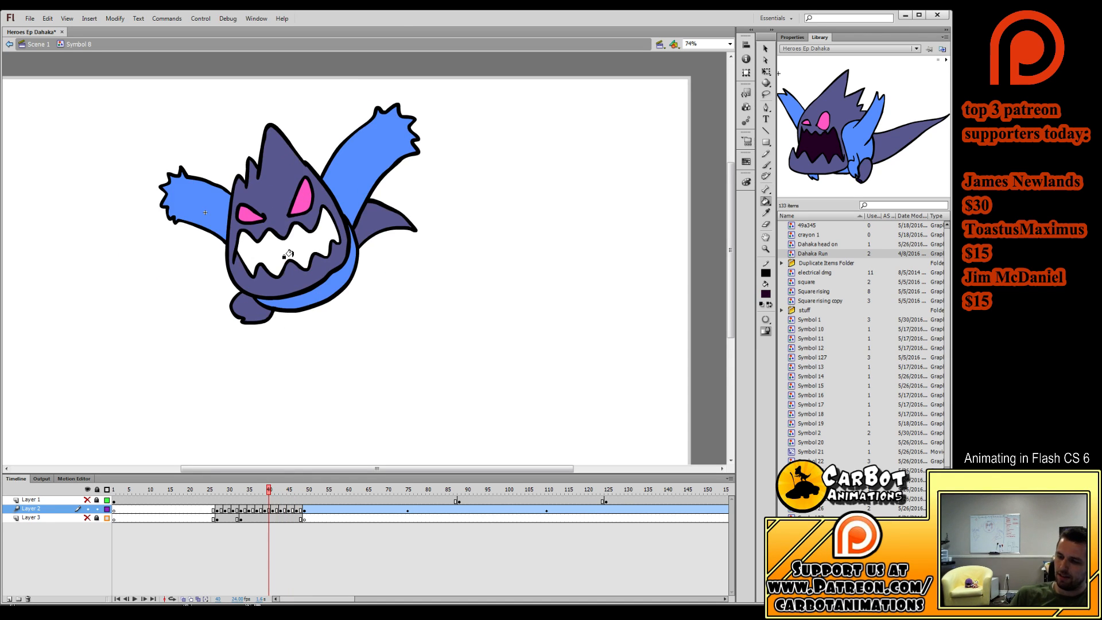
click(288, 254)
click(319, 224)
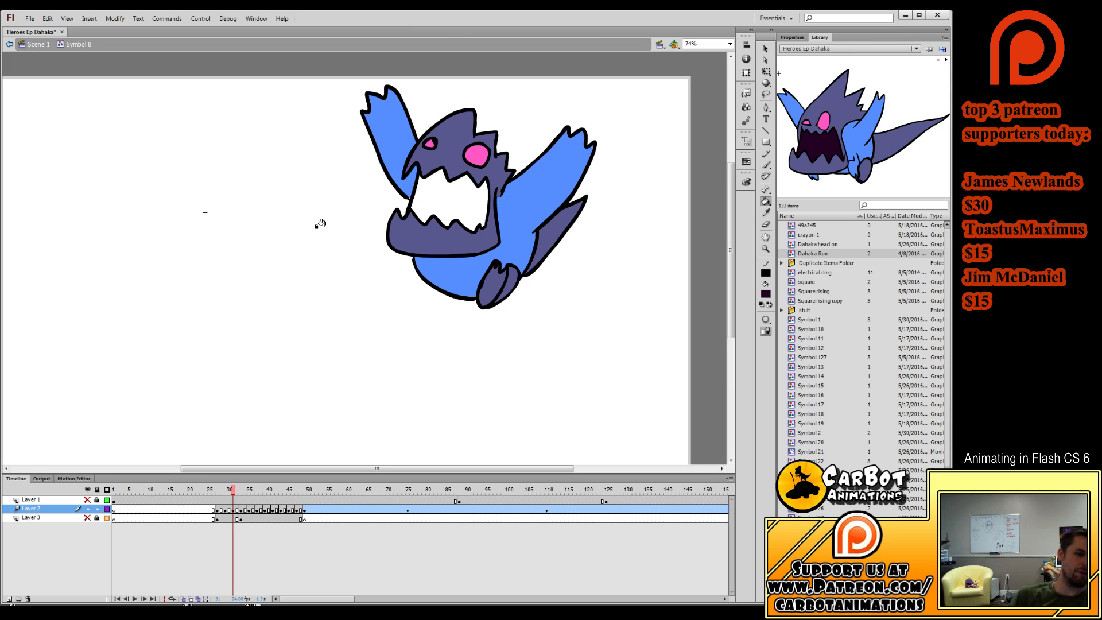
click(450, 197)
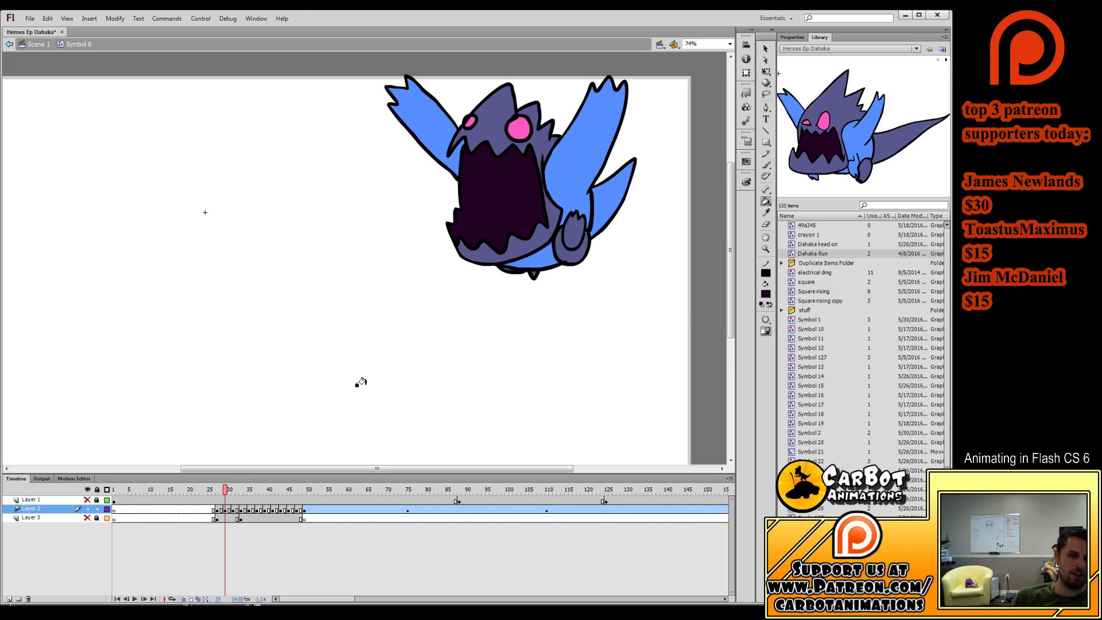
Review the Layer 2 frames back and forth to check the eye and mouth fills.
key(.)
key(.)
key(.)
key(.)
key(.)
key(.)
key(.)
key(.)
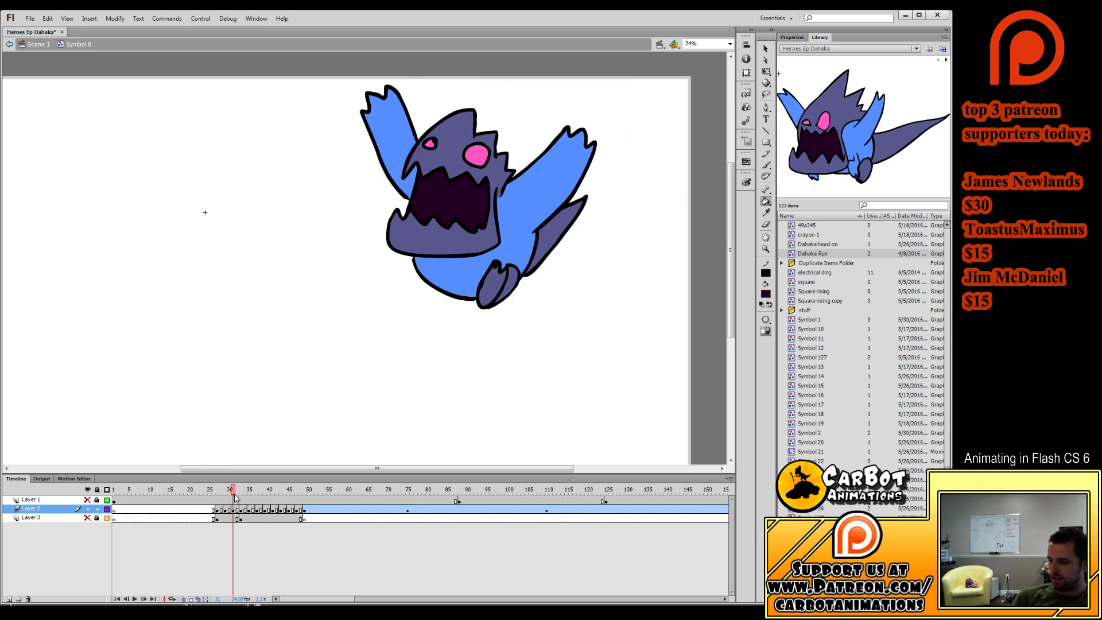
key(.)
key(.)
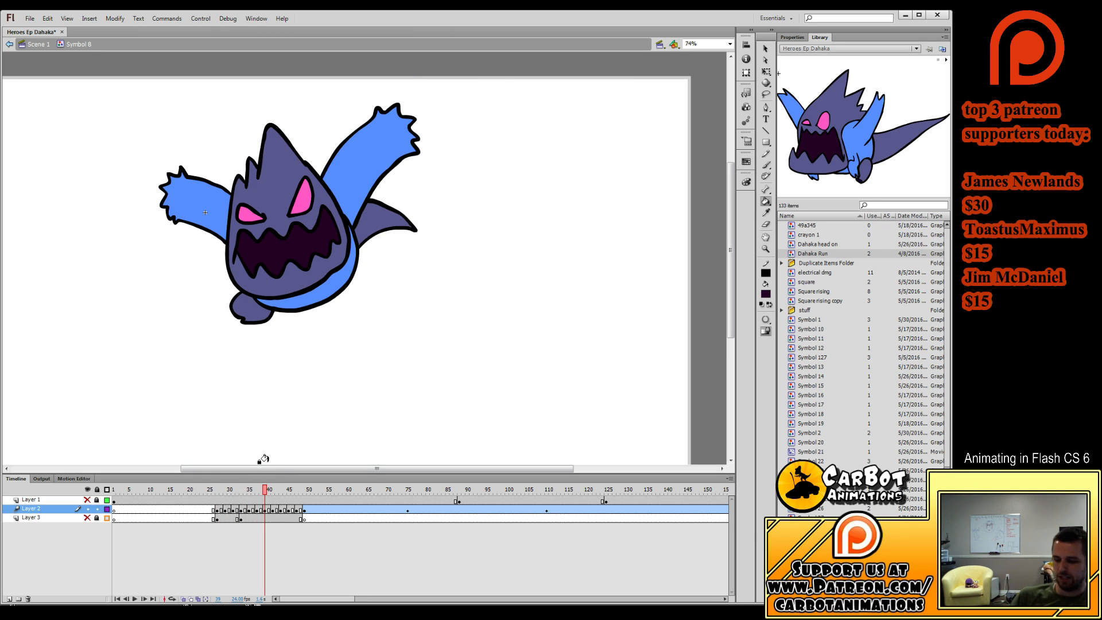
mouse_move(265, 491)
mouse_down()
mouse_move(297, 513)
mouse_move(221, 528)
mouse_move(270, 529)
mouse_up()
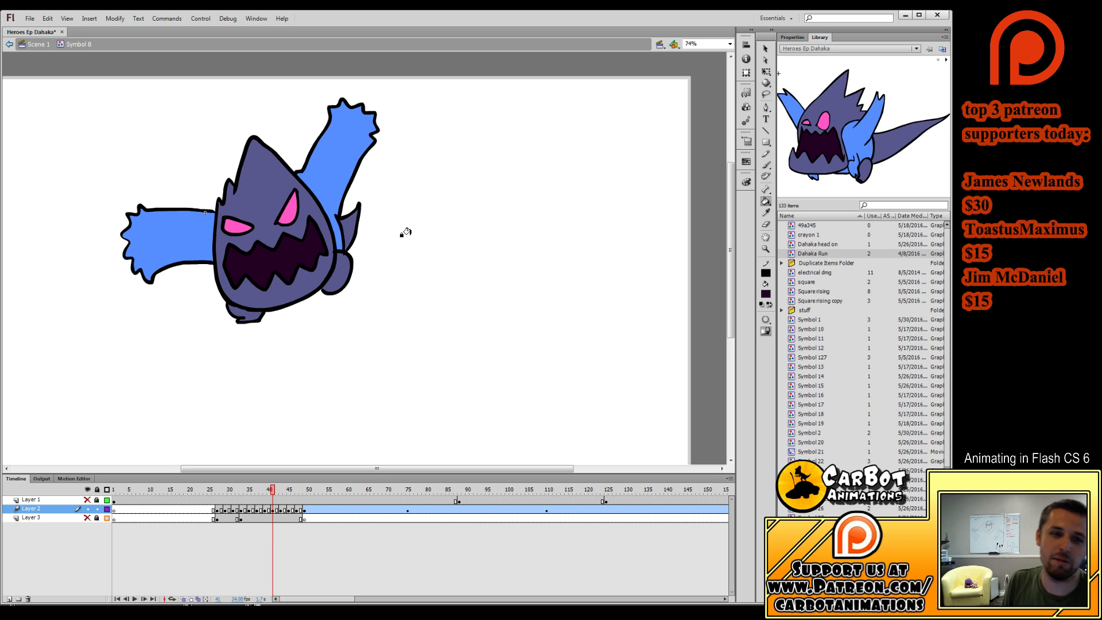
click(265, 495)
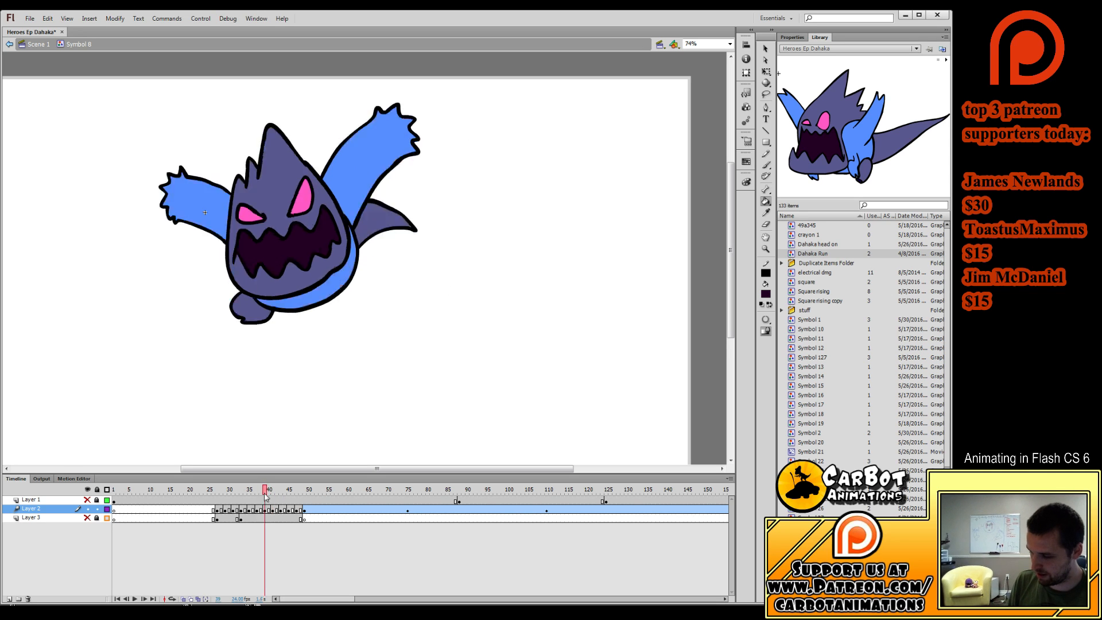
drag(265, 496, 223, 521)
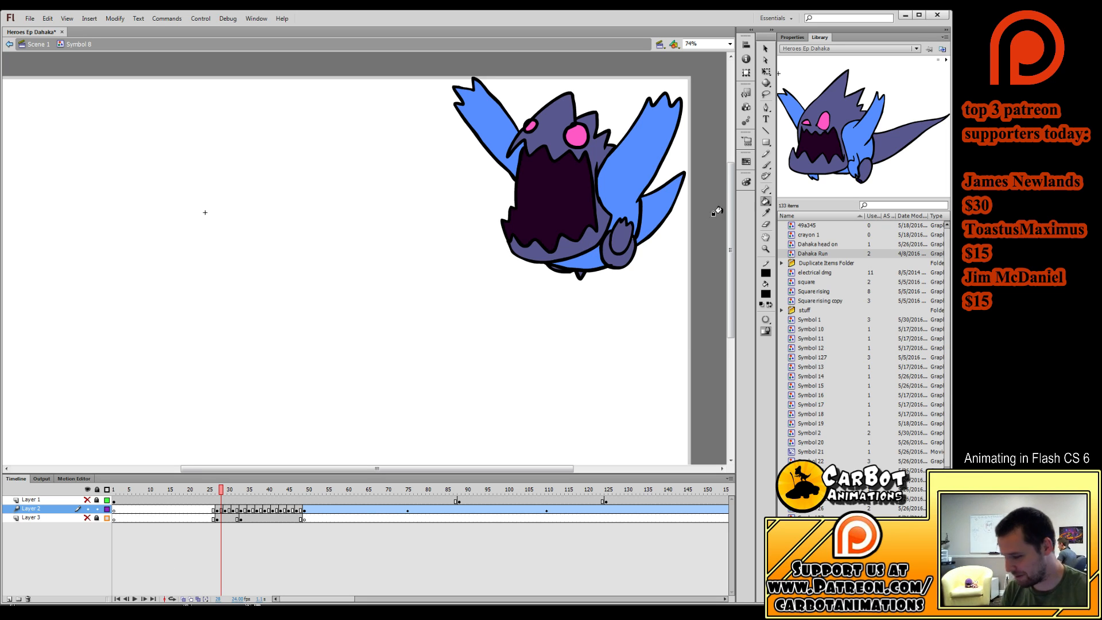
Outline the creature's small lower arms beneath the jaw in black on frames 27 and 29 with the Brush tool.
click(766, 165)
click(217, 509)
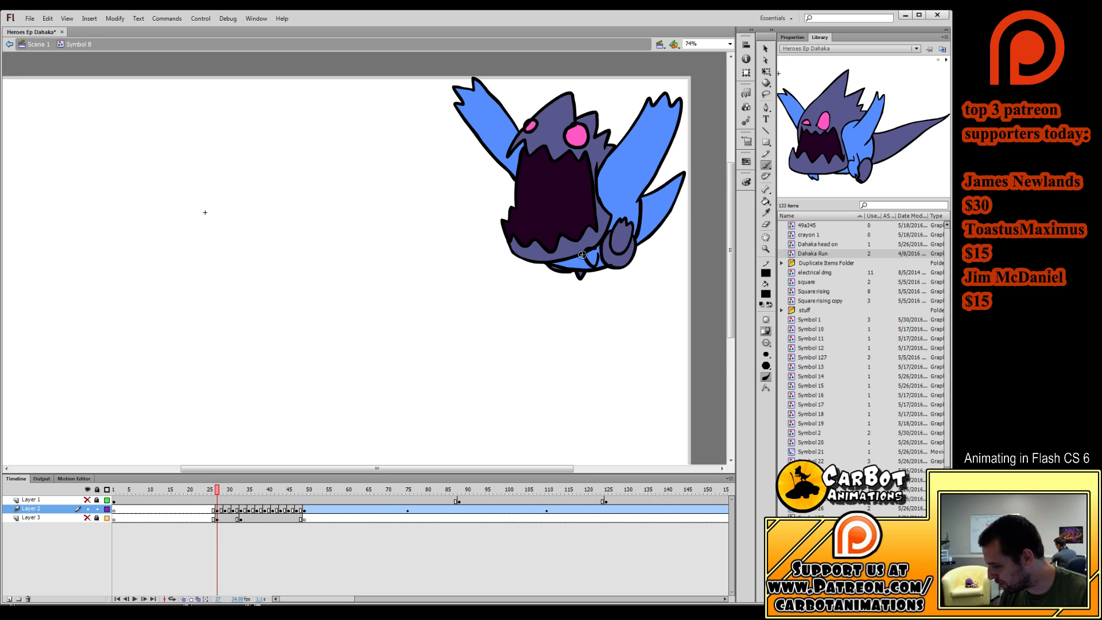
key(period)
key(period)
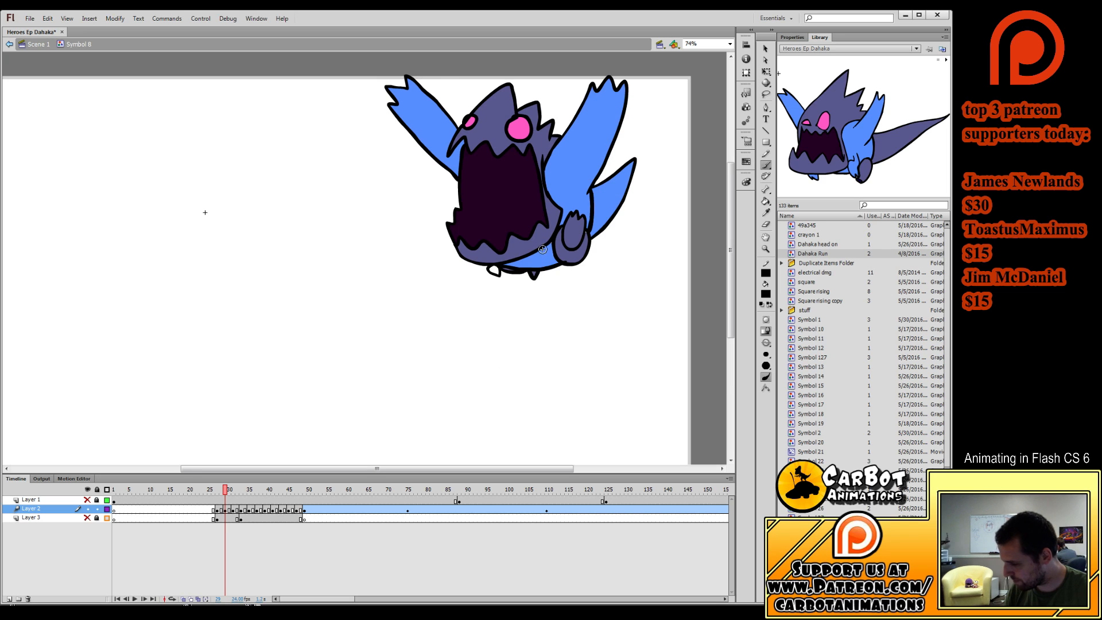
key(period)
key(period)
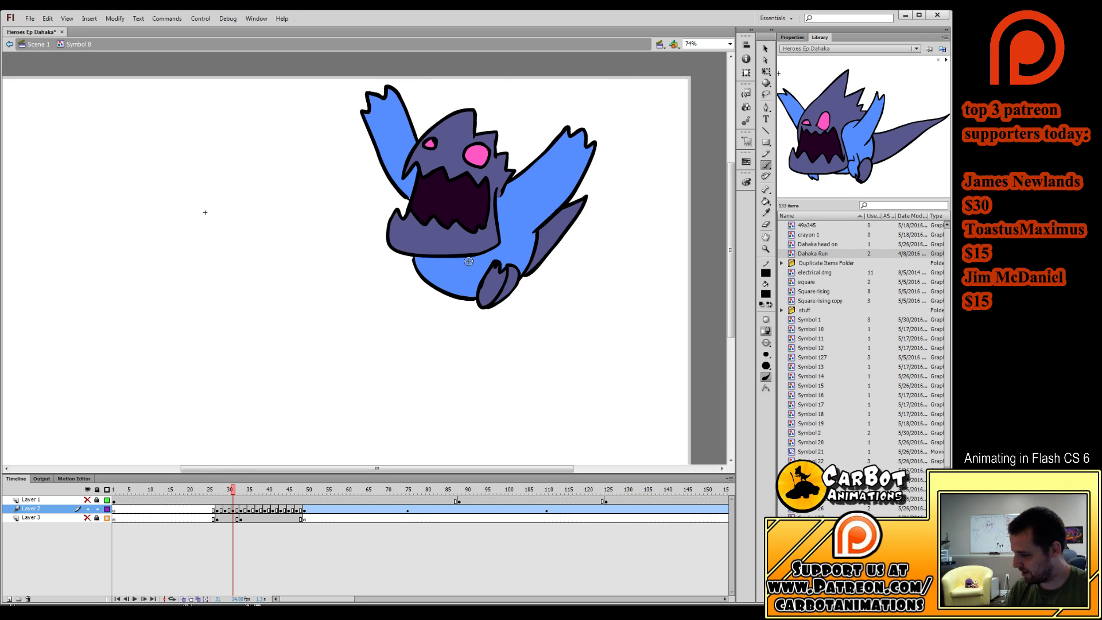
Brush black outlines for the small lower arms beneath the jaw on frames 31 and 33.
drag(467, 286, 478, 266)
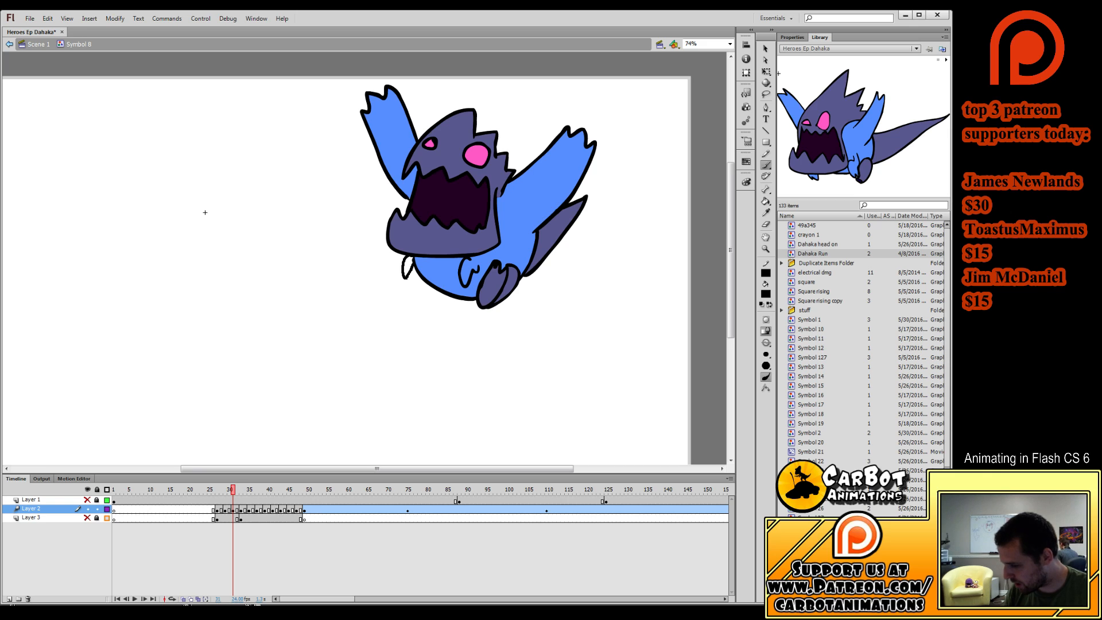
key(period)
key(period)
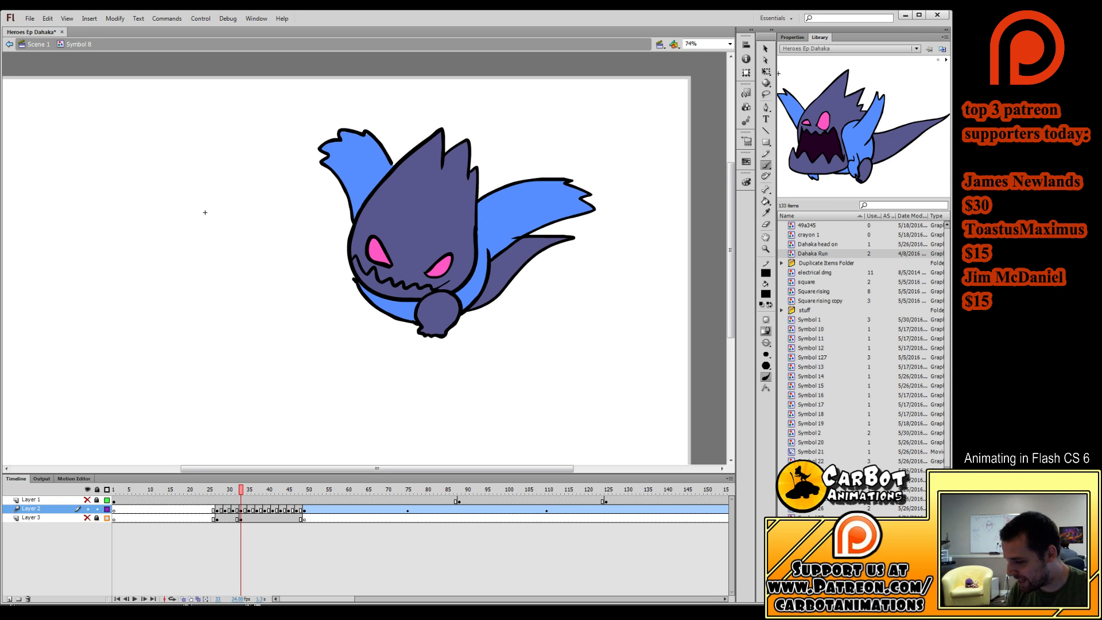
drag(351, 291, 364, 273)
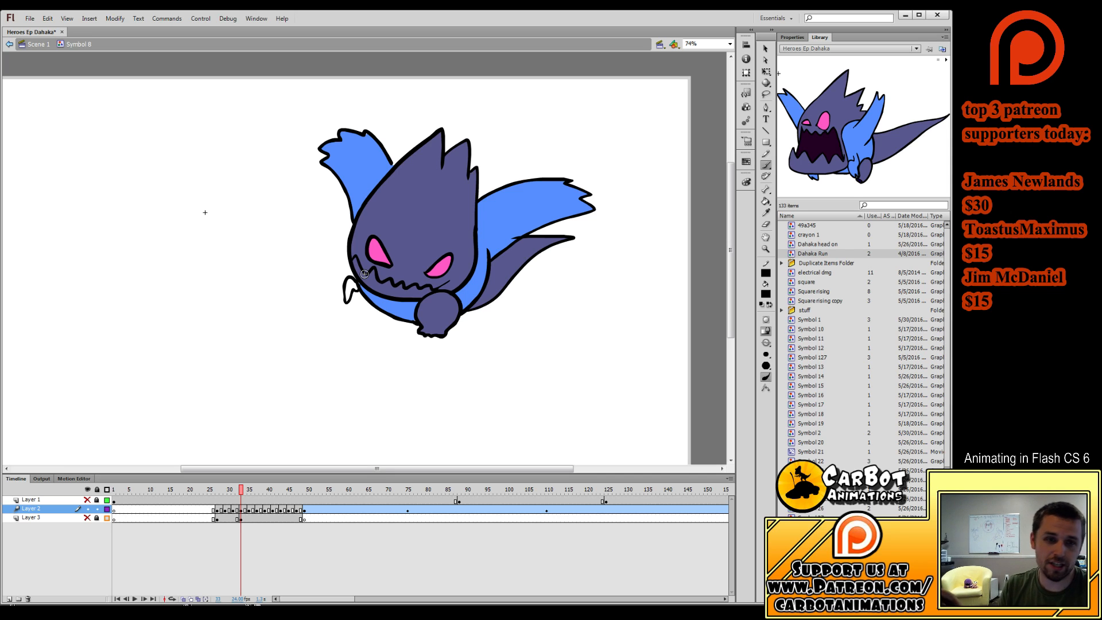
Outline the small lower arms over the blue belly on the drawings at frames 35, 37 and 39.
key(period)
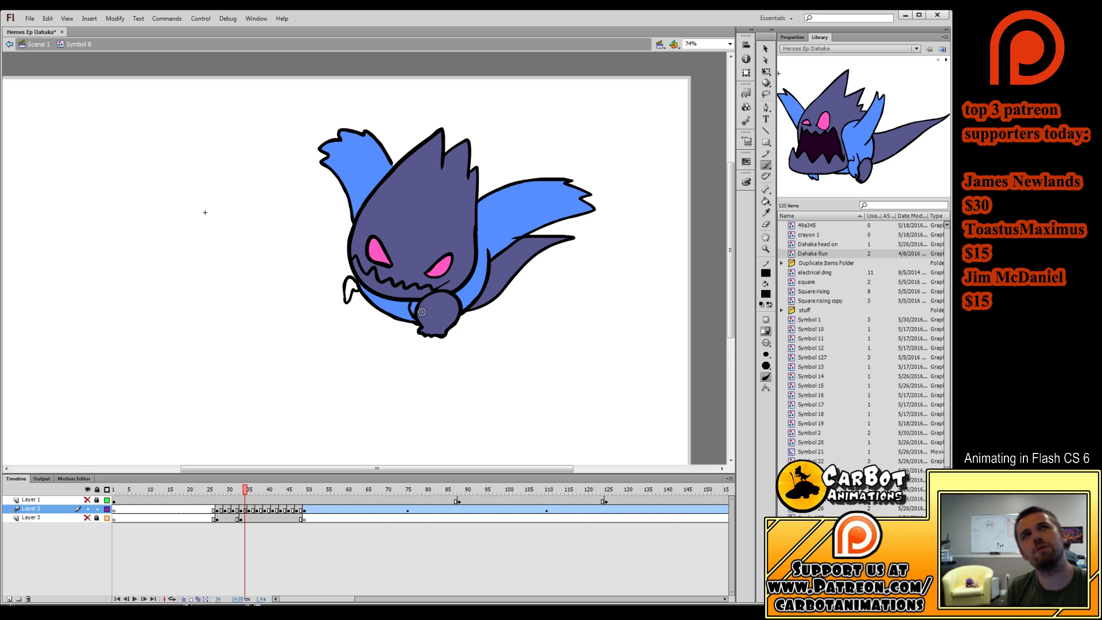
key(period)
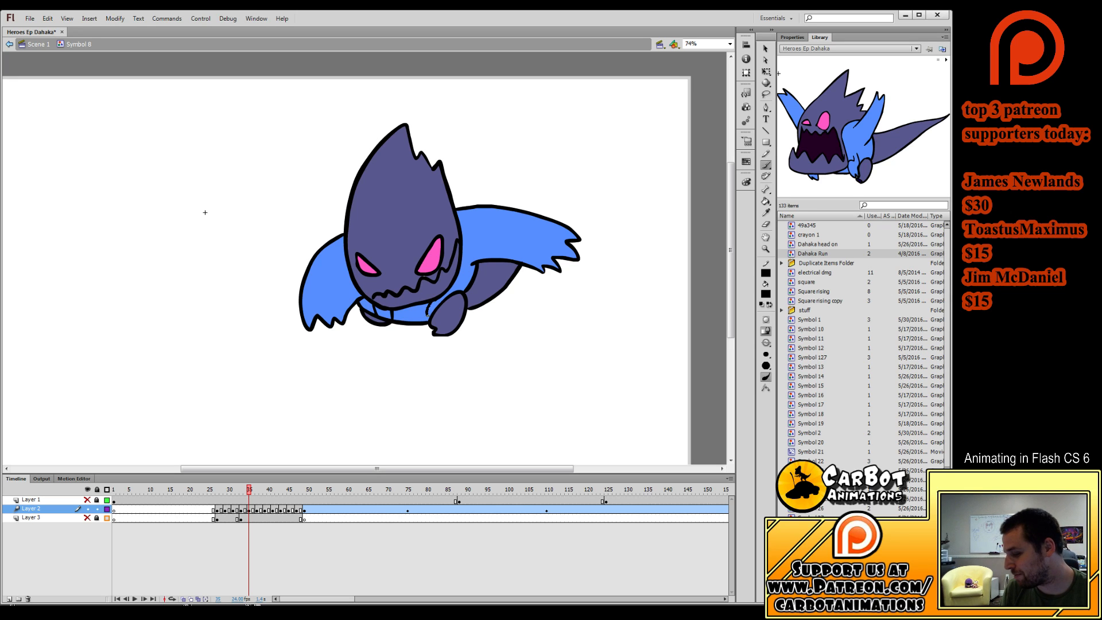
key(period)
key(period)
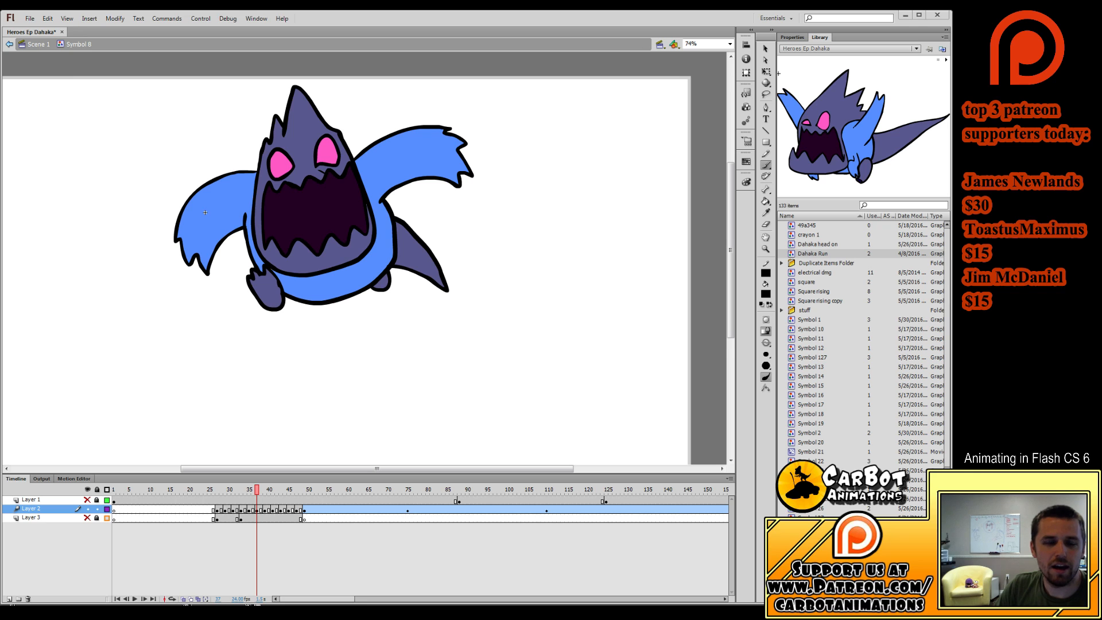
mouse_move(256, 510)
mouse_down()
mouse_move(274, 511)
mouse_move(235, 510)
mouse_move(261, 525)
mouse_up()
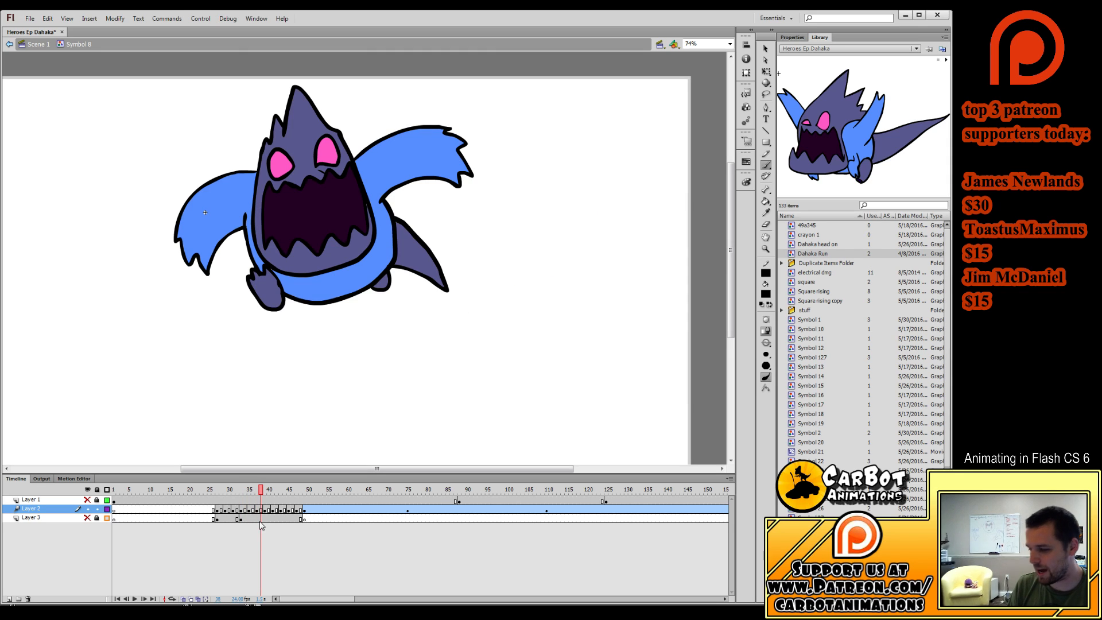
mouse_move(347, 275)
mouse_down()
mouse_move(344, 287)
mouse_move(355, 287)
mouse_move(309, 295)
mouse_up()
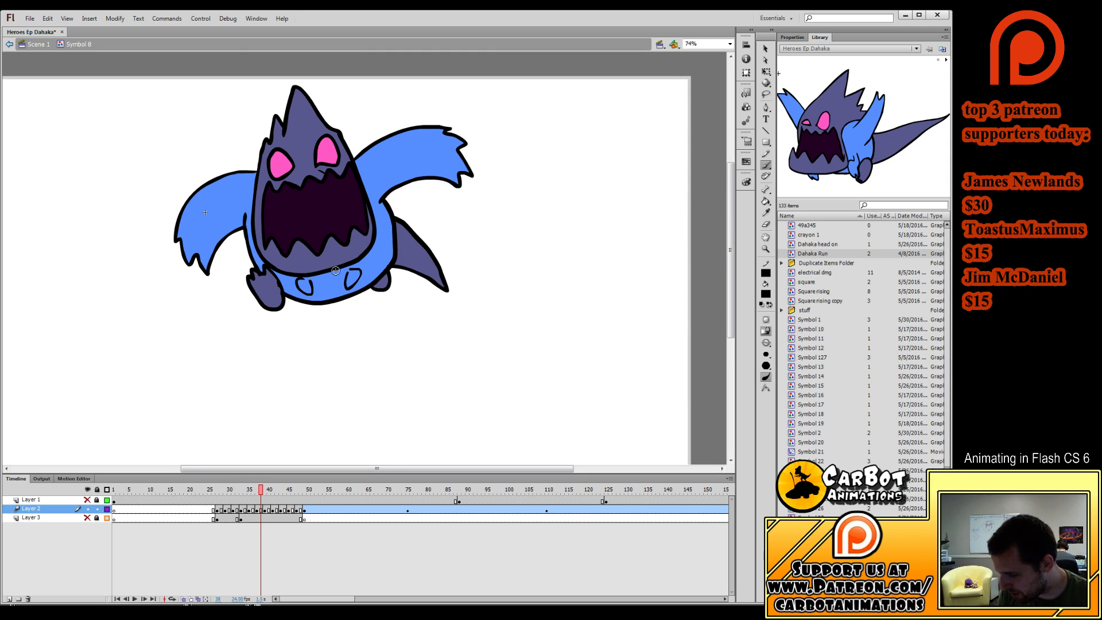
key(period)
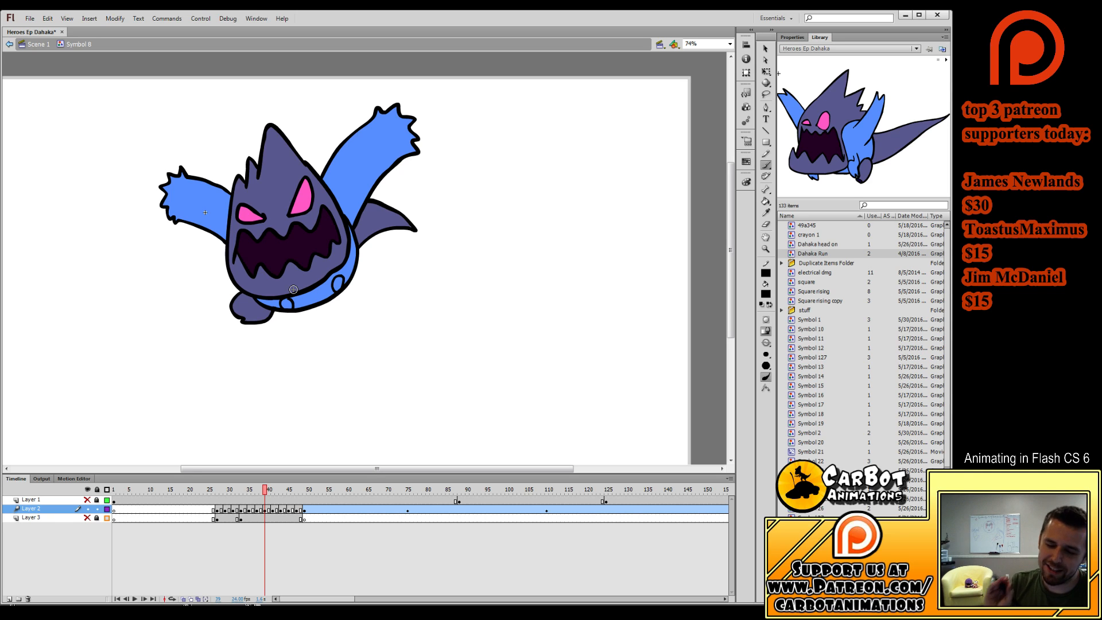
Skip the frame 41 drawing and brush two small arm outlines on the belly at frame 43.
key(period)
key(period)
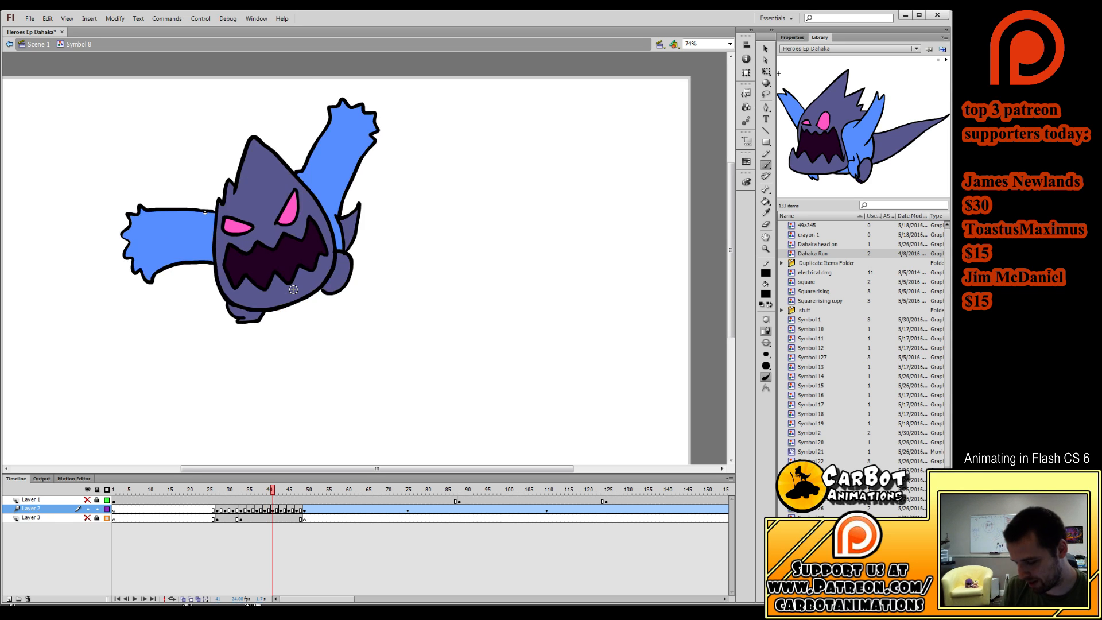
key(period)
key(period)
key(comma)
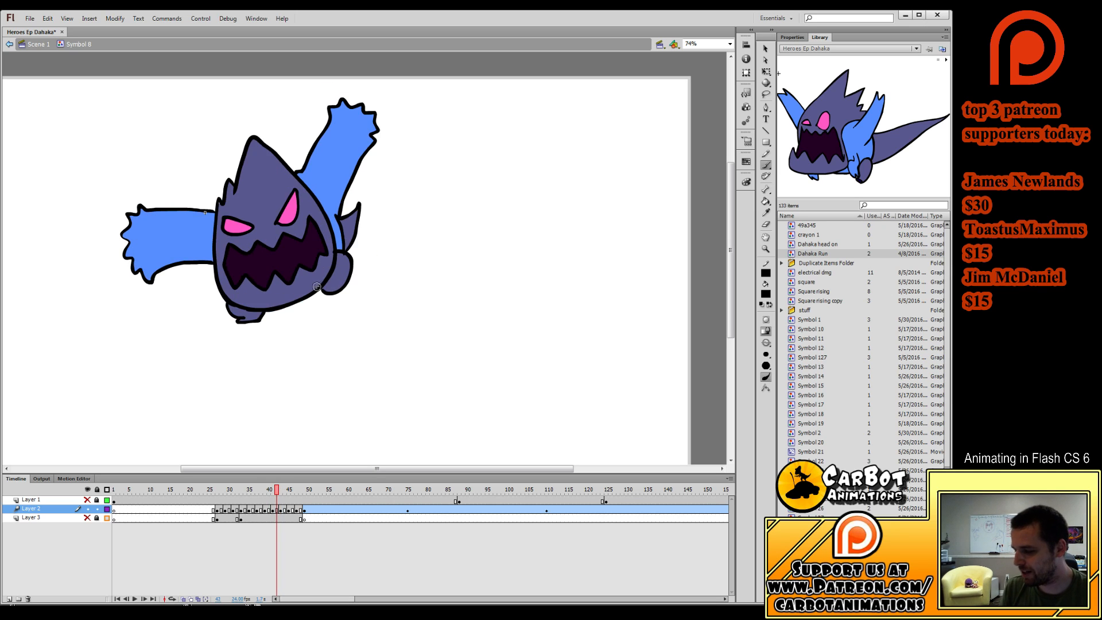
key(period)
mouse_move(309, 247)
mouse_down()
mouse_move(316, 265)
mouse_move(320, 246)
mouse_up()
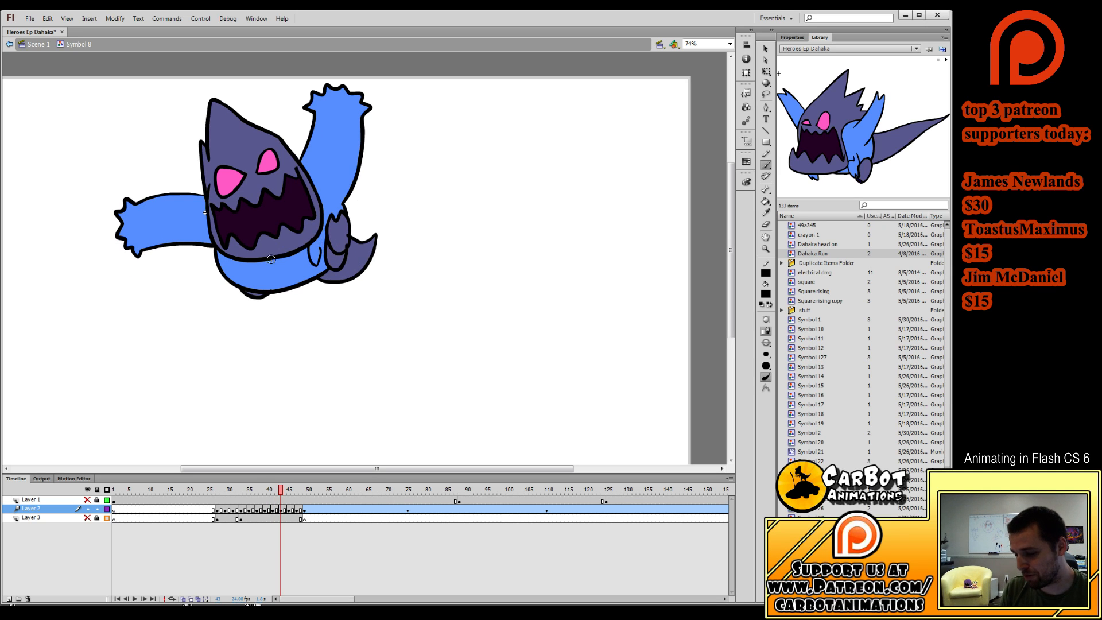
drag(246, 269, 256, 265)
Brush the small arm outlines beneath the jaw on the drawings at frames 45 and 47.
key(period)
key(period)
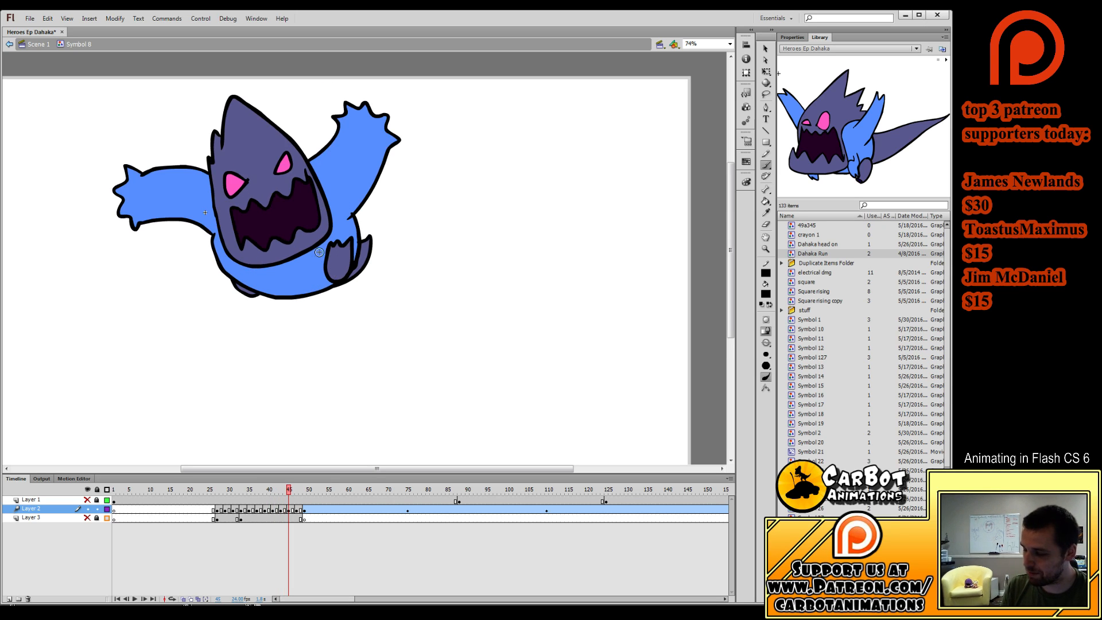
mouse_move(318, 246)
mouse_down()
mouse_move(317, 264)
mouse_move(327, 256)
mouse_up()
drag(258, 276, 269, 270)
key(period)
key(period)
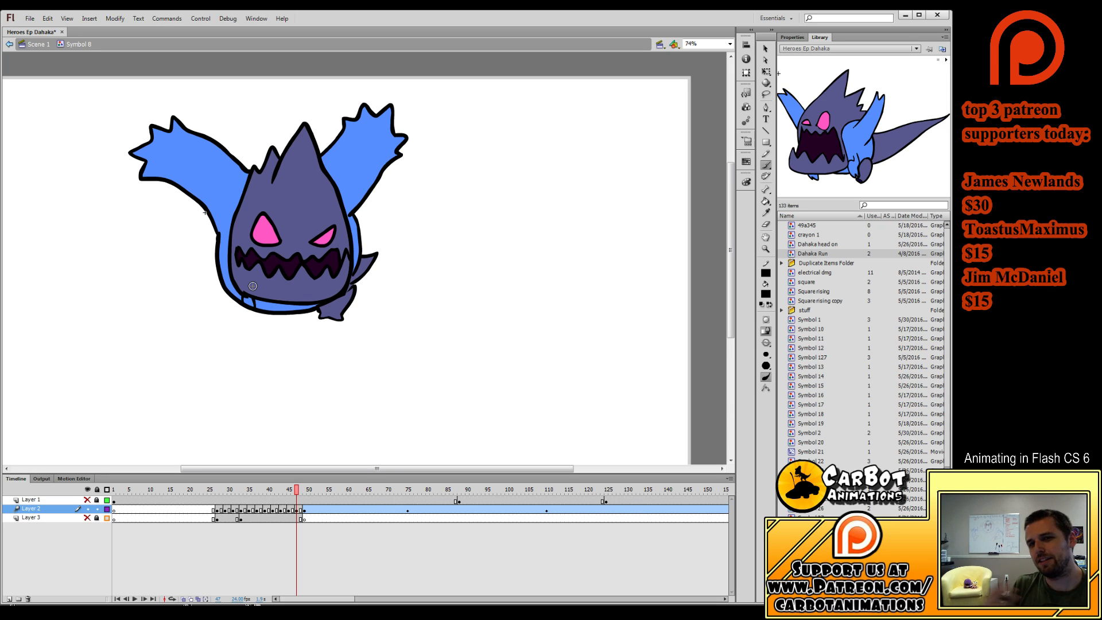
key(.)
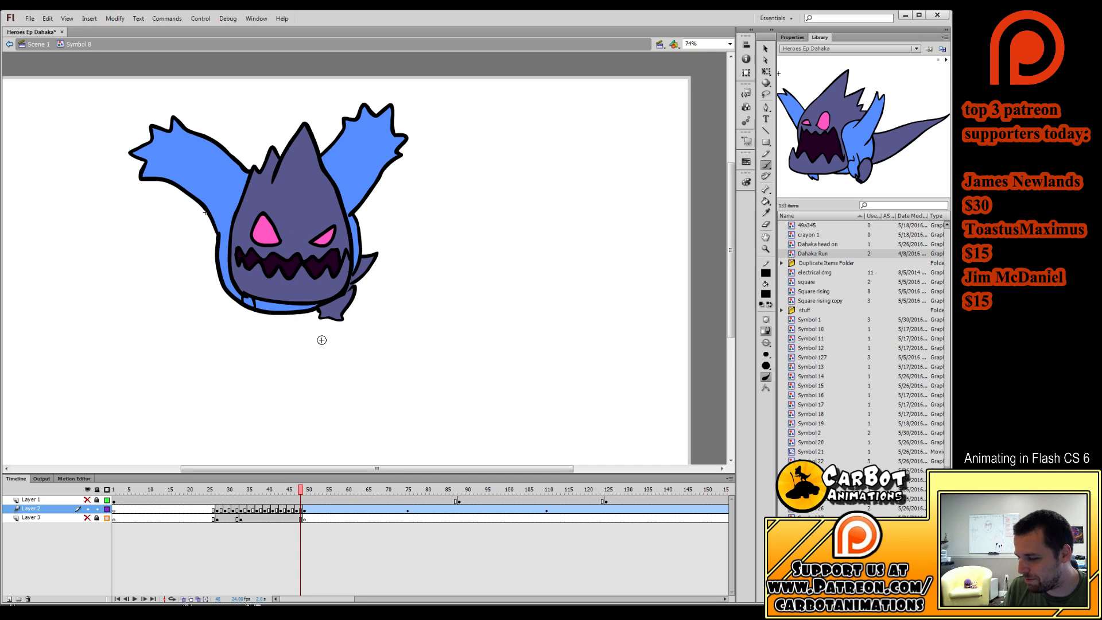
Brush black outlines for the two small lower arms beneath the jaw on the frame 47 drawing.
key(period)
key(comma)
key(comma)
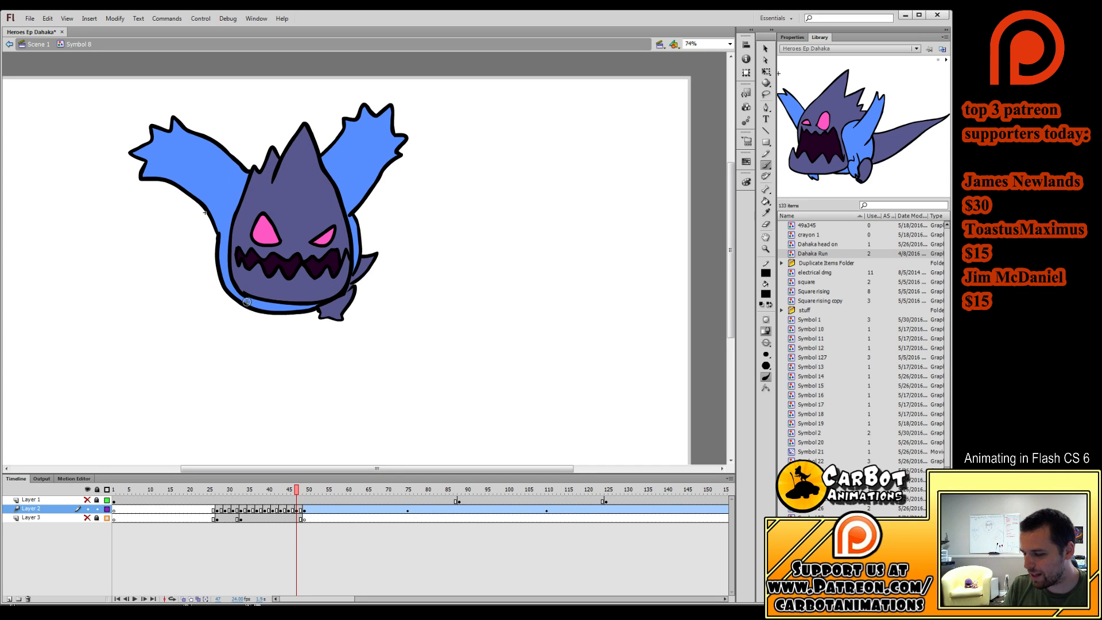
drag(242, 315, 317, 312)
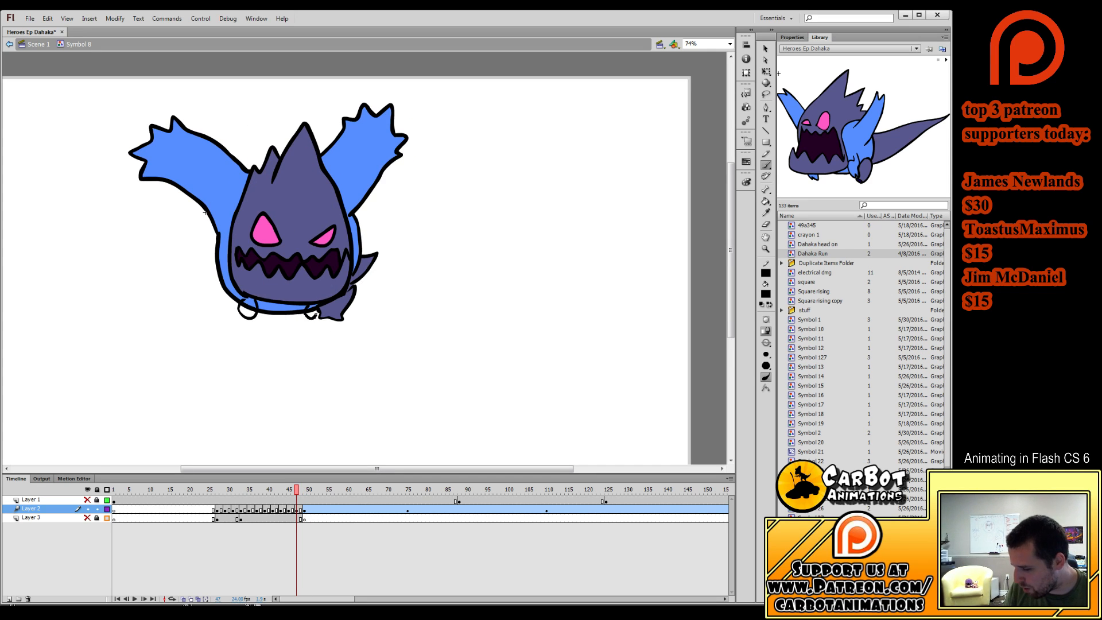
Sample the body's blue and brush it inside both small arm outlines on the frame 47 drawing.
key(i)
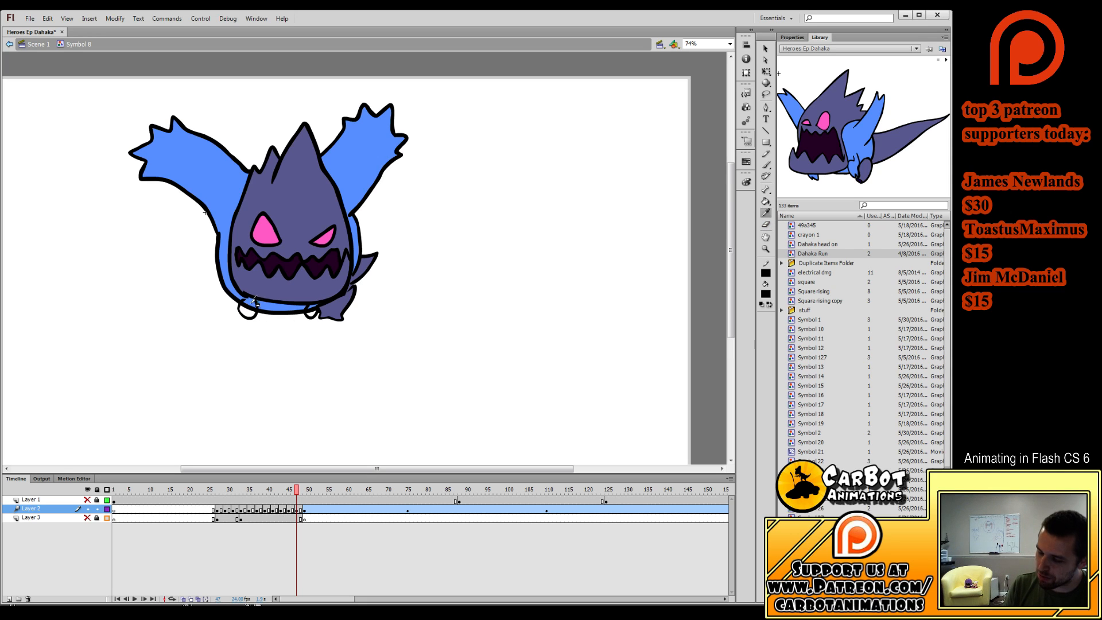
click(261, 305)
key(b)
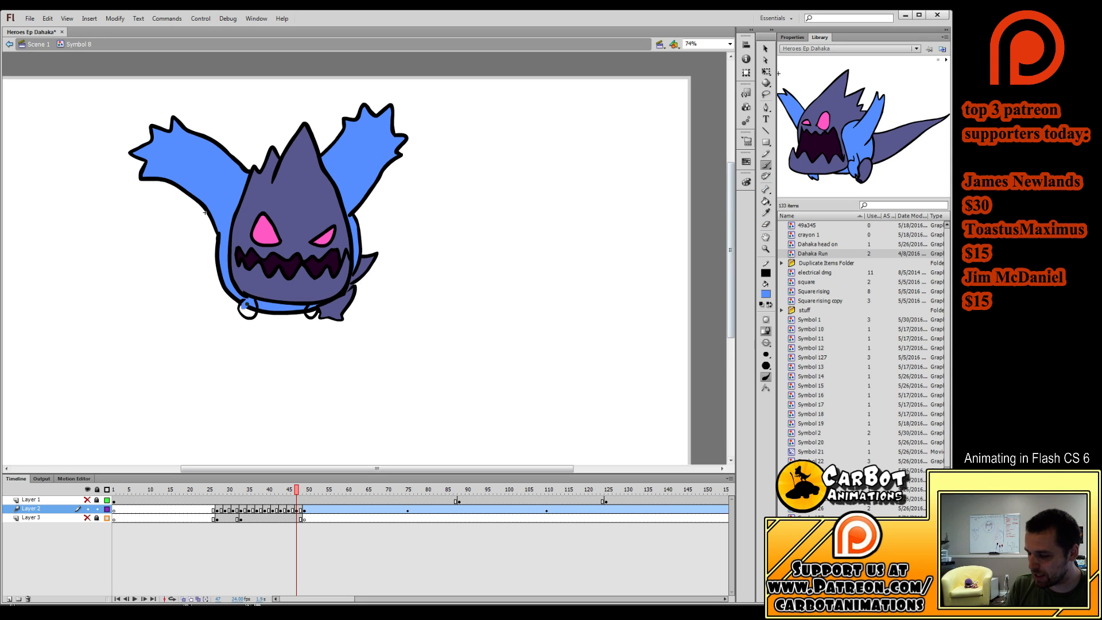
drag(243, 311, 313, 311)
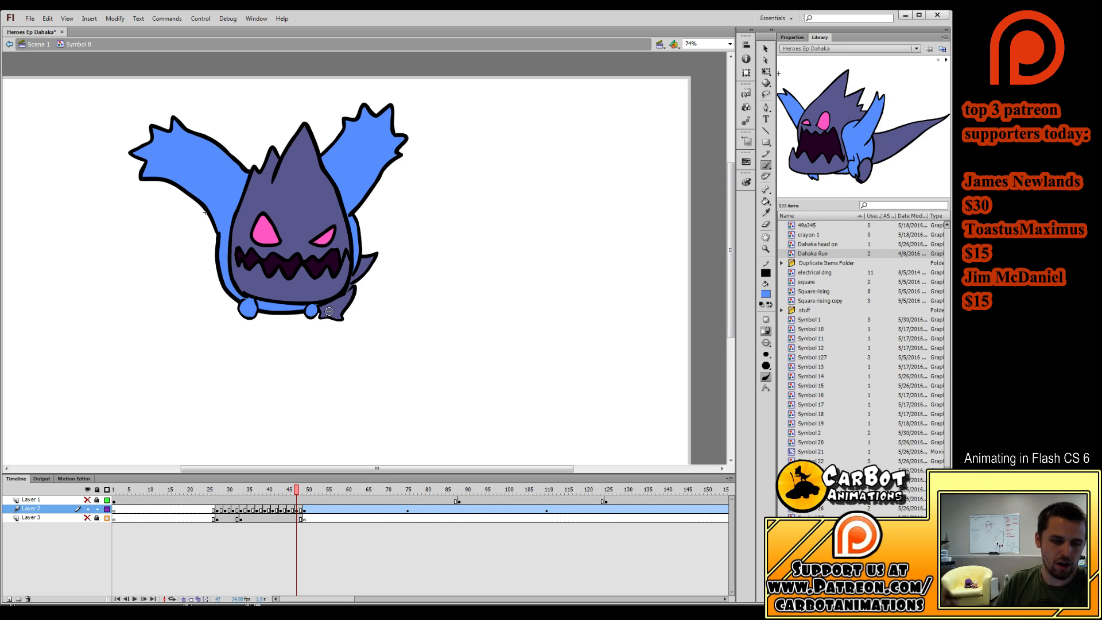
Fill the white small arm beneath the jaw at frame 28 with the body's blue using the Paint Bucket.
click(765, 71)
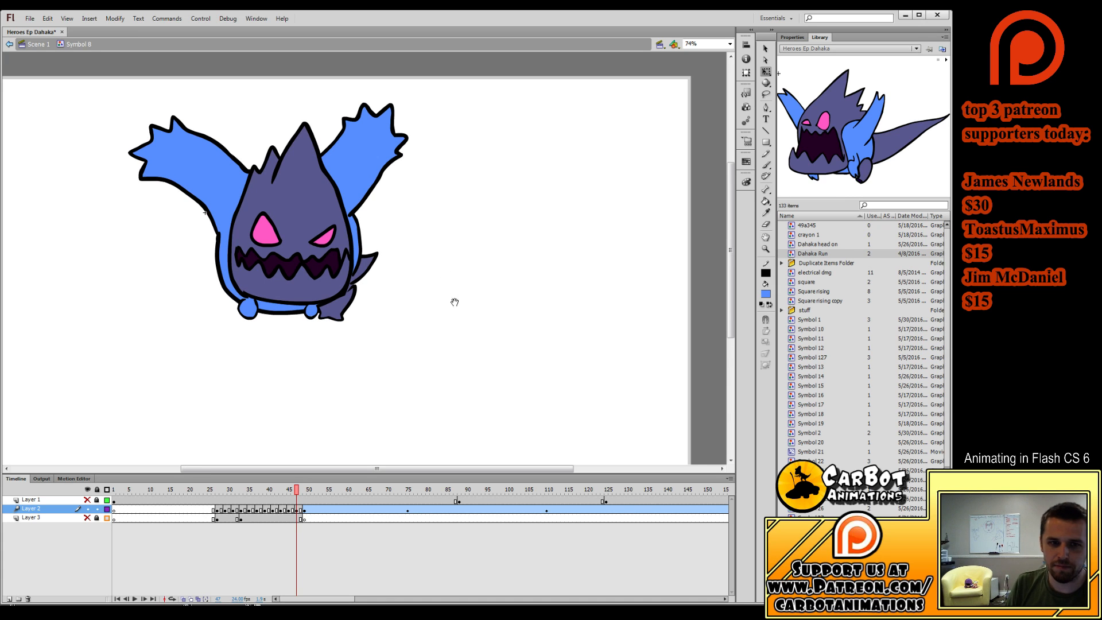
mouse_move(453, 302)
mouse_down()
mouse_move(453, 280)
mouse_move(462, 298)
mouse_up()
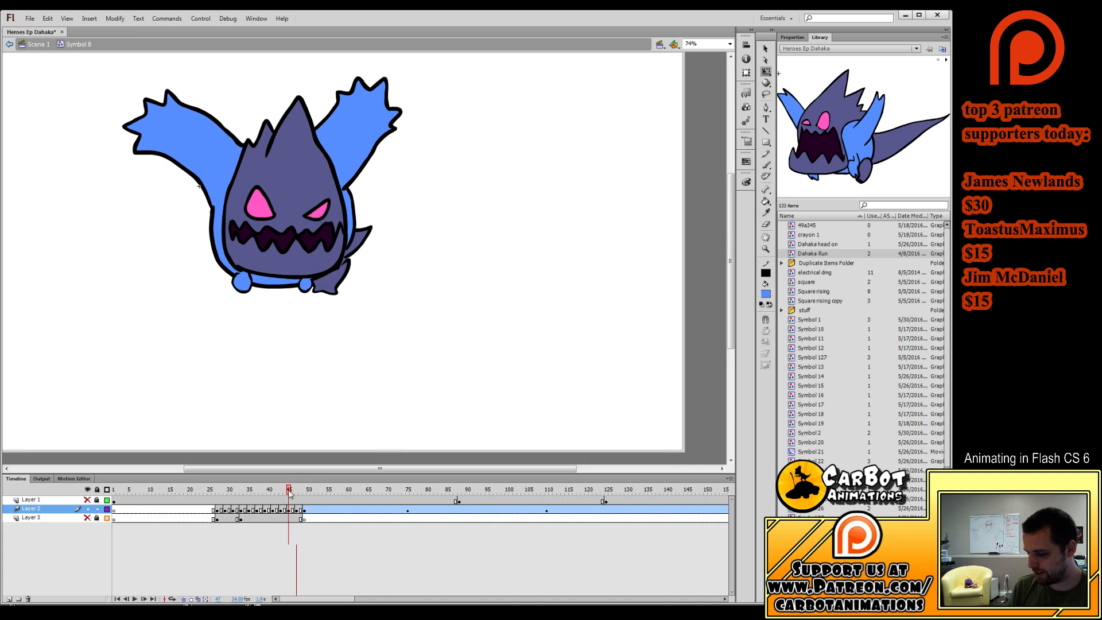
click(223, 497)
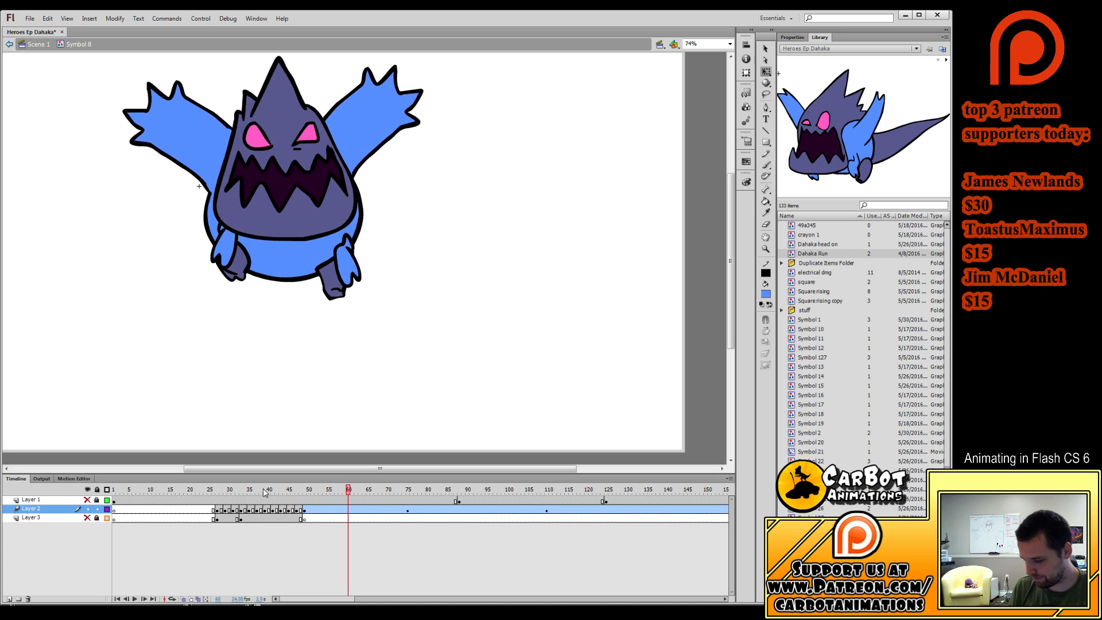
click(224, 500)
click(765, 201)
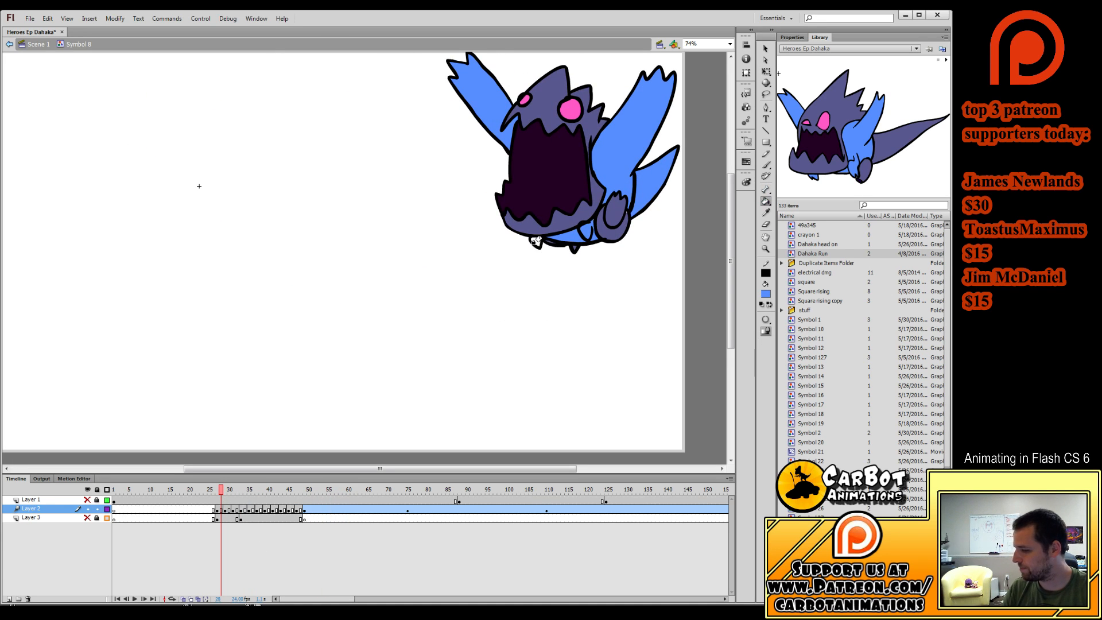
click(535, 242)
key(period)
key(period)
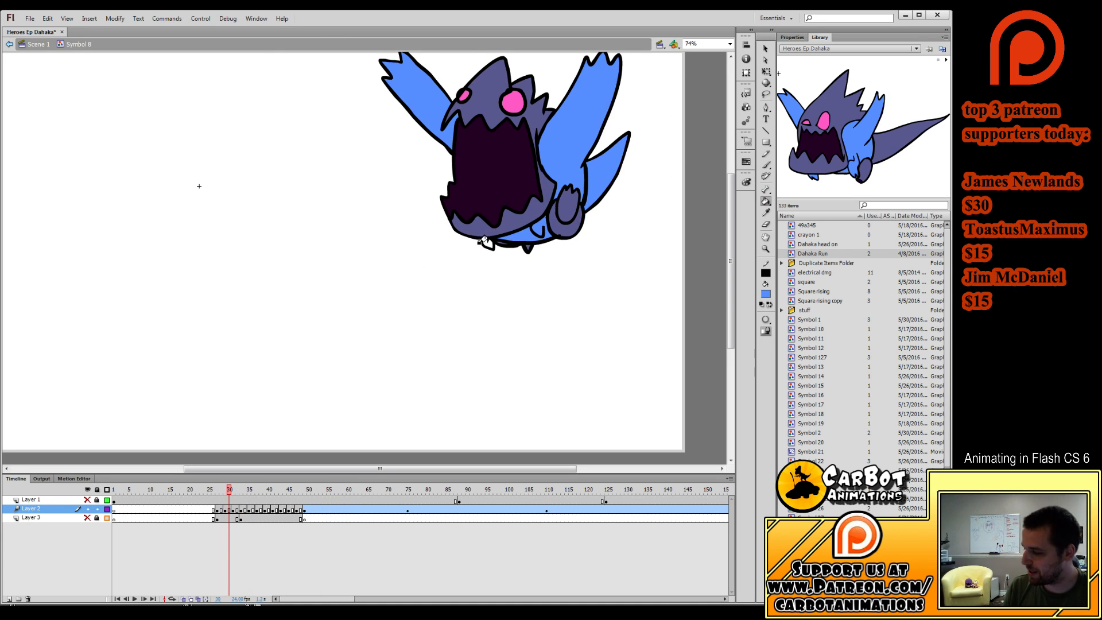
Step through the drawings from frame 30 to 48 to check the fill of the small lower arms.
key(period)
key(period)
key(period)
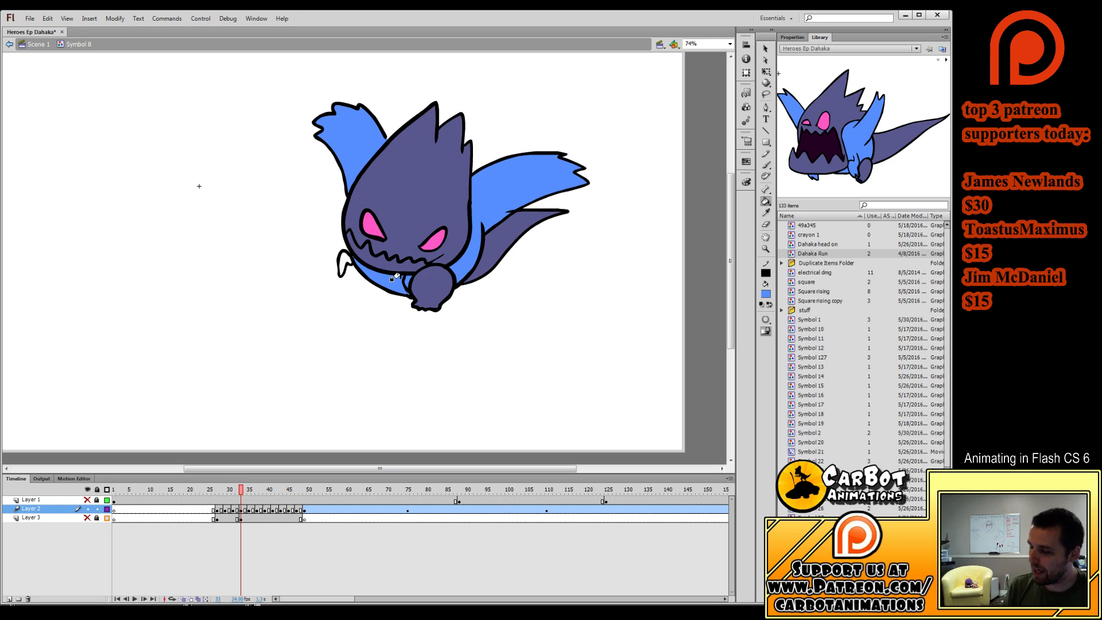
key(period)
key(period)
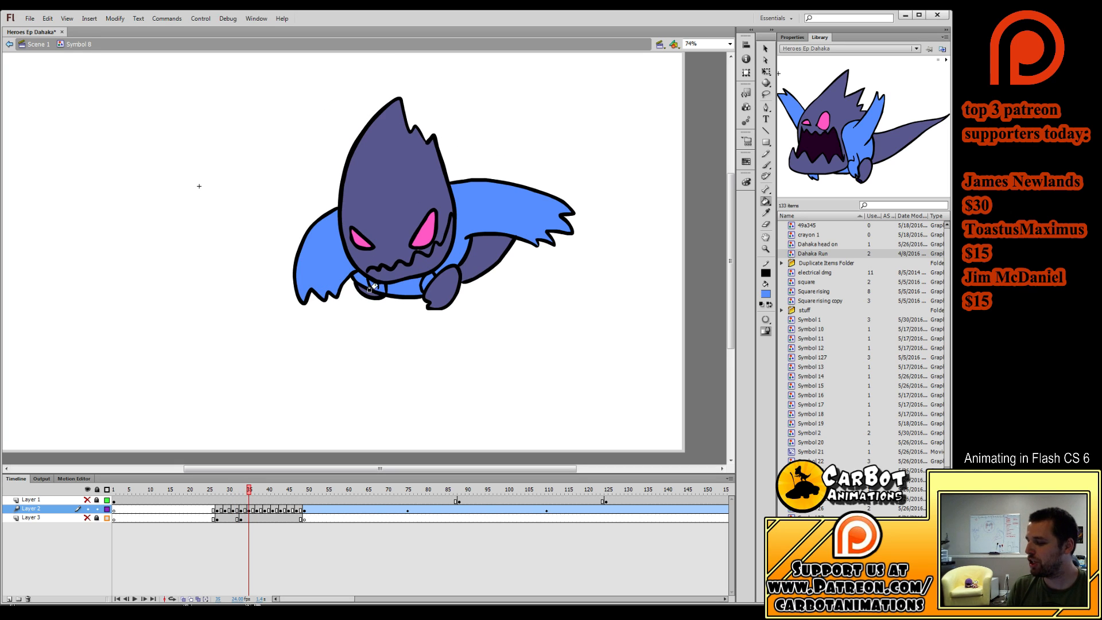
key(period)
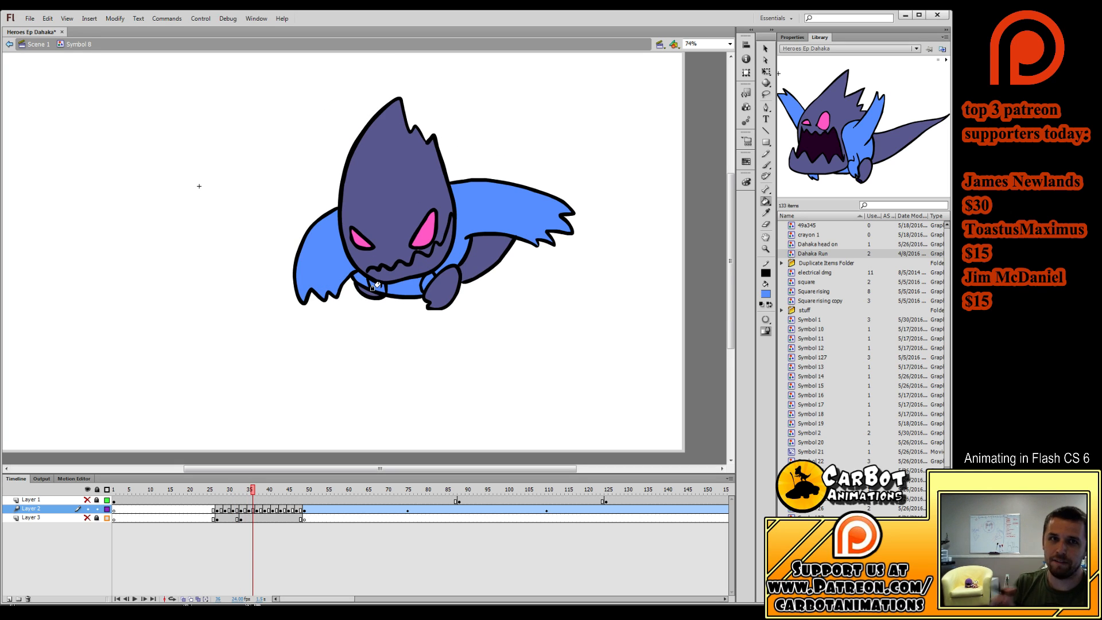
key(period)
key(period)
key(period)
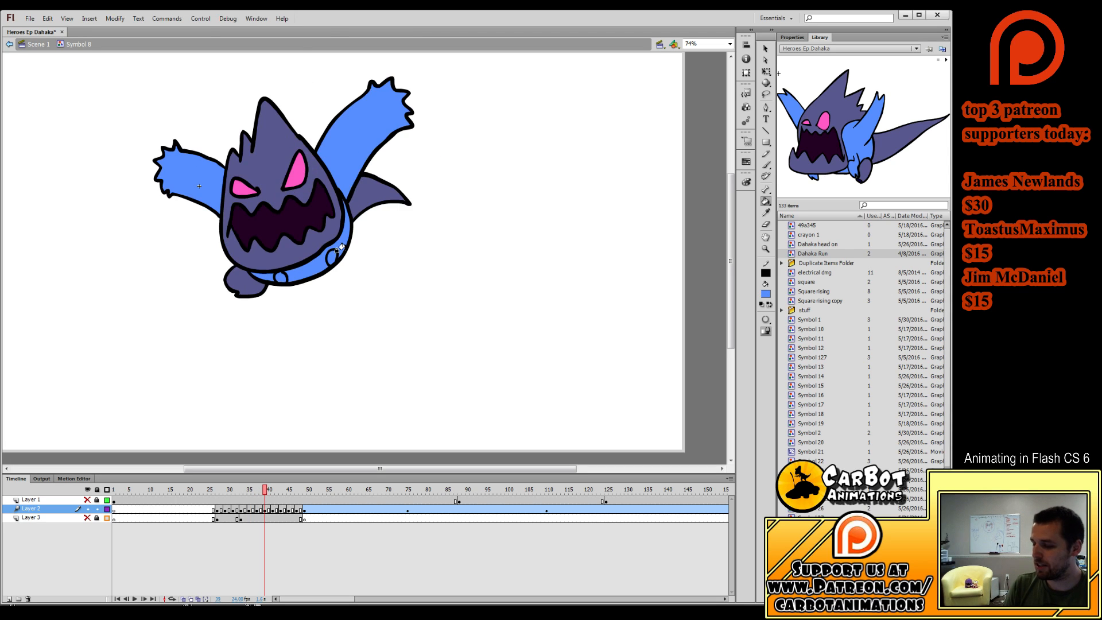
key(period)
key(period)
key(period)
key(period)
key(period)
key(period)
key(period)
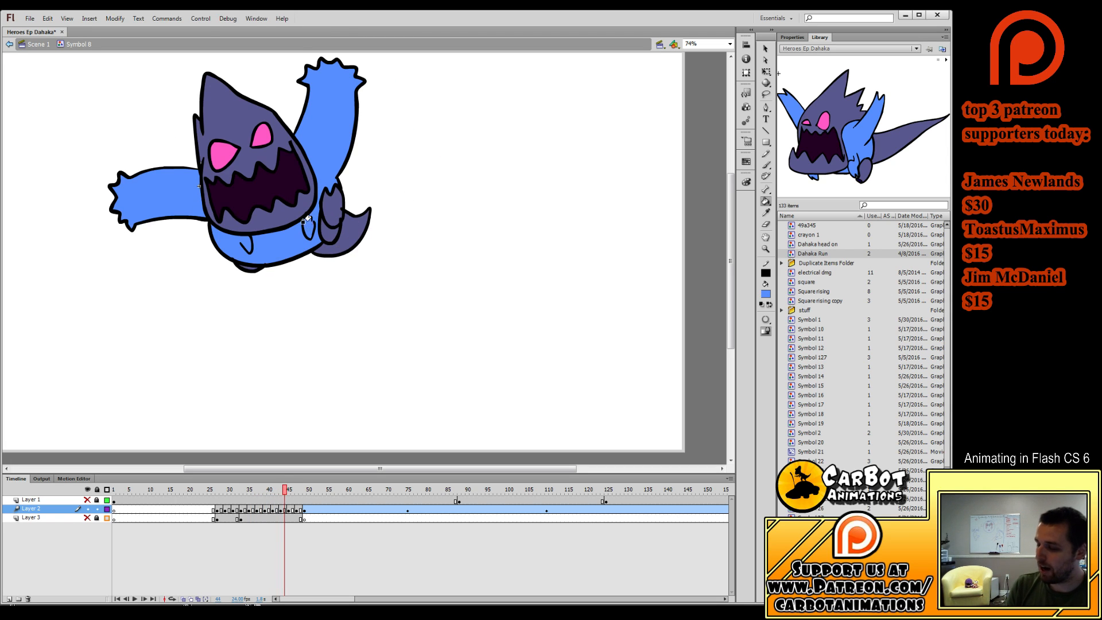
key(period)
key(period)
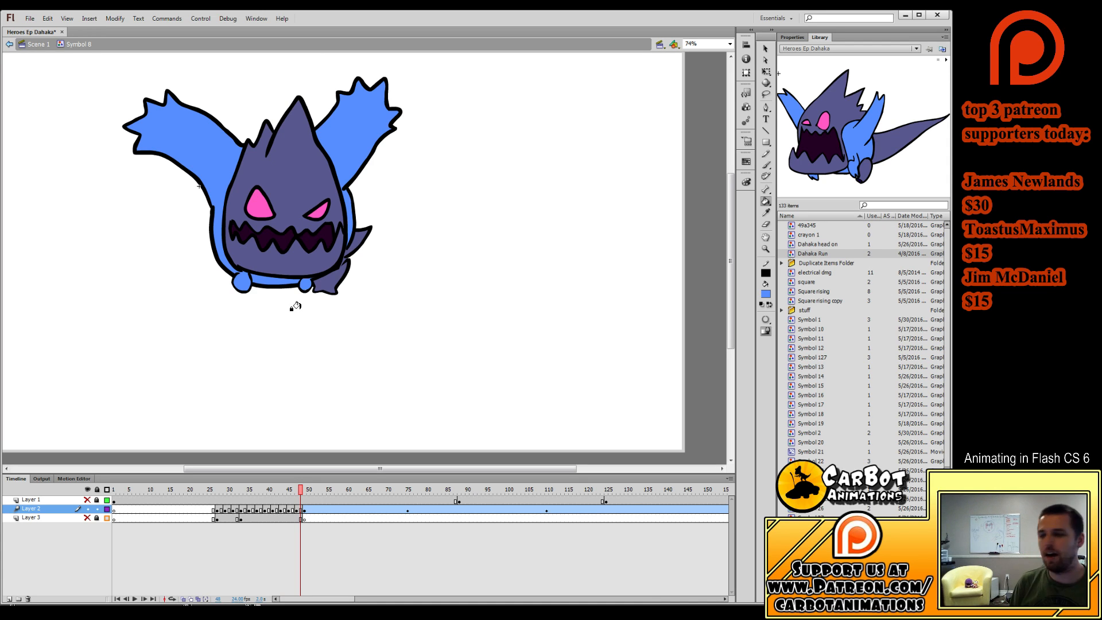
Unhide the rough character sketch on Layer 1 and go to frame 47.
key(period)
key(period)
mouse_move(316, 490)
mouse_down()
mouse_move(680, 484)
mouse_move(433, 522)
mouse_move(376, 515)
mouse_up()
click(88, 500)
drag(313, 489, 292, 491)
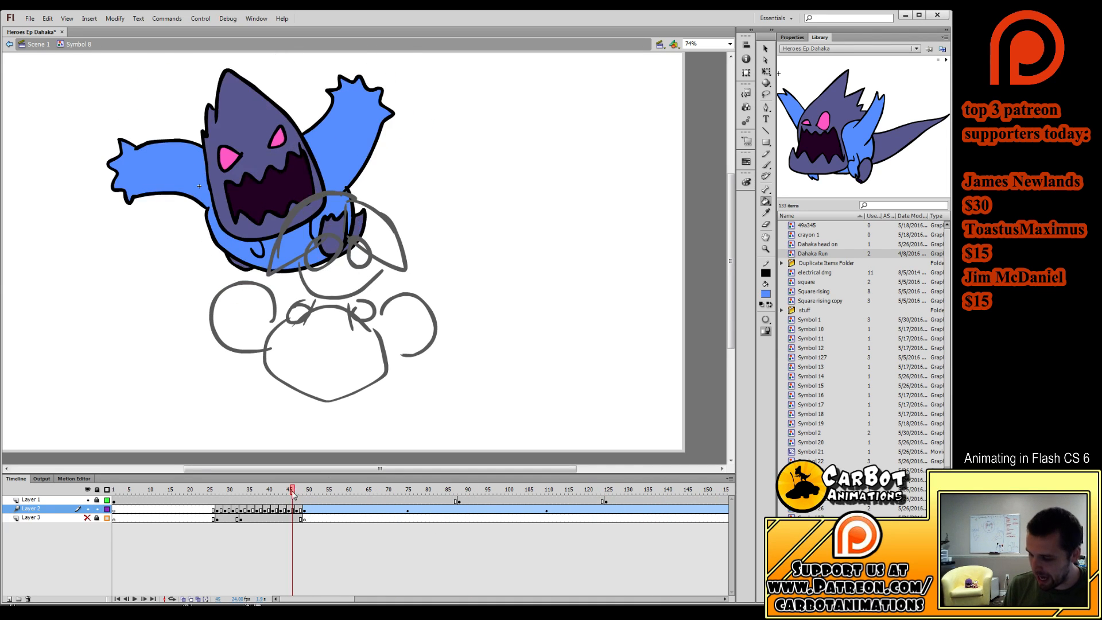
key(period)
Display the Dahaka artwork on Layer 2 as outlines and add a new layer at the top of the layer stack.
click(106, 508)
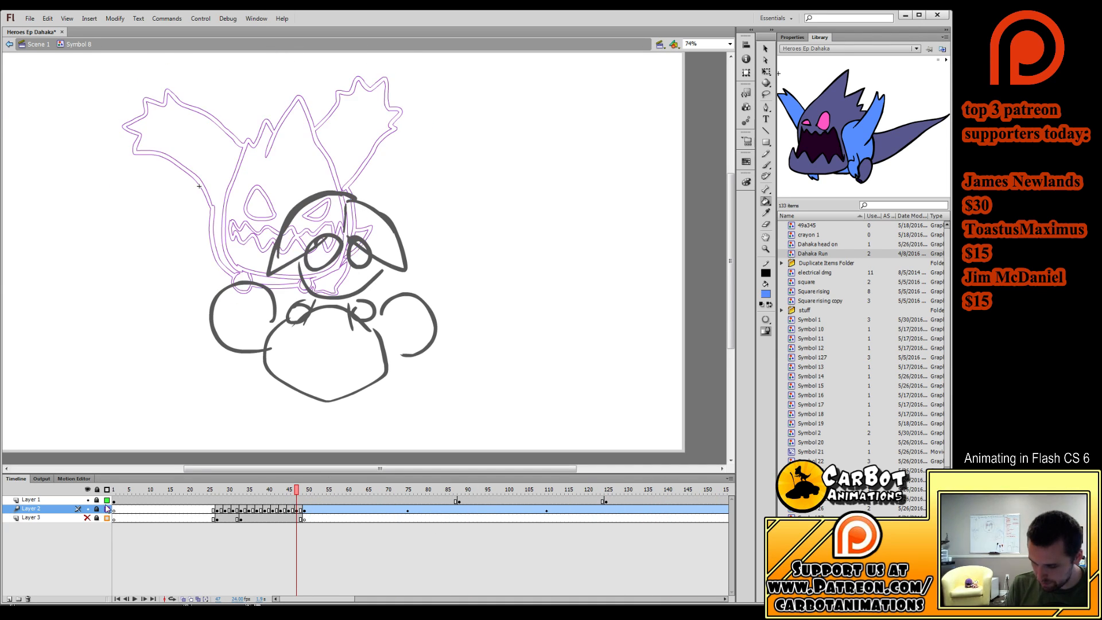
click(9, 598)
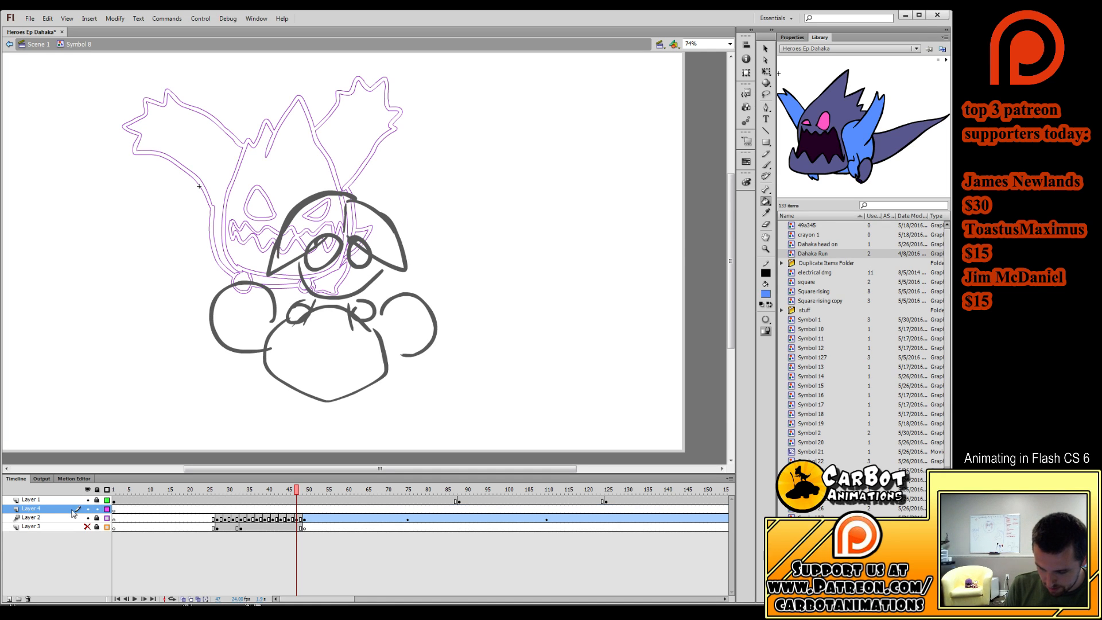
drag(74, 513, 57, 497)
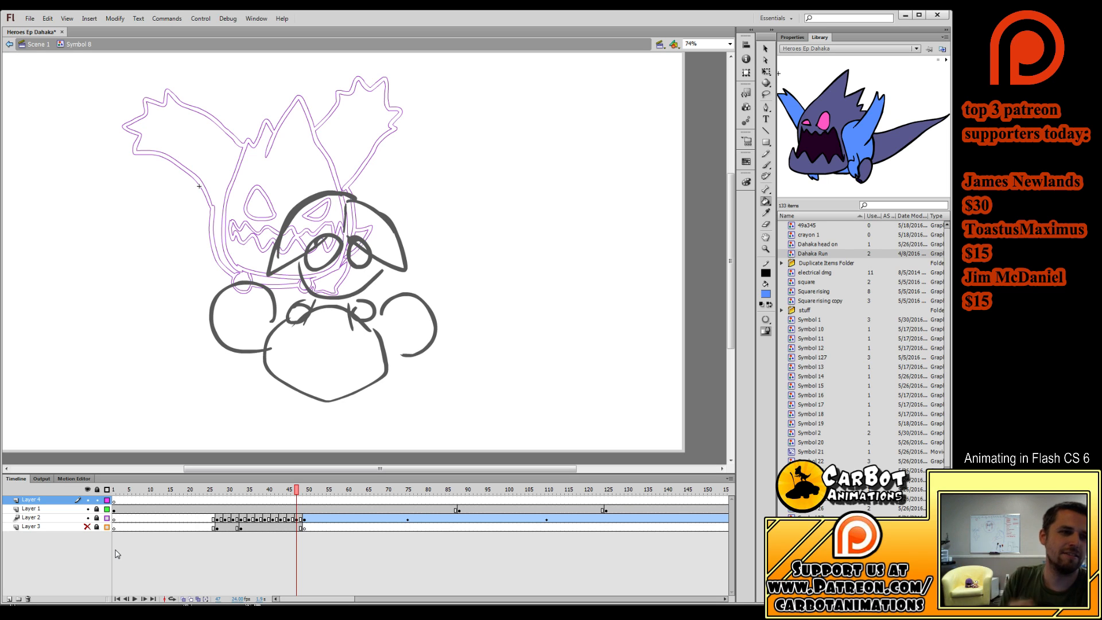
Display the Layer 1 sketch as outlines and make Layer 4 the active layer at frame 40.
mouse_move(262, 489)
mouse_down()
mouse_move(313, 493)
mouse_move(306, 505)
mouse_up()
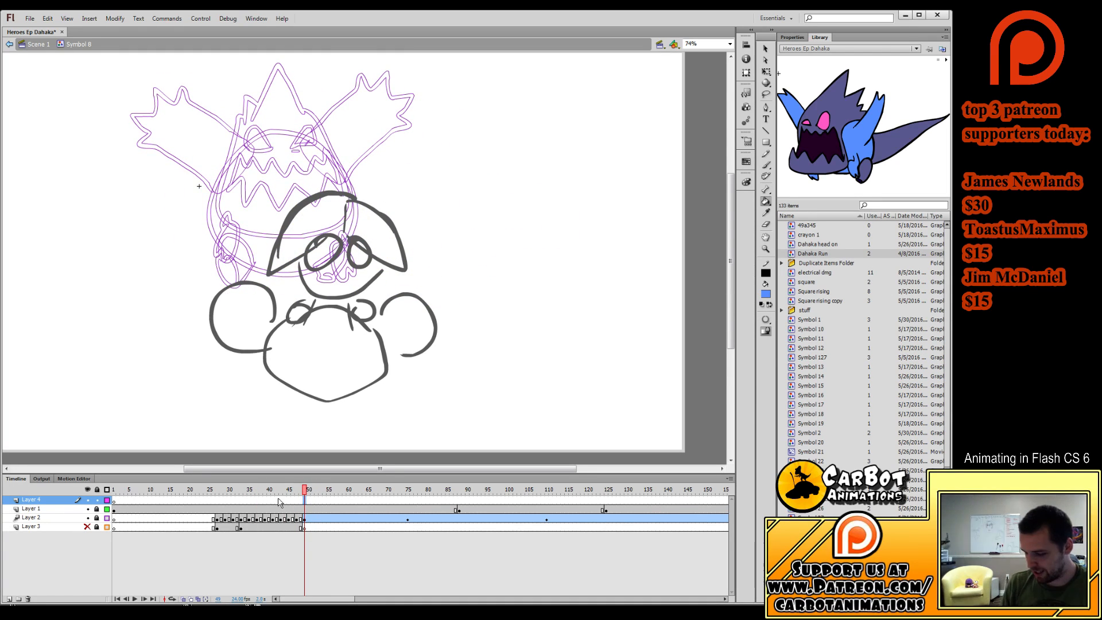
click(283, 509)
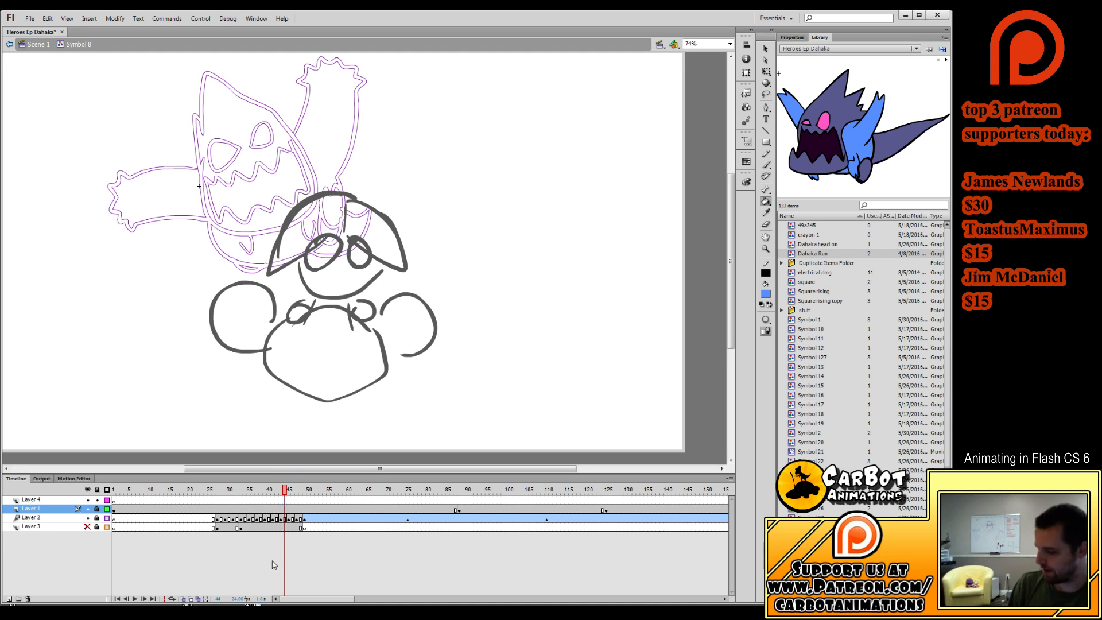
click(261, 490)
drag(262, 499, 272, 500)
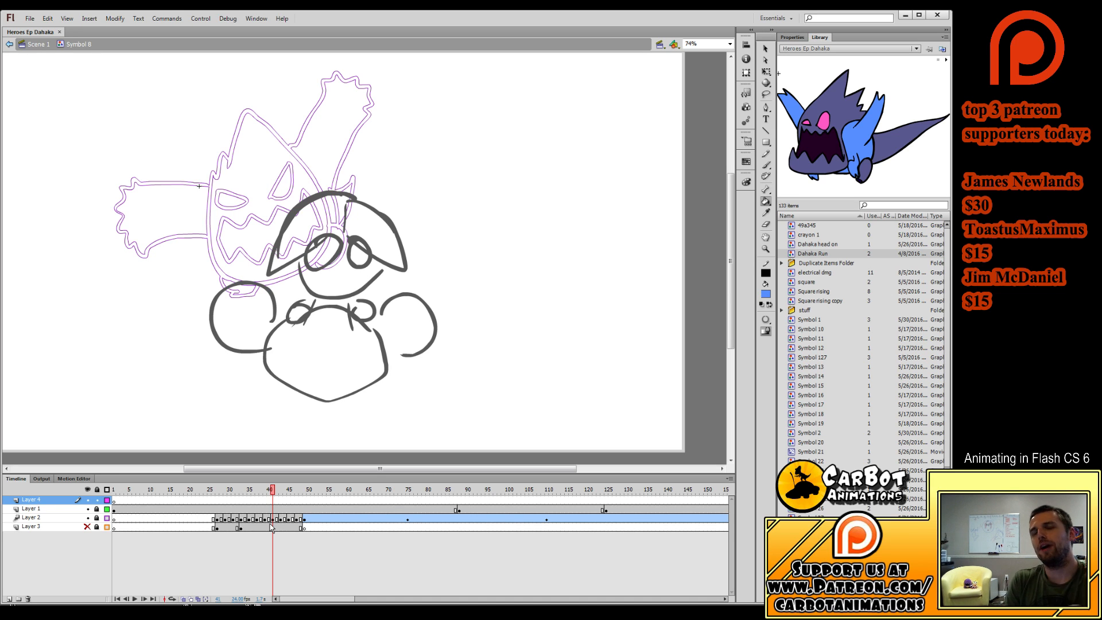
click(266, 488)
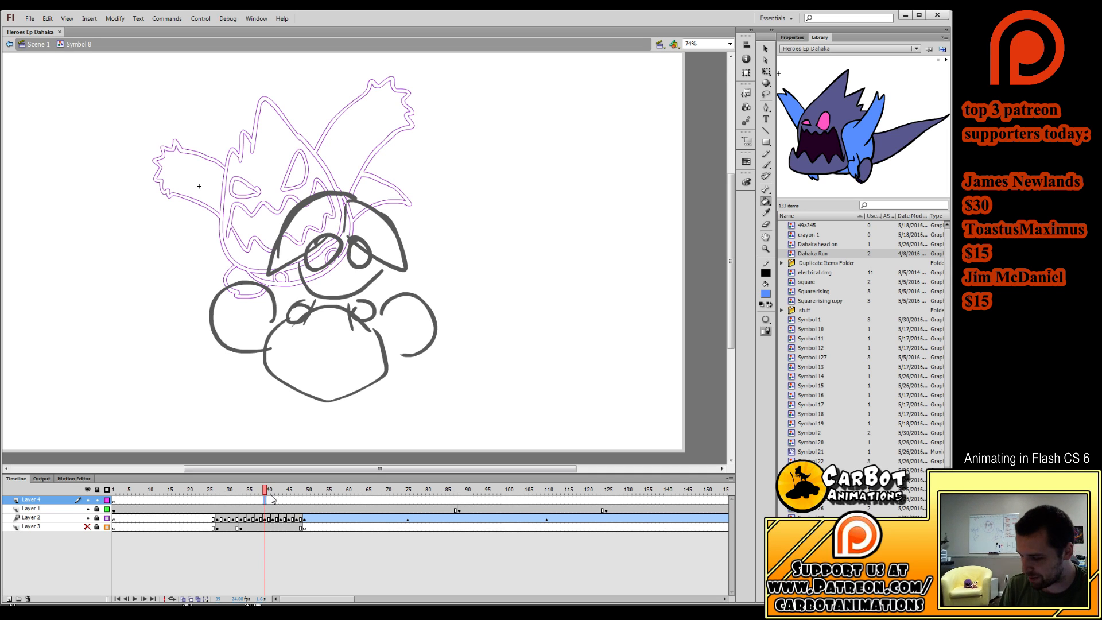
click(270, 505)
click(107, 509)
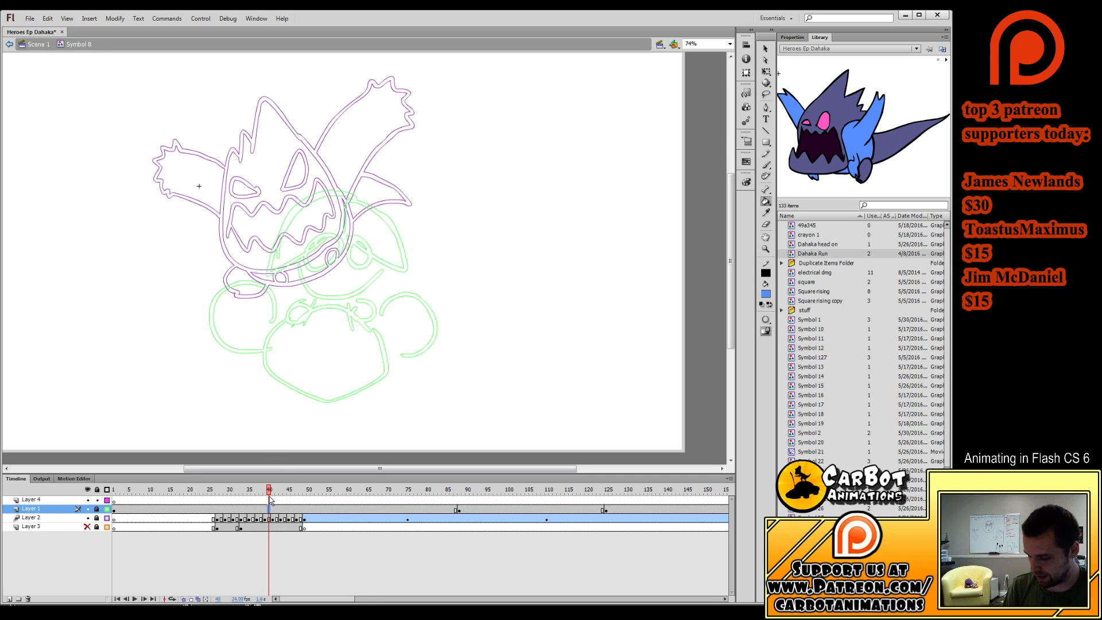
click(269, 499)
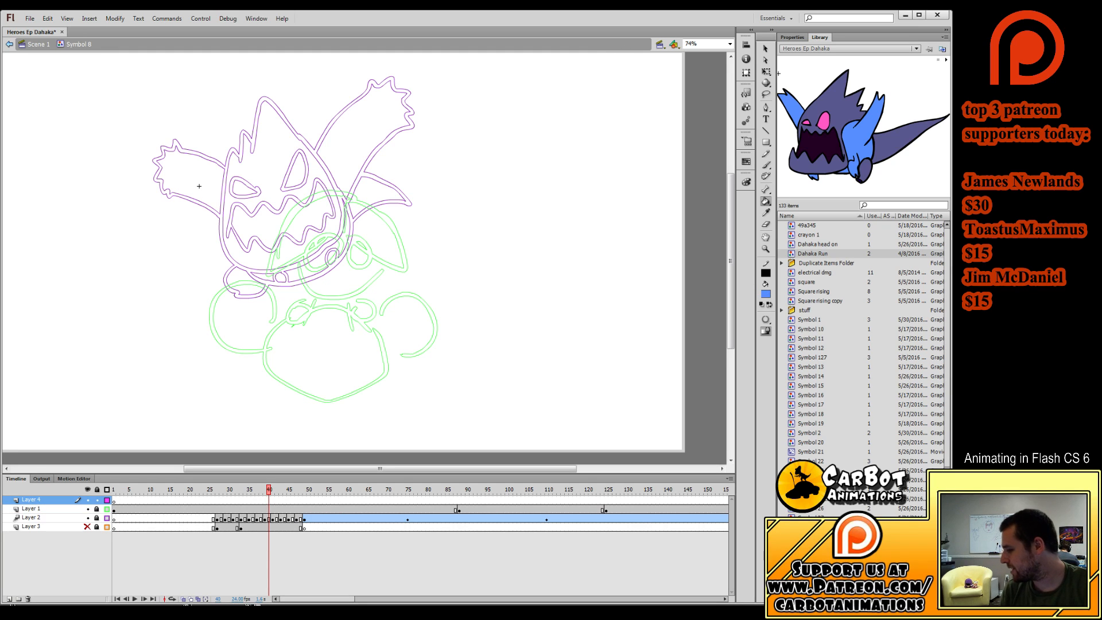
Brush a black curved chin line on Layer 4 at frame 37, following the sketched character's face.
click(763, 166)
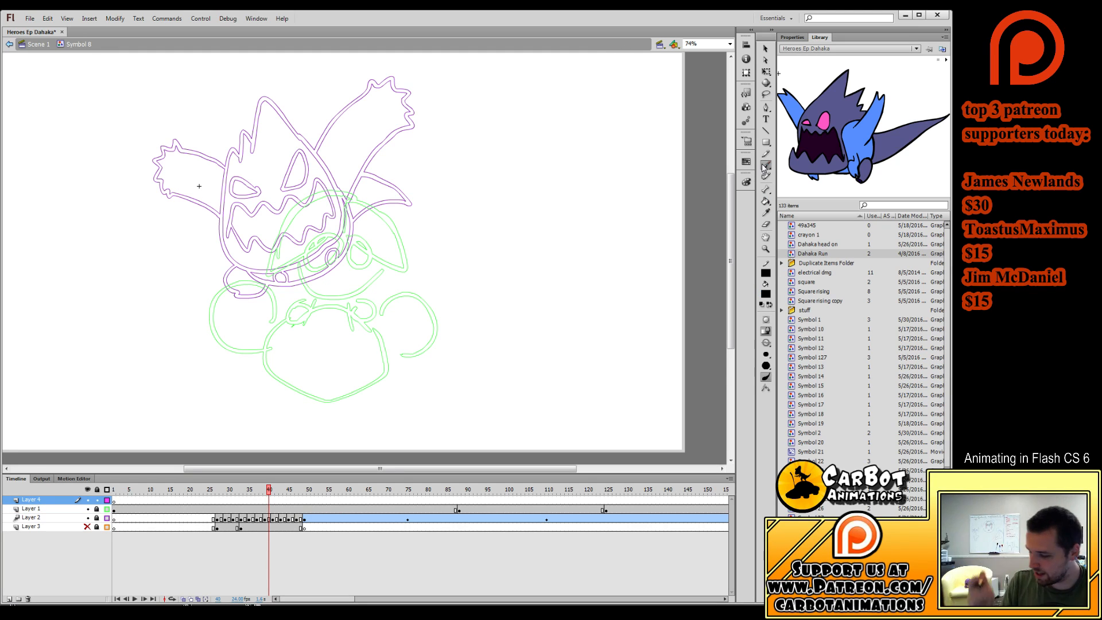
click(268, 499)
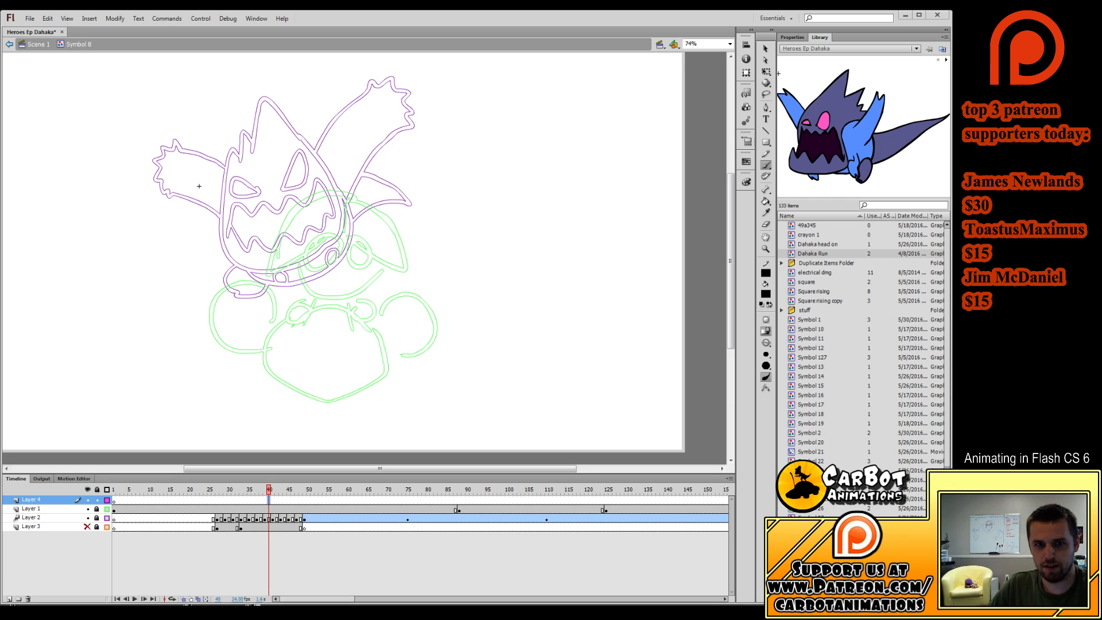
mouse_move(270, 494)
mouse_down()
mouse_move(202, 507)
mouse_move(269, 504)
mouse_move(258, 501)
mouse_up()
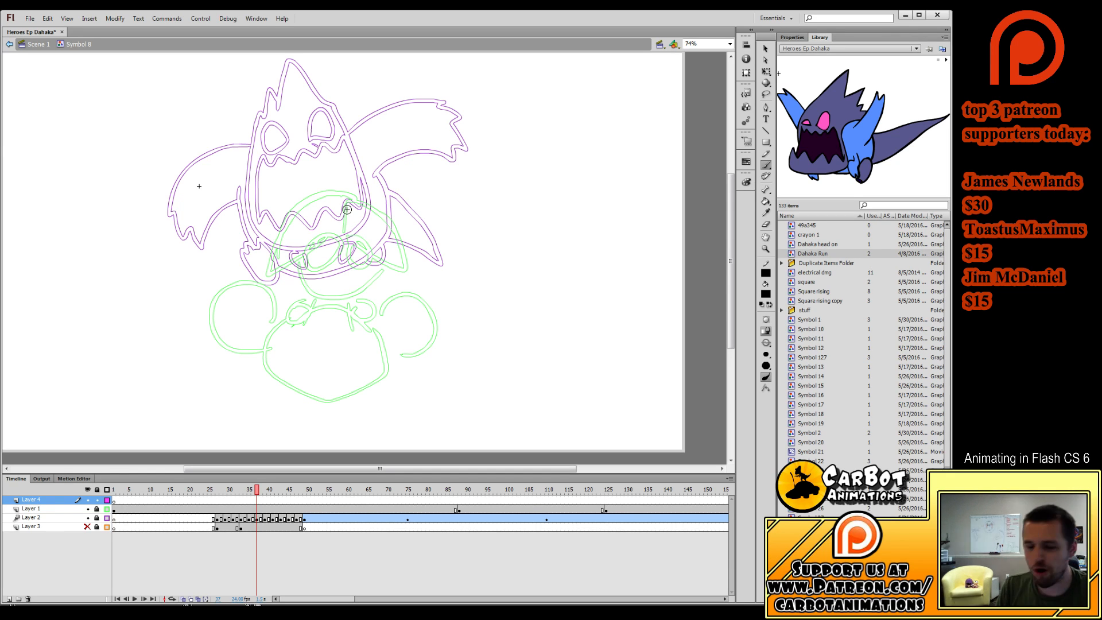
key(k)
mouse_move(299, 264)
mouse_down()
mouse_move(336, 305)
mouse_move(373, 268)
mouse_move(314, 290)
mouse_move(370, 270)
mouse_up()
key(ctrl+z)
key(b)
key(ctrl+z)
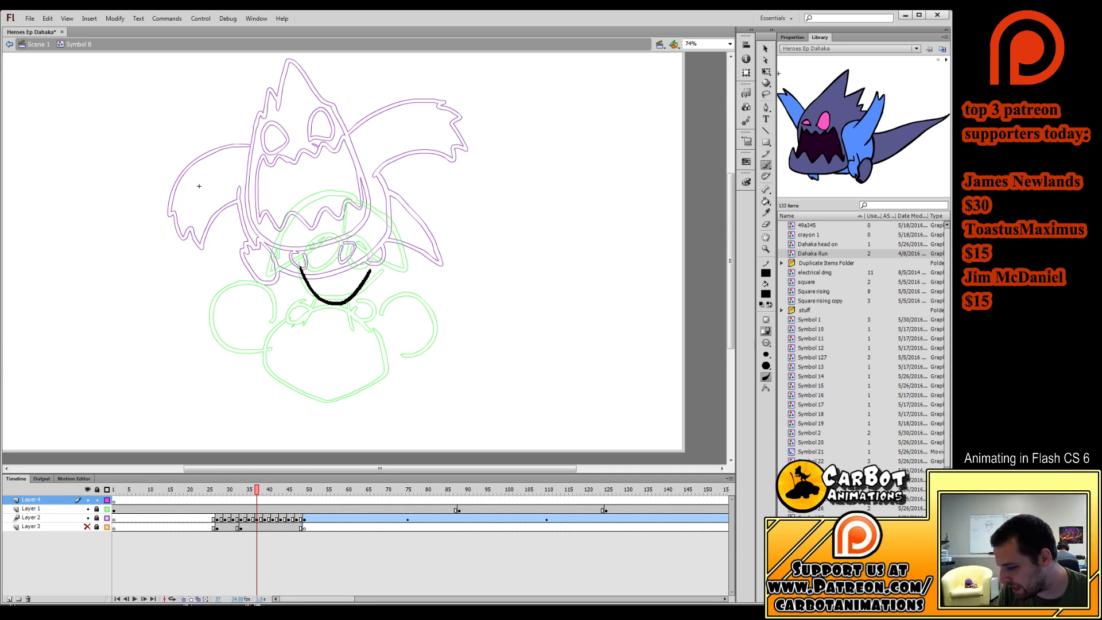
key(ctrl+z)
mouse_move(299, 261)
mouse_down()
mouse_move(325, 298)
mouse_move(368, 268)
mouse_up()
key(ctrl+z)
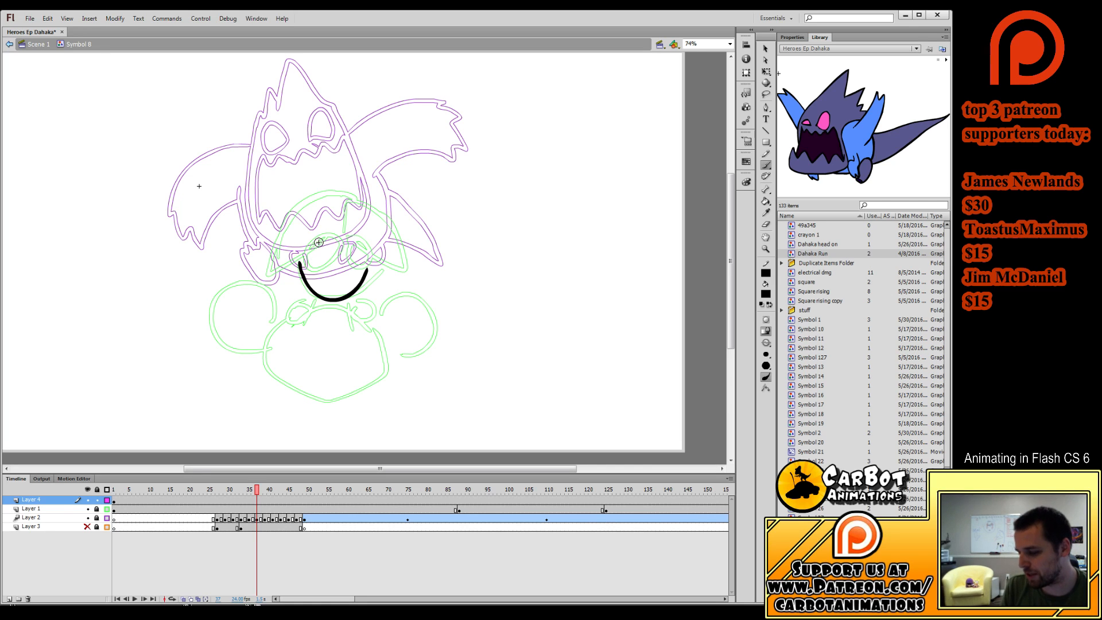
Brush two black eye outlines above the chin line, the one on the far side smaller.
mouse_move(319, 241)
mouse_down()
mouse_move(328, 262)
mouse_move(319, 242)
mouse_move(310, 251)
mouse_move(330, 248)
mouse_move(321, 242)
mouse_move(321, 263)
mouse_move(321, 241)
mouse_move(307, 261)
mouse_move(322, 237)
mouse_up()
key(ctrl+z)
key(ctrl+z)
key(ctrl+z)
key(ctrl+z)
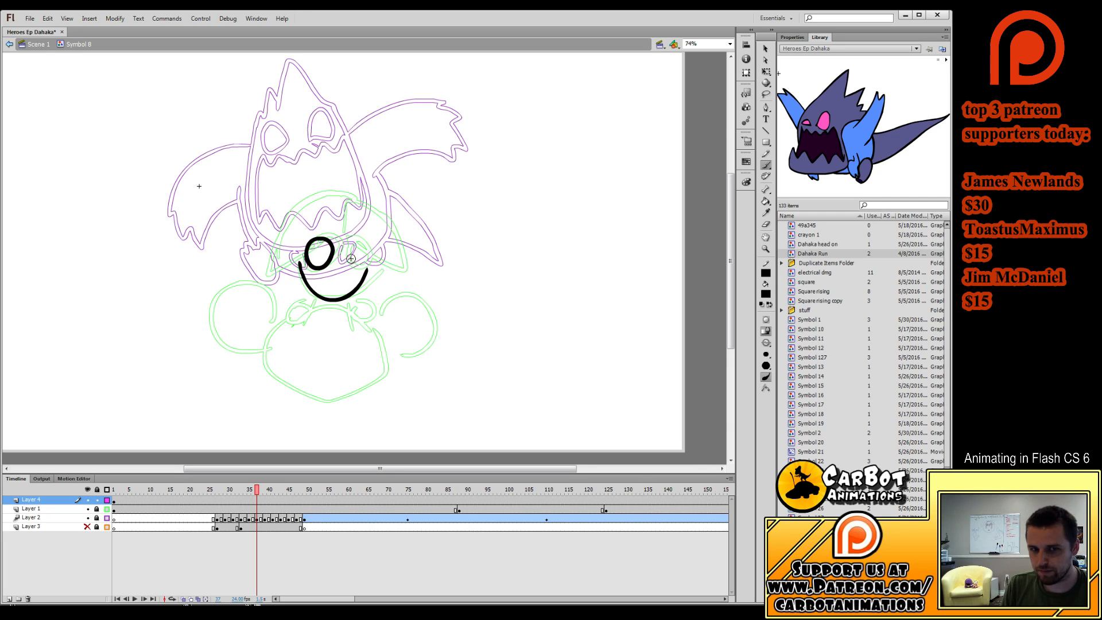
mouse_move(348, 247)
mouse_down()
mouse_move(359, 260)
mouse_move(346, 246)
mouse_up()
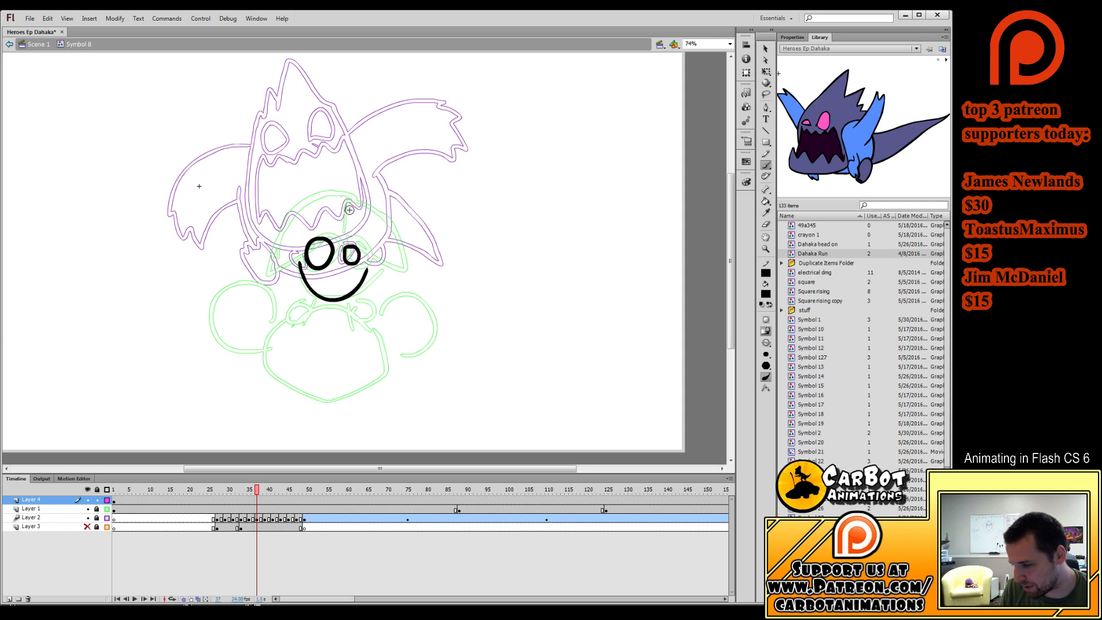
mouse_move(350, 199)
mouse_down()
mouse_move(319, 193)
mouse_move(266, 286)
mouse_move(299, 258)
mouse_up()
key(ctrl+z)
key(ctrl+z)
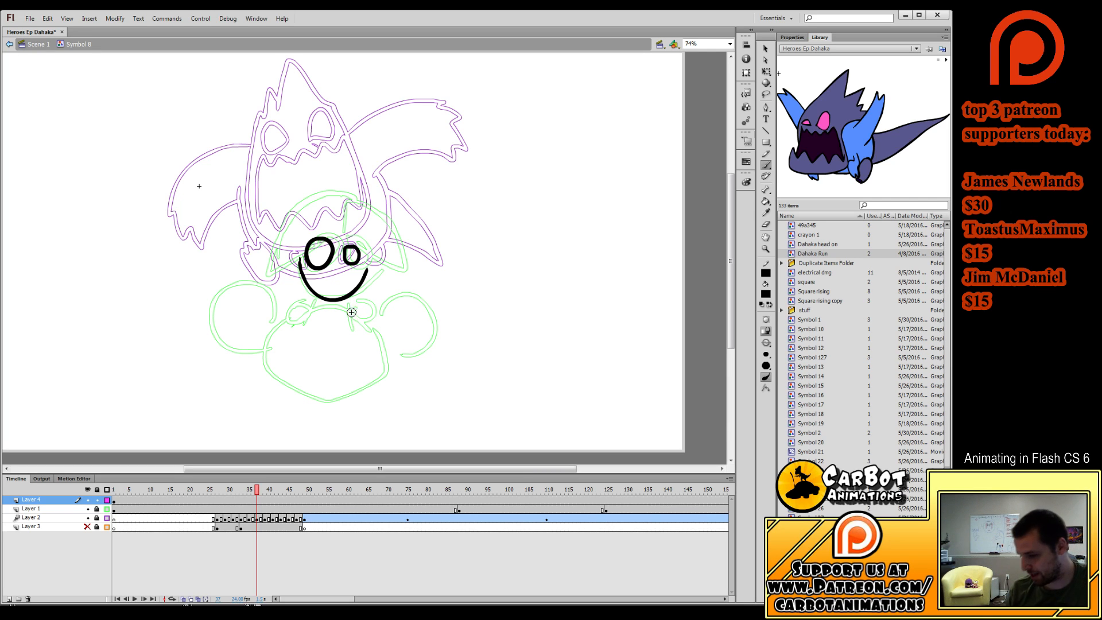
Brush a black open-mouth outline below the eyes, inside the chin line.
mouse_move(347, 276)
mouse_down()
mouse_move(317, 275)
mouse_move(345, 295)
mouse_move(317, 283)
mouse_up()
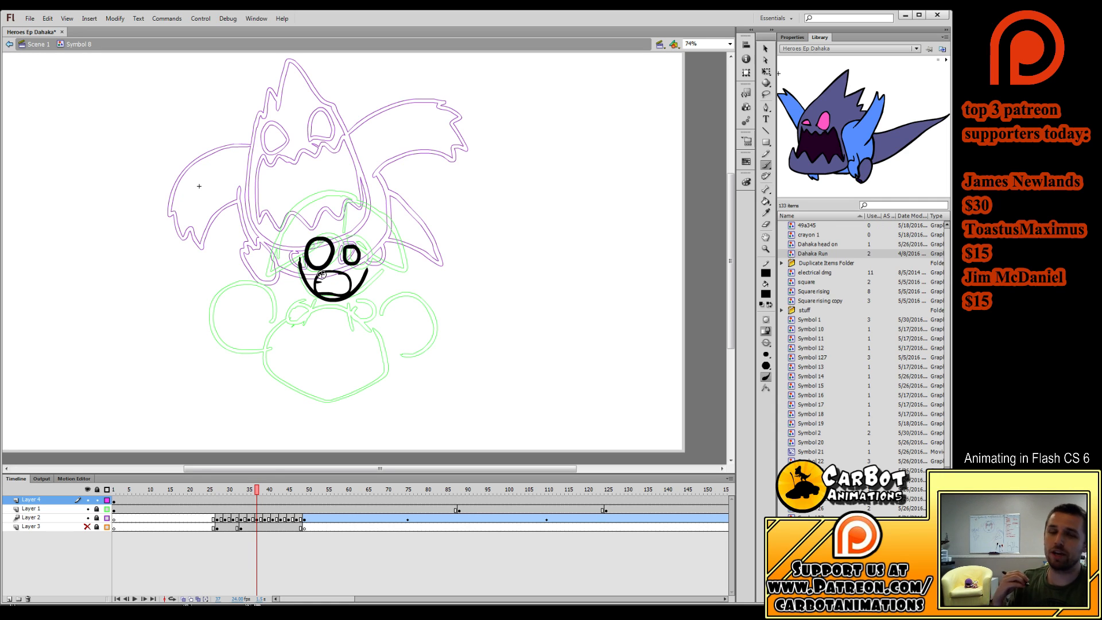
Brush a rounded black head outline on Layer 4, enclosing both eyes and joining the ends of the chin line.
drag(316, 296, 297, 310)
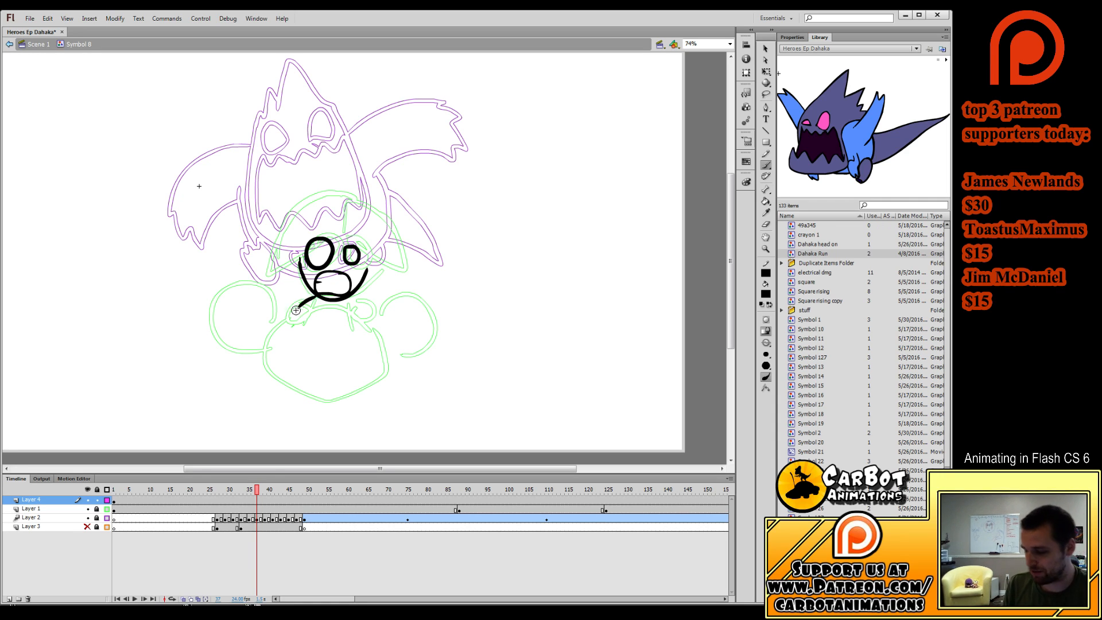
key(ctrl+z)
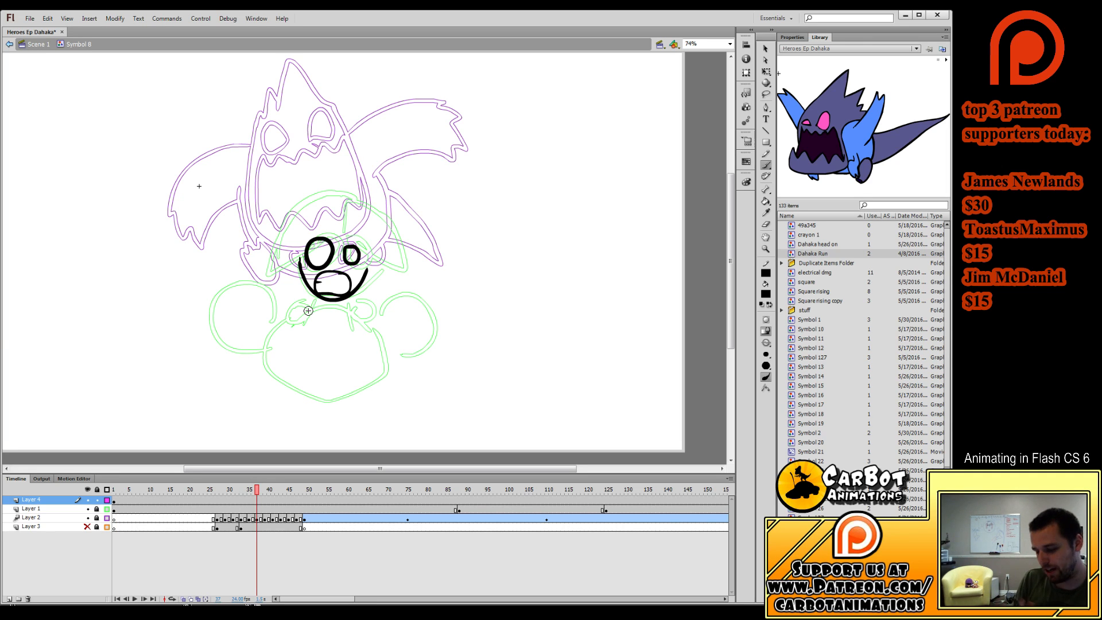
mouse_move(259, 491)
mouse_down()
mouse_move(242, 495)
mouse_move(262, 504)
mouse_up()
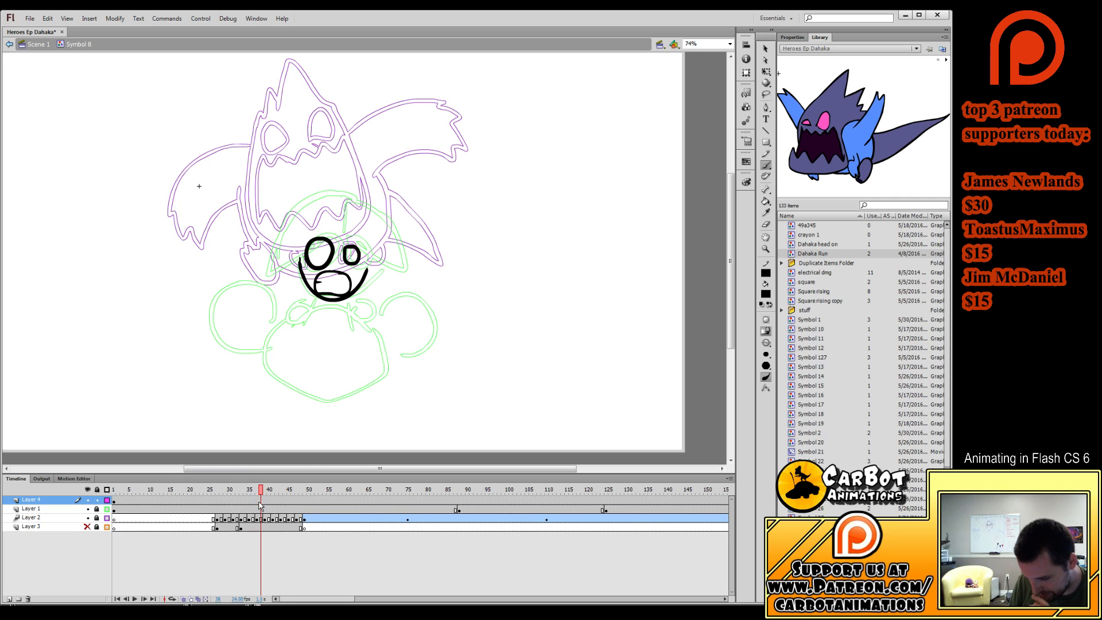
click(259, 503)
click(302, 261)
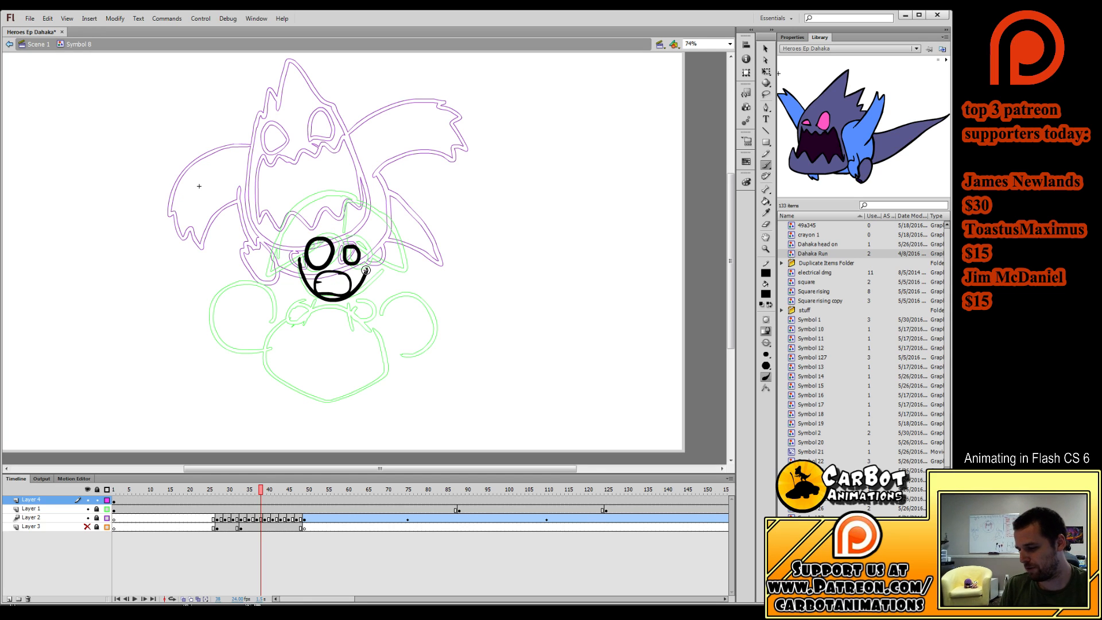
mouse_move(365, 274)
mouse_down()
mouse_move(367, 237)
mouse_move(370, 252)
mouse_move(351, 222)
mouse_move(313, 218)
mouse_move(299, 261)
mouse_up()
key(ctrl+z)
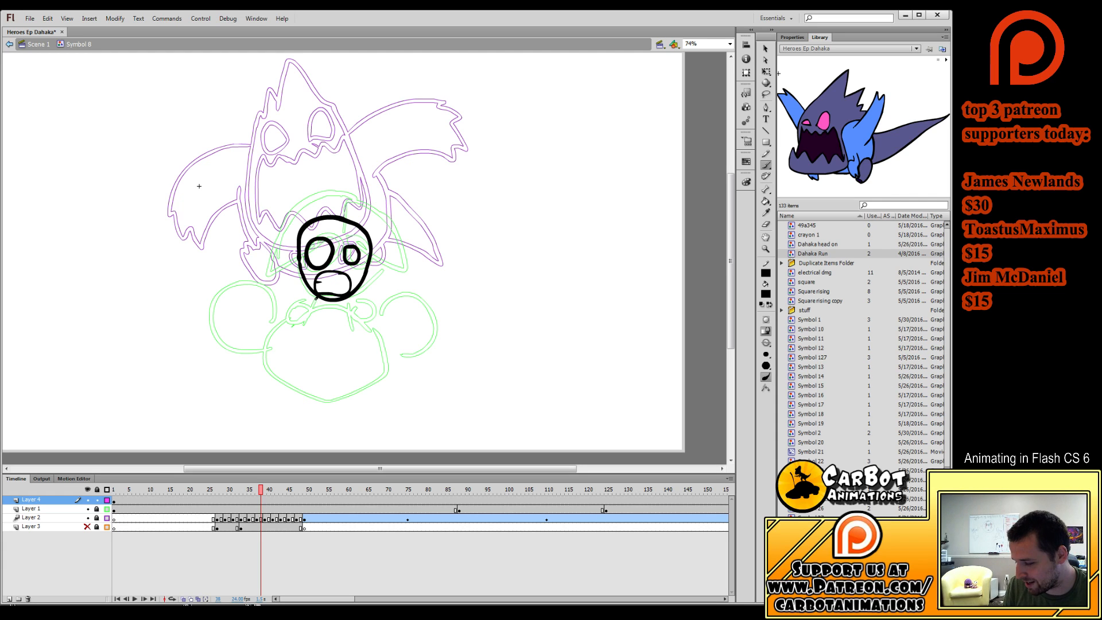
Brush a short black neck beneath the chin, flaring outward toward a curved base.
mouse_move(317, 297)
mouse_down()
mouse_move(310, 319)
mouse_move(340, 318)
mouse_move(311, 310)
mouse_move(351, 323)
mouse_move(349, 301)
mouse_up()
key(ctrl+z)
key(ctrl+z)
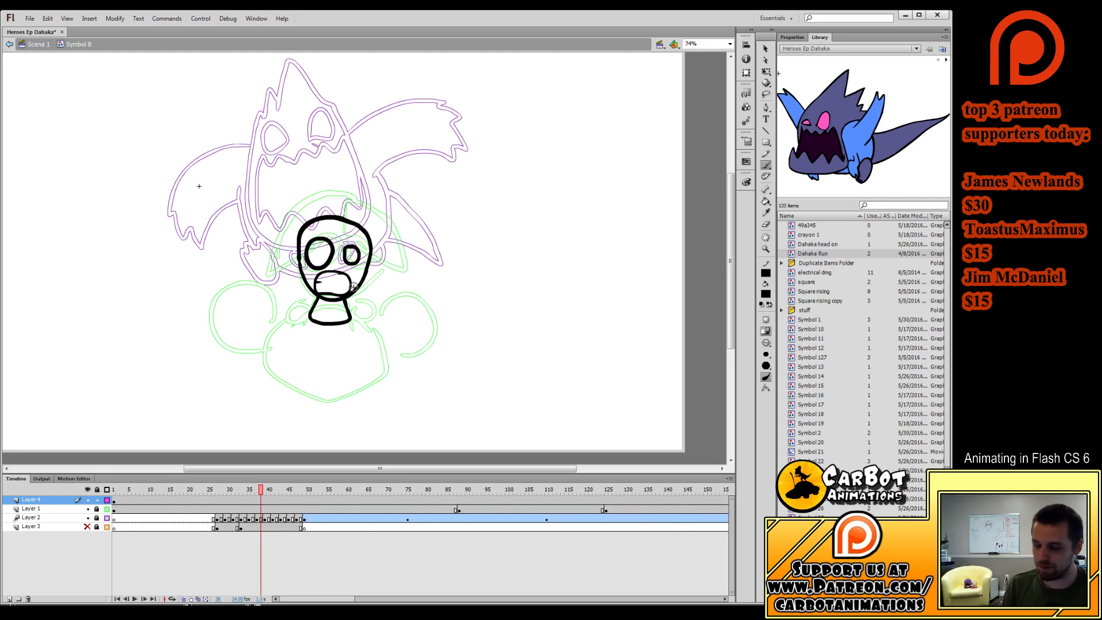
Convert the whole head and neck drawing on Layer 4 into a symbol and open that symbol for editing.
click(257, 500)
key(ctrl+a)
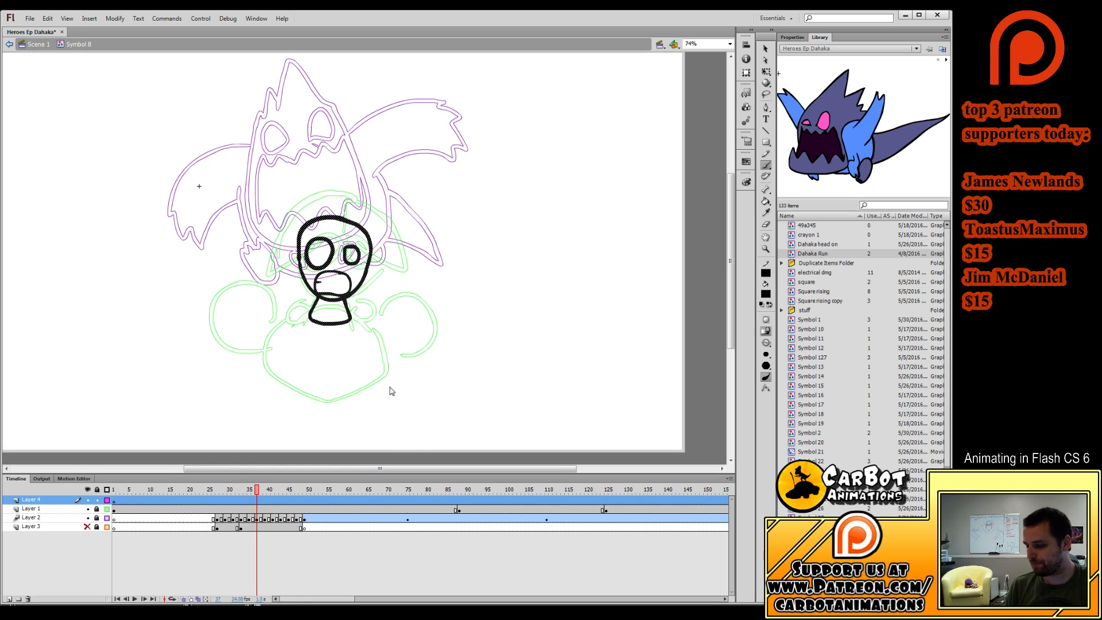
key(F8)
key(Return)
key(q)
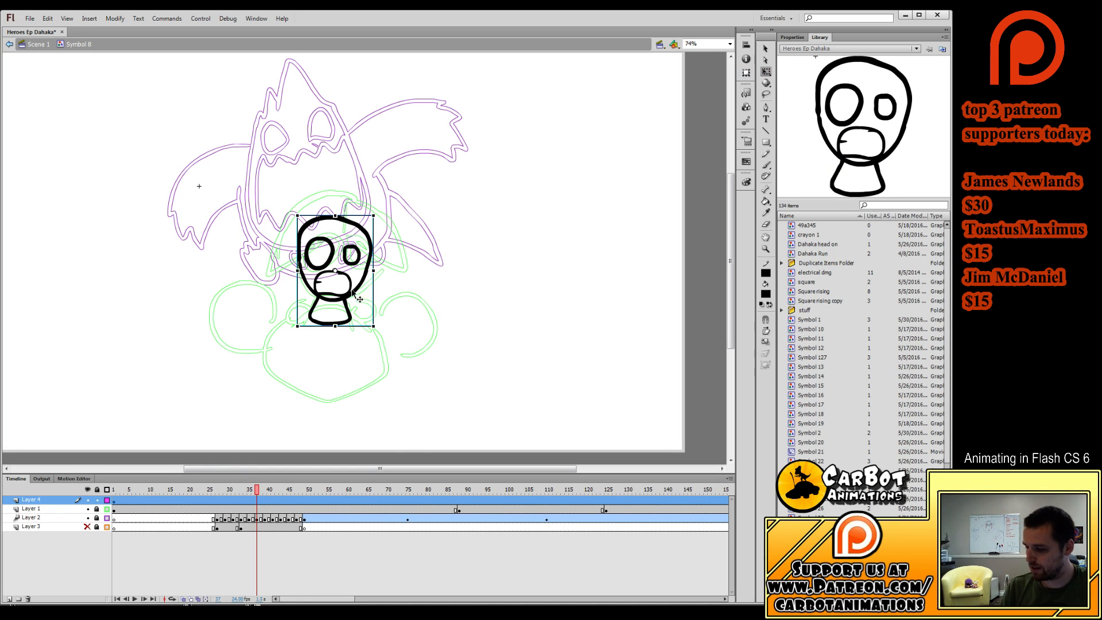
double_click(352, 290)
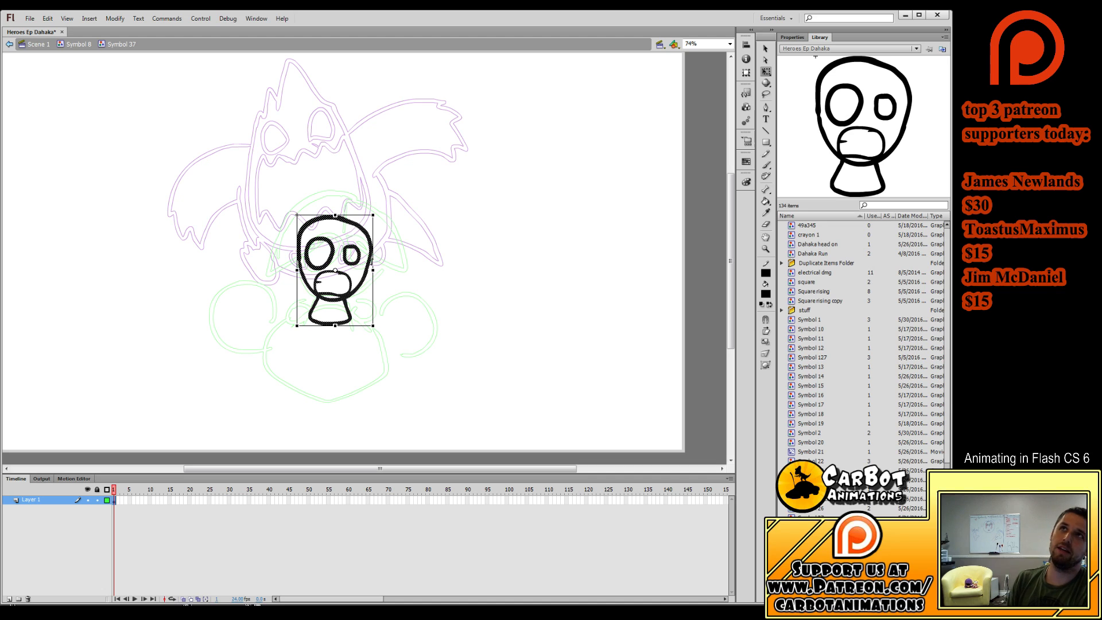
click(373, 276)
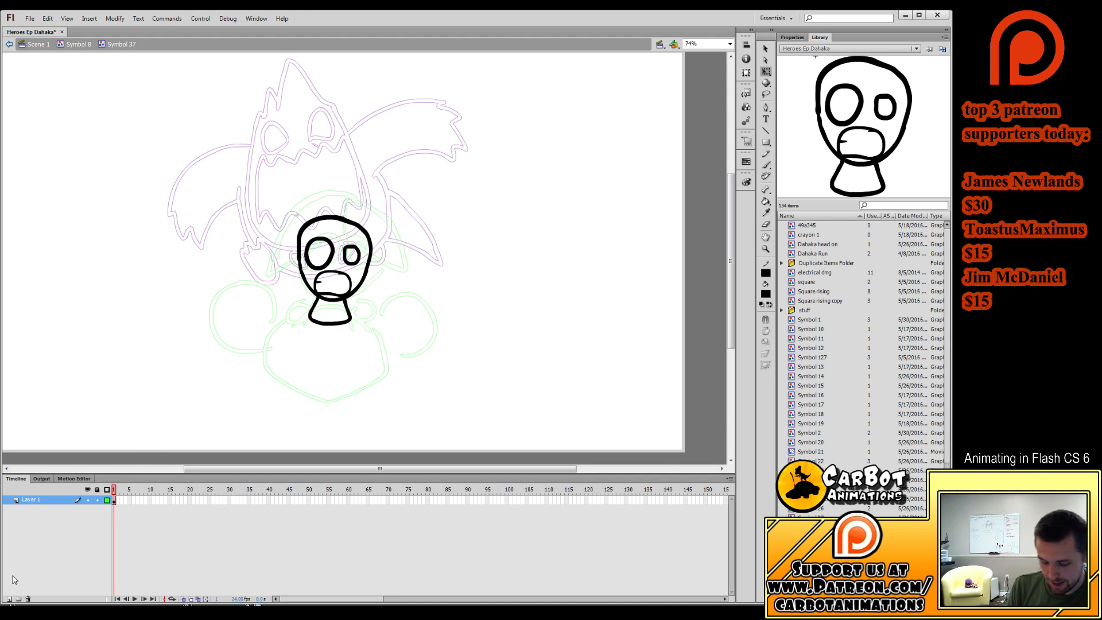
Add a layer above the head drawing and brush a black rounded diamond-shaped torso outline beneath the neck.
click(10, 598)
key(b)
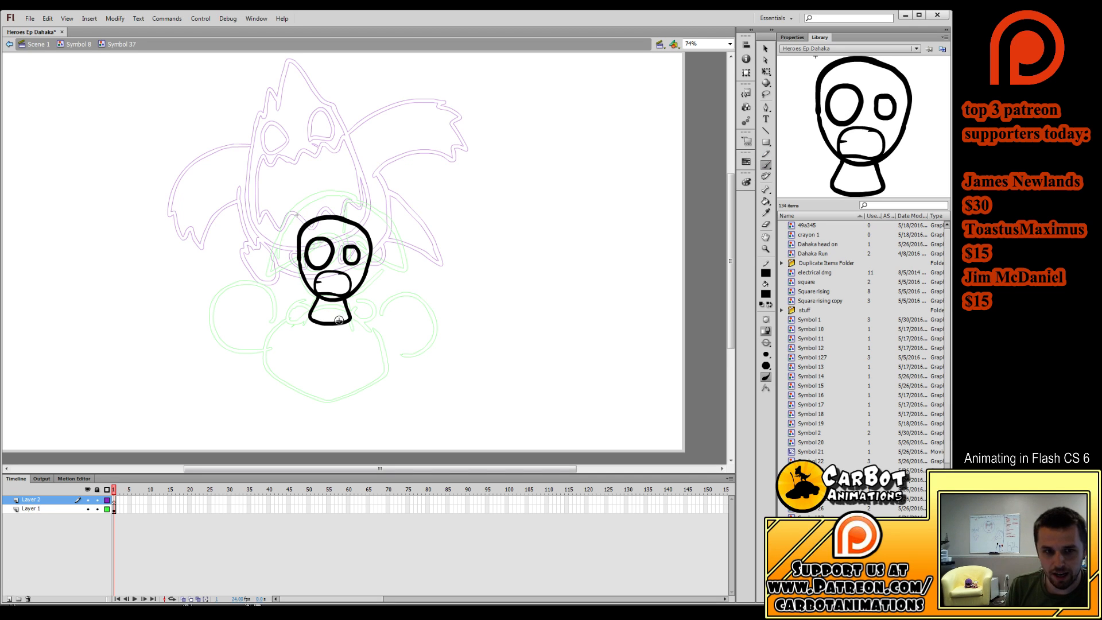
mouse_move(374, 329)
mouse_down()
mouse_move(363, 313)
mouse_move(316, 304)
mouse_move(281, 323)
mouse_up()
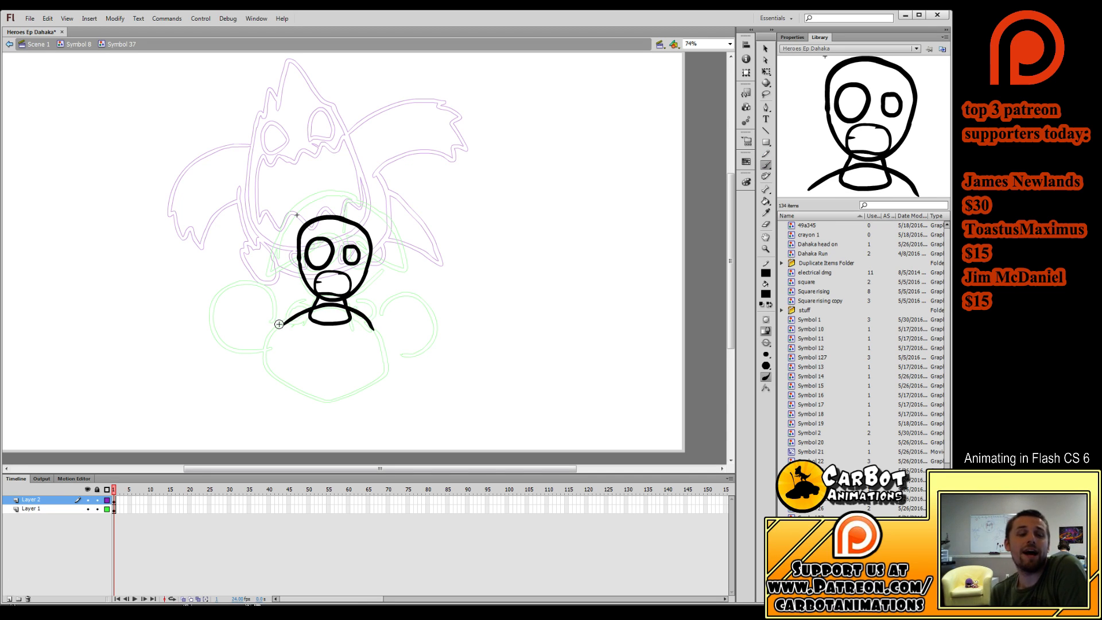
key(ctrl+z)
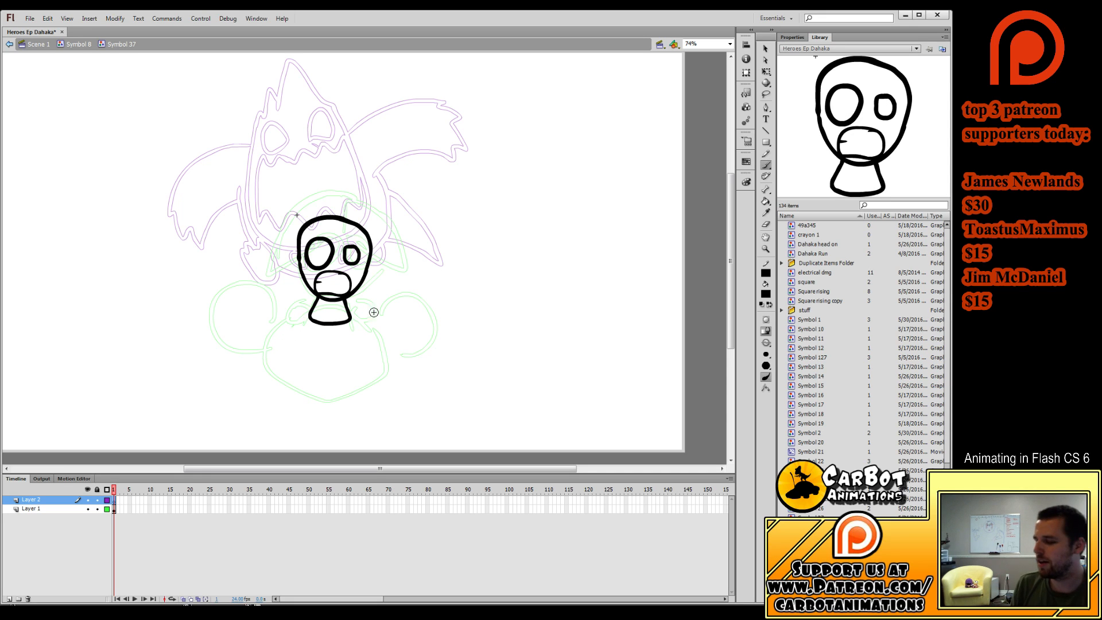
mouse_move(270, 350)
mouse_down()
mouse_move(318, 304)
mouse_move(283, 328)
mouse_move(290, 379)
mouse_up()
key(ctrl+z)
key(ctrl+z)
mouse_move(319, 305)
mouse_down()
mouse_move(277, 338)
mouse_move(277, 367)
mouse_move(326, 403)
mouse_move(376, 371)
mouse_move(377, 351)
mouse_move(352, 317)
mouse_move(323, 307)
mouse_move(293, 323)
mouse_move(274, 353)
mouse_move(285, 375)
mouse_move(325, 398)
mouse_move(373, 373)
mouse_move(378, 353)
mouse_move(345, 312)
mouse_up()
key(ctrl+z)
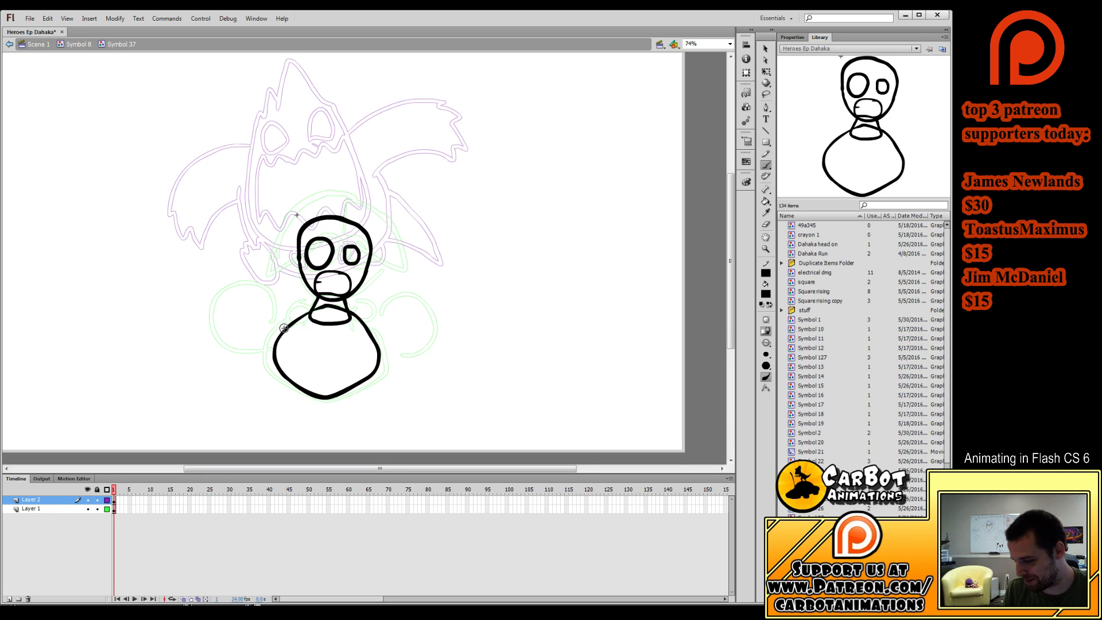
Brush a thin curved line inside each lower side of the torso on Layer 2.
click(57, 509)
click(51, 499)
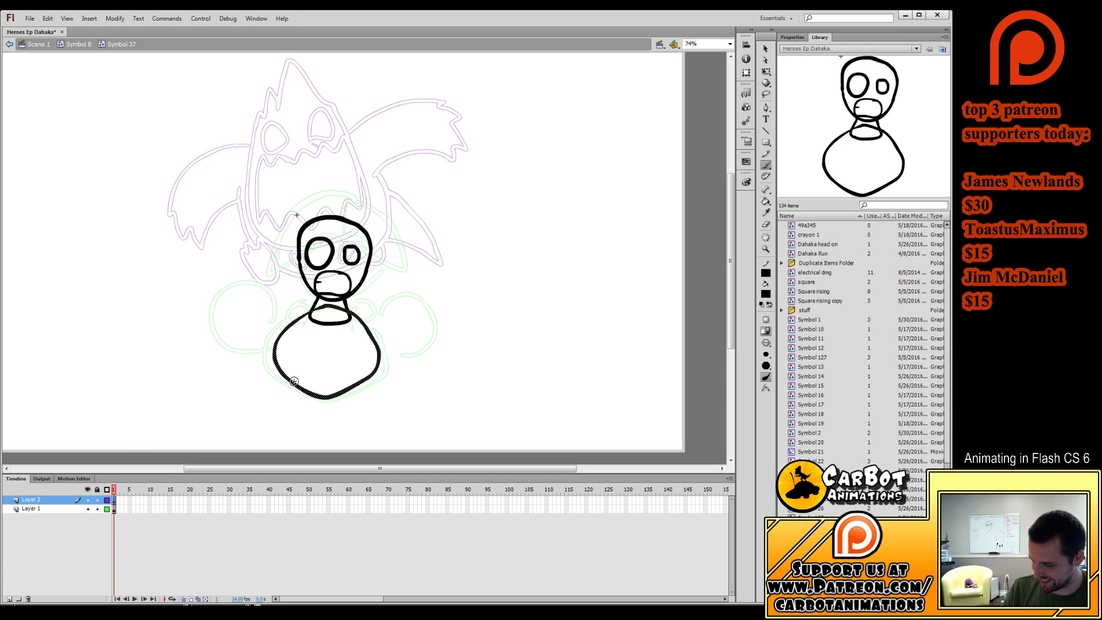
drag(299, 388, 276, 337)
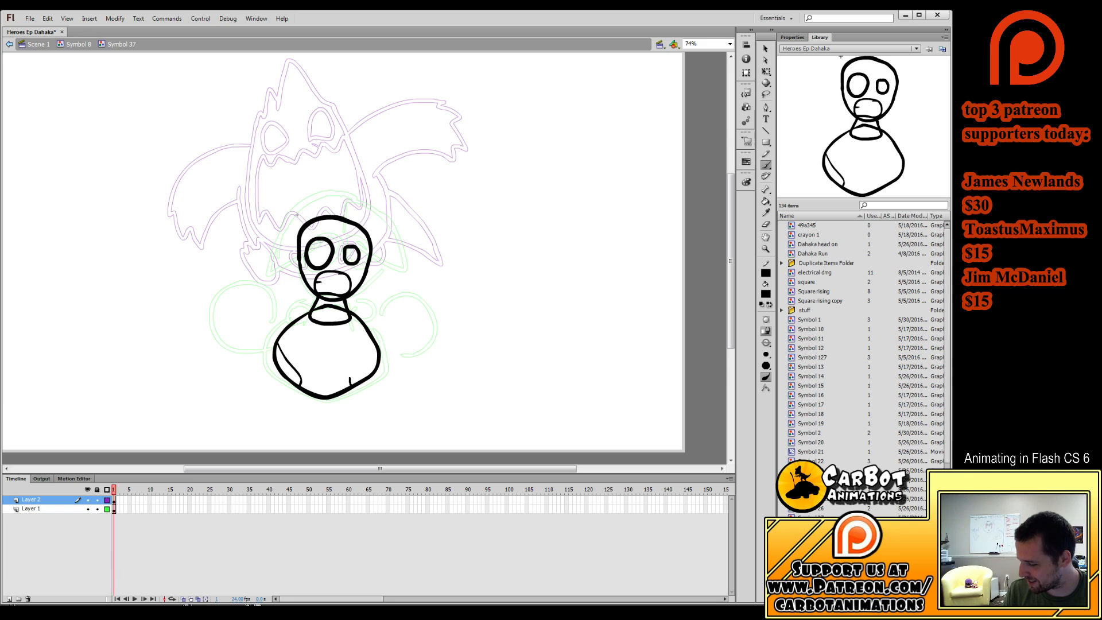
drag(351, 383, 379, 343)
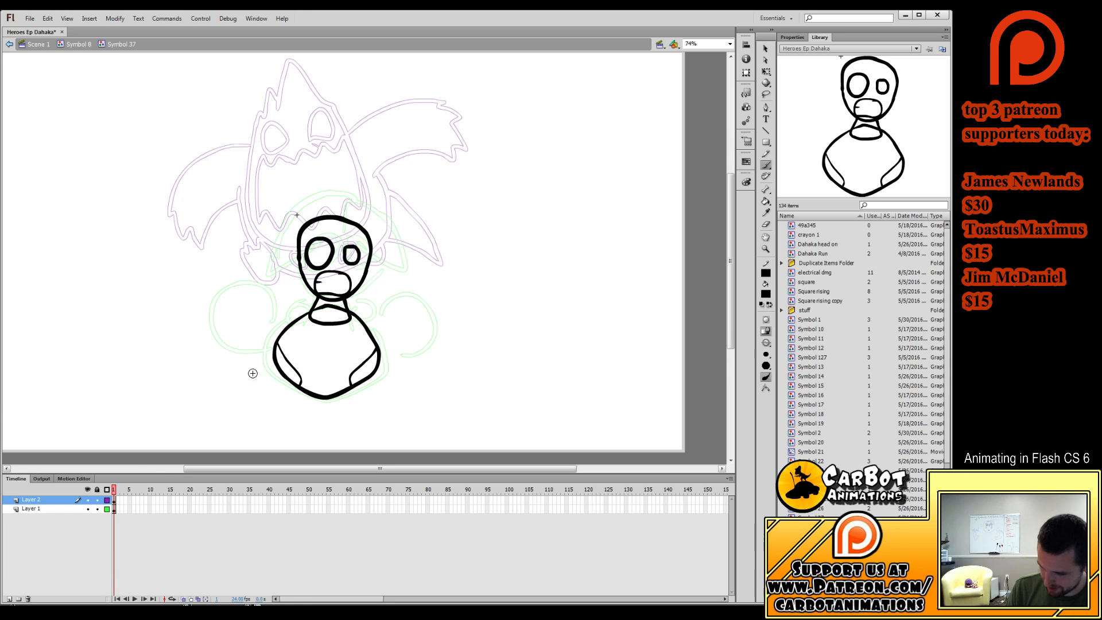
Add a new layer and place it beneath Layer 1 in the layer order.
click(53, 508)
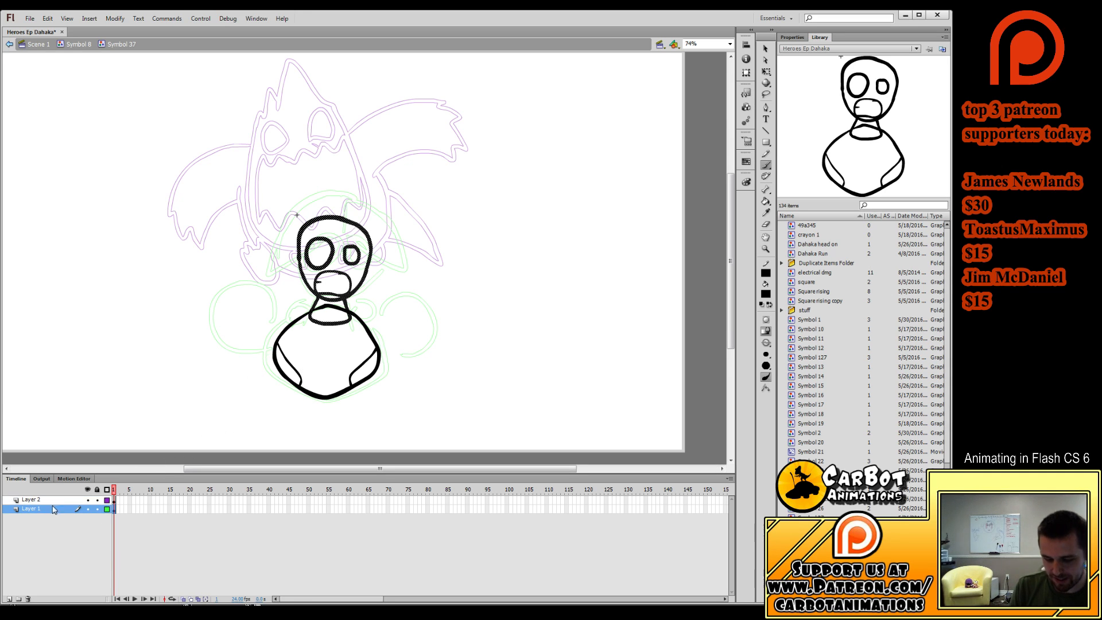
click(8, 599)
drag(47, 510, 45, 525)
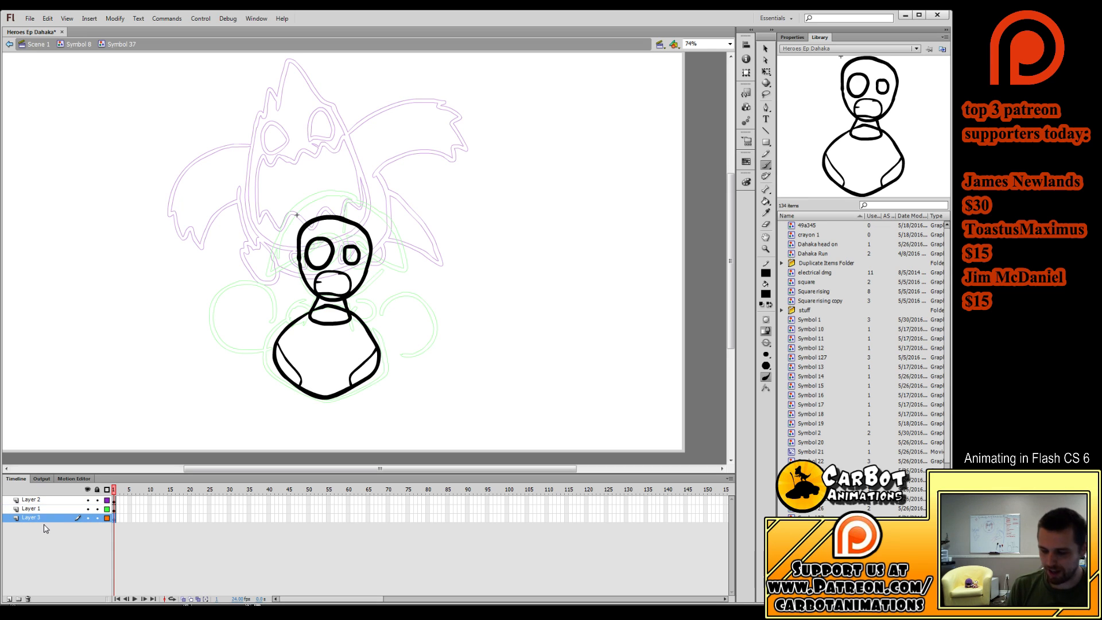
Shift the torso drawing slightly to the right under the neck and make Layer 3's first frame active.
key(q)
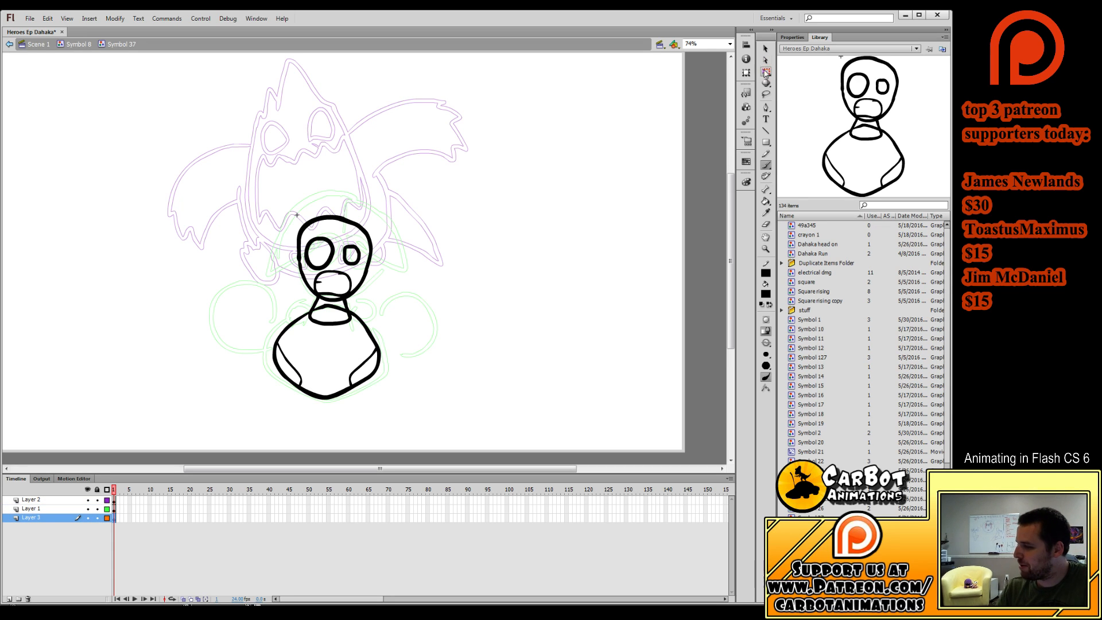
click(368, 380)
drag(362, 398, 366, 398)
click(114, 517)
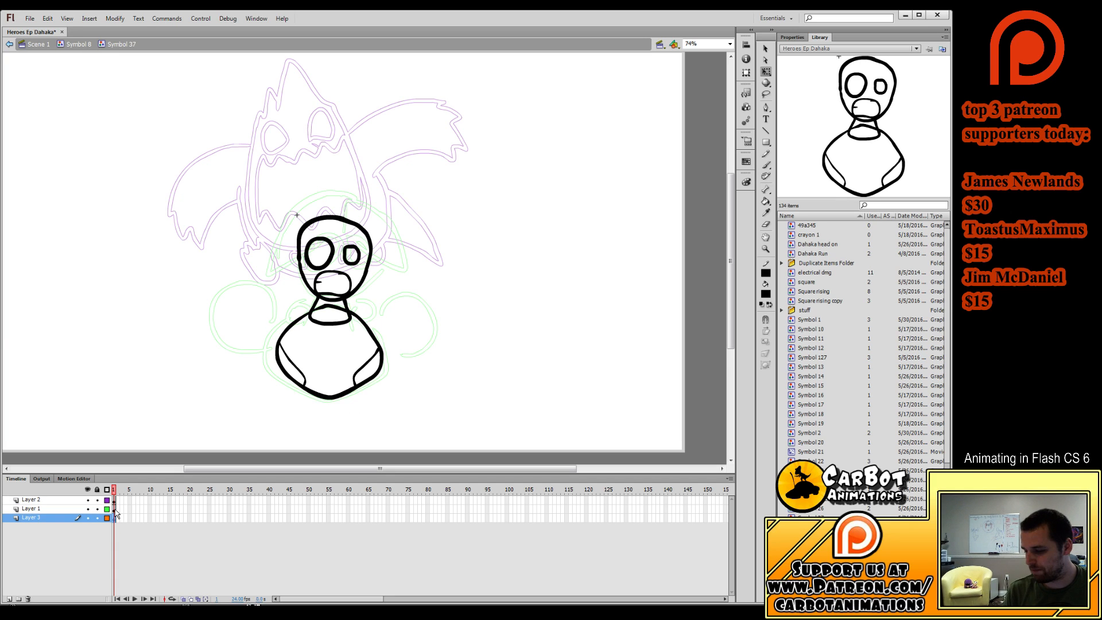
Brush a black rounded collar outline around the neck on Layer 3, extending down over the upper chest.
click(765, 167)
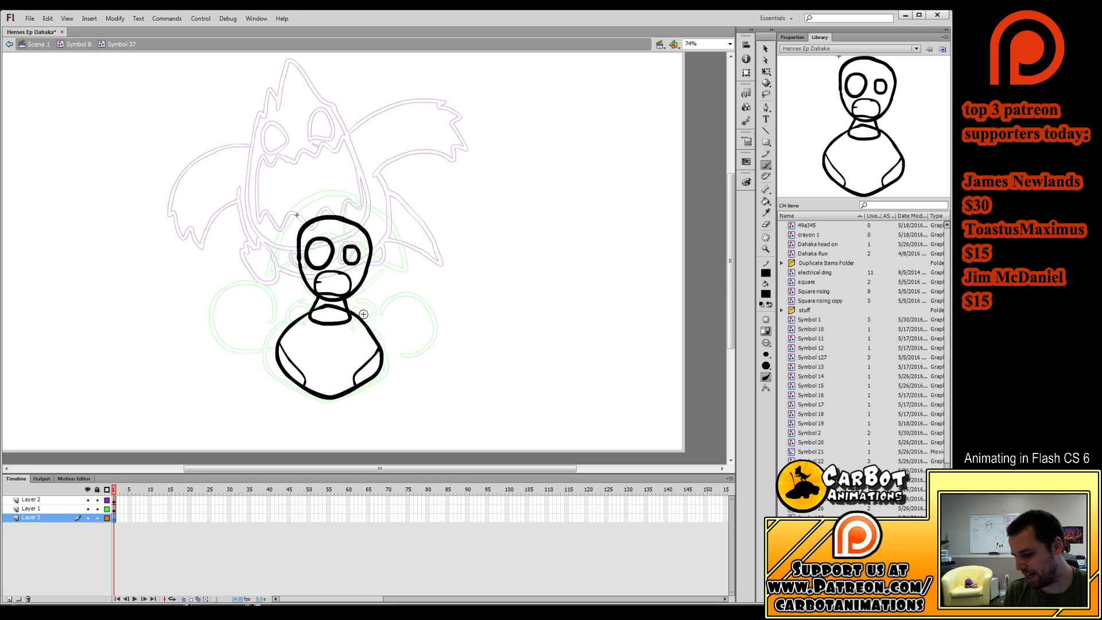
mouse_move(362, 325)
mouse_down()
mouse_move(299, 326)
mouse_move(338, 353)
mouse_move(363, 321)
mouse_up()
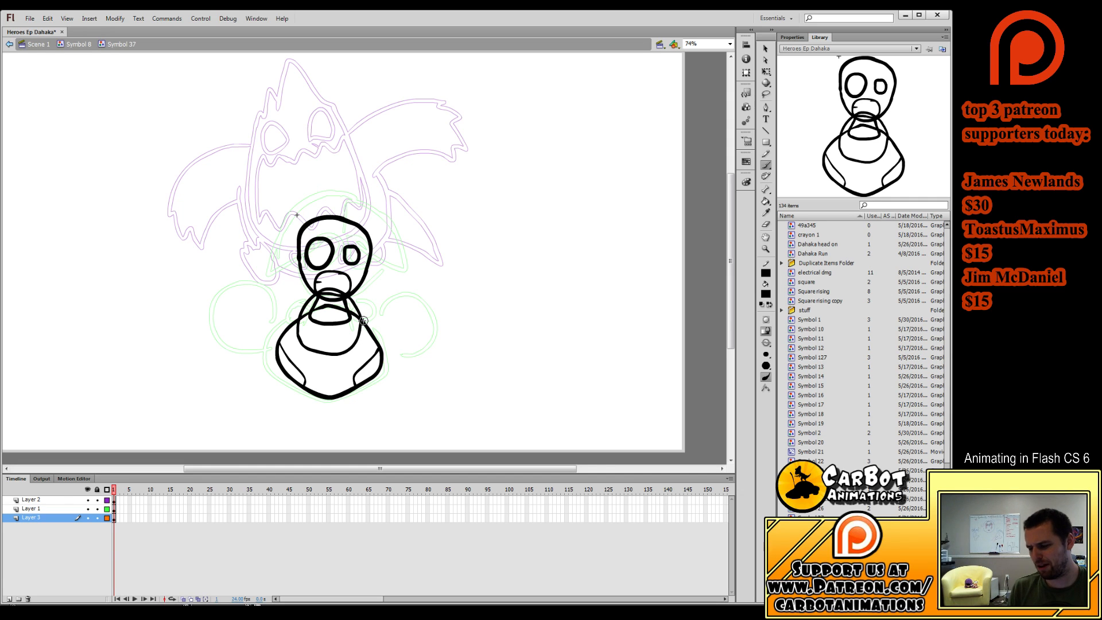
key(ctrl+z)
mouse_move(348, 293)
mouse_down()
mouse_move(307, 311)
mouse_move(305, 336)
mouse_move(342, 349)
mouse_move(360, 336)
mouse_move(357, 296)
mouse_up()
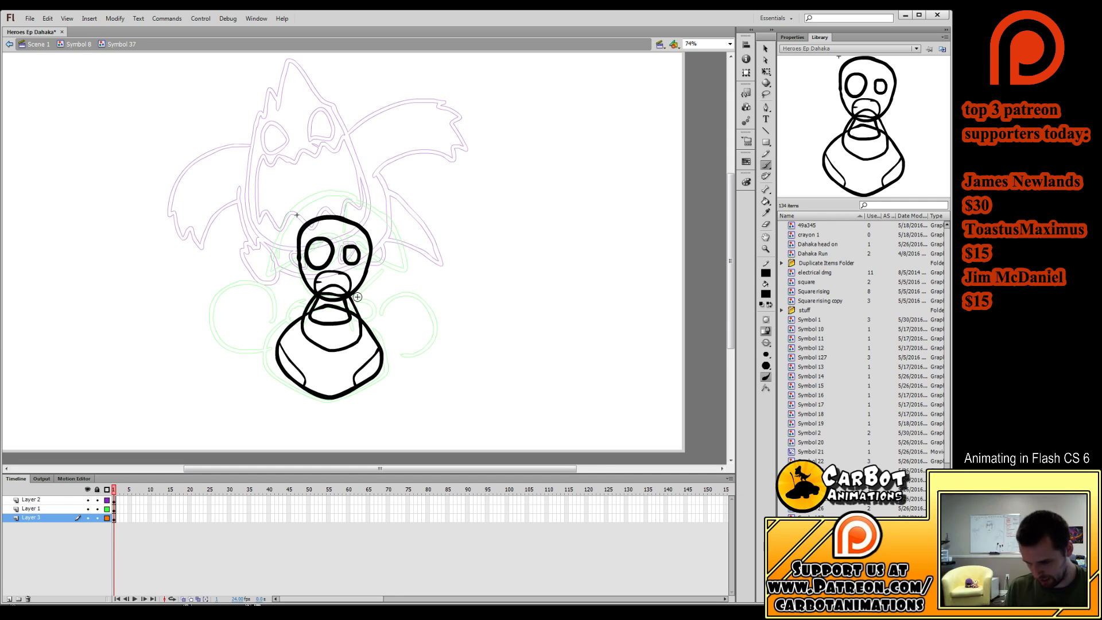
Stretch the collar outline slightly wider toward its left side with Free Transform.
key(q)
click(356, 304)
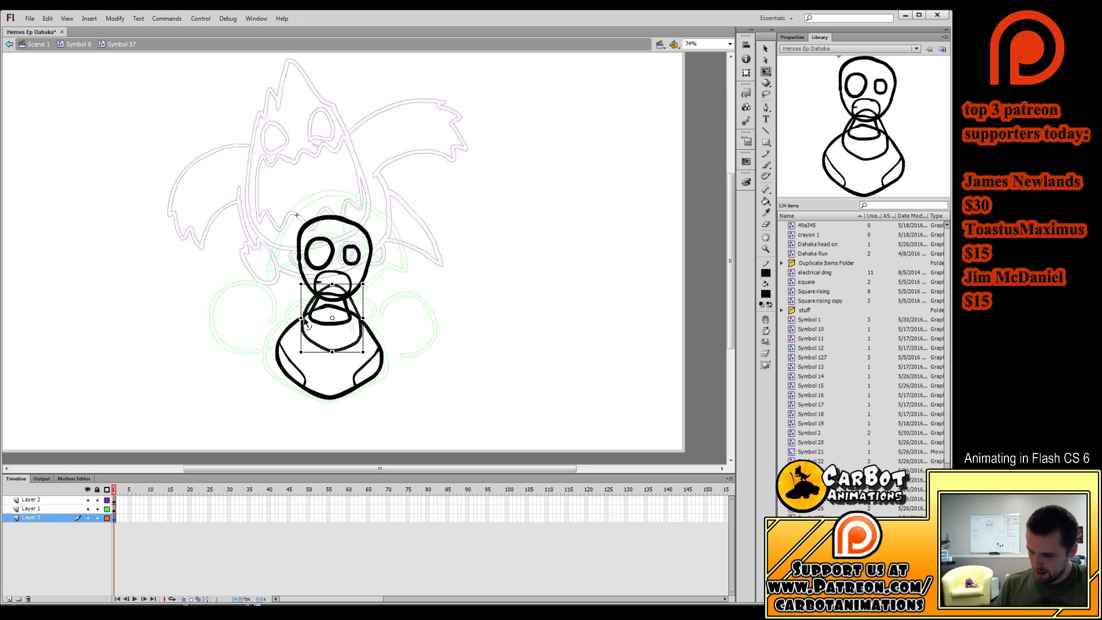
drag(300, 318, 298, 318)
click(492, 298)
Brush a curved chest line below the collar and a round shoulder pad on each side of the torso on Layer 3.
key(b)
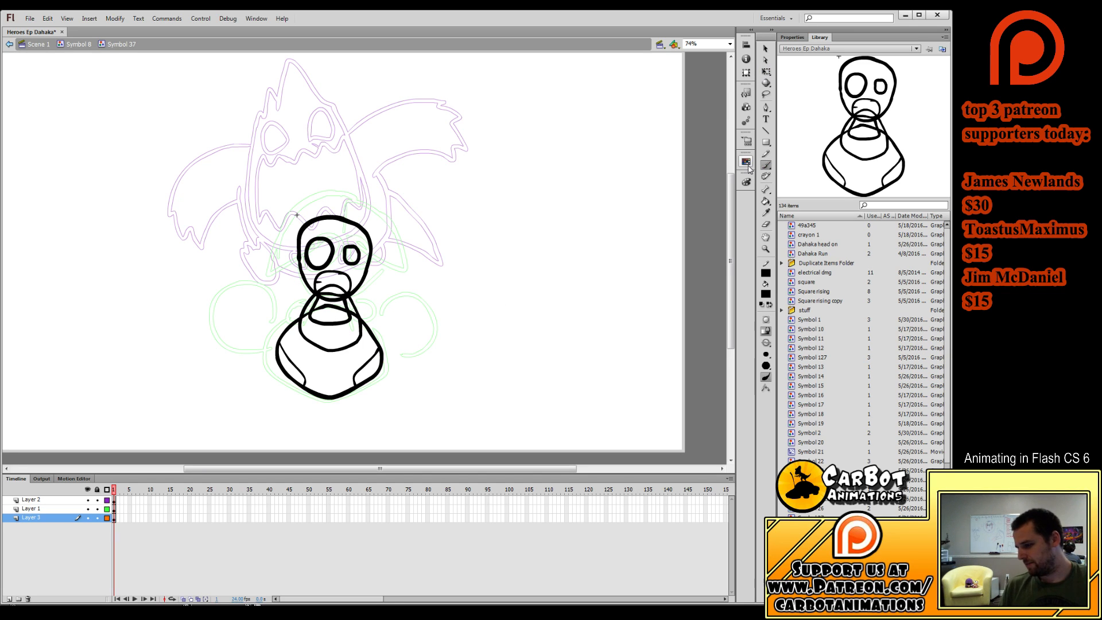
click(118, 517)
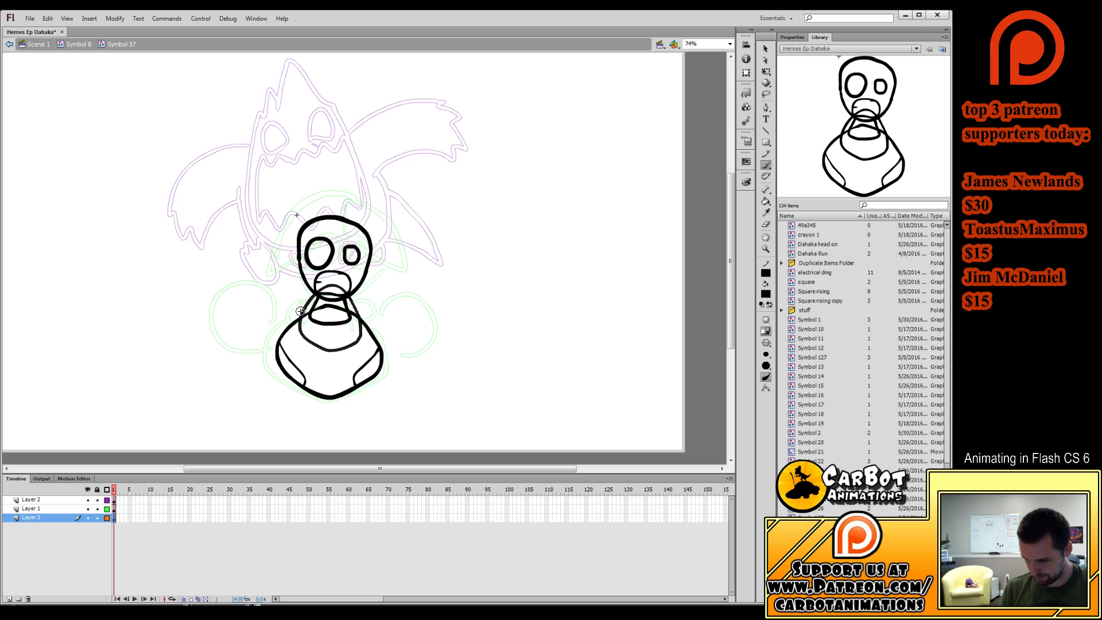
mouse_move(283, 318)
mouse_down()
mouse_move(291, 353)
mouse_move(360, 358)
mouse_move(371, 316)
mouse_move(357, 307)
mouse_move(282, 321)
mouse_move(260, 291)
mouse_move(220, 299)
mouse_move(218, 348)
mouse_move(246, 364)
mouse_move(281, 325)
mouse_move(372, 330)
mouse_move(281, 325)
mouse_move(274, 303)
mouse_move(238, 294)
mouse_move(219, 329)
mouse_move(238, 356)
mouse_move(278, 343)
mouse_up()
key(ctrl+z)
mouse_move(382, 305)
mouse_down()
mouse_move(385, 356)
mouse_move(420, 350)
mouse_move(427, 316)
mouse_move(396, 296)
mouse_move(374, 324)
mouse_move(408, 355)
mouse_move(429, 334)
mouse_move(423, 305)
mouse_move(400, 293)
mouse_move(375, 309)
mouse_move(374, 337)
mouse_move(393, 356)
mouse_move(424, 346)
mouse_move(431, 317)
mouse_move(413, 294)
mouse_move(377, 306)
mouse_up()
key(ctrl+z)
key(ctrl+z)
Brush a curved trim line across the upper part of each round shoulder pad.
mouse_move(379, 319)
mouse_down()
mouse_move(410, 304)
mouse_move(426, 312)
mouse_up()
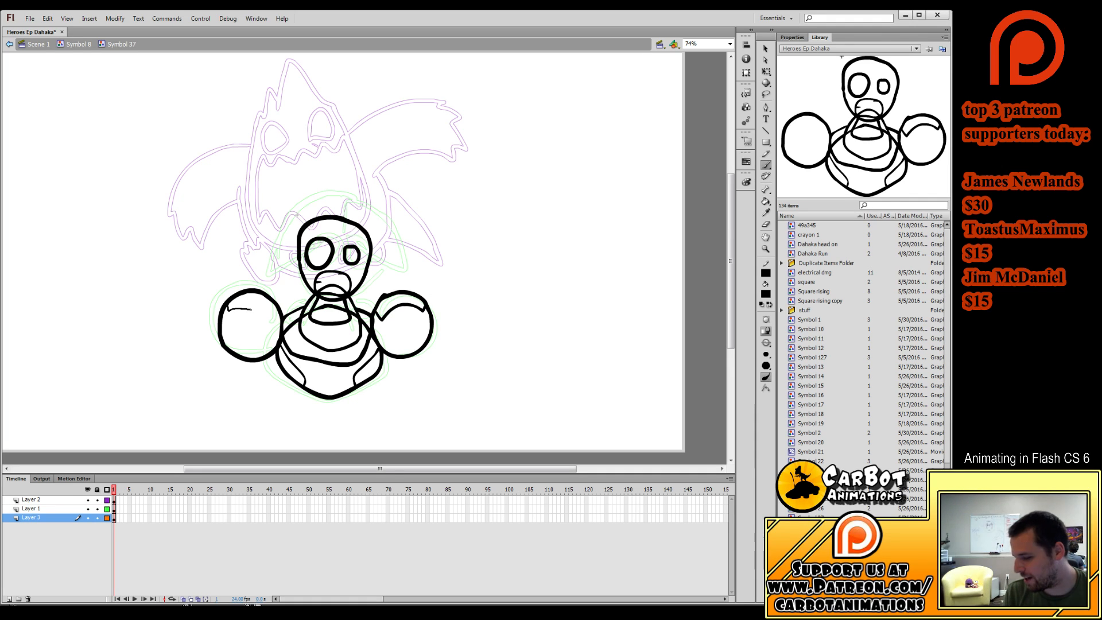
drag(228, 308, 277, 319)
drag(313, 370, 308, 364)
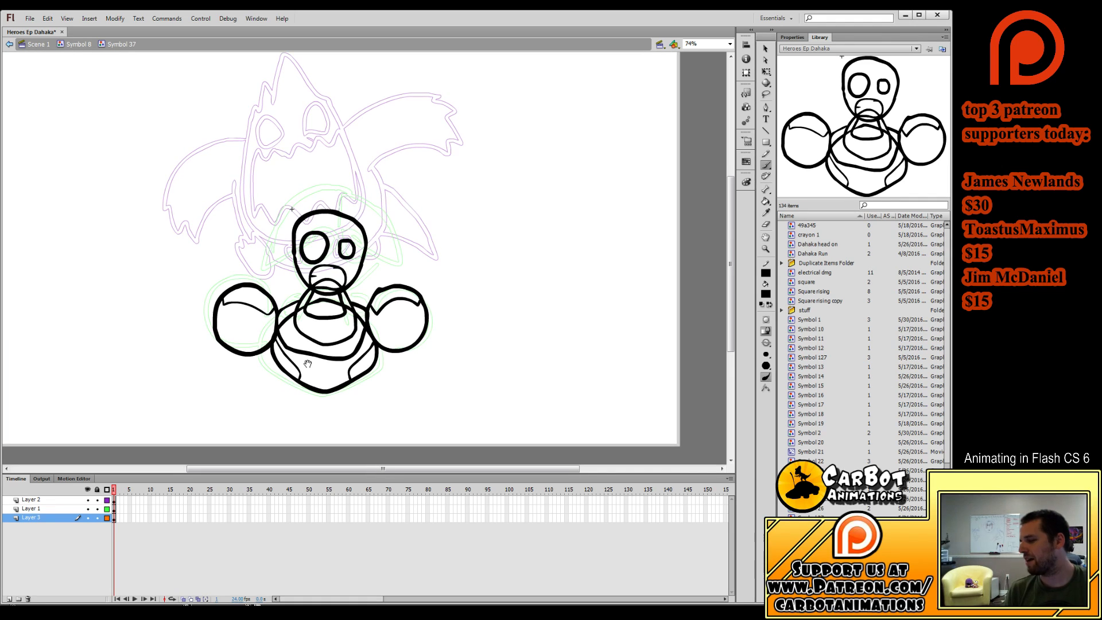
key(e)
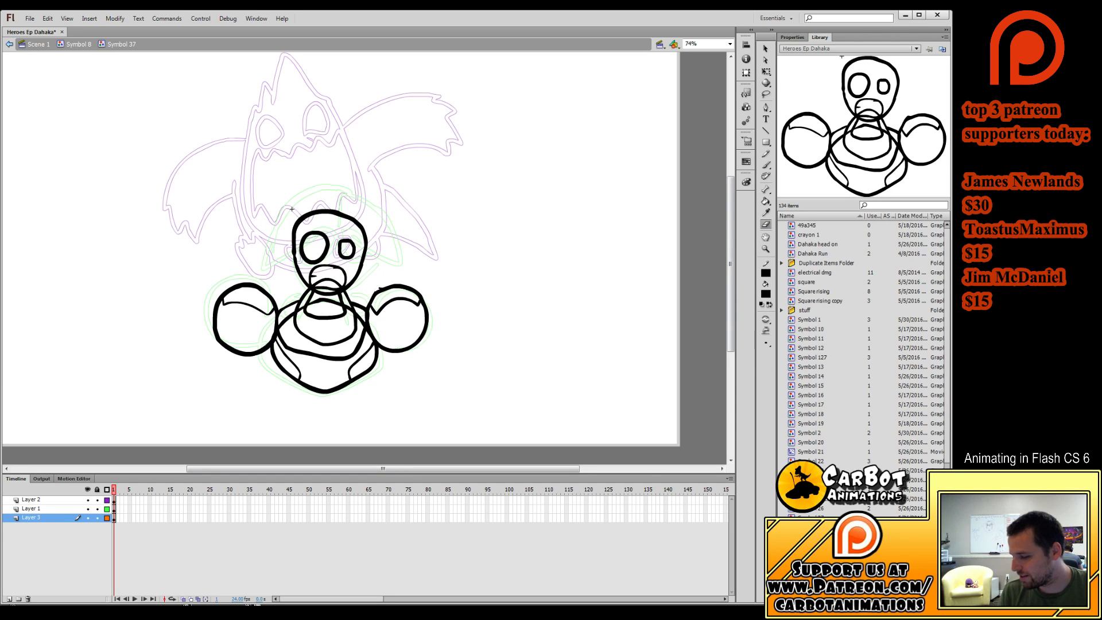
key(q)
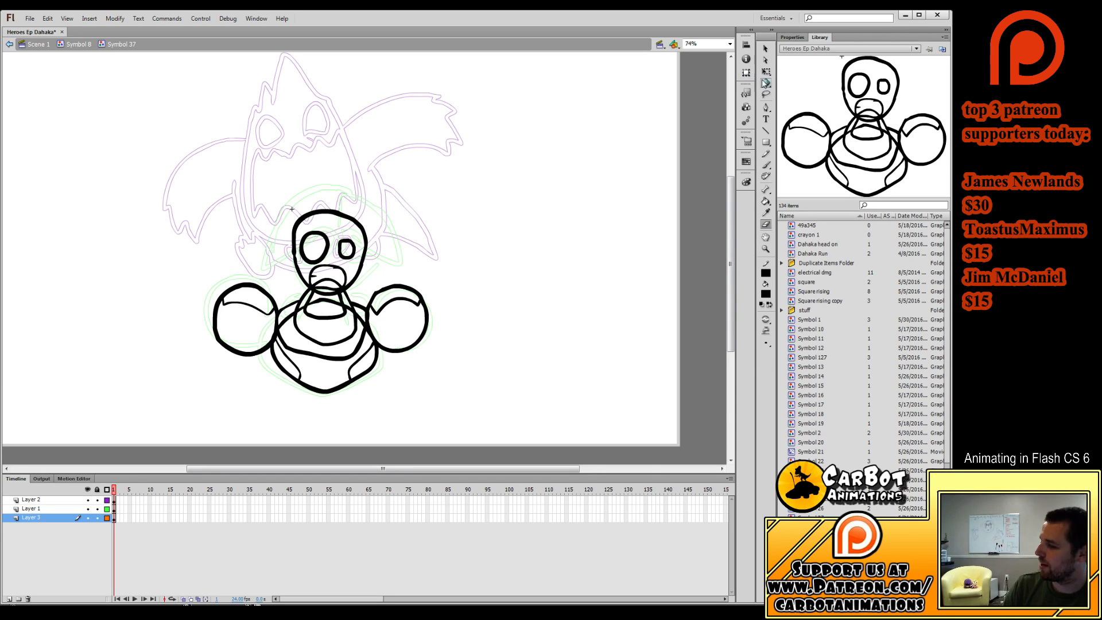
click(113, 518)
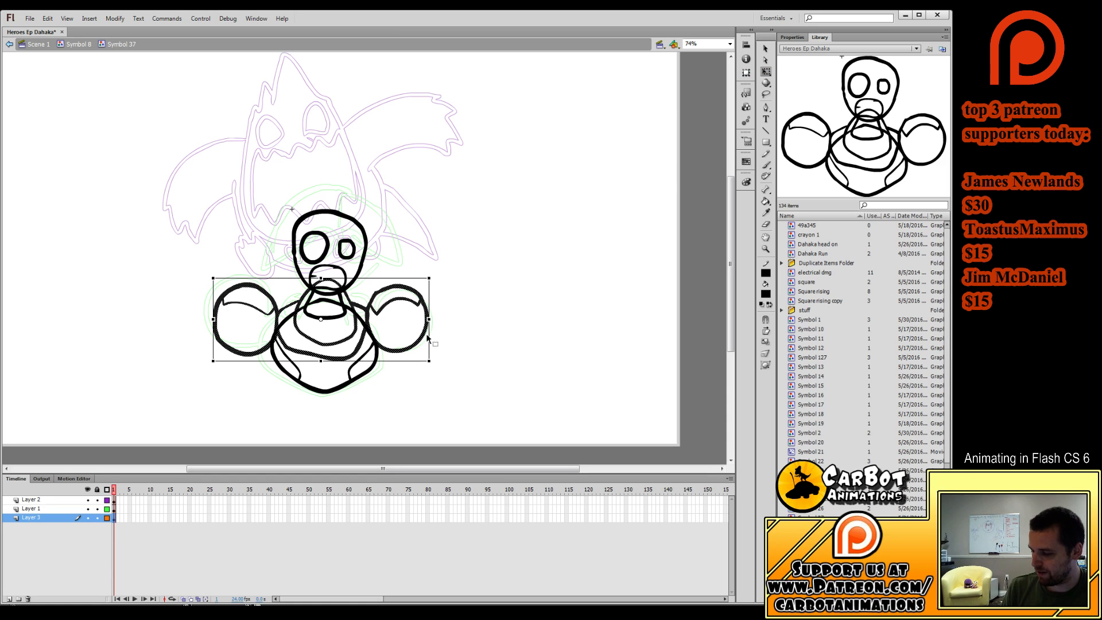
click(492, 278)
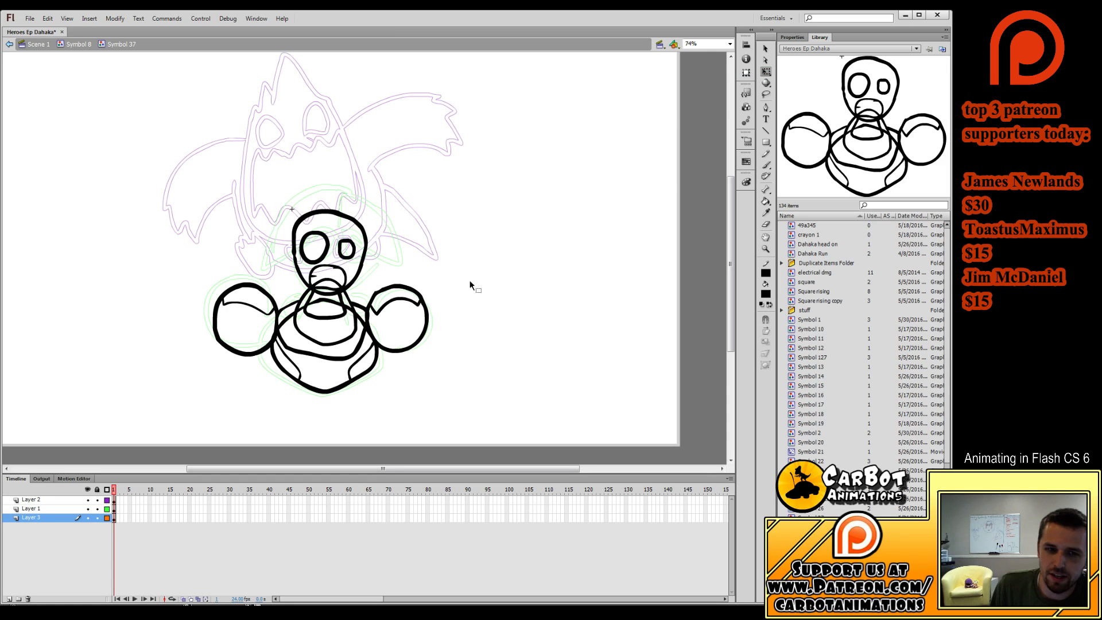
drag(504, 294, 560, 283)
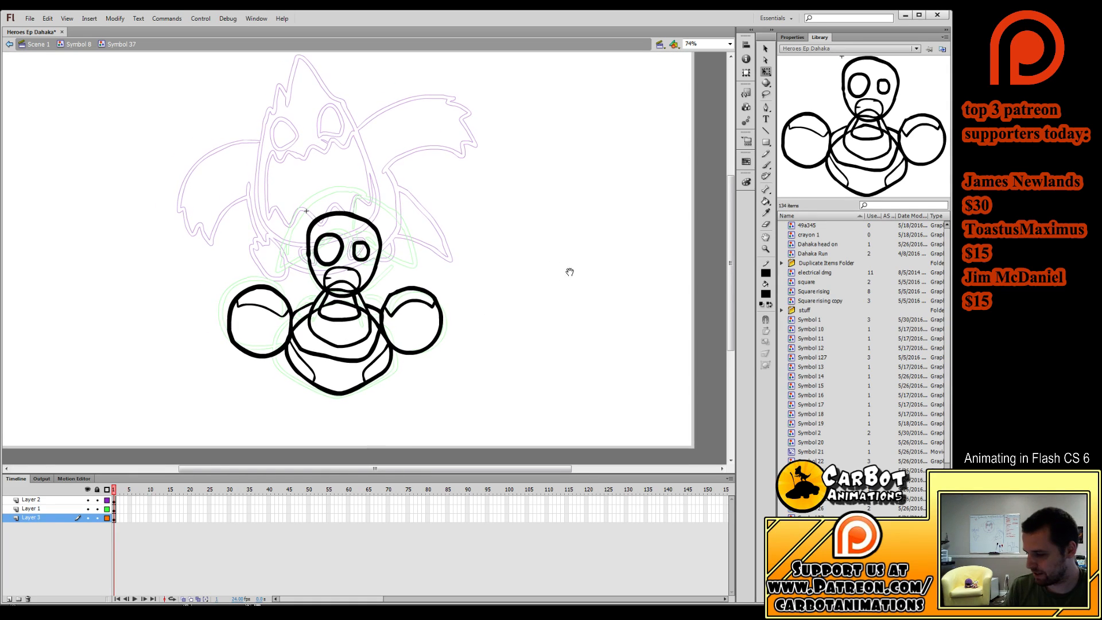
Add a new layer above Layer 2 for the character's hair and ready the Brush tool.
click(59, 500)
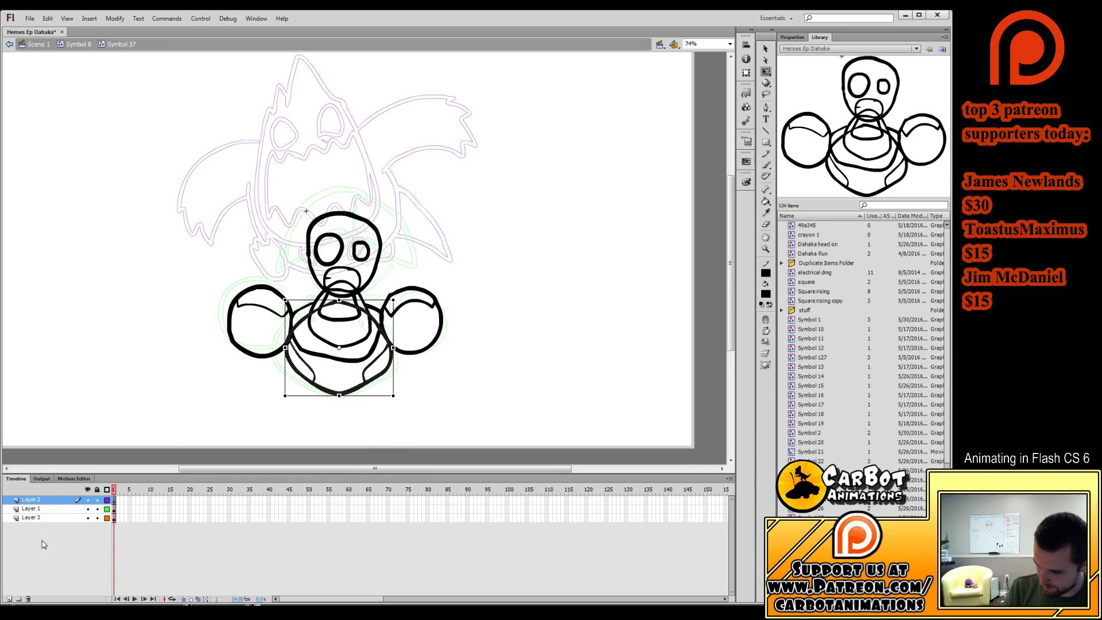
click(13, 598)
key(b)
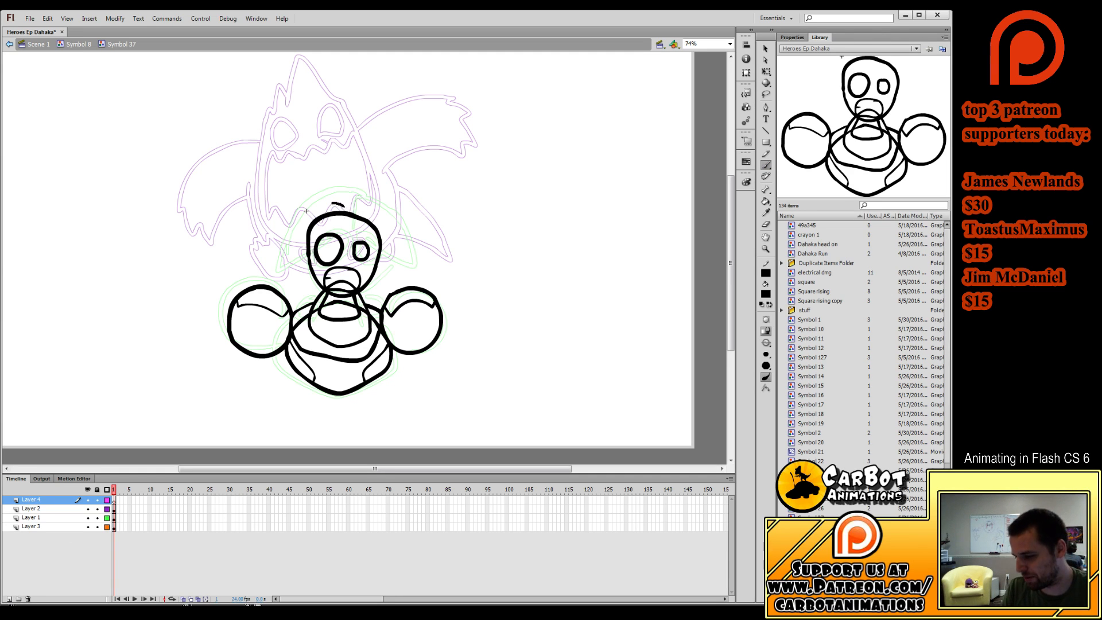
drag(306, 211, 298, 243)
key(ctrl+z)
mouse_move(346, 207)
mouse_down()
mouse_move(321, 207)
mouse_move(291, 251)
mouse_move(321, 205)
mouse_move(279, 259)
mouse_up()
key(ctrl+z)
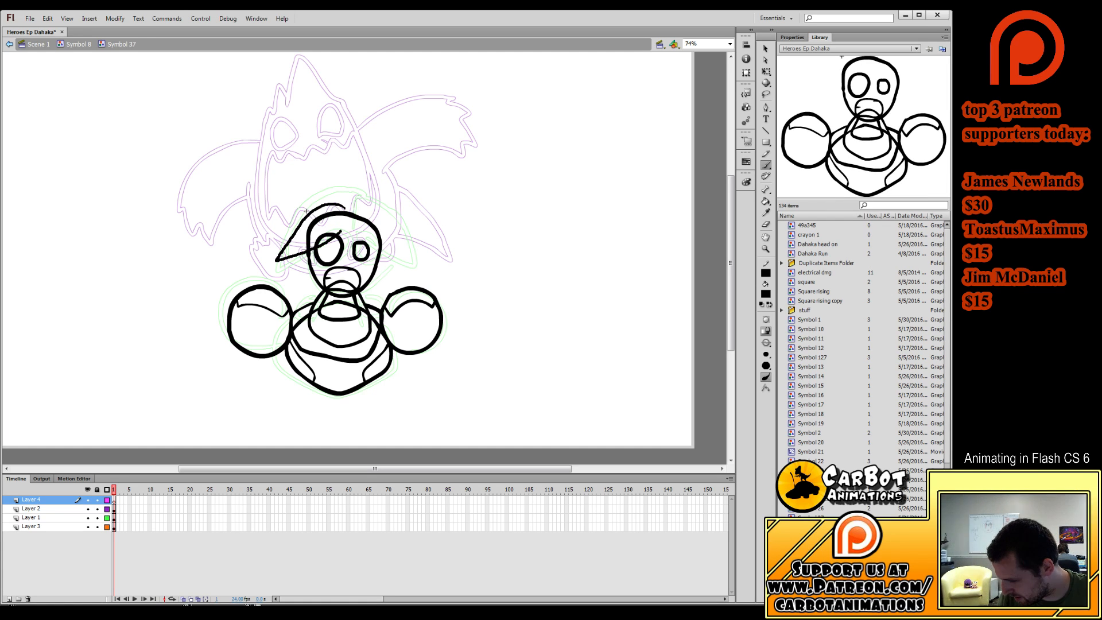
mouse_move(341, 232)
mouse_down()
mouse_move(409, 250)
mouse_move(376, 215)
mouse_move(345, 205)
mouse_move(352, 199)
mouse_move(367, 204)
mouse_move(308, 209)
mouse_move(293, 264)
mouse_up()
key(ctrl+z)
key(ctrl+z)
key(ctrl+z)
Brush pointed, parted hair with a tuft around the head on frame 1 of Layer 4, and extend all layers to frame 4.
mouse_move(345, 203)
mouse_down()
mouse_move(288, 236)
mouse_move(280, 268)
mouse_move(372, 240)
mouse_move(398, 255)
mouse_move(376, 216)
mouse_move(335, 193)
mouse_up()
click(114, 501)
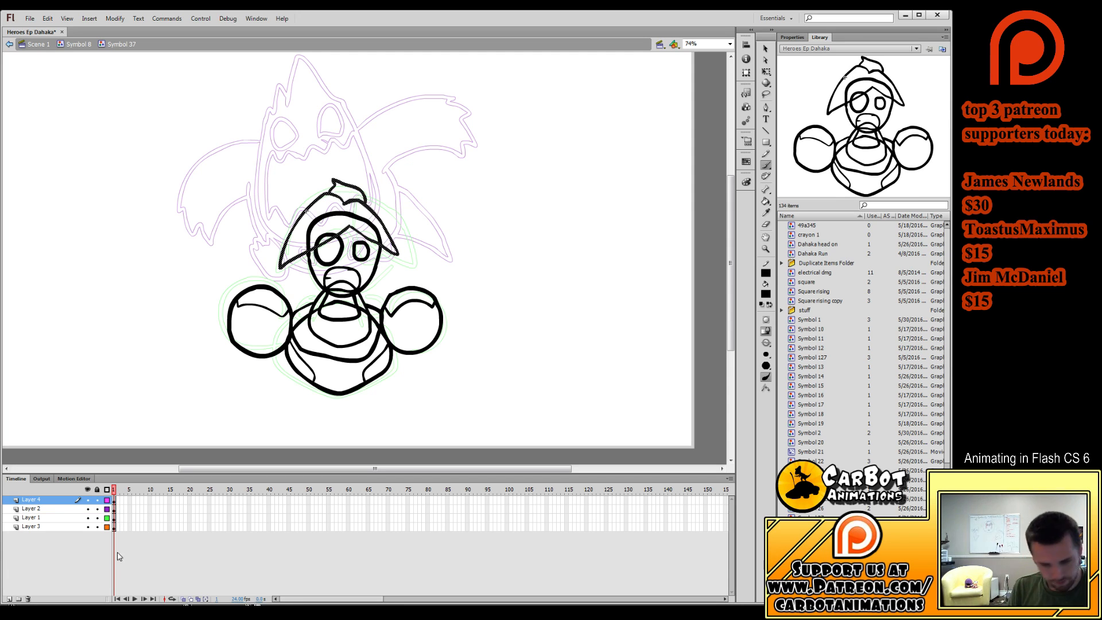
click(118, 550)
key(F5)
key(F5)
key(F5)
Clear the hair on frame 2 of Layer 4 and redraw it slightly shifted, using onion skin as a guide.
click(118, 500)
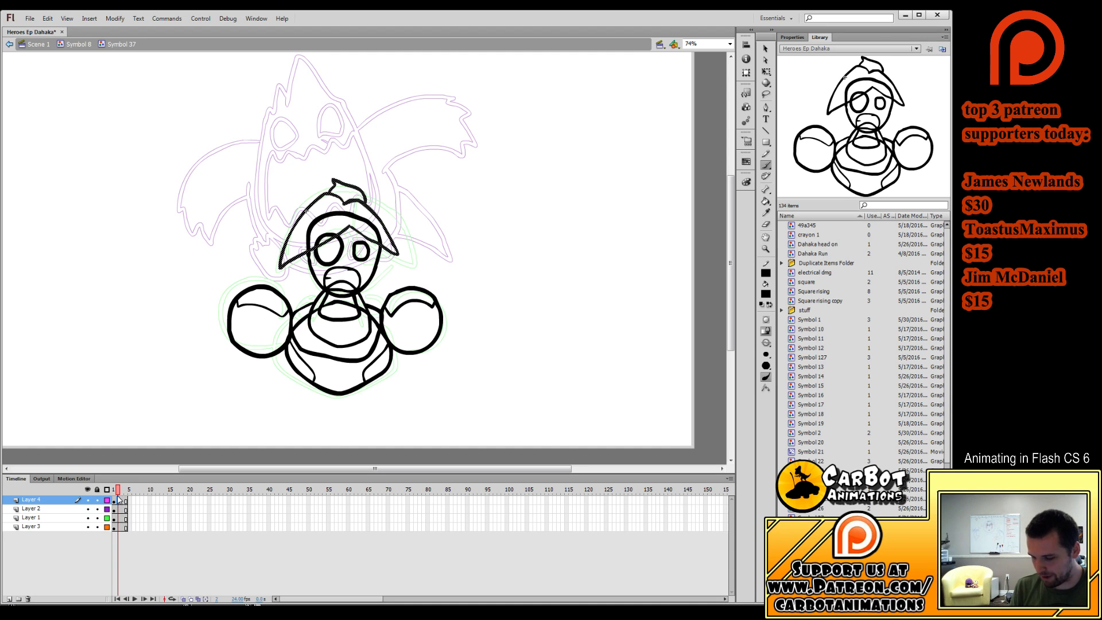
key(Delete)
click(183, 599)
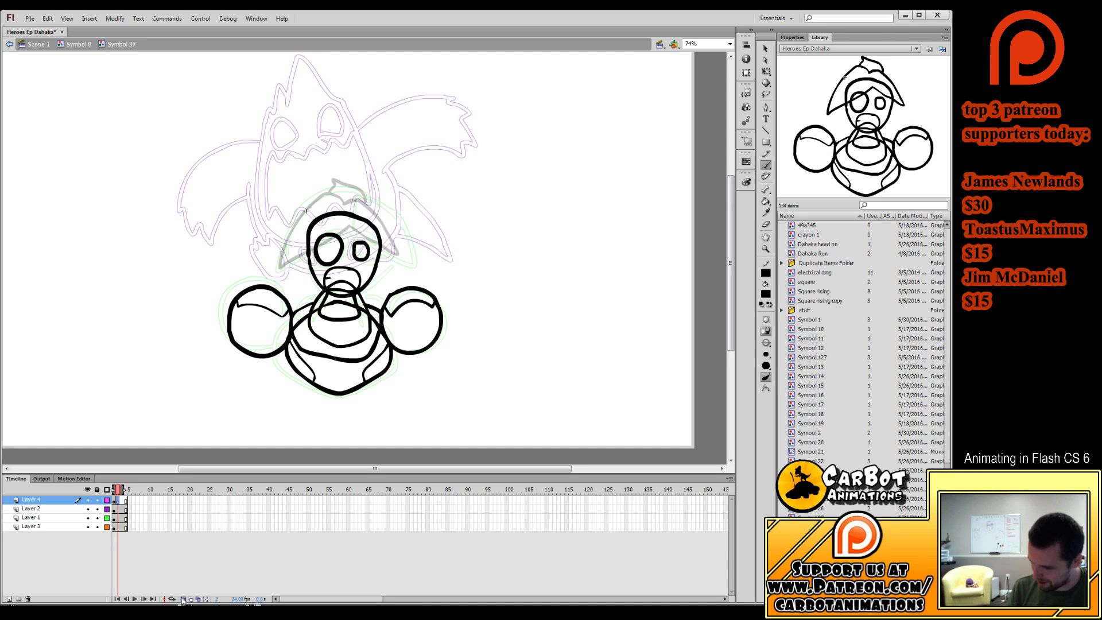
mouse_move(344, 200)
mouse_down()
mouse_move(310, 199)
mouse_move(276, 254)
mouse_up()
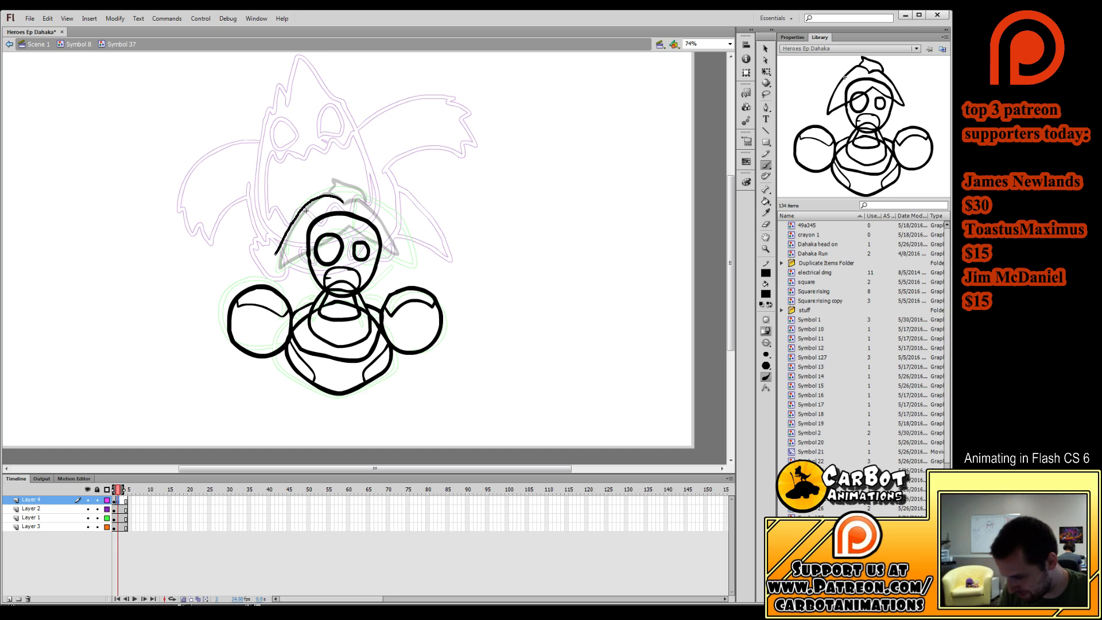
mouse_move(346, 229)
mouse_down()
mouse_move(404, 249)
mouse_move(367, 208)
mouse_move(341, 199)
mouse_move(343, 180)
mouse_move(367, 196)
mouse_move(311, 198)
mouse_move(278, 259)
mouse_move(343, 228)
mouse_move(400, 252)
mouse_move(362, 199)
mouse_up()
Brush slightly different versions of the hair and tuft on frames 3 and 4 of Layer 4.
click(124, 499)
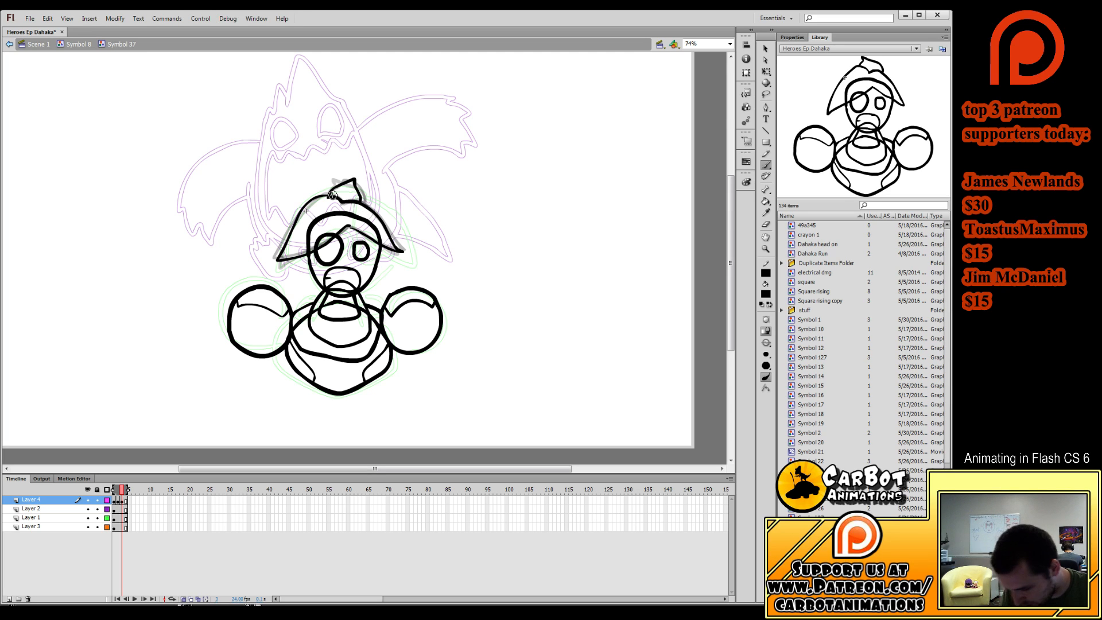
click(126, 500)
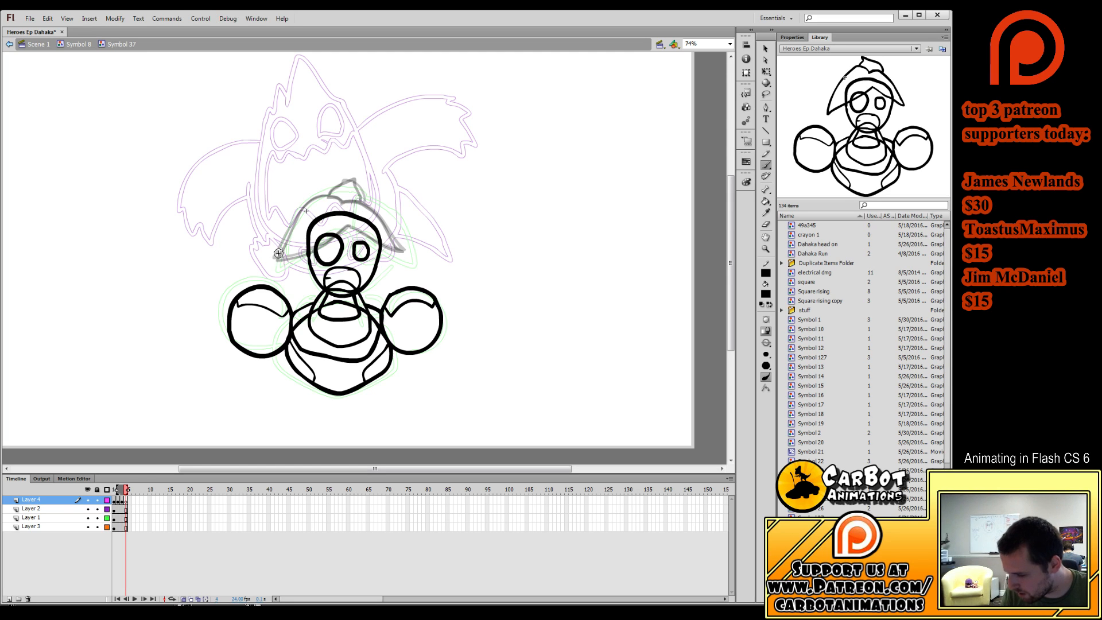
mouse_move(274, 254)
mouse_down()
mouse_move(315, 199)
mouse_move(342, 199)
mouse_up()
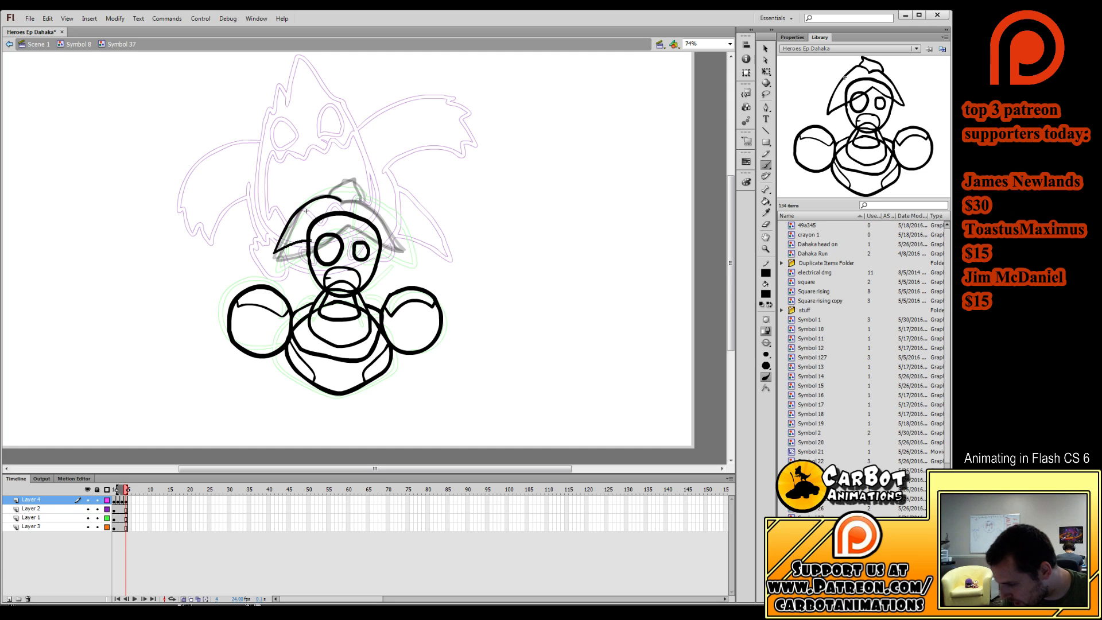
mouse_move(401, 248)
mouse_down()
mouse_move(367, 208)
mouse_move(343, 202)
mouse_move(362, 203)
mouse_up()
Play the four-frame timeline repeatedly to check the hair movement.
key(Return)
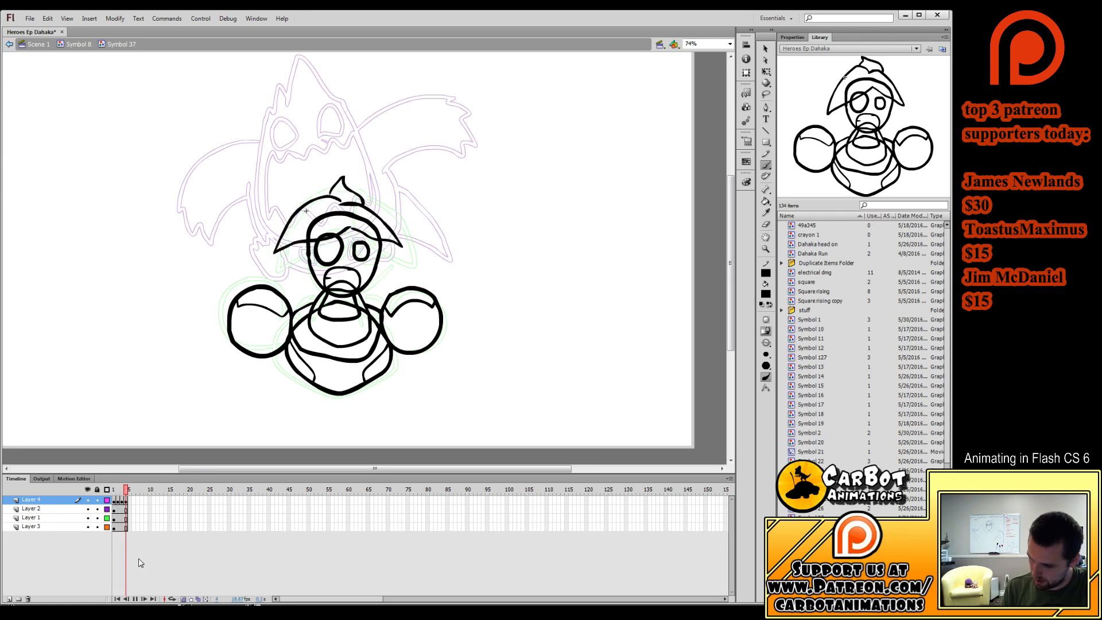
key(Return)
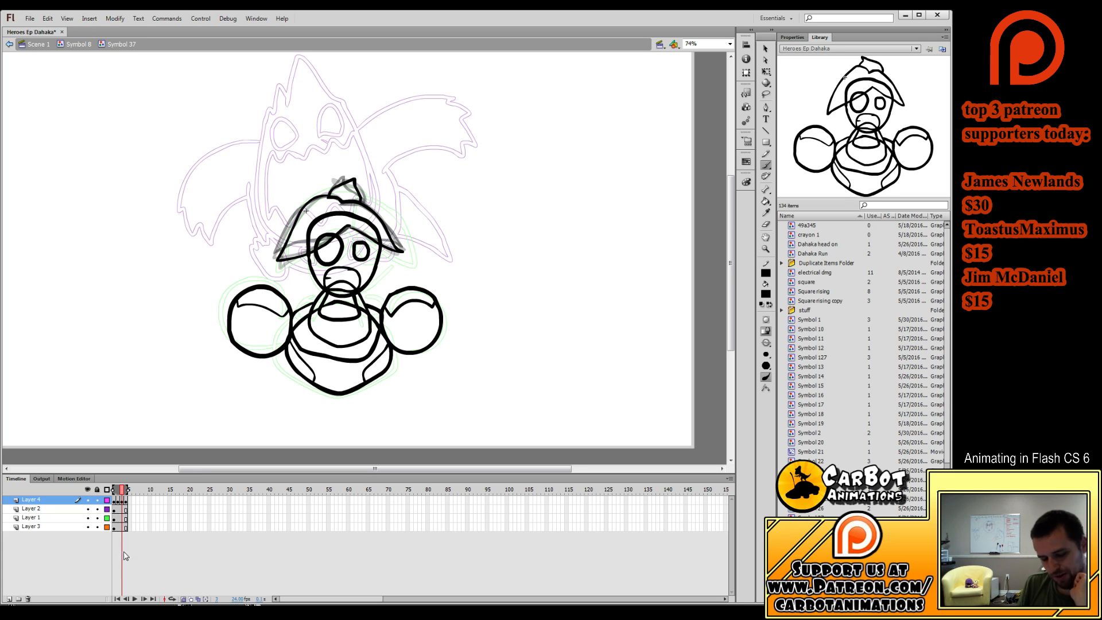
key(Return)
key(Return)
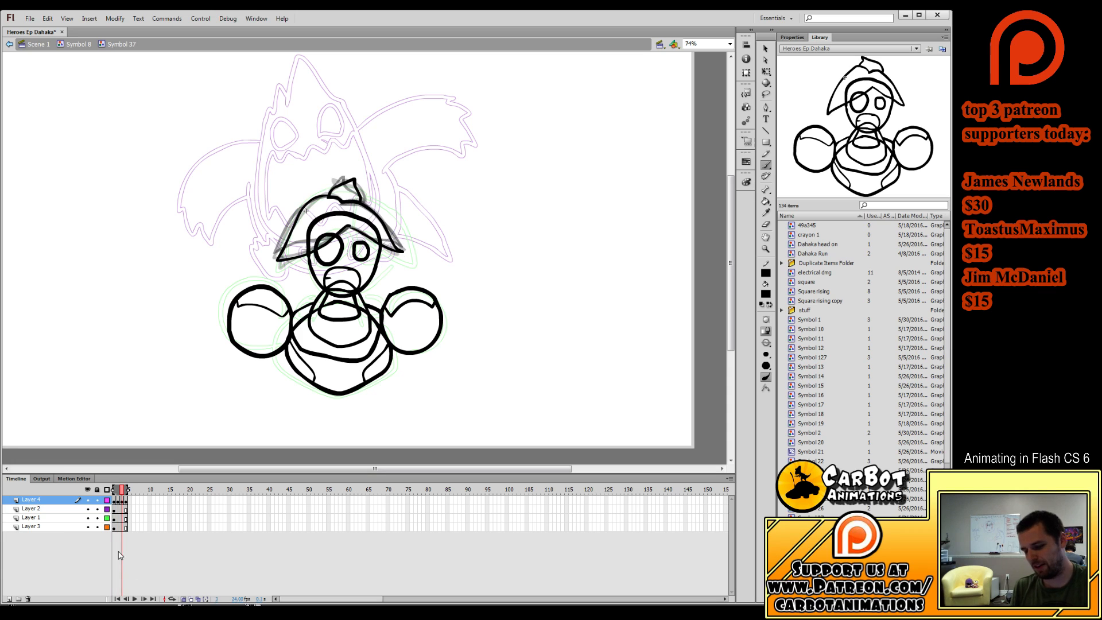
Fill the hair and its tuft with light yellow on frames 1 and 2 of Layer 4.
key(comma)
key(comma)
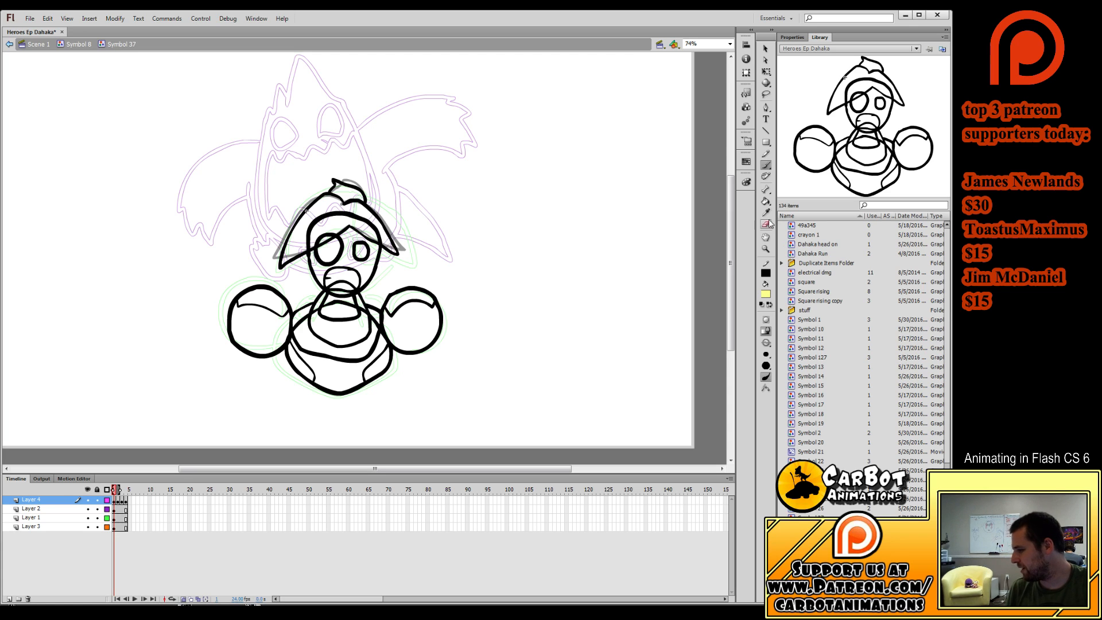
click(765, 201)
click(330, 224)
click(338, 192)
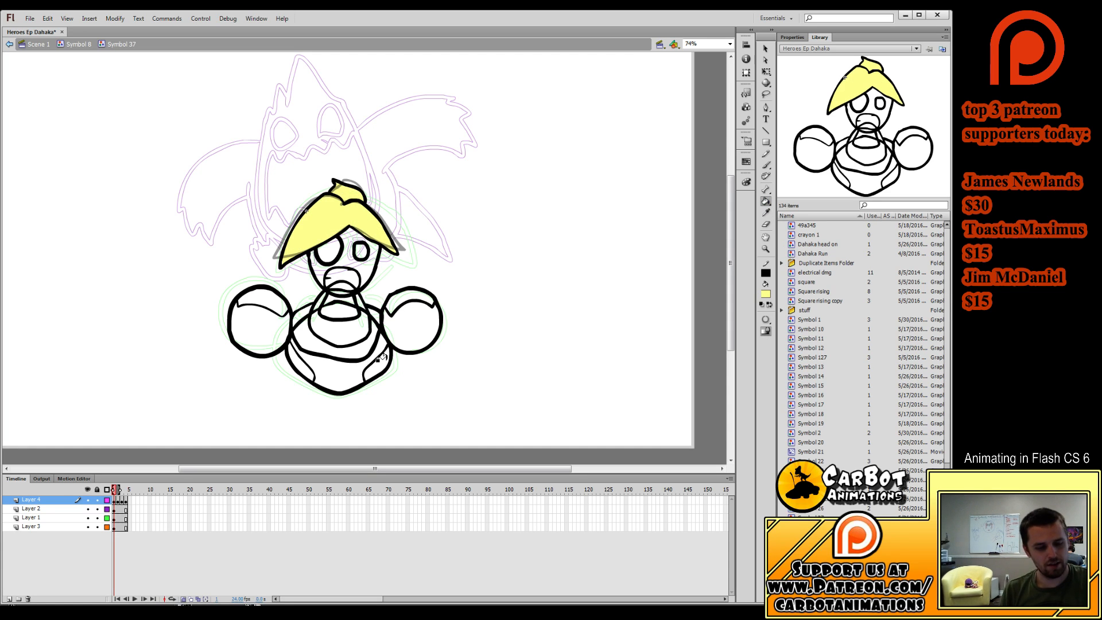
key(period)
click(325, 207)
click(346, 192)
Fill the hair and its tuft with light yellow on frames 3 and 4 of Layer 4.
key(period)
key(period)
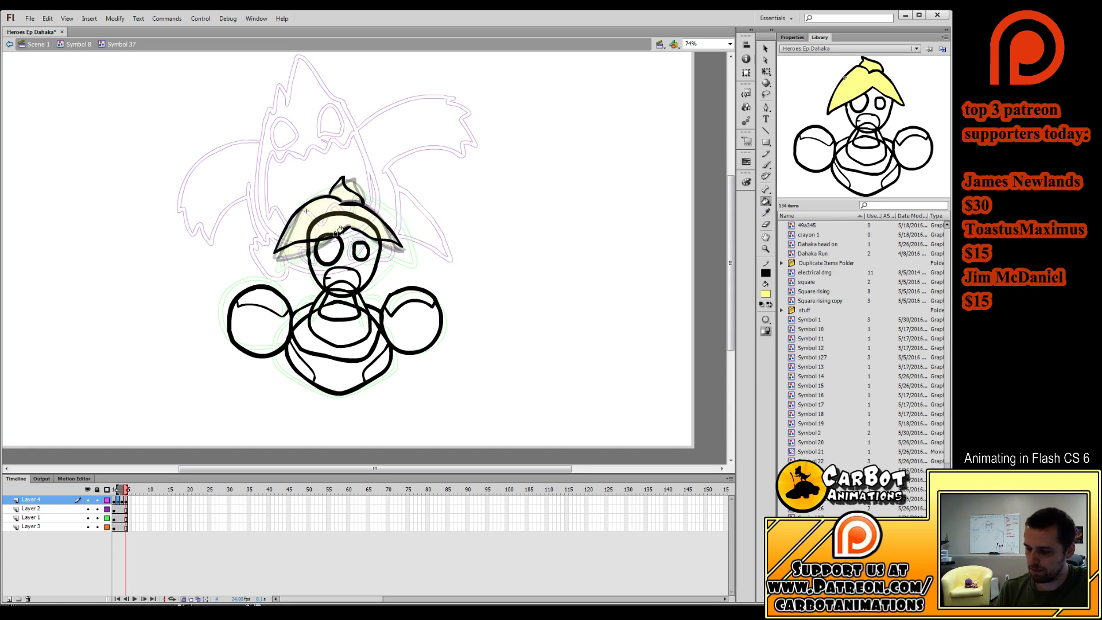
key(comma)
click(346, 190)
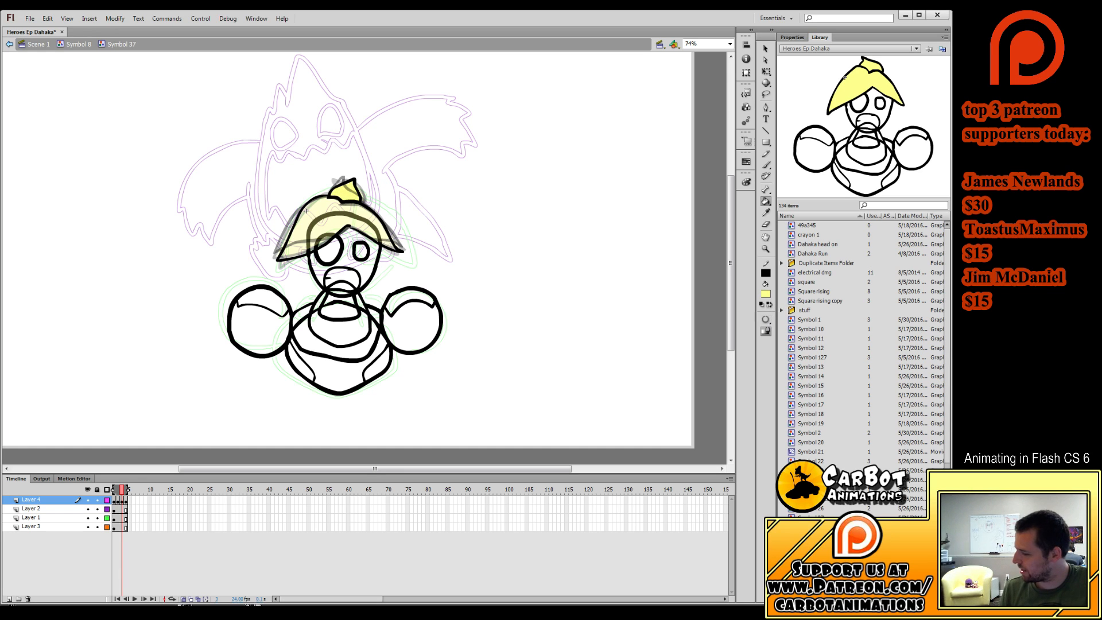
key(period)
click(322, 224)
click(346, 193)
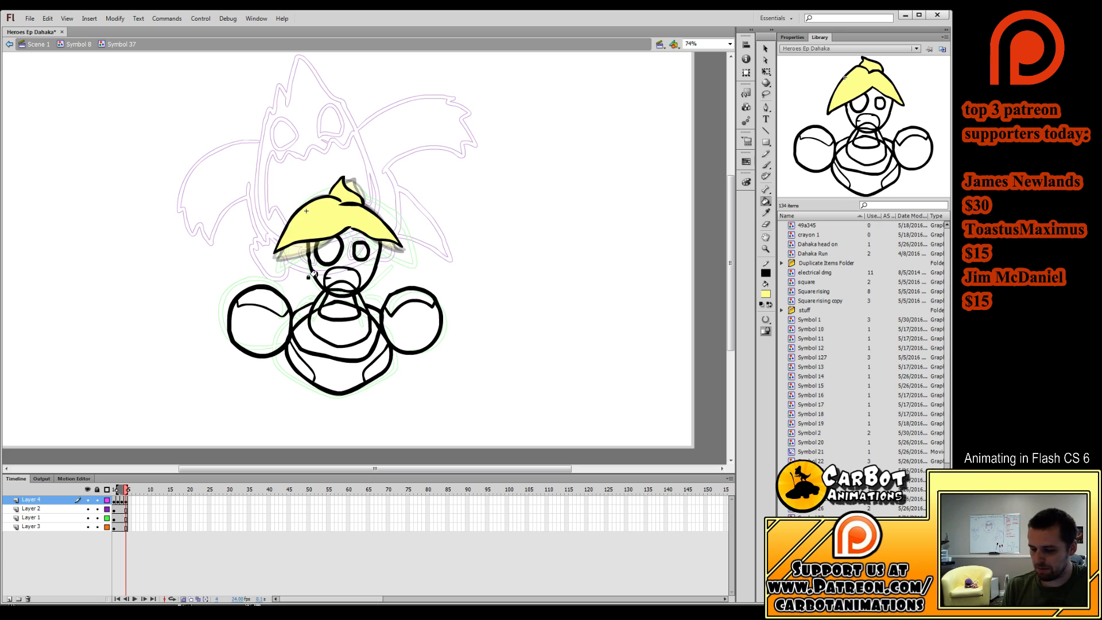
Review the coloured hair frames and fill the face with a light peach skin tone.
key(comma)
key(comma)
key(comma)
key(period)
key(period)
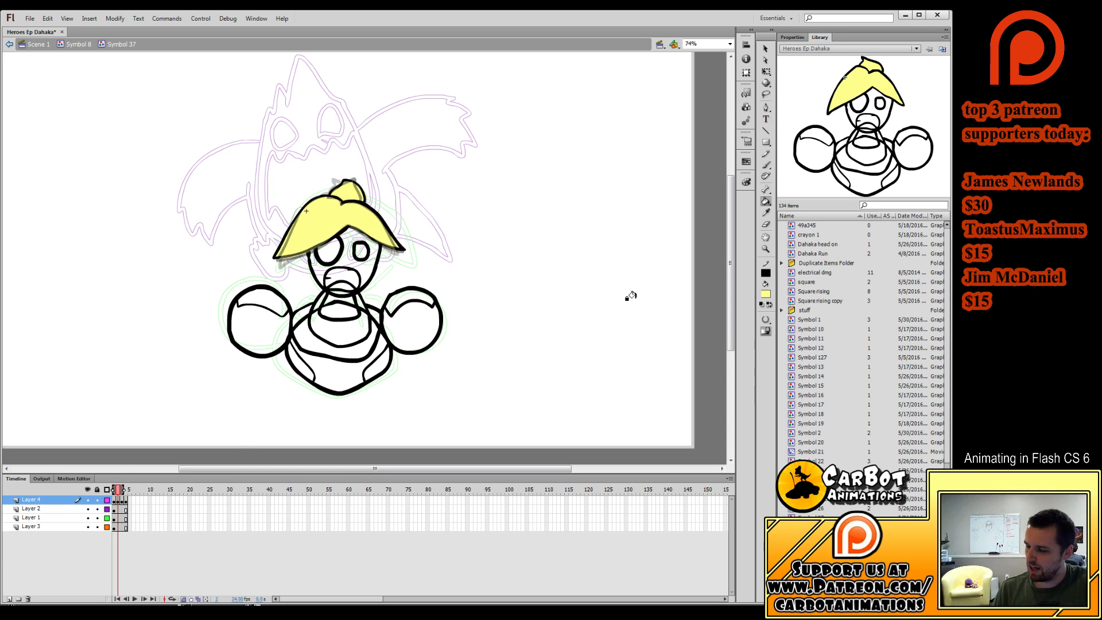
click(769, 298)
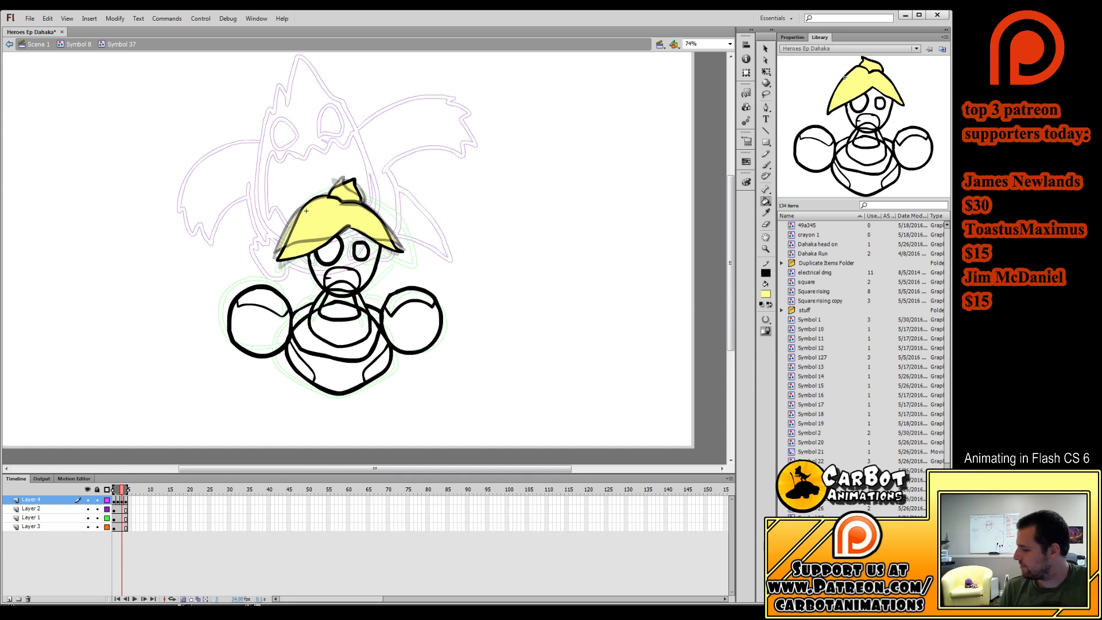
click(912, 385)
click(356, 252)
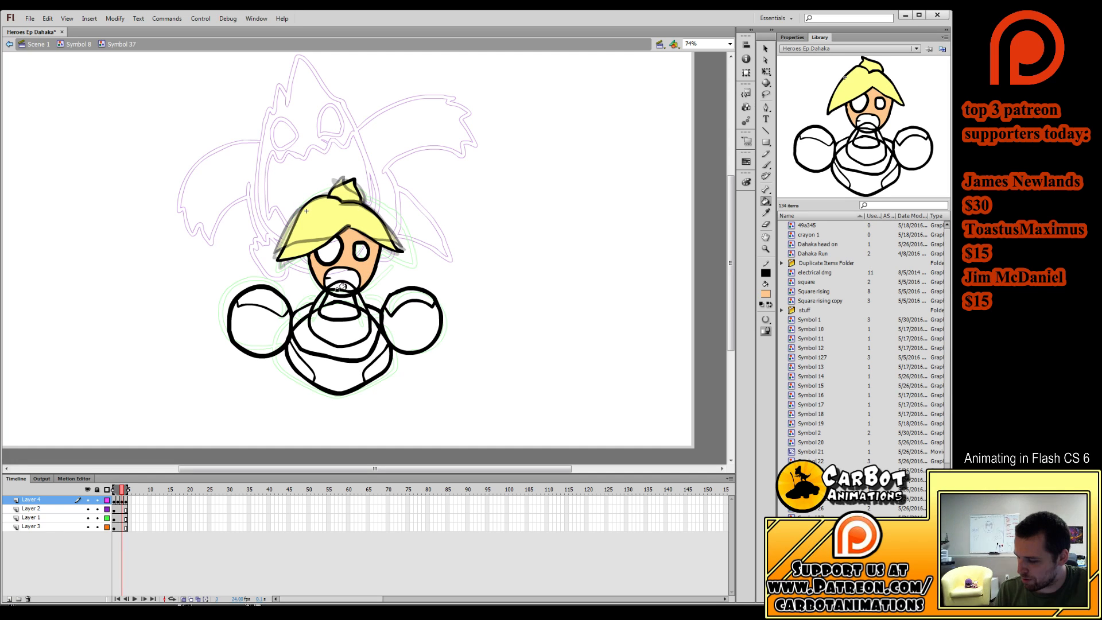
Step back and forth through the four frames to examine the hair movement over the coloured face.
key(comma)
key(period)
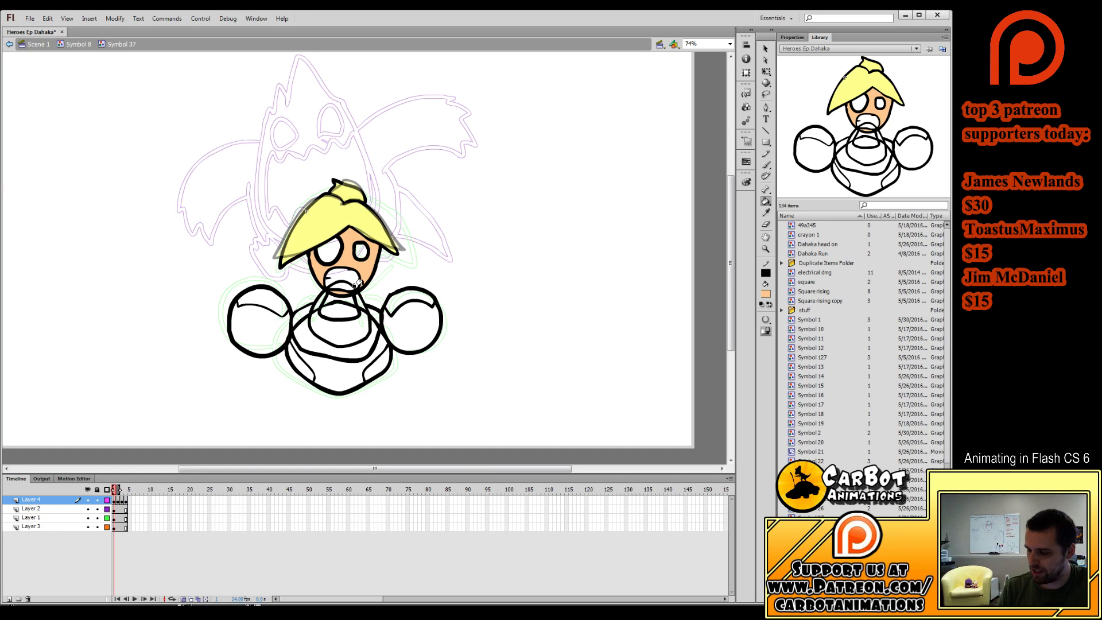
key(comma)
key(period)
key(period)
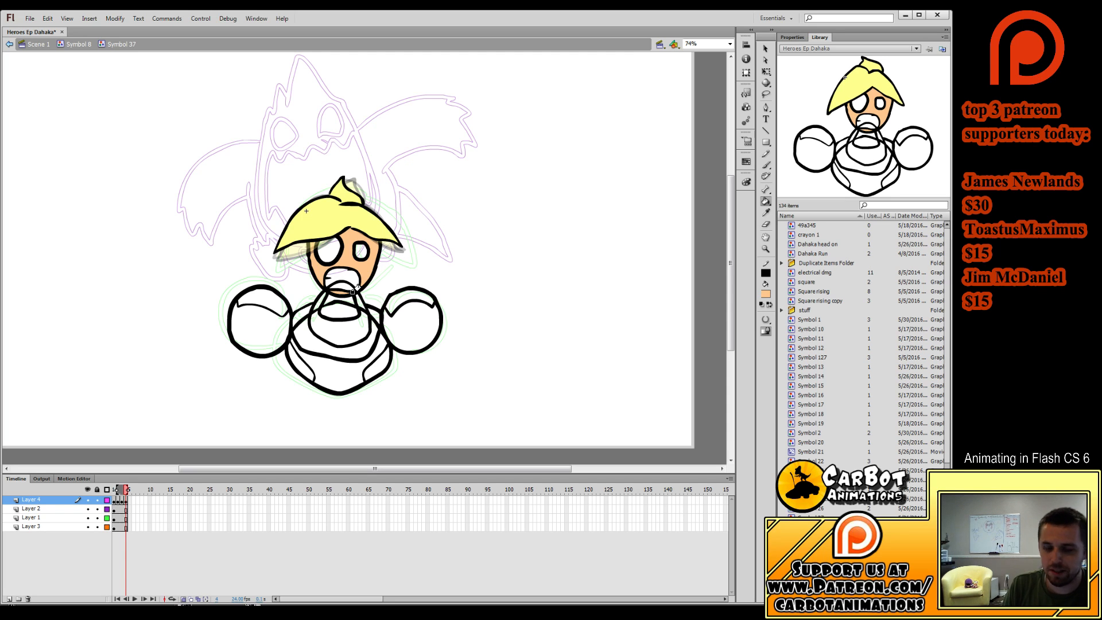
key(comma)
key(comma)
key(comma)
key(period)
key(comma)
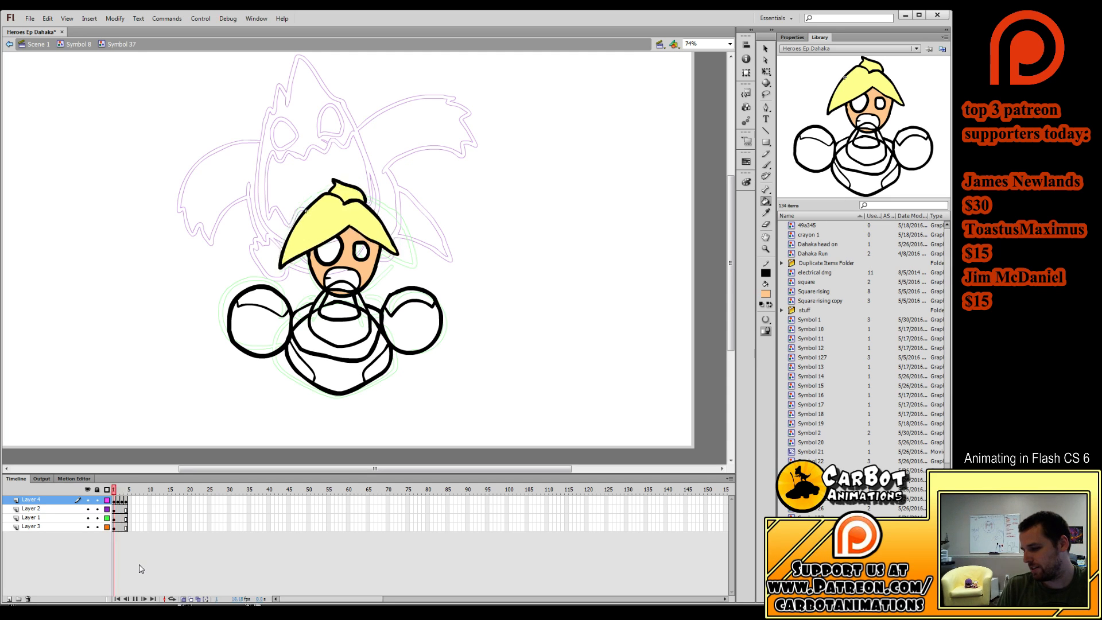
key(period)
key(period)
key(period)
Sample white from the stage and fill both eyes with it.
key(i)
click(488, 290)
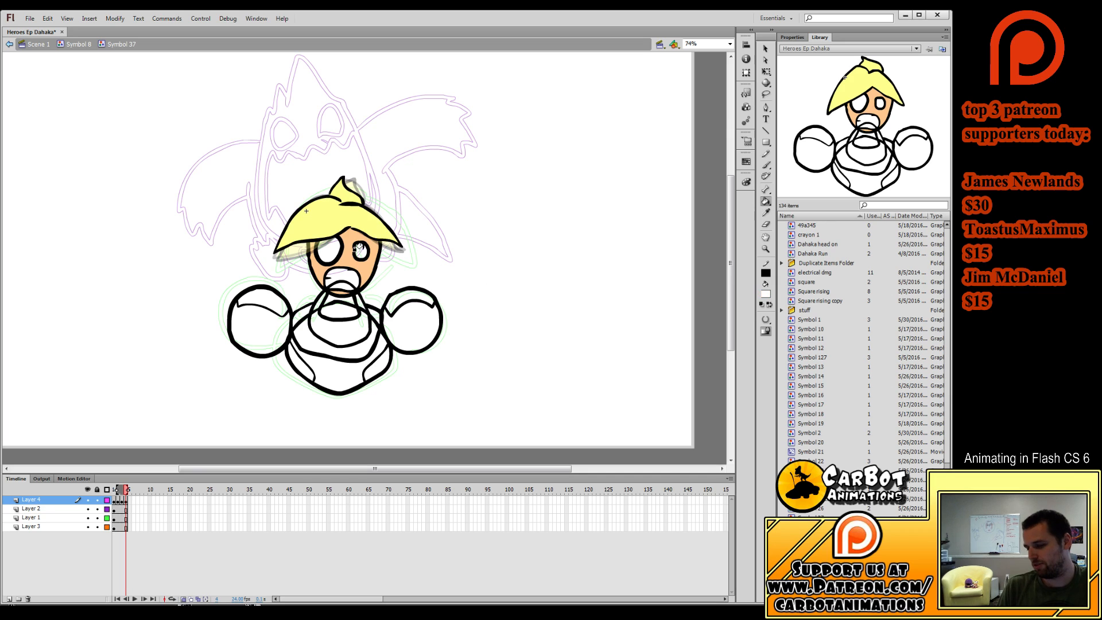
click(361, 251)
click(329, 251)
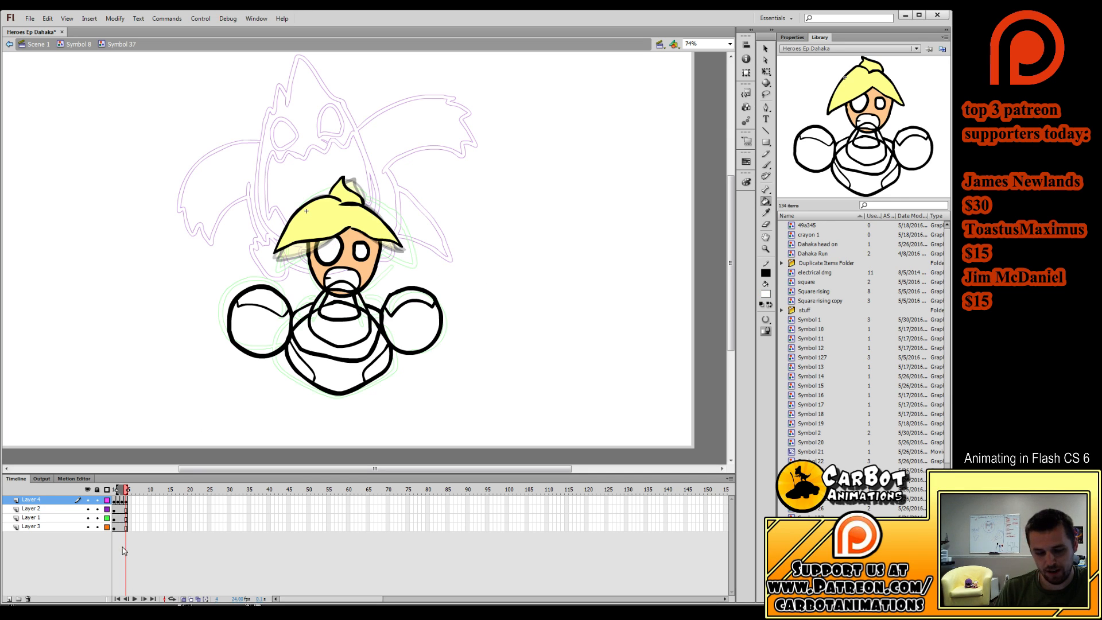
Flip through the hair frames and fill the mouth area with white on Layer 1.
key(comma)
key(comma)
key(comma)
key(period)
key(period)
key(period)
click(121, 510)
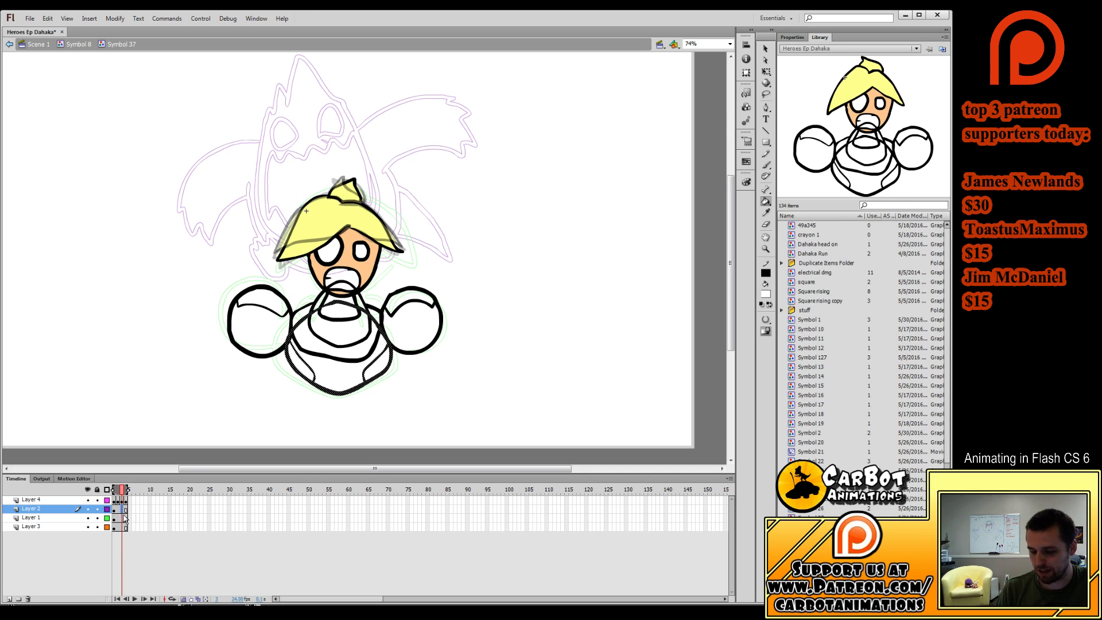
click(124, 518)
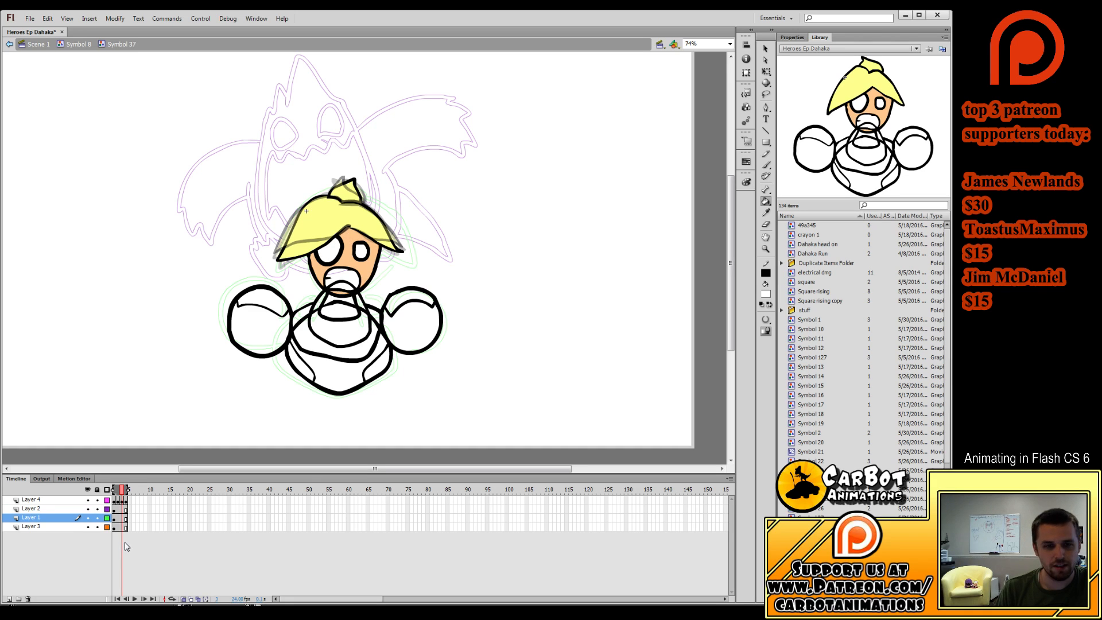
click(345, 280)
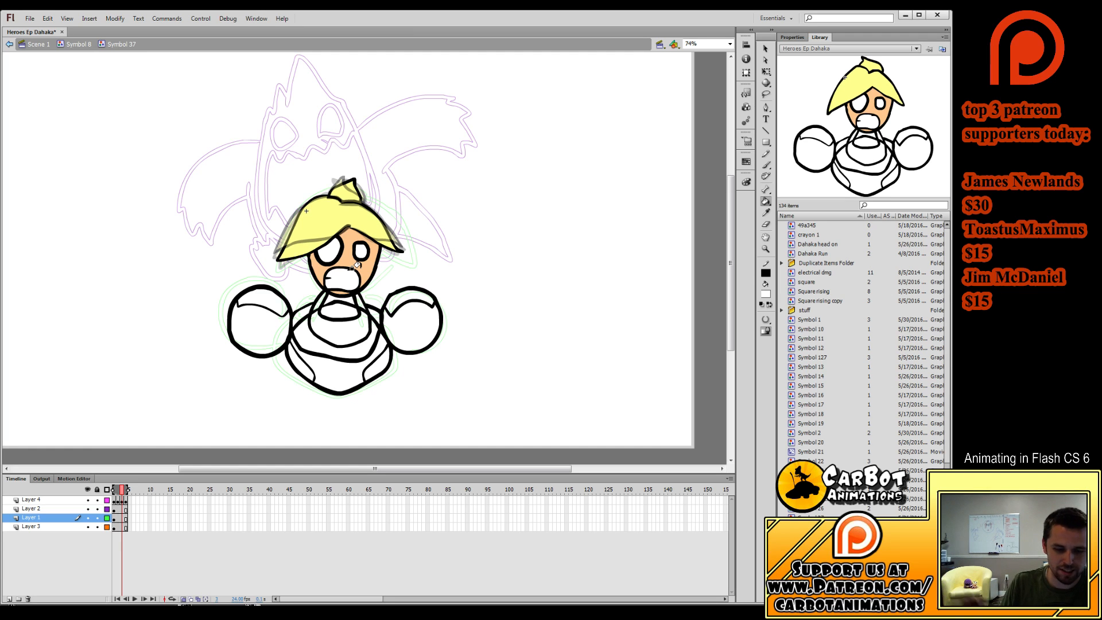
Play the timeline to check the animated hair with the filled face.
click(134, 598)
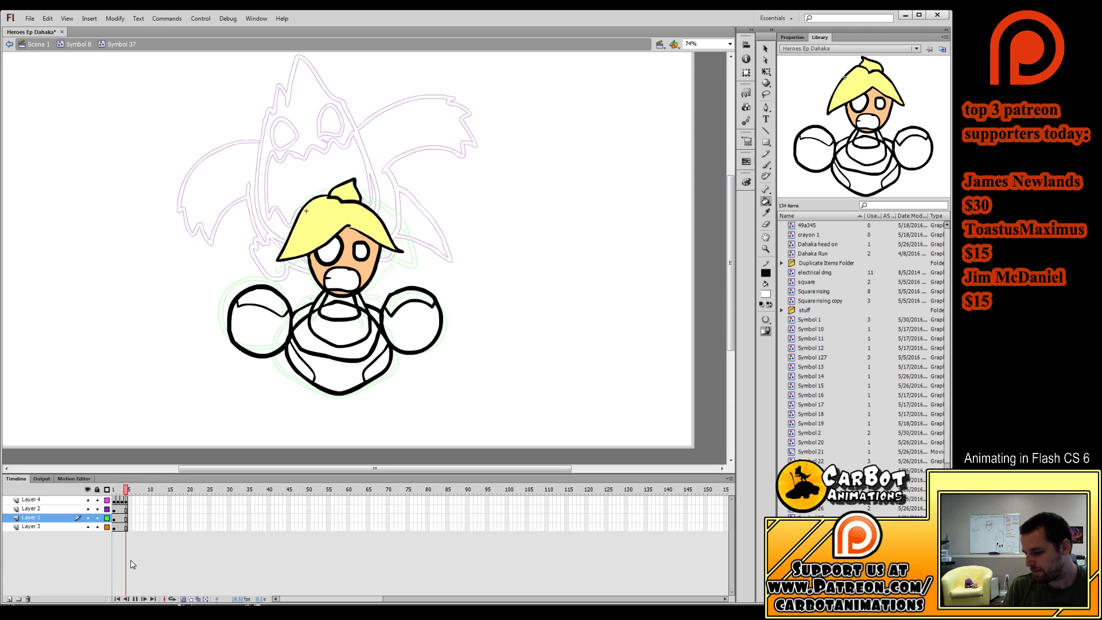
click(134, 599)
click(120, 526)
click(125, 555)
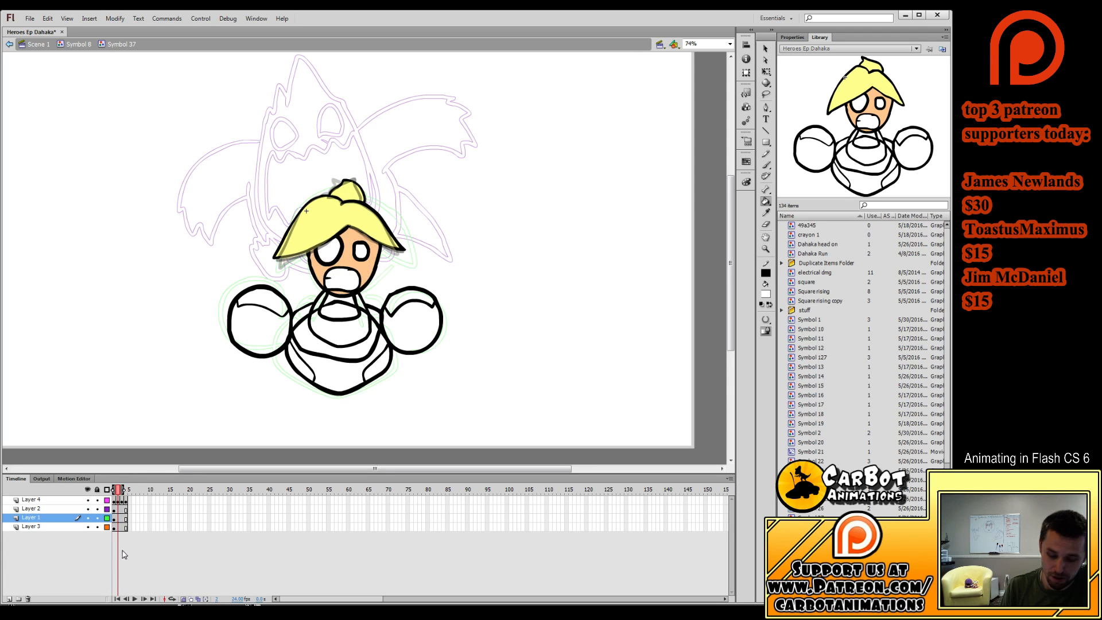
Fill the upper trim of both shoulder pads and both lower side panels of the torso with blue on Layer 3.
click(124, 527)
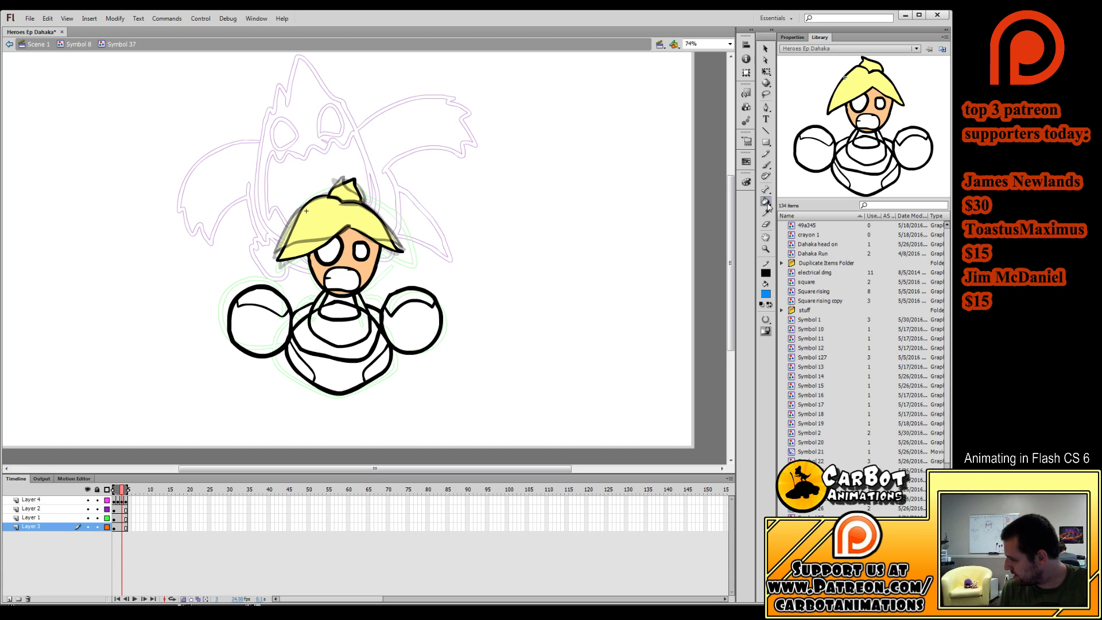
click(409, 299)
click(261, 301)
click(292, 366)
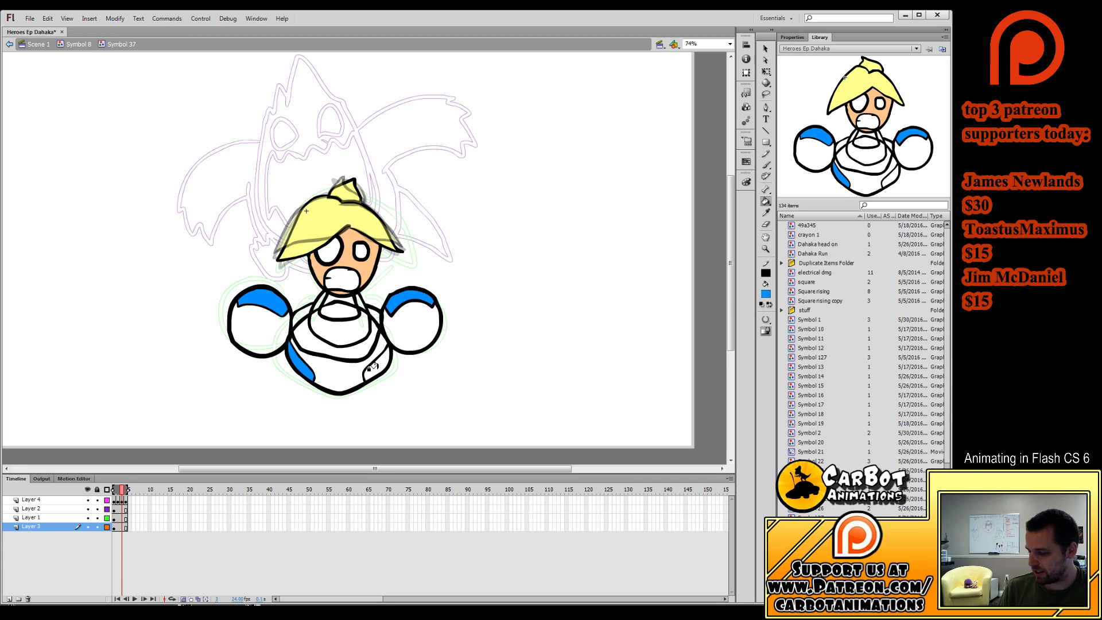
click(372, 367)
Replay the timeline to check the hair animation with the blue armour trim.
key(Return)
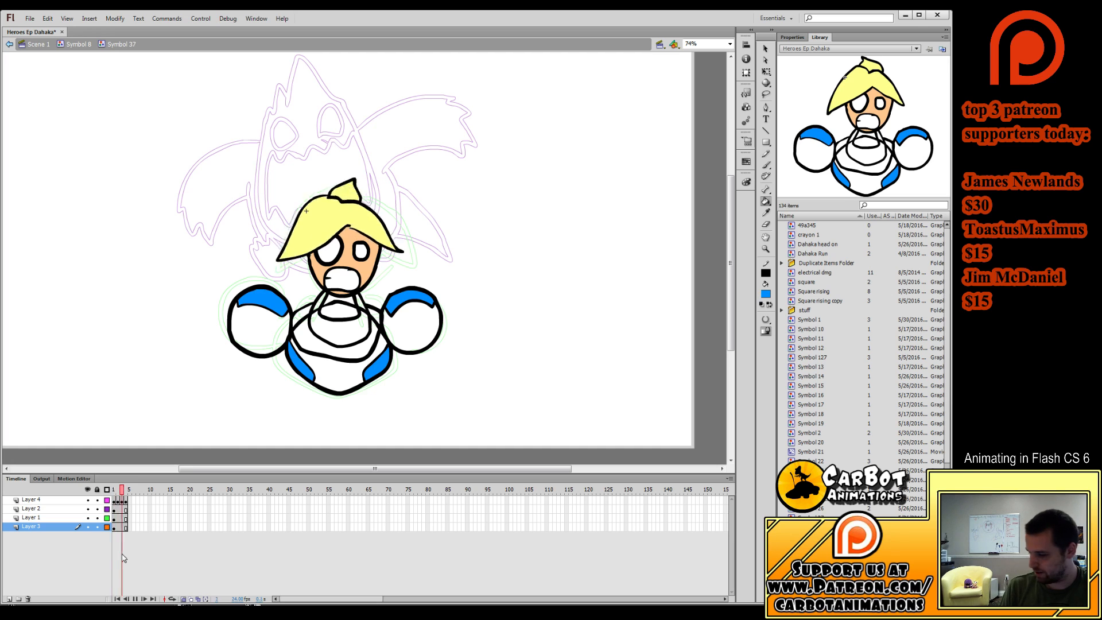
key(Return)
key(Return)
key(Return)
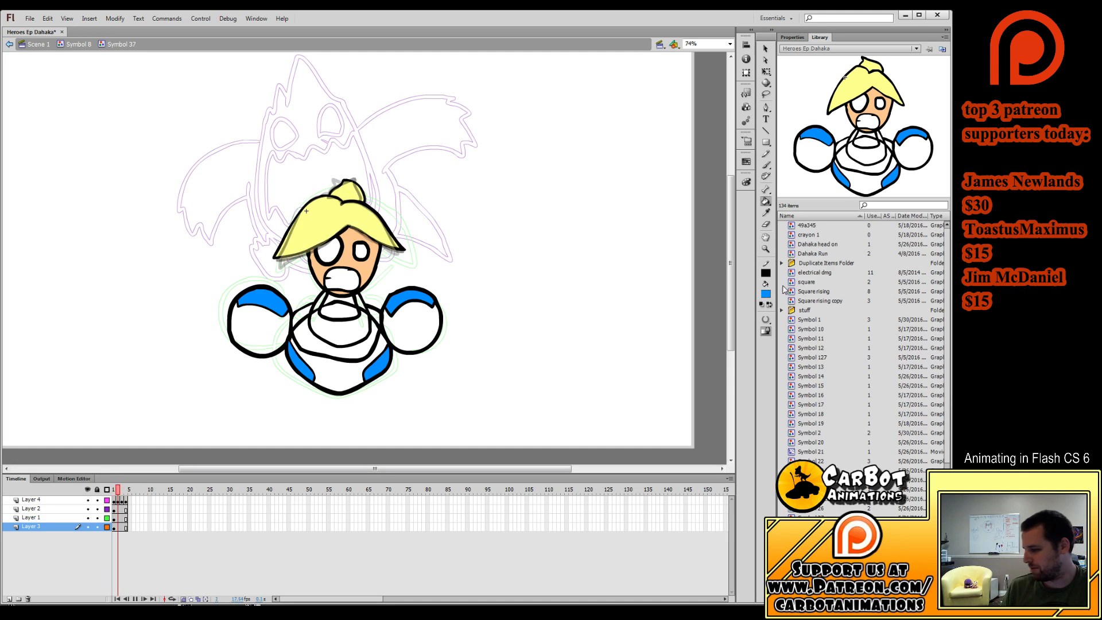
Fill both shoulder pads and the central torso plate of the armour with light grey.
click(765, 294)
click(409, 323)
click(257, 325)
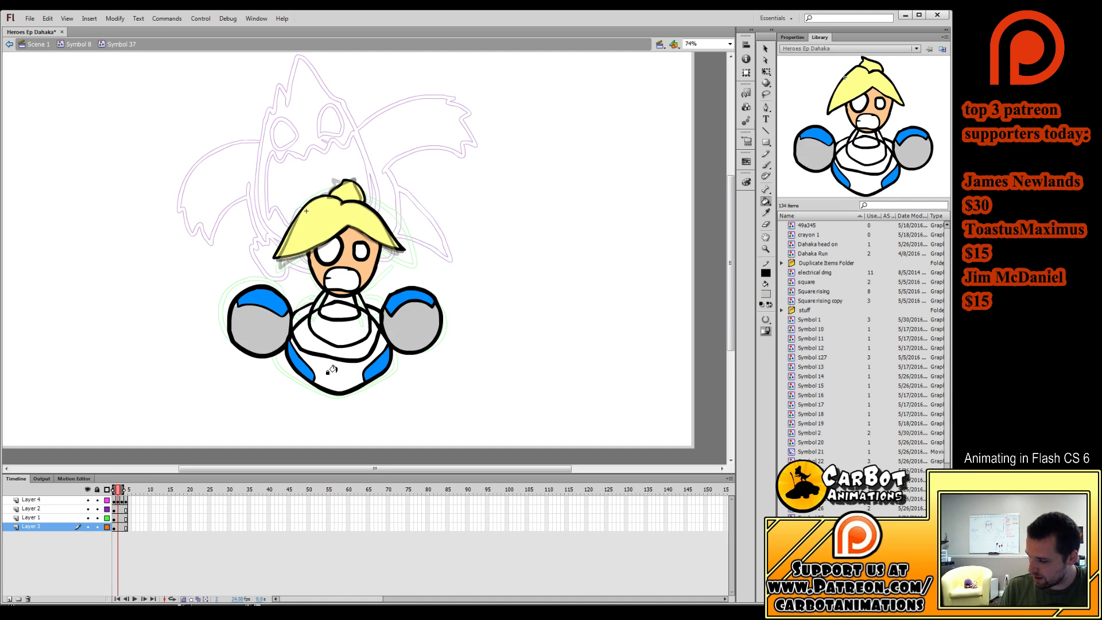
click(332, 369)
click(369, 310)
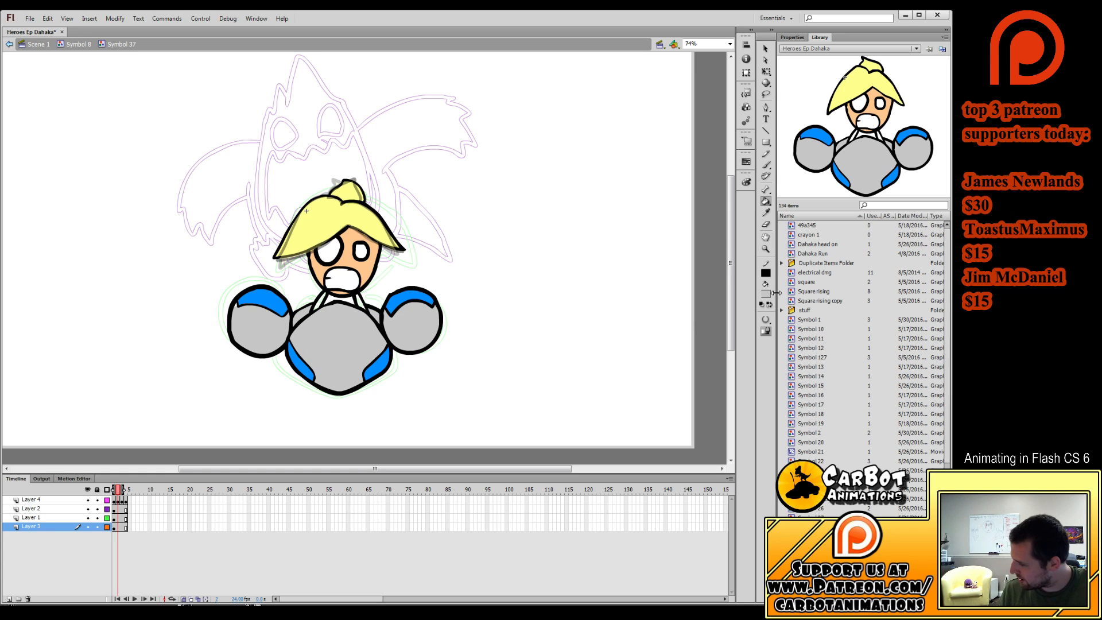
Fill the gaps behind the torso plate with dark grey and the two neck straps with blue.
click(365, 307)
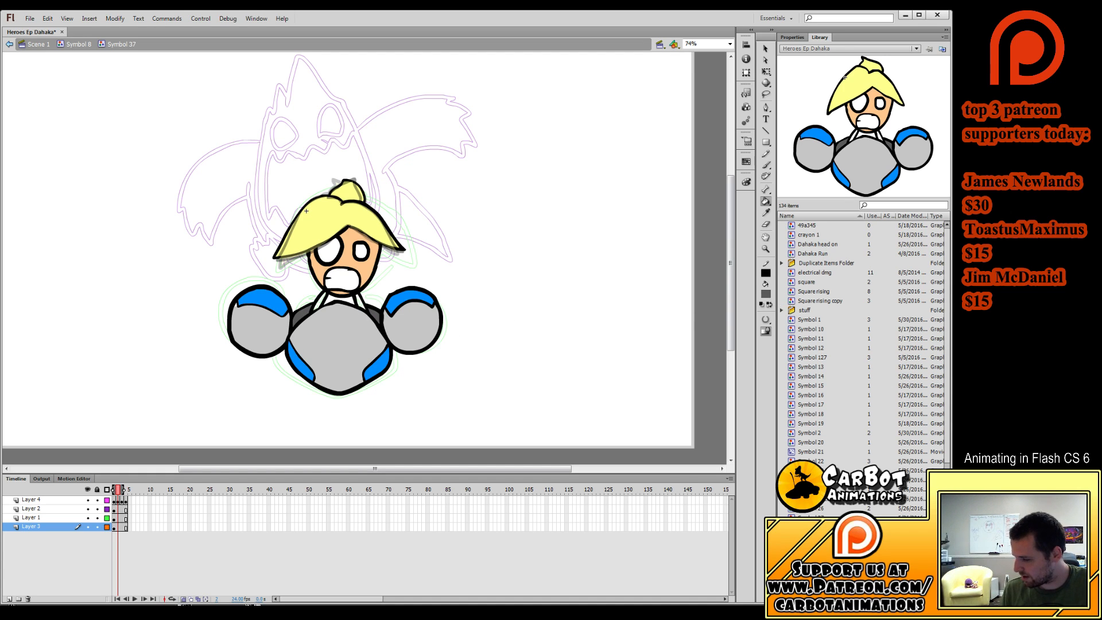
click(401, 301)
click(359, 301)
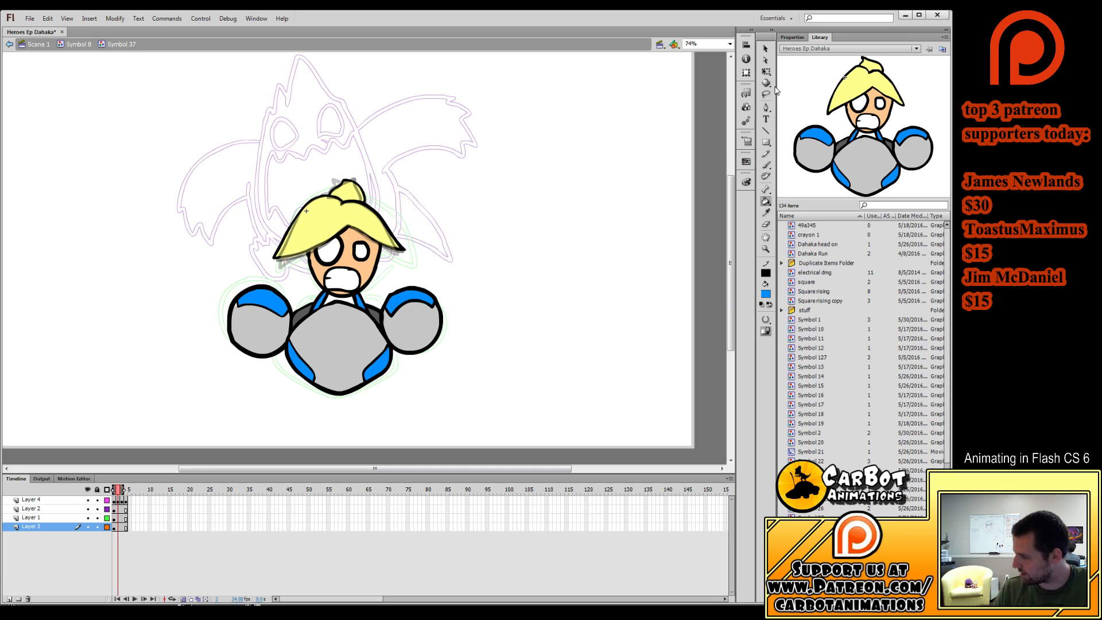
In Symbol 8, duplicate the character symbol at a new keyframe on frame 54 of Layer 4 and open the copy for editing.
click(766, 71)
double_click(466, 257)
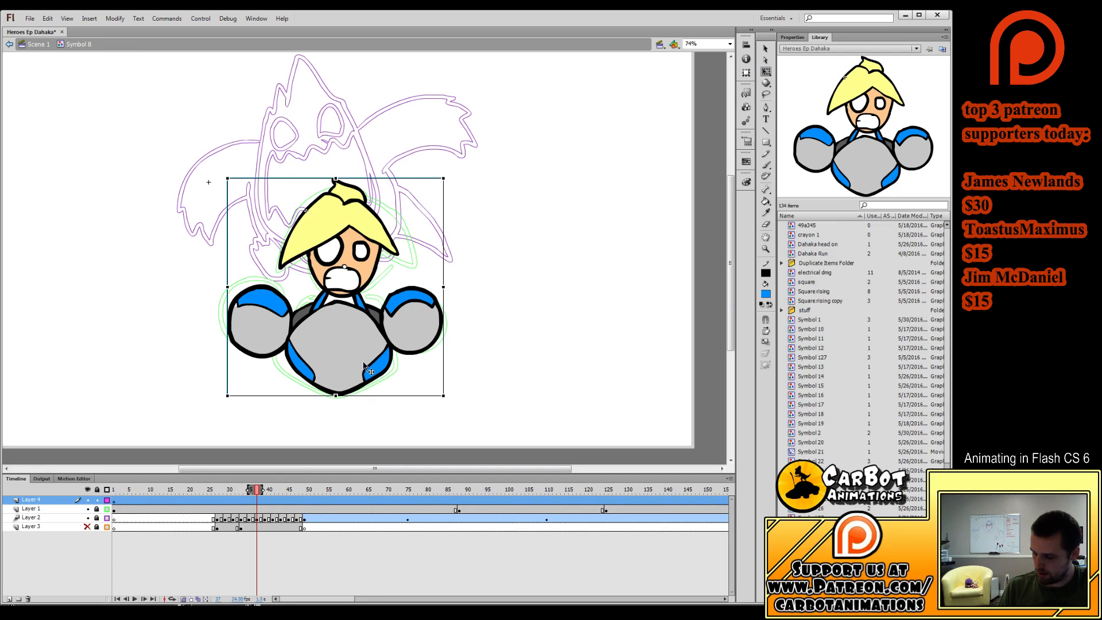
drag(258, 490, 325, 502)
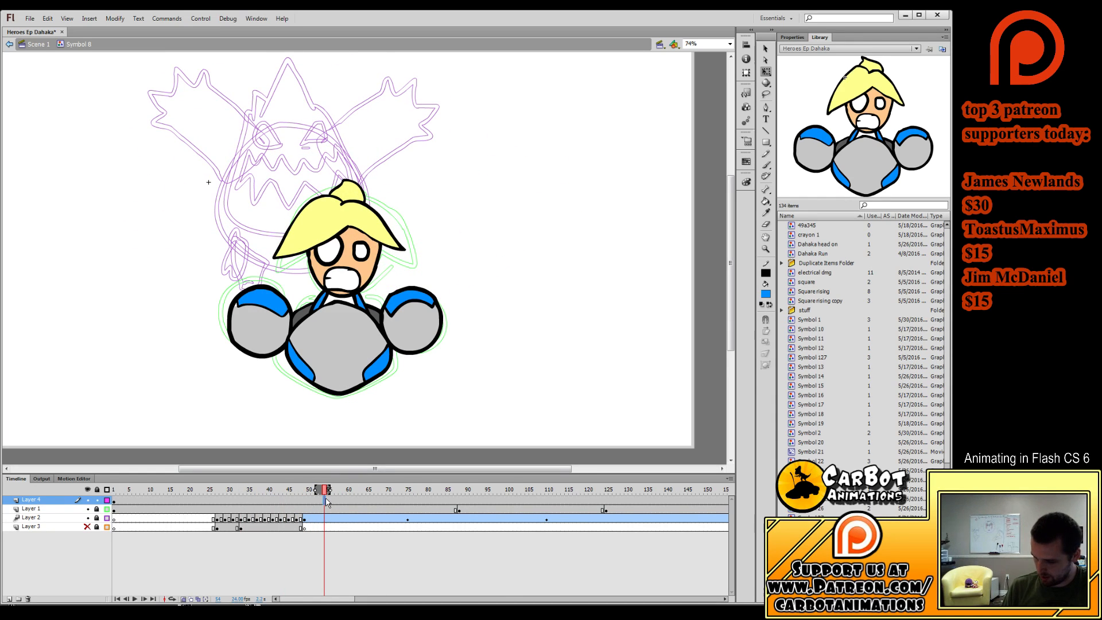
click(325, 501)
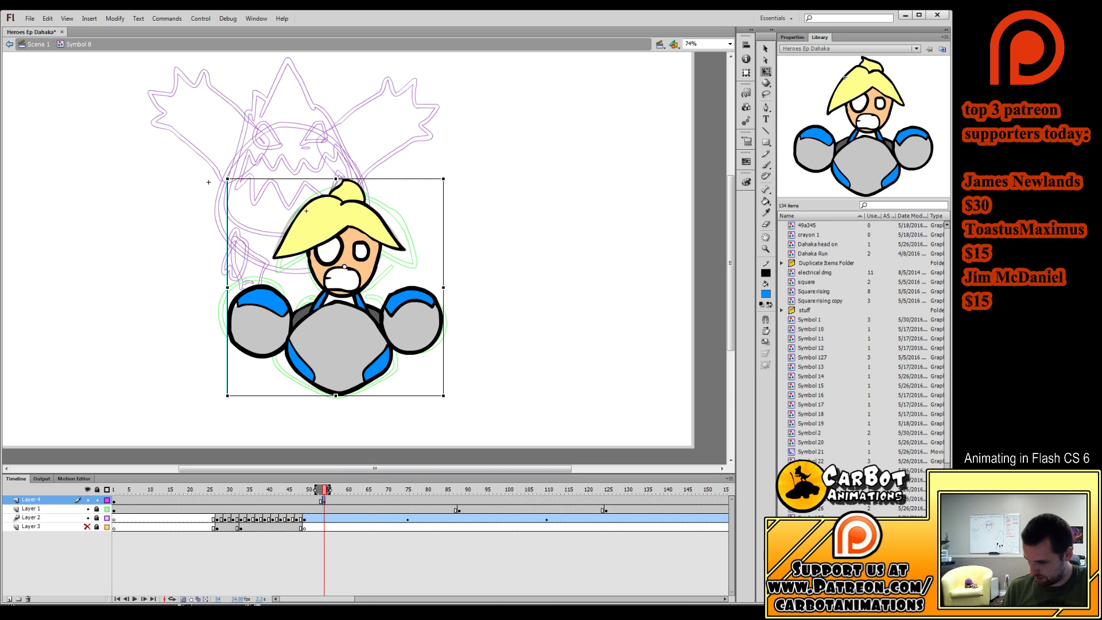
double_click(349, 346)
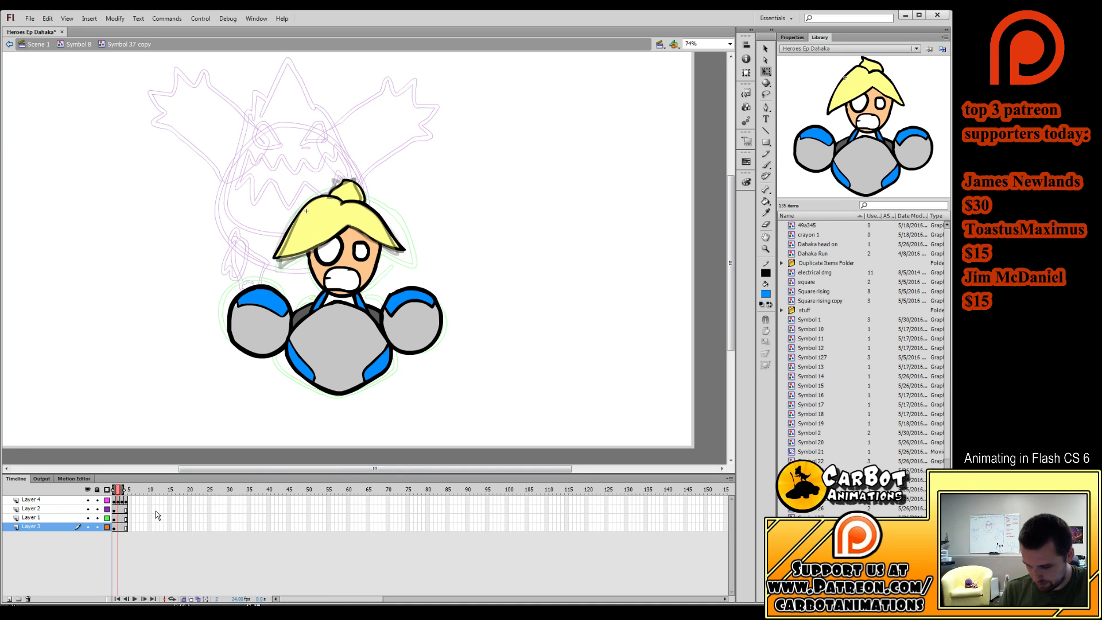
Trim the copied symbol's timeline to its first frame and extend all four layers to frame 10.
click(115, 500)
click(175, 305)
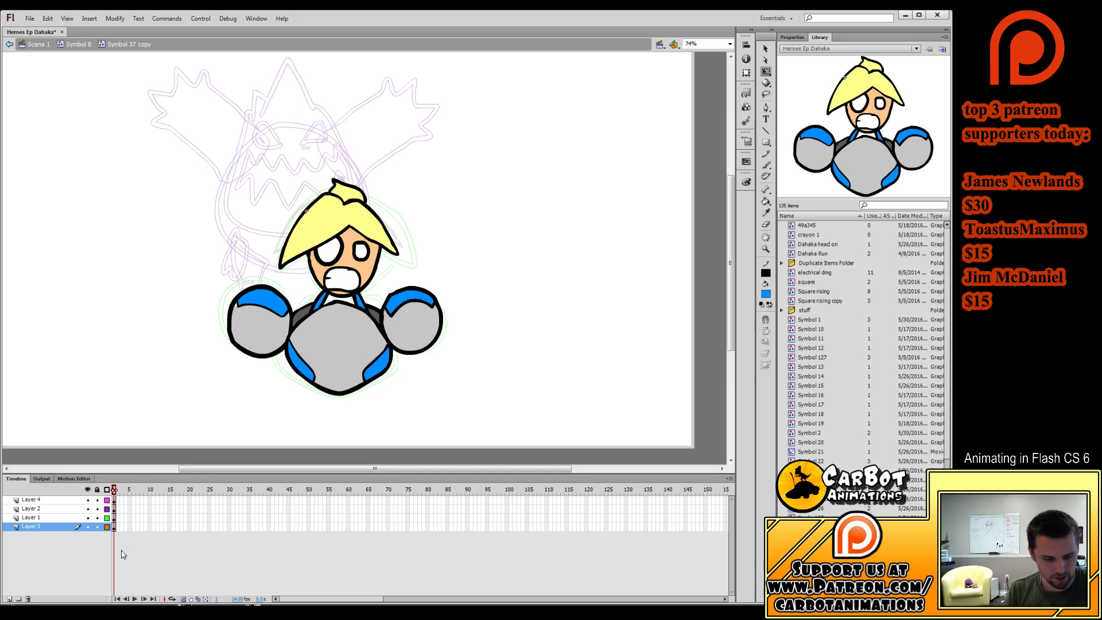
key(F5)
key(F5)
key(F5)
key(F5)
key(F5)
key(F5)
key(F5)
key(F5)
key(F5)
Move the hair layer, Layer 4, directly below Layer 2 so the torso plate's layer is on top.
click(126, 510)
click(127, 518)
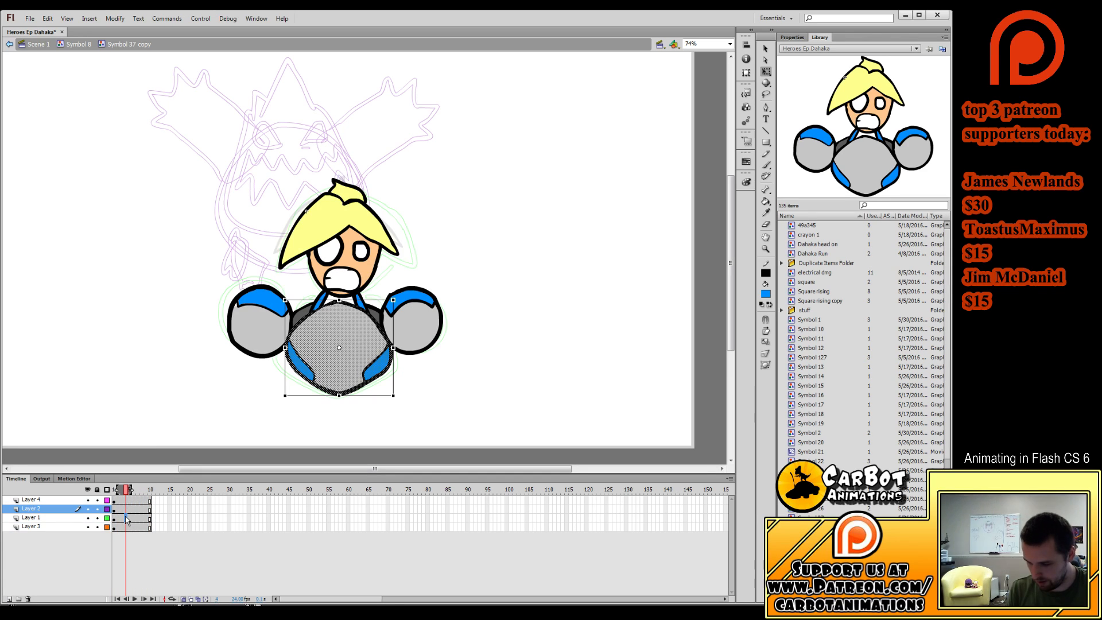
click(126, 519)
drag(63, 500, 64, 514)
click(152, 551)
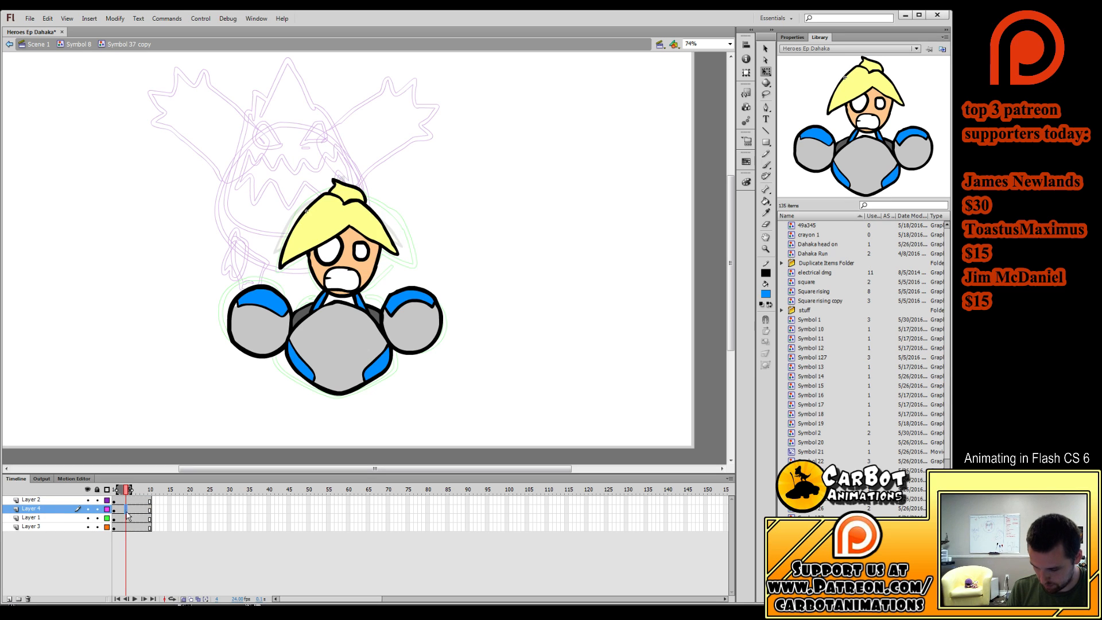
Insert blank keyframes at frame 2 on Layer 4 and Layer 1, using onion skin to keep the old head as a guide.
click(128, 519)
click(124, 509)
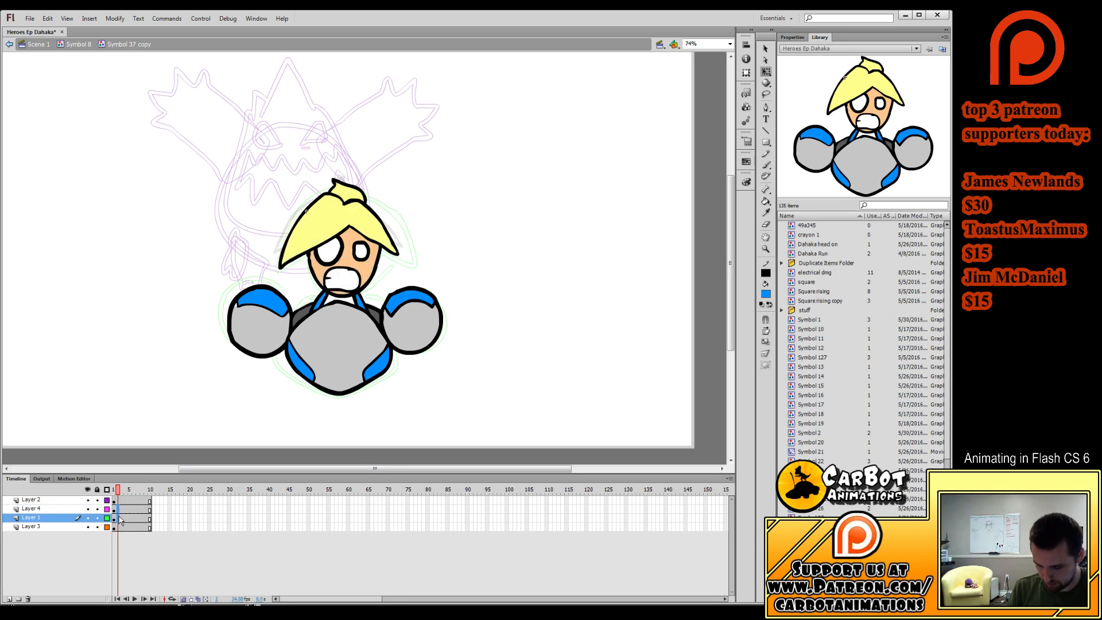
click(124, 519)
click(120, 527)
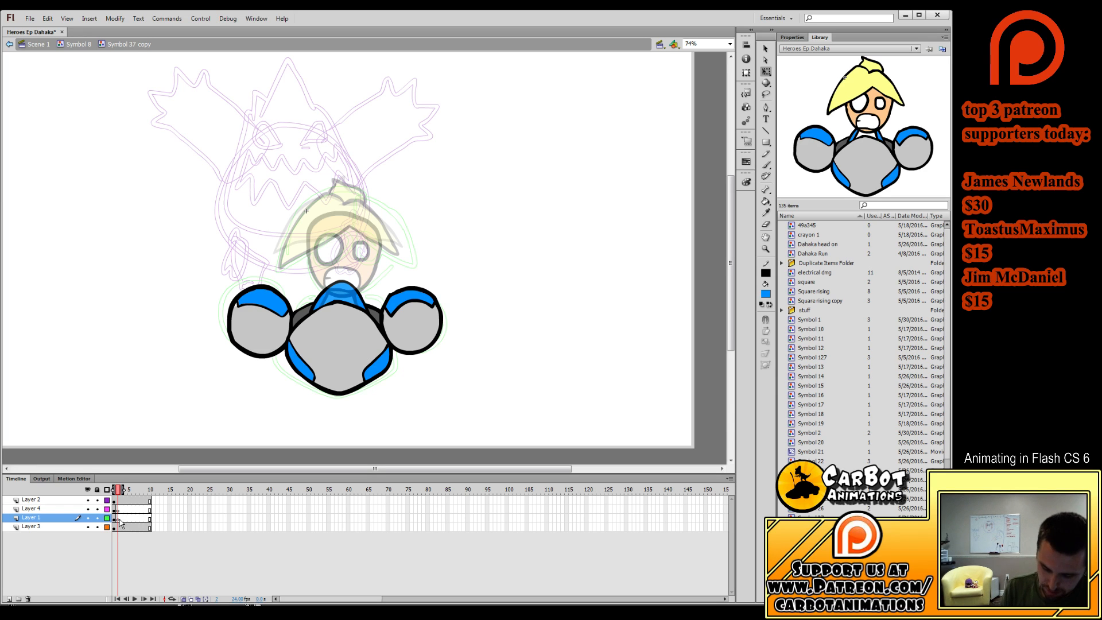
click(119, 518)
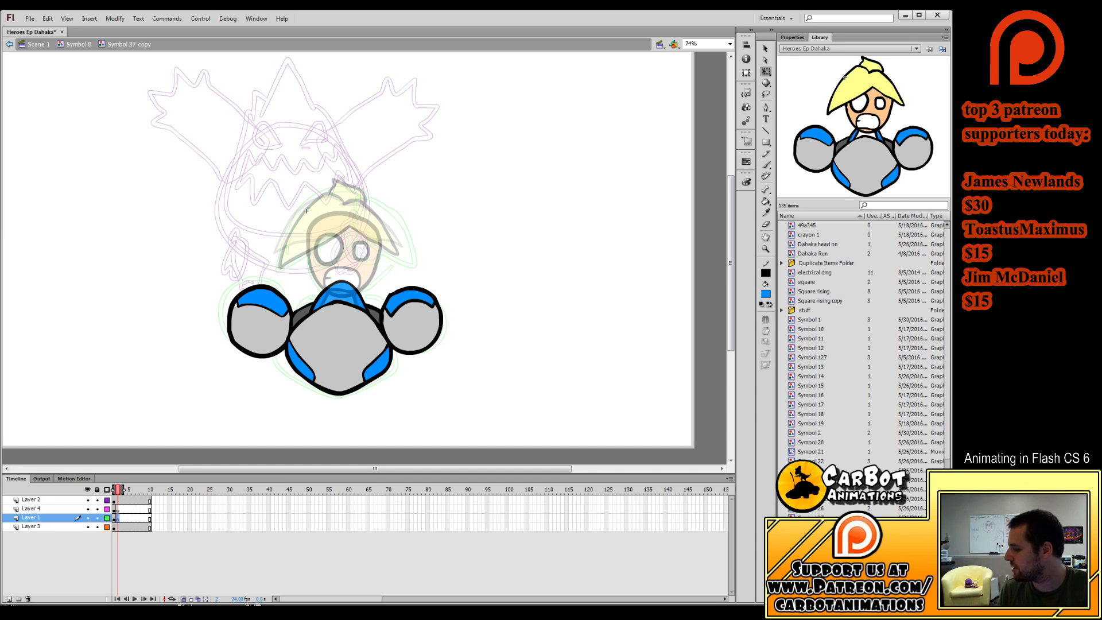
Brush a new black hair outline with a pointed ponytail over the onion-skinned head on frame 2 of Layer 1.
click(772, 315)
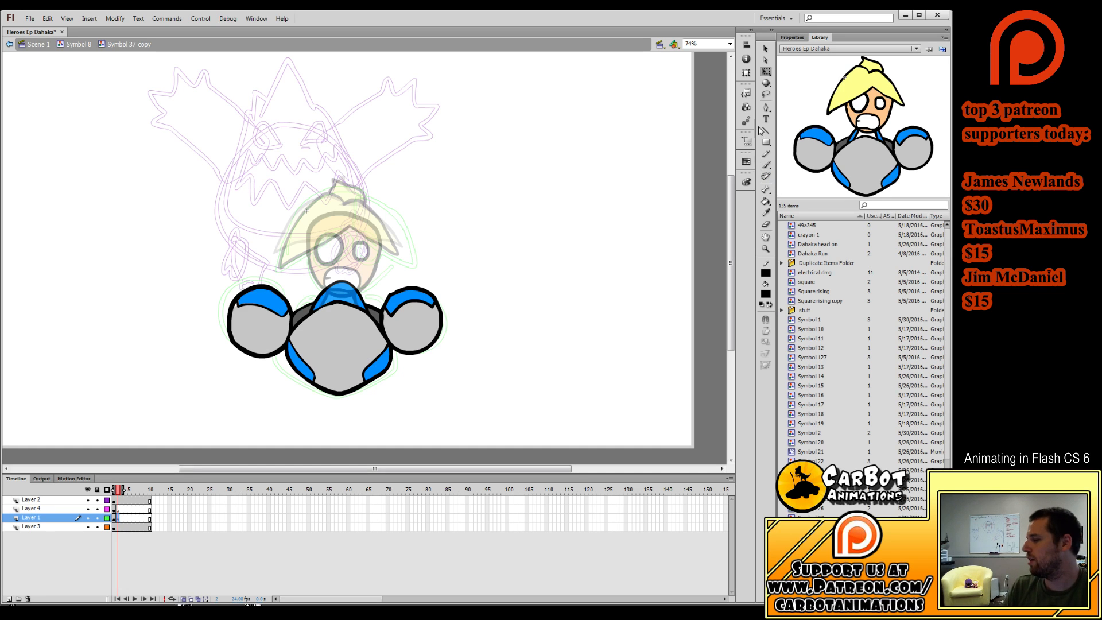
mouse_move(487, 234)
mouse_down()
mouse_move(509, 256)
mouse_move(521, 245)
mouse_up()
key(b)
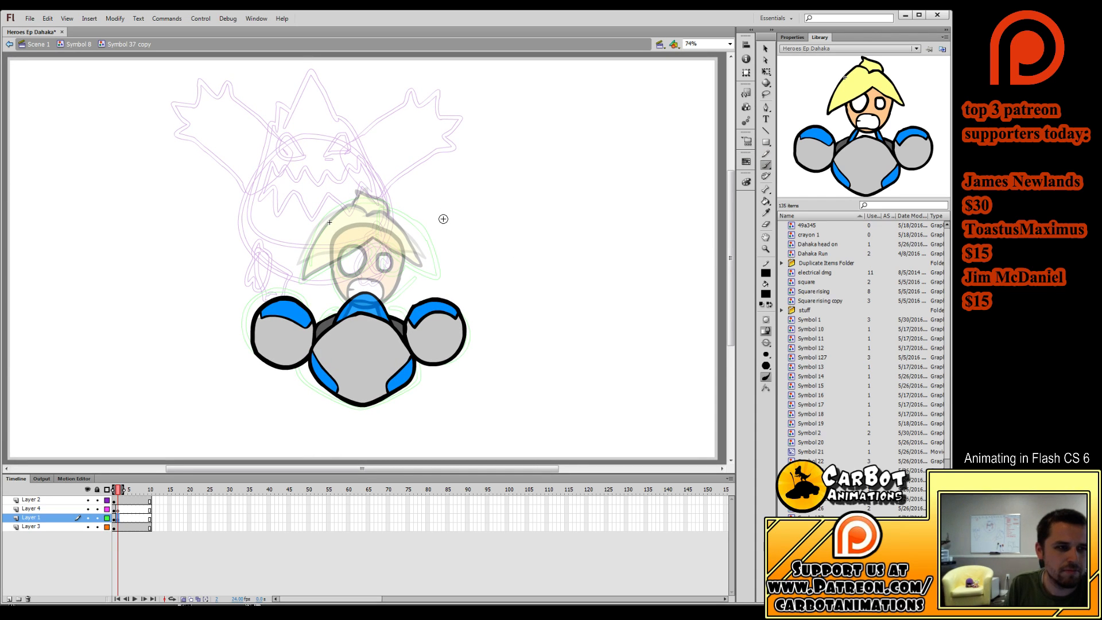
scroll(462, 221, down, 1)
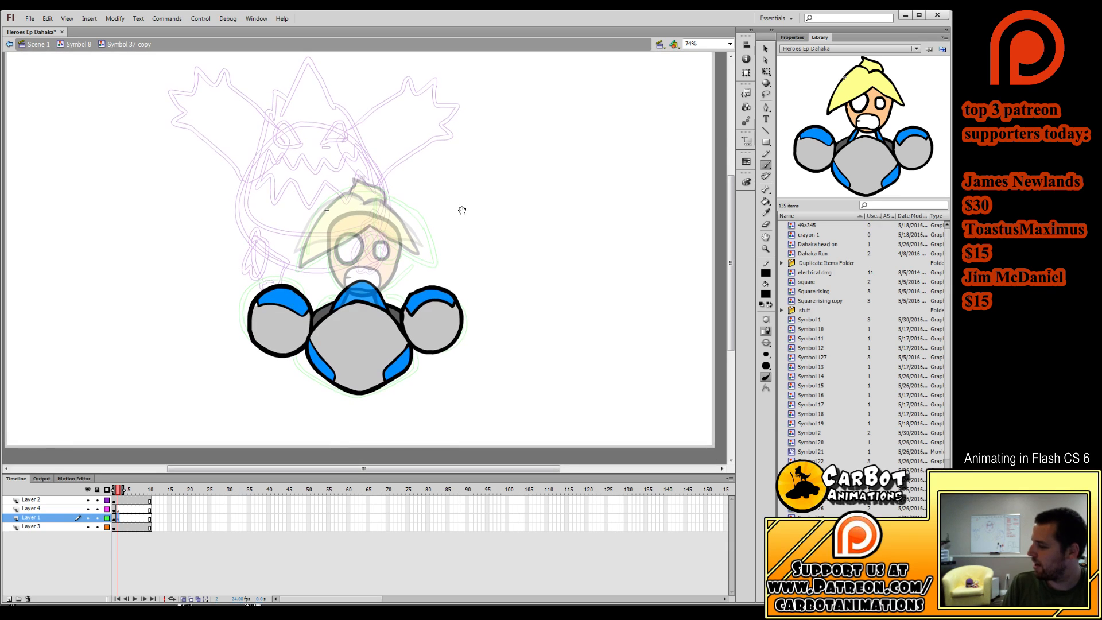
key(z)
drag(609, 150, 200, 396)
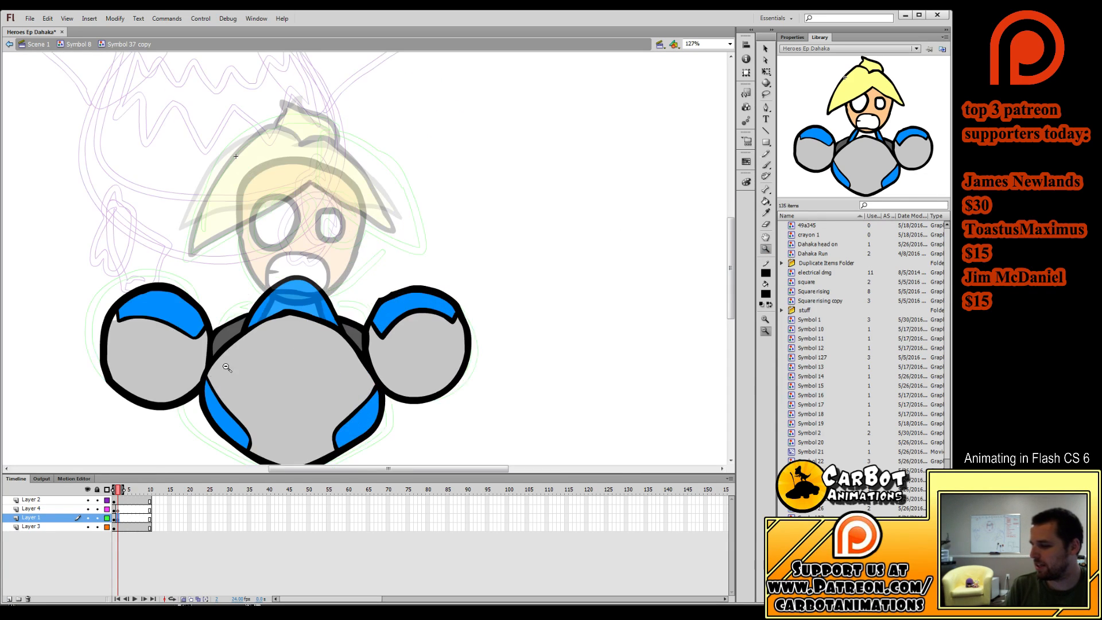
mouse_move(469, 301)
mouse_down()
mouse_move(528, 282)
mouse_move(528, 292)
mouse_up()
click(537, 260)
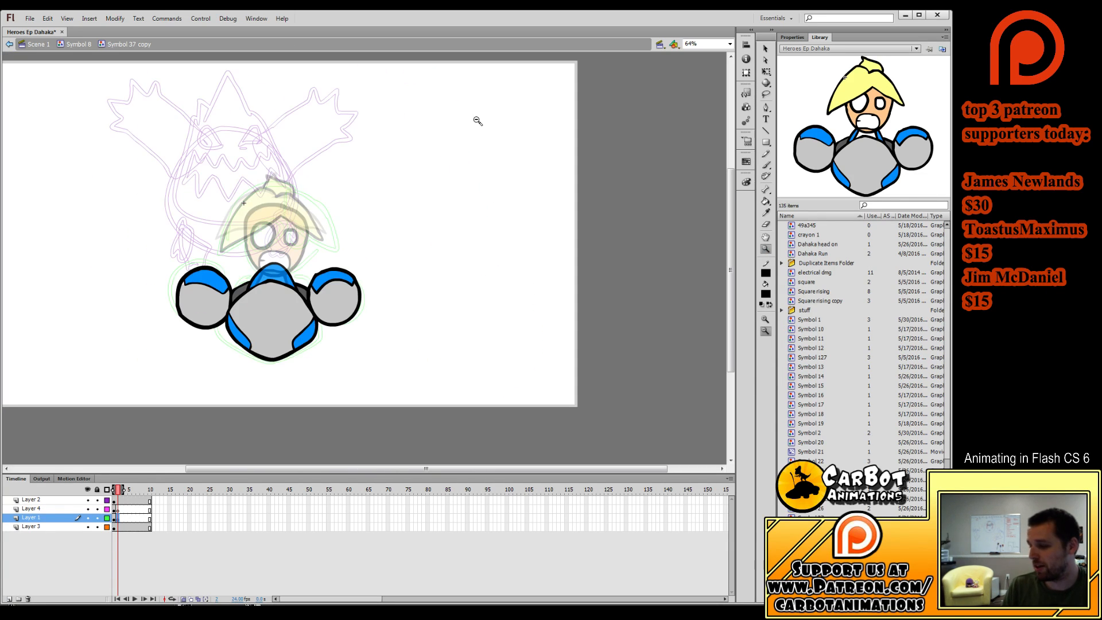
drag(477, 120, 100, 370)
click(767, 165)
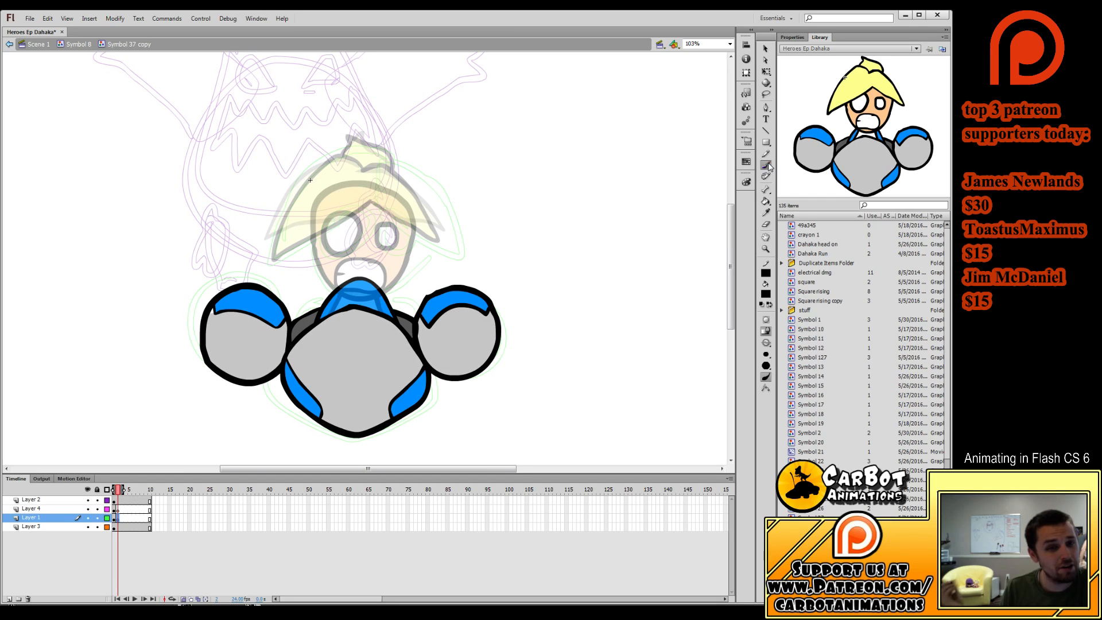
drag(502, 263, 501, 260)
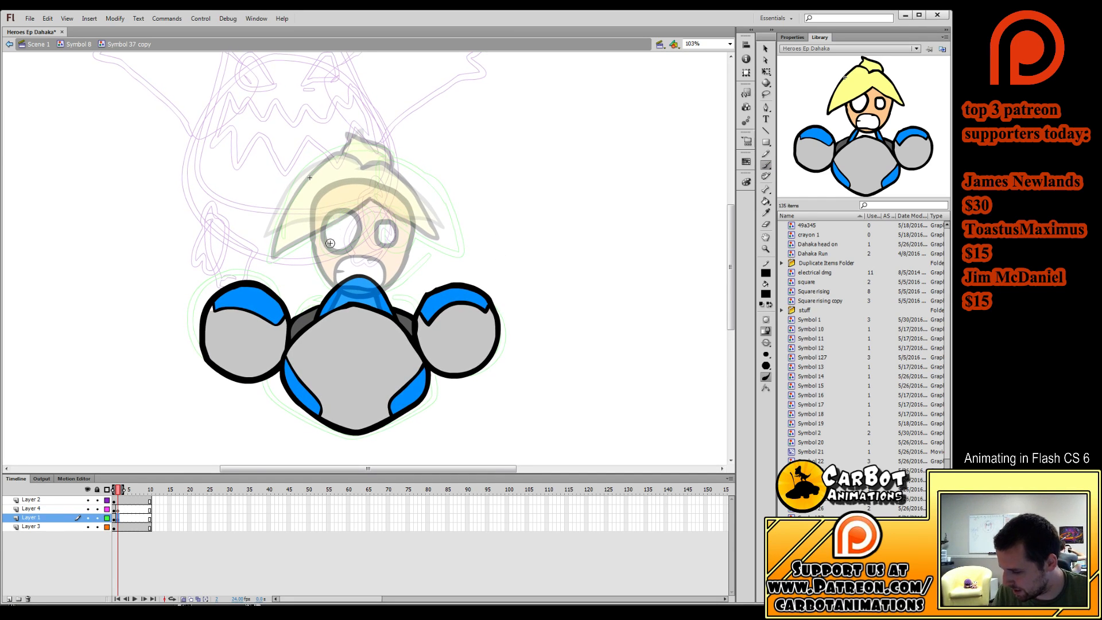
mouse_move(330, 175)
mouse_down()
mouse_move(278, 229)
mouse_move(310, 241)
mouse_up()
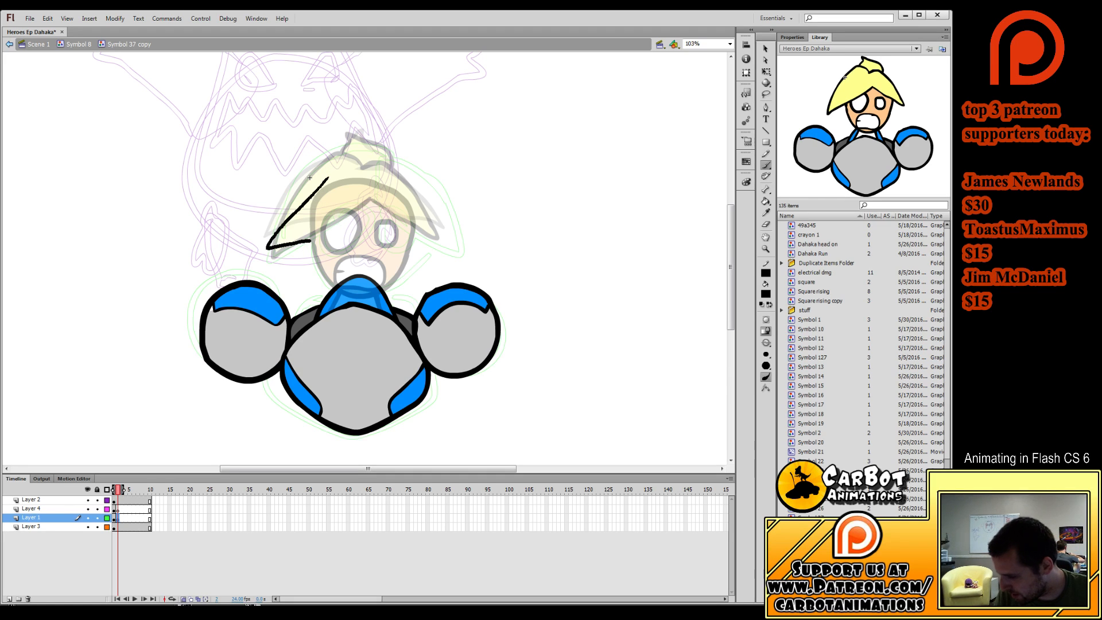
key(ctrl+z)
mouse_move(332, 179)
mouse_down()
mouse_move(296, 213)
mouse_move(310, 248)
mouse_move(373, 279)
mouse_move(408, 229)
mouse_move(404, 181)
mouse_move(353, 165)
mouse_move(330, 176)
mouse_up()
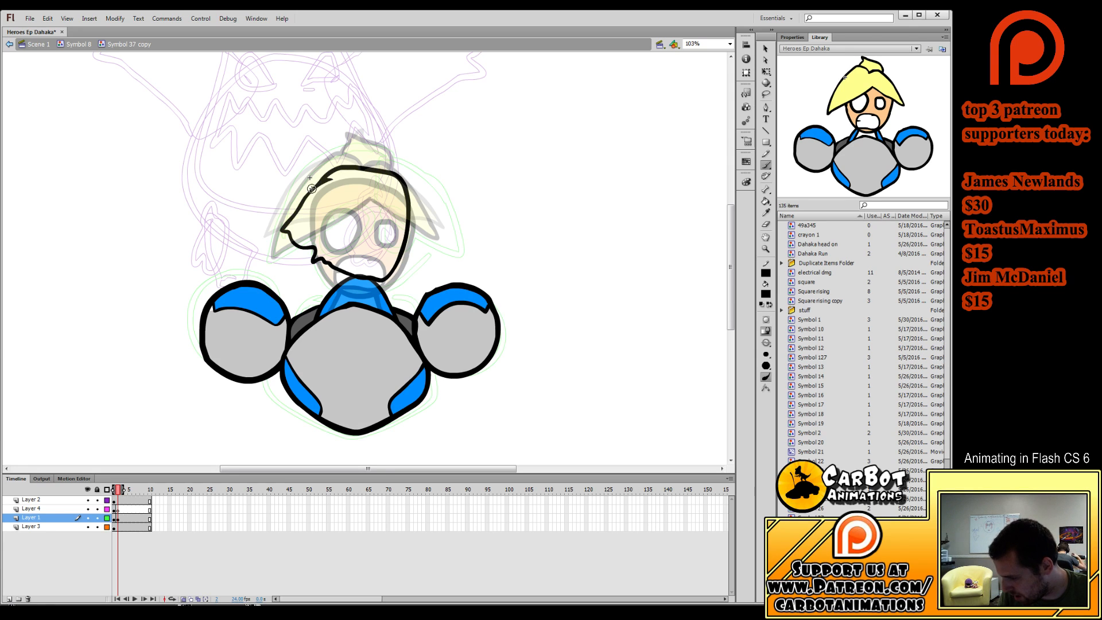
mouse_move(398, 172)
mouse_down()
mouse_move(423, 238)
mouse_move(391, 201)
mouse_move(418, 236)
mouse_move(442, 200)
mouse_move(430, 157)
mouse_move(395, 175)
mouse_up()
key(ctrl+z)
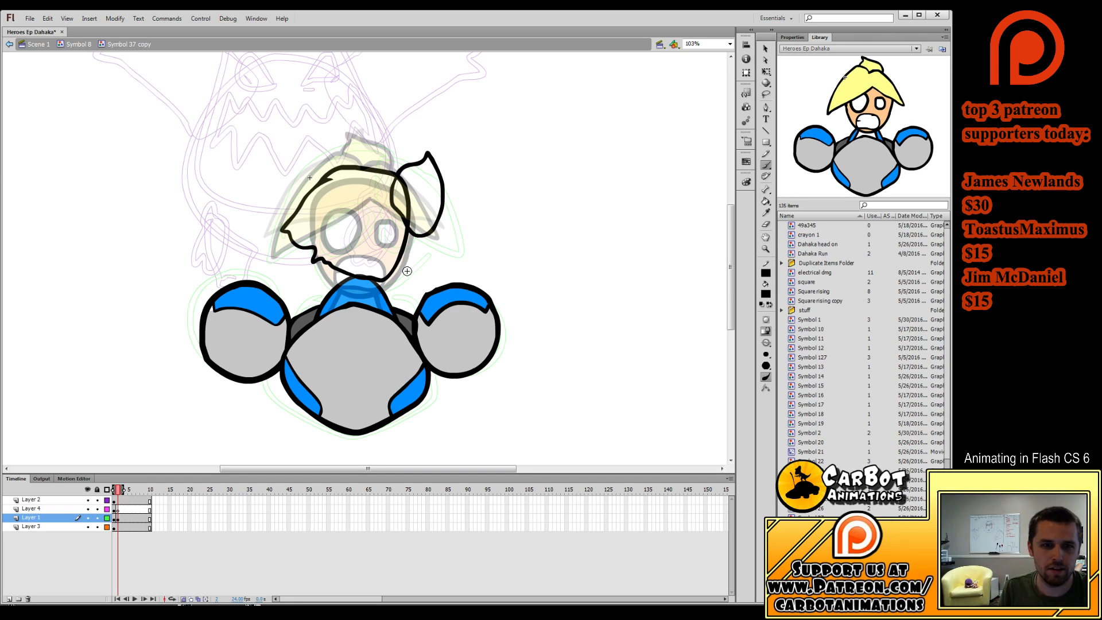
mouse_move(317, 259)
mouse_down()
mouse_move(363, 295)
mouse_move(383, 277)
mouse_move(333, 306)
mouse_move(381, 329)
mouse_up()
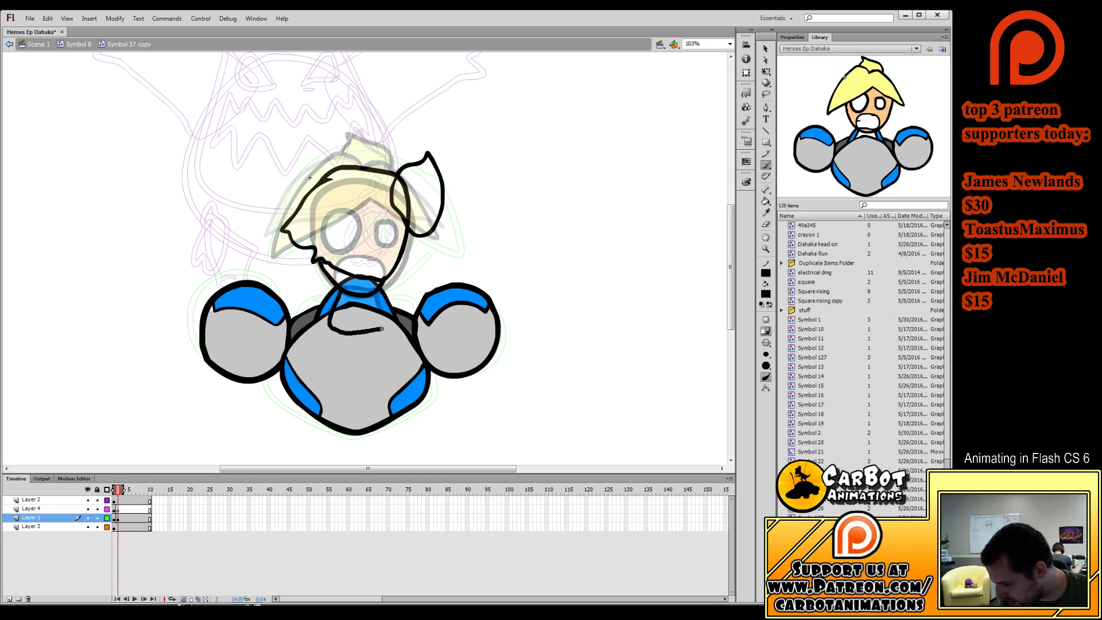
key(ctrl+z)
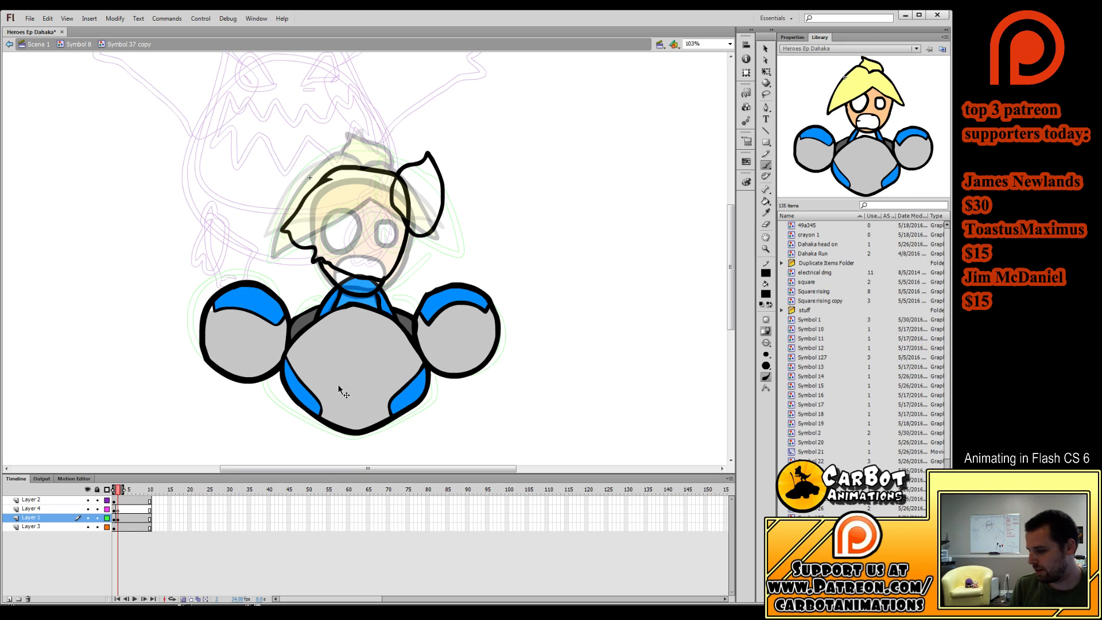
key(ctrl+z)
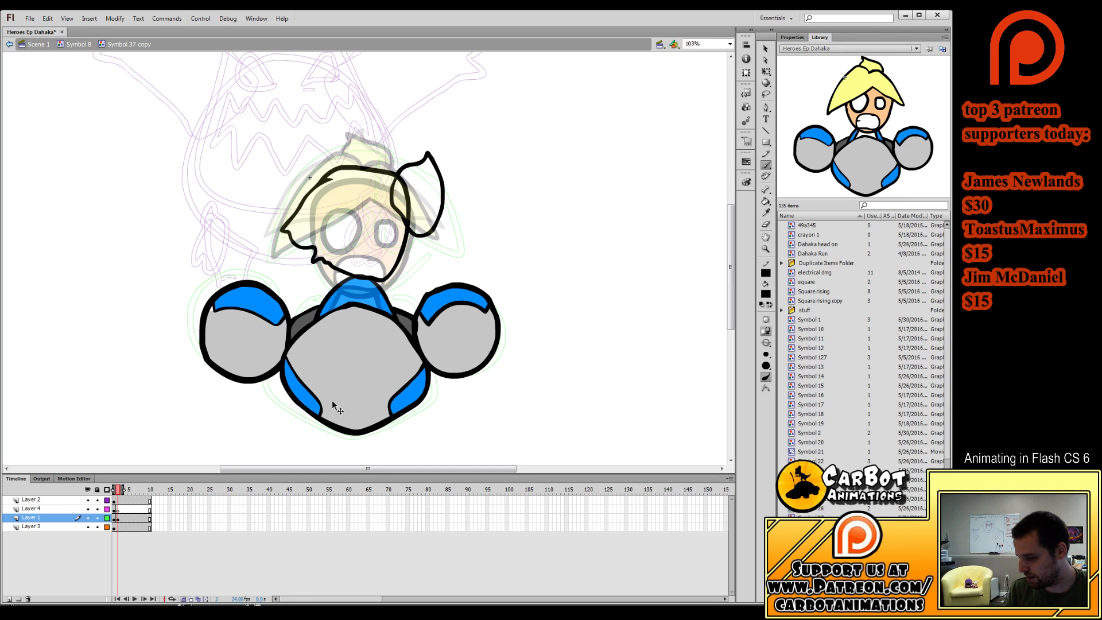
Move the new hair drawing to frame 2 of Layer 4 and brush a round face outline on Layer 1's emptied frame 2.
click(117, 520)
drag(118, 519, 118, 510)
click(119, 518)
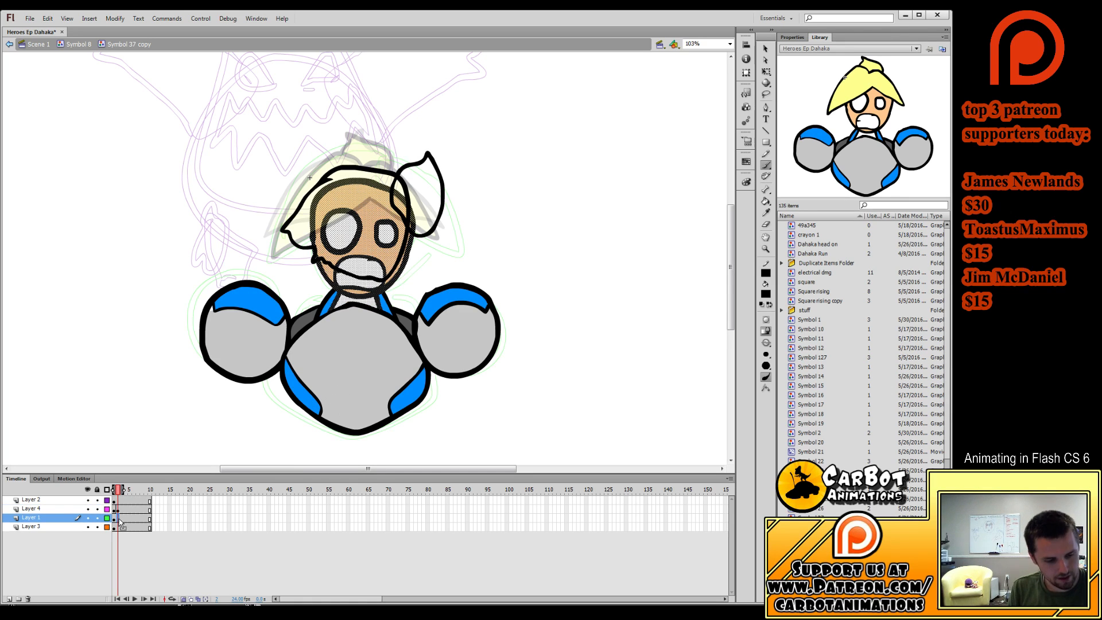
key(Delete)
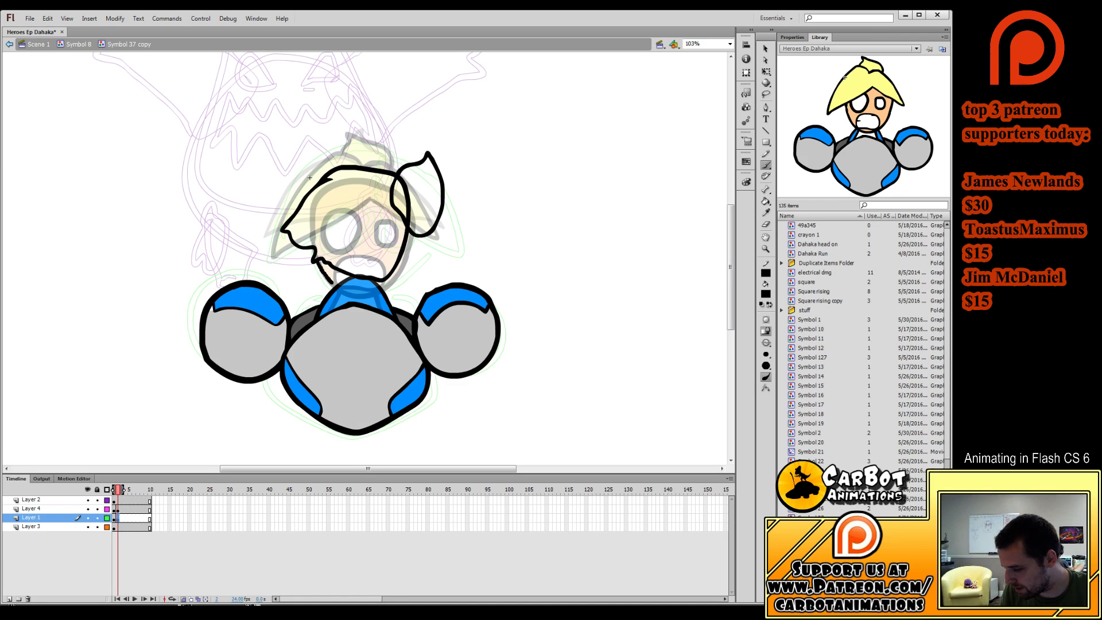
mouse_move(339, 290)
mouse_down()
mouse_move(384, 274)
mouse_move(395, 241)
mouse_move(350, 211)
mouse_move(324, 226)
mouse_move(318, 257)
mouse_move(335, 329)
mouse_move(378, 327)
mouse_move(375, 293)
mouse_up()
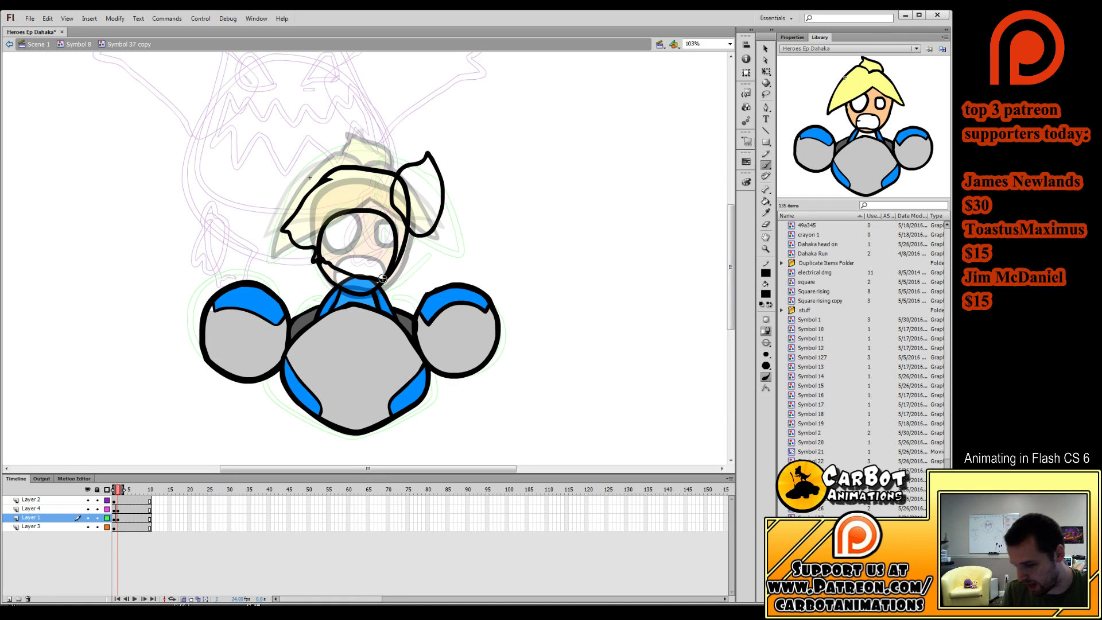
Stretch the hair drawing on Layer 4 slightly taller with Free Transform and erase the overlapping line inside the ponytail.
click(121, 509)
click(766, 71)
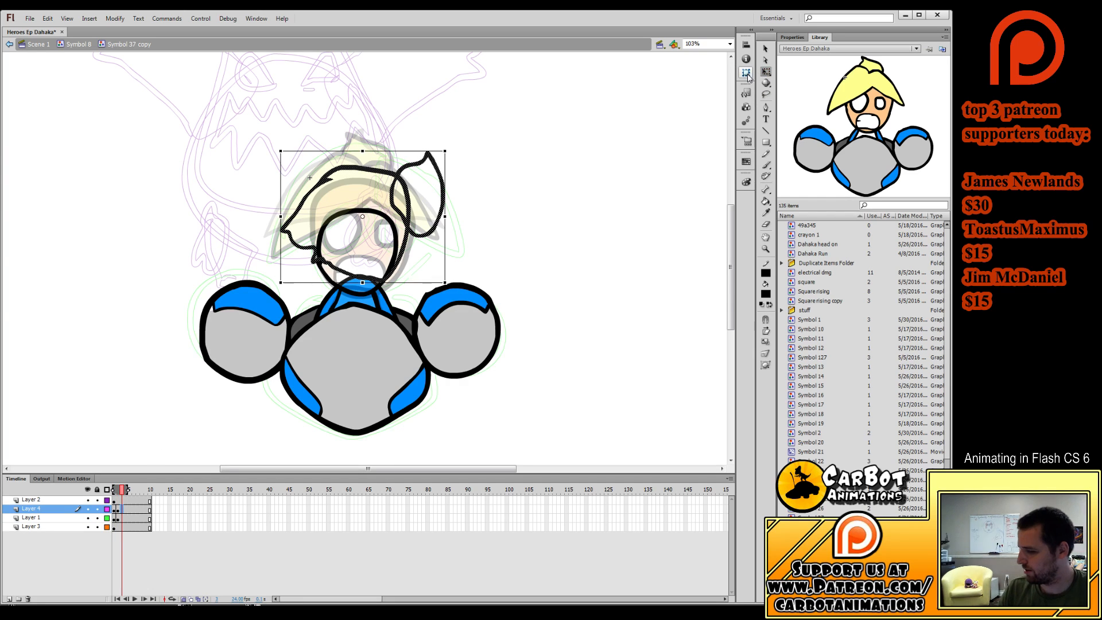
mouse_move(445, 151)
mouse_down()
mouse_move(455, 132)
mouse_move(441, 146)
mouse_up()
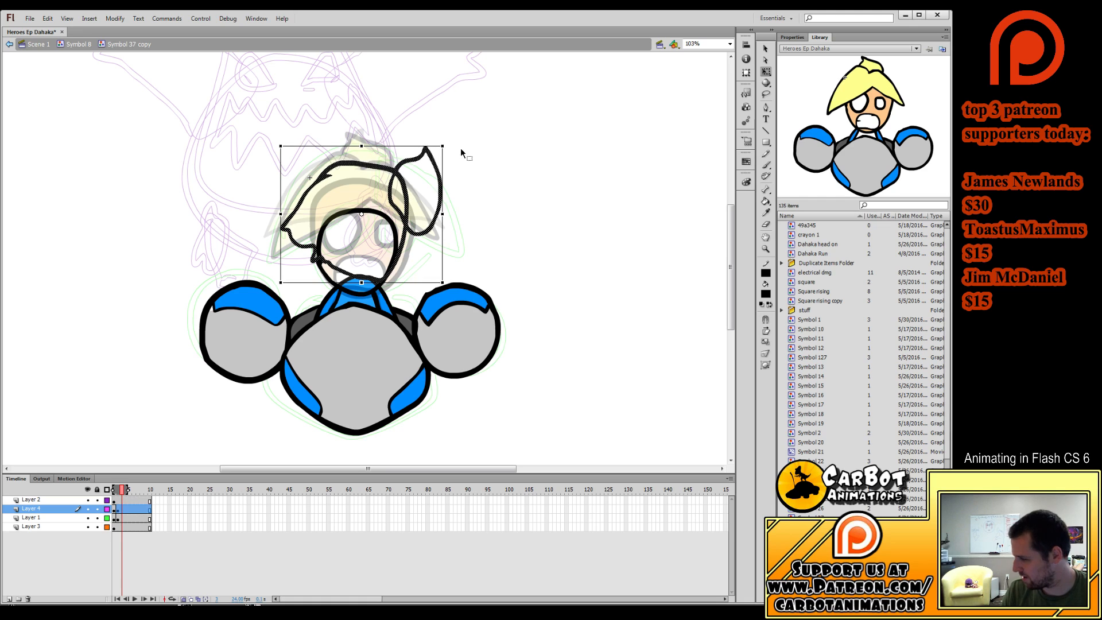
click(486, 196)
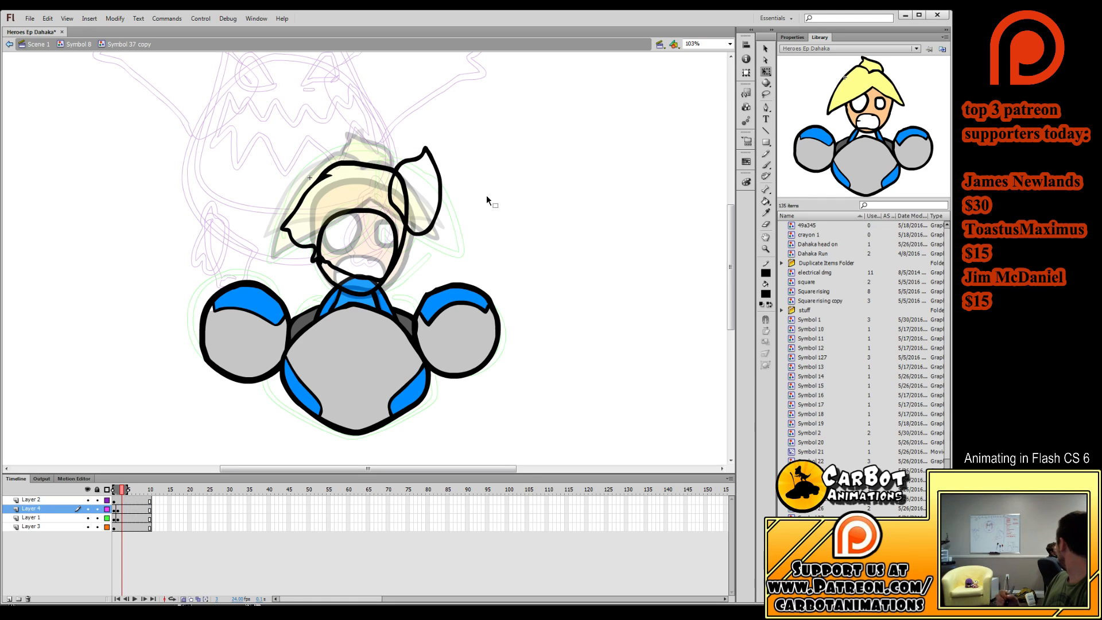
click(765, 224)
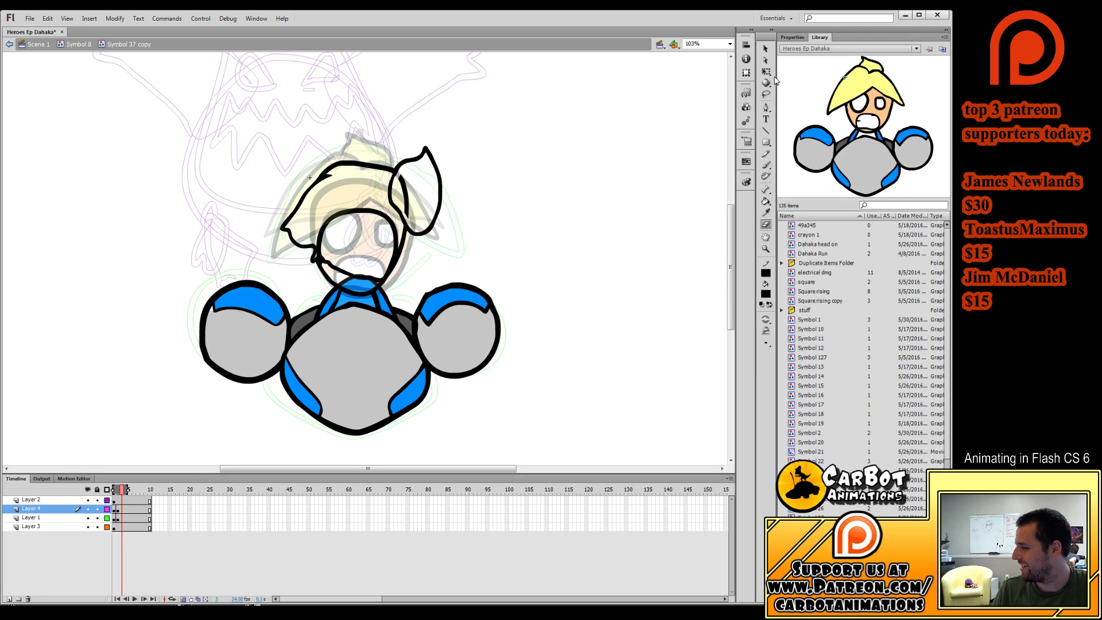
key(q)
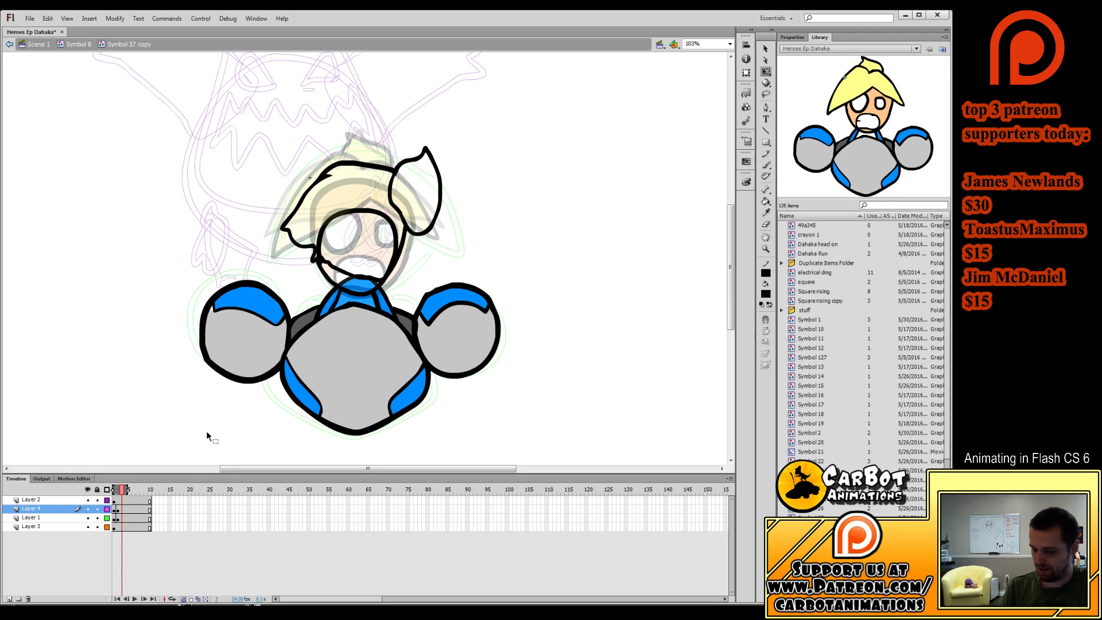
Convert the ponytail hair drawing on Layer 4 into a symbol and open it for editing.
drag(122, 491, 118, 516)
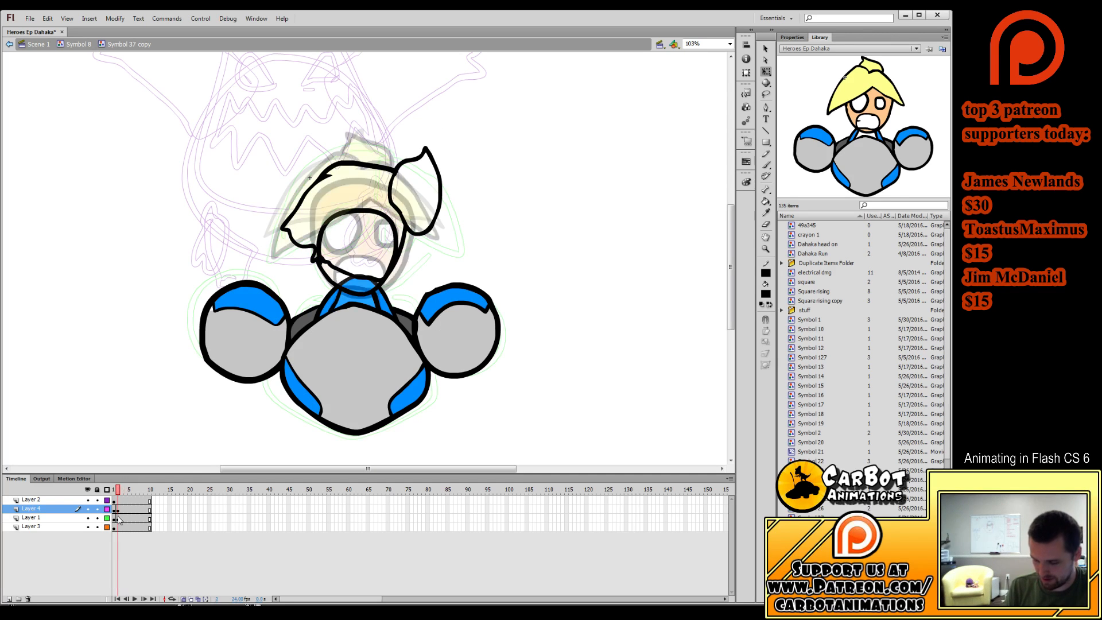
click(122, 510)
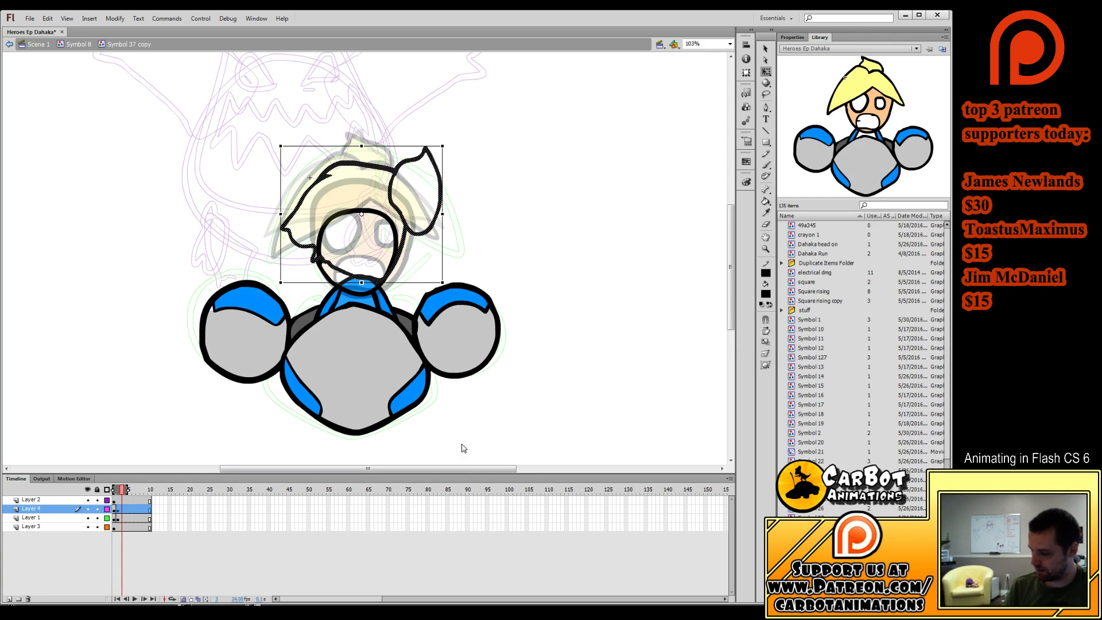
key(F8)
key(Return)
double_click(405, 251)
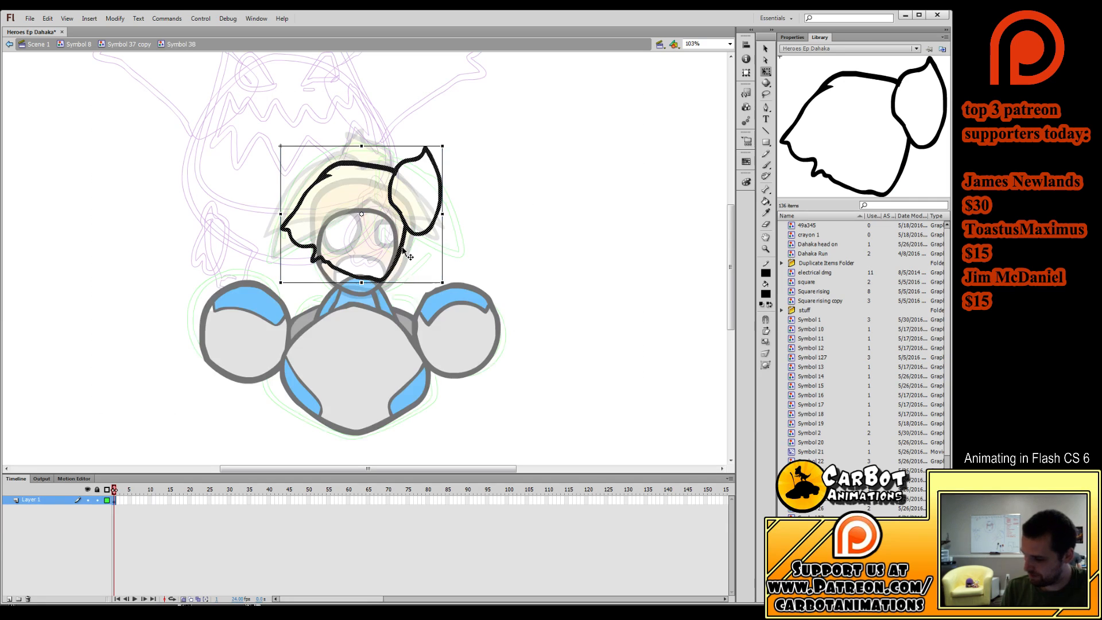
Insert a blank keyframe at frame 2 of the hair symbol and brush a slightly varied hair and ponytail outline over the onion skin.
key(F7)
key(b)
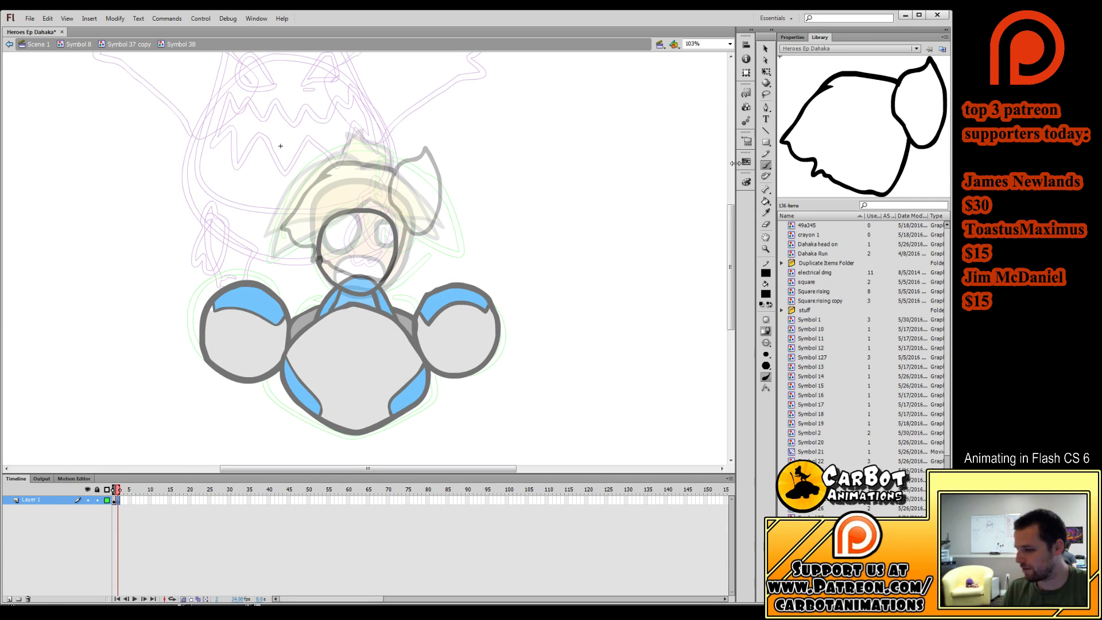
mouse_move(328, 176)
mouse_down()
mouse_move(281, 215)
mouse_move(321, 260)
mouse_up()
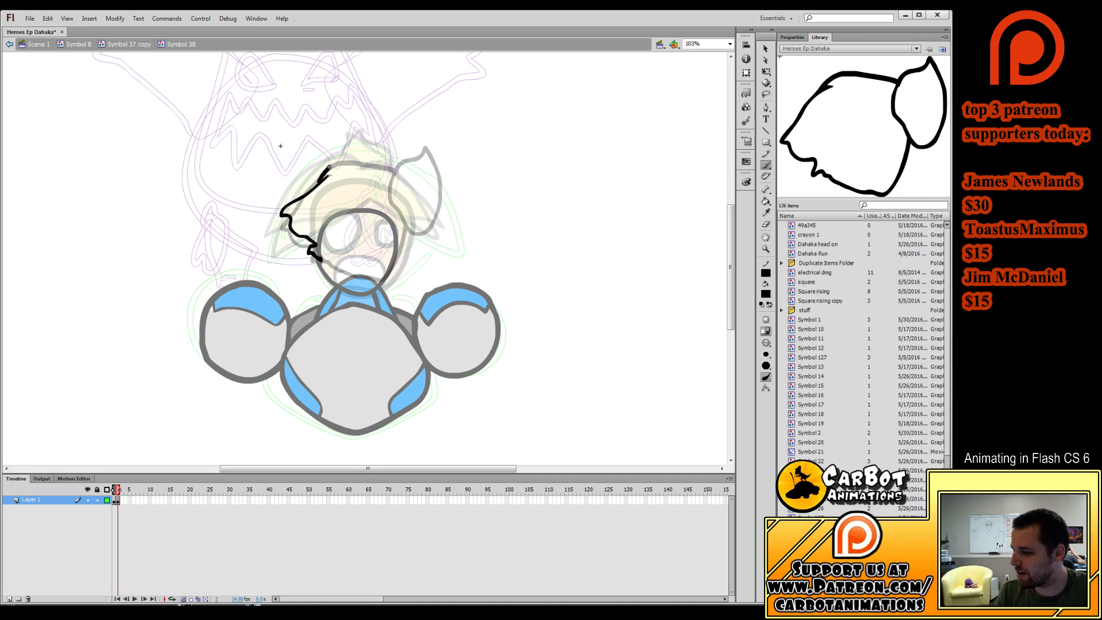
drag(330, 166, 285, 205)
drag(330, 167, 392, 172)
key(ctrl+s)
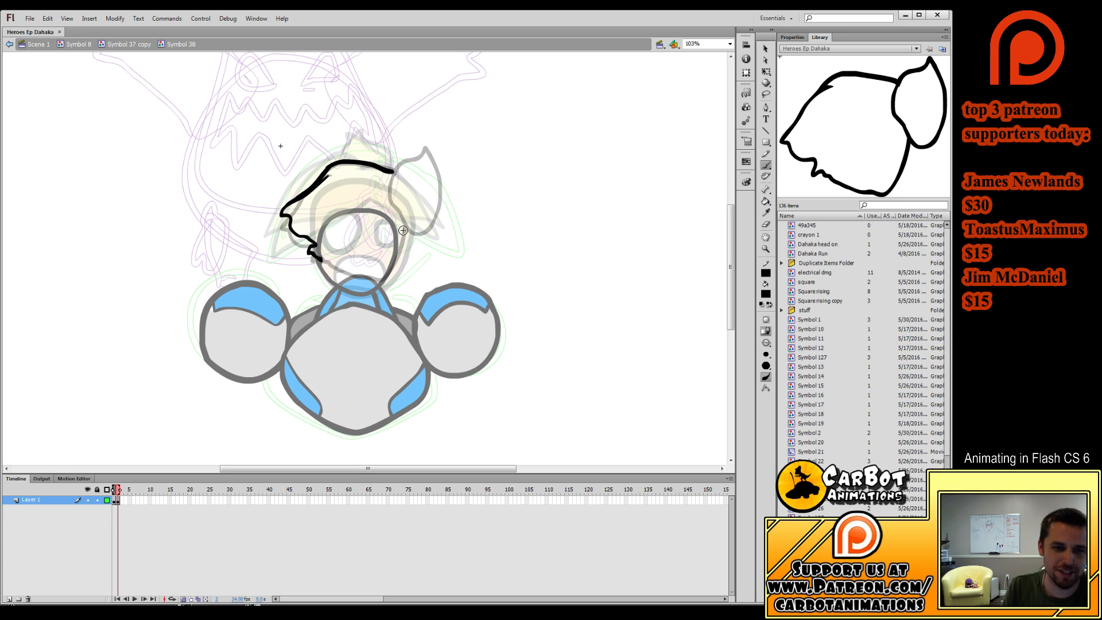
mouse_move(400, 164)
mouse_down()
mouse_move(388, 185)
mouse_move(409, 227)
mouse_move(434, 209)
mouse_move(432, 152)
mouse_up()
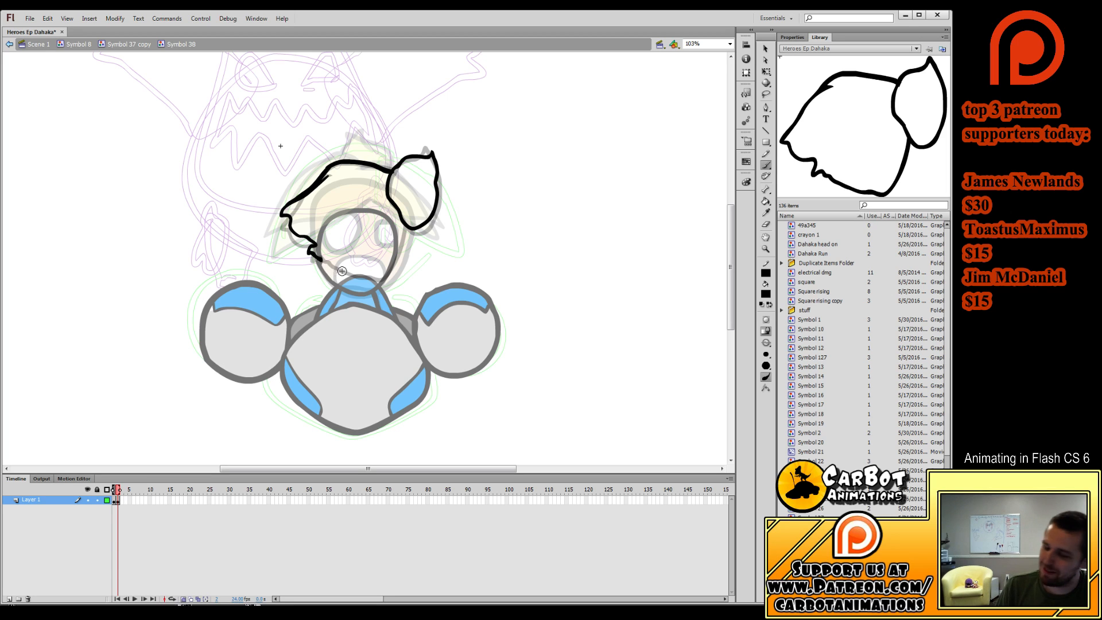
mouse_move(335, 268)
mouse_down()
mouse_move(364, 278)
mouse_move(396, 263)
mouse_move(412, 214)
mouse_up()
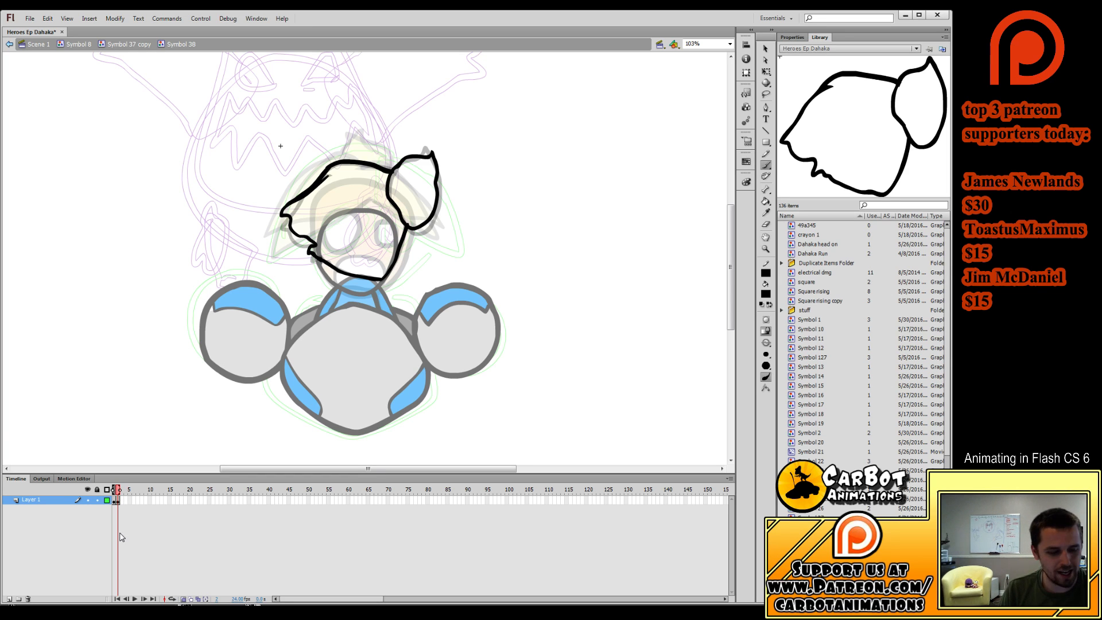
Insert a blank keyframe at frame 3 and brush a third hair outline with raised side tips and a rounder ponytail.
key(F7)
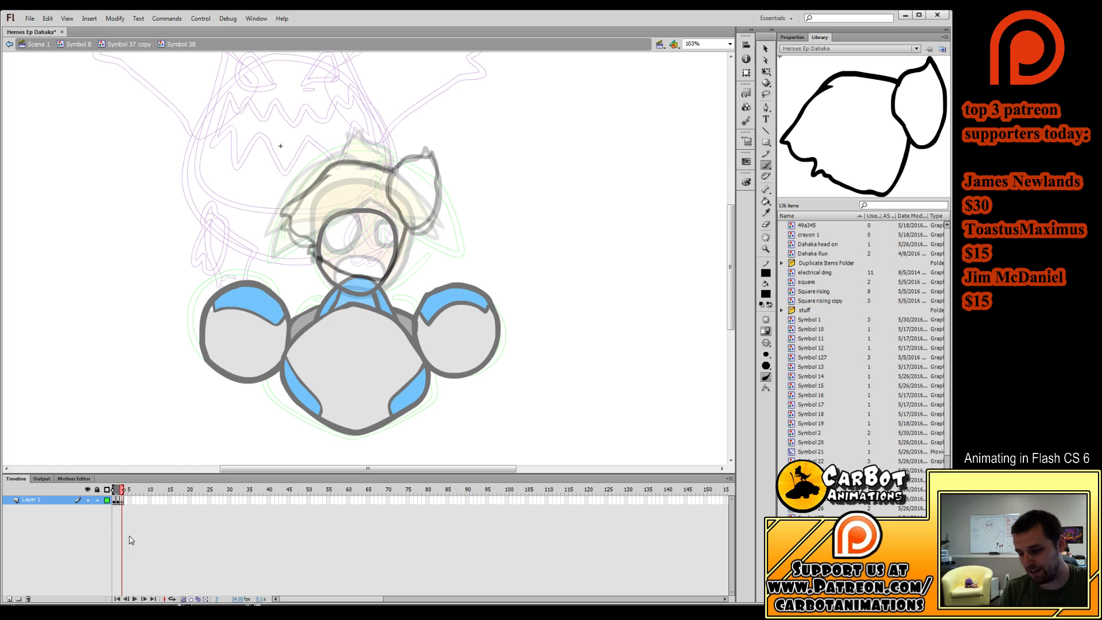
mouse_move(325, 171)
mouse_down()
mouse_move(282, 199)
mouse_move(302, 229)
mouse_up()
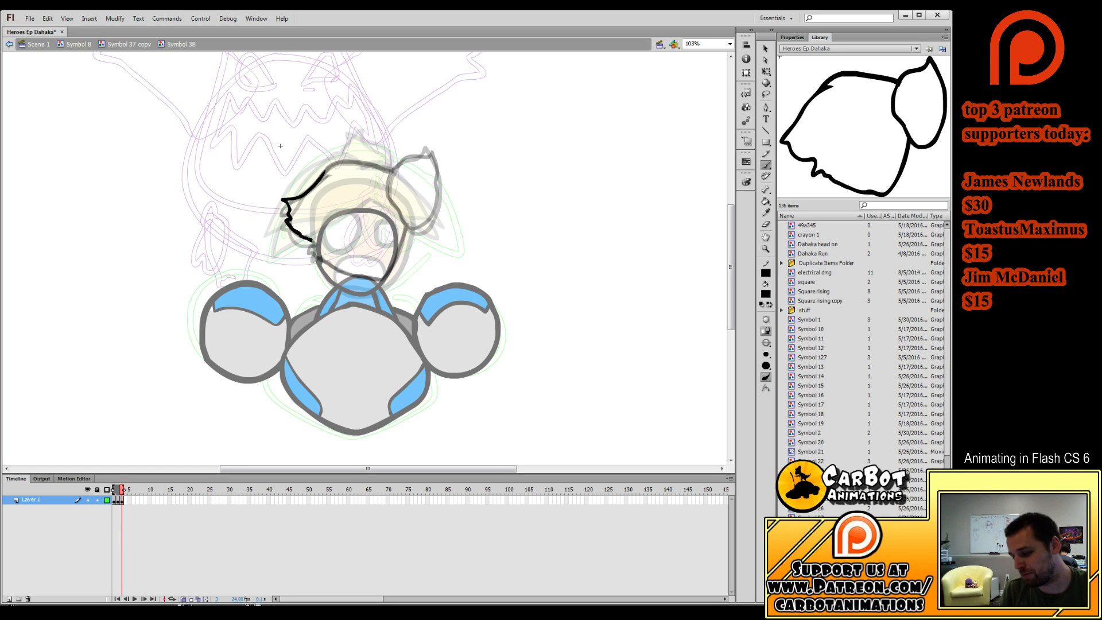
drag(320, 261, 380, 278)
mouse_move(325, 171)
mouse_down()
mouse_move(388, 170)
mouse_move(400, 212)
mouse_move(397, 167)
mouse_move(391, 201)
mouse_move(410, 221)
mouse_move(439, 194)
mouse_move(439, 169)
mouse_move(396, 168)
mouse_up()
drag(408, 221, 380, 278)
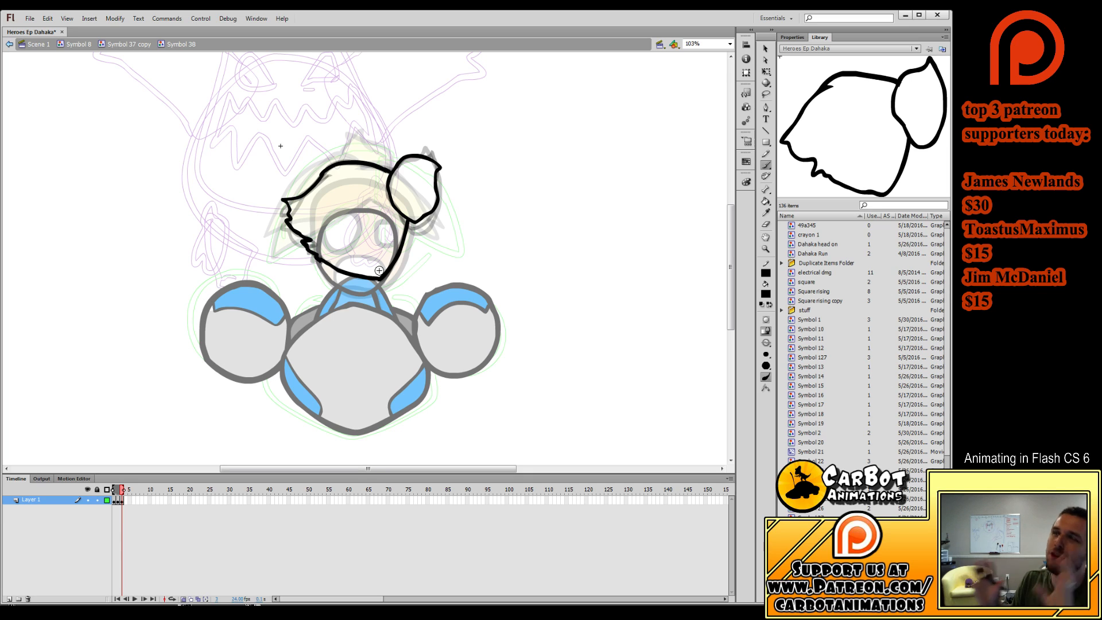
Brush a fourth hair and ponytail outline on a blank keyframe at frame 4 and play back the hair animation.
drag(122, 491, 123, 495)
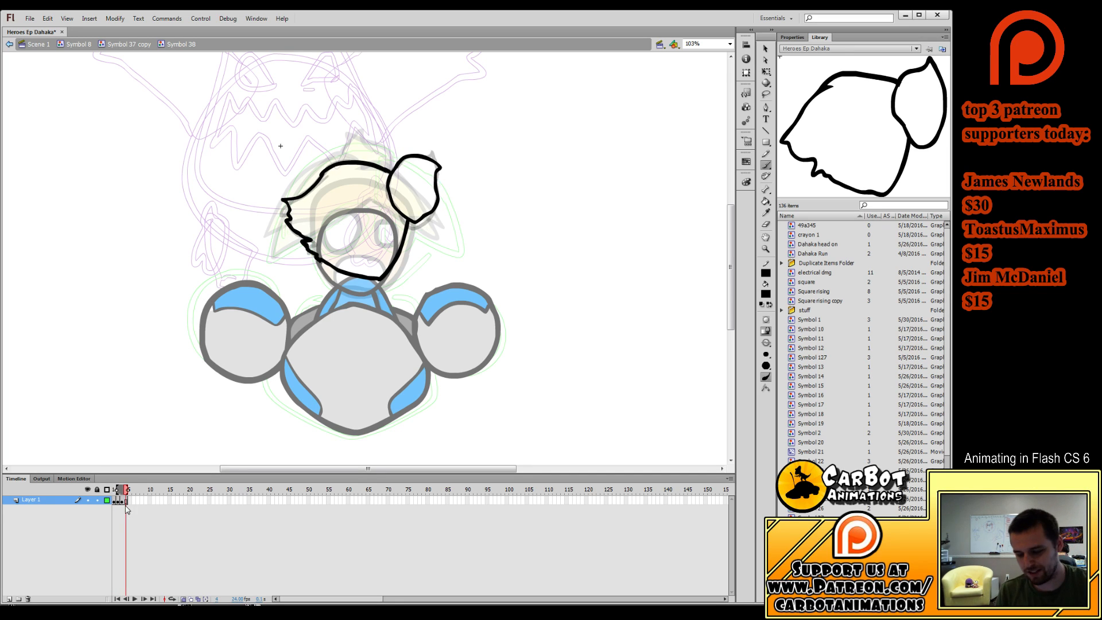
click(127, 489)
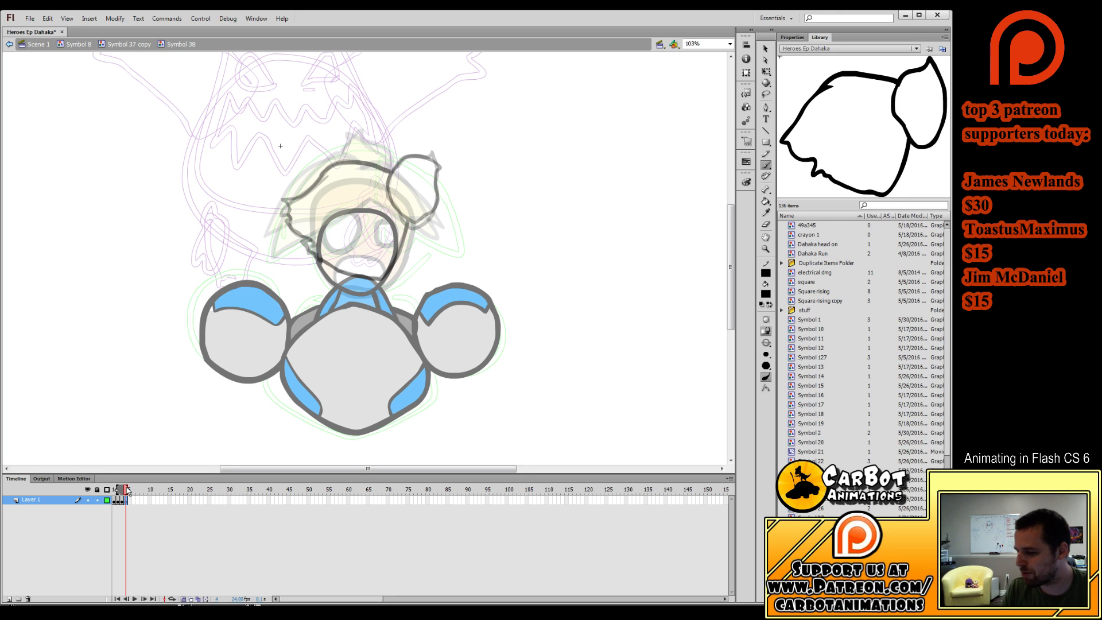
mouse_move(323, 173)
mouse_down()
mouse_move(286, 200)
mouse_move(305, 190)
mouse_move(295, 229)
mouse_move(315, 253)
mouse_move(378, 280)
mouse_up()
key(ctrl+z)
key(ctrl+z)
mouse_move(317, 256)
mouse_down()
mouse_move(382, 279)
mouse_move(400, 245)
mouse_up()
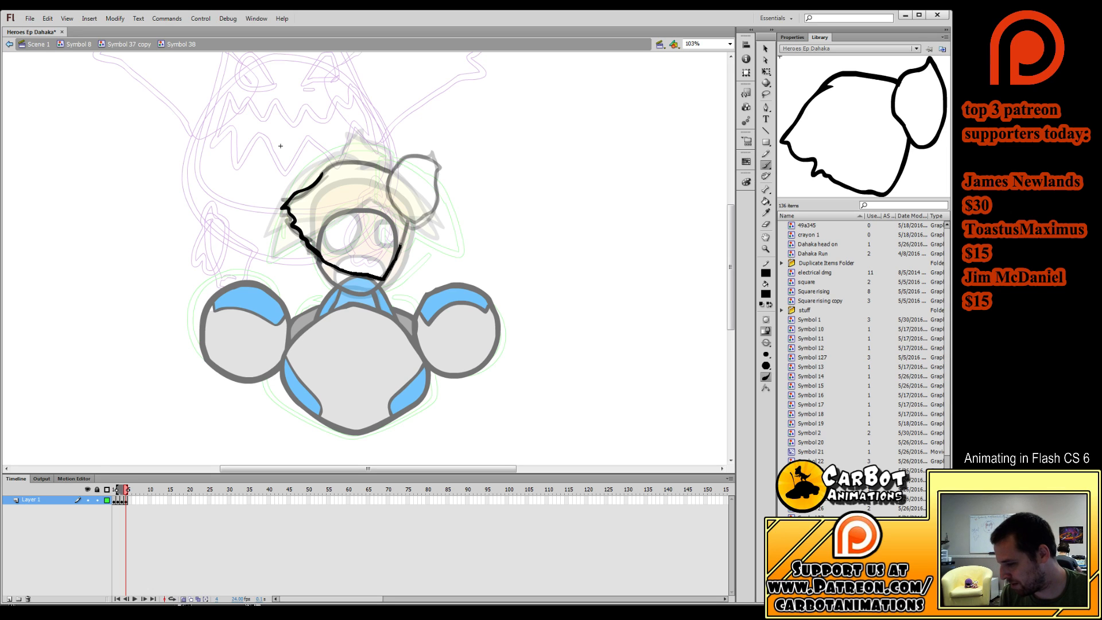
key(ctrl+z)
mouse_move(317, 256)
mouse_down()
mouse_move(347, 274)
mouse_move(400, 246)
mouse_move(406, 222)
mouse_up()
mouse_move(322, 172)
mouse_down()
mouse_move(367, 162)
mouse_move(406, 171)
mouse_move(389, 201)
mouse_move(424, 220)
mouse_up()
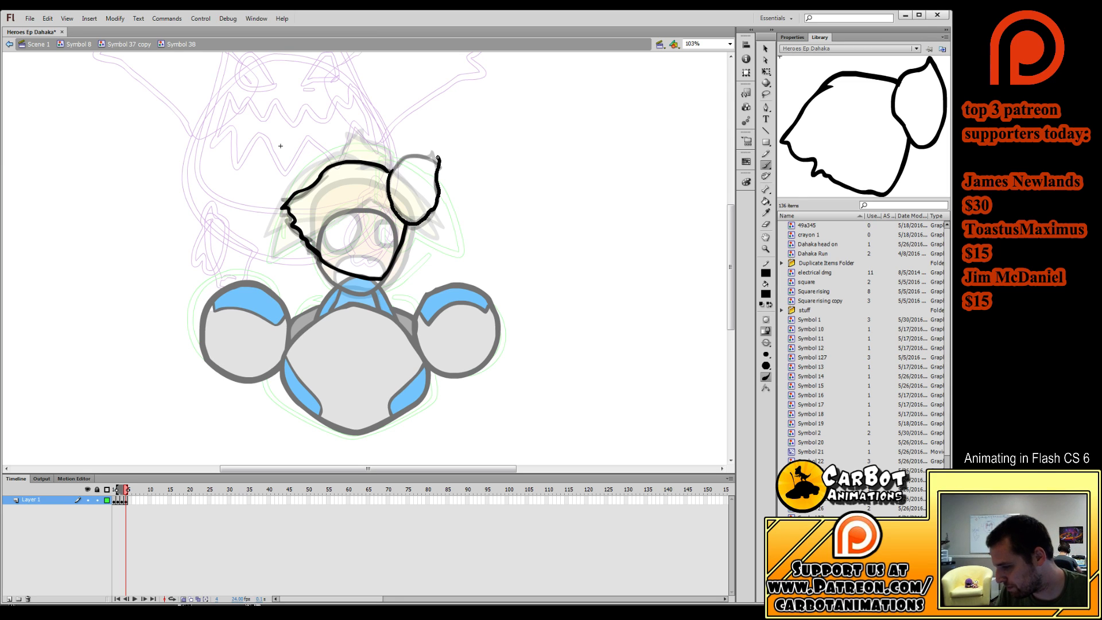
drag(438, 158, 393, 170)
key(Return)
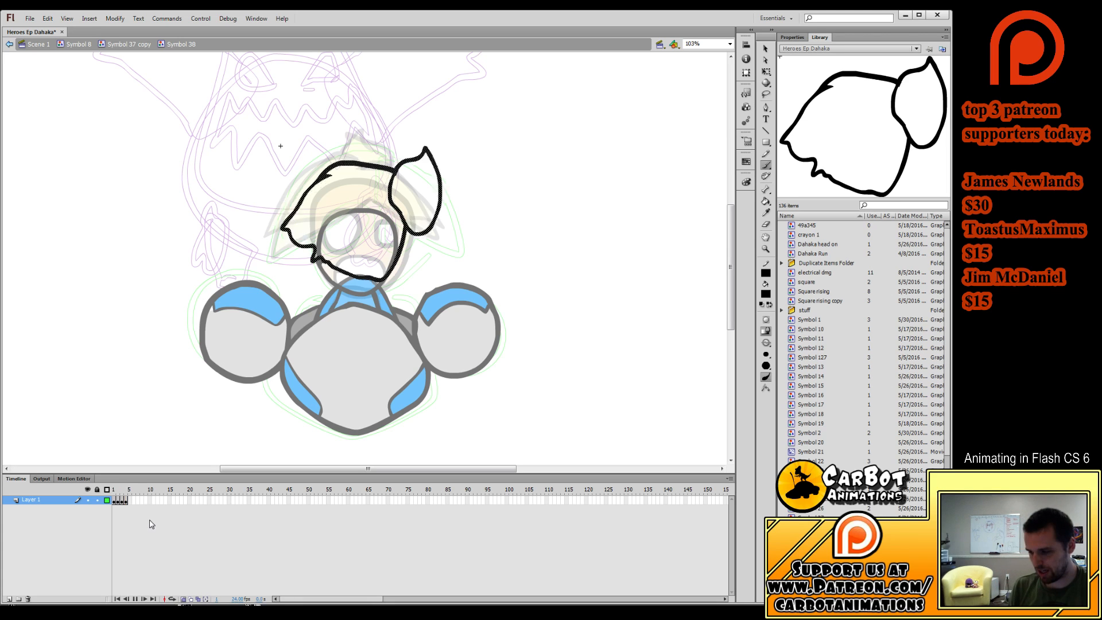
key(Return)
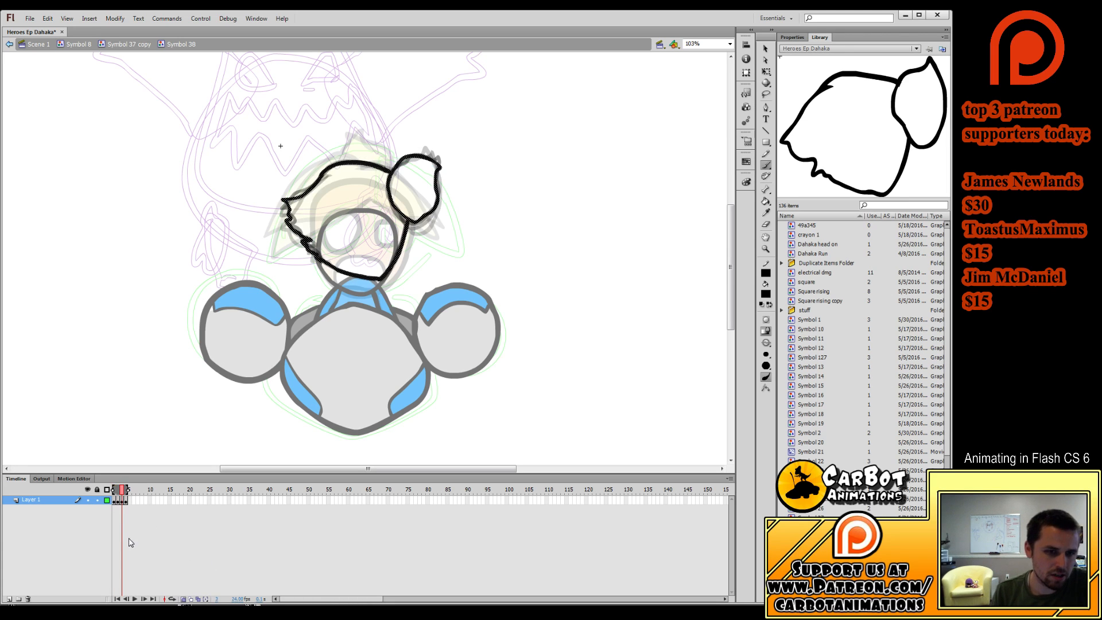
click(130, 543)
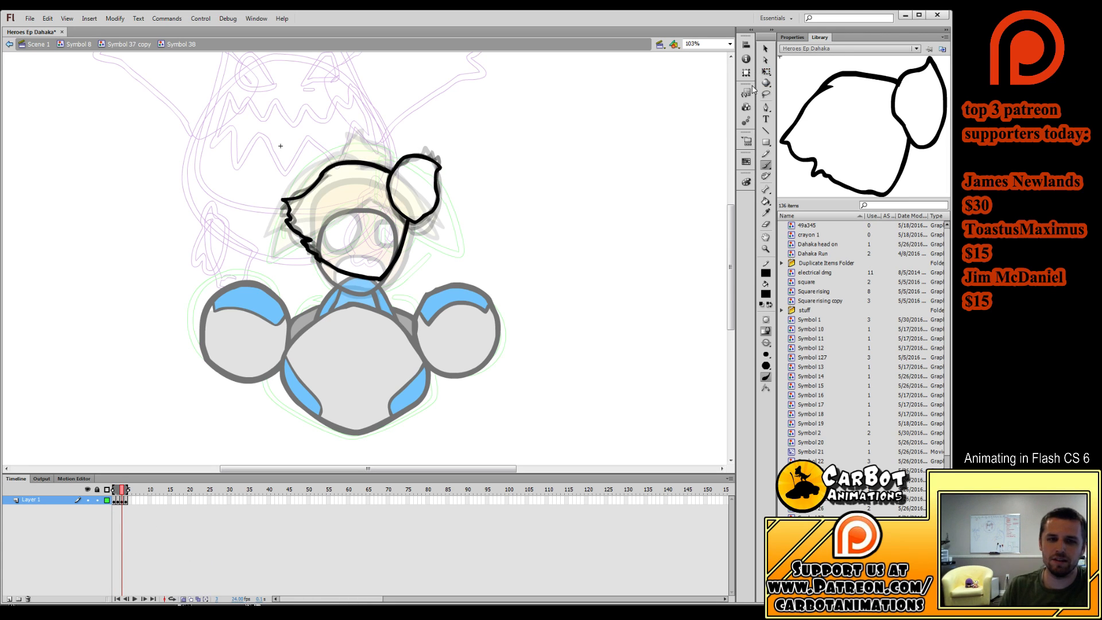
click(765, 71)
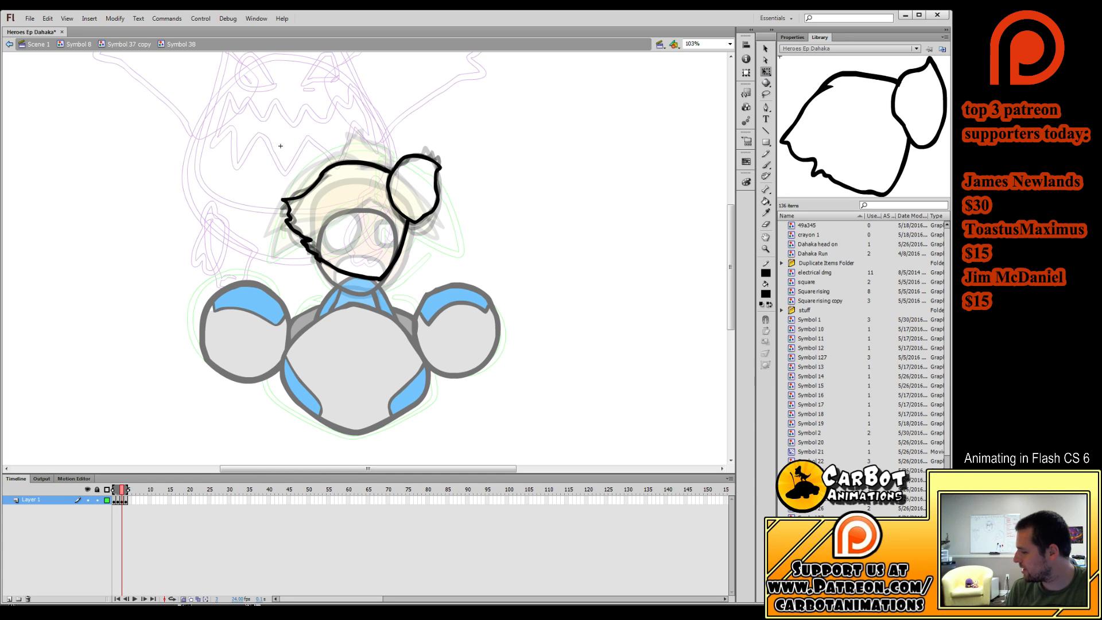
Fill the hair and ponytail with light yellow on all four frames, play back the animation and leave the hair symbol.
click(915, 383)
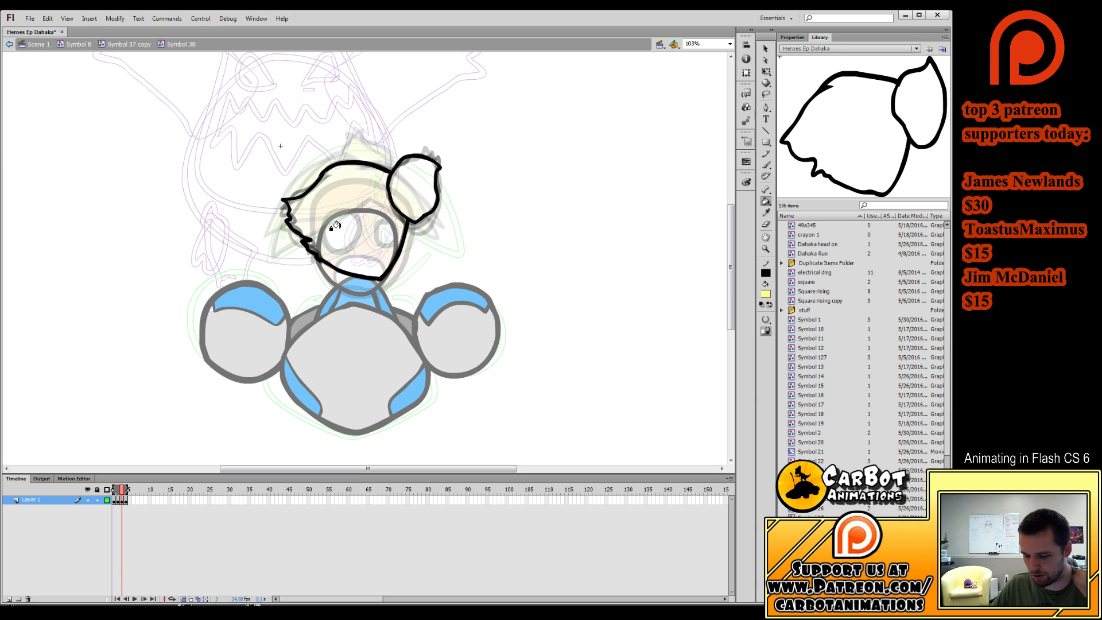
key(comma)
key(comma)
click(378, 221)
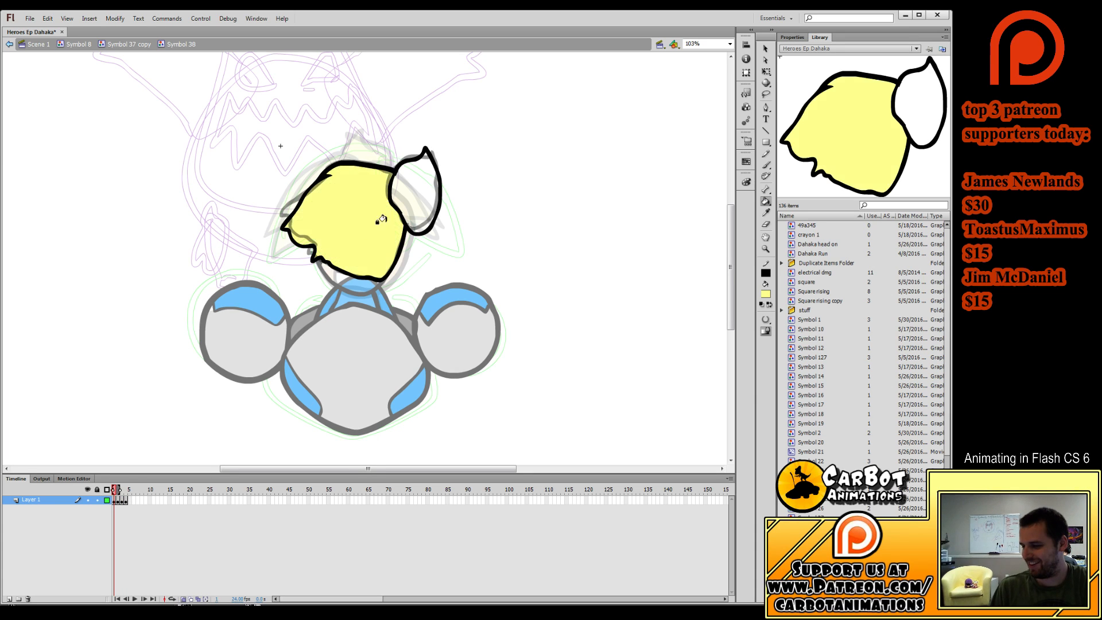
click(413, 195)
key(period)
key(period)
key(period)
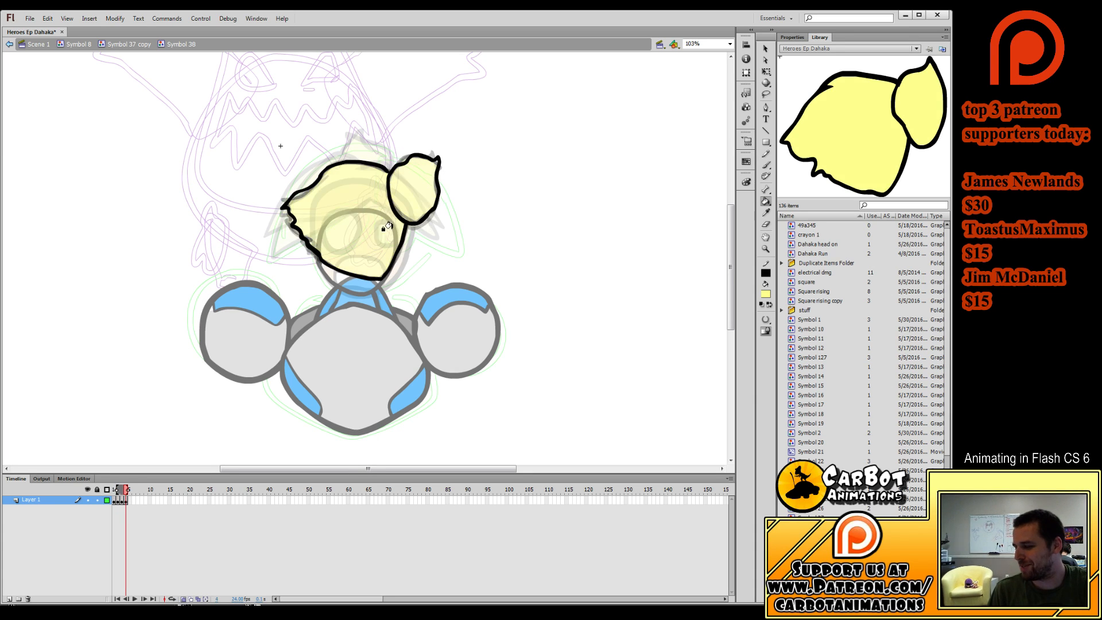
click(366, 235)
click(409, 198)
key(comma)
key(comma)
key(comma)
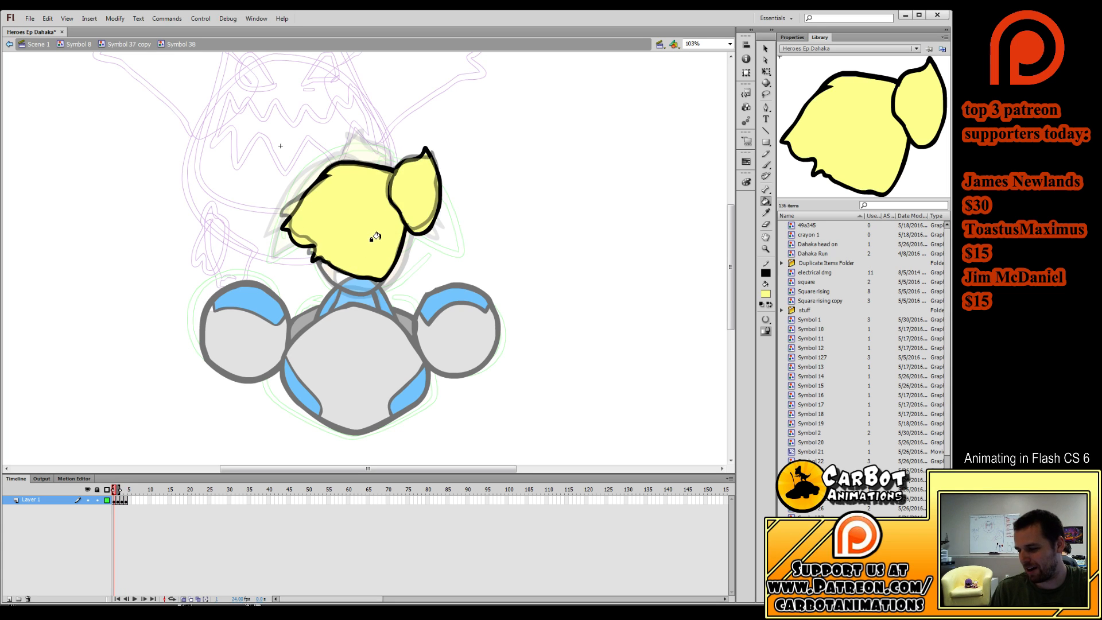
key(Return)
key(q)
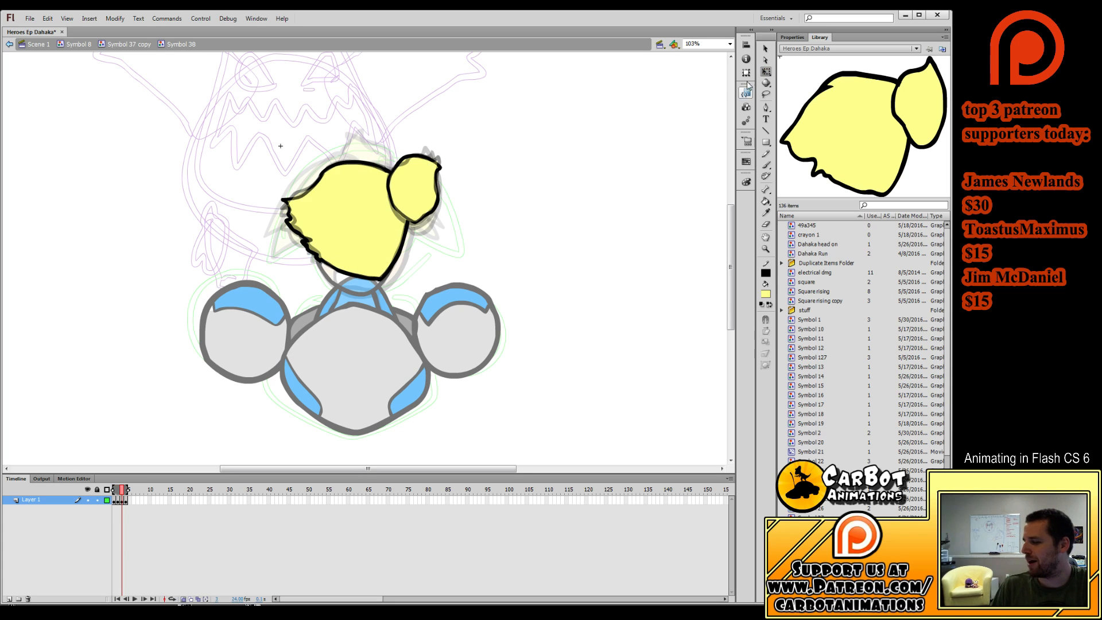
key(Return)
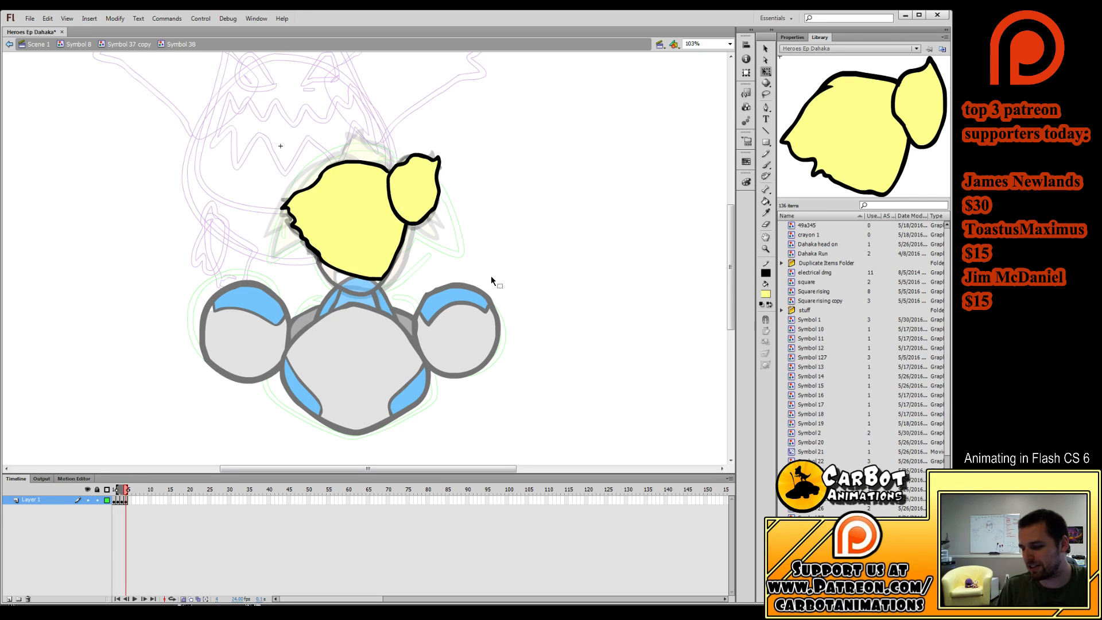
double_click(491, 276)
drag(123, 494, 149, 494)
key(F6)
key(F6)
key(F6)
key(F6)
key(F6)
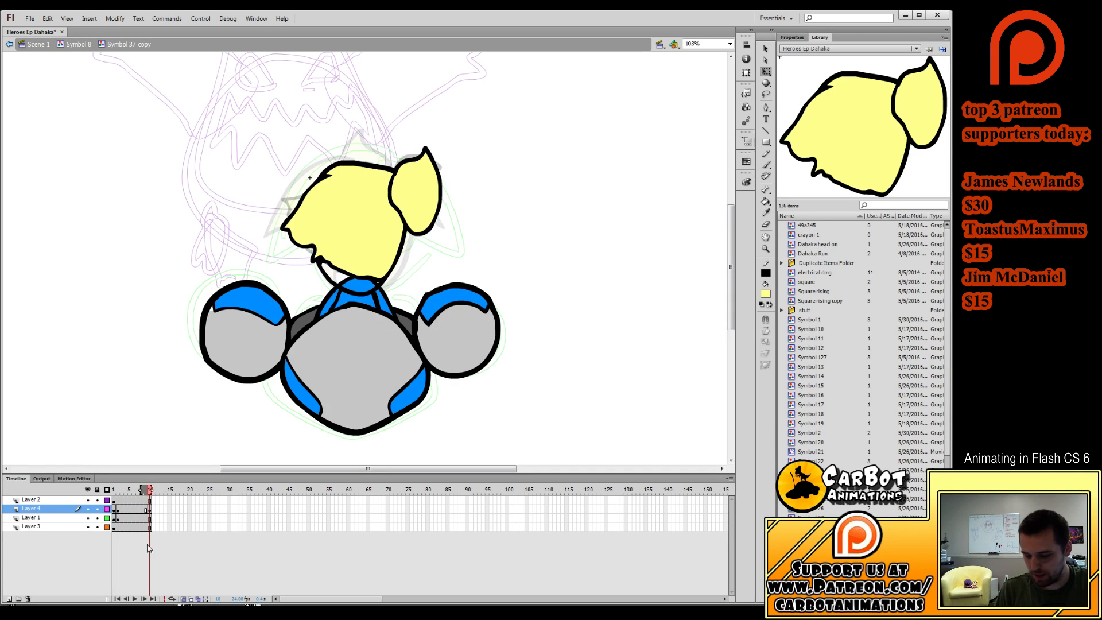
key(ctrl+z)
key(ctrl+z)
key(ctrl+z)
key(ctrl+z)
key(ctrl+z)
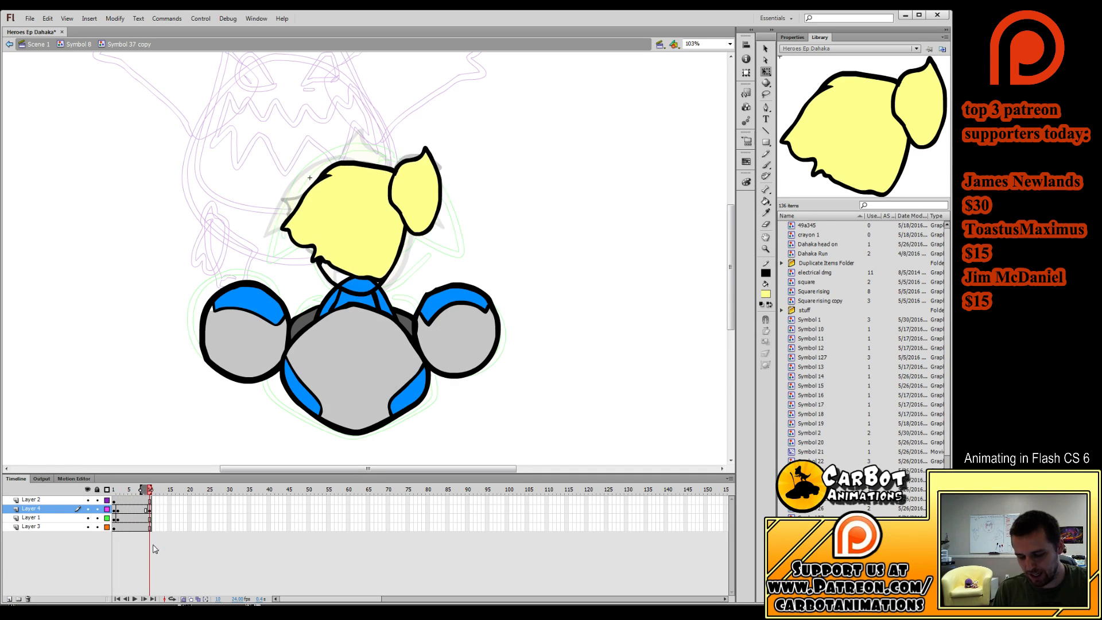
Extend all four layers of the head symbol to frame 31.
key(F5)
key(F5)
key(F5)
key(F5)
key(F5)
key(F5)
key(F5)
key(F5)
key(F5)
key(F5)
key(F5)
key(F5)
key(F5)
key(F5)
key(F5)
key(F5)
key(F5)
key(F5)
key(F5)
key(F5)
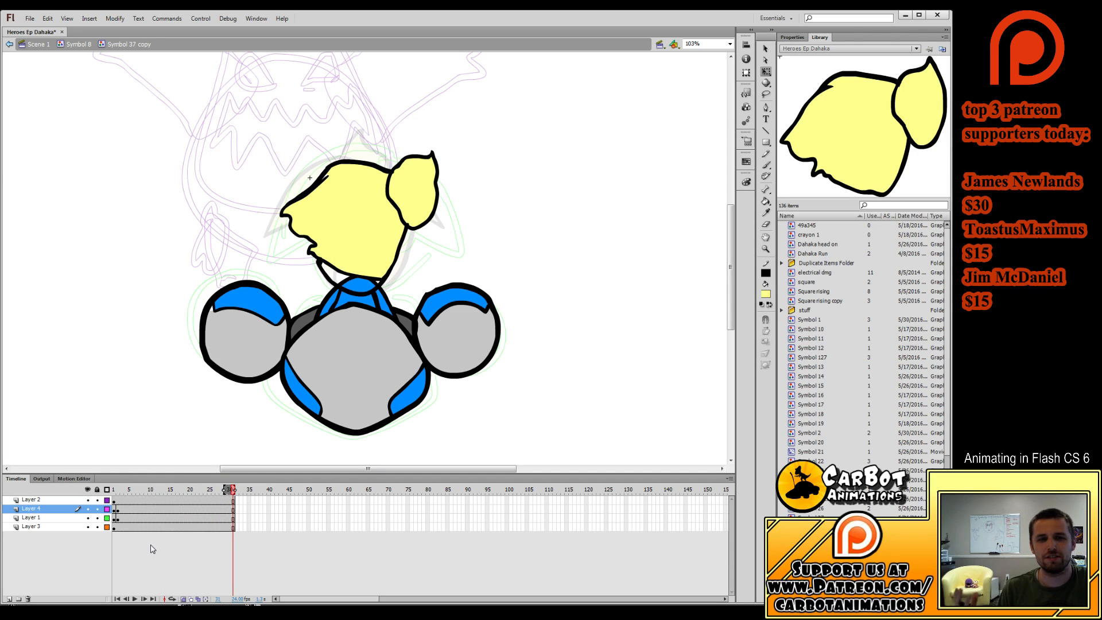
Move the frame 2 keyframes of Layer 4 and Layer 1 to frame 4 and insert blank keyframes at frame 2 on both layers.
drag(179, 490, 107, 522)
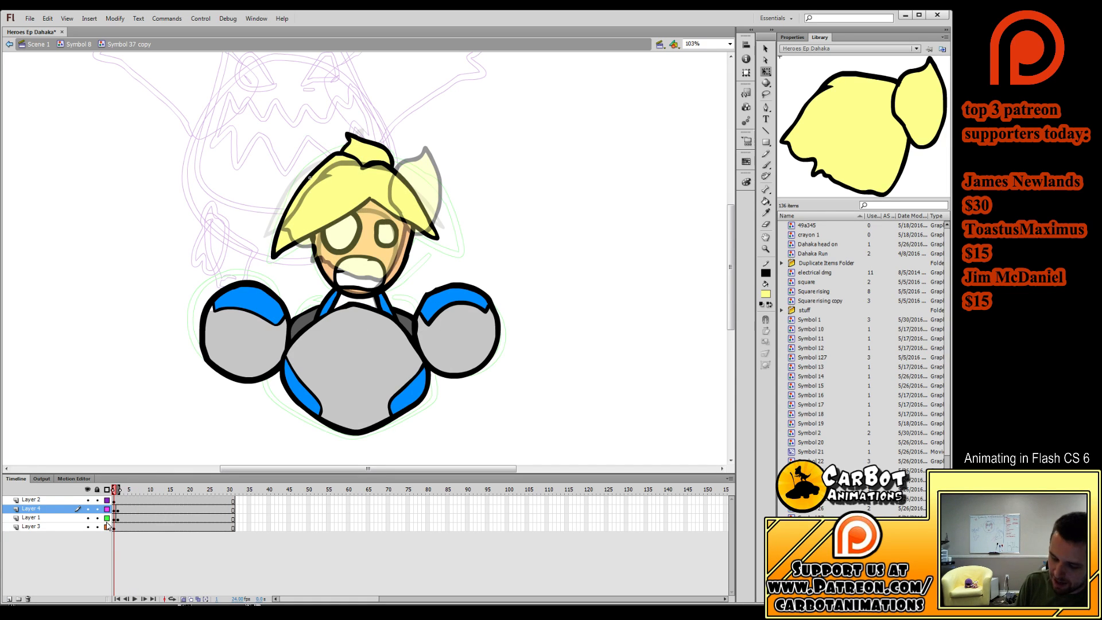
click(119, 520)
click(120, 510)
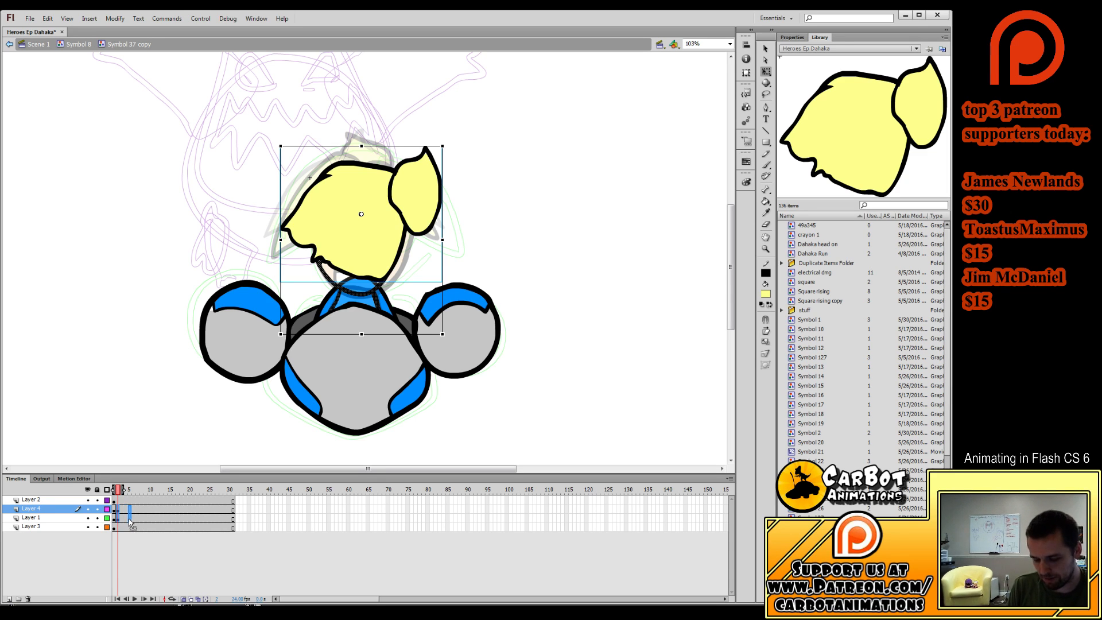
drag(129, 519, 126, 520)
click(118, 511)
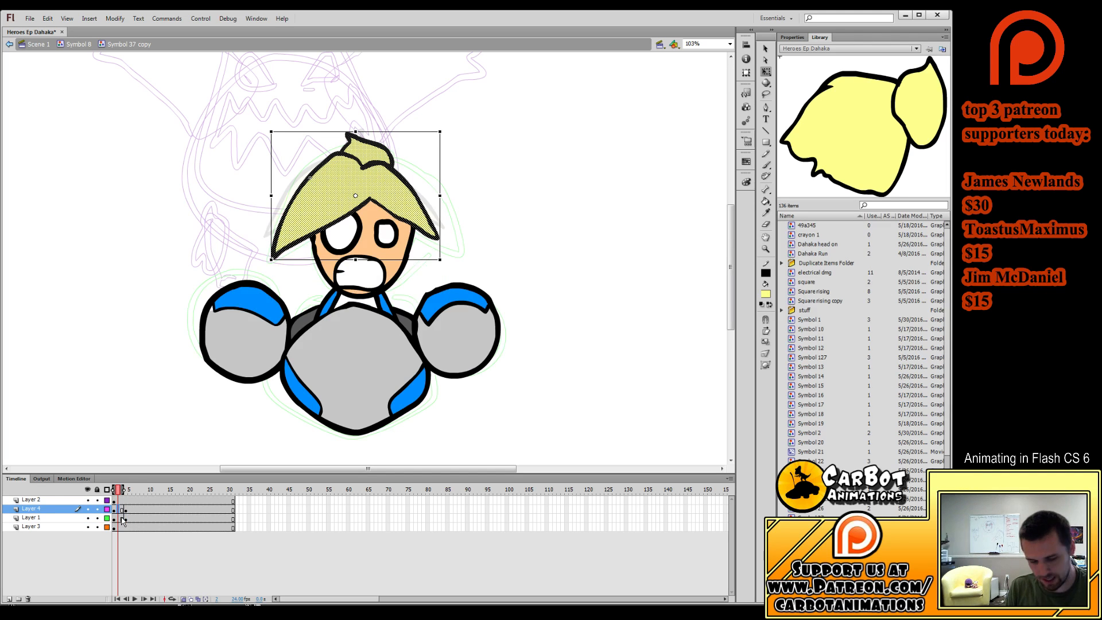
click(122, 521)
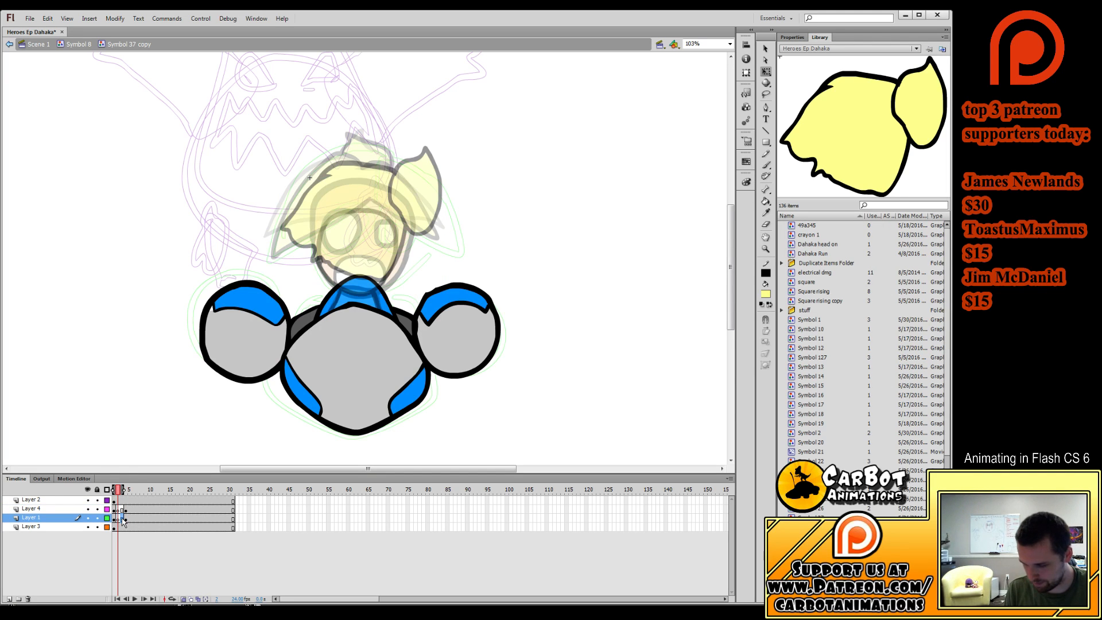
click(122, 519)
Brush the first in-between head outline in black on Layer 1's blank keyframe at frame 2, with jaw, swept hair, eyes and open mouth.
key(b)
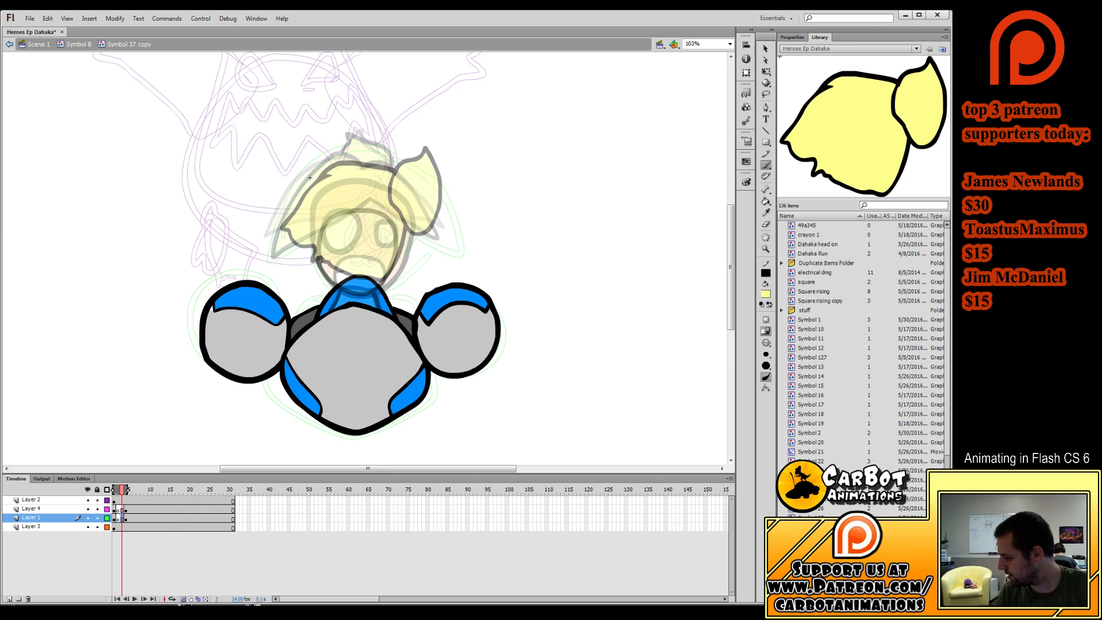
key(x)
mouse_move(342, 291)
mouse_down()
mouse_move(332, 316)
mouse_move(380, 322)
mouse_move(373, 289)
mouse_up()
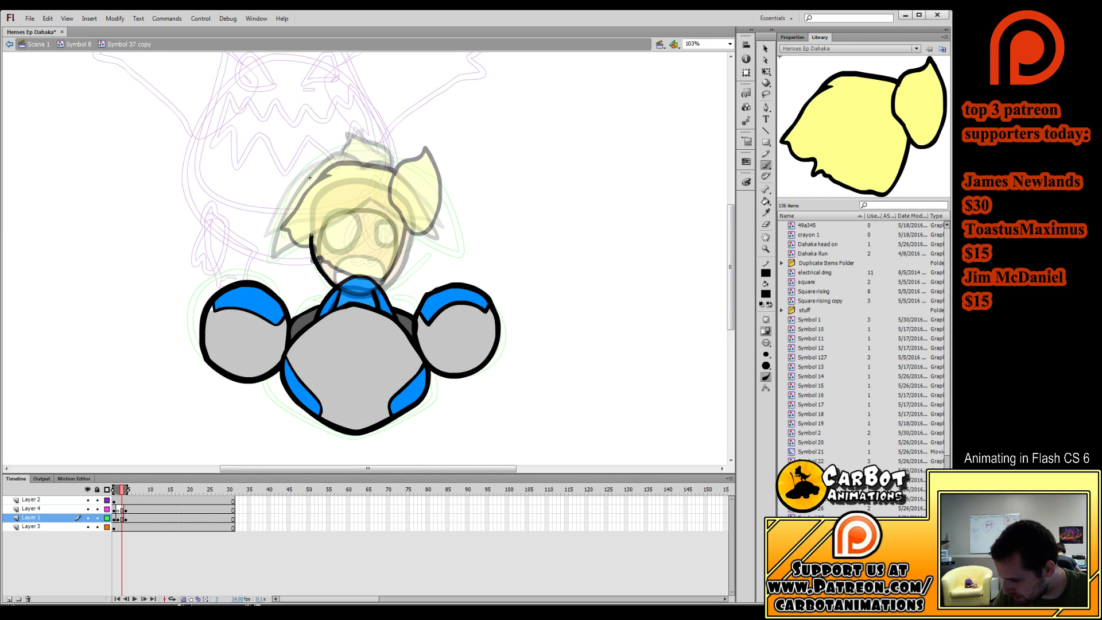
drag(310, 235, 311, 233)
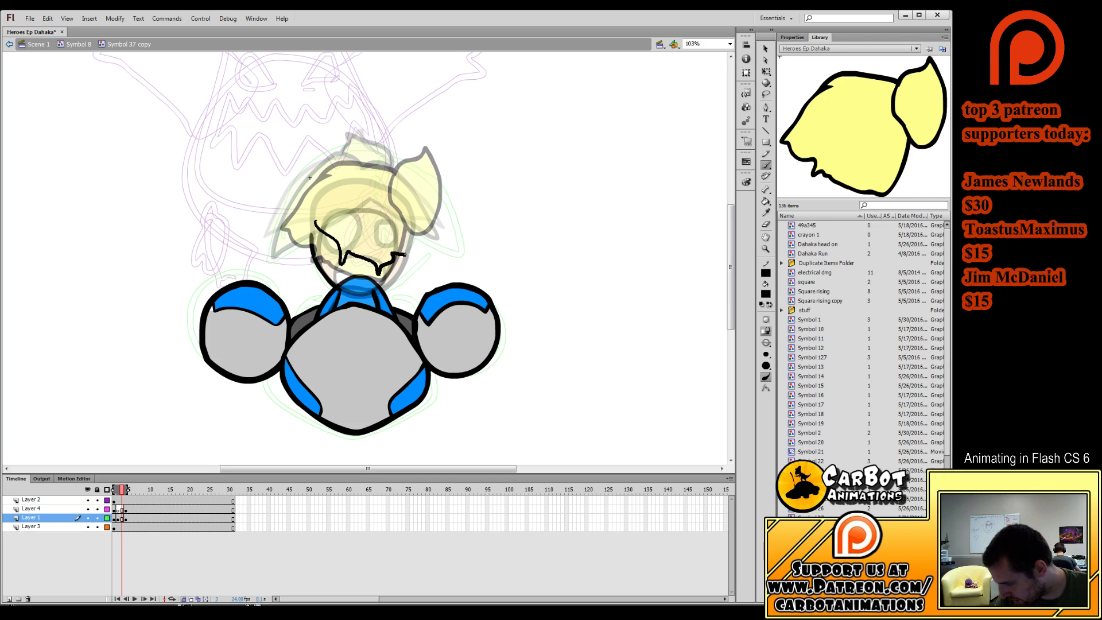
mouse_move(408, 232)
mouse_down()
mouse_move(375, 174)
mouse_move(336, 167)
mouse_move(309, 193)
mouse_move(320, 227)
mouse_move(338, 232)
mouse_move(330, 204)
mouse_move(376, 241)
mouse_move(406, 247)
mouse_up()
key(ctrl+z)
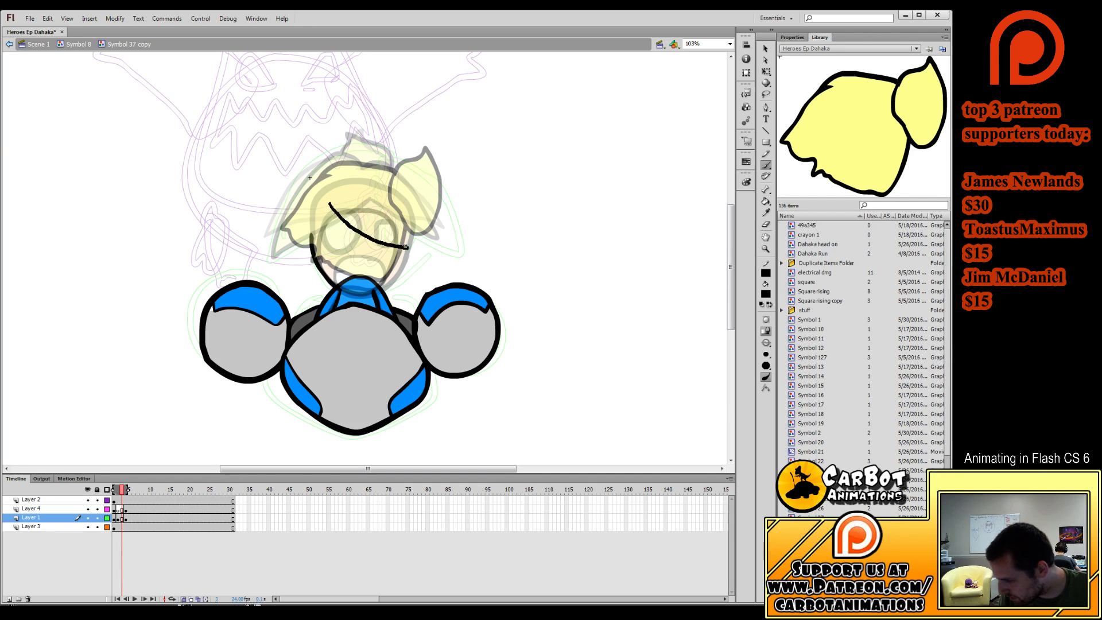
mouse_move(408, 204)
mouse_down()
mouse_move(390, 177)
mouse_move(335, 164)
mouse_up()
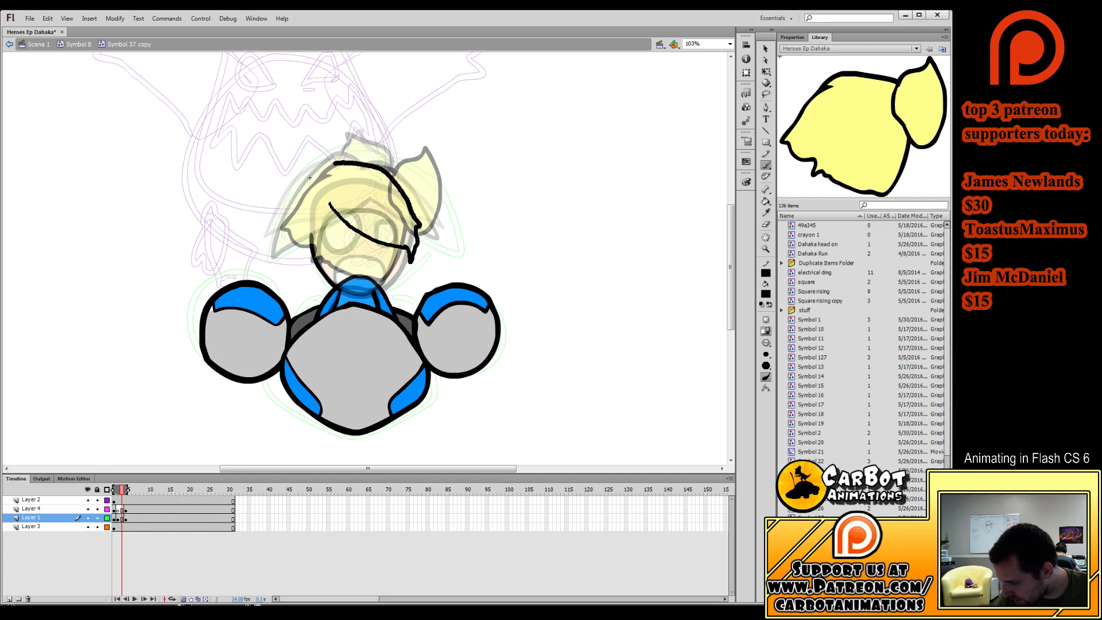
drag(307, 243, 310, 244)
mouse_move(312, 243)
mouse_down()
mouse_move(314, 211)
mouse_move(329, 200)
mouse_move(319, 249)
mouse_move(358, 233)
mouse_up()
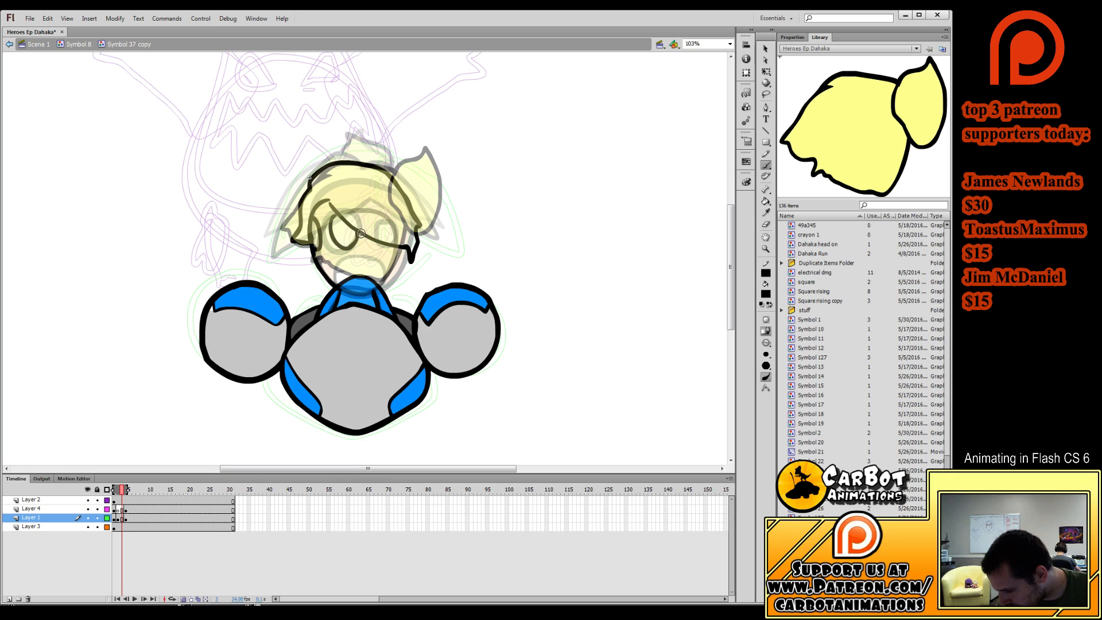
mouse_move(322, 266)
mouse_down()
mouse_move(356, 256)
mouse_move(351, 289)
mouse_up()
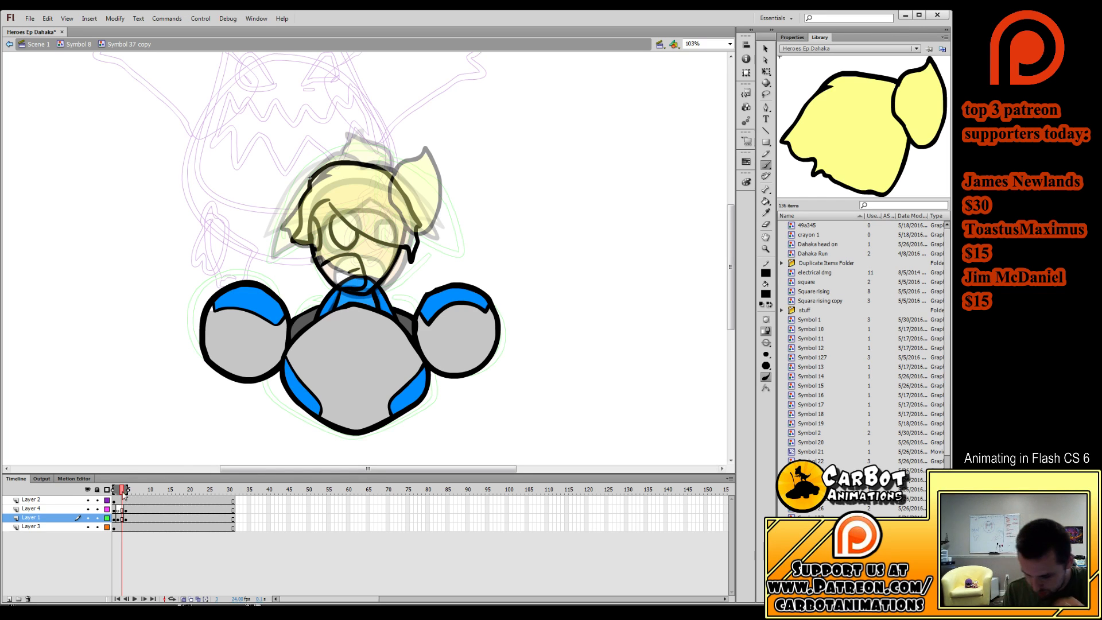
Insert a blank keyframe at frame 3 of Layer 1 and brush the further-turned head outline with hair, jaw, mouth and ponytail.
drag(122, 495, 118, 499)
click(122, 519)
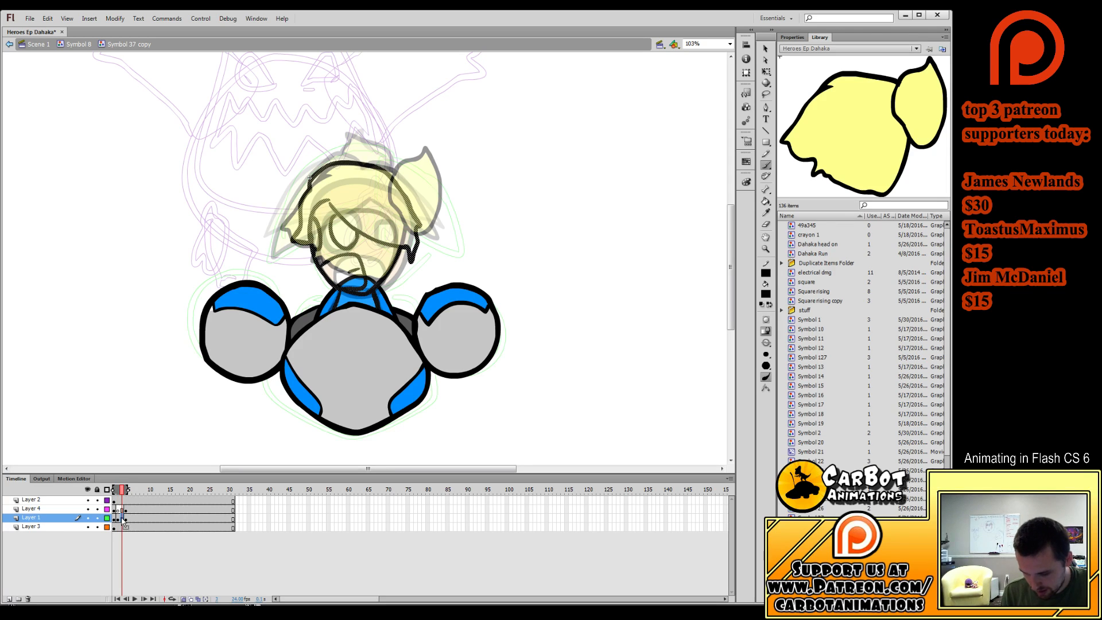
key(Delete)
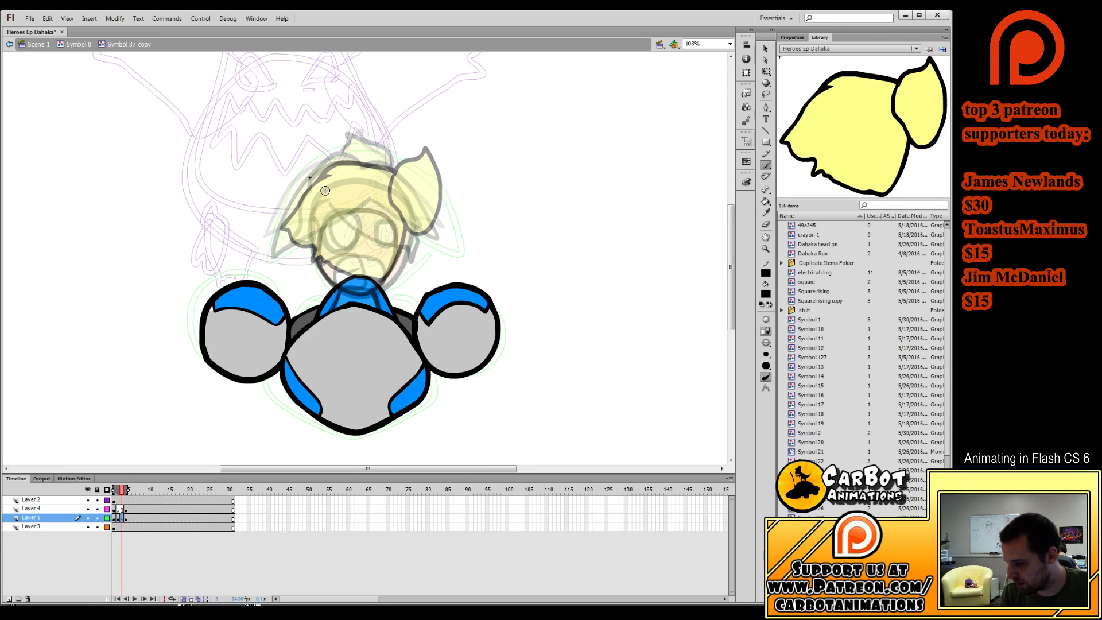
mouse_move(325, 191)
mouse_down()
mouse_move(298, 226)
mouse_move(301, 259)
mouse_move(320, 271)
mouse_move(344, 242)
mouse_move(310, 201)
mouse_move(295, 250)
mouse_move(325, 253)
mouse_up()
key(ctrl+z)
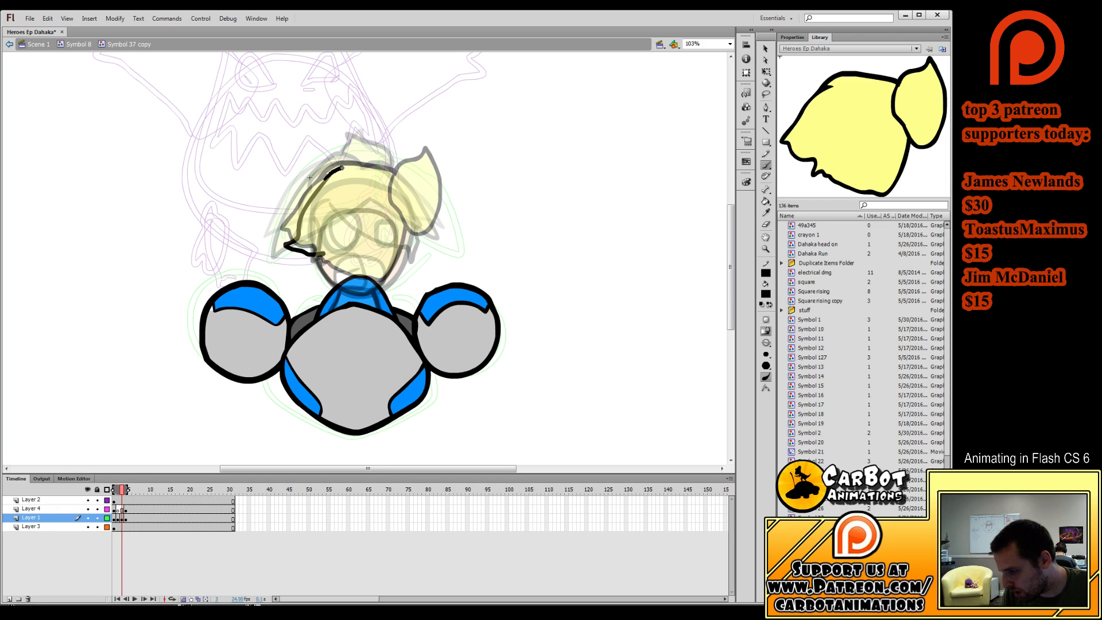
mouse_move(342, 167)
mouse_down()
mouse_move(391, 172)
mouse_move(412, 200)
mouse_move(405, 247)
mouse_up()
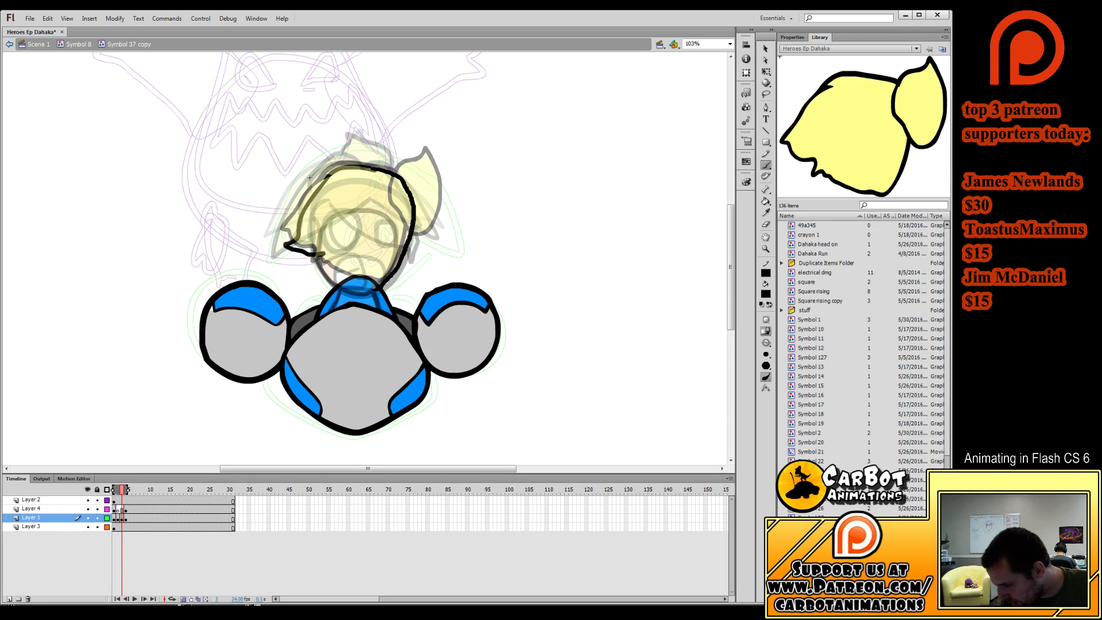
drag(334, 255, 322, 252)
drag(317, 257, 319, 263)
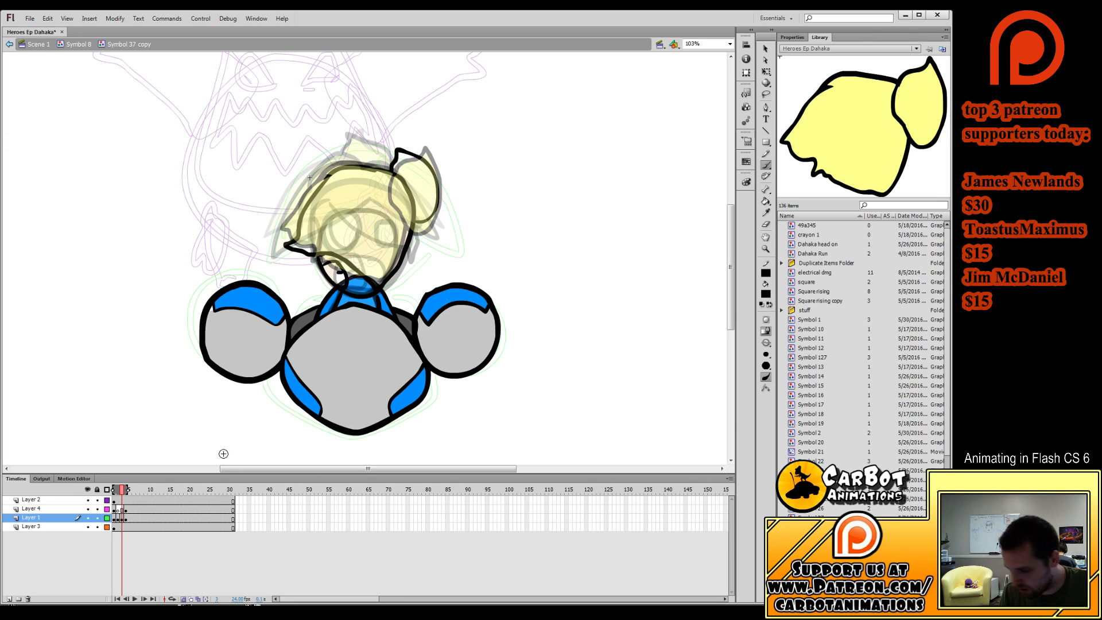
Play back the head turn and check the frames after it.
mouse_move(122, 492)
mouse_down()
mouse_move(113, 508)
mouse_move(133, 508)
mouse_up()
key(Return)
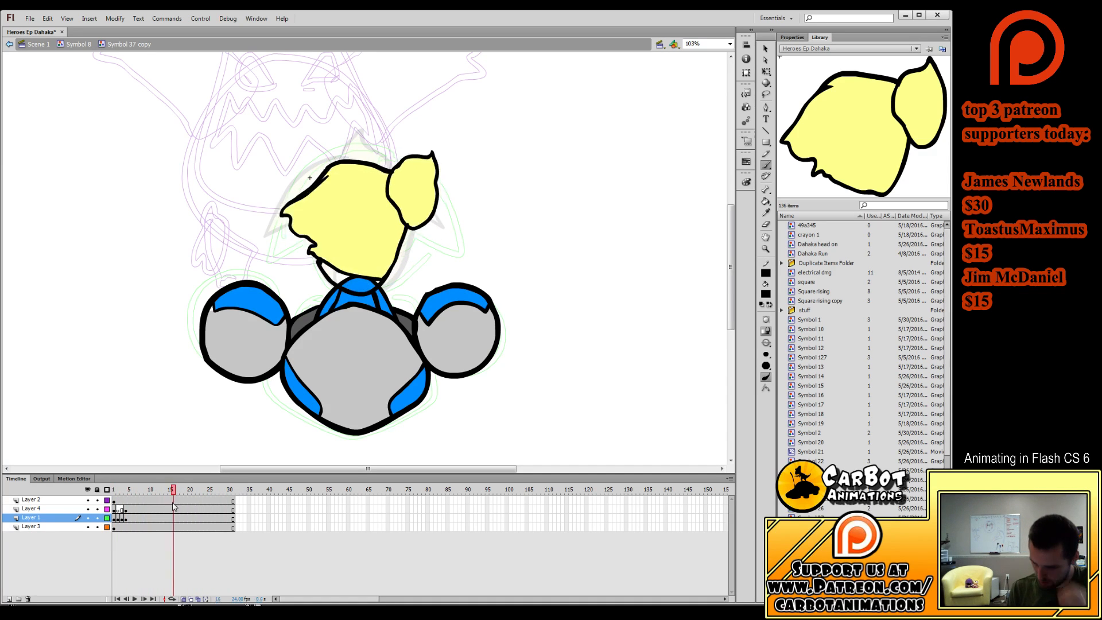
click(122, 492)
click(166, 492)
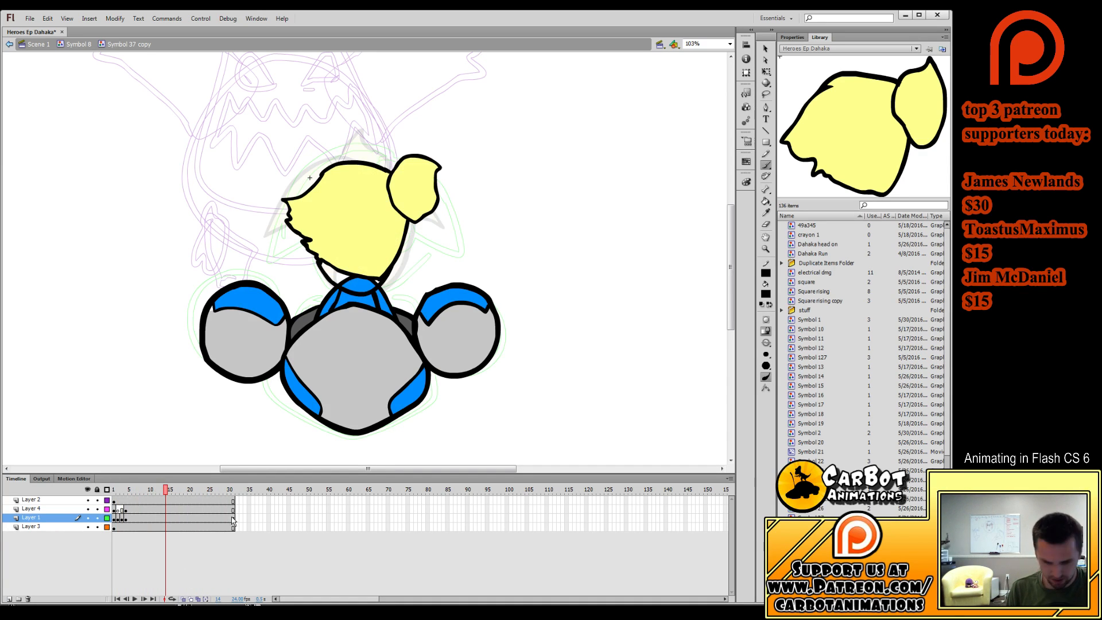
Sample the skin colour from the frame 1 face and fill the face areas of the frame 2 in-between with it.
key(comma)
key(comma)
key(comma)
key(comma)
key(comma)
key(comma)
key(comma)
key(comma)
key(comma)
key(comma)
key(comma)
key(comma)
key(comma)
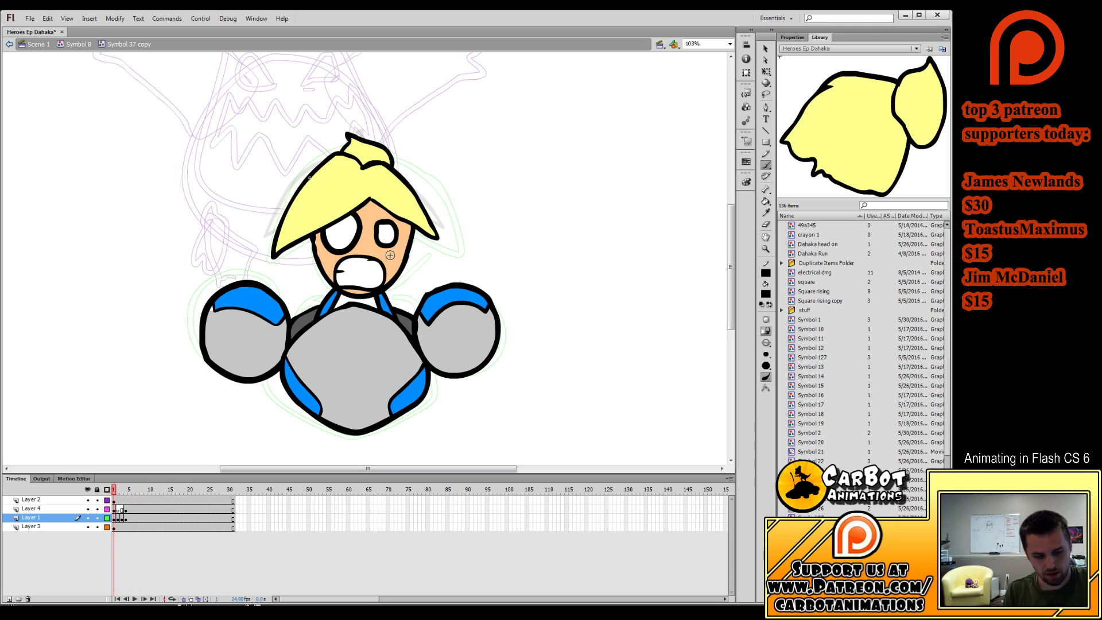
key(i)
click(390, 255)
key(period)
key(period)
key(comma)
click(382, 258)
click(327, 247)
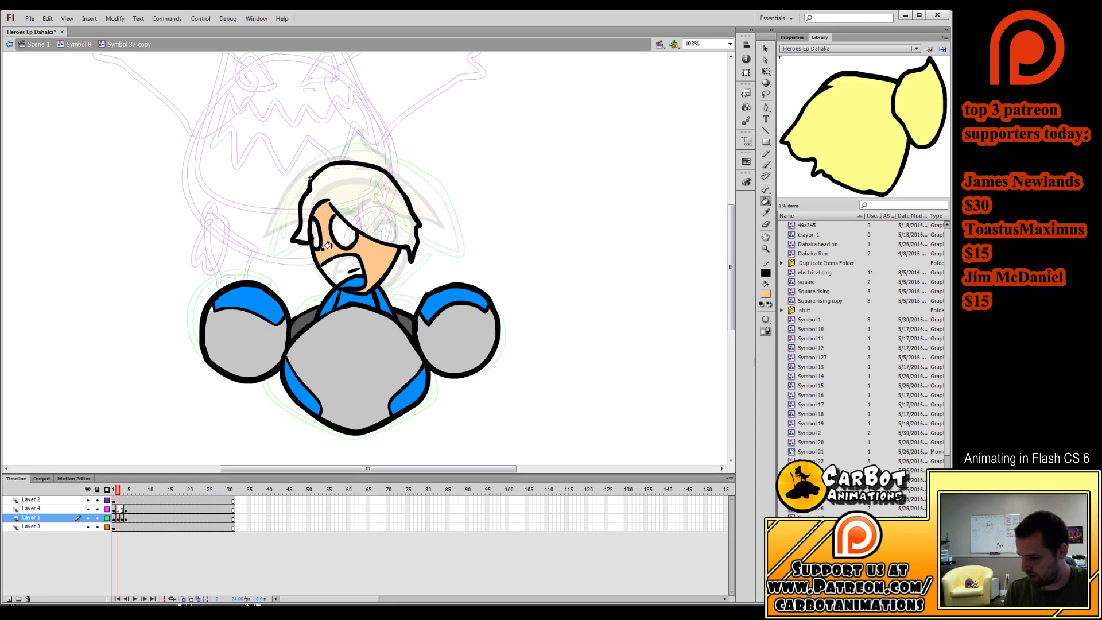
Fill the visible face and chin areas on frames 3 and 4 with the skin colour.
key(period)
click(350, 274)
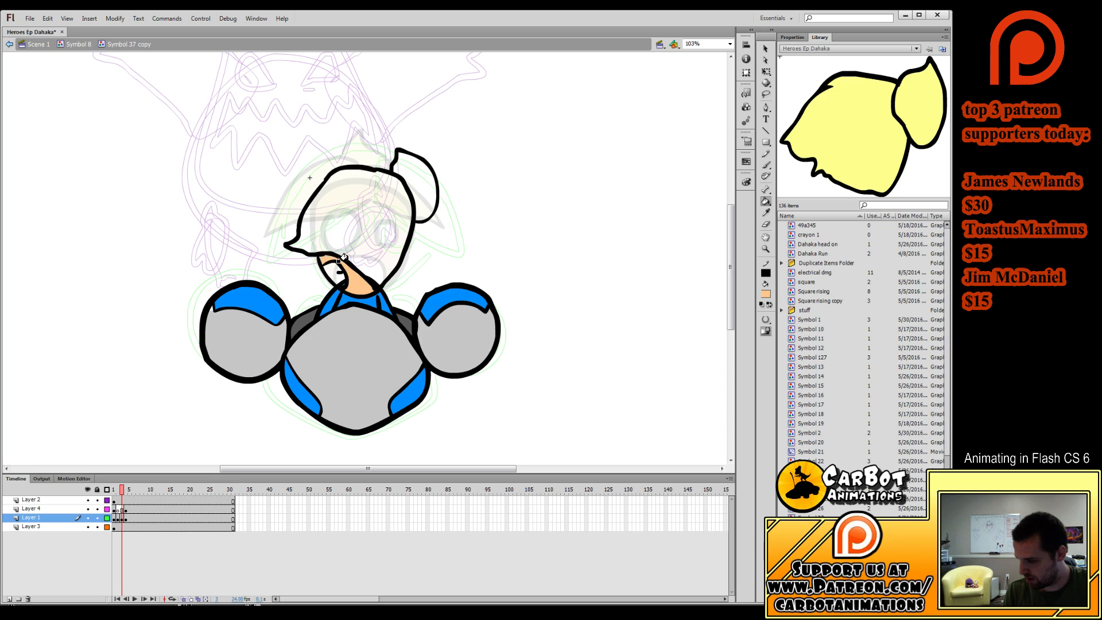
key(period)
key(period)
click(349, 277)
Turn on onion skinning and brush the missing ponytail outline in black on the frame 2 head.
key(comma)
key(comma)
key(comma)
key(comma)
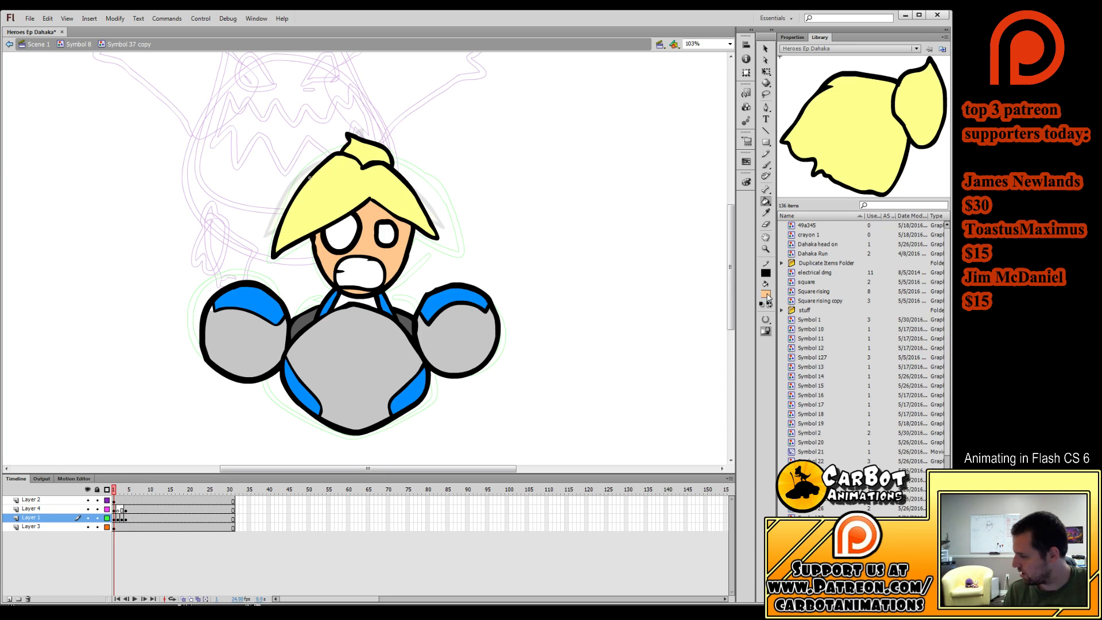
click(765, 165)
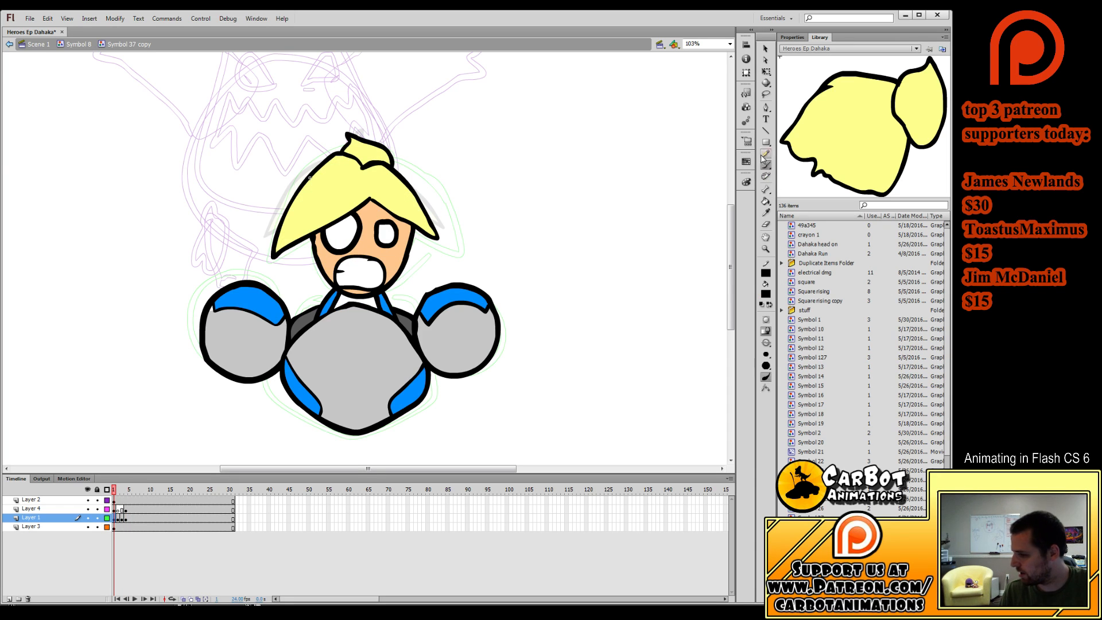
key(period)
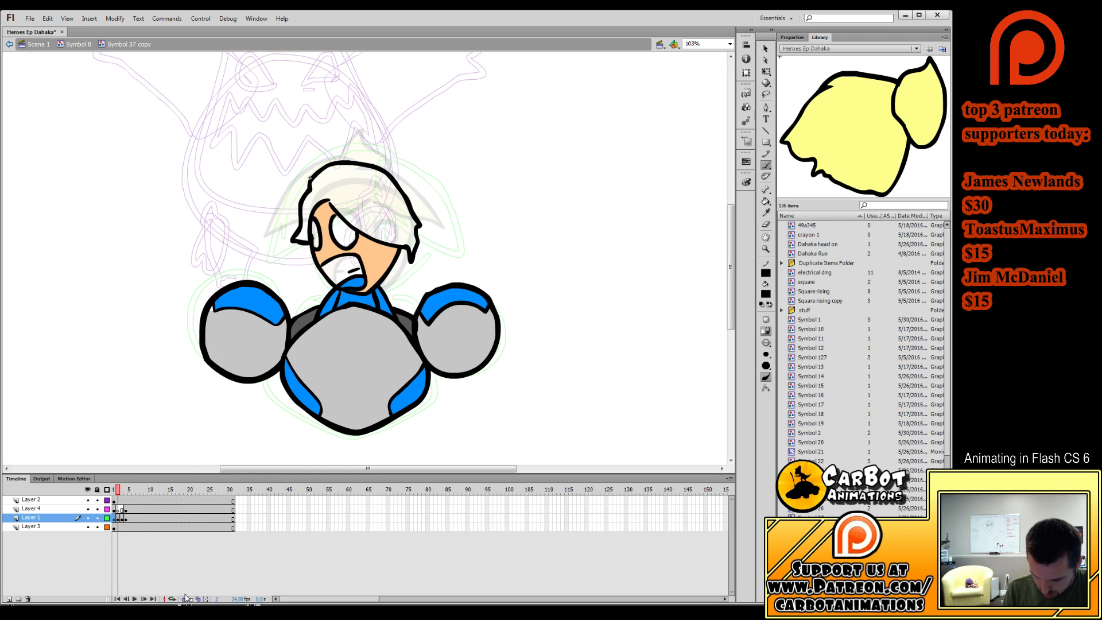
click(183, 598)
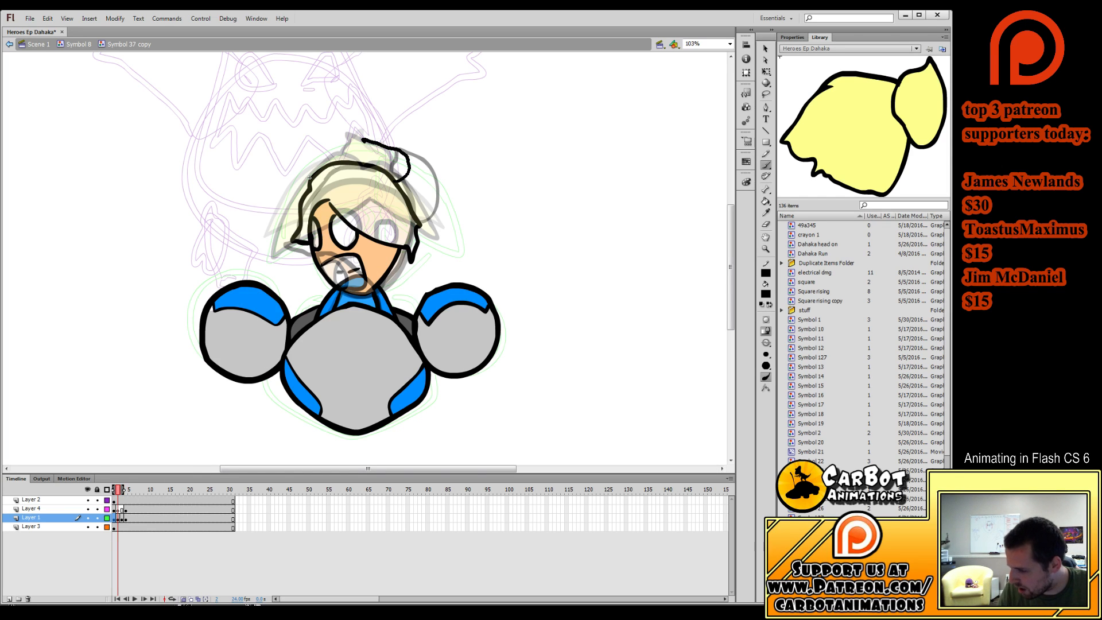
drag(362, 140, 364, 162)
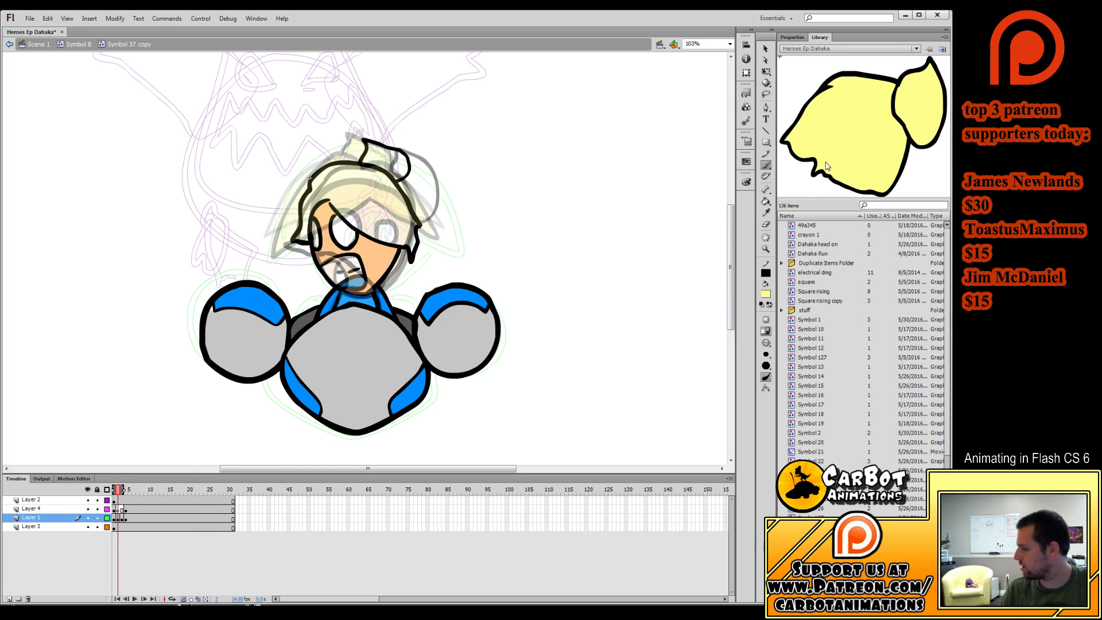
Fill the hair and ponytail of the in-between heads on frames 2 and 3 with light yellow.
click(765, 201)
click(374, 186)
click(378, 159)
key(comma)
key(period)
key(period)
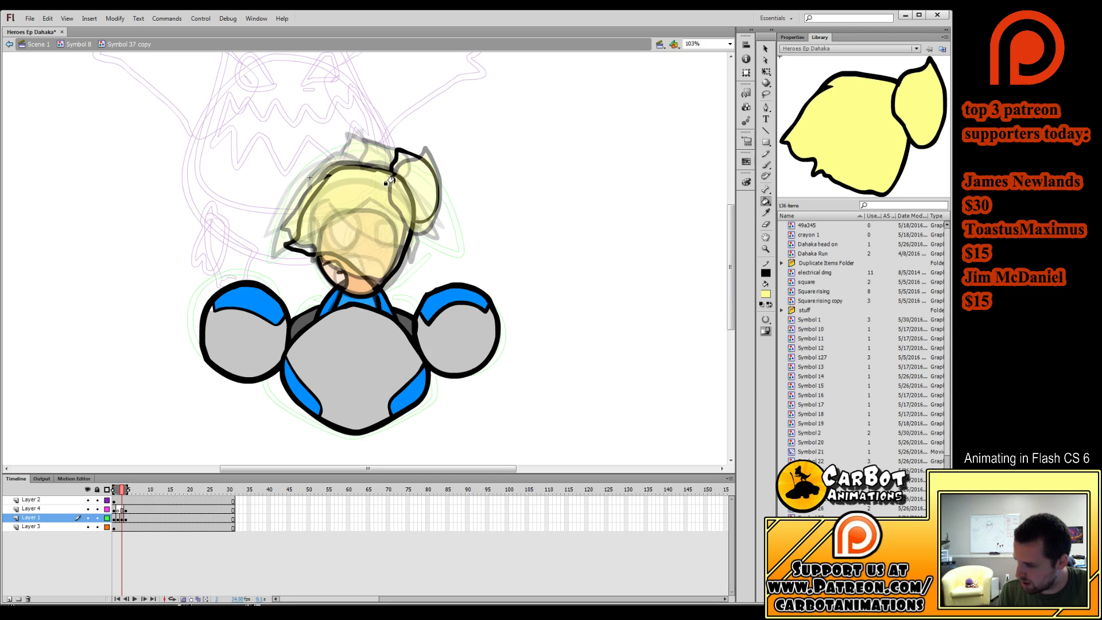
click(375, 193)
click(412, 170)
key(period)
key(period)
key(comma)
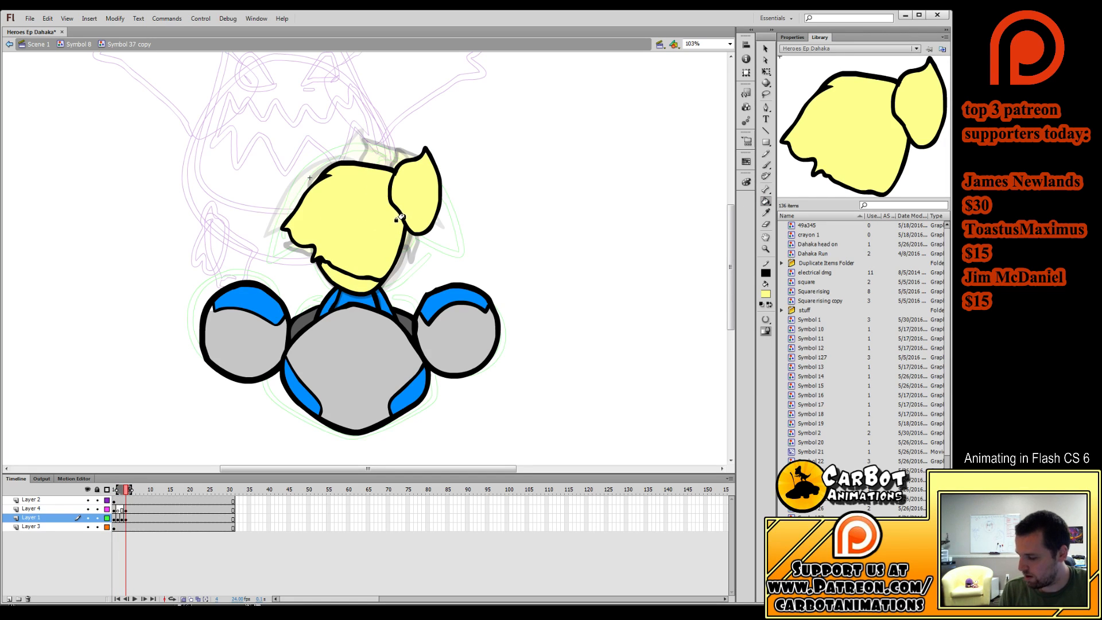
Restore the skin colour on the frame 4 chin and fill the in-between eyes and mouths with white.
key(period)
click(361, 282)
drag(127, 490, 116, 496)
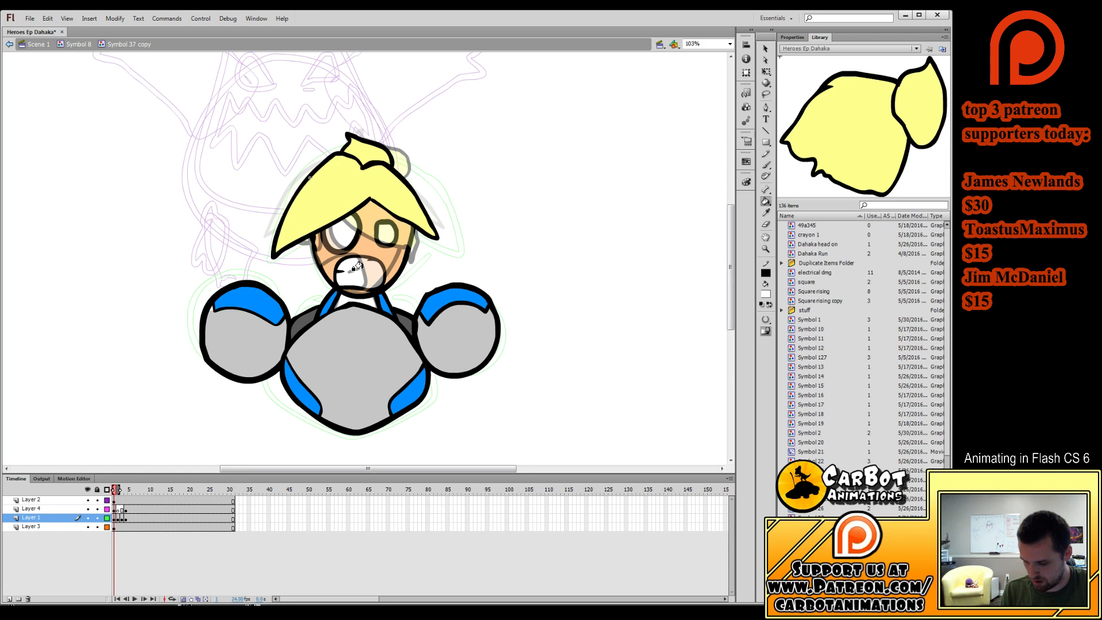
key(period)
key(period)
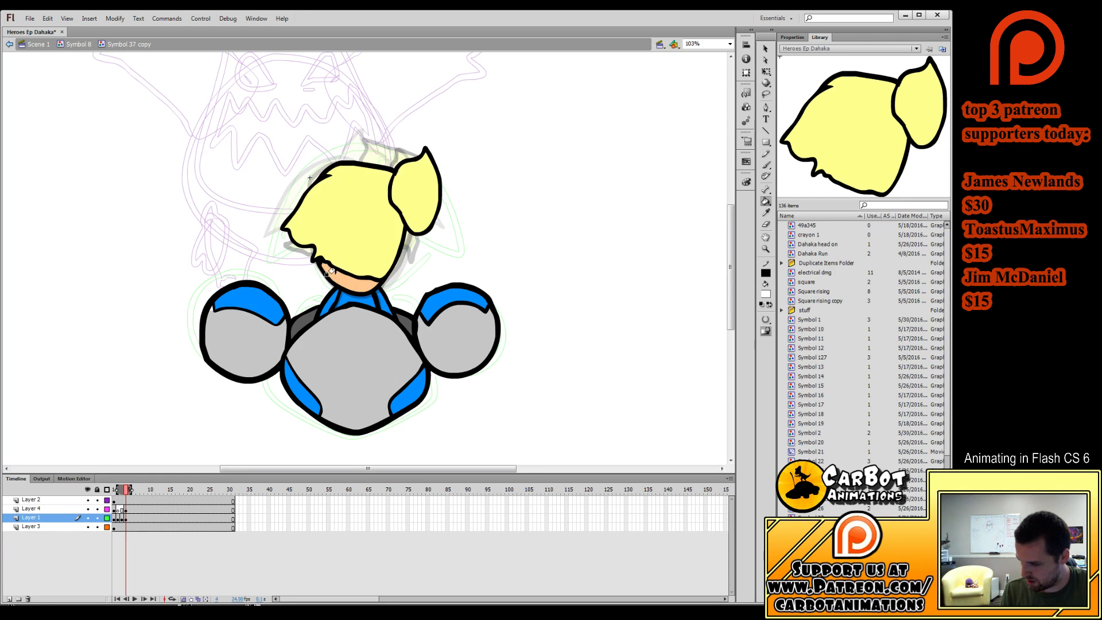
Extend all four layers of the head symbol to about frame 42.
mouse_move(124, 490)
mouse_down()
mouse_move(193, 494)
mouse_move(117, 498)
mouse_move(229, 522)
mouse_move(215, 523)
mouse_up()
key(F5)
key(F5)
key(F5)
key(F5)
key(F5)
key(F5)
key(F5)
key(F5)
key(F5)
key(F5)
key(F5)
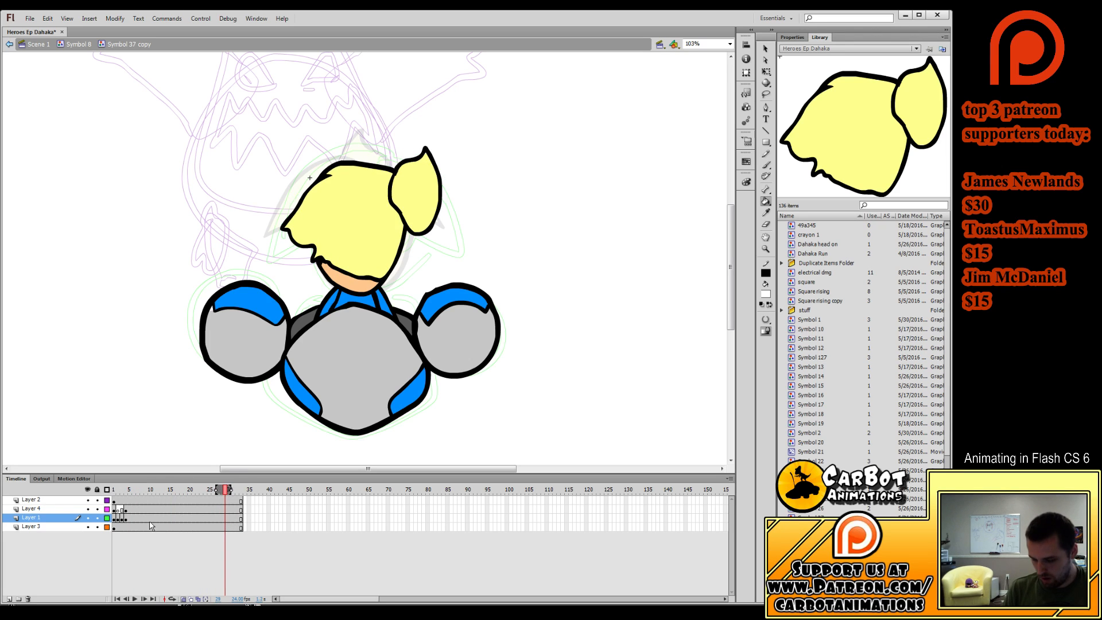
Insert blank keyframes at frame 32 on Layer 1 and Layer 4, and paste the frame 3 head drawing in place on Layer 1.
click(123, 521)
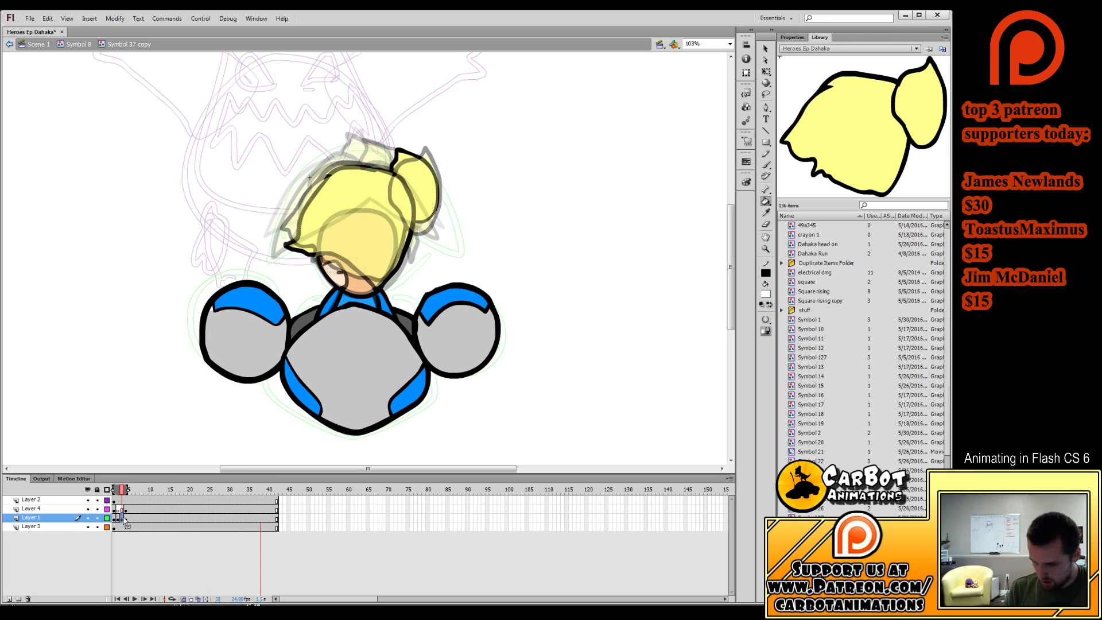
click(237, 519)
key(F7)
click(237, 510)
key(F7)
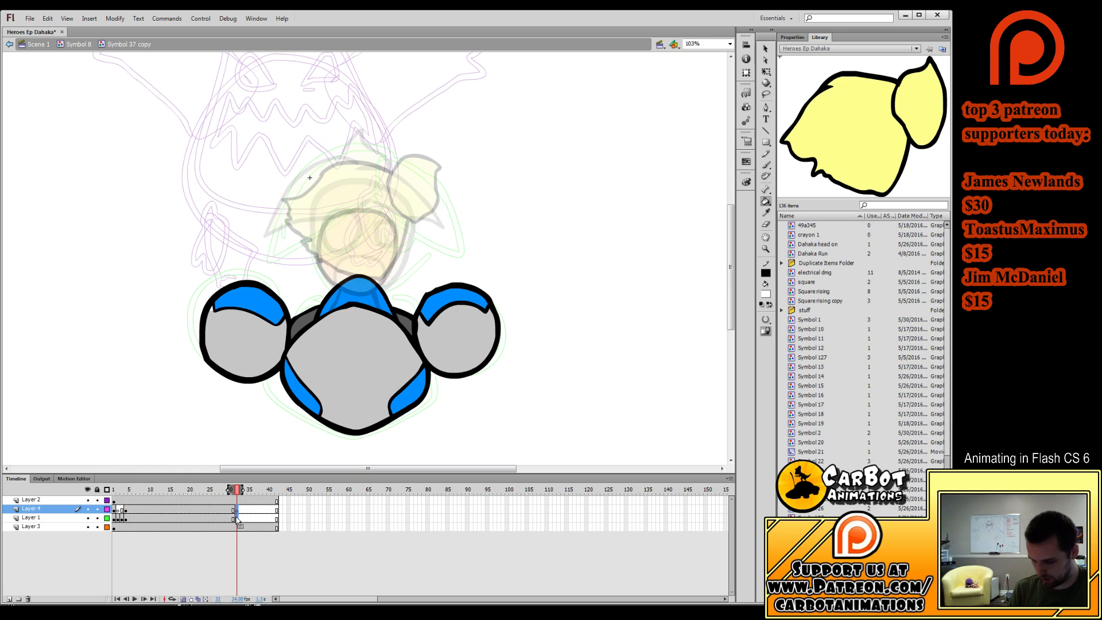
click(238, 519)
key(ctrl+shift+v)
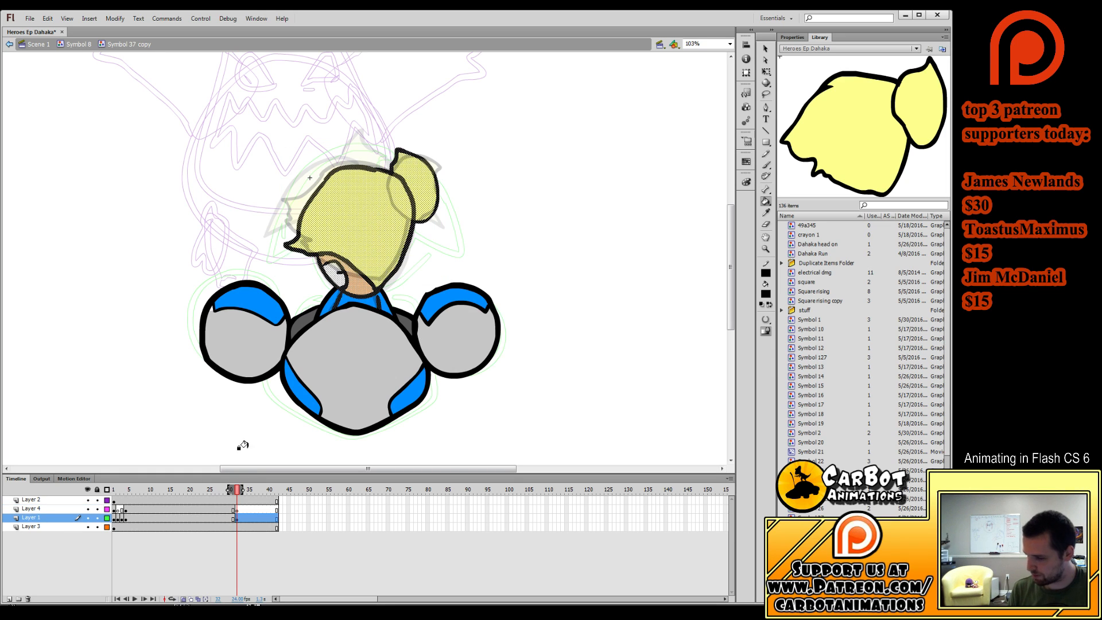
Copy the frame 2 head drawing and paste it in place on a blank keyframe at frame 33 of Layer 1.
click(119, 519)
click(239, 520)
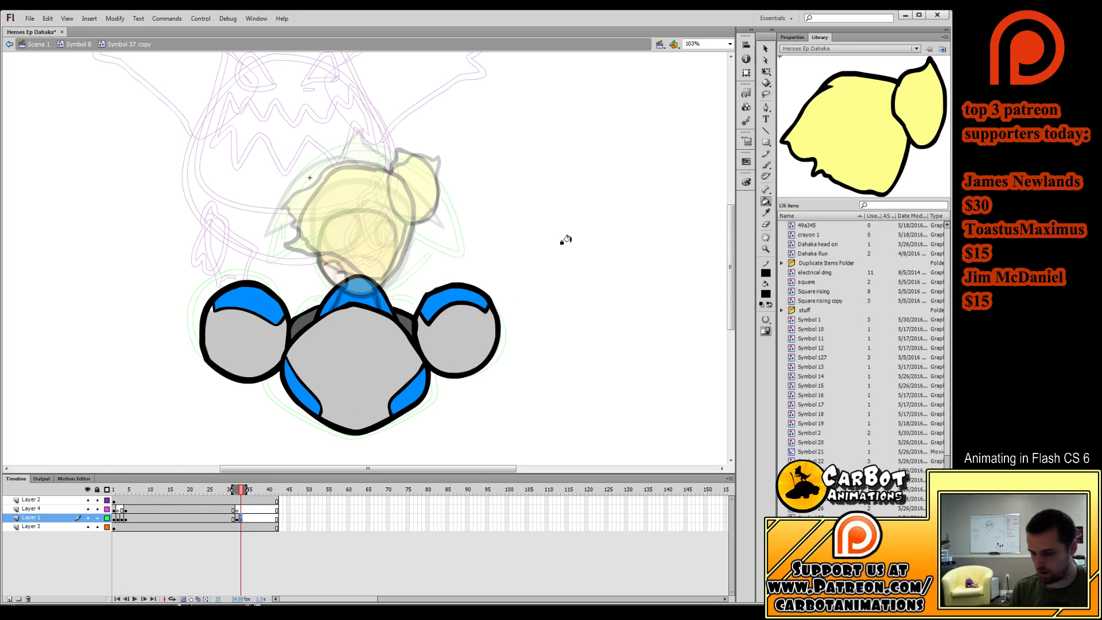
key(ctrl+shift+v)
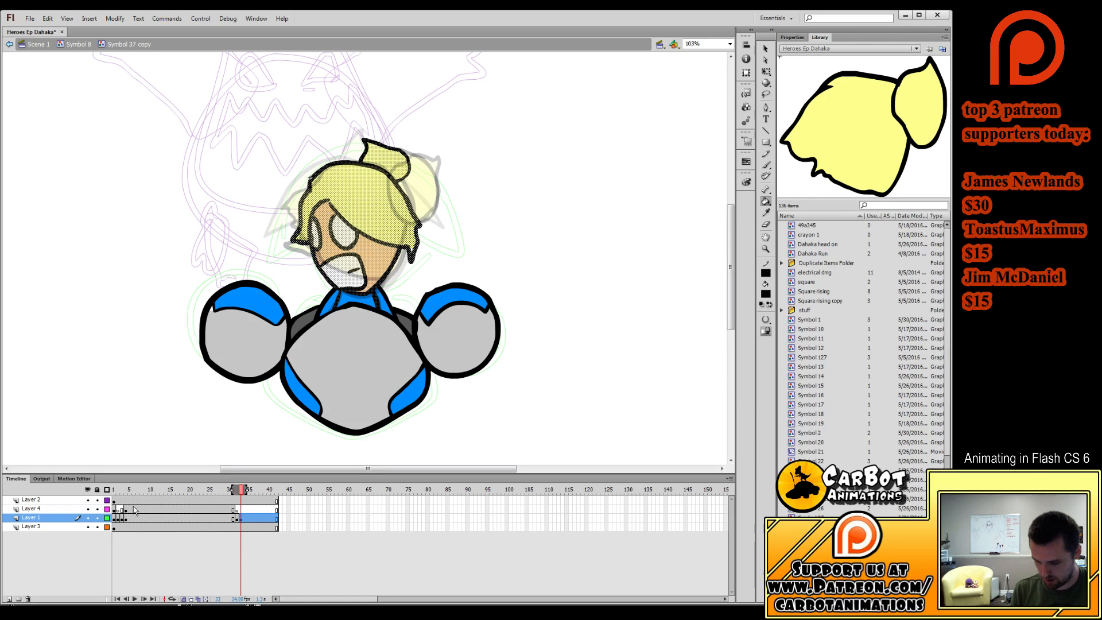
Remove the surplus frames after frame 33 on all four layers, leave the symbol and play back the parent animation.
drag(245, 503, 272, 508)
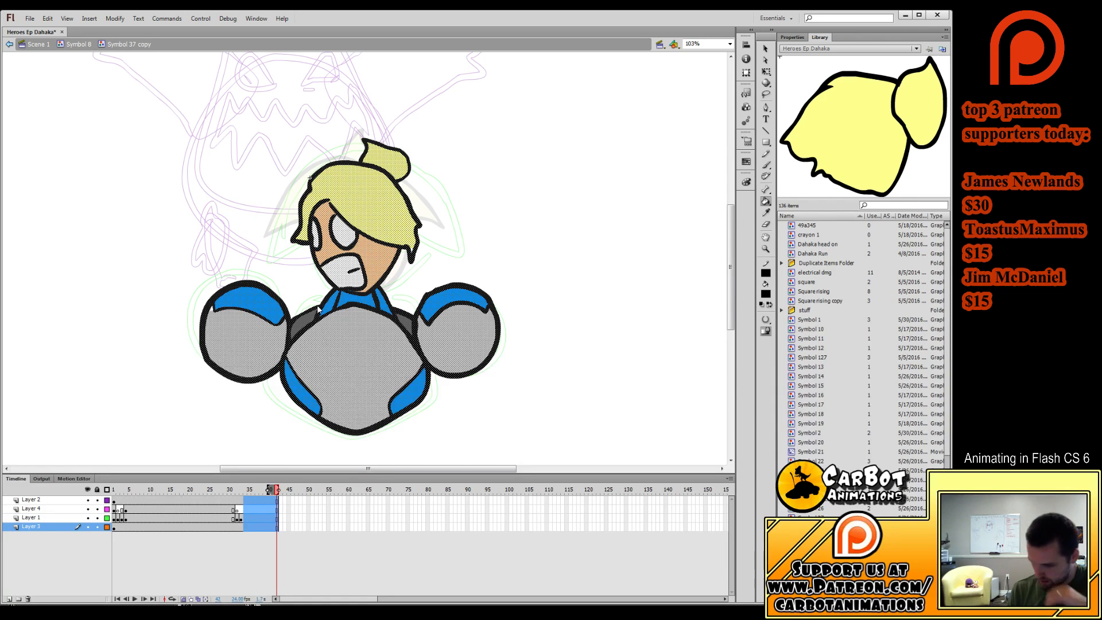
key(shift+F5)
key(q)
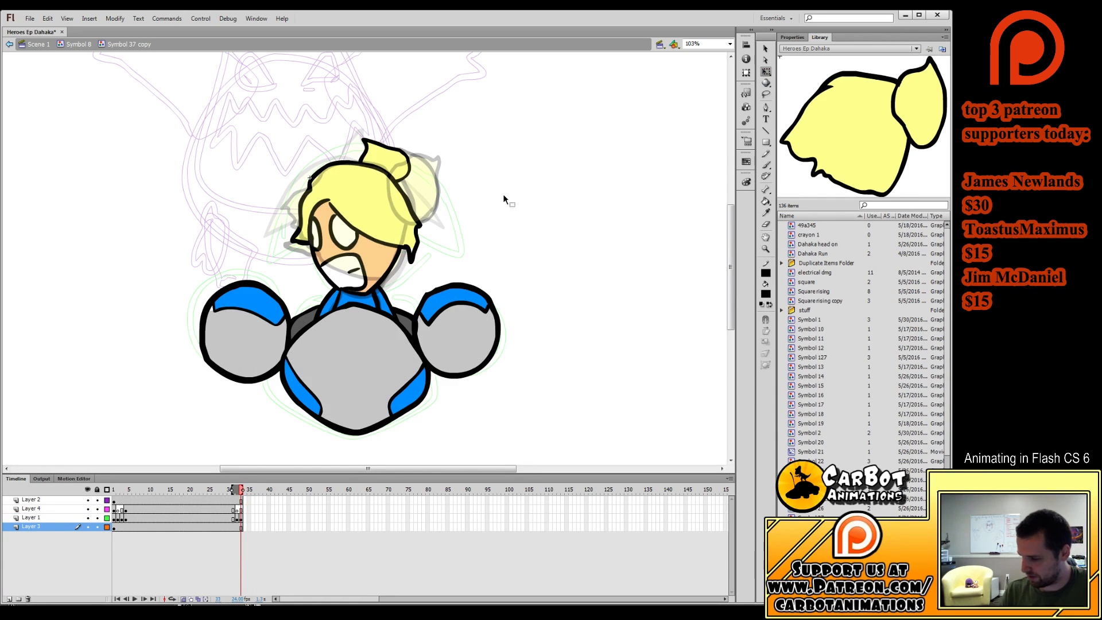
double_click(503, 194)
key(Return)
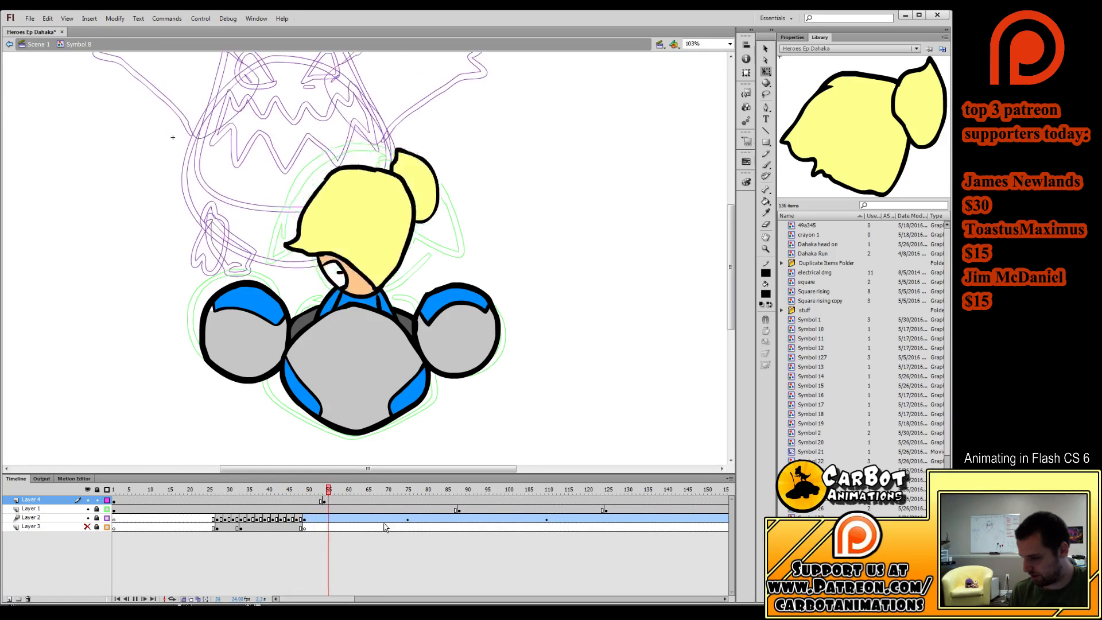
Copy the front-facing character from about frame 51 and paste it in place on a blank keyframe at frame 86 of Layer 4.
key(Return)
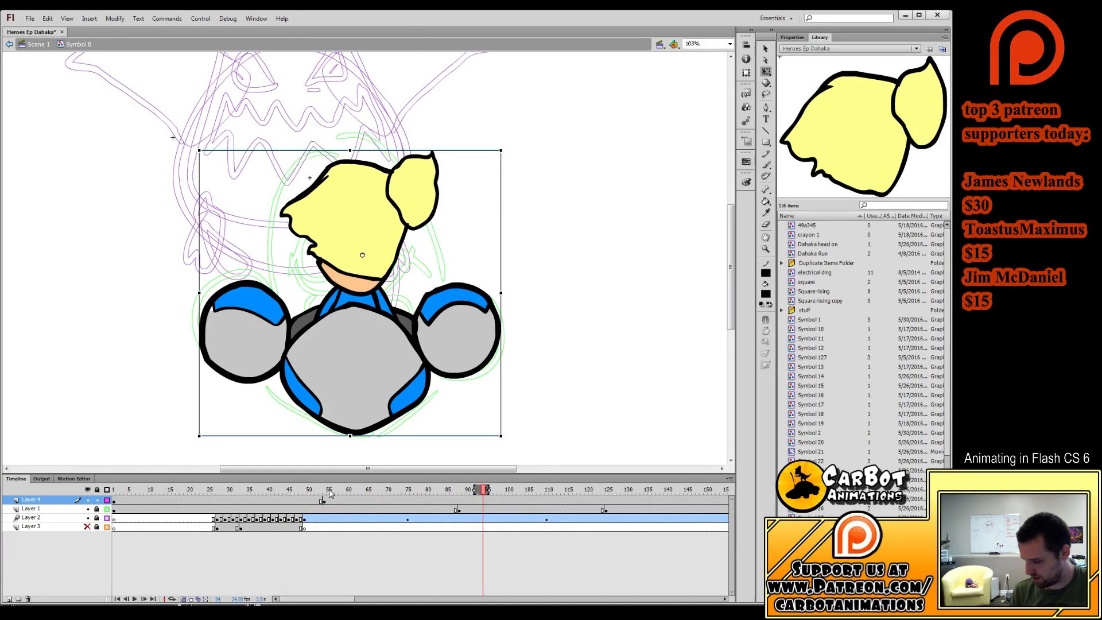
drag(330, 493, 309, 495)
mouse_move(451, 494)
mouse_down()
mouse_move(436, 495)
mouse_move(454, 505)
mouse_up()
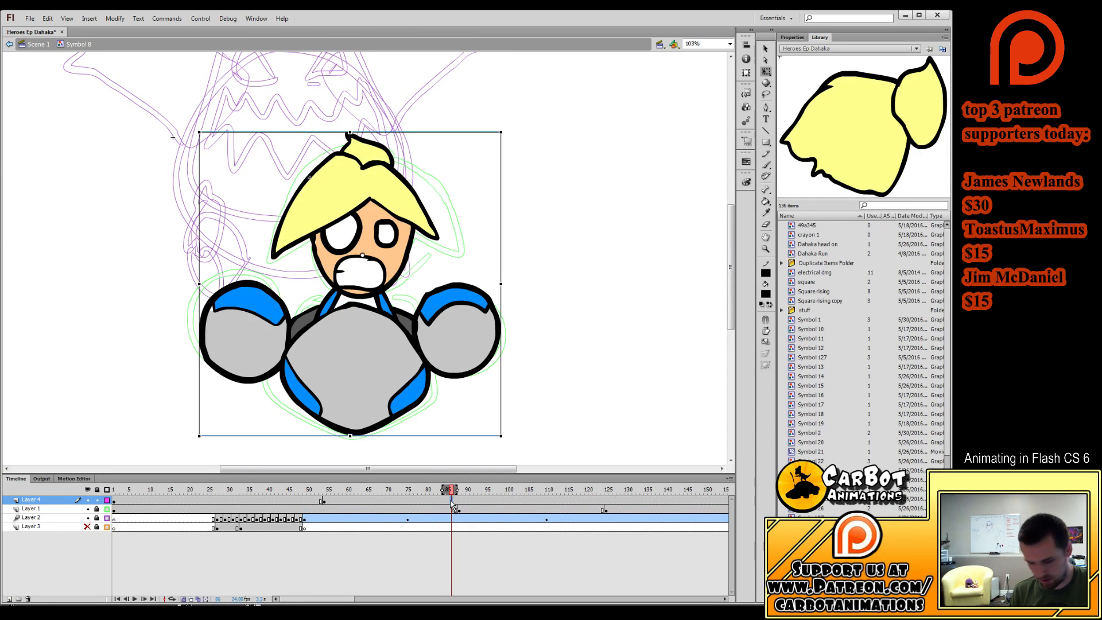
key(F7)
click(313, 501)
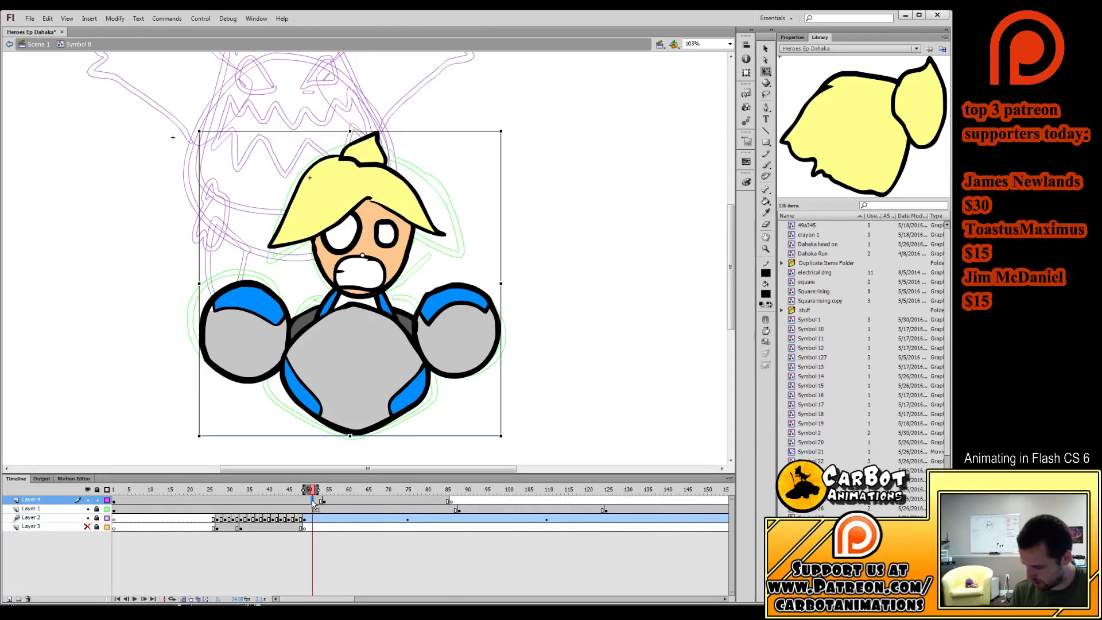
drag(454, 504, 317, 494)
key(Return)
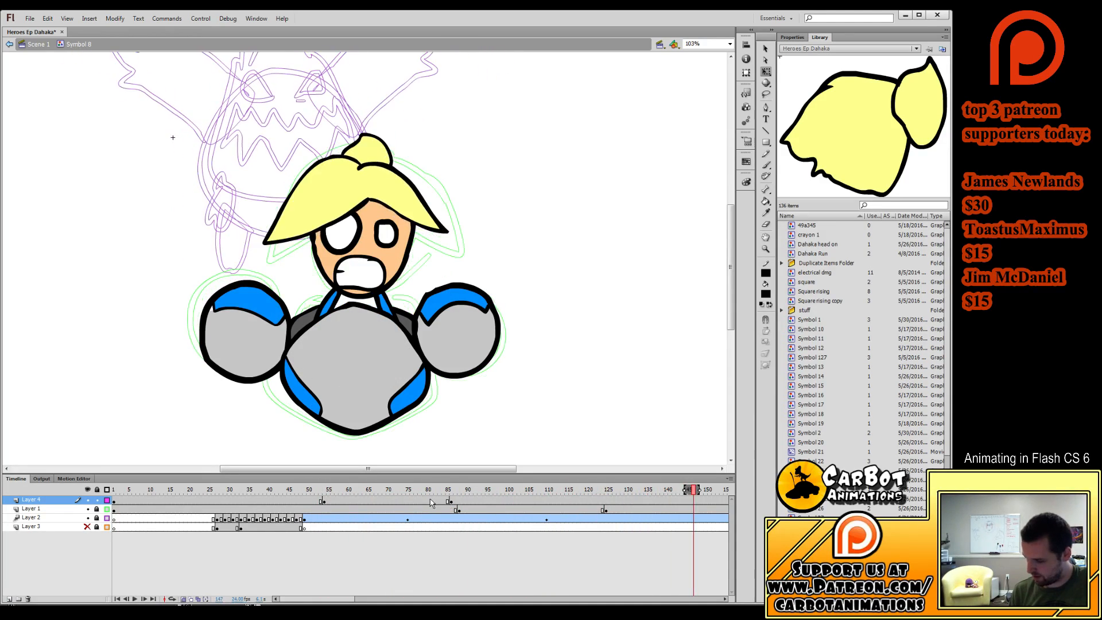
Copy the head-turning character from about frame 78 and paste it in place on a blank keyframe at frame 125 of Layer 4.
click(471, 491)
drag(490, 492, 724, 488)
click(282, 501)
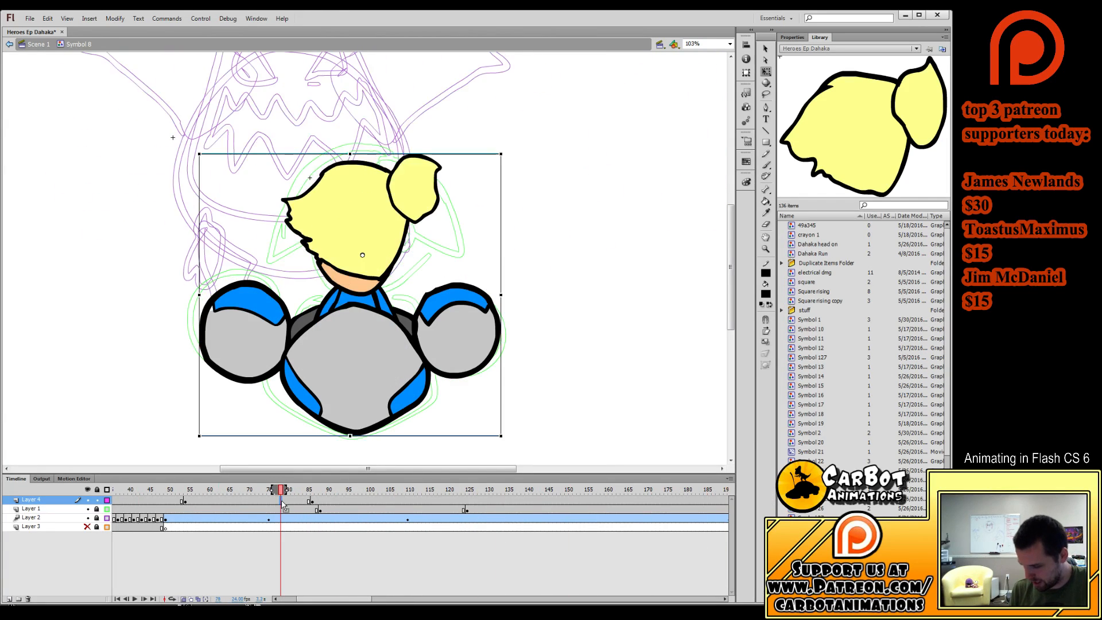
click(468, 503)
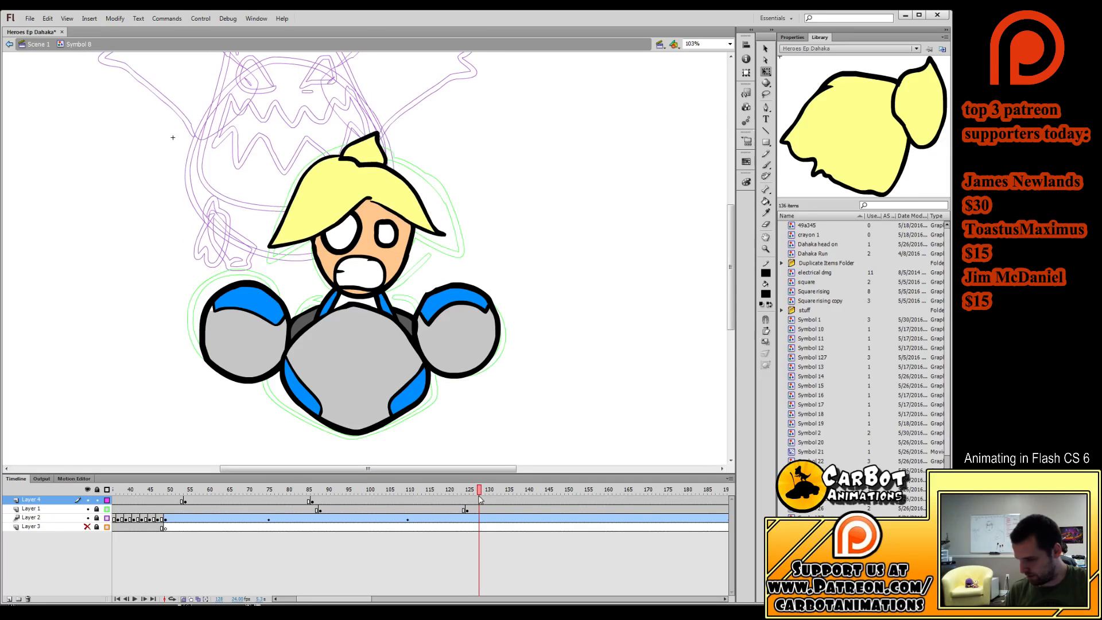
key(F7)
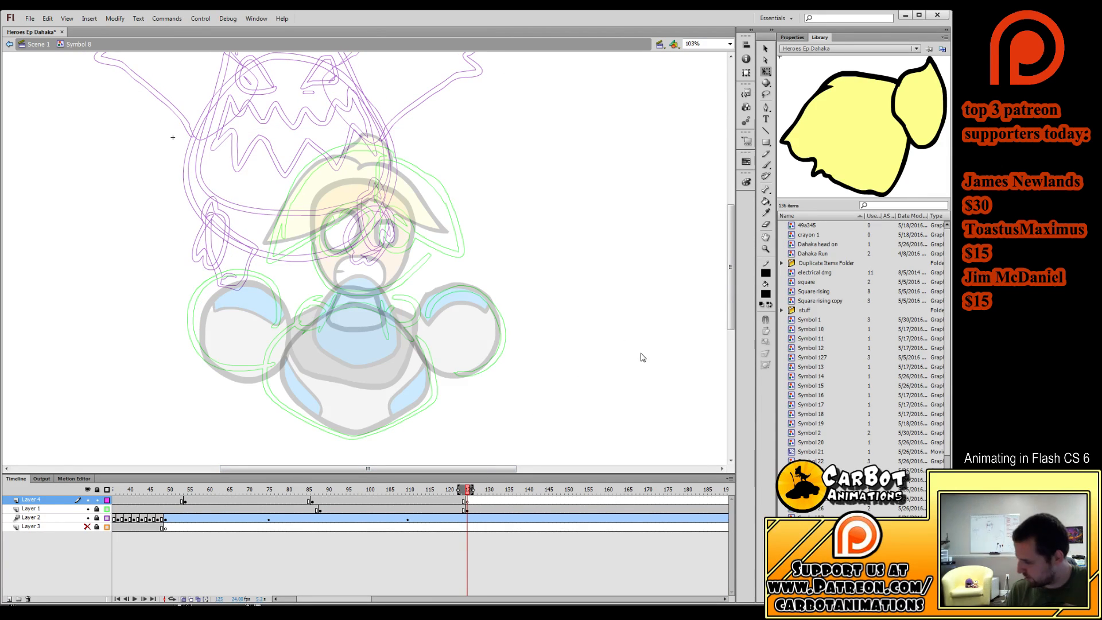
key(ctrl+shift+v)
Copy the front-facing character from about frame 121 and paste it in place on a blank keyframe at frame 157 of Layer 4.
drag(468, 497, 590, 502)
click(591, 502)
click(594, 502)
key(F7)
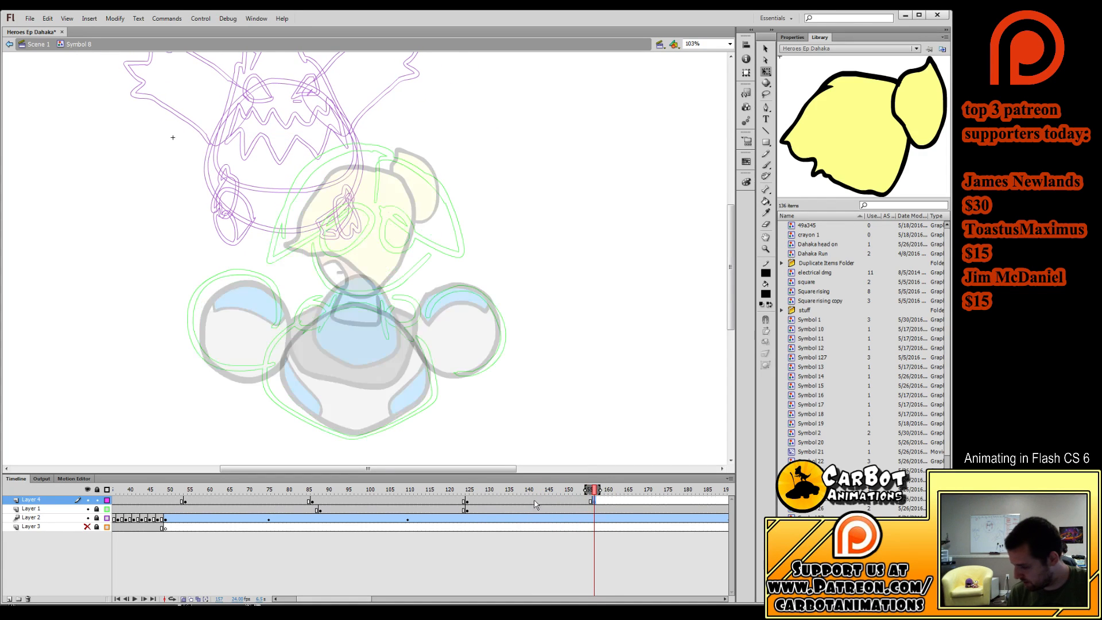
click(452, 503)
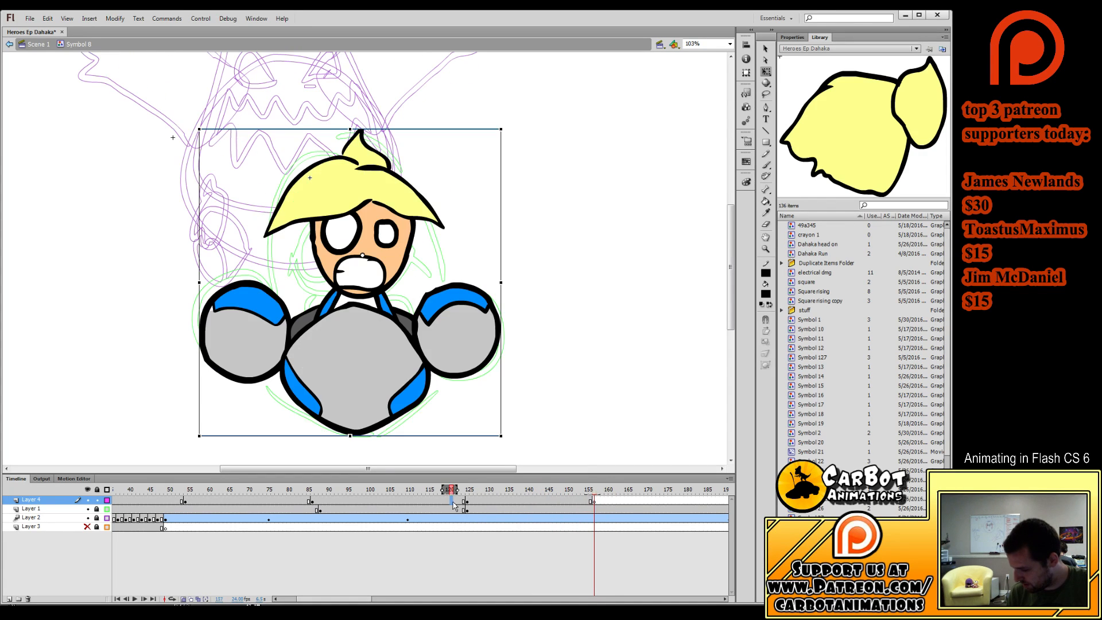
click(594, 502)
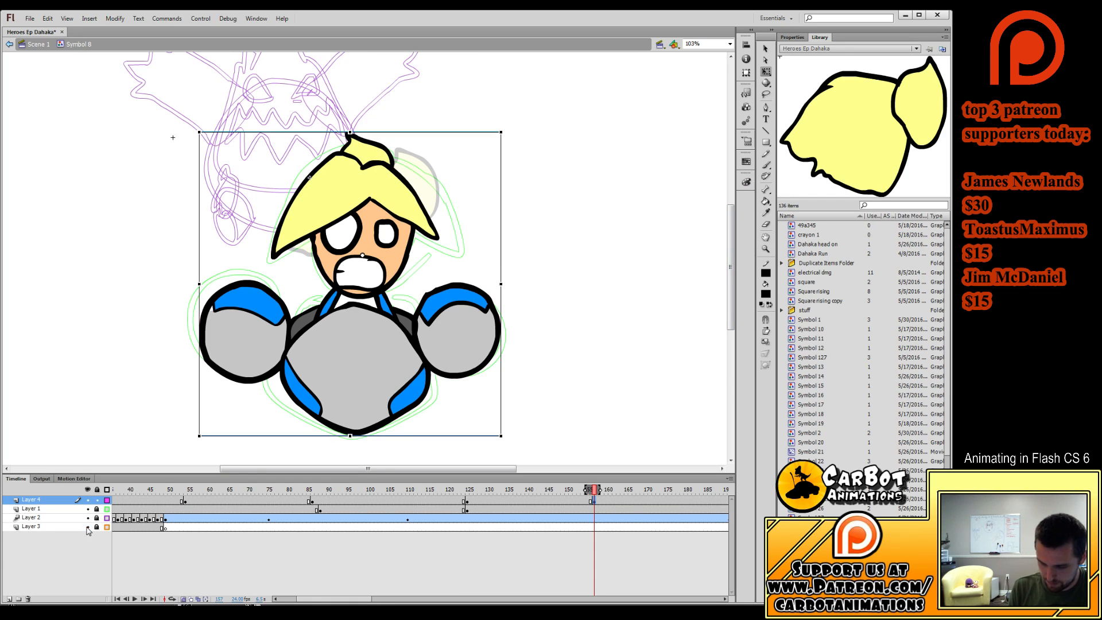
Turn off outline display for the monster's Layer 2 and delete the rough sketch layers, Layer 3 and Layer 1.
click(106, 508)
click(58, 526)
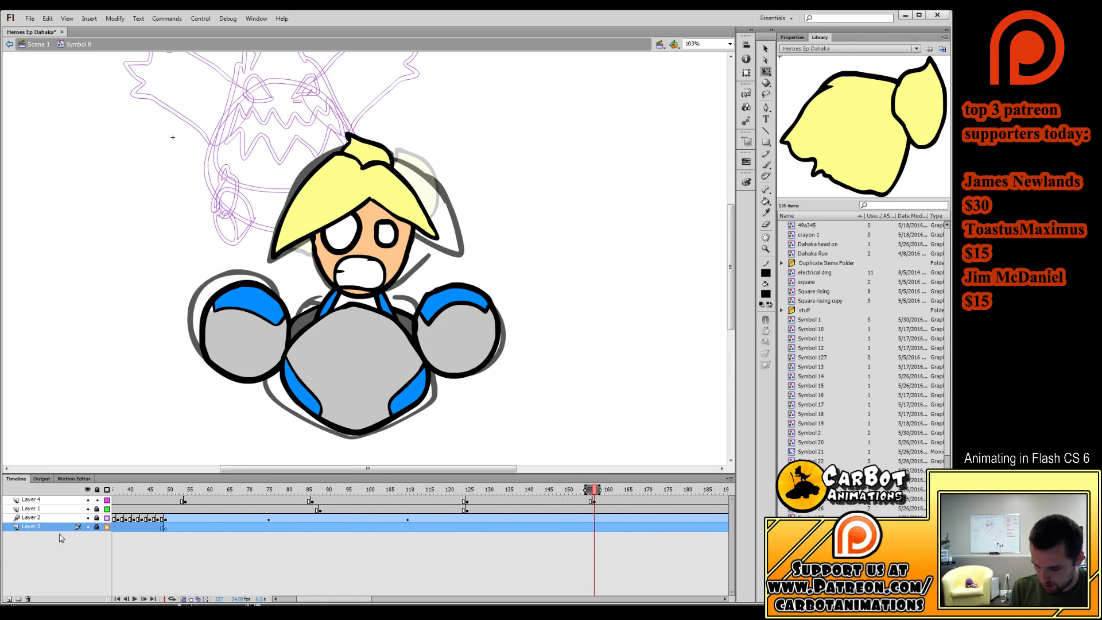
click(29, 597)
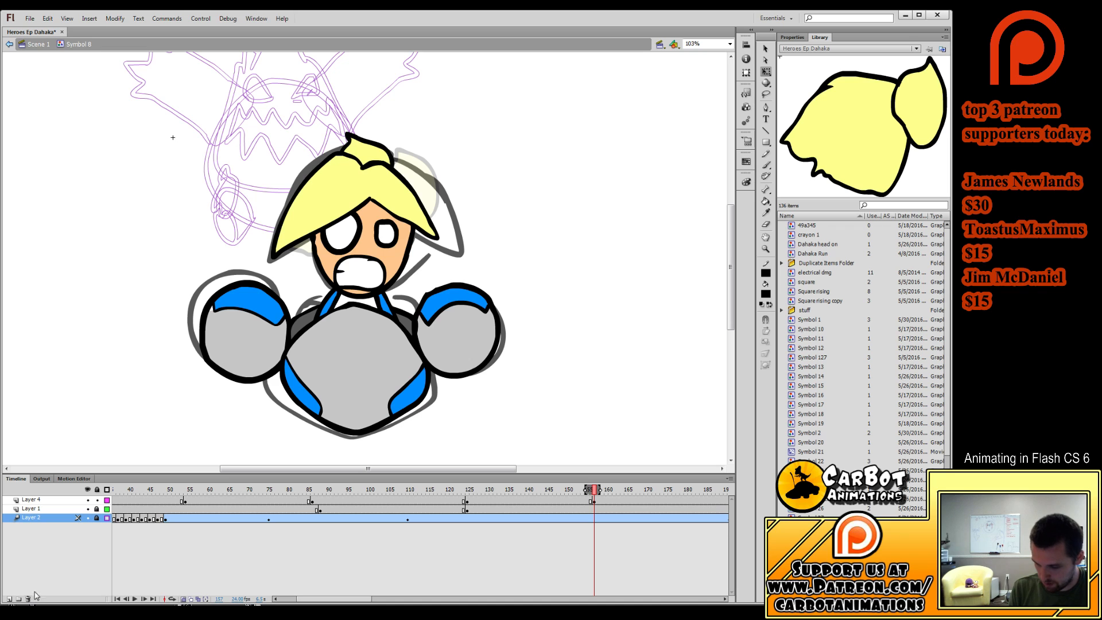
click(107, 518)
key(Return)
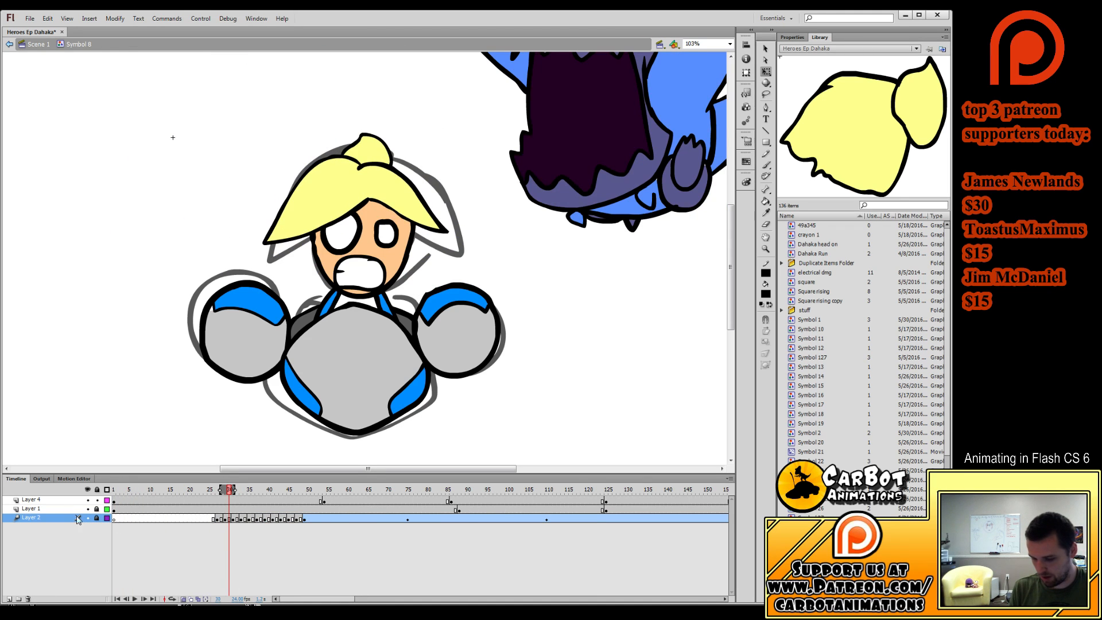
click(68, 509)
click(29, 598)
Return to the main scene and play back the shot with the whole stage in view.
double_click(149, 414)
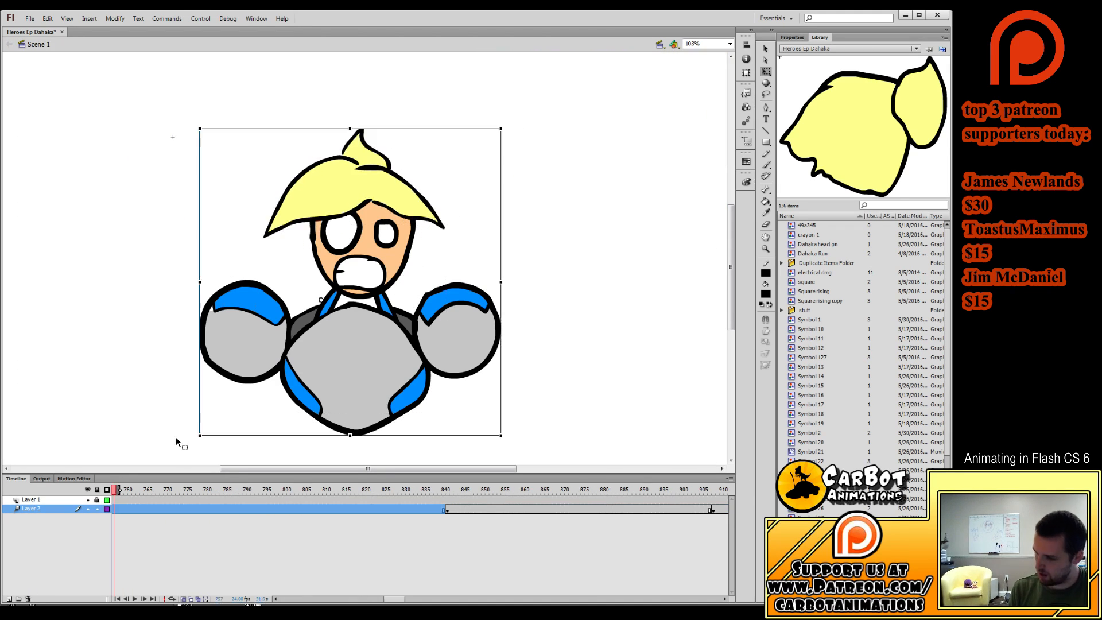
key(z)
click(522, 287)
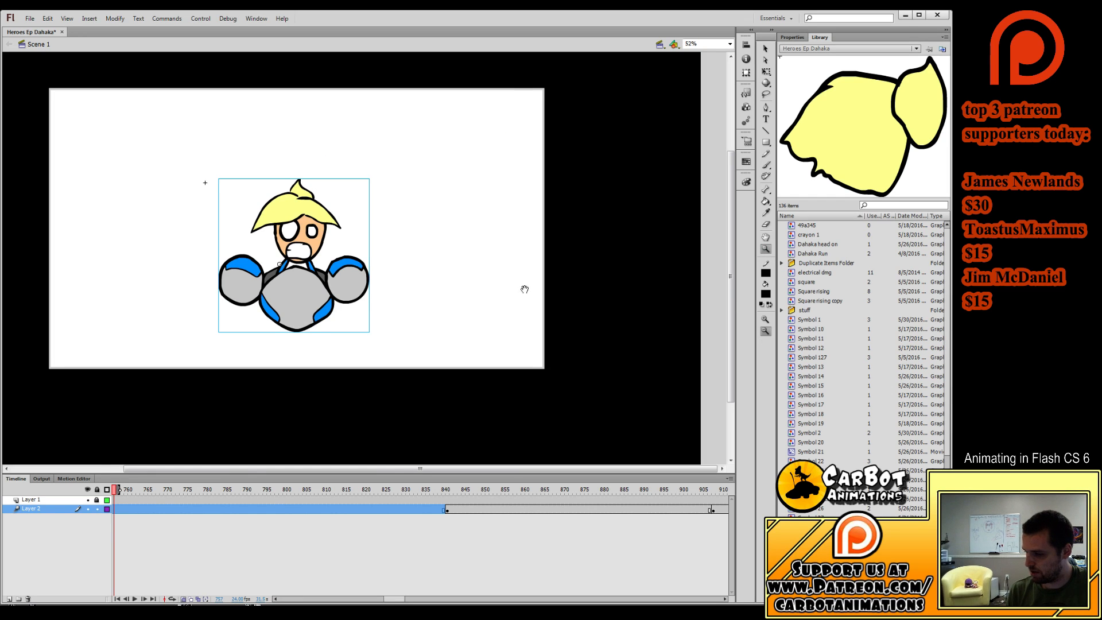
drag(502, 281, 527, 291)
drag(115, 489, 86, 566)
key(Return)
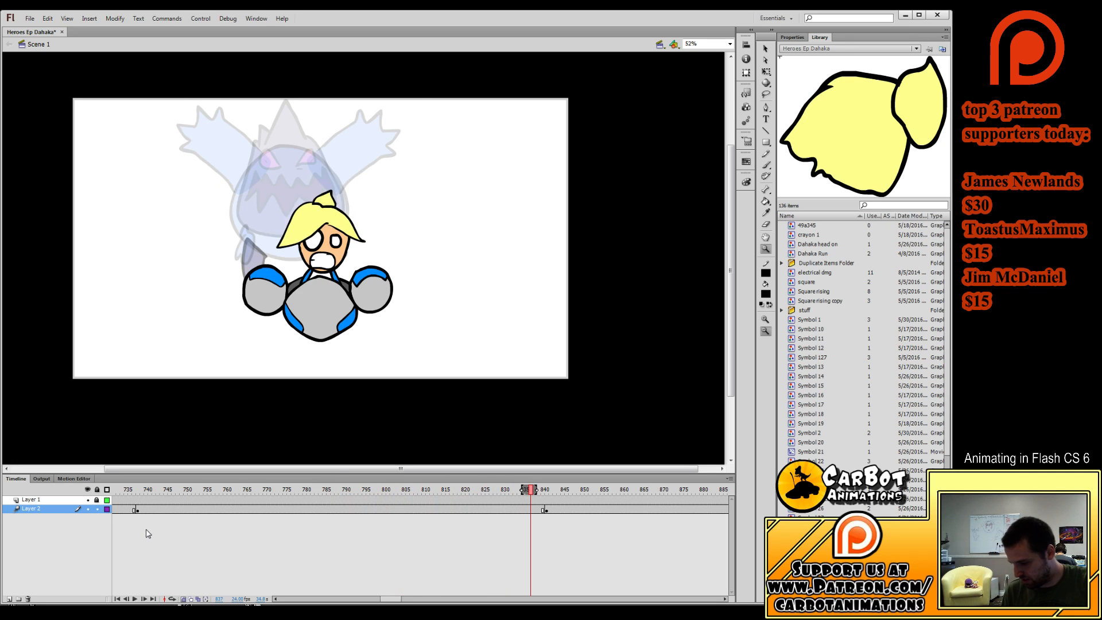
Open the character's nested head-turn symbol, lock its Layer 3 and fill the neck opening with white on Layer 1's turned-away drawing.
click(451, 490)
key(q)
click(376, 256)
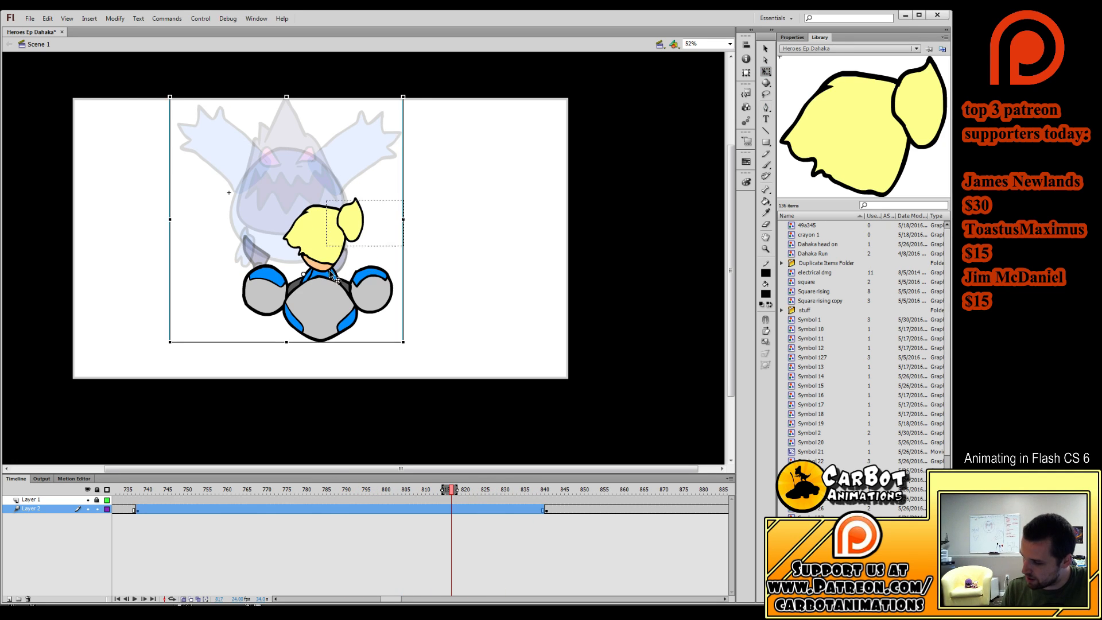
double_click(376, 256)
click(425, 328)
double_click(337, 280)
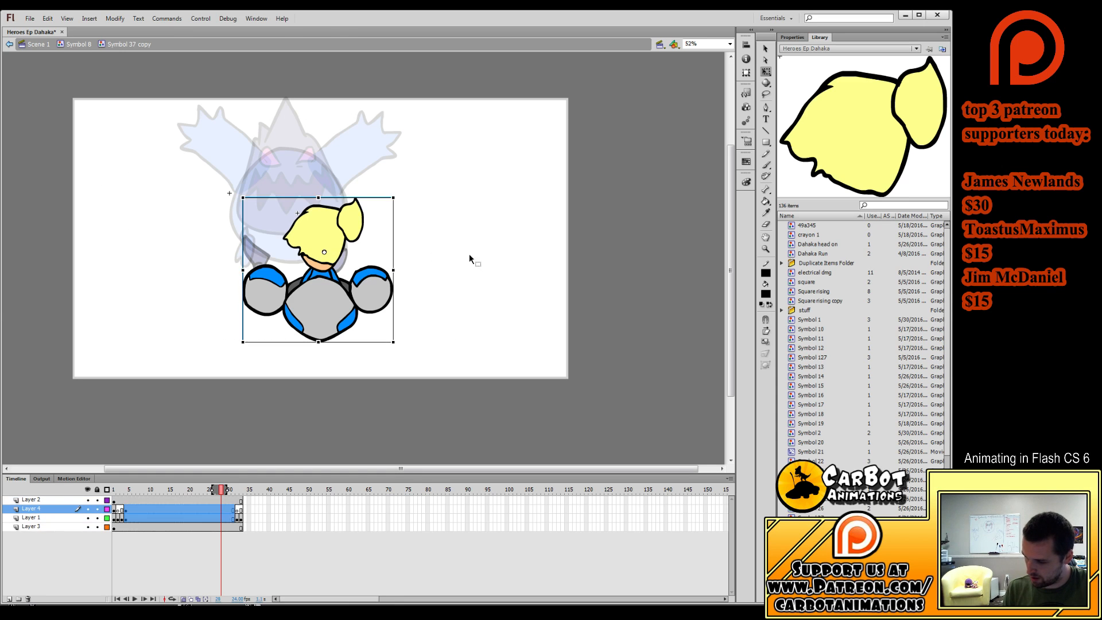
click(448, 311)
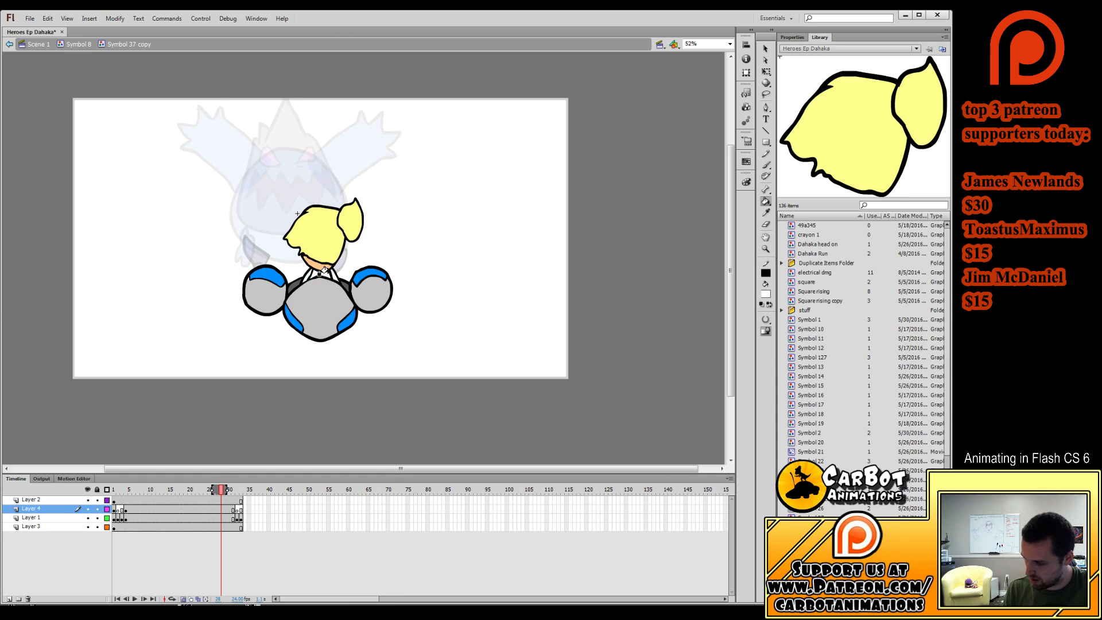
click(194, 519)
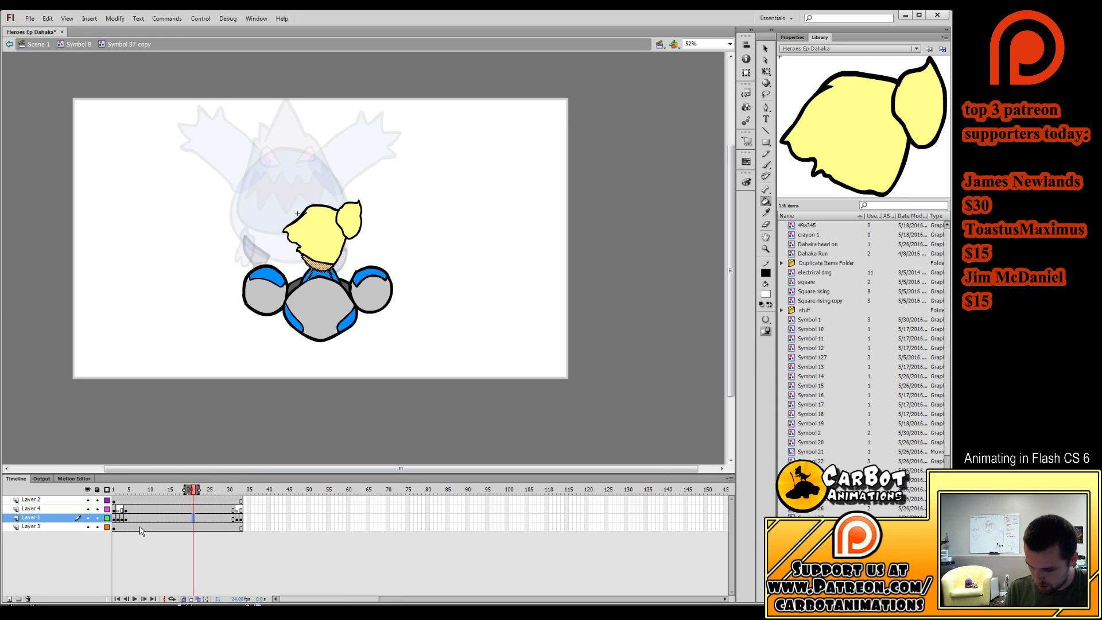
click(96, 527)
click(321, 274)
drag(186, 492, 114, 504)
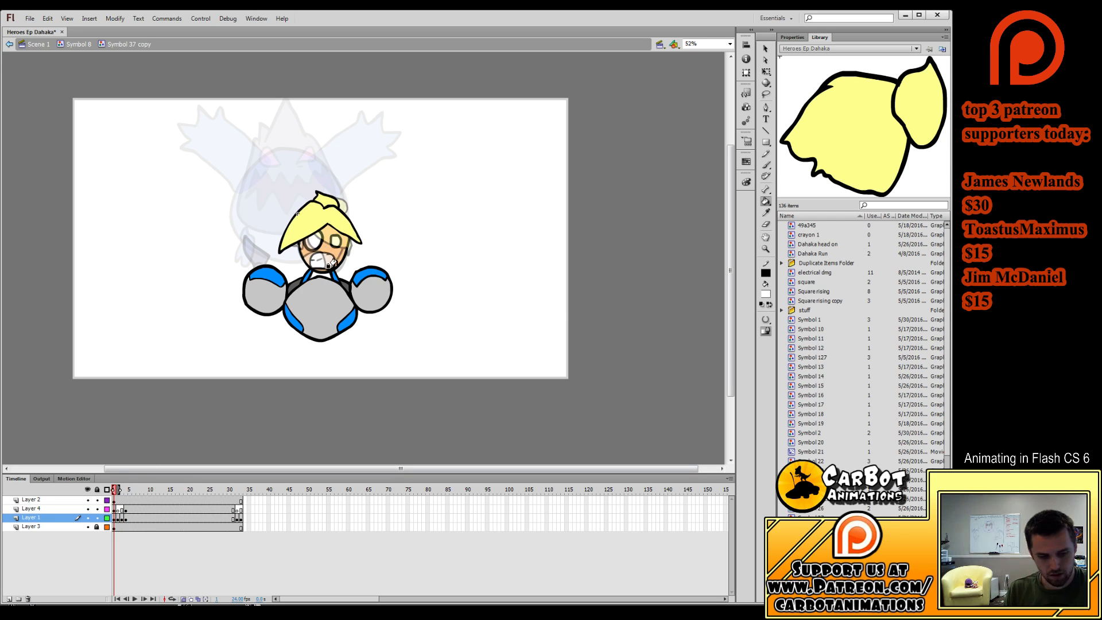
Fill the neck opening with white on frames 2 and 3 of the head turn on Layer 1.
key(period)
key(period)
key(comma)
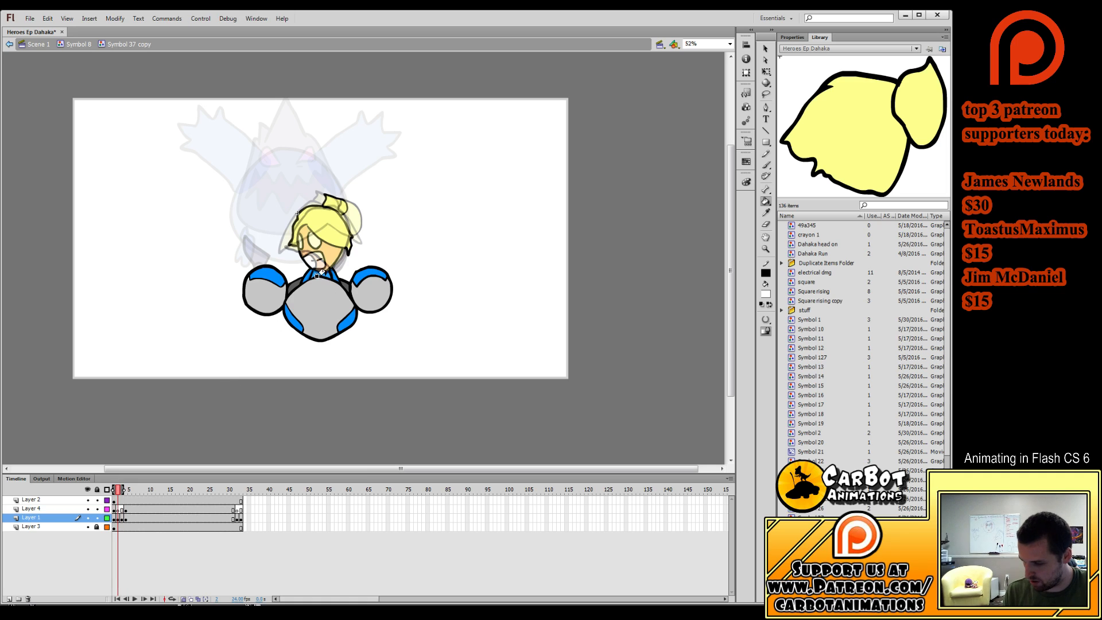
click(320, 274)
key(period)
click(320, 275)
Check the following frames and fill the neck opening with white on frames 32 and 33 of Layer 1.
key(period)
key(period)
key(period)
key(period)
key(period)
key(period)
key(period)
key(period)
key(period)
key(period)
key(period)
key(period)
key(period)
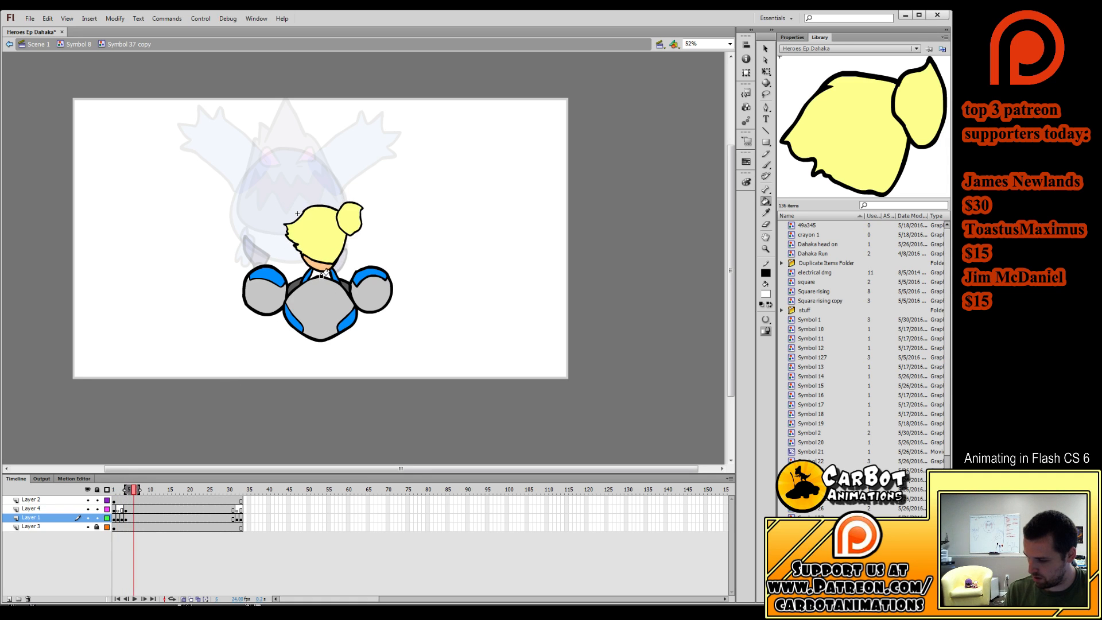
click(242, 491)
drag(241, 493, 237, 493)
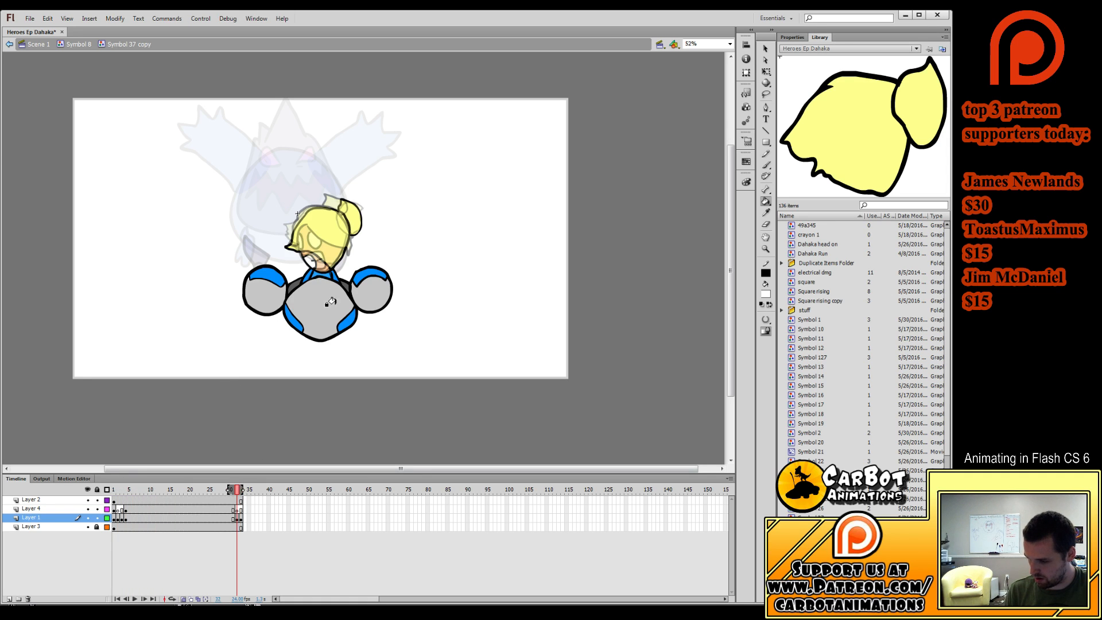
click(321, 273)
key(period)
click(322, 275)
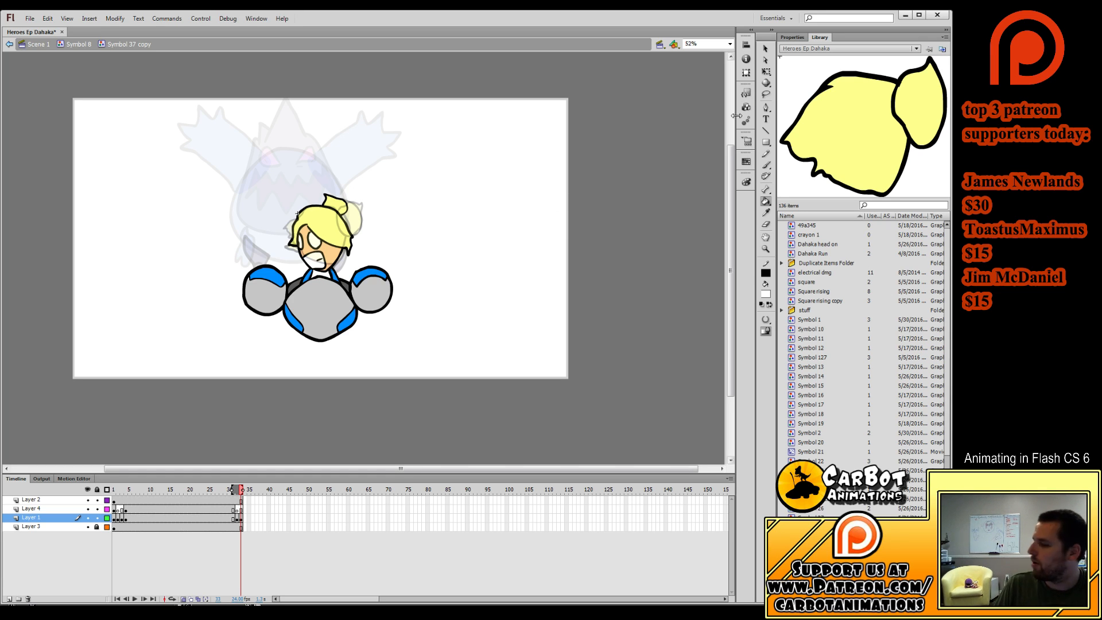
Leave the head-turn symbol for its parent symbol and save the document.
key(q)
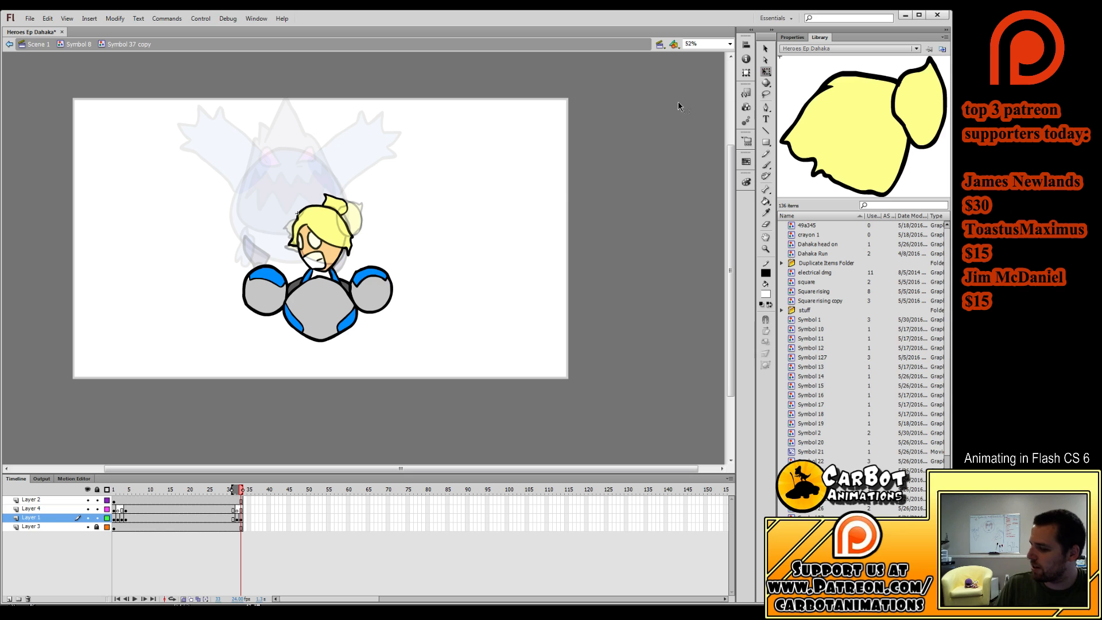
double_click(455, 237)
click(390, 528)
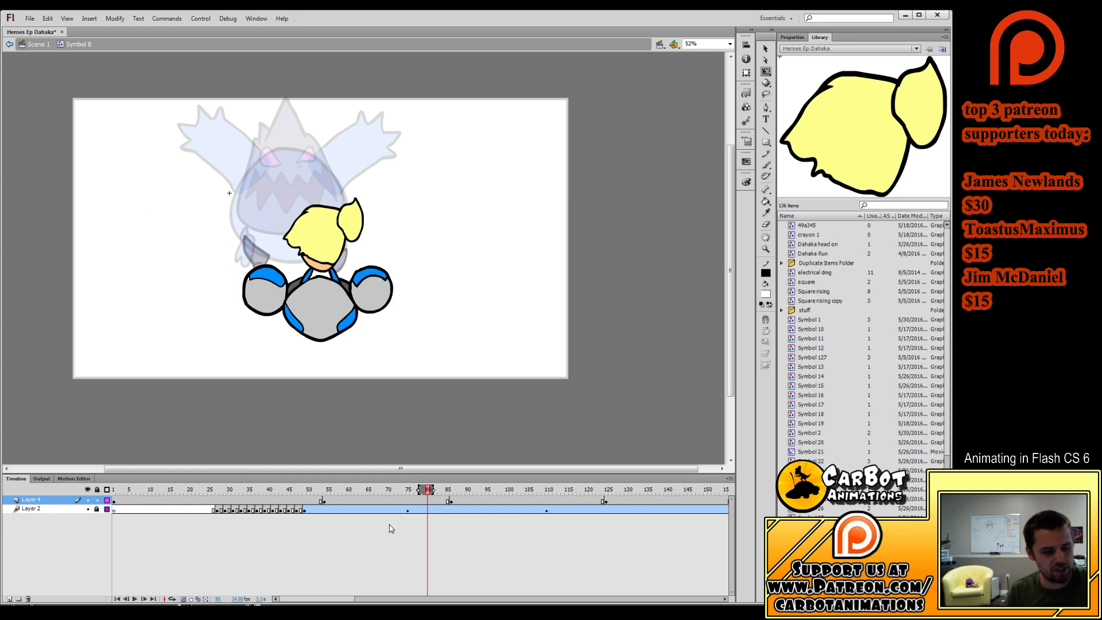
key(ctrl+s)
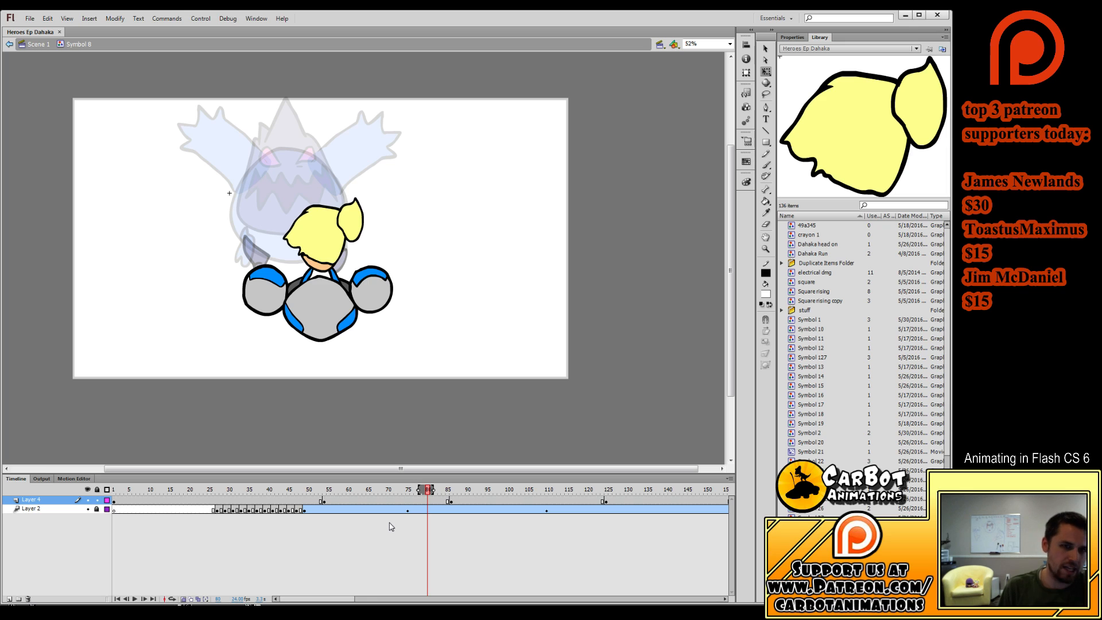
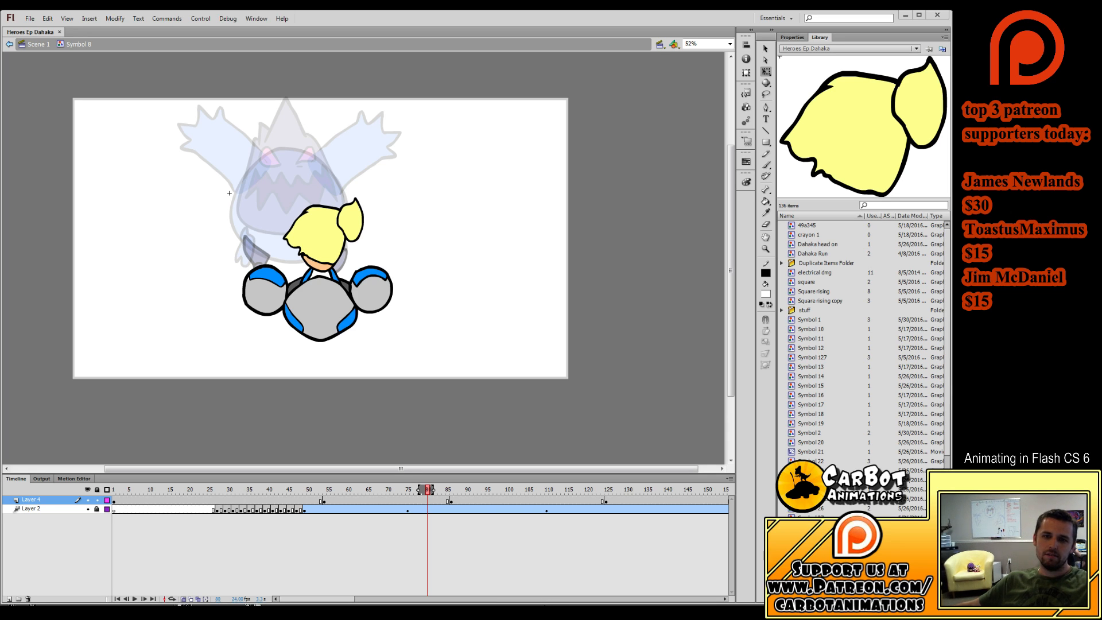
Return to the main scene and play back the next shot from about frame 844.
drag(370, 488, 598, 487)
double_click(536, 240)
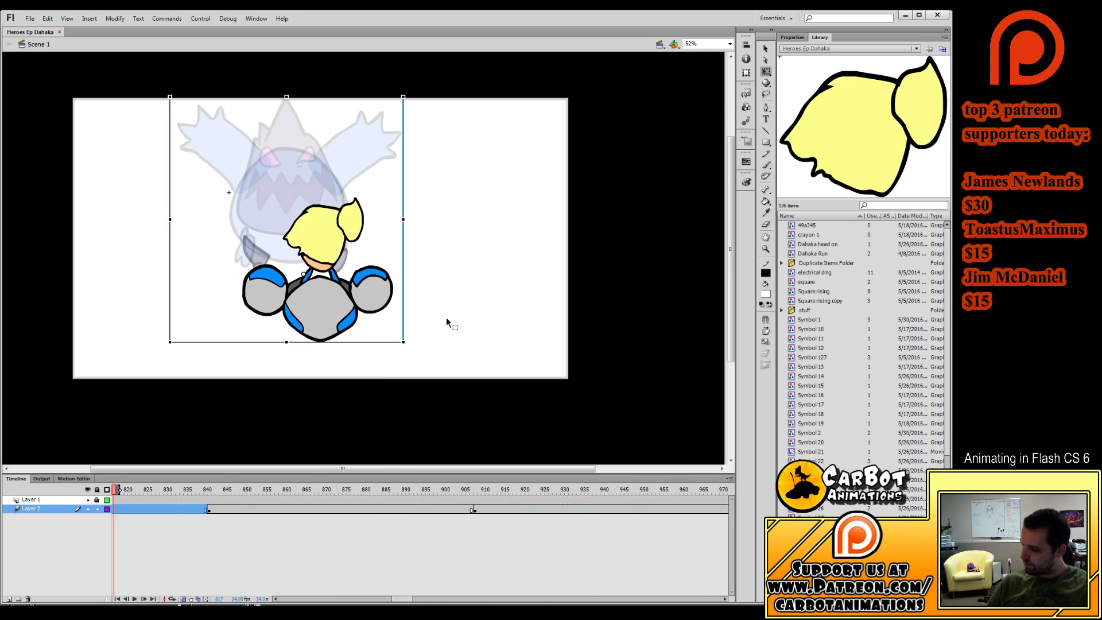
drag(231, 493, 225, 523)
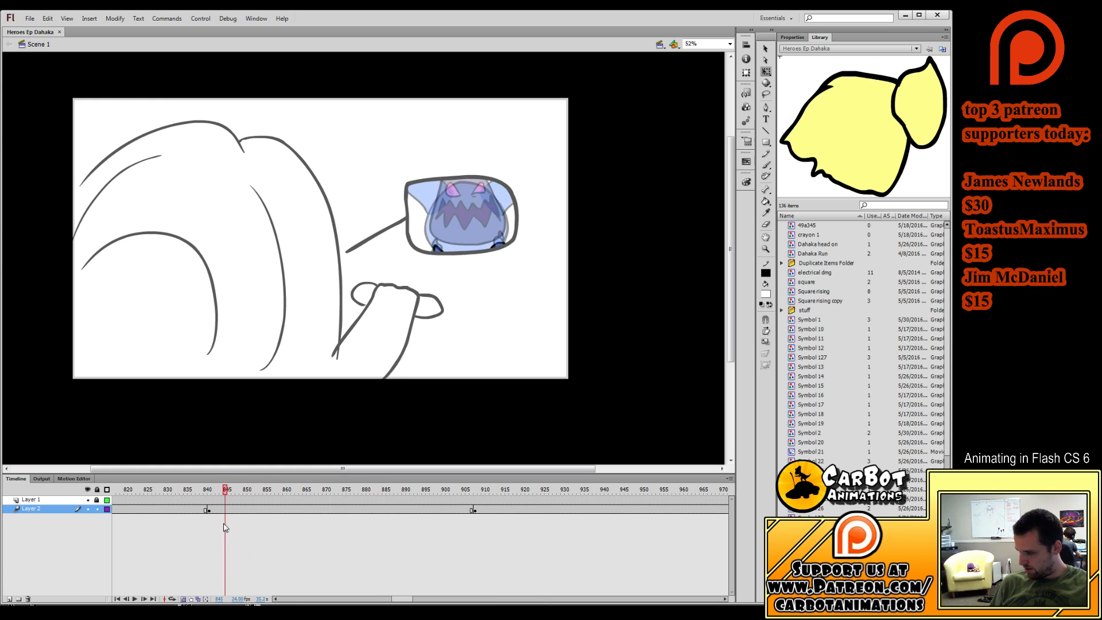
key(Return)
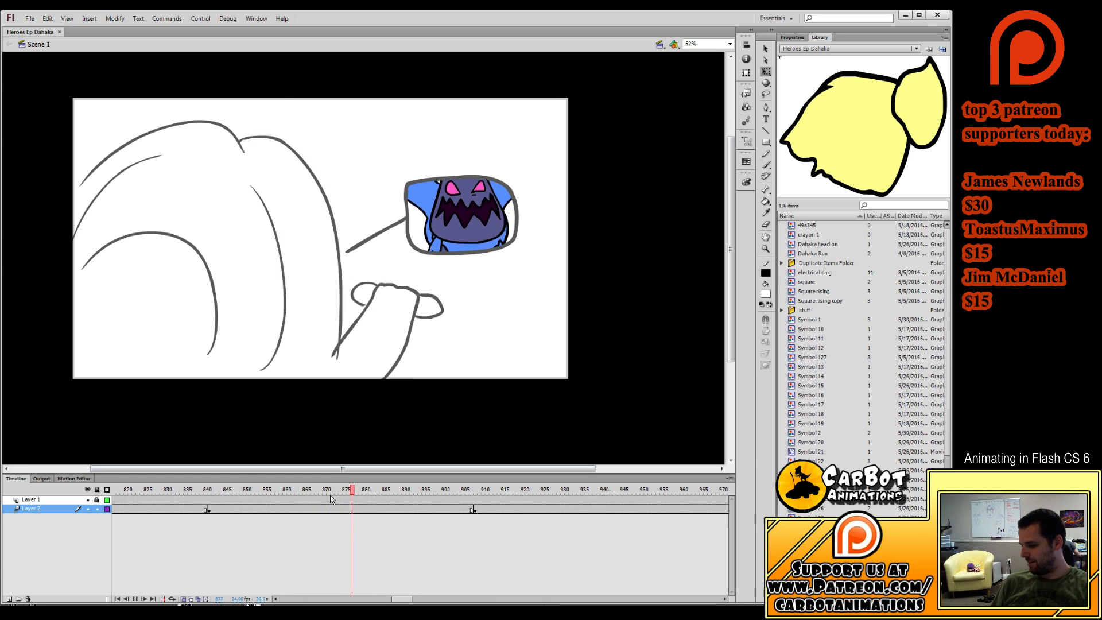
key(Return)
Open the next shot's symbol, hide its mask on Layer 3, duplicate the monster's symbol and open the copy for editing.
double_click(465, 242)
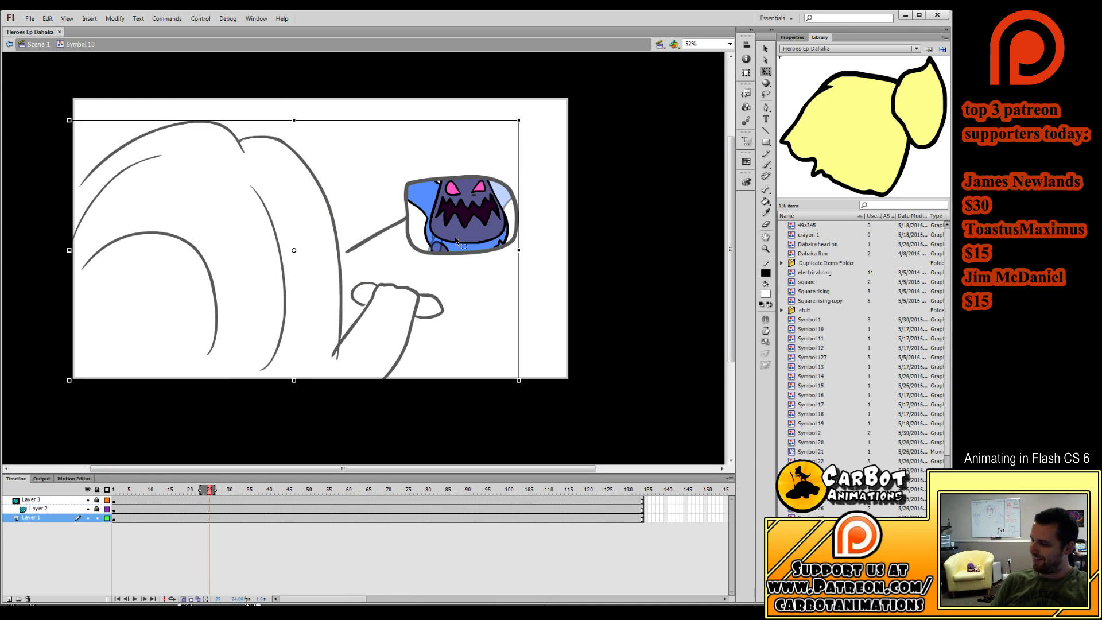
click(88, 500)
click(57, 508)
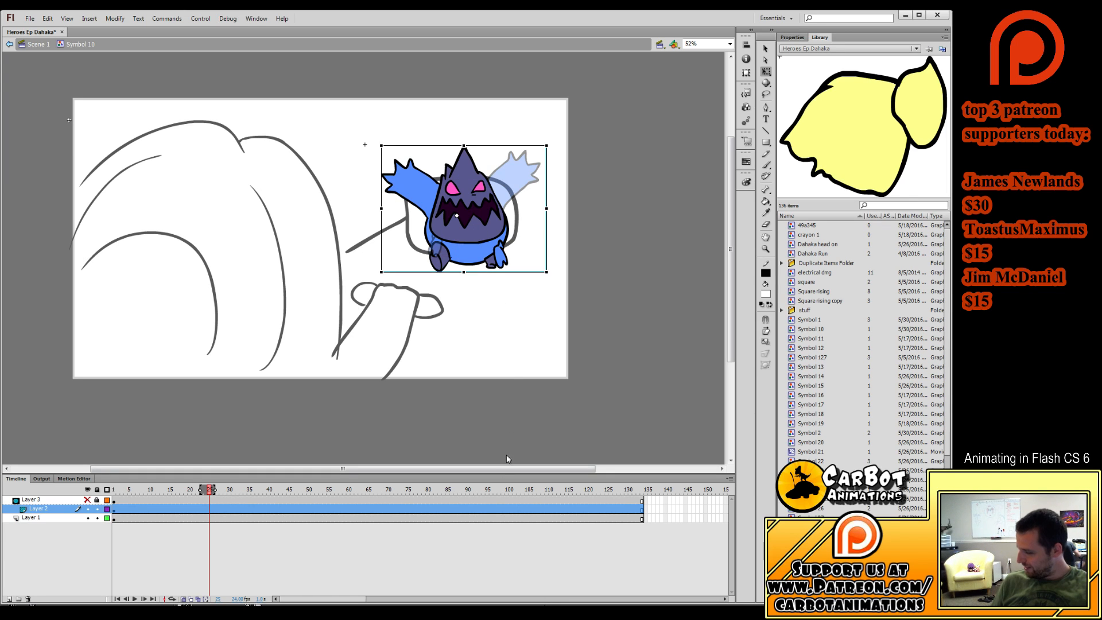
double_click(479, 227)
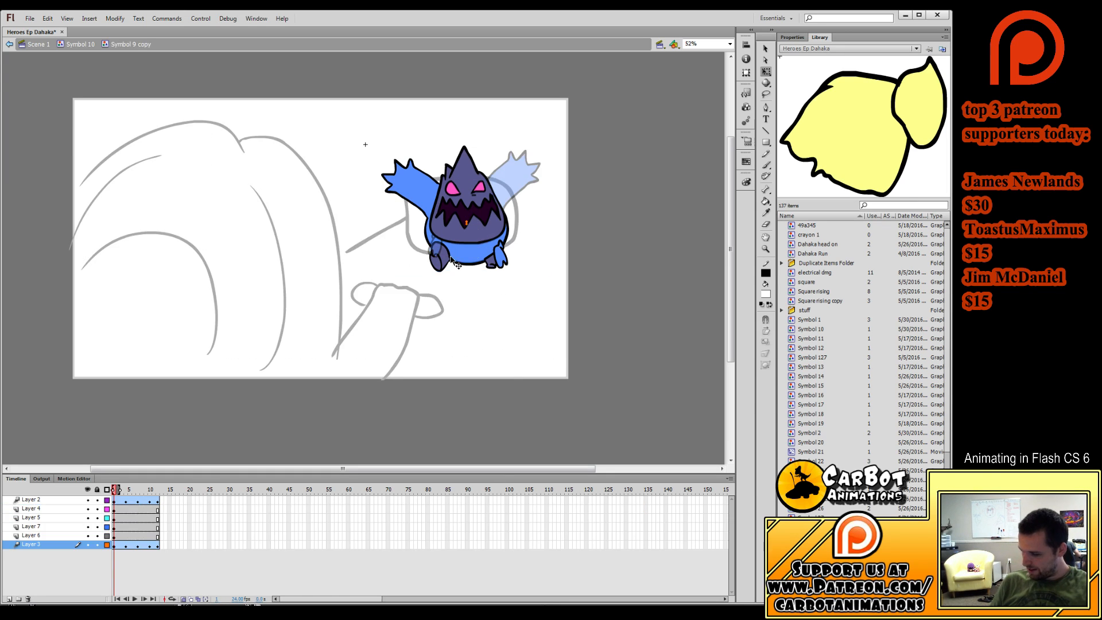
Duplicate the monster's head symbol inside the copied monster symbol and open the head copy for editing.
click(138, 496)
drag(139, 497, 114, 507)
click(472, 240)
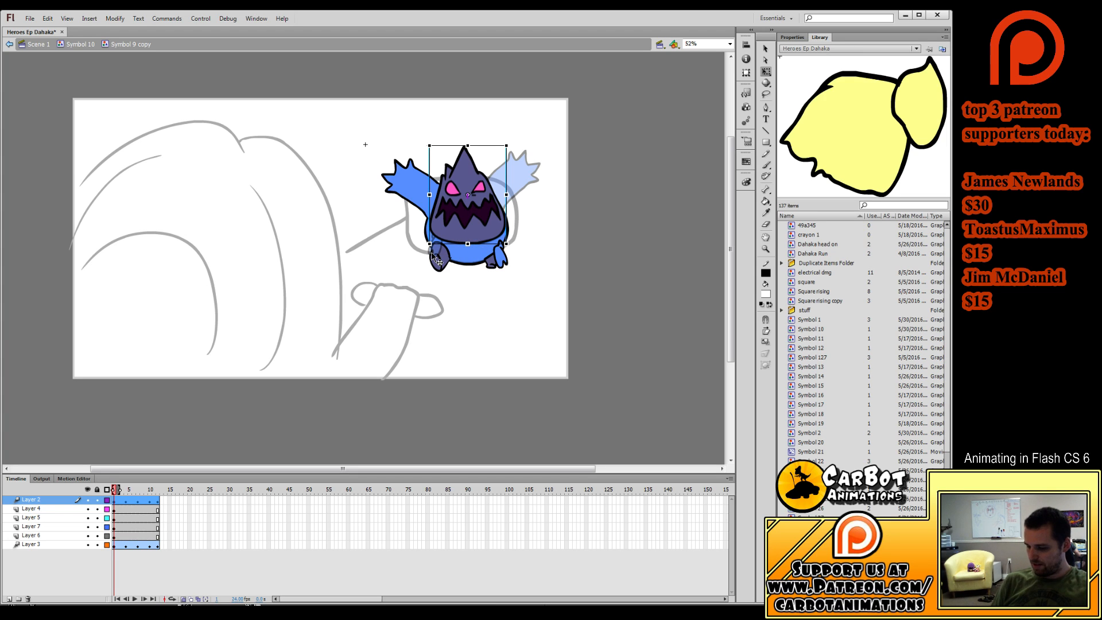
click(416, 290)
click(469, 227)
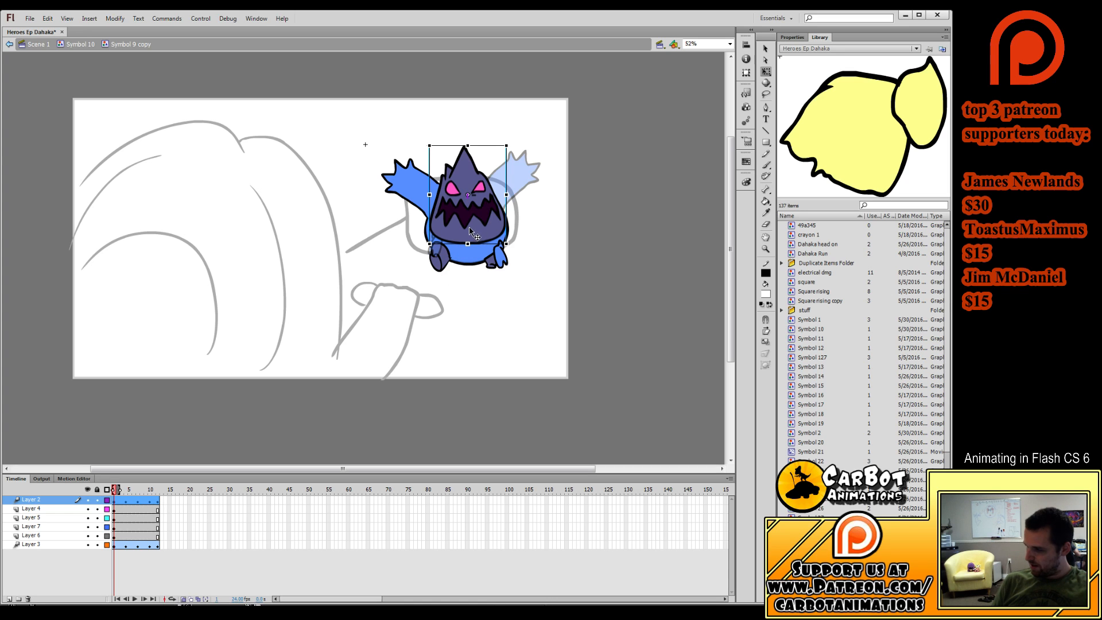
click(509, 509)
key(Return)
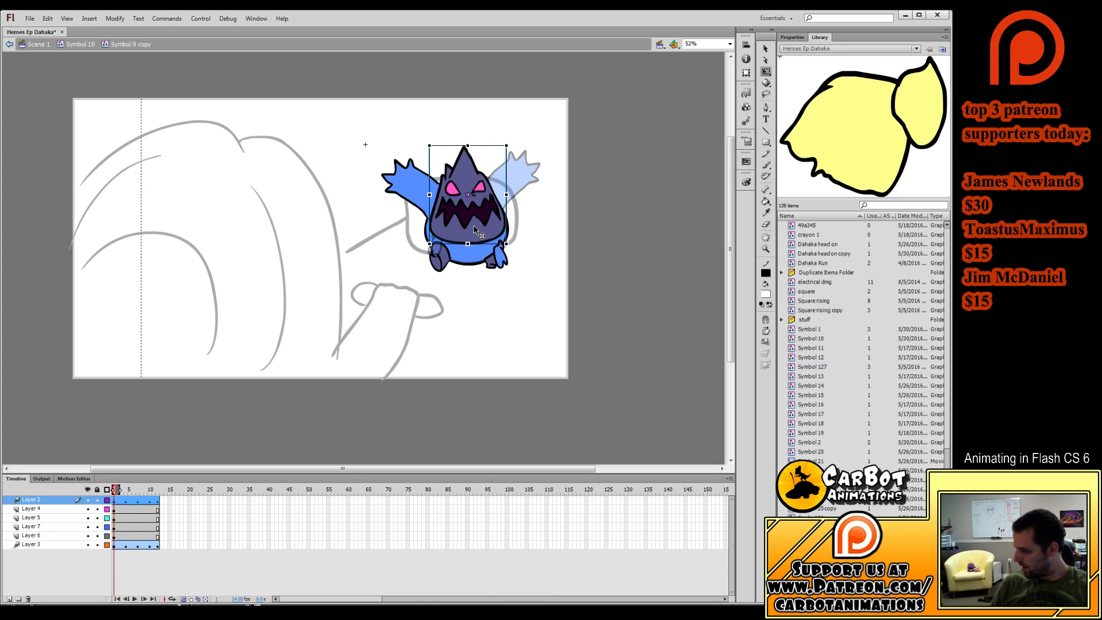
double_click(475, 228)
click(469, 298)
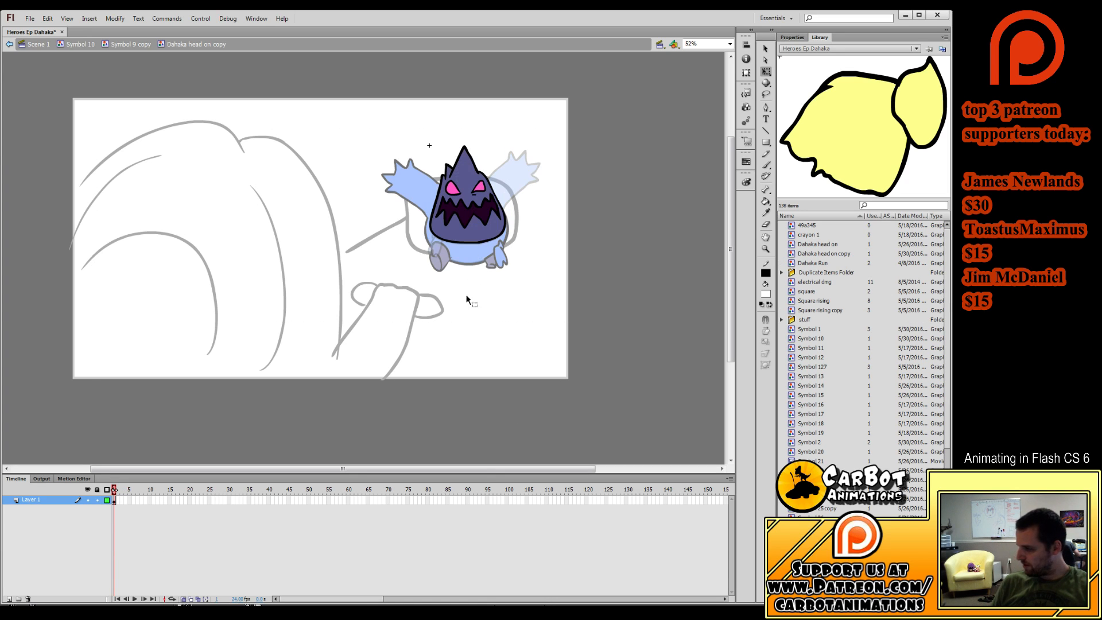
Cut the mouth out of the head, add a new layer, and fill the gap with the head's sampled purple.
click(486, 220)
shift+click(485, 213)
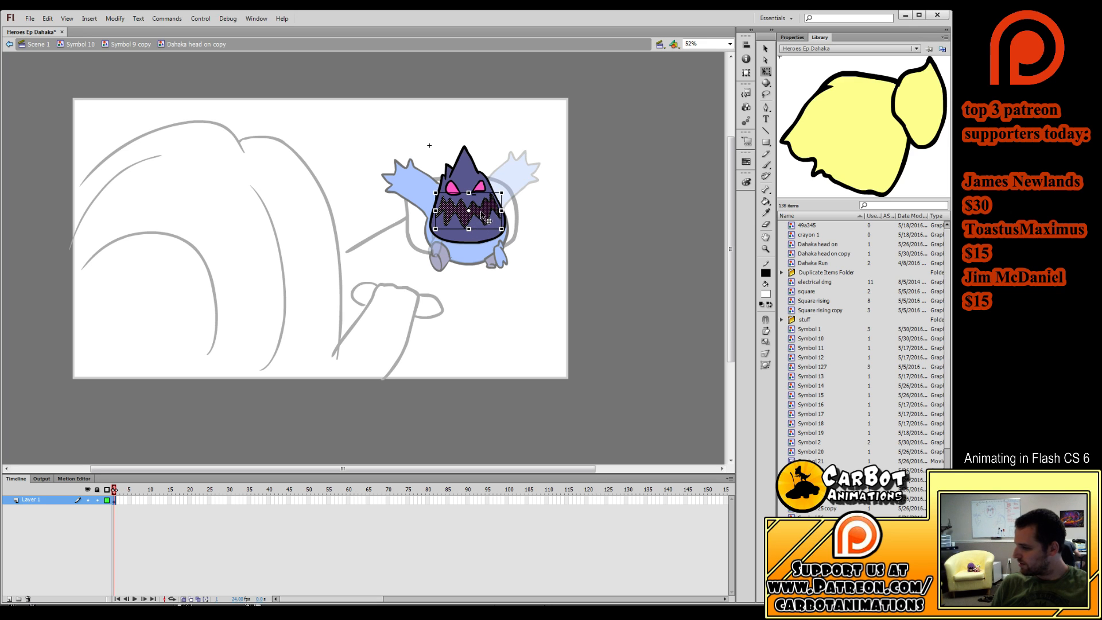
click(10, 598)
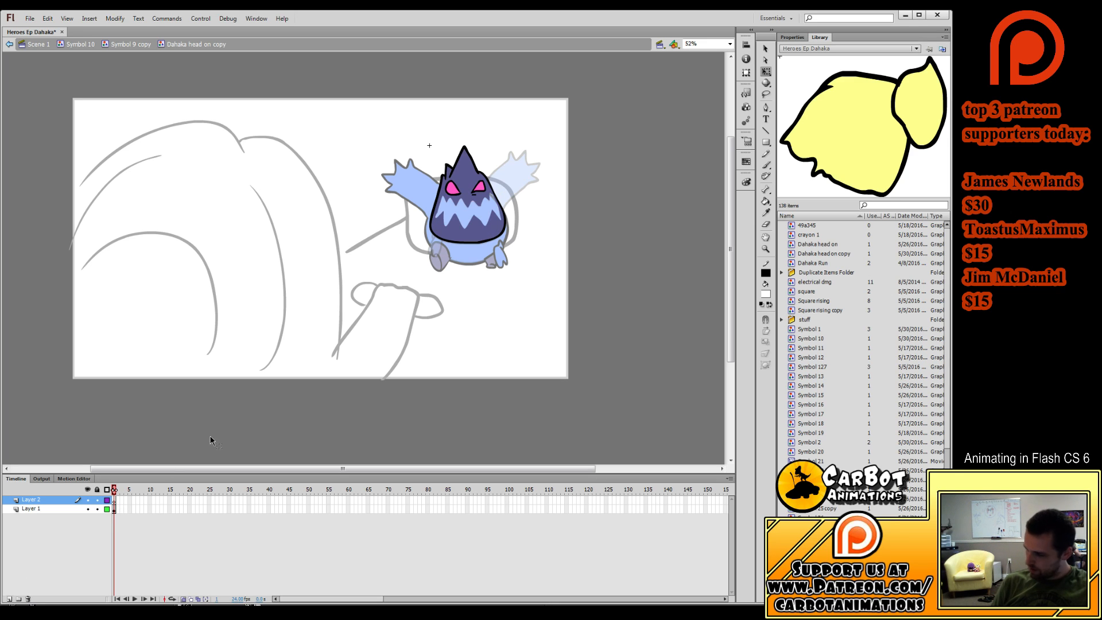
key(i)
click(466, 184)
click(467, 221)
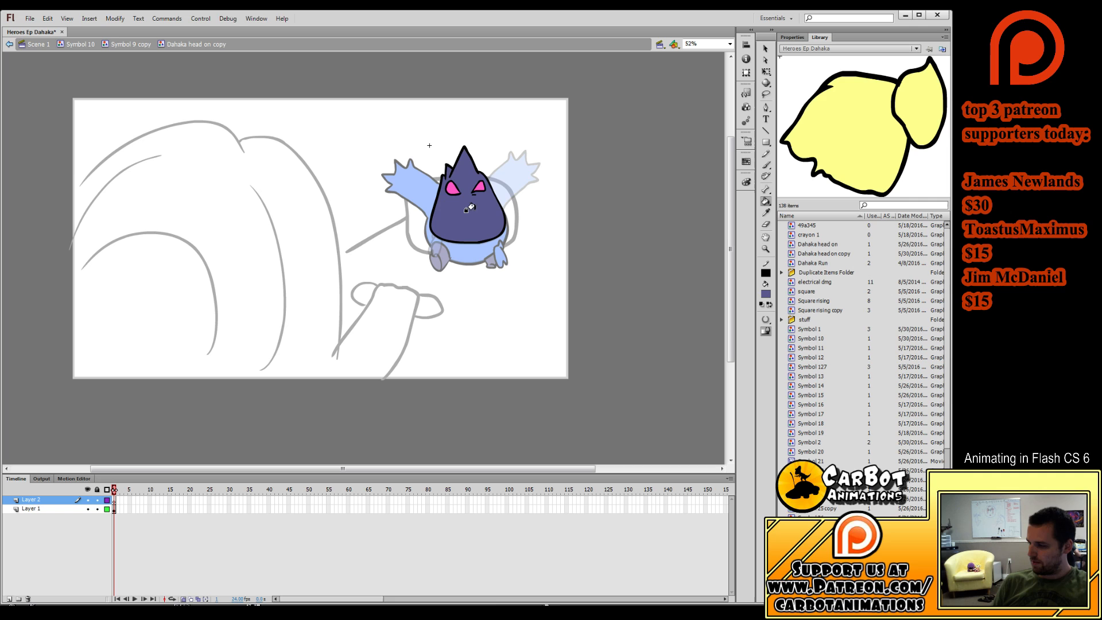
Lock Layer 1, remove the old mouth from Layer 2 and brush a wide-open mouth outline with jagged upper and lower teeth.
click(97, 508)
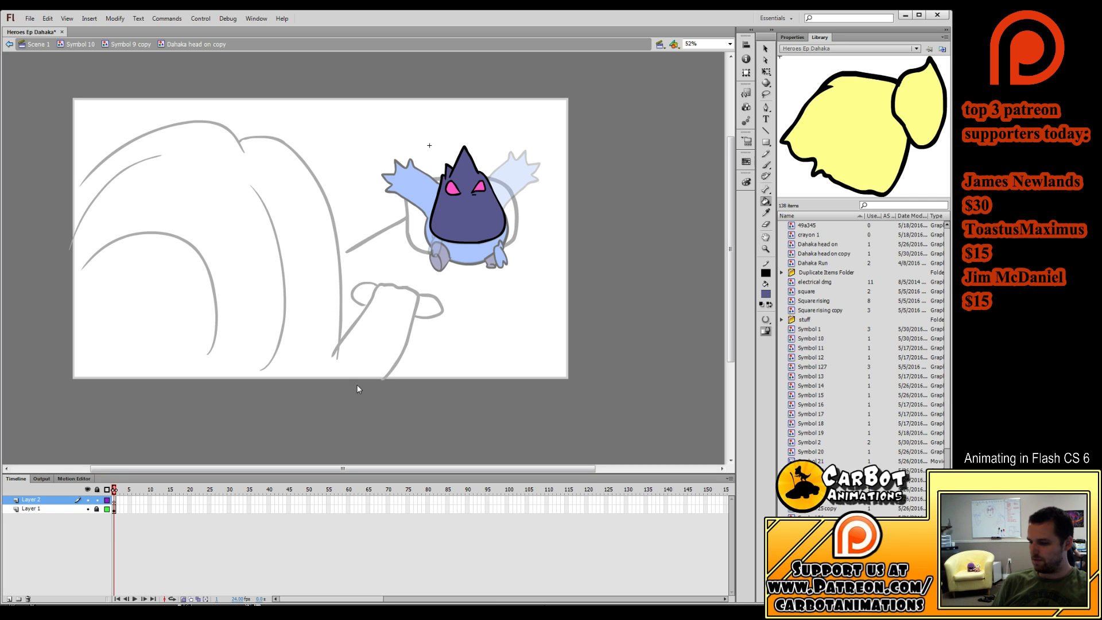
key(ctrl+a)
click(766, 72)
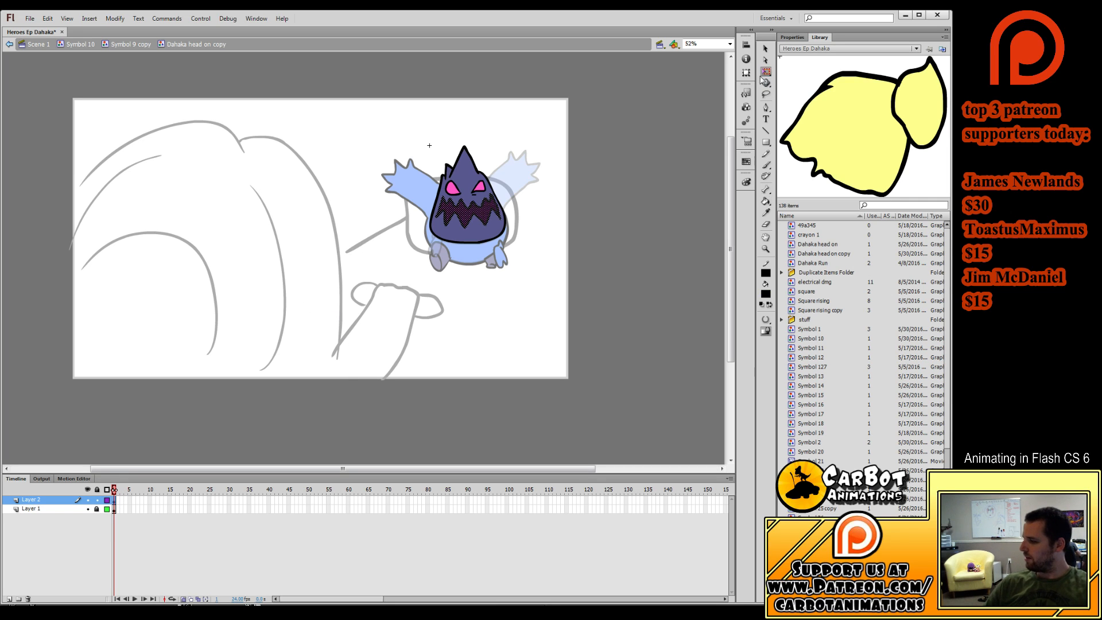
key(Delete)
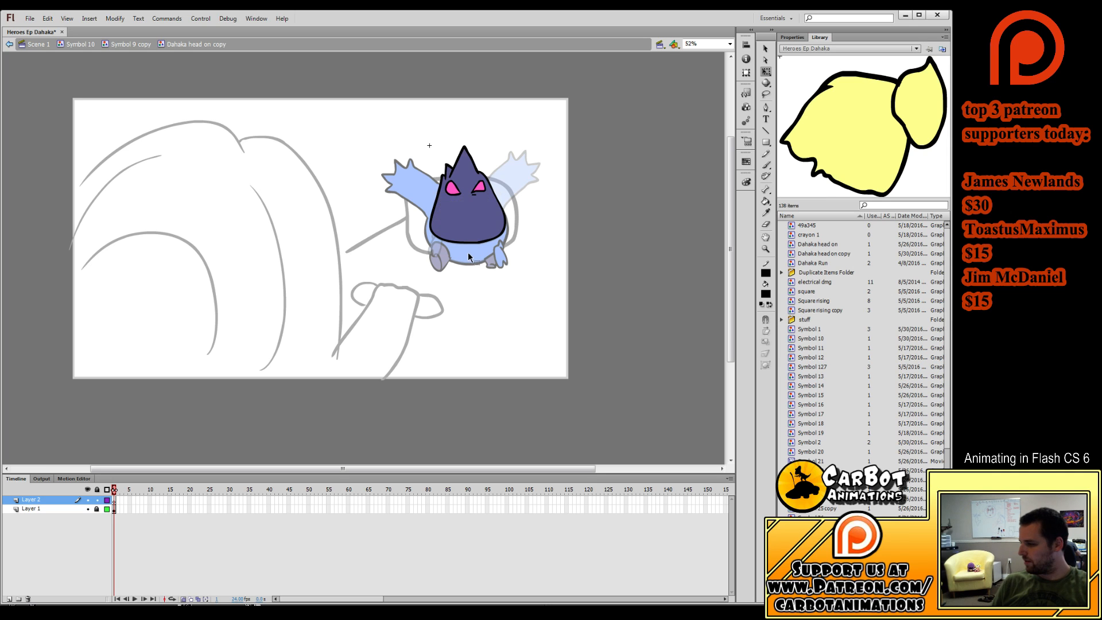
click(766, 165)
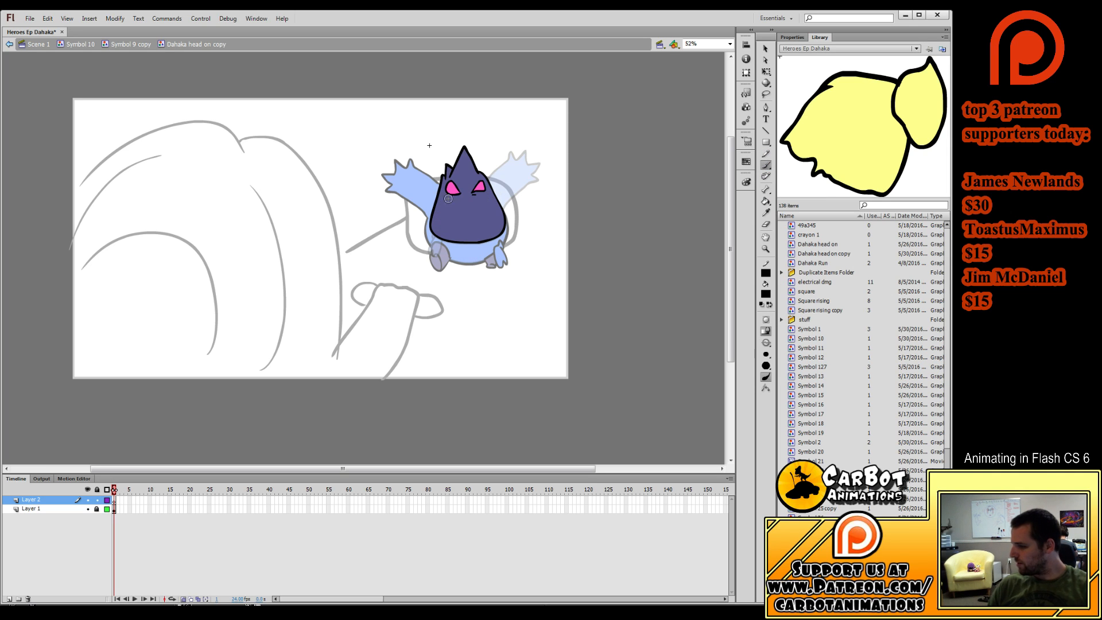
key(ctrl+z)
drag(446, 200, 443, 210)
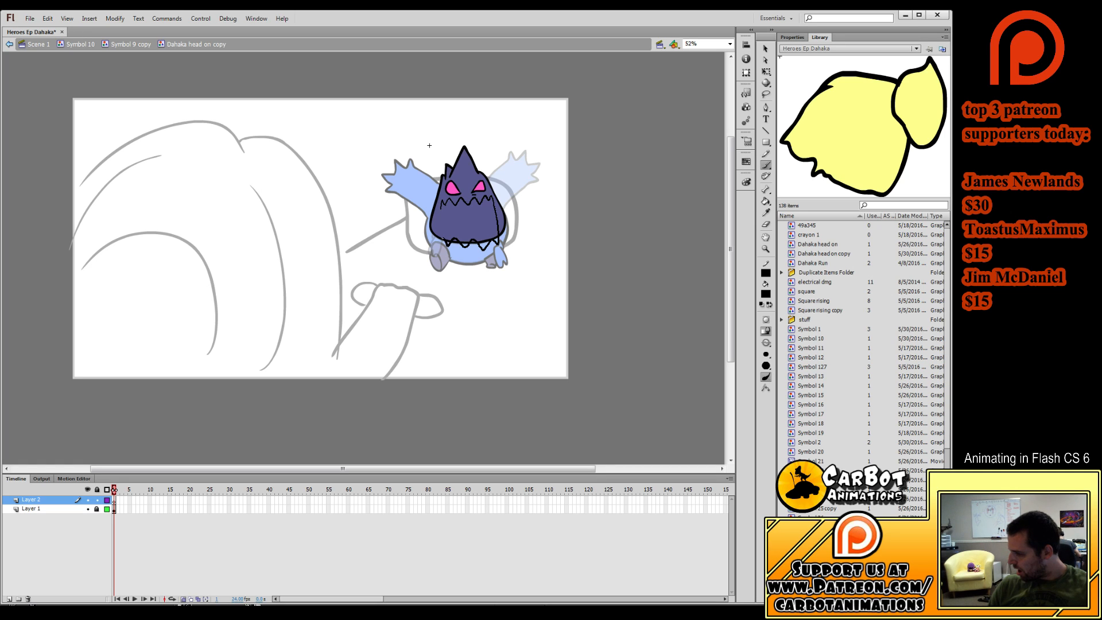
drag(439, 218, 441, 205)
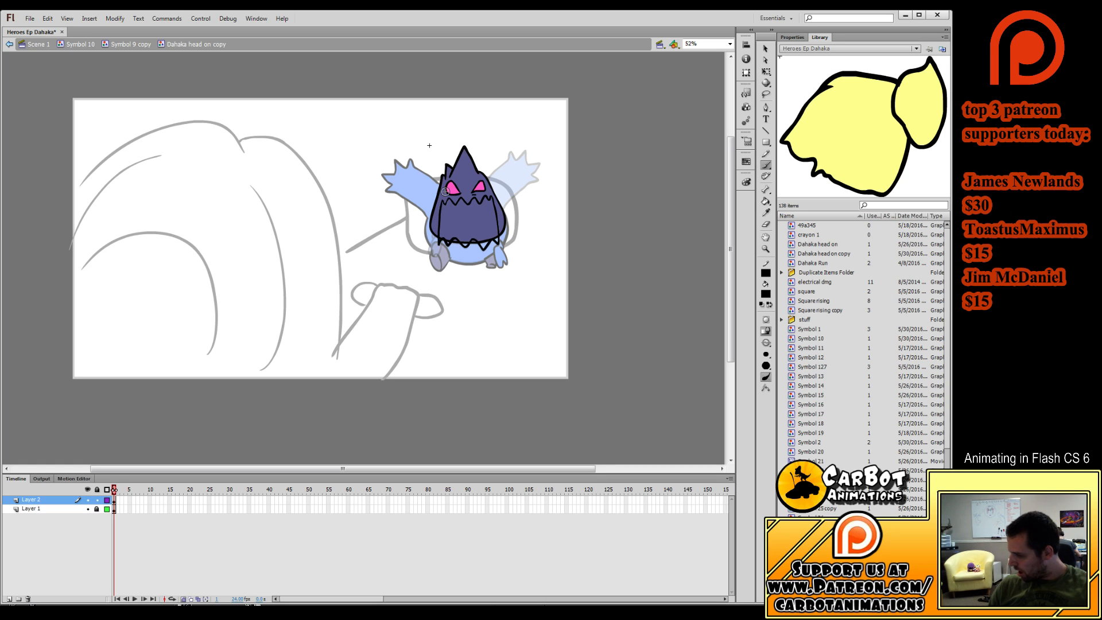
Lock Layer 2, unlock Layer 1, and stretch the lower part of the head downward around the open mouth.
click(766, 72)
click(96, 500)
click(97, 508)
drag(525, 278, 436, 200)
drag(467, 244, 431, 260)
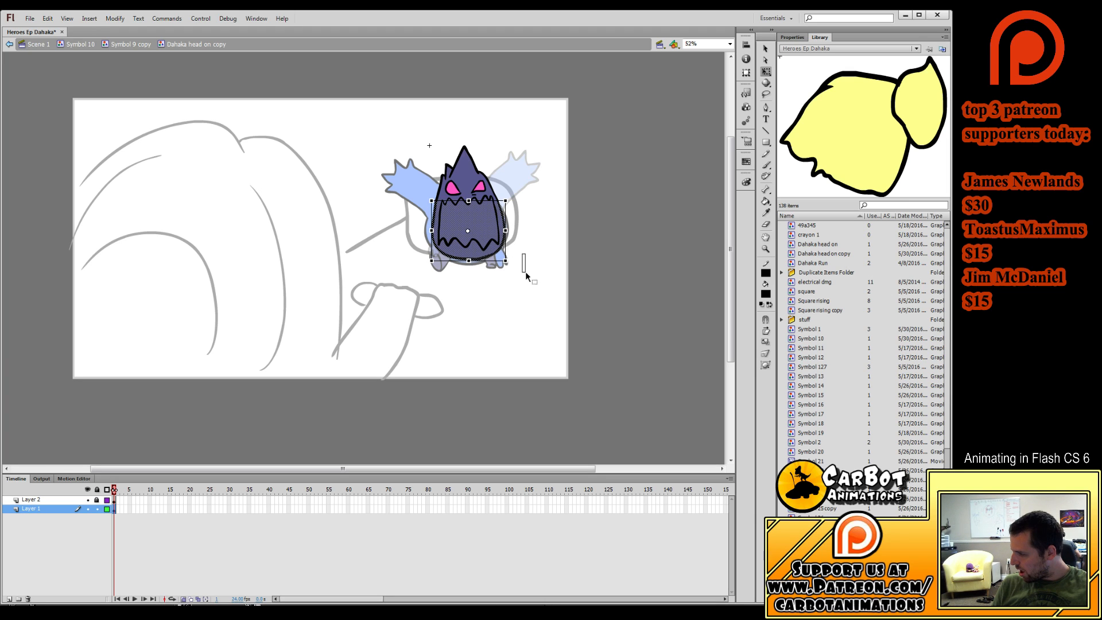
click(525, 259)
Lock Layer 1, unlock Layer 2, and fill the open mouth with very dark red.
click(97, 508)
click(98, 499)
click(114, 499)
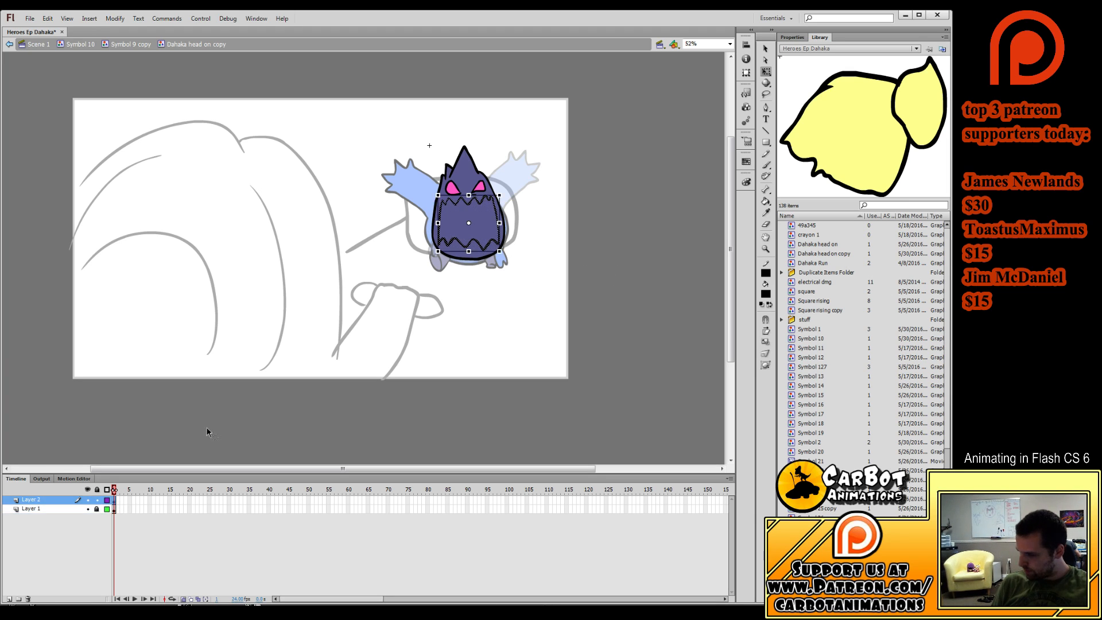
key(Escape)
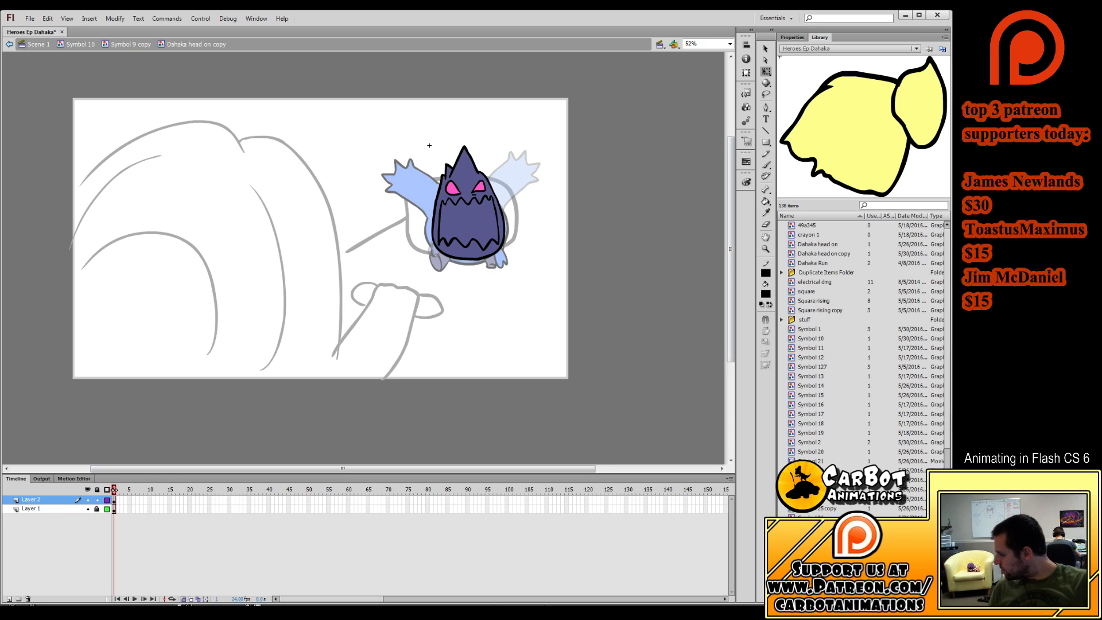
click(765, 200)
click(468, 227)
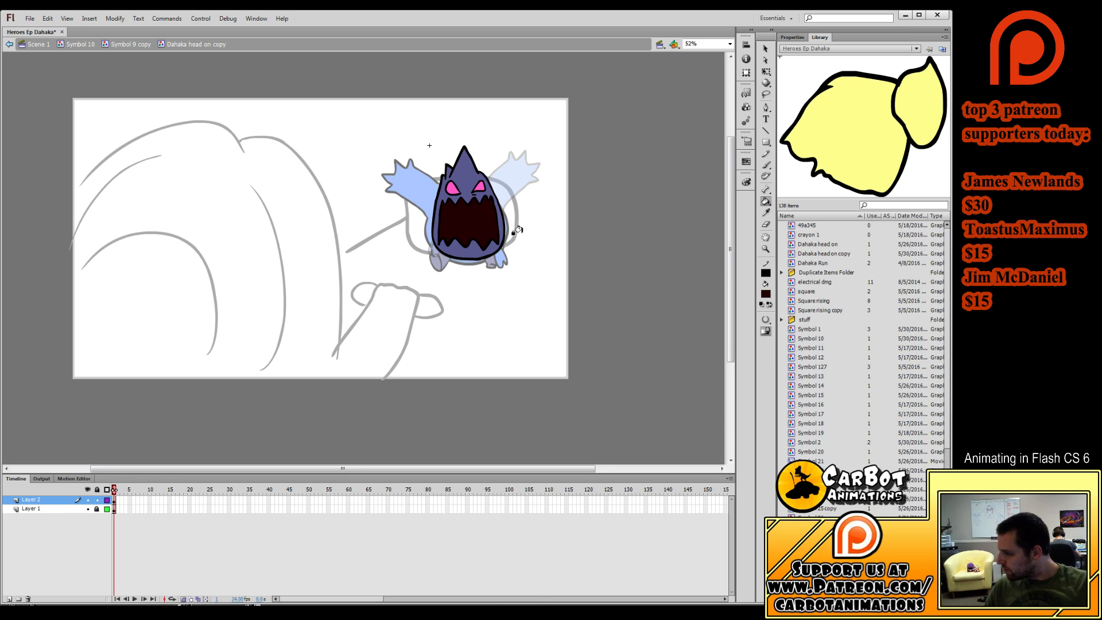
Extend the head animation to two frames and insert keyframes on frame 2 of both layers.
click(766, 72)
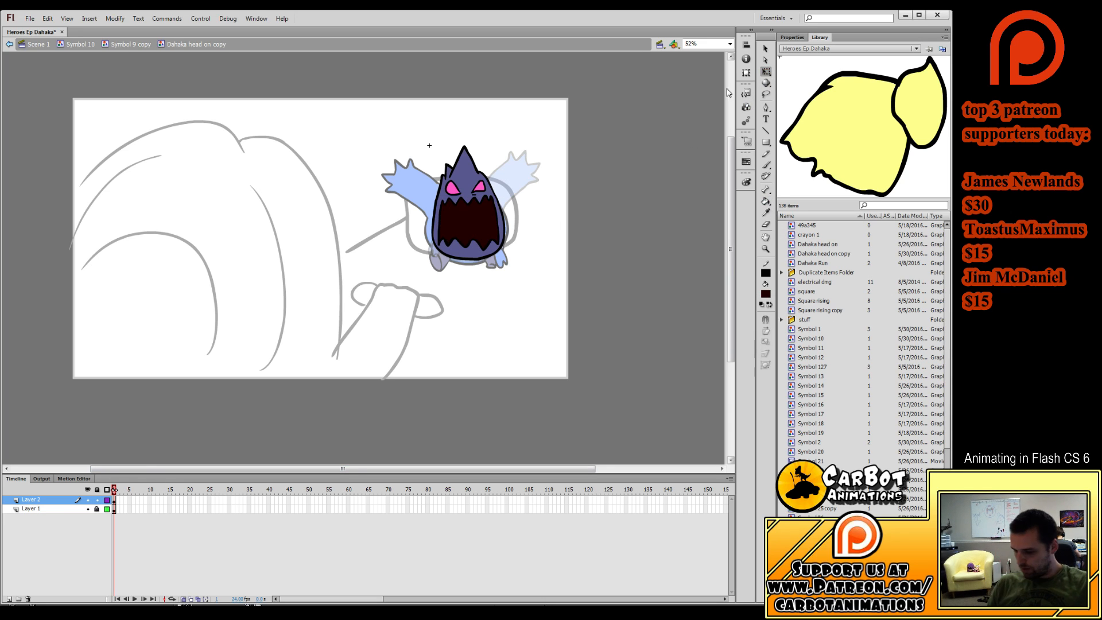
key(F5)
click(118, 501)
key(F6)
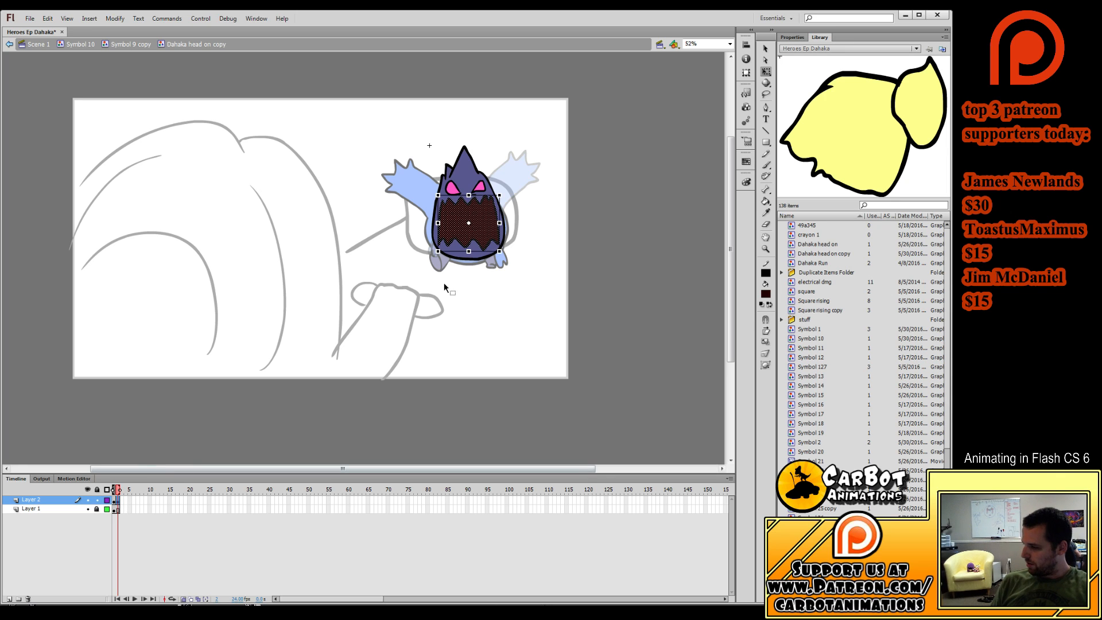
click(118, 509)
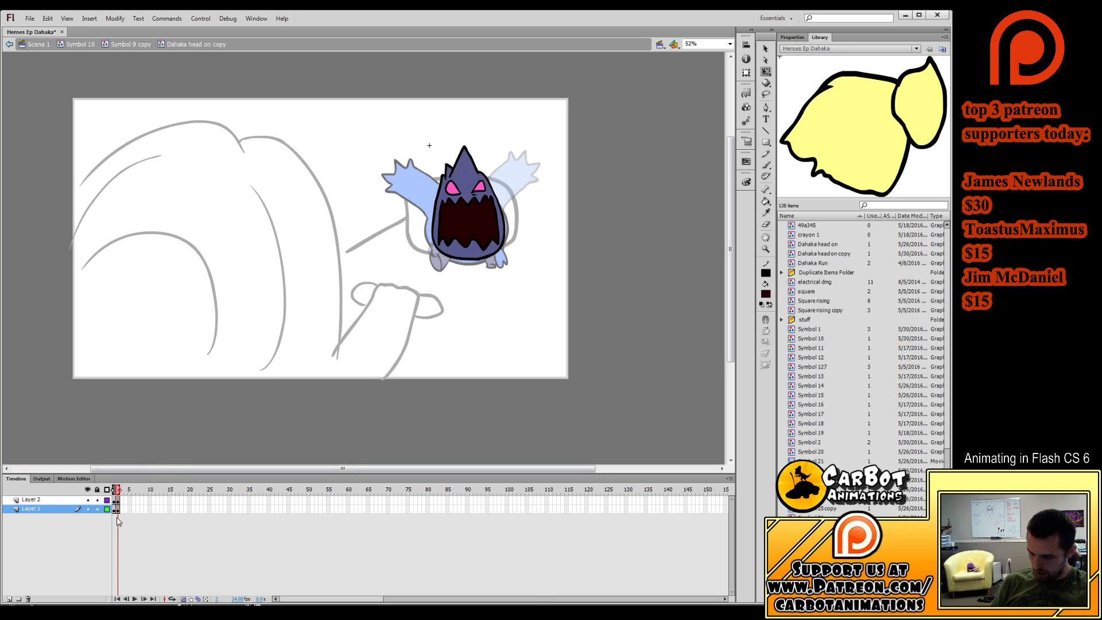
key(F6)
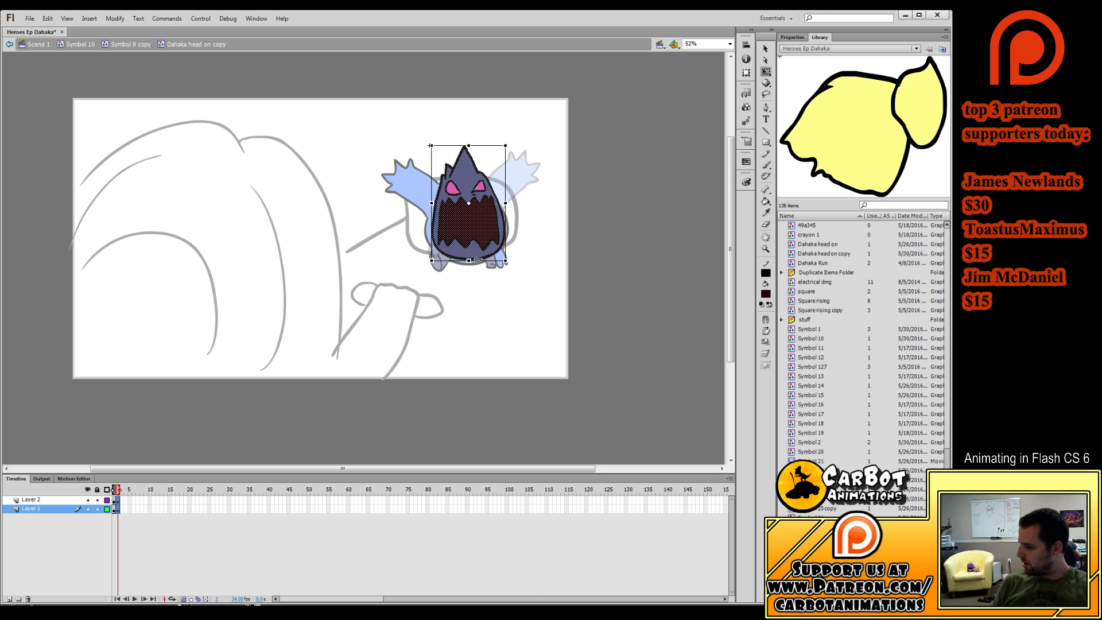
Lock all layers and play the two-frame head animation to check its motion.
click(479, 312)
key(.)
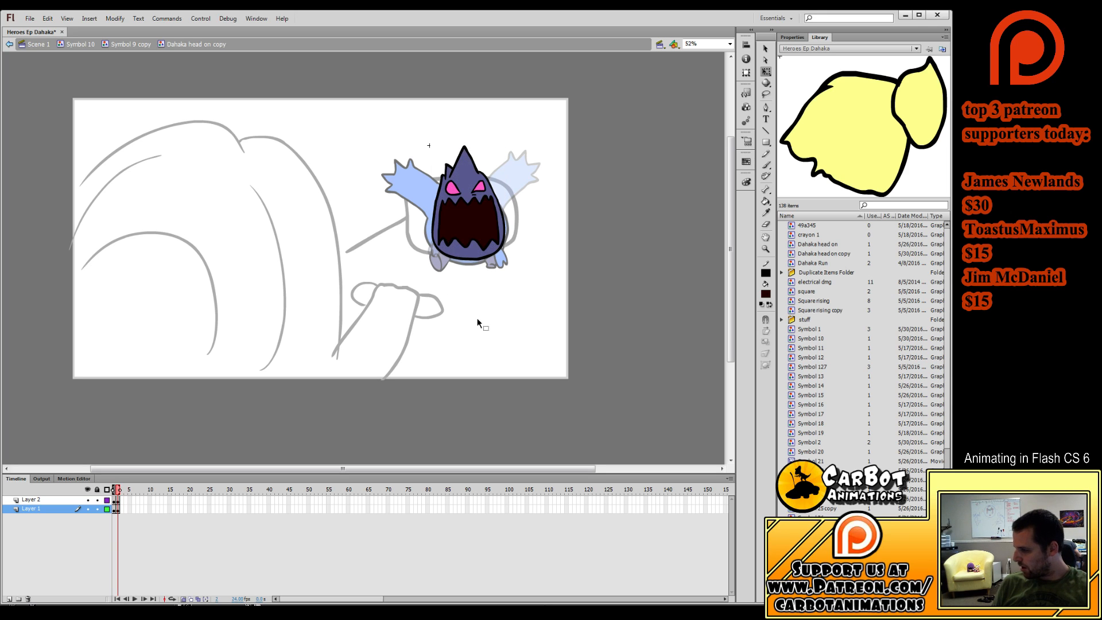
click(97, 489)
key(.)
key(.)
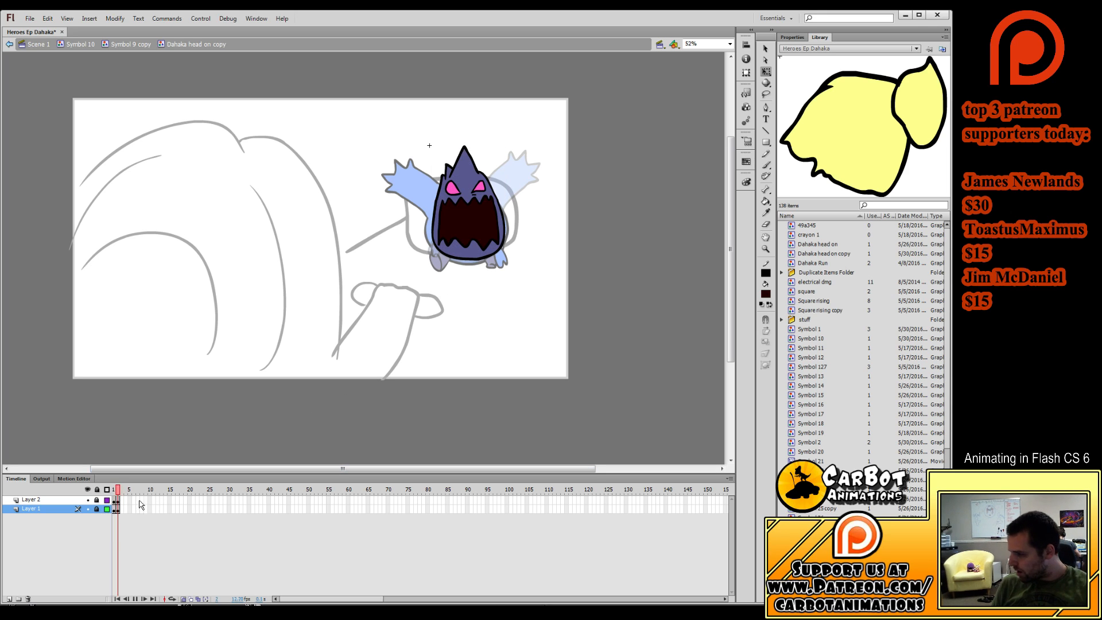
Unlock both layers, shift the head and mouth slightly sideways on frame 2, and relock the layers to play the shake.
drag(97, 500, 97, 509)
mouse_move(114, 509)
mouse_down()
mouse_move(114, 500)
mouse_move(119, 509)
mouse_up()
drag(475, 260, 473, 259)
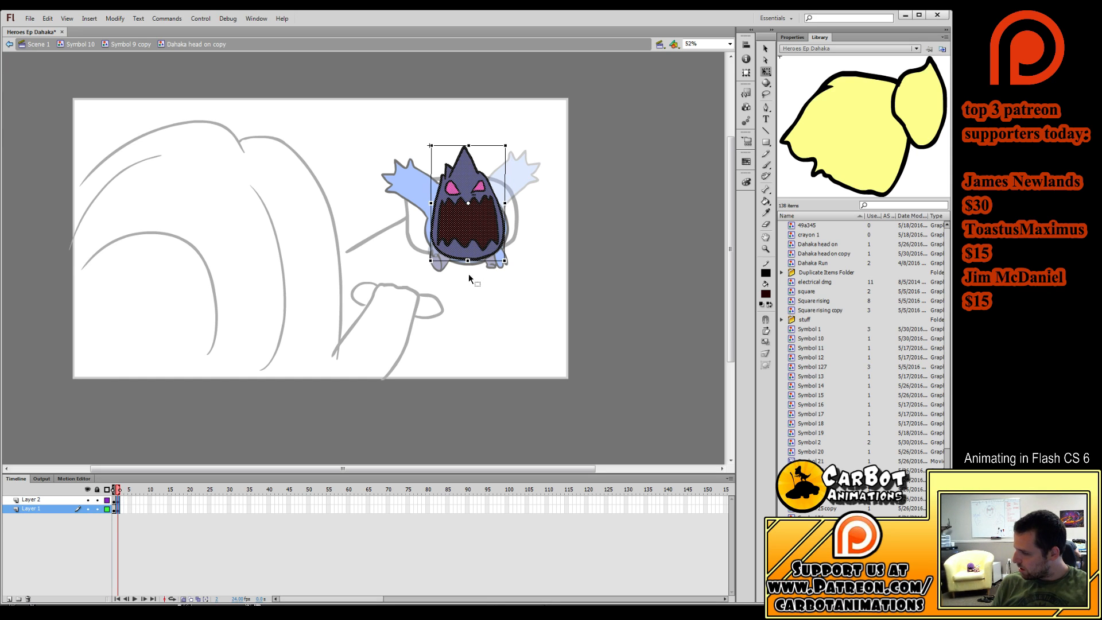
drag(97, 509, 97, 499)
key(Return)
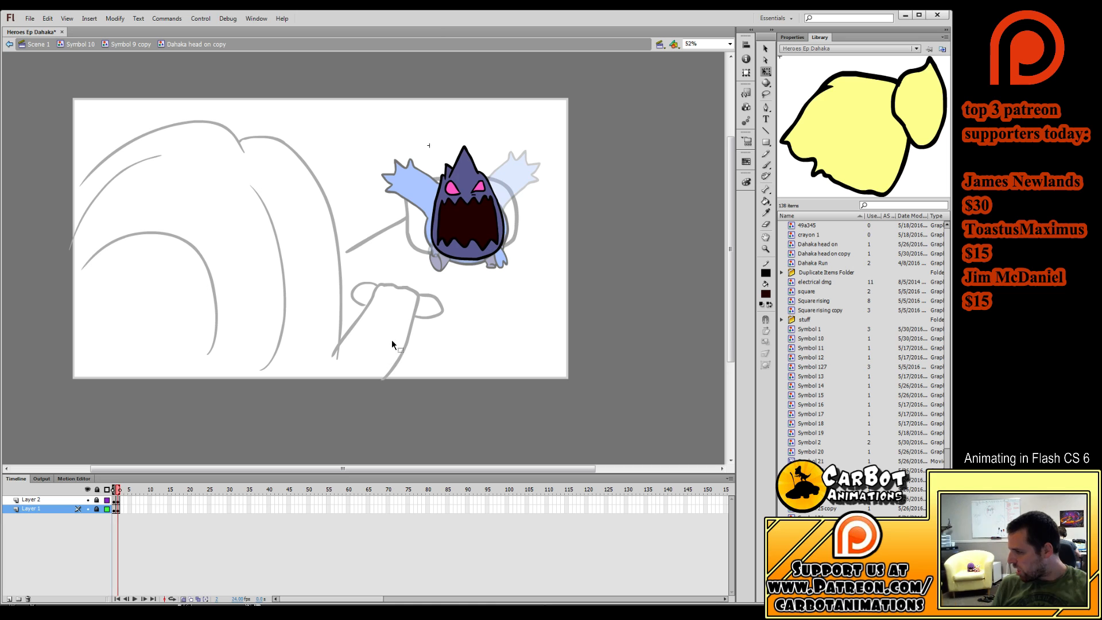
Return to Symbol 10, insert a keyframe at frame 28 of Layer 2, and use the closed-mouth monster symbol before it.
double_click(391, 339)
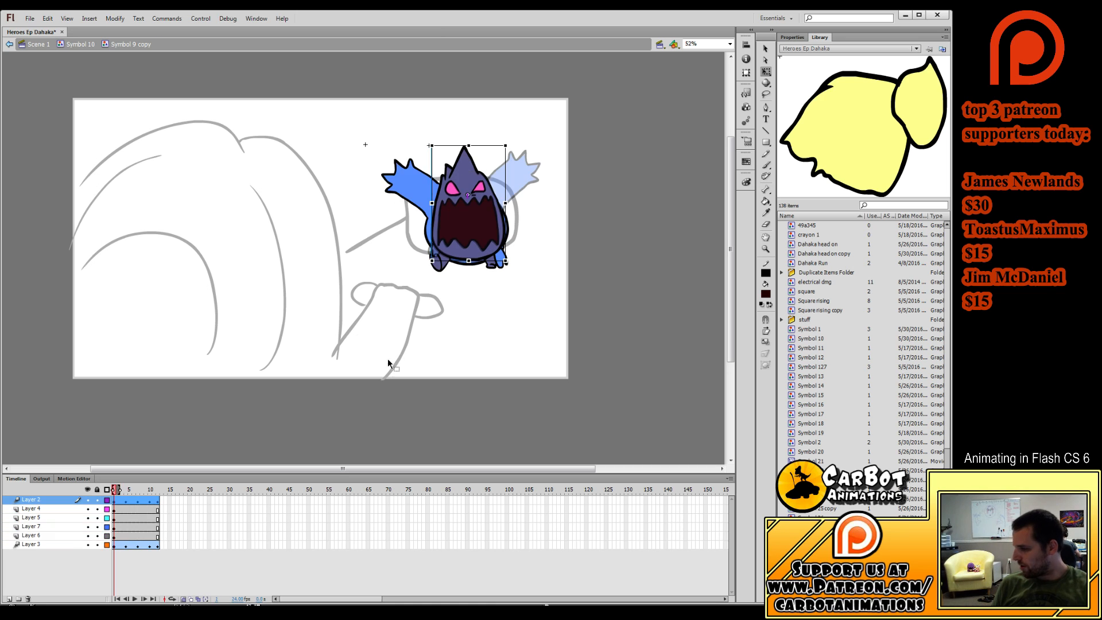
double_click(430, 360)
drag(210, 491, 219, 510)
key(F6)
key(comma)
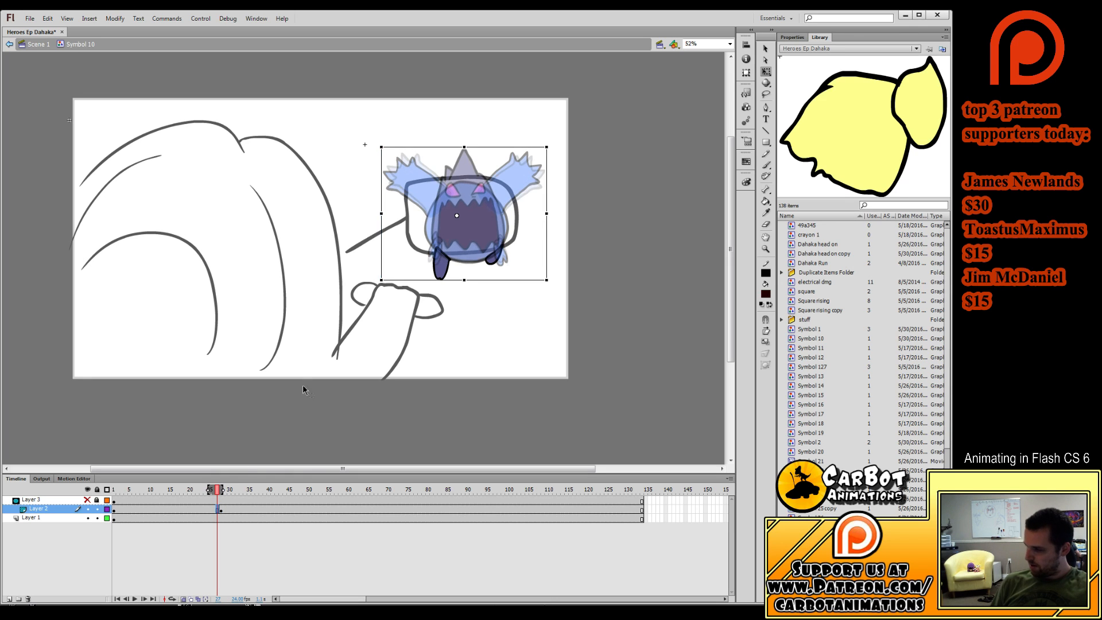
click(476, 222)
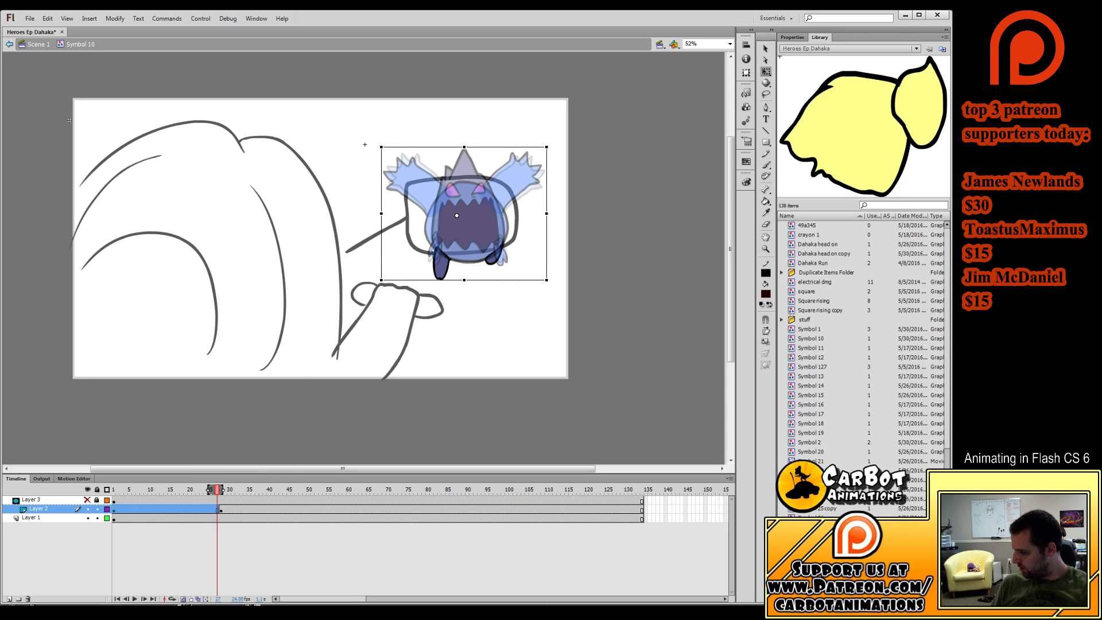
Play back the monster's mouth change, and check it through Layer 3's mask with Layer 2 locked.
key(Return)
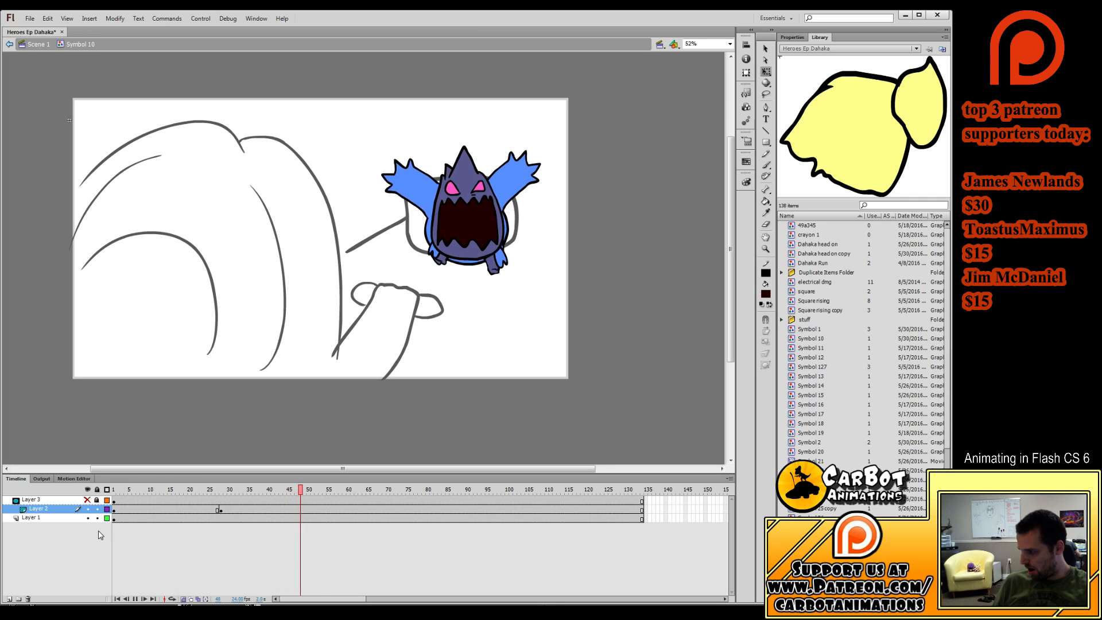
key(Return)
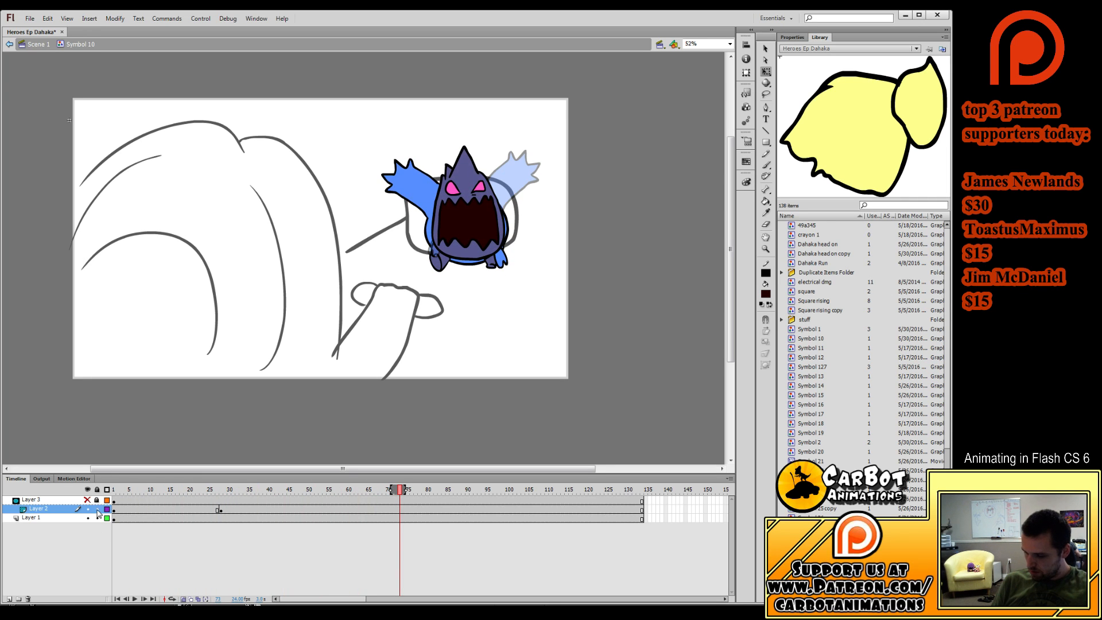
click(88, 499)
click(171, 492)
key(Return)
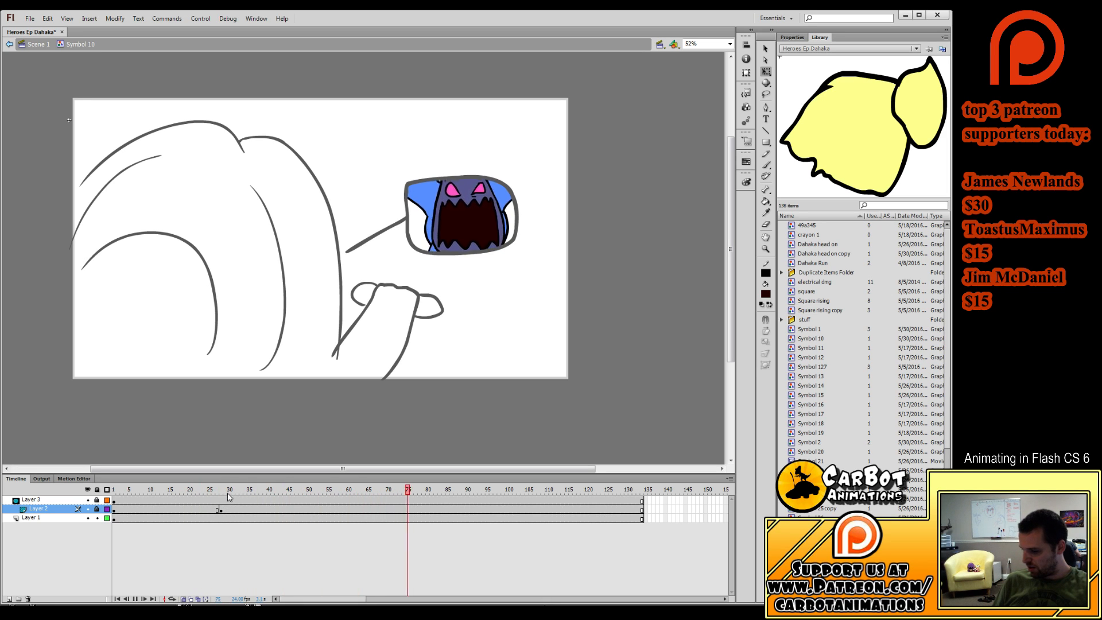
mouse_move(188, 516)
mouse_down()
mouse_move(218, 515)
mouse_move(181, 505)
mouse_move(186, 497)
mouse_up()
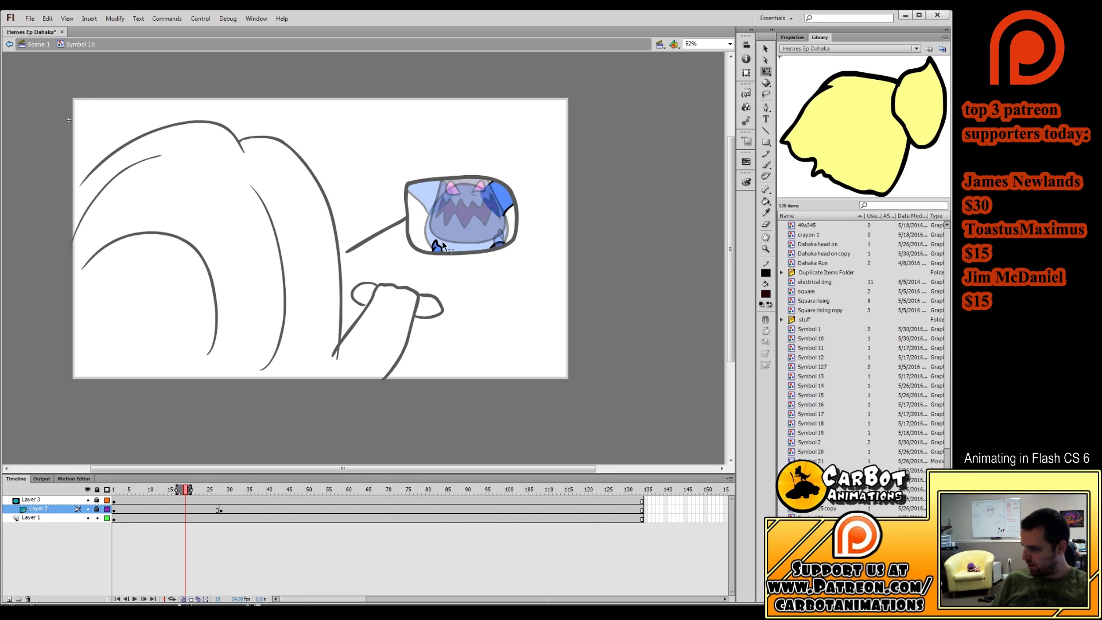
Unlock Layer 2, hide Layer 3's mask, insert a keyframe at frame 27, and scale the monster down slightly on frame 1.
click(96, 509)
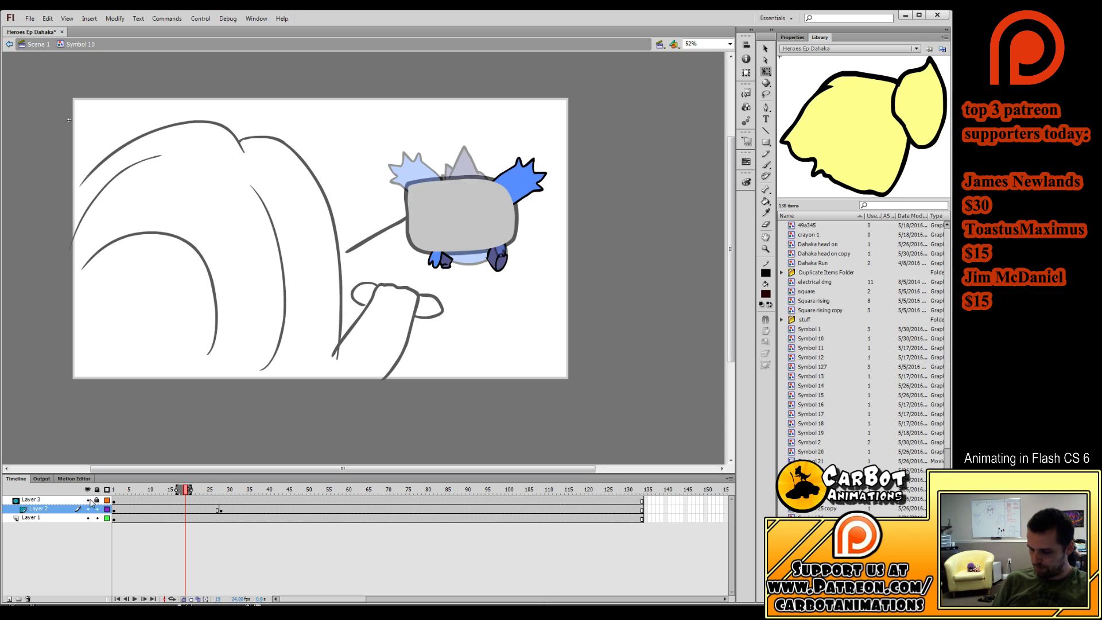
click(87, 500)
click(192, 510)
click(495, 229)
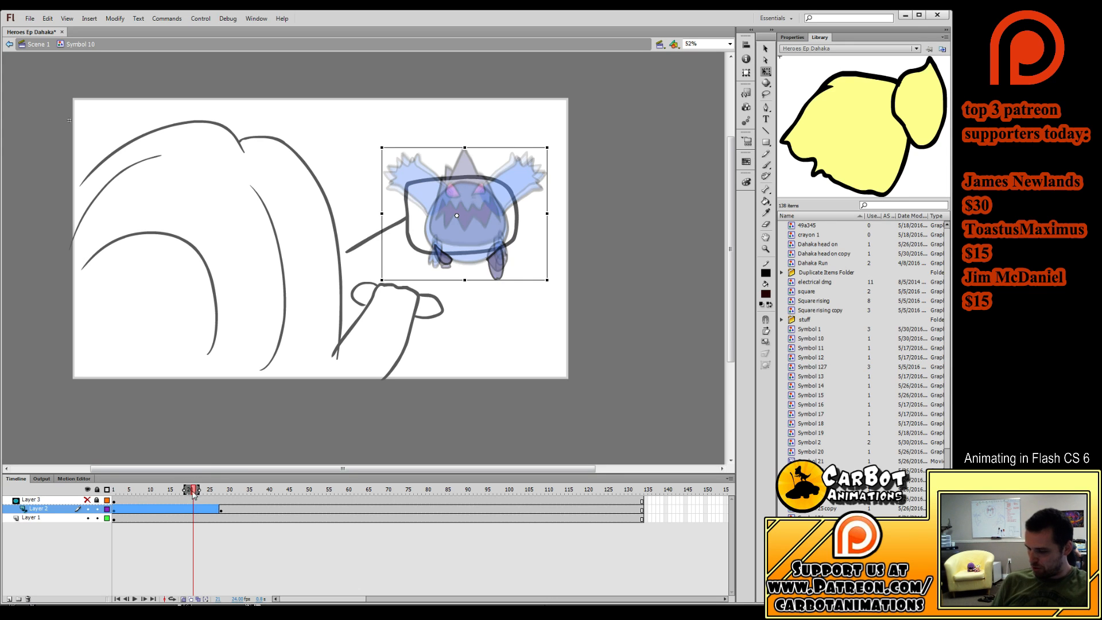
click(221, 509)
drag(216, 490, 111, 491)
drag(543, 147, 533, 155)
click(243, 525)
key(Return)
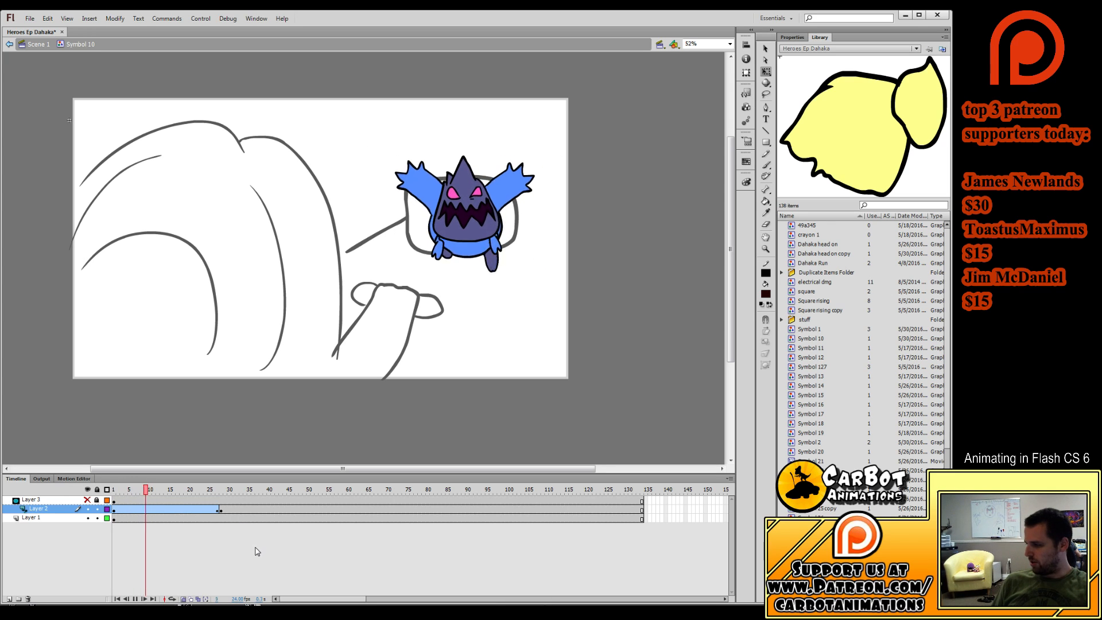
Insert a keyframe around frame 76 of Layer 2 and scale the open-mouthed monster up slightly there.
key(Return)
click(296, 508)
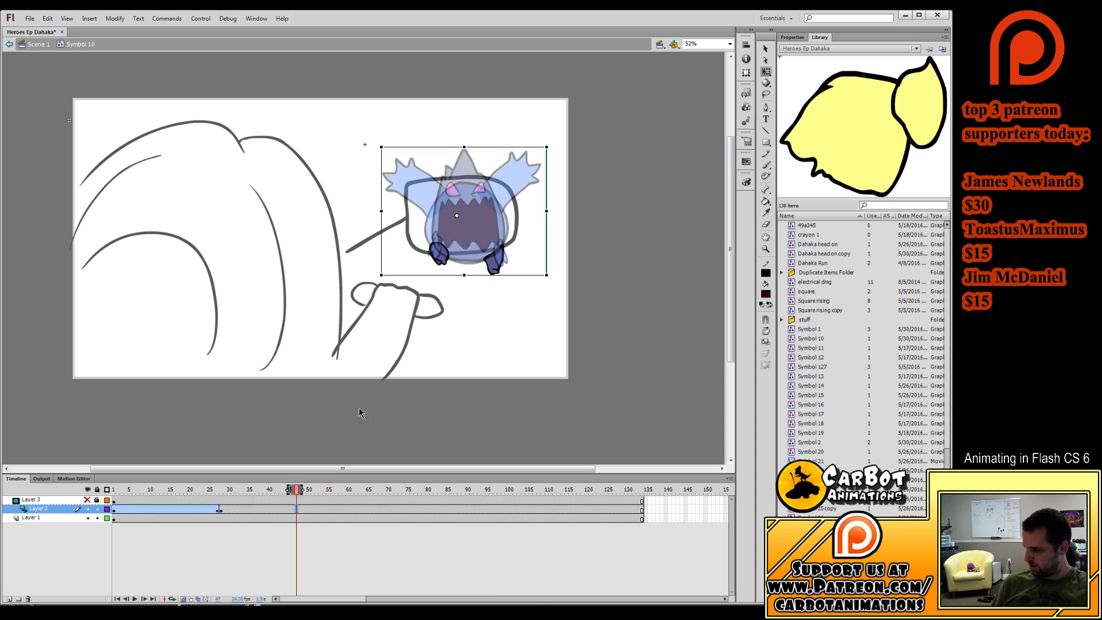
key(F3)
drag(331, 493, 402, 495)
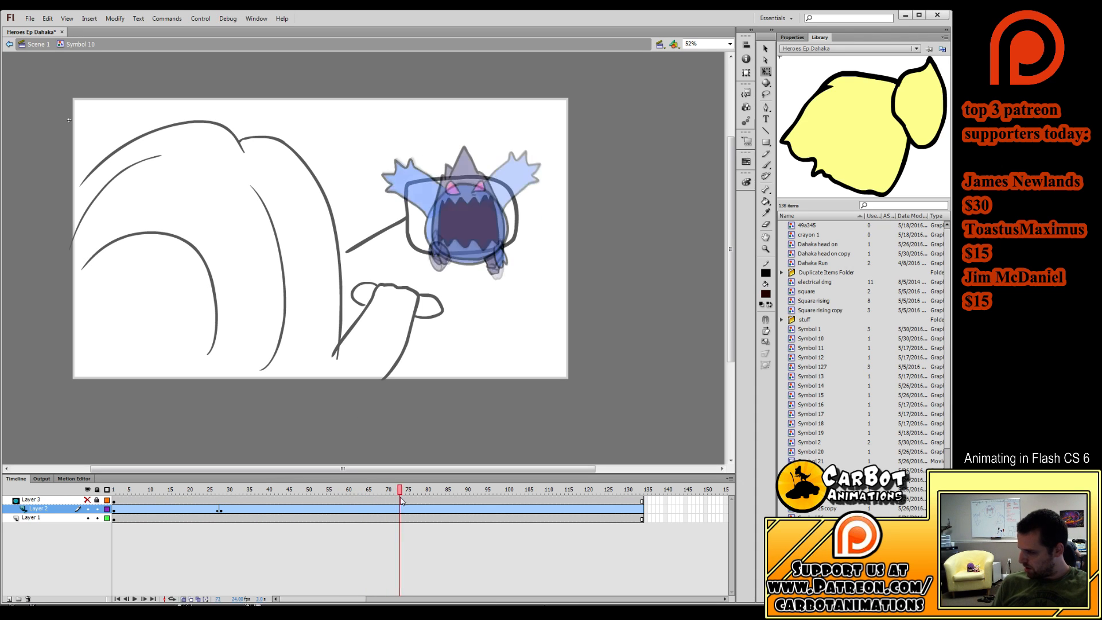
click(411, 508)
drag(545, 145, 564, 135)
Play back the monster's growth, then lock Layer 2 and show Layer 3's mask to check it inside the mirror frame.
drag(274, 492, 103, 496)
key(Return)
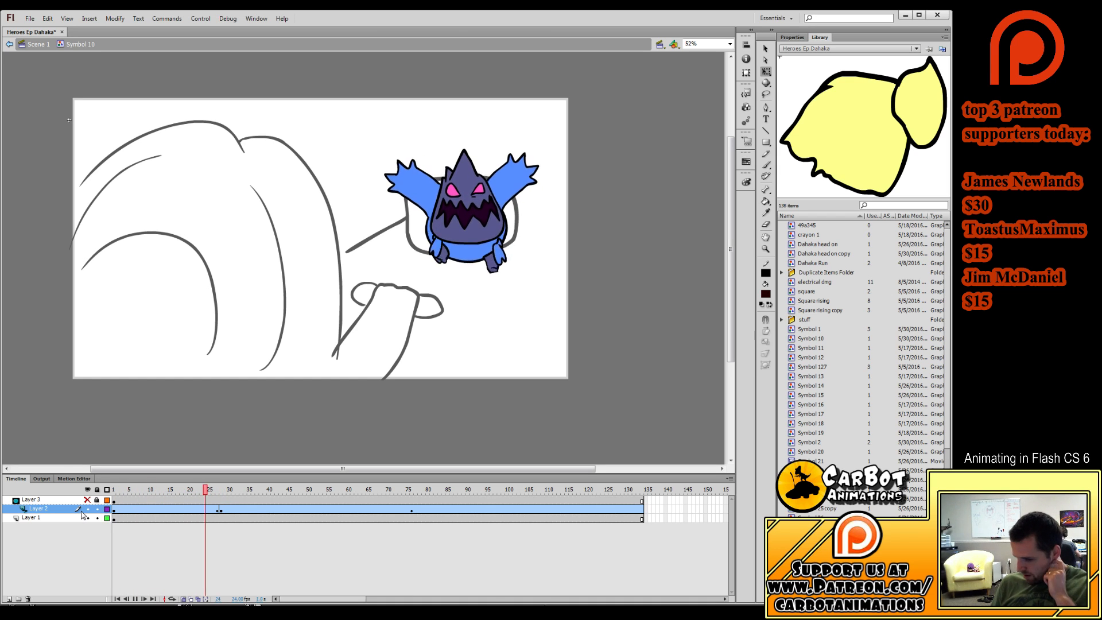
key(Return)
click(97, 509)
click(87, 500)
drag(202, 494, 124, 505)
key(Return)
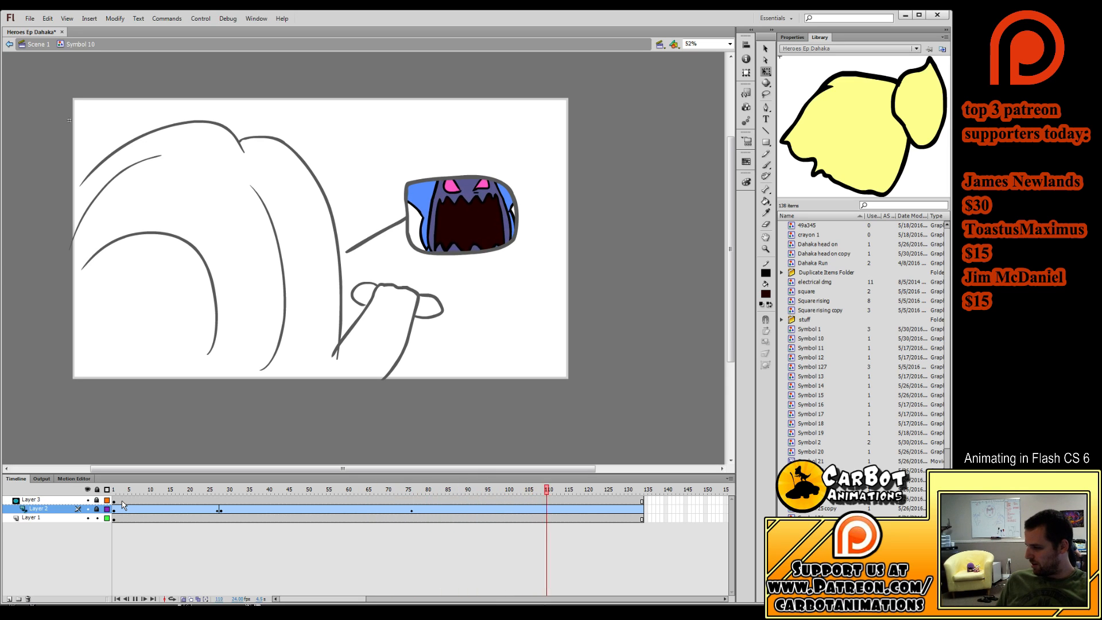
drag(286, 491, 120, 500)
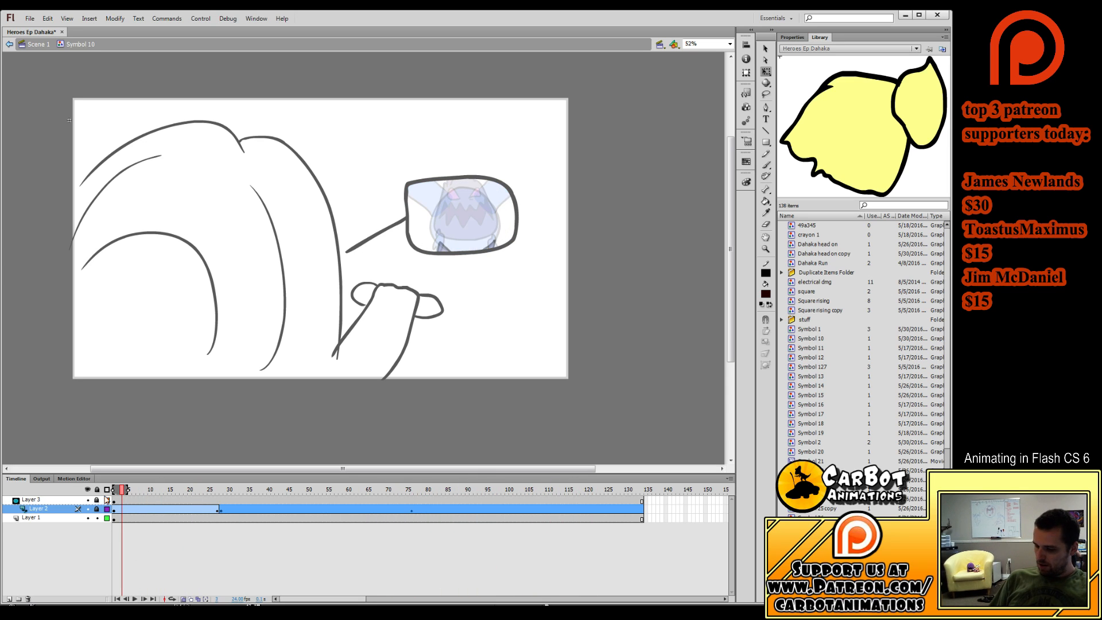
click(160, 556)
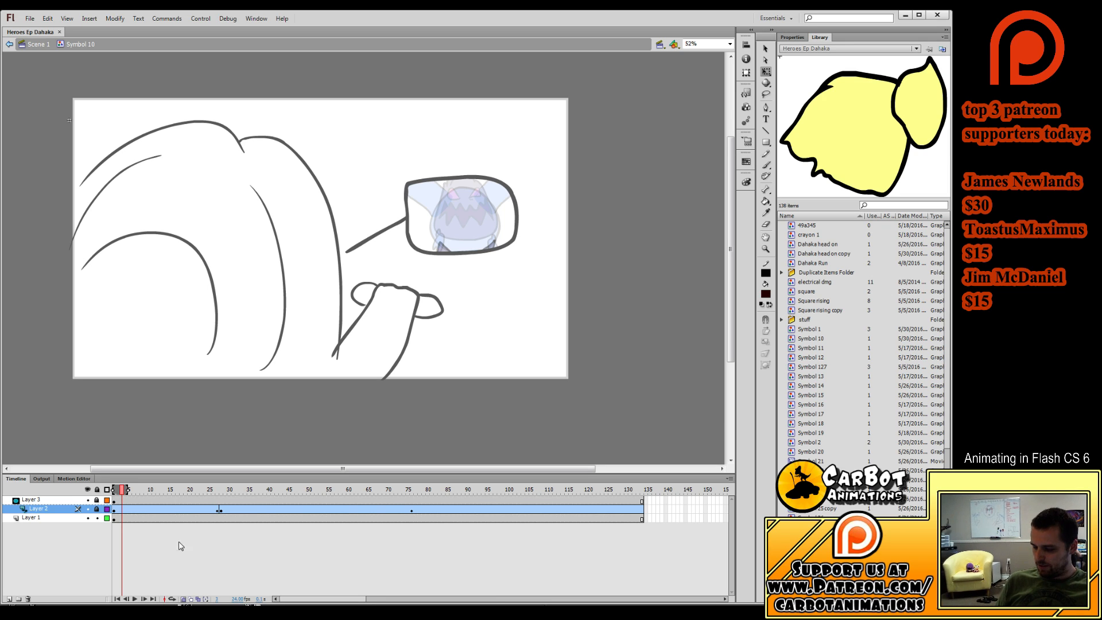
Turn off onion skinning, show Layer 1 as outlines and lock it, and add a new layer above Layer 3.
click(183, 598)
click(68, 518)
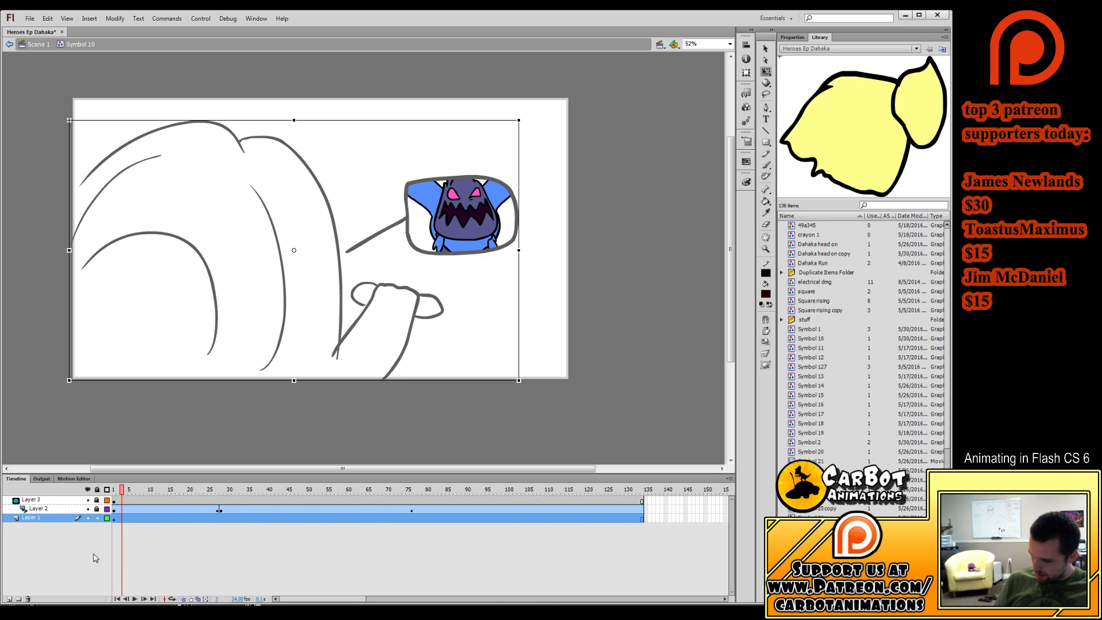
click(106, 518)
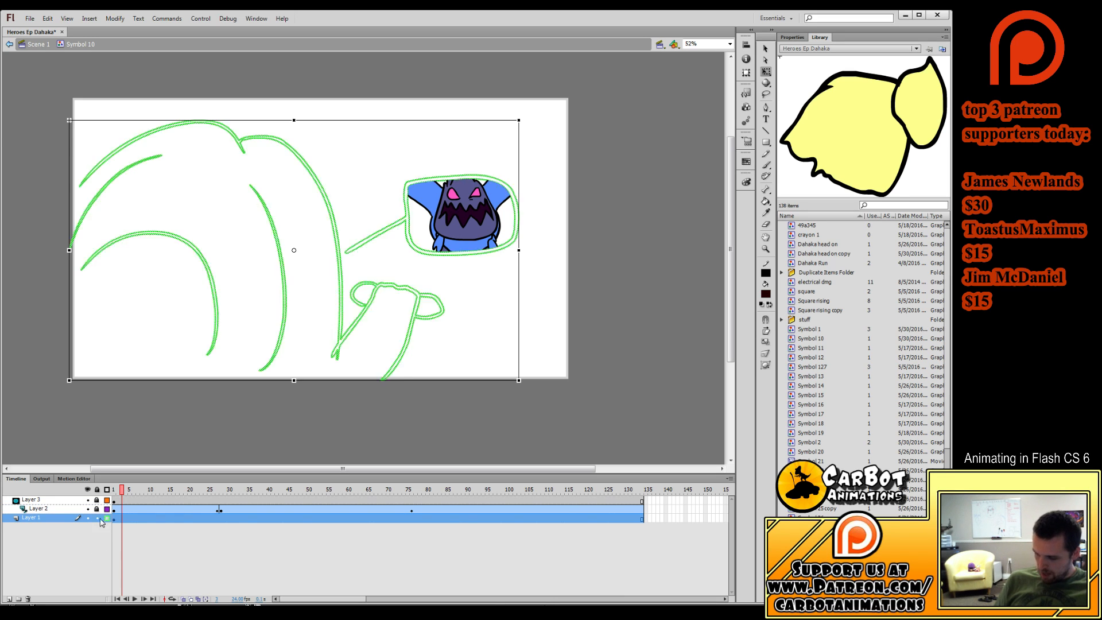
click(97, 518)
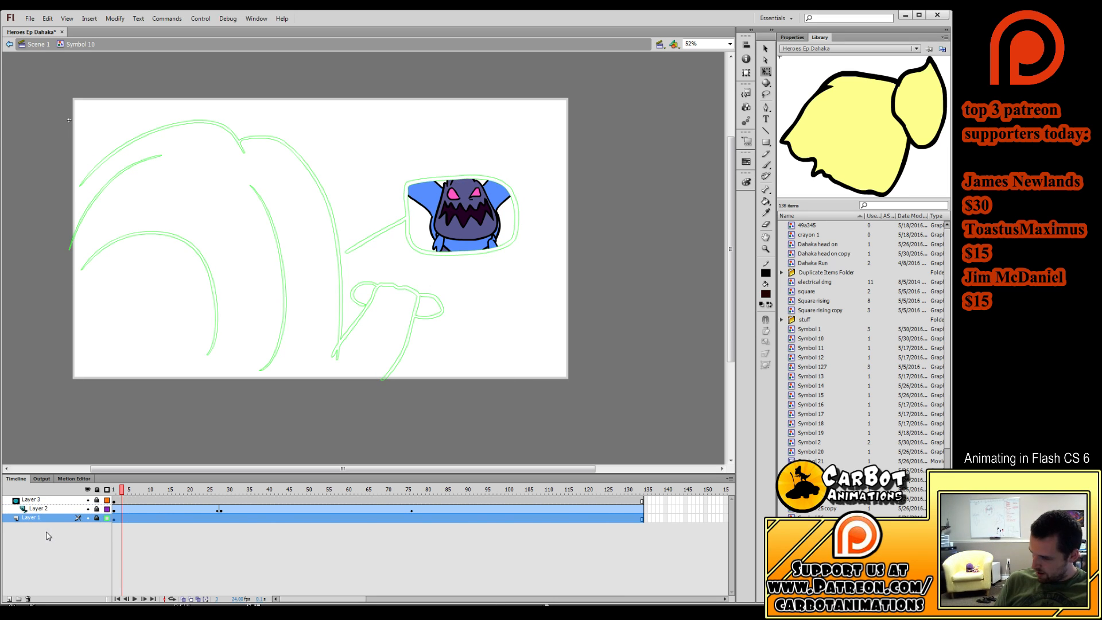
click(43, 500)
click(9, 598)
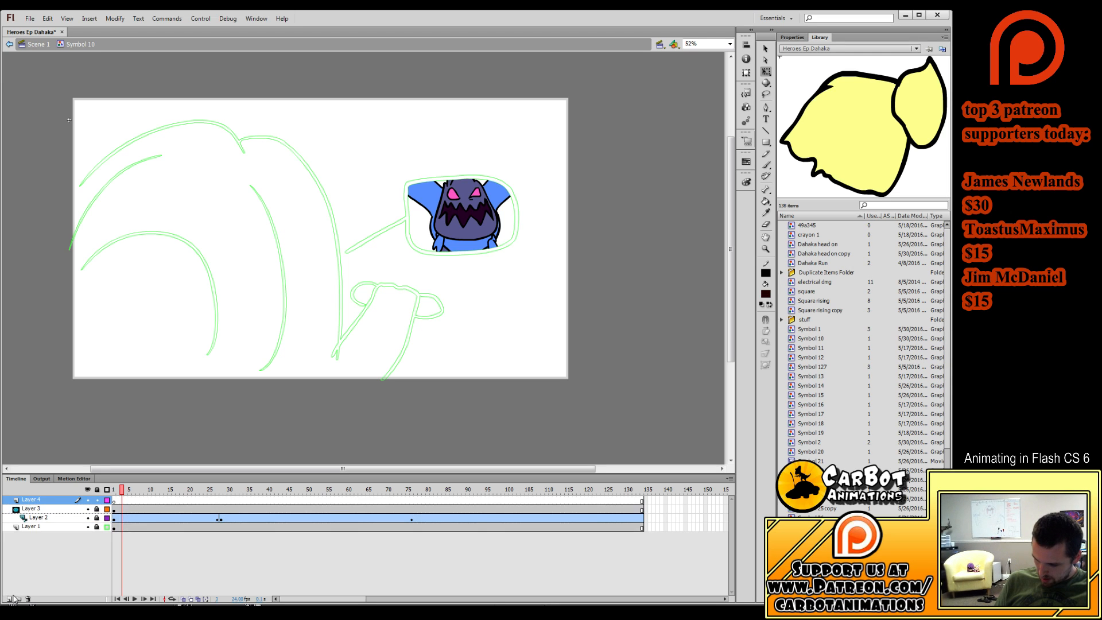
Trace the character's arm over the sketch with the Brush tool on frame 1 of Layer 4, using a black outline.
click(114, 500)
key(b)
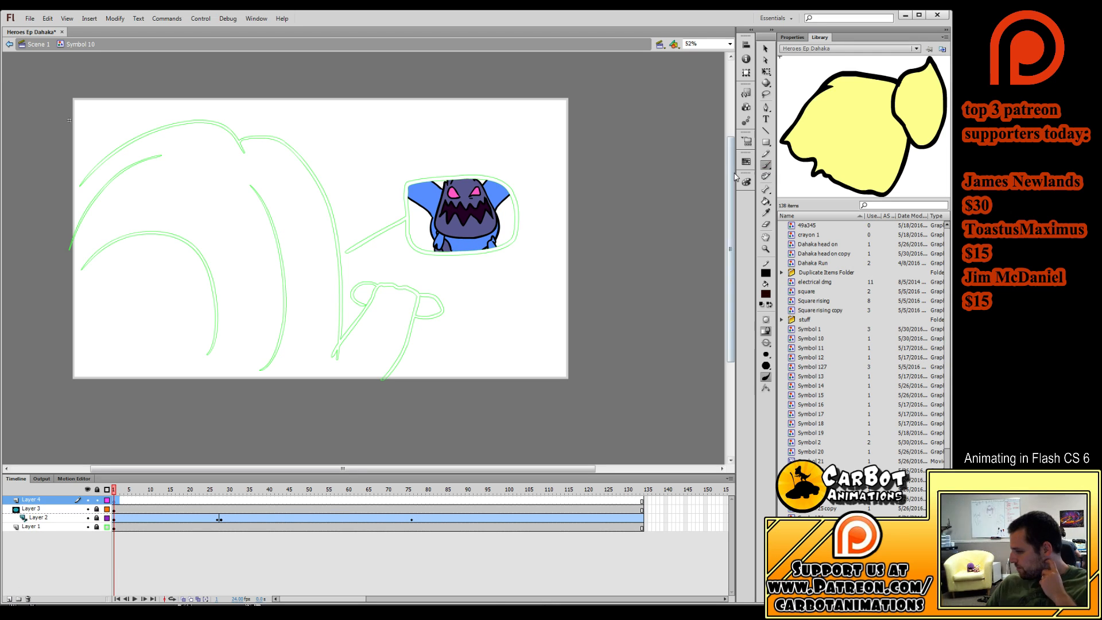
drag(373, 393, 406, 345)
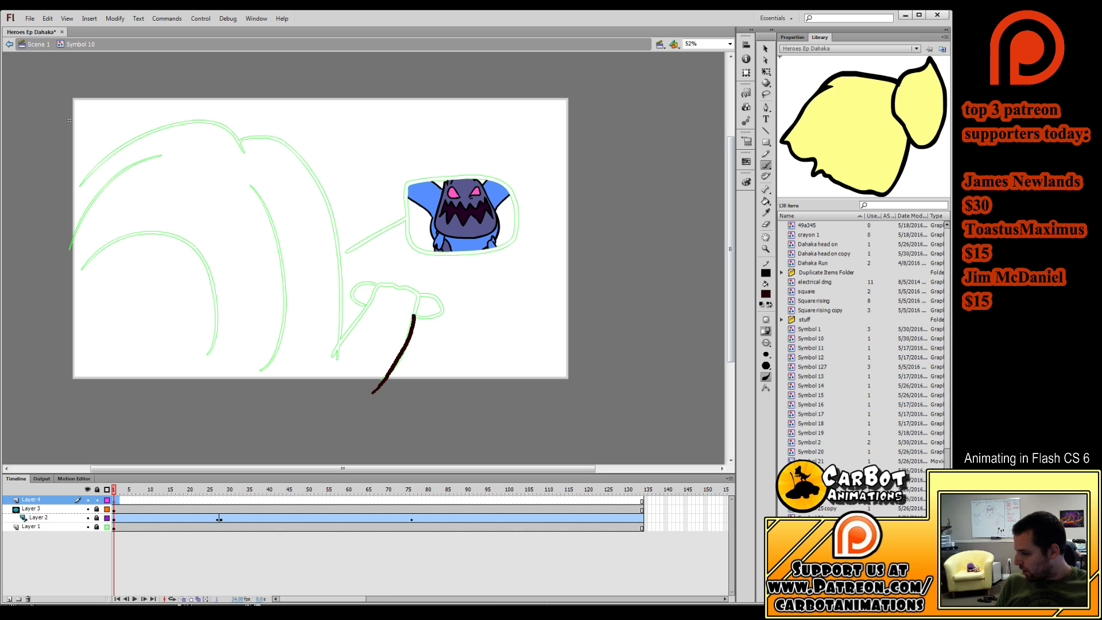
mouse_move(370, 296)
mouse_down()
mouse_move(303, 373)
mouse_move(314, 397)
mouse_move(379, 394)
mouse_up()
key(q)
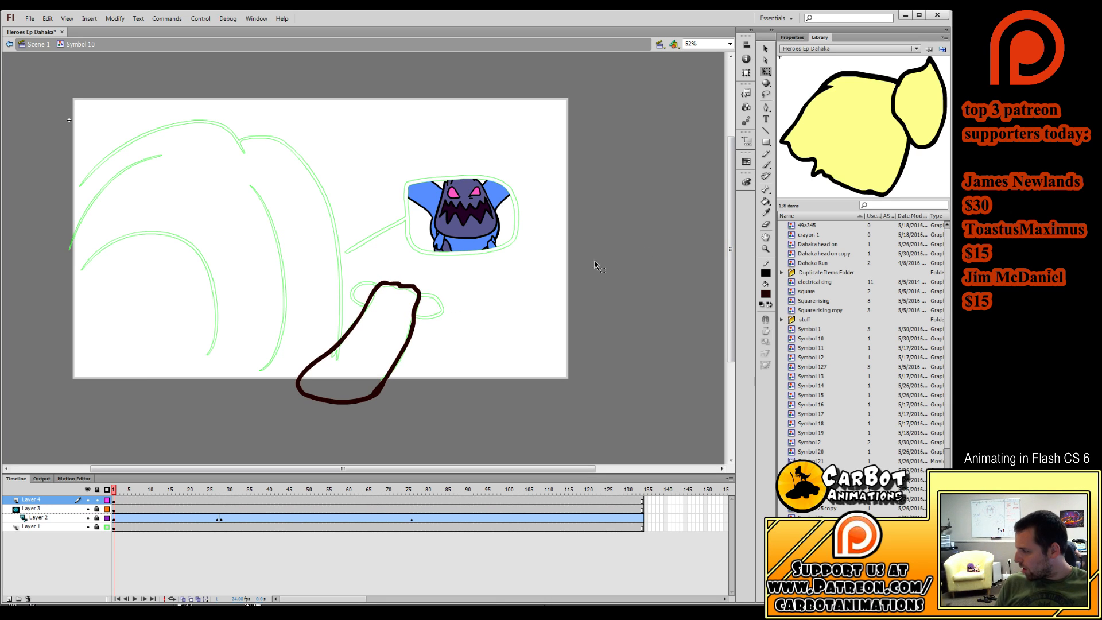
key(b)
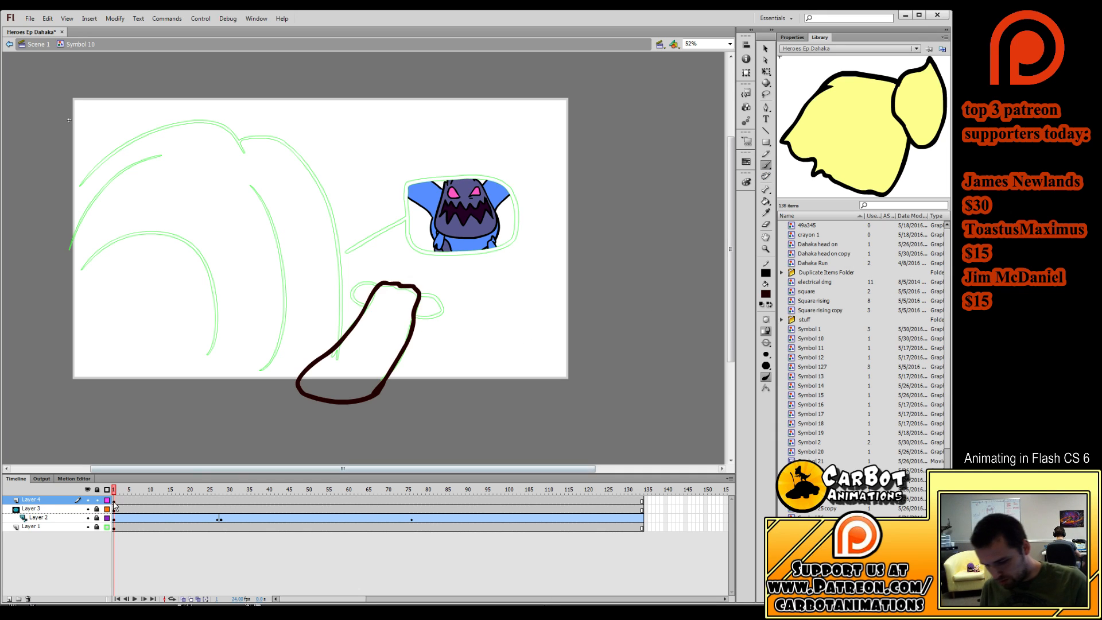
click(118, 499)
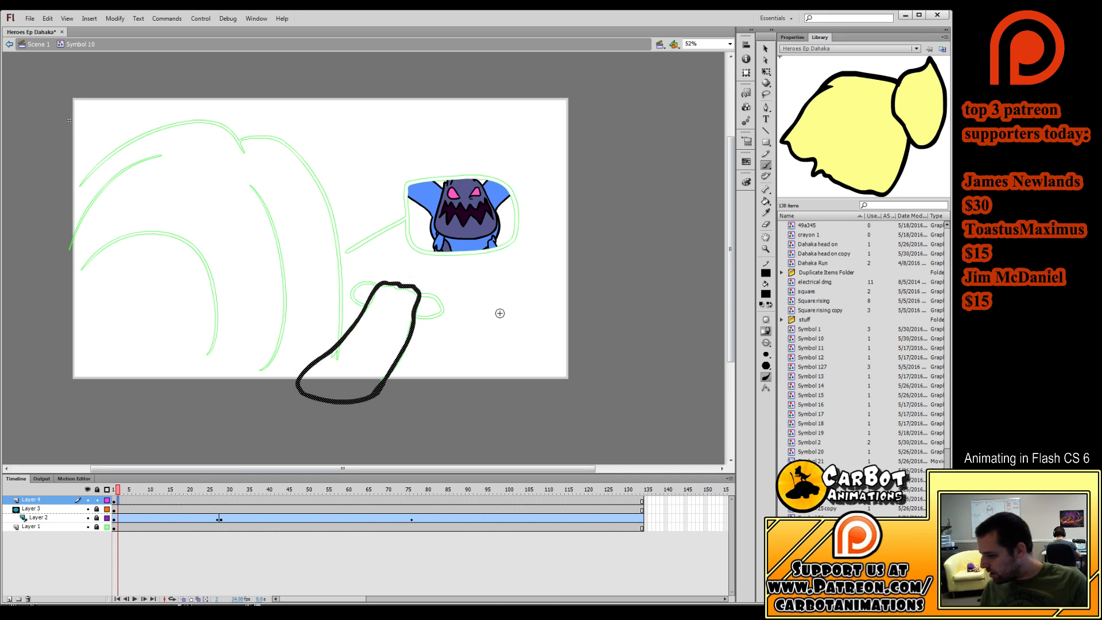
Draw the handlebar around the hand in black, with its round grip end and the curved bar reaching behind the head.
drag(443, 310, 438, 298)
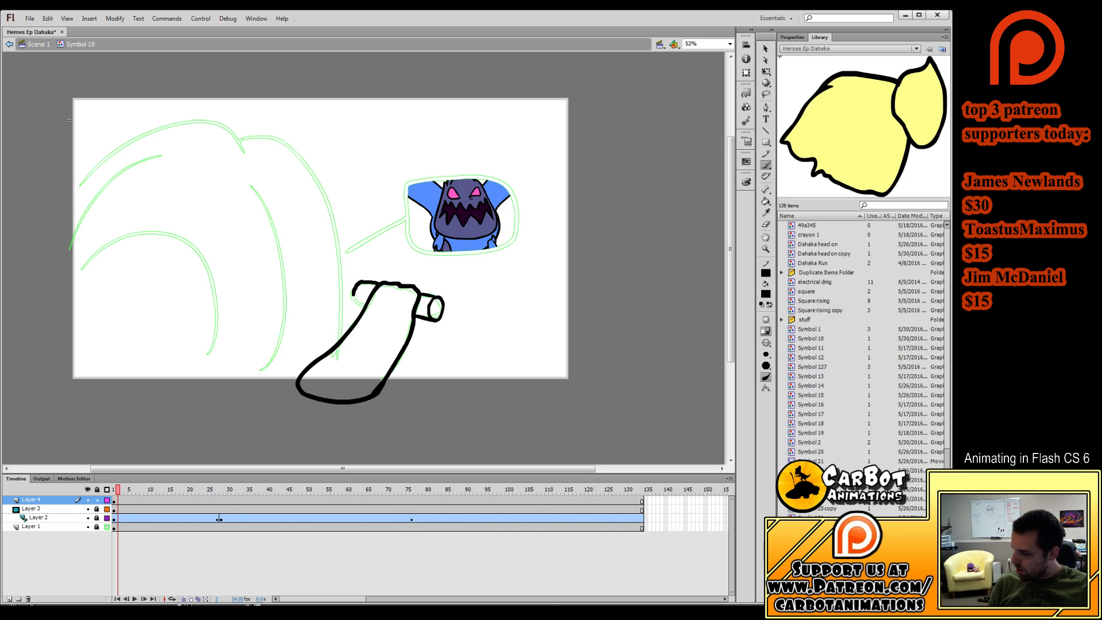
drag(353, 285, 363, 303)
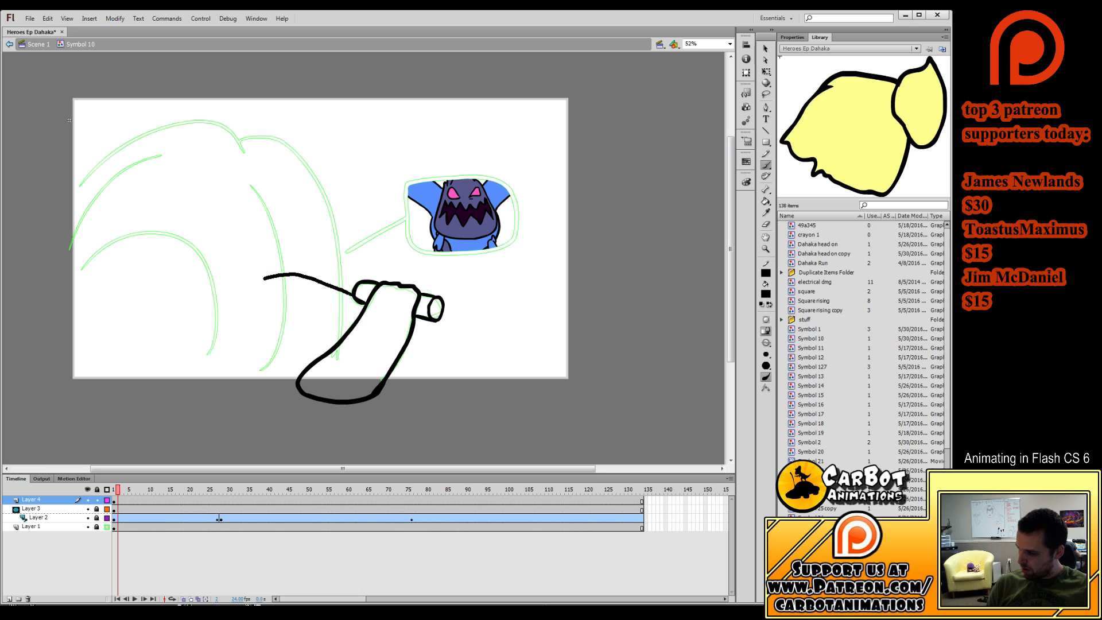
drag(265, 277, 238, 313)
mouse_move(356, 286)
mouse_down()
mouse_move(296, 263)
mouse_move(253, 266)
mouse_move(235, 282)
mouse_move(240, 275)
mouse_move(191, 257)
mouse_move(127, 257)
mouse_up()
mouse_move(227, 312)
mouse_down()
mouse_move(205, 273)
mouse_move(129, 259)
mouse_up()
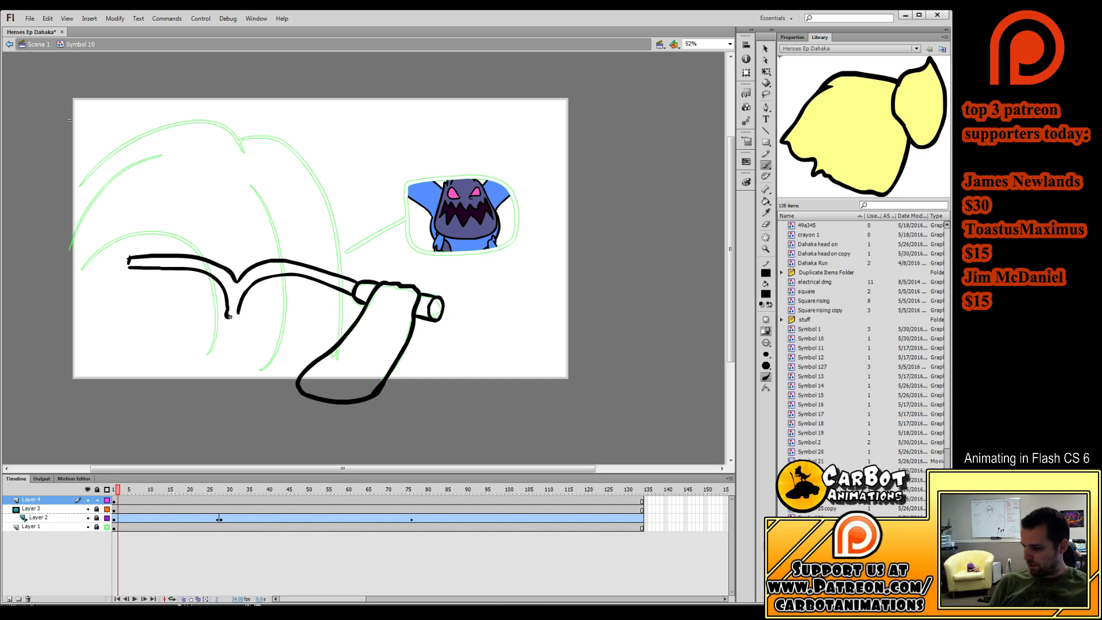
Draw the vehicle's body outlines beneath the handlebar on Layer 4, redoing the outer side curve, and add a new layer above it.
mouse_move(229, 314)
mouse_down()
mouse_move(160, 339)
mouse_move(261, 330)
mouse_move(297, 381)
mouse_up()
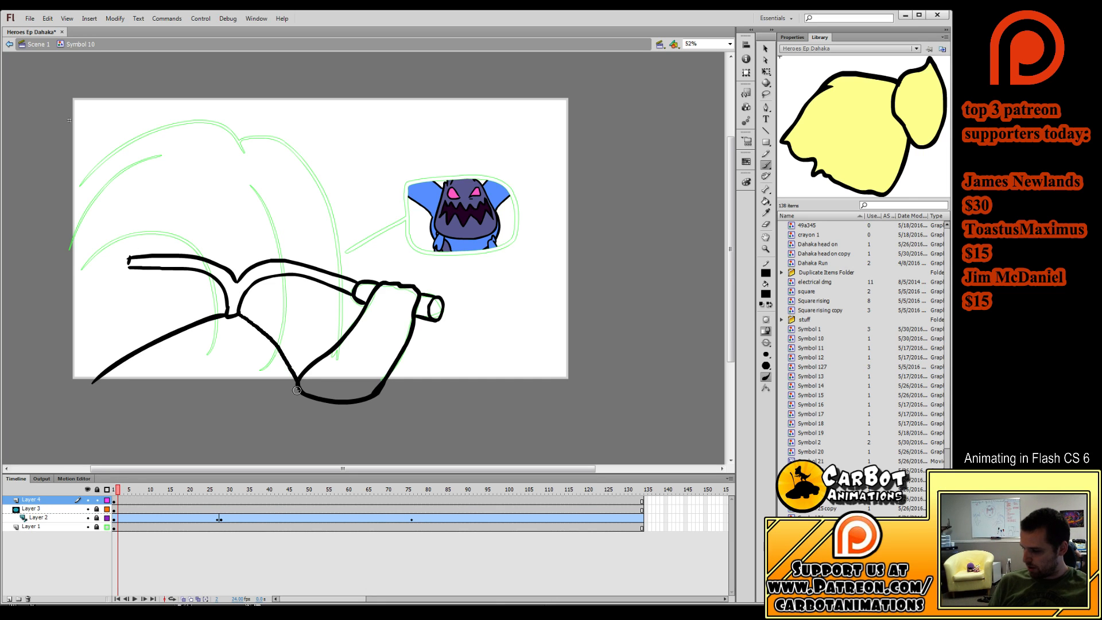
drag(93, 382, 301, 395)
mouse_move(344, 334)
mouse_down()
mouse_move(304, 262)
mouse_move(269, 235)
mouse_move(217, 231)
mouse_move(149, 280)
mouse_move(113, 376)
mouse_up()
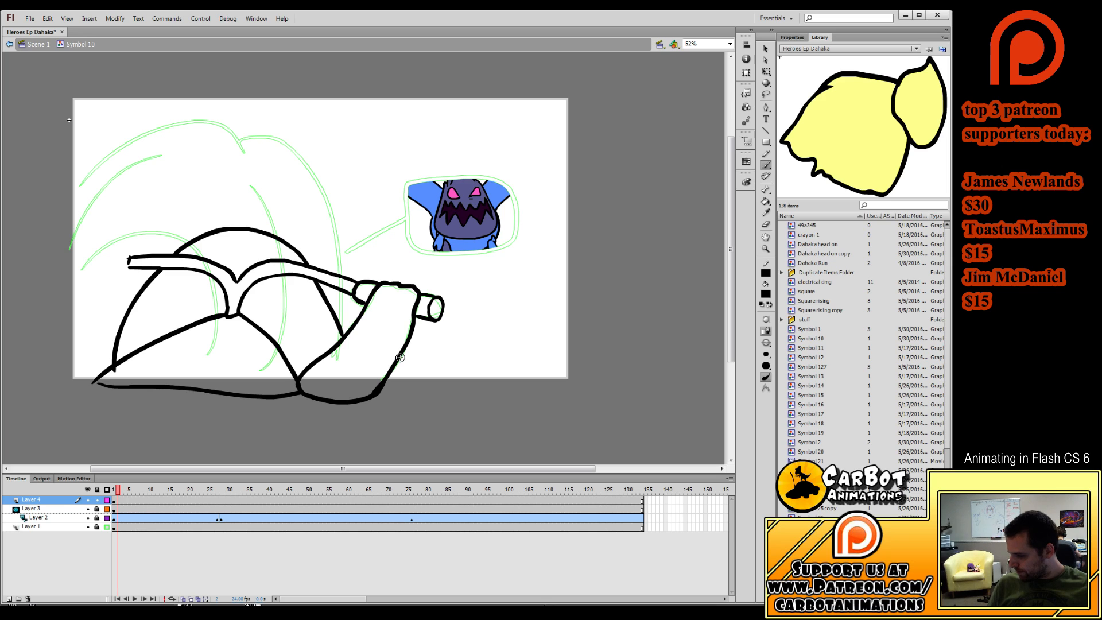
mouse_move(400, 359)
mouse_down()
mouse_move(417, 378)
mouse_move(377, 395)
mouse_up()
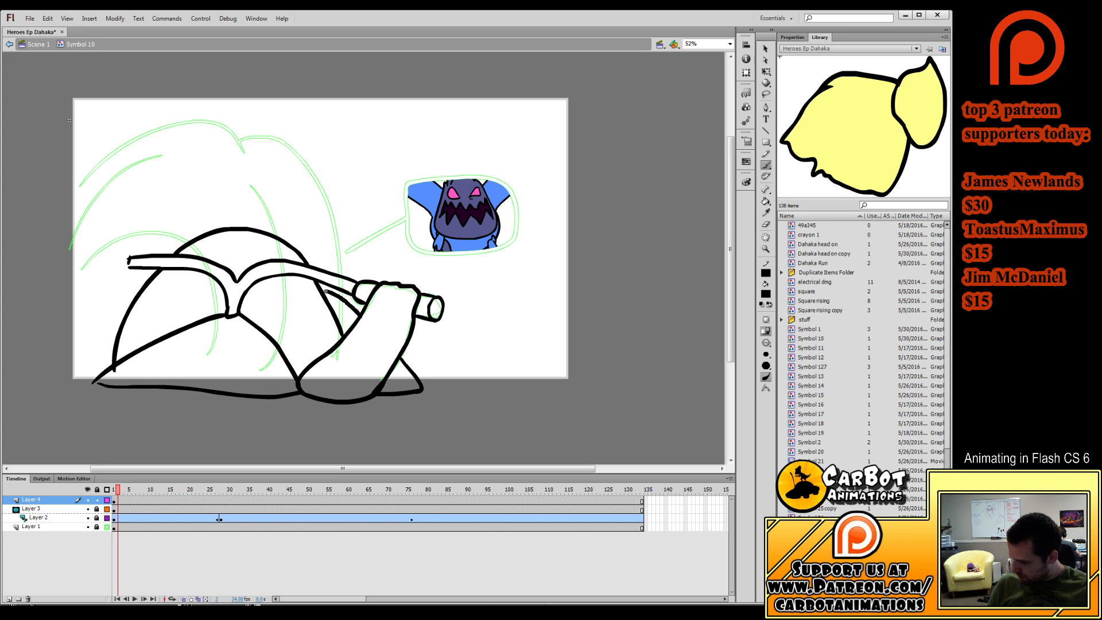
drag(326, 291, 321, 289)
mouse_move(139, 298)
mouse_down()
mouse_move(65, 368)
mouse_move(102, 382)
mouse_up()
key(ctrl+z)
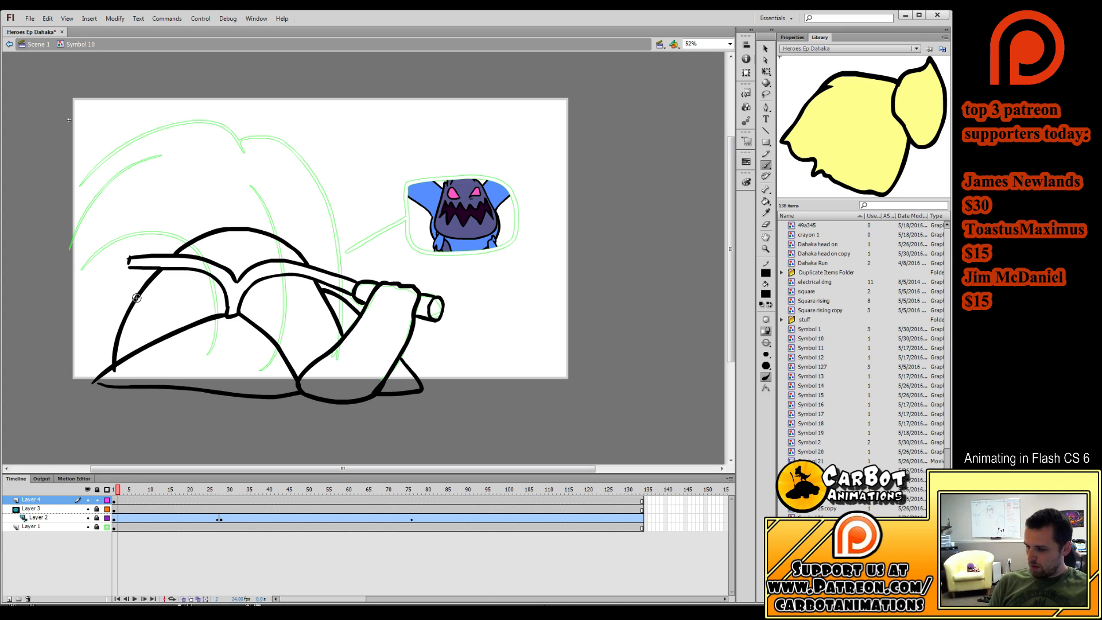
mouse_move(136, 298)
mouse_down()
mouse_move(72, 360)
mouse_move(108, 383)
mouse_up()
click(9, 597)
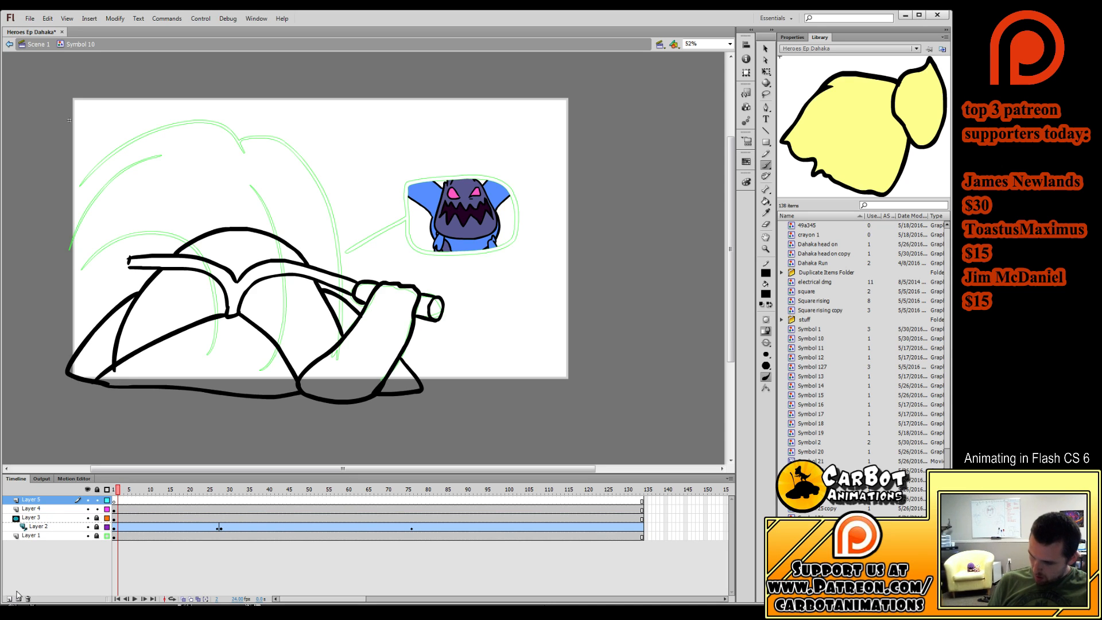
mouse_move(184, 238)
mouse_down()
mouse_move(167, 227)
mouse_move(142, 462)
mouse_move(152, 462)
mouse_up()
drag(245, 291, 282, 239)
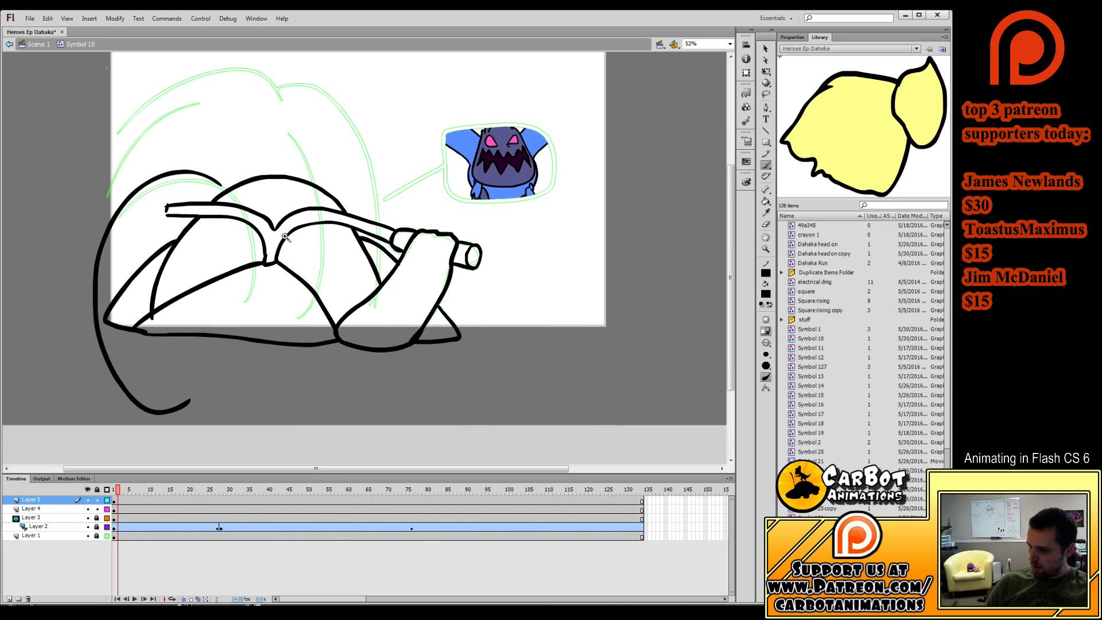
key(ctrl+z)
mouse_move(227, 189)
mouse_down()
mouse_move(156, 181)
mouse_move(108, 406)
mouse_move(205, 370)
mouse_move(227, 224)
mouse_move(184, 180)
mouse_move(119, 367)
mouse_move(216, 396)
mouse_move(248, 260)
mouse_move(198, 181)
mouse_move(120, 253)
mouse_up()
key(ctrl+z)
key(ctrl+z)
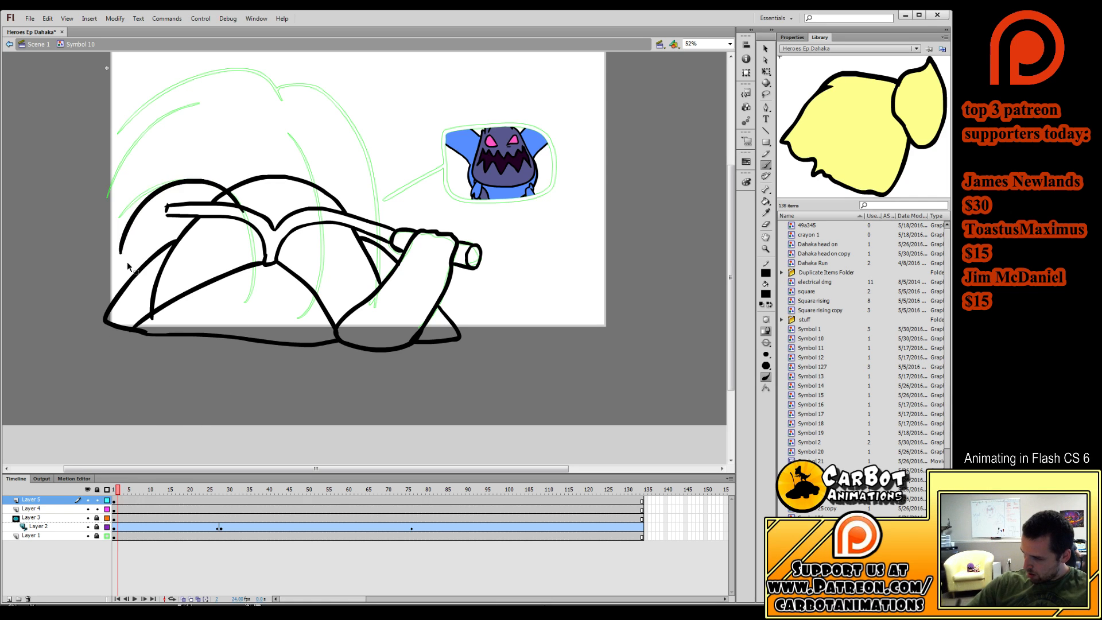
key(ctrl+z)
Draw the character's hair on Layer 5 as three overlapping closed shapes, with a long ponytail in front and pointed locks behind.
mouse_move(152, 434)
mouse_down()
mouse_move(236, 315)
mouse_move(208, 181)
mouse_move(105, 312)
mouse_move(164, 437)
mouse_up()
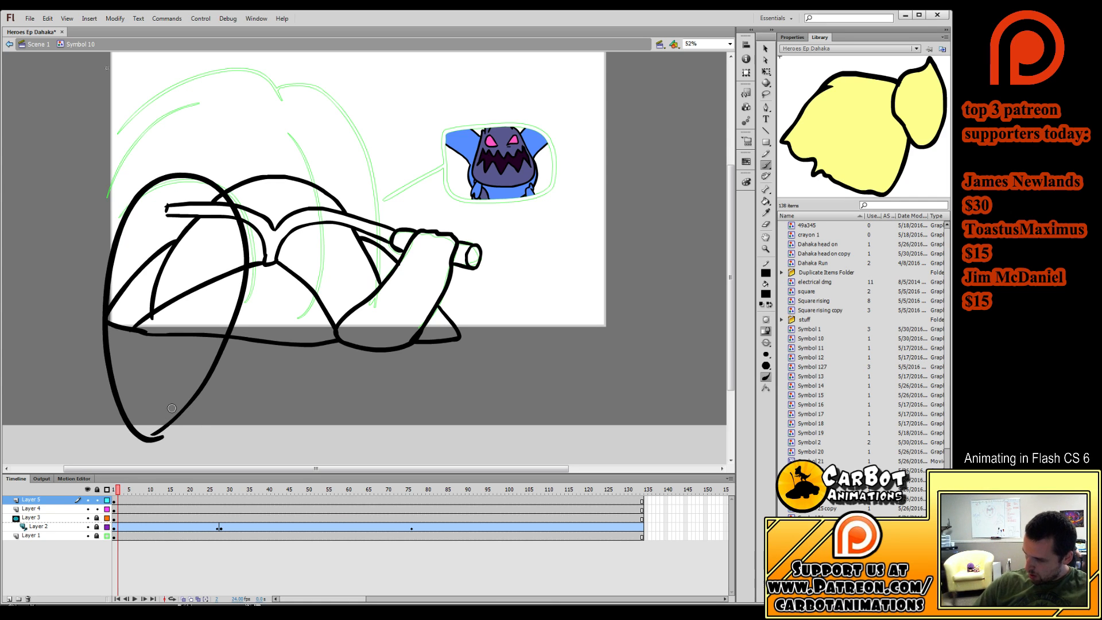
mouse_move(220, 358)
mouse_down()
mouse_move(329, 257)
mouse_move(130, 138)
mouse_move(99, 304)
mouse_up()
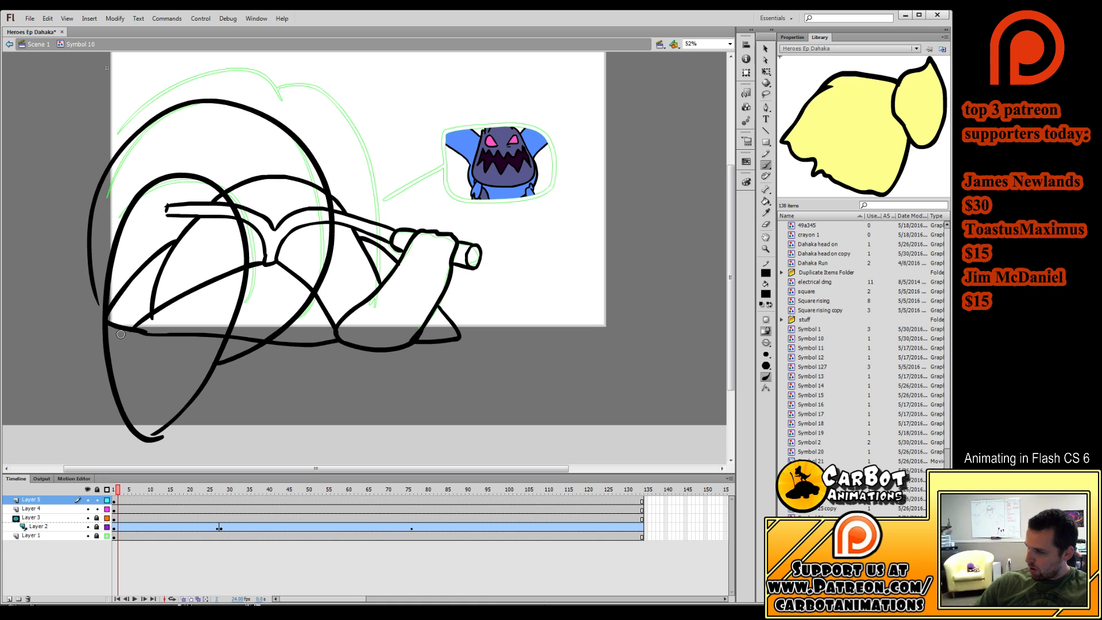
mouse_move(250, 93)
mouse_down()
mouse_move(379, 172)
mouse_move(332, 361)
mouse_move(313, 298)
mouse_up()
mouse_move(265, 85)
mouse_down()
mouse_move(143, 81)
mouse_move(74, 299)
mouse_move(94, 262)
mouse_move(108, 321)
mouse_up()
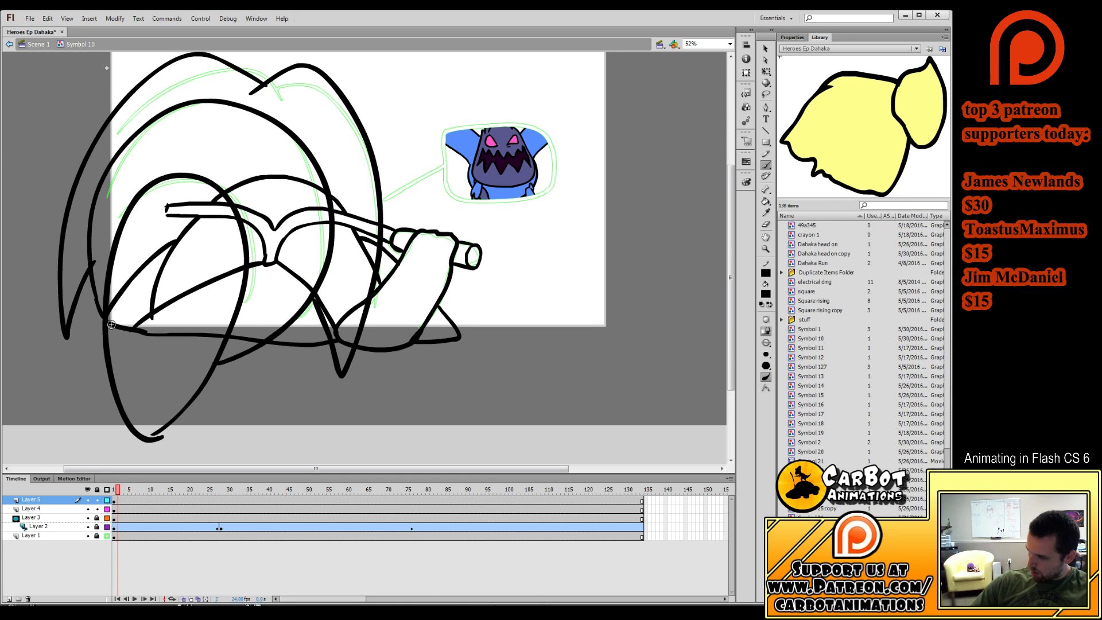
drag(418, 297, 397, 339)
key(e)
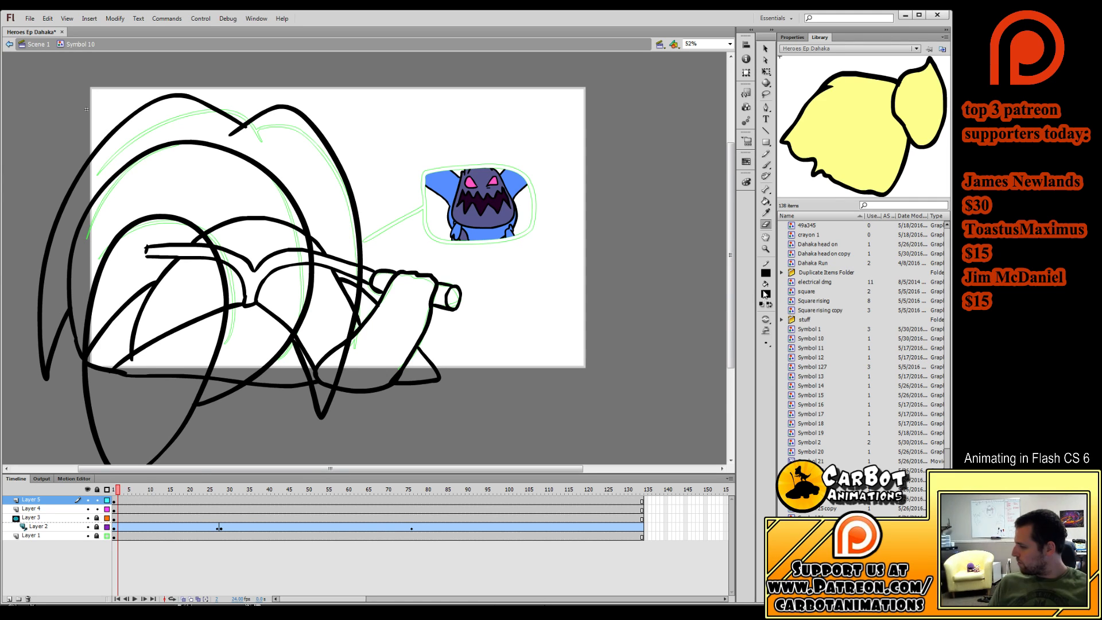
Fill the hair shapes with the light yellow sampled from the library preview, and fill the arm with white.
click(766, 294)
click(824, 178)
key(k)
click(201, 193)
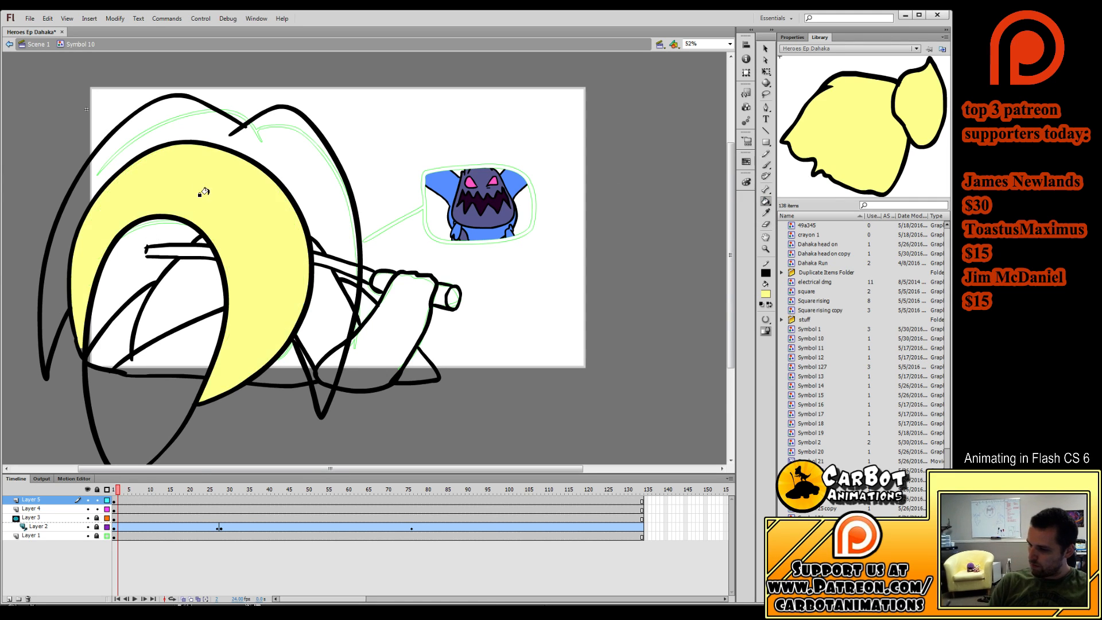
drag(236, 275, 250, 237)
click(165, 381)
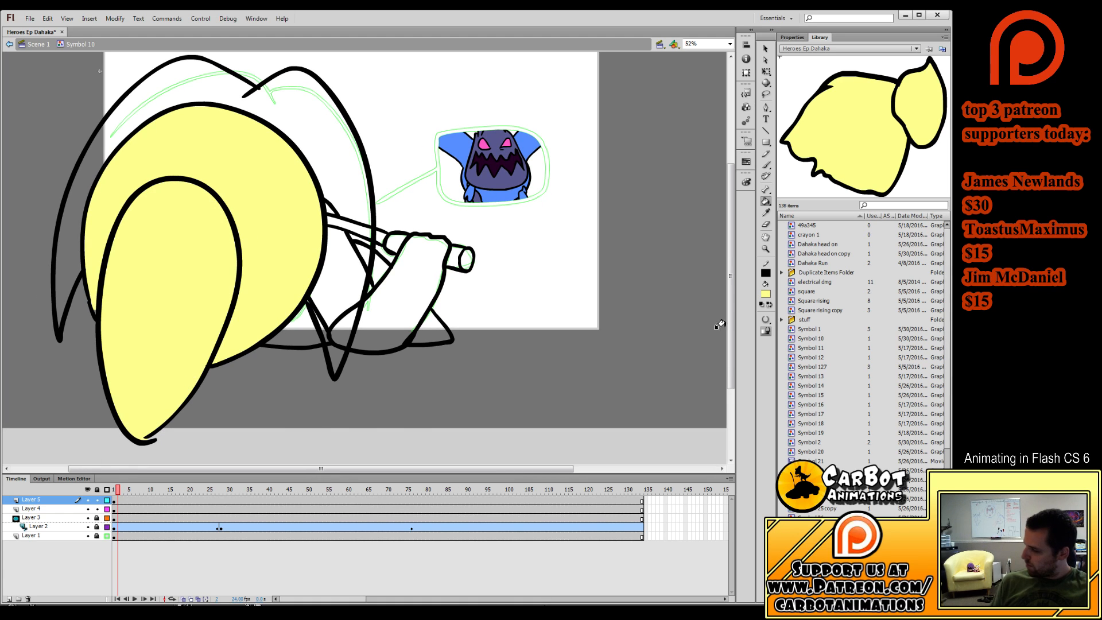
click(338, 173)
drag(394, 160, 356, 190)
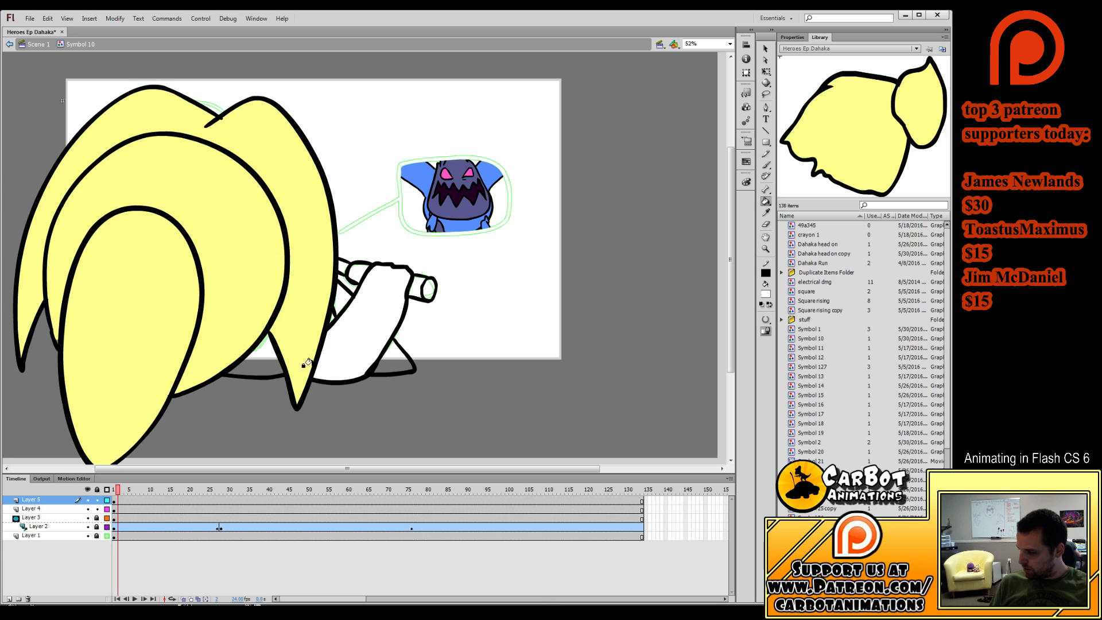
Fill the handlebar grip and the exposed areas of the vehicle's body with bright blue.
drag(340, 401, 326, 405)
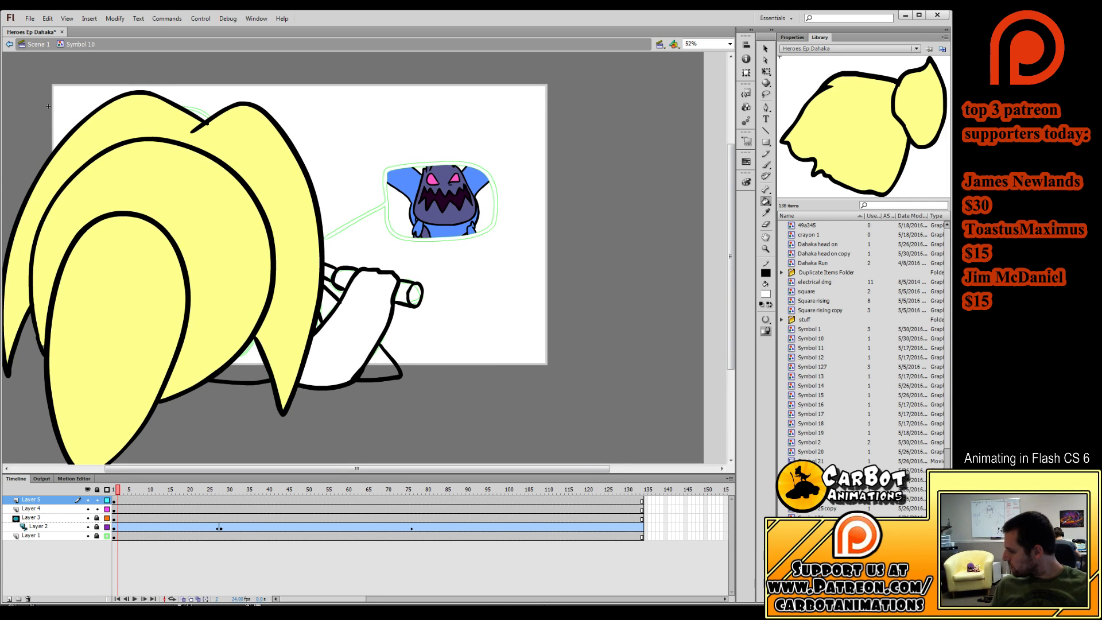
click(404, 289)
click(345, 278)
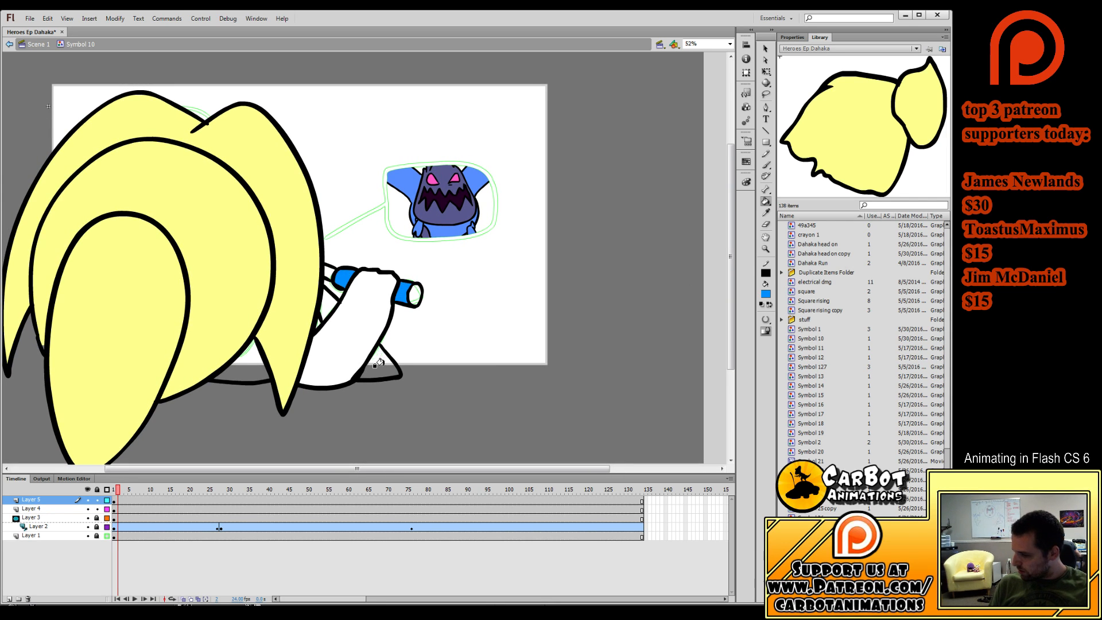
click(380, 361)
click(319, 324)
click(247, 367)
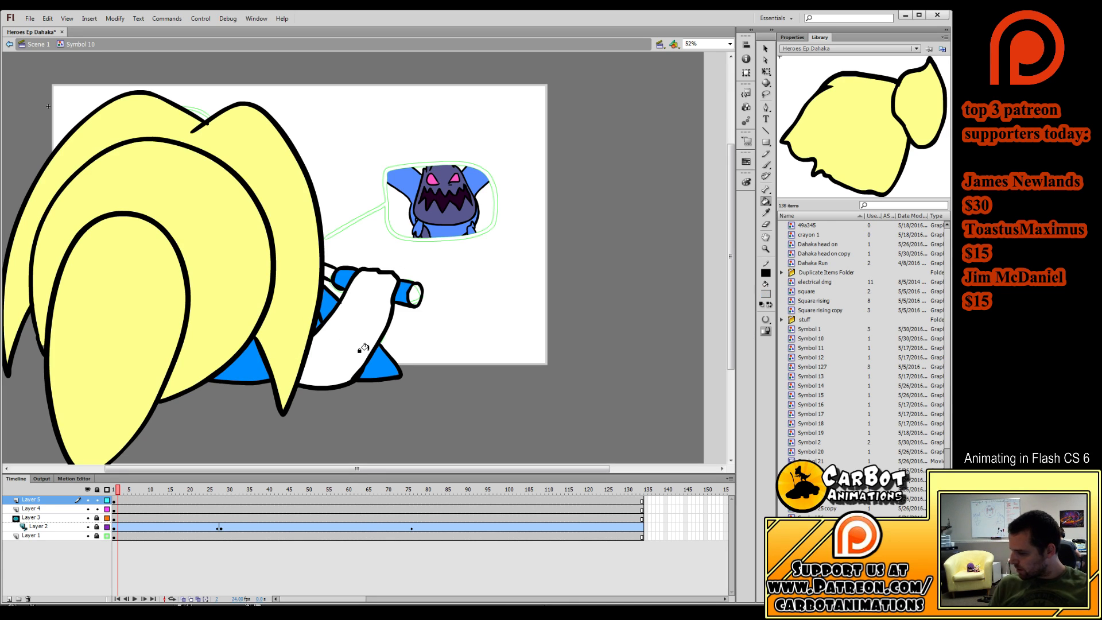
Fill the vehicle's body areas on both sides of the arm and the handlebar's end with light gray.
click(324, 305)
click(373, 363)
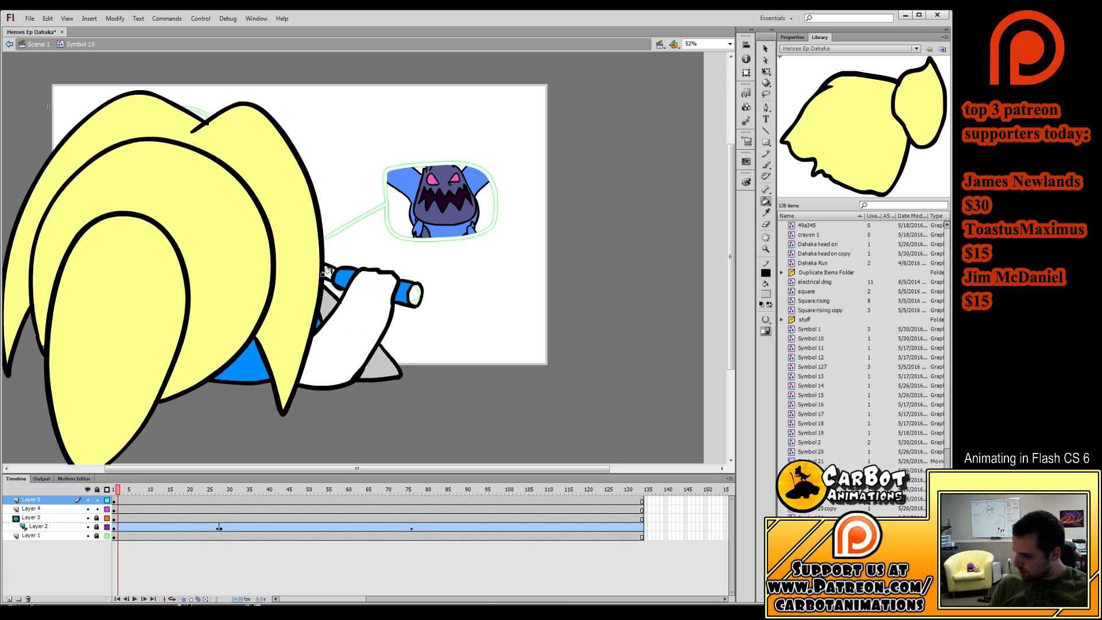
click(411, 292)
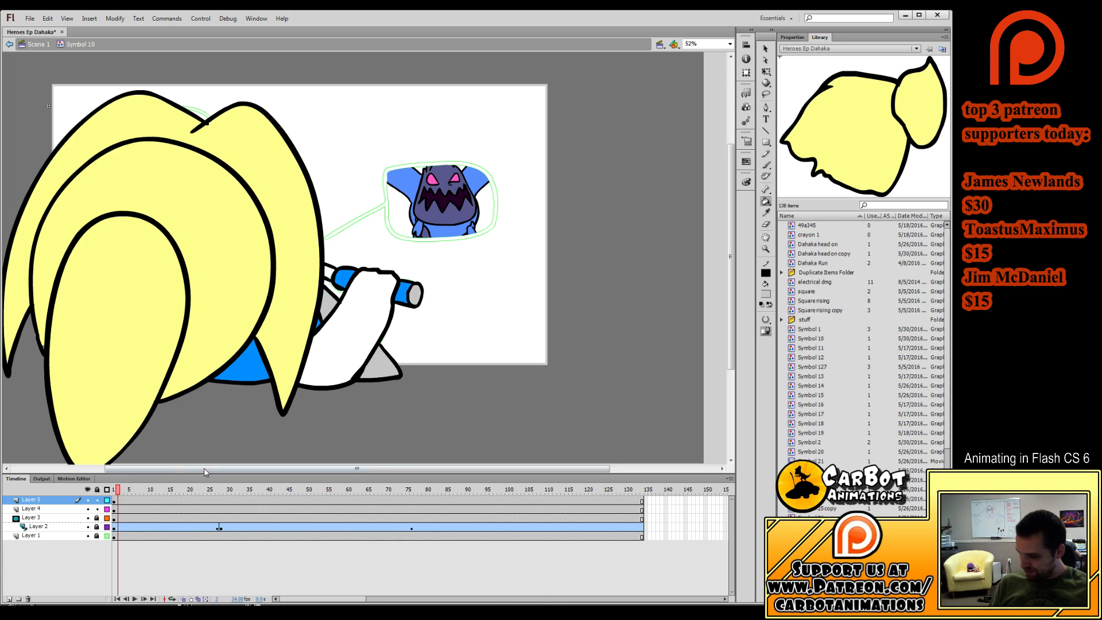
click(202, 492)
click(166, 500)
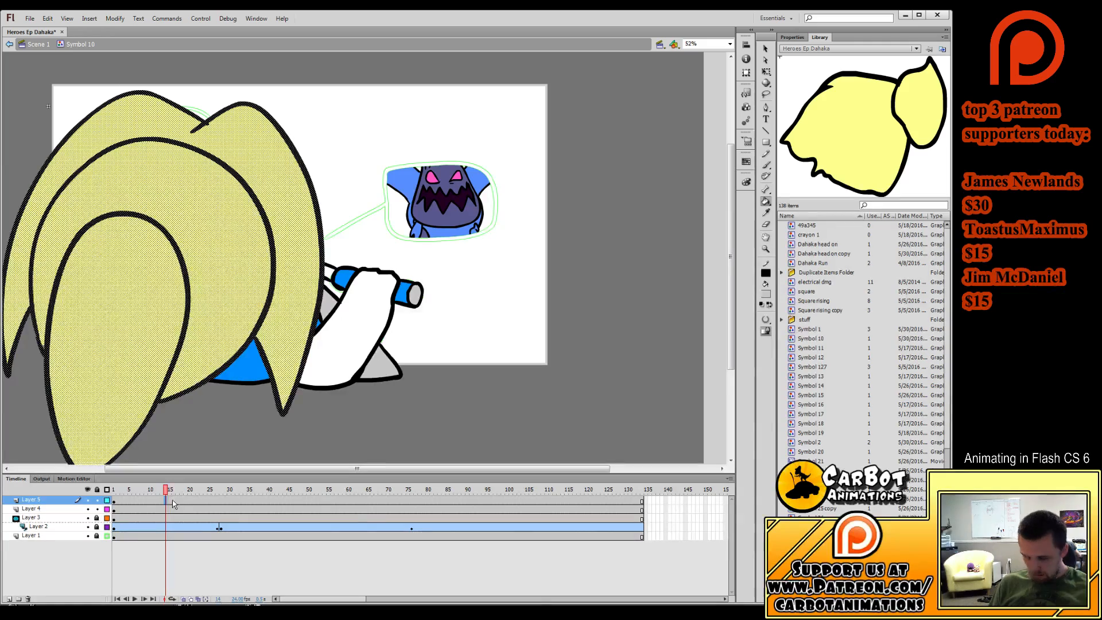
click(185, 500)
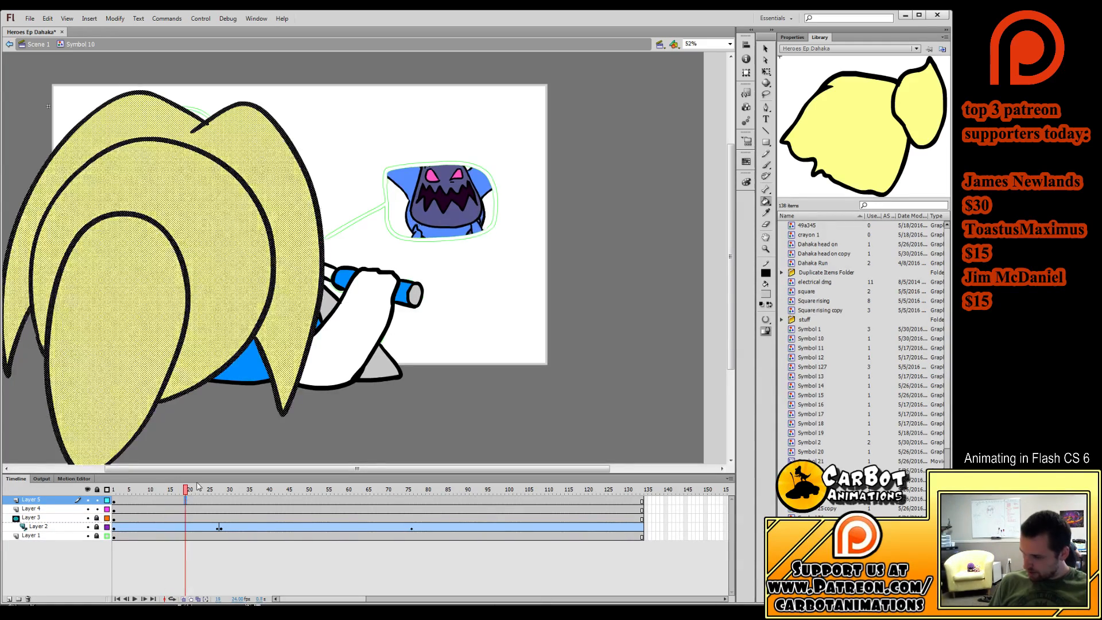
click(765, 71)
drag(295, 263, 327, 258)
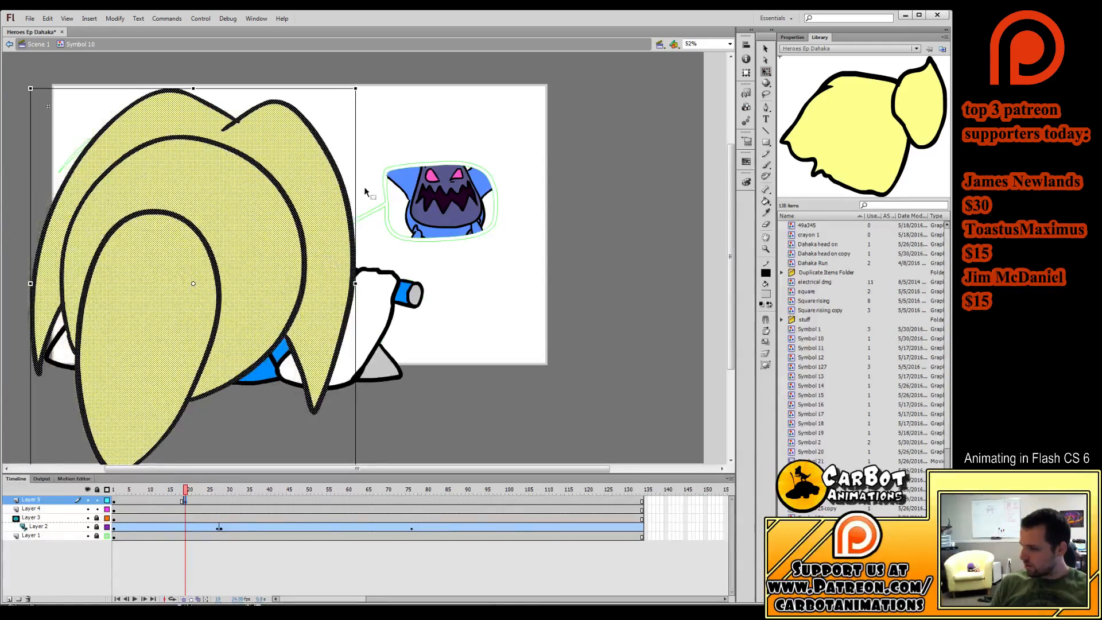
drag(360, 88, 370, 103)
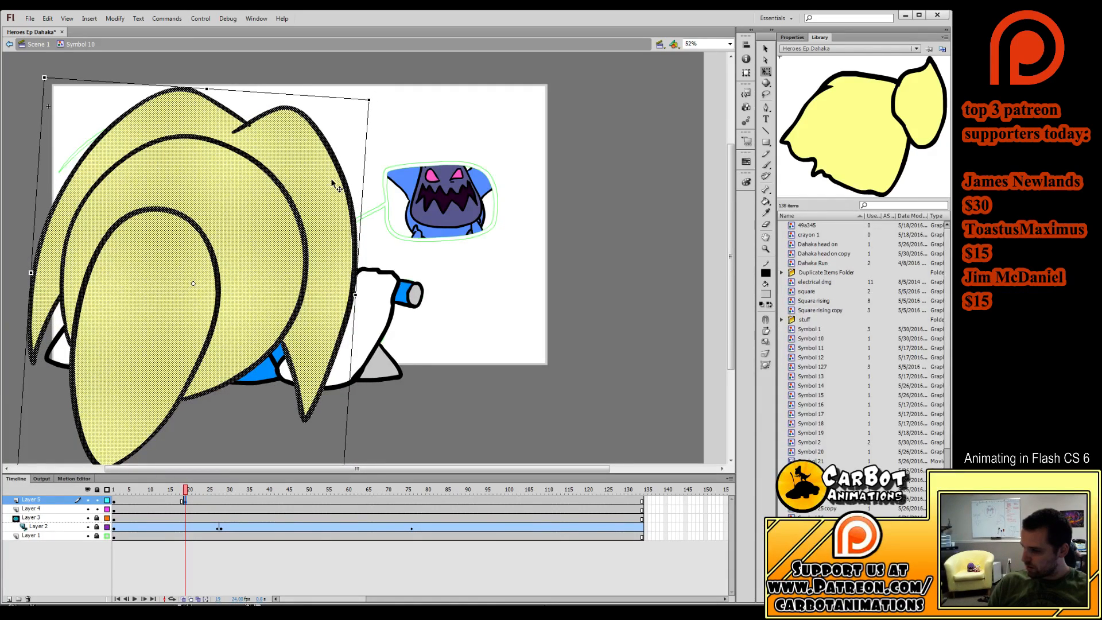
click(190, 501)
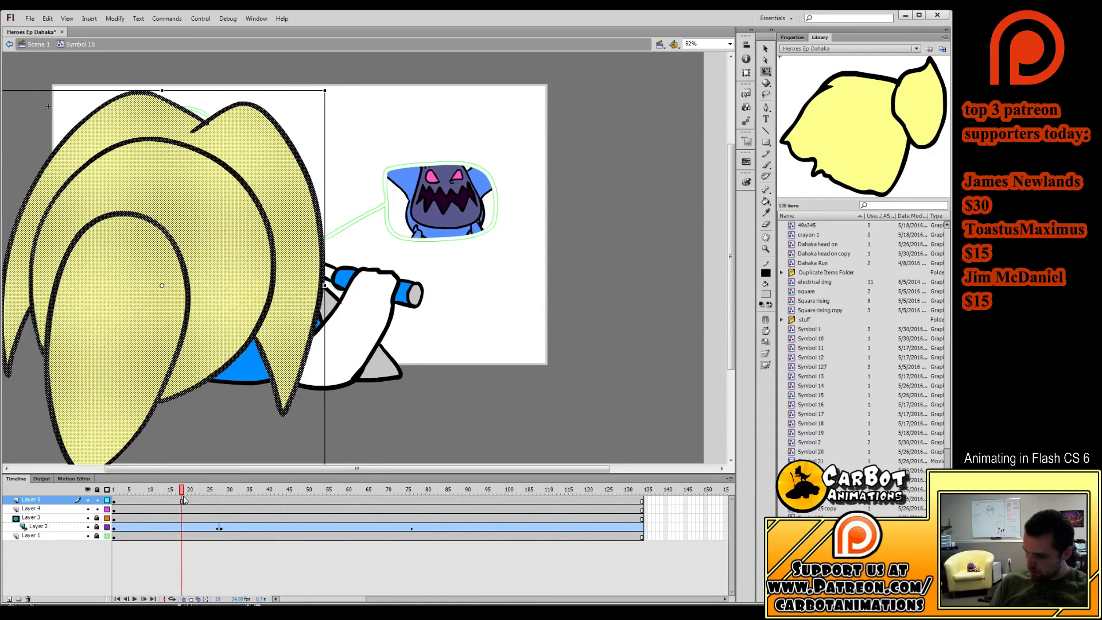
click(190, 500)
click(165, 501)
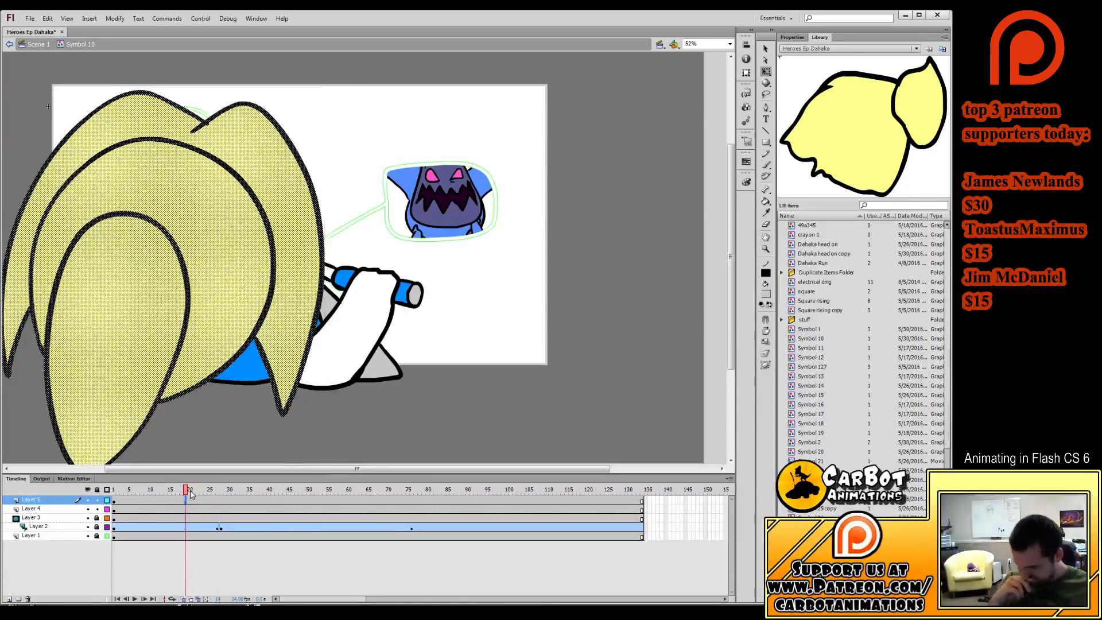
Create a motion tween for the hair on Layer 5, keyframed at frame 17, and shift and tilt the hair toward the mirror at frame 21.
drag(167, 491, 182, 491)
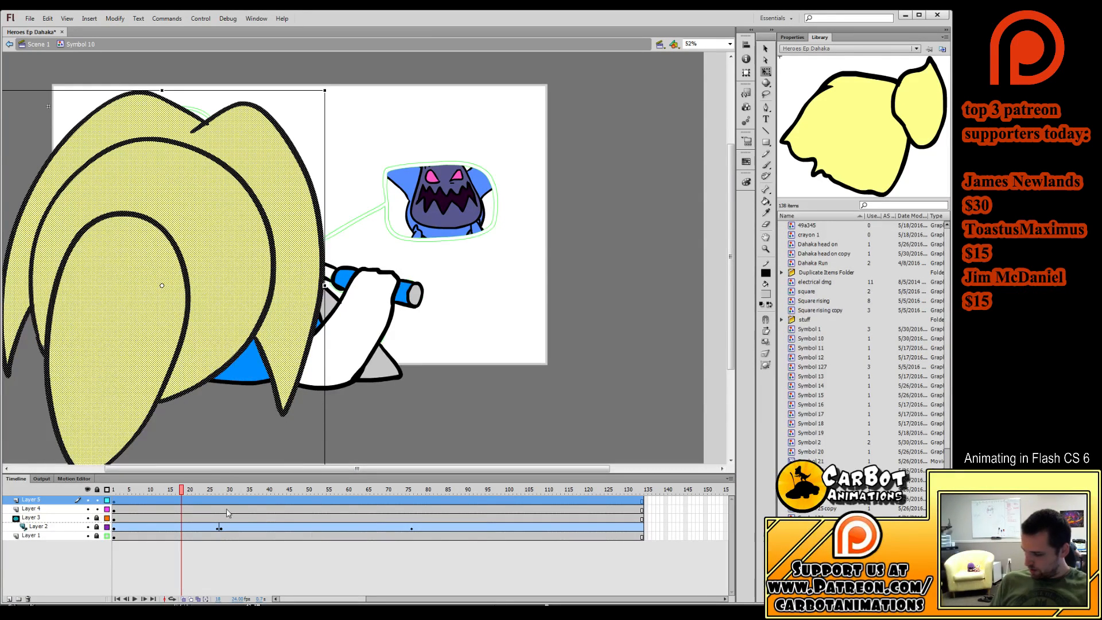
click(178, 494)
click(227, 292)
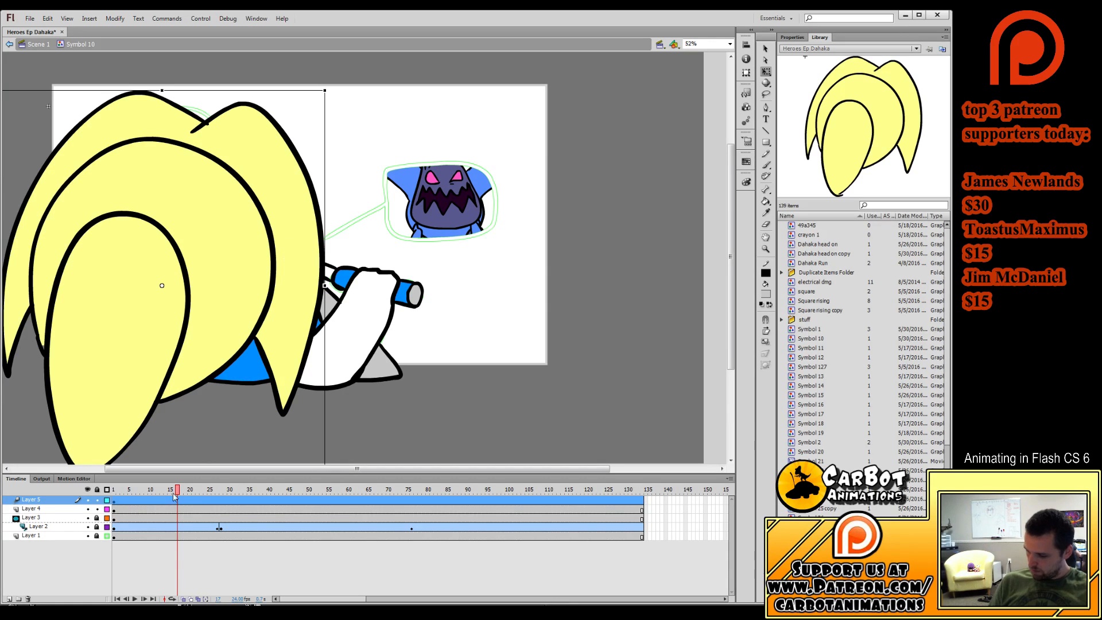
key(F6)
click(193, 490)
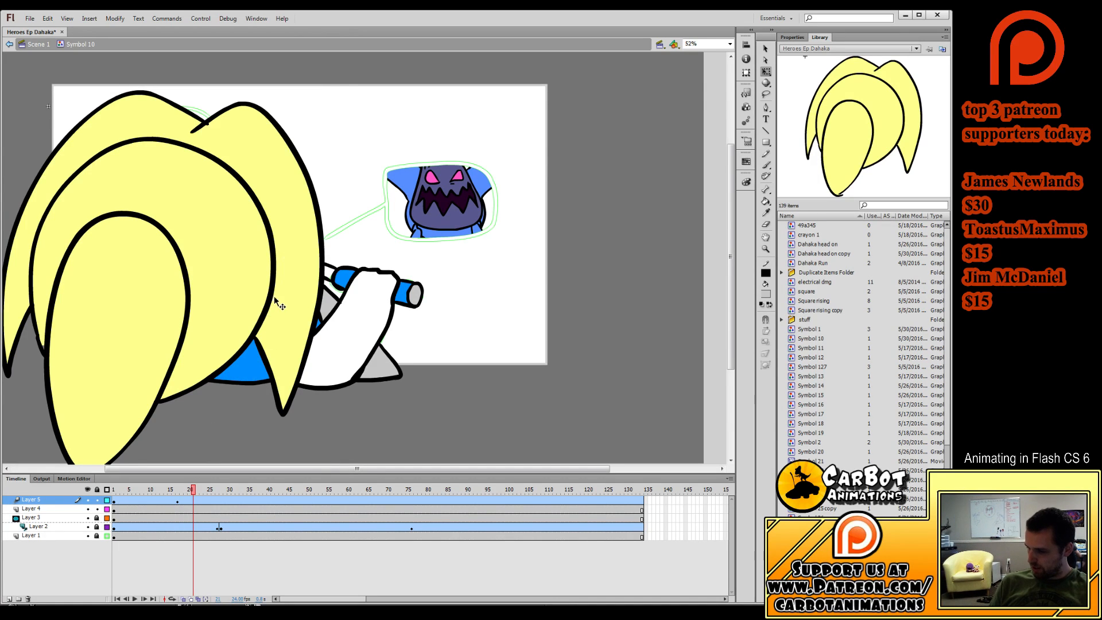
drag(275, 300, 298, 300)
click(201, 489)
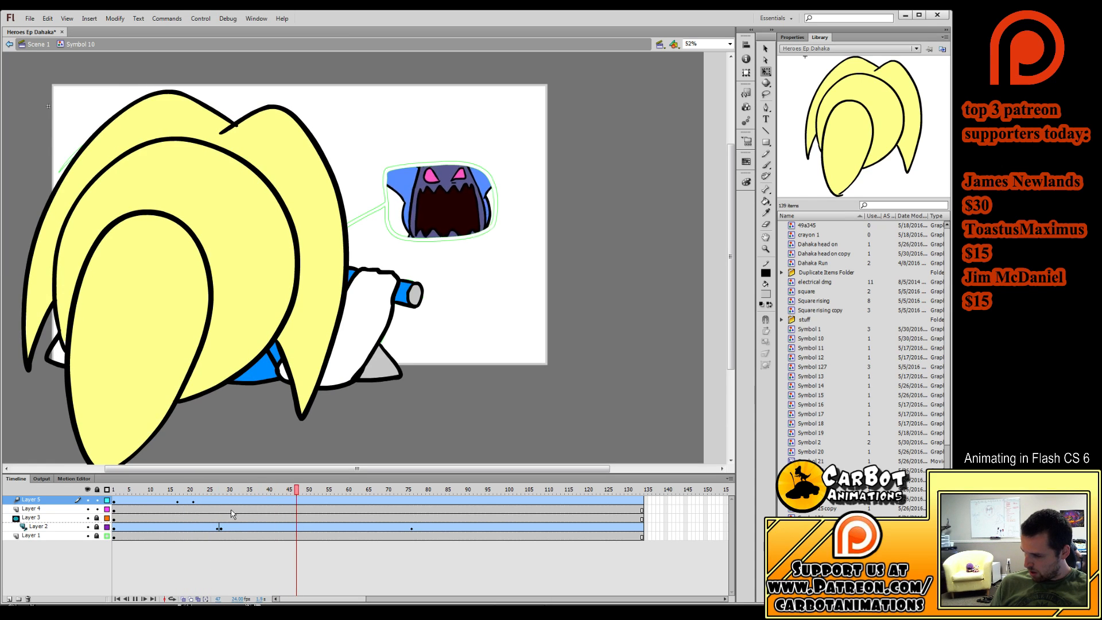
Add an intermediate keyframe to the hair tween at frame 19 and play back the head movement.
drag(202, 490, 159, 489)
key(Return)
key(Return)
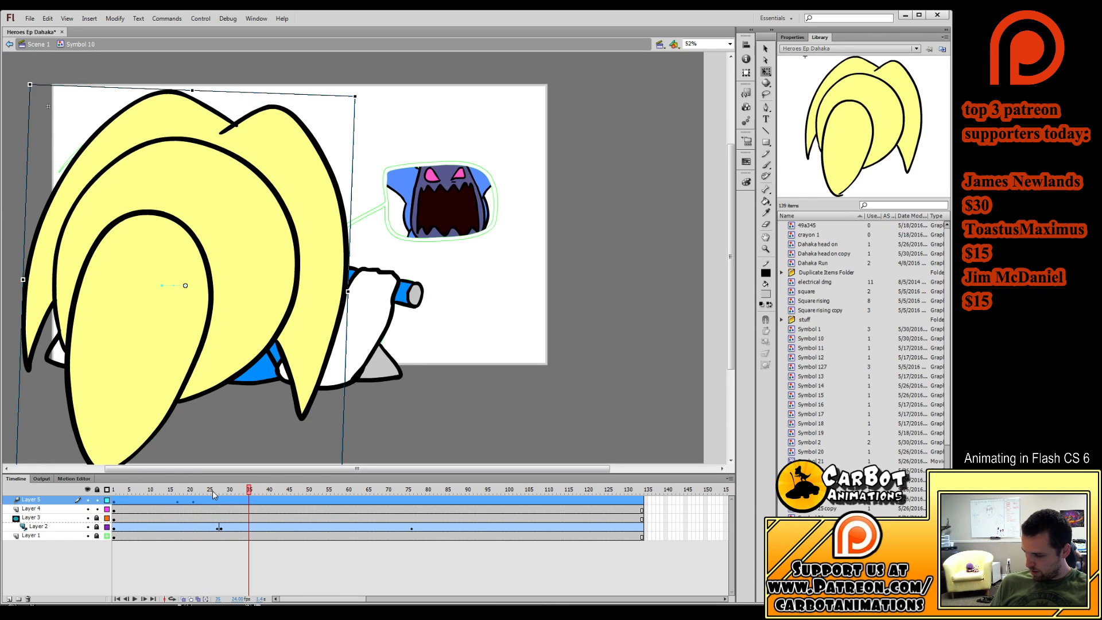
click(187, 534)
click(191, 503)
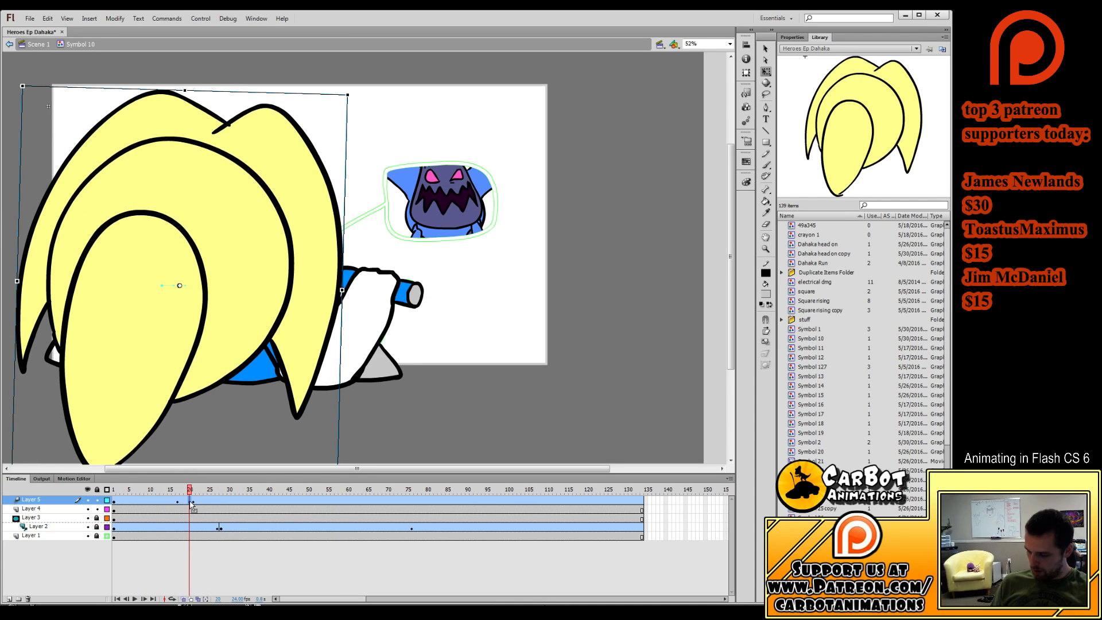
drag(189, 503, 187, 503)
click(149, 503)
key(Return)
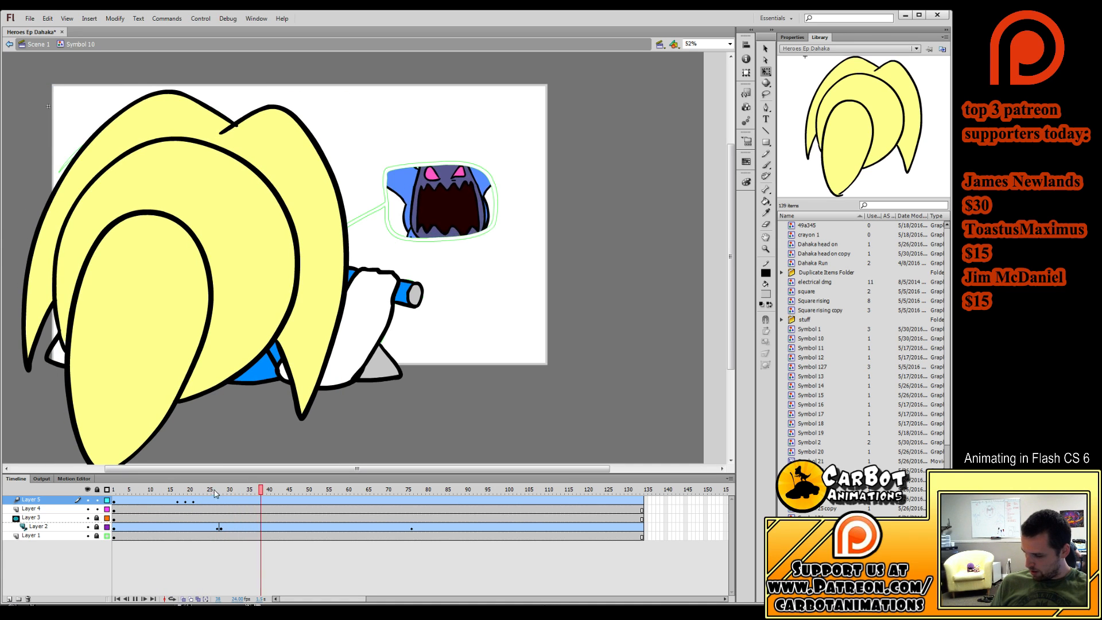
click(148, 503)
key(Return)
key(Return)
Retime the end of the hair movement on Layer 5 with keyframes at frames 20 and 22, and play it back.
click(193, 503)
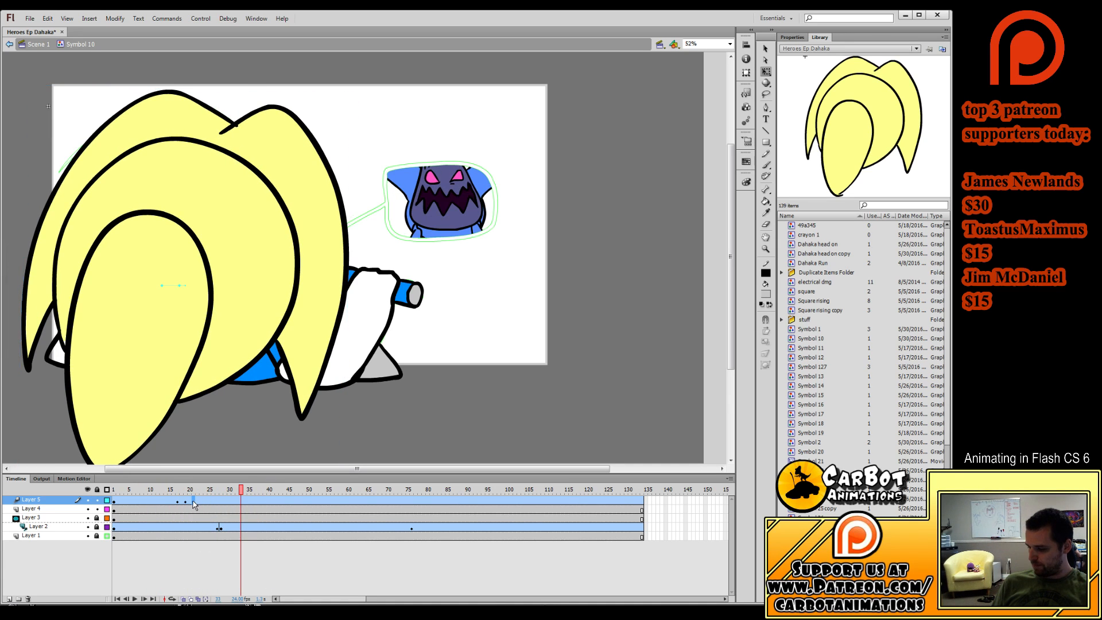
drag(197, 502, 190, 503)
click(194, 502)
click(151, 502)
key(Return)
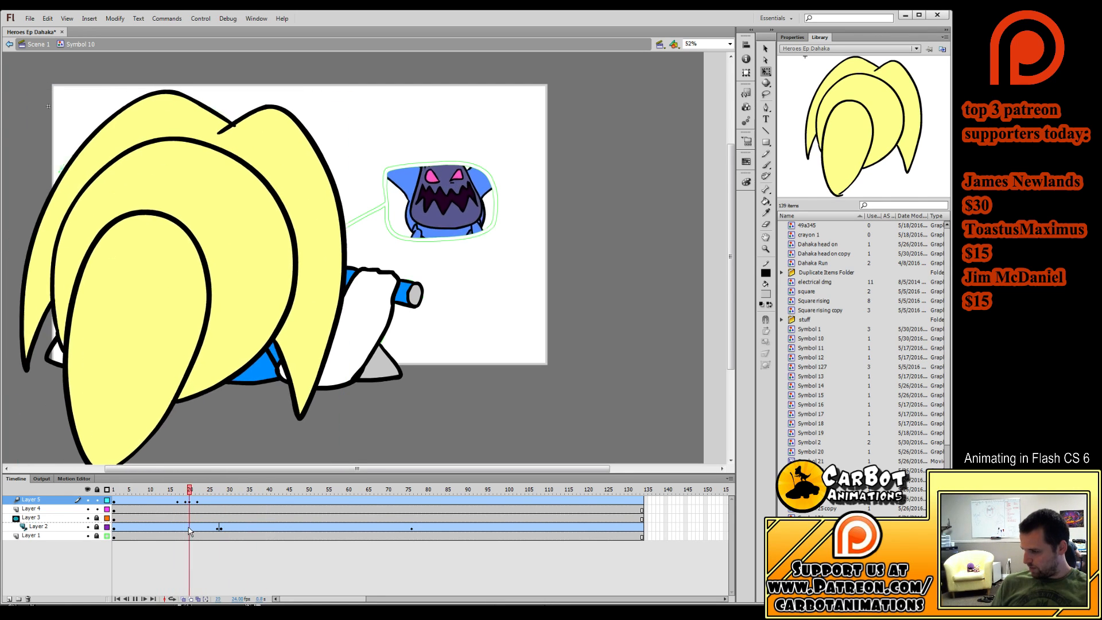
click(144, 525)
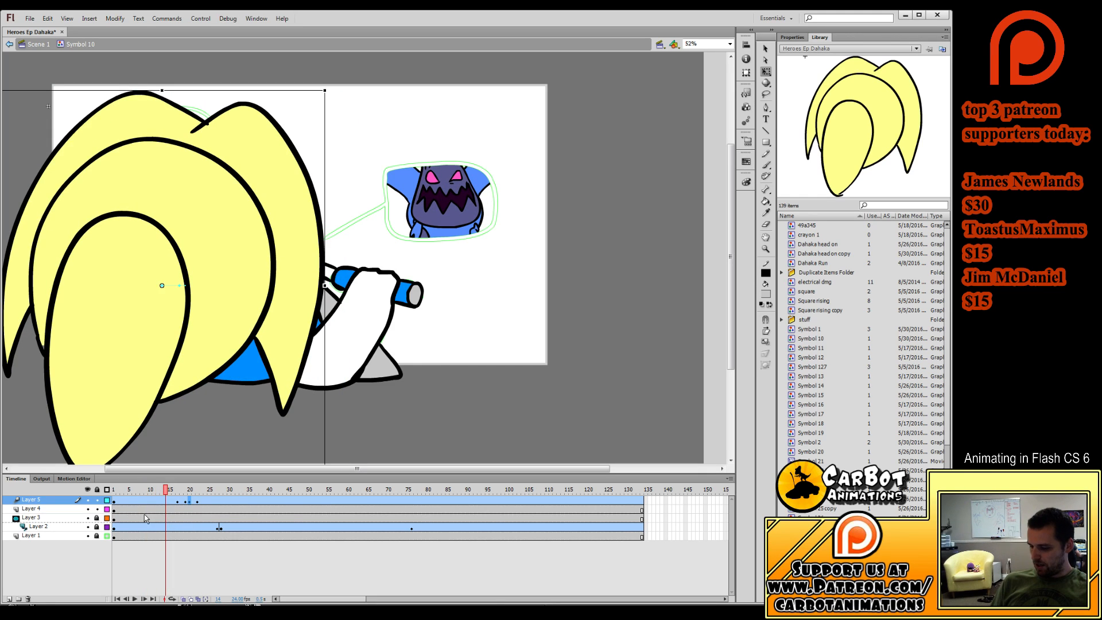
Draw the mirror's outer outline and the stem joining it to the vehicle on Layer 4 with black brush strokes, redoing the first stem line.
click(155, 509)
click(162, 556)
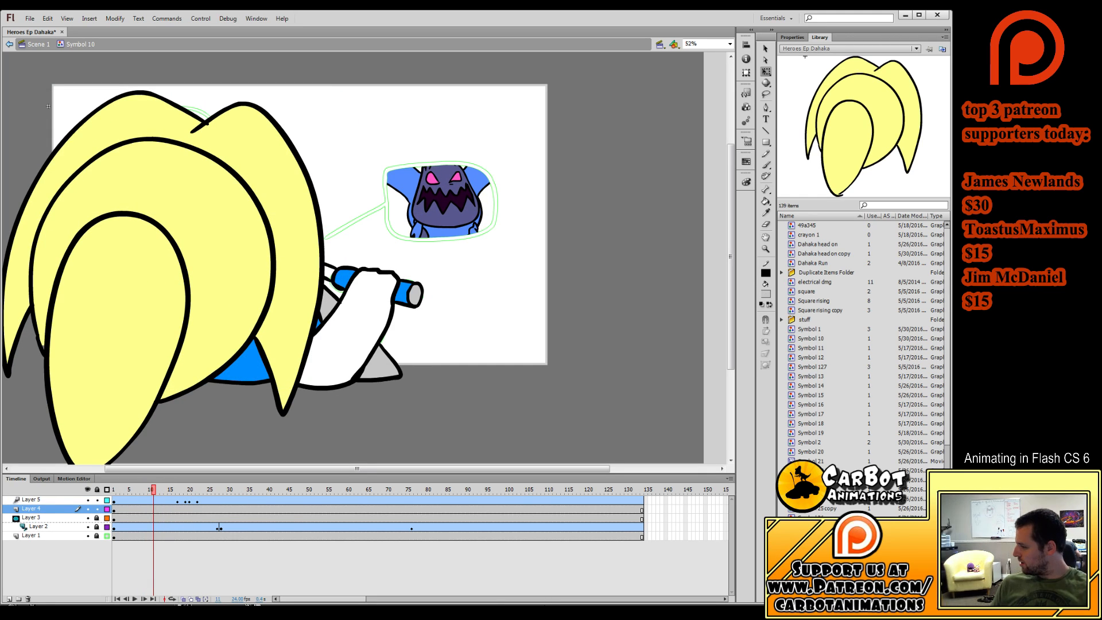
key(b)
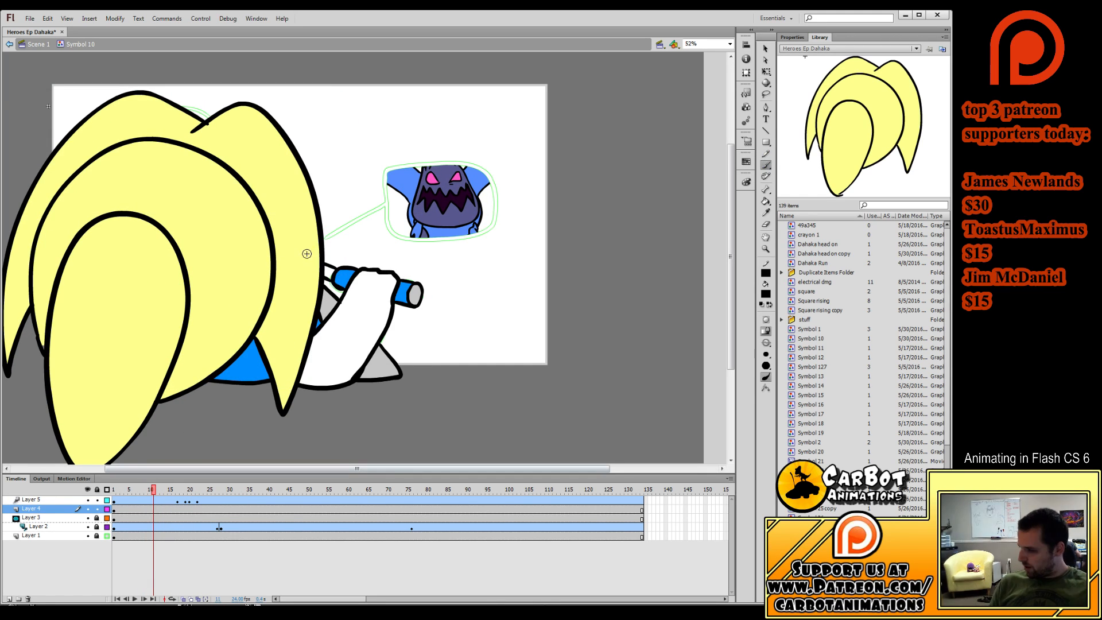
mouse_move(321, 247)
mouse_down()
mouse_move(379, 213)
mouse_move(378, 230)
mouse_up()
key(ctrl+z)
key(ctrl+z)
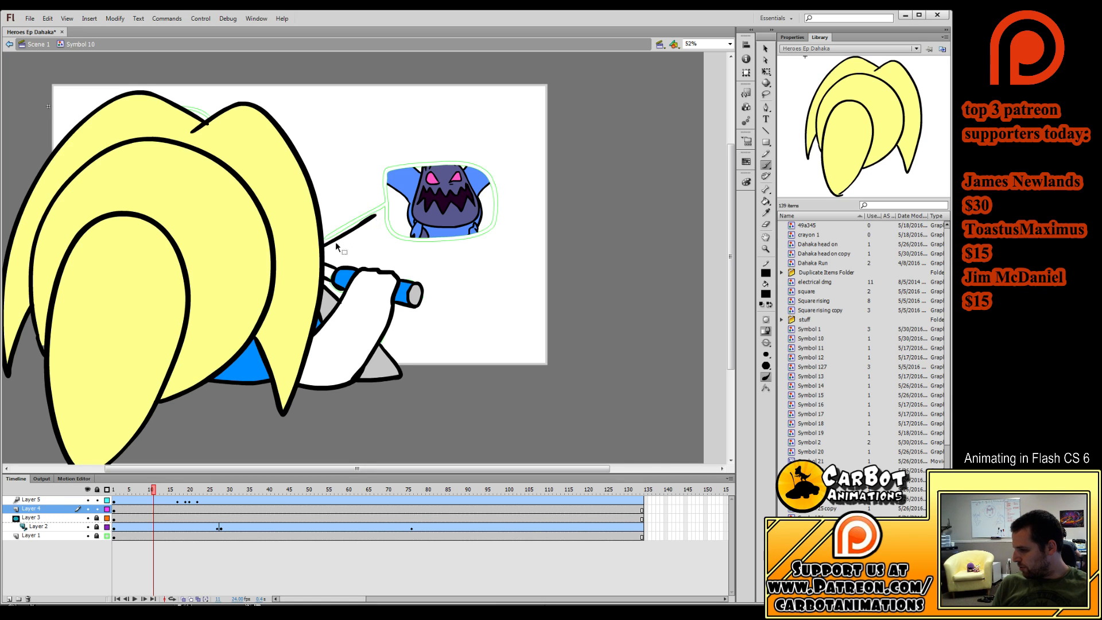
key(ctrl+z)
drag(321, 261, 355, 230)
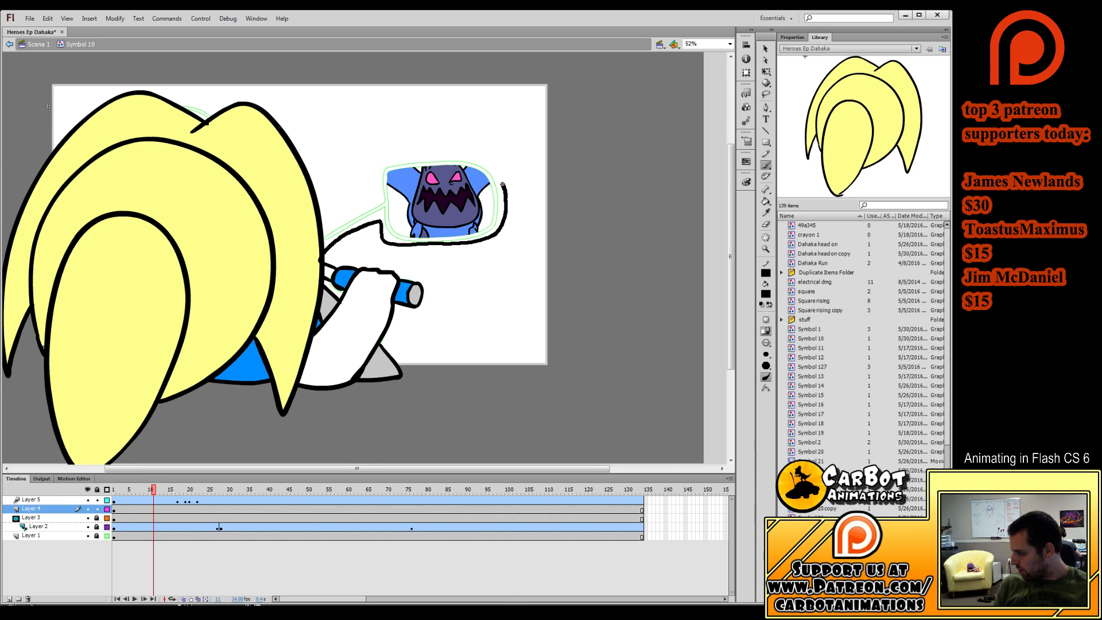
mouse_move(502, 185)
mouse_down()
mouse_move(486, 165)
mouse_move(446, 155)
mouse_move(383, 165)
mouse_up()
mouse_move(376, 206)
mouse_down()
mouse_move(333, 230)
mouse_move(320, 260)
mouse_up()
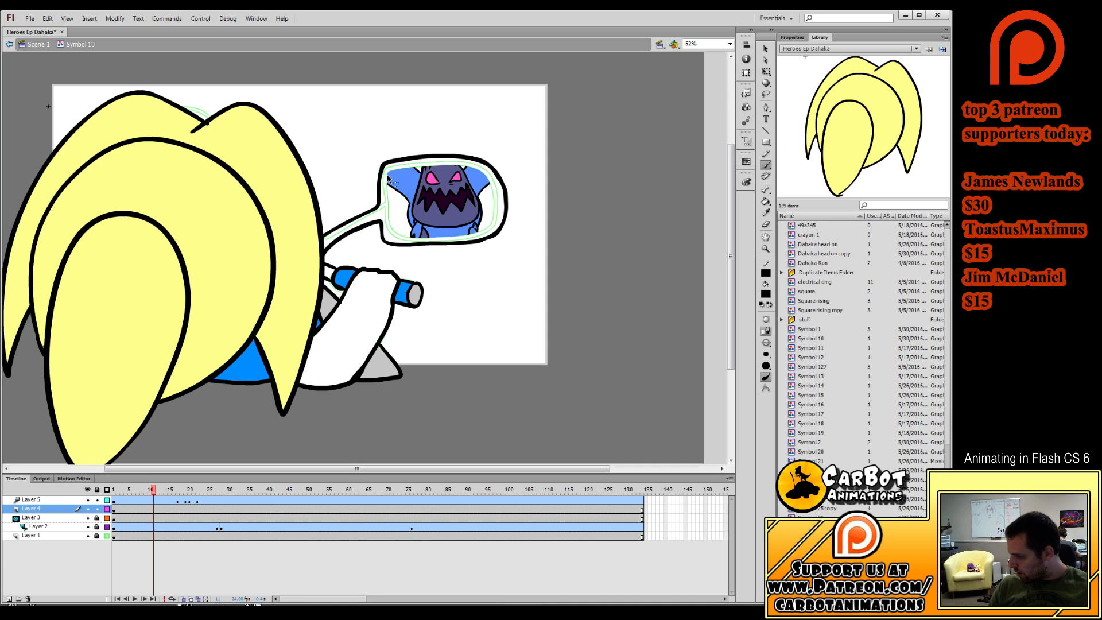
Draw the inner outline of the mirror's frame around the monster reflection, redoing the uneven strokes.
drag(386, 217, 388, 232)
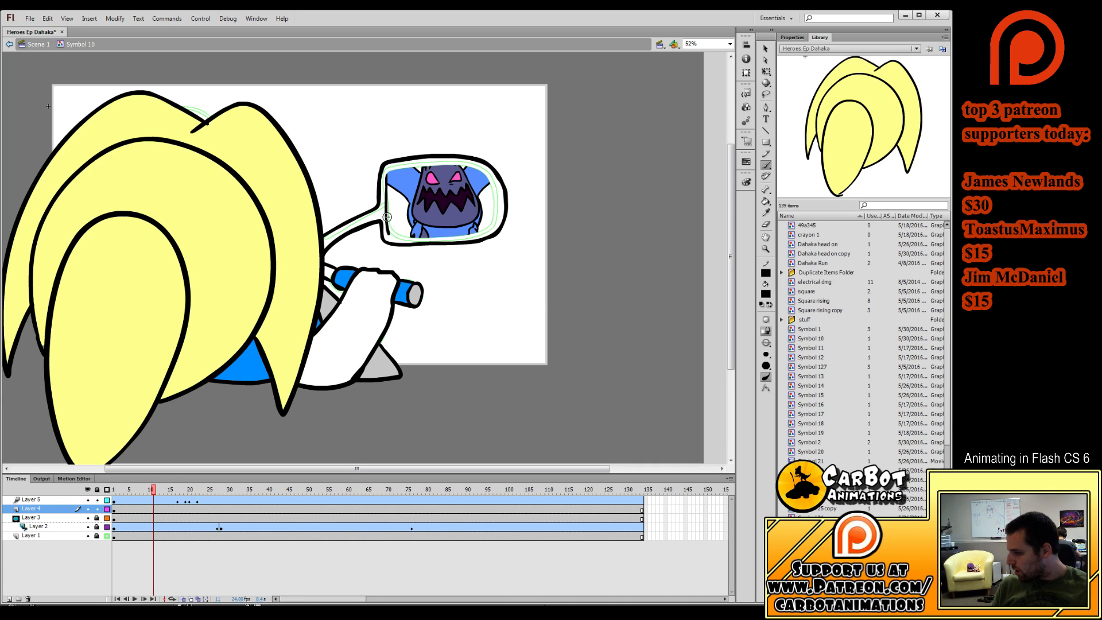
key(ctrl+z)
key(ctrl+z)
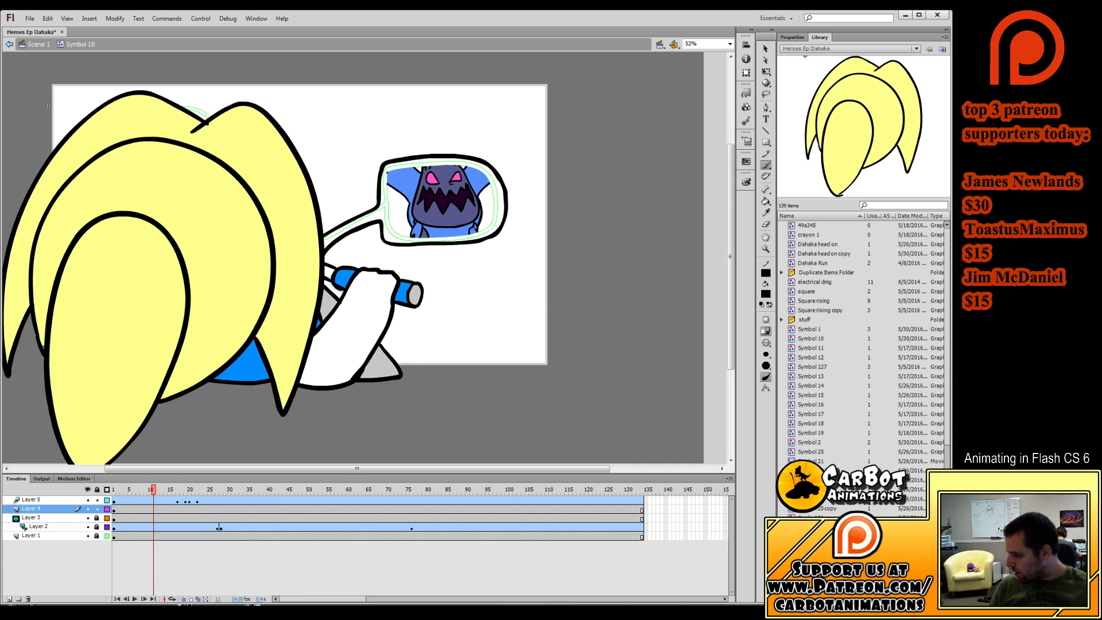
drag(399, 237, 446, 238)
key(ctrl+z)
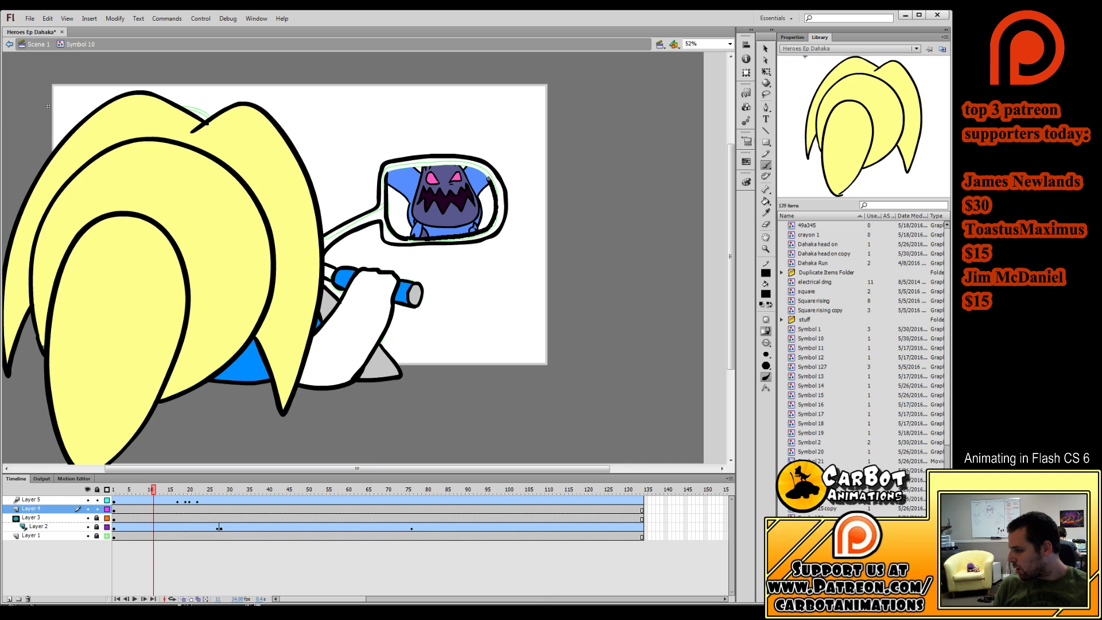
mouse_move(488, 179)
mouse_down()
mouse_move(455, 162)
mouse_move(387, 172)
mouse_up()
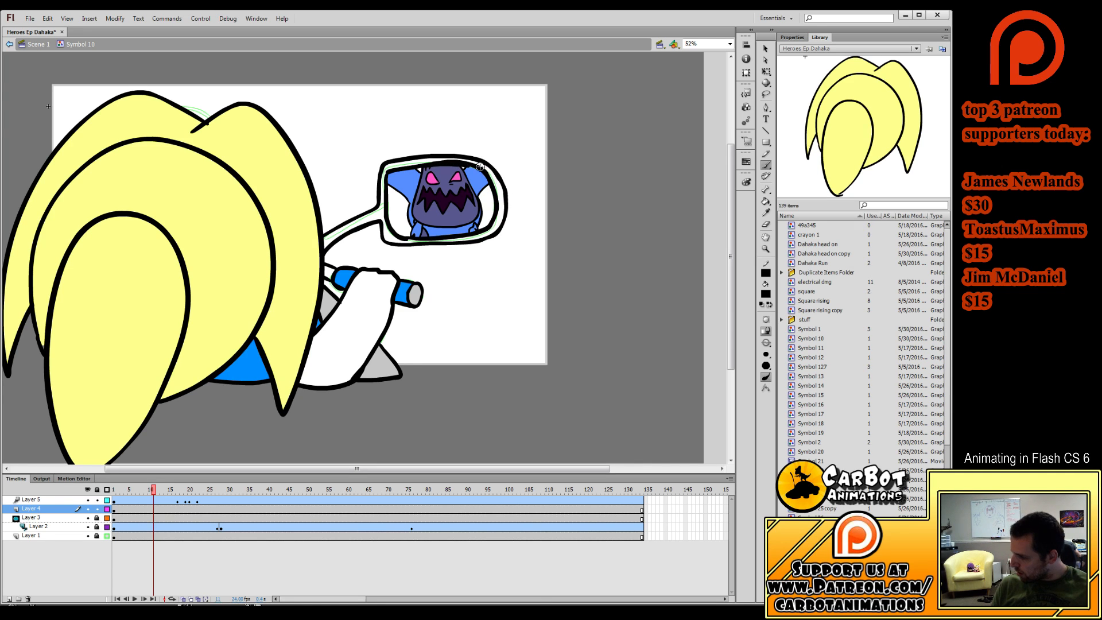
Fill the mirror's stem and frame with the bright blue sampled from the handlebar, and play the animation from the first frame.
key(i)
click(411, 283)
click(377, 216)
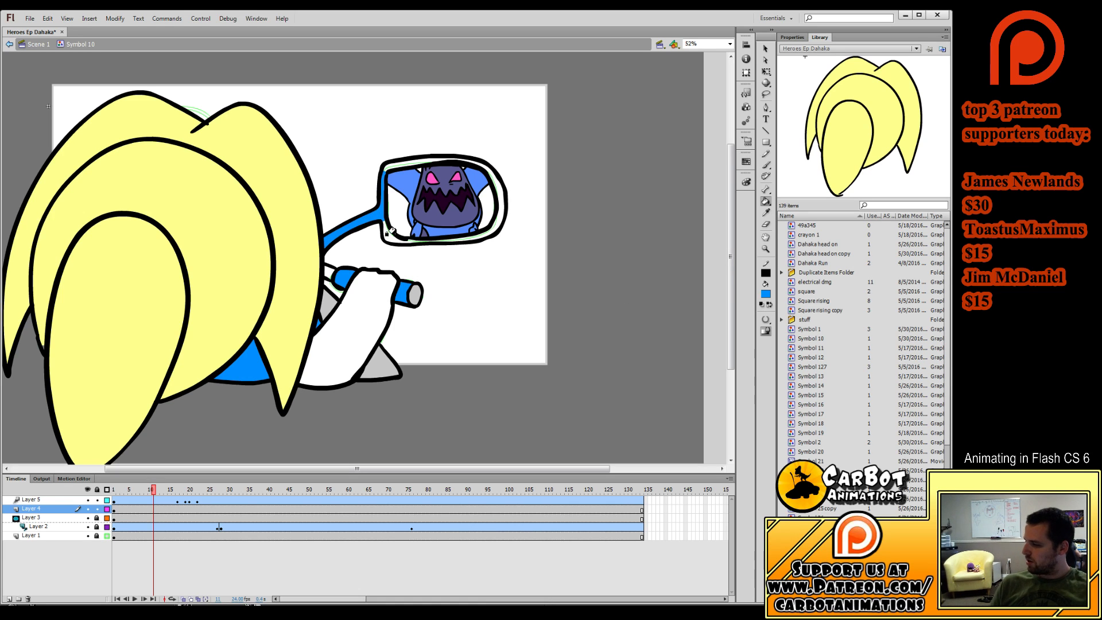
click(381, 206)
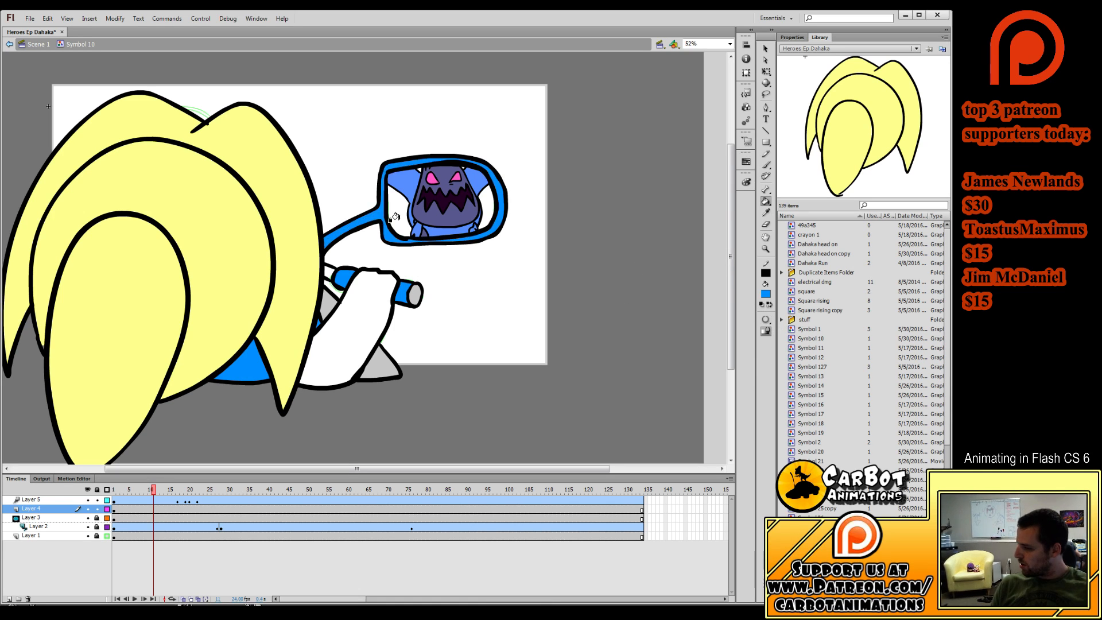
drag(154, 489, 112, 494)
key(Return)
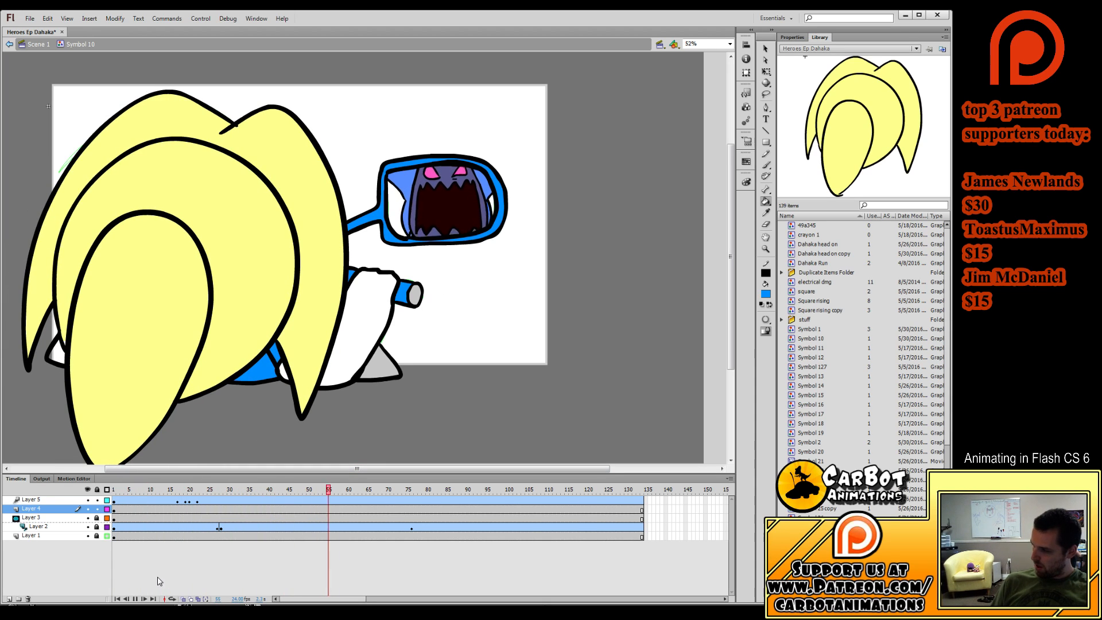
Add a new masked layer directly above Layer 2, beneath the Layer 3 mask.
click(766, 72)
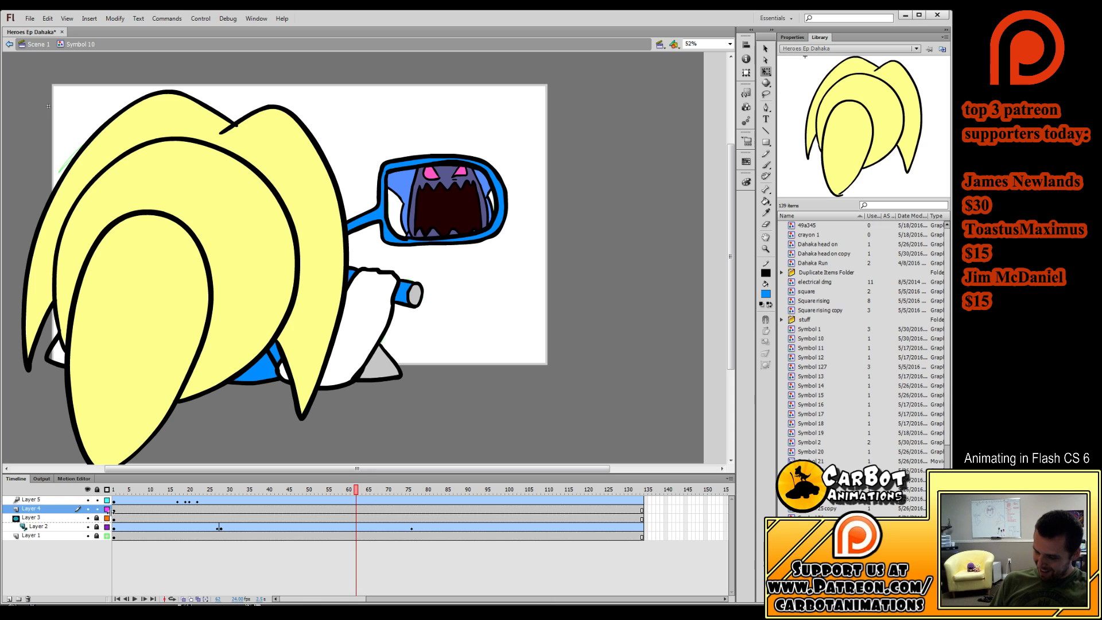
click(58, 527)
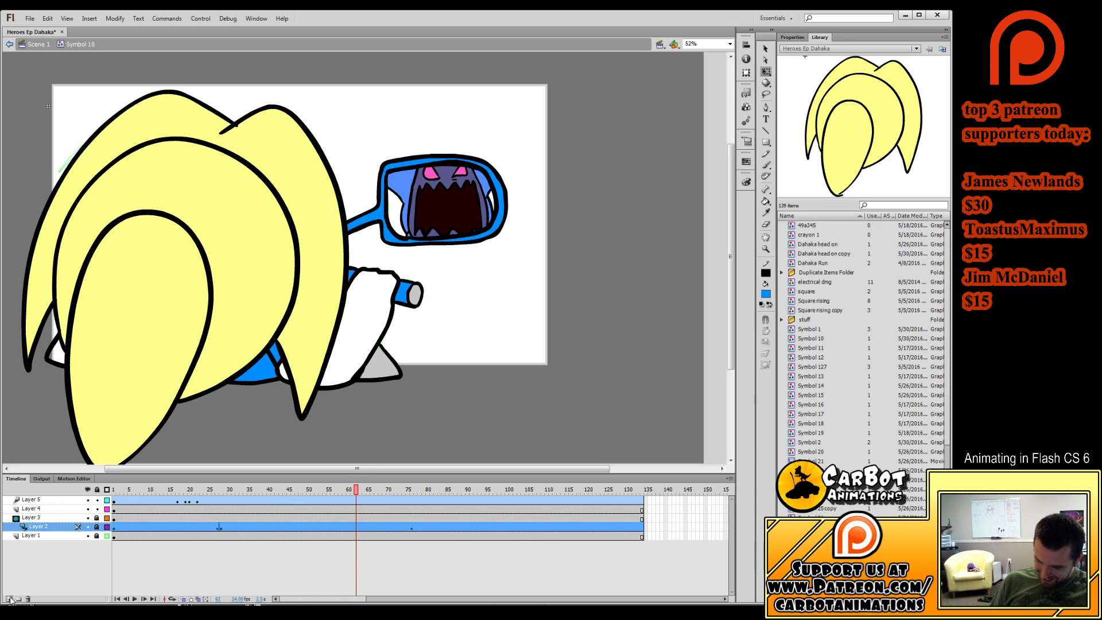
click(9, 598)
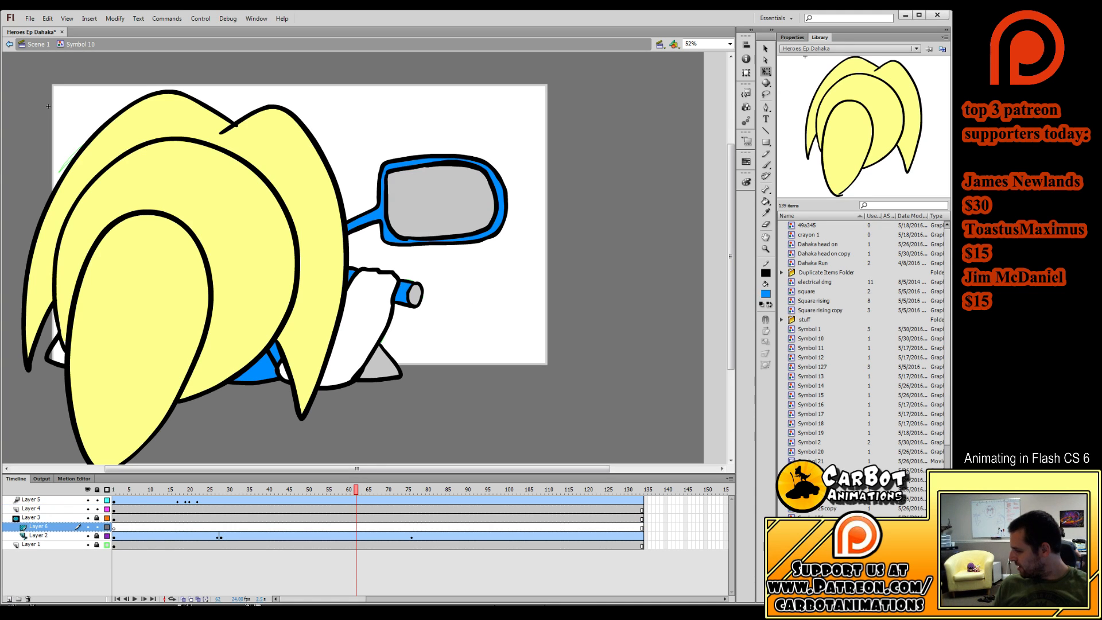
Paint a white diagonal glare streak across the mirror glass on Layer 6 with the Brush and fill it in.
click(765, 165)
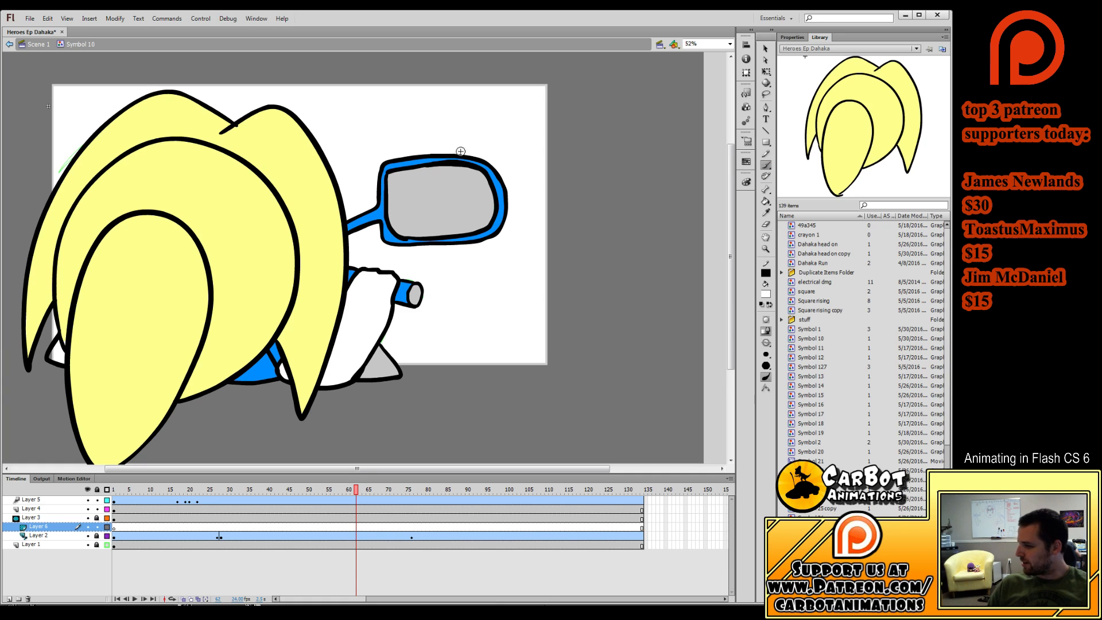
drag(458, 154, 383, 244)
mouse_move(448, 228)
mouse_down()
mouse_move(437, 244)
mouse_move(495, 155)
mouse_move(458, 154)
mouse_up()
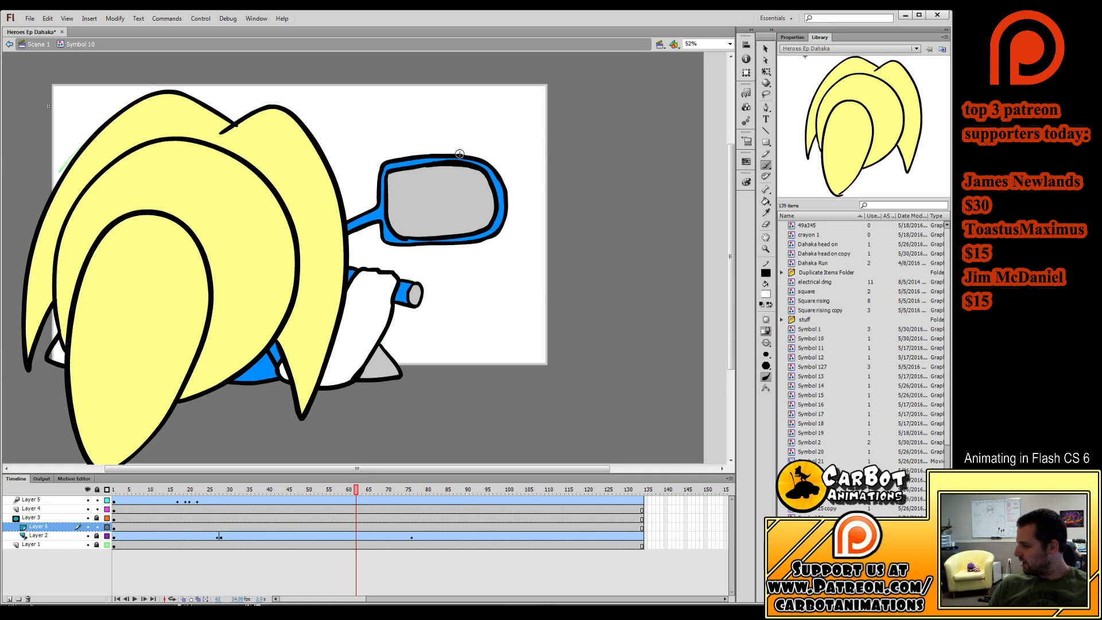
click(765, 202)
Nudge the glare streak upward, make its white fill semi-transparent, and hide Layer 3 to expose the creature behind the glass.
click(133, 526)
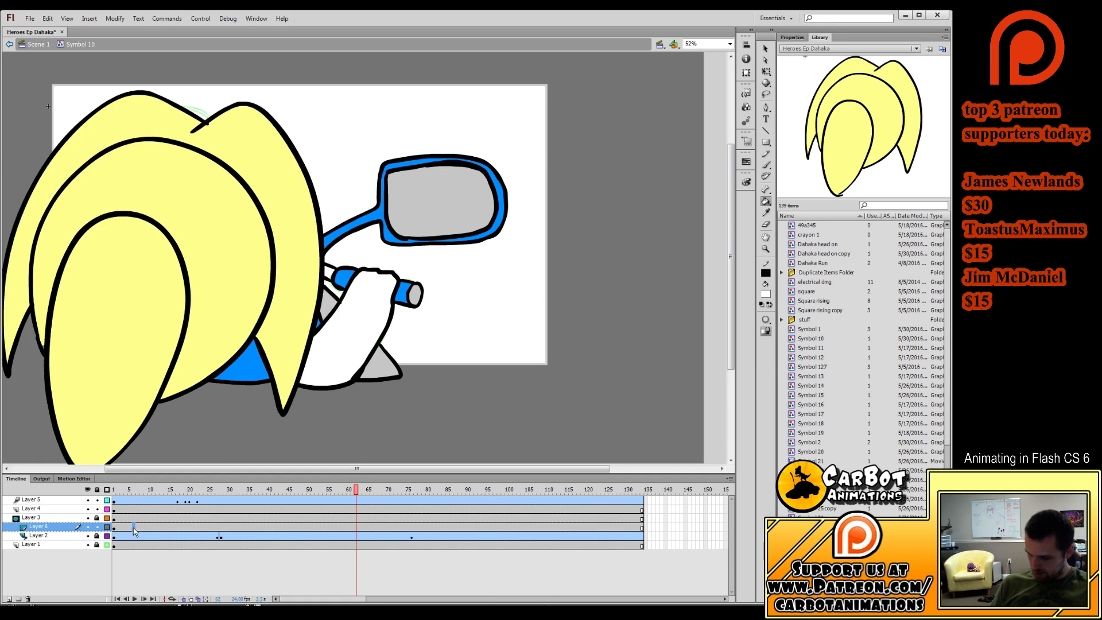
click(765, 72)
click(793, 38)
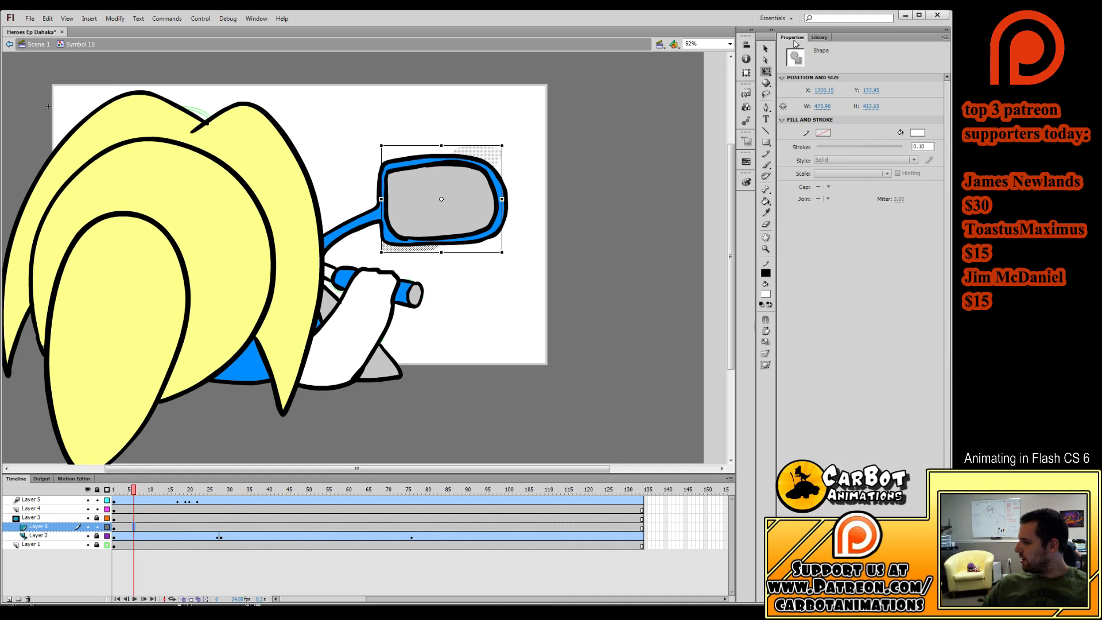
drag(491, 158, 490, 156)
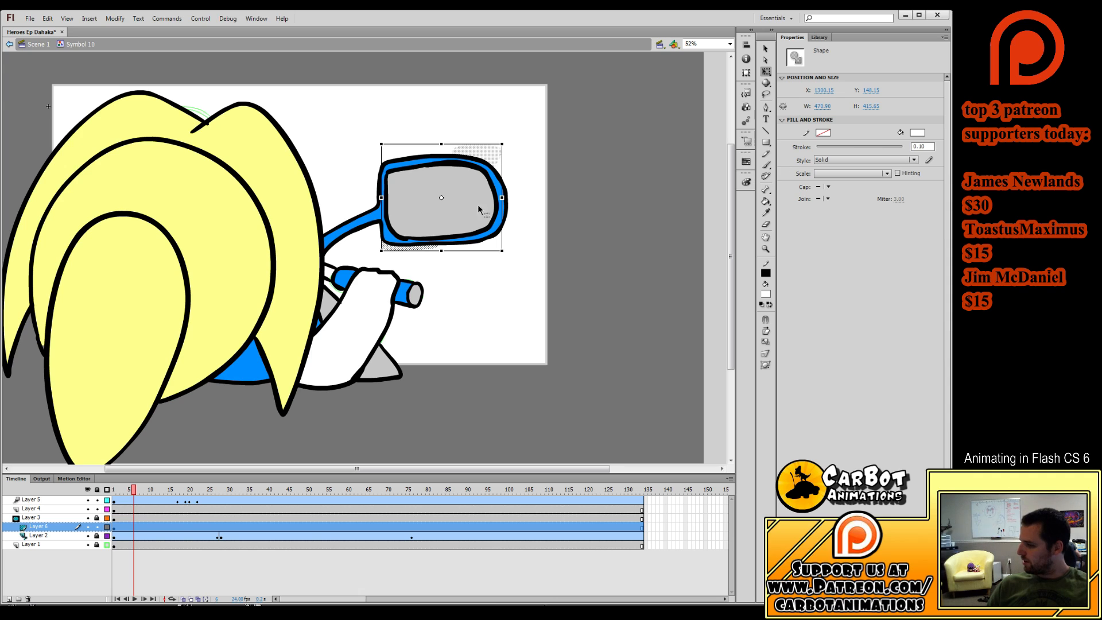
click(90, 524)
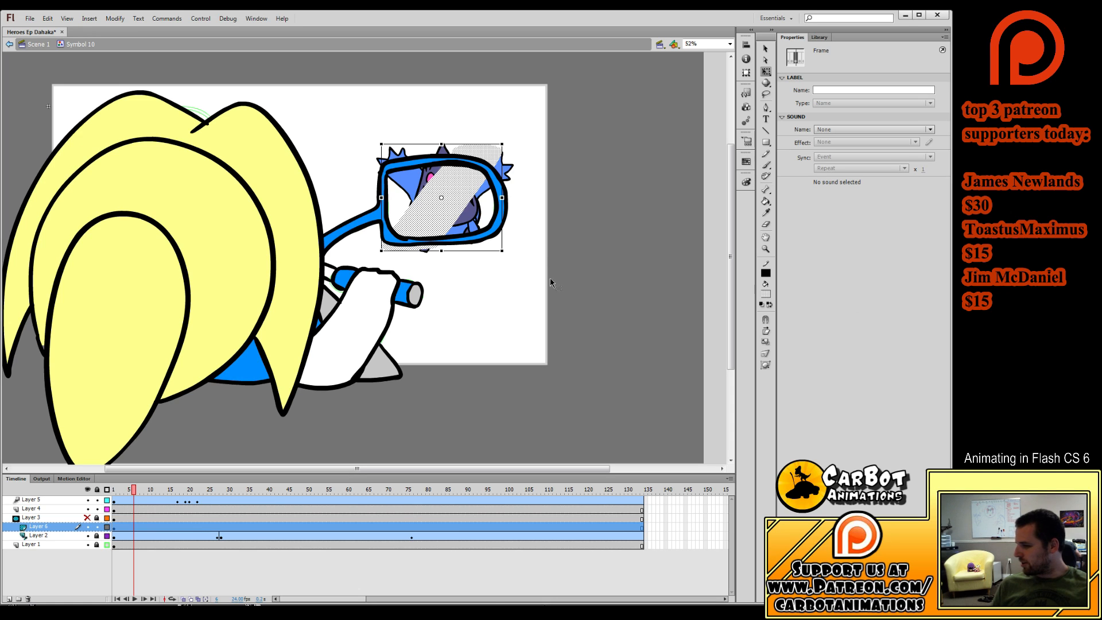
Narrow and skew the glare streak, and place a second parallel streak beside it on the mirror glass.
drag(476, 241, 473, 242)
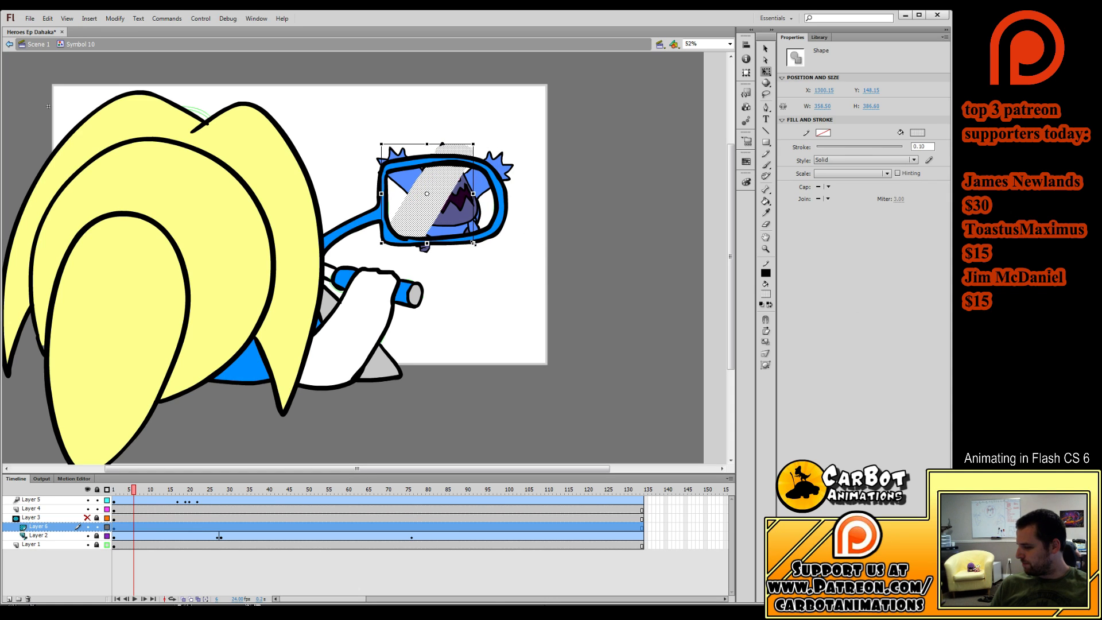
drag(450, 144, 460, 145)
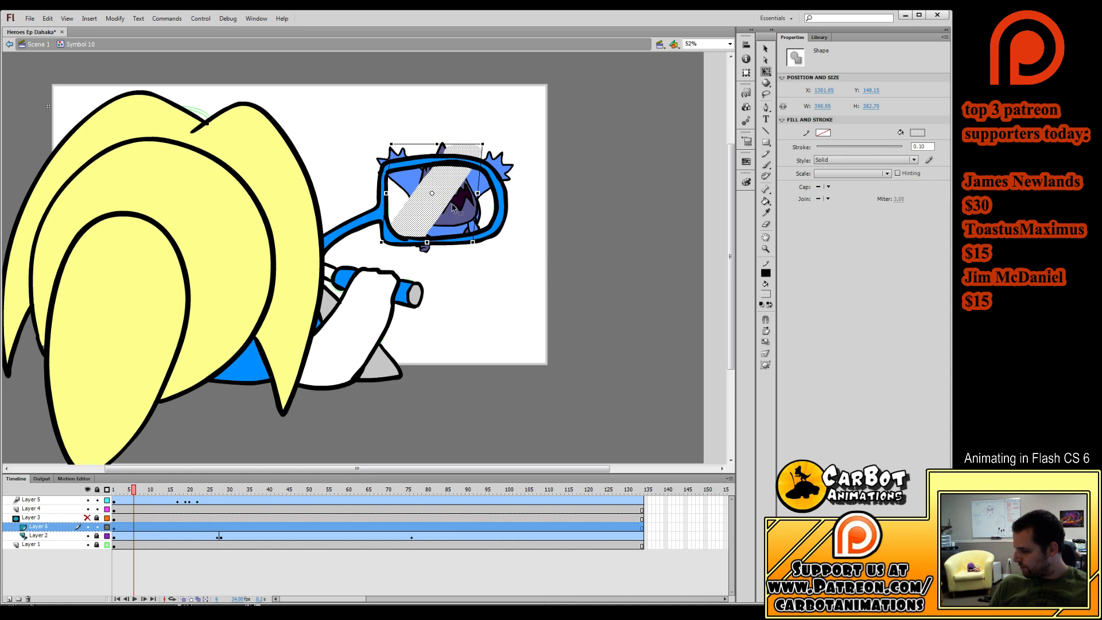
mouse_move(493, 237)
mouse_down()
mouse_move(546, 258)
mouse_move(492, 239)
mouse_up()
mouse_move(486, 161)
mouse_down()
mouse_move(499, 161)
mouse_move(493, 173)
mouse_up()
click(545, 261)
click(129, 526)
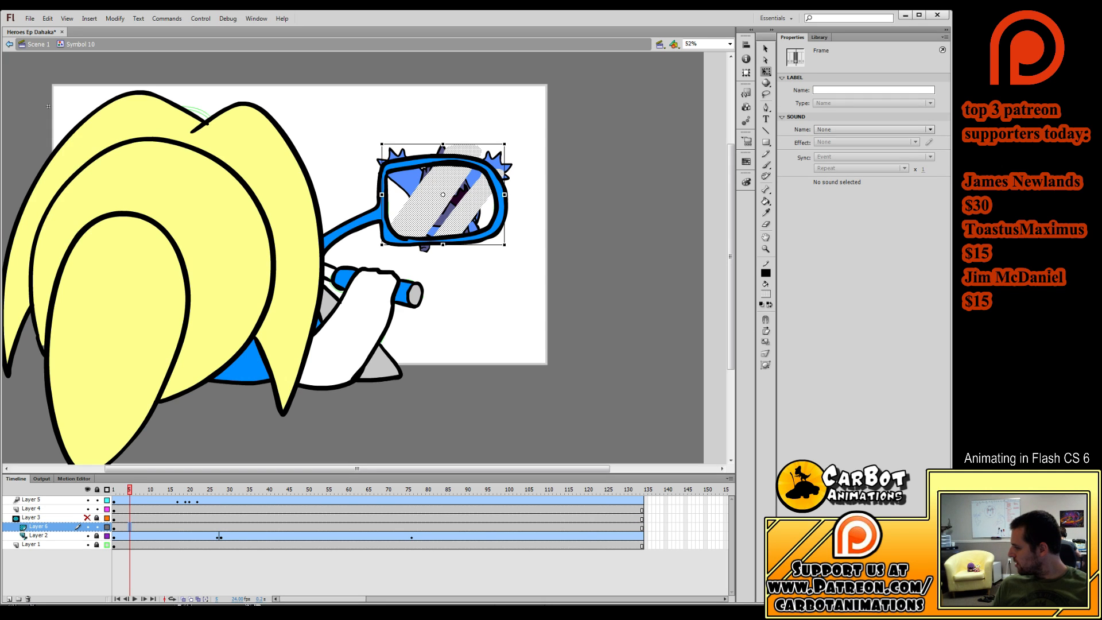
Reshape the two glare streaks, making the second one thinner and scaling it to extend diagonally past the mirror's upper corner.
click(562, 367)
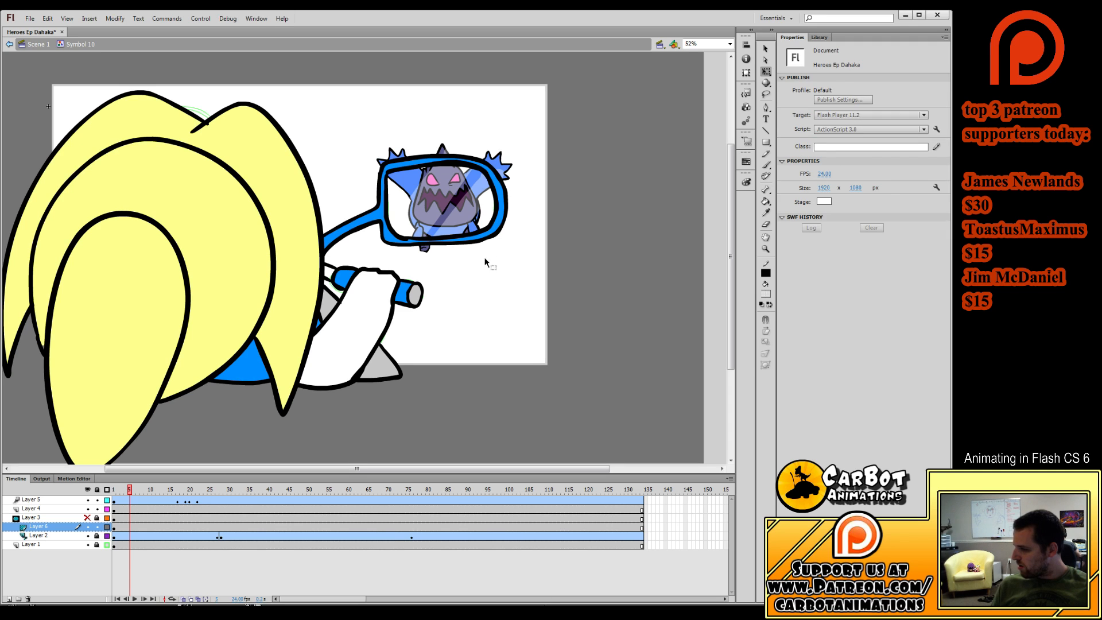
click(460, 216)
shift+click(414, 210)
drag(505, 245, 487, 245)
drag(463, 143, 470, 206)
click(532, 321)
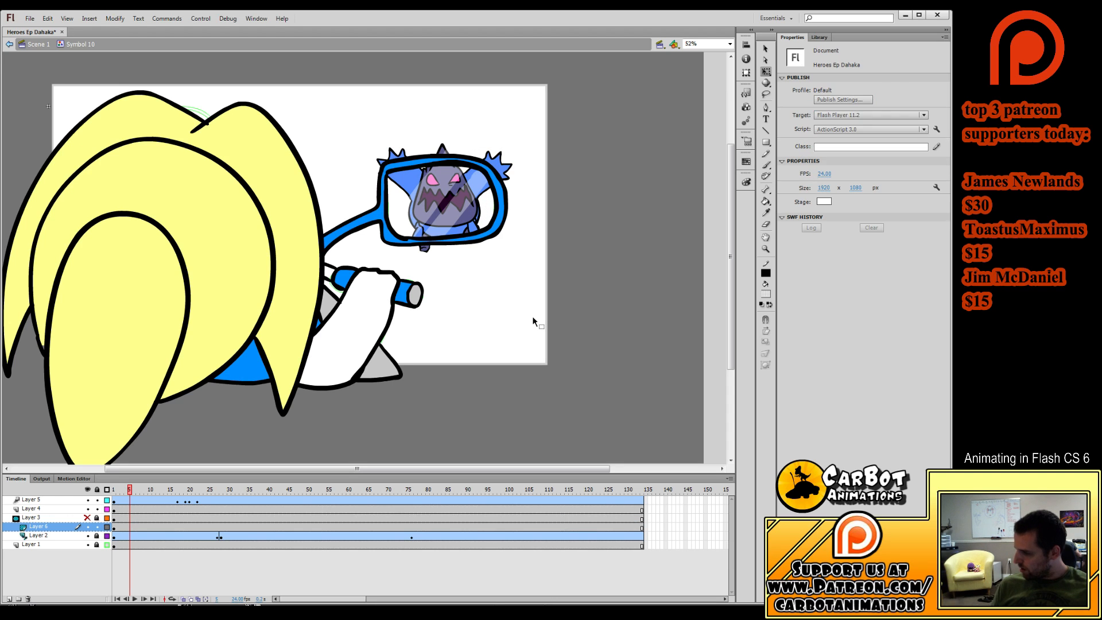
click(466, 208)
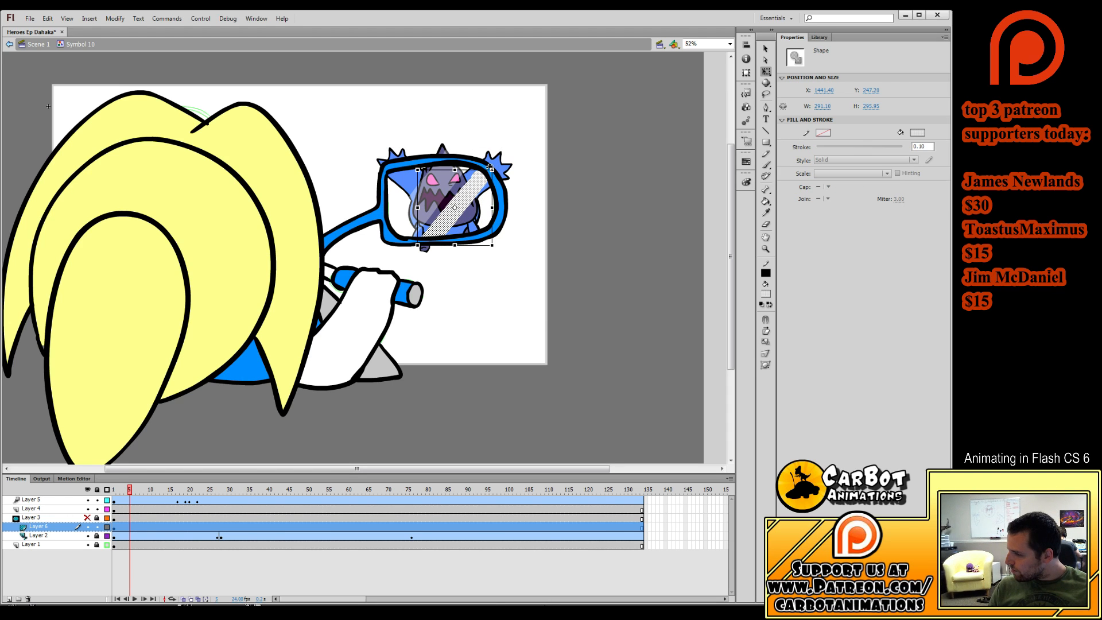
drag(493, 171, 512, 153)
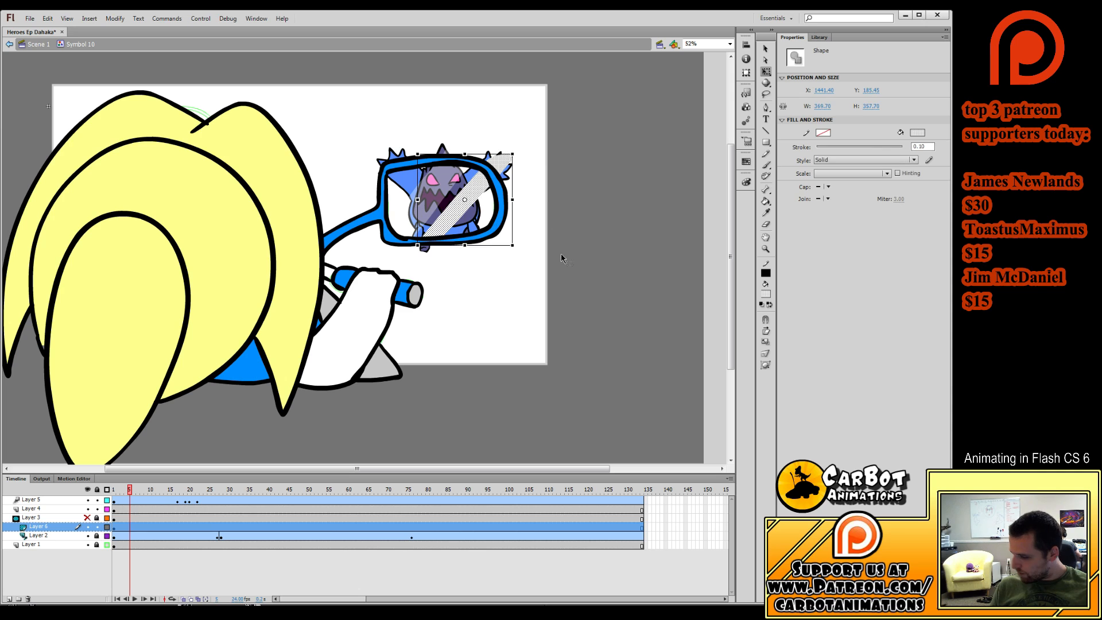
click(562, 258)
Add a new layer directly above Layer 1 and draw a green rectangle on it behind the whole mirror.
click(32, 544)
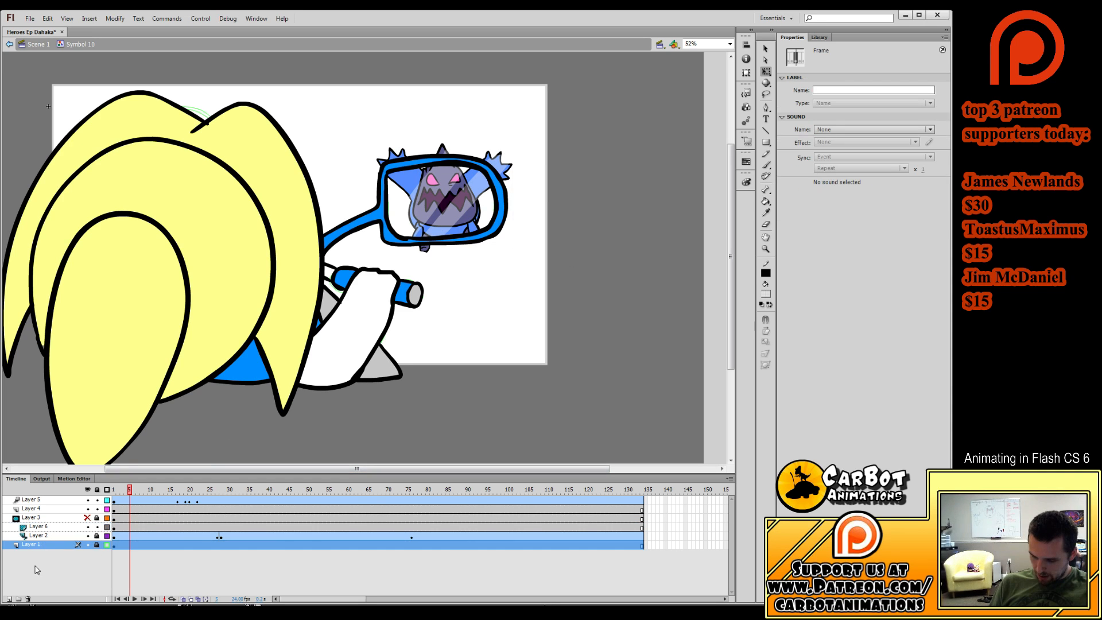
click(9, 599)
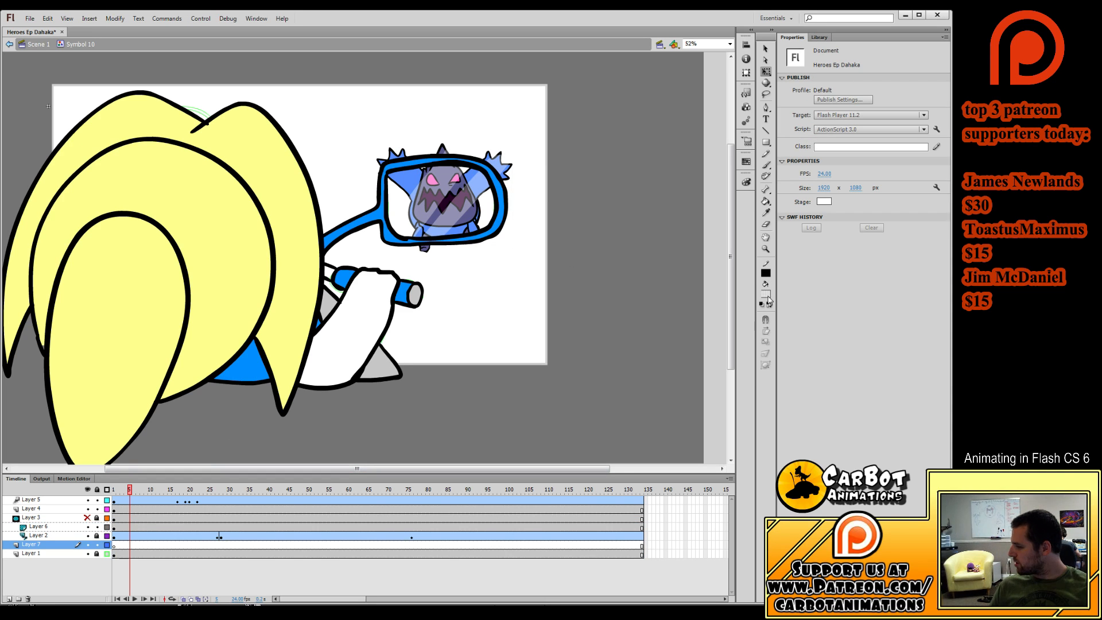
key(r)
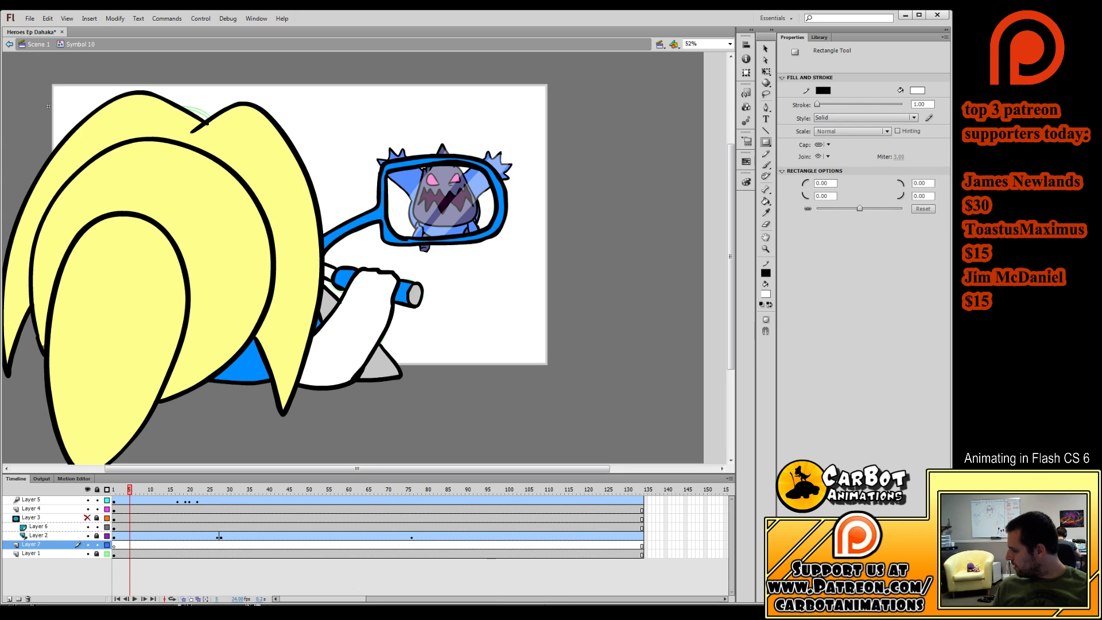
drag(524, 145, 362, 259)
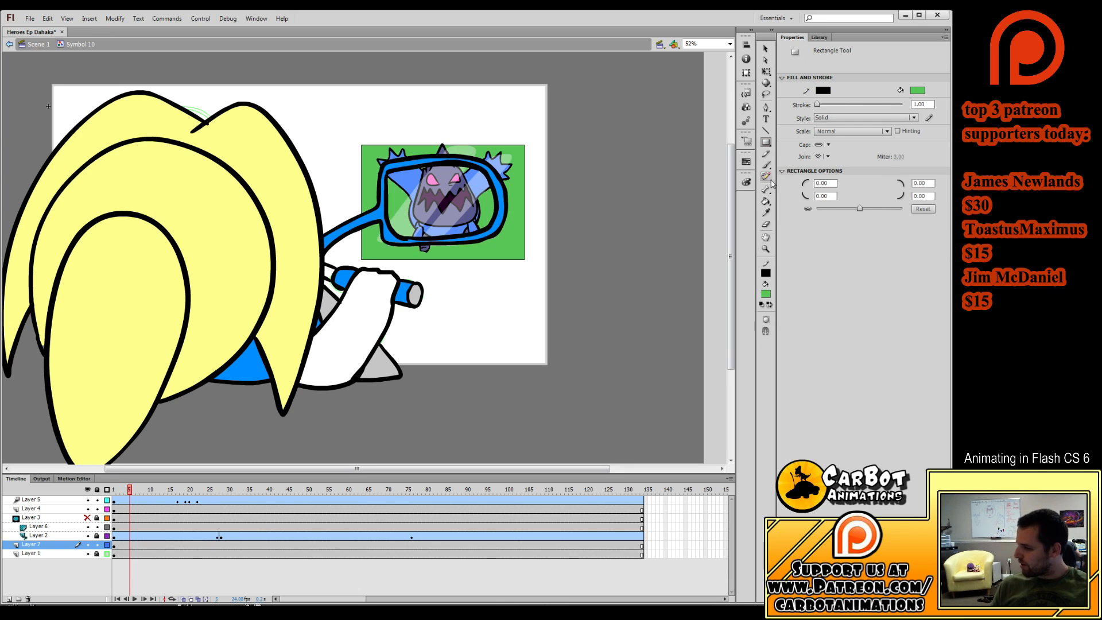
key(q)
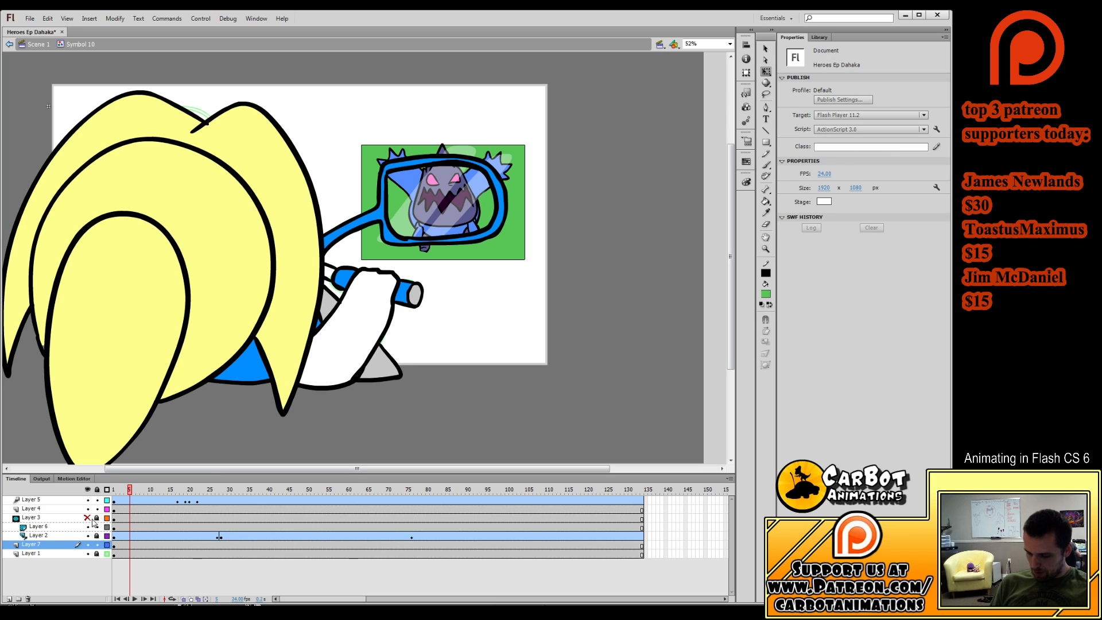
Add a layer above Layer 3 and place the text "OBJECTS IN MIRROR MAY BE CLOSER THAN THEY APPEAR" on the mirror.
click(44, 526)
click(45, 518)
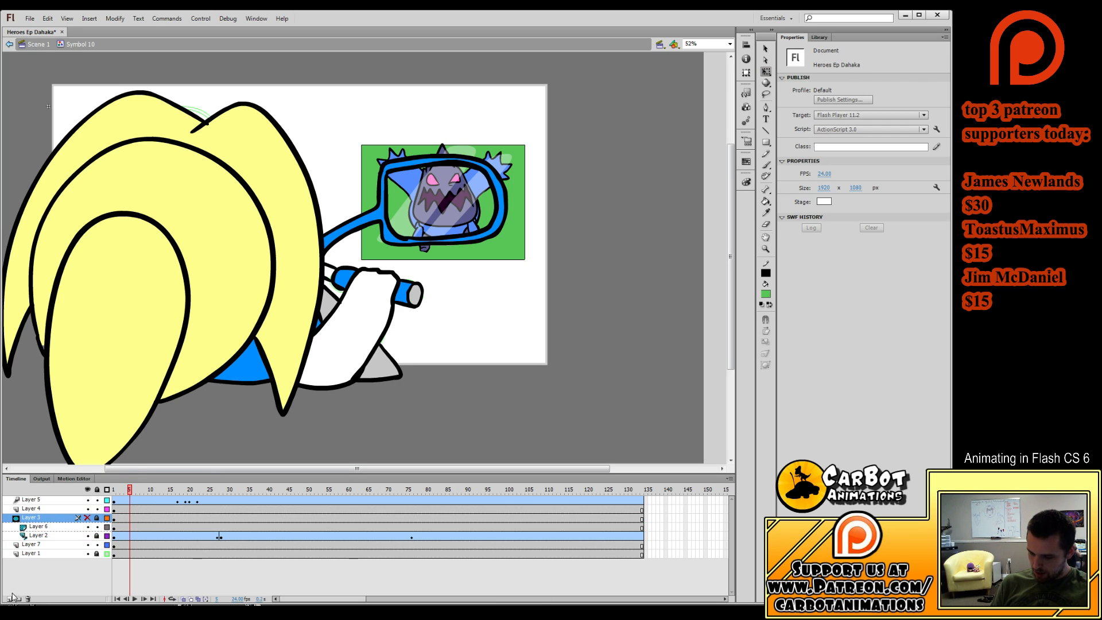
click(8, 599)
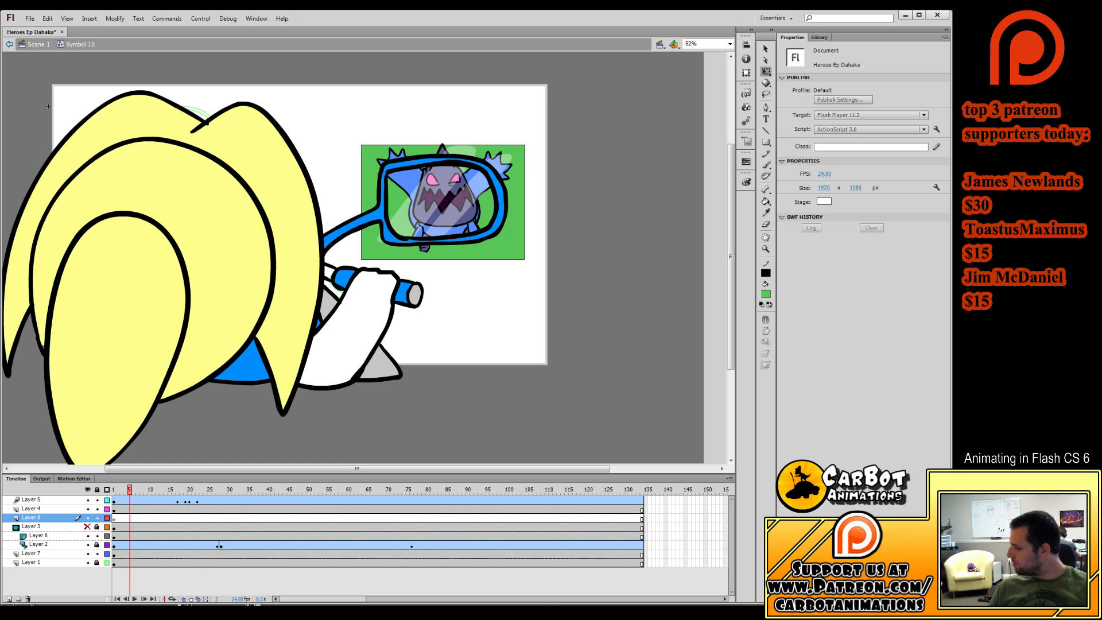
click(766, 119)
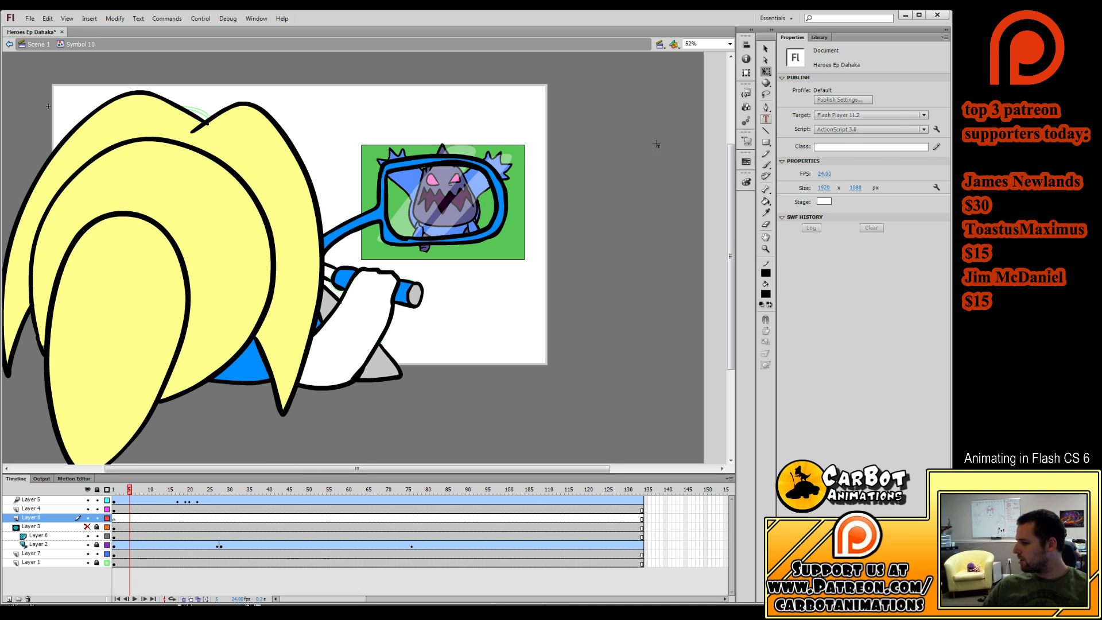
click(405, 230)
text(O)
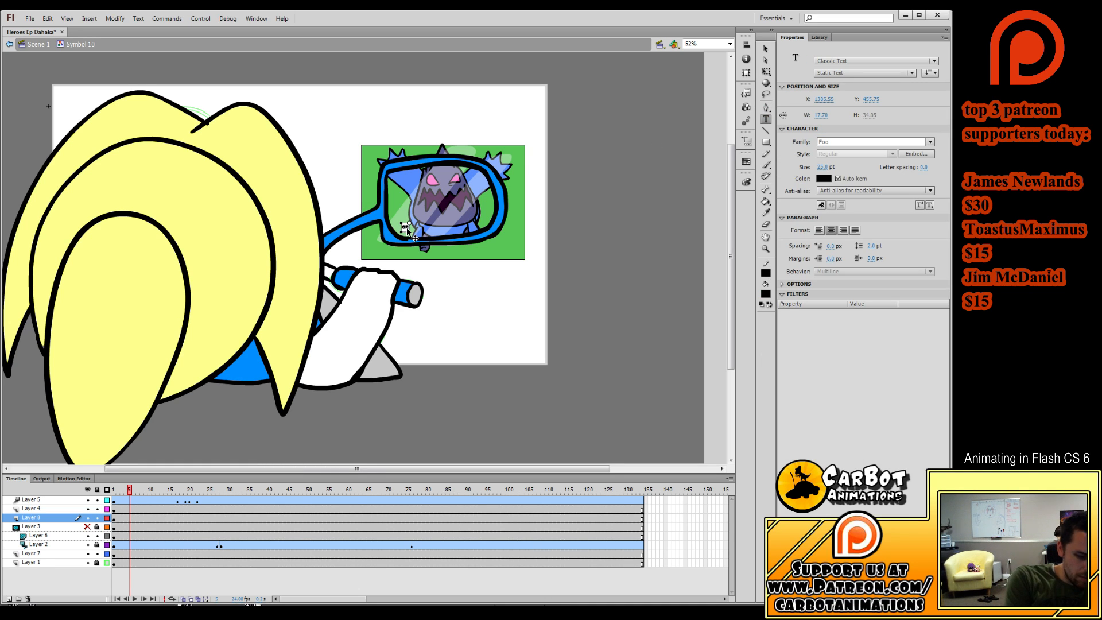
text(BJECTS IN MI)
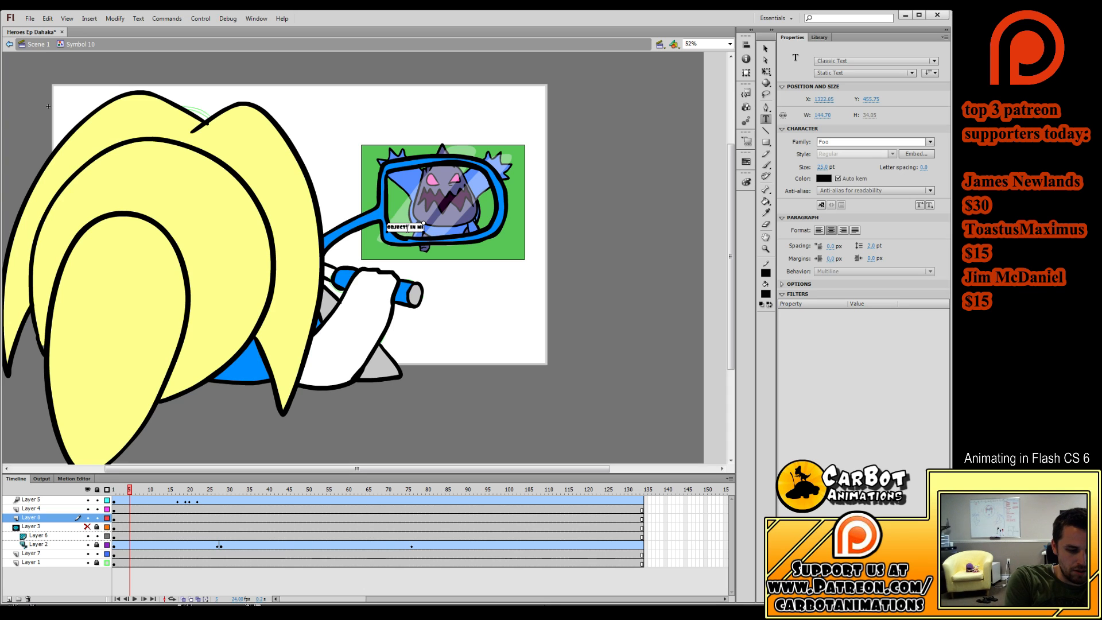
text(RROR MAY BE C)
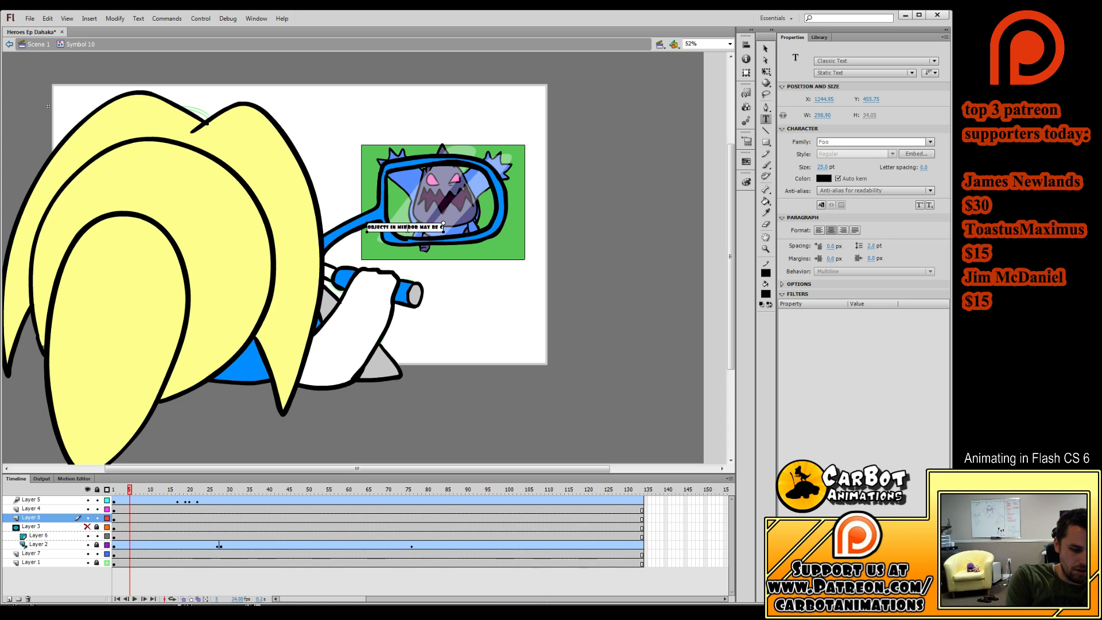
text(LOSER T)
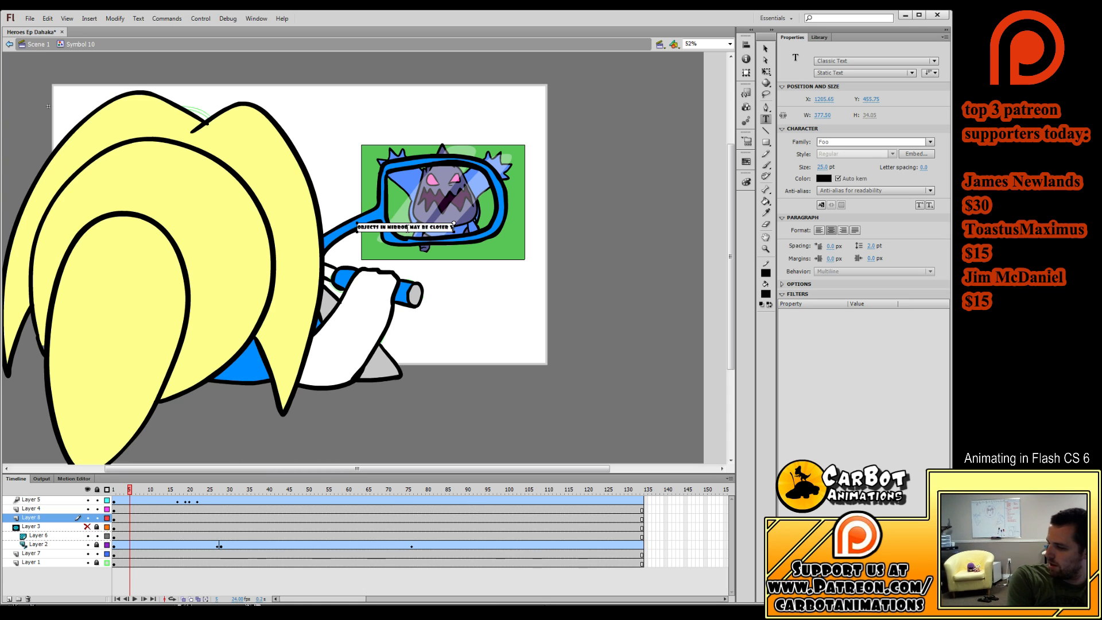
text(HAN THEY APPEAR)
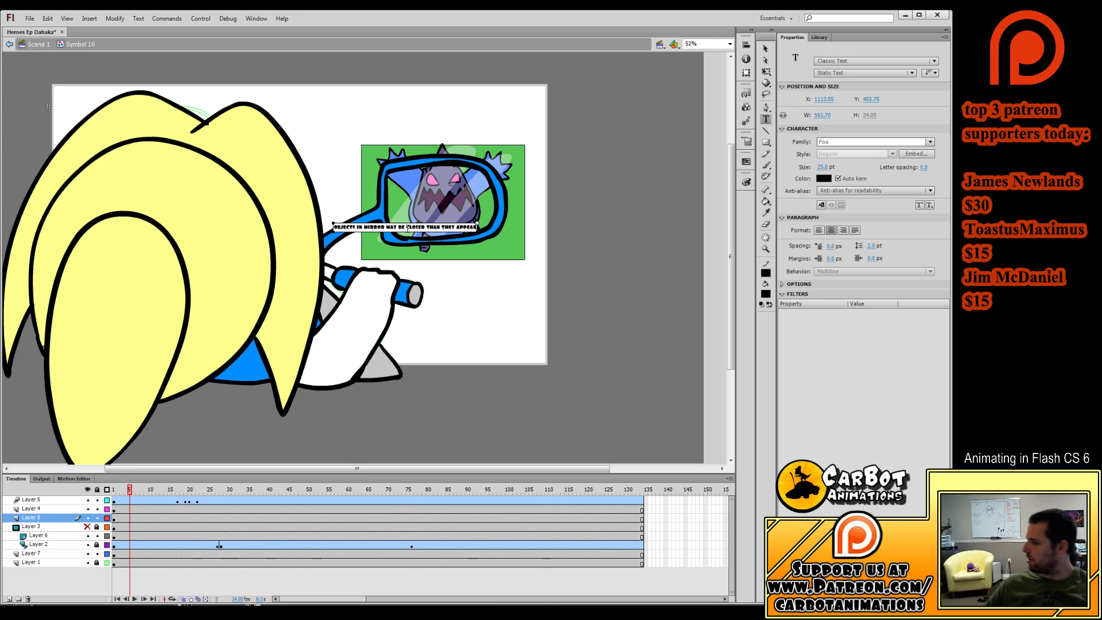
Shrink the warning text and position it inside the lower part of the mirror glass.
click(766, 72)
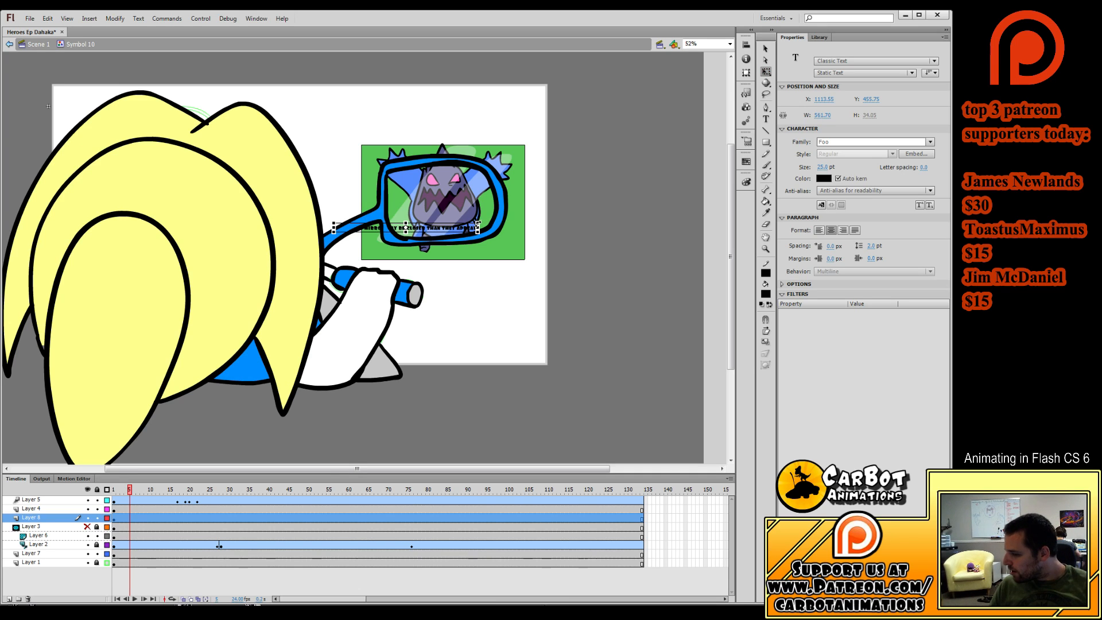
mouse_move(478, 223)
mouse_down()
mouse_move(445, 225)
mouse_move(473, 233)
mouse_up()
key(v)
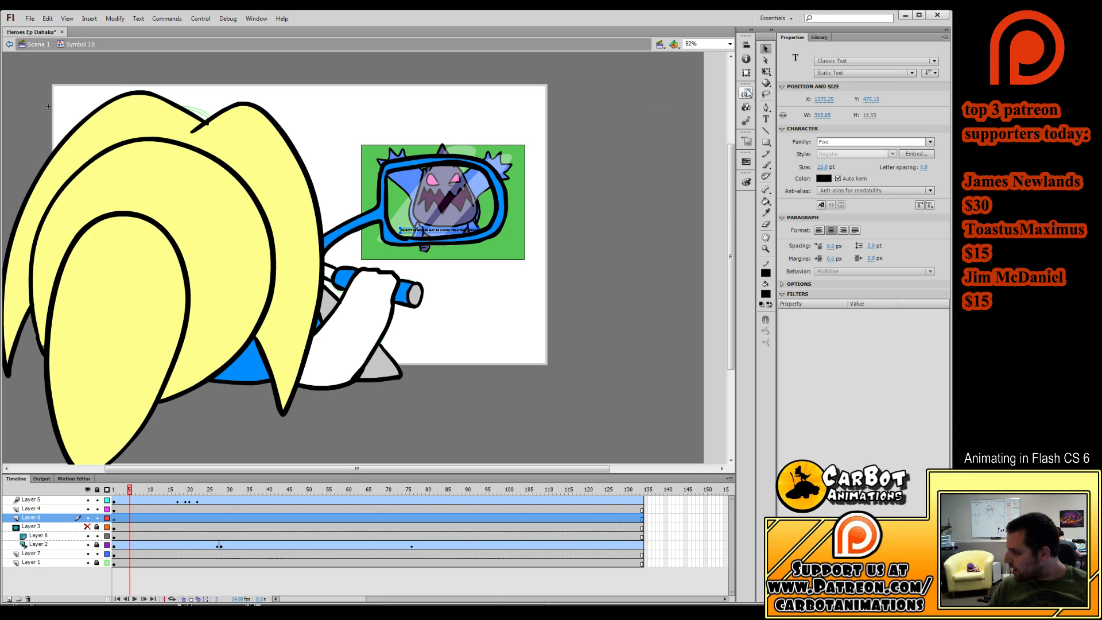
Break the warning text into two lines before "CLOSER", then enlarge and tilt it to fit the lower mirror glass.
click(766, 71)
double_click(441, 230)
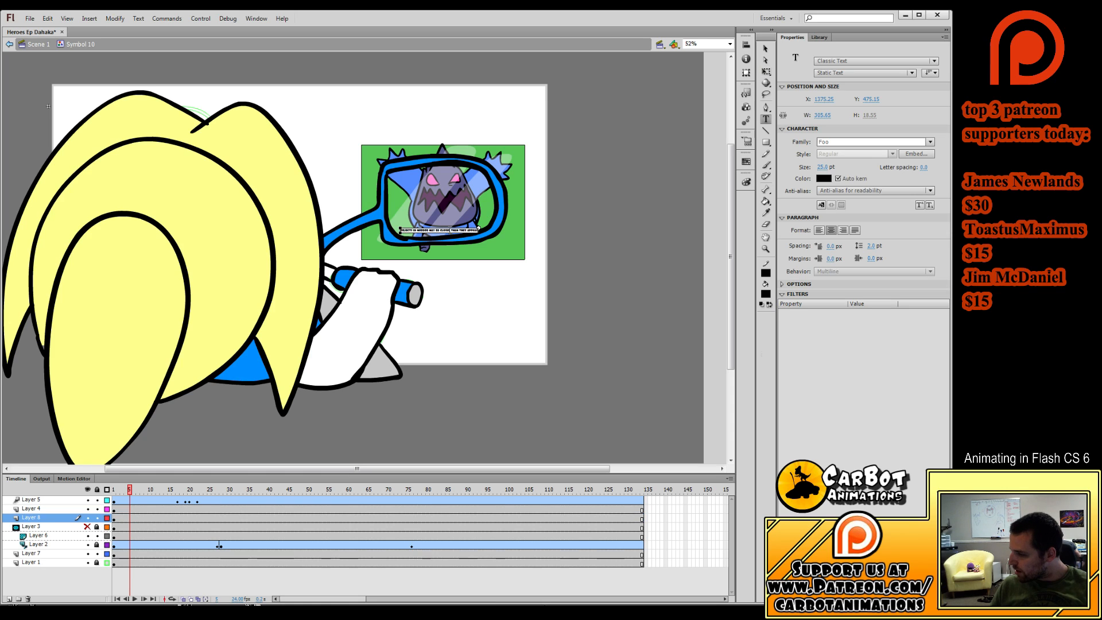
click(445, 230)
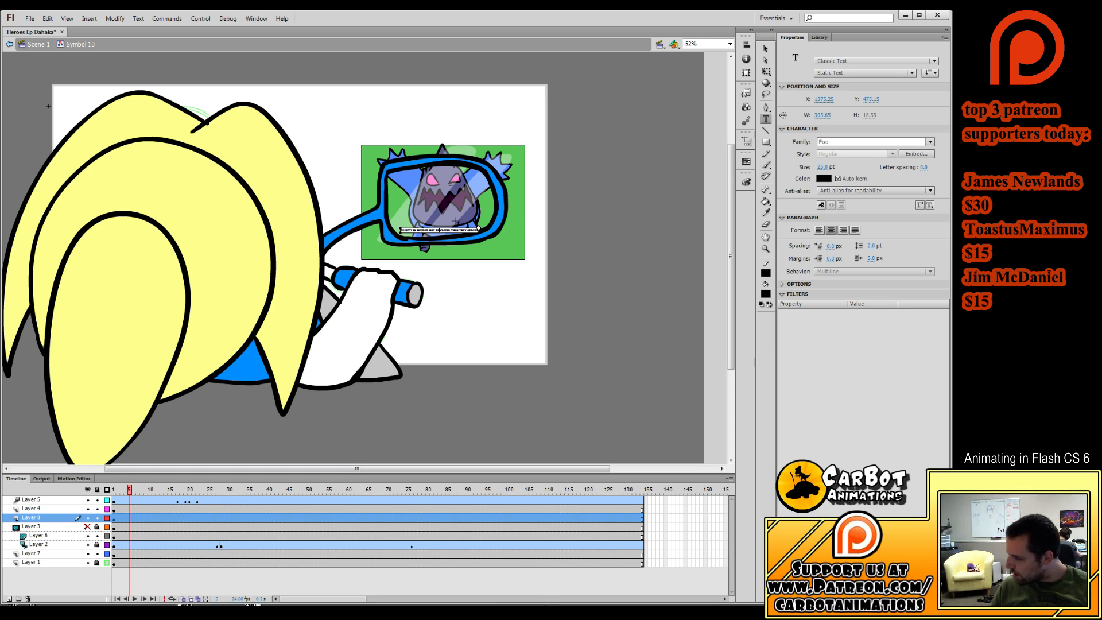
key(Return)
click(766, 71)
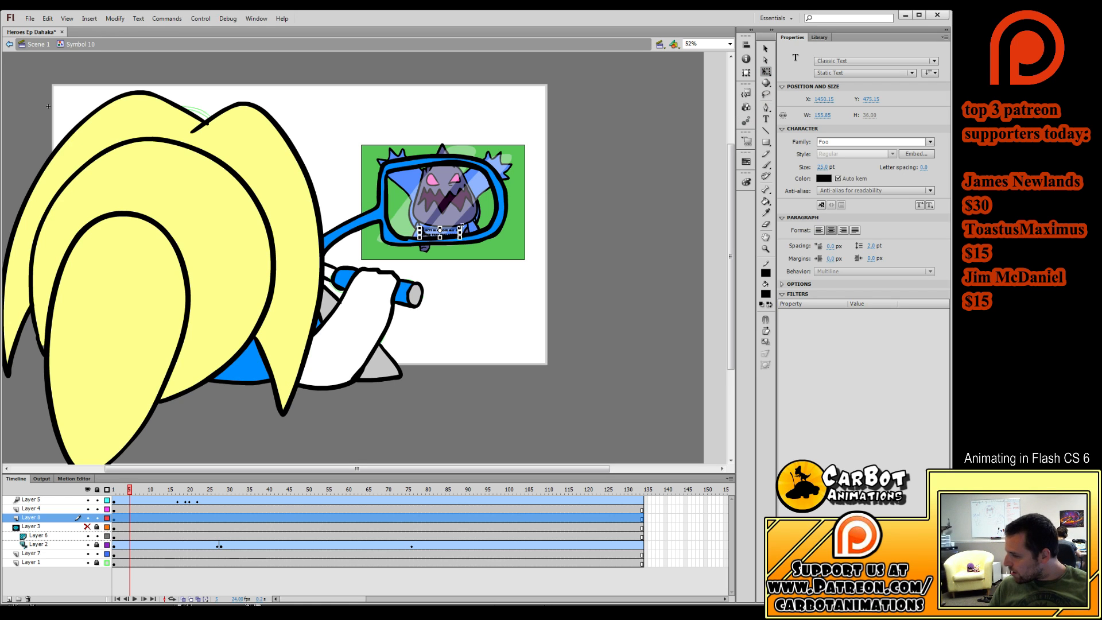
drag(460, 227, 493, 211)
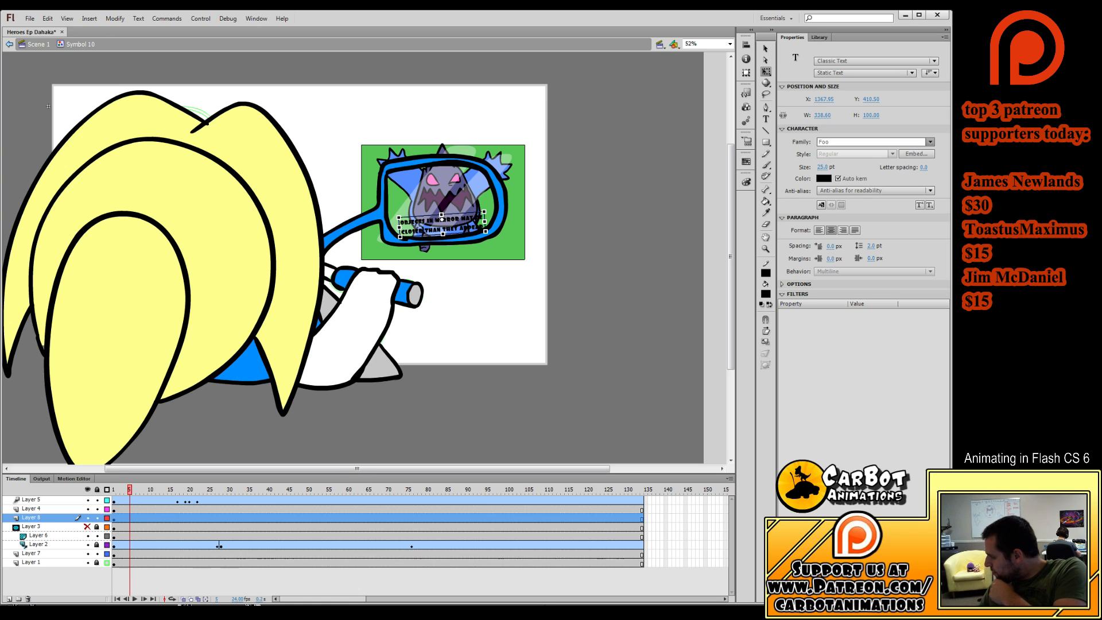
Change the warning text's font to Franklin Gothic Medium, tighten its line spacing, and adjust its placement in the mirror.
click(899, 176)
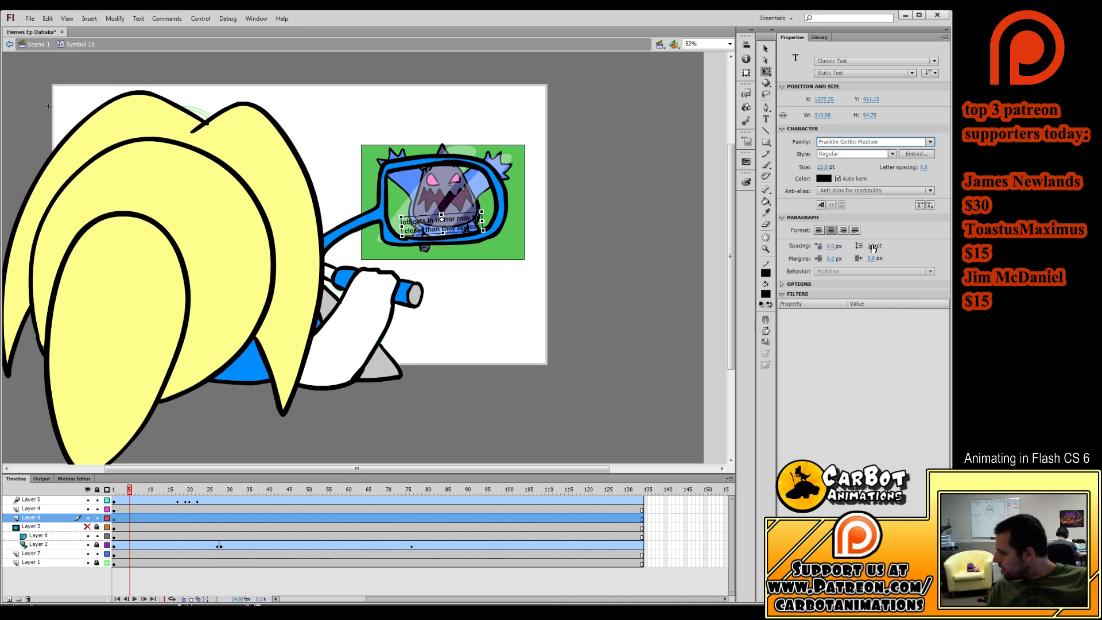
drag(872, 248, 866, 245)
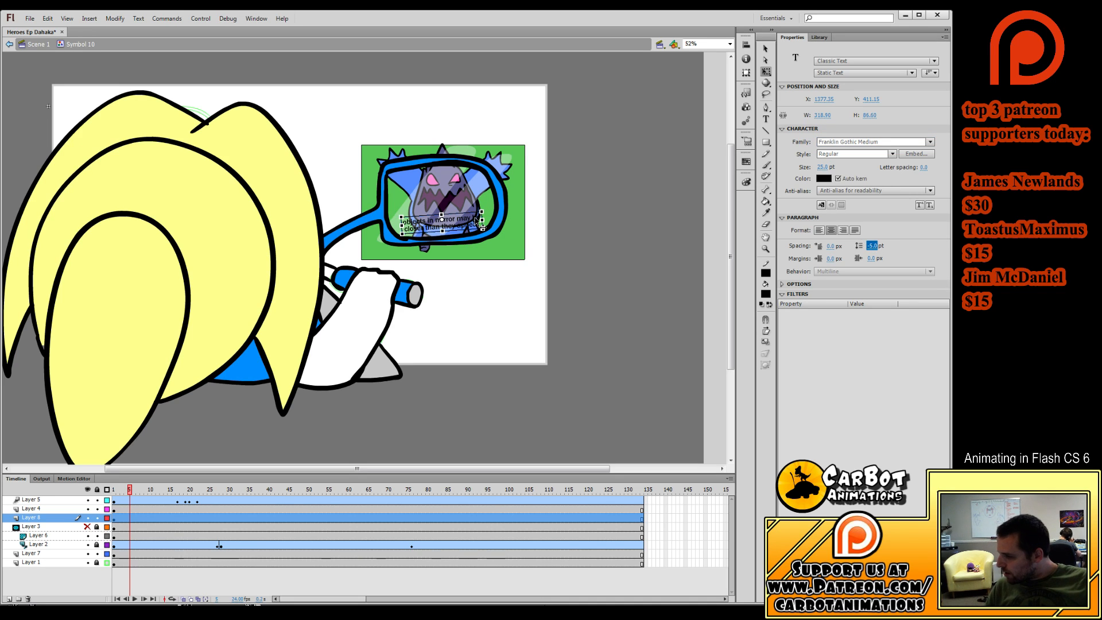
drag(475, 219, 477, 220)
Play the symbol's animation from frame 1 to check the mirror scene.
click(114, 500)
key(Return)
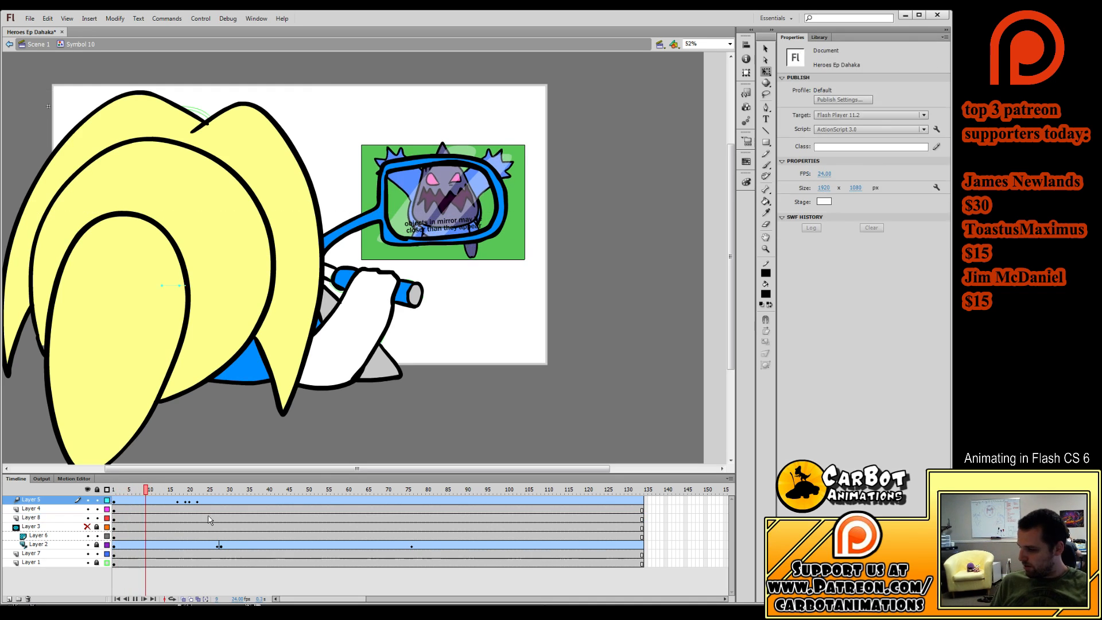
Place the green background layer under the mirror mask, lock it, and play the animation to check the masking.
key(Return)
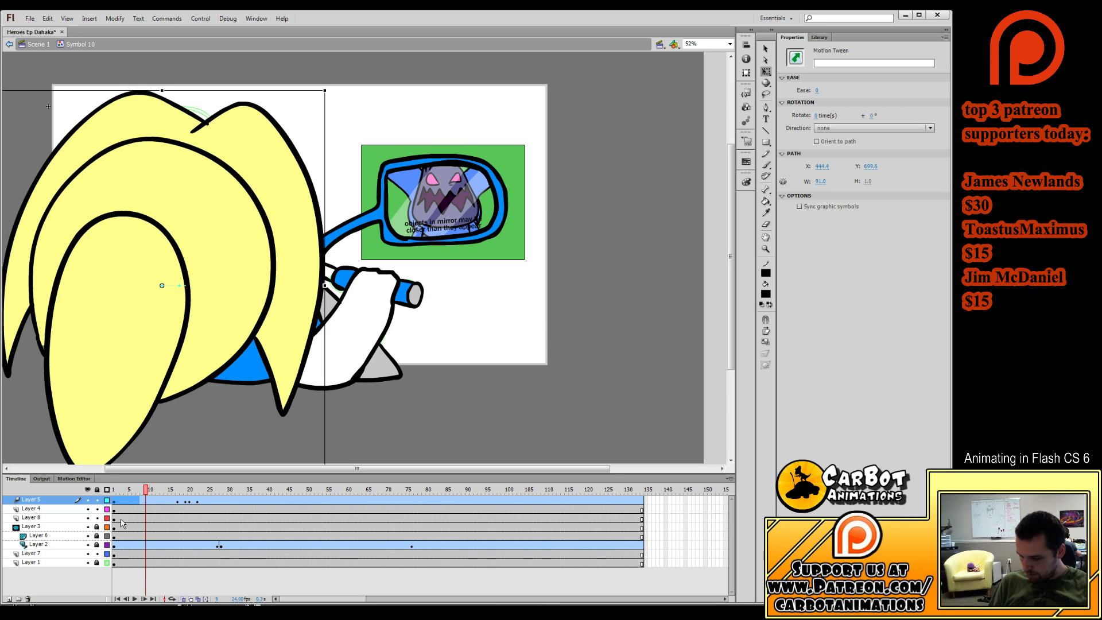
click(72, 553)
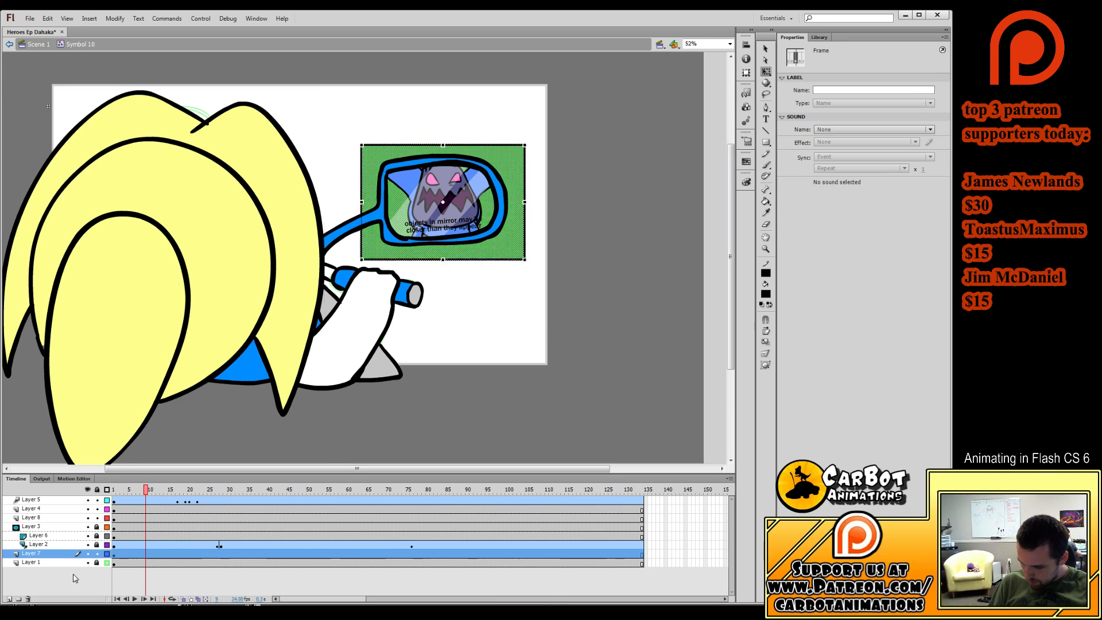
drag(65, 554, 65, 548)
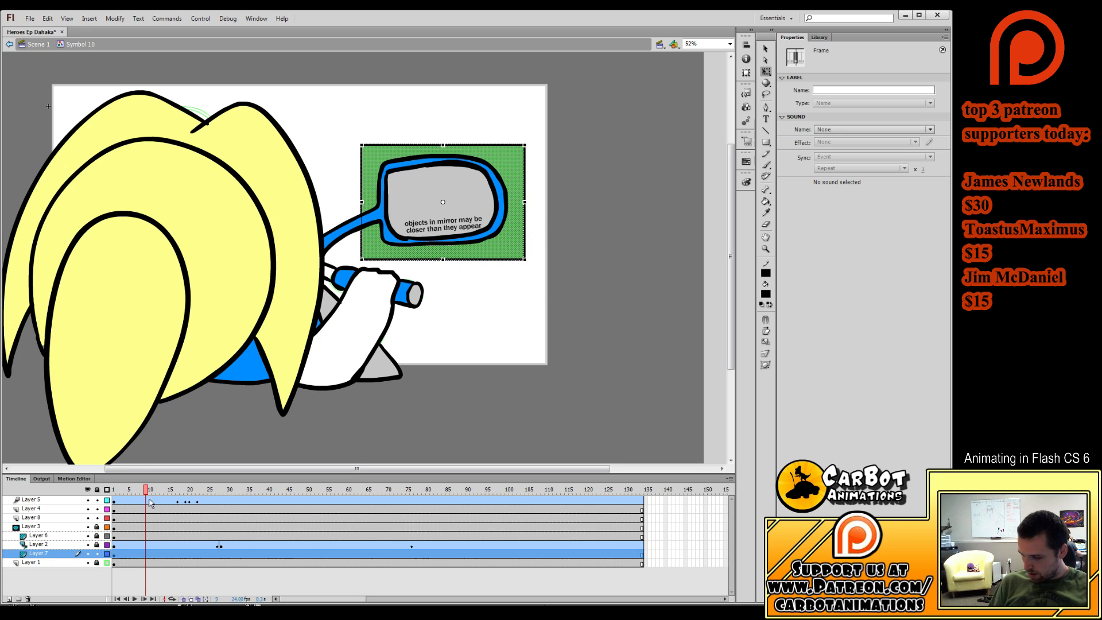
click(97, 553)
key(Return)
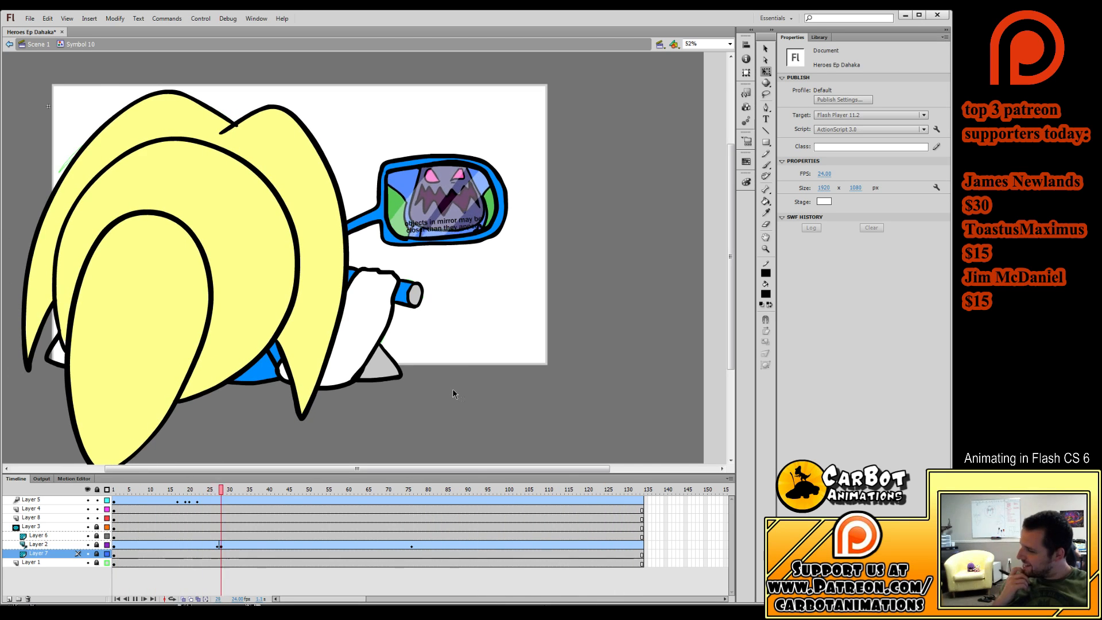
Return to the main scene, go to frame 1000, and open the rough vehicle sketch symbol for editing.
double_click(464, 338)
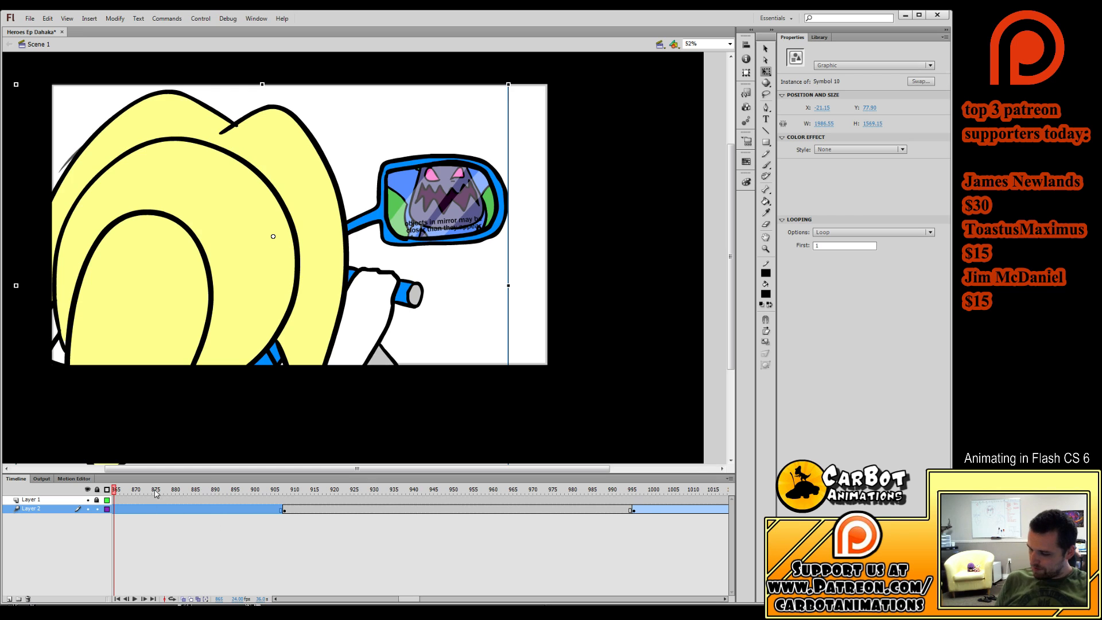
drag(156, 493, 530, 528)
click(313, 284)
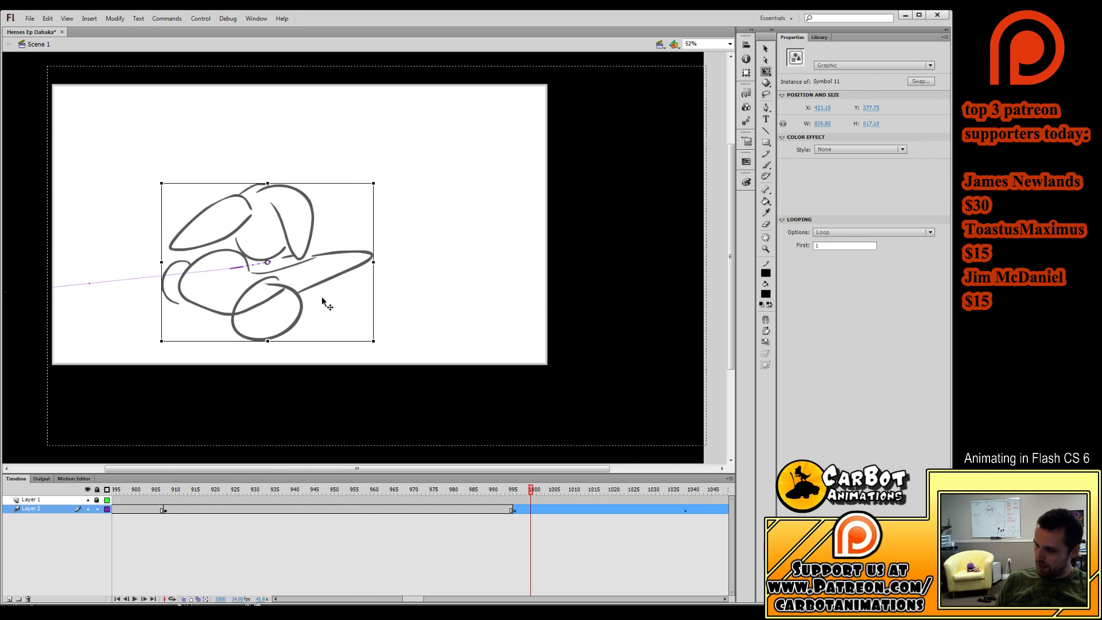
double_click(322, 301)
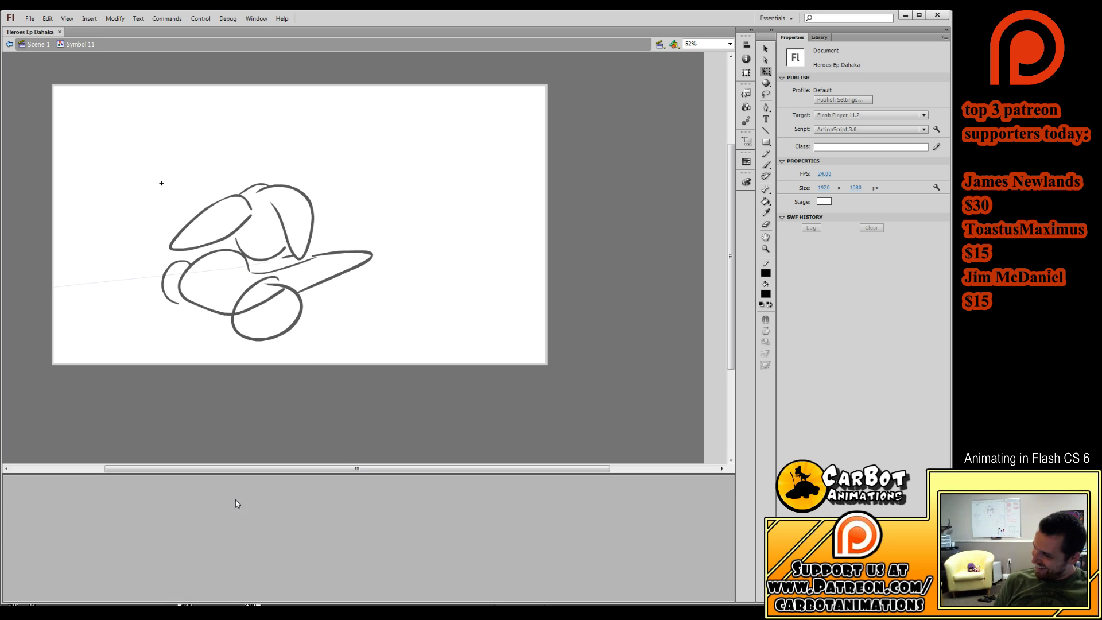
Show both sketch layers as outlines, lock them, and add a new layer above for the clean line art.
mouse_move(202, 496)
mouse_down()
mouse_move(374, 494)
mouse_move(189, 494)
mouse_up()
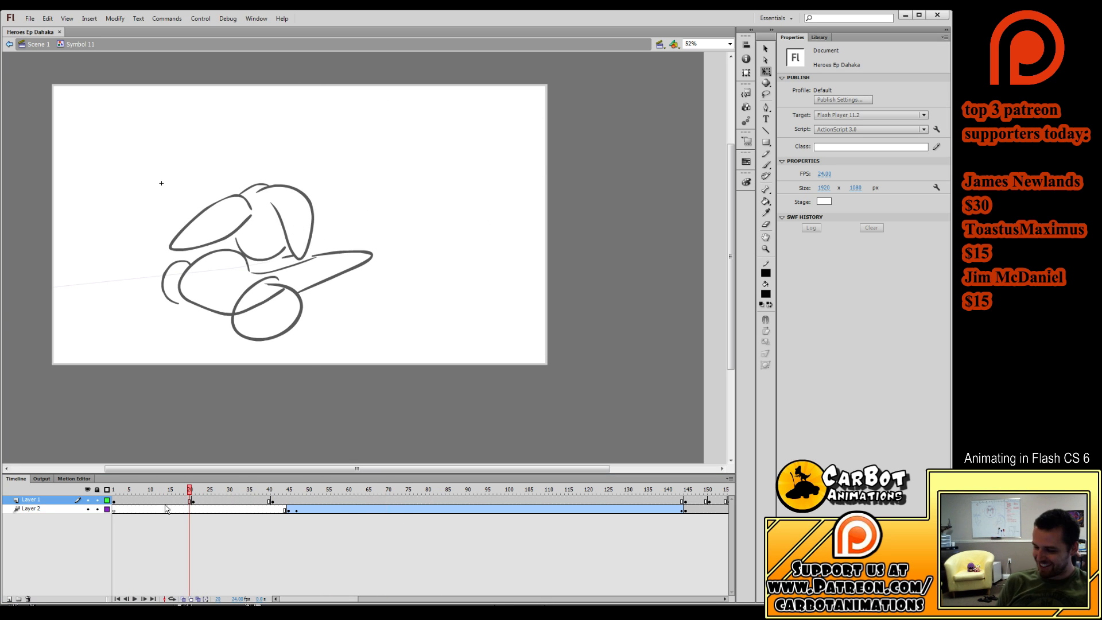
click(107, 500)
click(108, 500)
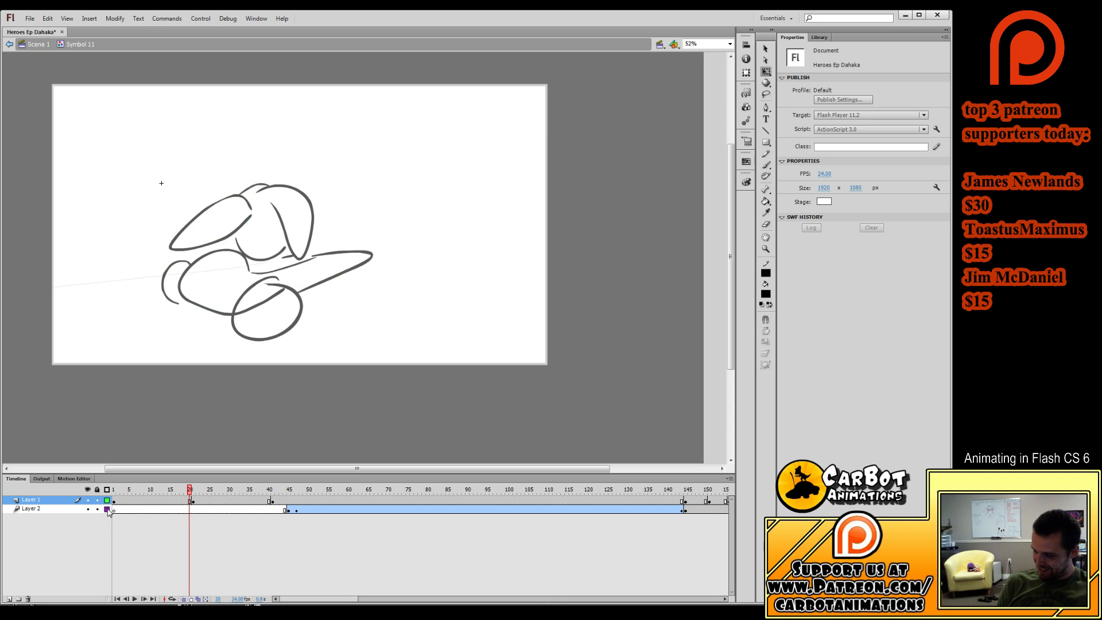
drag(122, 492, 170, 494)
click(107, 500)
drag(96, 502, 144, 497)
click(8, 598)
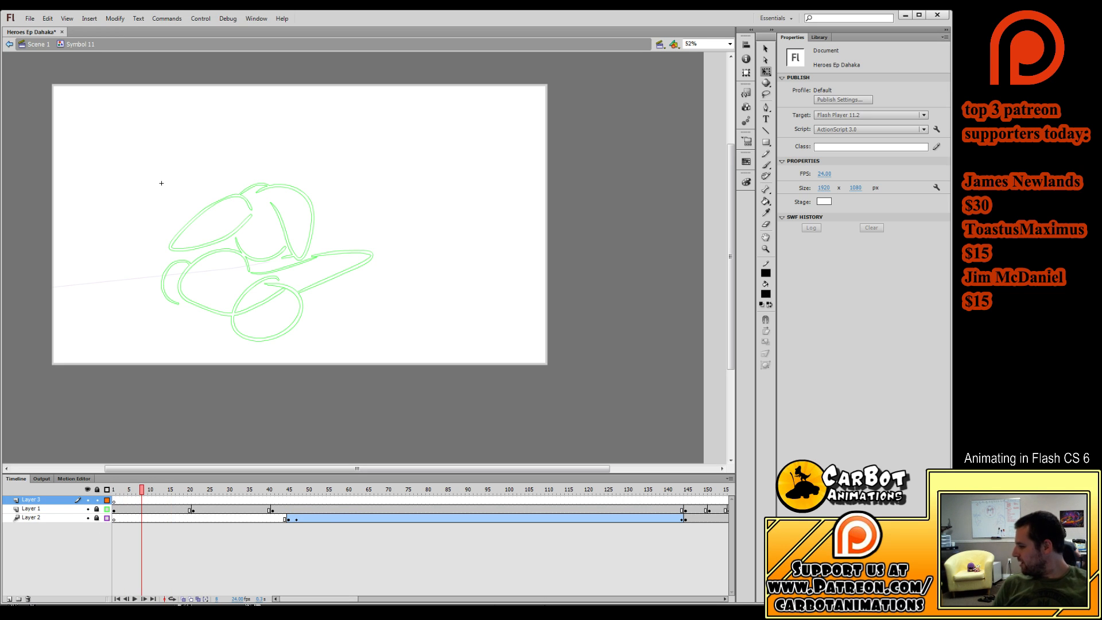
Brush the vehicle's near front wheel in black over the sketch, with an inner curve for its face.
key(b)
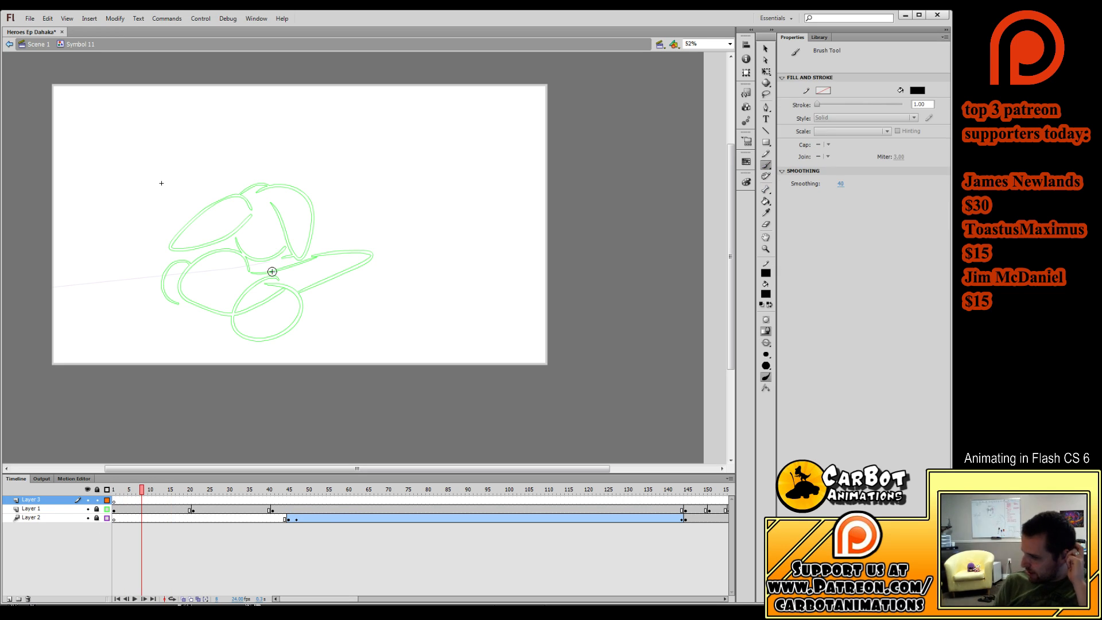
mouse_move(273, 283)
mouse_down()
mouse_move(242, 290)
mouse_move(230, 316)
mouse_move(252, 338)
mouse_move(286, 324)
mouse_move(288, 284)
mouse_move(274, 278)
mouse_move(243, 290)
mouse_move(235, 317)
mouse_move(256, 280)
mouse_move(233, 306)
mouse_up()
key(q)
key(ctrl+z)
key(b)
key(ctrl+z)
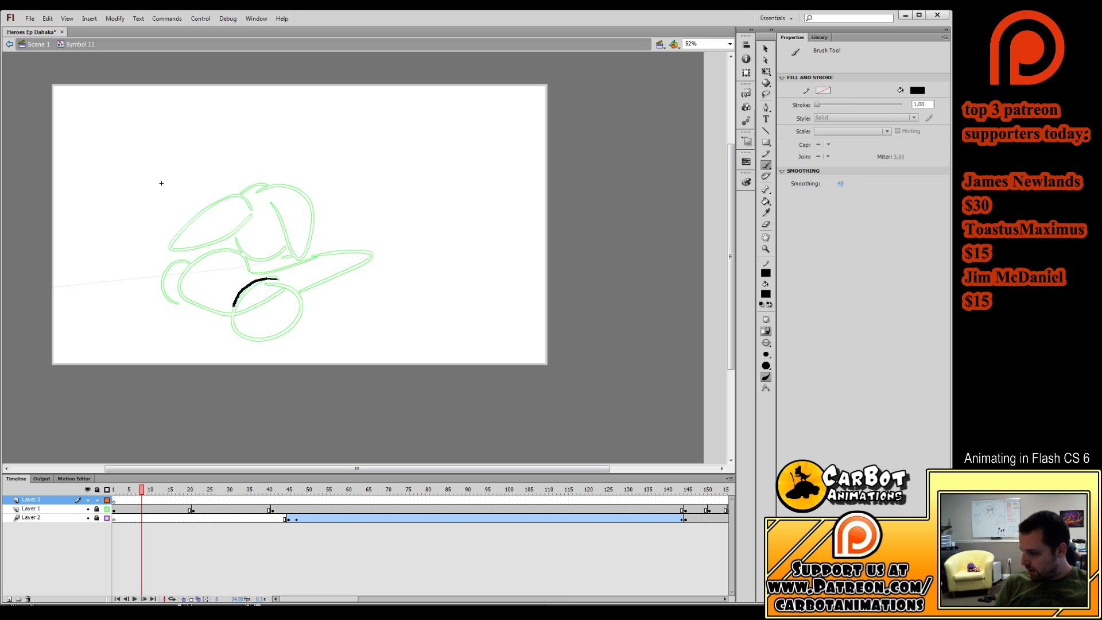
mouse_move(301, 295)
mouse_down()
mouse_move(258, 298)
mouse_move(264, 323)
mouse_move(238, 291)
mouse_up()
key(ctrl+z)
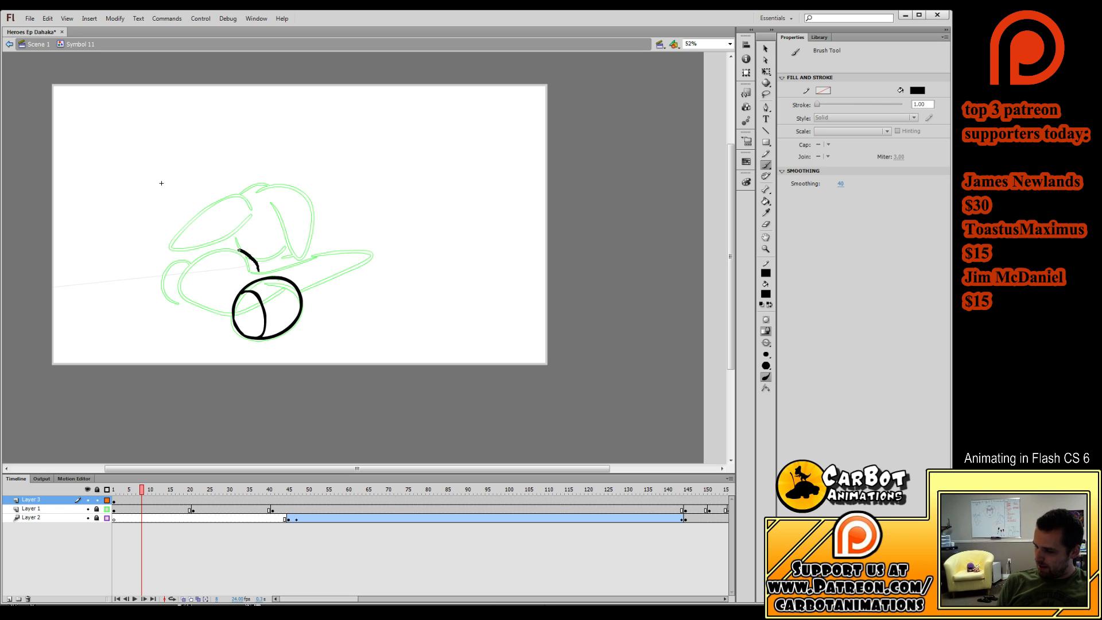
Brush the vehicle's rounded front body, far wheel, seat opening and tapered tail over the sketch.
drag(181, 293, 234, 315)
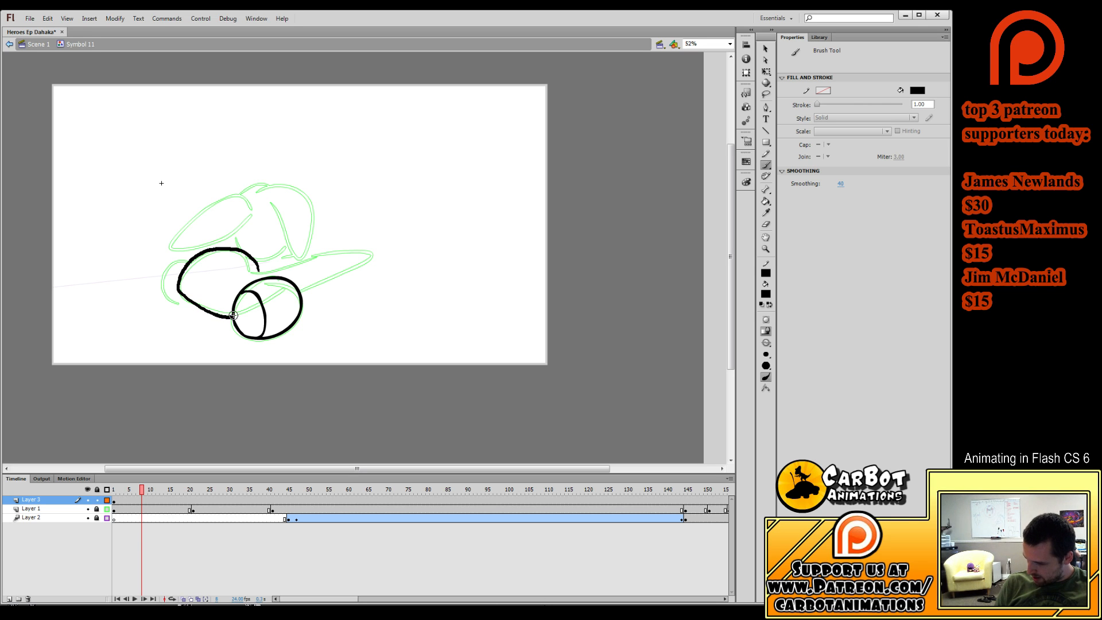
mouse_move(192, 248)
mouse_down()
mouse_move(158, 296)
mouse_move(187, 302)
mouse_move(165, 255)
mouse_move(172, 302)
mouse_up()
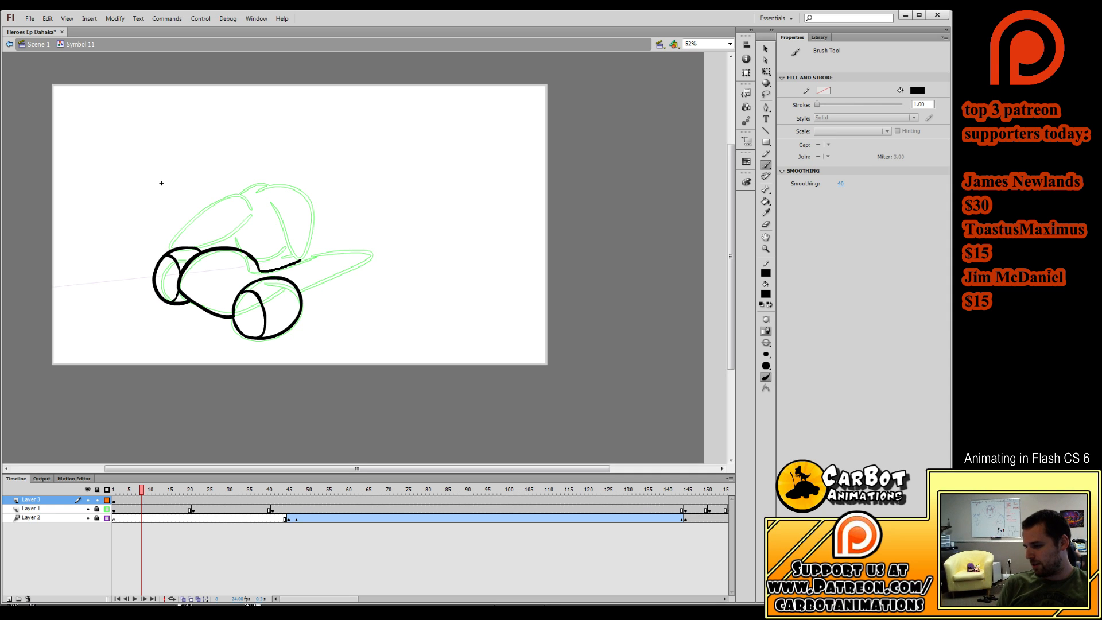
drag(300, 260, 303, 251)
mouse_move(304, 290)
mouse_down()
mouse_move(368, 252)
mouse_move(355, 237)
mouse_move(246, 250)
mouse_up()
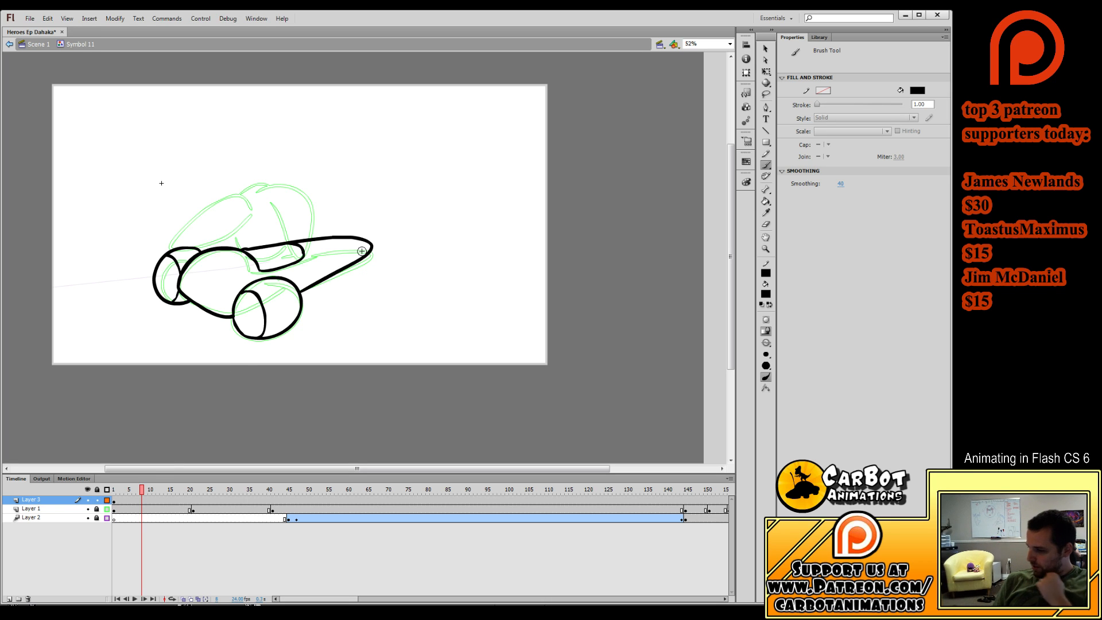
drag(336, 269, 372, 241)
Convert the vehicle line art to a symbol, open it for editing, and add a new layer above the drawing.
click(145, 500)
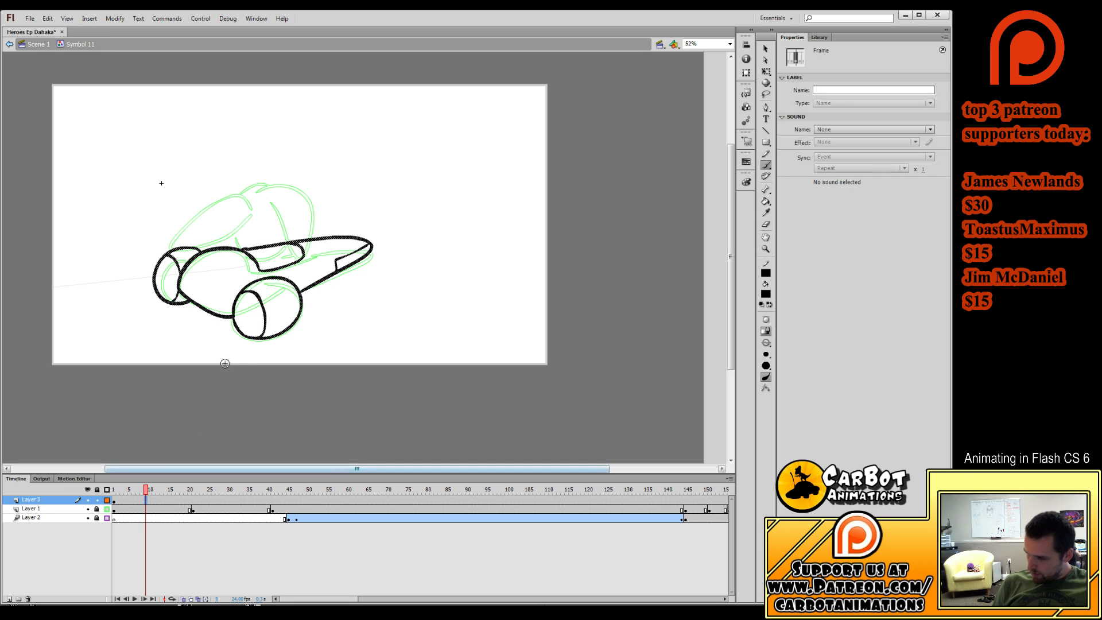
key(F8)
key(Return)
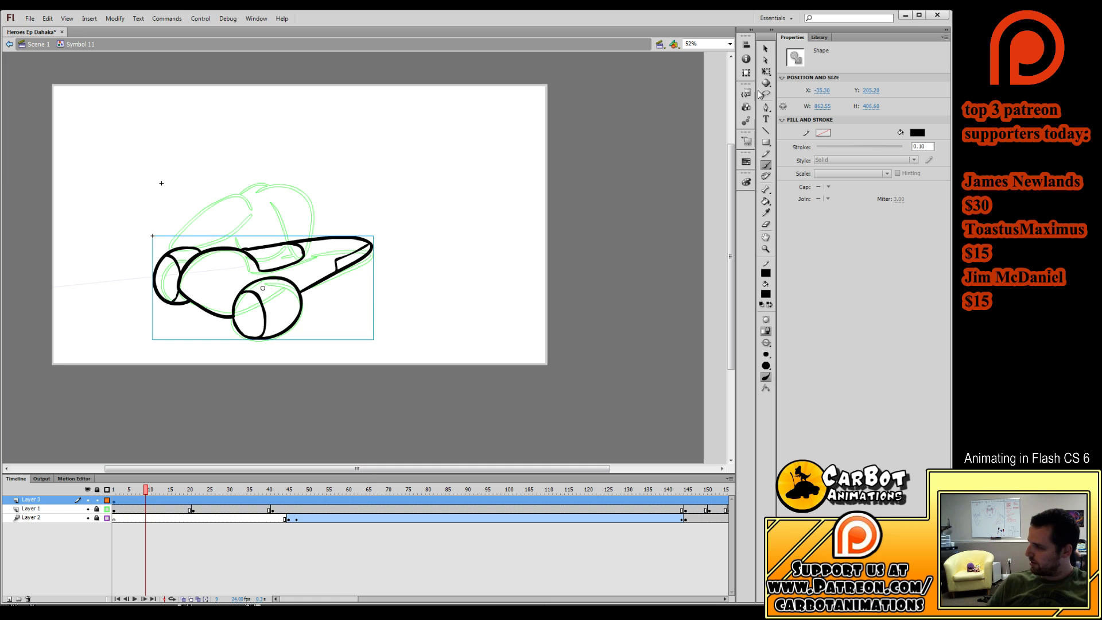
key(q)
double_click(300, 294)
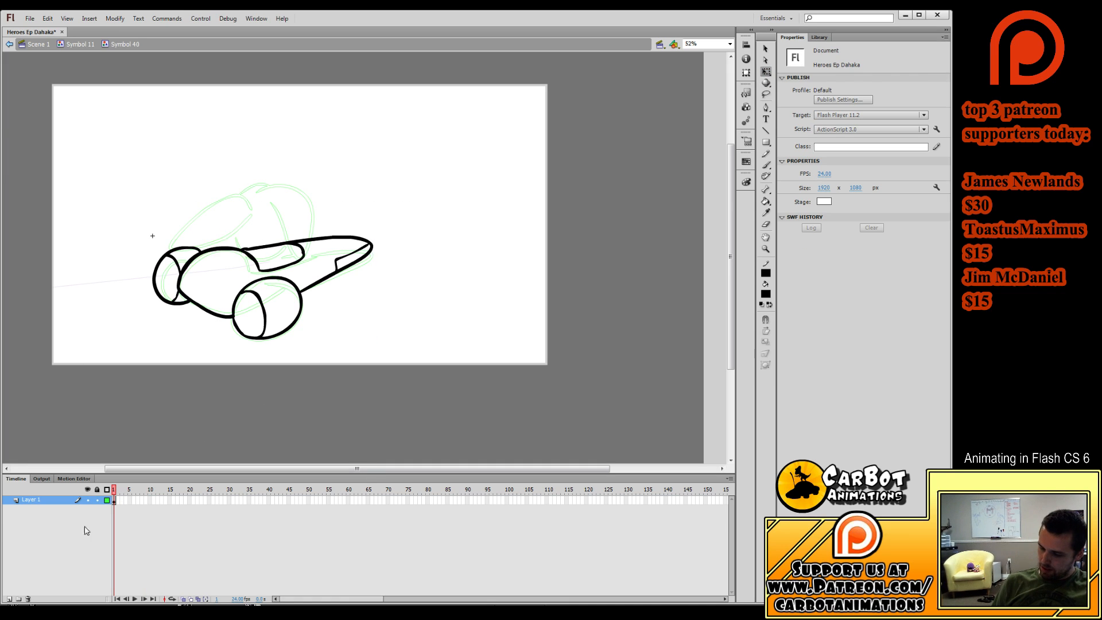
click(9, 598)
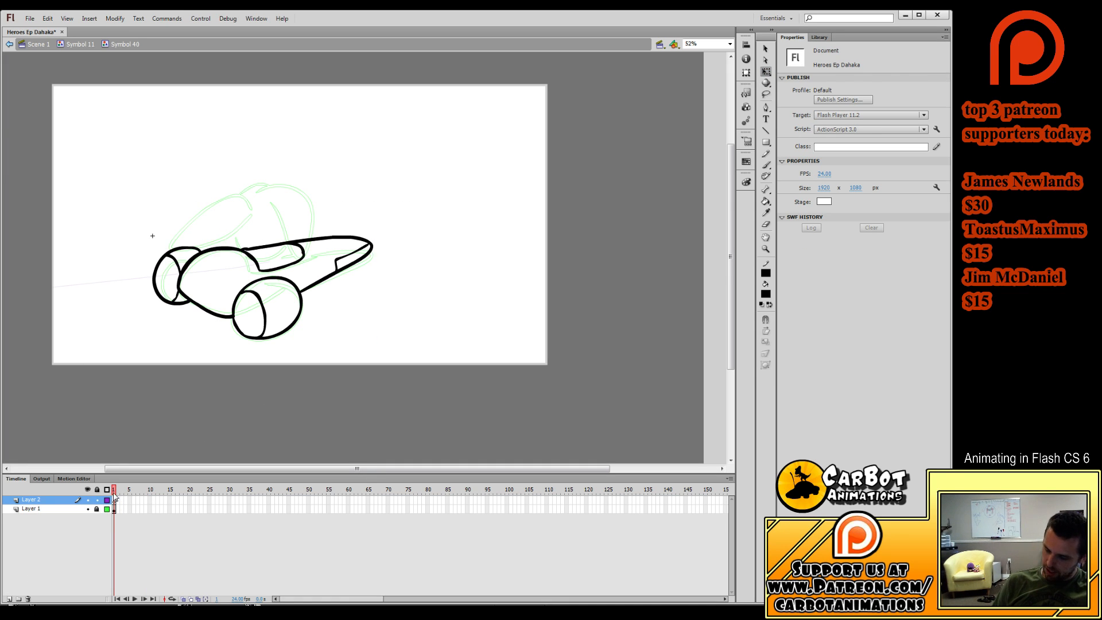
Try brushing the rider's oval head and small body above the seat, and undo the strokes.
key(b)
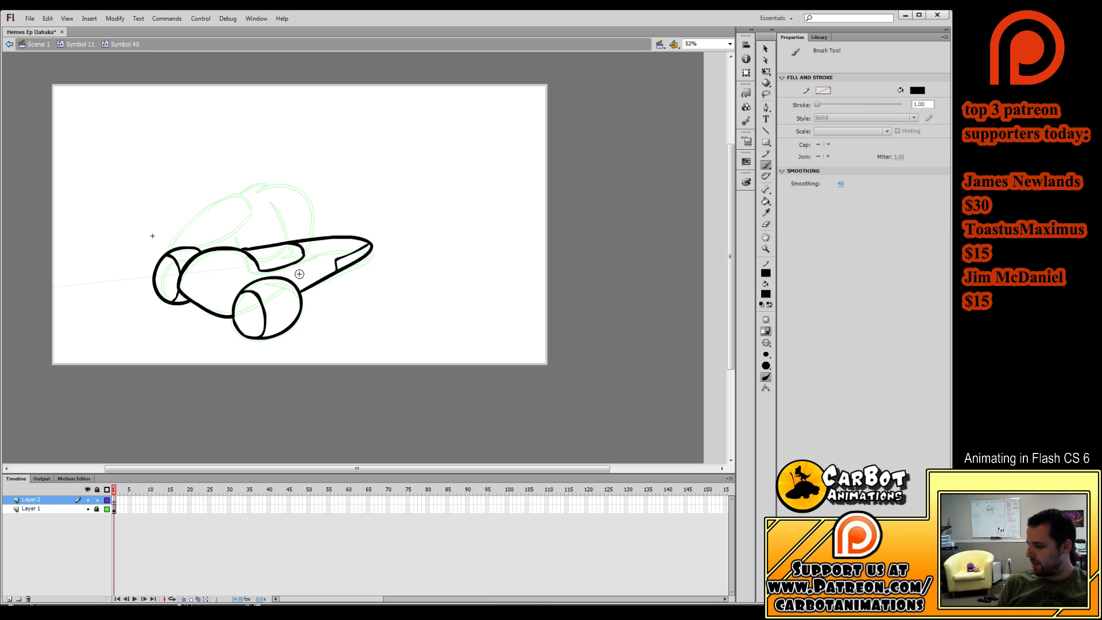
mouse_move(257, 194)
mouse_down()
mouse_move(233, 232)
mouse_move(250, 253)
mouse_move(279, 249)
mouse_move(288, 213)
mouse_move(266, 189)
mouse_move(250, 193)
mouse_move(236, 233)
mouse_move(259, 256)
mouse_up()
key(ctrl+z)
key(ctrl+z)
mouse_move(290, 215)
mouse_down()
mouse_move(276, 193)
mouse_move(245, 251)
mouse_move(296, 224)
mouse_move(261, 190)
mouse_up()
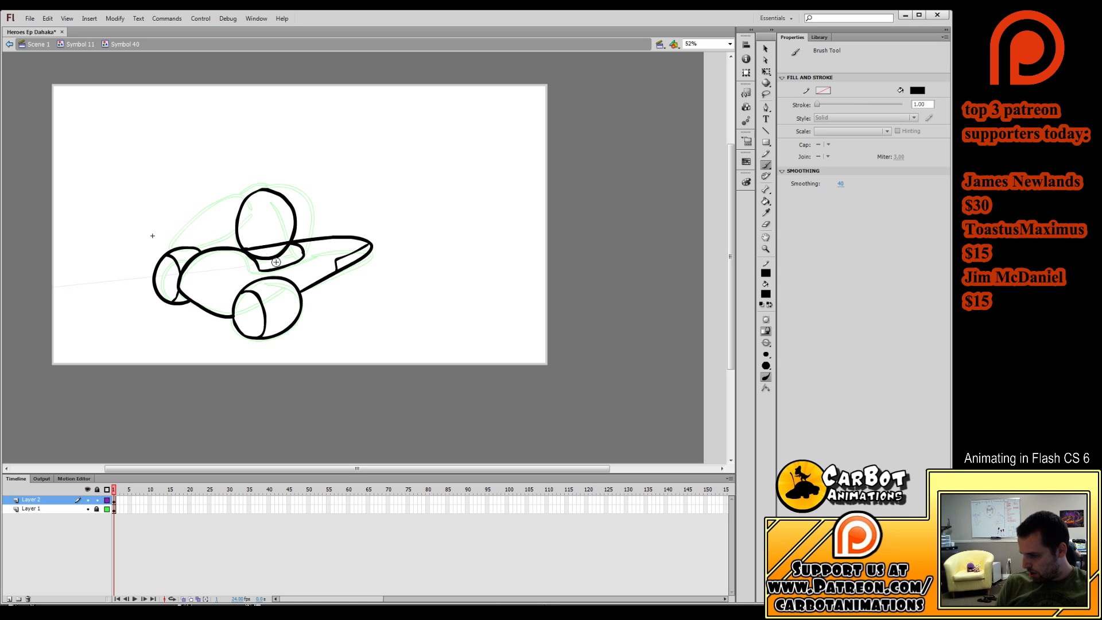
mouse_move(281, 267)
mouse_down()
mouse_move(251, 271)
mouse_move(251, 258)
mouse_move(292, 250)
mouse_up()
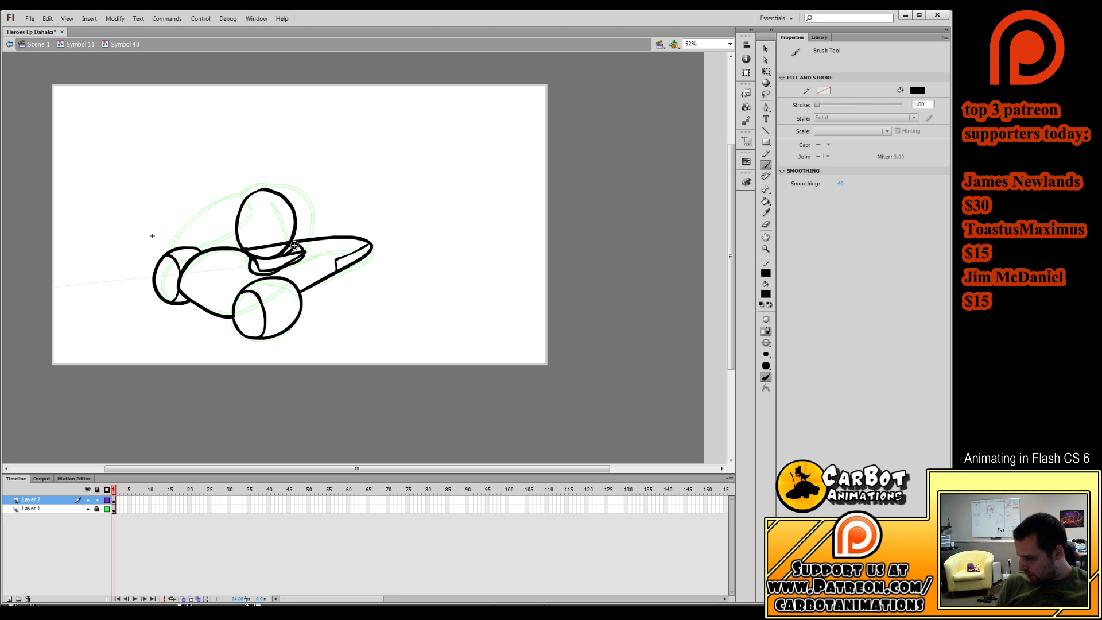
click(113, 500)
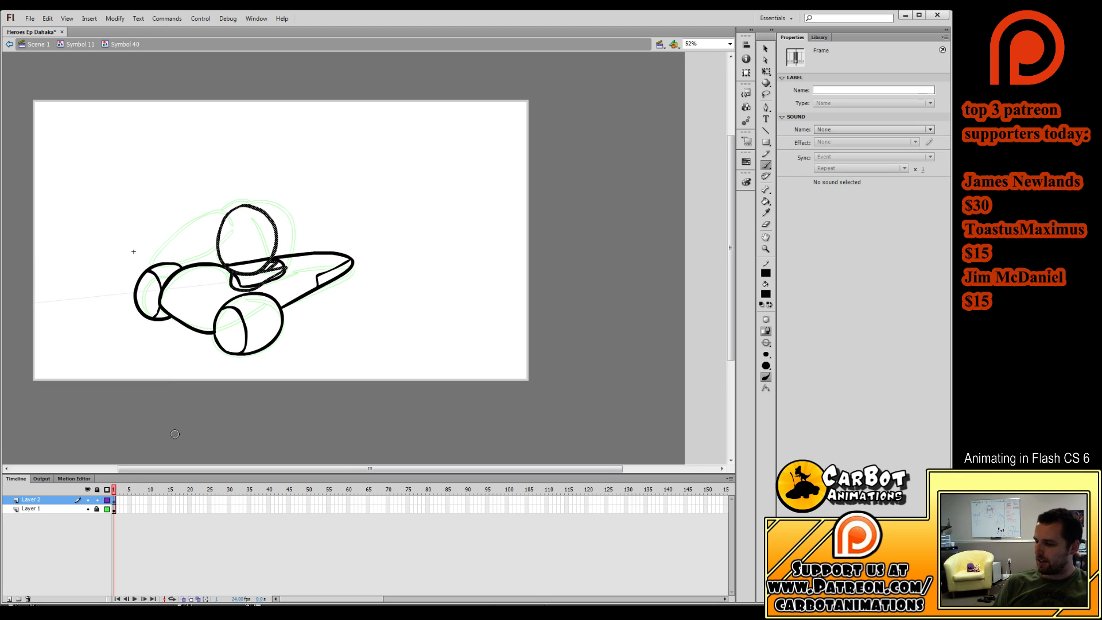
click(766, 72)
click(299, 250)
key(ctrl+z)
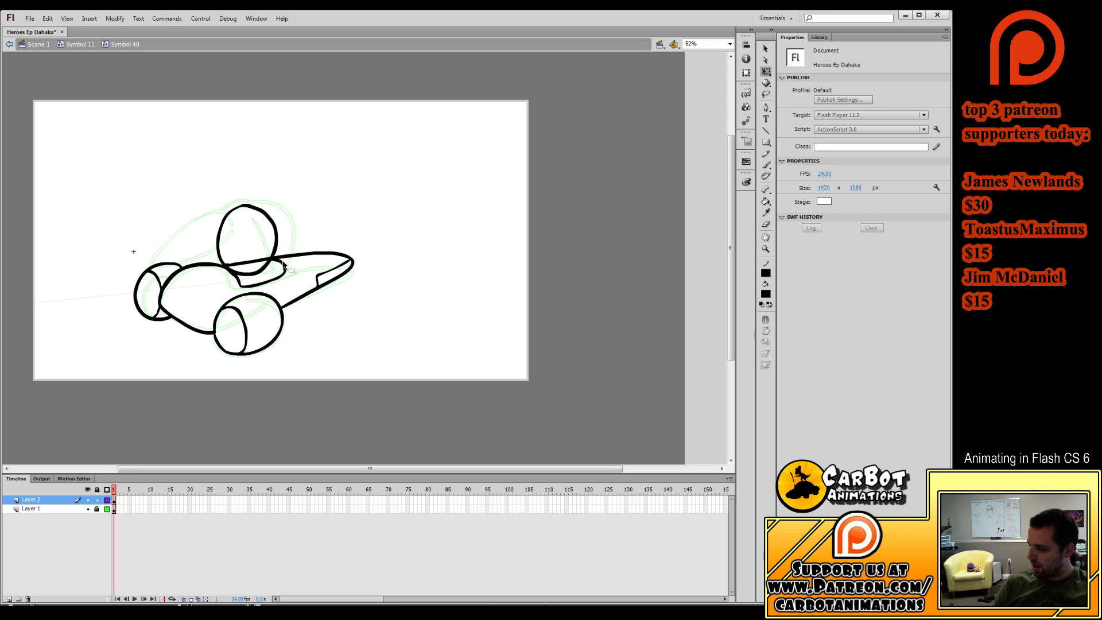
key(ctrl+z)
Brush a slightly narrower oval head for the rider and a small body inside the seat opening.
key(b)
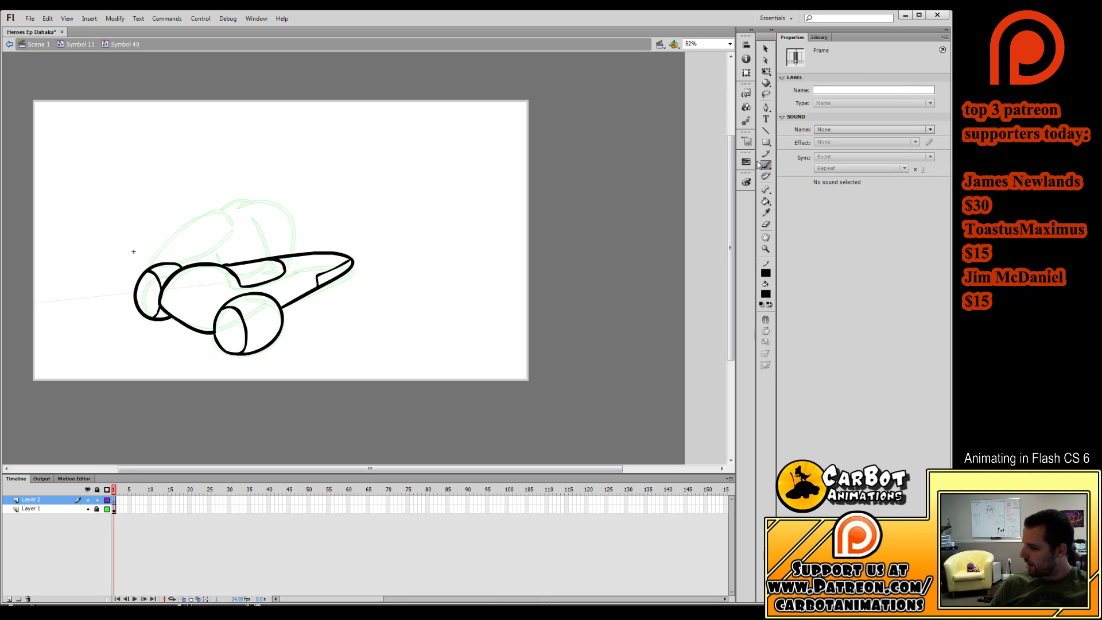
mouse_move(237, 205)
mouse_down()
mouse_move(219, 255)
mouse_move(245, 274)
mouse_move(276, 247)
mouse_move(264, 209)
mouse_move(237, 203)
mouse_move(216, 238)
mouse_move(223, 264)
mouse_move(263, 265)
mouse_move(269, 225)
mouse_move(235, 203)
mouse_up()
key(ctrl+z)
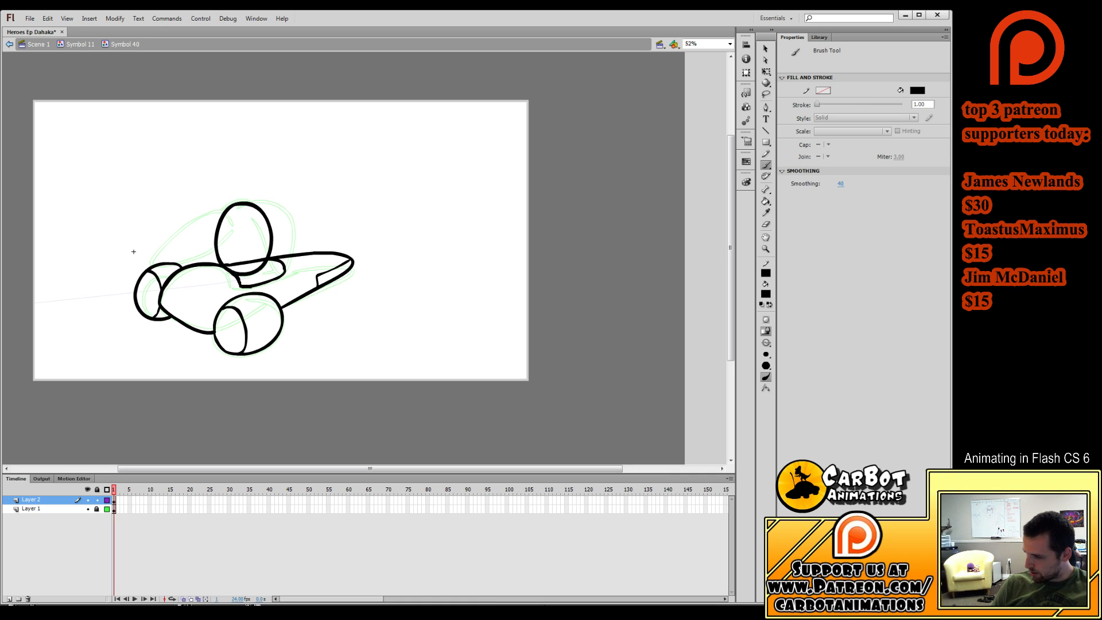
drag(265, 269, 264, 269)
drag(264, 268, 271, 262)
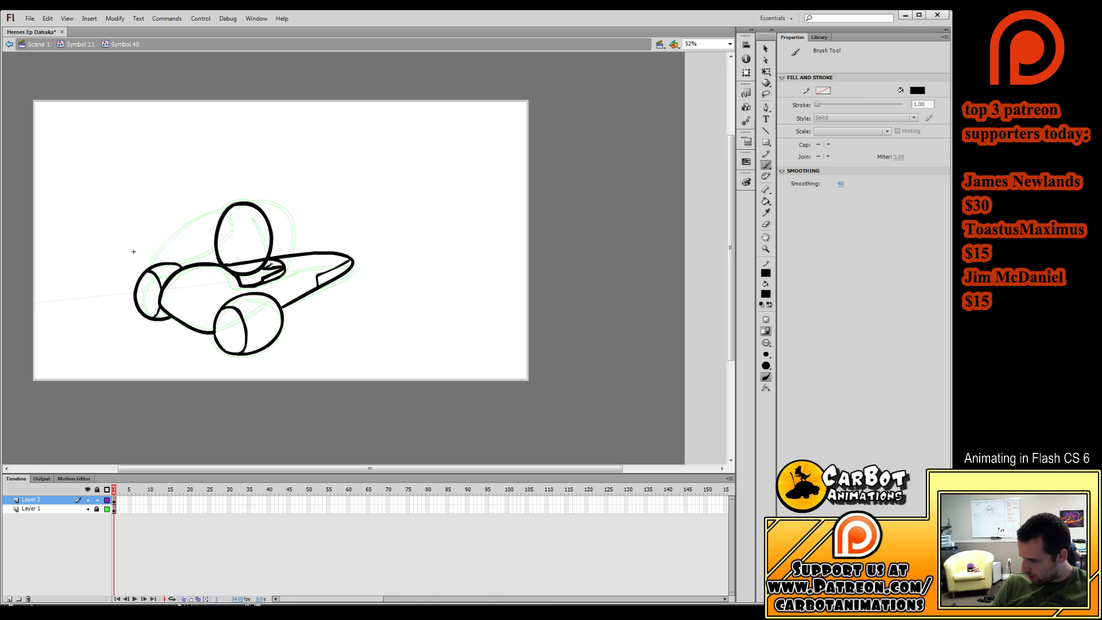
click(115, 539)
Add a new layer above the head and brush the rider's hair with a lock trailing behind.
click(9, 598)
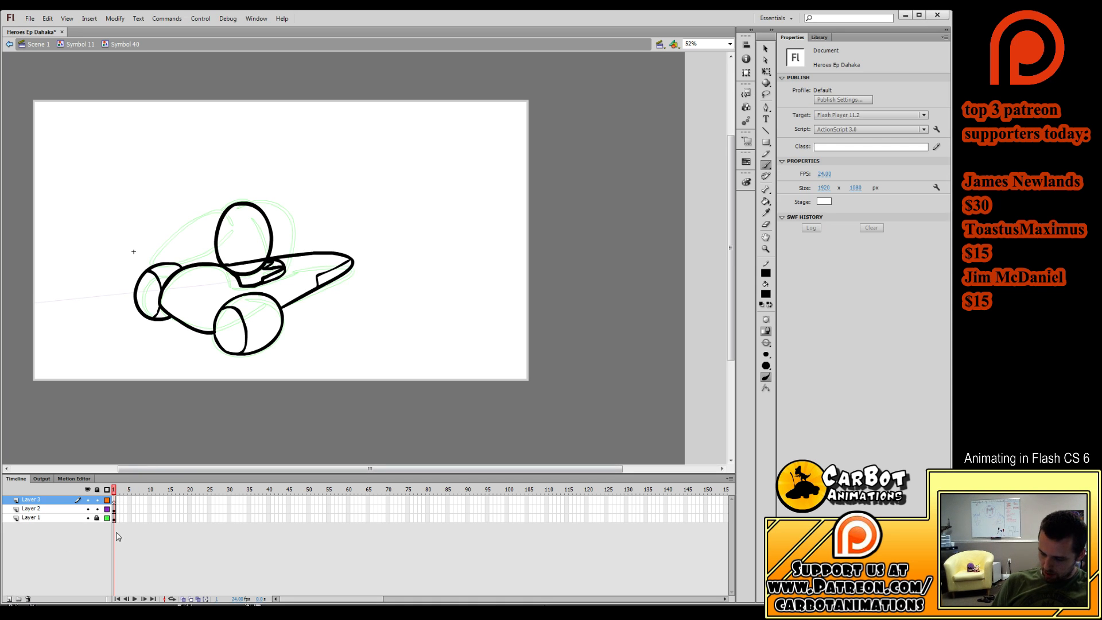
click(115, 499)
mouse_move(224, 217)
mouse_down()
mouse_move(189, 217)
mouse_move(150, 252)
mouse_move(151, 266)
mouse_move(255, 239)
mouse_move(257, 271)
mouse_move(282, 247)
mouse_move(286, 216)
mouse_move(245, 197)
mouse_move(222, 206)
mouse_up()
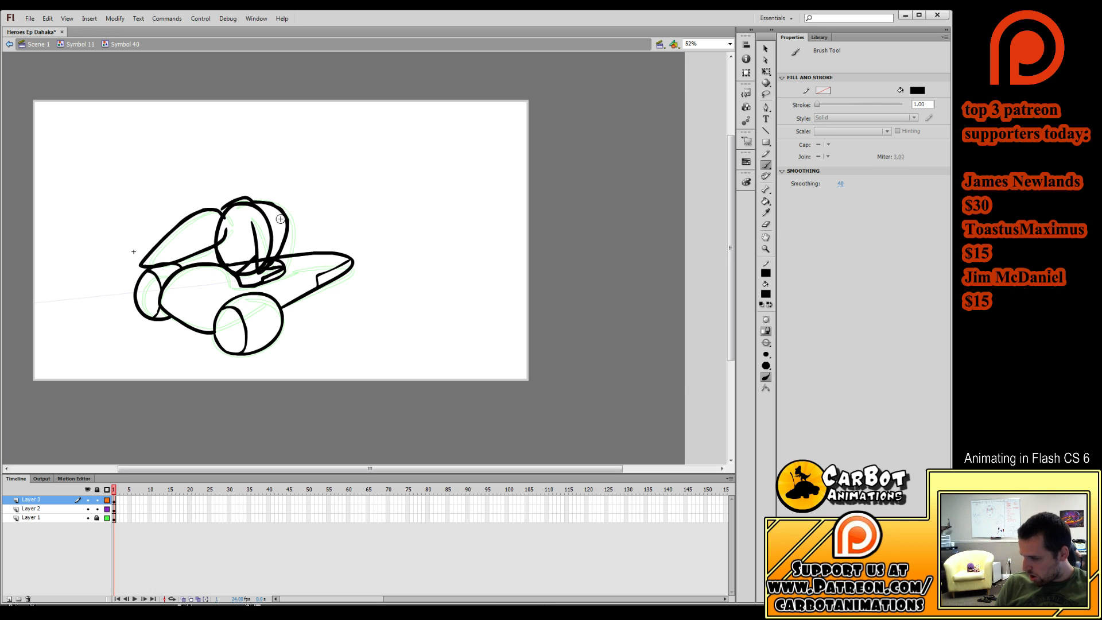
Convert the rider's hair drawing to a symbol and open it for editing.
ctrl+click(211, 249)
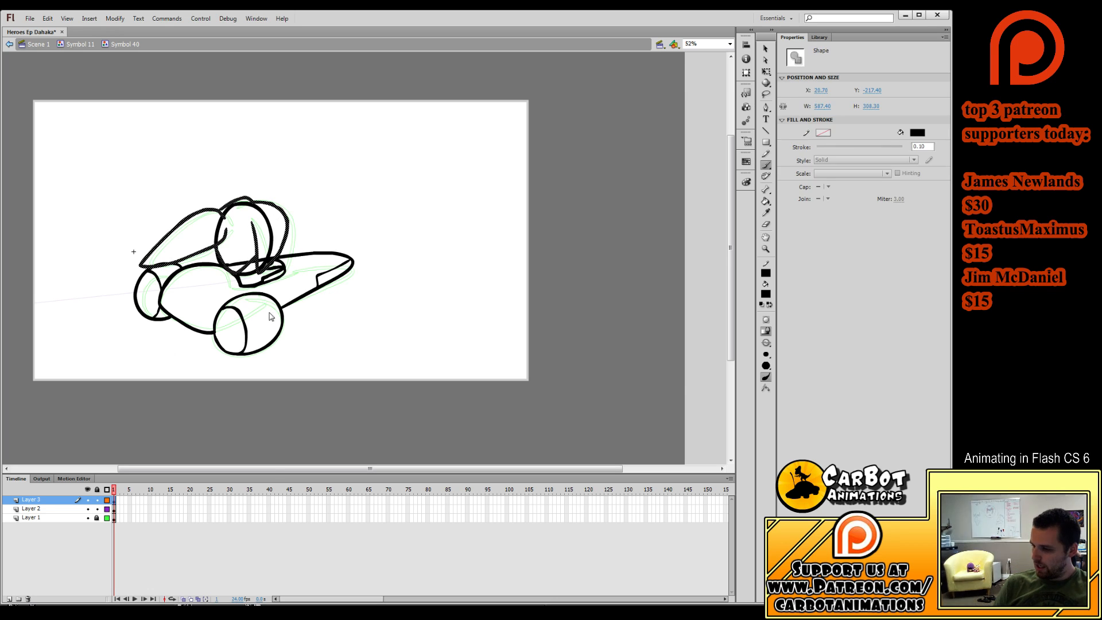
key(F8)
key(Return)
key(q)
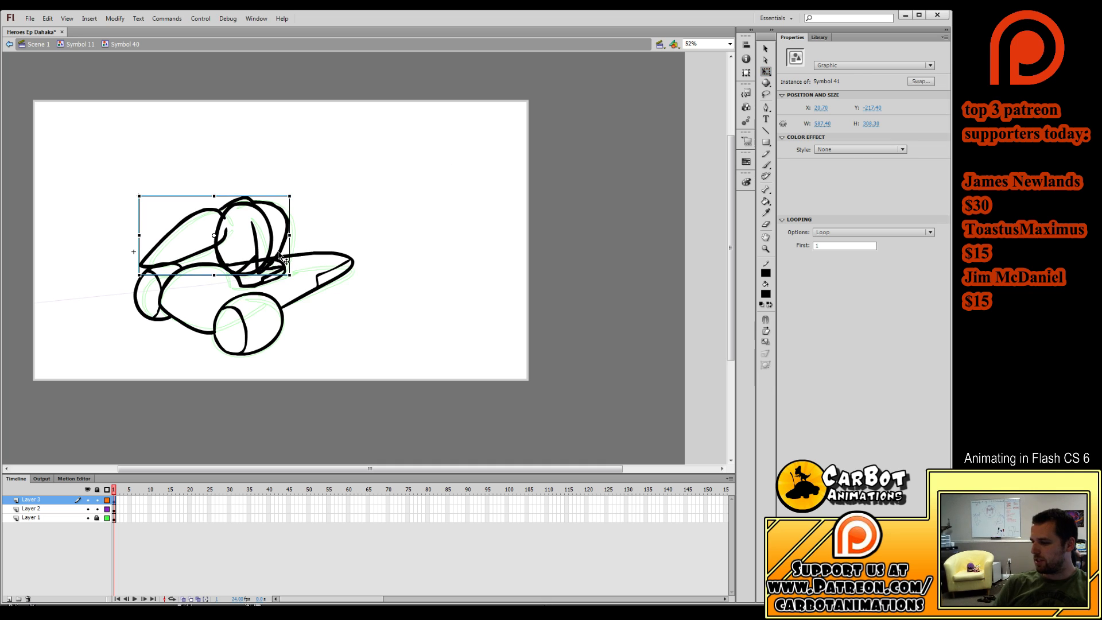
double_click(279, 253)
Add a blank keyframe at frame 2 of the hair symbol, enable onion skinning, and brush a second pose of the flowing hair.
click(209, 407)
key(F7)
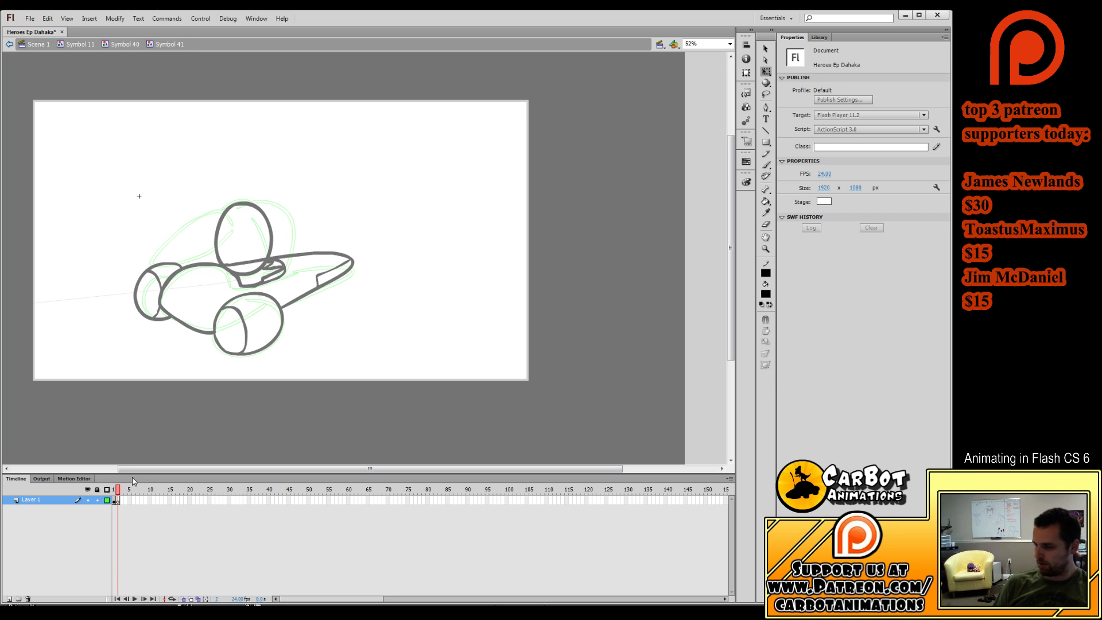
key(b)
click(183, 598)
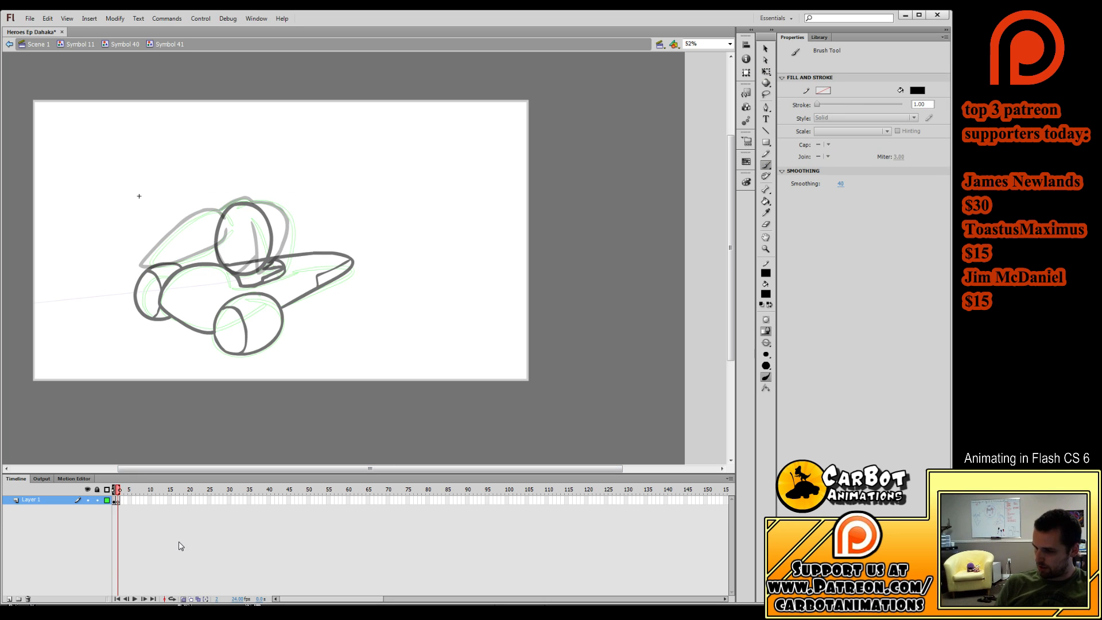
mouse_move(196, 210)
mouse_down()
mouse_move(138, 258)
mouse_move(176, 256)
mouse_move(224, 232)
mouse_move(218, 259)
mouse_up()
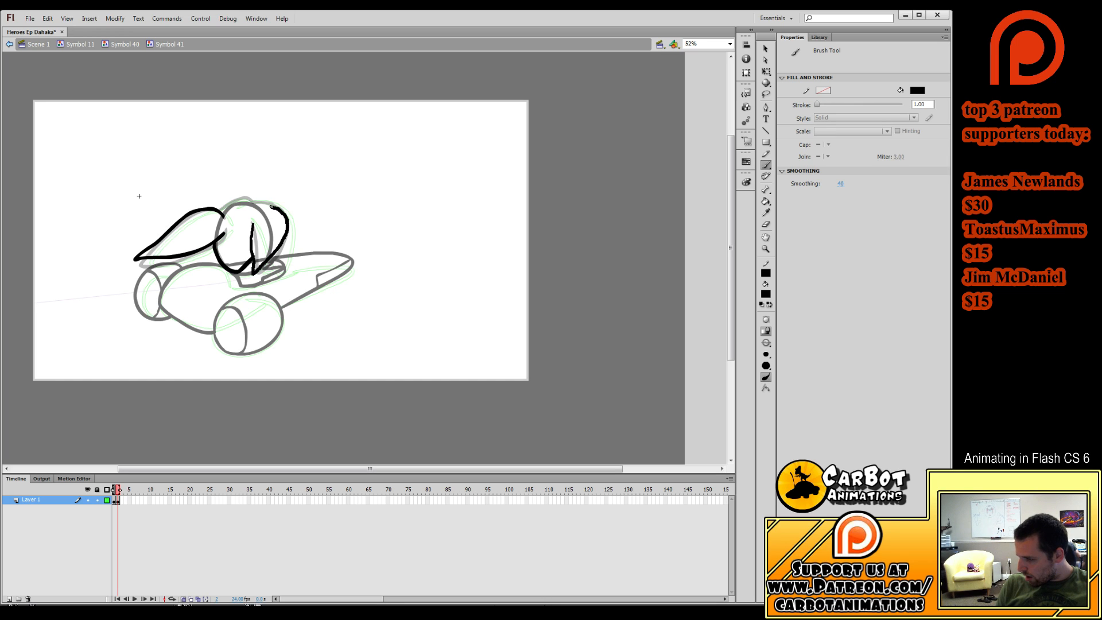
drag(271, 205, 206, 209)
Add a blank keyframe at frame 3 and brush a third hair pose with its trailing lock, undoing the misdrawn first strokes.
key(F7)
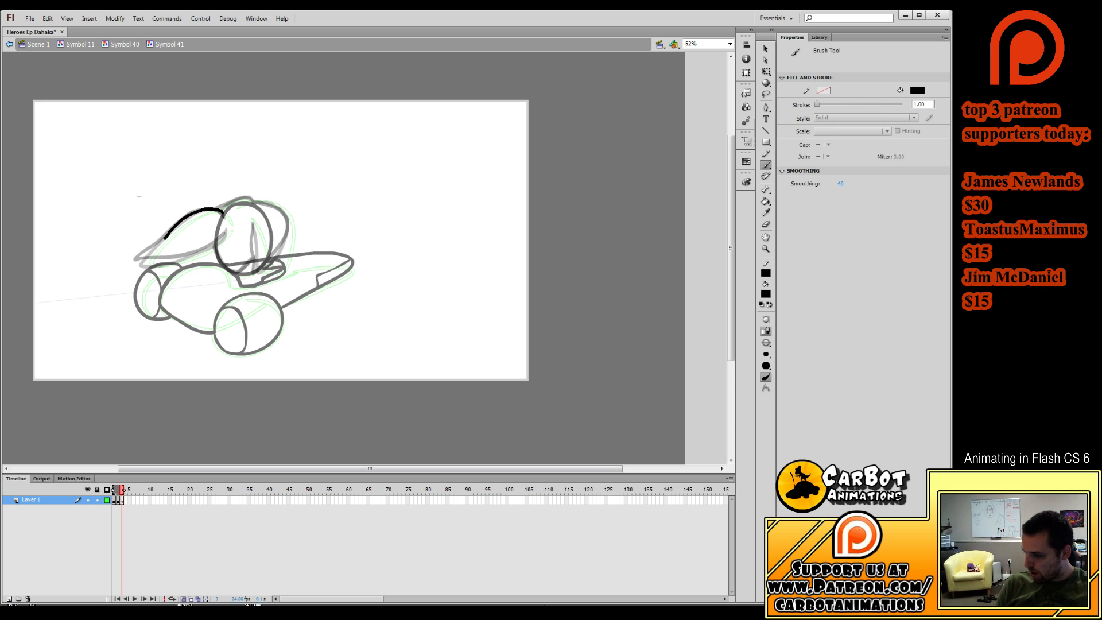
key(ctrl+z)
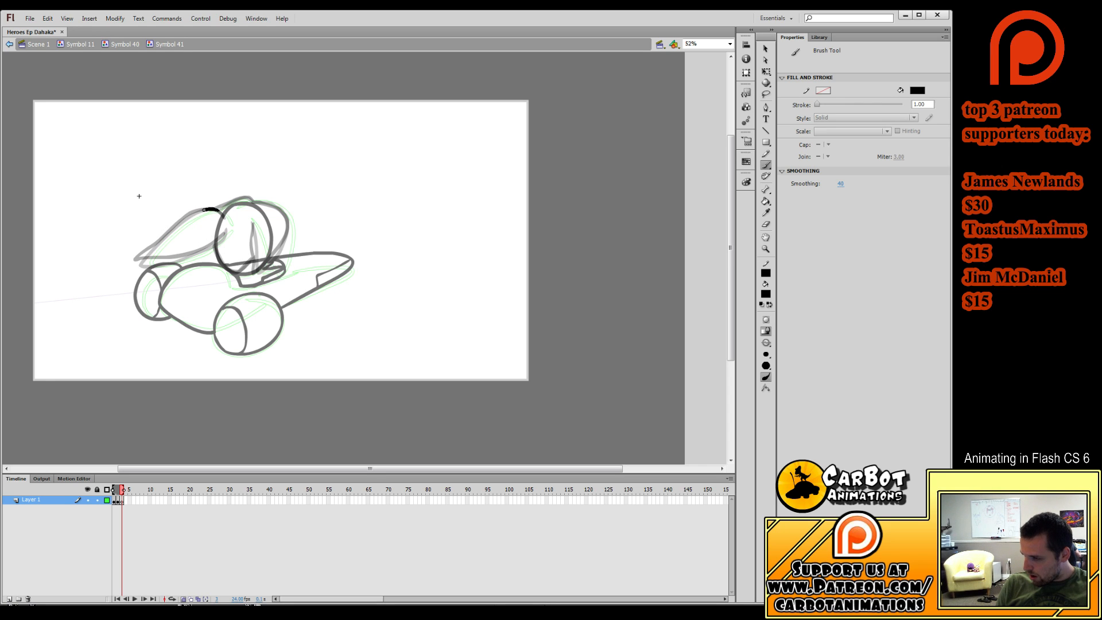
key(ctrl+z)
mouse_move(203, 210)
mouse_down()
mouse_move(140, 264)
mouse_move(219, 239)
mouse_move(256, 201)
mouse_up()
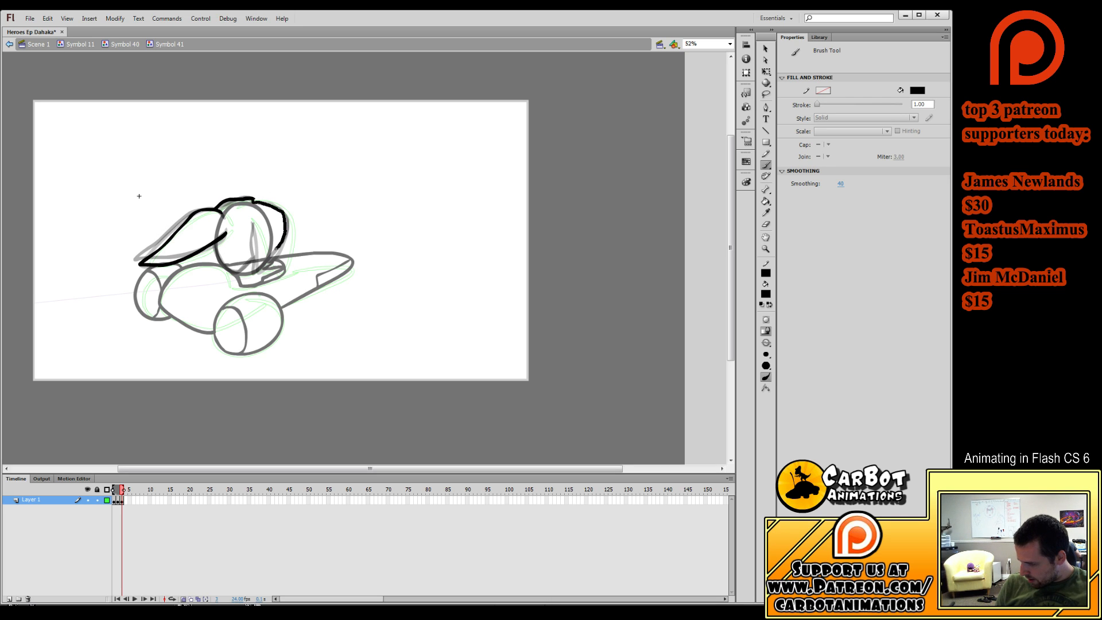
mouse_move(254, 276)
mouse_down()
mouse_move(253, 221)
mouse_move(254, 255)
mouse_move(228, 271)
mouse_move(211, 237)
mouse_move(220, 212)
mouse_move(183, 222)
mouse_move(136, 264)
mouse_move(205, 249)
mouse_move(221, 236)
mouse_move(218, 205)
mouse_move(251, 198)
mouse_up()
Add a blank keyframe at frame 4 and brush the fourth hair pose over the onion-skinned outlines.
key(F7)
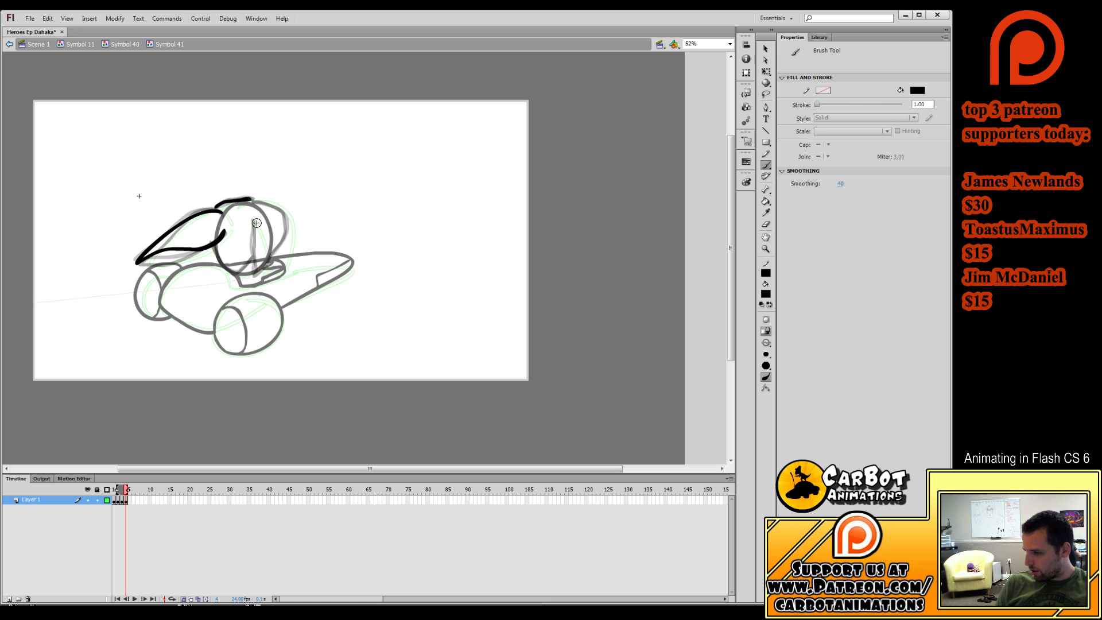
mouse_move(255, 275)
mouse_down()
mouse_move(277, 248)
mouse_move(275, 207)
mouse_move(250, 200)
mouse_up()
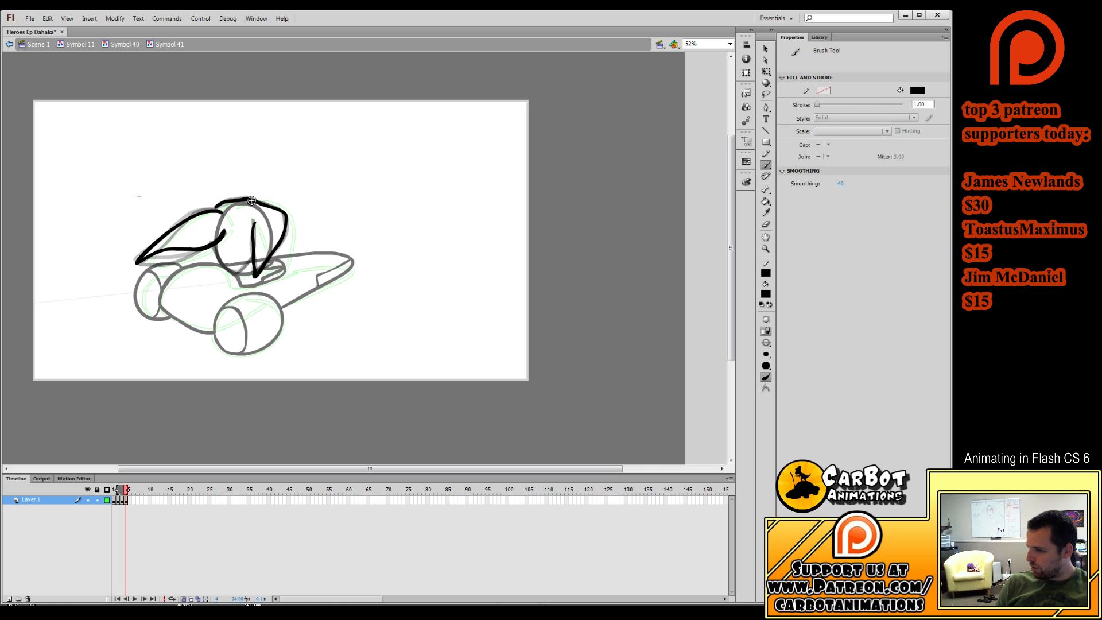
mouse_move(213, 241)
mouse_down()
mouse_move(243, 275)
mouse_move(255, 252)
mouse_up()
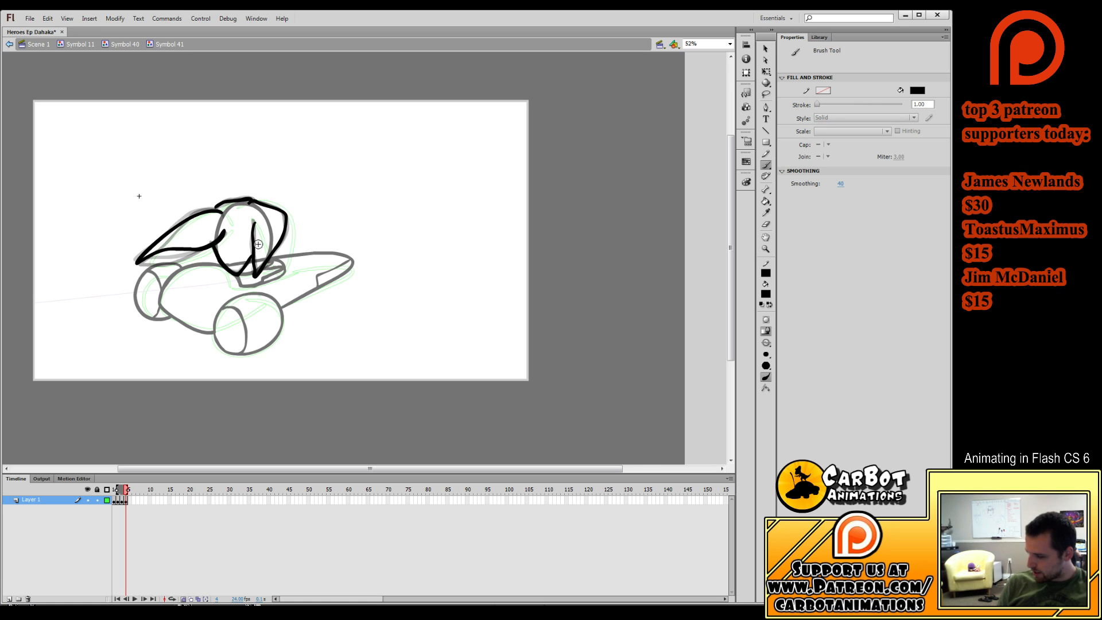
Play back the hair animation and check how the outlines move across its four frames.
click(138, 522)
key(Return)
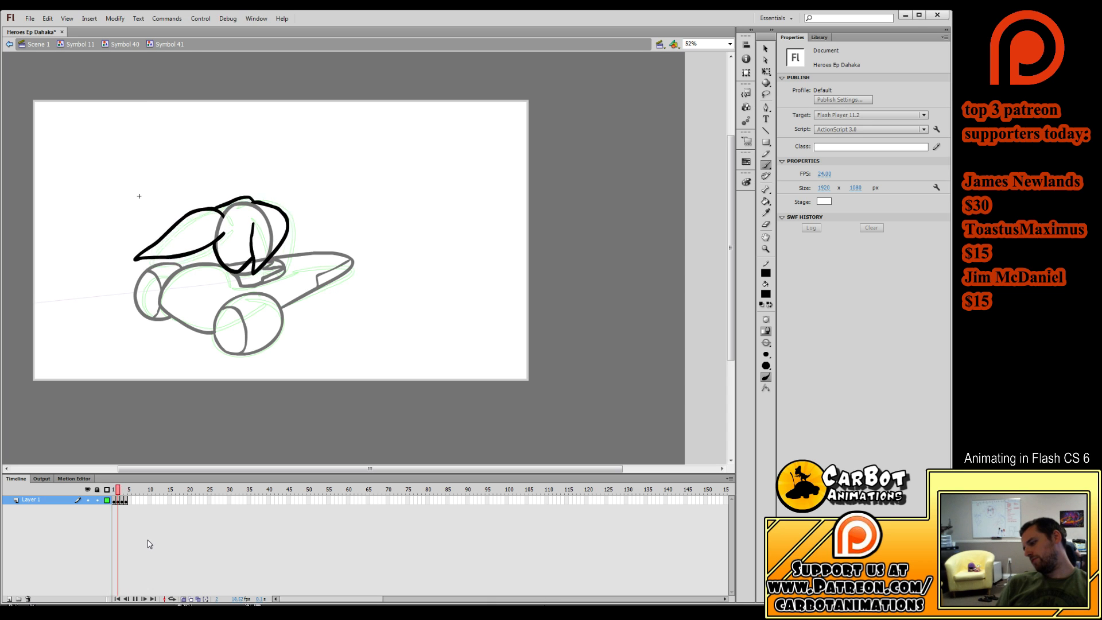
key(Return)
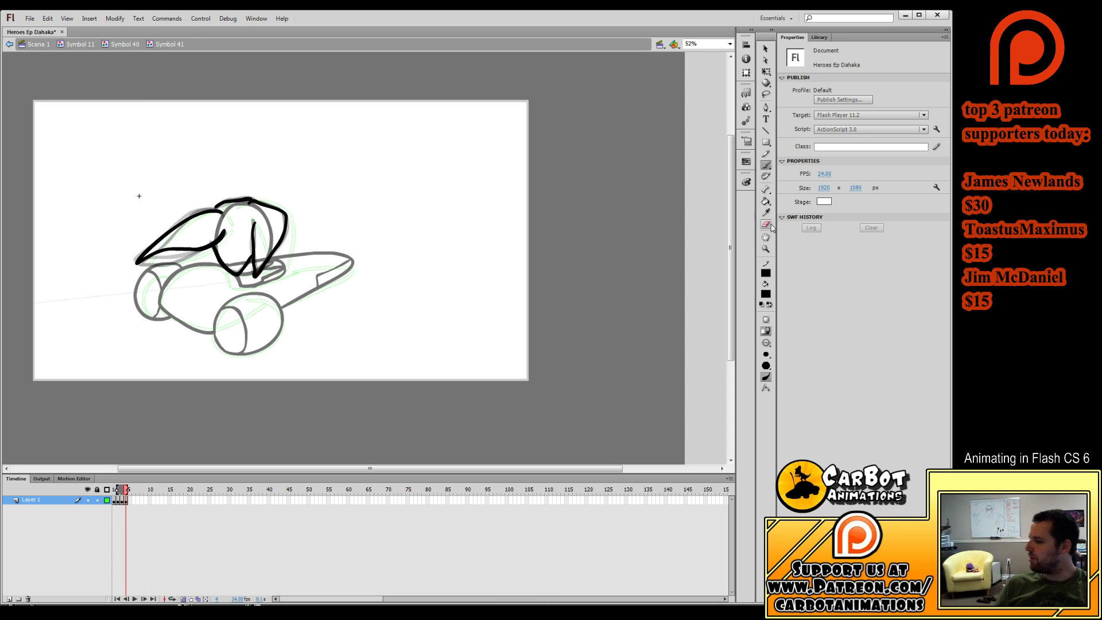
click(766, 225)
key(comma)
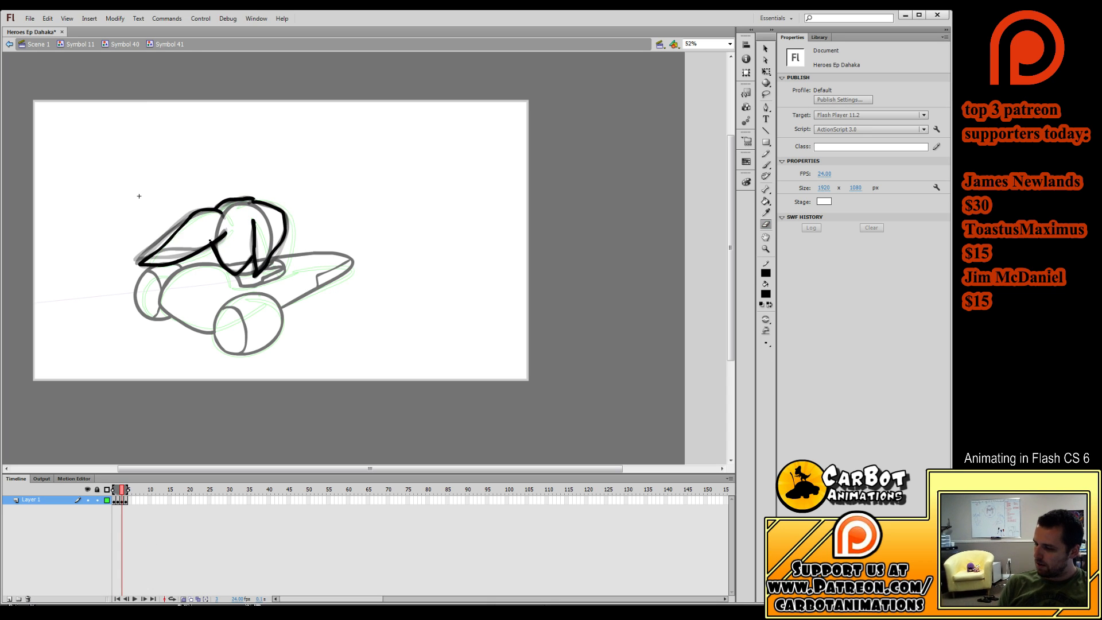
key(Return)
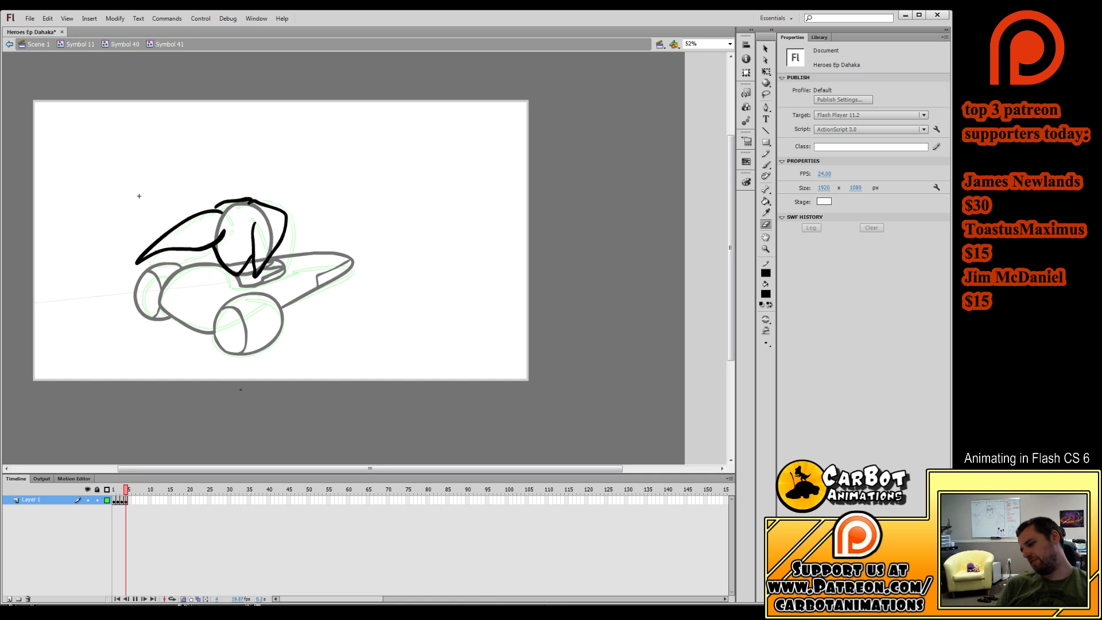
key(Return)
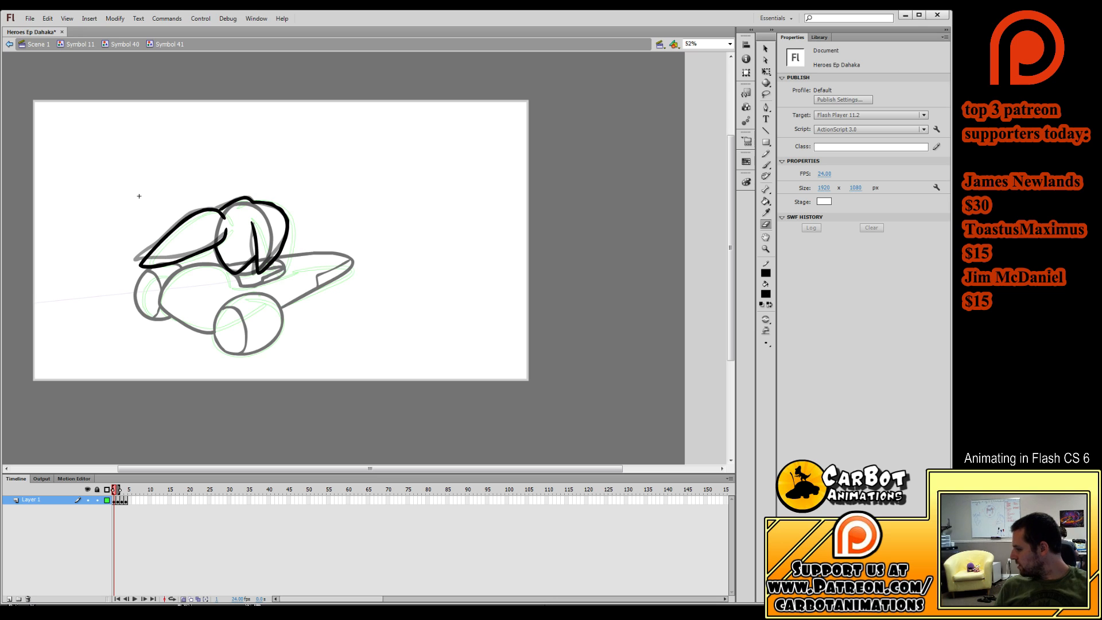
Fill the hair with light yellow in each of the four frames using the Paint Bucket tool.
key(k)
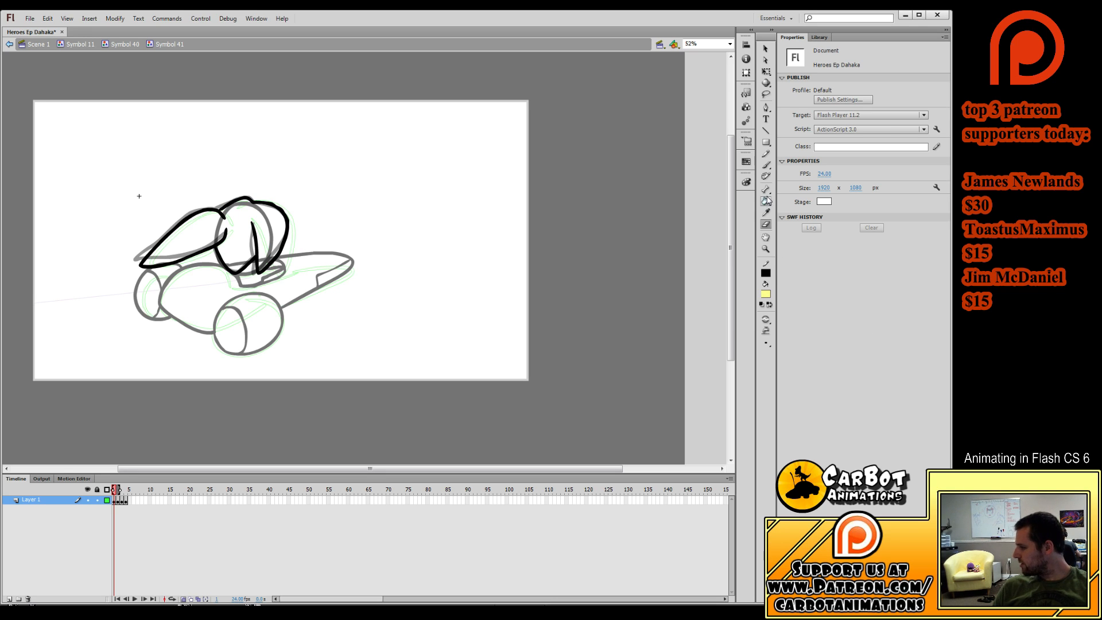
click(270, 226)
key(period)
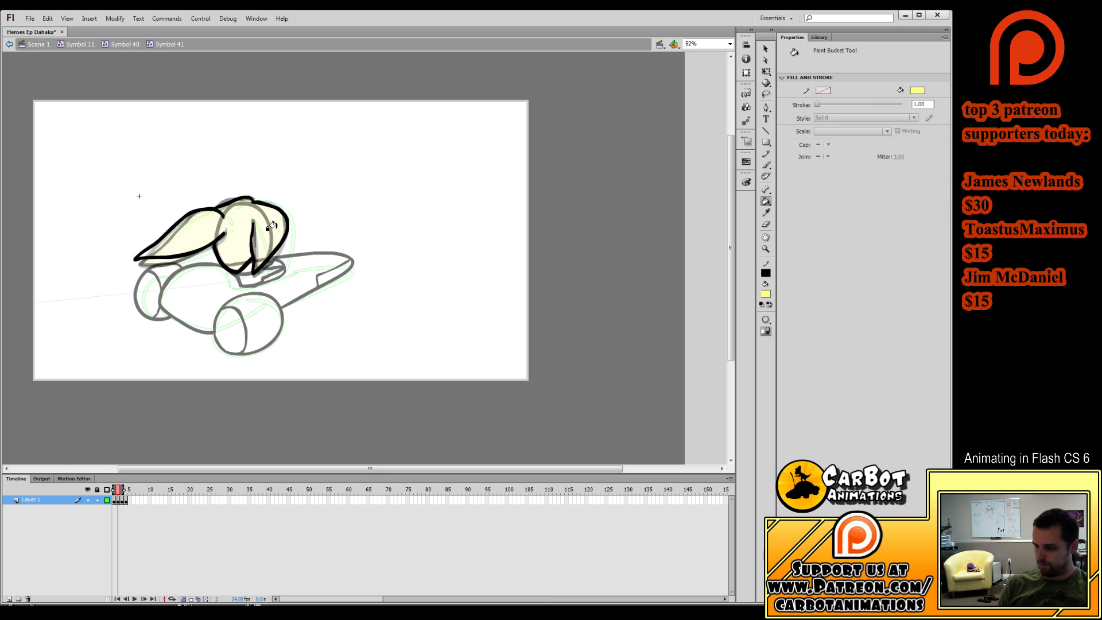
click(270, 227)
key(period)
click(238, 224)
key(period)
click(269, 227)
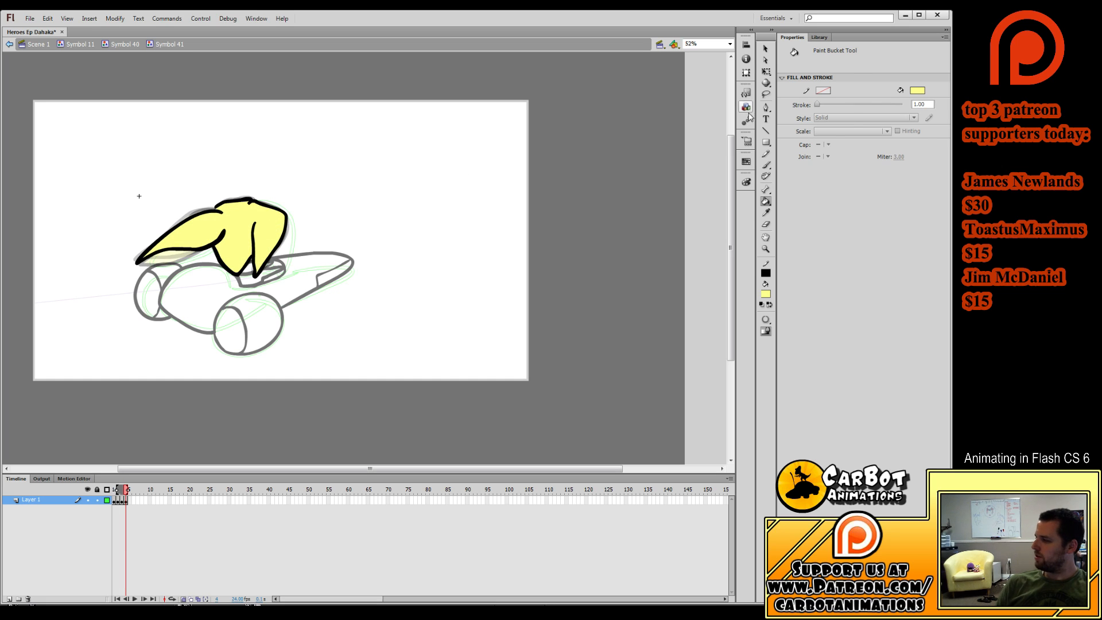
Exit the hair symbol to the vehicle symbol and extend the frames of all three layers to frame 32.
key(q)
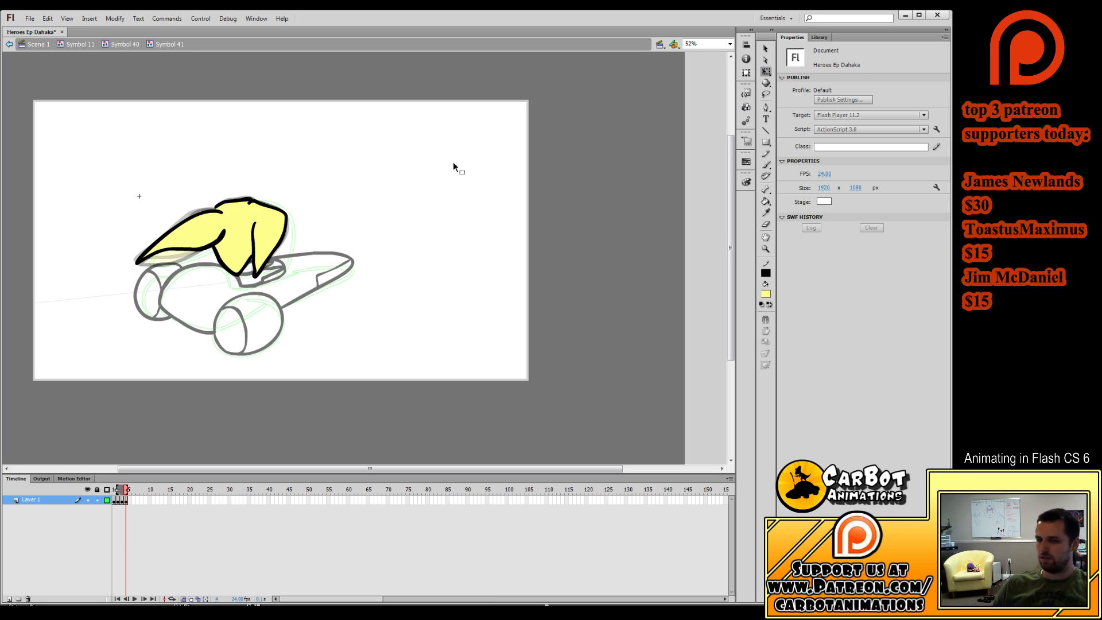
double_click(302, 375)
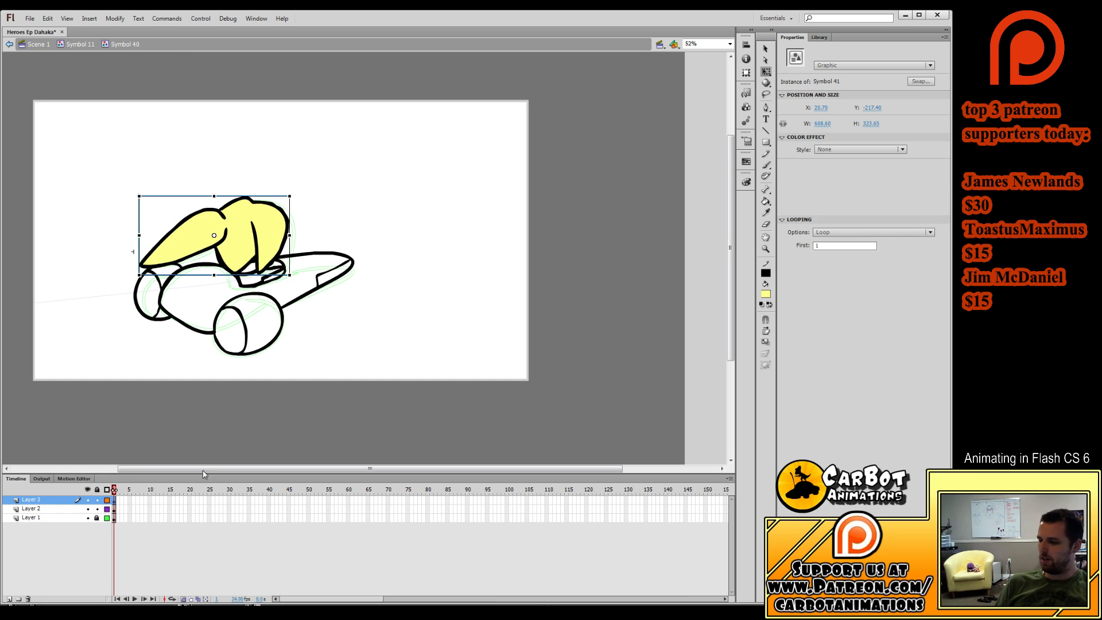
click(120, 537)
key(F5)
key(F5)
key(F5)
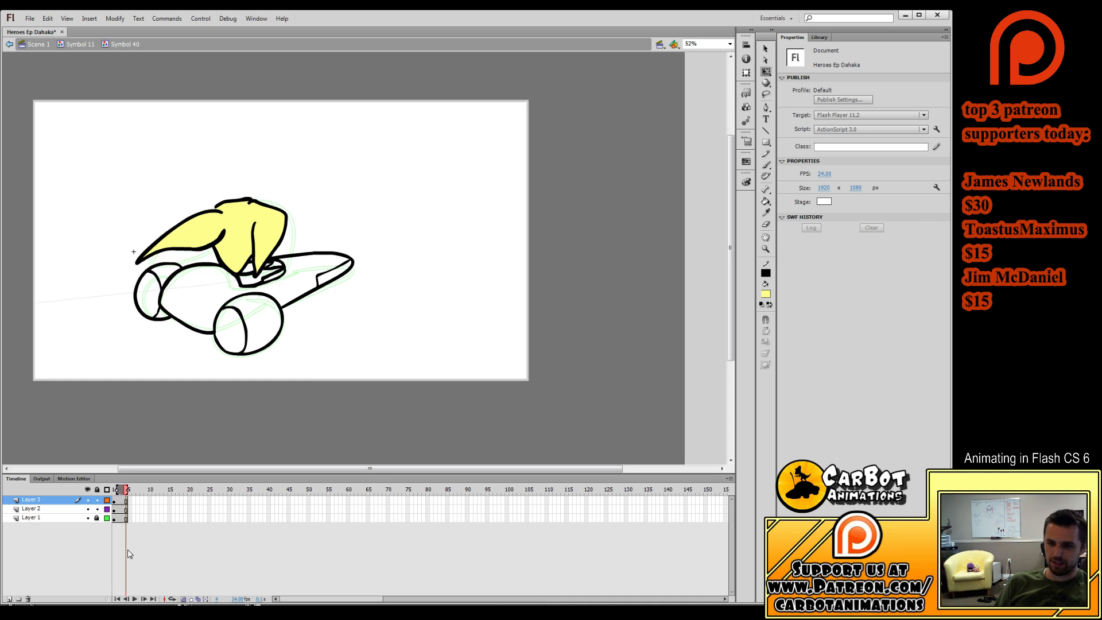
key(F5)
key(F5)
key(F5)
key(F5)
key(F5)
key(F5)
key(F5)
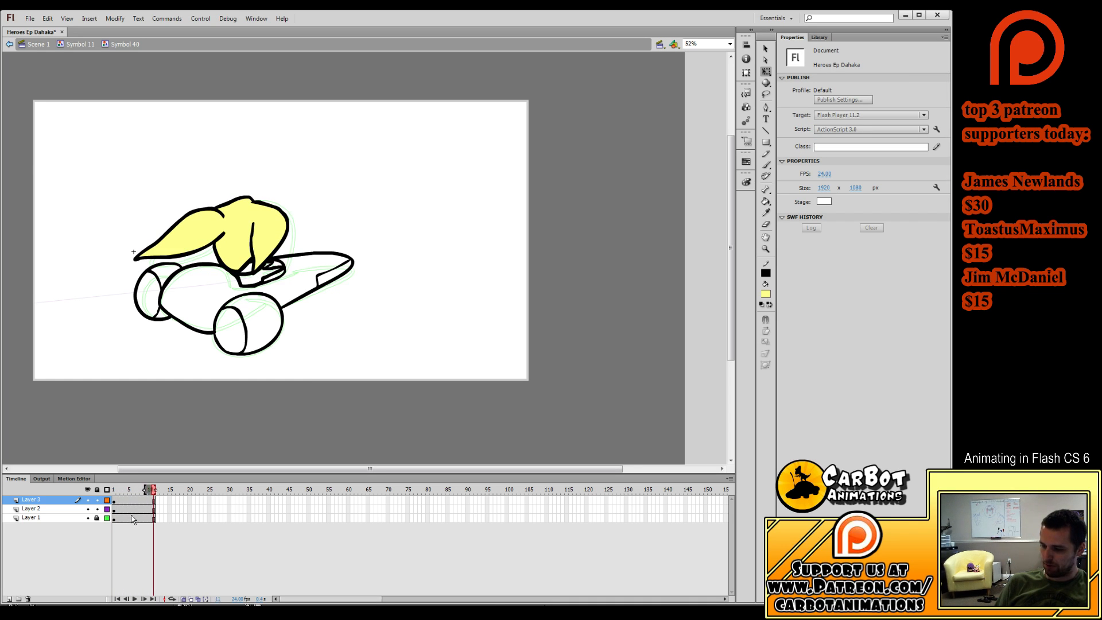
key(F5)
key(F5)
key(F5)
key(F5)
key(F5)
key(F5)
key(F5)
key(F5)
key(F5)
key(F5)
key(F5)
key(F5)
key(F5)
key(F5)
key(F5)
key(F5)
key(F5)
key(F5)
key(F5)
key(F5)
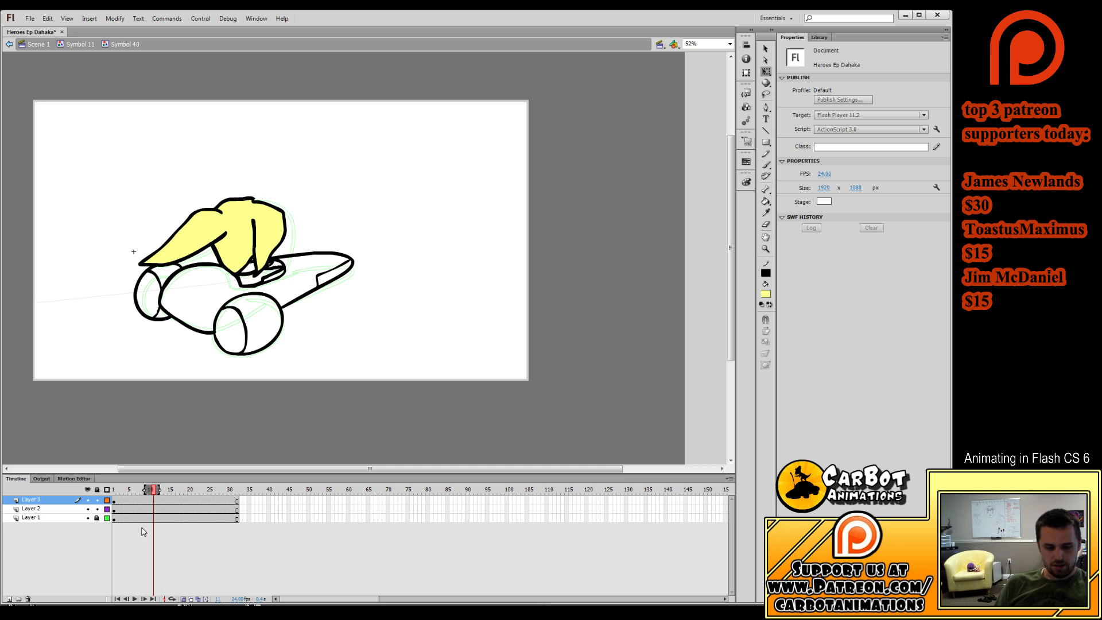
Fill the rider's visible face below the hair with a peach skin colour on Layer 2.
key(k)
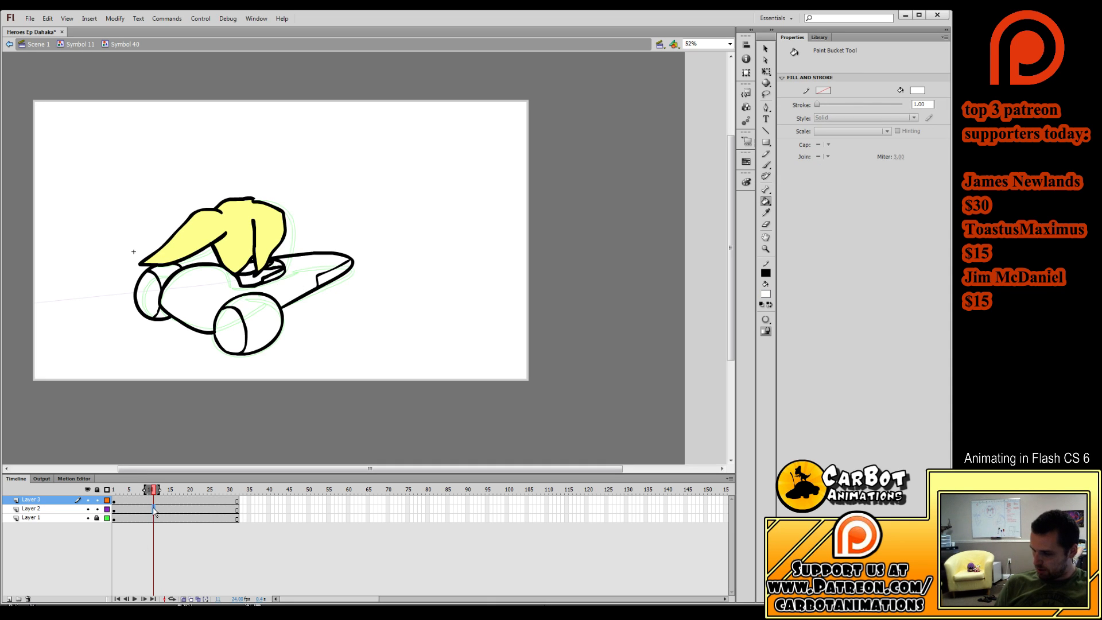
click(153, 509)
click(176, 526)
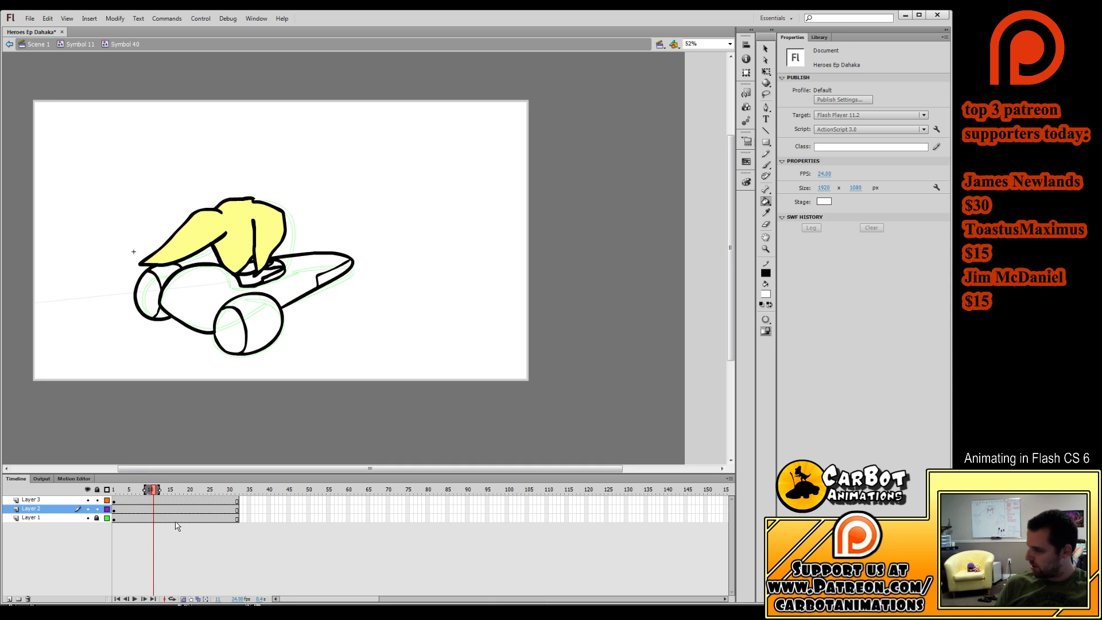
click(768, 297)
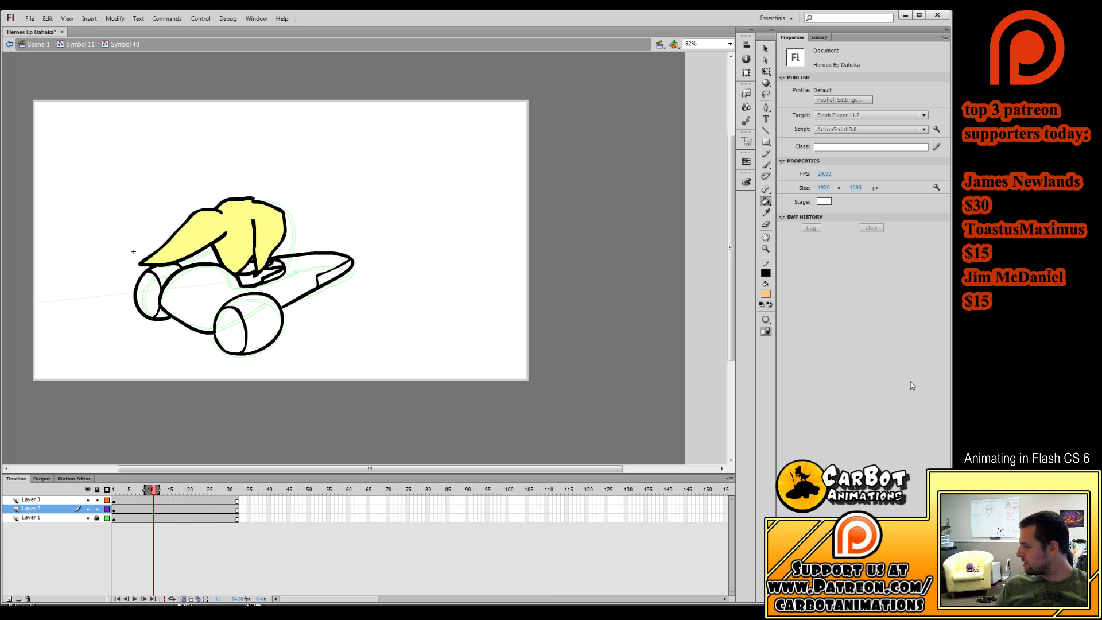
click(891, 361)
click(247, 267)
key(q)
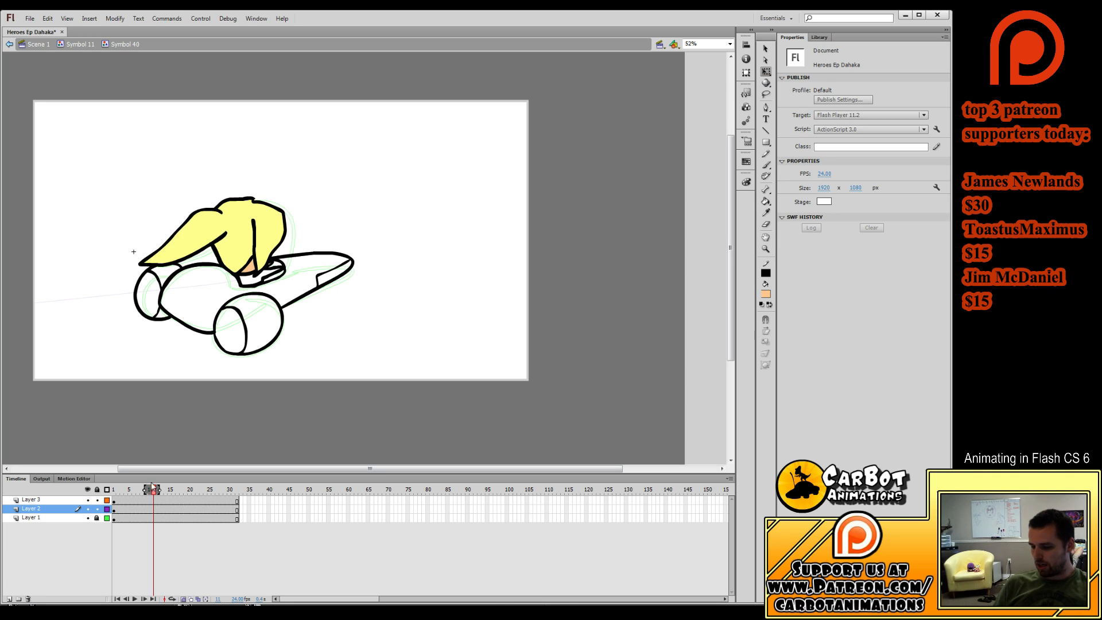
Unlock Layer 1 and fill the outer casings of both vehicle pods and the nose tip with bright blue.
click(119, 503)
drag(117, 499, 157, 507)
click(97, 518)
click(133, 517)
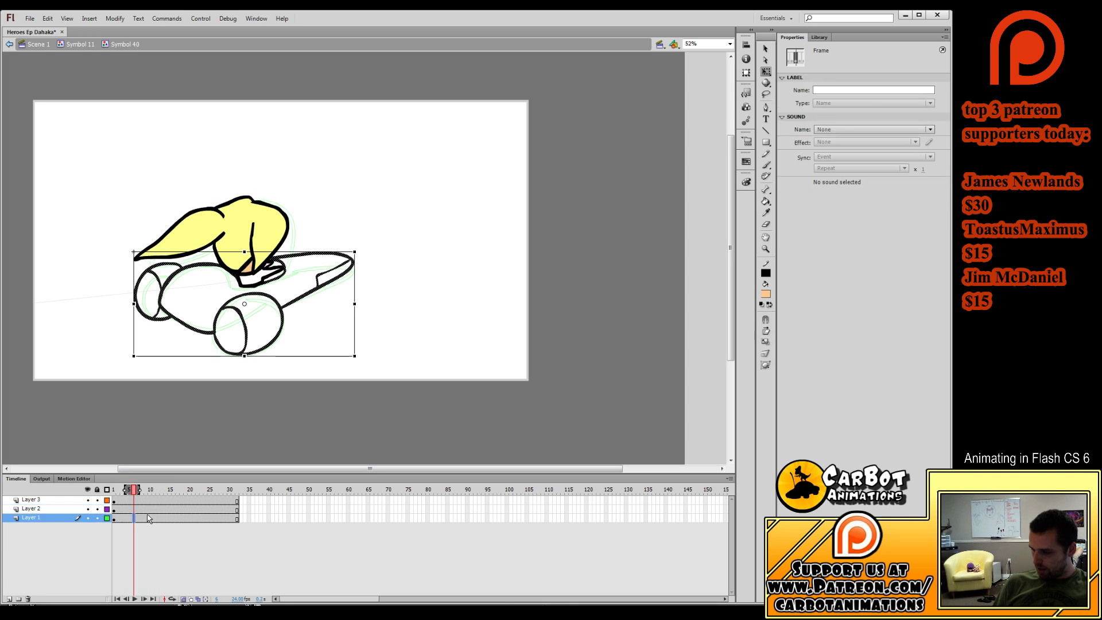
click(178, 528)
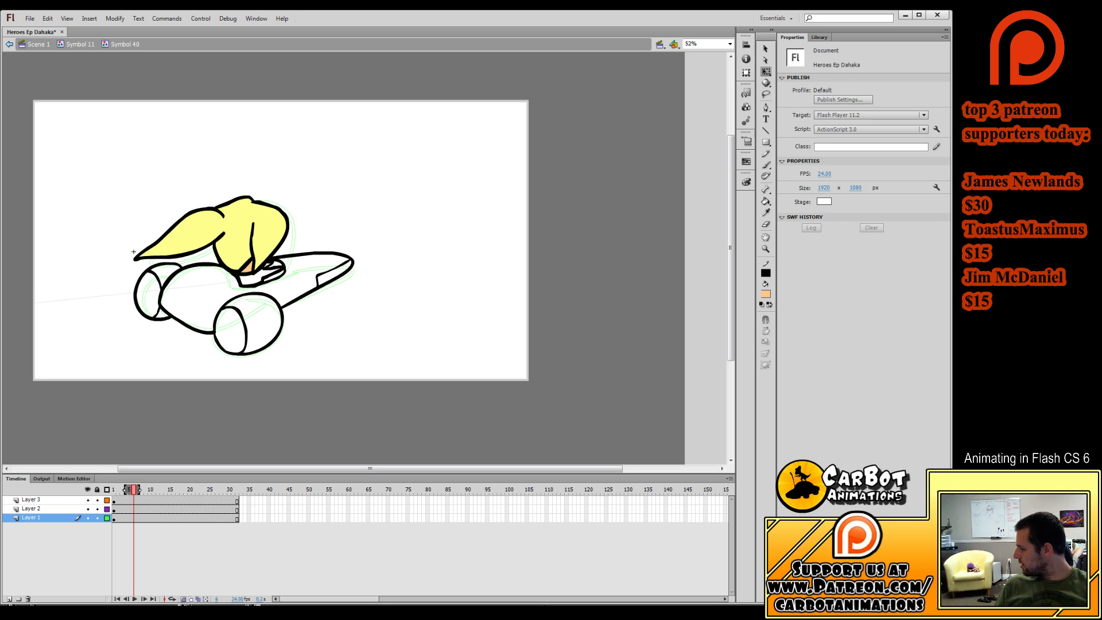
key(k)
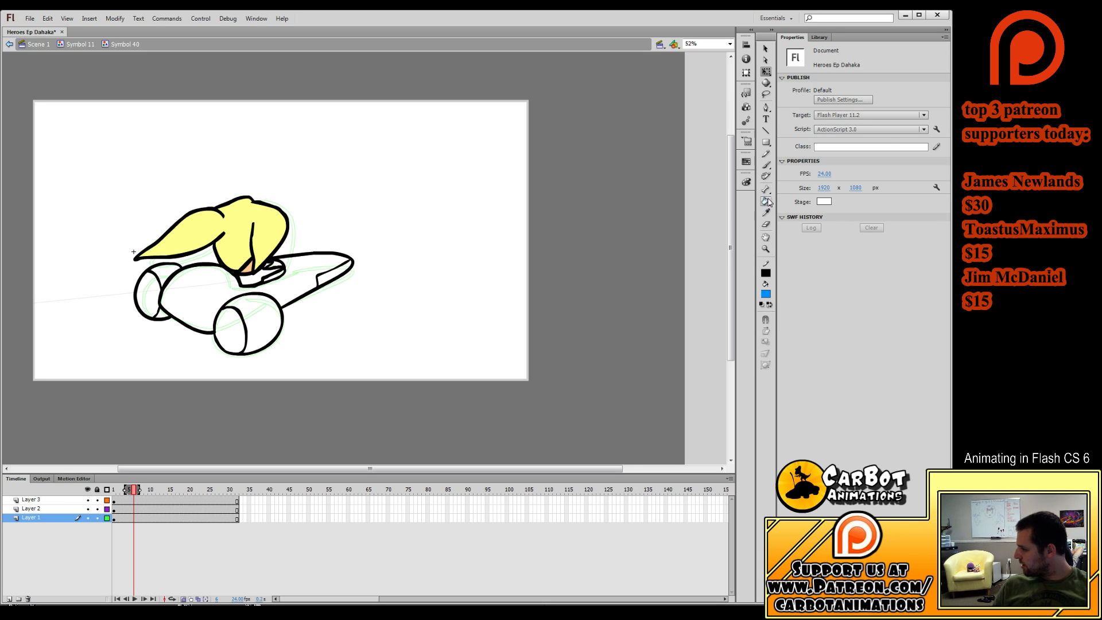
click(264, 321)
click(333, 272)
click(158, 276)
click(160, 311)
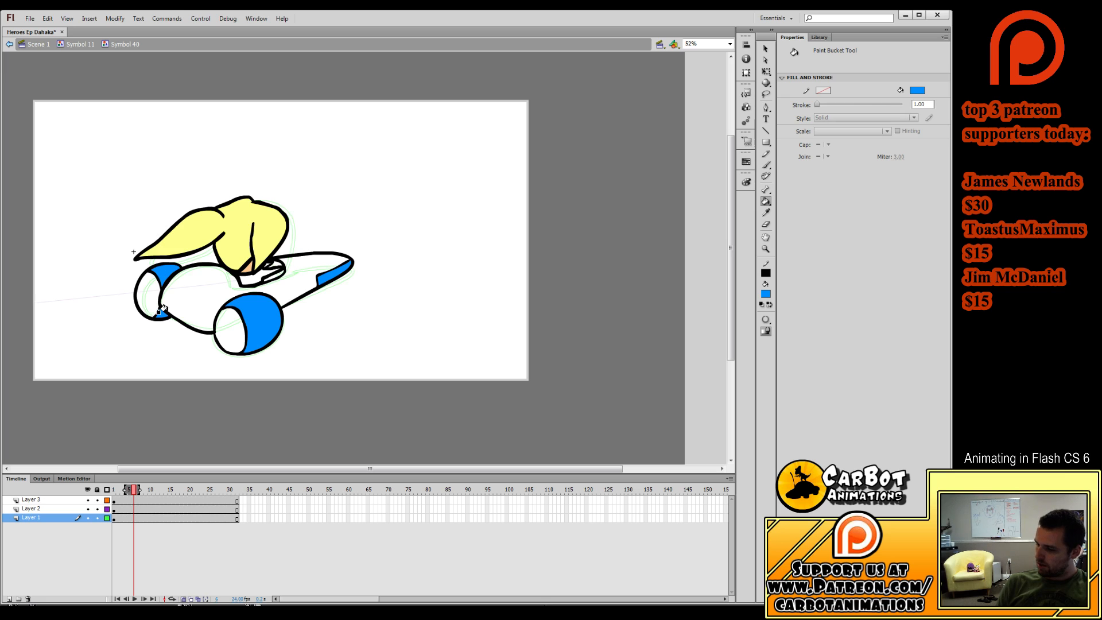
Fill the vehicle's main body and the round end faces of both pods with light gray.
click(771, 343)
click(287, 279)
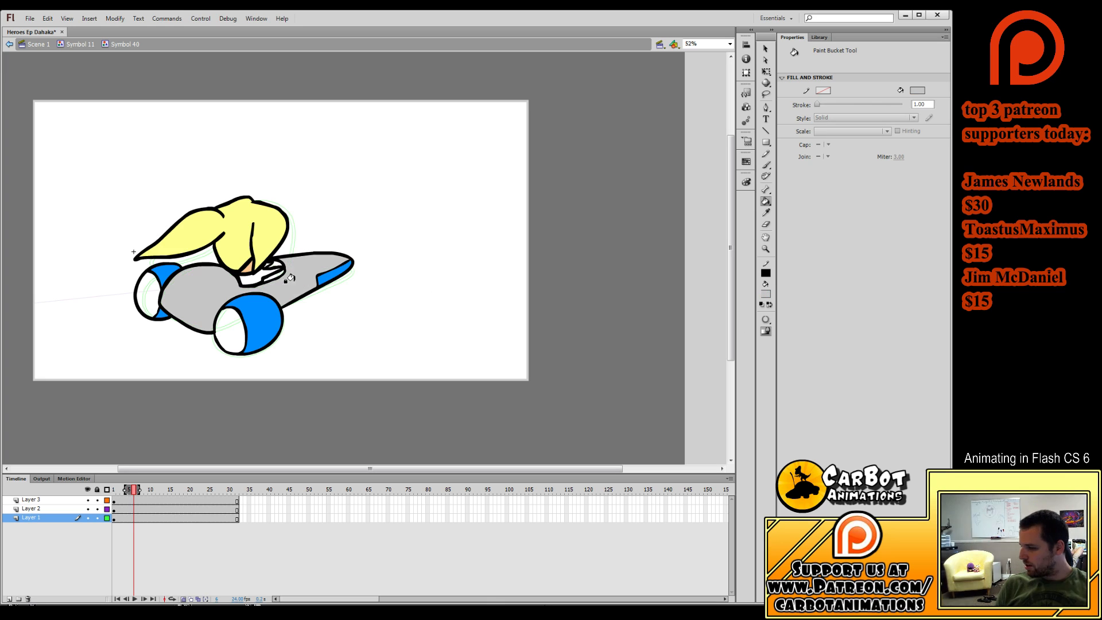
click(150, 291)
click(229, 325)
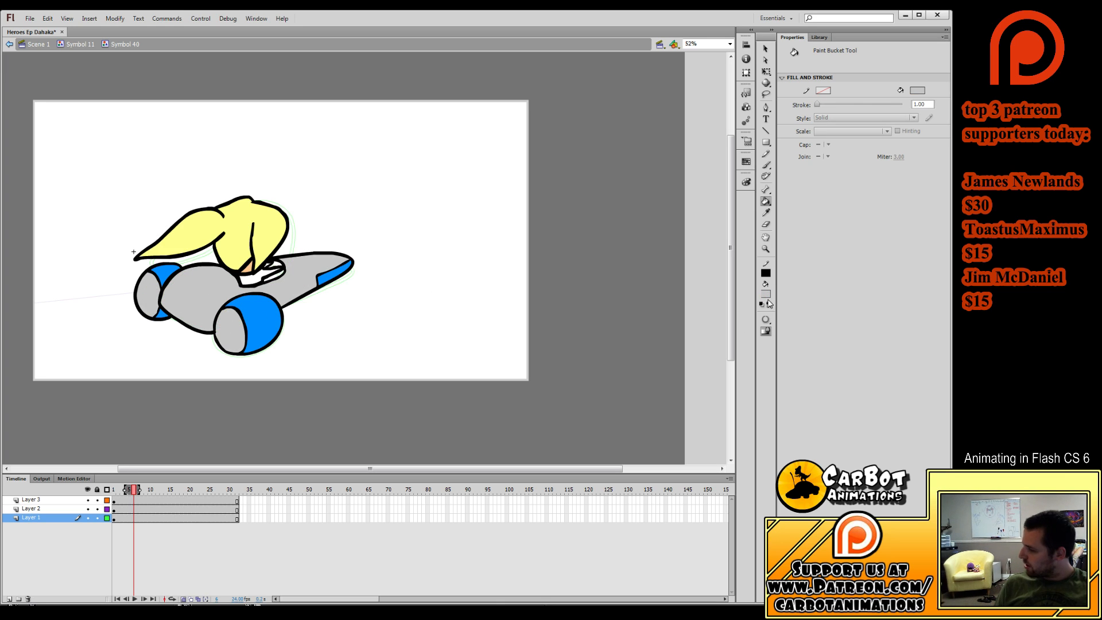
Fill the round end faces of both pods and the inside of the seat opening with dark gray.
click(229, 325)
click(151, 291)
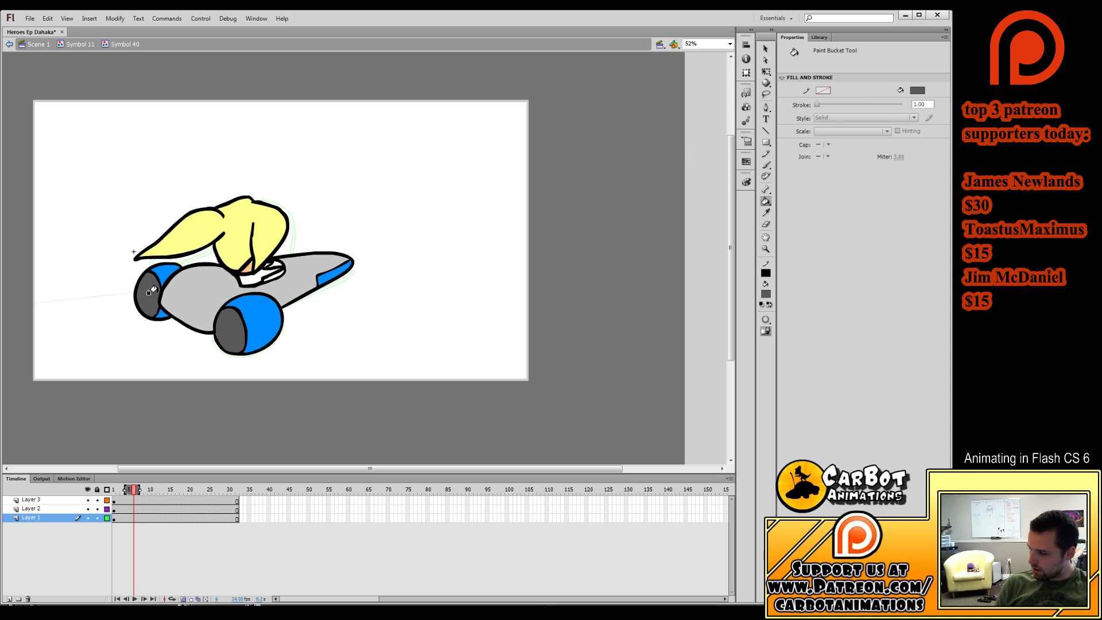
click(265, 274)
Insert blank keyframes at frame 19 on Layer 2 and Layer 3 for the rider's turned head.
key(Return)
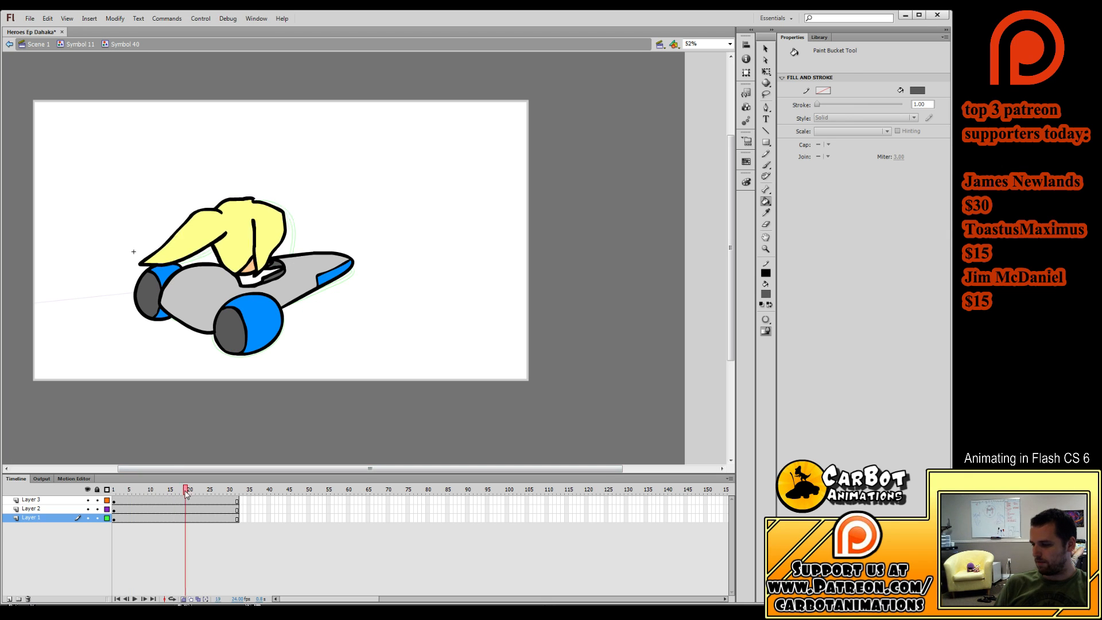
click(186, 509)
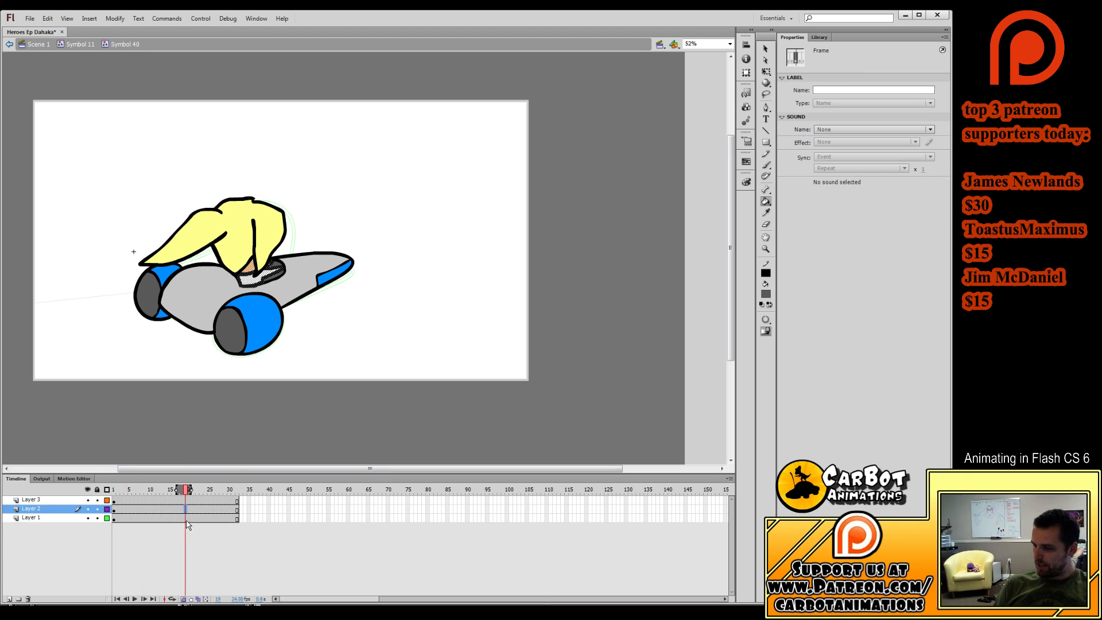
key(F7)
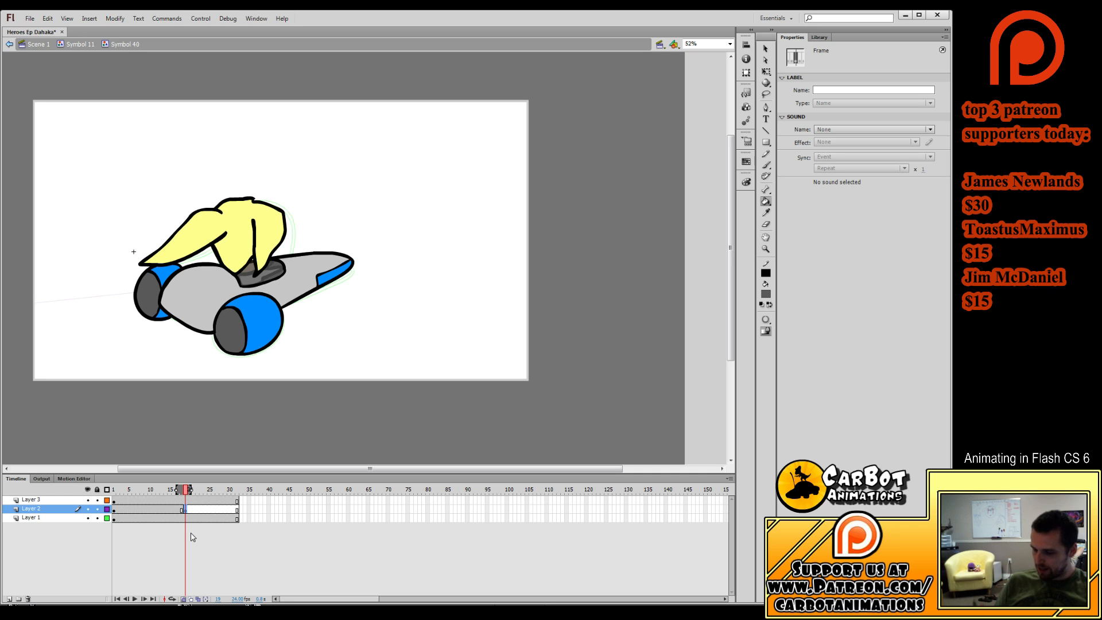
click(186, 501)
key(F7)
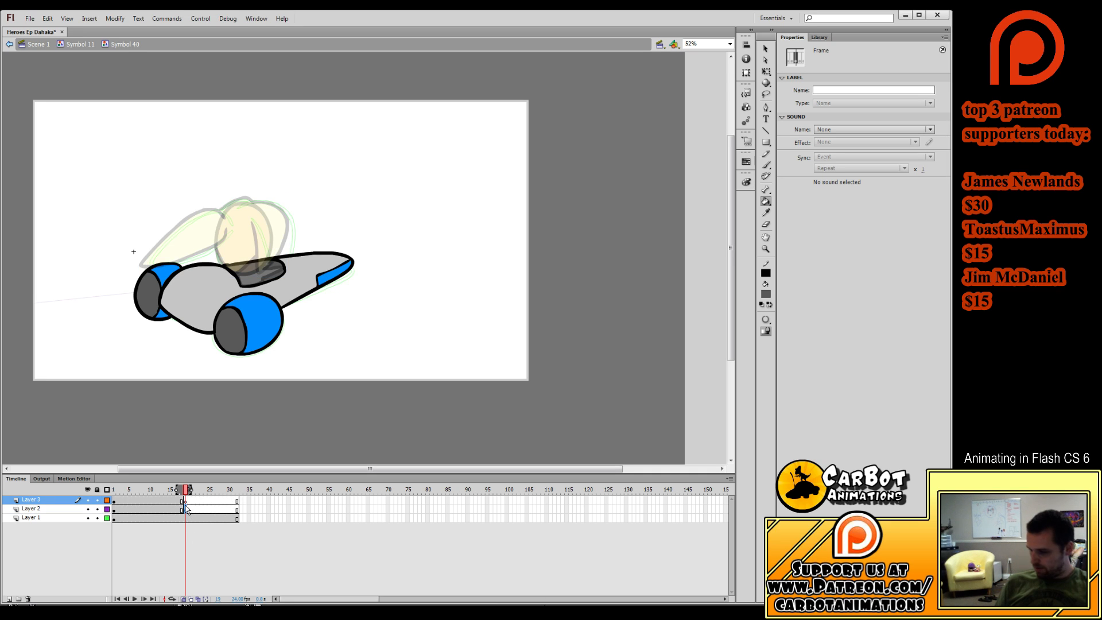
Brush the outline of the rider's turned head with two round eyes, mouth and collar on Layer 2 at frame 19.
click(185, 509)
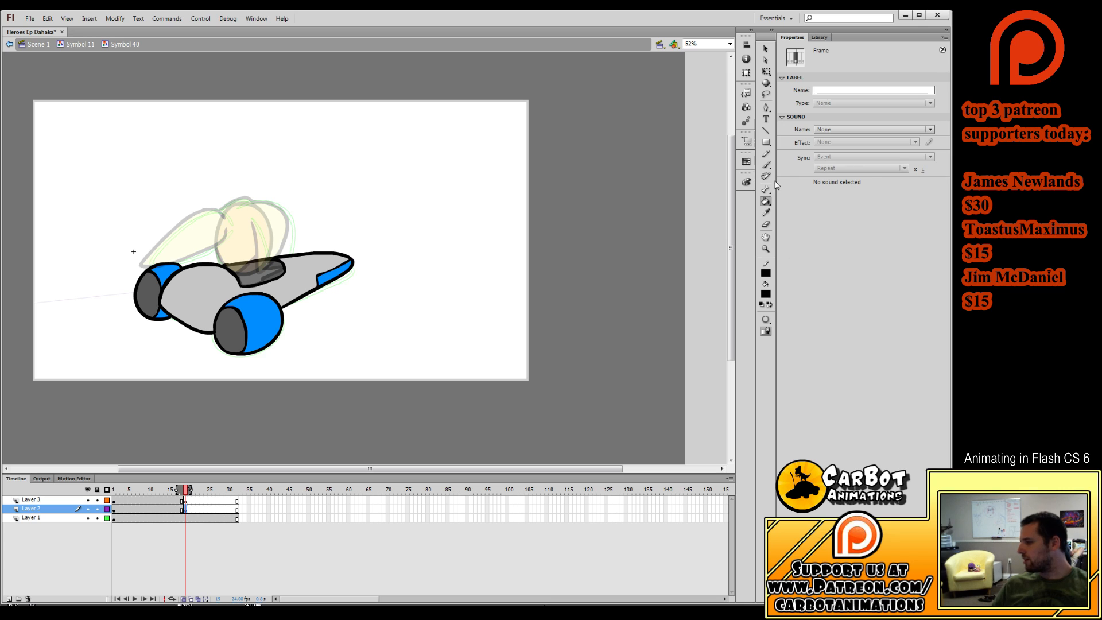
click(766, 164)
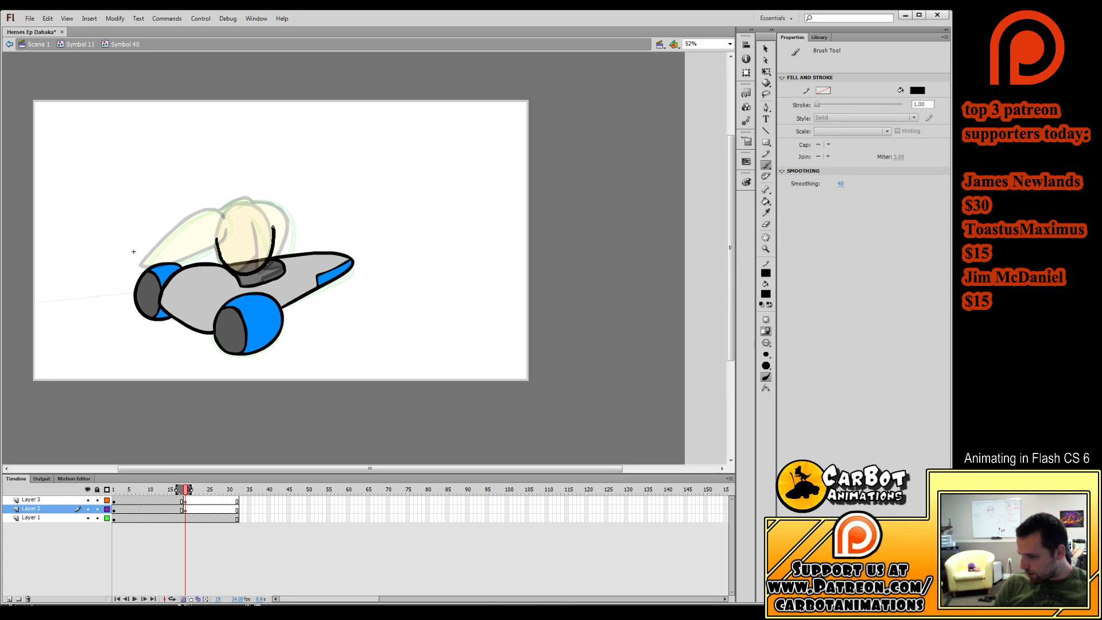
mouse_move(275, 228)
mouse_down()
mouse_move(262, 207)
mouse_move(241, 207)
mouse_move(219, 240)
mouse_up()
mouse_move(227, 230)
mouse_down()
mouse_move(255, 246)
mouse_move(226, 246)
mouse_move(243, 223)
mouse_move(258, 248)
mouse_move(261, 227)
mouse_move(240, 221)
mouse_move(257, 247)
mouse_move(260, 225)
mouse_move(241, 230)
mouse_move(254, 251)
mouse_move(242, 223)
mouse_up()
key(ctrl+z)
key(ctrl+z)
key(ctrl+z)
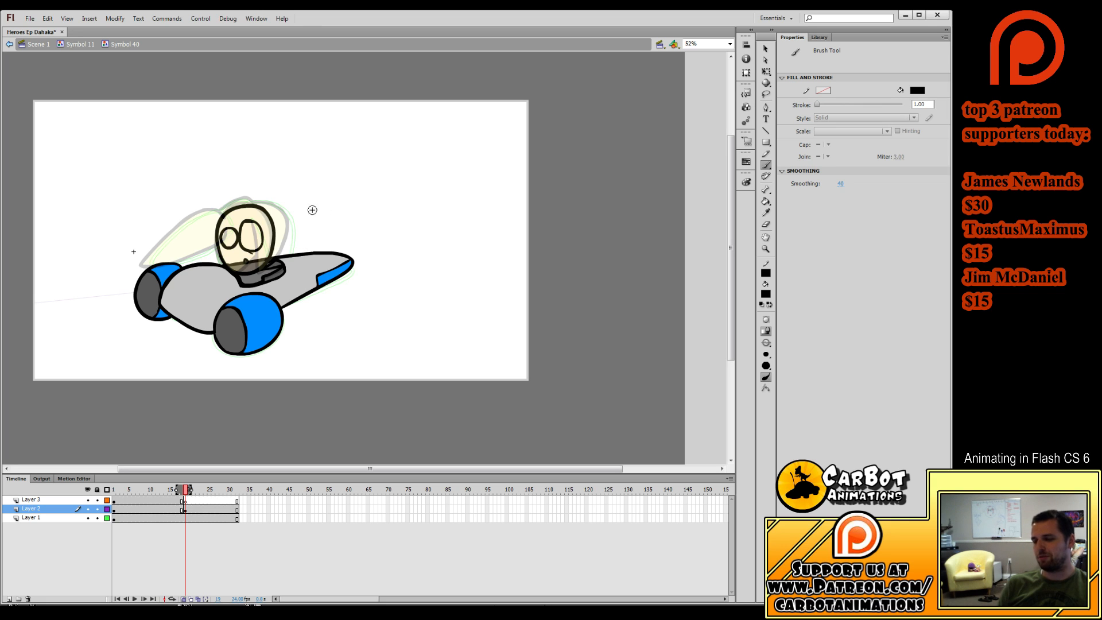
Draw the windswept hair outline around the turned head on Layer 3 at frame 19 in black.
drag(187, 491, 178, 501)
click(185, 501)
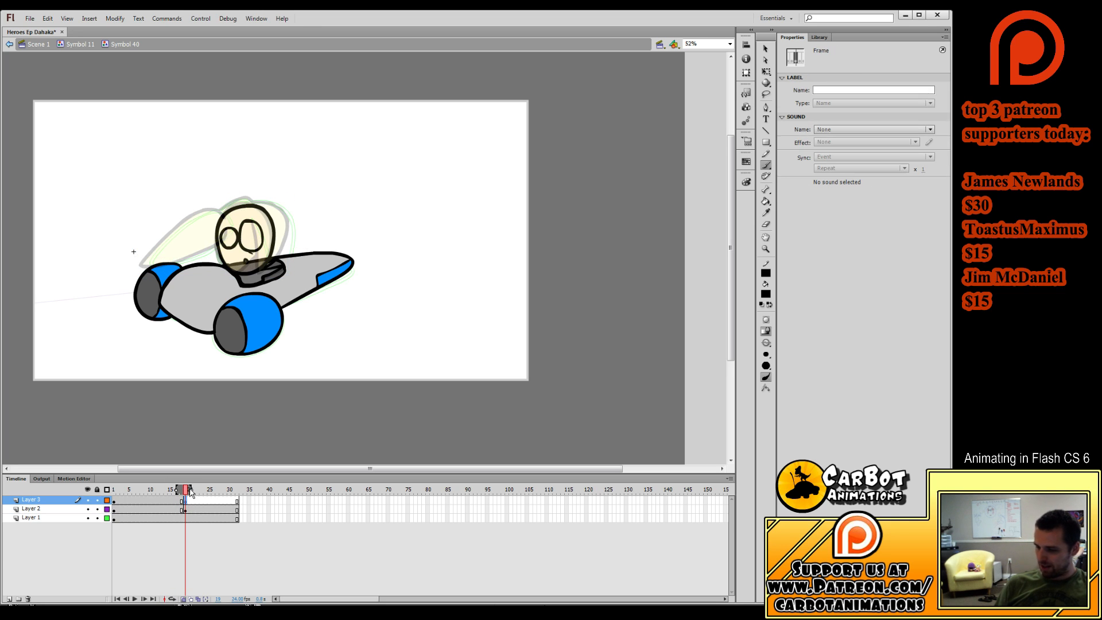
mouse_move(259, 209)
mouse_down()
mouse_move(247, 244)
mouse_move(275, 251)
mouse_move(269, 205)
mouse_move(261, 267)
mouse_move(269, 206)
mouse_move(240, 202)
mouse_move(187, 252)
mouse_move(239, 212)
mouse_move(145, 236)
mouse_move(198, 235)
mouse_move(206, 223)
mouse_up()
key(ctrl+z)
Convert the new hair drawing on Layer 3 into a graphic symbol and open that symbol for editing.
click(190, 500)
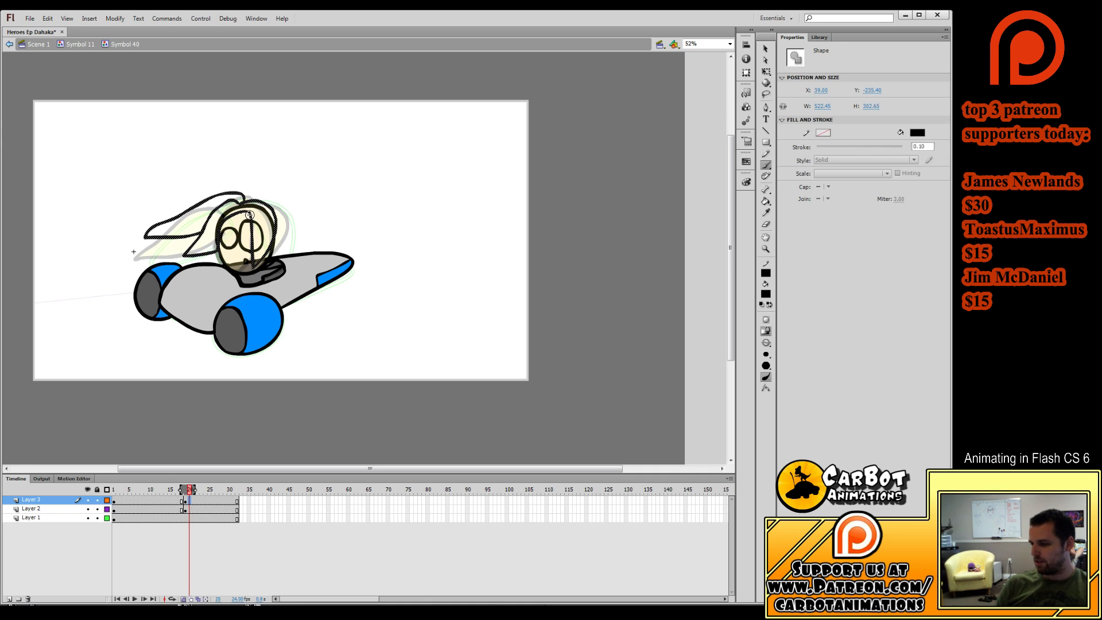
key(F8)
key(Return)
click(765, 72)
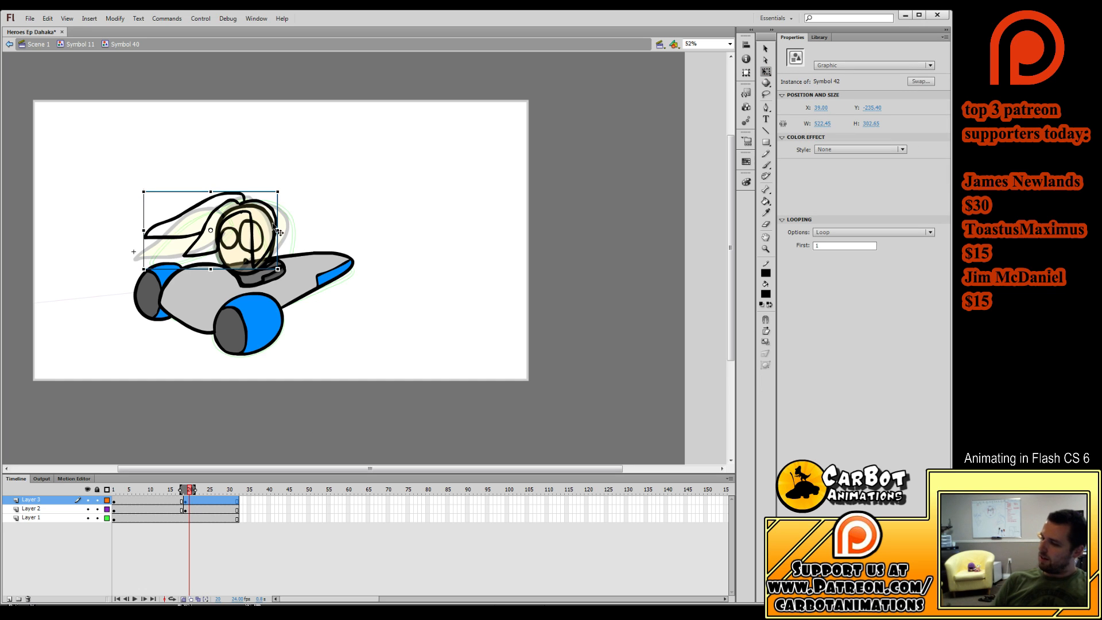
double_click(275, 217)
click(139, 533)
key(F6)
key(F6)
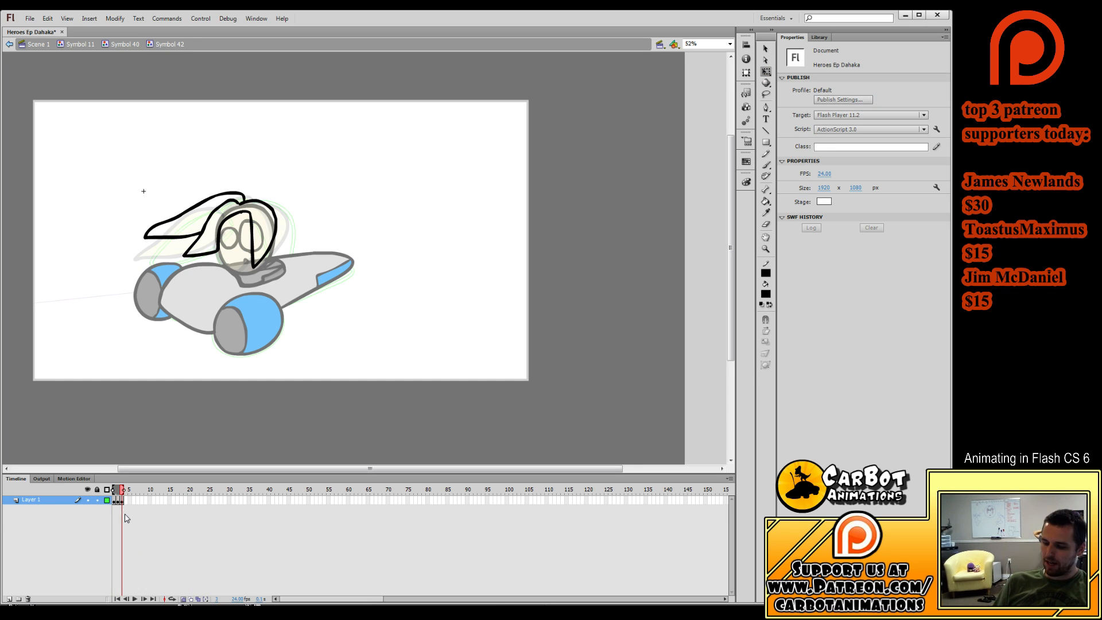
key(ctrl+z)
key(ctrl+z)
Insert a blank keyframe at frame 2 of the hair symbol and redraw the hair outline slightly varied over the onion skin.
key(F7)
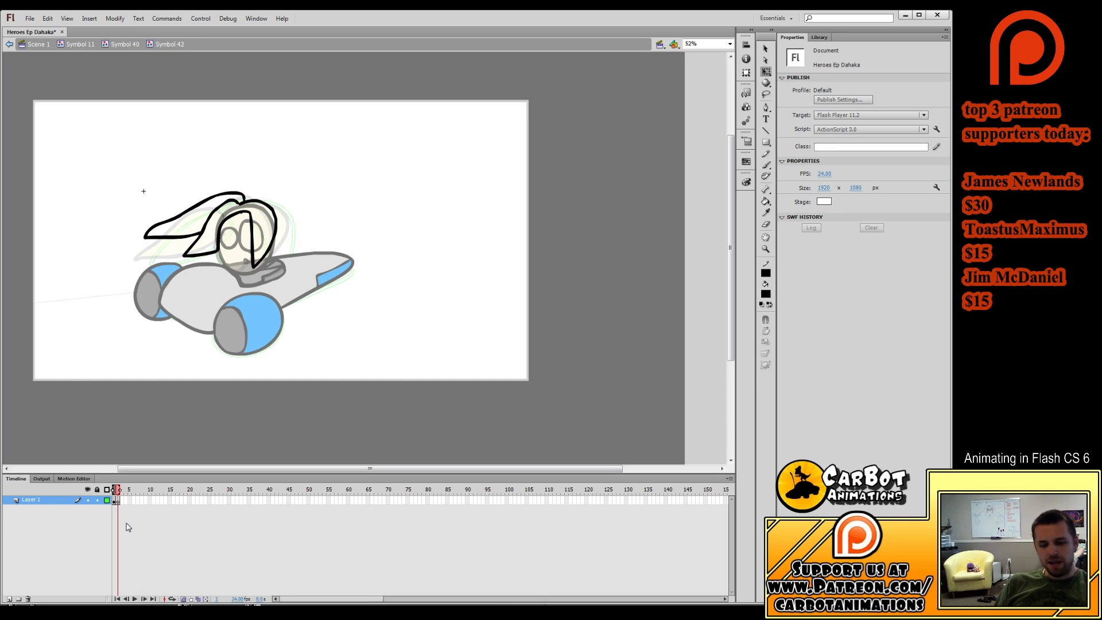
key(b)
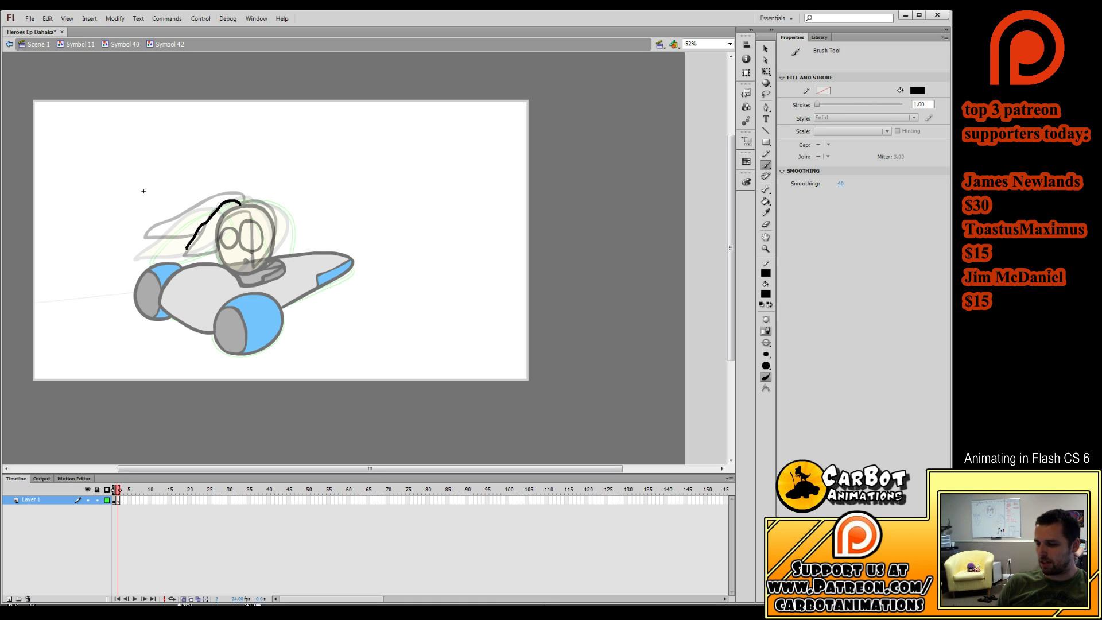
mouse_move(201, 248)
mouse_down()
mouse_move(250, 222)
mouse_move(252, 266)
mouse_move(272, 236)
mouse_move(250, 213)
mouse_up()
key(ctrl+z)
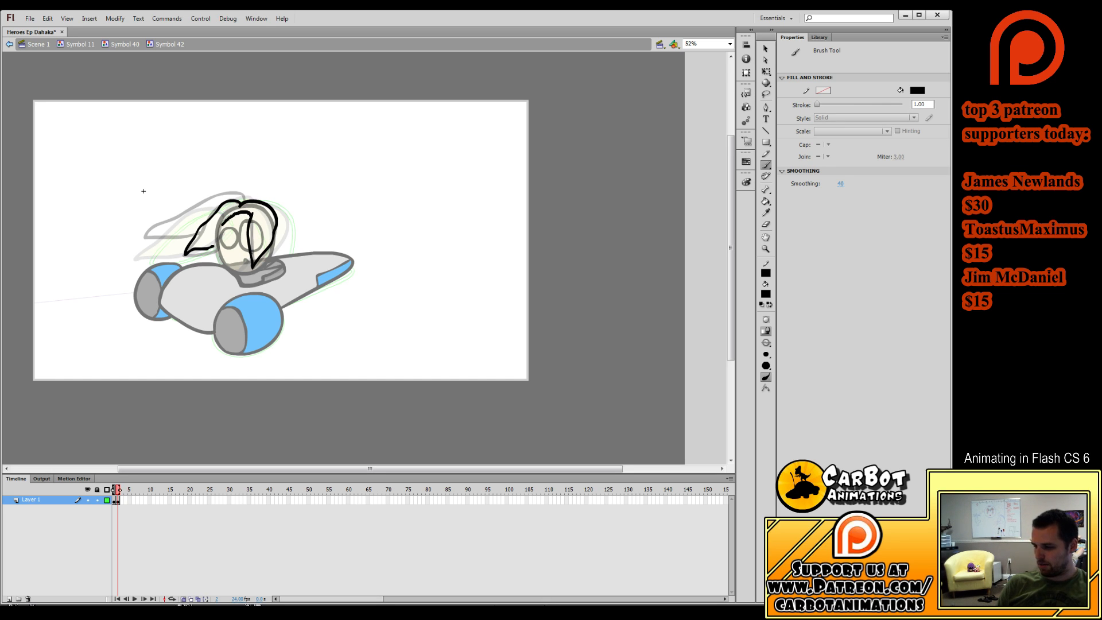
mouse_move(239, 192)
mouse_down()
mouse_move(145, 233)
mouse_move(197, 223)
mouse_up()
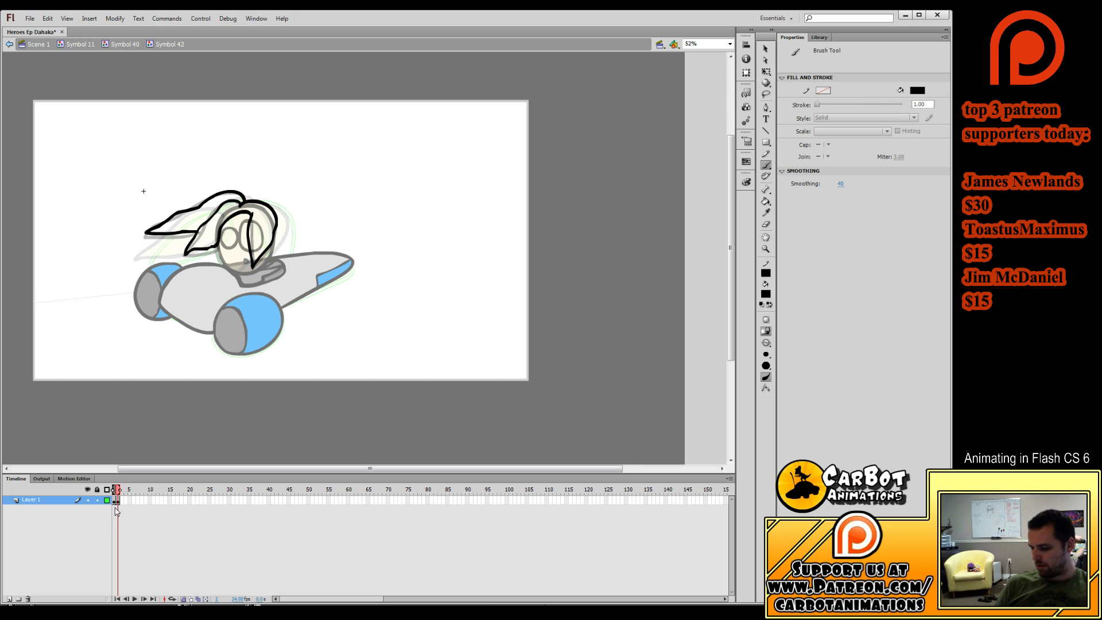
Add a blank keyframe at frame 3 of the hair symbol and brush a third hair outline with wavier strands.
drag(118, 490, 121, 499)
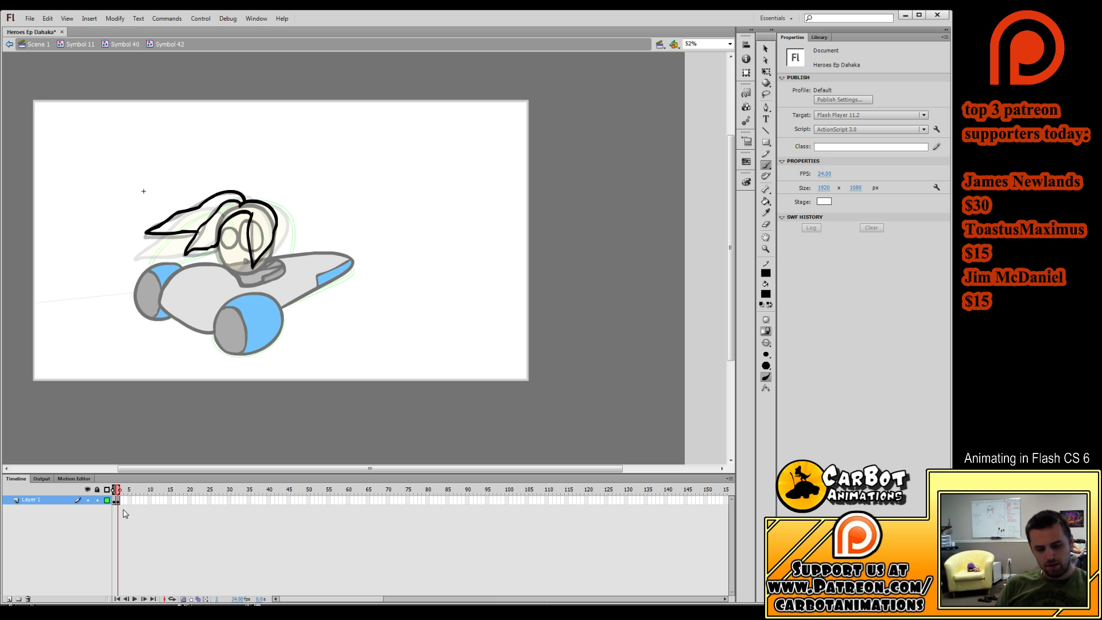
key(F7)
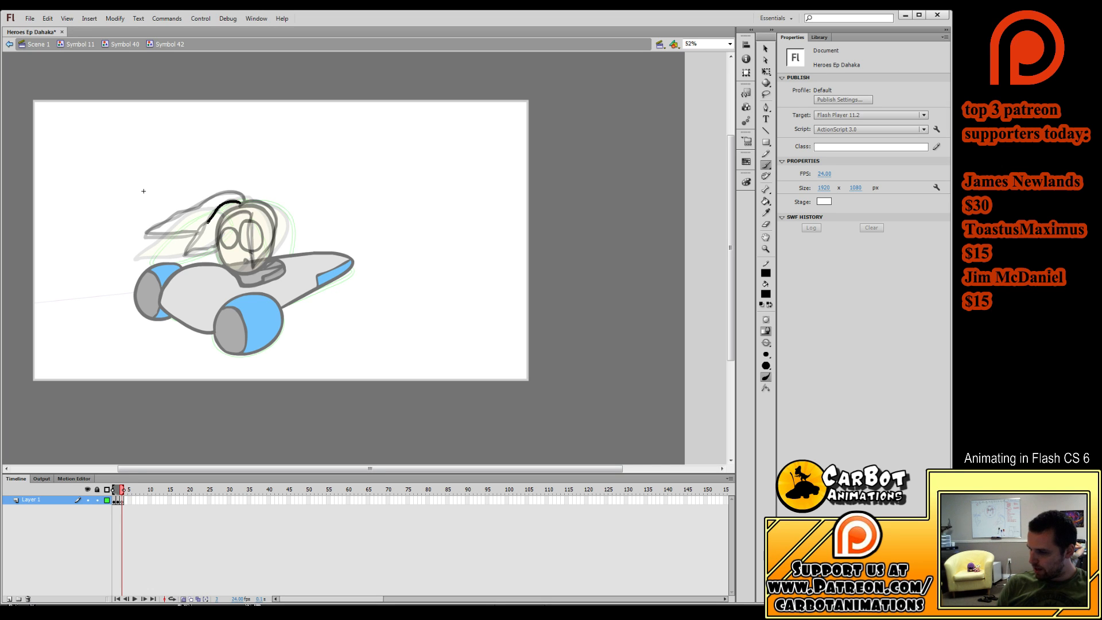
drag(210, 250, 214, 247)
mouse_move(252, 213)
mouse_down()
mouse_move(246, 262)
mouse_move(261, 261)
mouse_move(277, 230)
mouse_move(243, 201)
mouse_up()
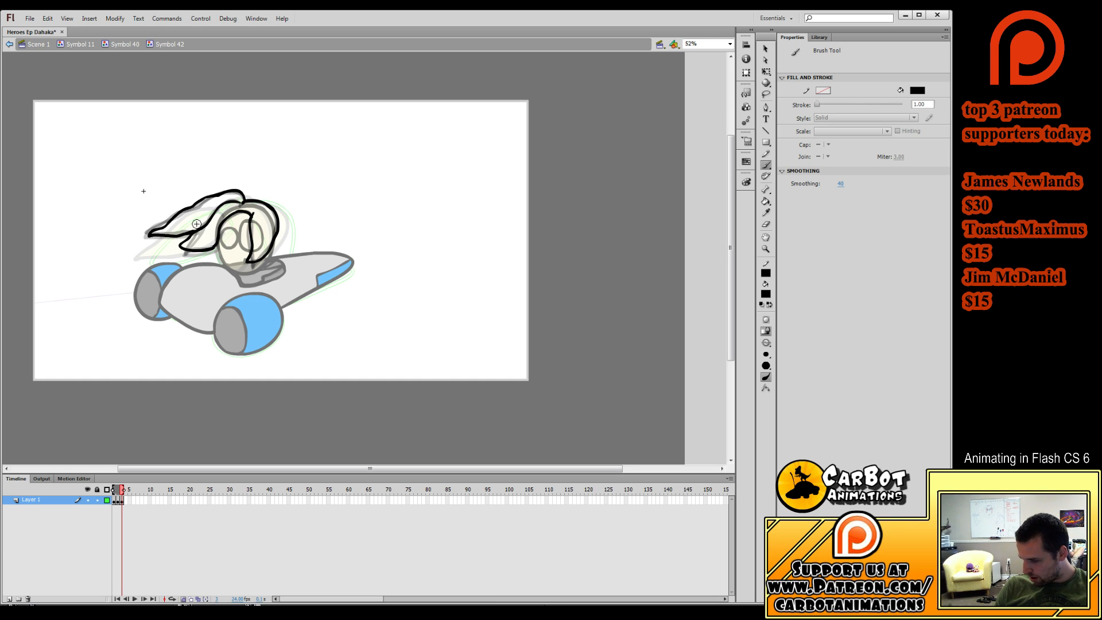
Add a blank keyframe at frame 4, draw the fourth hair outline, and flip between frames to compare the poses.
key(F7)
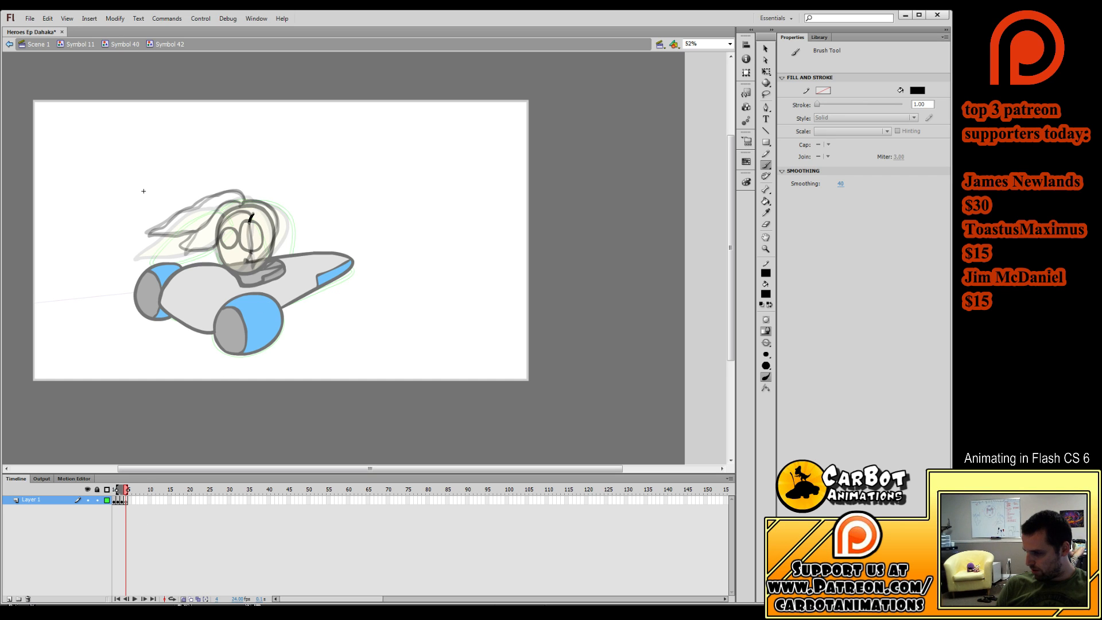
mouse_move(261, 202)
mouse_down()
mouse_move(226, 190)
mouse_move(150, 236)
mouse_move(198, 227)
mouse_up()
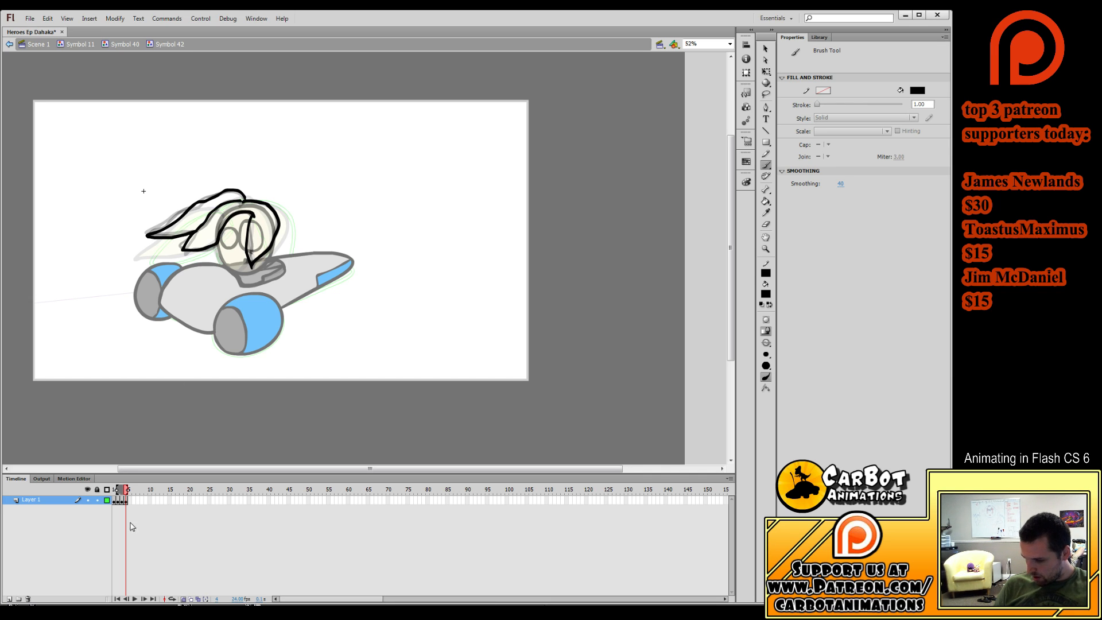
click(144, 544)
key(comma)
key(period)
key(comma)
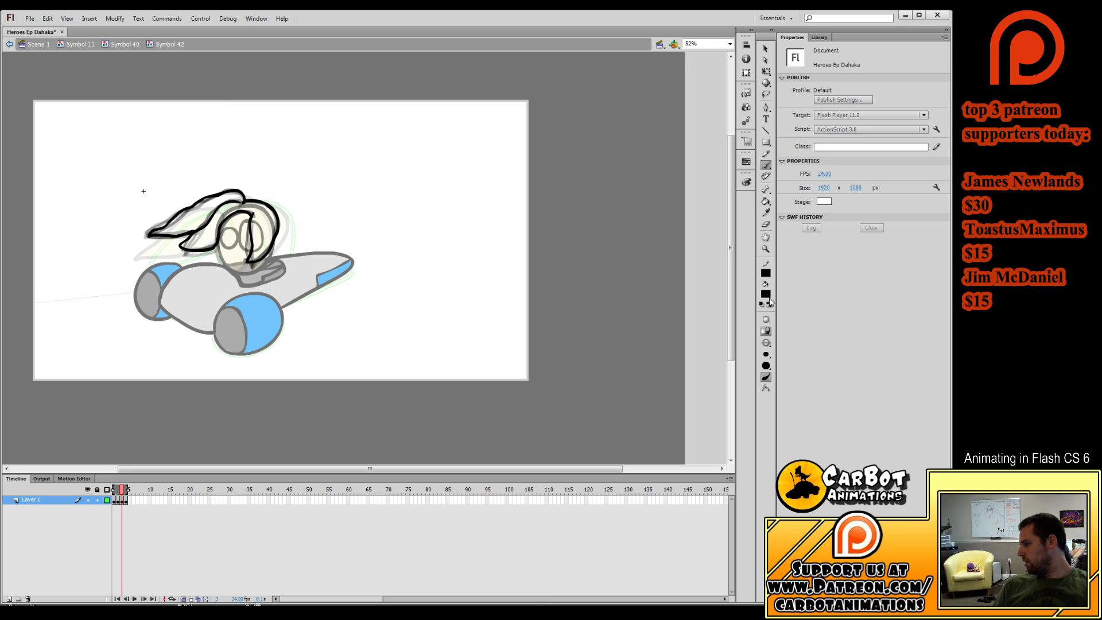
Fill the hair strands on frame 1 of the hair symbol with light yellow using the Paint Bucket.
click(917, 380)
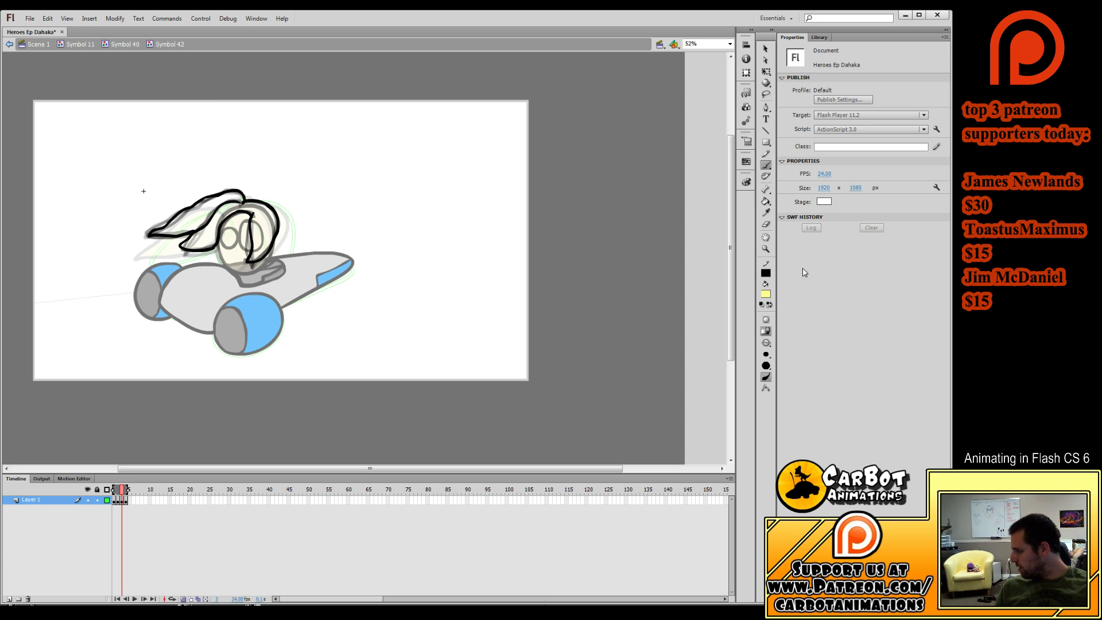
click(766, 202)
key(comma)
key(comma)
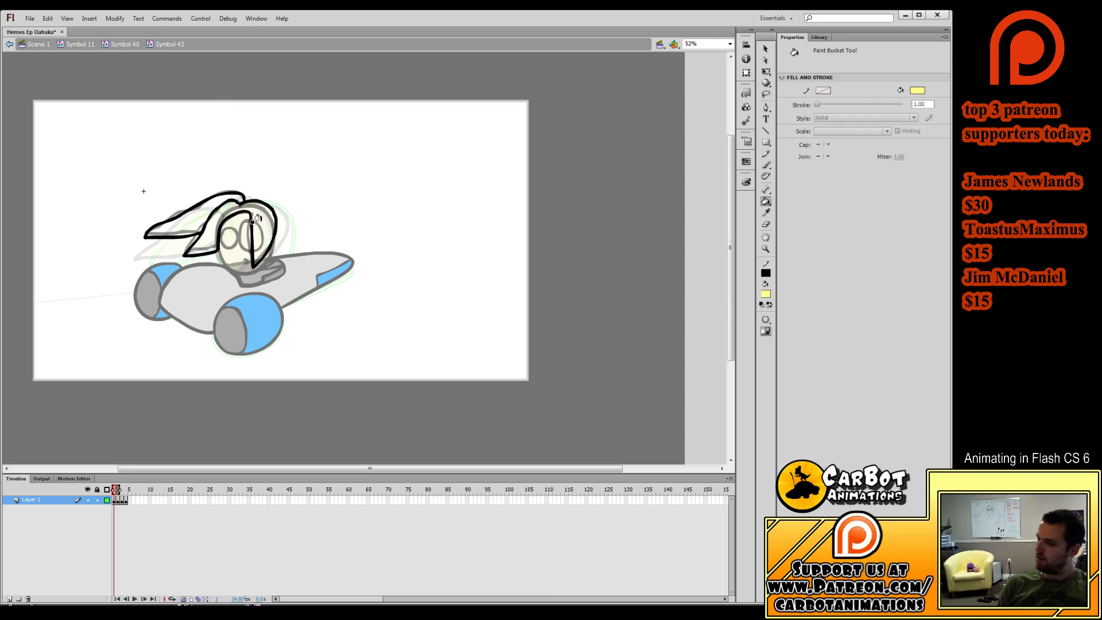
click(266, 221)
click(223, 200)
Fill the hair strands on frames 2, 3 and 4 with the same light yellow and play the hair loop.
key(period)
key(period)
key(comma)
click(226, 209)
click(218, 203)
key(period)
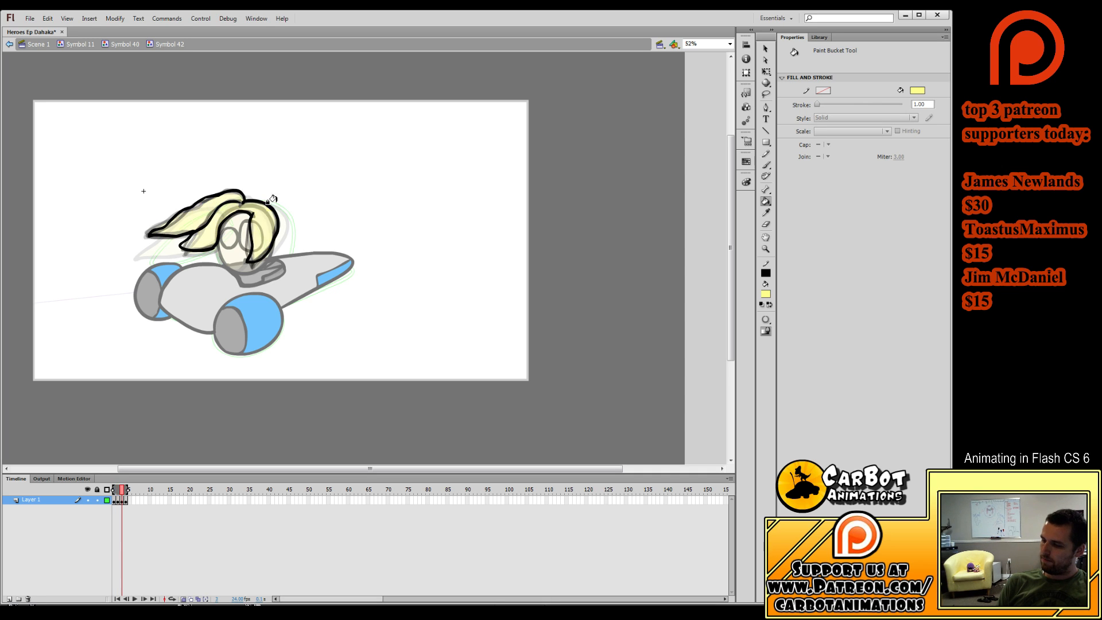
click(266, 219)
click(228, 199)
key(period)
key(Return)
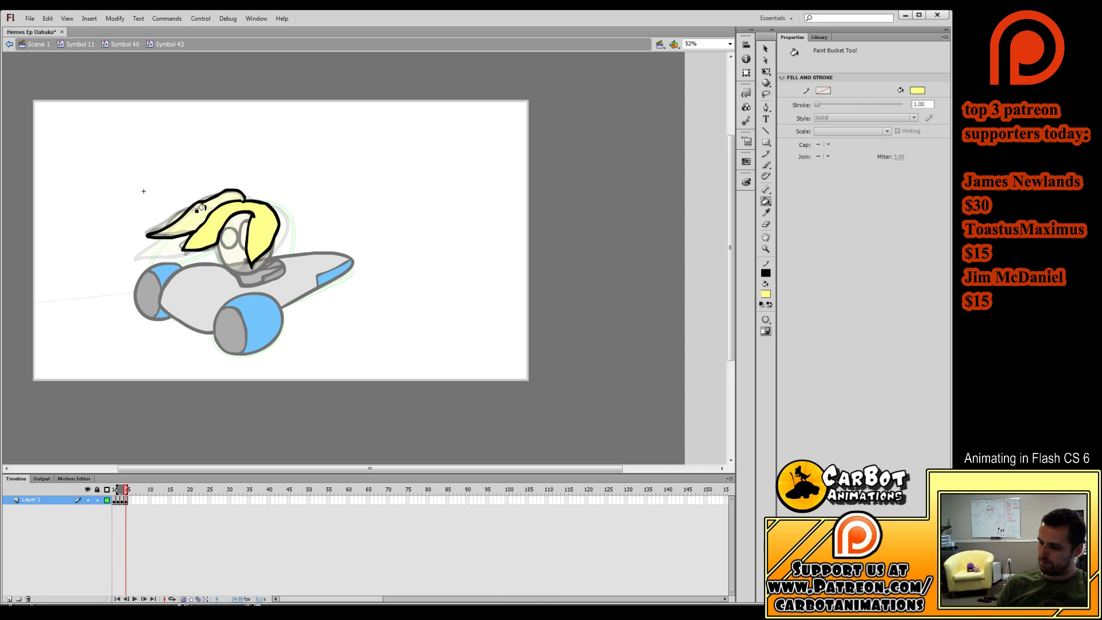
Return to the parent symbol, play it back, and extend all three layers by ten frames to frame 42.
click(766, 72)
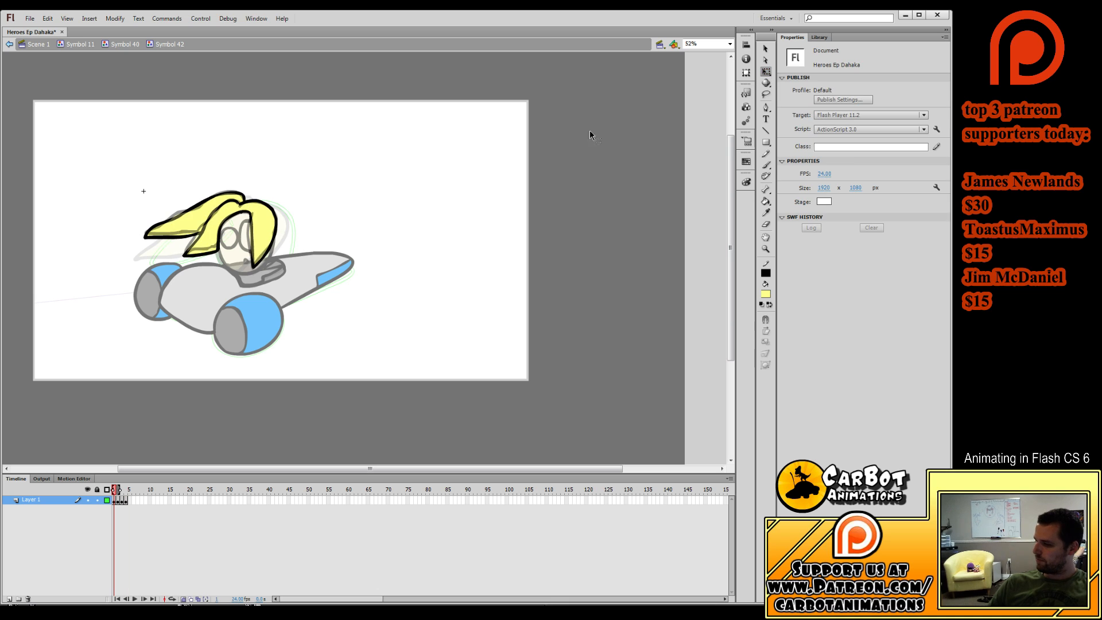
double_click(393, 222)
key(Return)
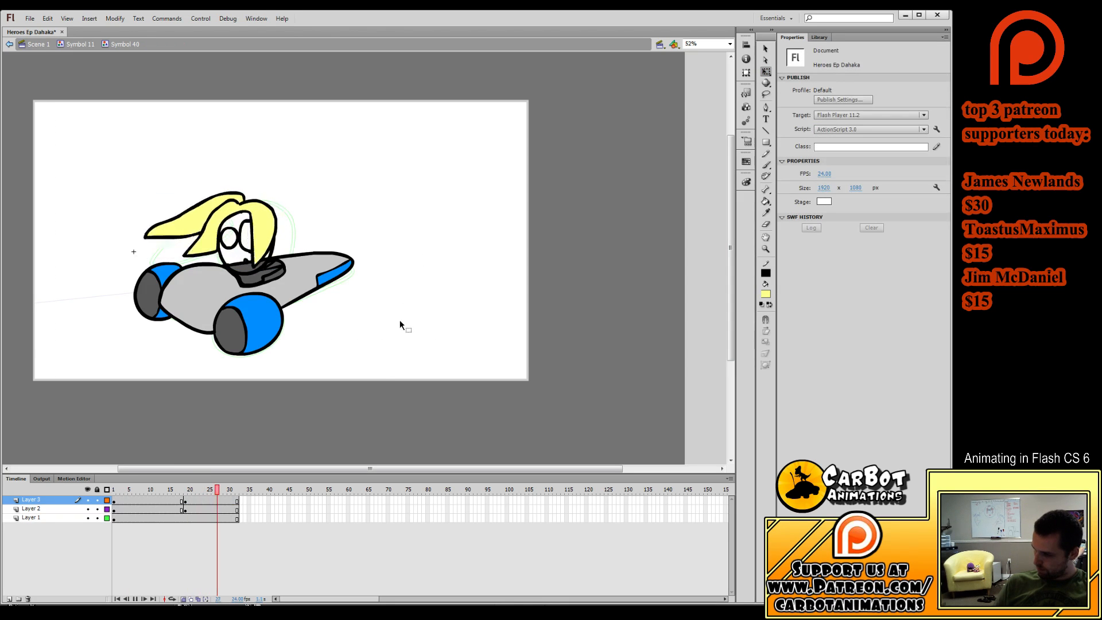
mouse_move(237, 490)
mouse_down()
mouse_move(200, 491)
mouse_move(237, 492)
mouse_up()
key(F5)
key(F5)
key(F5)
key(F5)
key(F5)
key(F5)
key(F5)
key(F5)
key(F5)
key(F5)
Sample the peach skin colour from the earlier pose and fill the turned head's face at frame 19.
click(158, 500)
click(264, 330)
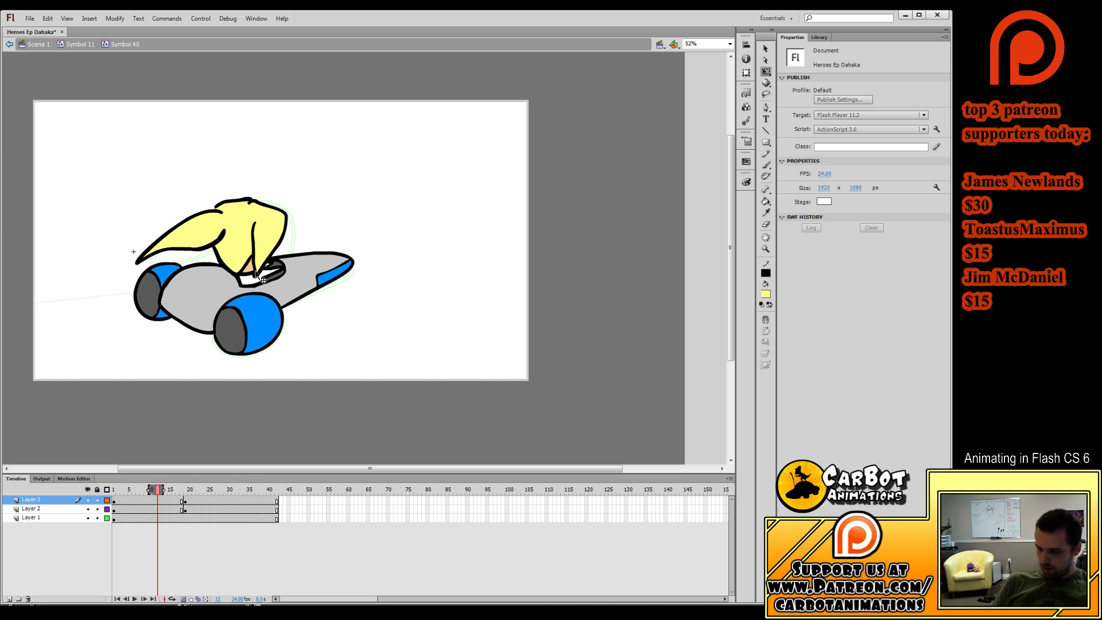
key(k)
key(period)
key(period)
key(period)
key(period)
key(period)
key(period)
key(period)
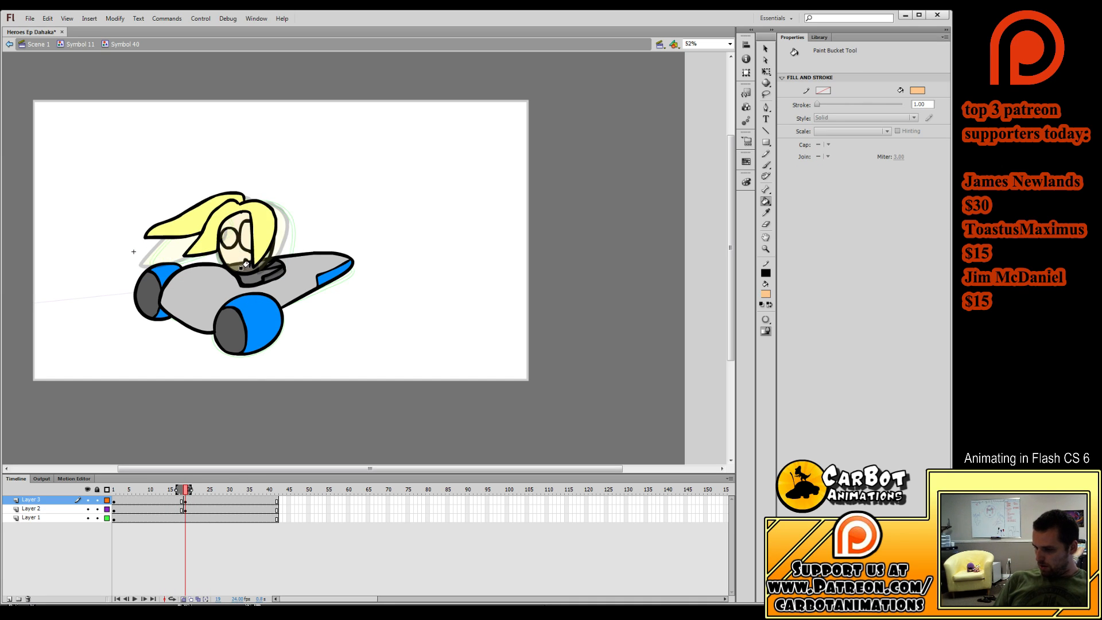
Fill the turned rider's collar and both eyes with white and the mouth with dark red.
key(i)
click(305, 234)
click(275, 272)
click(248, 279)
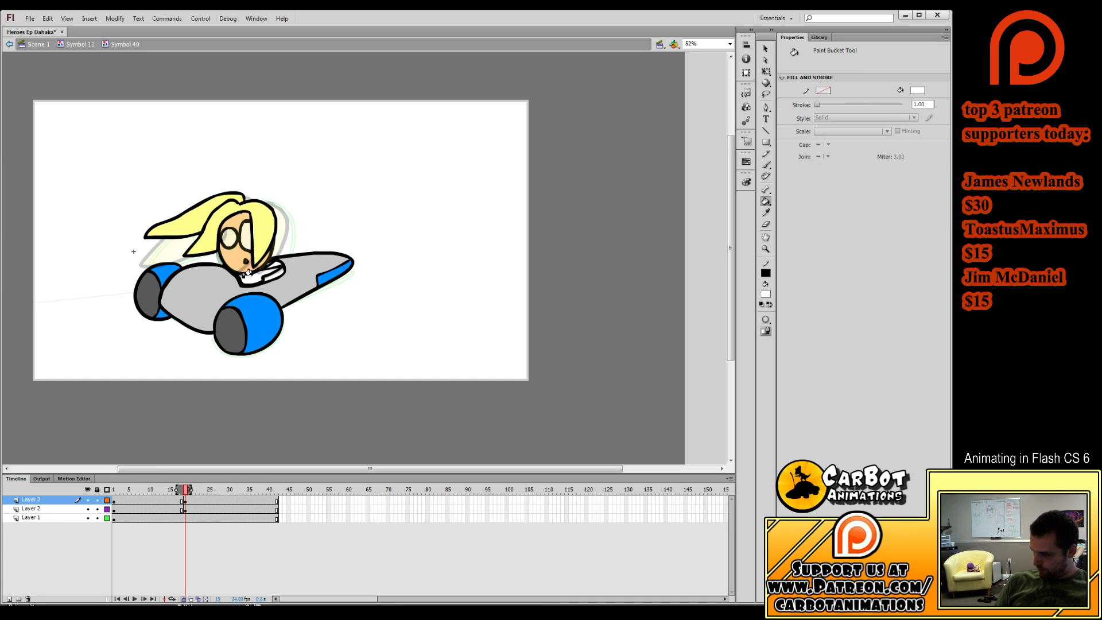
click(246, 241)
click(229, 237)
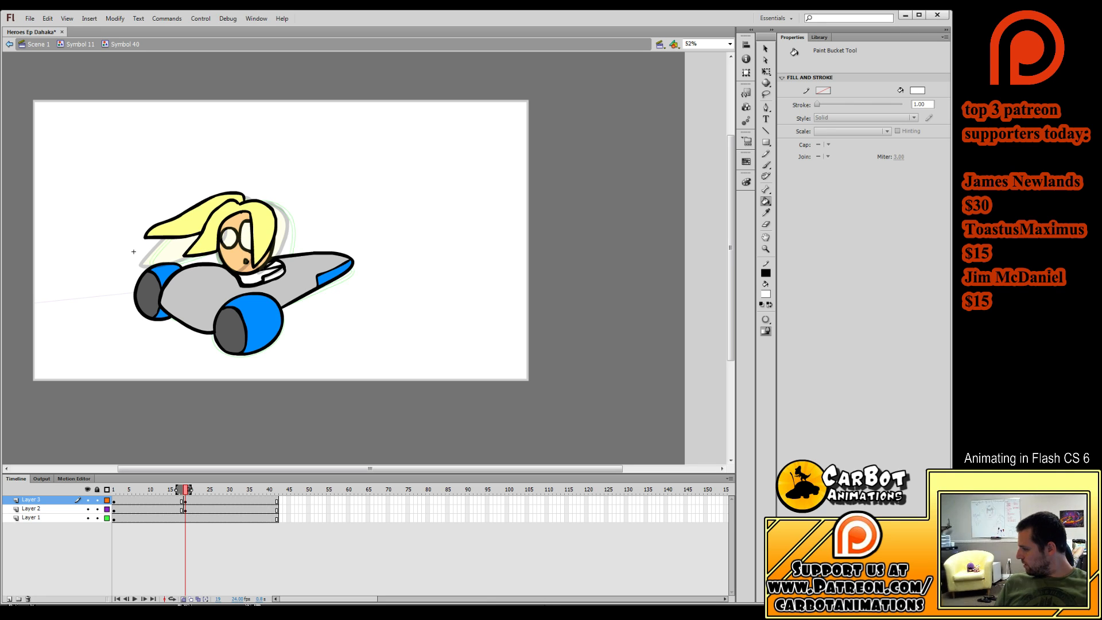
click(872, 315)
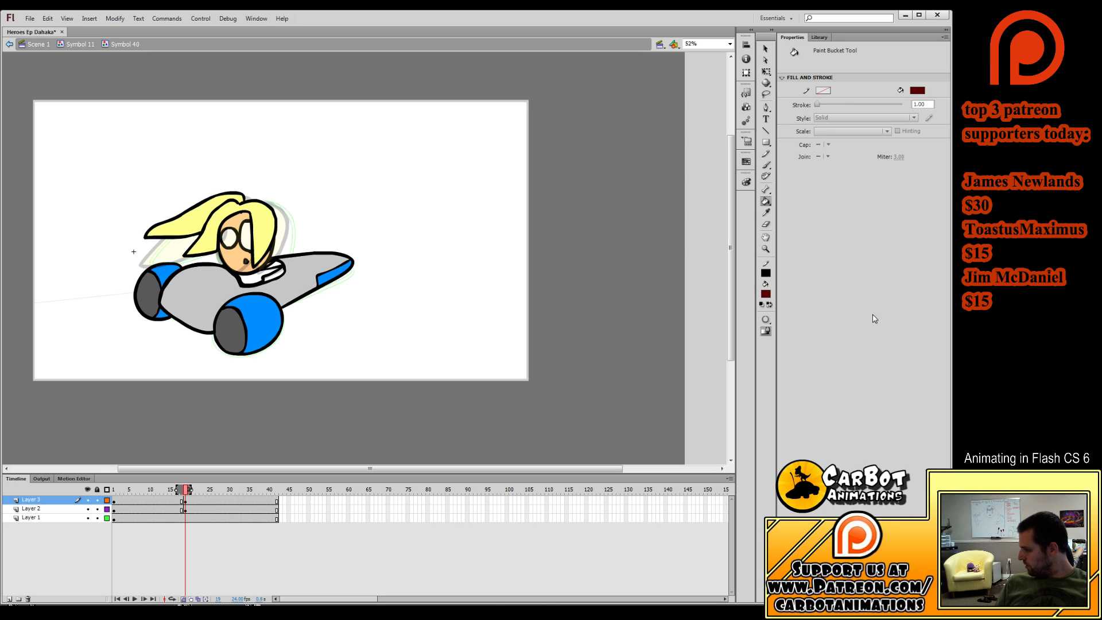
click(246, 261)
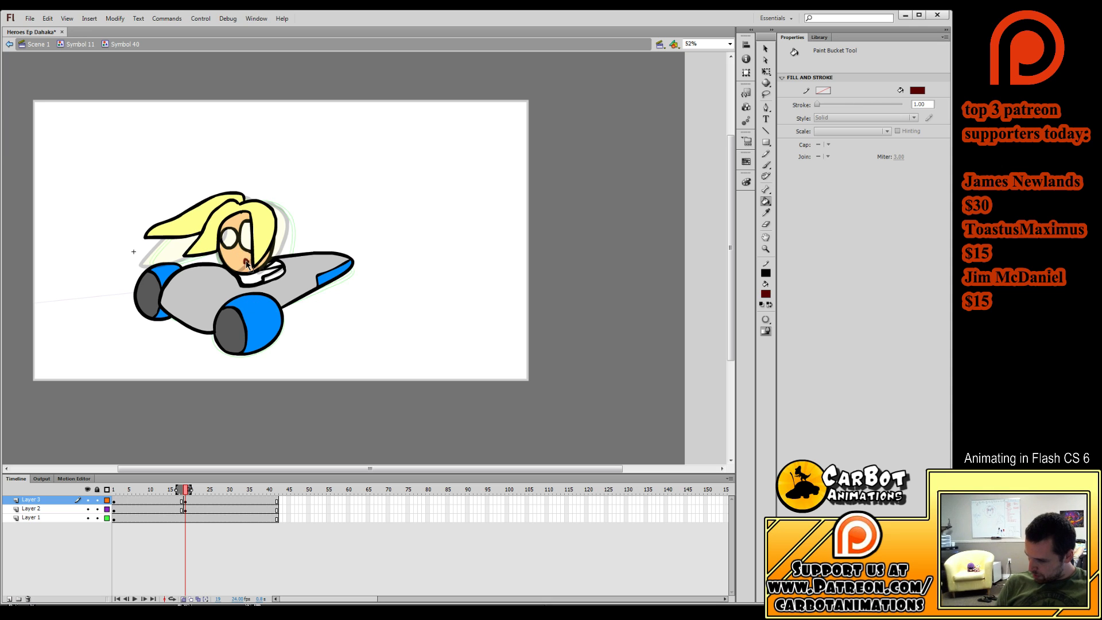
Play back and scrub through the rider's head turn around frame 19 to check the transition.
click(144, 501)
key(Return)
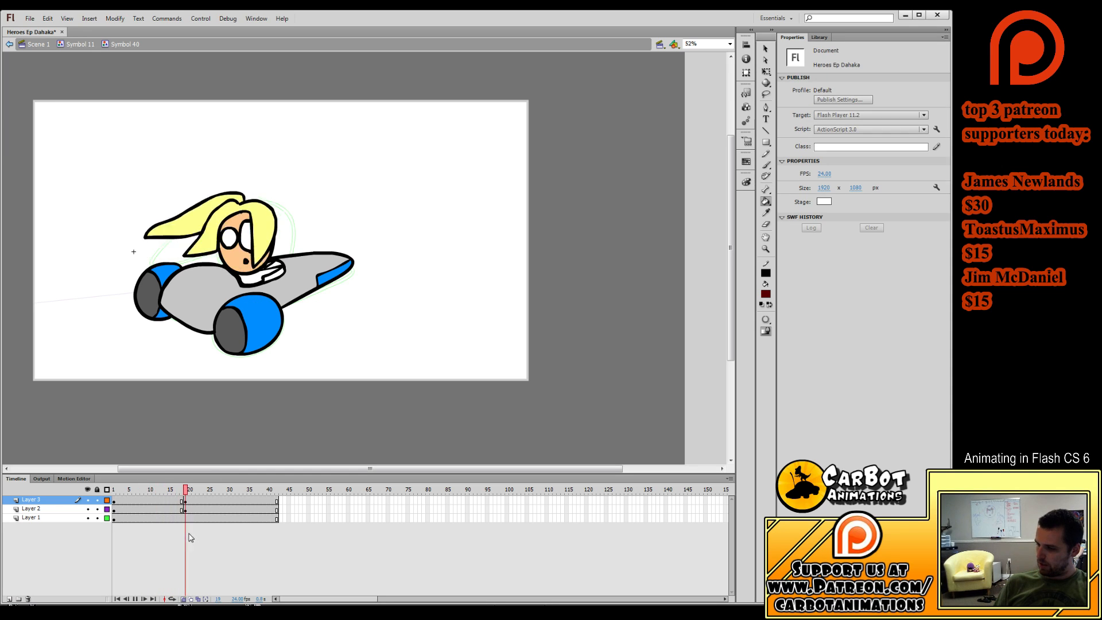
mouse_move(189, 491)
mouse_down()
mouse_move(179, 520)
mouse_move(156, 517)
mouse_up()
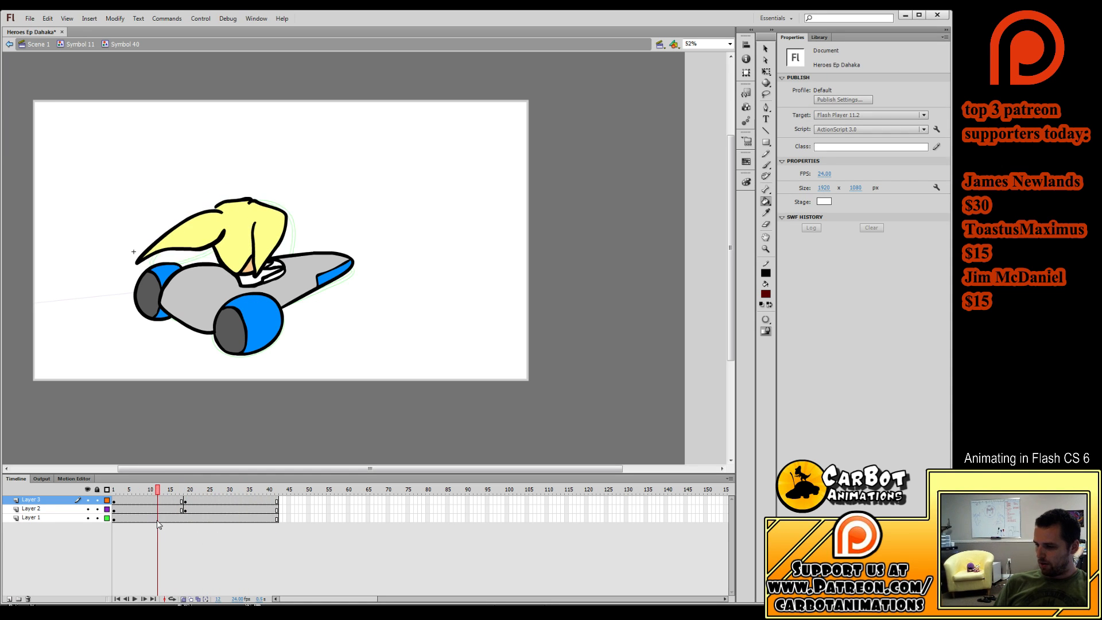
Sample the dark grey from the vehicle's near wheel and fill the cockpit opening behind the rider on Layer 1.
click(766, 71)
click(241, 330)
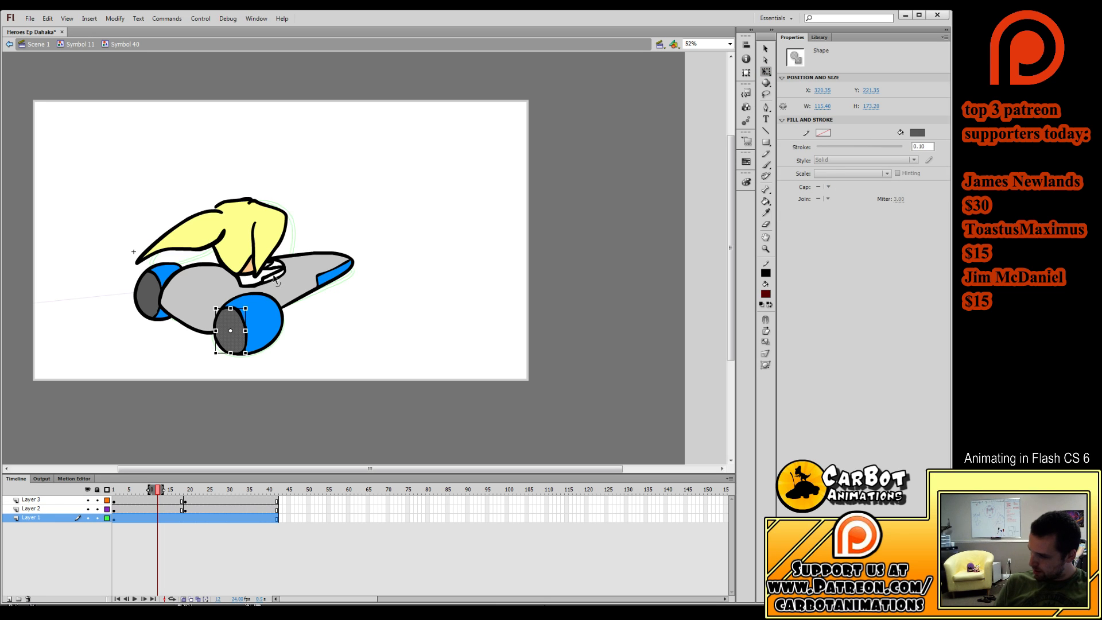
click(263, 411)
key(i)
click(224, 337)
click(270, 274)
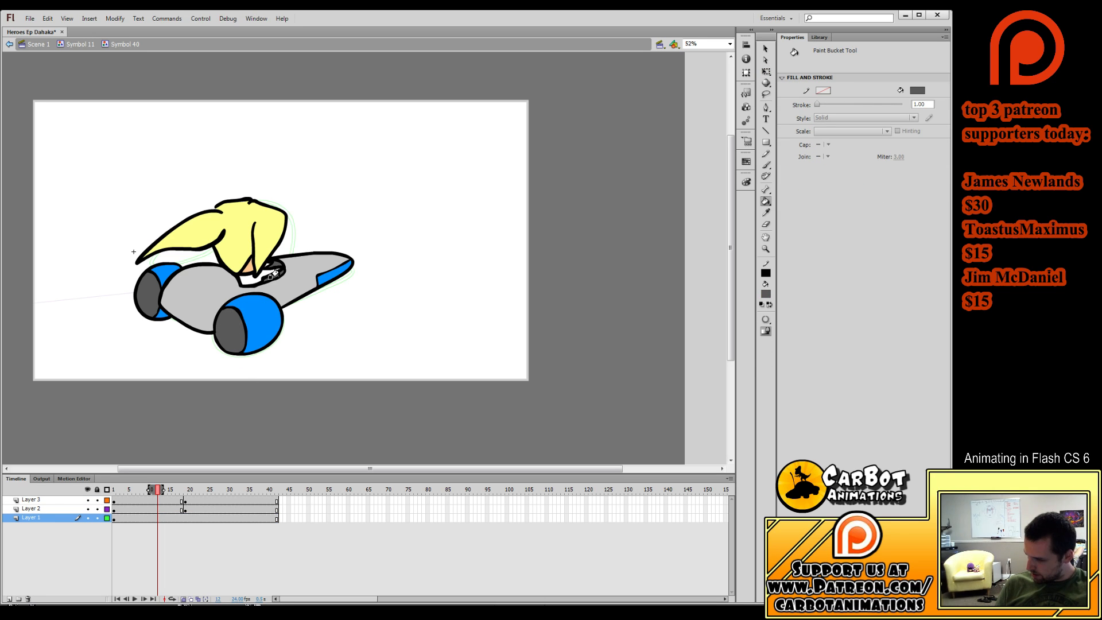
Sample white from the stage and fill the gap beside the turned rider's collar around frame 23.
mouse_move(157, 518)
mouse_down()
mouse_move(234, 518)
mouse_move(184, 518)
mouse_move(201, 518)
mouse_up()
key(i)
click(319, 315)
click(265, 269)
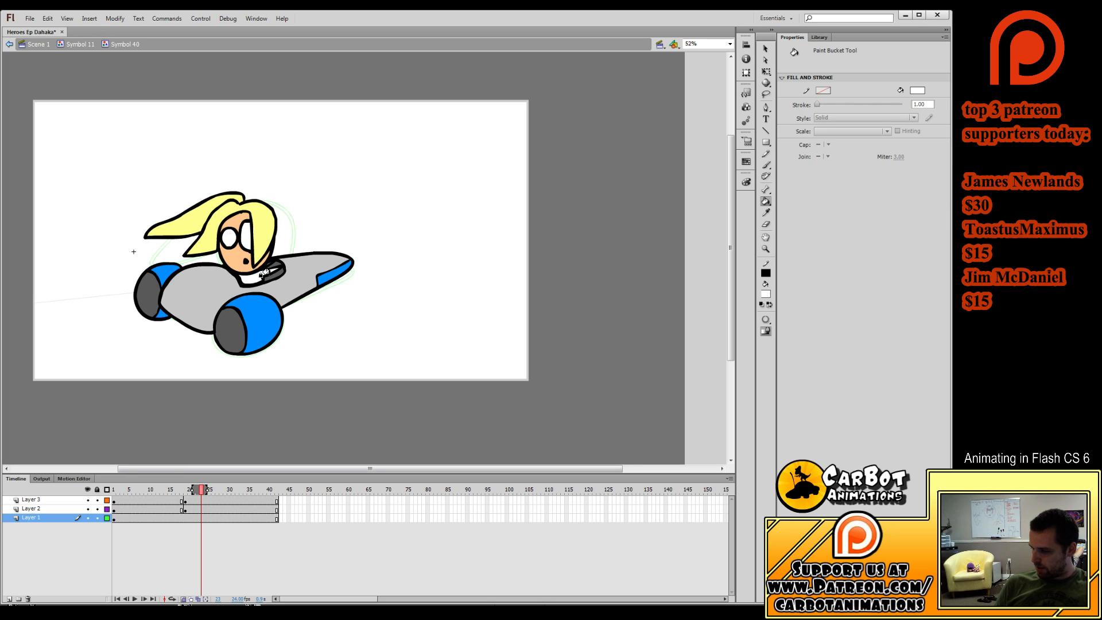
Prepare an in-between keyframe at frame 19 on Layers 2 and 3 by clearing its copied head artwork.
click(190, 491)
mouse_move(190, 492)
mouse_down()
mouse_move(201, 492)
mouse_move(187, 511)
mouse_up()
click(186, 509)
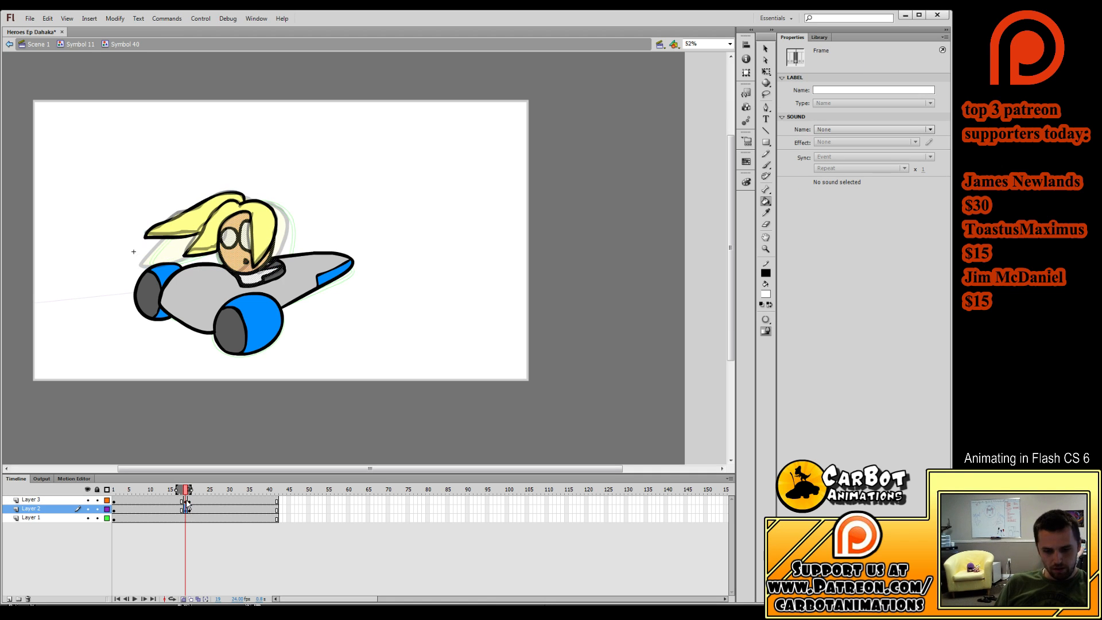
key(Delete)
click(186, 501)
key(Delete)
click(186, 509)
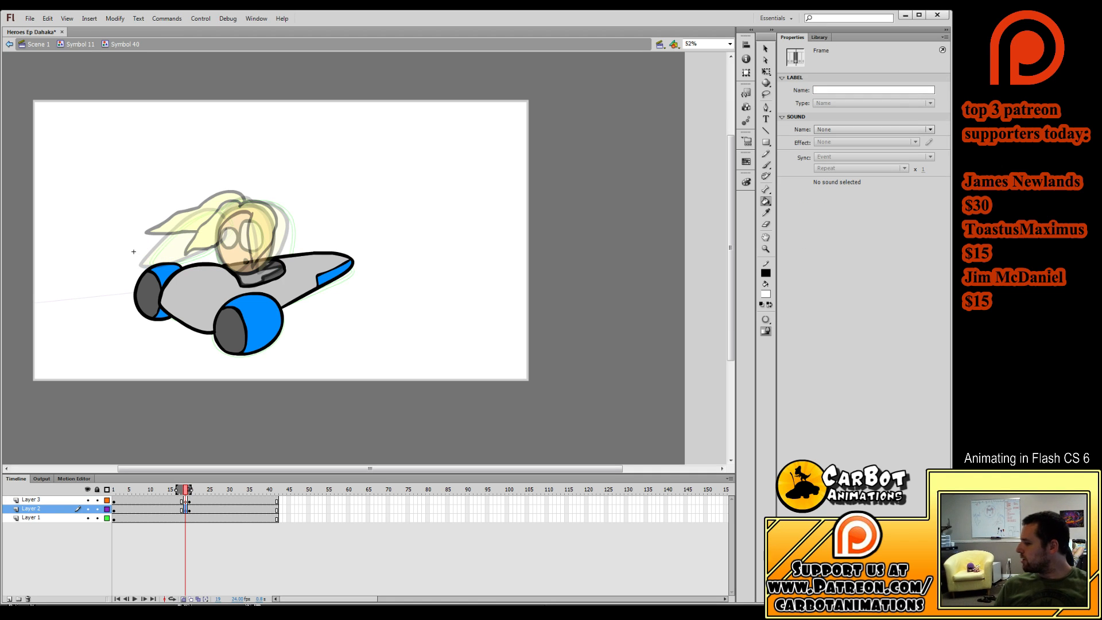
Ink the in-between hair, fringe and face of the rider at frame 19 over the onion-skinned poses, undoing stray strokes.
key(b)
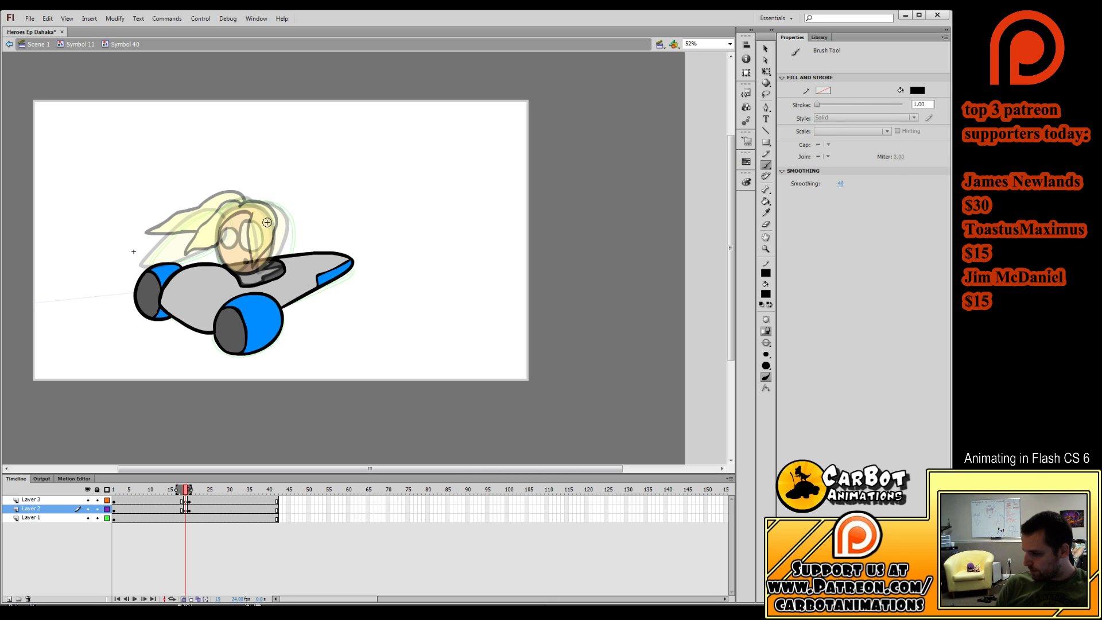
mouse_move(268, 265)
mouse_down()
mouse_move(286, 224)
mouse_move(251, 198)
mouse_move(142, 253)
mouse_move(186, 246)
mouse_up()
mouse_move(240, 202)
mouse_down()
mouse_move(208, 226)
mouse_move(198, 259)
mouse_move(252, 214)
mouse_up()
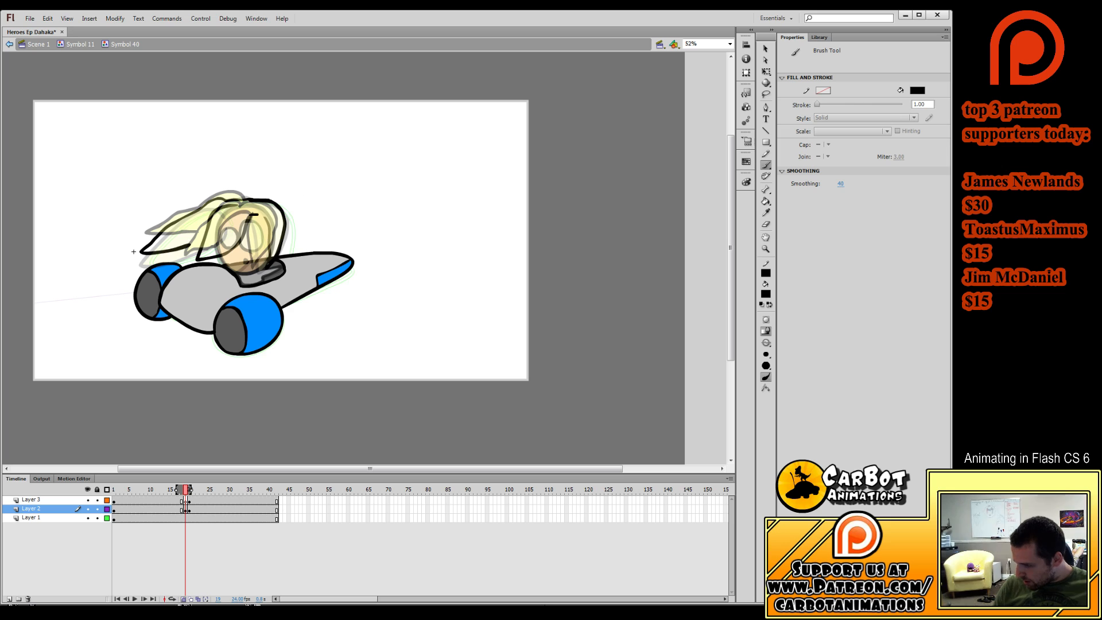
drag(220, 255, 261, 278)
key(ctrl+z)
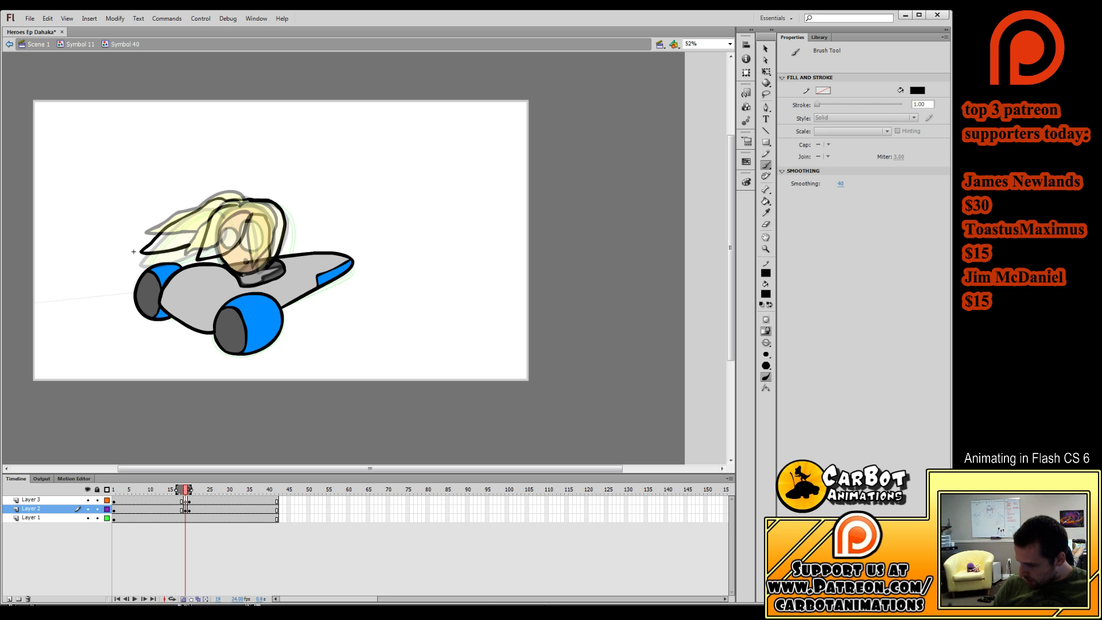
click(186, 488)
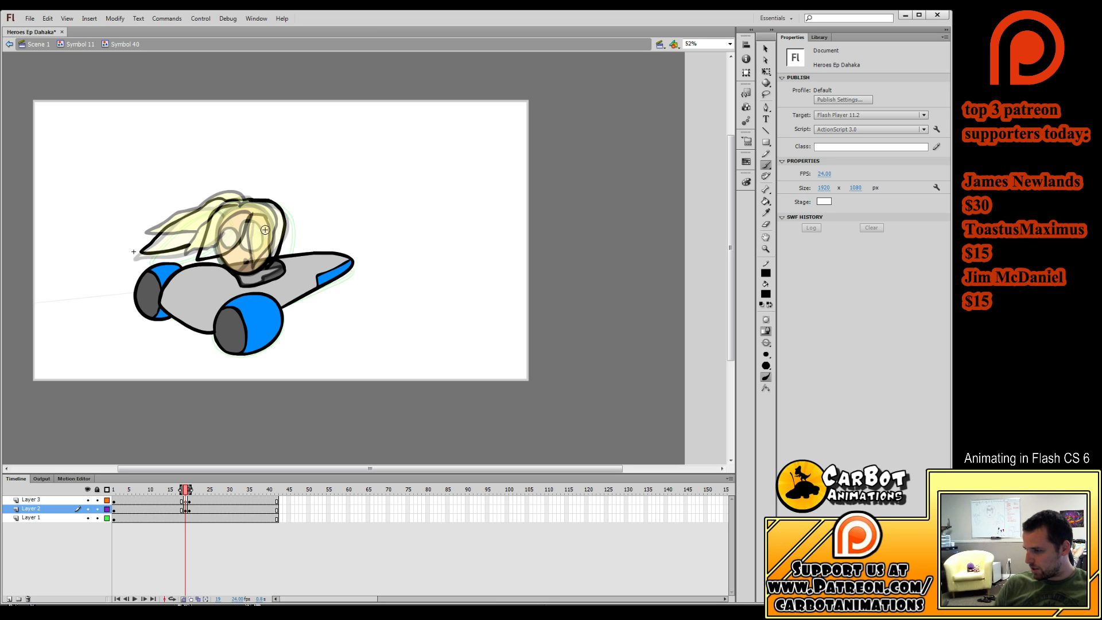
drag(265, 225, 267, 251)
key(ctrl+z)
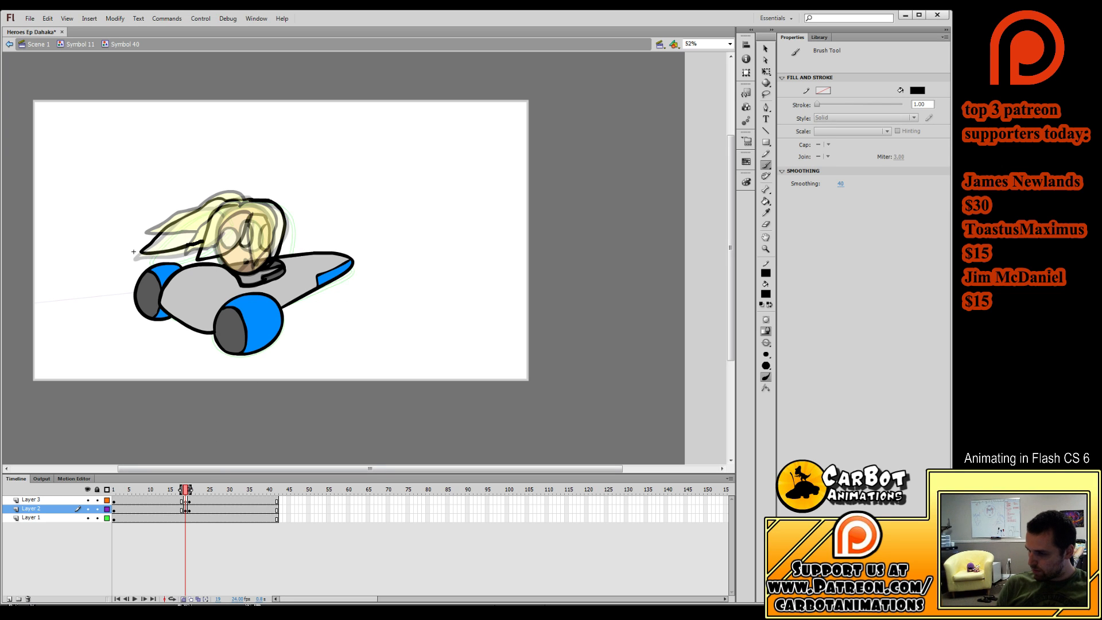
Step back and forth through the frames around frame 19 to check the rider's inked head turn.
key(comma)
key(comma)
key(comma)
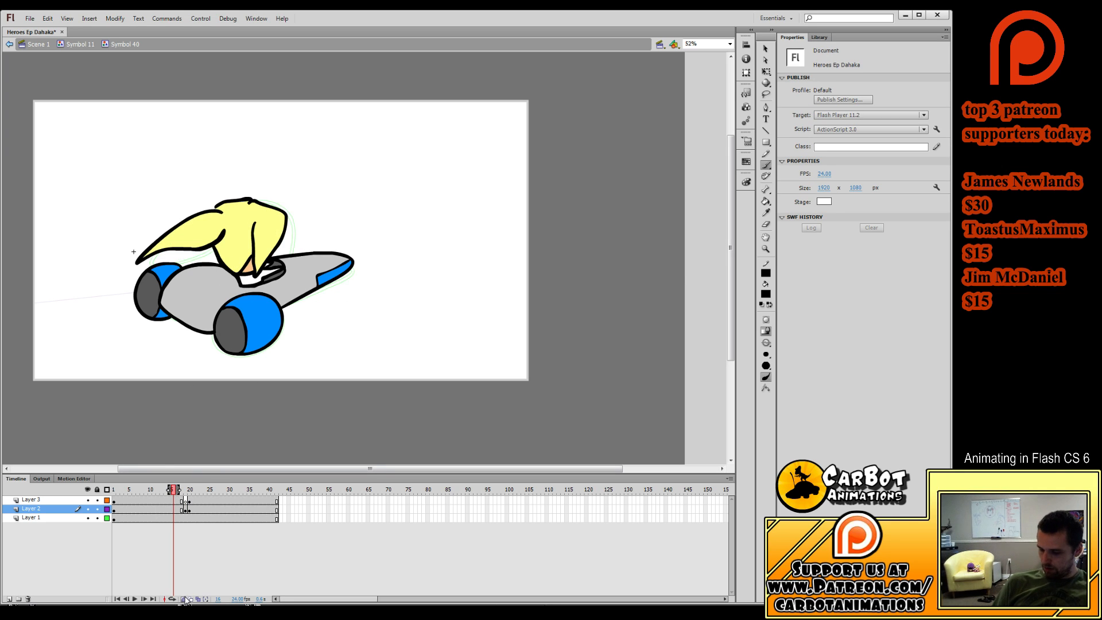
key(period)
key(period)
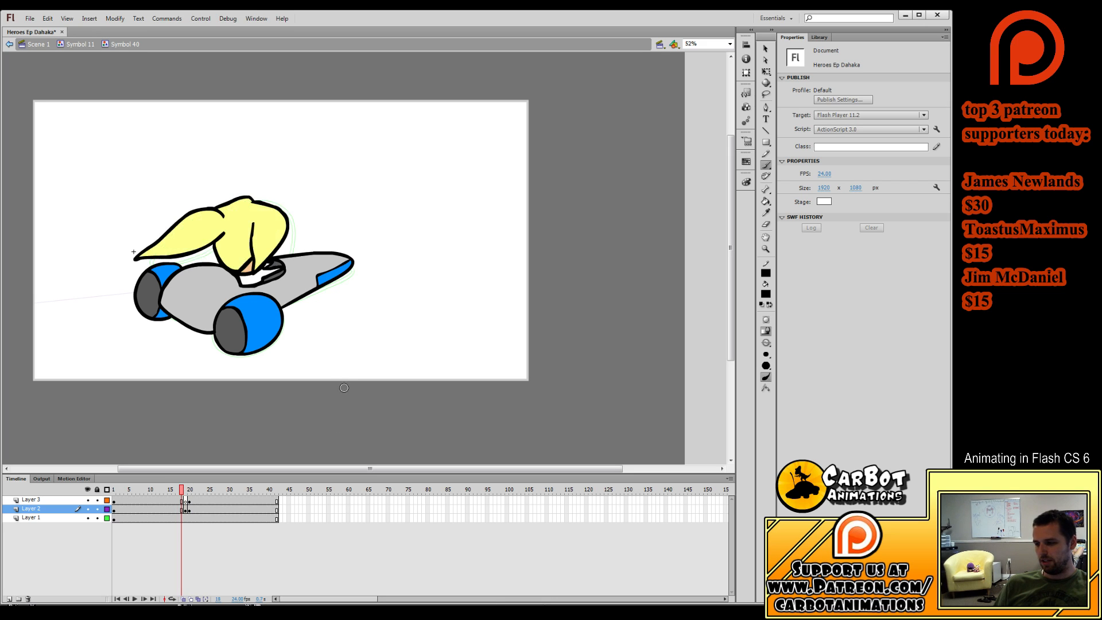
key(period)
key(period)
key(comma)
key(comma)
key(period)
key(comma)
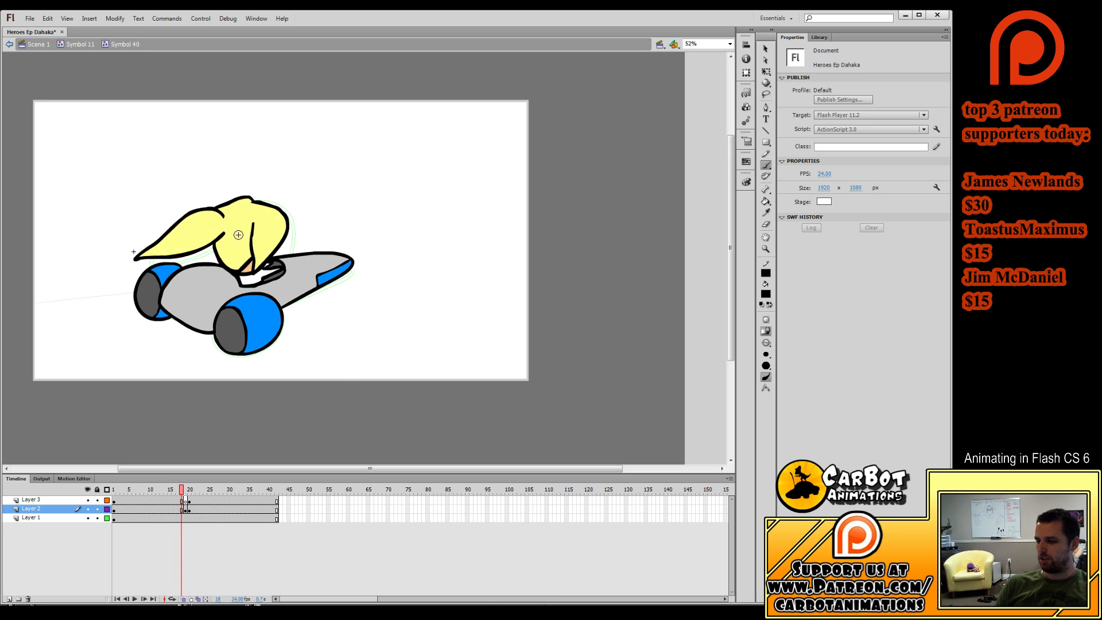
Fill the in-between hair at frame 19 with yellow and the face with peach sampled from the neighbouring turned pose.
key(k)
key(period)
key(period)
key(period)
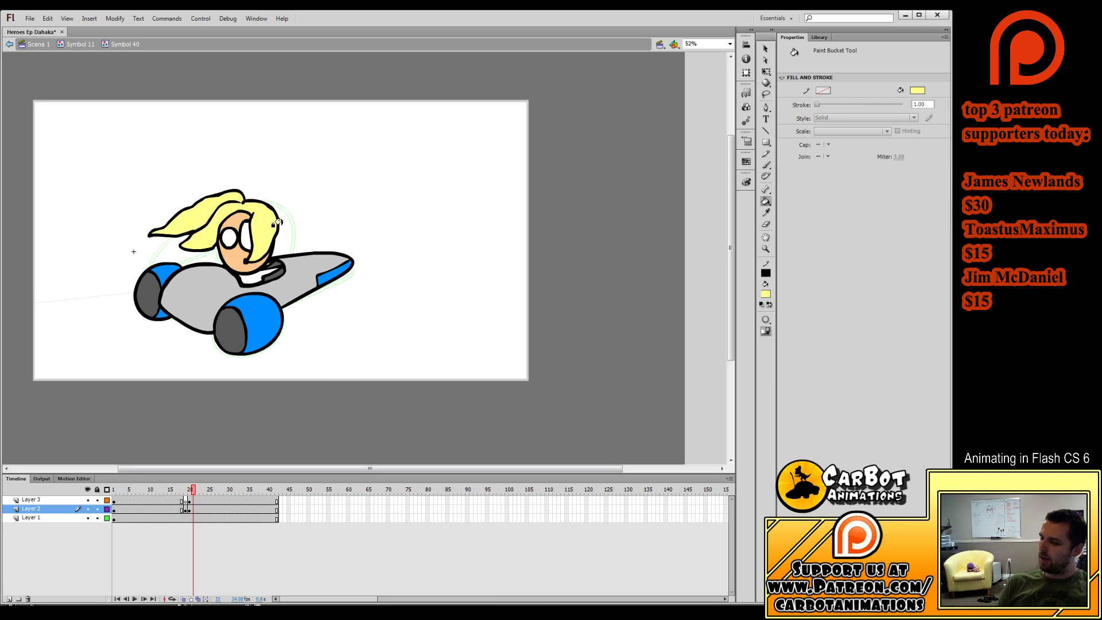
key(comma)
key(comma)
key(period)
key(i)
click(239, 255)
key(comma)
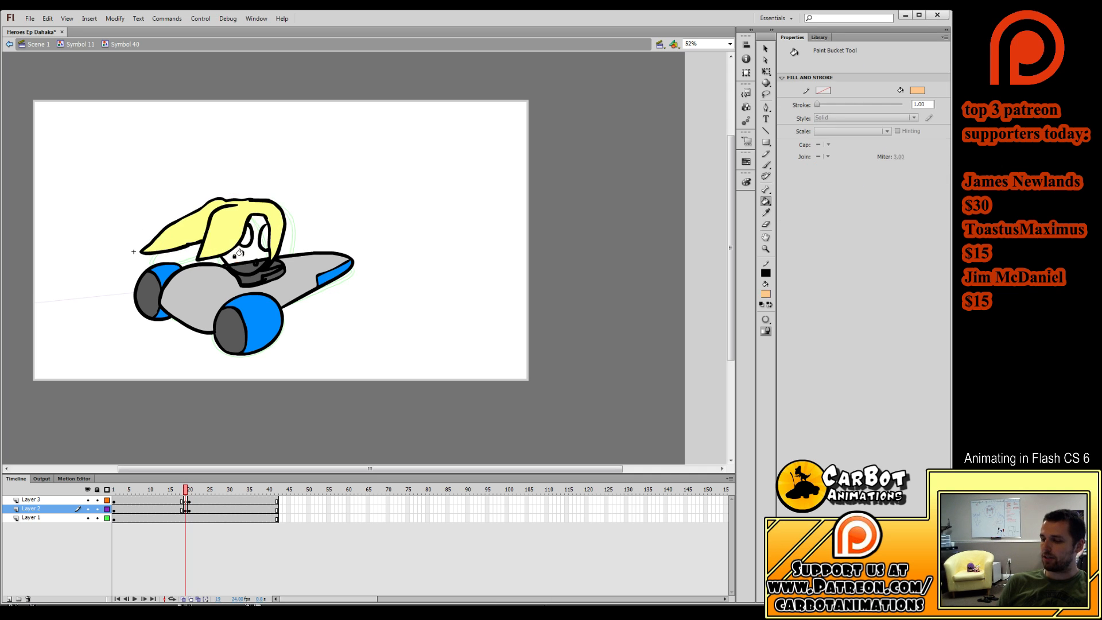
click(238, 254)
Sample white from the eye area and fill the in-between rider's collar at frame 19.
key(period)
key(comma)
key(i)
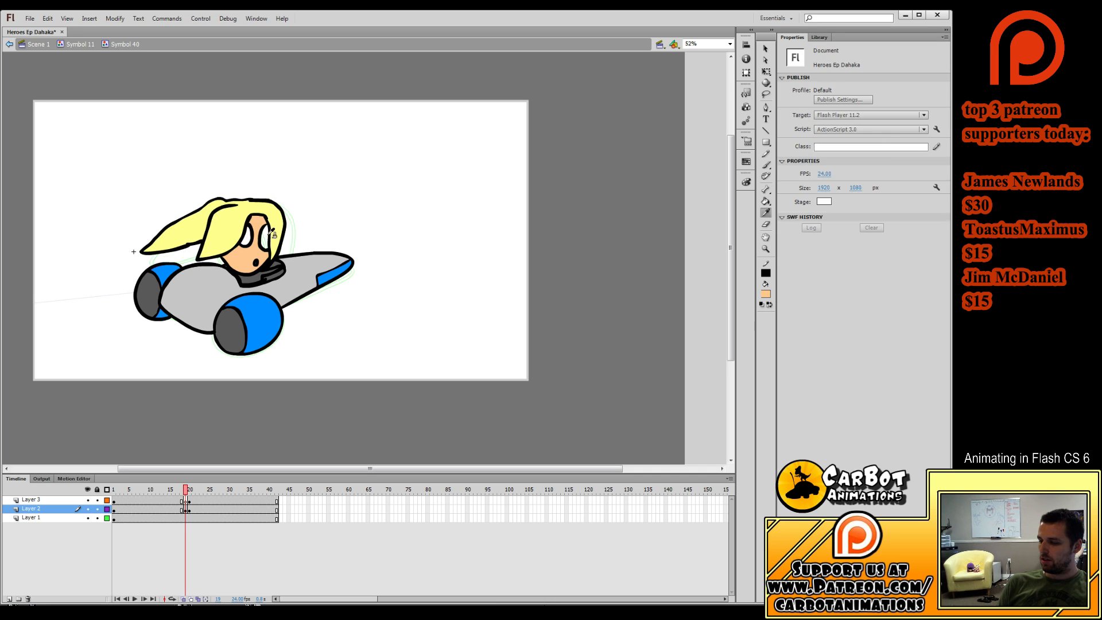
click(257, 234)
click(253, 279)
Try filling the area beside the in-between rider's neck with white, and undo that fill.
key(period)
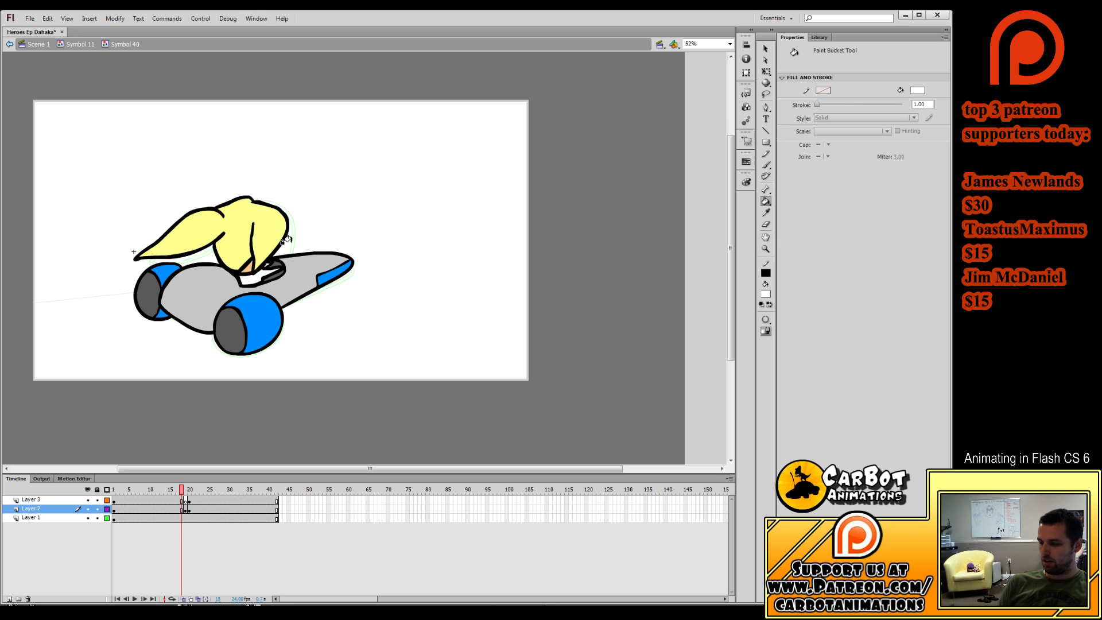
key(period)
key(comma)
key(comma)
click(268, 263)
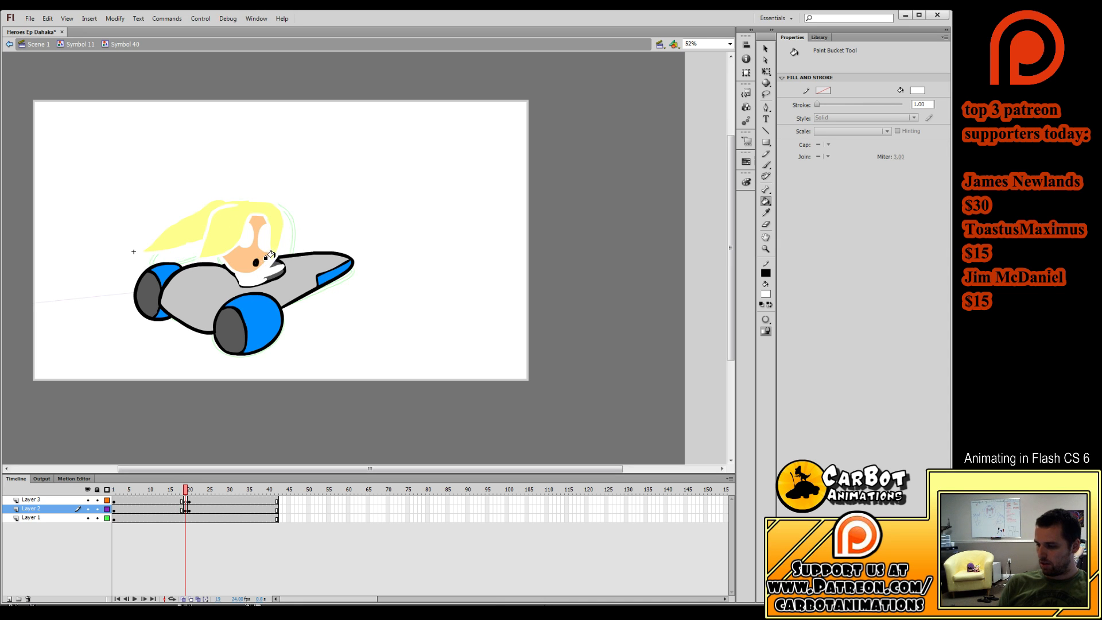
key(ctrl+z)
Play the symbol from before the head turn to review the new in-between frame.
click(143, 489)
key(Return)
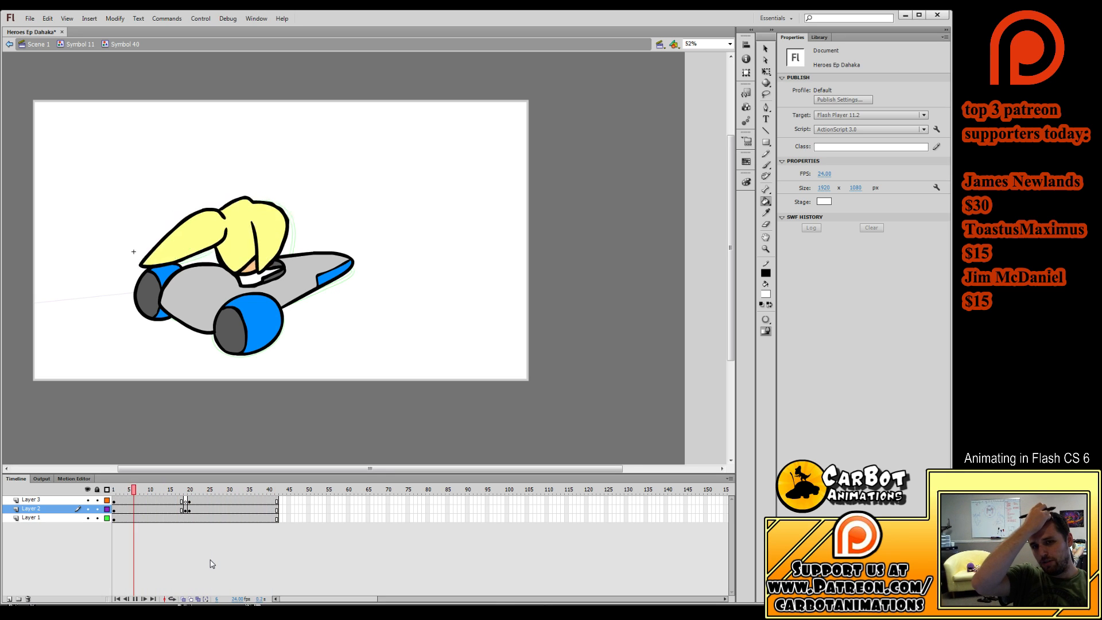
key(Return)
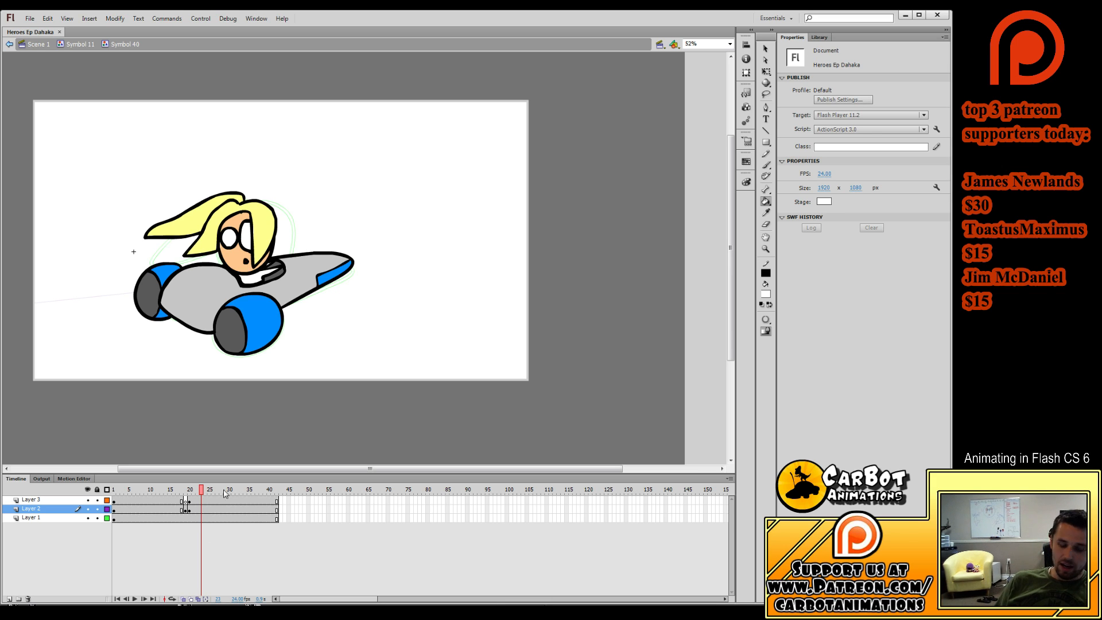
Extend all three layers by 19 frames to frame 61.
drag(223, 490, 252, 491)
key(F5)
key(F5)
key(F5)
key(F5)
key(F5)
key(F5)
key(F5)
key(F5)
key(F5)
key(F5)
key(F5)
key(F5)
key(F5)
key(F5)
key(F5)
key(F5)
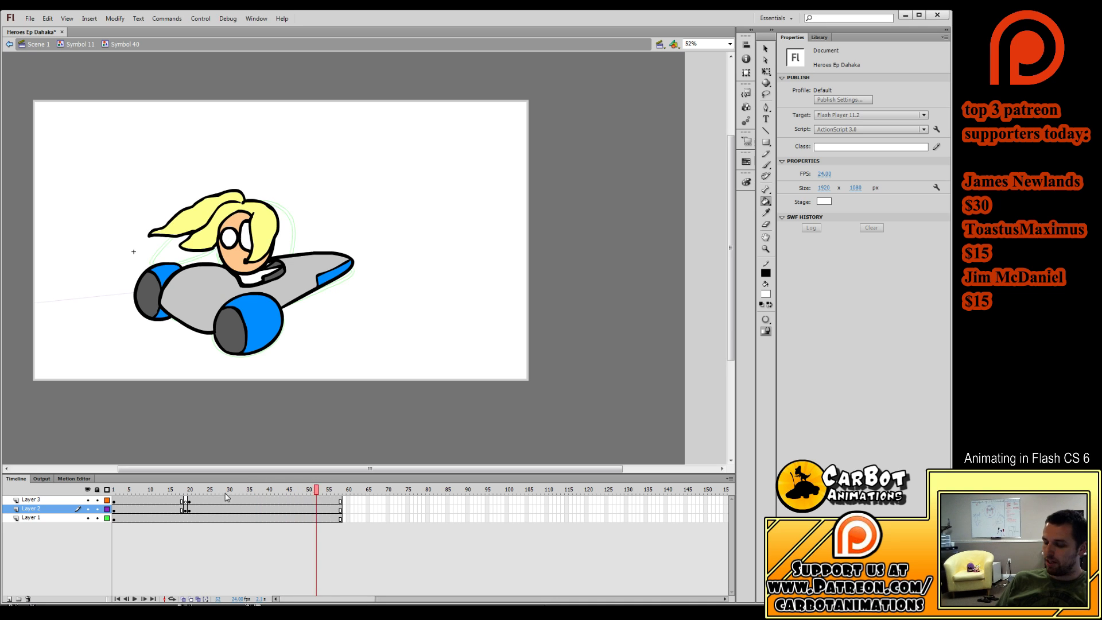
key(F5)
key(F5)
key(F5)
Play back the extended timeline from before and after the head turn to check the timing.
click(197, 490)
key(Return)
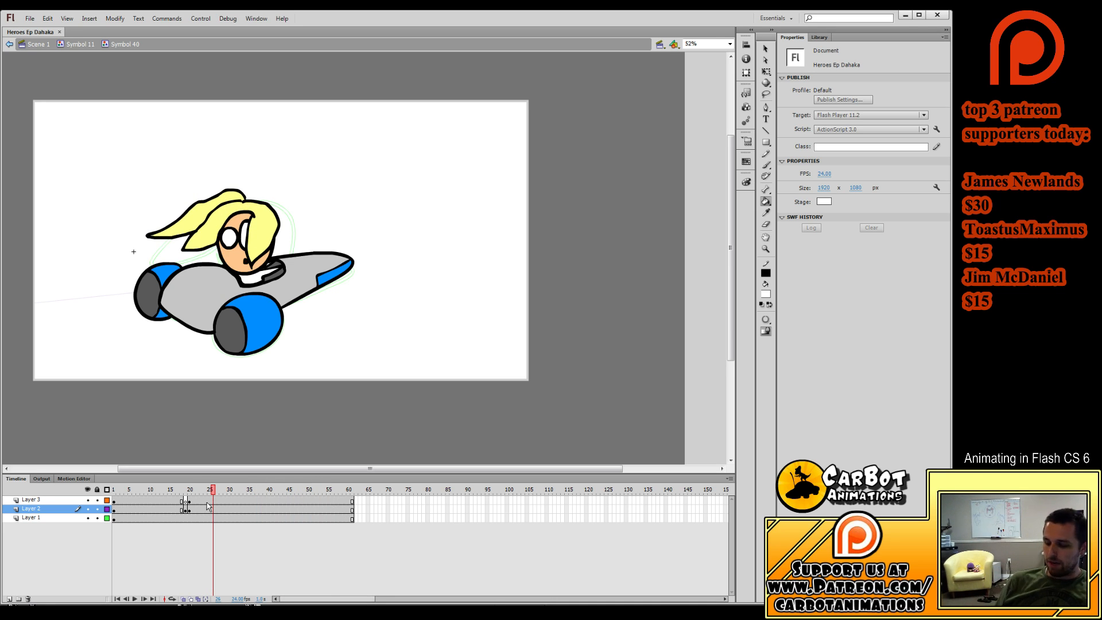
click(164, 490)
key(Return)
key(Return)
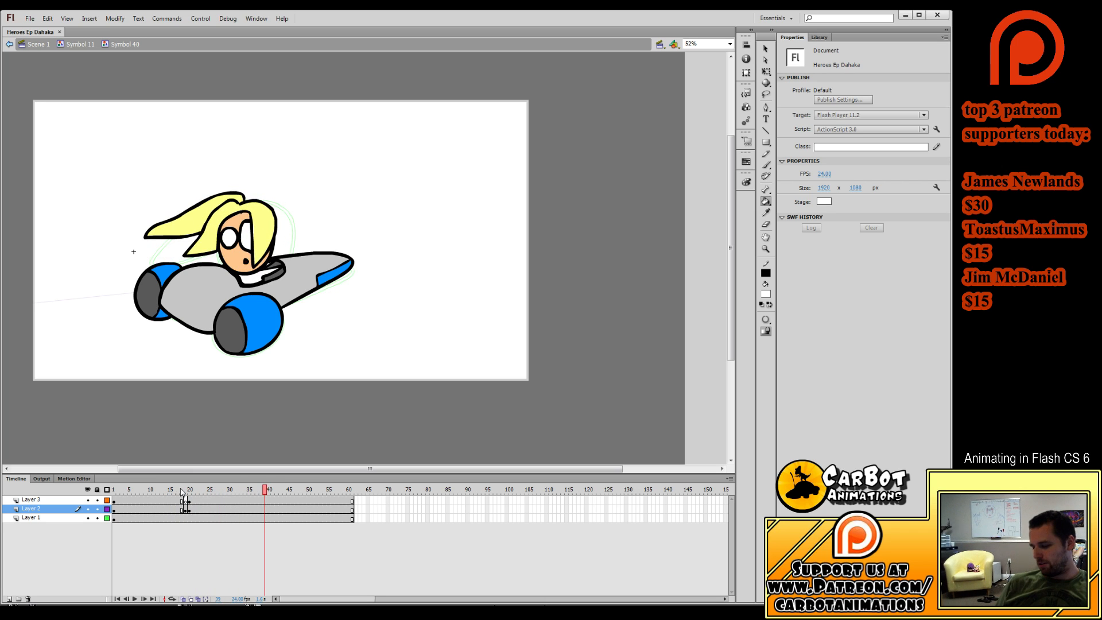
Lock Layer 1, touch up the rider's neck area at frame 19 with the Eraser, and replay the head turn.
mouse_move(182, 491)
mouse_down()
mouse_move(199, 514)
mouse_move(189, 509)
mouse_up()
click(97, 518)
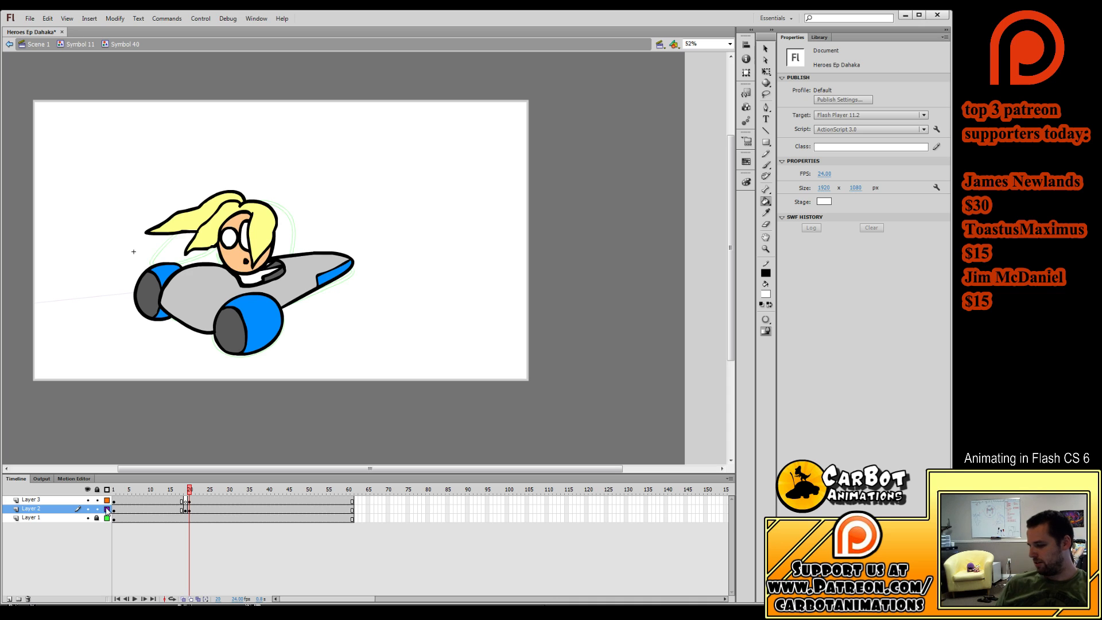
click(765, 223)
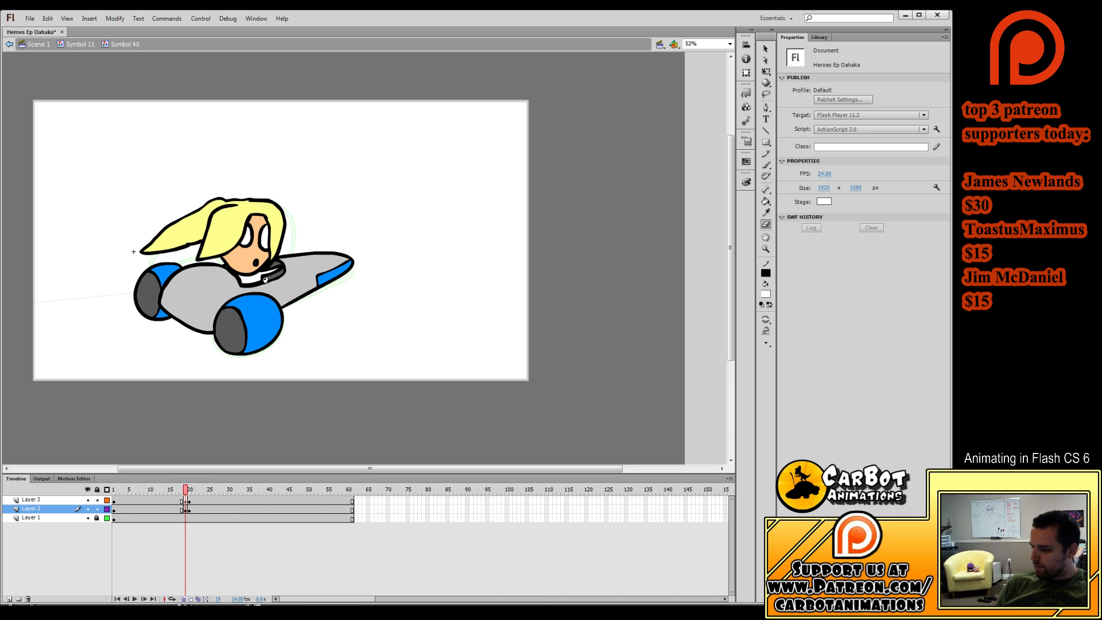
key(k)
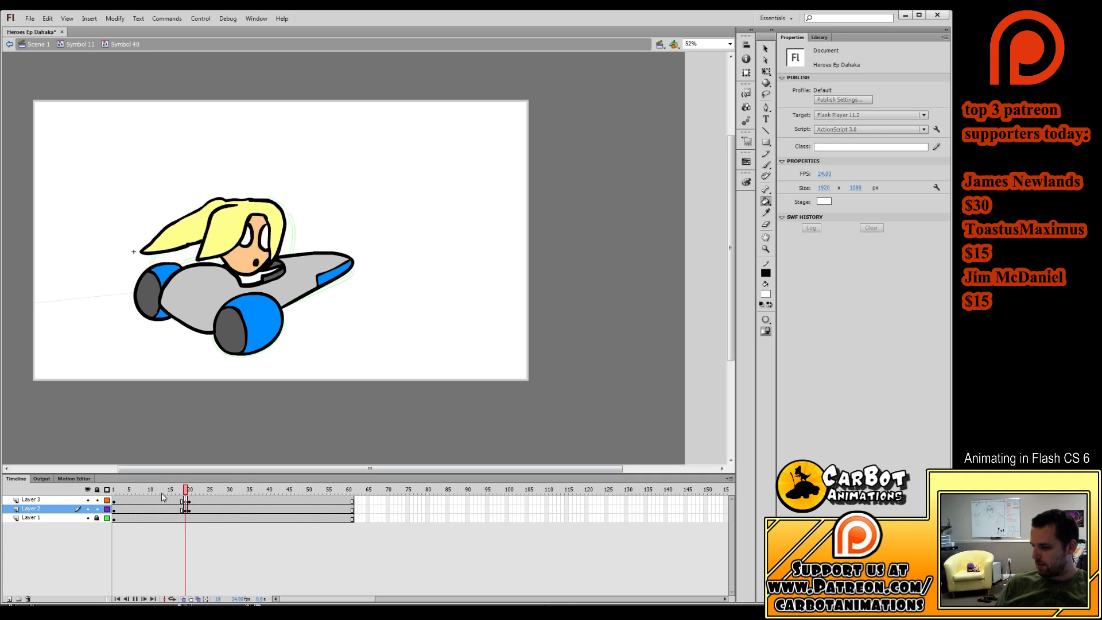
key(Return)
key(q)
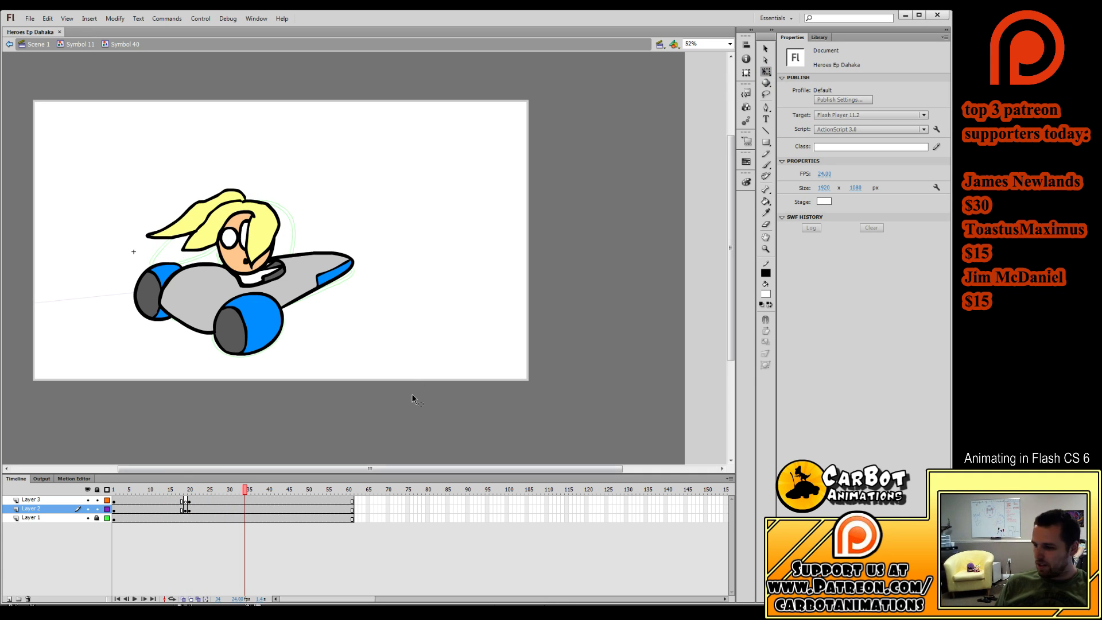
Unlock Layer 1 and ink a small rounded black outline on the vehicle's hood just ahead of the cockpit.
click(177, 489)
click(97, 518)
click(150, 519)
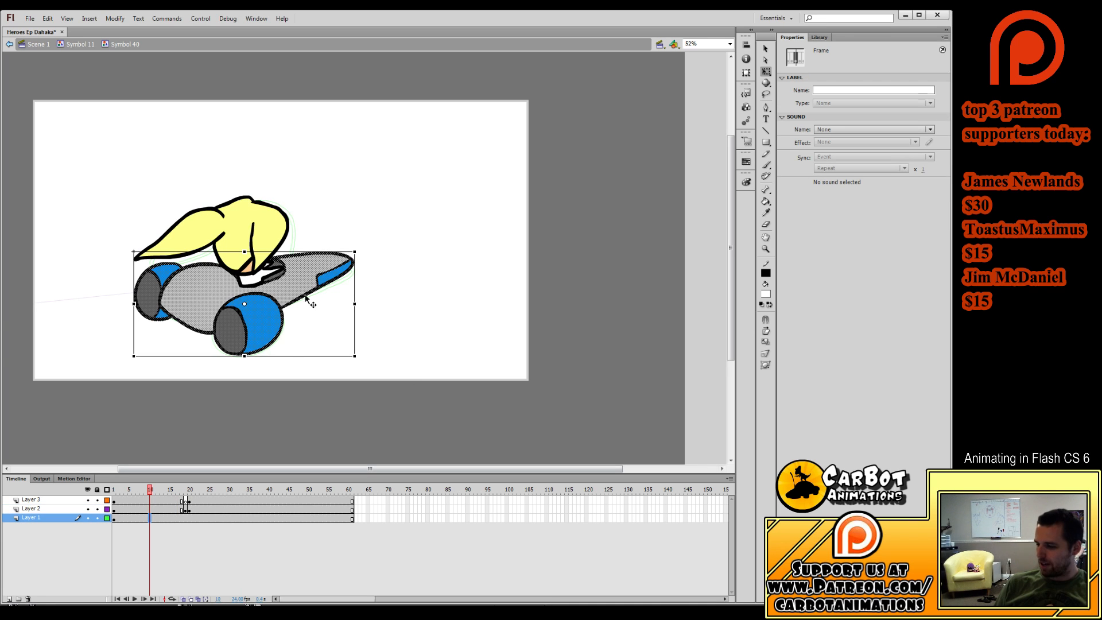
click(426, 287)
key(b)
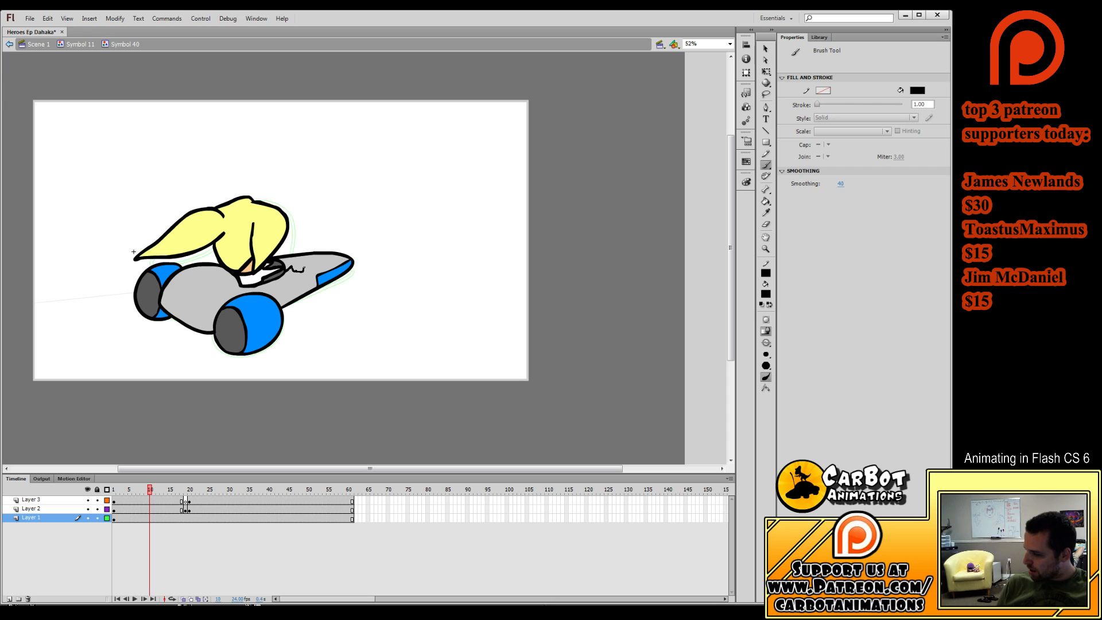
drag(304, 267, 292, 266)
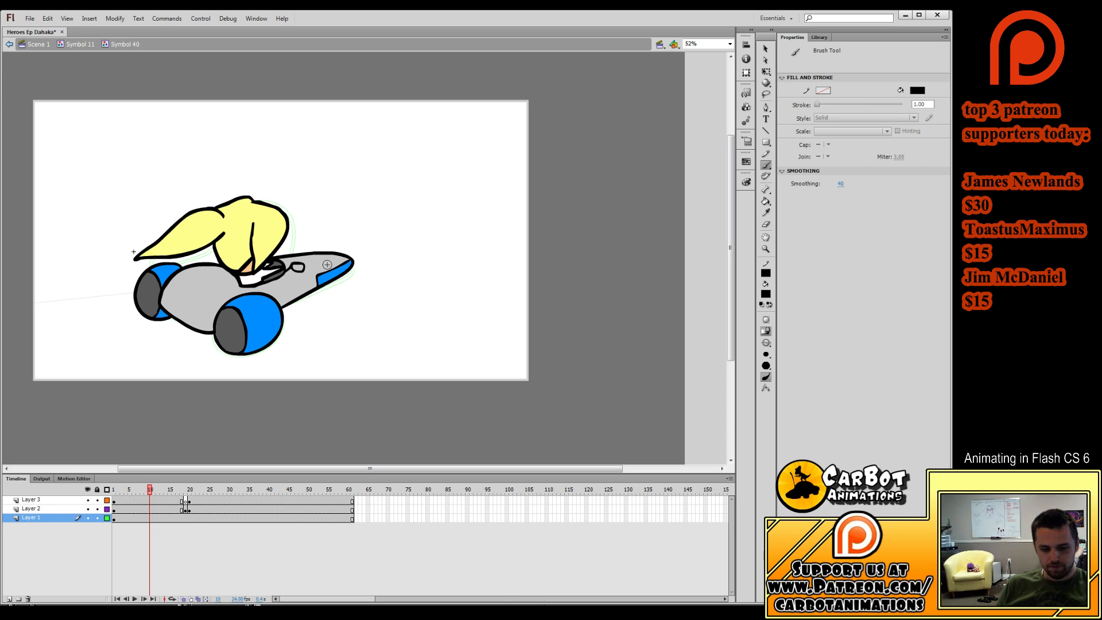
Sample white from the stage, fill the small shape on the hood, and scrub to frame 20 to check it.
key(i)
click(374, 251)
click(298, 268)
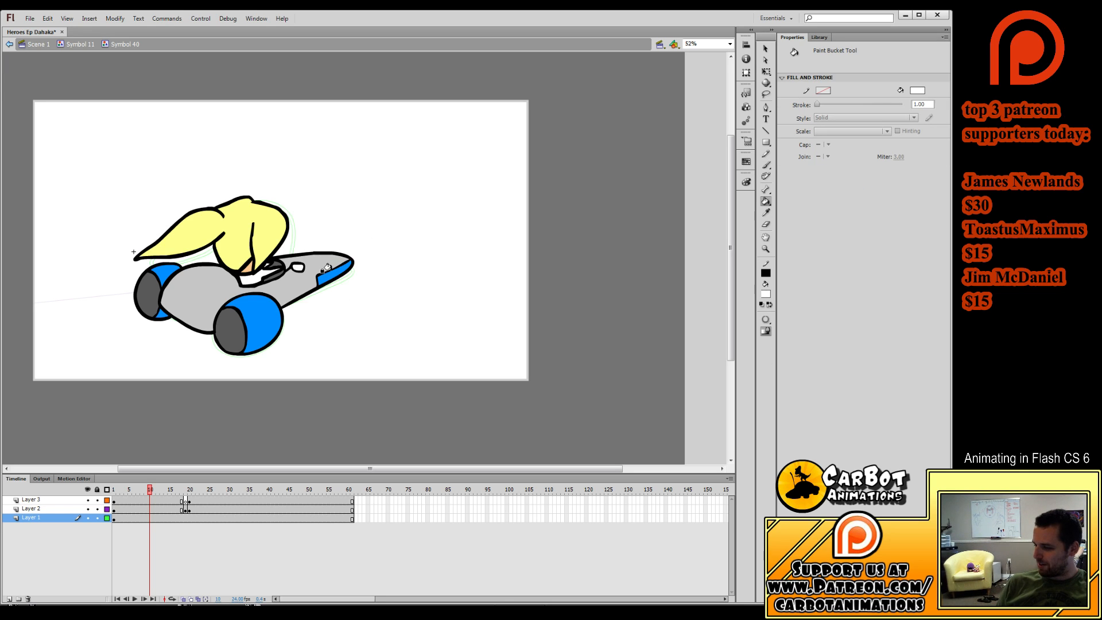
drag(150, 490, 189, 490)
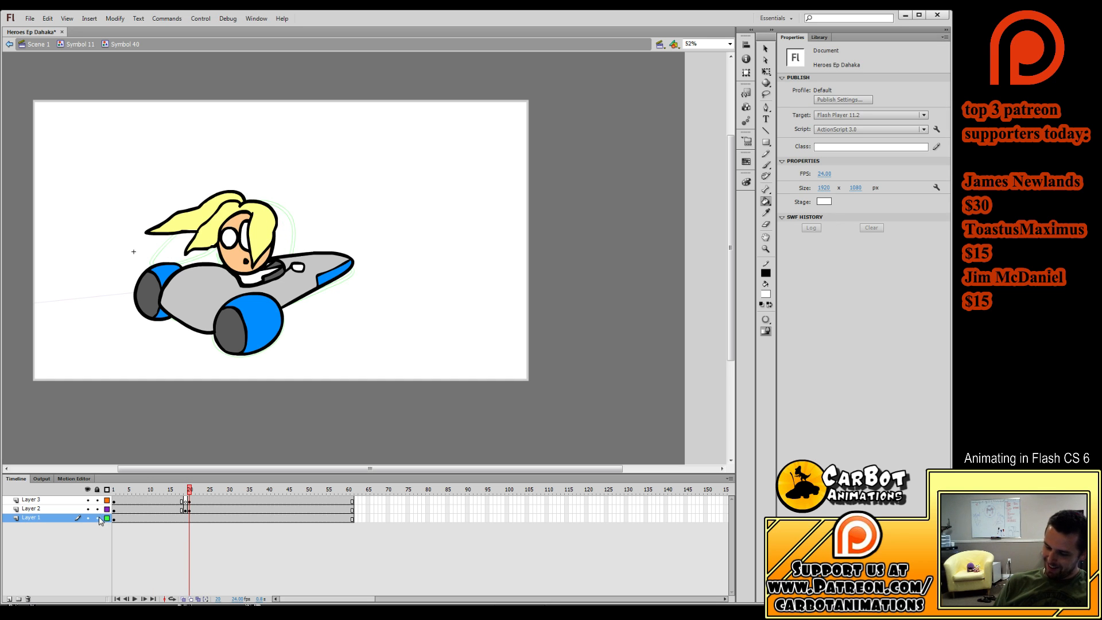
Convert the vehicle artwork across Layer 1's whole frame span into a graphic symbol and save the document.
click(134, 519)
shift+click(337, 523)
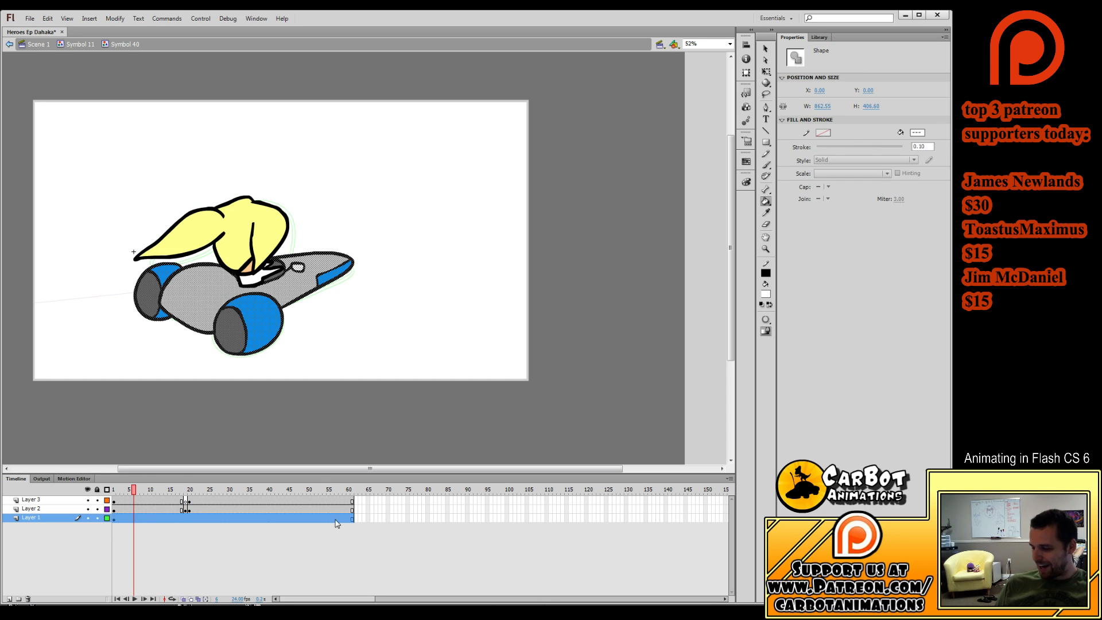
key(F8)
key(Return)
key(q)
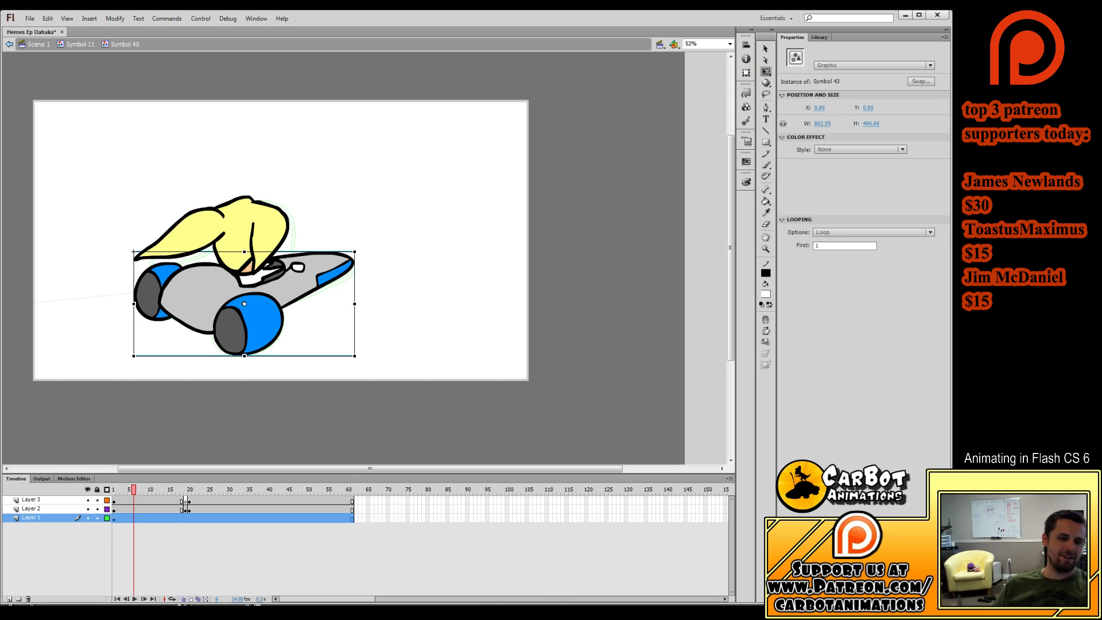
key(ctrl+s)
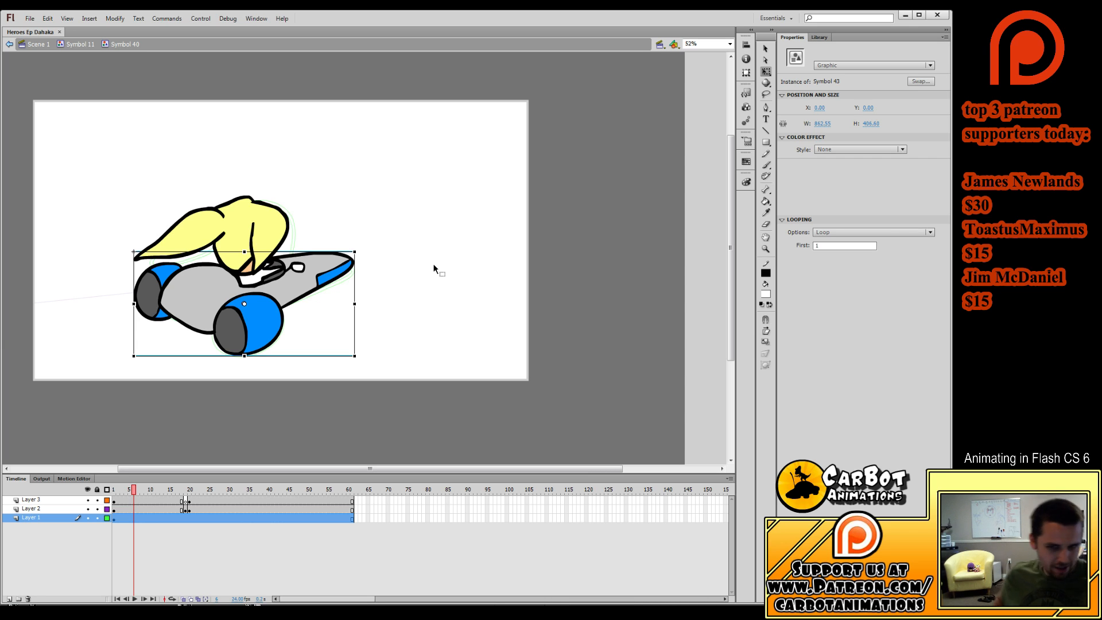
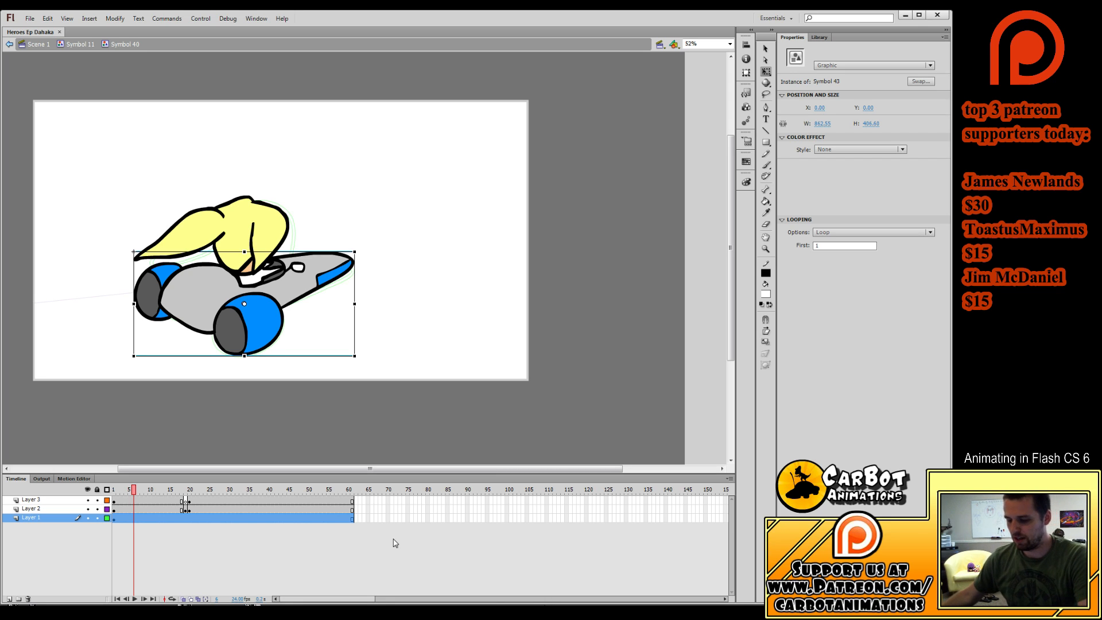
Play back the rider's head turn inside the vehicle symbol, and scrub through it on the parent symbol's timeline up to frame 60.
click(185, 491)
drag(184, 493, 117, 518)
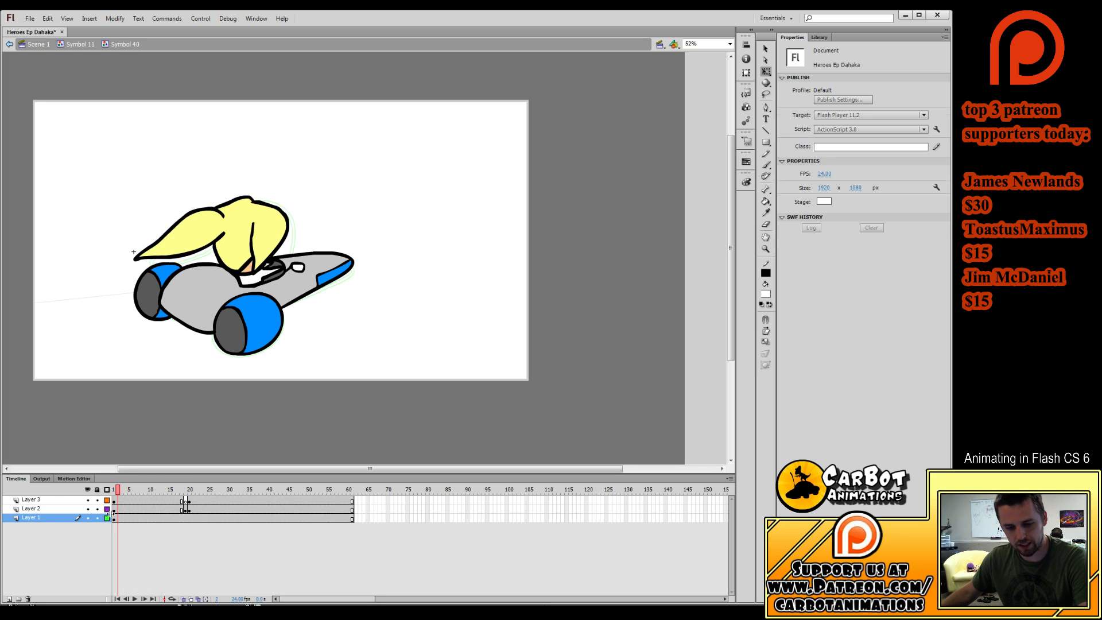
key(Return)
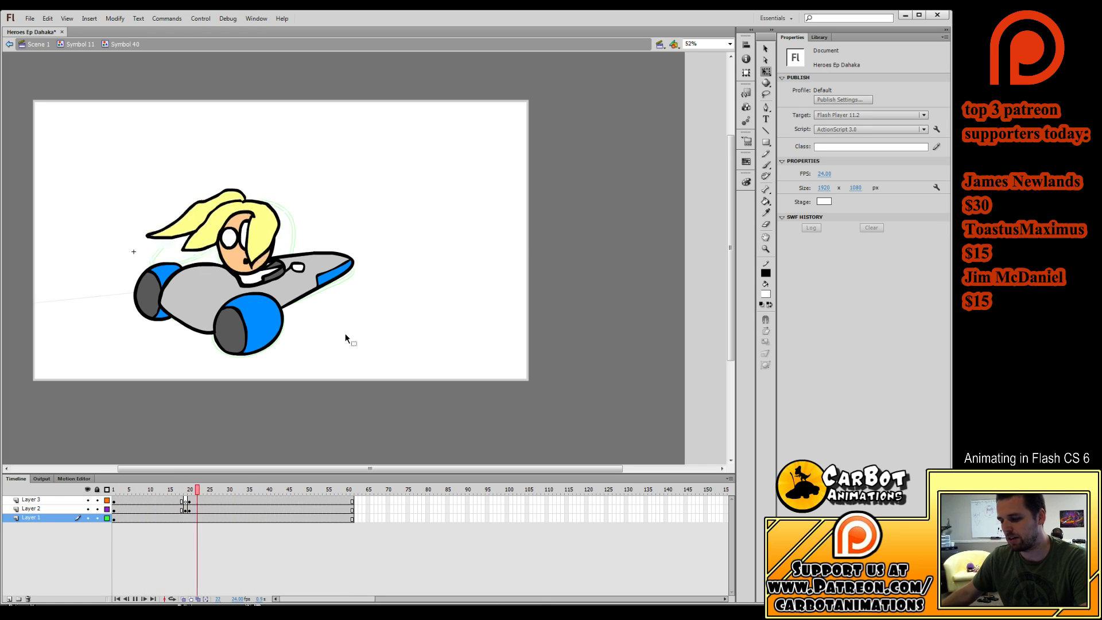
double_click(421, 311)
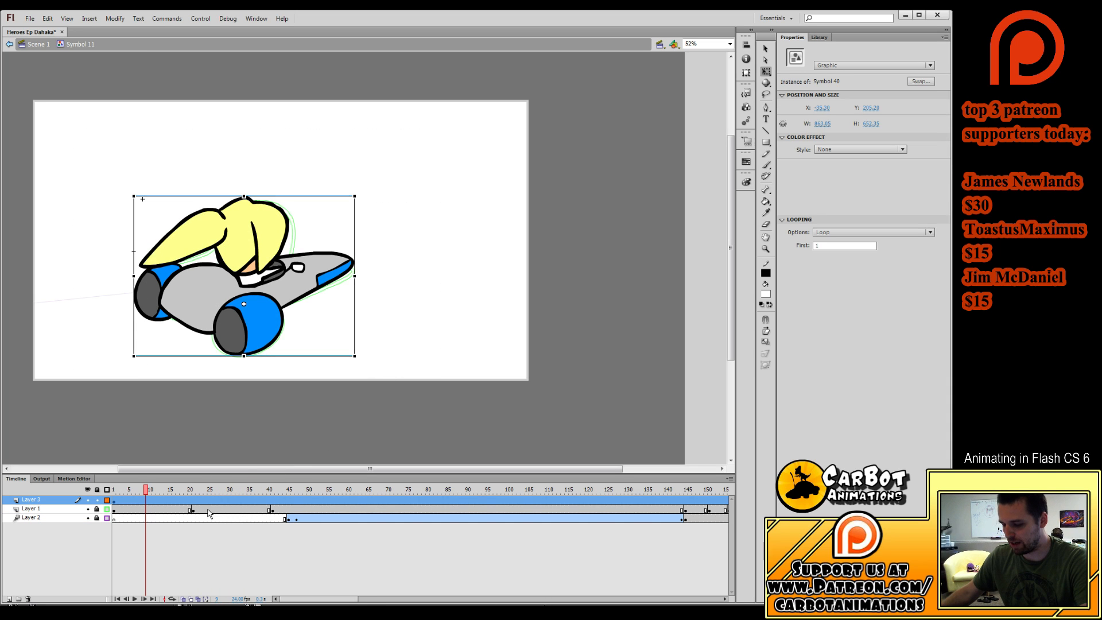
click(158, 490)
mouse_move(167, 515)
mouse_down()
mouse_move(309, 515)
mouse_move(163, 516)
mouse_up()
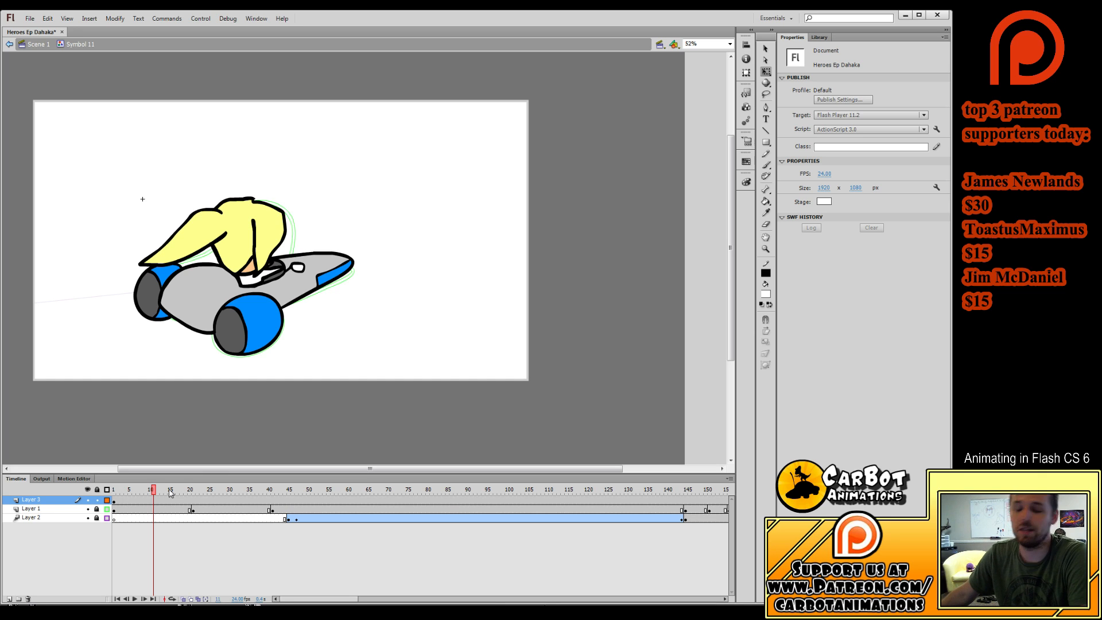
mouse_move(192, 499)
mouse_down()
mouse_move(204, 499)
mouse_move(171, 505)
mouse_up()
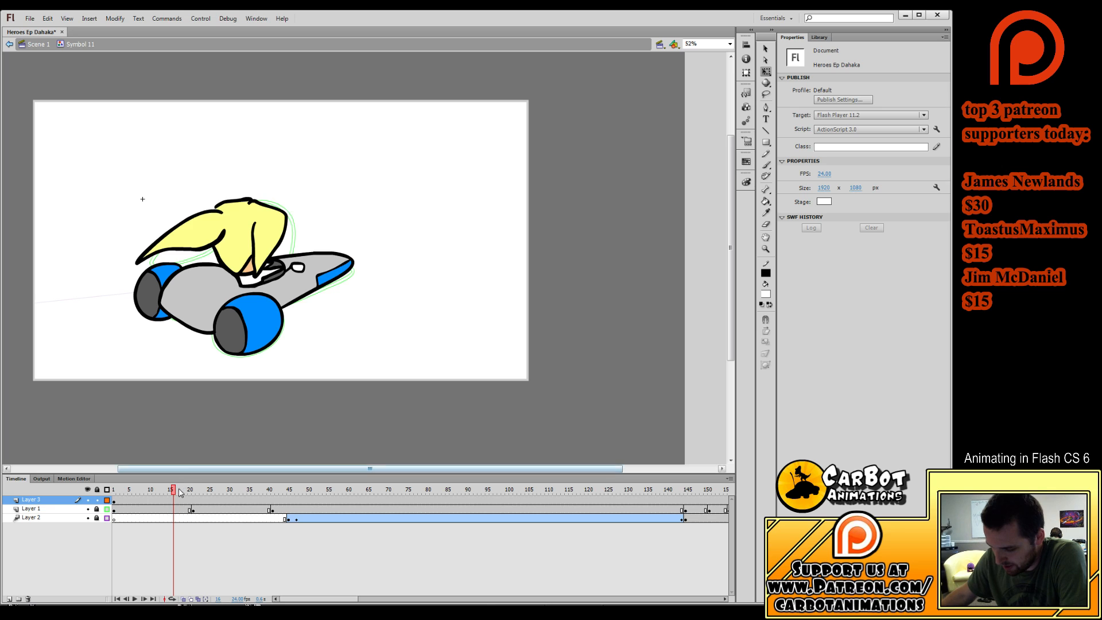
drag(184, 493, 179, 492)
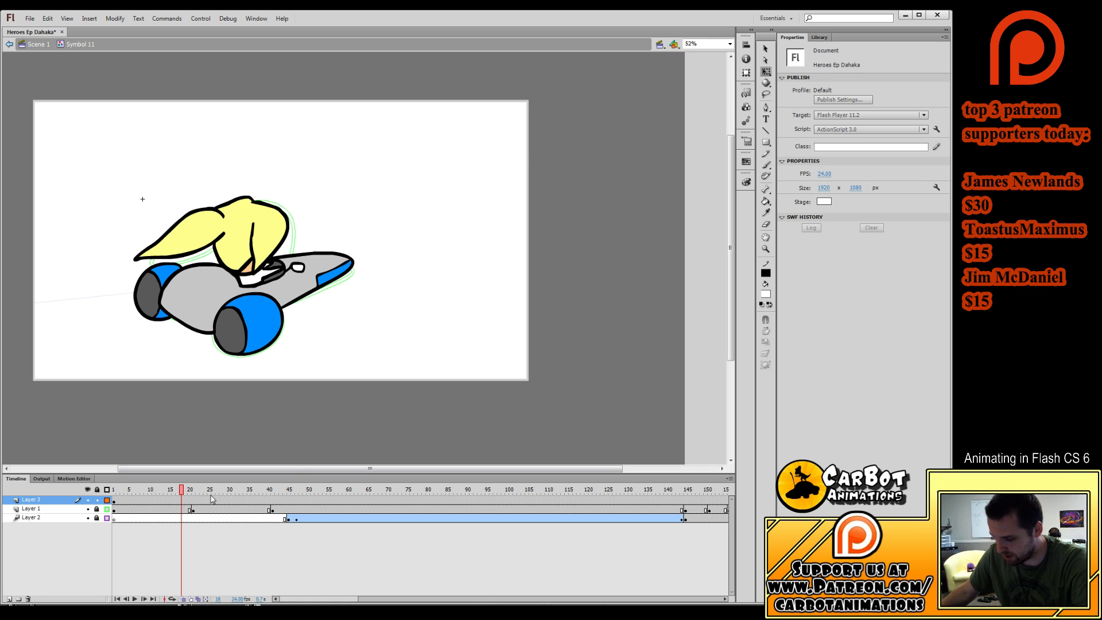
drag(212, 492, 349, 503)
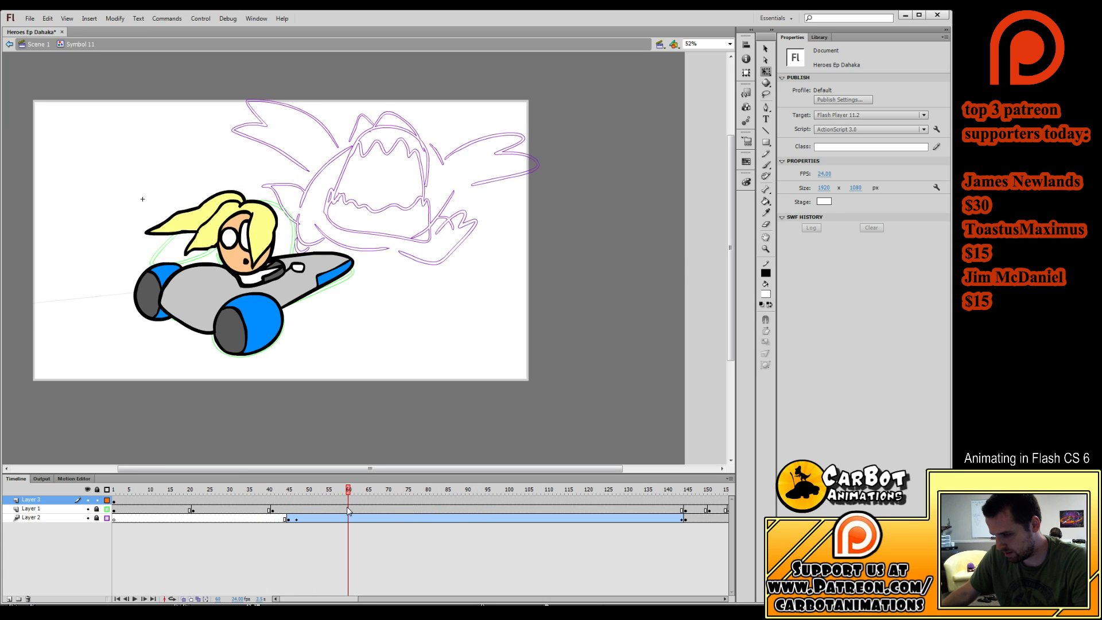
Inside the rider-and-vehicle symbol, add keyframes around frame 55 on Layers 2 and 3 that turn the rider's head back to the facing-away pose.
double_click(273, 285)
drag(281, 499, 332, 519)
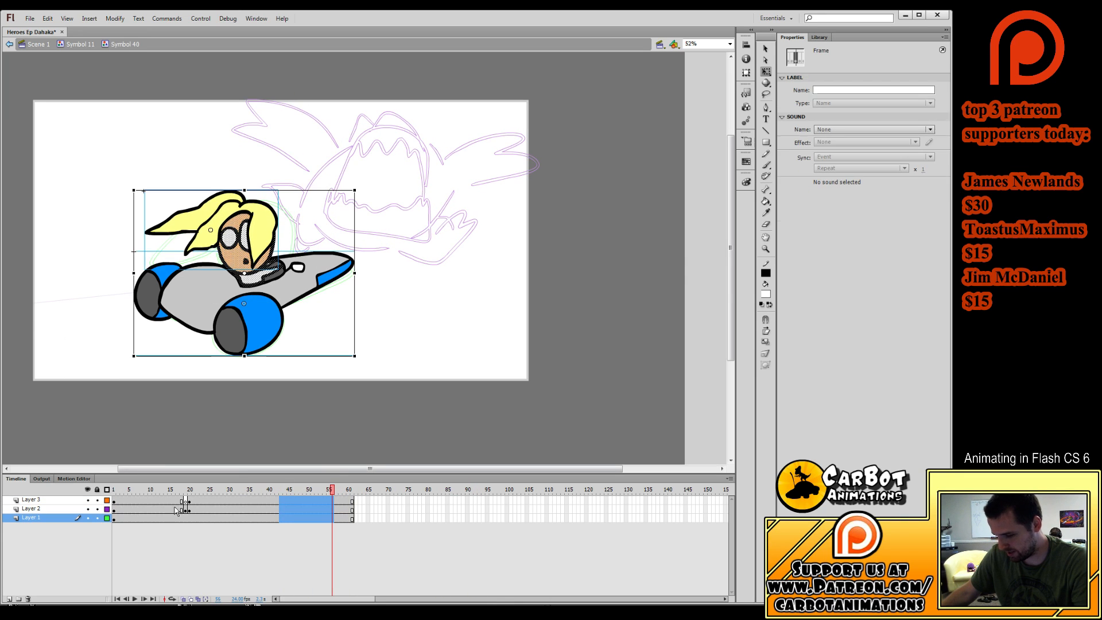
drag(145, 501, 352, 519)
click(339, 491)
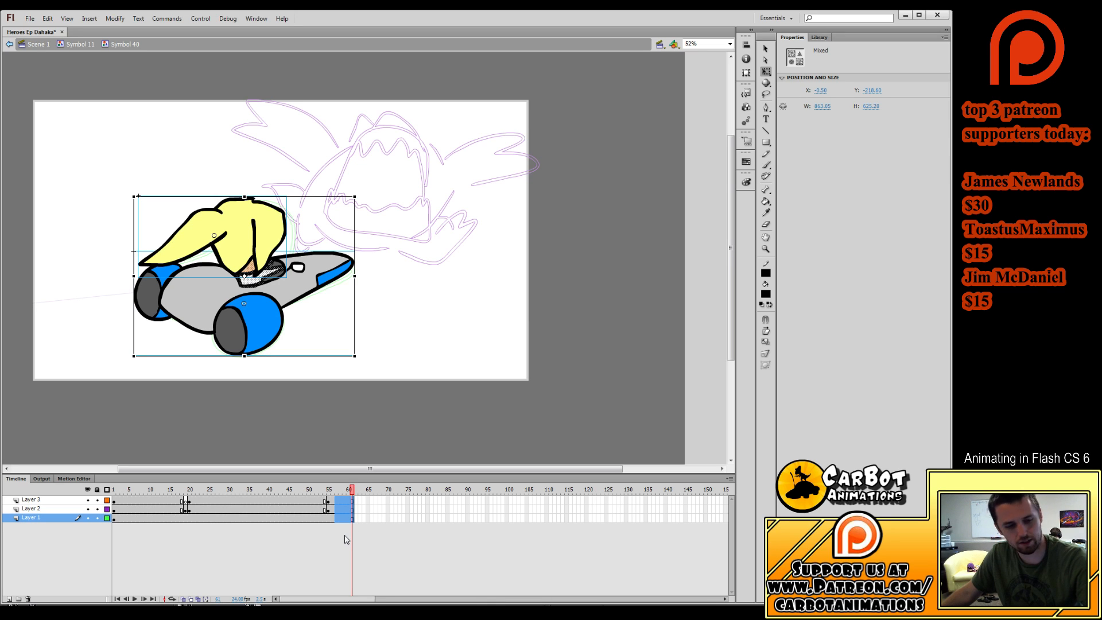
Extend all three layers past frame 155, and return to the parent symbol to check both head turns around frames 50 to 61.
key(F5)
key(F5)
key(F5)
key(F5)
key(F5)
key(F5)
key(F5)
key(F5)
key(F5)
key(F5)
key(F5)
key(F5)
key(F5)
key(F5)
key(F5)
key(F5)
key(F5)
key(F5)
key(F5)
key(F5)
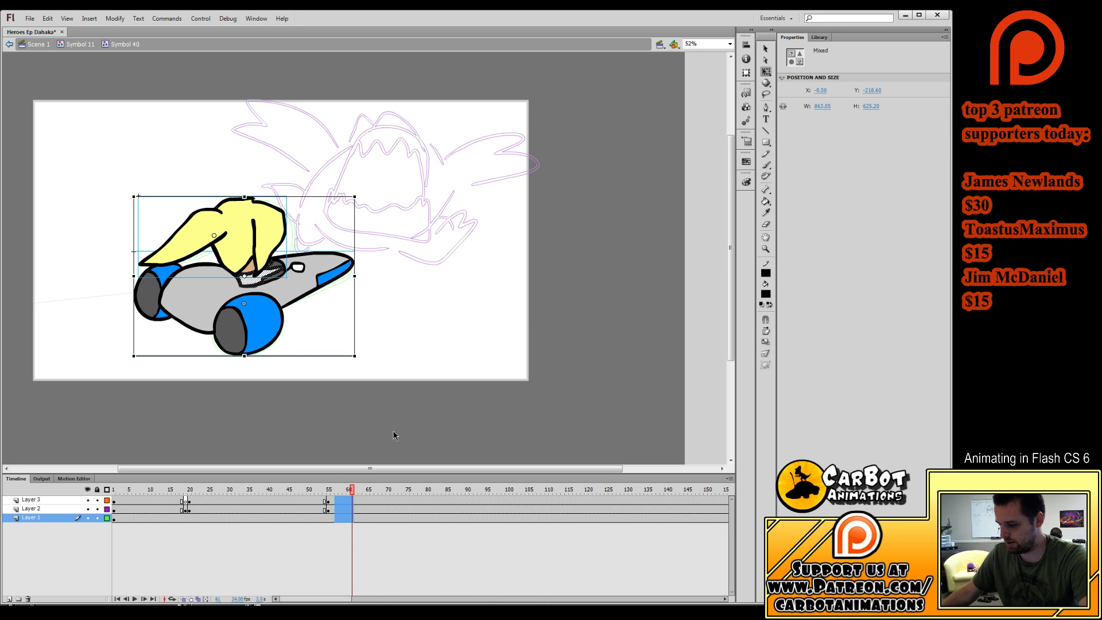
double_click(393, 436)
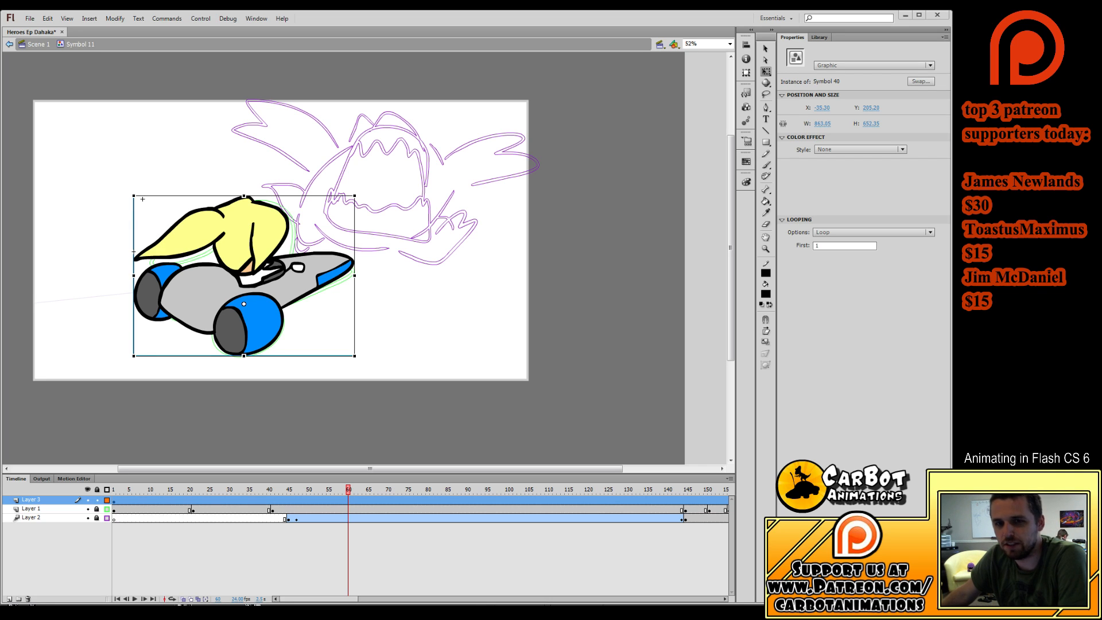
drag(352, 490, 256, 563)
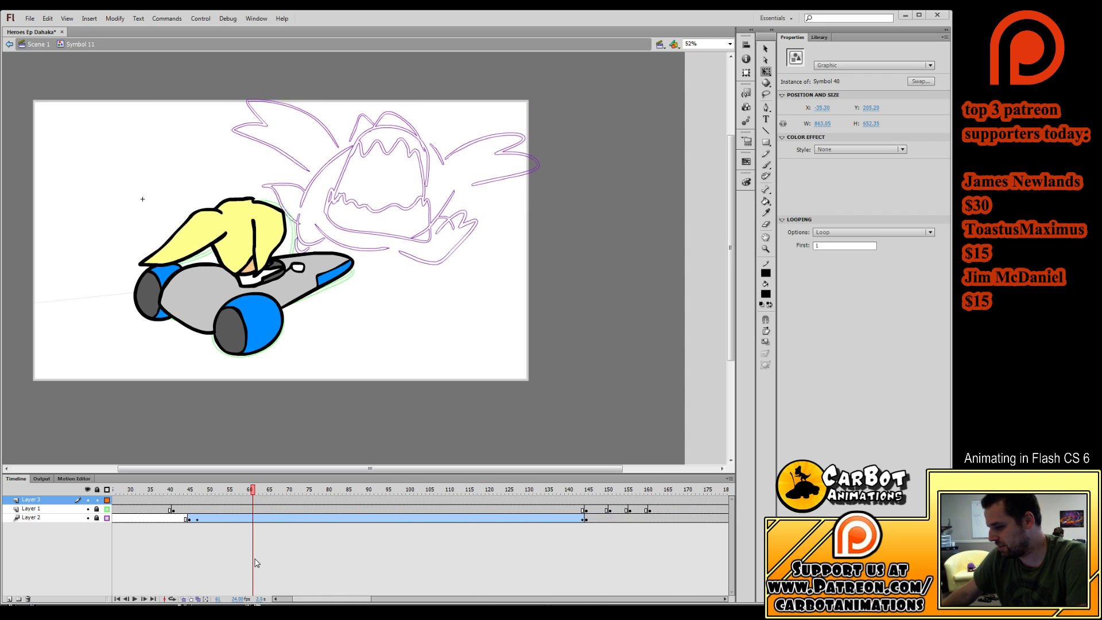
drag(251, 491, 212, 501)
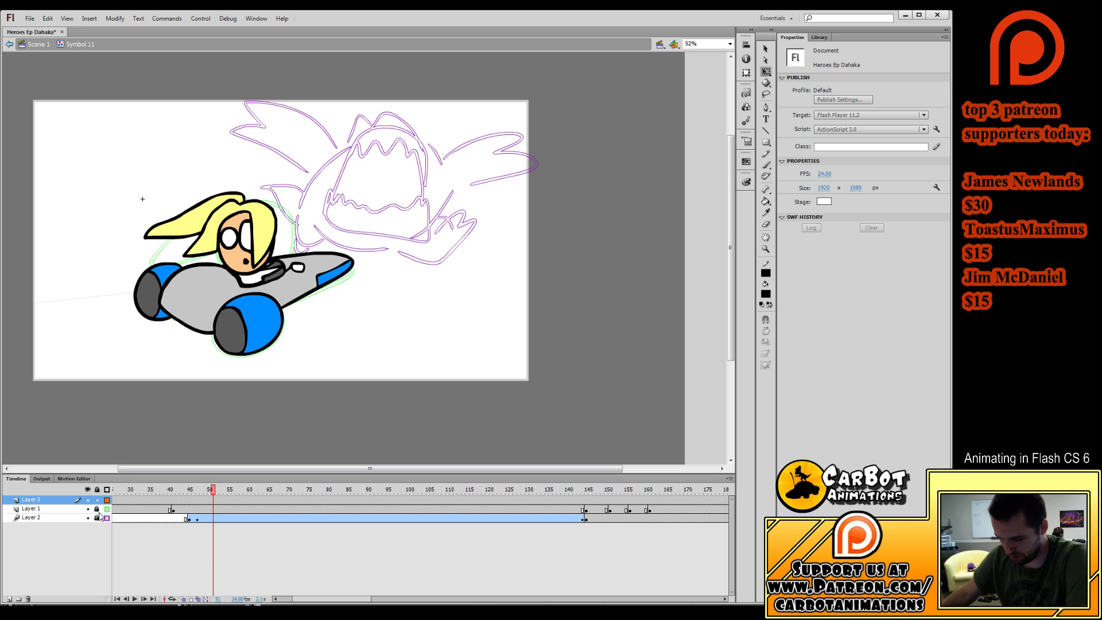
Open the creature sketch's symbol, lock its Layer 1 and show it as outlines, and add a new layer above it.
double_click(429, 244)
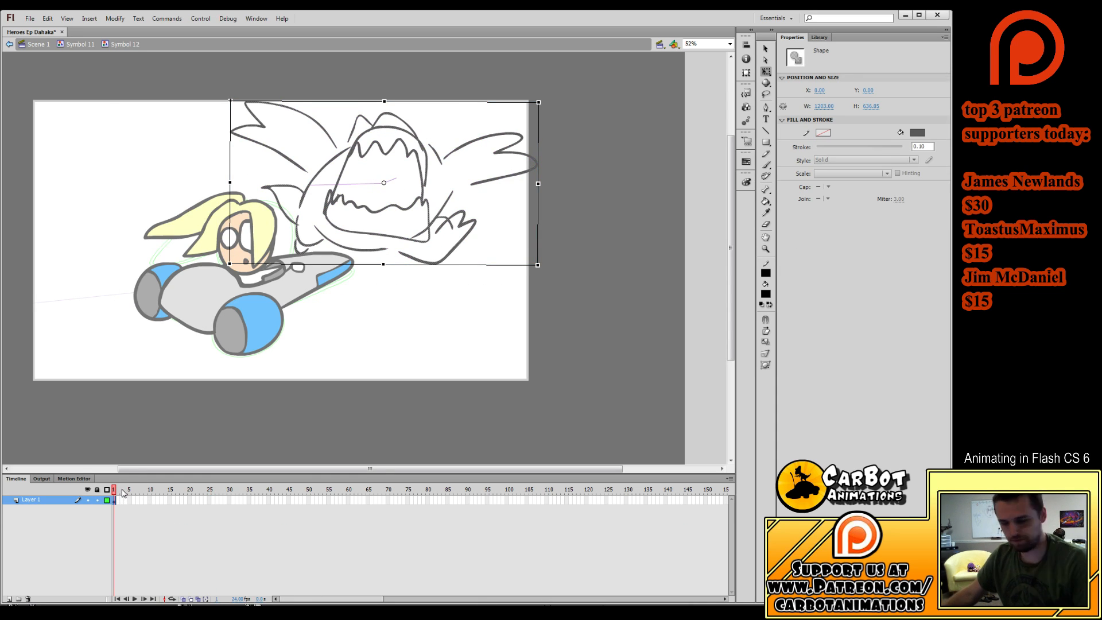
click(97, 499)
click(107, 500)
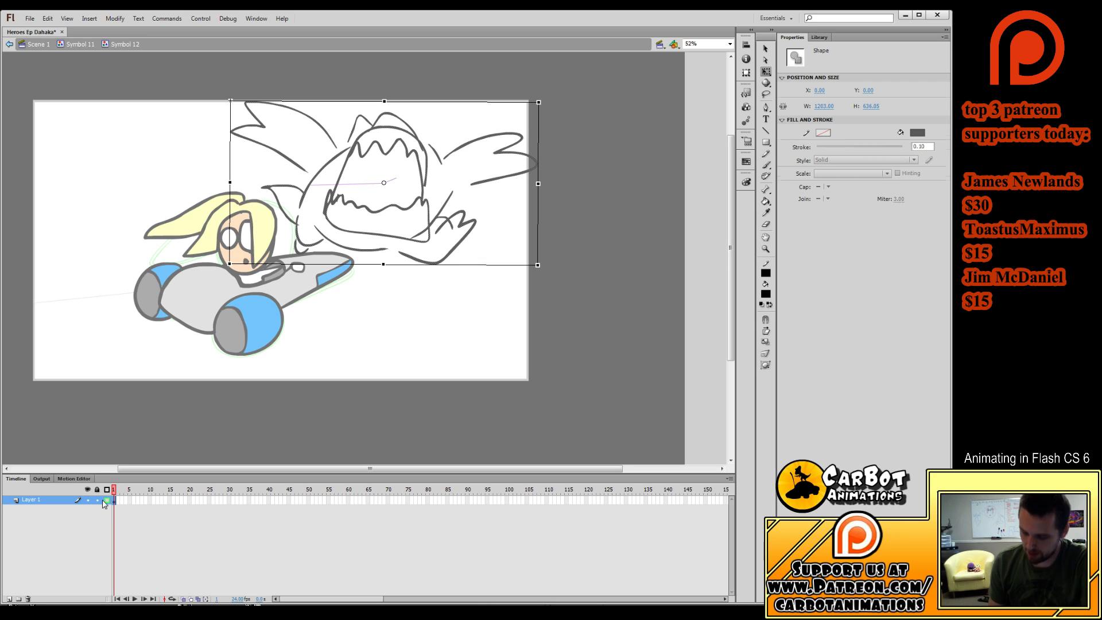
click(10, 599)
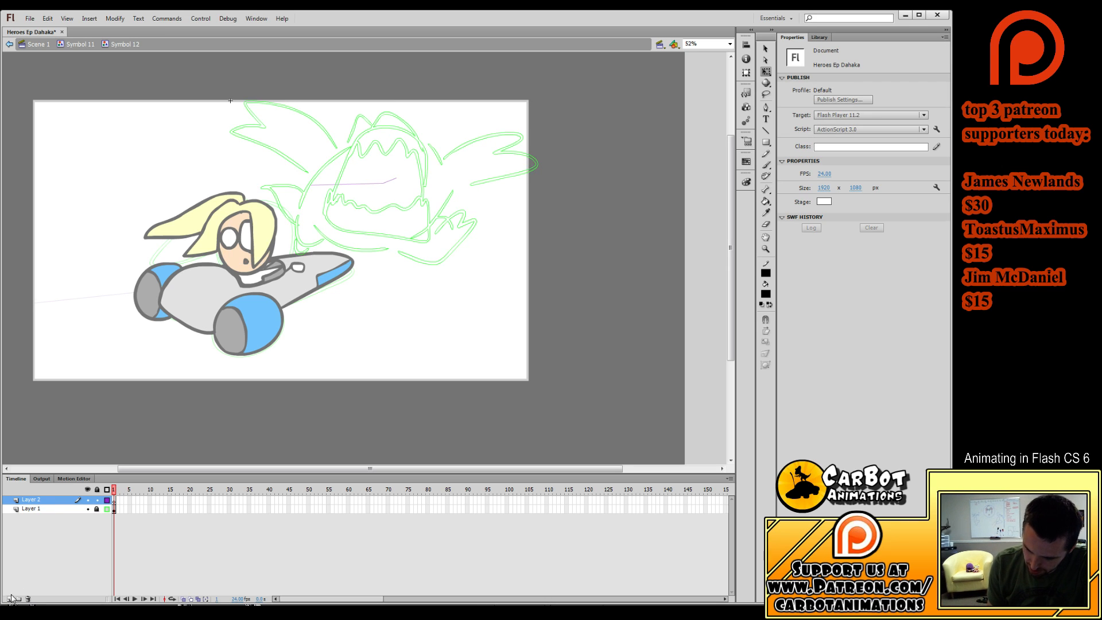
Ink the creature's open mouth over the sketch with the black Brush, including the toothed lower jaw, upper teeth and top of the head.
click(766, 248)
drag(536, 102, 68, 357)
key(b)
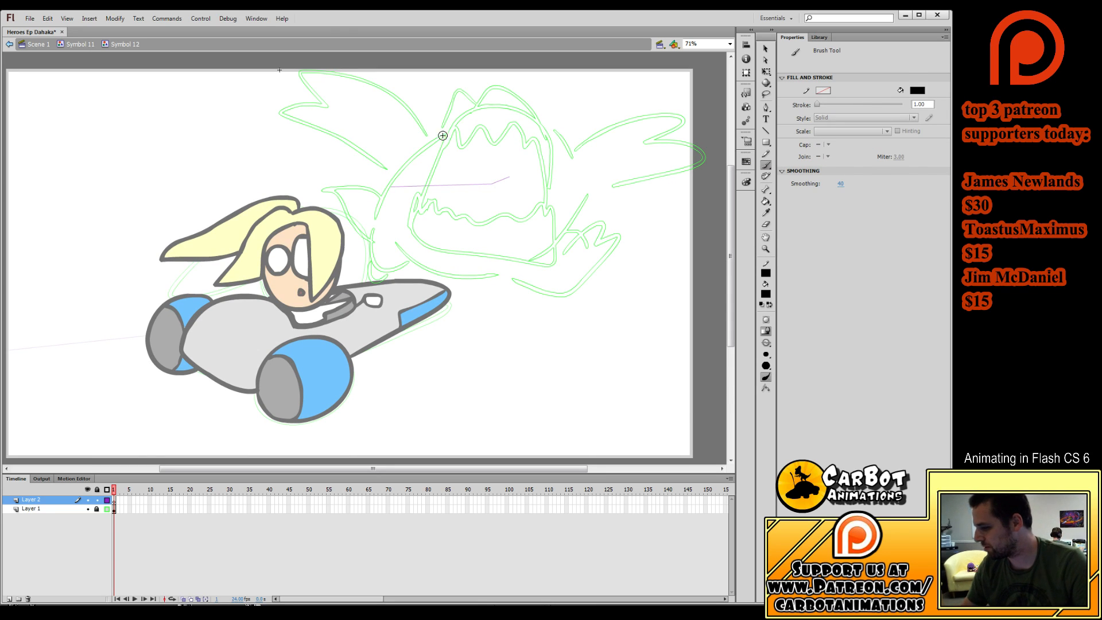
mouse_move(448, 118)
mouse_down()
mouse_move(409, 224)
mouse_move(424, 247)
mouse_move(493, 265)
mouse_move(543, 251)
mouse_move(551, 211)
mouse_move(536, 224)
mouse_move(479, 214)
mouse_up()
mouse_move(468, 217)
mouse_down()
mouse_move(433, 201)
mouse_move(426, 208)
mouse_move(418, 184)
mouse_up()
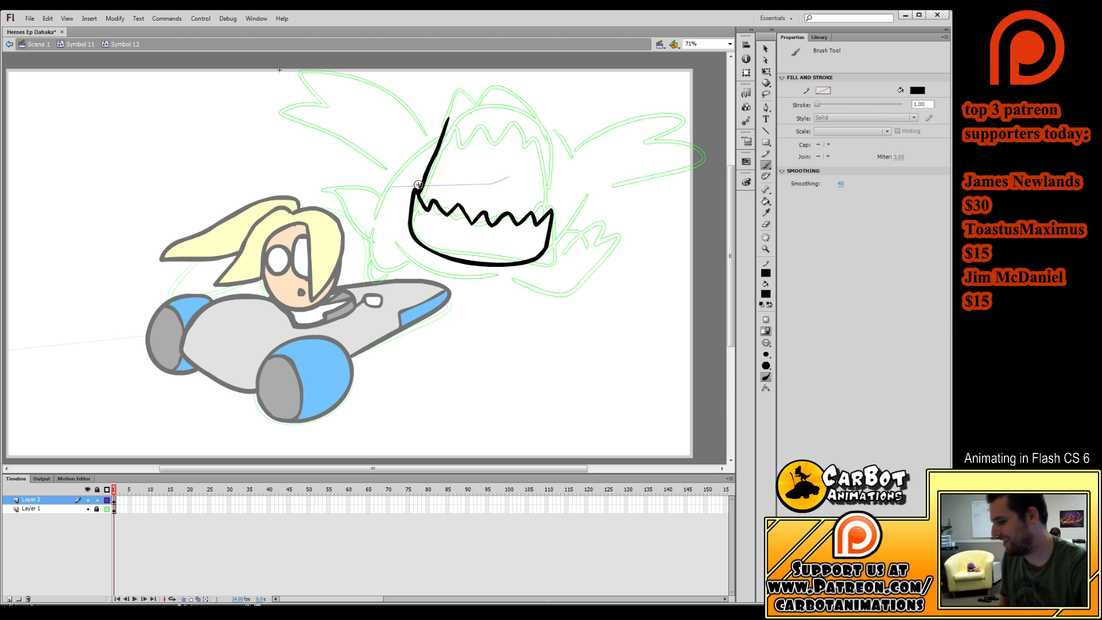
mouse_move(546, 216)
mouse_down()
mouse_move(544, 140)
mouse_move(519, 98)
mouse_move(501, 86)
mouse_move(469, 89)
mouse_move(444, 127)
mouse_move(471, 88)
mouse_move(443, 108)
mouse_move(444, 123)
mouse_move(485, 142)
mouse_move(506, 124)
mouse_move(543, 155)
mouse_up()
key(ctrl+z)
key(ctrl+z)
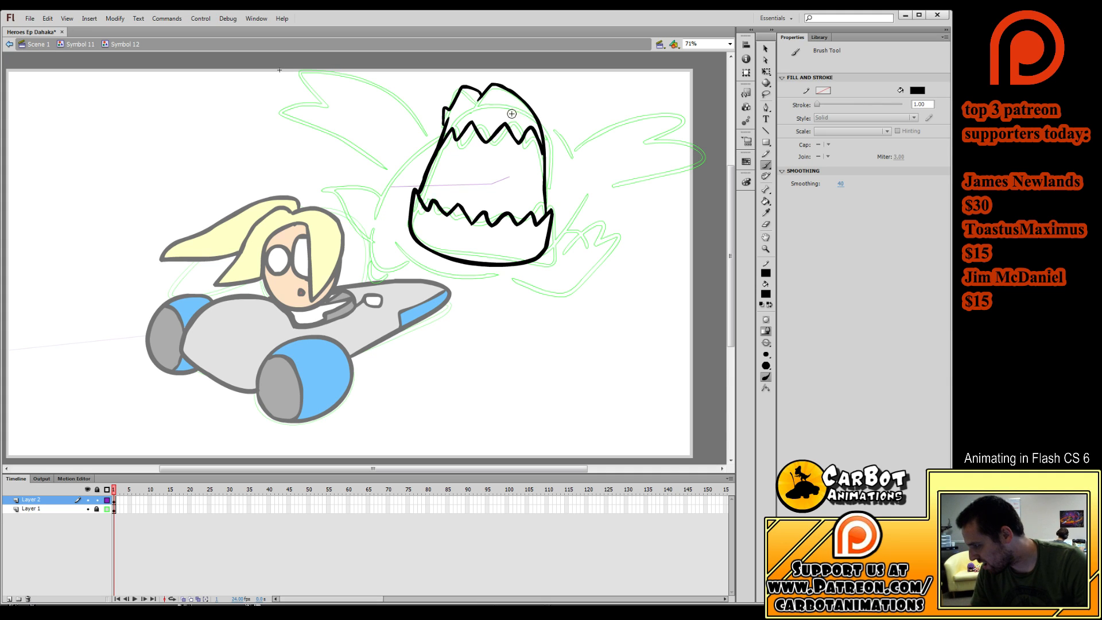
Draw two small slanted eyes above the creature's upper teeth, undoing the strokes that miss.
mouse_move(513, 113)
mouse_down()
mouse_move(531, 110)
mouse_move(466, 111)
mouse_up()
key(ctrl+z)
key(ctrl+z)
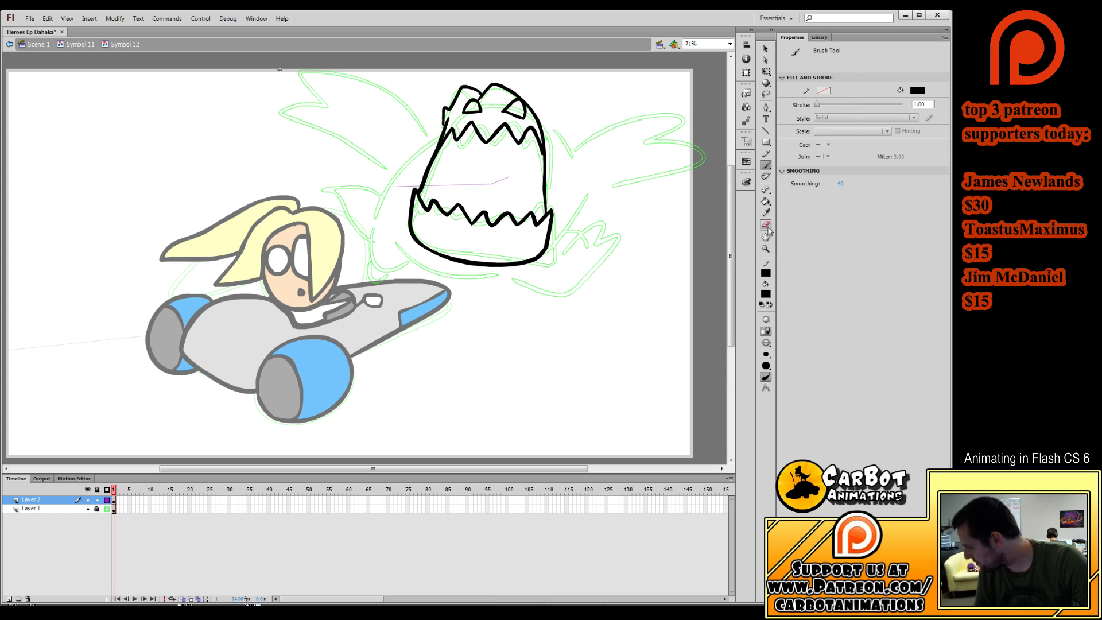
Delete the bumpy left part of the creature's head outline and repaint the crown as one smooth dome with the Brush.
click(765, 224)
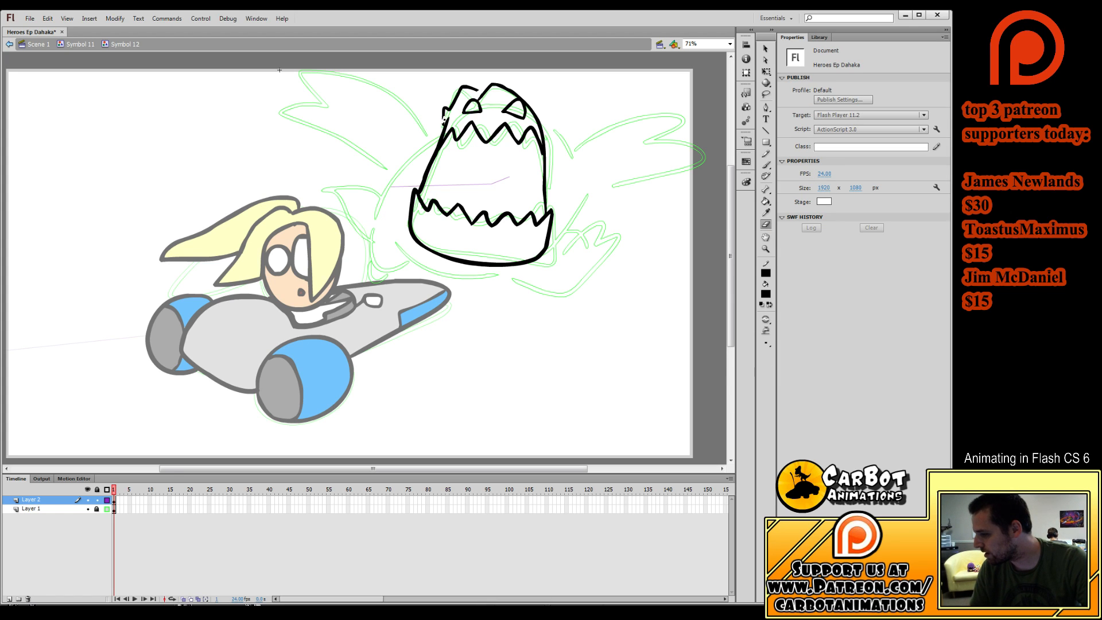
click(766, 71)
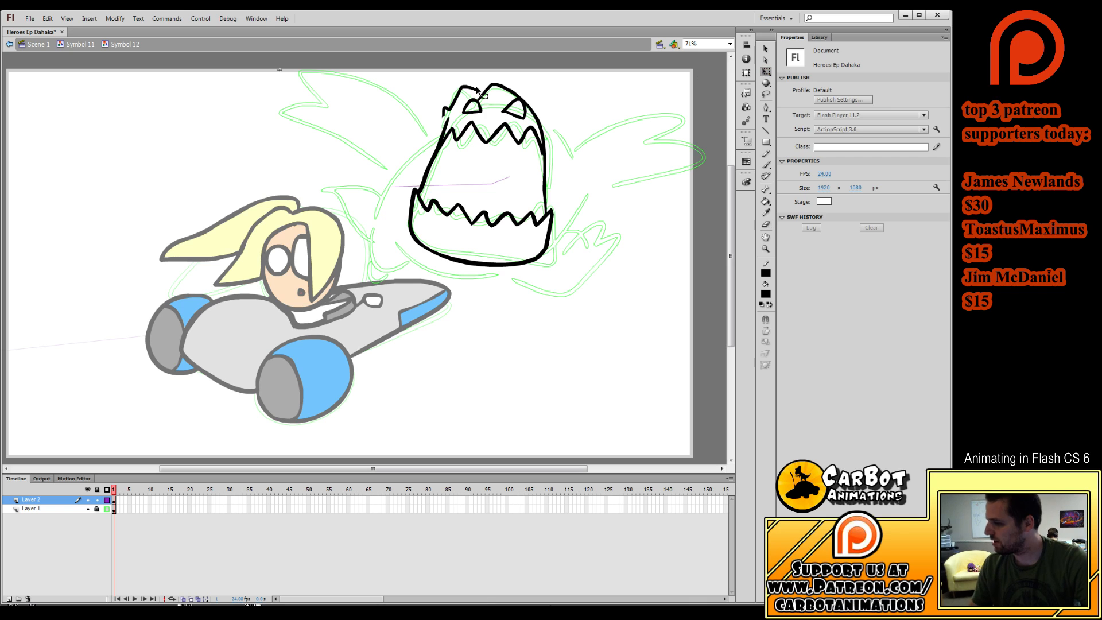
drag(439, 82, 482, 121)
key(Delete)
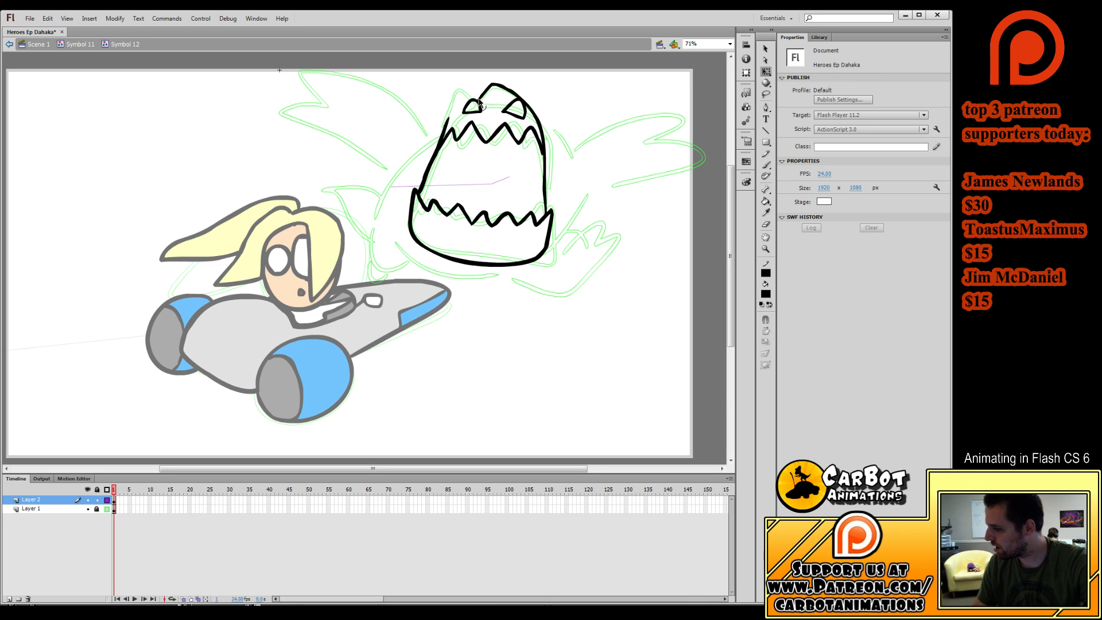
click(474, 99)
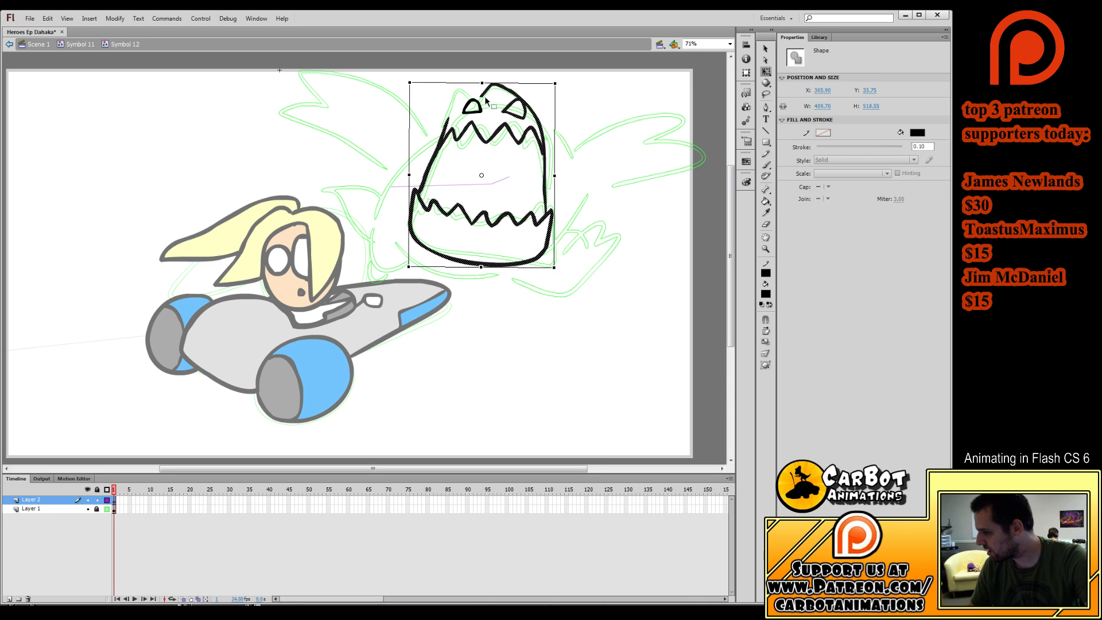
click(490, 100)
mouse_move(491, 101)
mouse_down()
mouse_move(476, 81)
mouse_move(494, 81)
mouse_move(445, 120)
mouse_up()
key(Delete)
click(766, 165)
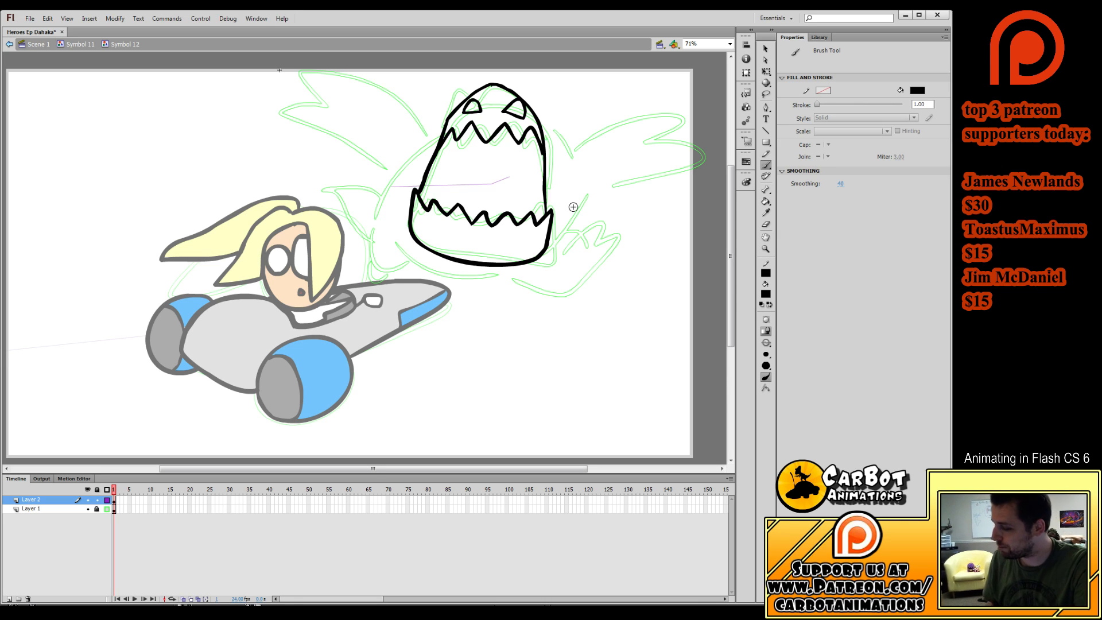
Add a layer between the head layer and the sketch layer, and ink a large round body outline behind the mouth.
click(114, 509)
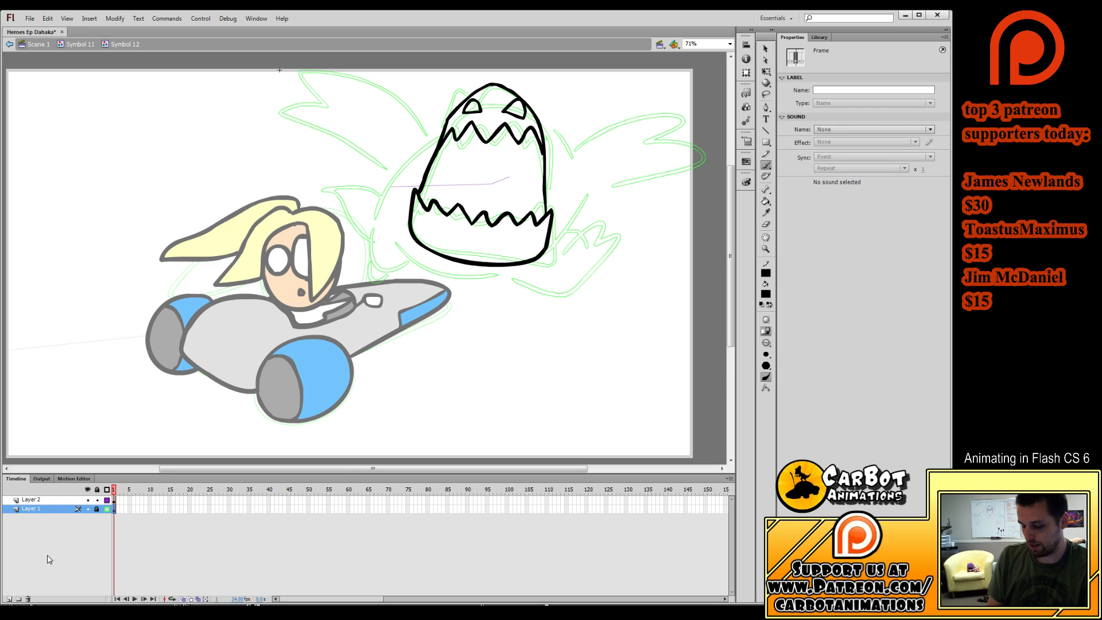
click(10, 598)
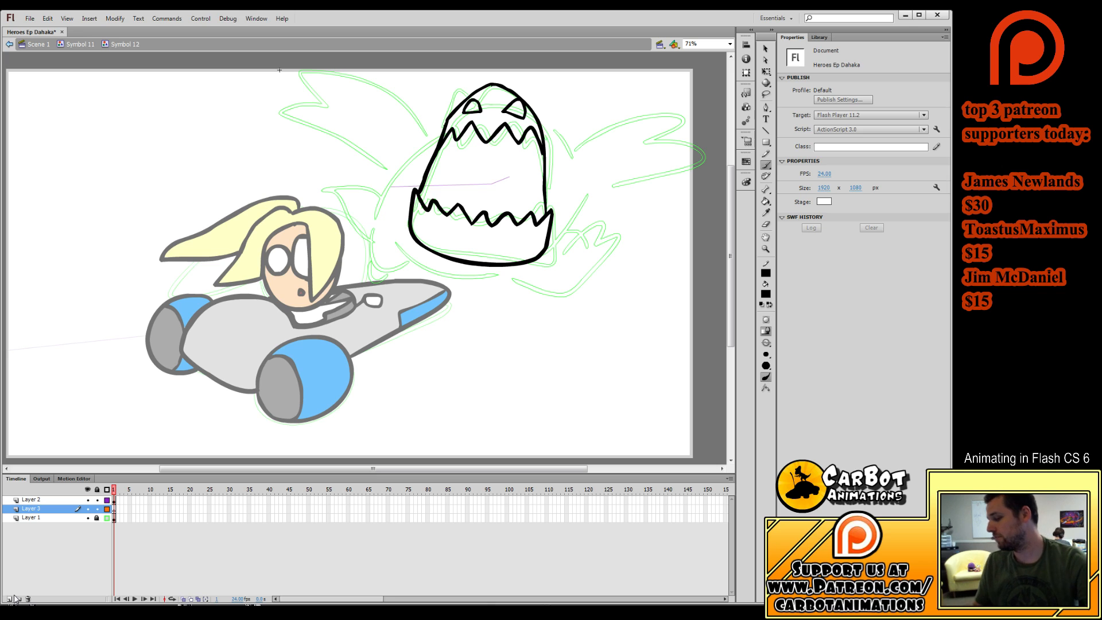
mouse_move(455, 122)
mouse_down()
mouse_move(387, 185)
mouse_move(396, 248)
mouse_move(445, 279)
mouse_move(512, 270)
mouse_move(549, 239)
mouse_move(565, 197)
mouse_move(557, 160)
mouse_move(512, 119)
mouse_move(456, 118)
mouse_up()
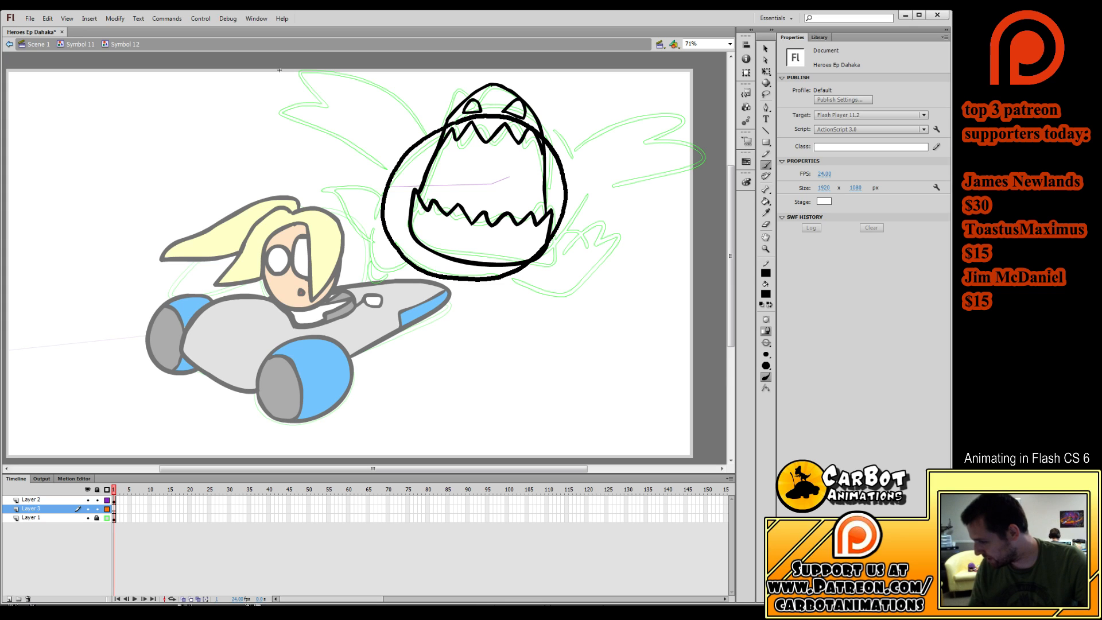
Ink a small clawed hand on each side of the creature's mouth and a curved limb outline at the body's lower left.
mouse_move(416, 192)
mouse_down()
mouse_move(408, 173)
mouse_move(390, 188)
mouse_move(419, 193)
mouse_up()
drag(548, 222, 549, 210)
mouse_move(549, 210)
mouse_down()
mouse_move(573, 236)
mouse_move(577, 213)
mouse_move(557, 231)
mouse_move(573, 237)
mouse_move(568, 213)
mouse_up()
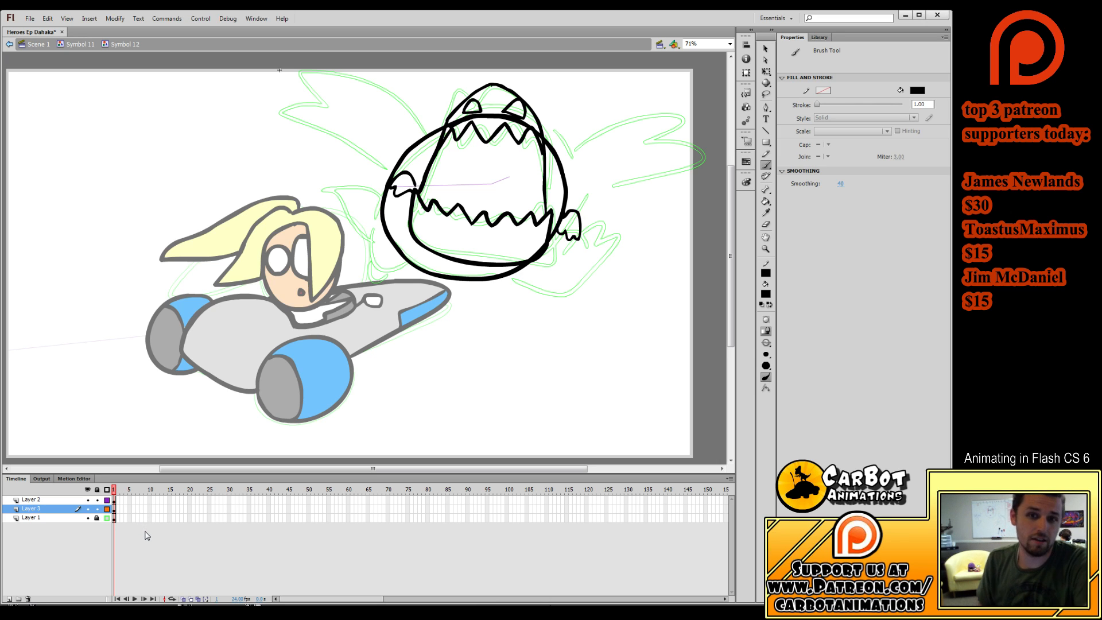
click(114, 509)
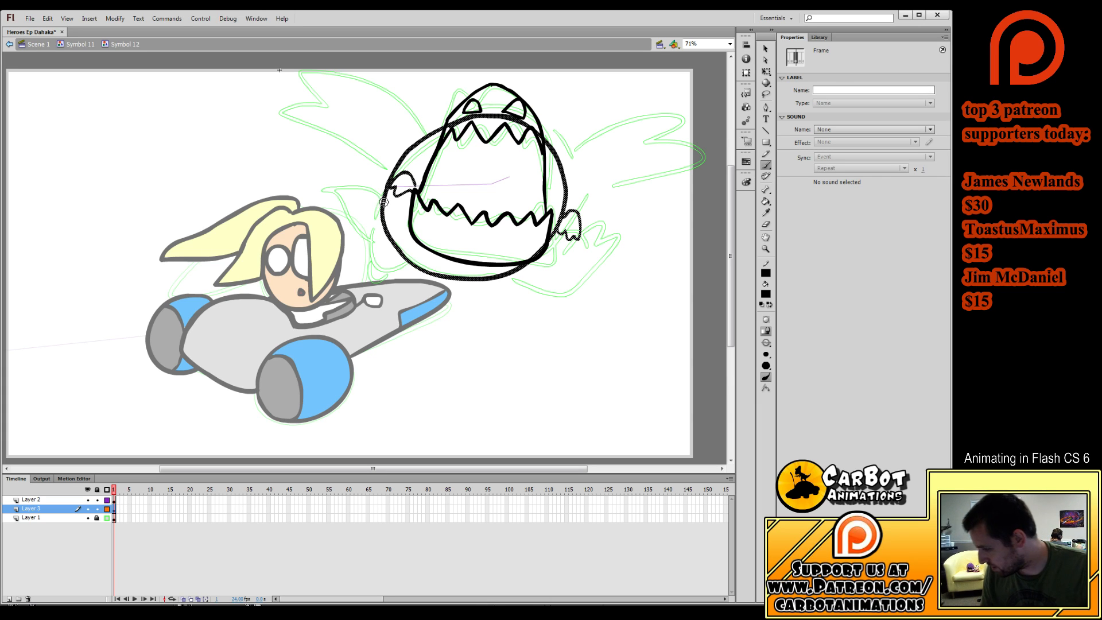
mouse_move(380, 209)
mouse_down()
mouse_move(373, 243)
mouse_move(405, 241)
mouse_up()
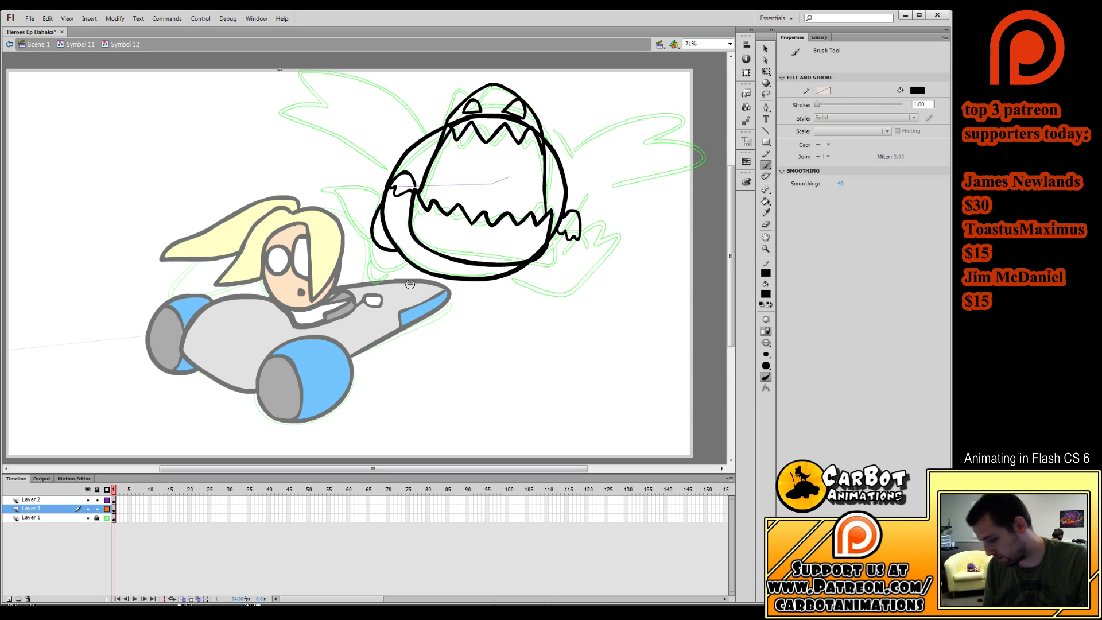
Add another layer directly below the head layer and ink the creature's clawed foot at the body's lower right, undoing failed strokes.
click(9, 597)
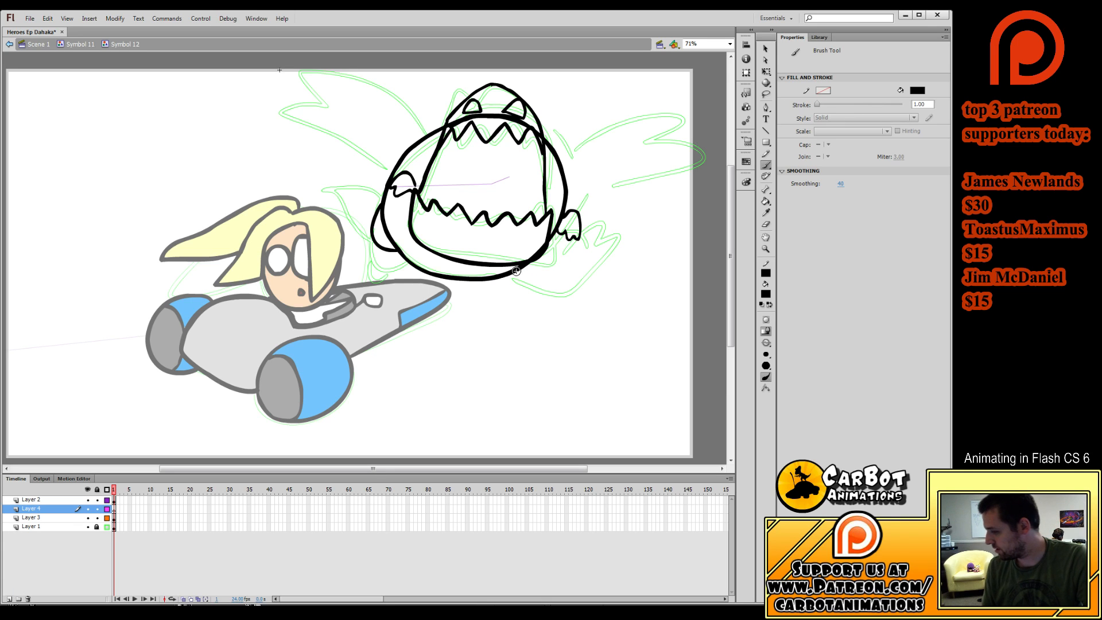
mouse_move(546, 243)
mouse_down()
mouse_move(512, 271)
mouse_move(527, 250)
mouse_move(515, 270)
mouse_move(539, 293)
mouse_move(581, 267)
mouse_move(578, 255)
mouse_move(539, 283)
mouse_move(557, 293)
mouse_move(583, 256)
mouse_move(562, 246)
mouse_move(546, 265)
mouse_move(546, 240)
mouse_move(518, 256)
mouse_move(514, 274)
mouse_move(538, 283)
mouse_up()
key(ctrl+z)
key(ctrl+z)
key(ctrl+z)
key(ctrl+z)
key(ctrl+z)
key(ctrl+z)
key(ctrl+z)
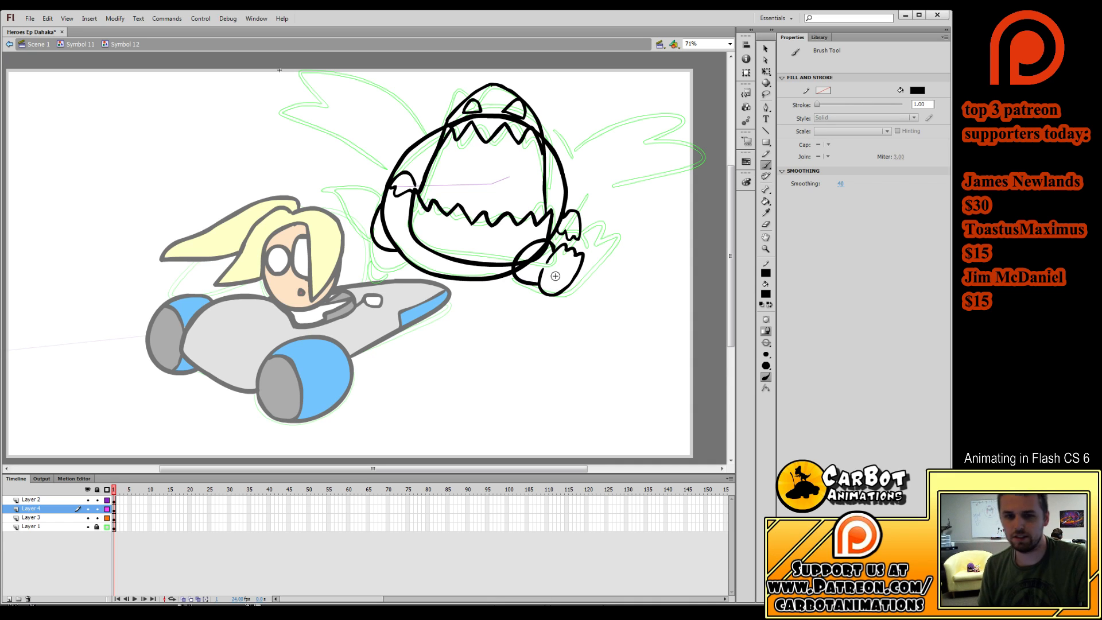
key(q)
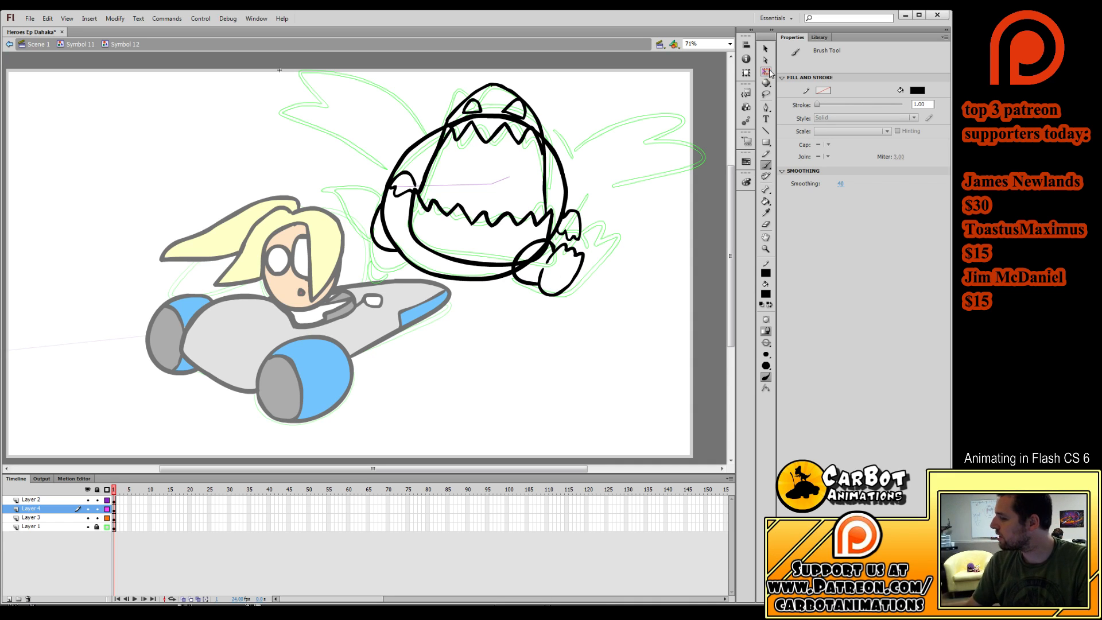
Move the creature's inked clawed foot slightly up and to the right with Free Transform.
click(562, 256)
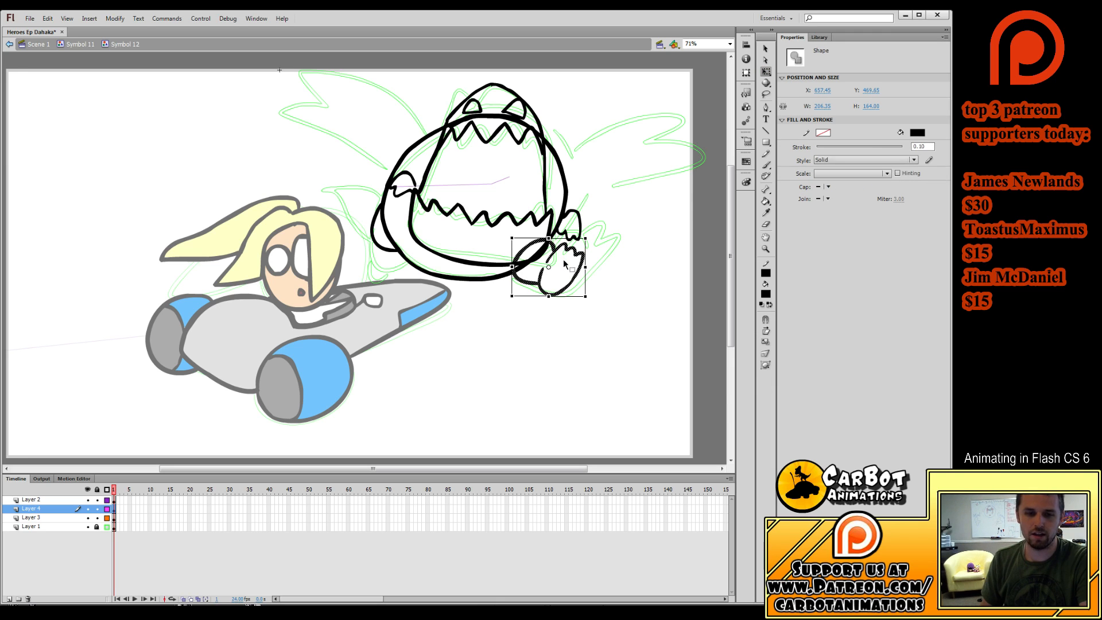
drag(563, 264, 565, 258)
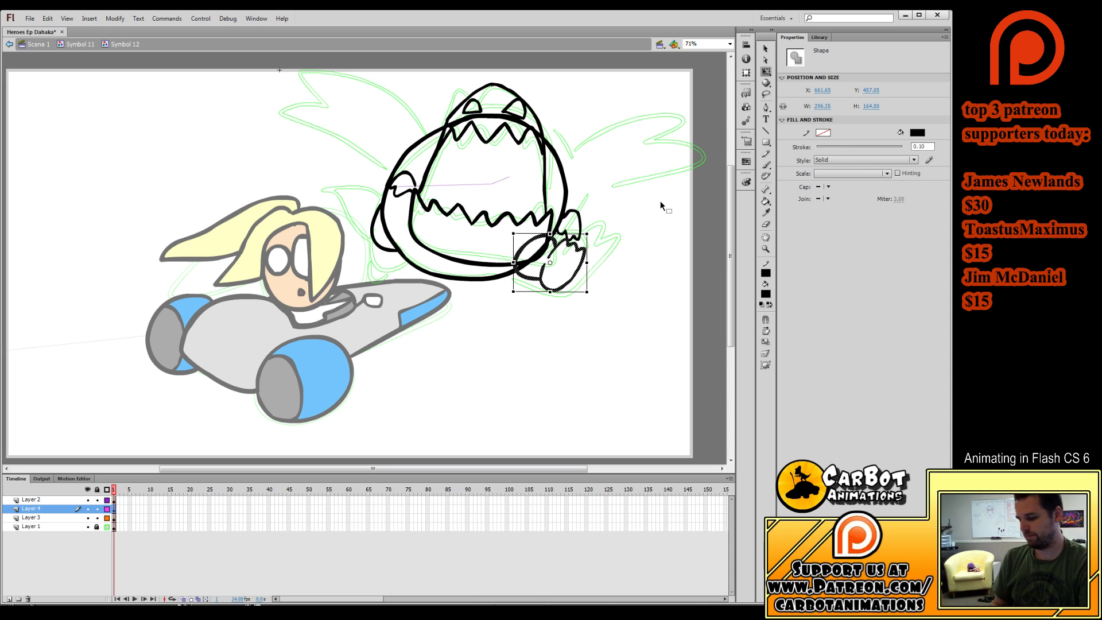
Add a layer directly above the sketch layer and ink the creature's pointed tail with its rounded base tucked behind the body's left side.
click(114, 526)
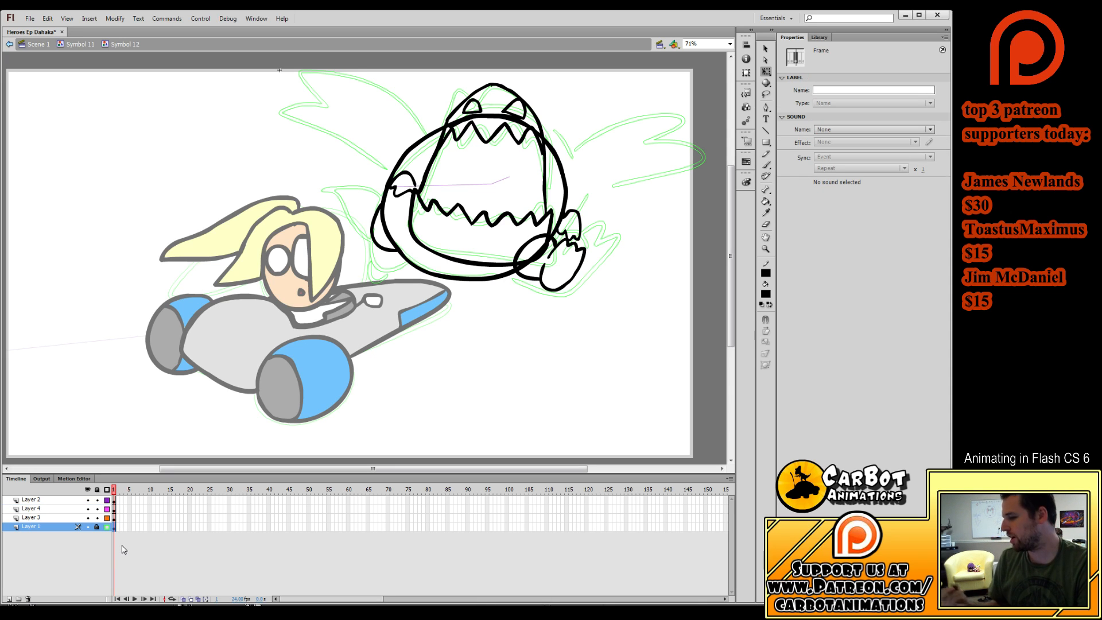
click(9, 598)
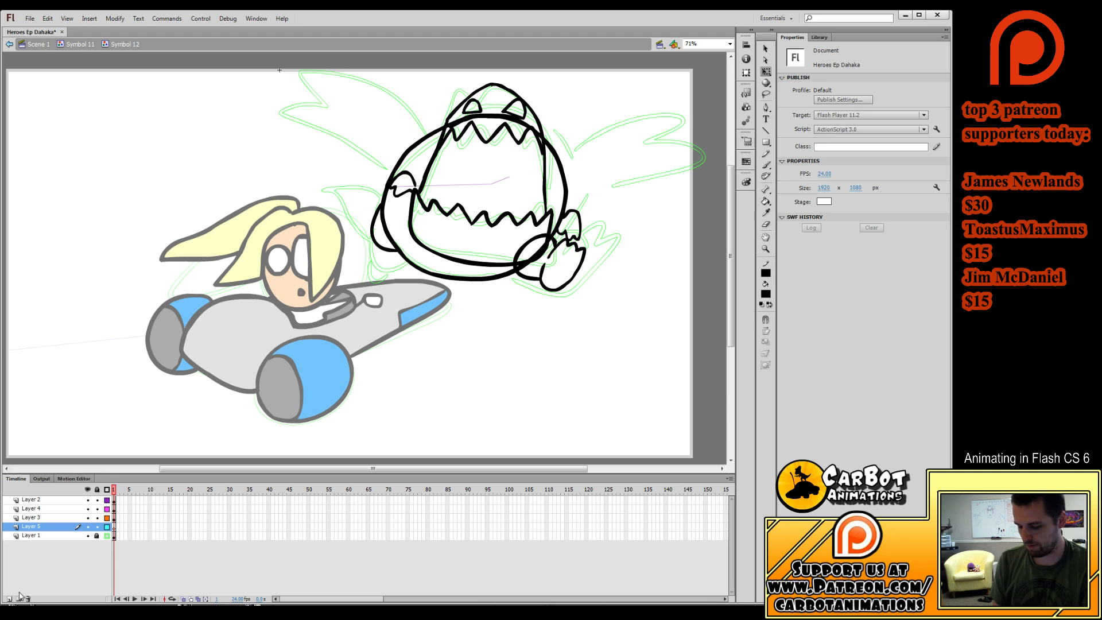
key(b)
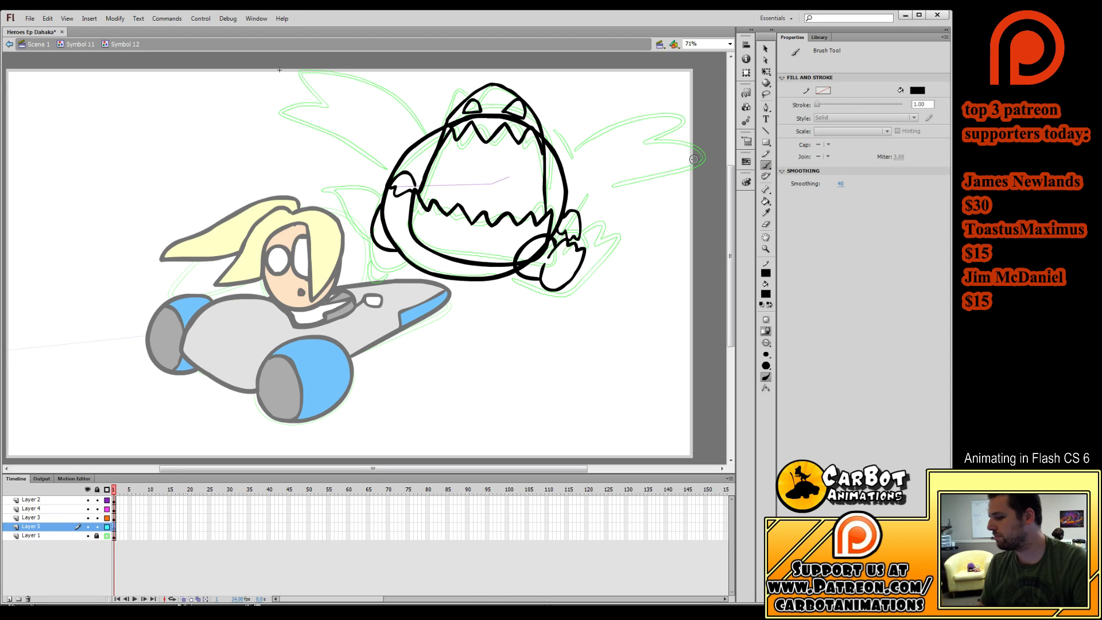
mouse_move(397, 191)
mouse_down()
mouse_move(331, 186)
mouse_move(322, 198)
mouse_move(362, 220)
mouse_move(414, 218)
mouse_move(414, 203)
mouse_up()
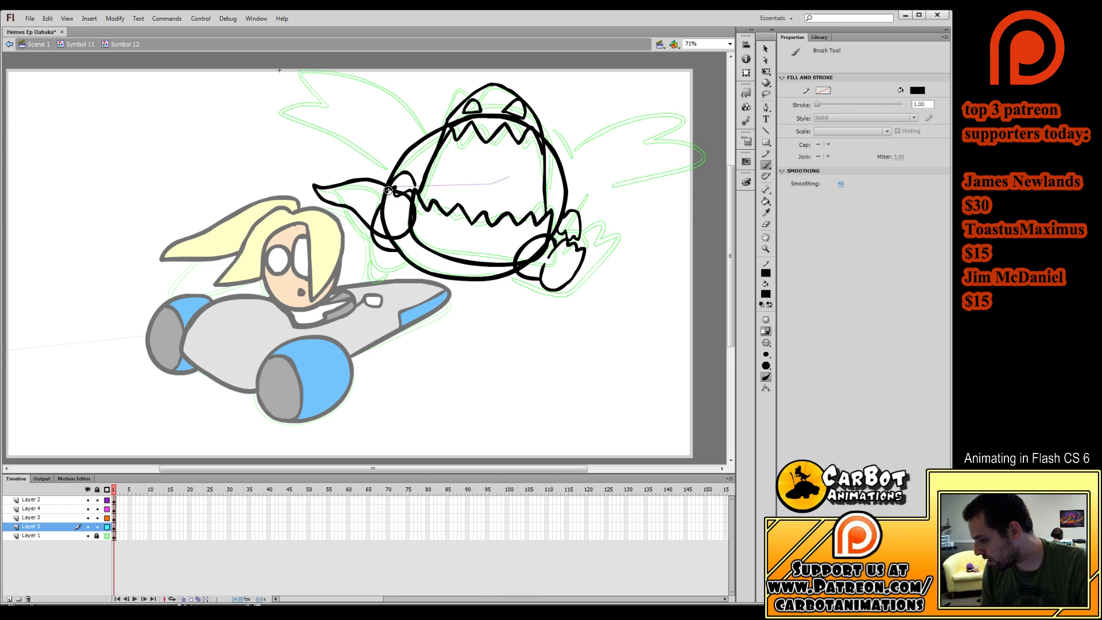
click(114, 527)
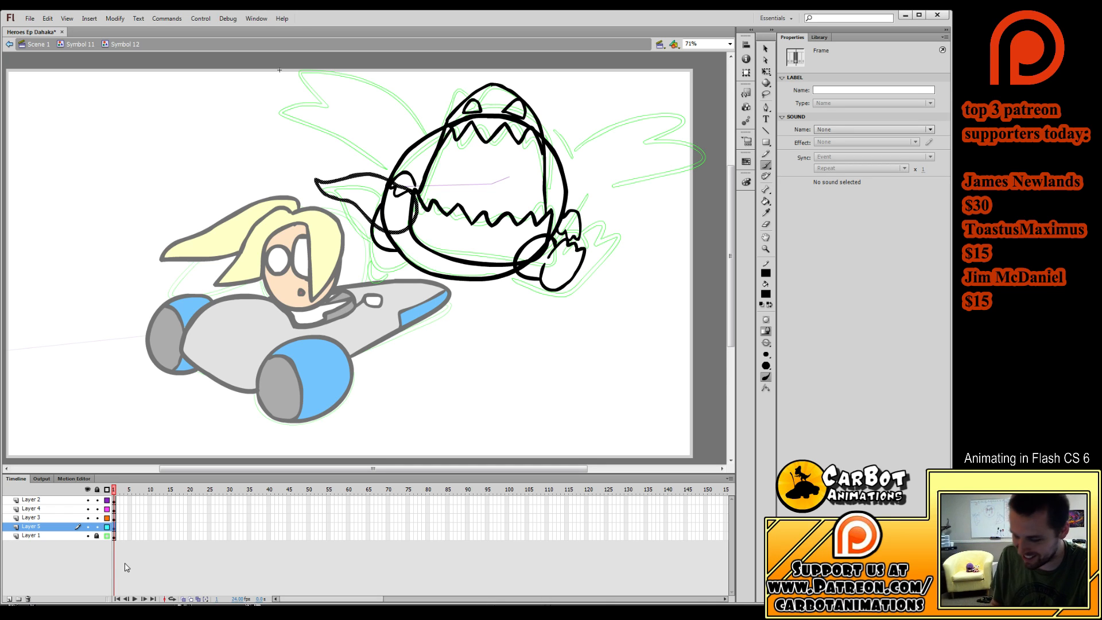
click(120, 559)
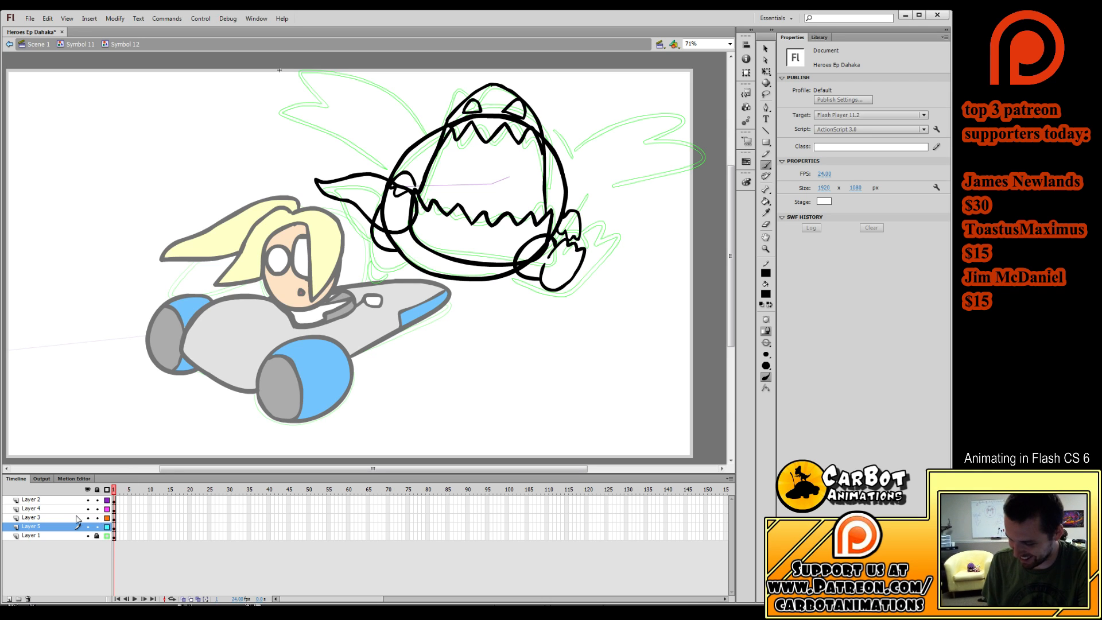
Add a layer directly below the head layer and ink the creature's raised left arm with a clawed hand, undoing a failed stroke.
click(43, 500)
click(32, 509)
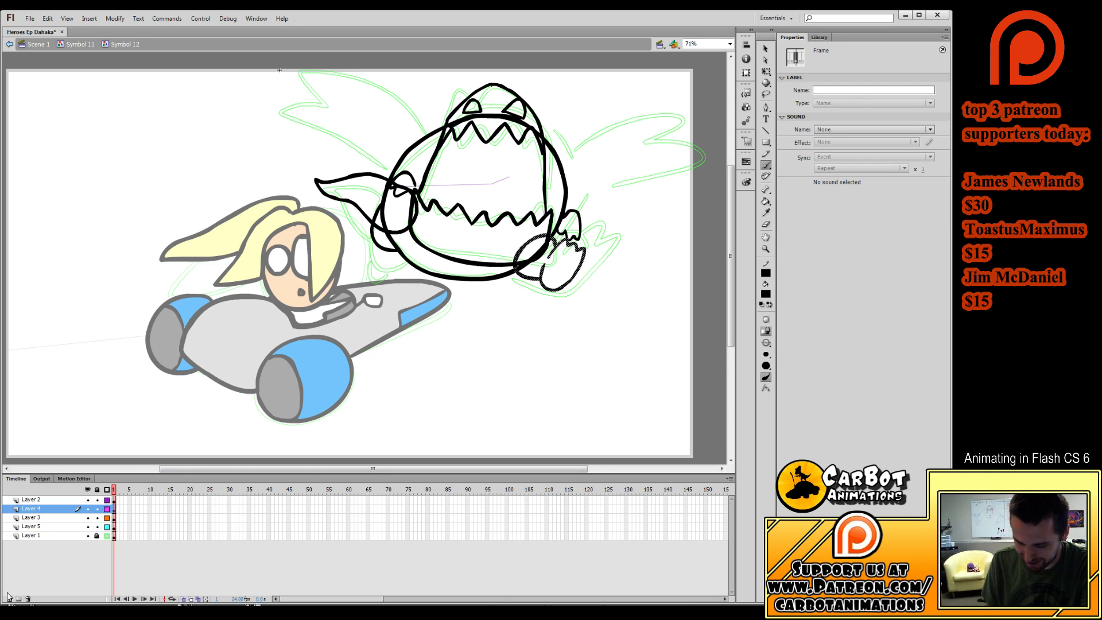
click(12, 588)
click(10, 597)
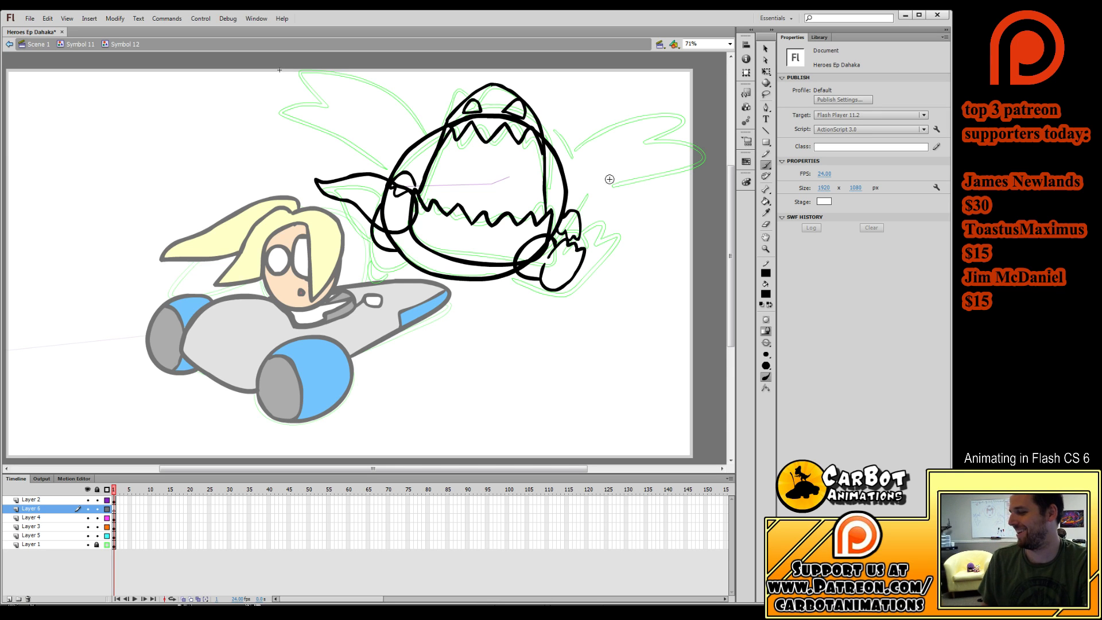
drag(632, 233, 622, 261)
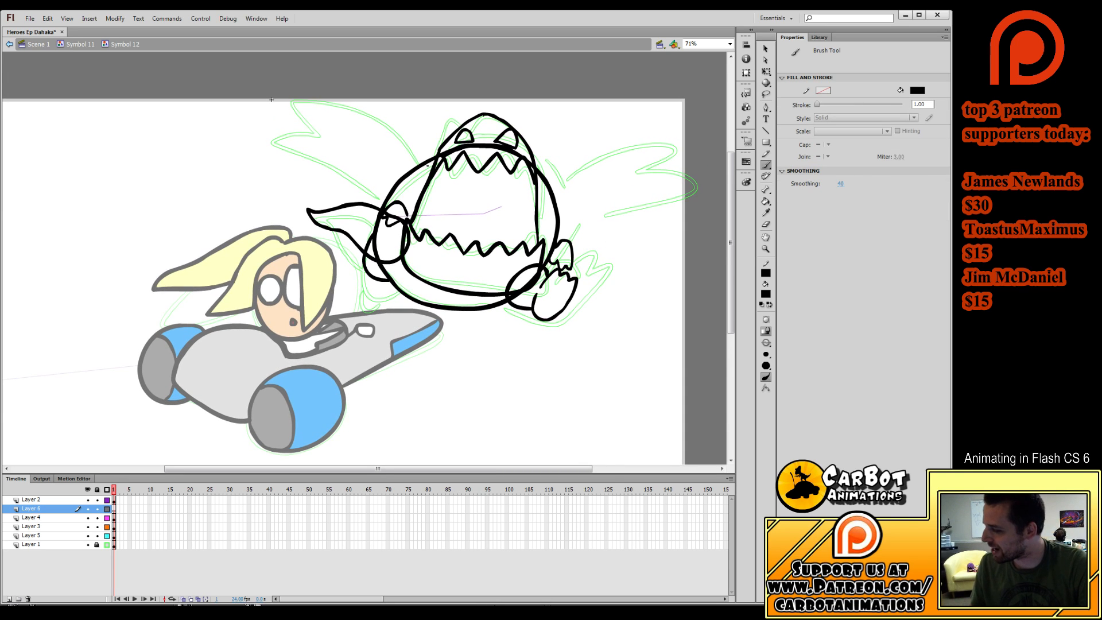
mouse_move(427, 165)
mouse_down()
mouse_move(325, 104)
mouse_move(291, 118)
mouse_move(308, 130)
mouse_move(292, 137)
mouse_move(318, 165)
mouse_move(422, 159)
mouse_move(405, 139)
mouse_move(362, 105)
mouse_move(336, 101)
mouse_move(318, 113)
mouse_move(315, 150)
mouse_move(384, 203)
mouse_up()
key(ctrl+z)
drag(422, 157, 427, 165)
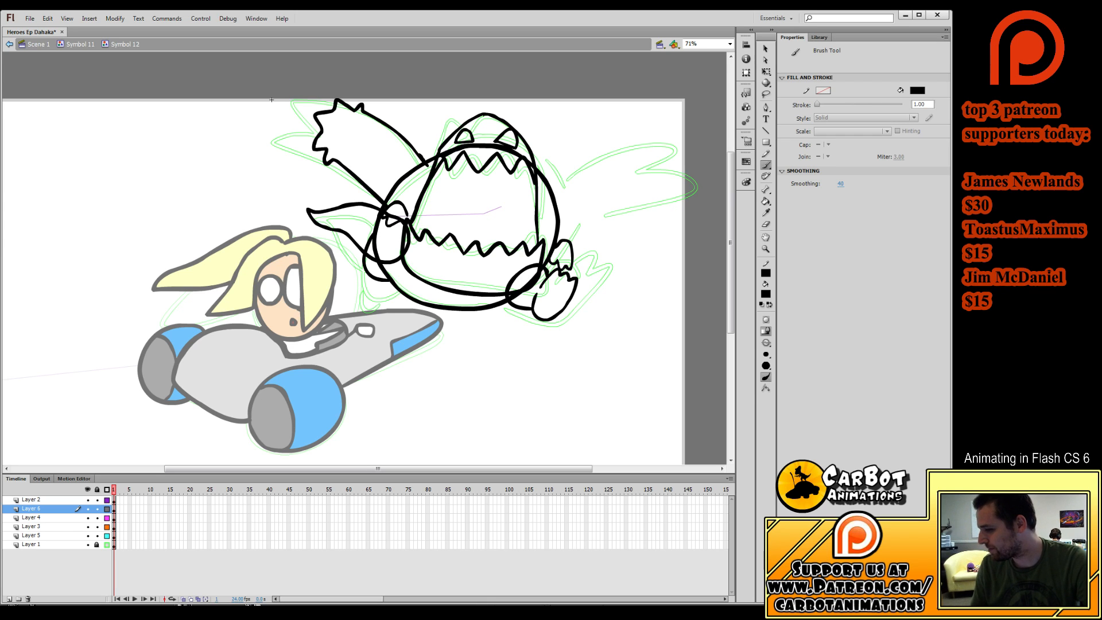
Shift the inked left arm slightly toward the head with Free Transform.
click(766, 71)
click(426, 162)
drag(432, 98, 438, 95)
click(431, 122)
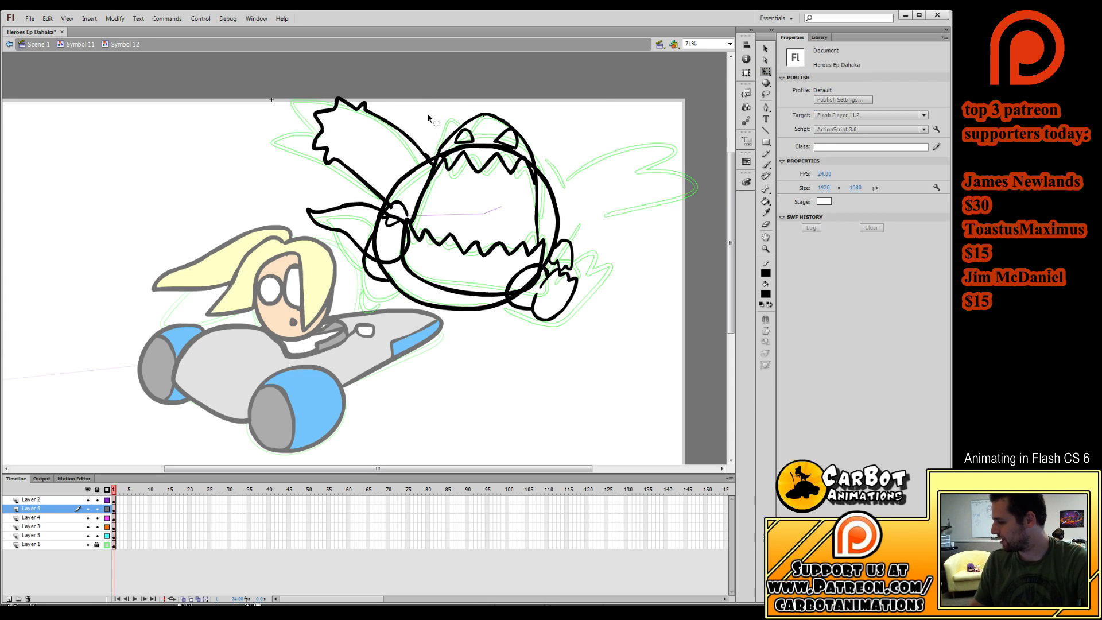
Sample the blue from the Dahaka Run symbol's library preview, close the arm's open shoulder end with it, and fill the arm.
click(820, 37)
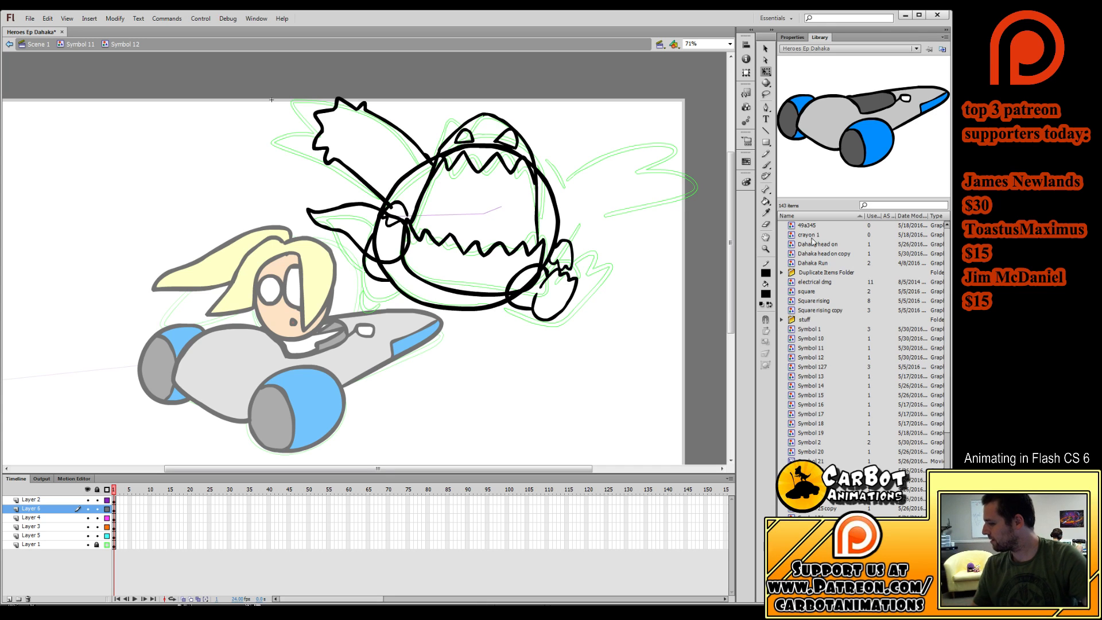
click(807, 238)
click(809, 244)
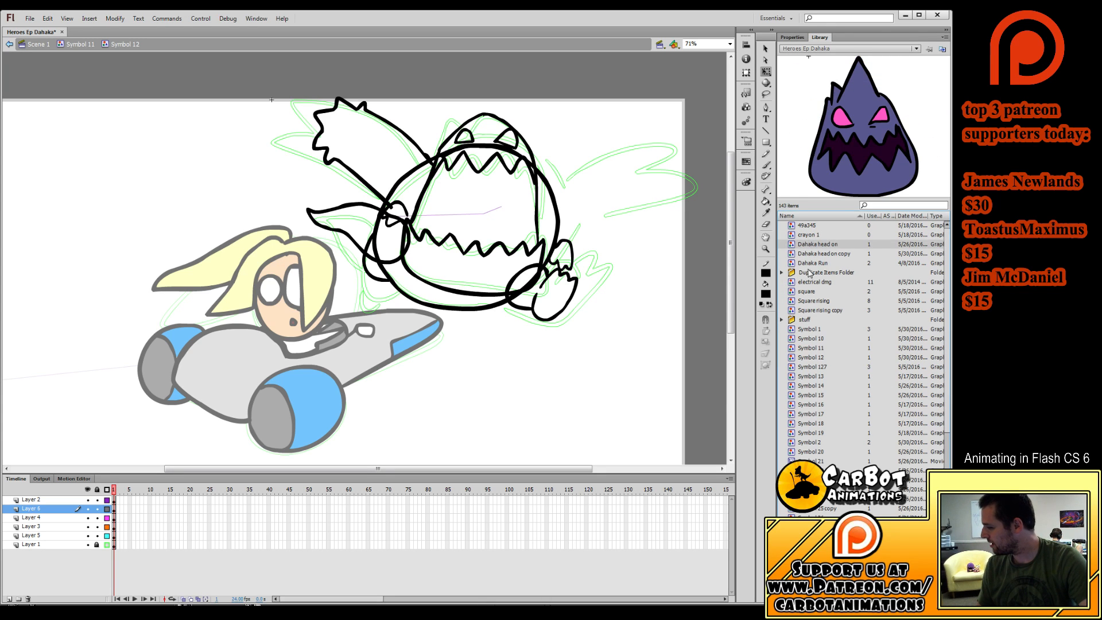
click(817, 253)
click(817, 264)
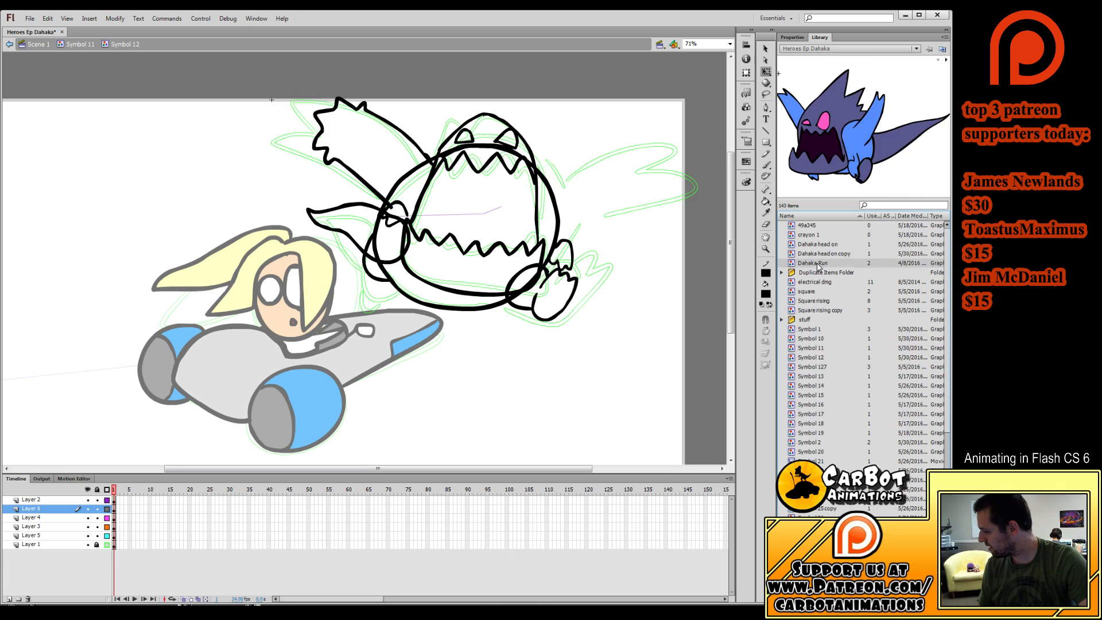
key(b)
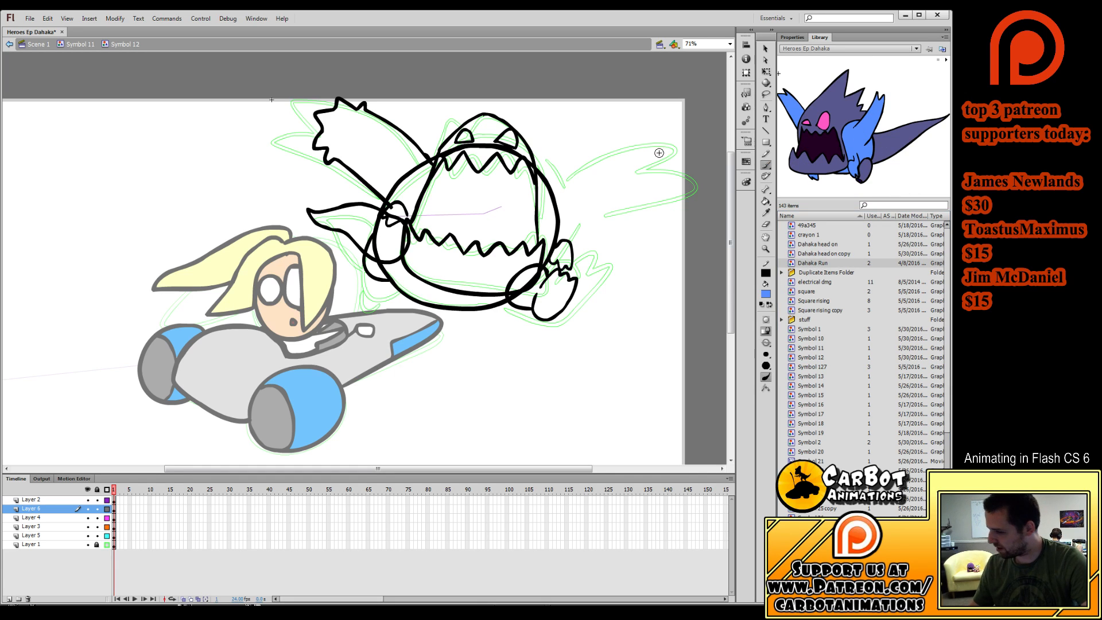
mouse_move(391, 204)
mouse_down()
mouse_move(428, 180)
mouse_move(438, 156)
mouse_up()
click(765, 201)
click(380, 154)
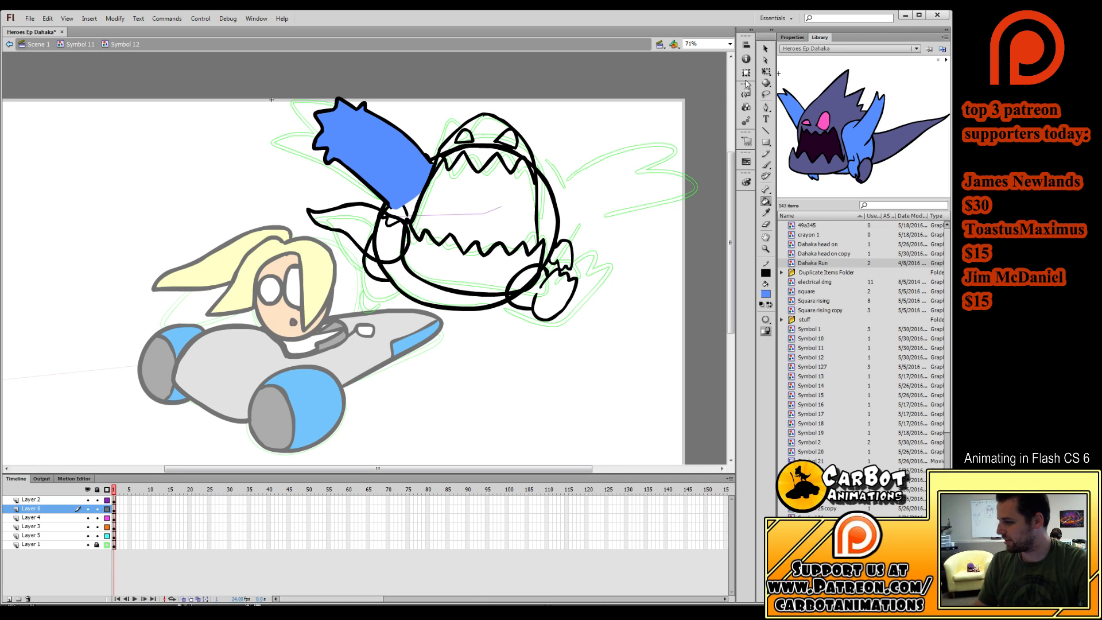
Select the whole blue arm drawing and convert it to a symbol.
click(765, 71)
double_click(404, 190)
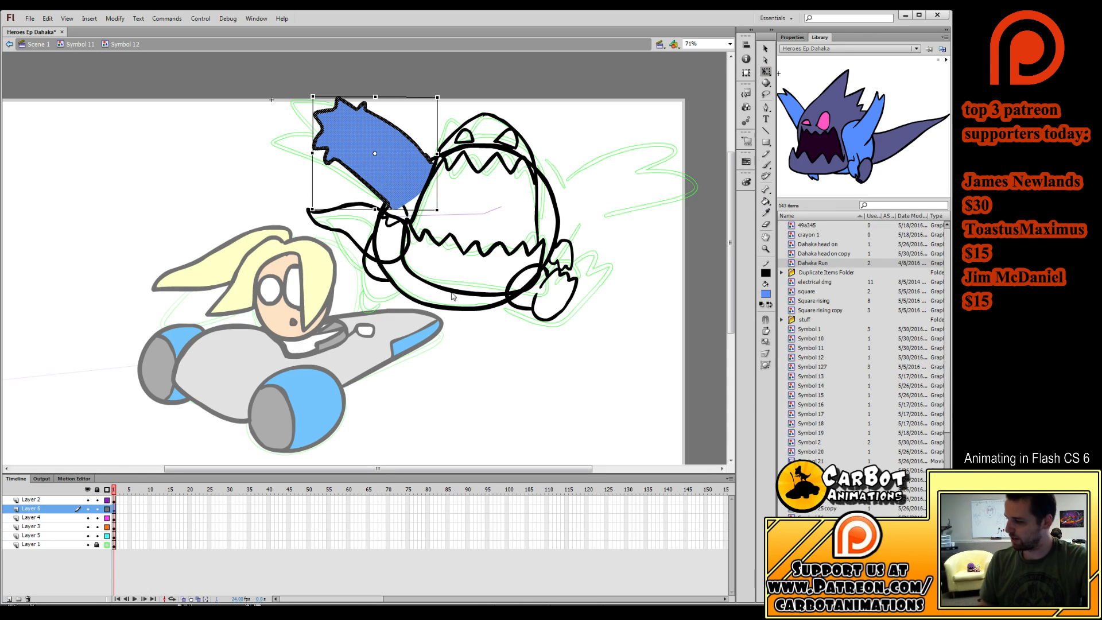
key(F8)
key(Return)
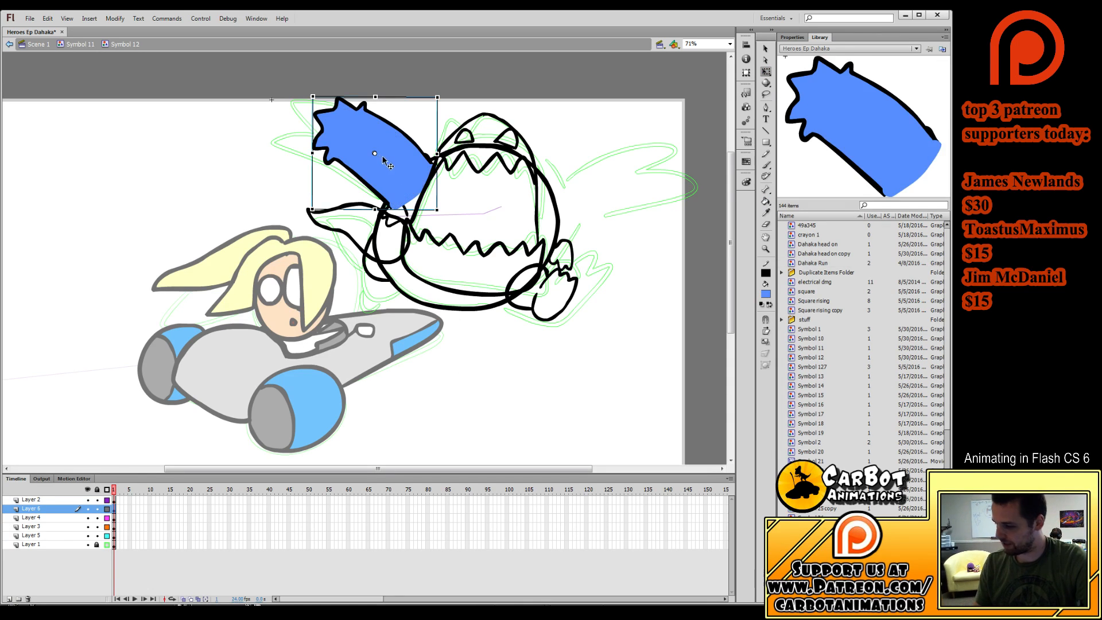
Add a layer above the arm's layer and paste a copy of the arm symbol onto it.
key(ctrl+v)
key(ctrl+z)
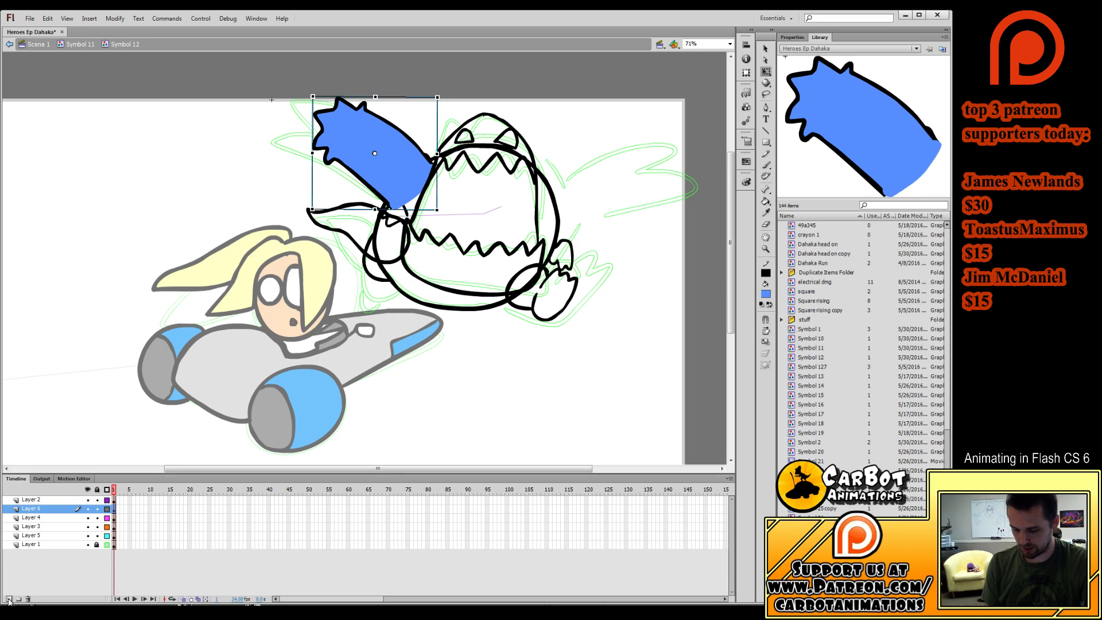
click(8, 598)
key(ctrl+v)
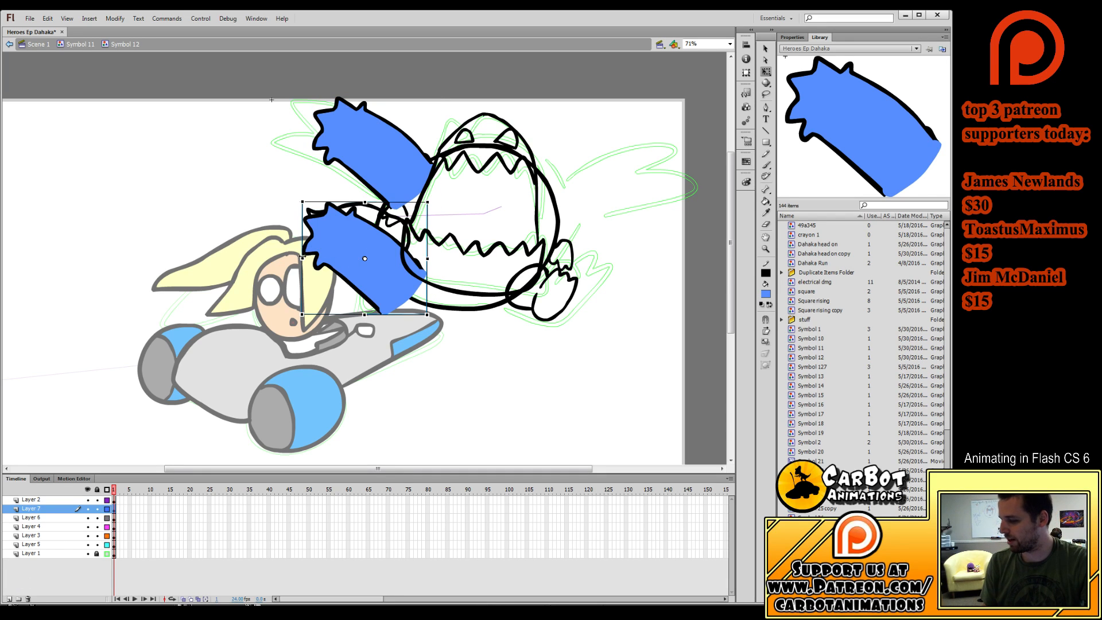
Mirror the pasted arm, move it to the creature's right shoulder, and rotate it around the shoulder so the hand points up.
drag(302, 257, 624, 167)
drag(661, 236, 631, 261)
drag(595, 179, 561, 198)
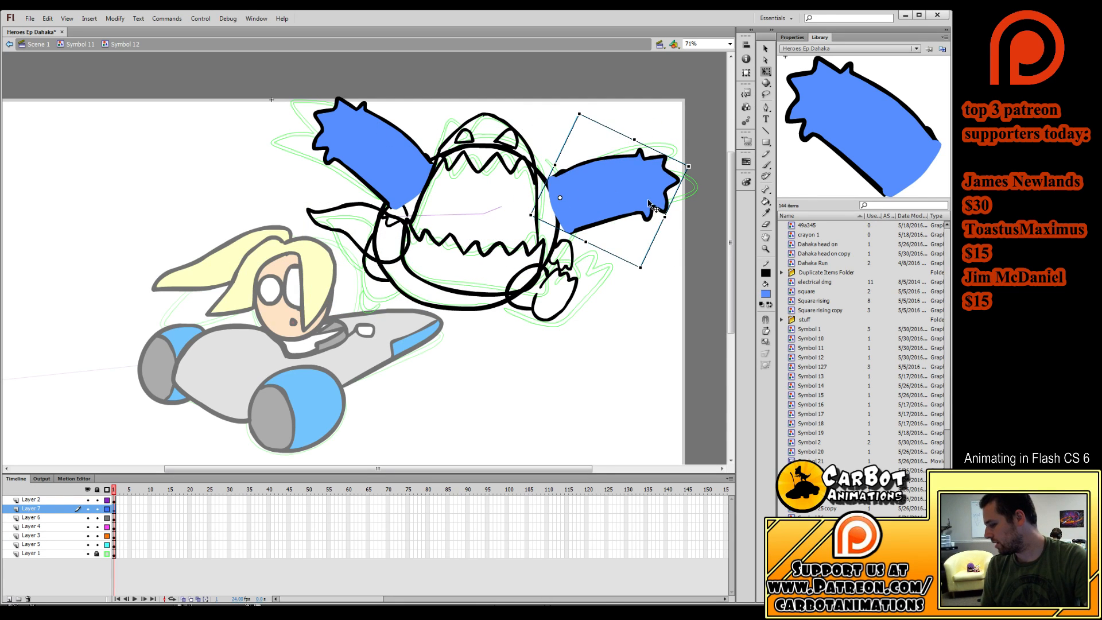
drag(651, 205, 637, 207)
drag(571, 244, 593, 195)
drag(654, 224, 564, 92)
drag(598, 160, 601, 170)
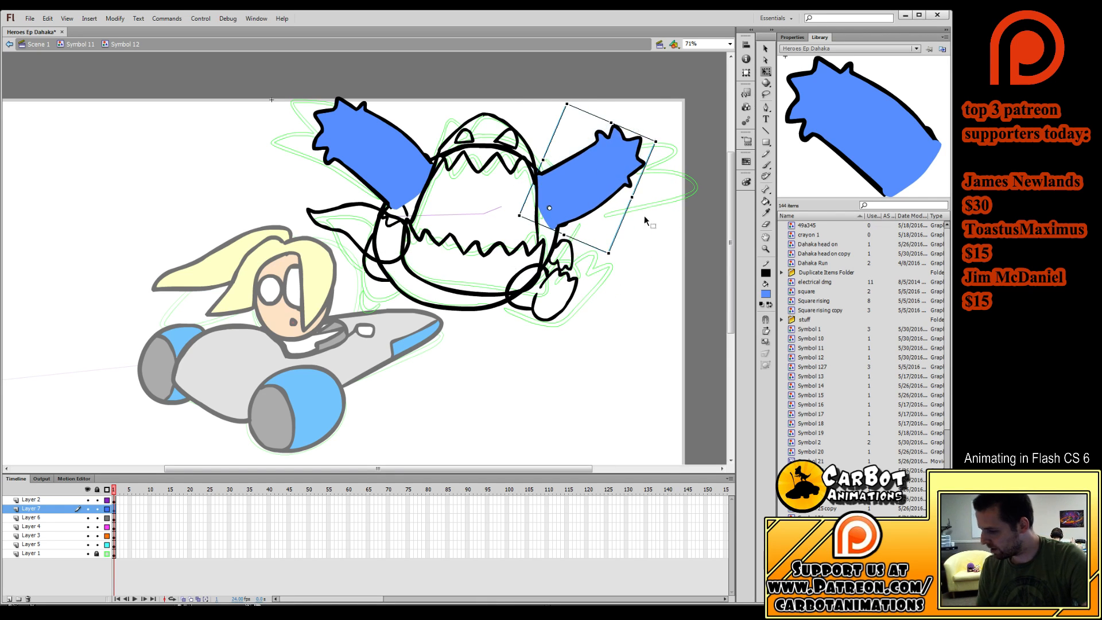
click(645, 267)
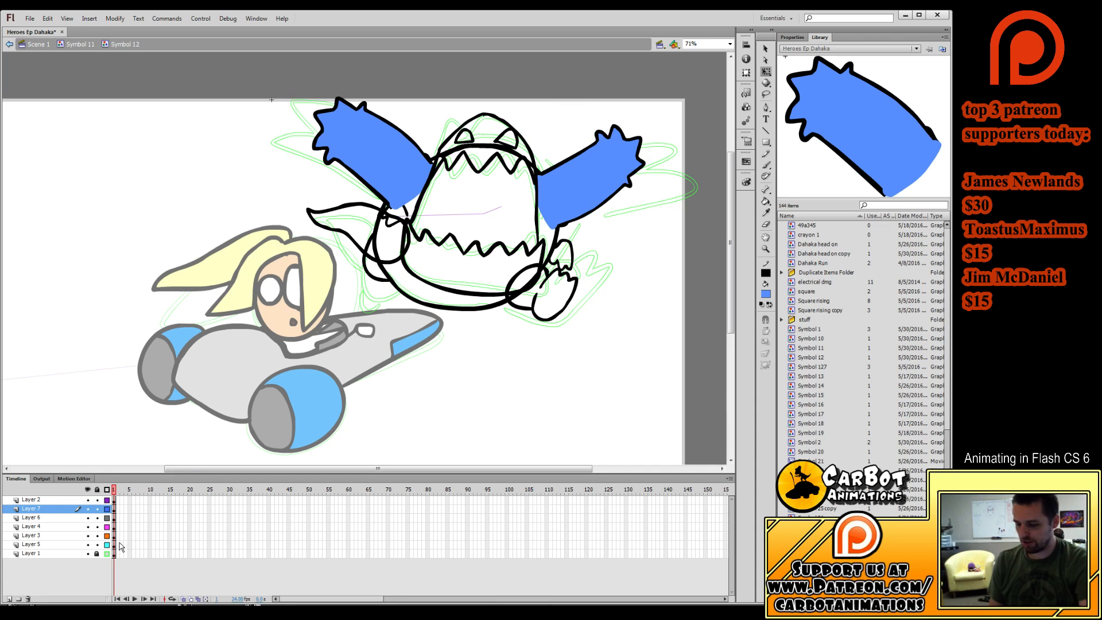
Fill the creature's head purple, its mouth dark maroon and both eyes pink, sampling the colors from the Dahaka head on copy preview.
click(820, 253)
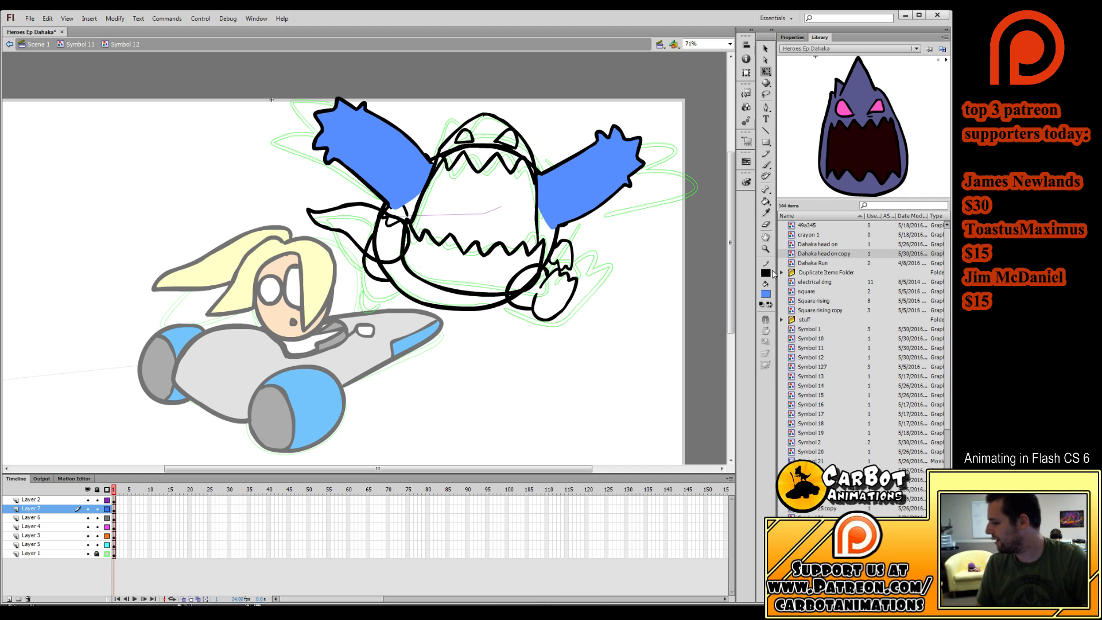
click(765, 201)
click(499, 138)
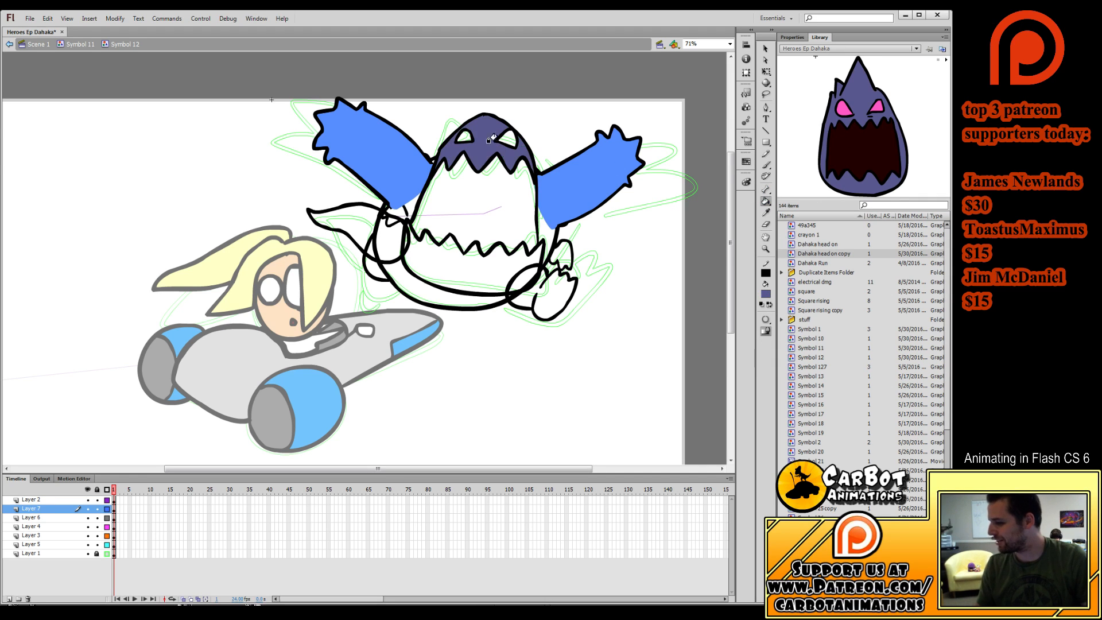
click(493, 266)
click(515, 209)
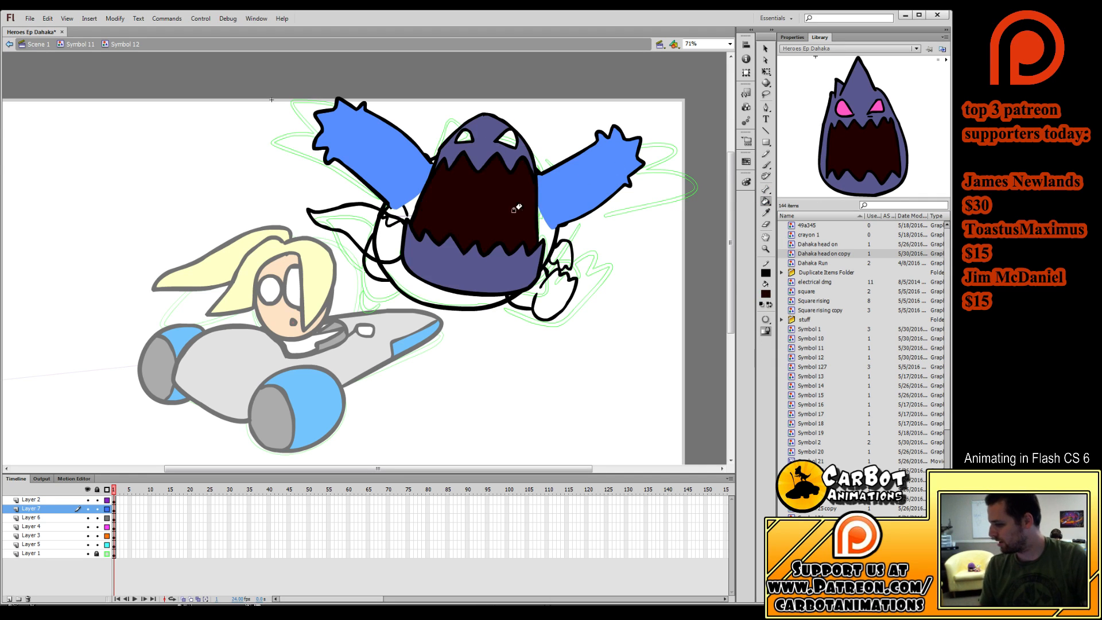
click(507, 138)
click(464, 136)
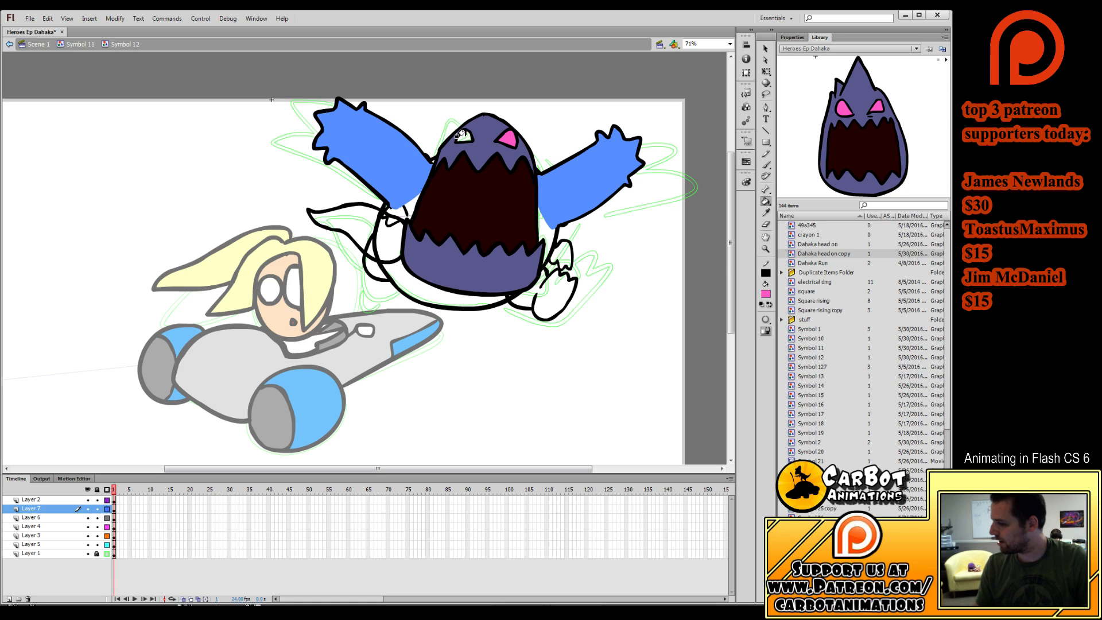
Select all the head artwork on Layer 2 and convert it to a symbol.
click(765, 71)
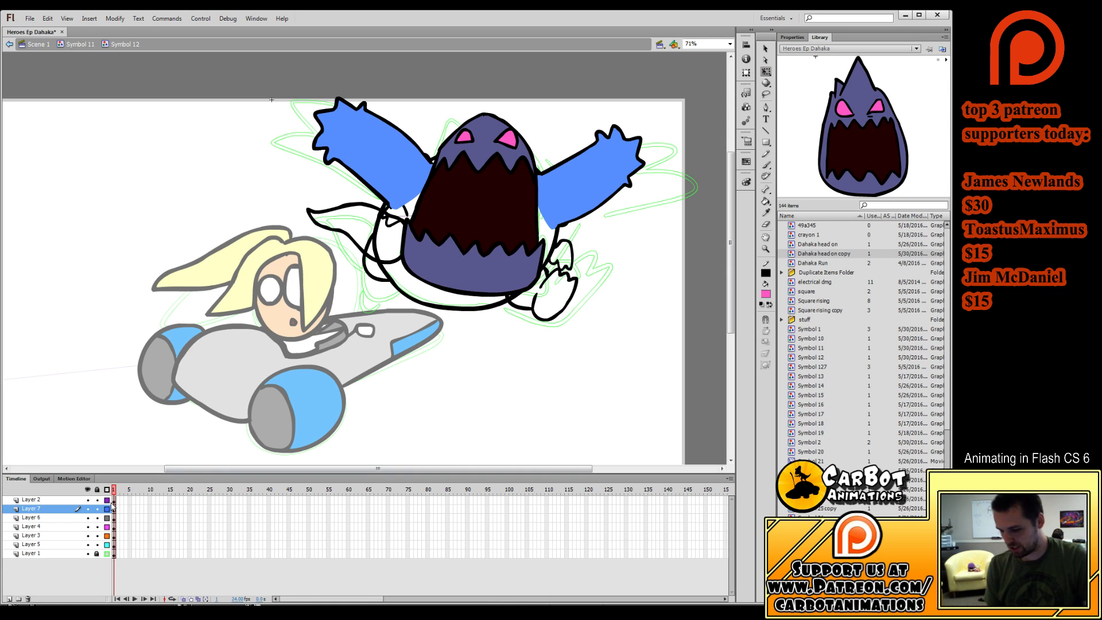
click(115, 508)
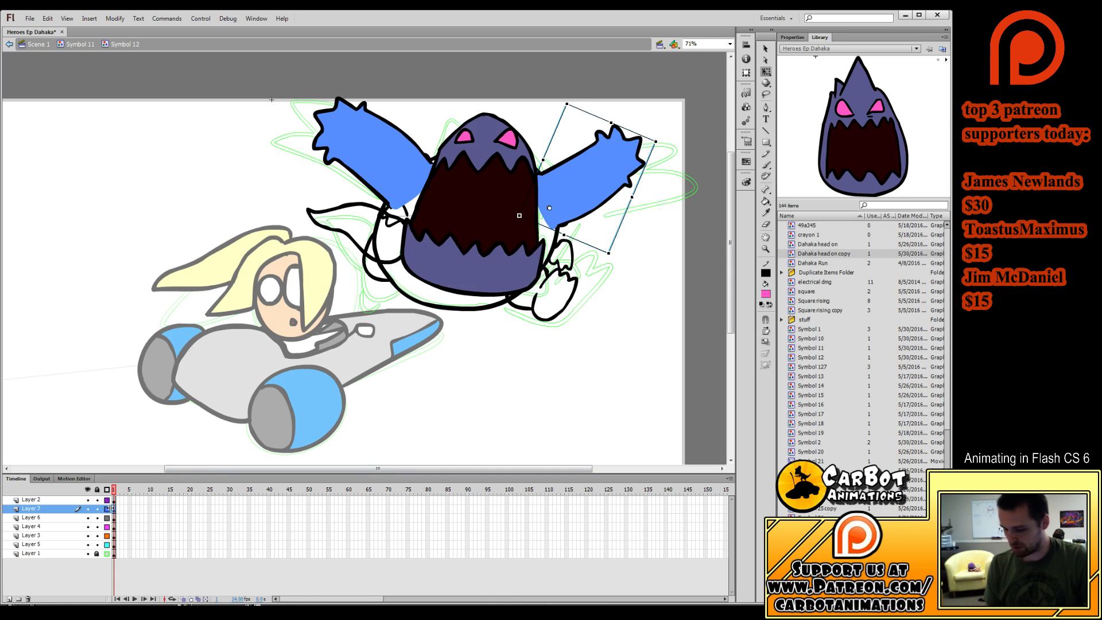
click(114, 499)
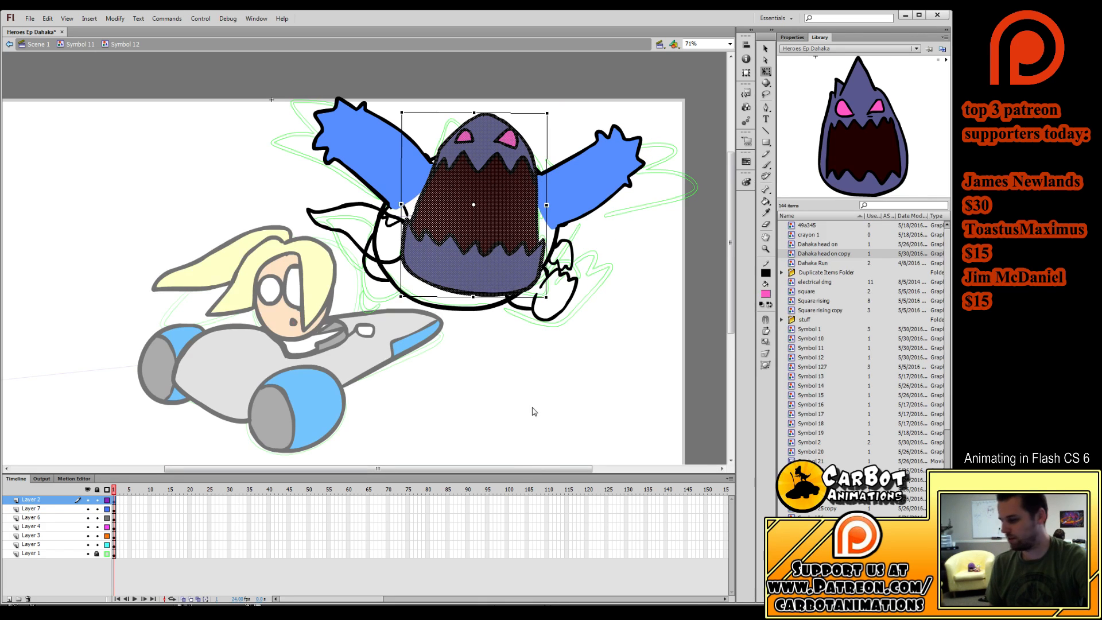
key(F8)
key(Return)
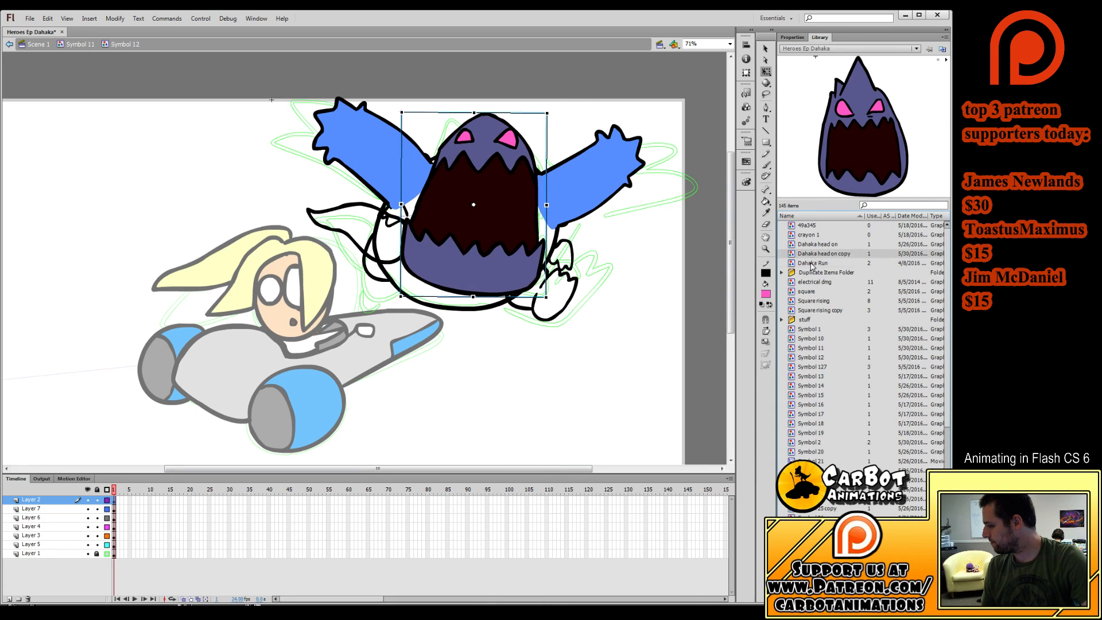
Sample the blue from the Dahaka Run preview and fill the creature's round body with it.
click(811, 263)
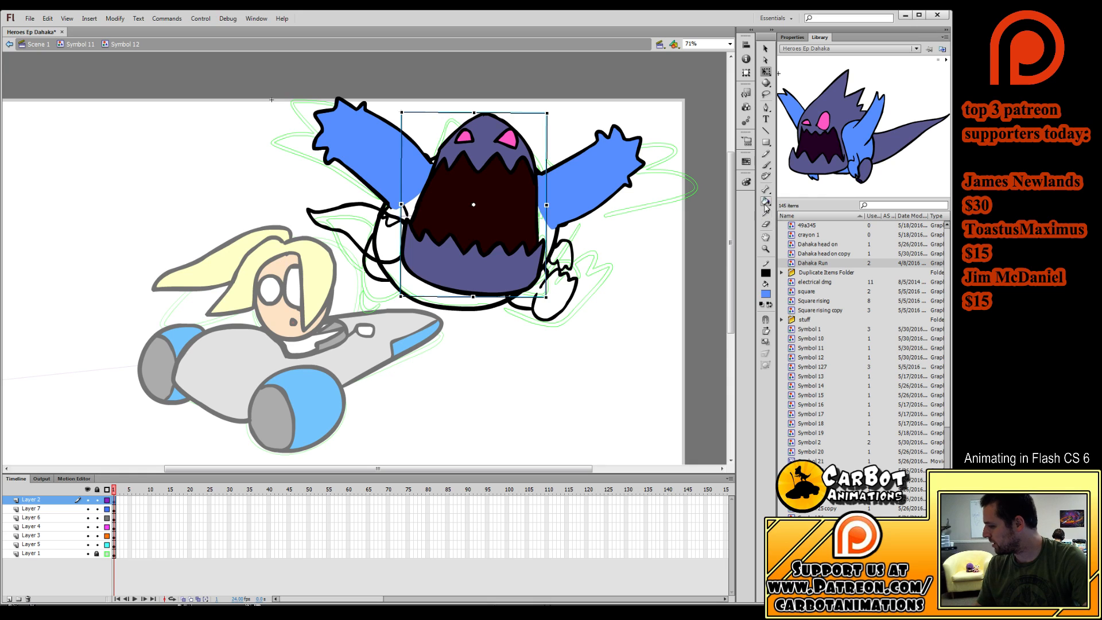
key(i)
click(550, 220)
click(551, 231)
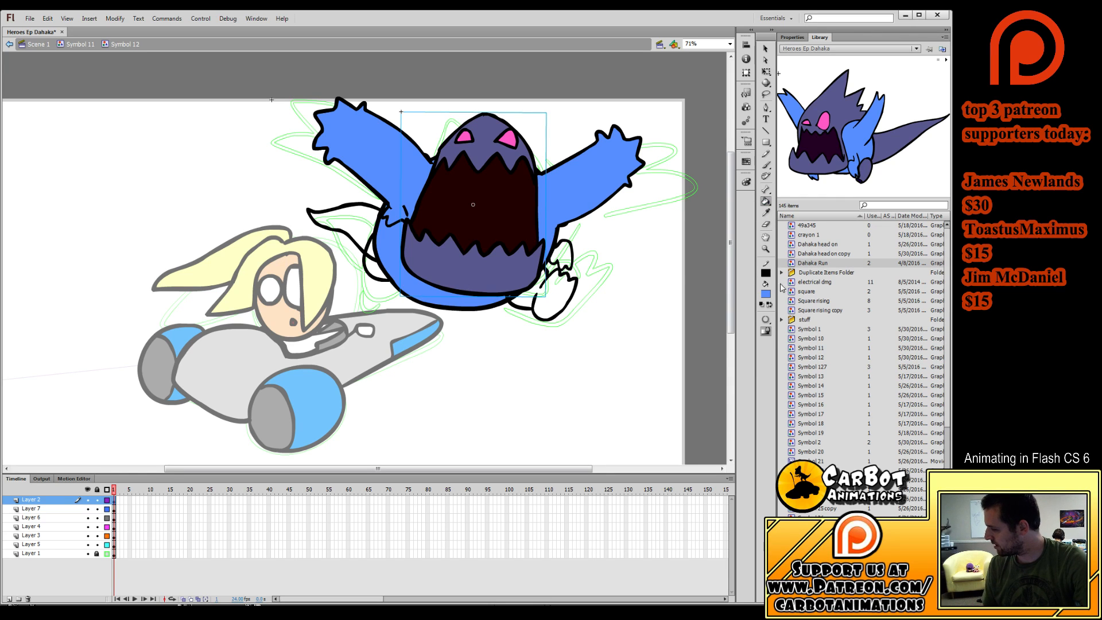
Fill the small fin above the creature's foot with blue, and nudge the arm on Layer 6 slightly upward.
click(554, 253)
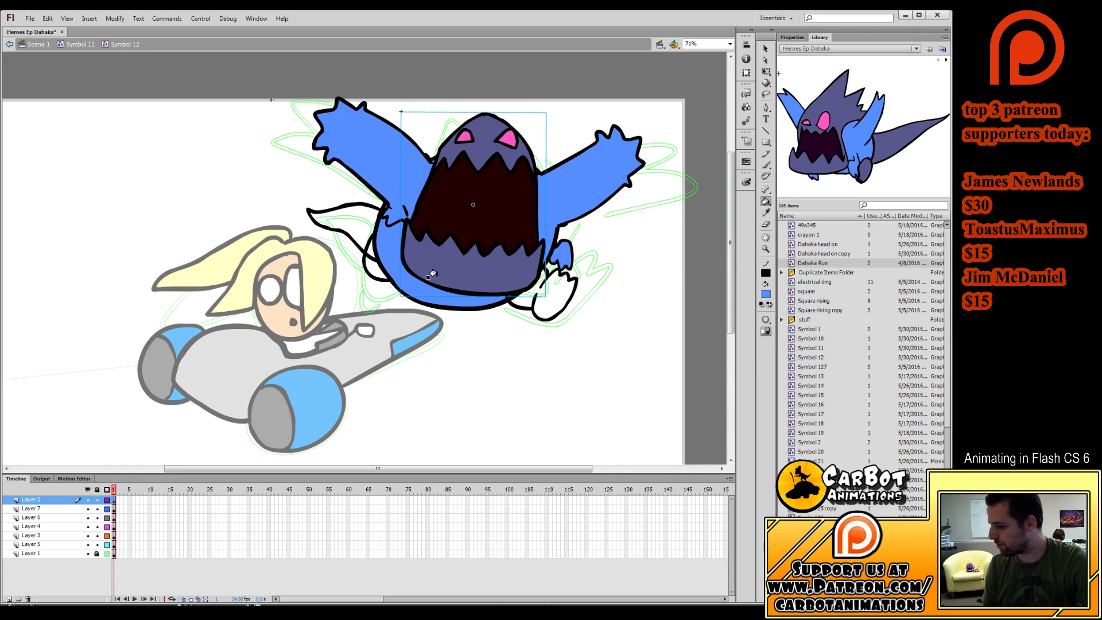
click(766, 72)
drag(387, 161, 390, 152)
click(647, 271)
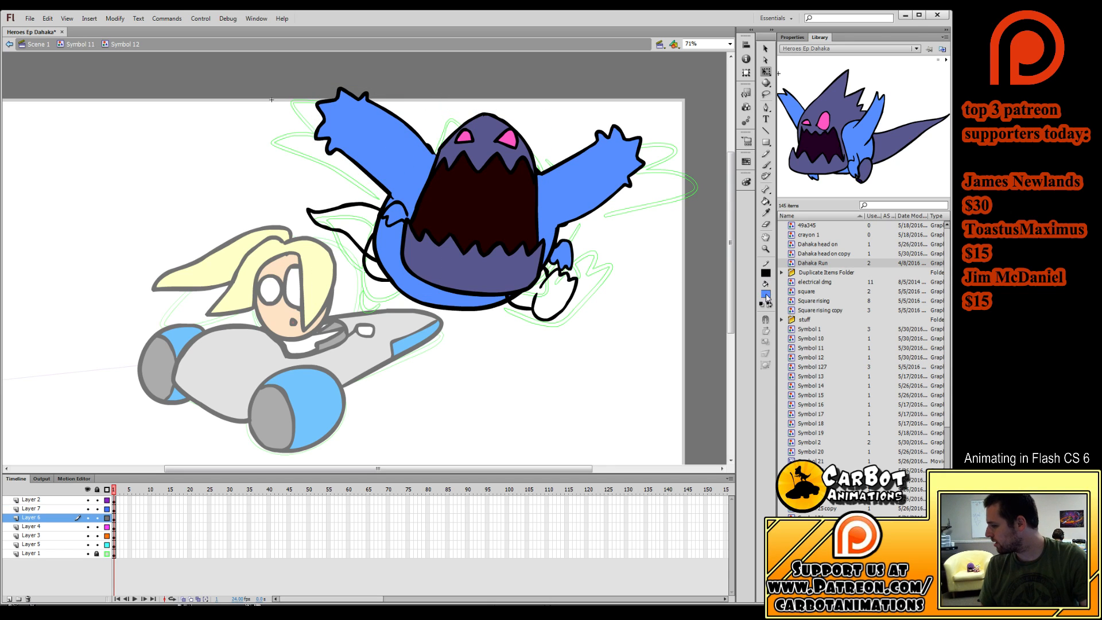
Sample the purple from the Dahaka Run preview and fill the creature's feet, rear leg and tail with it.
click(884, 153)
click(766, 201)
click(545, 293)
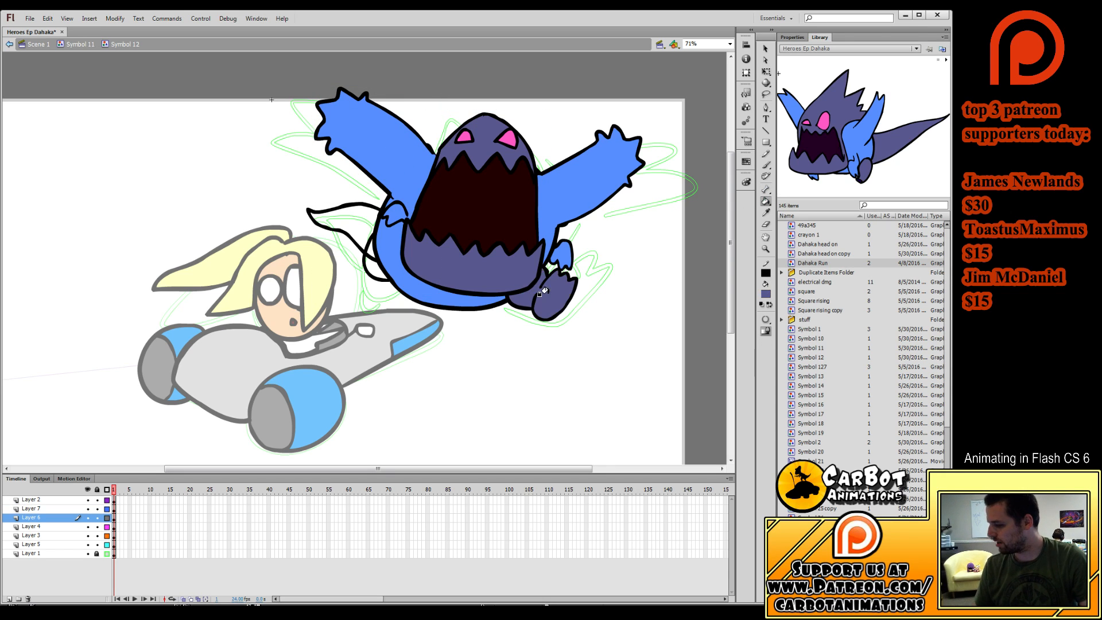
click(371, 279)
click(352, 226)
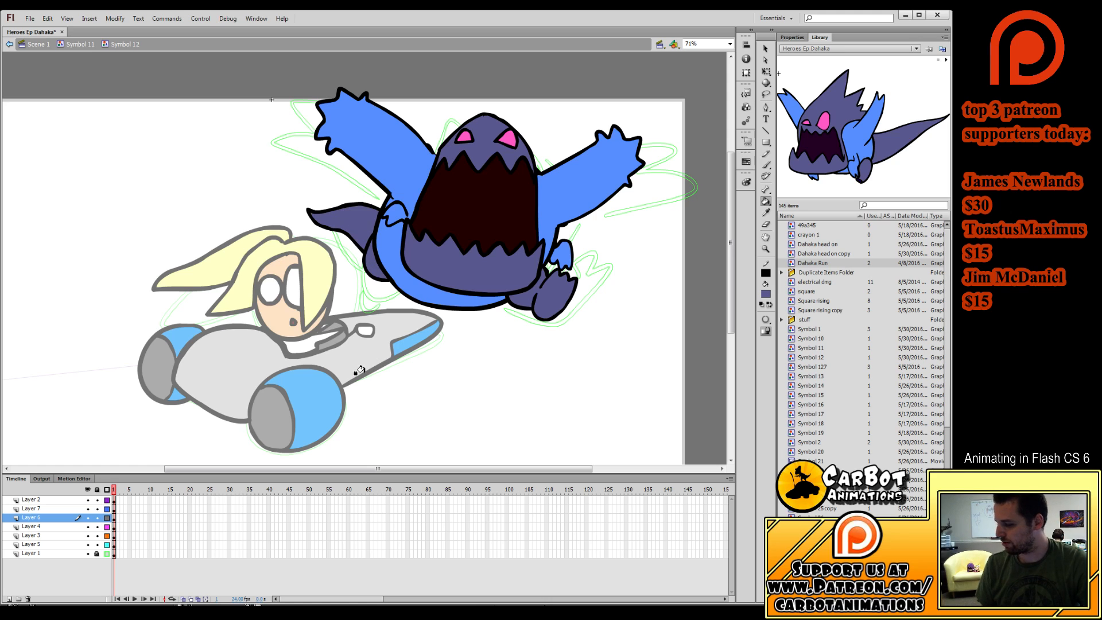
Add a layer above Layer 1, brush in a small clawed foot below the tail, and fill it with the head's purple.
click(35, 553)
click(9, 599)
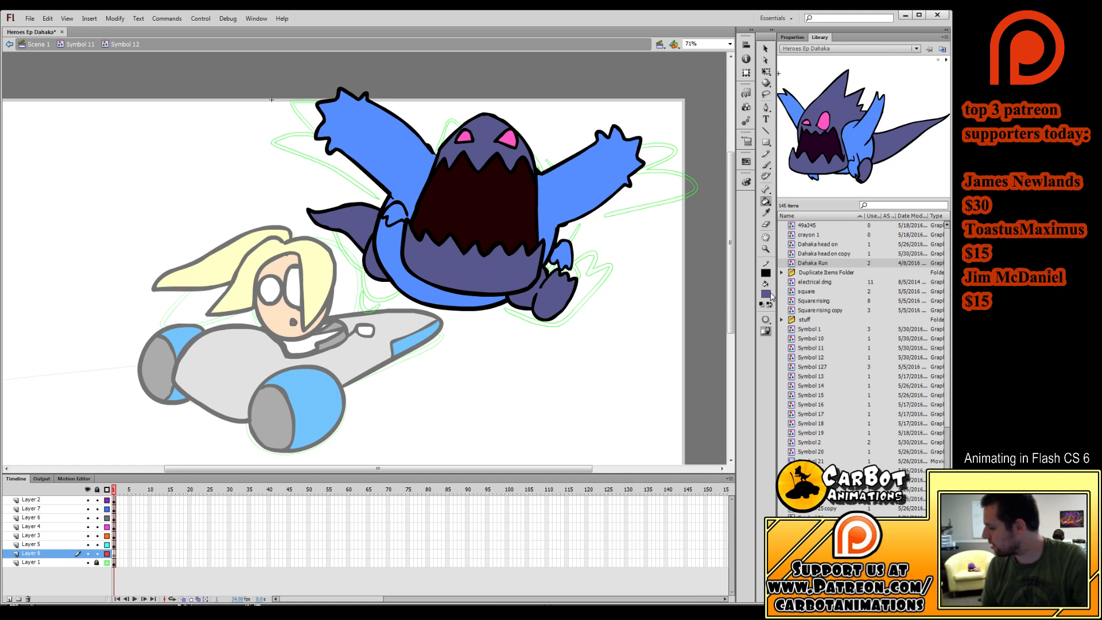
key(b)
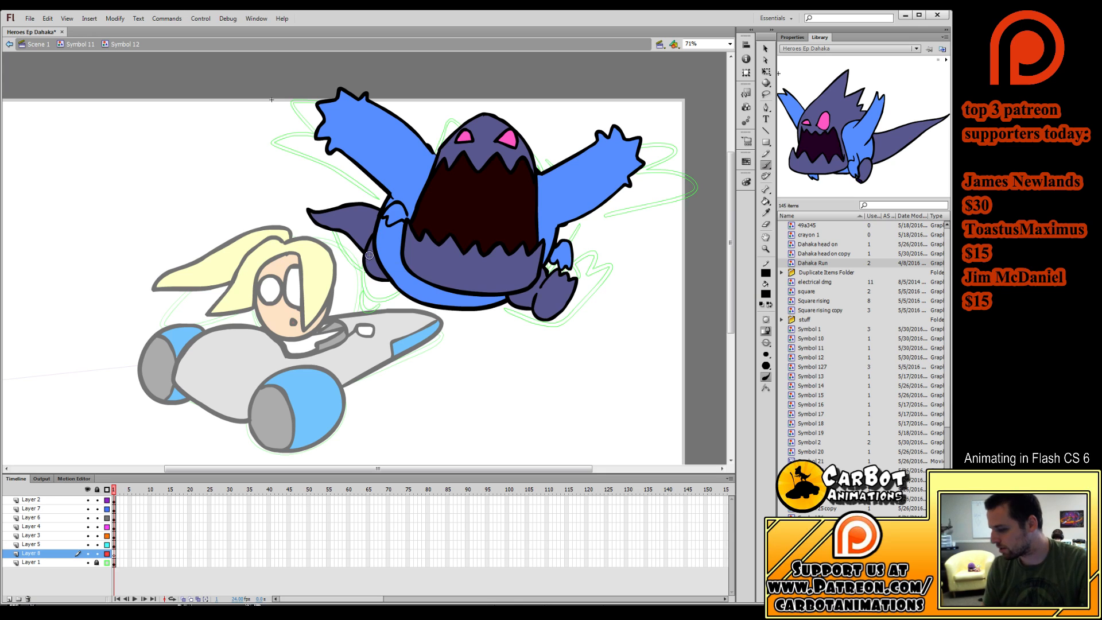
drag(376, 287, 365, 267)
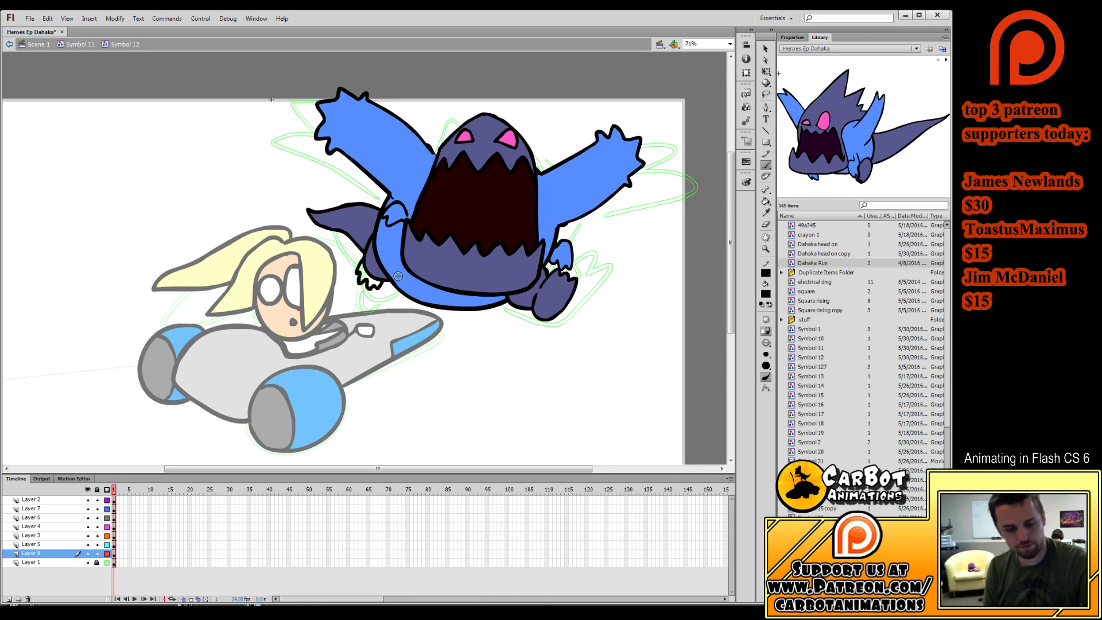
key(i)
click(417, 253)
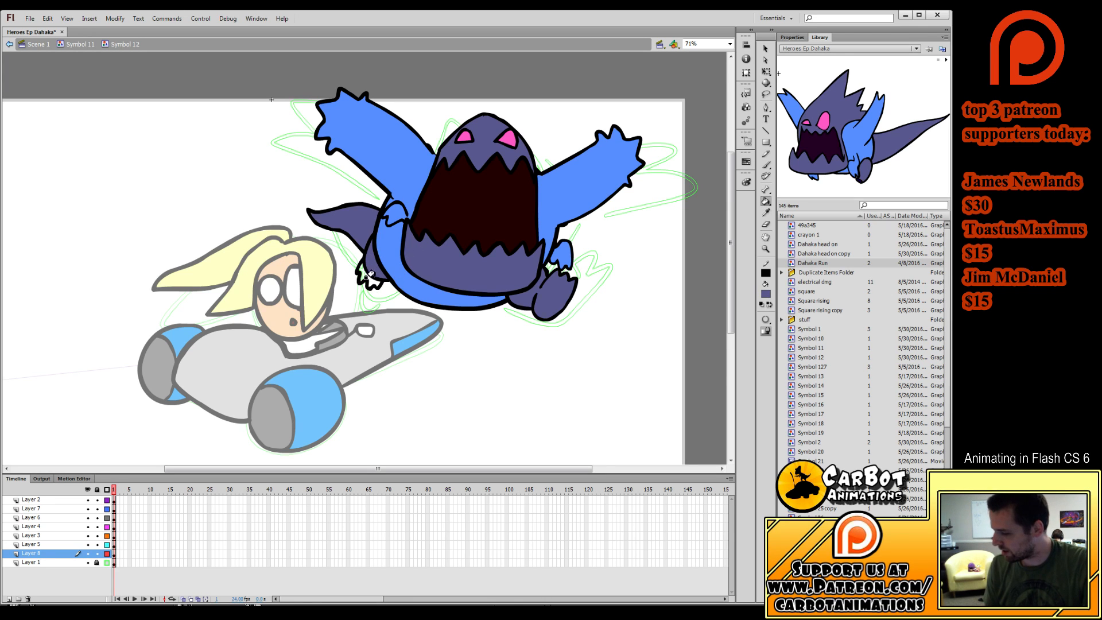
Convert the clawed foot on Layer 8 and the round body on Layer 3 into separate symbols.
click(115, 553)
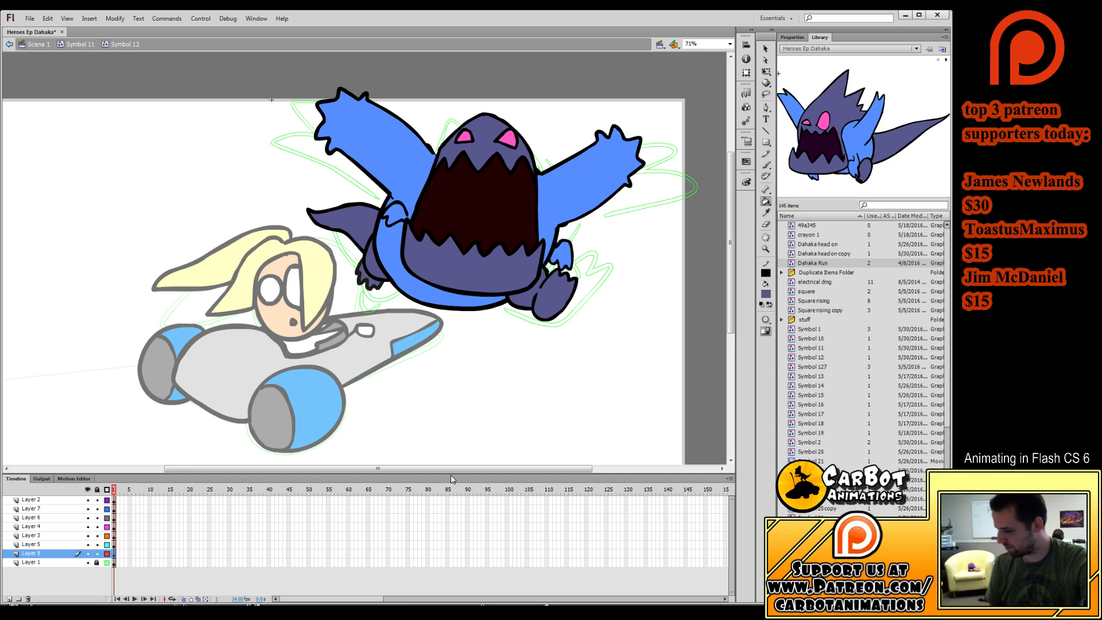
key(F8)
key(Return)
click(765, 72)
click(379, 271)
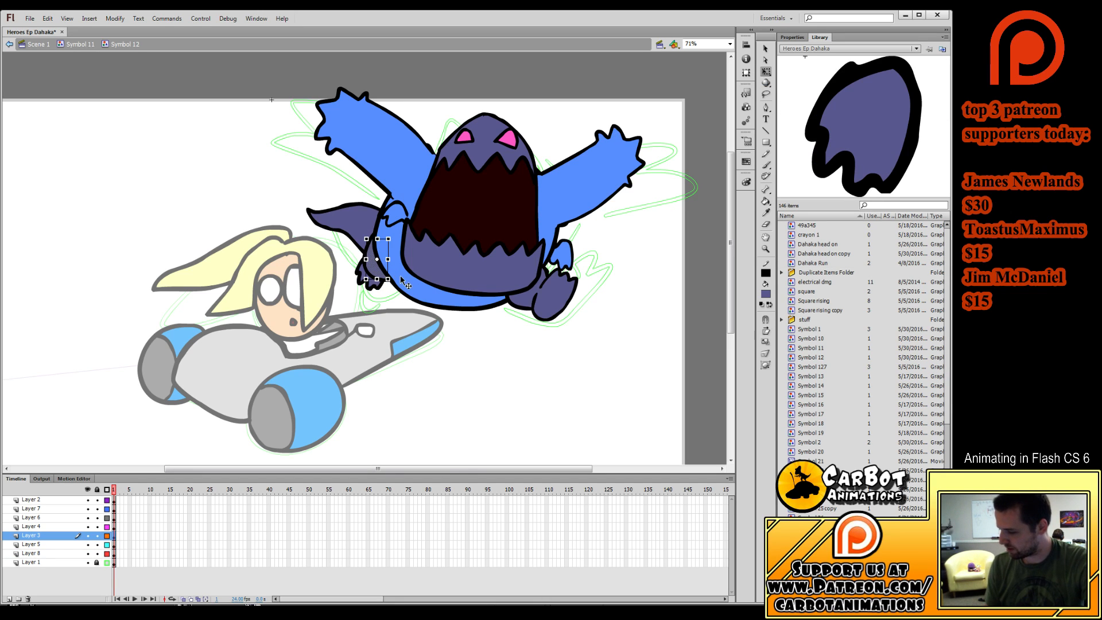
click(115, 535)
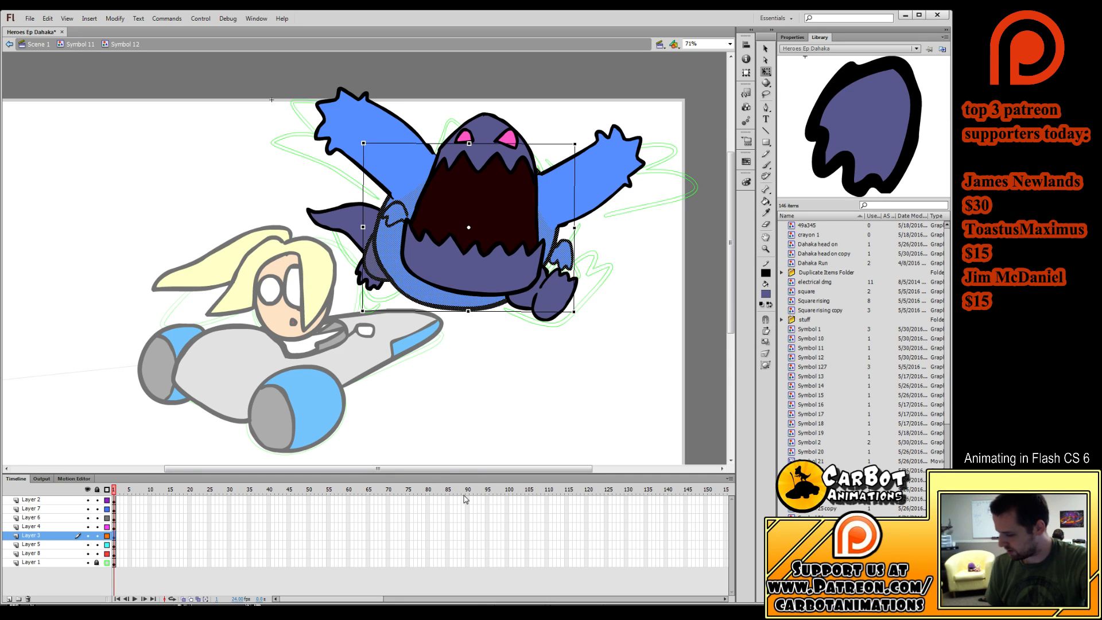
key(F8)
key(Return)
Move the tail's Layer 5 beneath Layer 8 in the layer stack.
click(115, 527)
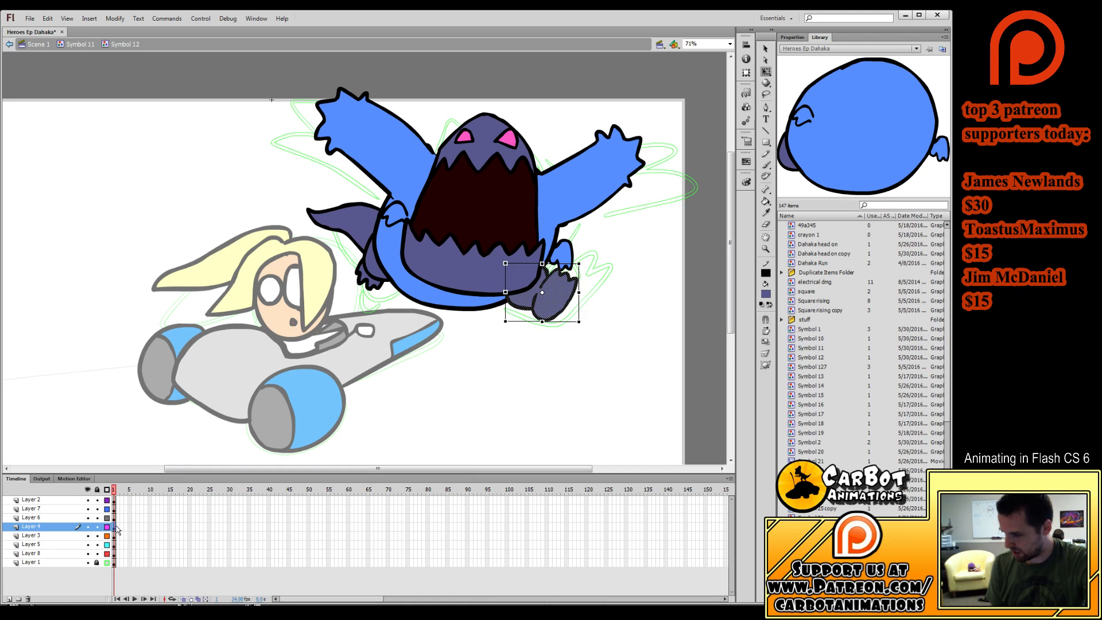
click(114, 536)
click(114, 544)
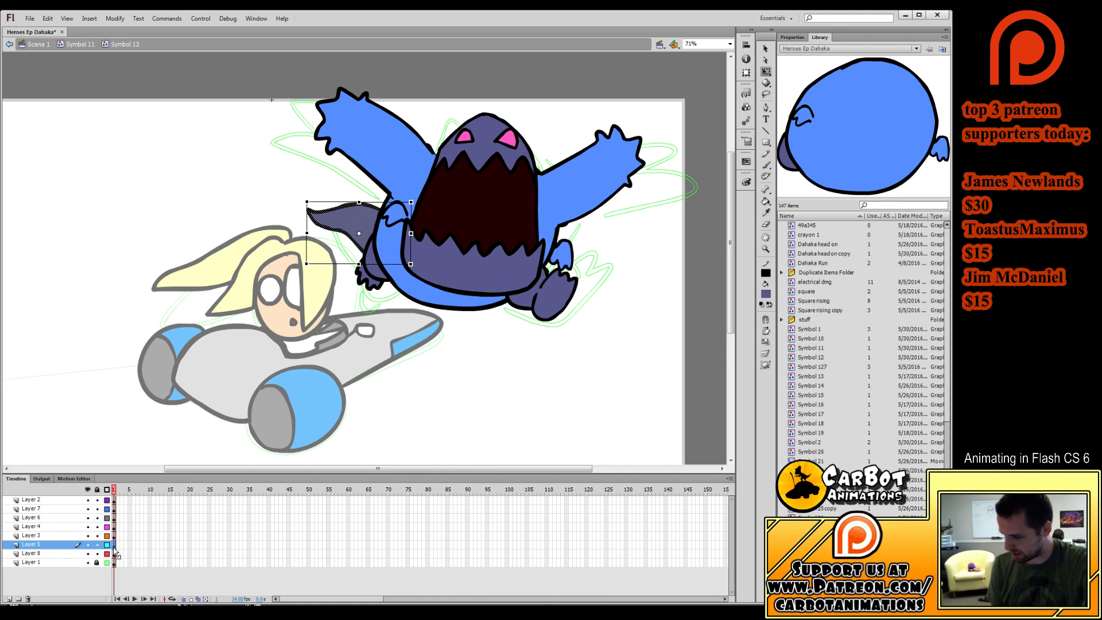
drag(77, 546, 77, 556)
click(352, 422)
Extend all layers of the symbol's timeline to frame 85.
mouse_move(545, 359)
mouse_down()
mouse_move(620, 312)
mouse_move(595, 332)
mouse_up()
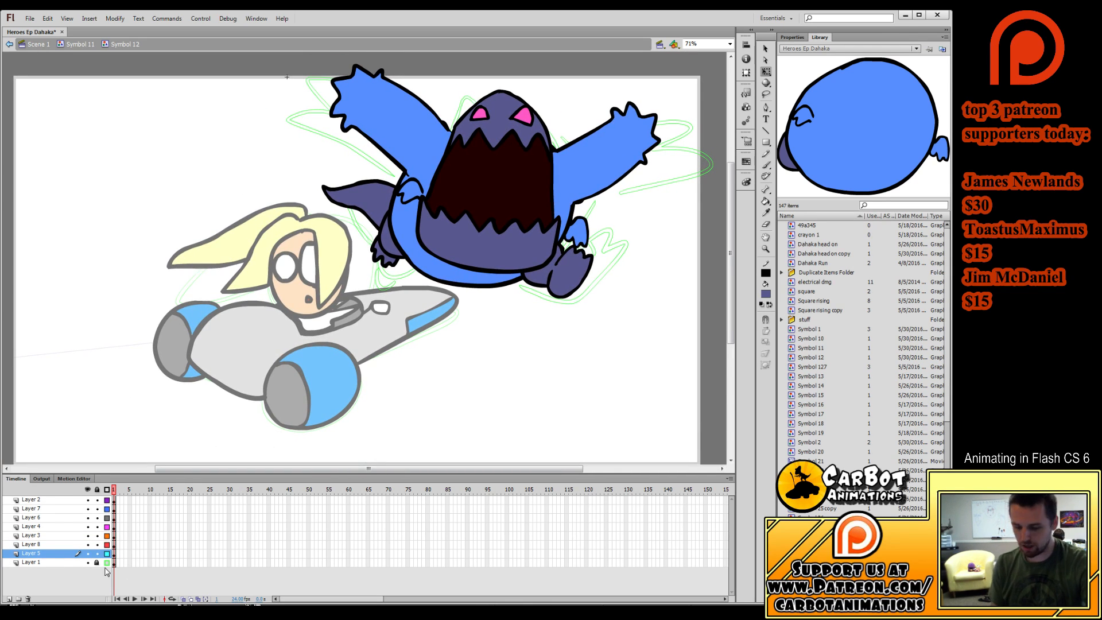
key(F5)
key(F5)
key(F5)
key(F5)
key(F5)
key(F5)
key(F5)
key(F5)
key(F5)
key(F5)
key(F5)
key(F5)
key(F5)
key(F5)
key(F5)
key(F5)
key(F5)
key(F5)
key(F5)
key(F5)
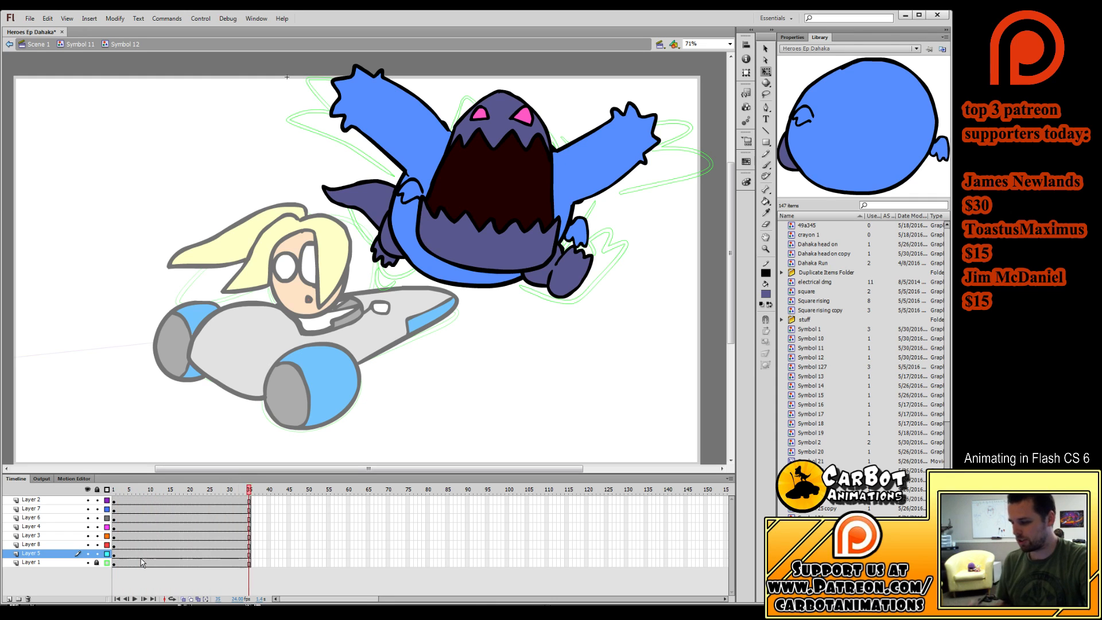
key(F5)
key(F5)
key(F5)
key(F5)
key(F5)
key(F5)
key(F5)
key(F5)
key(F5)
key(F5)
key(F5)
key(F5)
key(F5)
key(F5)
key(F5)
key(F5)
key(F5)
key(F5)
key(F5)
key(F5)
Motion-tween the head on Layer 2, tilt it slightly clockwise and stretch it a little at frame 85, and preview the motion.
click(516, 255)
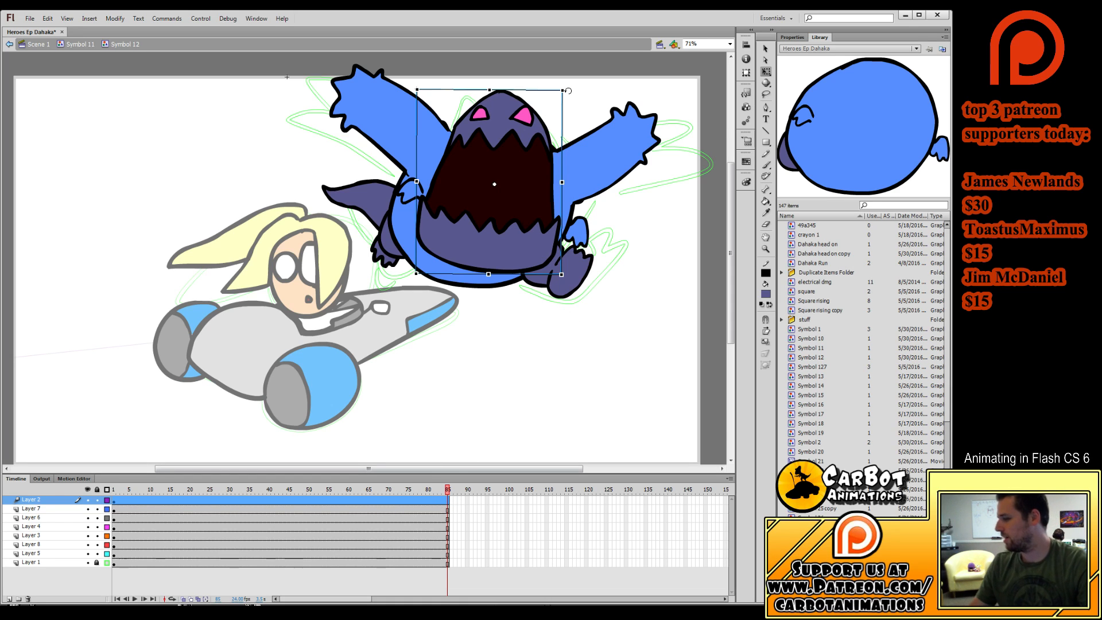
drag(568, 90, 565, 85)
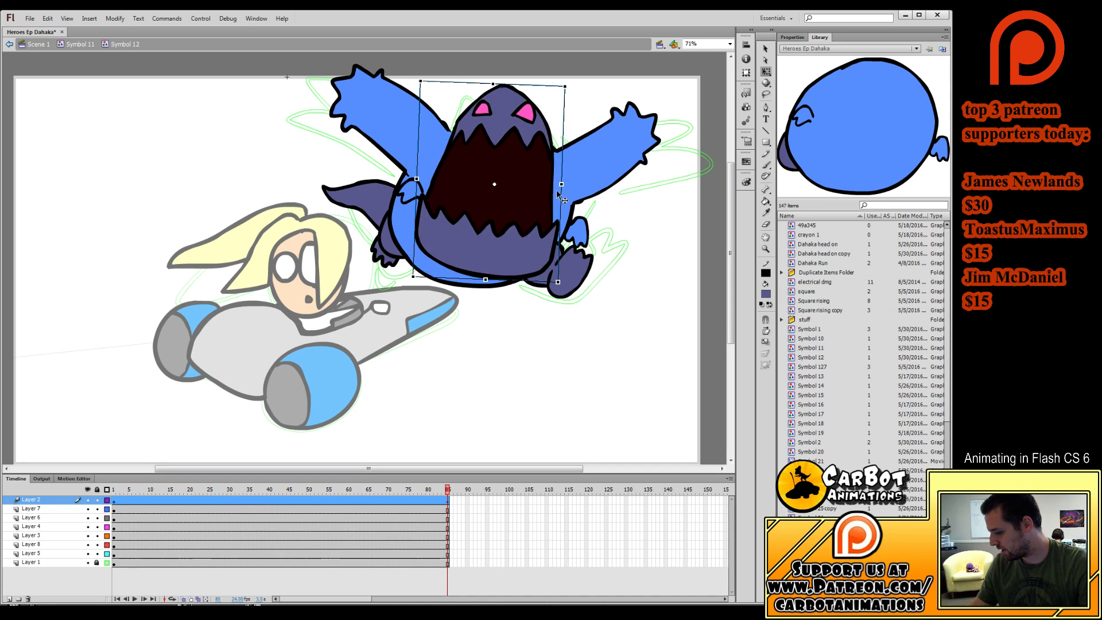
key(Return)
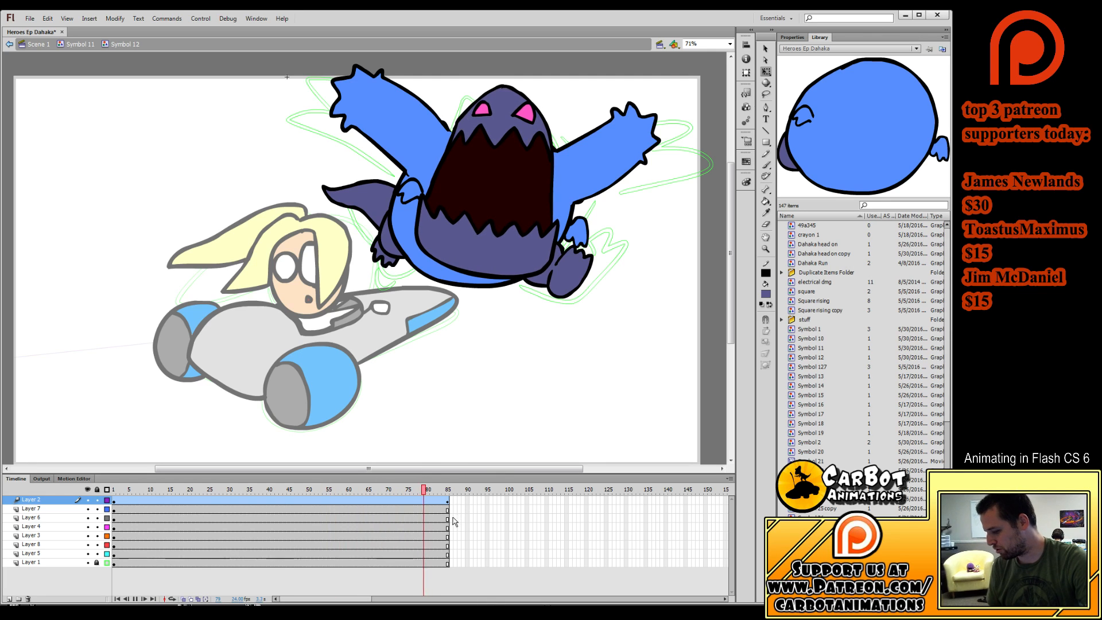
Motion-tween the arm on Layer 7 so it rotates slightly clockwise around its shoulder by frame 85, and preview it.
drag(605, 161, 647, 200)
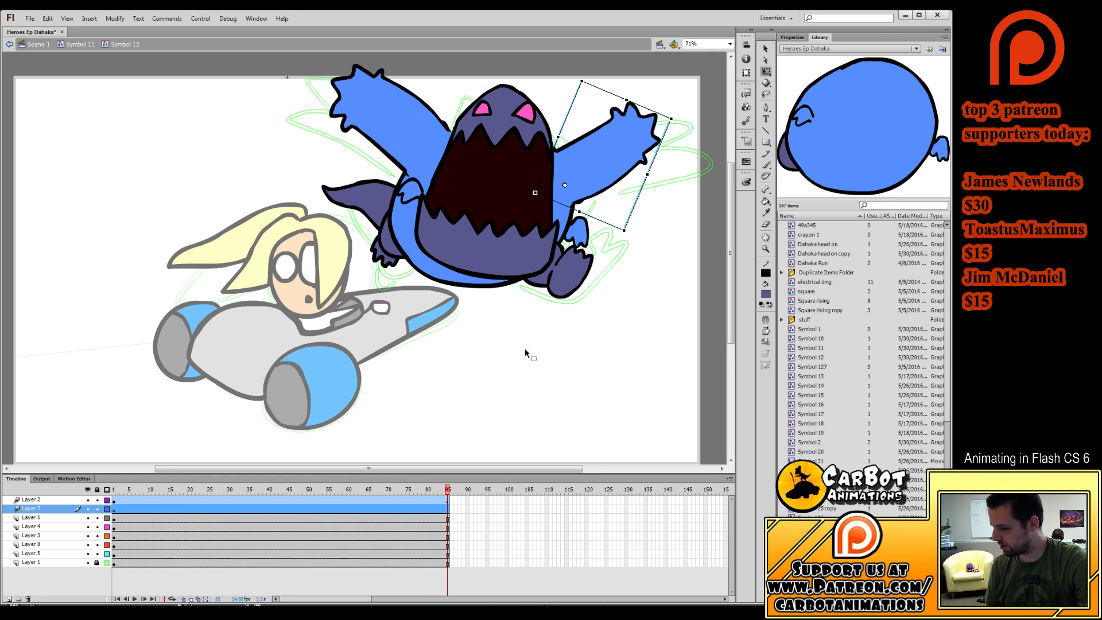
drag(678, 119, 692, 144)
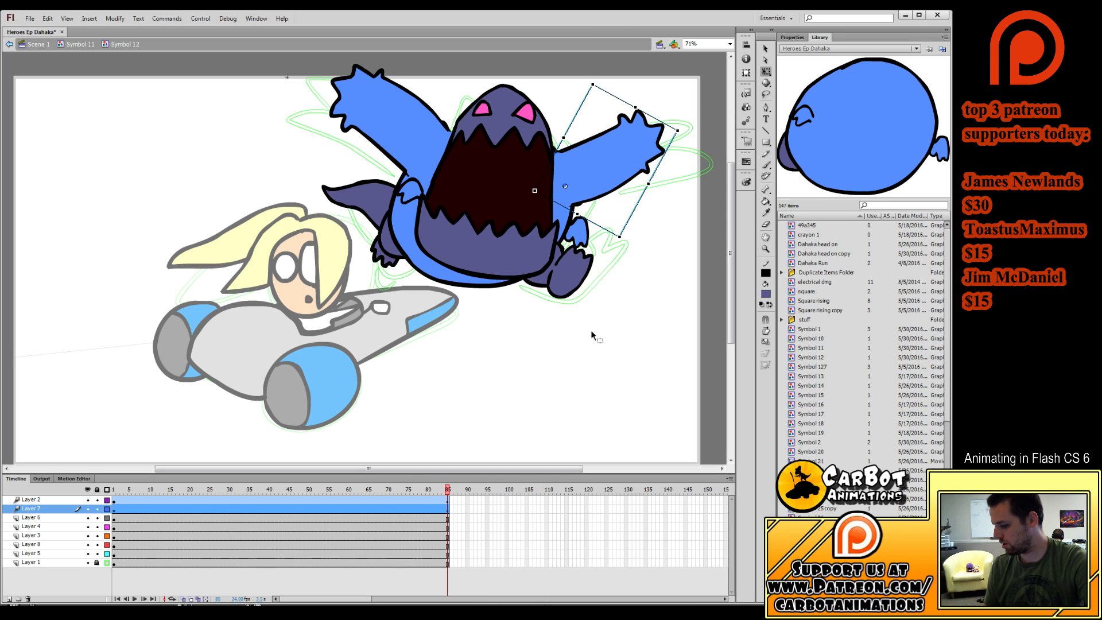
key(Return)
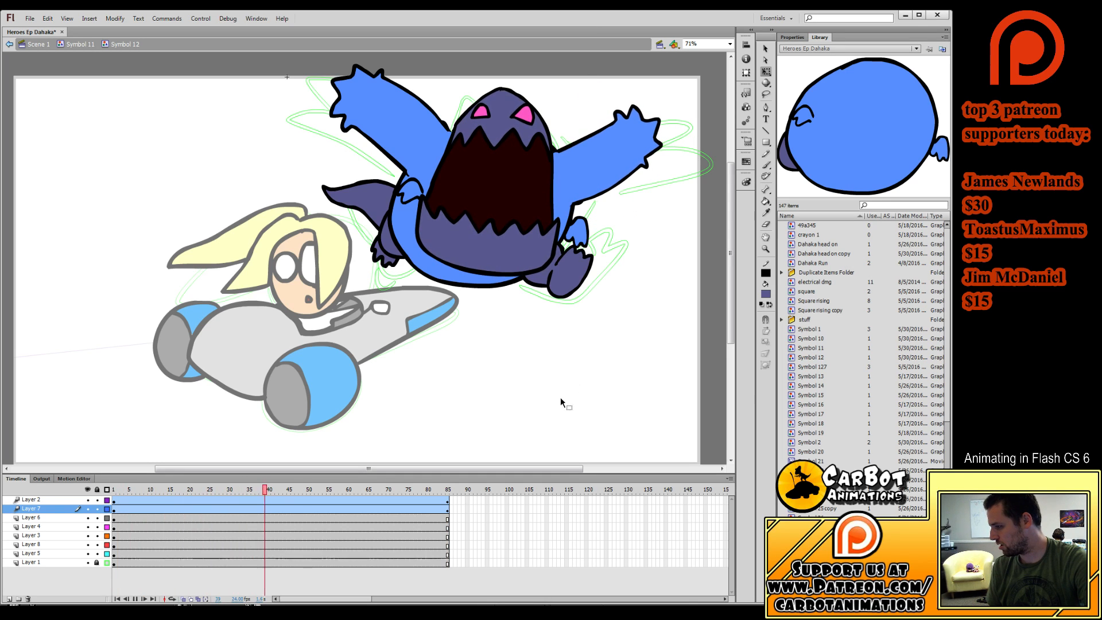
key(Return)
Motion-tween the arm on Layer 6, set its pivot at the shoulder, and rotate it slightly clockwise at frame 85.
click(397, 119)
key(F3)
click(448, 490)
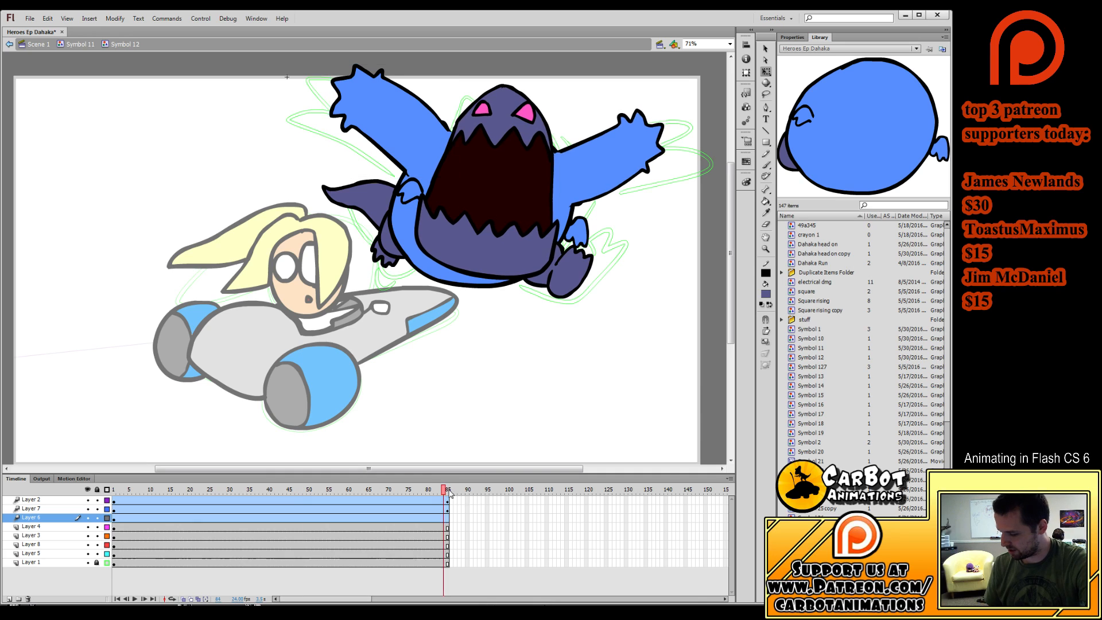
click(394, 122)
drag(424, 150, 427, 154)
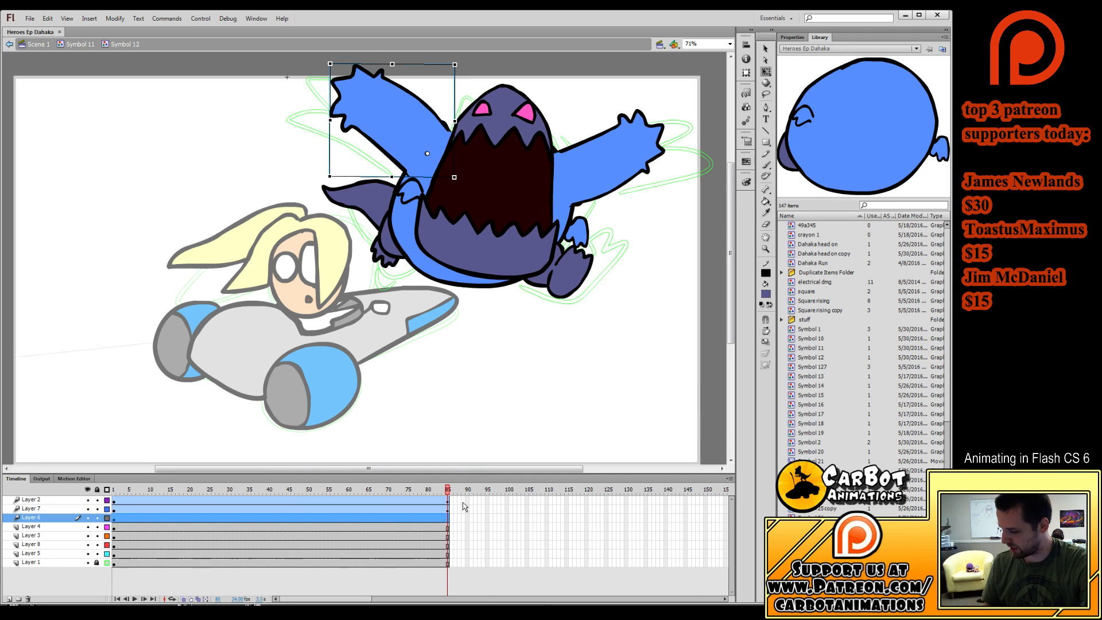
drag(461, 61, 482, 86)
key(Return)
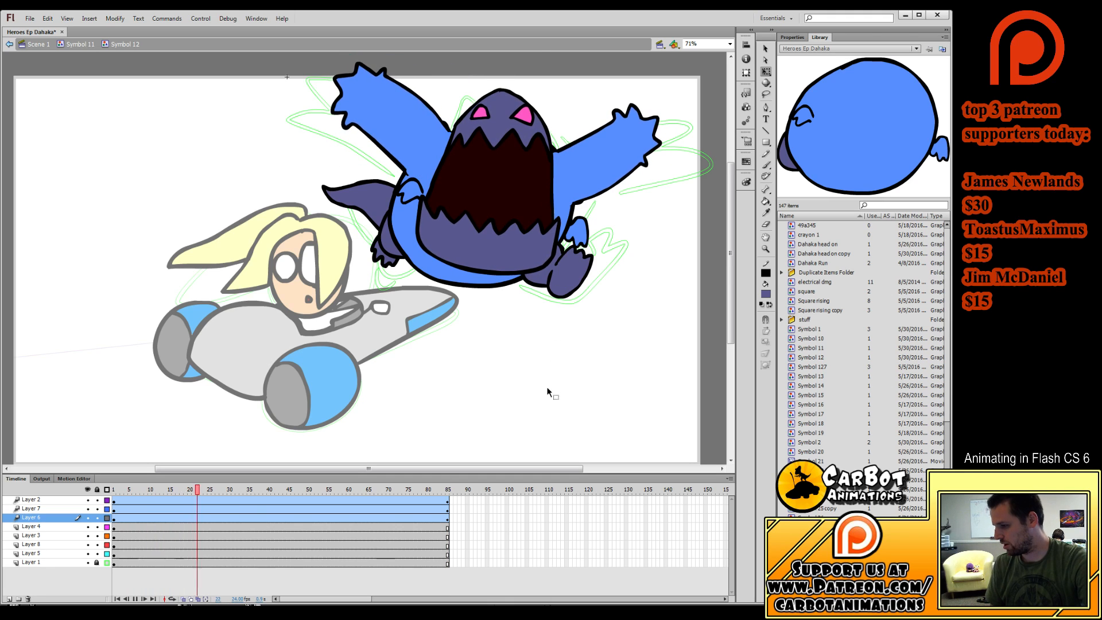
key(Return)
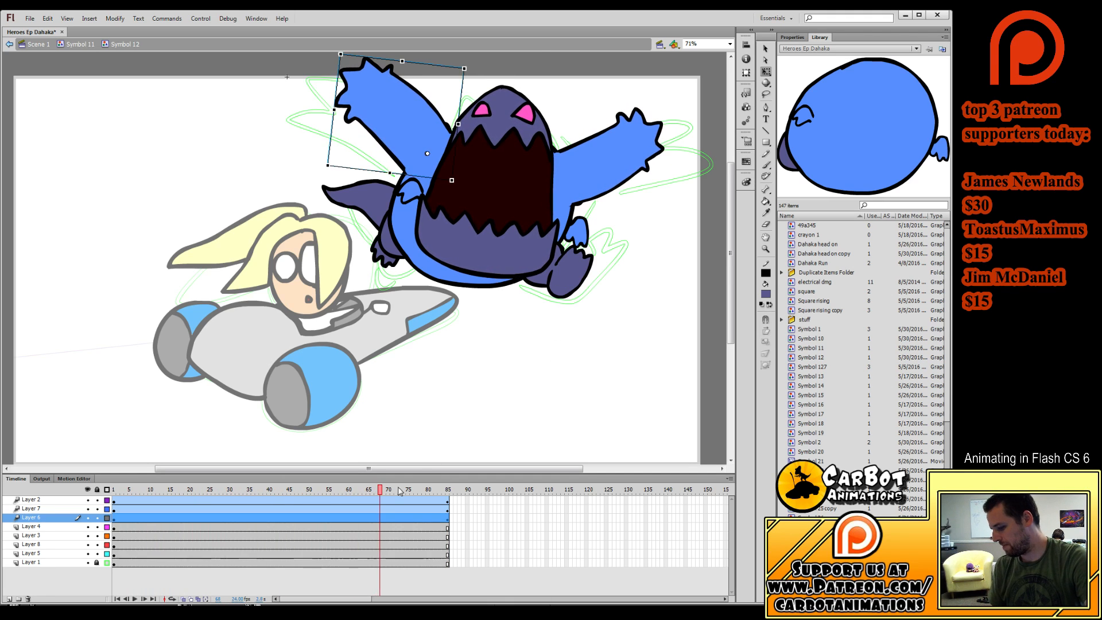
Nudge the head on Layer 2 up and slightly to the right at frame 85, and preview the animation.
drag(380, 491, 447, 492)
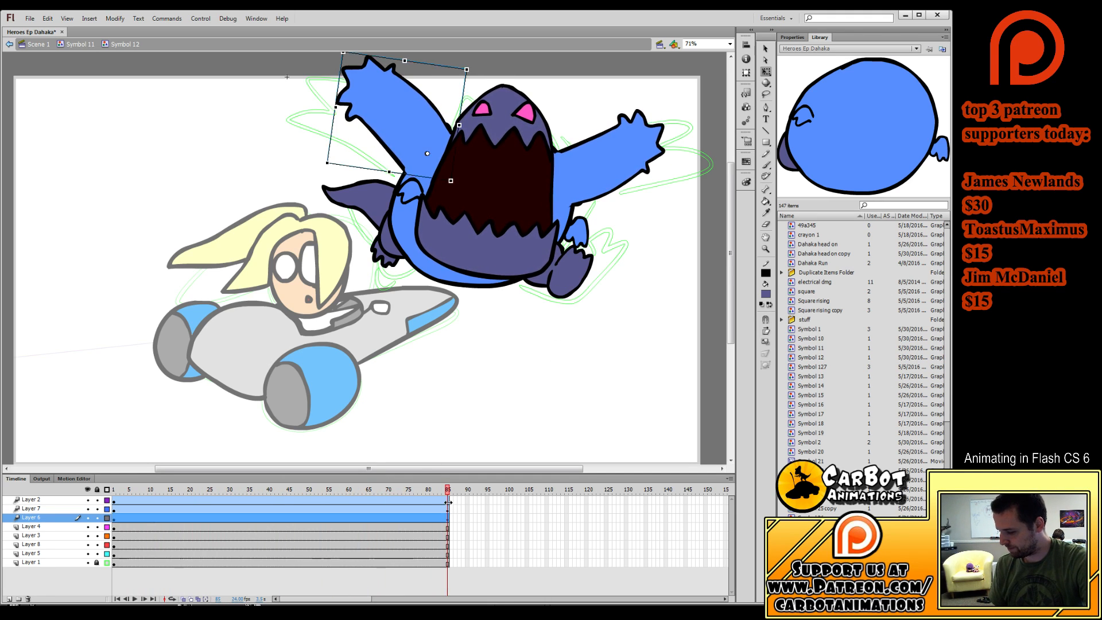
click(450, 500)
key(Up)
key(Up)
key(Up)
key(Up)
key(Up)
key(Up)
key(Up)
key(Up)
key(Up)
key(Up)
key(Up)
key(Right)
key(Right)
key(Right)
key(Right)
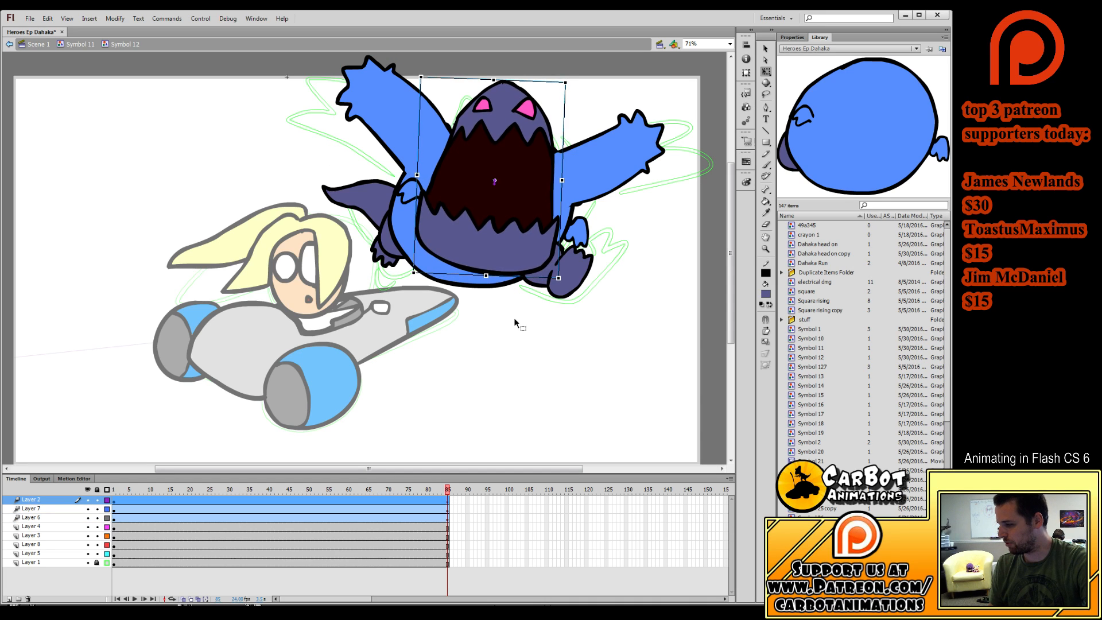
key(Return)
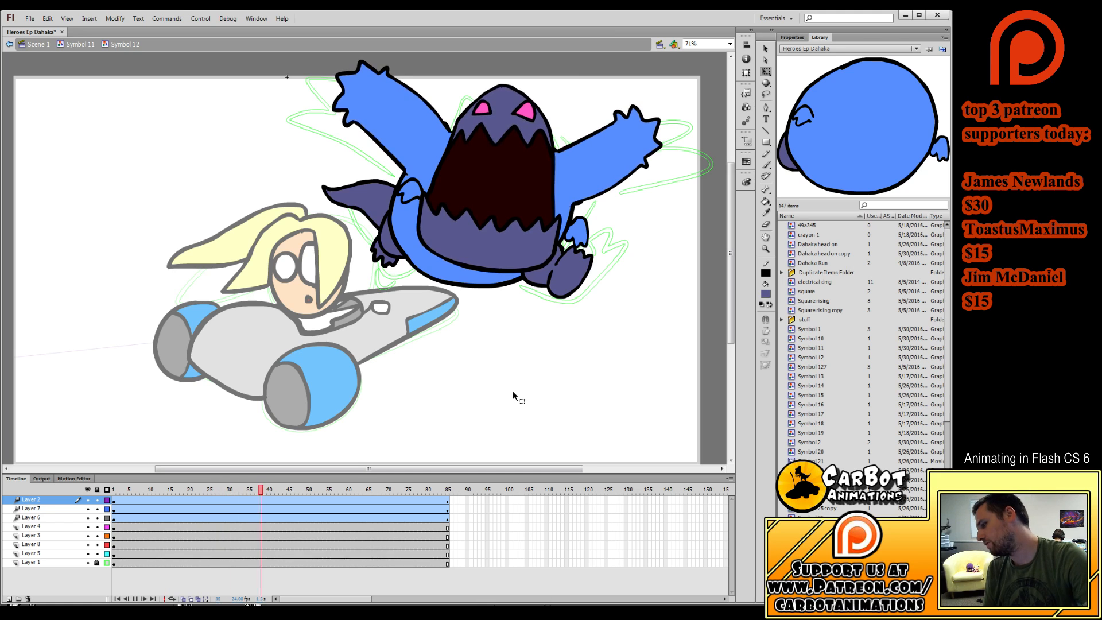
Convert the pair of feet on Layer 4 to a symbol and motion-tween it, with its pivot near the hip.
click(575, 255)
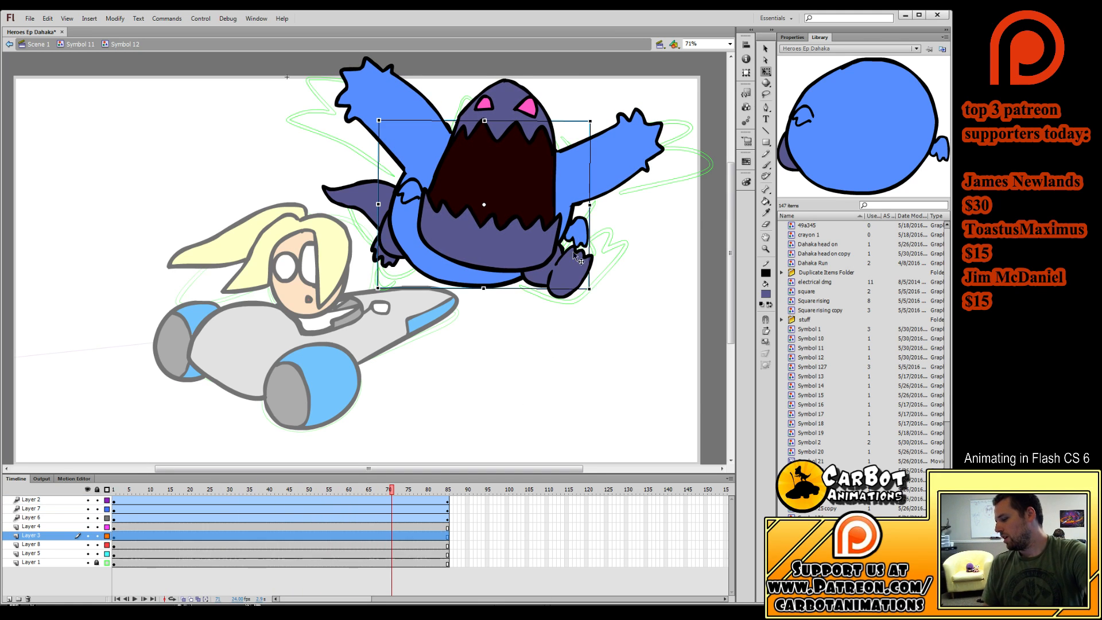
click(570, 281)
key(period)
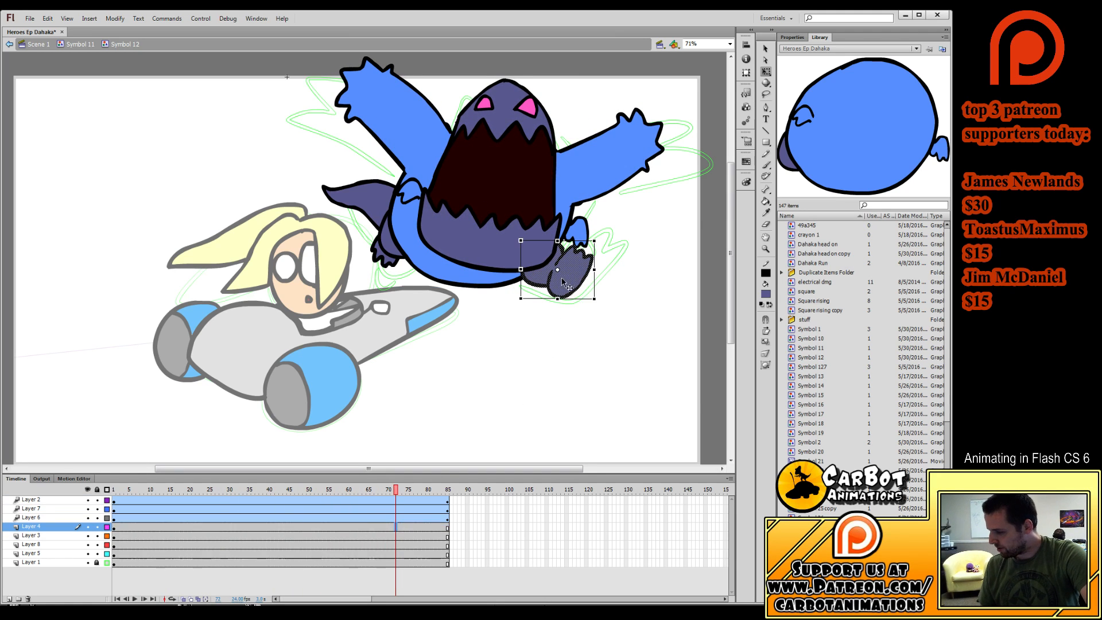
key(F8)
key(Return)
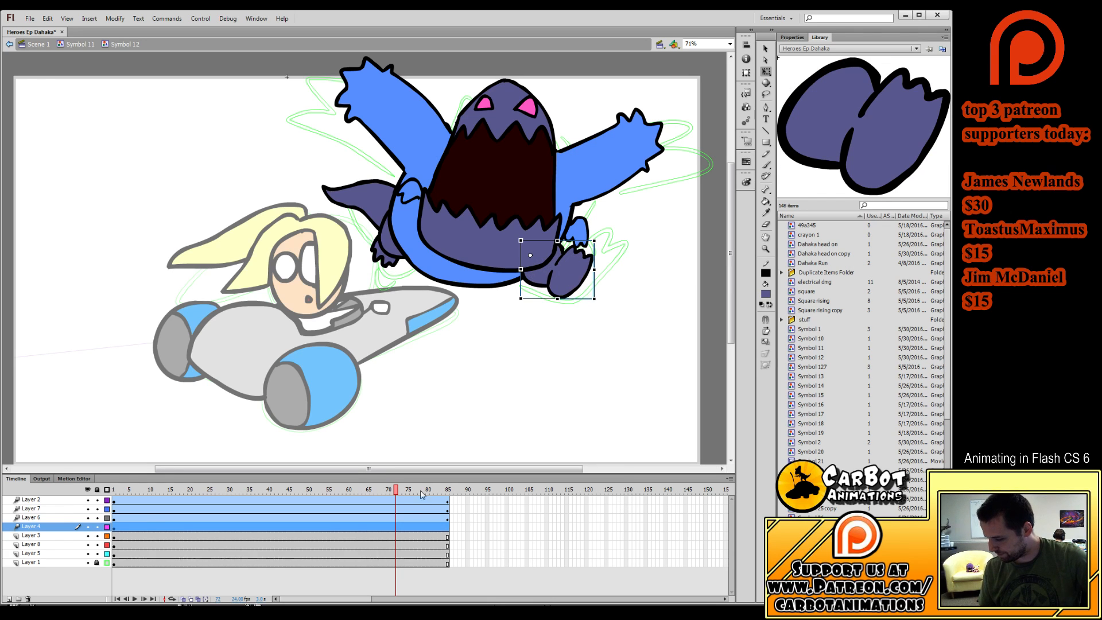
Rotate the feet on Layer 4 slightly counterclockwise around their pivot at frame 85, and preview the motion.
key(Return)
drag(599, 299, 606, 285)
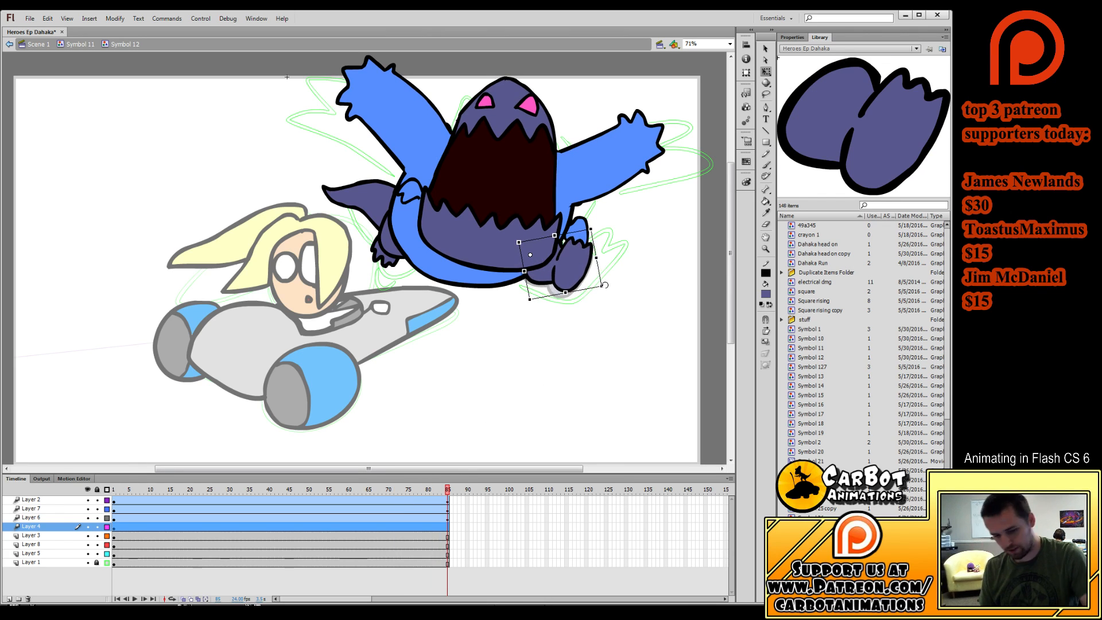
key(Return)
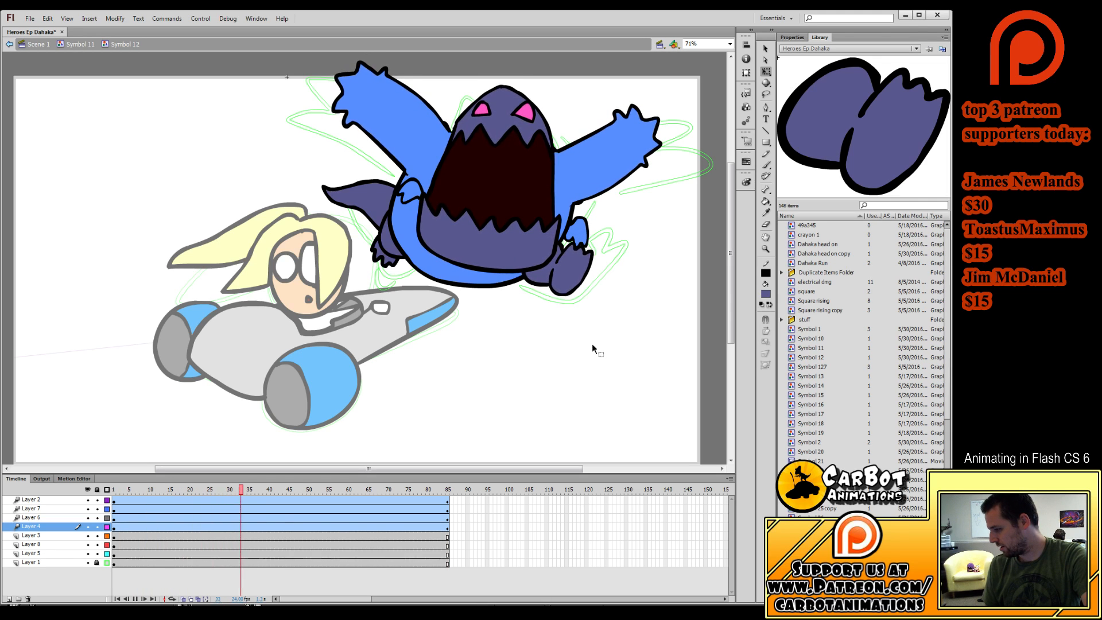
key(Return)
Motion-tween the clawed foot beneath the tail on Layer 8, adjust its pose slightly, and preview the motion.
click(389, 260)
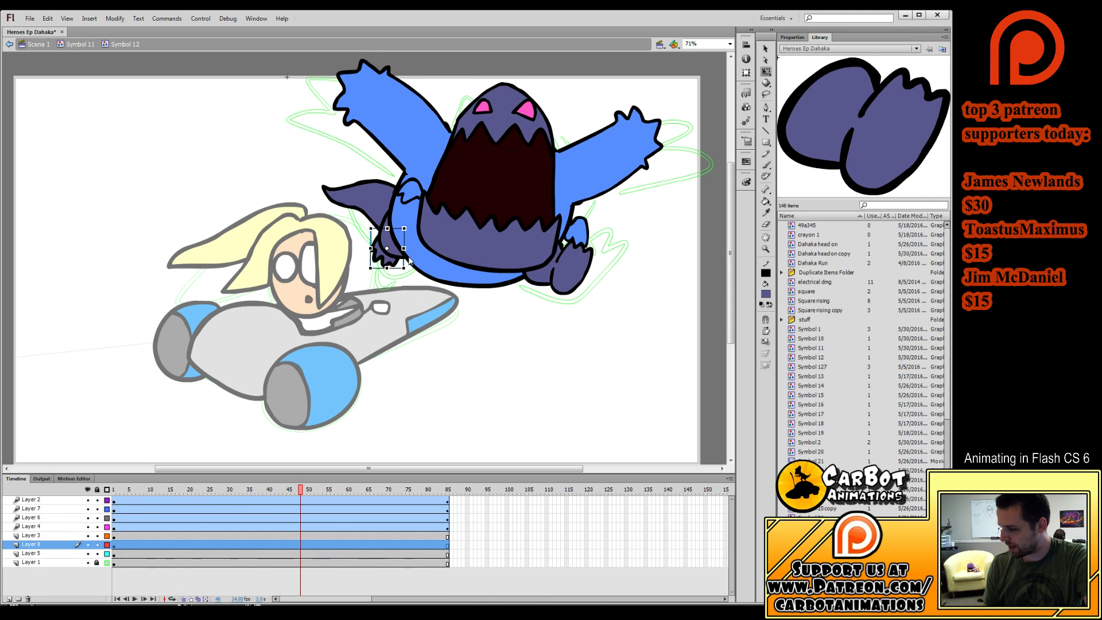
key(shift+comma)
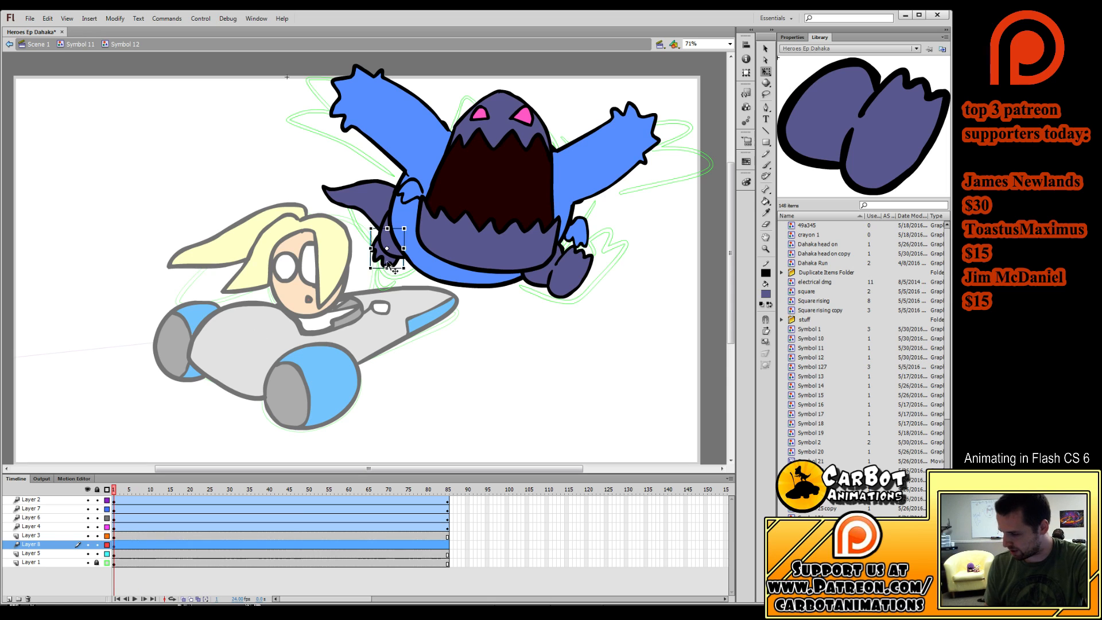
drag(390, 269, 391, 256)
key(shift+period)
key(Return)
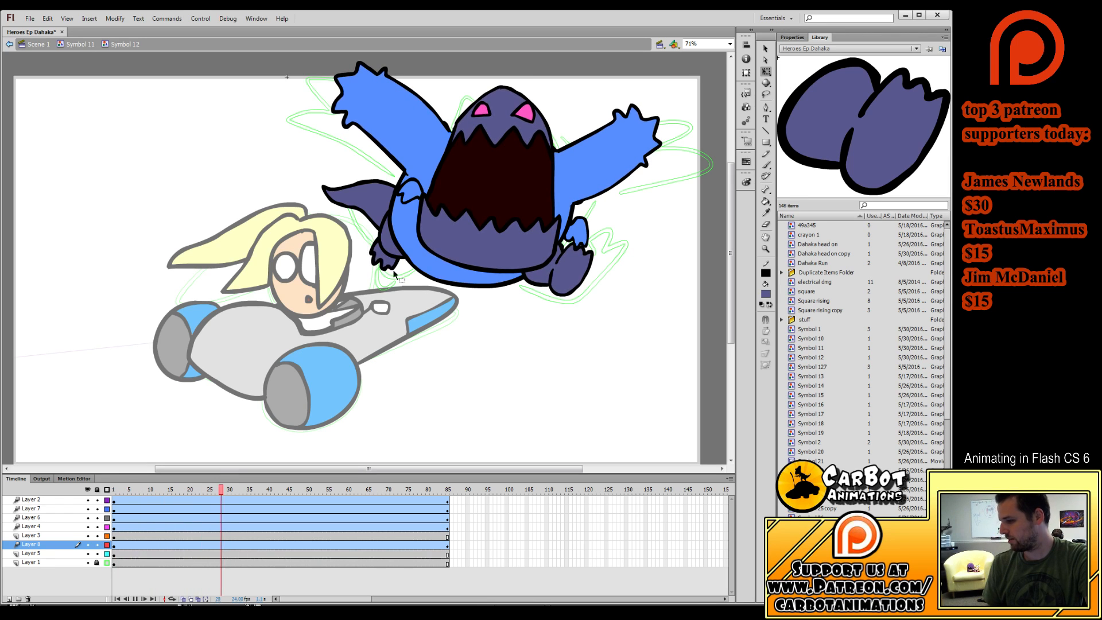
key(Return)
Lock the creature's other part layers and shape-tween the tail on Layer 5, adding a keyframe at frame 85.
click(370, 205)
click(202, 553)
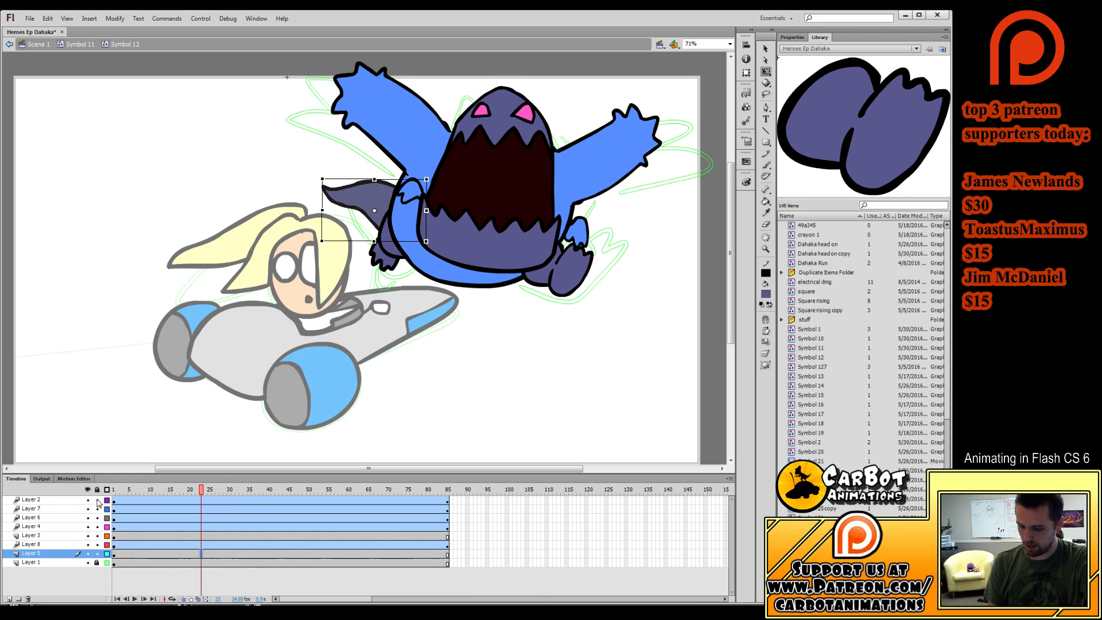
drag(97, 500, 99, 547)
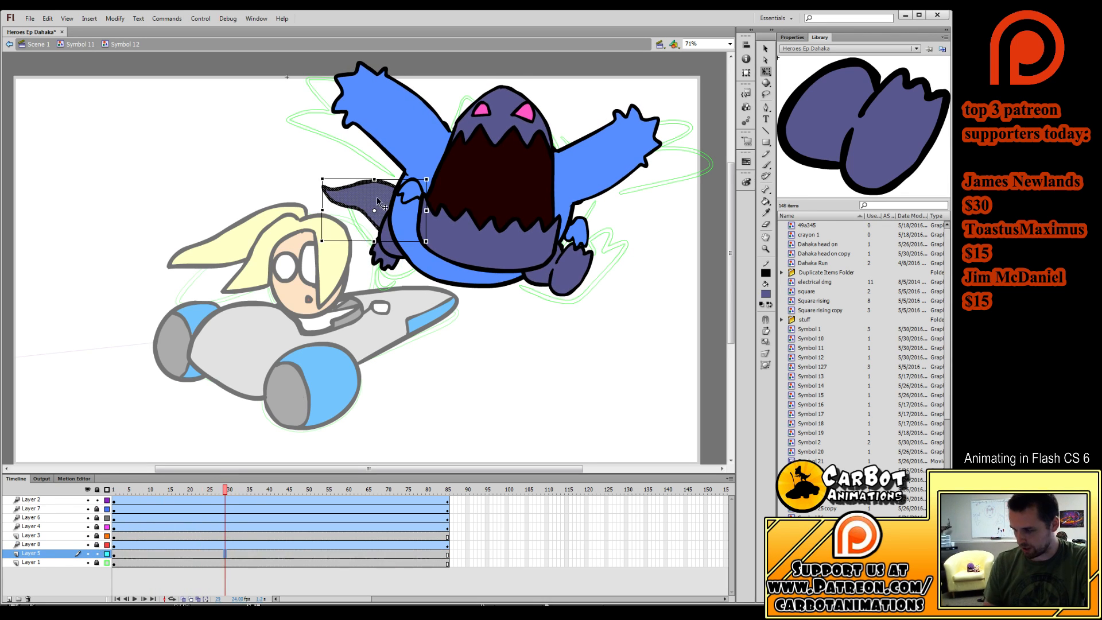
double_click(225, 554)
key(alt+i)
key(s)
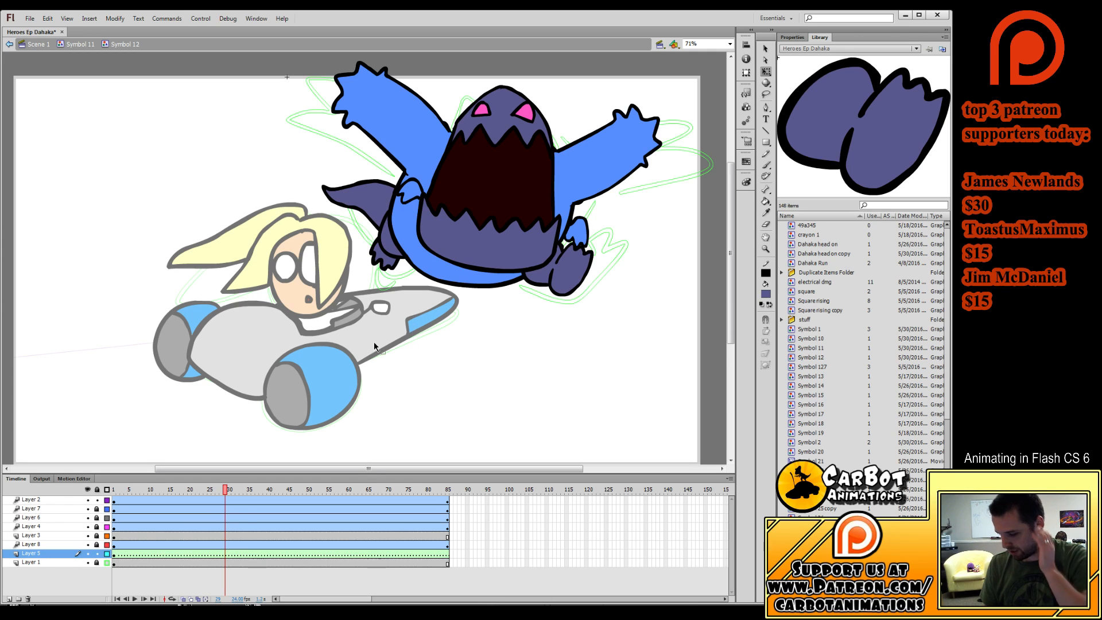
drag(228, 495, 464, 505)
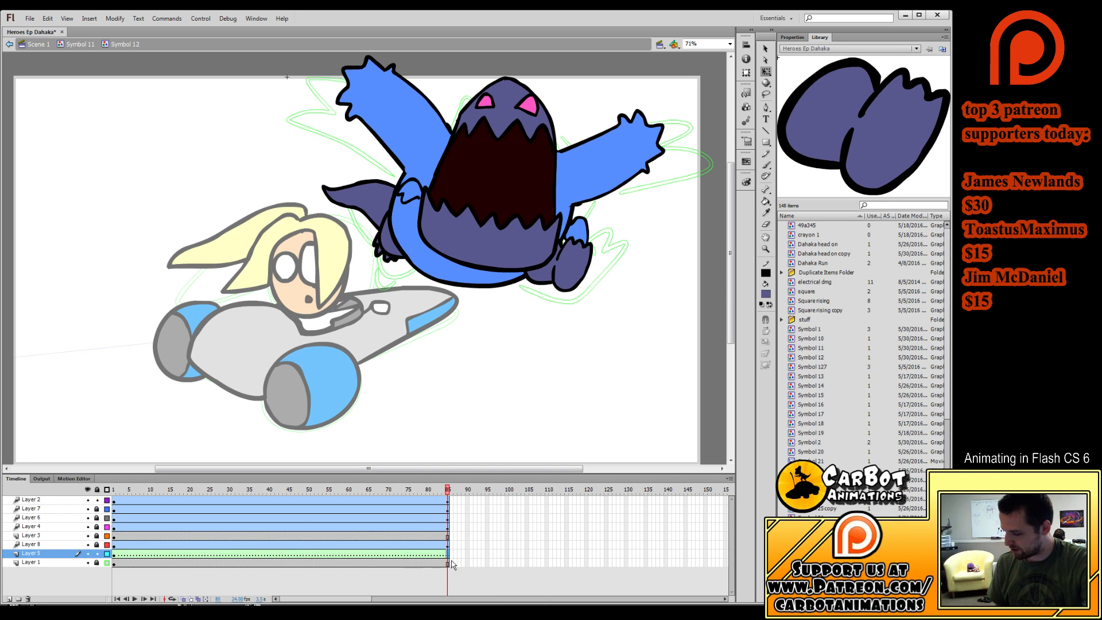
key(F6)
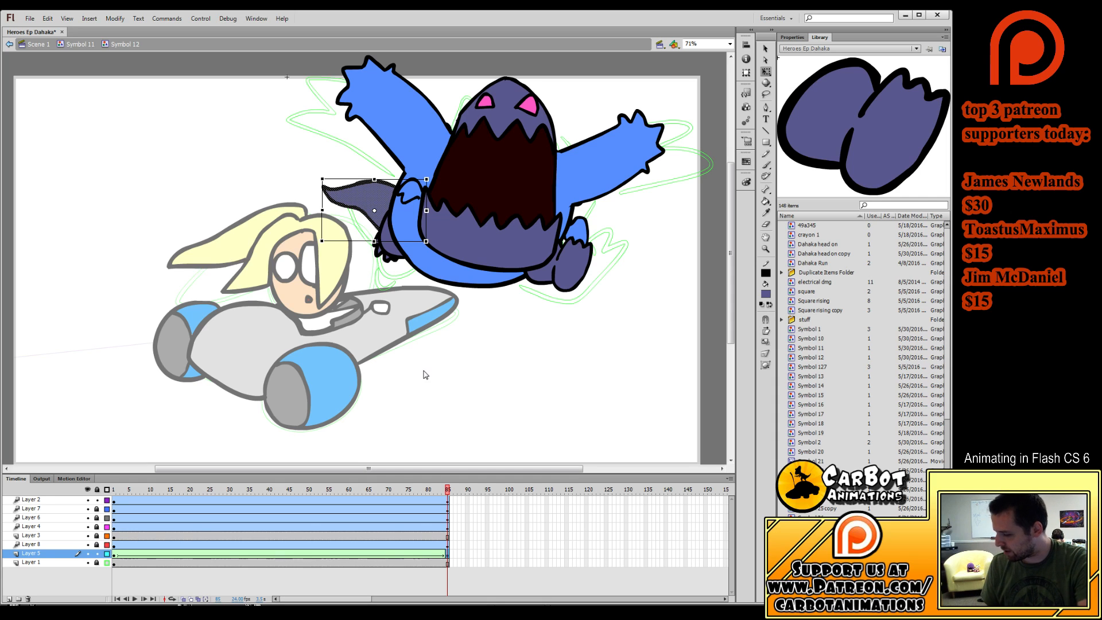
Warp the tail at frame 85 with the Envelope modifier, bending its lower edge and bulging its upper edge upward.
key(ctrl+e)
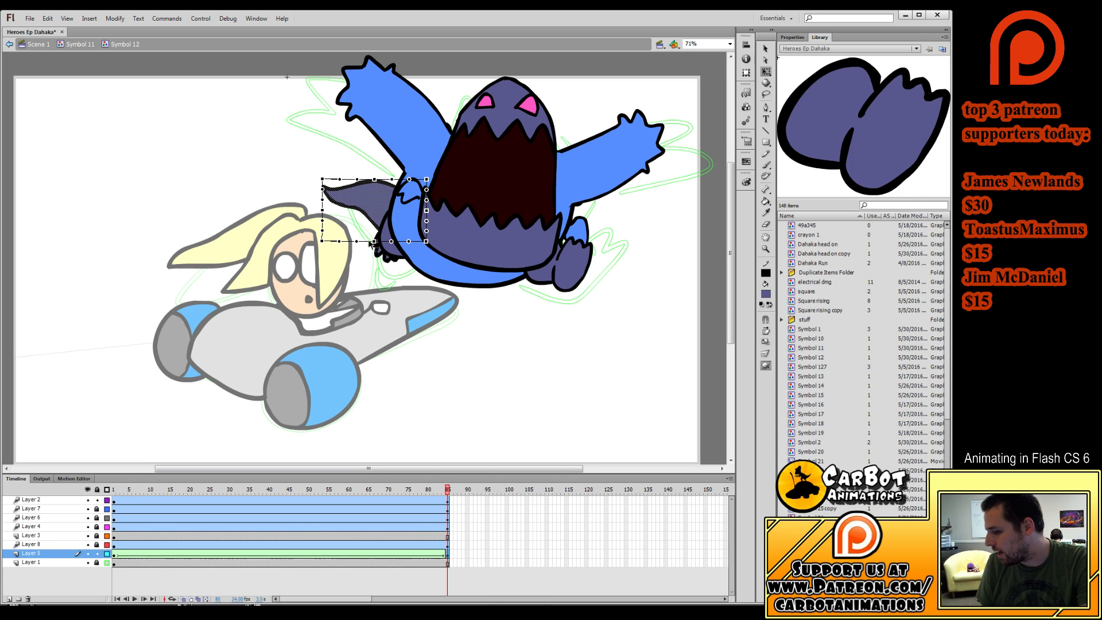
mouse_move(358, 239)
mouse_down()
mouse_move(320, 215)
mouse_move(345, 227)
mouse_up()
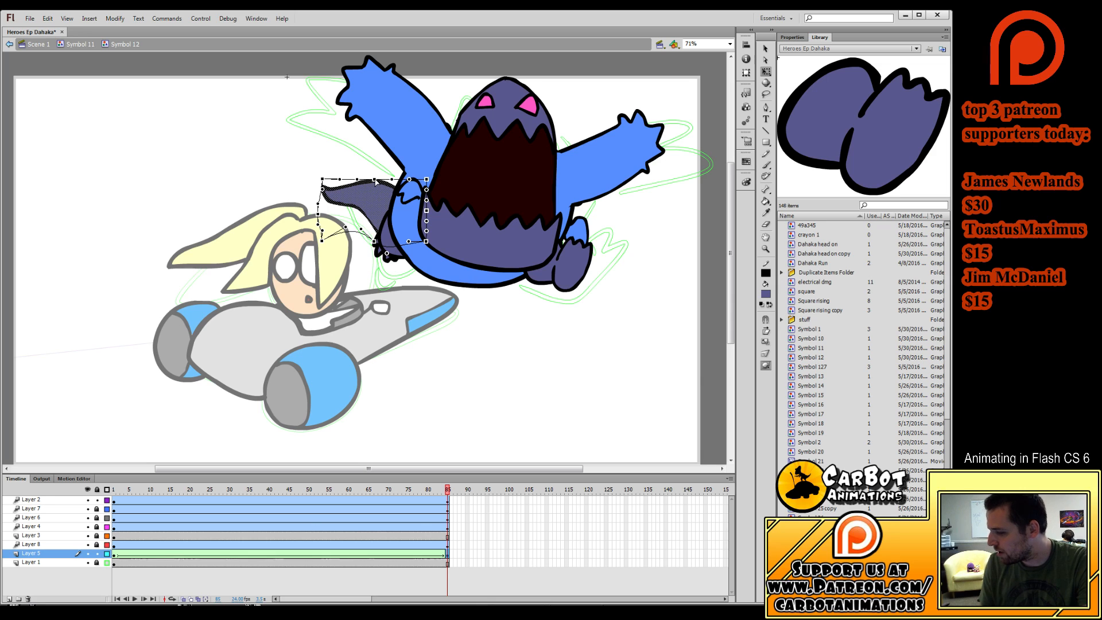
drag(374, 181, 339, 184)
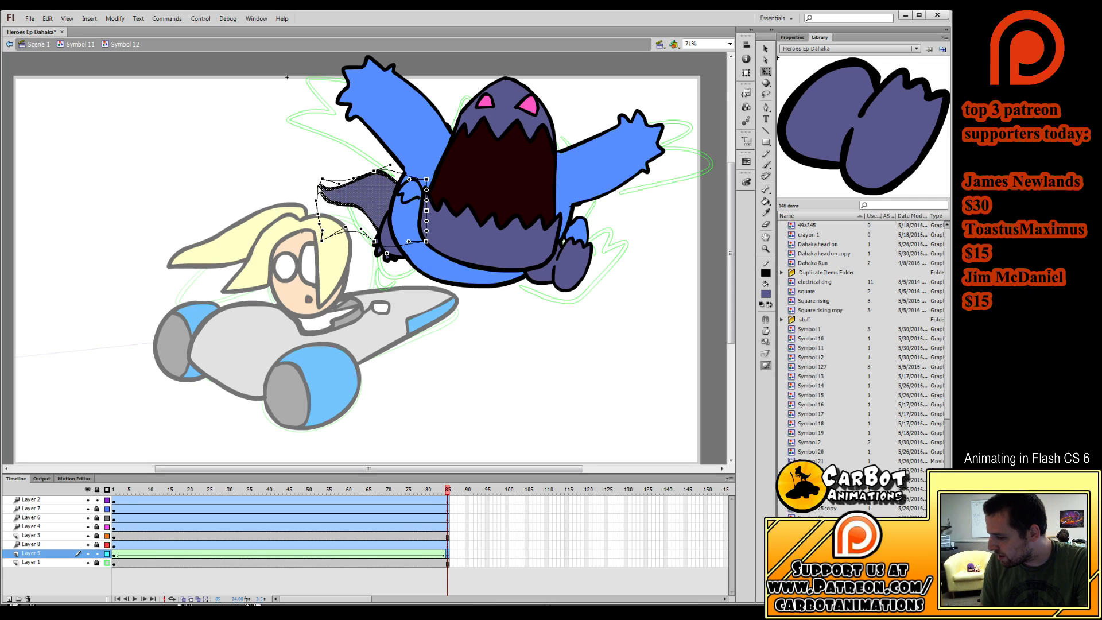
click(408, 361)
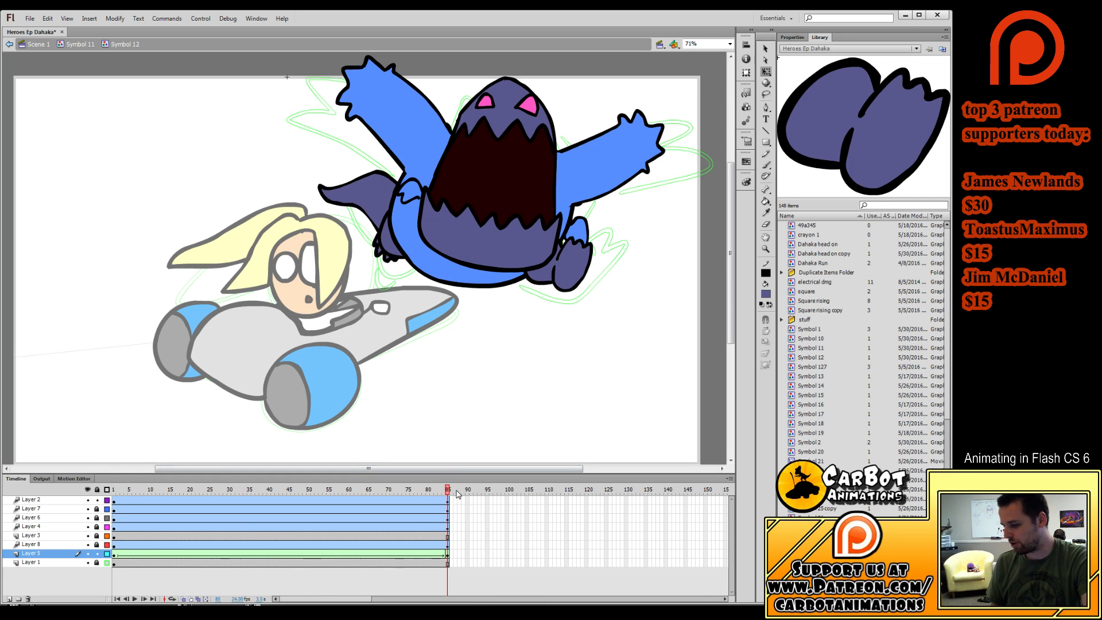
key(Return)
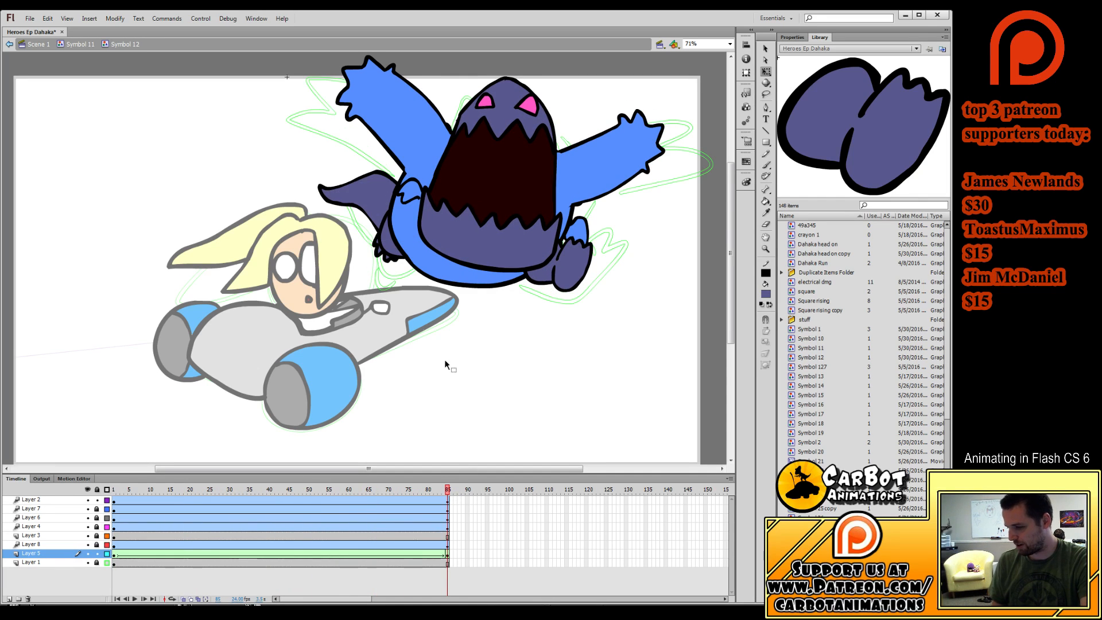
Refine the tail's envelope at frame 85 by shifting its tip and lower edge slightly upward, and preview the tween.
click(445, 552)
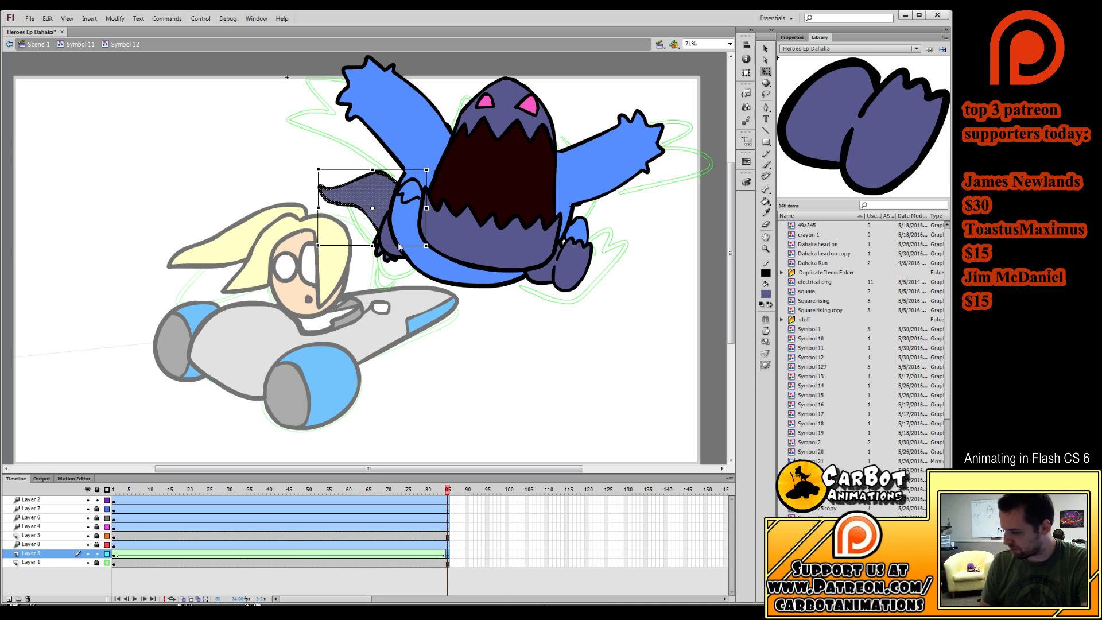
click(766, 365)
drag(318, 208, 320, 197)
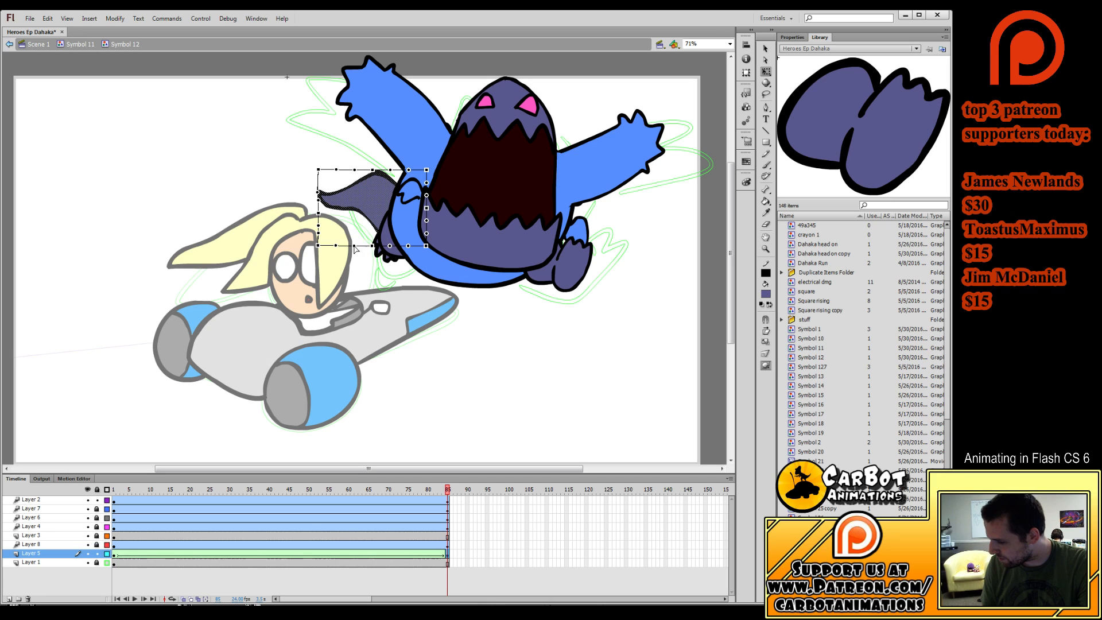
drag(354, 245, 360, 244)
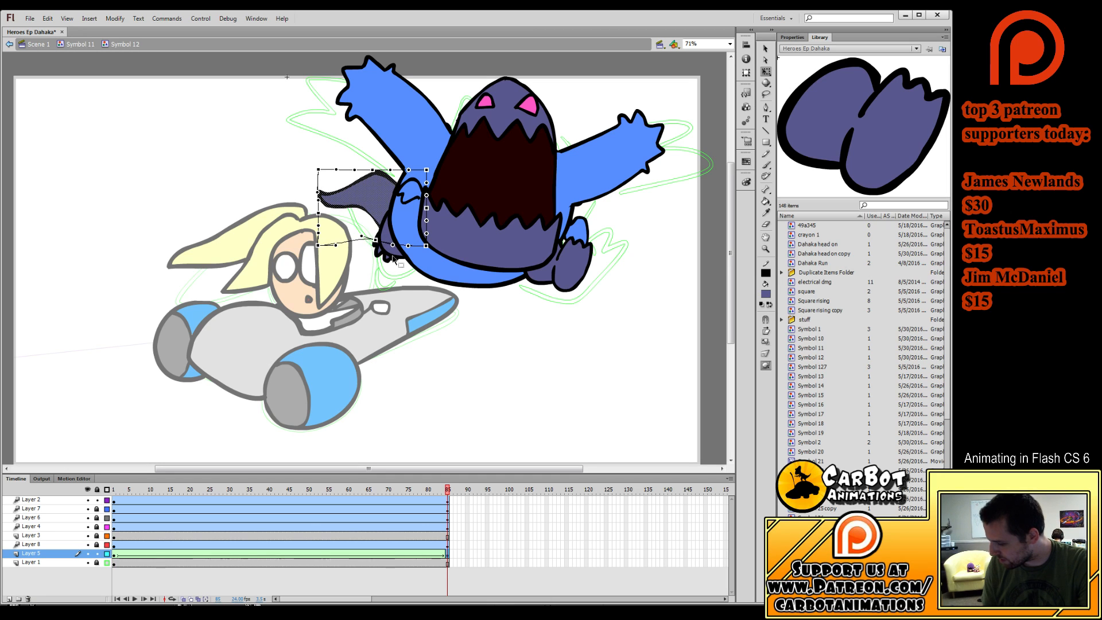
key(Return)
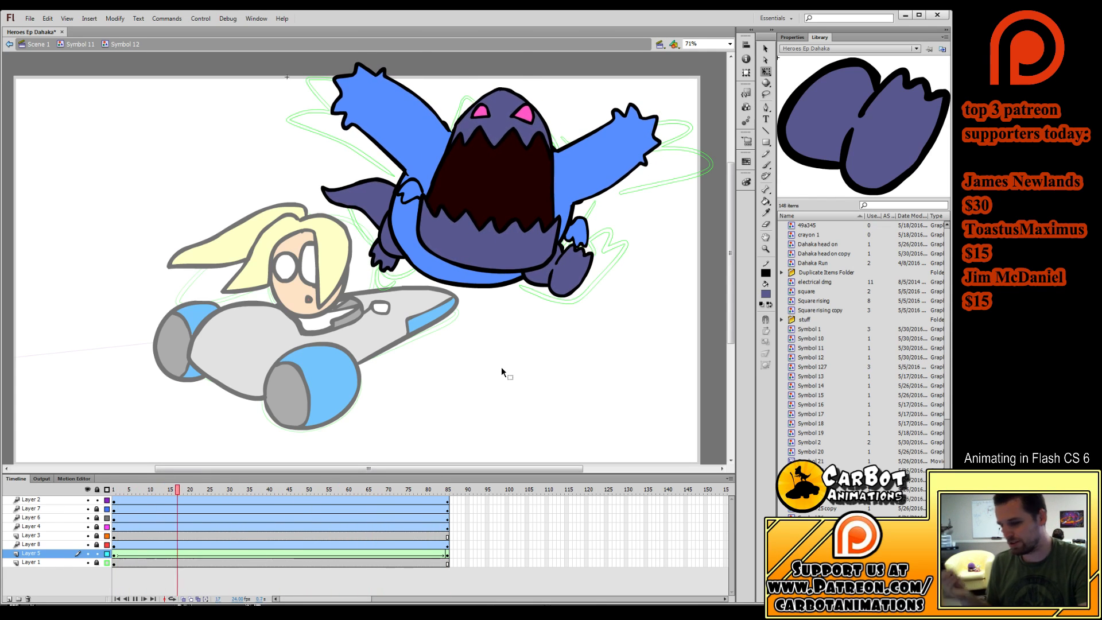
key(Return)
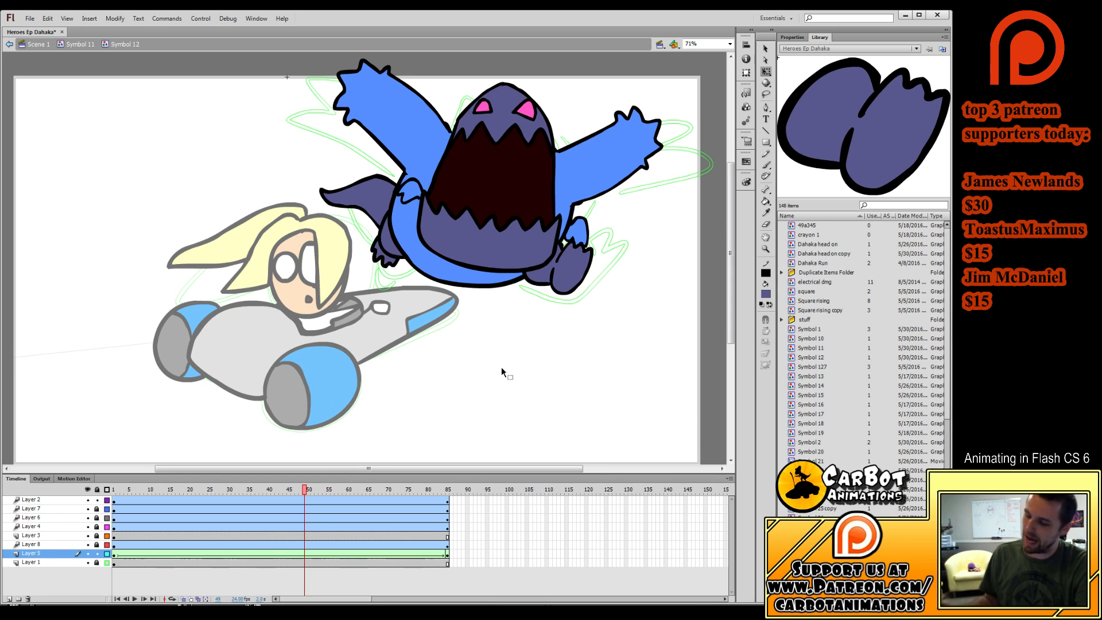
key(Return)
Return to Symbol 11 and preview the creature's animation within the chase shot.
double_click(503, 353)
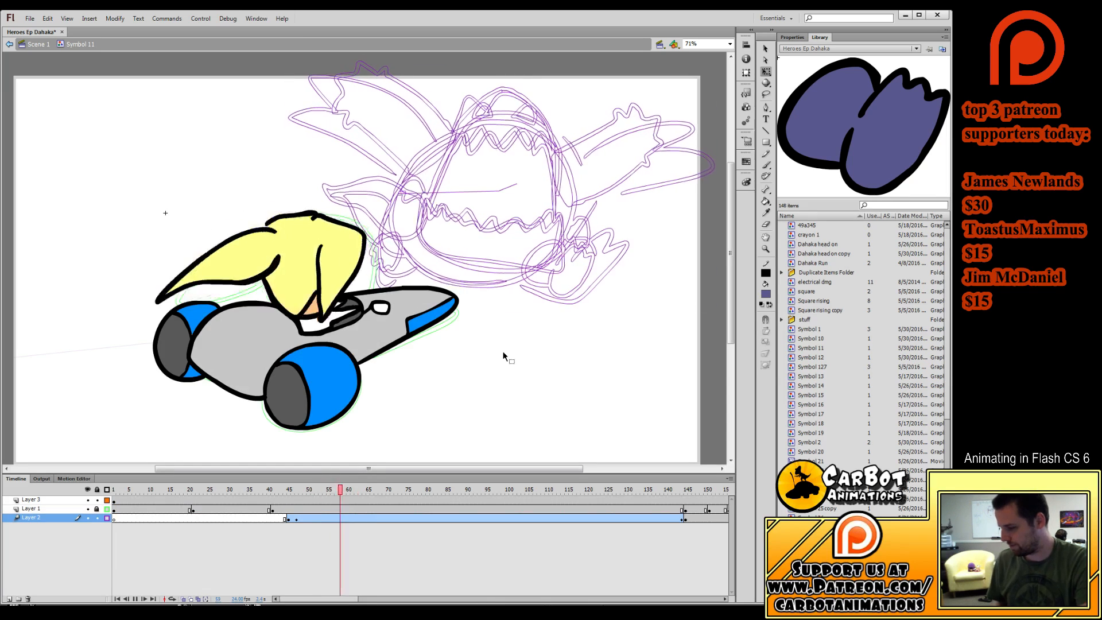
key(Return)
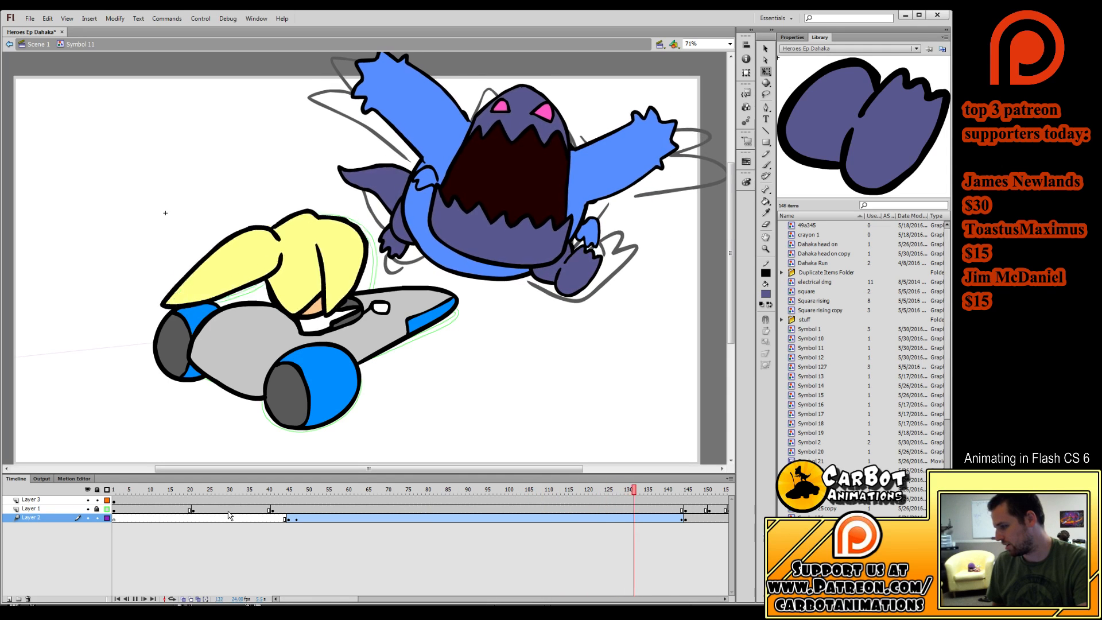
key(Return)
drag(654, 488, 543, 488)
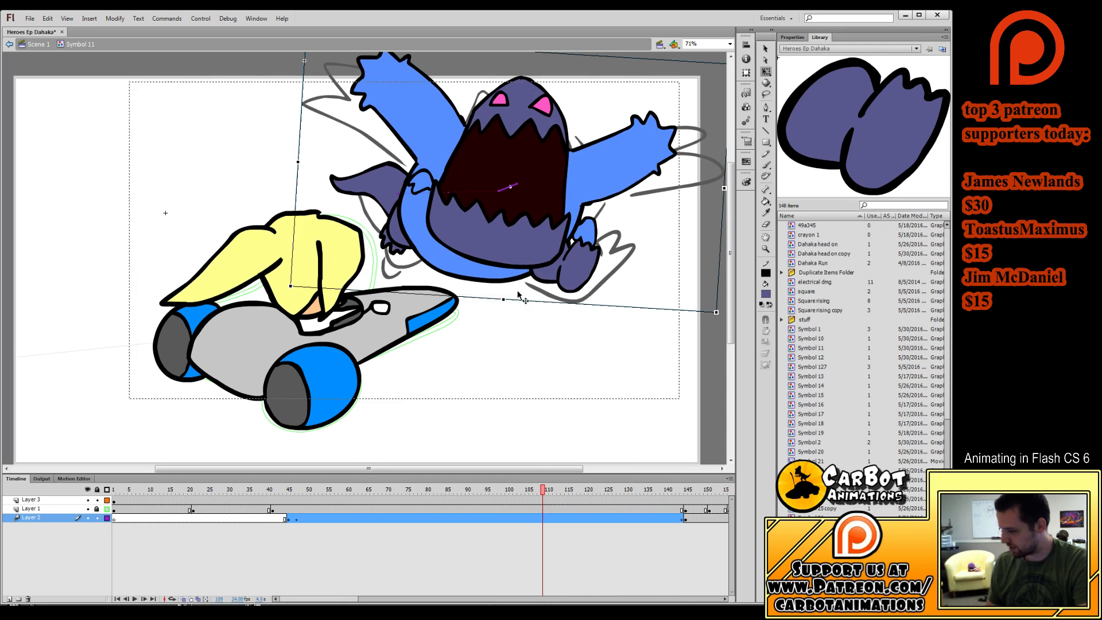
Insert extra frames across all layers of Symbol 12 to lengthen its tweens, and check the playback in Symbol 11.
double_click(542, 274)
drag(236, 499, 314, 582)
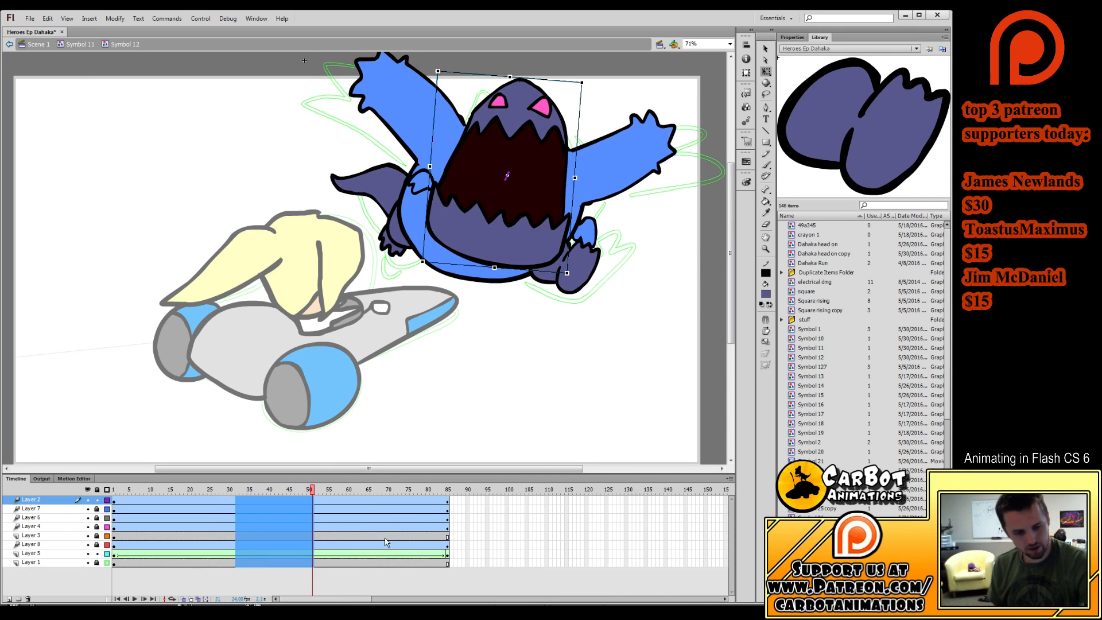
key(F5)
key(F5)
key(F5)
key(F5)
key(F5)
double_click(494, 415)
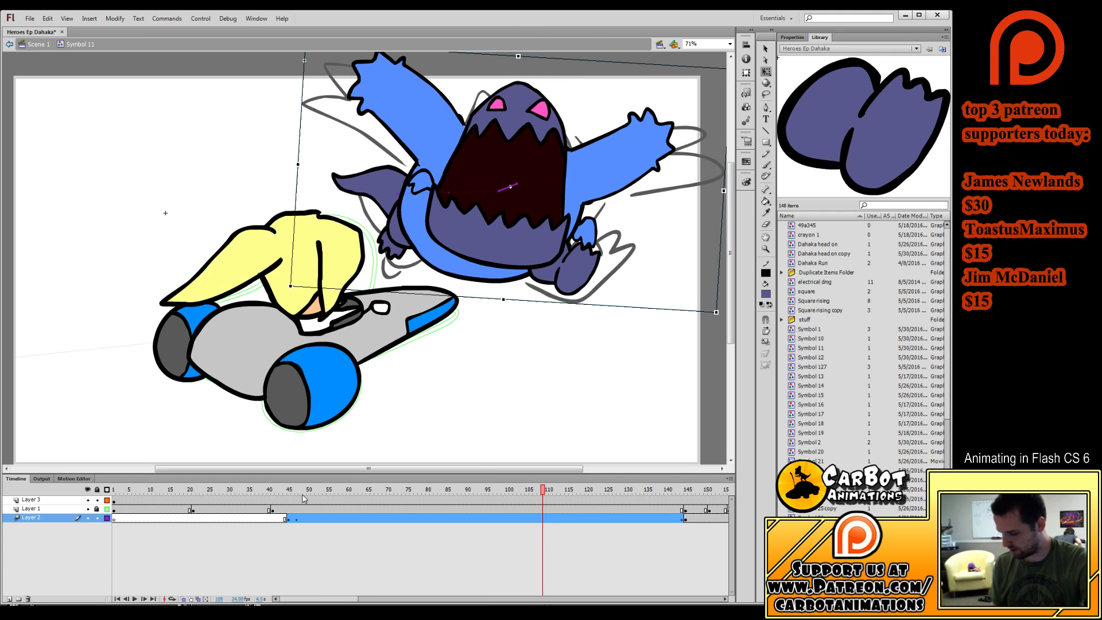
drag(525, 490, 630, 512)
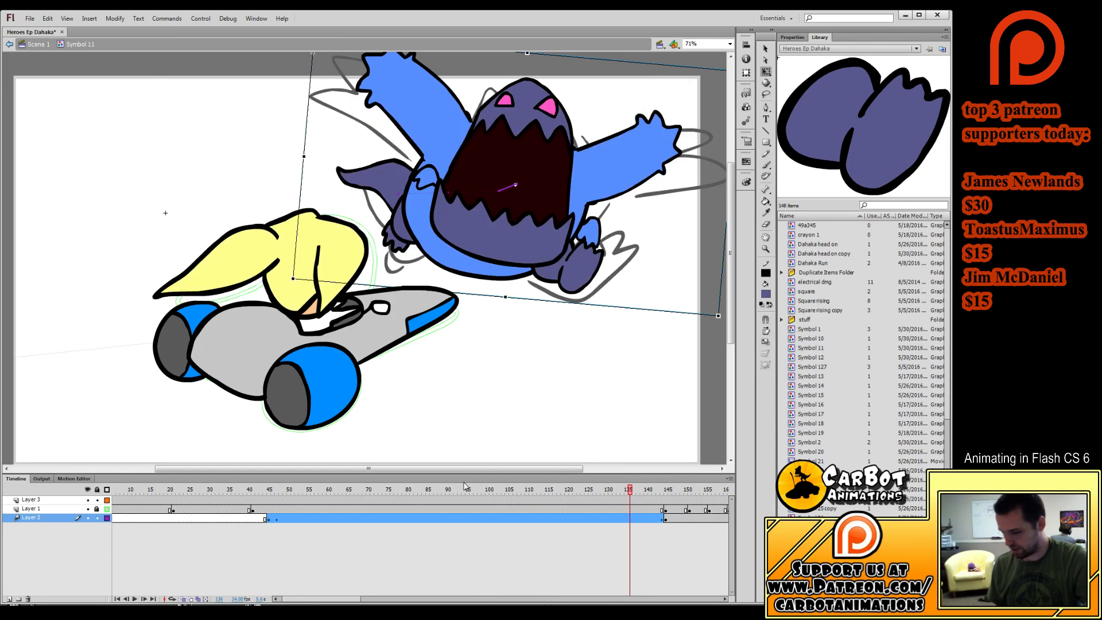
Add a new layer between Layer 3 and Layer 1 and move the creature's tweened frames from Layer 2 onto it.
click(9, 598)
drag(57, 518, 57, 507)
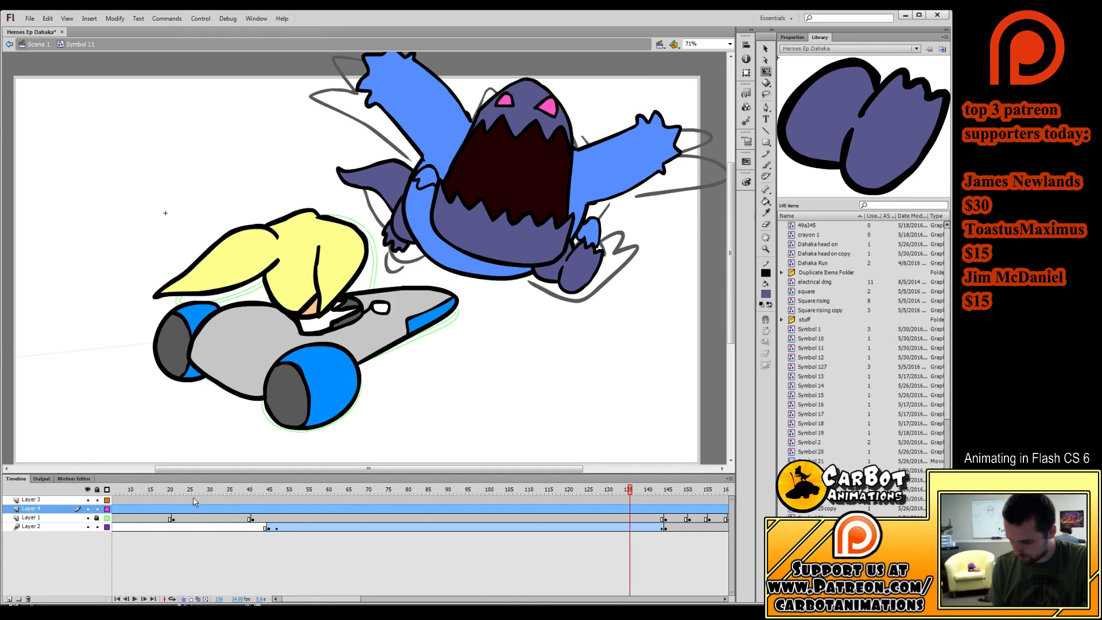
click(362, 527)
drag(361, 527, 363, 509)
Display the Layer 2 sketch as outlines, lock that layer, and save the file.
drag(492, 493, 830, 502)
mouse_move(705, 494)
mouse_down()
mouse_move(455, 498)
mouse_move(495, 492)
mouse_move(485, 514)
mouse_move(471, 513)
mouse_up()
click(107, 526)
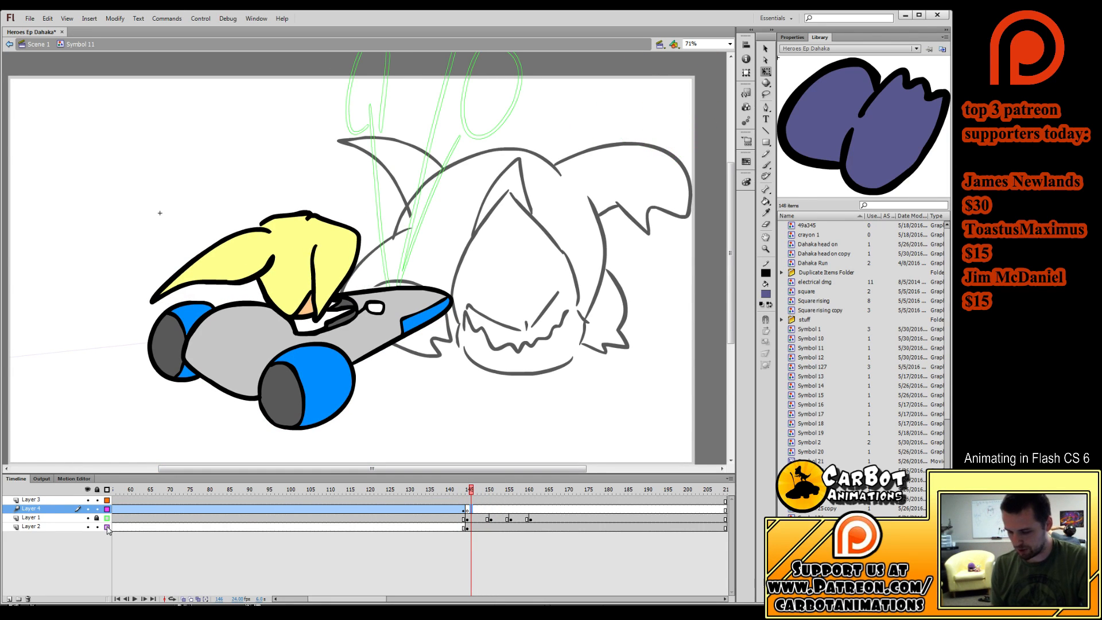
click(97, 527)
click(467, 493)
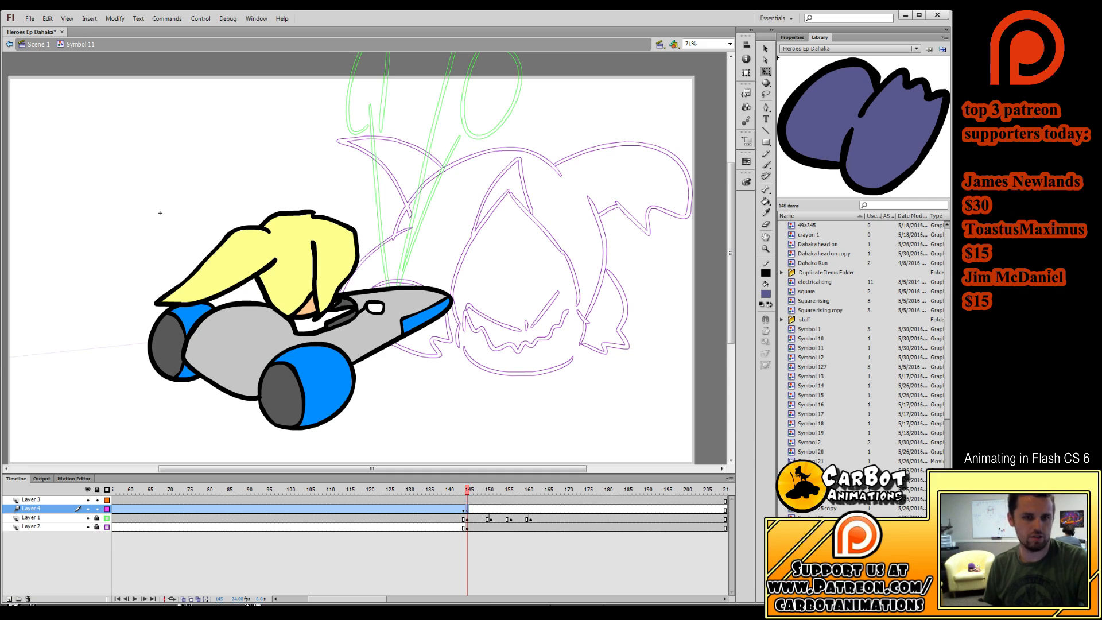
key(ctrl+s)
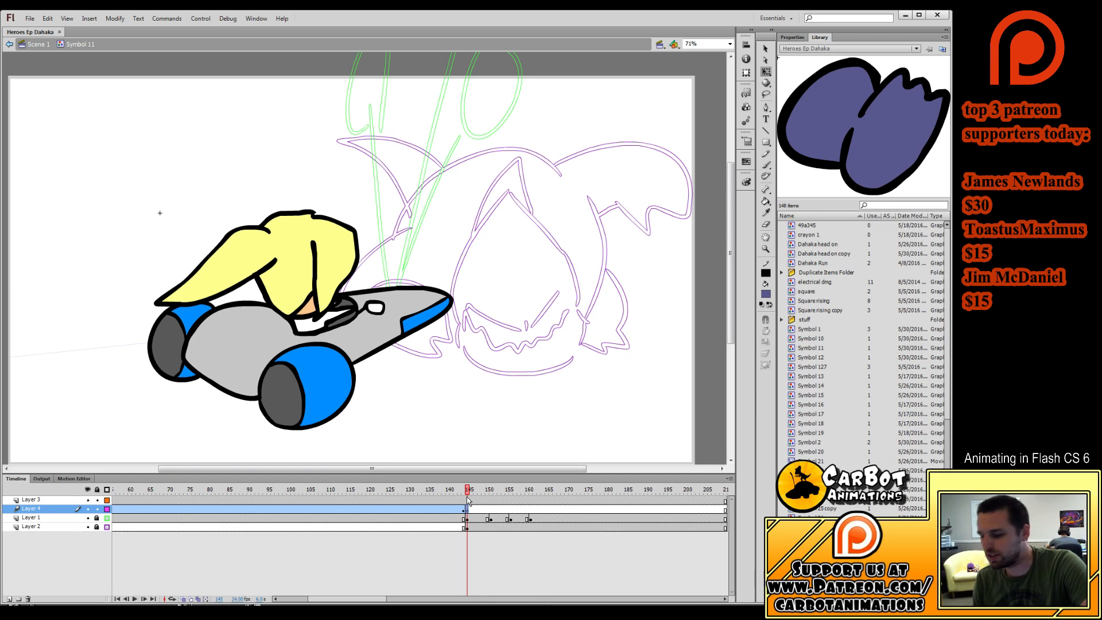
Set the Brush fill to black for frame 146 of Layer 4, and enable onion skinning back to the last chase pose.
drag(475, 489, 455, 489)
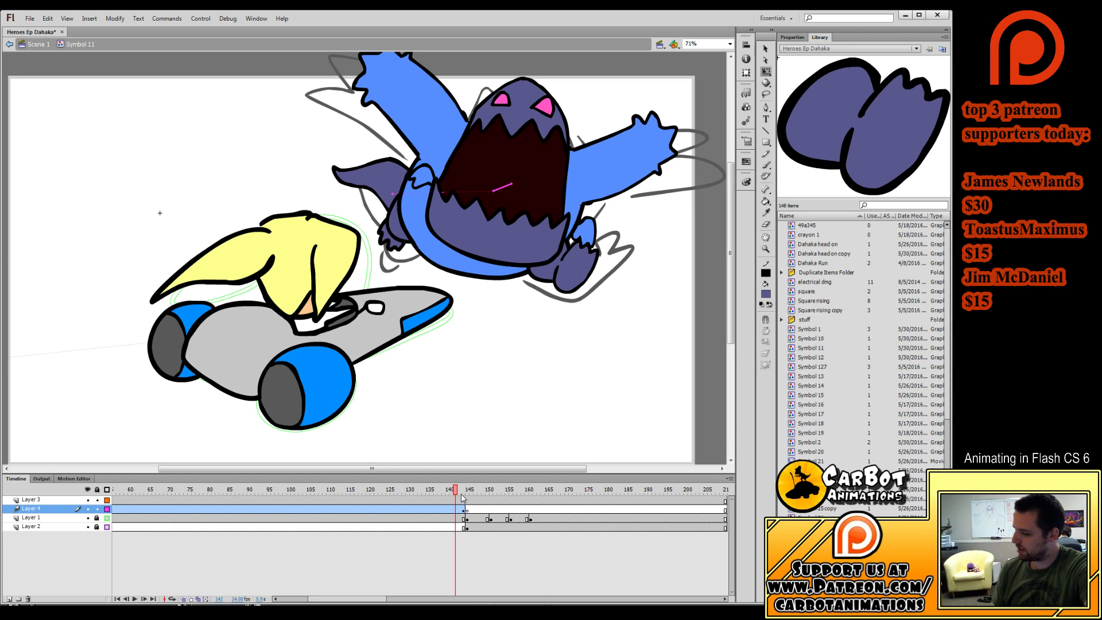
drag(463, 491, 471, 515)
click(766, 164)
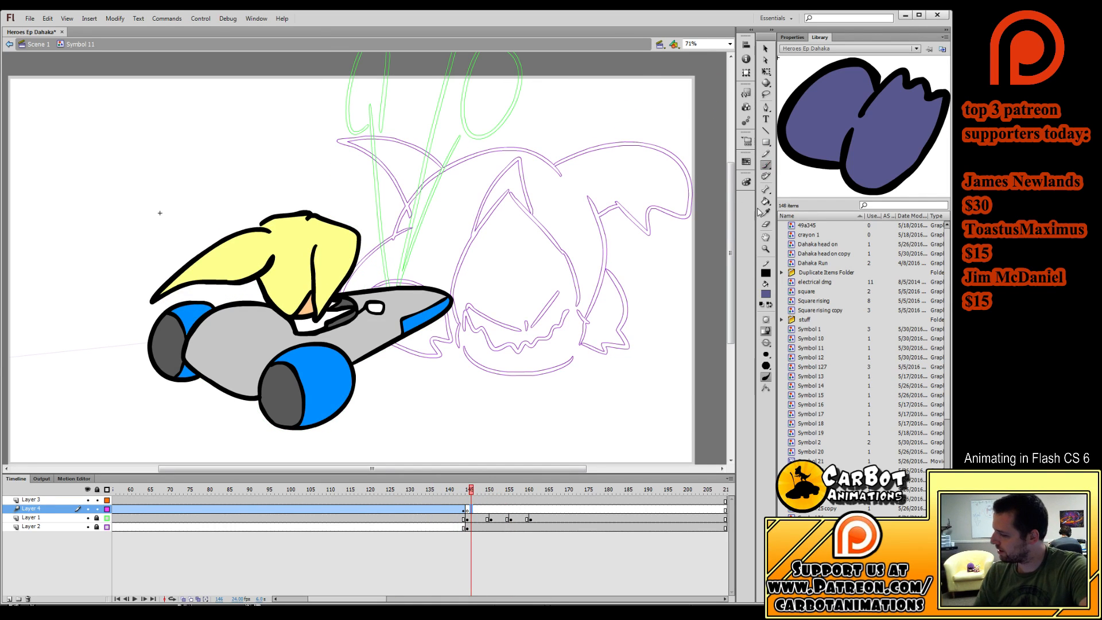
click(770, 304)
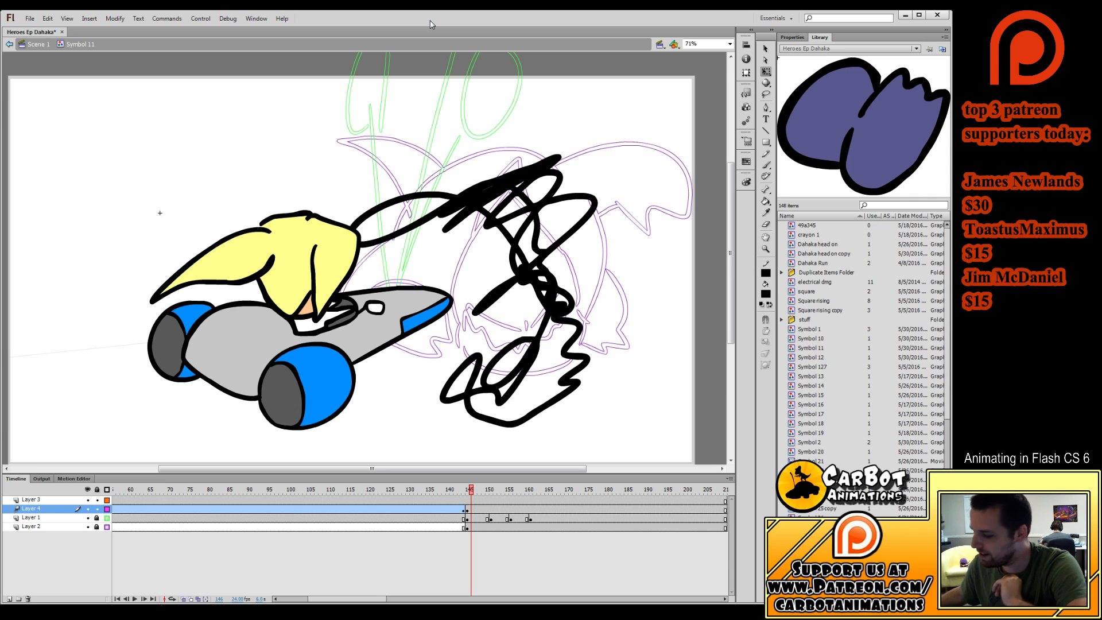
mouse_move(472, 491)
mouse_down()
mouse_move(487, 500)
mouse_move(441, 506)
mouse_move(493, 509)
mouse_move(462, 492)
mouse_move(697, 505)
mouse_move(373, 517)
mouse_up()
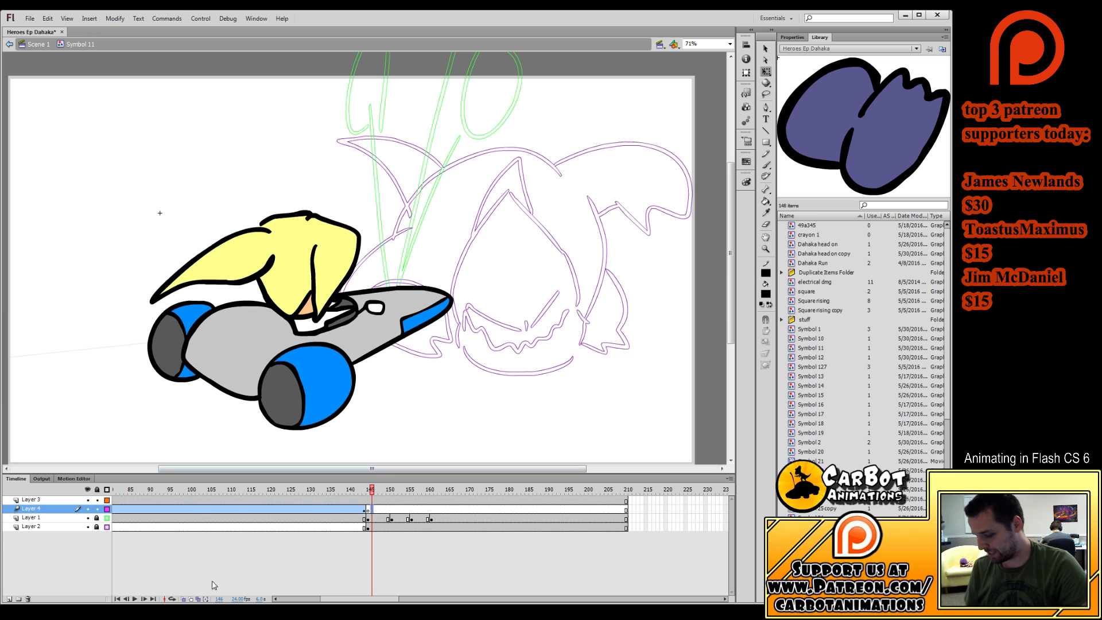
click(183, 599)
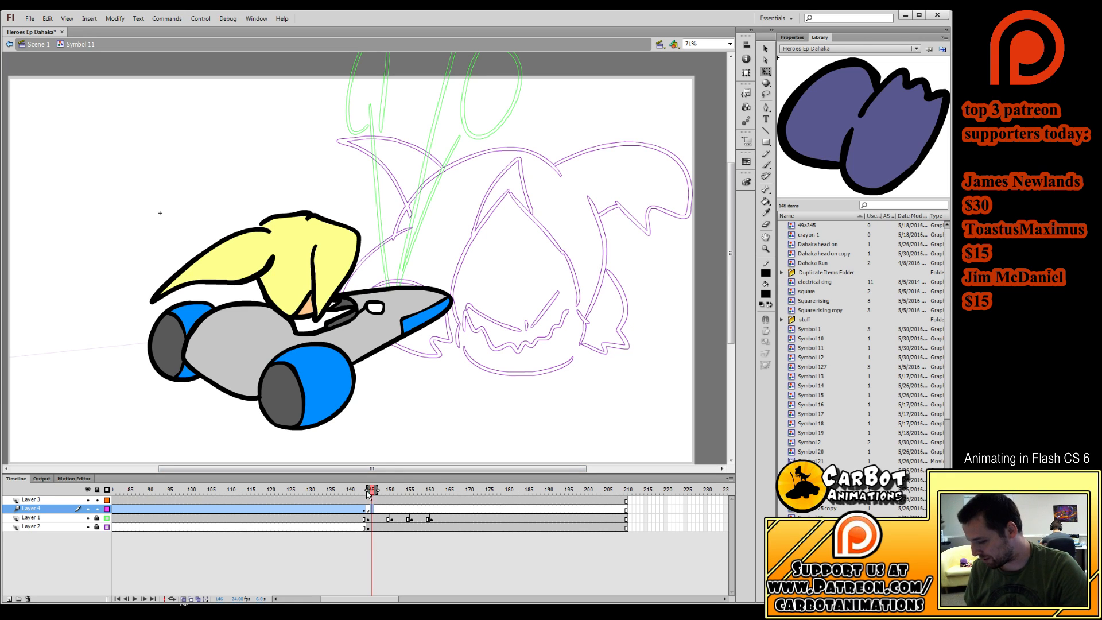
drag(368, 491, 363, 491)
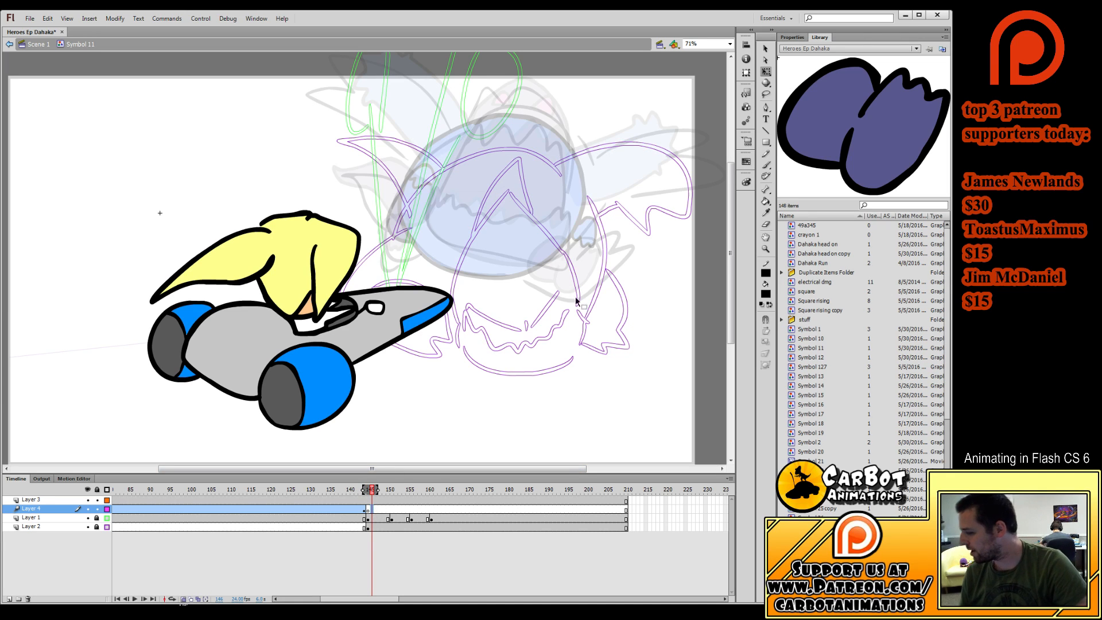
Ink the creature's rounded chin and jagged row of teeth with the Brush over the sketch on Layer 4 at frame 146.
click(766, 166)
mouse_move(464, 338)
mouse_down()
mouse_move(480, 363)
mouse_move(511, 369)
mouse_move(562, 361)
mouse_move(580, 320)
mouse_up()
mouse_move(466, 340)
mouse_down()
mouse_move(474, 247)
mouse_move(501, 213)
mouse_up()
mouse_move(575, 330)
mouse_down()
mouse_move(571, 282)
mouse_move(533, 230)
mouse_up()
key(ctrl+z)
key(ctrl+z)
key(ctrl+z)
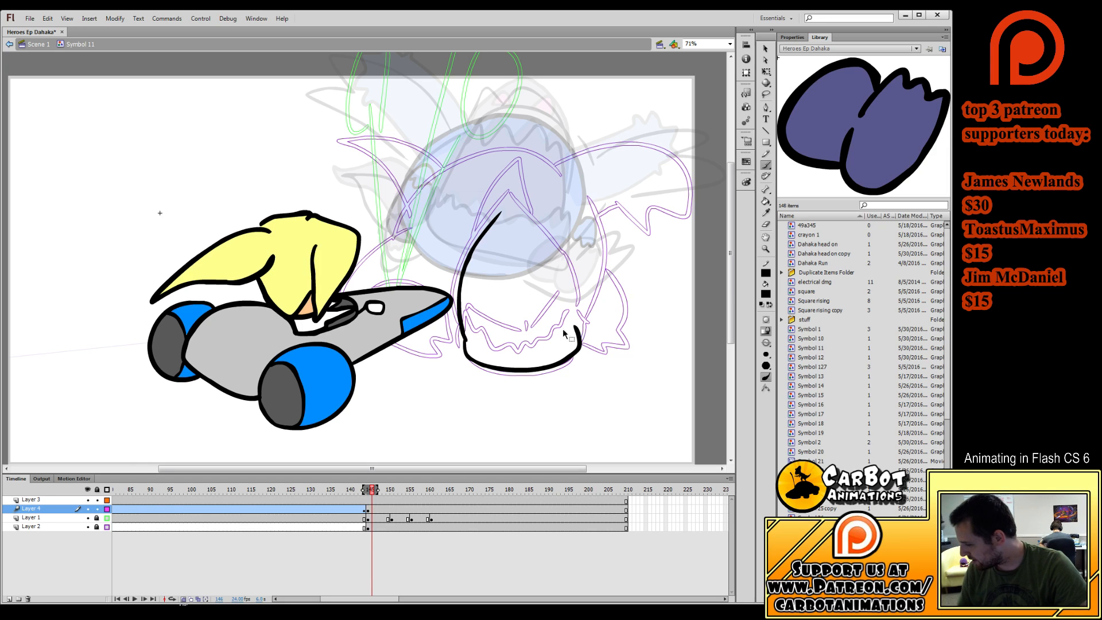
mouse_move(463, 352)
mouse_down()
mouse_move(491, 373)
mouse_move(535, 379)
mouse_move(464, 337)
mouse_move(480, 362)
mouse_move(512, 369)
mouse_move(548, 366)
mouse_move(585, 337)
mouse_move(579, 307)
mouse_move(552, 333)
mouse_move(481, 340)
mouse_up()
key(ctrl+z)
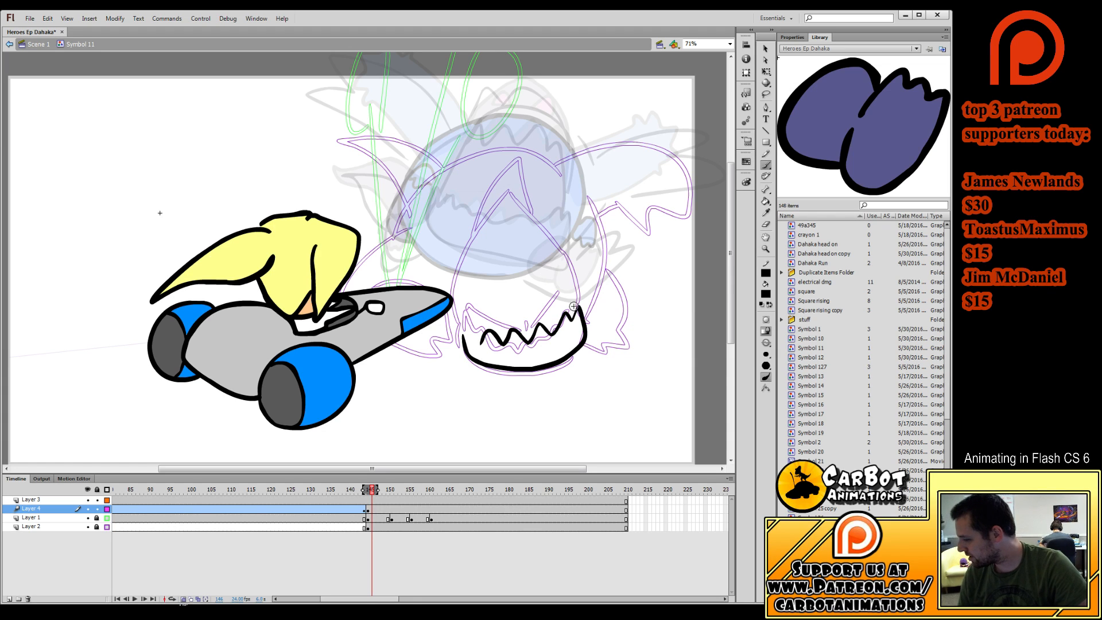
Ink both sides of the creature's tall head up to its pointed crest, with short crease lines below the tip.
mouse_move(579, 314)
mouse_down()
mouse_move(558, 258)
mouse_move(510, 199)
mouse_move(479, 247)
mouse_up()
mouse_move(463, 336)
mouse_down()
mouse_move(458, 277)
mouse_move(481, 213)
mouse_move(504, 201)
mouse_up()
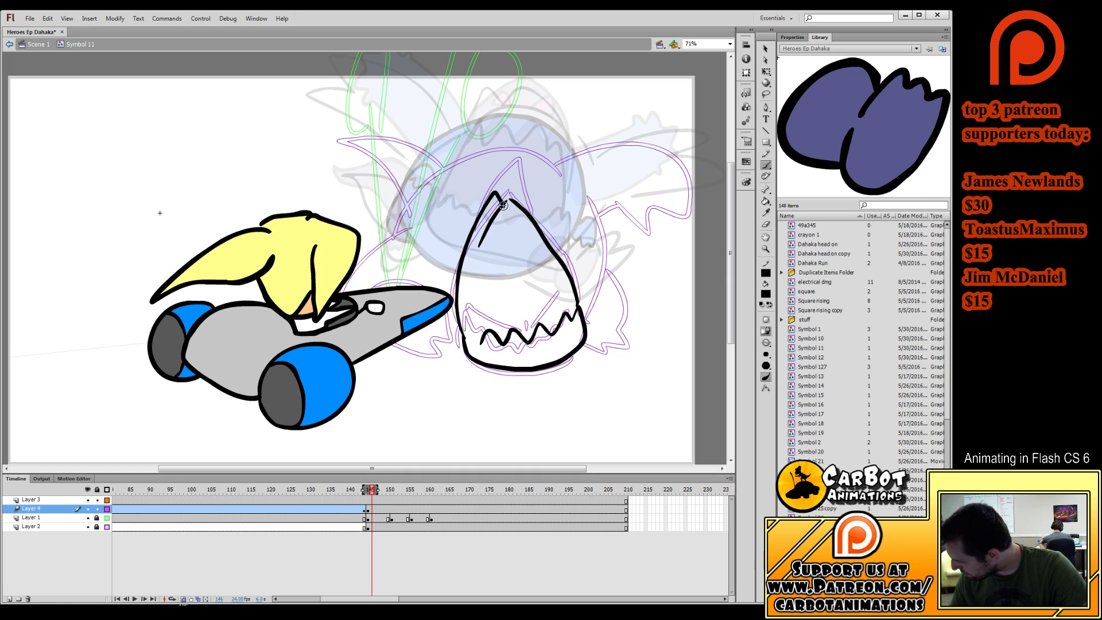
key(ctrl+z)
mouse_move(464, 340)
mouse_down()
mouse_move(464, 236)
mouse_move(492, 180)
mouse_move(505, 198)
mouse_up()
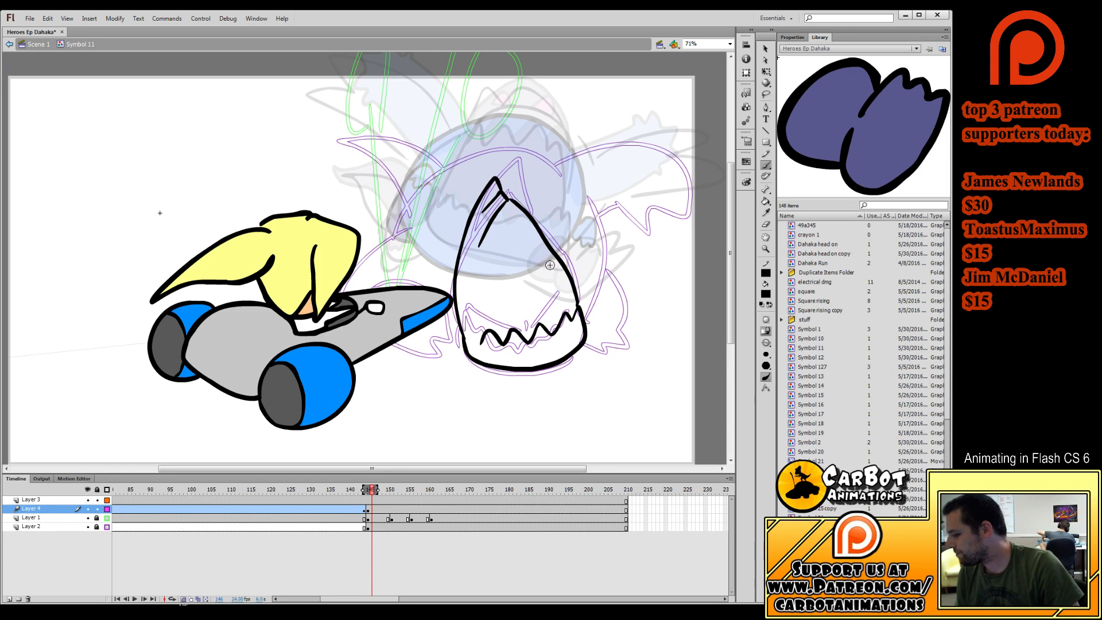
Ink the creature's narrow slanted left eye and the angled brow line of the right eye above the teeth.
mouse_move(565, 280)
mouse_down()
mouse_move(539, 317)
mouse_move(484, 303)
mouse_up()
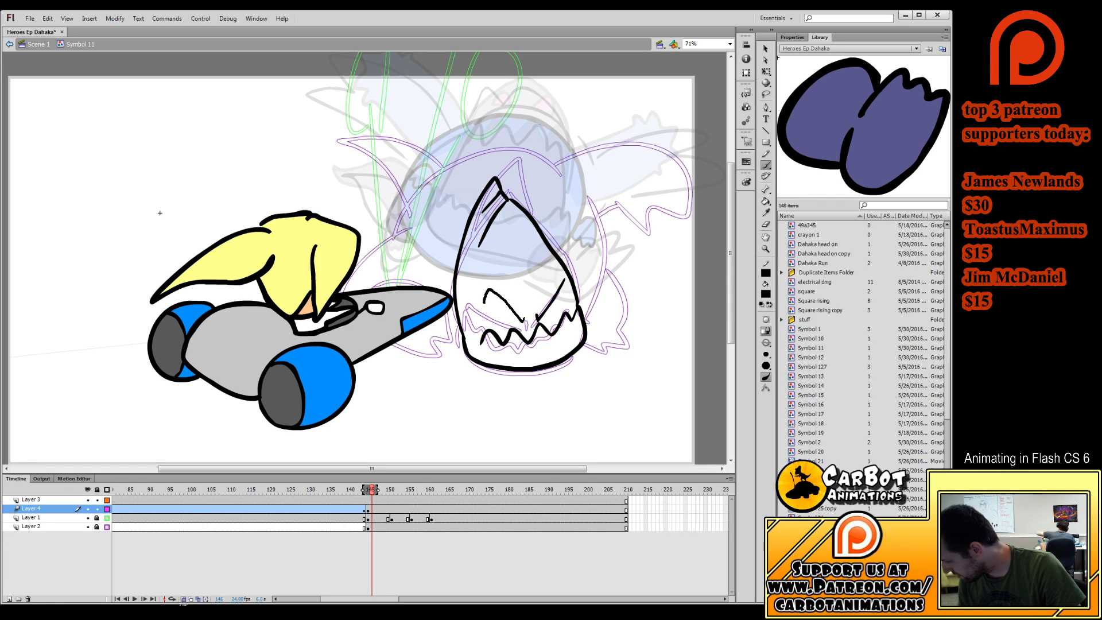
key(ctrl+z)
key(ctrl+z)
key(ctrl+z)
mouse_move(563, 288)
mouse_down()
mouse_move(538, 318)
mouse_move(478, 320)
mouse_move(524, 320)
mouse_move(484, 303)
mouse_move(520, 316)
mouse_up()
key(ctrl+z)
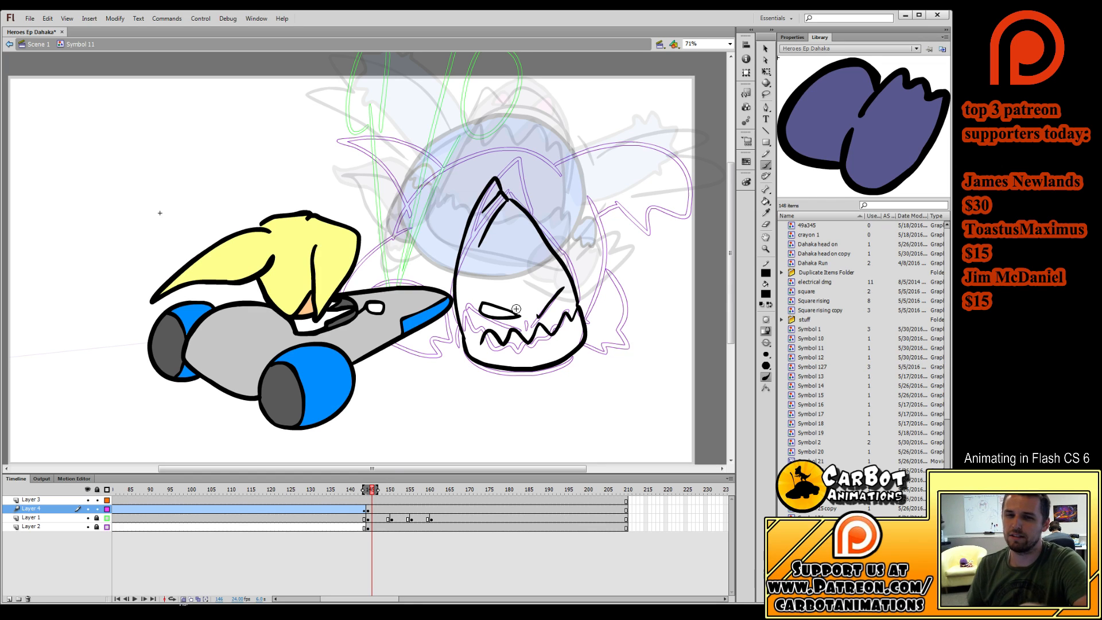
Finish the right eye and ink the arched body outline with its clawed arms, feet and pointed back fin.
mouse_move(568, 284)
mouse_down()
mouse_move(553, 280)
mouse_move(544, 300)
mouse_move(570, 261)
mouse_move(560, 271)
mouse_move(543, 200)
mouse_move(457, 155)
mouse_move(304, 265)
mouse_move(327, 314)
mouse_move(371, 310)
mouse_move(390, 280)
mouse_move(434, 326)
mouse_move(413, 326)
mouse_move(417, 337)
mouse_move(423, 320)
mouse_up()
key(ctrl+z)
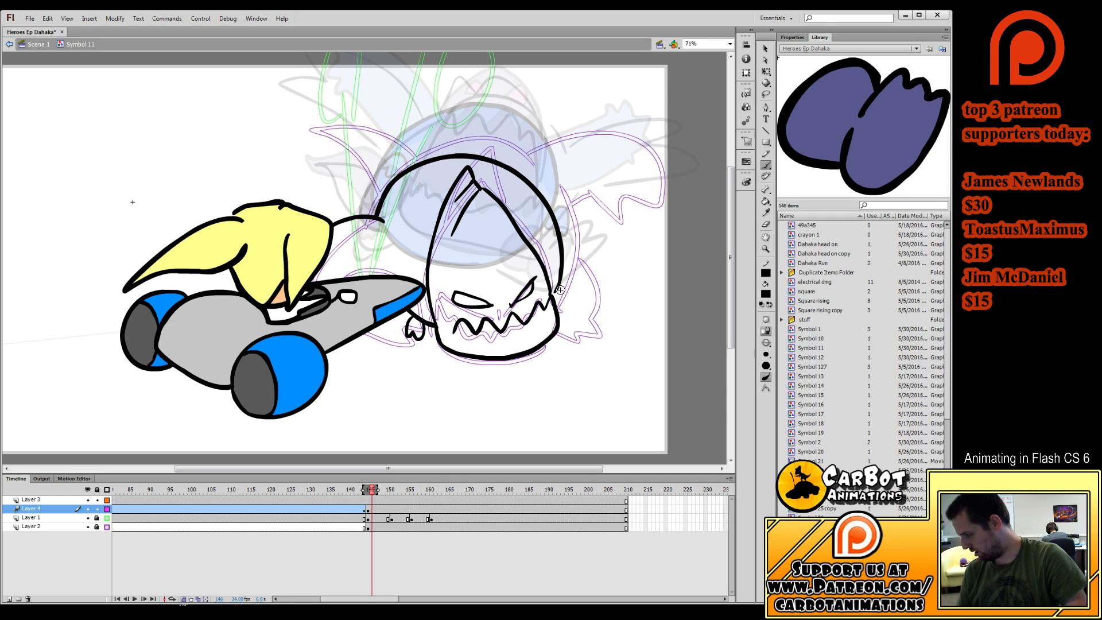
mouse_move(555, 292)
mouse_down()
mouse_move(577, 314)
mouse_move(564, 310)
mouse_move(559, 334)
mouse_move(581, 341)
mouse_move(601, 330)
mouse_move(587, 317)
mouse_move(594, 285)
mouse_move(564, 266)
mouse_up()
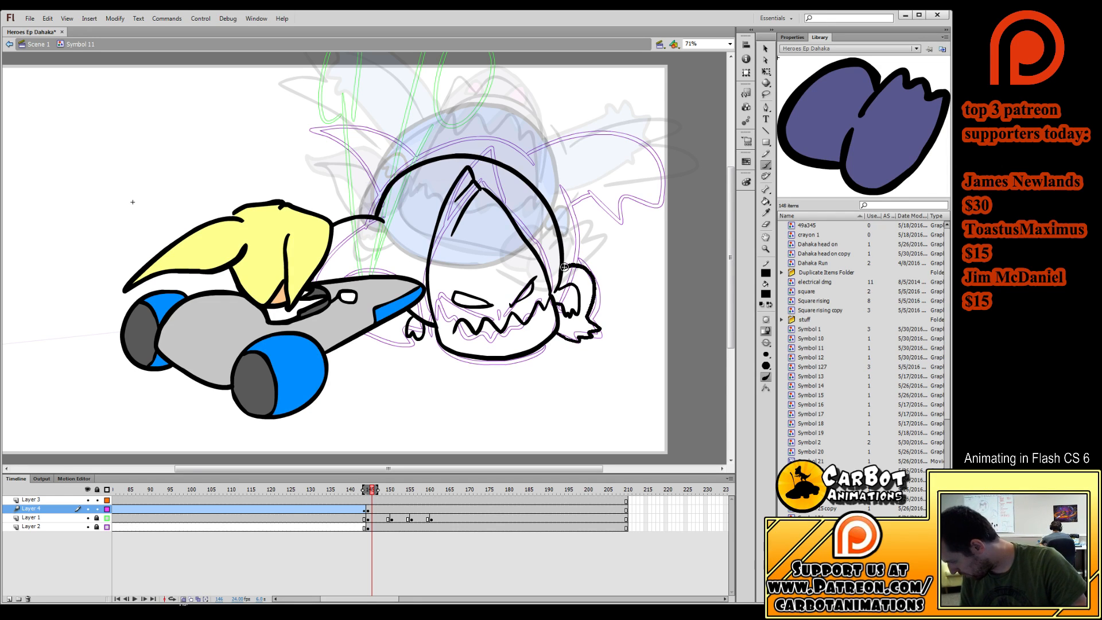
mouse_move(502, 162)
mouse_down()
mouse_move(562, 117)
mouse_move(610, 121)
mouse_move(634, 152)
mouse_up()
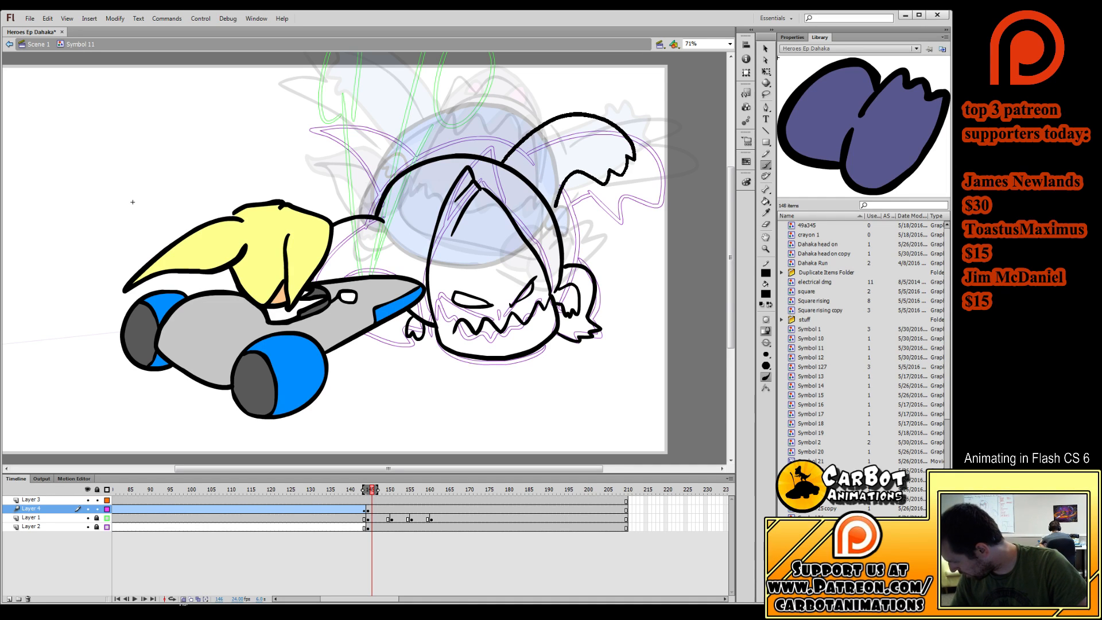
mouse_move(426, 160)
mouse_down()
mouse_move(374, 112)
mouse_move(389, 188)
mouse_up()
Play back the shot from before the new pose and delete the car from Layer 3 at frame 145.
mouse_move(370, 491)
mouse_down()
mouse_move(323, 507)
mouse_move(337, 495)
mouse_move(642, 480)
mouse_move(340, 498)
mouse_move(337, 510)
mouse_up()
key(Return)
click(369, 501)
key(Delete)
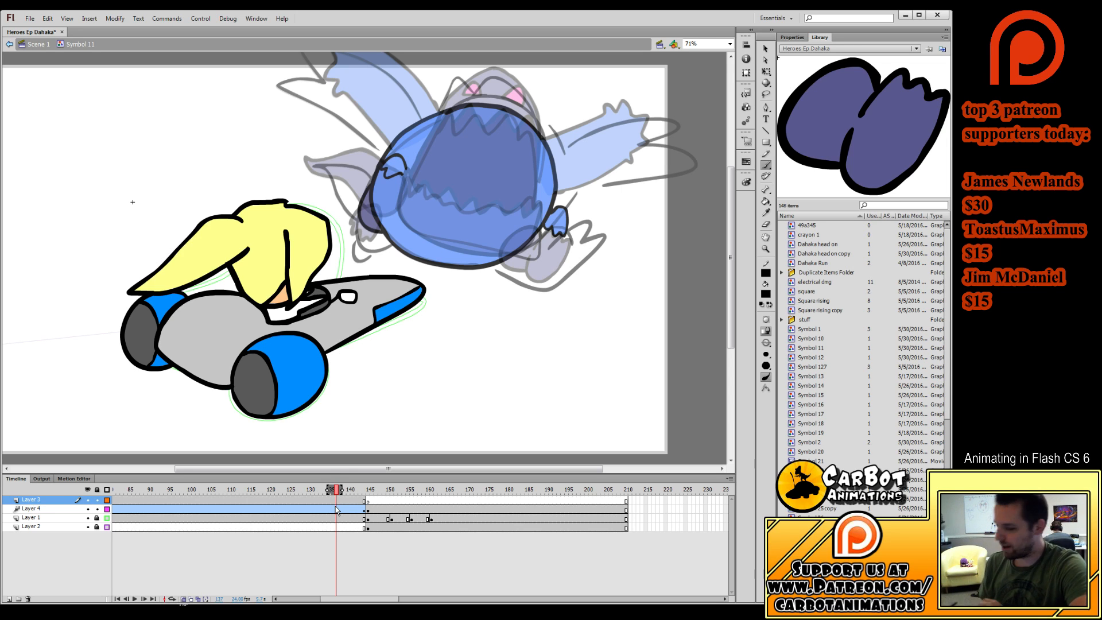
Ink the creature's rounded left foot around the small claws on Layer 3 at frame 146, redoing the stroke until it fits.
mouse_move(379, 493)
mouse_down()
mouse_move(365, 492)
mouse_move(374, 494)
mouse_up()
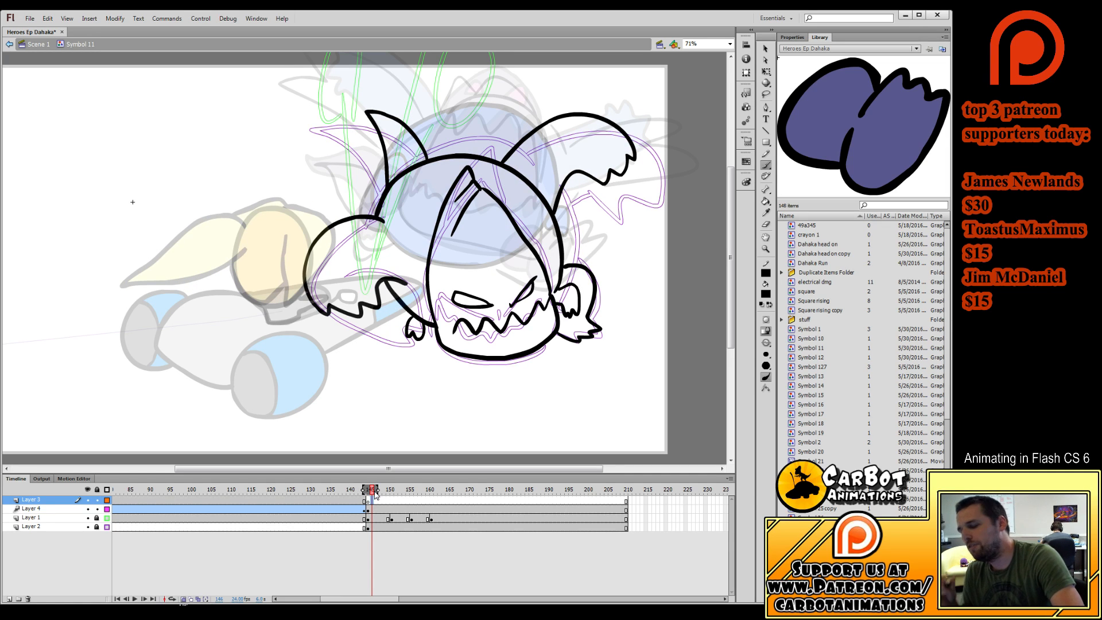
drag(372, 495, 372, 501)
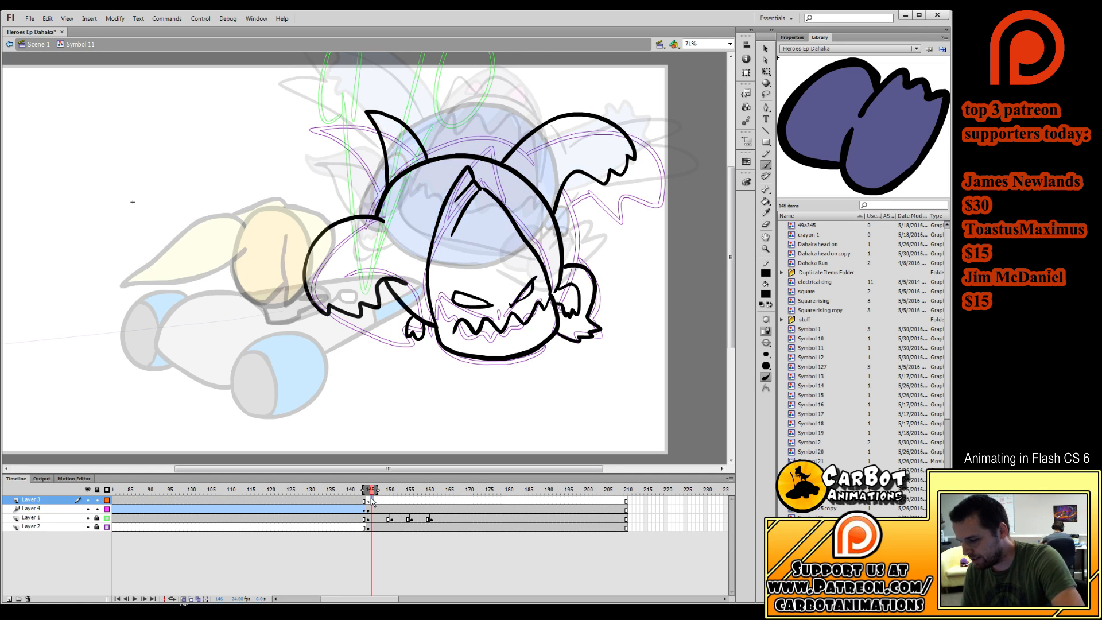
click(375, 510)
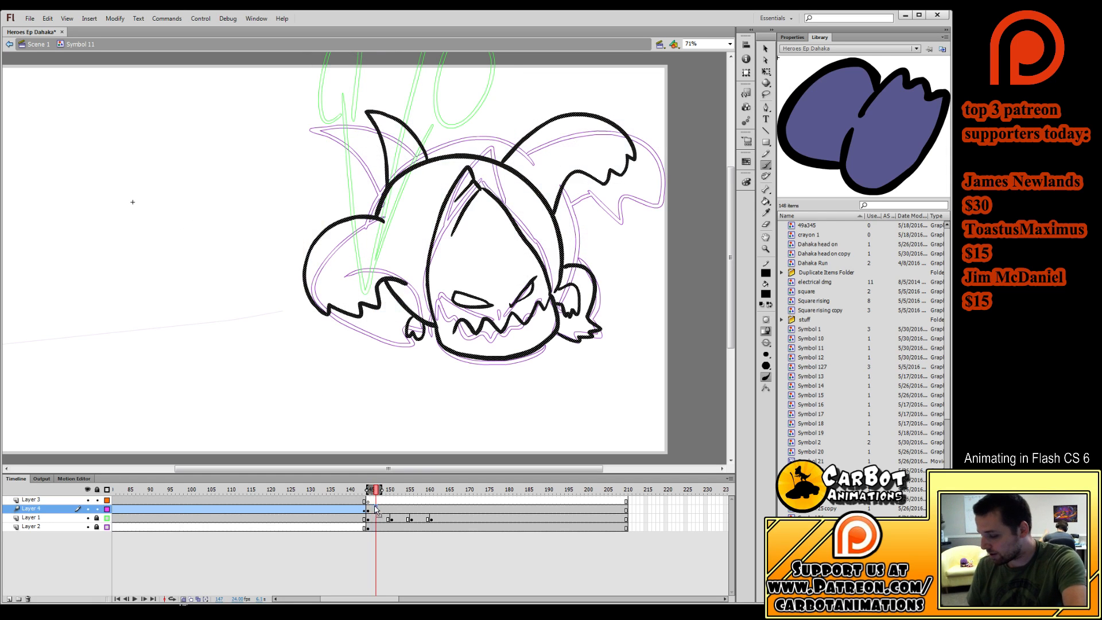
click(372, 509)
click(372, 500)
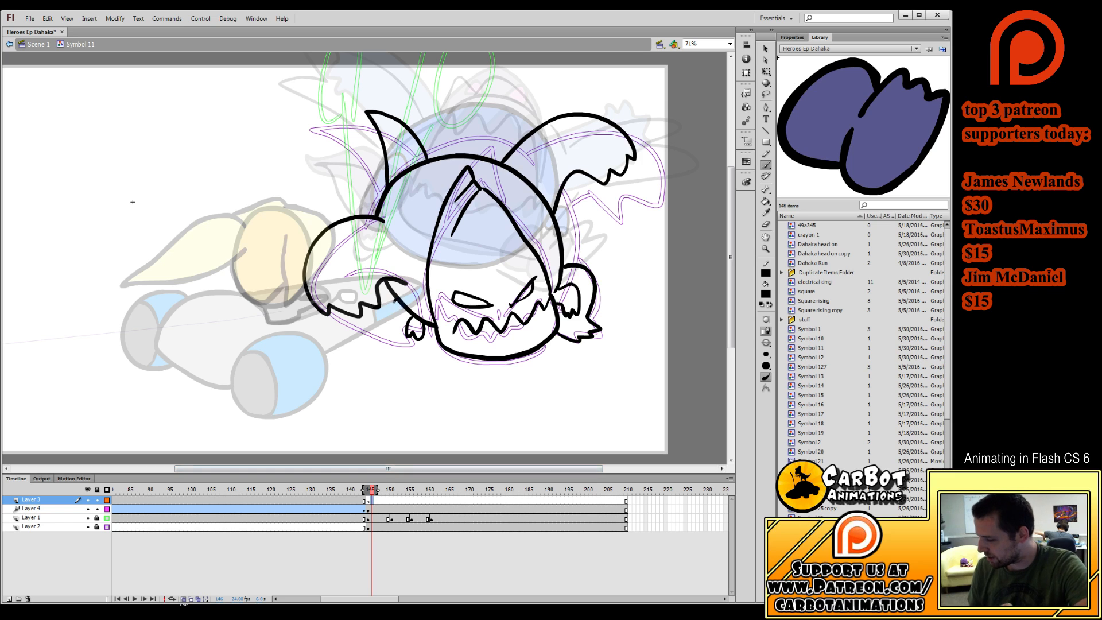
mouse_move(395, 301)
mouse_down()
mouse_move(388, 332)
mouse_move(416, 343)
mouse_up()
key(ctrl+z)
mouse_move(397, 300)
mouse_down()
mouse_move(408, 342)
mouse_move(443, 330)
mouse_move(390, 304)
mouse_move(388, 328)
mouse_move(424, 344)
mouse_move(434, 335)
mouse_up()
key(ctrl+z)
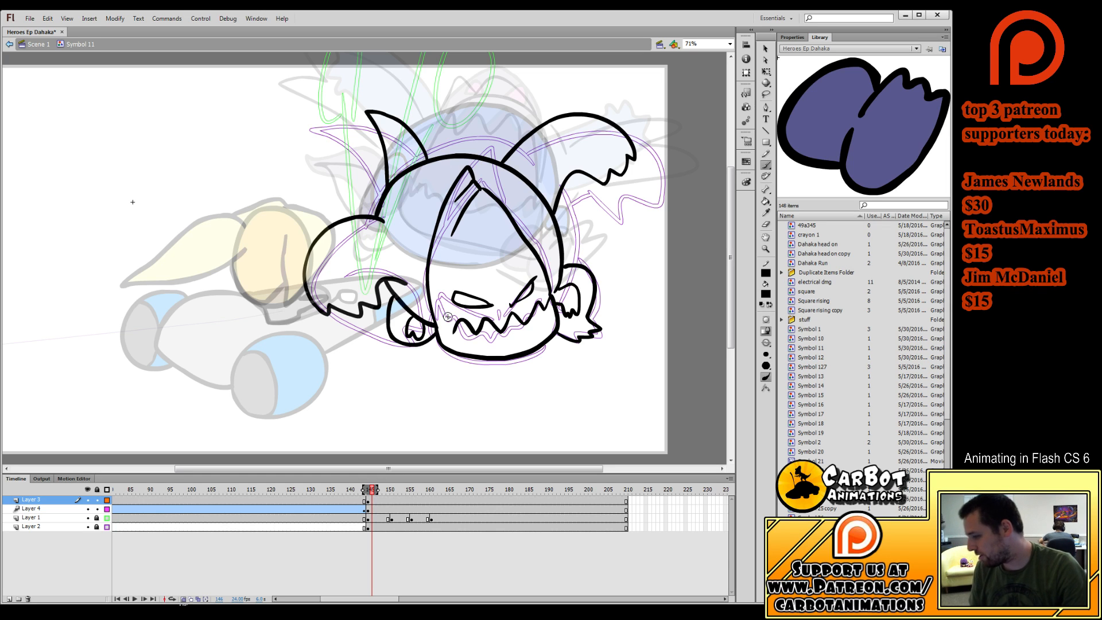
key(ctrl+z)
mouse_move(396, 294)
mouse_down()
mouse_move(382, 333)
mouse_move(404, 344)
mouse_move(426, 326)
mouse_up()
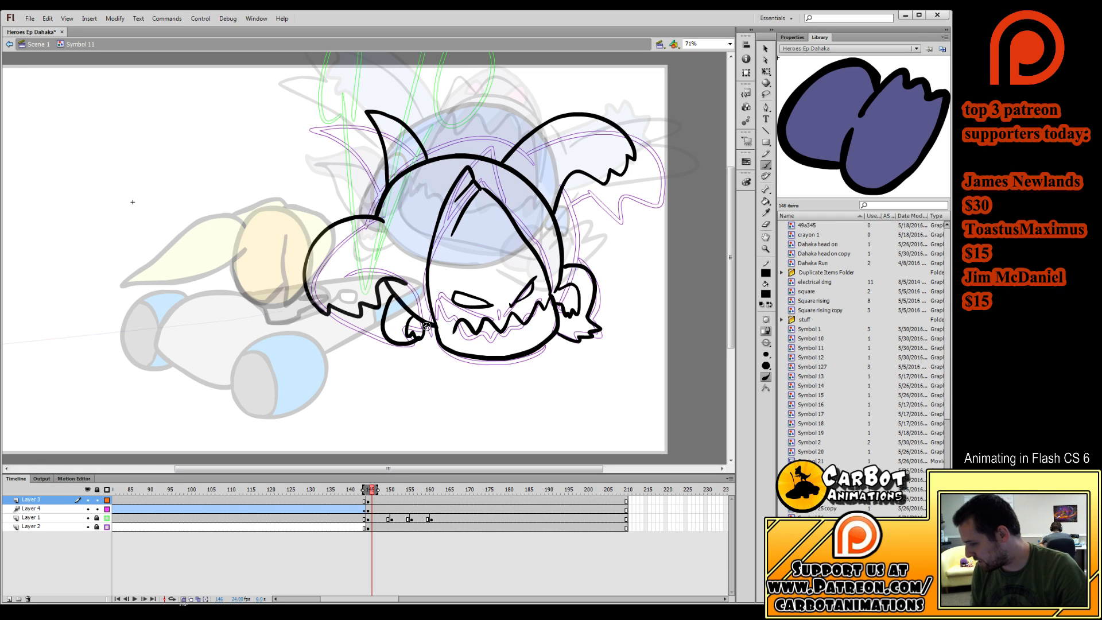
Cut the left foot drawing from Layer 3 and paste it in place on Layer 4 with the rest of the creature.
mouse_move(373, 491)
mouse_down()
mouse_move(361, 497)
mouse_move(383, 508)
mouse_move(357, 516)
mouse_move(389, 492)
mouse_move(361, 493)
mouse_move(379, 504)
mouse_up()
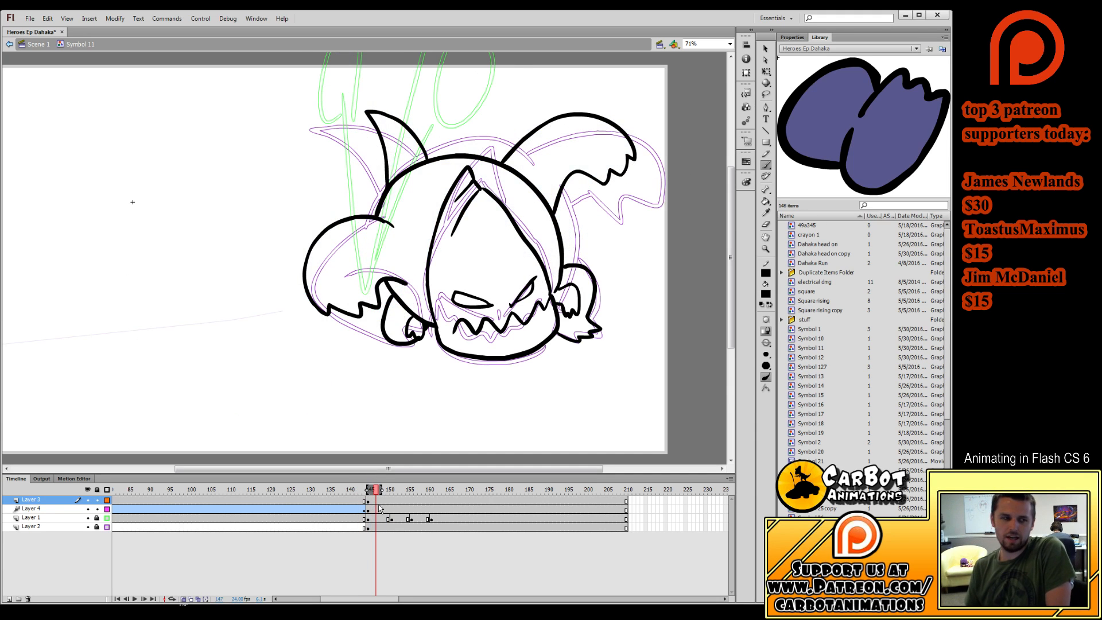
click(378, 509)
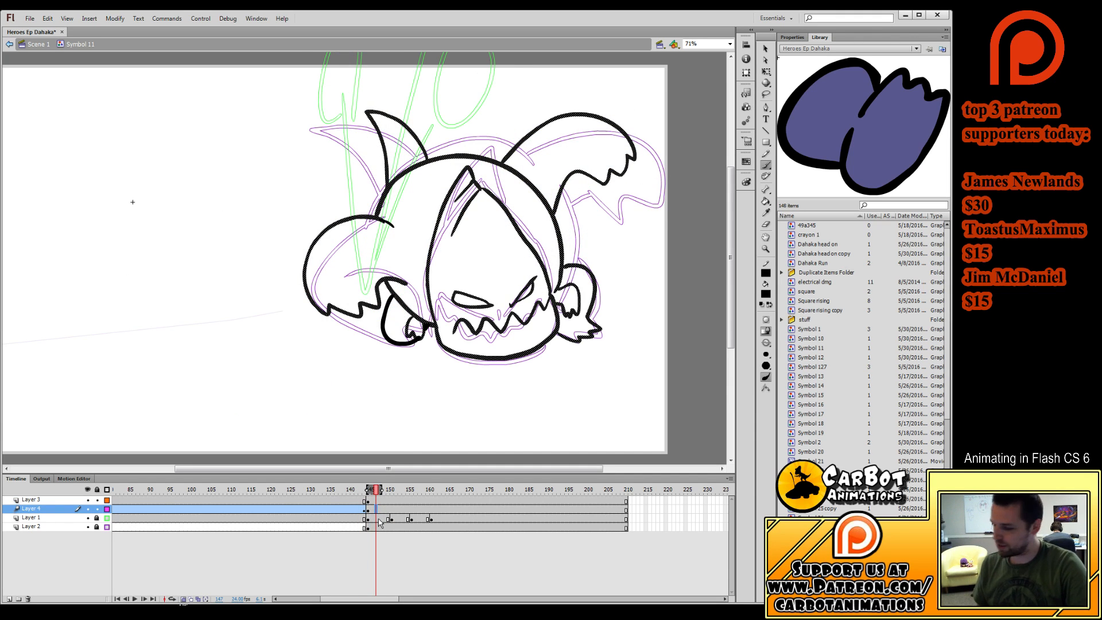
click(377, 501)
key(ctrl+x)
click(373, 510)
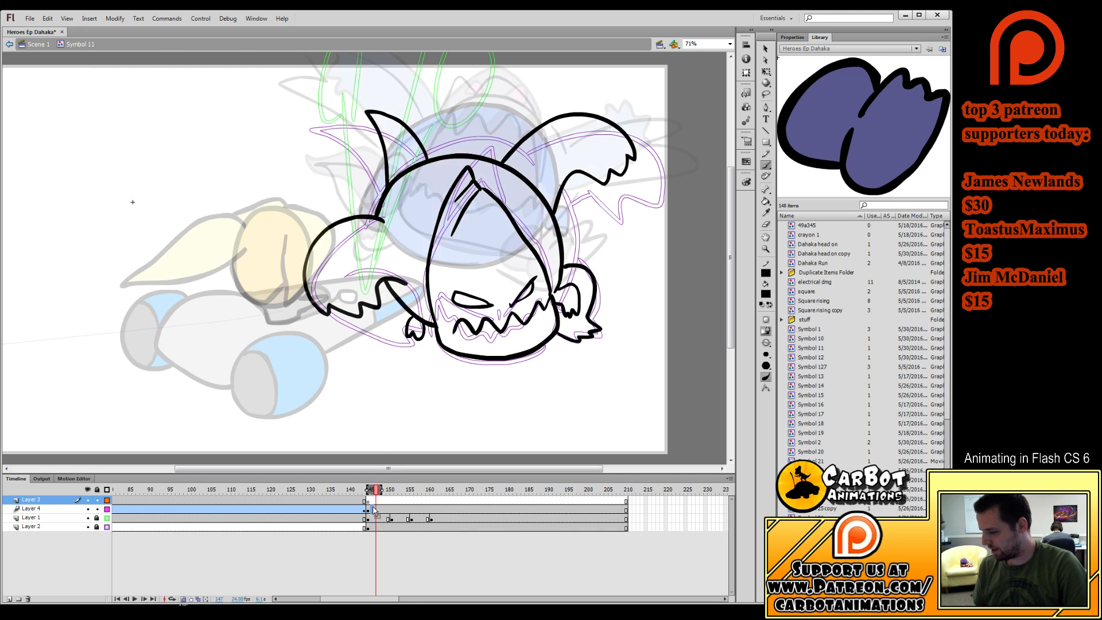
ctrl+click(395, 437)
key(ctrl+shift+v)
Keep the inked pose on a Layer 4 keyframe at frame 147, leave frame 146 blank for an in-between, and hide Layer 2.
click(377, 509)
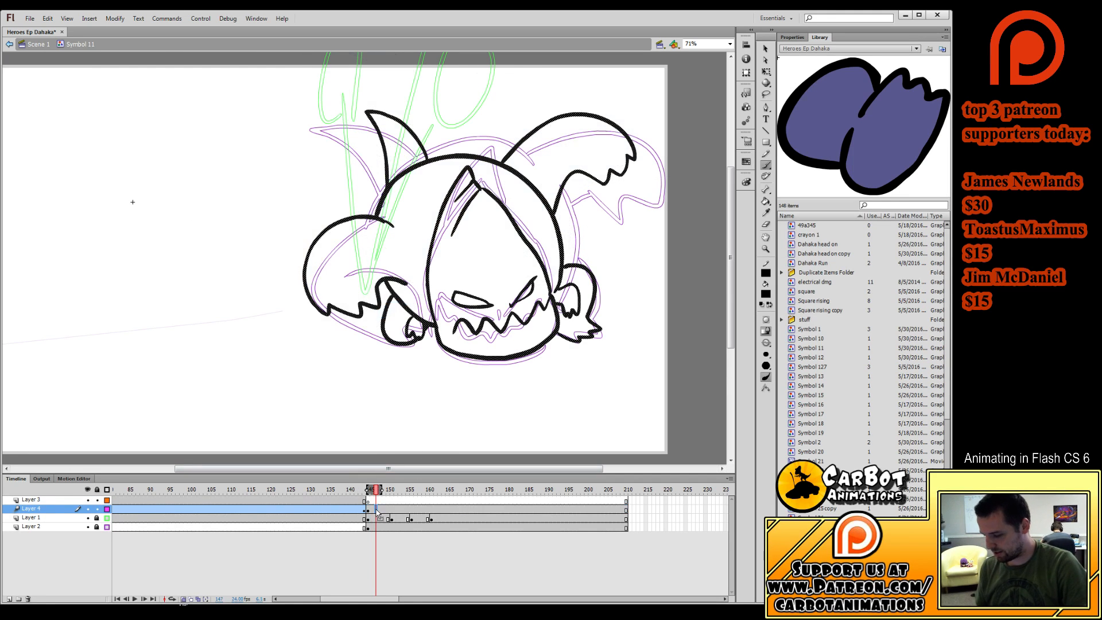
click(373, 509)
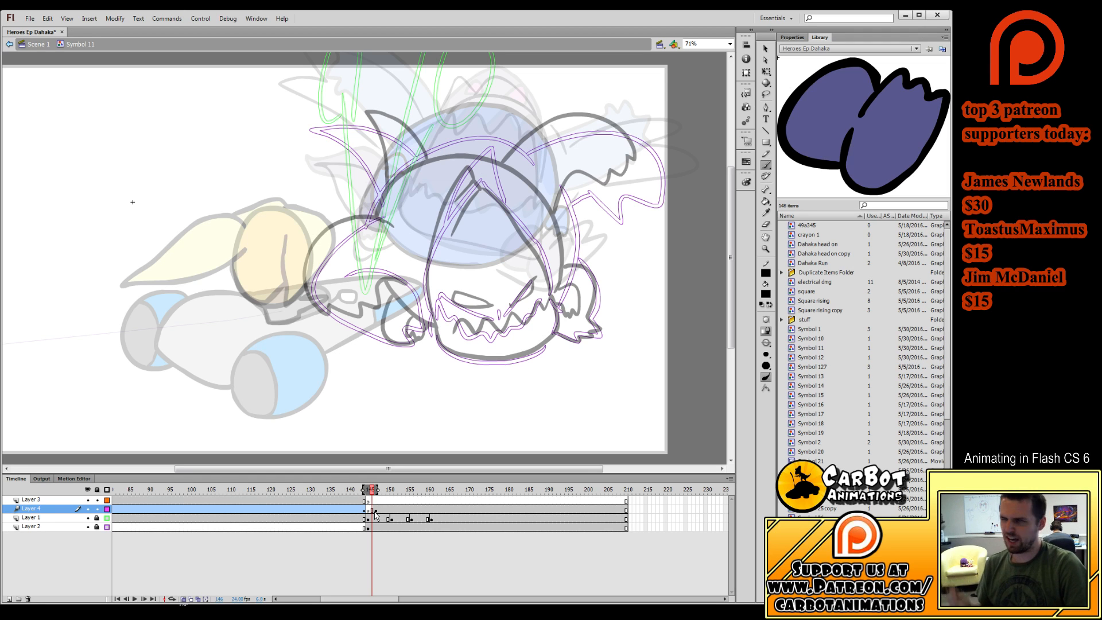
drag(368, 509, 371, 507)
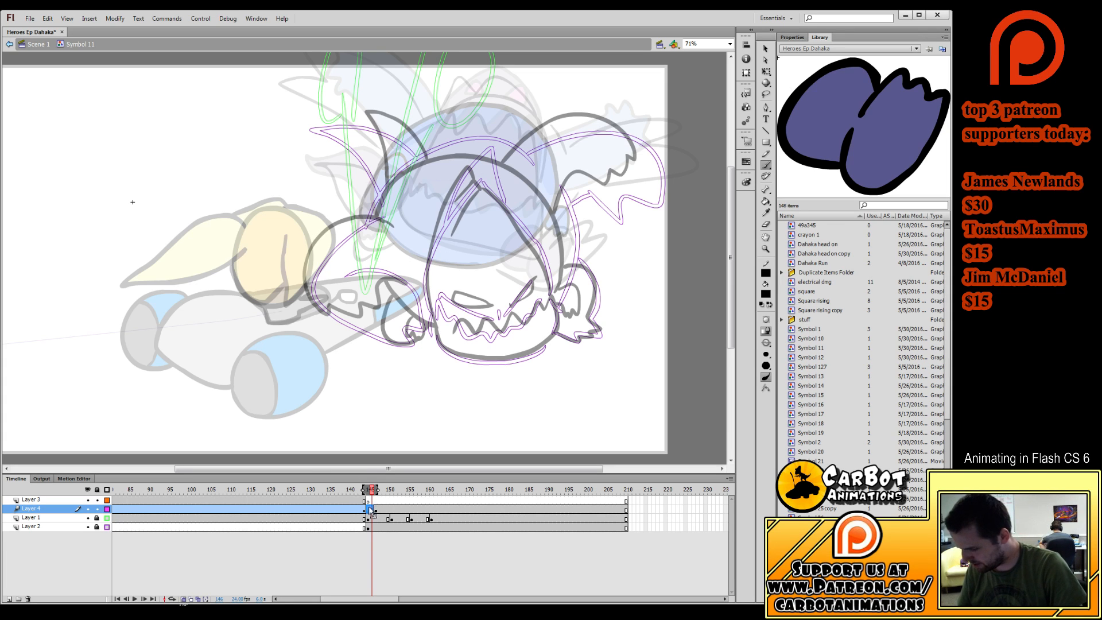
click(87, 527)
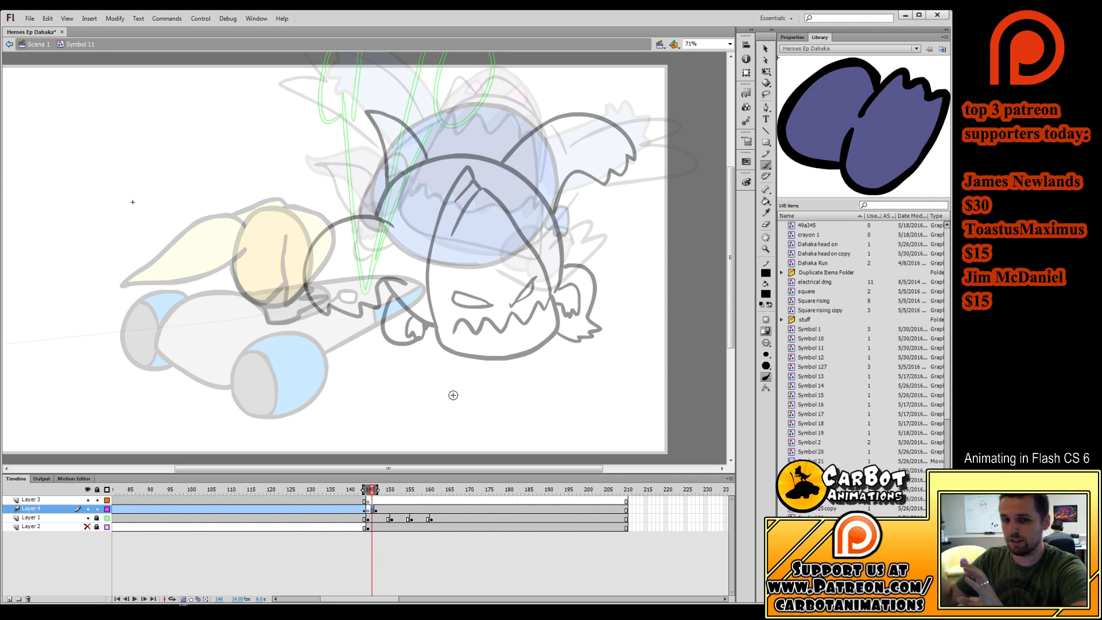
click(368, 509)
click(372, 509)
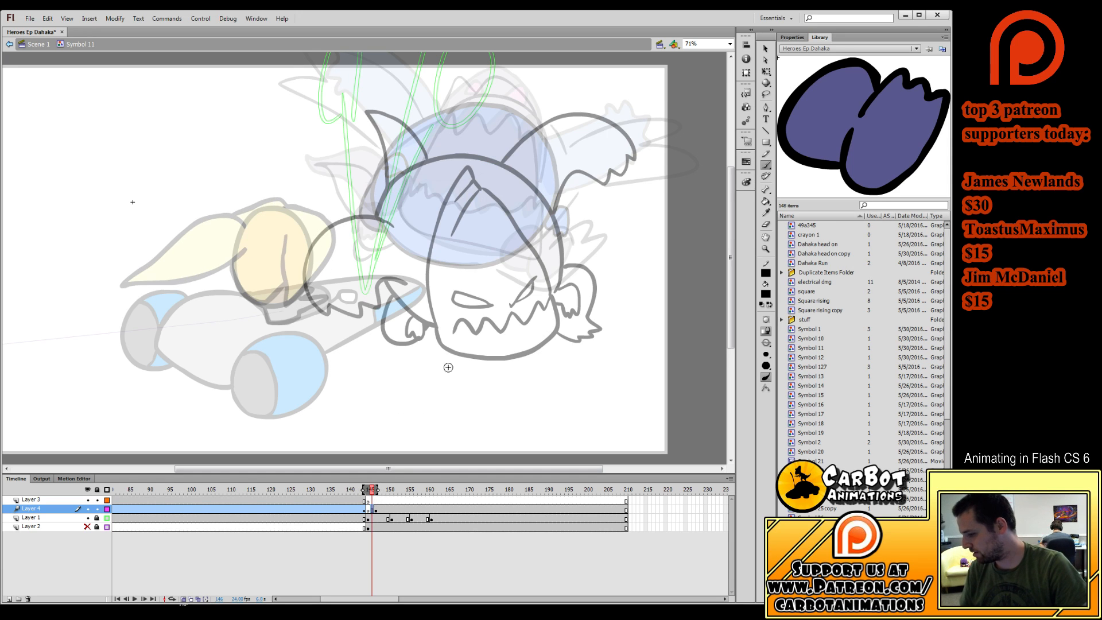
Ink both clawed arms of the in-between pose on Layer 4 at frame 146, raised higher than in the onion-skinned drawing.
mouse_move(400, 218)
mouse_down()
mouse_move(333, 186)
mouse_move(307, 187)
mouse_move(291, 204)
mouse_move(293, 237)
mouse_move(310, 255)
mouse_move(402, 281)
mouse_up()
mouse_move(321, 223)
mouse_down()
mouse_move(325, 252)
mouse_move(361, 218)
mouse_up()
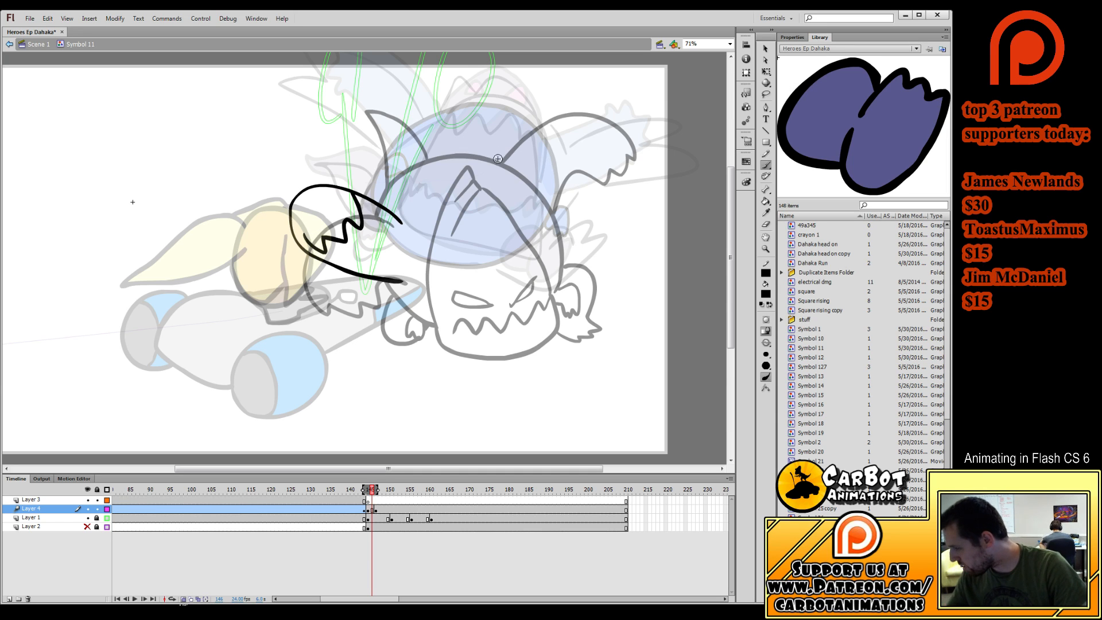
mouse_move(494, 162)
mouse_down()
mouse_move(541, 102)
mouse_move(588, 83)
mouse_move(607, 118)
mouse_move(580, 144)
mouse_move(554, 212)
mouse_up()
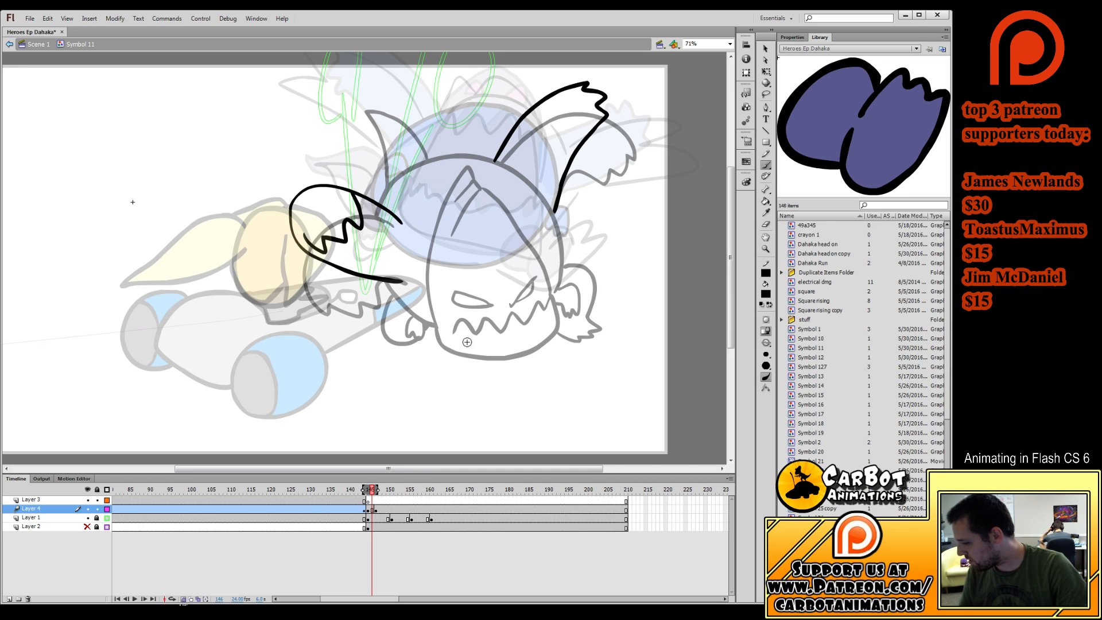
Ink the in-between head with its pointed crest, wide-open eyes, jagged teeth and rounded chin slightly above the onion-skinned one.
mouse_move(429, 248)
mouse_down()
mouse_move(429, 287)
mouse_move(493, 344)
mouse_move(548, 270)
mouse_move(474, 178)
mouse_move(447, 221)
mouse_up()
mouse_move(459, 180)
mouse_down()
mouse_move(434, 184)
mouse_move(431, 253)
mouse_up()
mouse_move(528, 258)
mouse_down()
mouse_move(520, 288)
mouse_move(528, 259)
mouse_up()
mouse_move(448, 264)
mouse_down()
mouse_move(459, 294)
mouse_move(485, 282)
mouse_move(441, 311)
mouse_move(500, 312)
mouse_move(550, 277)
mouse_up()
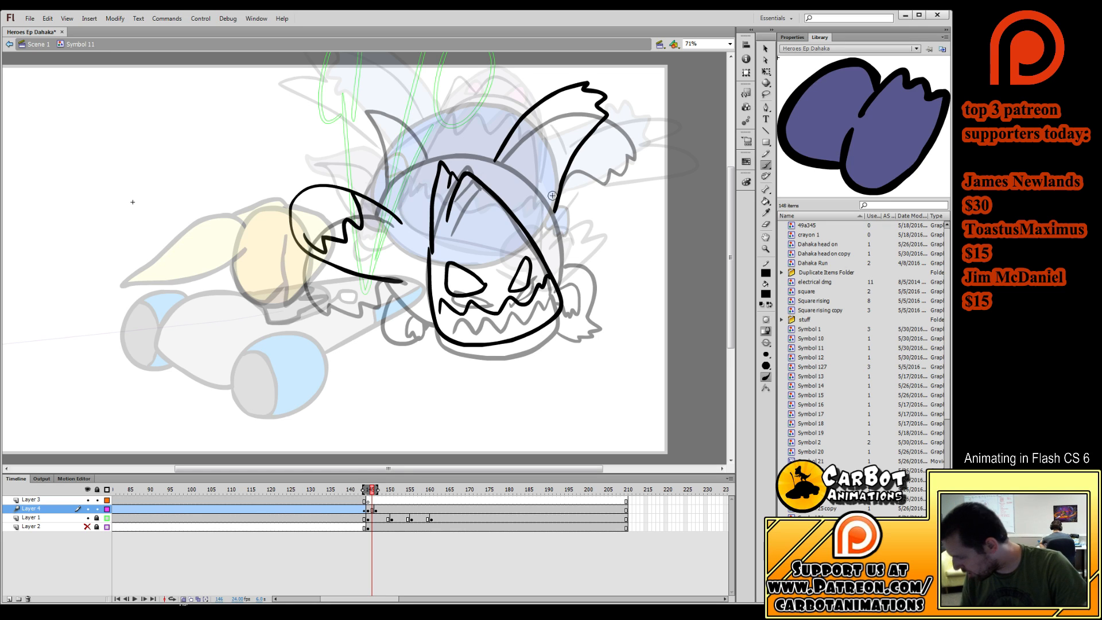
Ink the upper back line between the arms and both feet of the in-between pose.
mouse_move(392, 211)
mouse_down()
mouse_move(436, 169)
mouse_move(389, 205)
mouse_move(423, 178)
mouse_move(489, 162)
mouse_up()
key(ctrl+z)
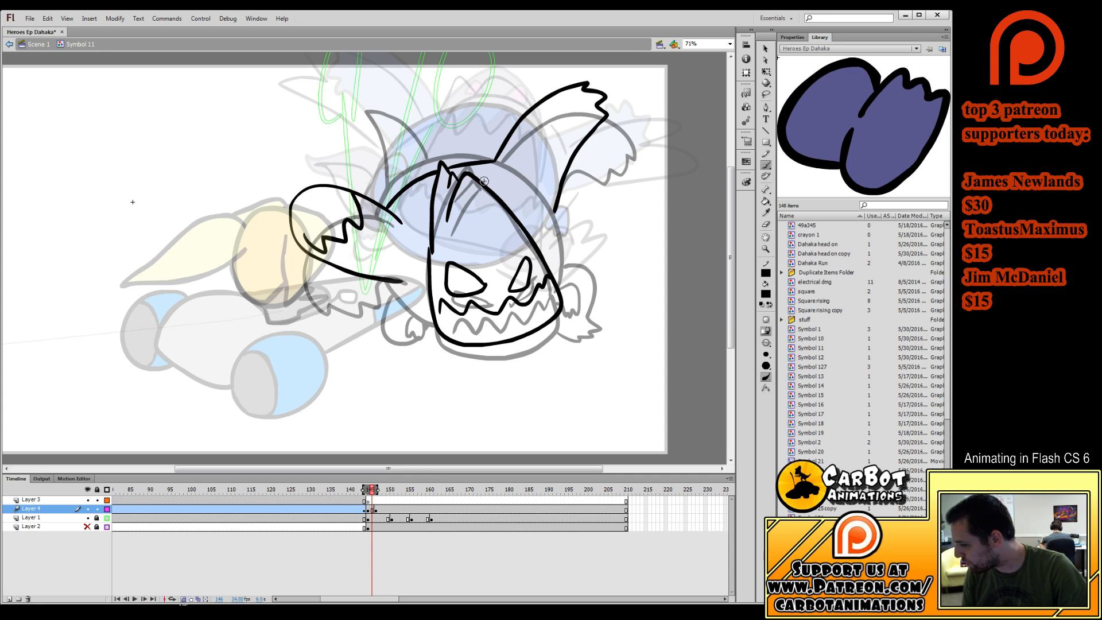
drag(383, 280, 408, 316)
drag(388, 306, 442, 339)
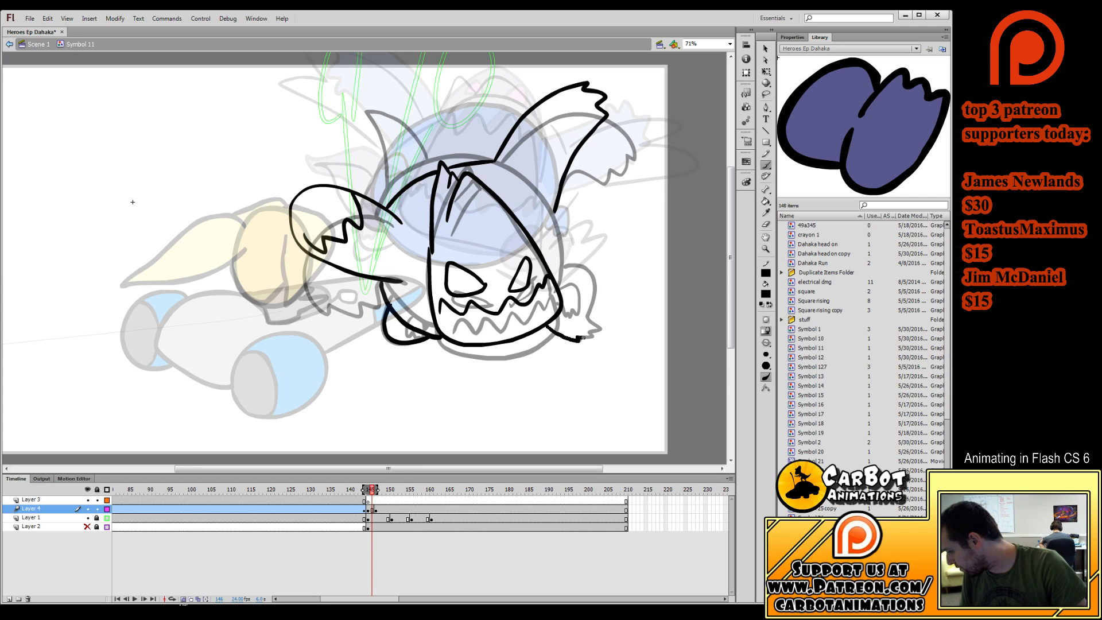
drag(602, 311, 555, 280)
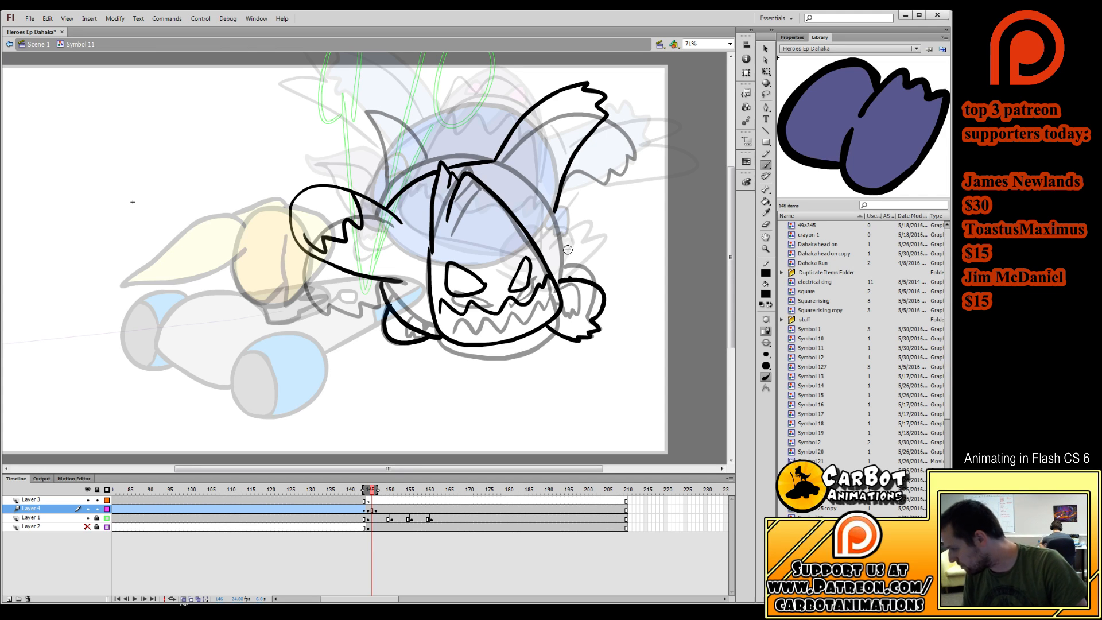
Ink the right side of the in-between body from arm to foot, and add the pointed fin on its back.
mouse_move(524, 173)
mouse_down()
mouse_move(553, 202)
mouse_move(563, 246)
mouse_up()
key(ctrl+z)
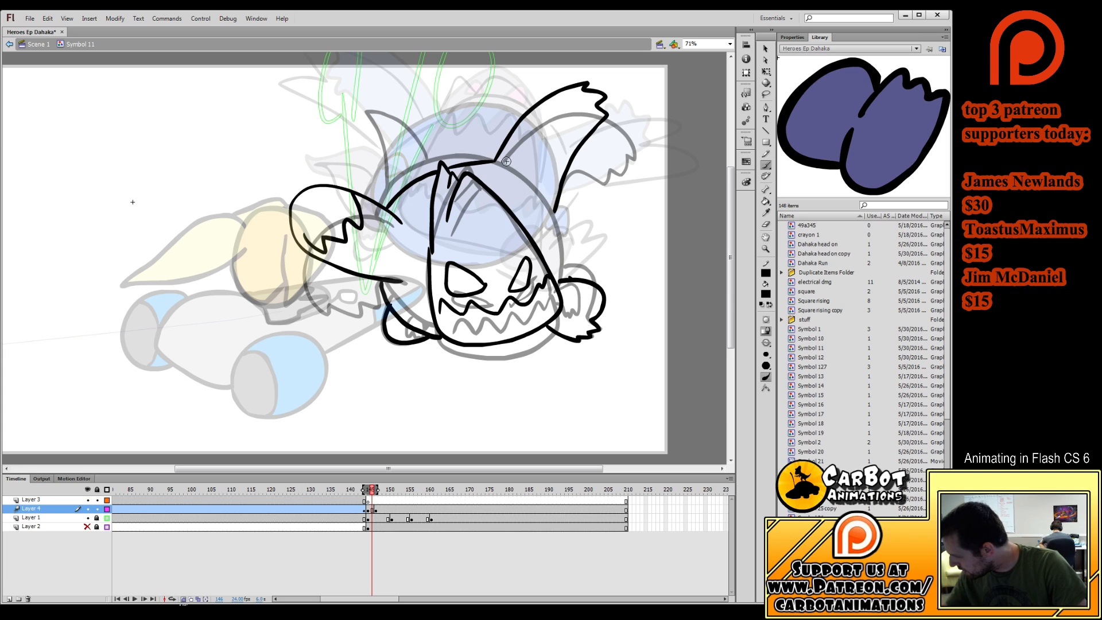
mouse_move(522, 173)
mouse_down()
mouse_move(555, 219)
mouse_move(565, 286)
mouse_up()
click(765, 224)
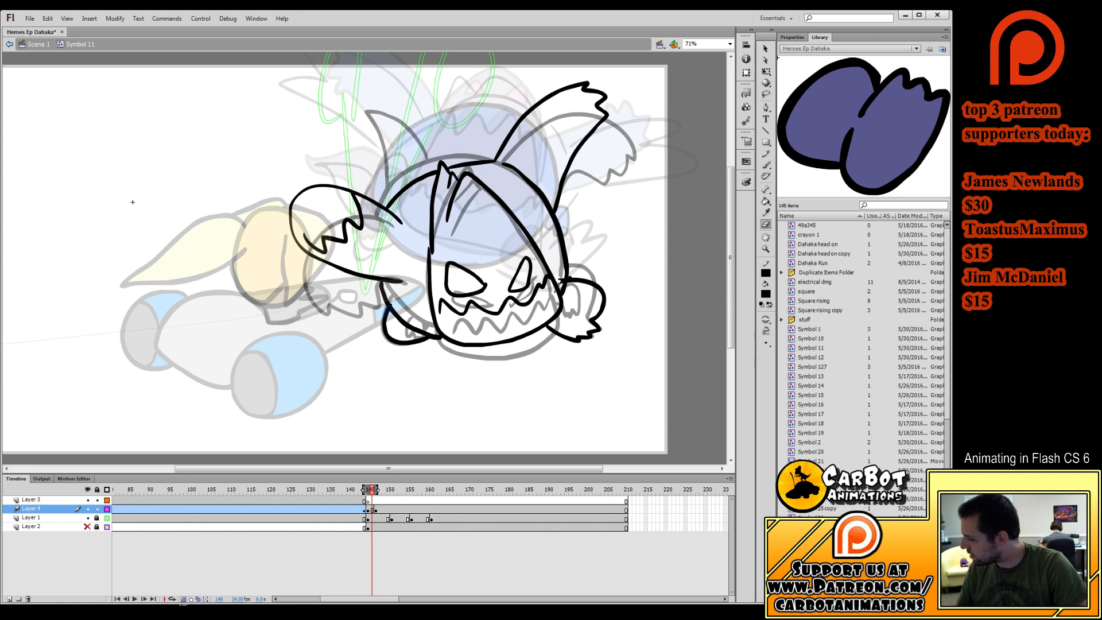
click(765, 165)
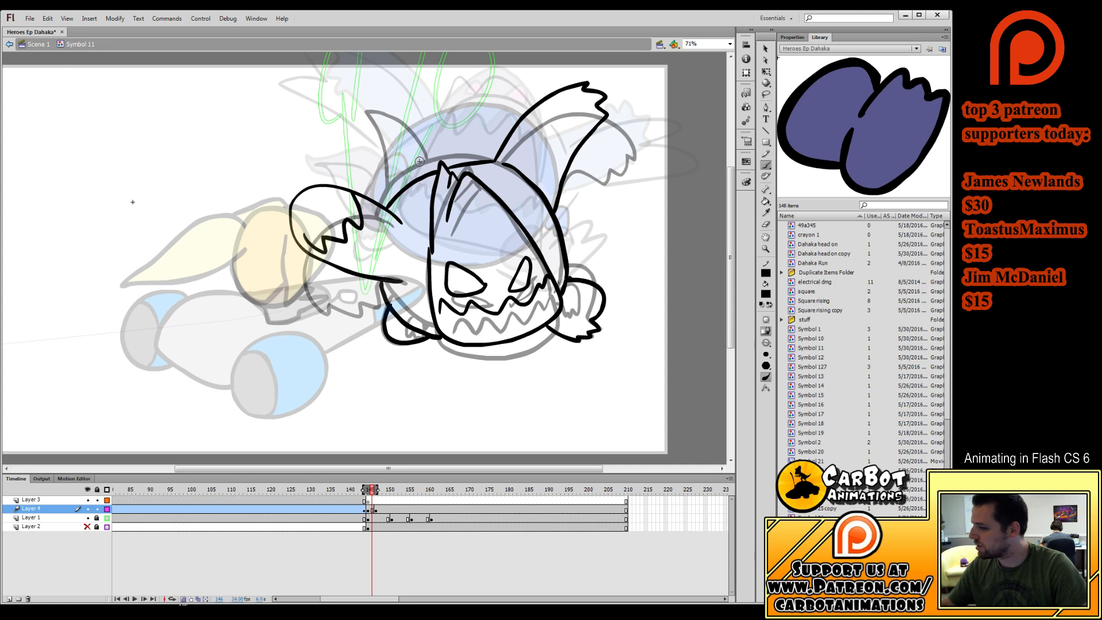
mouse_move(393, 198)
mouse_down()
mouse_move(383, 126)
mouse_move(418, 141)
mouse_move(433, 172)
mouse_up()
Insert a blank keyframe on Layer 4 at frame 149, right after the landing pose.
drag(370, 494, 380, 507)
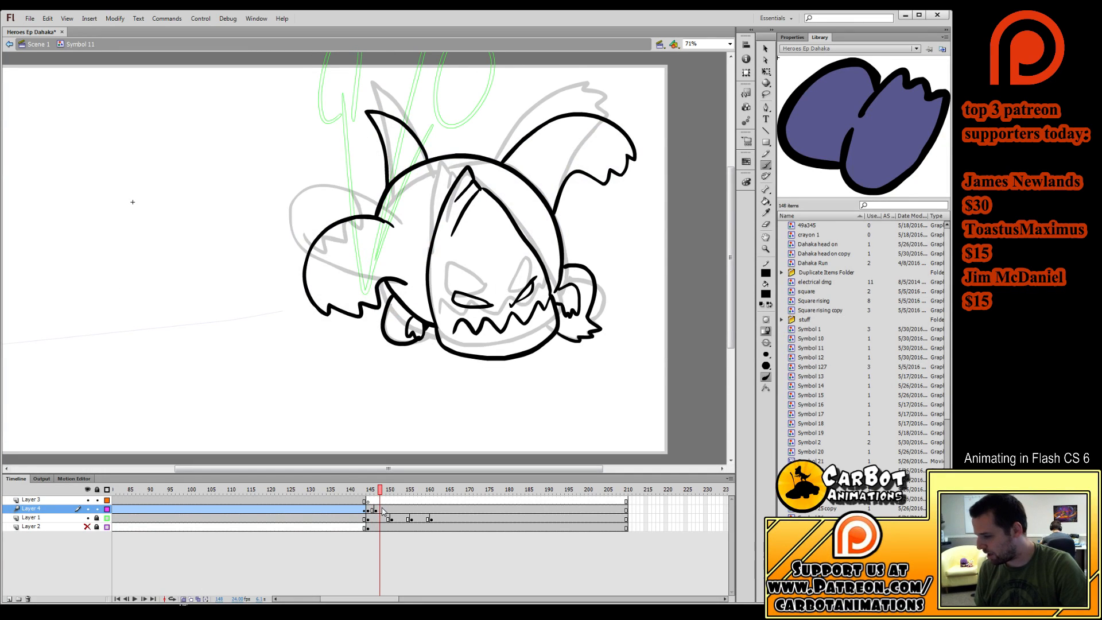
click(382, 511)
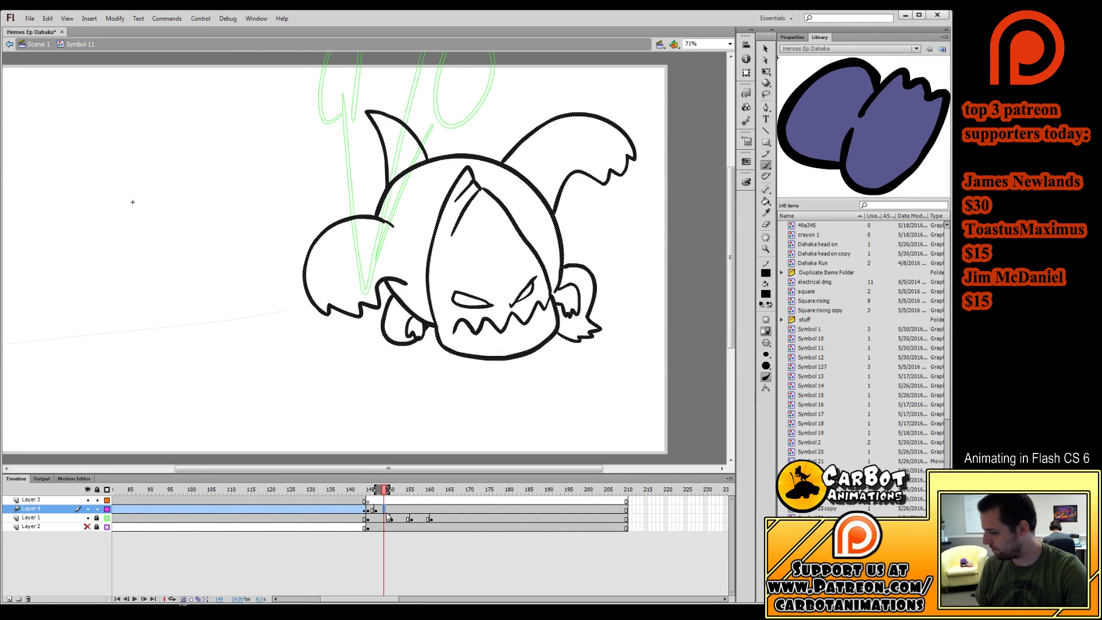
mouse_move(384, 491)
mouse_down()
mouse_move(361, 491)
mouse_move(380, 495)
mouse_up()
click(384, 510)
key(F7)
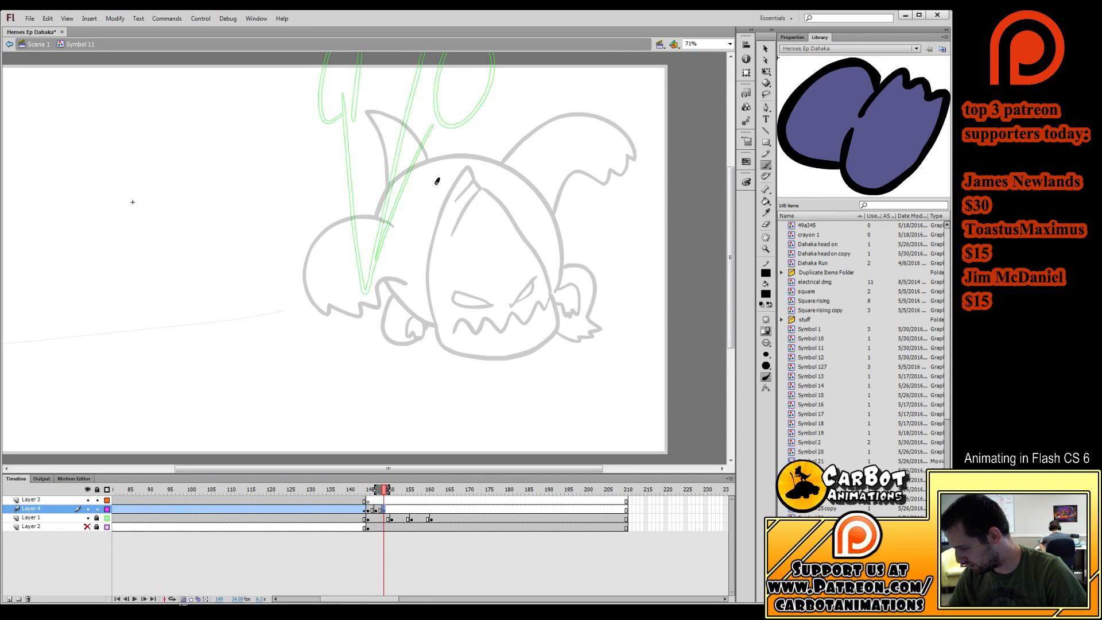
Ink the left side of the head, the rounded chin and the jagged teeth over the onion-skinned landing pose.
drag(437, 179, 425, 302)
key(ctrl+z)
mouse_move(467, 167)
mouse_down()
mouse_move(430, 268)
mouse_move(451, 348)
mouse_move(442, 345)
mouse_move(497, 357)
mouse_move(558, 328)
mouse_up()
key(ctrl+z)
key(ctrl+z)
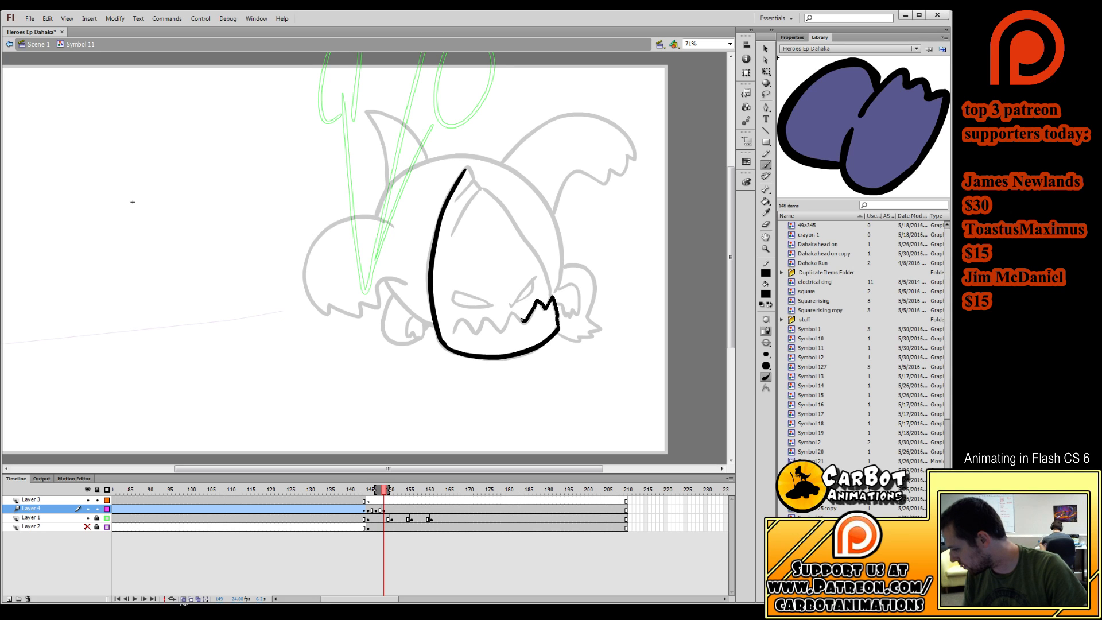
drag(470, 330, 456, 336)
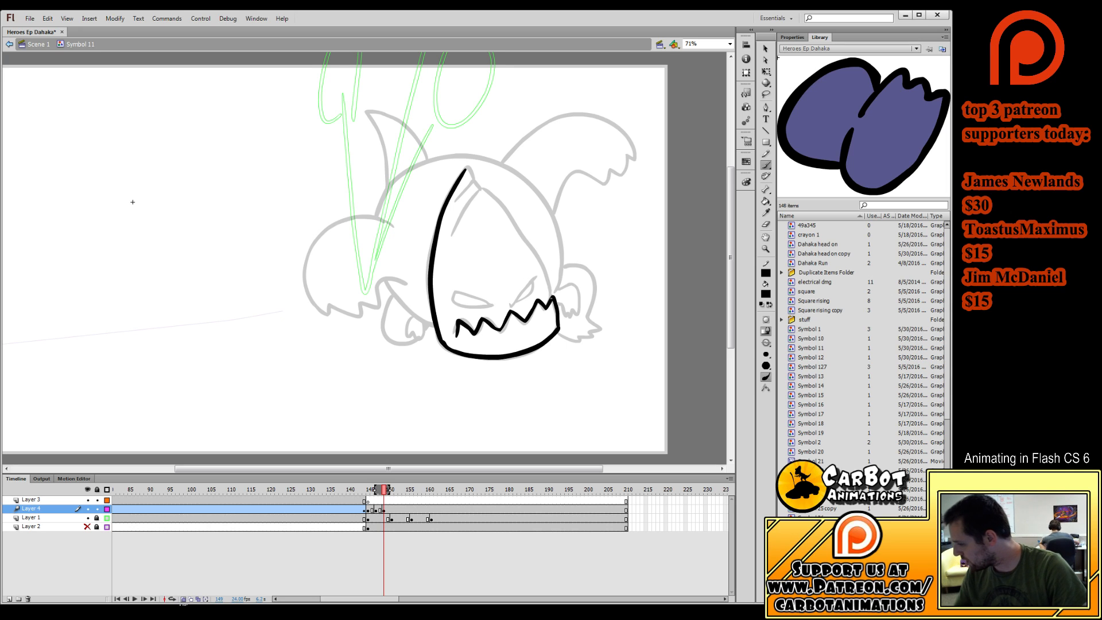
Ink the right edge of the face, the crest folds and both eyes, and shift the whole head slightly up.
mouse_move(552, 296)
mouse_down()
mouse_move(493, 198)
mouse_move(464, 208)
mouse_move(454, 233)
mouse_up()
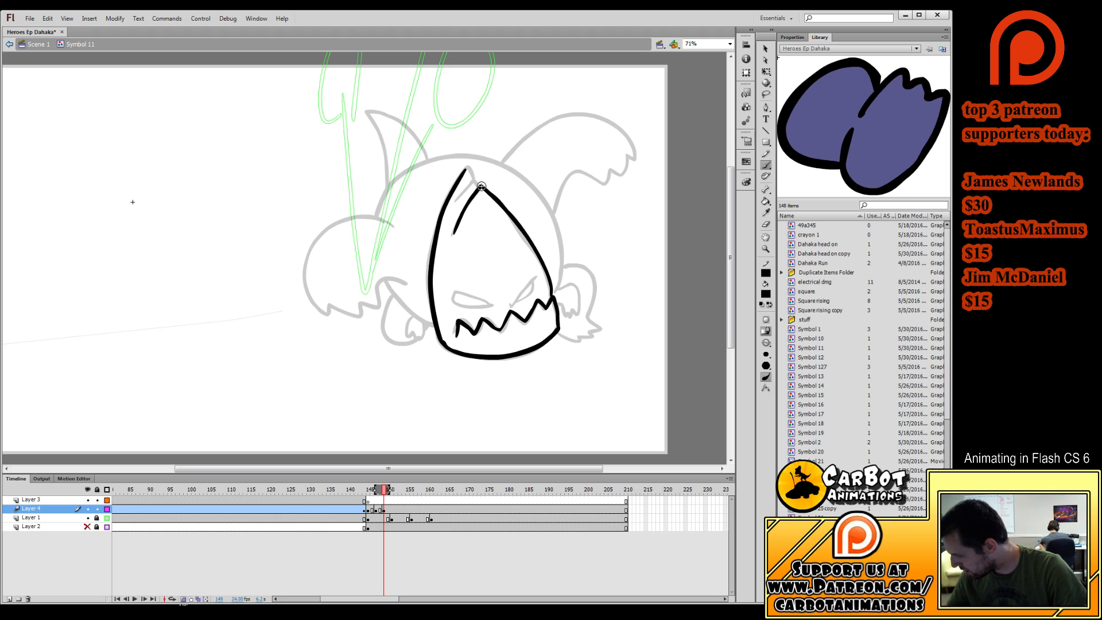
mouse_move(480, 186)
mouse_down()
mouse_move(455, 206)
mouse_move(465, 169)
mouse_up()
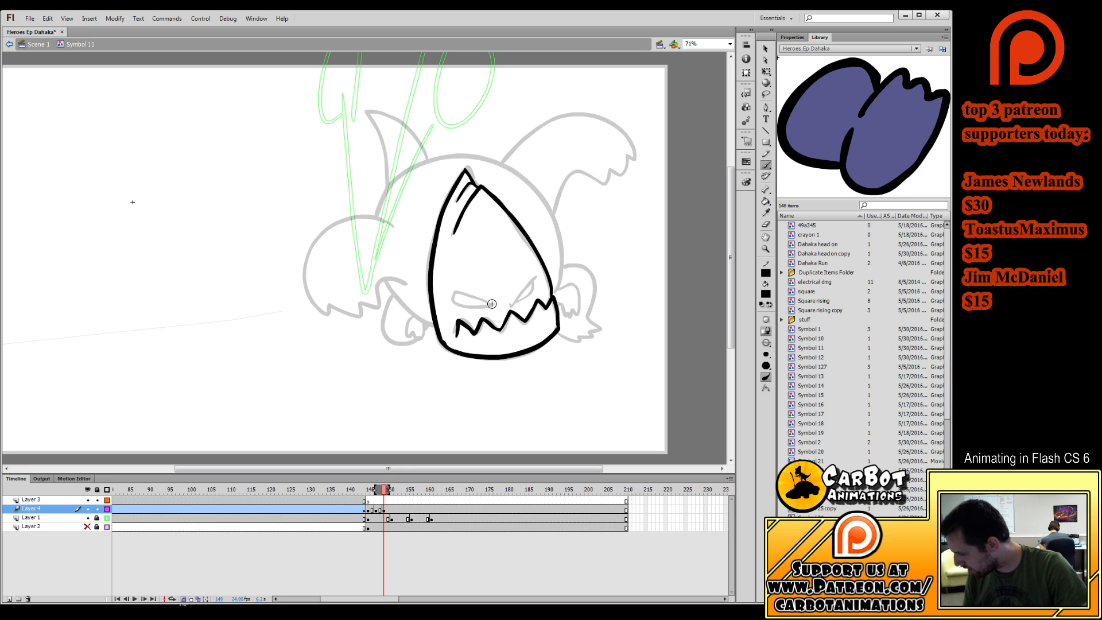
mouse_move(458, 287)
mouse_down()
mouse_move(493, 304)
mouse_move(532, 276)
mouse_up()
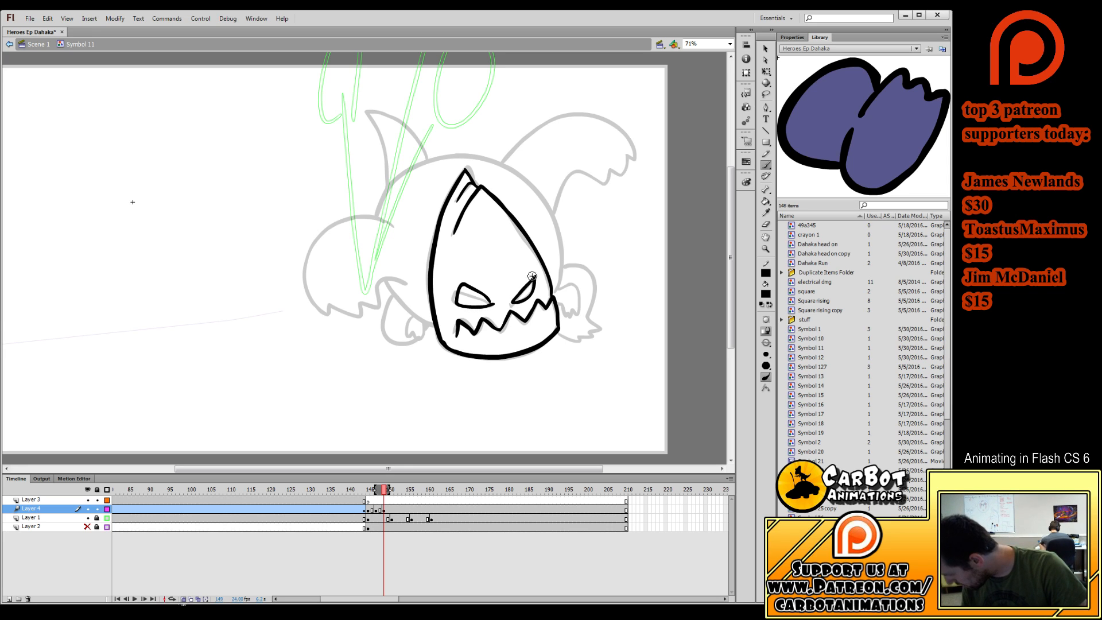
click(384, 510)
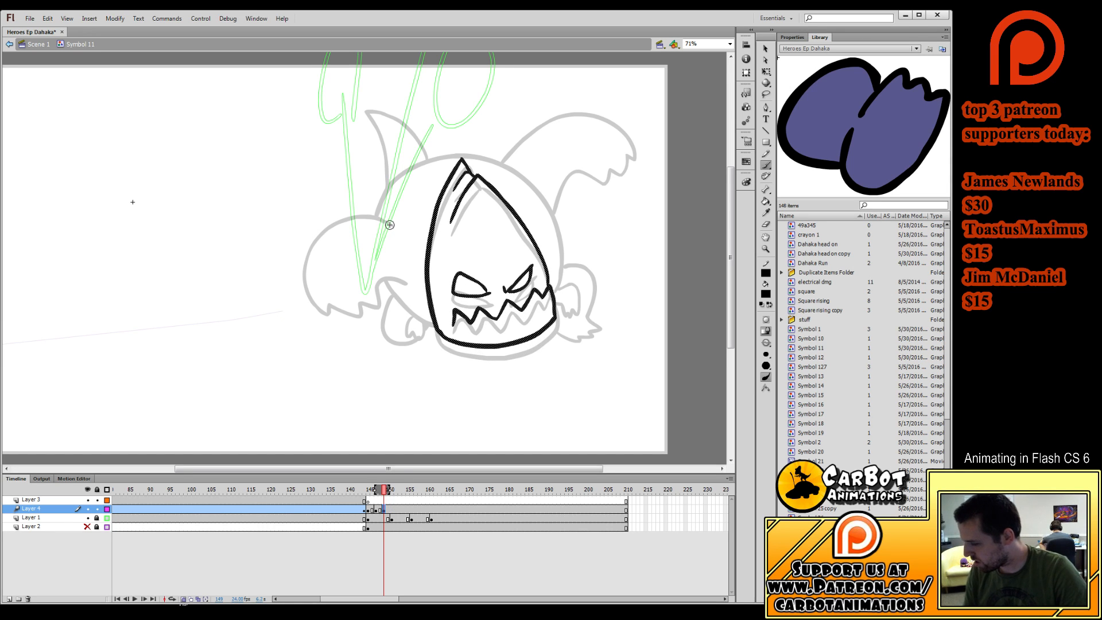
Ink the clawed arm left of the head and the rounded back line arching over the head.
mouse_move(377, 224)
mouse_down()
mouse_move(331, 234)
mouse_move(309, 285)
mouse_move(330, 322)
mouse_move(361, 335)
mouse_up()
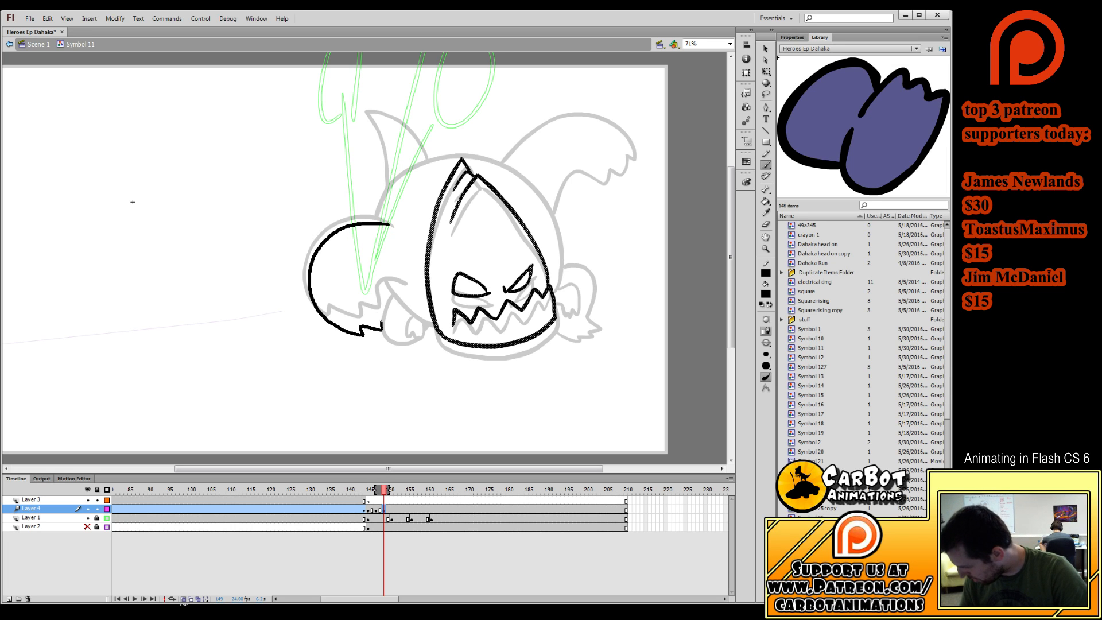
drag(373, 274, 407, 285)
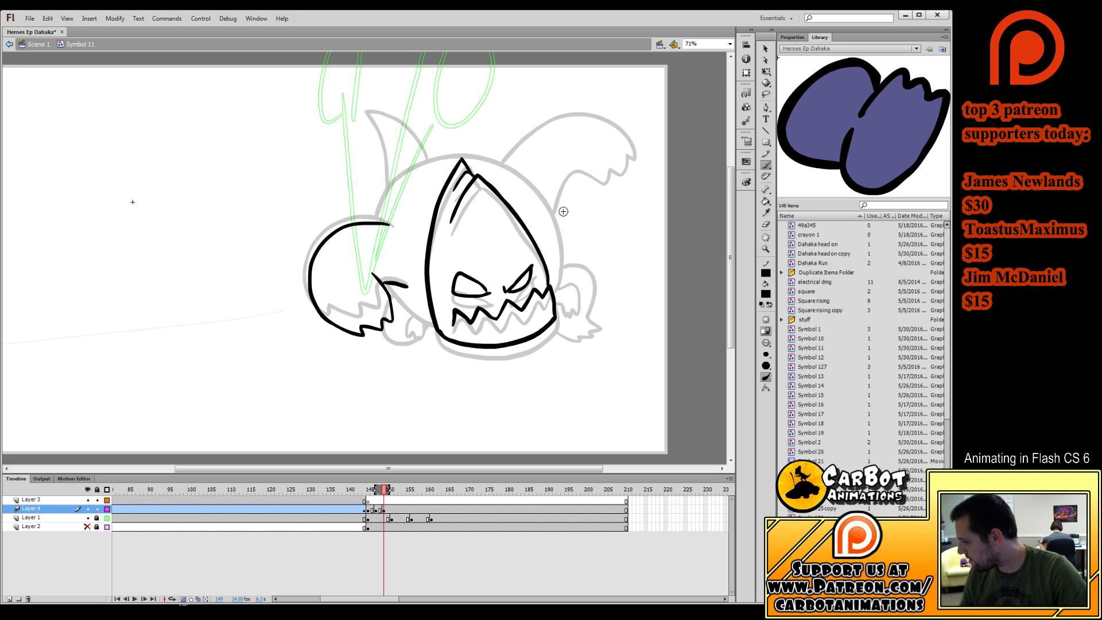
mouse_move(552, 292)
mouse_down()
mouse_move(561, 254)
mouse_move(544, 198)
mouse_move(483, 152)
mouse_move(414, 164)
mouse_move(374, 216)
mouse_up()
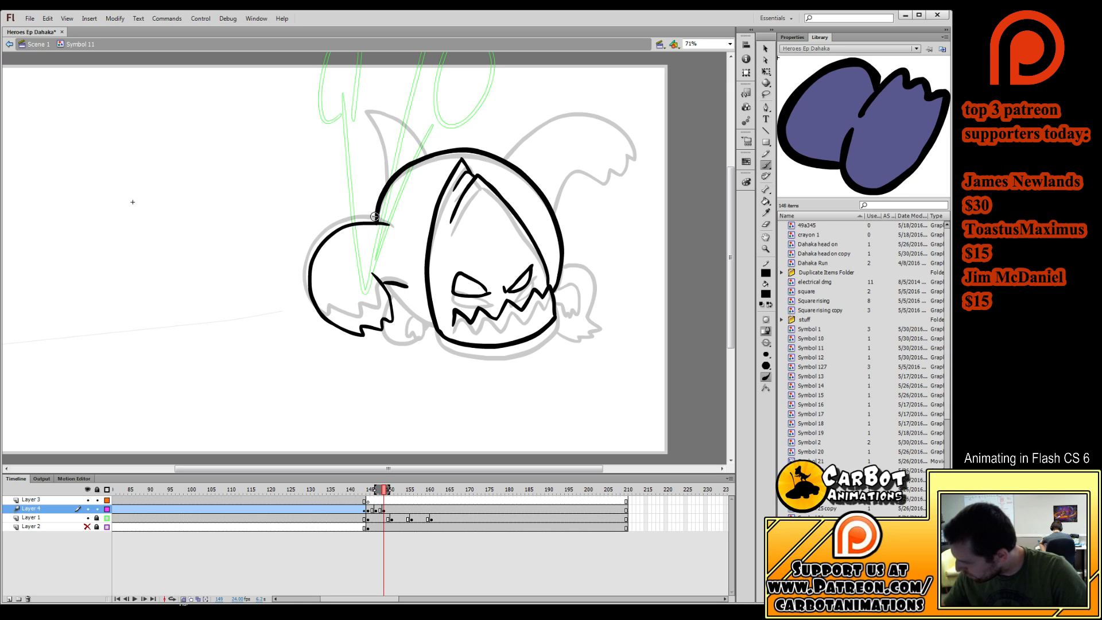
key(ctrl+z)
Ink the pointed fin on the back and the raised clawed arm, following the onion-skinned pose.
mouse_move(424, 145)
mouse_down()
mouse_move(379, 108)
mouse_move(386, 187)
mouse_up()
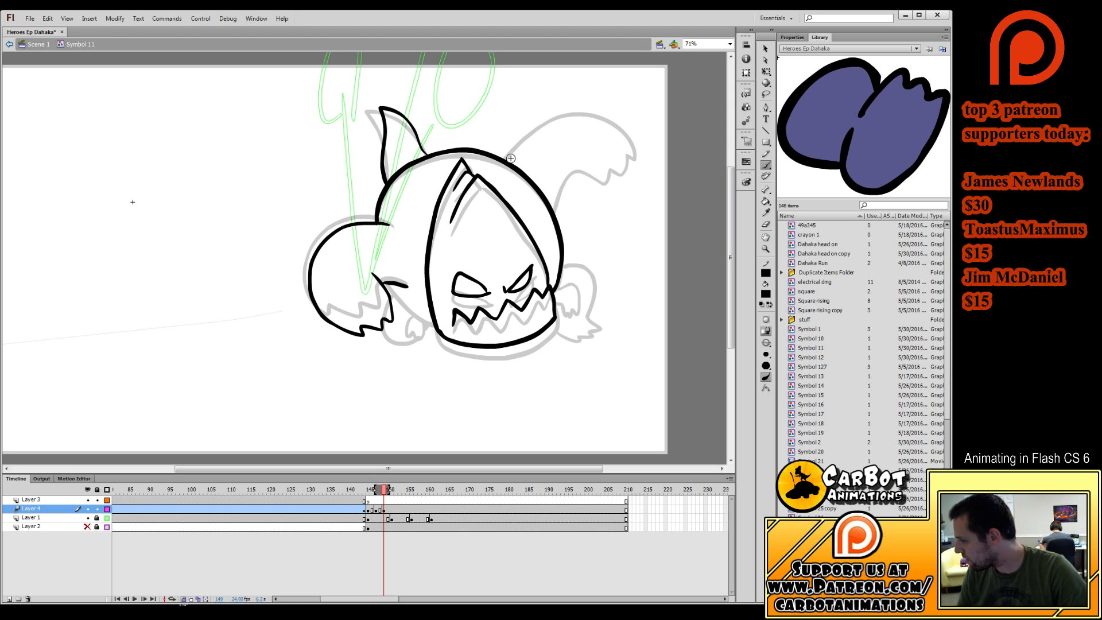
mouse_move(506, 162)
mouse_down()
mouse_move(590, 128)
mouse_move(624, 140)
mouse_move(514, 151)
mouse_move(569, 124)
mouse_move(620, 136)
mouse_up()
key(ctrl+z)
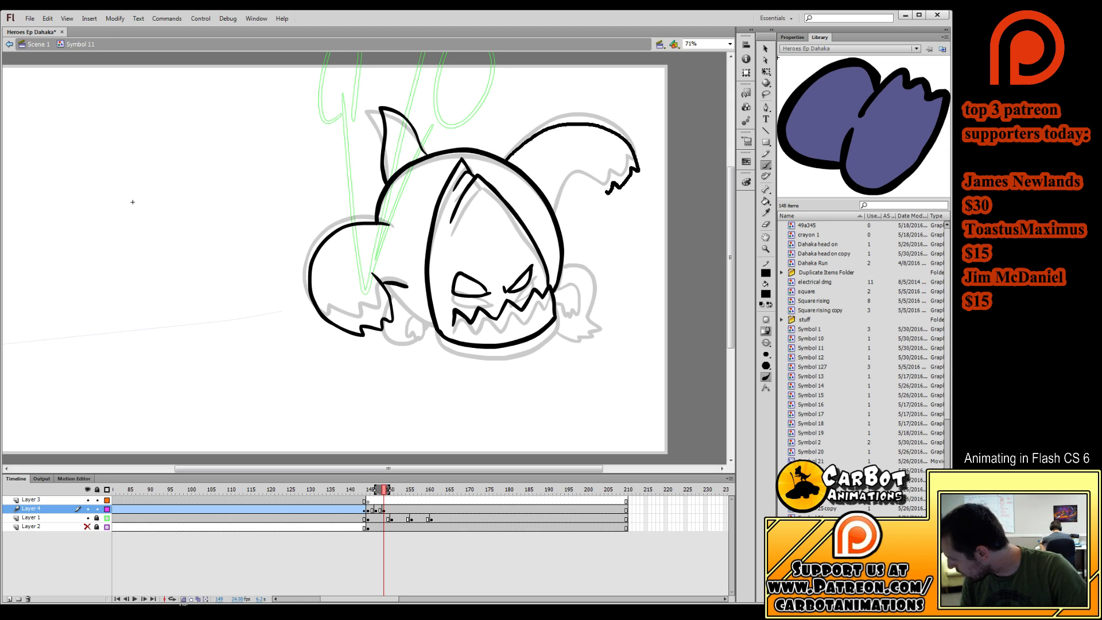
mouse_move(606, 191)
mouse_down()
mouse_move(566, 199)
mouse_move(556, 218)
mouse_up()
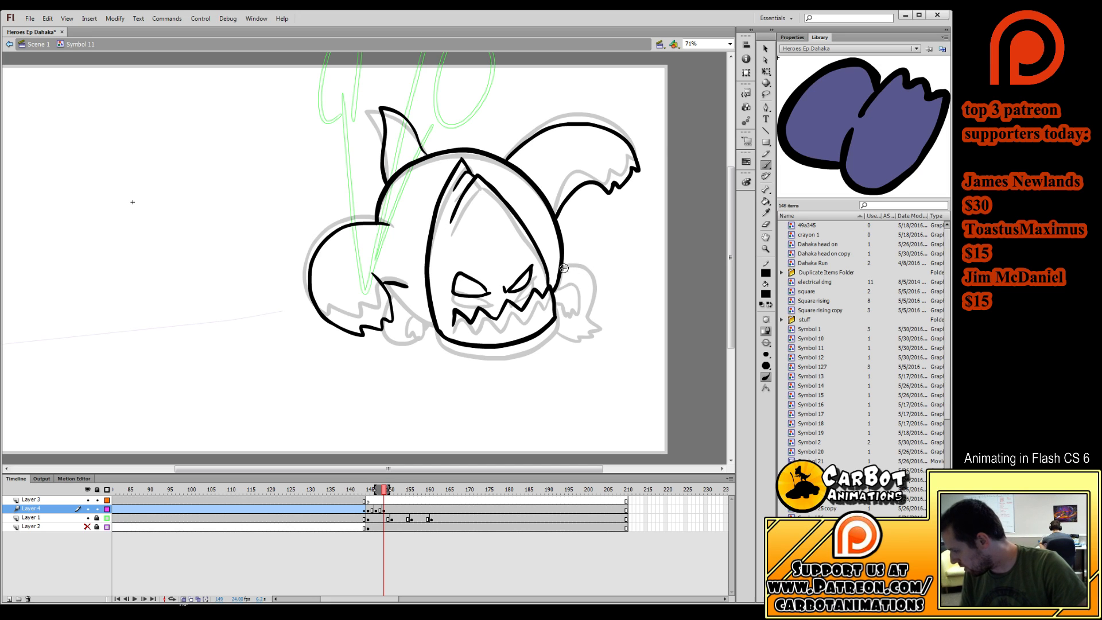
Ink both clawed feet beside the chin to complete the frame 149 pose.
key(ctrl+z)
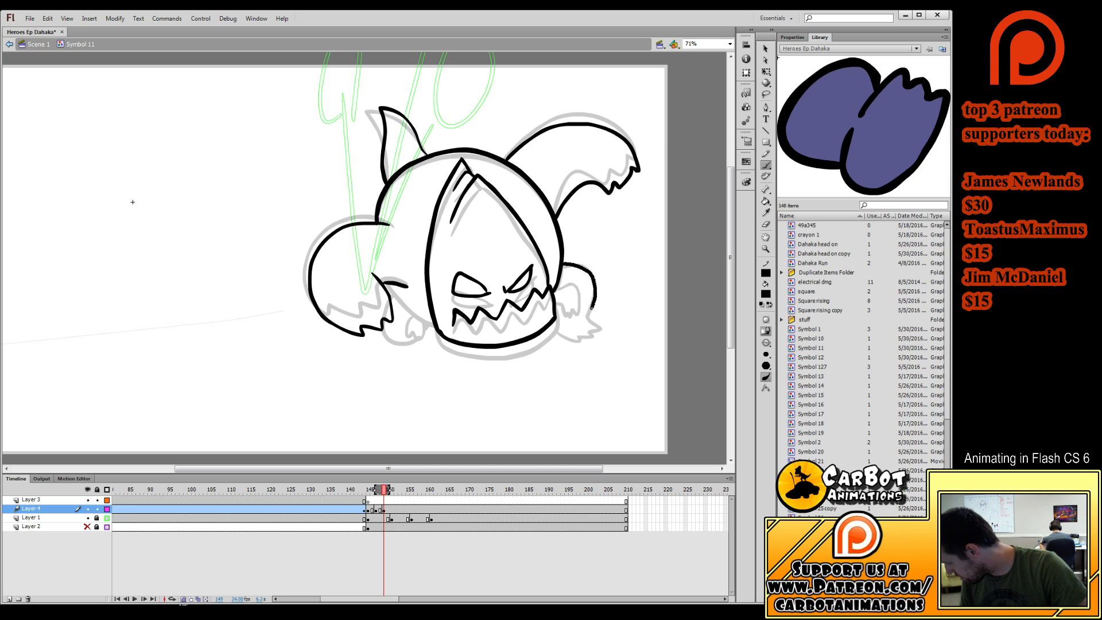
drag(594, 309, 588, 322)
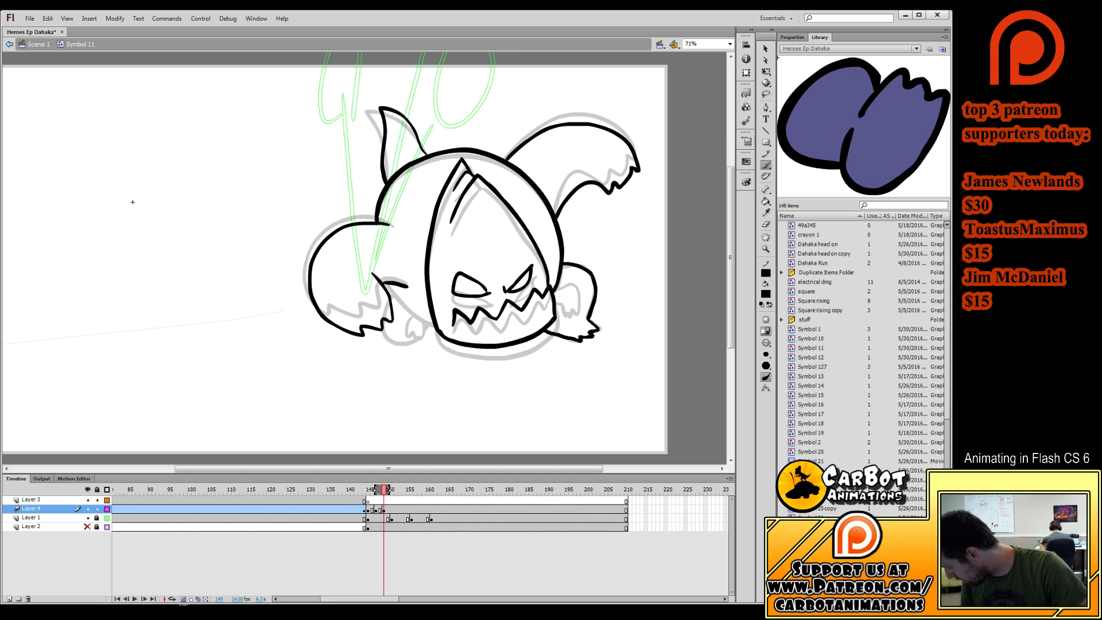
drag(573, 308, 557, 291)
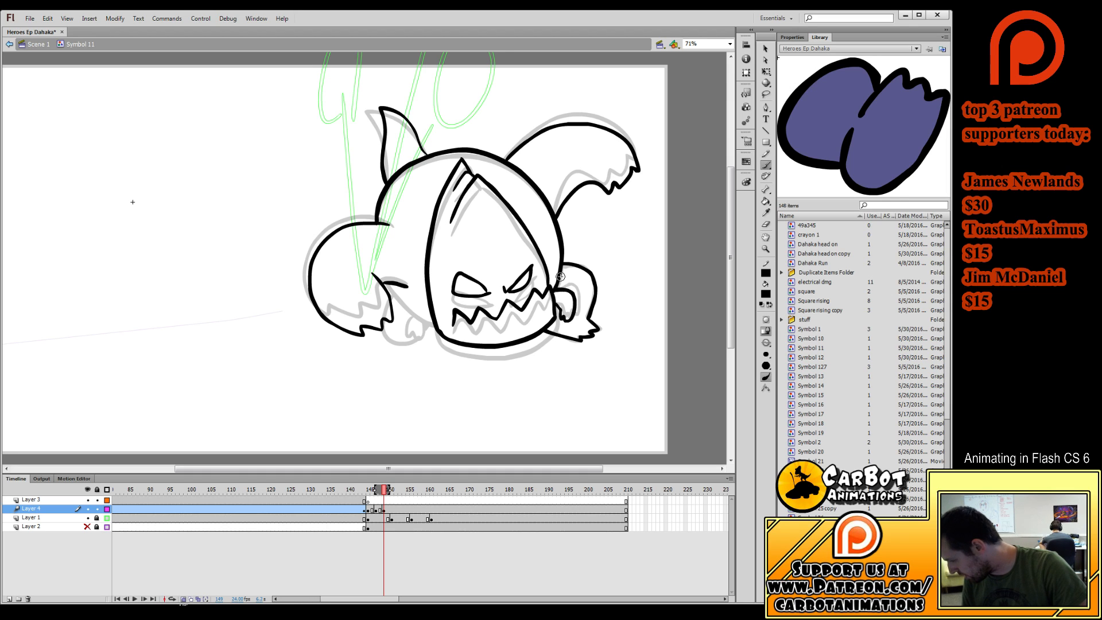
mouse_move(386, 284)
mouse_down()
mouse_move(436, 325)
mouse_move(424, 323)
mouse_move(414, 344)
mouse_up()
key(ctrl+z)
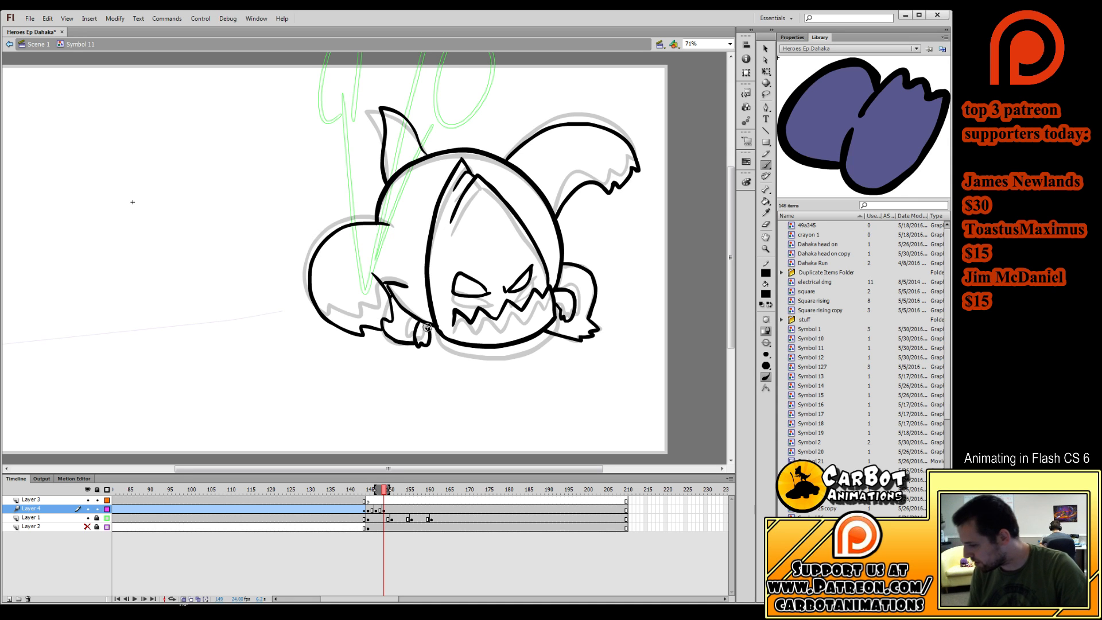
Play back the landing animation to check how the new drawing moves.
key(Return)
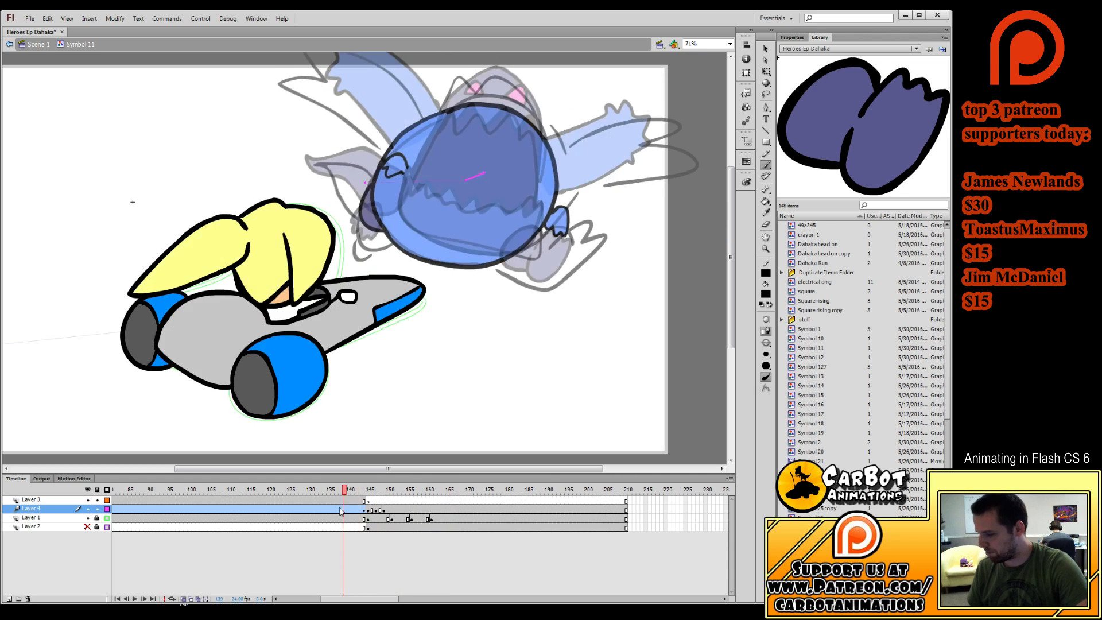
click(389, 510)
key(Return)
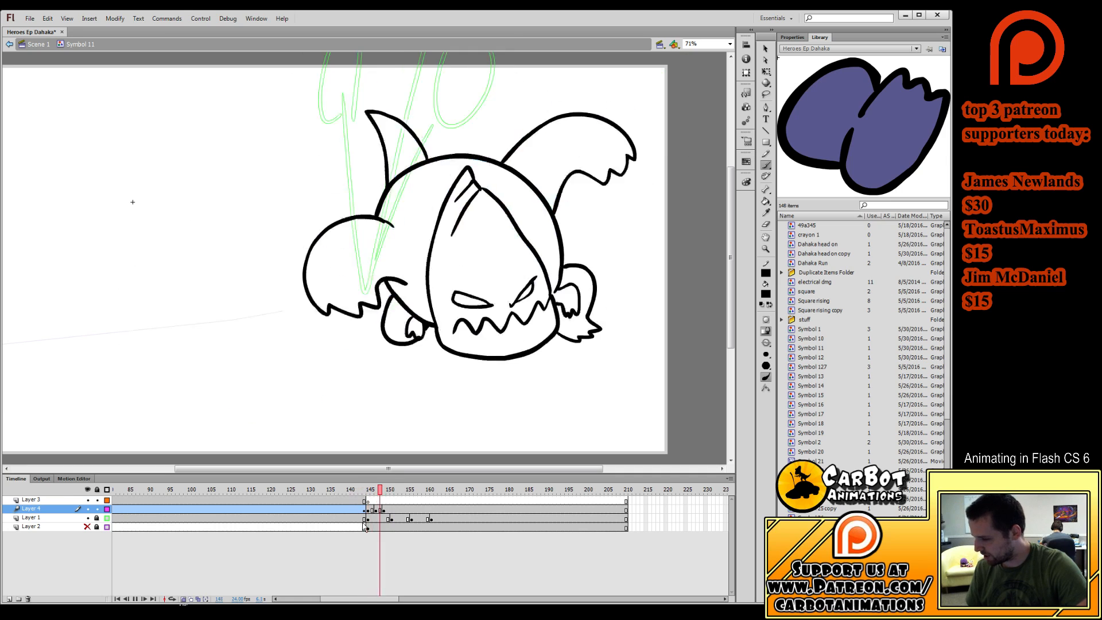
Delete the upright fin from the Layer 4 drawing at frame 150 and redraw it smaller and lower on the back.
click(388, 510)
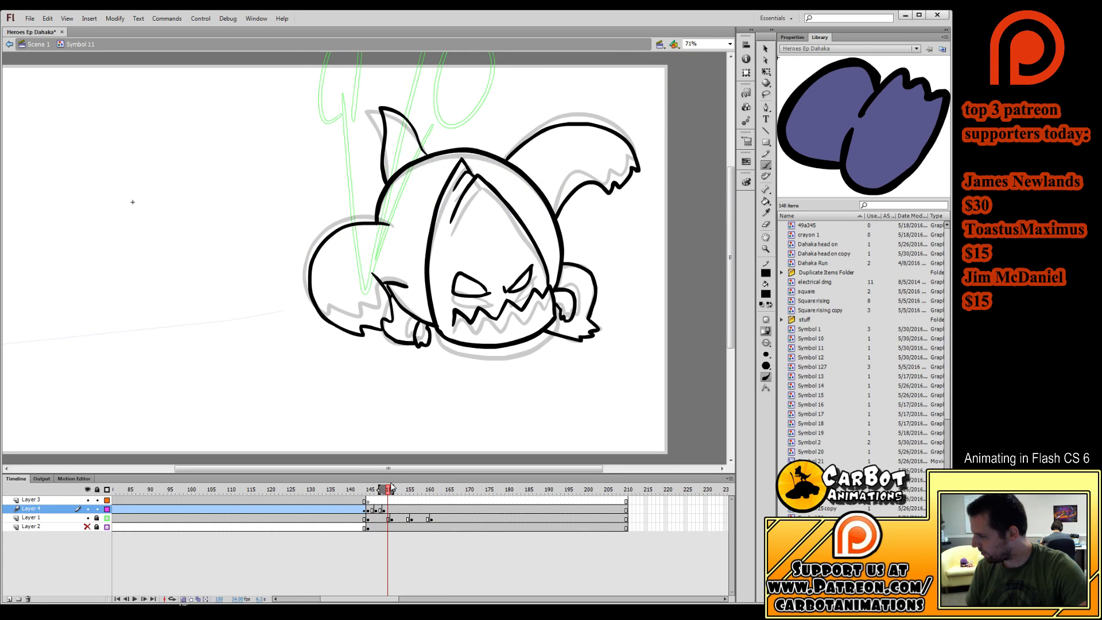
click(765, 72)
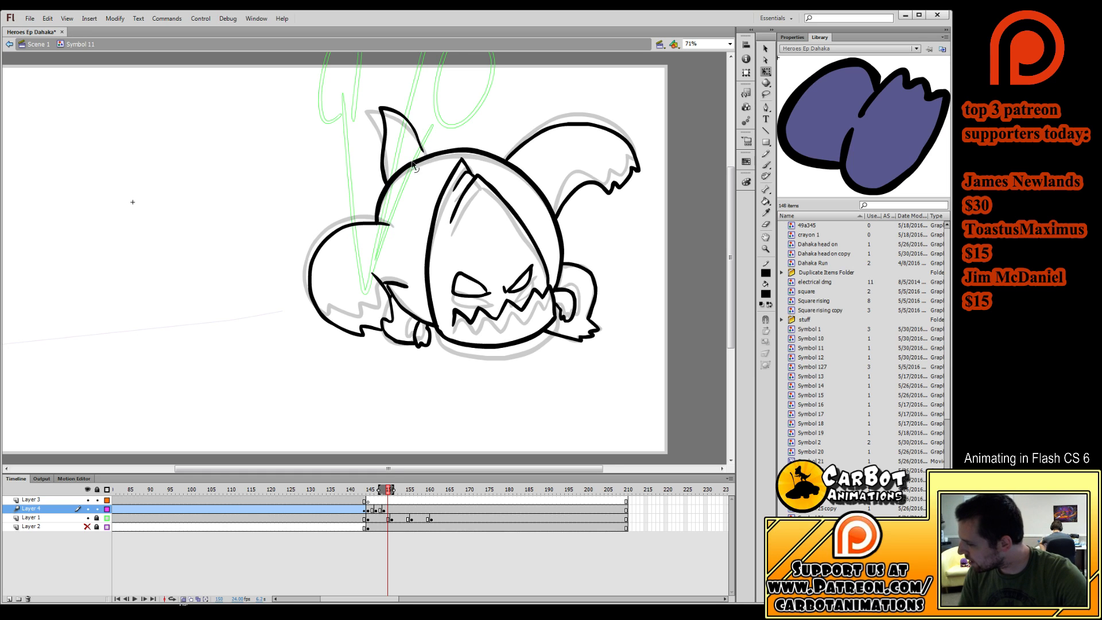
key(ctrl+a)
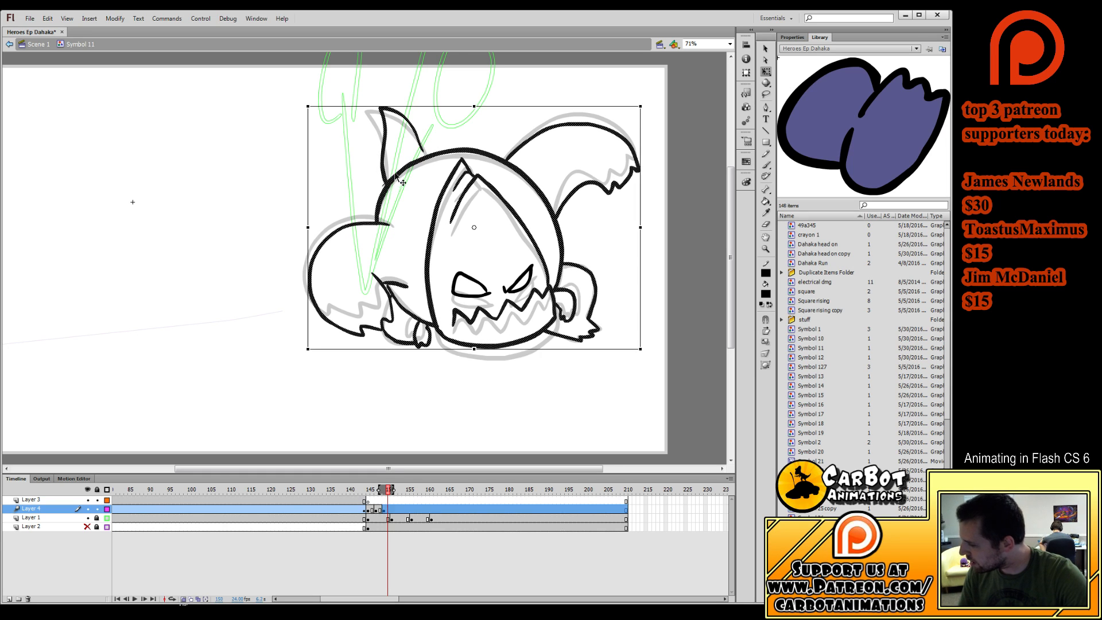
click(375, 186)
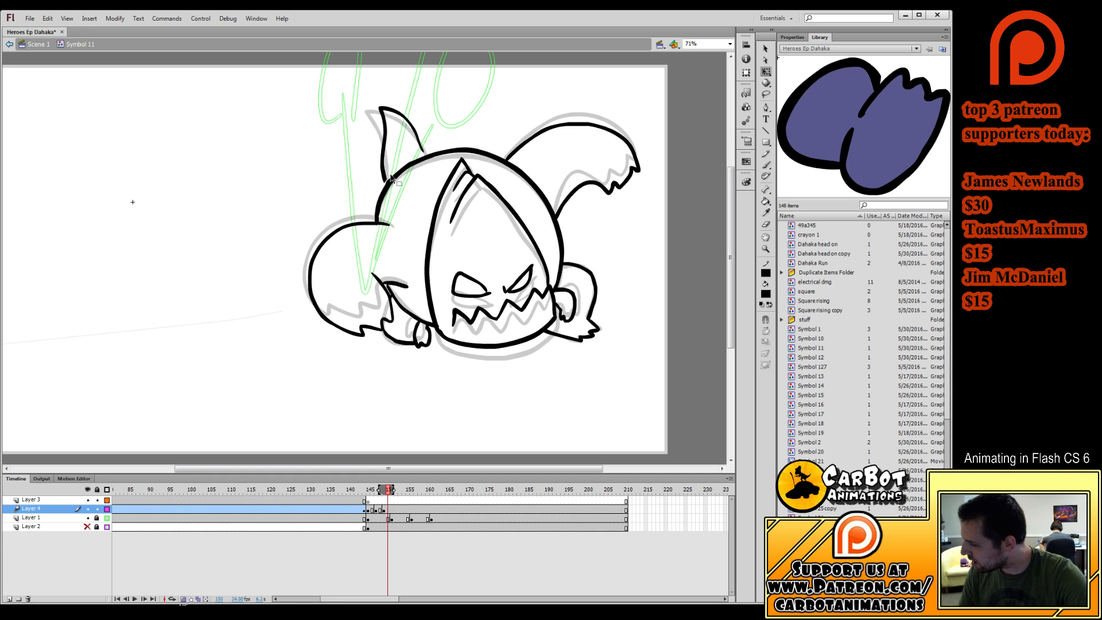
key(ctrl+z)
click(766, 164)
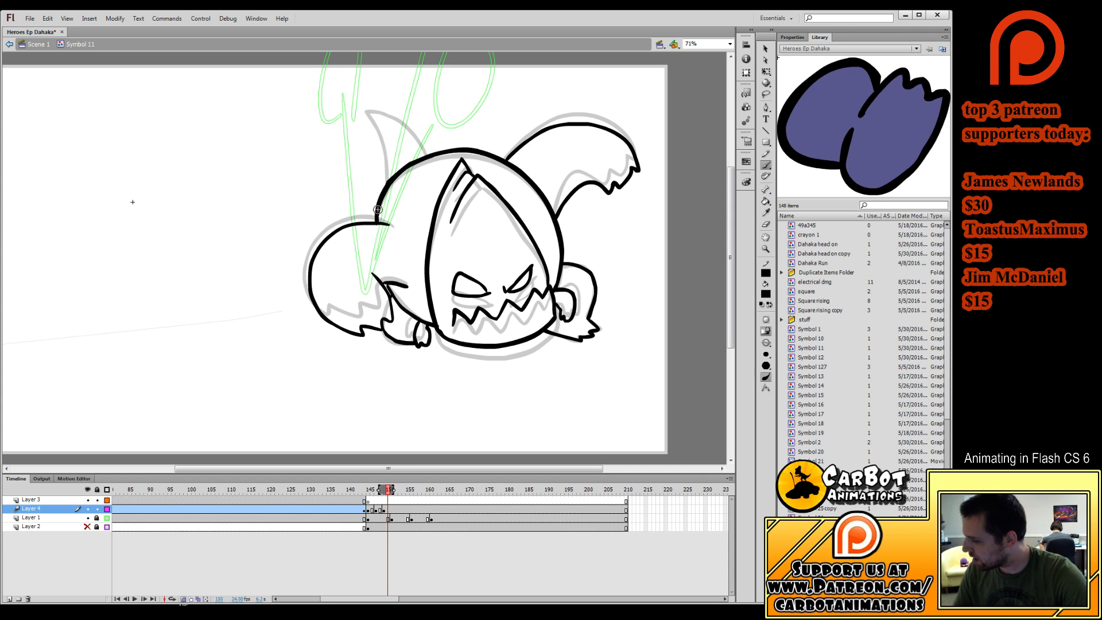
drag(378, 209, 361, 184)
Add a keyframe at frame 151 on Layer 4 and replace its fin with a smaller one folded down near the arm.
click(392, 509)
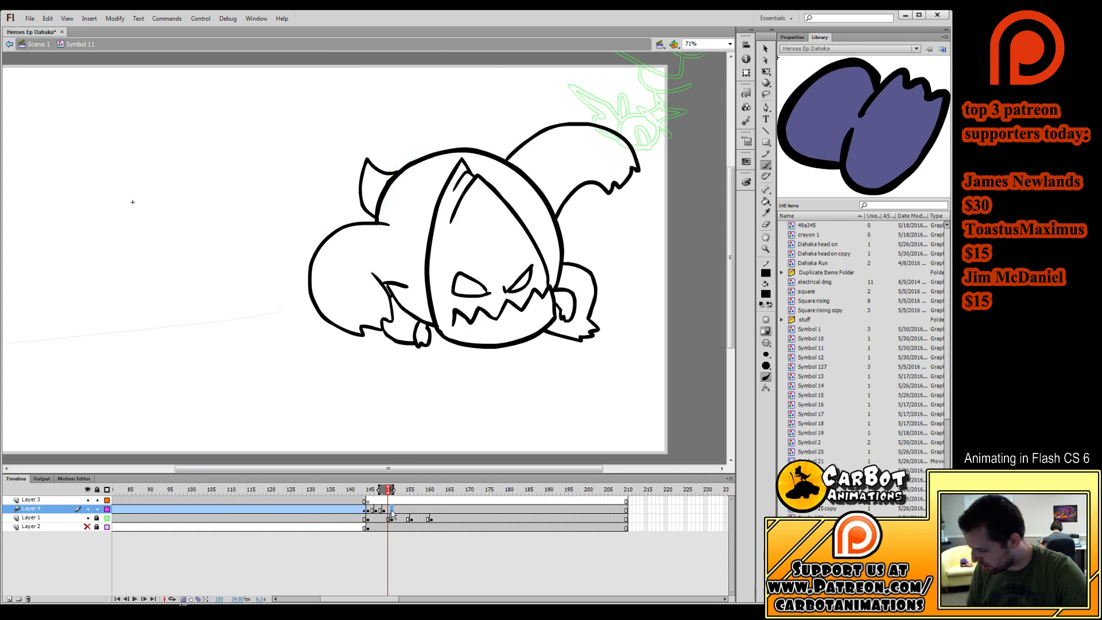
key(F6)
click(389, 535)
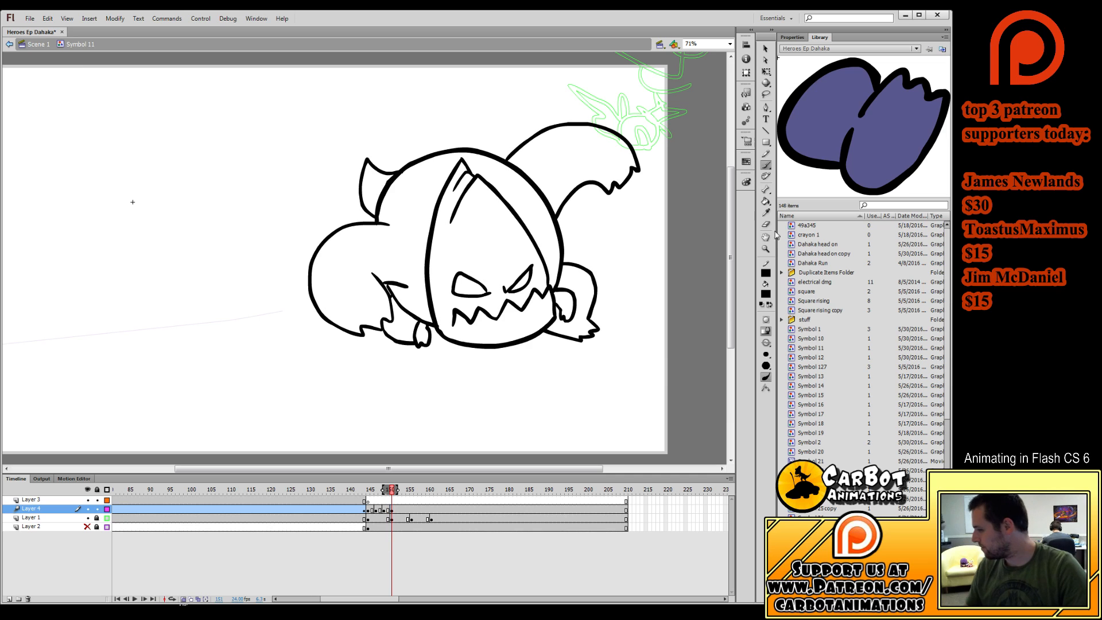
click(766, 224)
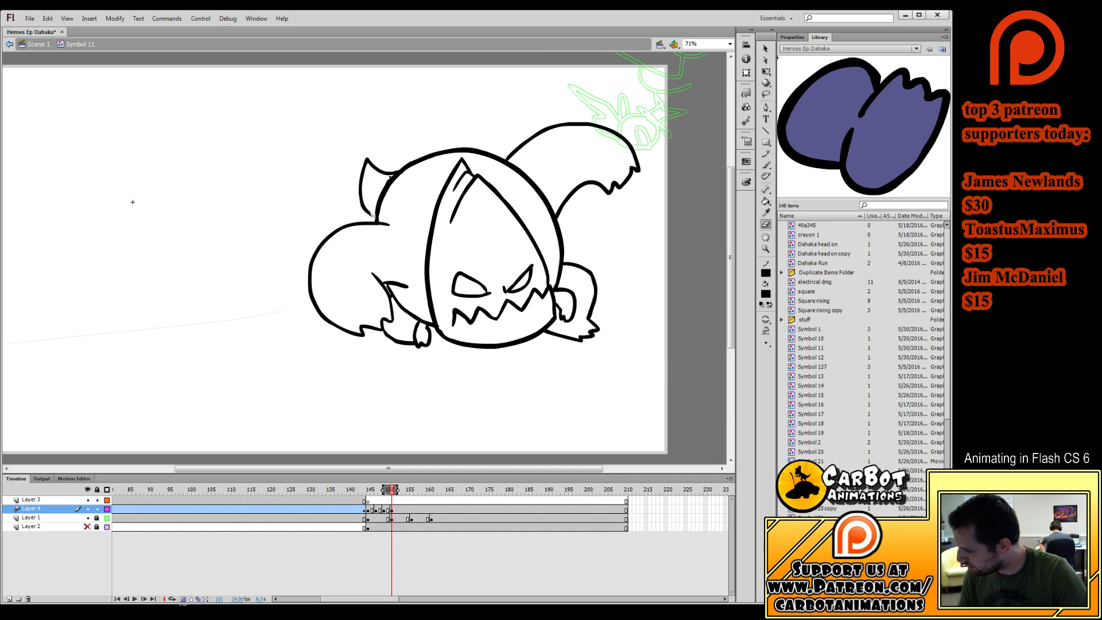
click(765, 72)
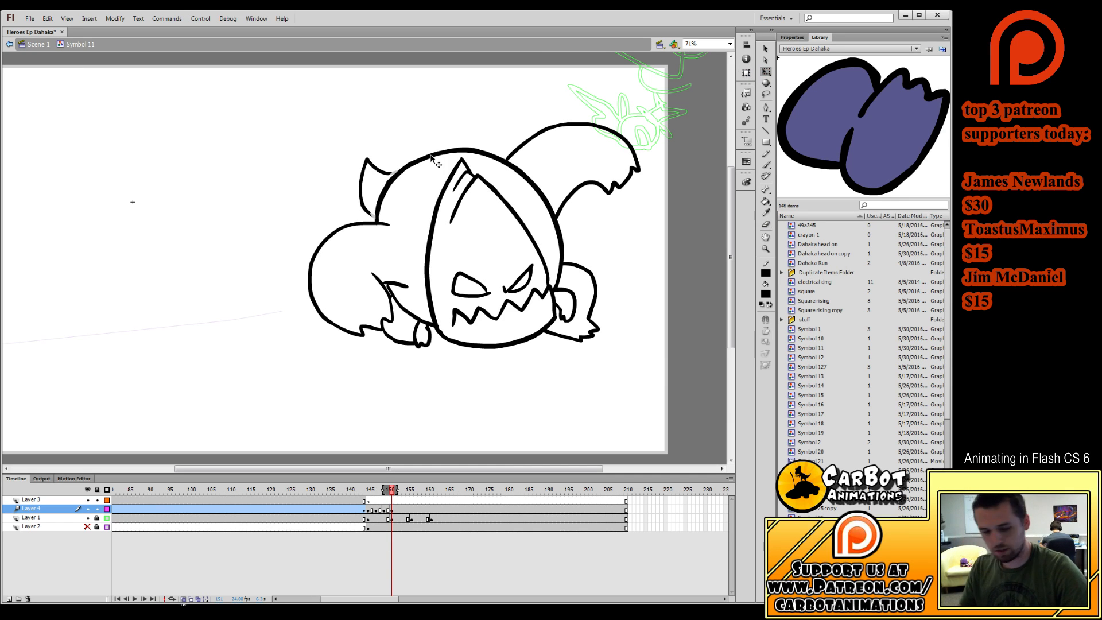
click(384, 172)
key(Delete)
click(768, 165)
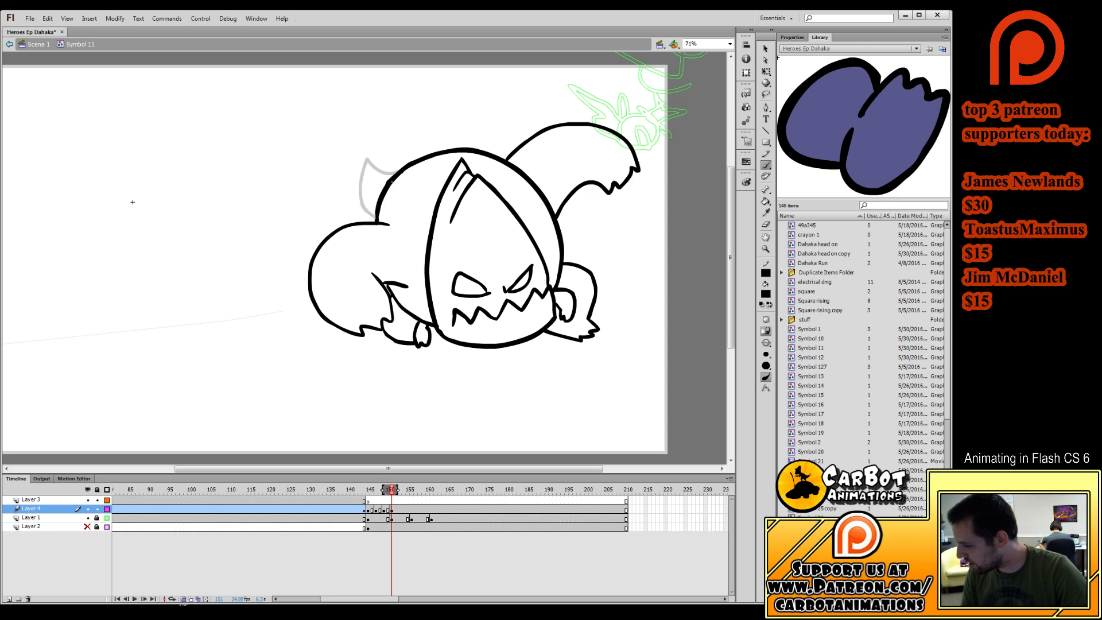
drag(359, 216, 369, 223)
Add a keyframe at frame 153 on Layer 4 and stretch the drawing at frame 152 slightly taller.
click(400, 510)
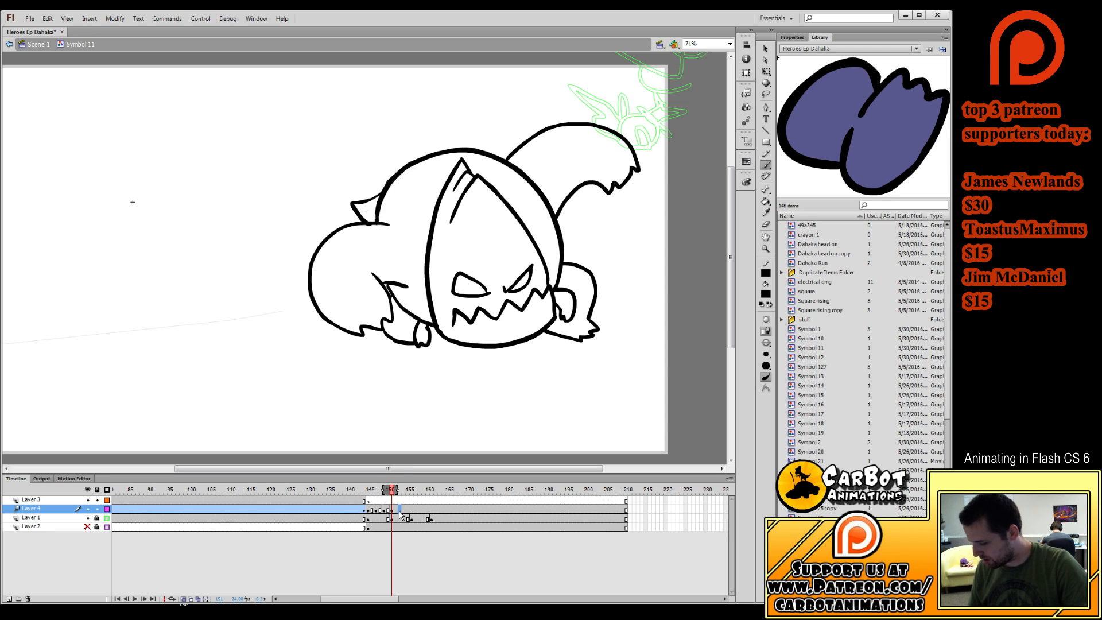
click(396, 511)
key(q)
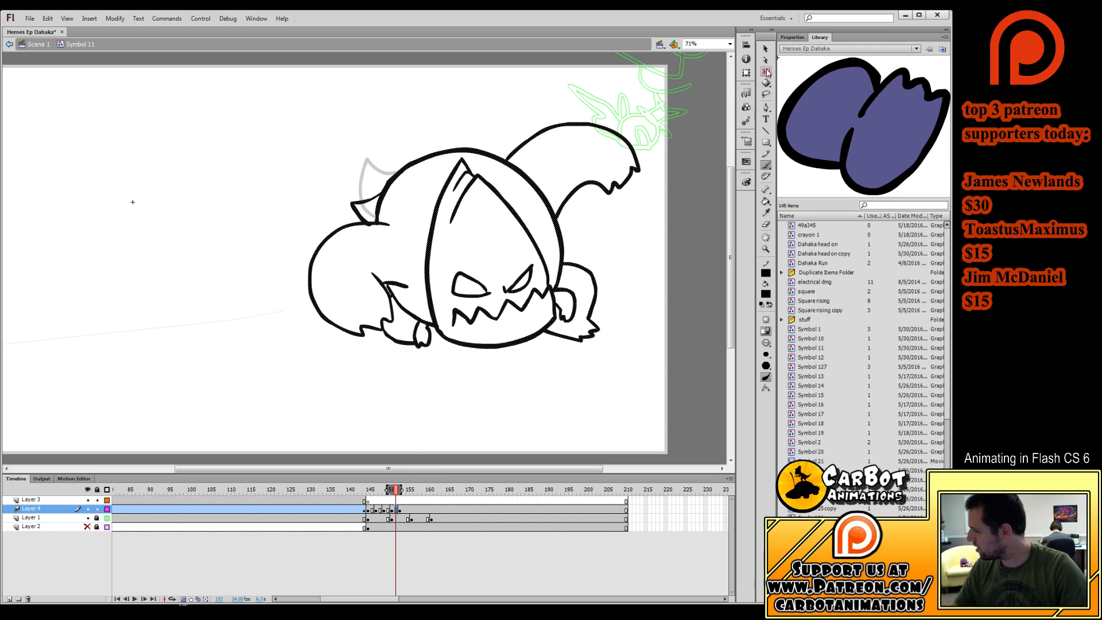
click(486, 154)
drag(474, 122, 474, 121)
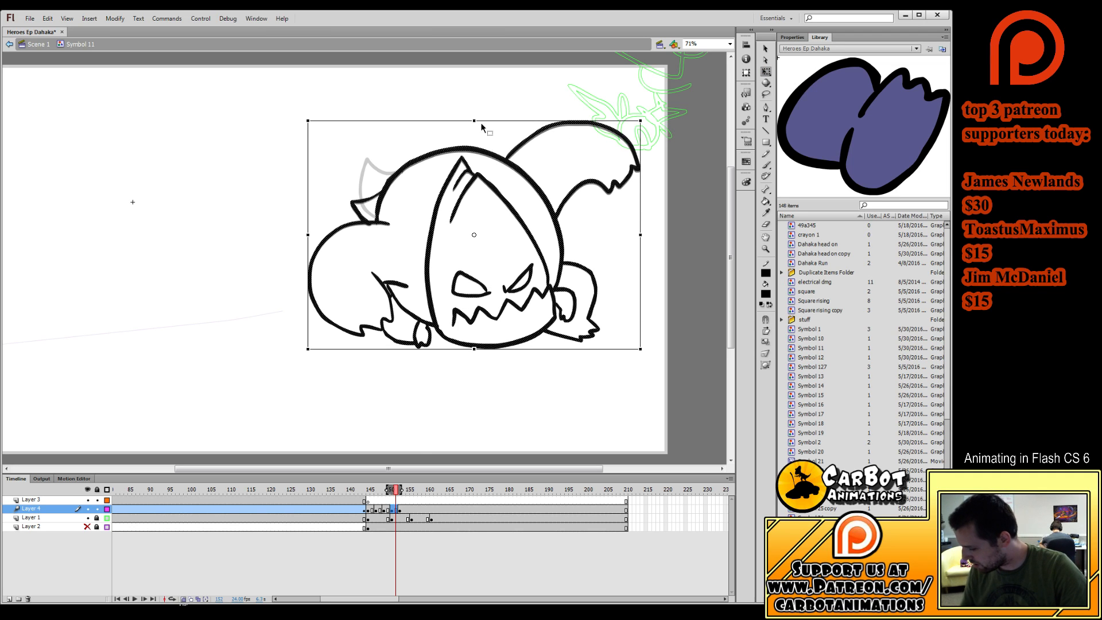
Replace the fin in the drawing at frame 154 with one pointing slightly lower, and play back the animation.
click(405, 510)
key(e)
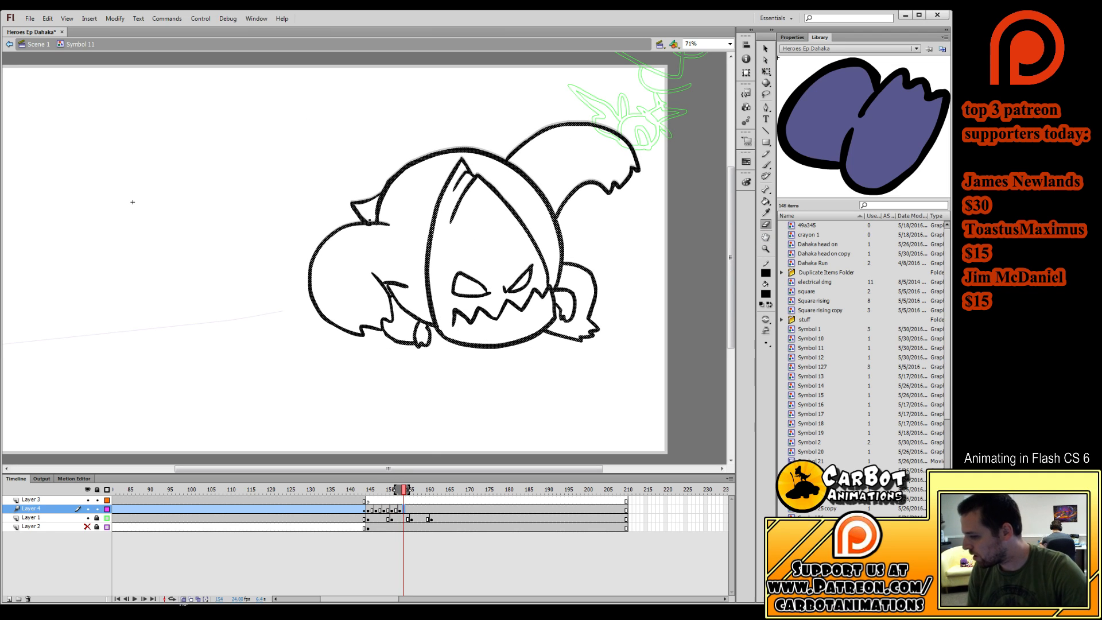
click(133, 202)
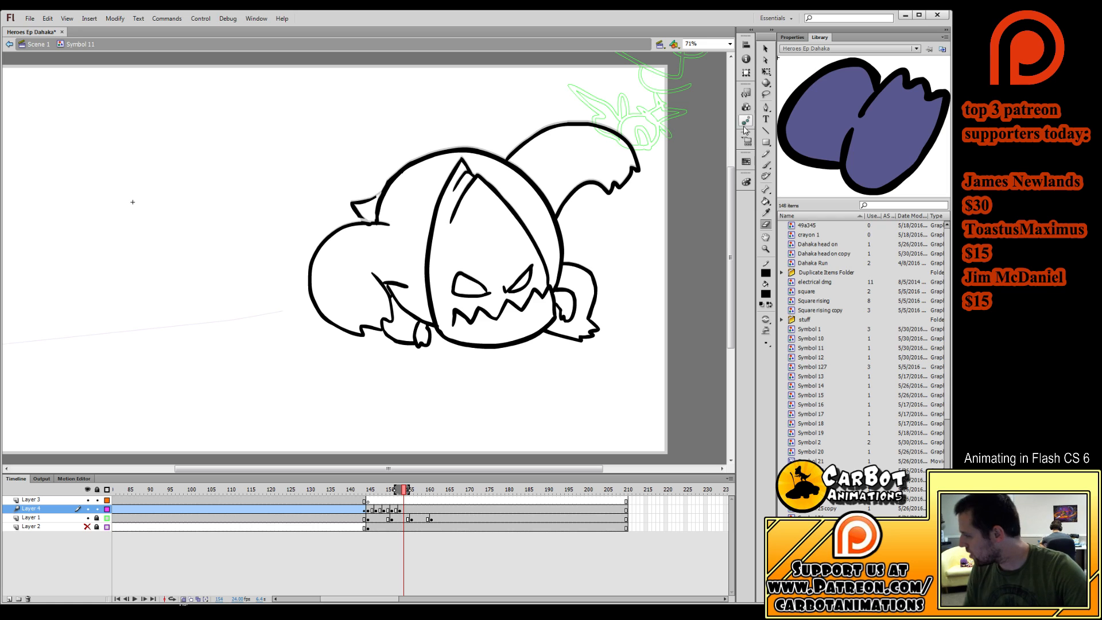
click(766, 71)
click(373, 199)
key(Delete)
click(765, 165)
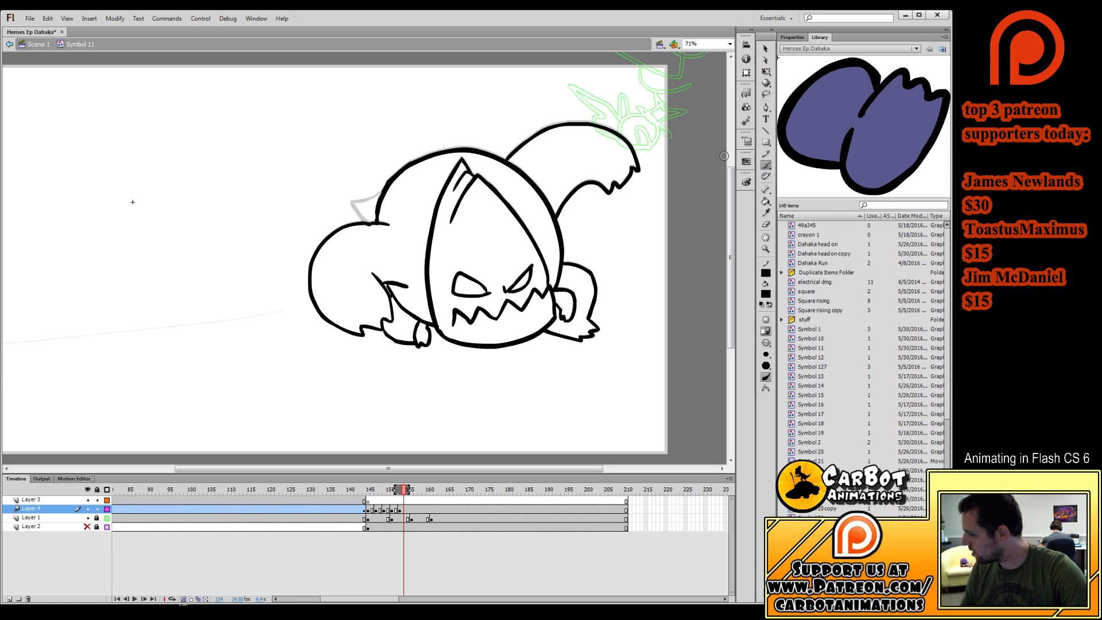
drag(364, 224, 365, 224)
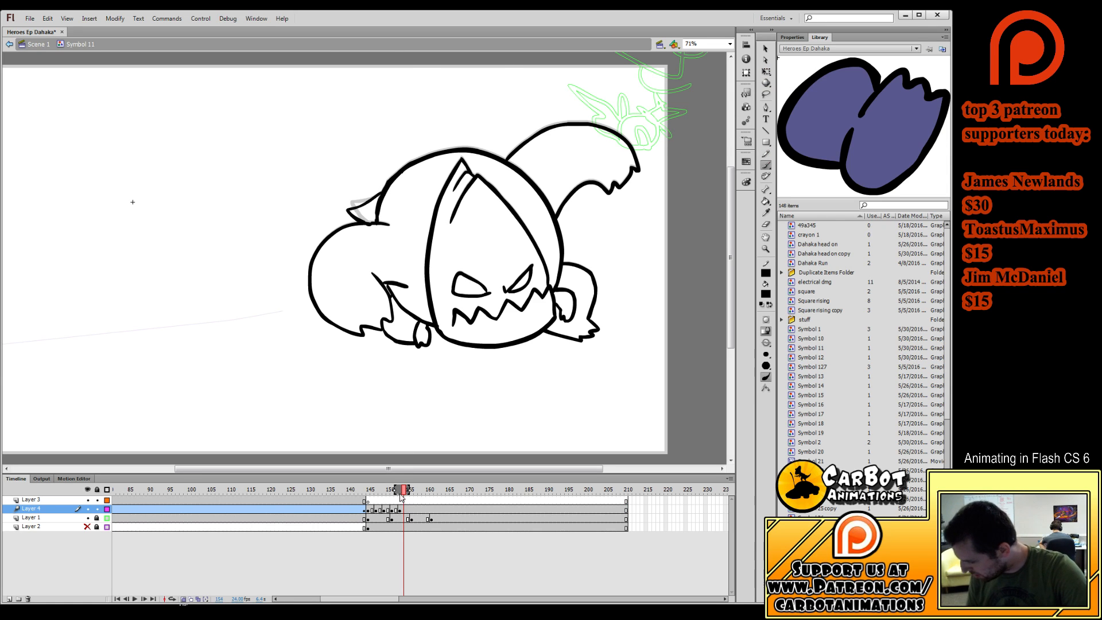
key(Return)
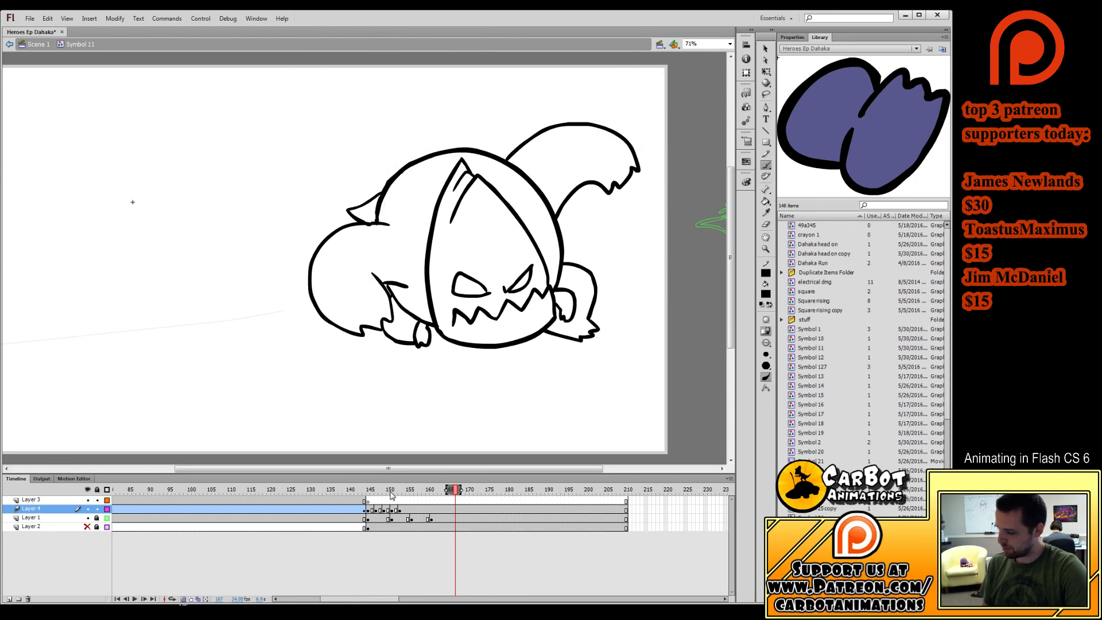
Sample the monster's light blue from its coloured leap drawing and fill the body and arms of the first landing drawing on Layer 4.
drag(393, 492, 361, 539)
click(183, 599)
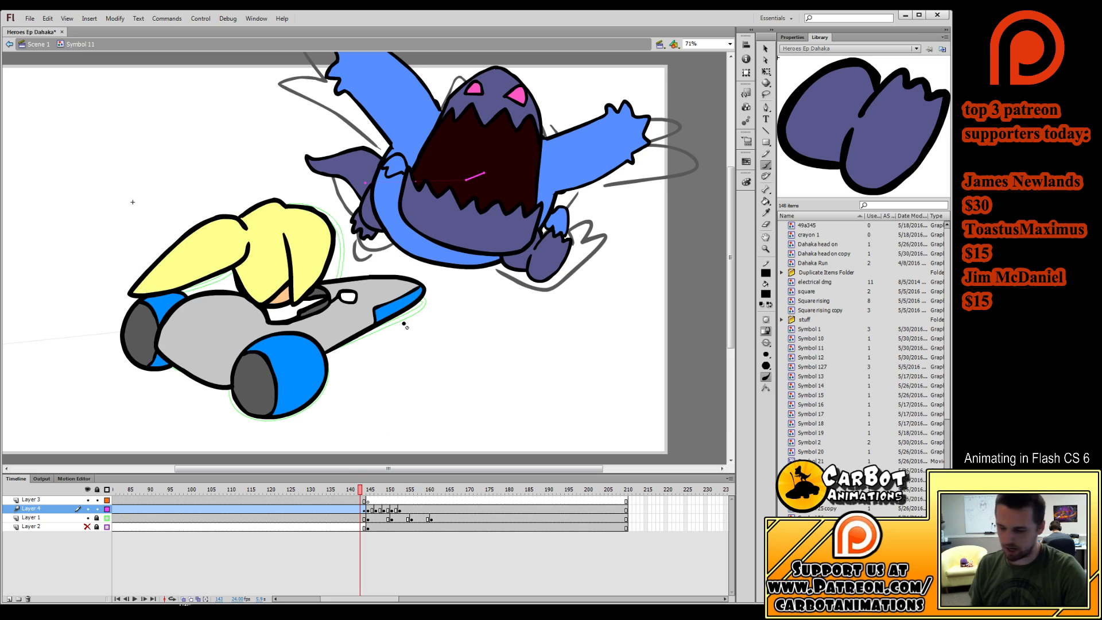
key(i)
click(431, 250)
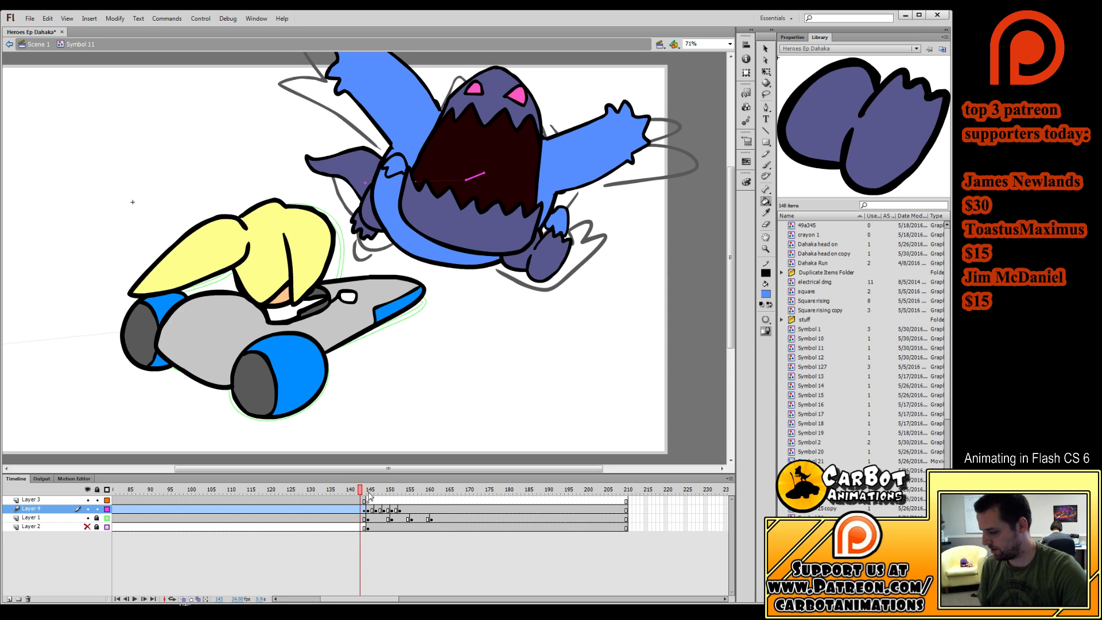
mouse_move(364, 491)
mouse_down()
mouse_move(310, 511)
mouse_move(401, 538)
mouse_move(421, 527)
mouse_move(370, 519)
mouse_up()
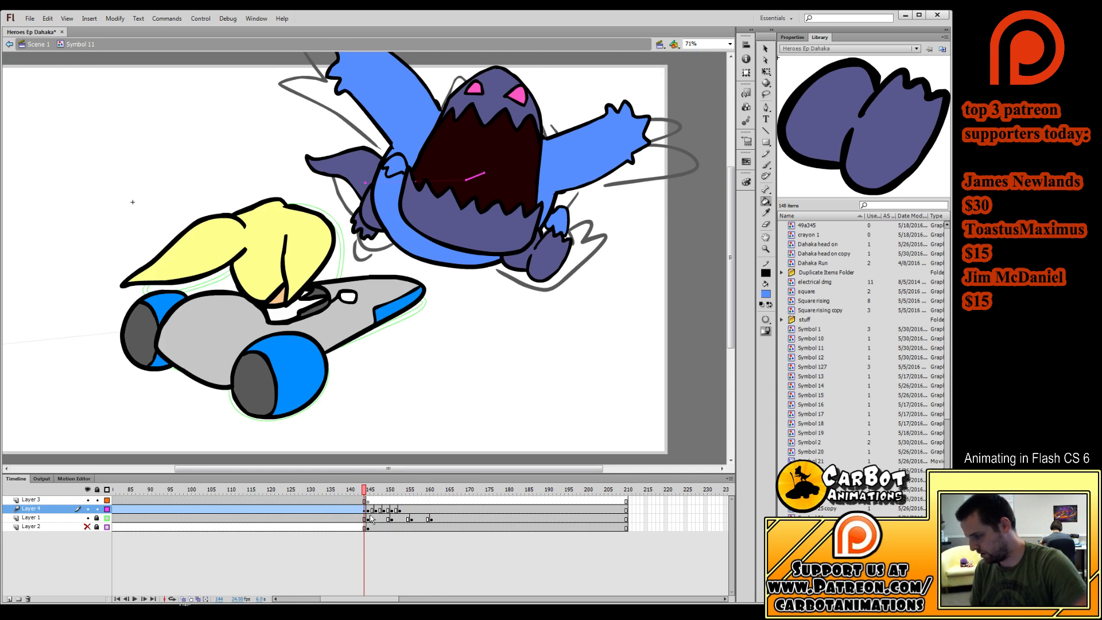
key(.)
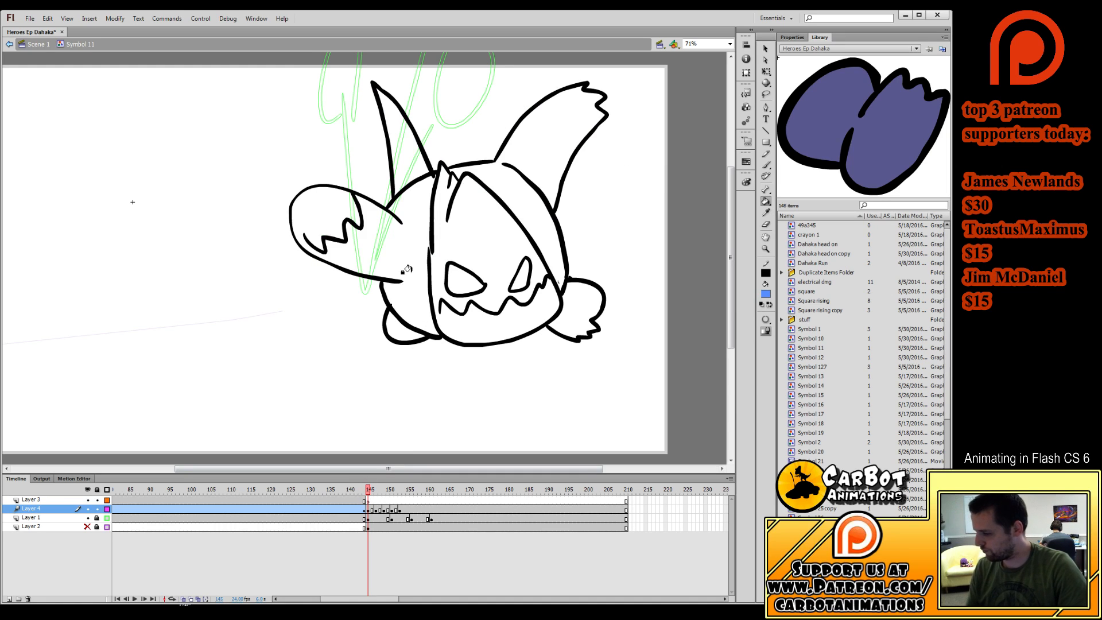
click(402, 272)
click(535, 150)
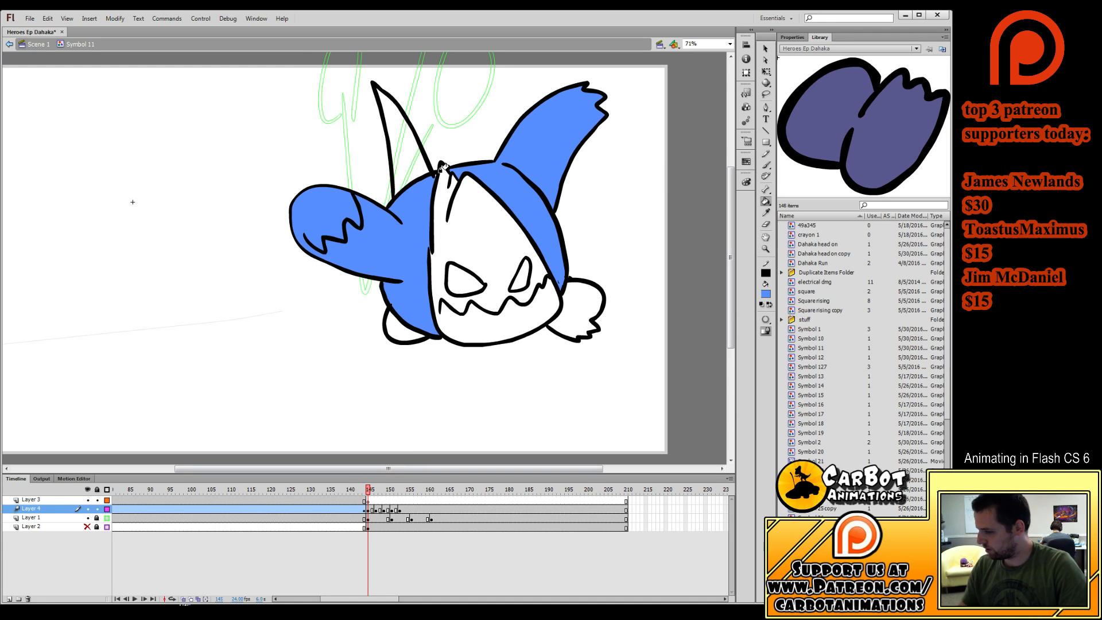
Fill the body, raised arm and small claws of the second landing drawing with the light blue.
key(.)
key(.)
click(513, 187)
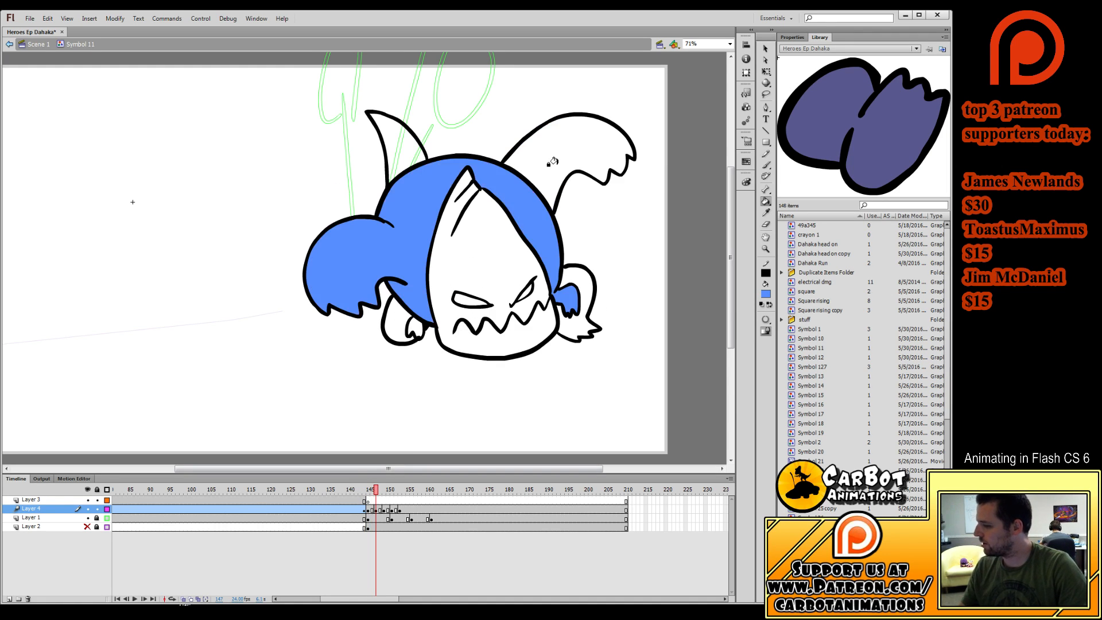
click(552, 163)
key(.)
key(.)
click(418, 328)
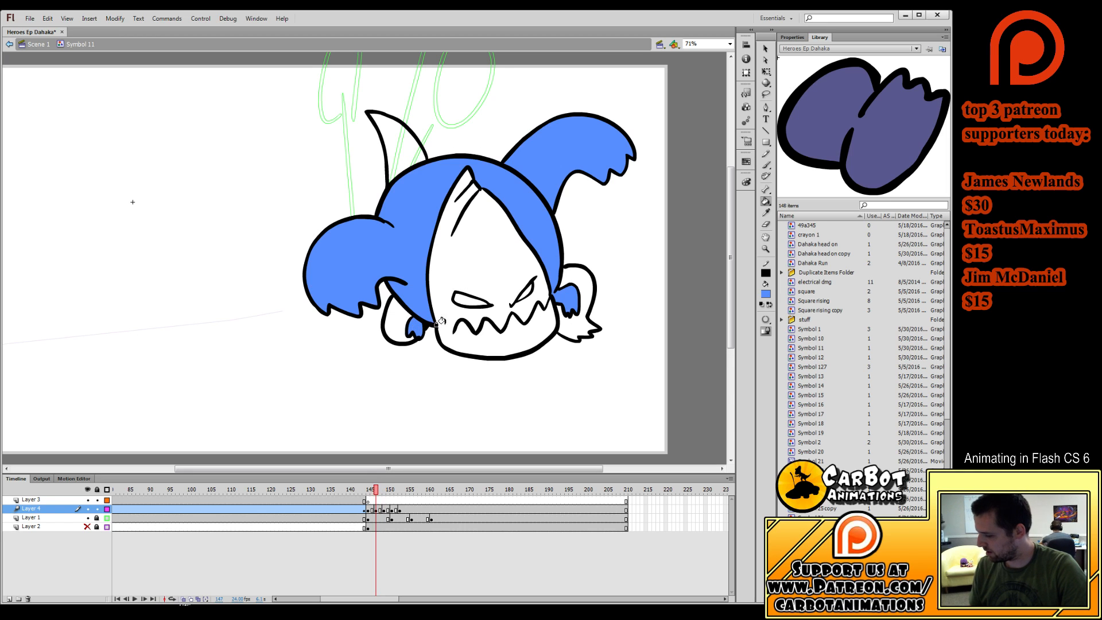
Fill the body, raised arm and small claws of the third landing drawing with the light blue.
key(.)
key(.)
key(.)
key(.)
click(527, 196)
click(550, 172)
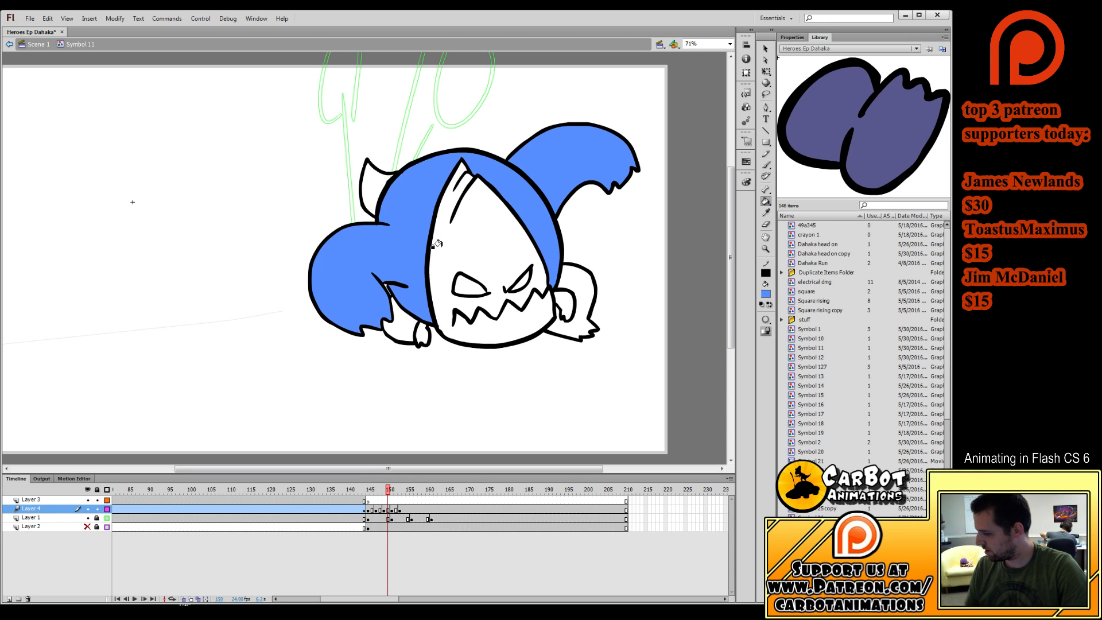
click(418, 332)
click(560, 300)
Fill the body, raised arm and small claws of the fourth landing drawing with the light blue.
key(.)
key(.)
click(468, 235)
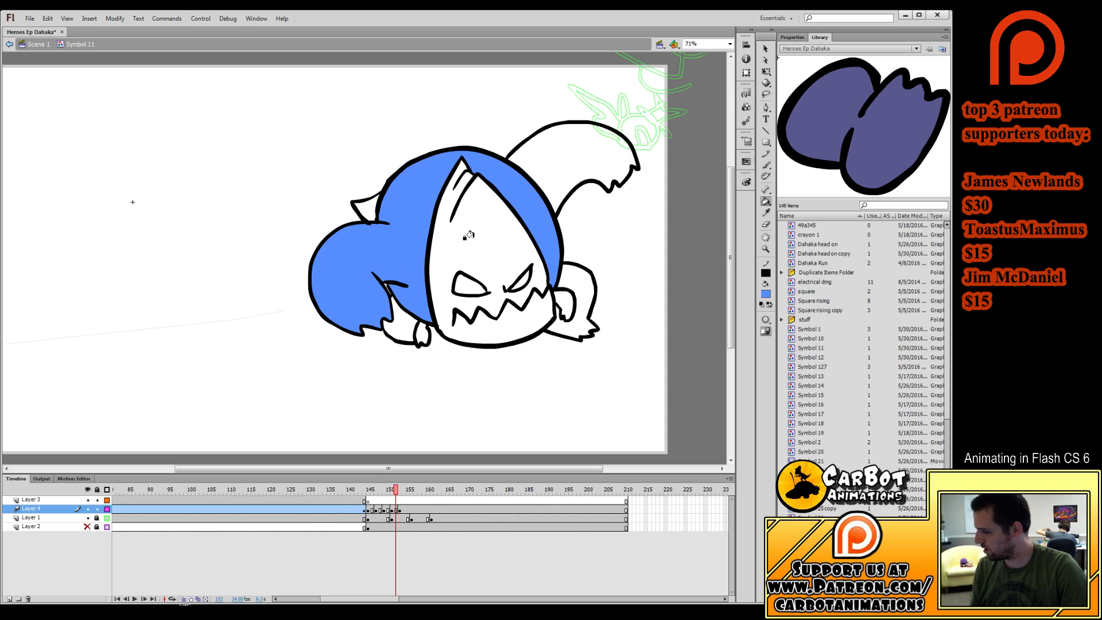
click(561, 166)
click(563, 303)
click(420, 332)
Fill the body, raised arm and small claws of the fifth landing drawing with the light blue.
key(.)
click(548, 275)
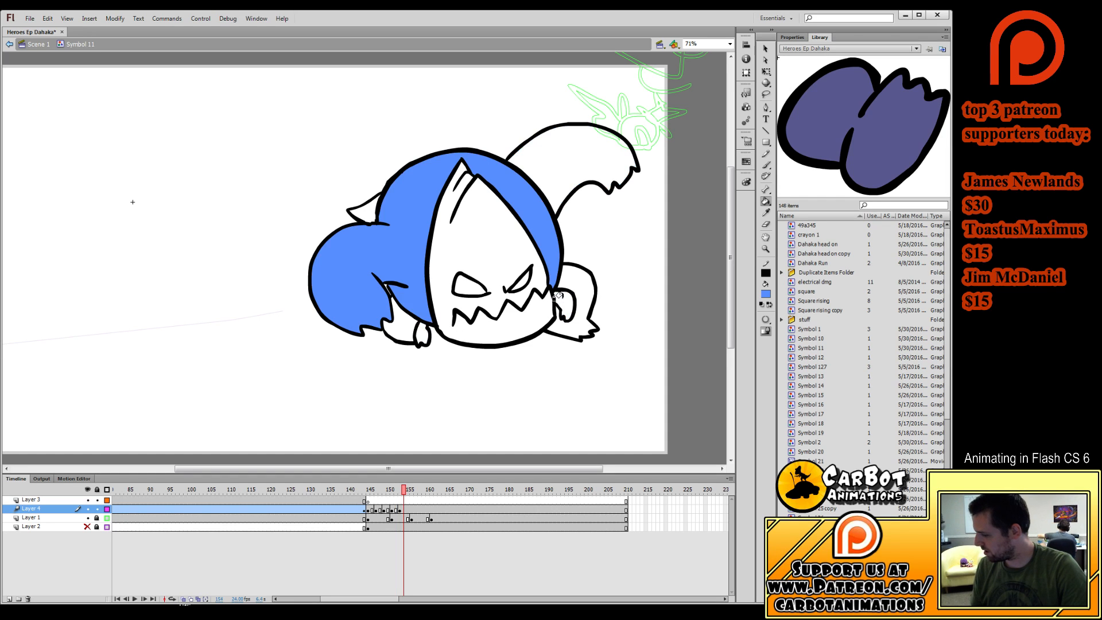
click(559, 300)
click(420, 332)
click(565, 195)
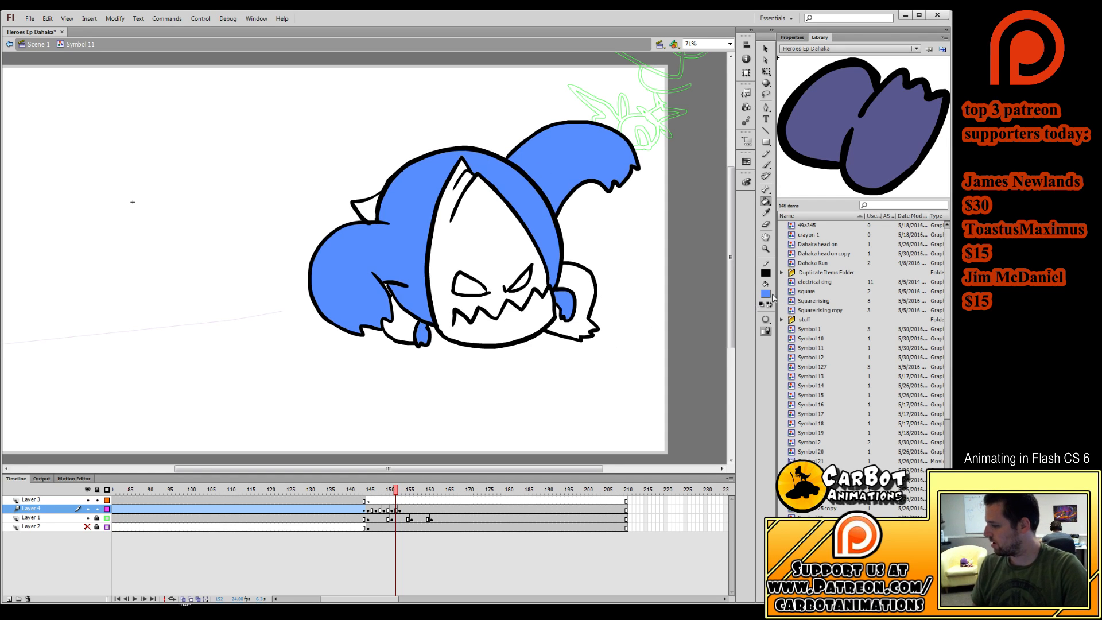
Pick the monster's dark purple and fill the head, legs and tail of the fourth and third landing drawings.
click(573, 280)
click(398, 322)
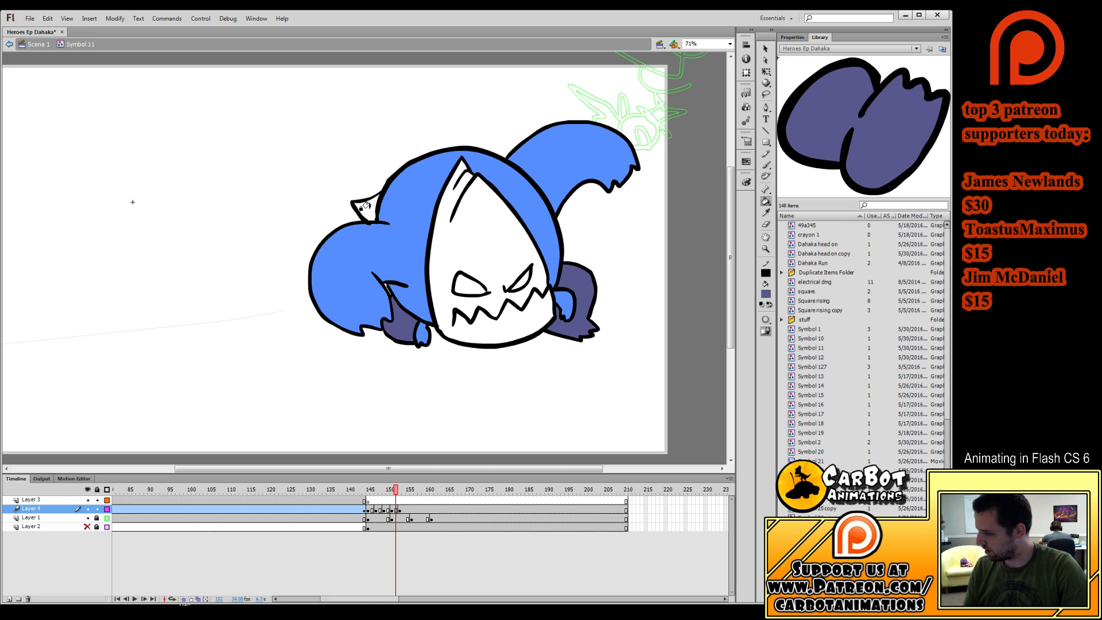
click(366, 205)
click(474, 262)
click(513, 261)
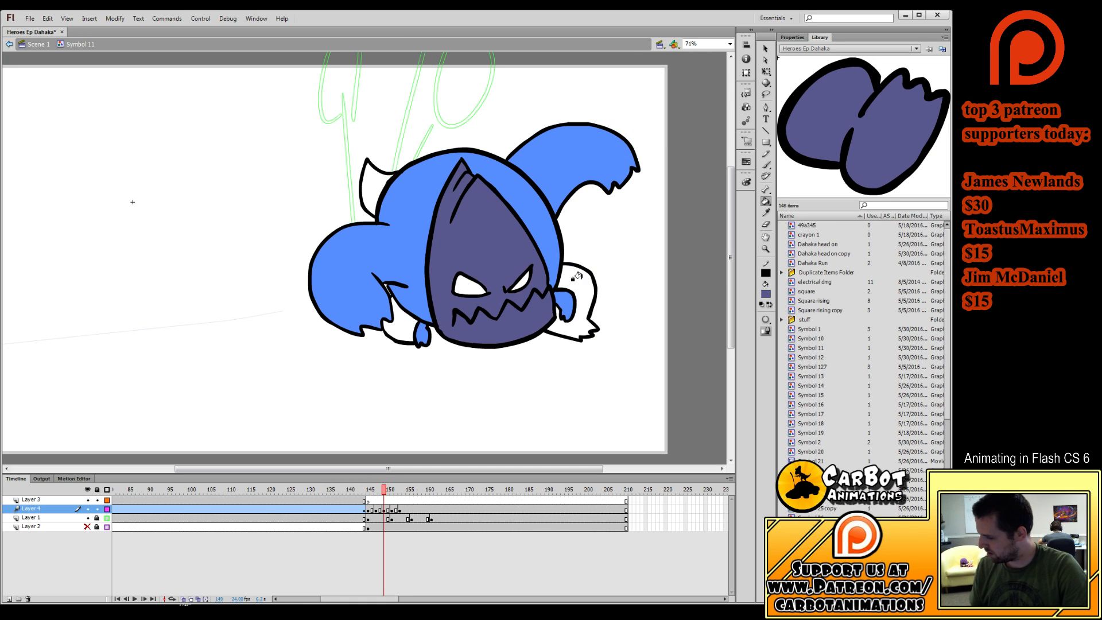
click(577, 276)
click(400, 326)
click(401, 190)
Fill the head, legs and tail of the second and first landing drawings with the dark purple.
click(571, 282)
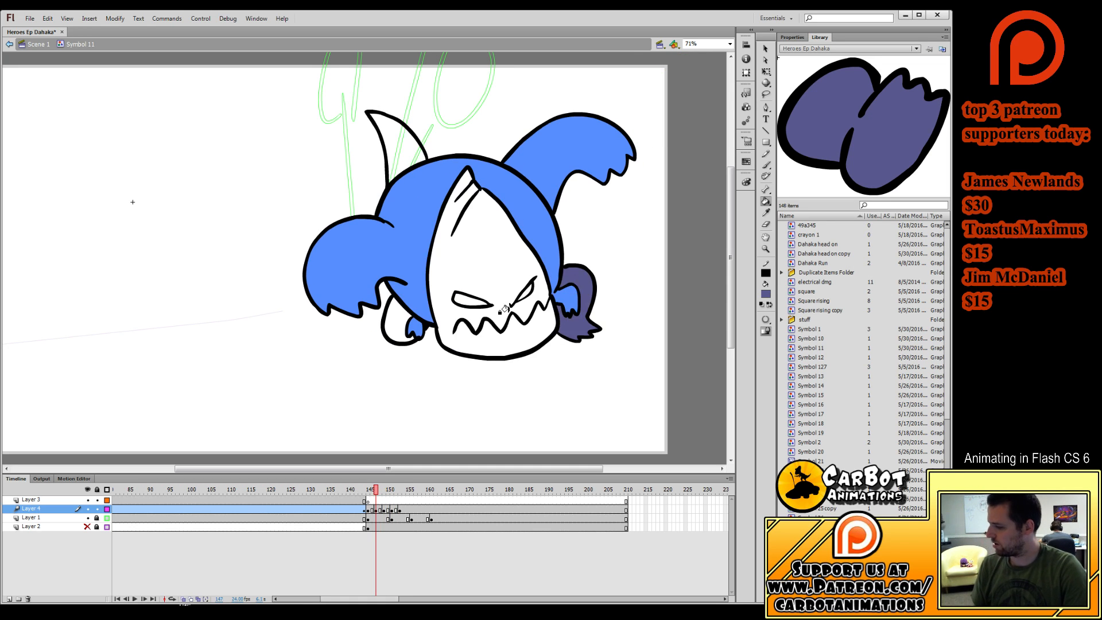
click(498, 314)
click(396, 317)
click(396, 144)
click(516, 296)
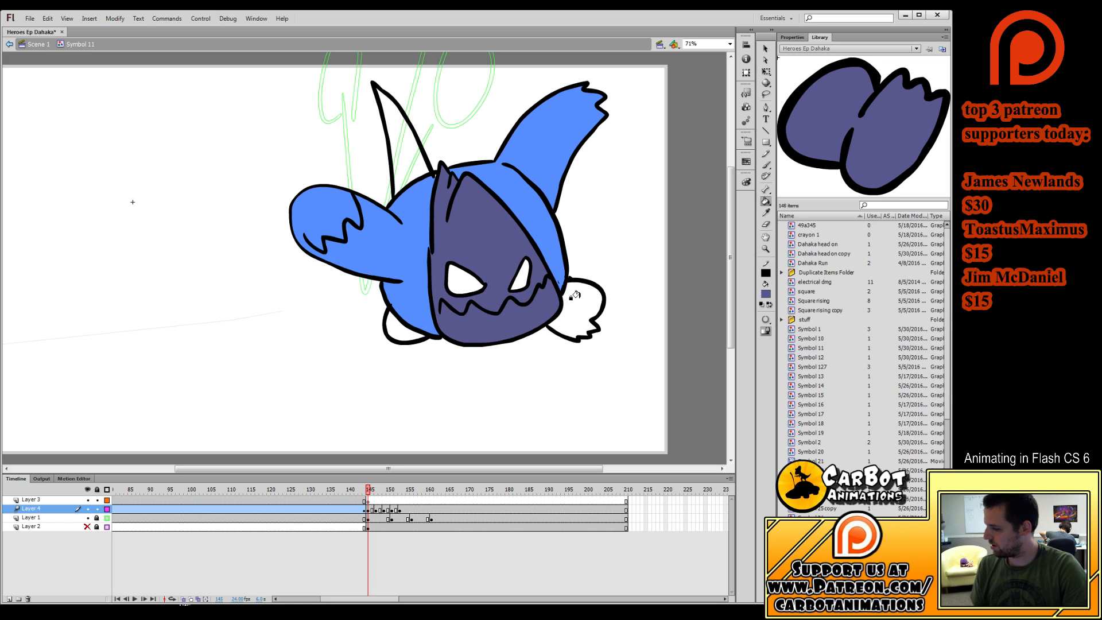
click(575, 295)
click(395, 313)
click(398, 155)
Preview Dahaka head on copy in the library, pick its eye pink and fill both eyes of the first landing drawing.
key(.)
key(.)
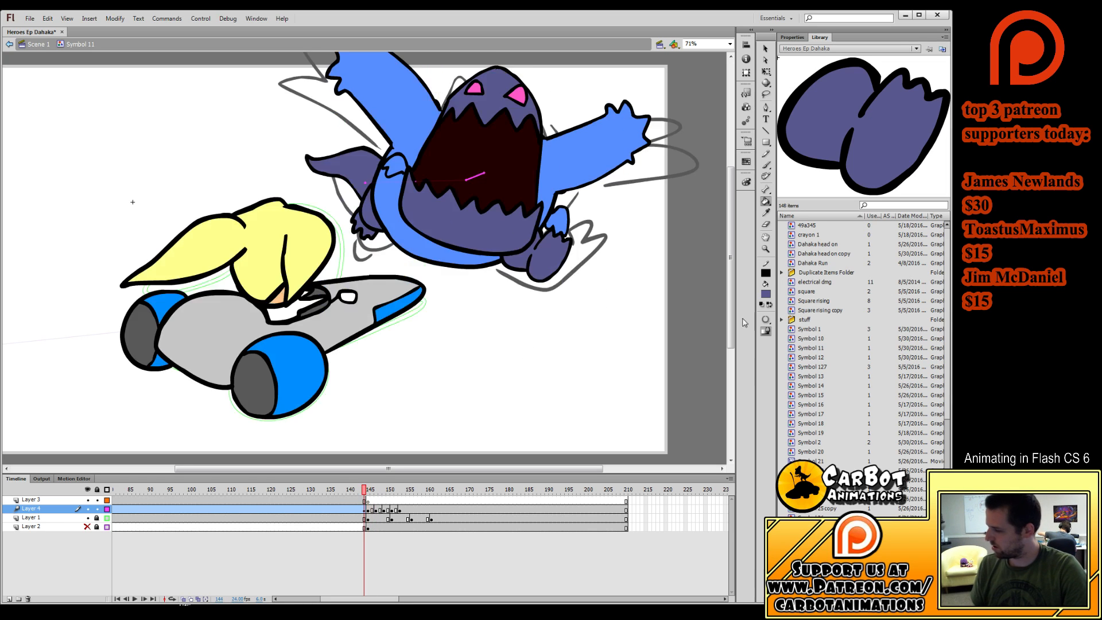
key(.)
click(804, 254)
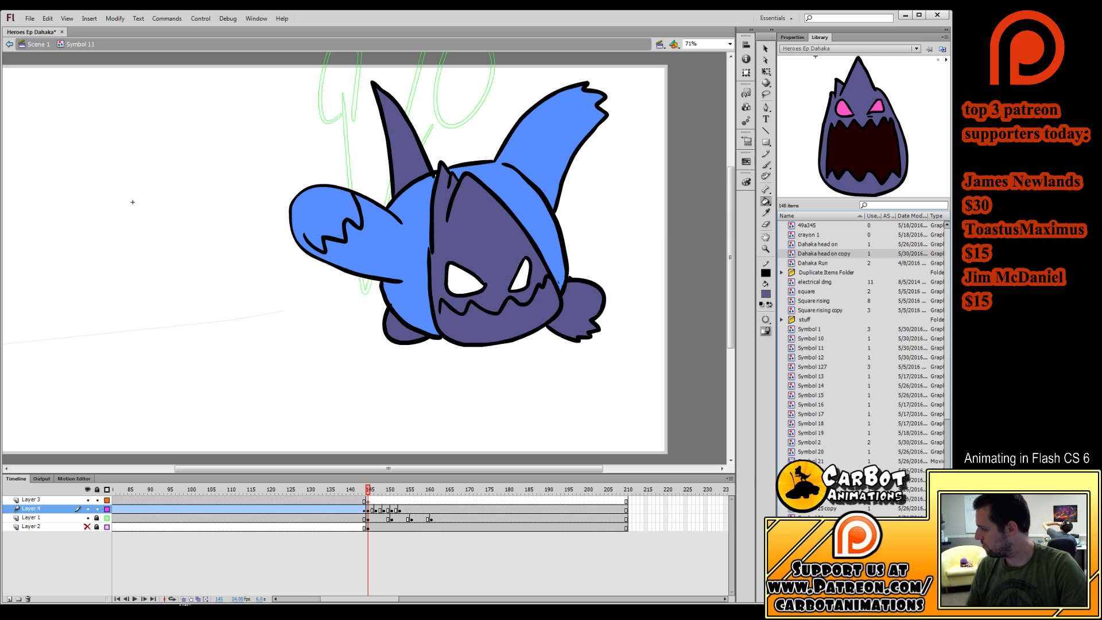
click(463, 281)
click(518, 275)
Fill both eyes with the pink in the second and third landing drawings.
key(.)
key(.)
click(466, 300)
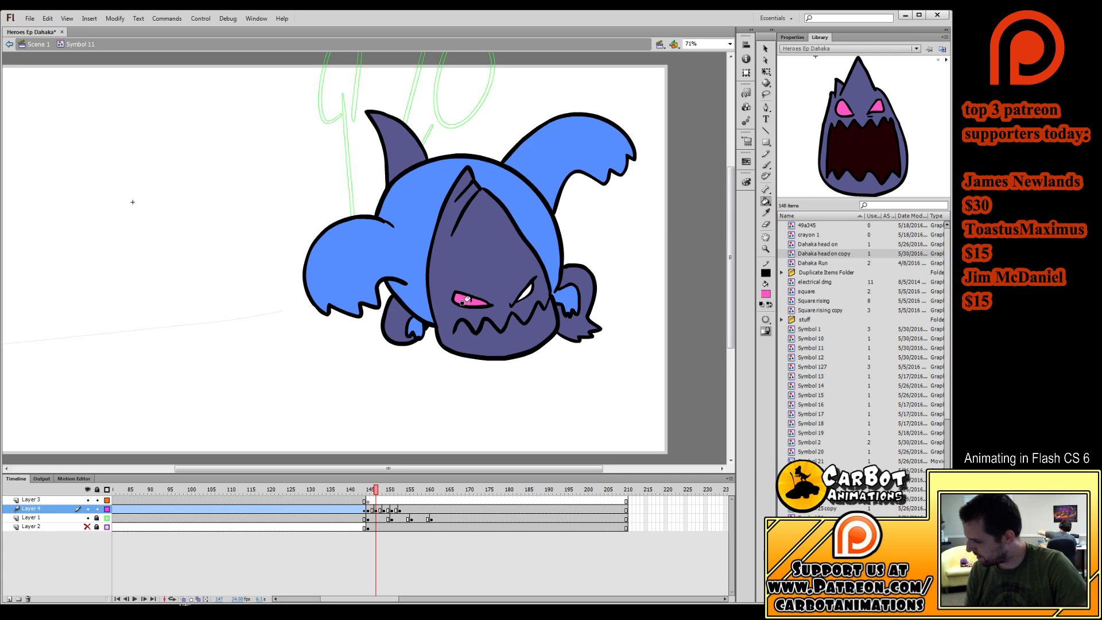
click(519, 289)
key(.)
key(.)
click(468, 285)
click(519, 281)
Fill both eyes with the pink in the fourth and fifth landing drawings.
key(.)
key(.)
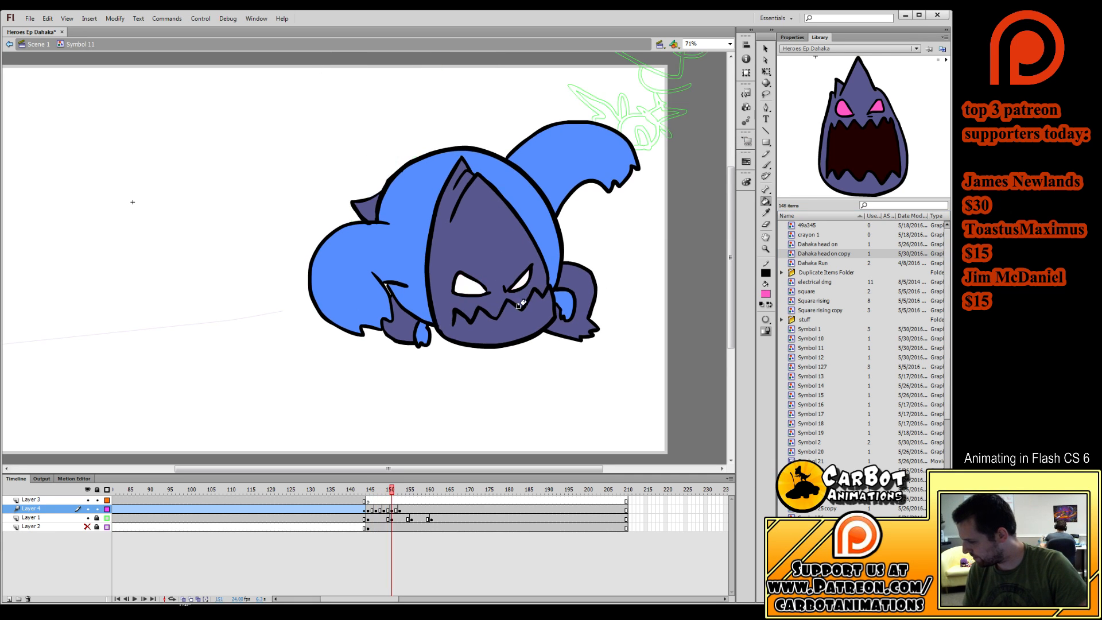
click(468, 285)
click(519, 281)
key(.)
key(.)
click(467, 286)
click(516, 281)
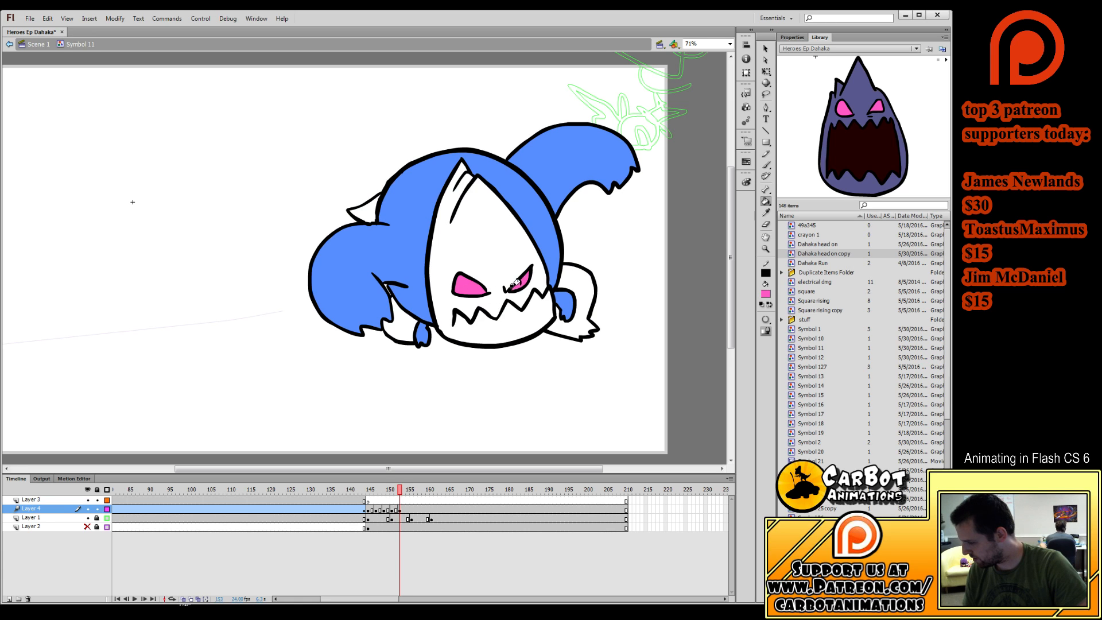
Sample the dark purple from an earlier landing drawing and fill the head, legs and tail of the fifth one.
key(.)
key(.)
key(i)
click(514, 272)
key(.)
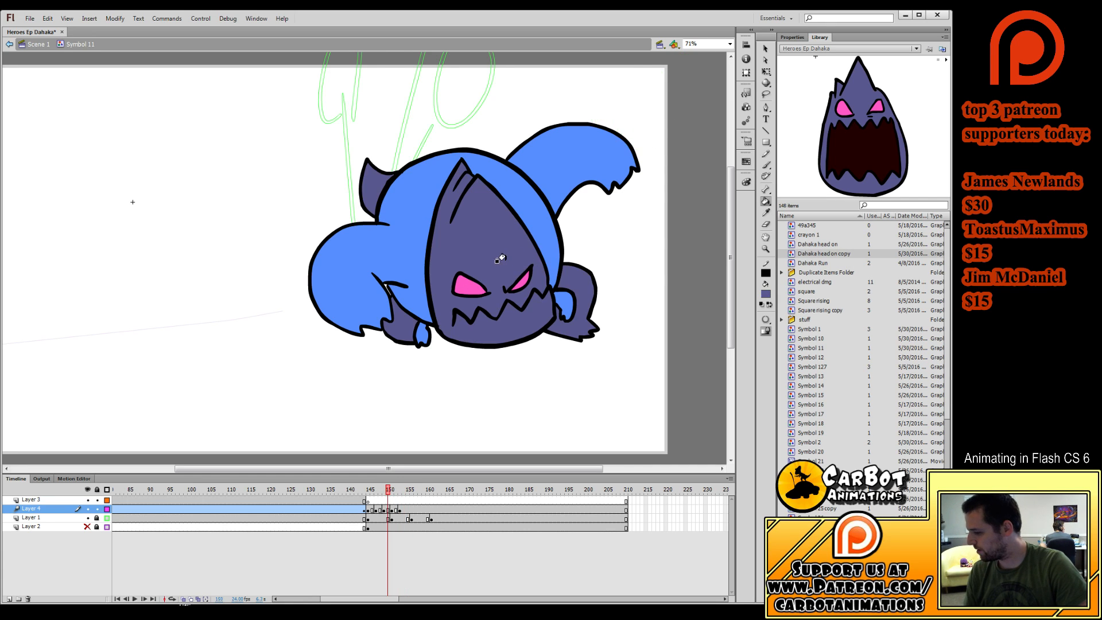
key(.)
key(.)
key(.)
click(498, 258)
click(566, 276)
click(398, 315)
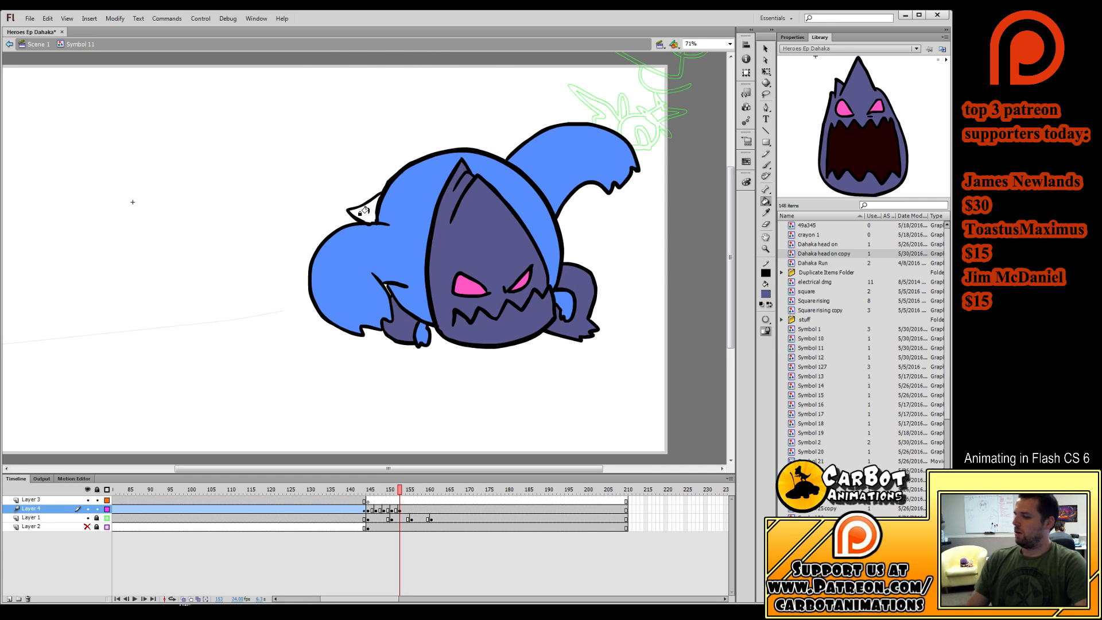
click(365, 210)
key(.)
key(.)
key(.)
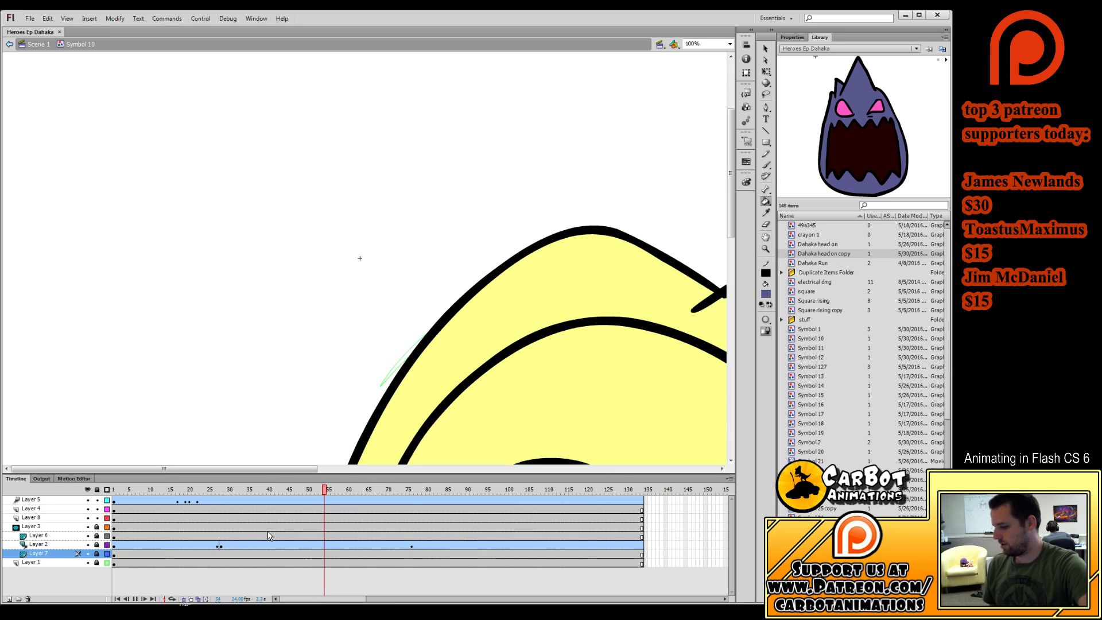
Return to Scene 1 and play back the shot of the car and the leaping monster.
key(Return)
click(39, 45)
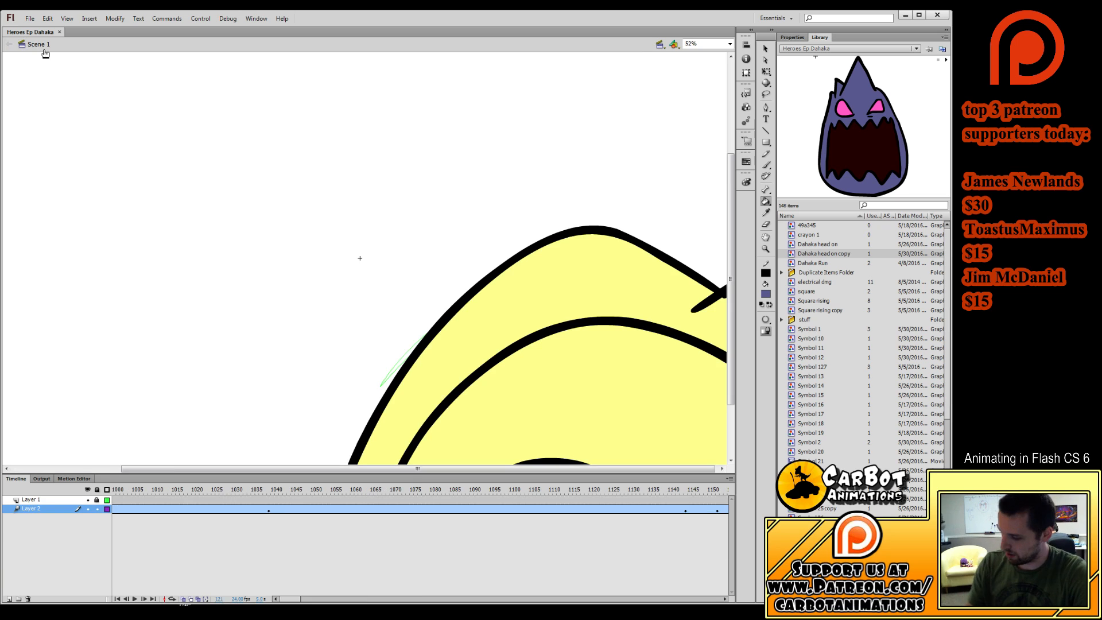
drag(240, 490, 217, 536)
key(Return)
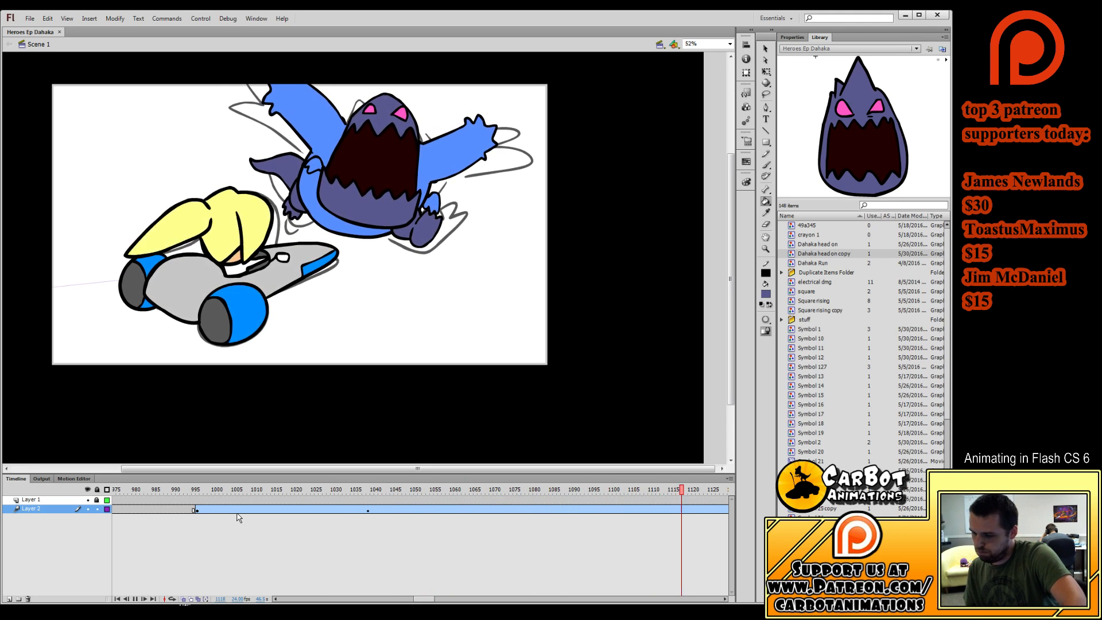
key(Return)
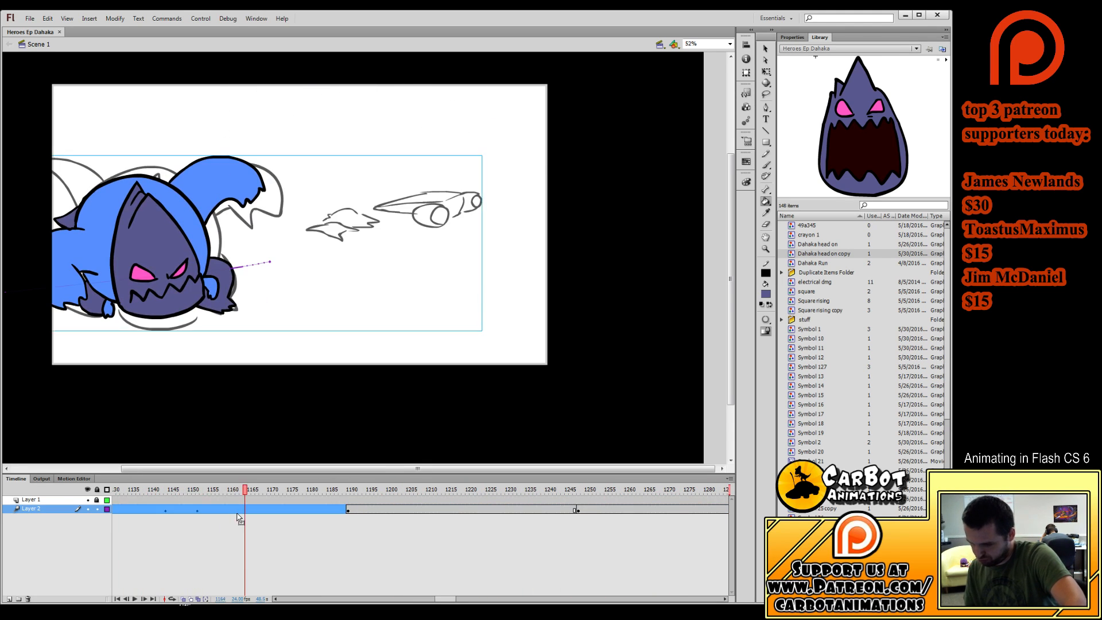
Open Symbol 11 for editing from the leap shot and select the car's frame 57 on Layer 3.
drag(201, 487, 173, 535)
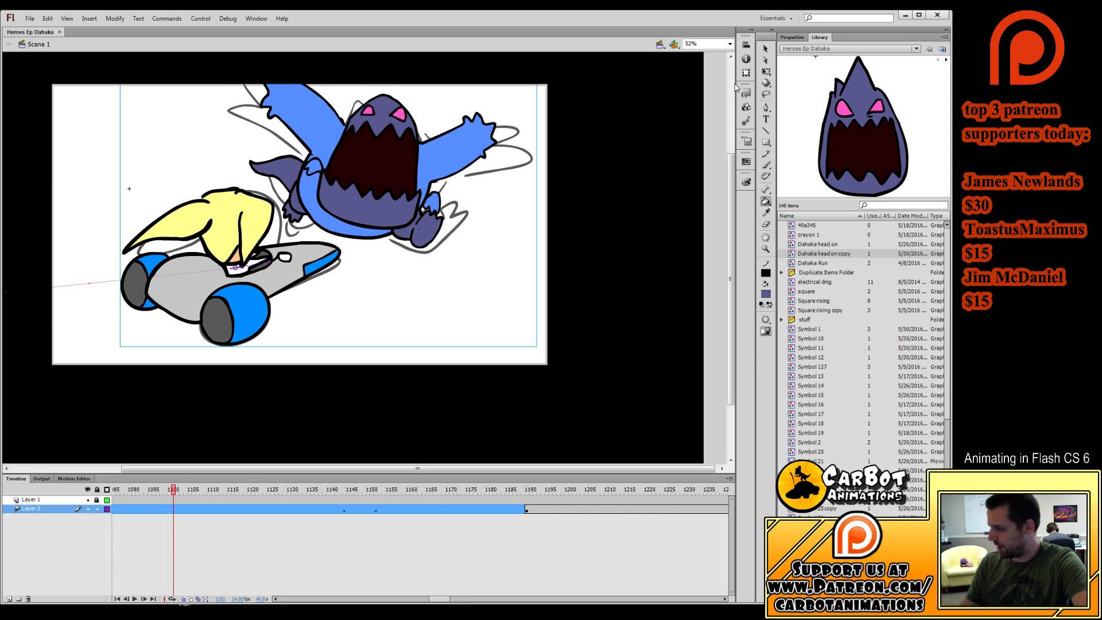
click(765, 72)
key(k)
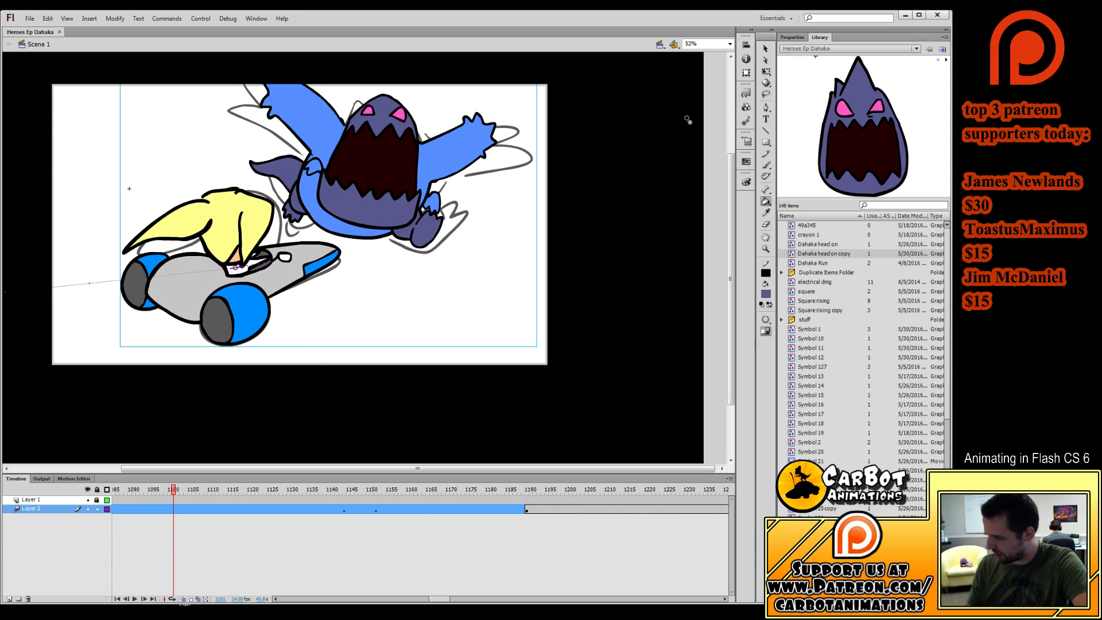
key(q)
double_click(284, 280)
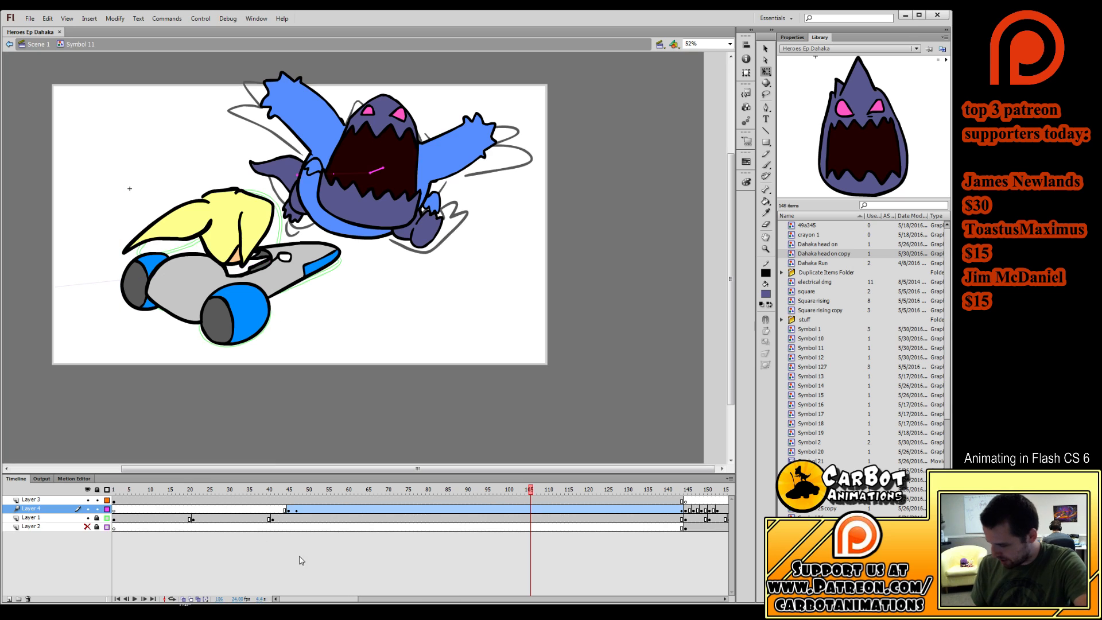
mouse_move(568, 540)
mouse_down()
mouse_move(172, 534)
mouse_move(338, 503)
mouse_up()
click(337, 501)
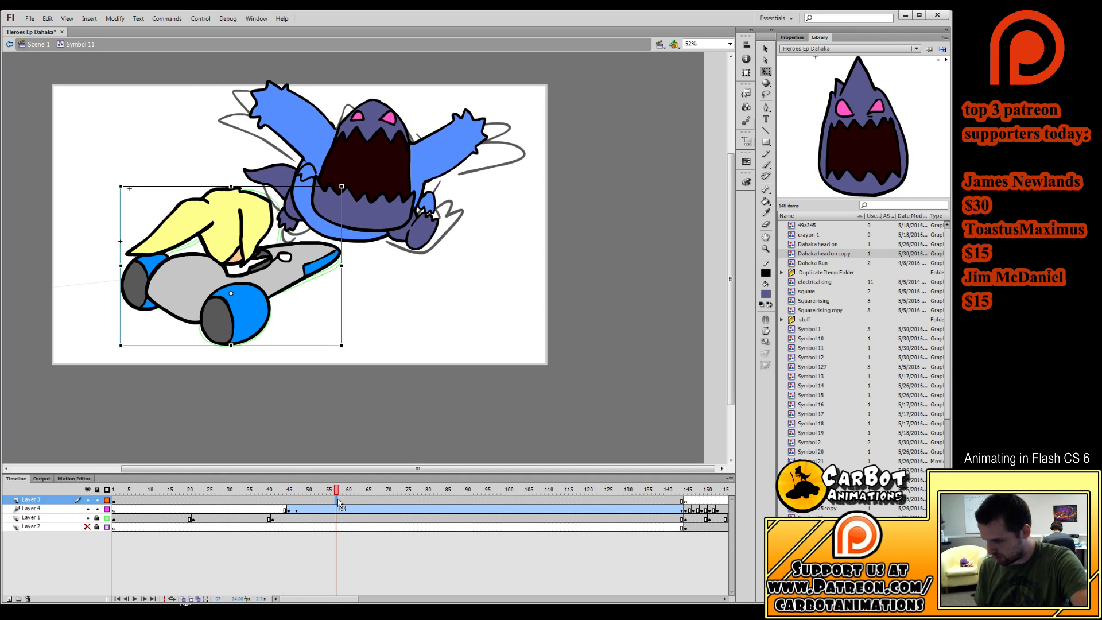
Inspect the driver's head change inside the car symbol and return to Symbol 11.
double_click(255, 310)
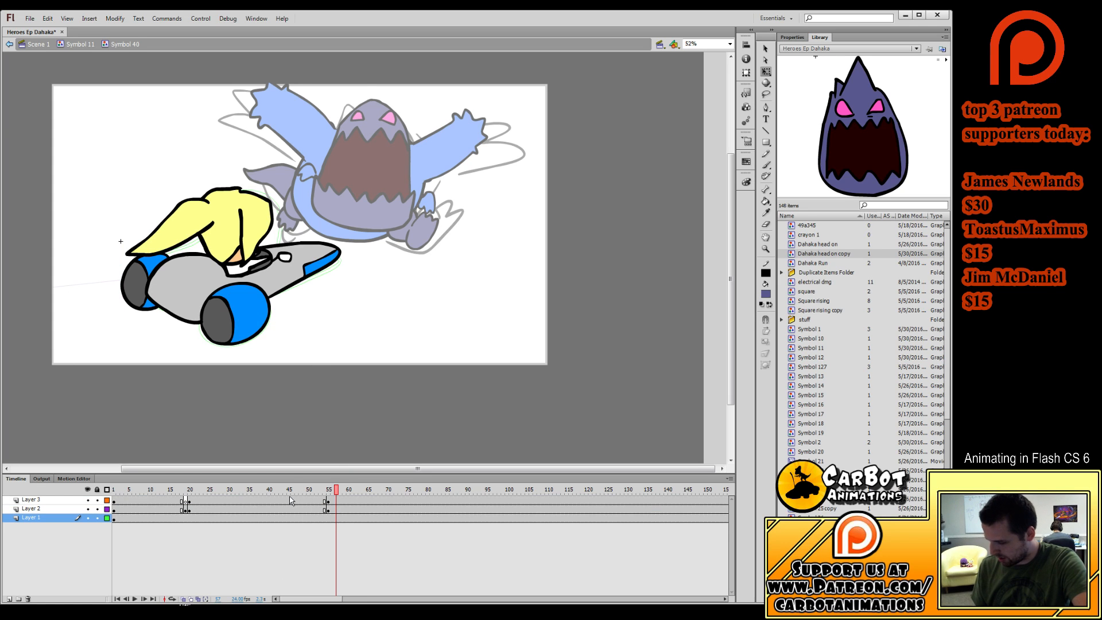
drag(290, 501, 320, 520)
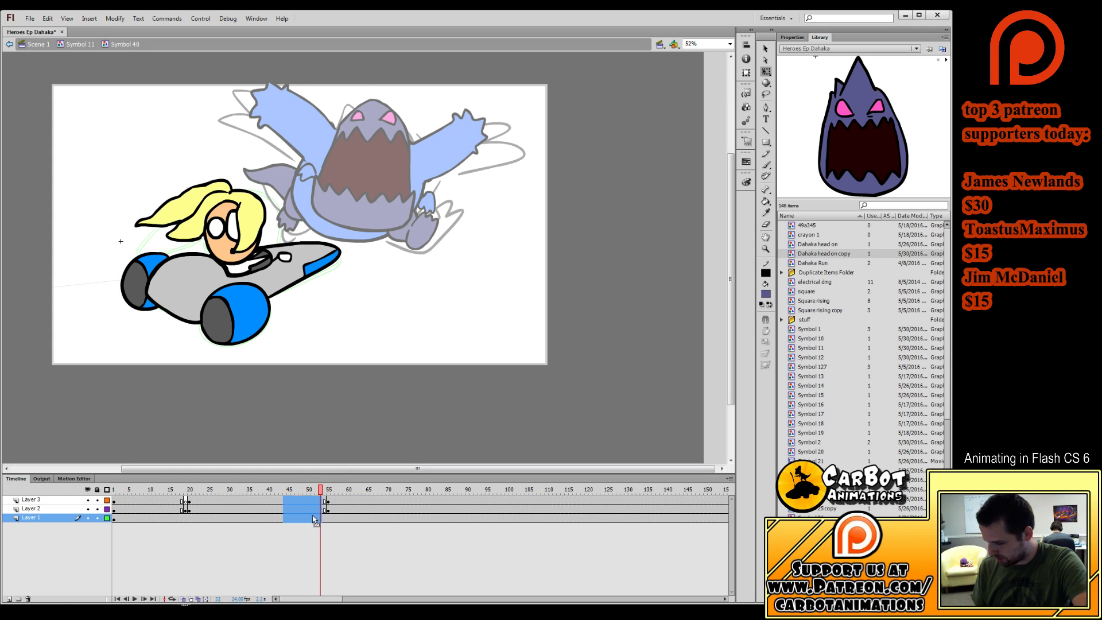
double_click(363, 321)
Insert a keyframe for the car on Layer 3 at frame 47.
drag(272, 492, 296, 506)
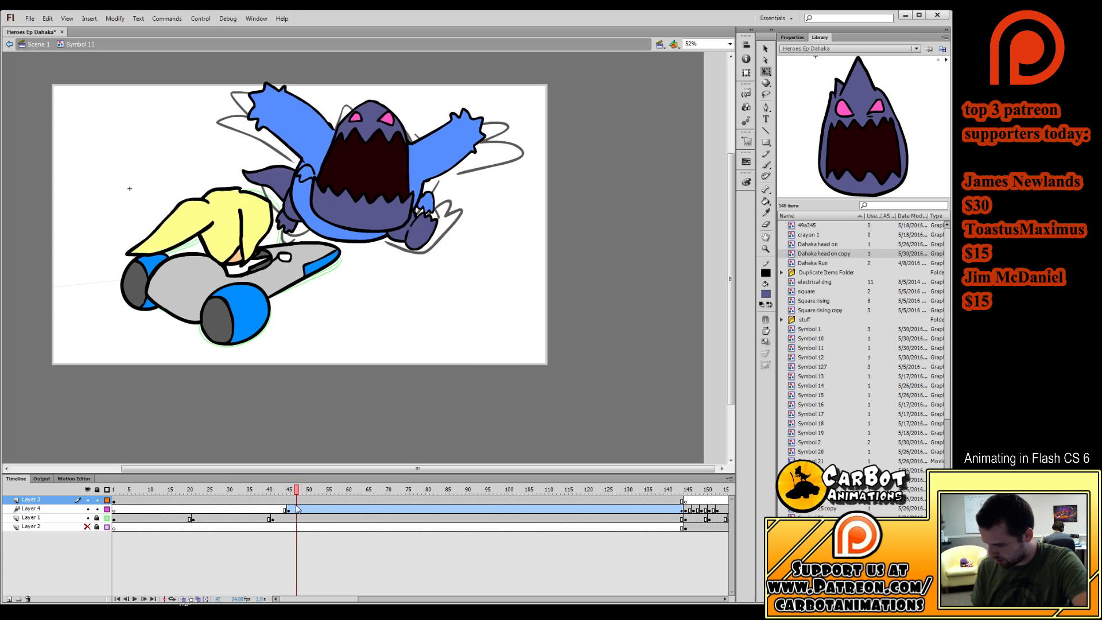
click(301, 509)
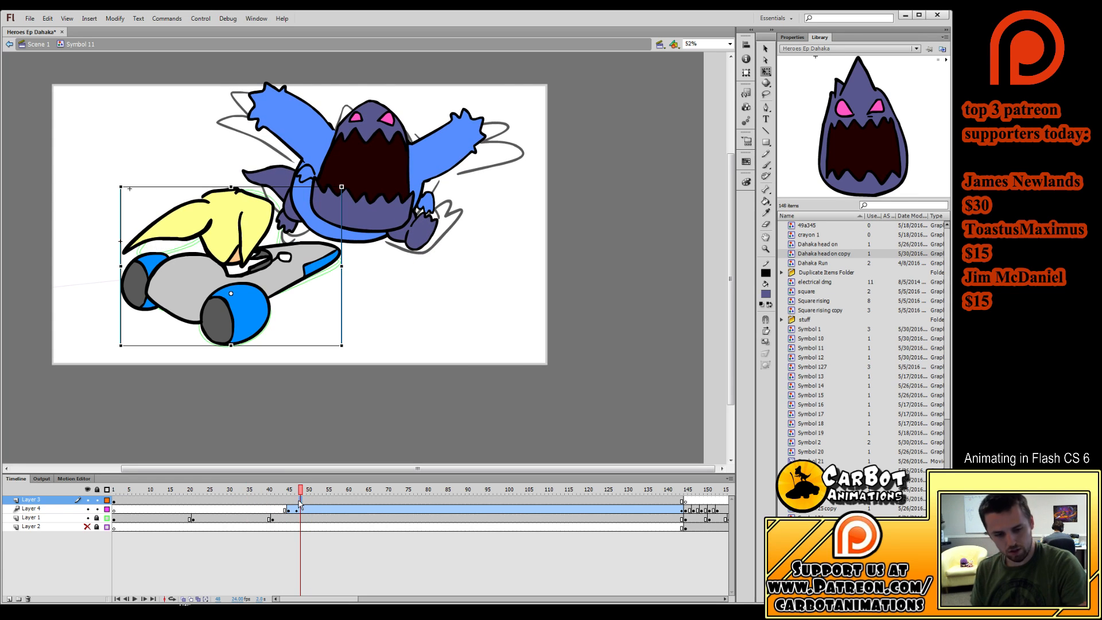
key(comma)
key(F6)
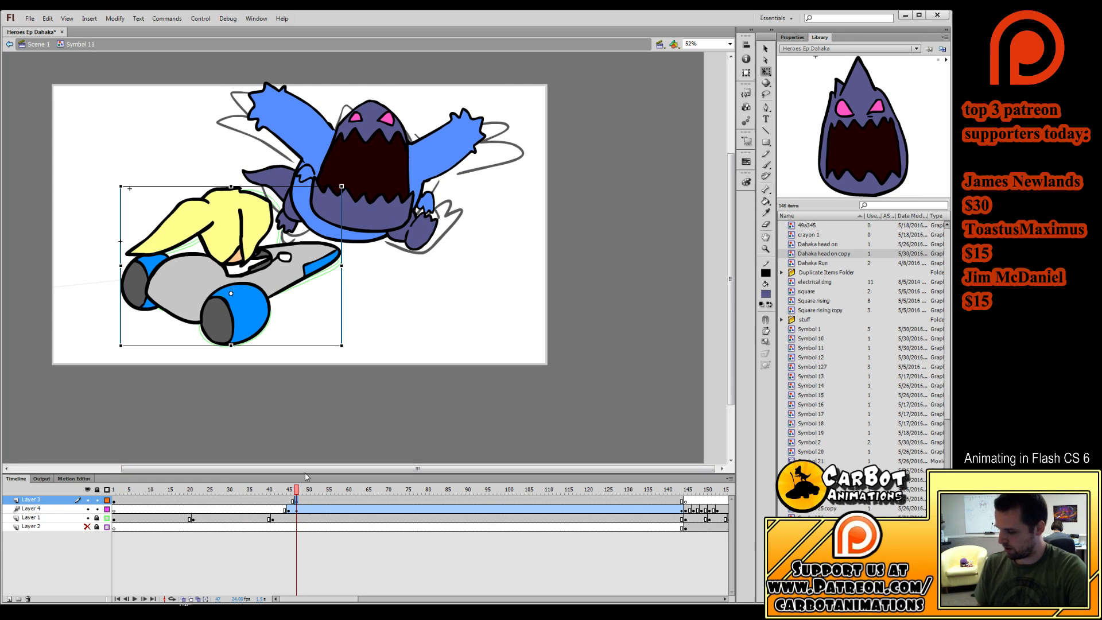
Duplicate the car symbol and the driver's hair symbol inside it, and open the hair copy for editing.
double_click(270, 289)
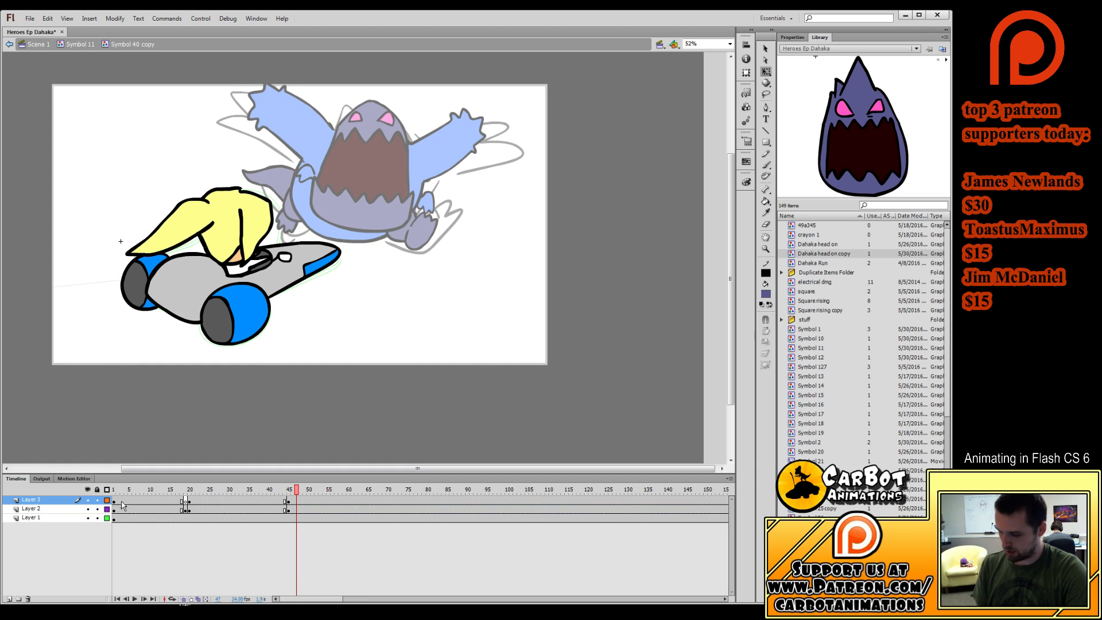
click(297, 509)
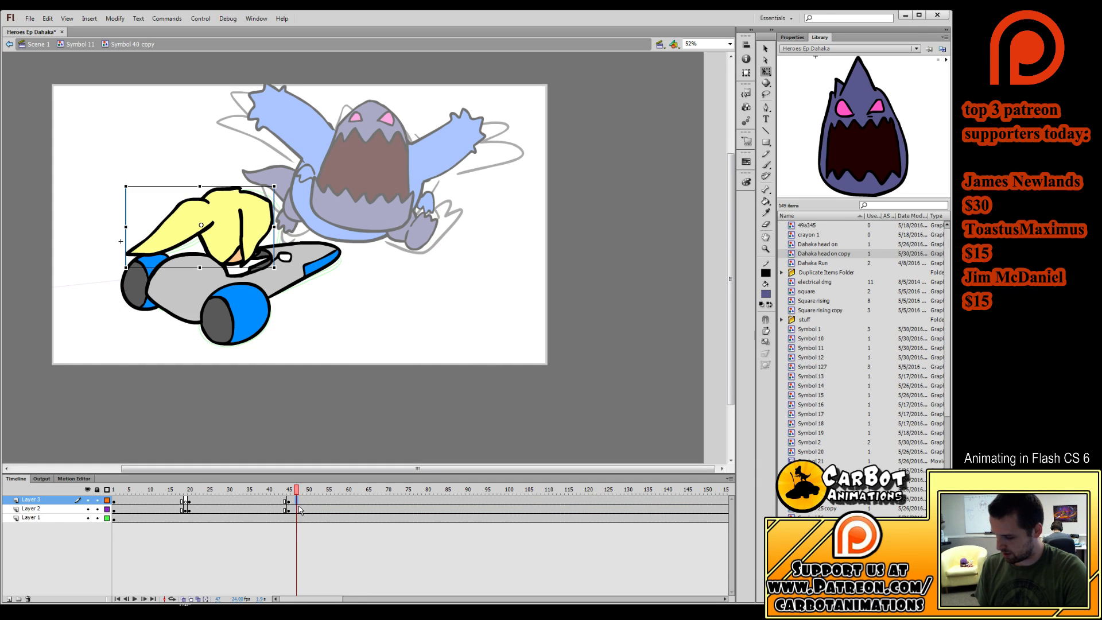
click(298, 511)
click(297, 501)
click(258, 233)
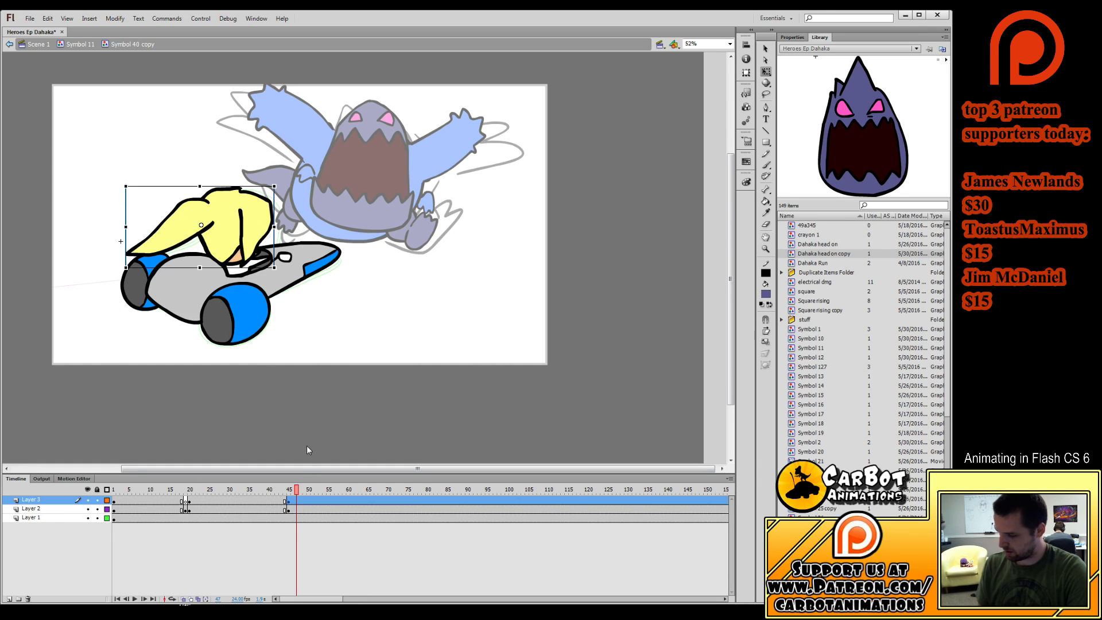
double_click(259, 230)
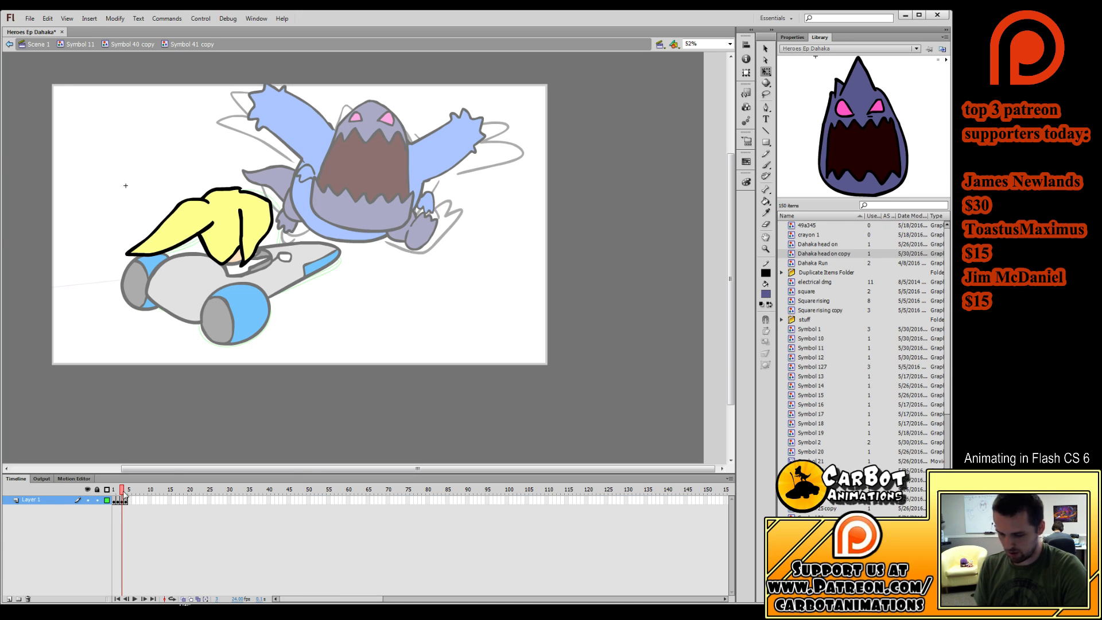
Extend the hair drawings to three frames each so keyframes fall on 1, 4, 7 and 10, and return to Symbol 11.
key(period)
key(period)
key(period)
key(period)
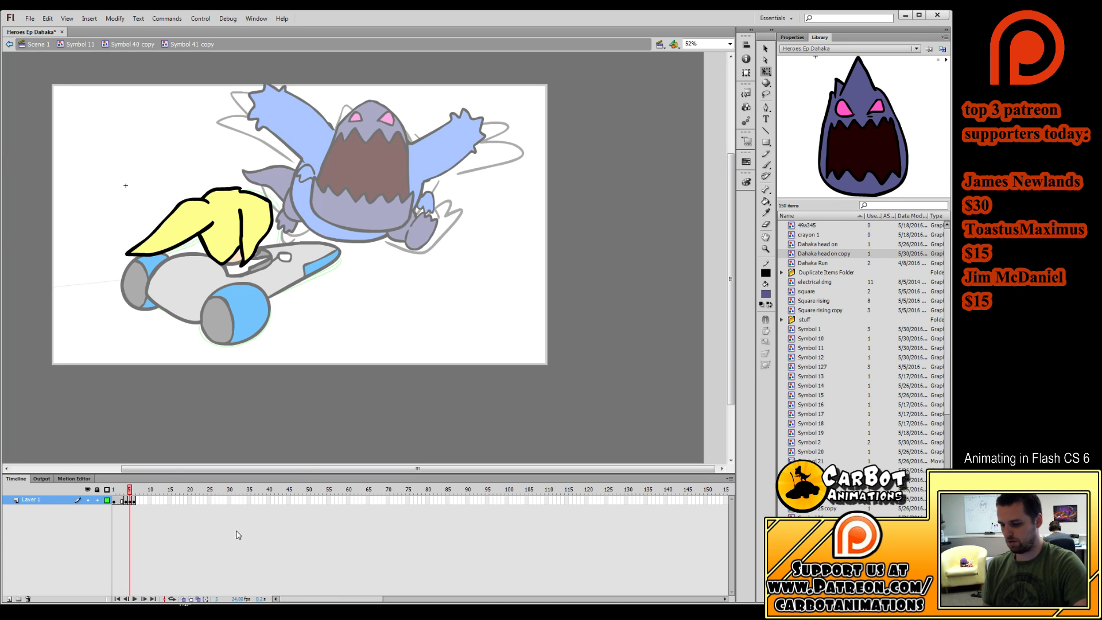
key(period)
key(period)
key(period)
key(period)
key(period)
key(period)
key(period)
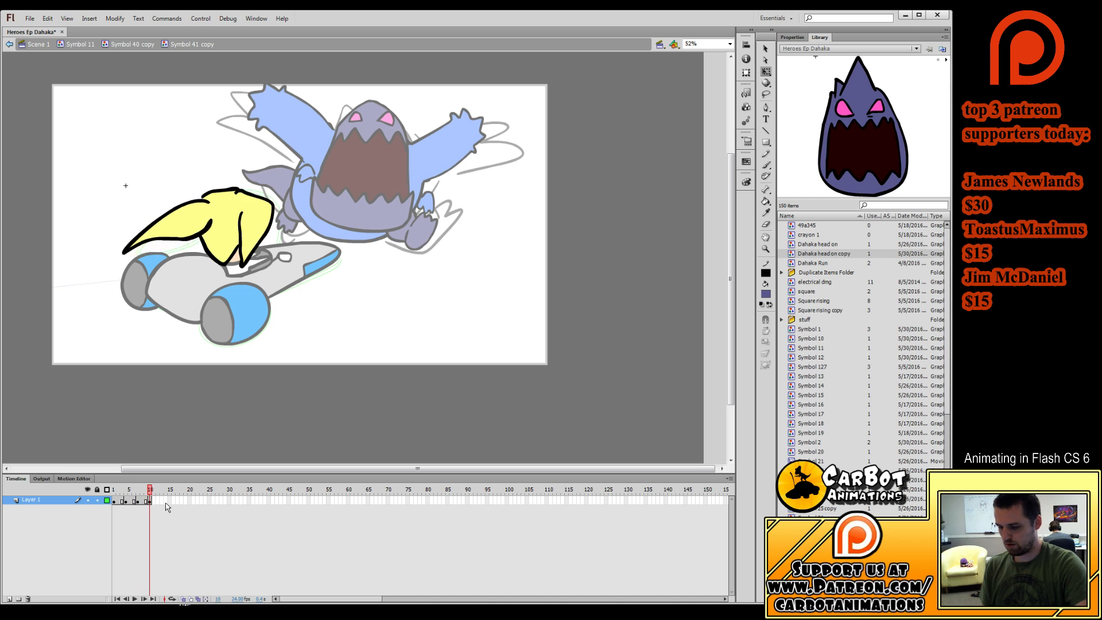
double_click(229, 427)
double_click(229, 428)
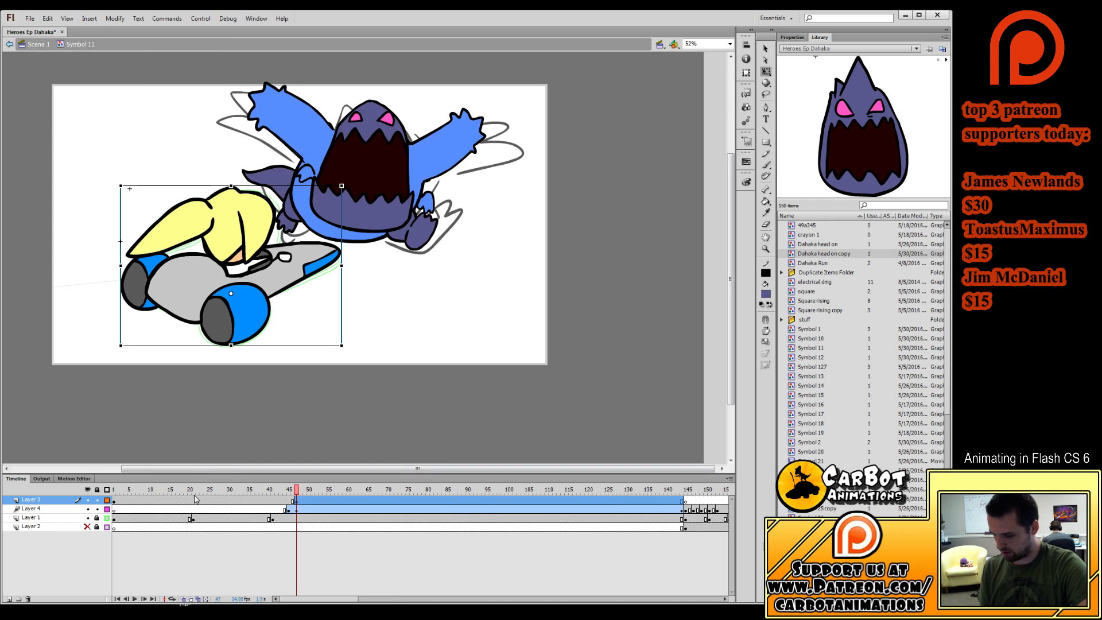
Play back Symbol 11 from about frame 22 to check the driver's hair movement against the leaping monster.
click(198, 491)
key(Return)
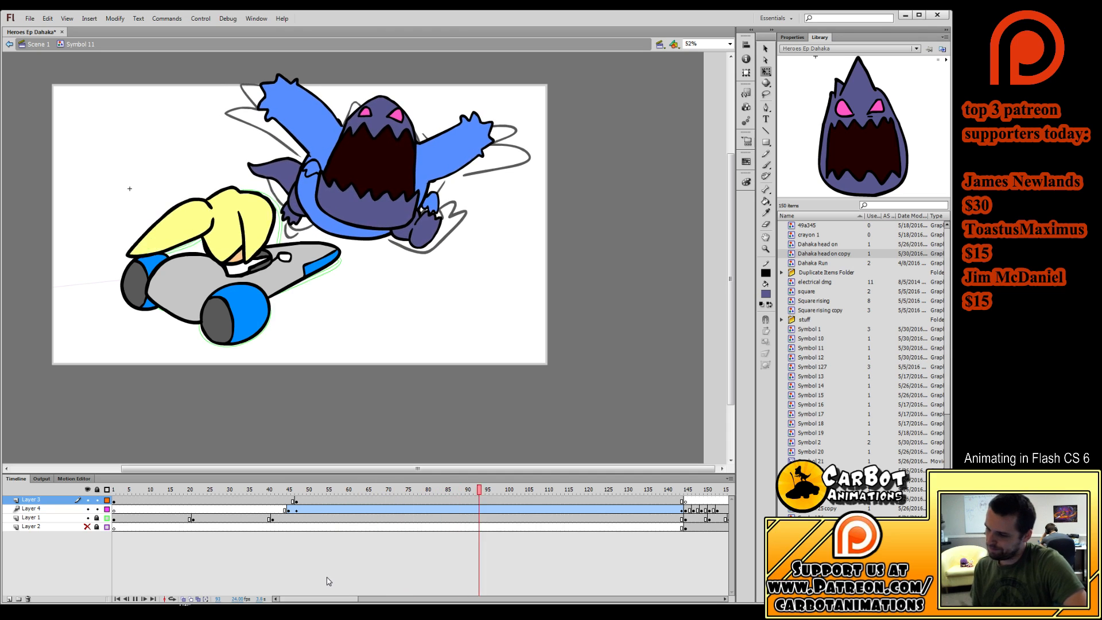
key(Return)
drag(286, 500, 246, 500)
click(76, 519)
click(287, 489)
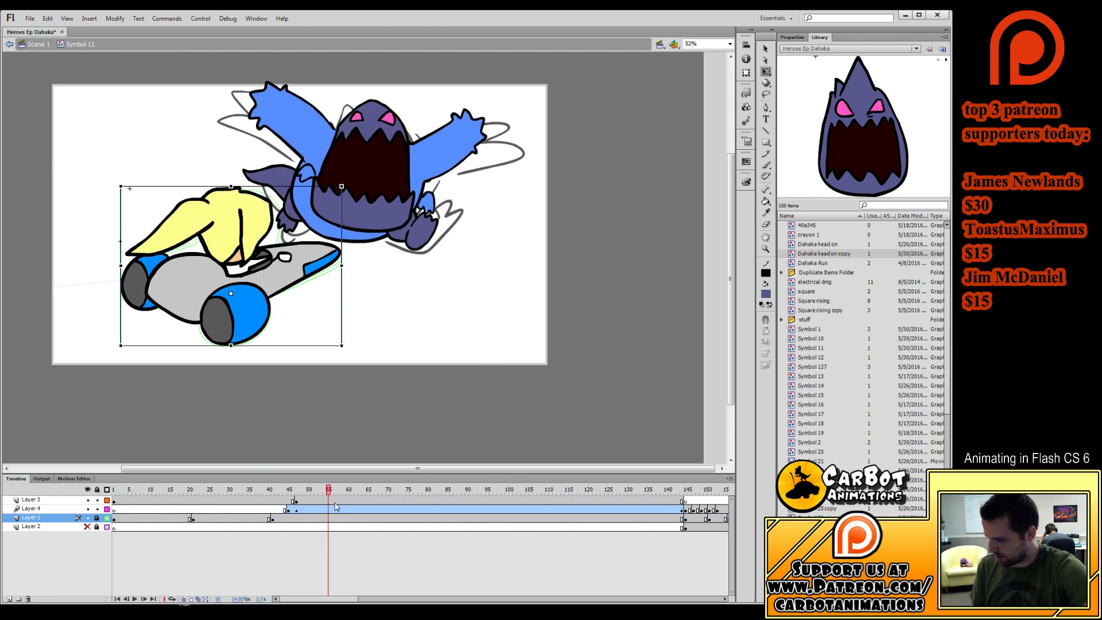
Delete the rough sketch layer, Layer 1, inside the leaping monster's symbol, return to Symbol 11 and play it back.
double_click(437, 234)
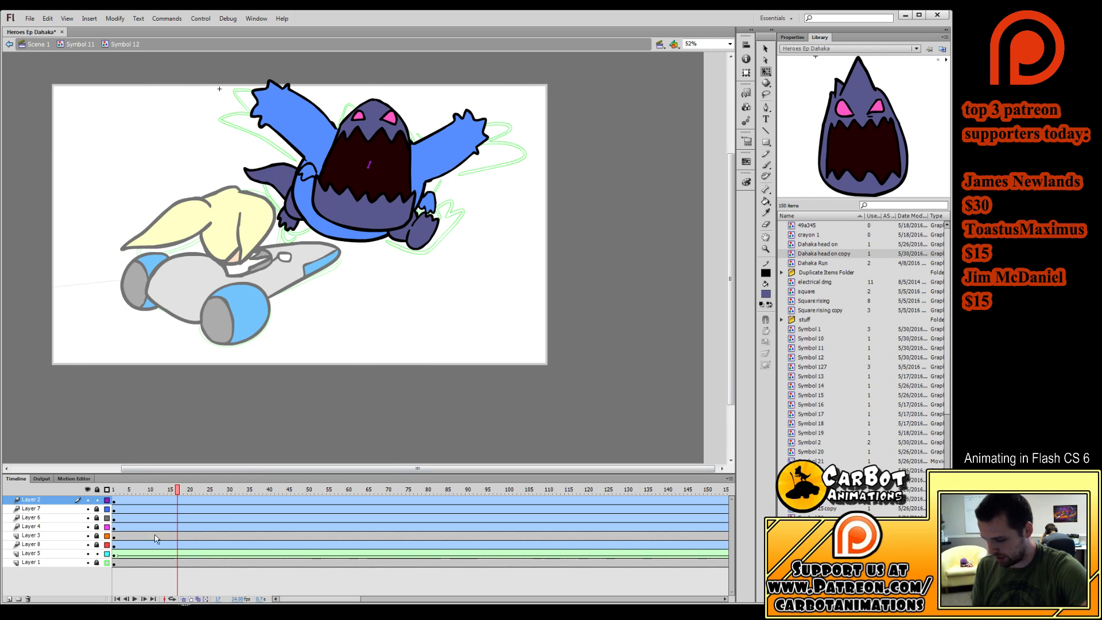
click(56, 562)
click(27, 599)
double_click(370, 351)
key(Return)
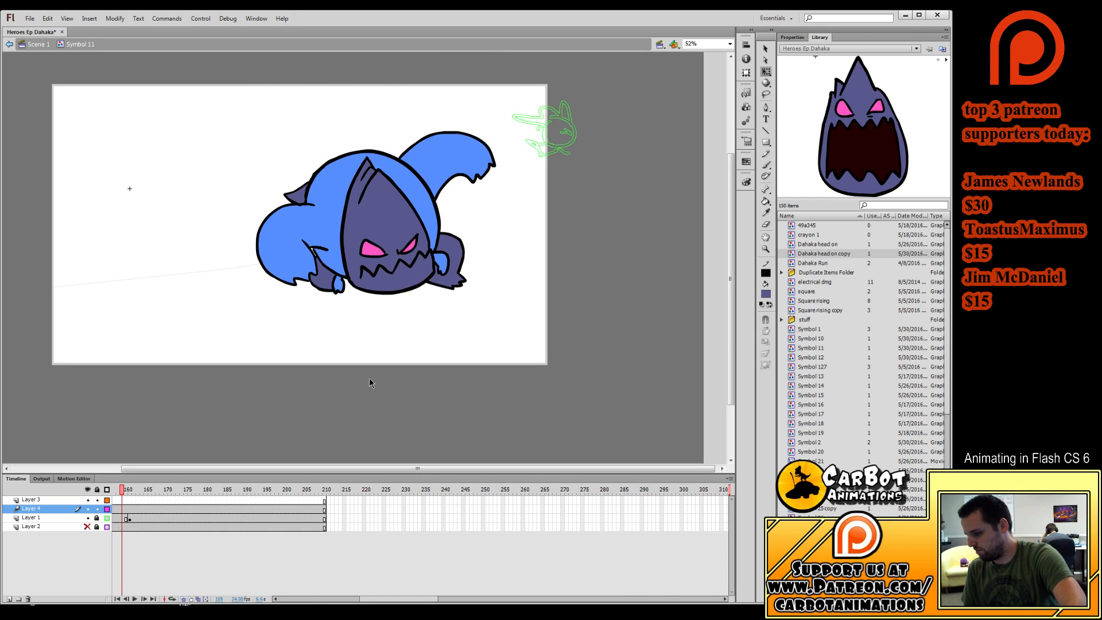
Examine the leap-to-landing transition around frame 145 and the car symbol's layers at frame 135.
click(198, 520)
click(206, 500)
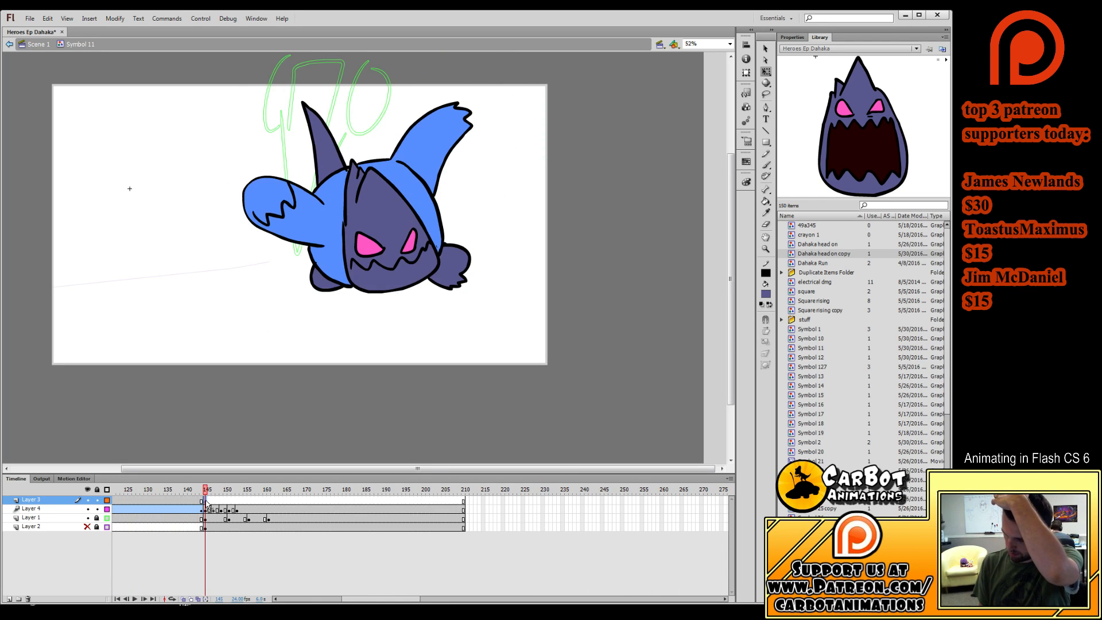
drag(205, 492, 165, 534)
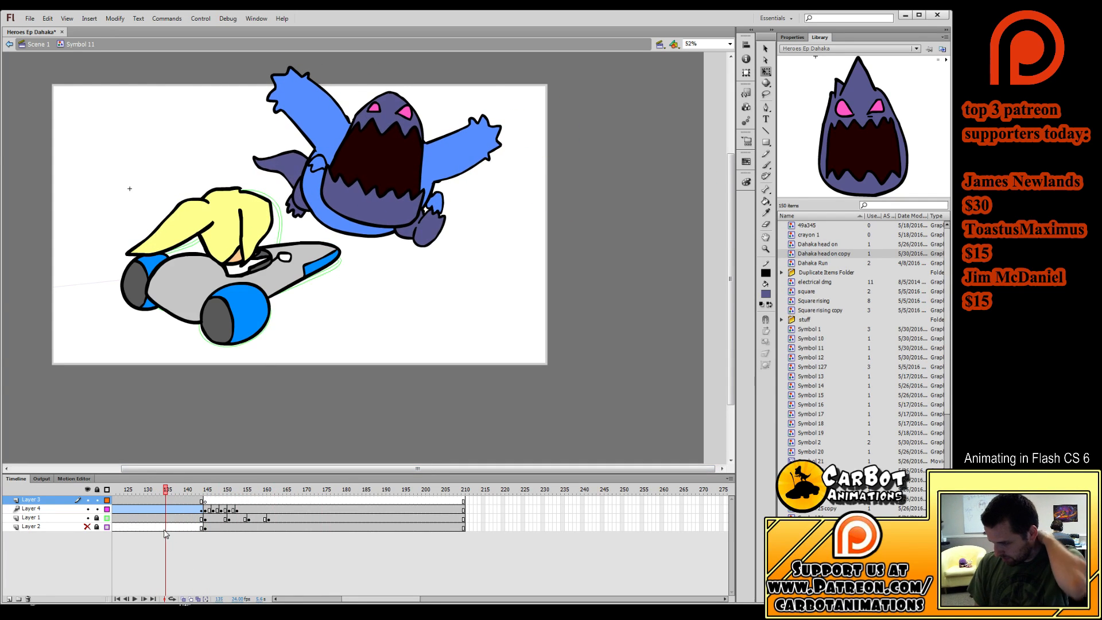
click(255, 320)
double_click(255, 320)
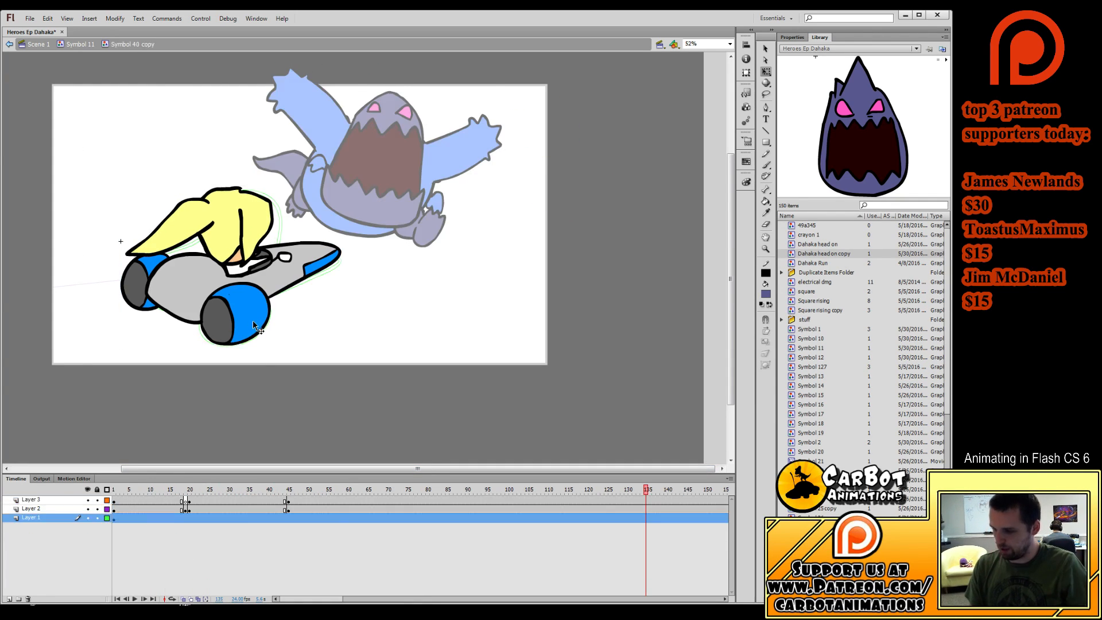
double_click(423, 321)
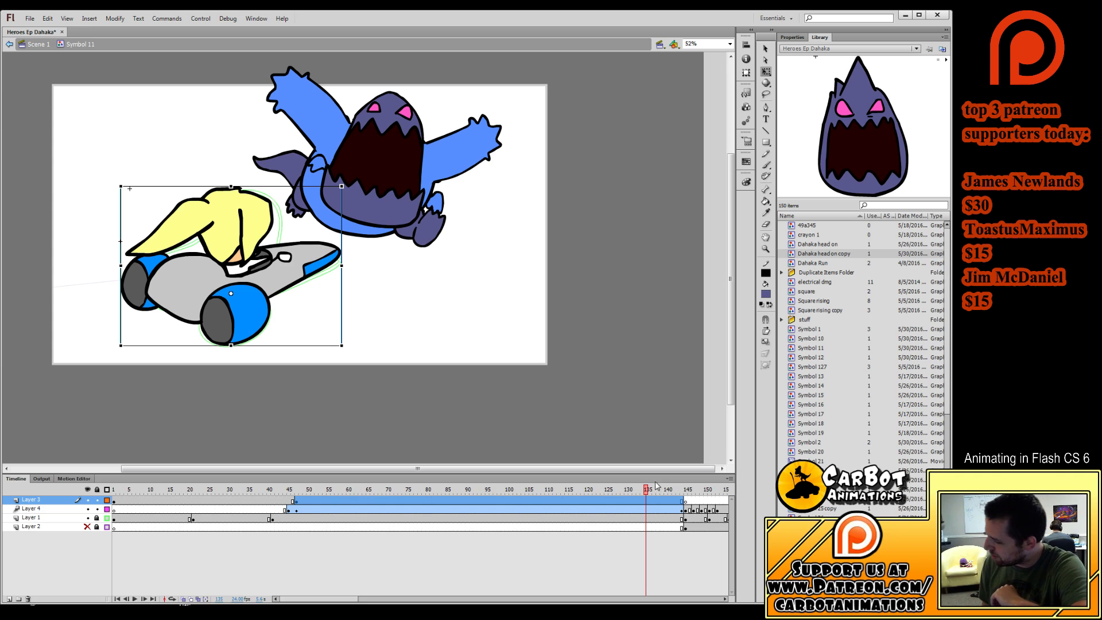
drag(675, 489, 709, 490)
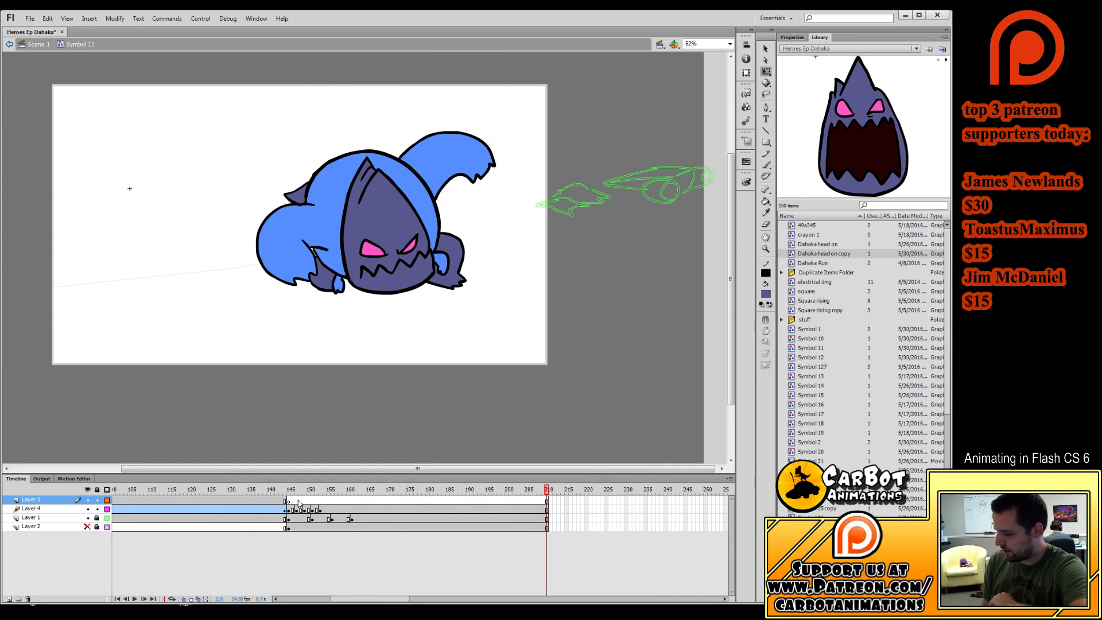
Add a layer directly above Layer 1 with a blank keyframe at frame 145, and save the file.
click(294, 500)
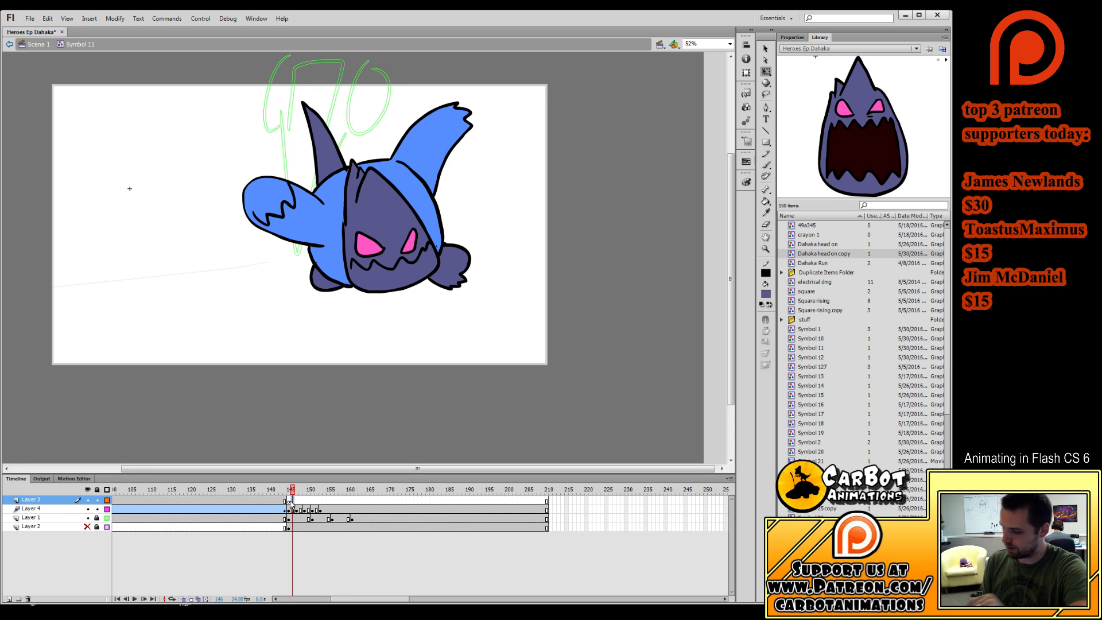
key(comma)
click(44, 517)
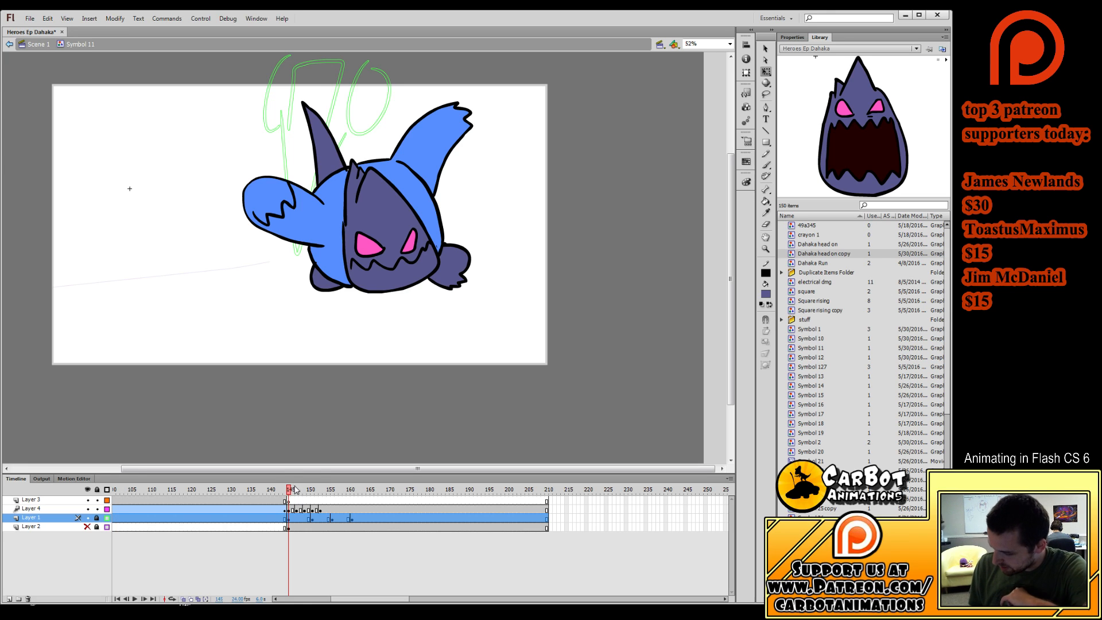
key(comma)
key(period)
click(10, 598)
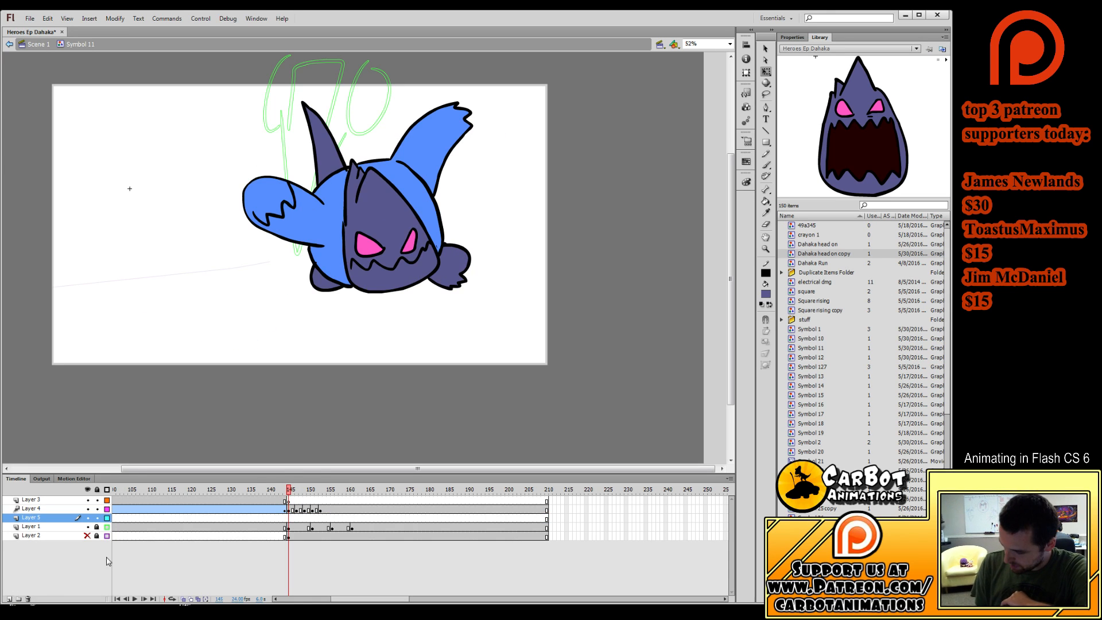
key(comma)
key(period)
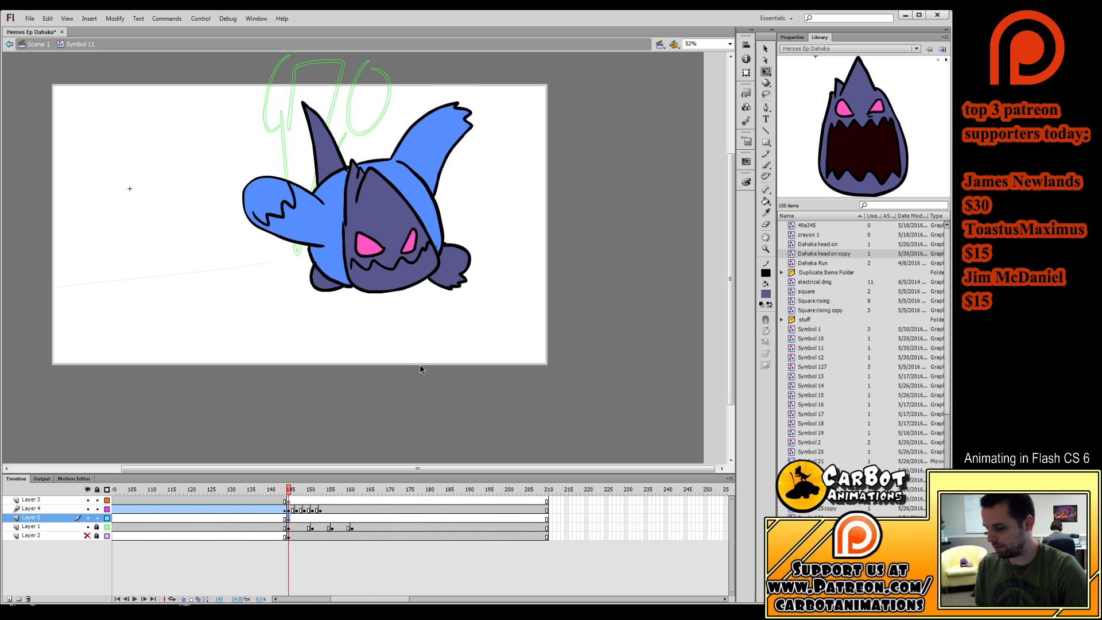
key(ctrl+s)
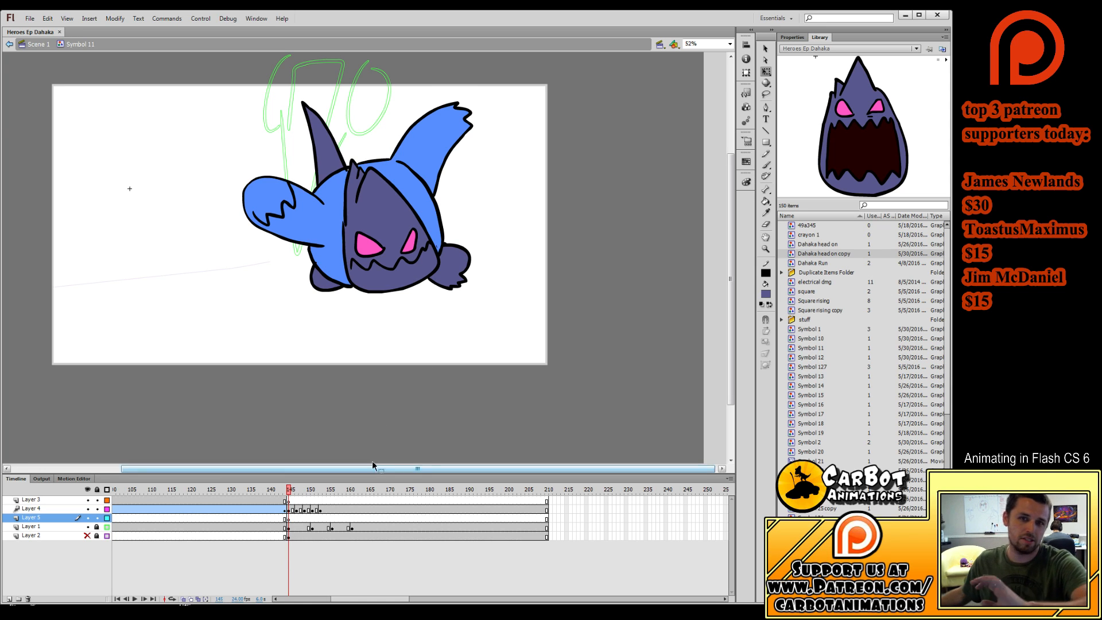
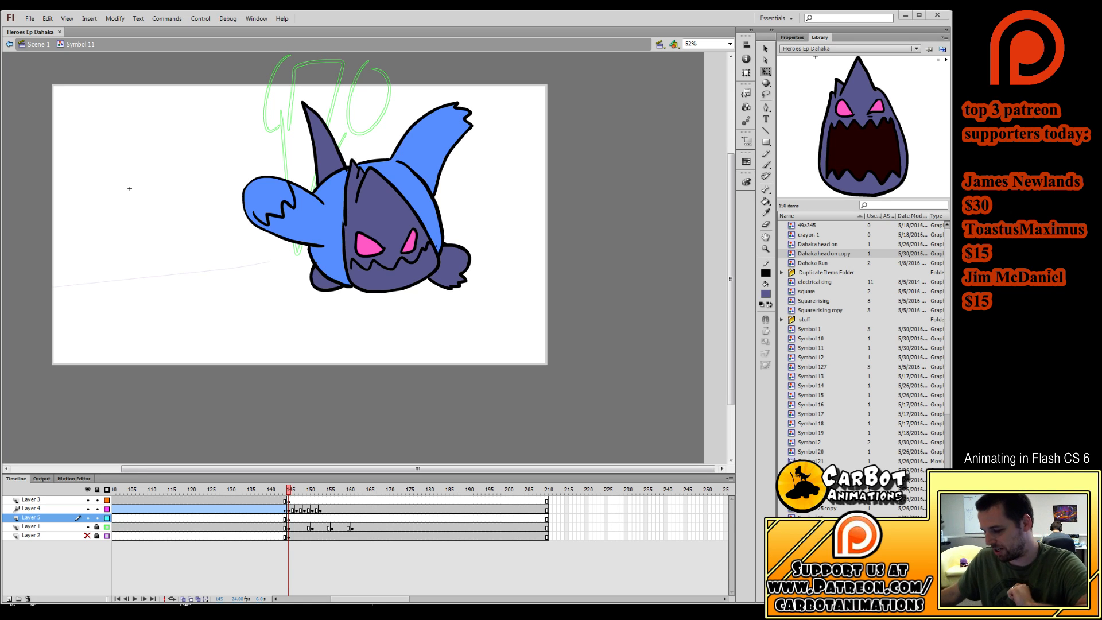
Copy the car body without the driver from inside the car symbol and return to Symbol 11.
drag(289, 498, 278, 551)
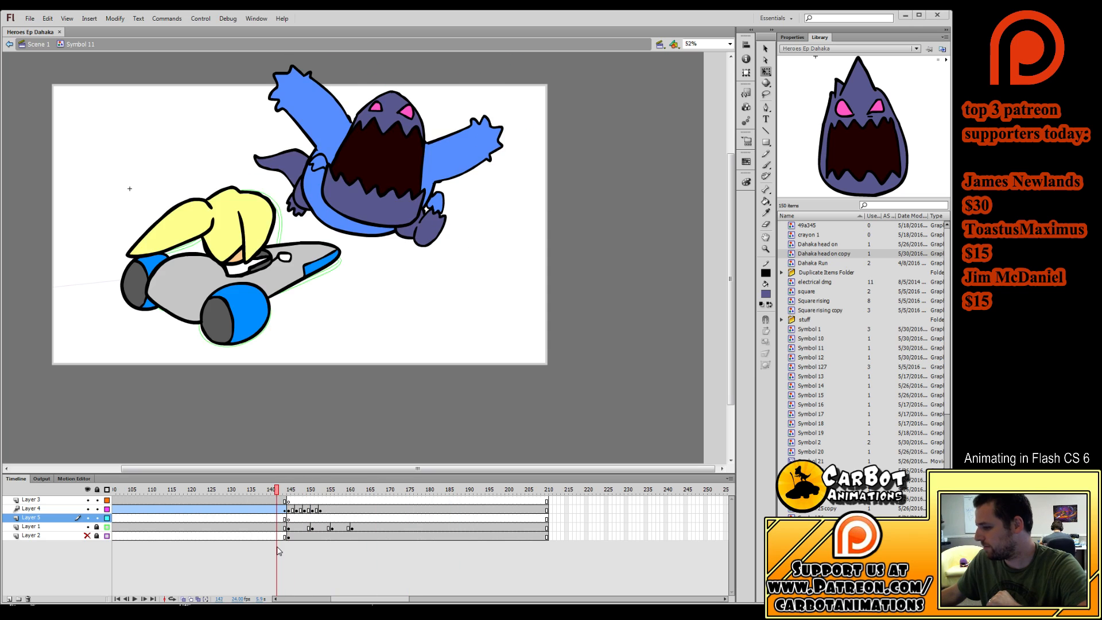
double_click(282, 273)
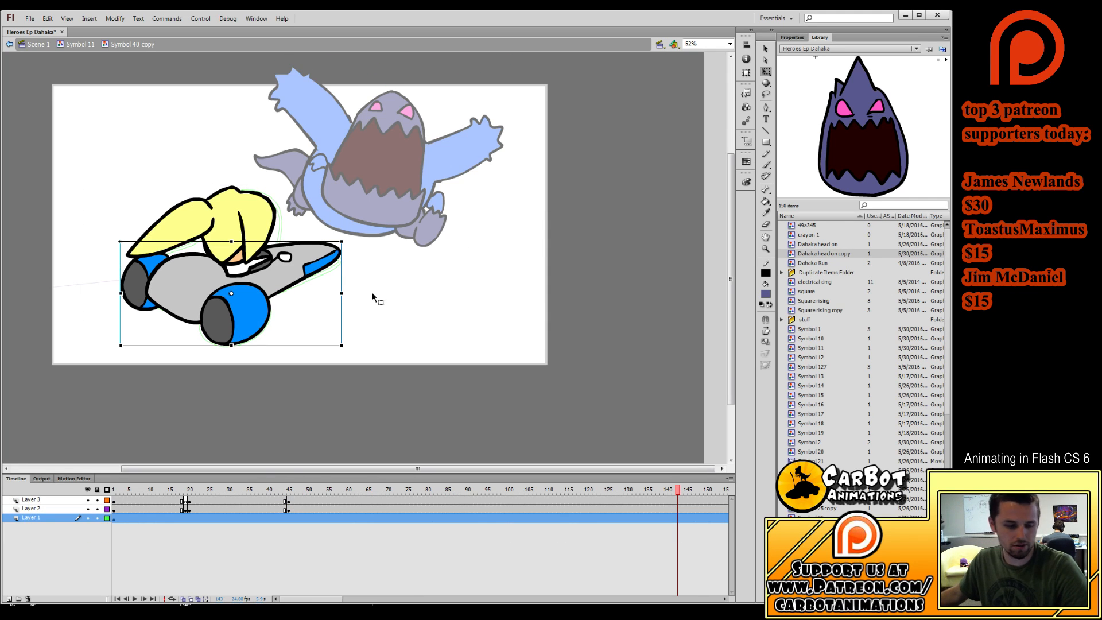
click(447, 307)
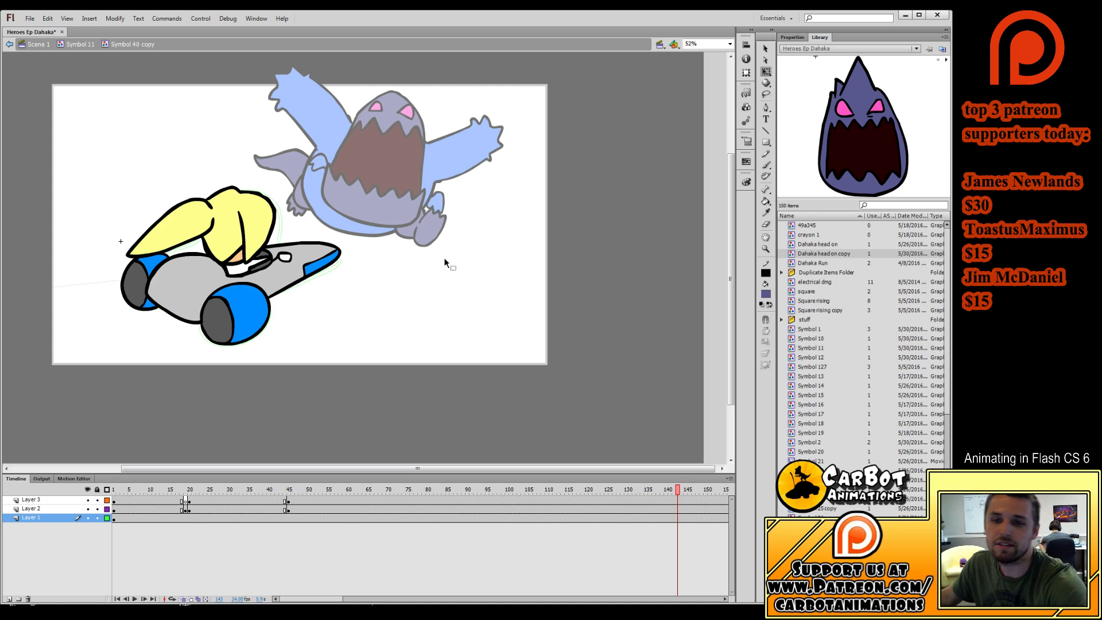
drag(679, 491, 416, 491)
double_click(383, 284)
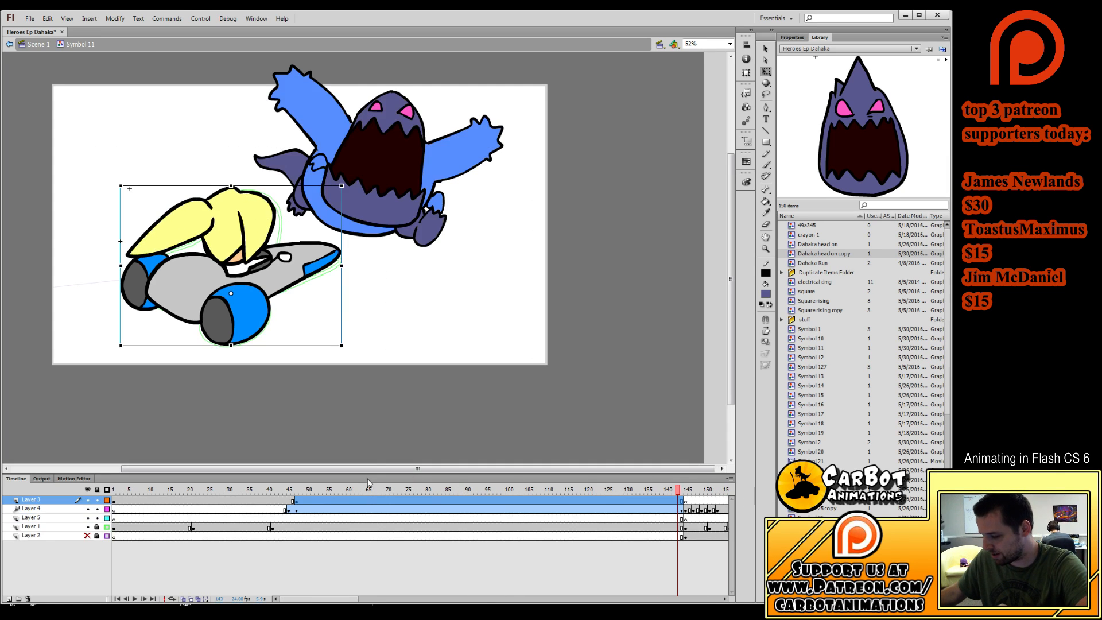
drag(681, 491, 508, 527)
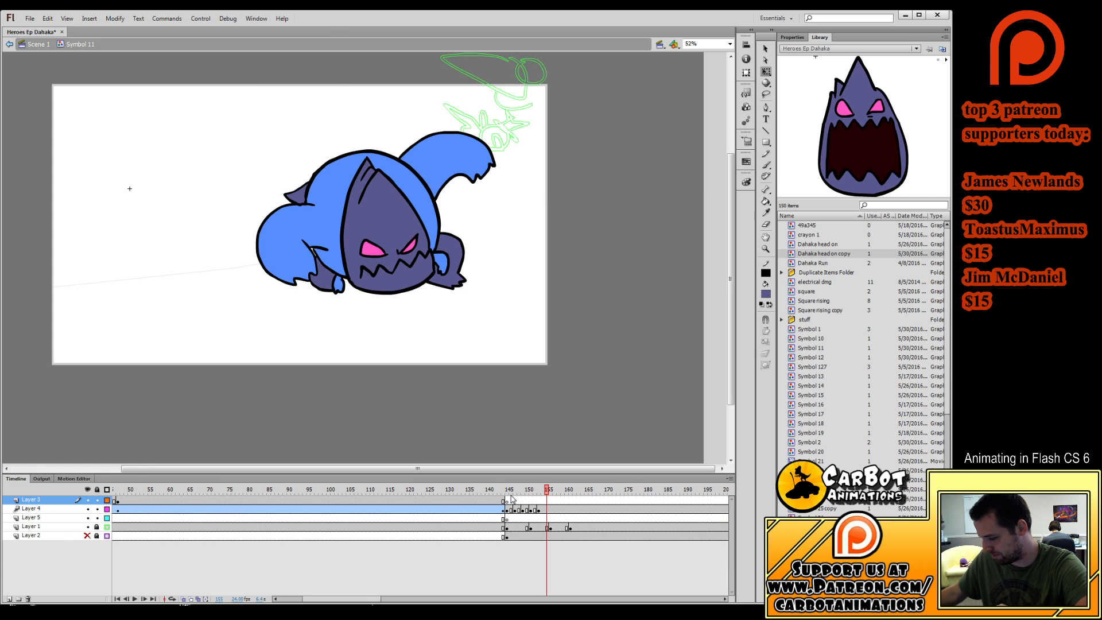
Paste the car body on Layer 3 at frame 146, rotate it nose-down and place it over the landing monster's outstretched arm.
click(510, 498)
key(ctrl+v)
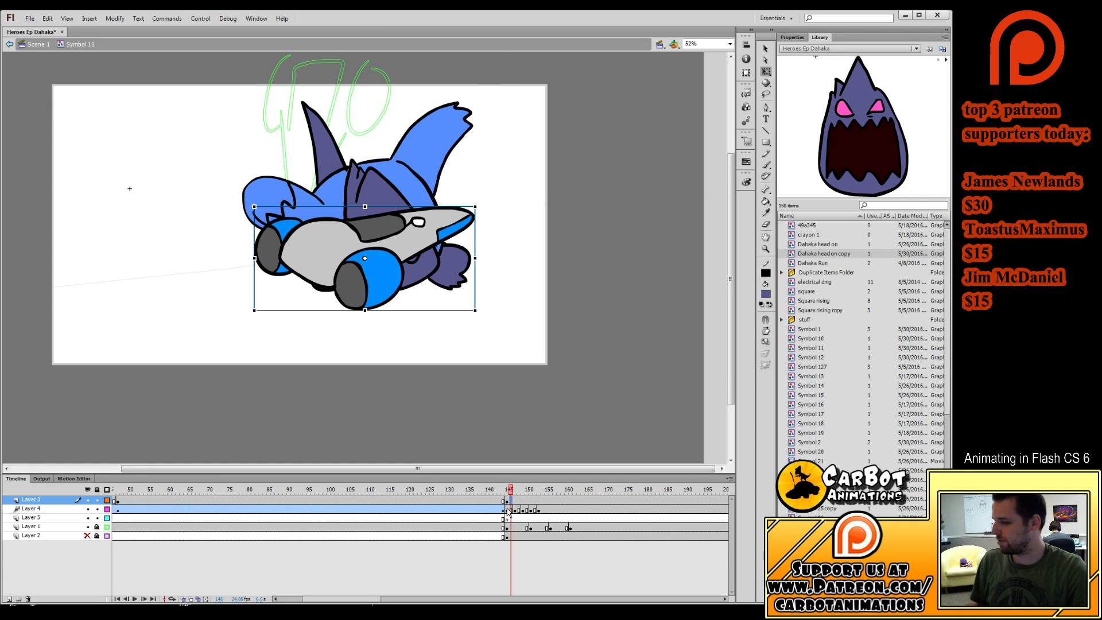
drag(482, 206, 299, 268)
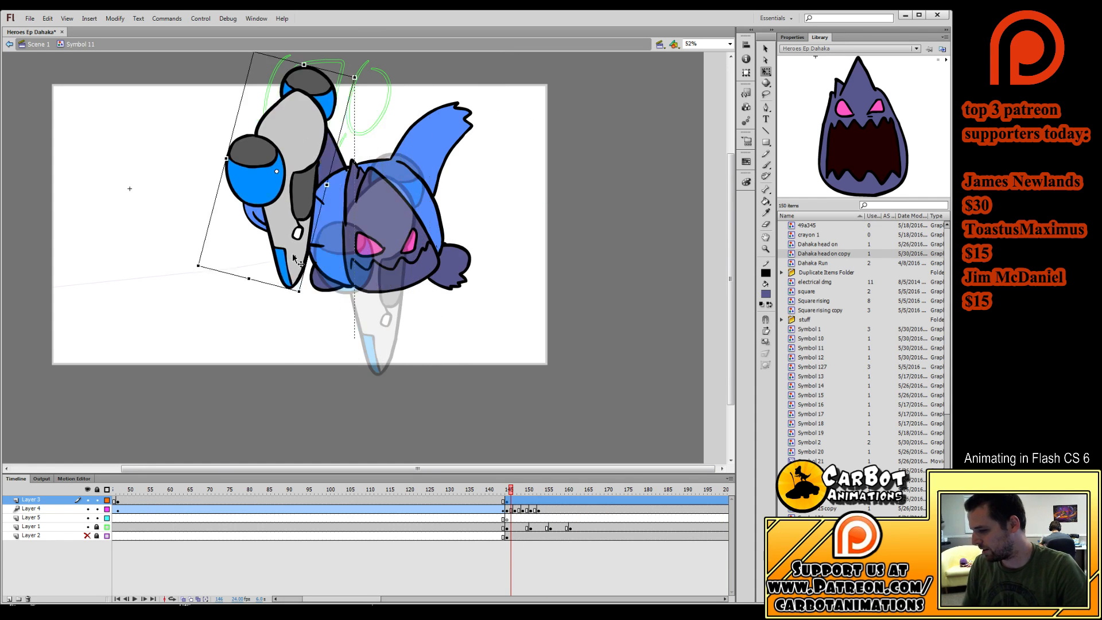
Try moving the nose-down car from Layer 3 to Layer 5 at frame 145, behind the monster, and undo the placement.
click(512, 501)
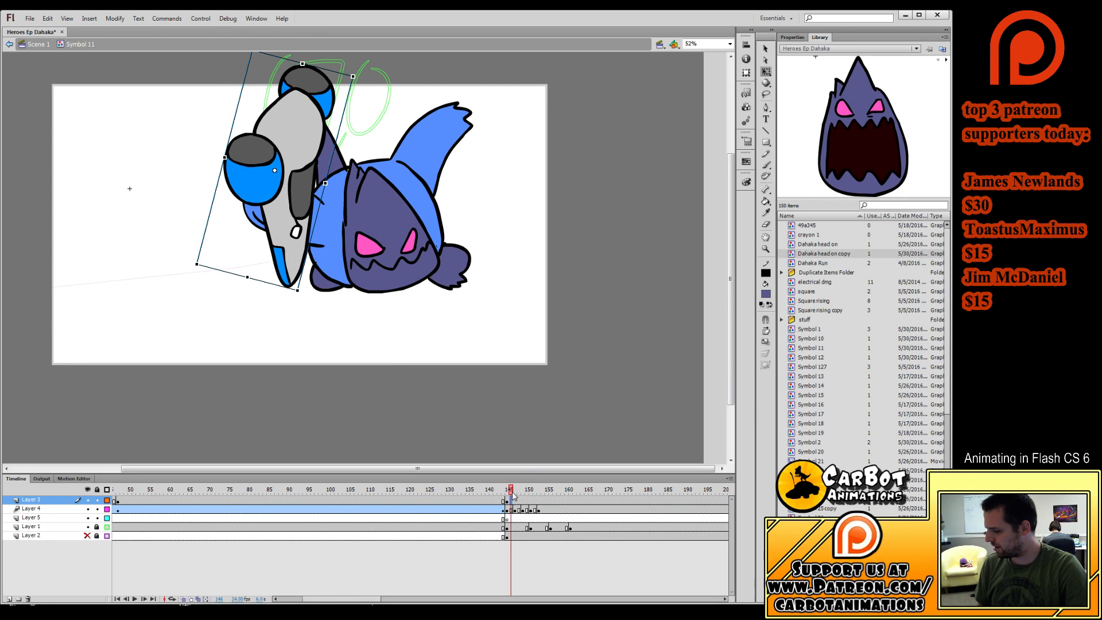
key(ctrl+x)
click(507, 517)
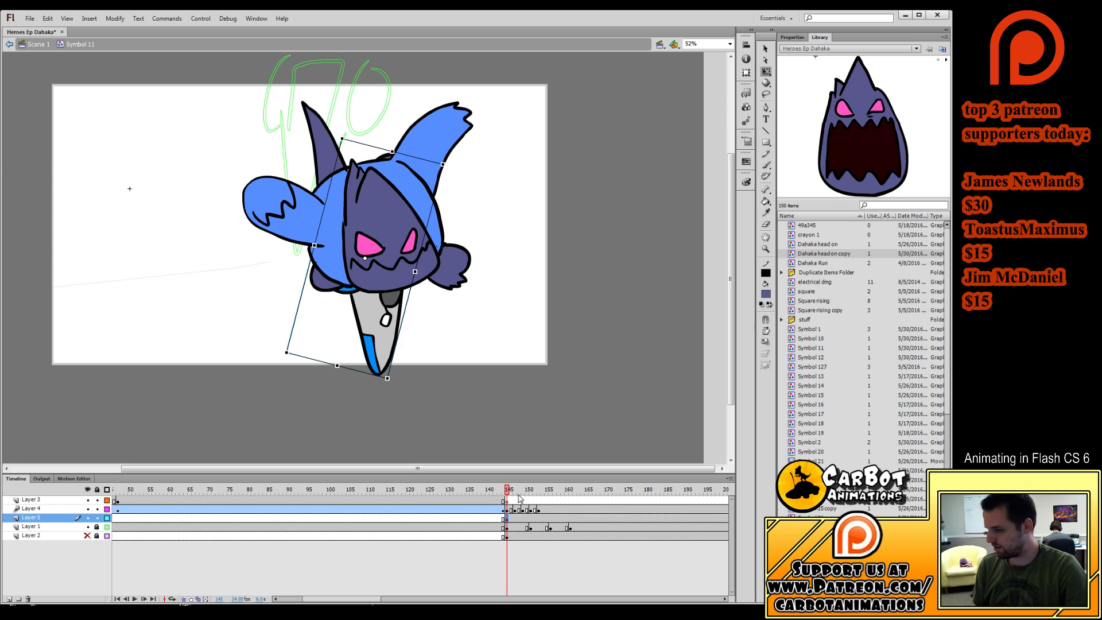
key(ctrl+v)
drag(380, 343, 303, 231)
key(ctrl+z)
key(ctrl+z)
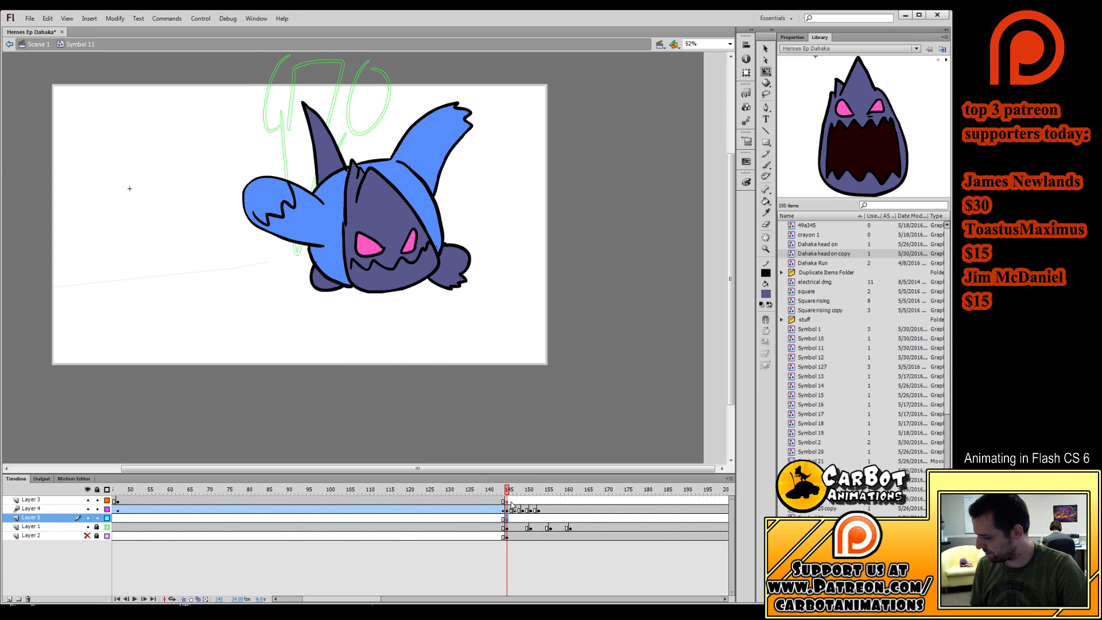
Paste the nose-down car back on Layer 3 after the landing begins and move it up beside the monster's head.
click(509, 498)
key(ctrl+v)
drag(387, 329, 324, 237)
Insert a keyframe on Layer 3 at frame 147, flip the car upside down and place it above the monster's head.
mouse_move(513, 491)
mouse_down()
mouse_move(500, 491)
mouse_move(516, 487)
mouse_up()
key(F6)
drag(379, 69, 396, 245)
drag(353, 194, 457, 119)
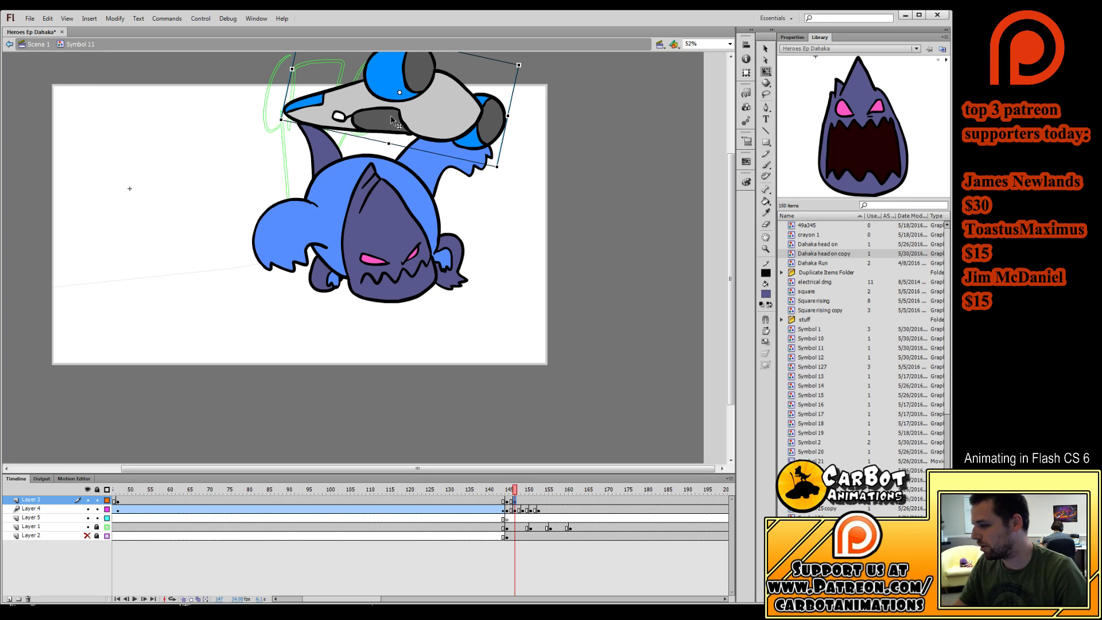
drag(521, 64, 530, 107)
End the car on Layer 3 at frame 149, paste it on Layer 5, and tilt it above the monster's raised tail.
click(522, 503)
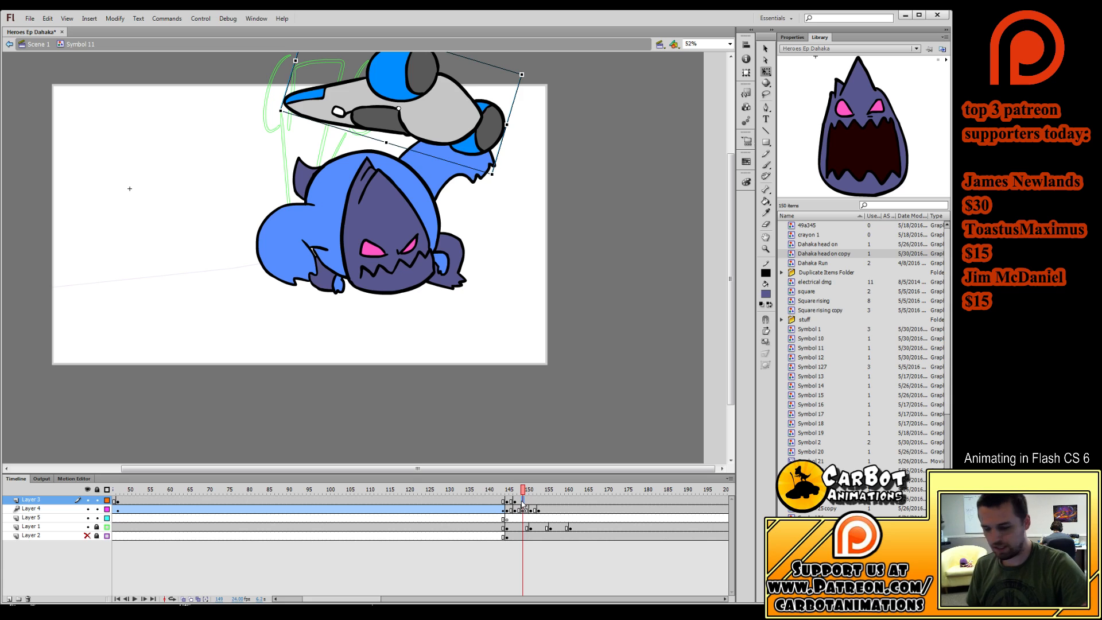
click(524, 518)
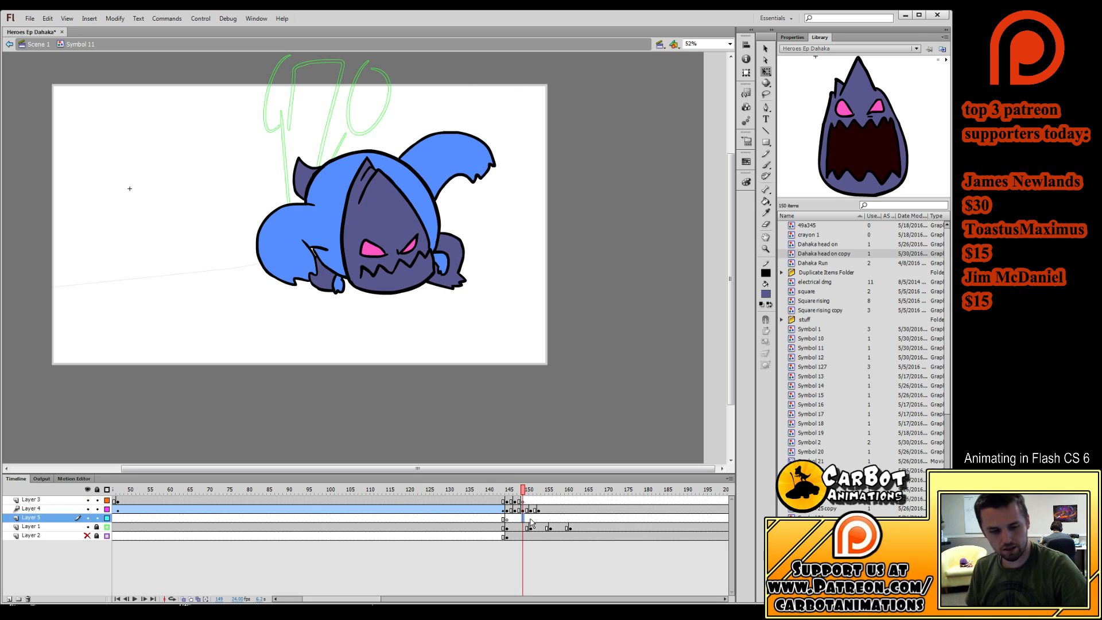
key(ctrl+v)
drag(454, 308, 529, 175)
drag(562, 106, 515, 148)
Insert a keyframe on Layer 5 at frame 151 and rotate the car so its nose points up to the right.
drag(529, 490, 532, 530)
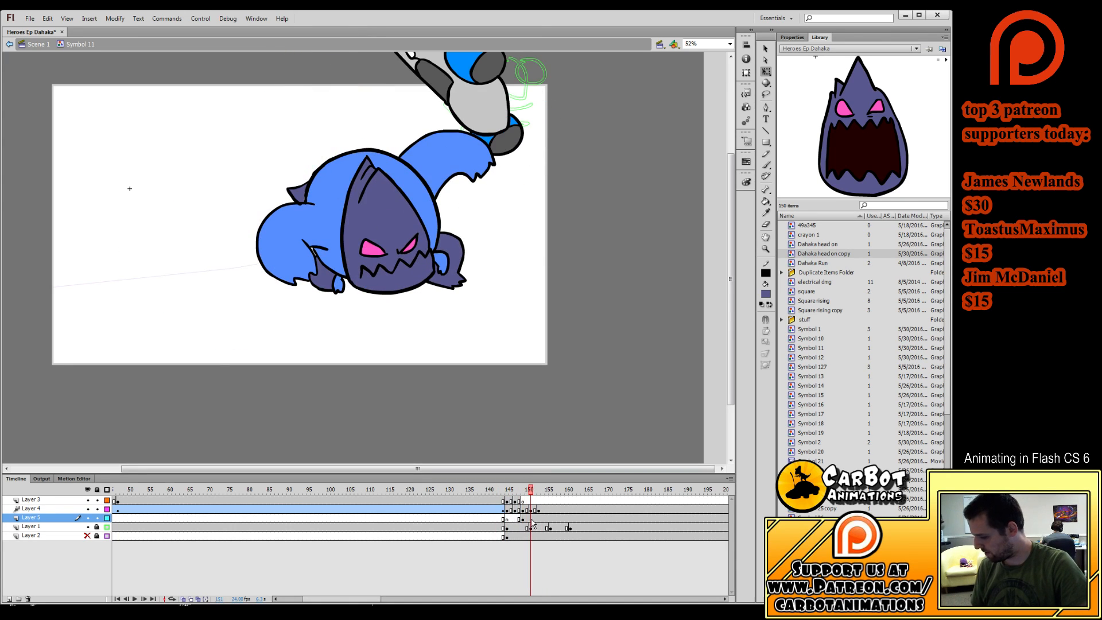
click(530, 518)
drag(574, 309, 571, 326)
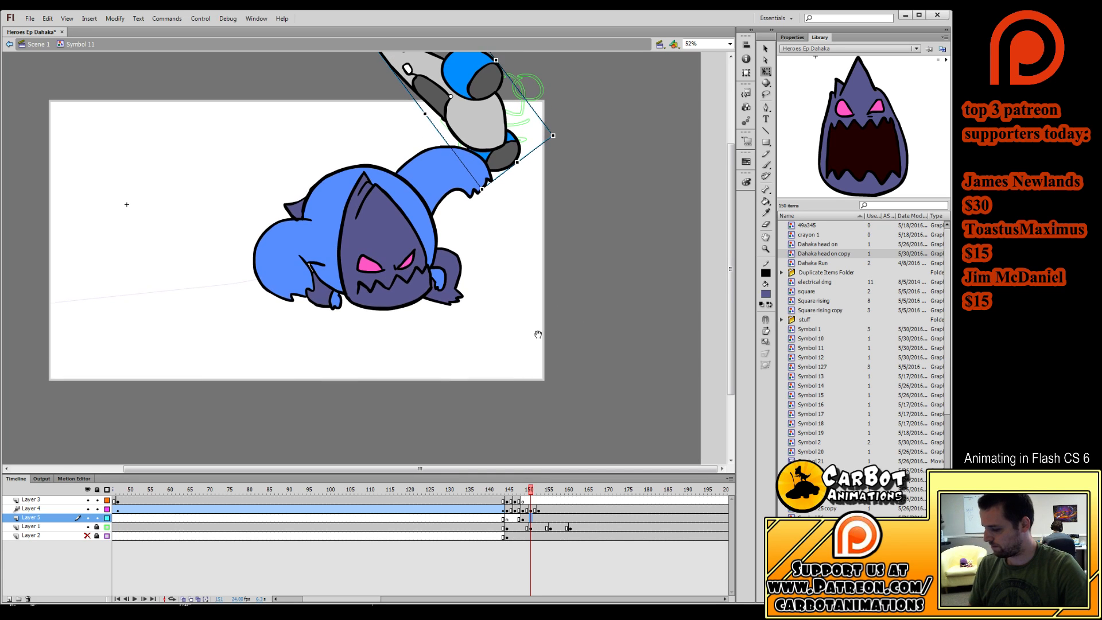
click(540, 332)
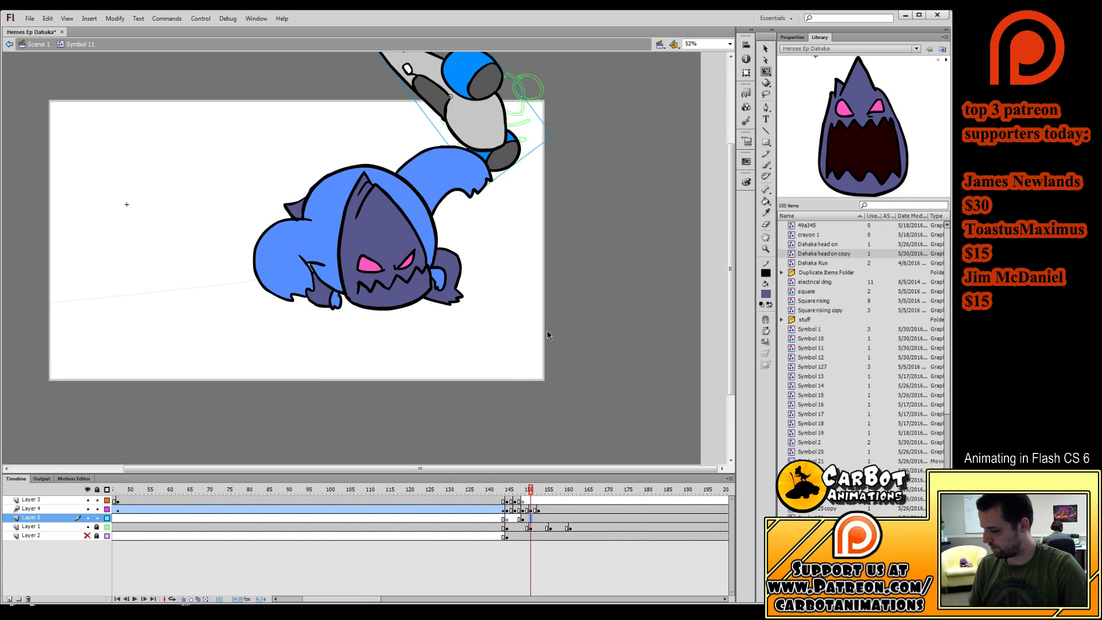
click(531, 518)
drag(569, 315, 562, 344)
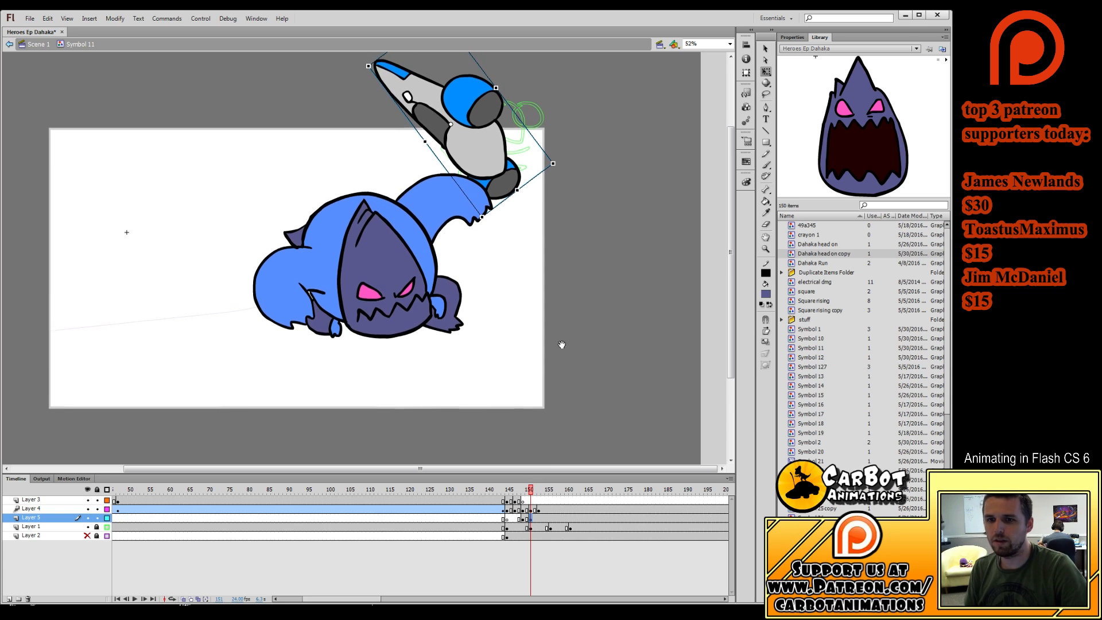
drag(506, 143, 564, 162)
click(523, 498)
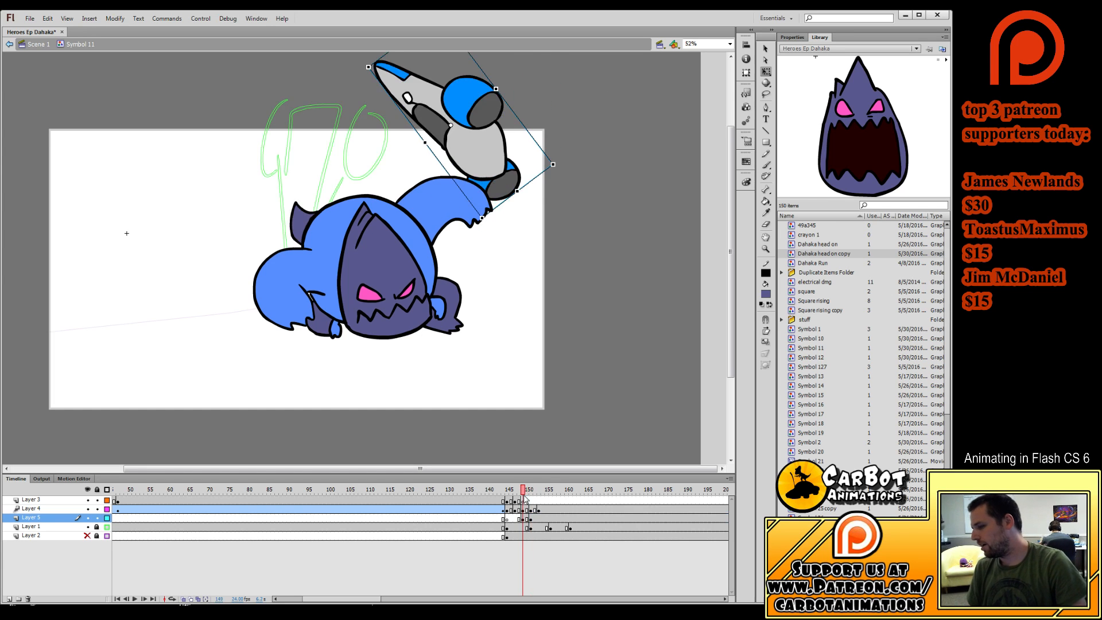
drag(523, 497, 537, 488)
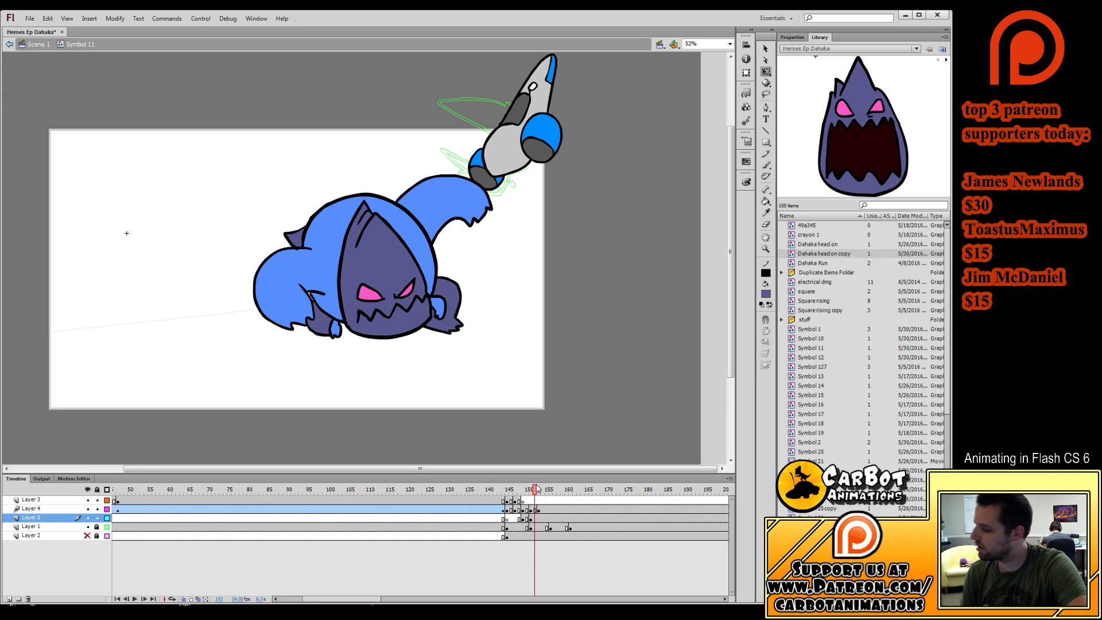
Insert a keyframe on Layer 5 at frame 153, shrink the car, rotate it nearly level and shift it right.
drag(536, 489, 543, 511)
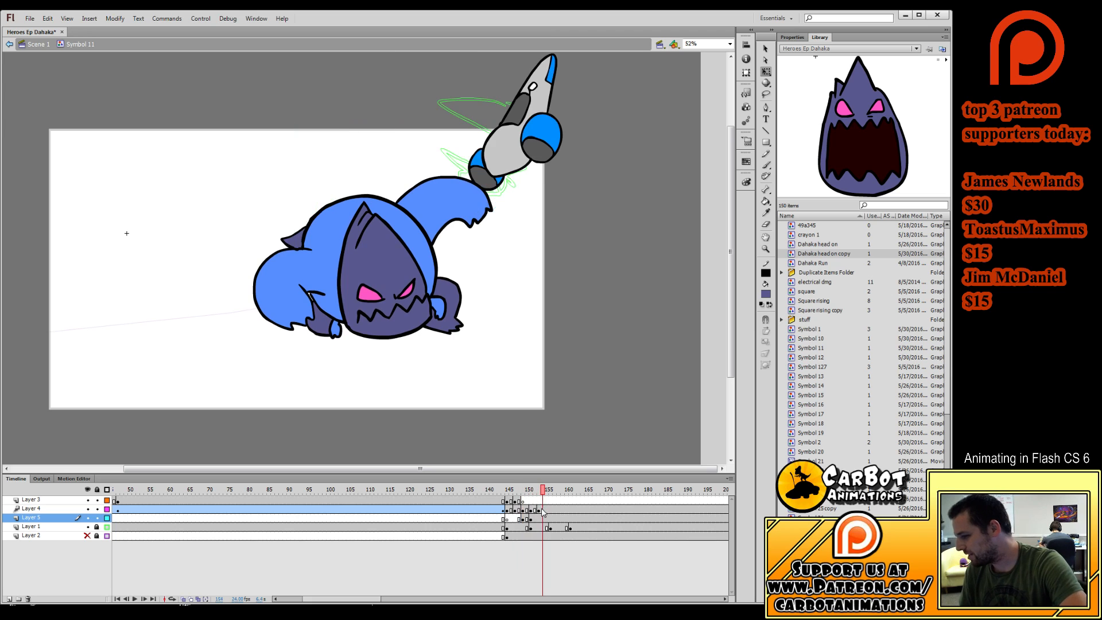
click(539, 518)
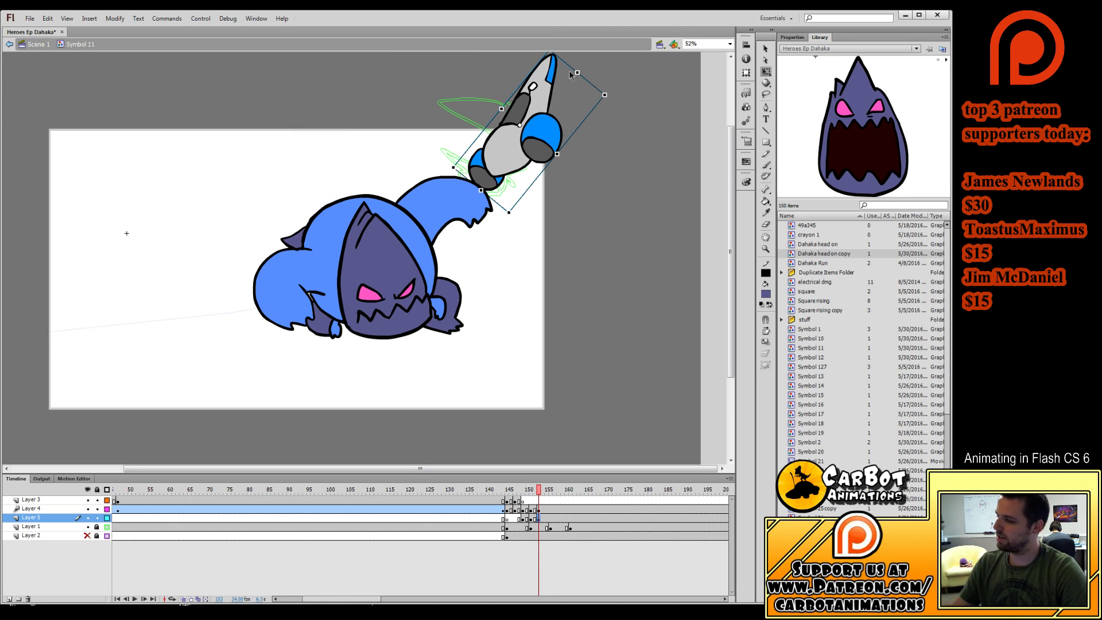
drag(609, 93, 582, 112)
mouse_move(544, 491)
mouse_down()
mouse_move(529, 492)
mouse_move(543, 492)
mouse_up()
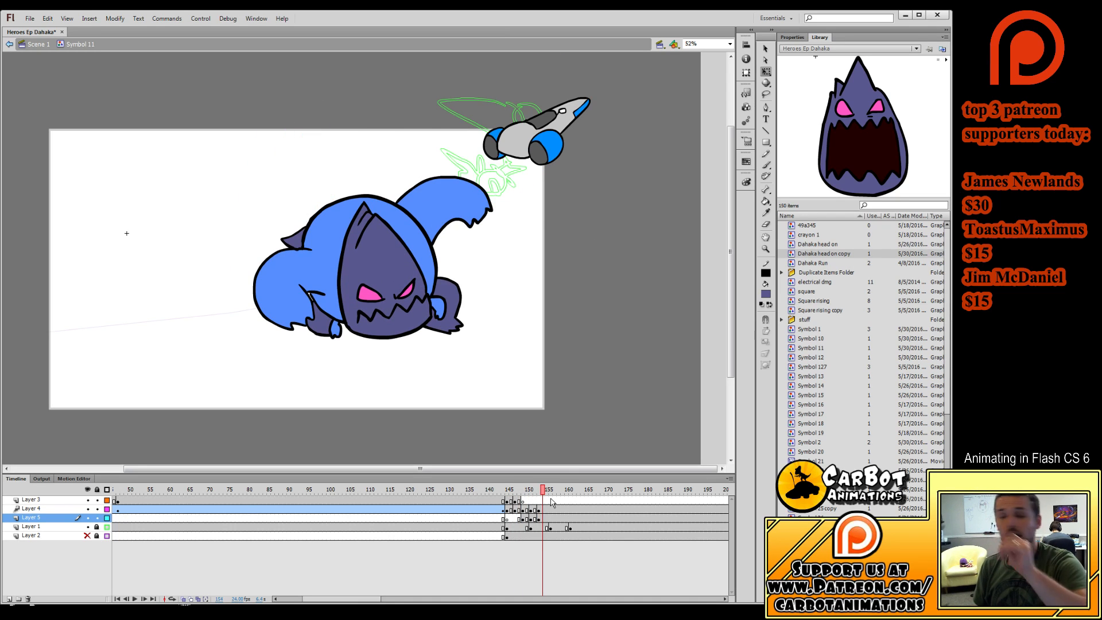
click(579, 118)
drag(599, 95, 597, 103)
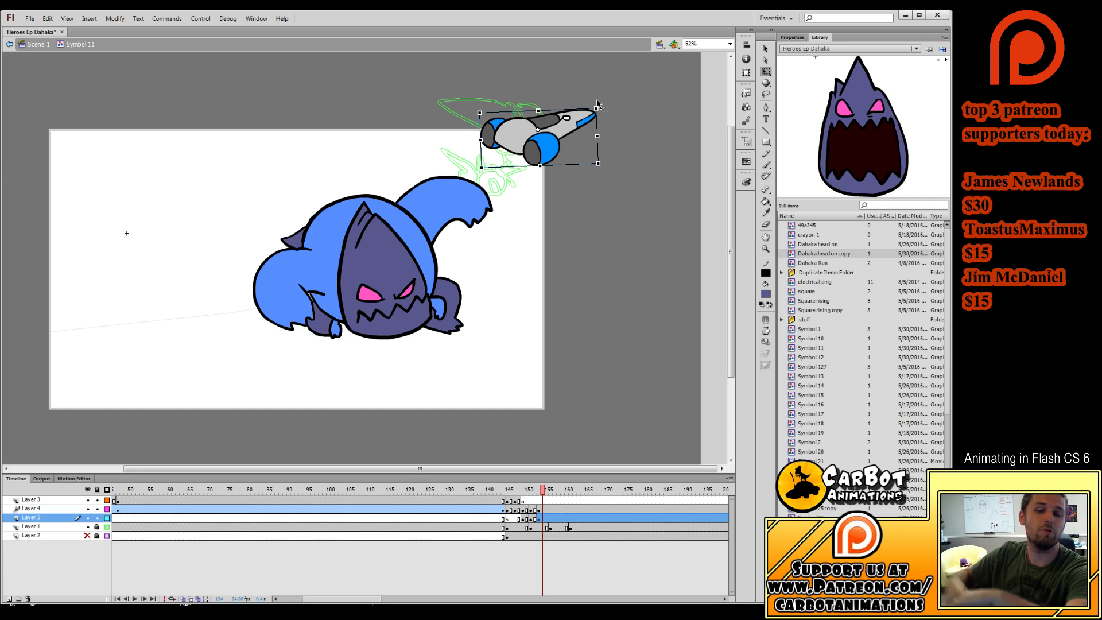
drag(540, 490, 546, 491)
click(538, 518)
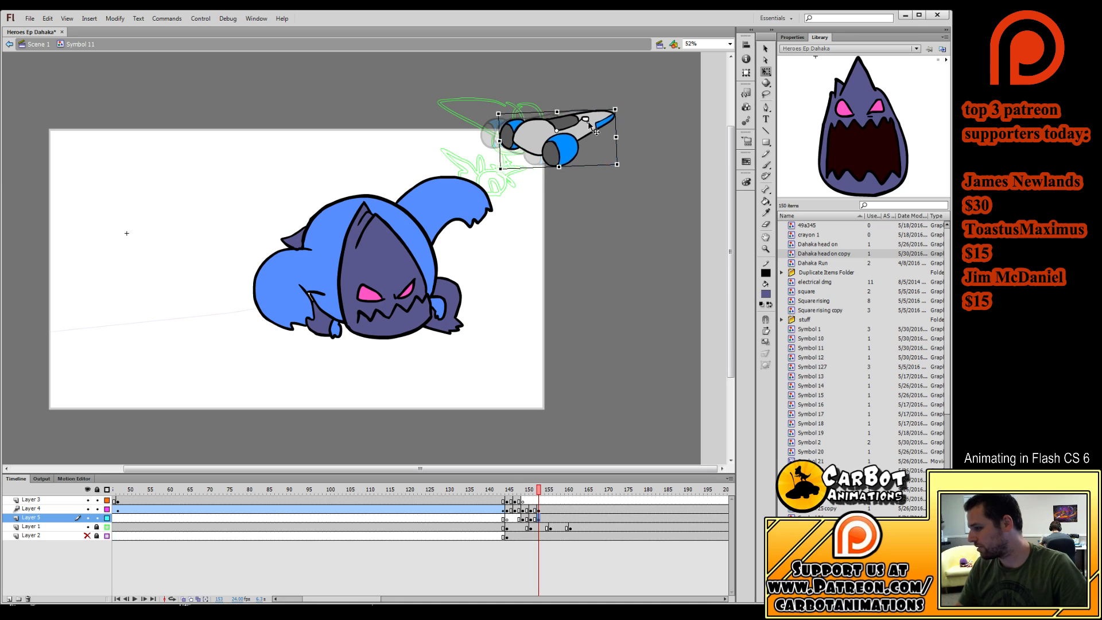
Insert a keyframe on Layer 5 at frame 155 and rotate the car so its nose dips down to the right.
click(546, 518)
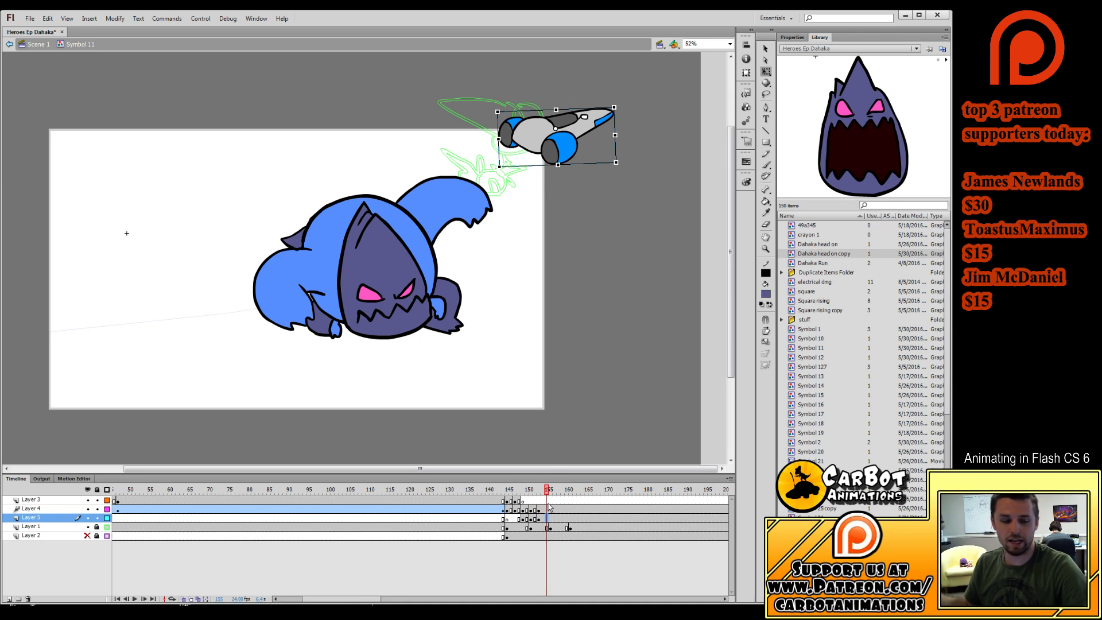
drag(621, 106, 637, 150)
mouse_move(547, 490)
mouse_down()
mouse_move(489, 490)
mouse_move(550, 491)
mouse_up()
drag(552, 534, 560, 539)
Raise the car higher above the monster on Layer 5 at frames 149 and 151.
drag(567, 490, 731, 499)
click(403, 519)
mouse_move(395, 529)
mouse_down()
mouse_move(346, 523)
mouse_move(394, 520)
mouse_up()
click(394, 520)
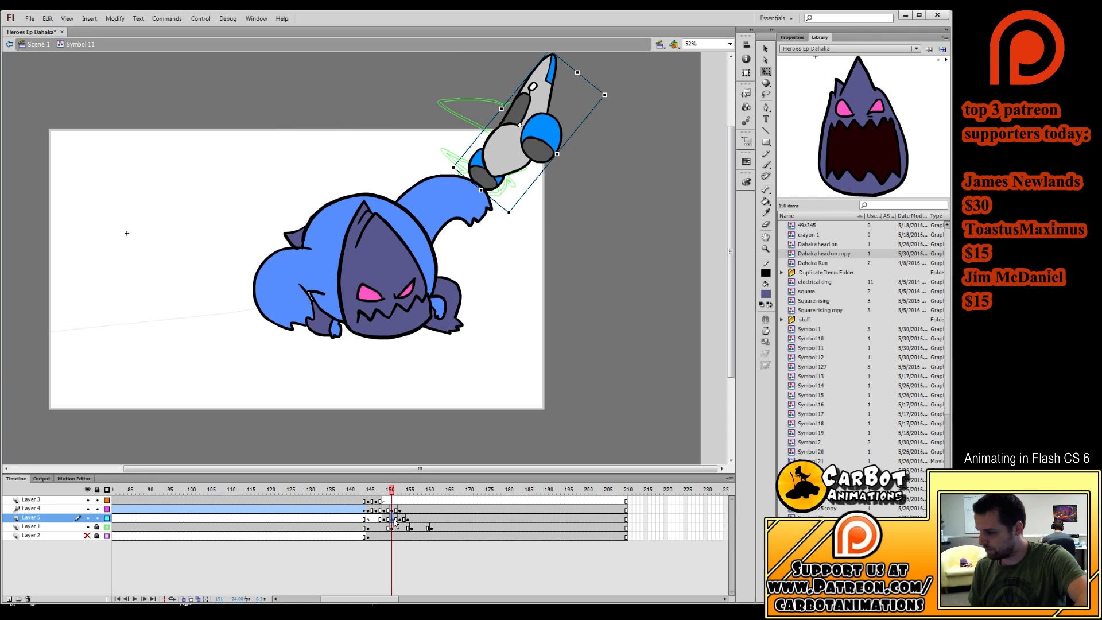
click(384, 519)
drag(495, 164, 490, 121)
click(393, 519)
drag(515, 156, 509, 109)
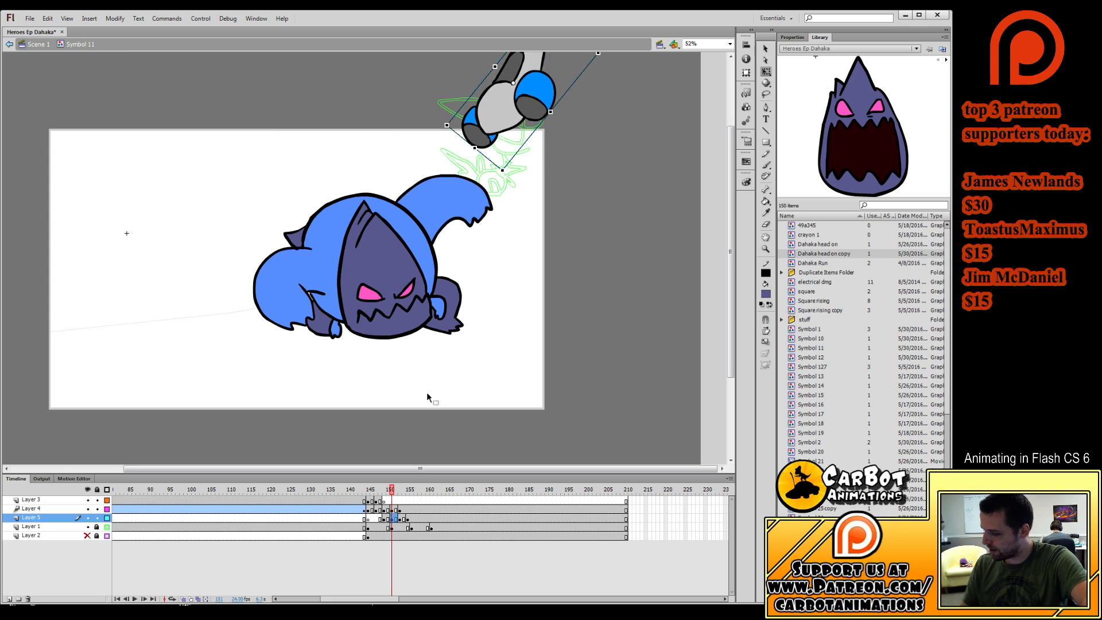
Clear the car from Layer 5 at frame 153 and move its frame 155 keyframe to frame 175.
click(406, 519)
key(Delete)
click(408, 519)
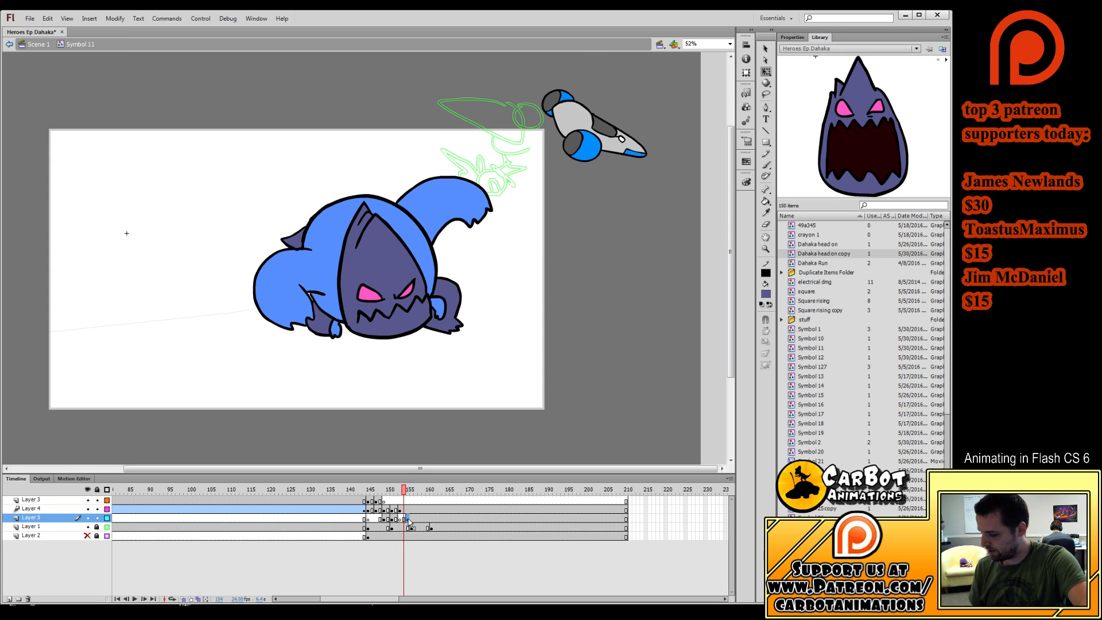
drag(408, 519, 487, 519)
click(475, 519)
scroll(600, 380, up, 1)
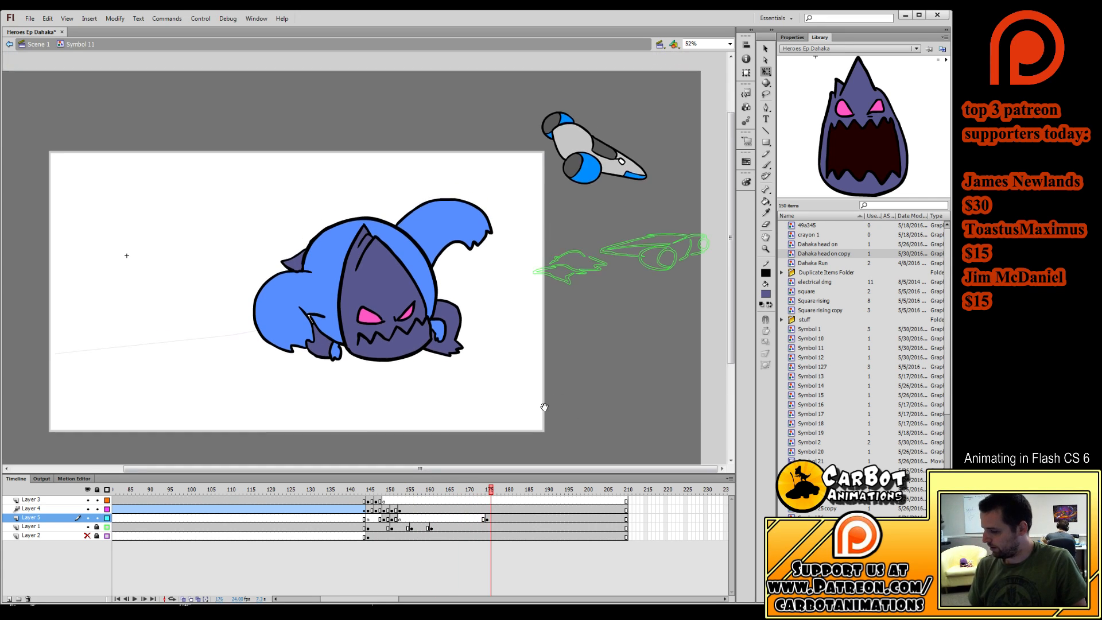
Add Layer 5 keyframes at frames 177 and 179, turning the falling car nose-down and then upside down while lowering it.
drag(622, 171, 630, 226)
click(496, 519)
click(503, 518)
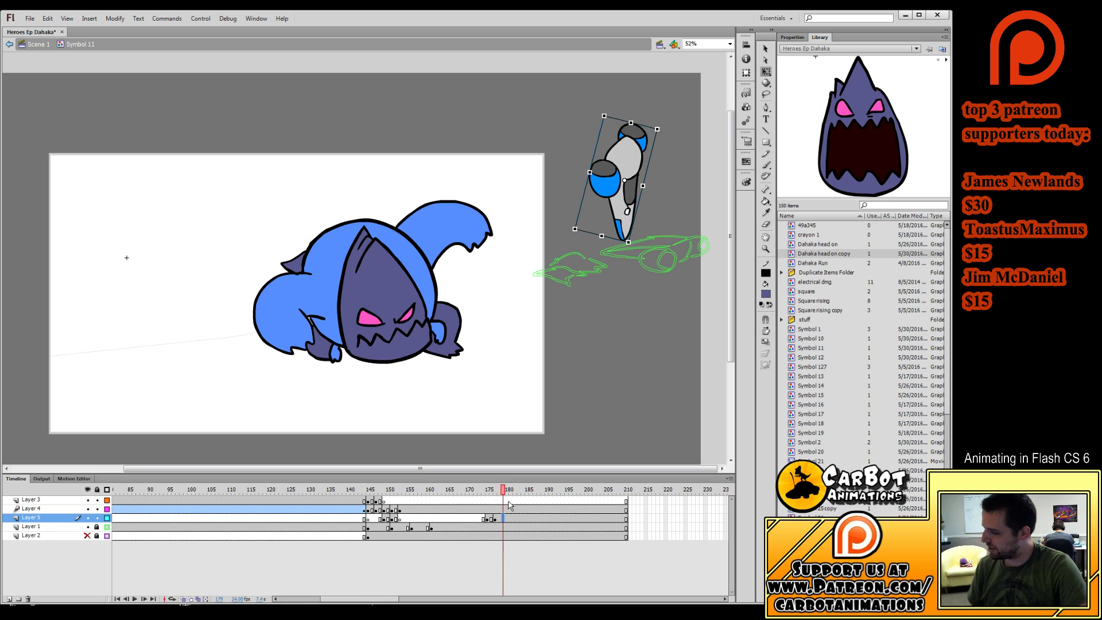
drag(662, 128, 687, 187)
drag(652, 174, 672, 225)
drag(699, 182, 692, 186)
drag(682, 229, 686, 228)
Add Layer 5 keyframes at frames 181 and 183, lowering the upside-down car onto the sketched position and rocking it slightly.
click(512, 518)
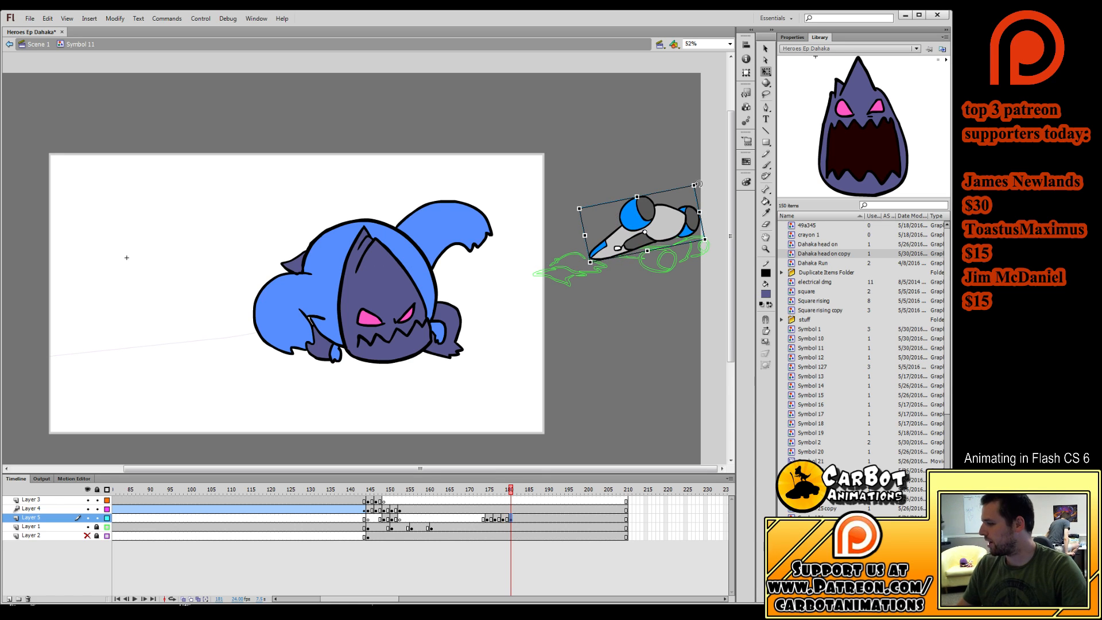
drag(699, 184, 725, 230)
drag(513, 492, 520, 533)
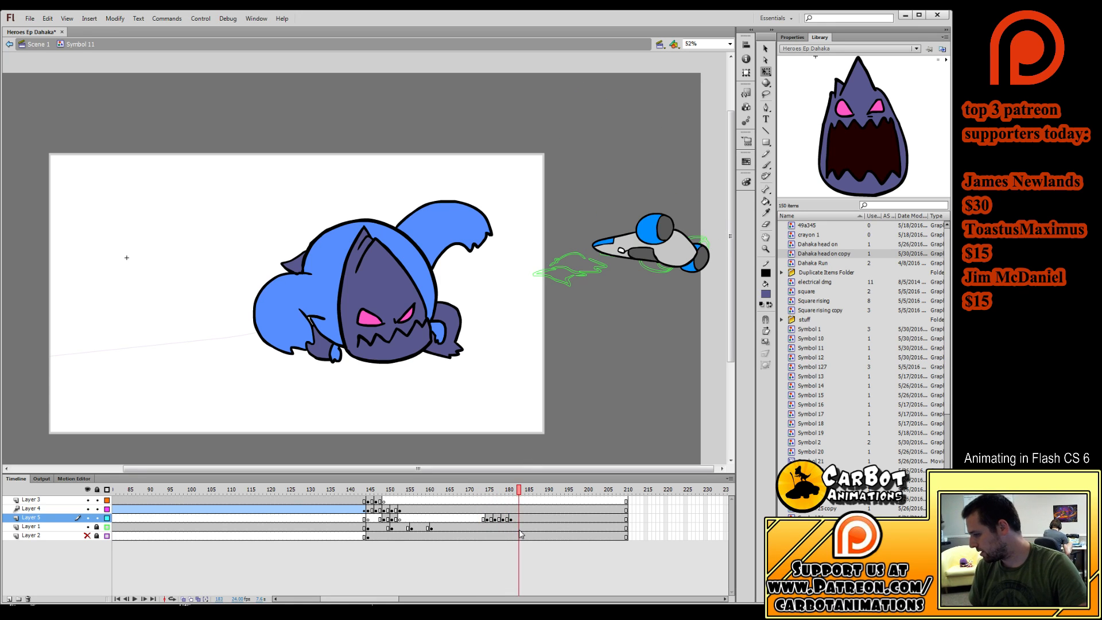
click(654, 244)
drag(712, 260, 720, 226)
Play back the animation to check the car's flip and landing.
drag(521, 491, 441, 503)
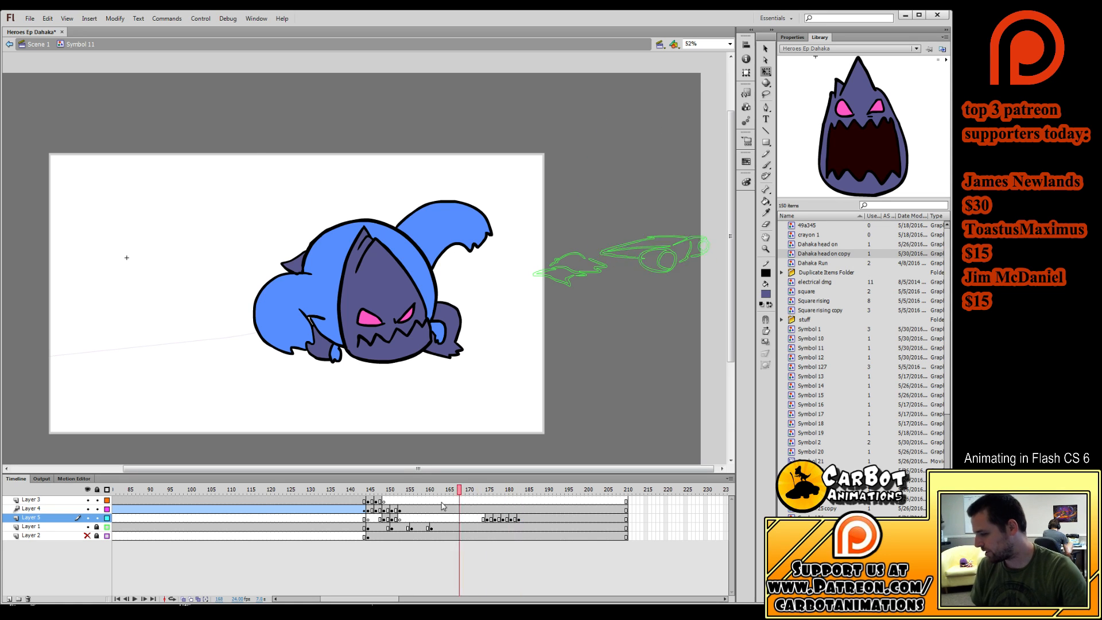
click(257, 509)
key(Return)
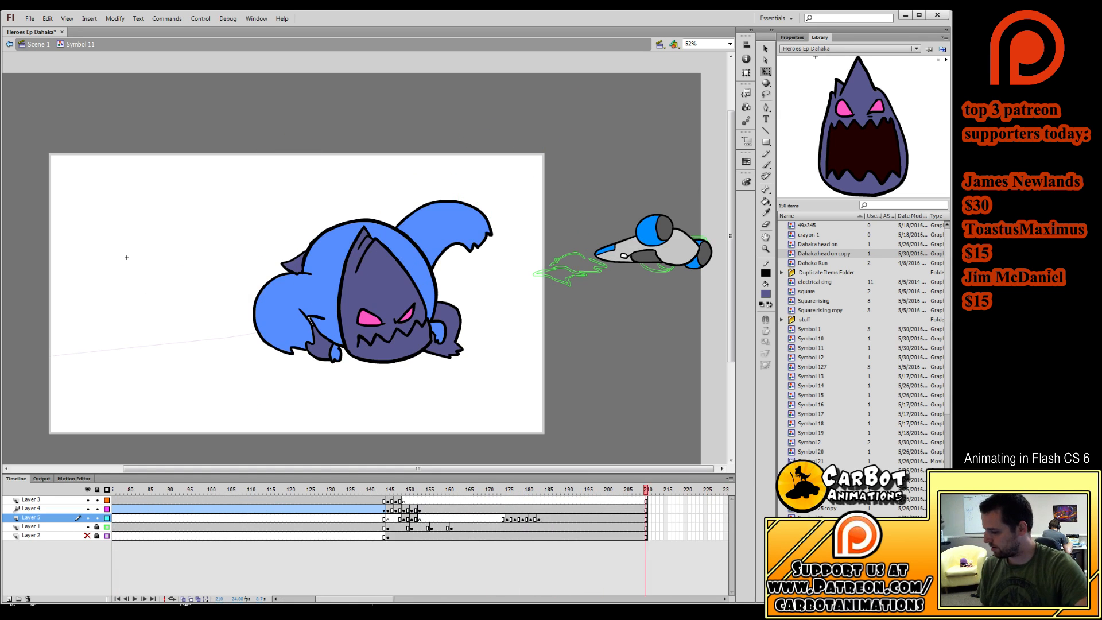
key(Return)
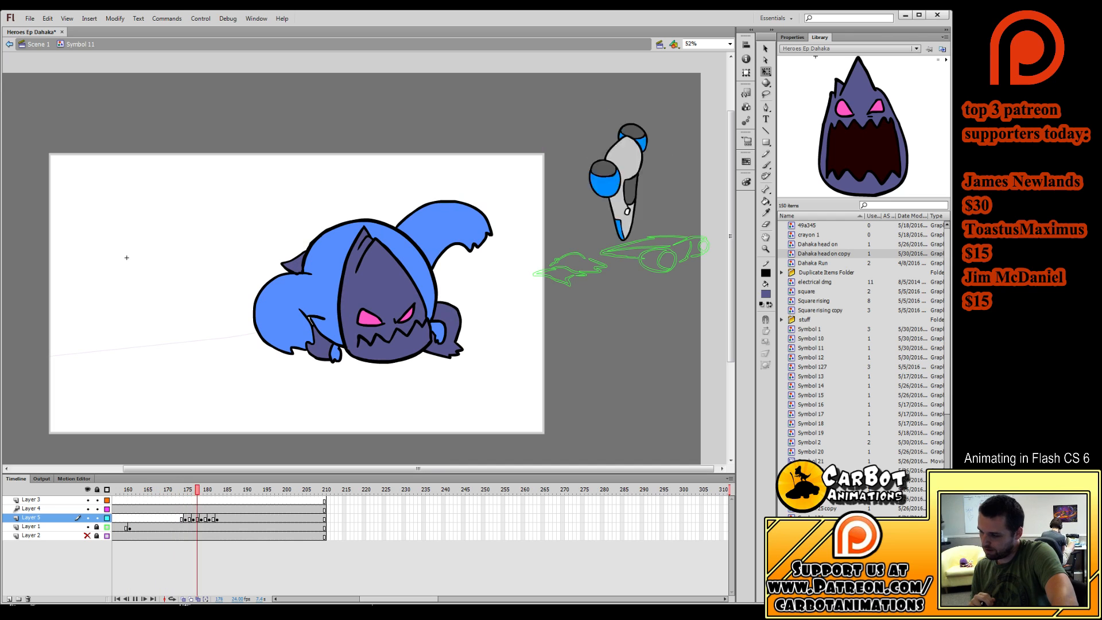
key(Return)
Add a new layer between Layer 4 and Layer 5.
mouse_move(280, 489)
mouse_down()
mouse_move(214, 490)
mouse_move(184, 543)
mouse_move(245, 554)
mouse_move(115, 565)
mouse_move(344, 572)
mouse_move(269, 555)
mouse_move(247, 561)
mouse_move(272, 576)
mouse_move(162, 545)
mouse_move(383, 542)
mouse_move(259, 529)
mouse_move(283, 536)
mouse_move(255, 539)
mouse_move(299, 548)
mouse_move(221, 552)
mouse_move(245, 552)
mouse_up()
click(9, 599)
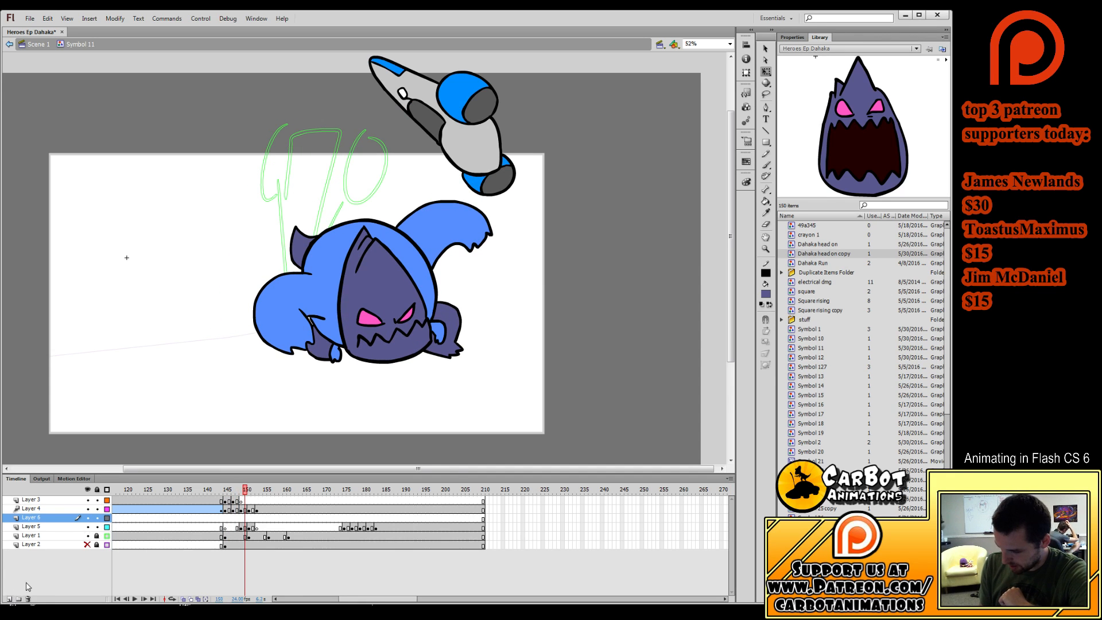
drag(246, 494, 244, 517)
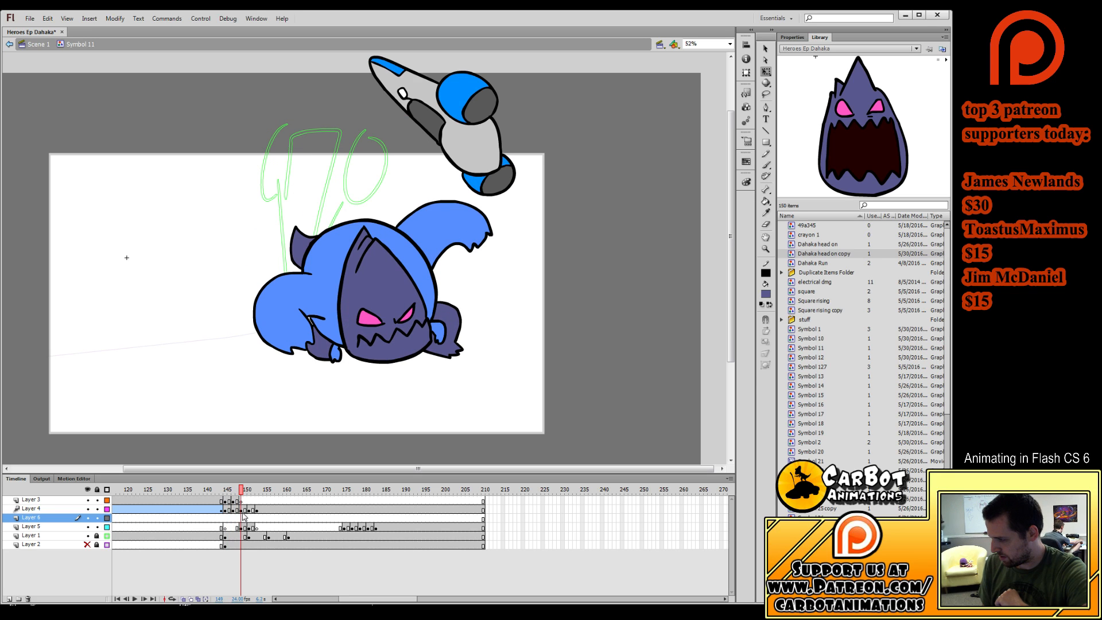
click(241, 502)
click(237, 502)
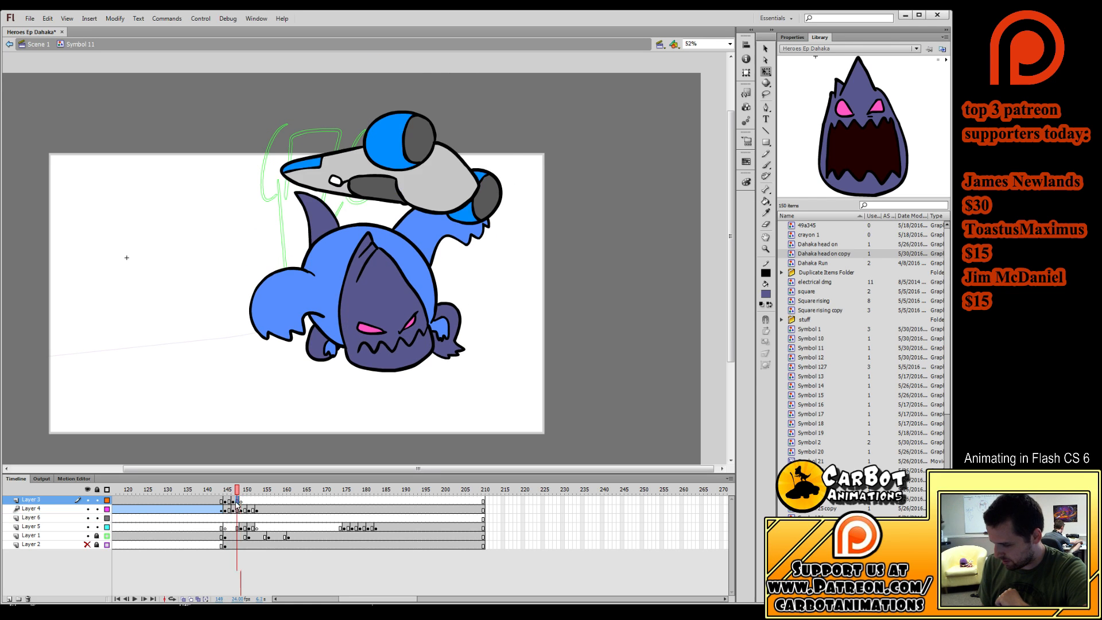
click(225, 518)
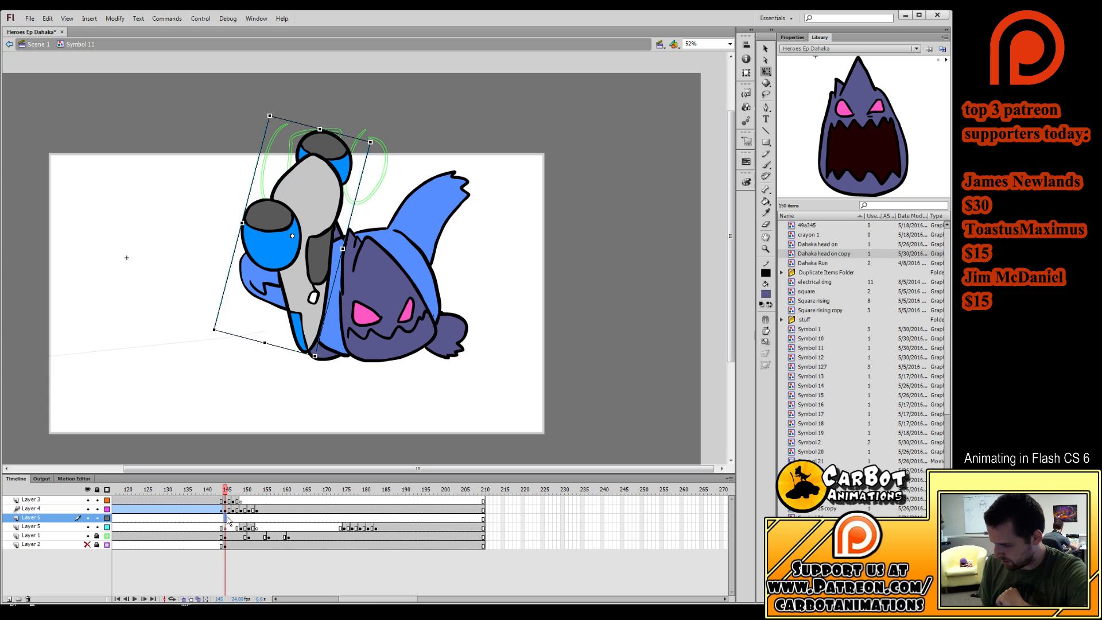
Add a new layer above Layer 3 and insert blank keyframes on it at frames 145, 147 and 149.
click(65, 502)
click(10, 599)
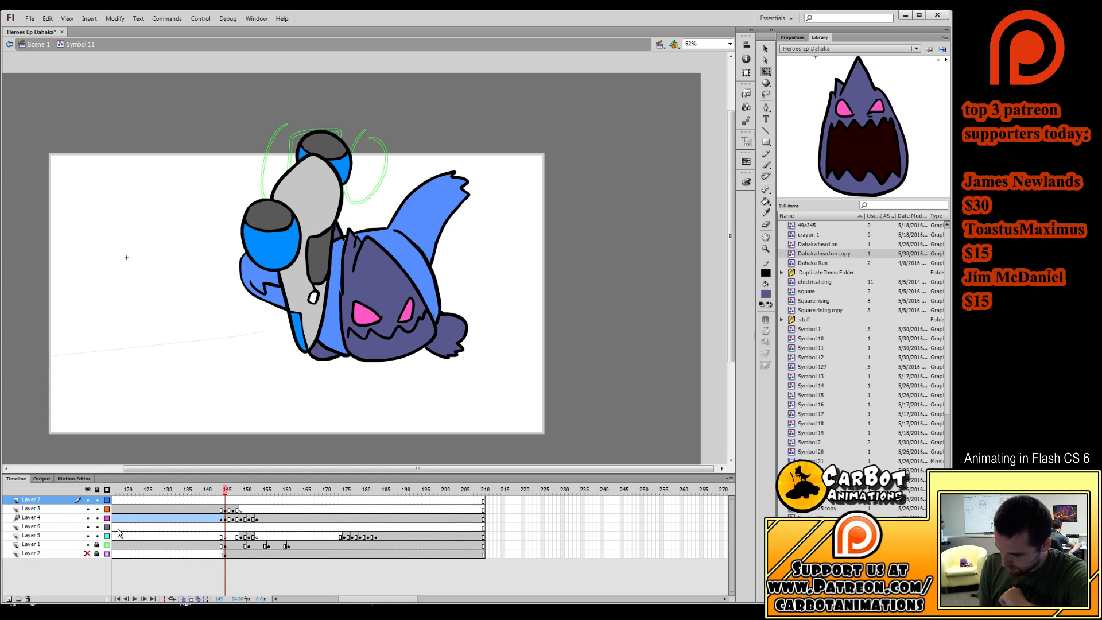
click(234, 501)
key(F7)
click(241, 502)
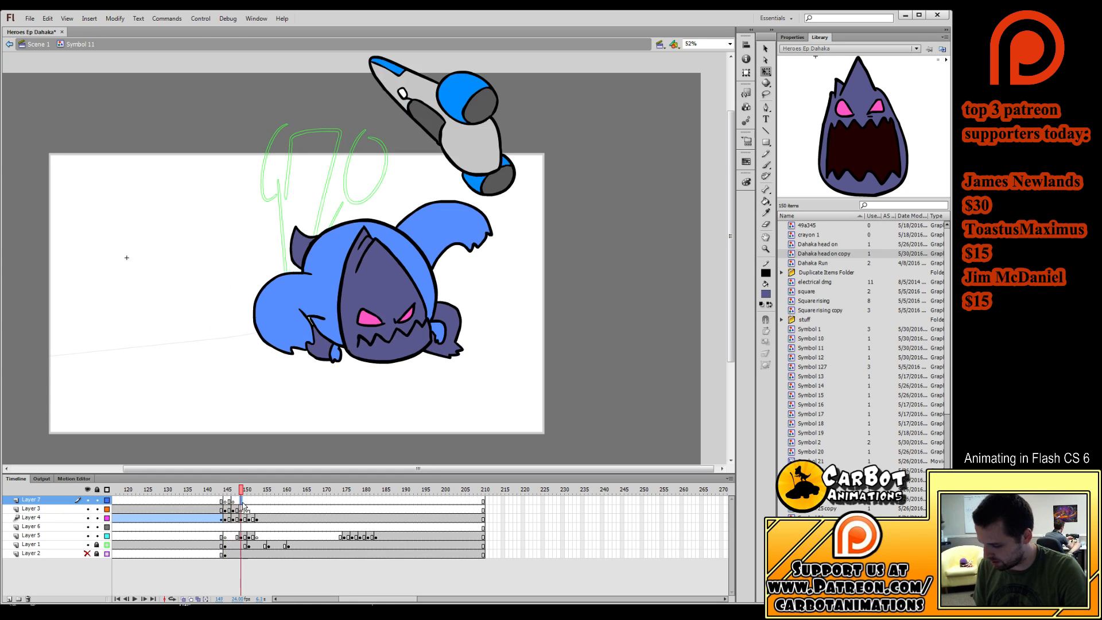
key(F7)
click(226, 501)
Set the fill to black and brush a rough impact outline over the car and Dahaka's head on Layer 7 at frame 145.
key(b)
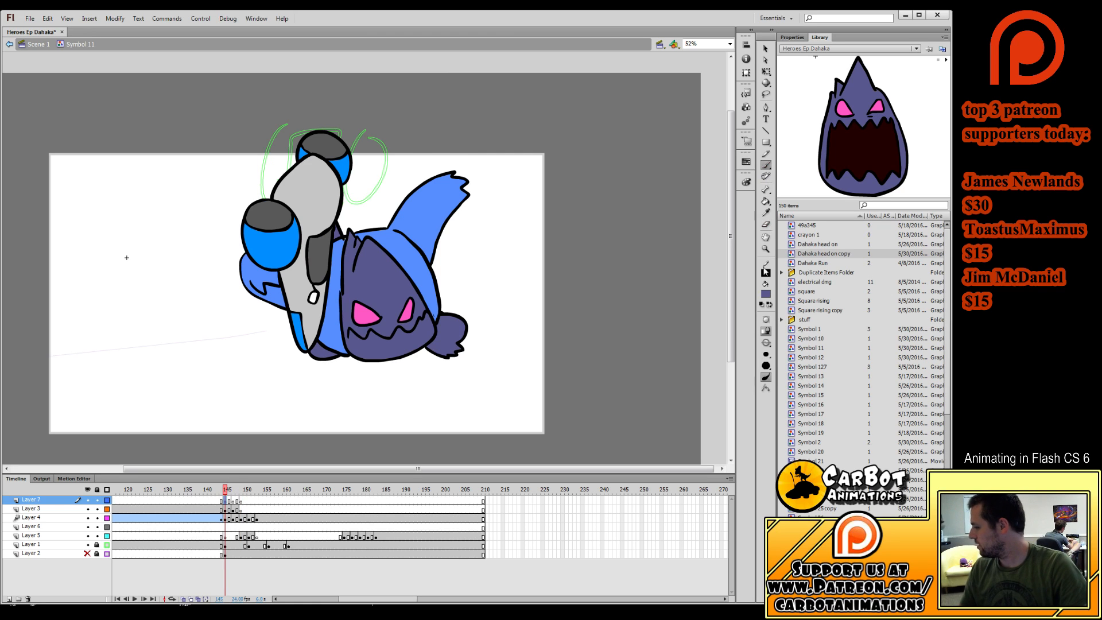
click(771, 306)
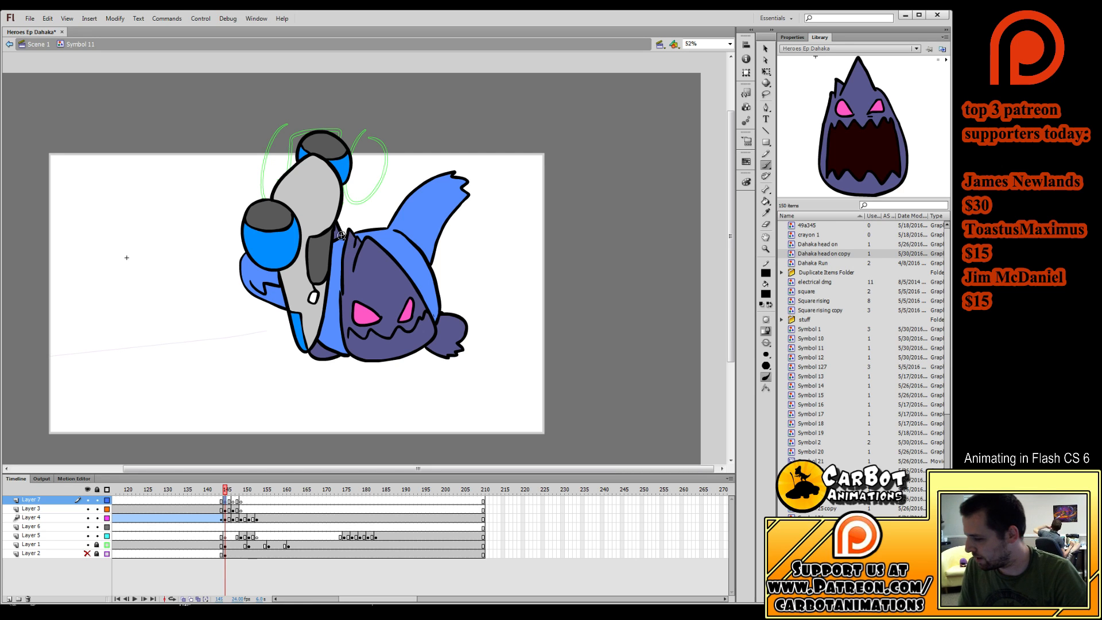
drag(226, 489, 225, 486)
drag(331, 237, 303, 276)
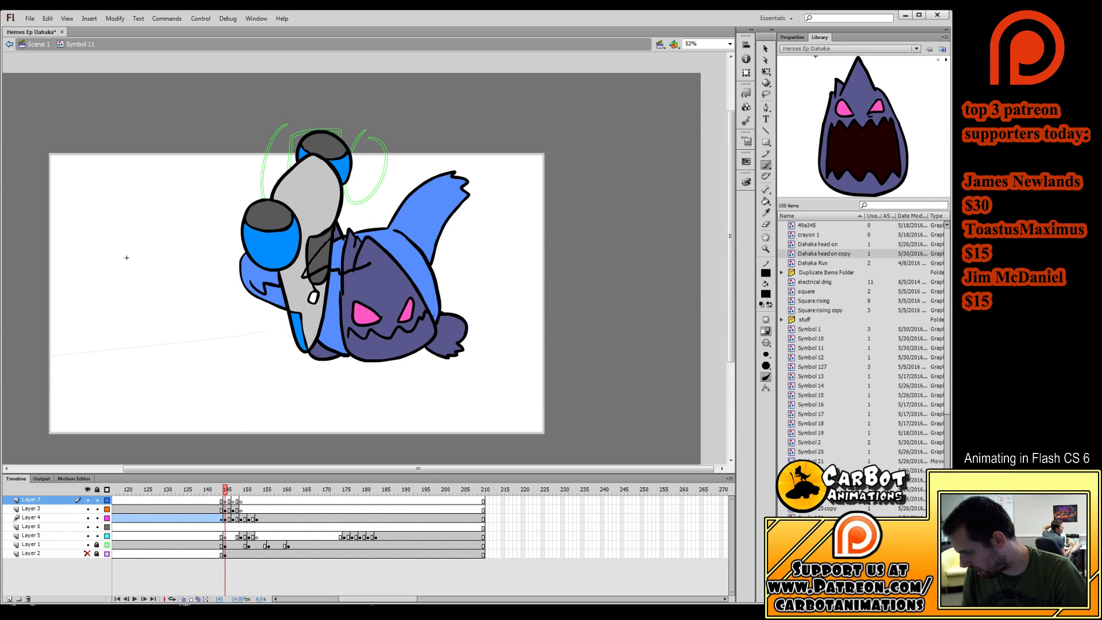
mouse_move(370, 263)
mouse_down()
mouse_move(384, 228)
mouse_move(362, 209)
mouse_move(340, 215)
mouse_move(330, 236)
mouse_move(348, 215)
mouse_move(282, 247)
mouse_move(343, 244)
mouse_move(346, 210)
mouse_up()
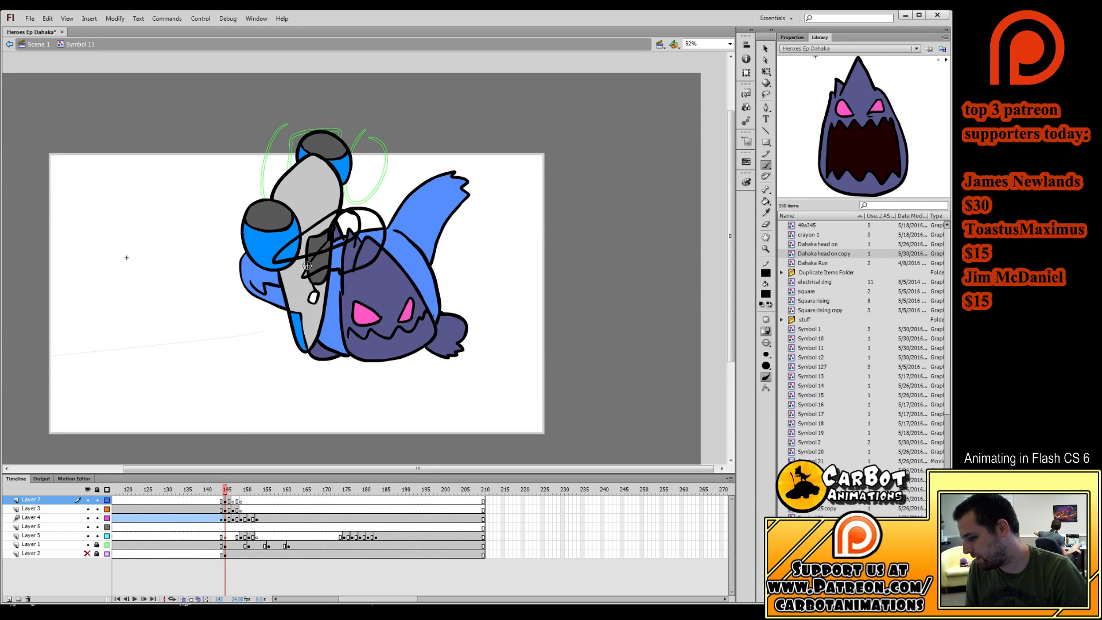
Lock Layers 3 to 6 and erase the stray lines inside the Layer 7 impact outline at frame 145.
click(766, 223)
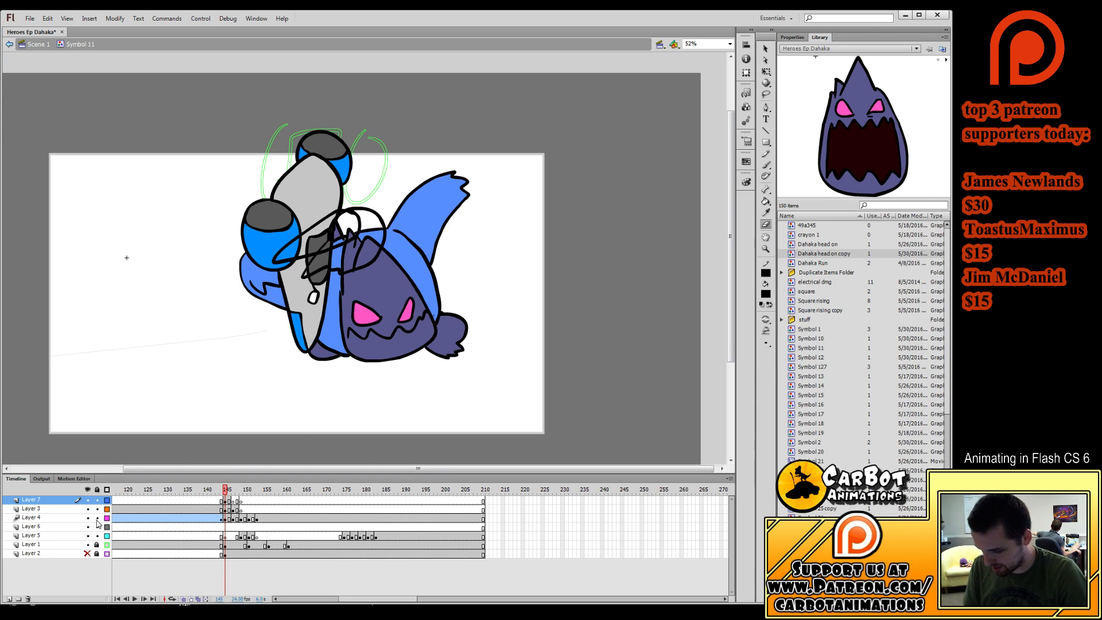
drag(97, 525, 100, 544)
drag(335, 215, 345, 214)
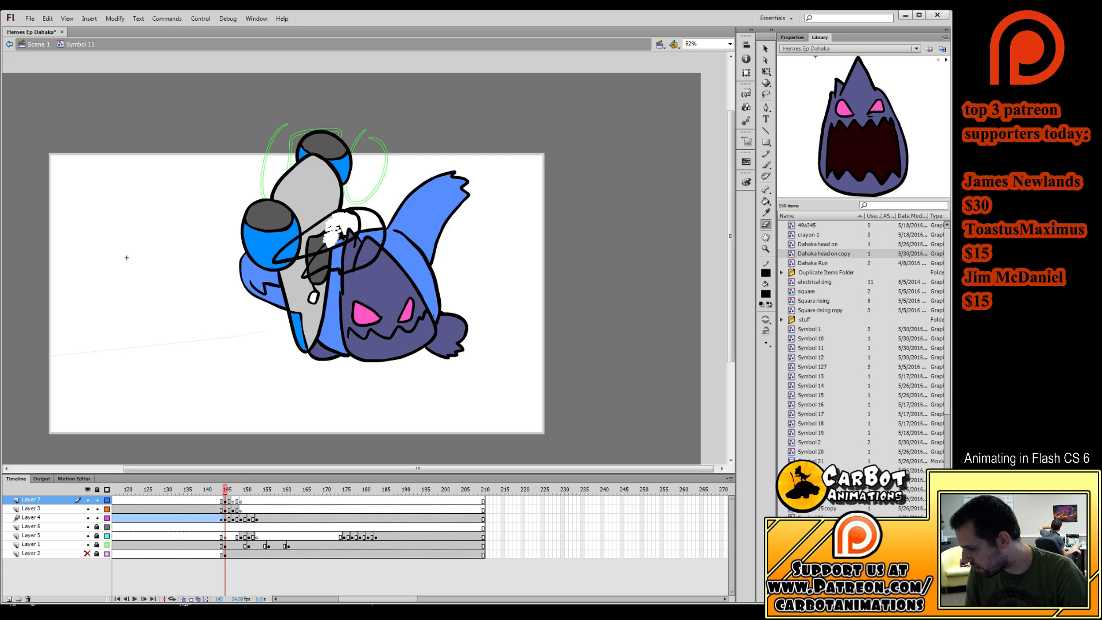
drag(336, 224, 343, 234)
key(ctrl+z)
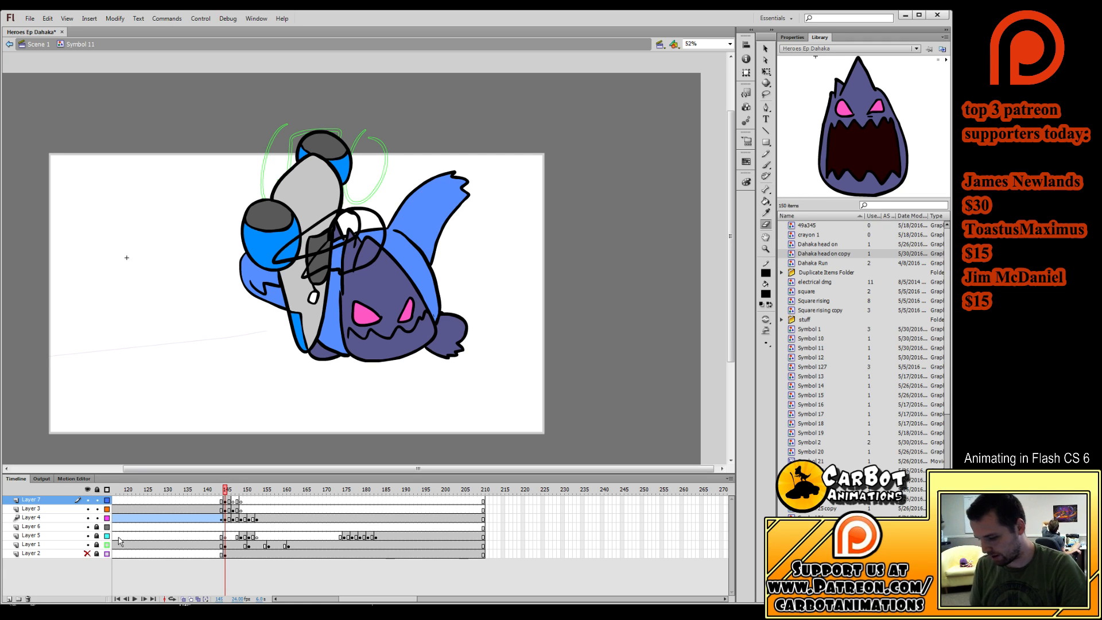
drag(98, 510, 98, 518)
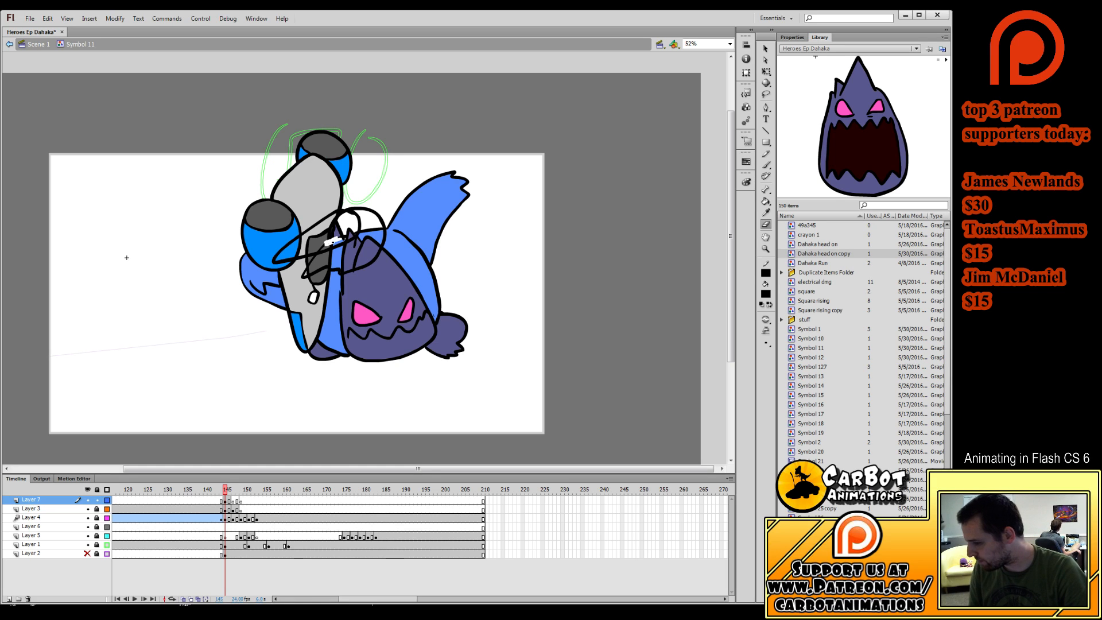
drag(342, 235, 344, 225)
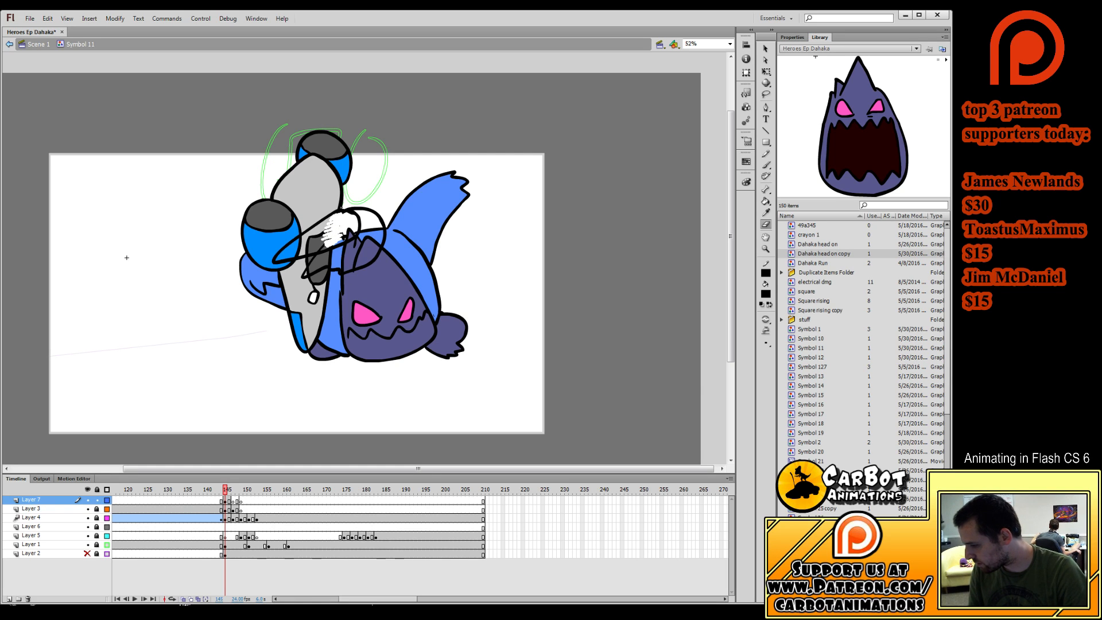
key(ctrl+z)
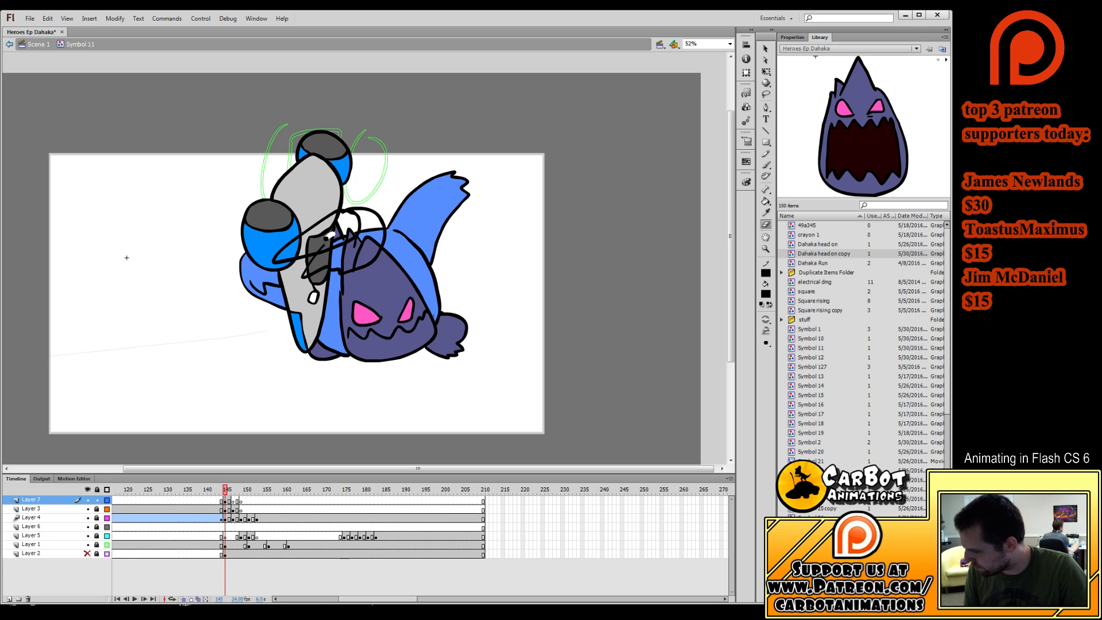
drag(319, 247, 335, 219)
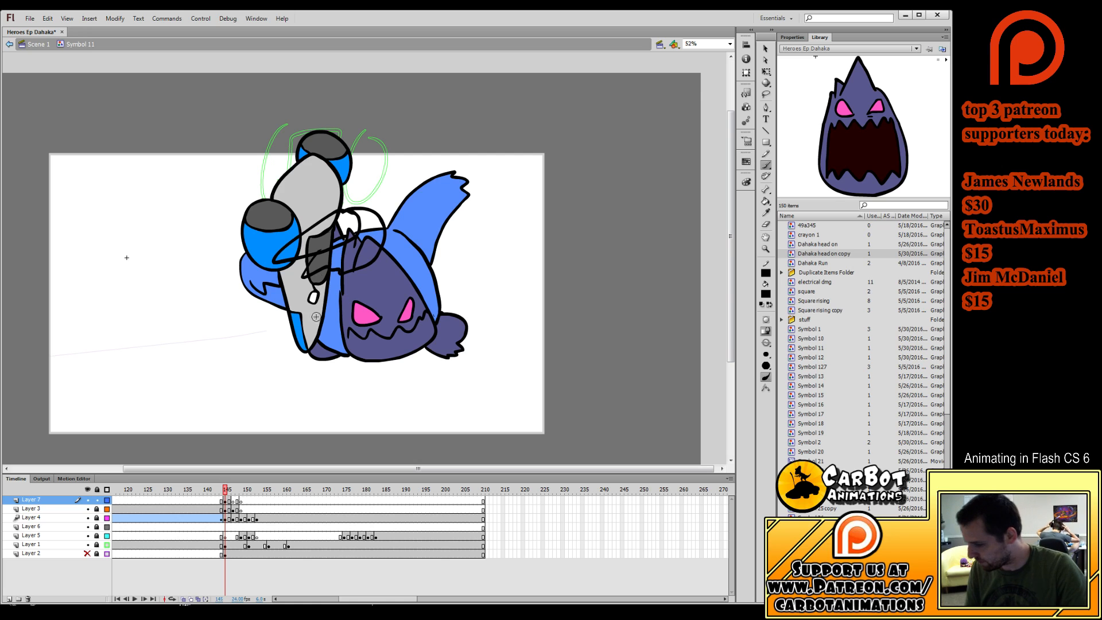
Brush a black curved outline with jagged ends between the car and Dahaka's head in Layer 7's frame 147 keyframe.
drag(229, 491, 238, 503)
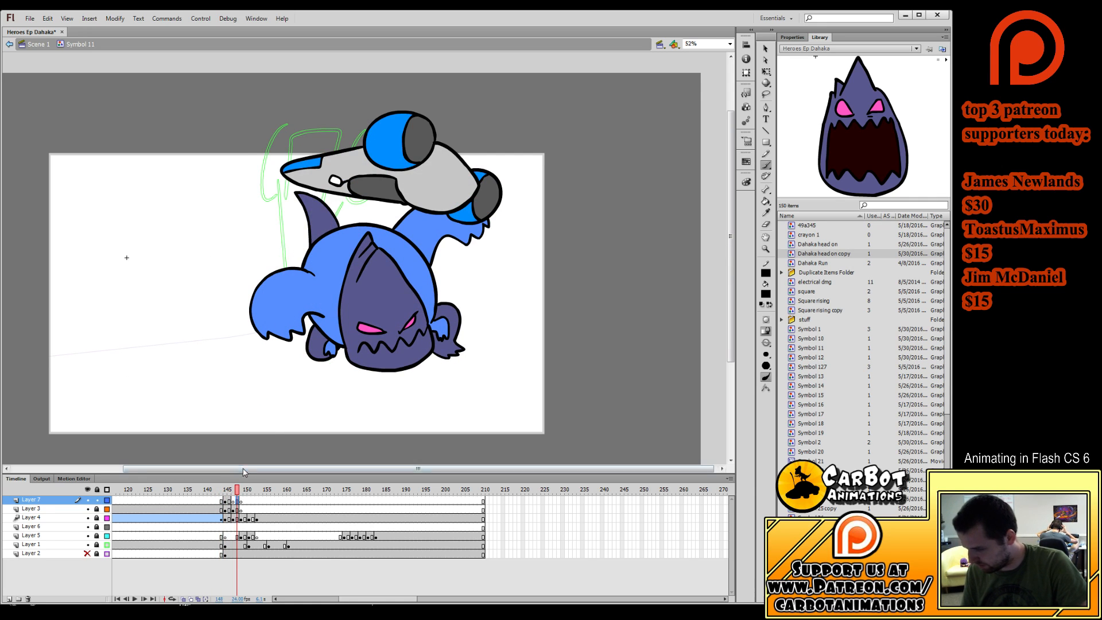
mouse_move(341, 198)
mouse_down()
mouse_move(325, 263)
mouse_move(385, 219)
mouse_move(371, 185)
mouse_move(341, 204)
mouse_up()
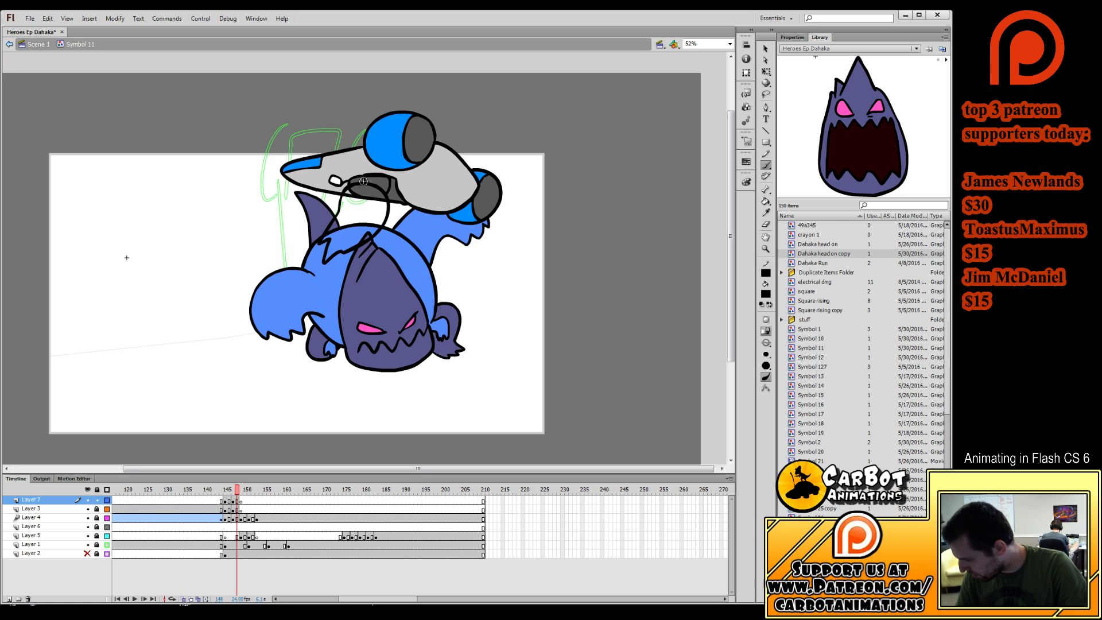
Insert a blank keyframe on Layer 6 at frame 161 and trace the small green figure sketched beside the stage in black.
drag(245, 489, 286, 509)
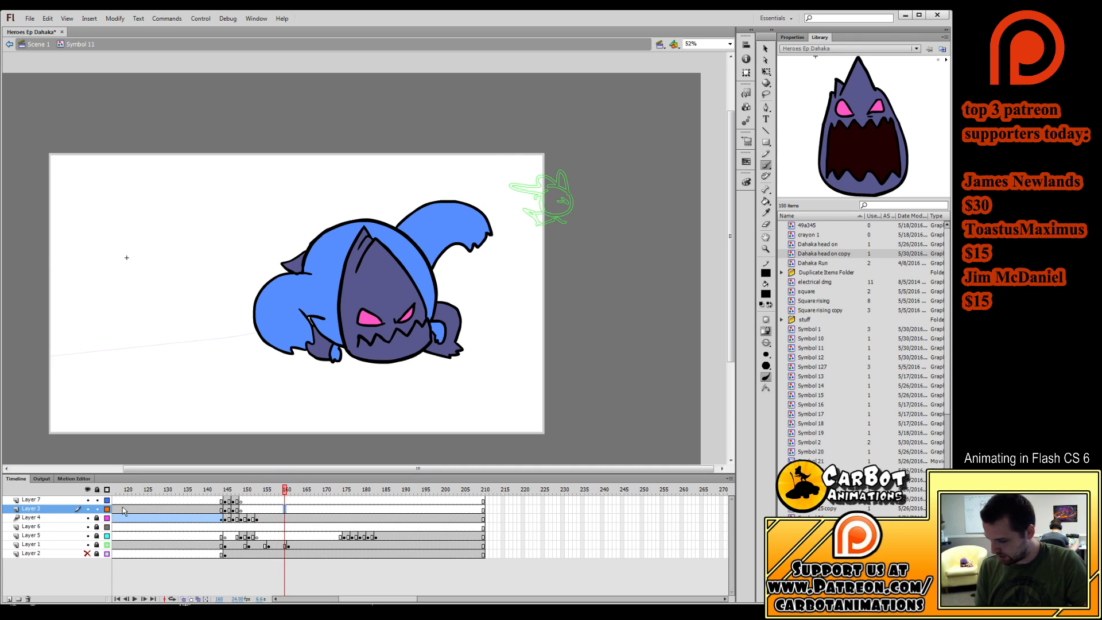
click(290, 527)
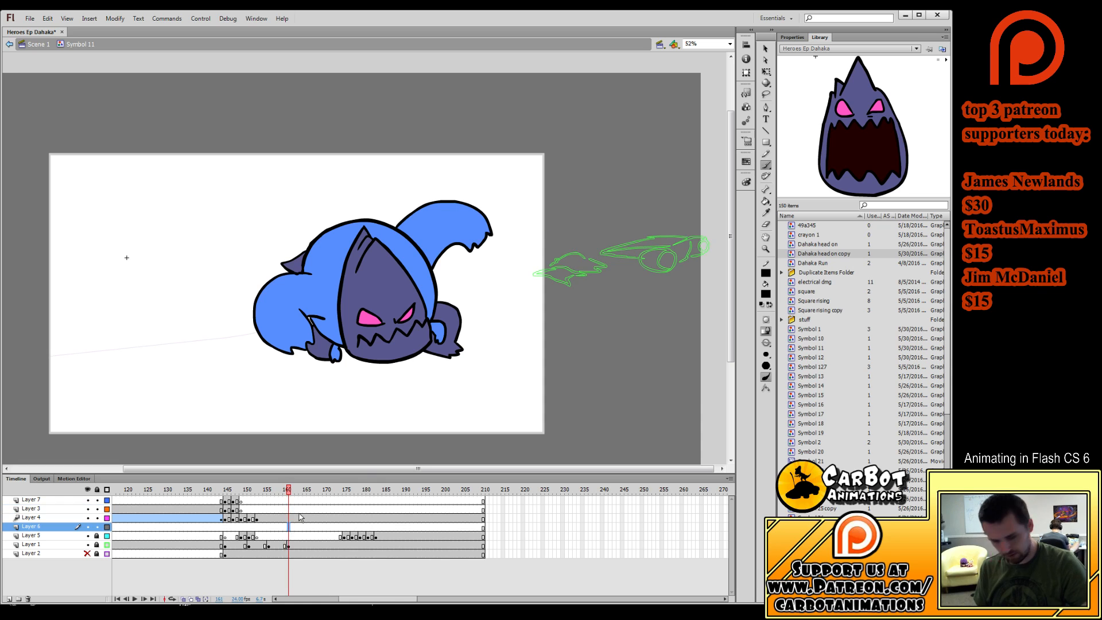
key(F7)
drag(558, 379, 553, 372)
drag(441, 370, 441, 389)
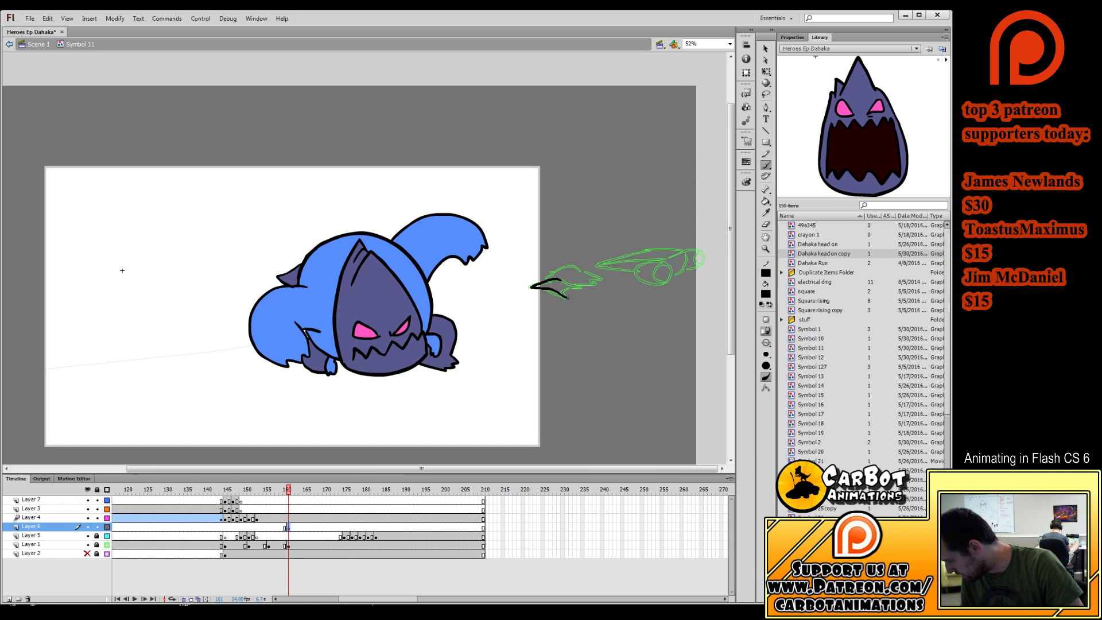
drag(579, 285, 571, 280)
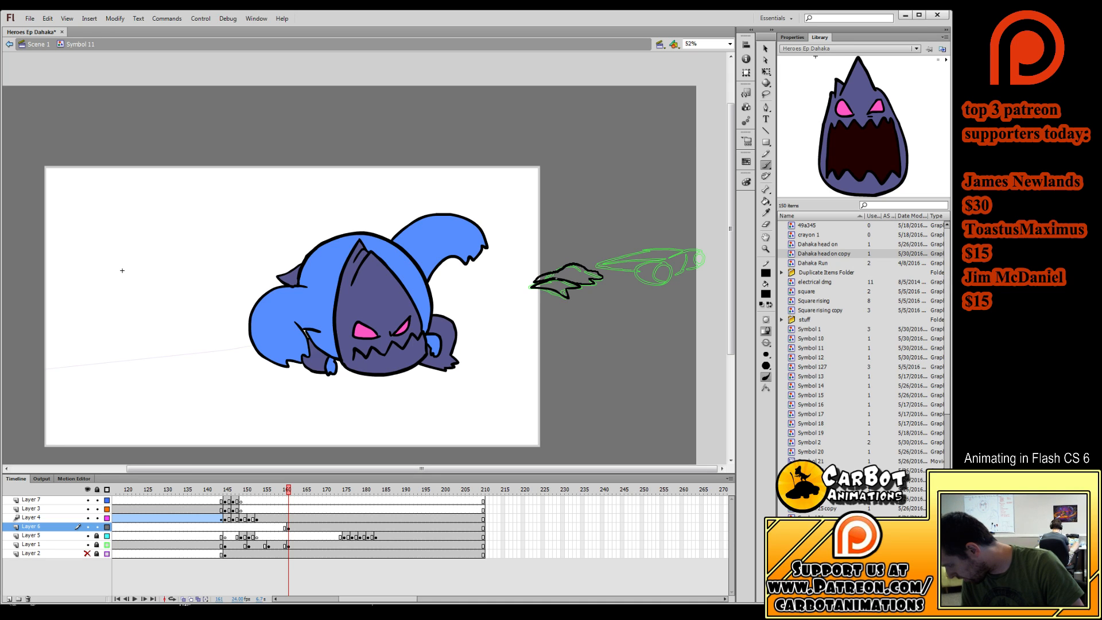
Place the traced figure on Layer 6 at frame 163, leave frame 162 blank, and turn on onion skinning.
drag(293, 489, 296, 521)
click(297, 529)
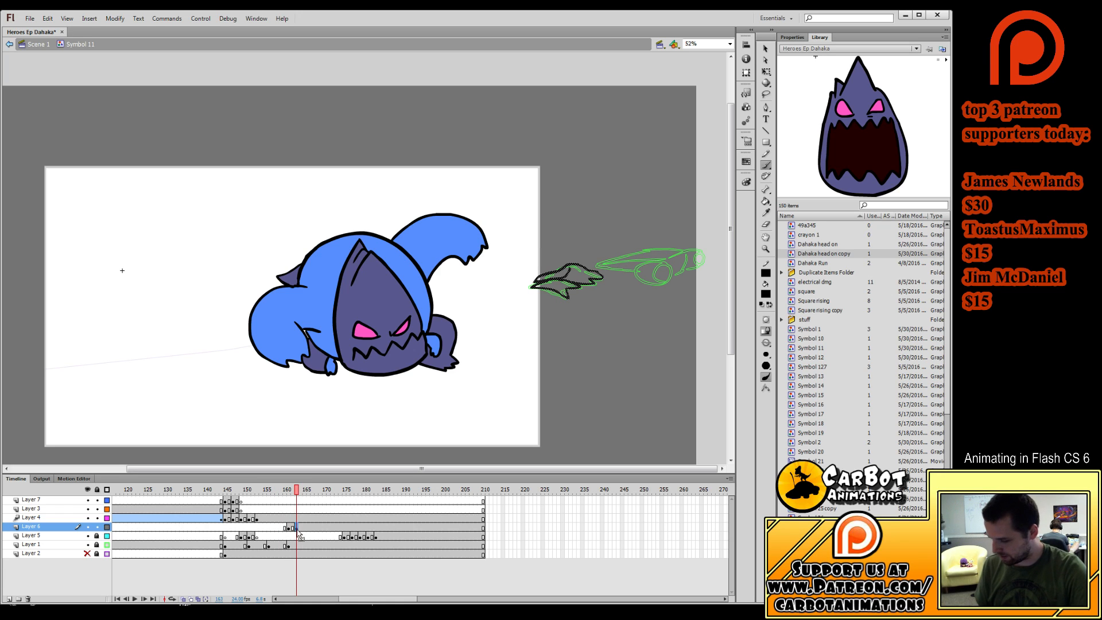
key(comma)
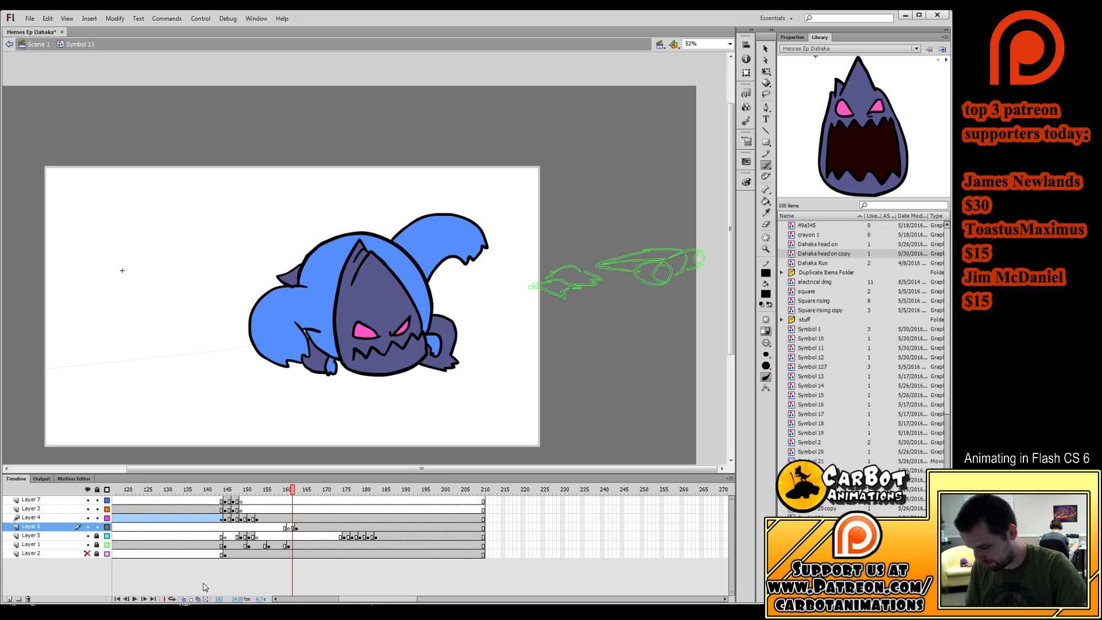
click(182, 600)
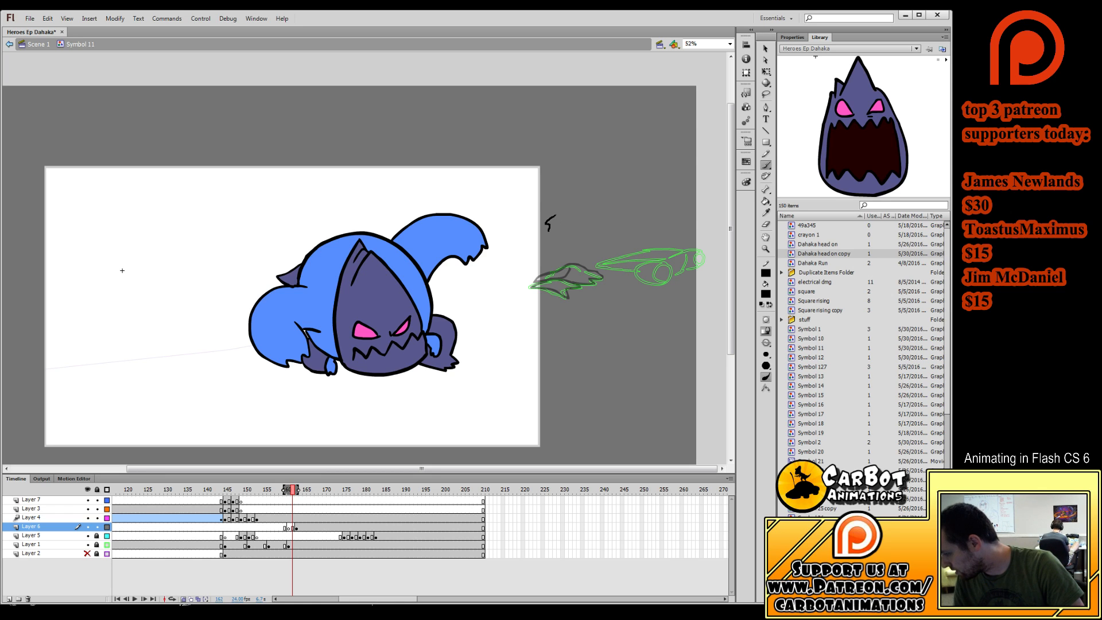
Draw the small tumbling figure in black outline above the traced one on Layer 6 at frame 162.
drag(572, 223, 578, 199)
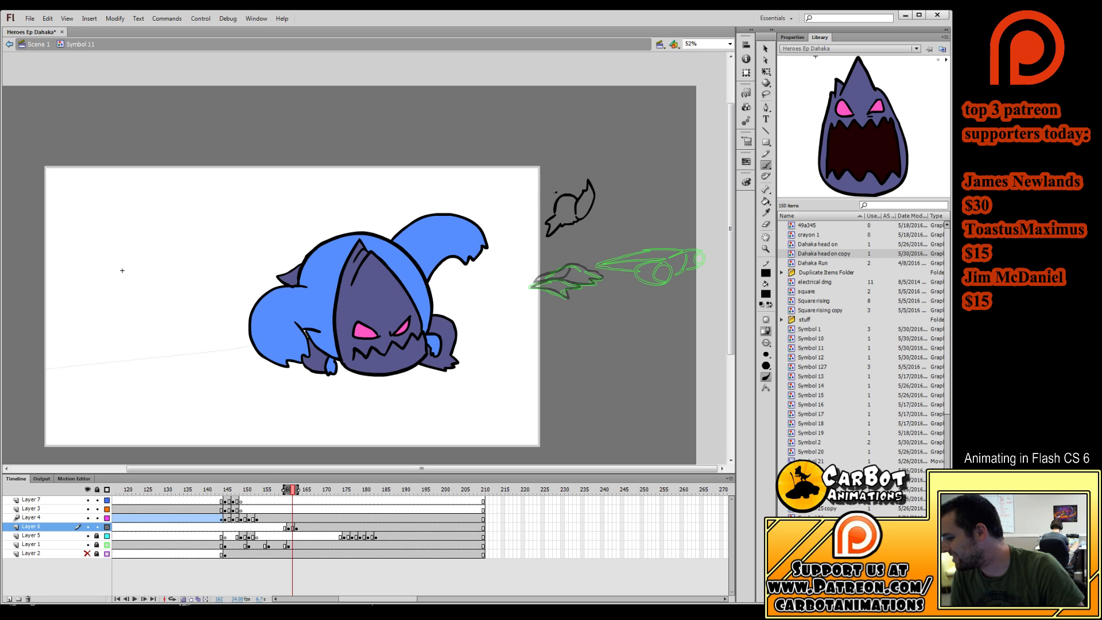
key(ctrl+z)
drag(549, 183, 573, 197)
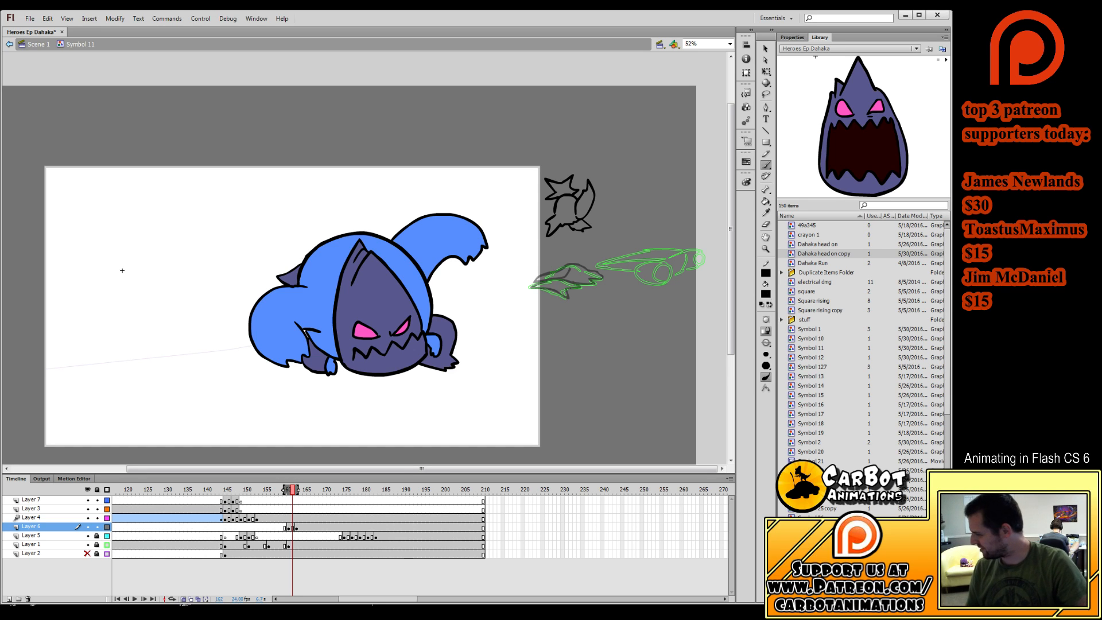
Fill the small figure's body parts with pale yellow and its star-shaped part with white.
click(766, 201)
click(565, 210)
click(580, 201)
click(578, 222)
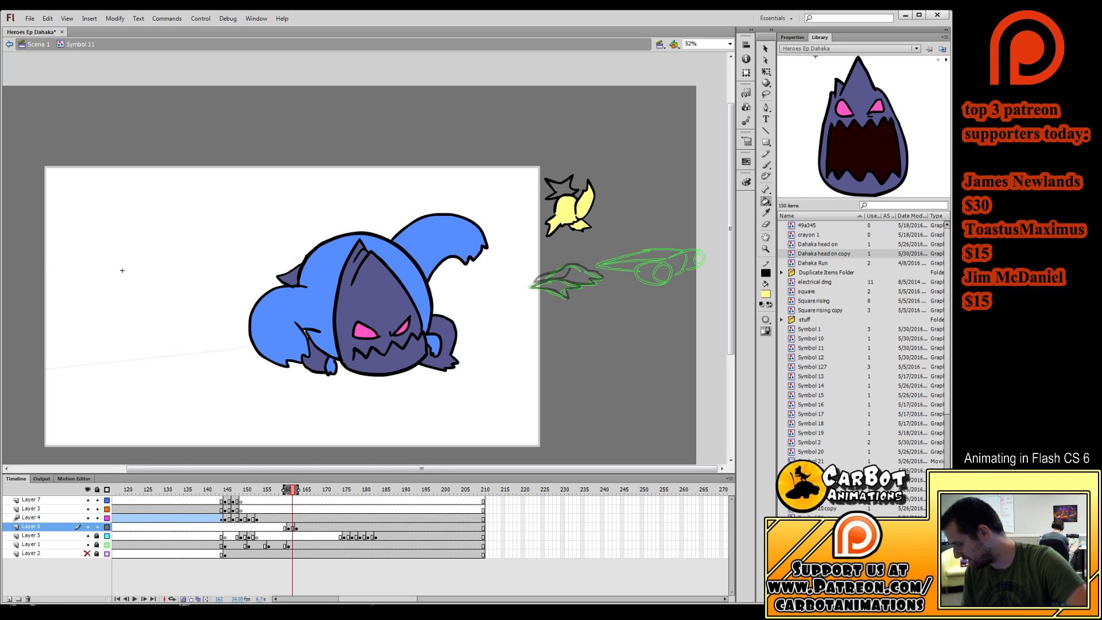
click(558, 185)
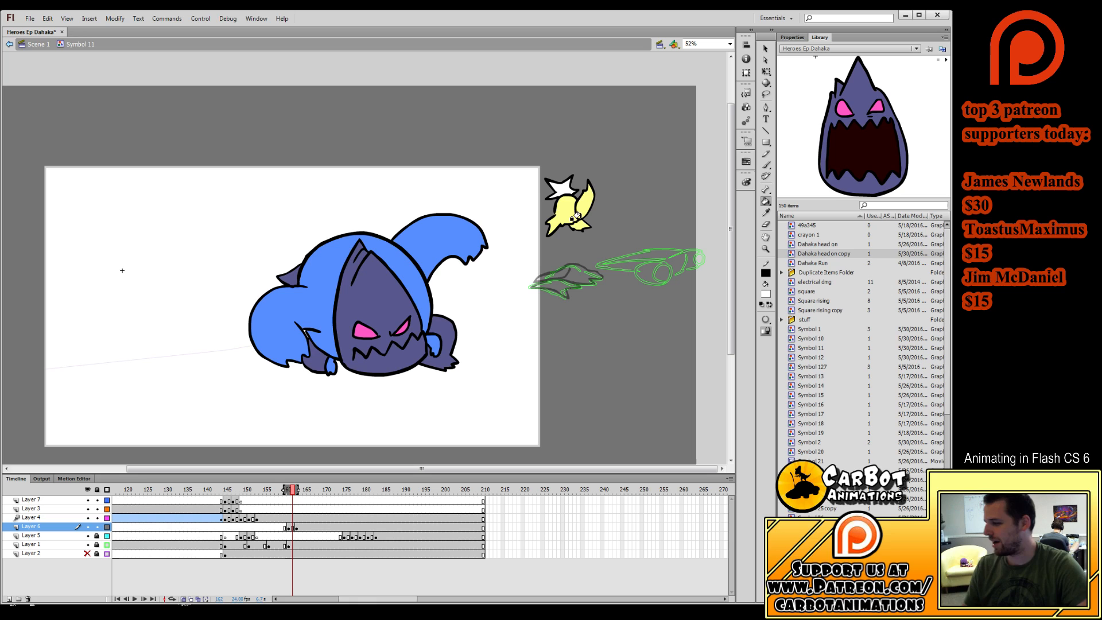
Rotate and offset the small figure into two falling poses on Layer 6 frames 161 and 162, and play back the motion.
click(293, 528)
key(q)
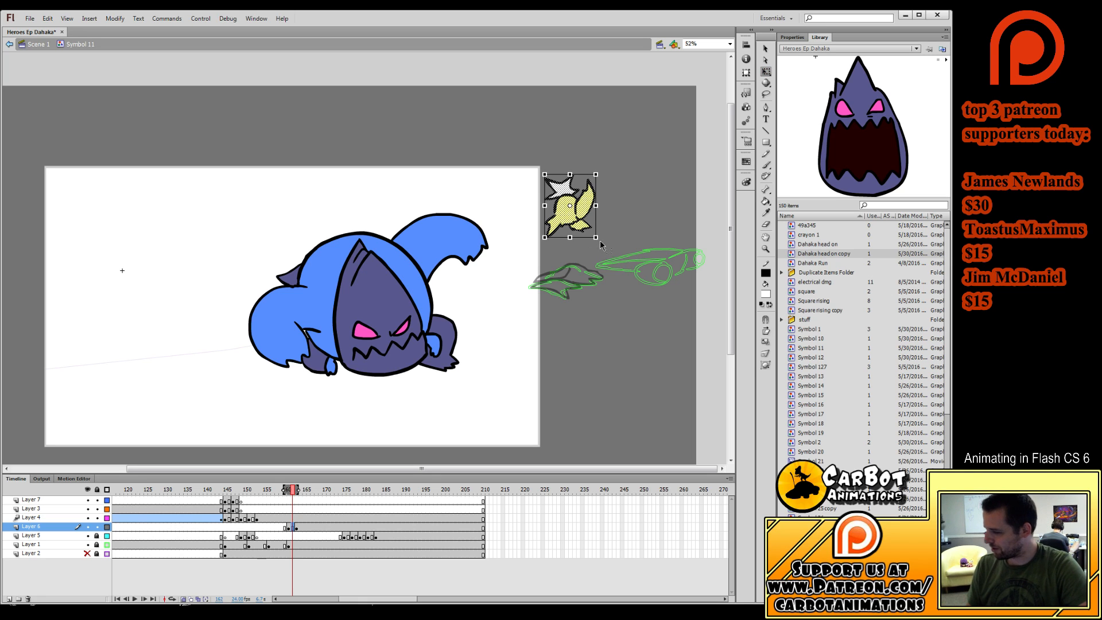
drag(598, 236, 374, 401)
click(293, 530)
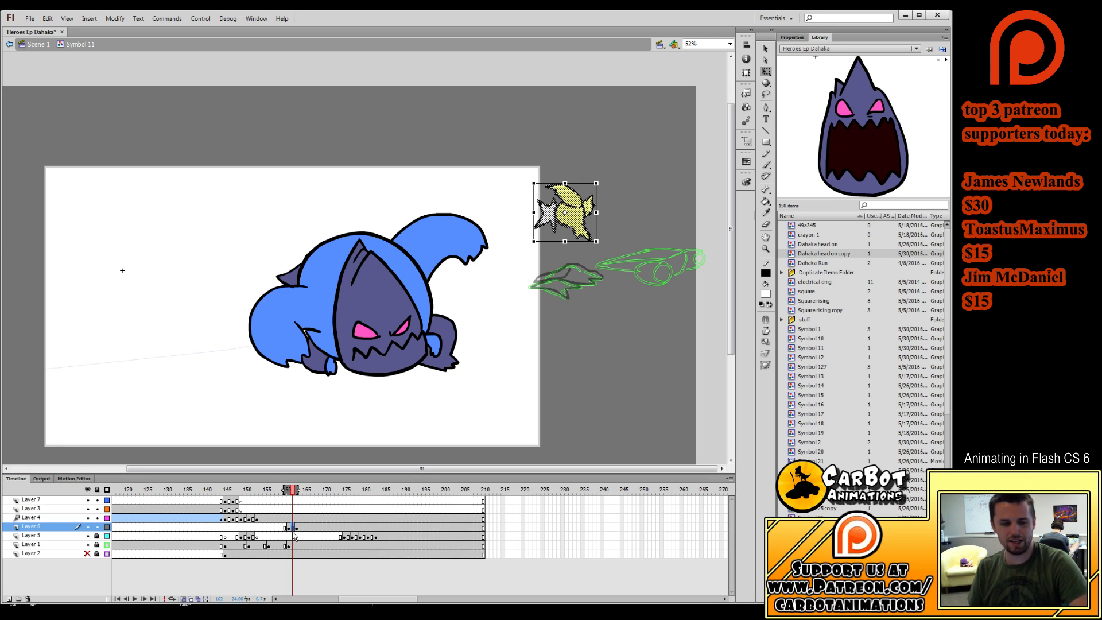
drag(603, 249, 566, 266)
drag(584, 224, 586, 271)
click(294, 529)
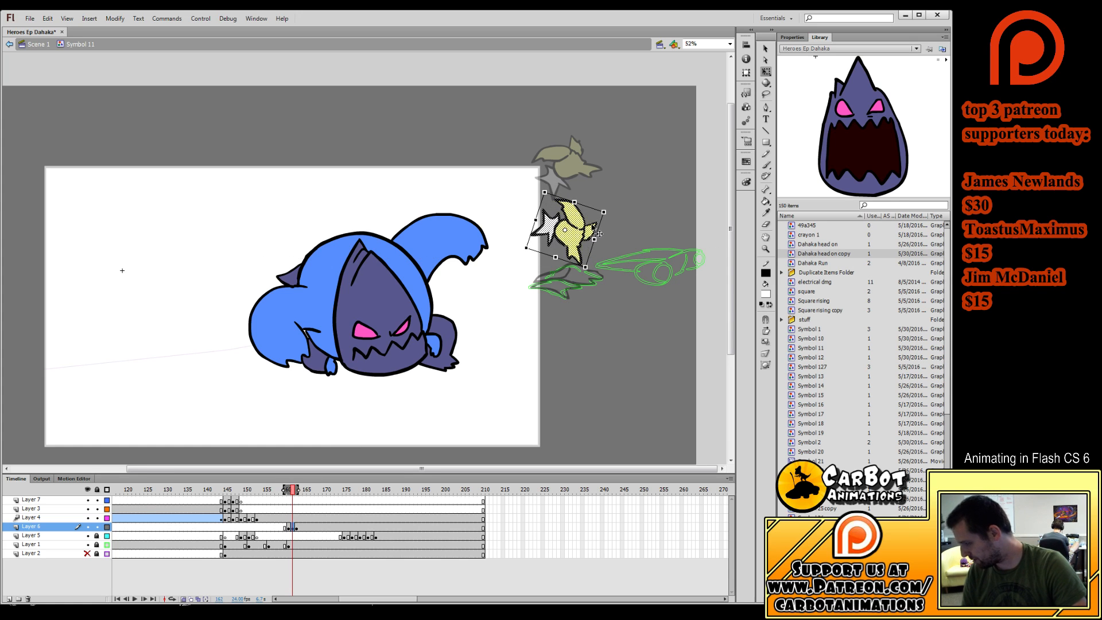
drag(292, 490, 251, 491)
key(Return)
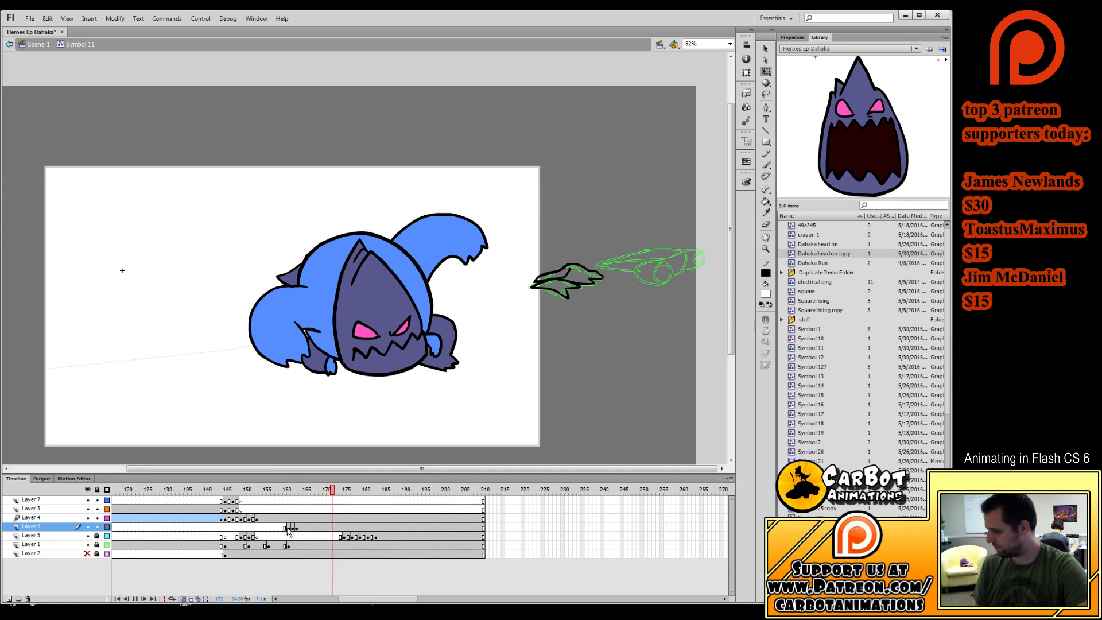
Extend the figure's fall with a Layer 6 keyframe at frame 160 and lower its frame 162 pose toward the traced figure.
click(290, 528)
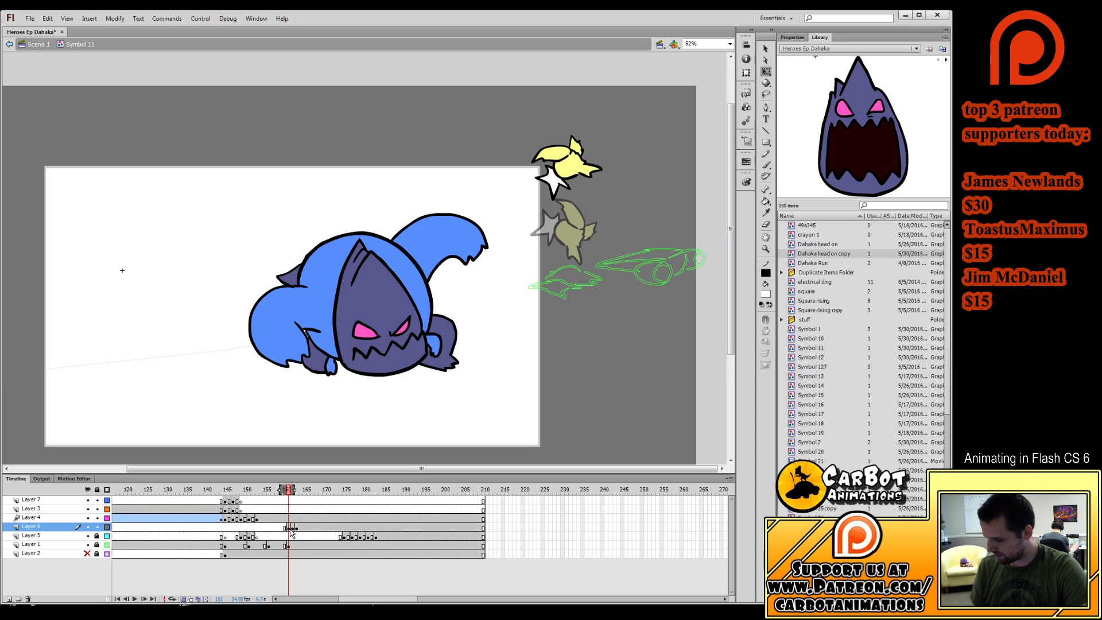
click(291, 529)
drag(288, 529, 285, 529)
click(288, 529)
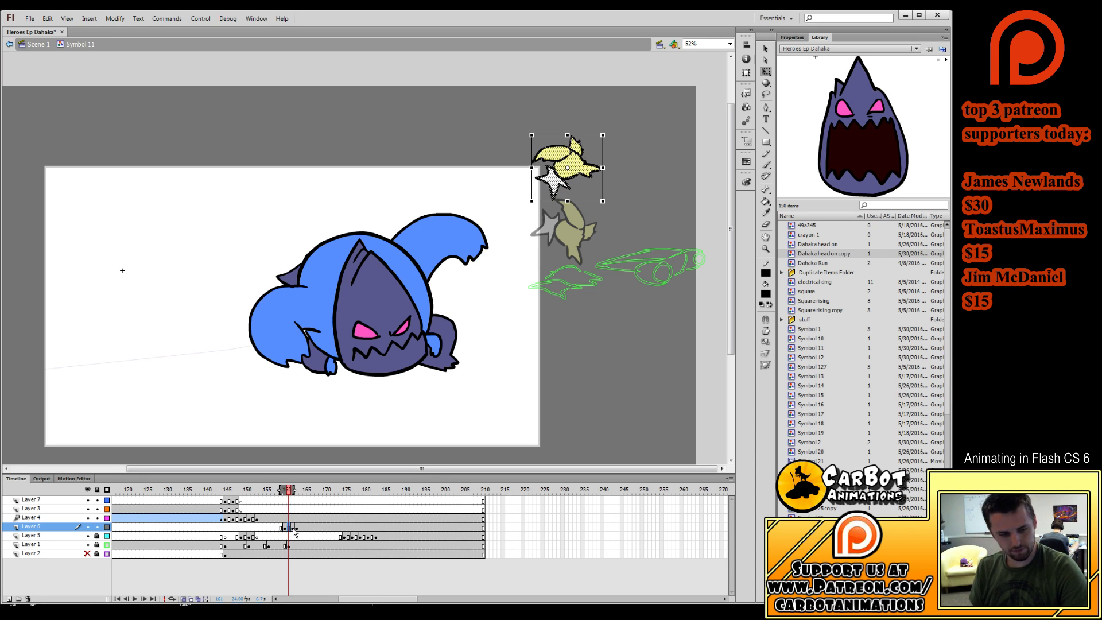
click(293, 527)
drag(570, 238, 570, 261)
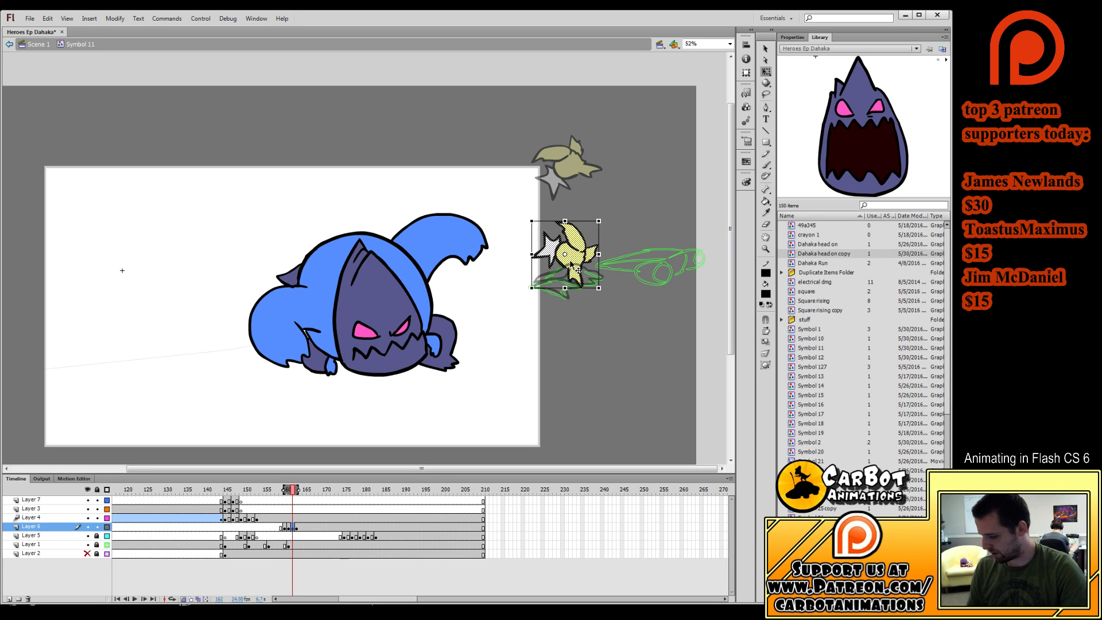
Reposition the small figure at frames 161 and 160 to space out its falling path, and play back the result.
click(289, 527)
drag(571, 171, 548, 158)
click(285, 526)
key(Return)
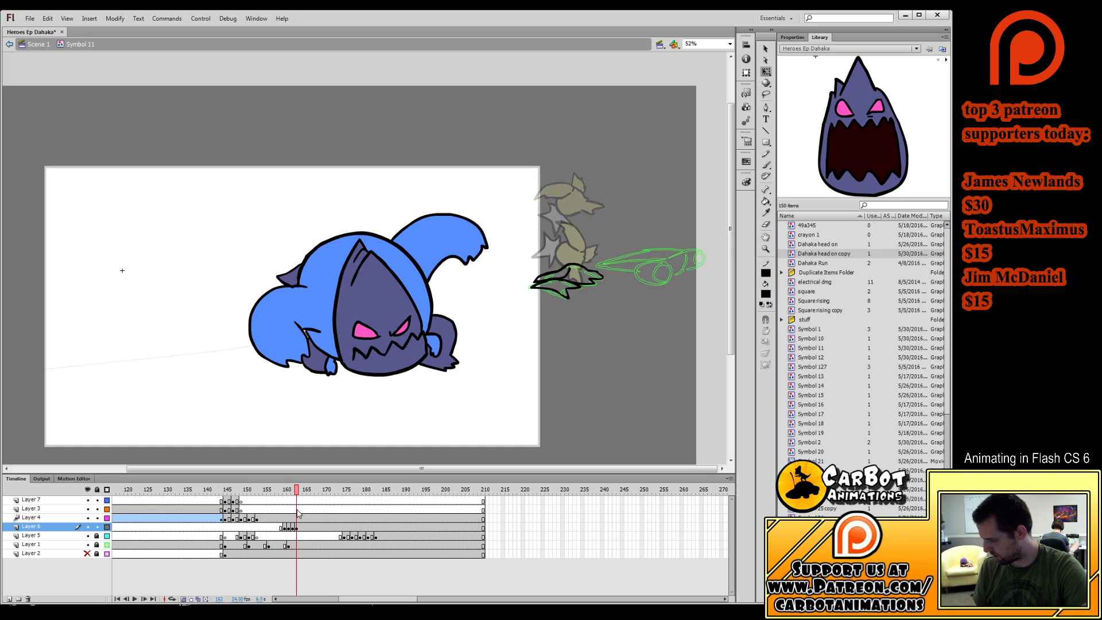
Rotate the small figure further at frames 161 and 160 so that it tumbles through the fall.
click(292, 527)
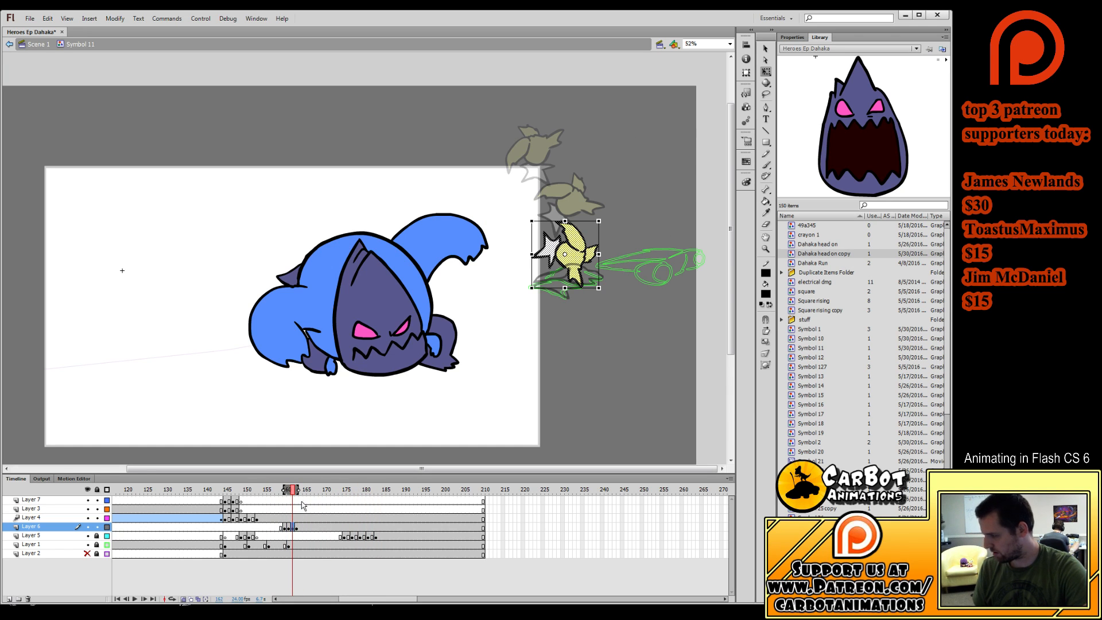
click(288, 527)
drag(612, 238, 578, 253)
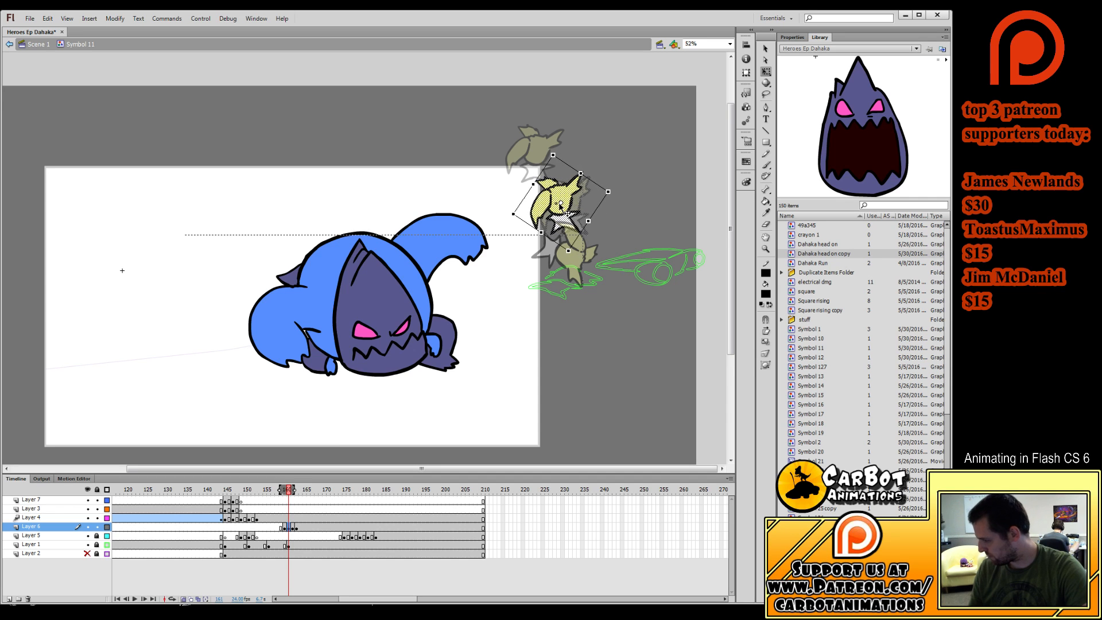
click(294, 528)
click(285, 528)
drag(569, 186, 577, 150)
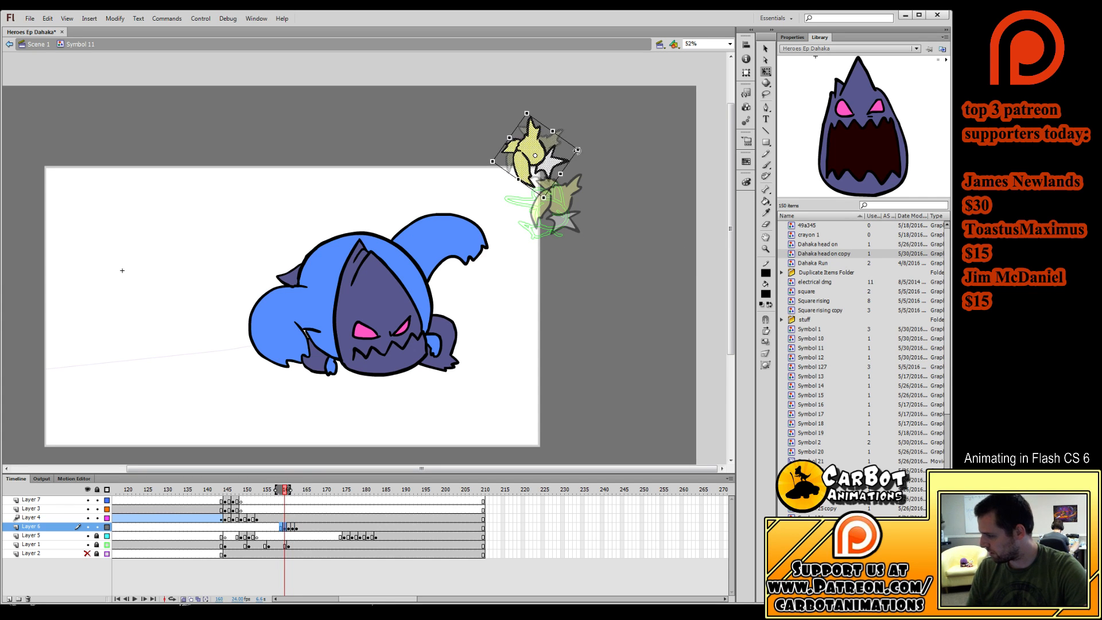
Play back the small figure's tumble and the car's landing.
click(278, 491)
key(Return)
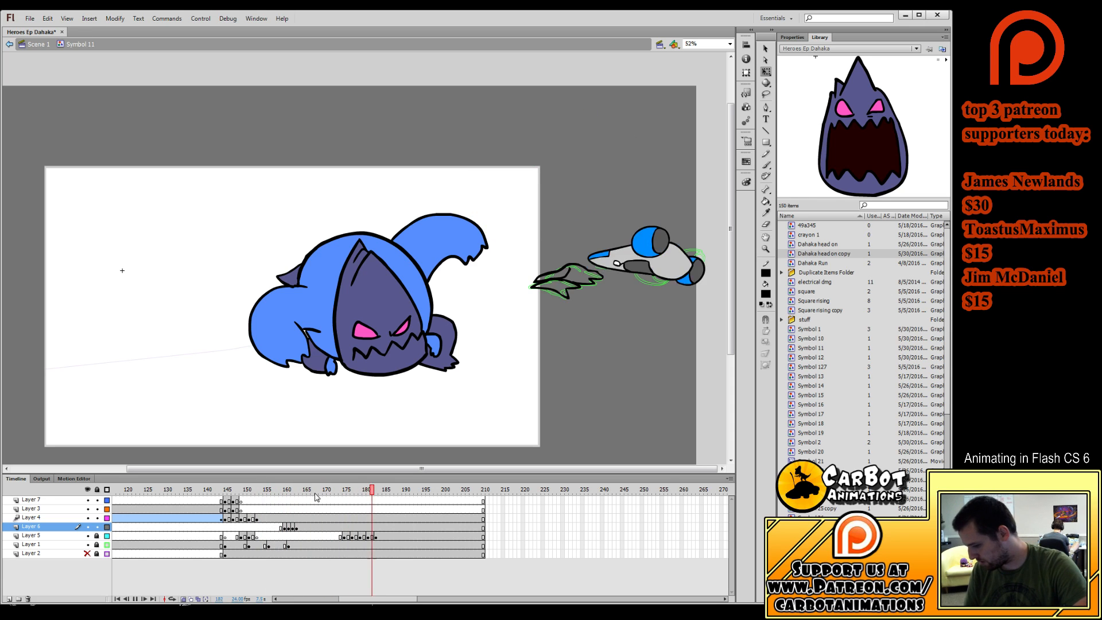
click(364, 491)
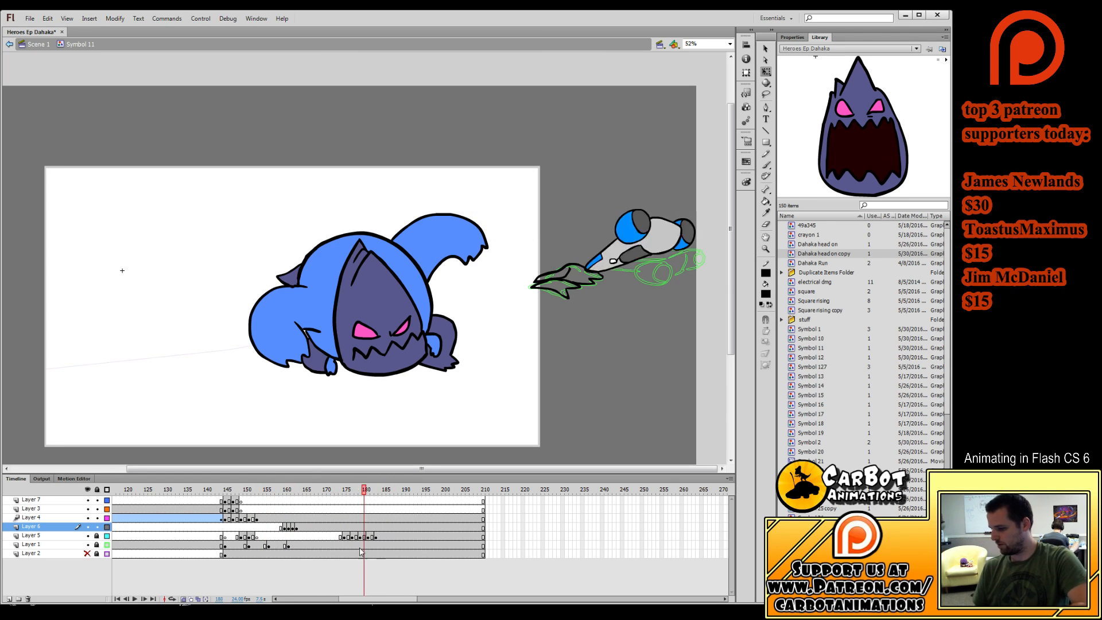
Fill the small figure's hair yellow and its clothing white in the Layer 6 falling and landing poses from frame 161 to 164.
drag(360, 550, 288, 535)
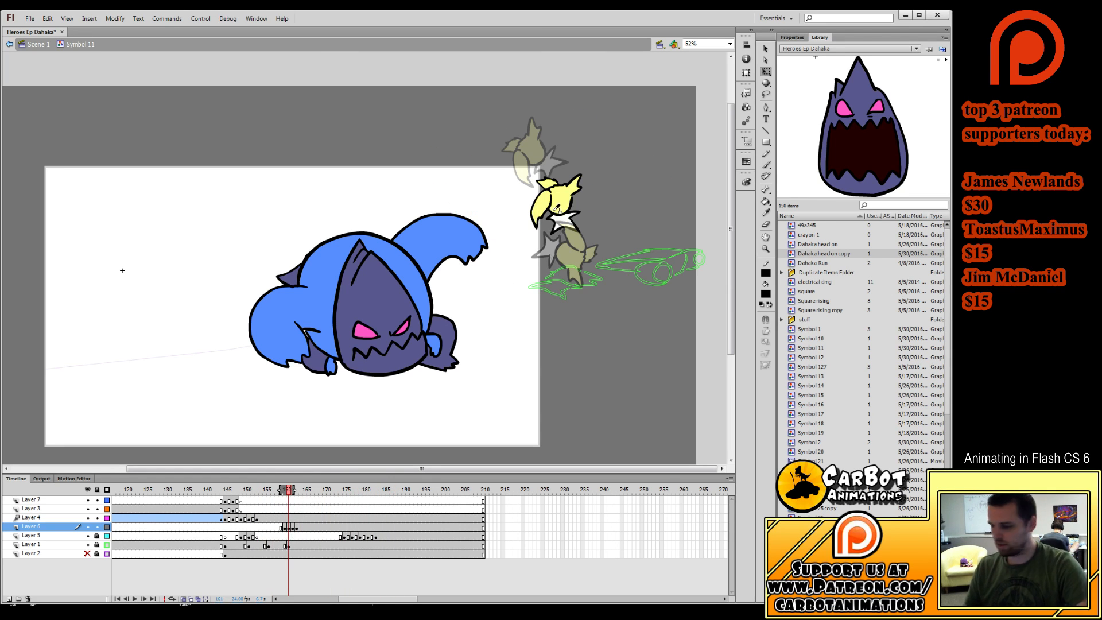
key(i)
click(555, 210)
key(period)
key(period)
click(575, 274)
click(558, 277)
key(period)
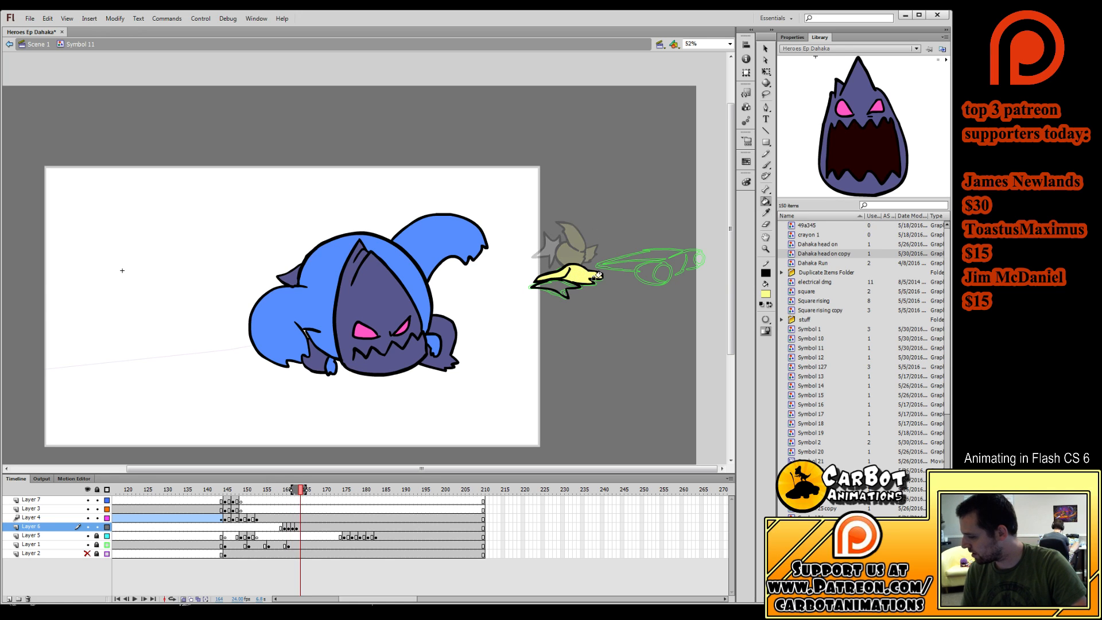
key(comma)
key(comma)
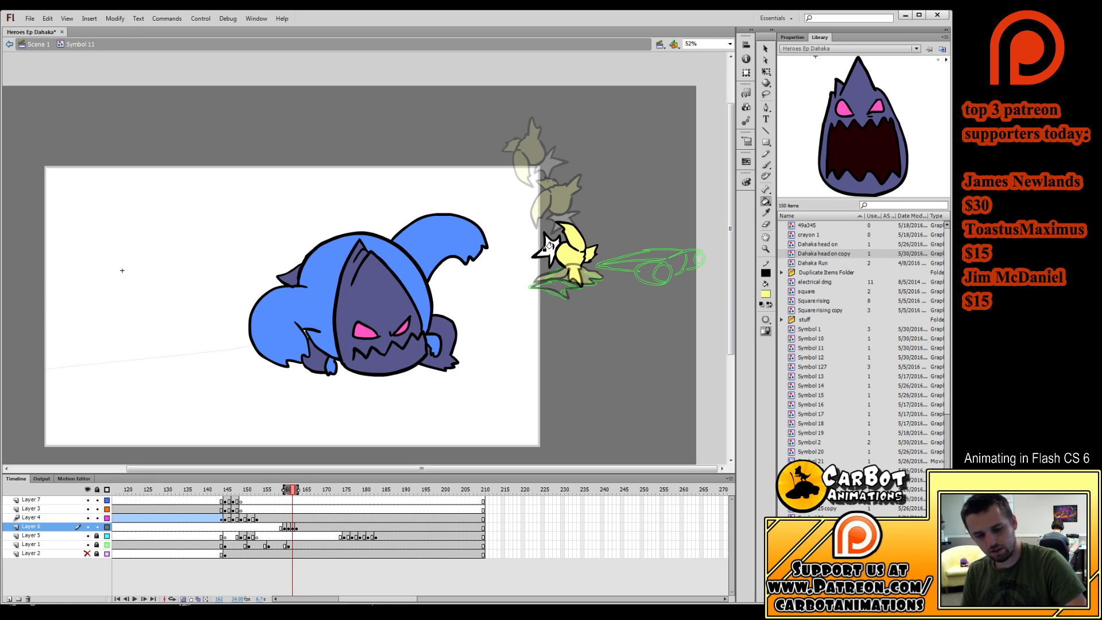
key(period)
key(period)
key(period)
key(period)
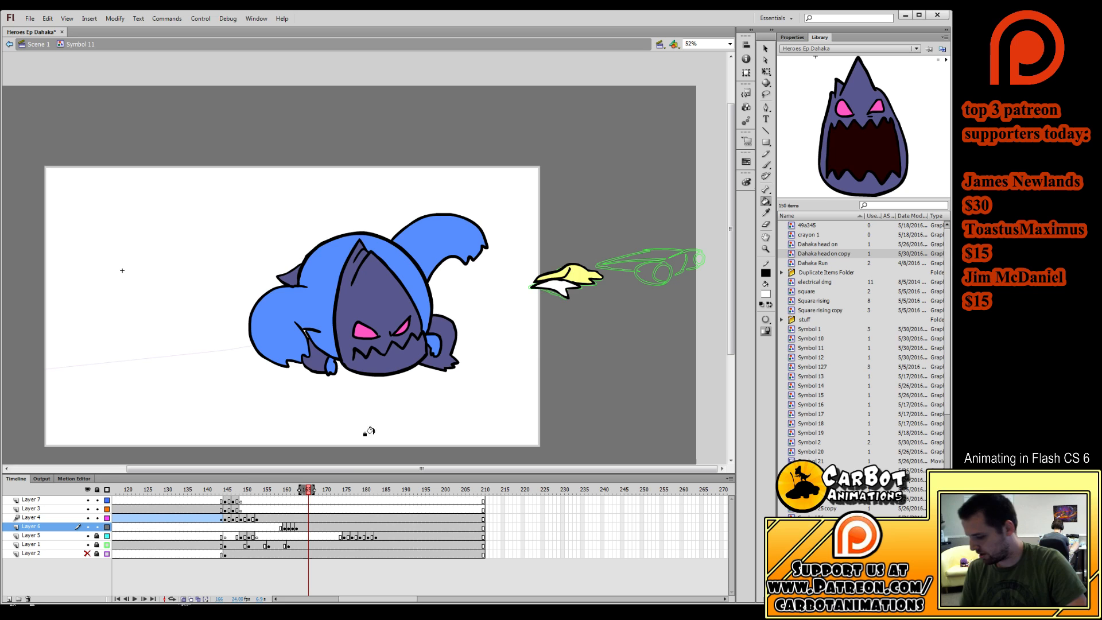
Add a Layer 6 keyframe at frame 165, skew the landed figure slightly at frame 164, and play back the landing.
click(306, 528)
click(301, 527)
key(q)
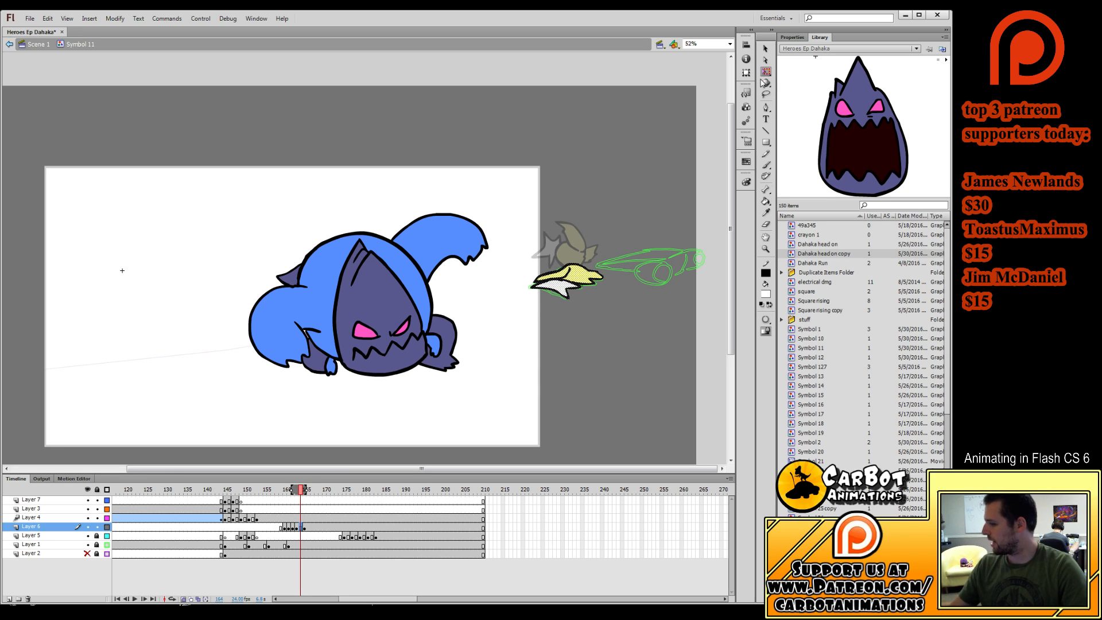
drag(568, 263, 591, 265)
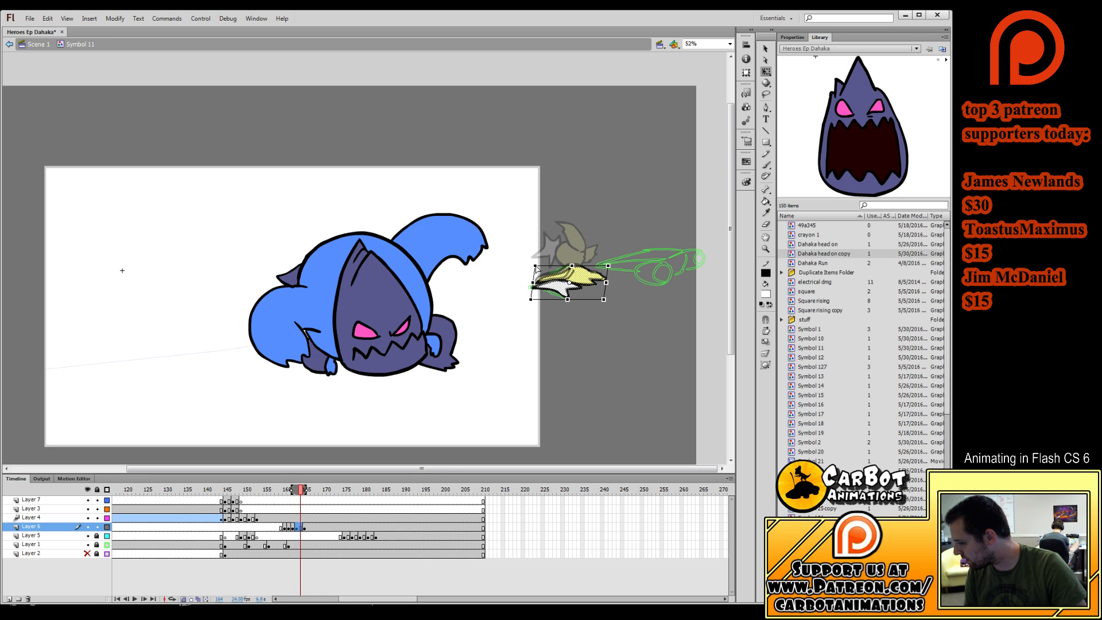
key(comma)
key(comma)
key(comma)
key(comma)
key(comma)
key(comma)
key(comma)
key(comma)
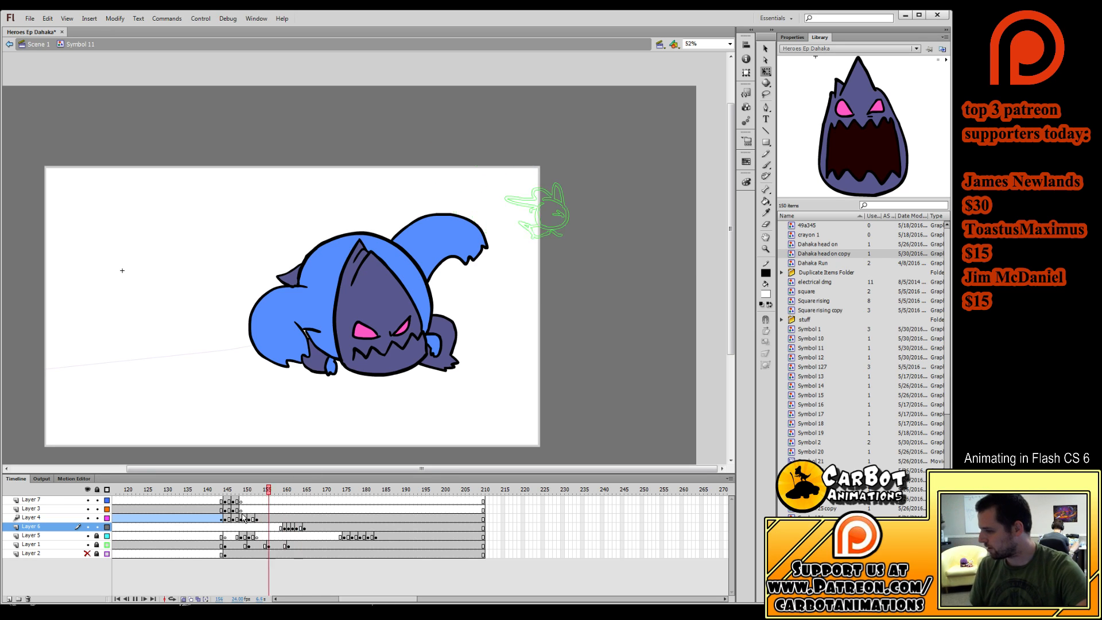
key(Return)
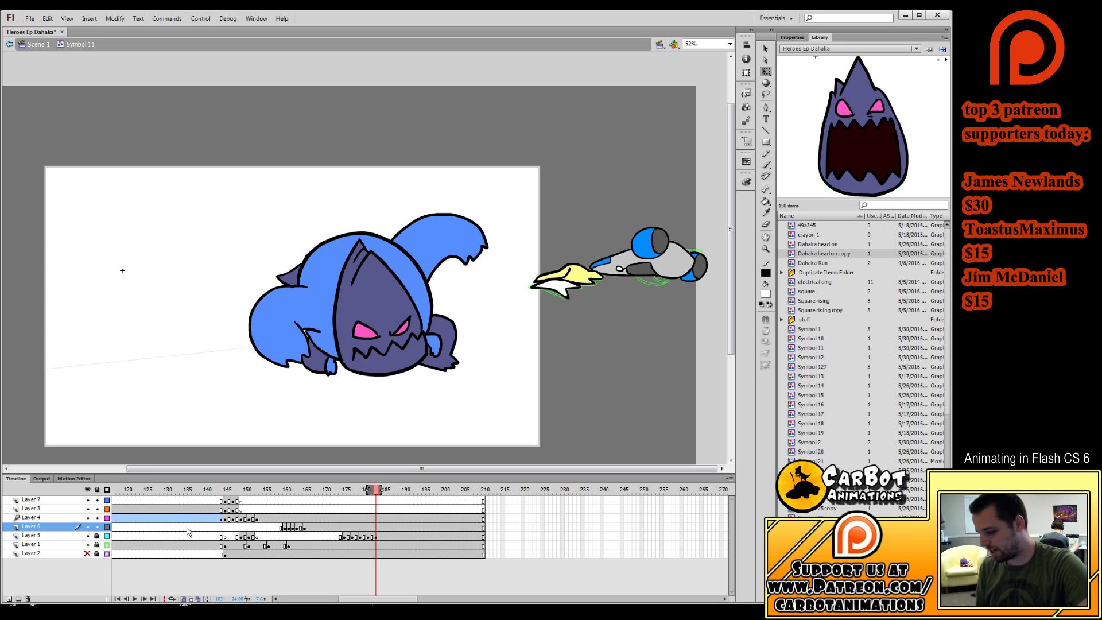
Delete the sketch layers Layer 1 and Layer 2, and play back the shot.
click(45, 547)
click(28, 598)
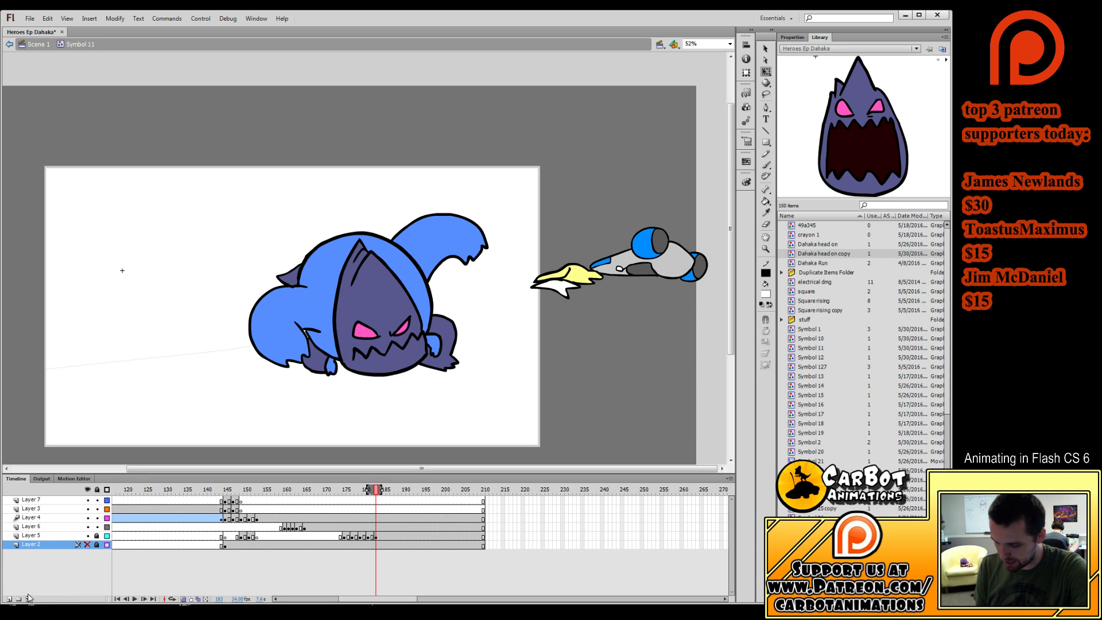
click(28, 598)
click(251, 493)
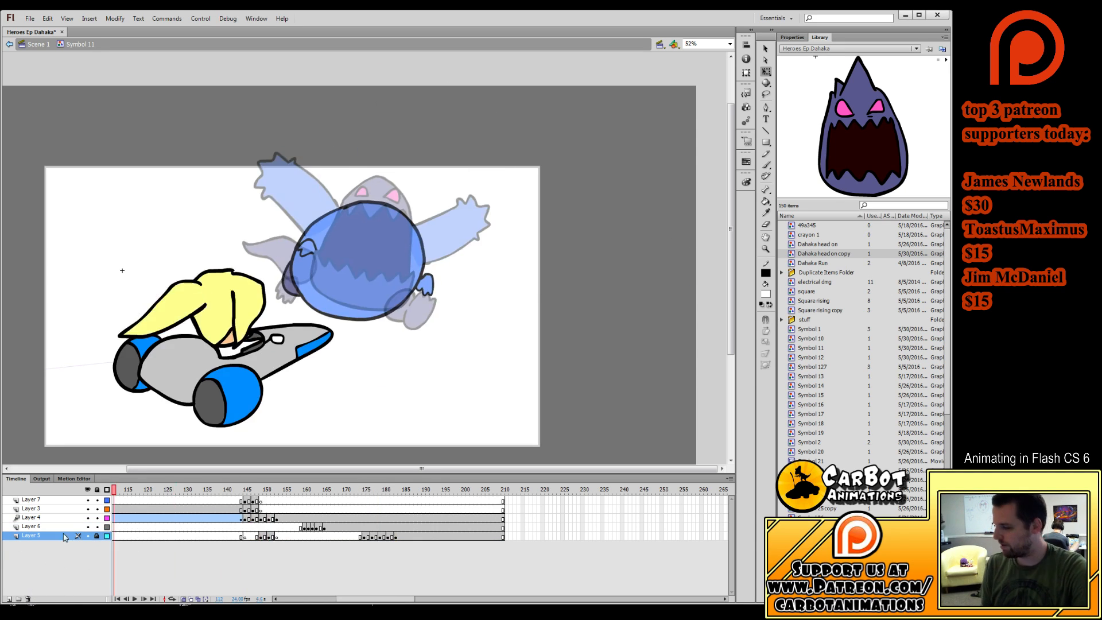
click(527, 537)
click(641, 490)
key(Return)
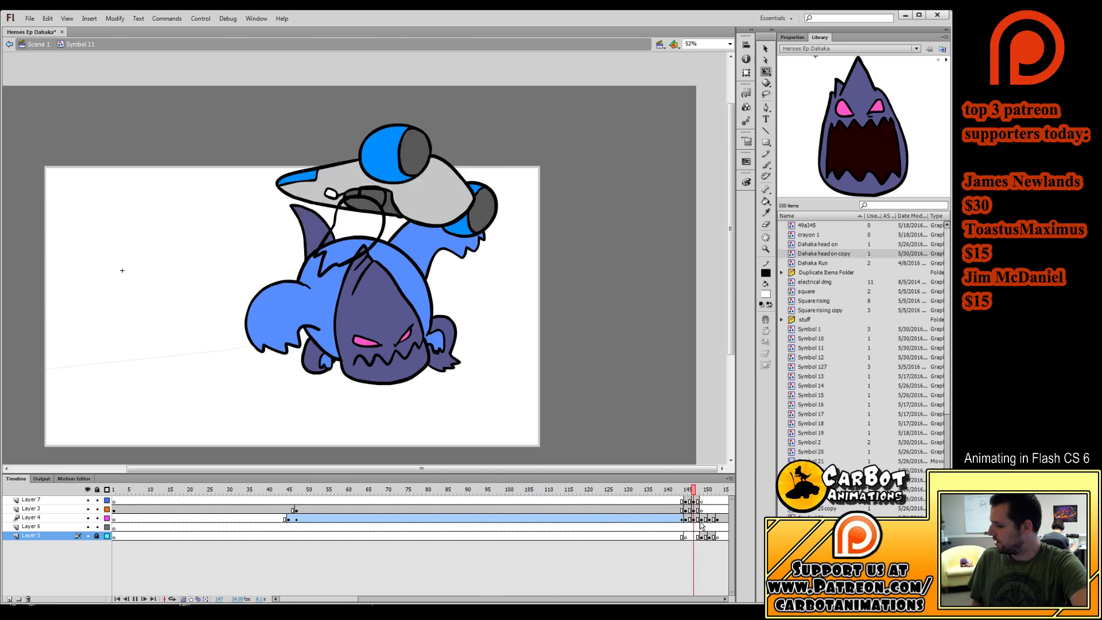
key(Return)
Sample the driver's yellow hair color and fill the flung figure's hair on Layer 7 at frame 146 and in its next pose.
drag(131, 490, 144, 542)
key(i)
click(254, 321)
key(Return)
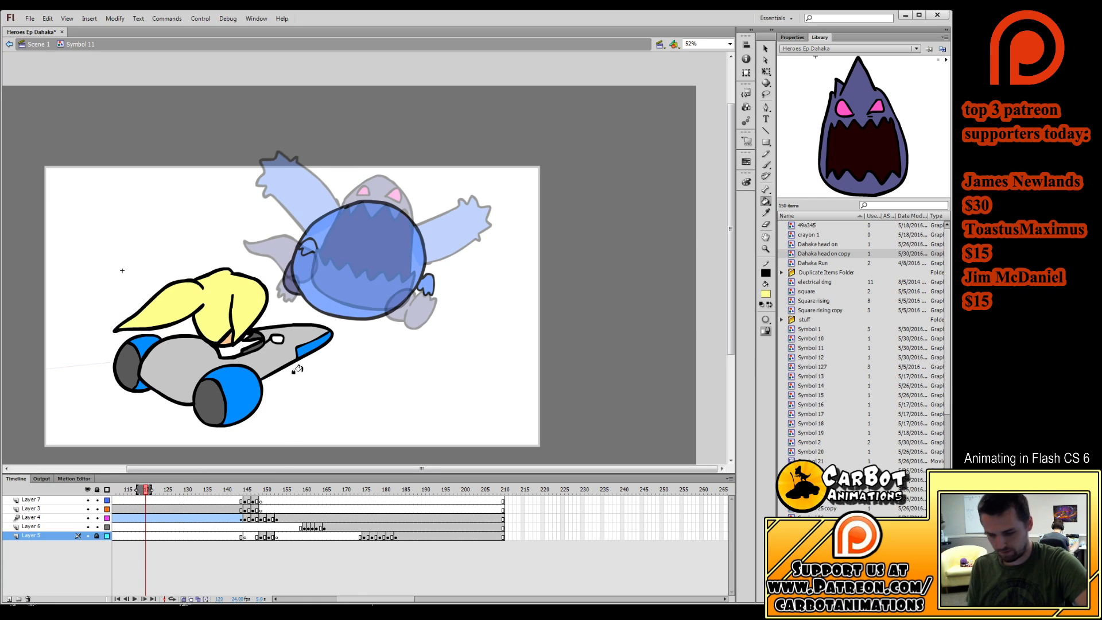
click(249, 500)
click(333, 240)
click(361, 248)
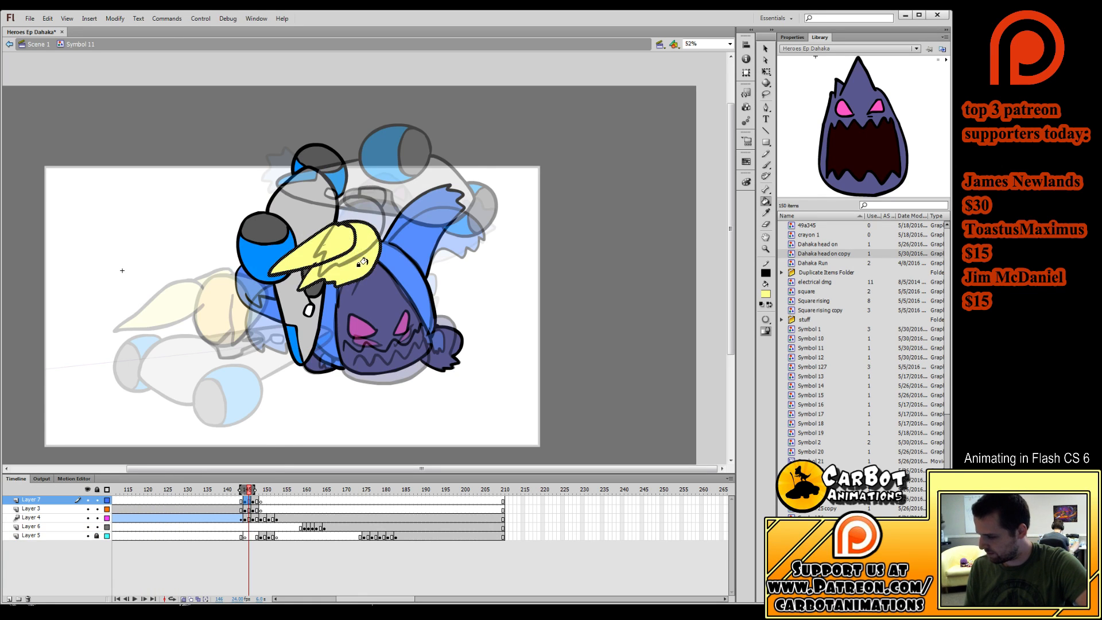
key(period)
key(period)
click(357, 226)
key(period)
key(period)
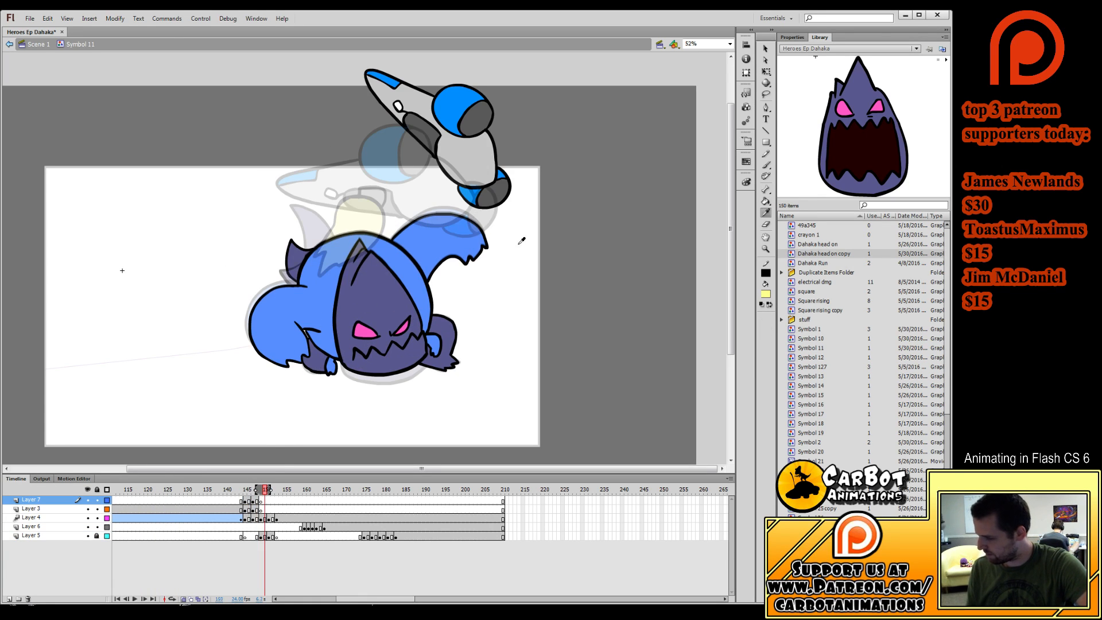
Fill the flung figure's clothing white on Layer 7 around frame 146, and play back the impact.
key(comma)
key(comma)
key(comma)
key(comma)
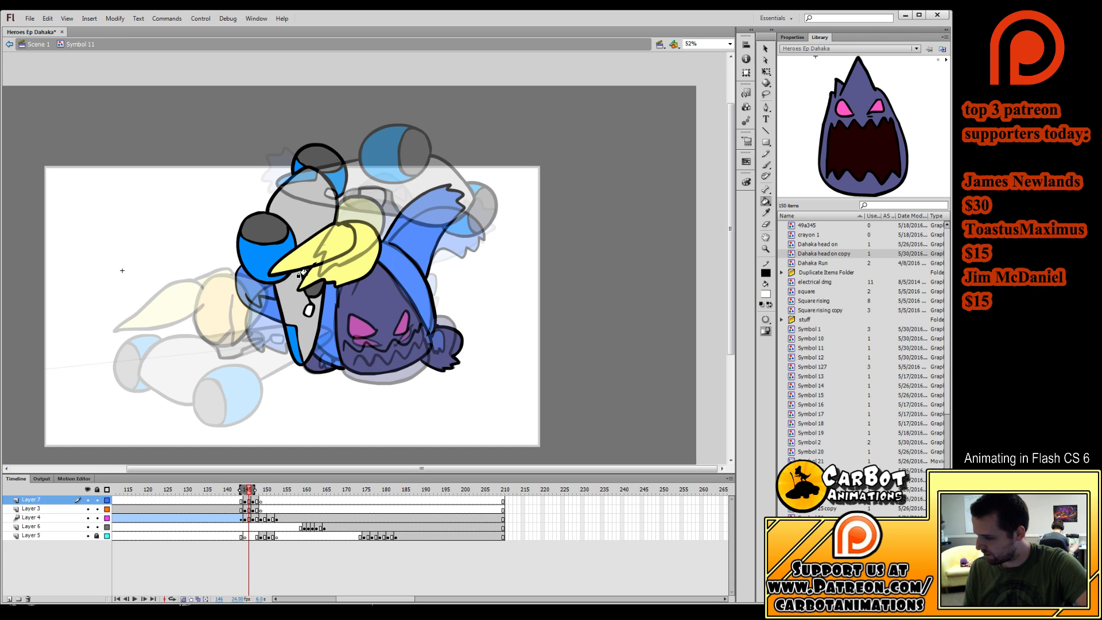
key(comma)
key(comma)
key(comma)
key(comma)
click(192, 498)
key(Return)
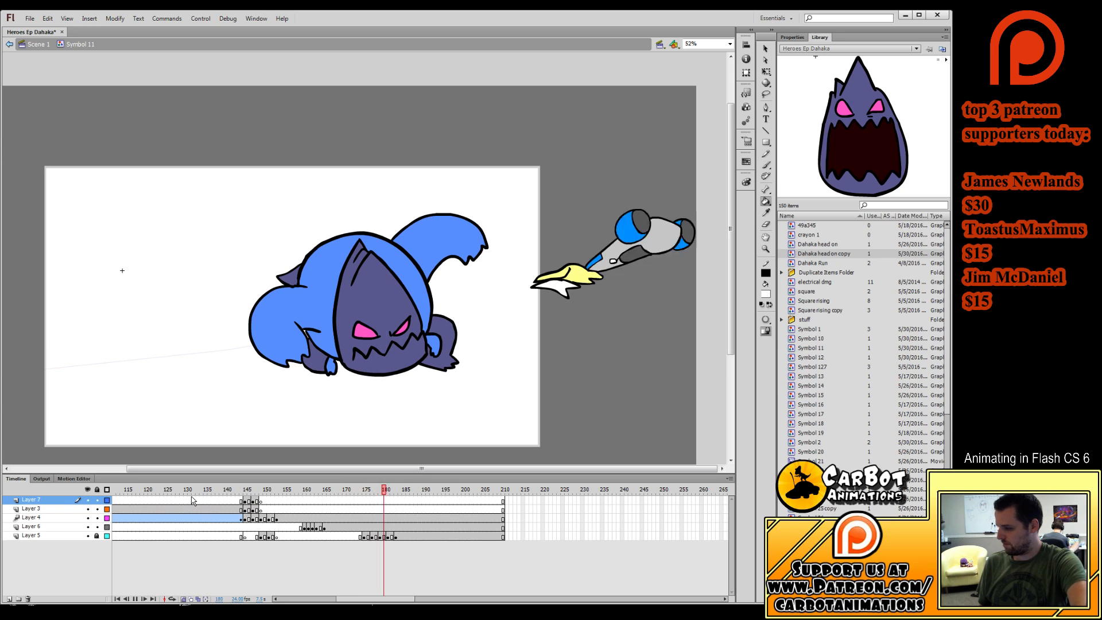
key(Return)
Shift the car's first falling keyframes on Layer 5 three frames later to start at frame 177, and play back the fall.
drag(464, 491, 386, 538)
click(364, 537)
click(379, 546)
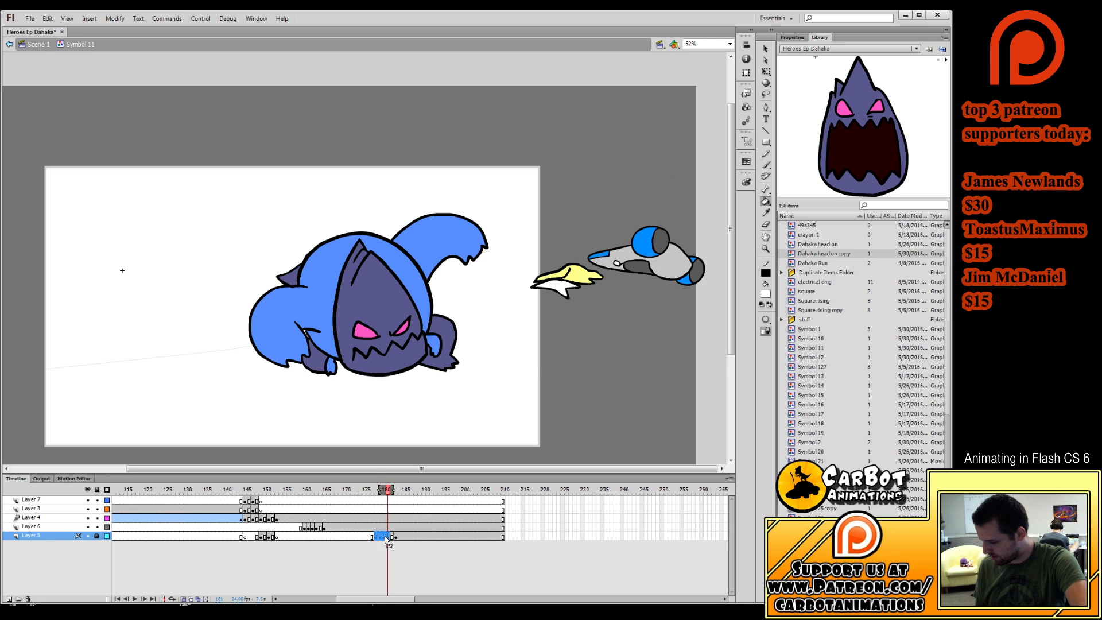
click(387, 492)
click(341, 491)
key(Return)
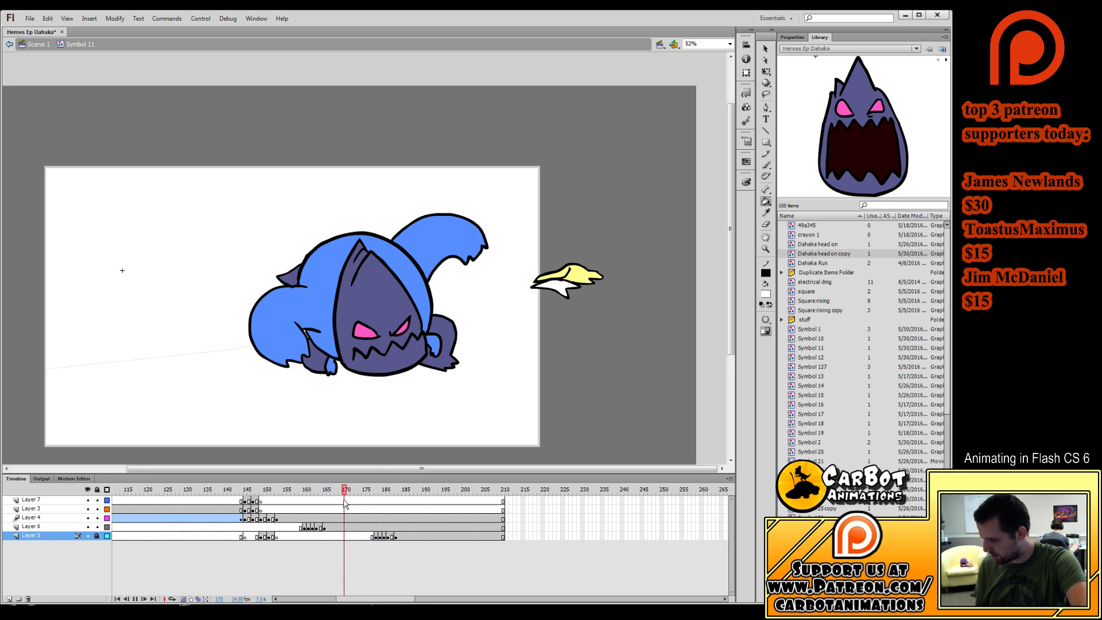
click(392, 493)
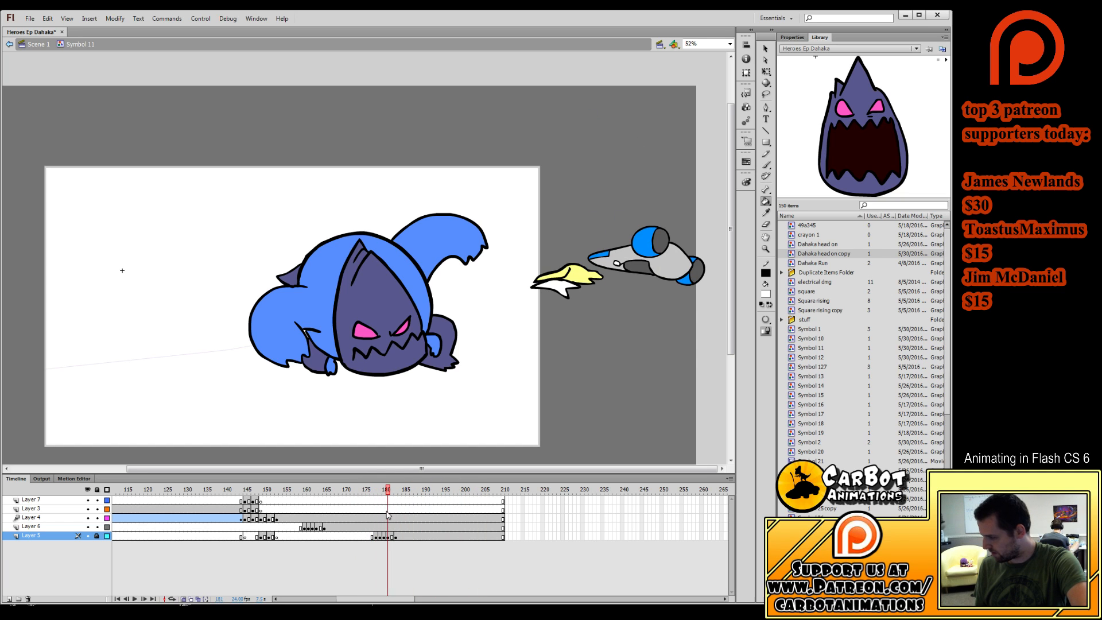
Add a Layer 5 keyframe at frame 185, rotate the car slightly clockwise there, and play back the landing.
click(403, 537)
click(404, 537)
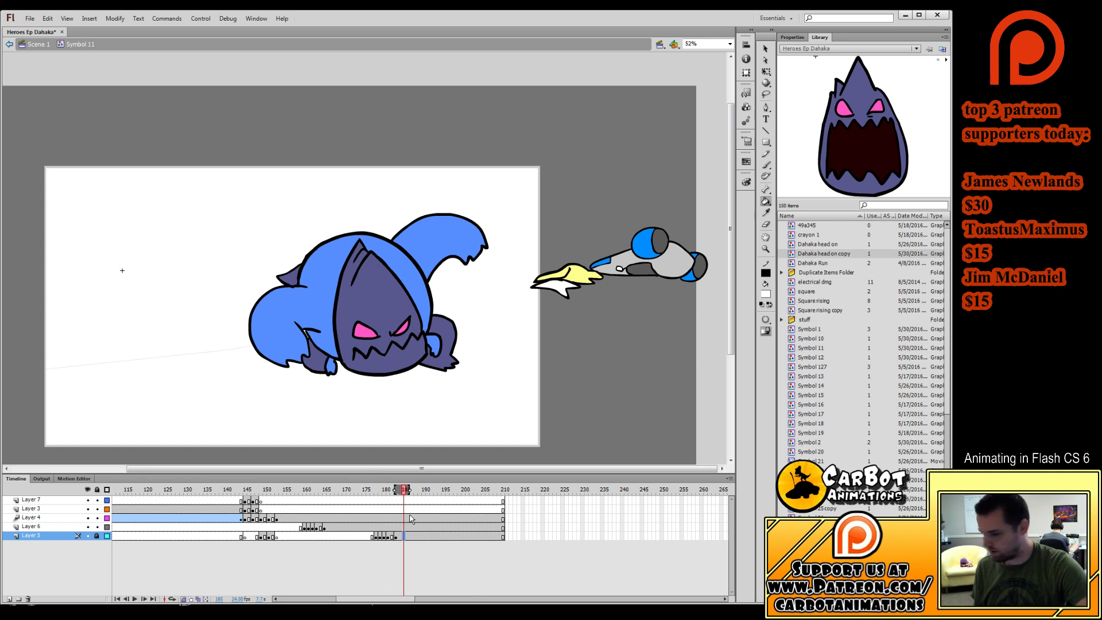
key(F6)
key(q)
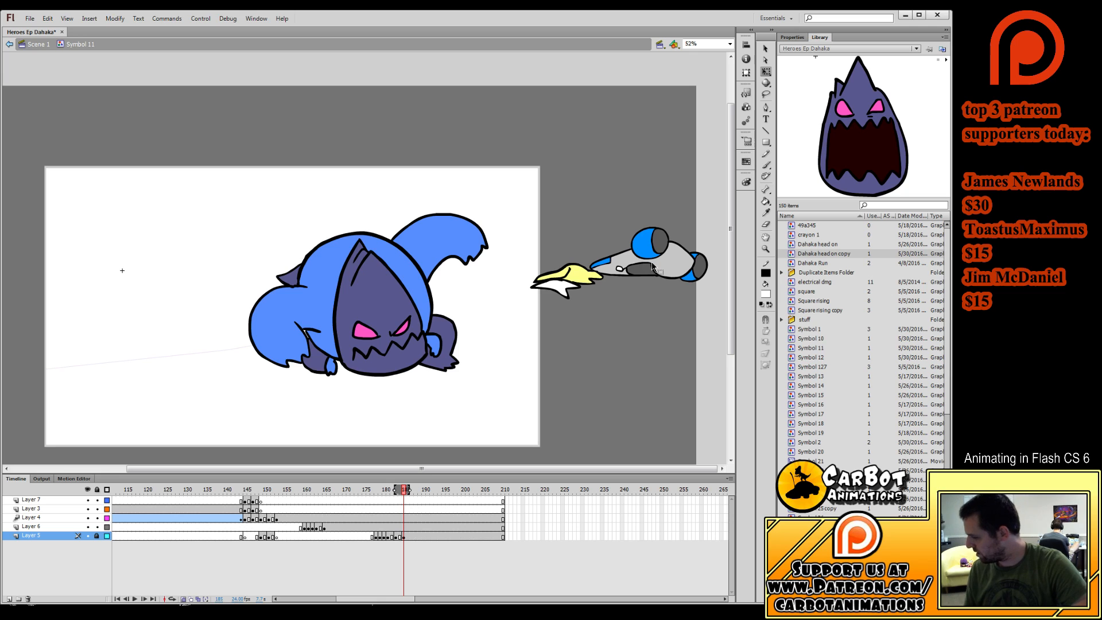
click(654, 270)
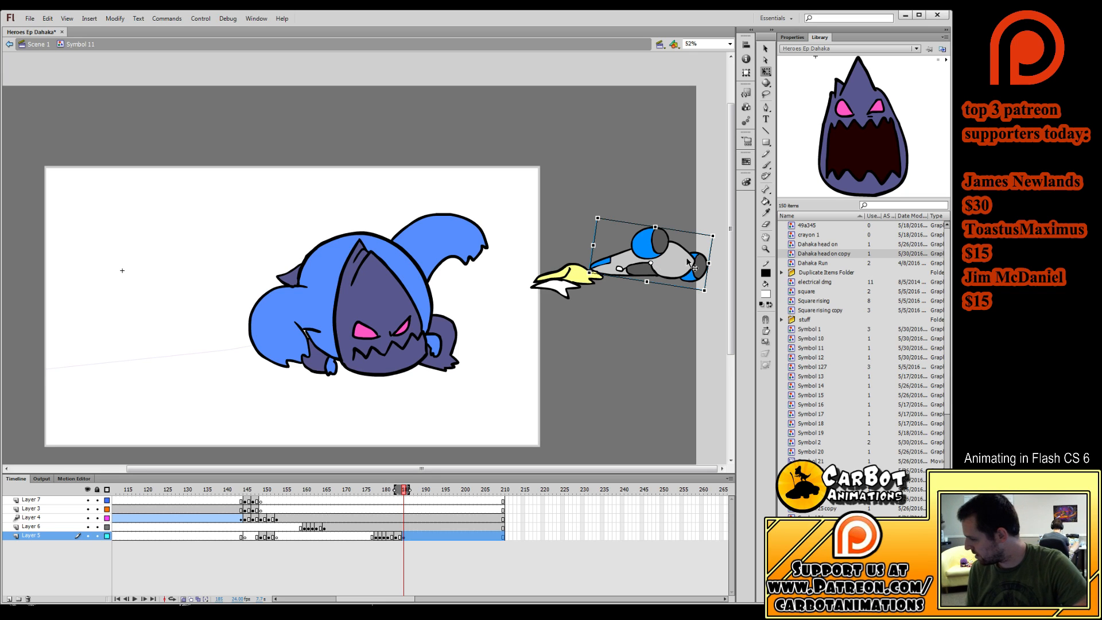
drag(717, 236, 721, 243)
drag(402, 491, 372, 492)
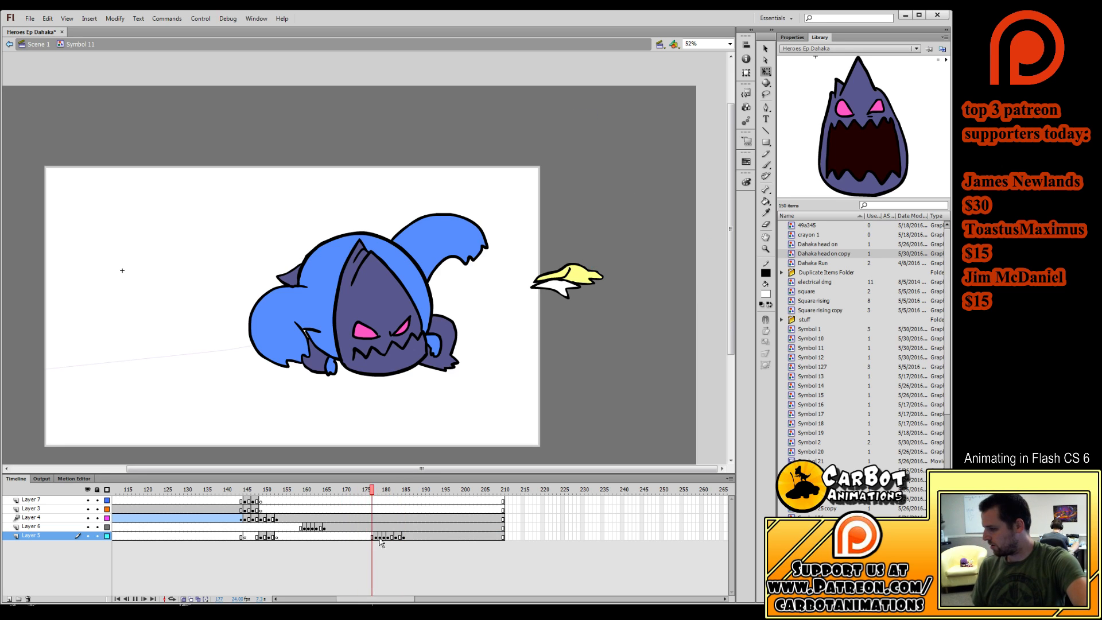
key(Return)
key(Return)
Rotate and nudge the car's landing poses on Layer 5 at frames 181, 183 and 185, and play back the shot.
click(395, 537)
click(391, 537)
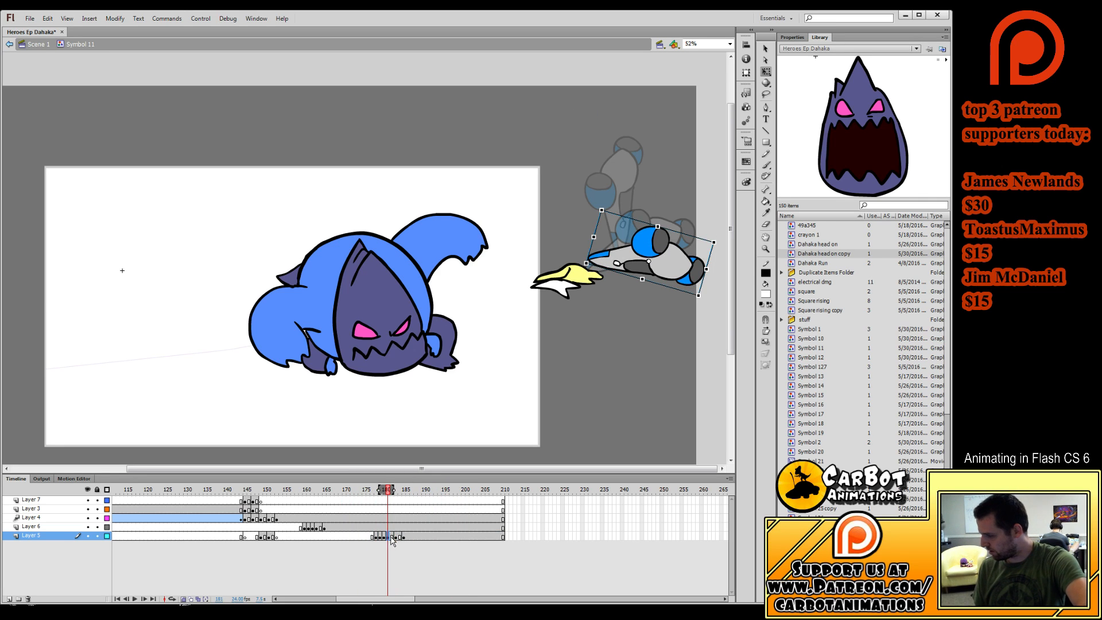
drag(719, 241, 713, 229)
click(395, 538)
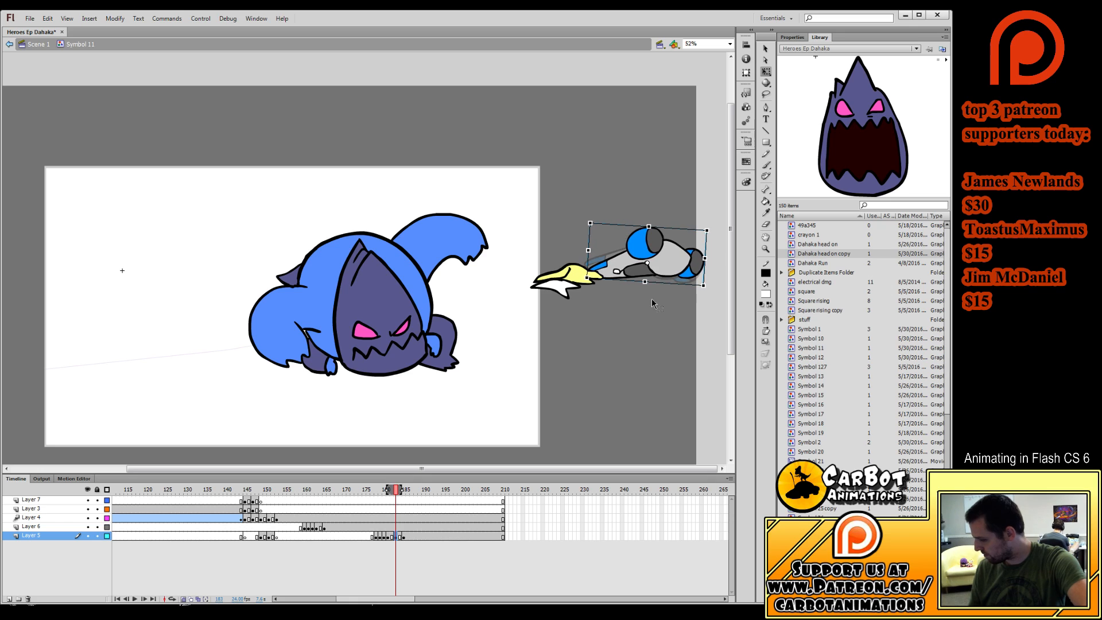
click(404, 537)
drag(672, 273, 668, 274)
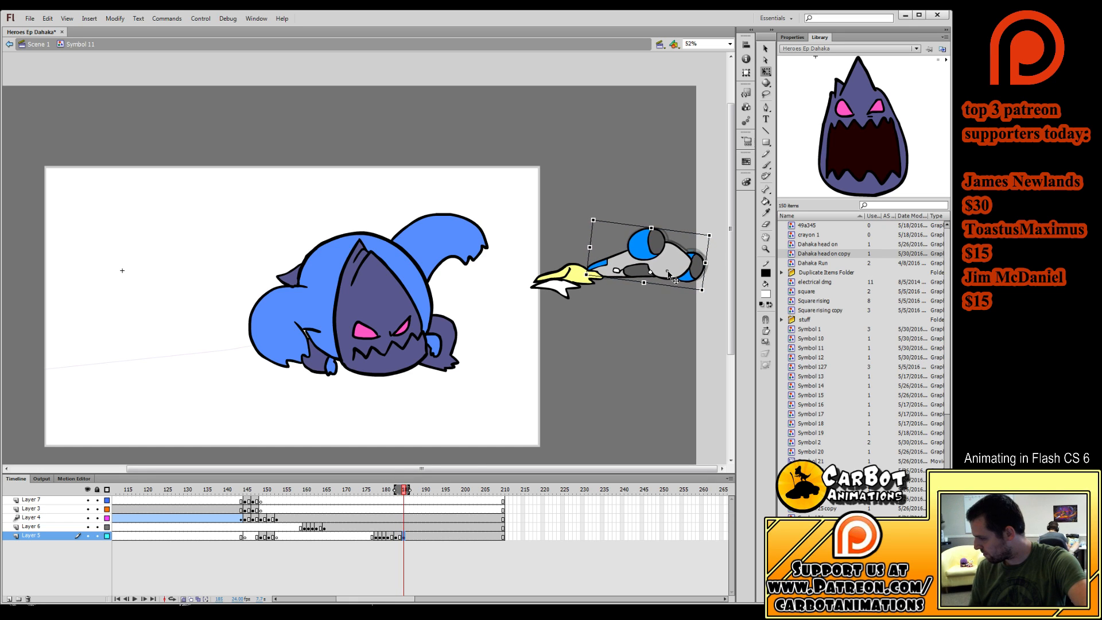
drag(404, 490, 354, 496)
key(Return)
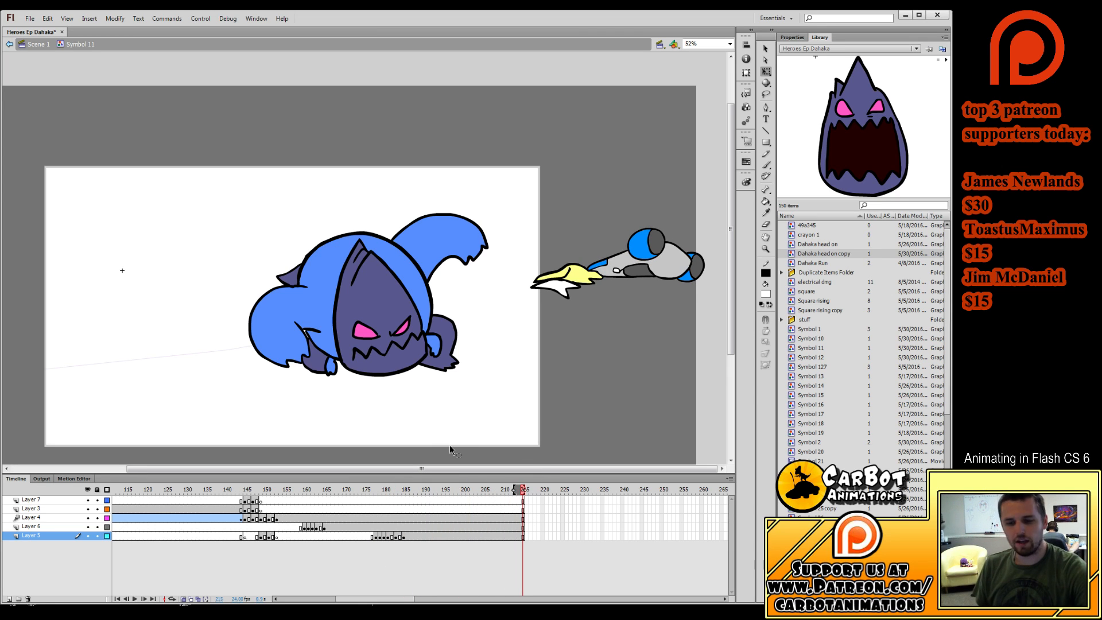
key(Return)
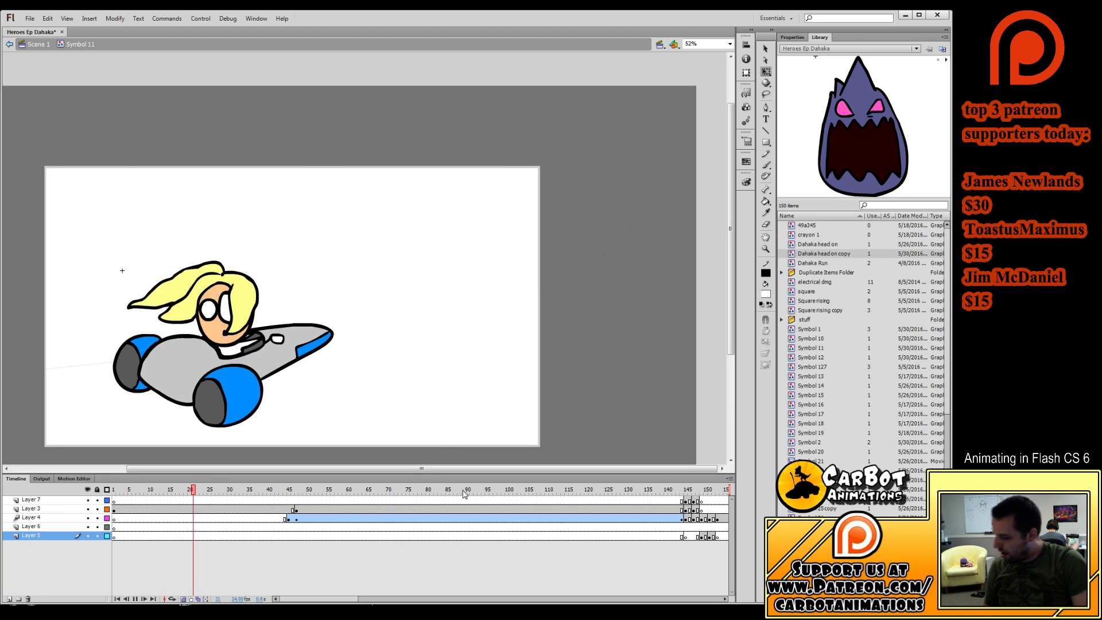
Insert 17 frames on all layers before the small figure's fall to delay it, and play back the timing.
drag(465, 491, 434, 552)
key(F5)
key(F5)
key(F5)
key(F5)
key(F5)
key(F5)
key(F5)
key(F5)
key(F5)
key(F5)
key(F5)
key(F5)
key(F5)
key(F5)
key(F5)
key(F5)
key(F5)
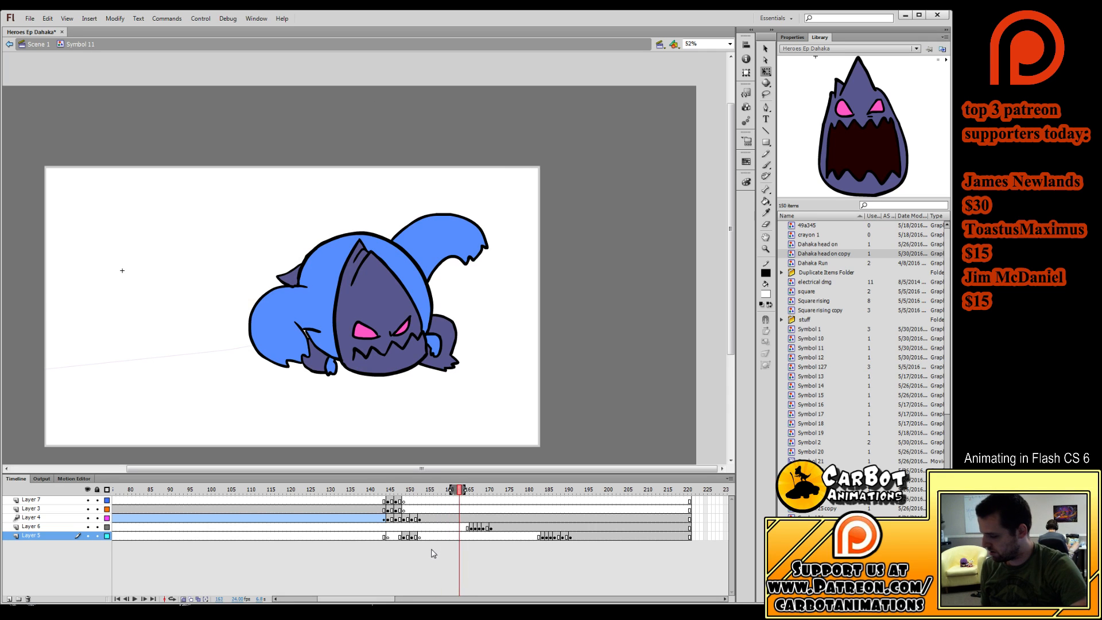
drag(362, 492, 369, 509)
key(Return)
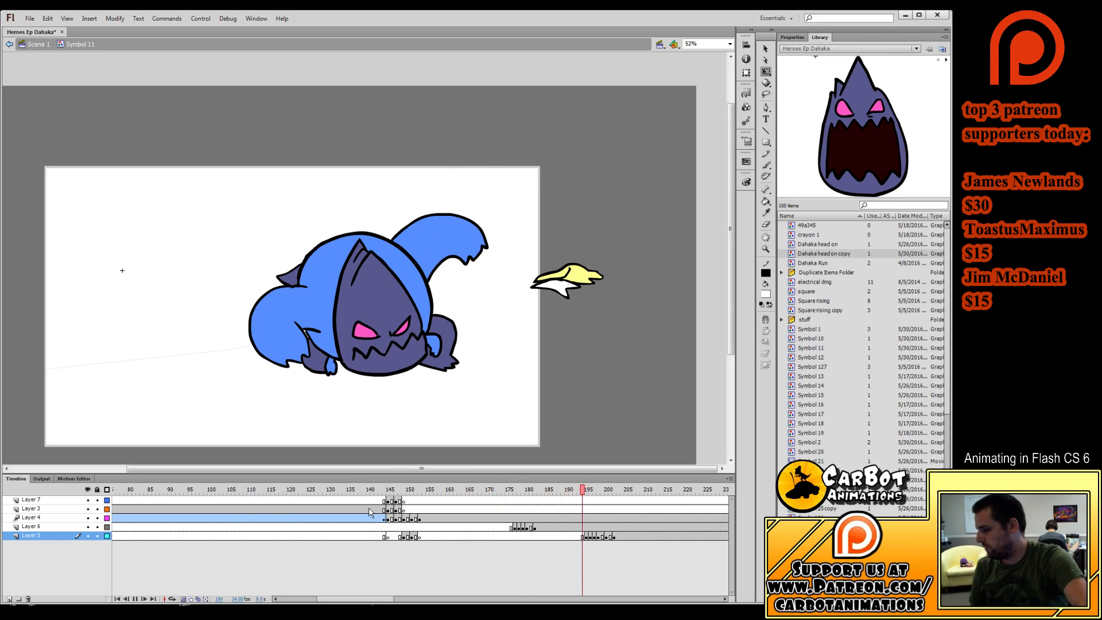
Return to Scene 1, save the file, and go to the end of the Dahaka shot near frame 1188.
double_click(520, 419)
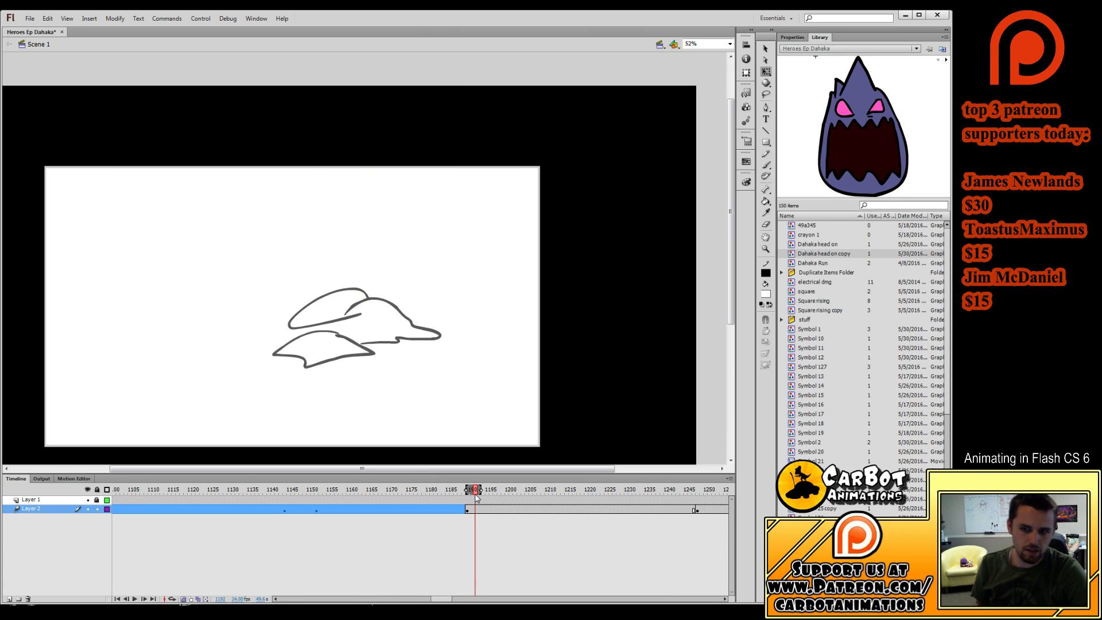
key(ctrl+s)
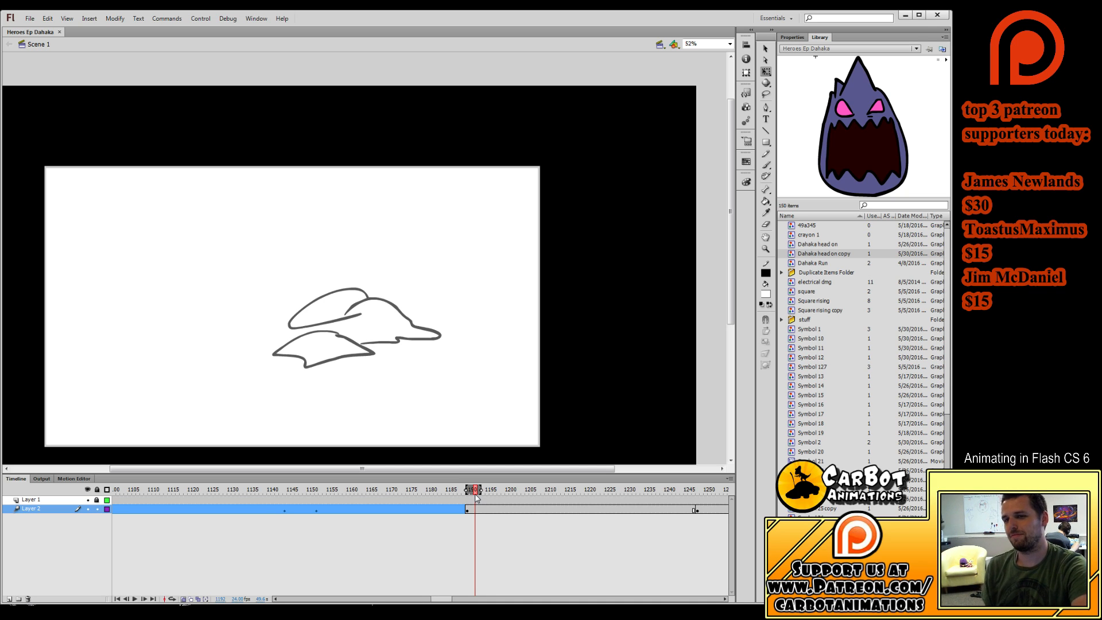
mouse_move(424, 488)
mouse_down()
mouse_move(650, 497)
mouse_move(453, 498)
mouse_move(531, 511)
mouse_move(748, 512)
mouse_move(279, 538)
mouse_move(78, 528)
mouse_move(116, 500)
mouse_move(386, 542)
mouse_move(510, 533)
mouse_move(481, 532)
mouse_move(501, 529)
mouse_up()
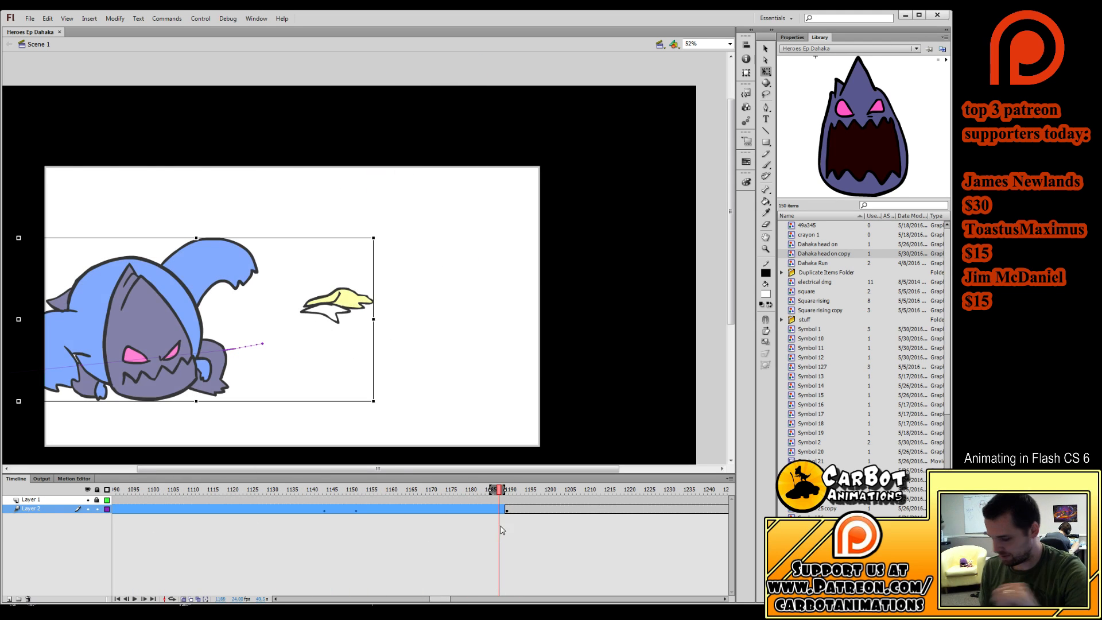
Turn off onion skinning, extend the Dahaka shot on Layer 2 to about frame 1218, and scrub through the shot.
click(499, 532)
click(184, 599)
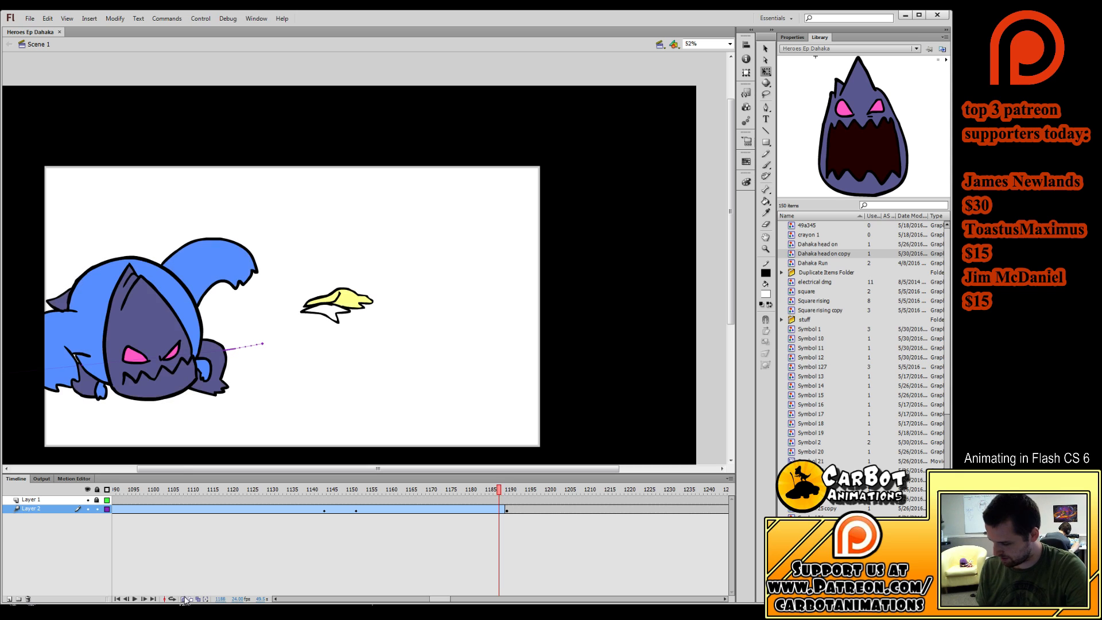
key(Return)
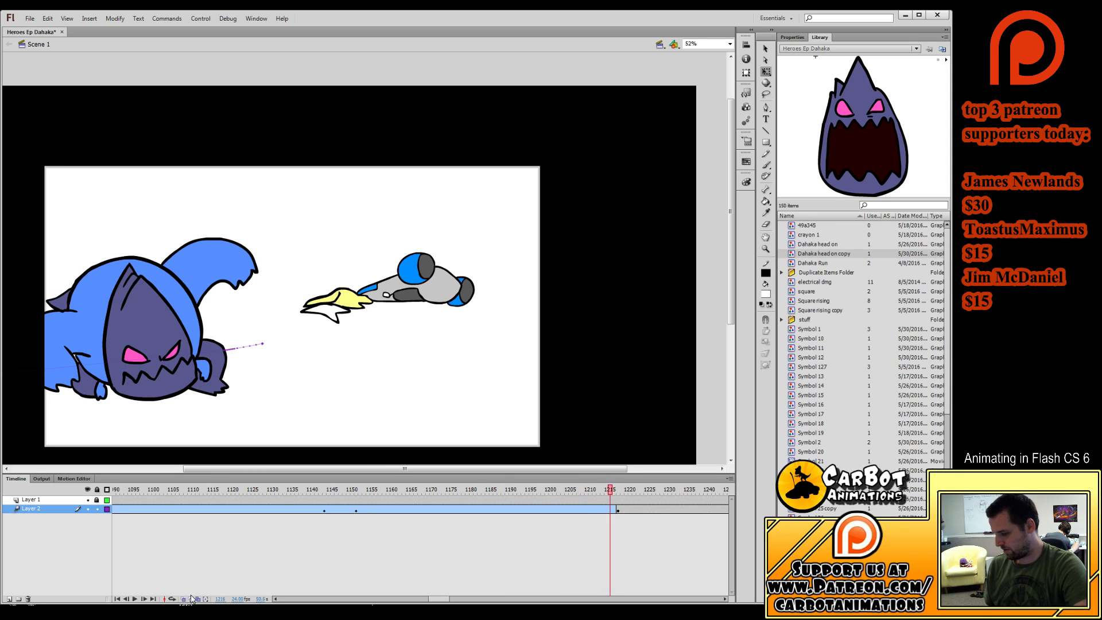
click(658, 521)
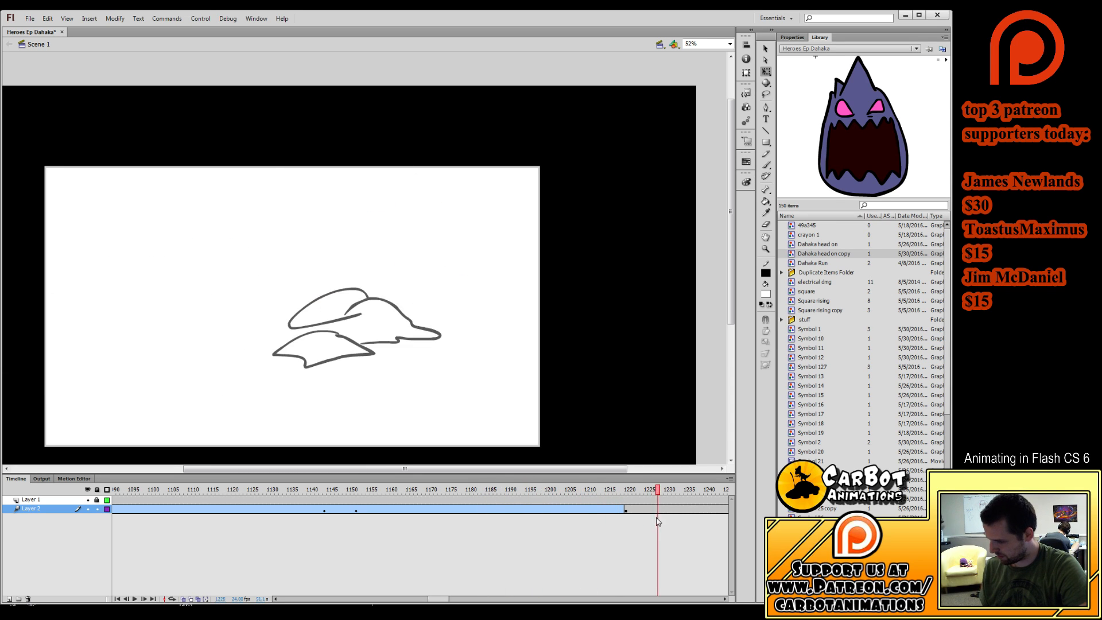
drag(657, 521, 503, 518)
Open Symbol 13 of the fallen figure, show its sketch layer as locked outlines, and add a new layer above it.
drag(418, 598, 454, 597)
mouse_move(489, 495)
mouse_down()
mouse_move(499, 516)
mouse_move(265, 531)
mouse_move(285, 528)
mouse_move(230, 552)
mouse_move(302, 549)
mouse_move(378, 527)
mouse_move(327, 527)
mouse_up()
click(360, 335)
double_click(362, 355)
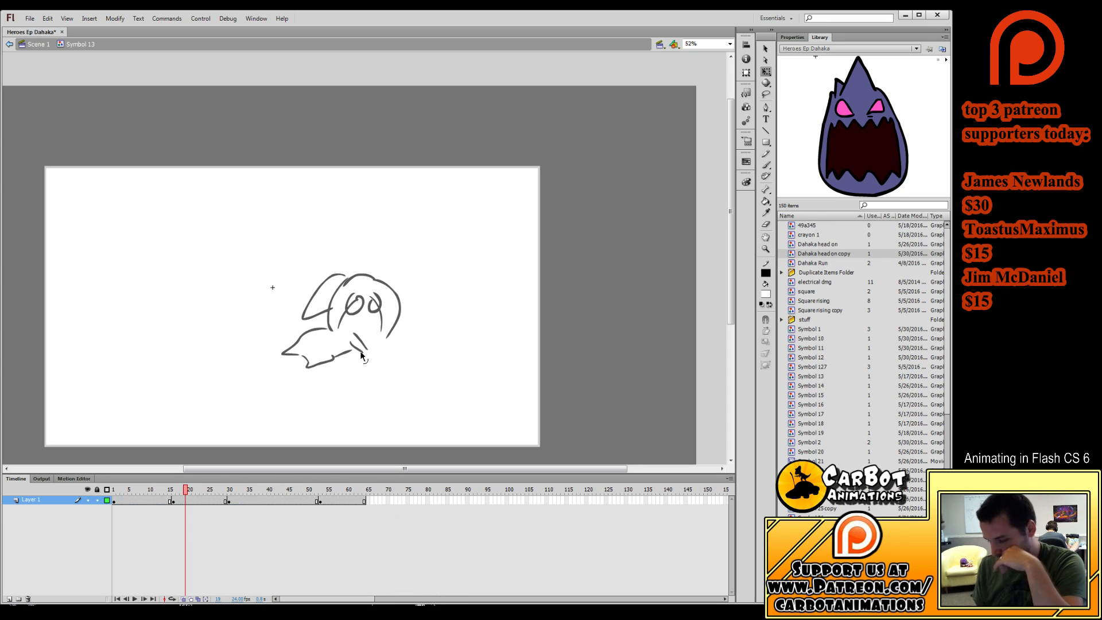
click(107, 500)
click(97, 500)
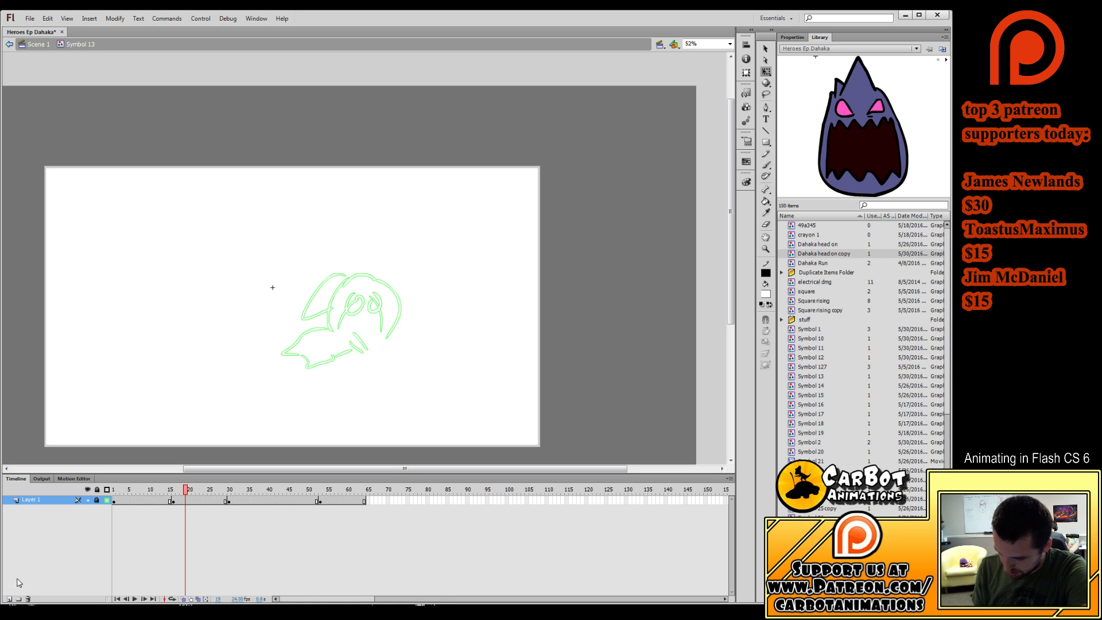
click(9, 598)
Ink the first lying pose in black with the Brush on Layer 2, tracing the hair, cape and jagged hair tips.
click(133, 489)
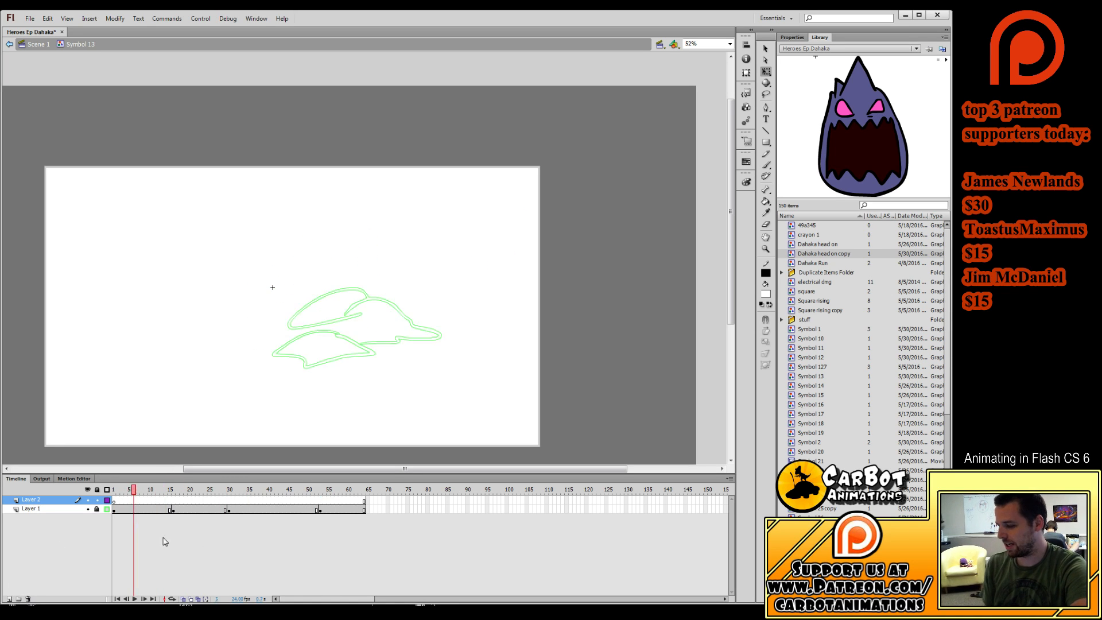
drag(164, 541, 190, 565)
click(152, 500)
drag(461, 362, 463, 342)
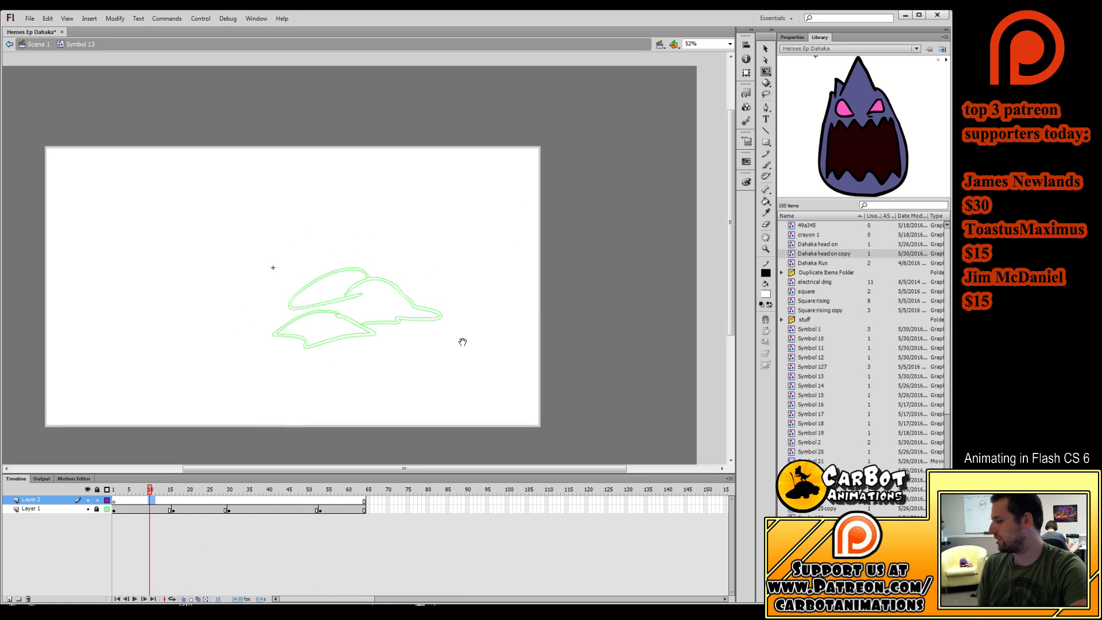
click(765, 249)
drag(554, 149, 51, 441)
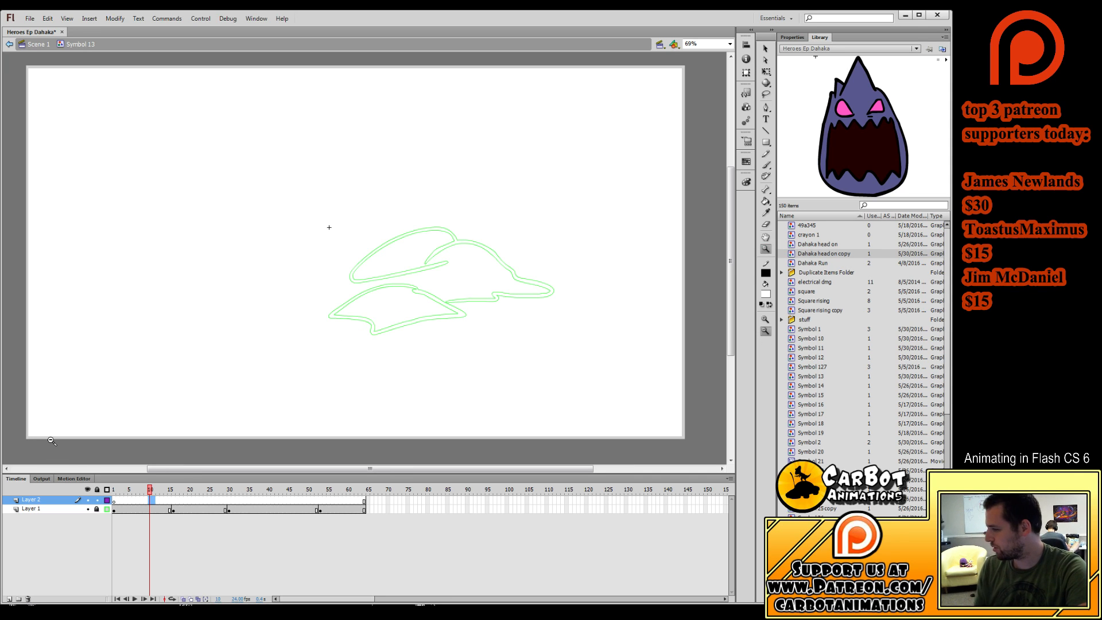
click(766, 165)
click(770, 306)
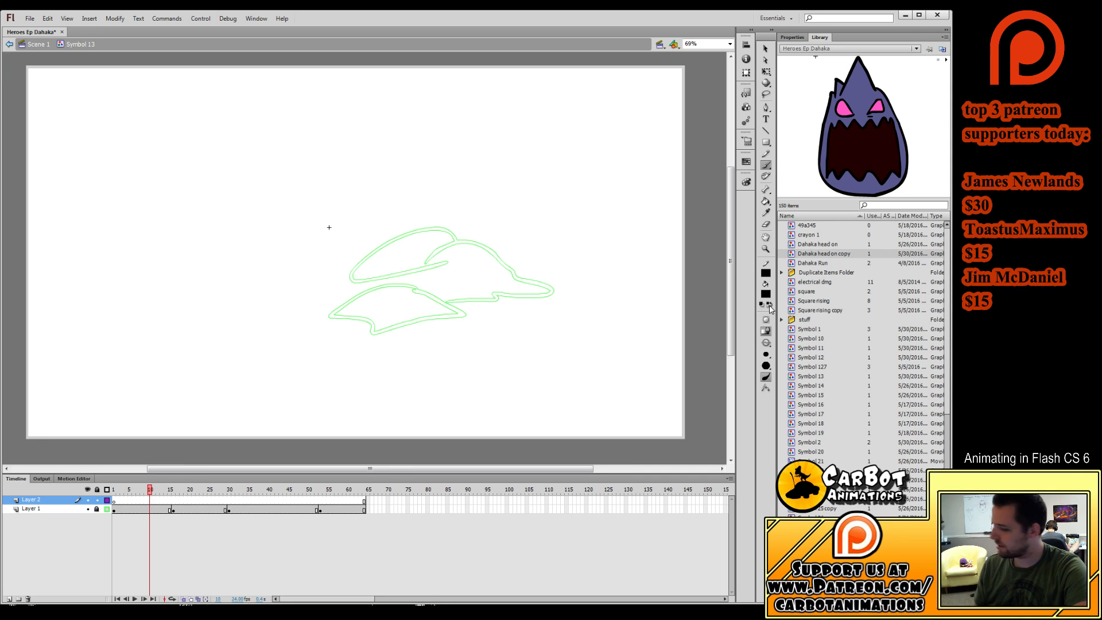
mouse_move(142, 490)
mouse_down()
mouse_move(164, 522)
mouse_move(138, 527)
mouse_move(259, 512)
mouse_move(157, 517)
mouse_up()
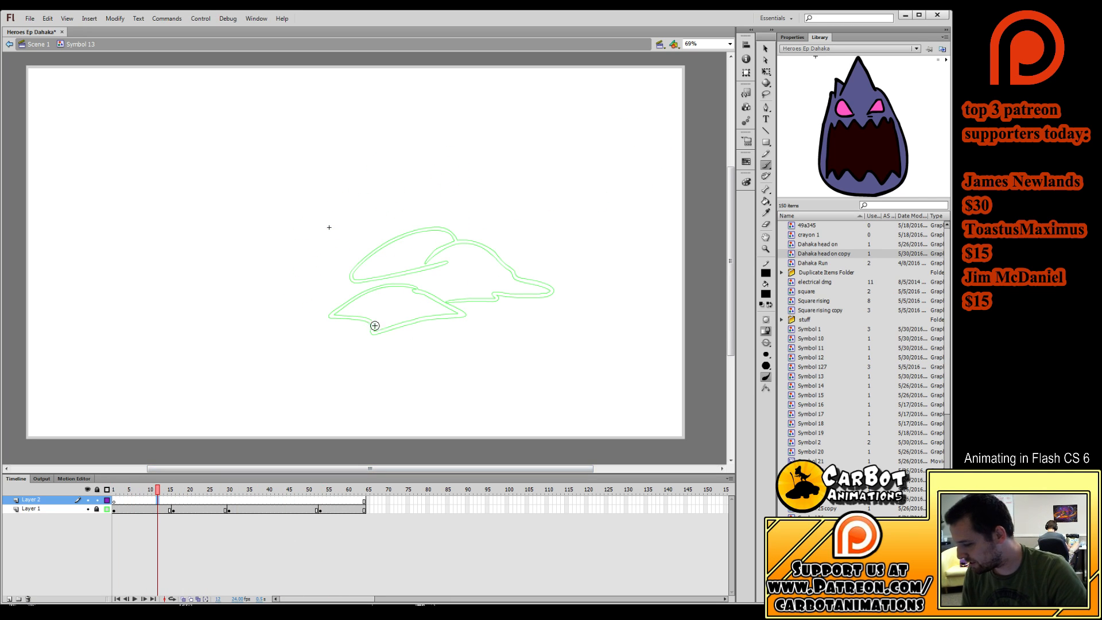
mouse_move(373, 323)
mouse_down()
mouse_move(368, 342)
mouse_move(407, 320)
mouse_move(456, 315)
mouse_move(404, 291)
mouse_move(365, 292)
mouse_move(337, 312)
mouse_move(353, 317)
mouse_move(379, 289)
mouse_move(330, 313)
mouse_move(373, 333)
mouse_move(448, 313)
mouse_move(438, 300)
mouse_move(383, 288)
mouse_move(472, 303)
mouse_move(549, 294)
mouse_move(456, 232)
mouse_move(362, 286)
mouse_move(425, 282)
mouse_move(455, 247)
mouse_up()
key(ctrl+z)
key(ctrl+z)
key(ctrl+z)
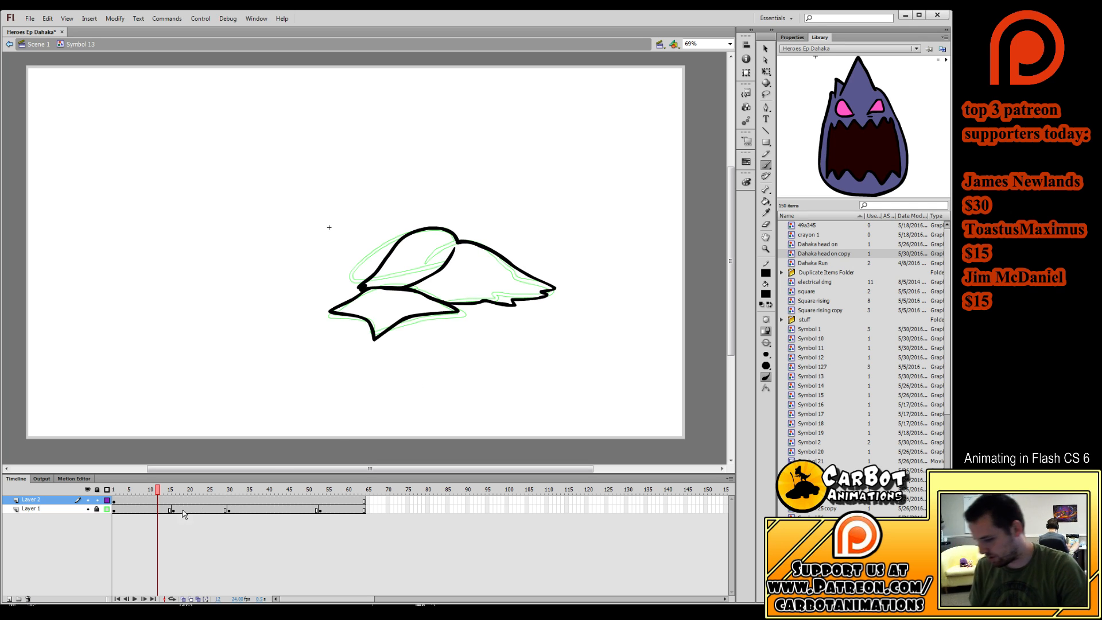
mouse_move(157, 491)
mouse_down()
mouse_move(145, 500)
mouse_move(154, 510)
mouse_up()
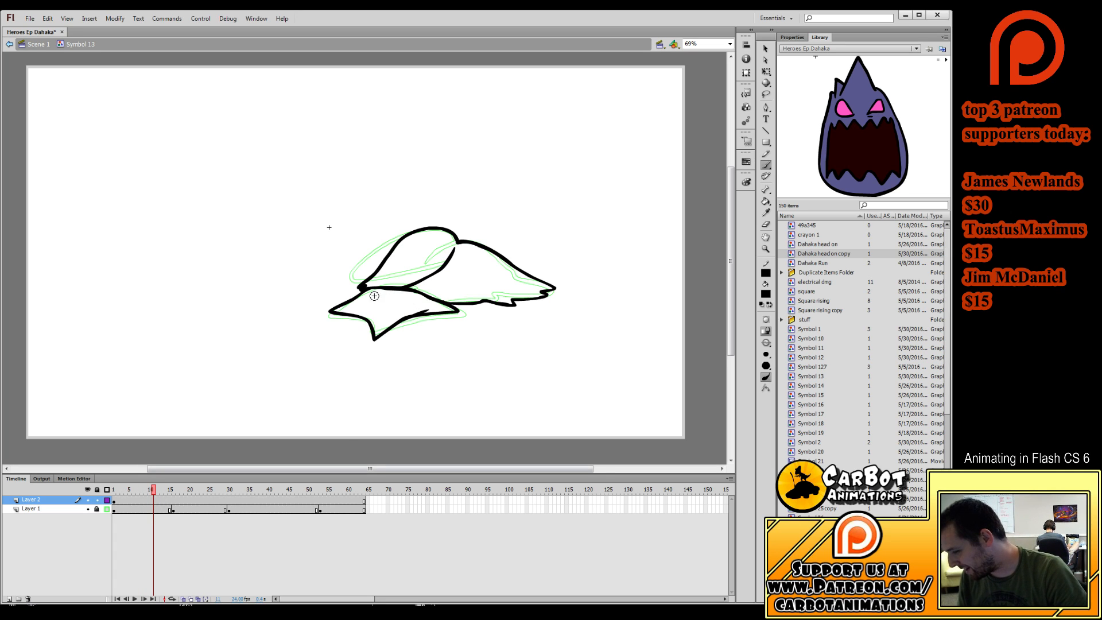
Insert a blank keyframe at frame 16 on Layer 2 and turn on onion skinning.
drag(147, 493, 170, 495)
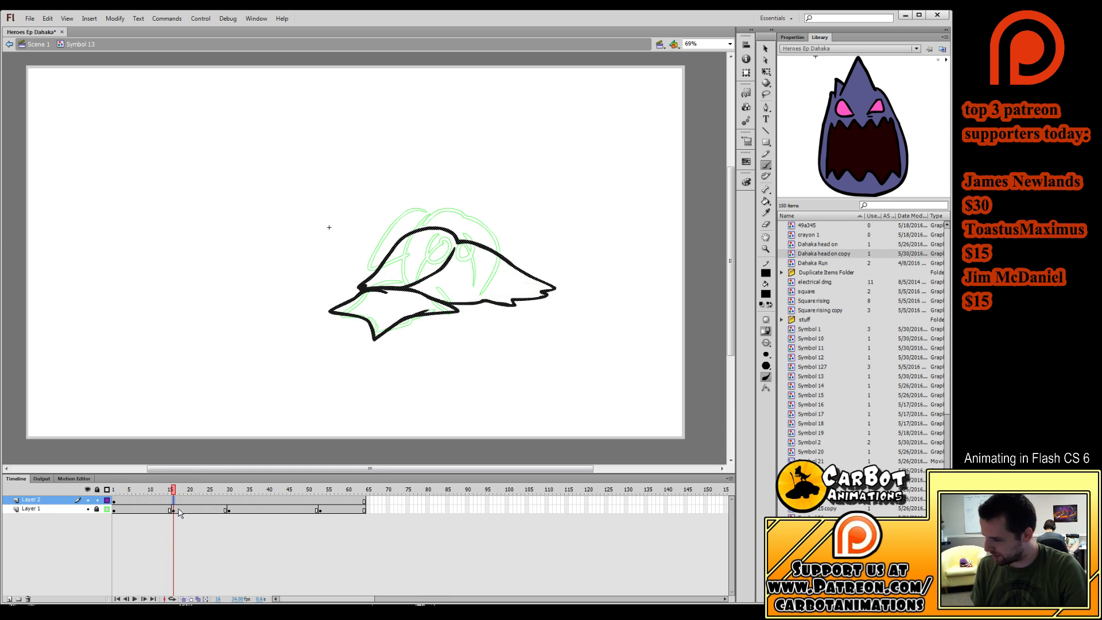
click(151, 508)
click(173, 500)
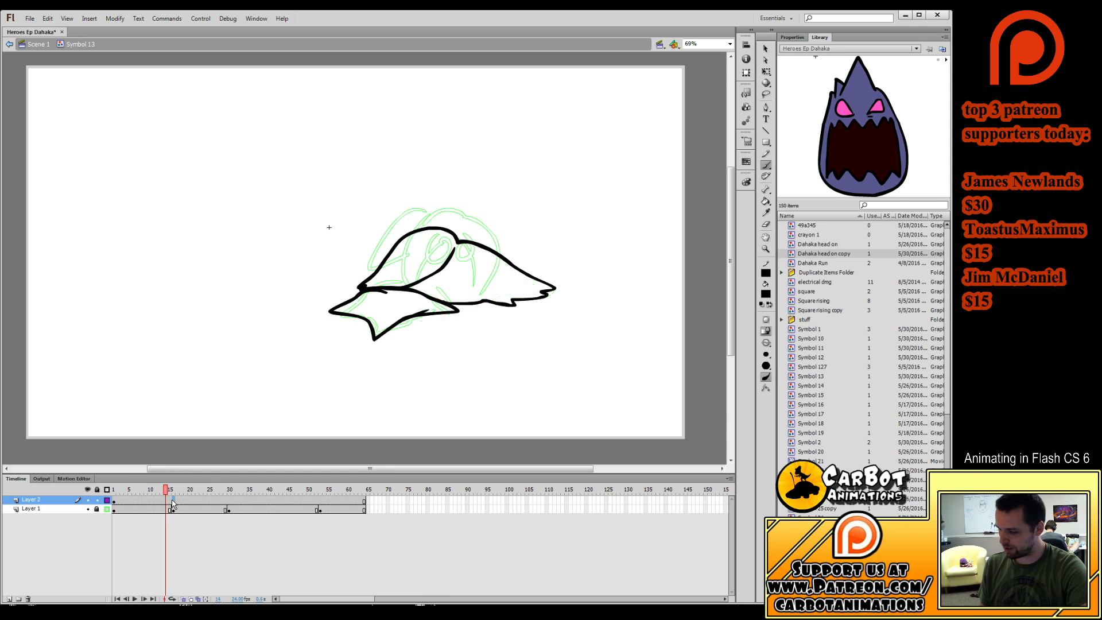
key(F7)
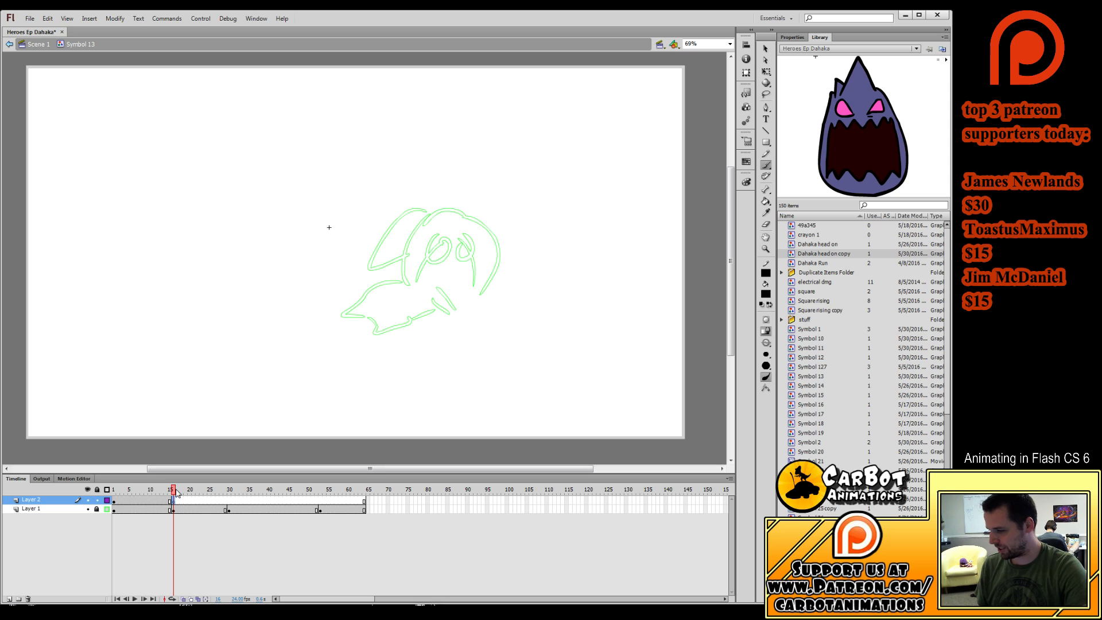
click(184, 598)
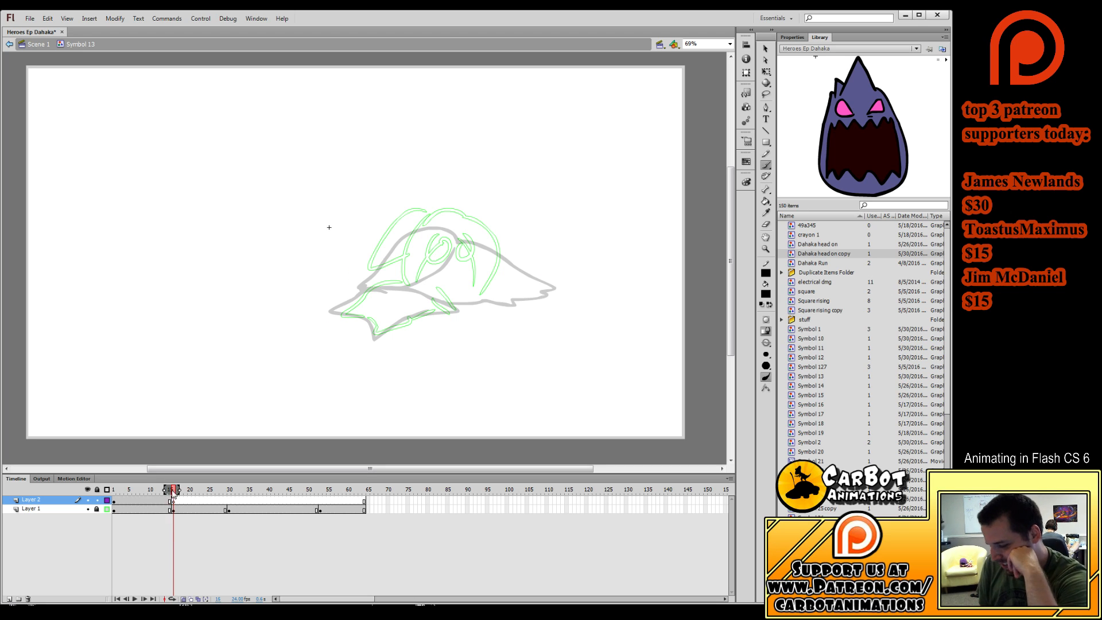
drag(173, 493, 174, 505)
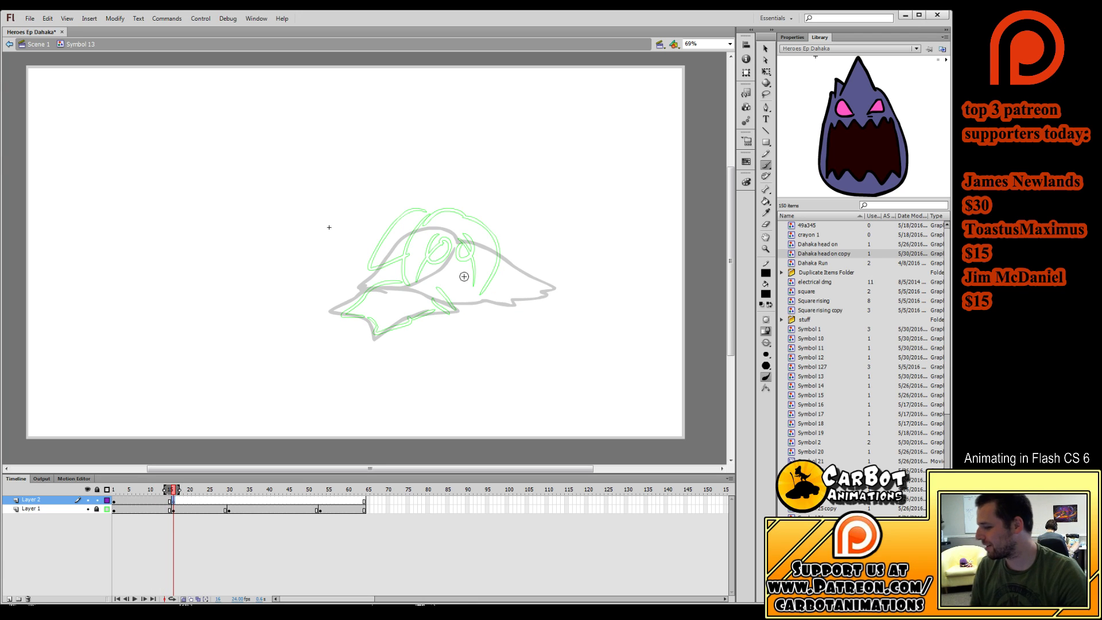
Ink the front hair outline of the raised-head pose at frame 16, undoing and redrawing strokes until the curves fit.
key(ctrl+z)
mouse_move(441, 212)
mouse_down()
mouse_move(419, 220)
mouse_move(434, 212)
mouse_move(401, 263)
mouse_up()
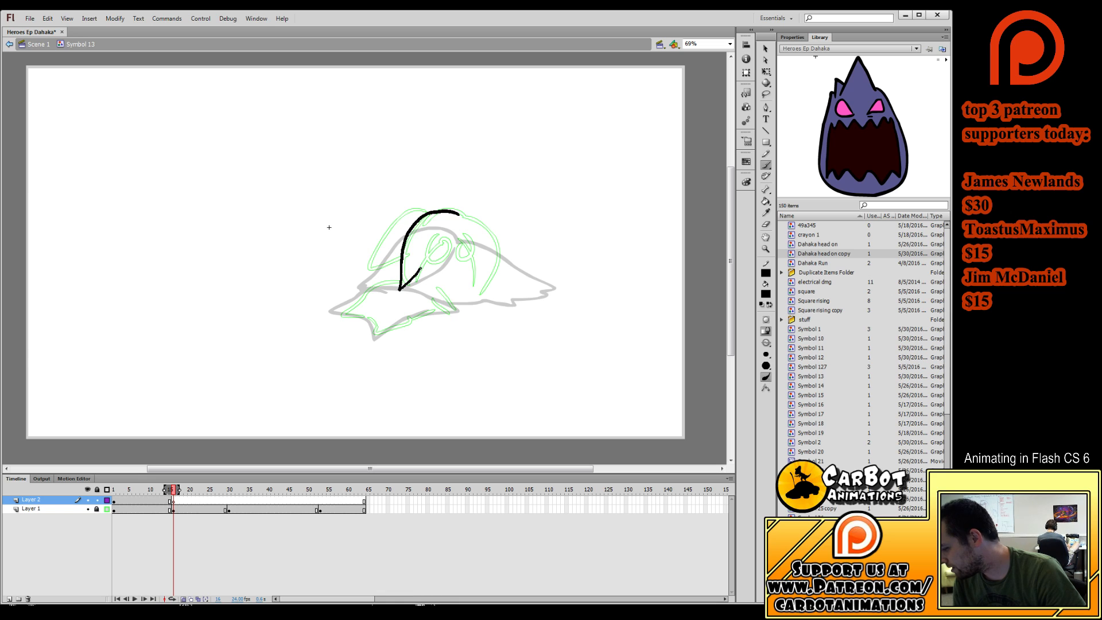
key(ctrl+z)
mouse_move(459, 216)
mouse_down()
mouse_move(406, 236)
mouse_move(377, 288)
mouse_up()
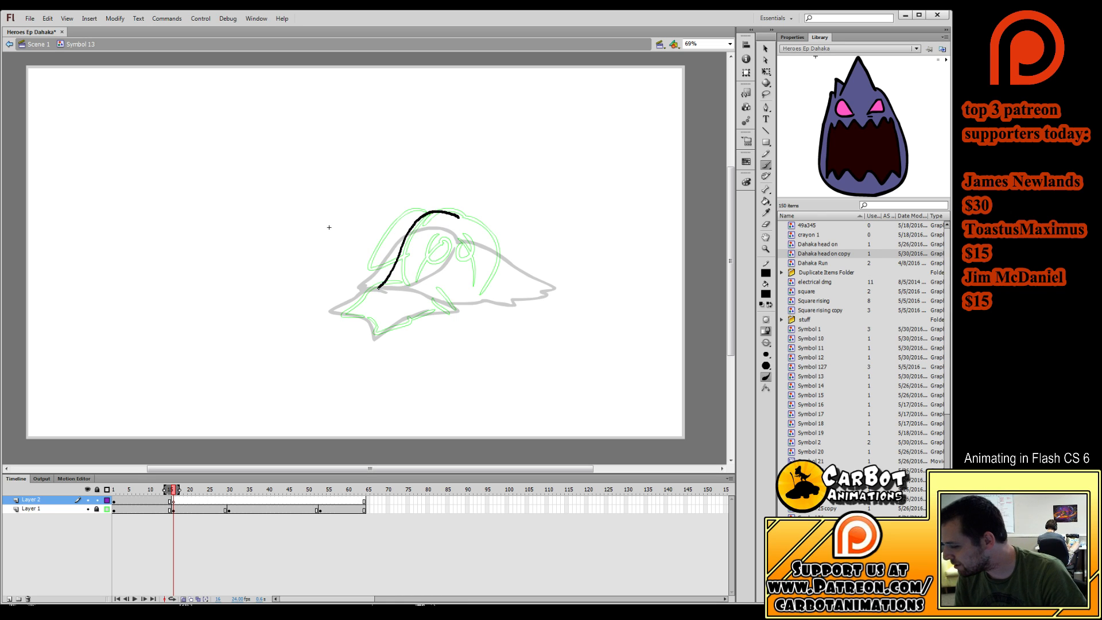
key(ctrl+z)
mouse_move(443, 214)
mouse_down()
mouse_move(402, 253)
mouse_move(398, 290)
mouse_move(440, 210)
mouse_move(402, 249)
mouse_move(397, 287)
mouse_move(455, 240)
mouse_move(467, 246)
mouse_move(474, 303)
mouse_move(497, 241)
mouse_move(459, 215)
mouse_up()
key(ctrl+z)
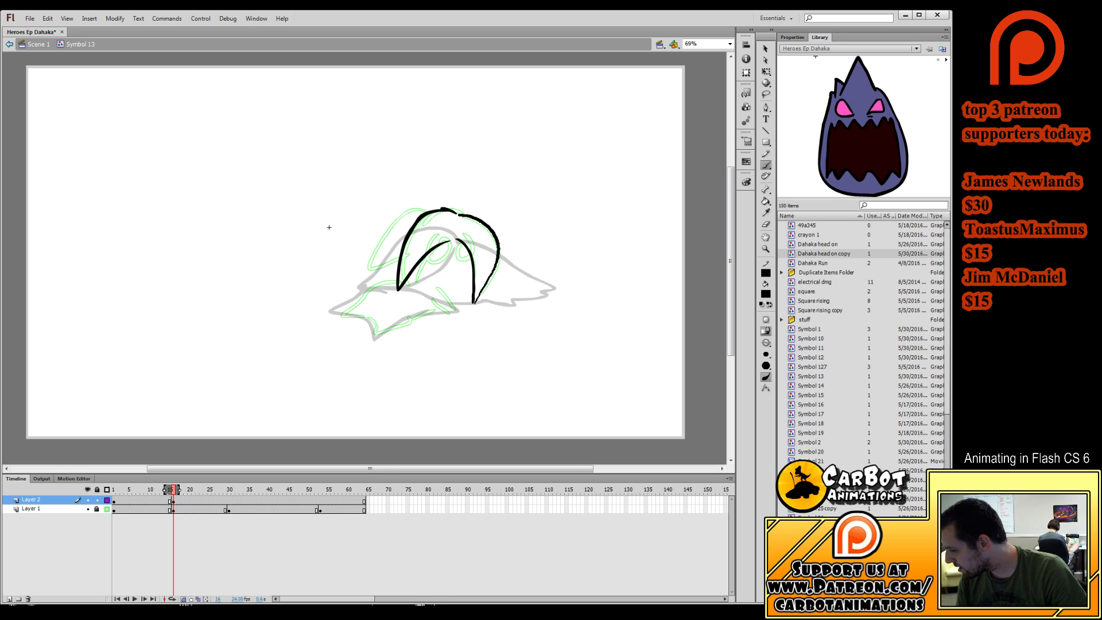
Clean up the top of the hair outline with the Eraser and draw the two eyes and the rounded face.
click(765, 223)
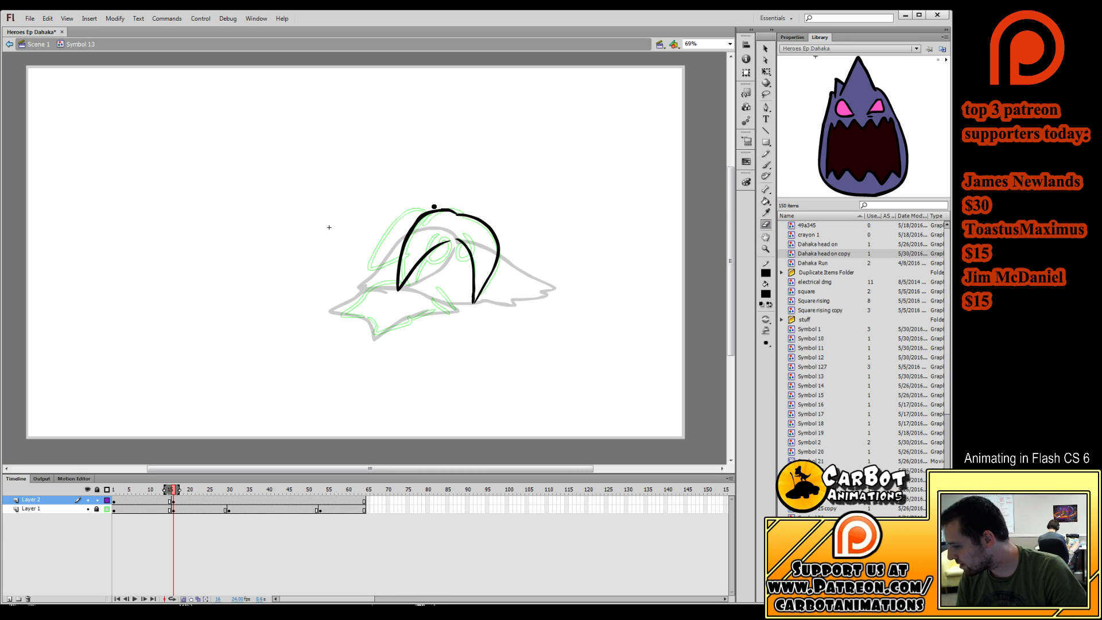
click(766, 165)
mouse_move(441, 237)
mouse_down()
mouse_move(425, 250)
mouse_move(462, 243)
mouse_up()
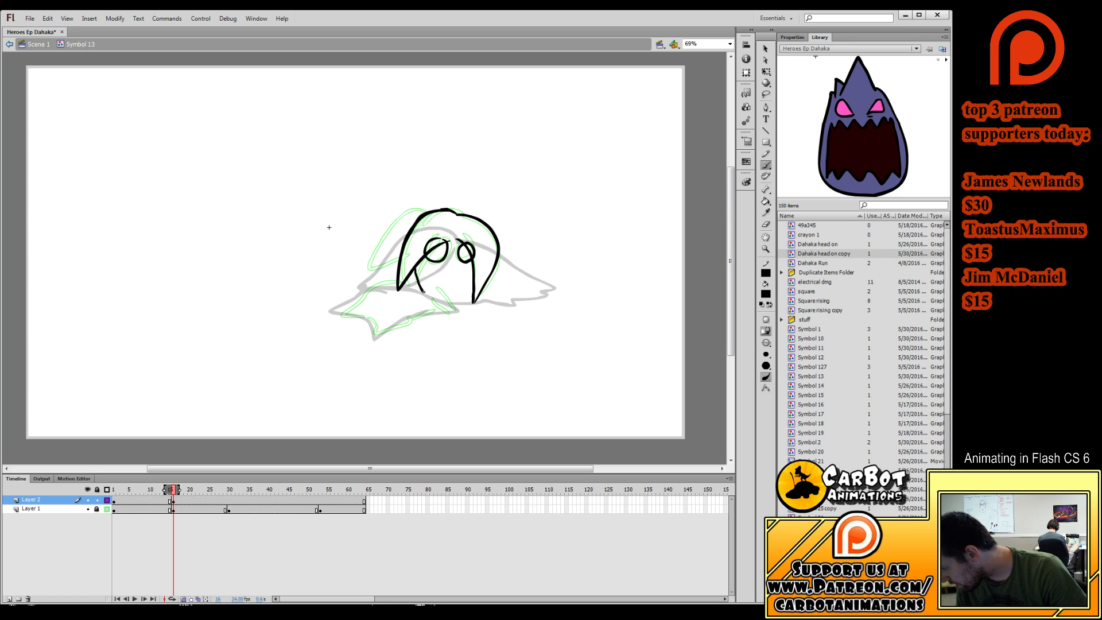
drag(423, 291, 424, 292)
key(ctrl+z)
key(ctrl+z)
key(ctrl+z)
mouse_move(441, 244)
mouse_down()
mouse_move(446, 256)
mouse_move(440, 243)
mouse_up()
mouse_move(458, 250)
mouse_down()
mouse_move(421, 287)
mouse_move(465, 288)
mouse_move(415, 267)
mouse_move(418, 290)
mouse_move(449, 297)
mouse_move(476, 275)
mouse_up()
key(ctrl+z)
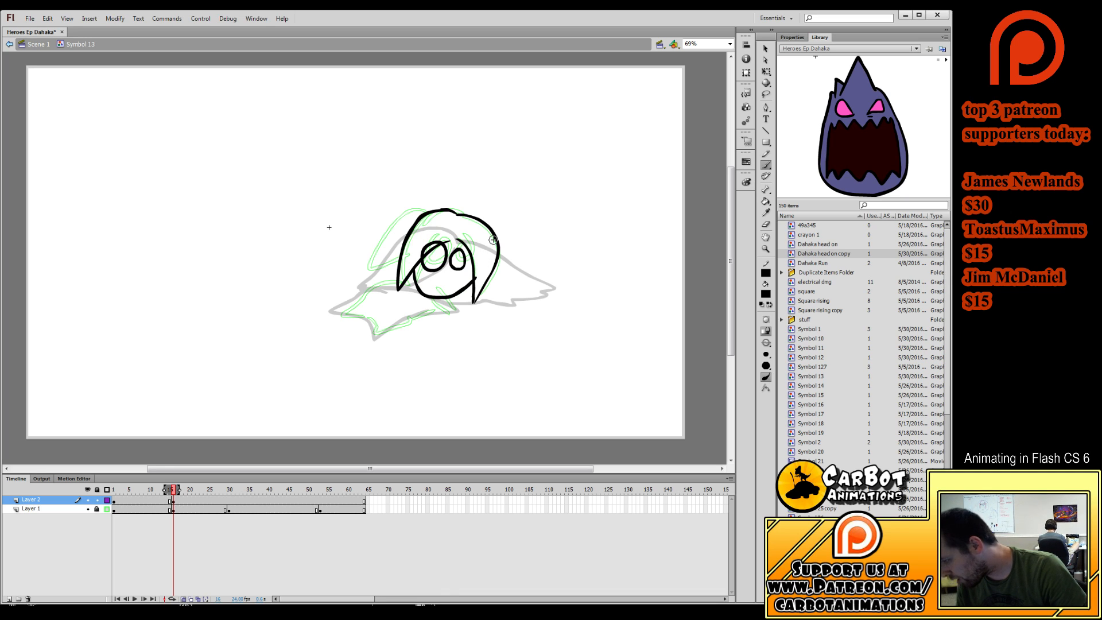
Draw the back lock of hair, the shoulder below the chin and the pointed cape of the frame 16 pose.
mouse_move(437, 204)
mouse_down()
mouse_move(396, 231)
mouse_move(372, 287)
mouse_move(395, 281)
mouse_up()
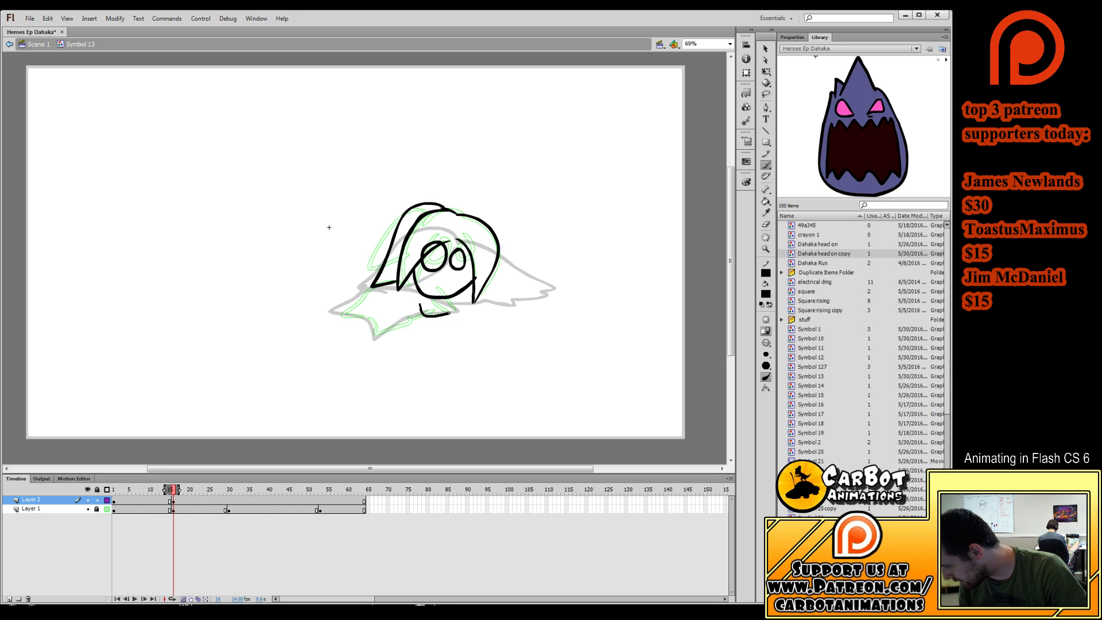
mouse_move(442, 298)
mouse_down()
mouse_move(449, 305)
mouse_move(438, 302)
mouse_up()
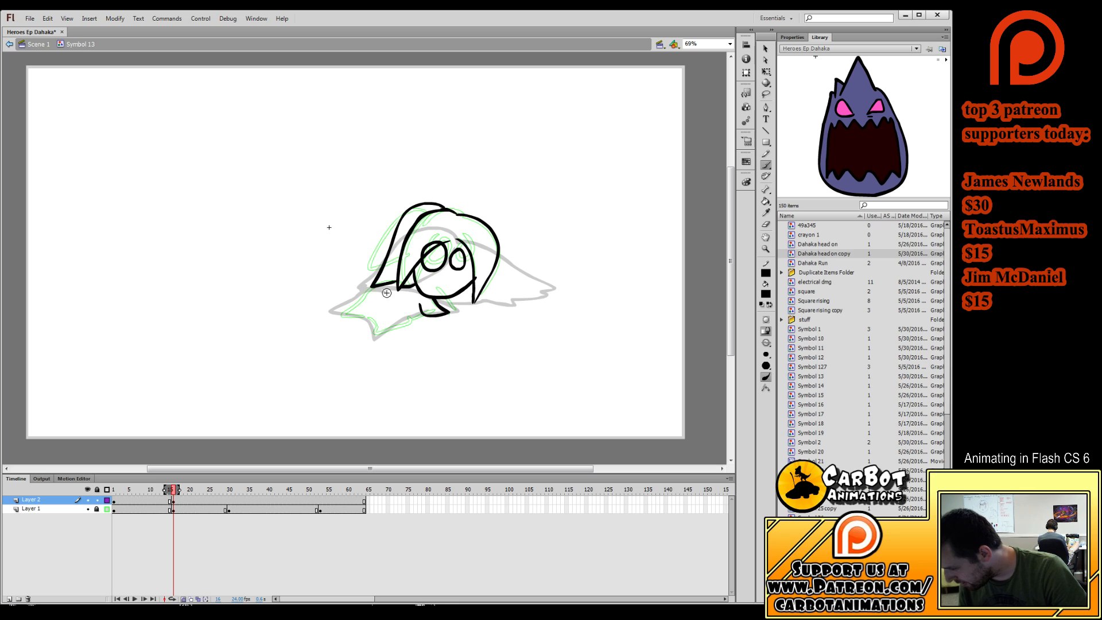
drag(356, 297, 383, 289)
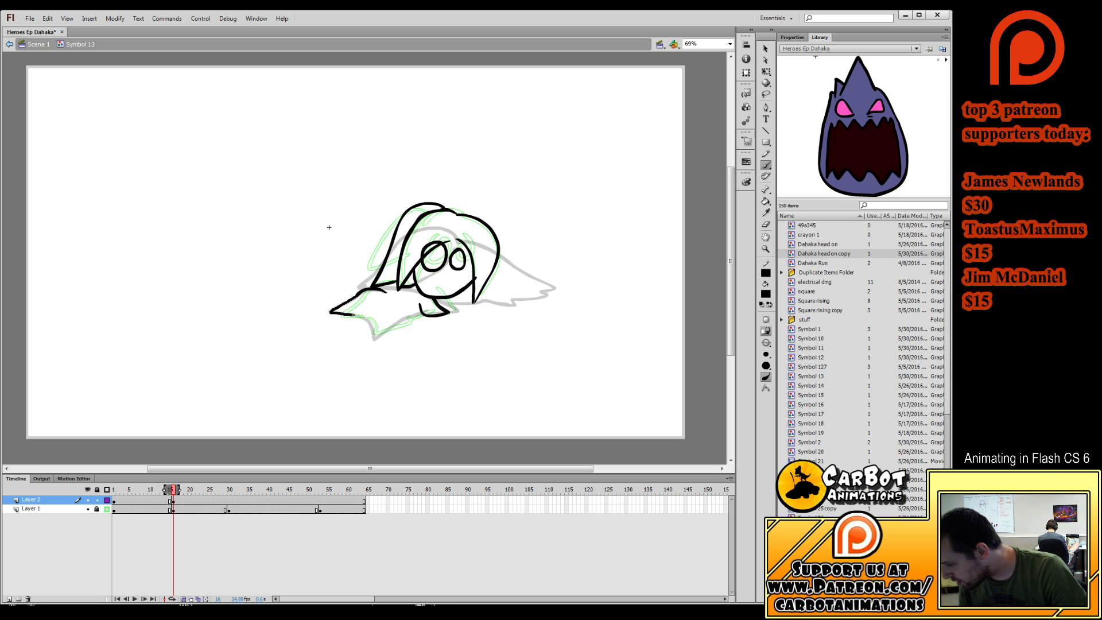
drag(375, 339, 422, 312)
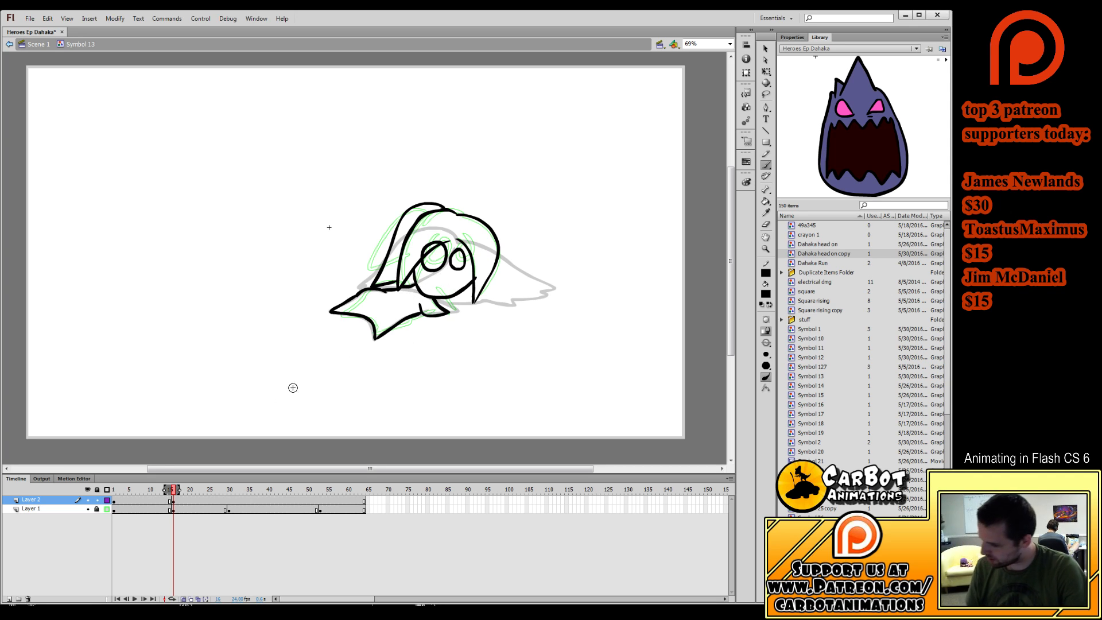
Erase the lower hair ends at frame 16 and redraw them longer, flowing to the ground with jagged tips.
mouse_move(172, 493)
mouse_down()
mouse_move(190, 492)
mouse_move(172, 492)
mouse_move(182, 519)
mouse_up()
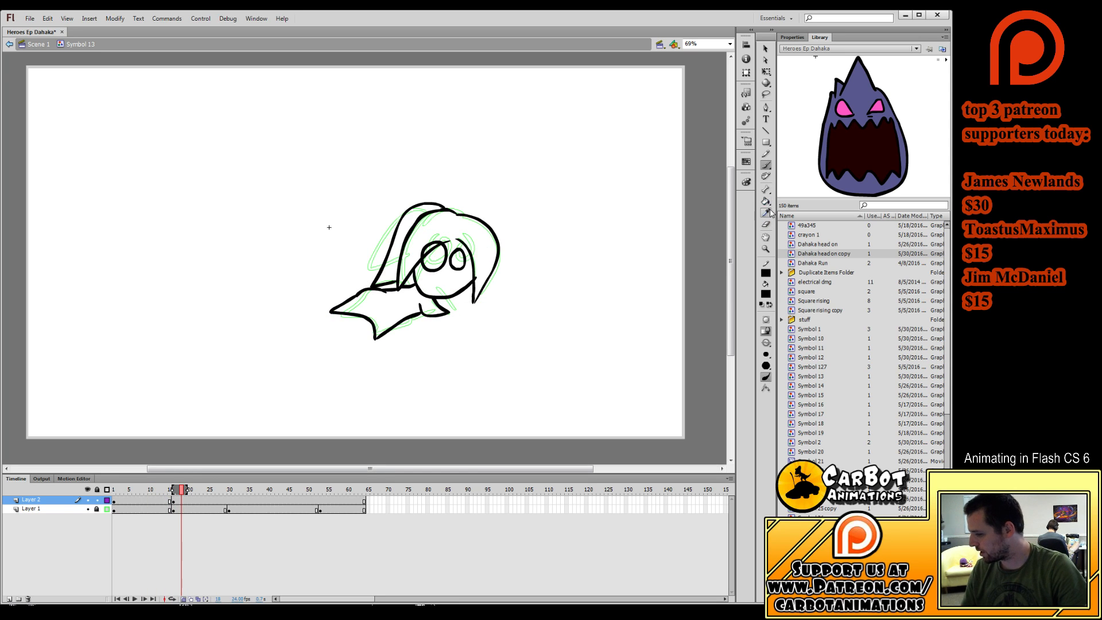
click(173, 500)
key(e)
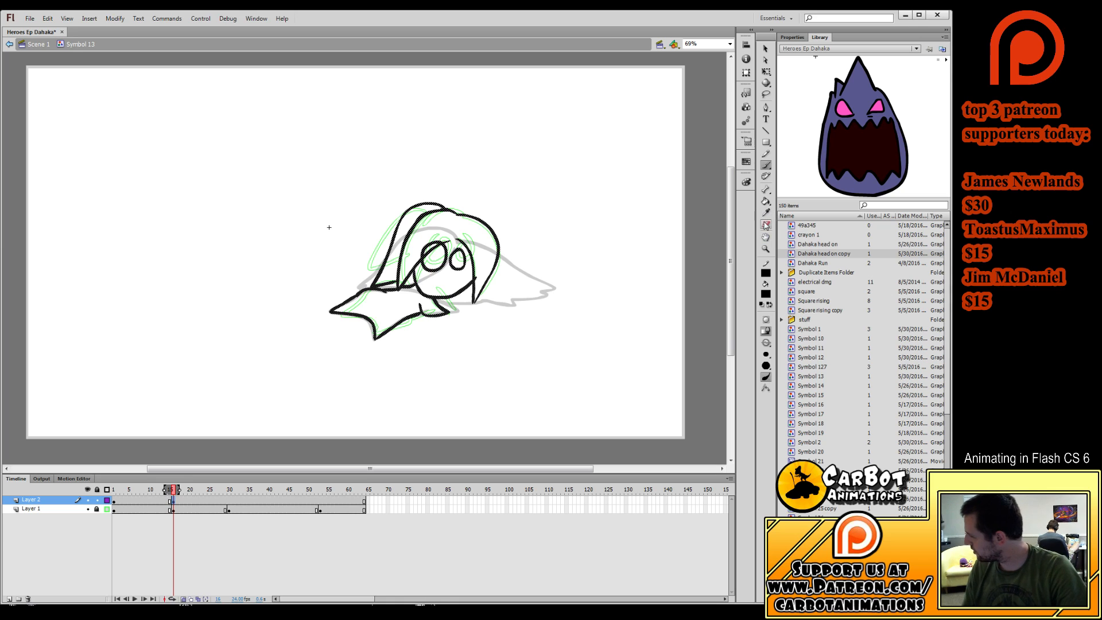
drag(483, 299, 494, 264)
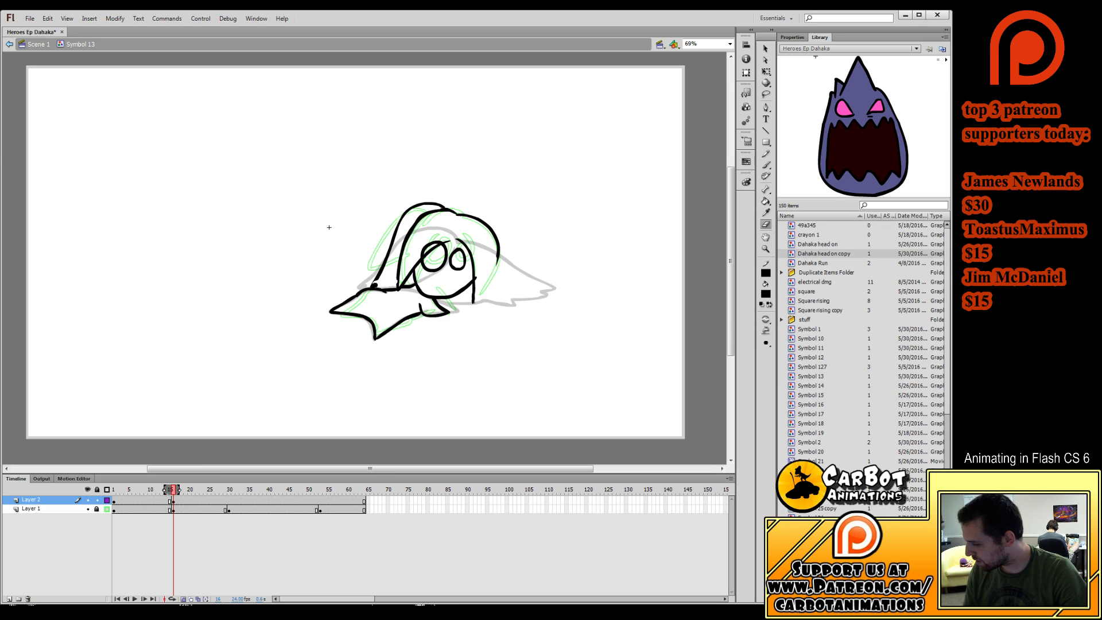
key(b)
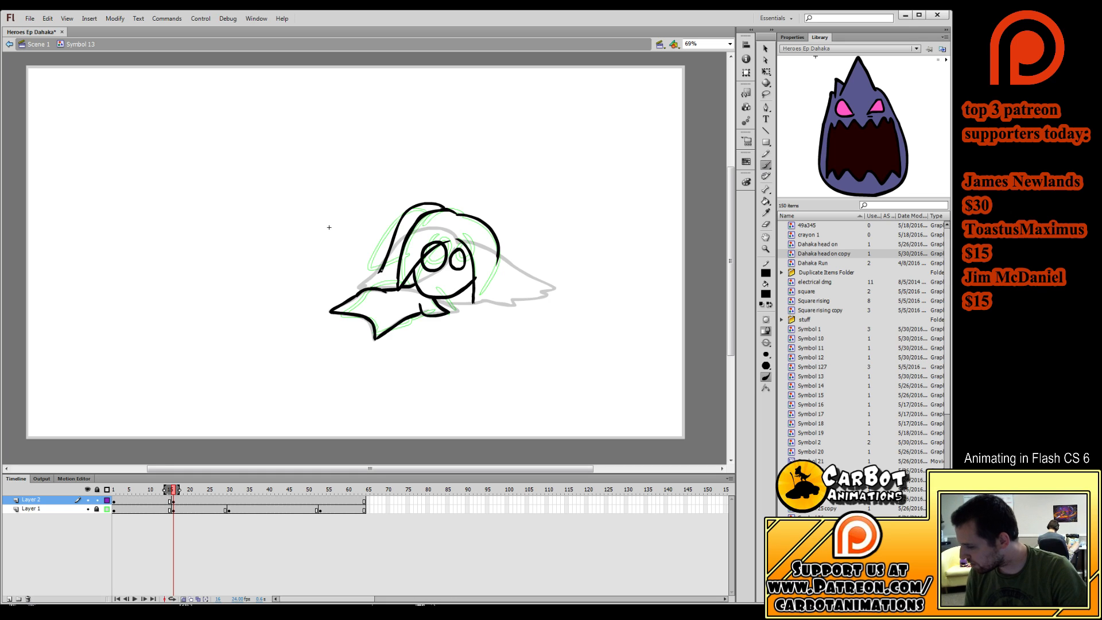
drag(383, 270, 360, 288)
drag(474, 283, 476, 306)
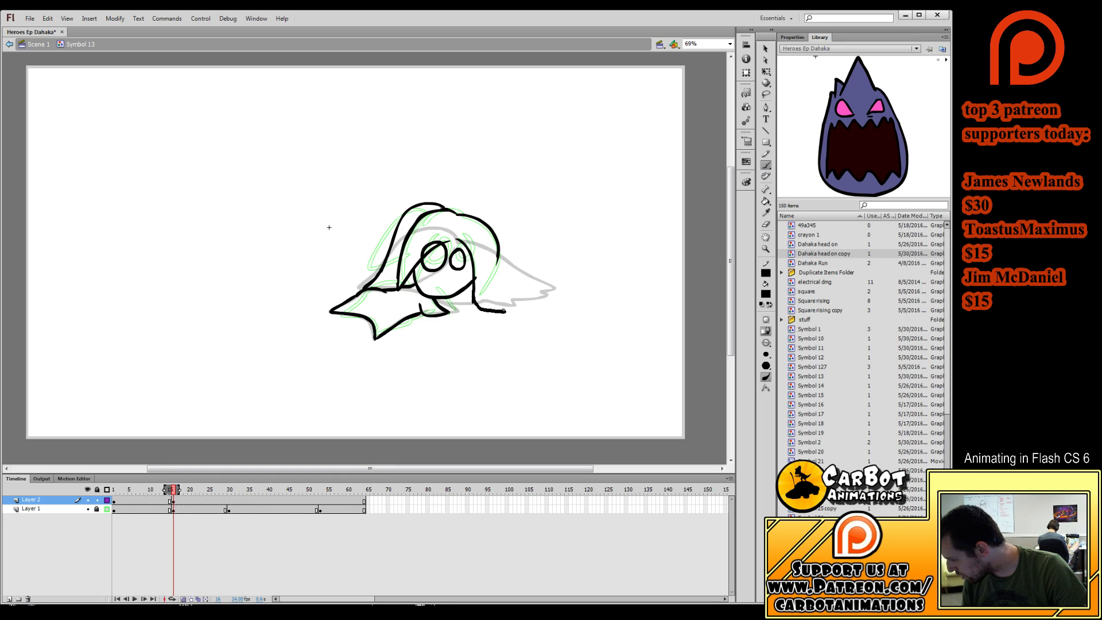
mouse_move(497, 261)
mouse_down()
mouse_move(501, 309)
mouse_move(448, 302)
mouse_move(472, 301)
mouse_up()
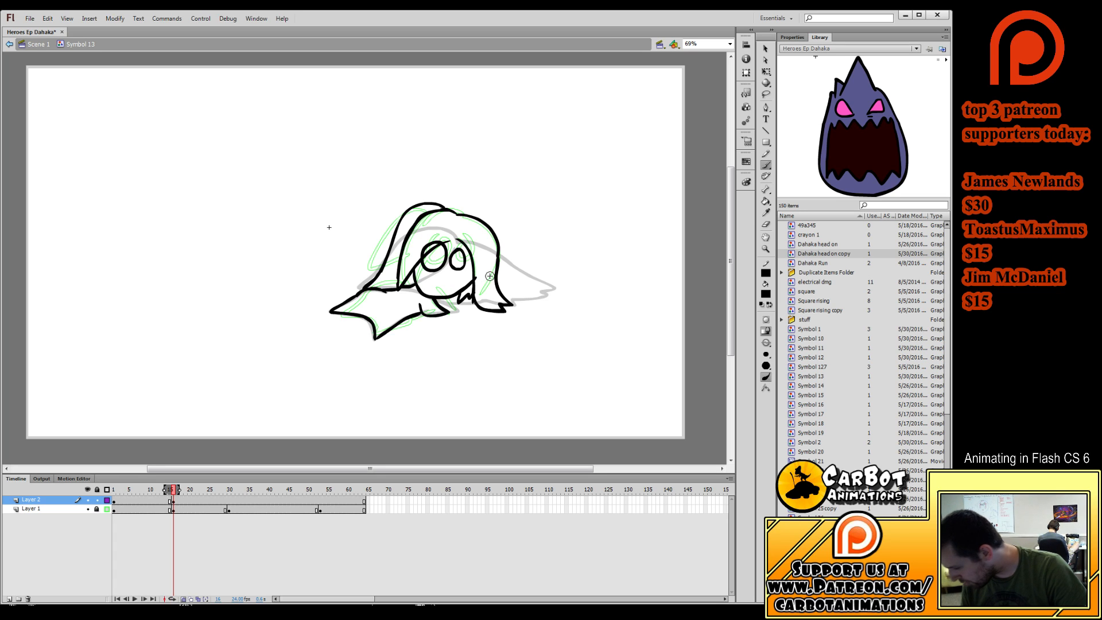
Select the trailing hair of the first lying pose and squeeze it slightly narrower with Free Transform.
mouse_move(174, 491)
mouse_down()
mouse_move(178, 505)
mouse_move(161, 513)
mouse_up()
key(q)
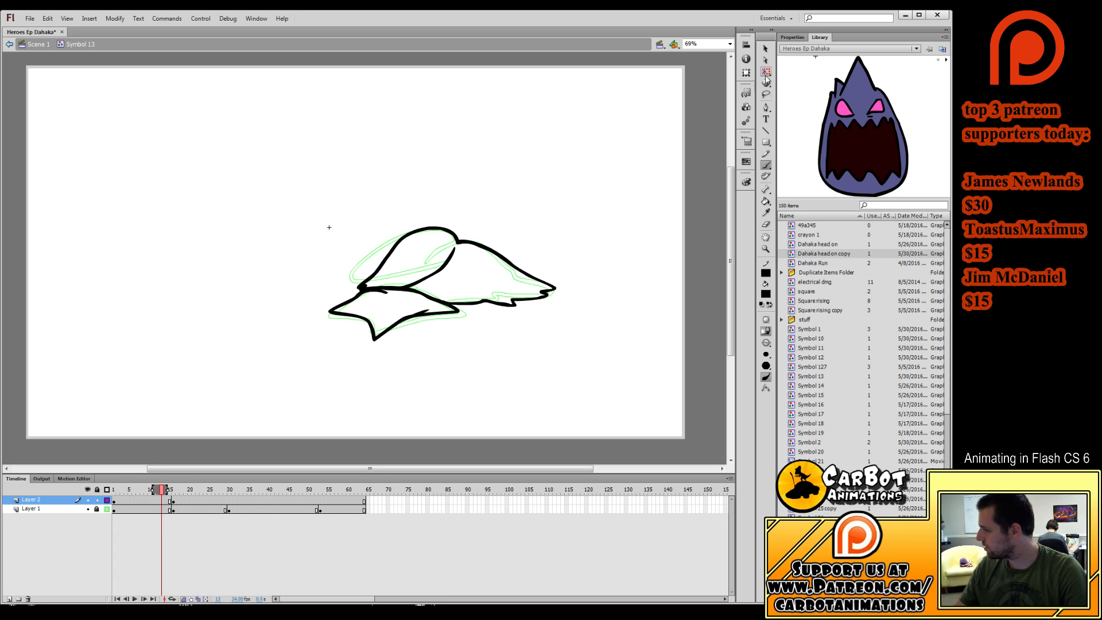
drag(636, 177, 467, 319)
drag(554, 274, 538, 274)
Insert a blank keyframe at frame 30 of Layer 2 for the next pose.
mouse_move(210, 491)
mouse_down()
mouse_move(172, 506)
mouse_move(228, 501)
mouse_up()
click(229, 501)
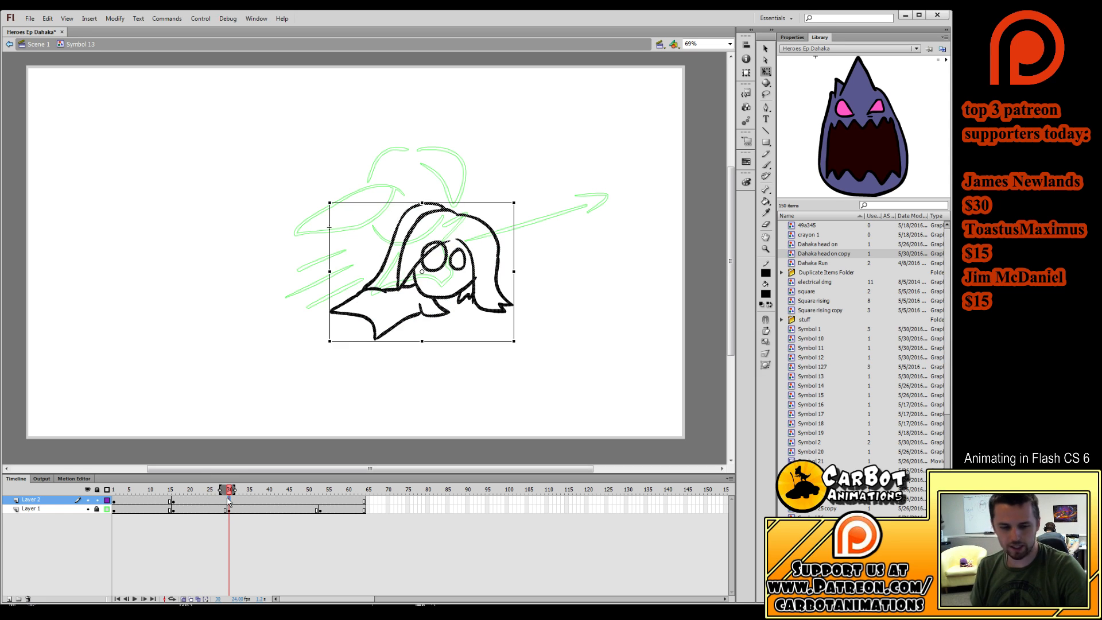
key(F7)
click(765, 165)
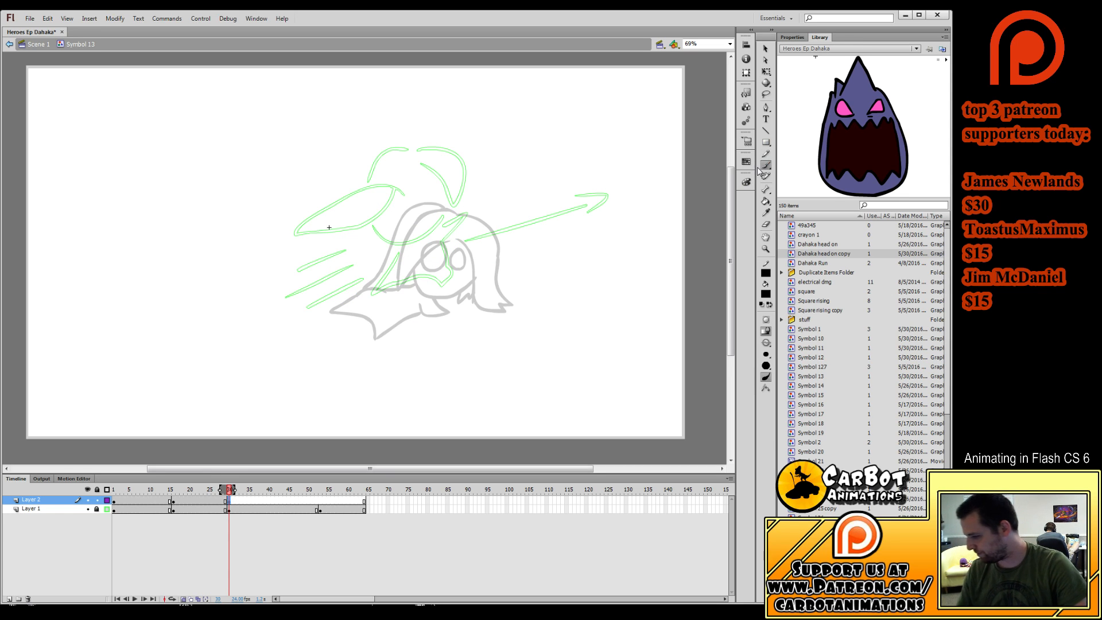
drag(422, 280, 439, 321)
key(ctrl+z)
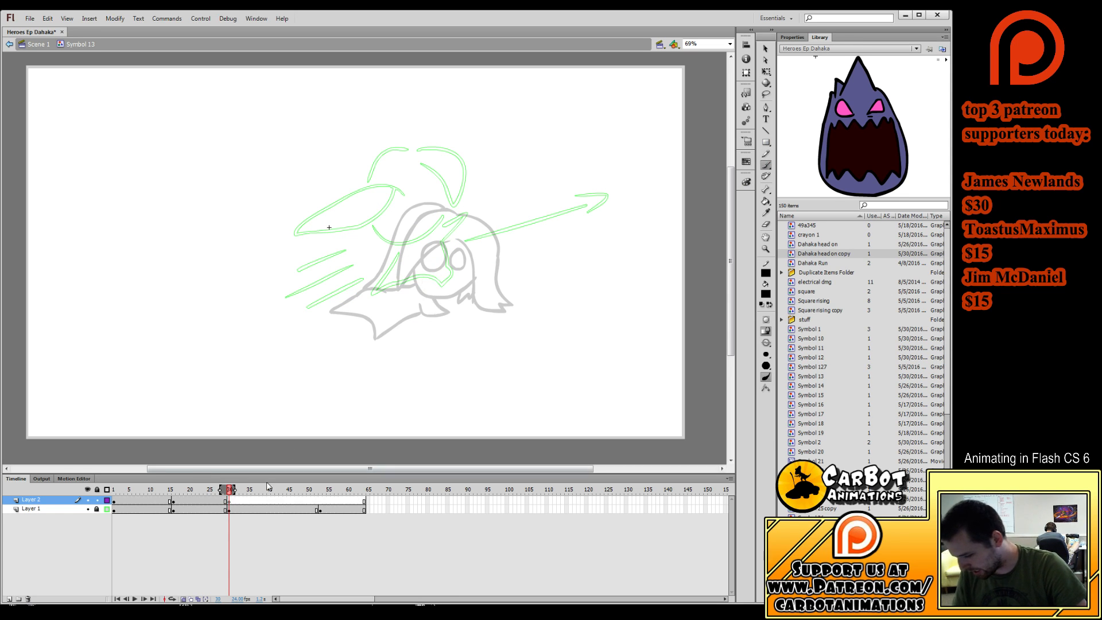
mouse_move(229, 489)
mouse_down()
mouse_move(350, 503)
mouse_move(223, 507)
mouse_up()
click(229, 501)
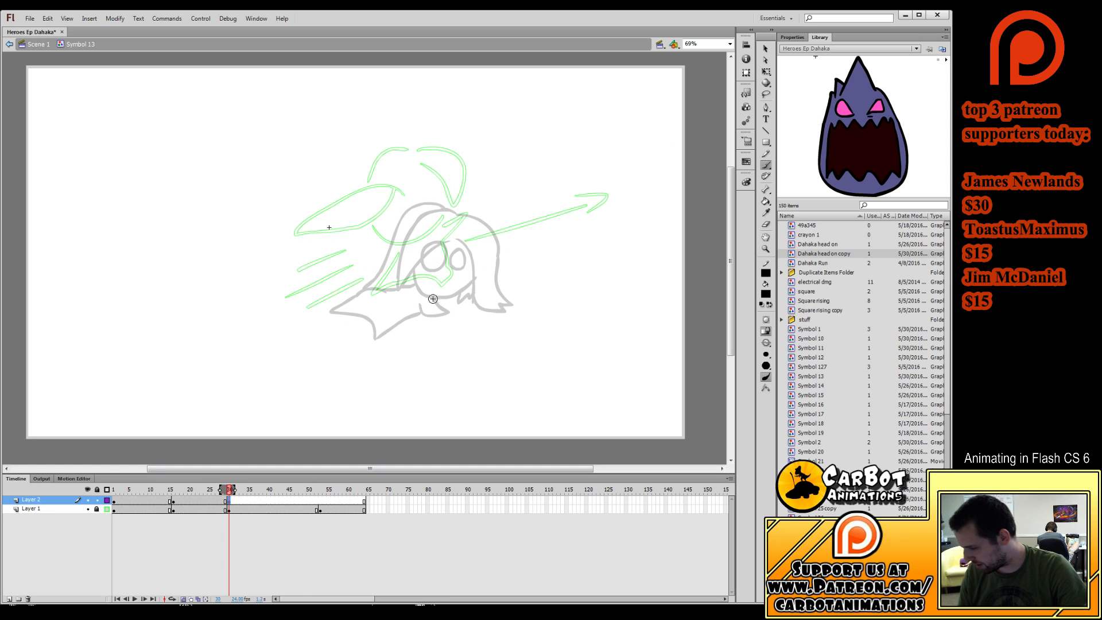
Ink the pointed cape and the curved body below it for the frame 30 pose with the Brush.
mouse_move(446, 314)
mouse_down()
mouse_move(444, 277)
mouse_move(446, 312)
mouse_move(440, 274)
mouse_move(397, 258)
mouse_up()
key(ctrl+z)
key(ctrl+z)
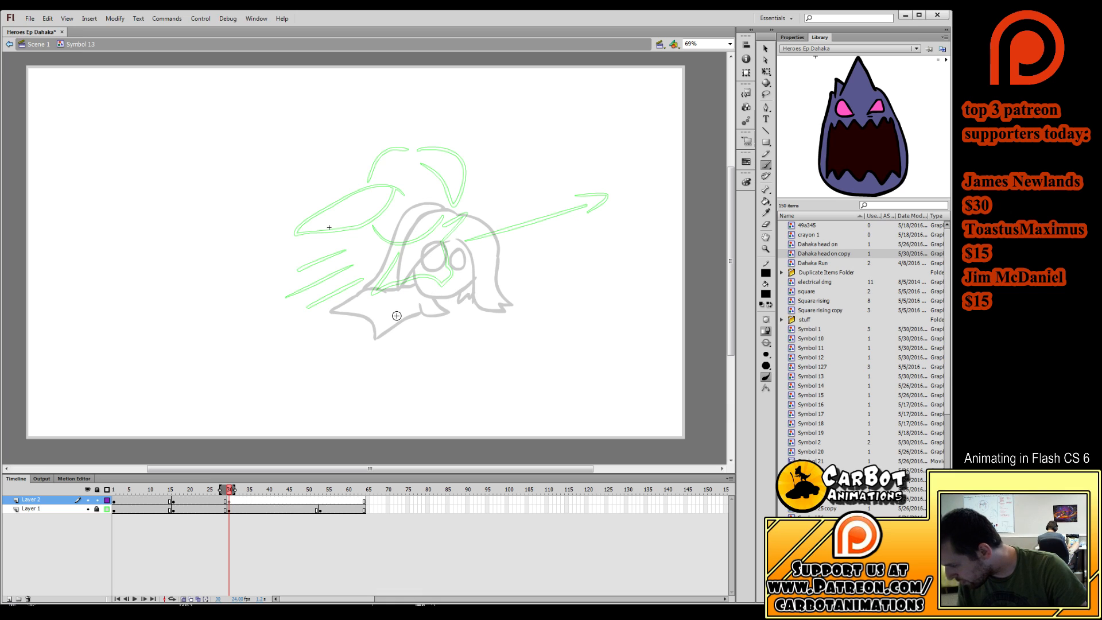
mouse_move(401, 315)
mouse_down()
mouse_move(420, 318)
mouse_move(415, 304)
mouse_move(378, 300)
mouse_move(378, 310)
mouse_move(399, 284)
mouse_move(394, 272)
mouse_move(419, 286)
mouse_move(394, 271)
mouse_up()
key(ctrl+z)
key(ctrl+z)
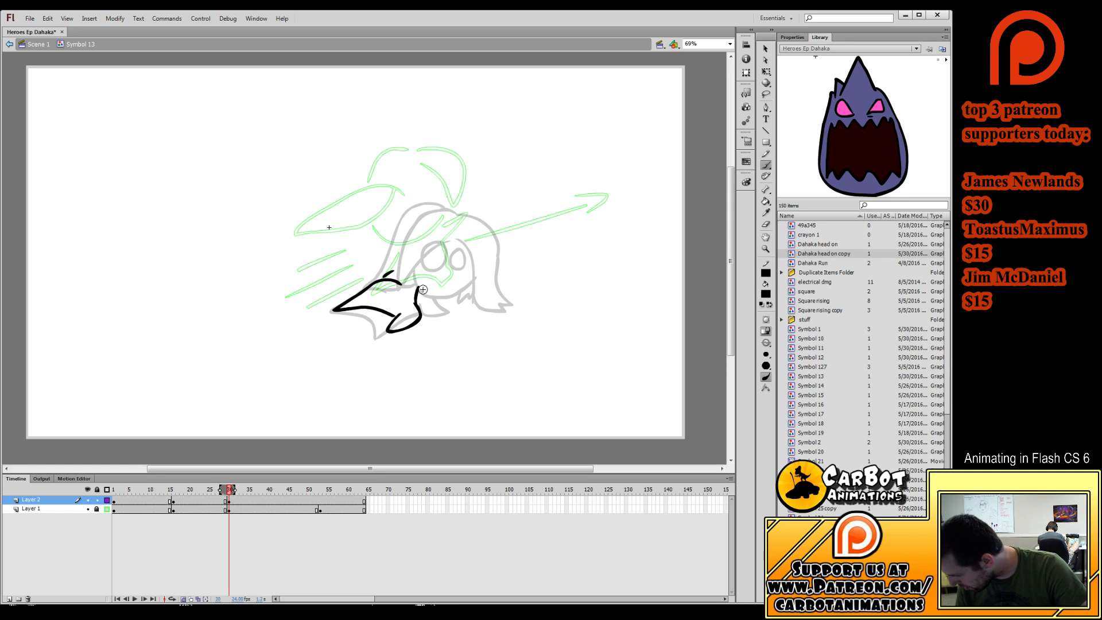
Draw the bowed head at frame 30, with the back hair falling onto the cape and the front hair hanging over the face.
mouse_move(445, 313)
mouse_down()
mouse_move(429, 279)
mouse_move(443, 303)
mouse_move(471, 235)
mouse_move(439, 200)
mouse_move(389, 213)
mouse_move(365, 286)
mouse_move(413, 246)
mouse_move(424, 211)
mouse_up()
mouse_move(430, 278)
mouse_down()
mouse_move(397, 272)
mouse_move(428, 280)
mouse_move(441, 269)
mouse_move(402, 275)
mouse_move(434, 278)
mouse_up()
key(ctrl+z)
key(ctrl+z)
mouse_move(238, 485)
mouse_down()
mouse_move(214, 487)
mouse_move(236, 484)
mouse_up()
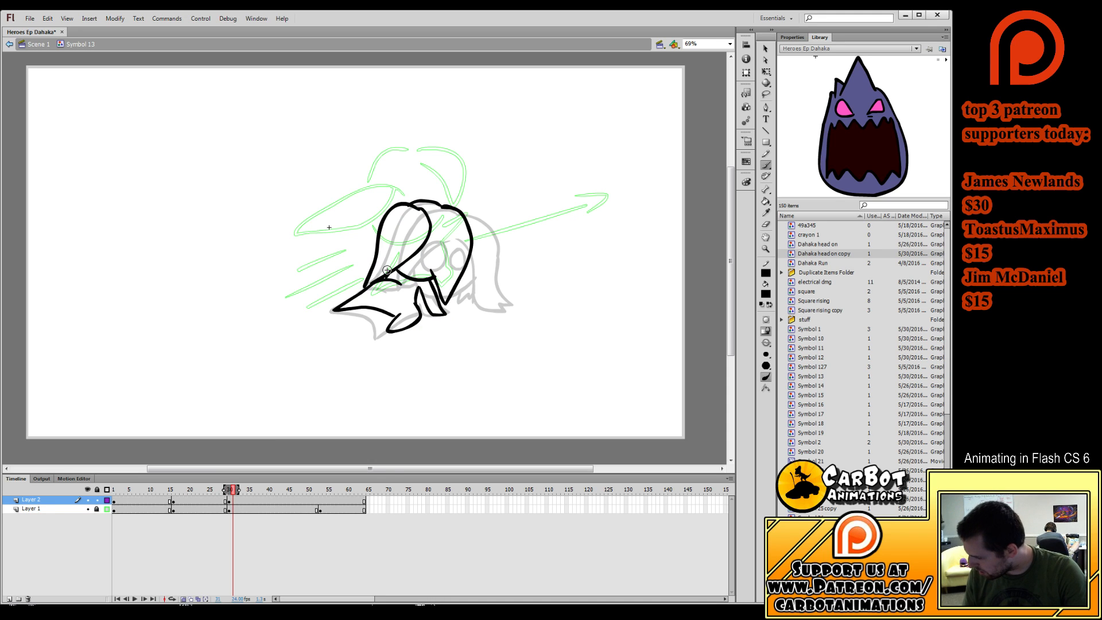
Insert a blank keyframe at frame 39 of Layer 2.
mouse_move(234, 493)
mouse_down()
mouse_move(219, 499)
mouse_move(241, 508)
mouse_move(228, 525)
mouse_move(341, 511)
mouse_move(287, 510)
mouse_move(310, 508)
mouse_up()
click(266, 503)
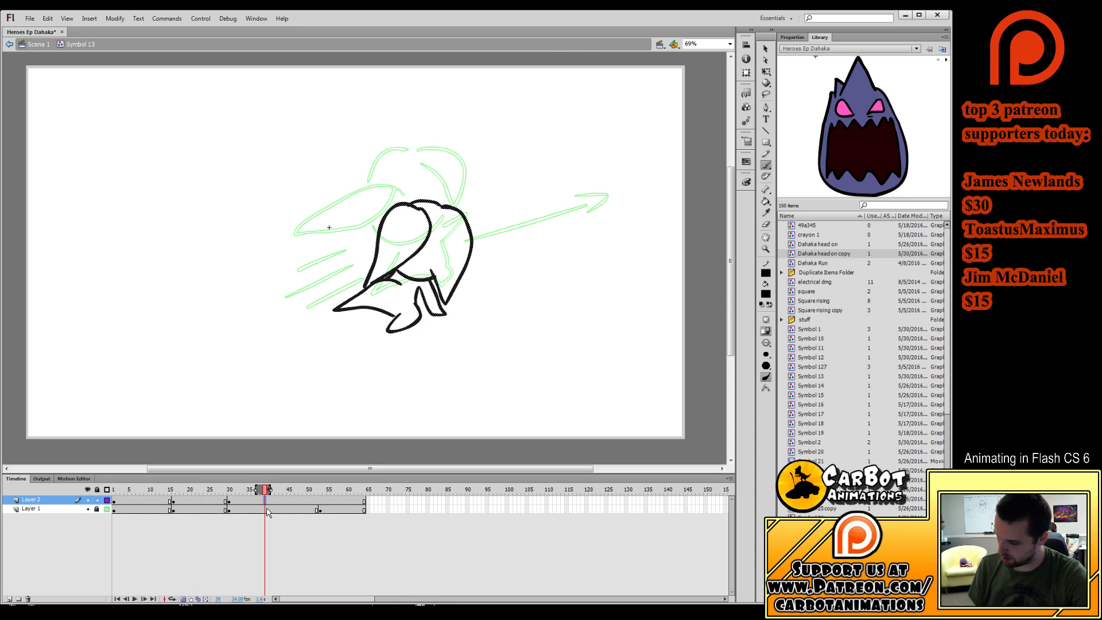
key(F7)
Ink the pointed cape and shoulder in a new in-between drawing at frame 17, tracing the onion-skinned poses.
drag(231, 492, 276, 496)
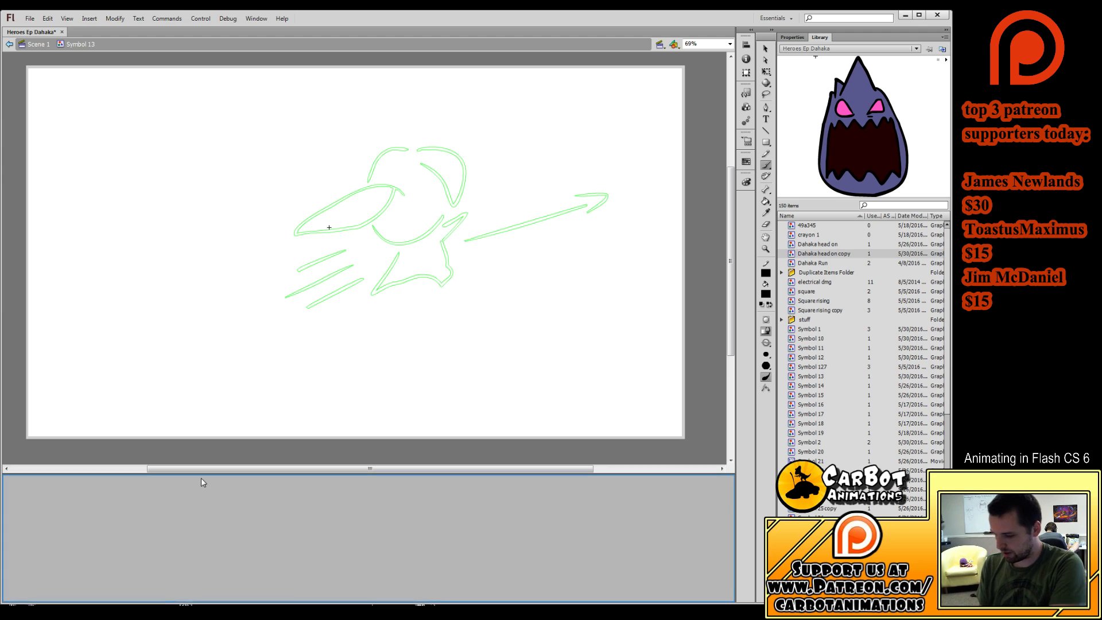
mouse_move(189, 489)
mouse_down()
mouse_move(150, 490)
mouse_move(164, 507)
mouse_move(180, 503)
mouse_up()
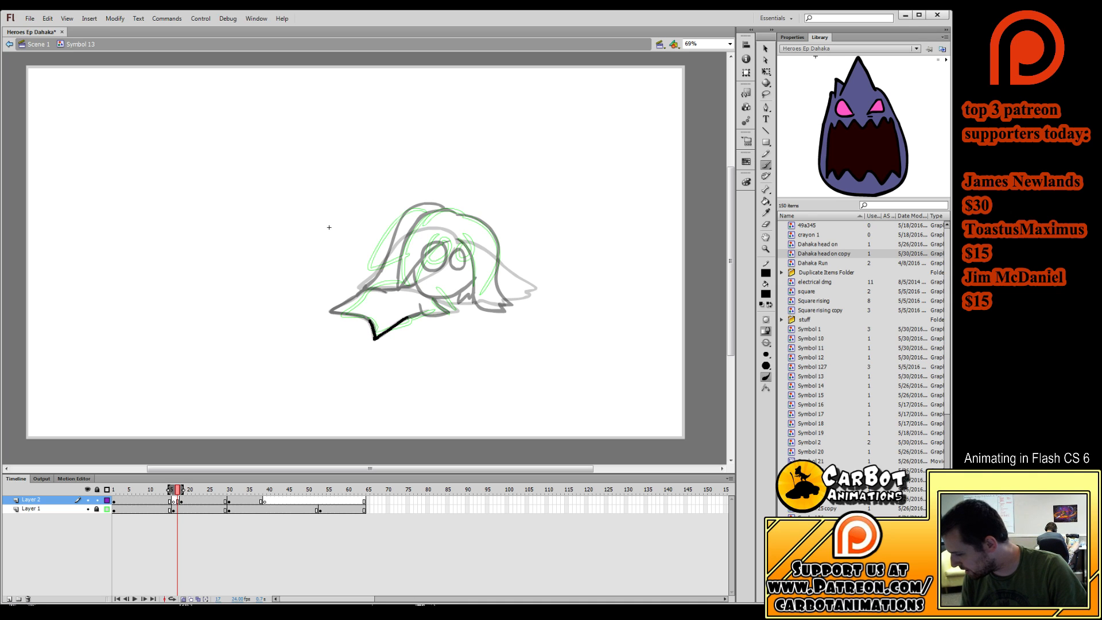
drag(408, 317, 423, 310)
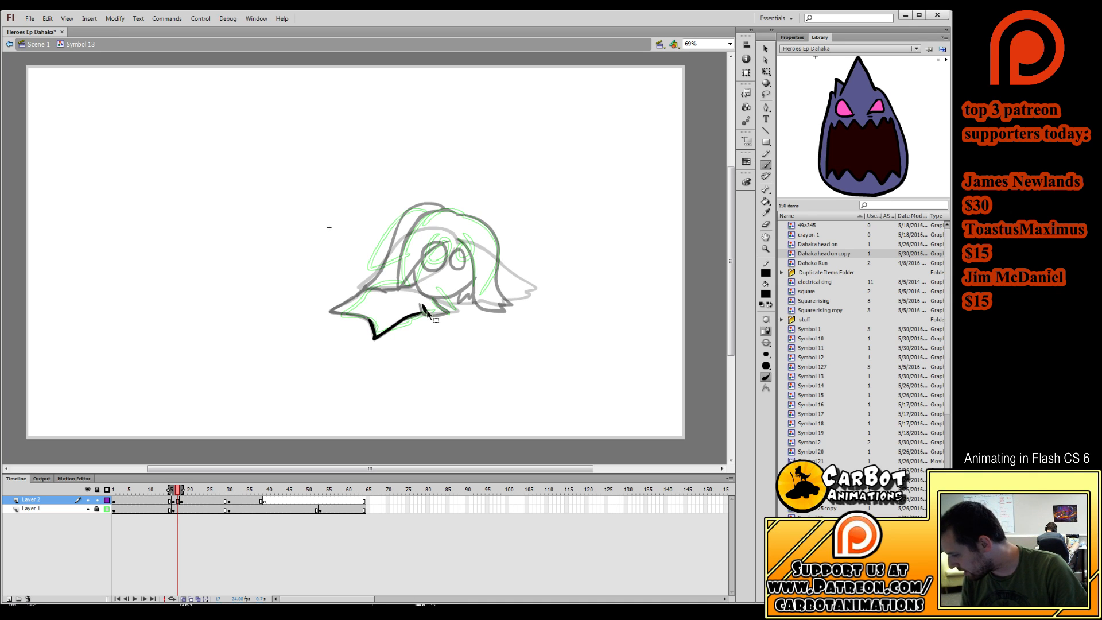
drag(431, 299, 431, 298)
drag(418, 313, 427, 311)
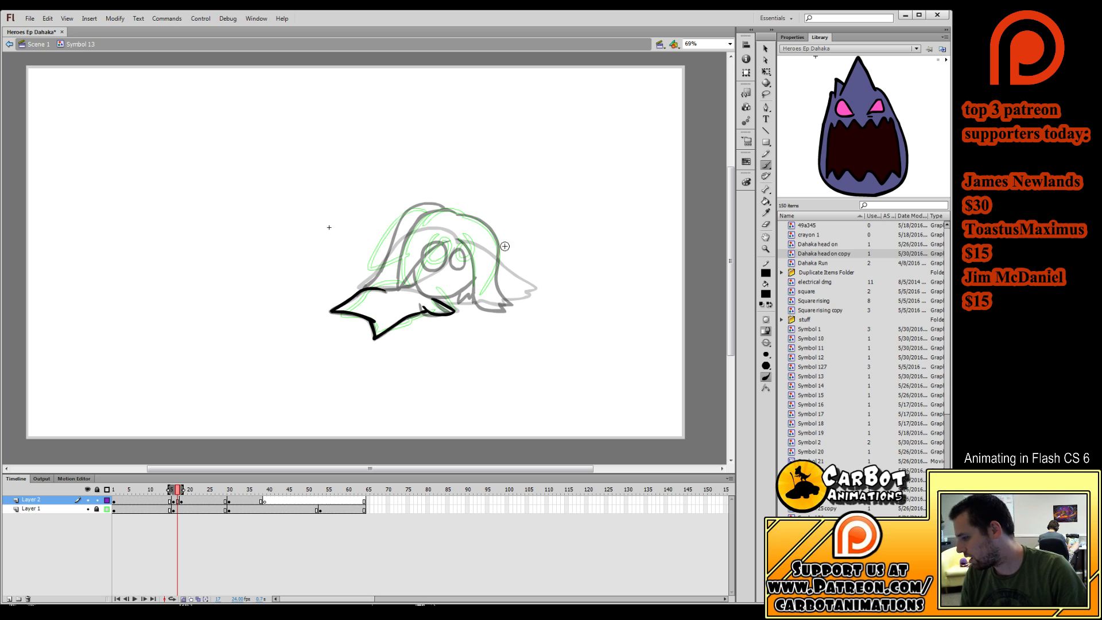
Draw the head, parted hair with jagged tips, face curve, two eyes and back hair of the frame 17 in-between.
mouse_move(451, 214)
mouse_down()
mouse_move(439, 213)
mouse_move(414, 281)
mouse_move(459, 223)
mouse_move(490, 290)
mouse_move(522, 304)
mouse_move(472, 215)
mouse_move(453, 215)
mouse_up()
mouse_move(430, 296)
mouse_down()
mouse_move(461, 295)
mouse_move(486, 268)
mouse_up()
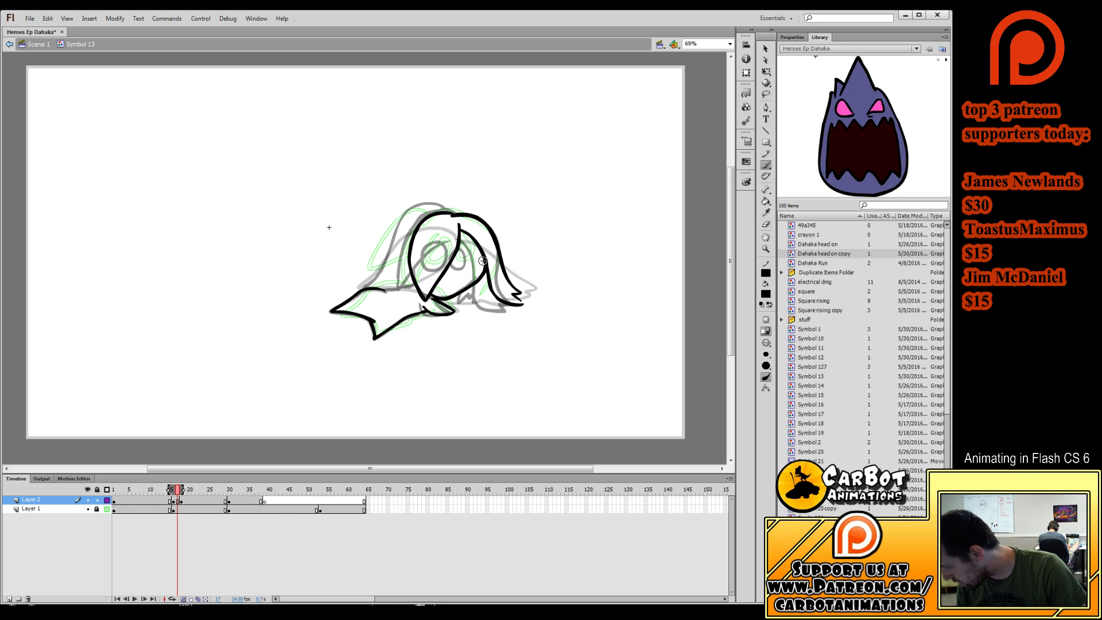
key(ctrl+z)
mouse_move(430, 295)
mouse_down()
mouse_move(447, 300)
mouse_move(486, 270)
mouse_move(474, 248)
mouse_move(455, 273)
mouse_move(460, 249)
mouse_move(477, 272)
mouse_move(477, 251)
mouse_up()
key(ctrl+z)
key(ctrl+z)
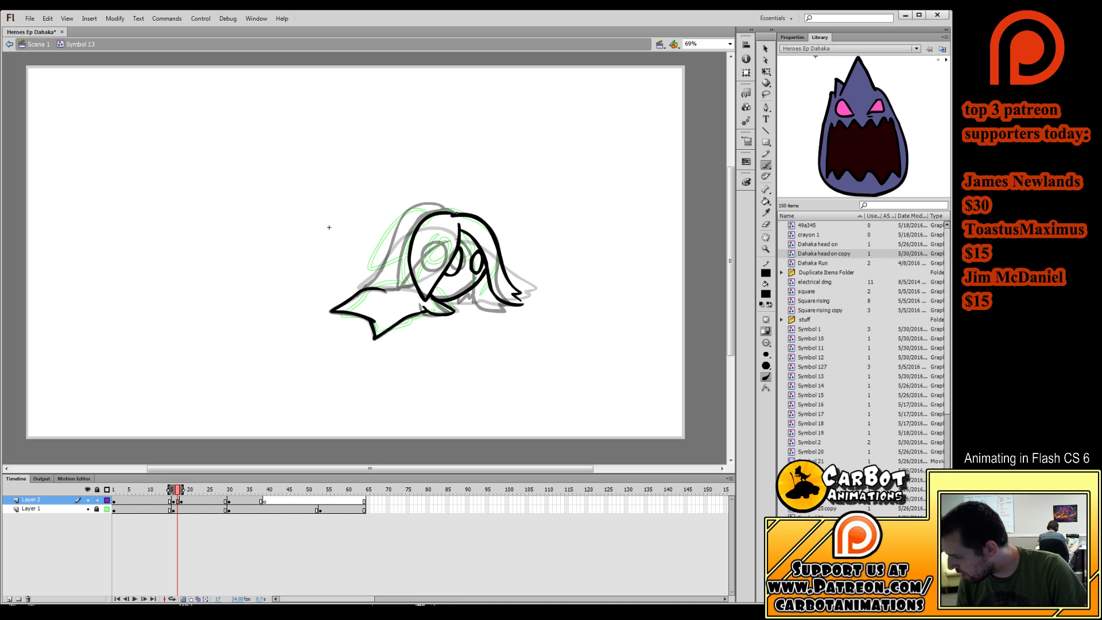
mouse_move(456, 212)
mouse_down()
mouse_move(406, 218)
mouse_move(359, 287)
mouse_move(414, 284)
mouse_up()
Add a keyframe at frame 14, erase the joins between hair and cape, and delete the hair lines, keeping the cape.
mouse_move(178, 492)
mouse_down()
mouse_move(166, 496)
mouse_move(185, 502)
mouse_move(167, 499)
mouse_move(183, 501)
mouse_move(173, 514)
mouse_up()
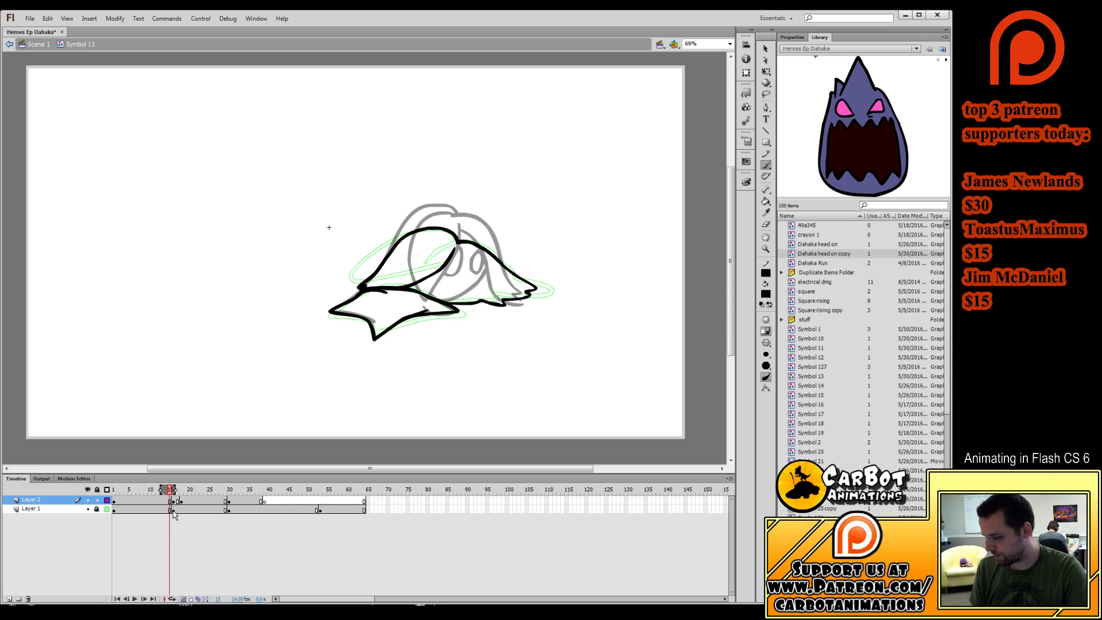
click(167, 501)
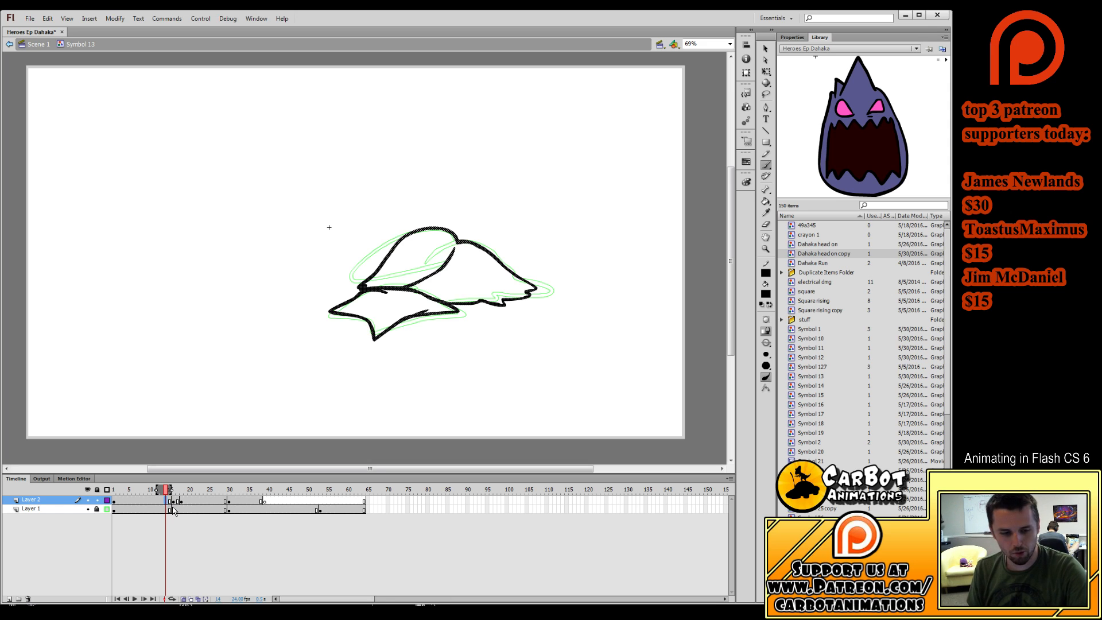
click(764, 224)
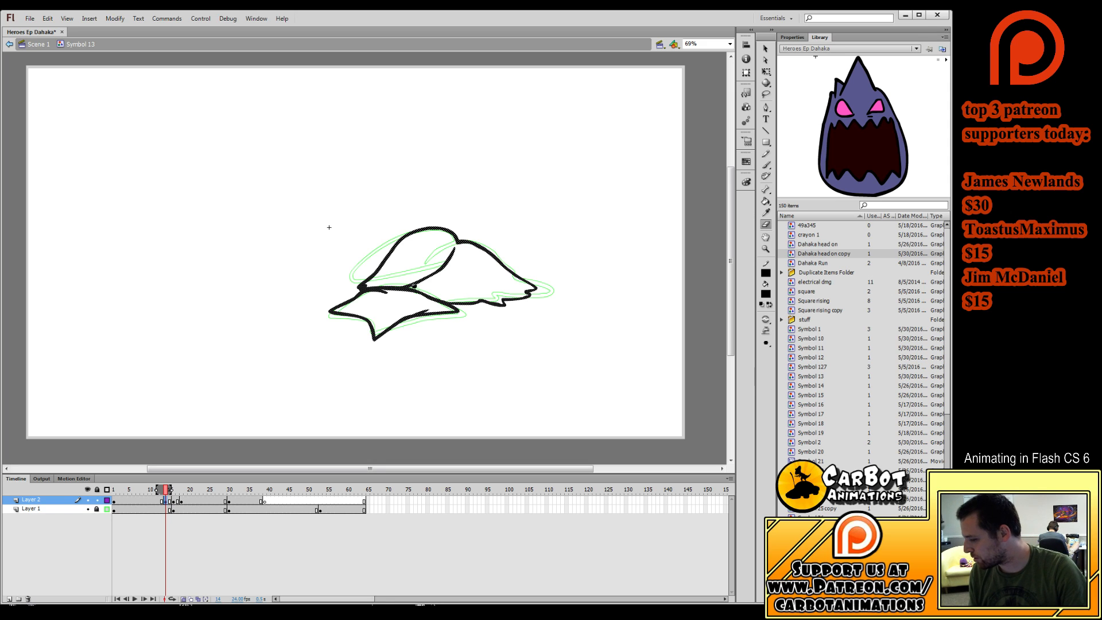
drag(413, 284, 367, 285)
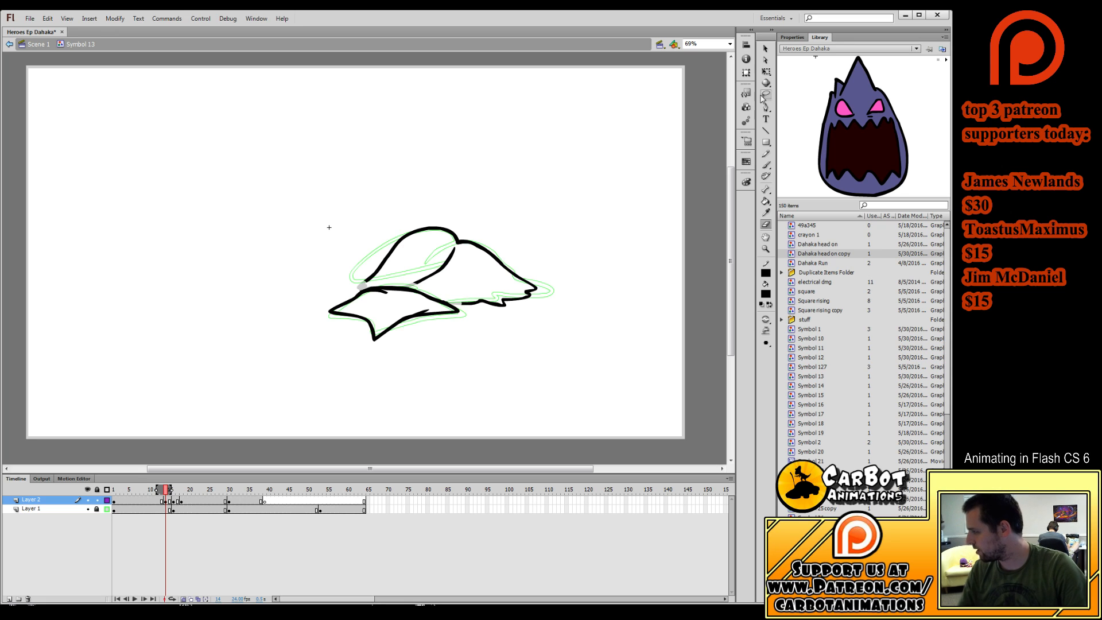
click(766, 71)
click(504, 312)
key(Delete)
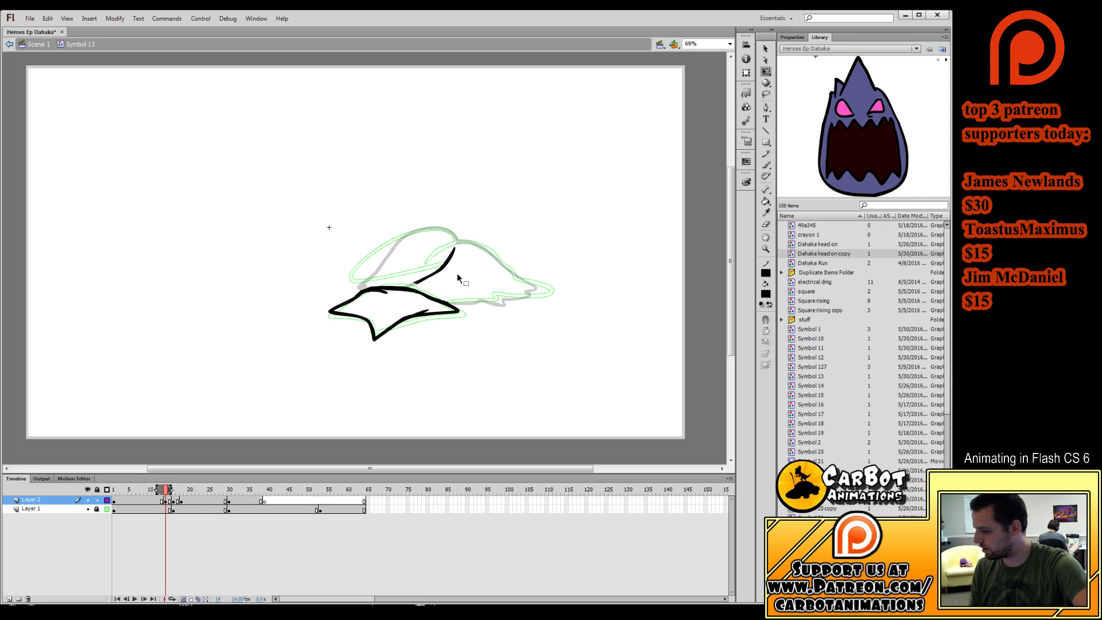
Ink slightly raised hair with jagged tips above the cape at frame 15 and play back the motion.
click(171, 501)
click(765, 166)
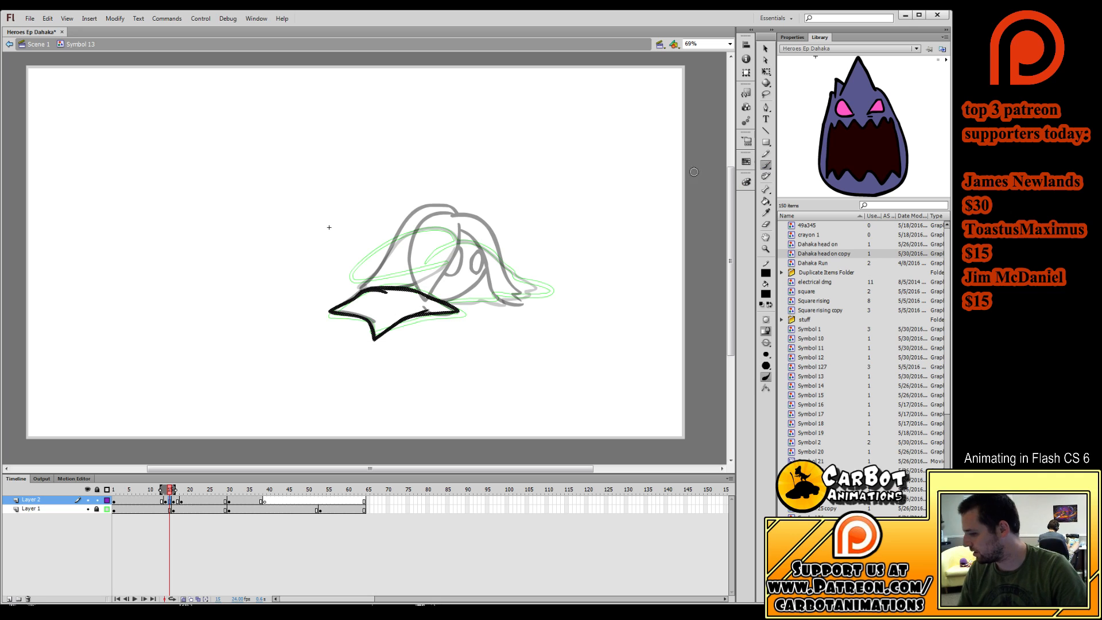
mouse_move(429, 290)
mouse_down()
mouse_move(485, 303)
mouse_move(492, 250)
mouse_move(426, 230)
mouse_move(393, 237)
mouse_move(360, 286)
mouse_move(441, 232)
mouse_up()
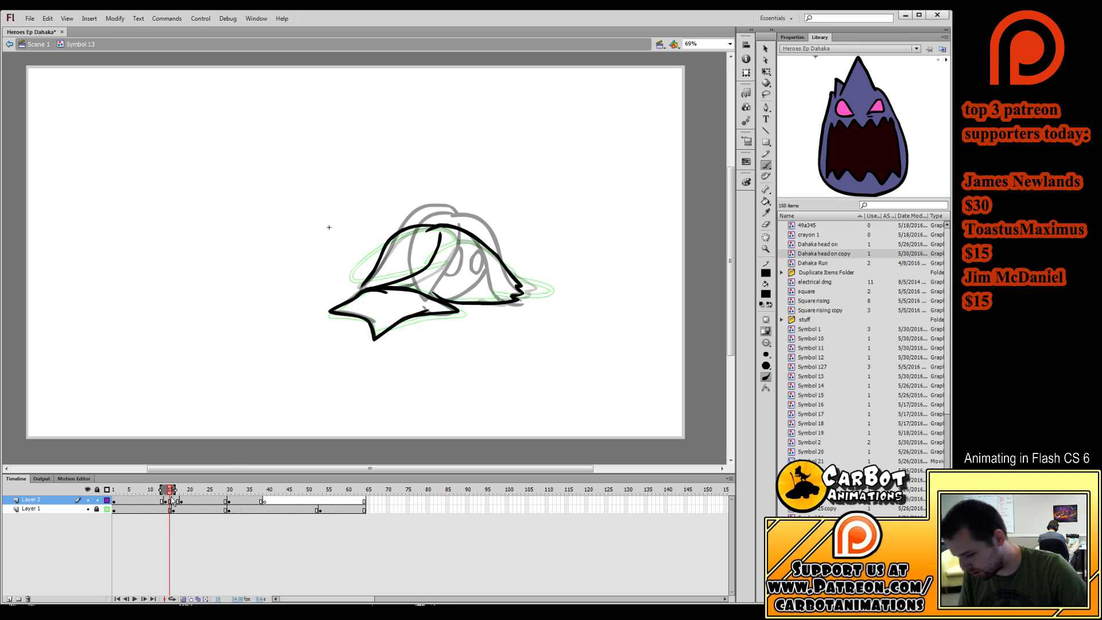
drag(170, 491, 150, 492)
key(Return)
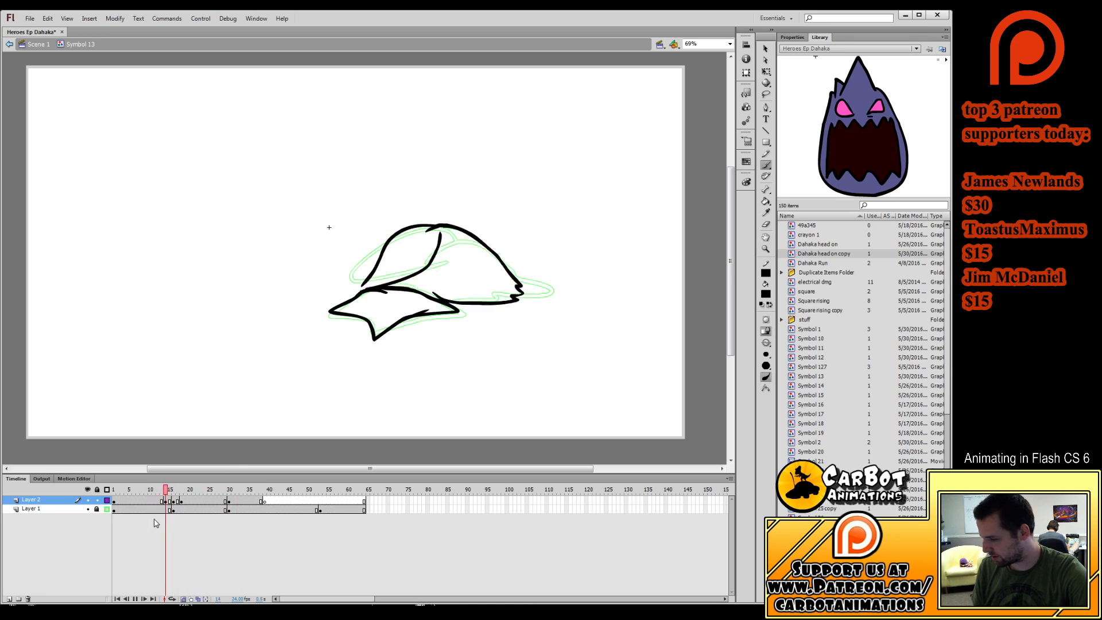
Insert a blank keyframe at frame 28 of Layer 2 and hide the Layer 1 sketch.
click(199, 510)
drag(199, 511, 224, 518)
click(224, 502)
click(222, 502)
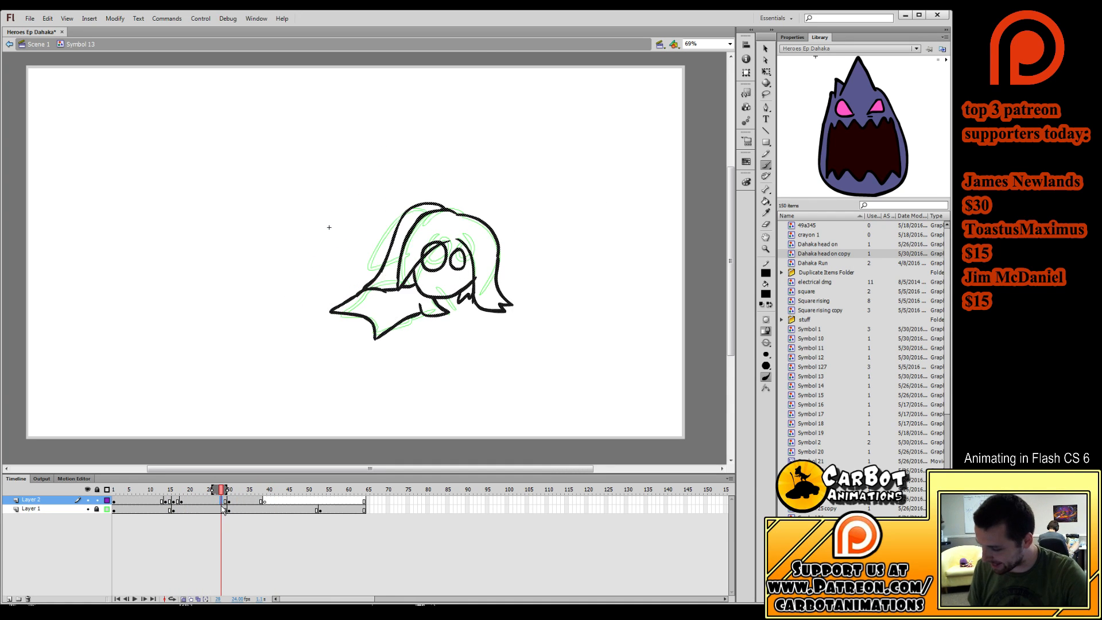
key(F7)
click(227, 505)
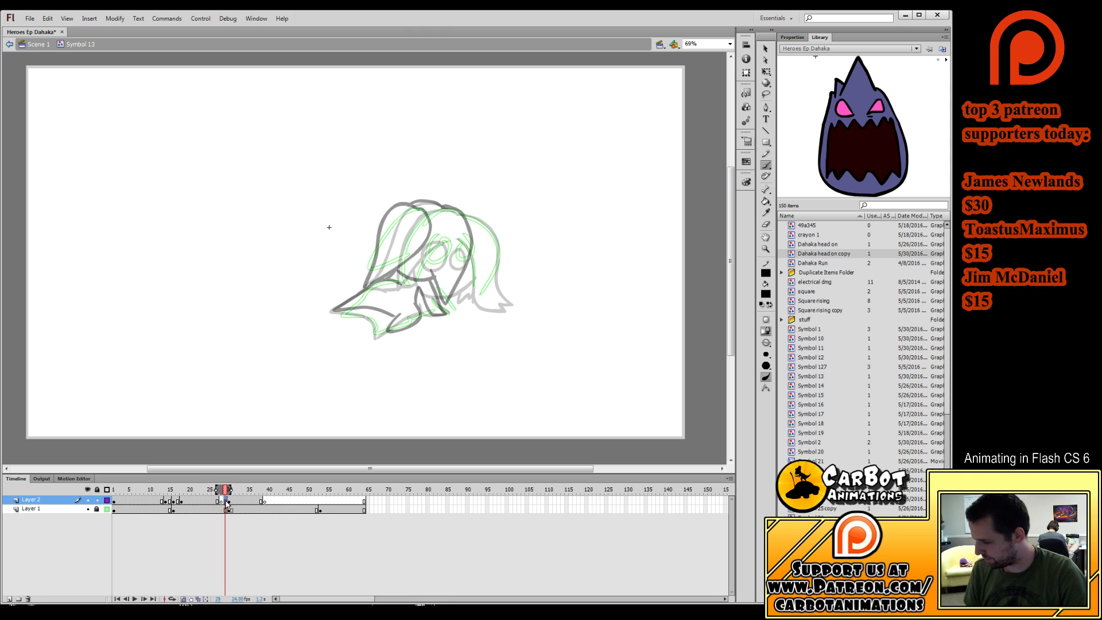
click(88, 508)
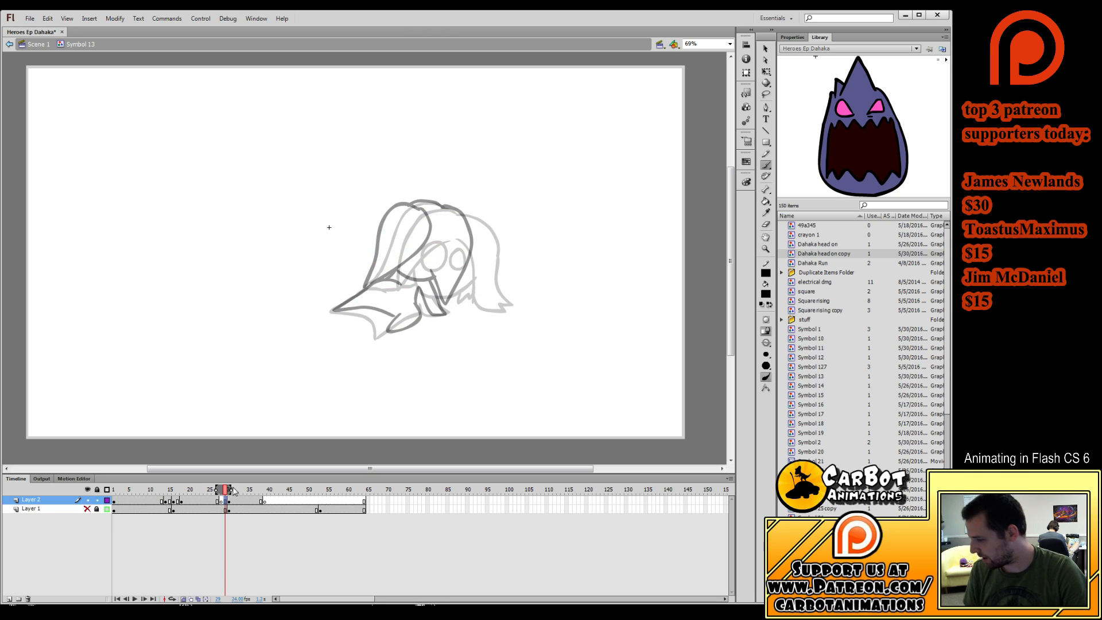
Draw the round head outline, the pointed front lock and the jagged side hair of the in-between at frame 29.
mouse_move(437, 276)
mouse_down()
mouse_move(445, 295)
mouse_move(460, 224)
mouse_move(439, 206)
mouse_move(439, 297)
mouse_up()
key(ctrl+z)
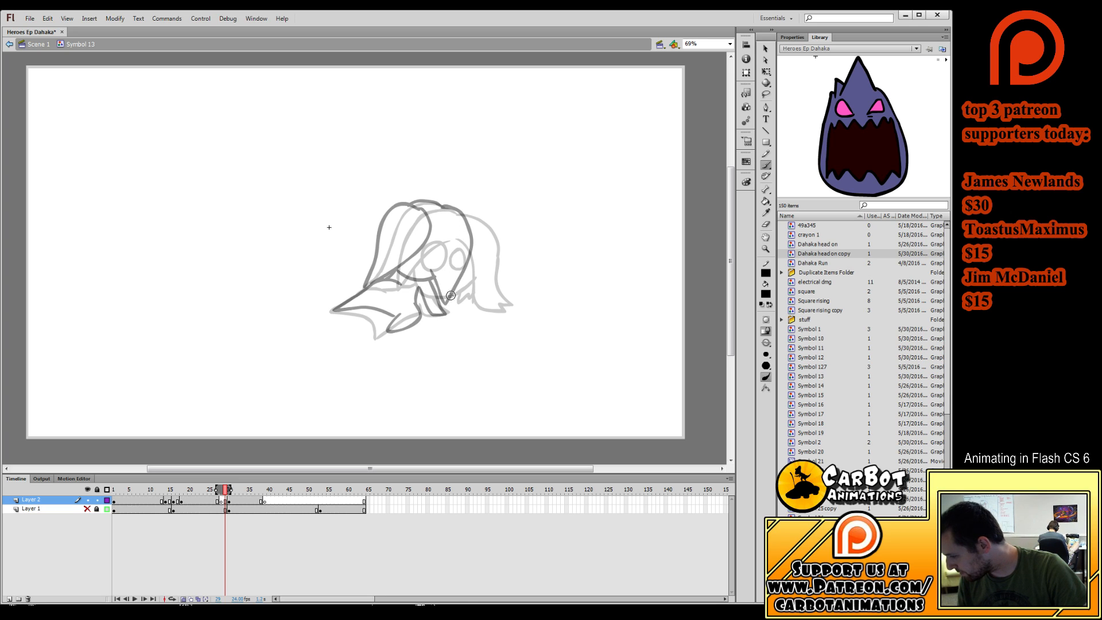
mouse_move(413, 277)
mouse_down()
mouse_move(441, 279)
mouse_move(460, 215)
mouse_move(428, 199)
mouse_move(395, 210)
mouse_move(385, 251)
mouse_move(406, 281)
mouse_up()
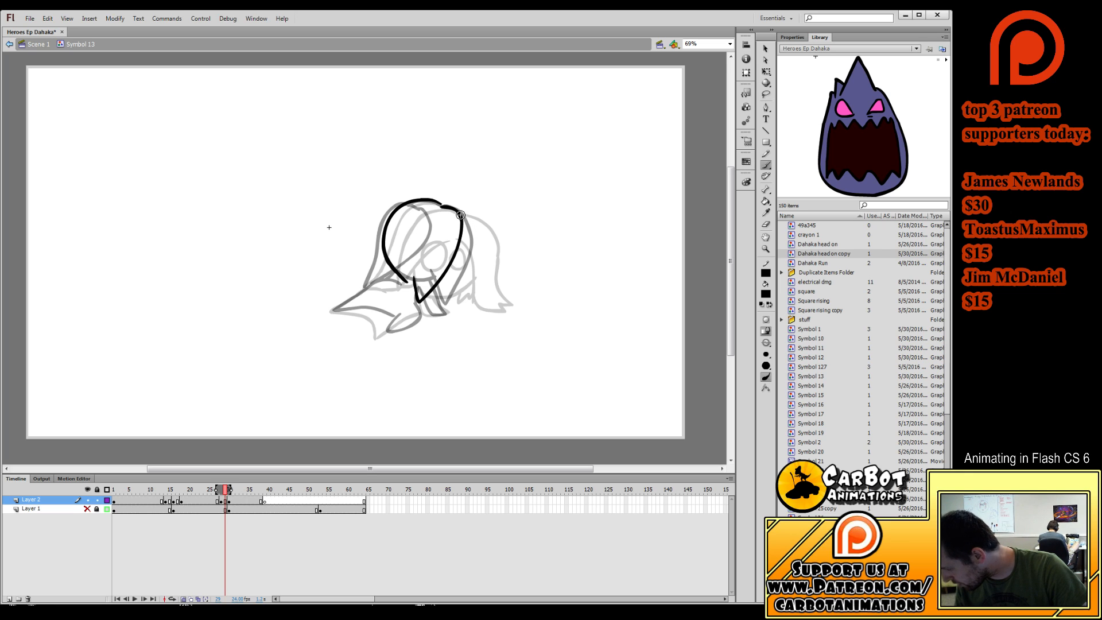
mouse_move(459, 211)
mouse_down()
mouse_move(480, 303)
mouse_move(487, 274)
mouse_move(459, 213)
mouse_move(480, 300)
mouse_move(485, 245)
mouse_move(460, 211)
mouse_up()
key(ctrl+z)
key(ctrl+z)
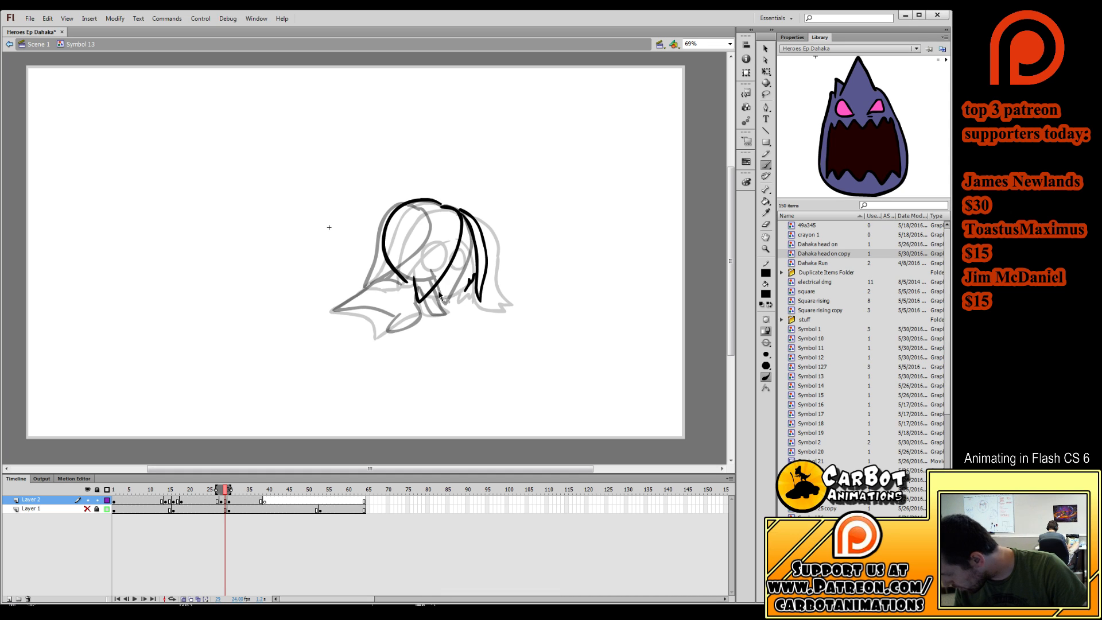
Draw the face curve and two eyes between the hair locks at frame 29, and try a back hair outline.
mouse_move(430, 288)
mouse_down()
mouse_move(449, 292)
mouse_move(476, 252)
mouse_up()
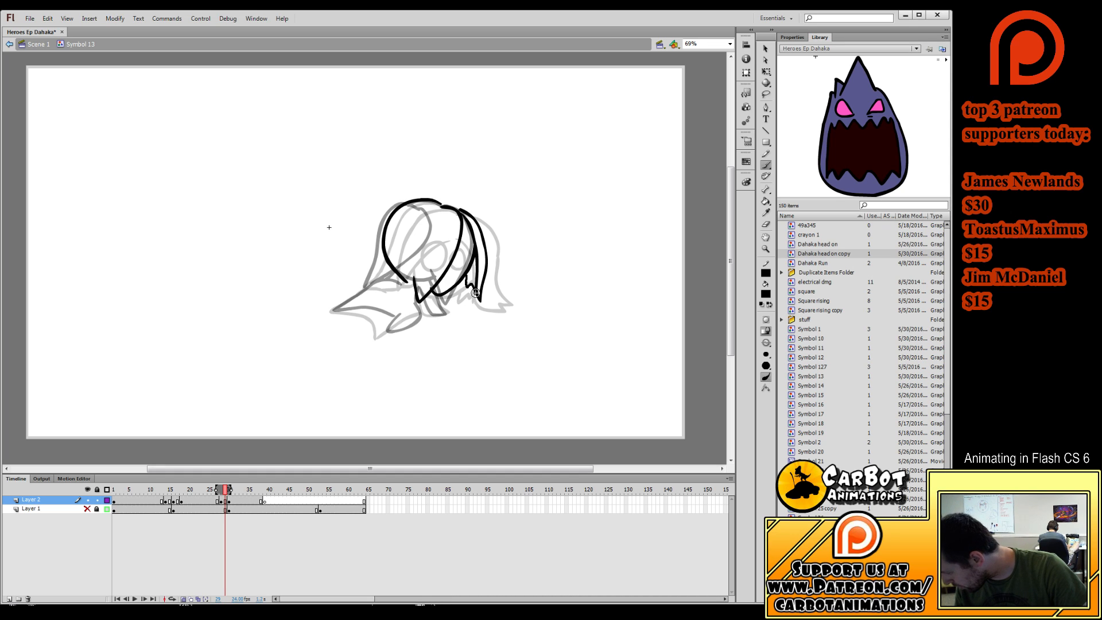
mouse_move(475, 293)
mouse_down()
mouse_move(469, 249)
mouse_move(452, 261)
mouse_move(459, 232)
mouse_up()
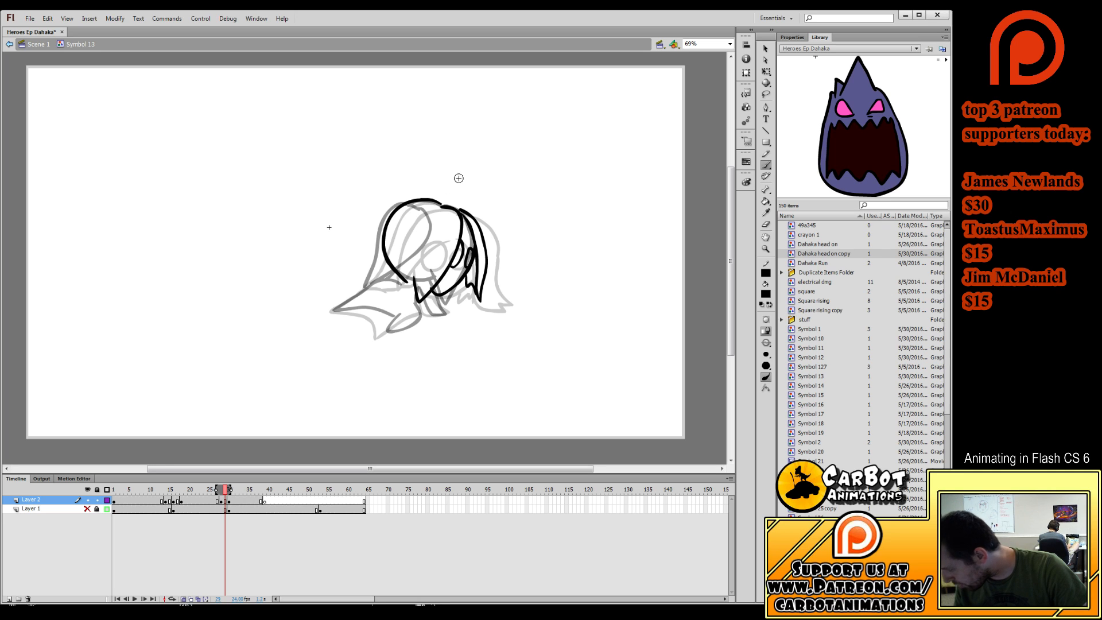
mouse_move(418, 198)
mouse_down()
mouse_move(380, 220)
mouse_move(376, 246)
mouse_up()
mouse_move(412, 201)
mouse_down()
mouse_move(395, 200)
mouse_move(370, 241)
mouse_move(364, 286)
mouse_up()
click(217, 499)
click(225, 489)
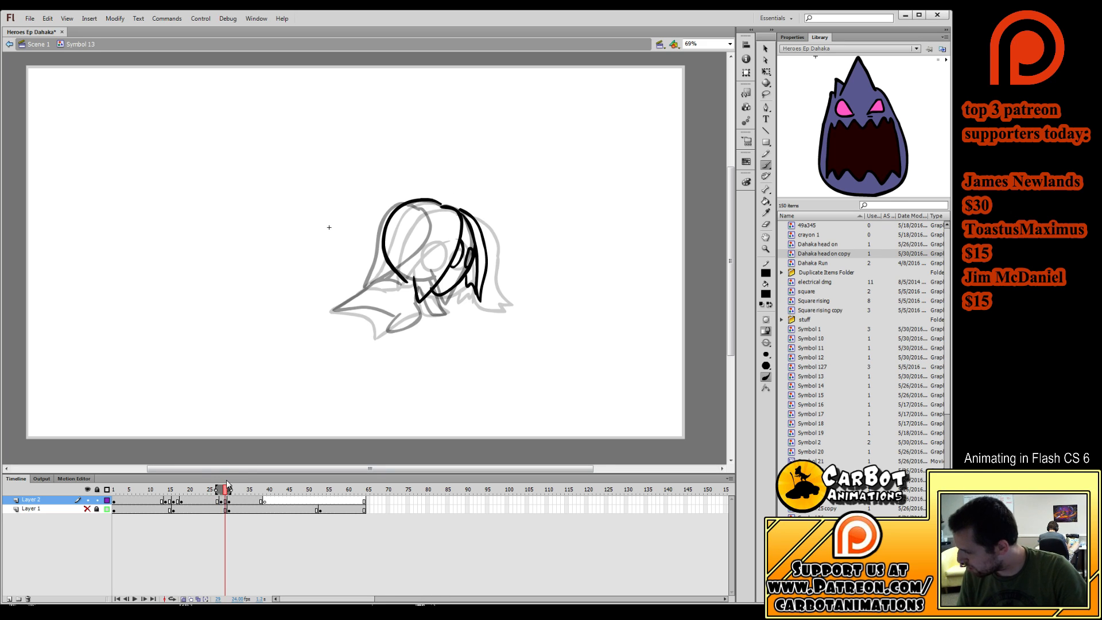
Delete the round back-of-head outline and redraw it as hair sweeping down to the cape.
click(766, 71)
click(430, 200)
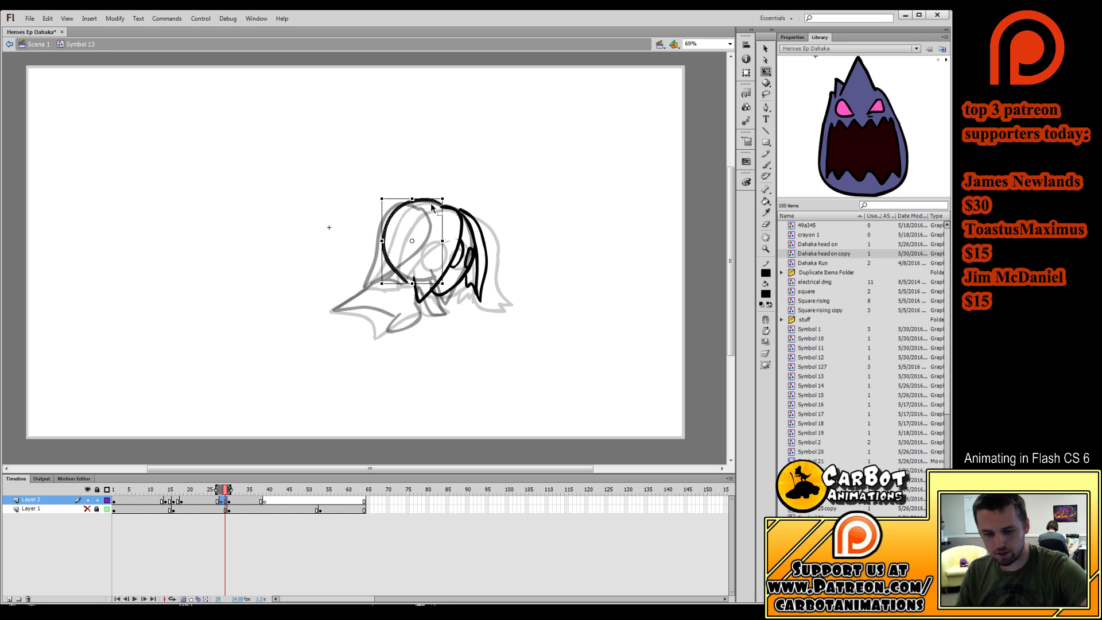
key(Delete)
click(765, 164)
mouse_move(445, 204)
mouse_down()
mouse_move(406, 217)
mouse_move(421, 201)
mouse_move(397, 207)
mouse_move(366, 285)
mouse_up()
key(ctrl+z)
key(ctrl+z)
Ink the pointed cape and lower body beneath the hair at frame 29 and play back the animation.
mouse_move(367, 284)
mouse_down()
mouse_move(404, 272)
mouse_move(415, 282)
mouse_move(363, 288)
mouse_move(333, 311)
mouse_up()
key(ctrl+z)
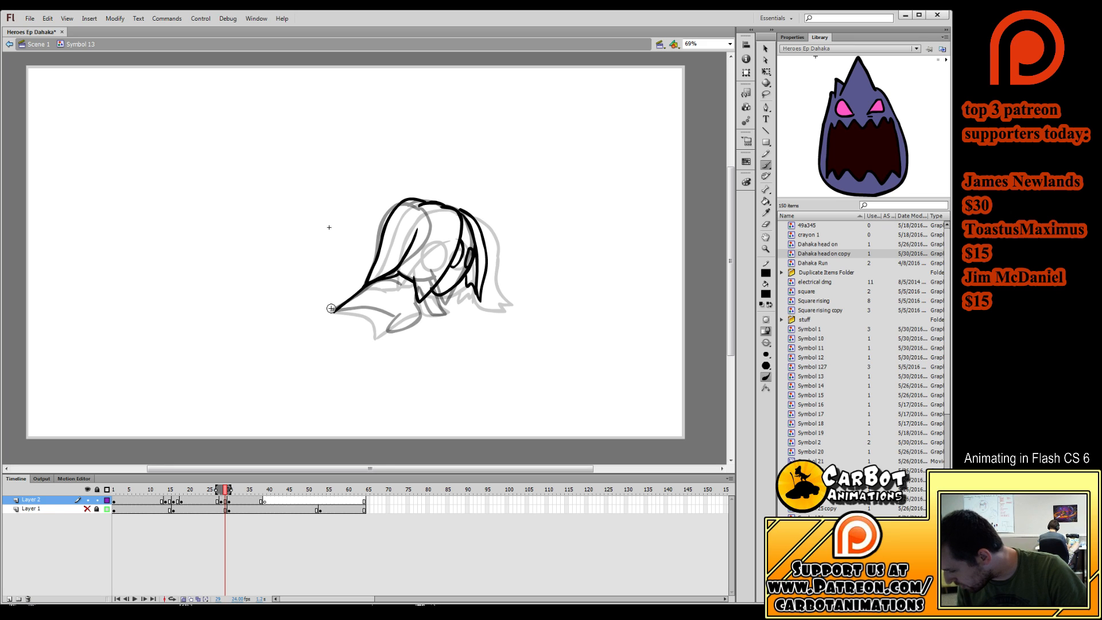
click(225, 500)
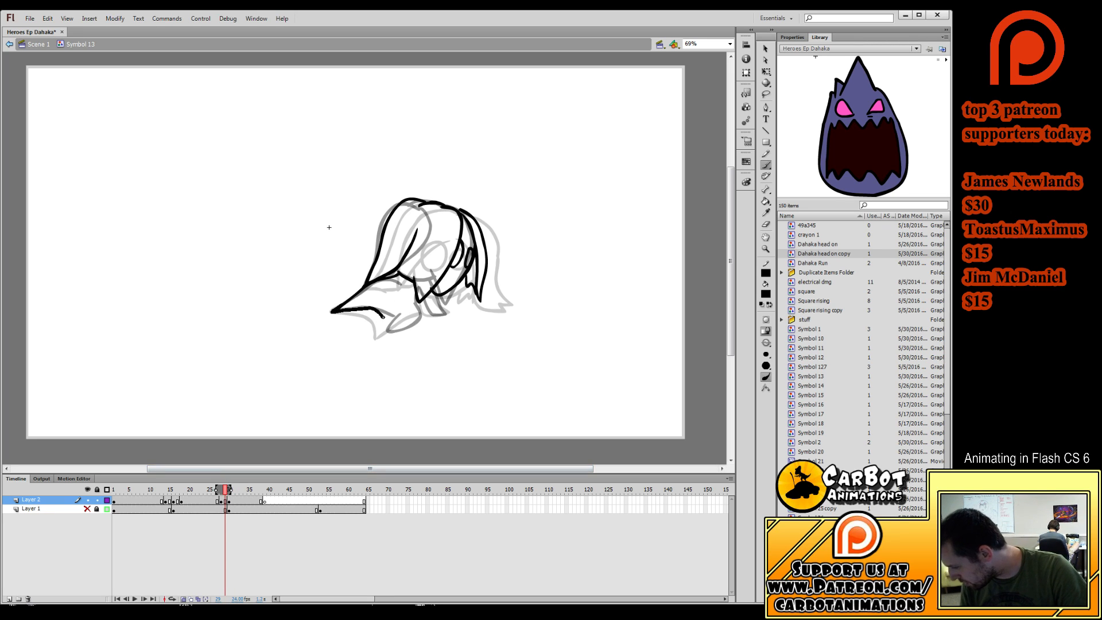
mouse_move(384, 317)
mouse_down()
mouse_move(417, 298)
mouse_move(438, 315)
mouse_move(431, 293)
mouse_up()
key(ctrl+z)
key(ctrl+z)
drag(224, 490, 229, 492)
key(Return)
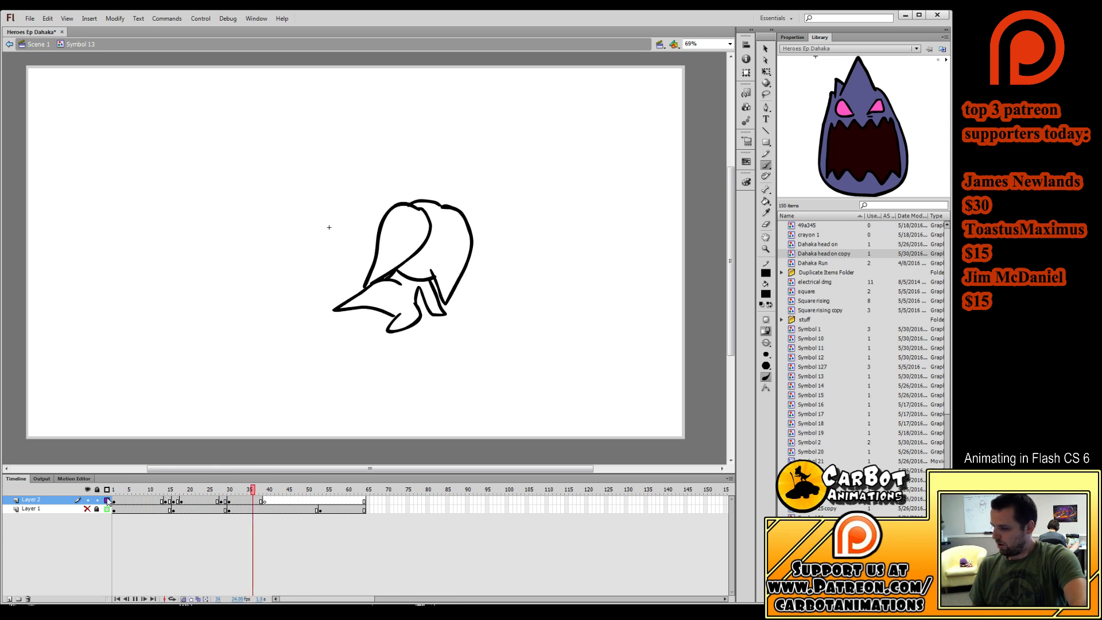
Move the blank keyframe on Layer 2 to frame 32 and ink the head there with its two pointed hair locks.
key(Return)
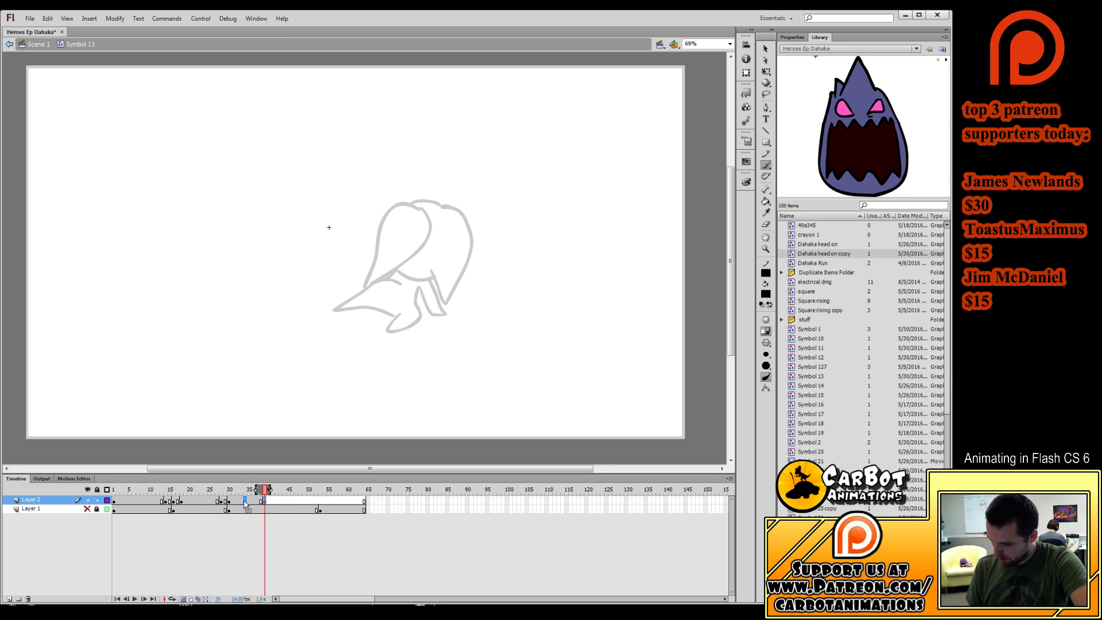
drag(244, 502, 237, 503)
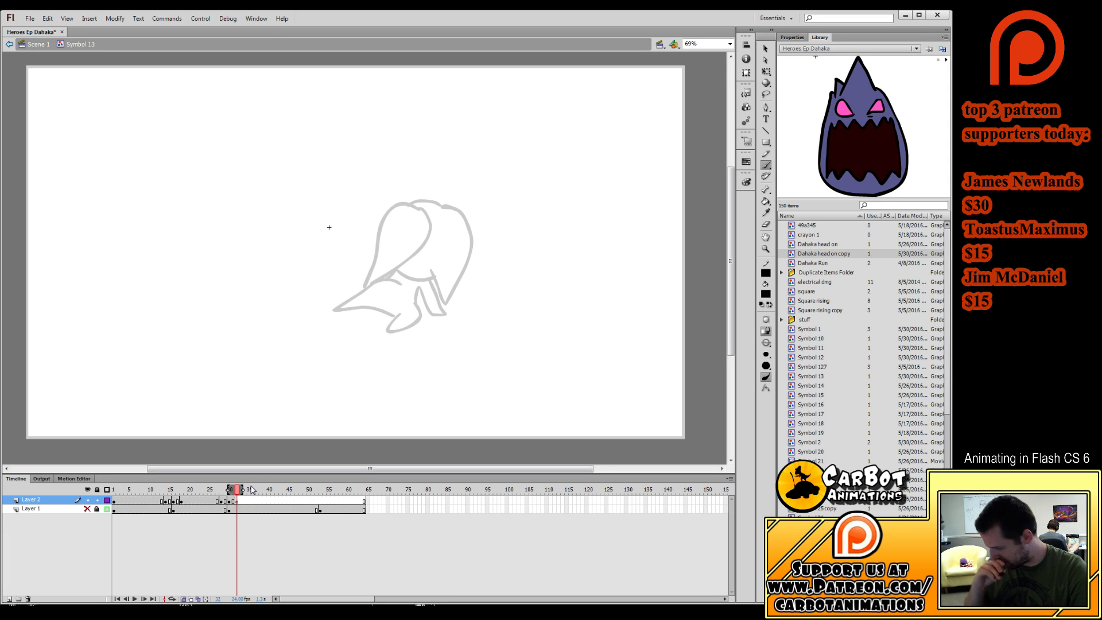
mouse_move(428, 215)
mouse_down()
mouse_move(375, 244)
mouse_move(363, 289)
mouse_move(428, 229)
mouse_up()
mouse_move(402, 274)
mouse_down()
mouse_move(438, 273)
mouse_move(448, 290)
mouse_move(461, 278)
mouse_move(470, 239)
mouse_move(460, 210)
mouse_move(439, 200)
mouse_up()
Shift the frame 32 head drawing up and to the left of the previous pose and convert it to a symbol.
key(q)
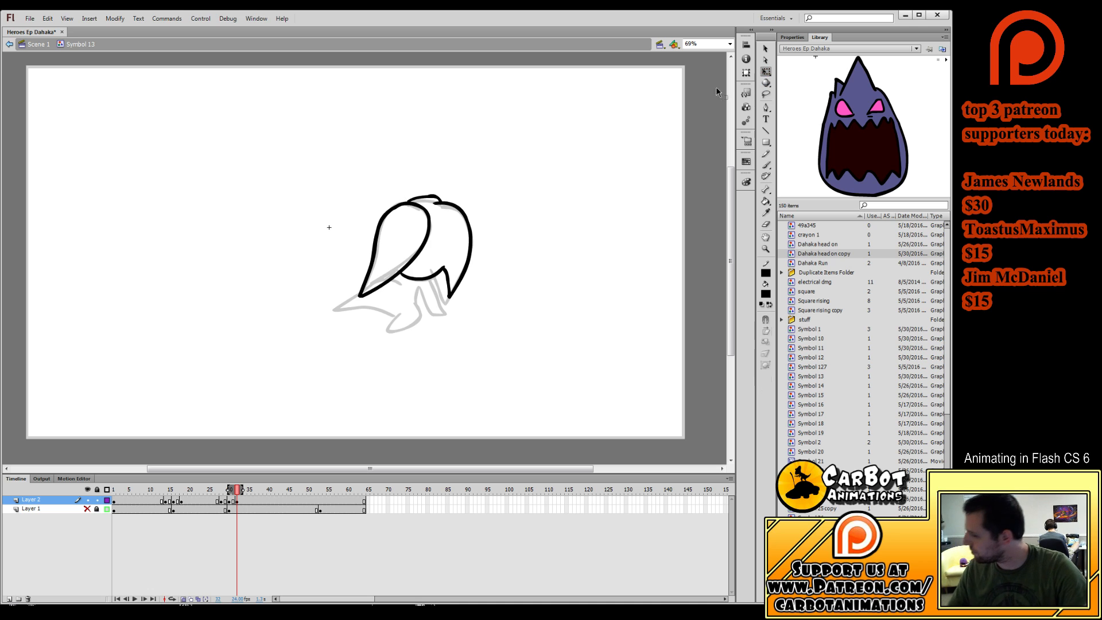
click(429, 261)
mouse_move(427, 241)
mouse_down()
mouse_move(412, 218)
mouse_move(389, 217)
mouse_up()
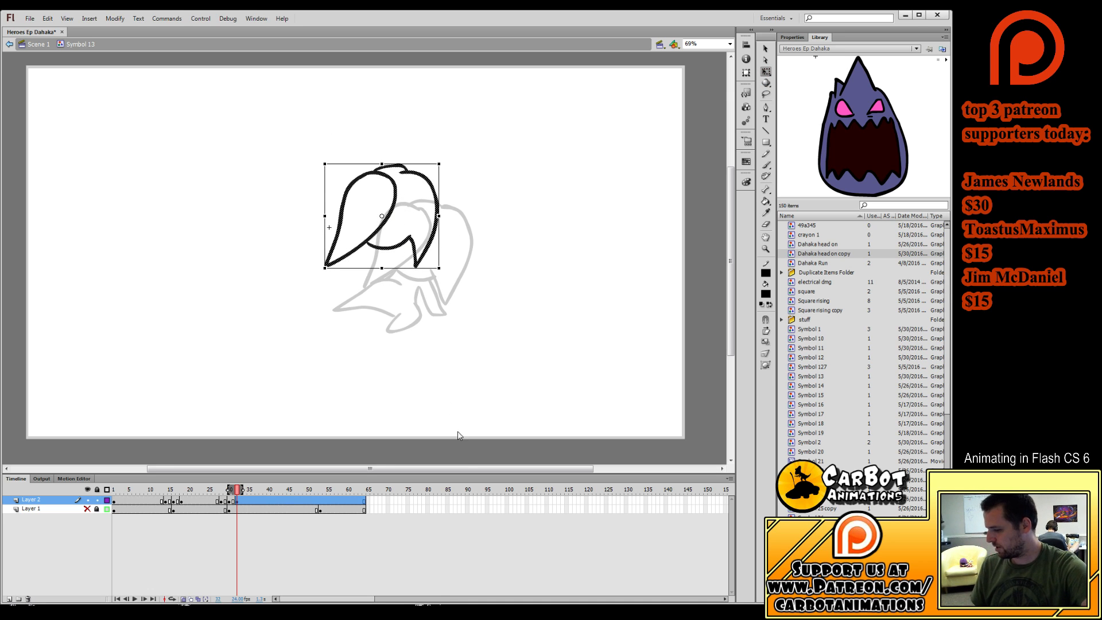
key(F8)
key(Return)
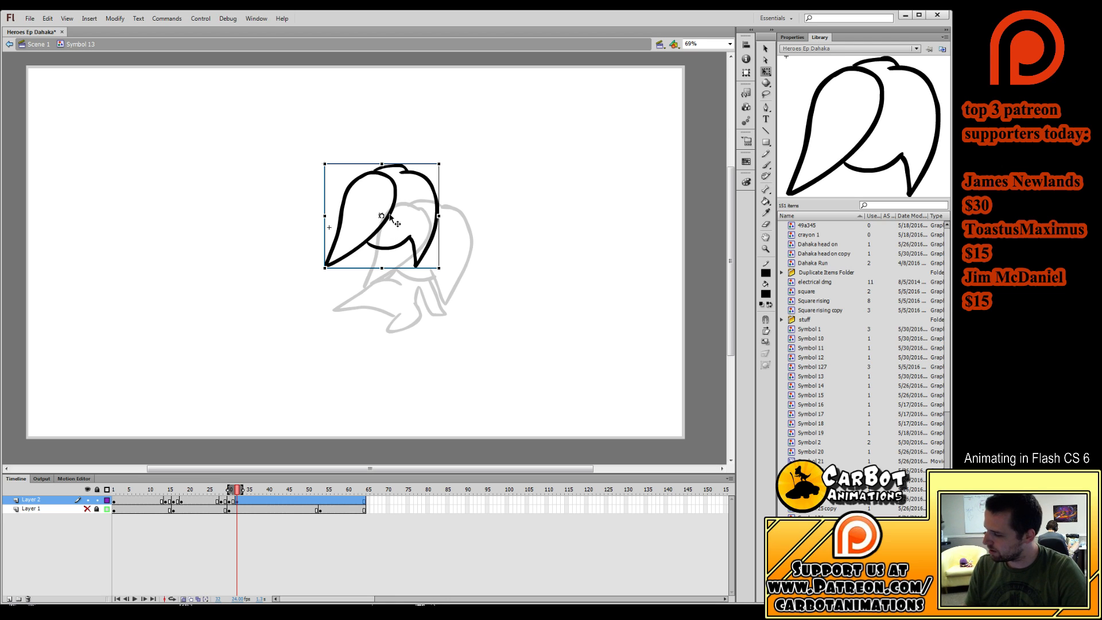
double_click(391, 251)
click(54, 546)
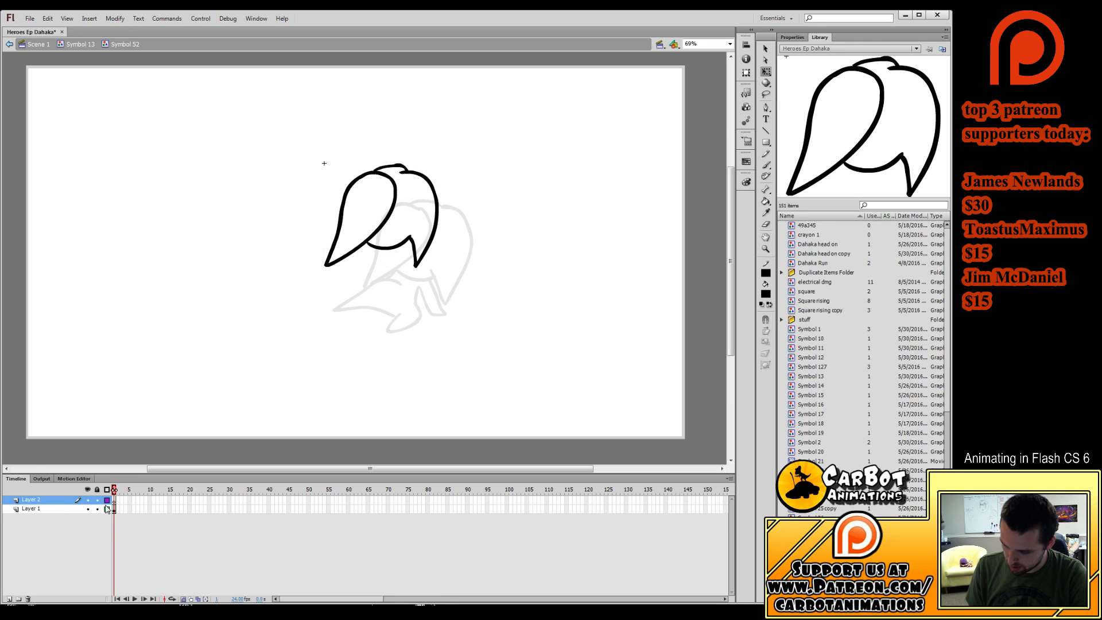
key(ctrl+z)
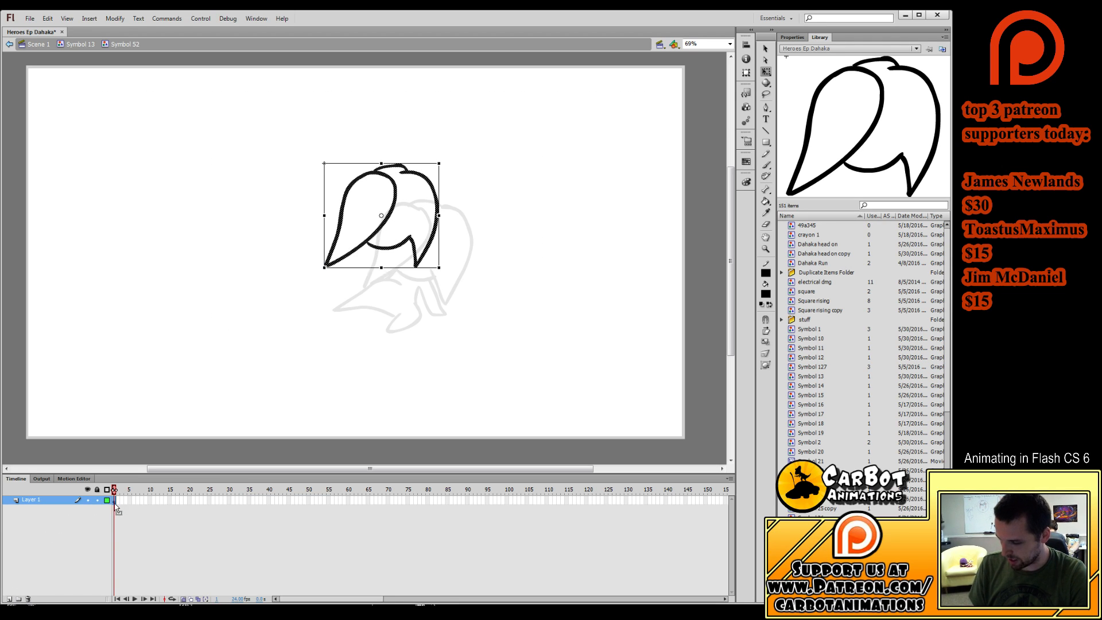
click(766, 165)
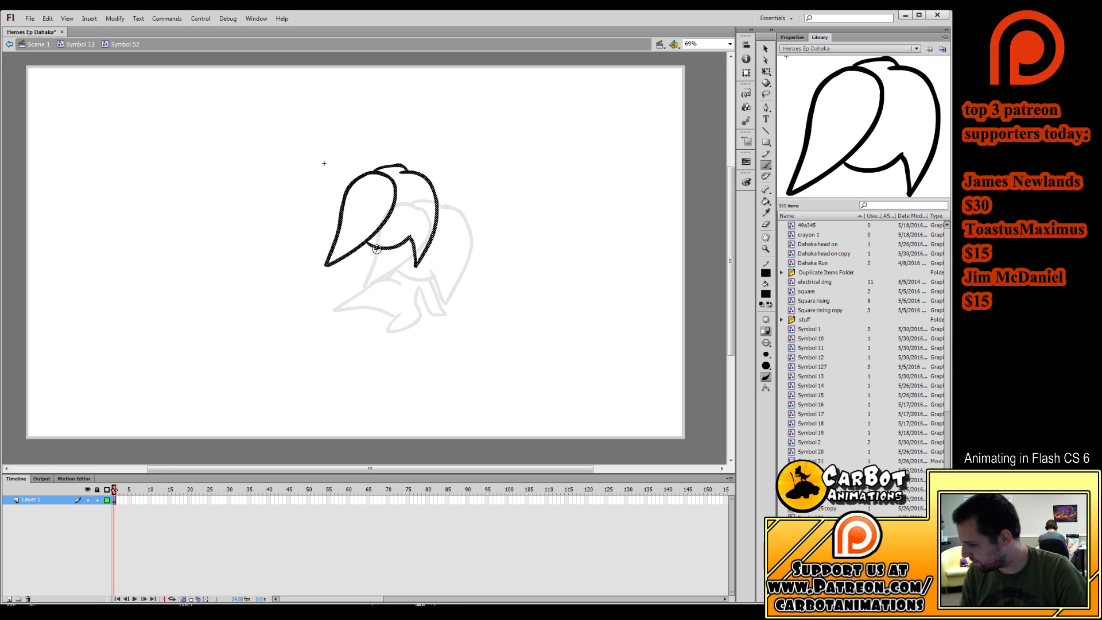
mouse_move(376, 250)
mouse_down()
mouse_move(365, 274)
mouse_move(372, 285)
mouse_move(394, 282)
mouse_move(392, 251)
mouse_up()
key(ctrl+z)
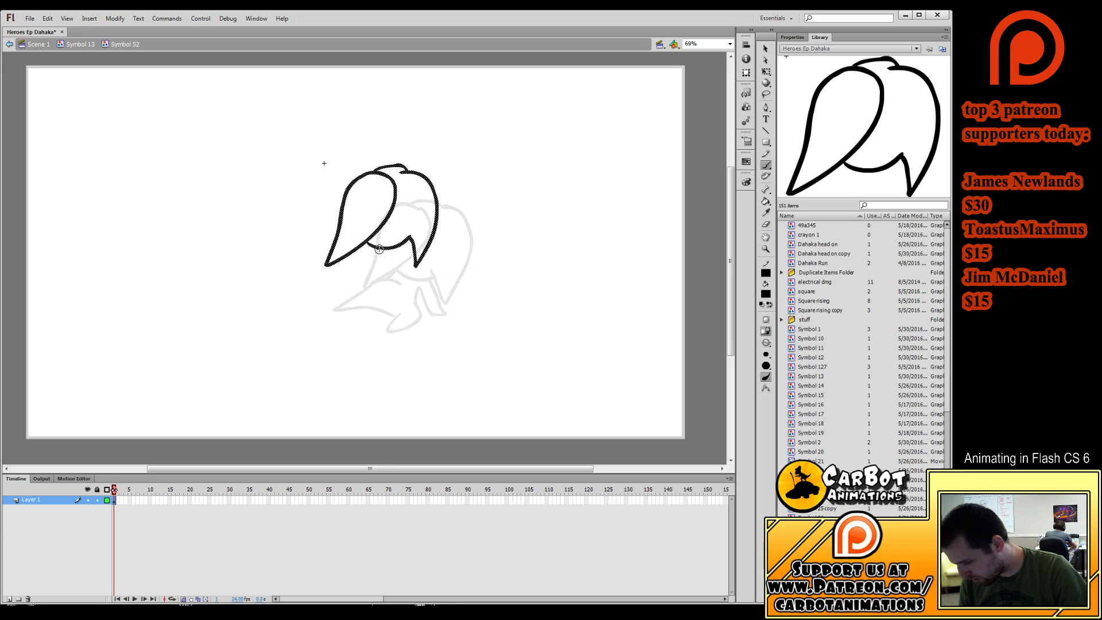
key(q)
double_click(509, 207)
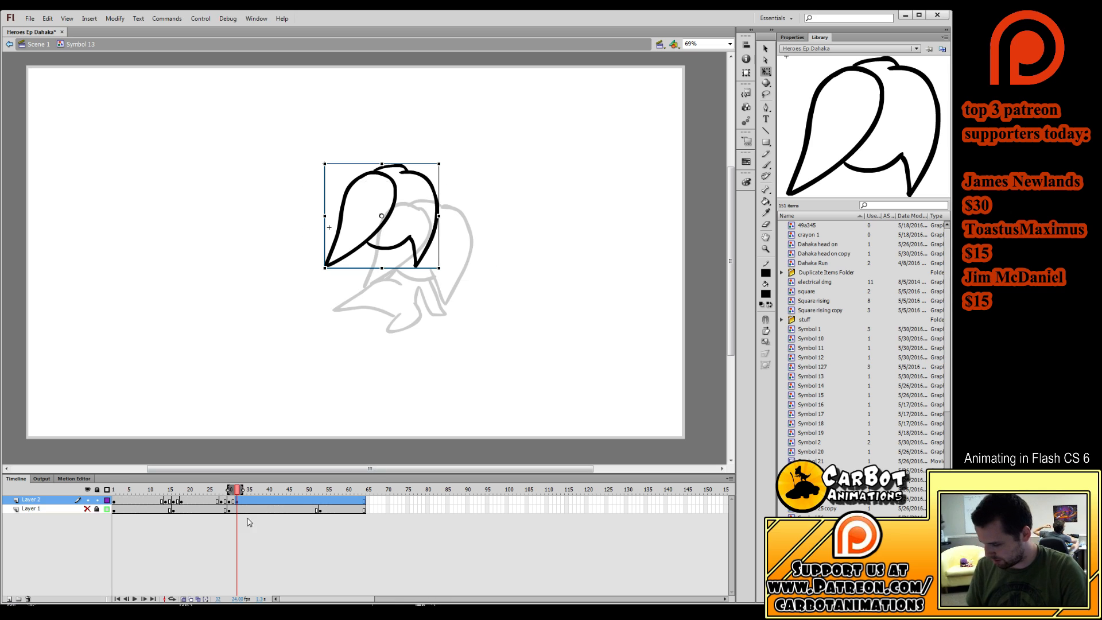
Open the new head symbol at frame 32 for in-place editing and get the Brush tool ready.
click(237, 501)
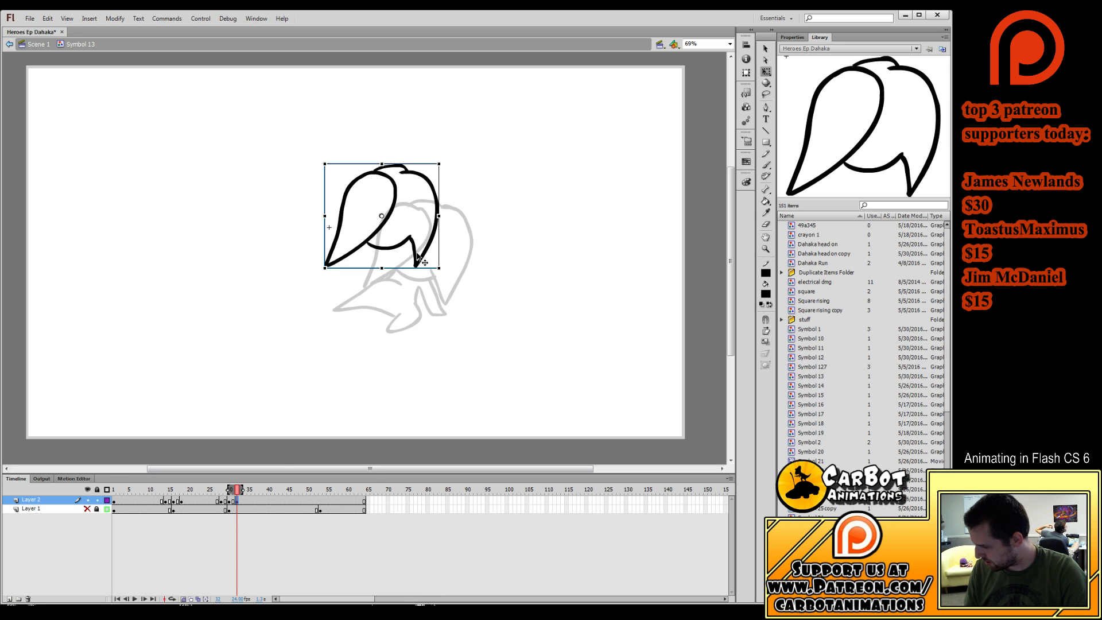
double_click(432, 242)
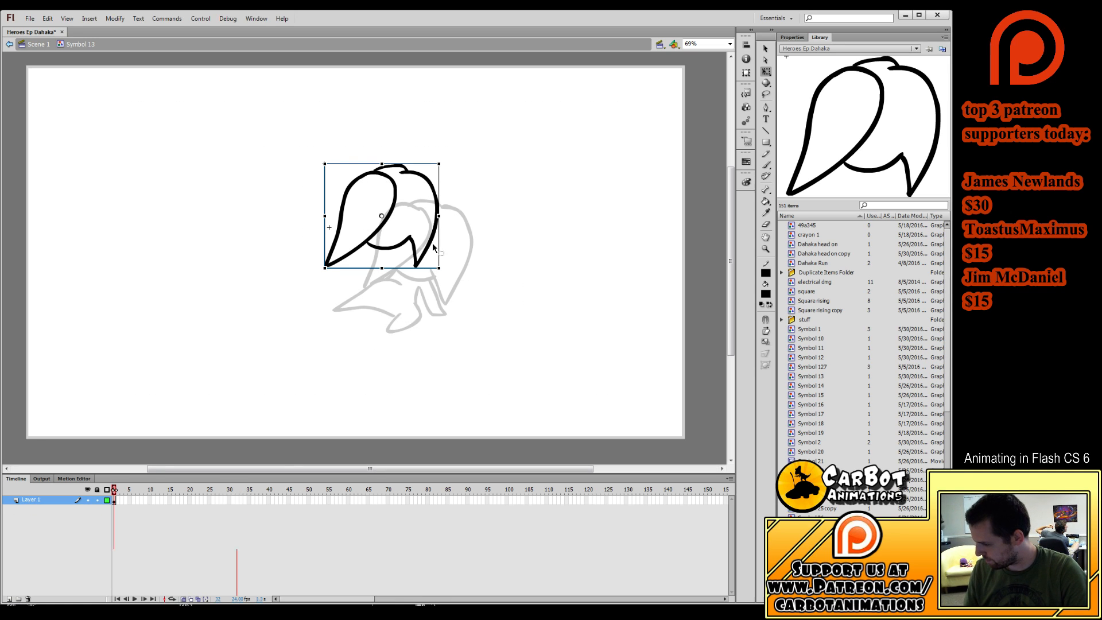
key(b)
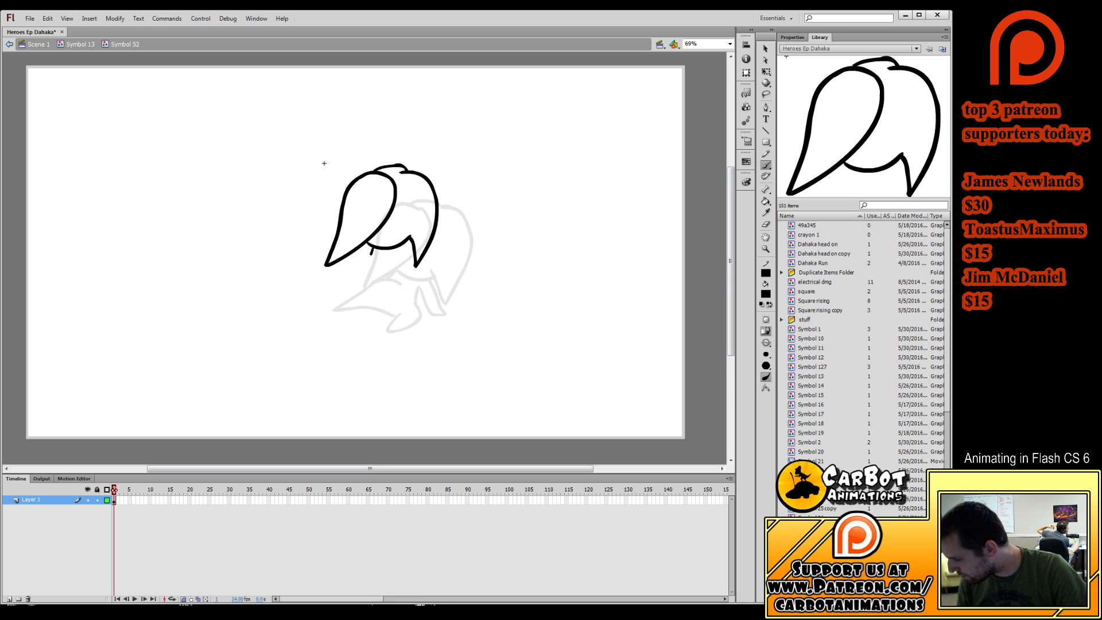
drag(393, 249, 394, 247)
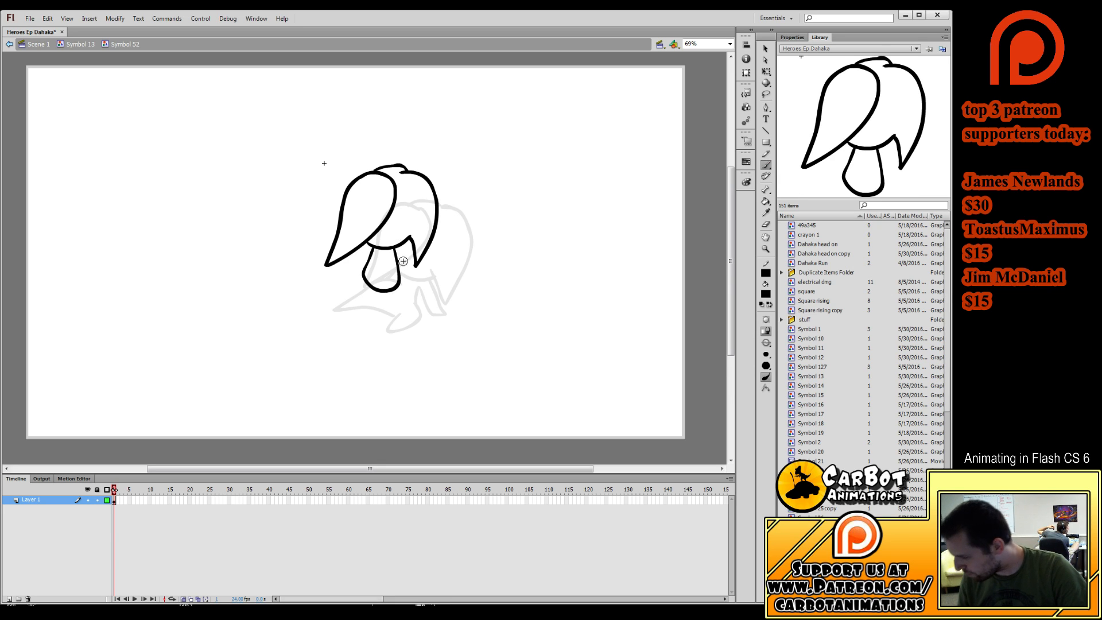
click(10, 599)
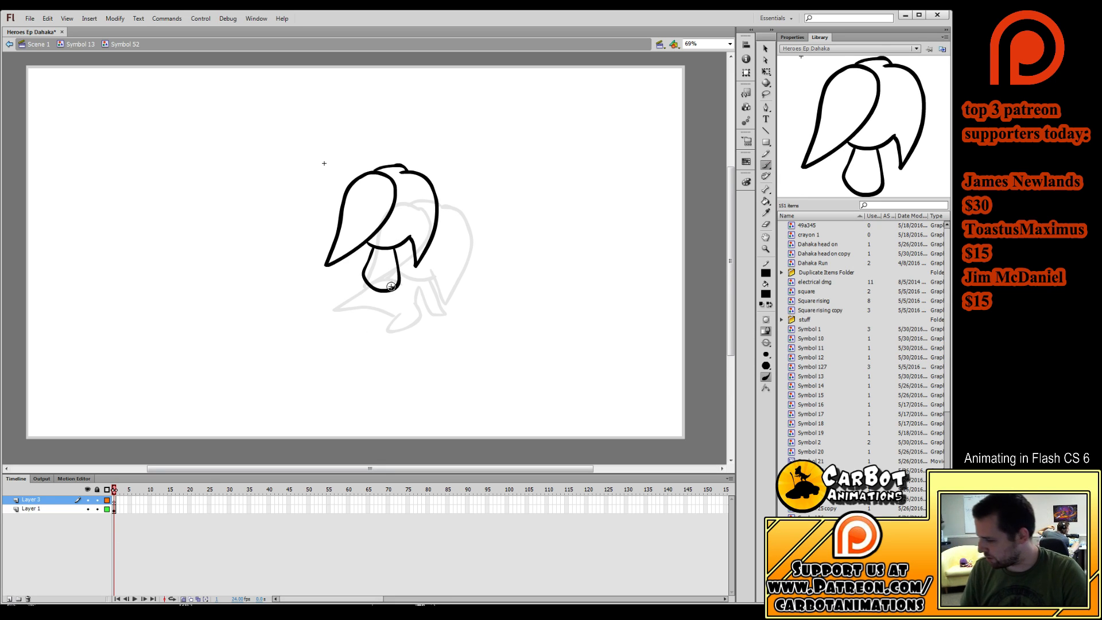
mouse_move(391, 291)
mouse_down()
mouse_move(408, 307)
mouse_move(404, 292)
mouse_up()
key(ctrl+z)
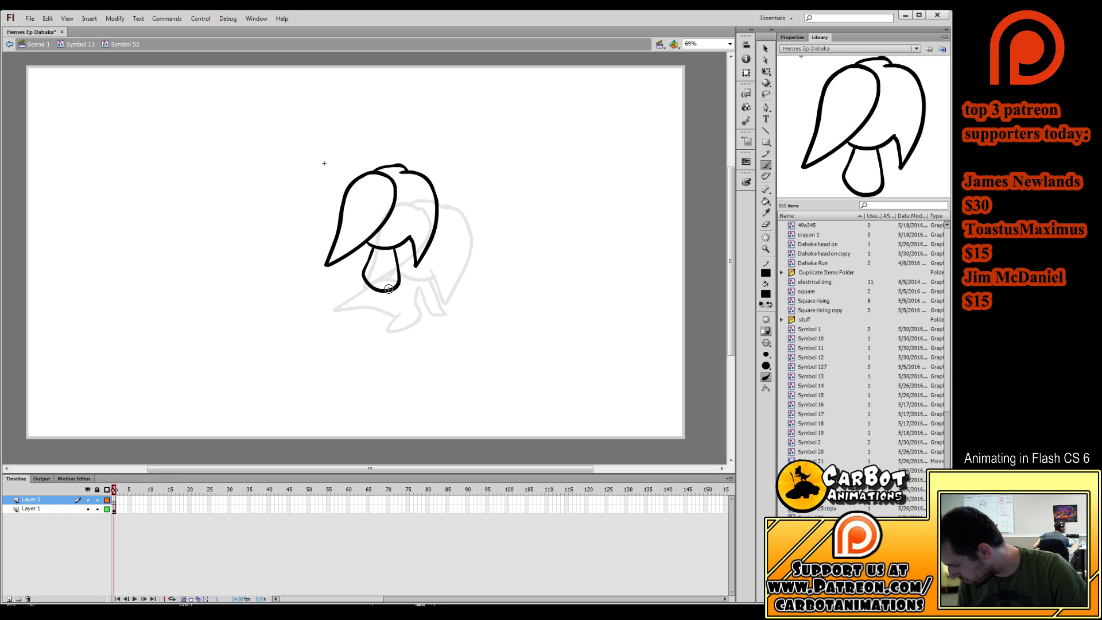
key(ctrl+z)
key(ctrl+z)
Add a layer beneath the head layer and ink the first body pose on it with cape, arm and foot.
click(9, 599)
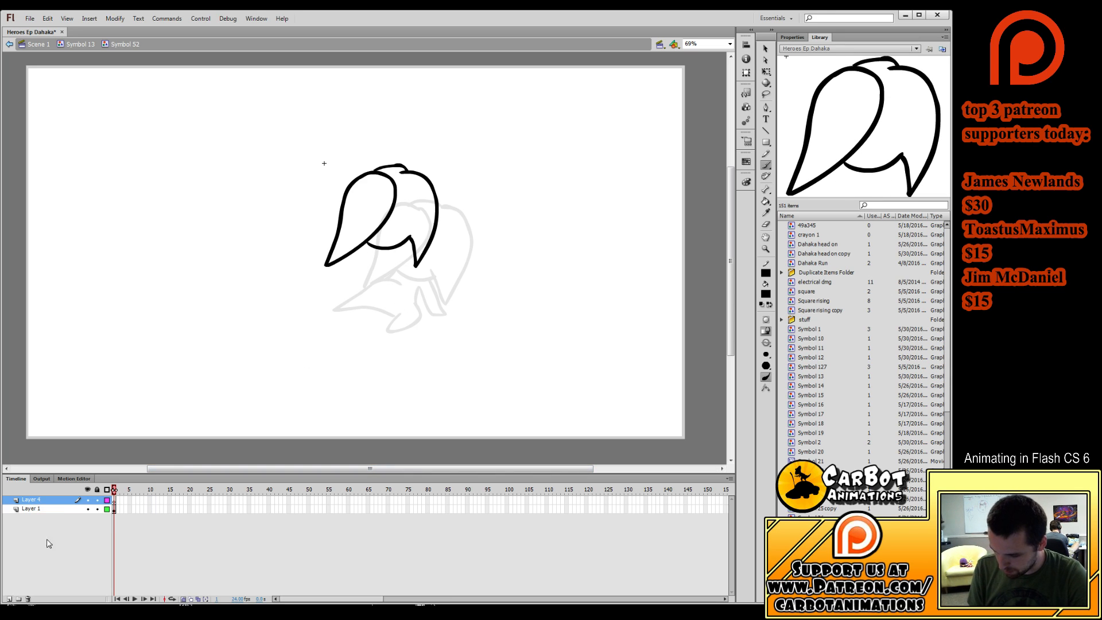
drag(369, 262, 350, 286)
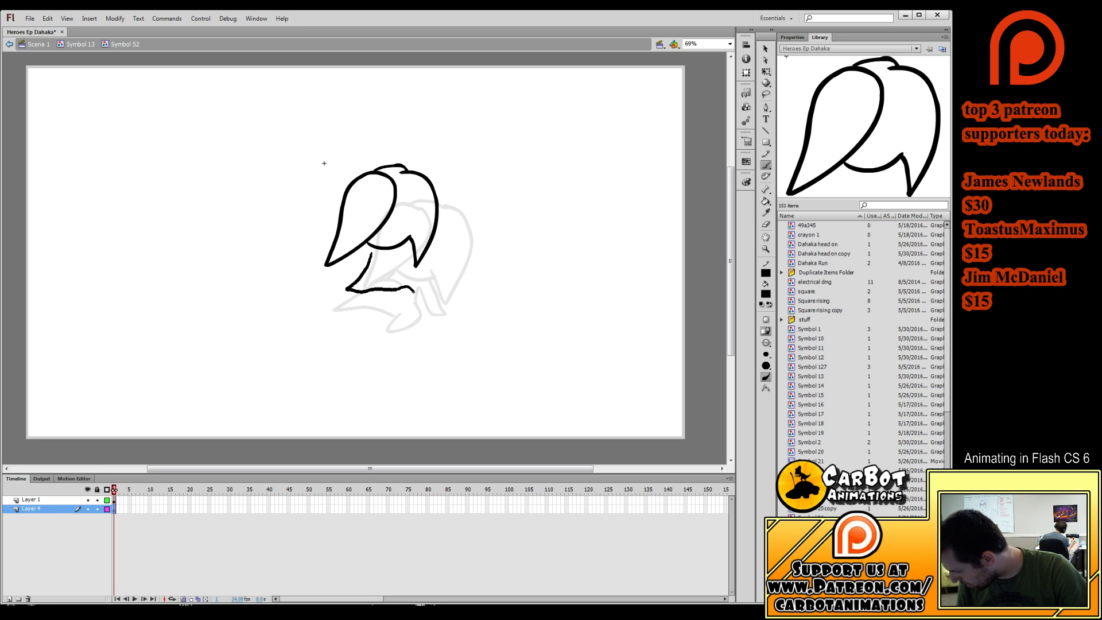
drag(402, 269, 396, 252)
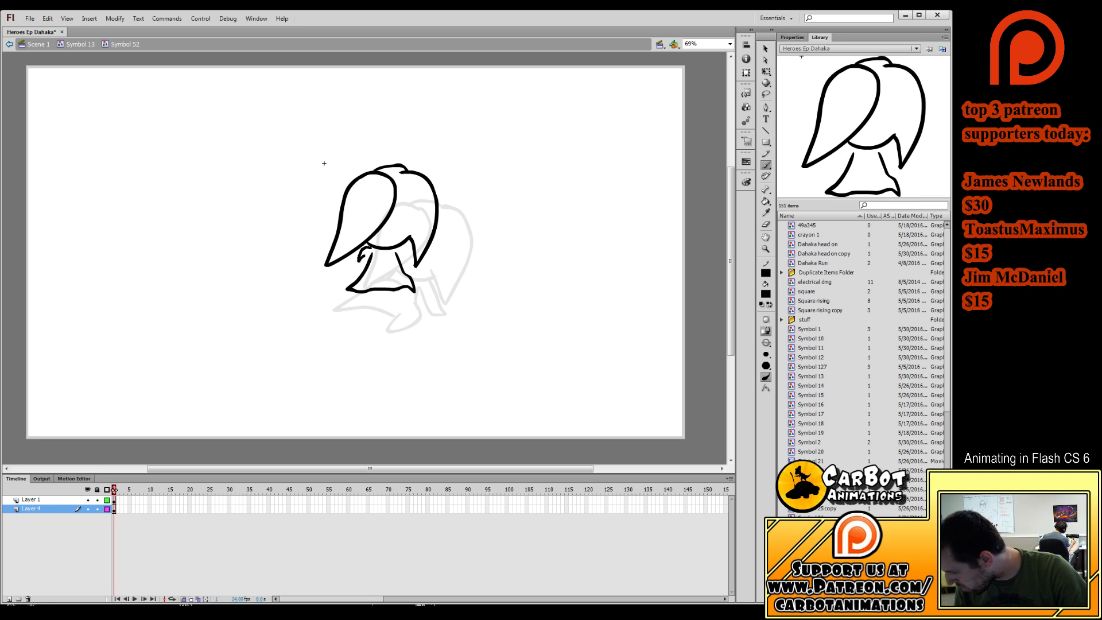
key(ctrl+z)
mouse_move(372, 251)
mouse_down()
mouse_move(351, 280)
mouse_move(372, 252)
mouse_move(363, 278)
mouse_move(420, 293)
mouse_up()
key(ctrl+z)
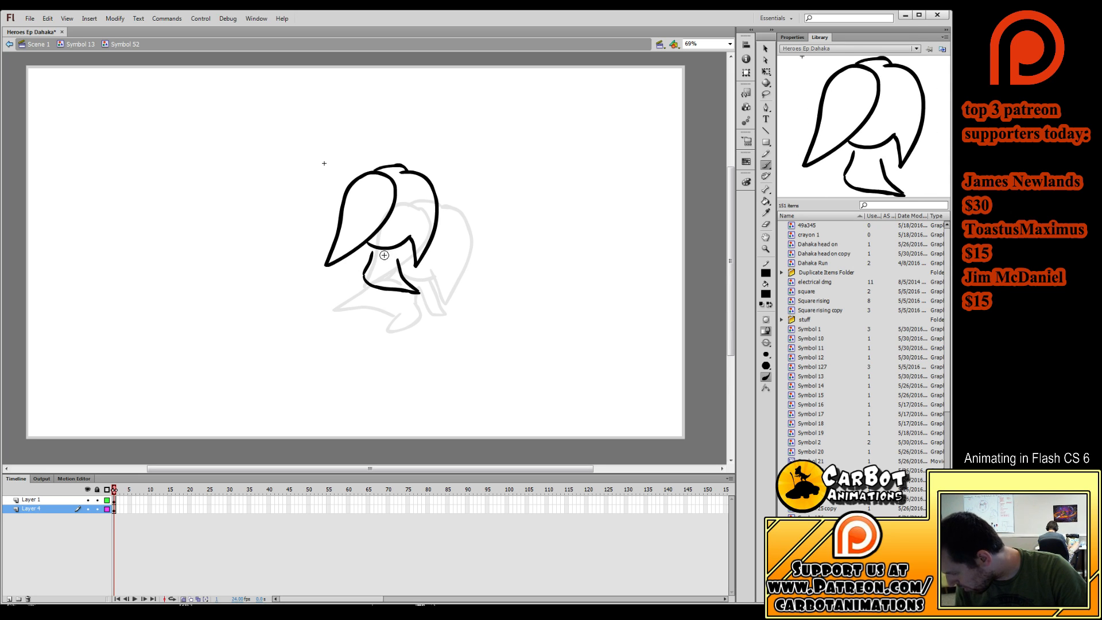
mouse_move(384, 257)
mouse_down()
mouse_move(377, 277)
mouse_move(371, 247)
mouse_up()
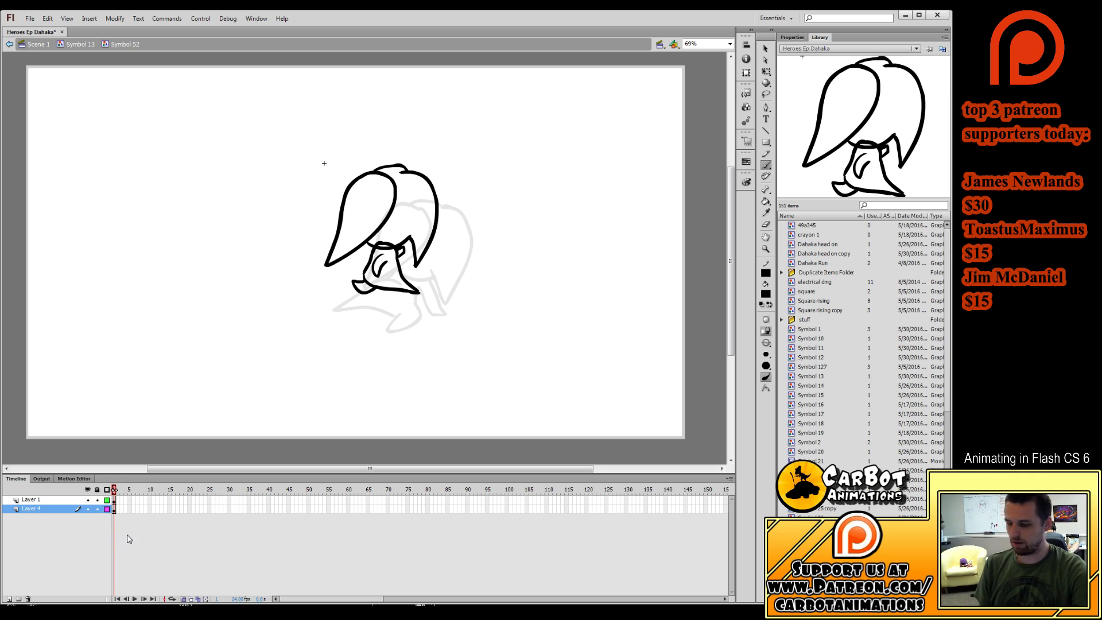
Extend both layers to frame 3, insert a blank body keyframe at frame 2 and ink the second body pose.
click(120, 509)
click(119, 509)
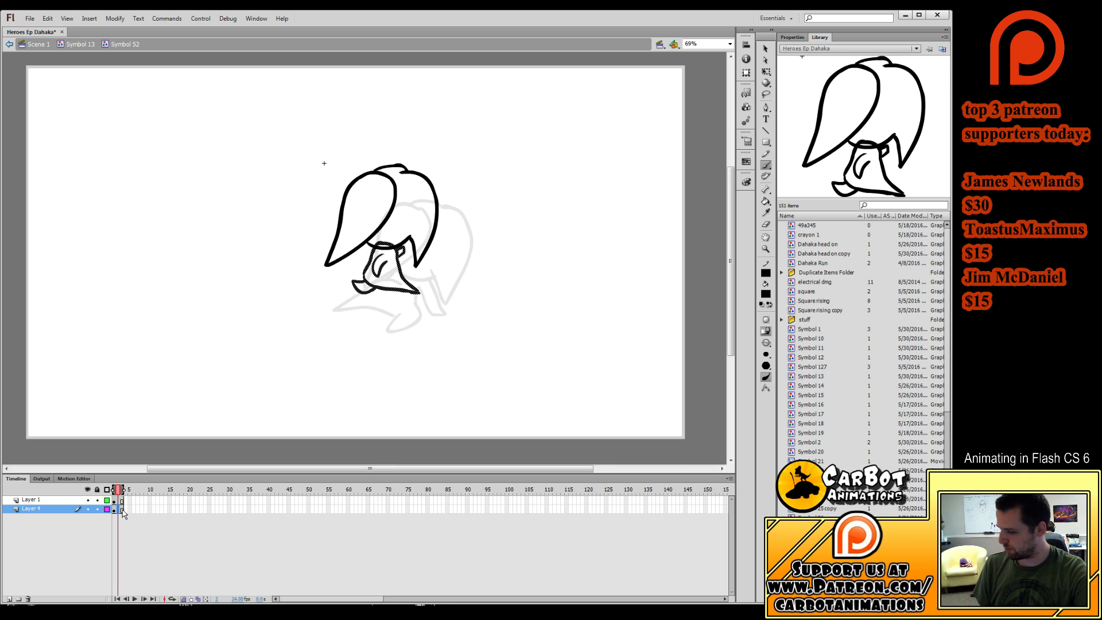
key(F7)
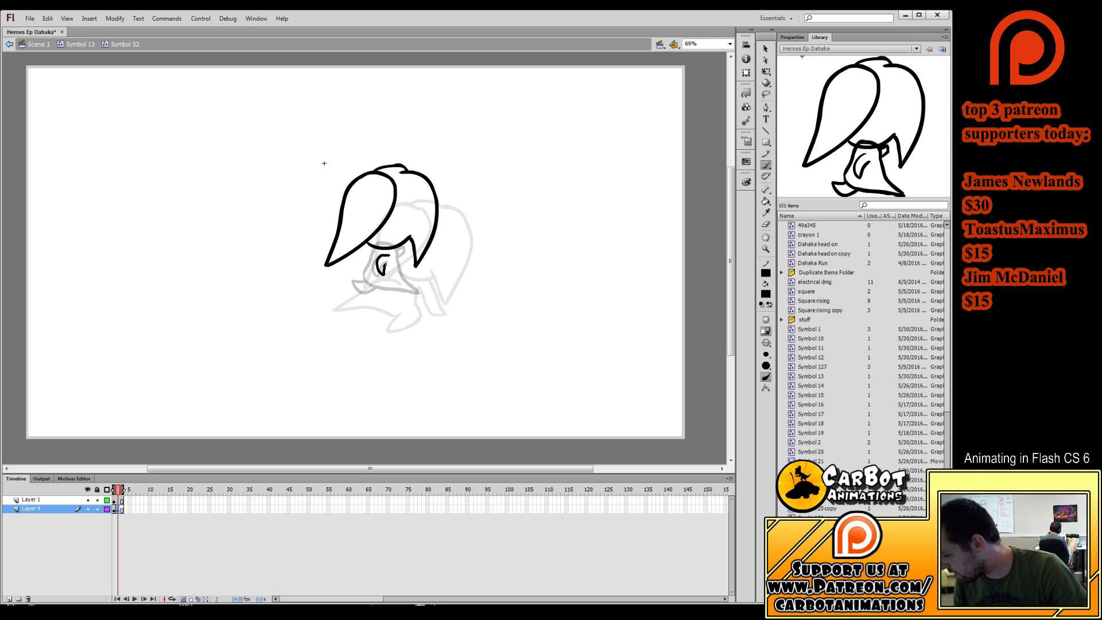
key(ctrl+z)
drag(391, 258, 397, 259)
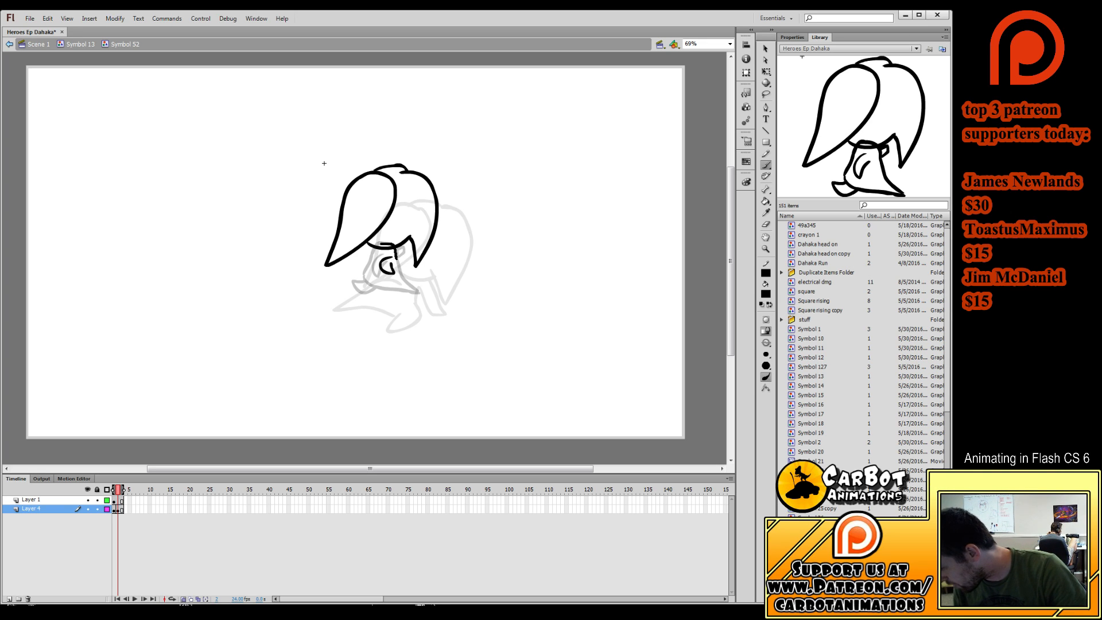
drag(397, 296, 402, 302)
mouse_move(402, 301)
mouse_down()
mouse_move(394, 253)
mouse_move(370, 288)
mouse_move(389, 281)
mouse_move(366, 302)
mouse_move(389, 288)
mouse_move(398, 251)
mouse_up()
Insert blank body keyframes at frames 3 and 4 and ink the third and fourth body poses beneath the head.
key(F7)
key(ctrl+z)
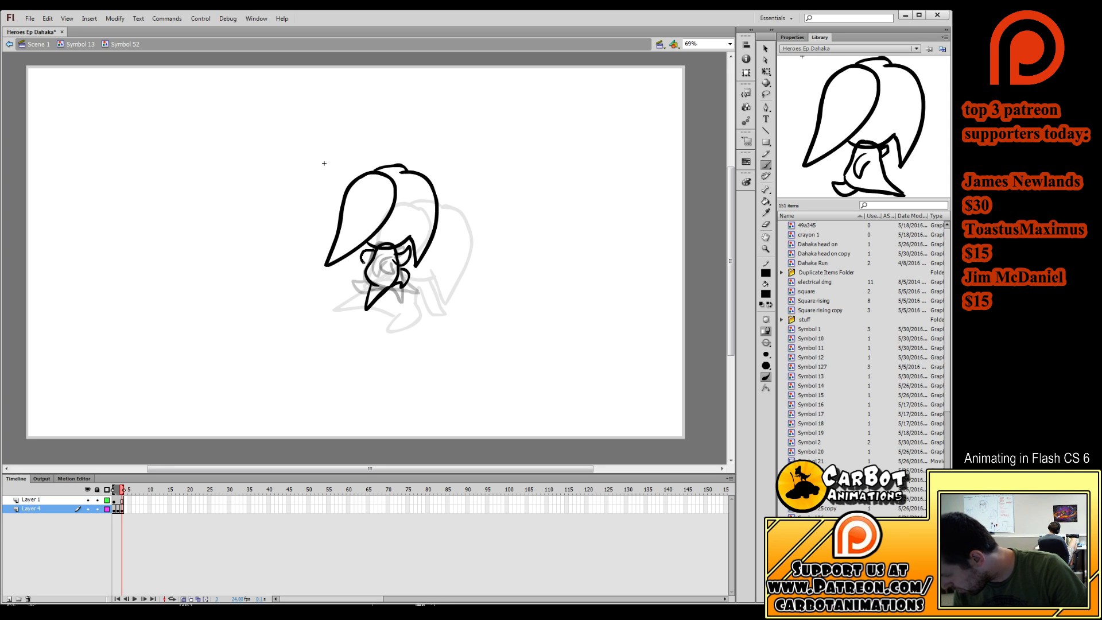
key(F7)
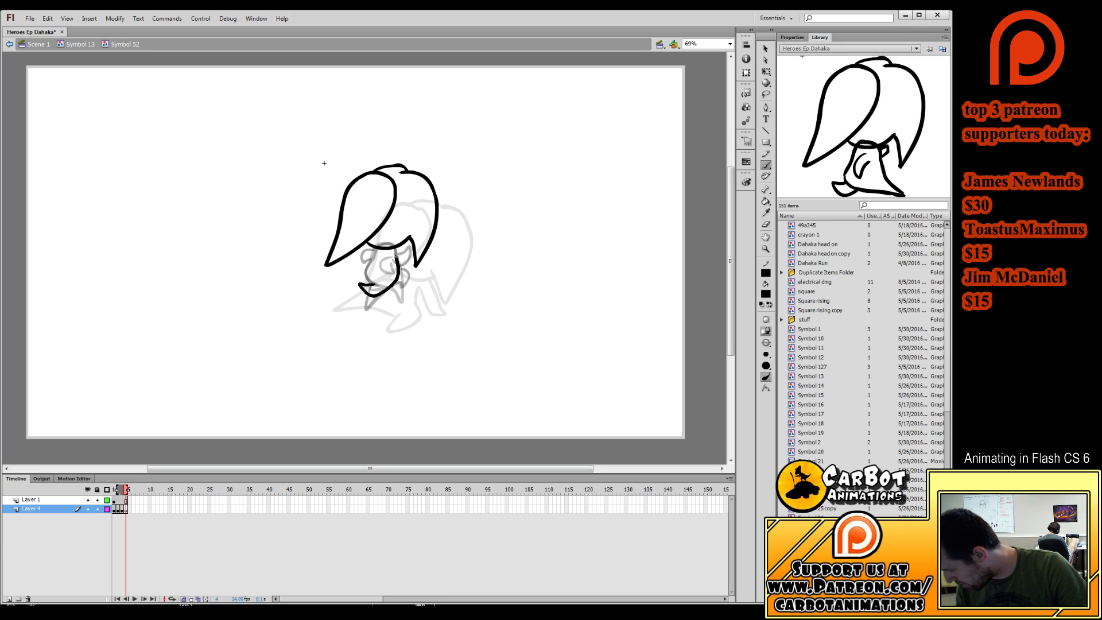
mouse_move(392, 253)
mouse_down()
mouse_move(397, 284)
mouse_move(393, 255)
mouse_up()
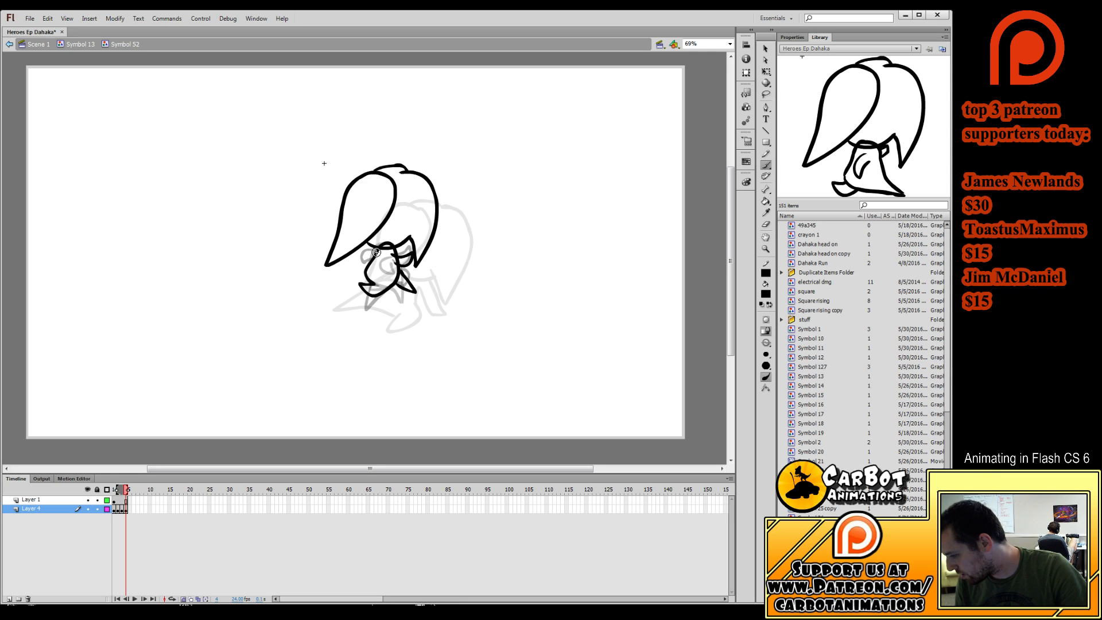
Play back the body cycle and step through frames 1 to 4 to check the motion.
key(Return)
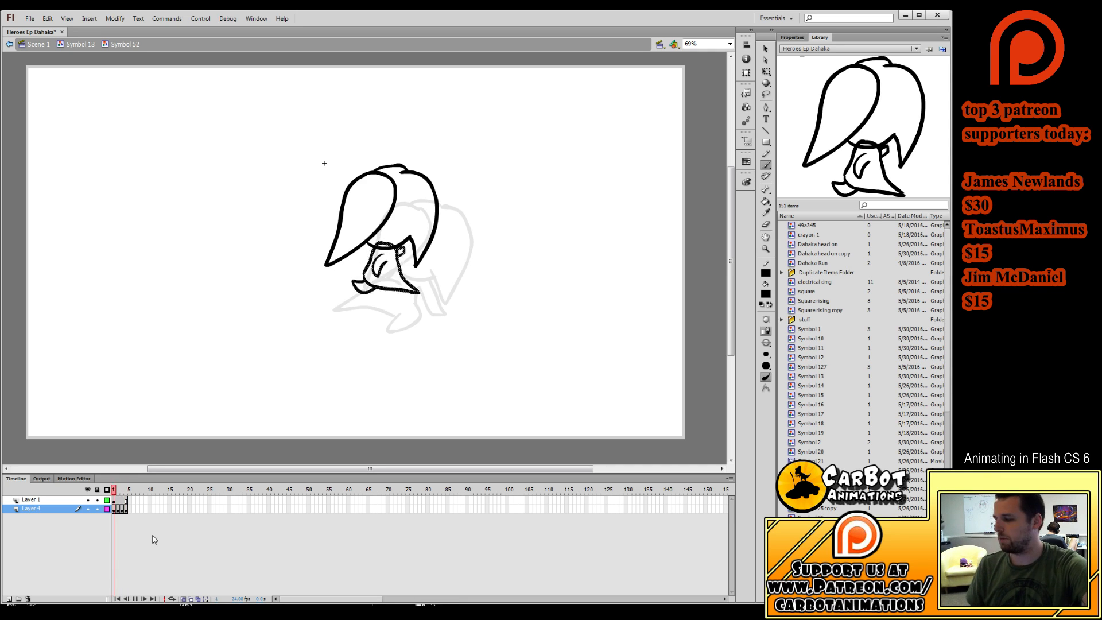
key(Return)
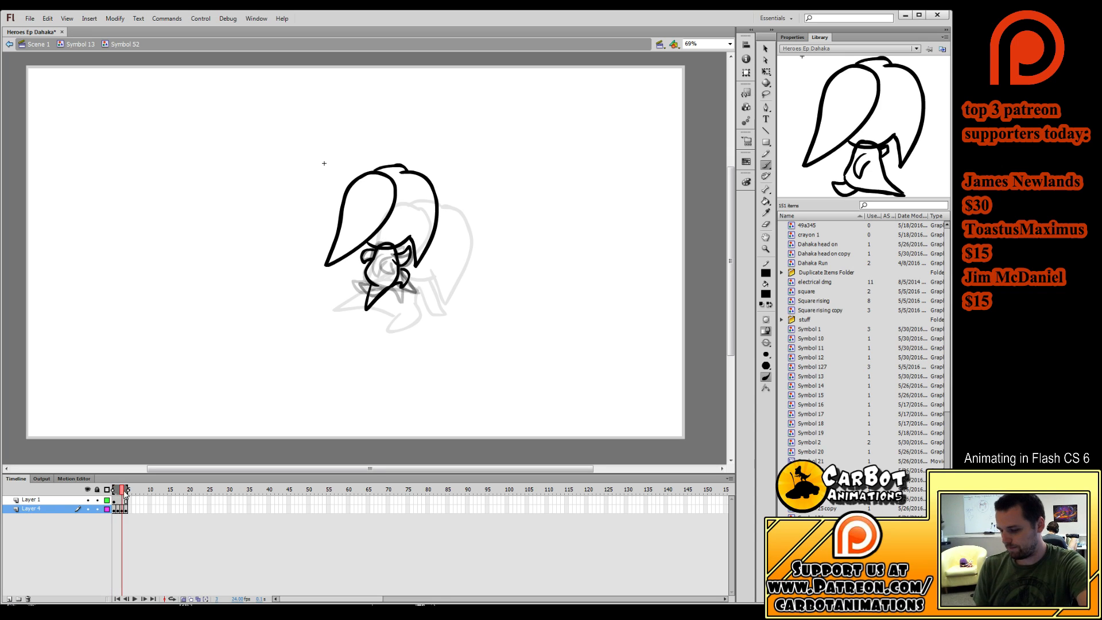
click(113, 508)
click(117, 508)
click(121, 507)
click(125, 507)
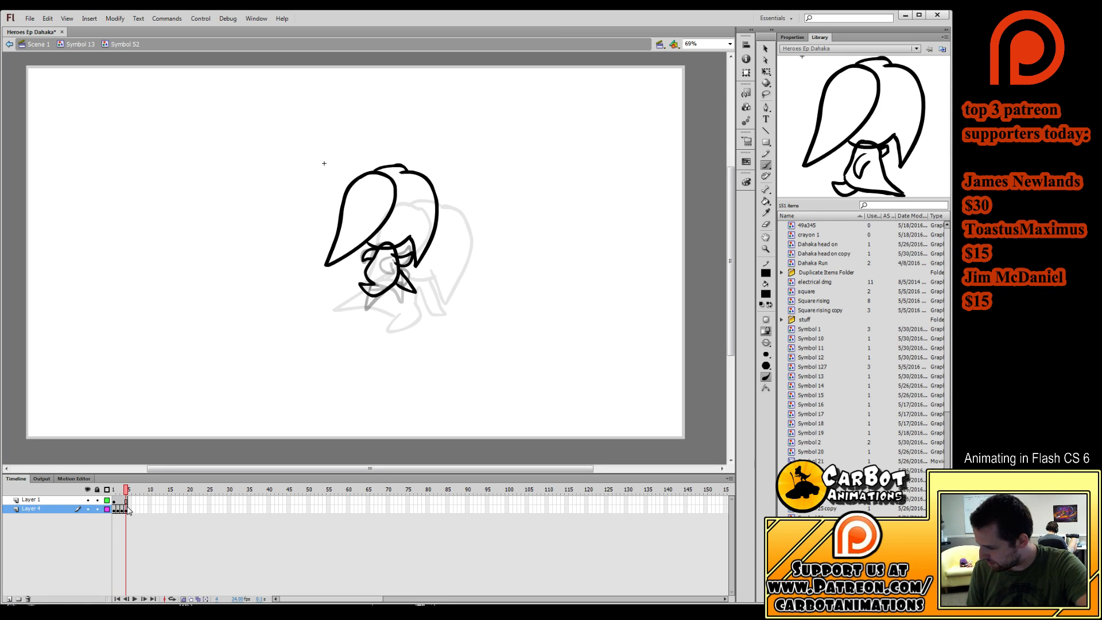
click(115, 491)
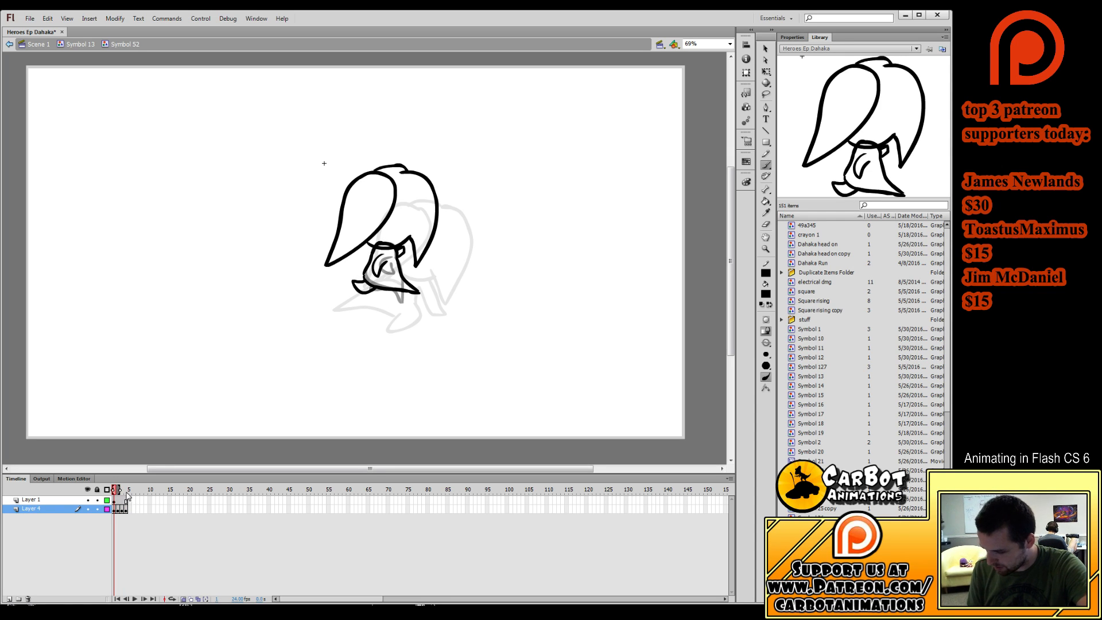
Extend the layers to frame 5 and insert a blank keyframe there on the body layer.
click(126, 493)
key(F5)
key(F7)
Copy the first body pose onto a new layer above Layer 4, lock that layer and display it as outlines.
click(115, 510)
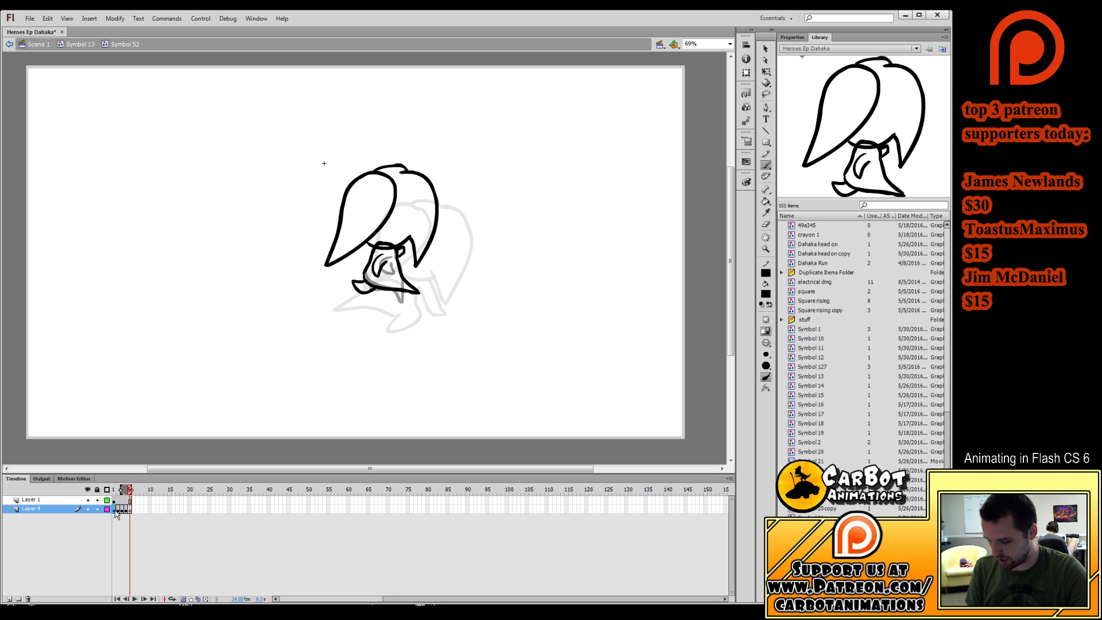
click(8, 599)
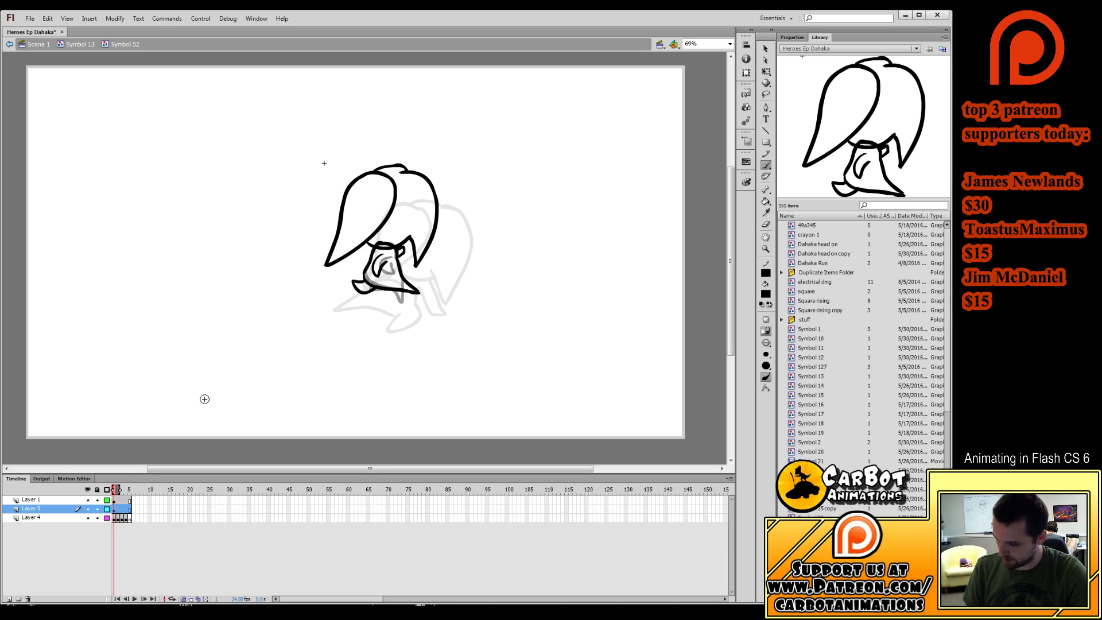
click(107, 509)
click(97, 509)
click(107, 509)
click(106, 509)
Select frame 5 of Layer 4 and narrow the onion skin range to the one preceding frame.
click(129, 491)
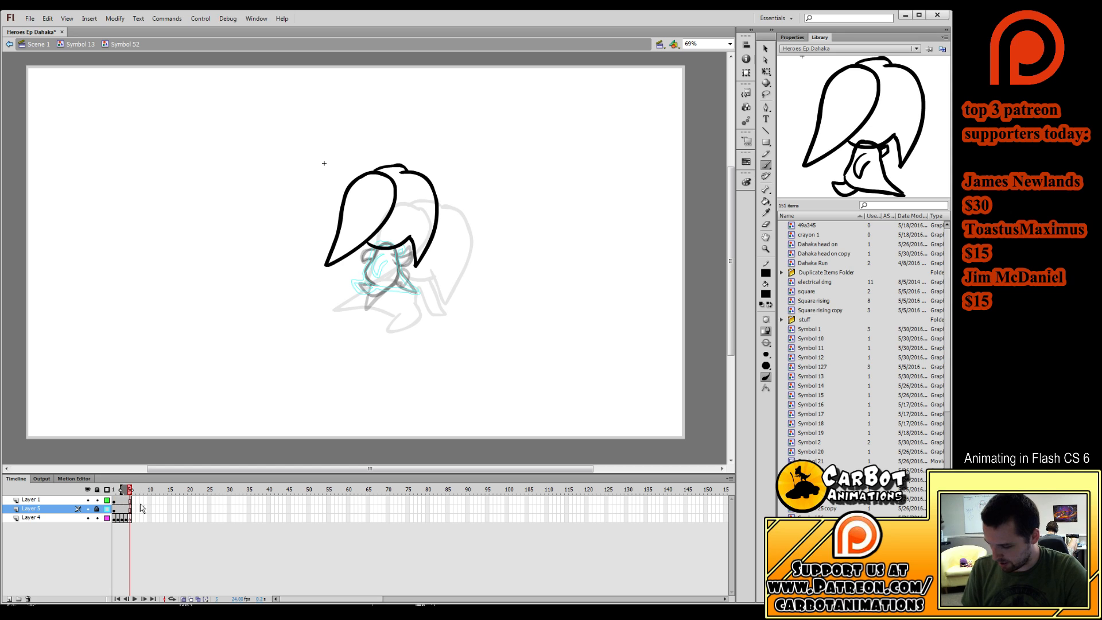
click(131, 517)
drag(120, 490, 126, 488)
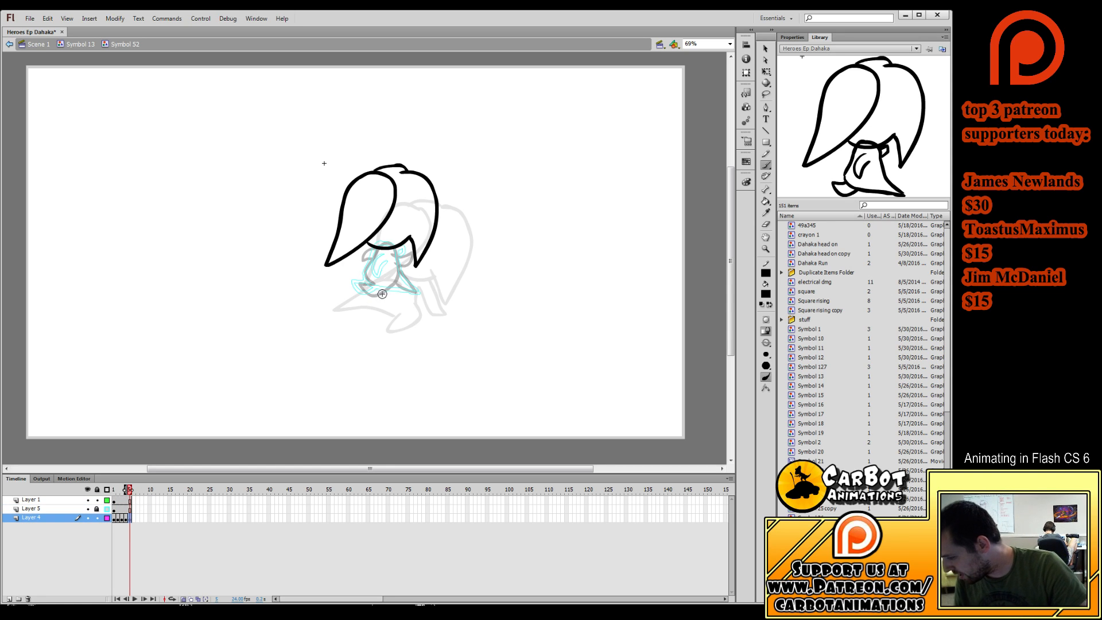
Ink the fifth body pose below the hair on frame 5 of Layer 4, with the torso, pointed leg and arm line.
mouse_move(383, 286)
mouse_down()
mouse_move(402, 278)
mouse_move(363, 308)
mouse_move(380, 289)
mouse_up()
key(ctrl+z)
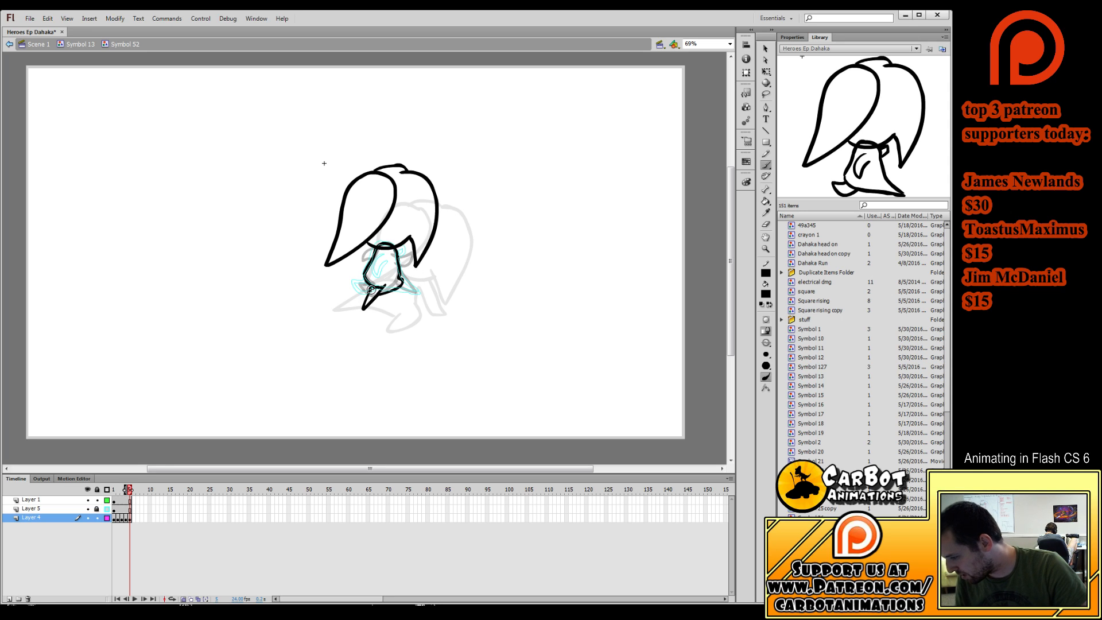
mouse_move(383, 259)
mouse_down()
mouse_move(379, 273)
mouse_move(390, 261)
mouse_up()
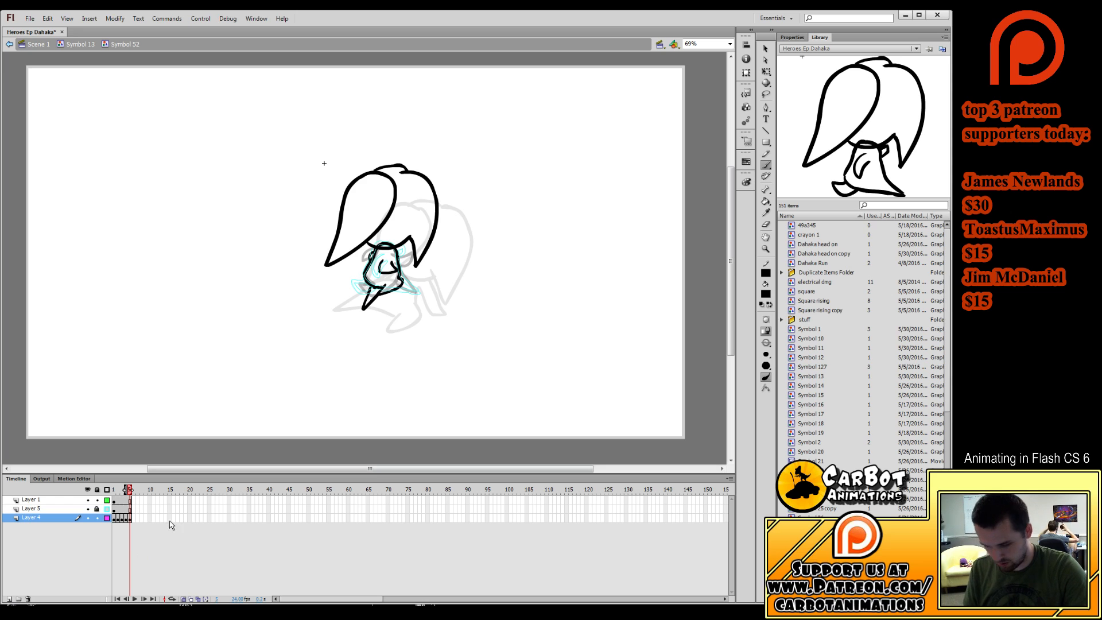
Extend the layers to frame 6 and insert a blank keyframe there on Layer 4.
click(133, 518)
key(F7)
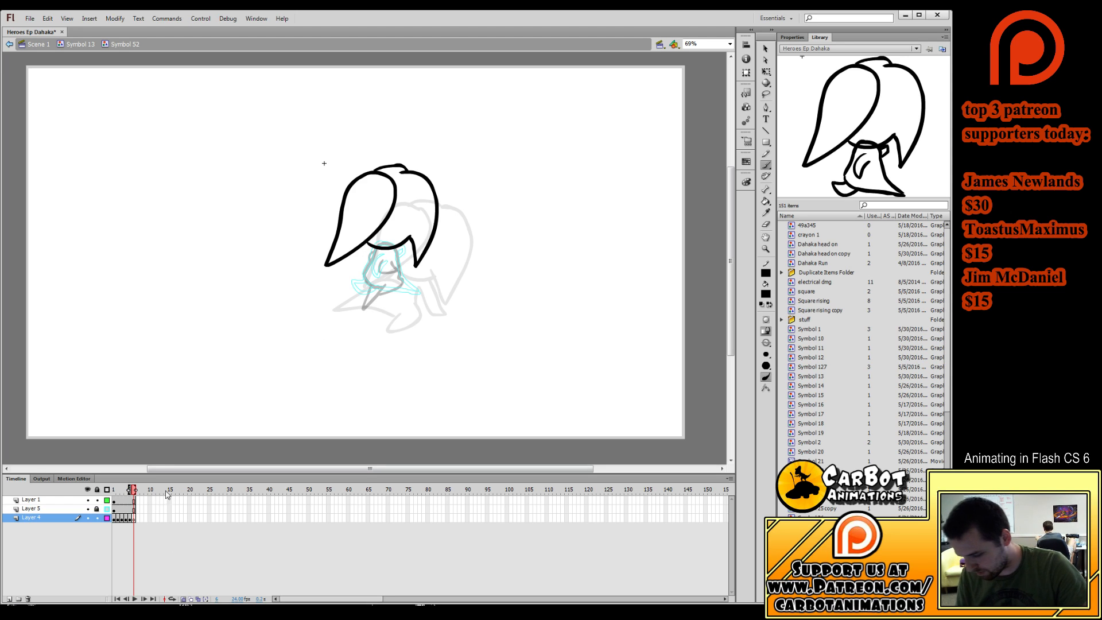
mouse_move(165, 491)
mouse_down()
mouse_move(114, 500)
mouse_move(138, 512)
mouse_move(115, 515)
mouse_move(142, 519)
mouse_up()
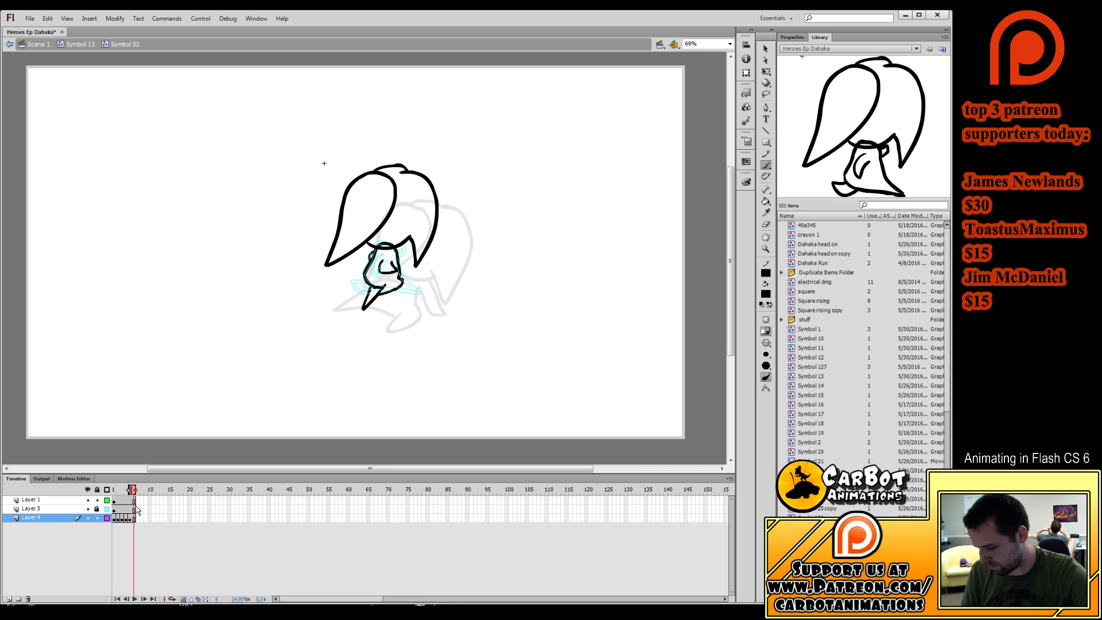
key(Return)
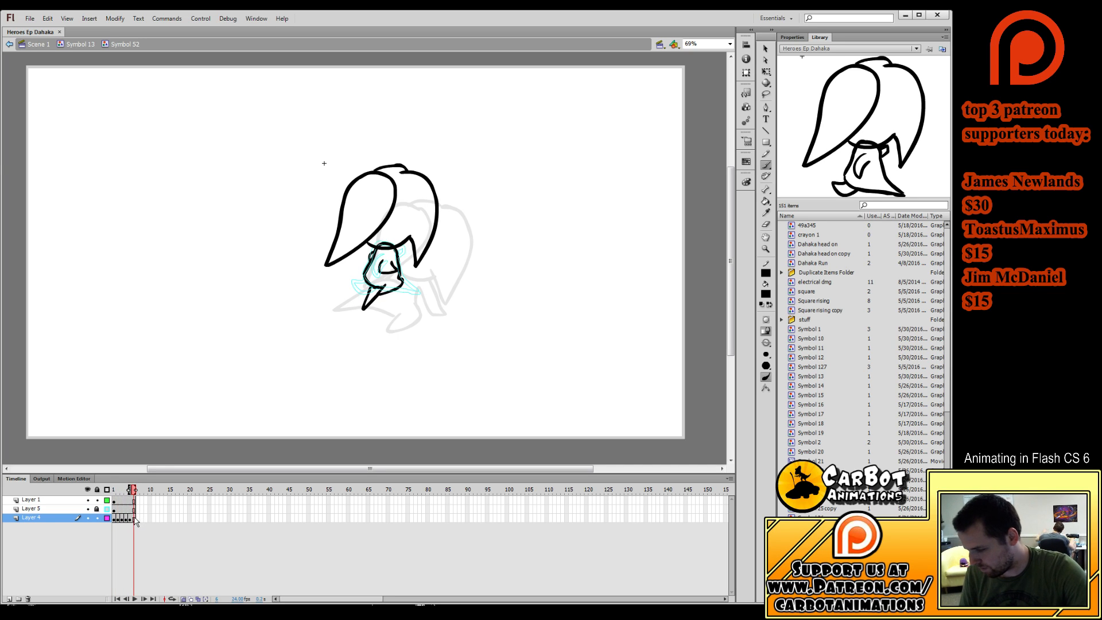
click(136, 521)
key(Delete)
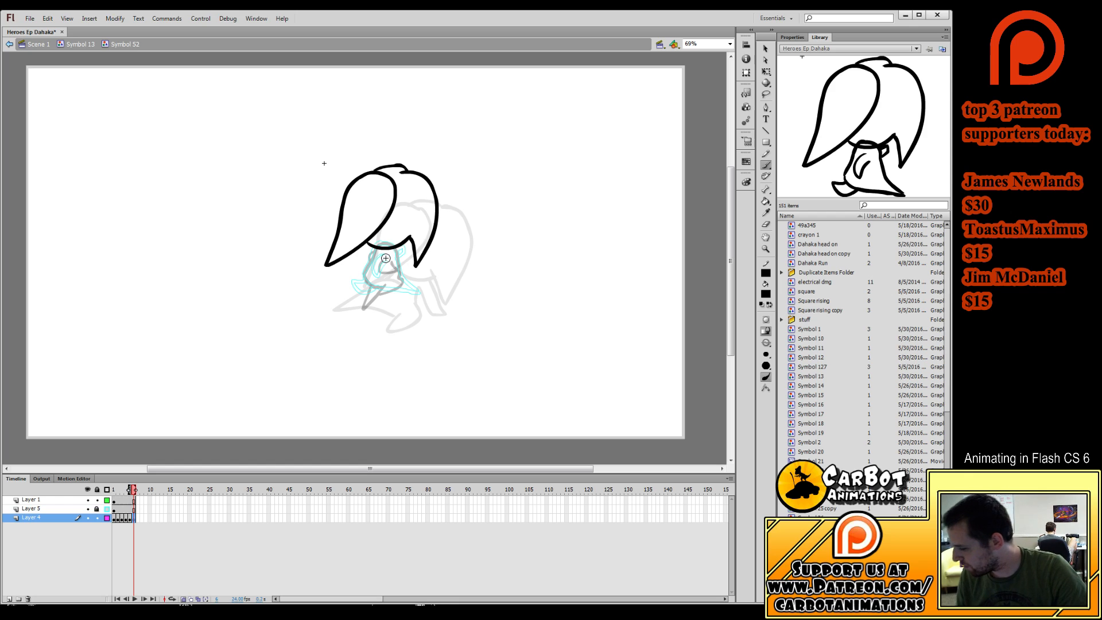
Ink the sixth body pose on frame 6 of Layer 4 and play back the cycle.
mouse_move(385, 263)
mouse_down()
mouse_move(376, 296)
mouse_move(351, 298)
mouse_move(399, 270)
mouse_move(400, 283)
mouse_move(401, 271)
mouse_up()
key(ctrl+z)
key(ctrl+z)
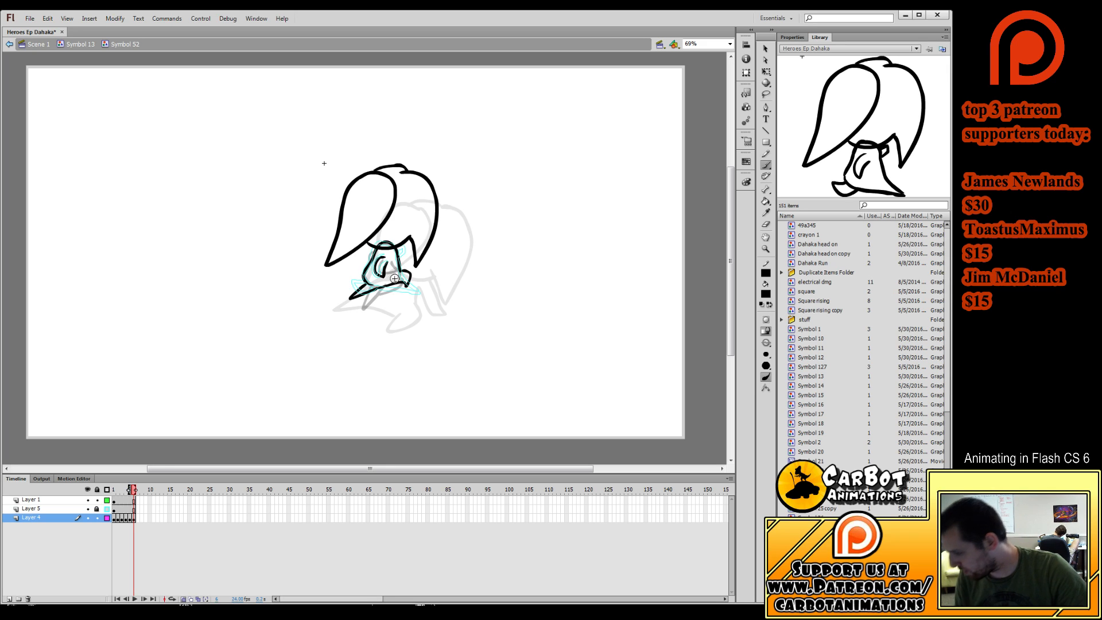
key(Return)
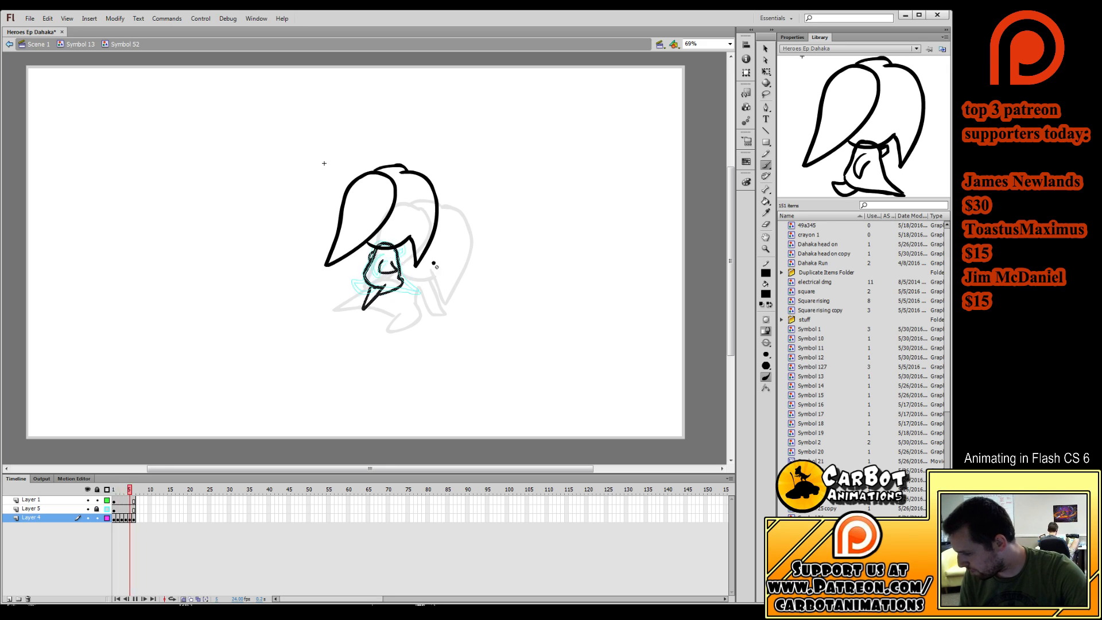
Delete the Layer 5 reference copy and turn off onion skinning.
click(65, 509)
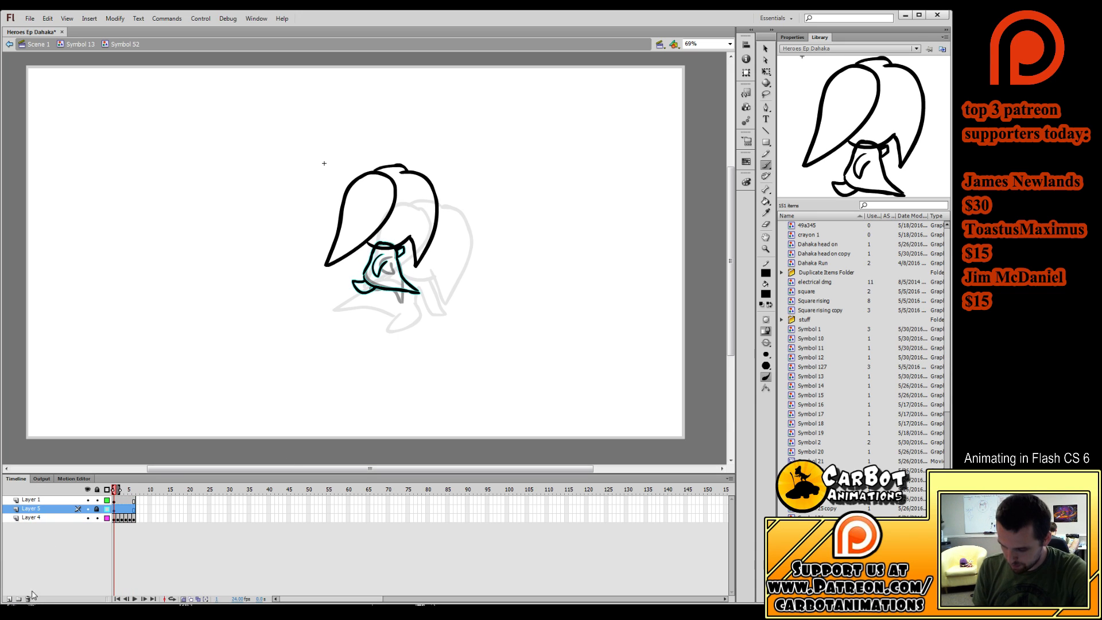
click(27, 598)
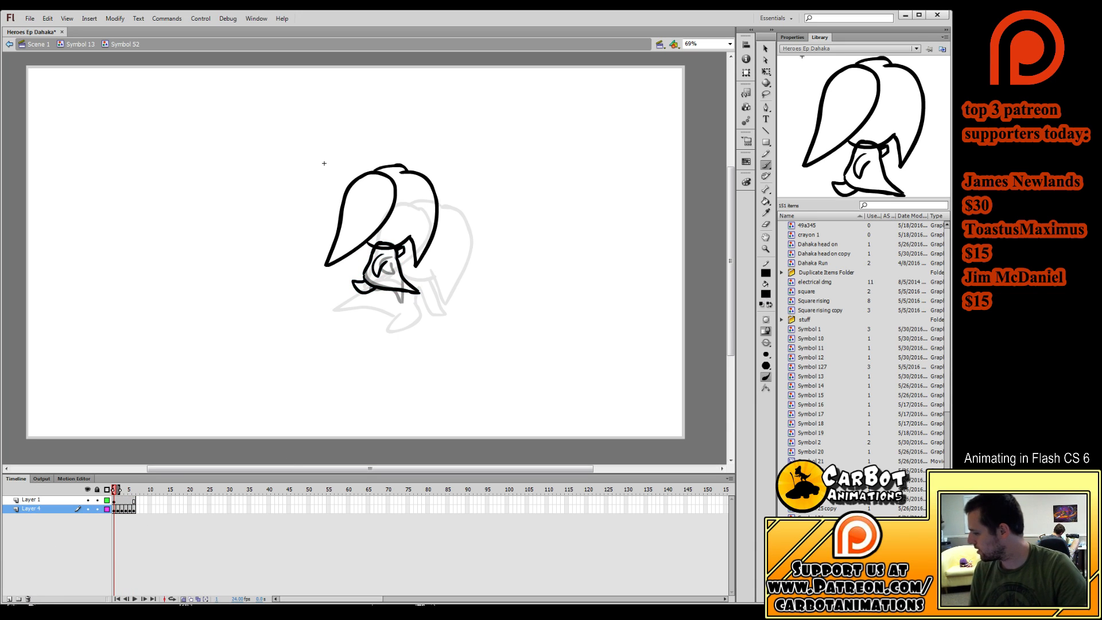
key(k)
click(185, 598)
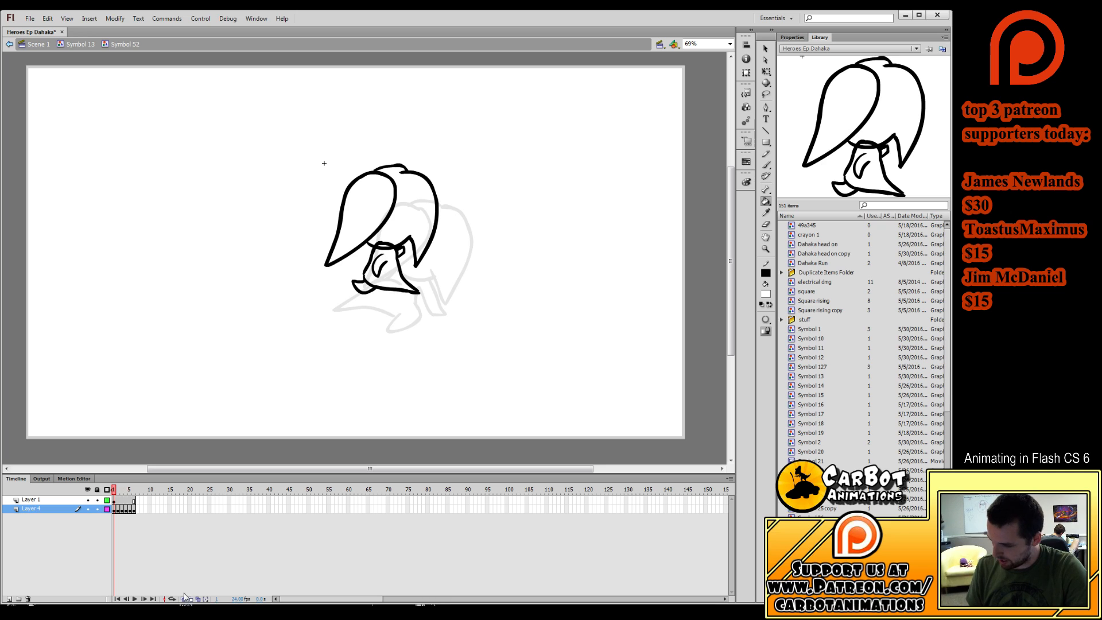
Dock the document properties beside the library and set the stage colour to light lavender.
drag(791, 38, 662, 135)
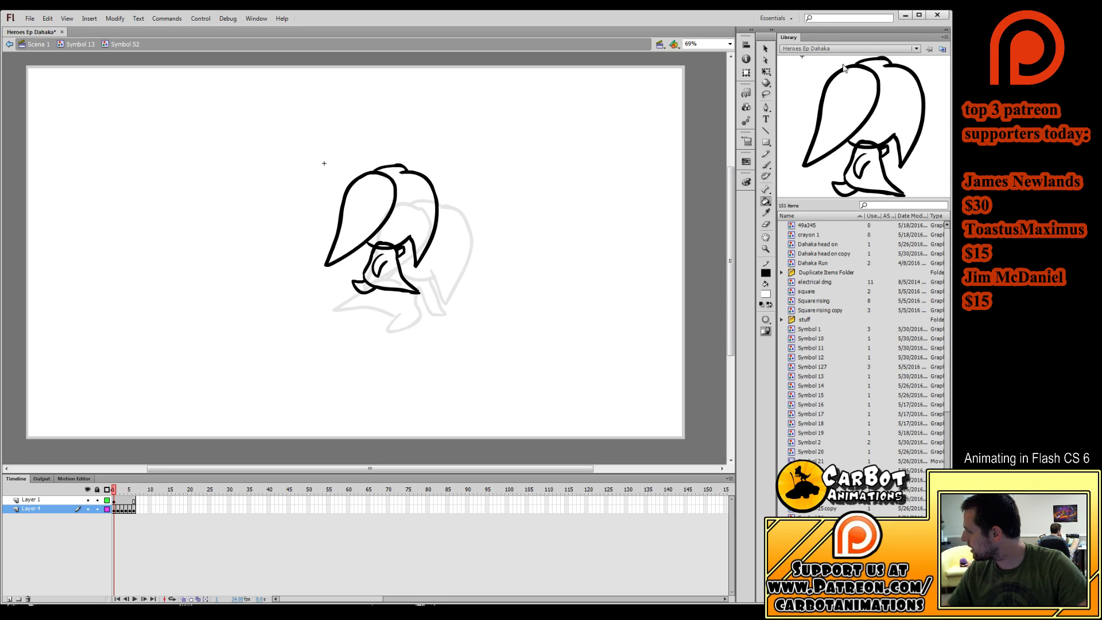
drag(845, 62, 834, 36)
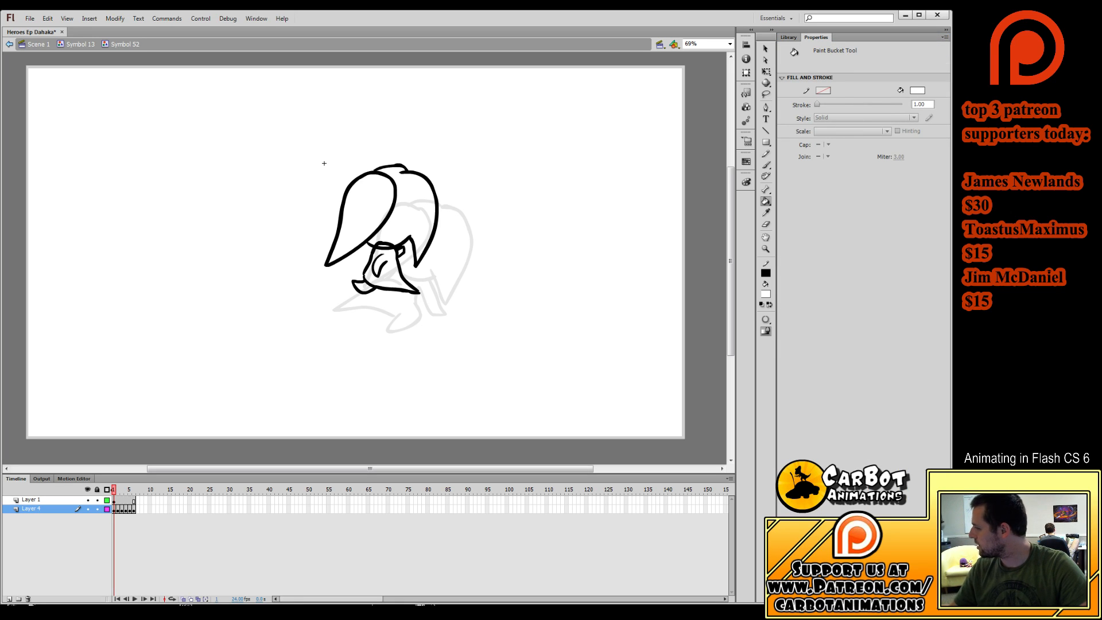
click(766, 49)
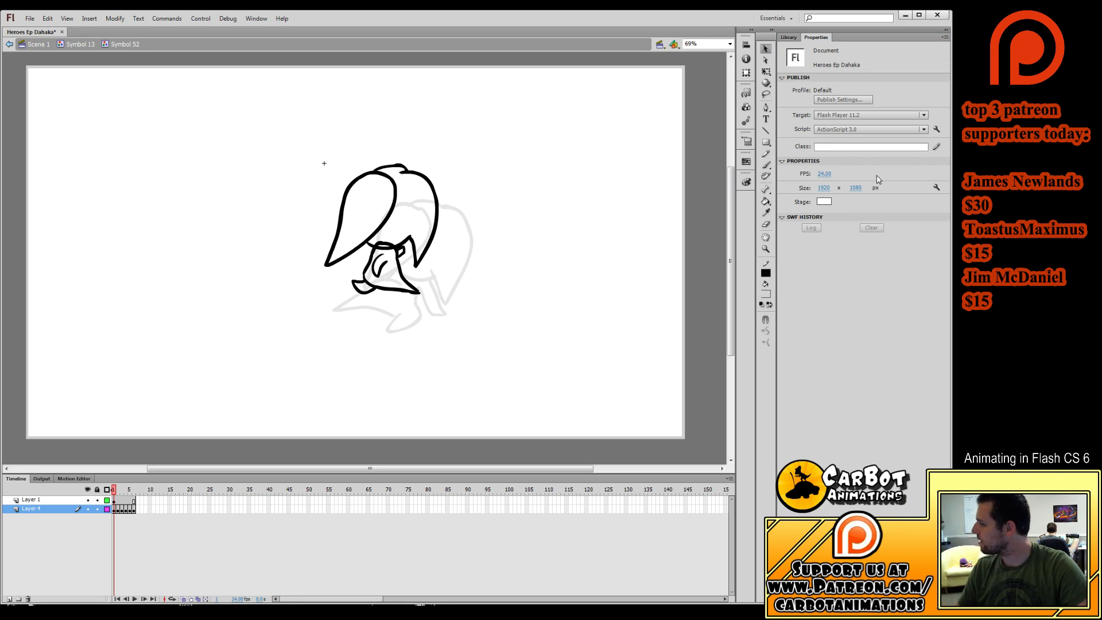
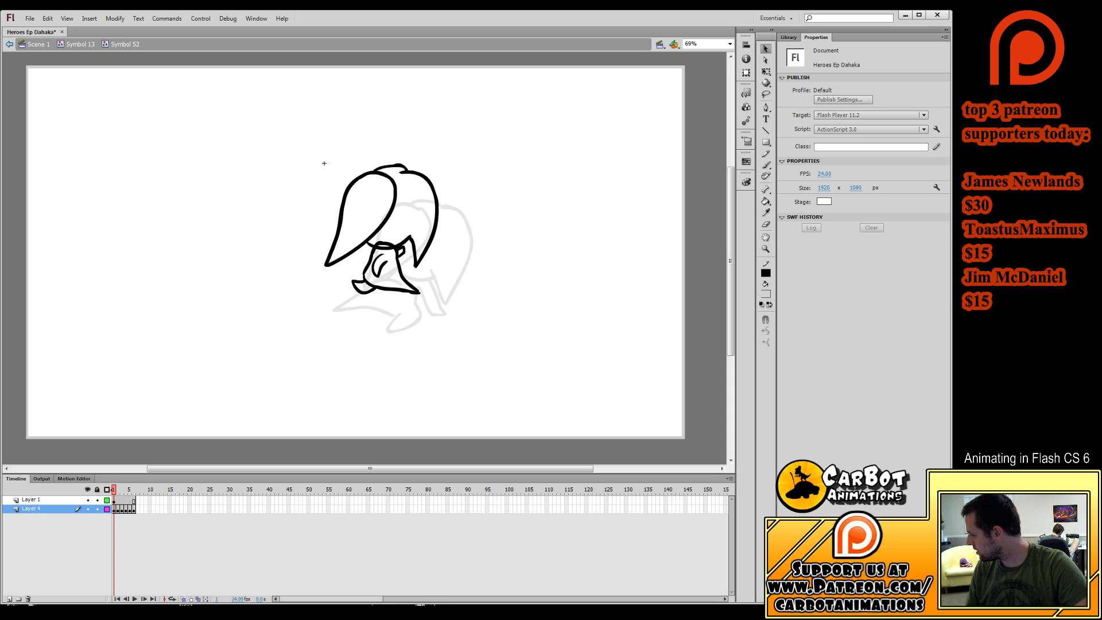
click(747, 305)
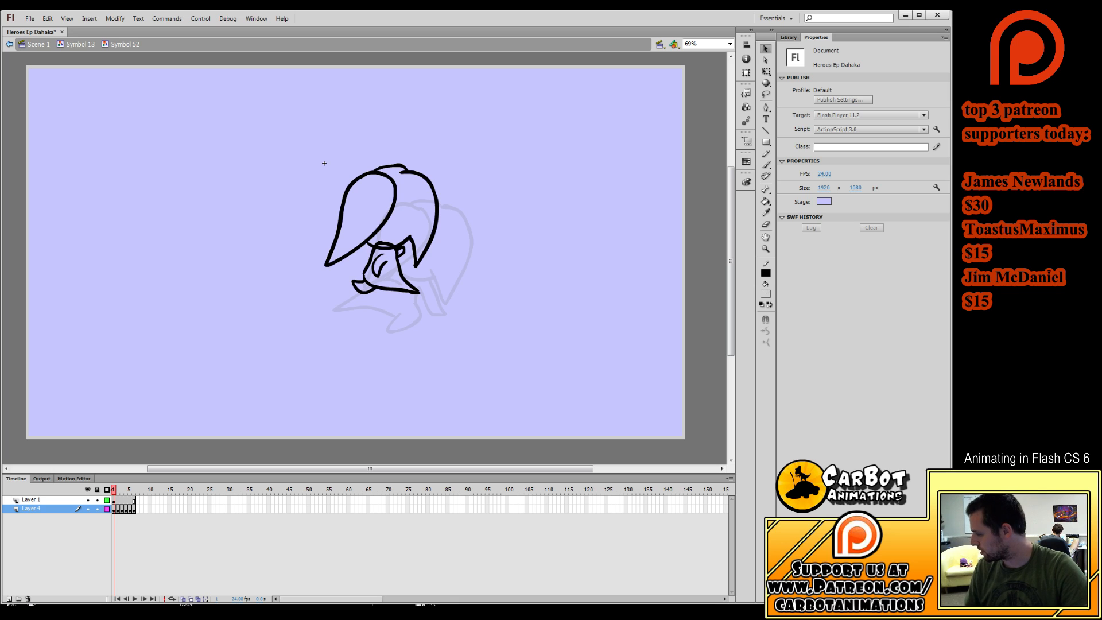
Fill the body with white in each pose on frames 1 to 6 of Layer 4.
click(765, 200)
click(384, 275)
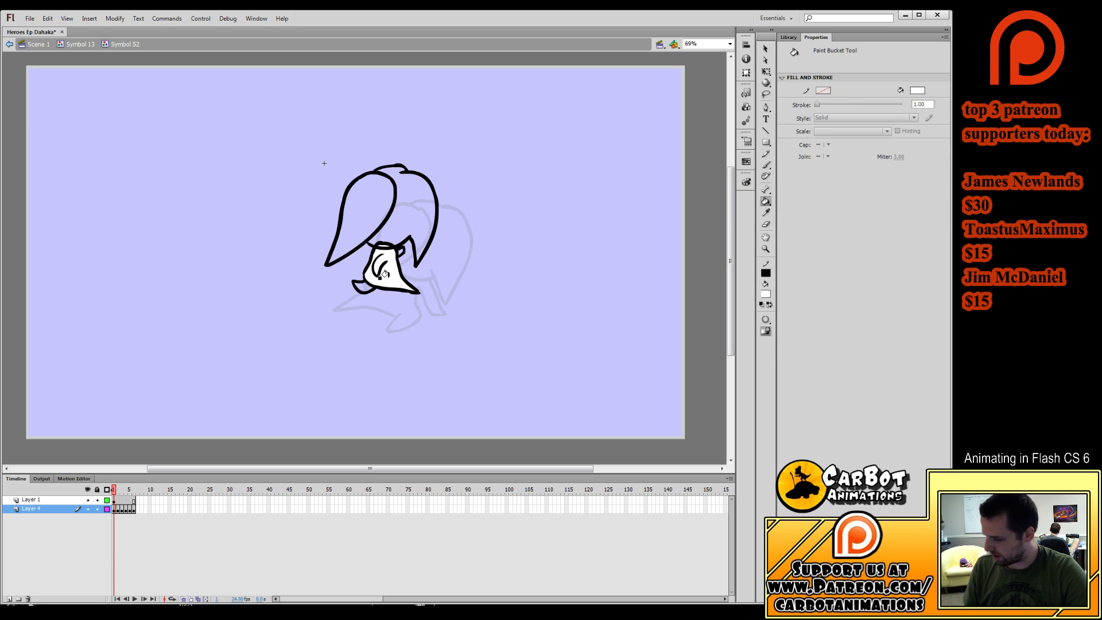
click(360, 285)
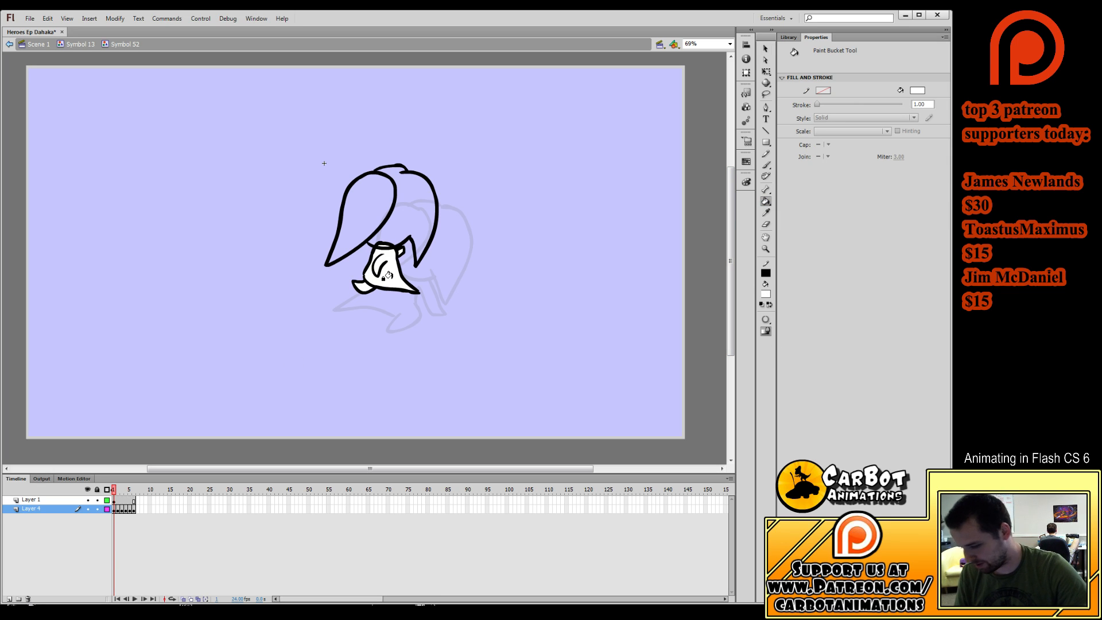
key(period)
click(385, 277)
key(period)
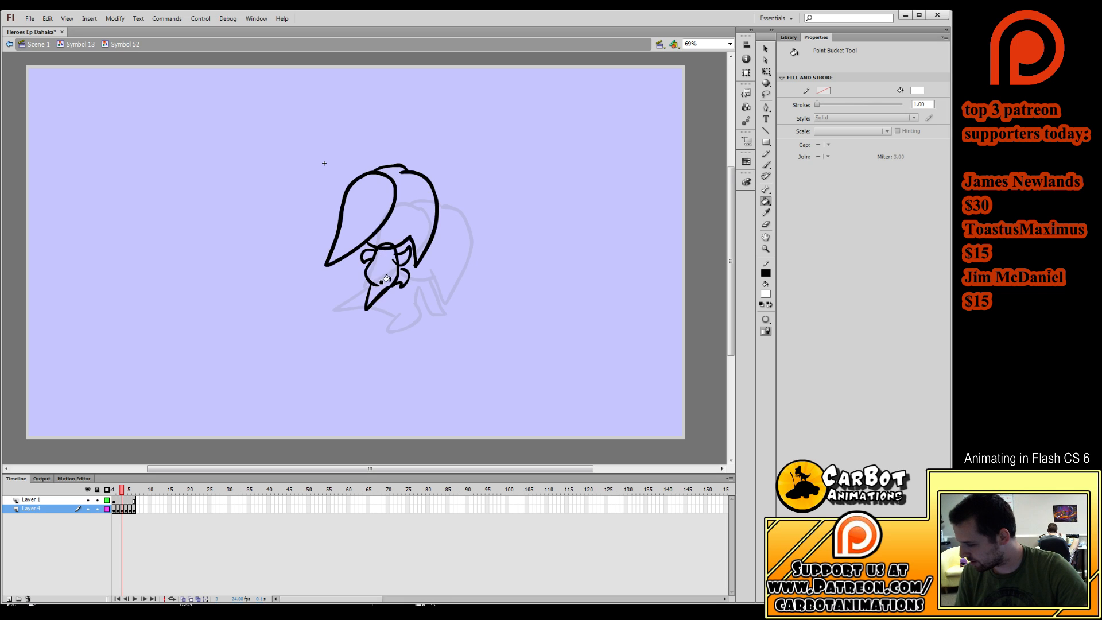
click(397, 260)
key(period)
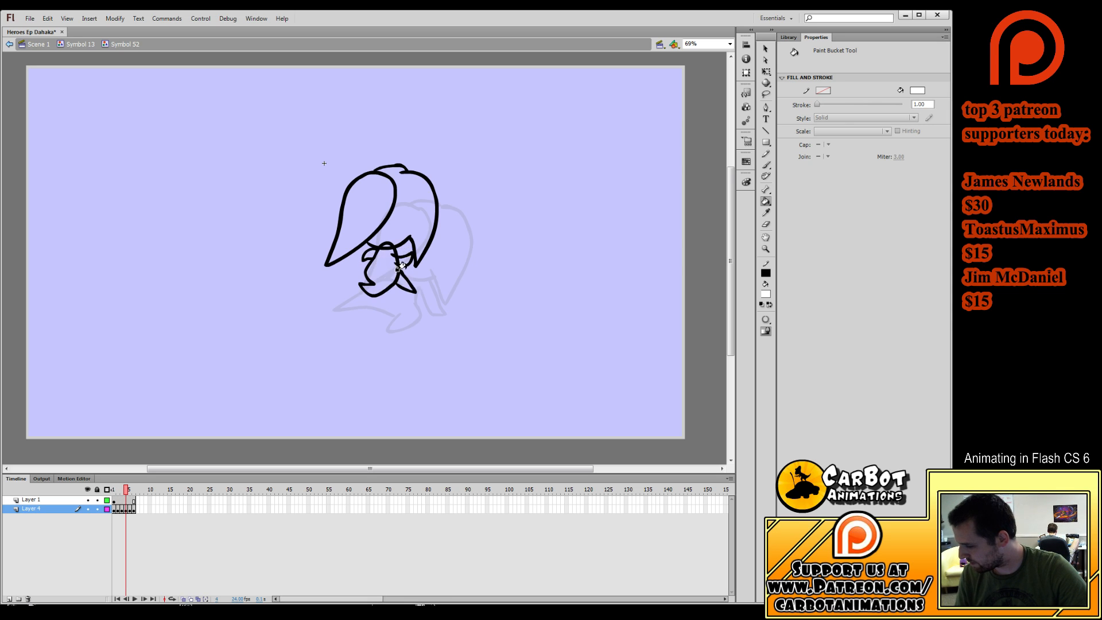
click(381, 267)
key(period)
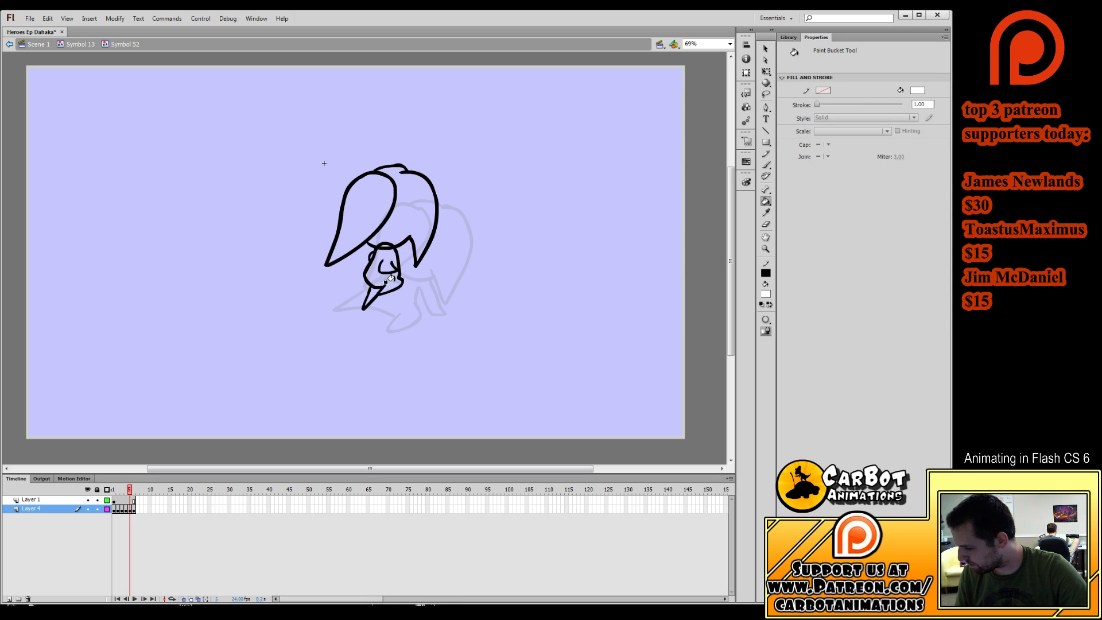
click(375, 281)
key(period)
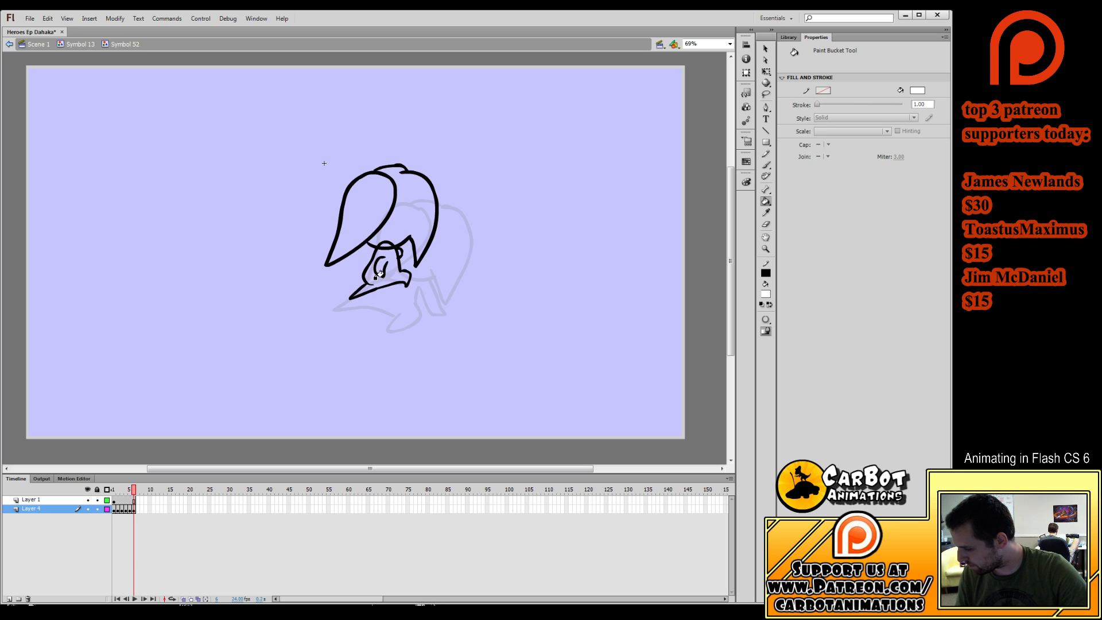
click(370, 280)
Step back through the frames to frame 1 and play the cycle to check the white body fills.
key(b)
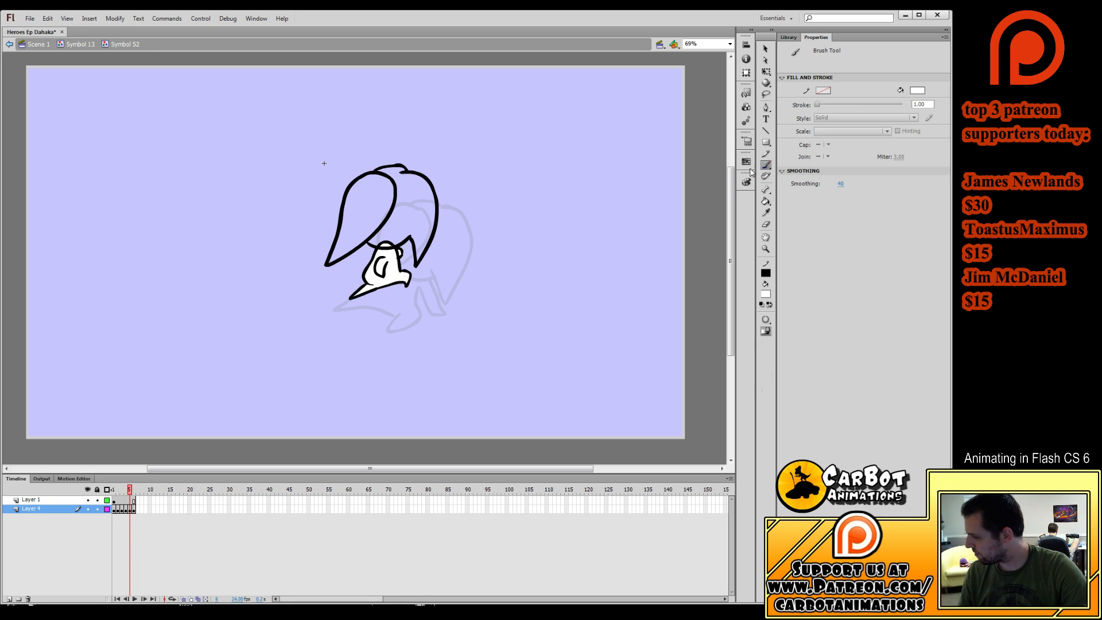
key(comma)
key(comma)
key(comma)
key(comma)
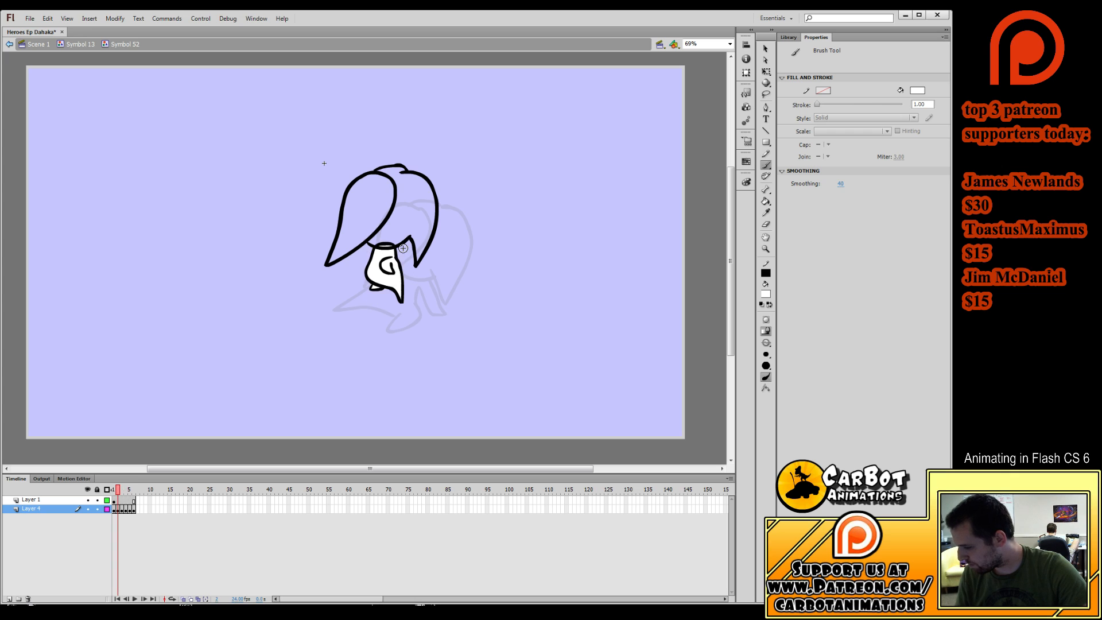
key(period)
key(comma)
key(comma)
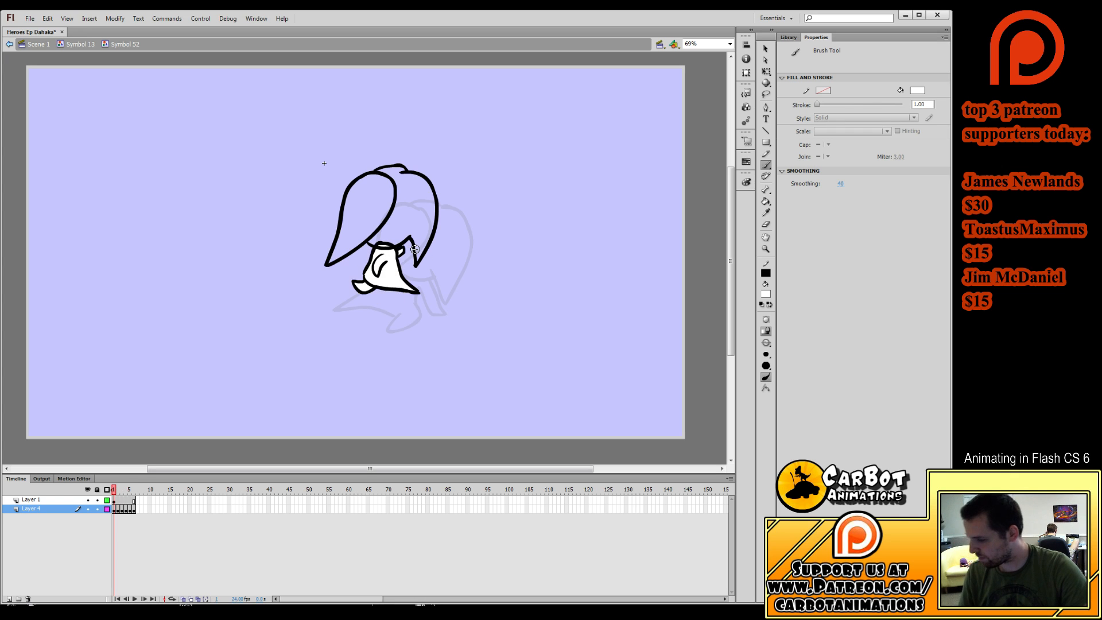
key(Return)
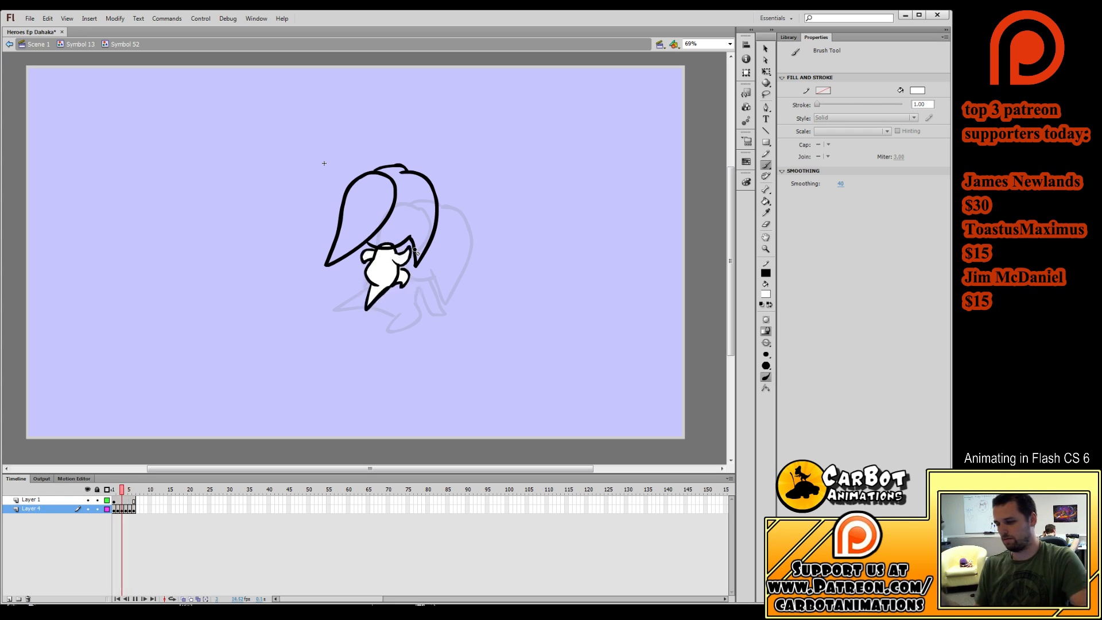
key(Return)
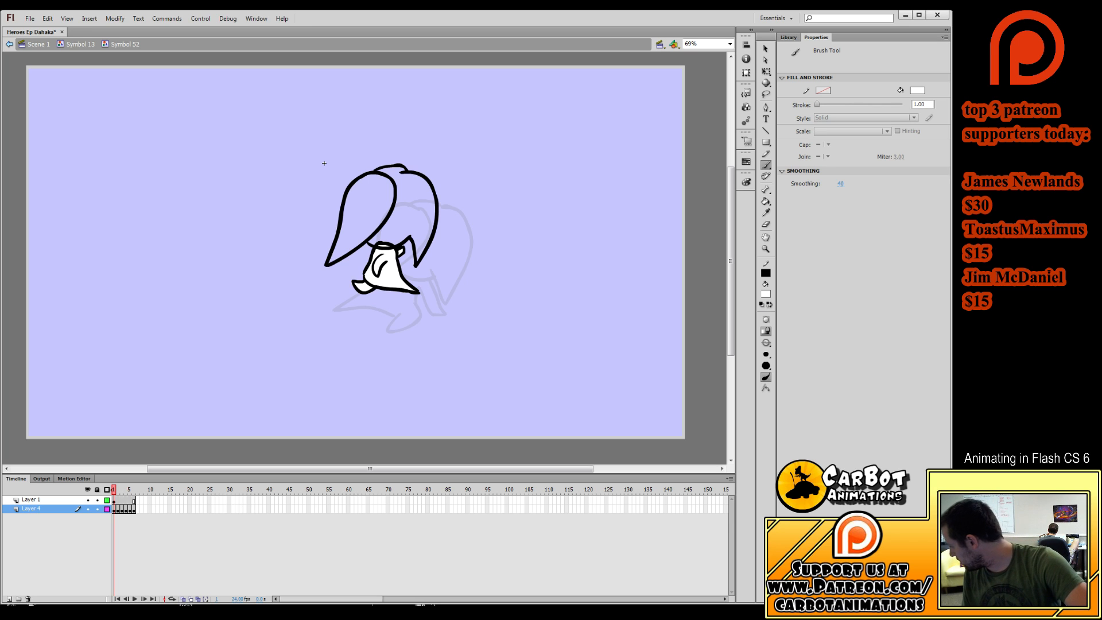
Fill both sections of the hair with light yellow.
click(906, 366)
click(766, 202)
click(408, 214)
click(361, 207)
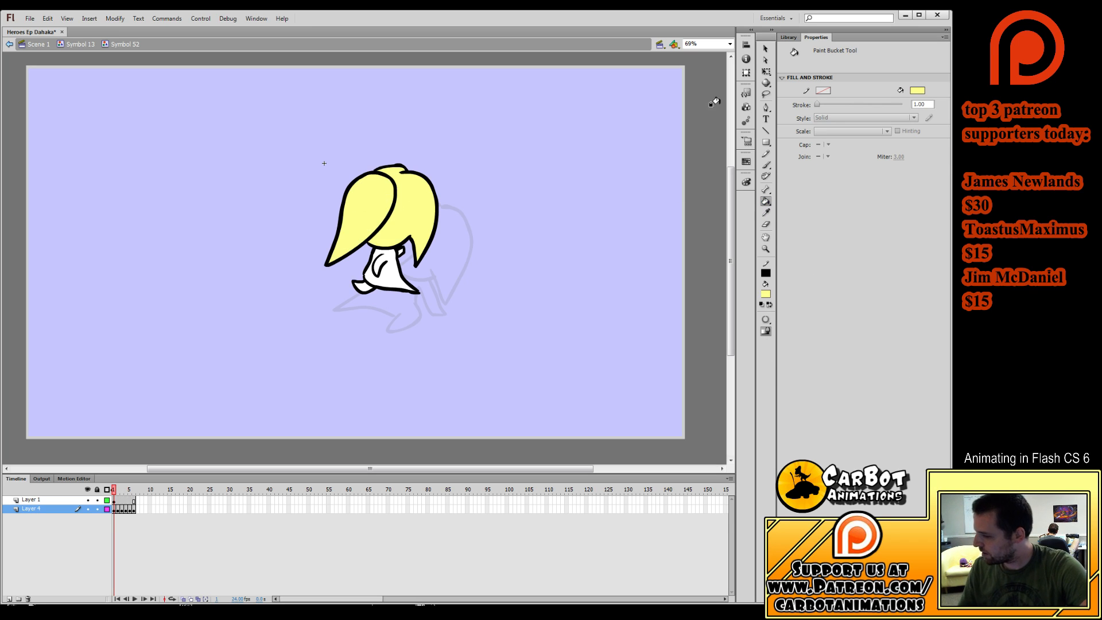
Return to Symbol 13 to check the coloured figure, and reopen the nested head symbol for editing.
click(762, 72)
double_click(497, 188)
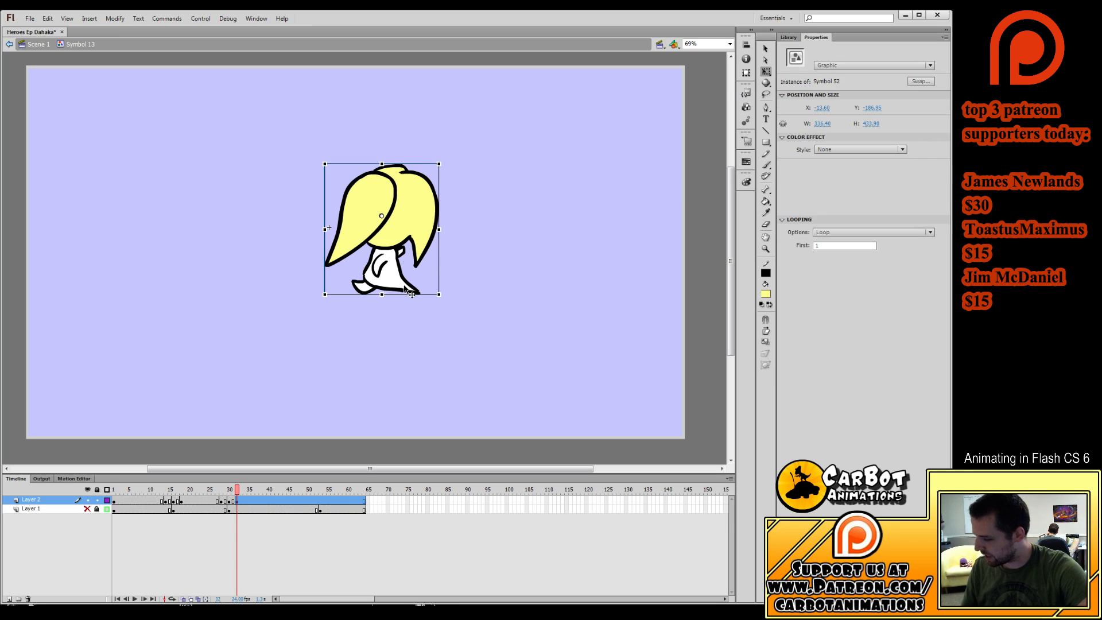
mouse_move(240, 487)
mouse_down()
mouse_move(230, 492)
mouse_move(239, 486)
mouse_up()
double_click(395, 267)
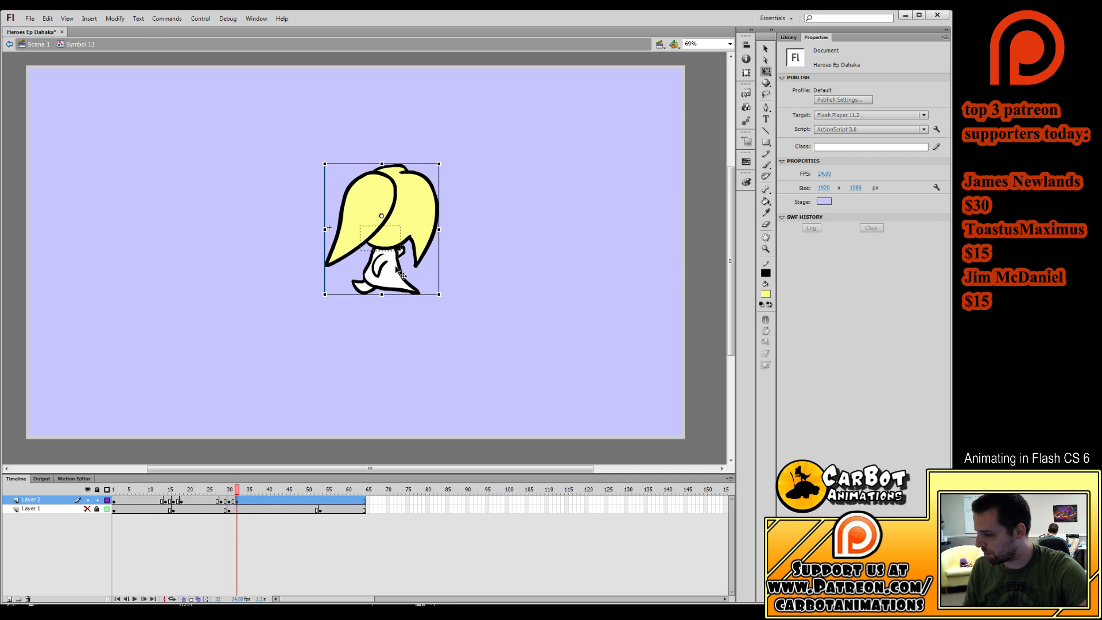
Cut the six body frames out of Layer 4, leaving the layer empty.
drag(115, 512, 134, 509)
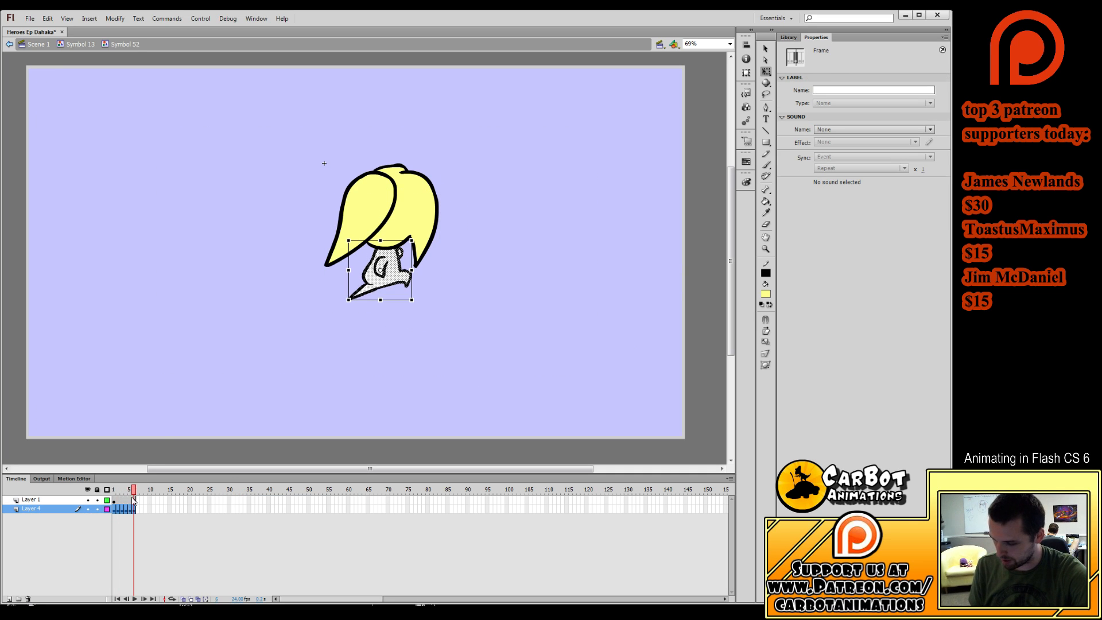
key(Delete)
click(120, 509)
Brush a small yellow placeholder patch under the hair on Layer 4 and convert it to a symbol.
click(765, 165)
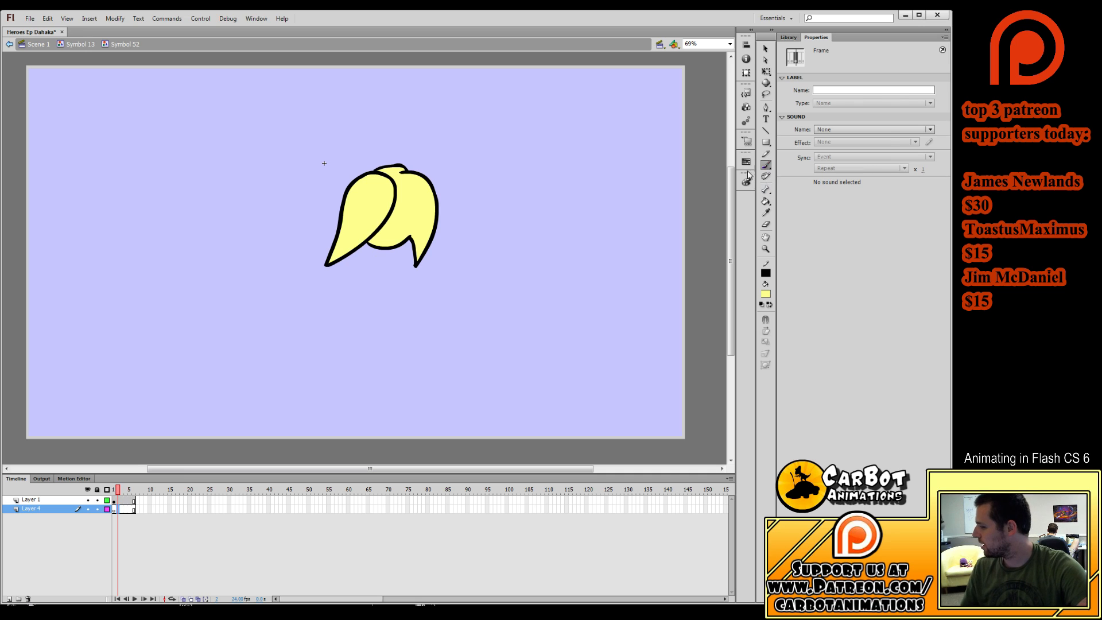
drag(391, 263, 369, 278)
key(ctrl+a)
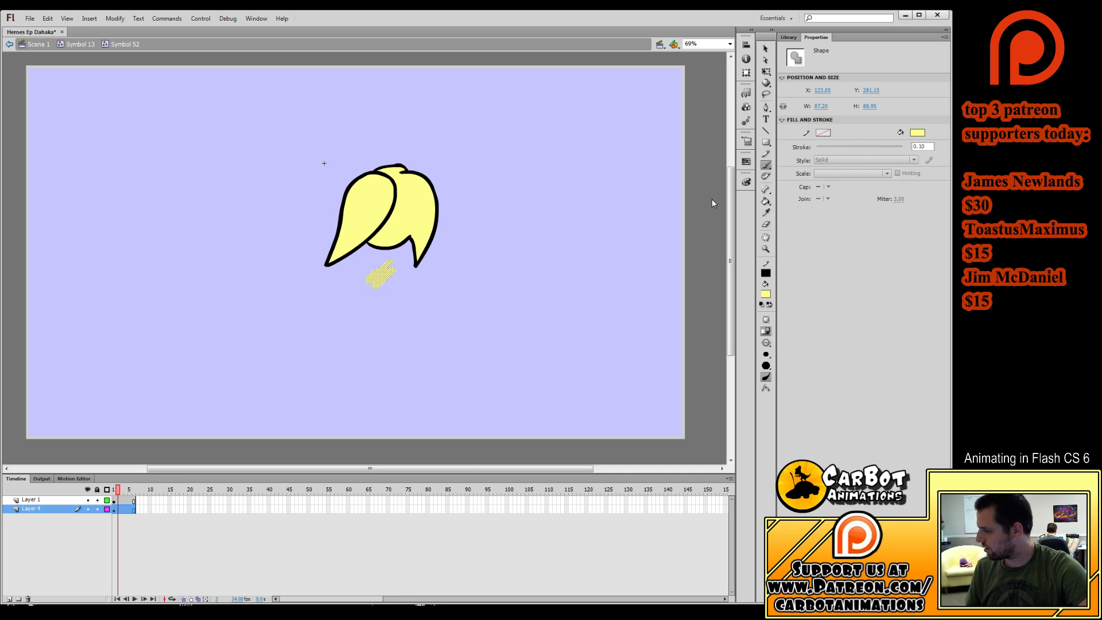
key(F8)
Open the placeholder symbol, replace its patch with the six cut body frames and leave the symbol.
click(766, 72)
double_click(384, 278)
click(115, 501)
key(Delete)
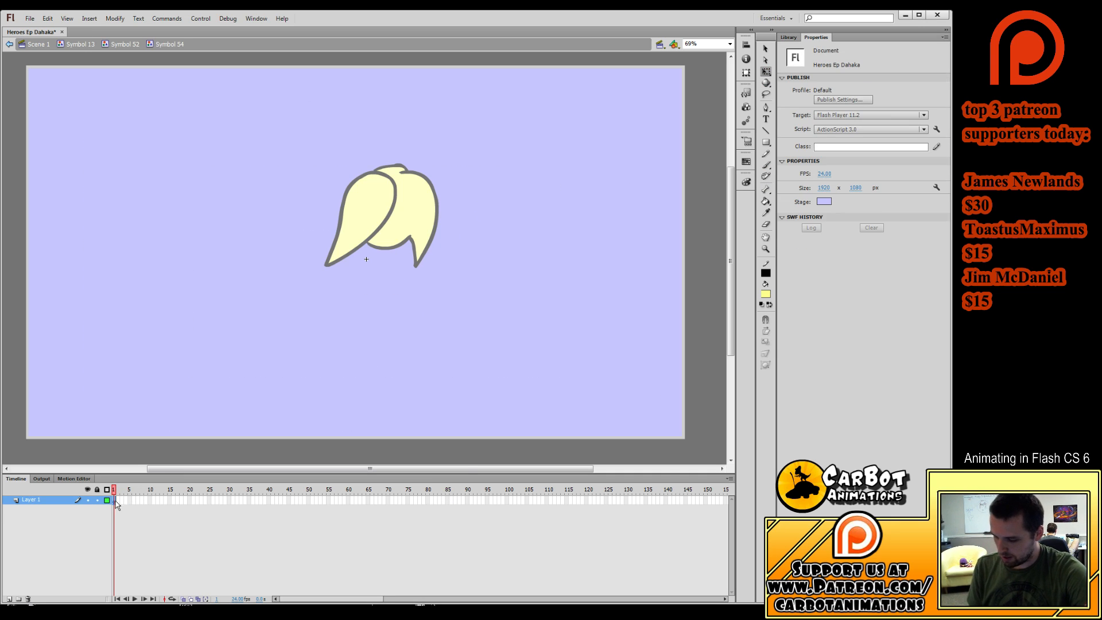
key(ctrl+alt+v)
double_click(474, 354)
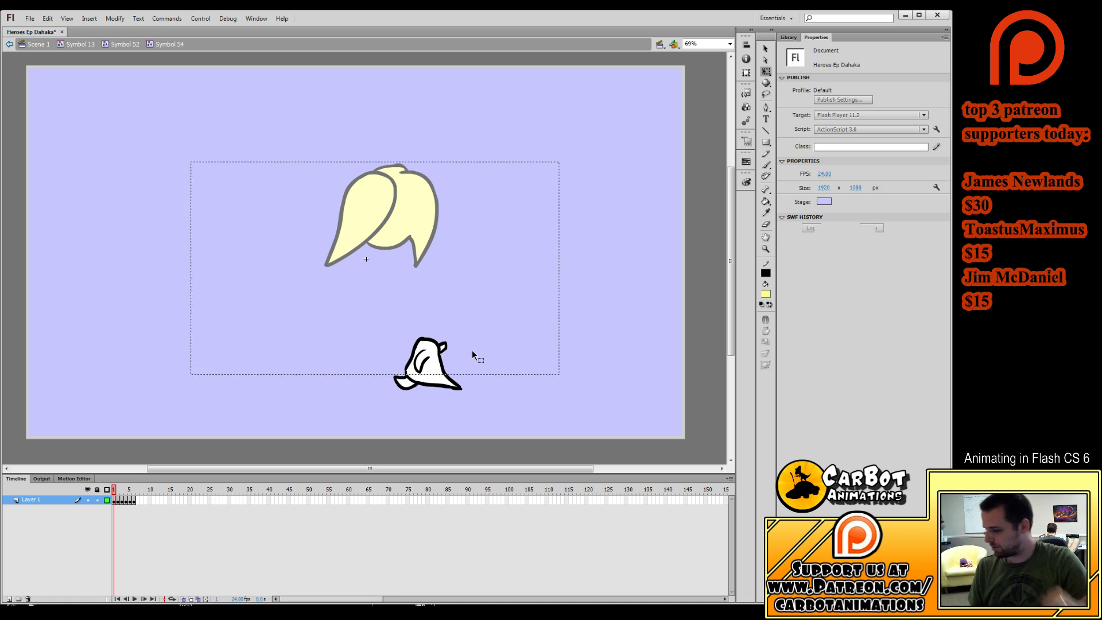
Place the body cycle under the hair, enlarge its instance to about 258 × 255 px, and return to Symbol 13.
drag(427, 367, 384, 272)
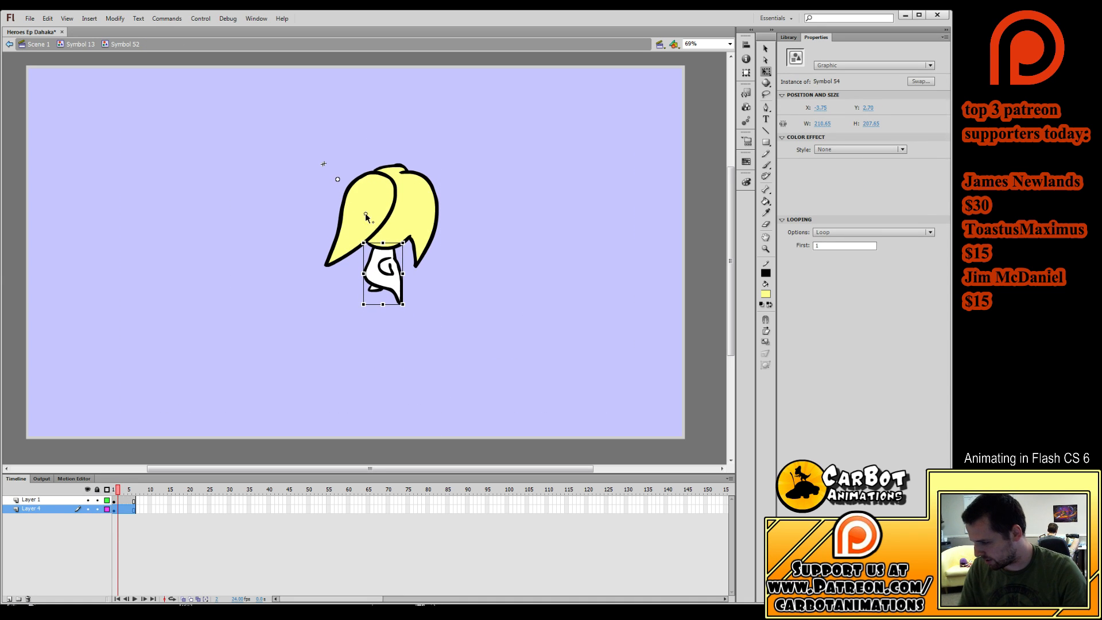
key(Return)
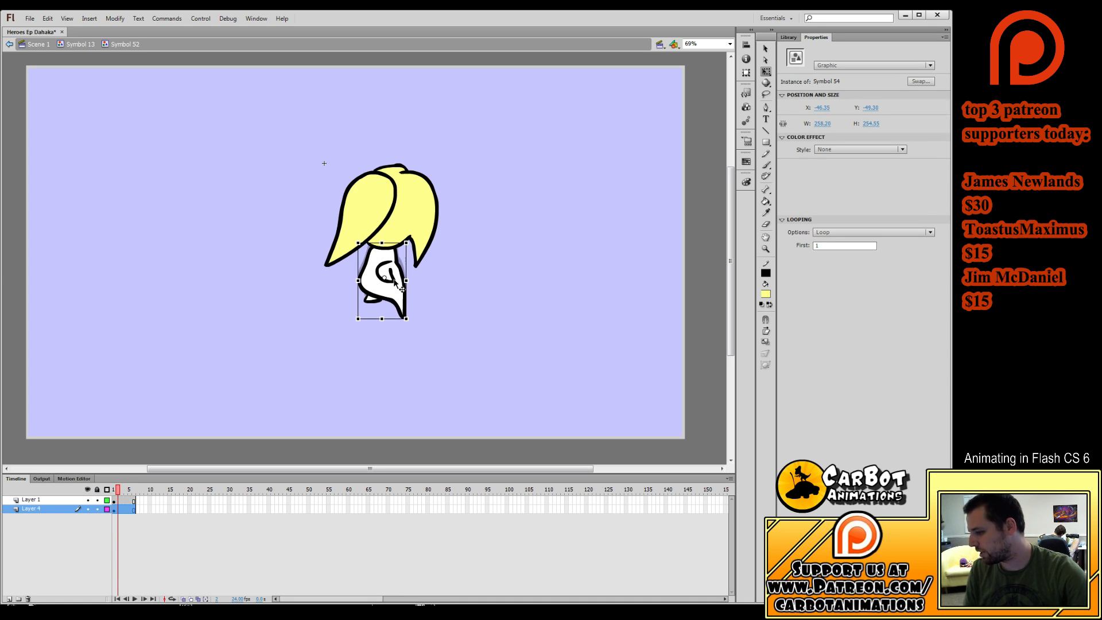
click(444, 287)
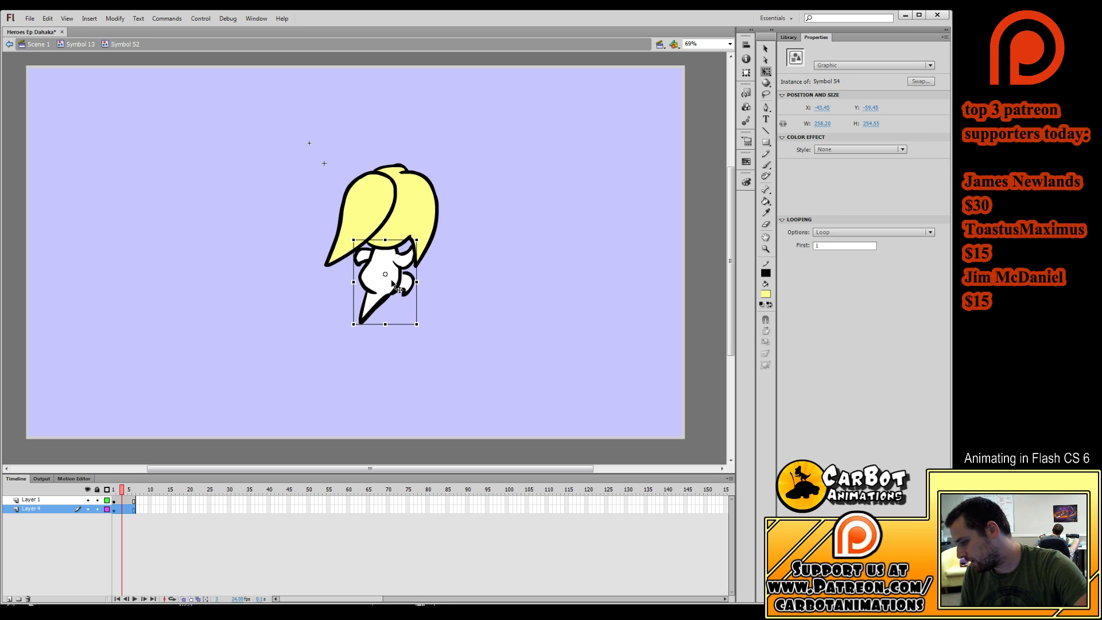
double_click(442, 278)
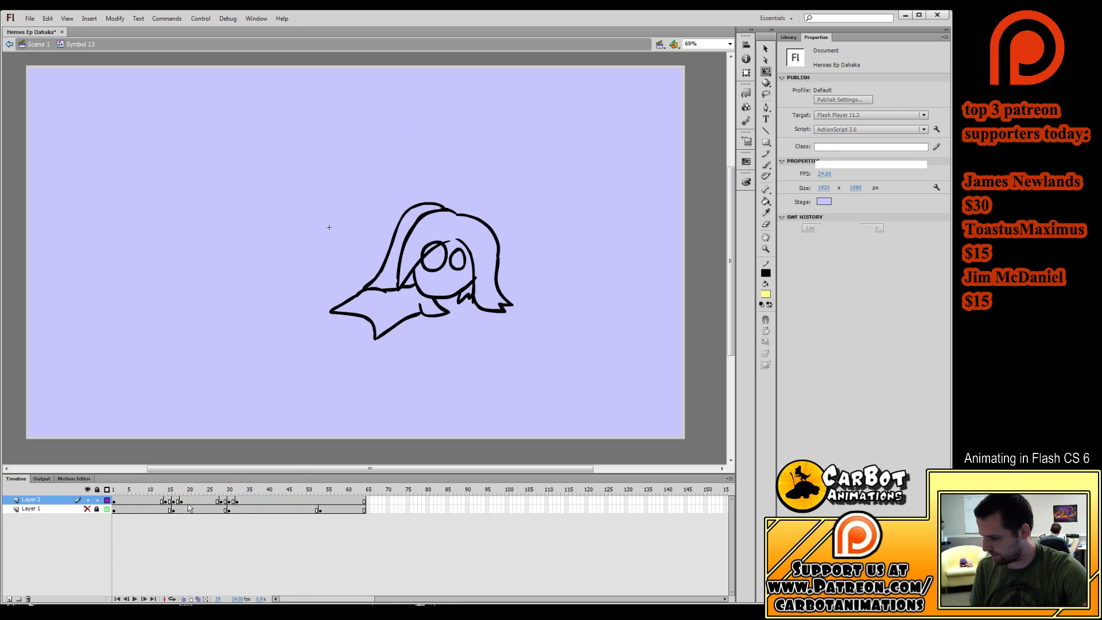
Enlarge the coloured figure slightly on Layer 2 at frame 33, to about 345 px wide.
click(240, 500)
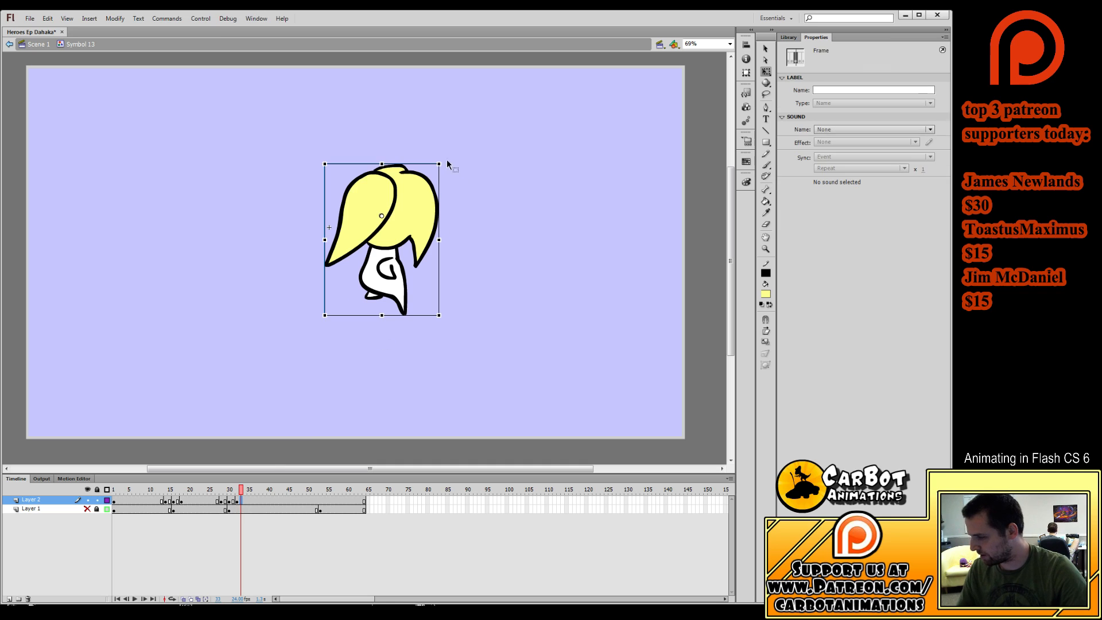
drag(440, 162, 442, 162)
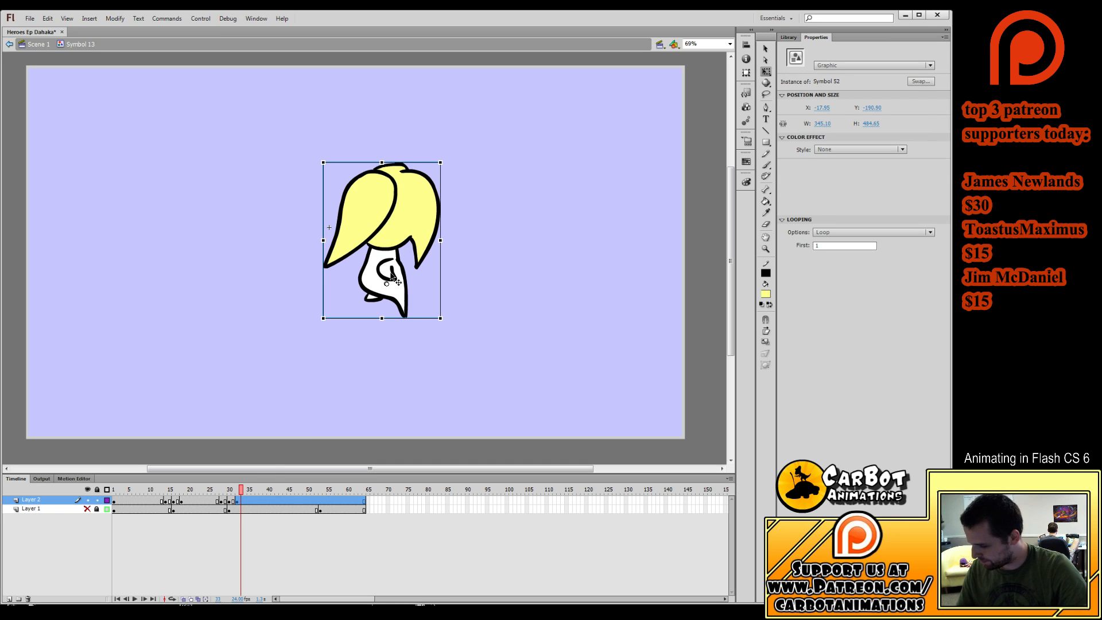
drag(241, 490, 240, 496)
click(394, 255)
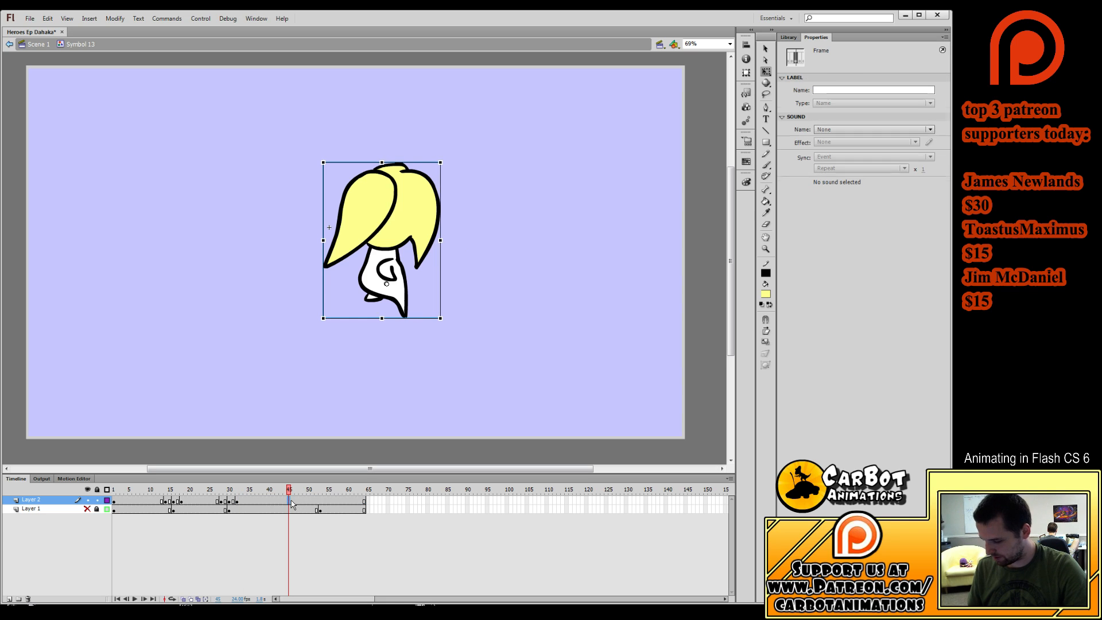
Motion-tween the figure towards the stage's right edge by frame 45, shrinking it to about 243 × 322 px.
click(290, 500)
key(F6)
click(438, 225)
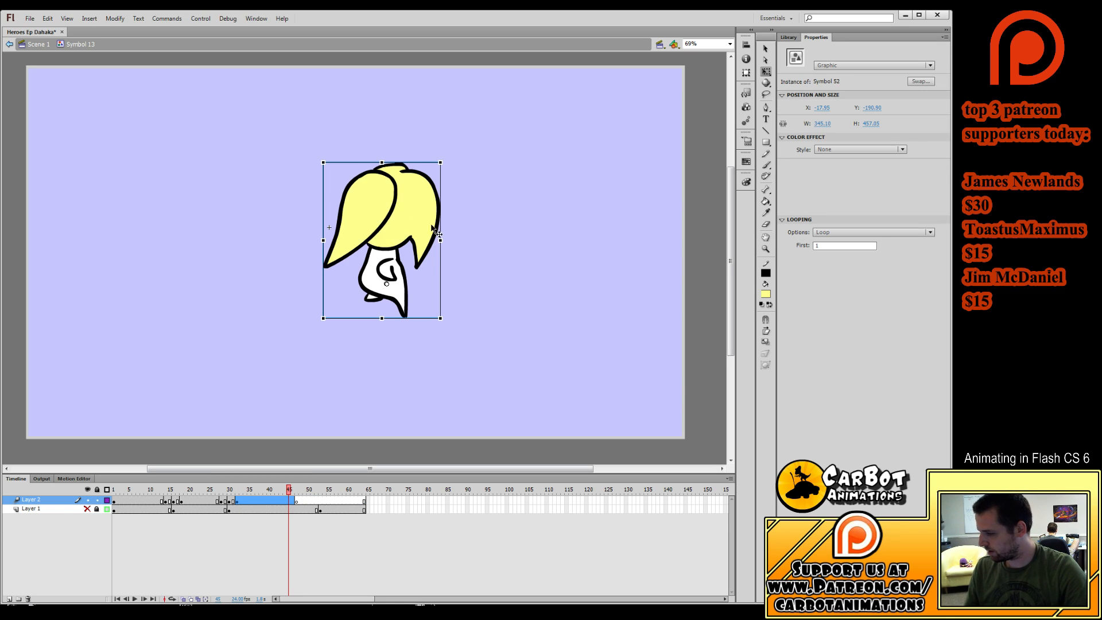
drag(438, 225, 707, 161)
drag(708, 98, 717, 133)
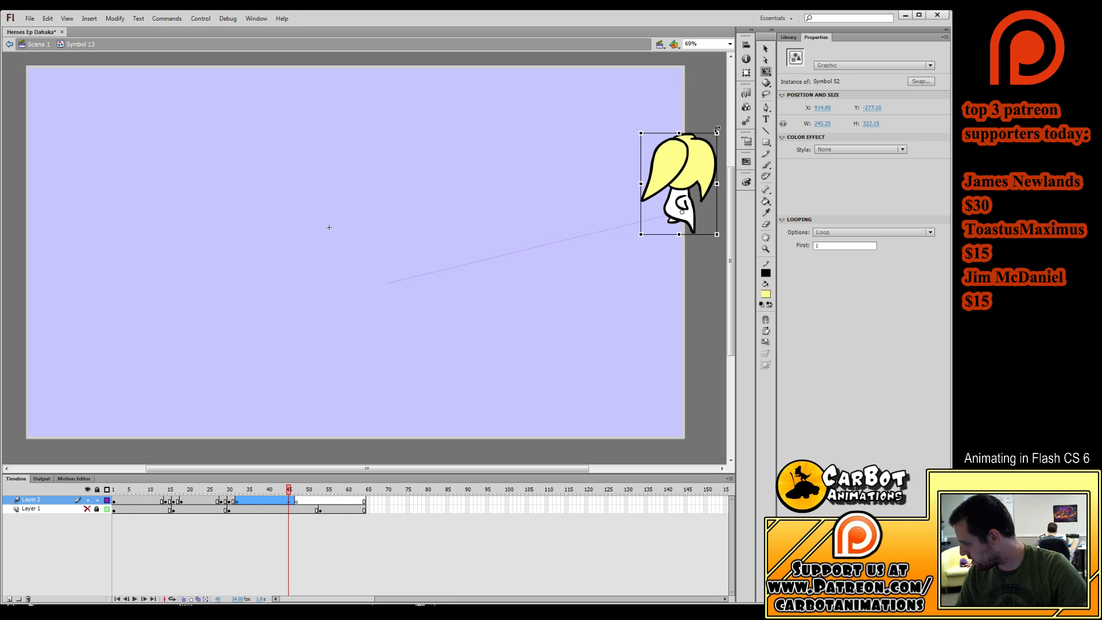
Place the figure farther off the stage's right edge at frame 46 and play the motion back.
click(291, 500)
drag(290, 501, 293, 502)
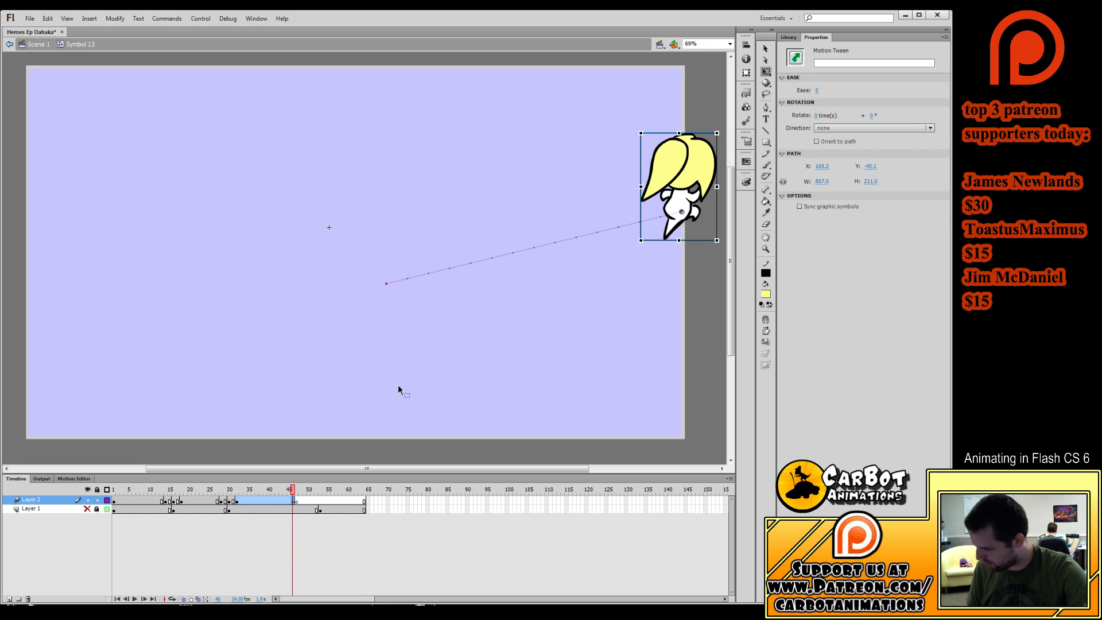
drag(668, 189, 701, 179)
drag(291, 492, 208, 493)
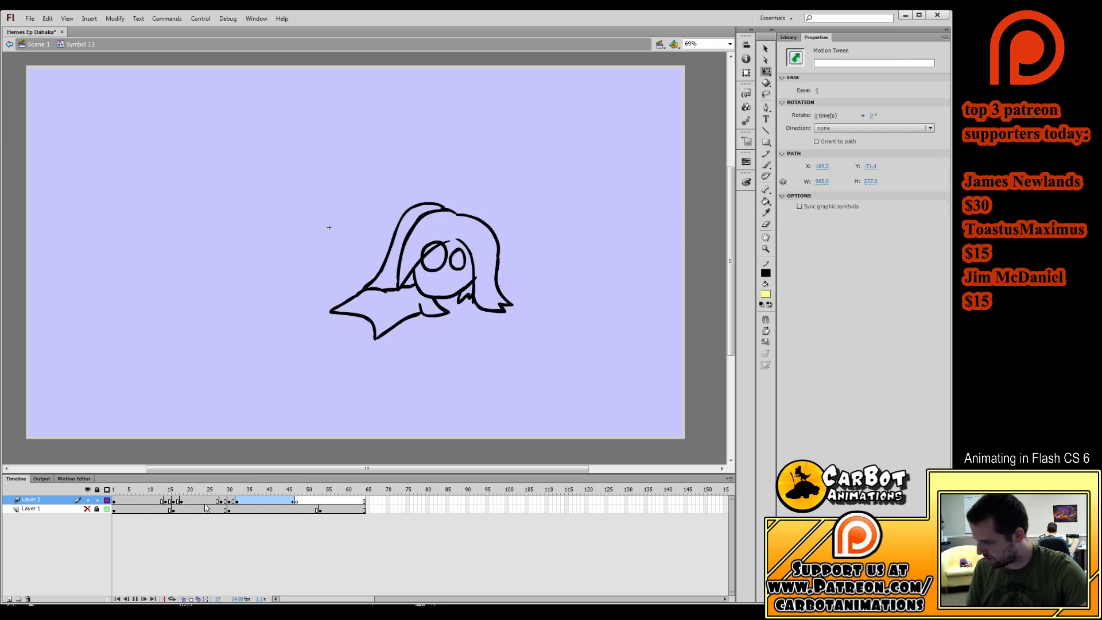
key(Return)
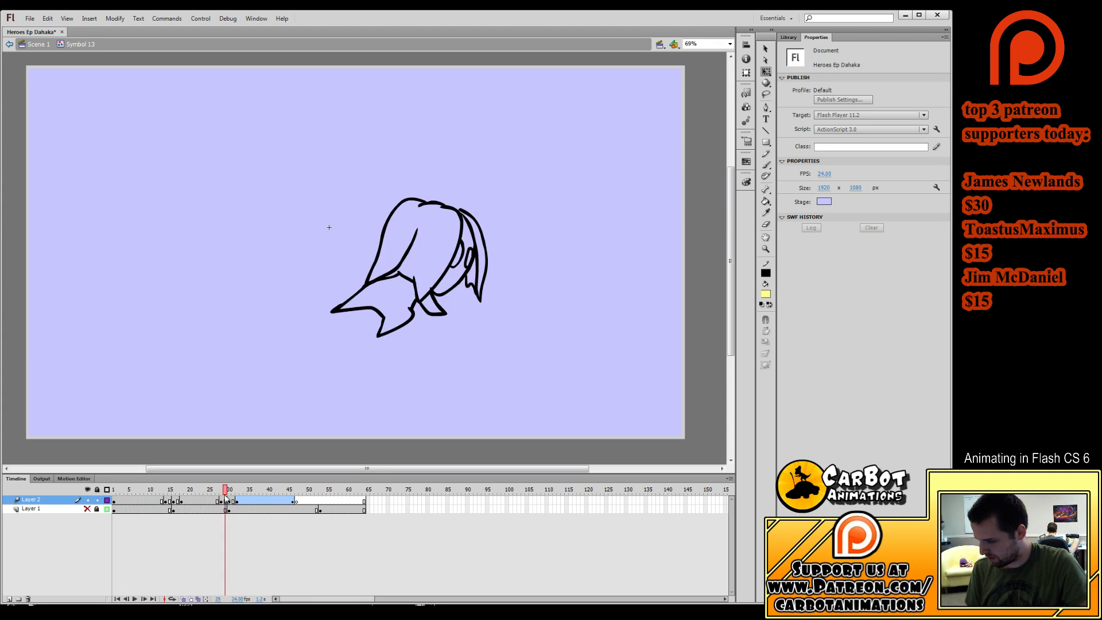
Insert two frames before the tween, add a blank keyframe at frame 32, and enable onion skinning.
click(230, 505)
click(233, 505)
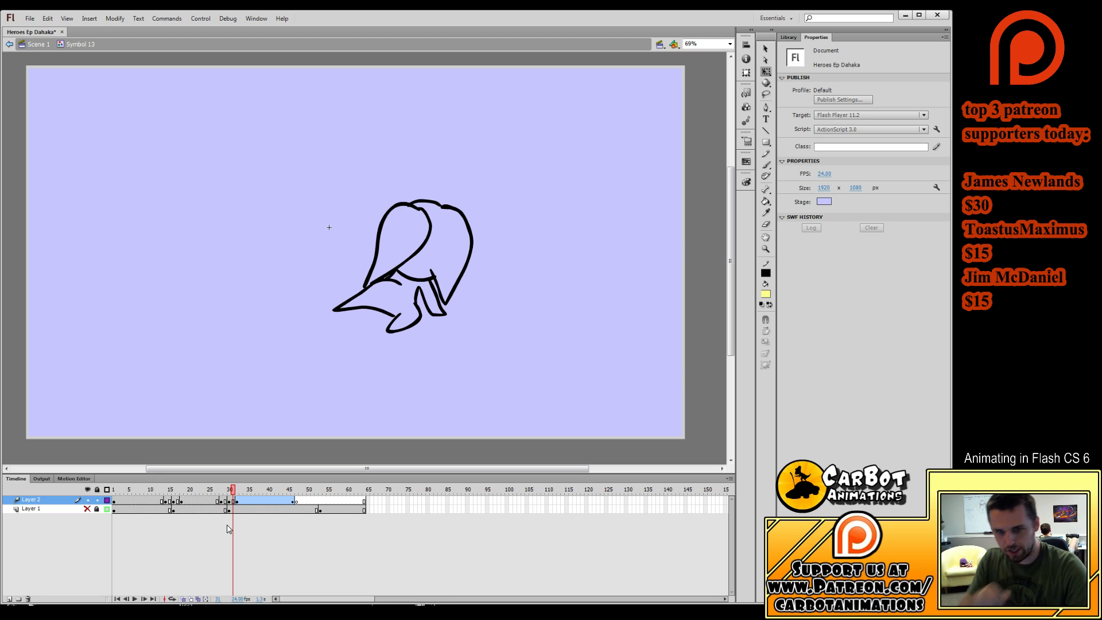
key(F5)
key(F5)
click(237, 503)
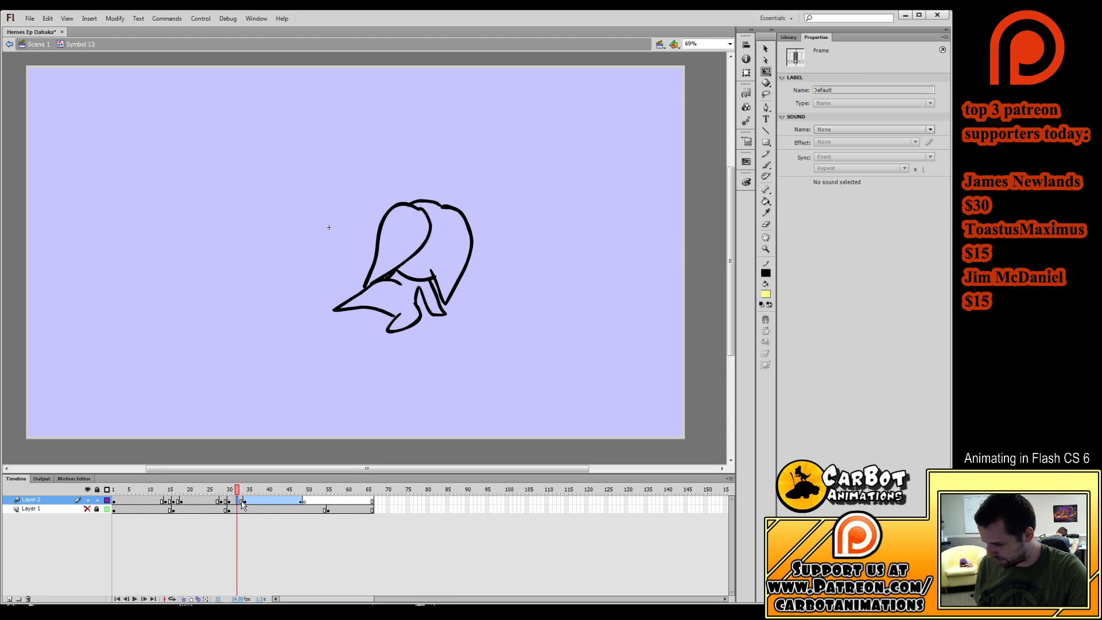
key(F7)
click(184, 598)
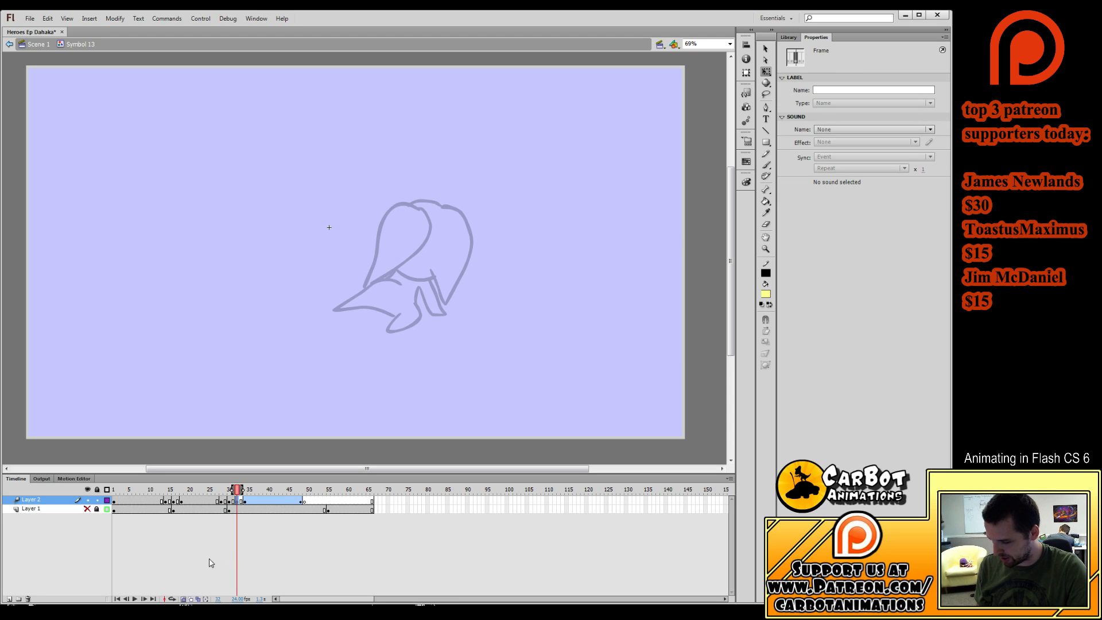
click(241, 502)
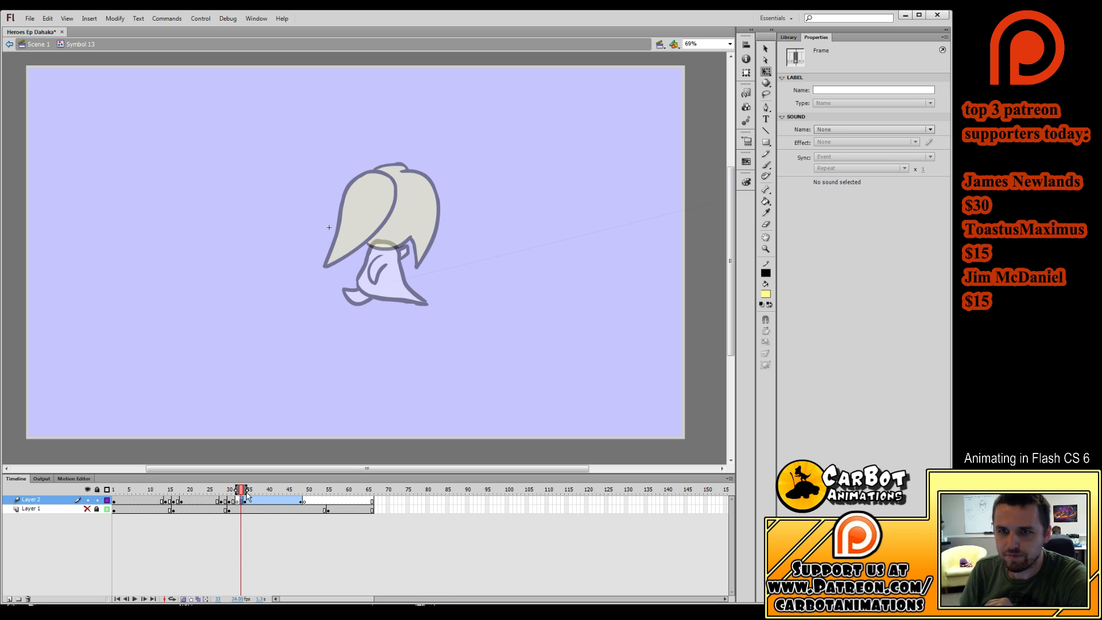
Set up the Brush tool with a black fill for drawing on frame 33.
key(b)
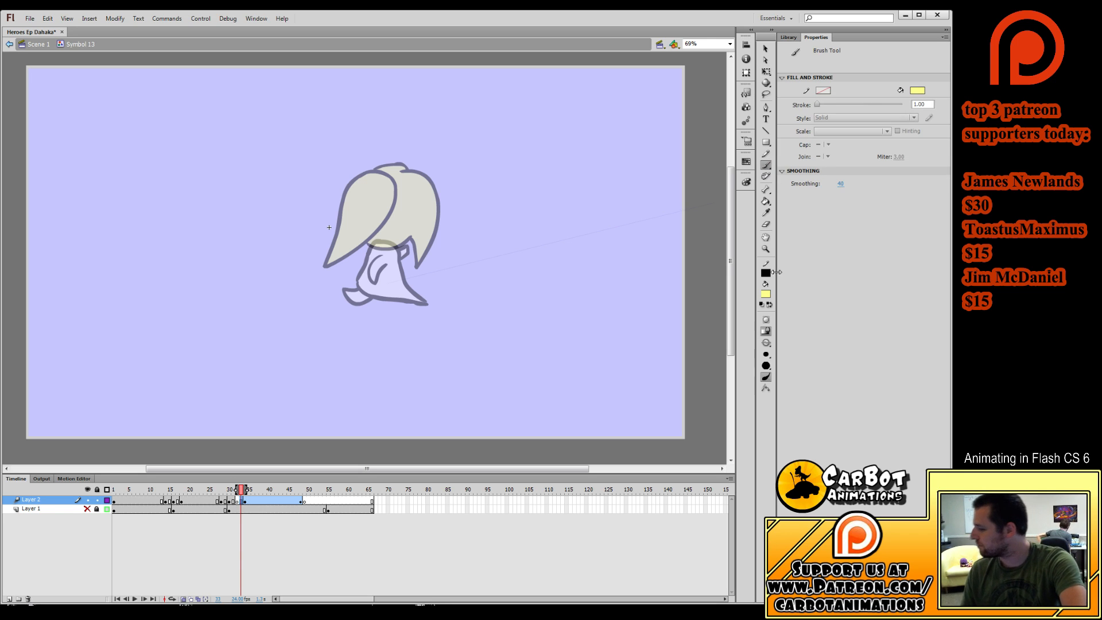
click(773, 315)
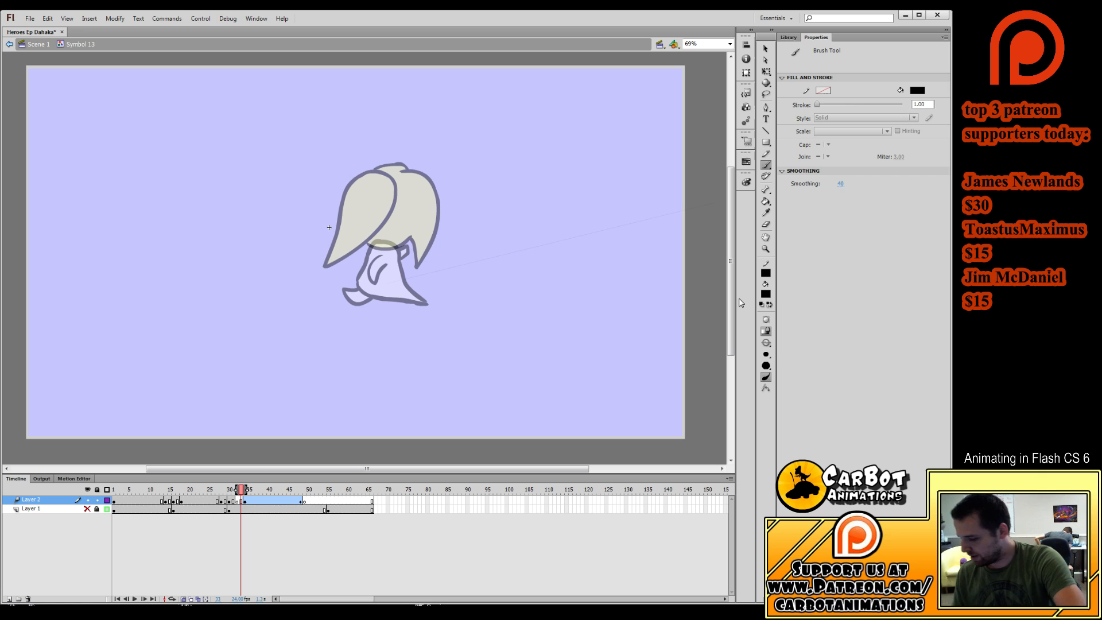
click(241, 503)
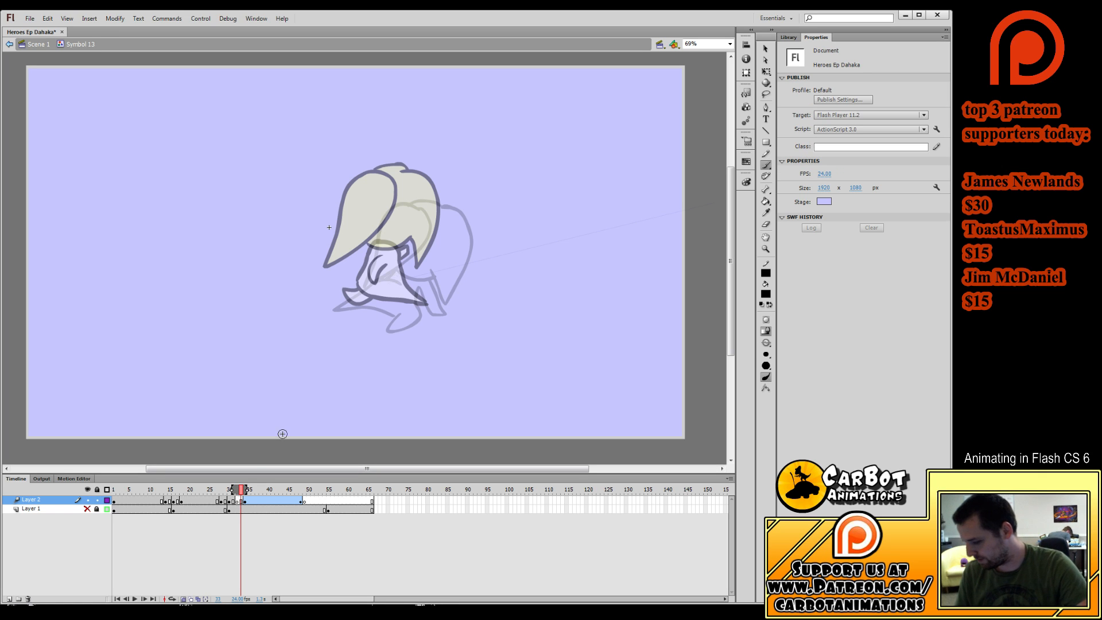
Nudge the tweened figure with its motion path to the right, closer to the crouching pose.
click(245, 501)
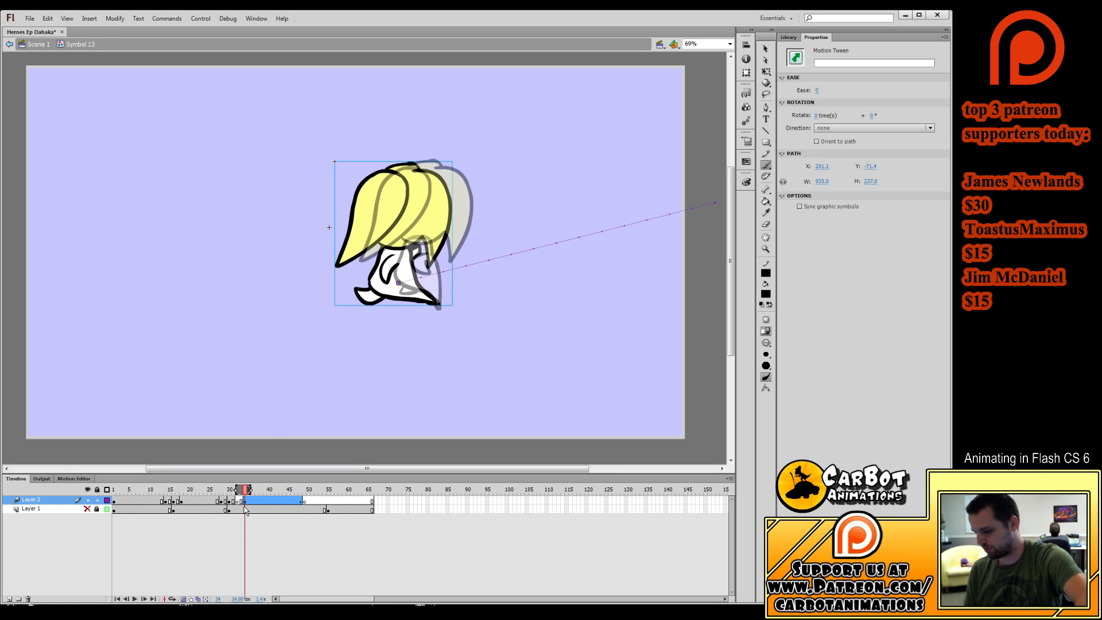
click(242, 503)
click(246, 501)
key(Right)
key(Right)
key(Right)
key(Right)
key(Right)
key(Right)
key(Right)
key(Right)
key(Right)
key(Right)
key(Right)
key(Right)
key(Right)
key(Right)
key(Right)
key(Right)
key(Right)
key(Right)
key(Right)
key(Right)
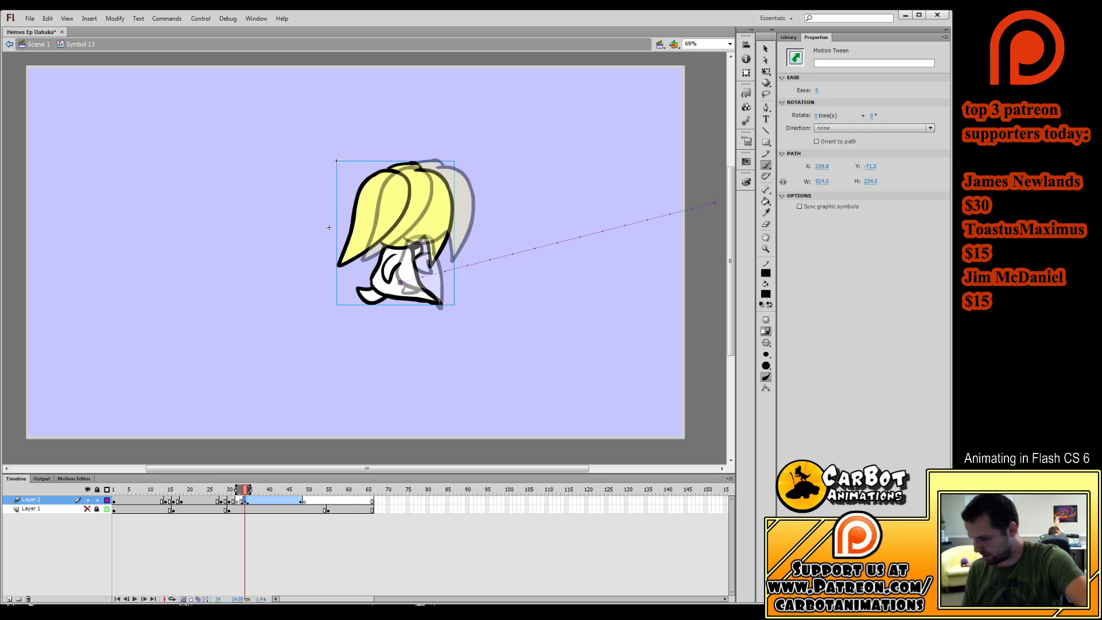
Brush a black in-between outline of the body and hair on frame 33, between the two onion-skinned poses.
click(242, 501)
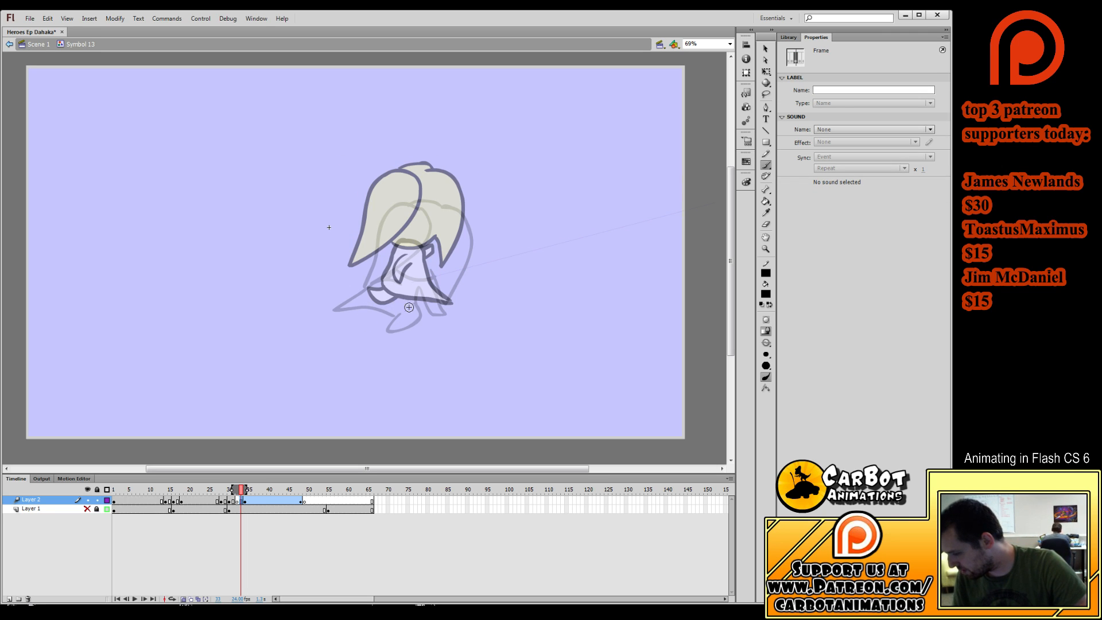
mouse_move(420, 311)
mouse_down()
mouse_move(418, 296)
mouse_move(377, 301)
mouse_move(384, 278)
mouse_move(370, 303)
mouse_up()
key(ctrl+z)
drag(391, 263, 393, 258)
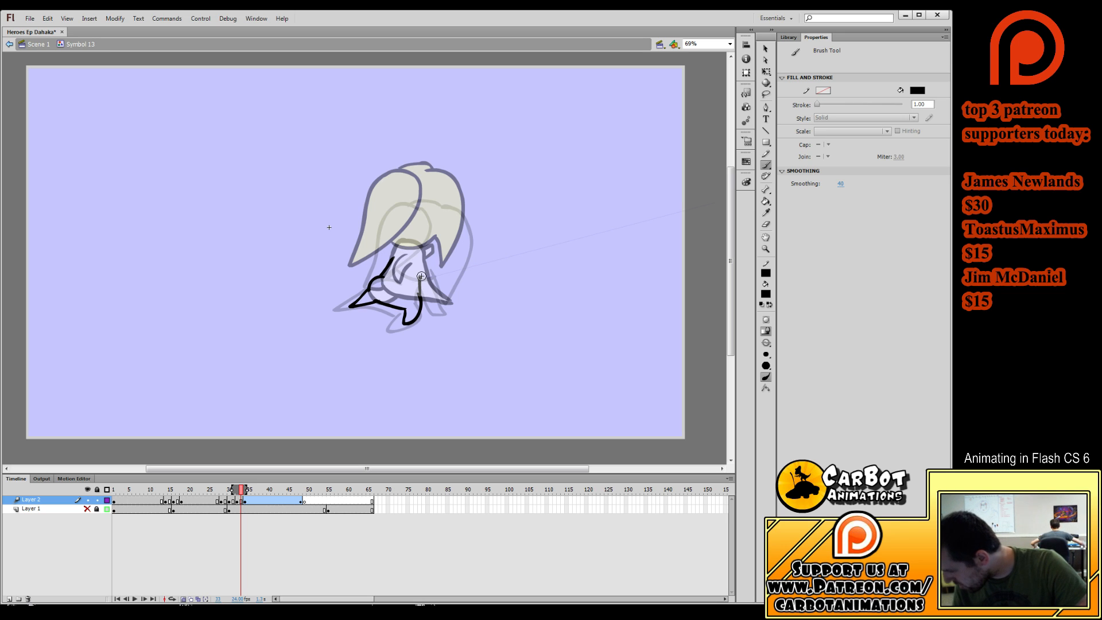
drag(437, 303, 425, 259)
key(ctrl+z)
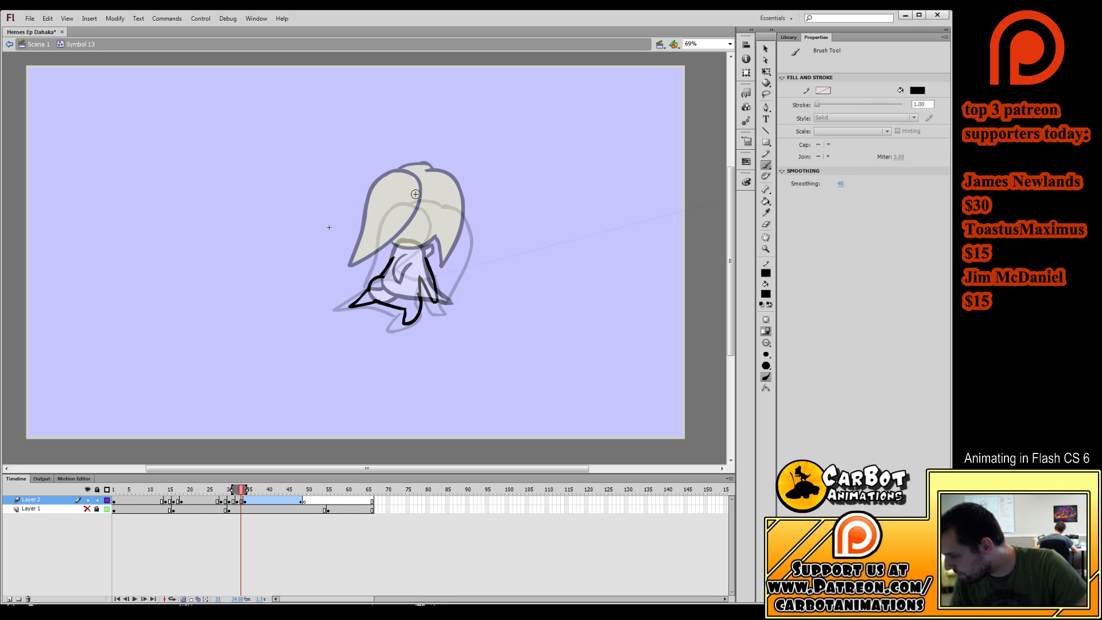
mouse_move(414, 191)
mouse_down()
mouse_move(367, 232)
mouse_move(358, 279)
mouse_move(404, 243)
mouse_up()
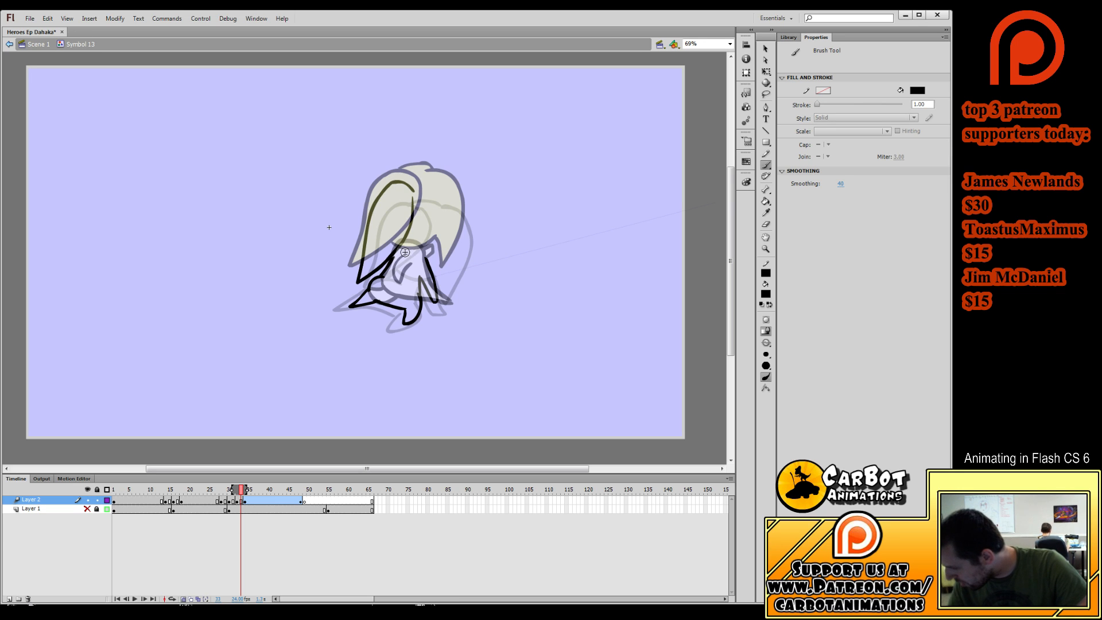
mouse_move(440, 281)
mouse_down()
mouse_move(465, 200)
mouse_move(424, 175)
mouse_move(402, 183)
mouse_up()
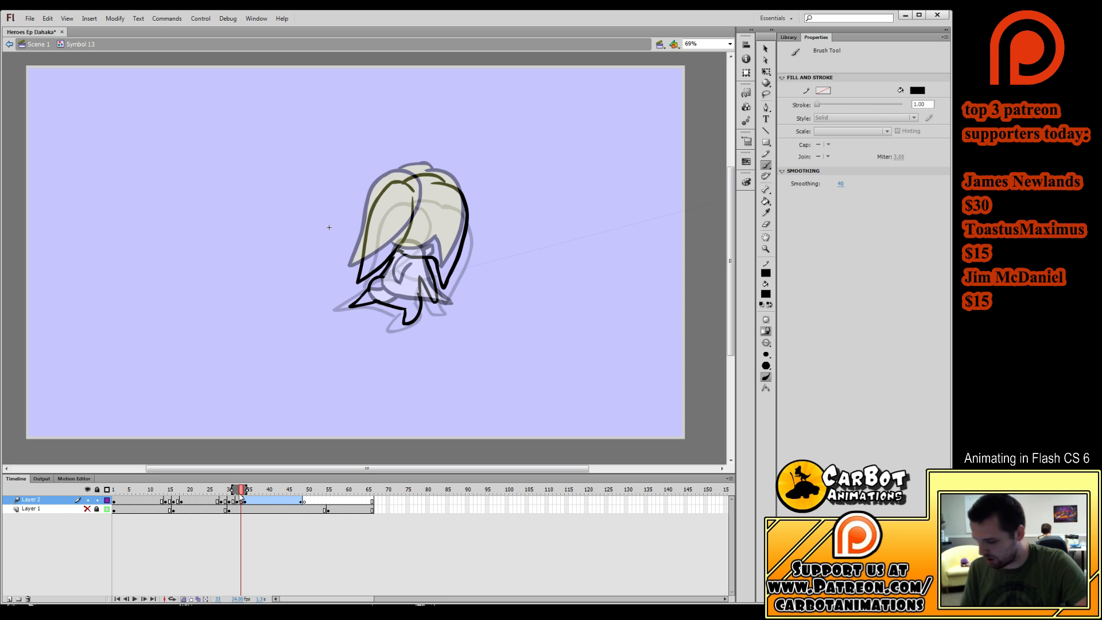
Erase the pointed tip at the lower edge of the in-between body and redraw it as a short rounded foot.
drag(240, 492, 240, 506)
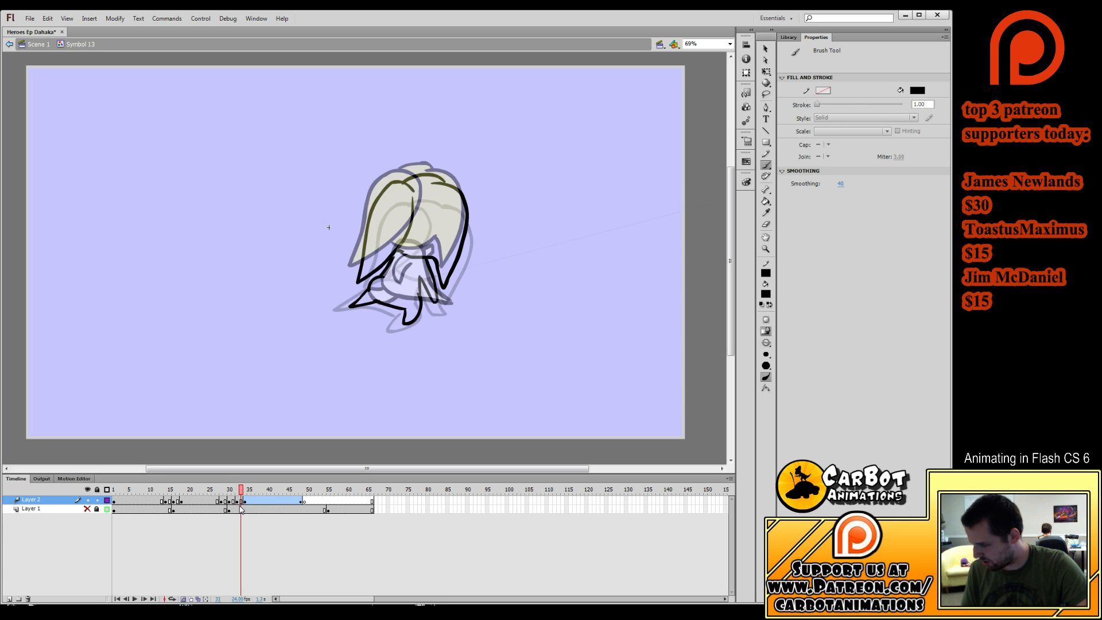
key(k)
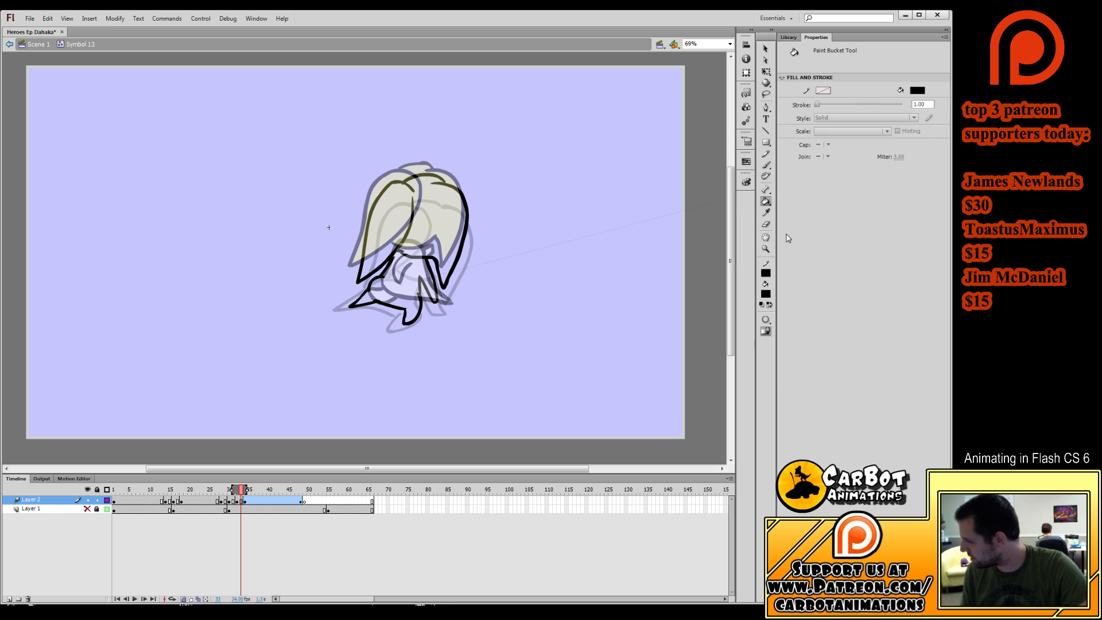
key(e)
drag(368, 307, 361, 293)
key(ctrl+z)
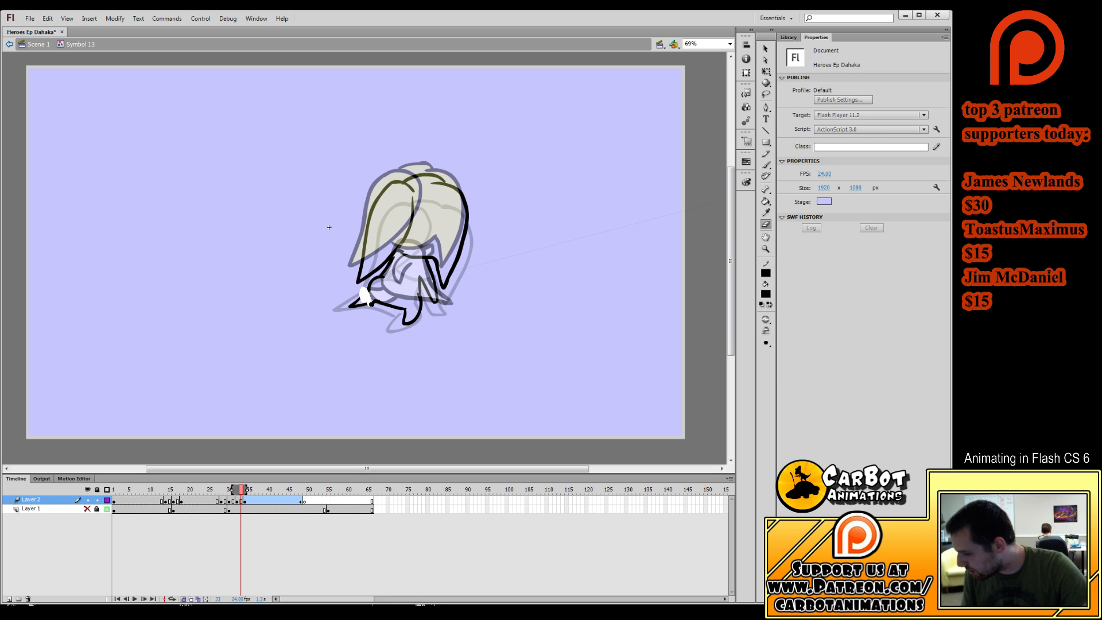
mouse_move(367, 299)
mouse_down()
mouse_move(351, 305)
mouse_move(381, 304)
mouse_up()
key(b)
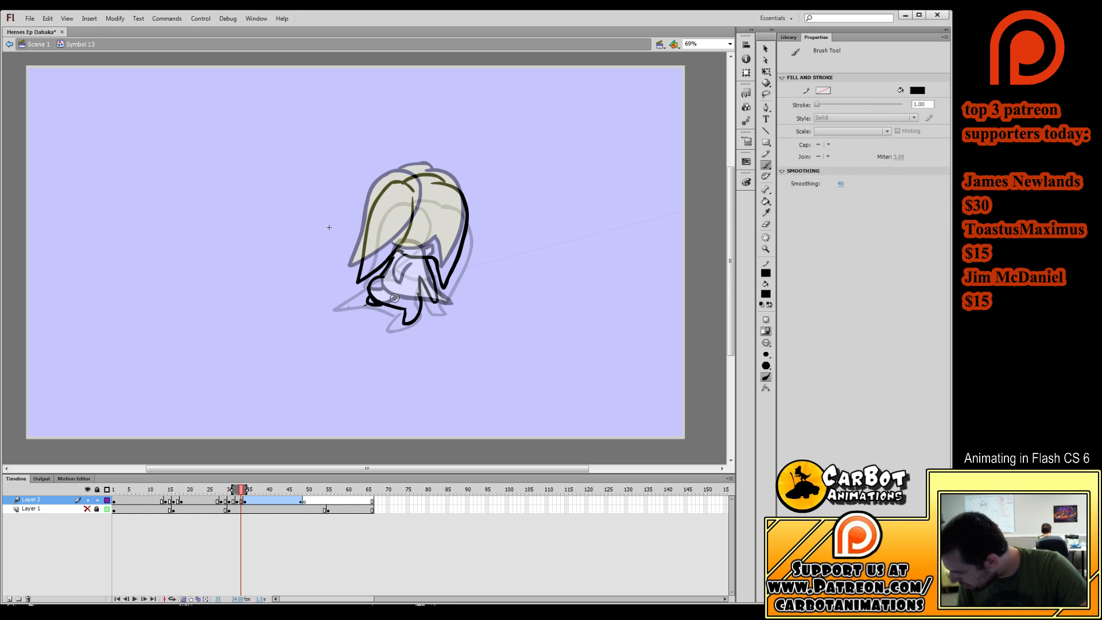
Insert two frames after the in-between drawing on Layer 2 and add a blank keyframe at frame 34.
mouse_move(253, 487)
mouse_down()
mouse_move(226, 489)
mouse_move(242, 499)
mouse_up()
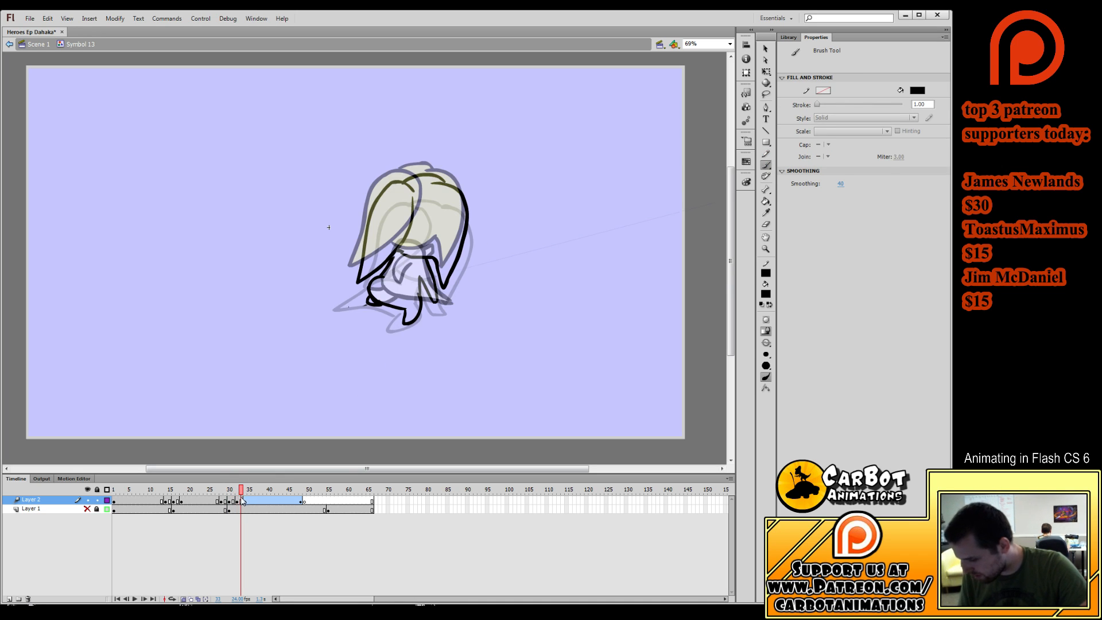
key(F5)
key(F5)
key(comma)
key(F7)
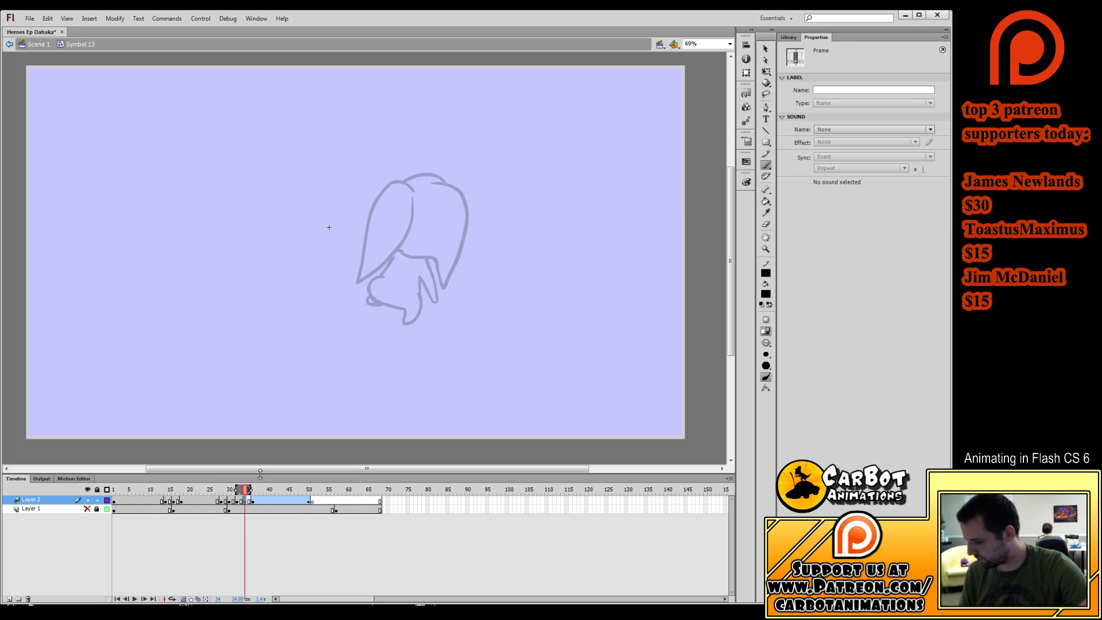
Brush a black in-between outline of the body, arm and hair on frame 35, between the onion-skinned poses.
click(251, 489)
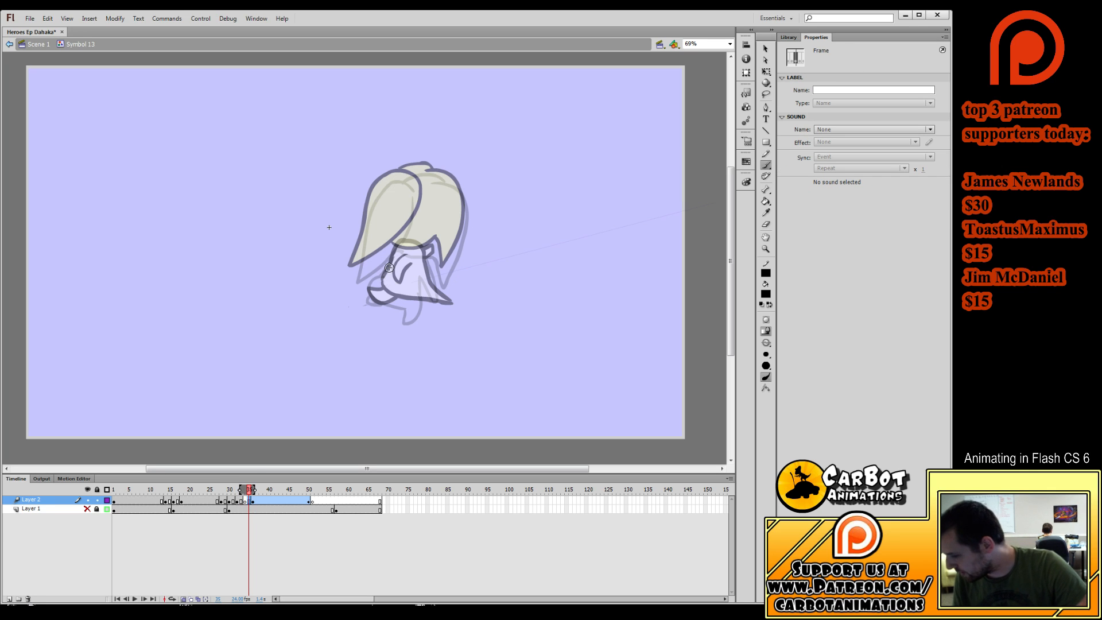
mouse_move(411, 304)
mouse_down()
mouse_move(426, 308)
mouse_move(429, 285)
mouse_up()
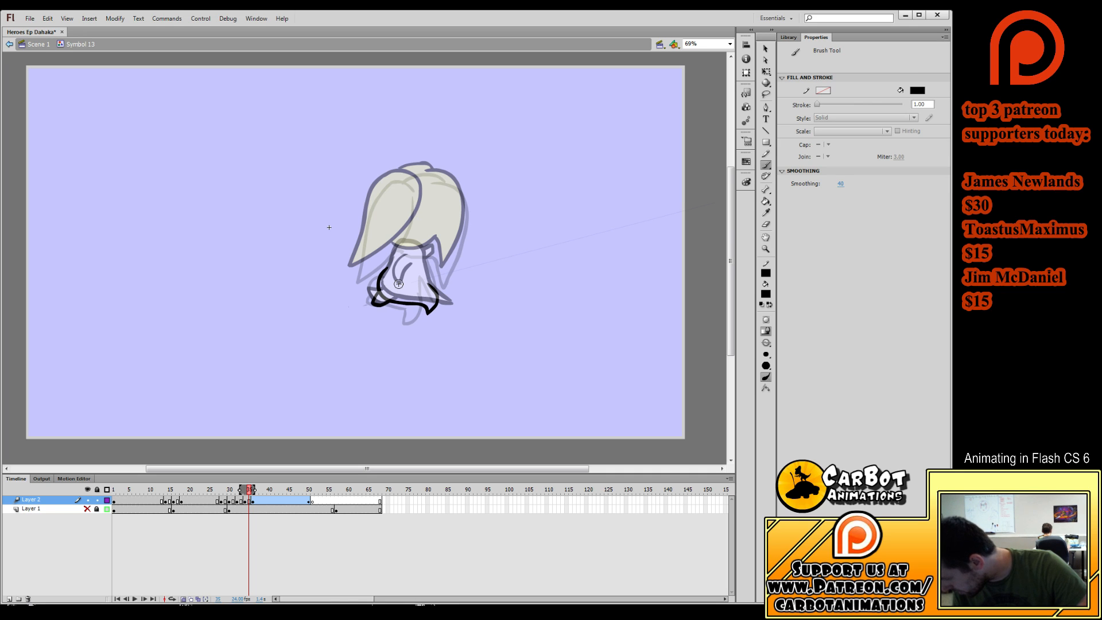
key(ctrl+z)
mouse_move(413, 264)
mouse_down()
mouse_move(406, 275)
mouse_move(419, 273)
mouse_up()
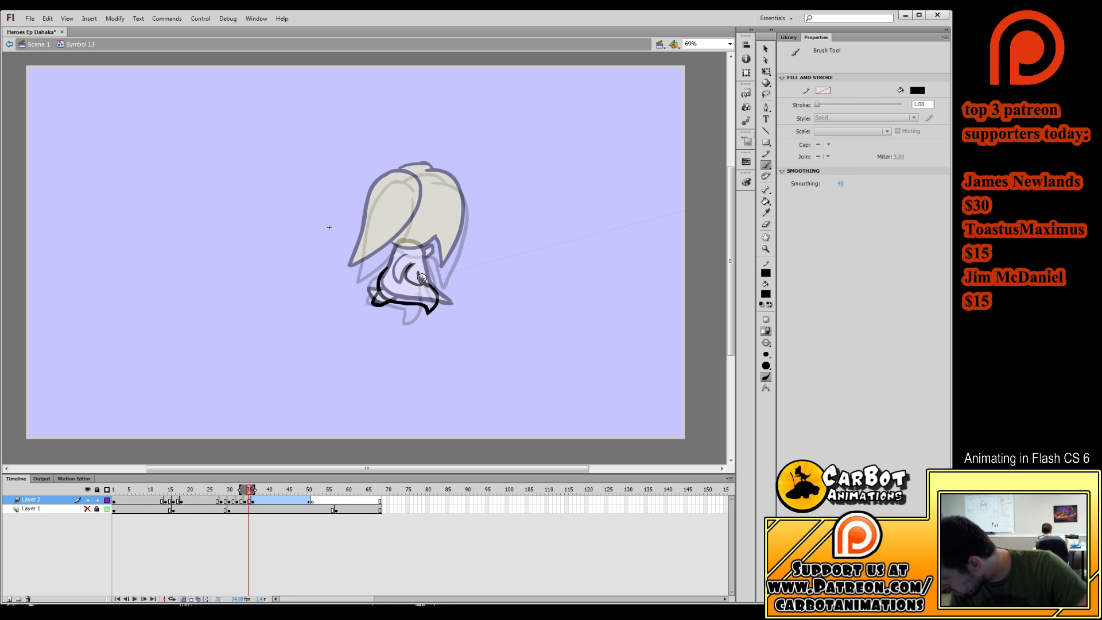
key(ctrl+z)
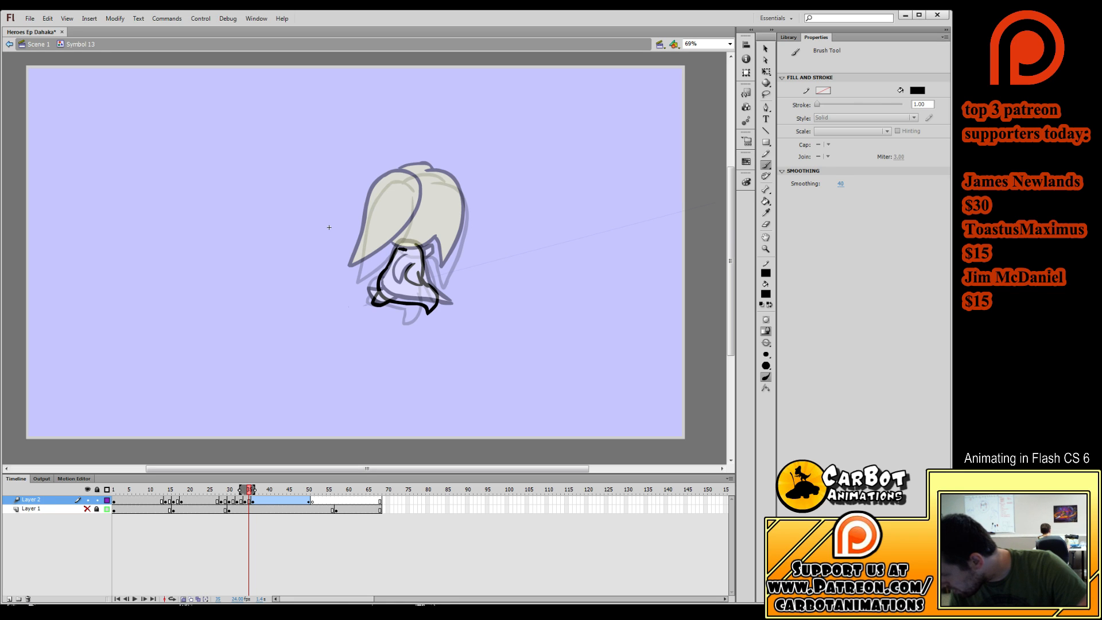
mouse_move(443, 280)
mouse_down()
mouse_move(459, 215)
mouse_move(428, 174)
mouse_move(399, 174)
mouse_move(372, 196)
mouse_move(357, 276)
mouse_move(409, 224)
mouse_move(415, 191)
mouse_up()
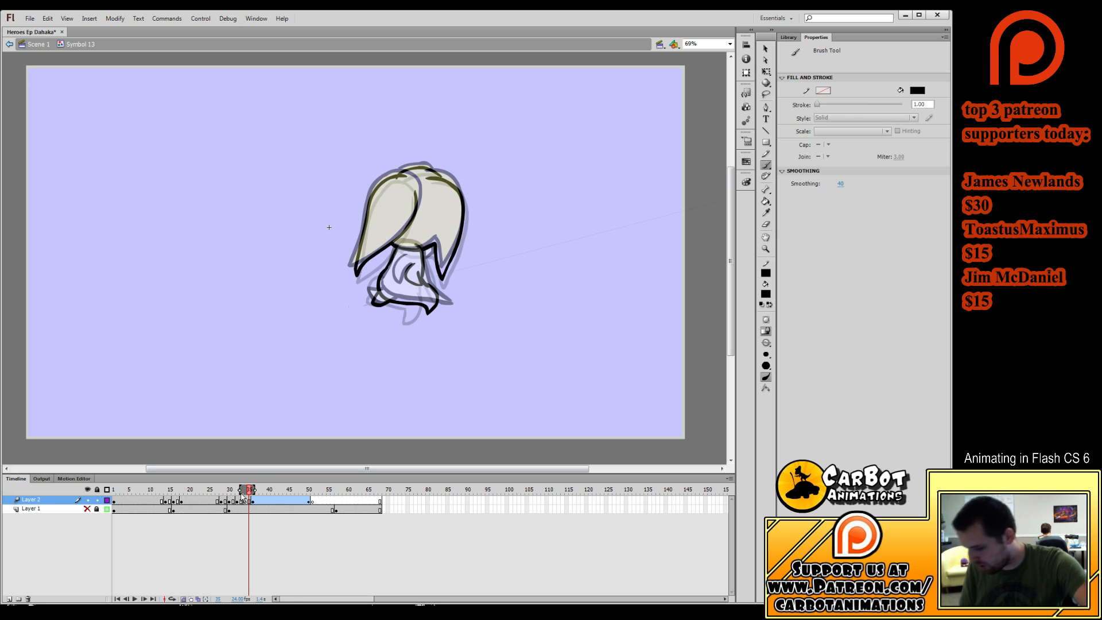
Play back the animation from around frame 19 to review the new in-between drawings.
drag(249, 487, 190, 507)
key(Return)
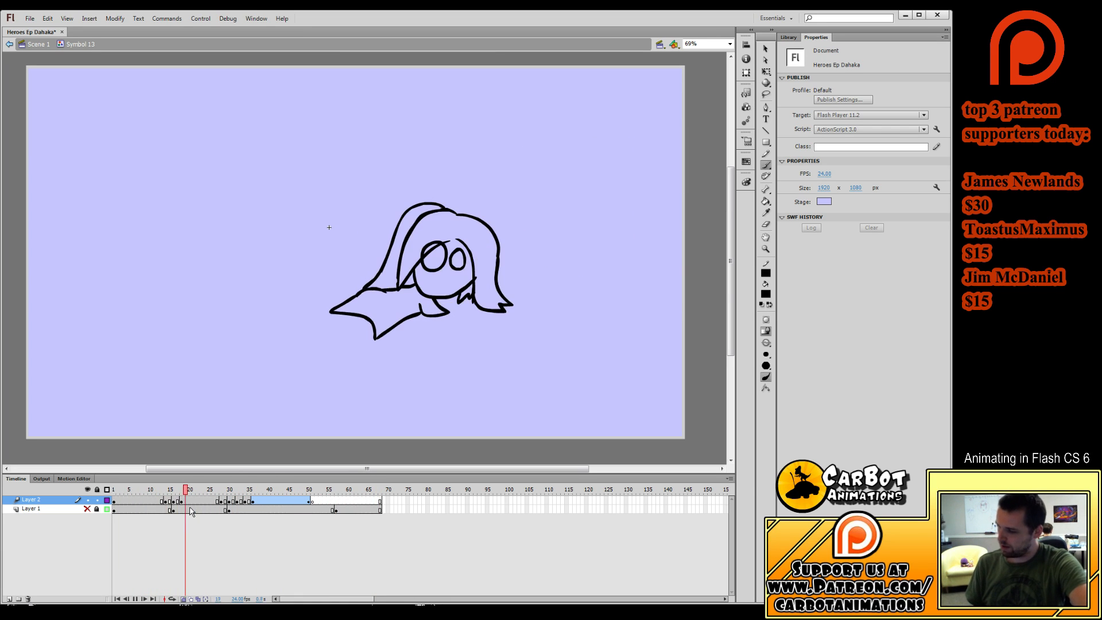
click(260, 494)
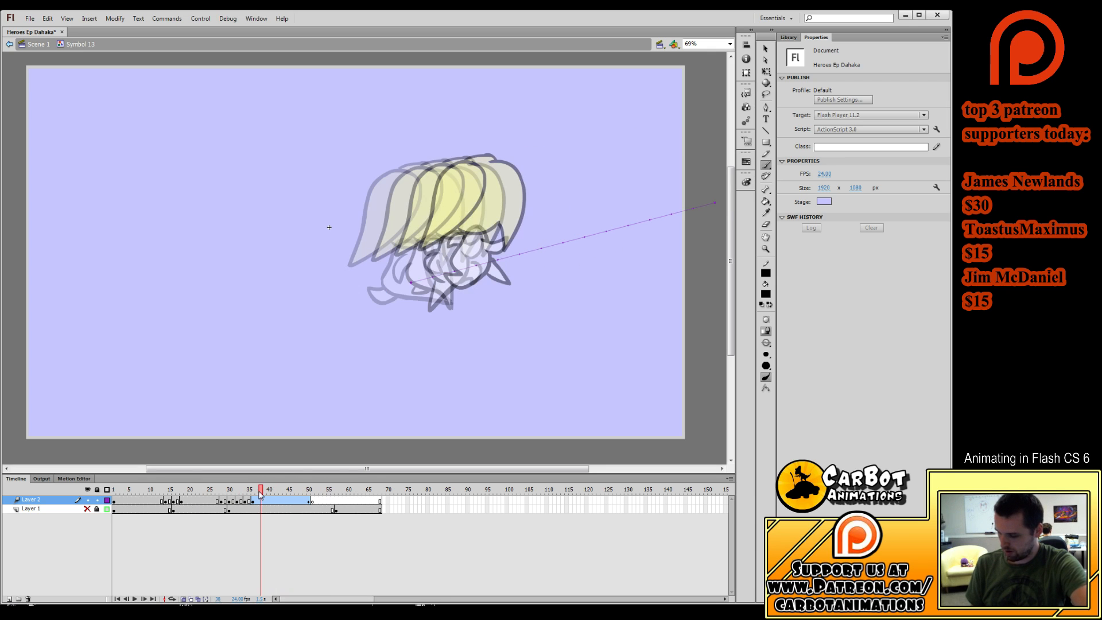
Turn off onion skinning and fill the hair yellow on the two in-between drawings just before the tween.
click(183, 598)
key(k)
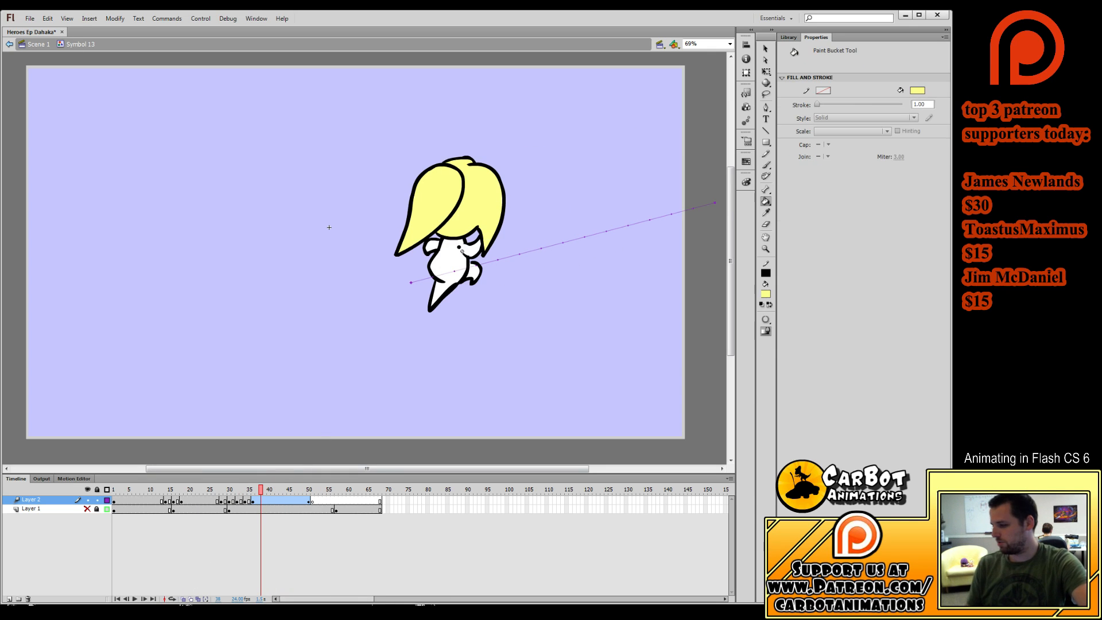
key(comma)
key(comma)
key(comma)
key(comma)
key(comma)
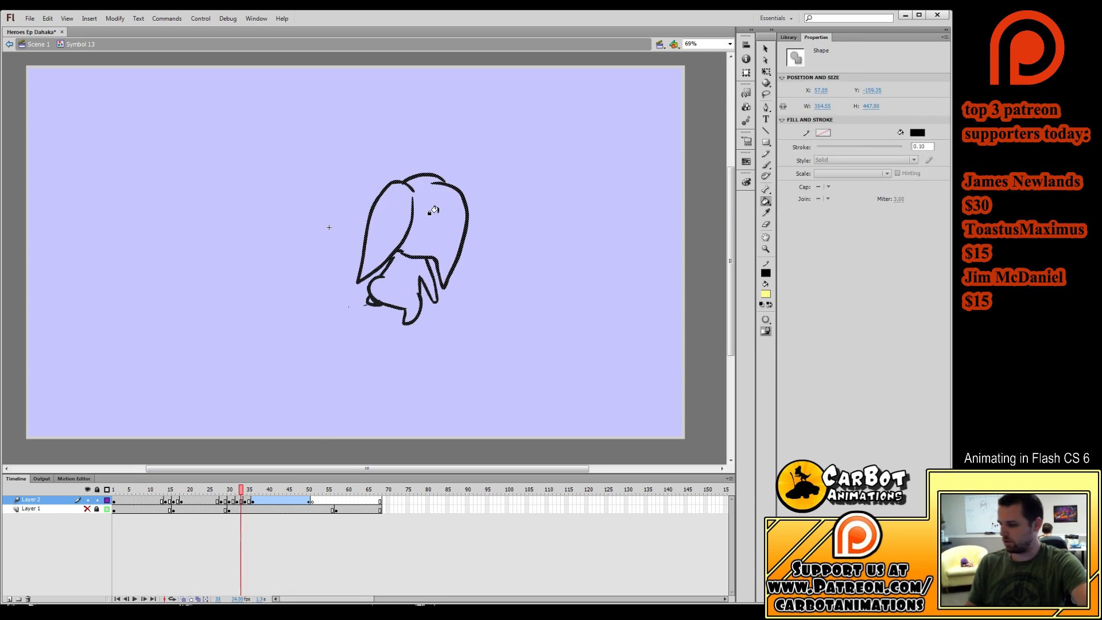
key(comma)
click(422, 211)
Fill the hair sections yellow on the crouching drawing at frame 30 and the head-turning drawing at frame 29.
key(comma)
click(409, 234)
click(448, 258)
key(comma)
key(comma)
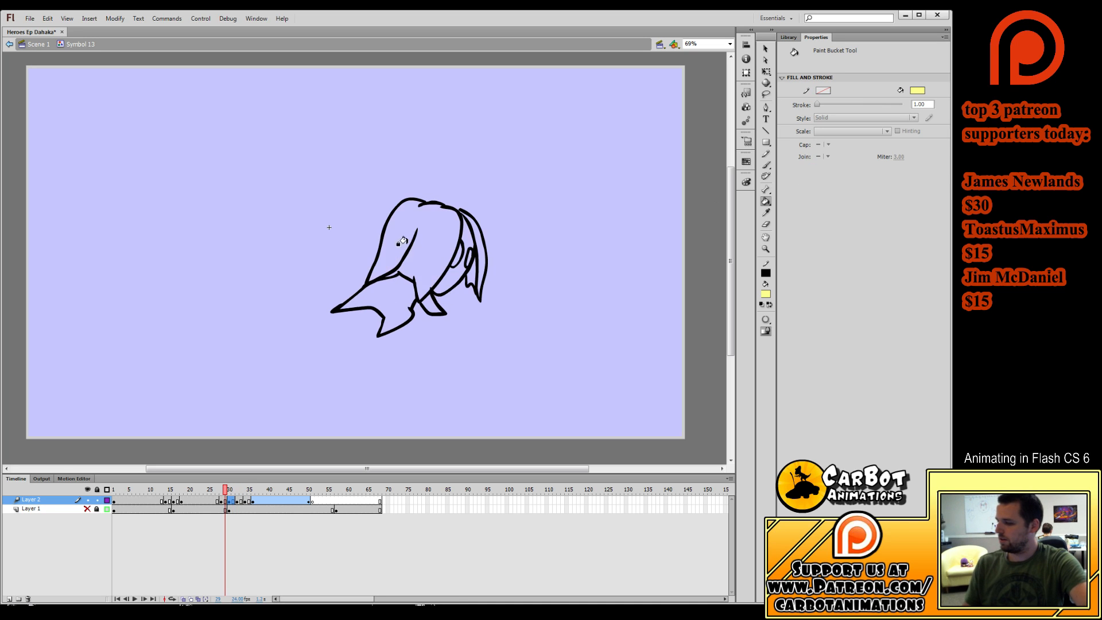
click(403, 242)
click(477, 238)
click(471, 273)
Try to fill the hair yellow on the front-facing drawing at frame 27.
key(comma)
key(comma)
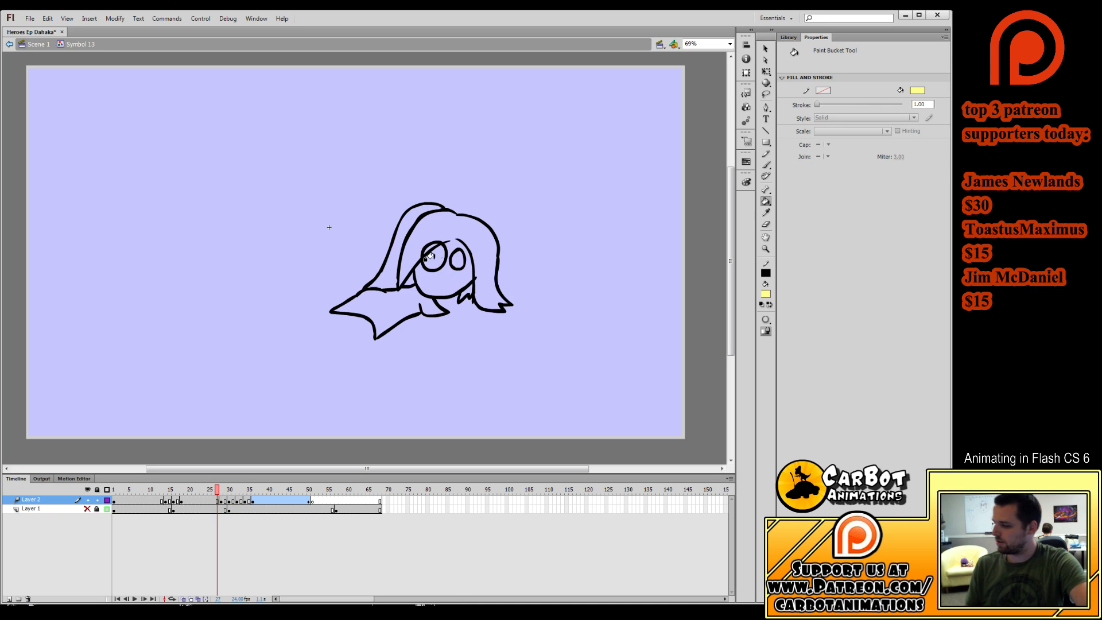
click(462, 233)
click(393, 228)
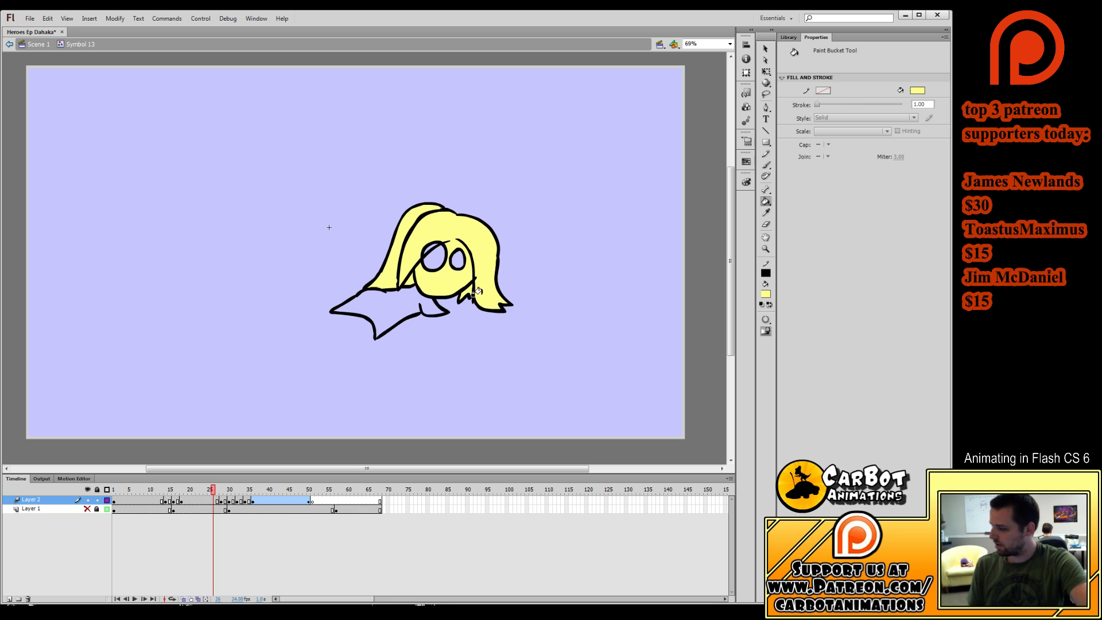
click(766, 165)
key(ctrl+z)
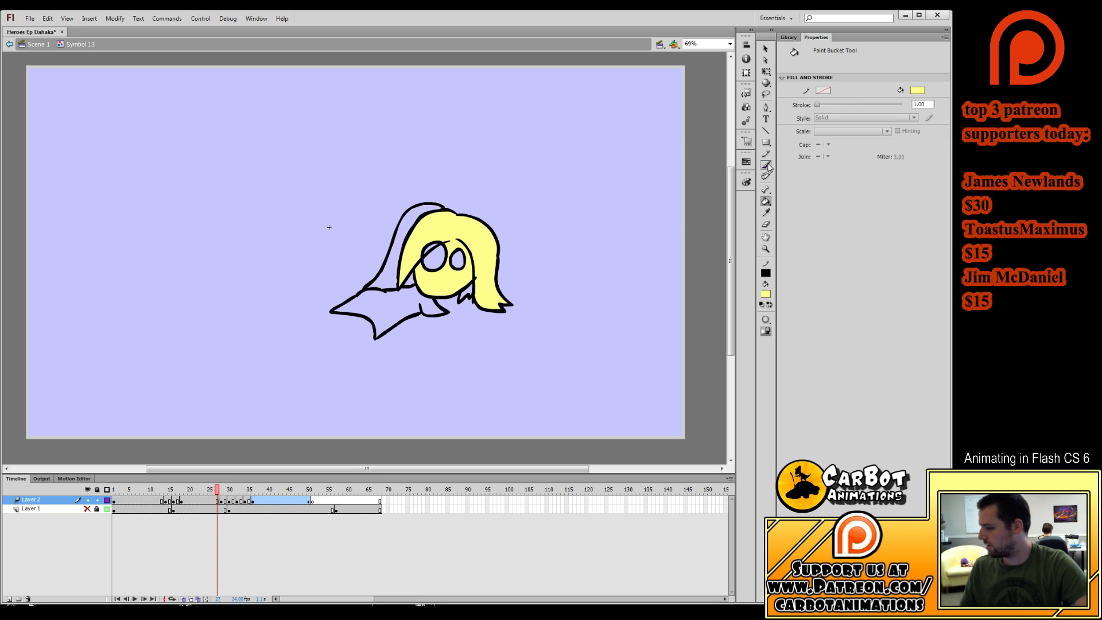
key(ctrl+z)
Fill the front and back hair yellow on the front-facing drawing with the hairline gap closed, leaving the face unfilled.
key(k)
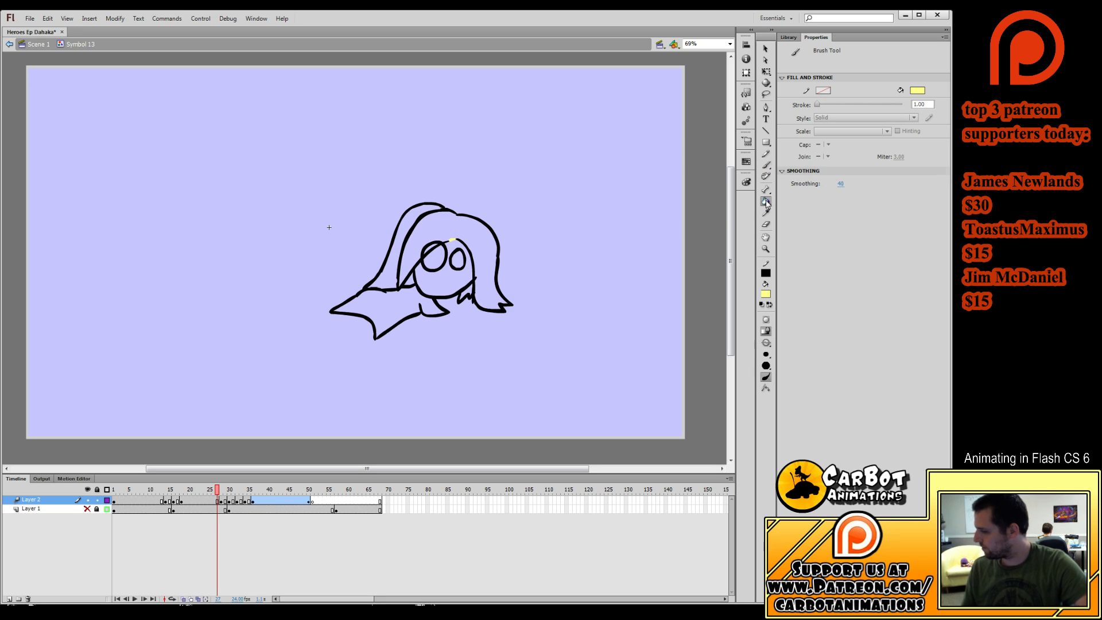
click(475, 253)
click(397, 276)
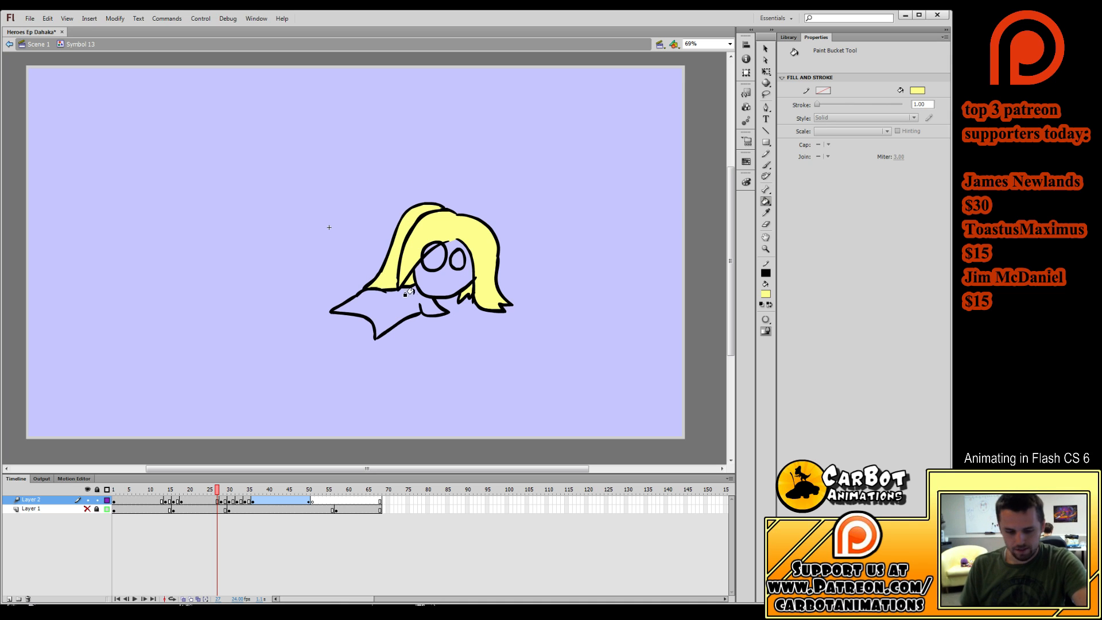
Fill the back hair and front locks yellow on the side-glancing drawing at frame 17.
key(comma)
key(comma)
key(comma)
key(comma)
key(comma)
key(comma)
key(comma)
key(comma)
key(comma)
key(comma)
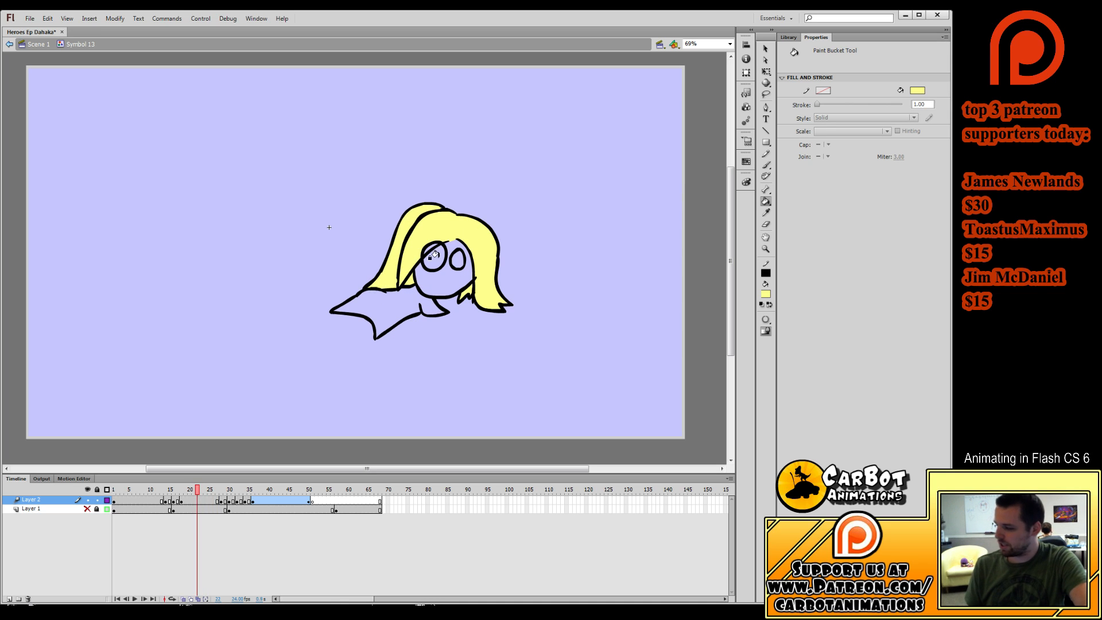
click(390, 250)
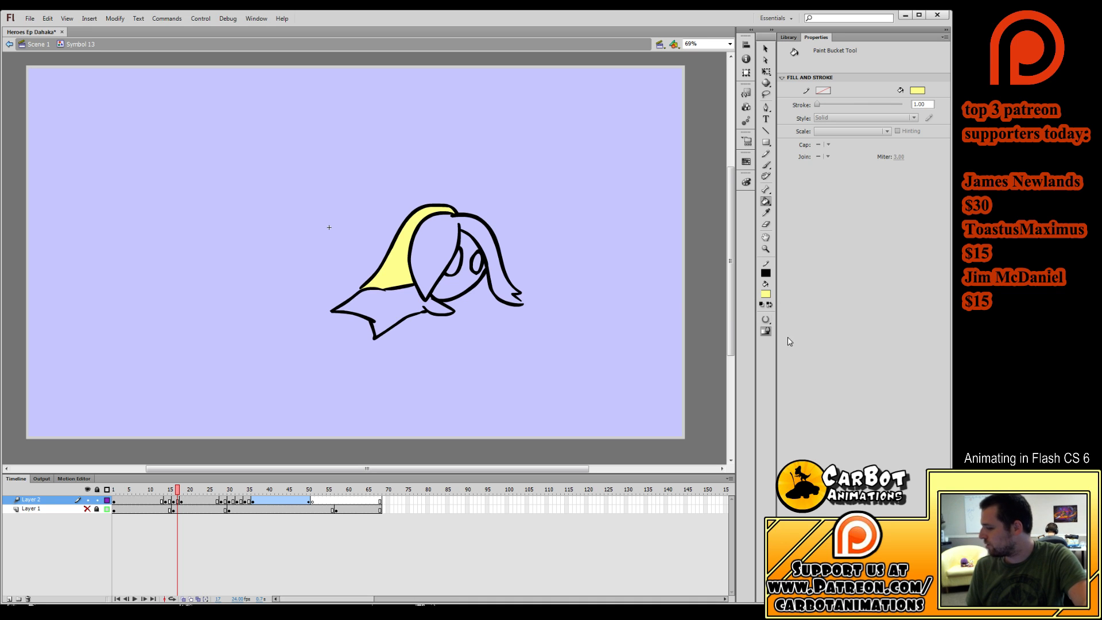
click(496, 285)
Fill the hair yellow on the two lying-pose drawings at frames 15 and 10.
key(comma)
key(comma)
click(404, 259)
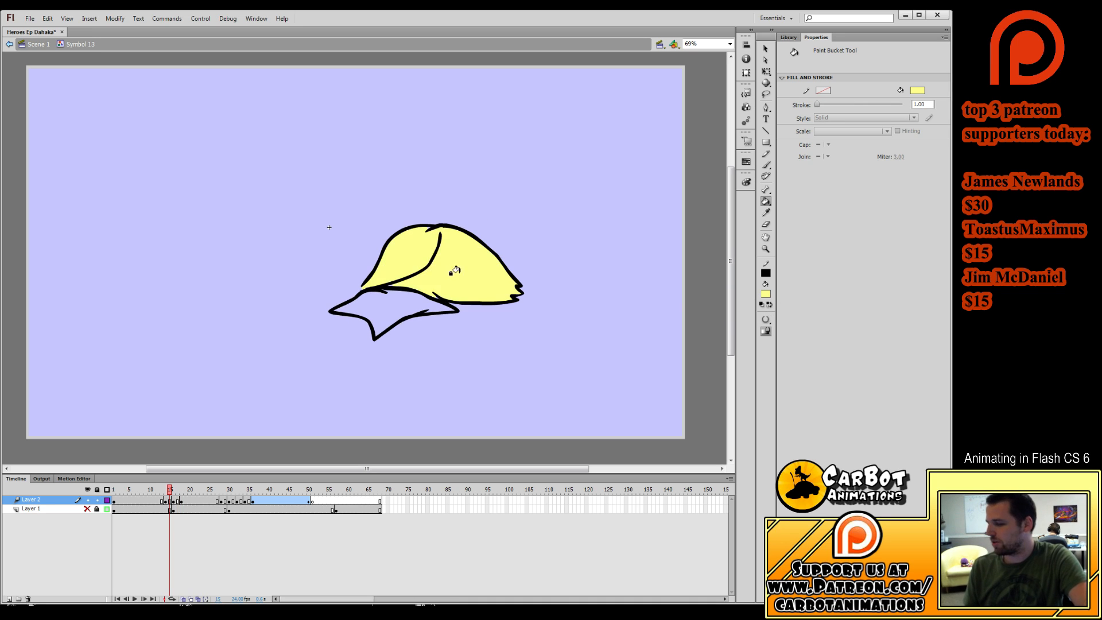
key(comma)
key(comma)
key(comma)
click(430, 260)
key(comma)
key(comma)
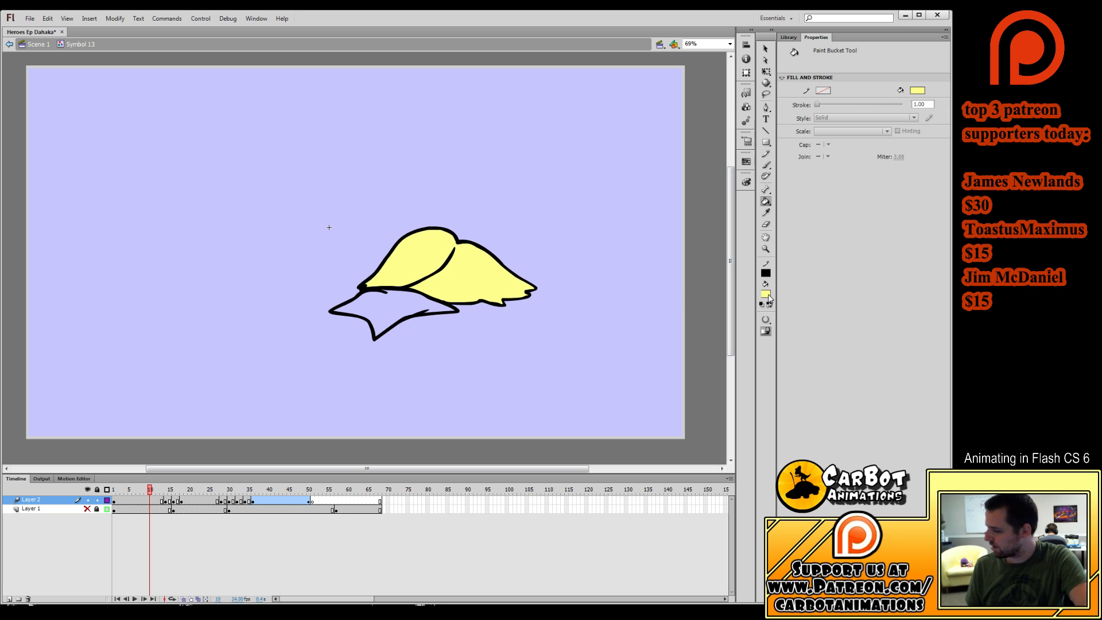
Set the fill colour to white and fill the body on the lying-pose drawings at frames 10 and 14.
click(382, 304)
key(period)
key(period)
key(period)
key(period)
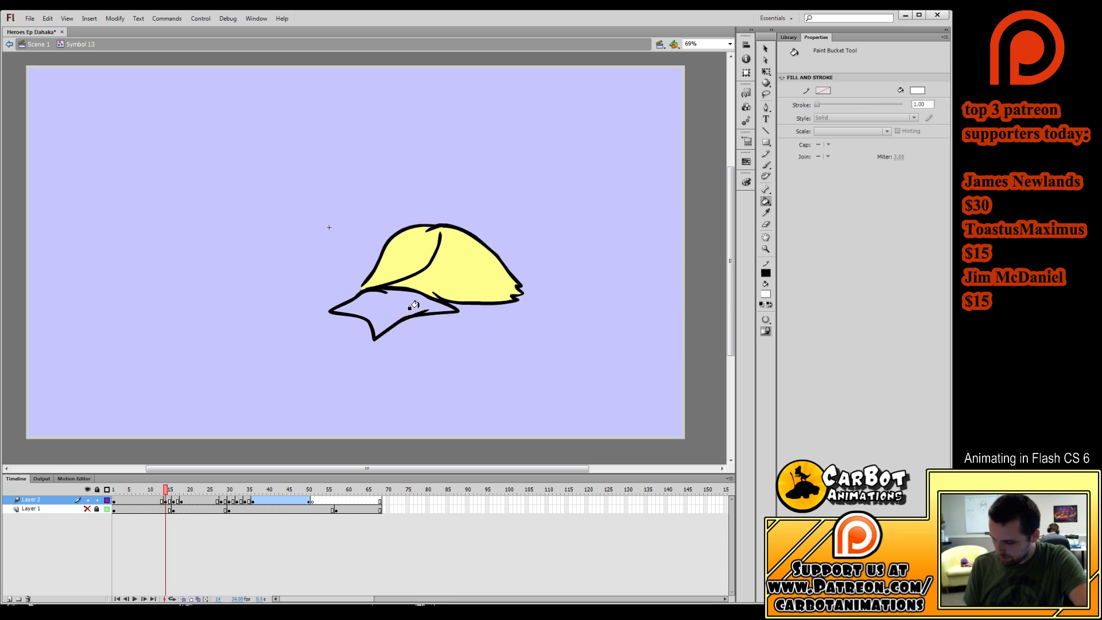
click(400, 303)
Fill the body and eyes white on the drawings at frames 17 and 19.
key(period)
key(period)
key(period)
click(404, 299)
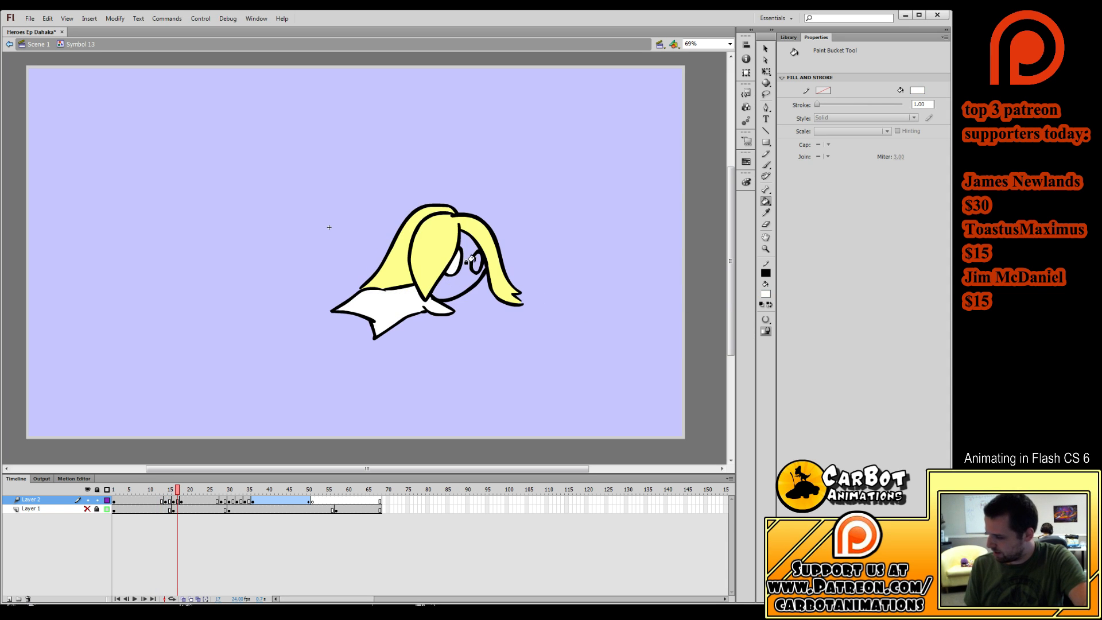
key(period)
key(period)
click(442, 288)
click(431, 257)
click(457, 260)
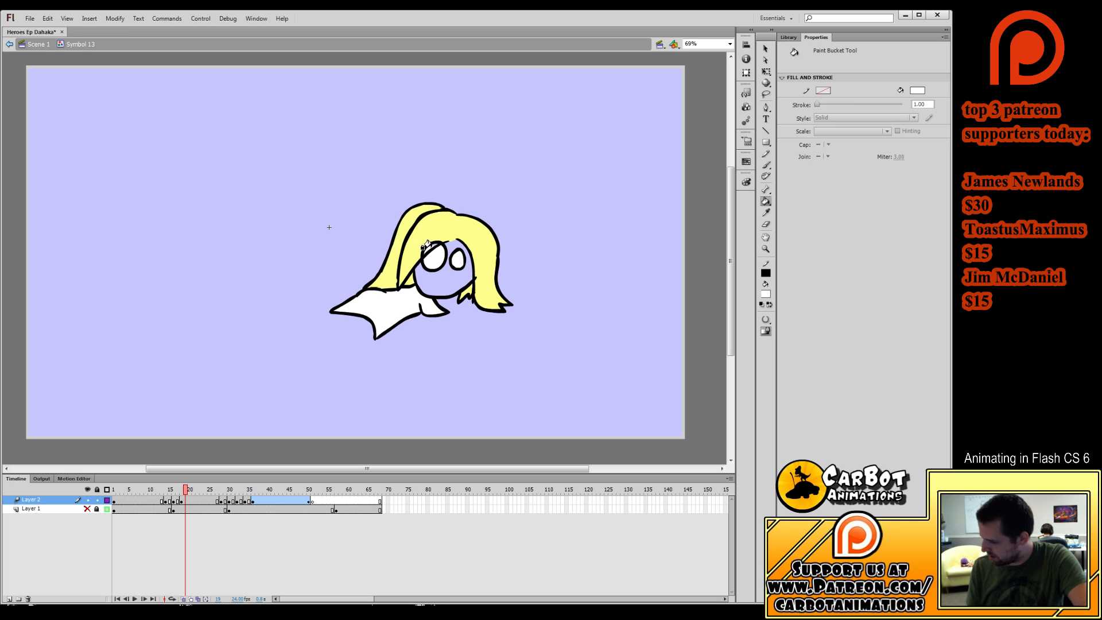
Fill the body, arm and eyes white on the head-turning drawing at frame 28.
key(period)
key(period)
key(period)
key(period)
key(period)
key(period)
key(period)
key(period)
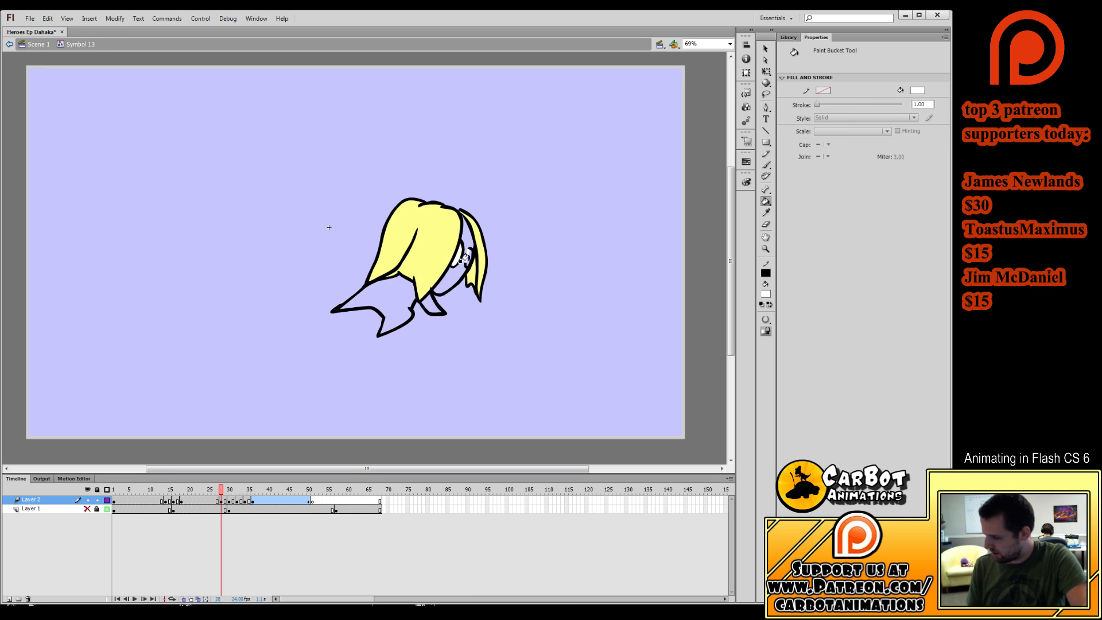
click(398, 304)
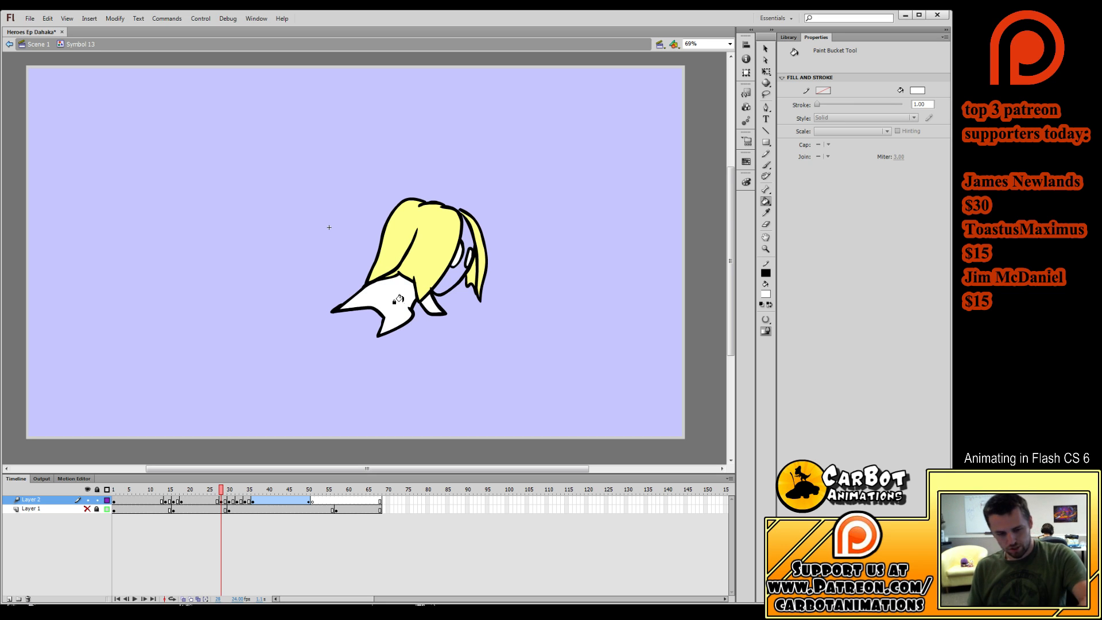
Fill the body and feet white on the crouching drawing and the two in-between drawings up to frame 34.
key(period)
key(period)
click(402, 303)
key(period)
key(period)
key(period)
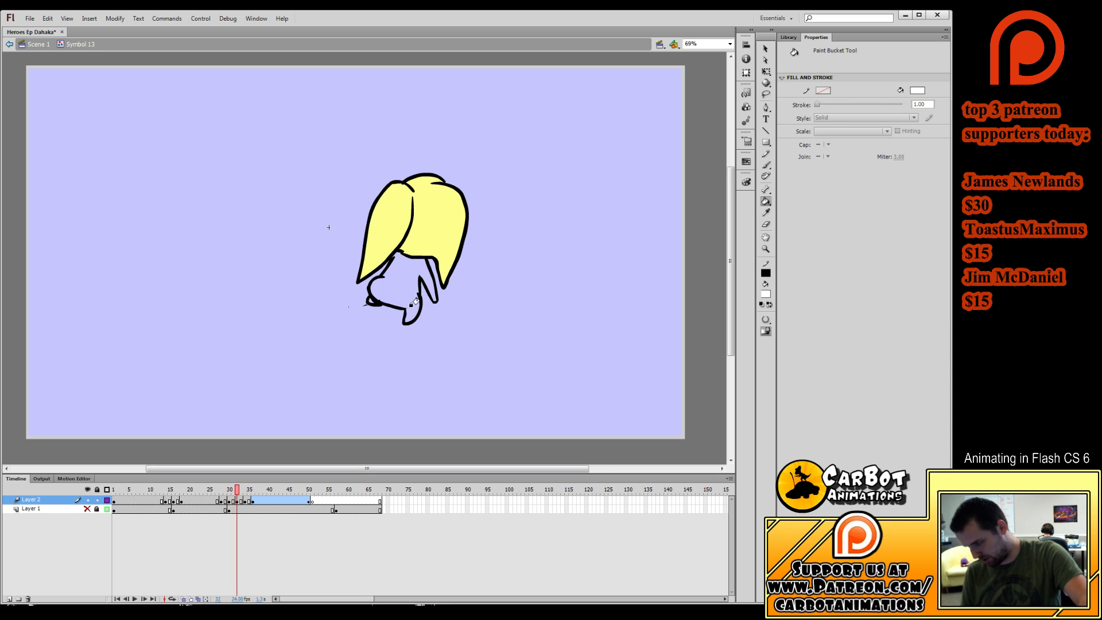
click(403, 291)
click(368, 299)
key(period)
click(405, 274)
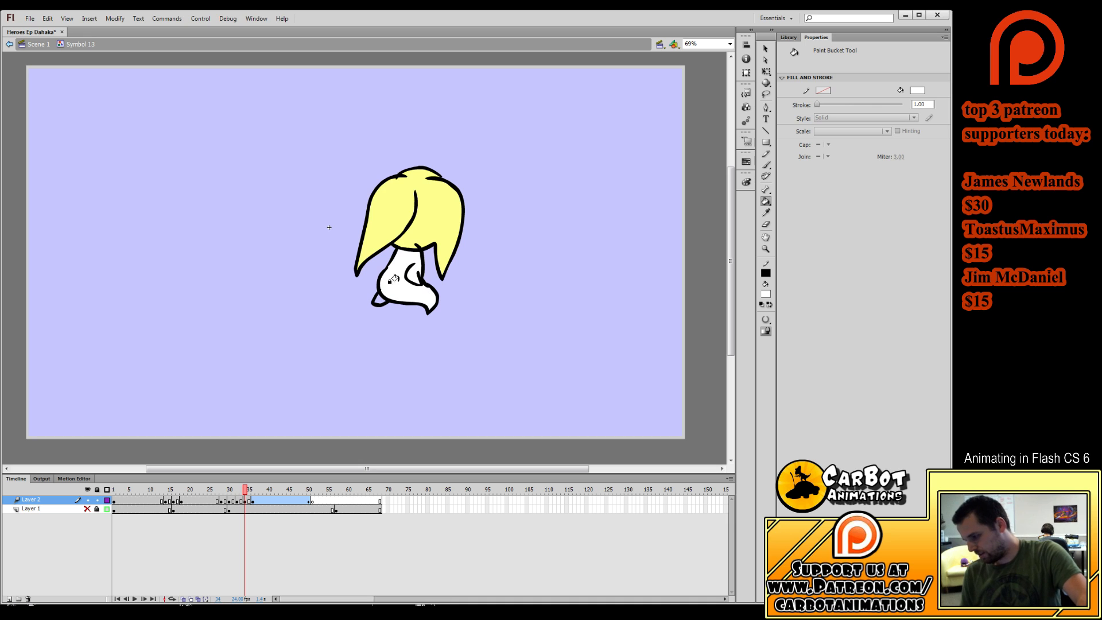
click(371, 298)
Save the document and play the coloured animation from the lying pose at frame 8.
key(period)
key(period)
key(period)
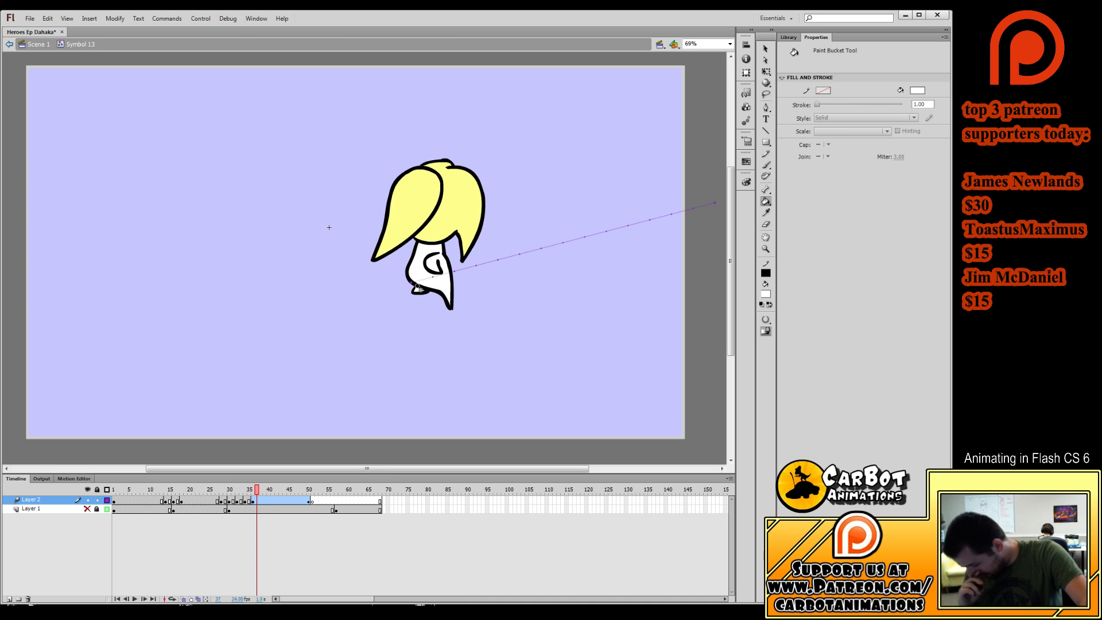
key(comma)
drag(195, 490, 140, 495)
key(ctrl+s)
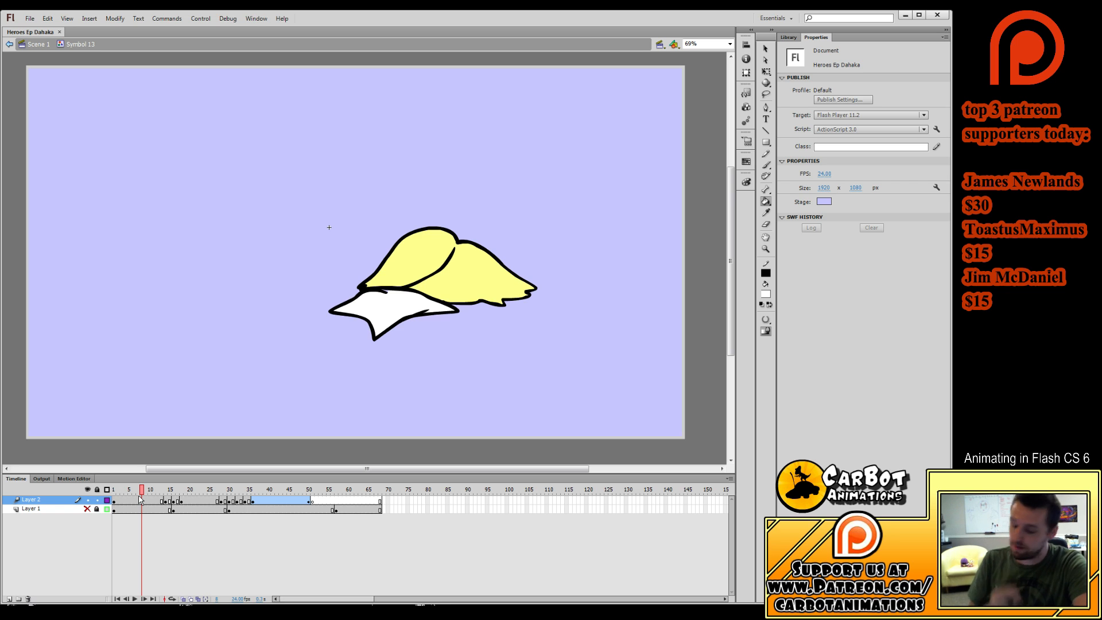
key(Return)
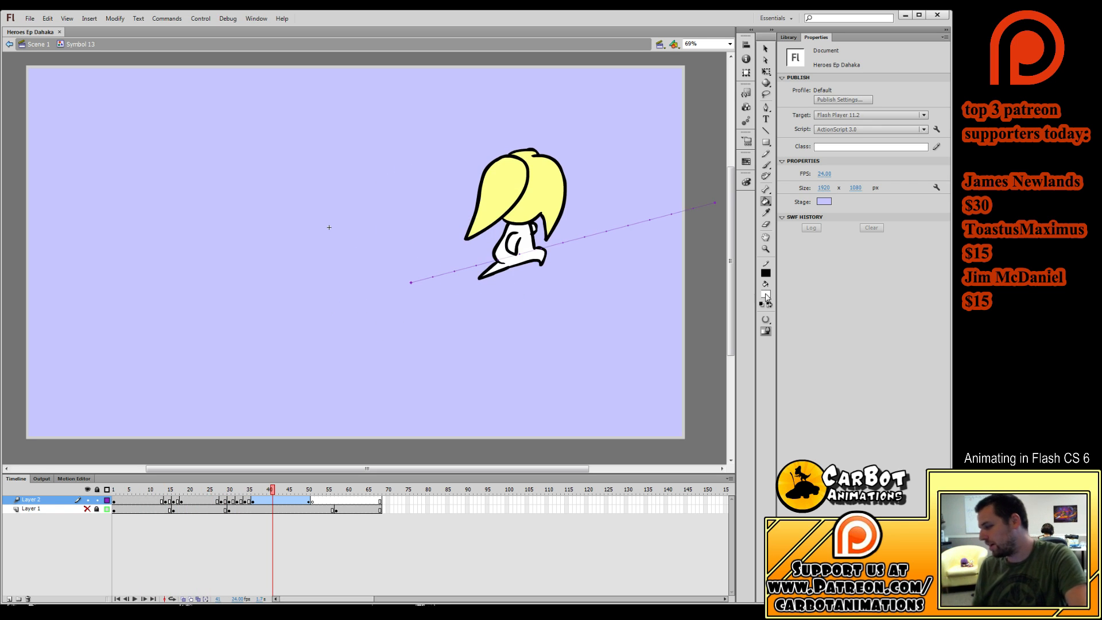
Set the fill colour to a peach skin tone and fill the face on the front-facing drawing at frame 20.
click(906, 380)
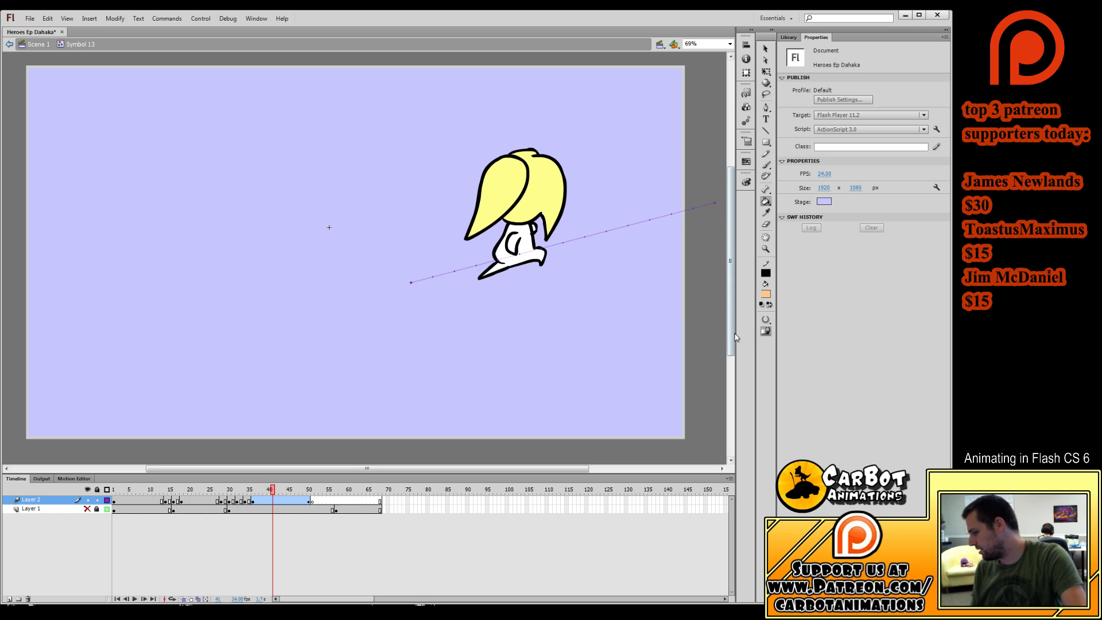
drag(273, 493, 128, 496)
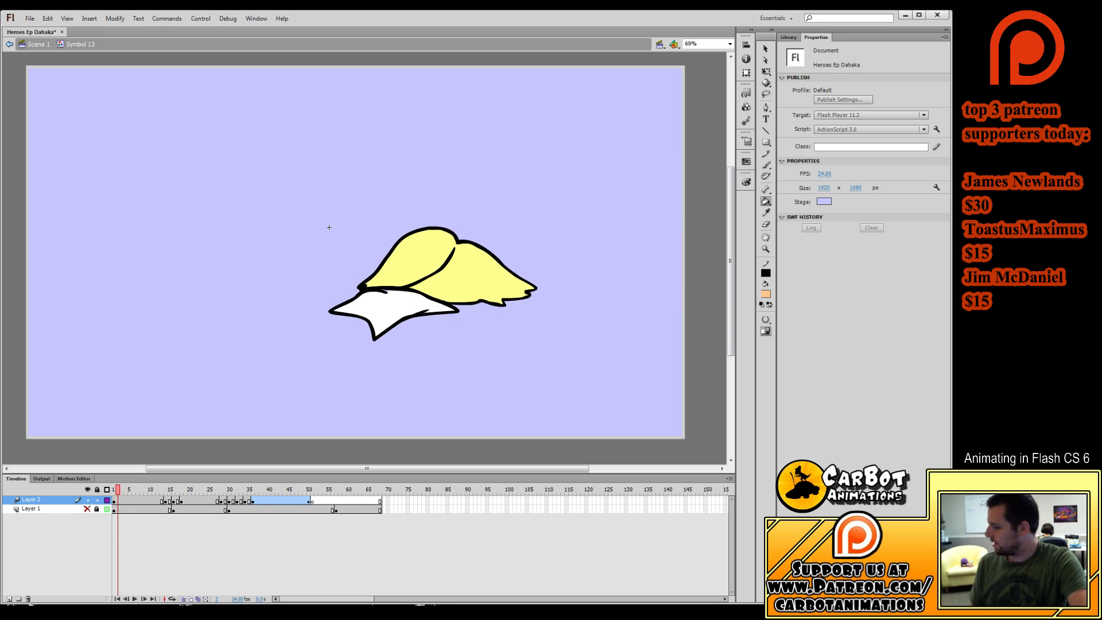
key(period)
key(period)
key(period)
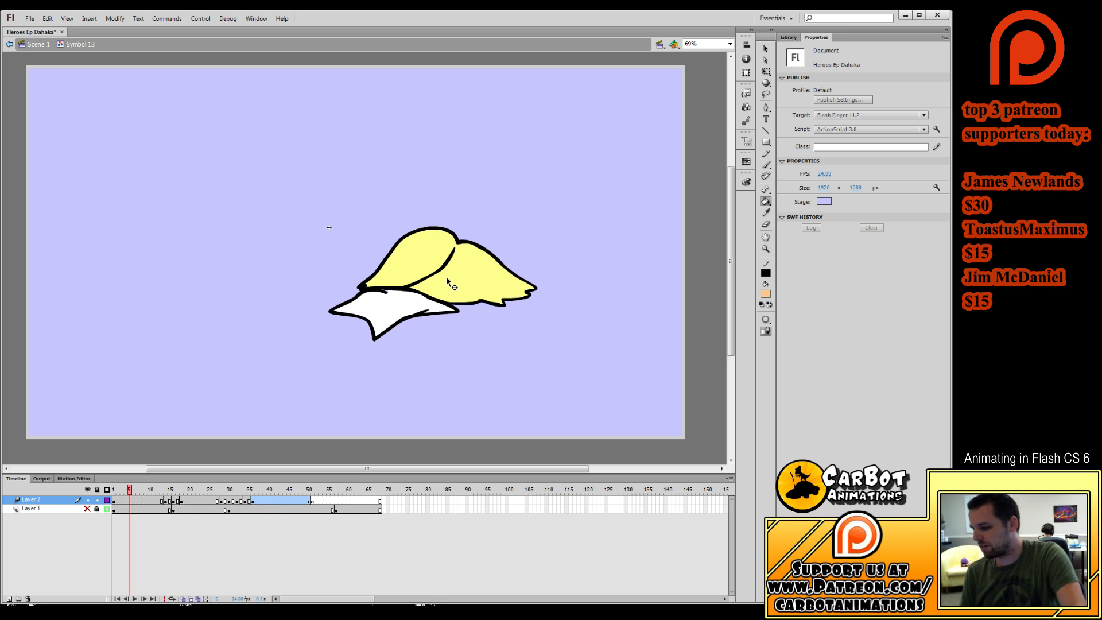
key(period)
key(period)
key(period)
key(period)
key(period)
key(period)
key(period)
key(period)
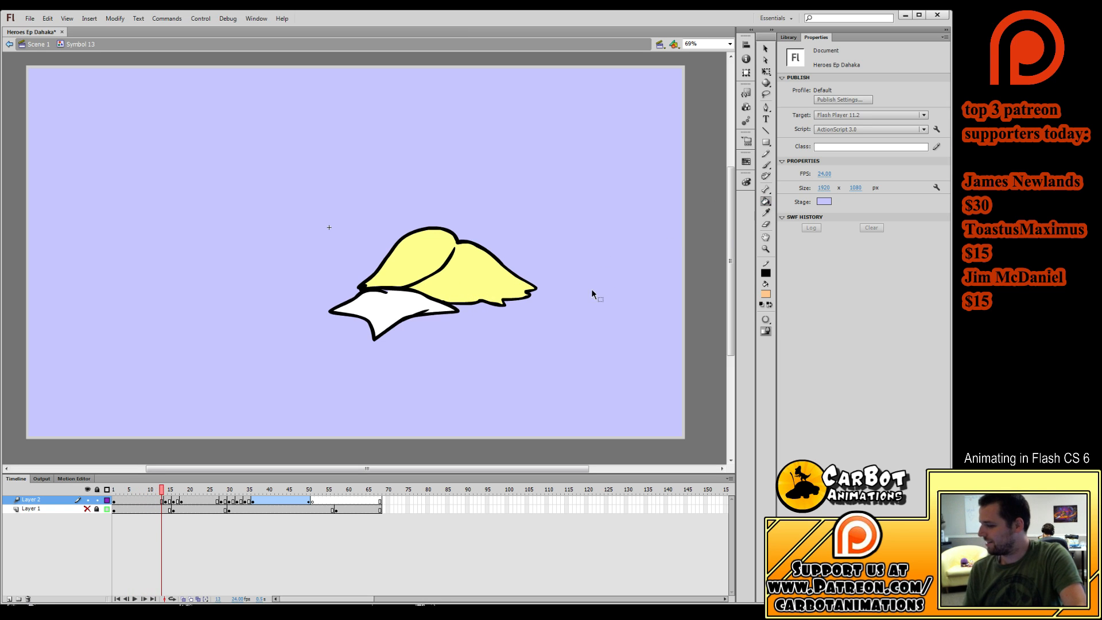
key(k)
key(period)
key(period)
key(period)
key(period)
key(period)
key(period)
key(period)
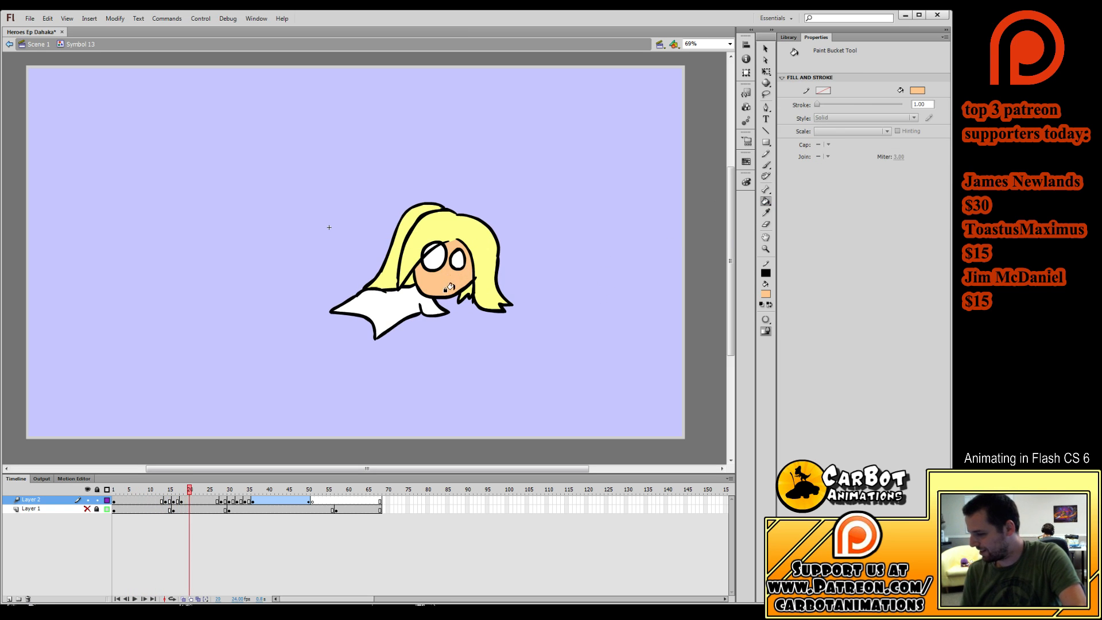
Fill the visible face area with the peach skin tone on the head-turning drawing at frame 29.
key(period)
key(period)
key(period)
key(period)
key(period)
key(period)
key(period)
key(period)
key(period)
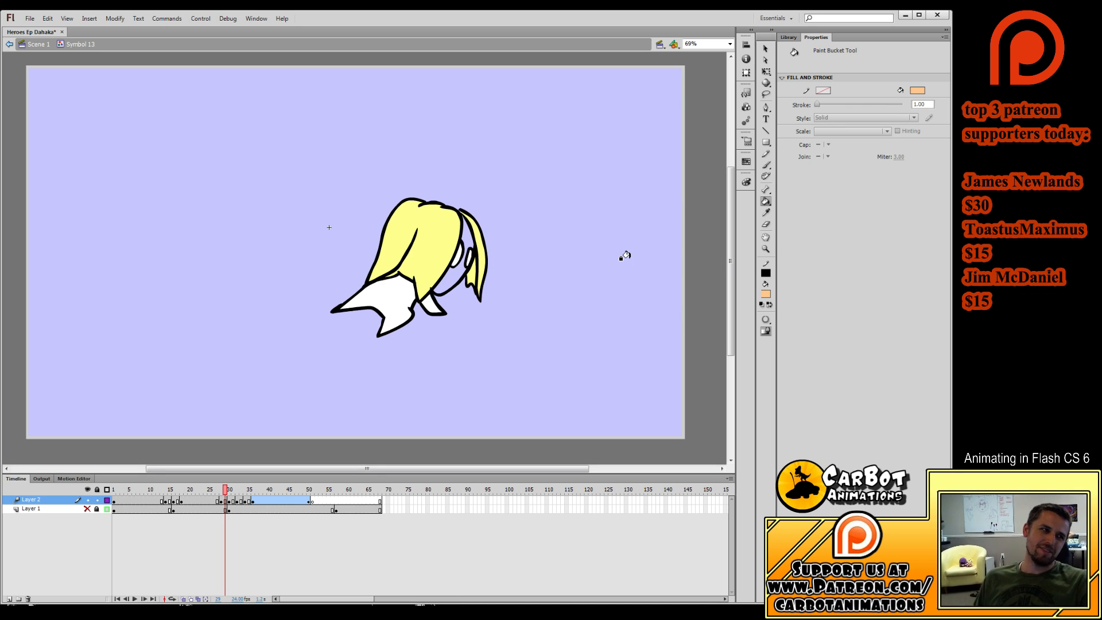
click(451, 282)
key(period)
key(period)
key(period)
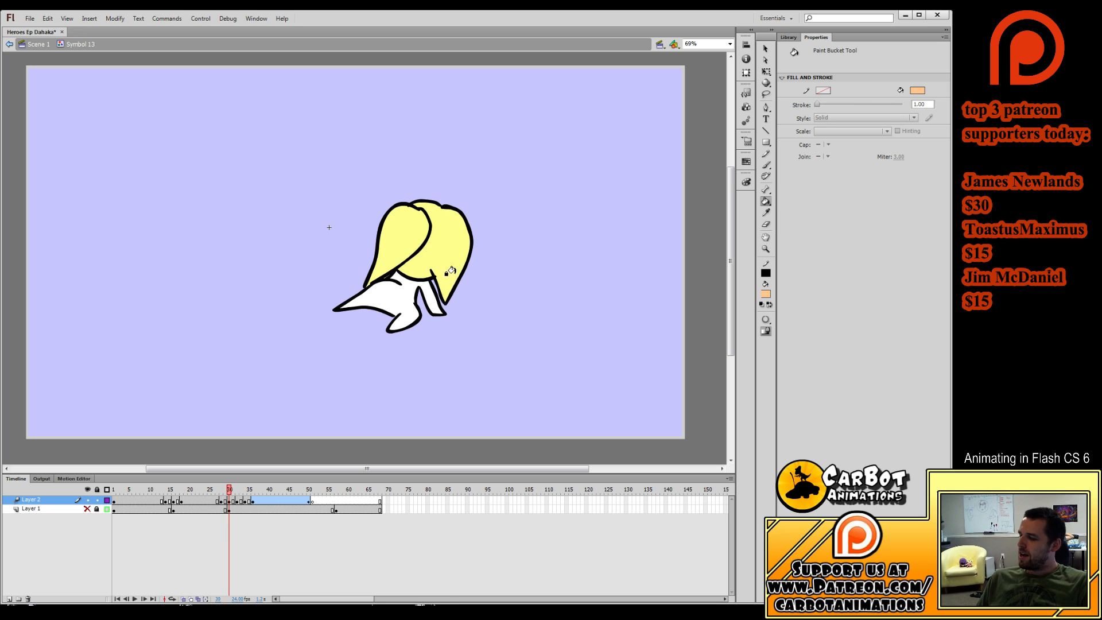
Return to the front-facing drawing at frame 19 and save the document.
key(comma)
key(comma)
drag(198, 489, 184, 524)
key(ctrl+s)
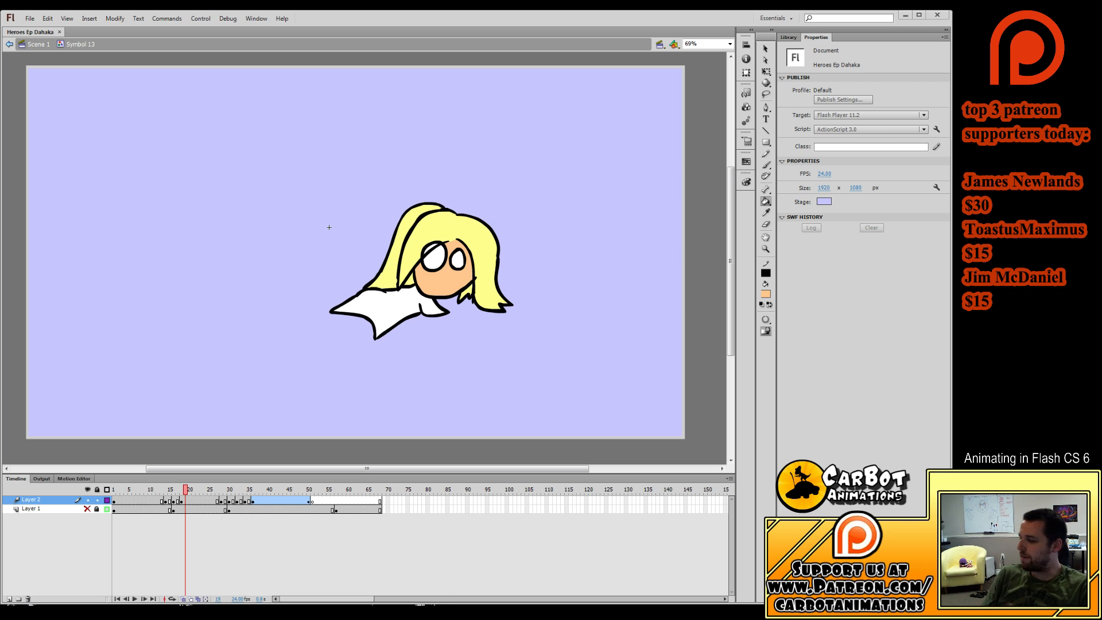
Move the playhead to frame 60, make Layer 1 the active layer and save the document.
mouse_move(192, 493)
mouse_down()
mouse_move(290, 504)
mouse_move(161, 515)
mouse_move(350, 489)
mouse_up()
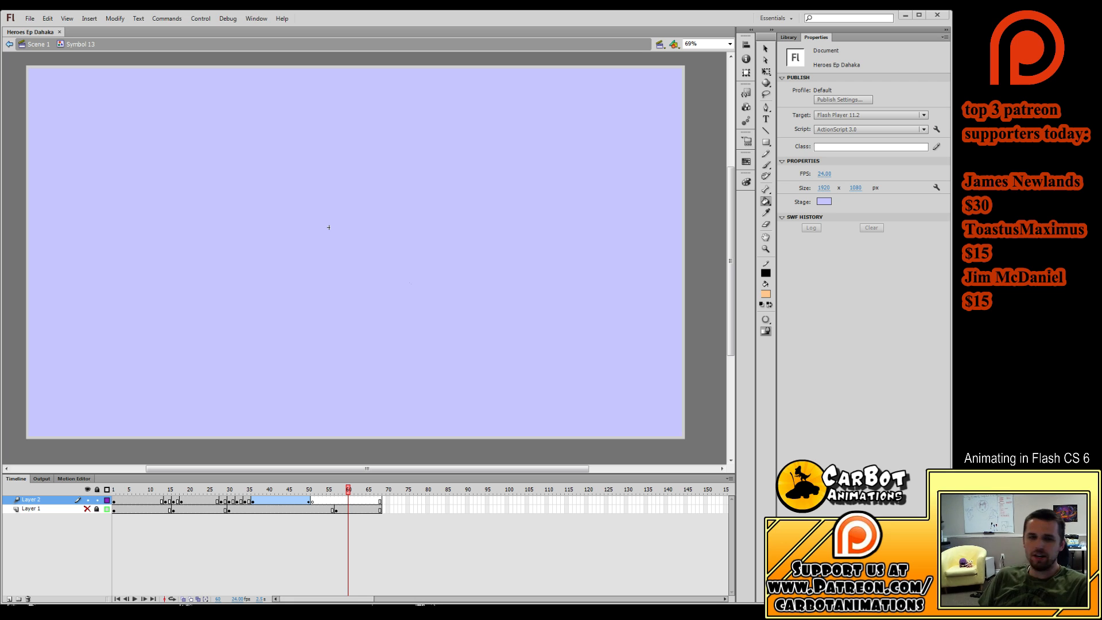
mouse_move(348, 501)
mouse_down()
mouse_move(321, 500)
mouse_move(340, 510)
mouse_move(348, 492)
mouse_up()
click(339, 492)
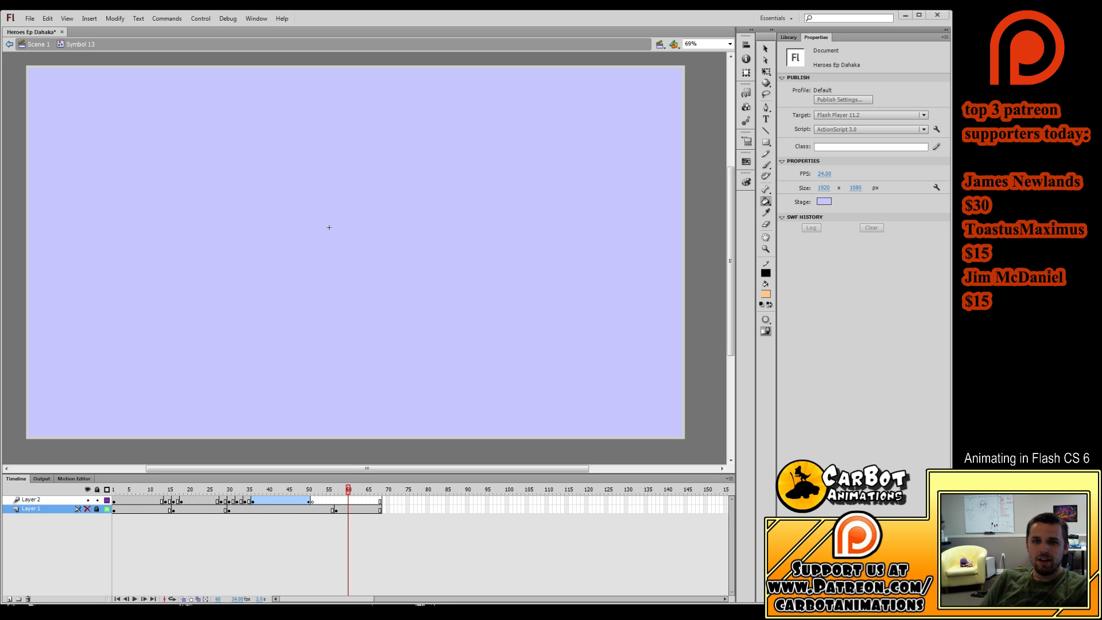
key(ctrl+s)
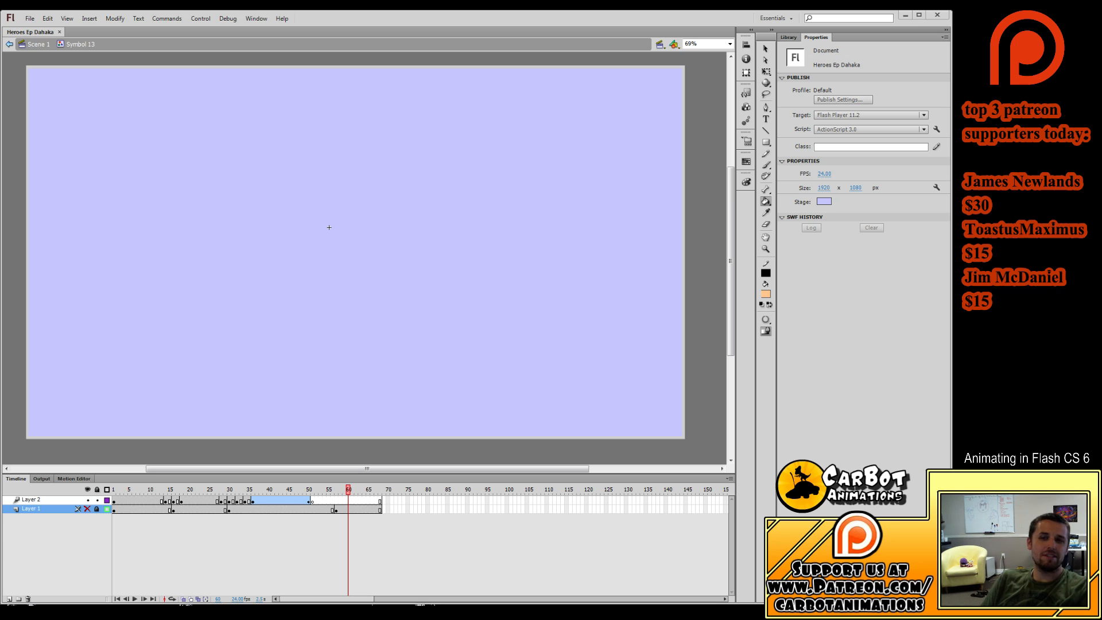